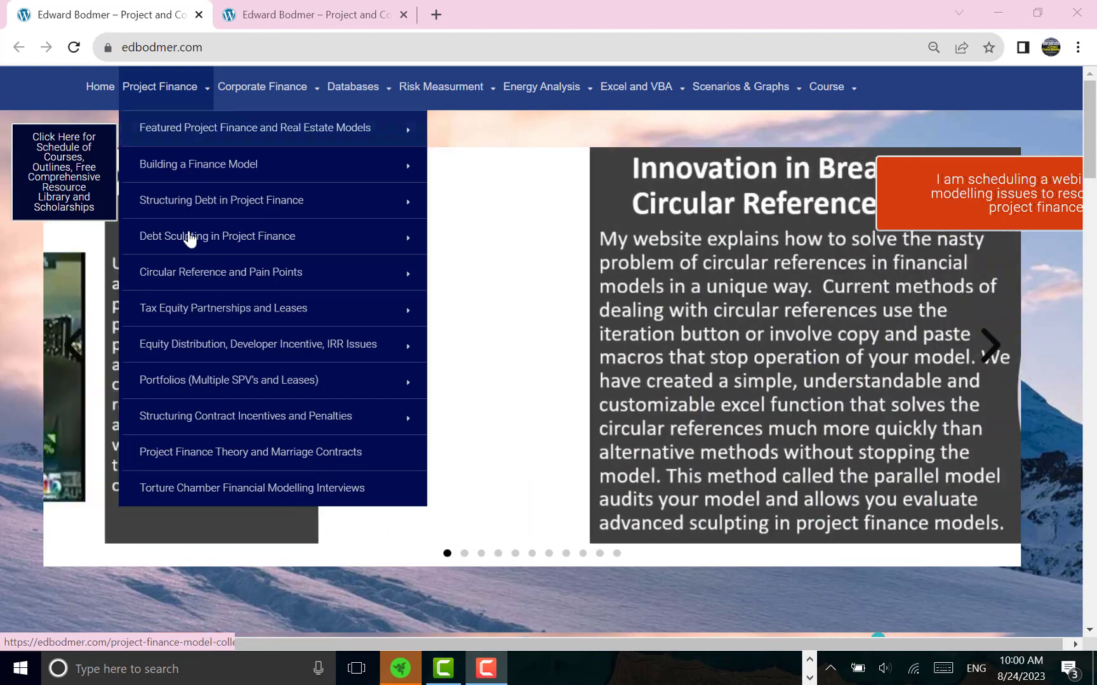
Open the website's Project Finance overview page
mouse_move(200, 252)
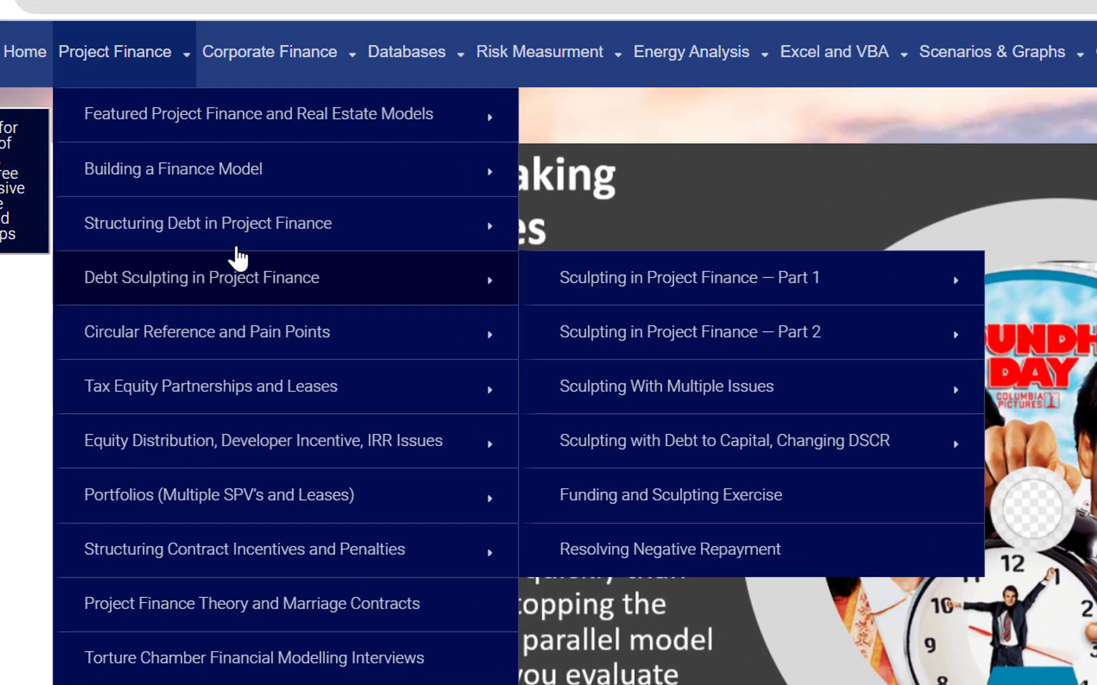
mouse_move(257, 208)
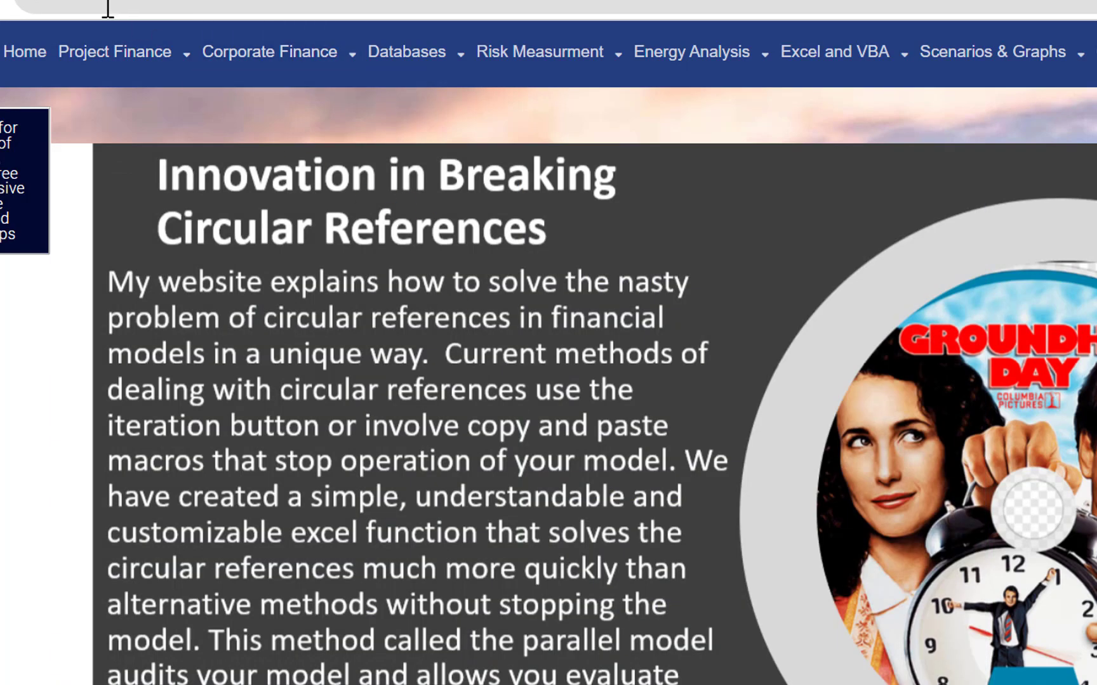
mouse_move(130, 63)
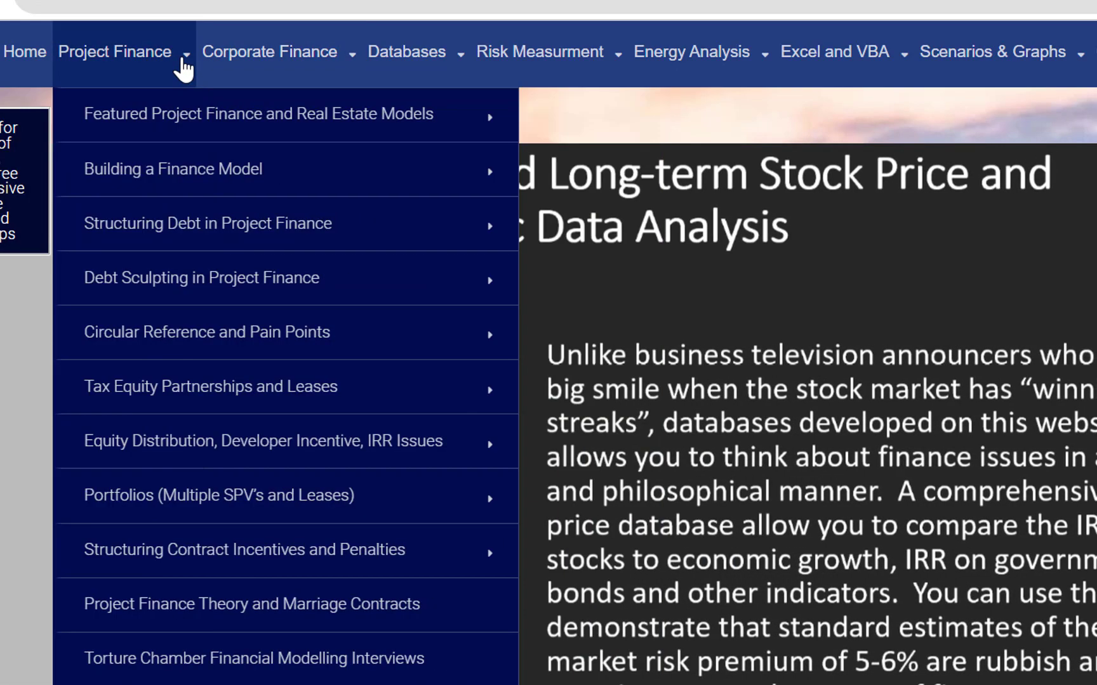
click(180, 68)
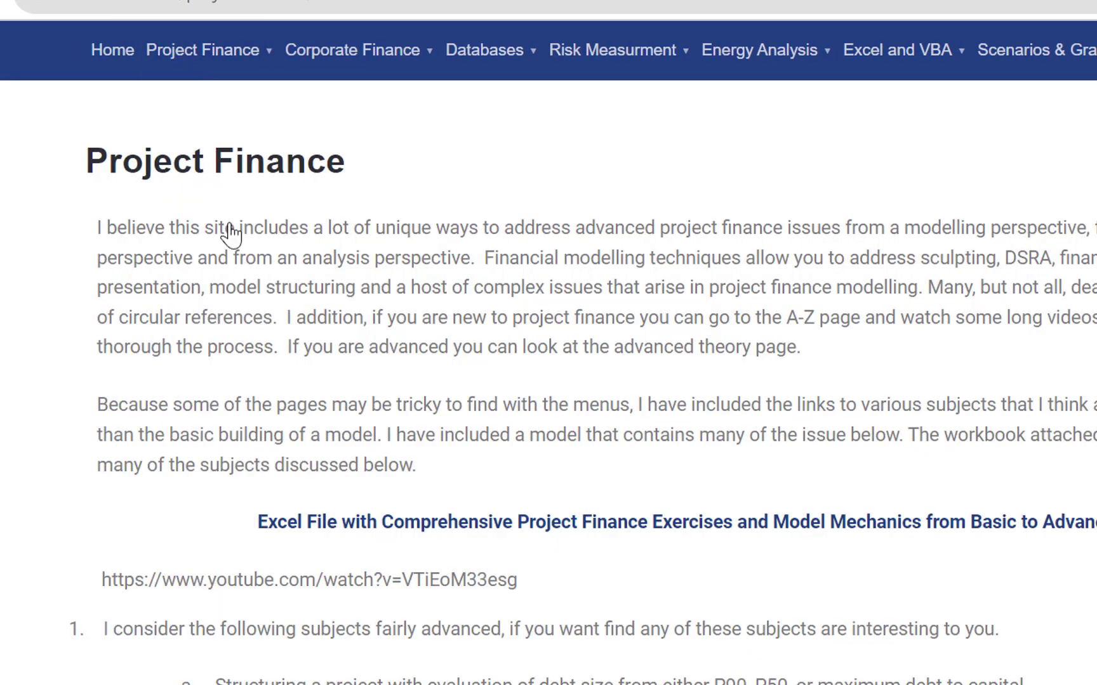
Look through the Project Finance subtopics, especially those for structuring debt and debt sculpting
mouse_move(257, 238)
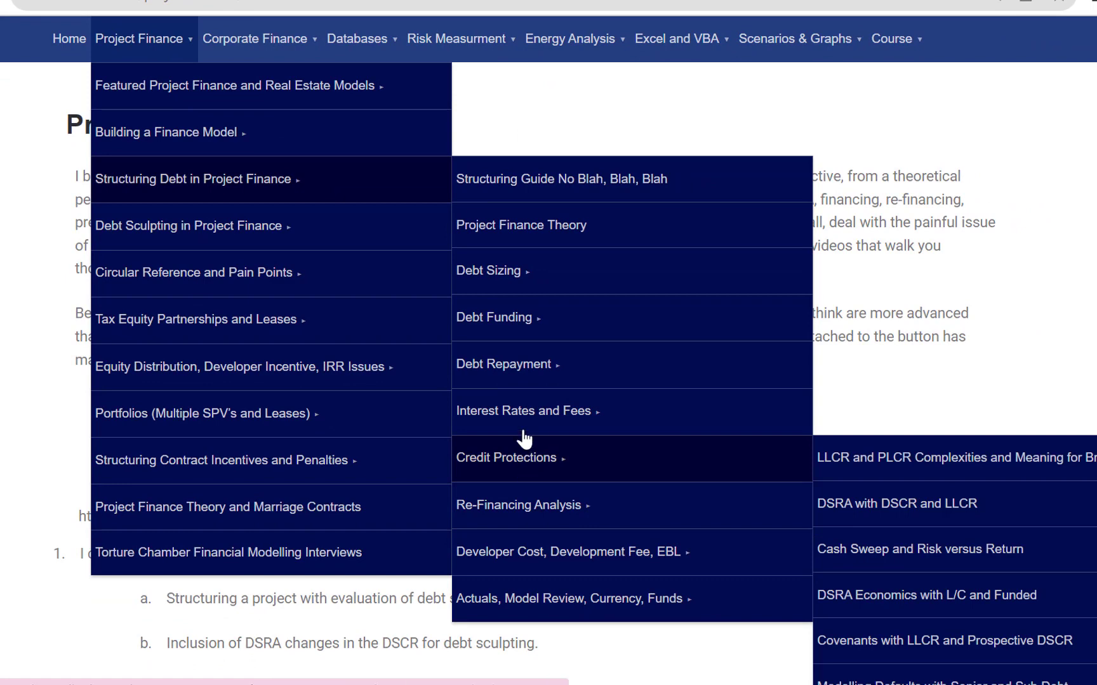
mouse_move(515, 275)
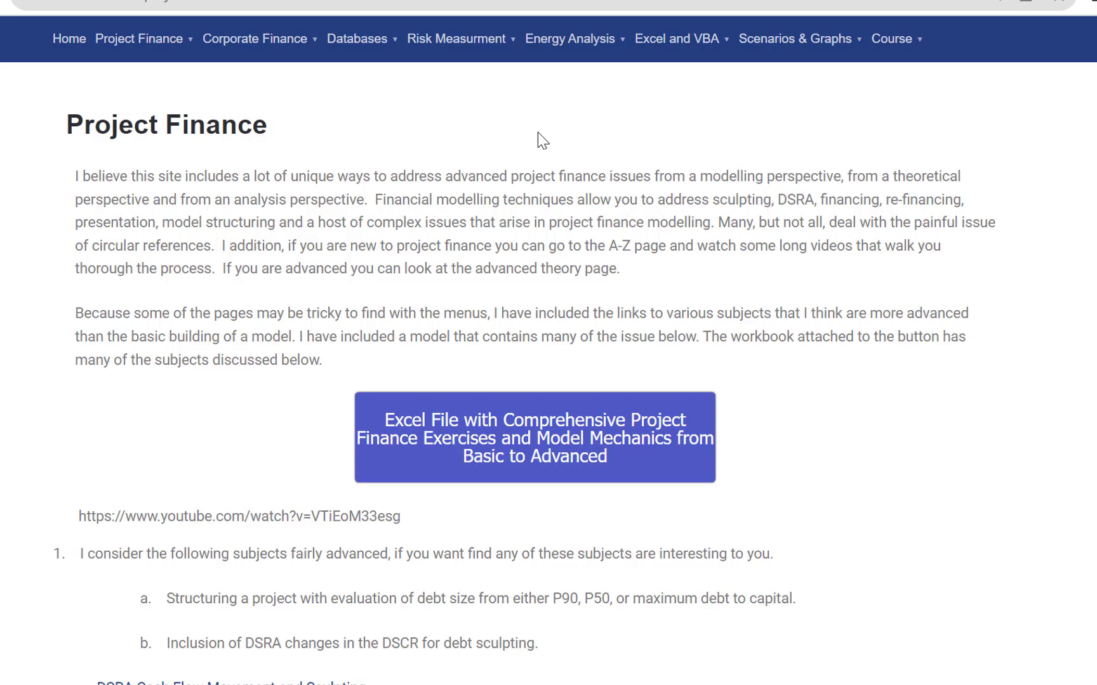
mouse_move(176, 34)
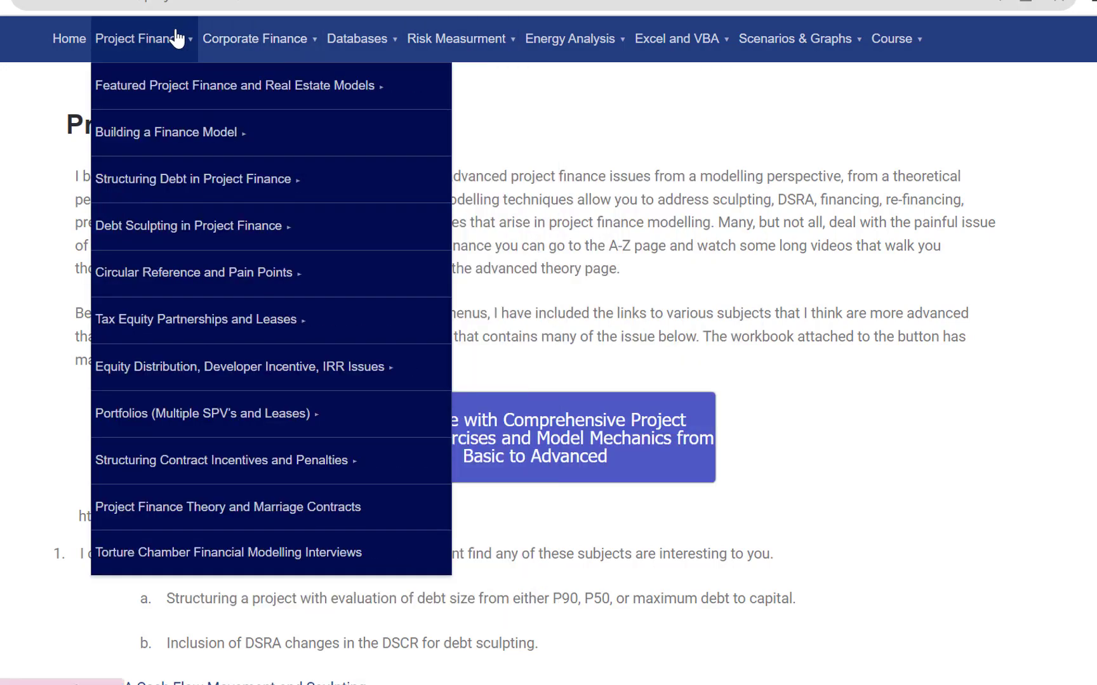
mouse_move(223, 230)
mouse_move(252, 192)
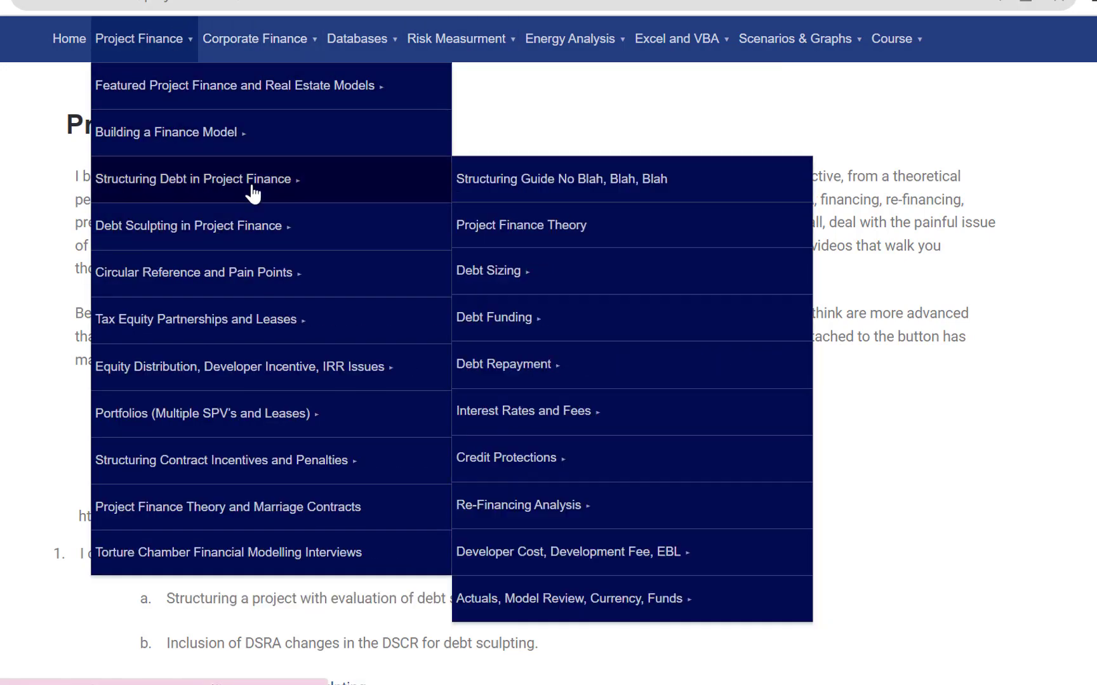
mouse_move(246, 248)
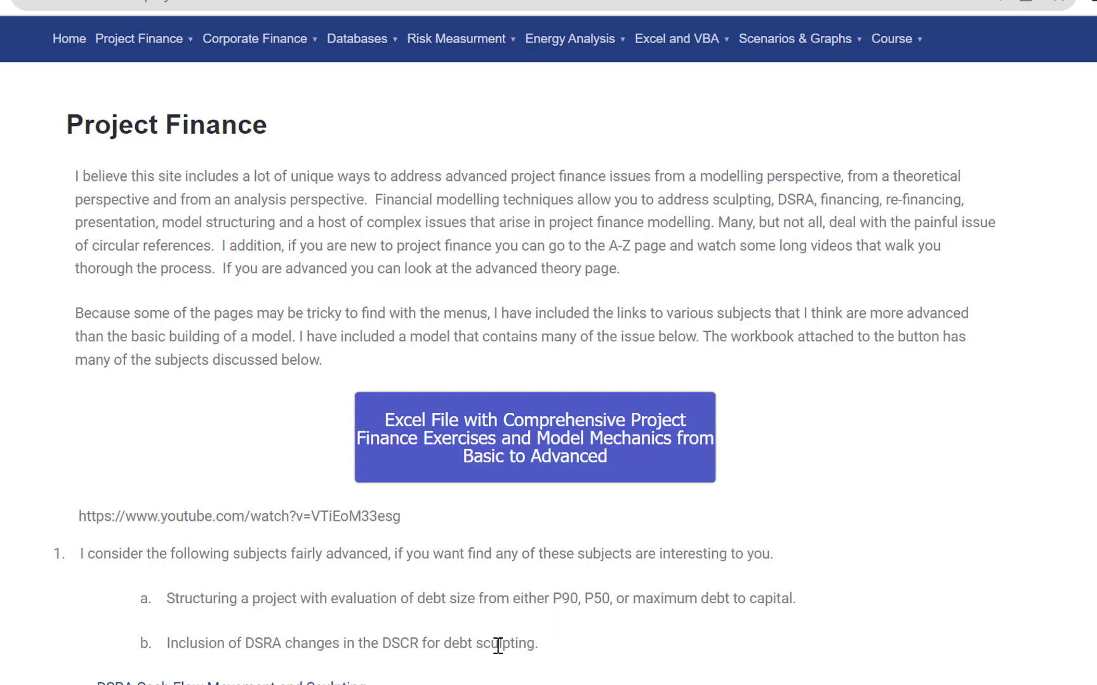
Switch to File Explorer and open "B. Project Finance Model Exercises" via "Chapter 1. Models and Analysis" and "B. Project Finance Models and Exercises"
key(alt+Tab)
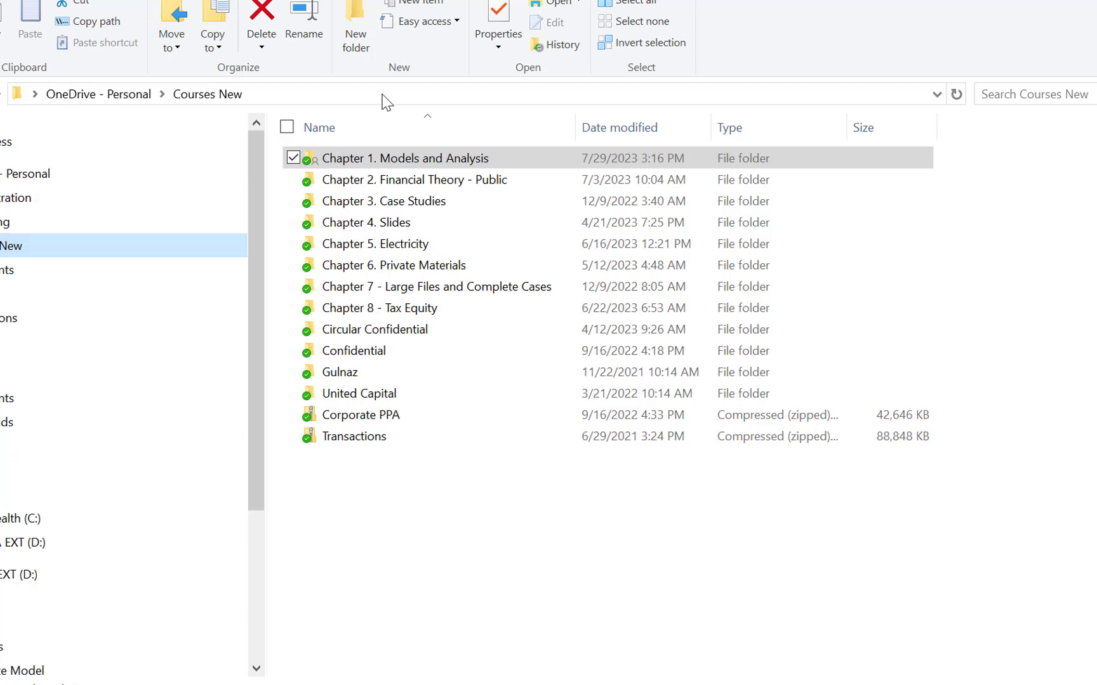
double_click(354, 158)
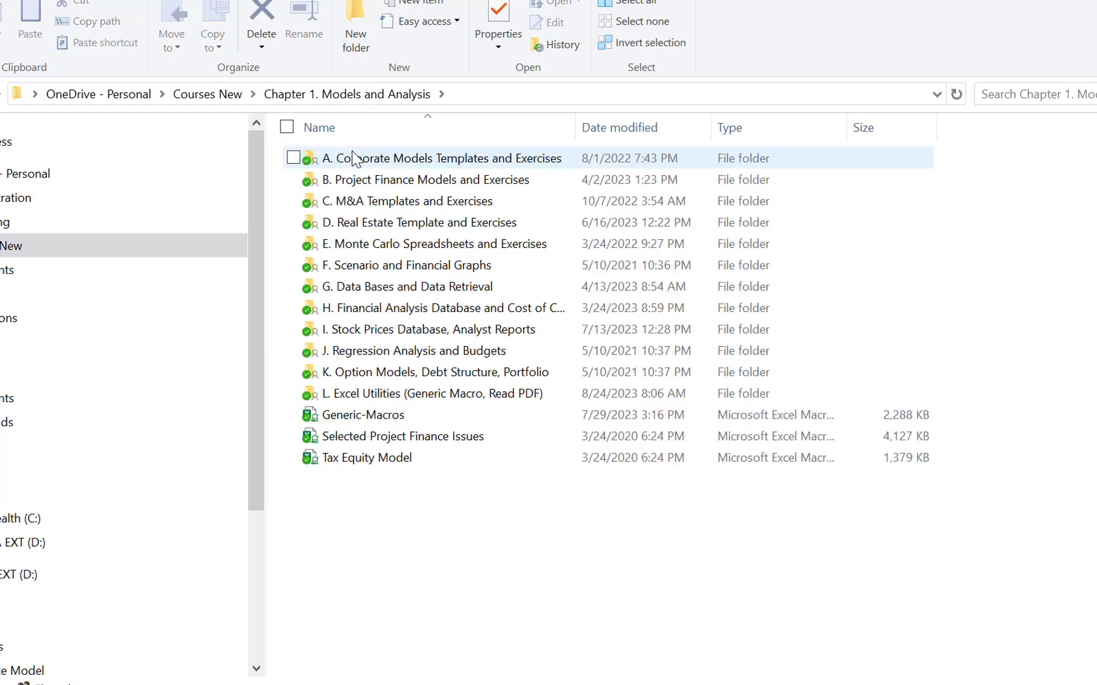
click(359, 184)
double_click(354, 180)
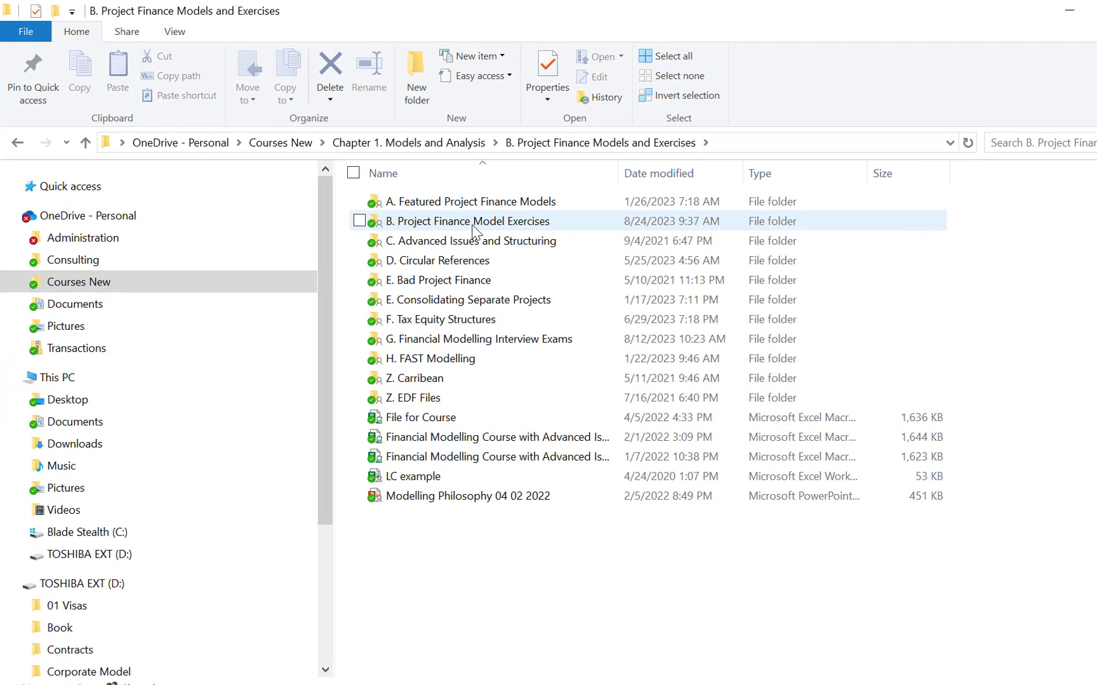
double_click(472, 223)
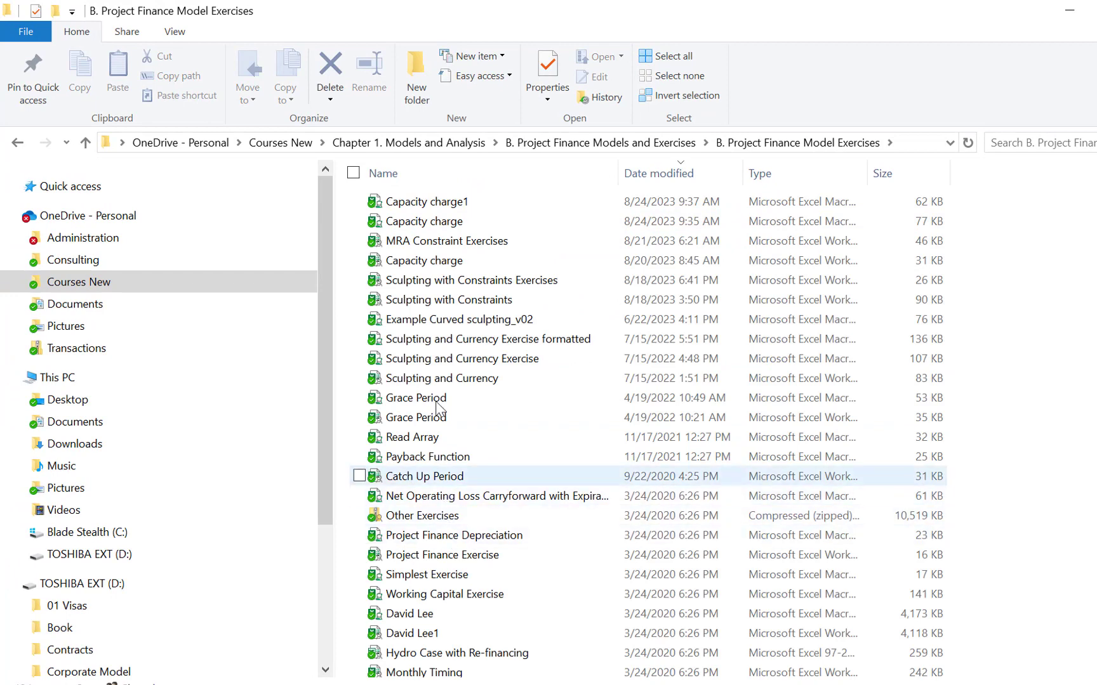
Open the Capacity charge1 workbook in Excel and save it
click(424, 209)
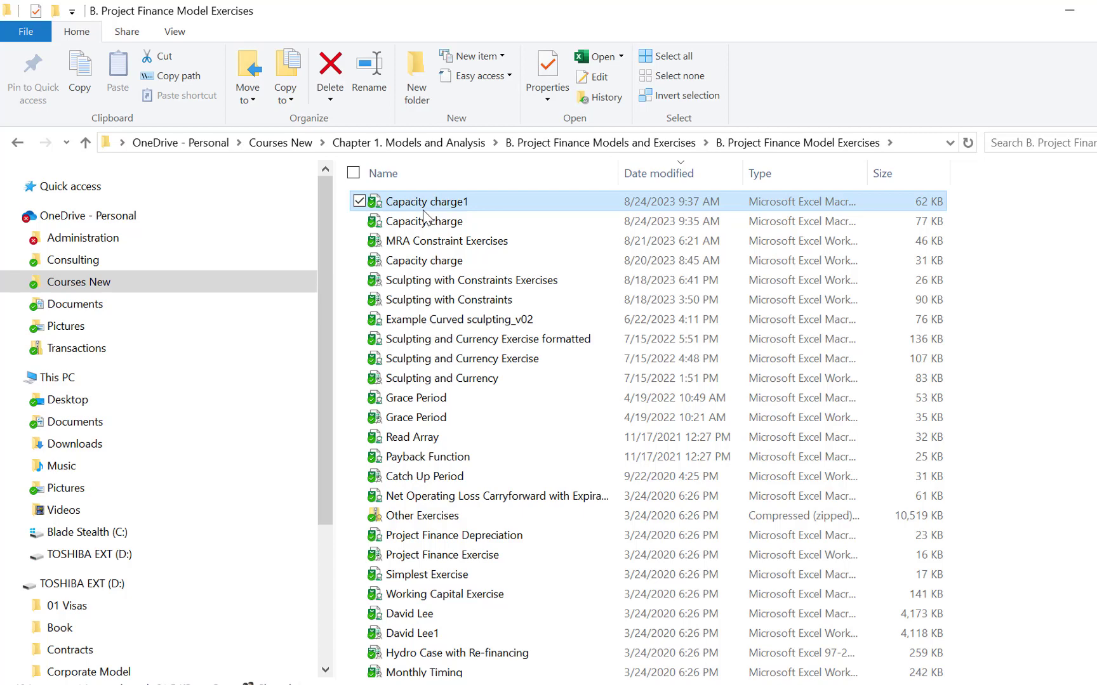
double_click(422, 204)
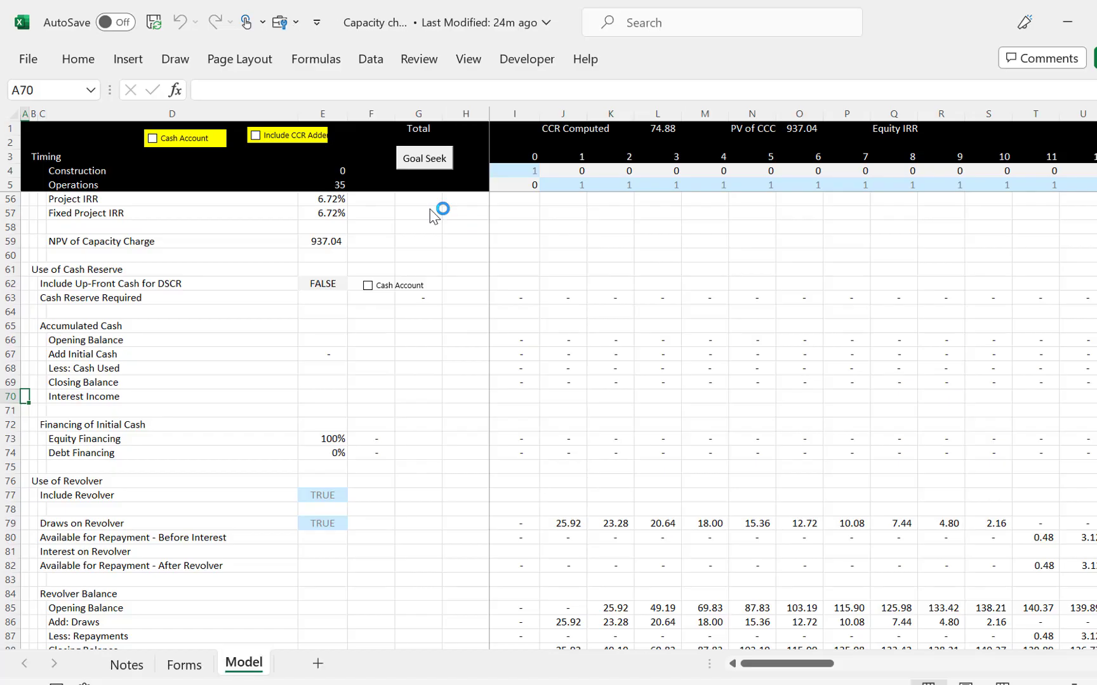
click(279, 361)
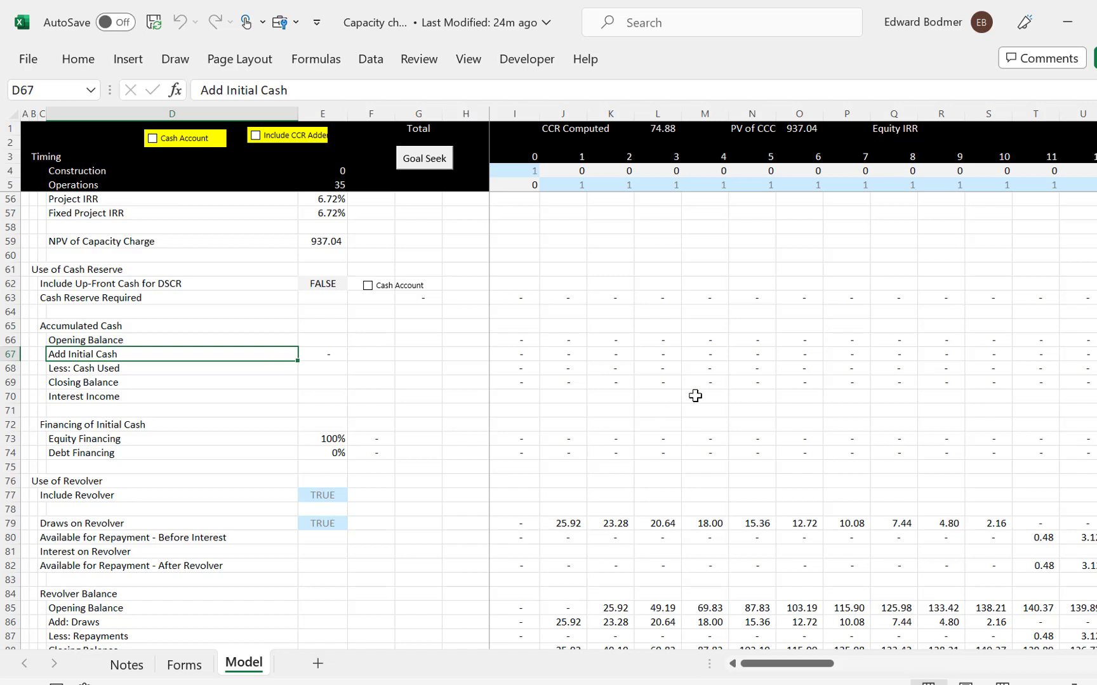
click(789, 450)
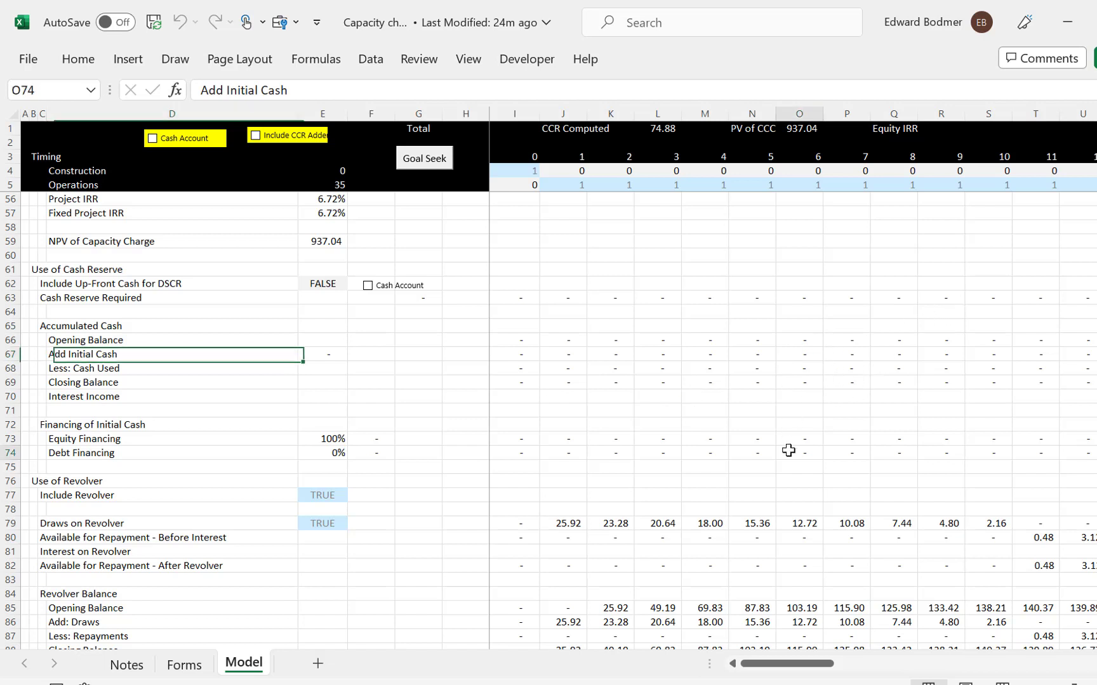
key(ctrl+s)
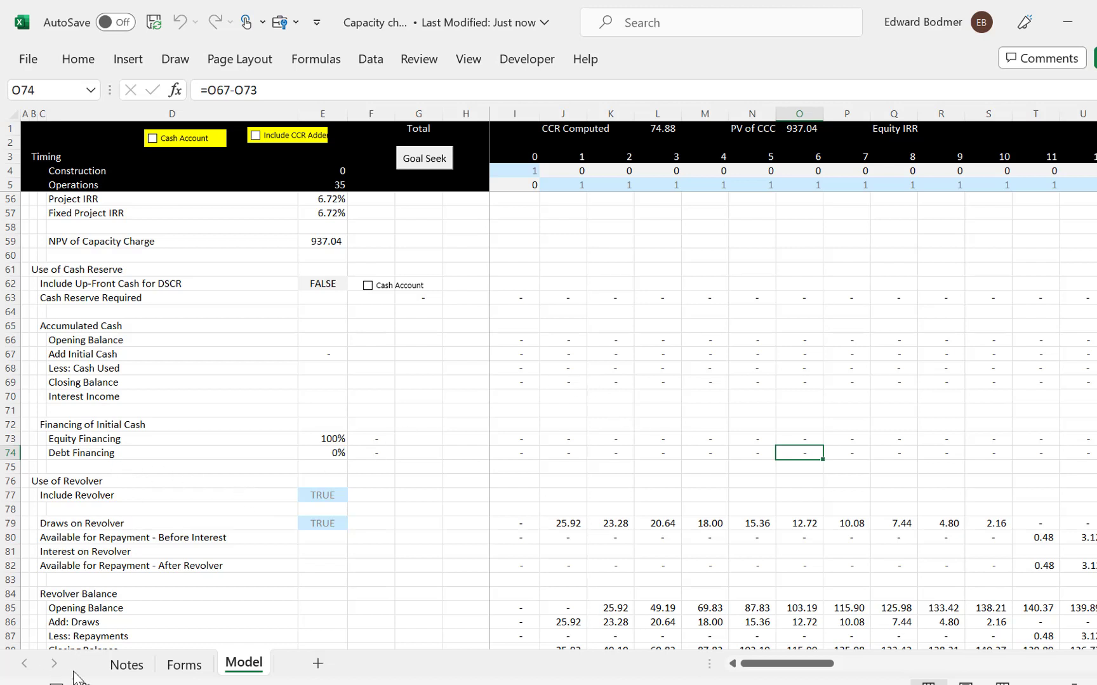
Turn off the gridlines on the Notes sheet
click(118, 674)
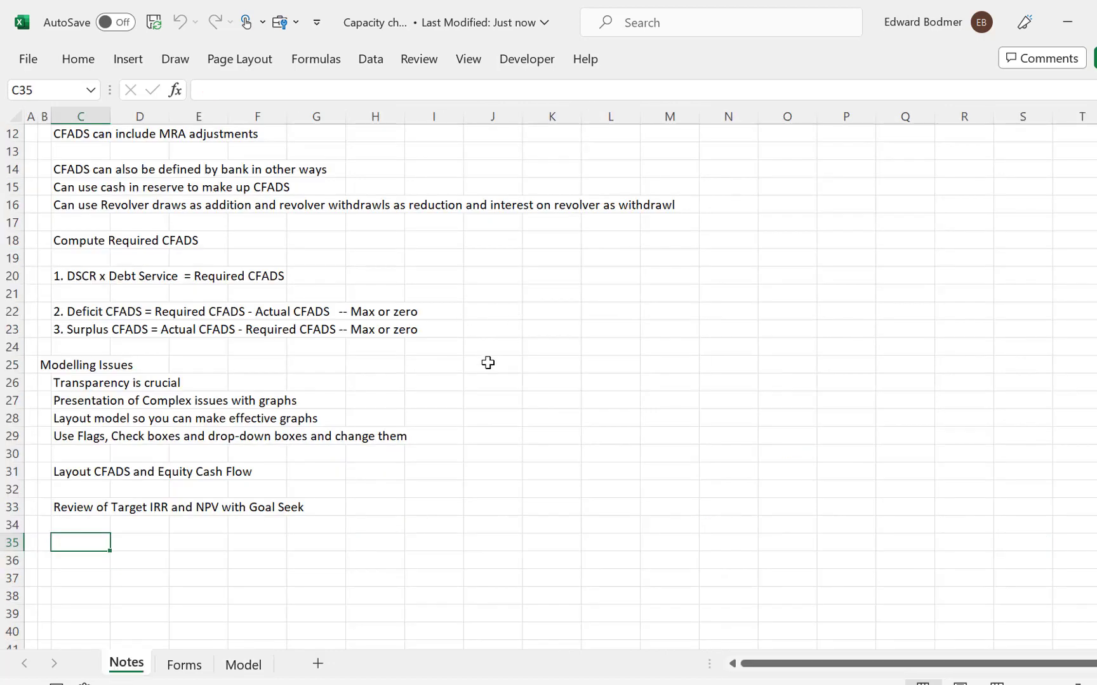
click(466, 64)
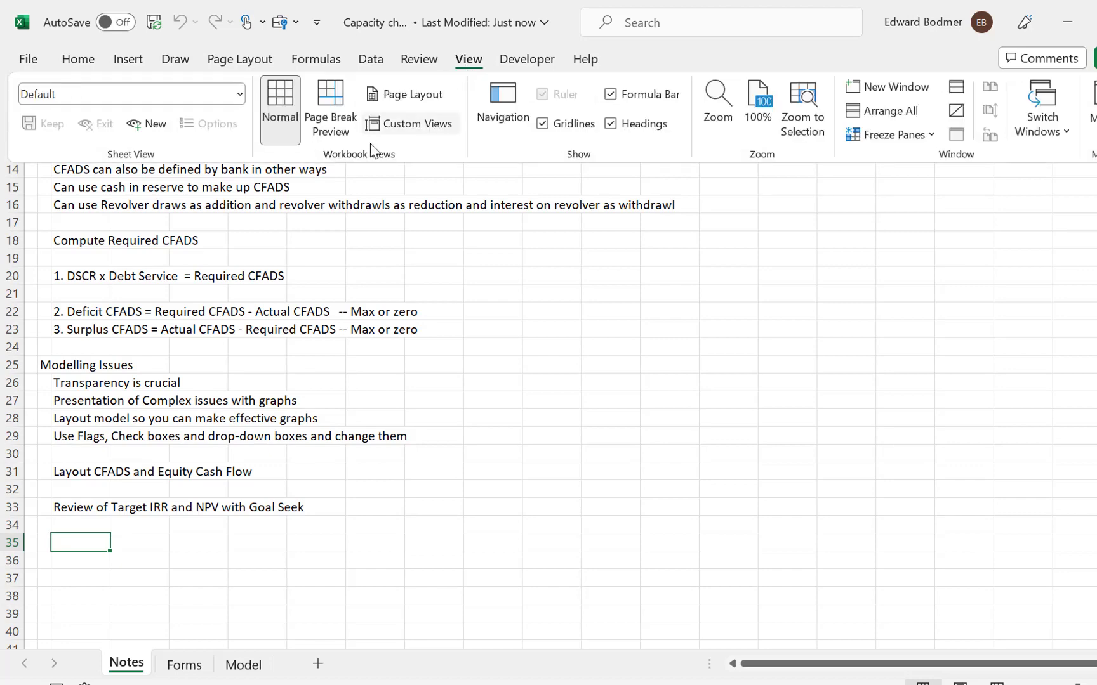
click(542, 123)
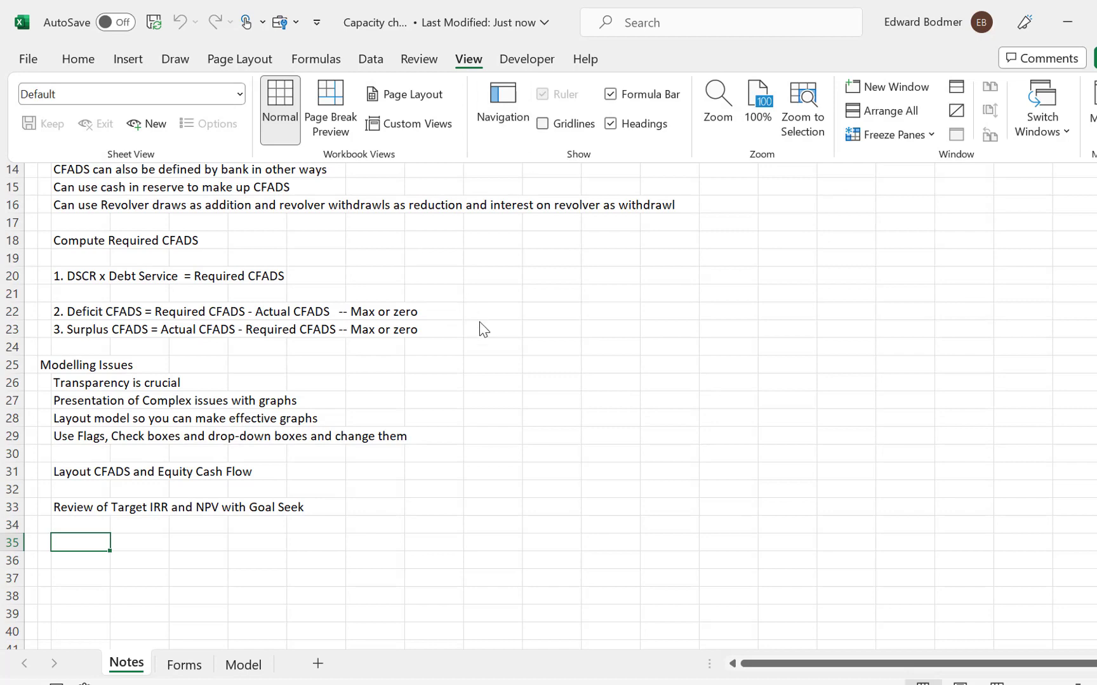
key(Escape)
Delete the first two blank rows above the philosophy heading on the Notes sheet
key(Up)
key(Up)
key(Up)
key(Up)
key(Up)
key(Up)
key(Up)
key(Up)
key(Up)
key(Up)
key(Up)
key(Up)
key(Up)
key(Up)
key(Up)
key(Up)
key(Up)
key(Up)
key(Up)
key(Up)
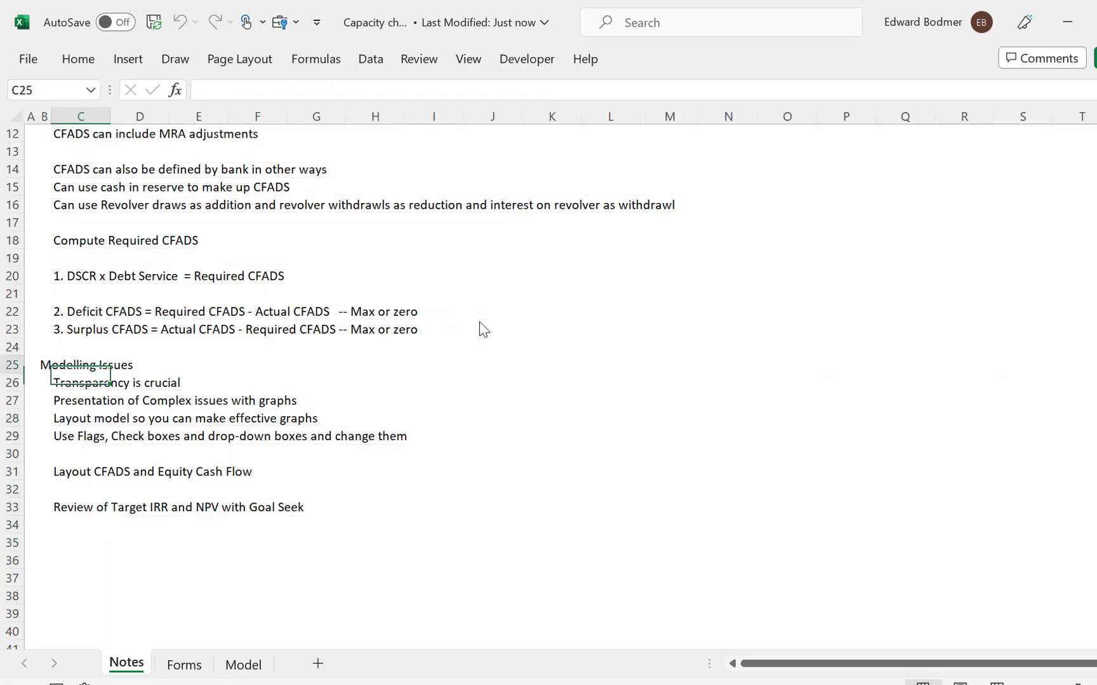
key(Up)
key(Up)
key(Up)
key(Up)
key(Up)
key(Up)
key(Up)
key(Up)
key(Up)
key(Left)
key(Left)
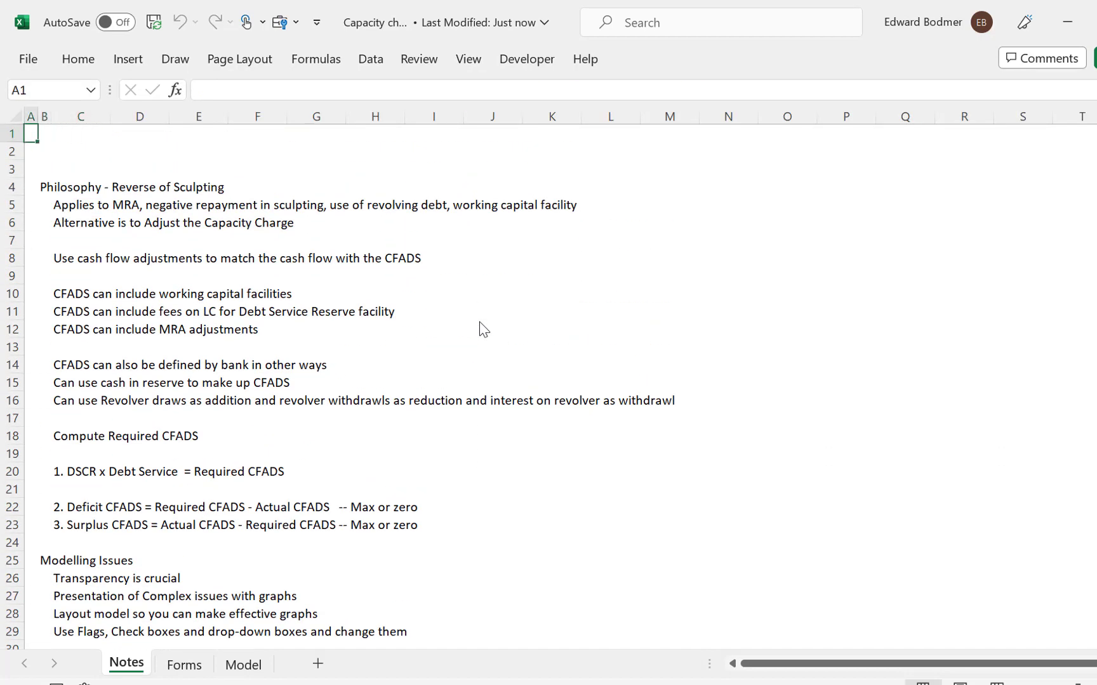
key(shift+space)
key(shift+Down)
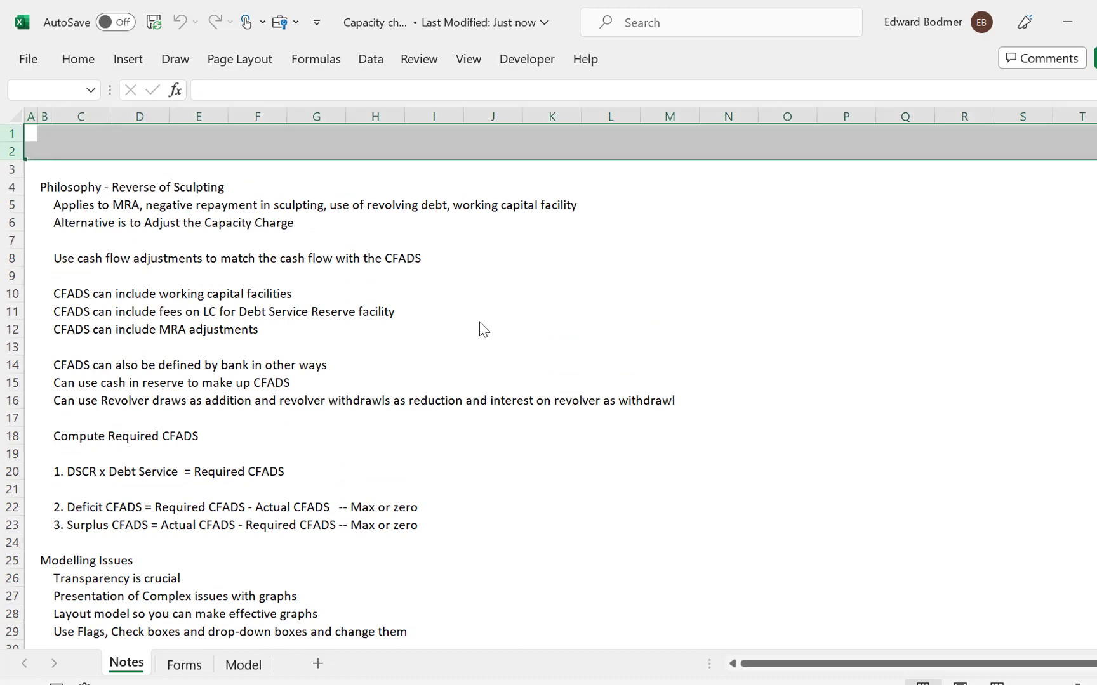
key(ctrl+minus)
key(Down)
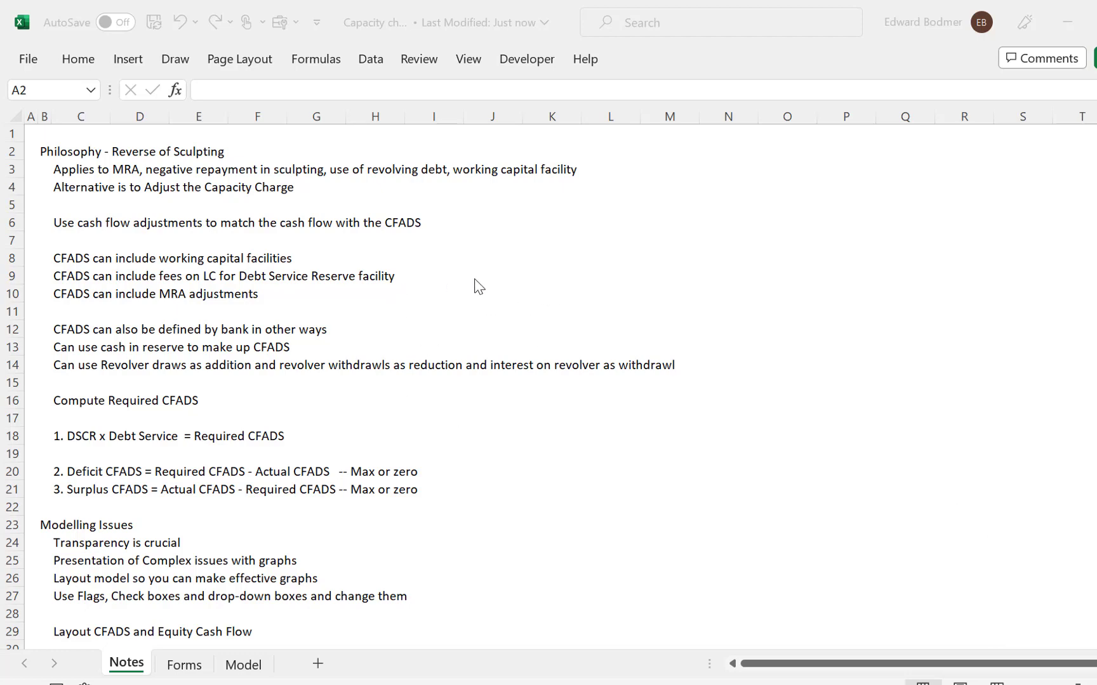
Read the "Philosophy - Reverse of Sculpting" notes, including where the approach applies and its capacity charge alternative
click(277, 330)
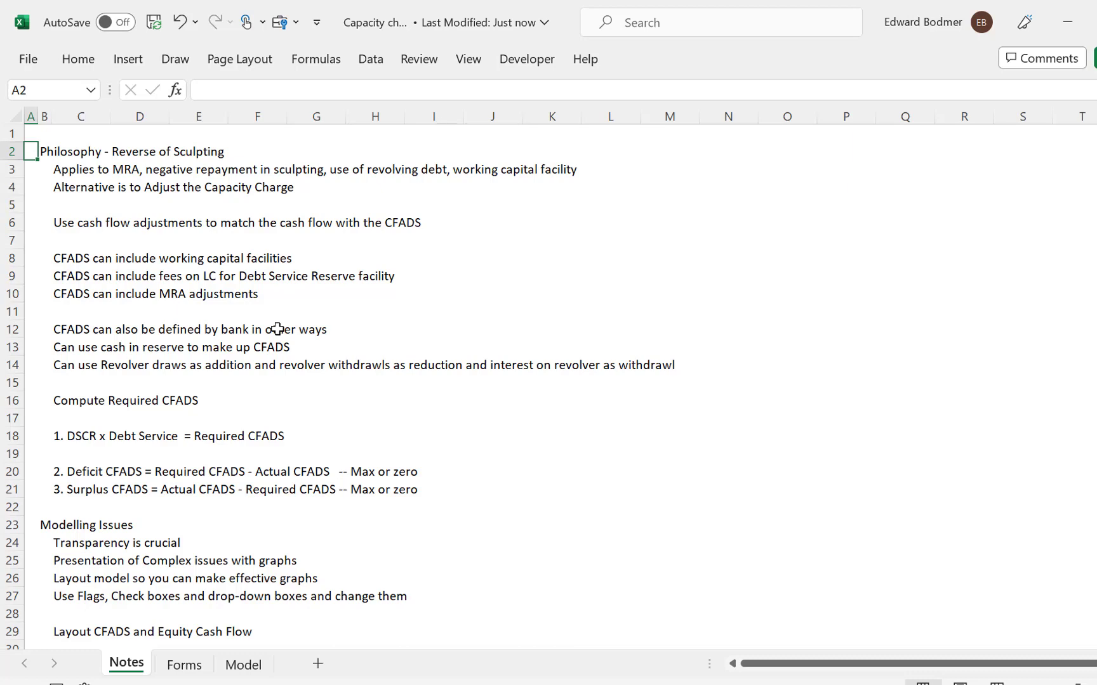
click(465, 285)
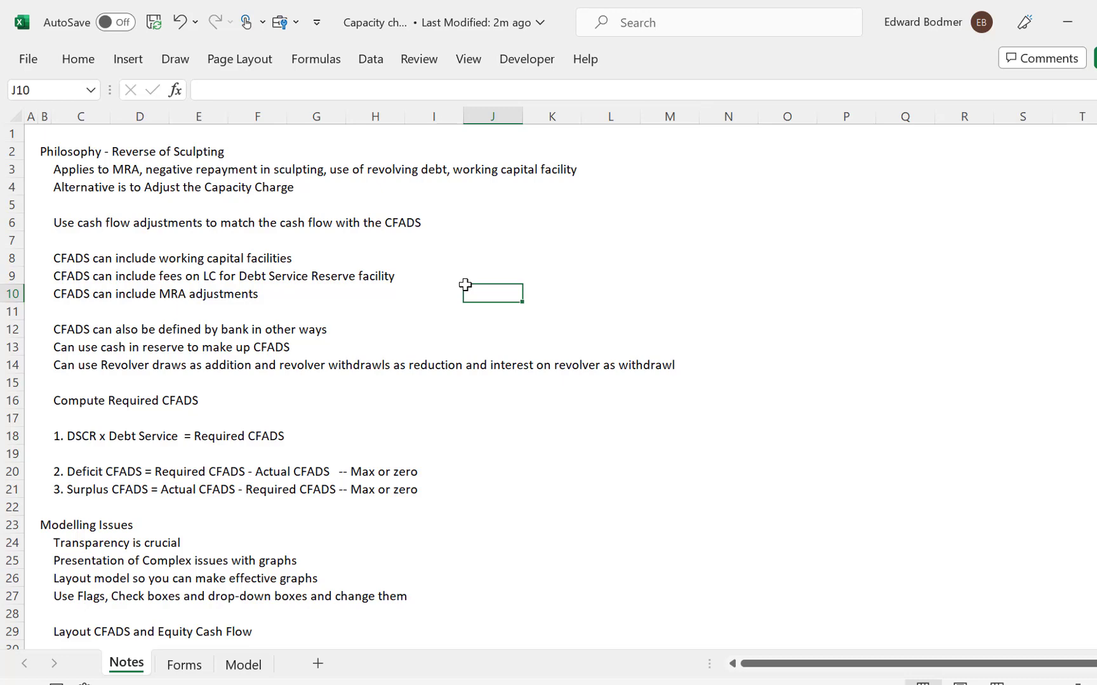
click(190, 173)
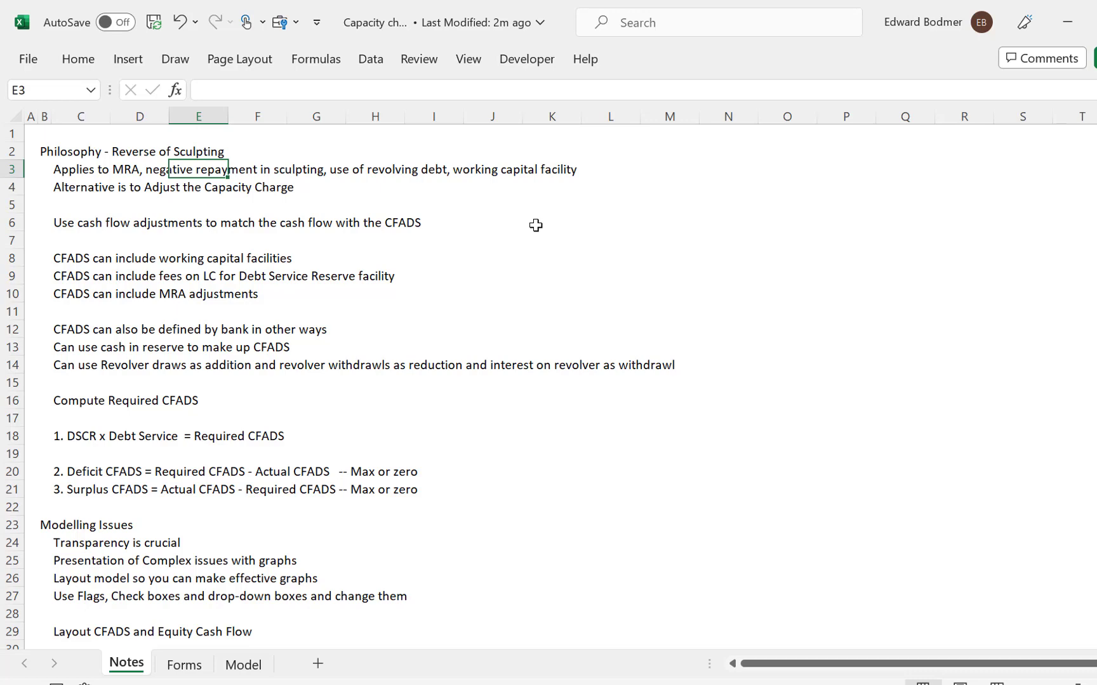
key(Right)
key(Right)
key(Left)
key(Left)
key(Left)
key(Left)
key(Left)
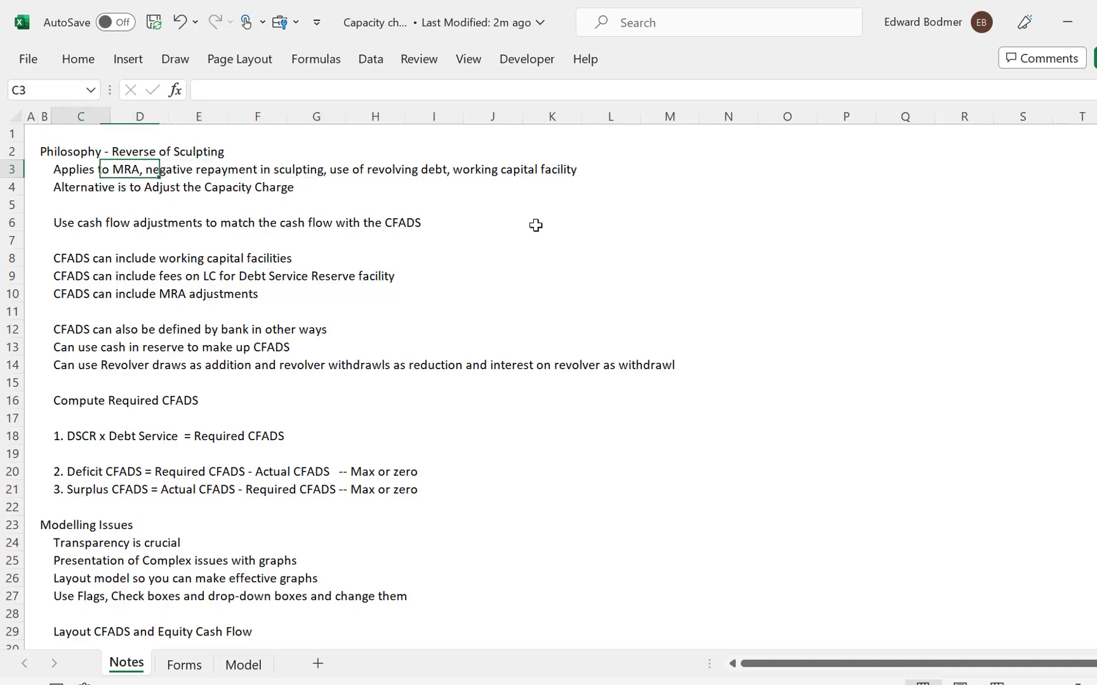
key(Right)
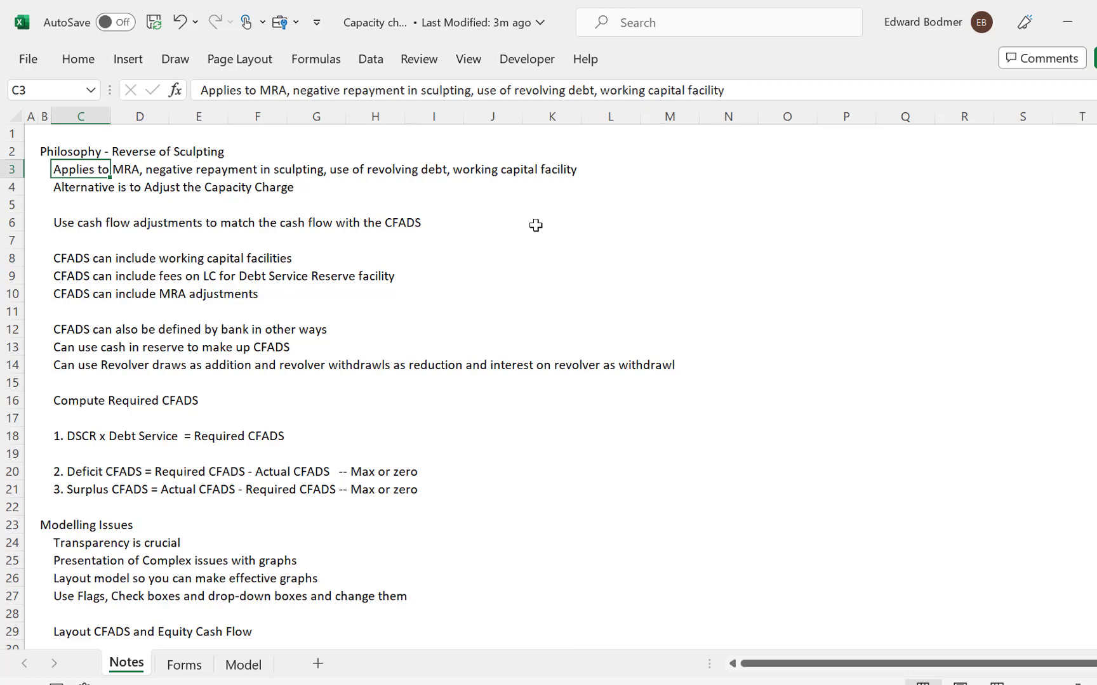
key(Left)
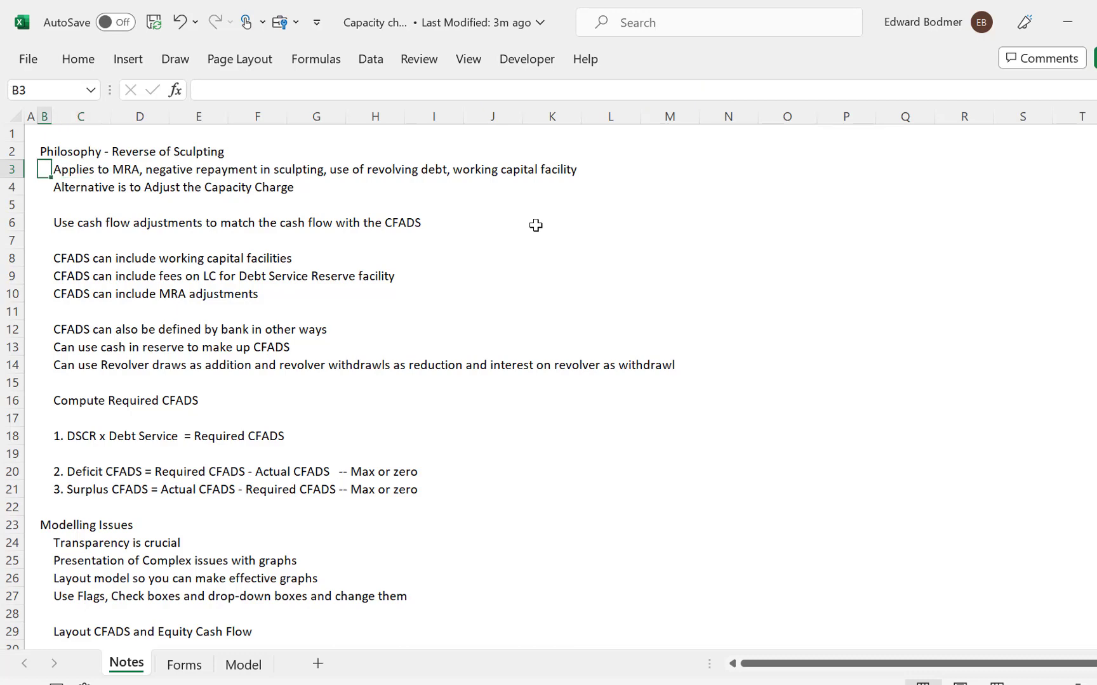
Read the notes in rows 6 to 9 on matching cash flow with CFADS and including working capital facilities and LC fees
key(Down)
key(Down)
key(Down)
key(Right)
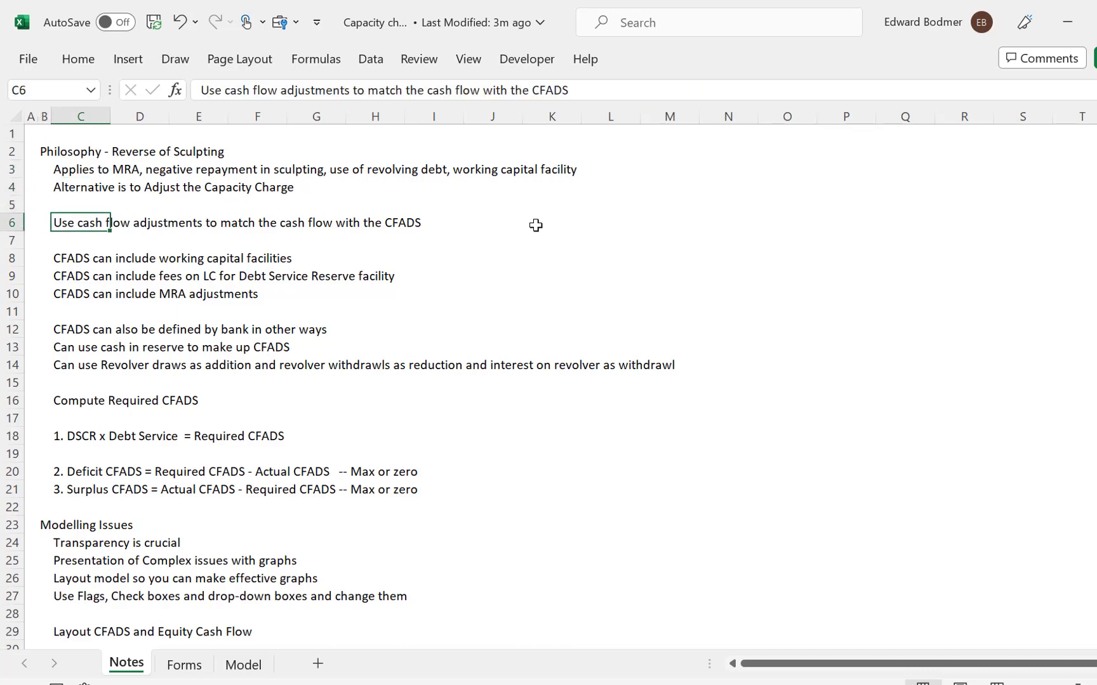
key(Down)
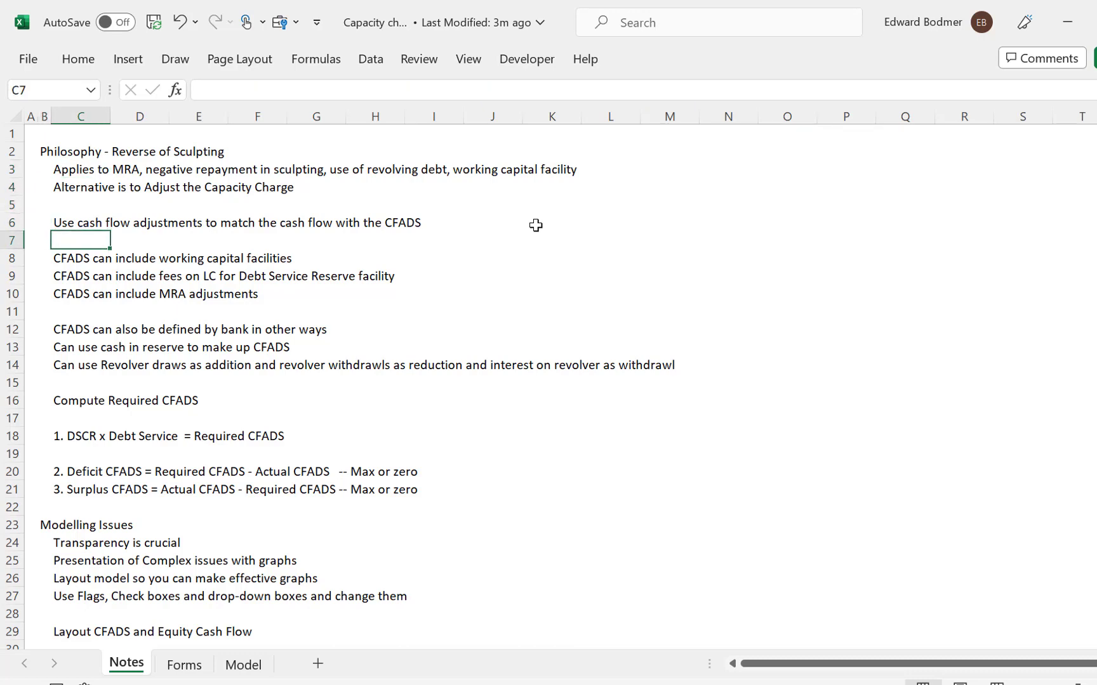
key(Down)
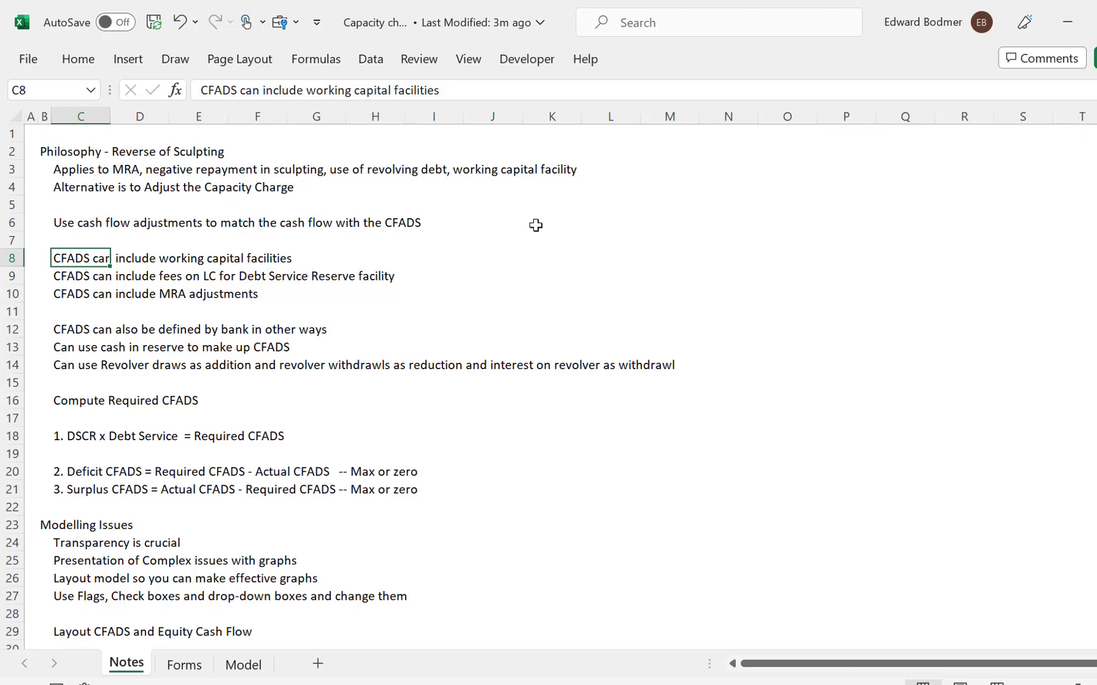
key(Down)
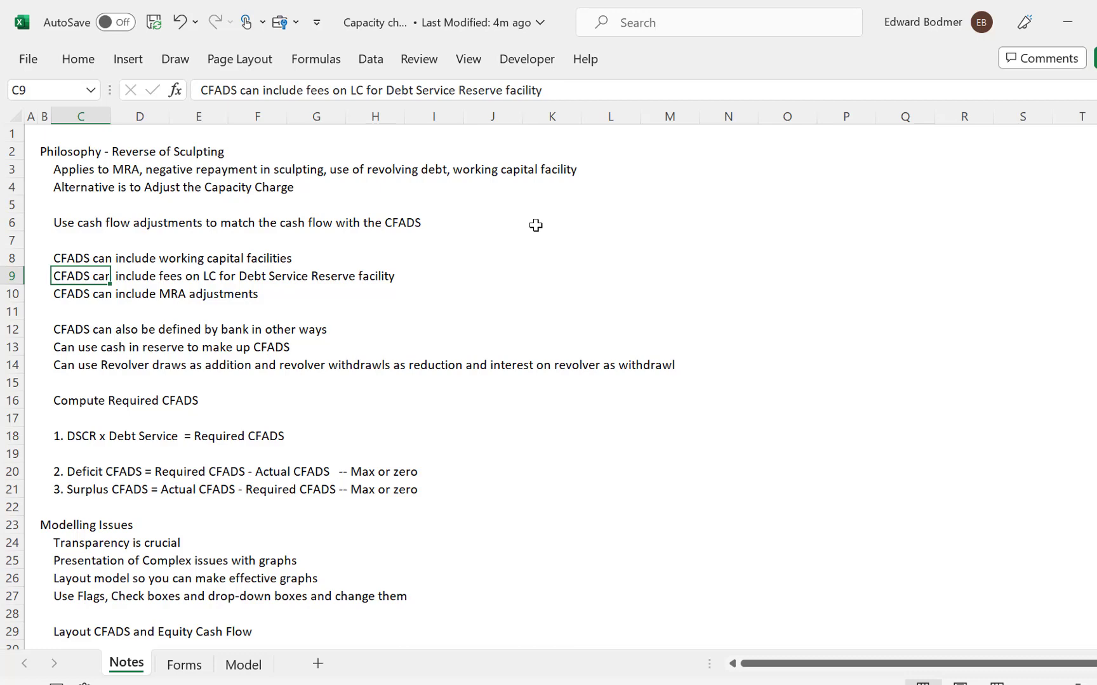
Read the notes in rows 8 to 10 on including working capital facilities, LC fees and MRA adjustments in CFADS
key(Up)
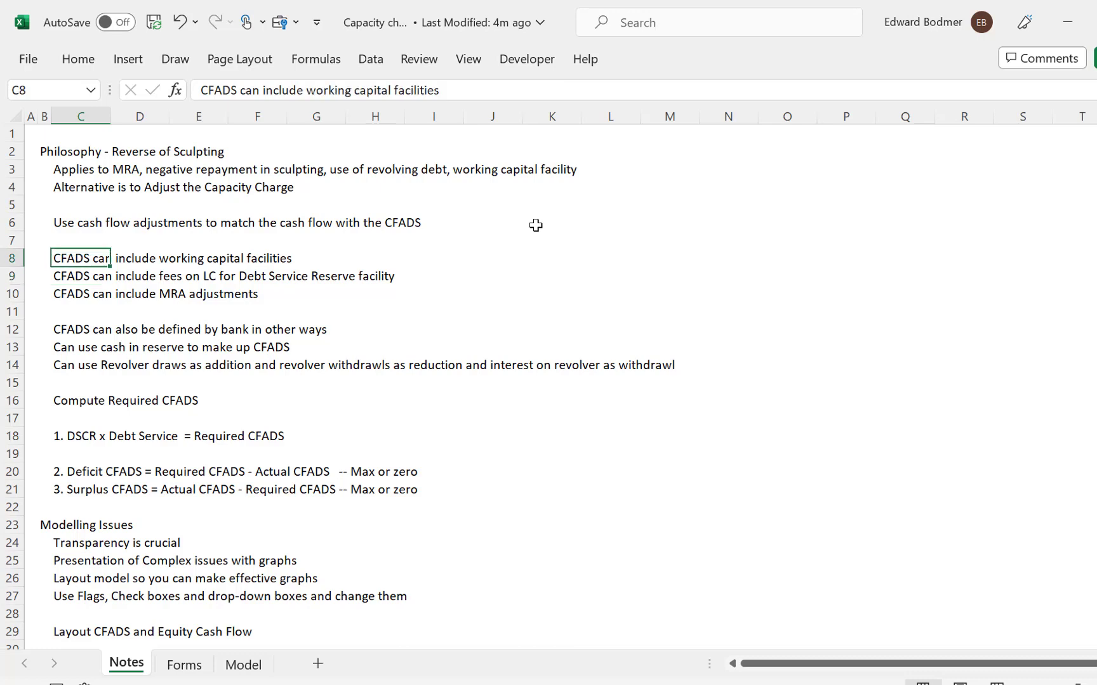
key(Down)
key(Down)
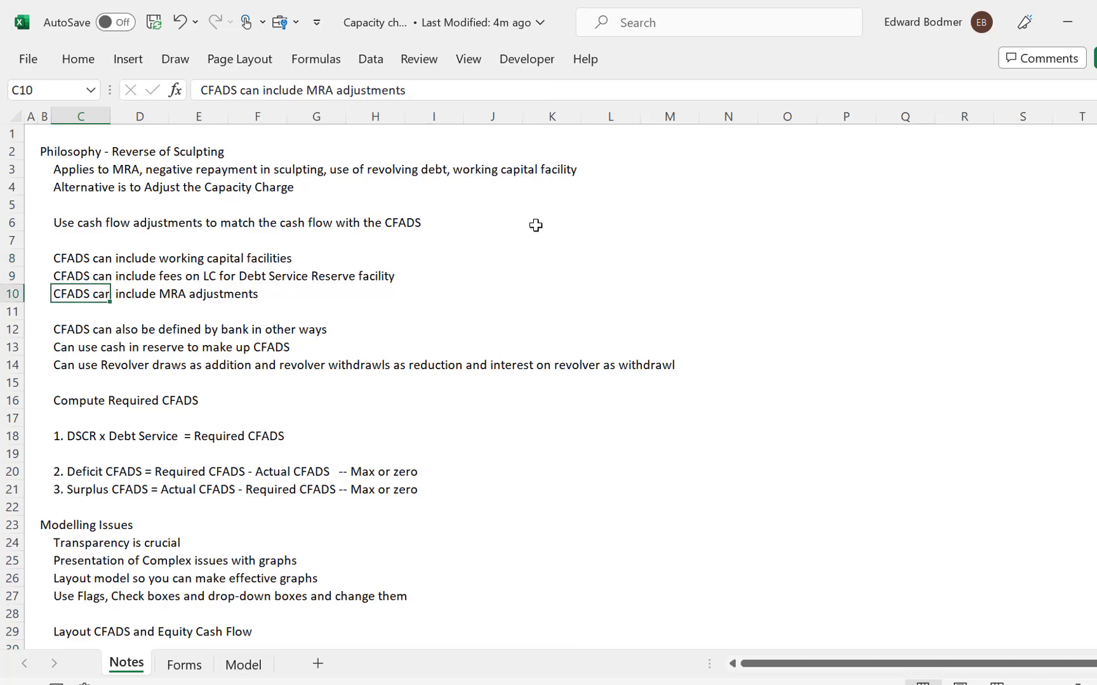
key(Up)
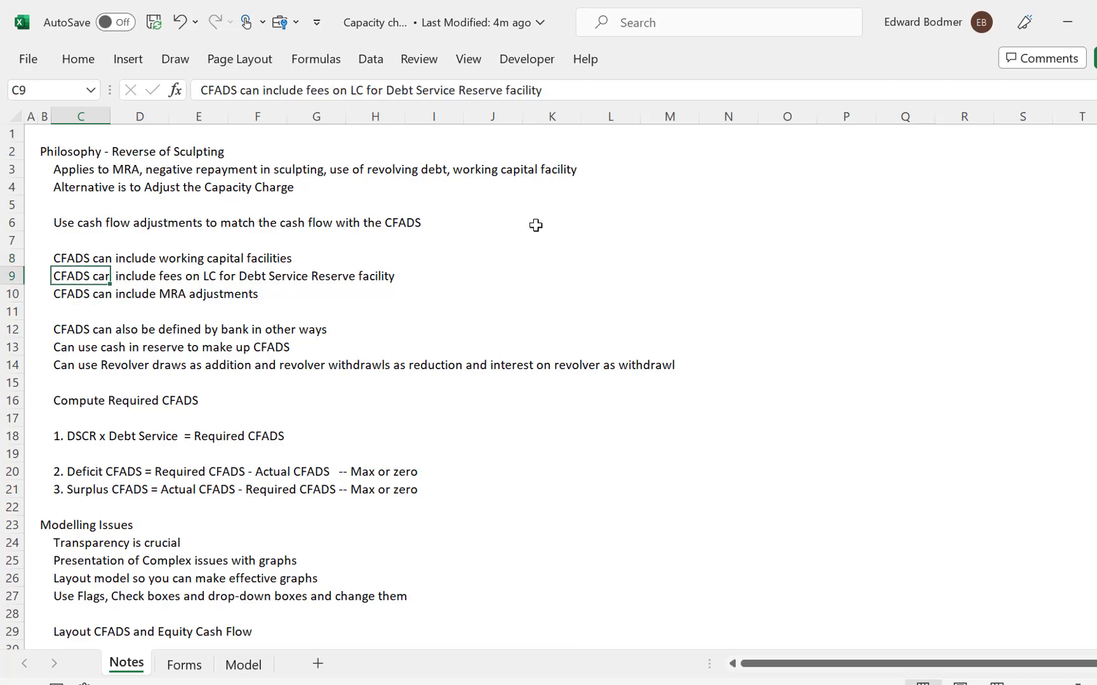
key(Down)
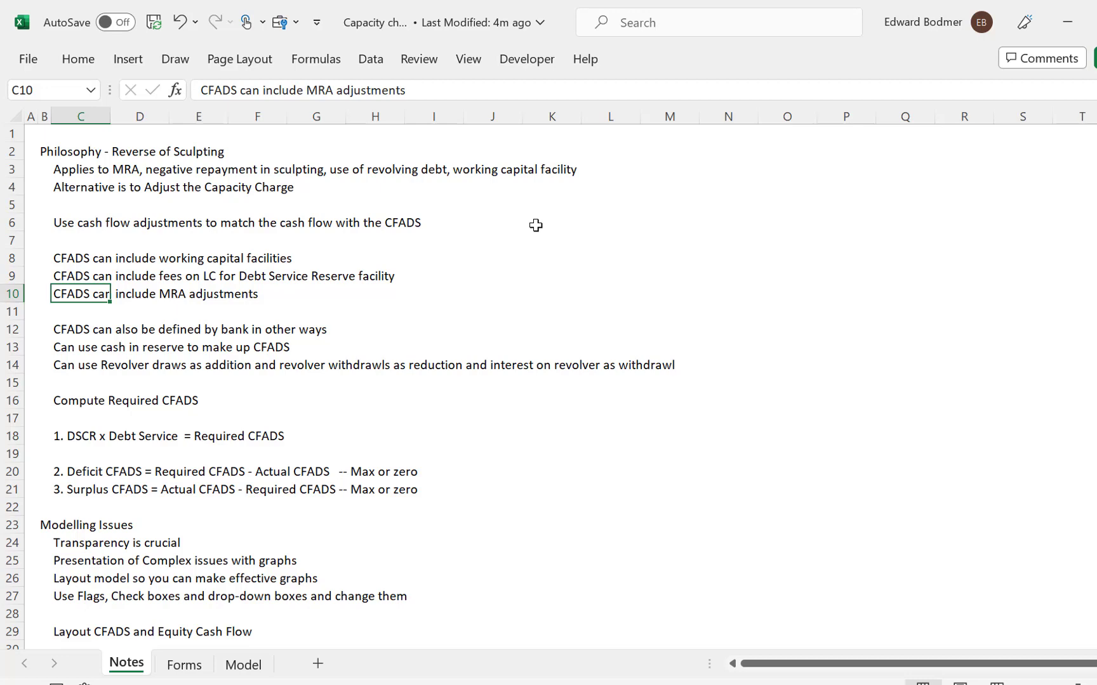
key(Up)
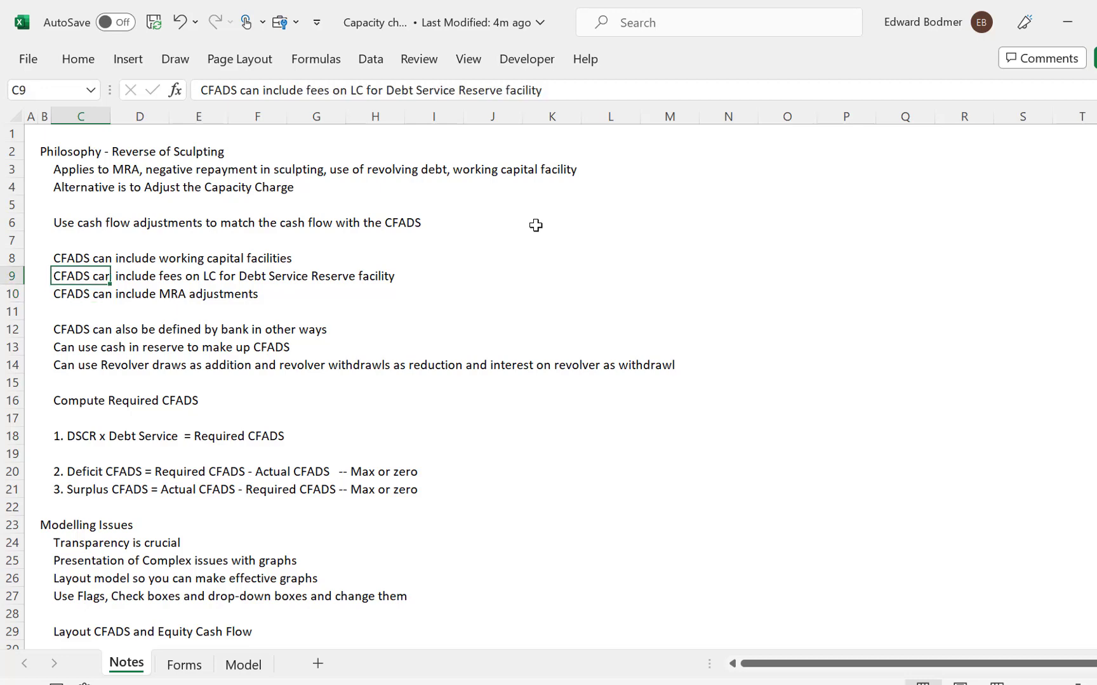
Review the notes from the "Philosophy - Reverse of Sculpting" heading through the bank-defined CFADS, cash reserve and revolver lines
key(Up)
key(Up)
key(Up)
key(Up)
key(Up)
key(Up)
key(Up)
key(Up)
key(Left)
key(Down)
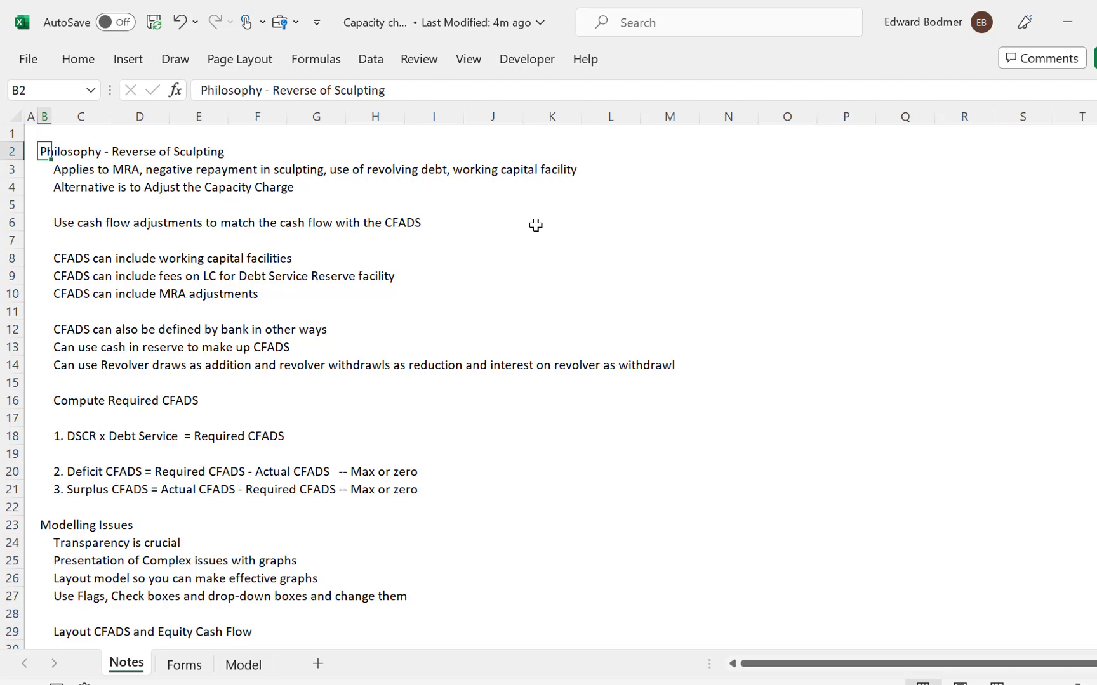
key(Down)
key(Down)
key(Down)
key(Down)
key(Down)
key(Down)
key(Down)
key(Down)
key(Down)
key(Down)
key(Down)
key(Down)
key(Down)
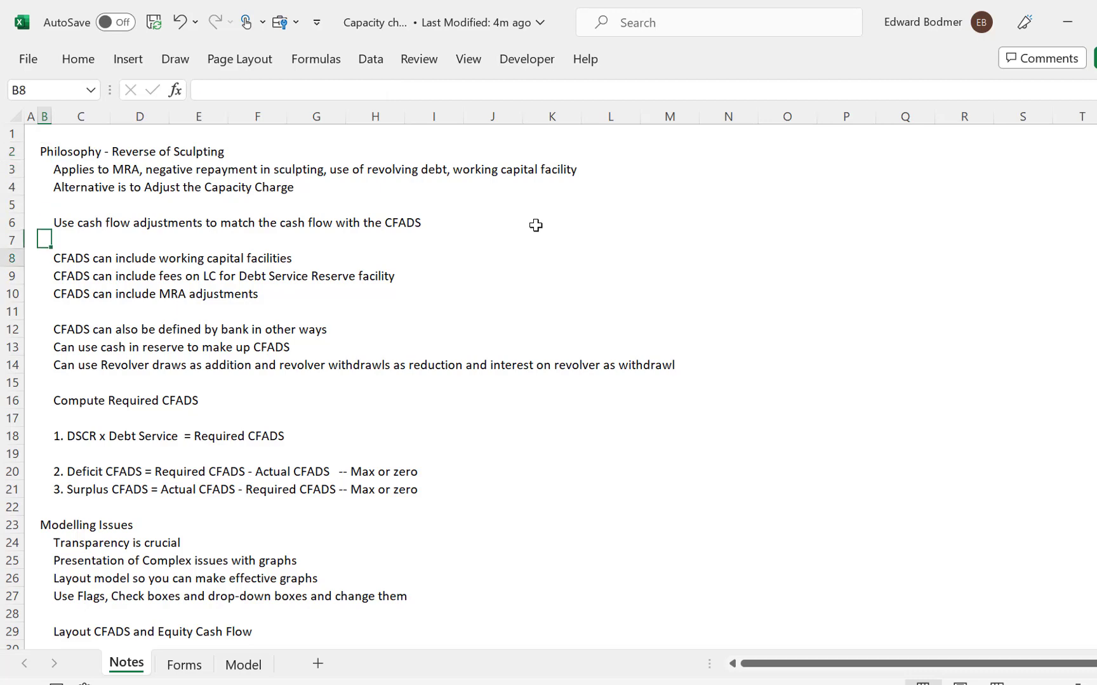
key(Right)
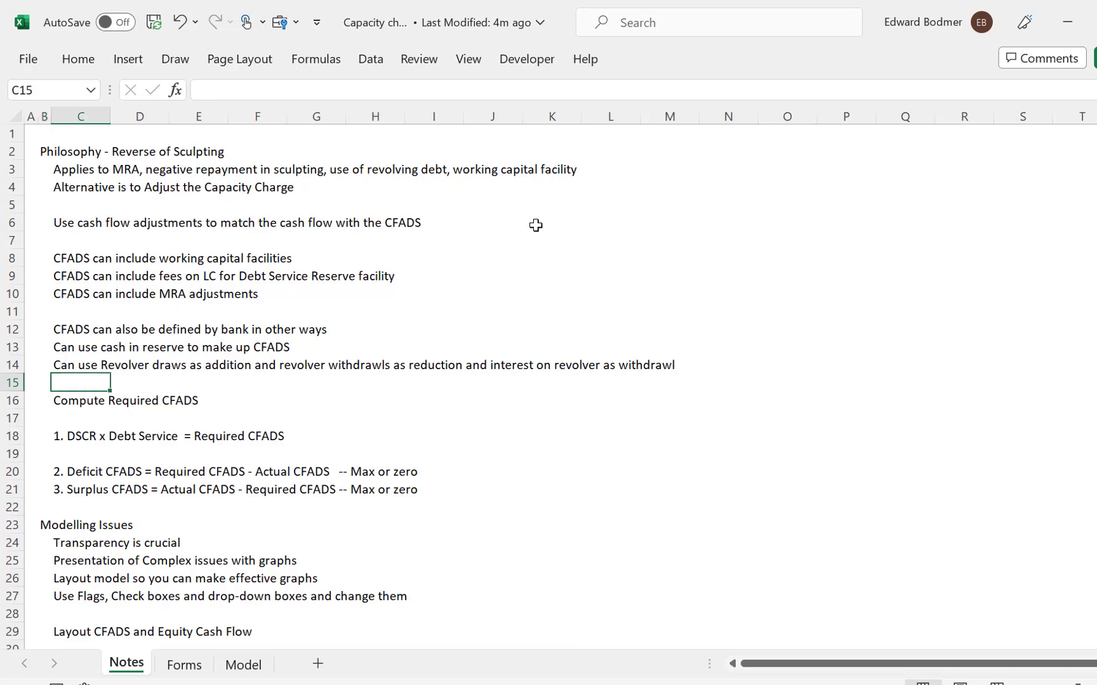
Look over the remaining notes from "Compute Required CFADS" through the modelling issues at the end of the Notes sheet
key(Down)
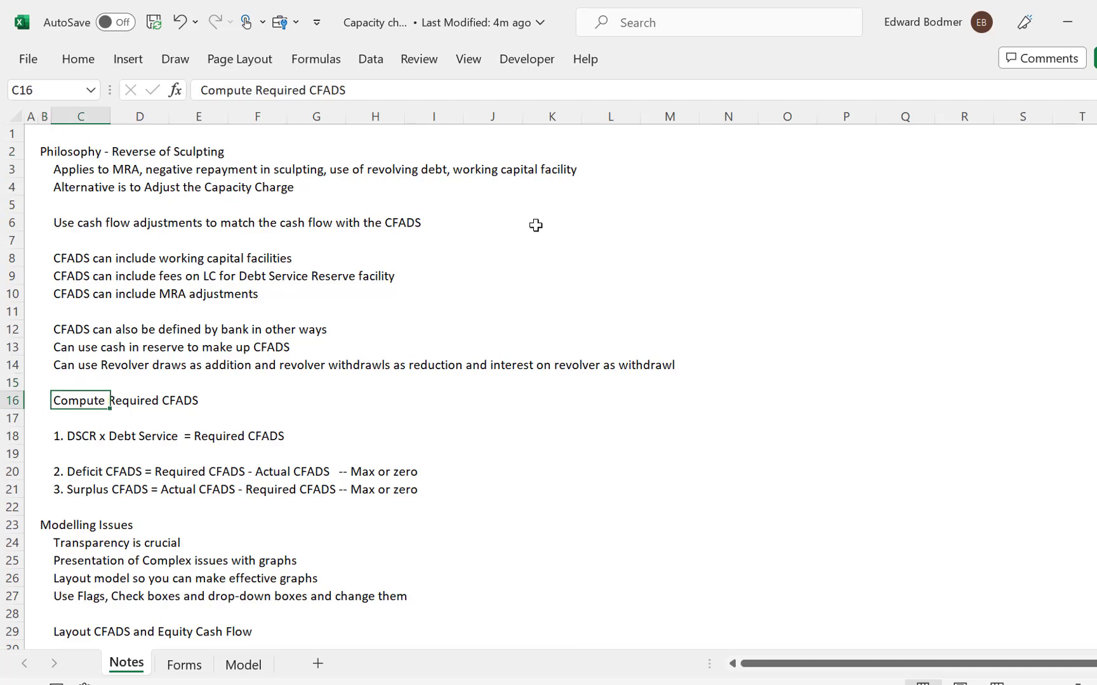
key(Down)
key(Down)
key(Down)
key(Down)
key(Down)
key(Down)
key(Down)
key(Down)
key(Down)
key(Down)
key(Down)
key(Down)
key(Down)
key(Down)
key(Down)
key(Down)
key(Down)
key(Down)
key(Down)
key(Down)
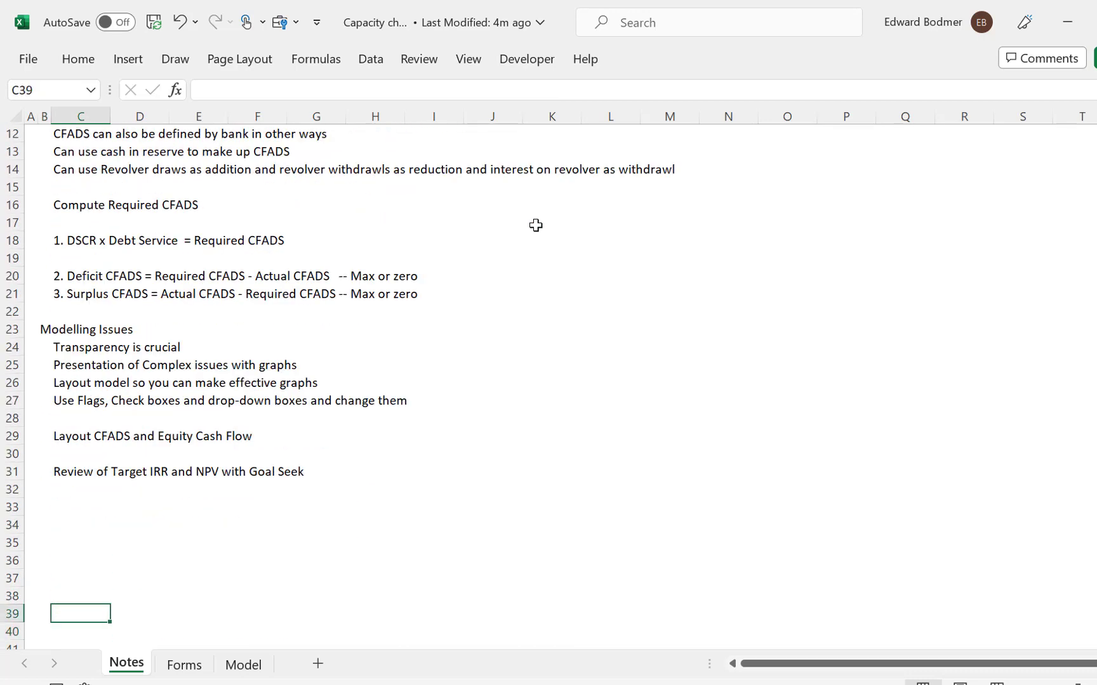
key(Up)
key(Up)
key(Up)
key(Up)
key(Up)
key(Up)
key(Up)
key(Up)
key(Up)
key(Up)
key(Up)
key(Up)
key(Up)
key(Up)
key(Up)
key(Up)
key(Up)
key(Up)
key(Up)
key(Up)
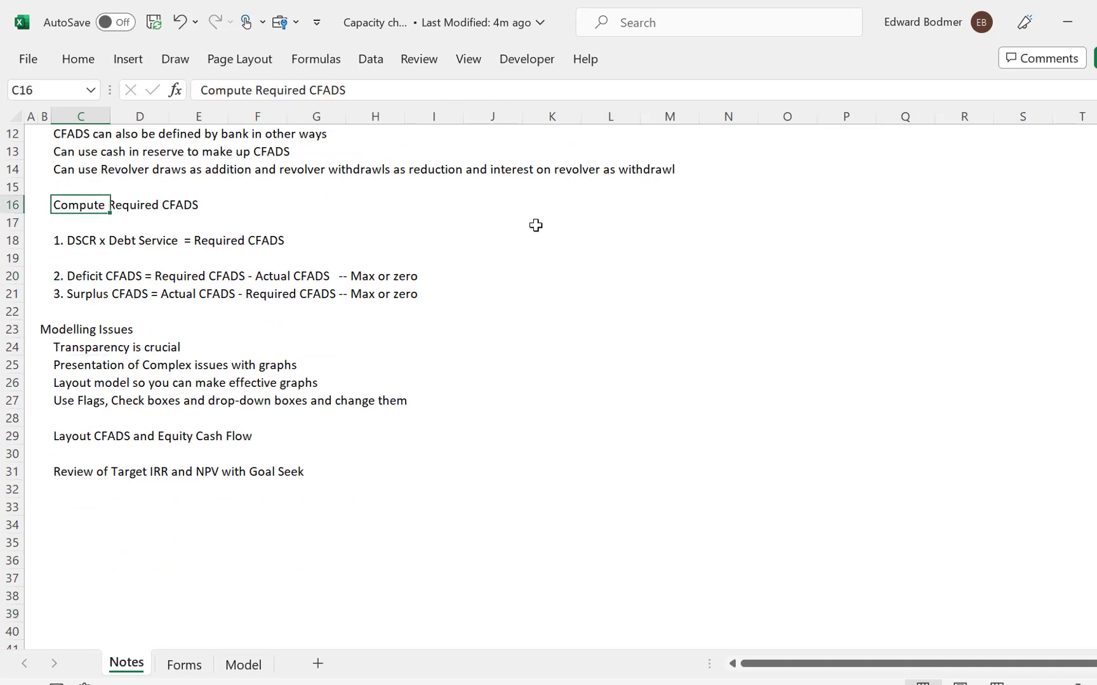
Read the Required CFADS formula in row 18, based on DSCR and debt service
key(Down)
key(Down)
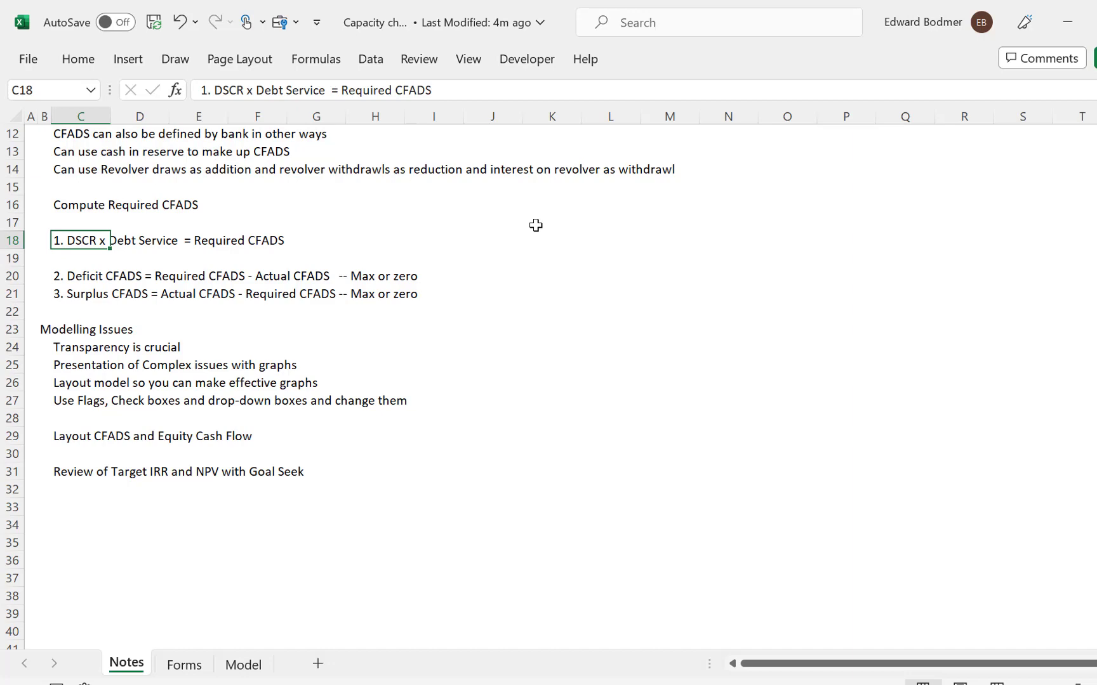
key(Right)
key(Right)
key(Right)
key(Right)
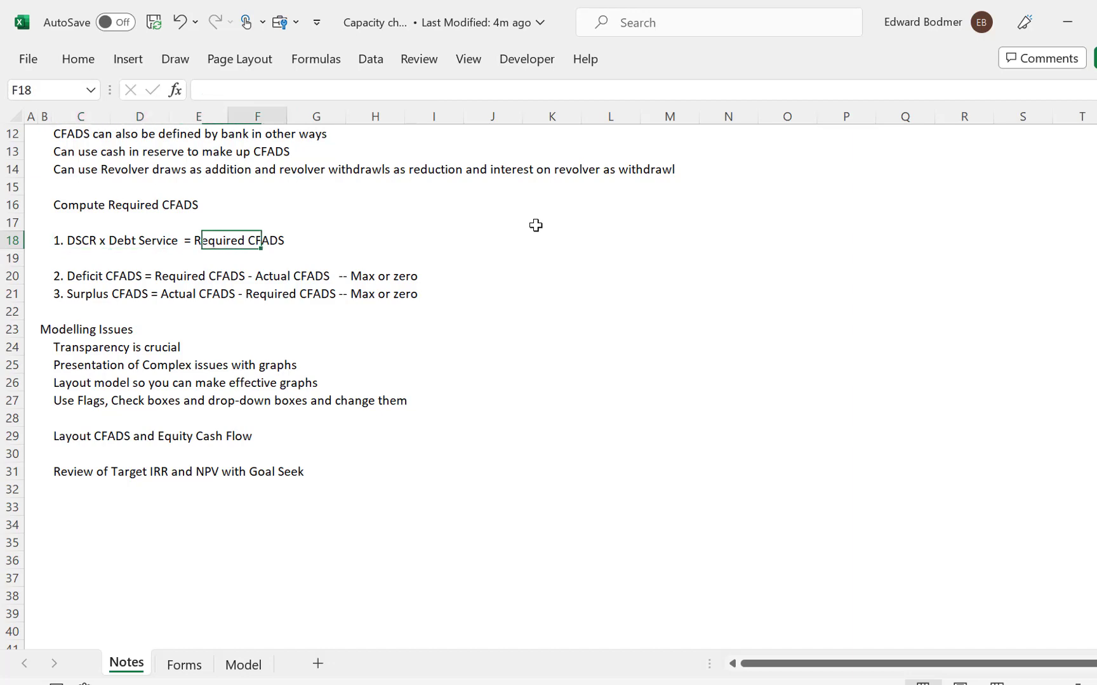
key(Left)
key(Left)
key(Left)
key(Left)
key(Left)
key(Left)
Examine the Deficit CFADS formula in row 20, comparing required with actual CFADS
key(Down)
key(Down)
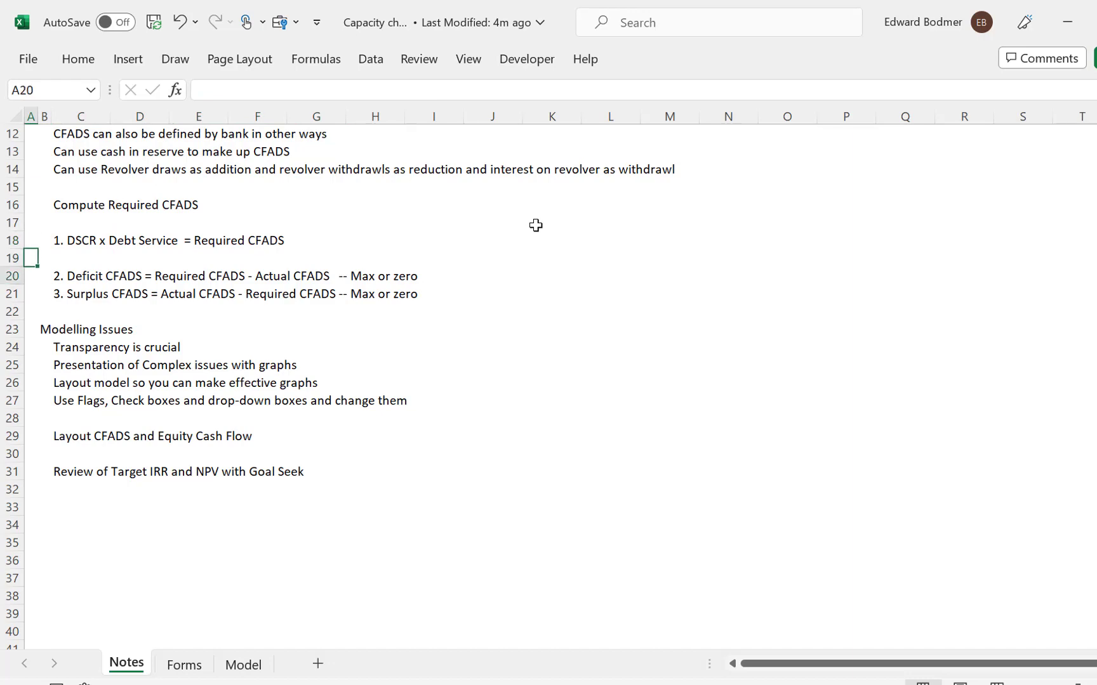
key(Right)
key(Right)
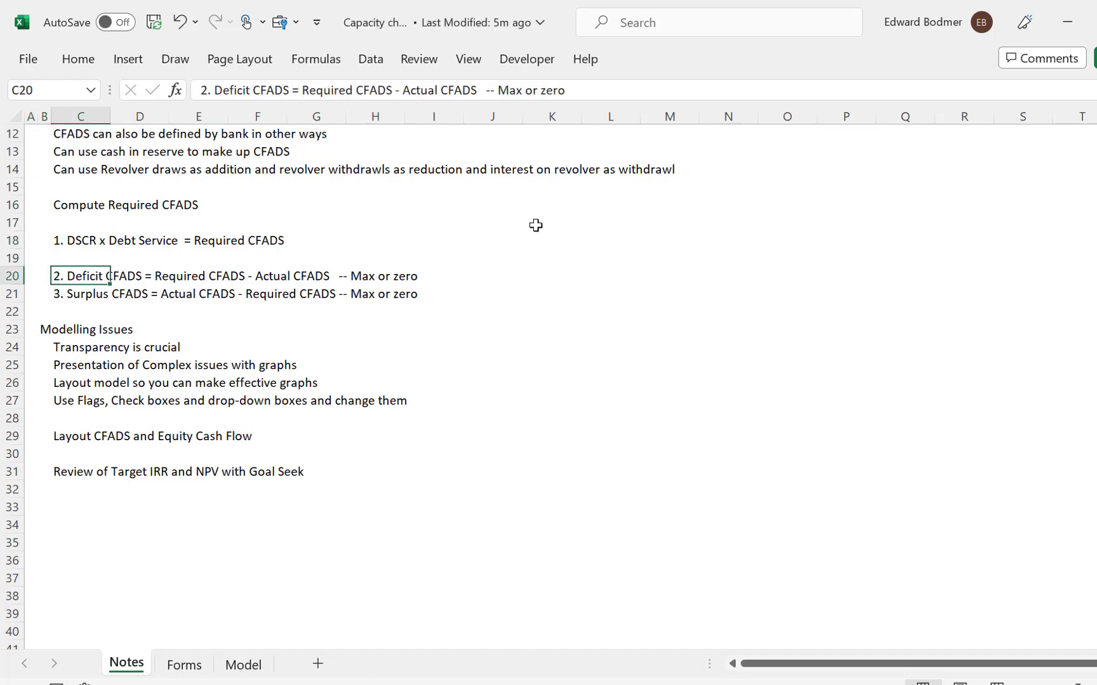
key(Up)
key(Up)
key(Right)
key(Down)
key(Down)
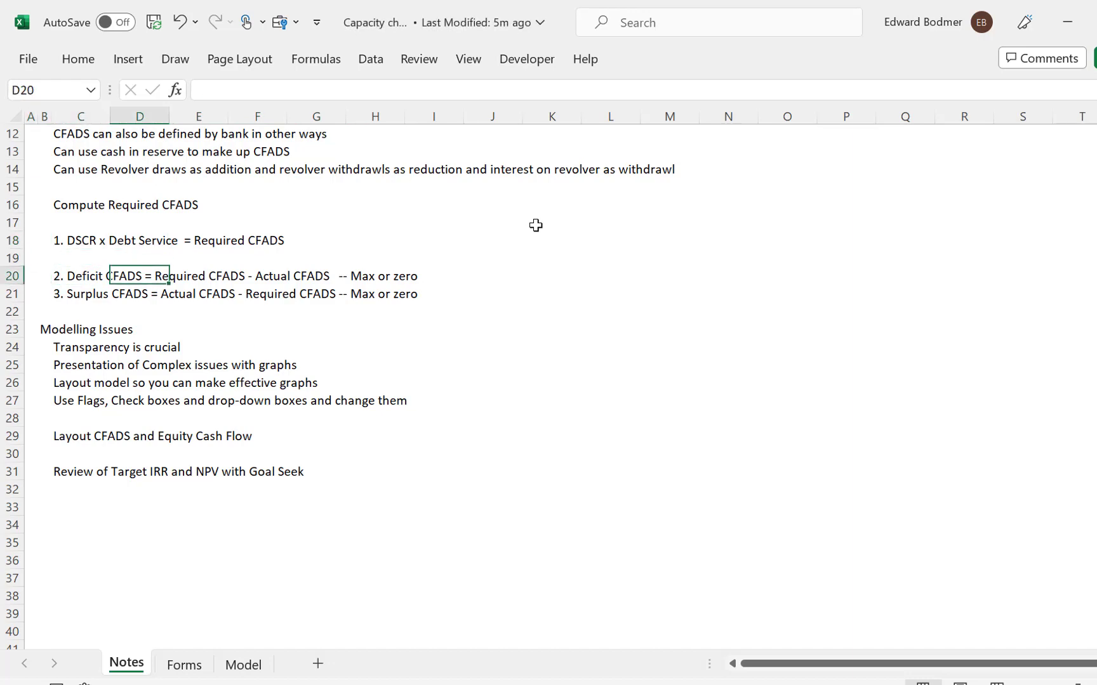
key(Right)
key(Right)
key(Left)
key(Left)
key(Left)
key(Left)
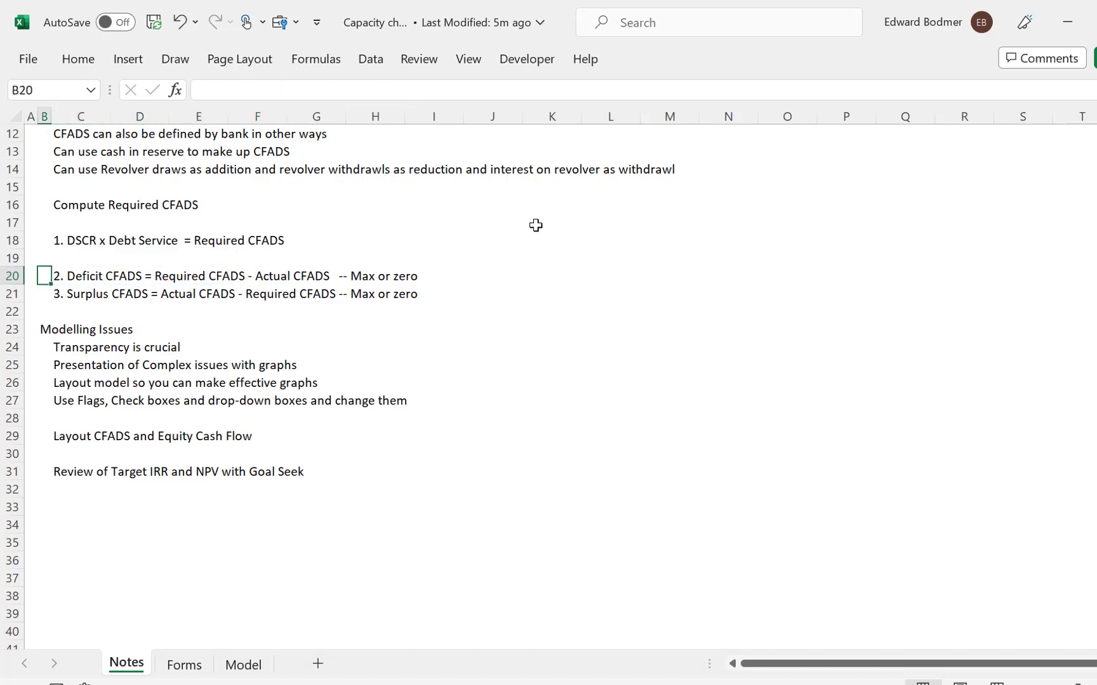
key(Right)
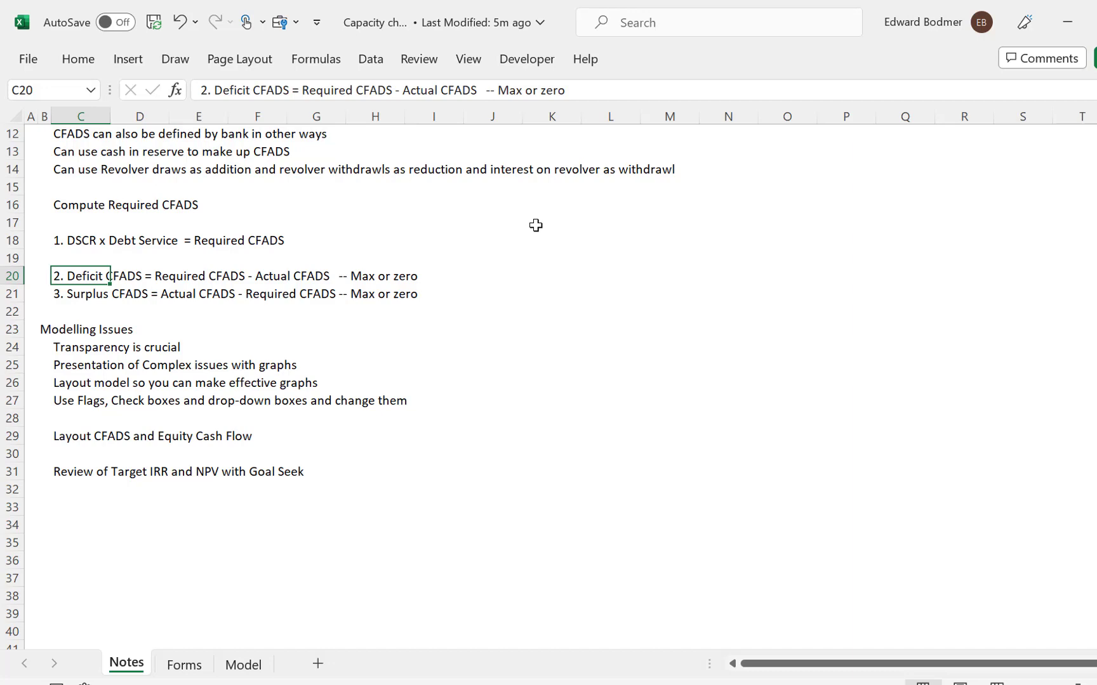
key(Right)
key(Right)
key(Right)
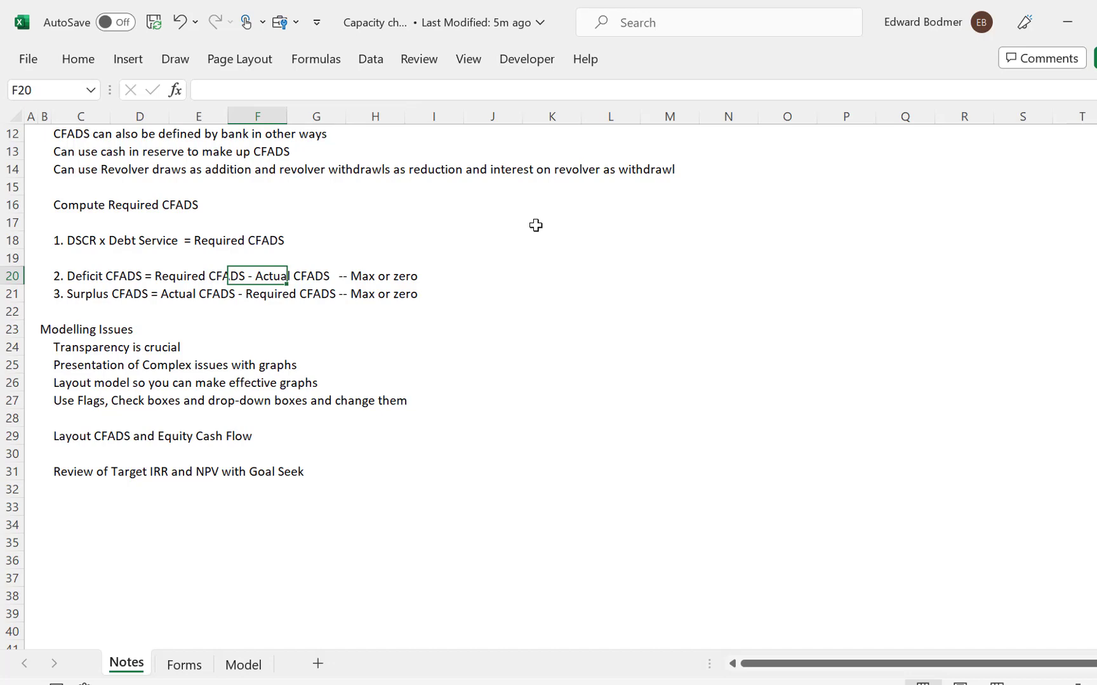
key(Left)
key(Left)
key(Left)
key(Left)
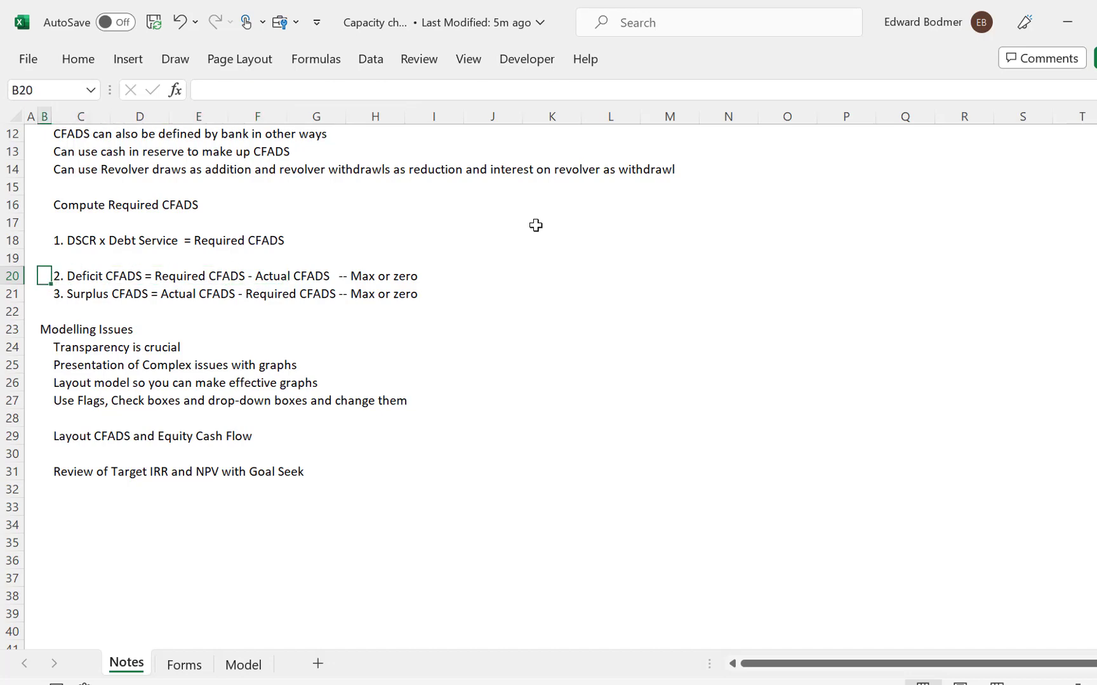
key(Right)
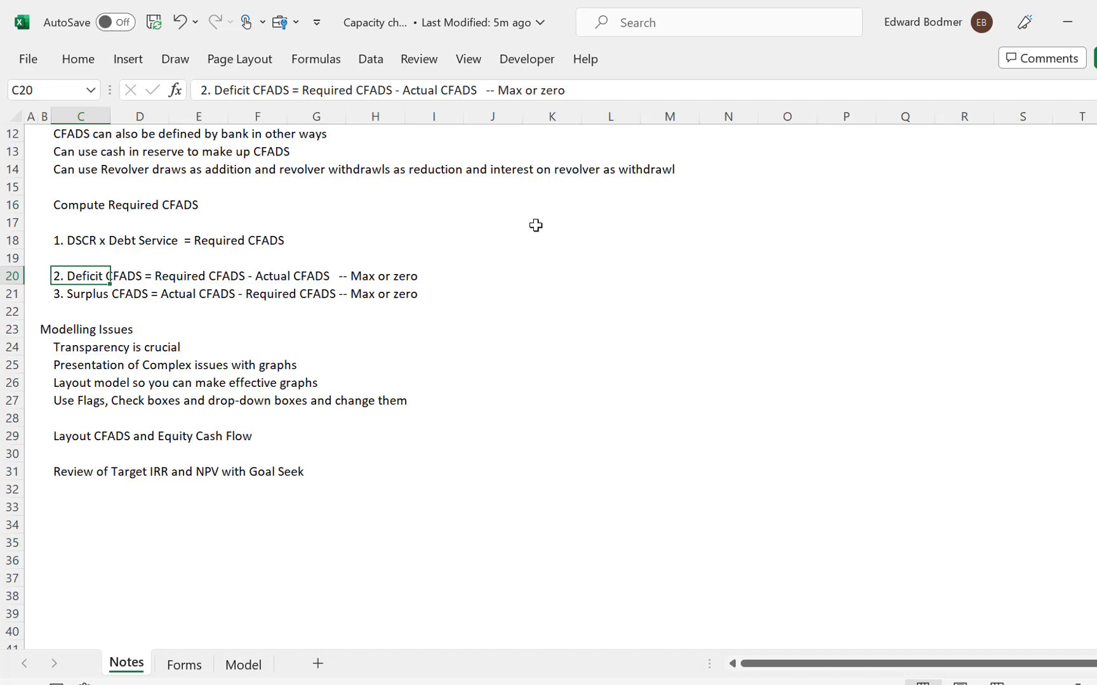
Compare the Surplus CFADS formula in row 21 with the Required and Deficit CFADS formulas above it
key(Down)
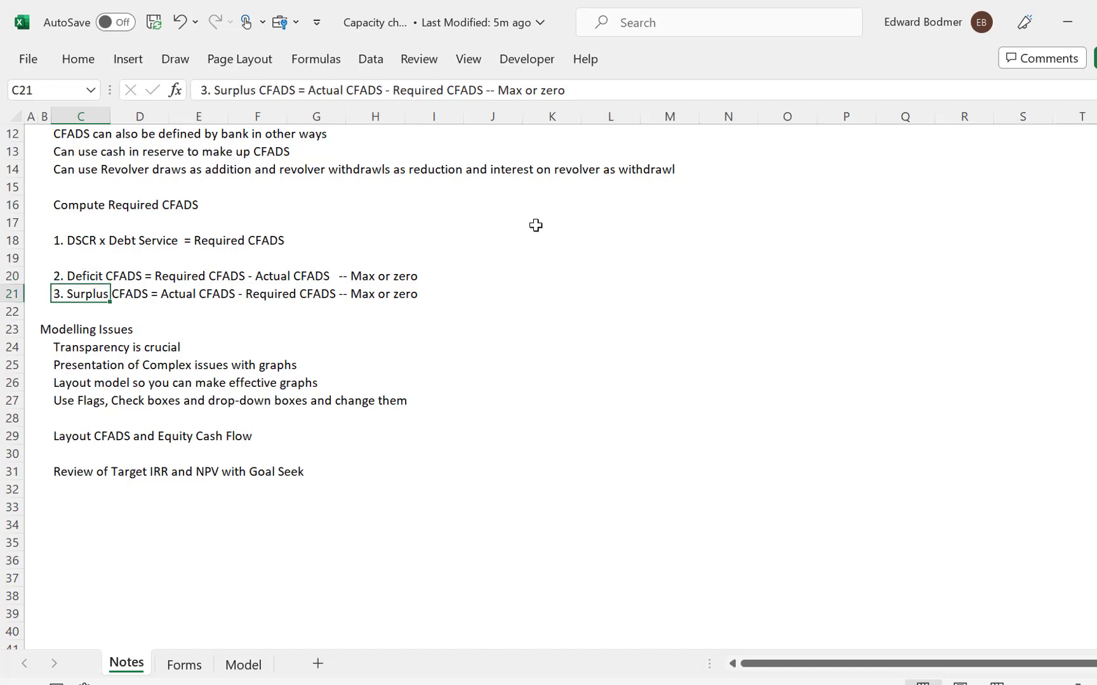
key(Up)
key(Up)
key(Up)
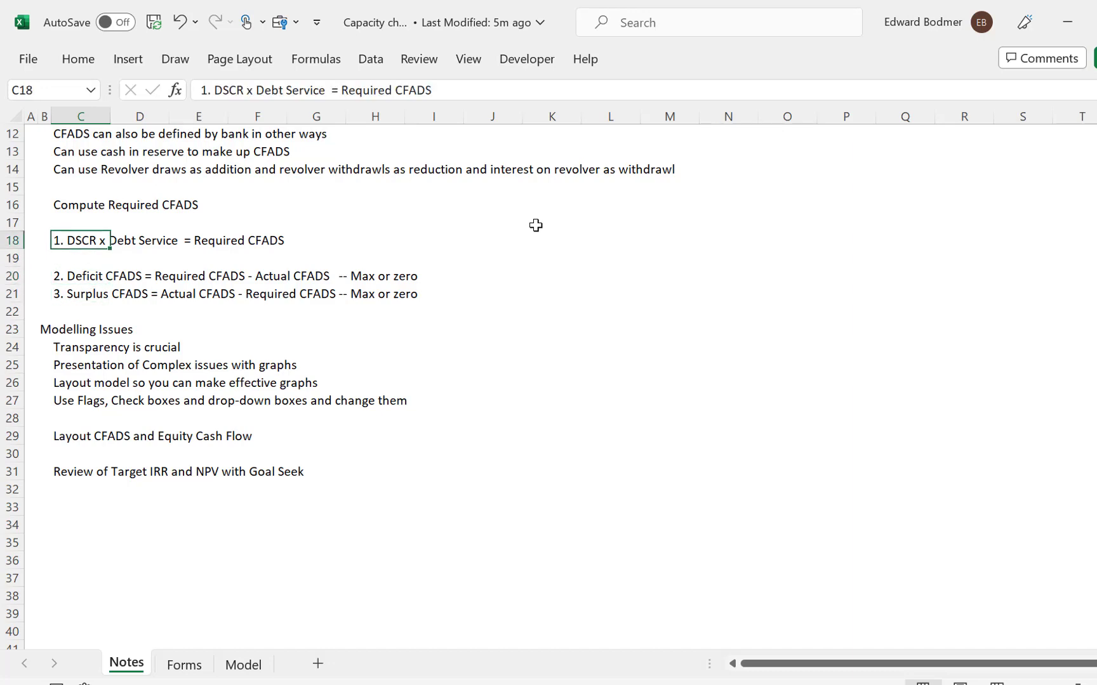
key(Down)
key(Down)
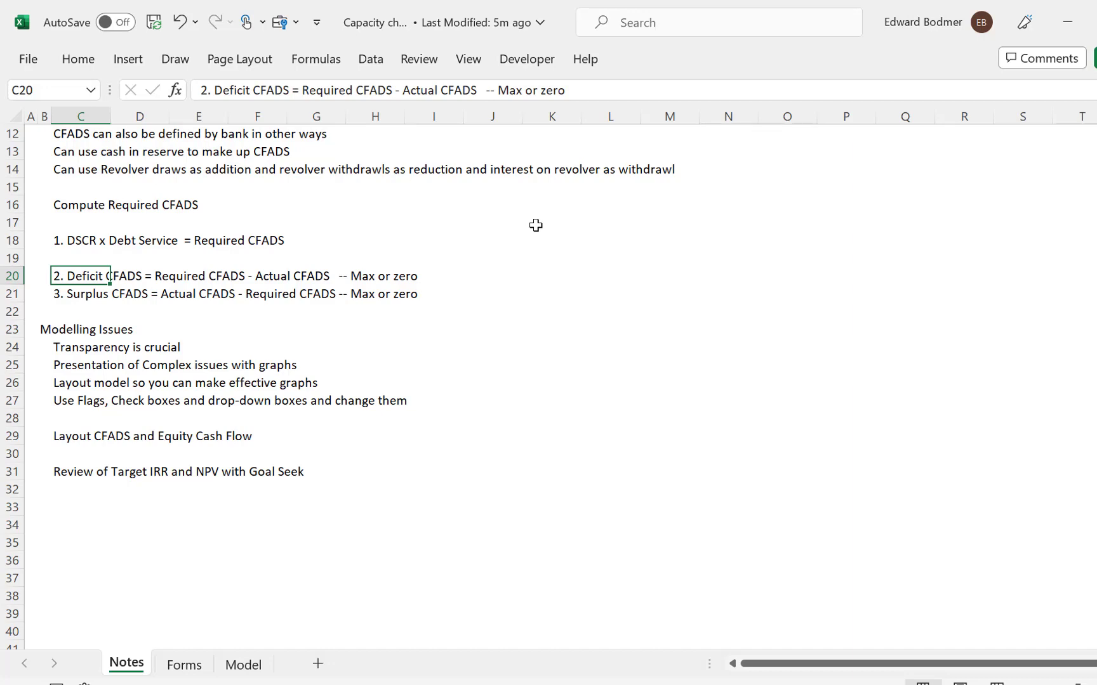
Read the "Modelling Issues" notes on transparency, graphs, model layout, flags, check boxes and drop-down boxes
key(Down)
key(Down)
key(Down)
key(Down)
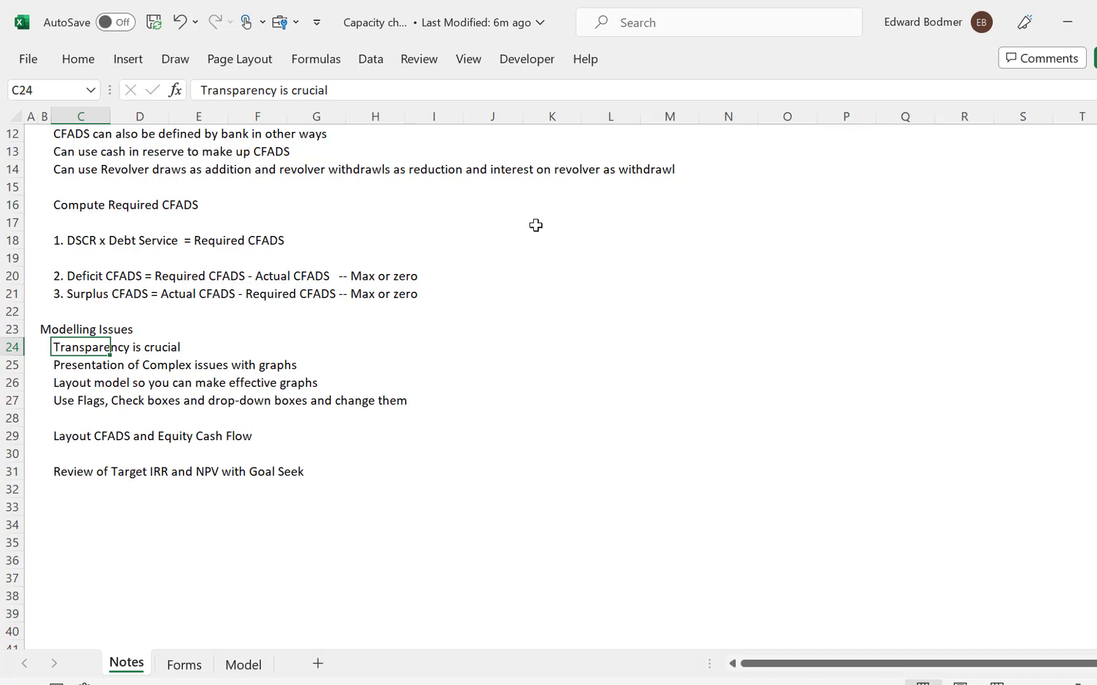
key(Down)
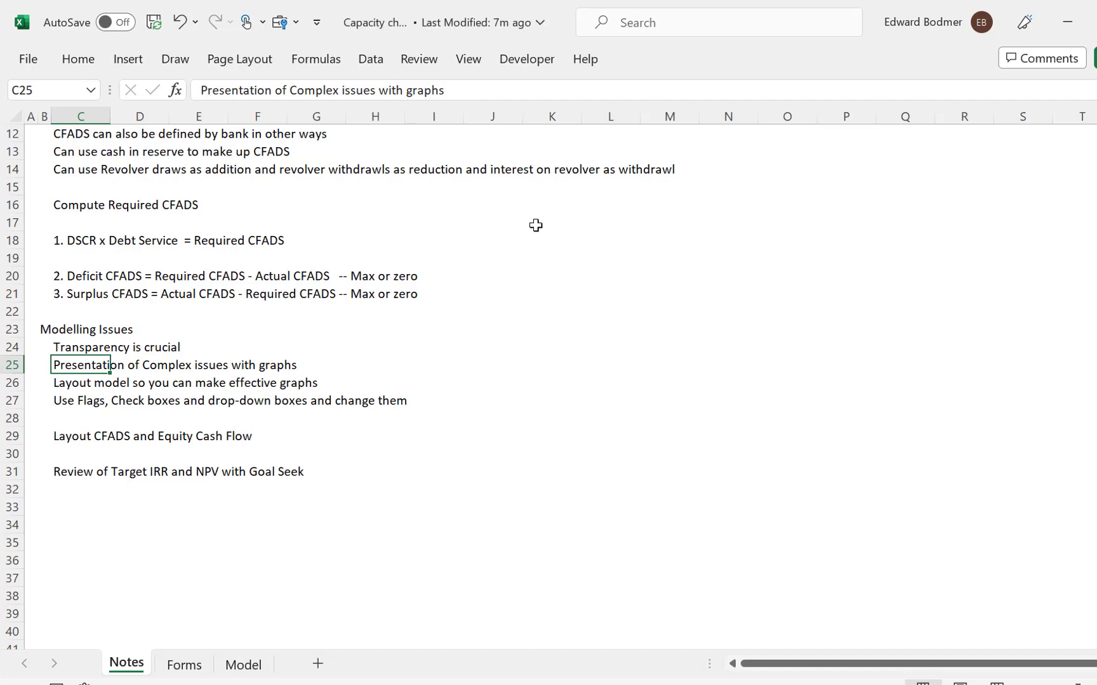
key(Down)
key(Down)
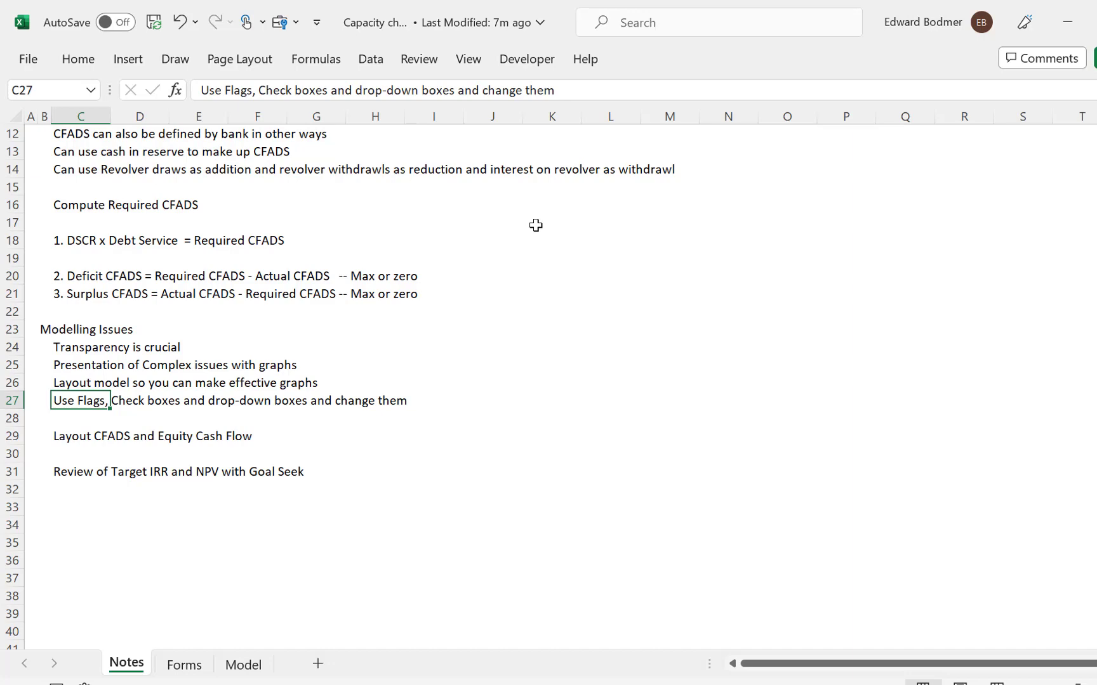
Read the notes in rows 29 and 31 on laying out CFADS and equity cash flow and reviewing target IRR and NPV
key(Down)
key(Down)
key(Down)
key(Down)
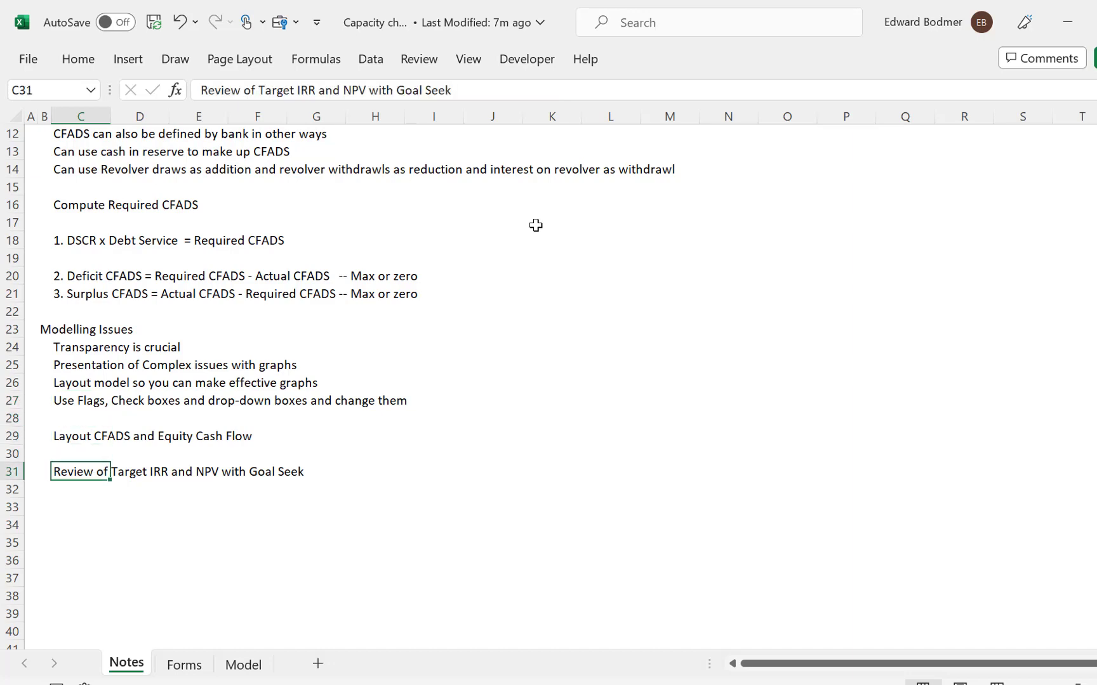
key(Up)
key(Up)
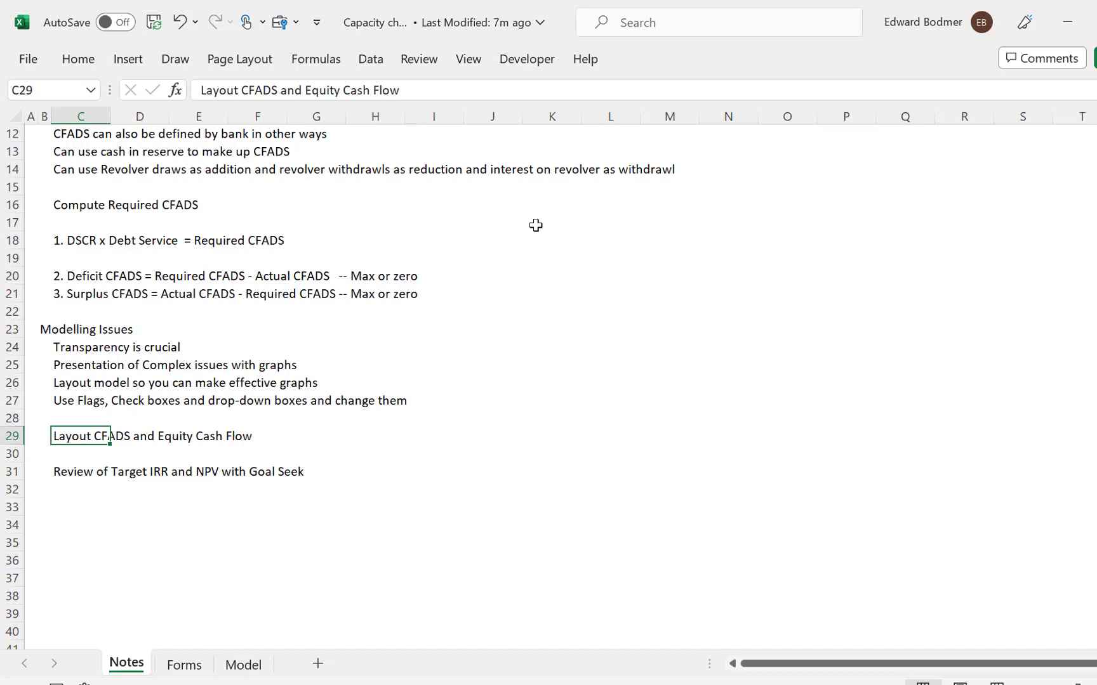
key(Down)
key(Down)
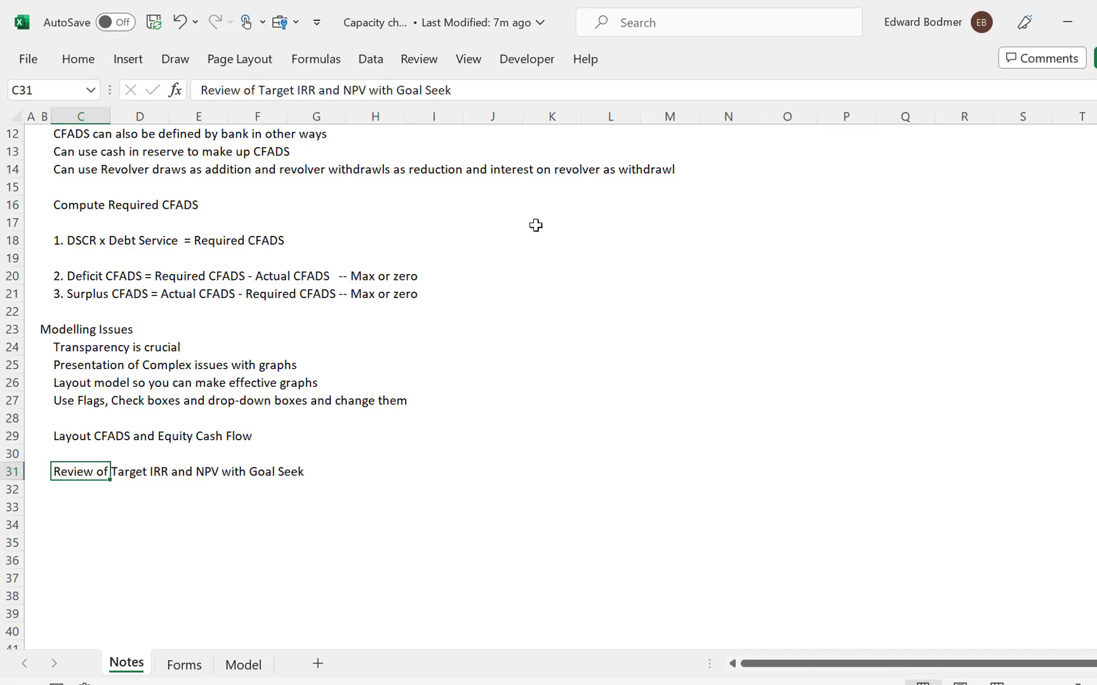
Switch to the Model sheet and select cell D11 in the "Debt Financing - No Sculpting" heading row
key(ctrl+Page_Down)
key(ctrl+Page_Down)
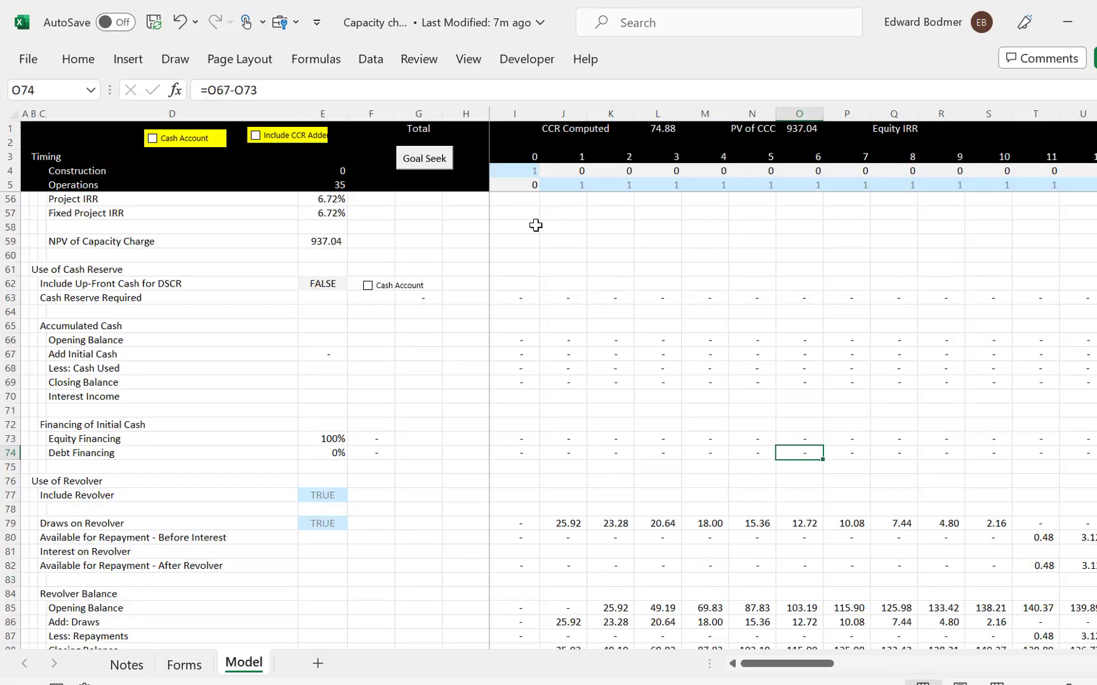
key(Page_Up)
key(Page_Up)
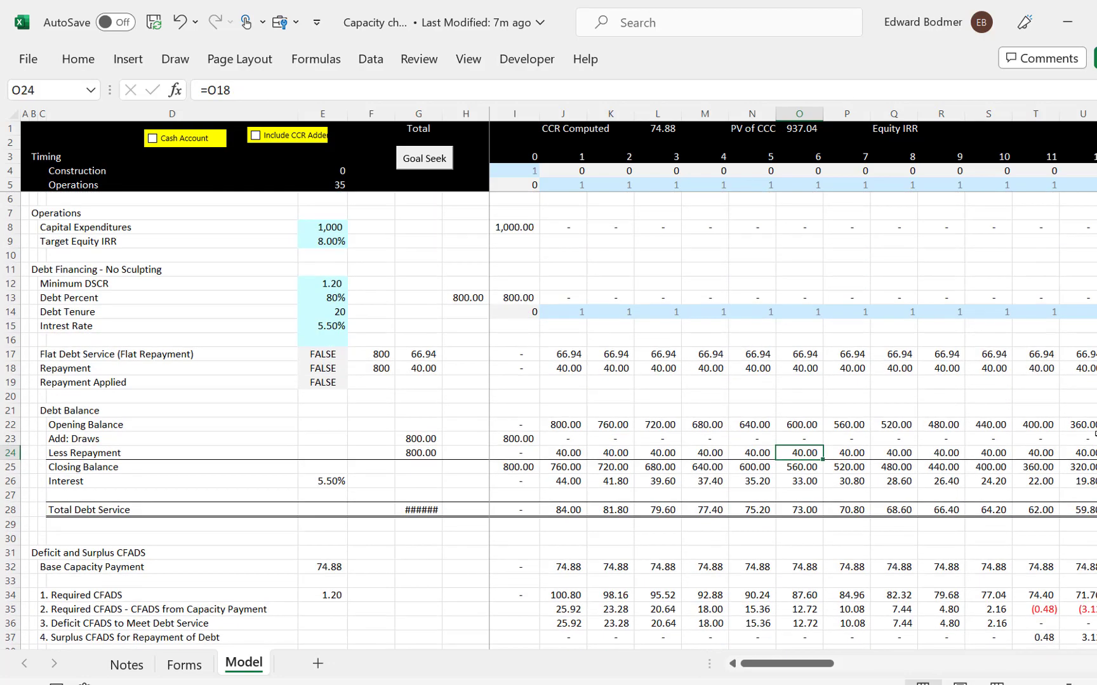
scroll(148, 315, up, 2)
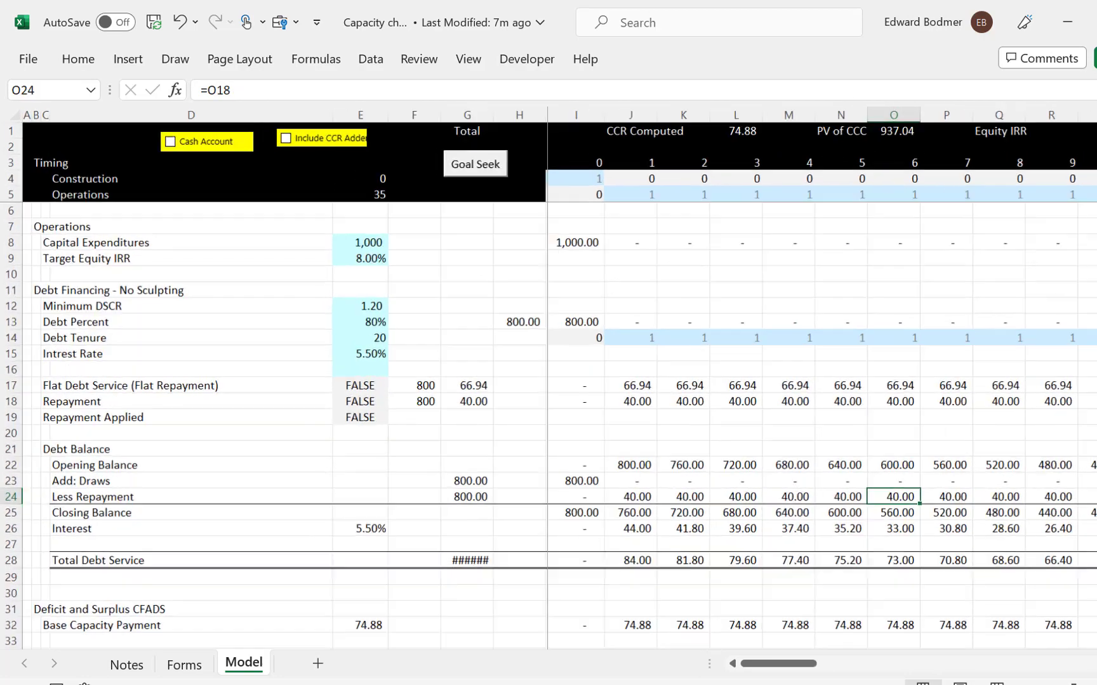
click(148, 315)
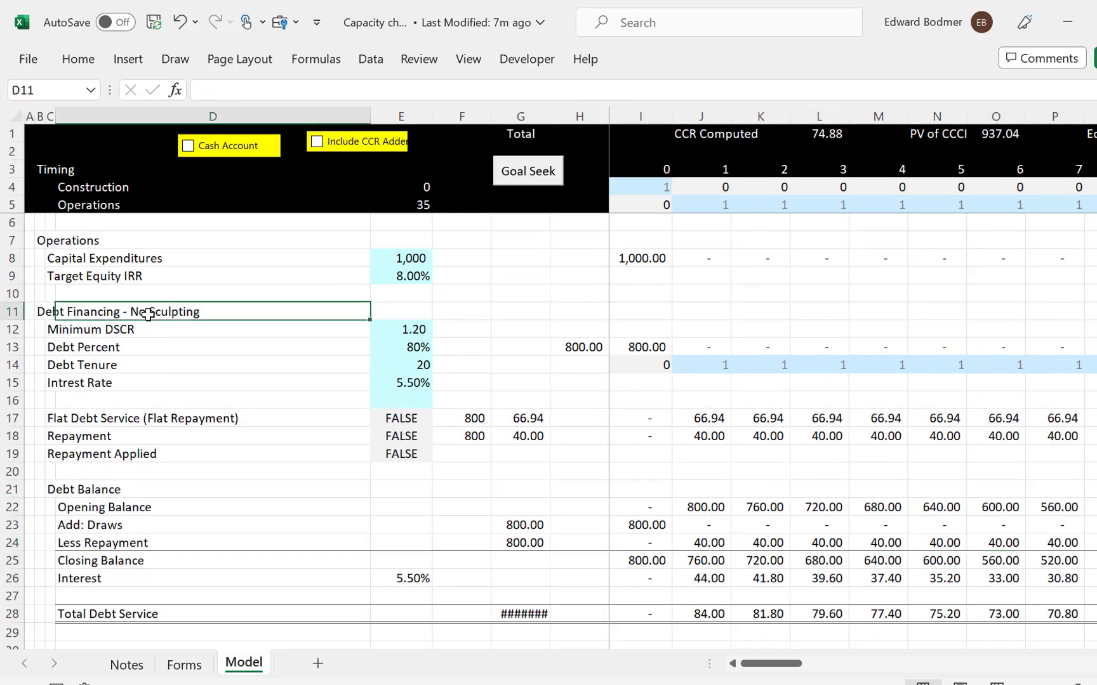
Open the Generic-Macros workbook, run its Implement/Initialise macro, and return to the Capacity charge1 Model sheet
click(26, 63)
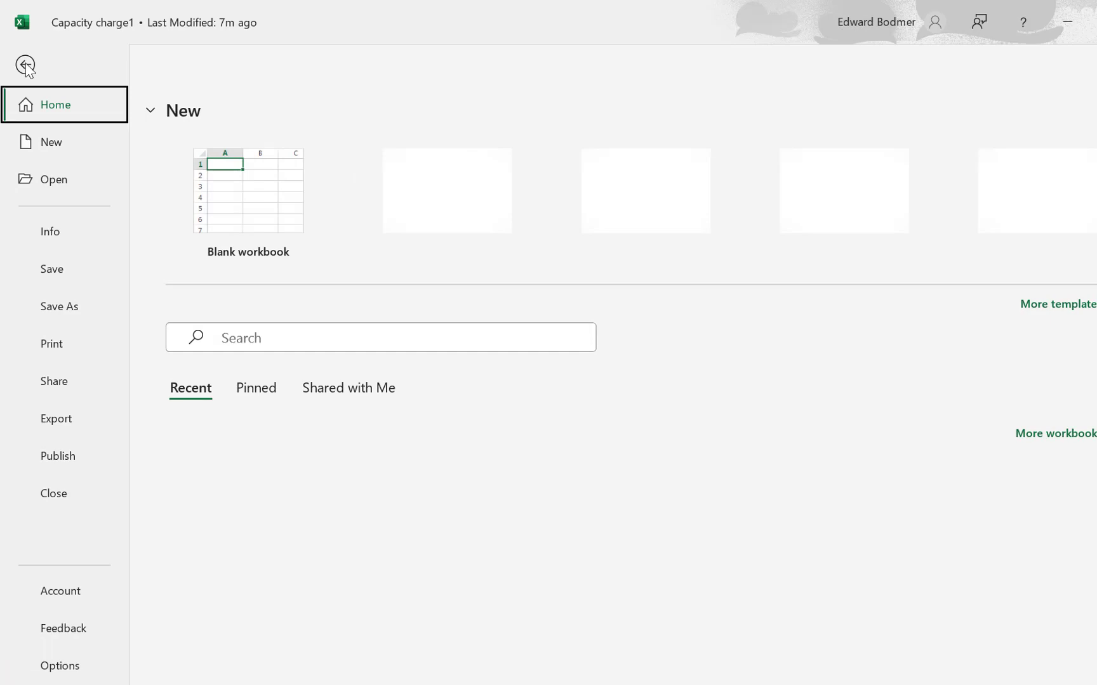
click(63, 180)
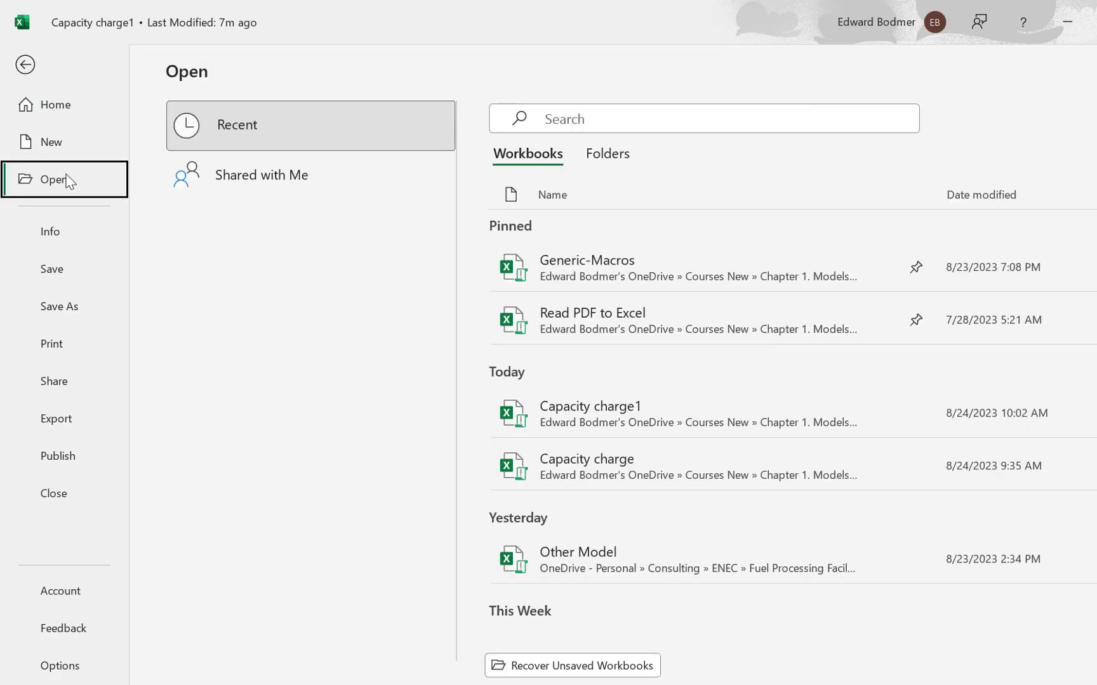
key(Escape)
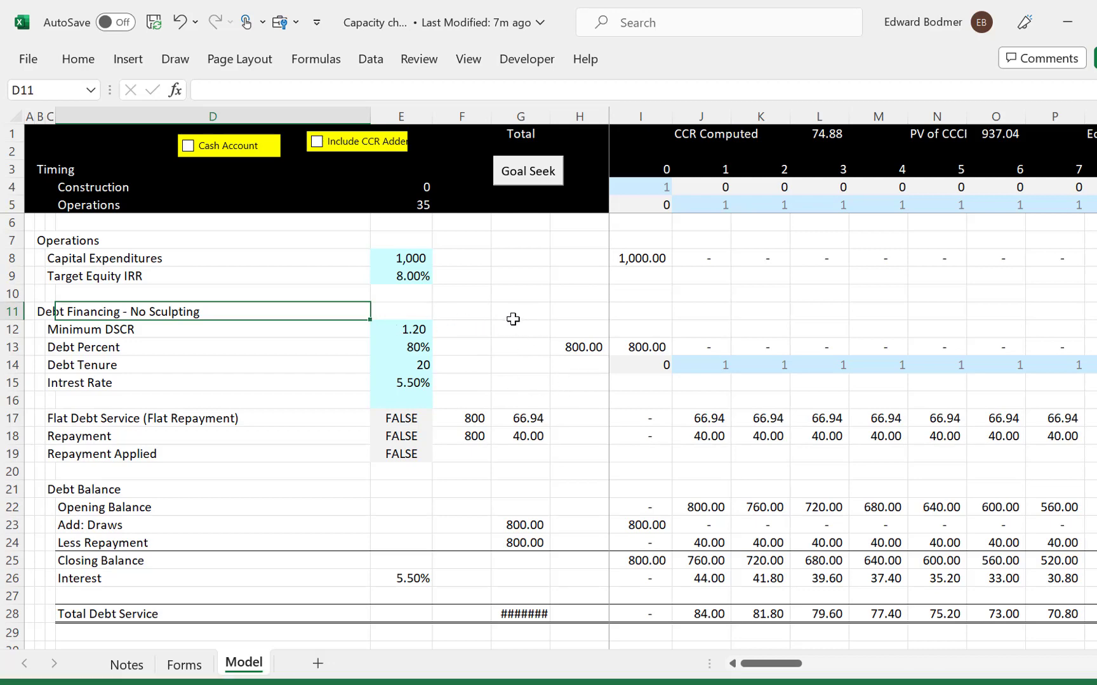
key(alt+F11)
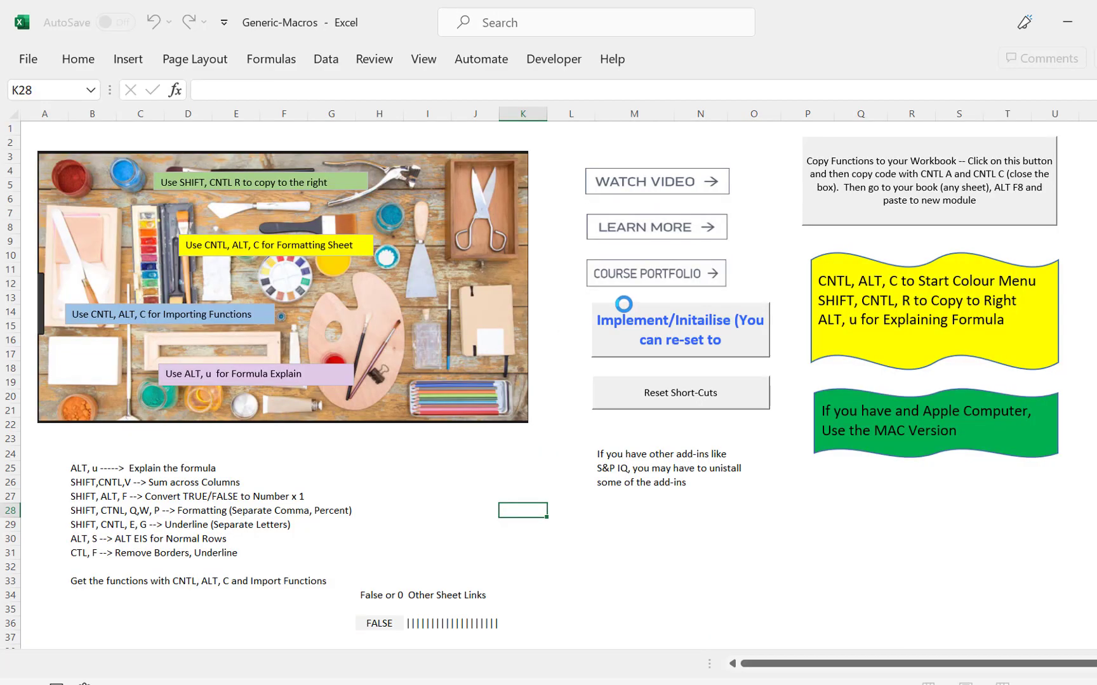
click(647, 346)
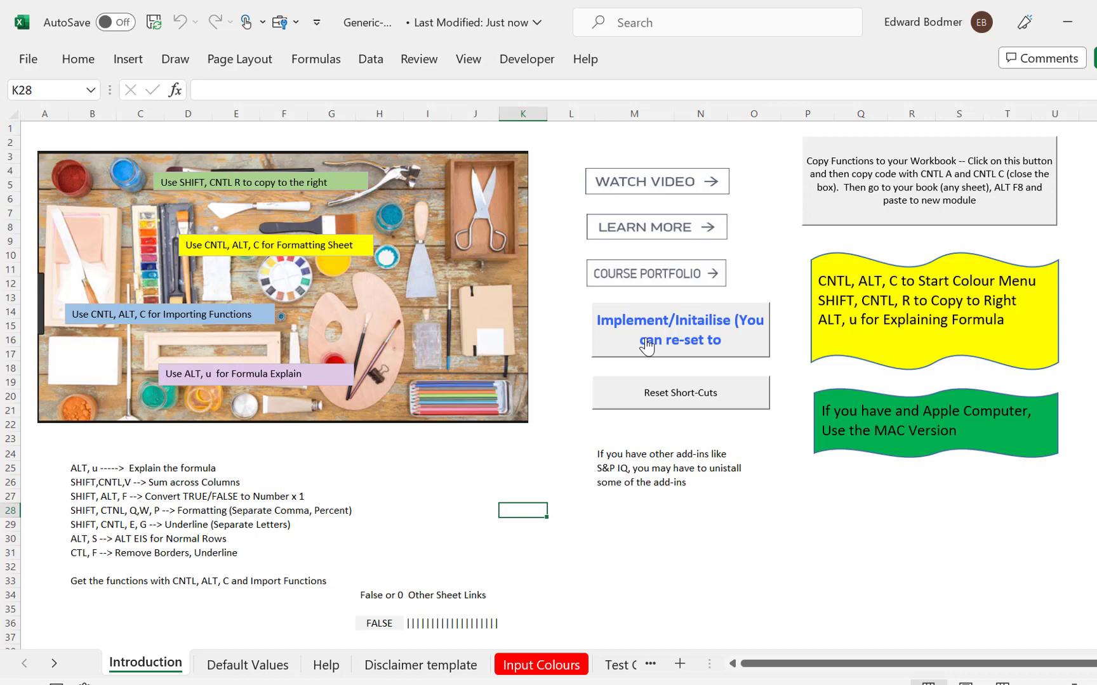
key(alt+Tab)
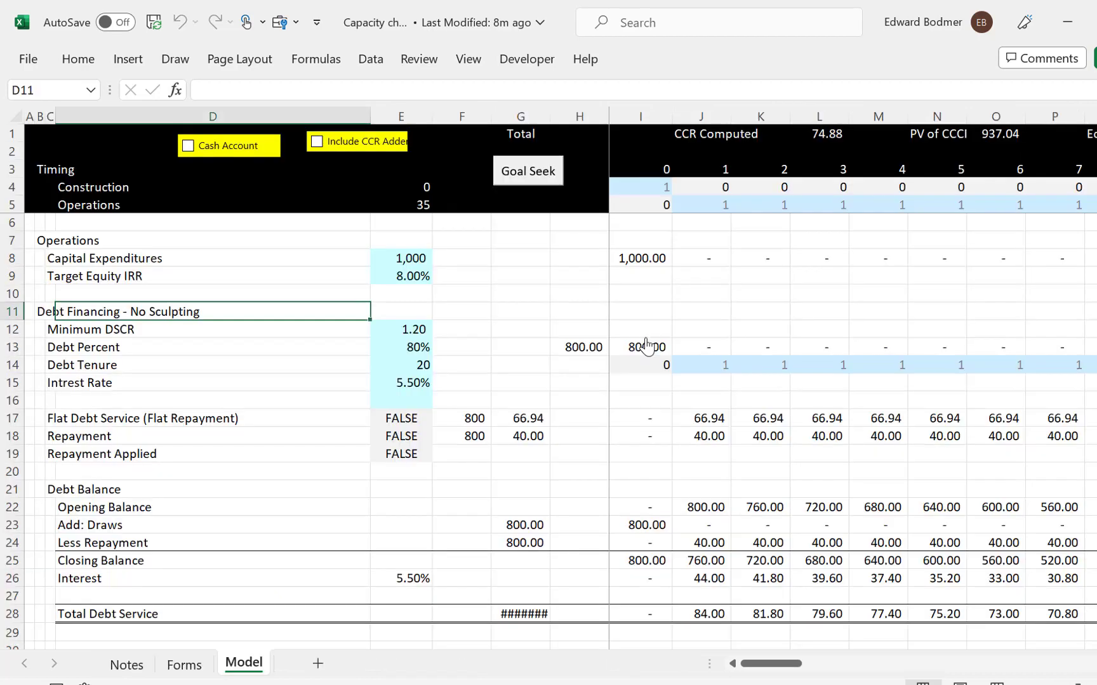
Check which cell in row 11 of the Model sheet holds the "Debt Financing - No Sculpting" heading text
key(Left)
key(Left)
key(Left)
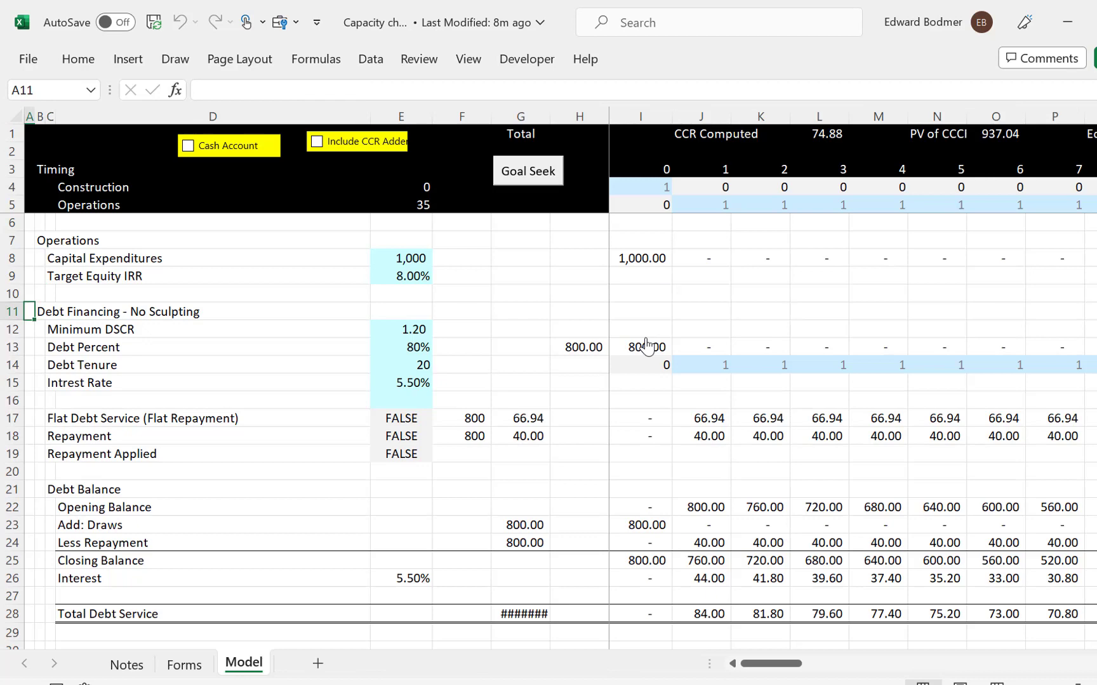
key(Right)
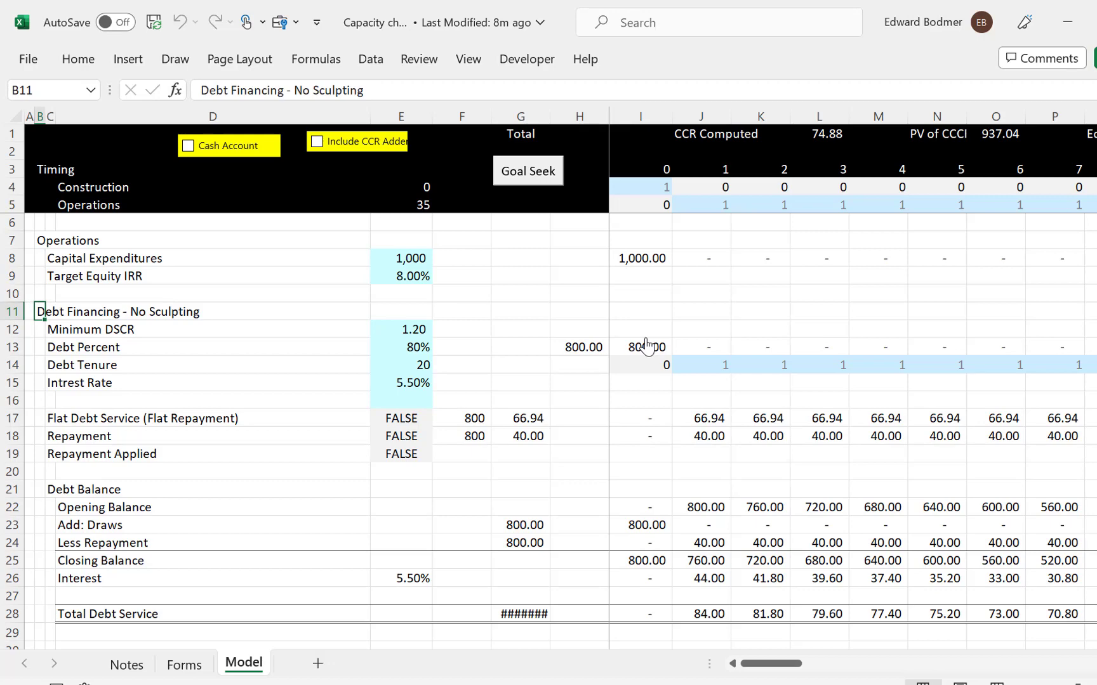
click(419, 310)
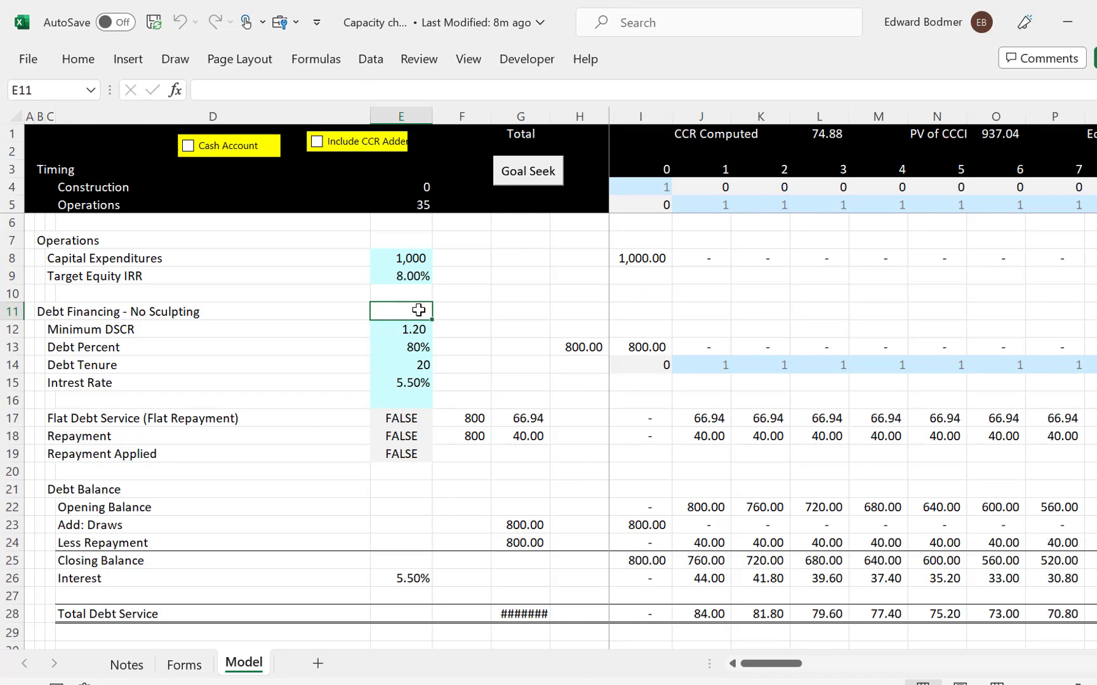
Start the Format Options form and reset the Model sheet's formatting, deleting its format conditions
key(ctrl+alt+c)
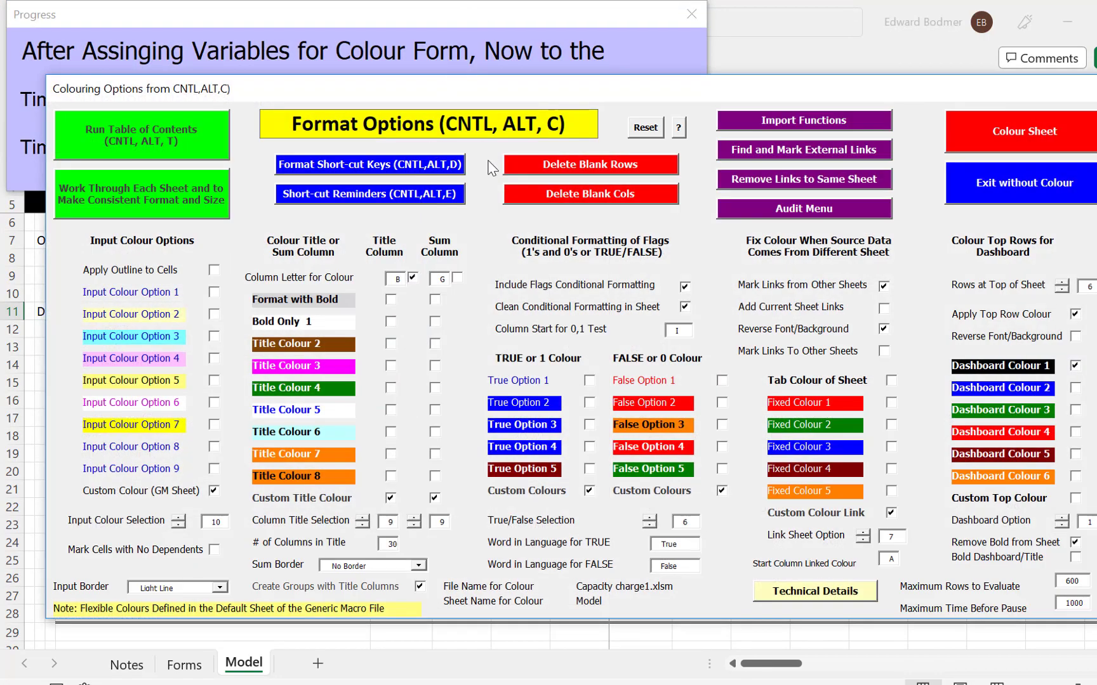
click(645, 128)
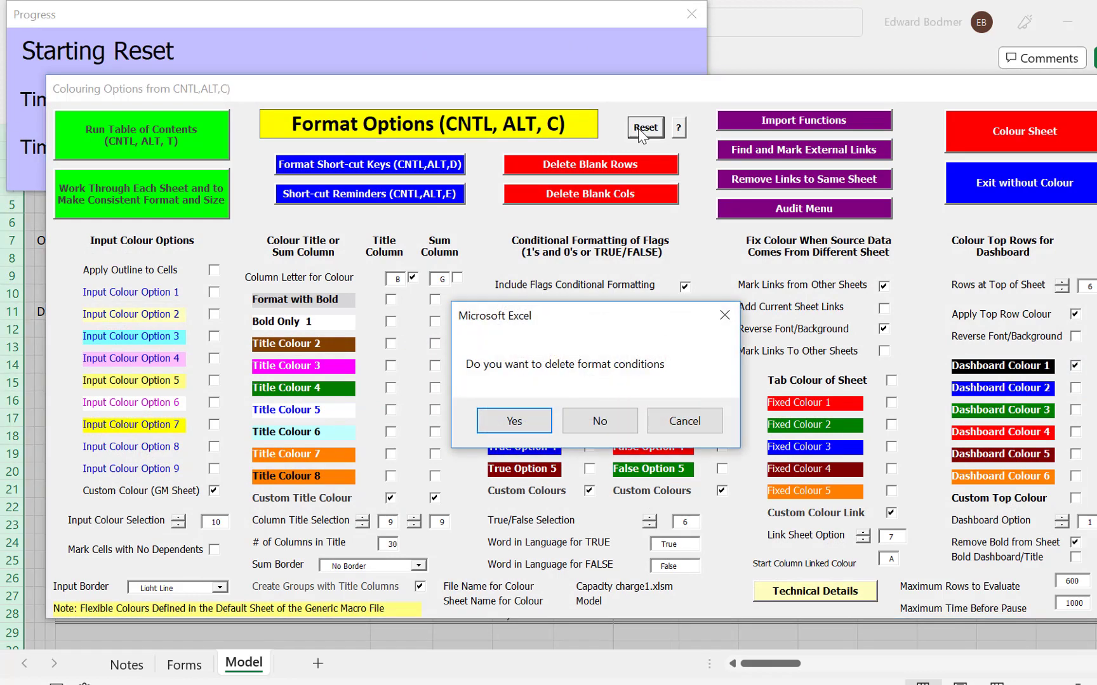
key(Return)
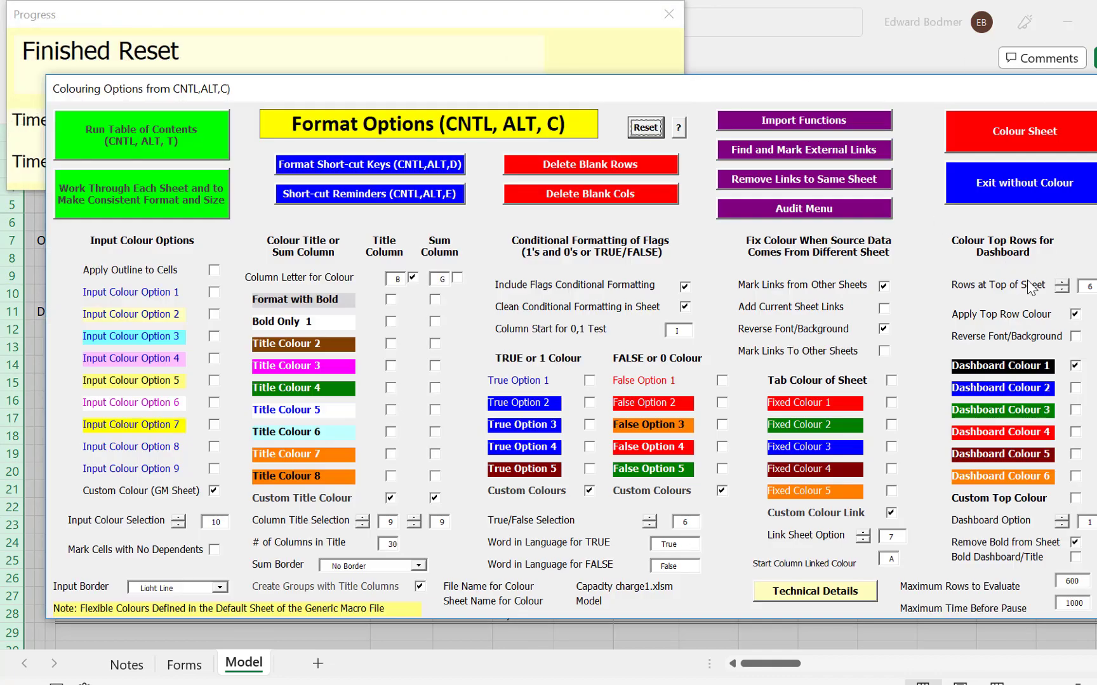
Set the form's Rows at Top of Sheet to 5 and colour the Model sheet
click(1061, 290)
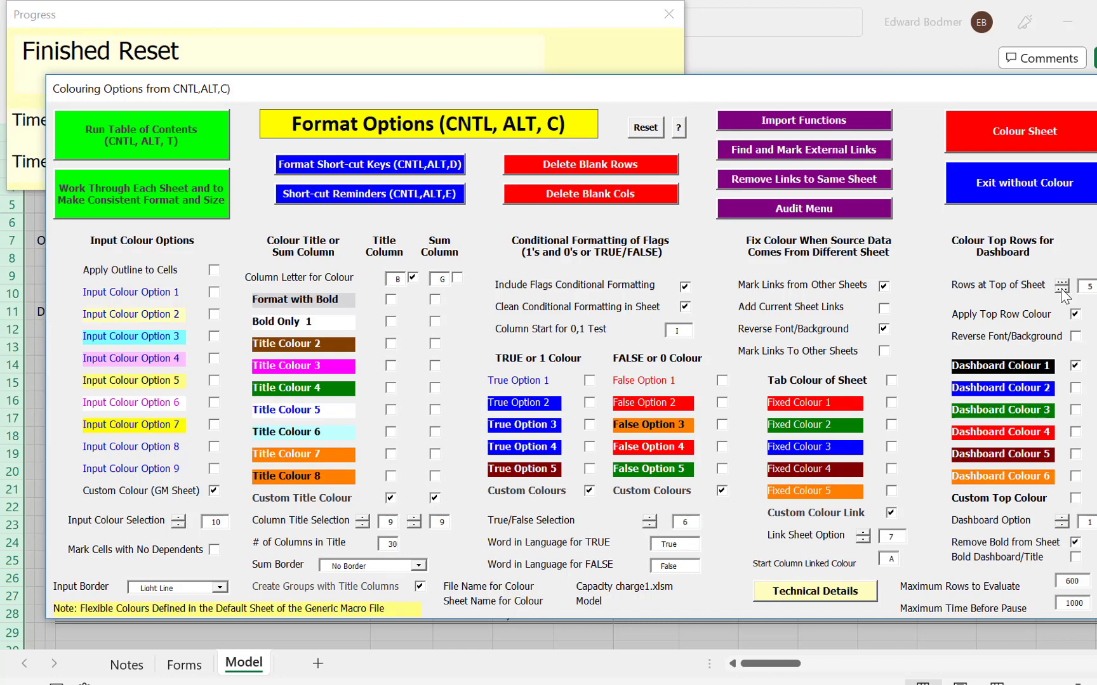
click(1012, 133)
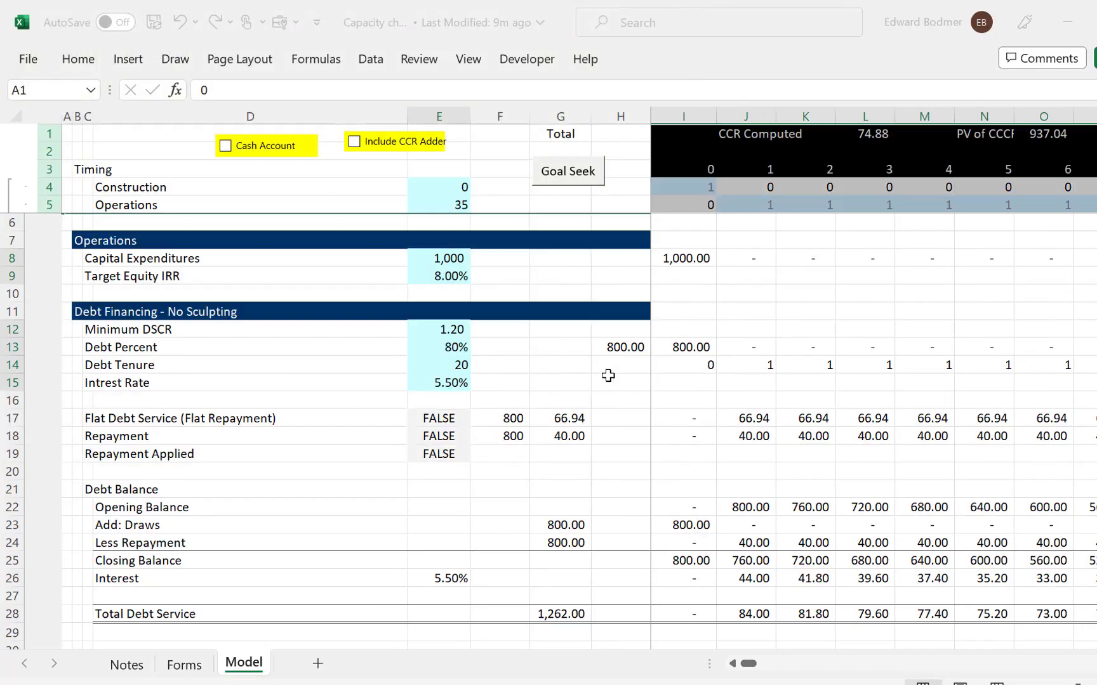
click(613, 472)
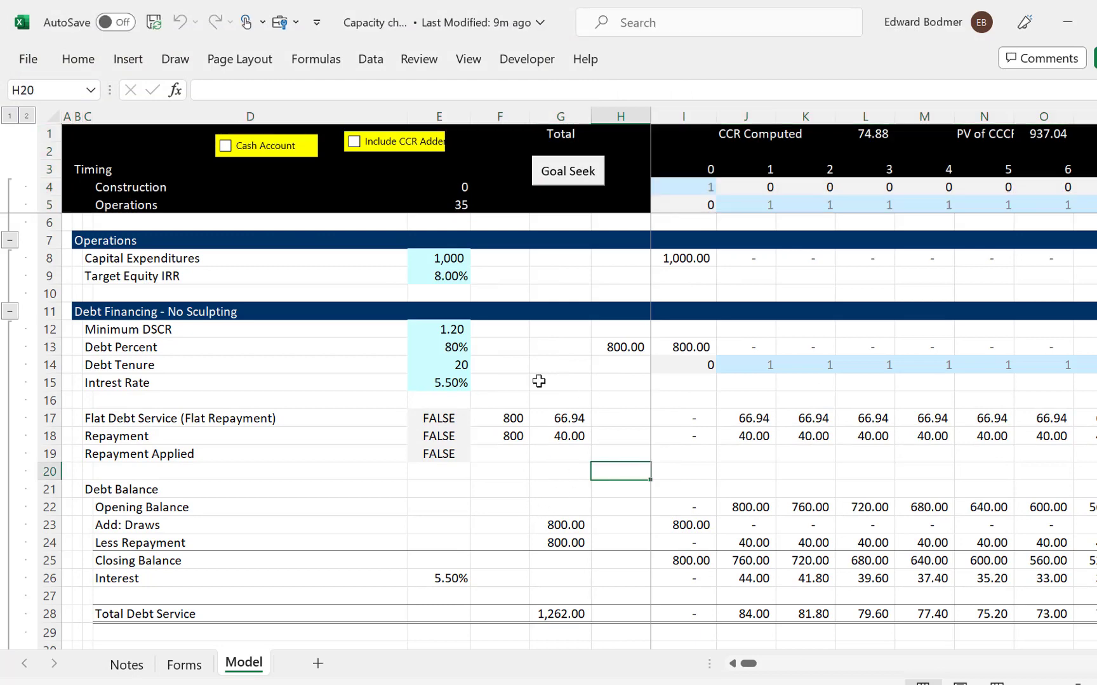
Turn off the gridlines on the Model sheet
click(461, 61)
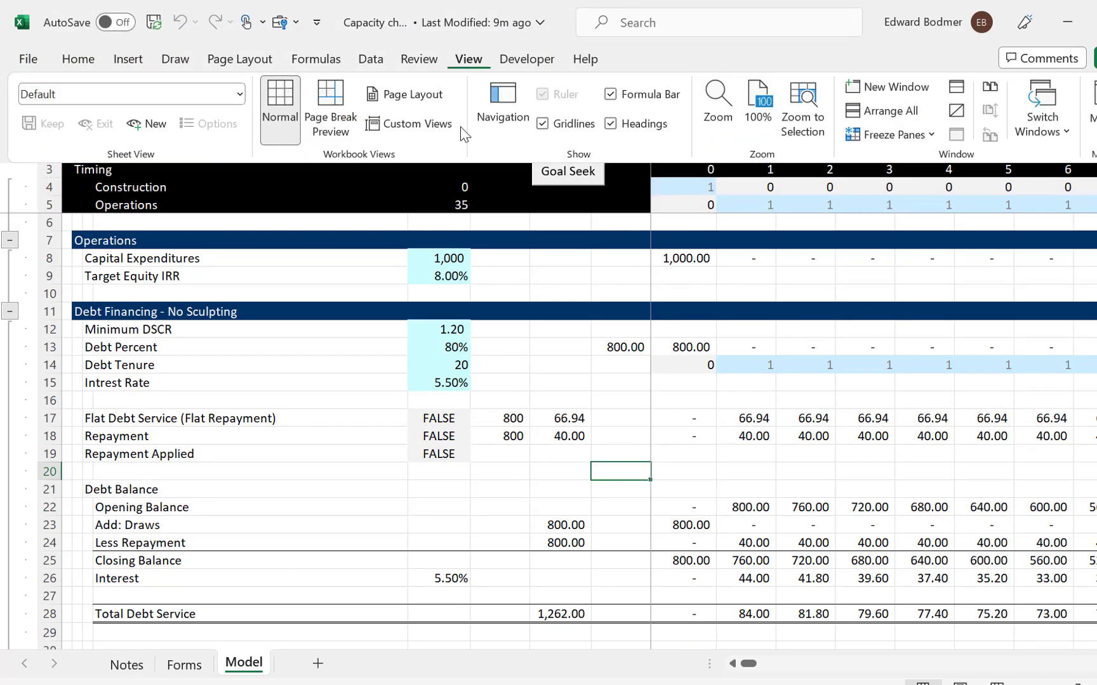
click(542, 123)
click(411, 447)
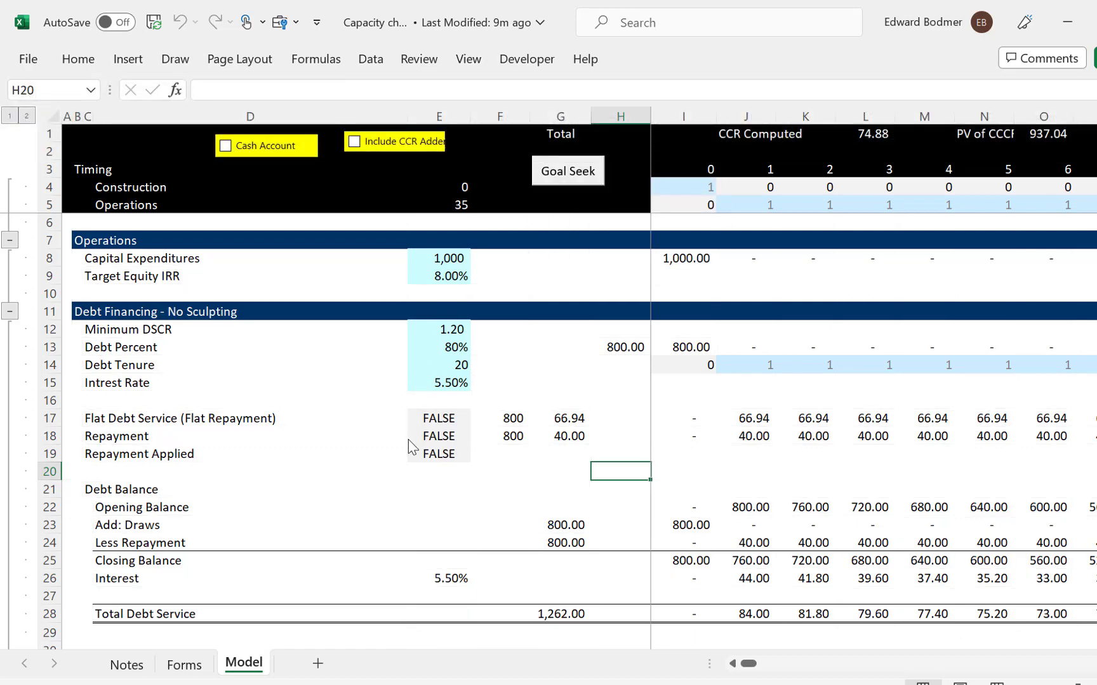
Select the Target Equity IRR input in cell E9 of the Operations section to review it
key(Up)
key(Up)
key(Up)
key(Up)
key(Up)
key(Up)
key(Up)
key(Up)
key(Up)
key(Up)
key(Up)
key(Up)
key(Up)
key(Up)
key(Left)
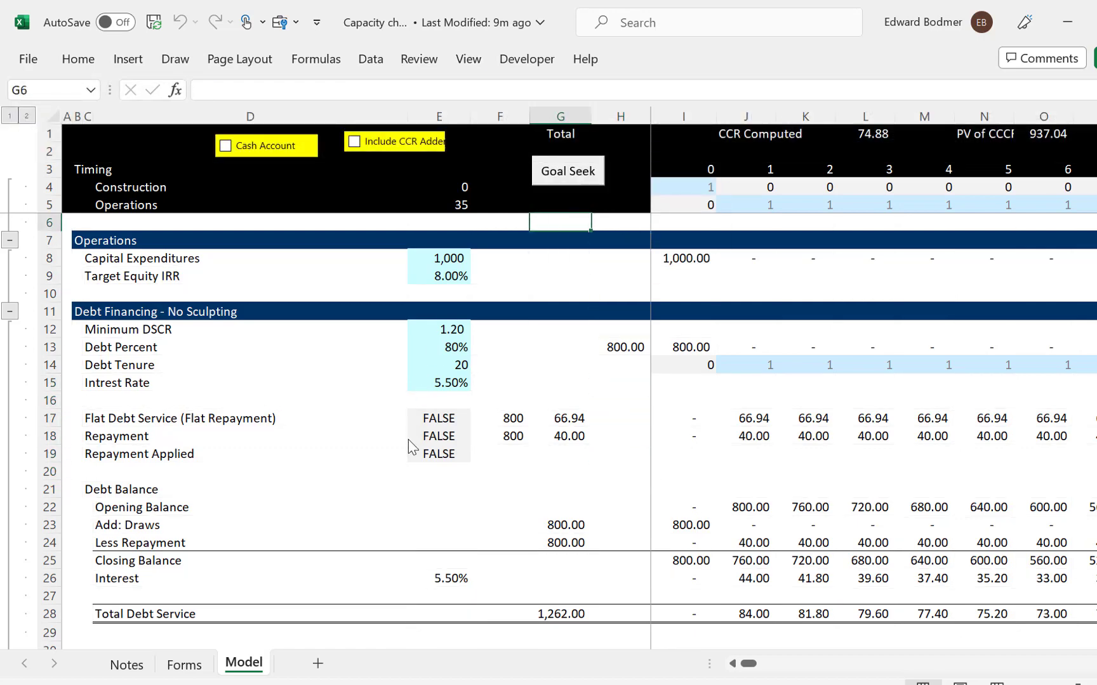
key(Left)
key(Down)
key(Left)
key(Down)
key(Down)
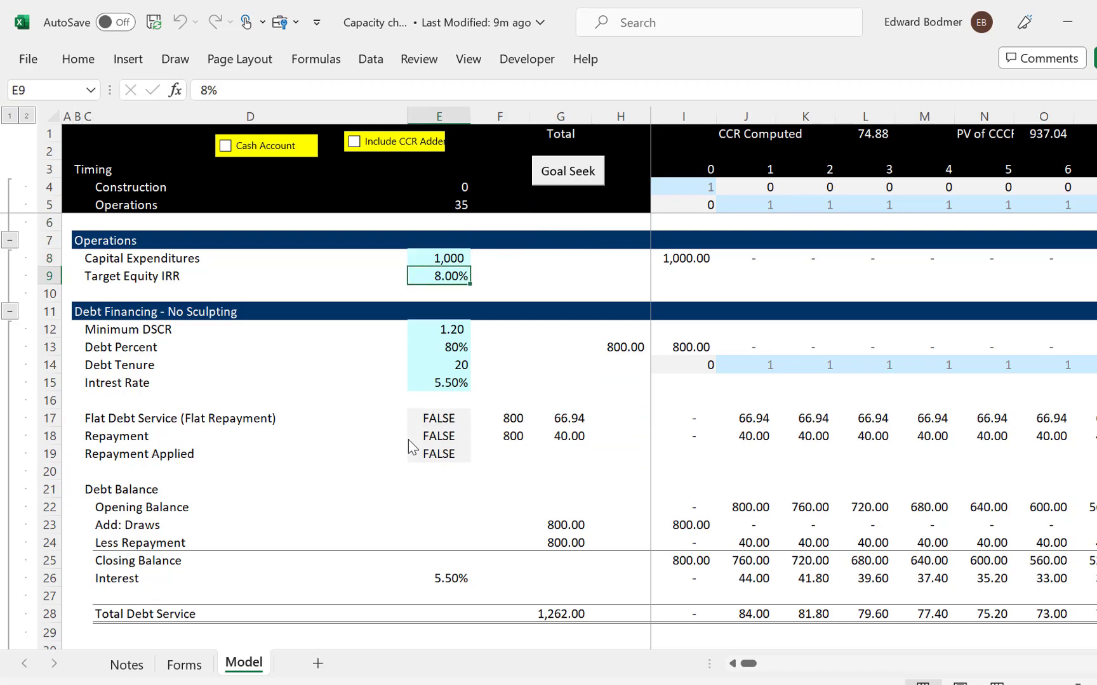
Inspect the construction flag formula in cell I4 and the cells it refers to
click(673, 189)
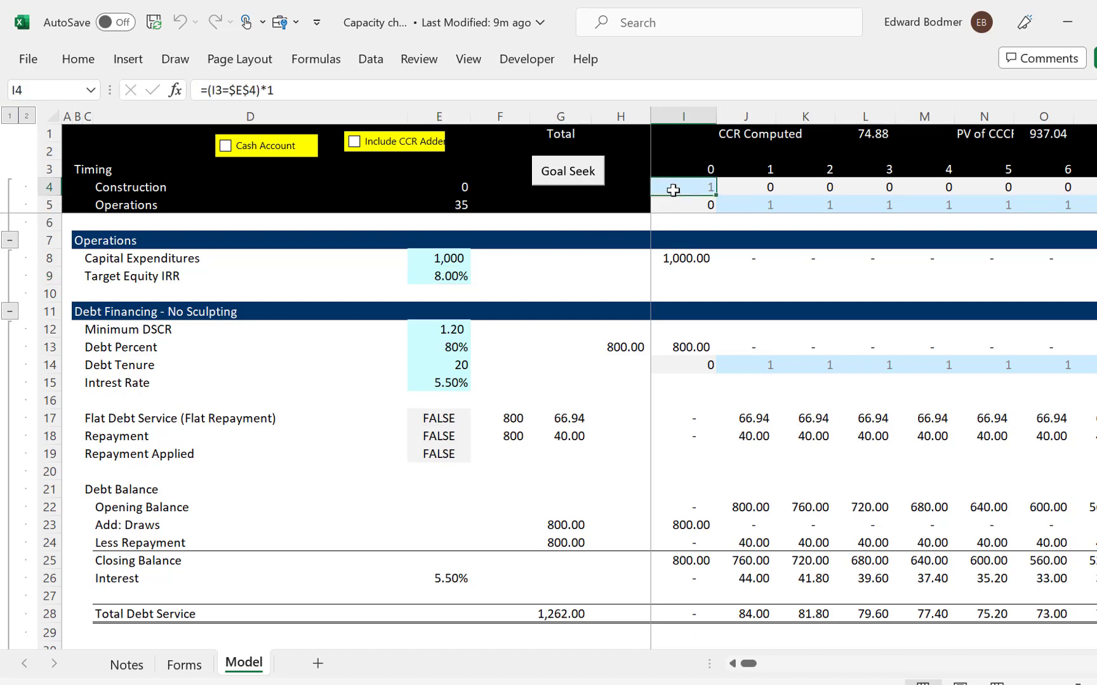
key(F2)
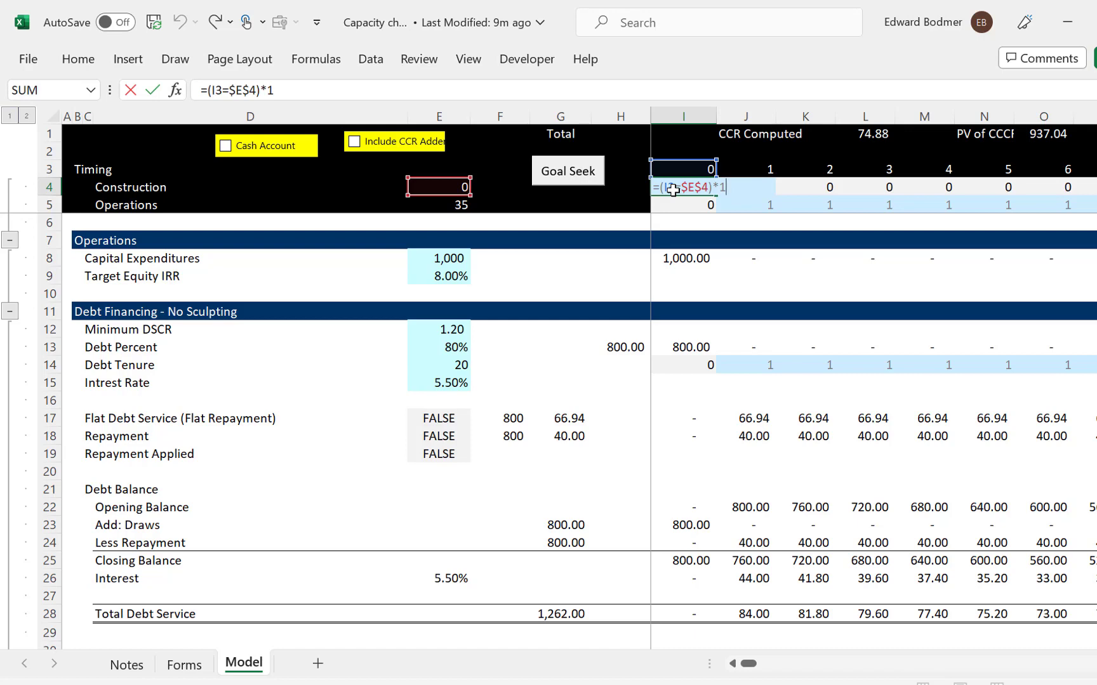
key(Escape)
Re-enter the construction flag in I4 as =I3=$E$4 with an absolute reference to the construction period
text(=)
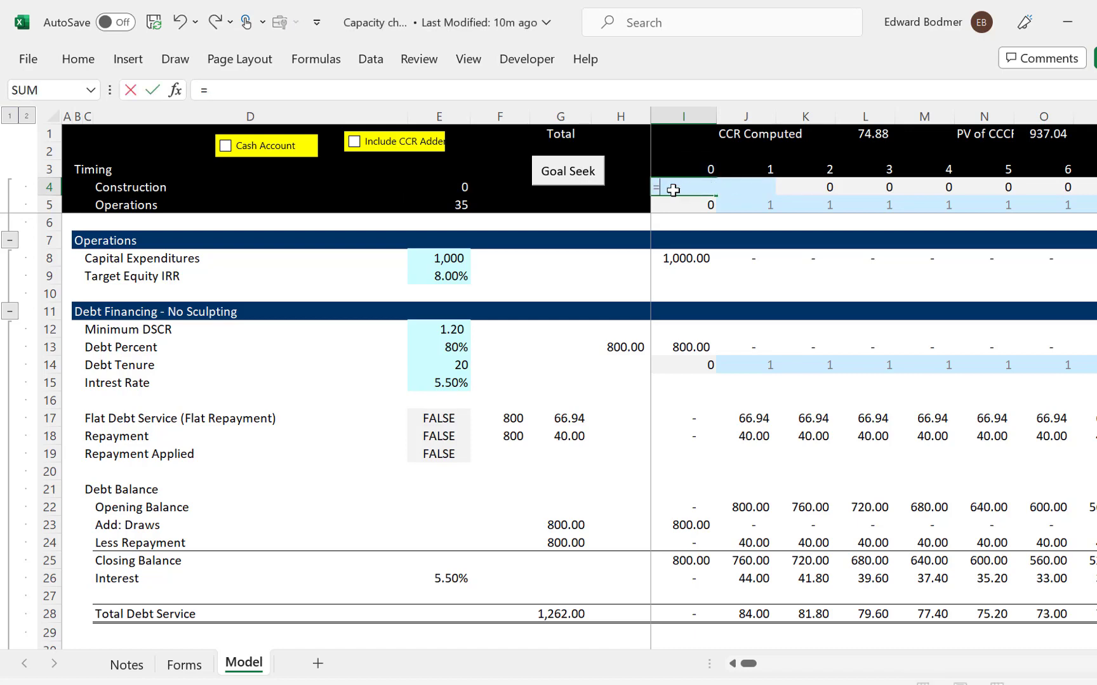
key(Up)
text(=)
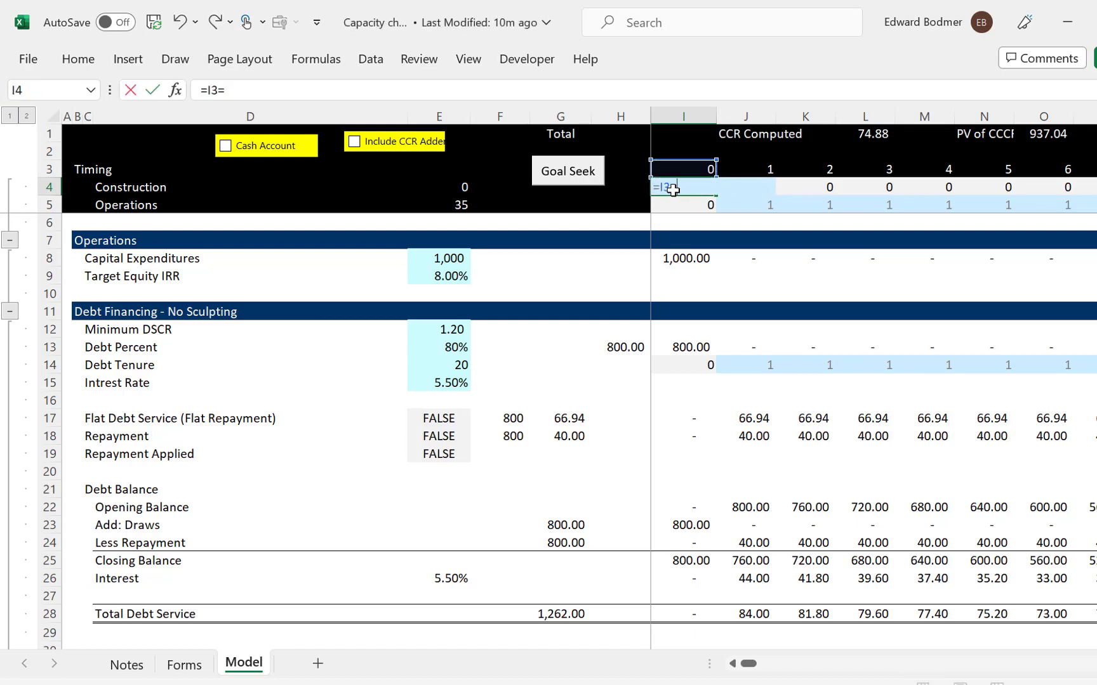
key(Left)
key(Left)
key(Left)
key(Left)
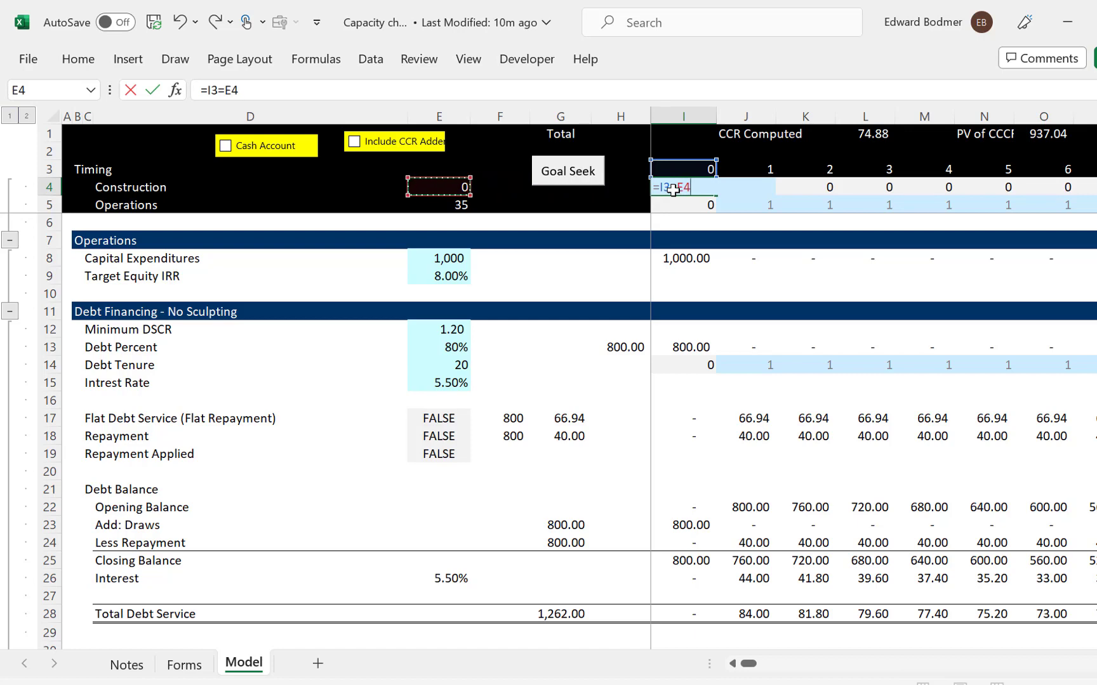
key(F5)
key(Escape)
key(F4)
key(Return)
key(Up)
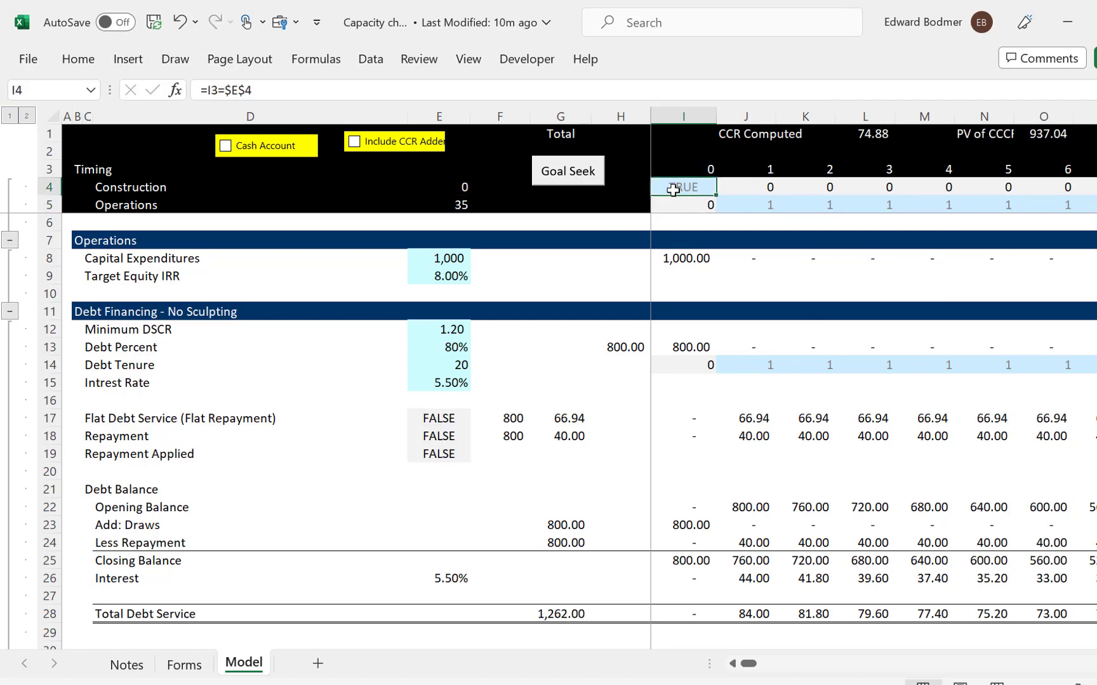
Convert the I4 flag to a number with =(I3=$E$4)*1 and copy it to the right across row 4
key(ctrl+shift+t)
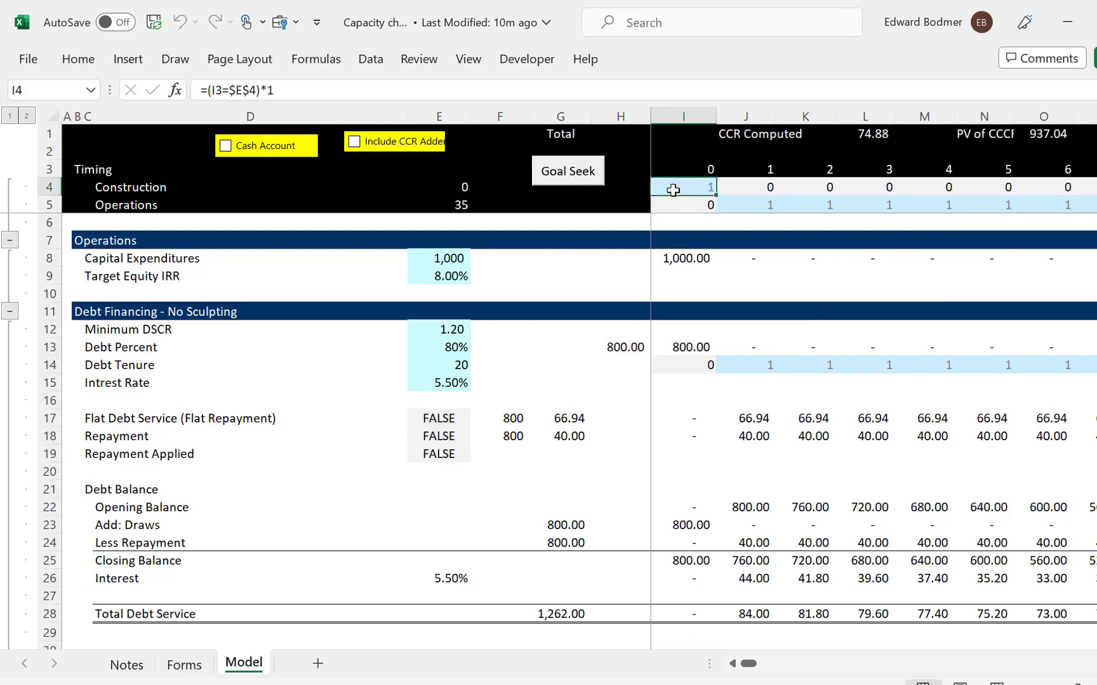
key(ctrl+shift+r)
Review the Capital Expenditures input in E8 and the Target Equity IRR input in E9
key(Down)
key(Down)
key(Down)
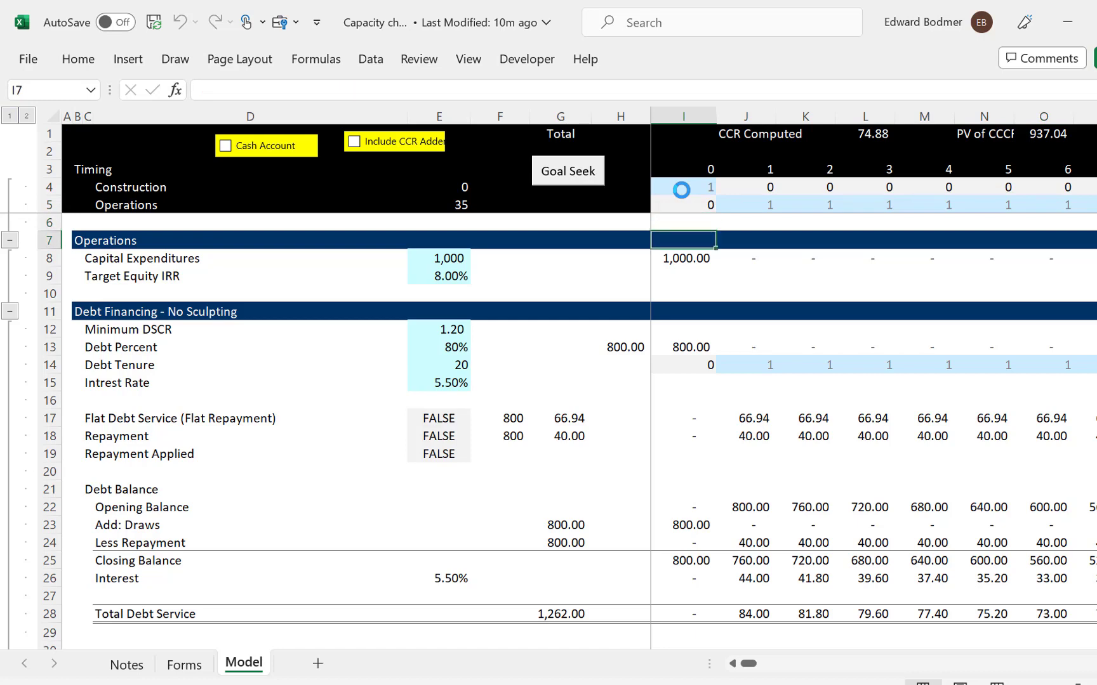
key(Down)
key(Down)
key(Down)
key(Down)
key(Up)
key(Up)
key(Up)
key(Up)
key(Up)
key(Up)
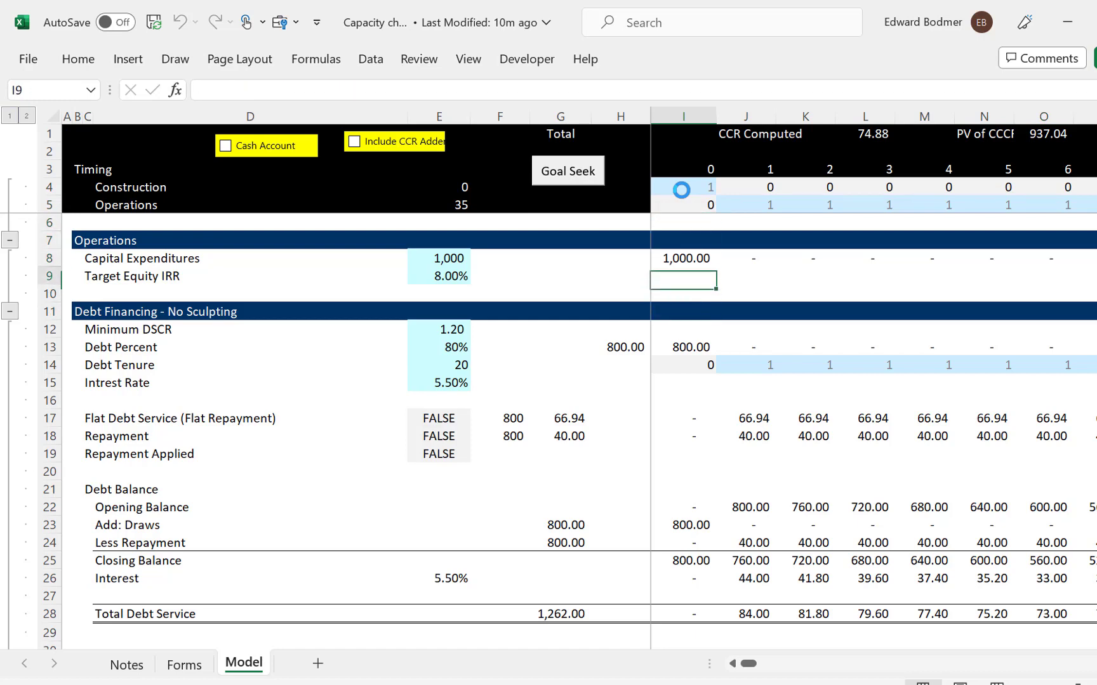
key(Left)
key(Left)
key(Left)
key(Left)
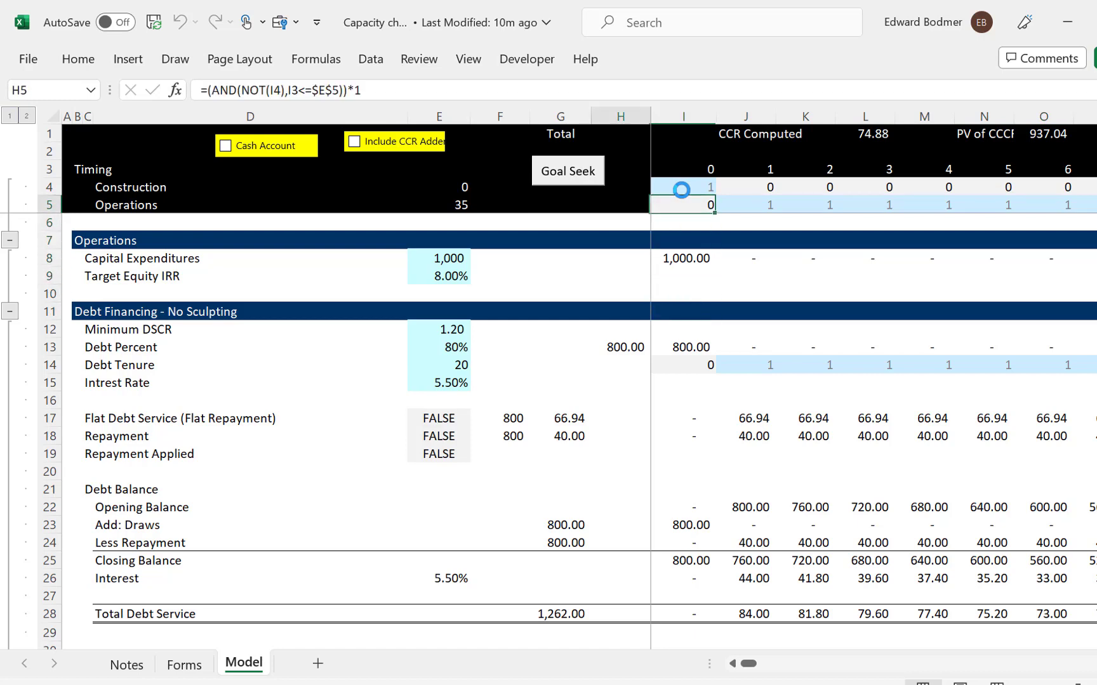
key(Down)
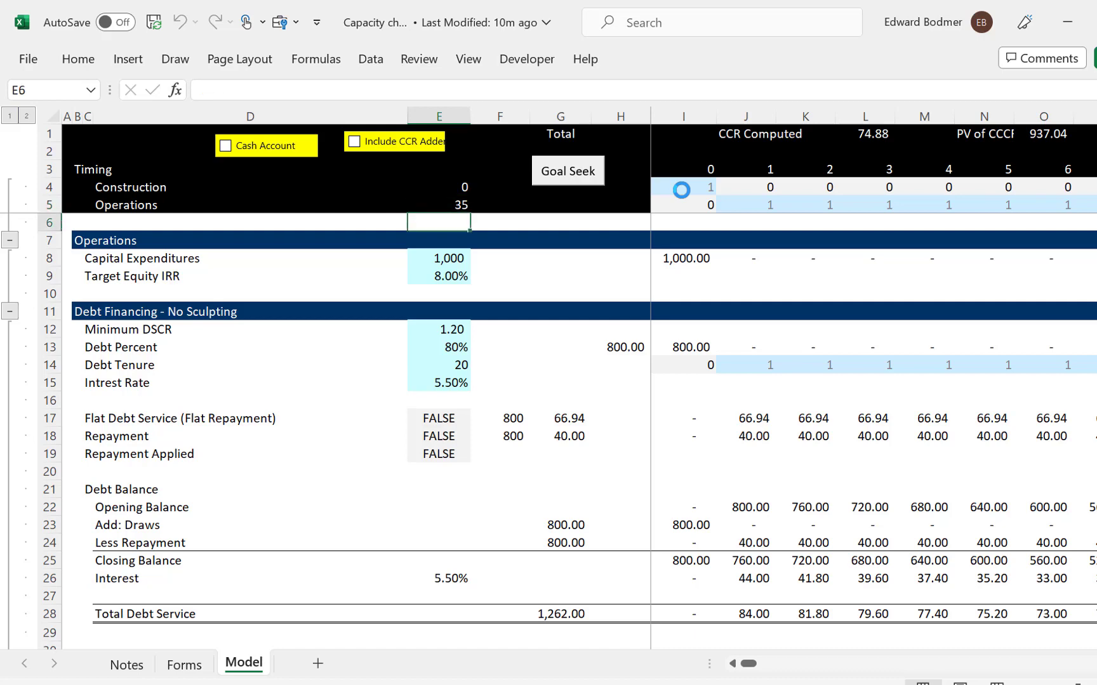
key(Down)
key(Down)
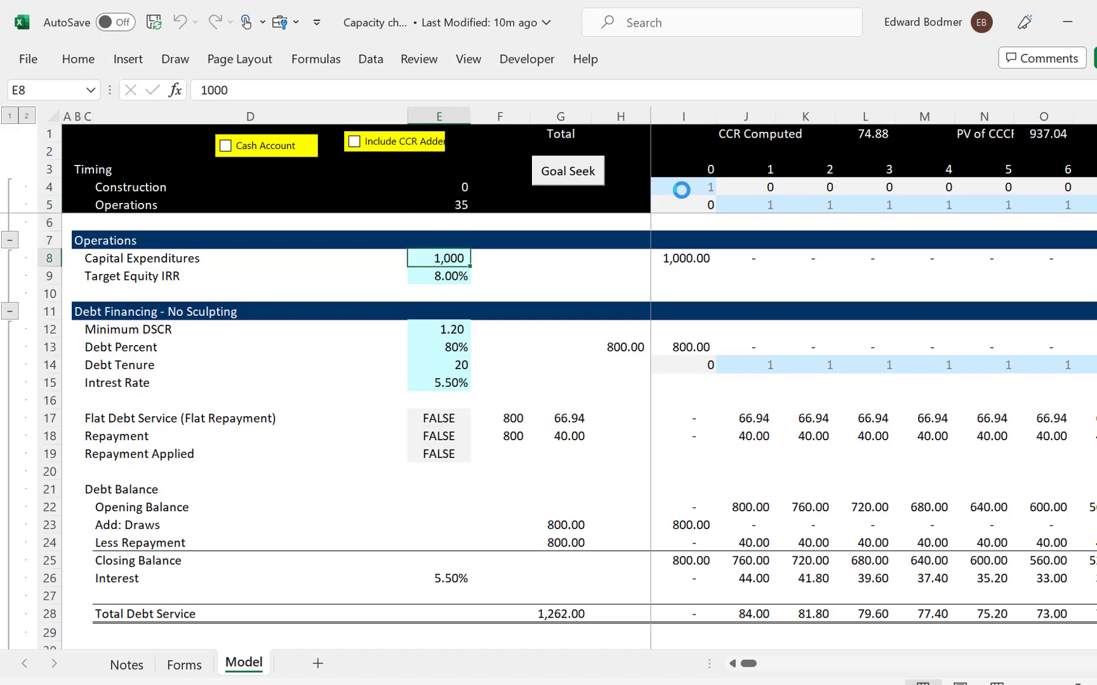
key(Down)
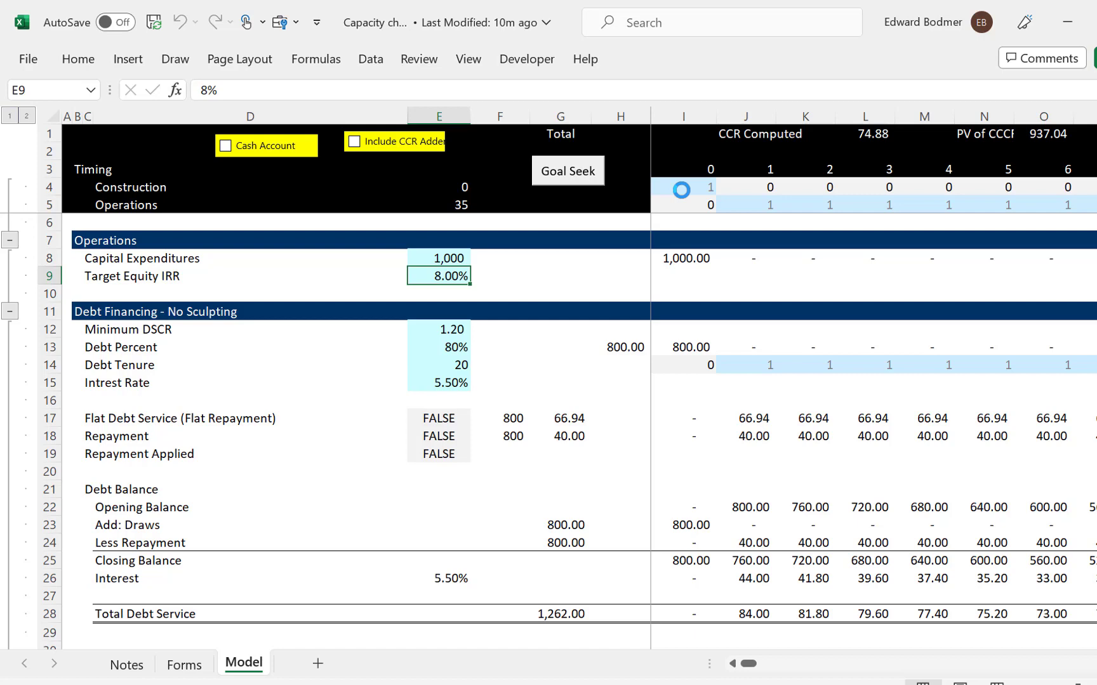
Look at the CCR Computed label in J1 and the Debt Percent input in E13 of the debt financing section
click(757, 131)
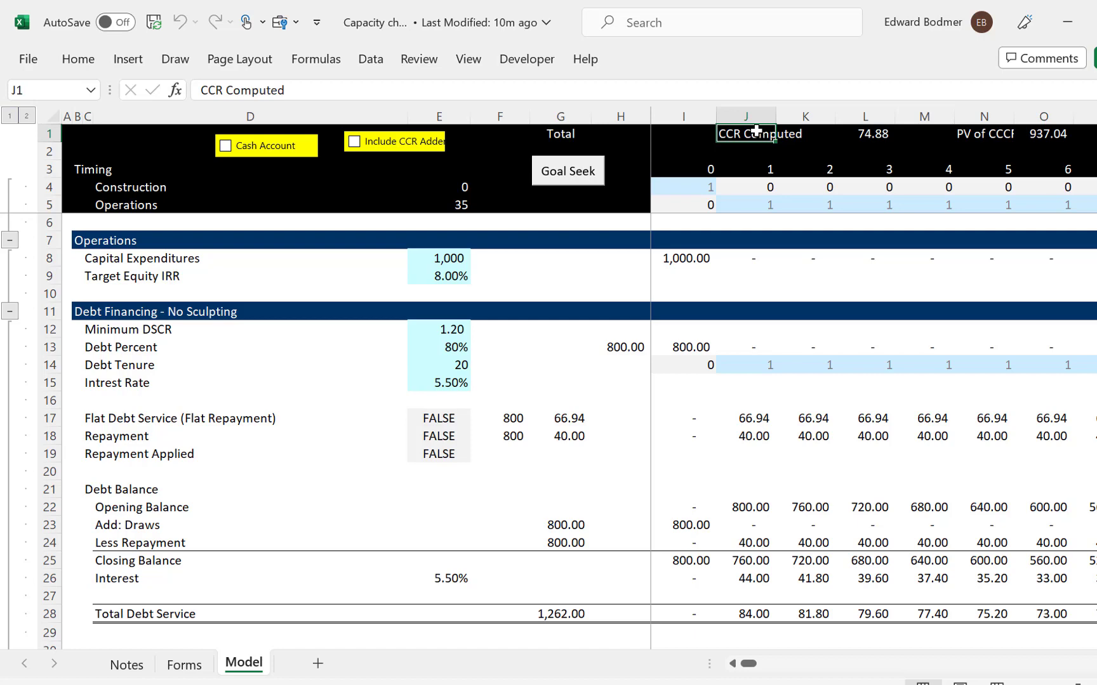
key(Down)
key(Down)
key(Down)
key(Down)
key(Down)
key(Down)
key(Down)
key(Down)
key(Down)
key(Down)
key(Down)
key(Down)
key(Down)
key(Down)
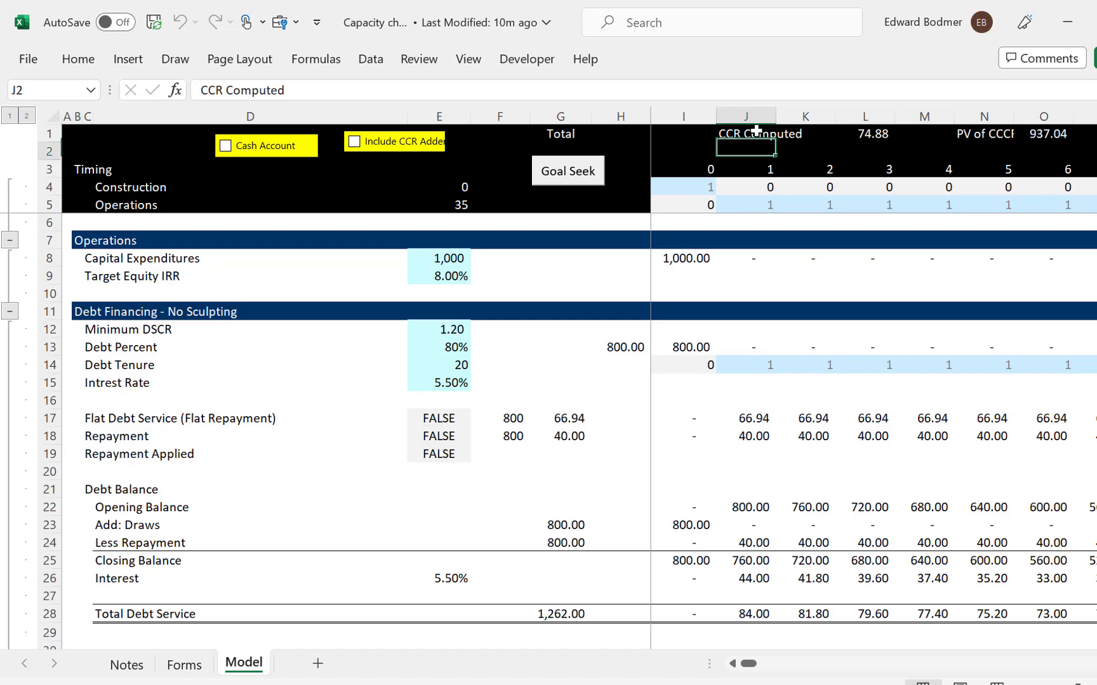
key(Up)
key(Up)
key(Left)
key(Left)
key(Left)
key(Left)
key(Left)
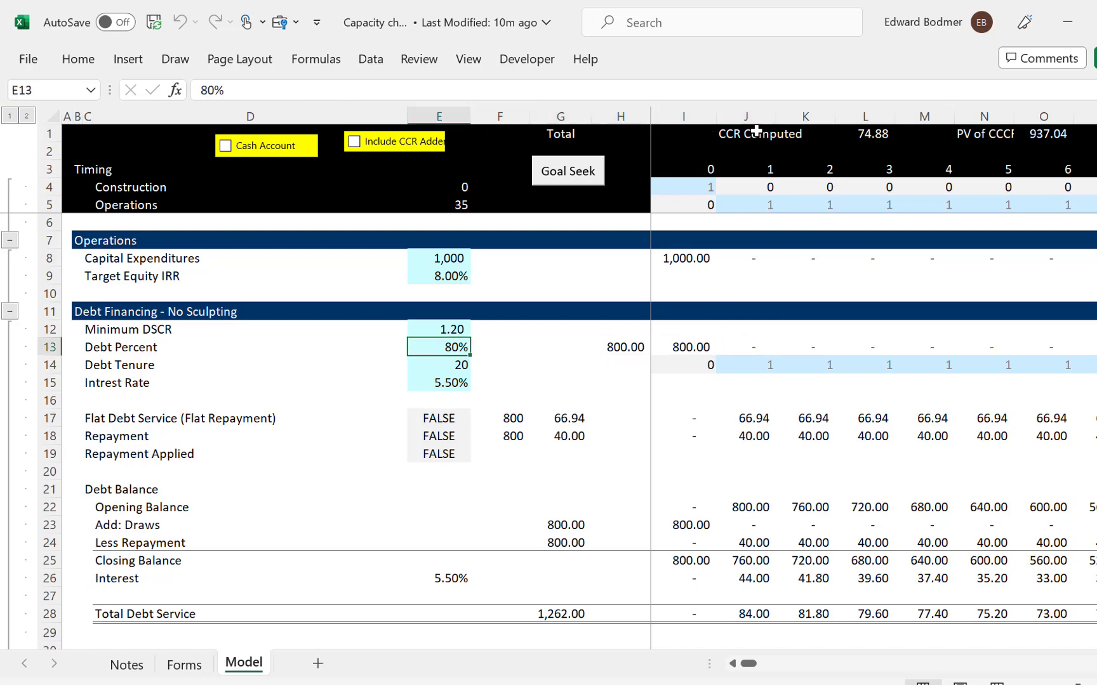
Review the Minimum DSCR, Debt Percent and Debt Tenure inputs in E12:E14
key(Down)
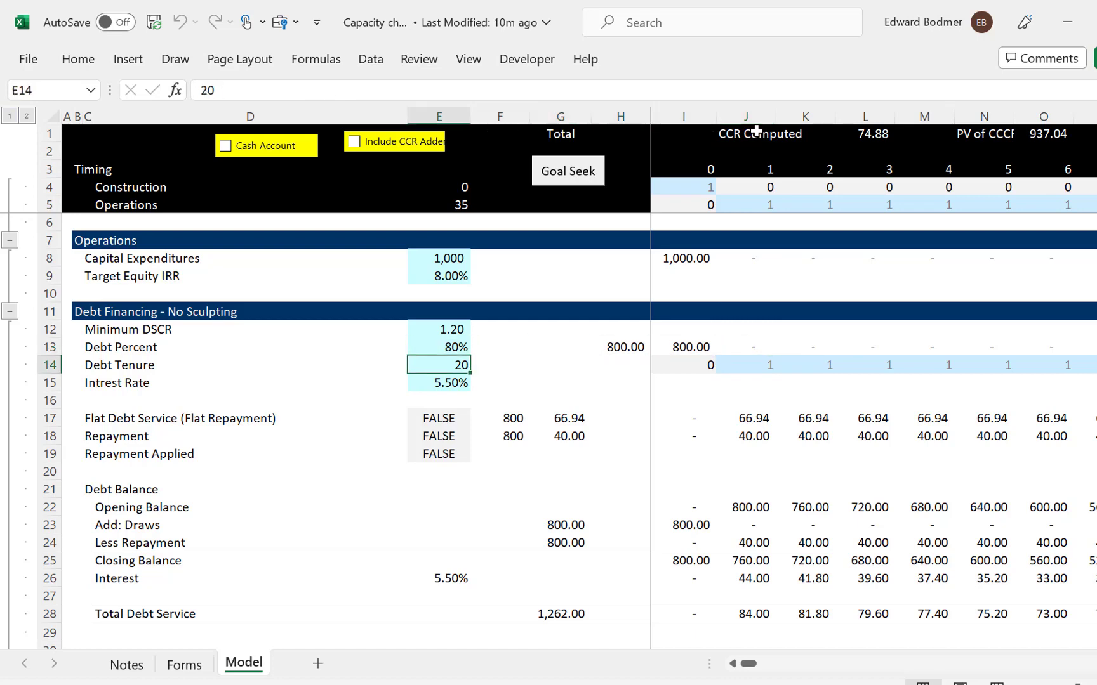
key(Up)
key(Up)
key(Up)
key(Down)
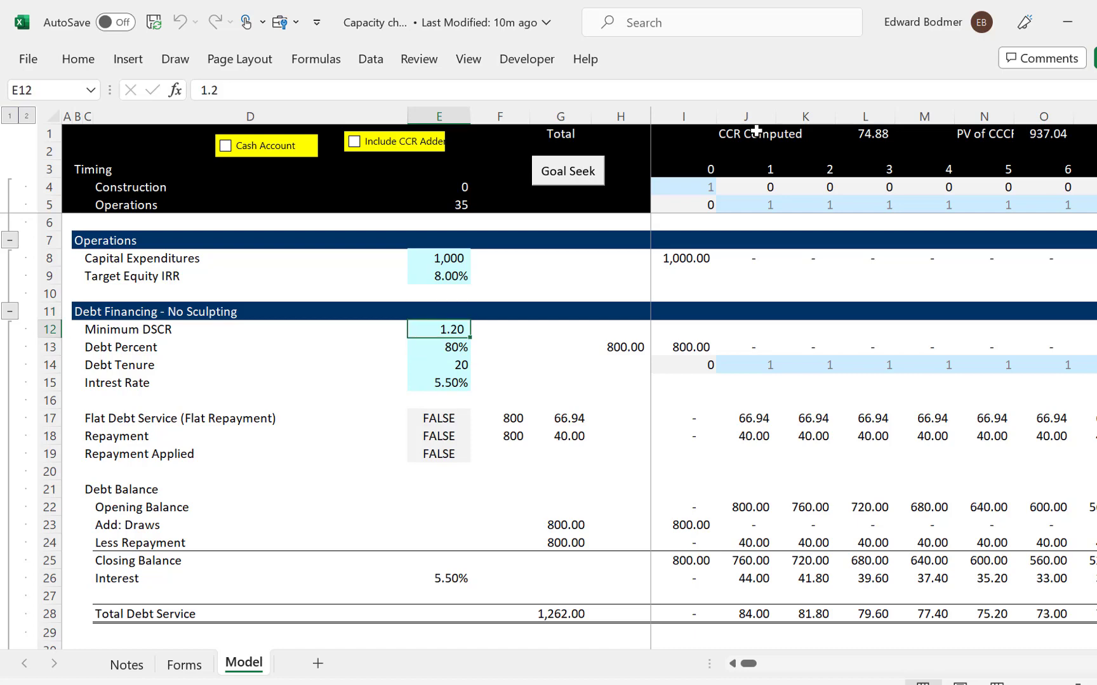
key(Down)
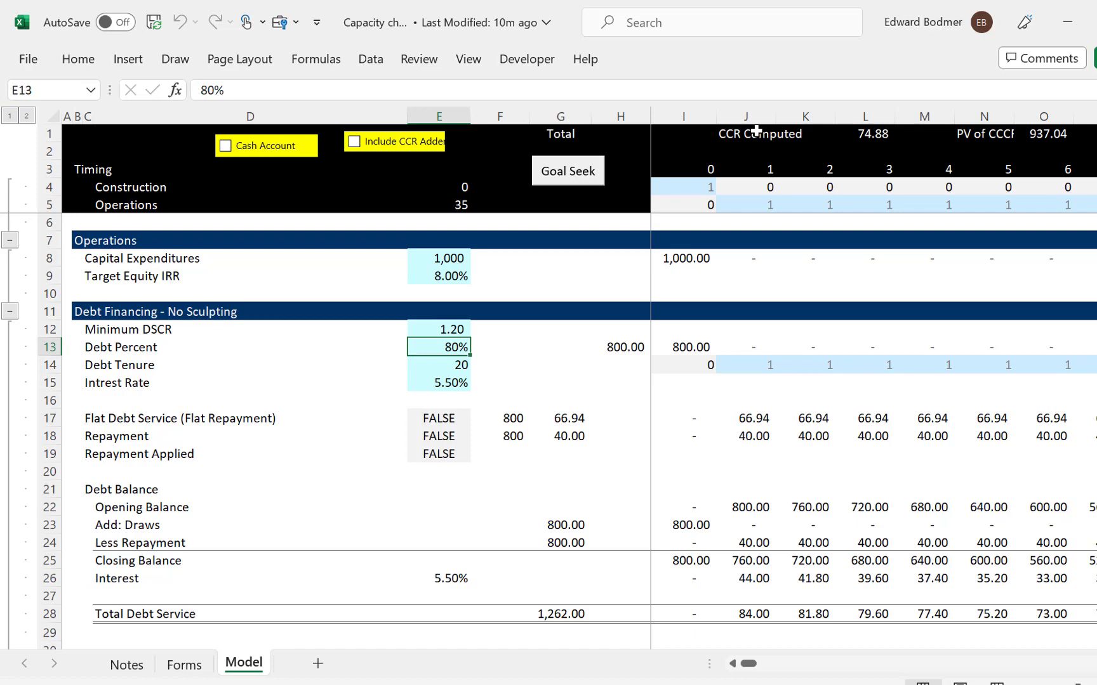
key(Down)
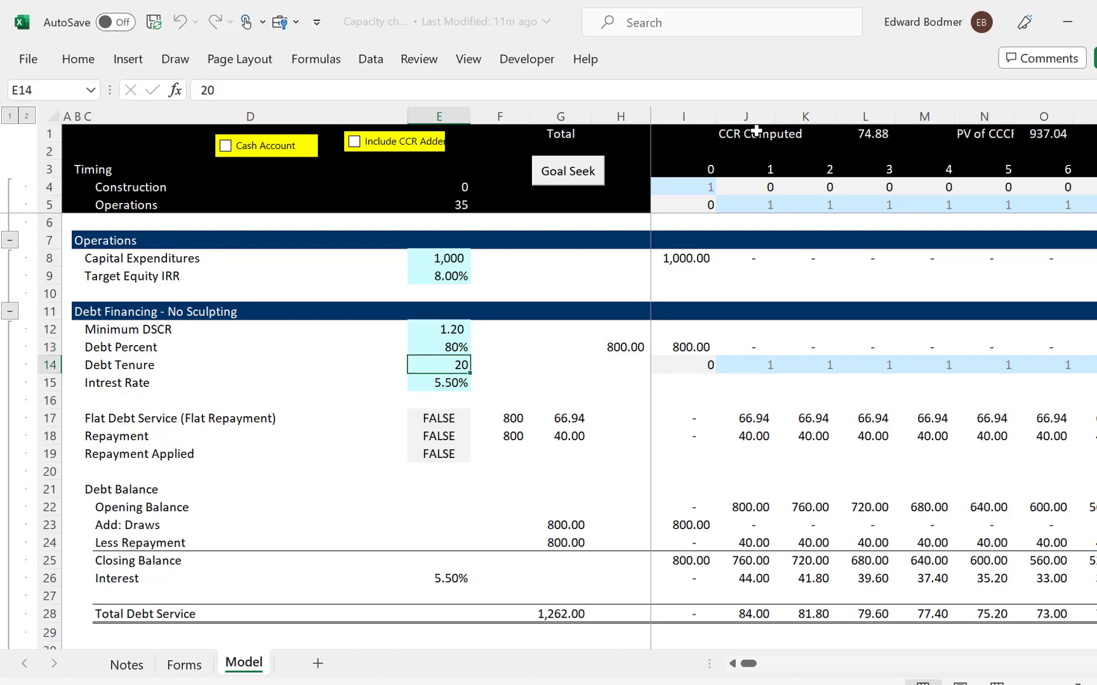
Examine the debt tenure flag formula in J14 for the first operating year
key(Right)
key(Right)
key(Right)
key(Right)
key(Right)
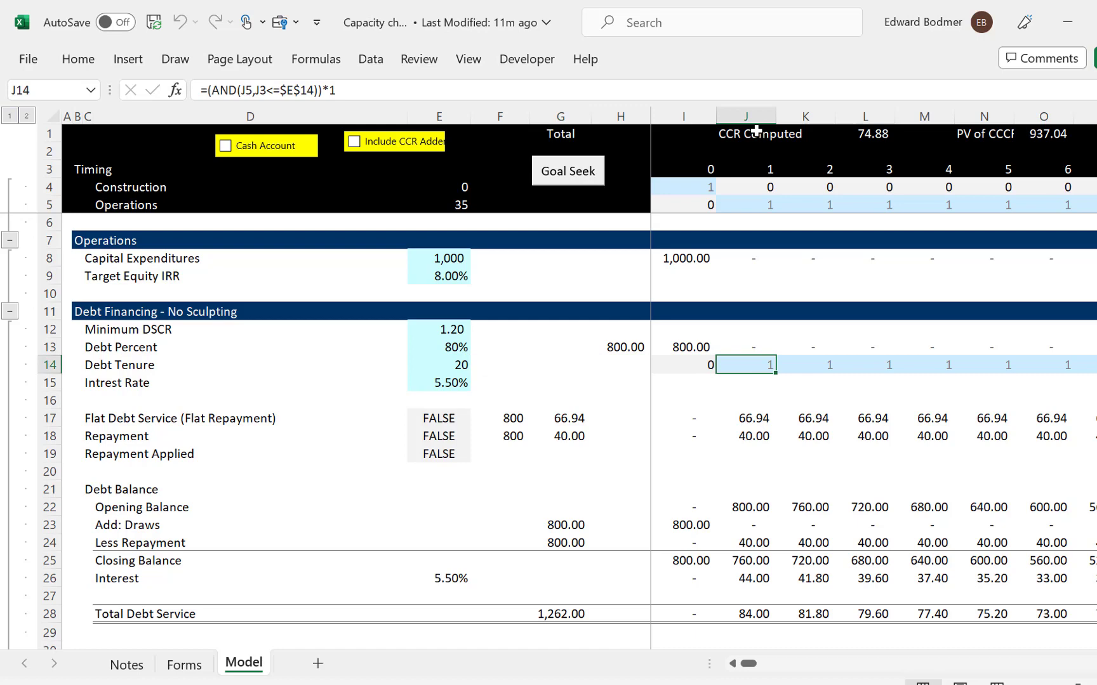
key(Left)
key(Left)
key(Left)
key(Left)
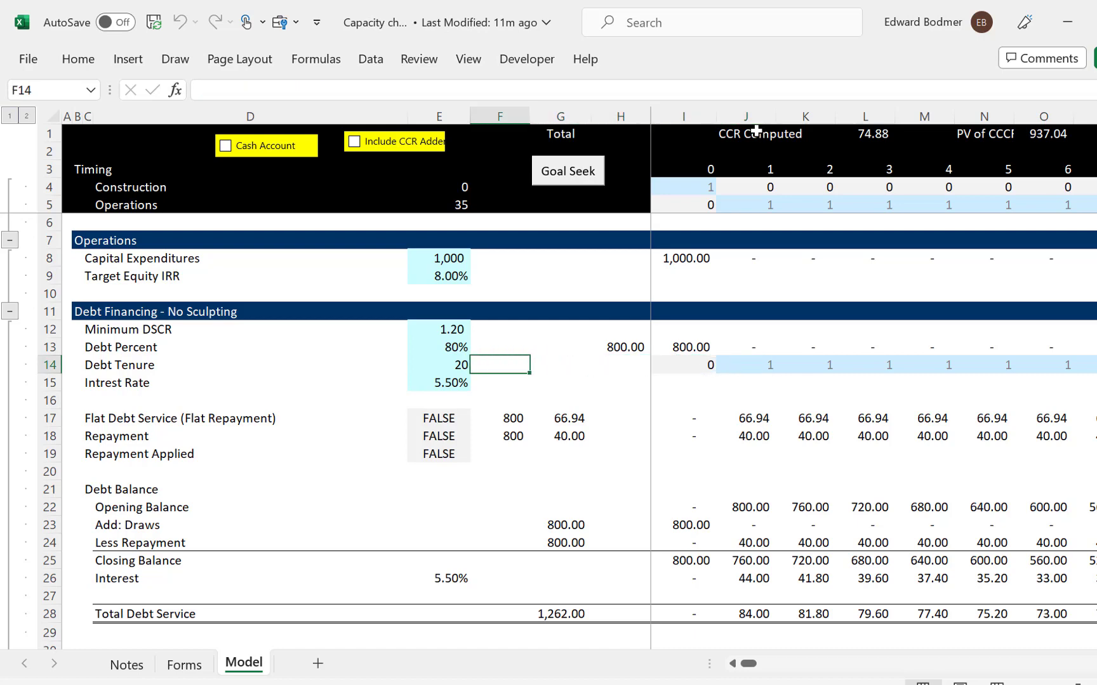
Look at the interest rate input in E15 and the flat debt service switch in E17
key(Down)
key(Left)
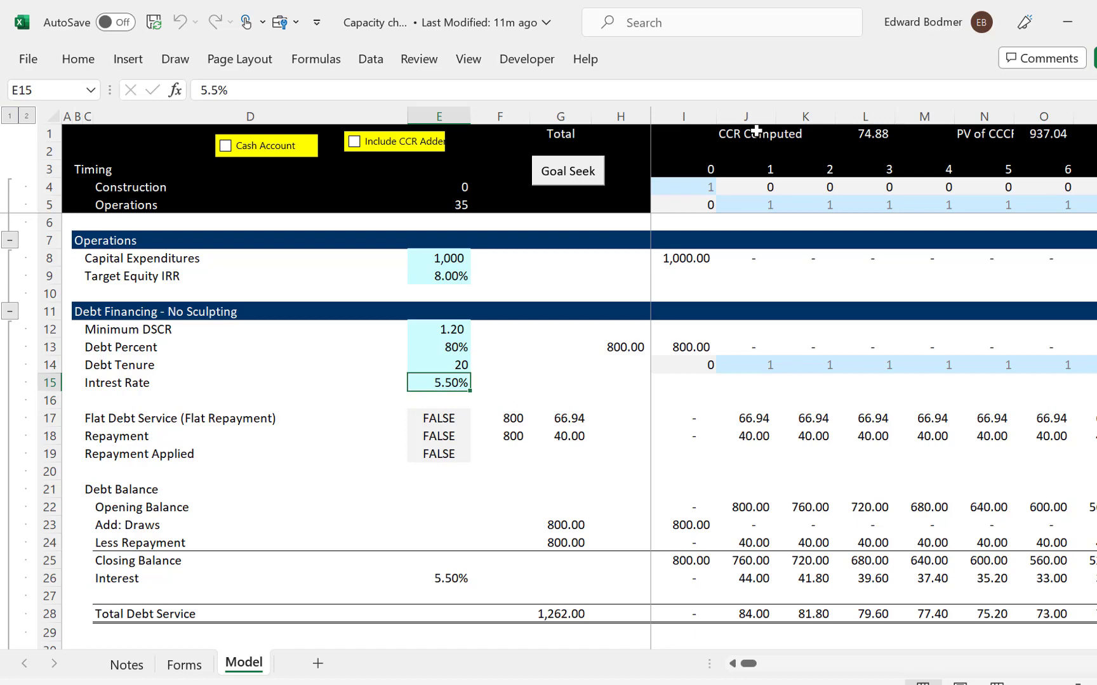
key(Down)
key(Down)
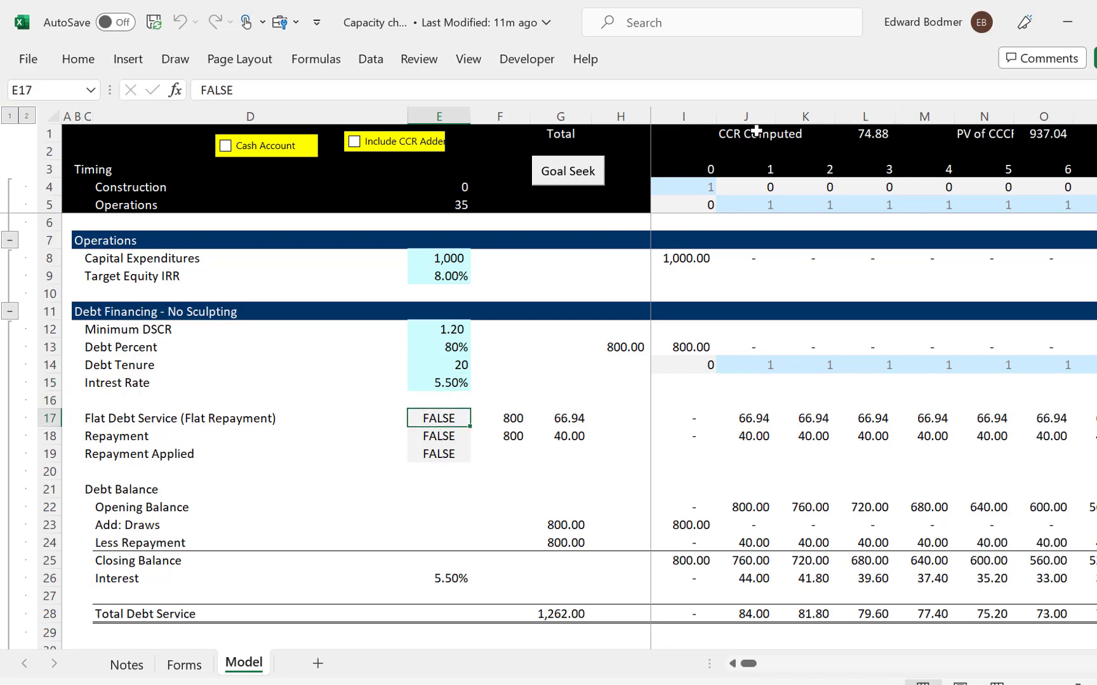
Look over column E from the timing header in E3 to the Repayment Applied switch in E19
key(Up)
key(Up)
key(Up)
key(Up)
key(Up)
key(Up)
key(Up)
key(Up)
key(Up)
key(Up)
key(Up)
key(Up)
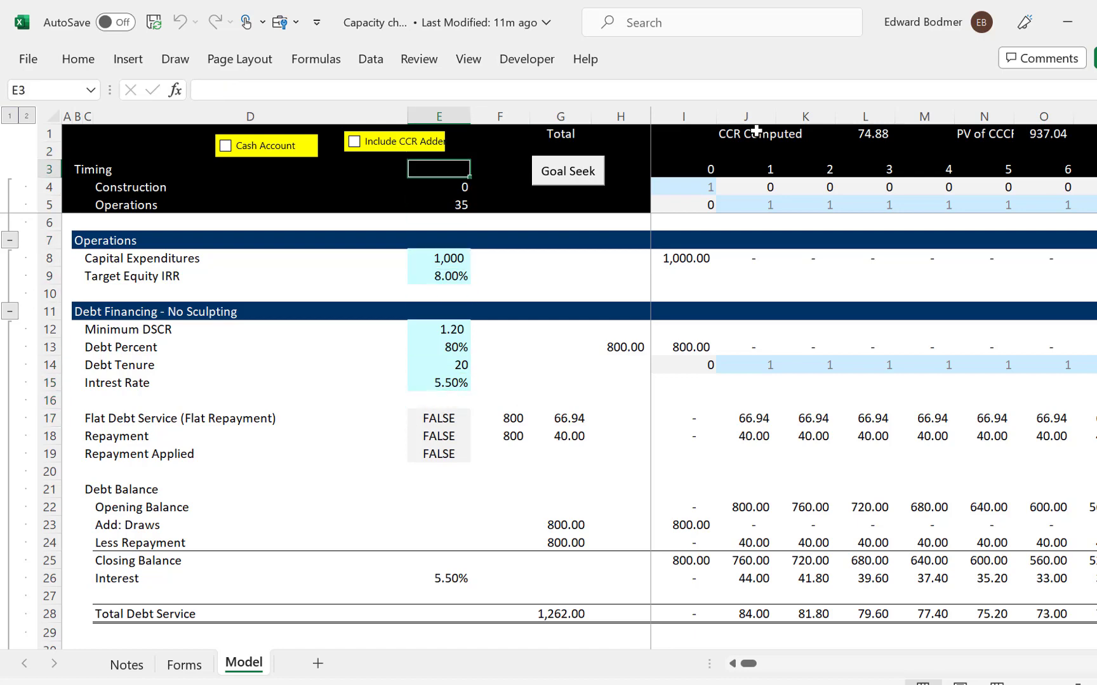
key(Down)
key(Down)
key(Down)
key(Down)
key(Down)
key(Down)
key(Down)
key(Down)
key(Down)
key(Down)
key(Down)
key(Down)
key(Down)
key(Down)
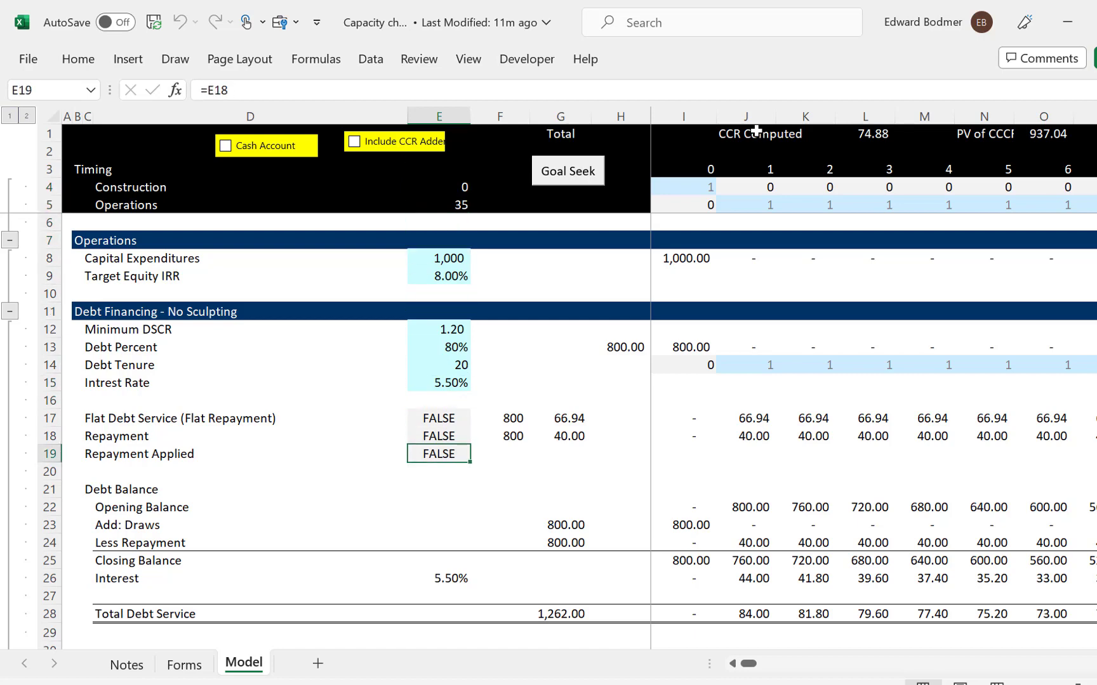
Revisit the Debt Tenure input in E14 and the Repayment switch formula in E18
key(Up)
key(Up)
key(Up)
key(Up)
key(Up)
key(Up)
key(Down)
key(Down)
key(Down)
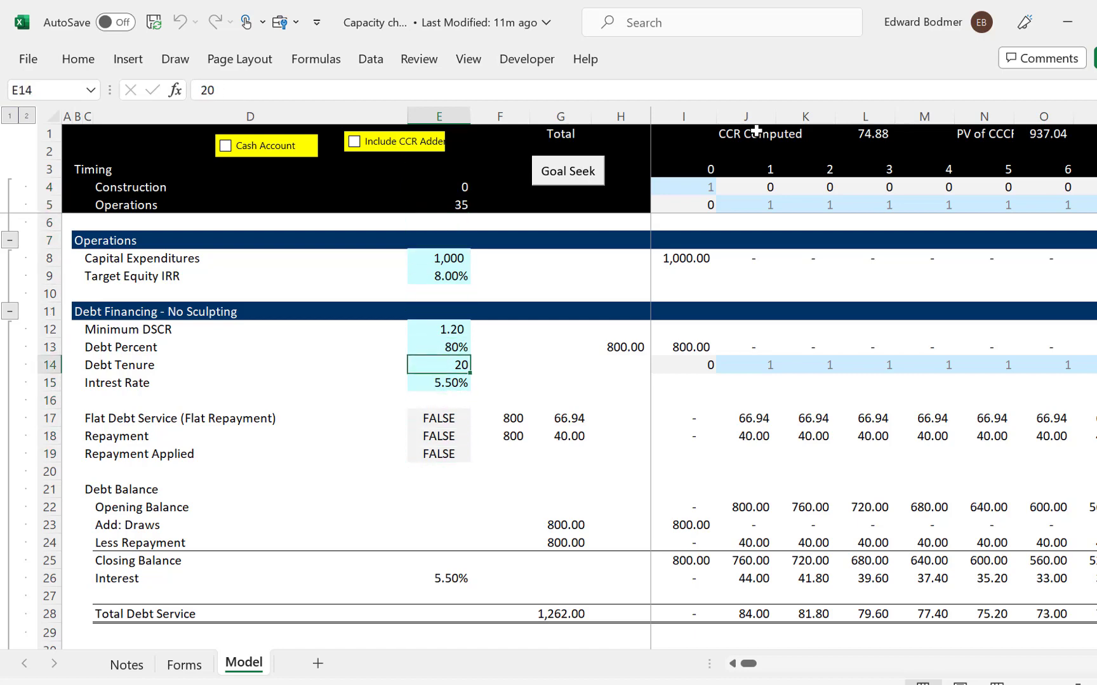
key(Down)
key(Down)
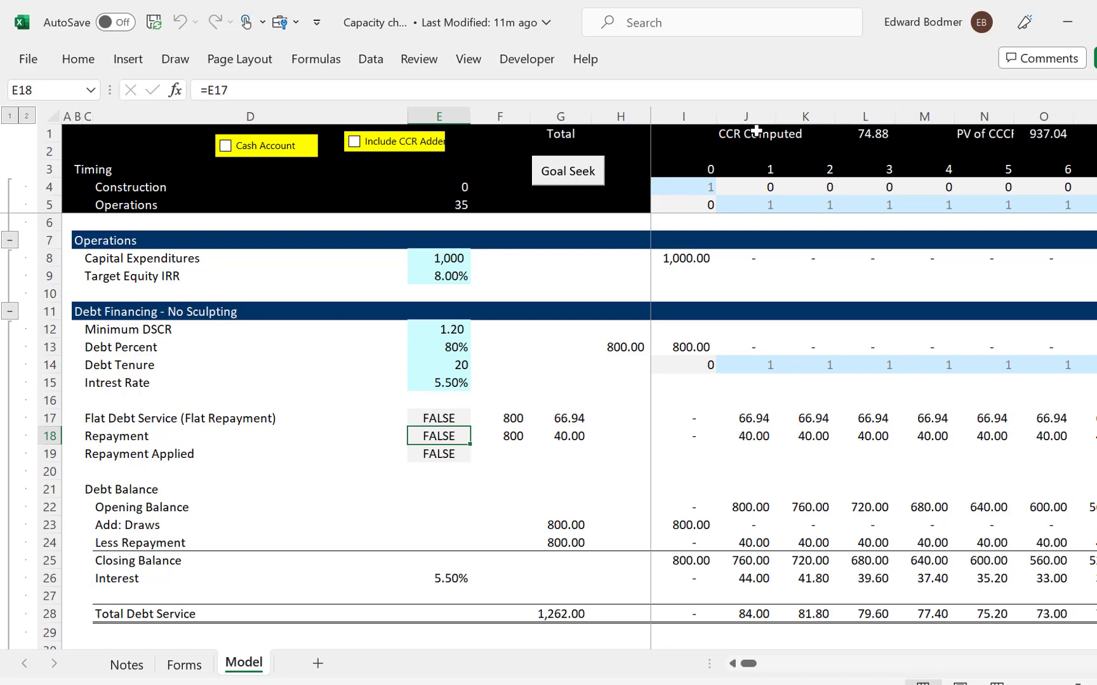
Examine the Flat Debt Service row's debt amount in F17 and the switches in E17 and E18
key(Up)
key(Left)
key(Left)
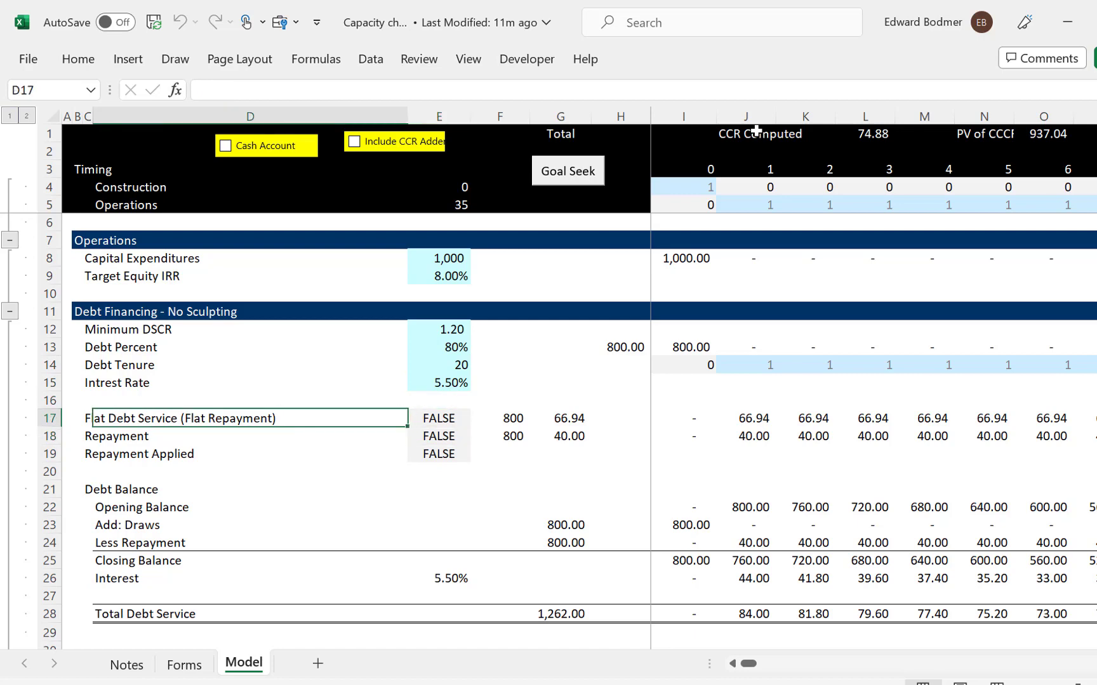
key(Right)
key(Right)
key(Right)
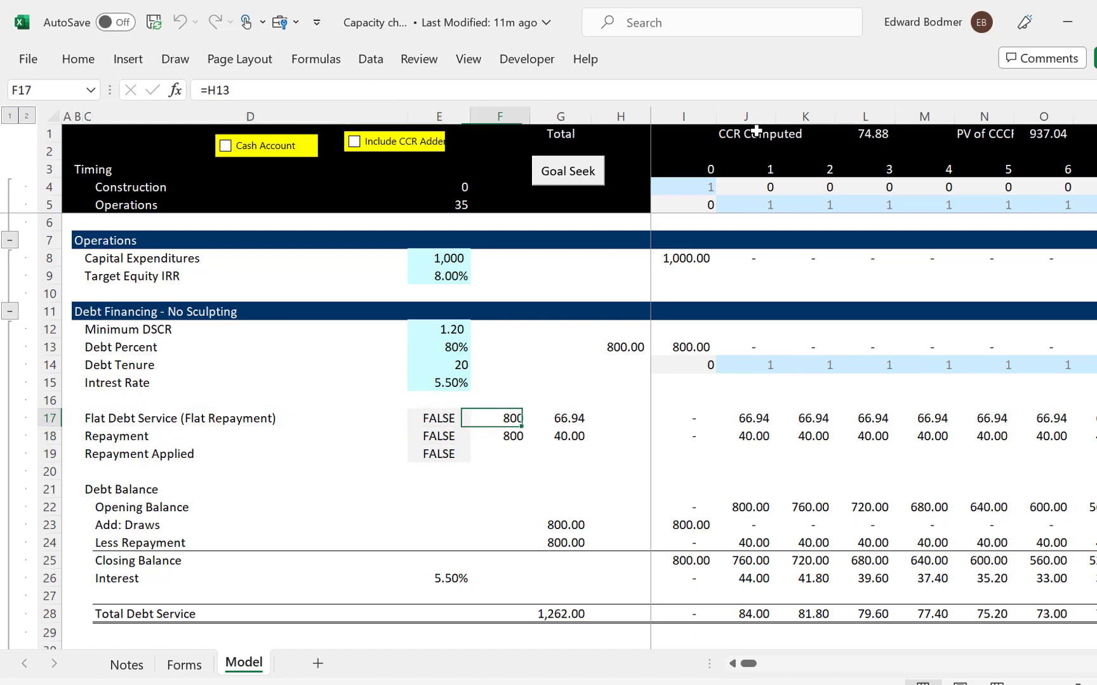
key(Left)
key(Down)
key(Down)
key(Up)
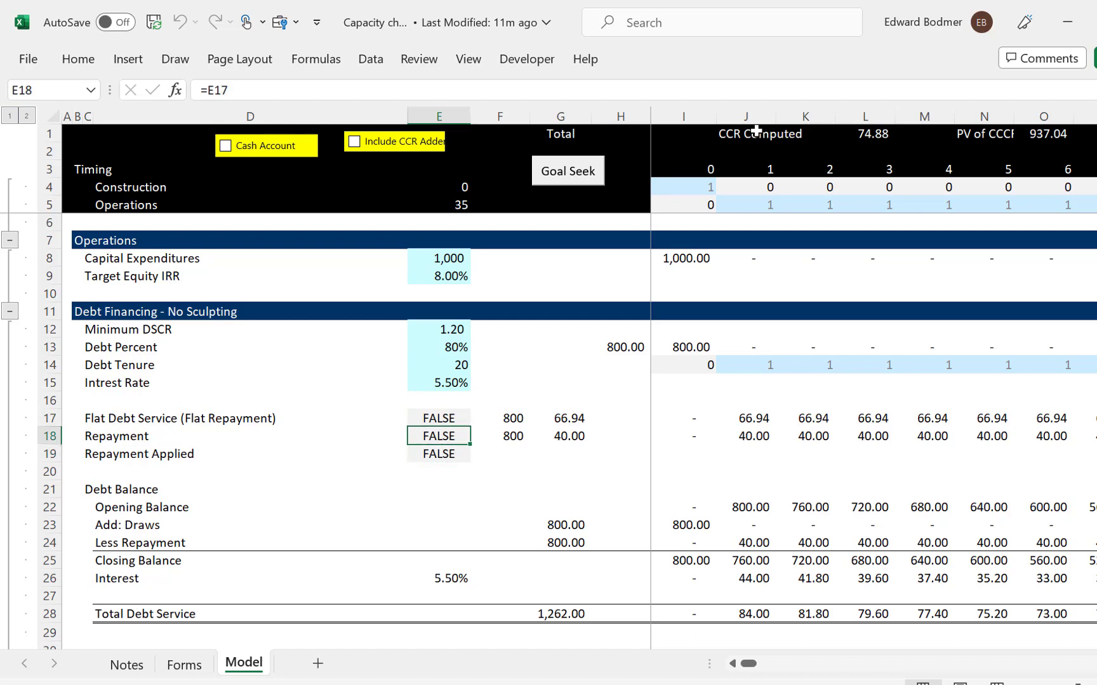
key(Up)
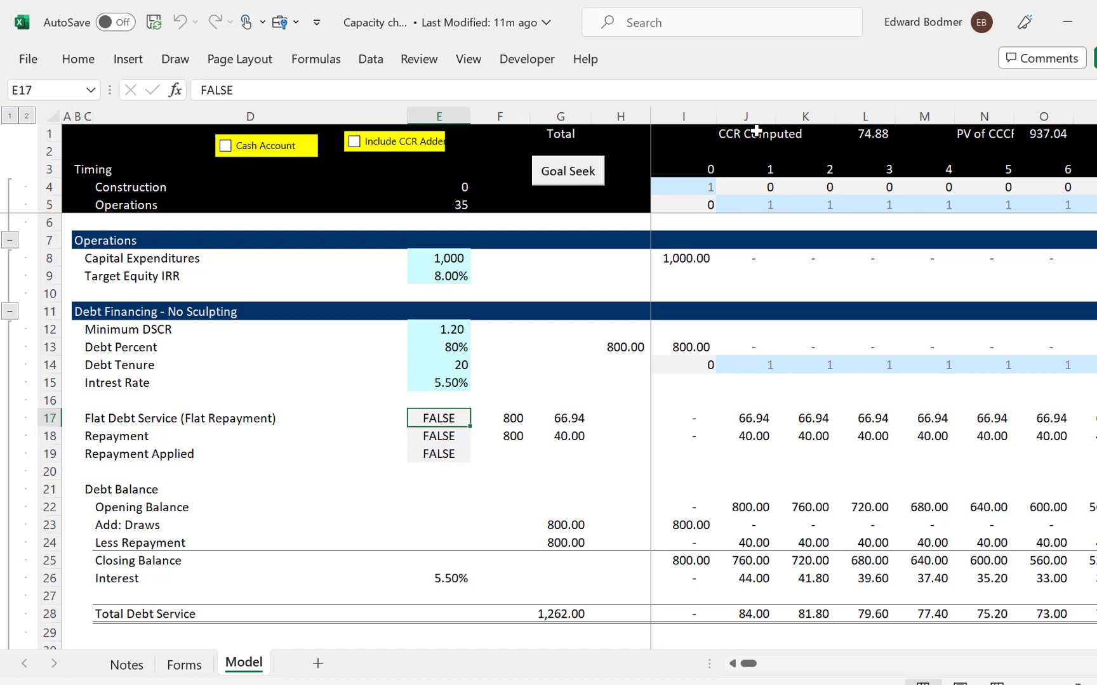
Inspect the Repayment formula in J18 for the first operating year
key(Down)
key(Right)
key(Right)
key(Right)
key(Right)
key(Right)
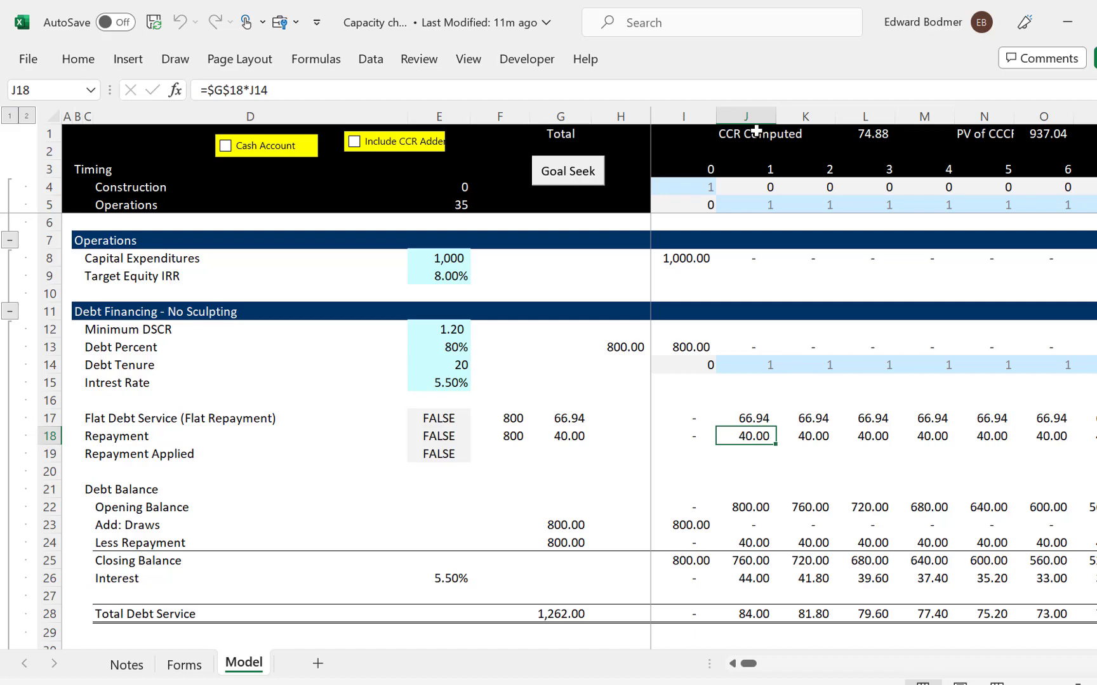
Inspect the Total Debt Service formula in J28 below the debt balance
key(Down)
key(Down)
key(Down)
key(Down)
key(Down)
key(Down)
key(Down)
key(Down)
key(Down)
key(Down)
key(Down)
key(Down)
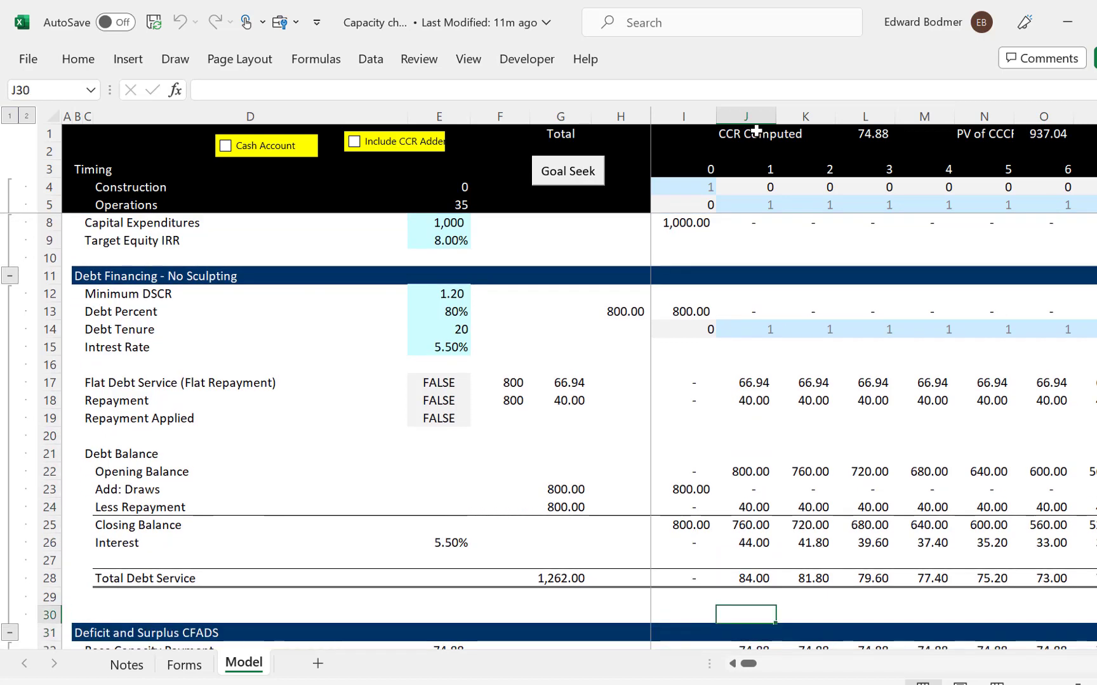
key(Up)
key(Up)
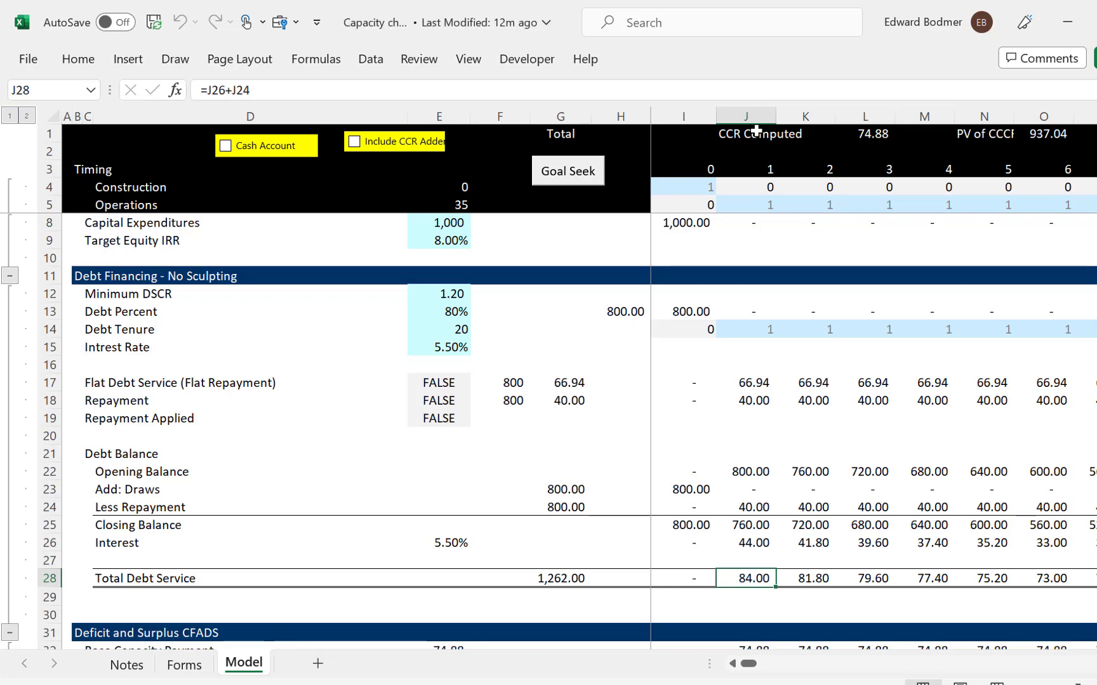
Follow Total Debt Service across the years in row 28, and check its total formula in G28
key(Right)
key(Right)
key(Right)
key(Right)
key(Right)
key(Right)
key(Right)
key(Right)
key(Right)
key(Right)
key(Right)
key(Right)
key(Right)
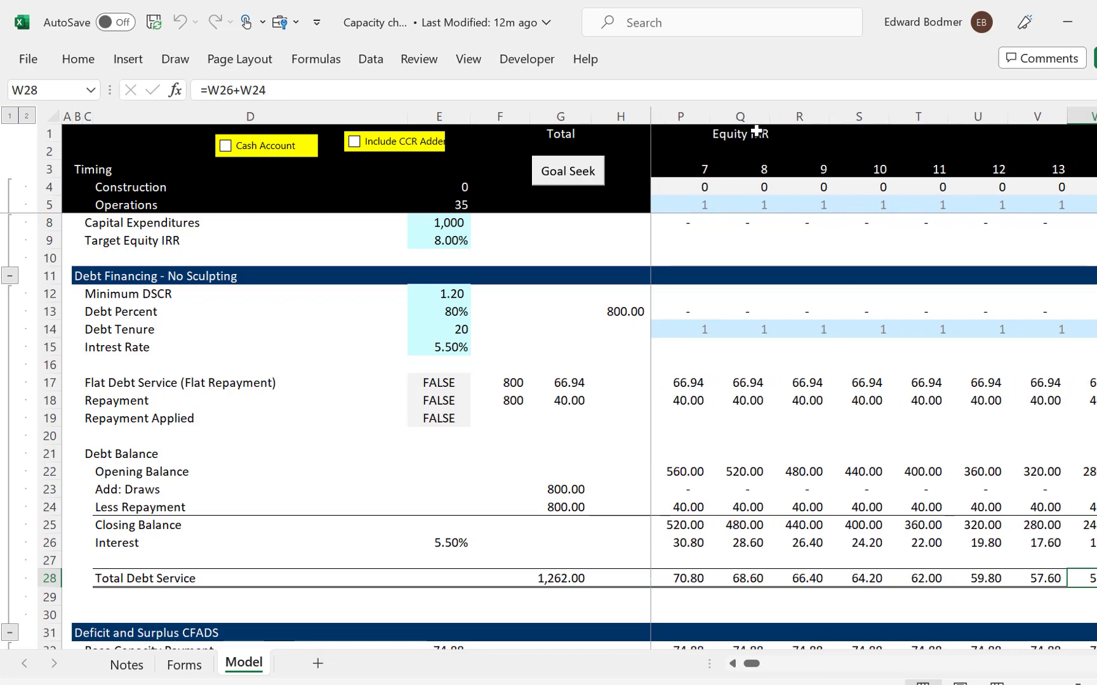
key(Up)
key(Up)
key(Down)
key(Down)
key(Right)
key(Right)
key(Right)
key(Left)
key(Left)
key(Left)
key(Left)
key(Left)
key(Left)
key(Left)
key(Left)
key(Left)
key(Left)
key(Left)
key(Left)
key(Left)
key(Left)
key(Left)
key(Left)
key(Left)
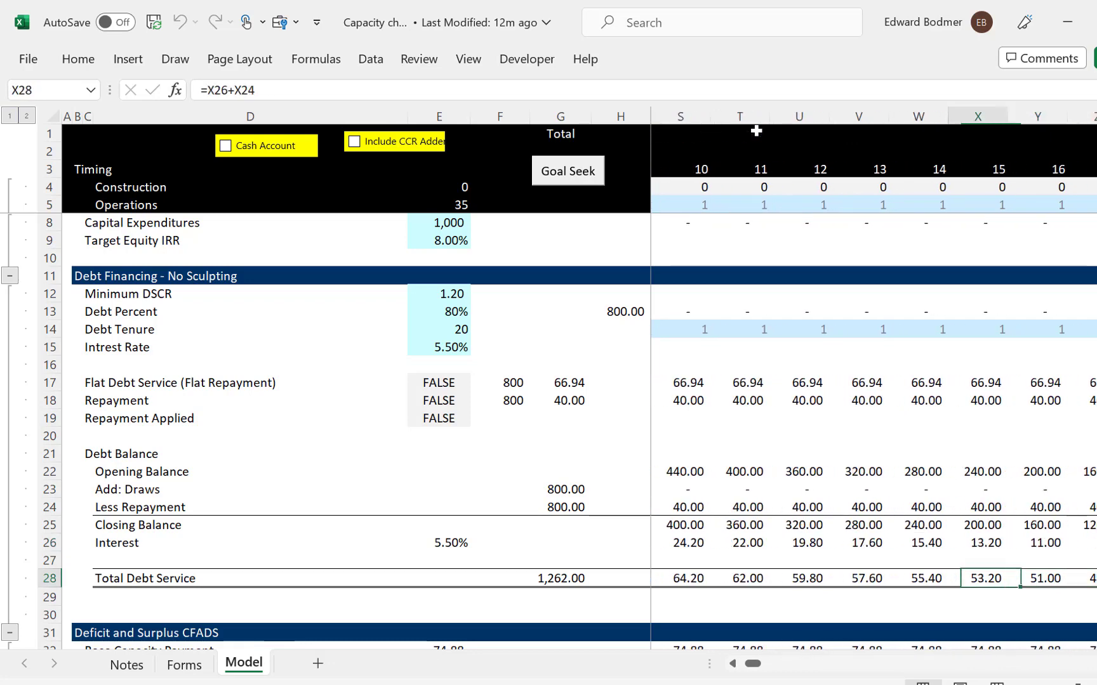
key(Left)
key(Left)
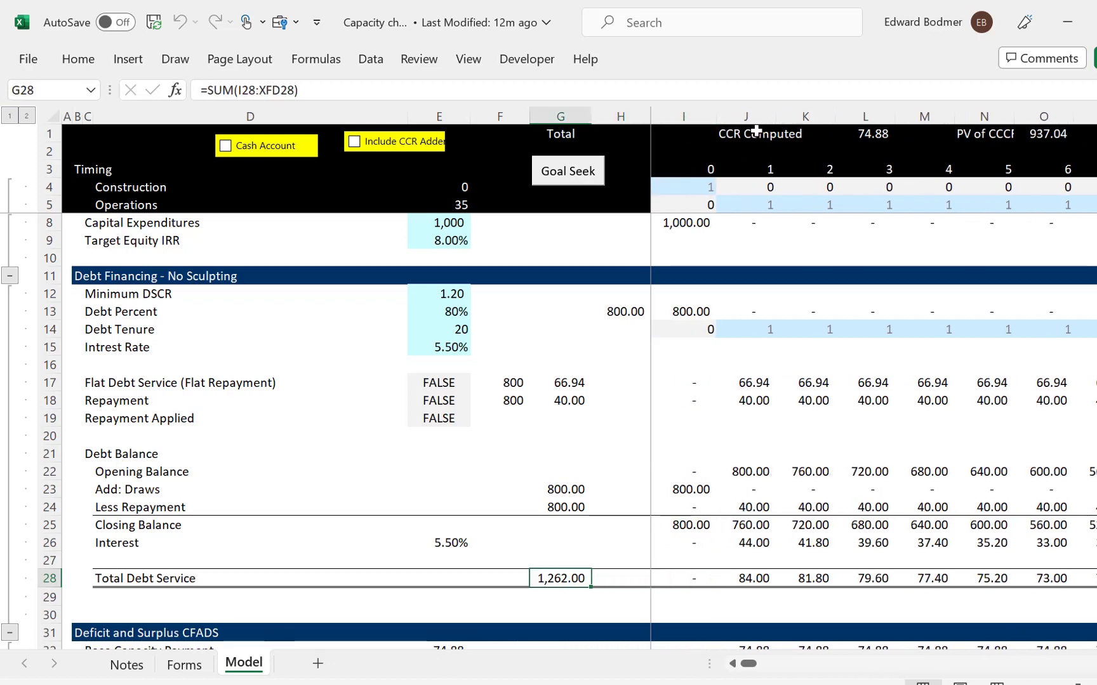
Examine the Base Capacity Payment formula in row 32 of the Deficit and Surplus CFADS section
key(Down)
key(Down)
key(Down)
key(Down)
key(Down)
key(Down)
key(Down)
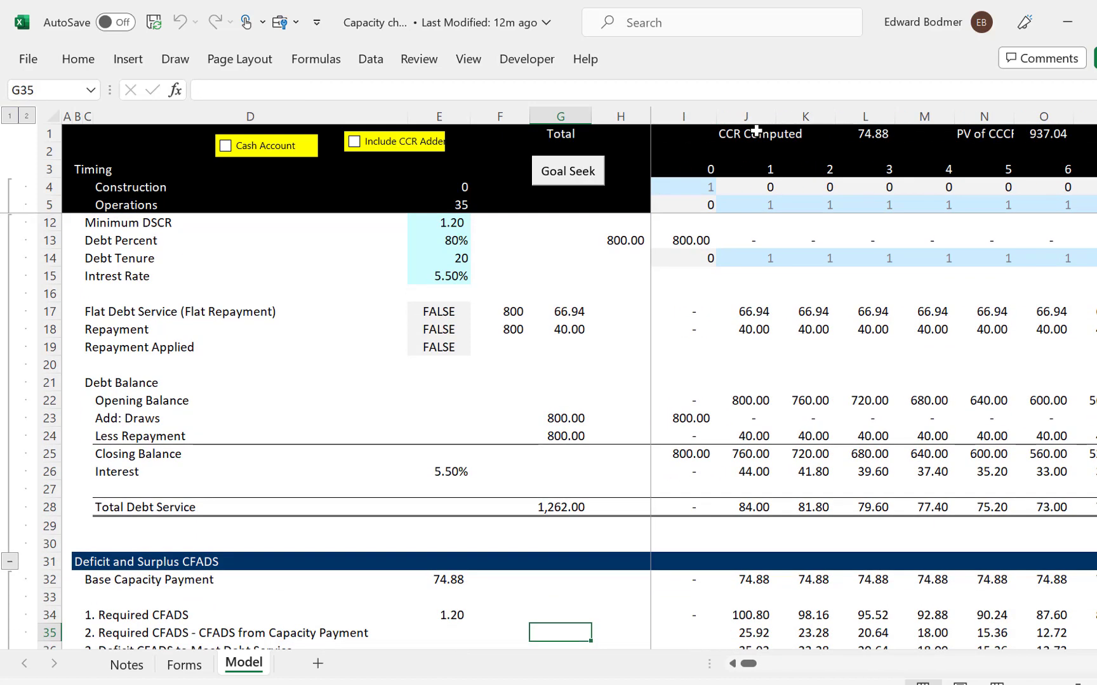
key(Up)
key(Up)
key(Up)
key(Right)
key(Right)
key(Right)
key(Right)
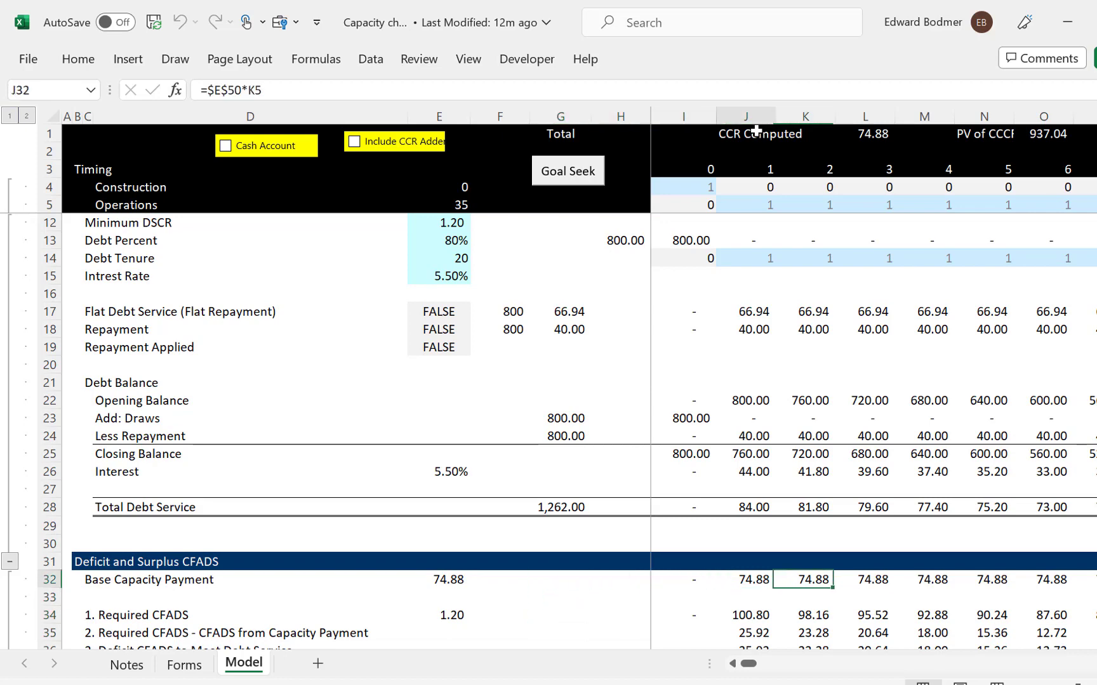
key(Left)
Compare the first-year Total Debt Service in J28 with the Base Capacity Payment in J32
key(Up)
key(Up)
key(Up)
key(Up)
key(Down)
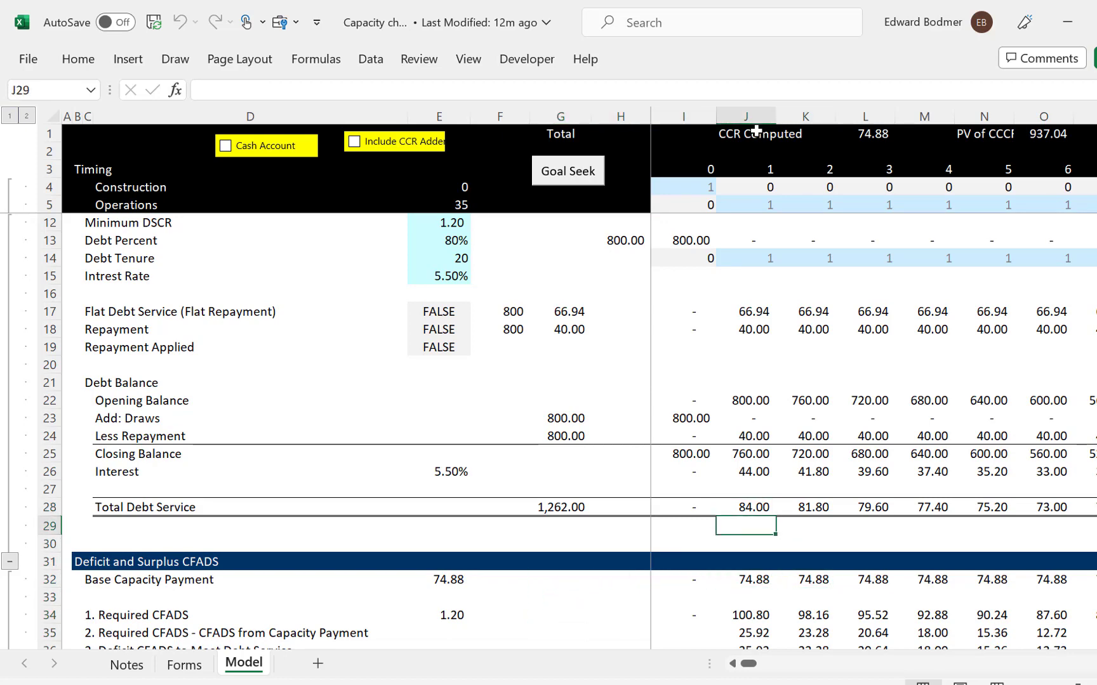
key(Down)
key(Down)
key(Down)
Follow the Base Capacity Payment across row 32 to column T, comparing it with the debt service above
key(Right)
key(Right)
key(Right)
key(Right)
key(Right)
key(Right)
key(Right)
key(Right)
key(Right)
key(Right)
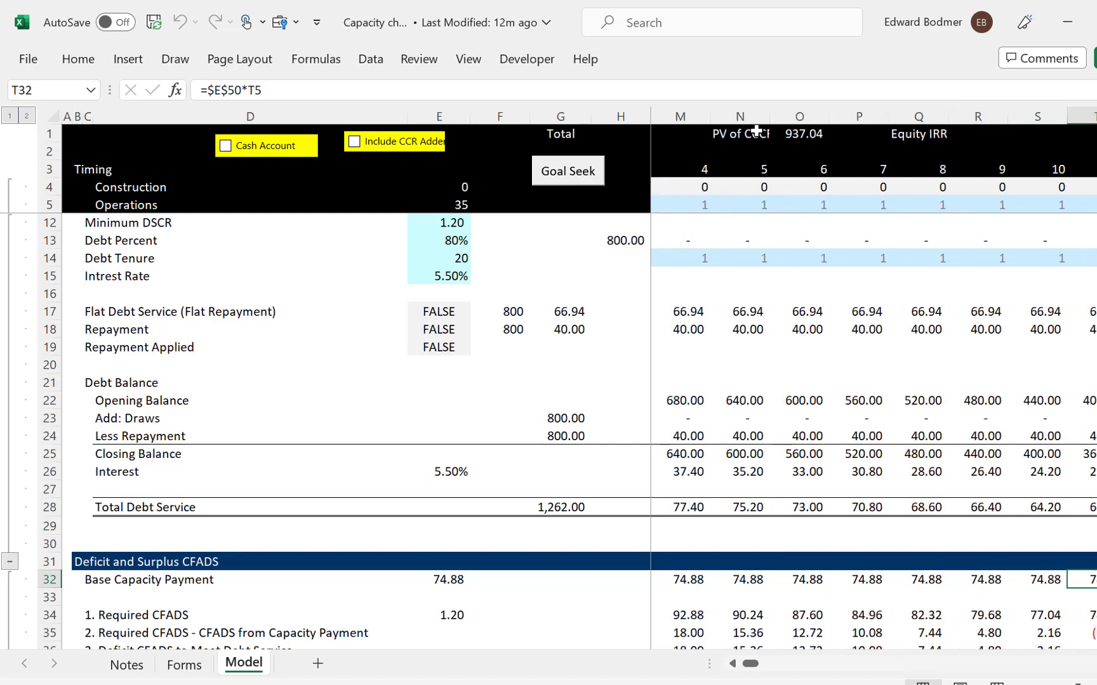
Compare the Base Capacity Payment in row 32 with the debt service above out to column AA and back to the first year
key(Right)
key(Right)
key(Right)
key(Right)
key(Right)
key(Right)
key(Right)
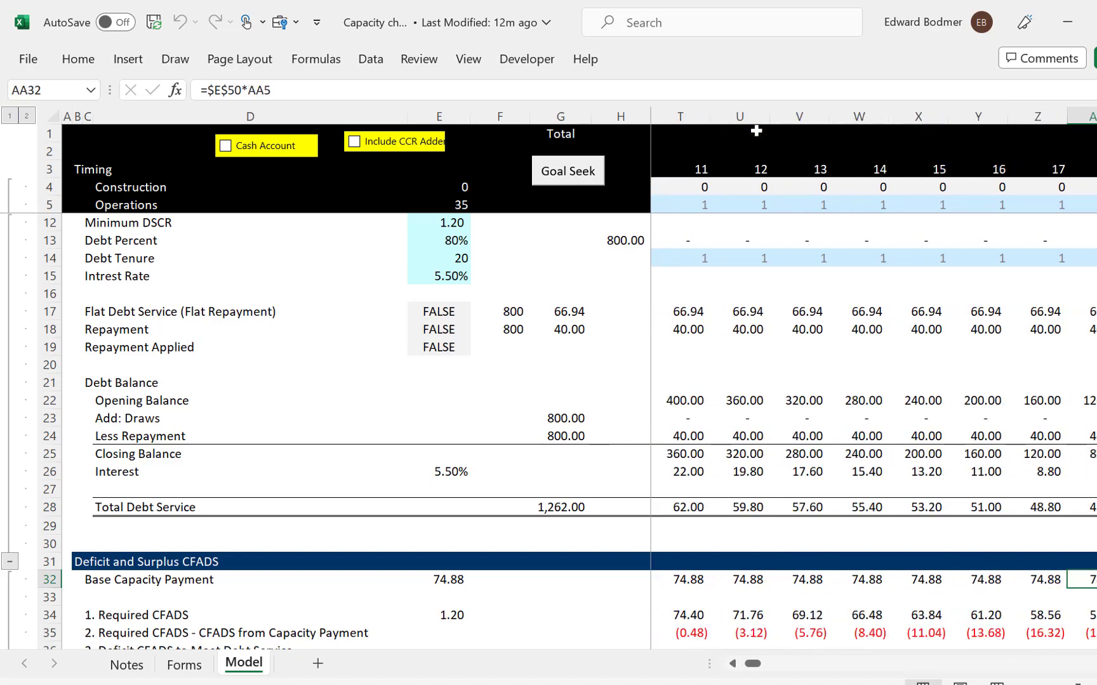
key(Left)
key(Left)
key(Left)
key(Left)
key(Left)
key(Left)
key(Left)
key(Left)
key(Left)
key(Left)
key(Left)
key(Left)
key(Left)
key(Left)
key(Left)
key(Left)
key(Left)
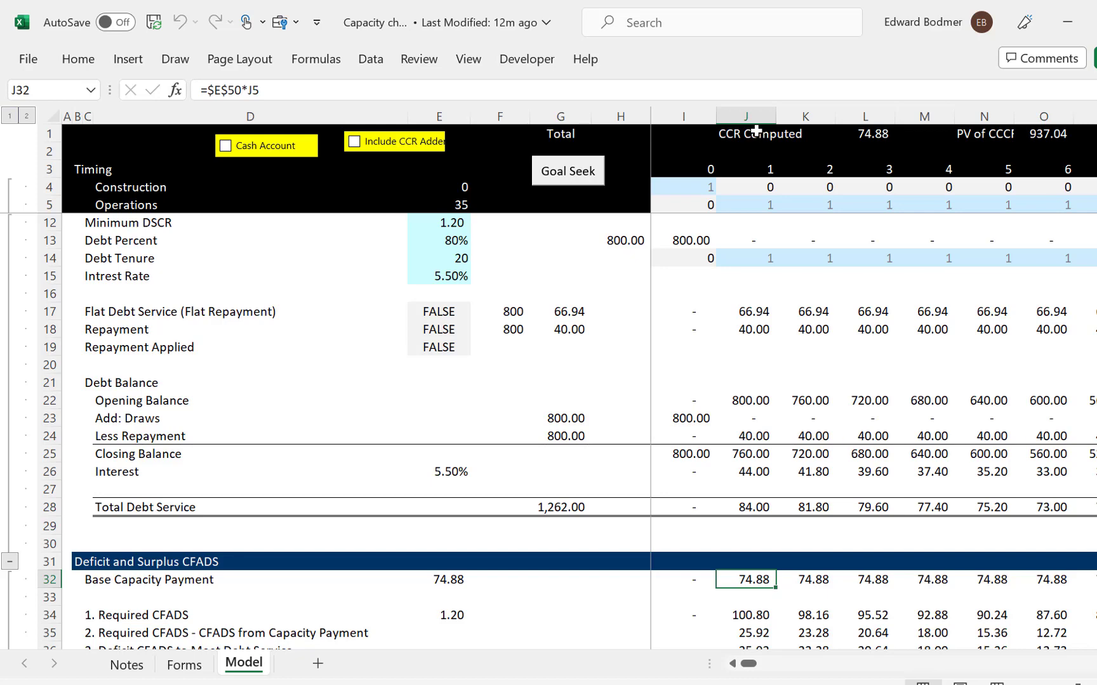
Delete the empty row 30 directly above the Deficit and Surplus CFADS heading
key(ctrl+Left)
key(ctrl+Left)
key(Home)
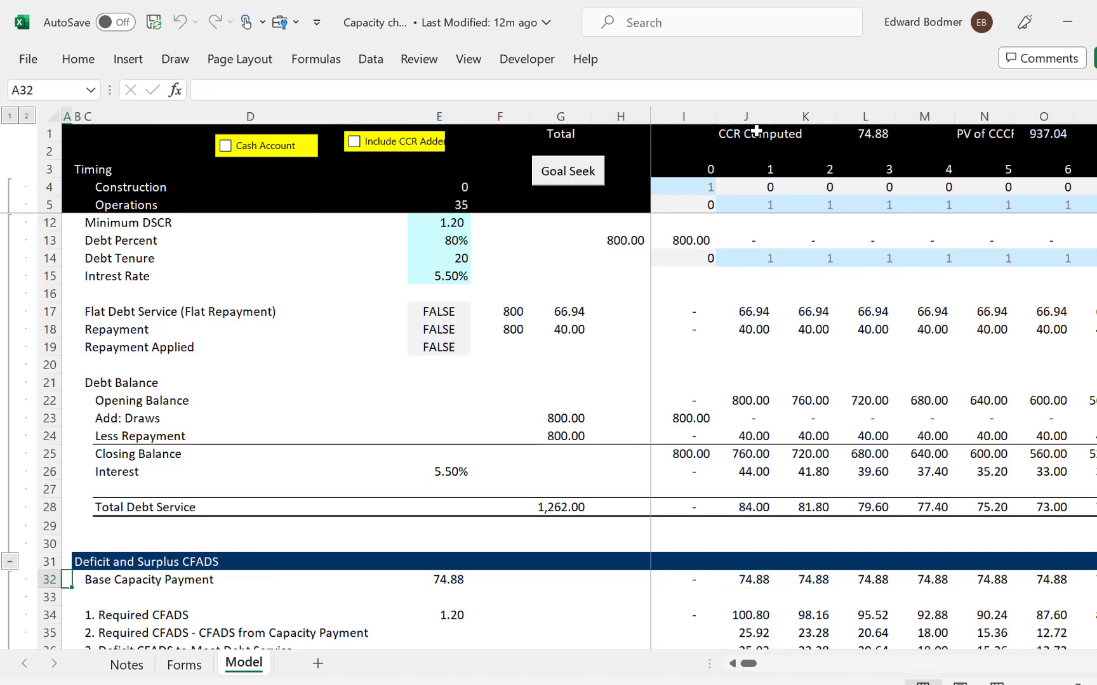
key(Up)
key(Up)
key(shift+space)
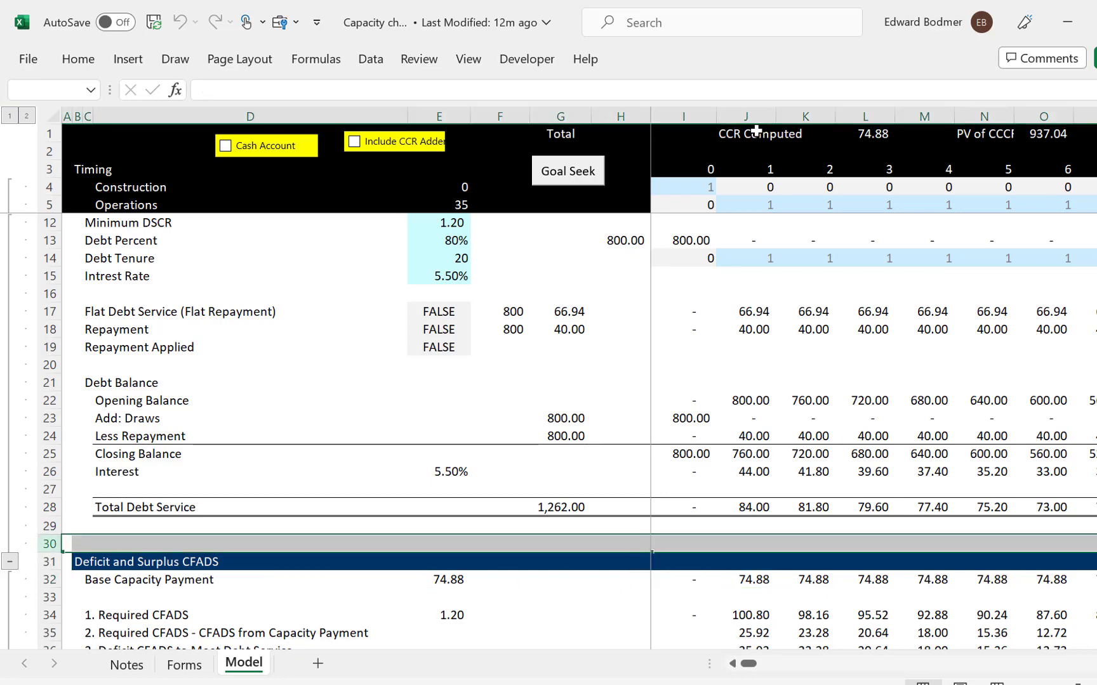
key(ctrl+minus)
Review the required, deficit and surplus CFADS lines in rows 33 to 36 of the Deficit and Surplus CFADS section
key(Down)
key(Down)
key(Down)
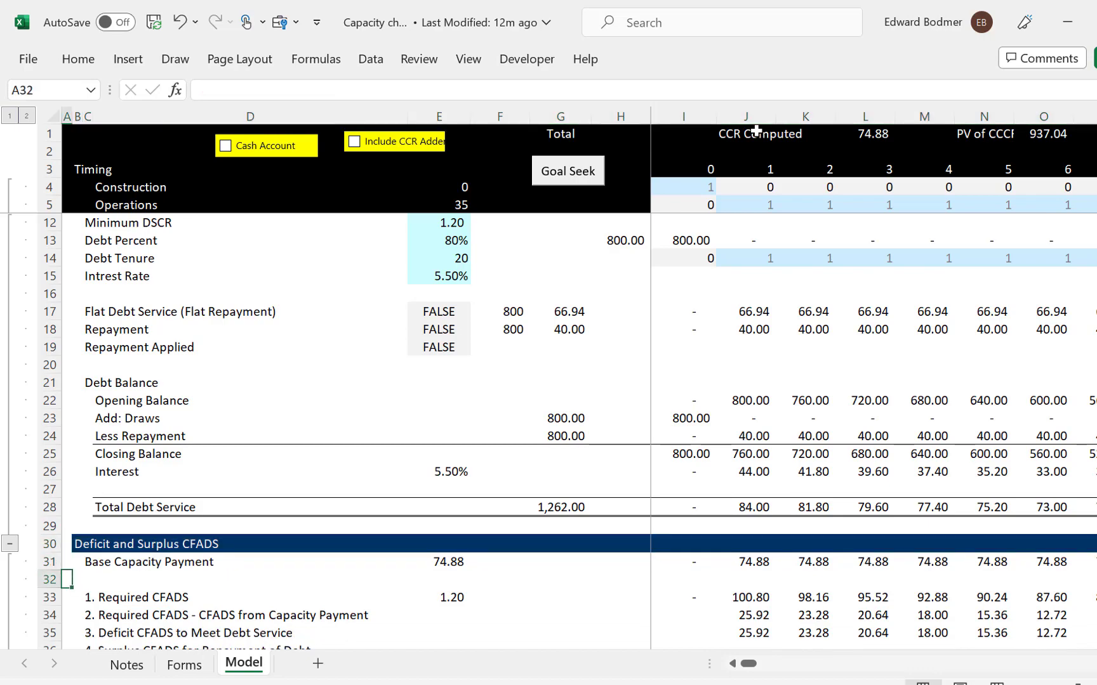
key(Page_Down)
key(Page_Up)
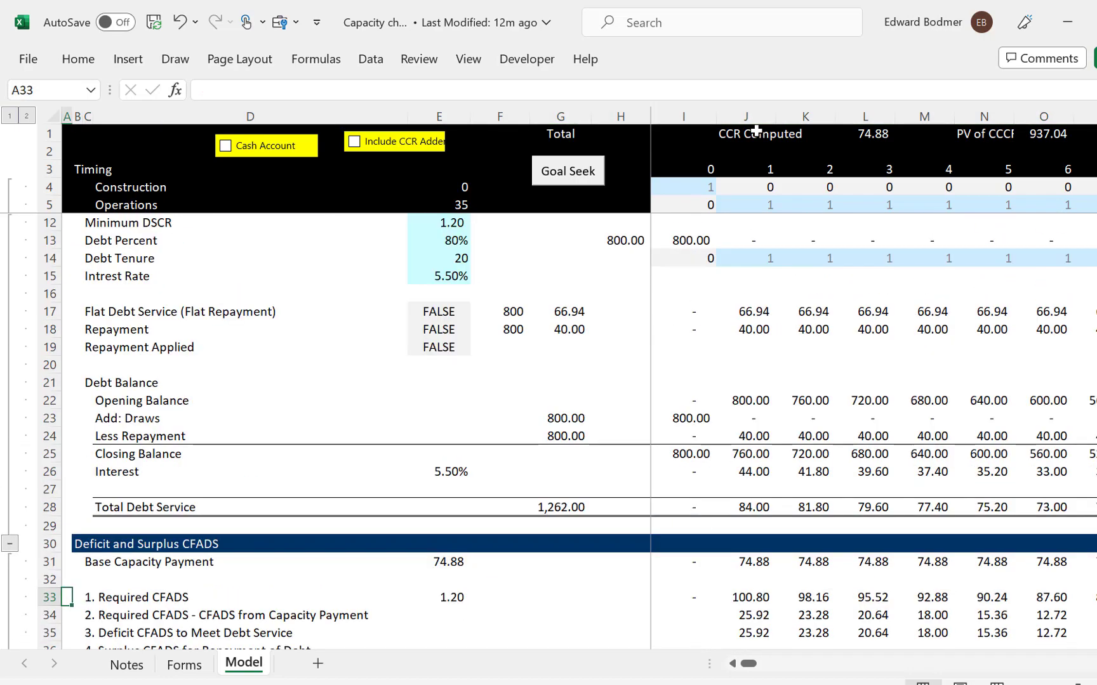
key(Page_Down)
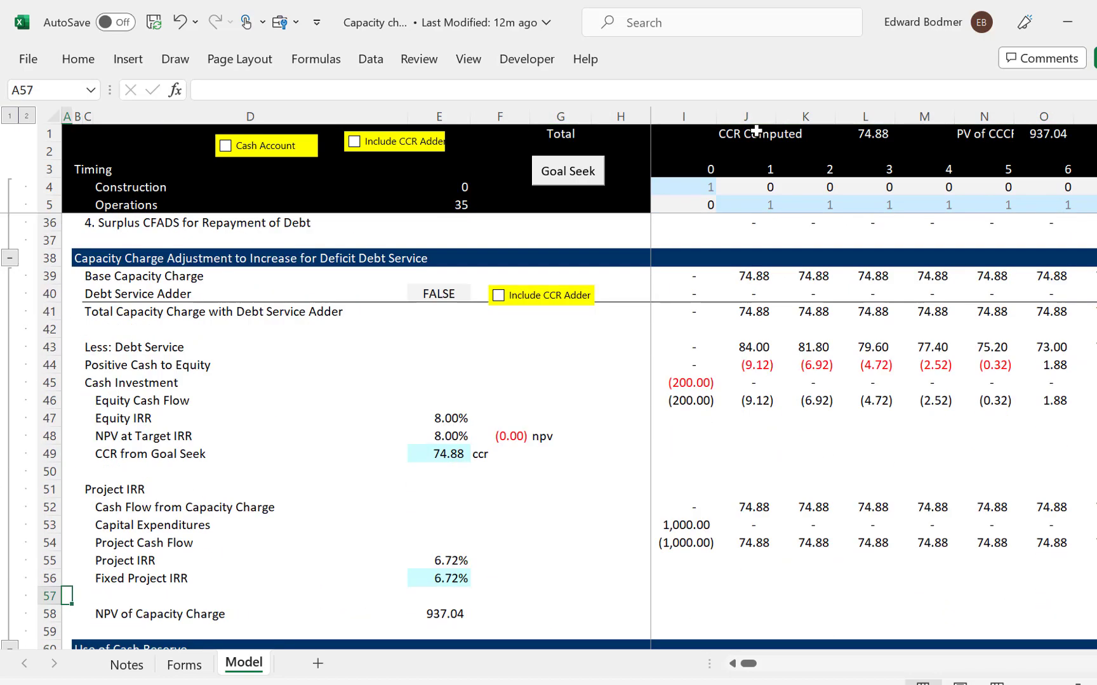
key(Up)
key(Up)
key(Up)
key(Up)
key(Up)
key(Up)
key(Up)
key(Up)
key(Up)
key(Up)
key(Up)
key(Up)
key(Up)
key(Up)
key(Up)
key(Up)
key(Up)
key(Up)
key(Up)
key(Up)
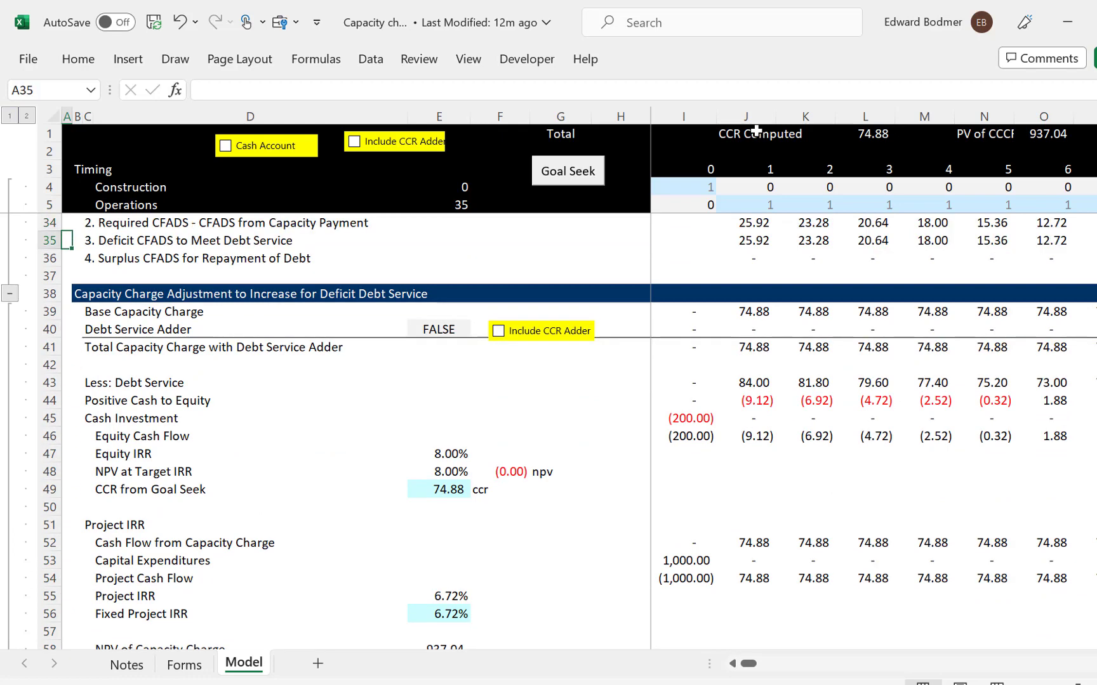
Review the Capacity Charge Adjustment section, from the Base Capacity Charge through Project IRR to the NPV of Capacity Charge
key(Down)
key(Down)
key(Down)
key(Down)
key(Down)
key(Down)
key(Down)
key(Down)
key(Down)
key(Down)
key(Down)
key(Down)
key(Down)
key(Down)
key(Down)
key(Down)
key(Down)
key(Down)
key(Down)
key(Down)
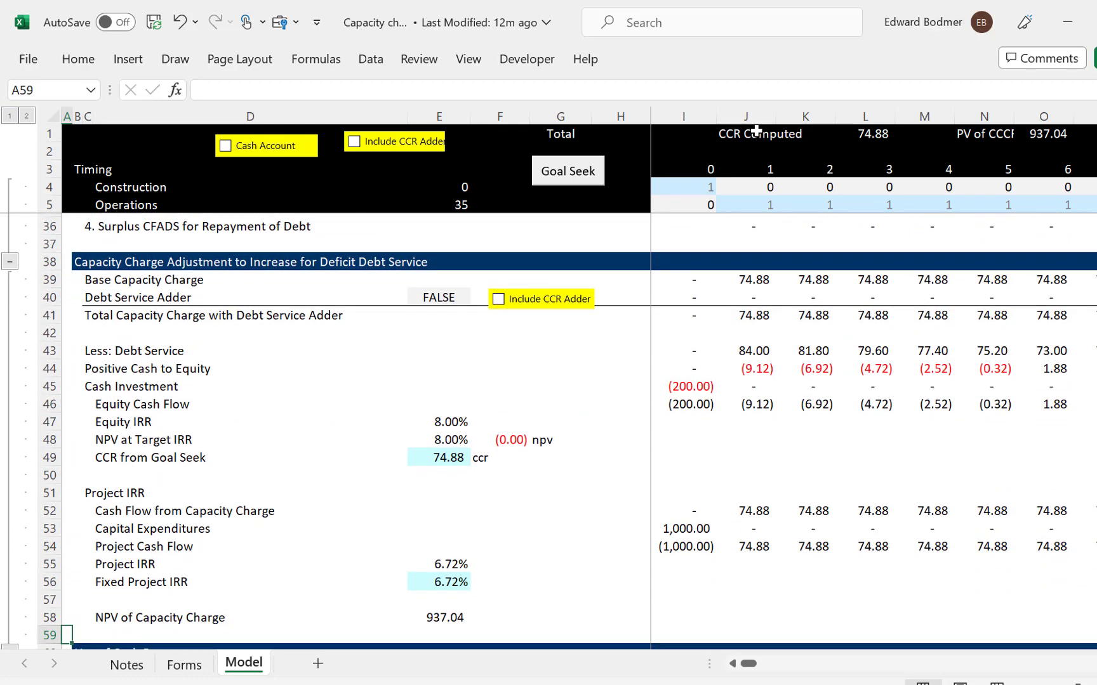
Look through the Use of Cash Reserve section, including Accumulated Cash and Financing of Initial Cash
key(Down)
key(Down)
key(Down)
key(Down)
key(Down)
key(Down)
key(Down)
key(Down)
key(Down)
key(Down)
key(Down)
key(Down)
key(Down)
key(Down)
key(Down)
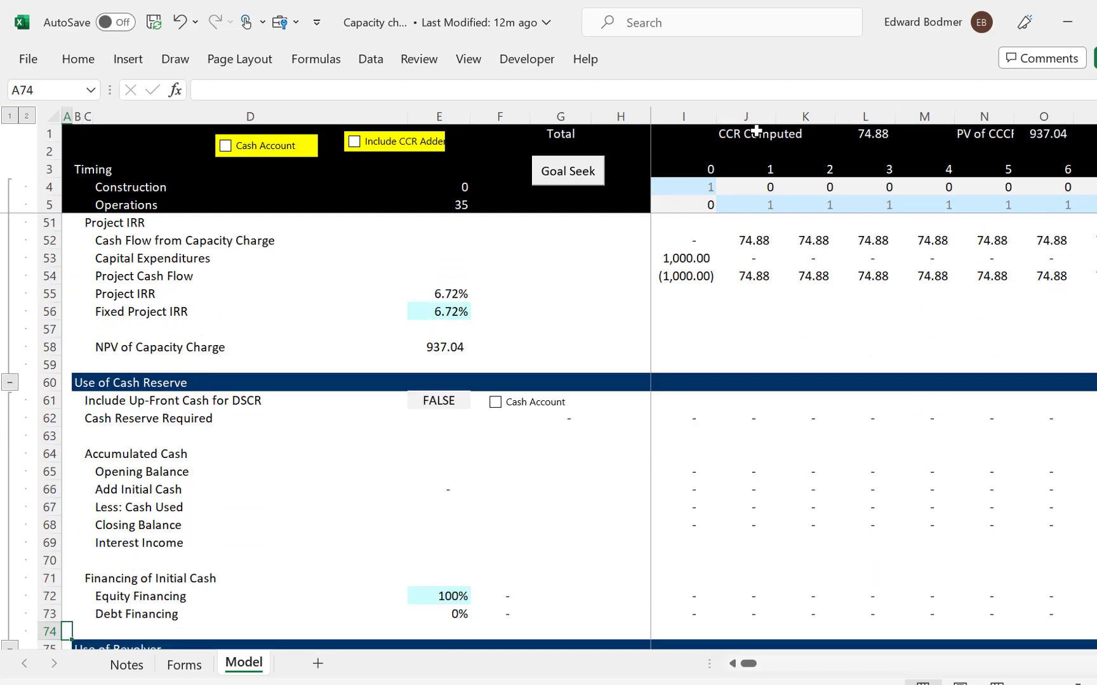
key(Down)
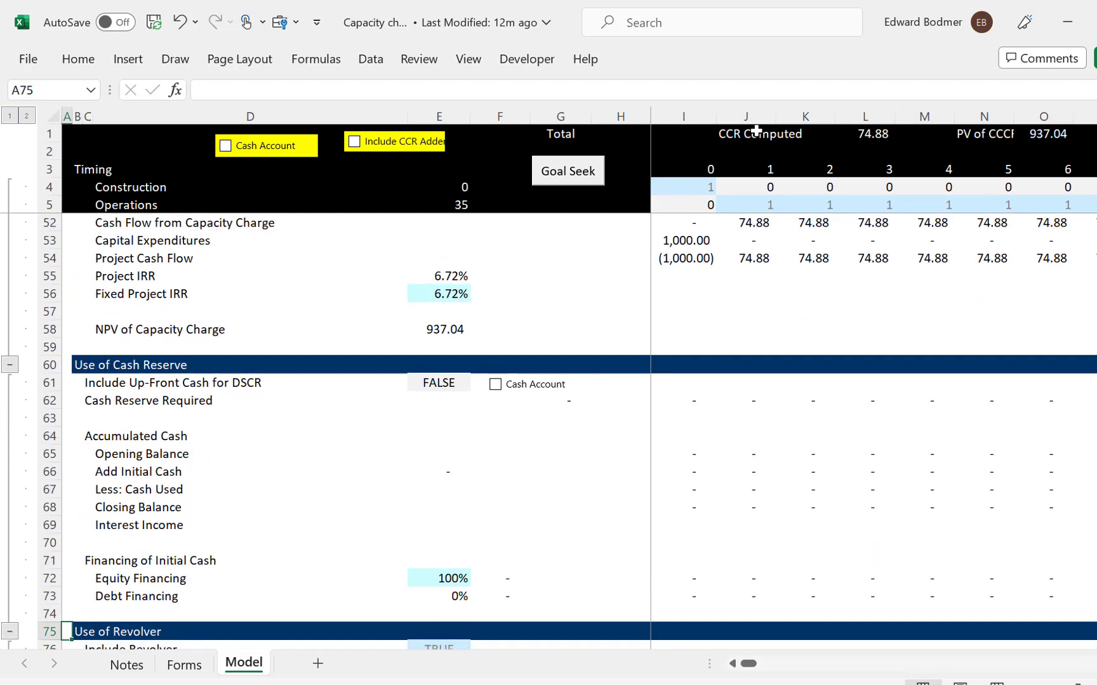
Look through the Use of Revolver section, from Include Revolver to the Interest row of the Revolver Balance
key(Down)
key(Down)
key(Down)
key(Down)
key(Down)
key(Down)
key(Down)
key(Down)
key(Down)
key(Down)
key(Down)
key(Down)
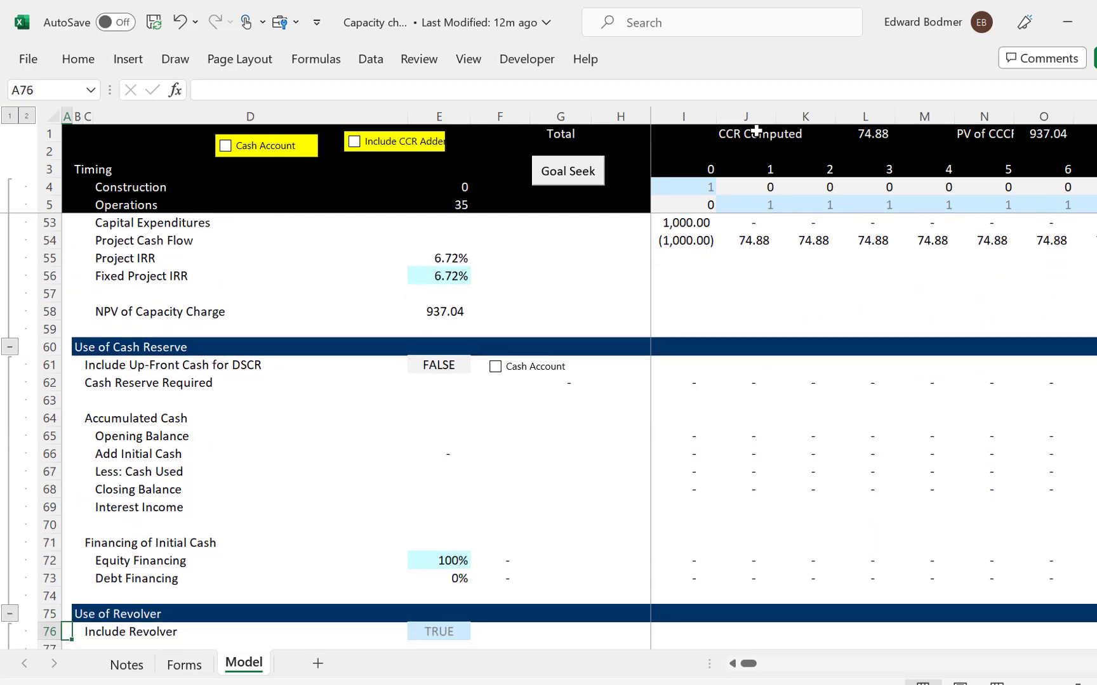
key(Down)
key(Down)
key(Down)
key(Down)
key(Down)
key(Down)
key(Down)
key(Down)
key(Down)
key(Down)
key(Down)
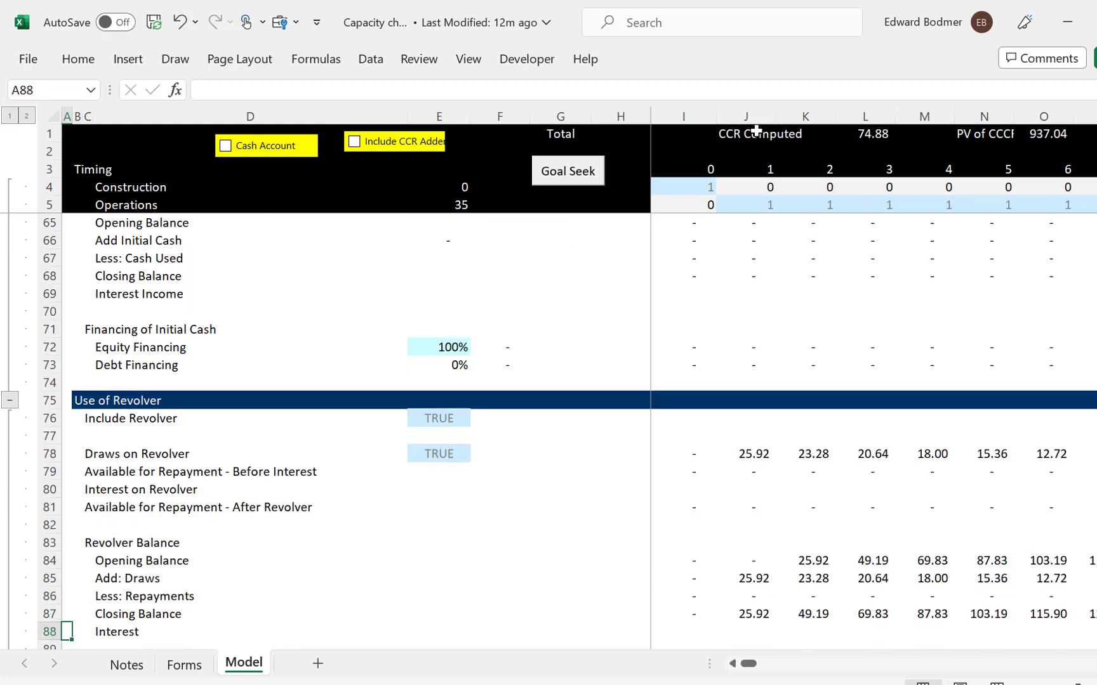
Review the CFADS Balance section and the first rows of the Equity Cash Flow section
key(Down)
key(Down)
key(Down)
key(Down)
key(Down)
key(Down)
key(Down)
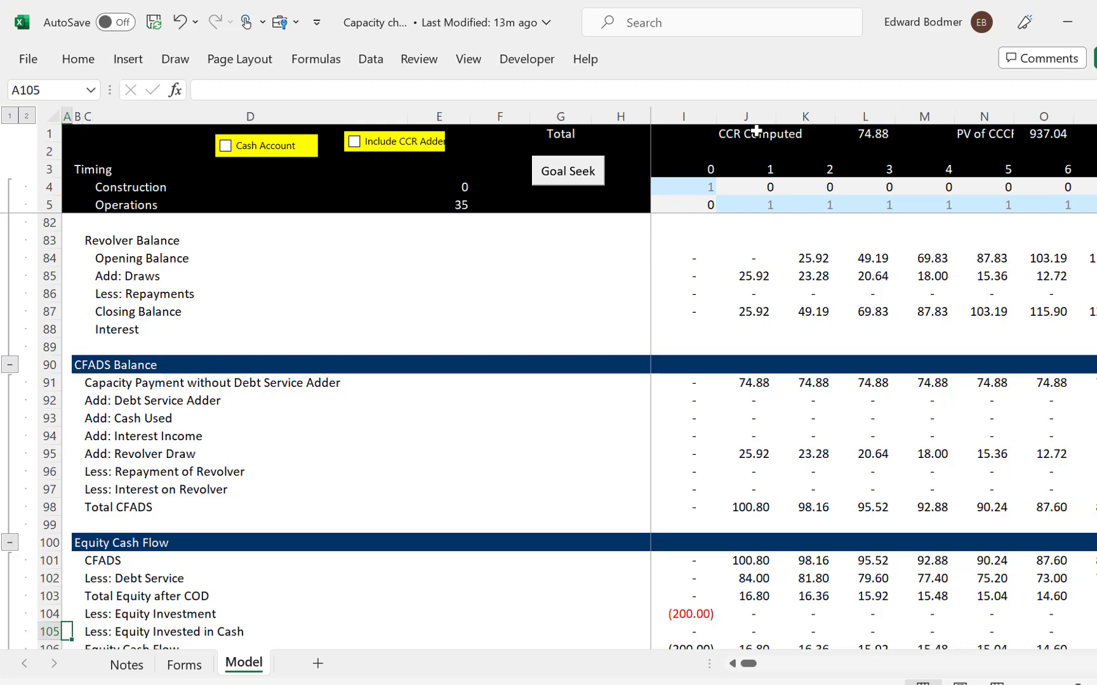
Review the Equity IRR, NPV at Target IRR and DSCR rows, continuing to the Graphs section's Capacity Payment row
key(Down)
key(Down)
key(Down)
key(Down)
key(Down)
key(Down)
key(Down)
key(Down)
key(Down)
key(Down)
key(Down)
key(Down)
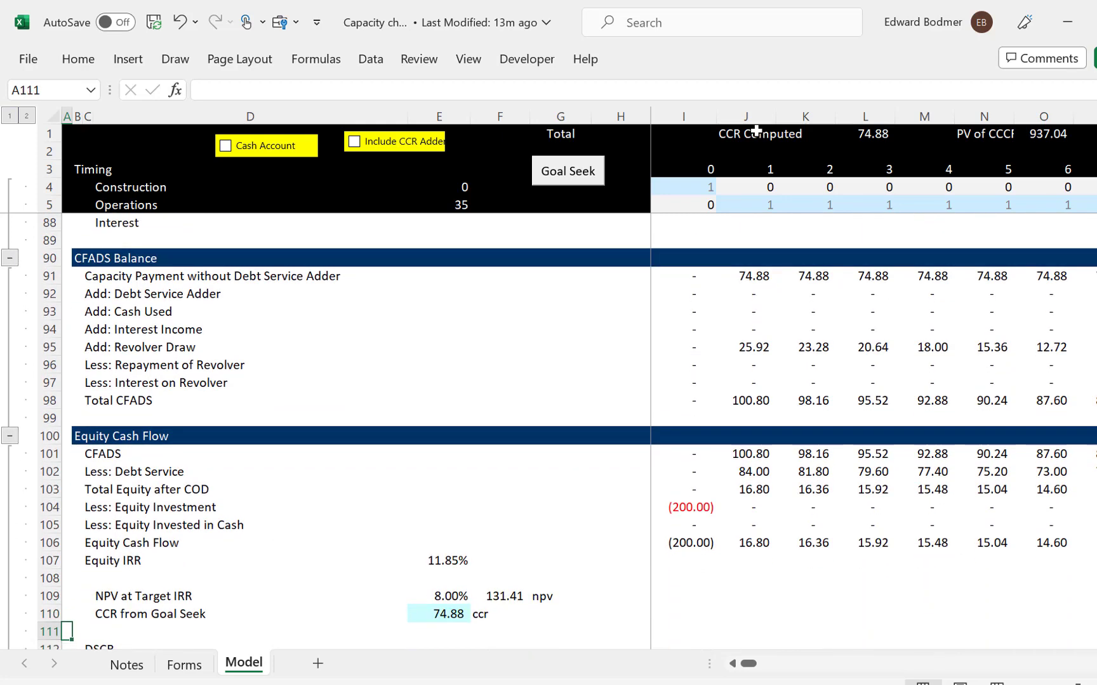
key(Down)
key(Down)
key(Down)
key(Down)
key(Down)
key(Down)
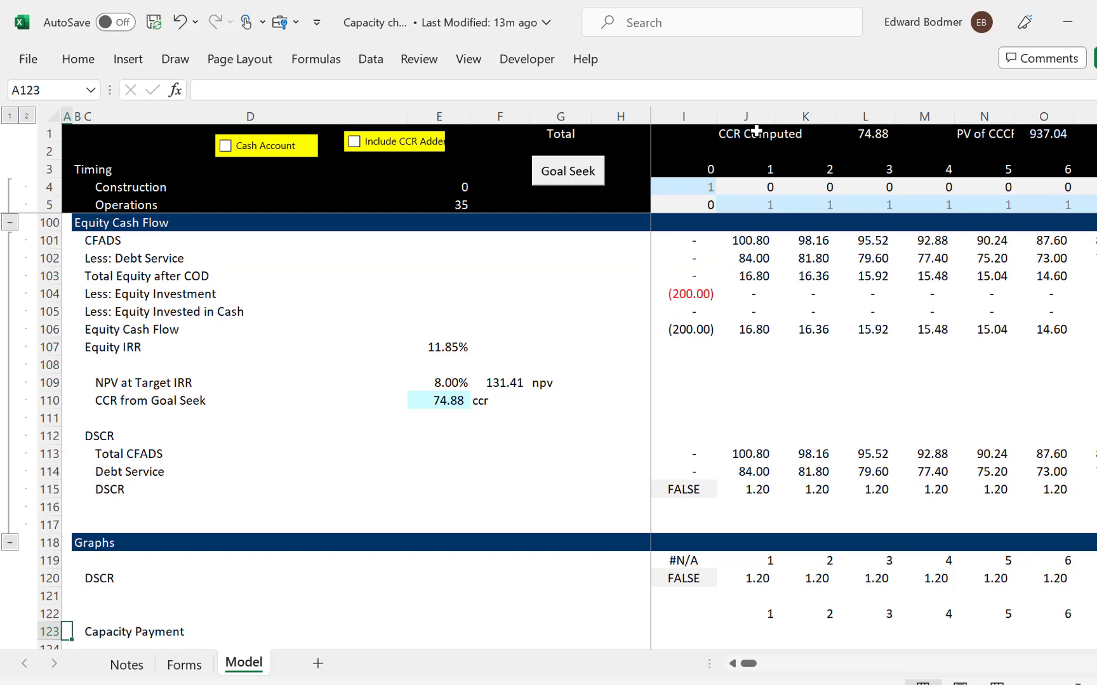
Check the Total CFADS, Debt Service and DSCR rows in the DSCR block above the Graphs section
key(Up)
key(Up)
key(Up)
key(Up)
key(Up)
key(Up)
key(Up)
key(Up)
key(Up)
key(Up)
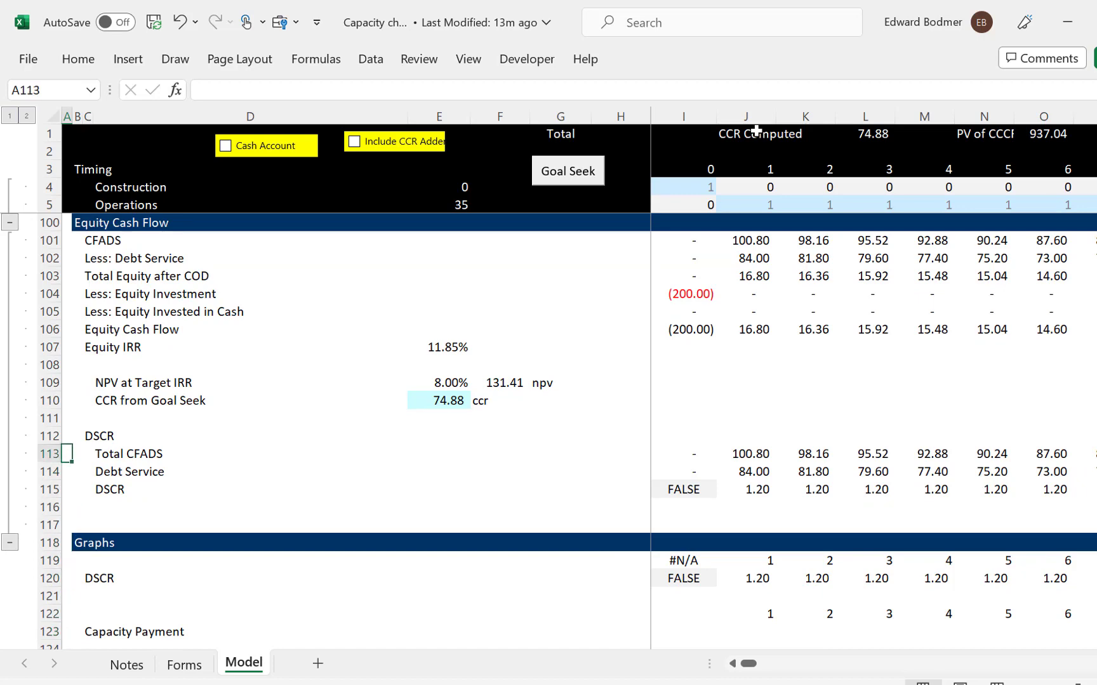
Return to the Deficit and Surplus CFADS section and review it together with the Capacity Charge Adjustment section below
key(Page_Up)
key(Page_Up)
key(Page_Up)
key(Page_Up)
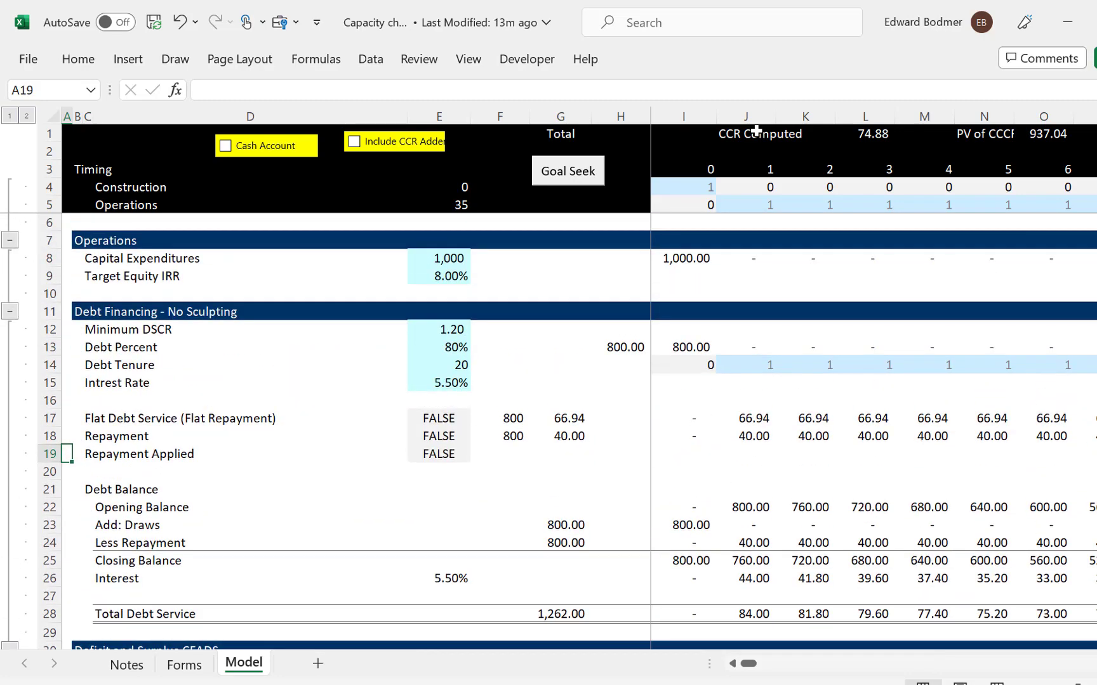
key(Down)
key(Page_Down)
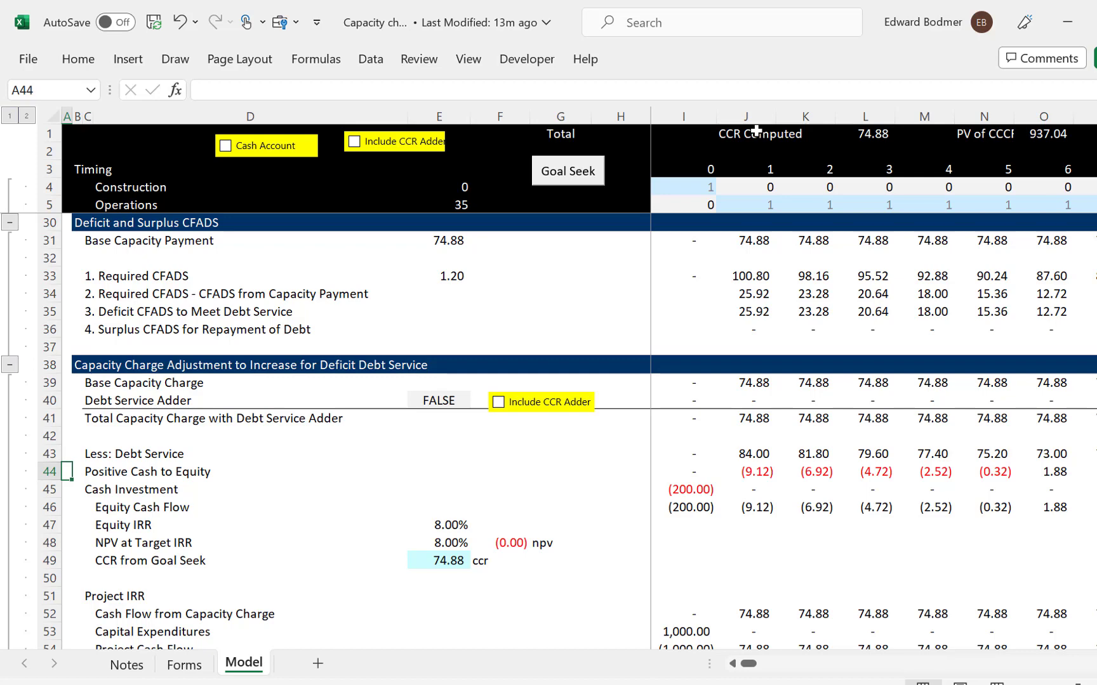
key(Page_Down)
key(Page_Up)
key(Down)
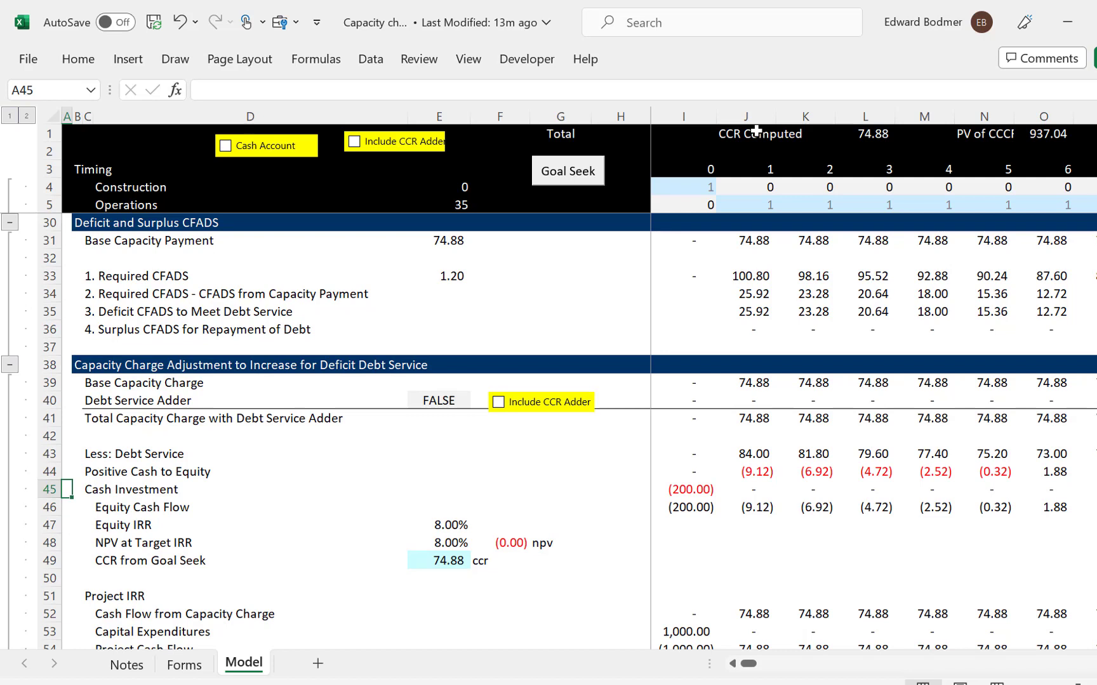
Review the Capacity Charge Adjustment section and the Project IRR, cash reserve and Use of Revolver rows below it
key(Up)
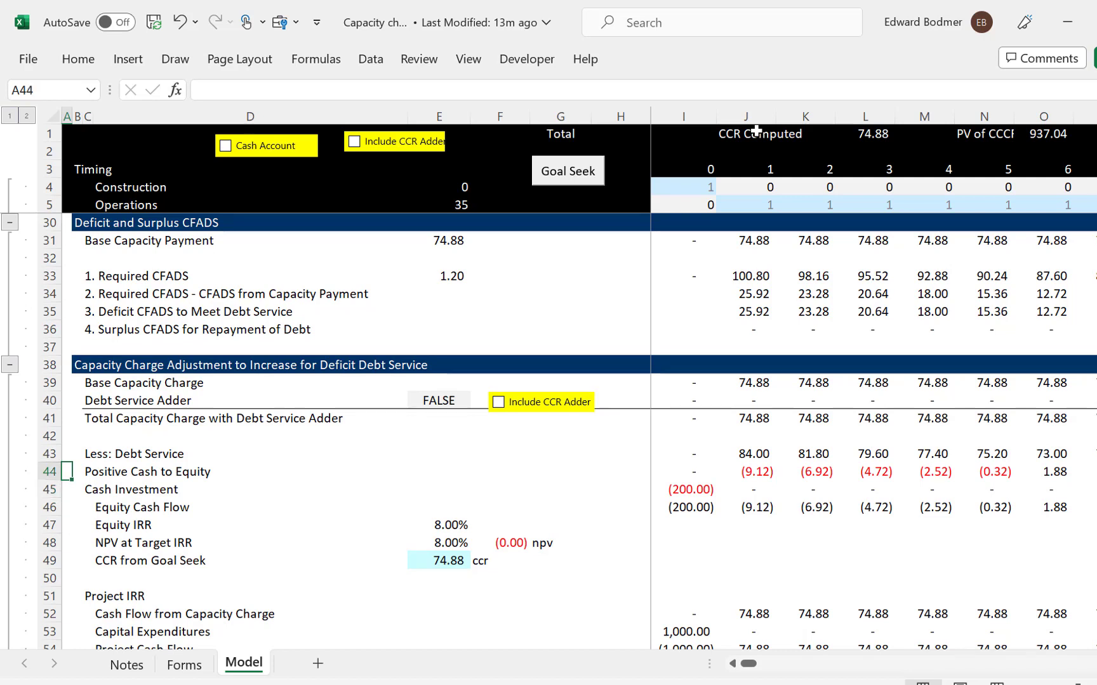
key(Down)
key(Down)
key(Down)
key(Down)
key(Down)
key(Down)
key(Down)
key(Down)
key(Down)
key(Down)
key(Down)
key(Down)
key(Down)
key(Down)
key(Down)
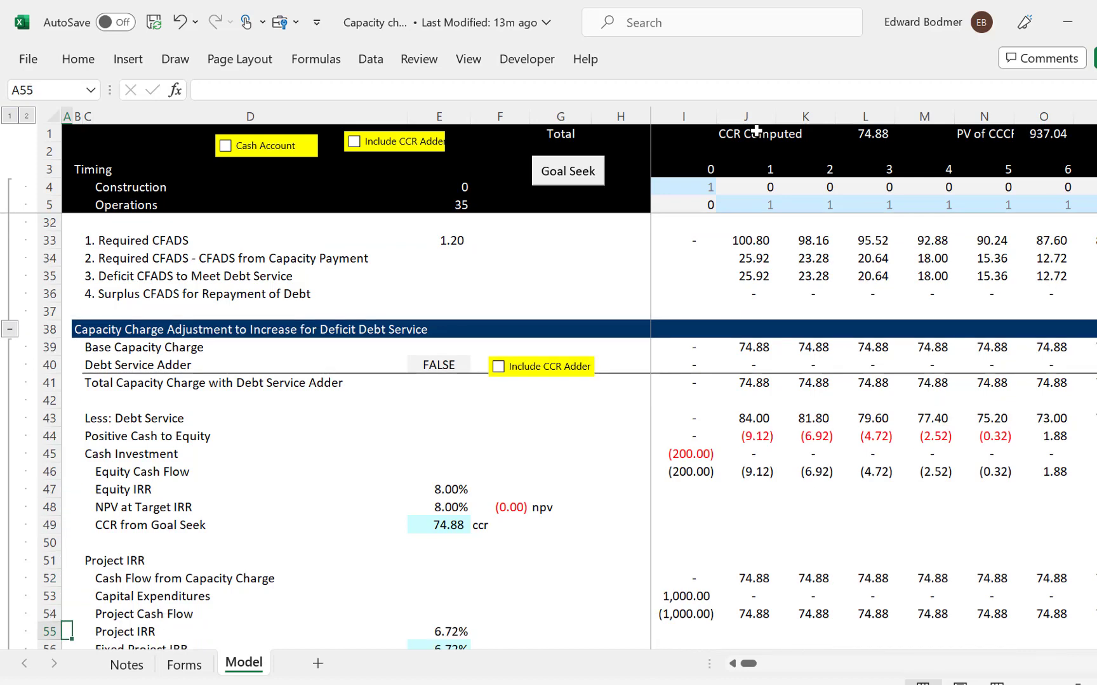
key(Down)
key(Page_Down)
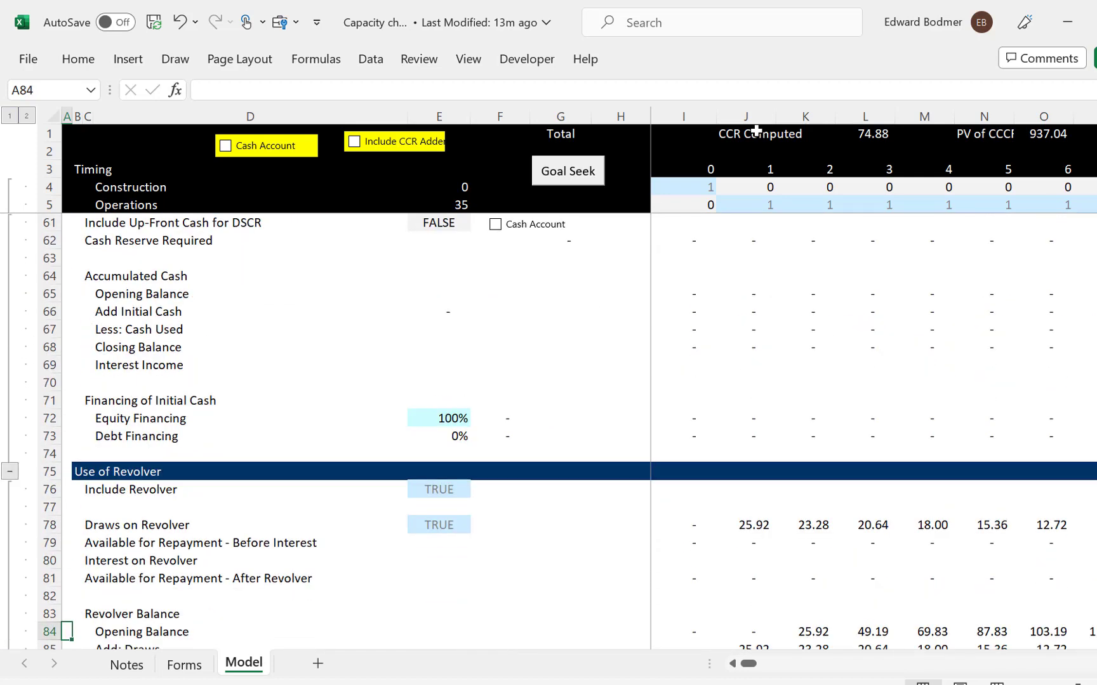
Review the CFADS Balance and Equity Cash Flow sections with the revolver included
key(Page_Down)
key(Up)
key(Up)
key(Up)
key(Up)
key(Up)
key(Up)
key(Up)
key(Up)
key(Up)
key(Up)
key(Up)
key(Up)
key(Up)
key(Up)
key(Up)
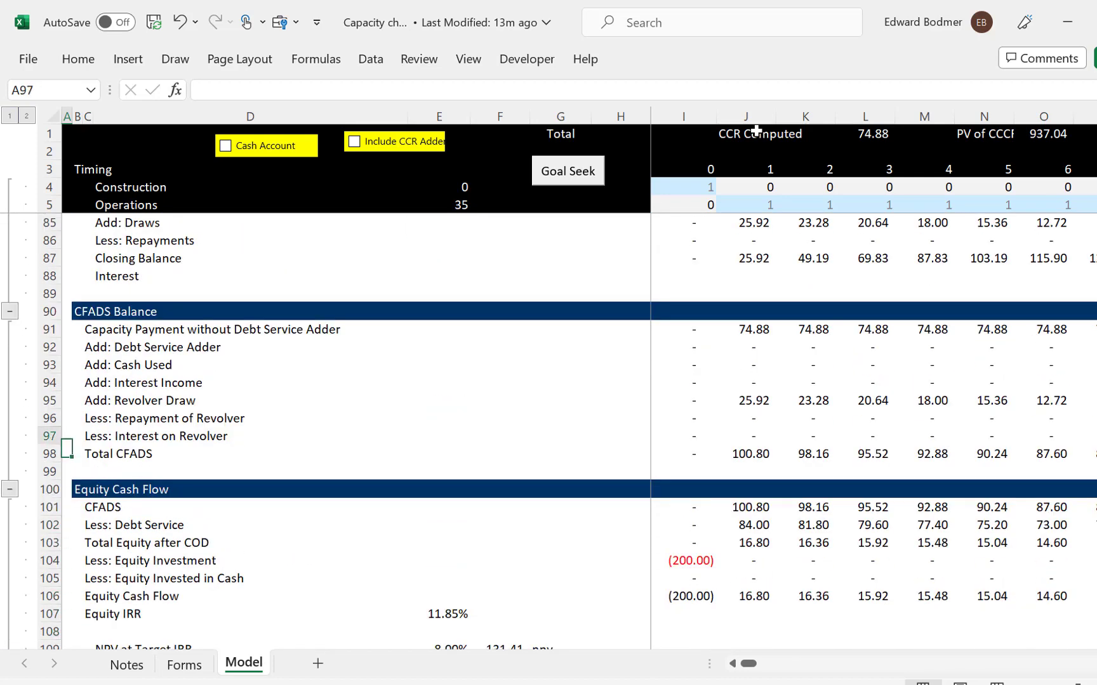
Set Include Revolver in cell E76 of the Use of Revolver section to FALSE
key(Page_Up)
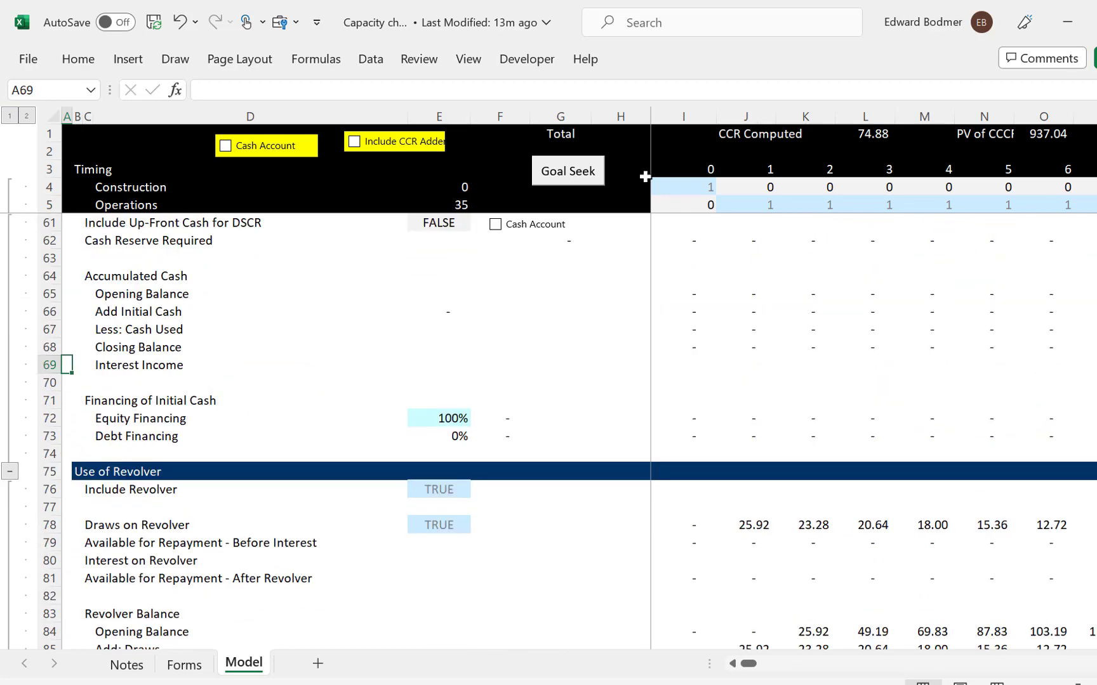
click(421, 484)
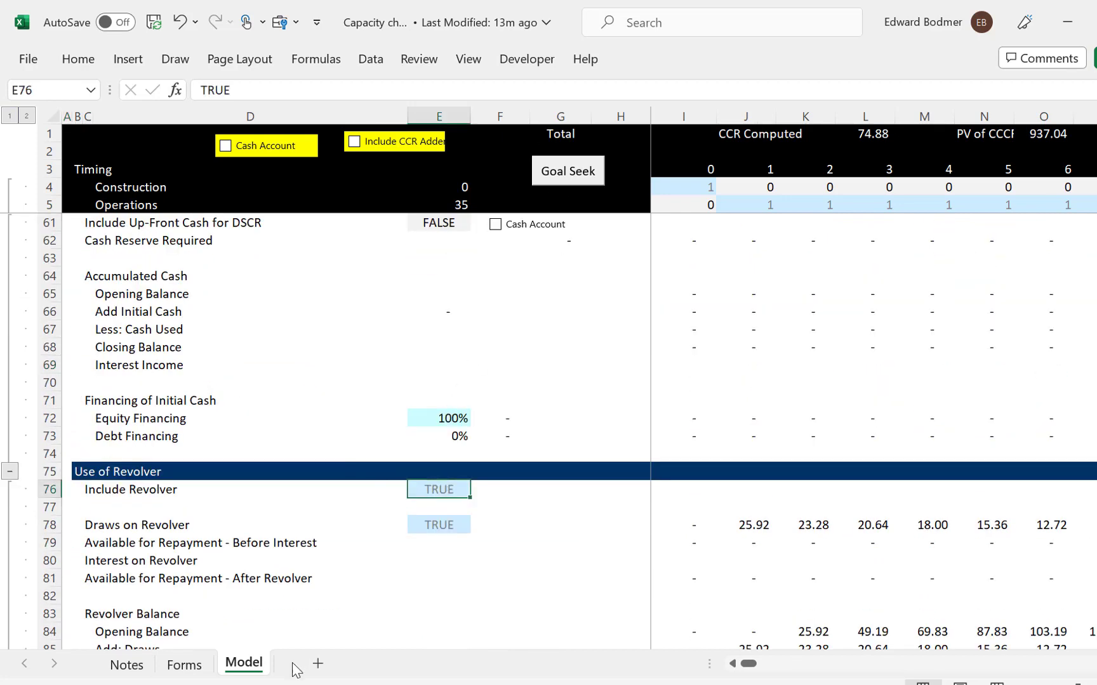
text(flse)
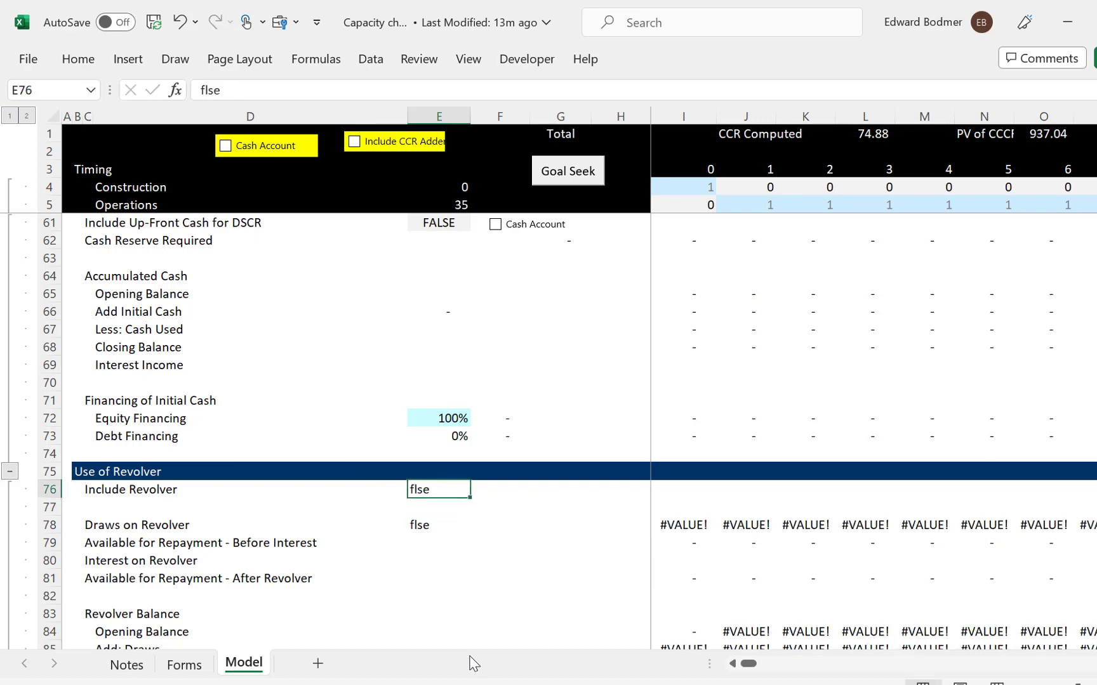
text(fase)
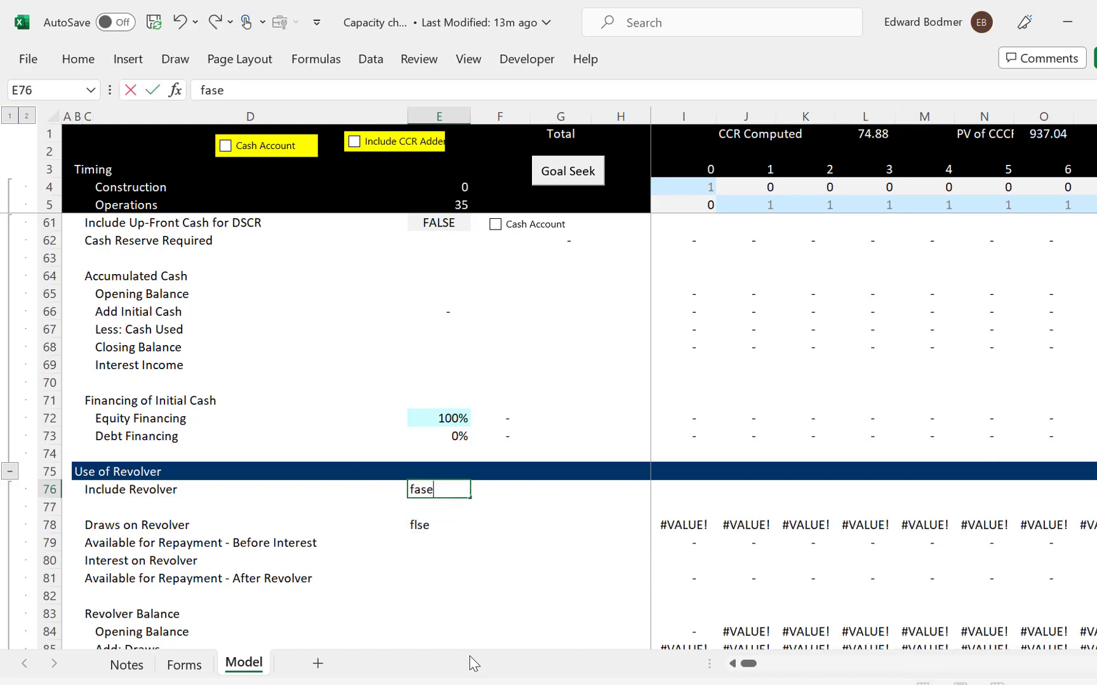
key(BackSpace)
key(BackSpace)
text(lse)
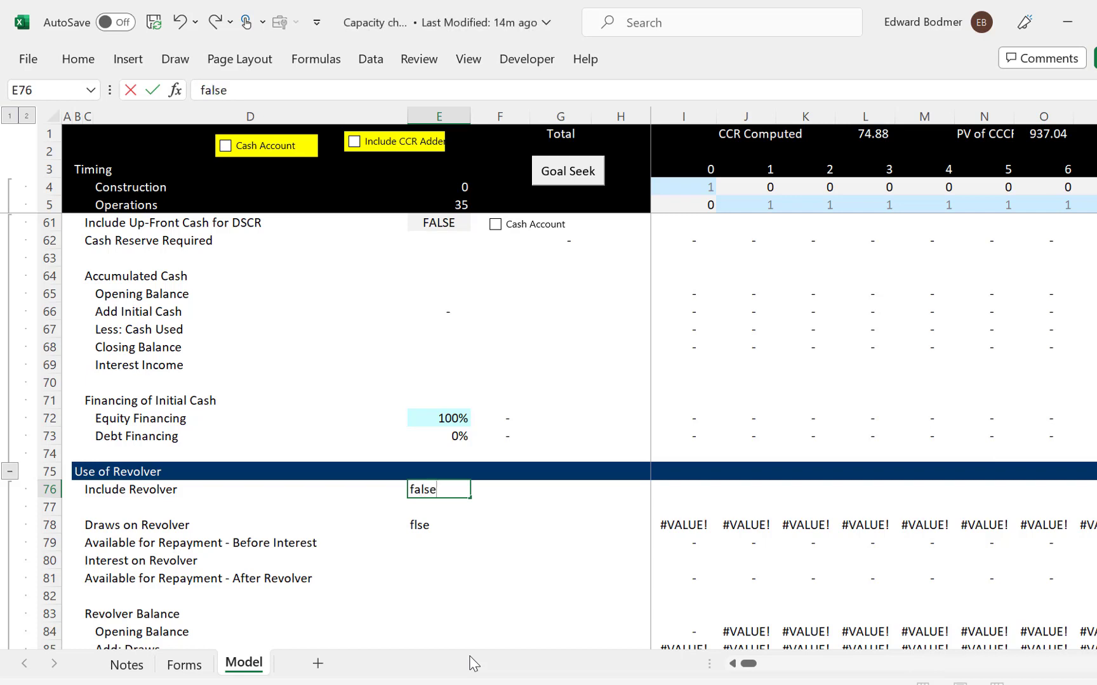
key(Return)
key(Up)
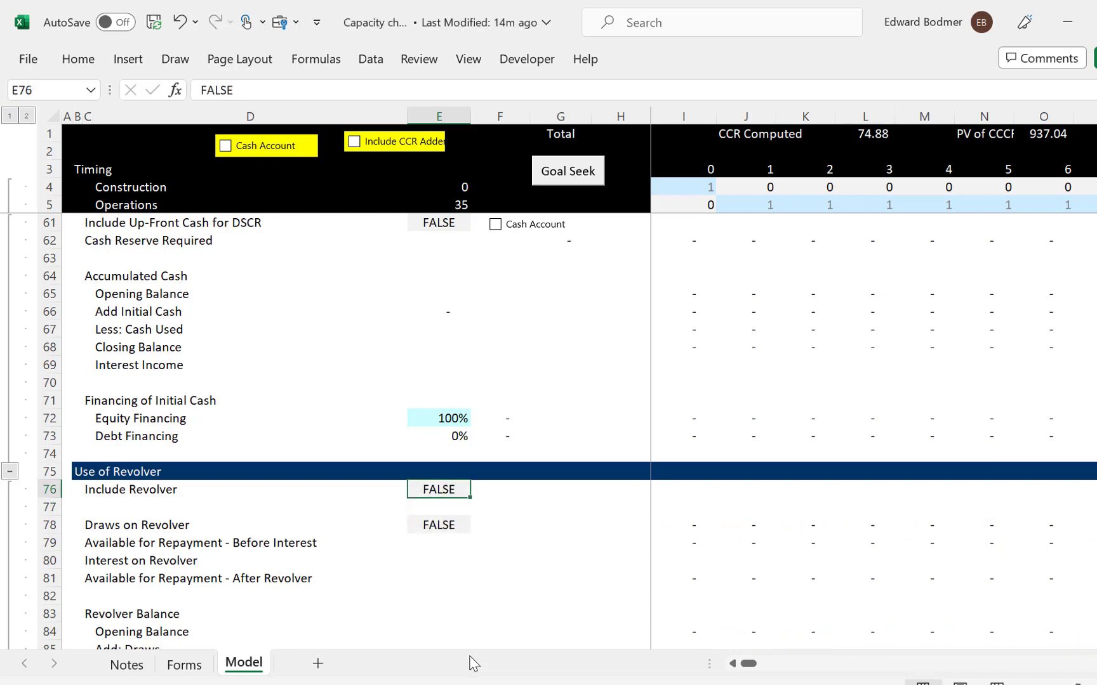
Check the CFADS Balance, Equity Cash Flow and DSCR rows with the revolver excluded, continuing down to the Graphs section
key(Down)
key(Down)
key(Down)
key(Down)
key(Down)
key(Down)
key(Down)
key(Down)
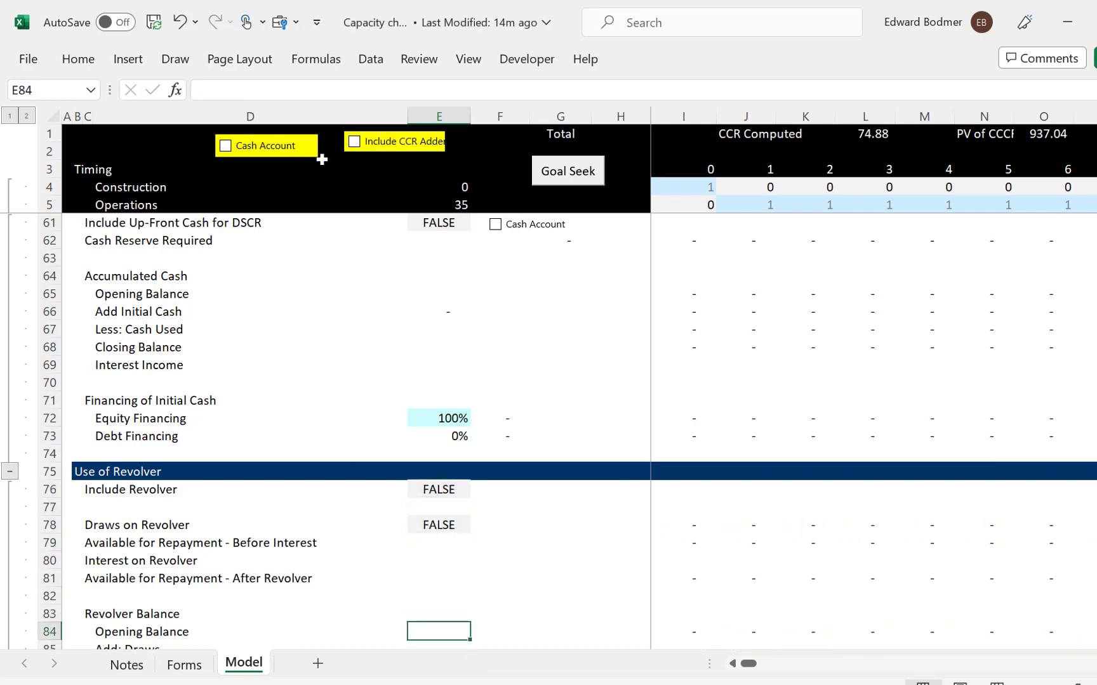
click(372, 385)
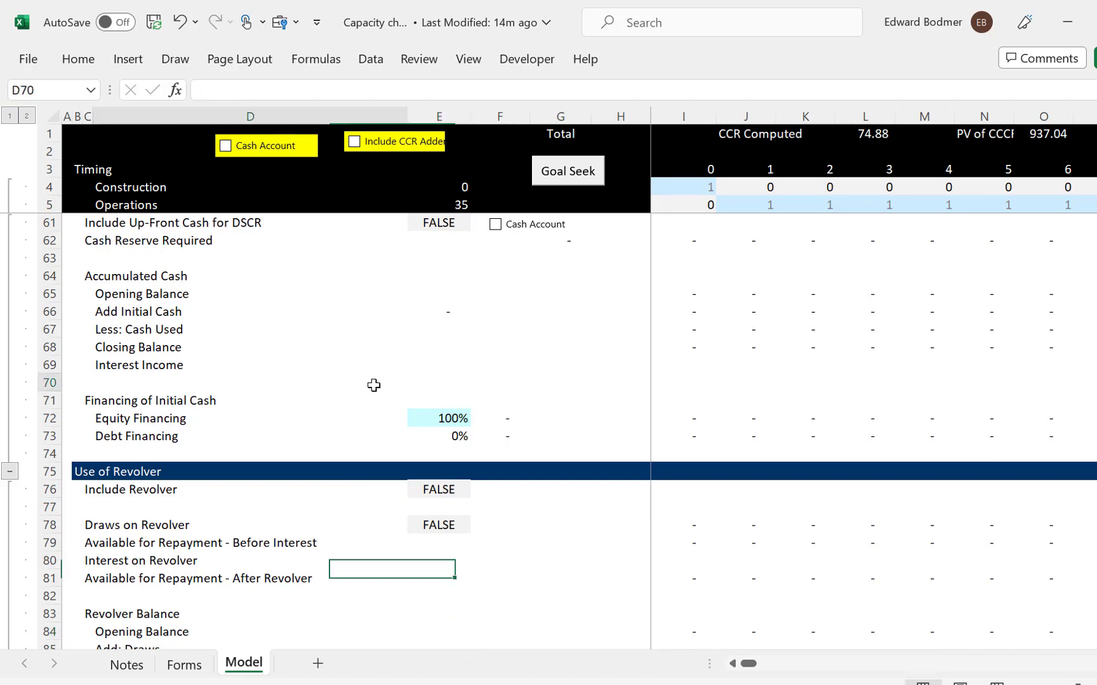
key(Down)
key(Page_Down)
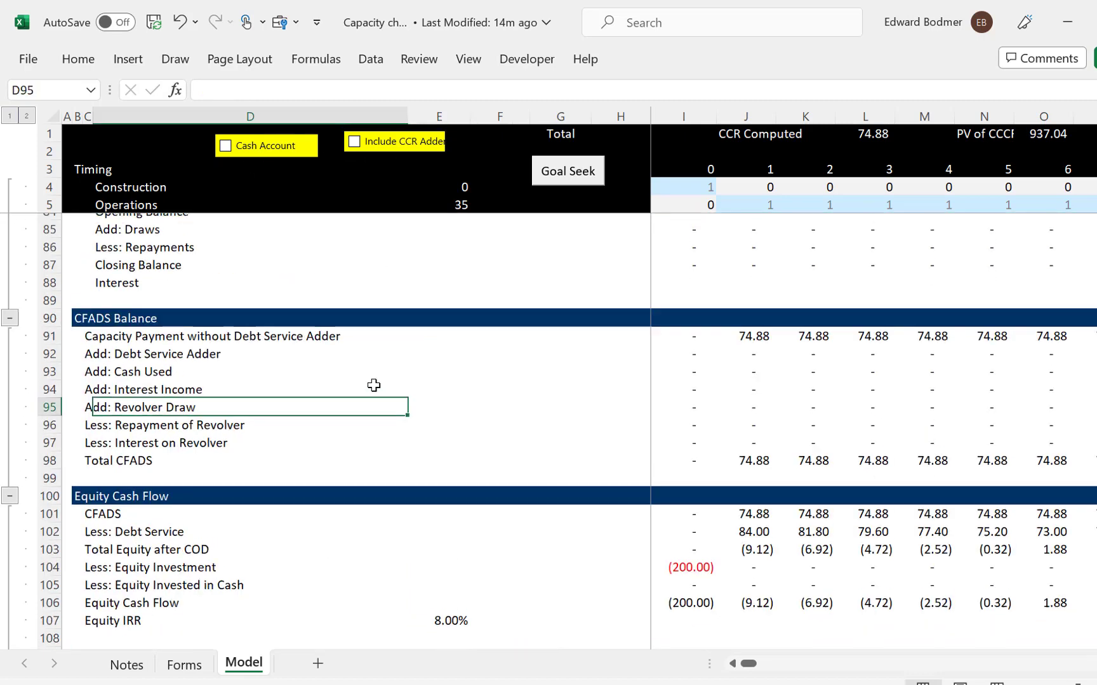
key(Page_Down)
key(Down)
key(Down)
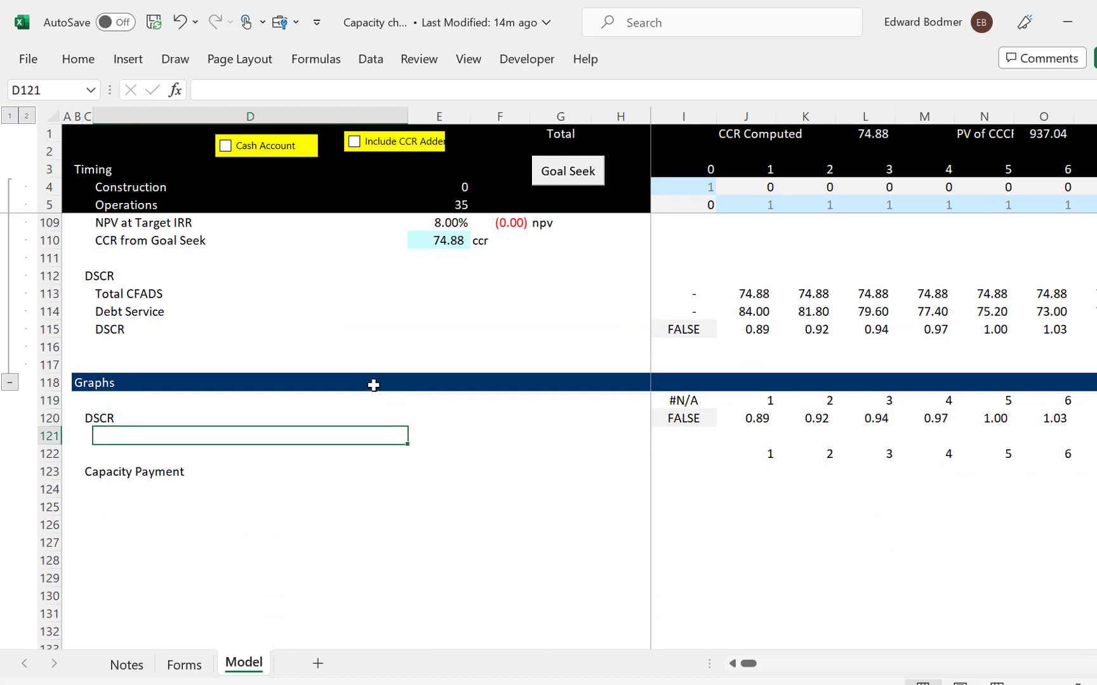
Insert two blank rows above the DSCR row in the Graphs section
key(Left)
key(Left)
key(Left)
key(Up)
key(shift+space)
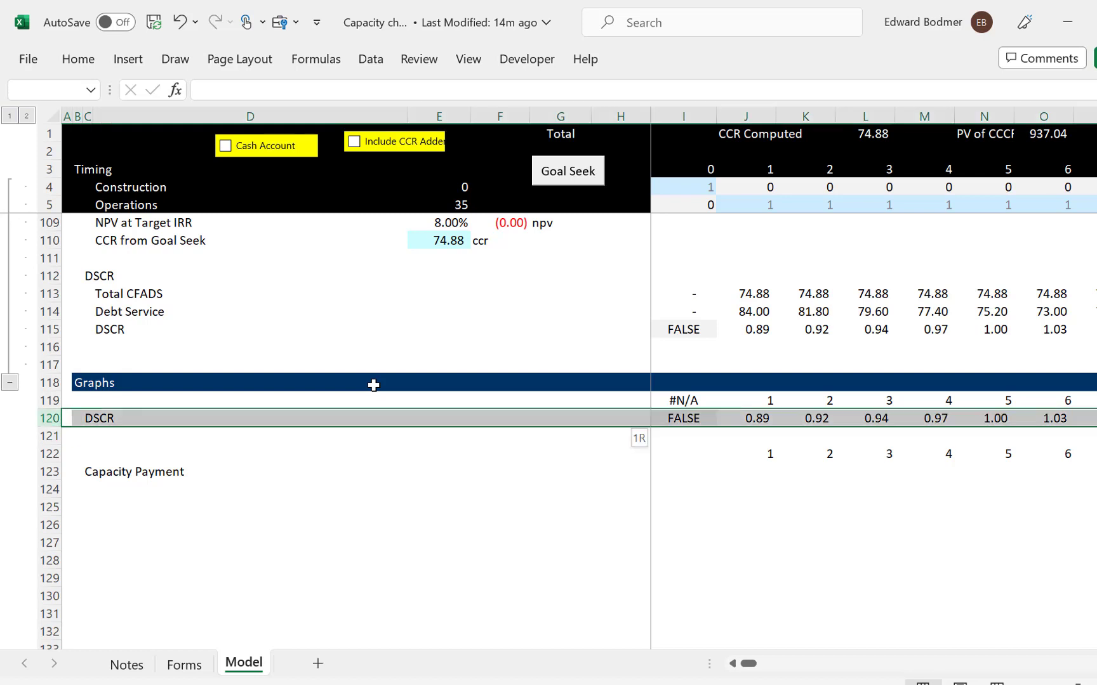
key(ctrl+shift+plus)
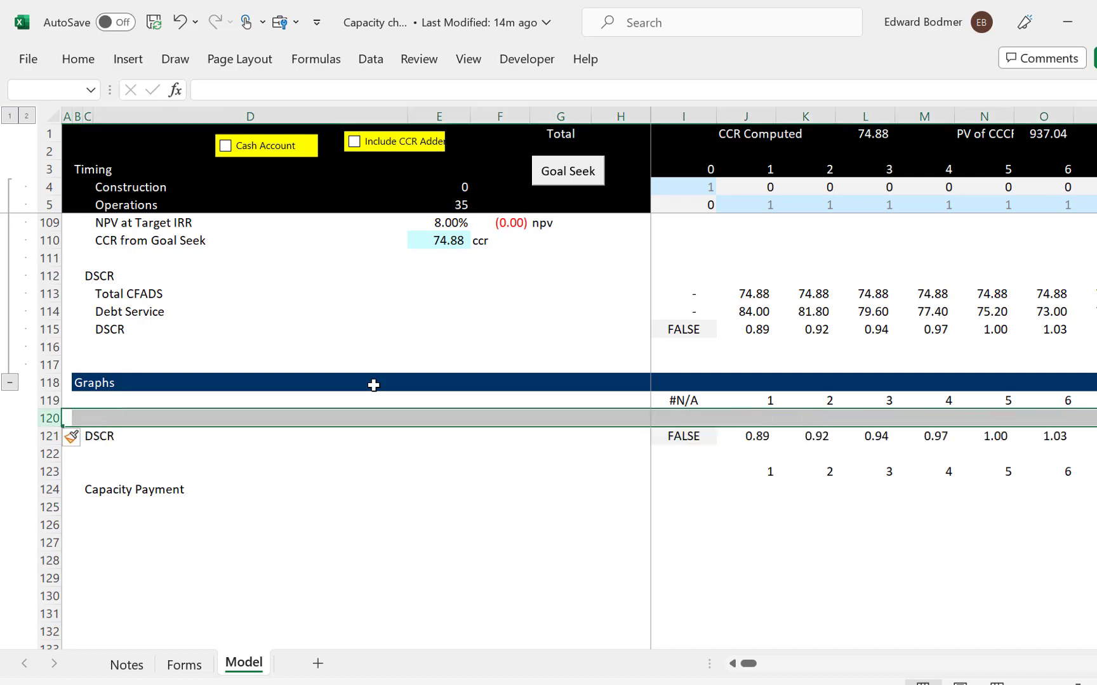
key(Up)
key(Down)
key(Down)
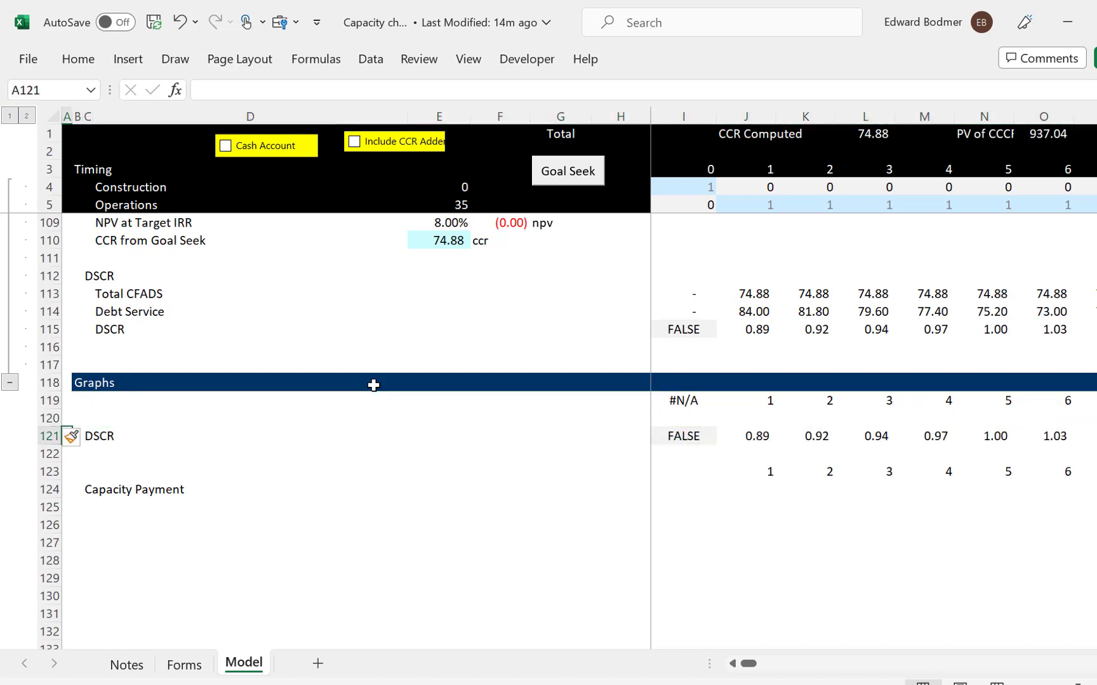
key(Up)
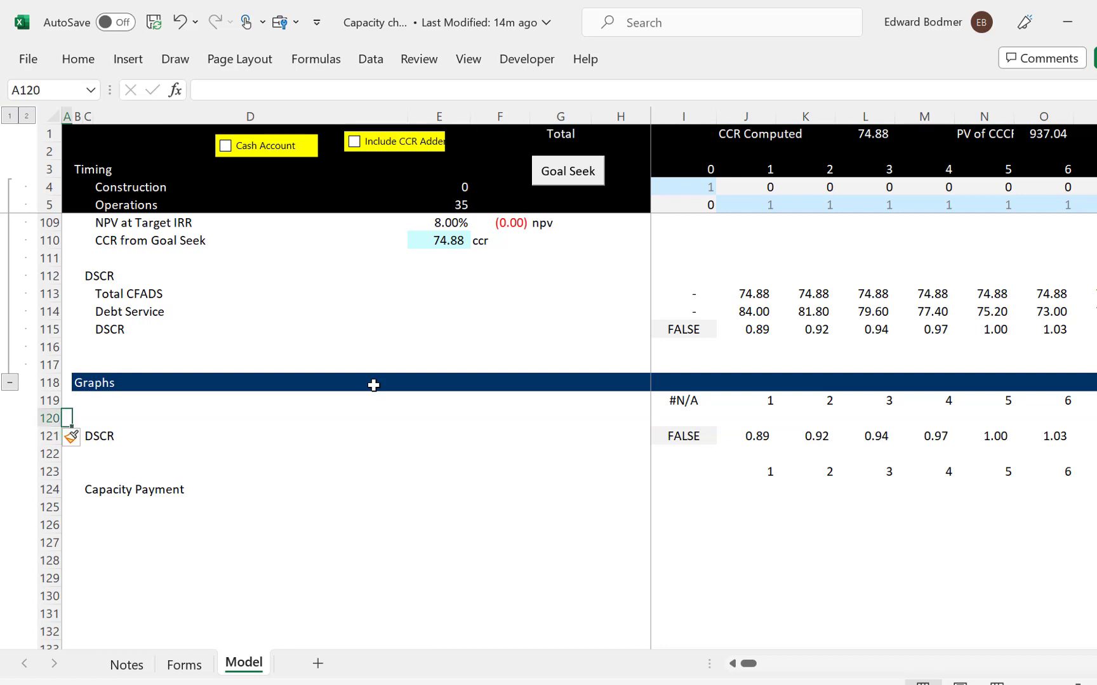
key(Down)
key(shift+space)
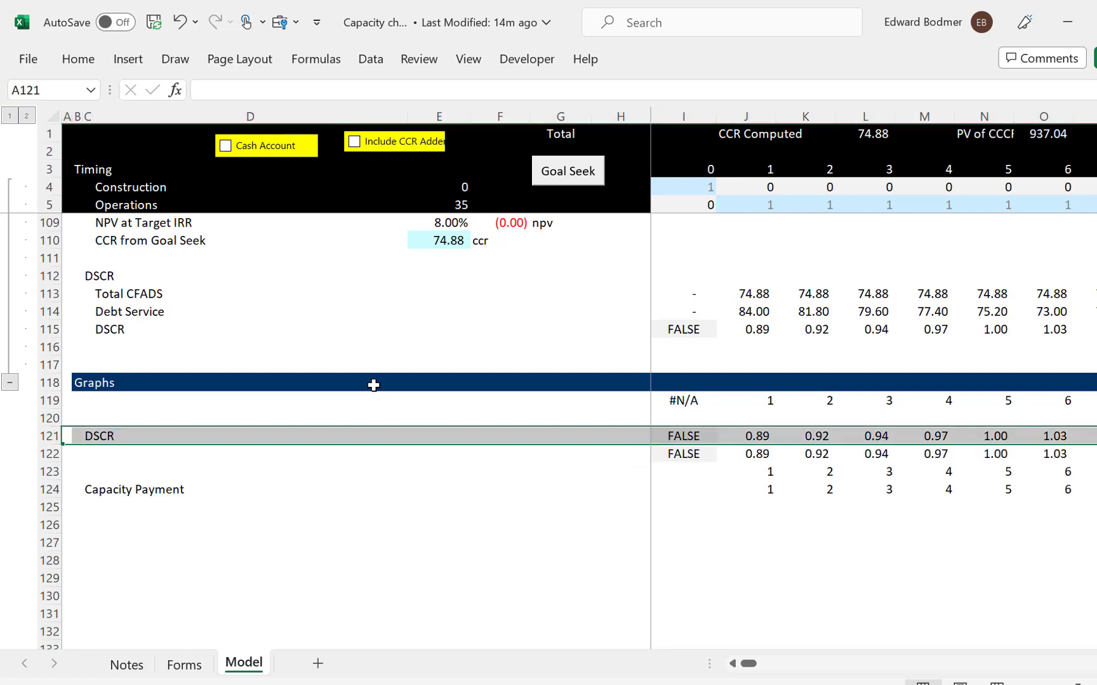
key(ctrl+shift+plus)
Enter the heading "Chart 1 - CFADS and Debt Service" in cell B121, directly above the DSCR row
key(Right)
key(Right)
key(Left)
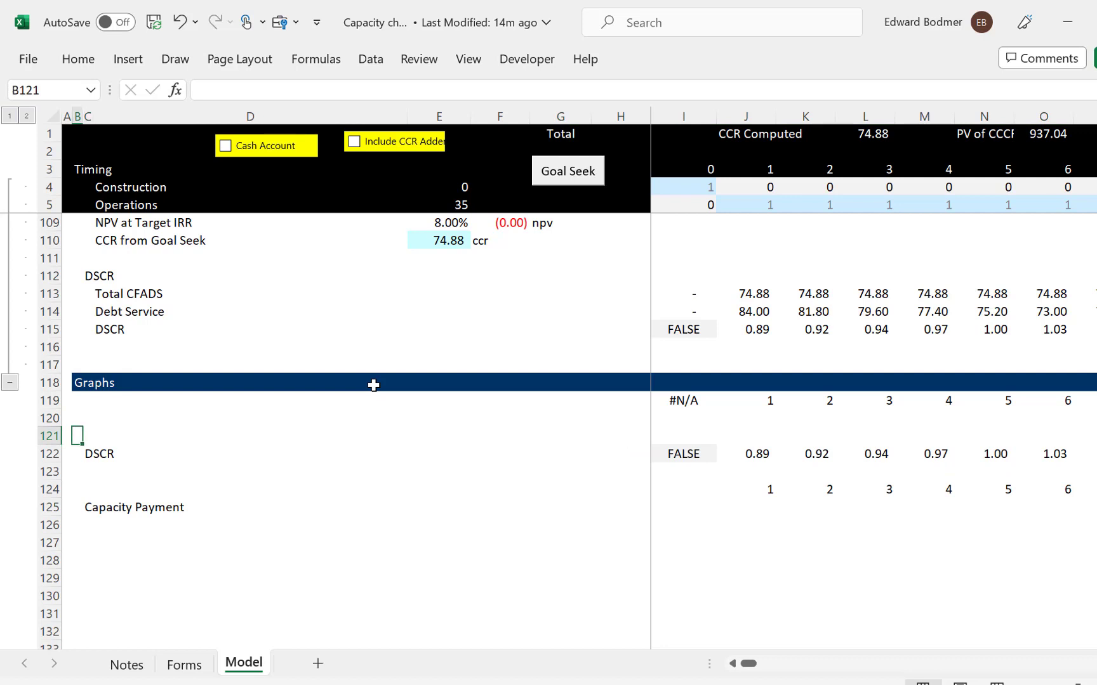
text(Cahr)
key(BackSpace)
key(BackSpace)
key(BackSpace)
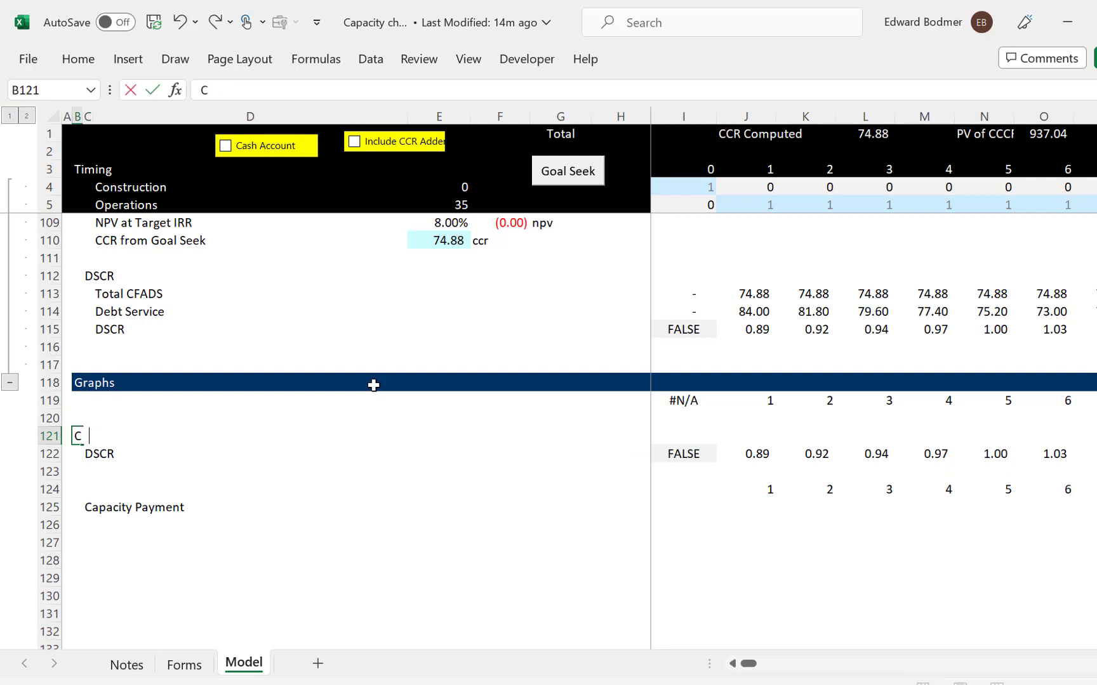
text(hart 1 )
text(- e)
key(BackSpace)
key(BackSpace)
text(C)
key(BackSpace)
text(CFA)
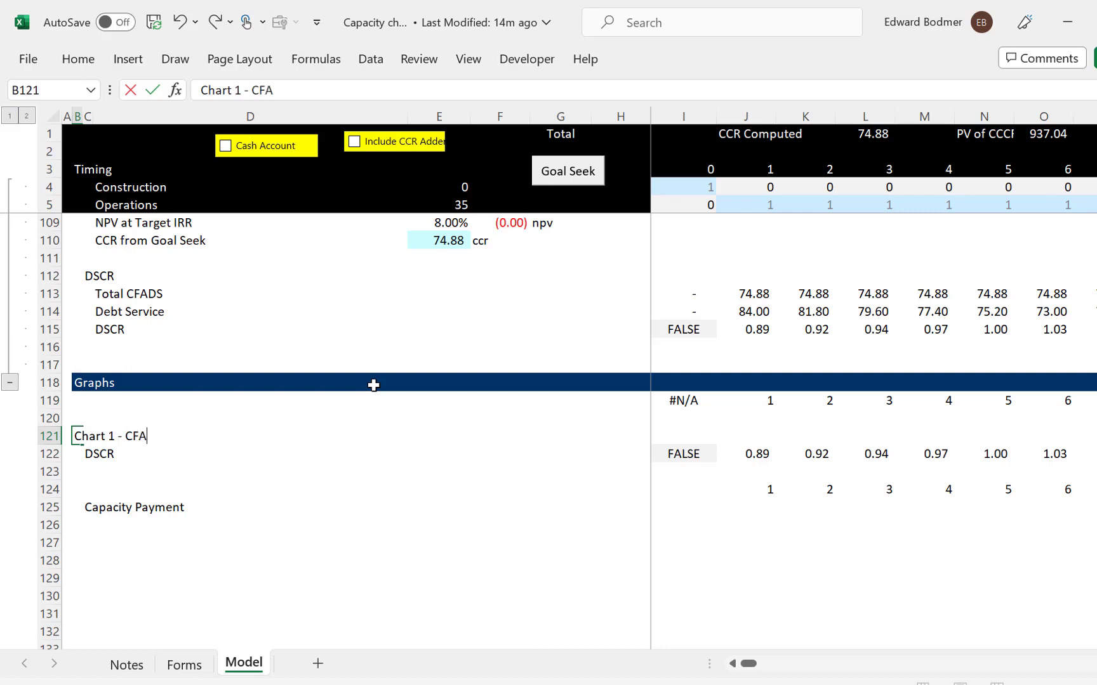
text(DS and Deb)
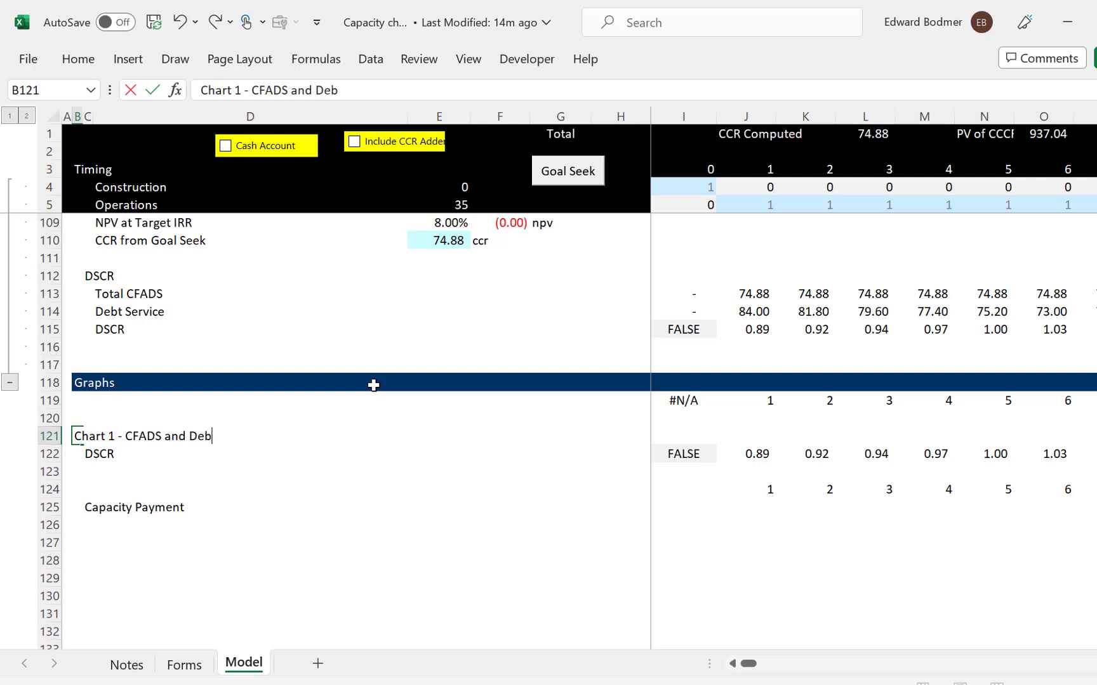
text(t Service)
key(Return)
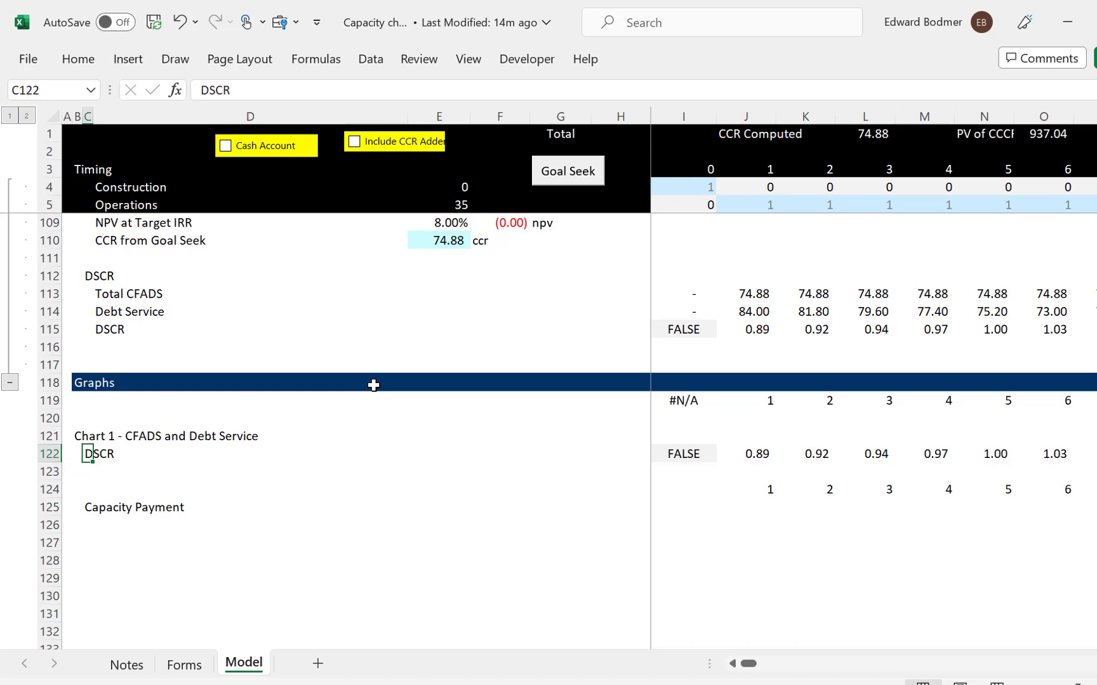
Clear all the DSCR formulas across row 122, from column I to the last period
key(Right)
key(ctrl+Right)
key(ctrl+shift+Right)
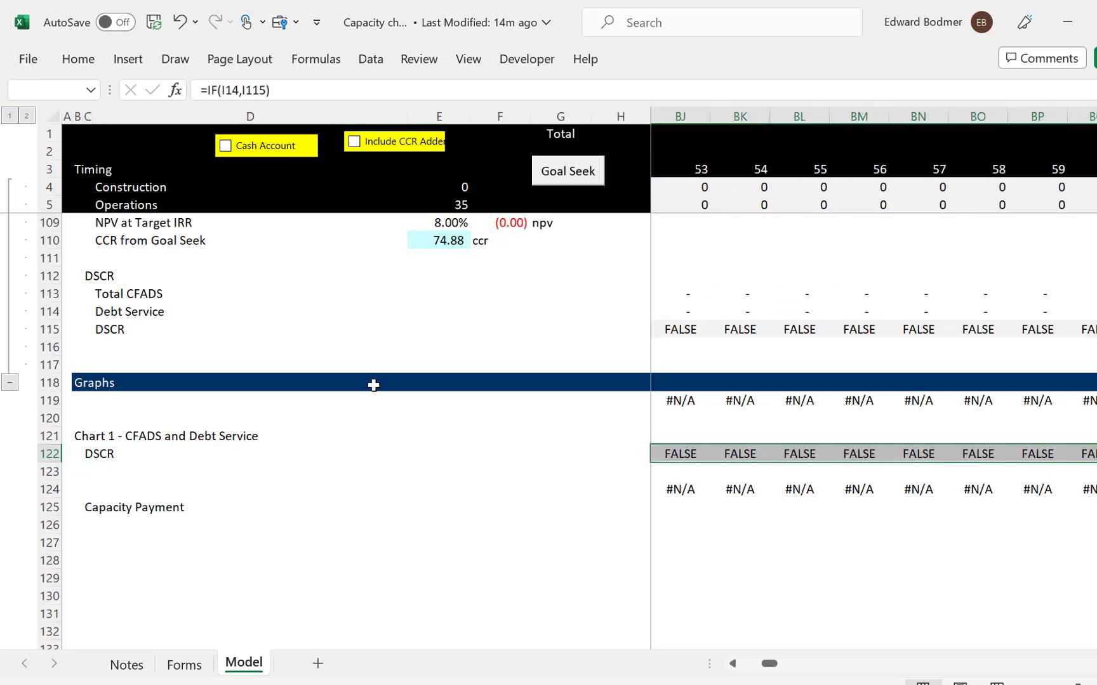
key(Delete)
Relabel the DSCR row under the Chart 1 heading as "CFADS" and label the row below it "Debt Service"
key(Left)
key(Left)
key(Left)
key(Left)
key(Left)
key(Left)
key(Left)
key(Left)
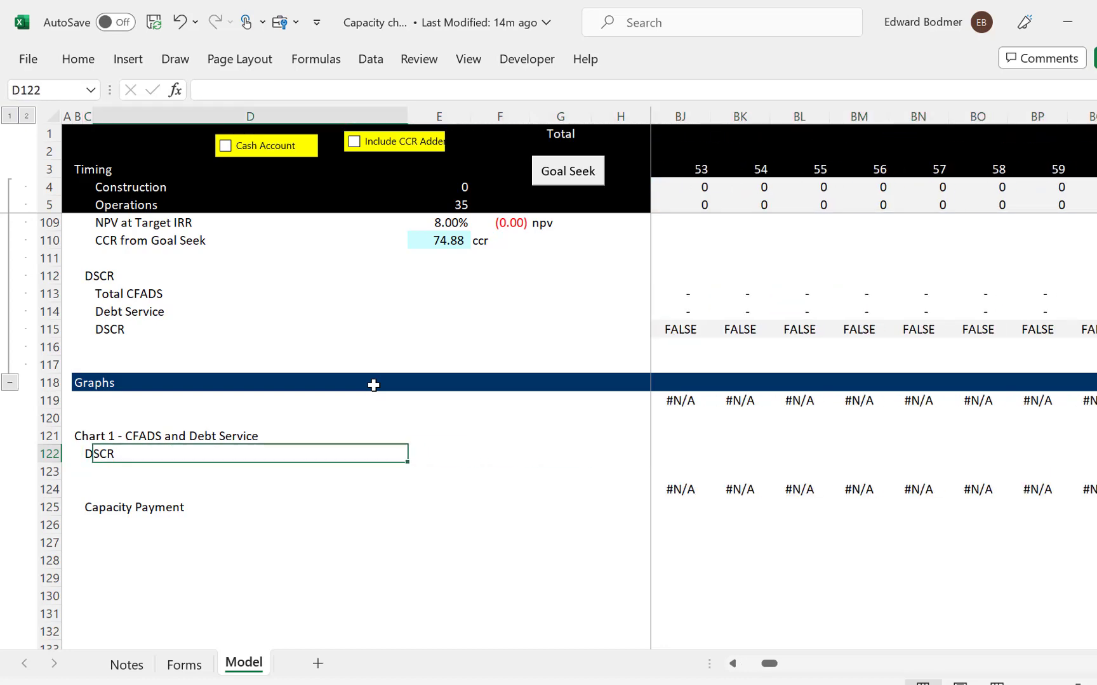
key(Down)
key(Down)
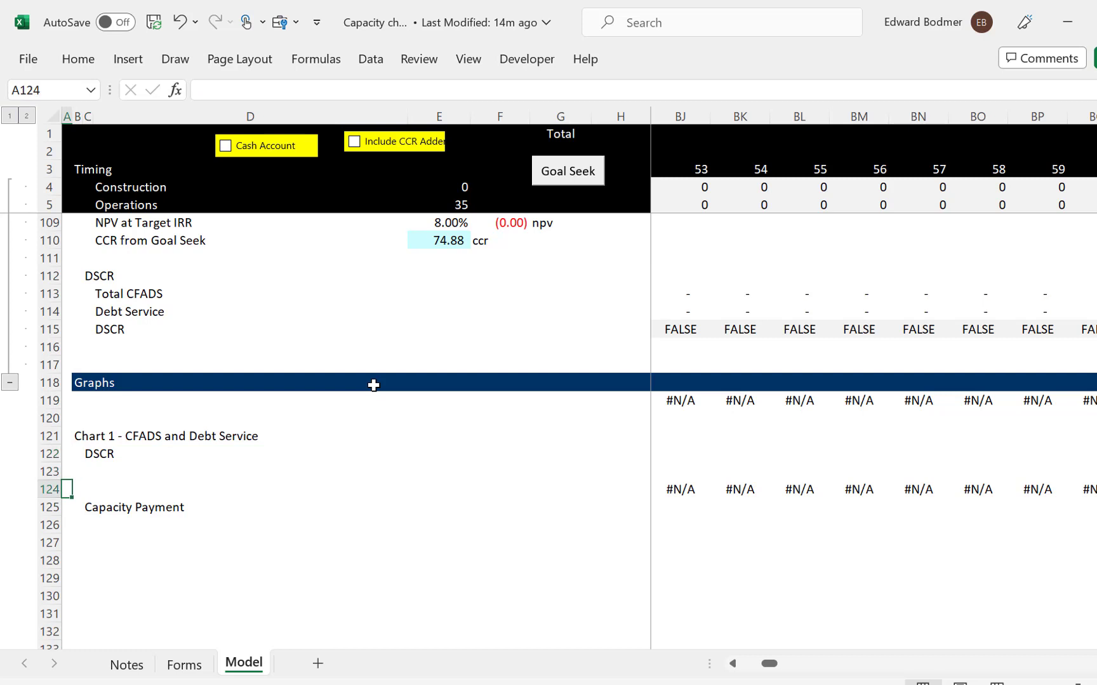
key(Up)
key(Right)
key(Right)
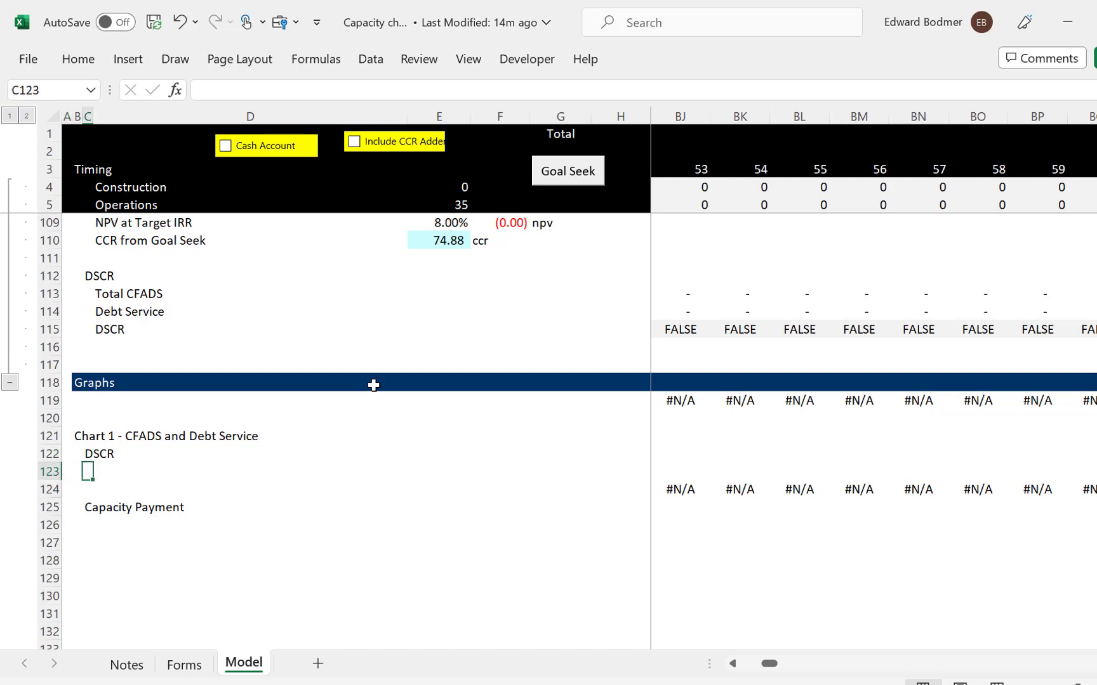
key(Up)
text(CFADS)
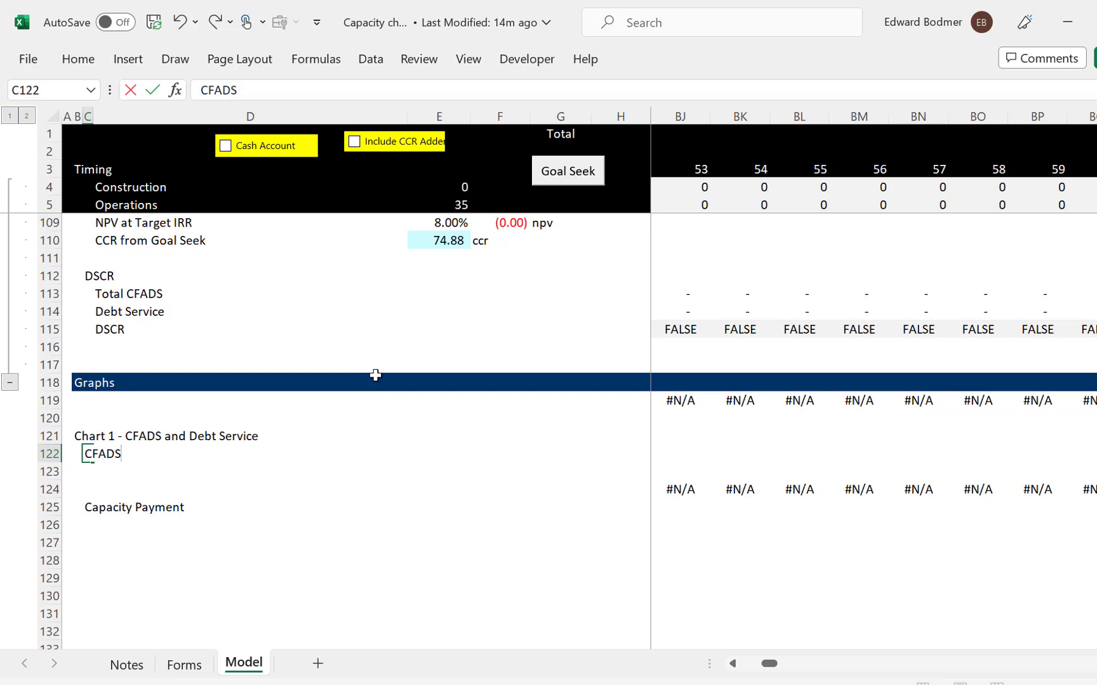
key(Return)
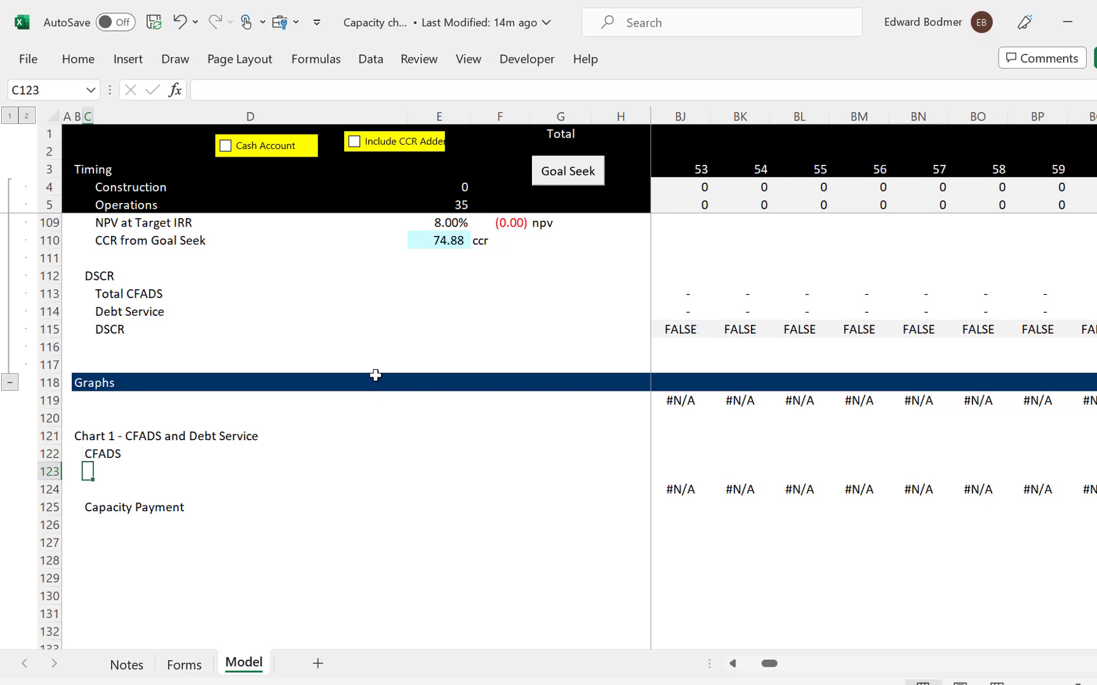
text(Debt Ser)
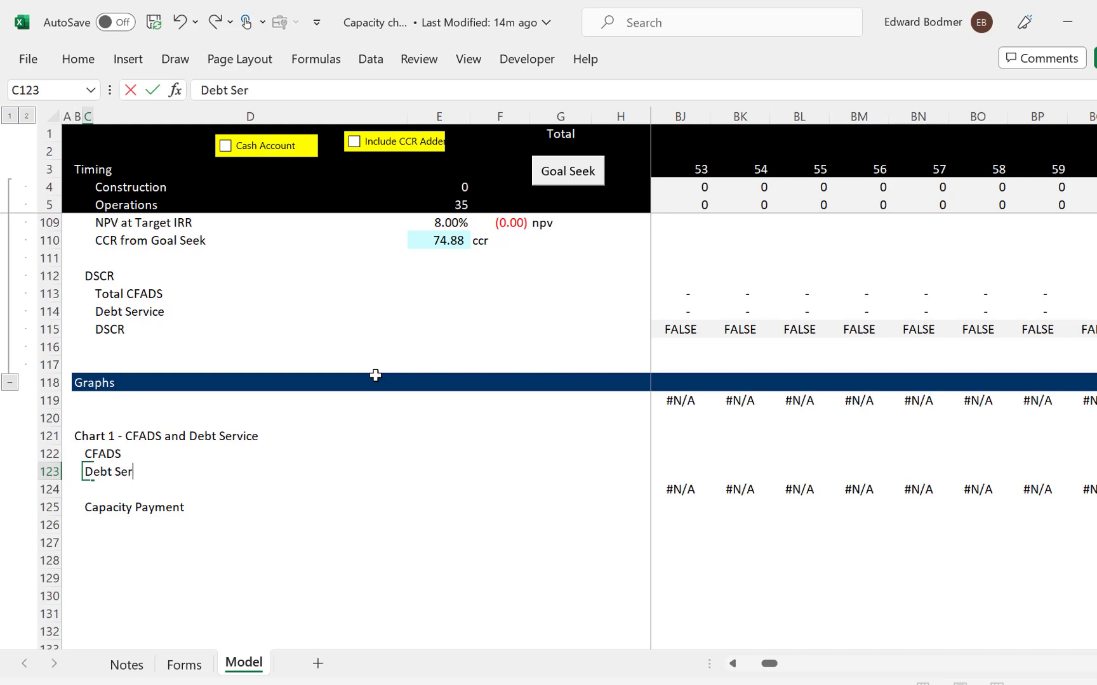
text(vice)
key(Return)
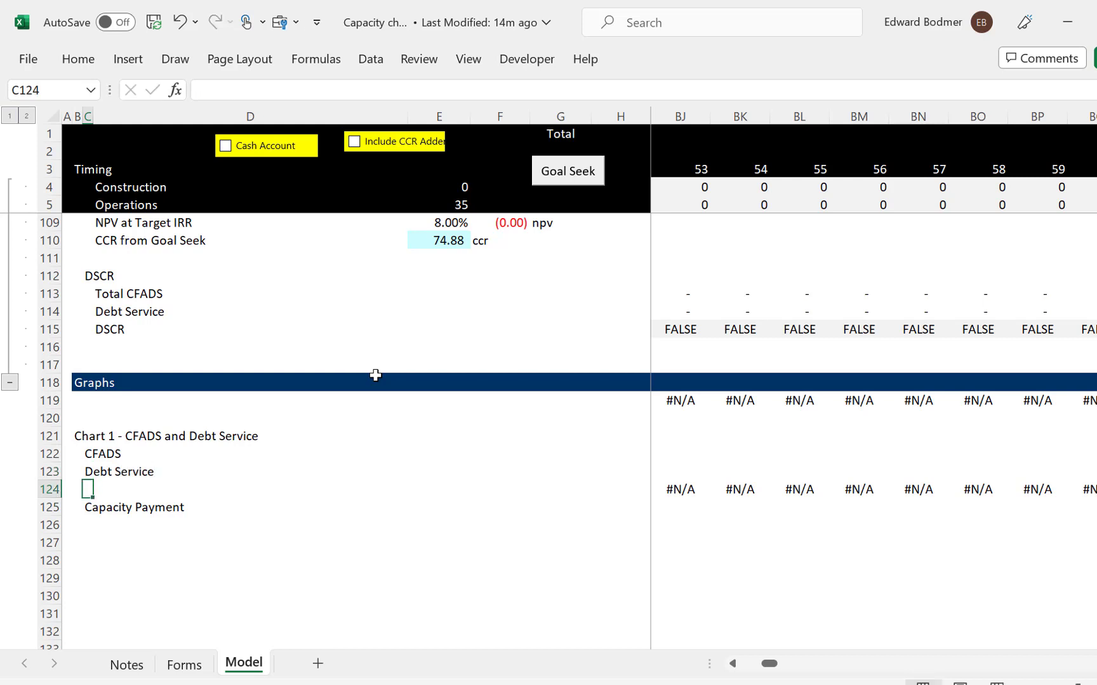
Insert one blank row above the Capacity Payment row and two blank rows directly below the Chart 1 Debt Service row
key(Left)
key(Down)
key(Left)
key(shift+space)
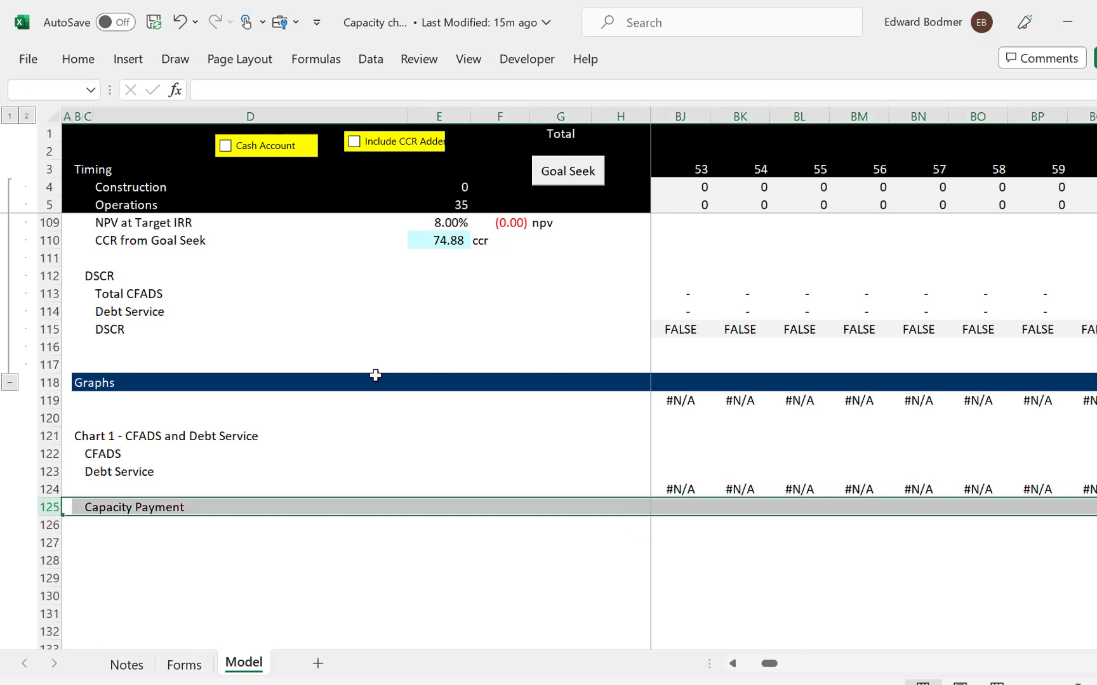
key(ctrl+shift+plus)
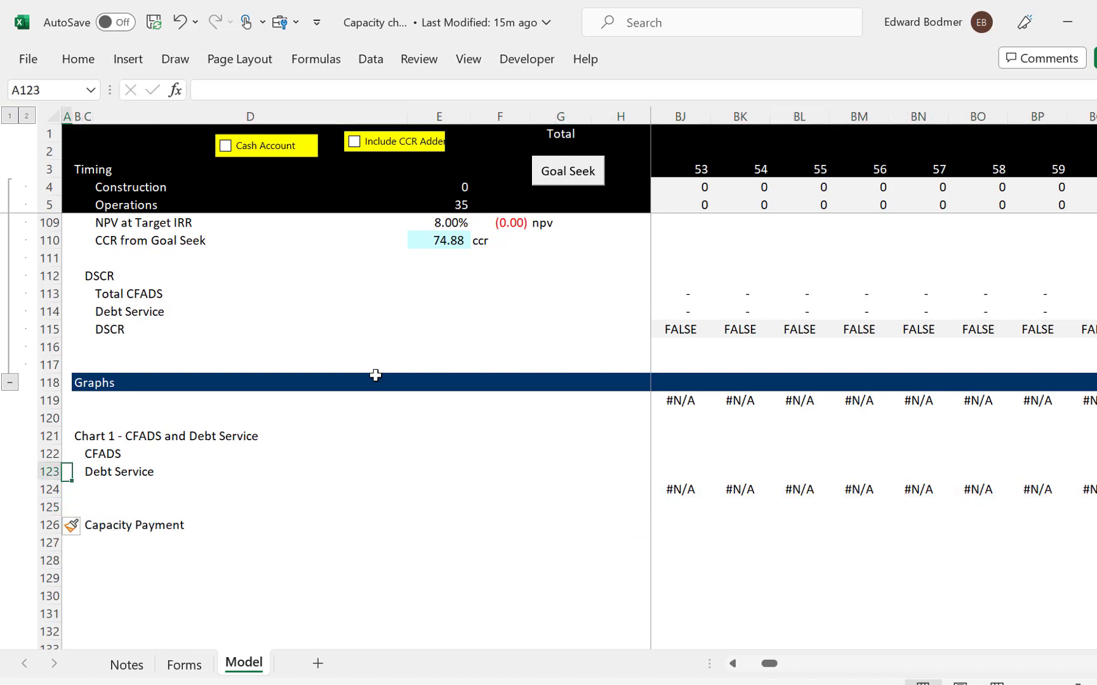
key(Up)
key(shift+space)
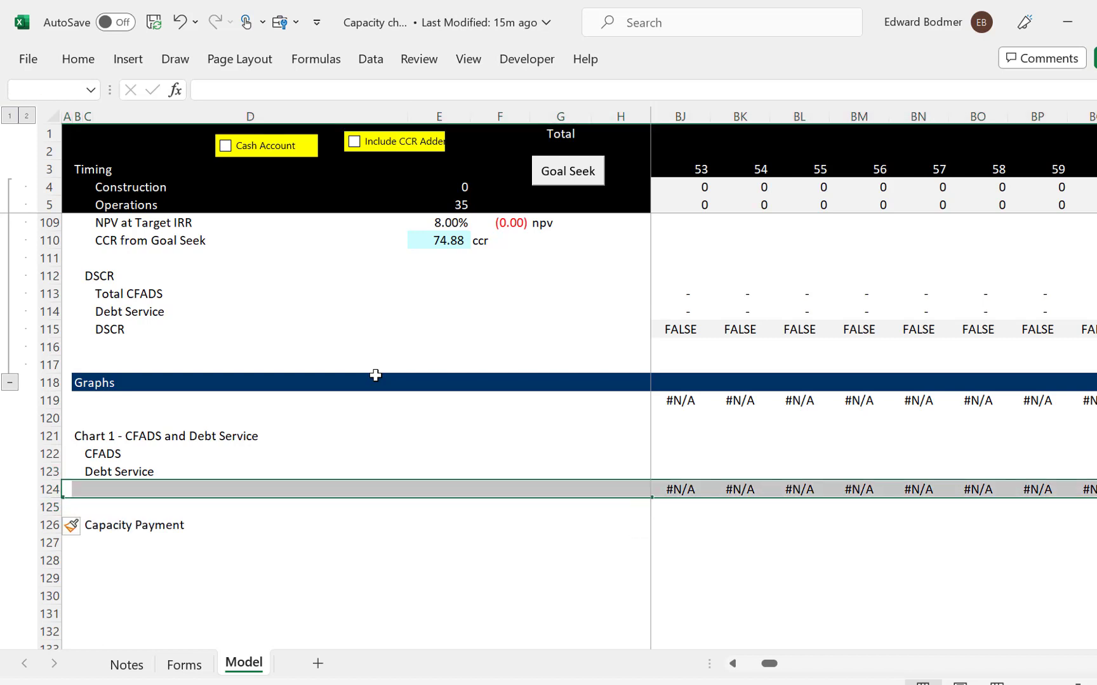
key(ctrl+shift+plus)
key(ctrl+shift+plus)
Enter the heading "Chart 2 - Capacity Payment Compnents" in cell B125
key(Down)
key(Right)
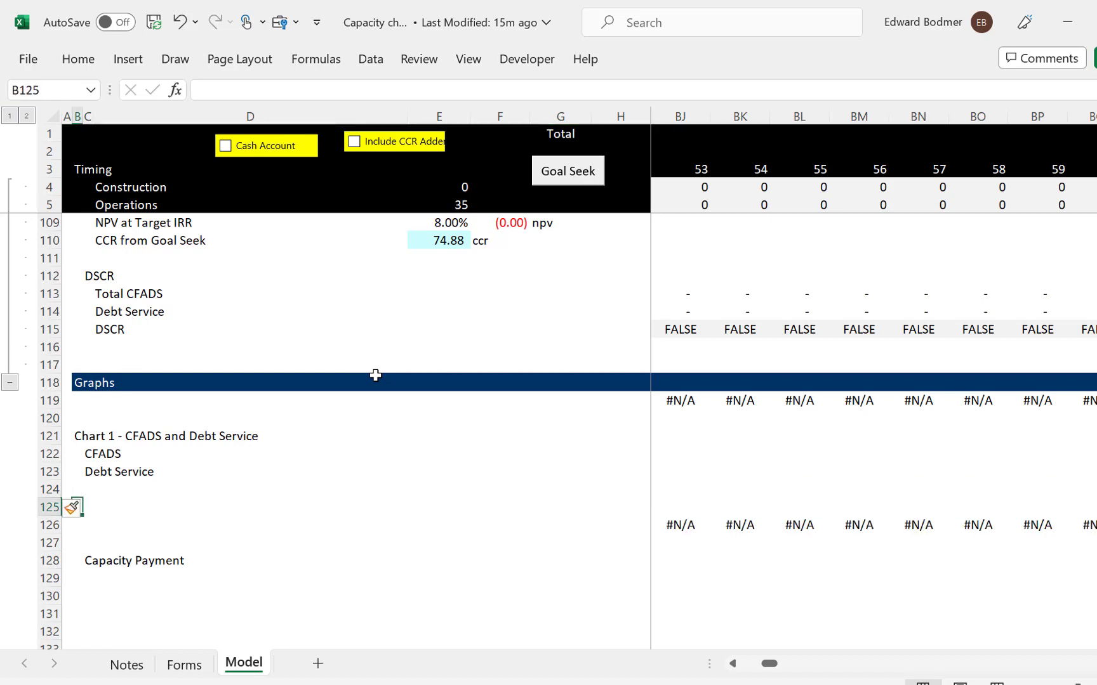
text(Cha)
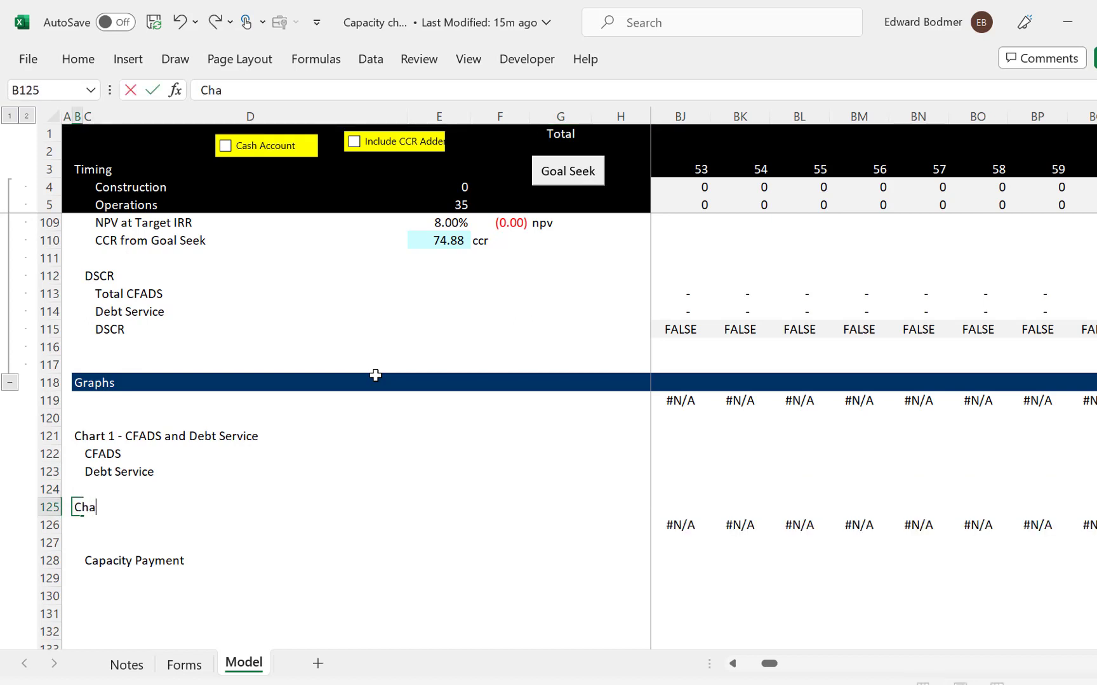
text(rt 2 - Capacity)
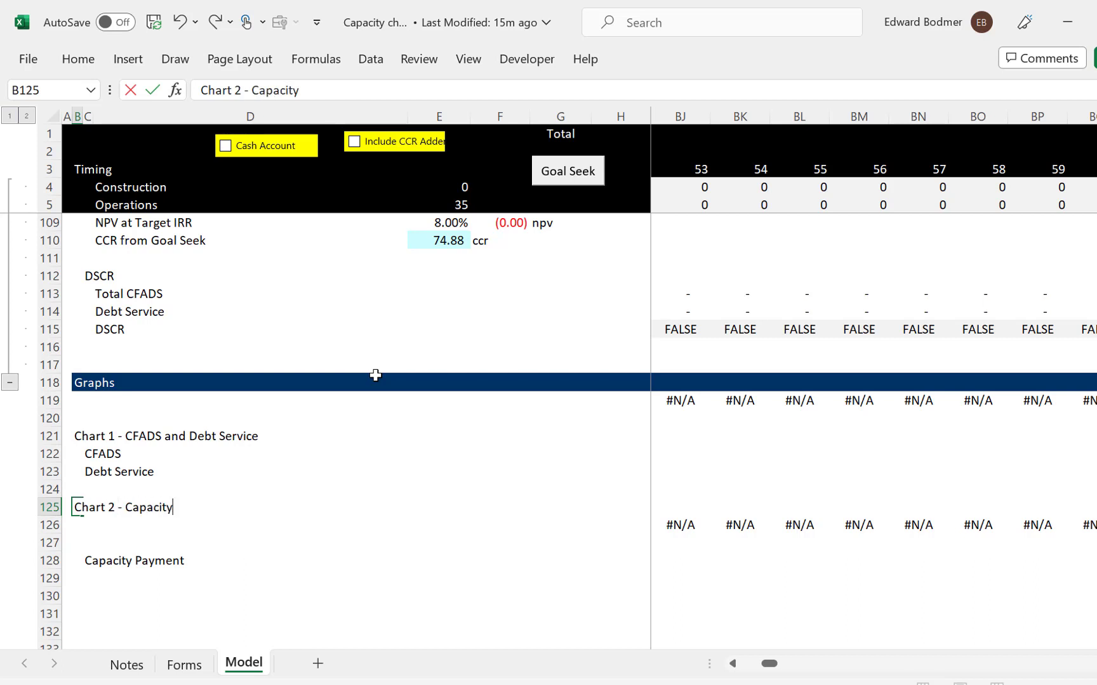
text( Payment )
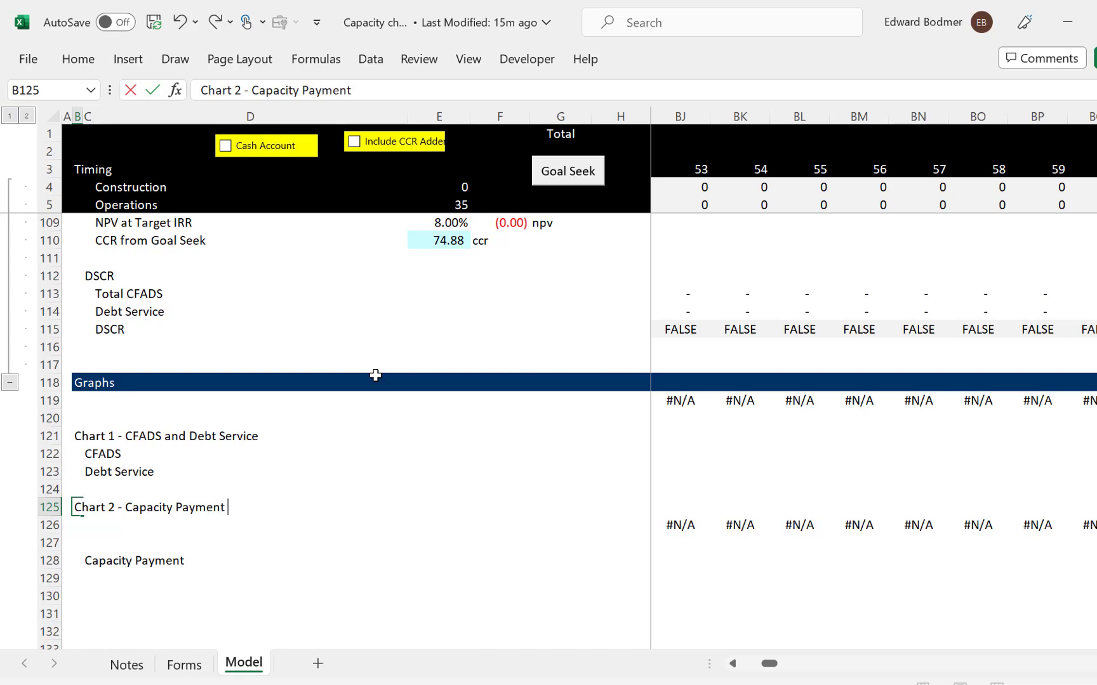
text(Comp)
text(nents)
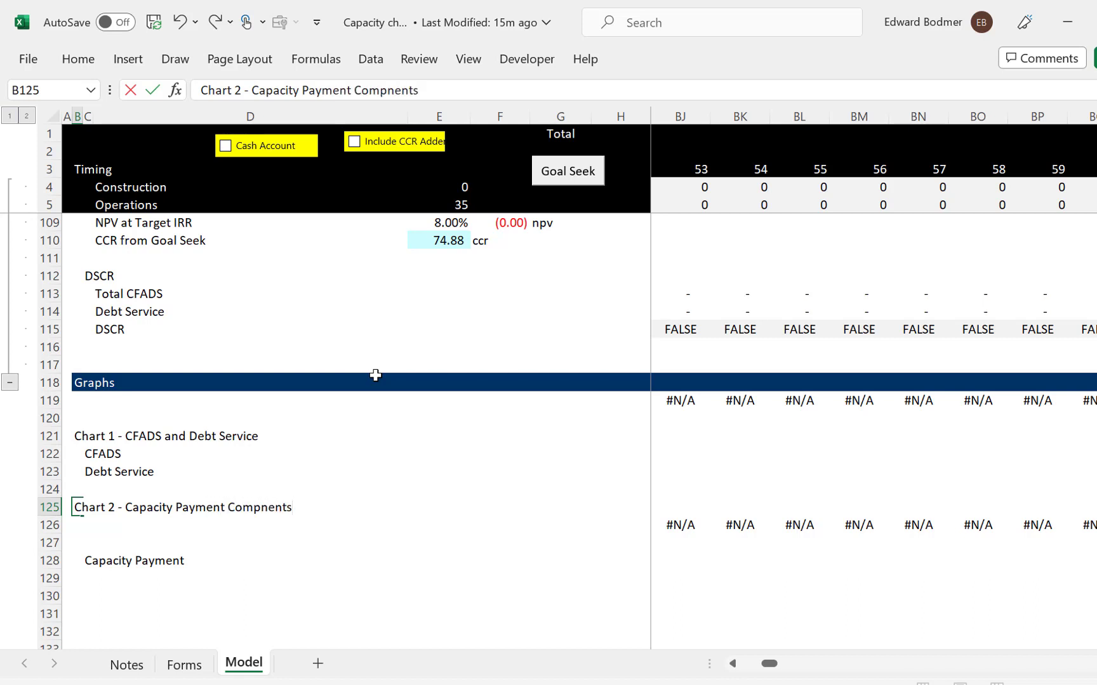
key(Return)
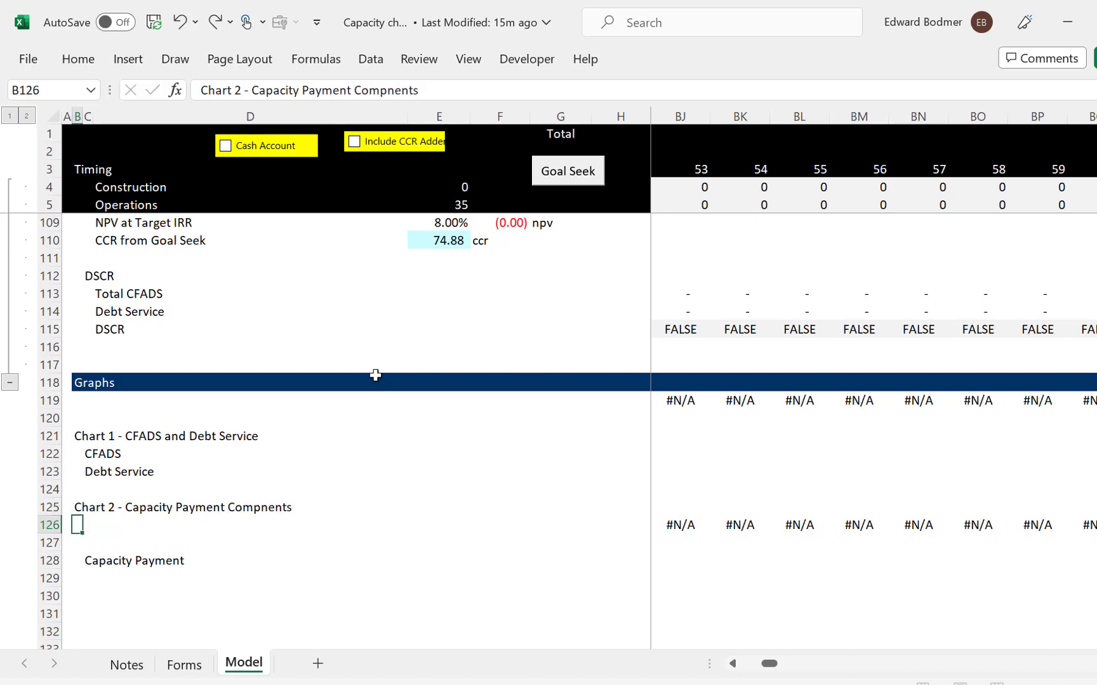
Examine the existing period formula in cell I119 under the Graphs heading
key(Up)
key(Up)
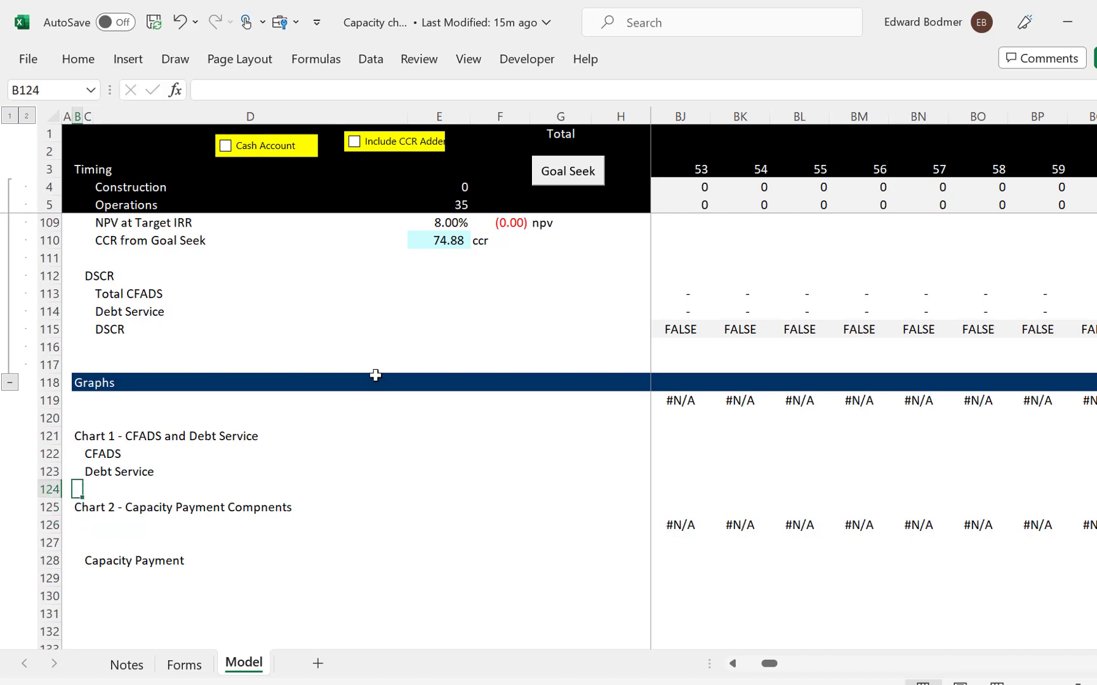
key(Up)
key(Up)
key(Up)
key(Right)
key(Right)
key(Right)
key(Right)
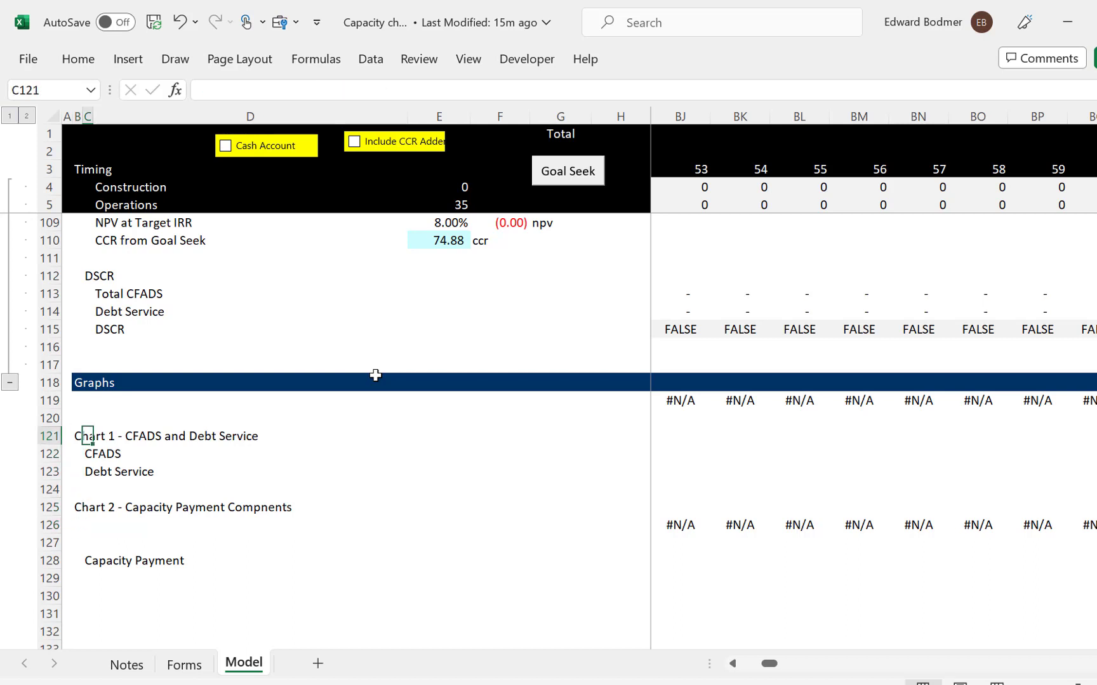
key(Right)
key(Right)
key(Right)
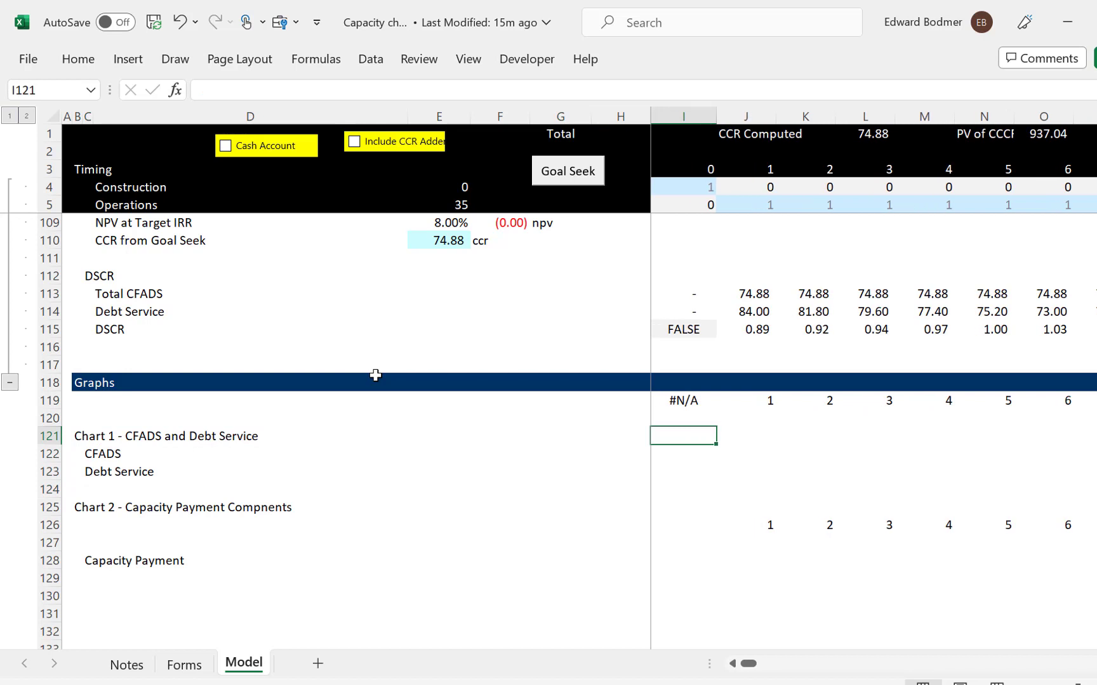
key(Up)
key(Up)
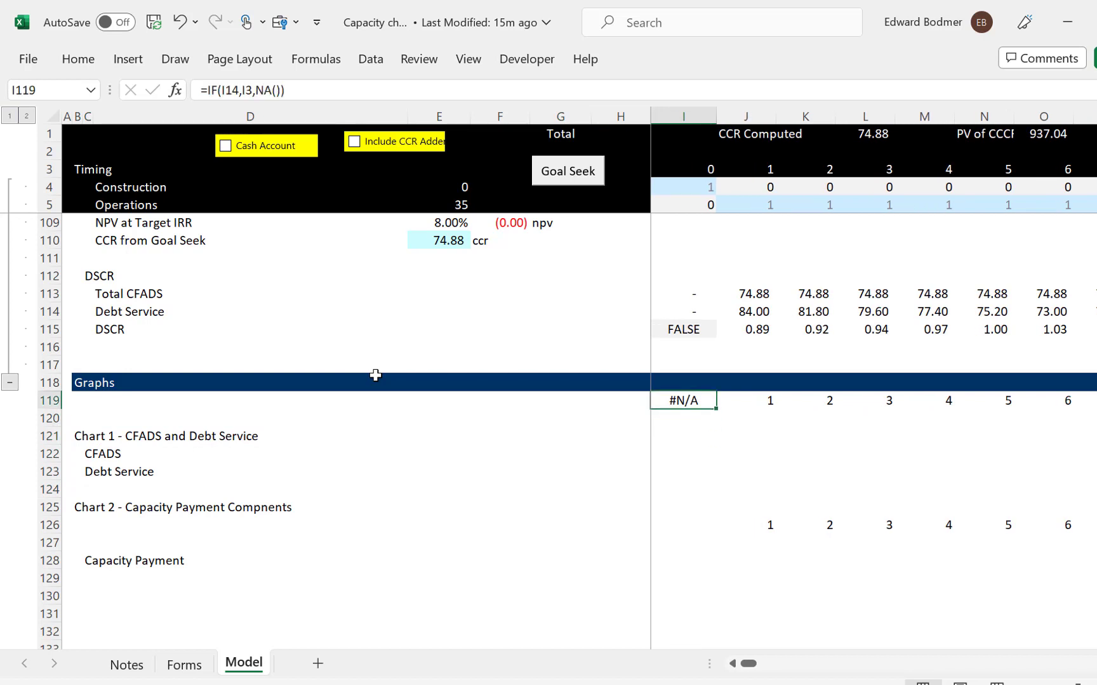
key(Right)
key(Left)
Enter the formula =IF(I5,I3,NA()) in cell I121 on the Chart 1 heading row
key(Down)
key(Down)
key(Down)
key(Up)
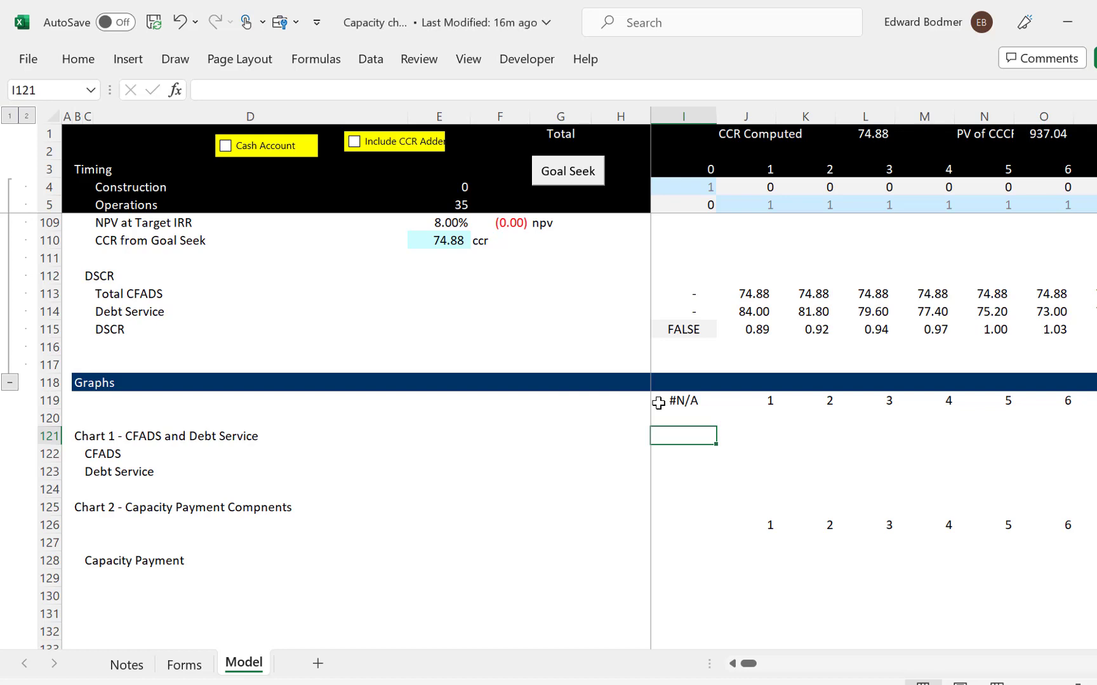
text(=if()
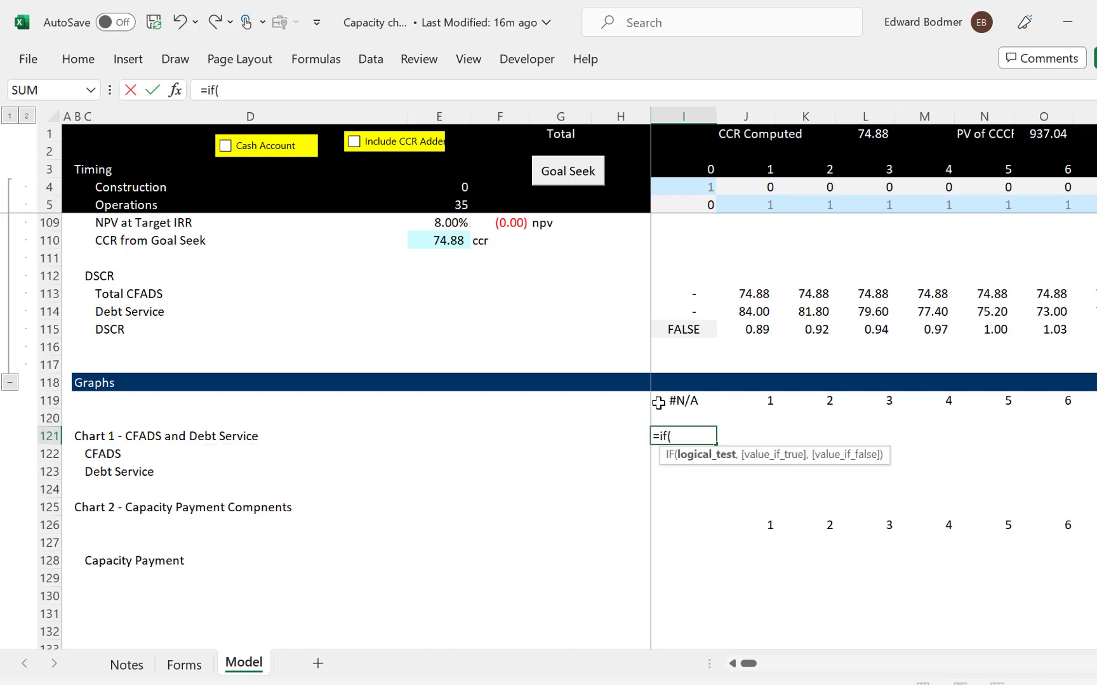
click(694, 210)
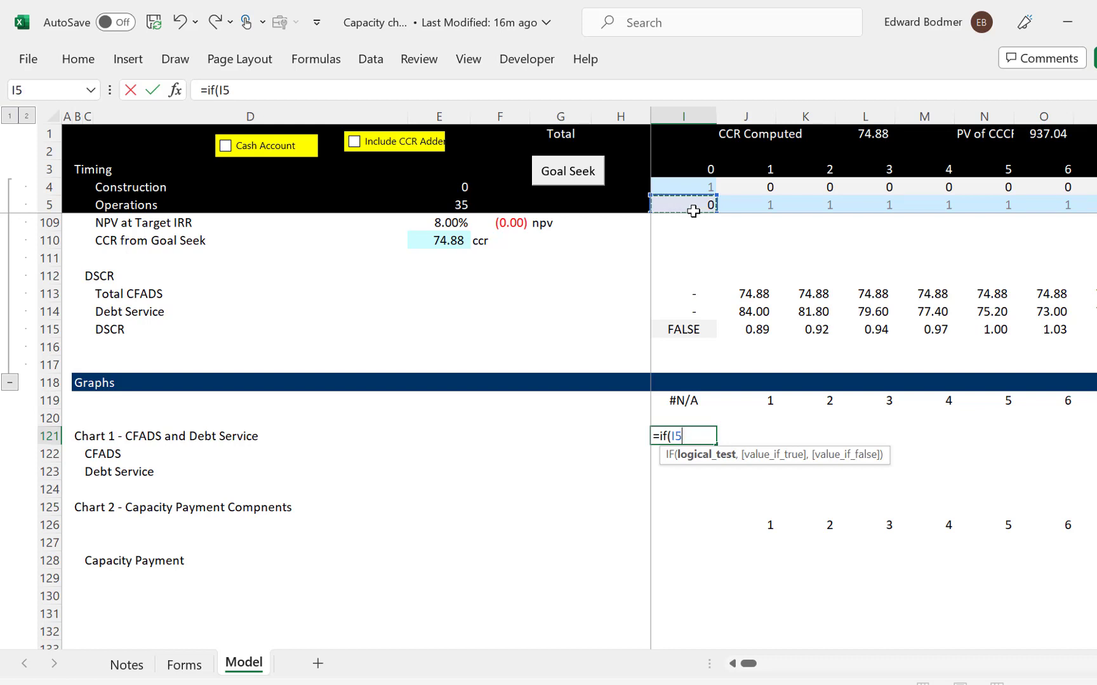
text(,)
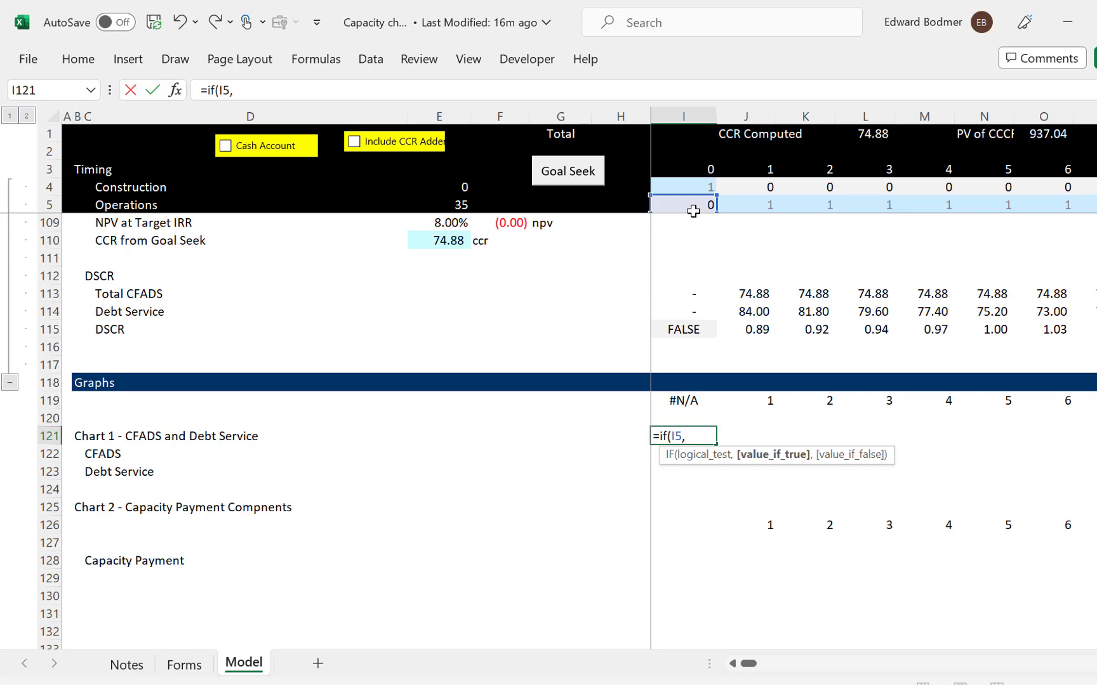
click(685, 167)
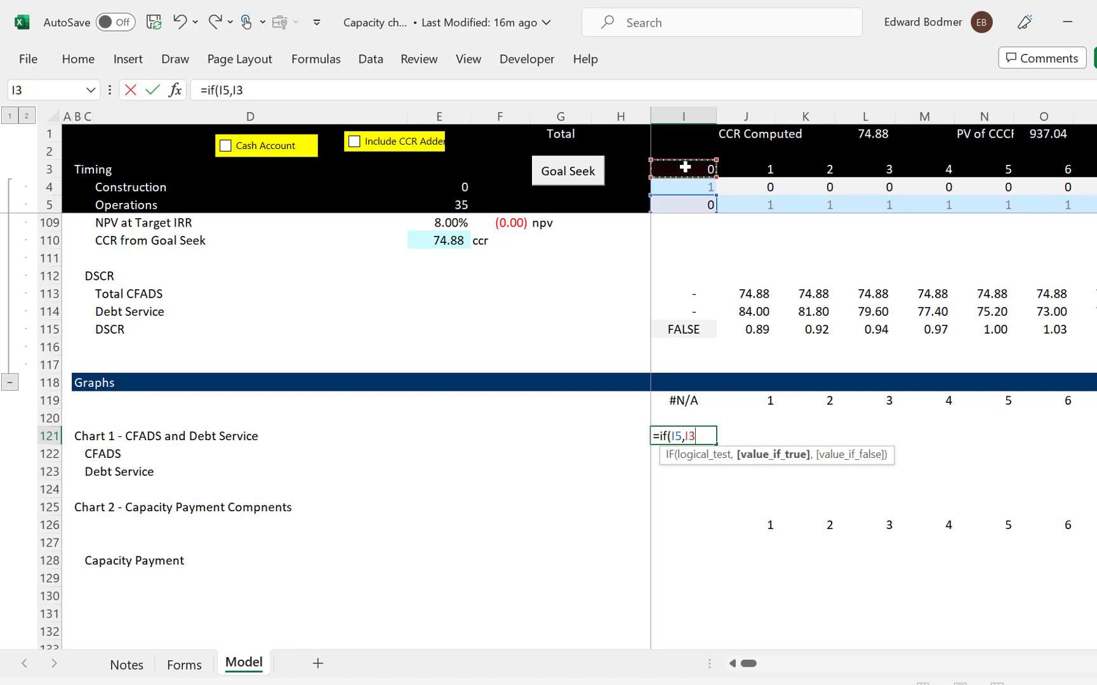
text(,na())
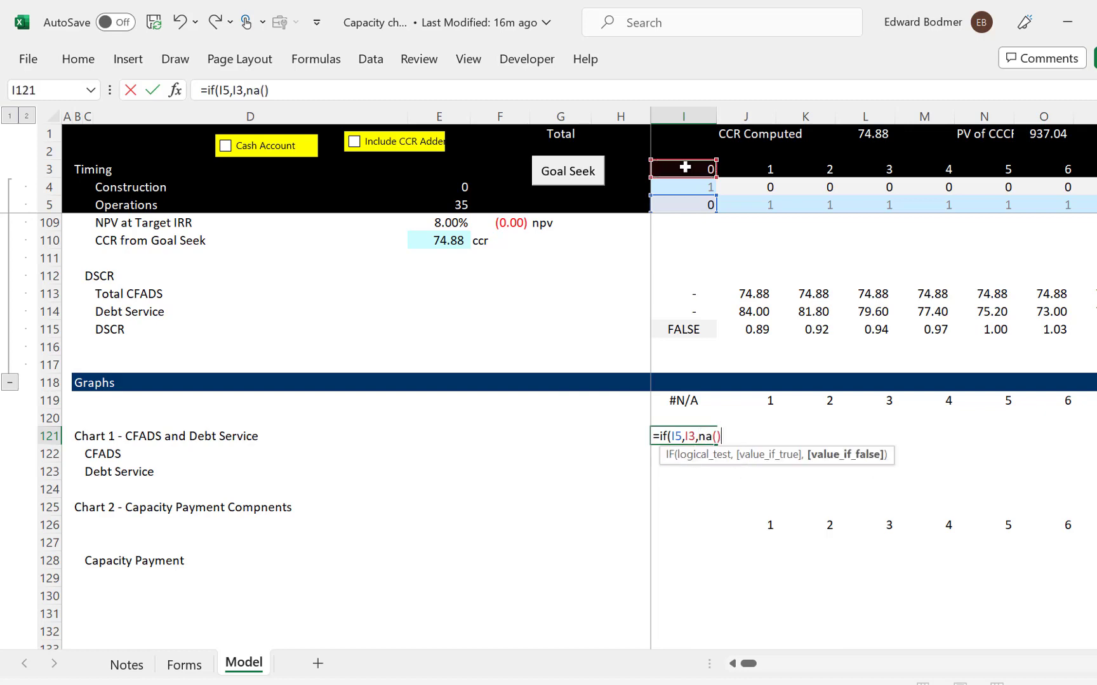
key(Return)
key(Up)
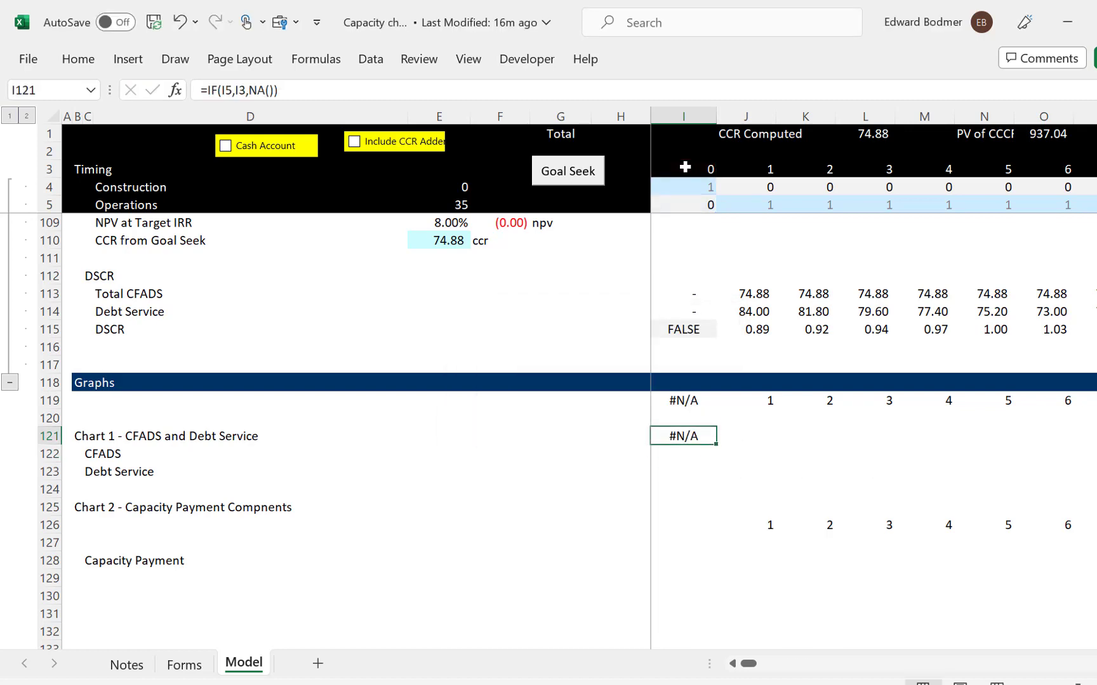
Fill the value in I3 across the timeline row and copy the I121 formula across row 121 through the periods
click(684, 167)
key(ctrl+shift+r)
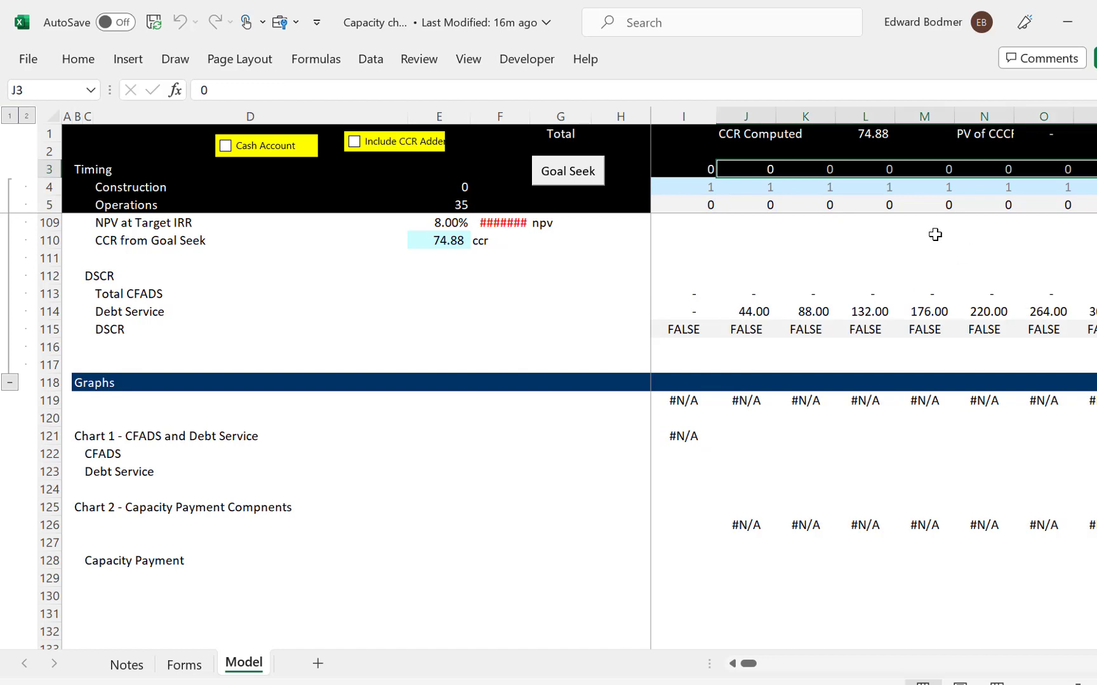
click(709, 435)
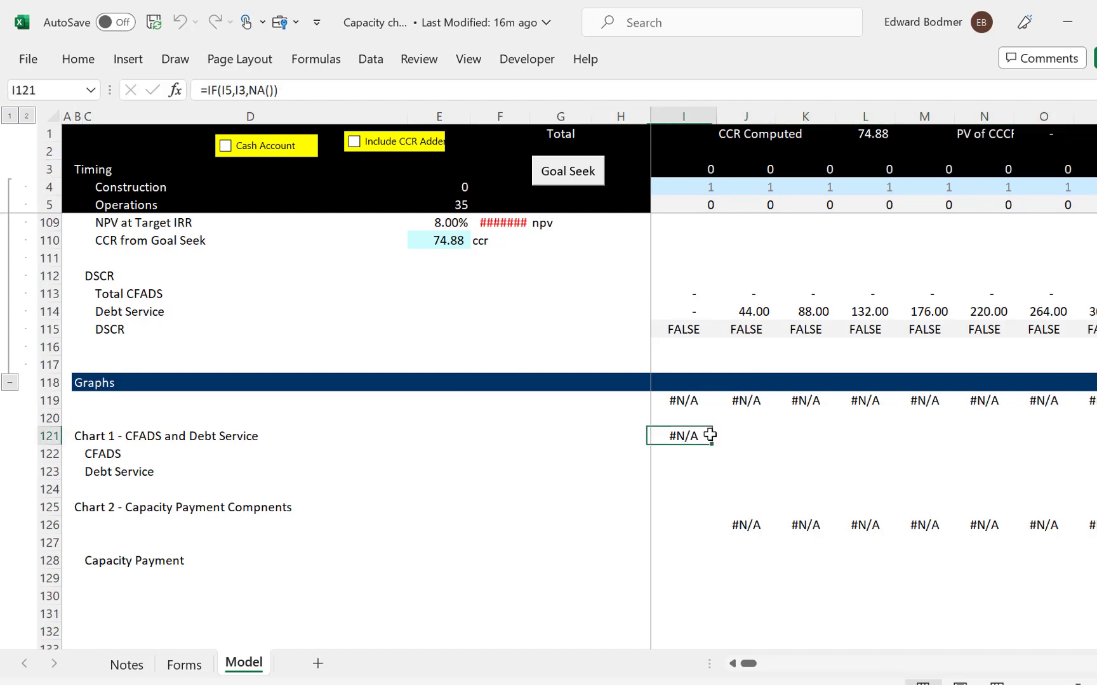
key(ctrl+shift+r)
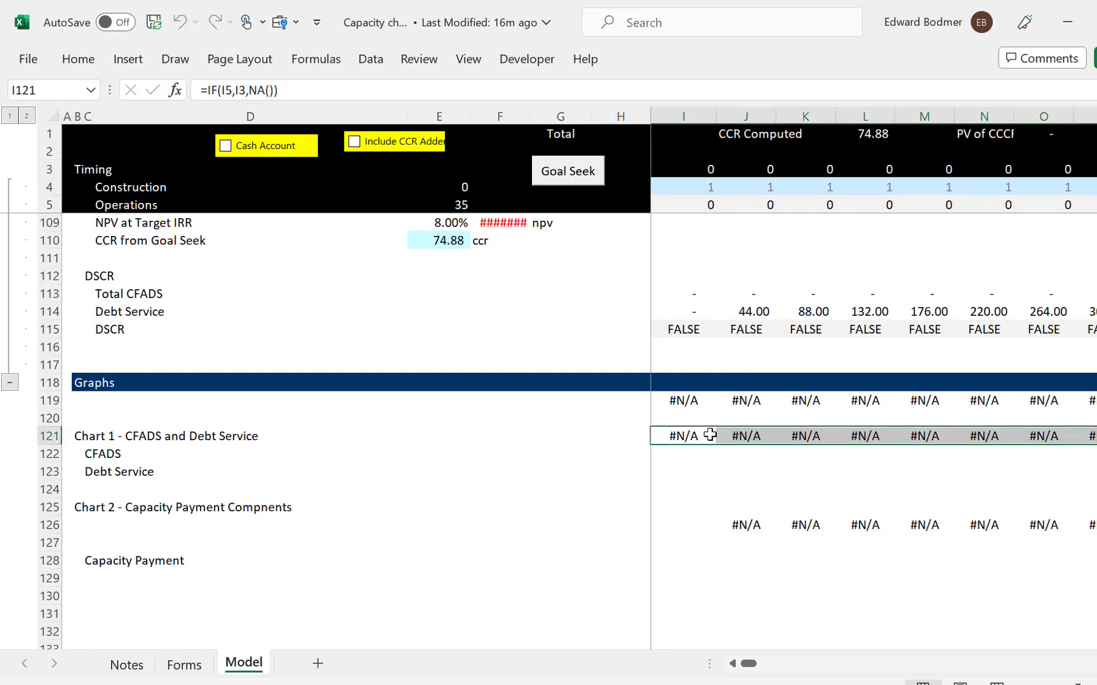
click(710, 435)
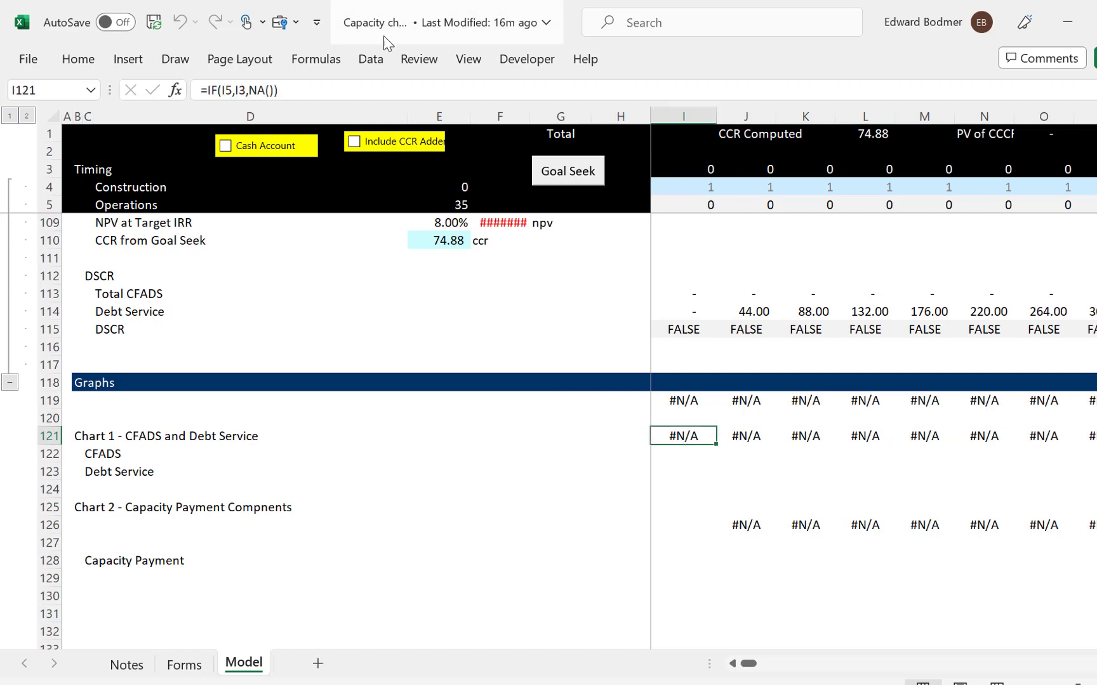
Check which calculation mode the workbook is set to
click(321, 64)
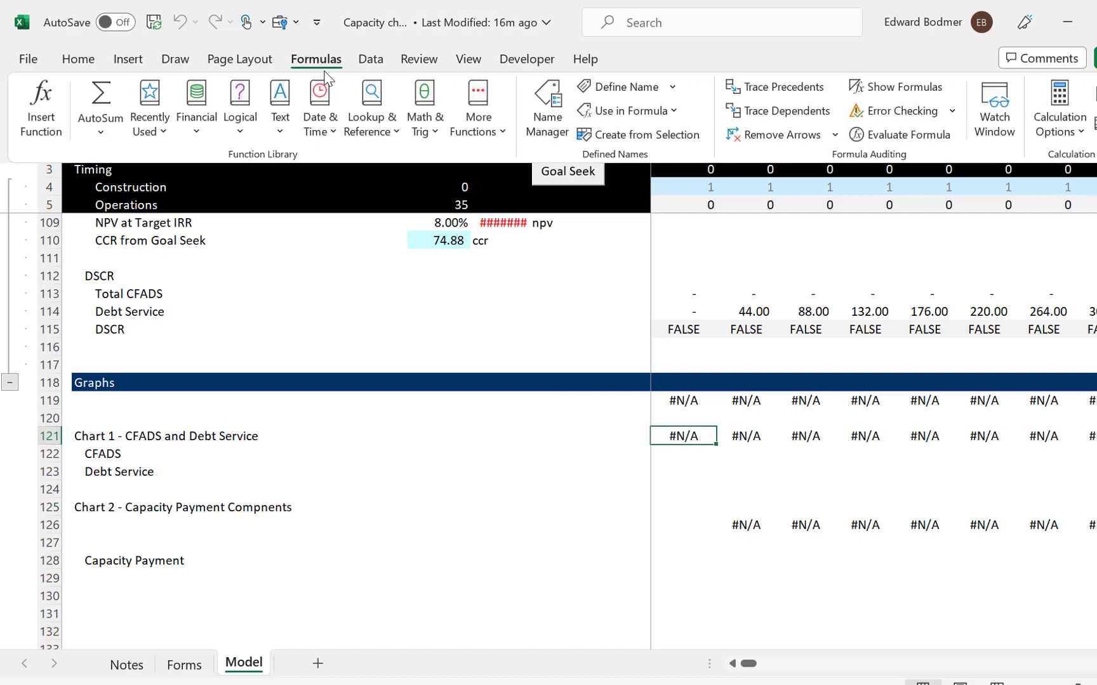
click(1053, 136)
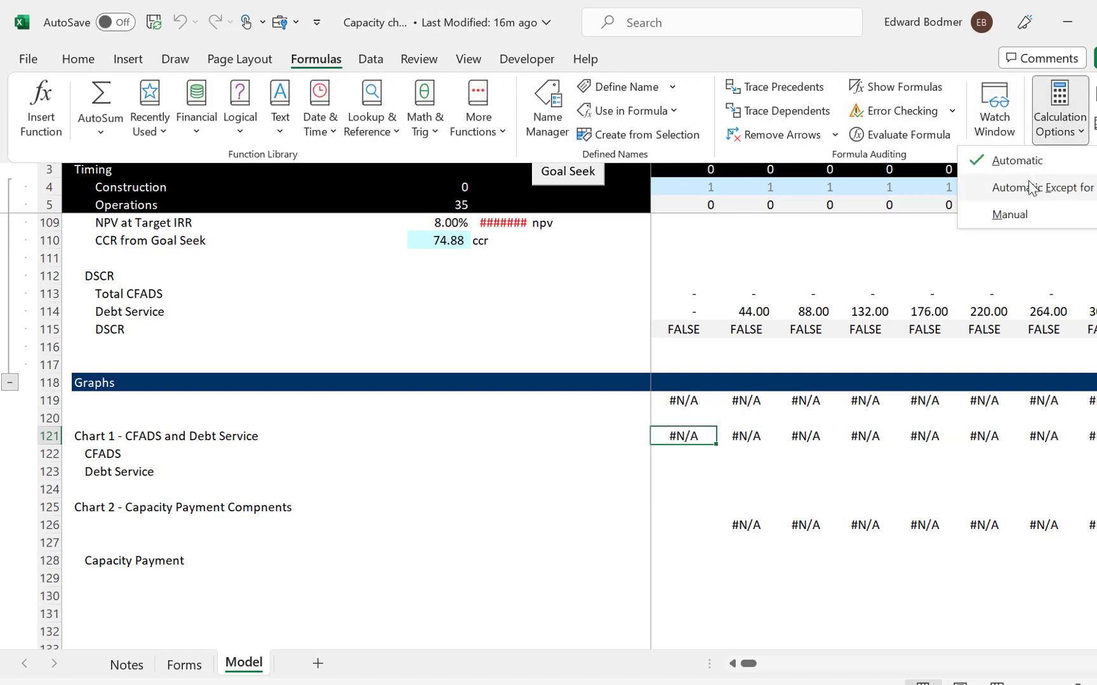
key(Escape)
key(Escape)
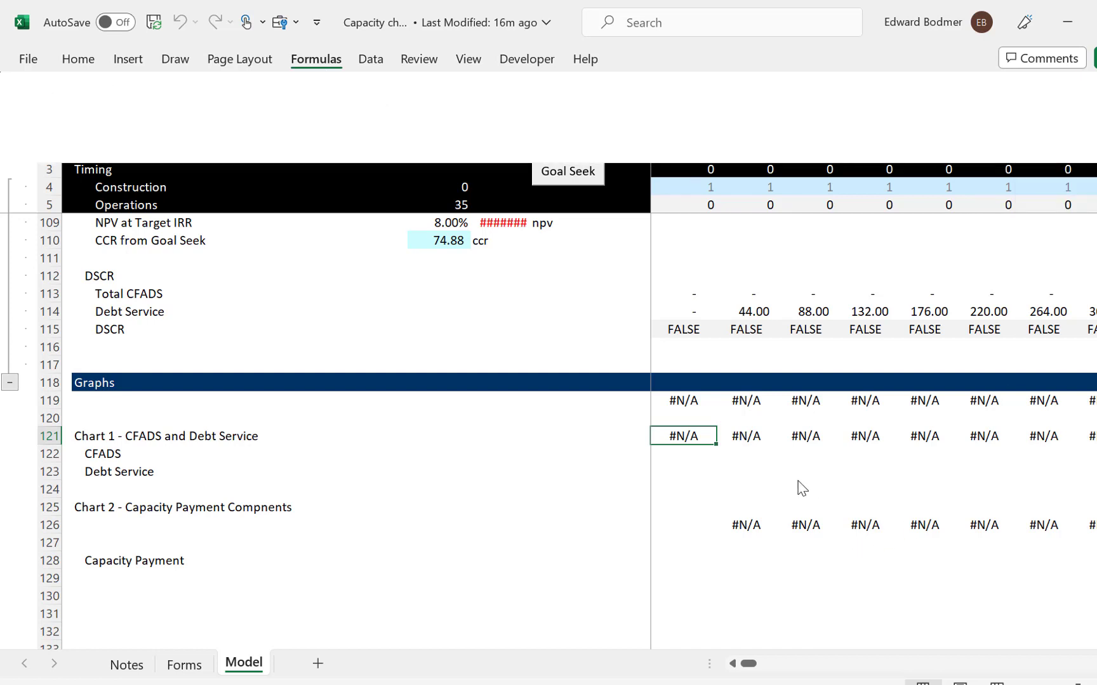
Inspect the cell references of the period formulas in I121 and J121
key(Up)
key(Down)
key(Down)
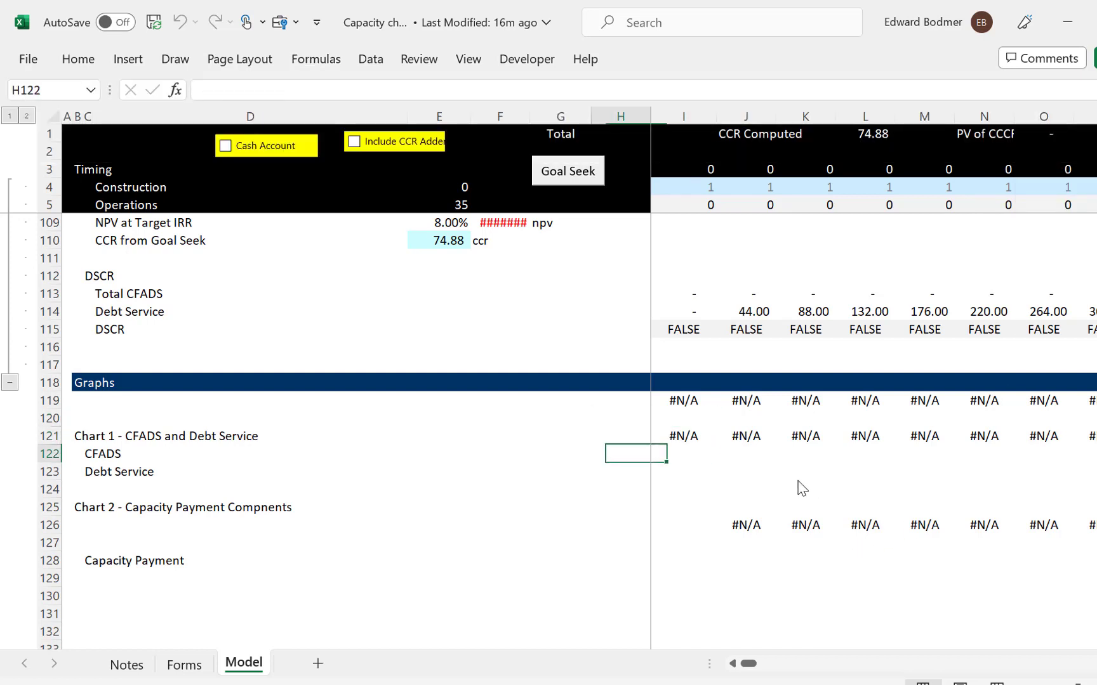
key(Up)
key(F2)
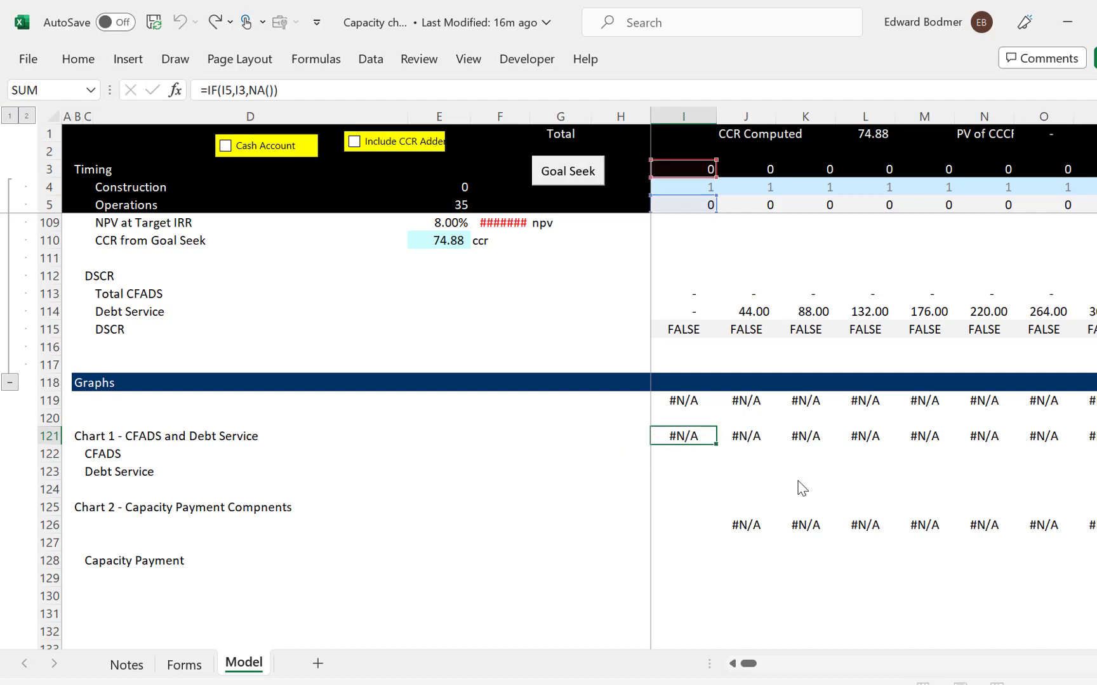
key(Tab)
key(Left)
key(Tab)
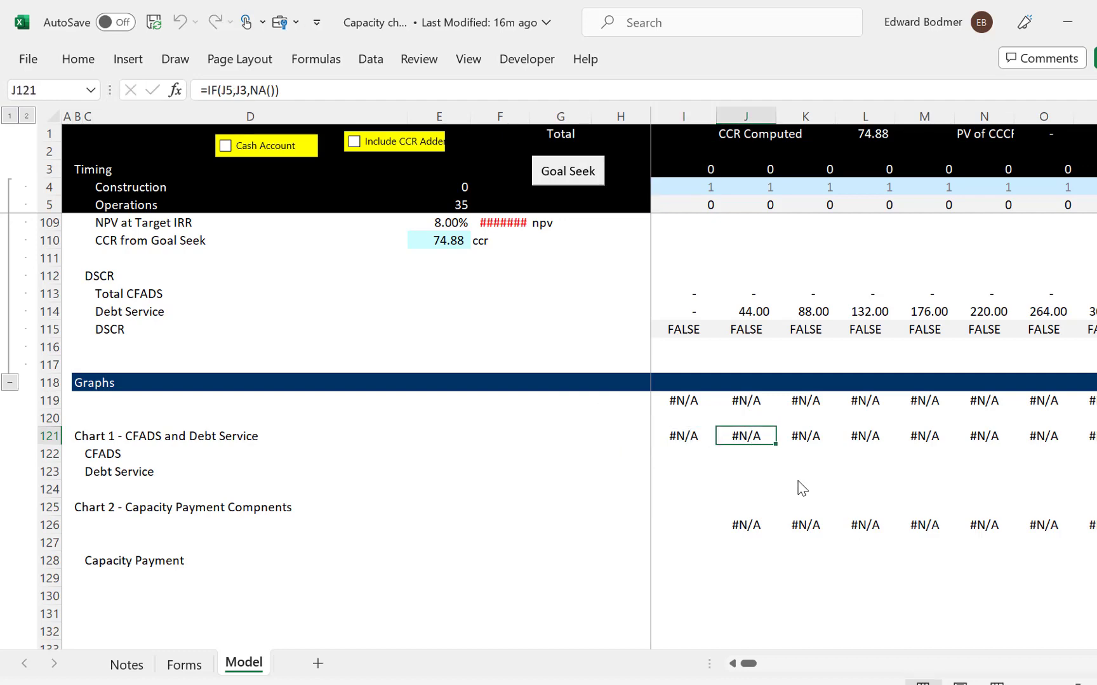
key(Left)
key(F2)
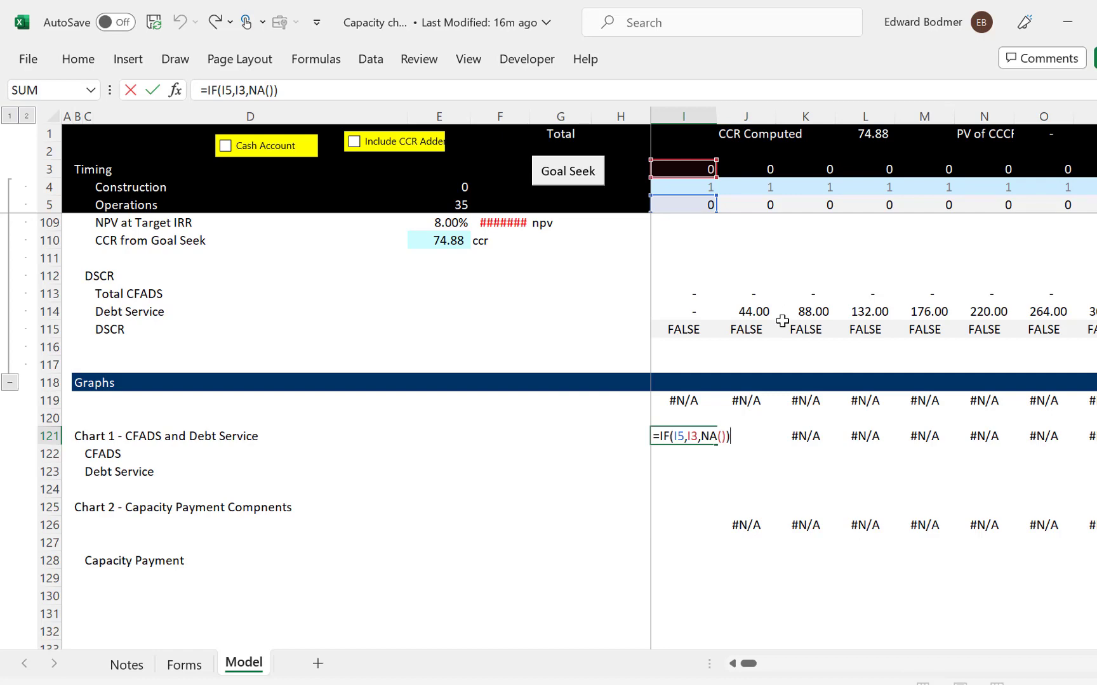
key(Escape)
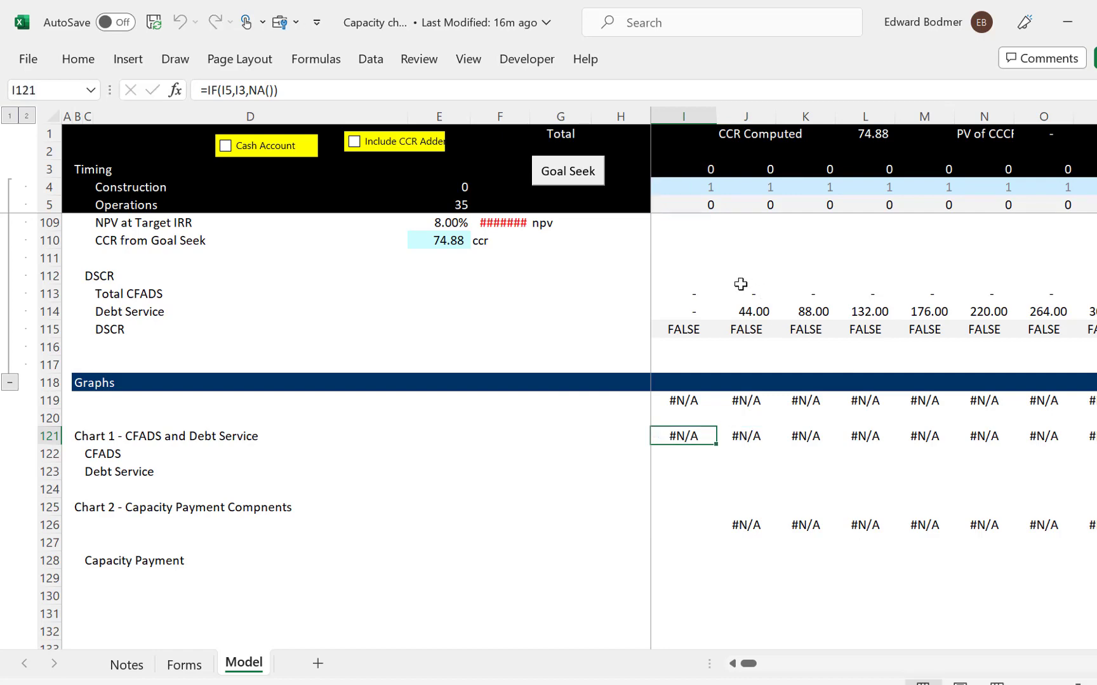
Run the sheet's Goal Seek macro to recompute the CCR
key(Up)
click(552, 188)
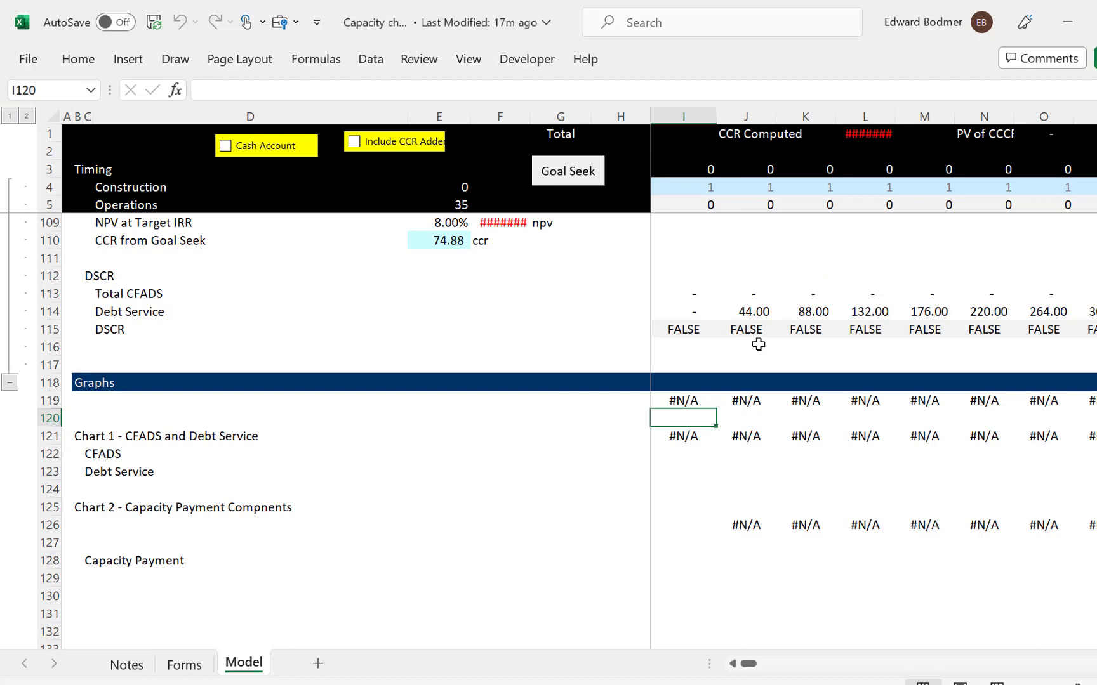
Inspect the starting period value in I3 and the cell references of the construction flag formula in I4
click(705, 206)
key(Up)
key(Up)
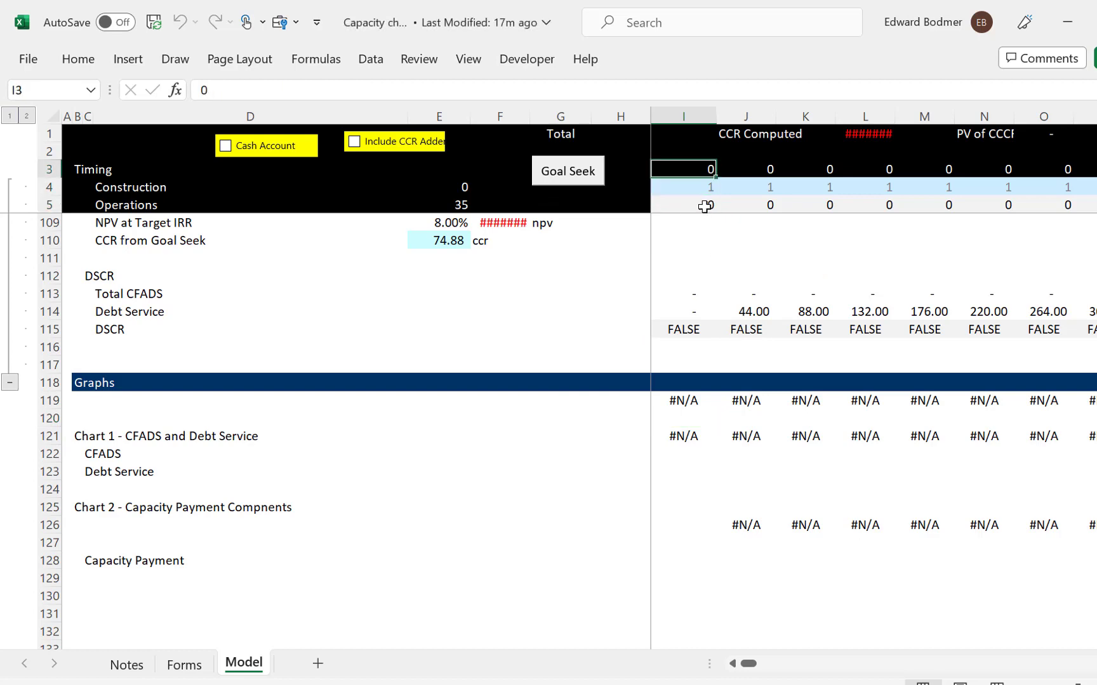
key(Down)
key(Left)
key(Left)
key(Right)
key(Right)
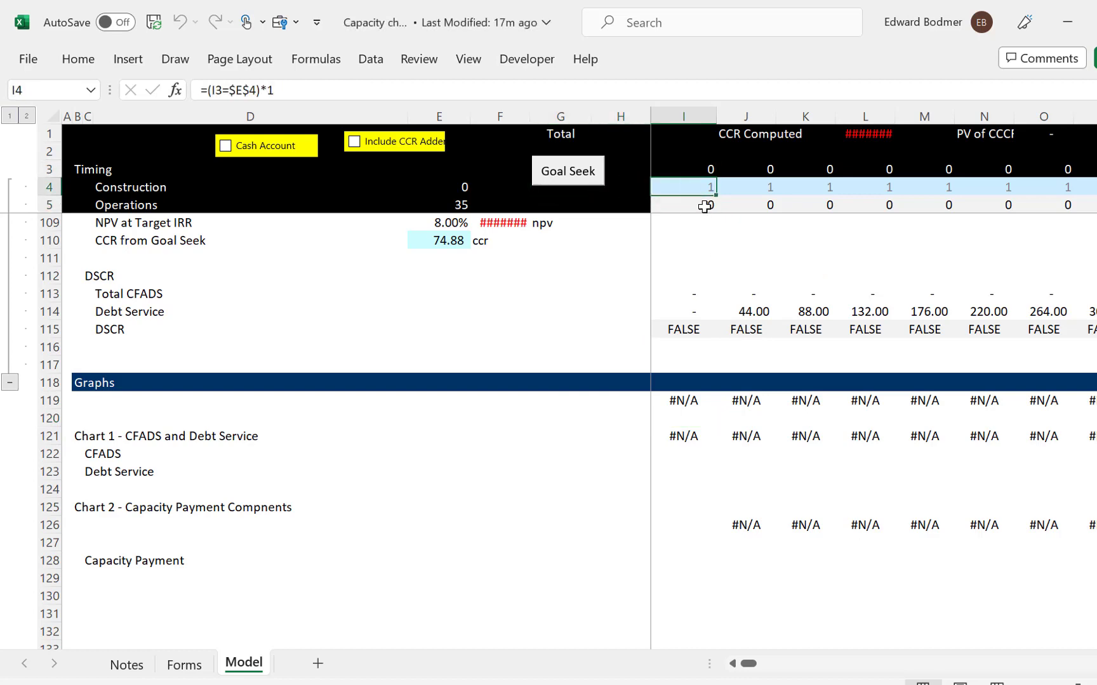
key(F2)
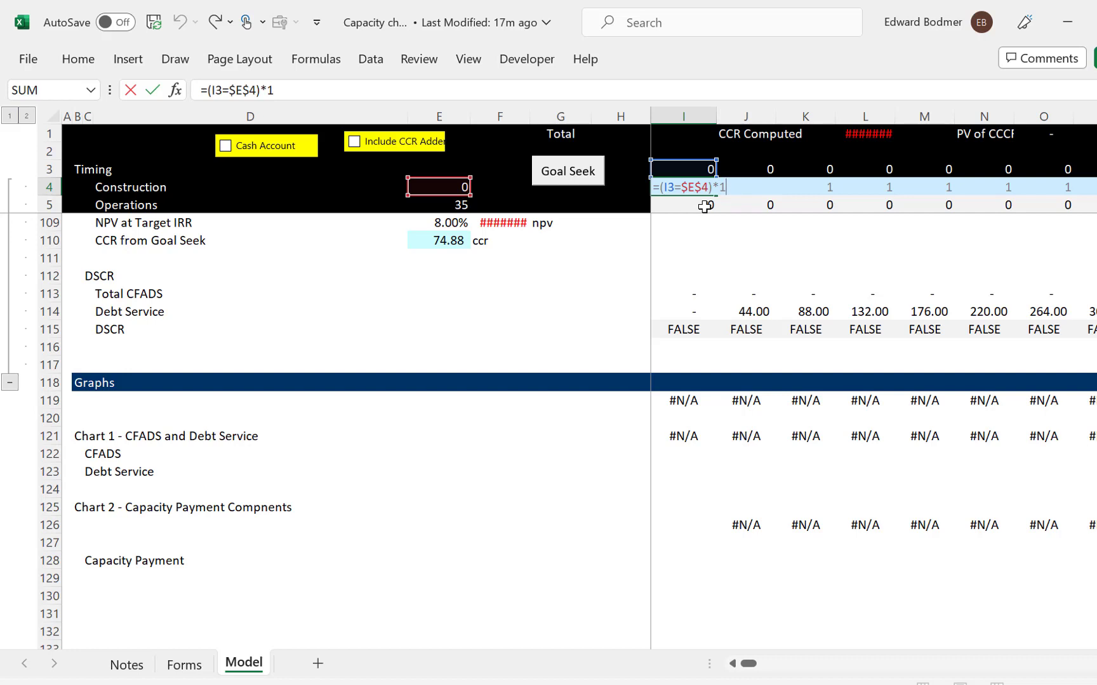
key(Escape)
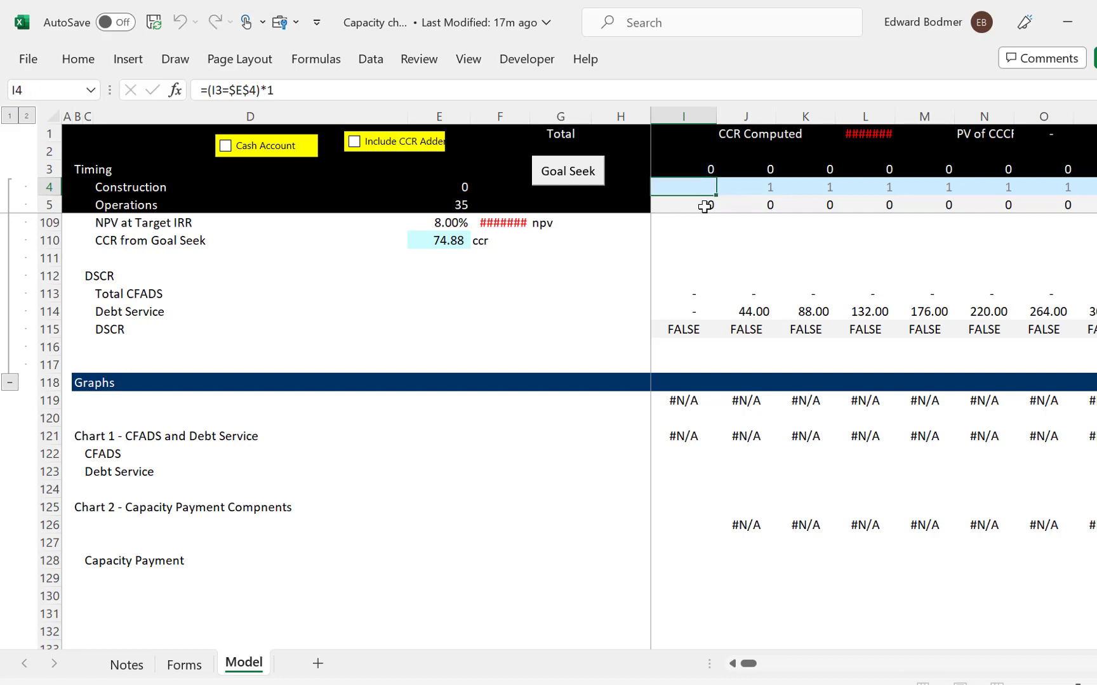
key(Up)
key(Up)
key(Down)
key(Left)
key(Right)
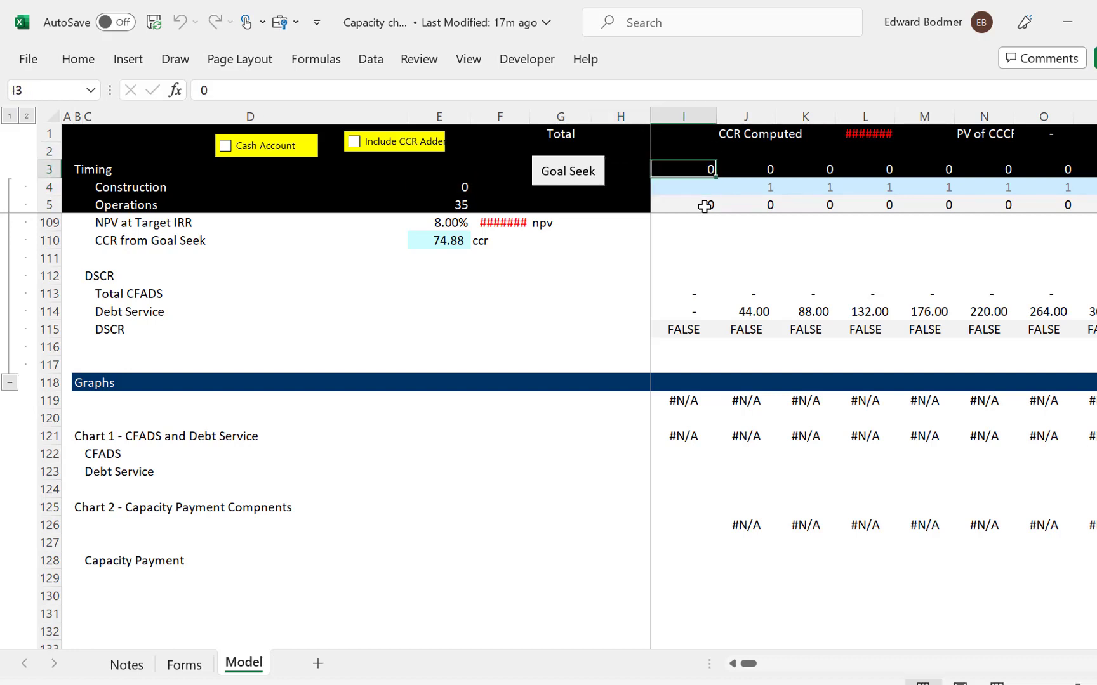
Fill timeline row 3 from I3 across all periods as a series increasing by 1, and rerun the Goal Seek macro
key(Right)
key(Right)
key(Left)
key(Left)
key(ctrl+shift+Right)
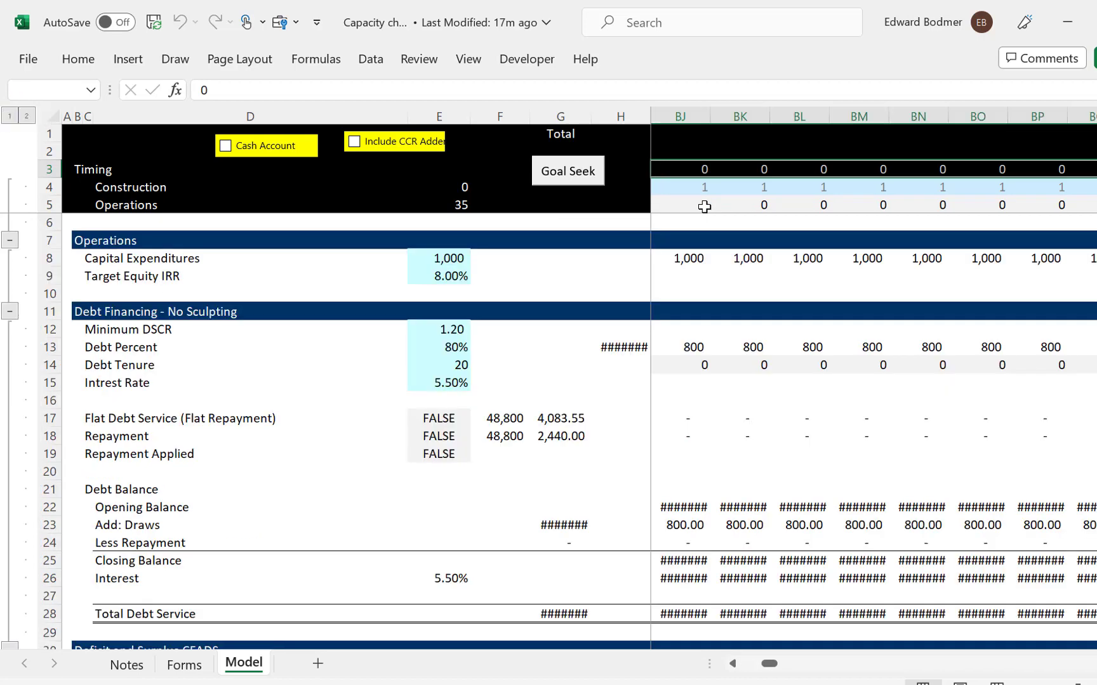
key(alt+e)
key(i)
key(r)
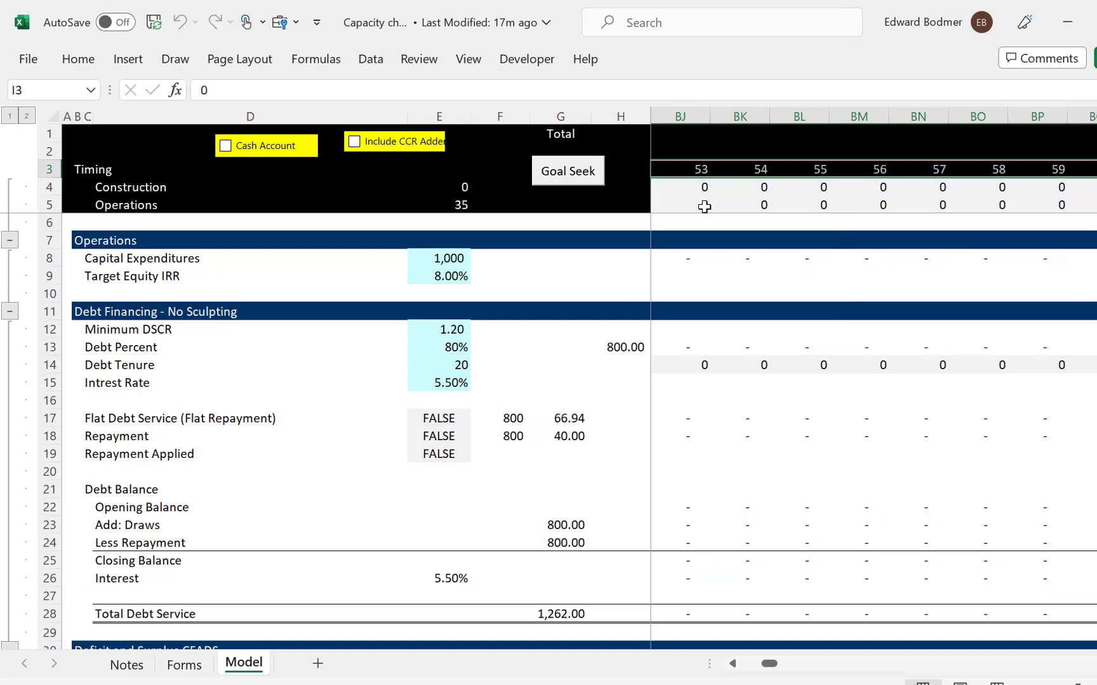
key(Left)
key(Right)
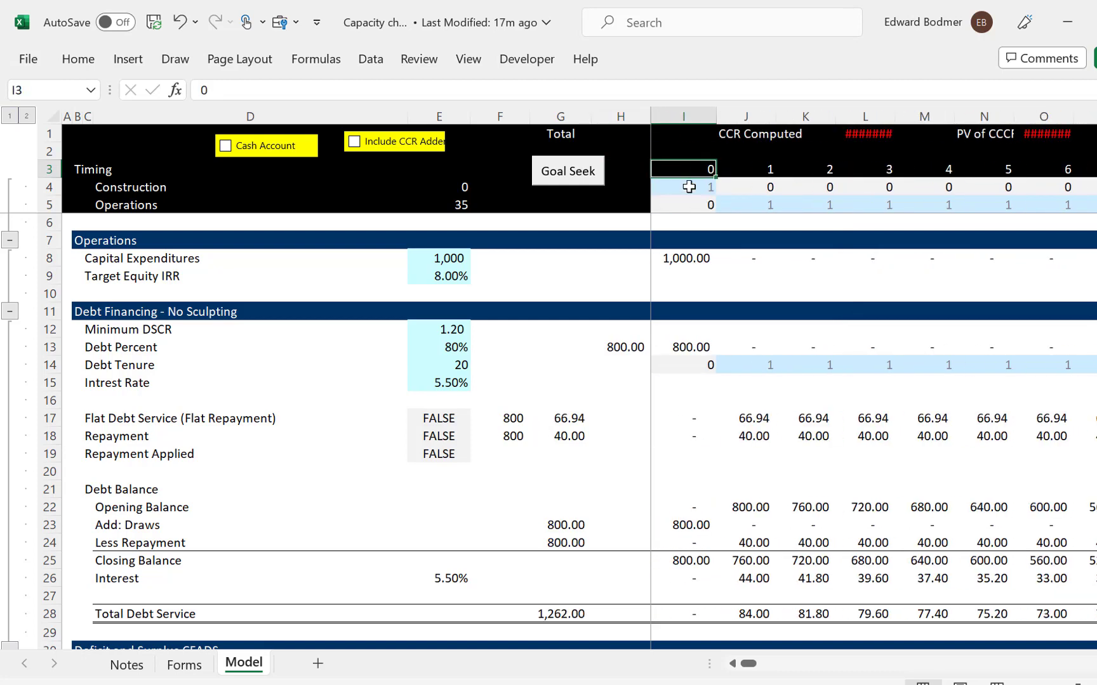
click(574, 183)
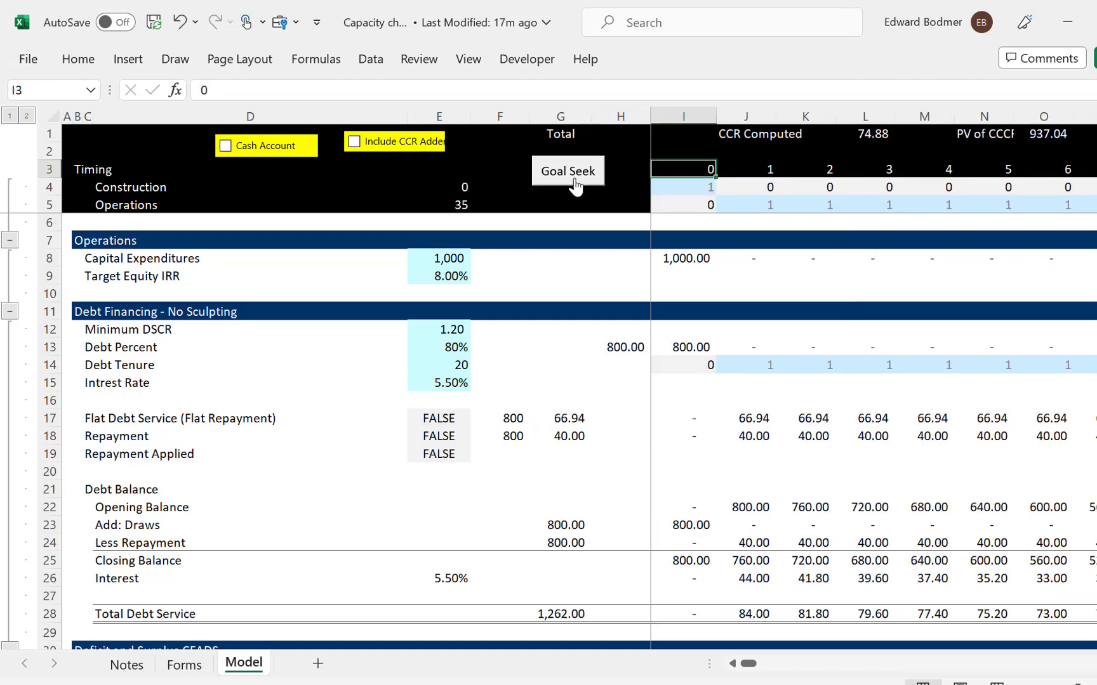
Review the recalculated sections of the model from the debt balance down to the Graphs section
click(550, 505)
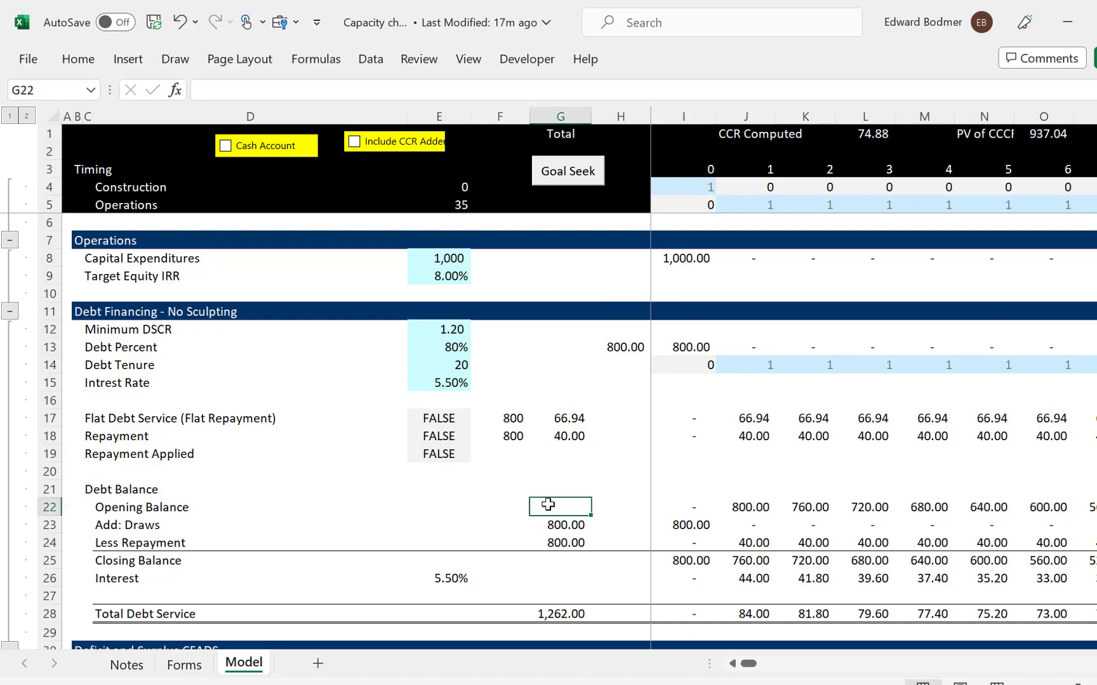
key(Right)
key(Right)
key(Page_Down)
key(Page_Down)
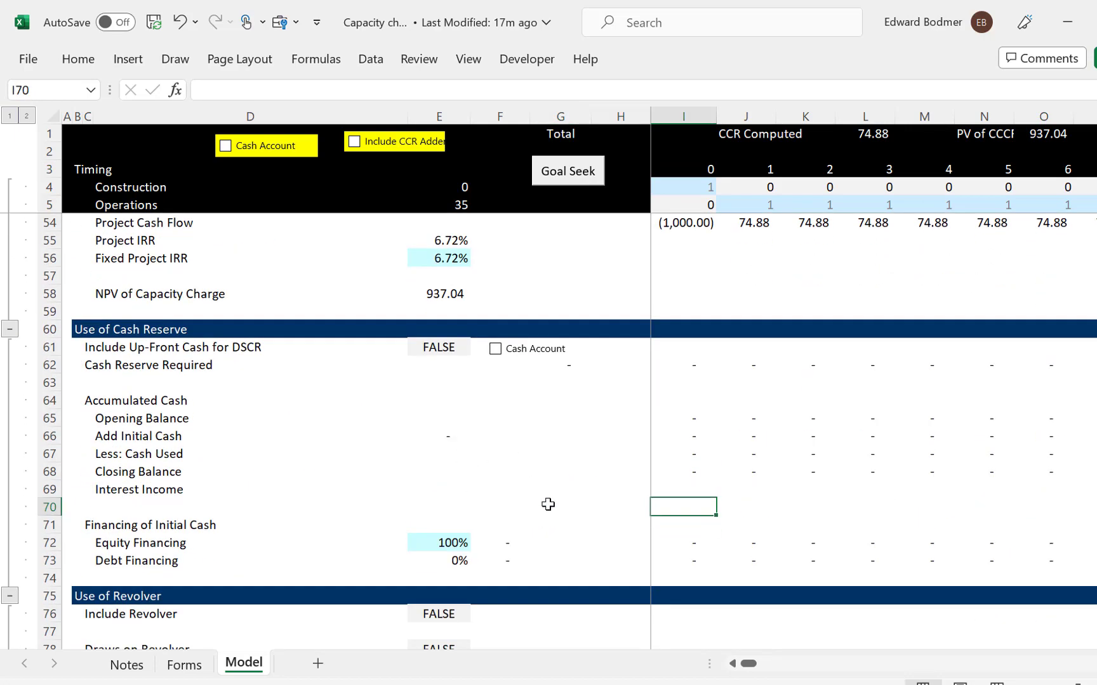
key(Page_Up)
key(Page_Down)
key(Page_Down)
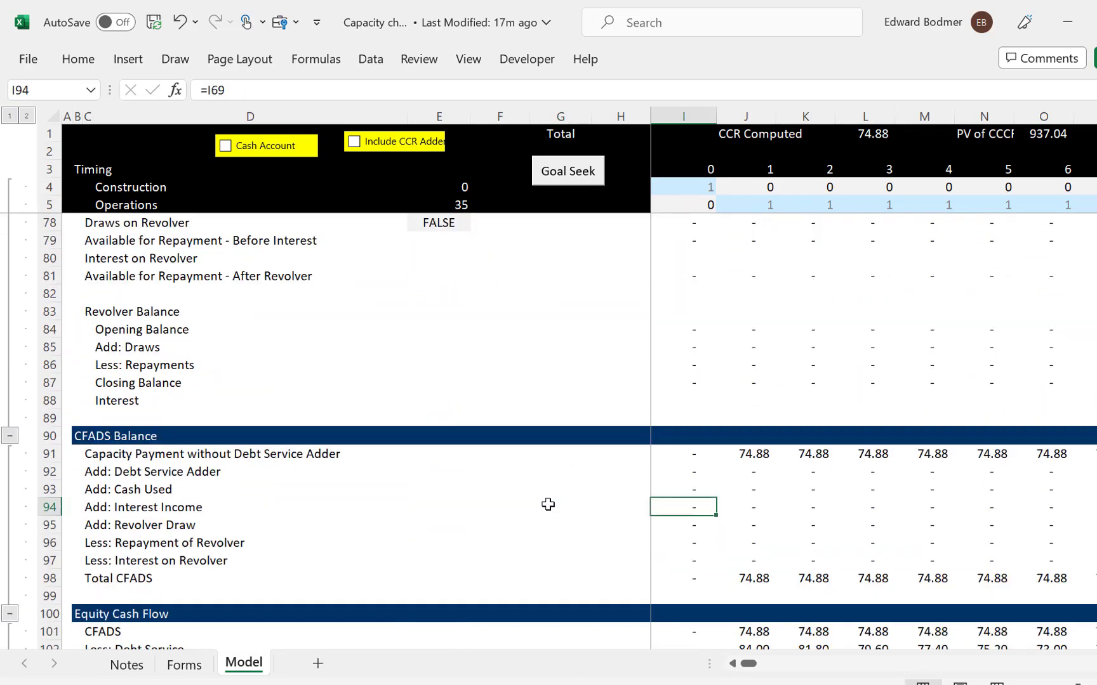
key(Page_Down)
key(Page_Down)
key(Page_Up)
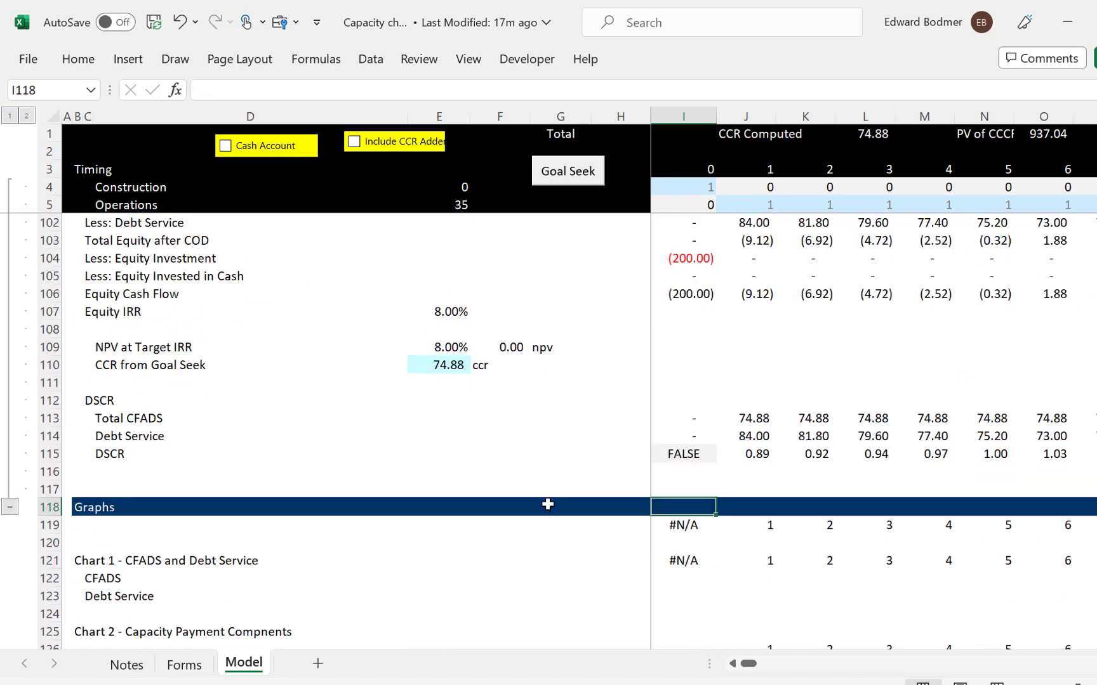
Examine the Chart 1 period labels in row 121 across the timeline to see which periods are labelled
key(Down)
key(Down)
key(Down)
key(Down)
key(Down)
key(Down)
key(Down)
key(Down)
key(Down)
key(Up)
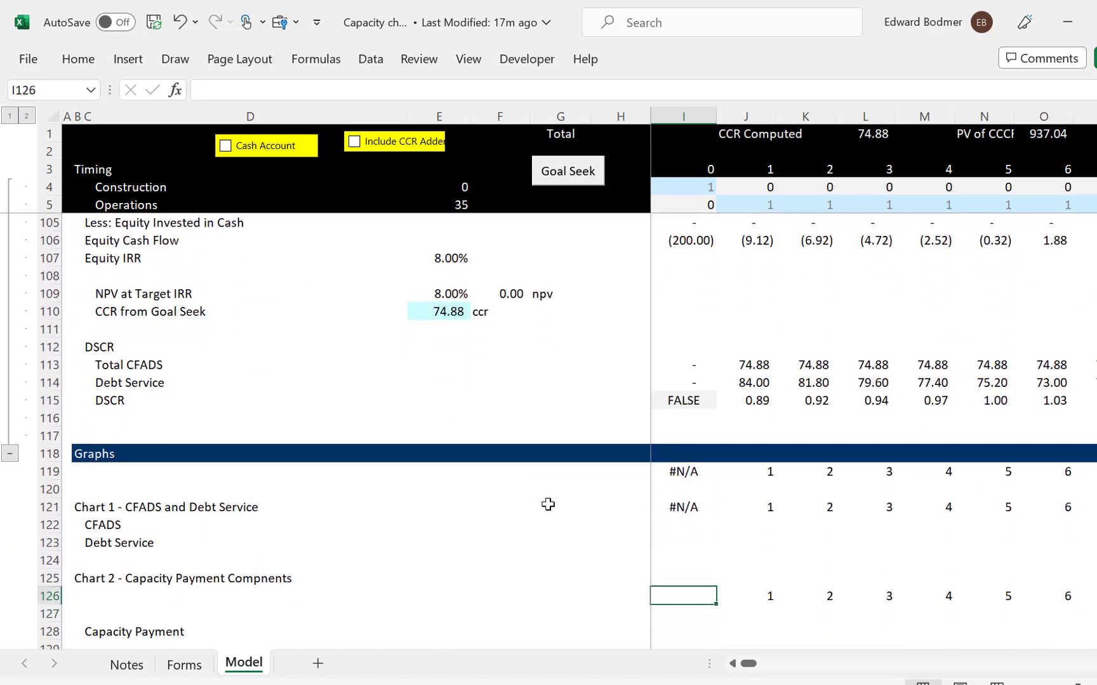
key(Up)
key(Up)
key(Up)
key(Up)
key(Up)
key(Right)
key(Right)
key(Right)
key(Right)
key(Right)
key(Right)
key(Right)
key(Right)
key(Right)
key(Right)
key(Right)
key(Right)
key(Right)
key(Right)
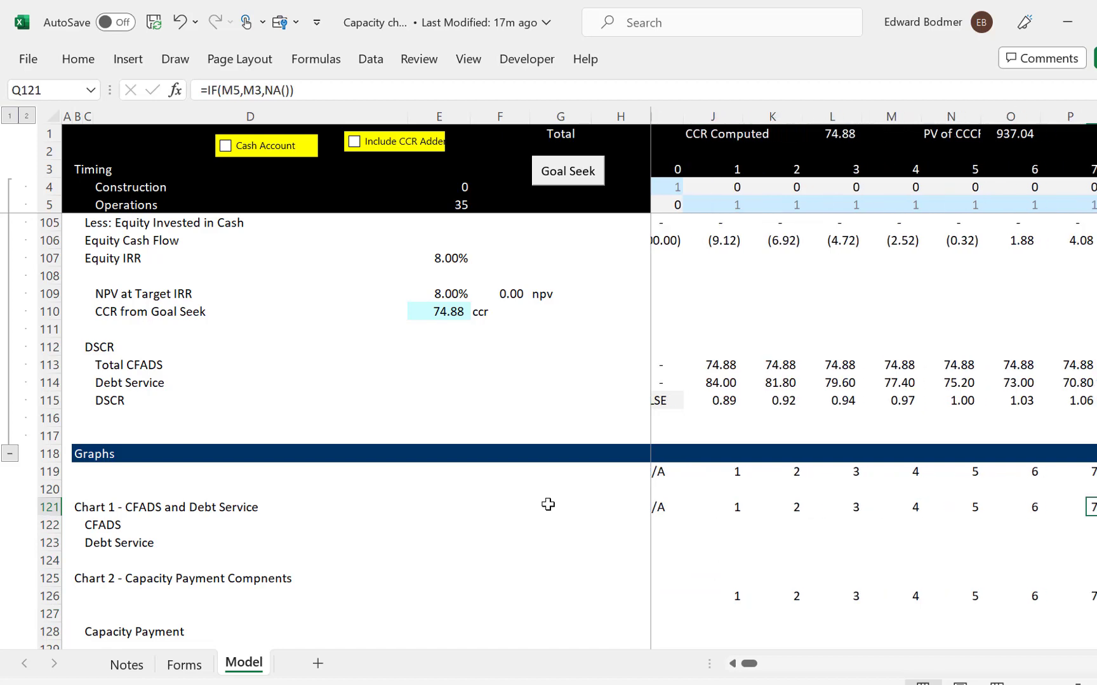
key(Right)
key(Right)
key(Right)
key(Right)
key(Right)
key(Right)
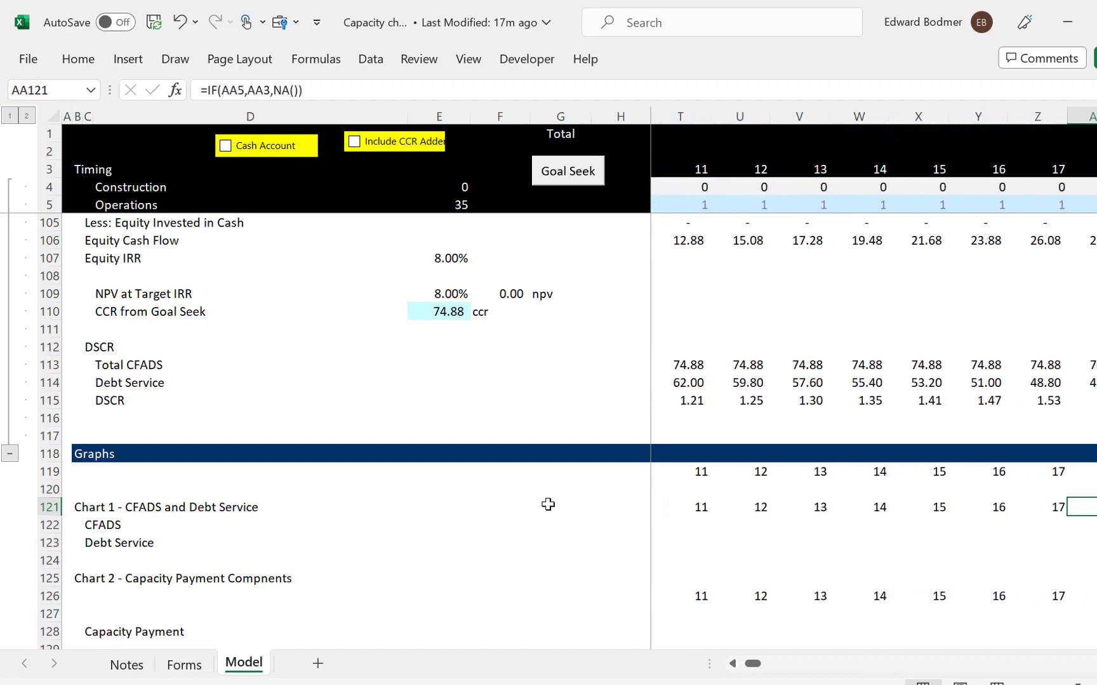
key(Right)
key(Right)
key(Right)
key(Right)
key(Right)
key(Right)
key(Right)
key(Right)
key(Right)
key(Right)
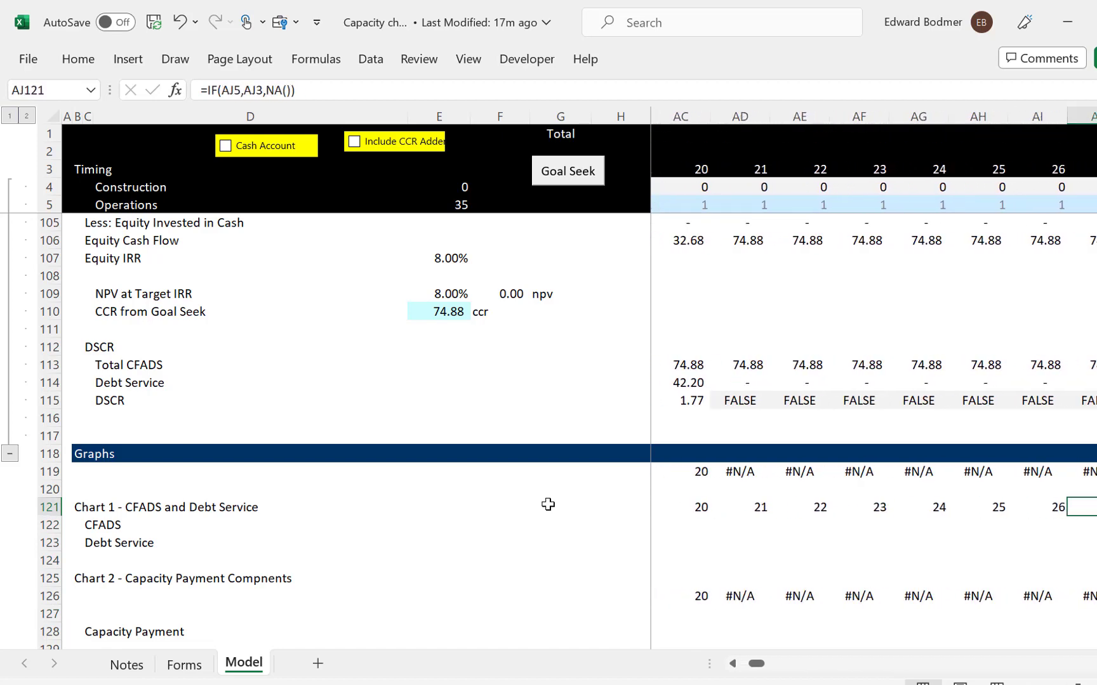
key(Right)
key(Right)
key(Right)
key(Right)
key(Right)
key(Right)
key(Right)
key(Right)
key(Right)
key(Right)
key(Right)
key(Right)
key(Right)
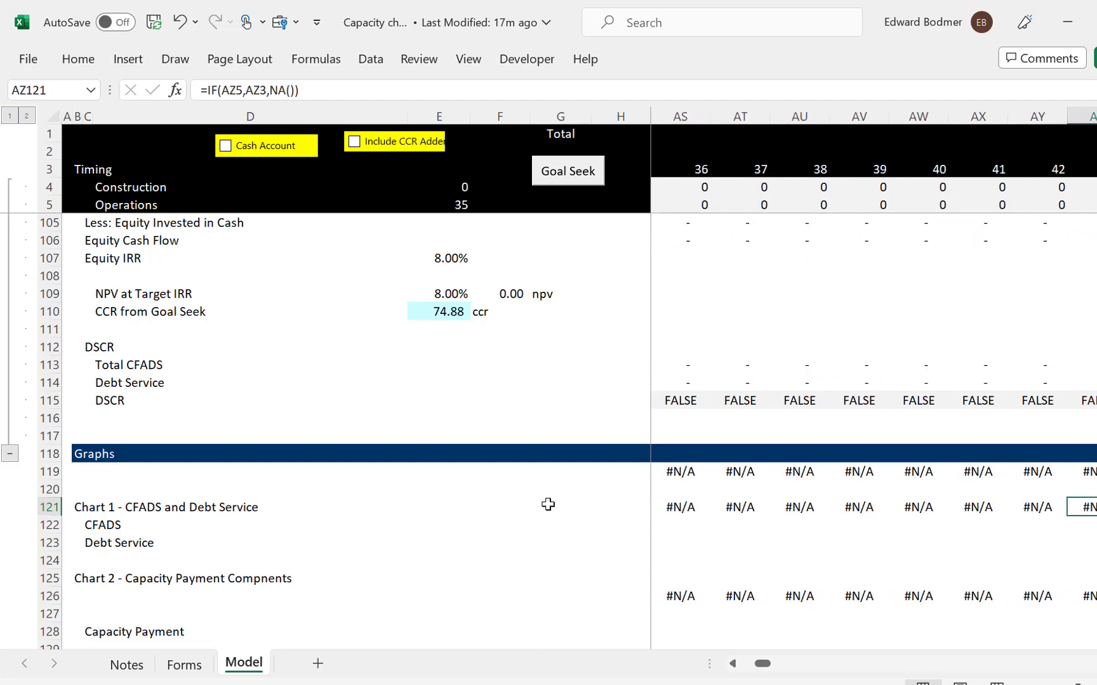
key(Left)
key(ctrl+Left)
key(ctrl+Left)
key(Left)
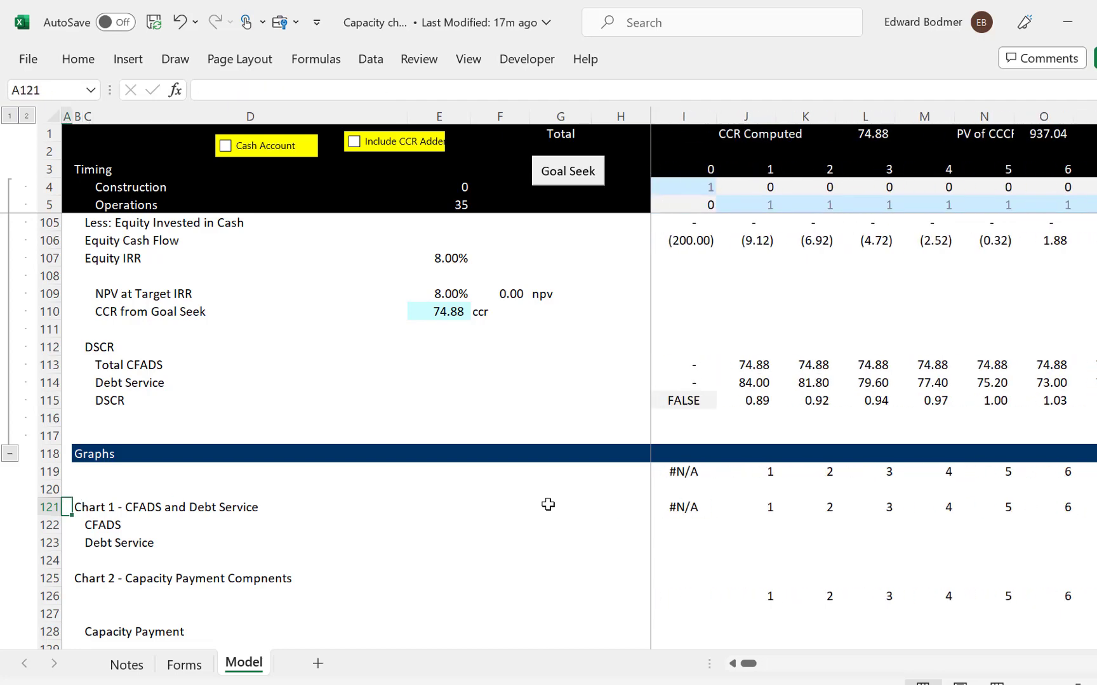
Link the Chart 1 CFADS cell I122 to the Total CFADS row with the formula =I98
key(Down)
key(Right)
key(Right)
key(Right)
key(Right)
key(Right)
key(Right)
key(Right)
key(Right)
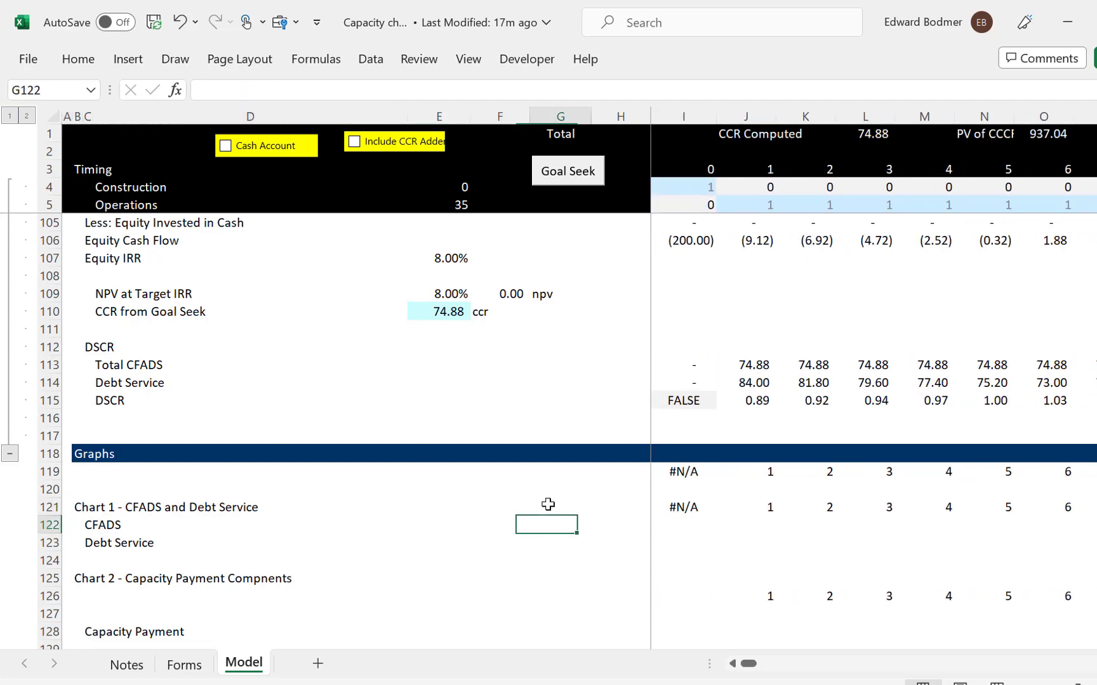
text(=)
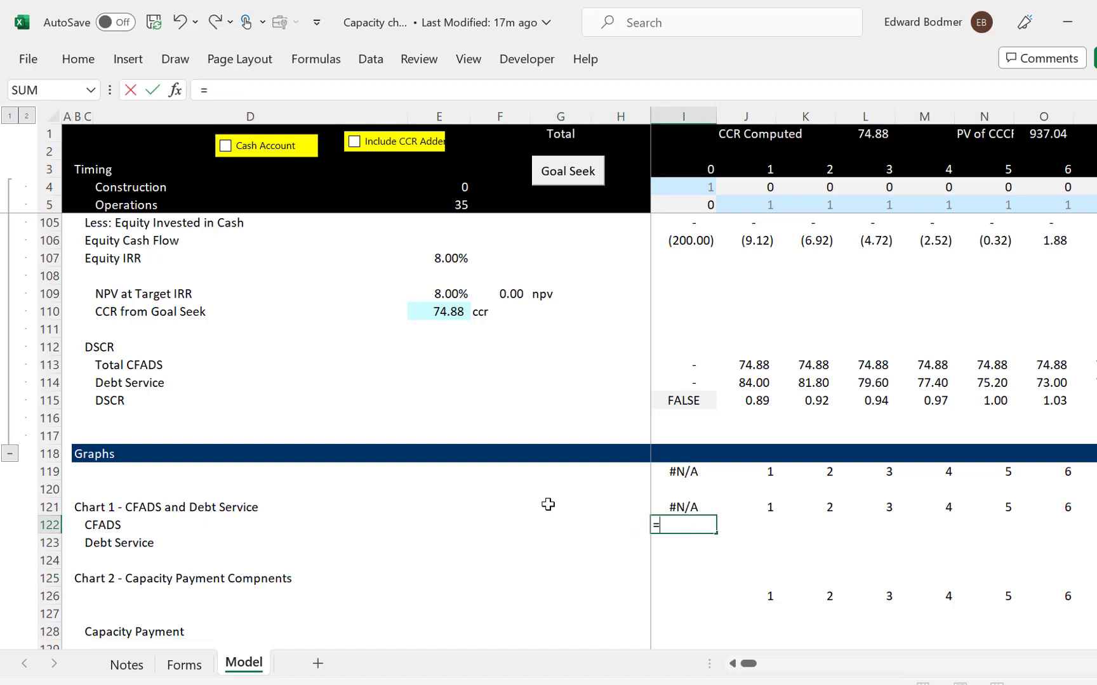
key(Up)
key(Up)
key(Up)
key(Up)
key(Up)
key(Up)
key(Up)
key(Up)
key(Up)
key(Up)
key(Up)
key(Up)
key(Up)
key(Up)
key(Up)
key(Up)
key(Up)
key(Up)
key(Up)
key(Up)
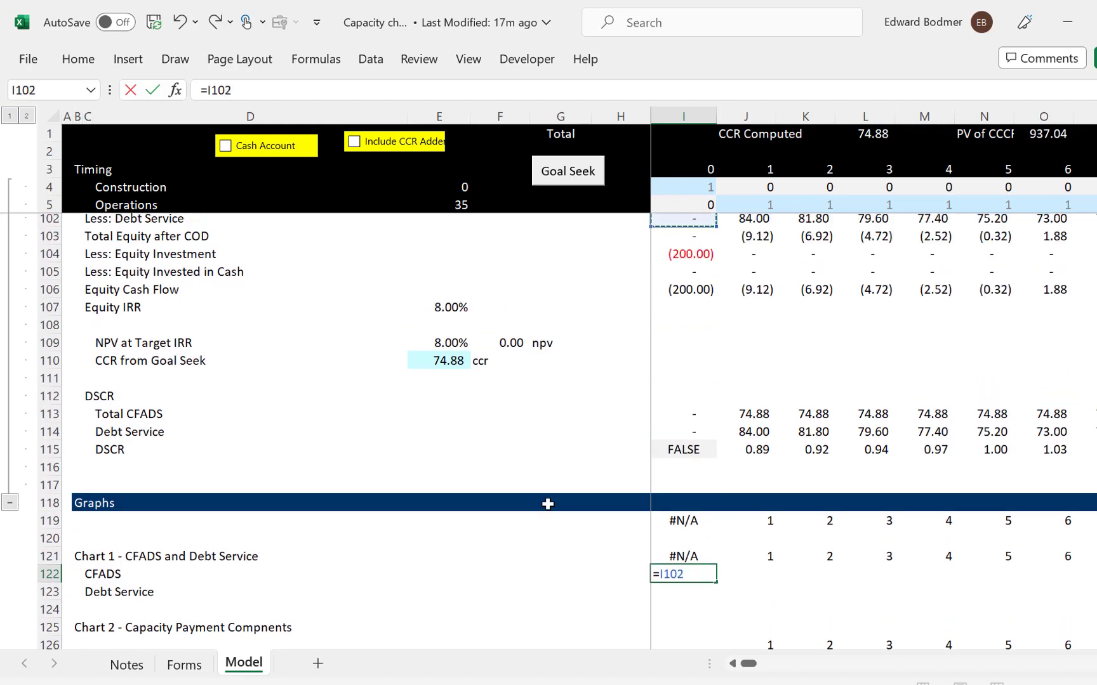
key(Up)
key(Up)
key(Up)
key(Up)
key(Up)
key(Up)
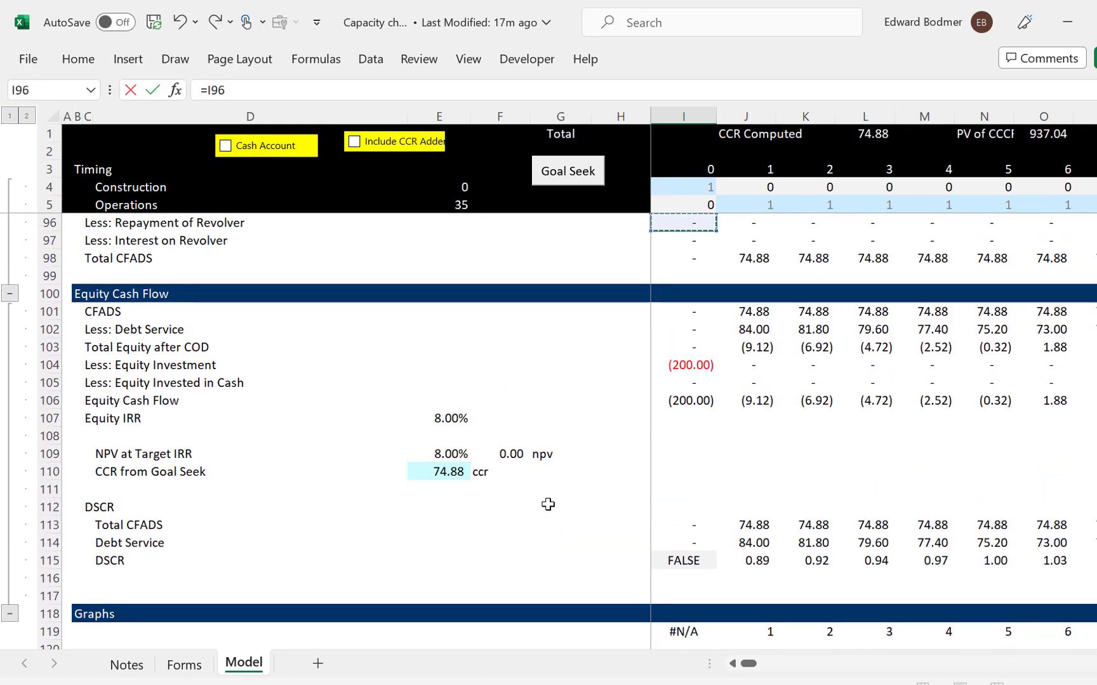
key(Up)
key(Up)
key(Up)
key(Up)
key(Up)
key(Up)
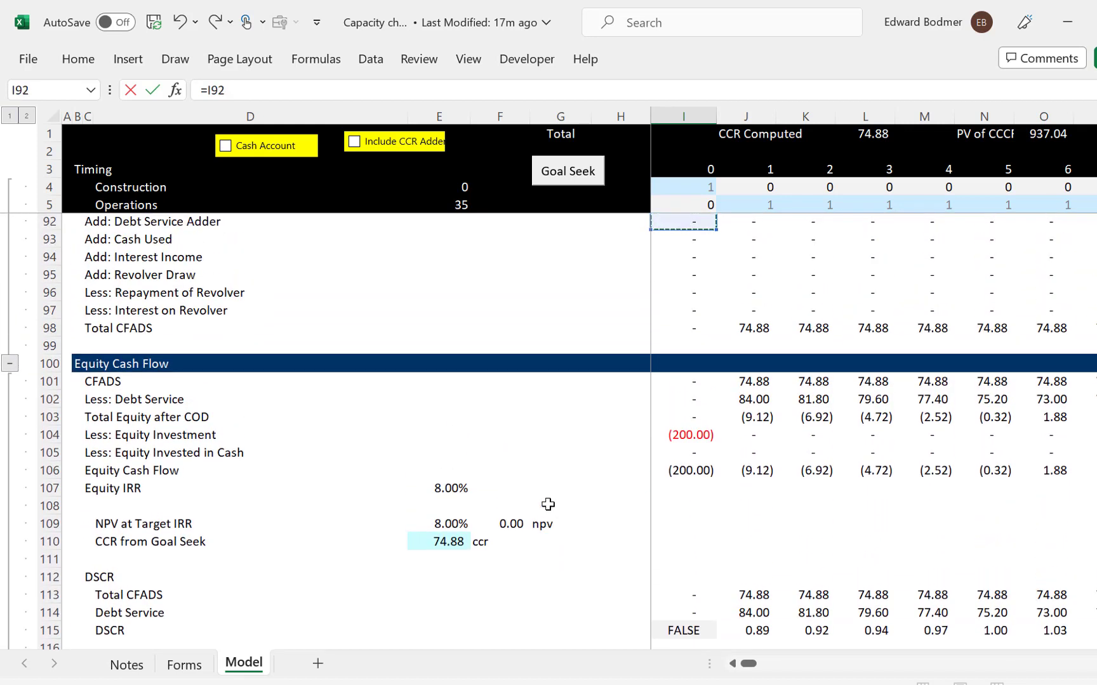
key(Up)
key(Up)
key(Down)
key(Down)
key(Down)
key(Down)
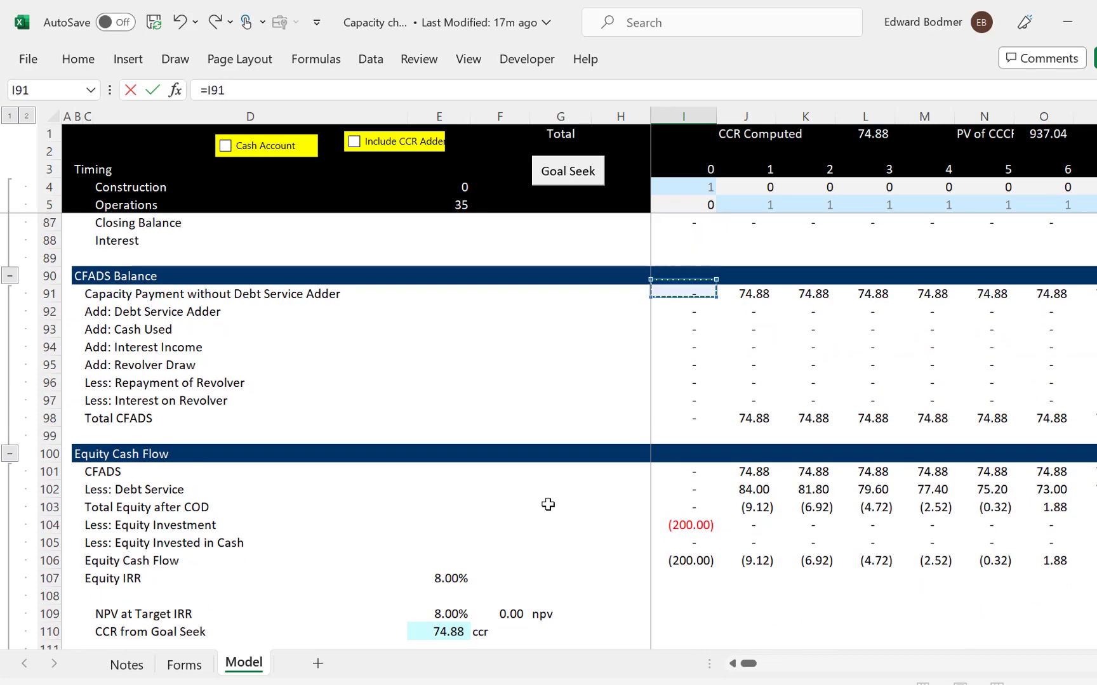
key(Down)
key(Down)
key(Down)
key(Down)
key(Down)
key(Down)
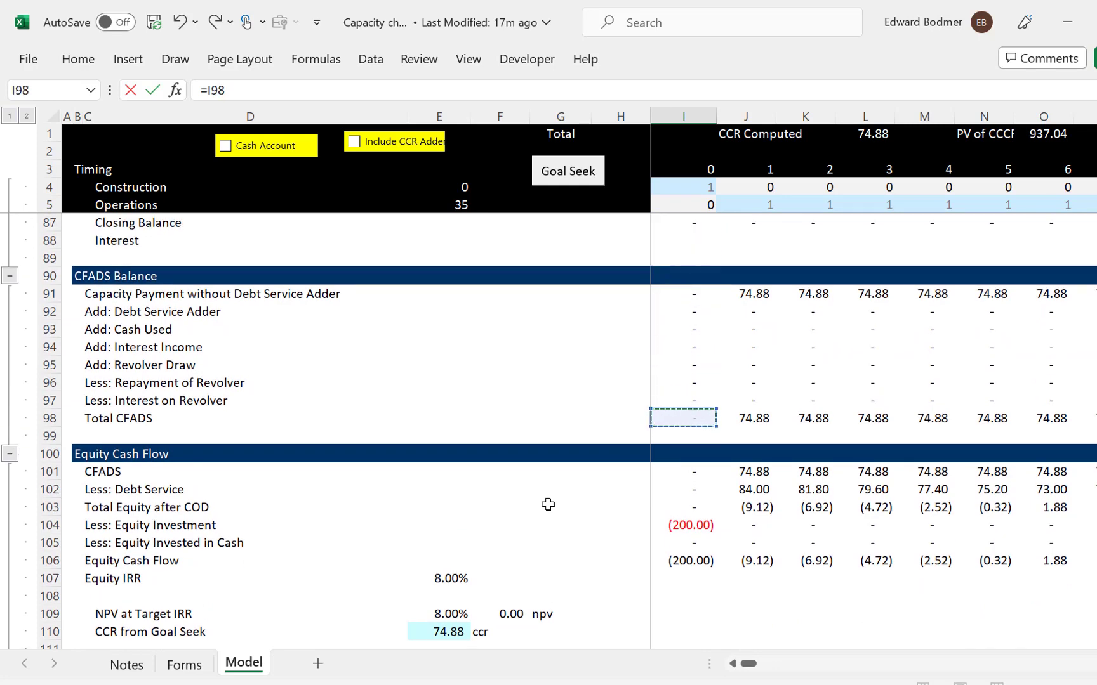
key(Return)
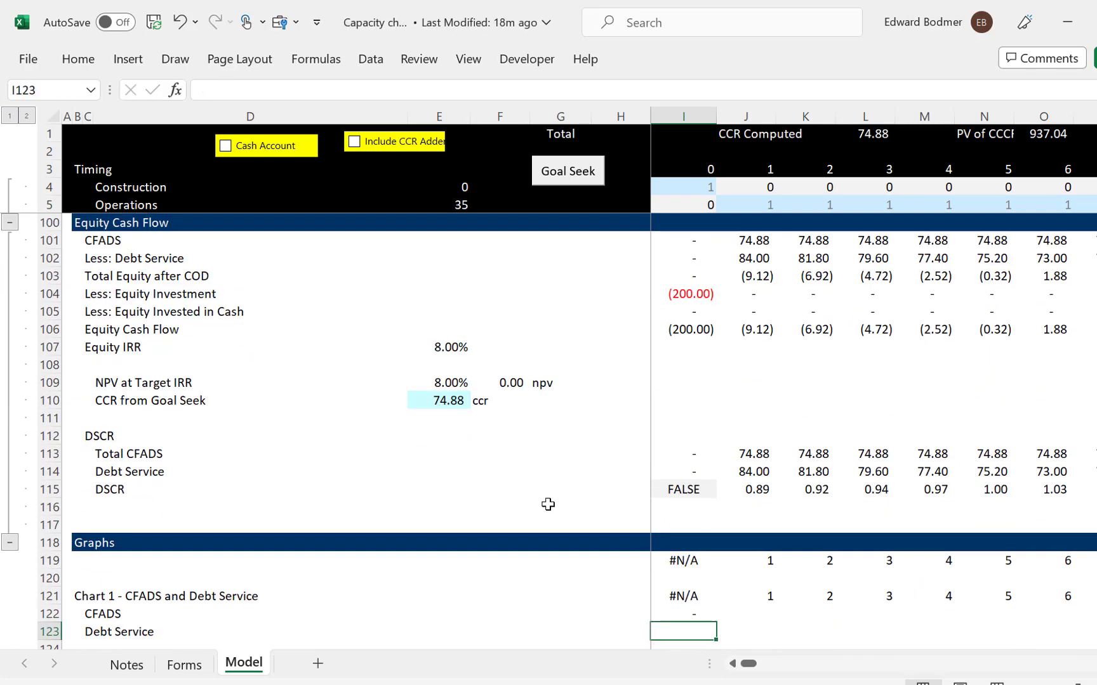
Copy the CFADS formula in I122 across row 122 through the periods
key(Up)
key(ctrl+shift+Right)
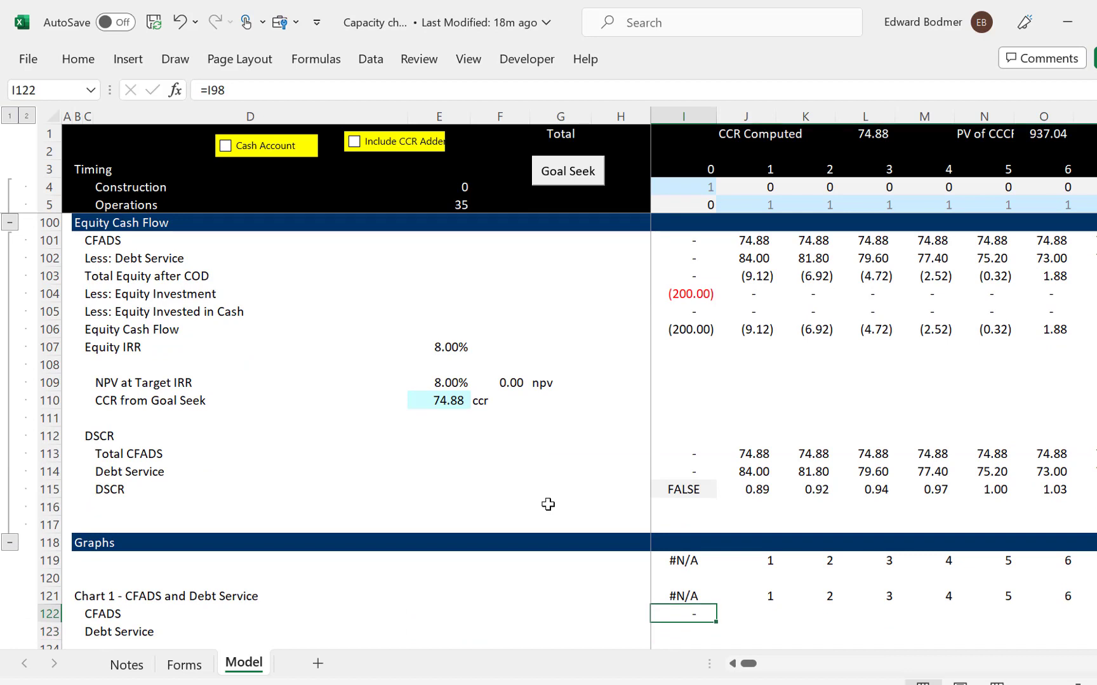
key(ctrl+r)
Link the Chart 1 Debt Service cell I123 to the Debt Service row of the DSCR section with the formula =I114
key(Down)
text(=)
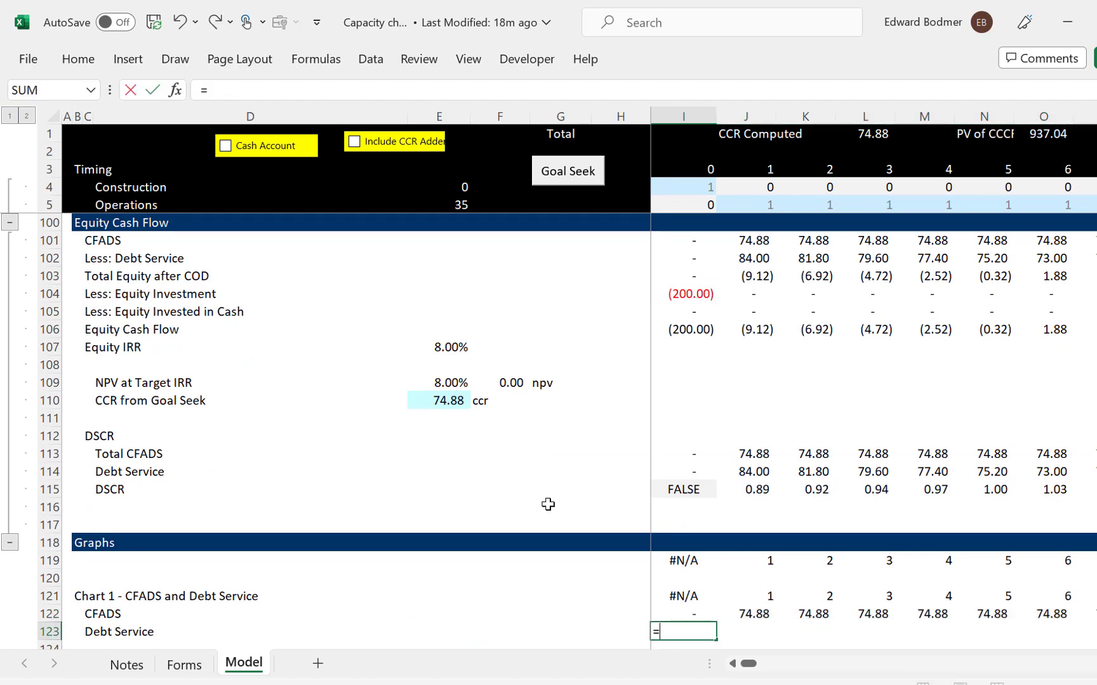
key(Up)
key(Up)
key(Up)
key(Up)
key(Up)
key(Up)
key(Up)
key(Up)
key(Up)
key(Up)
key(Up)
key(Up)
key(Up)
key(Up)
key(Up)
key(Up)
key(Up)
key(Up)
key(Up)
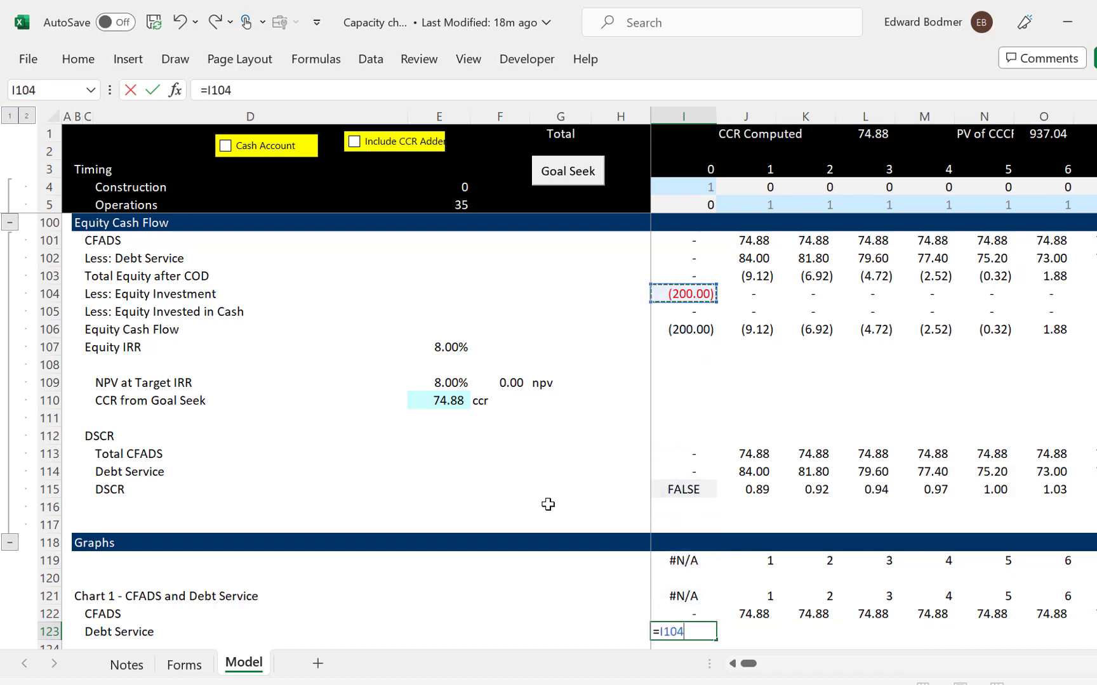
key(Down)
key(Down)
key(Down)
key(Down)
key(Down)
key(Down)
key(Down)
key(Down)
key(Down)
key(Down)
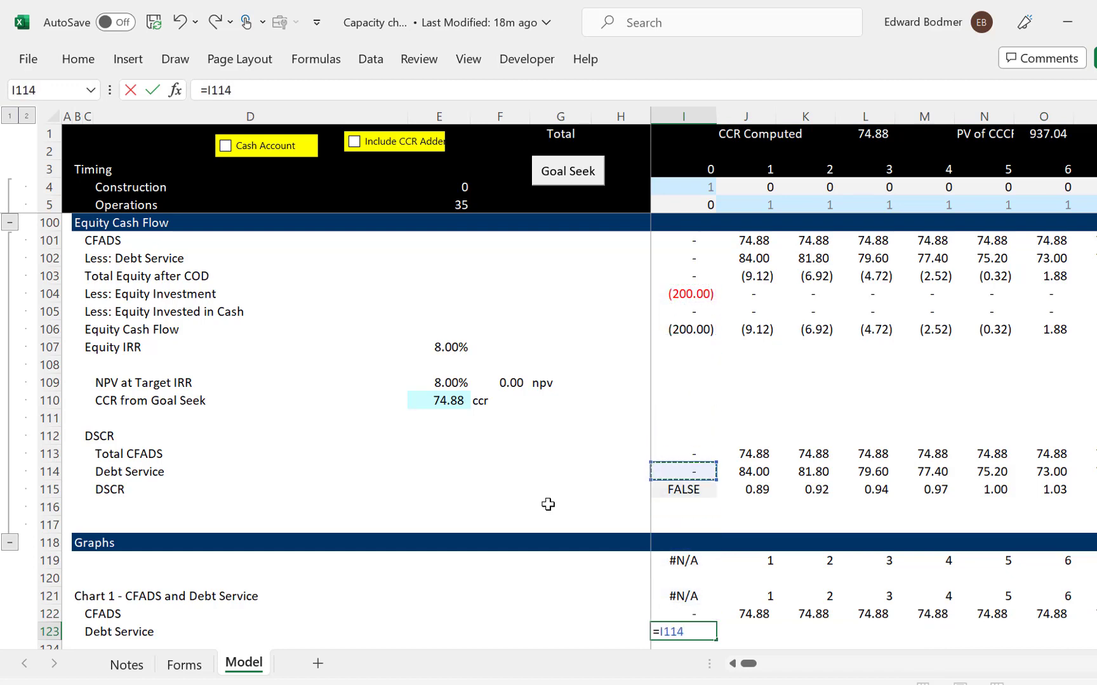
key(Return)
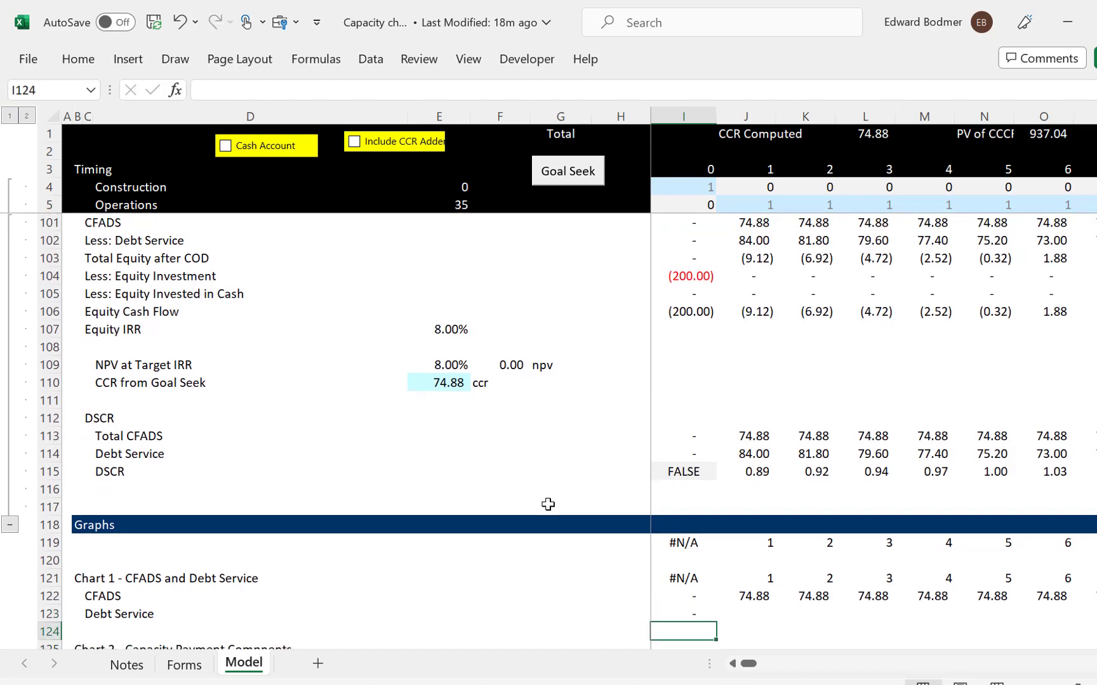
Copy the Debt Service formula in I123 across row 123 through the periods
scroll(548, 505, down, 1)
key(Up)
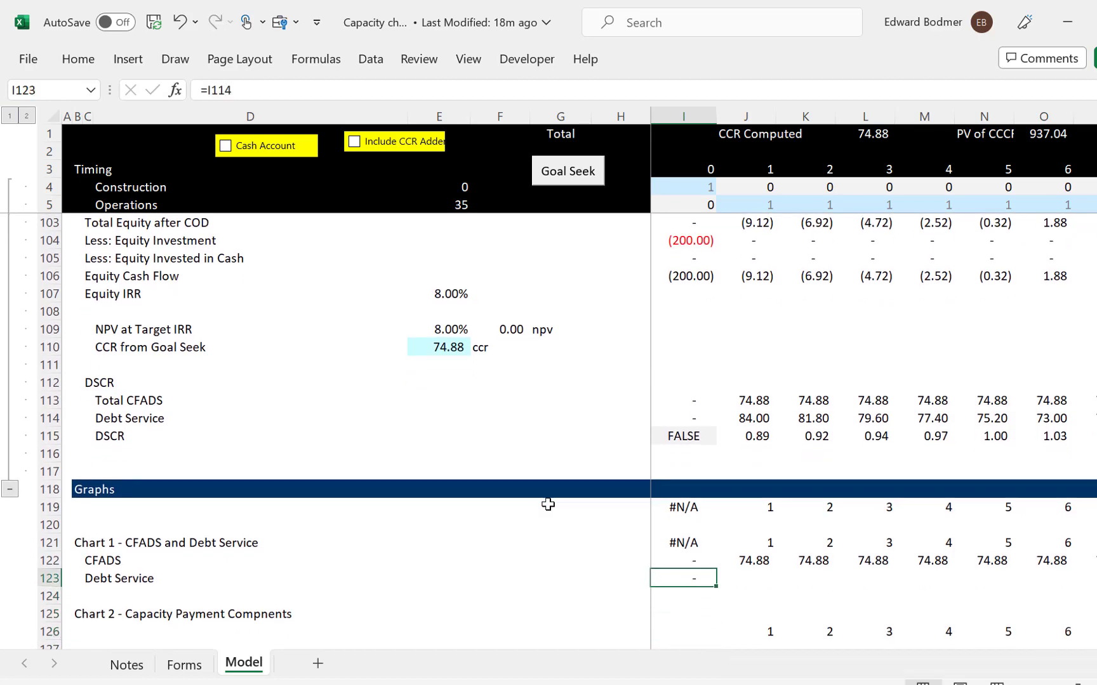
key(ctrl+shift+Right)
key(ctrl+r)
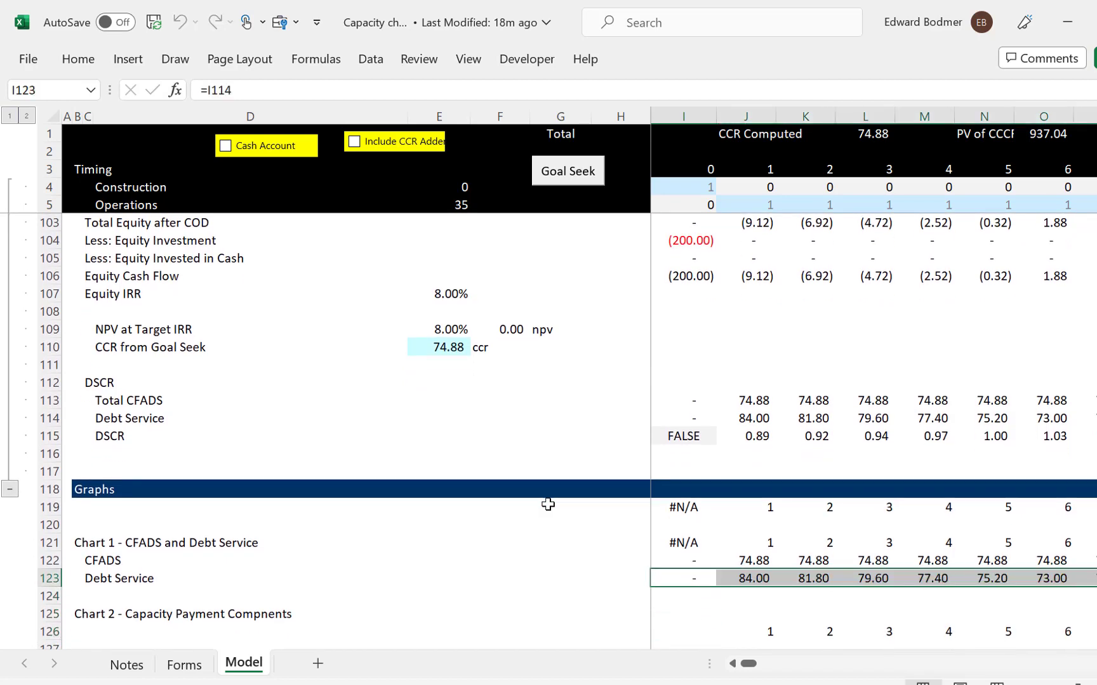
Create a column chart on its own sheet from the Chart 1 block, rows 121 to 123, from column C across the whole timeline
key(Left)
key(Up)
key(Up)
key(Left)
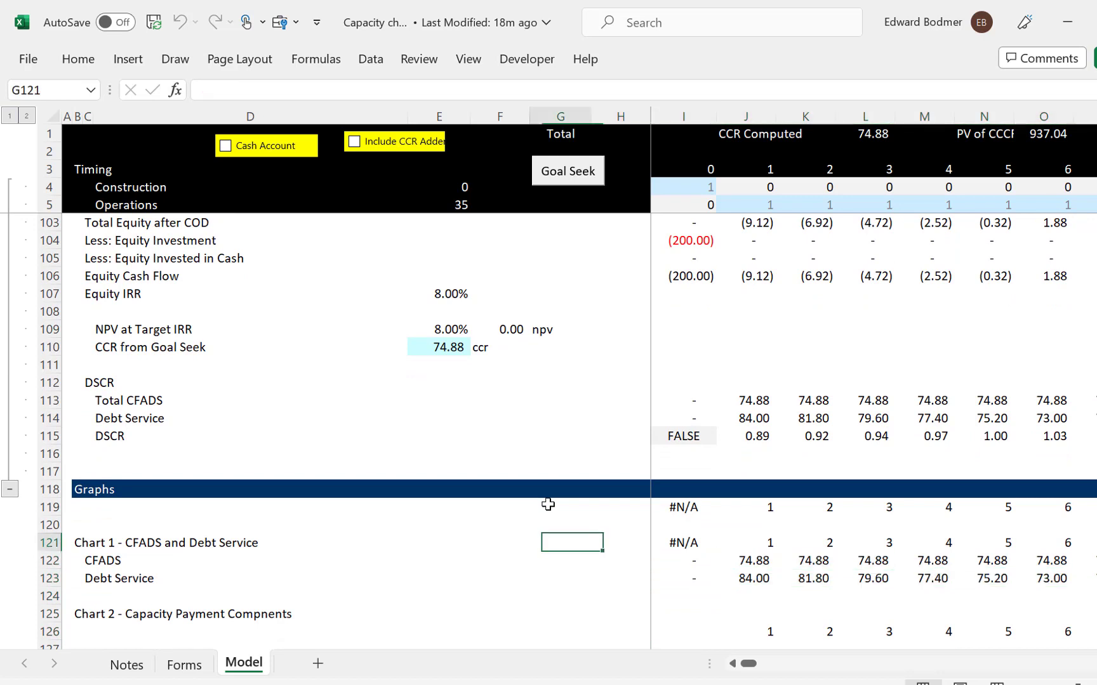
key(Left)
key(Left)
key(Left)
key(Left)
key(Left)
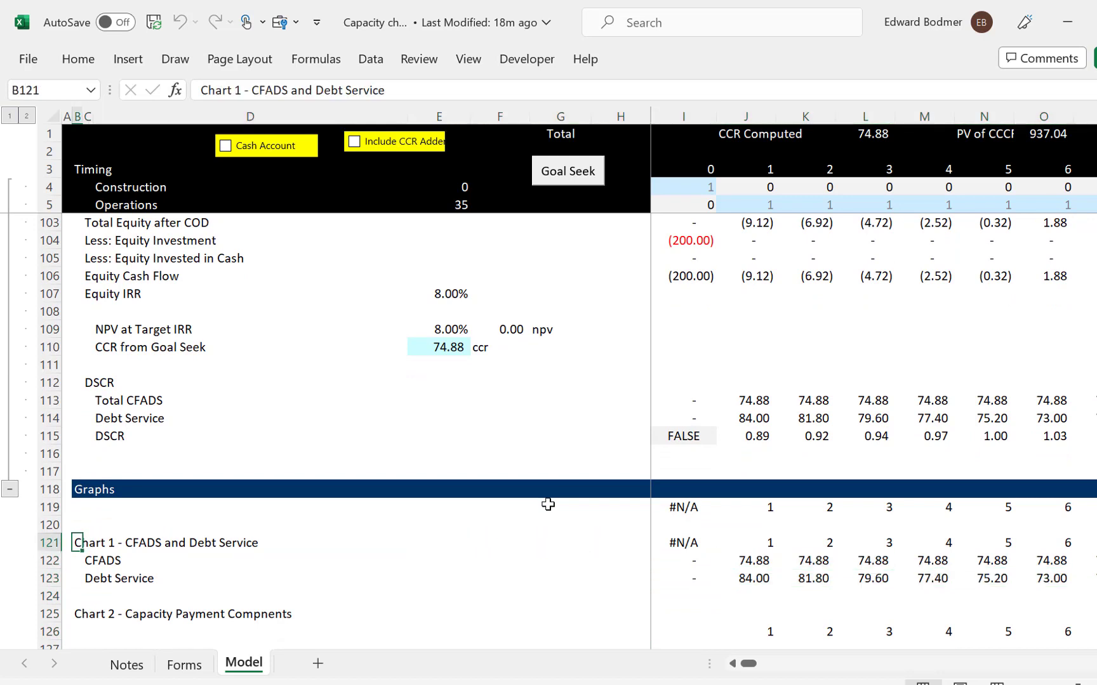
key(Right)
key(shift+Down)
key(shift+Down)
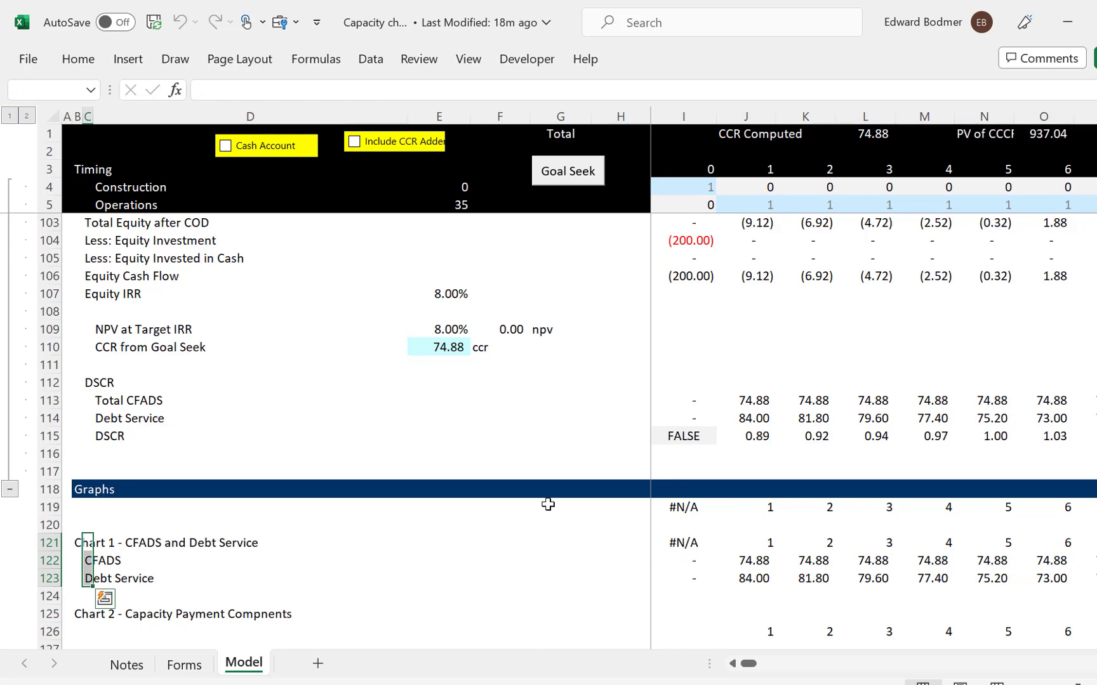
key(shift+Up)
key(shift+Up)
key(shift+Down)
key(shift+Down)
key(ctrl+shift+Right)
key(ctrl+shift+Right)
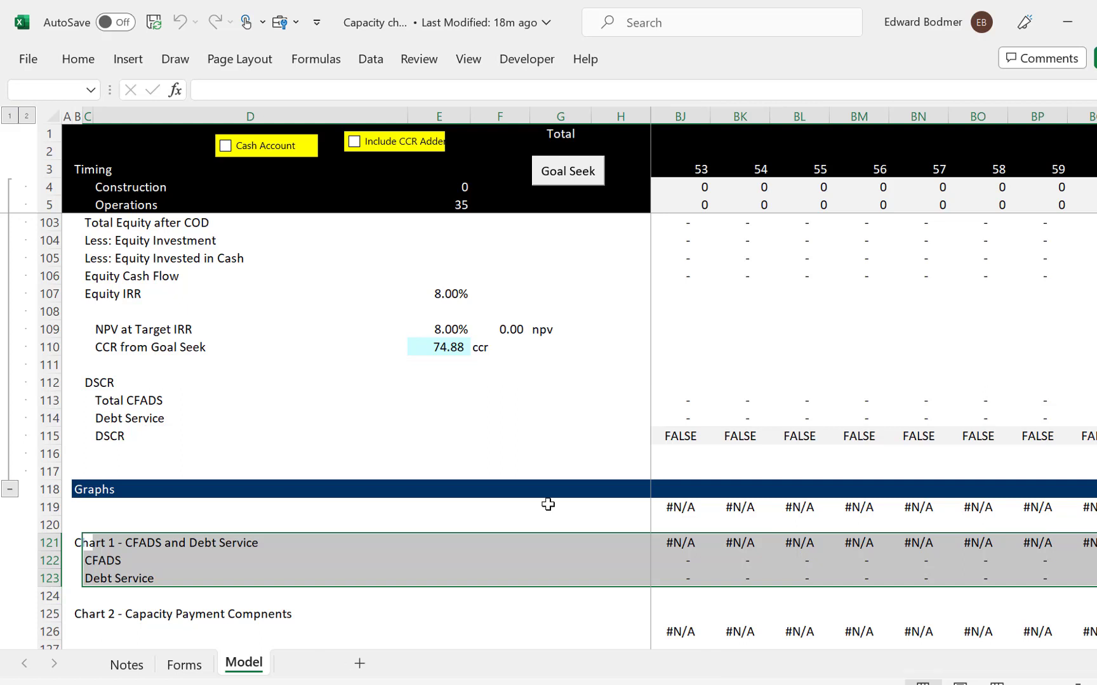
key(F11)
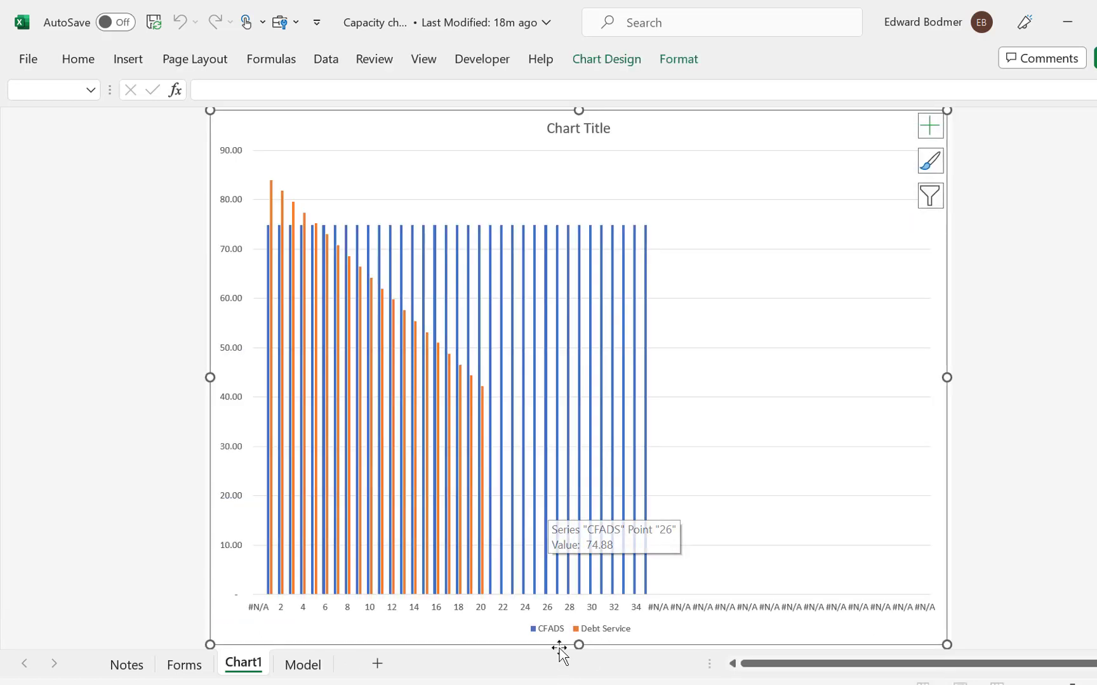
Format the chart's horizontal category axis as a Date axis
right_click(561, 612)
click(455, 621)
click(455, 615)
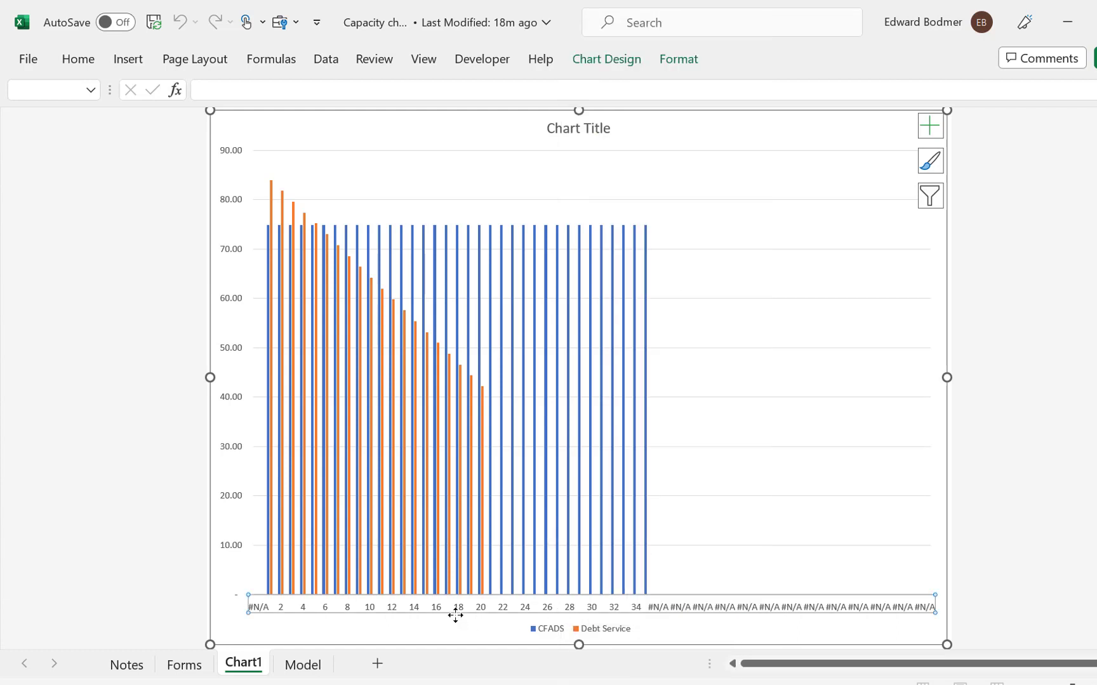
right_click(456, 616)
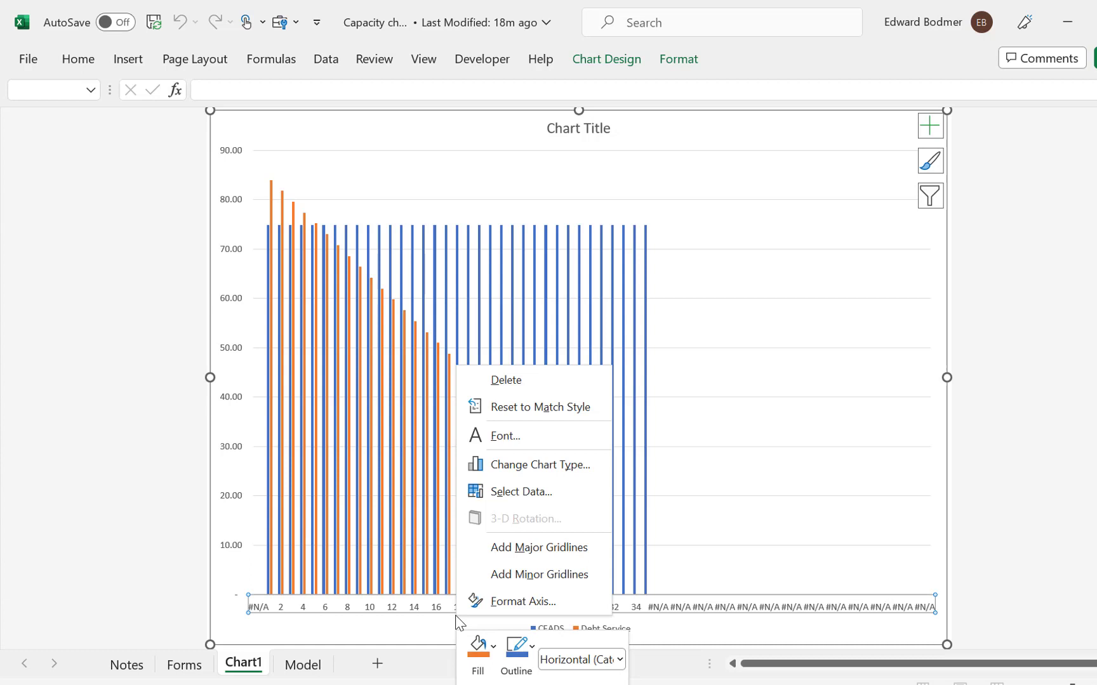
click(493, 602)
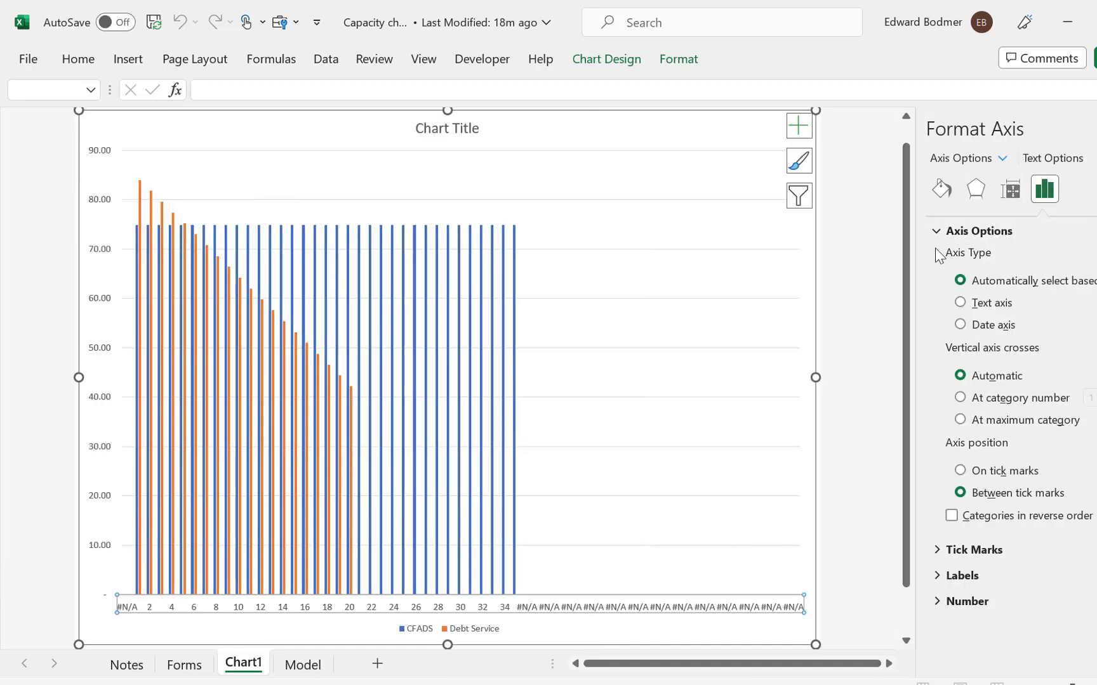
click(960, 324)
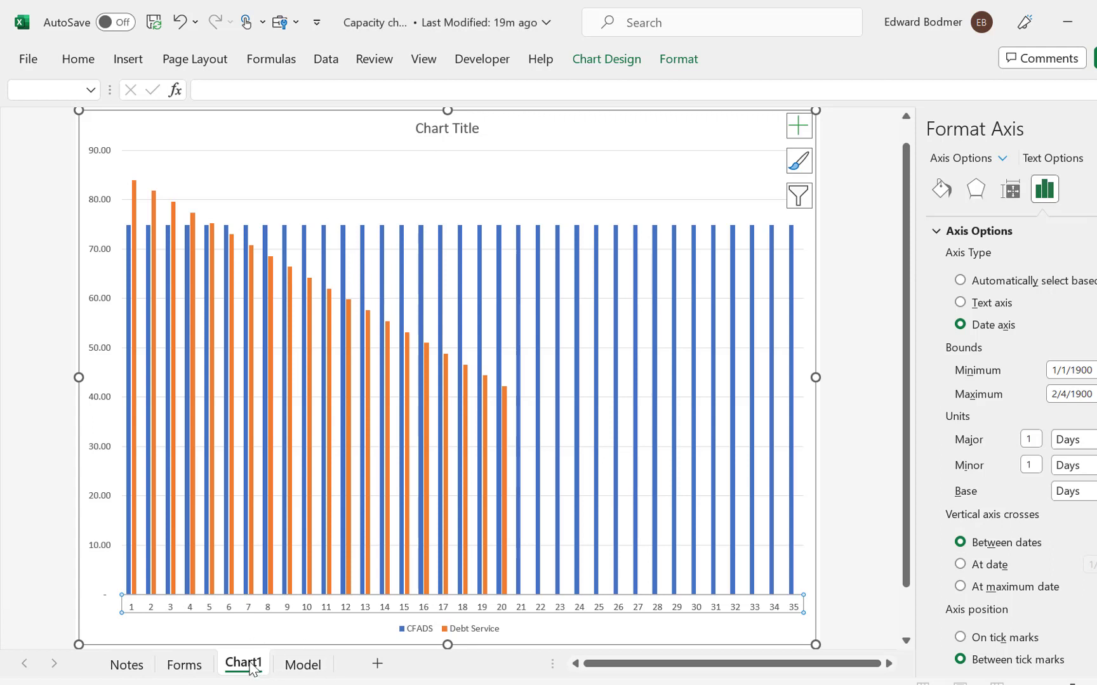
Move the Chart1 sheet behind the Model sheet and return to Model
drag(253, 669, 350, 665)
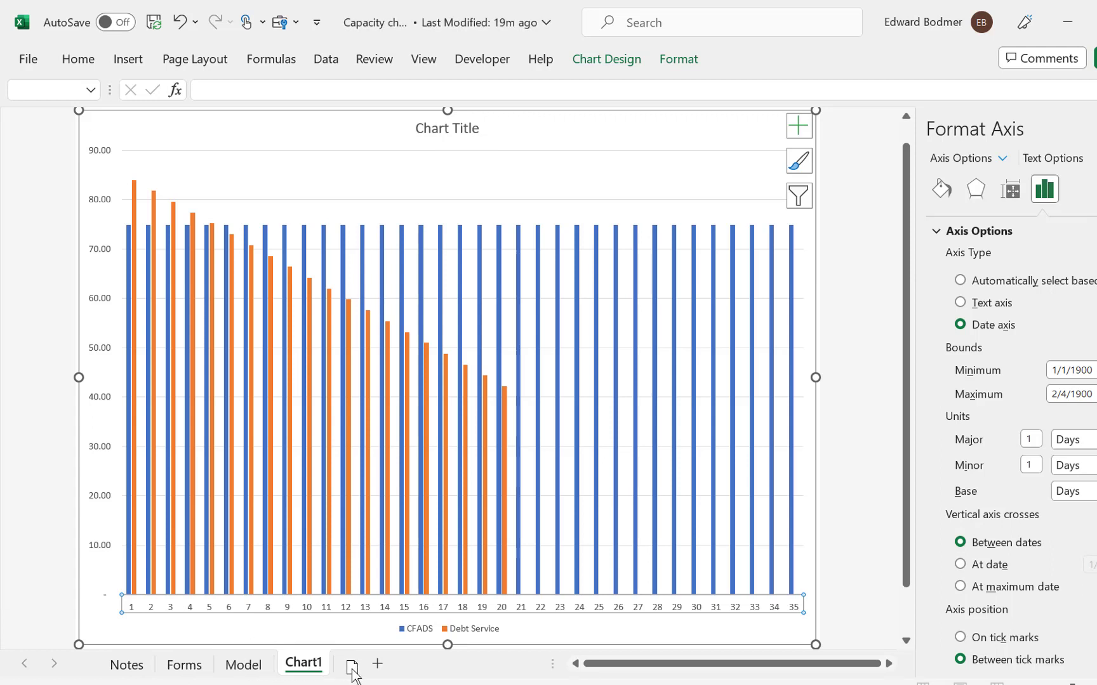
click(245, 666)
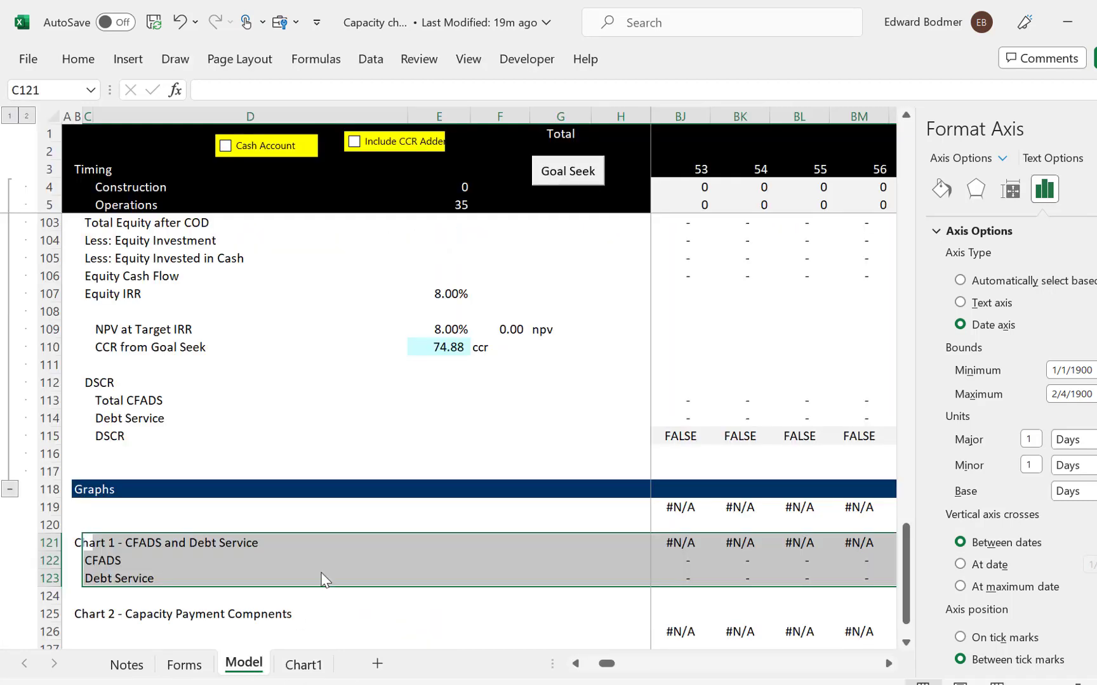
Insert two blank rows at row 125, above the Chart 2 - Capacity Payment heading
click(337, 595)
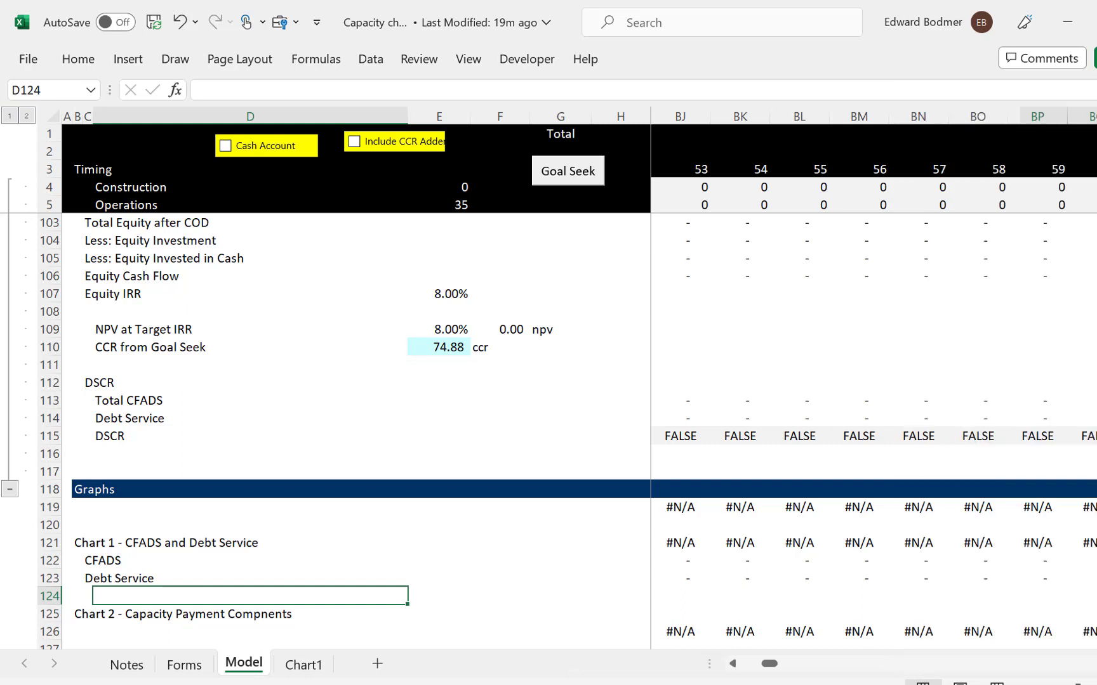
key(Down)
key(Left)
key(Left)
key(Left)
key(shift+space)
key(shift+Down)
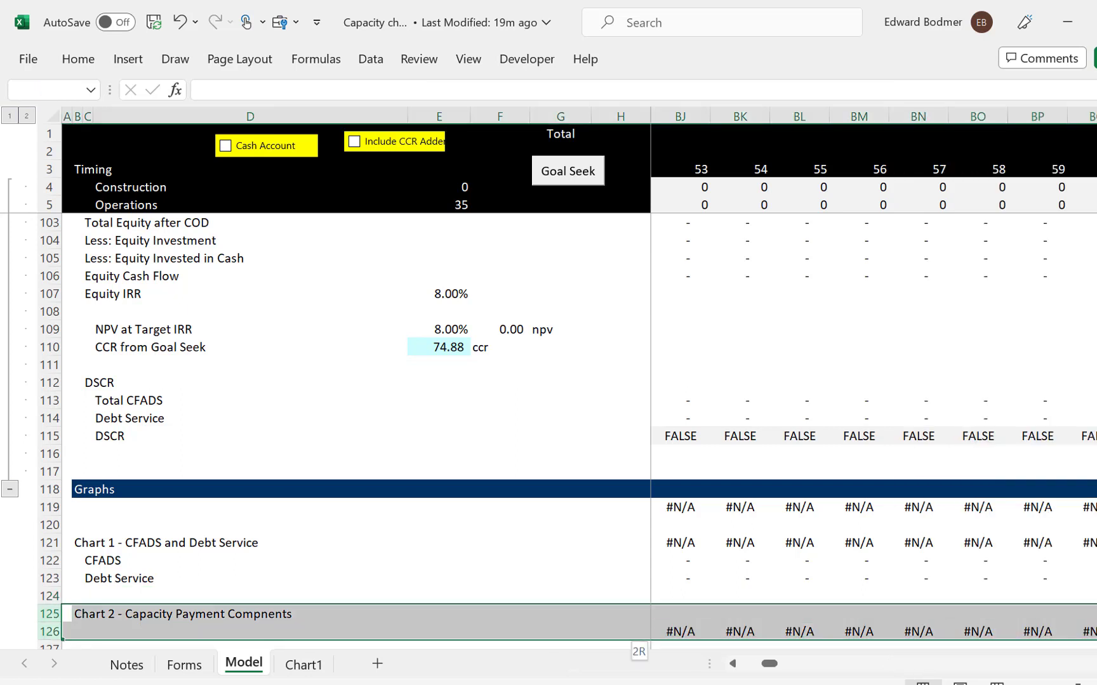
key(ctrl+shift+plus)
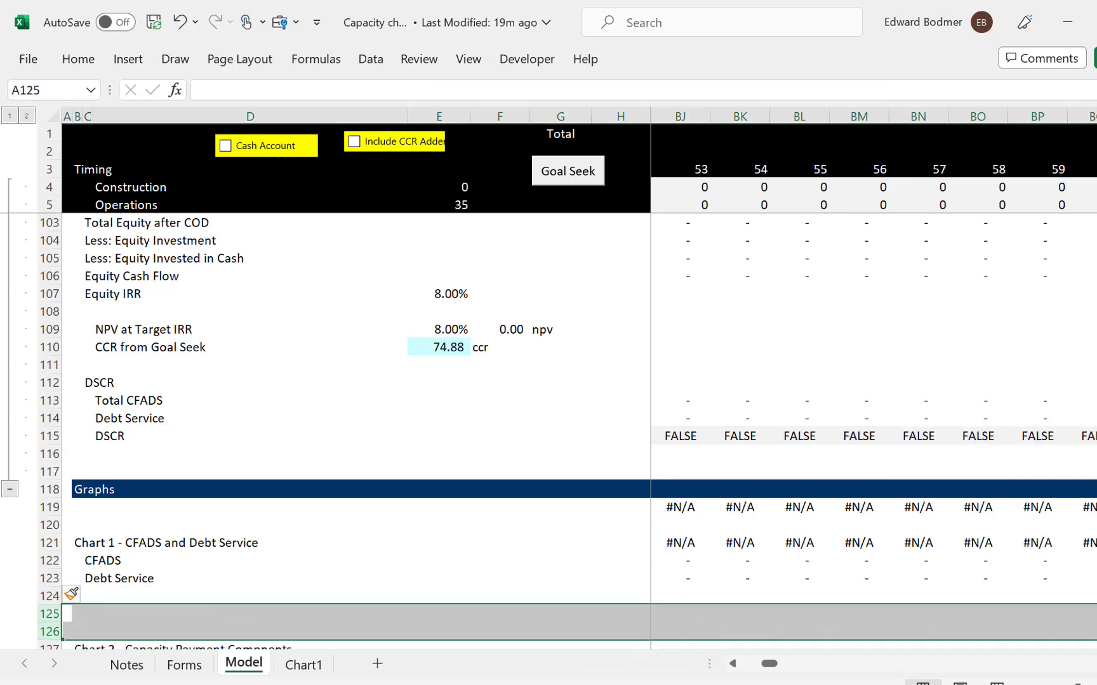
Review the model from the Revolver Balance and CFADS Balance sections down to the Chart 2 block, ending at cell C125
key(Right)
key(Right)
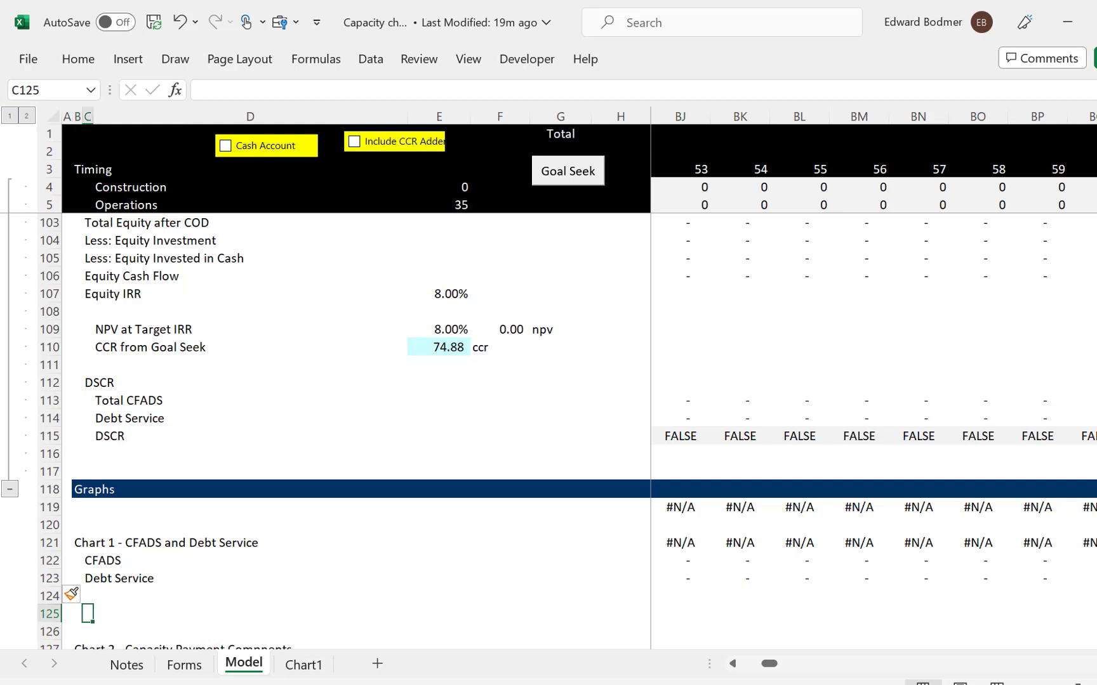
key(Down)
key(Down)
key(Down)
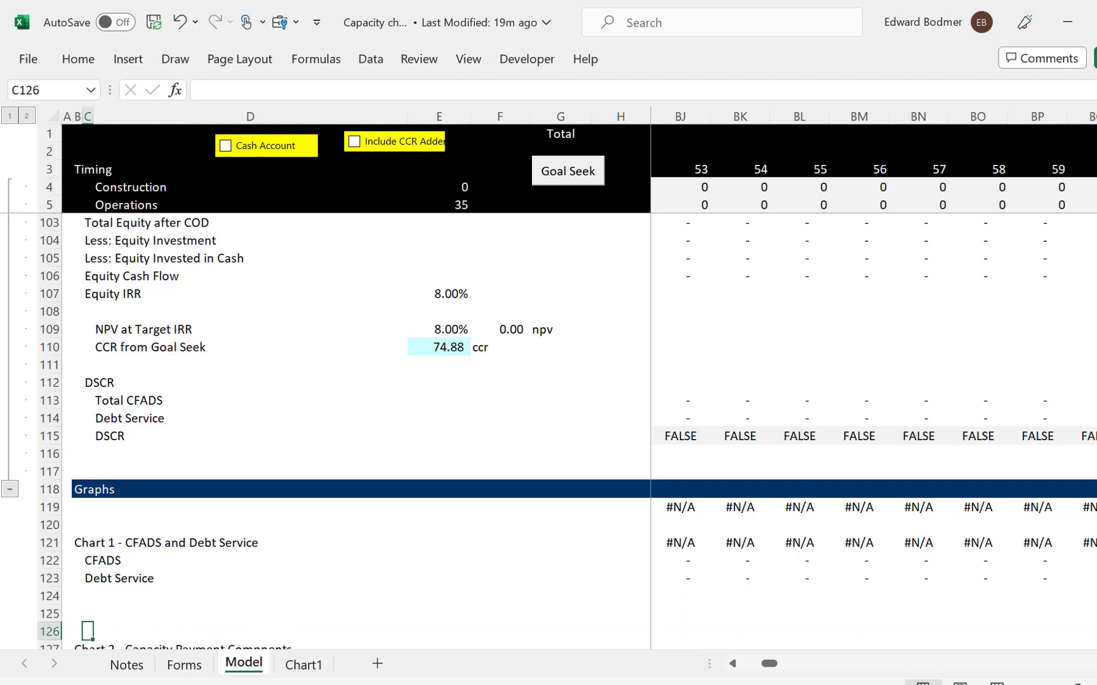
key(Up)
key(Up)
key(Up)
key(Up)
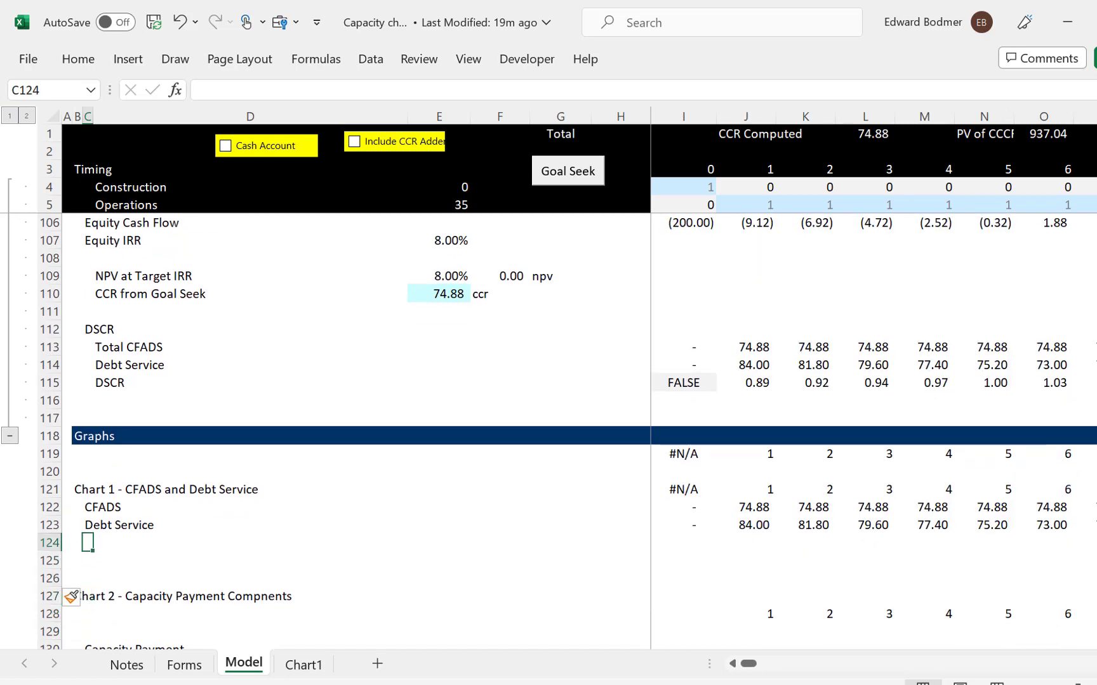
key(Down)
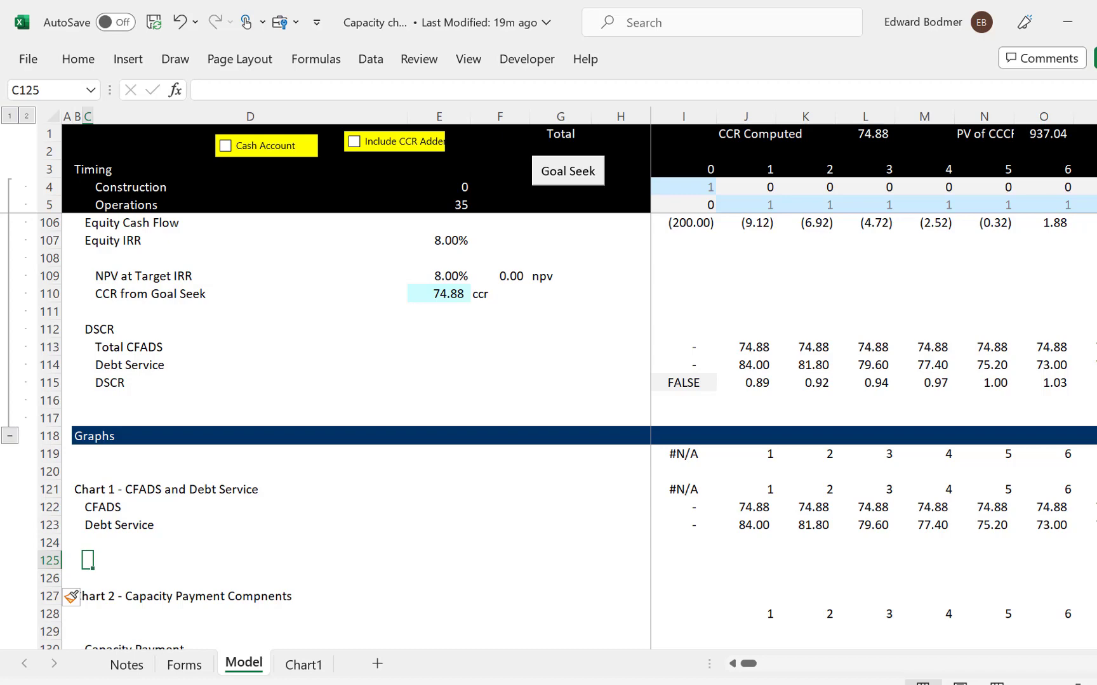
scroll(71, 596, up, 8)
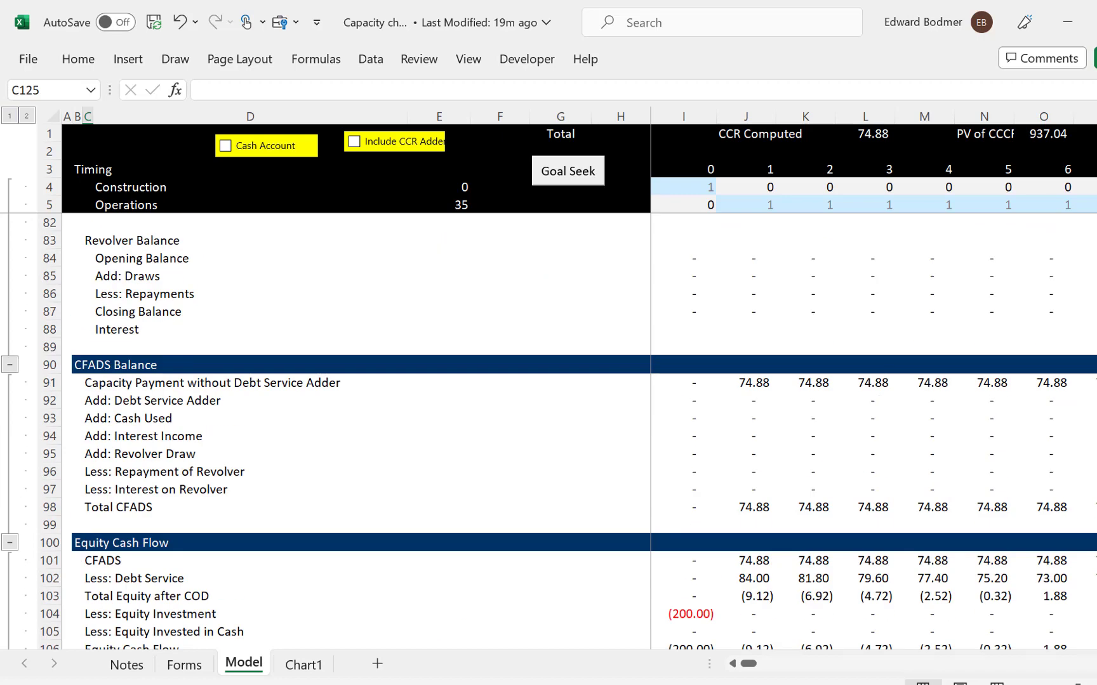
click(396, 323)
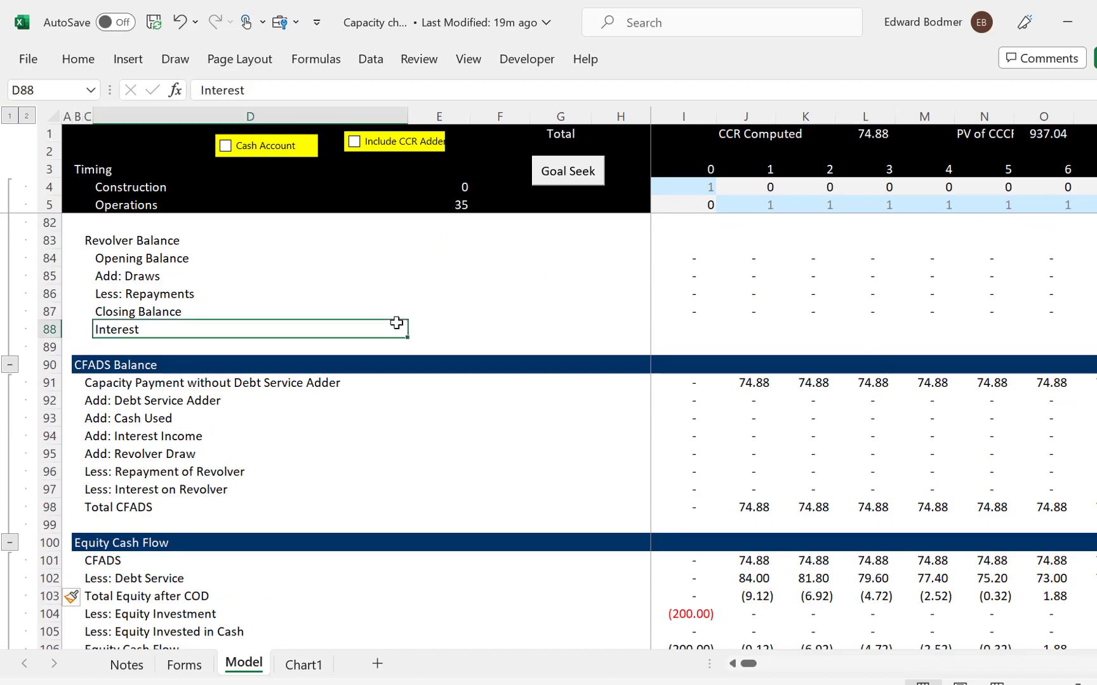
key(Page_Down)
key(Page_Down)
key(Page_Down)
key(Page_Up)
key(Page_Up)
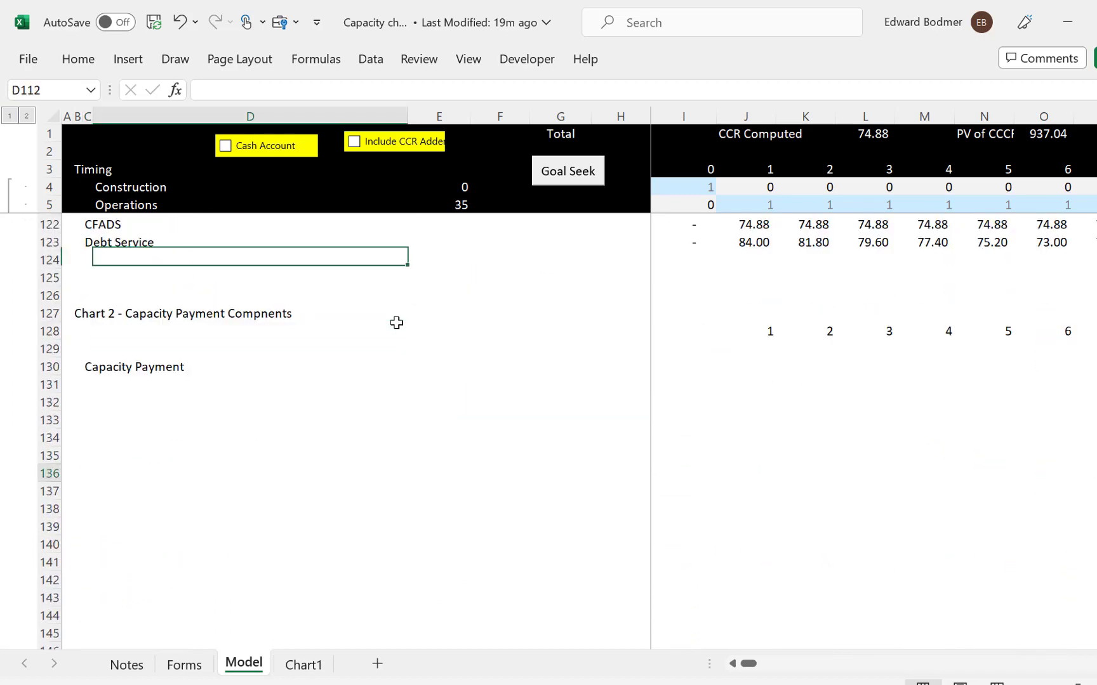
key(Down)
key(Down)
key(Down)
key(Down)
key(Down)
key(Down)
key(Down)
key(Down)
key(Down)
key(Down)
key(Down)
key(Down)
key(Down)
key(Left)
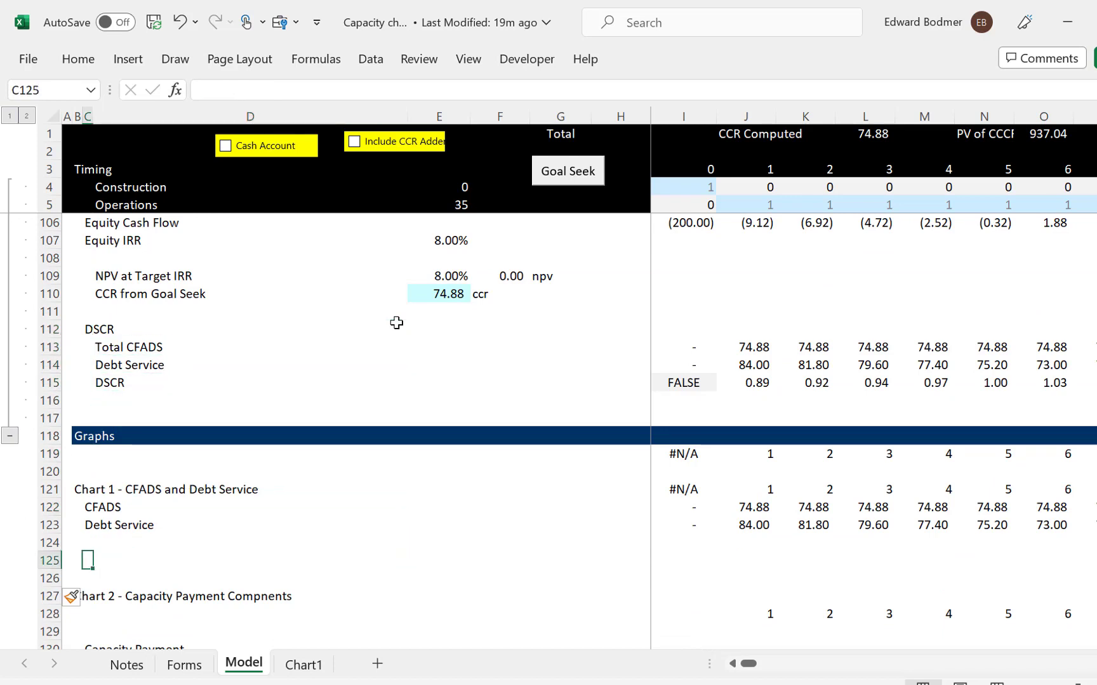
text(=)
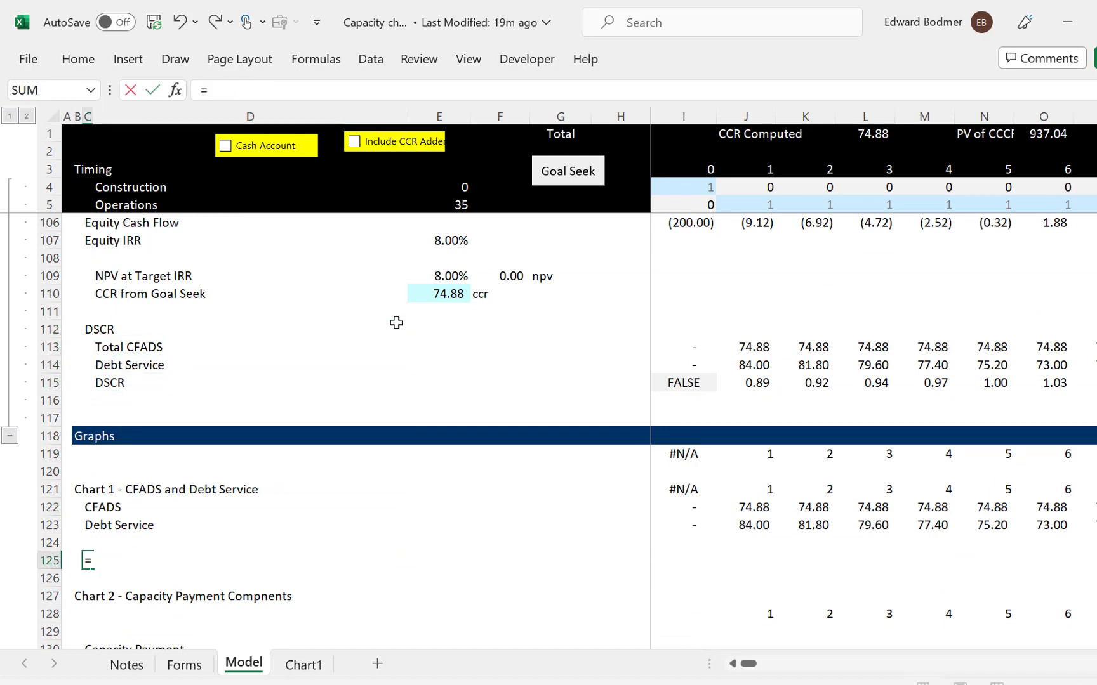
click(736, 134)
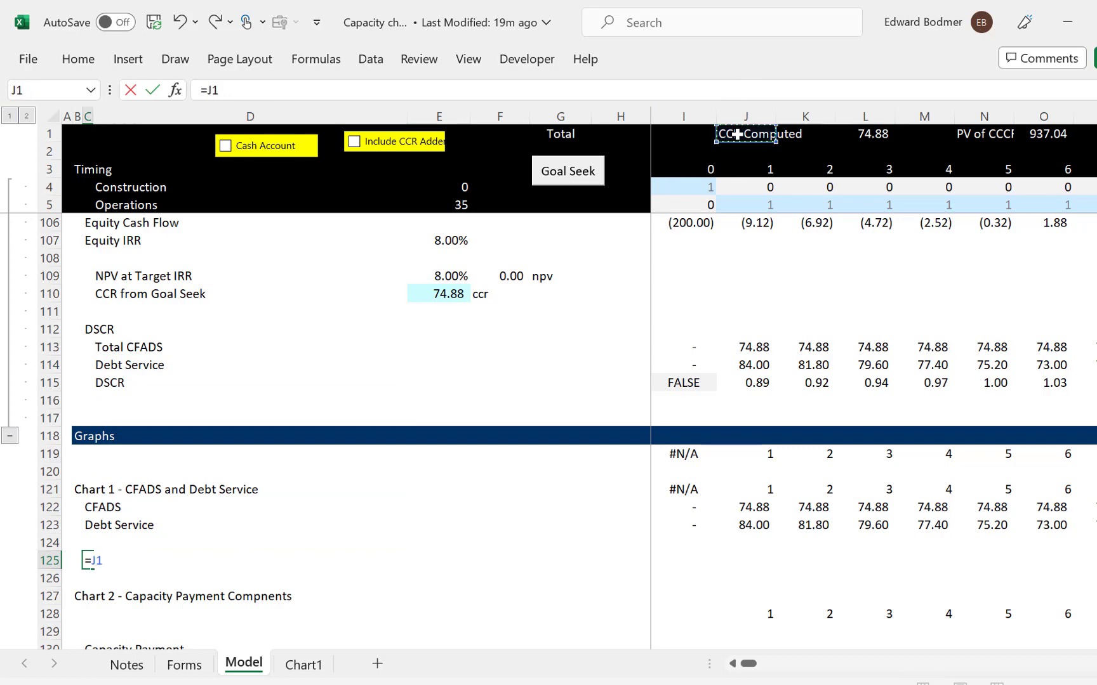
key(ctrl+Return)
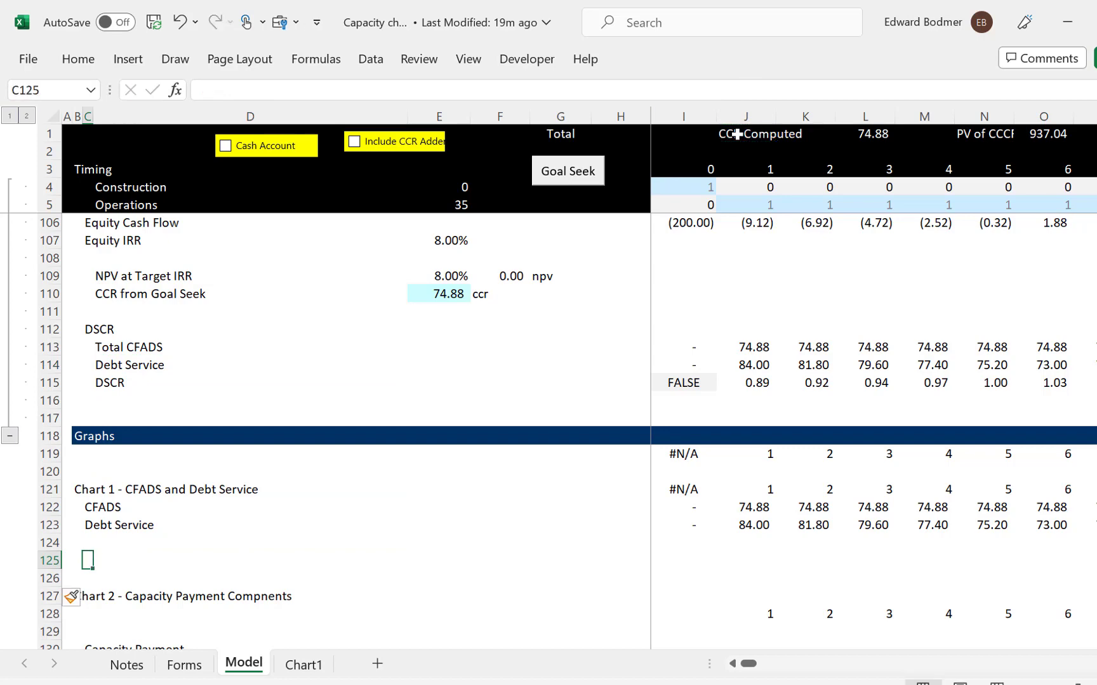
Link cell C125 below the Chart 1 rows to the CCR Computed heading with the formula =J1
text(=)
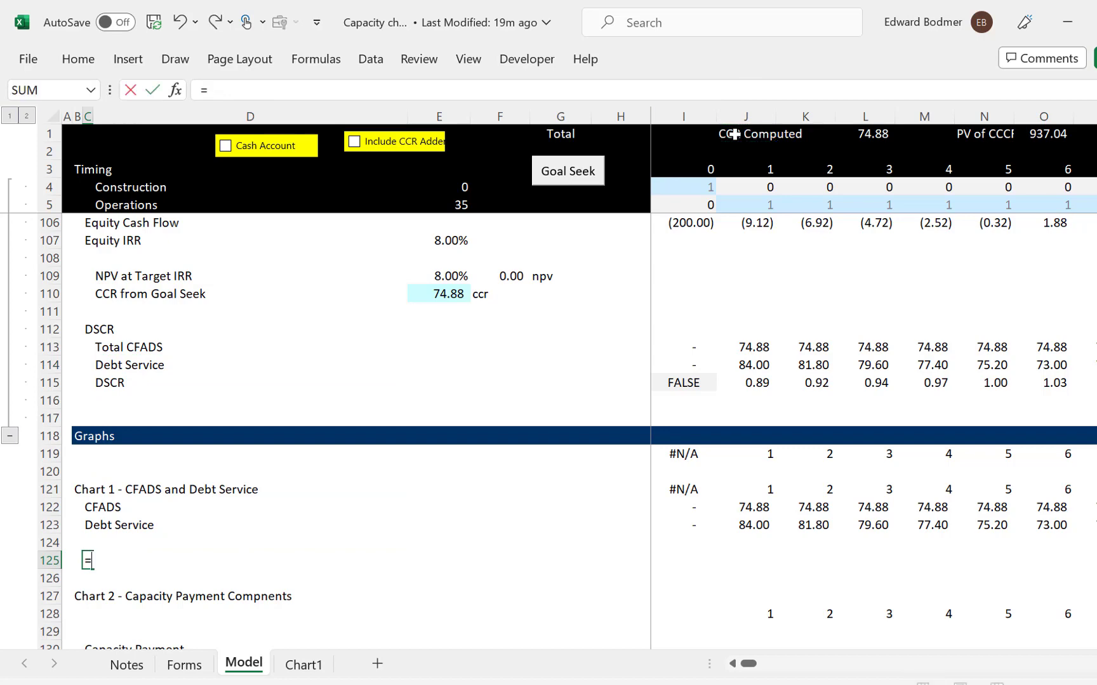
click(734, 134)
key(Return)
key(Up)
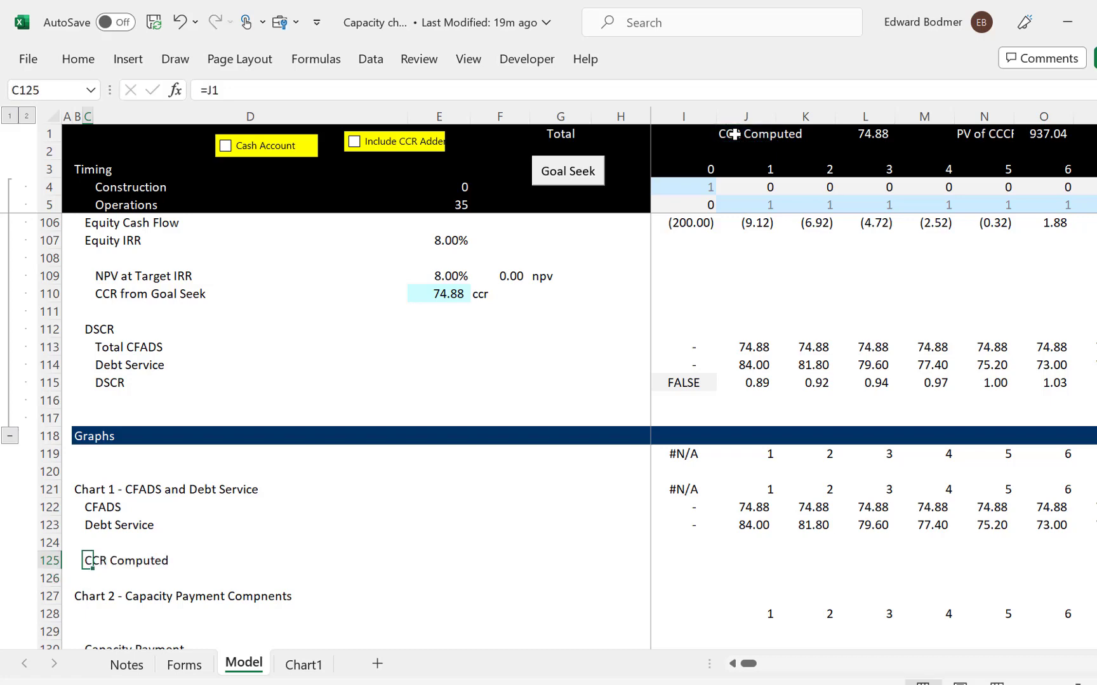
Copy the header link in C125 across row 125 to column I
key(shift+Right)
key(shift+Right)
key(shift+Right)
key(shift+Right)
key(shift+Right)
key(shift+Right)
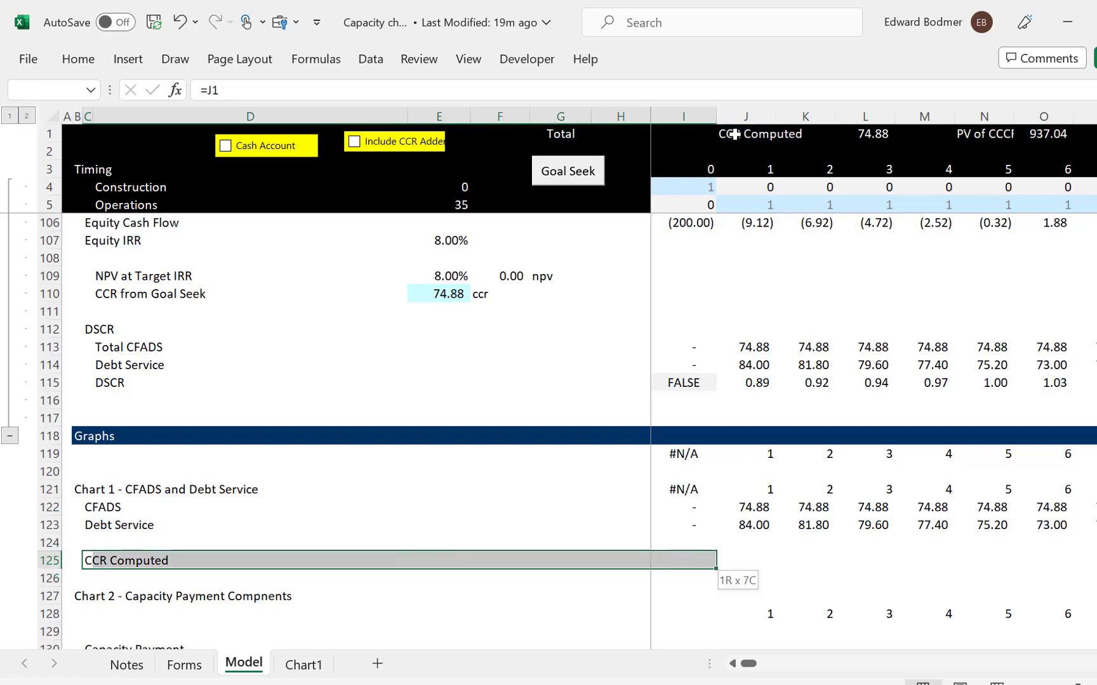
key(ctrl+r)
key(Right)
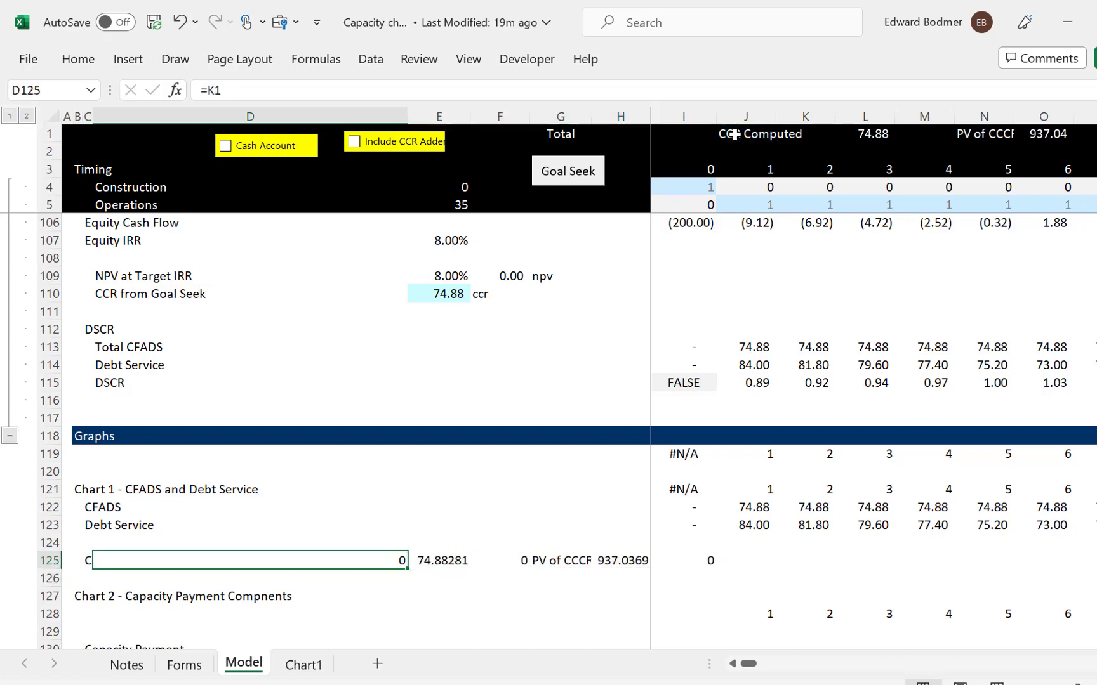
Clear the zero cells D125 and F125 and format the linked values in E125 and H125 with two decimals
key(Right)
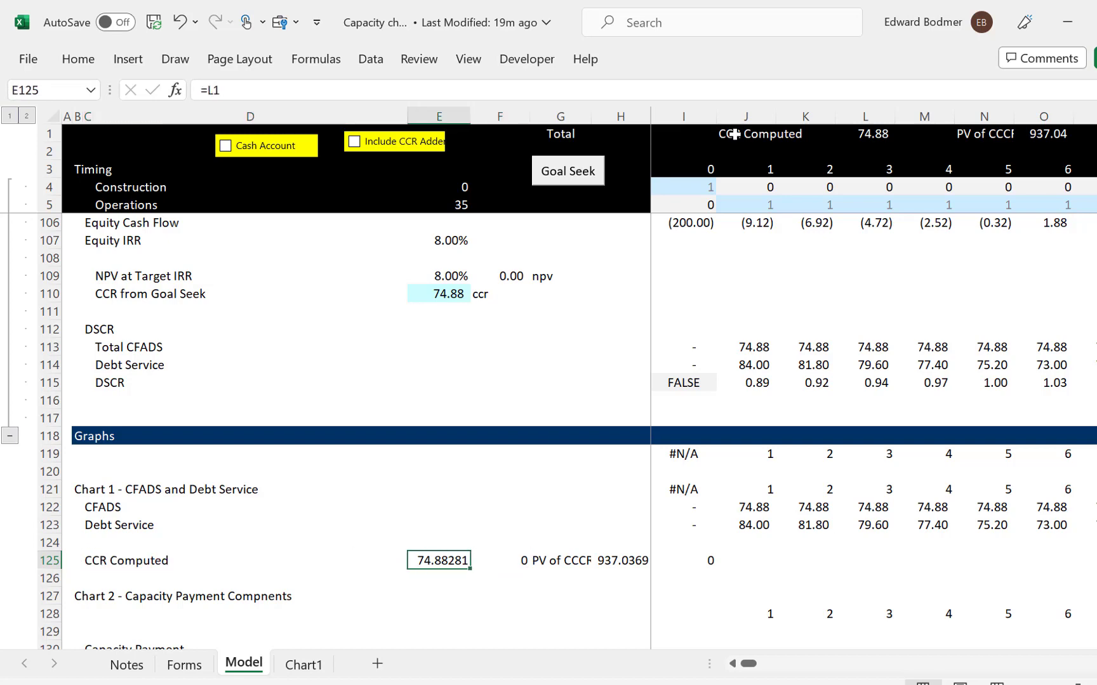
key(ctrl+shift+1)
key(Right)
key(Right)
key(Right)
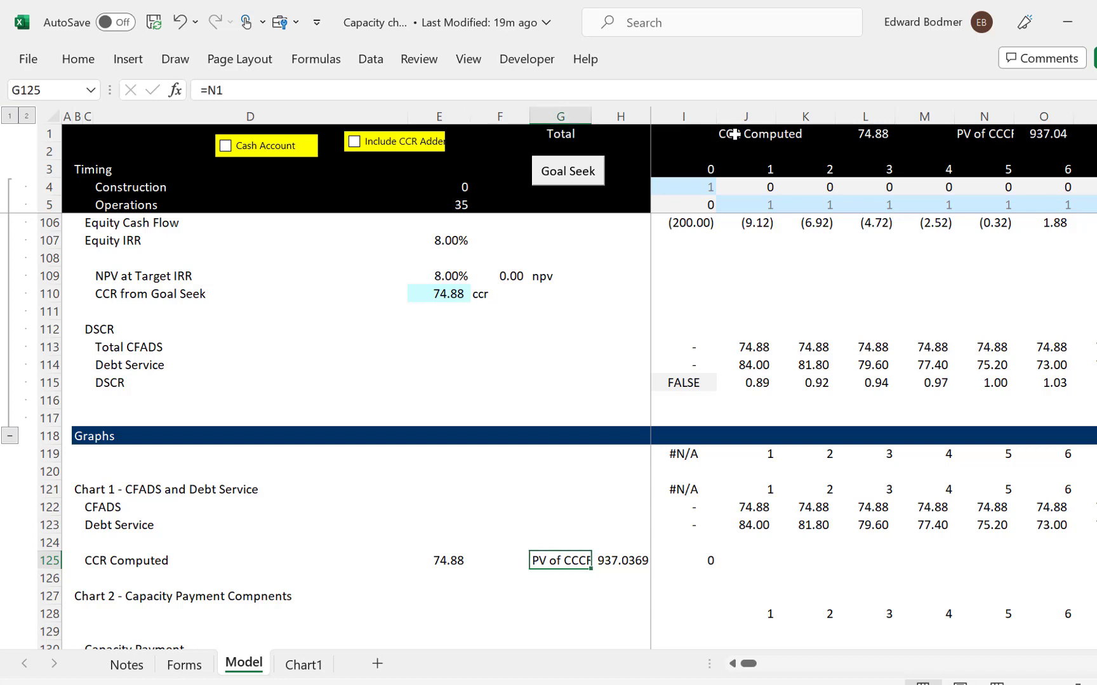
key(ctrl+shift+1)
key(Right)
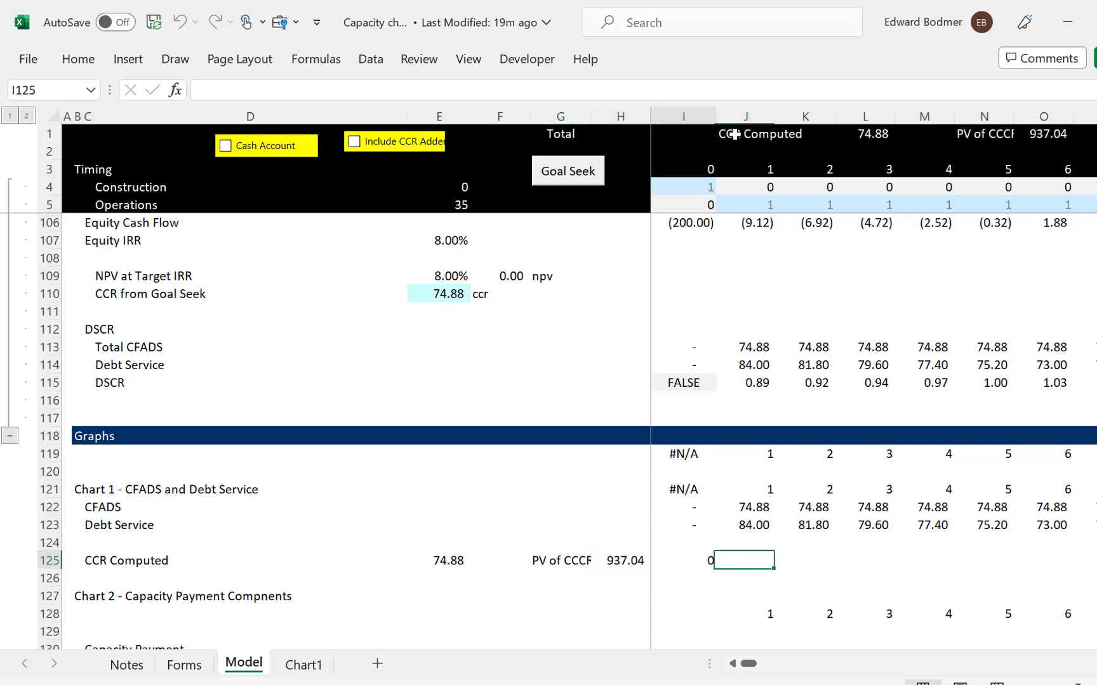
Copy the header link in I125 across to K125 and clear the zero in I125
key(shift+Right)
key(shift+Right)
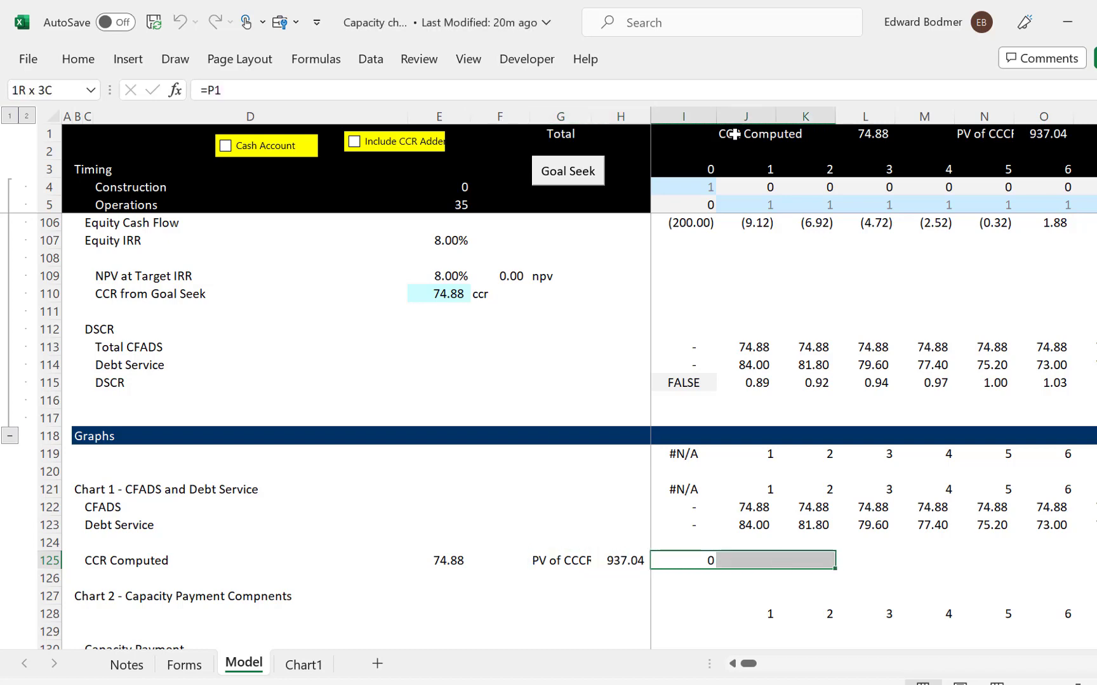
key(ctrl+r)
key(Left)
key(Right)
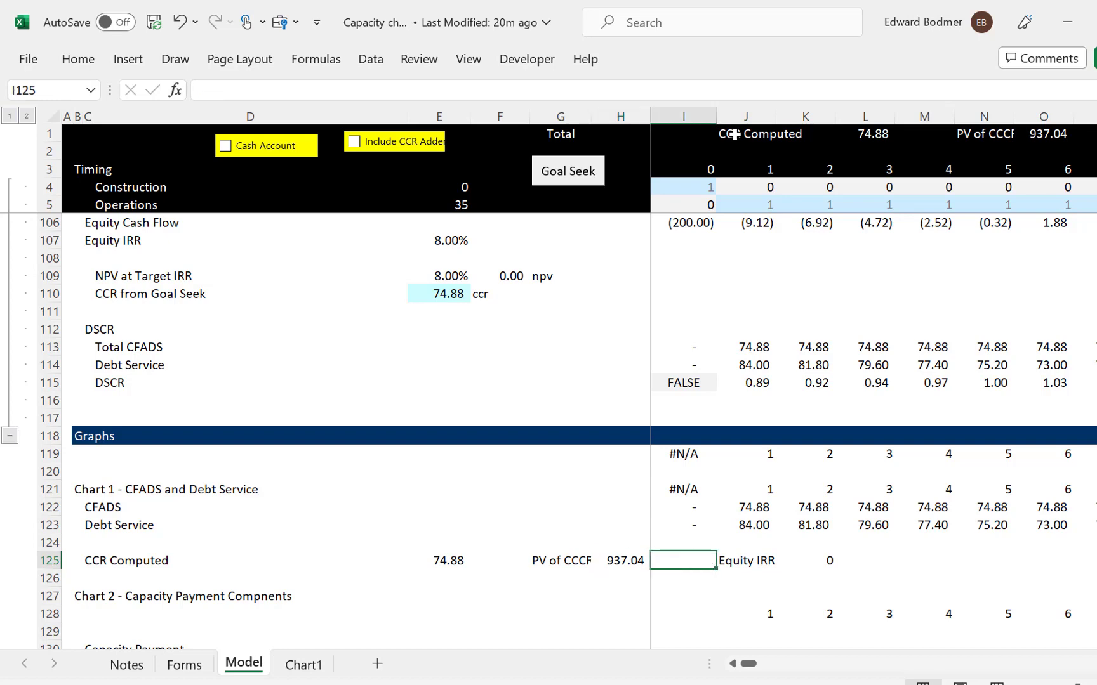
Format the Equity IRR value cell K125 as a percentage with two decimals
key(Right)
key(Right)
key(ctrl+shift+5)
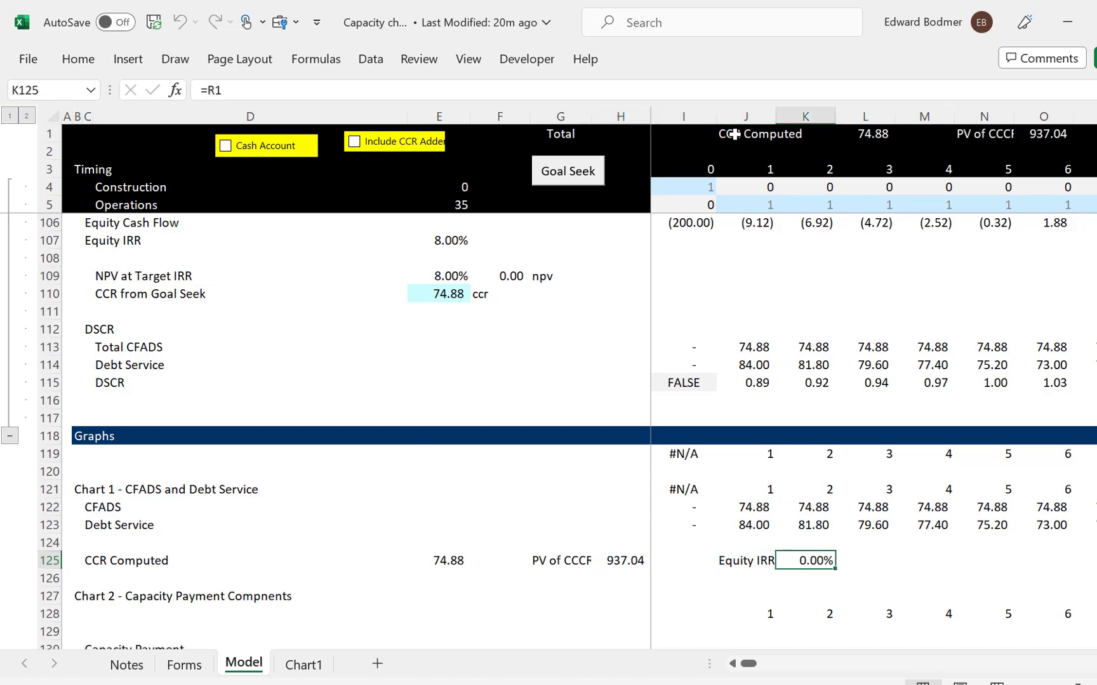
Examine the Equity IRR heading in row 1 and the cells around its linked source
key(Right)
key(Right)
key(Right)
key(Right)
key(Right)
key(Right)
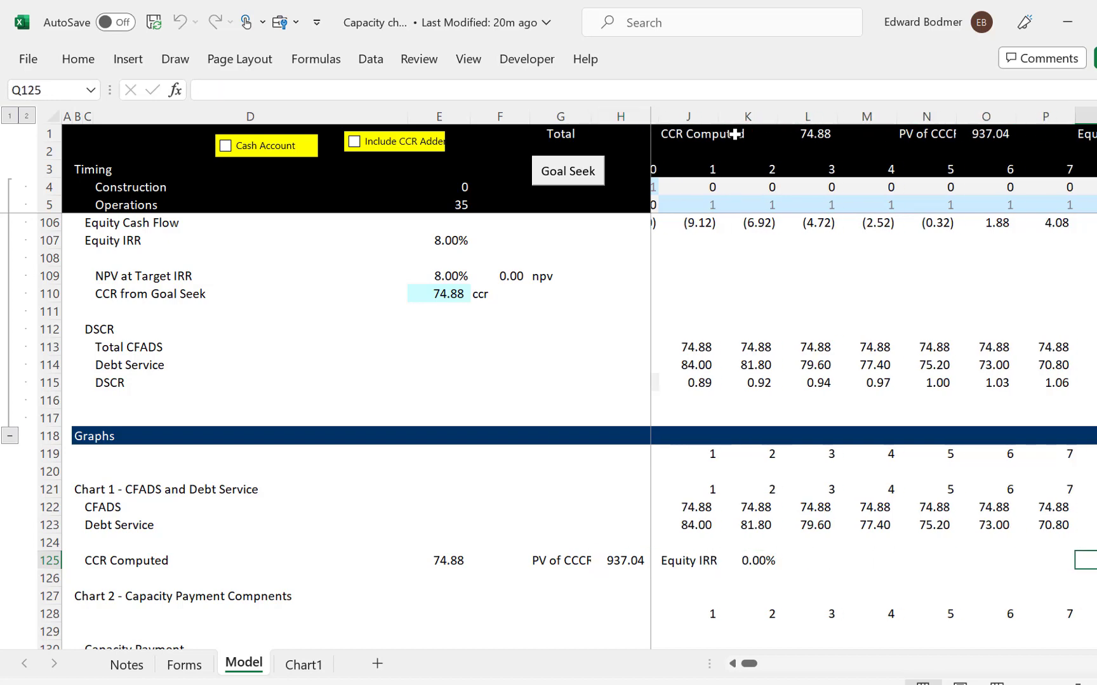
key(Right)
key(Right)
key(Right)
key(Left)
key(Left)
key(Left)
key(Left)
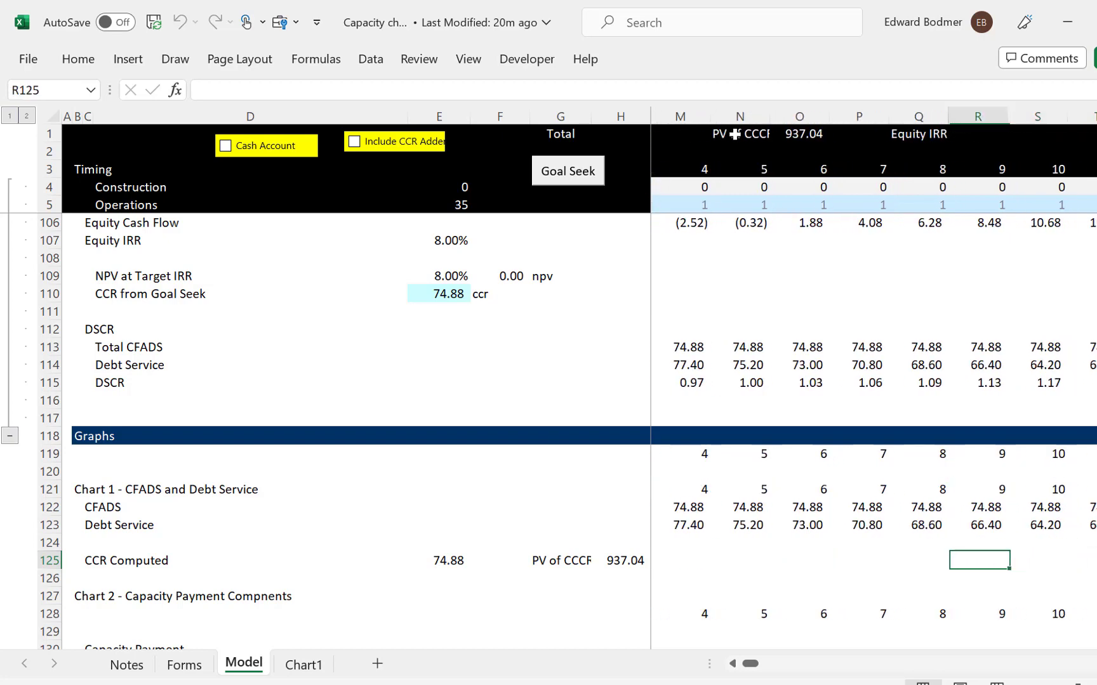
key(Left)
key(Left)
key(Left)
key(Left)
key(Left)
key(Left)
key(Left)
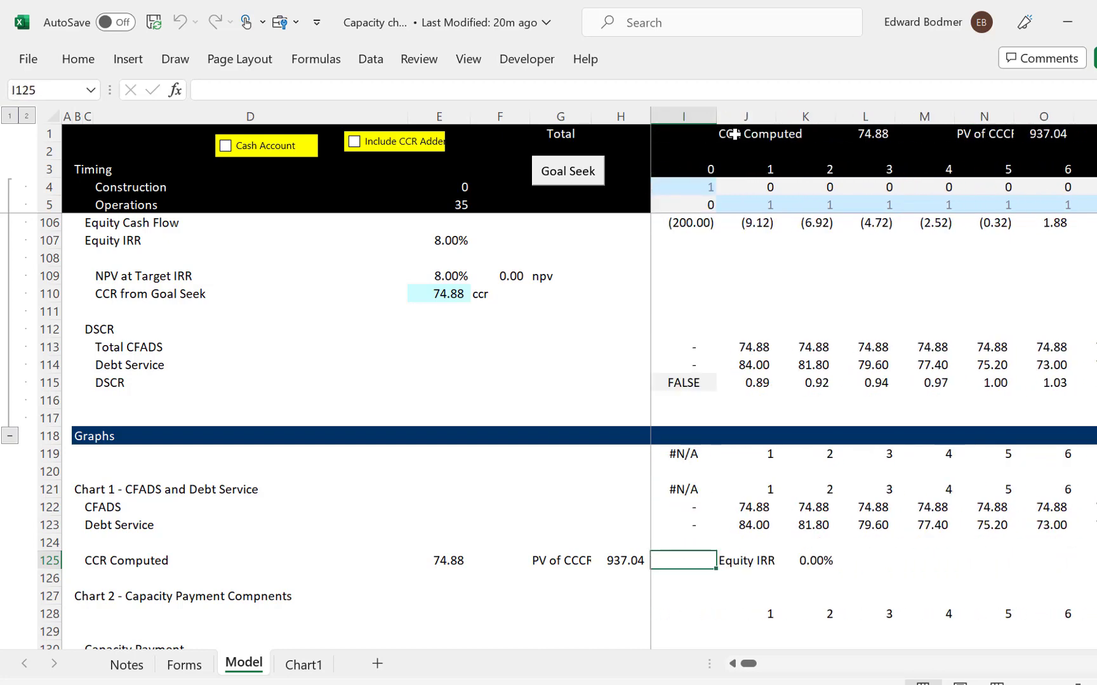
Link the Equity IRR value in K125 to the target IRR with the formula =E109
key(Right)
key(Right)
text(=)
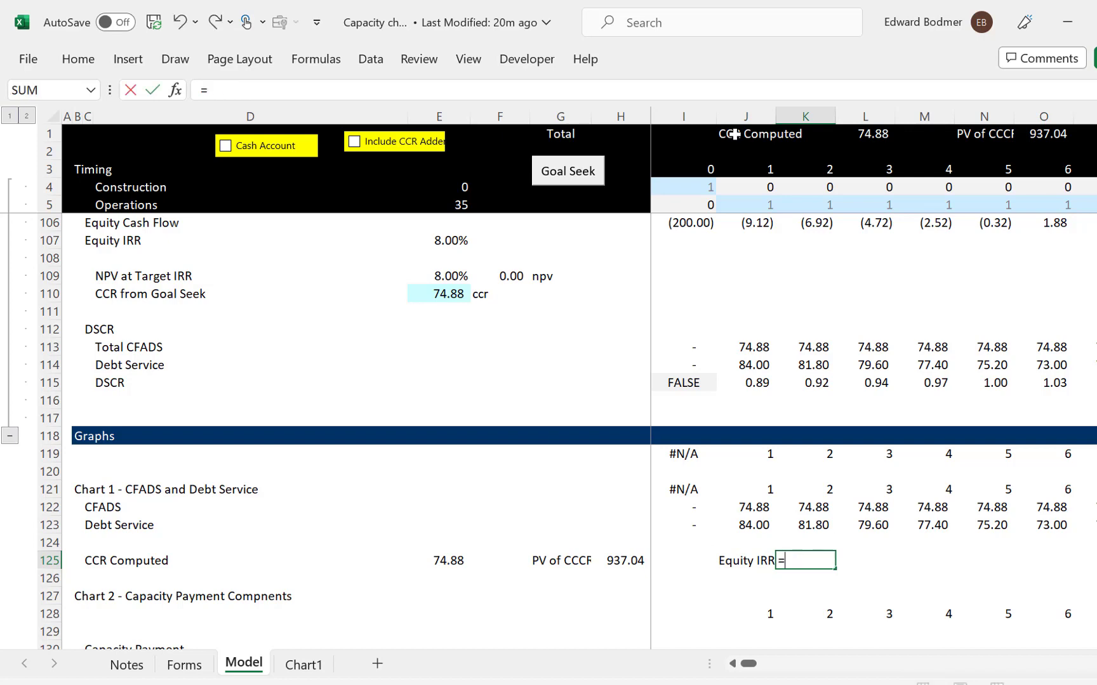
click(404, 265)
key(Down)
key(Right)
key(Return)
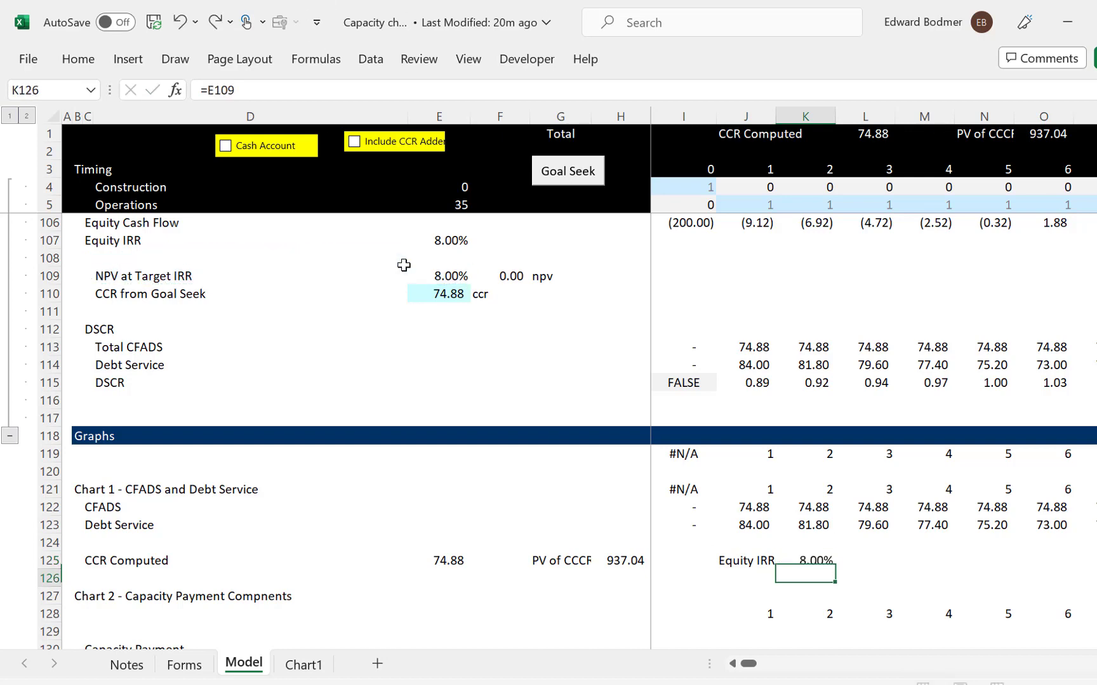
key(Up)
key(Left)
key(Left)
key(Left)
key(Left)
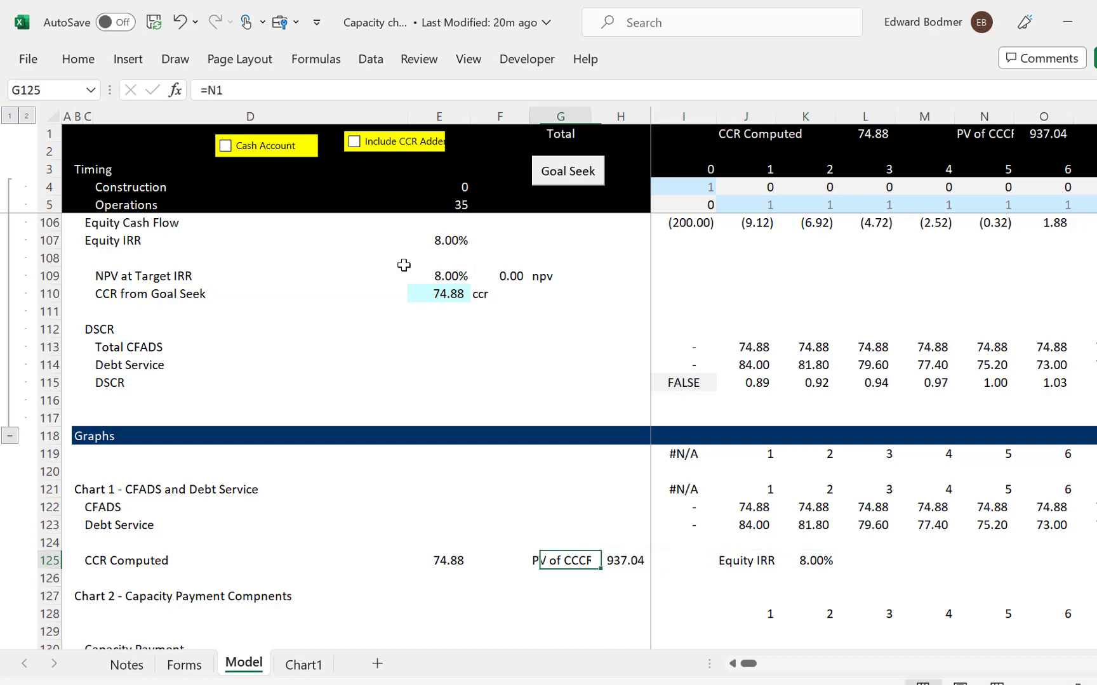
key(Left)
key(Left)
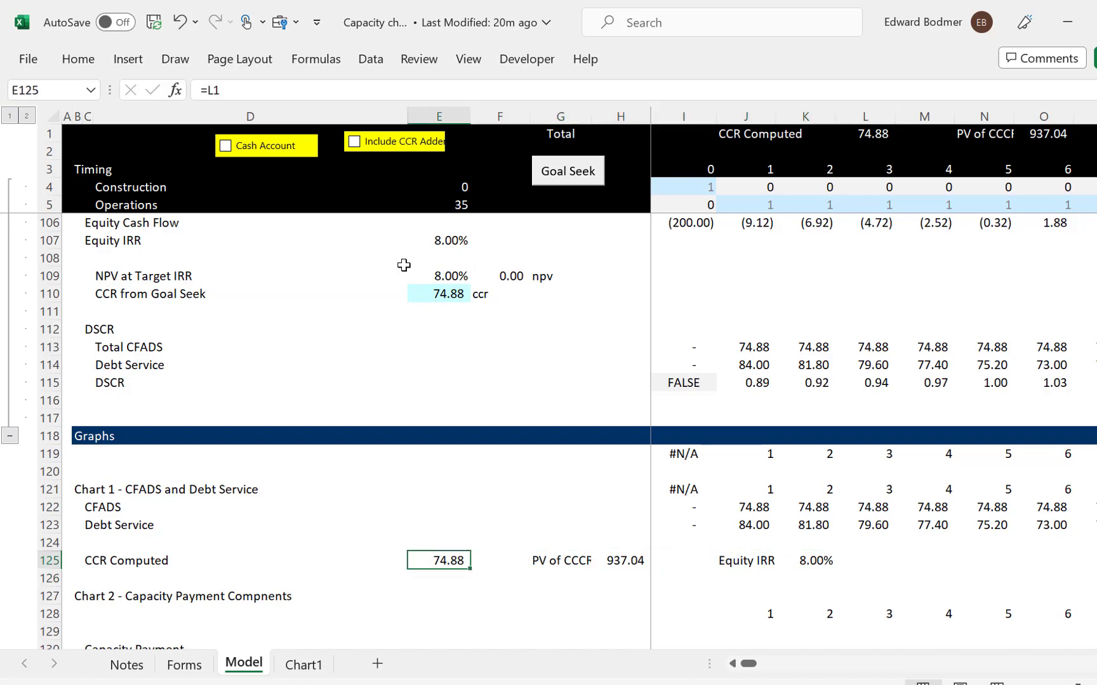
Link the chart title on the Chart1 sheet to the results row with =Model!$C$125:$K$125
key(ctrl+Page_Down)
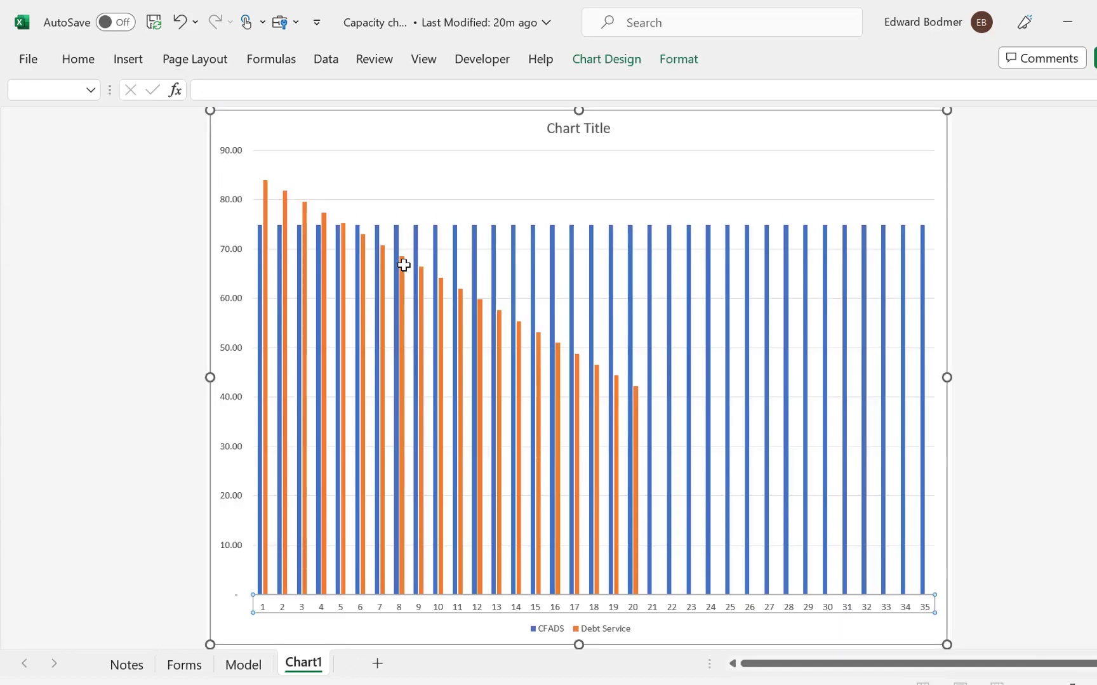
click(571, 129)
text(=)
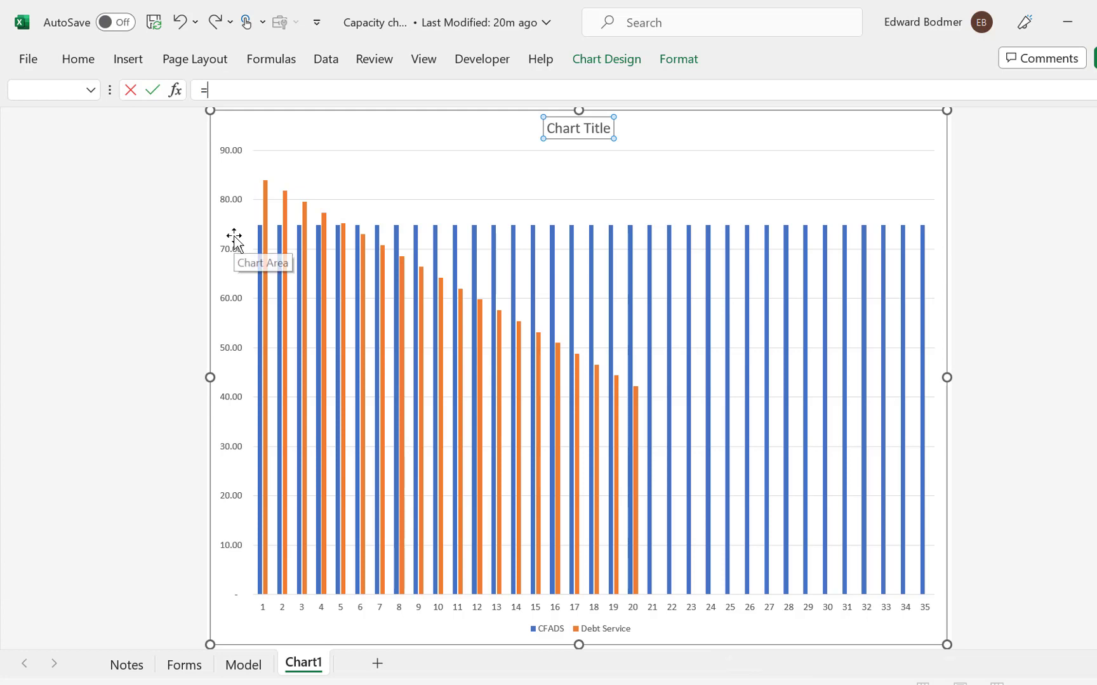
key(ctrl+Page_Up)
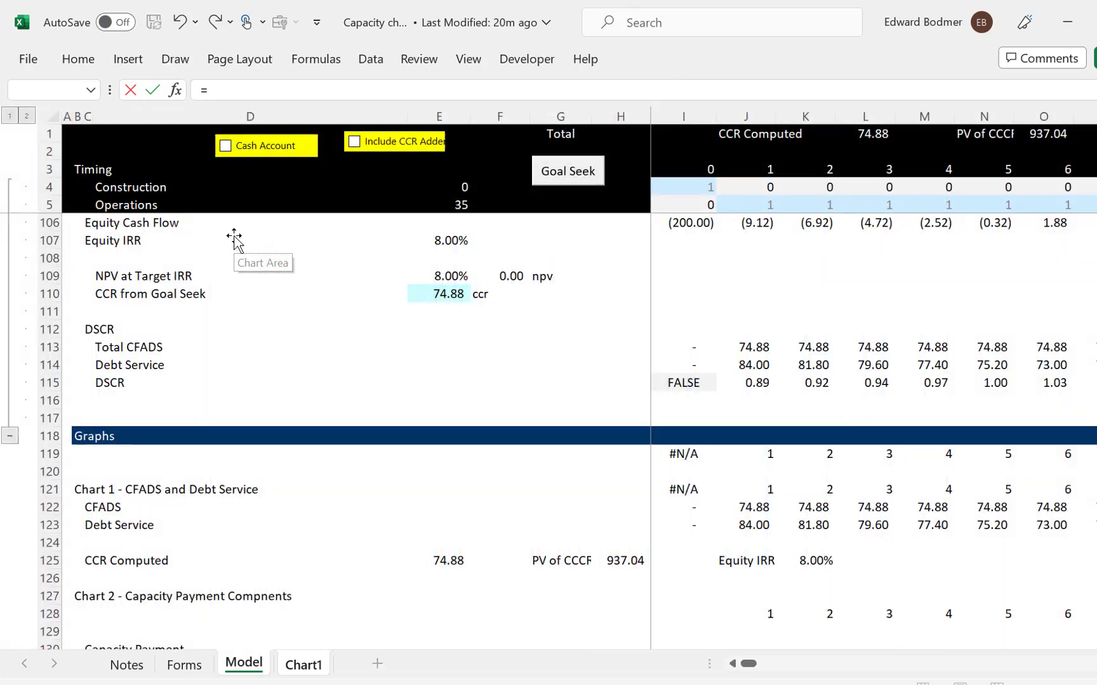
drag(79, 559, 380, 563)
click(94, 561)
drag(450, 504, 822, 537)
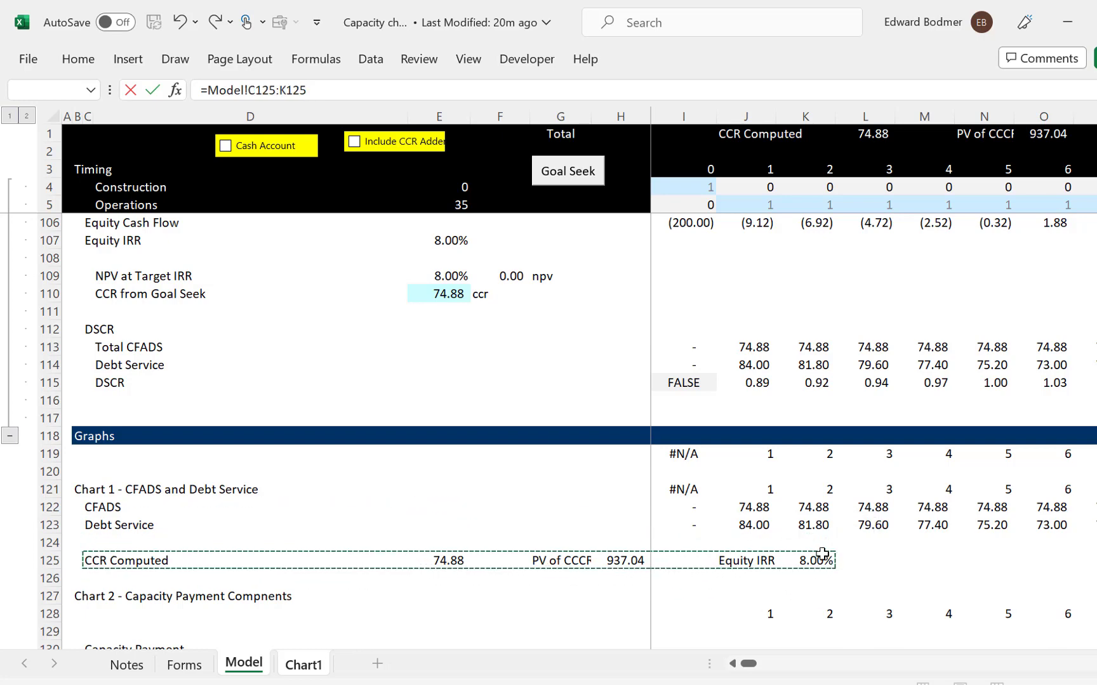
key(Return)
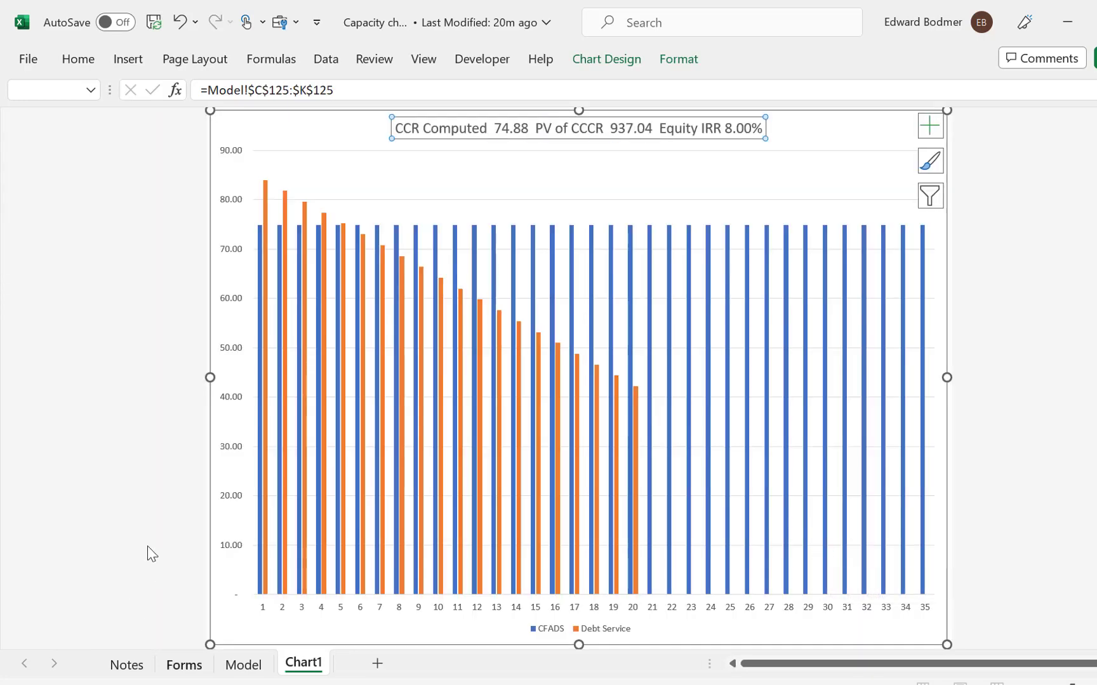
click(95, 456)
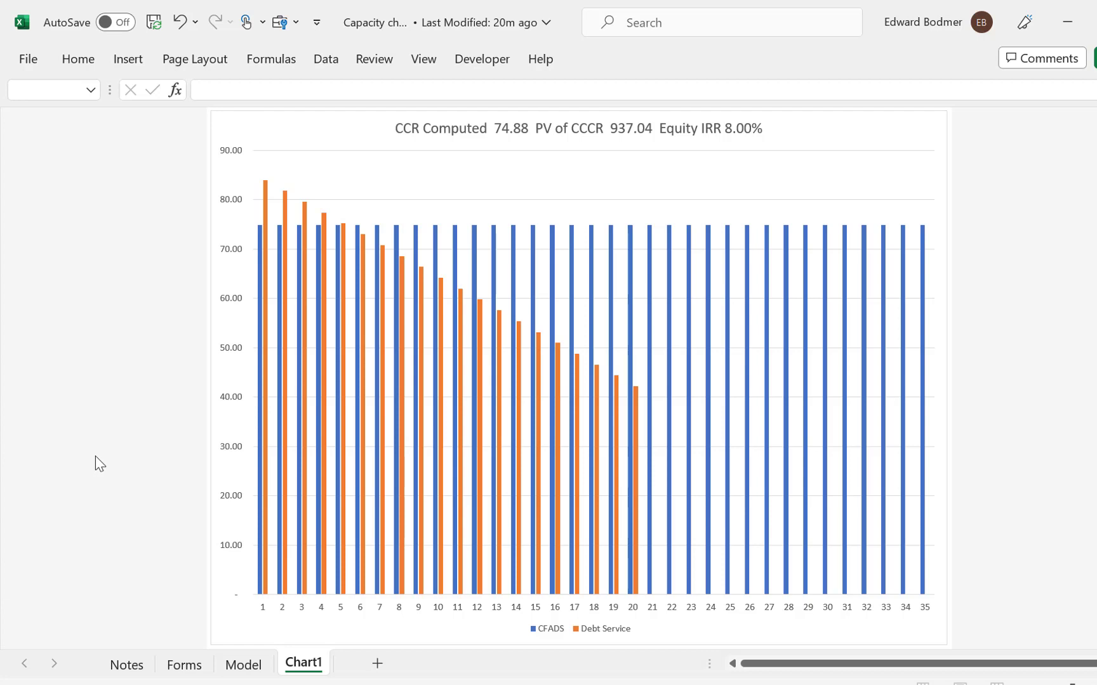
Draw a form-control button in the Model sheet's frozen header, just below the Cash Account and CCR Adder check boxes
key(ctrl+Page_Up)
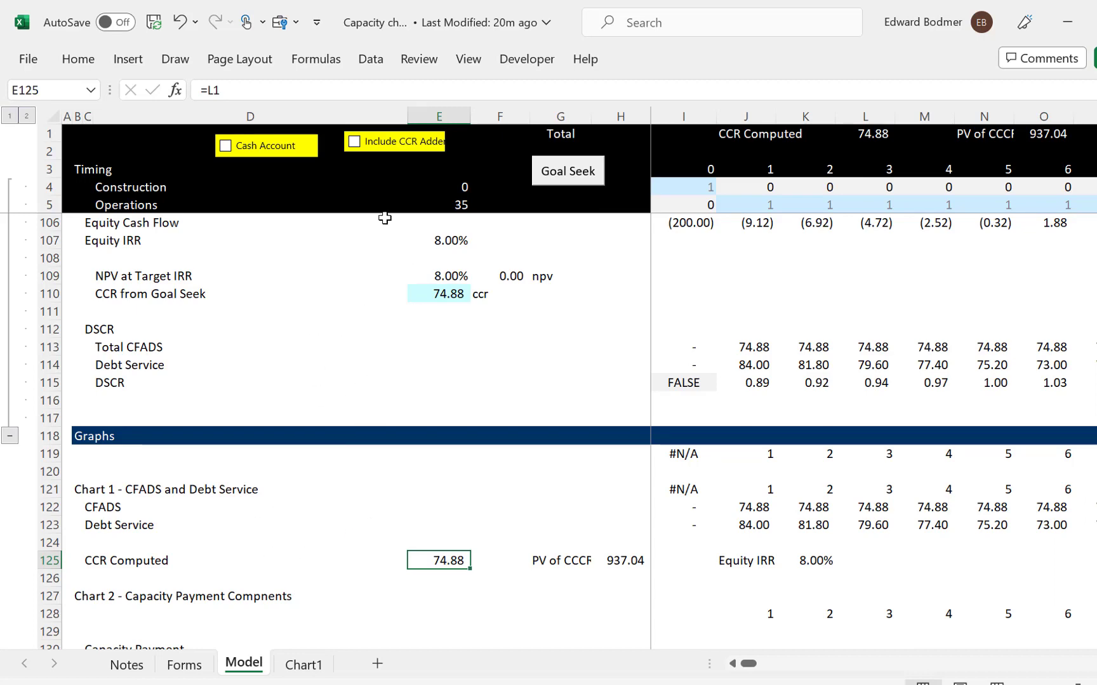
click(517, 63)
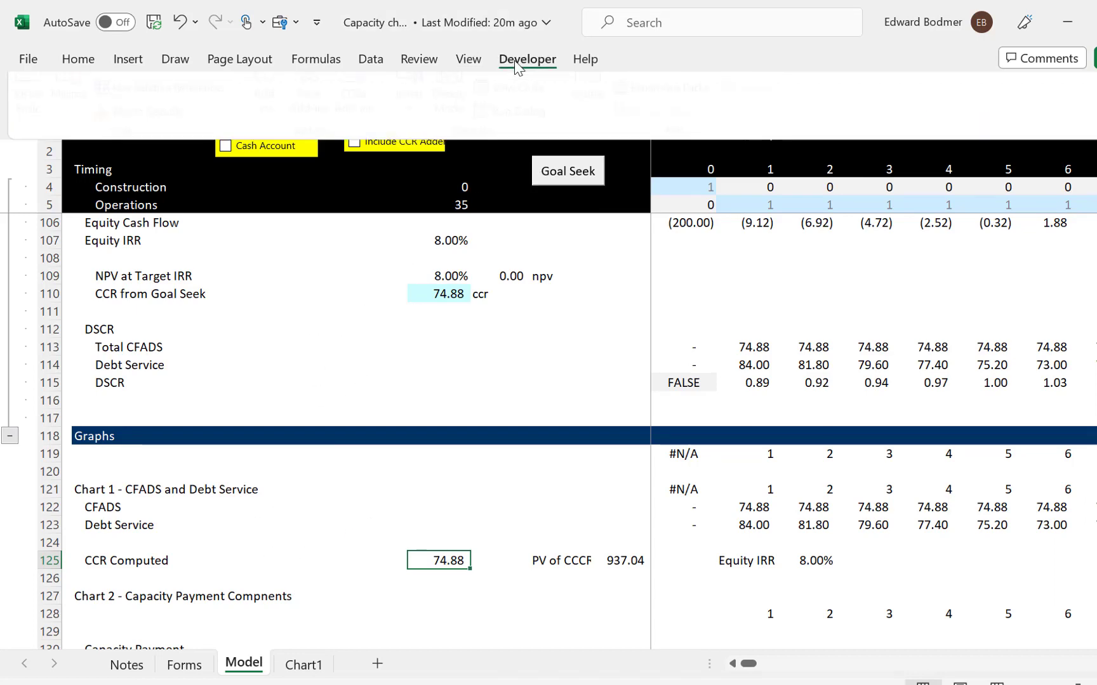
click(409, 127)
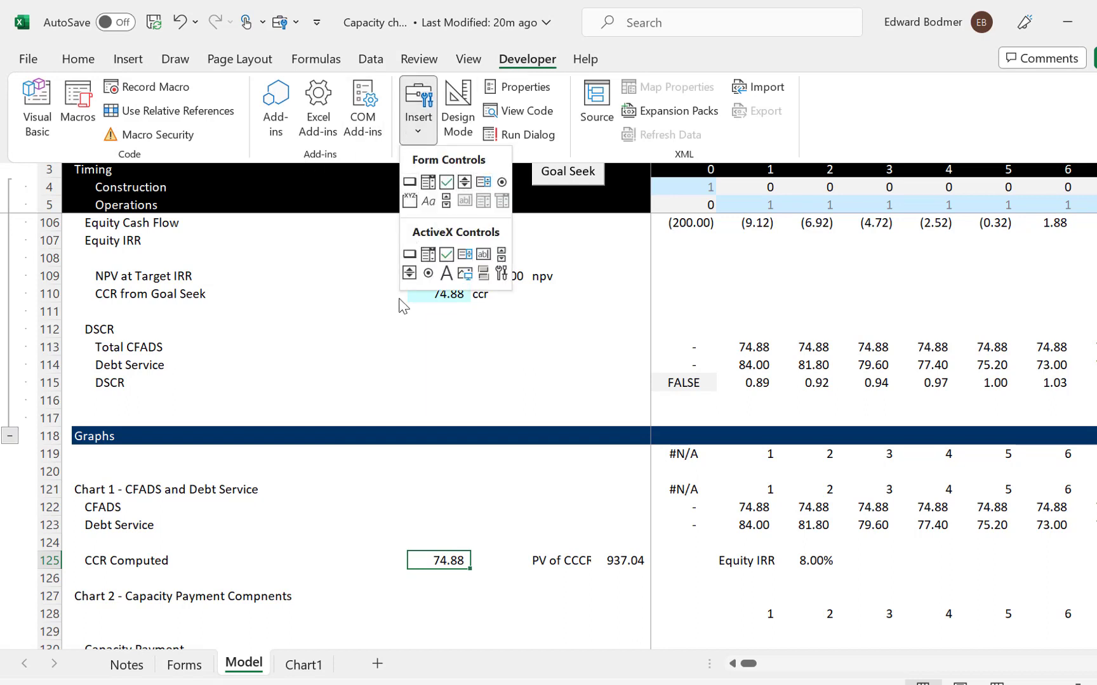
click(409, 182)
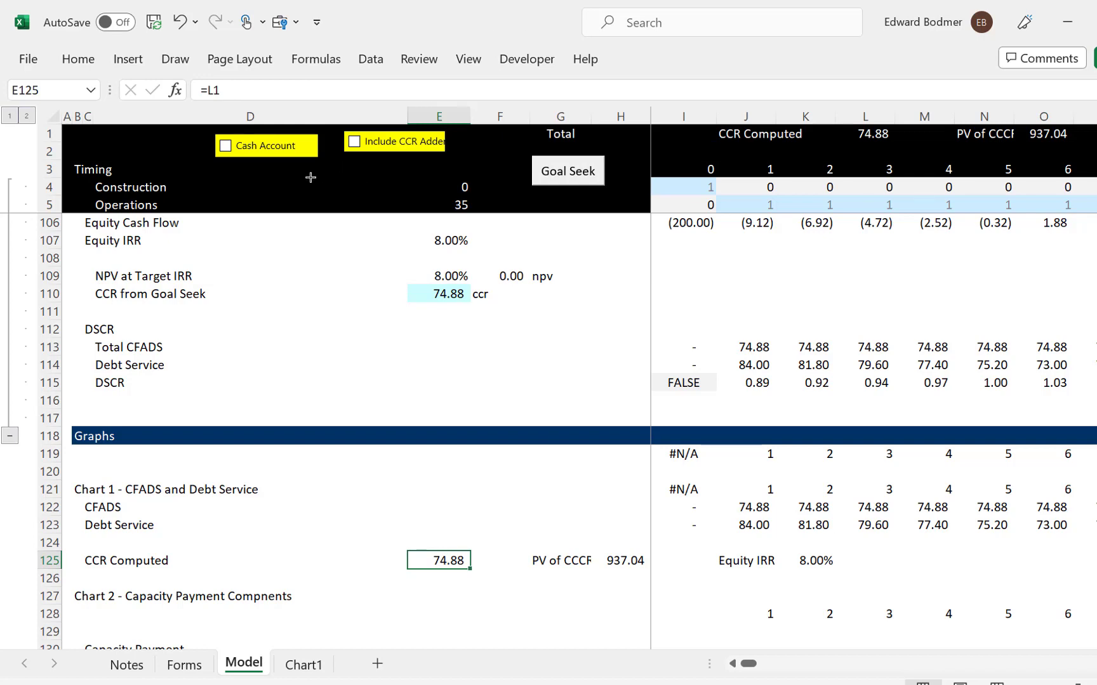
drag(311, 175, 406, 203)
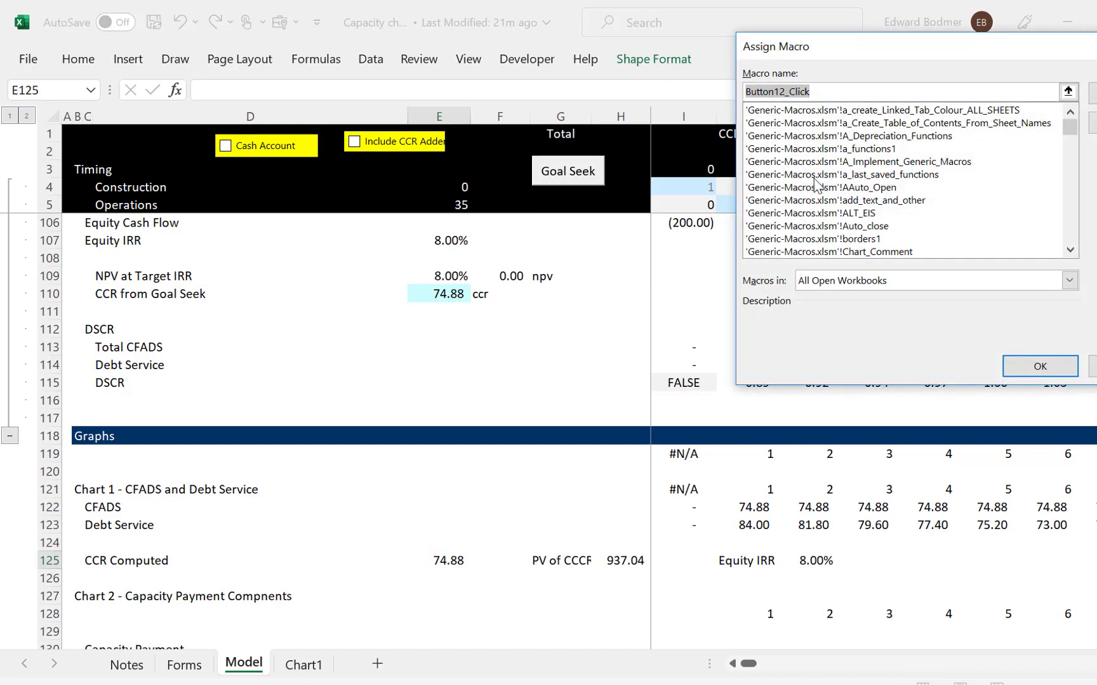
Restrict the macro list to This Workbook and create a new macro named Button12_Click for the button
click(827, 283)
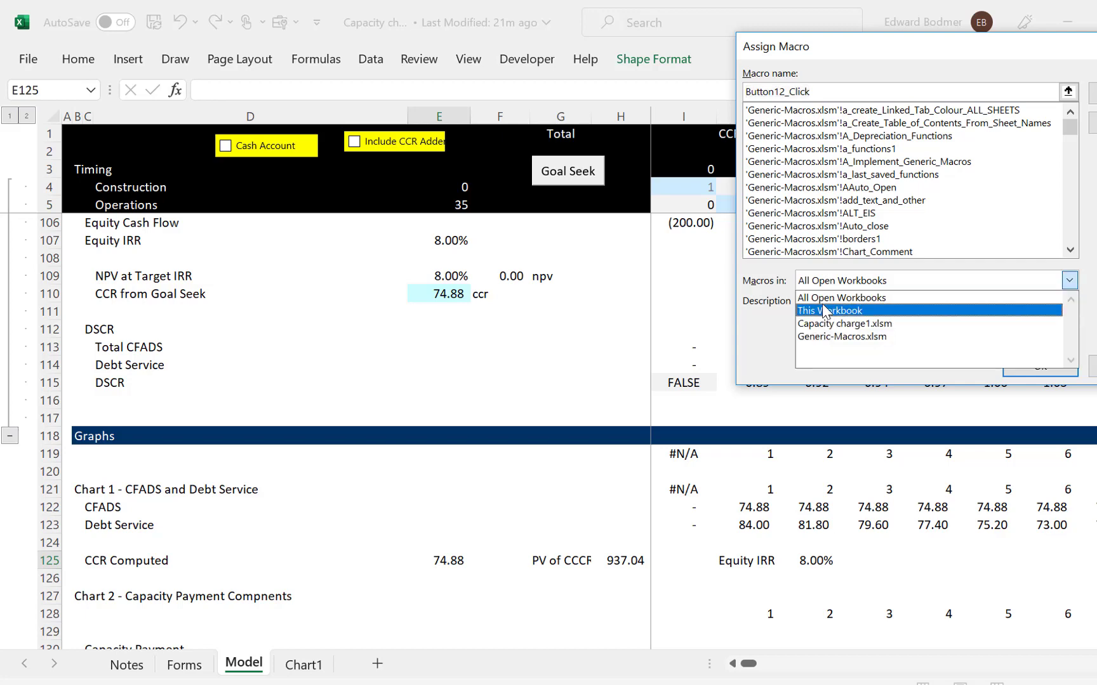
click(828, 311)
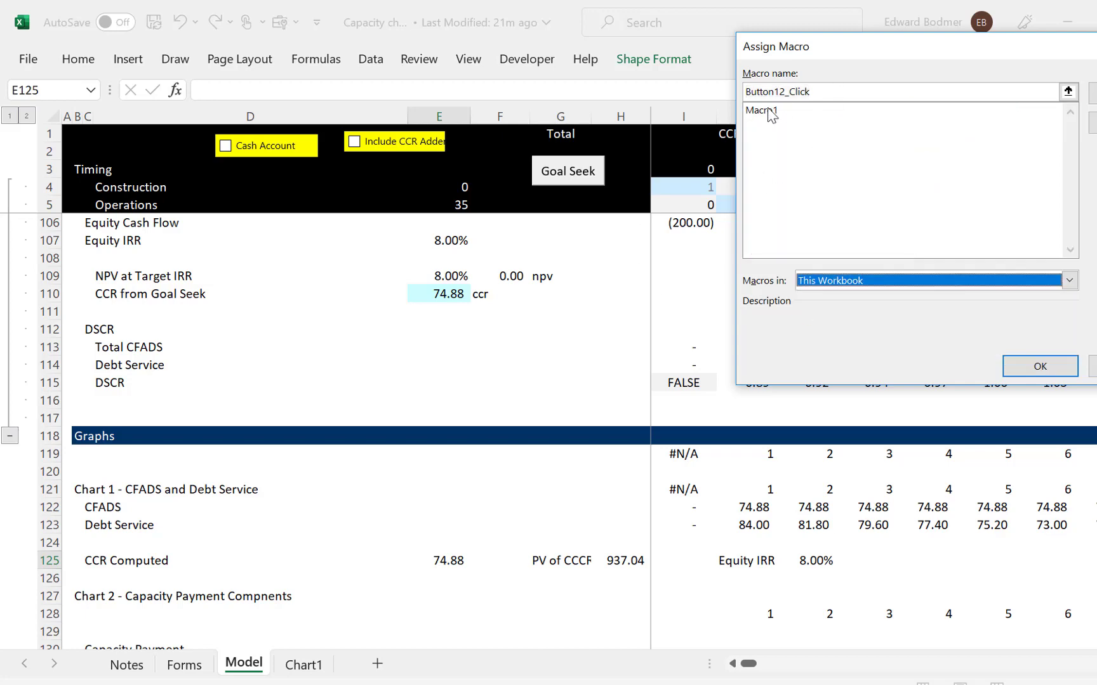
click(1093, 93)
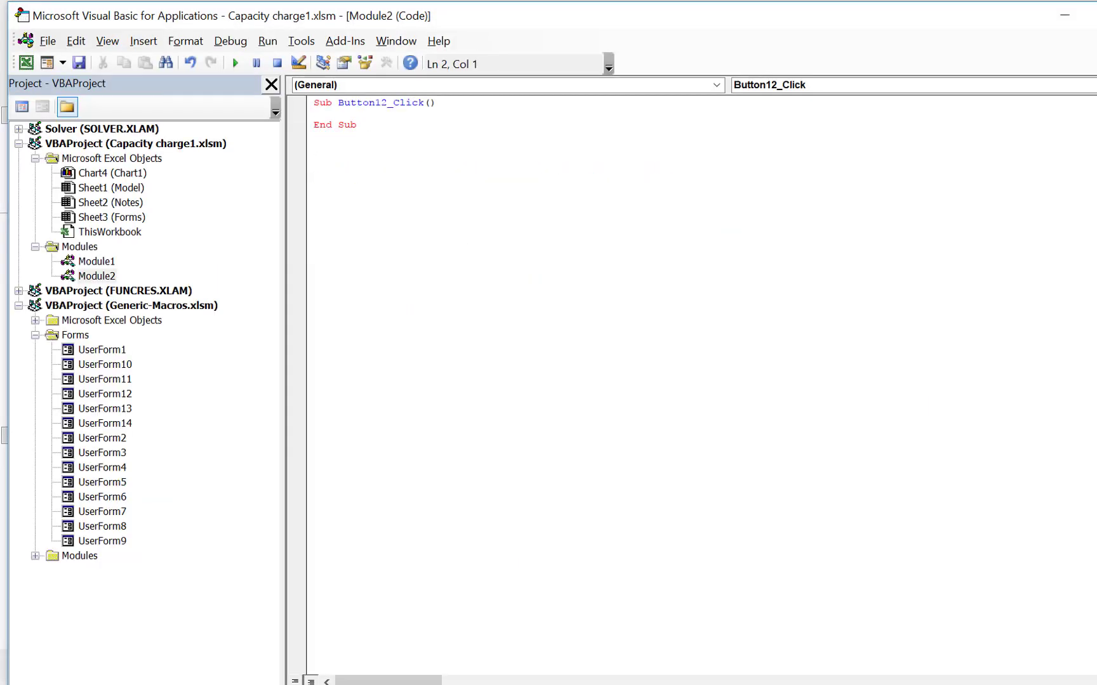
Add blank lines inside the Button12_Click macro and return to the Model sheet
key(Return)
key(Return)
key(Return)
key(Return)
key(Return)
key(Return)
key(Return)
key(Return)
key(Return)
key(Return)
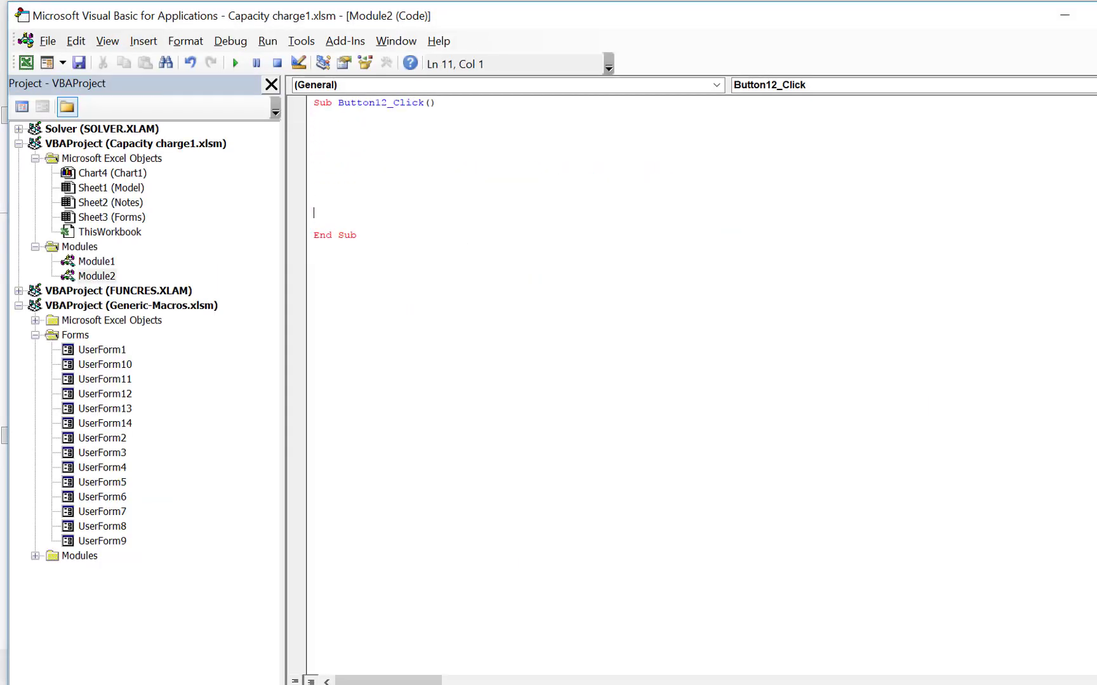
key(Up)
key(Up)
key(Up)
key(Up)
key(Up)
key(Up)
key(Up)
key(alt+F11)
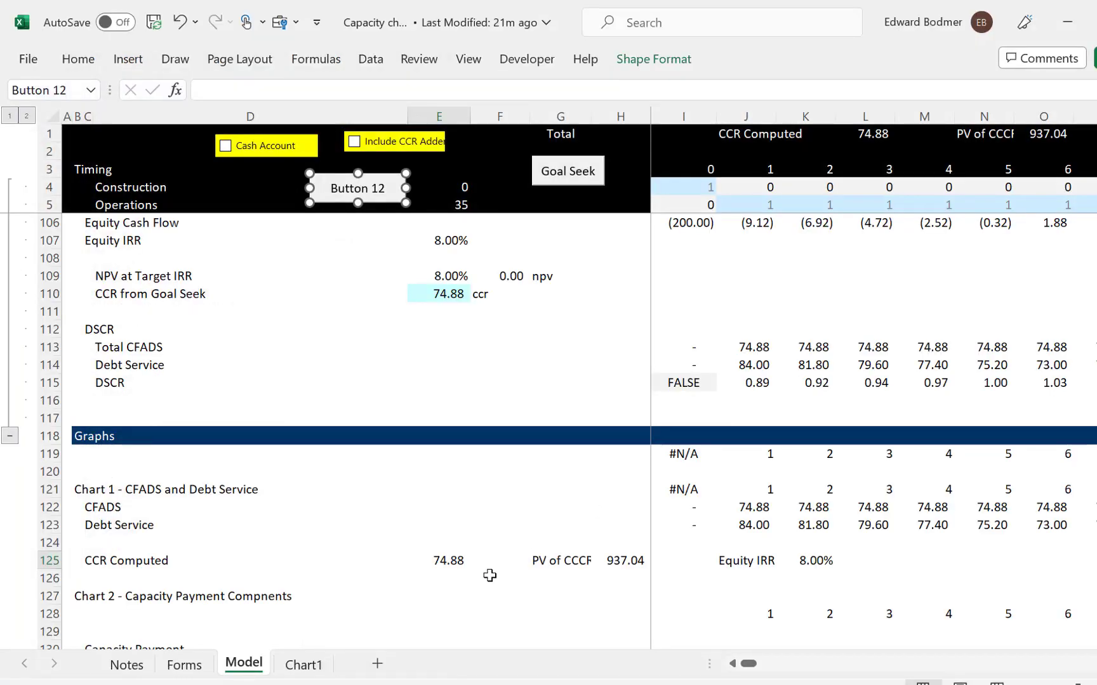
Replace the new button's caption with Graphs
click(333, 190)
key(Delete)
key(Delete)
key(Delete)
key(Delete)
key(Delete)
key(Delete)
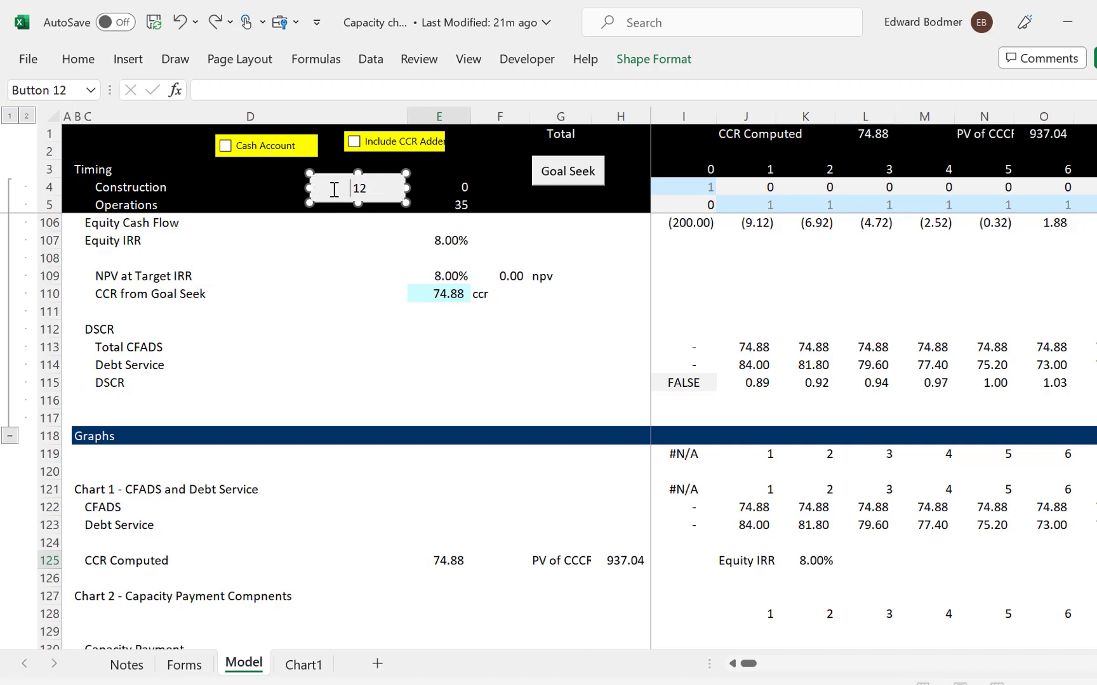
key(Delete)
key(Delete)
key(Delete)
text(Goa)
click(405, 513)
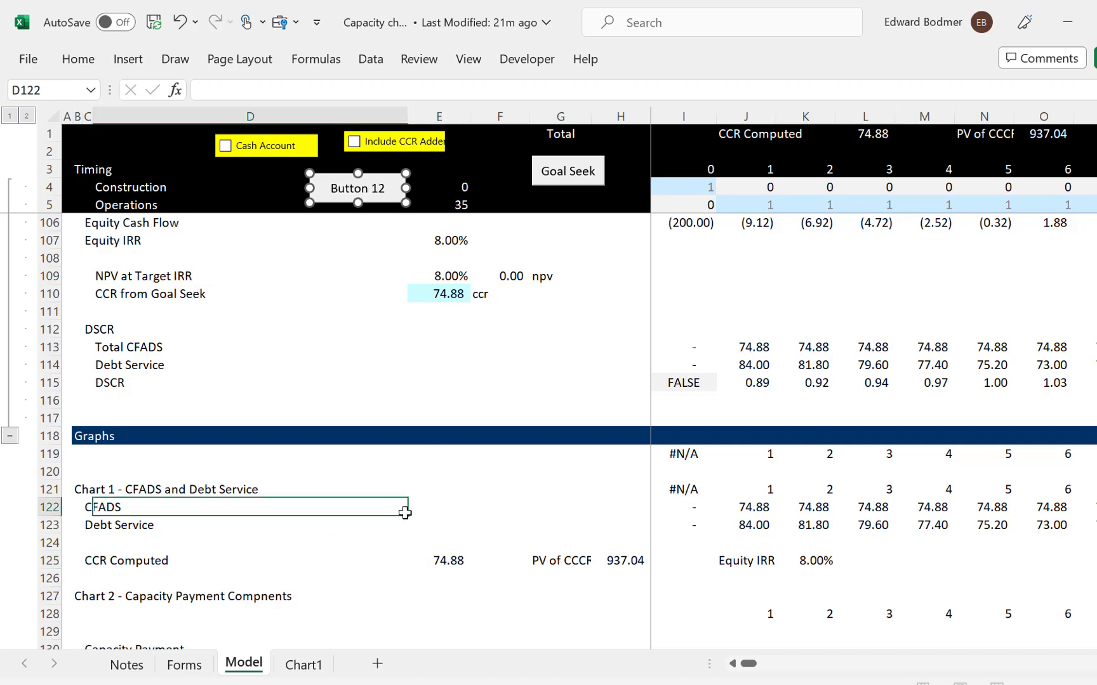
click(411, 620)
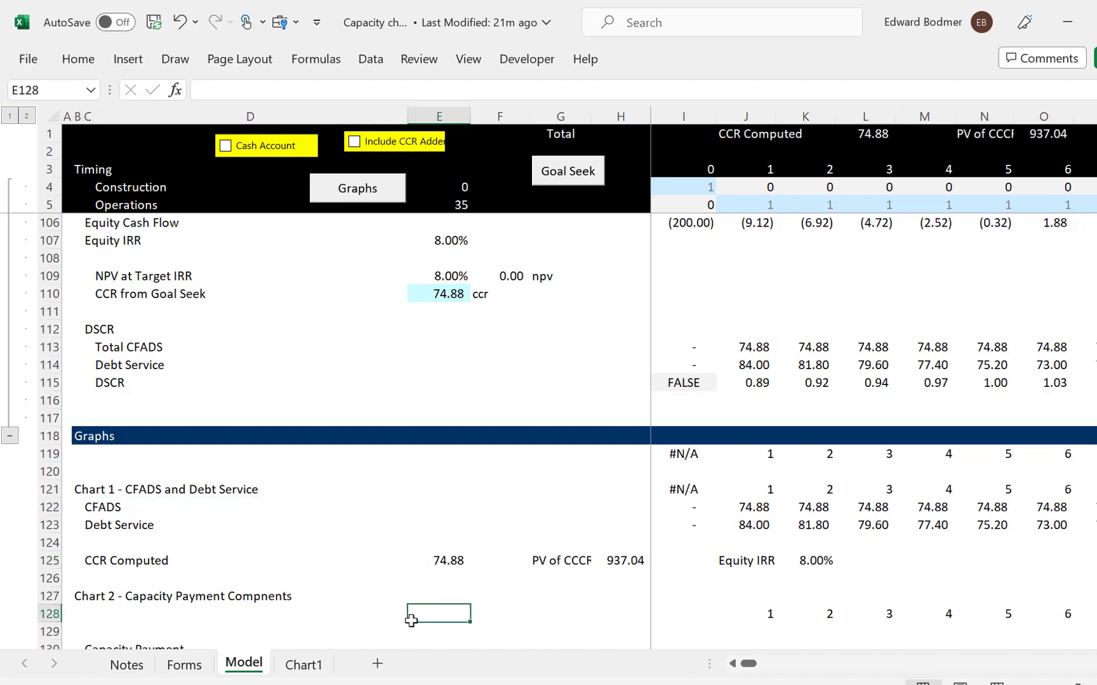
Insert two blank rows at row 128, directly below the Chart 2 - Capacity Payment Compnents heading
key(Down)
key(Up)
key(Right)
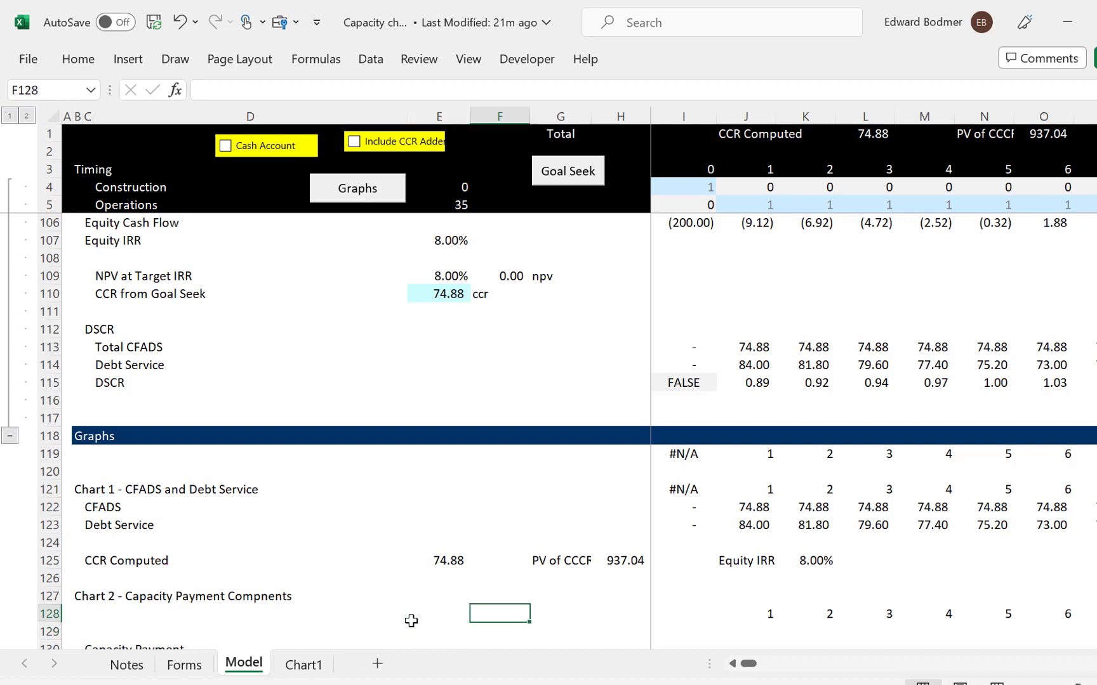
key(Right)
key(Right)
key(Left)
key(Left)
key(Left)
key(Left)
key(Left)
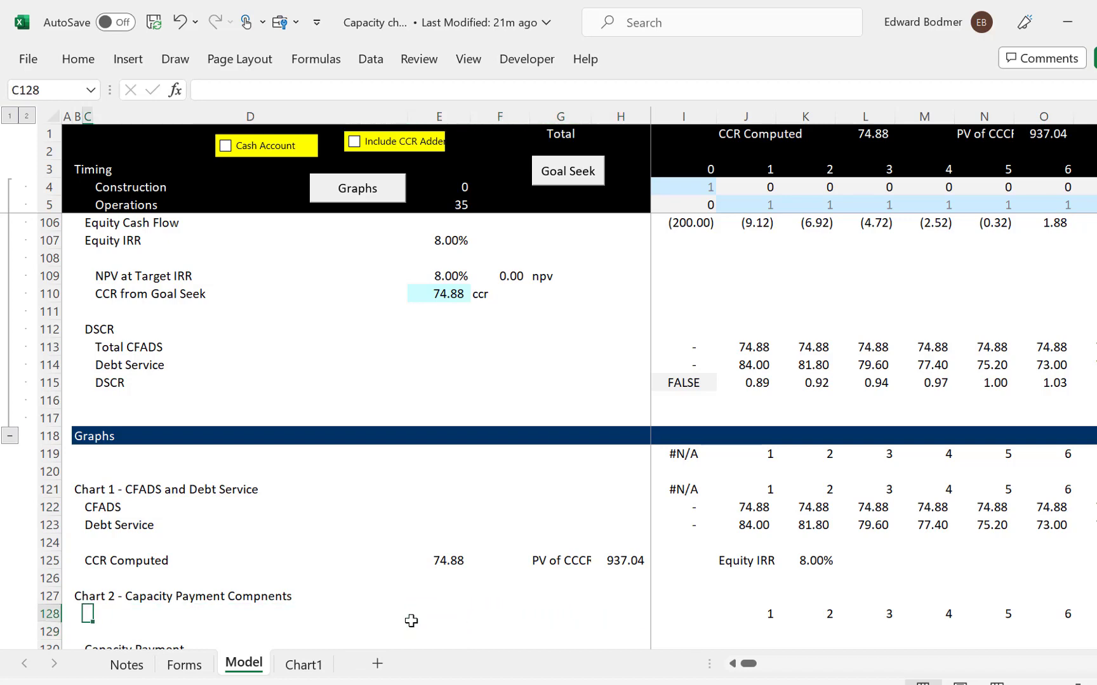
key(shift+space)
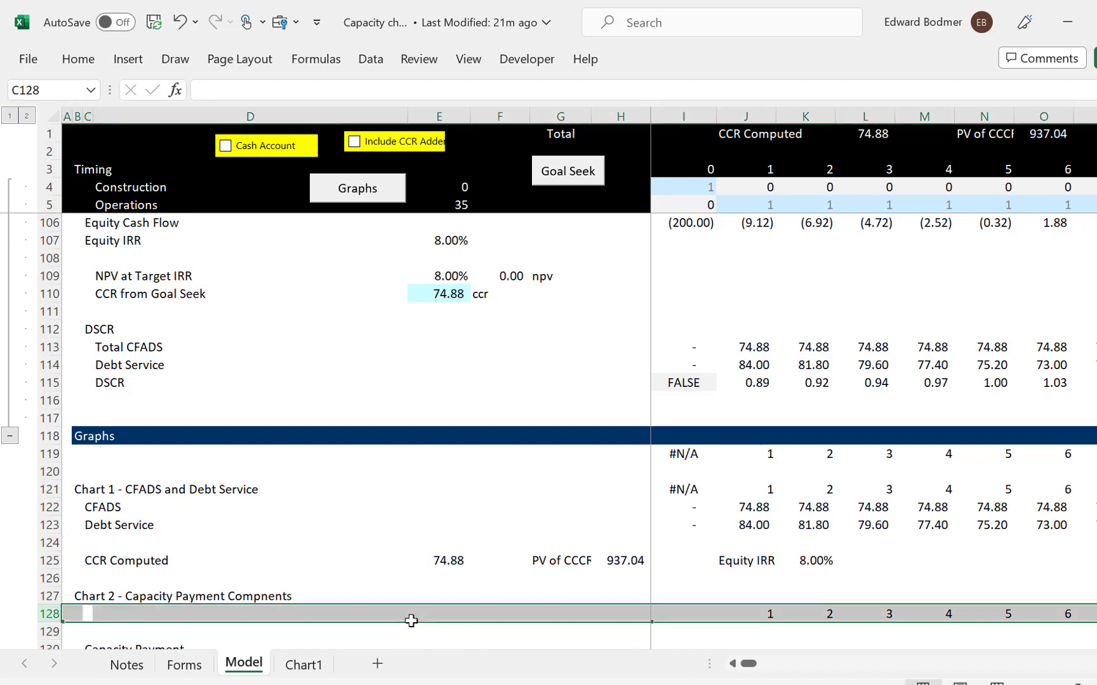
key(ctrl+shift+plus)
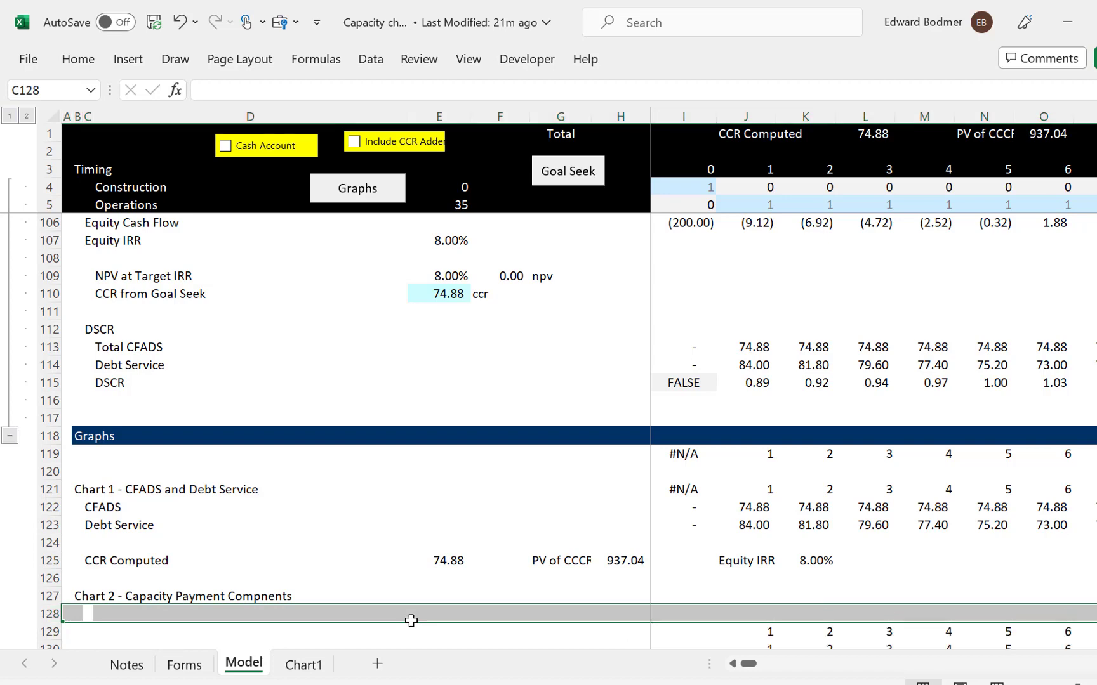
key(ctrl+shift+plus)
Link cell I127 in the Chart 2 heading row to the Chart 1 period in I121 with =I121
key(Up)
key(Right)
key(Right)
key(Right)
key(Right)
key(Right)
key(Right)
text(=)
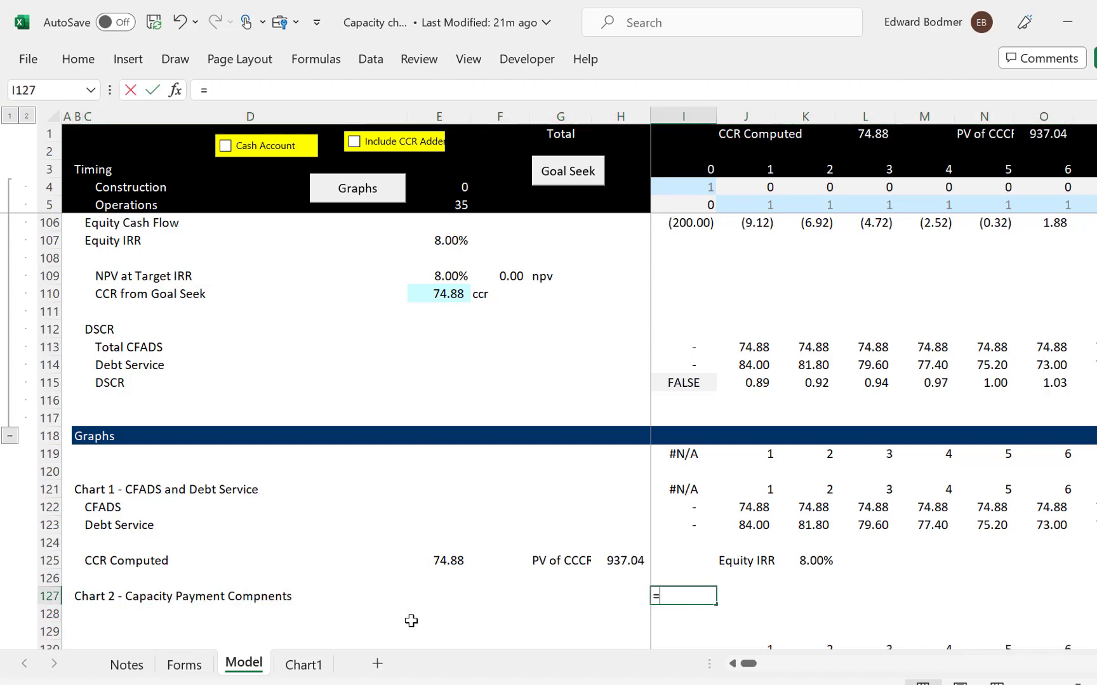
key(Up)
key(Up)
key(Up)
key(Up)
key(Up)
key(Up)
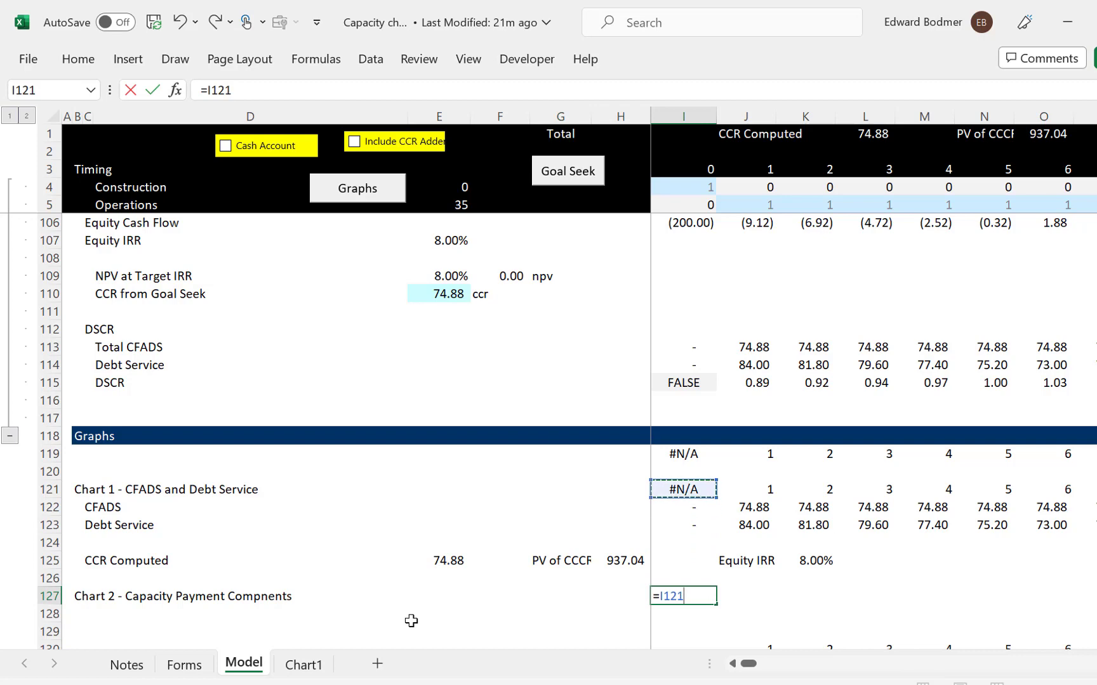
key(Return)
Fill the period link in I127 rightward across the timeline columns of the Chart 2 heading row
key(Up)
key(shift+Right)
key(shift+Right)
key(ctrl+r)
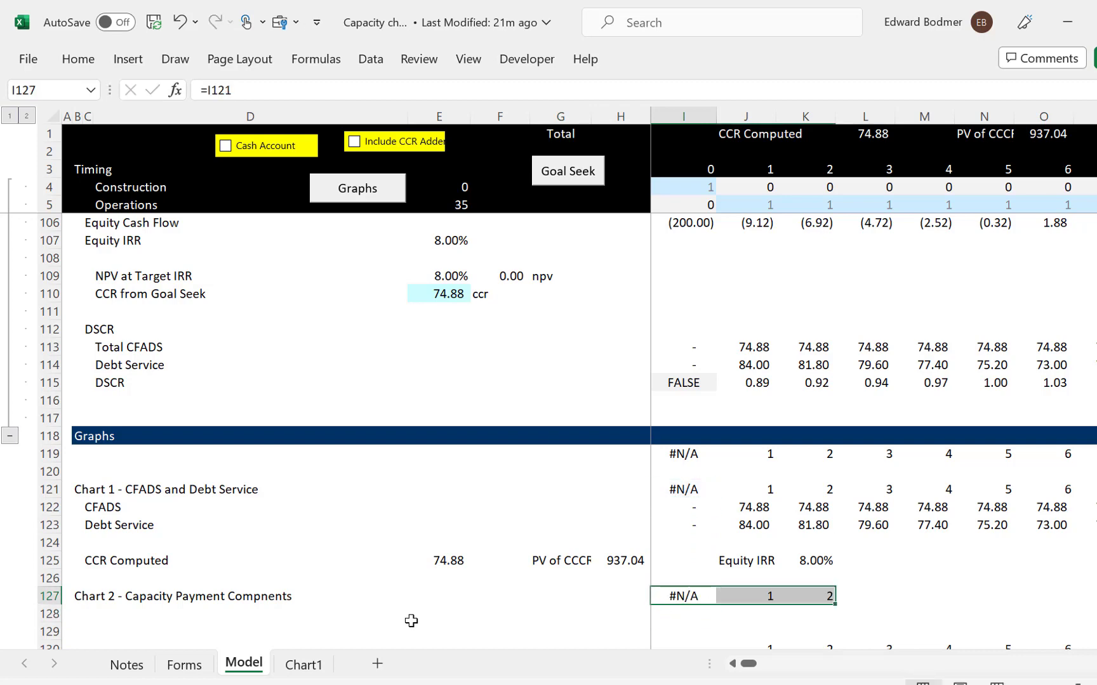
key(Right)
key(Right)
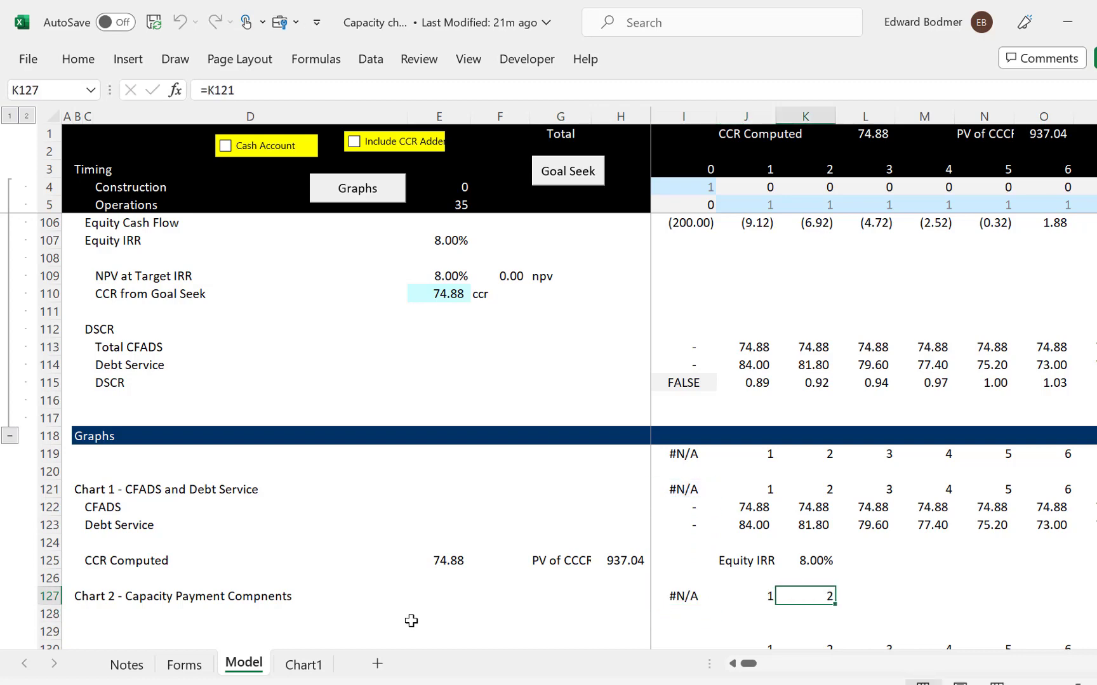
key(shift+Right)
key(shift+Right)
key(shift+Right)
key(shift+Right)
key(shift+Right)
Select the entire blank row 128 beneath the Chart 2 heading
key(Down)
key(Left)
key(Left)
key(Left)
key(Left)
key(Left)
key(Left)
key(Left)
key(Left)
key(Left)
key(Left)
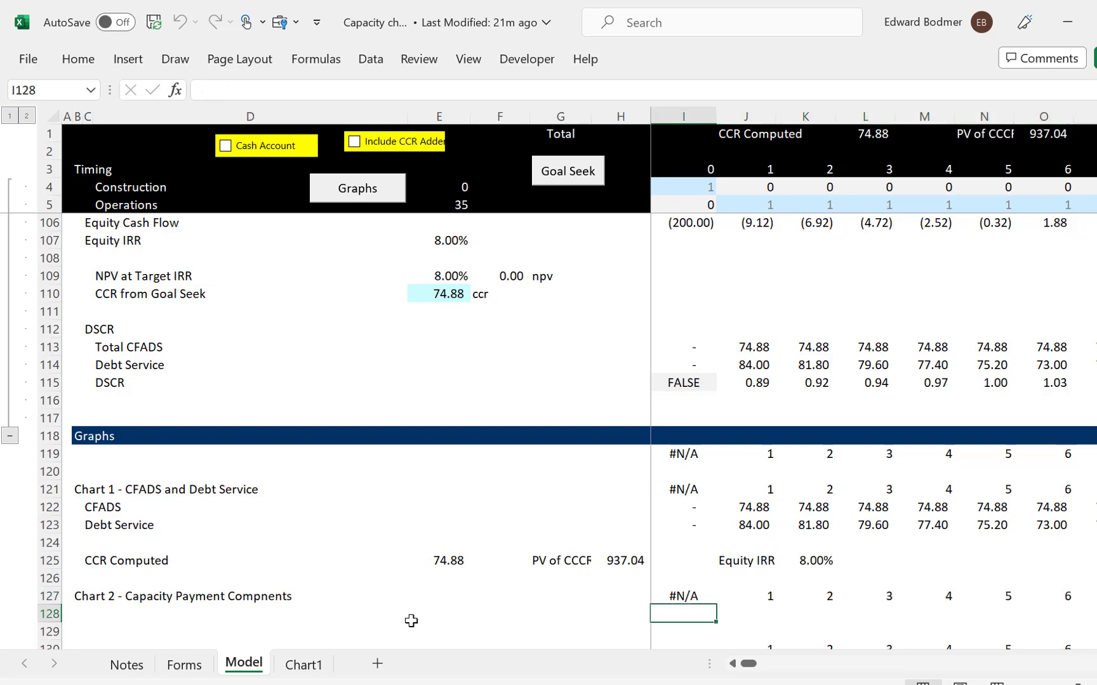
key(shift+space)
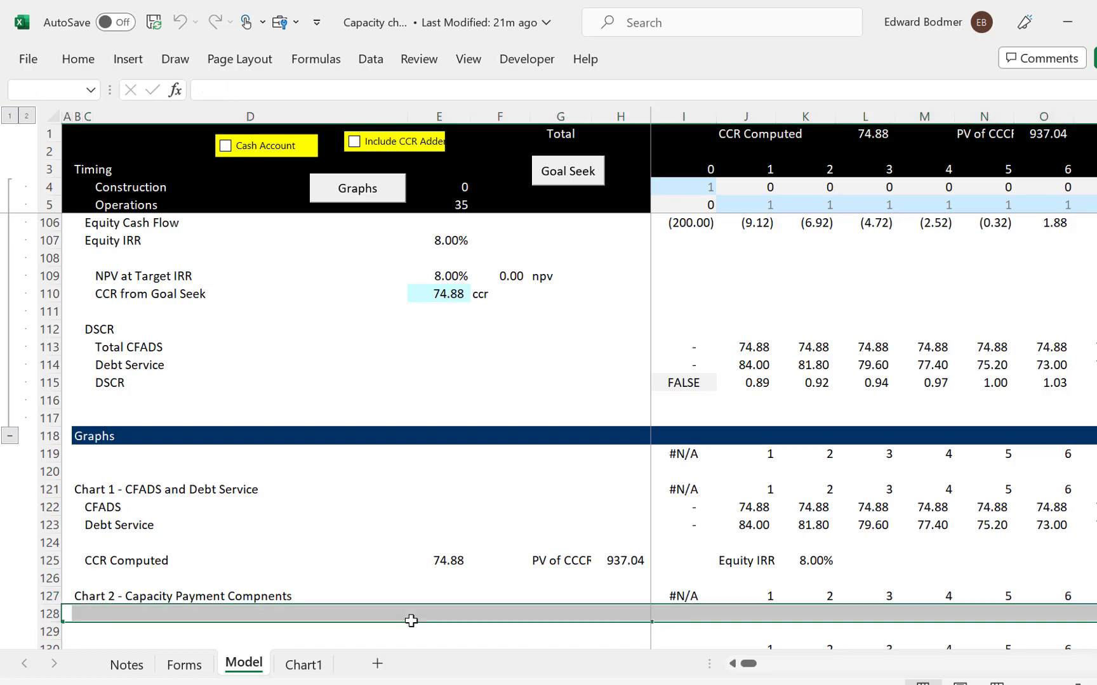
Insert a blank row directly beneath the Chart 2 heading, at row 128
key(ctrl+shift+equal)
key(Right)
key(Right)
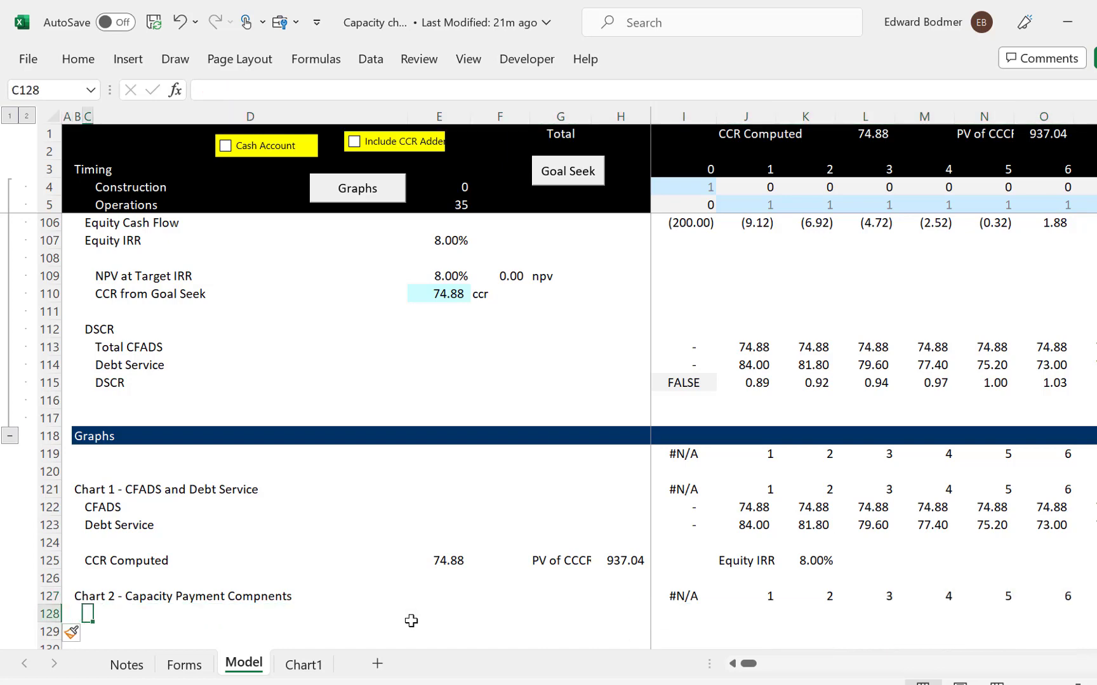
text(Base Cas)
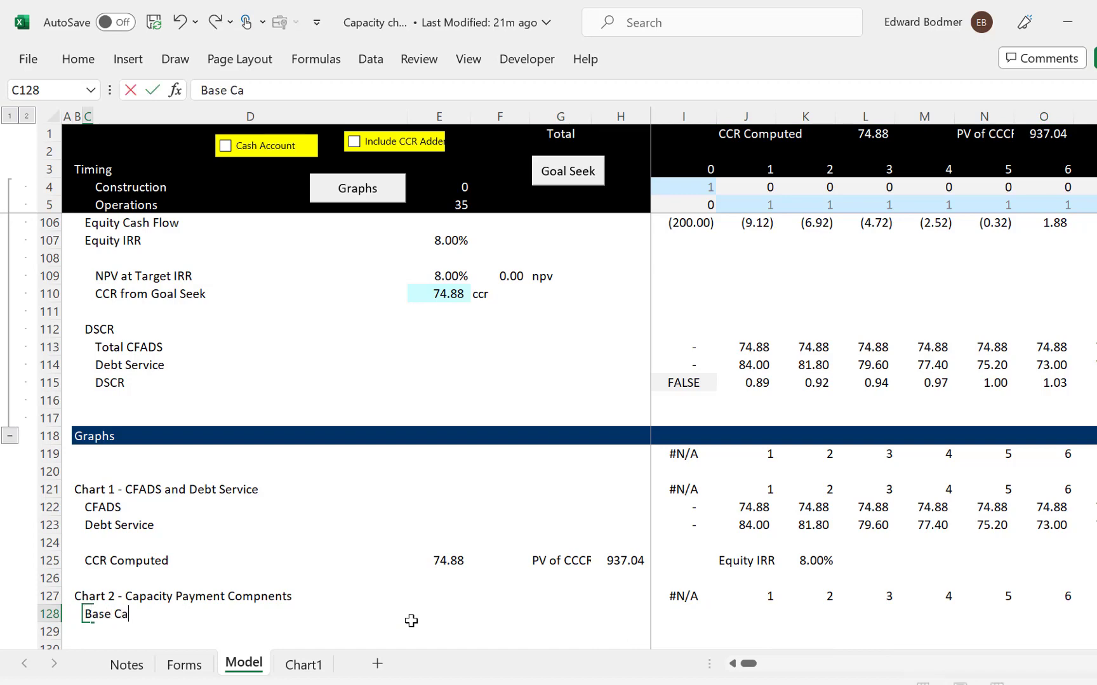
key(BackSpace)
text(pacity)
key(BackSpace)
key(BackSpace)
key(BackSpace)
key(BackSpace)
key(BackSpace)
key(BackSpace)
key(BackSpace)
key(BackSpace)
key(BackSpace)
key(BackSpace)
key(BackSpace)
key(BackSpace)
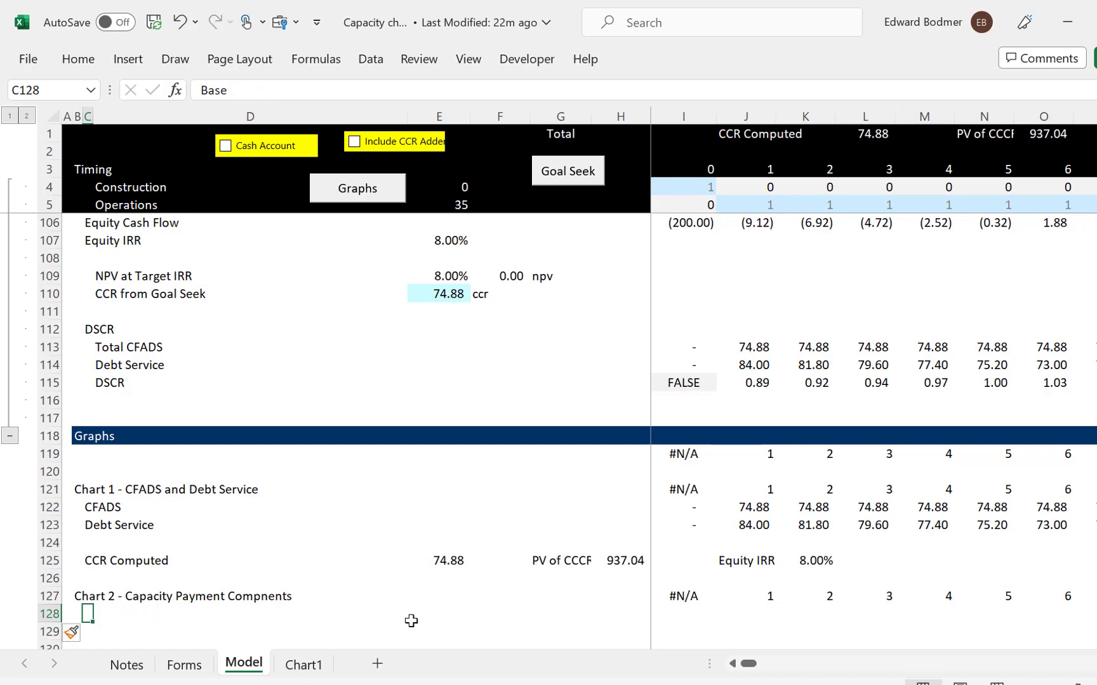
Retitle the chart heading in B127 as "Chart 2 - Deficit and Surplus Cash Flow to Meet DSCR"
key(Up)
key(Left)
key(F2)
key(BackSpace)
key(BackSpace)
key(BackSpace)
key(BackSpace)
key(BackSpace)
key(BackSpace)
key(BackSpace)
key(BackSpace)
key(BackSpace)
key(BackSpace)
key(BackSpace)
key(BackSpace)
key(BackSpace)
key(BackSpace)
key(BackSpace)
key(BackSpace)
key(BackSpace)
key(BackSpace)
key(BackSpace)
key(BackSpace)
key(BackSpace)
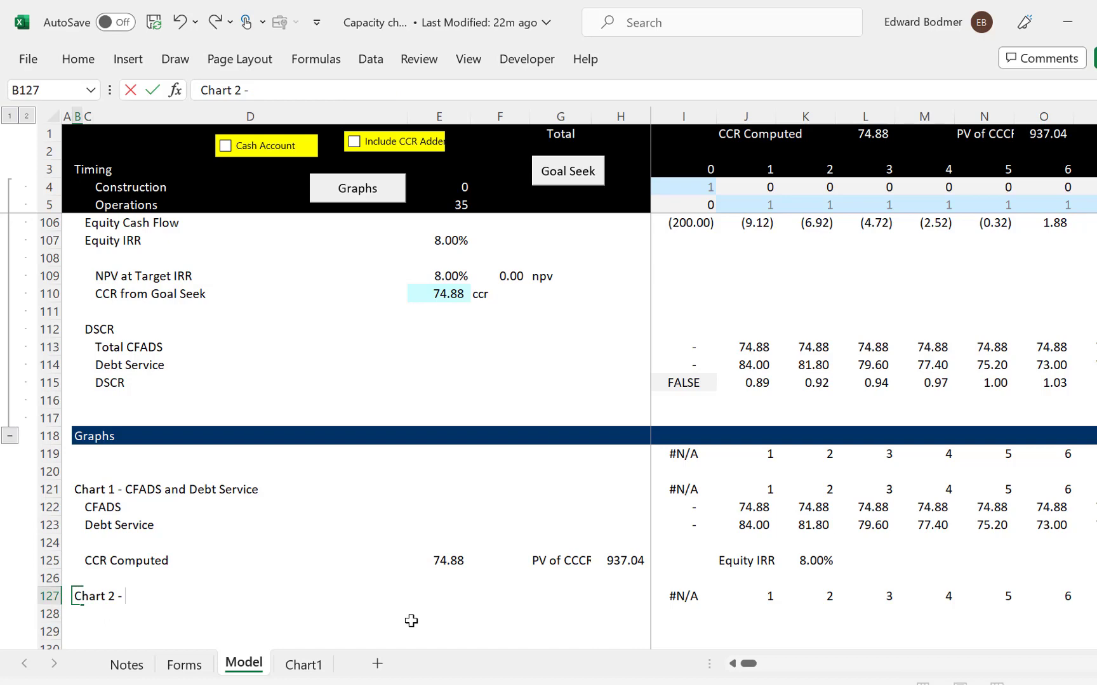
text(Deficit and )
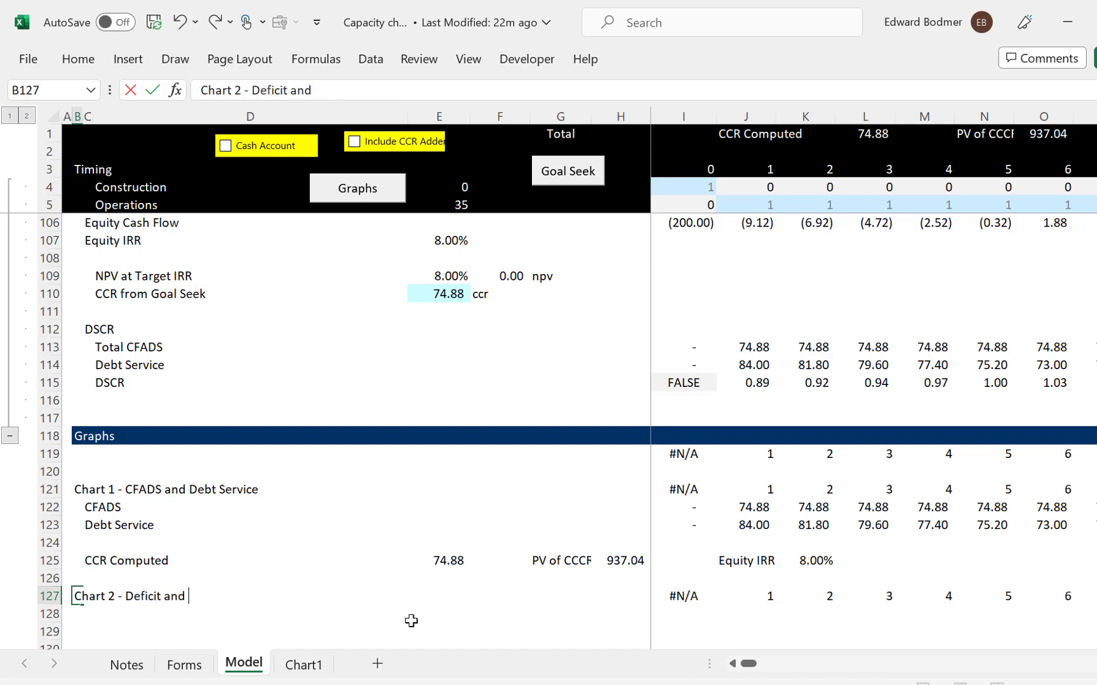
text(S)
text(ruplus)
key(BackSpace)
key(BackSpace)
key(BackSpace)
key(BackSpace)
key(BackSpace)
text(urpls C)
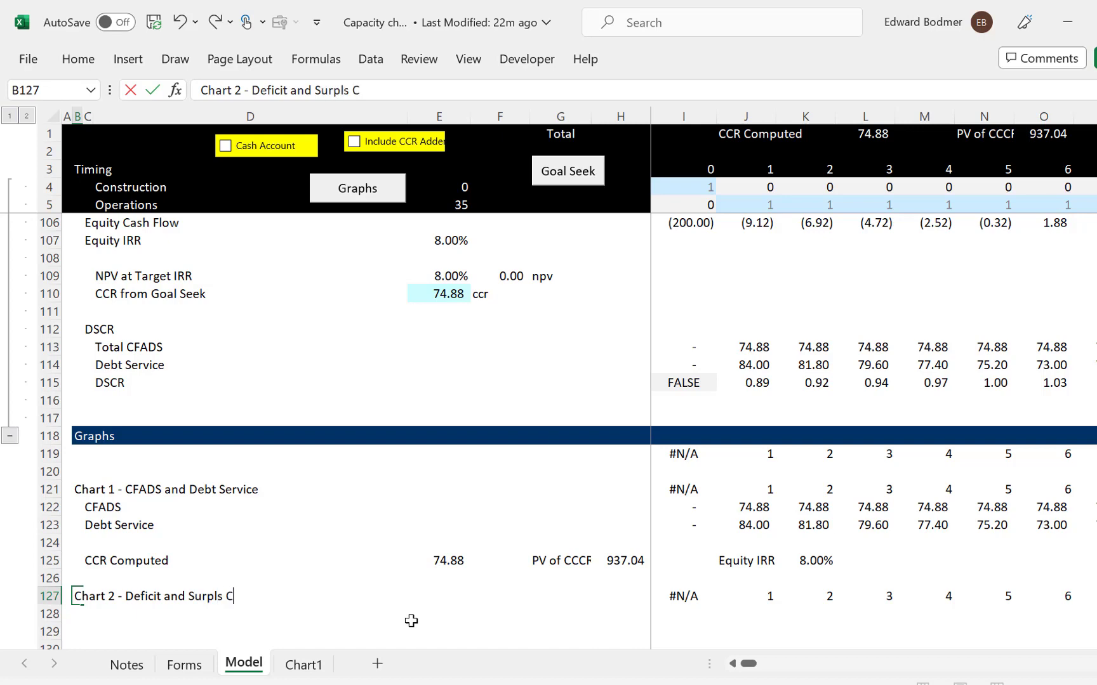
key(BackSpace)
key(BackSpace)
key(BackSpace)
text(us Cash )
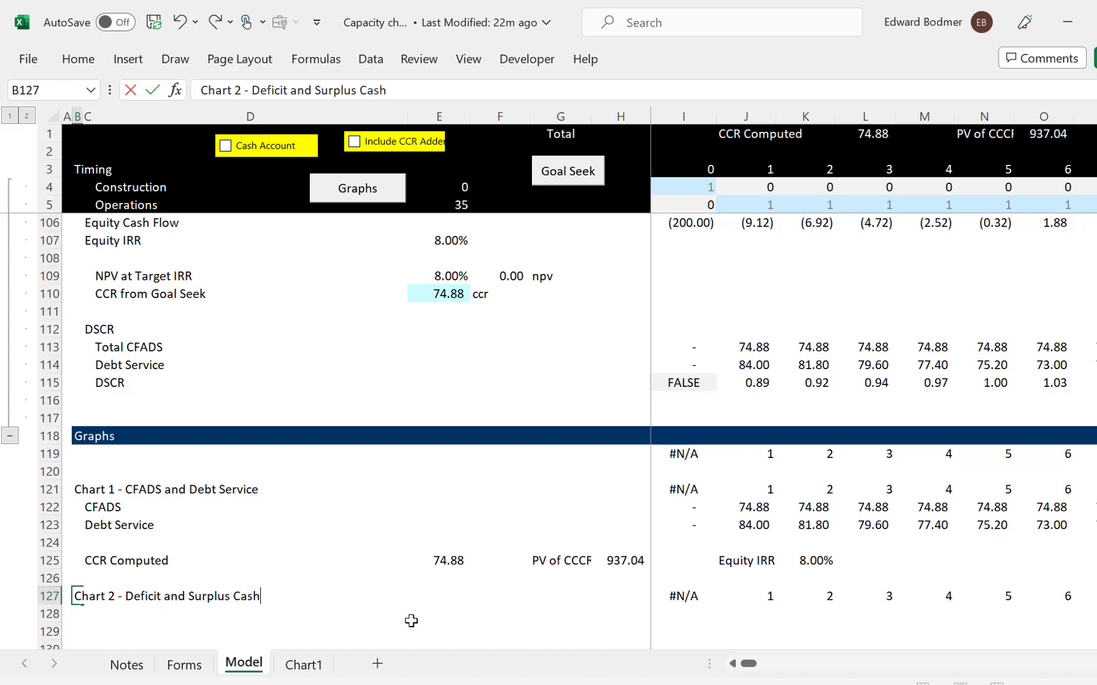
text(Flow to M)
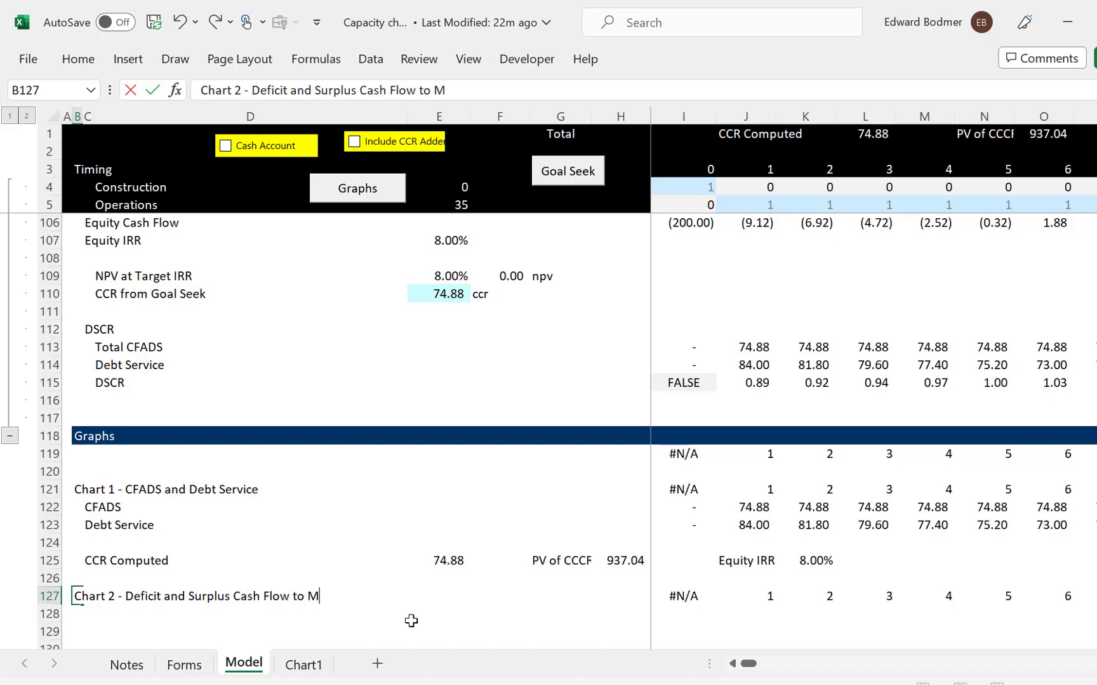
text(eet DSCR)
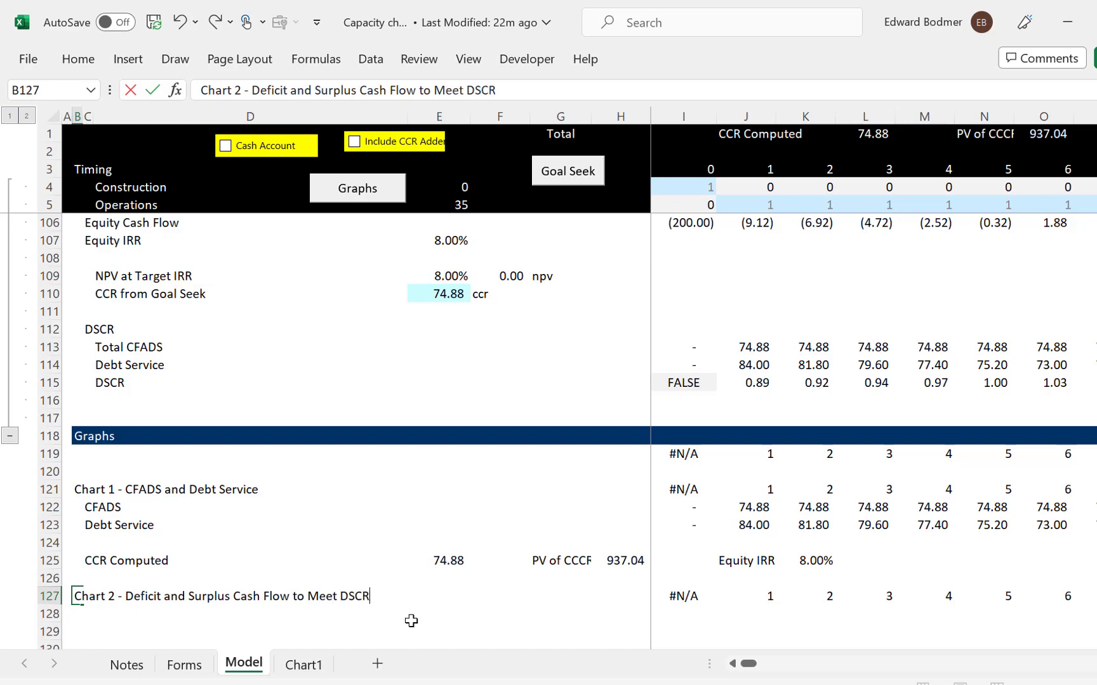
key(Return)
Label the first row under the Chart 2 heading, in C128, "Cash Flow Modelled"
key(Right)
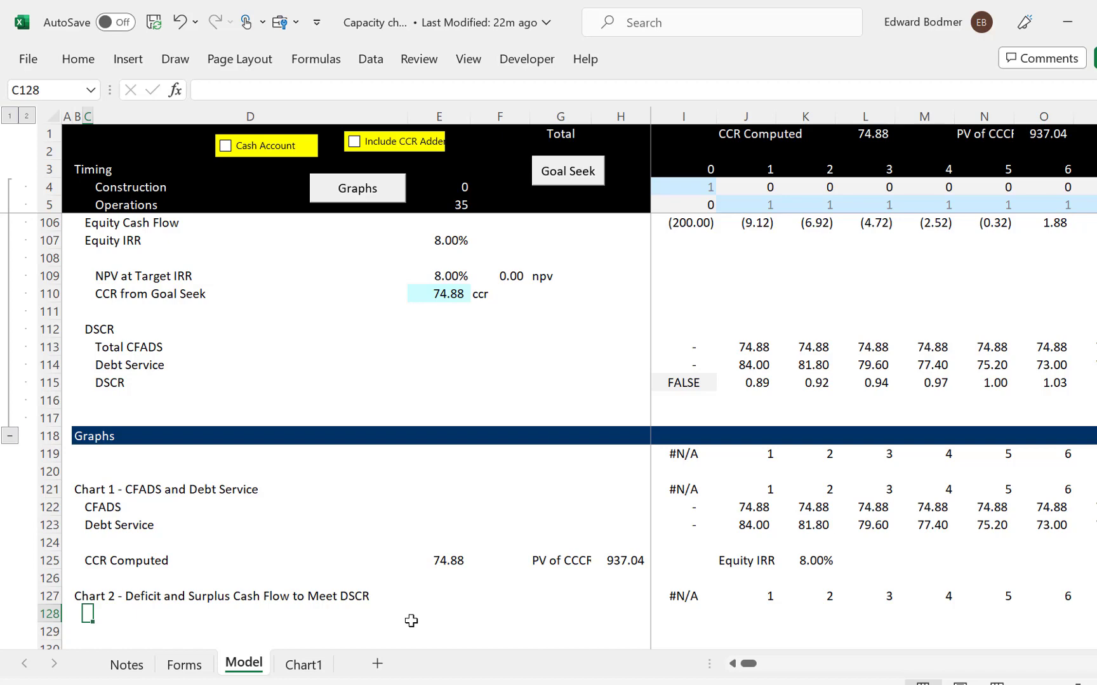
text(Cash )
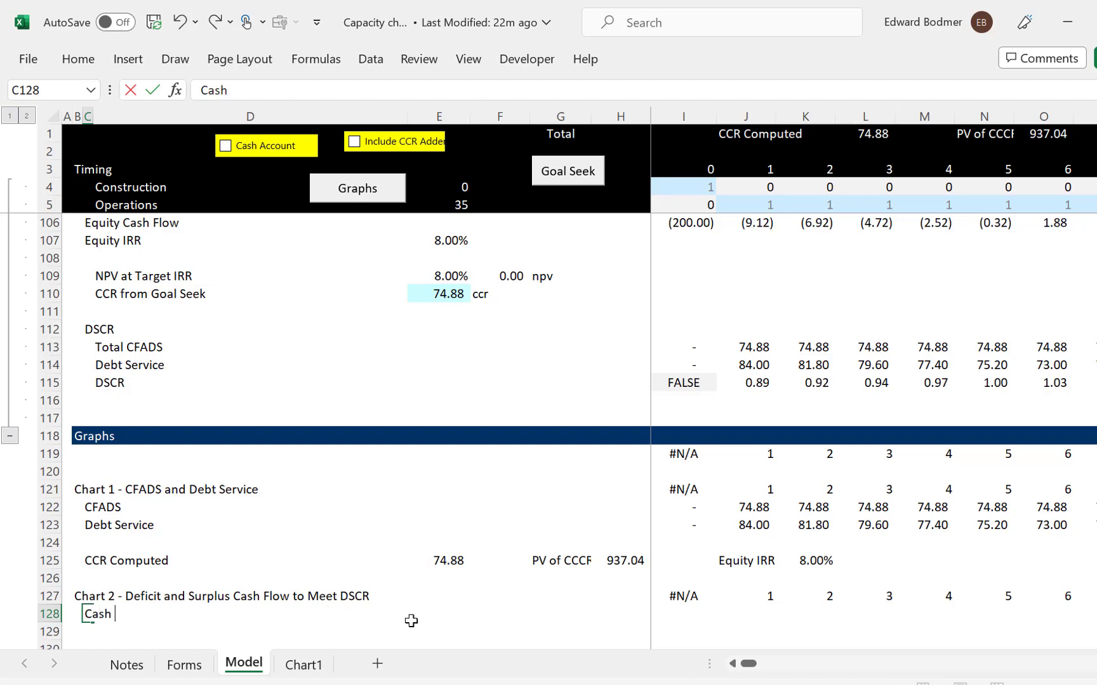
text(Flow Mode)
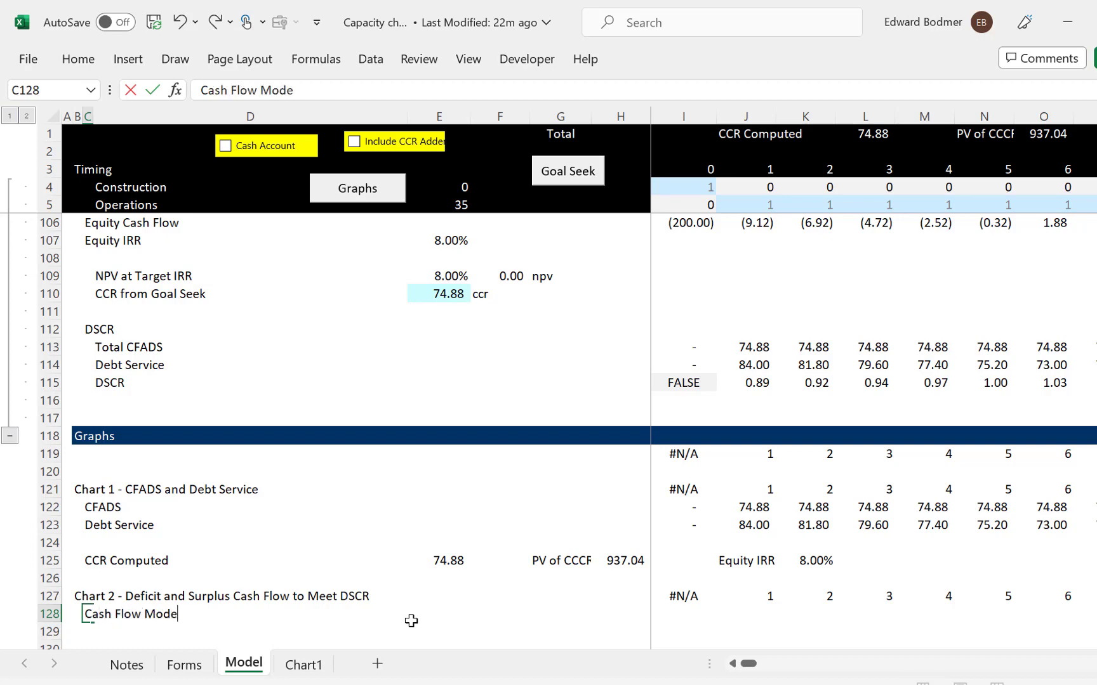
text(lled)
key(Return)
Link I128 to Total Capacity Charge with Debt Service Adder with =I41 and fill the formula across the timeline
key(Up)
key(Right)
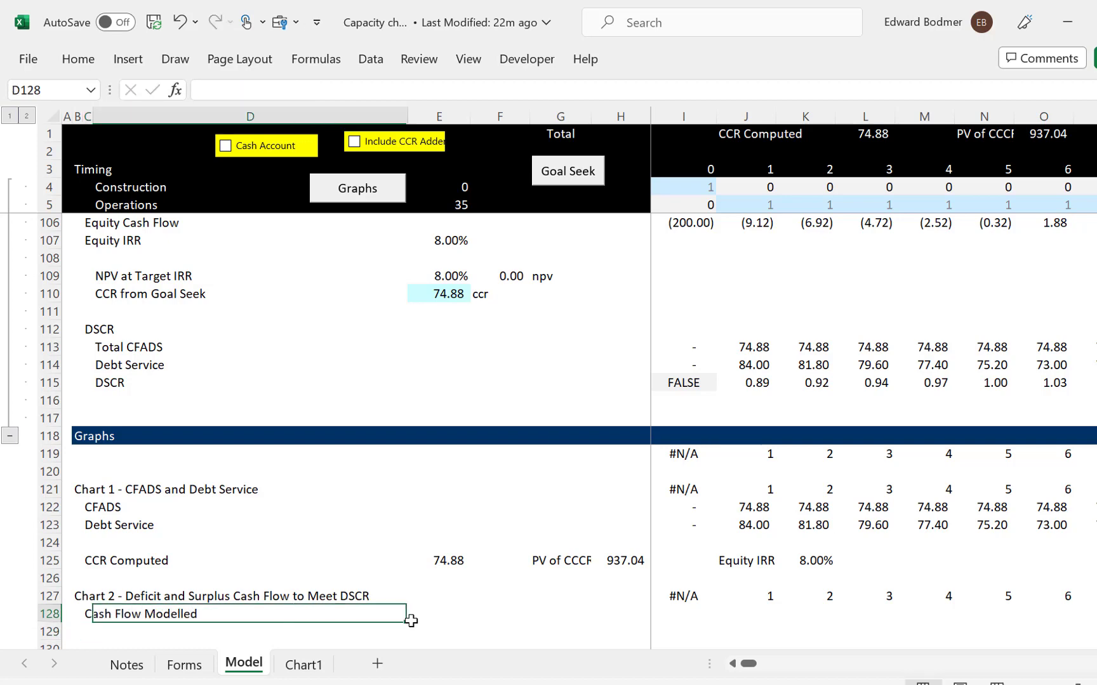
key(Right)
key(Right)
key(Right)
key(Right)
key(Right)
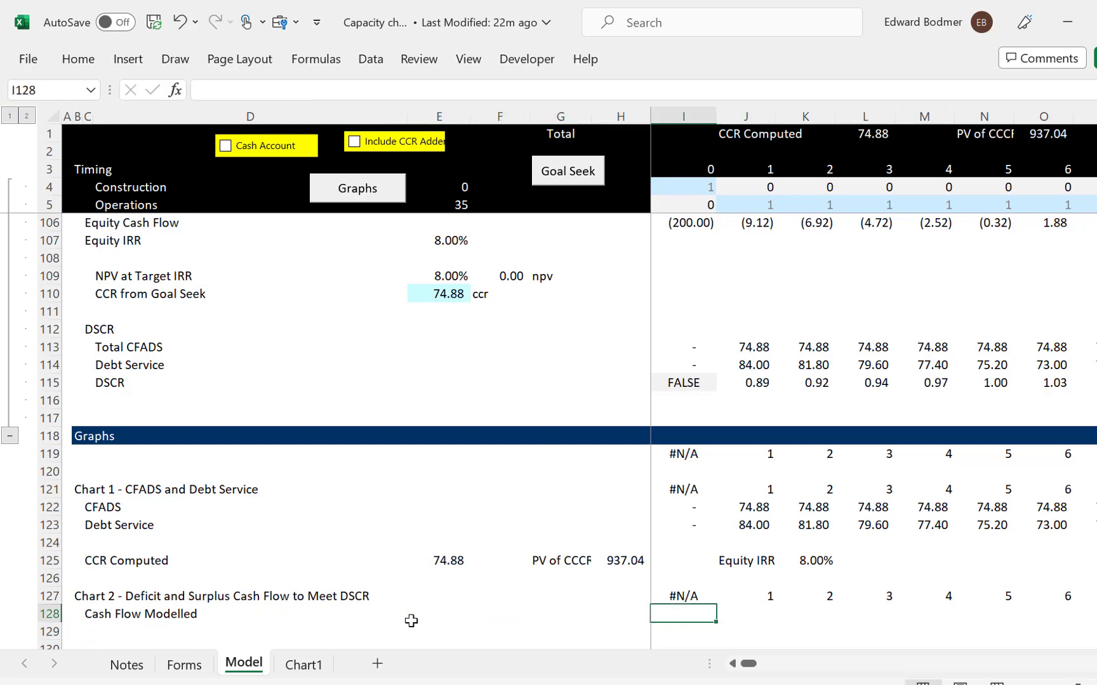
text(=)
key(Page_Up)
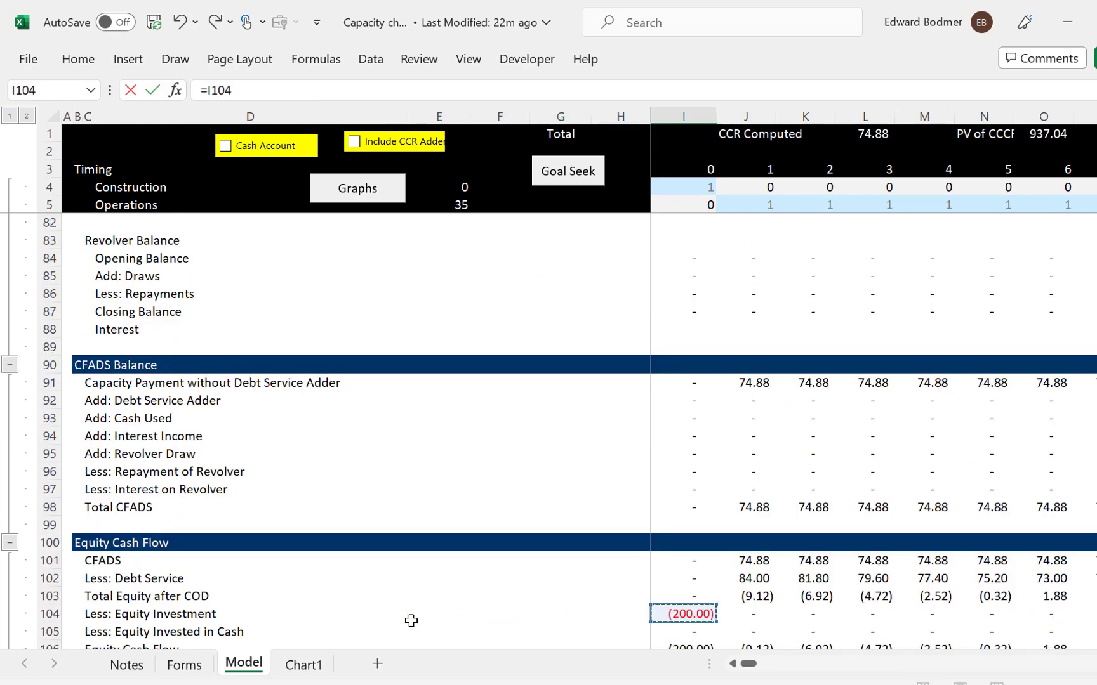
key(Page_Up)
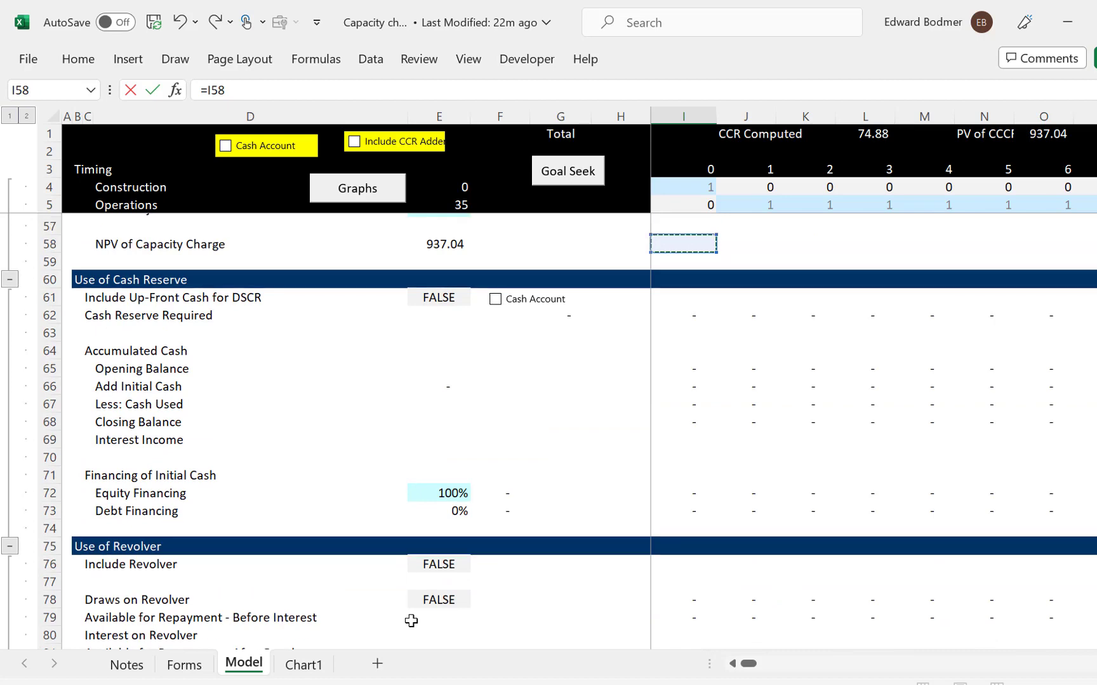
key(Page_Up)
key(Down)
key(Down)
key(Down)
key(Down)
key(Down)
key(Down)
key(Down)
key(Down)
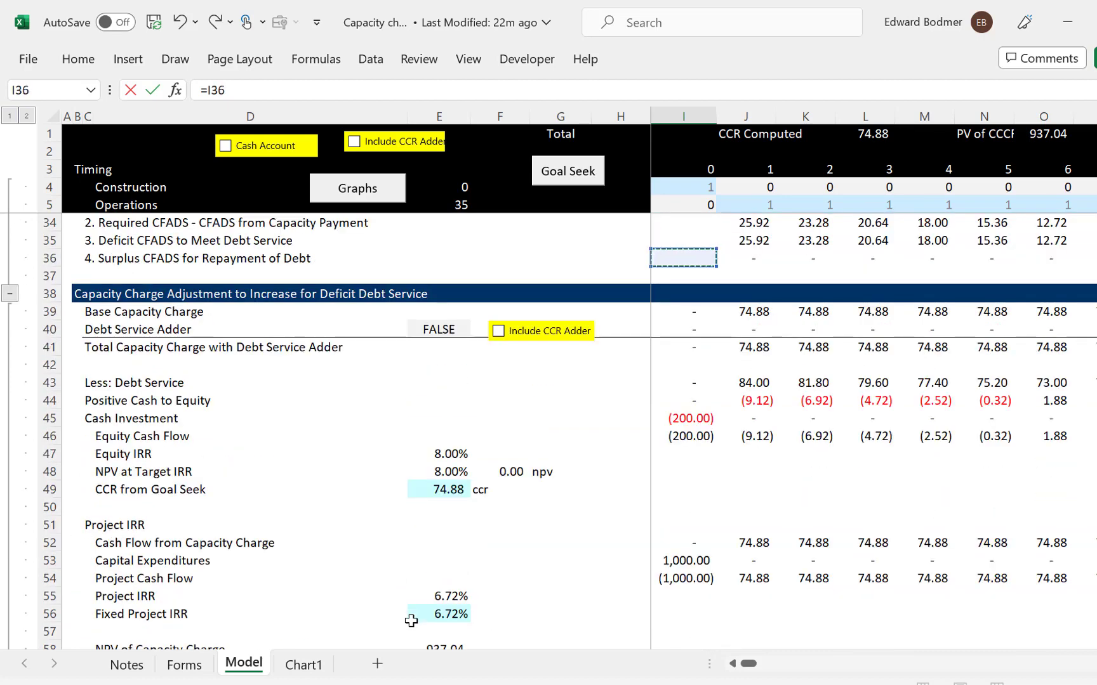
key(Up)
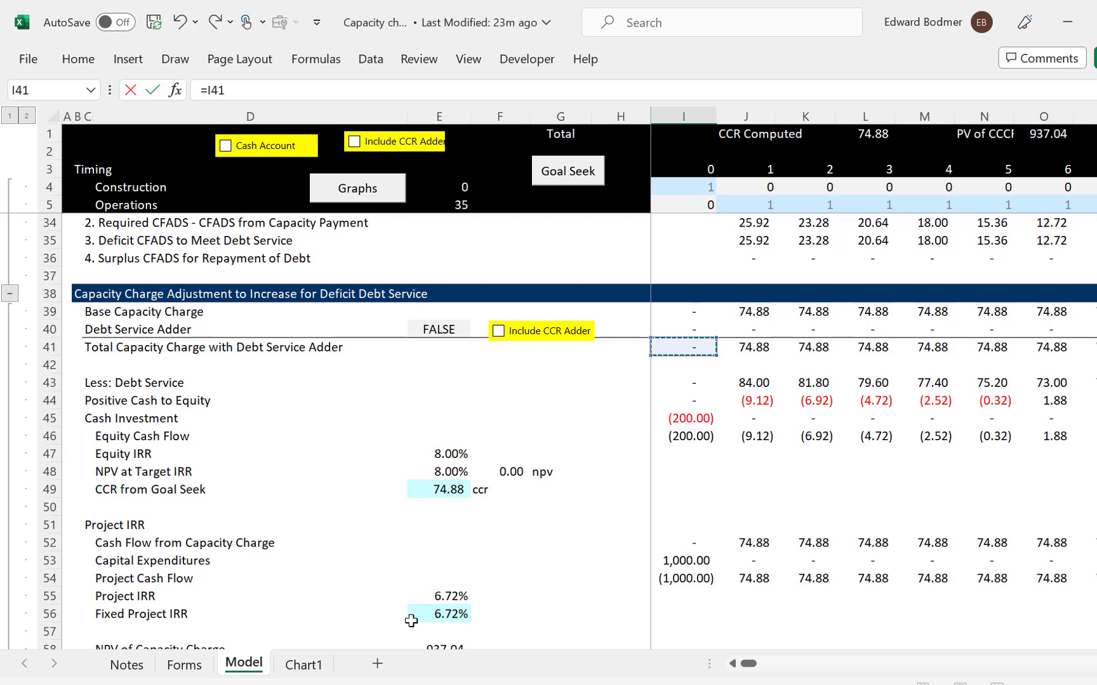
key(ctrl+Return)
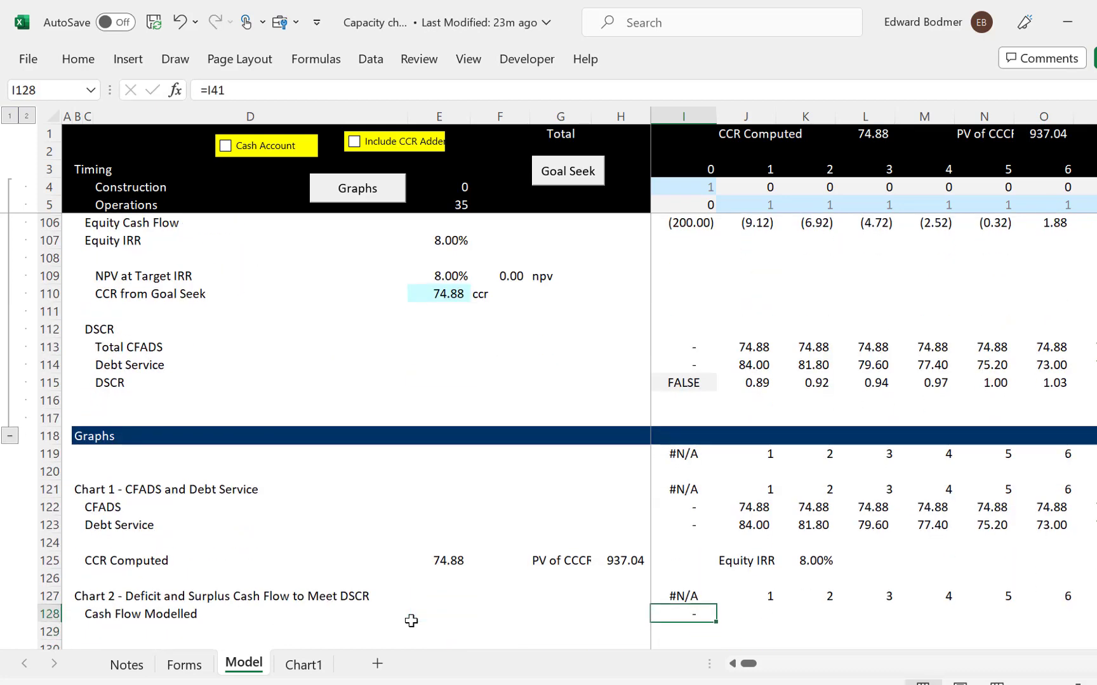
key(ctrl+shift+r)
Insert another blank row at row 130, below the Cash Flow Modelled line
key(Down)
key(Down)
key(Down)
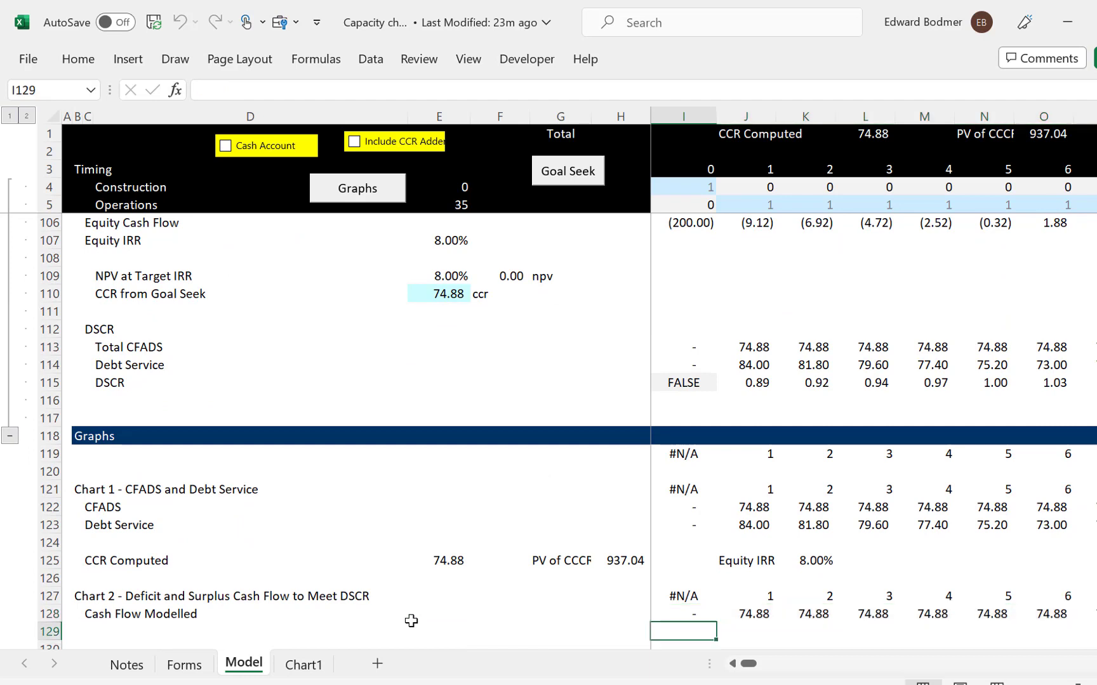
key(Up)
key(Up)
key(Left)
key(Home)
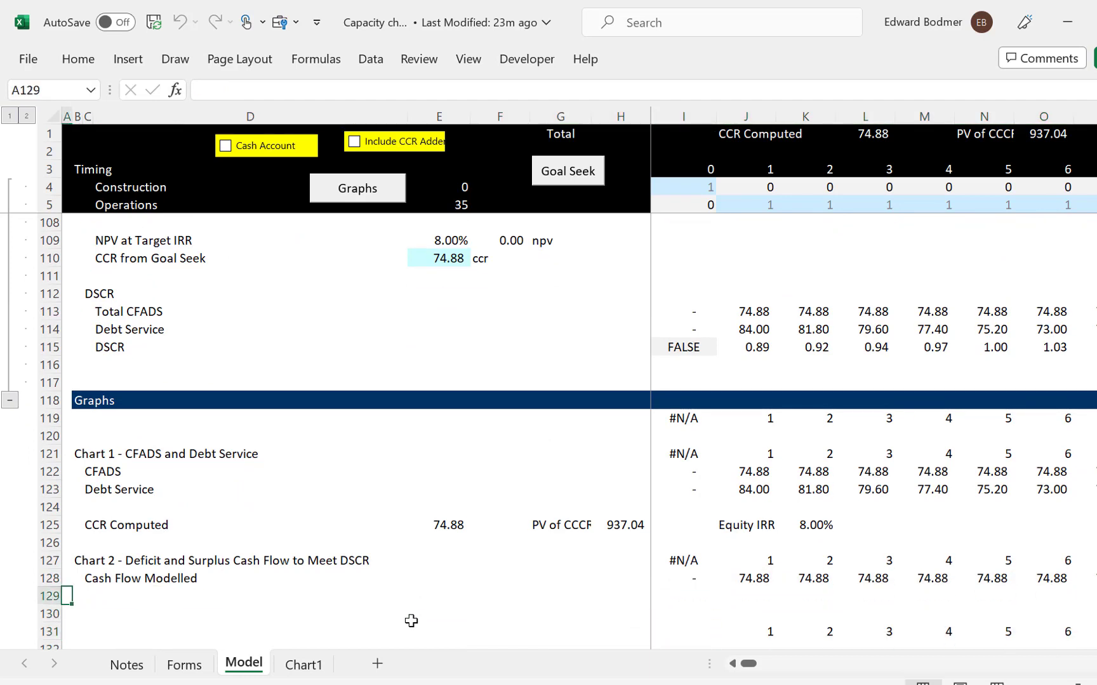
key(Down)
key(shift+space)
key(ctrl+plus)
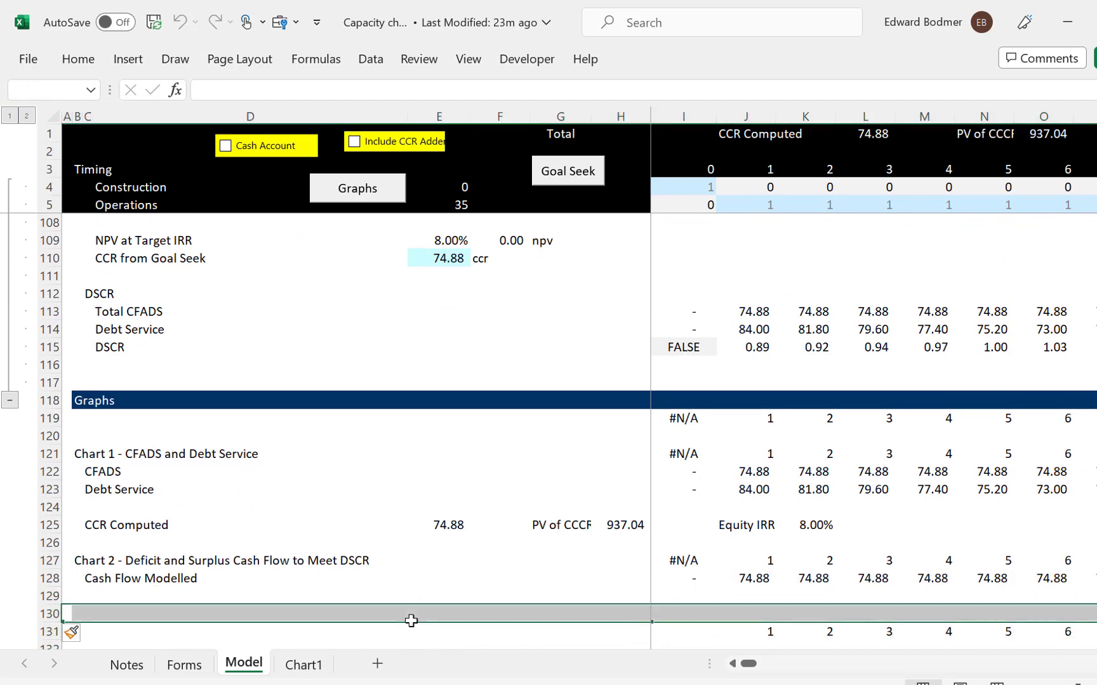
Label C129 "Required Cash Flow - DSCR x Debt Service"
key(Up)
key(Right)
text(Req)
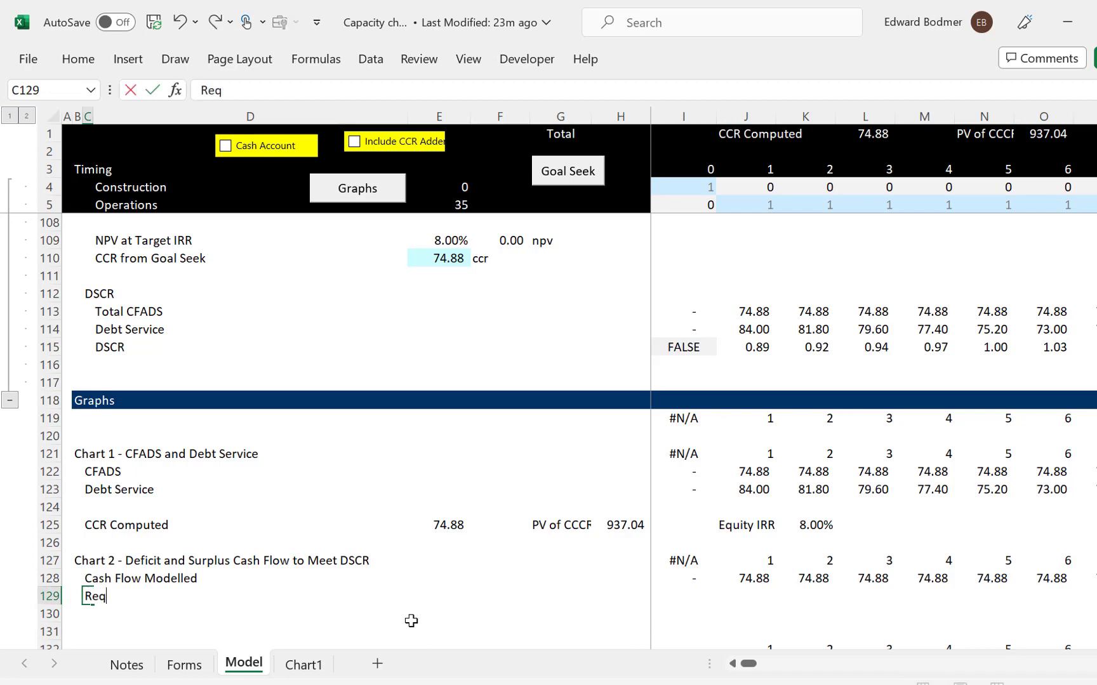
text(uired Cash Flow)
key(Return)
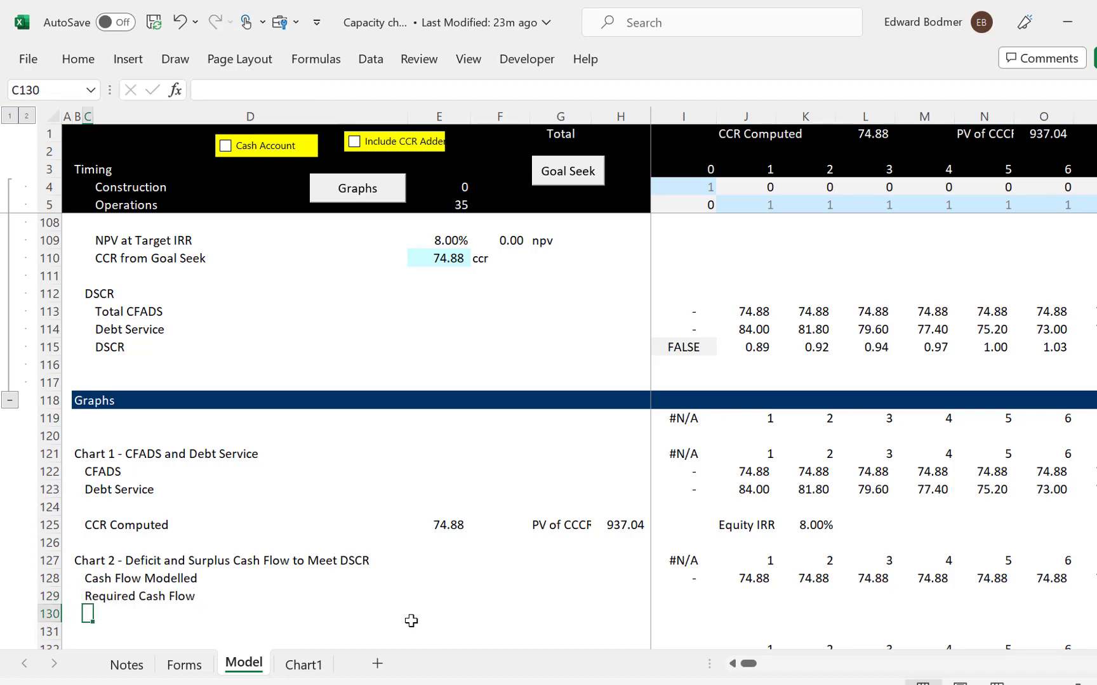
key(Up)
key(F2)
text(- D)
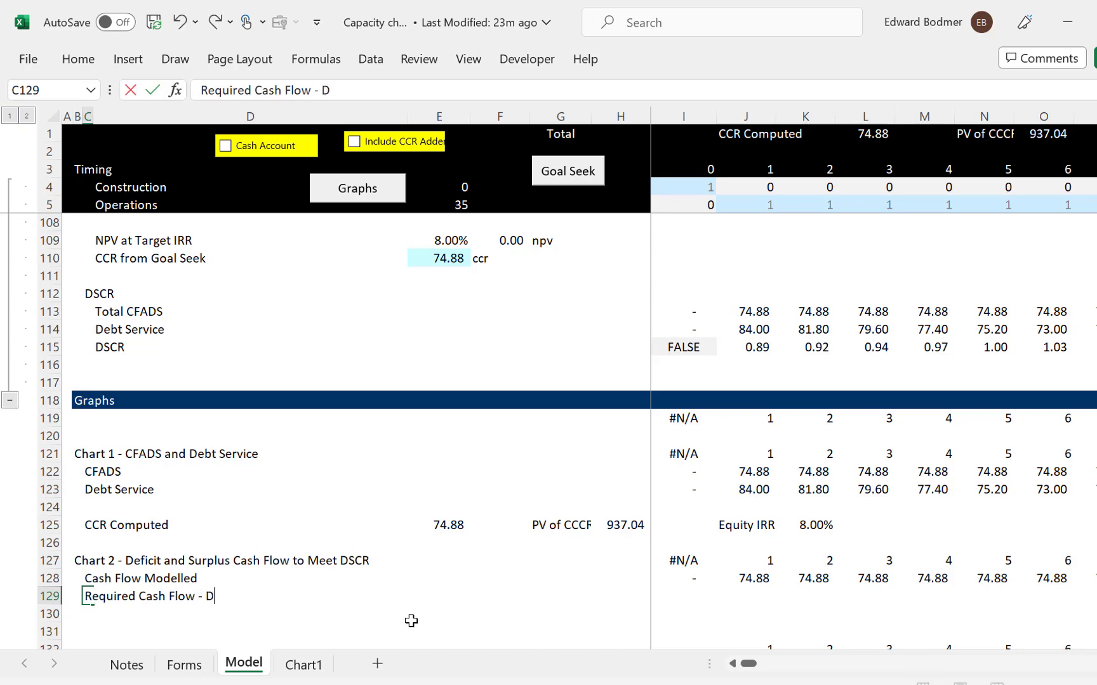
text(S R x)
text(De)
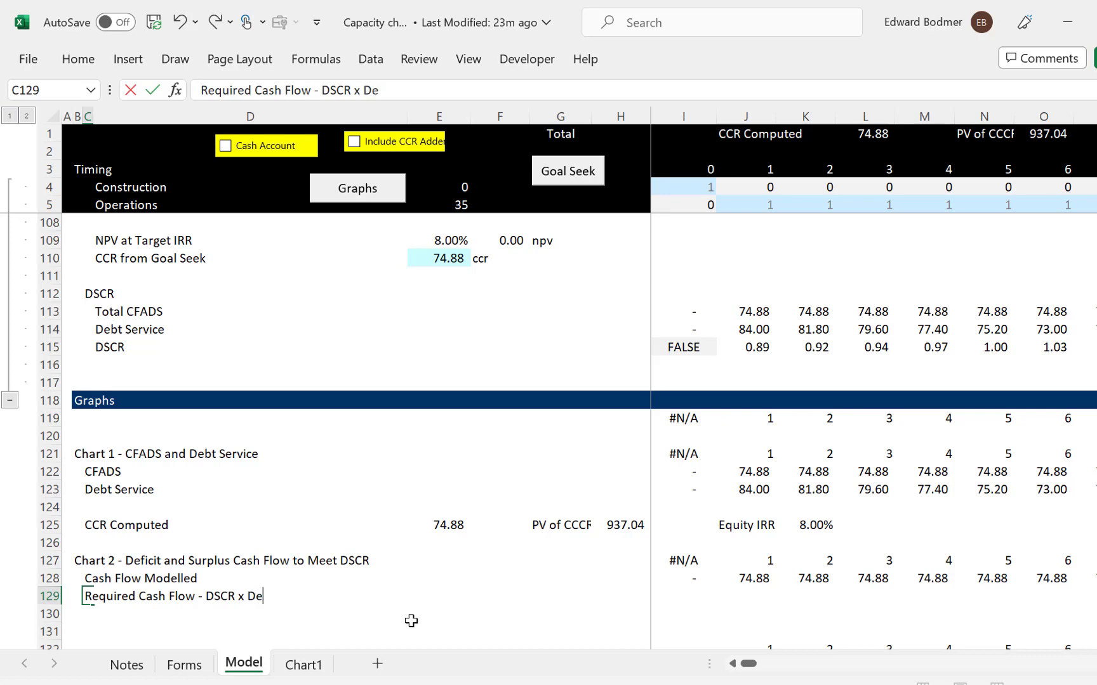
text(bt Service)
key(Return)
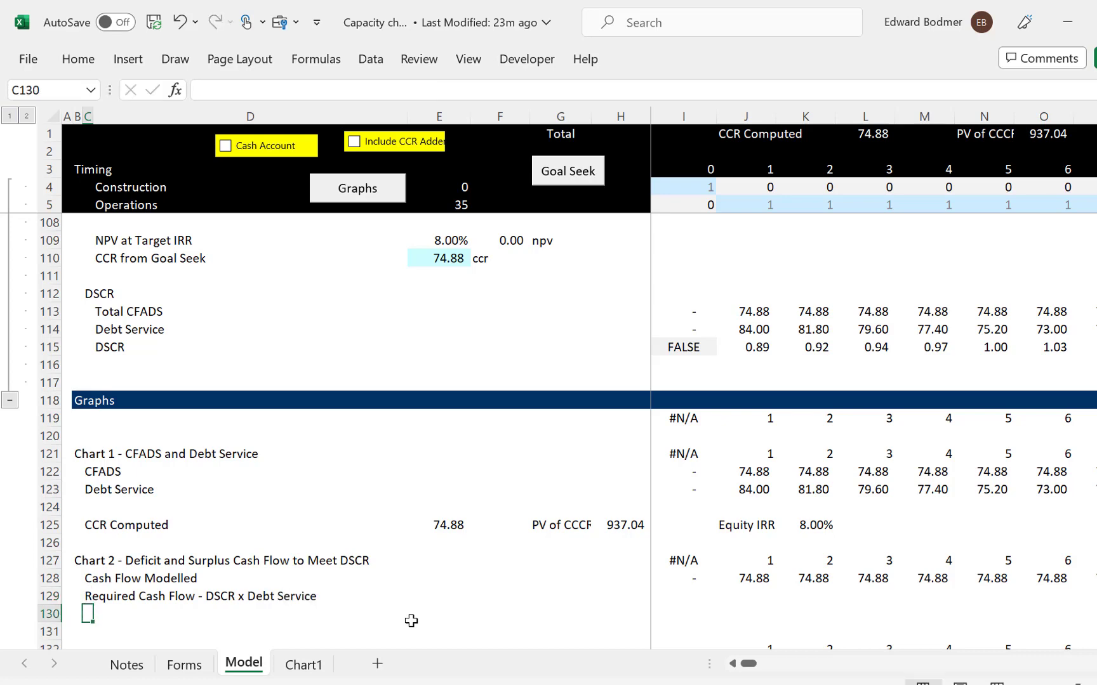
Link I129 to the 1. Required CFADS line with =I33 and fill the formula across the timeline
key(Up)
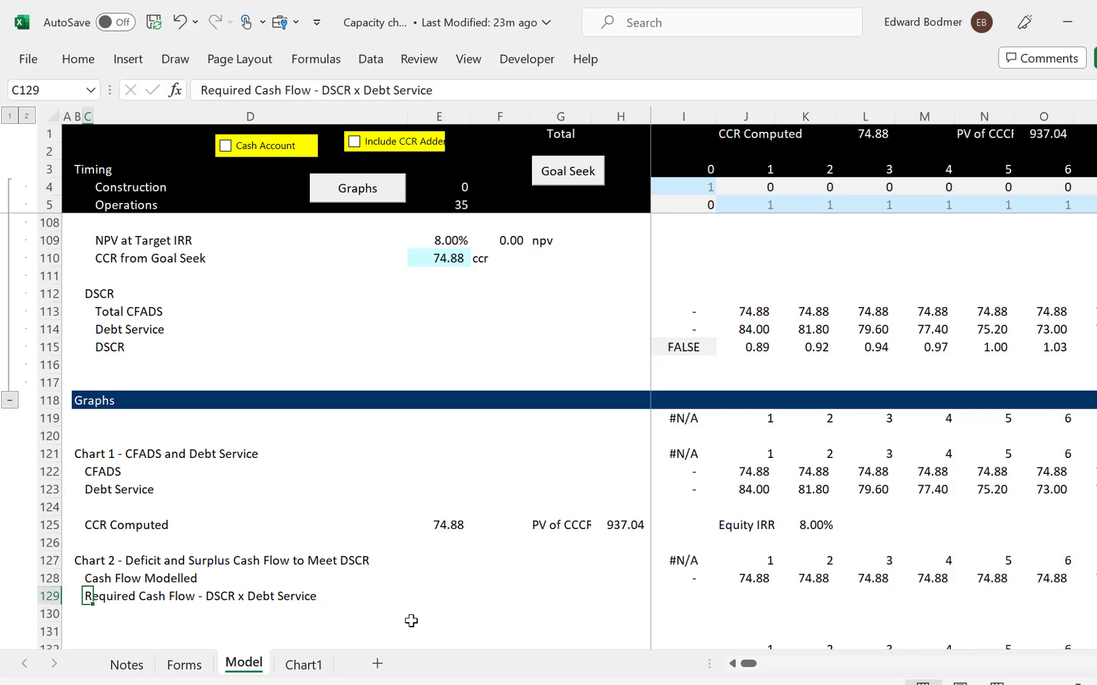
key(Right)
key(Right)
key(Right)
key(Right)
key(Right)
key(Right)
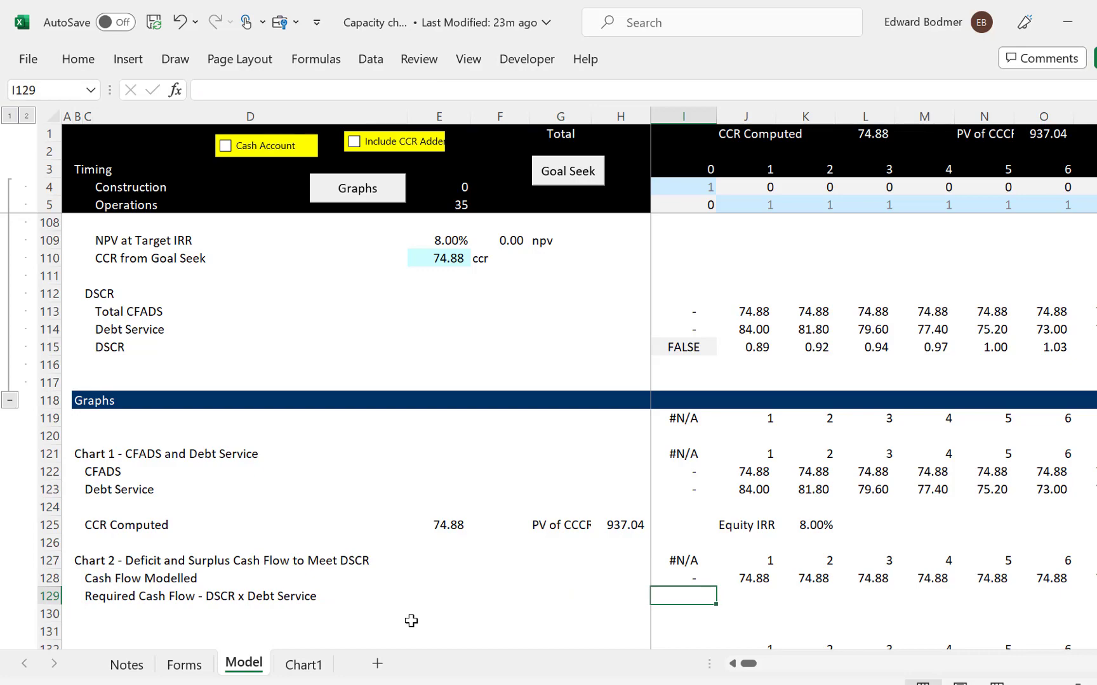
text(=)
key(Up)
key(Up)
key(Up)
key(Up)
key(Up)
key(Up)
key(Up)
key(Up)
key(Up)
key(Up)
key(Up)
key(Up)
key(Up)
key(Up)
key(Up)
key(Up)
key(Up)
key(Up)
key(Up)
key(Up)
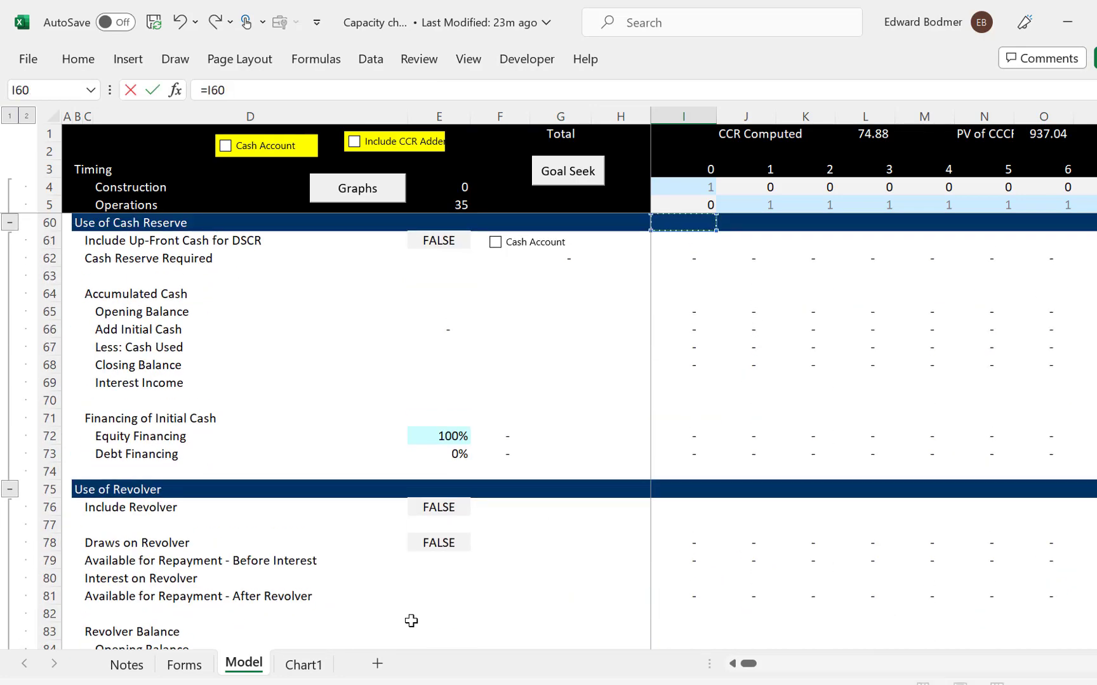
key(Up)
key(Up)
key(Up)
key(Up)
key(Up)
key(Up)
key(Up)
key(Up)
key(Up)
key(Up)
key(Up)
key(Up)
key(Up)
key(Up)
key(Up)
key(Up)
key(Up)
key(Up)
key(Up)
key(Up)
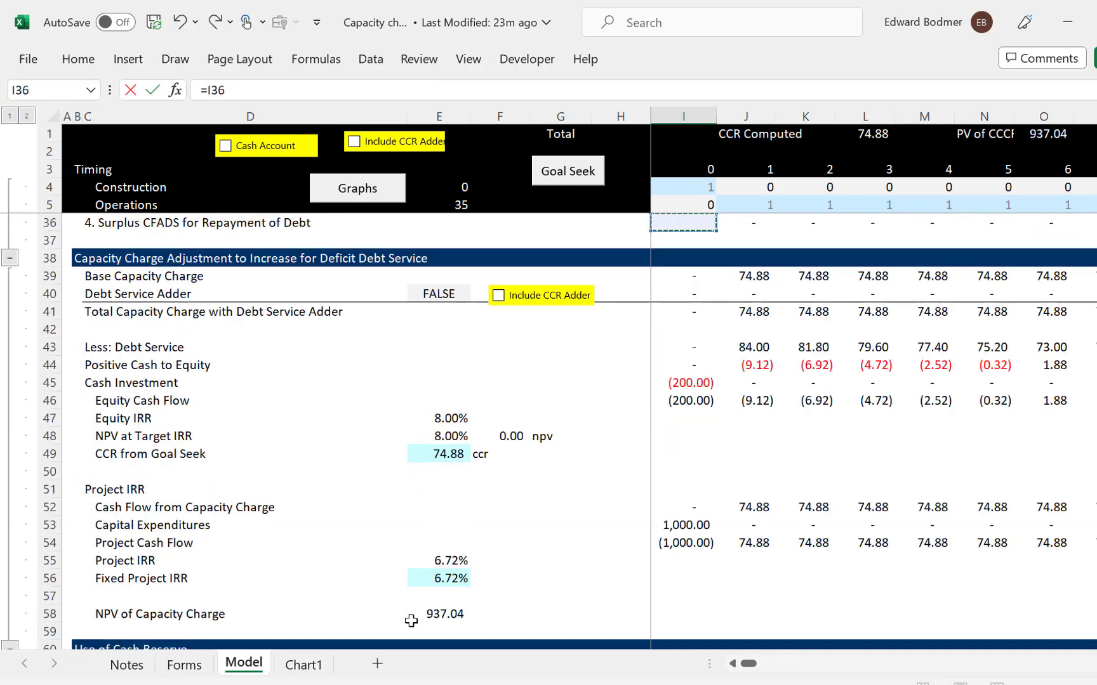
key(Up)
key(Up)
key(Up)
key(Up)
key(Up)
key(Up)
key(Up)
key(Up)
key(Up)
key(Up)
key(Up)
key(Up)
key(Up)
key(Up)
key(Up)
key(Up)
key(Up)
key(Up)
key(Up)
key(Up)
key(Down)
key(Down)
key(Down)
key(Down)
key(Down)
key(Down)
key(Down)
key(Down)
key(Down)
key(Down)
key(Down)
key(Down)
key(Down)
key(Down)
key(Down)
key(Down)
key(Down)
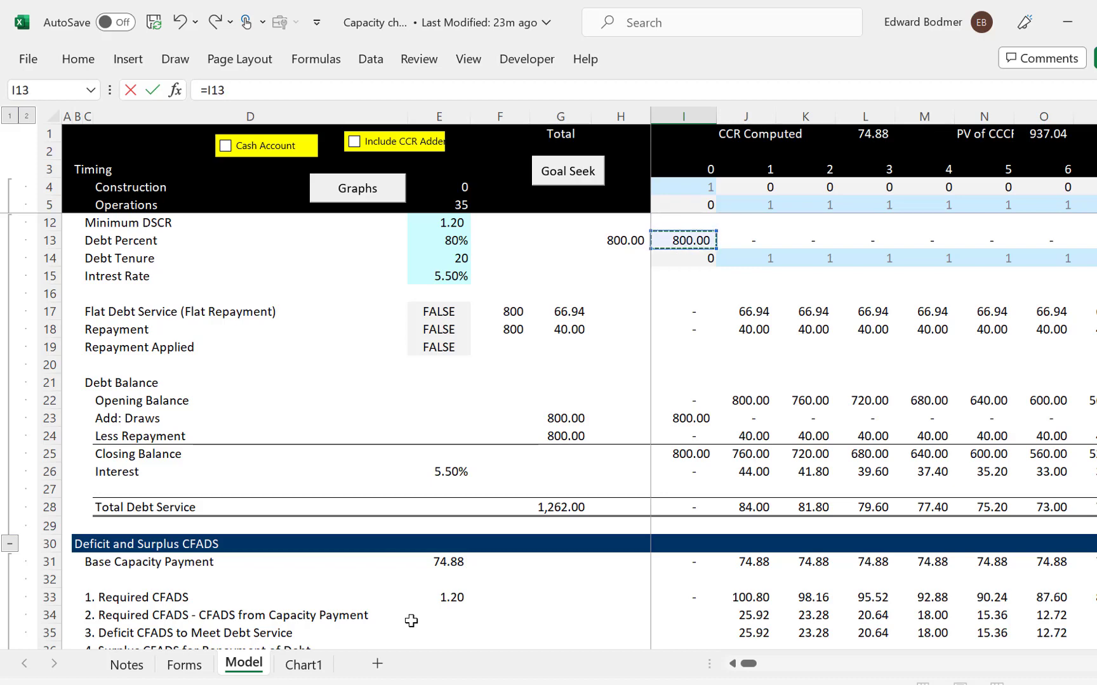
key(Down)
key(Down)
key(Down)
key(Down)
key(Down)
key(Down)
key(Down)
key(Down)
key(Down)
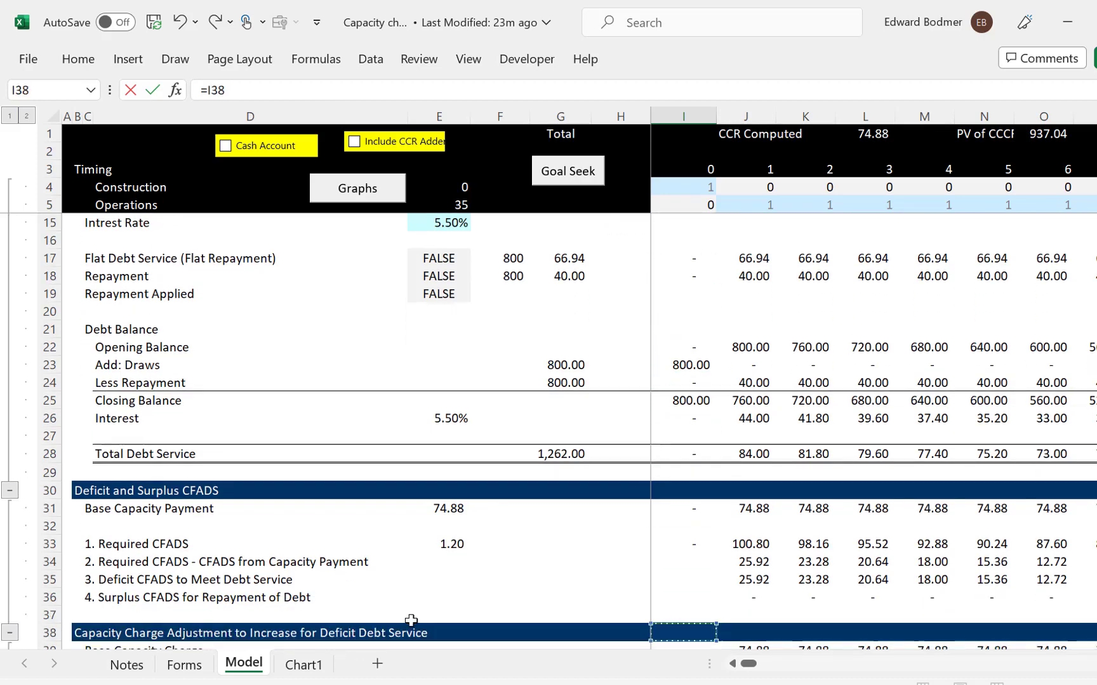
key(Up)
key(Up)
key(Up)
key(Up)
key(Up)
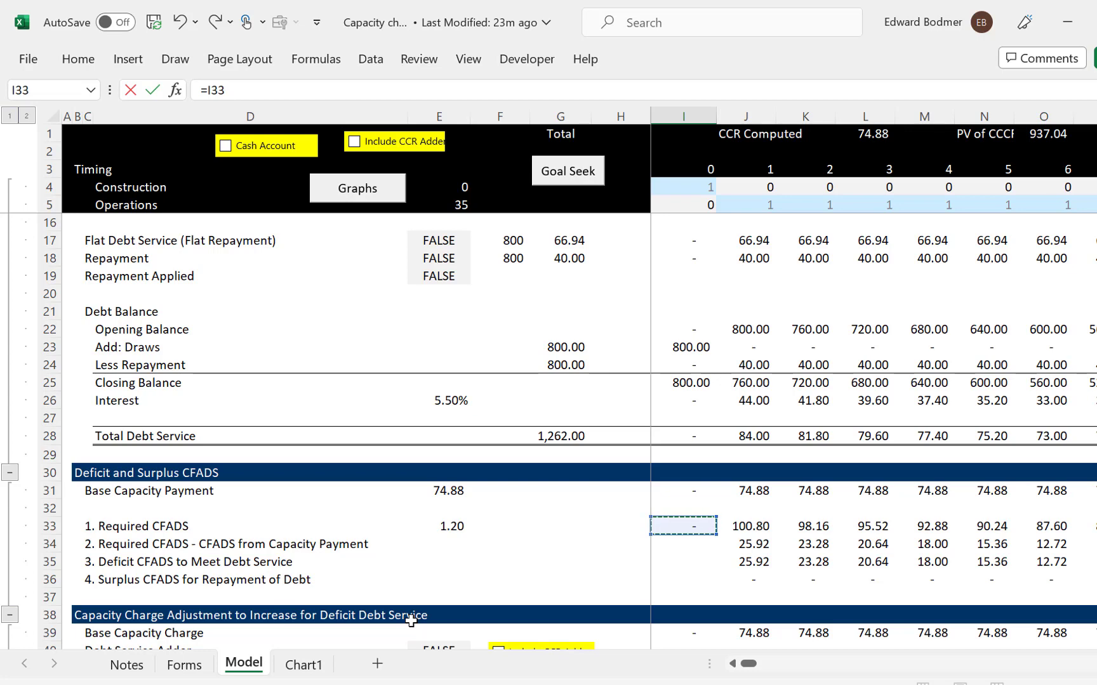
key(Escape)
key(Up)
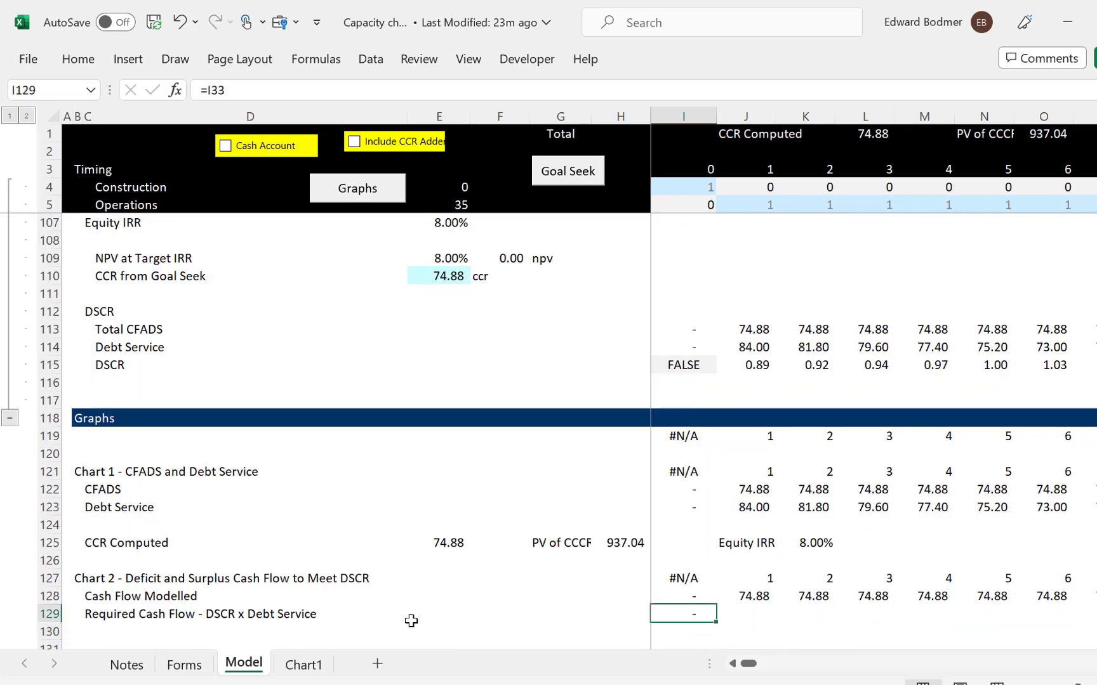
key(ctrl+shift+Right)
key(ctrl+r)
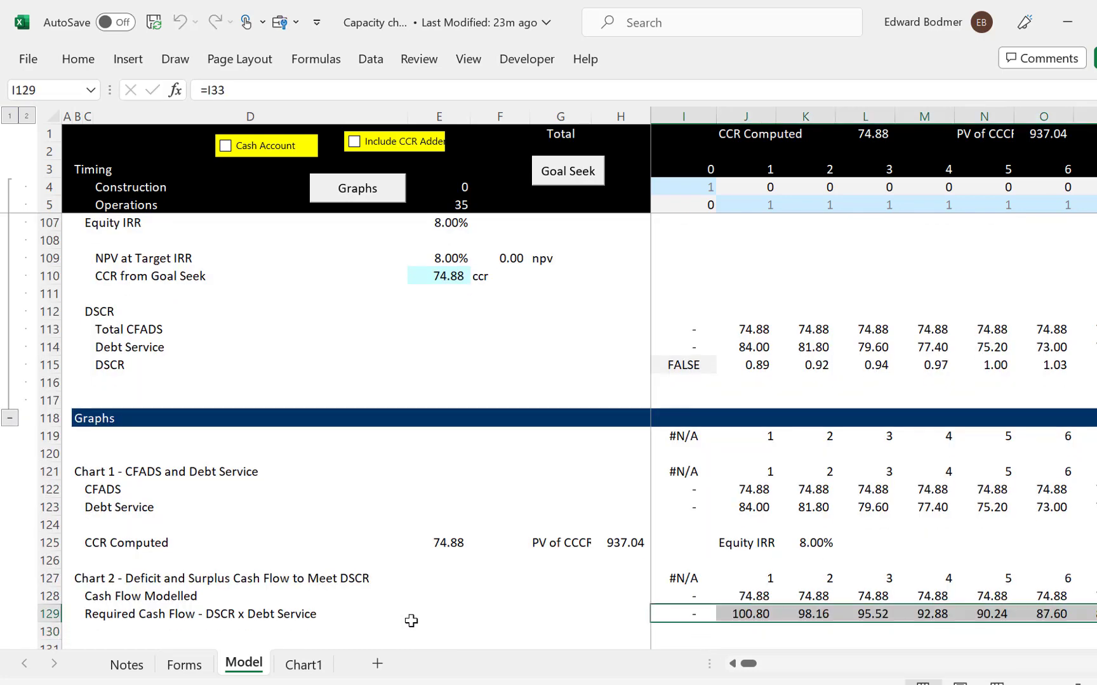
Insert a blank row at row 130, below the Required Cash Flow line
key(Down)
key(Down)
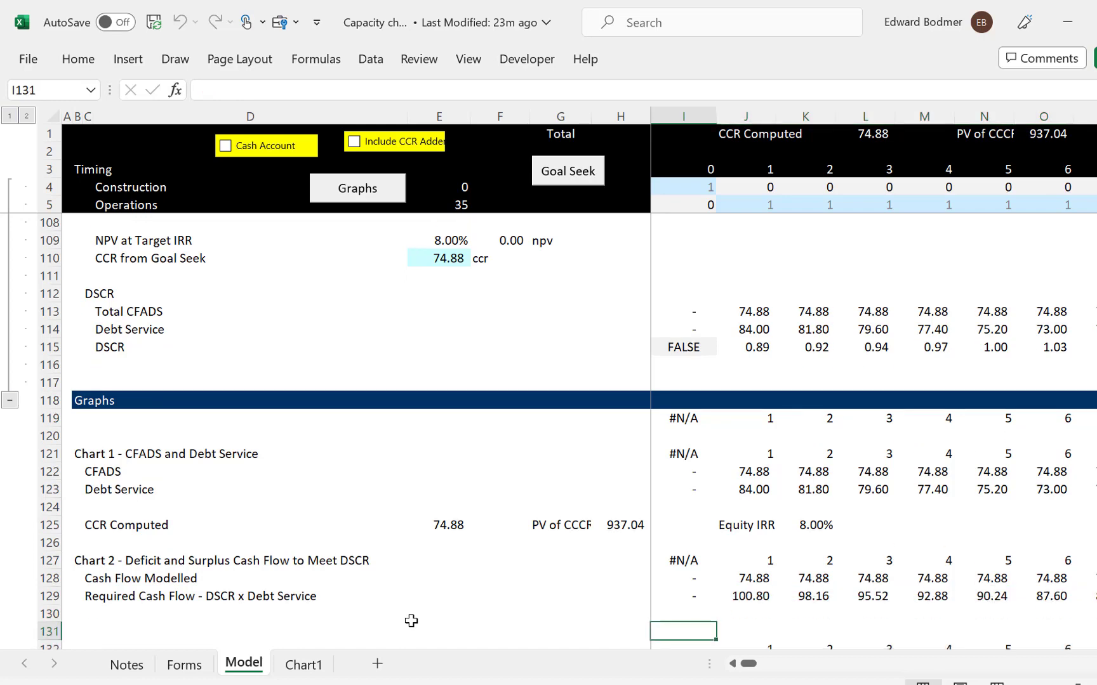
key(Up)
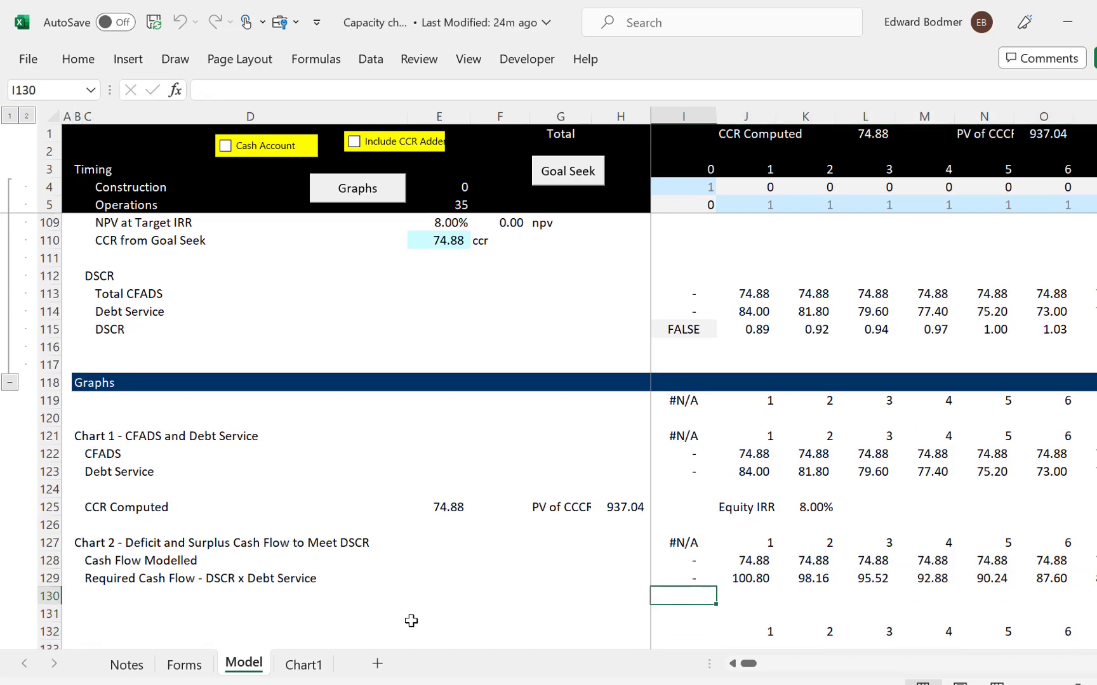
key(shift+space)
key(ctrl+shift+equal)
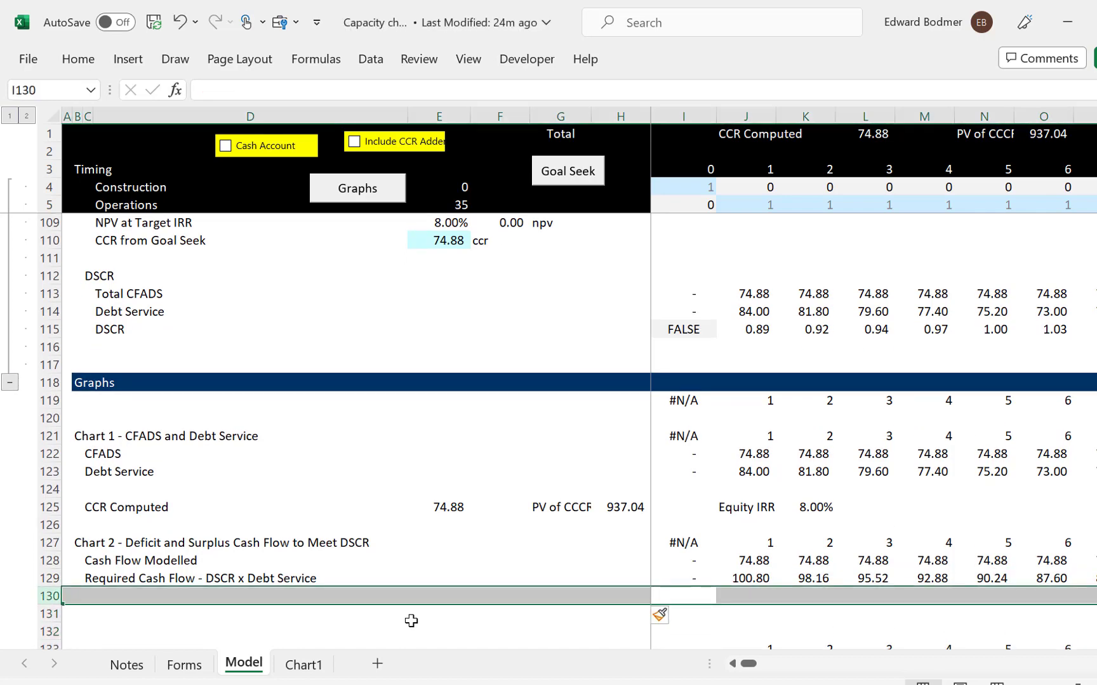
Label C130 "Deficit Cash Flow"
key(Left)
key(Left)
key(Left)
key(Left)
key(Left)
key(Left)
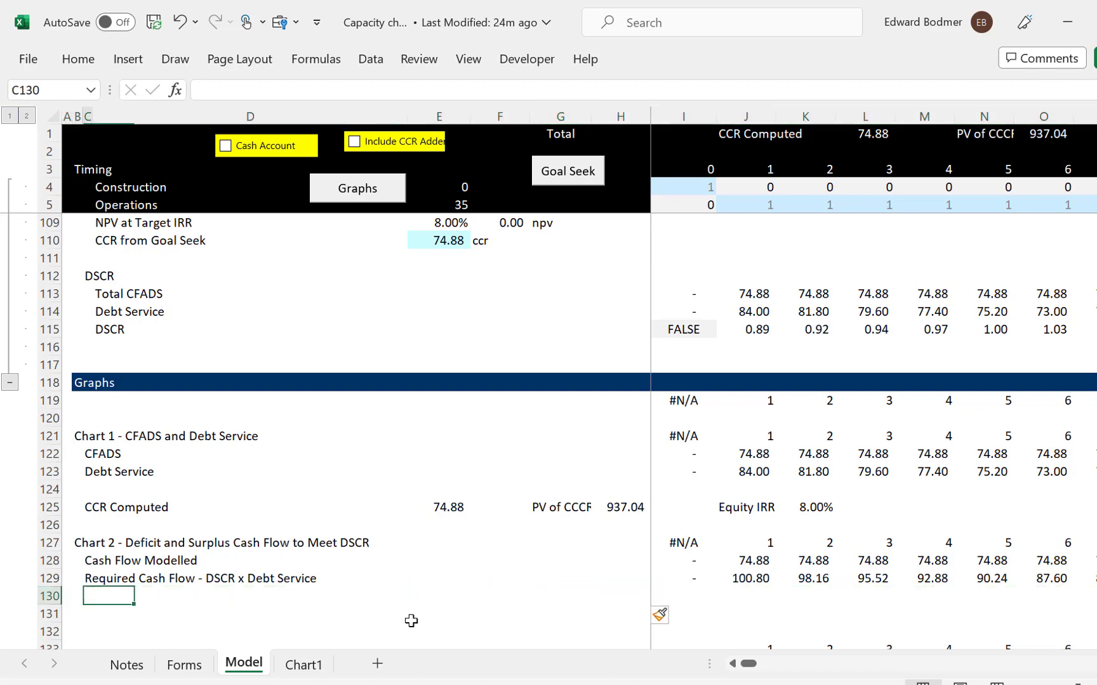
text(De)
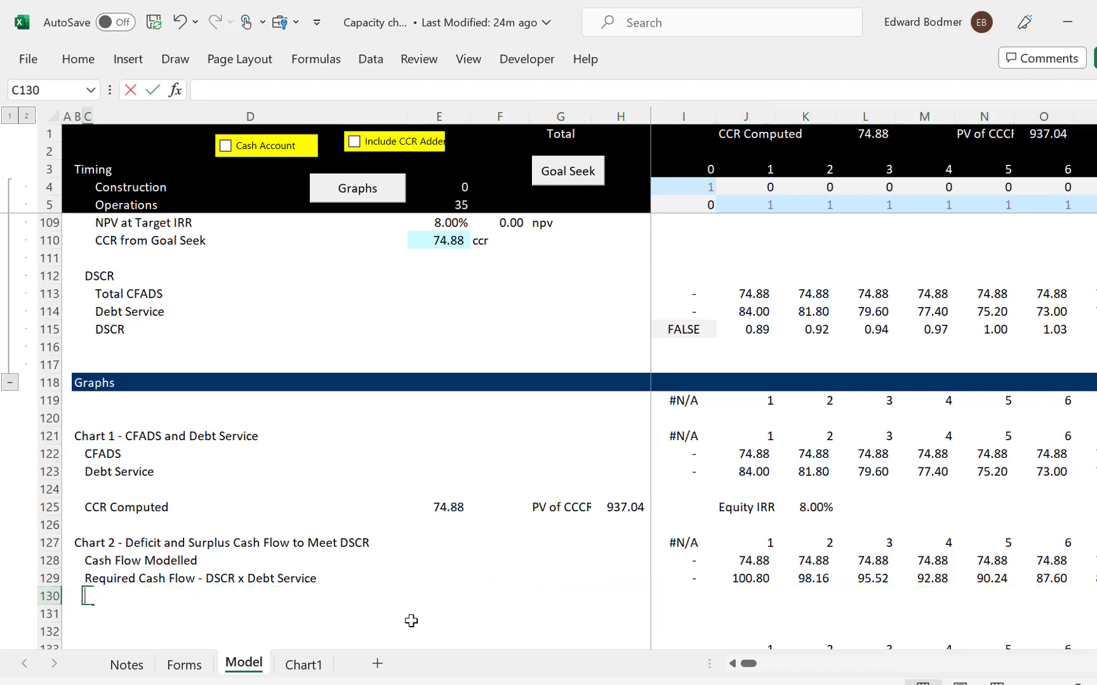
text(ficit Ca)
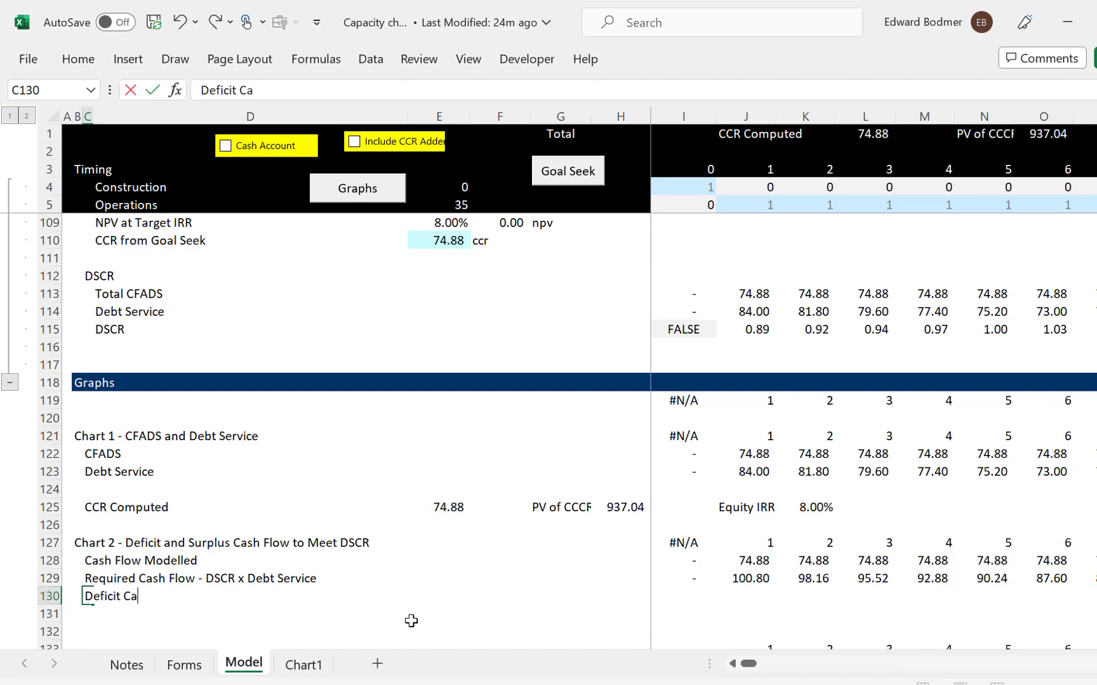
text(sh Flow)
key(Return)
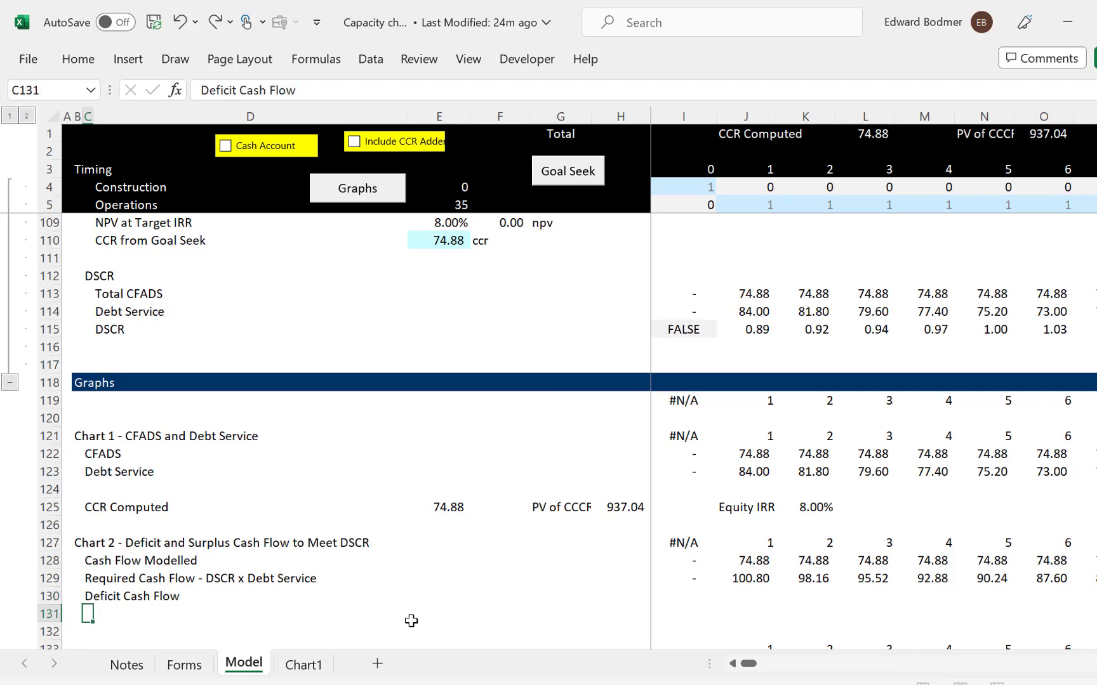
Link I130 to Required CFADS - CFADS from Capacity Payment with =I34 and fill the formula across the timeline
key(Up)
key(Right)
key(Right)
key(Right)
key(Right)
key(Right)
key(Right)
key(Right)
key(Up)
key(Up)
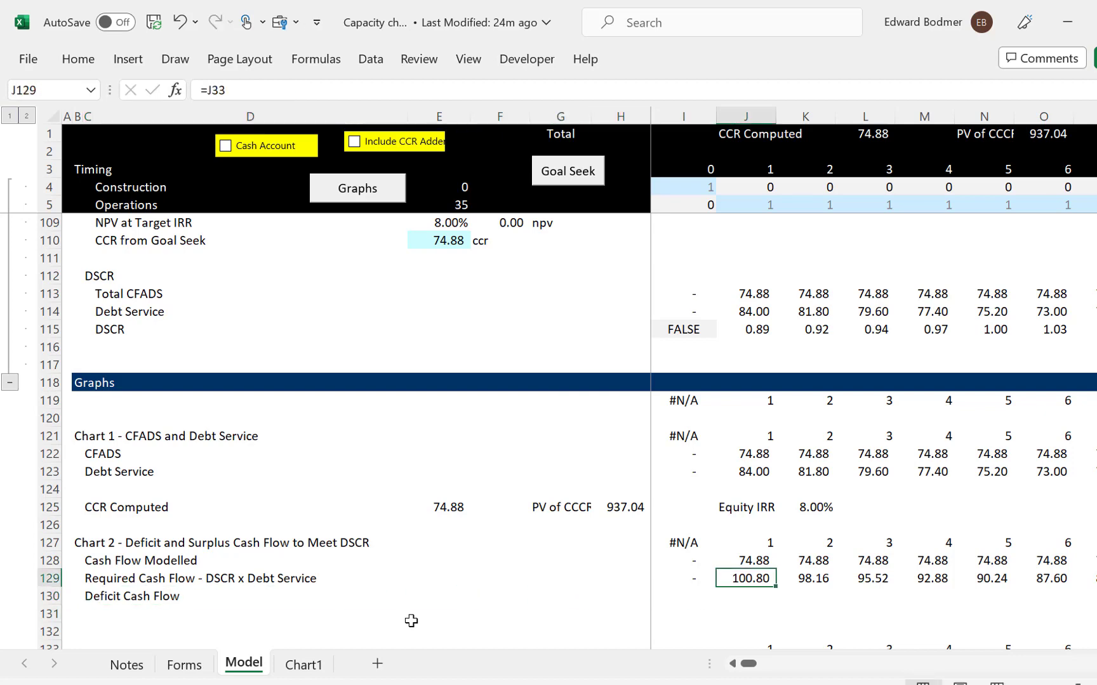
key(Down)
key(Down)
key(Left)
text(=)
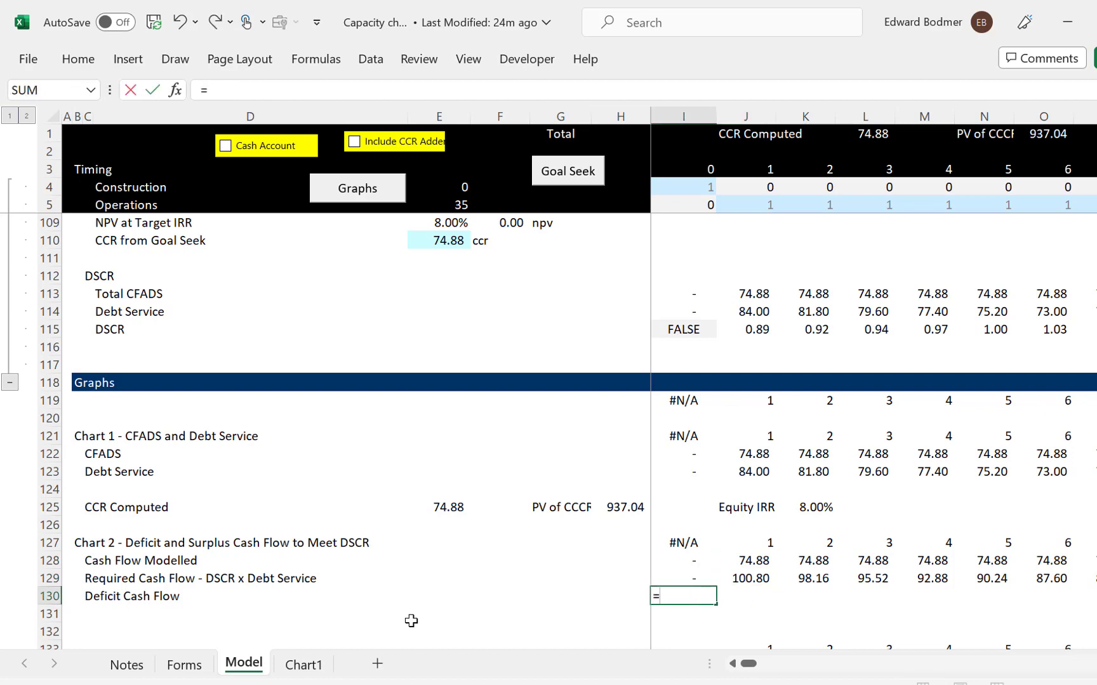
key(Page_Up)
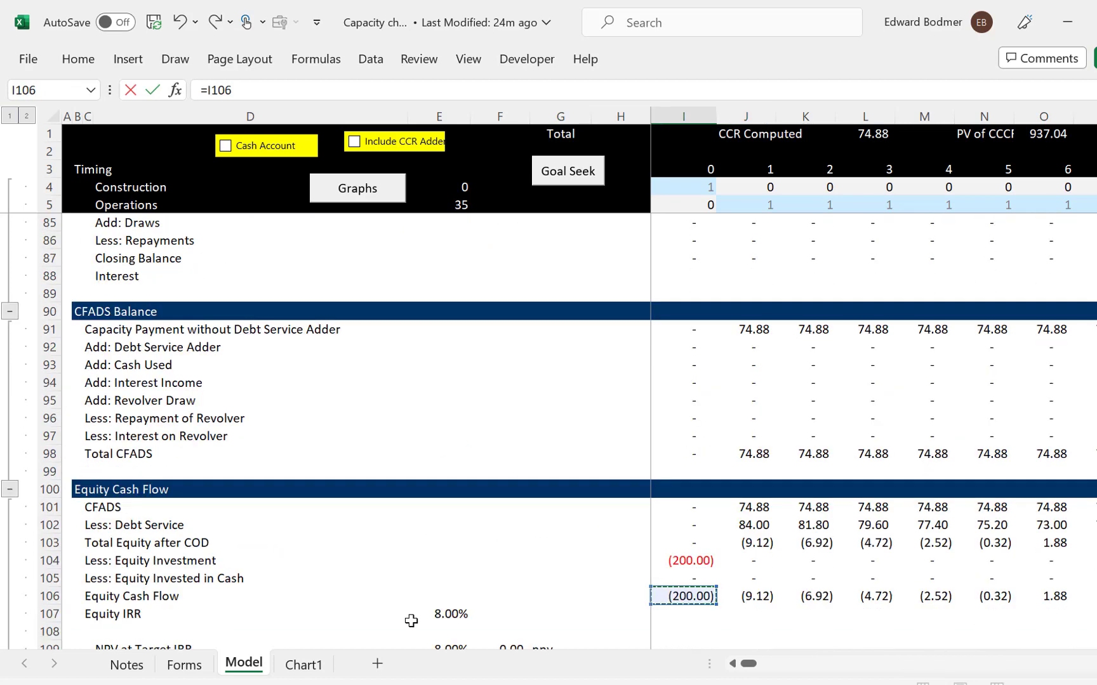
key(Page_Up)
key(Page_Up)
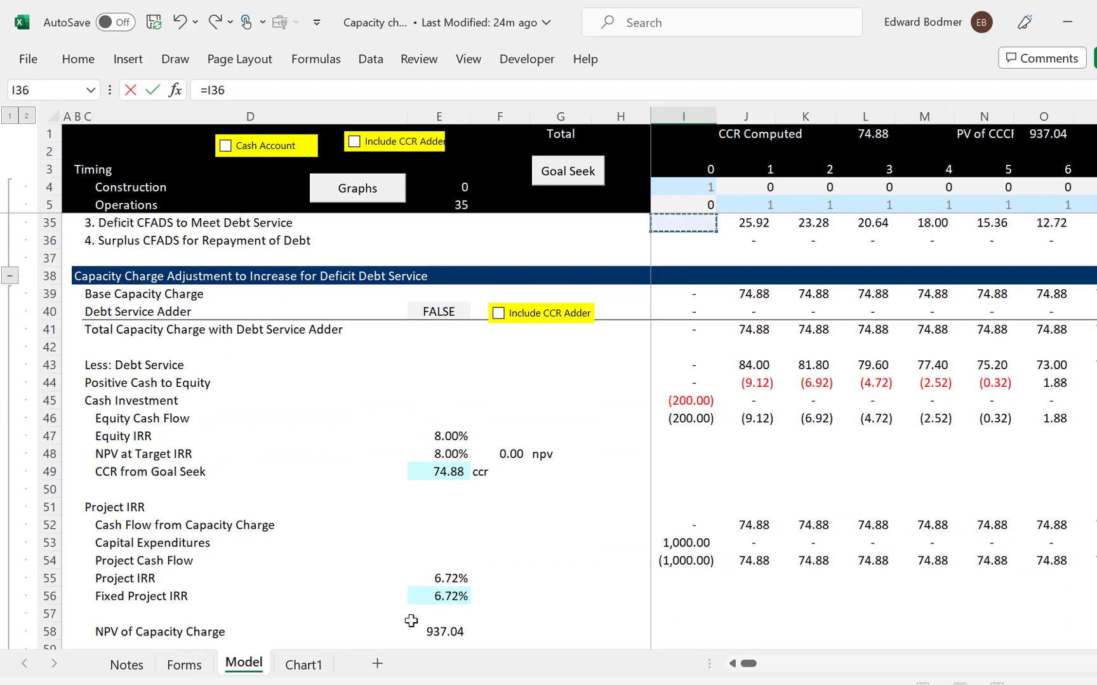
key(Up)
key(Up)
key(Up)
key(Up)
key(Up)
key(Up)
key(Up)
key(Down)
key(Down)
key(Down)
key(Down)
key(Down)
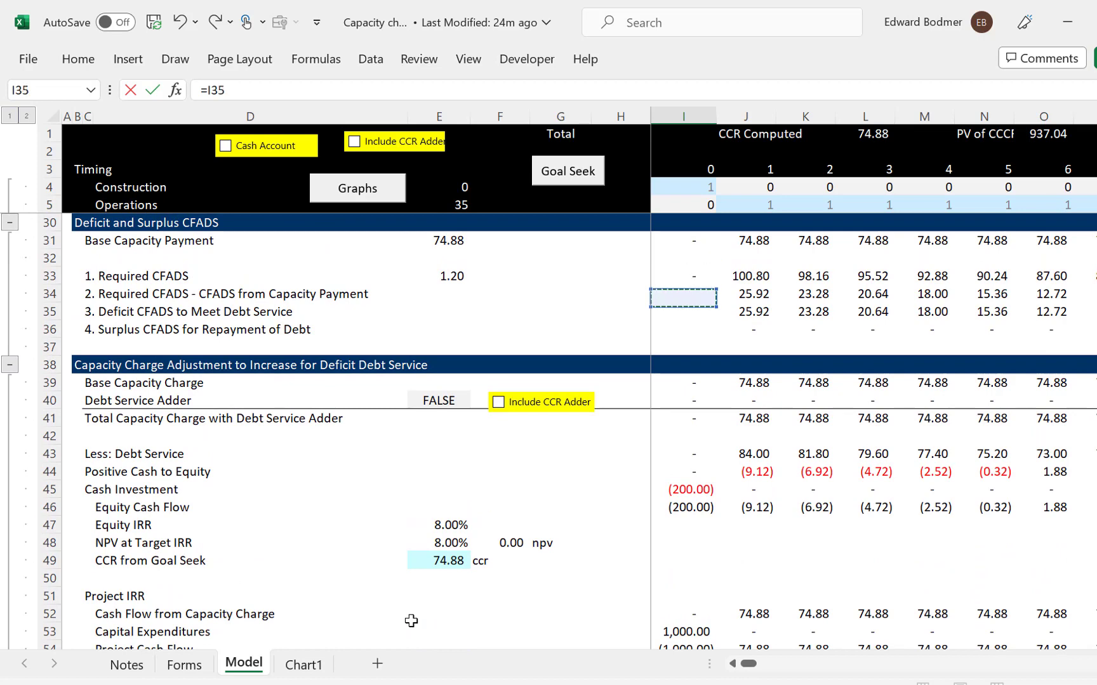
key(Up)
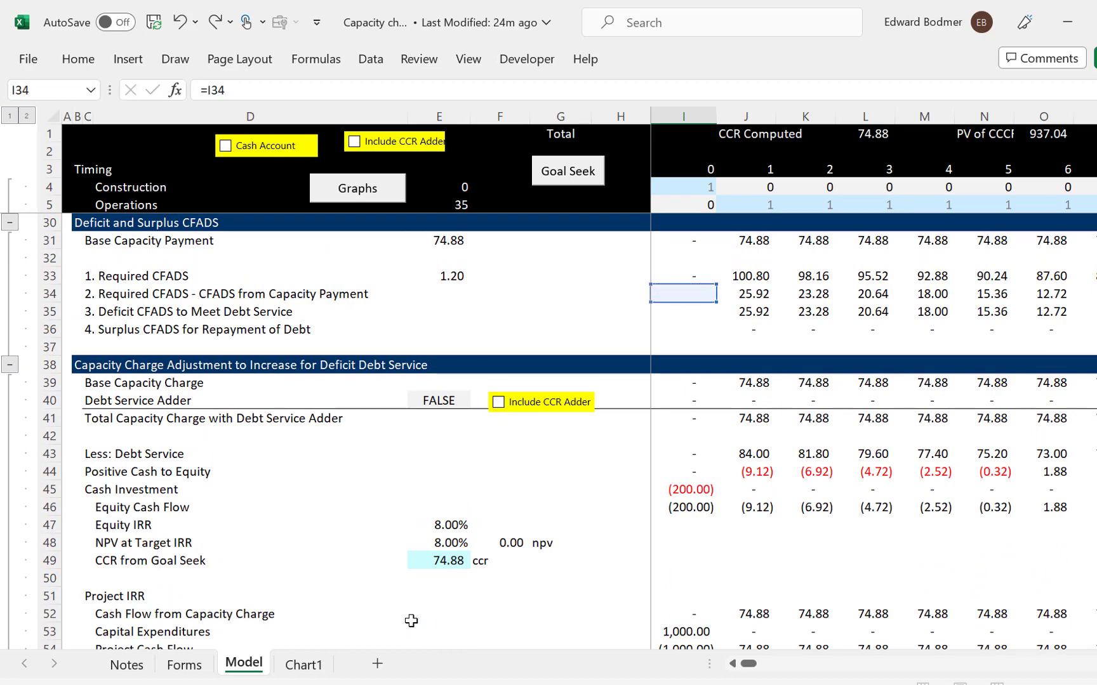
key(Escape)
key(Up)
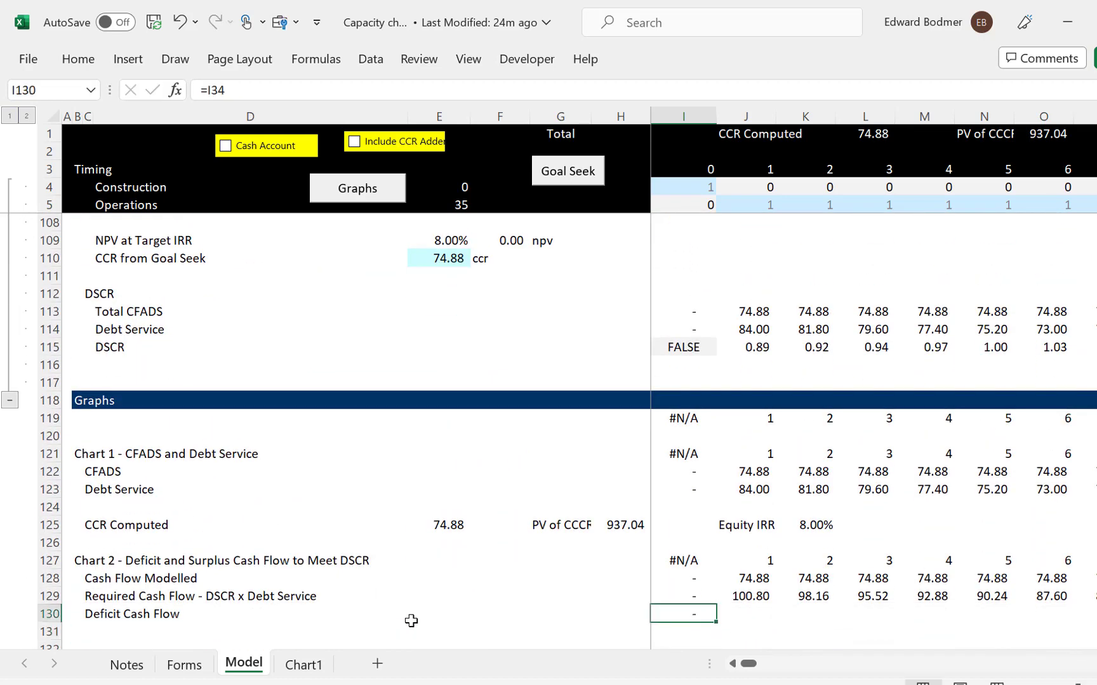
key(ctrl+shift+Right)
key(ctrl+r)
Label C131 "Surplus Cash Flow", directly below the Deficit Cash Flow row
key(Down)
key(Left)
key(Left)
key(Left)
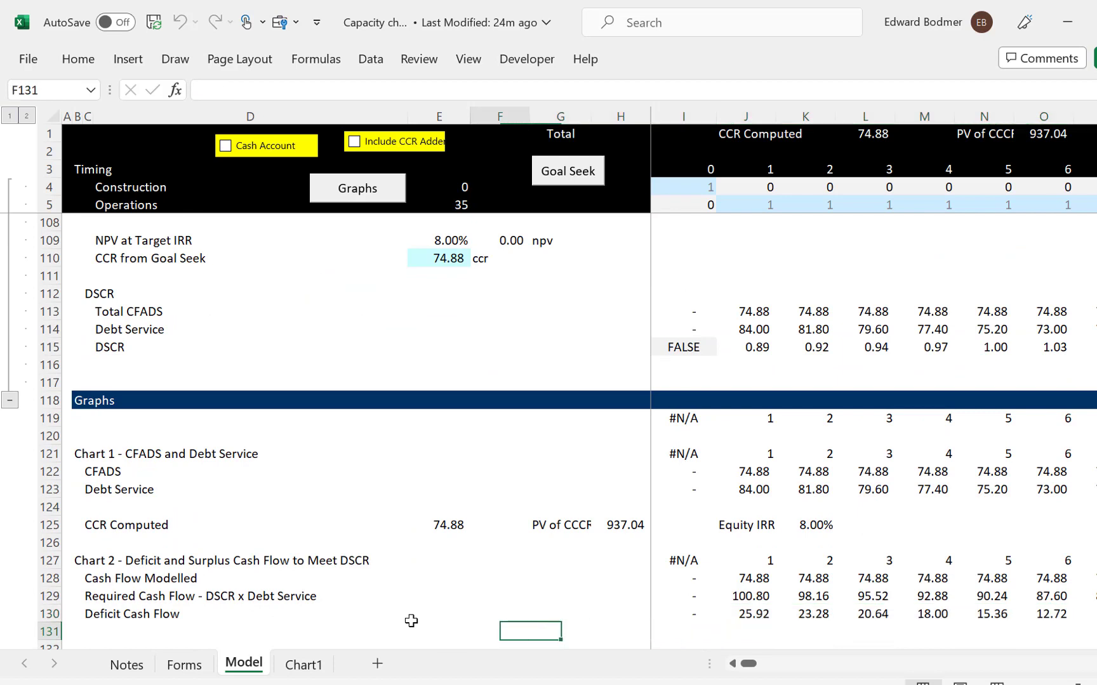
key(Left)
key(Left)
key(Left)
text(S)
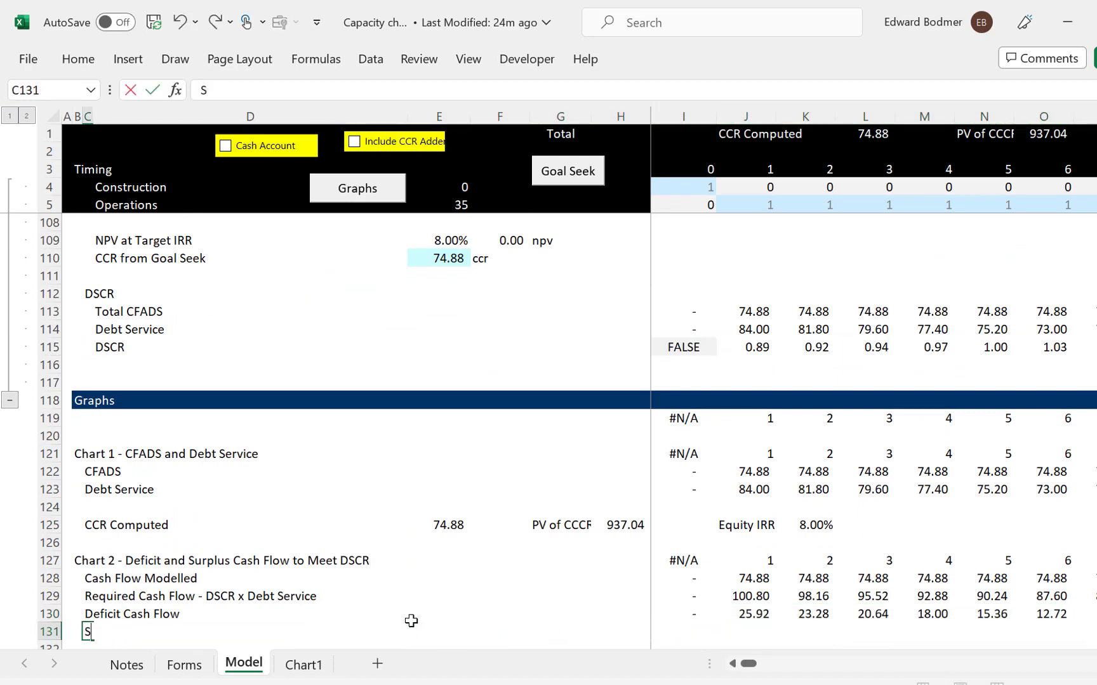
text(urplus Cash Fo)
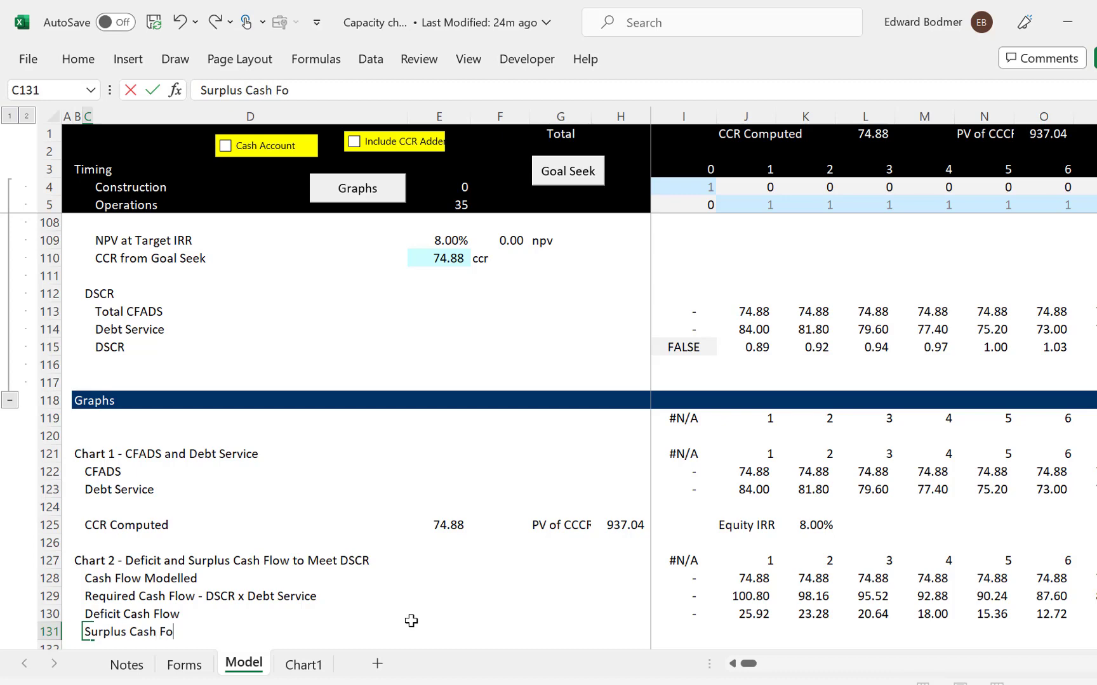
key(BackSpace)
text(low)
key(Return)
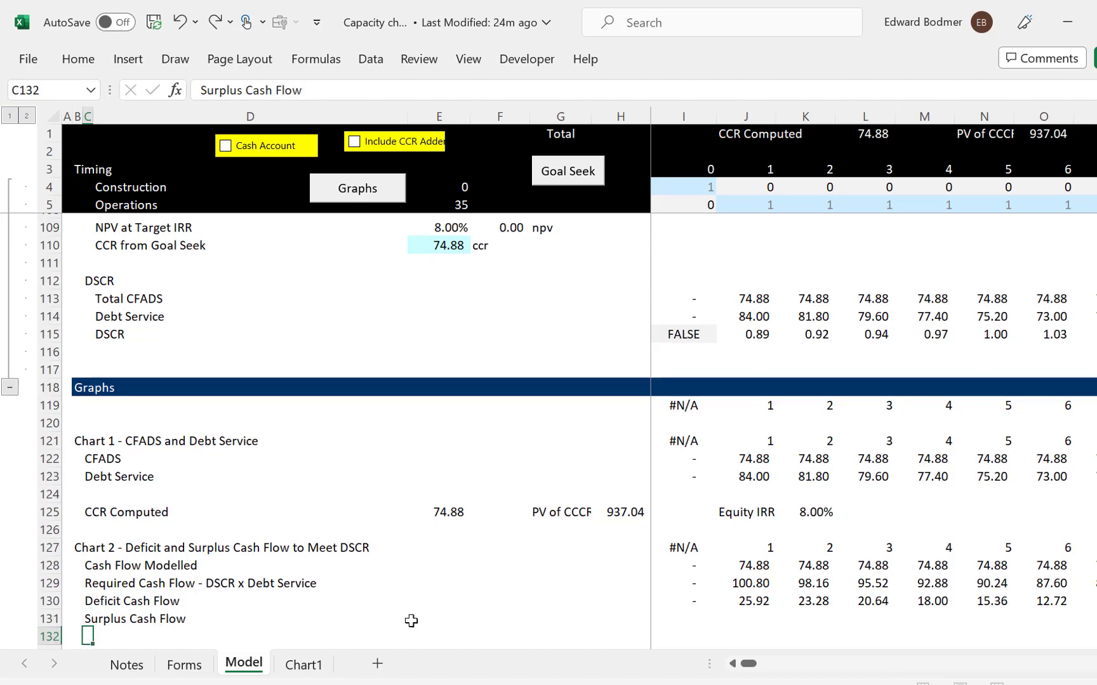
Link I131 to the 4. Surplus CFADS for Repayment of Debt line with =I36 and fill the formula across the timeline
key(Up)
key(Down)
key(Down)
key(Up)
key(Up)
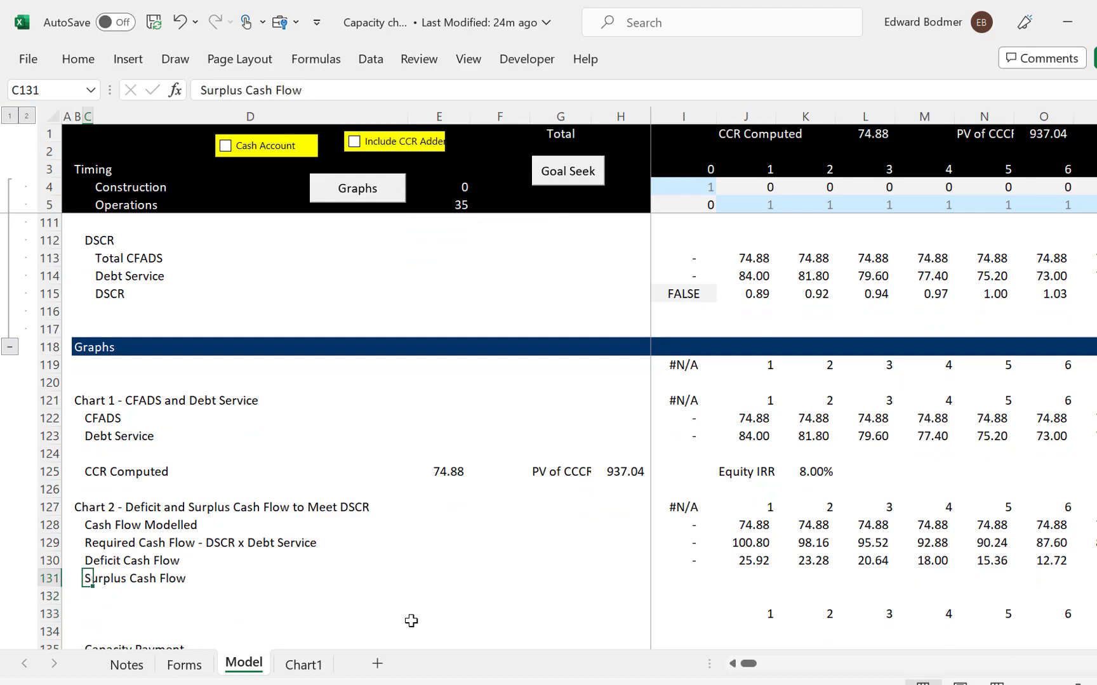
key(Right)
key(Right)
key(Right)
key(Right)
key(Right)
key(Right)
text(=)
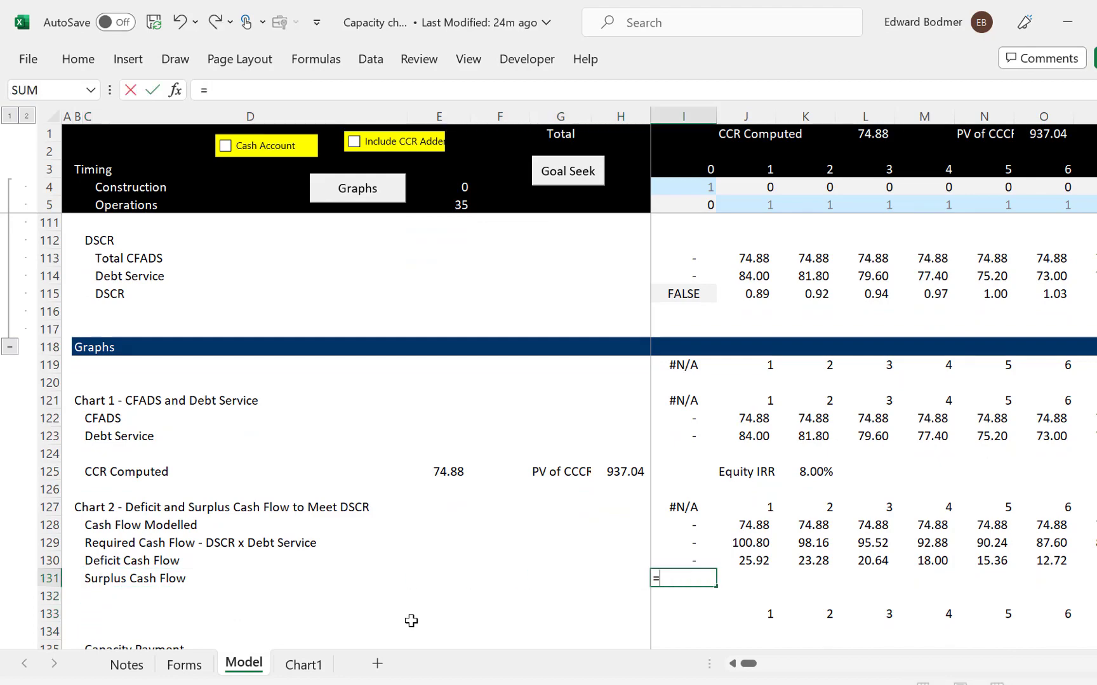
key(Up)
key(Up)
key(Up)
key(Up)
key(Up)
key(Up)
key(Up)
key(Up)
key(Up)
key(Up)
key(Up)
key(Up)
key(Up)
key(Up)
key(Up)
key(Up)
key(Up)
key(Up)
key(Up)
key(Up)
key(Up)
key(Up)
key(Up)
key(Up)
key(Up)
key(Up)
key(Up)
key(Up)
key(Up)
key(Up)
key(Up)
key(Up)
key(Up)
key(Up)
key(Up)
key(Up)
key(Up)
key(Up)
key(Up)
key(Up)
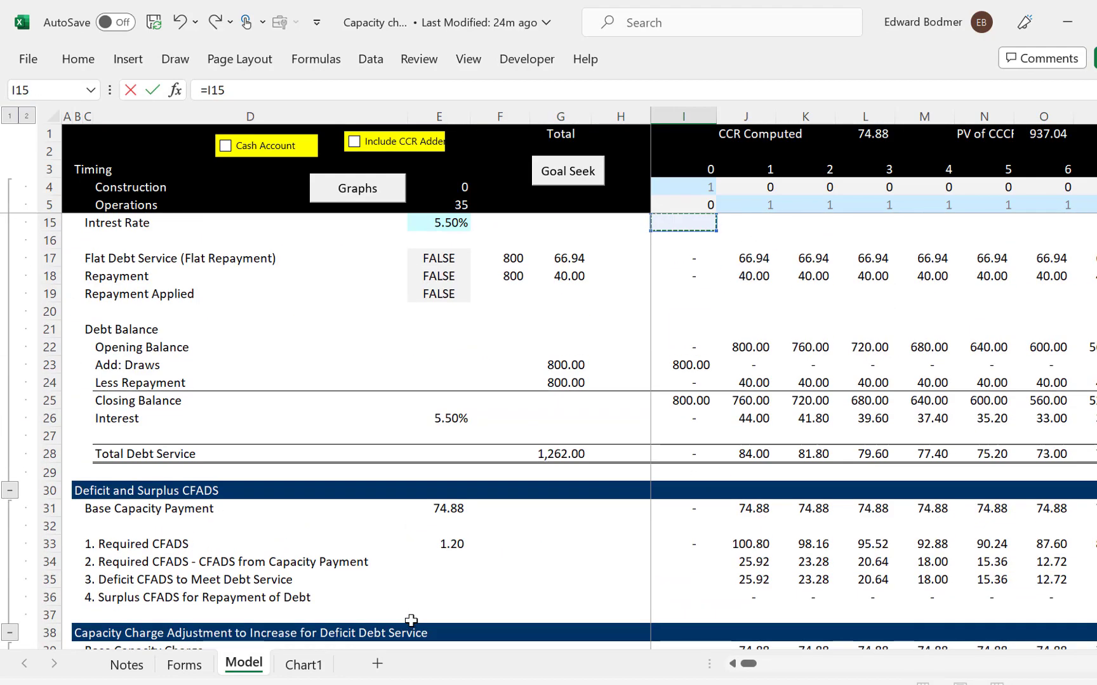
key(Down)
key(Down)
key(Down)
key(Down)
key(Down)
key(Down)
key(Down)
key(Down)
key(Down)
key(Down)
key(Down)
key(Down)
key(Down)
key(Down)
key(Down)
key(Down)
key(Down)
key(Down)
key(Down)
key(Down)
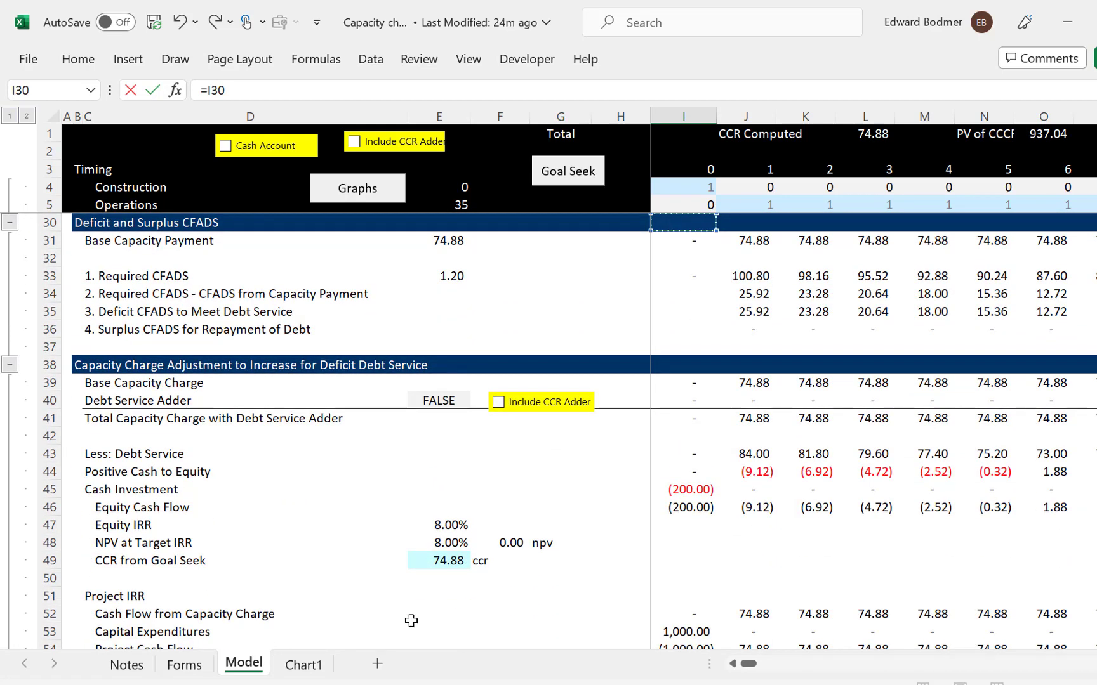
key(Up)
key(Up)
key(Up)
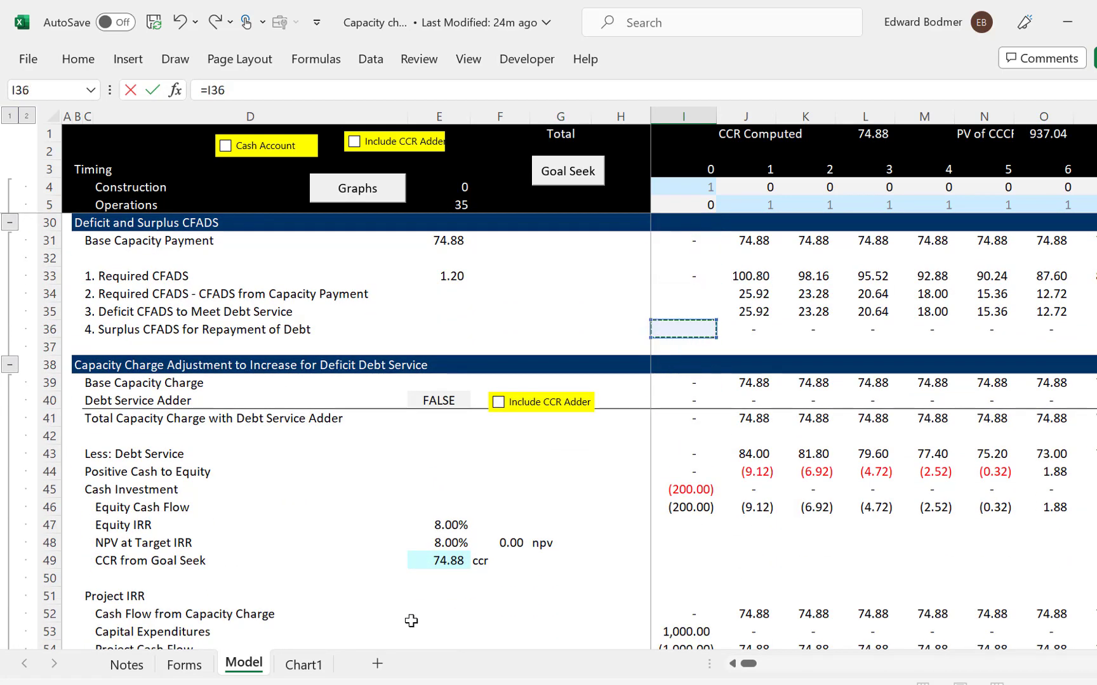
key(Down)
key(Return)
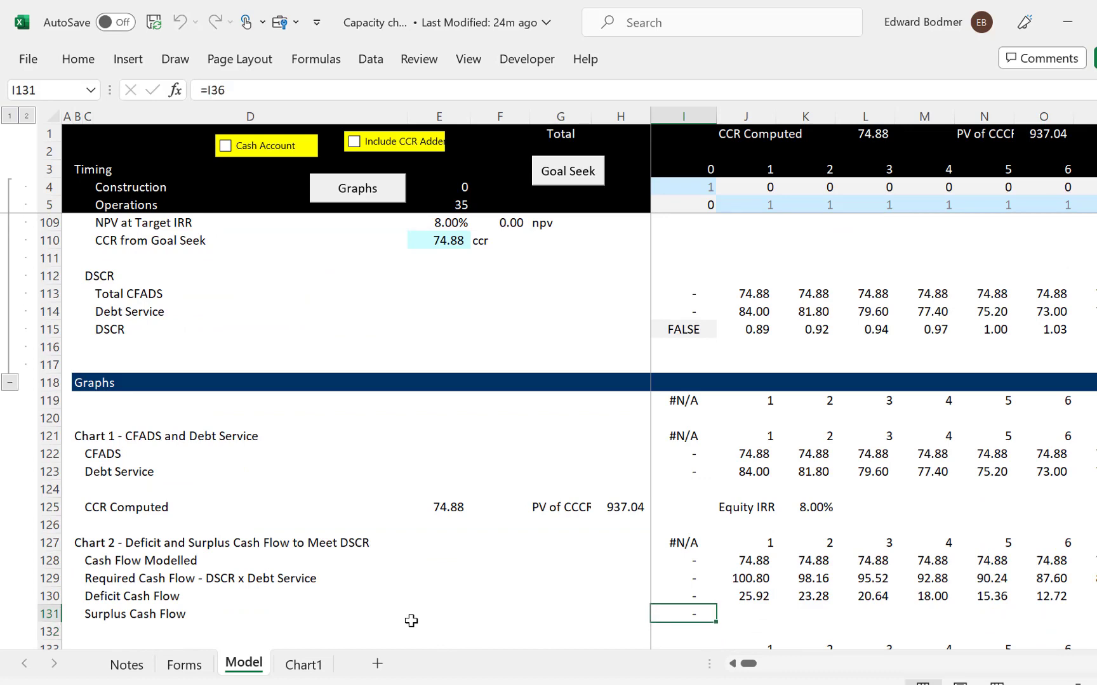
key(ctrl+shift+Right)
key(ctrl+r)
Check the Surplus Cash Flow row against the Deficit Cash Flow row across the timeline
key(Down)
key(Up)
key(Right)
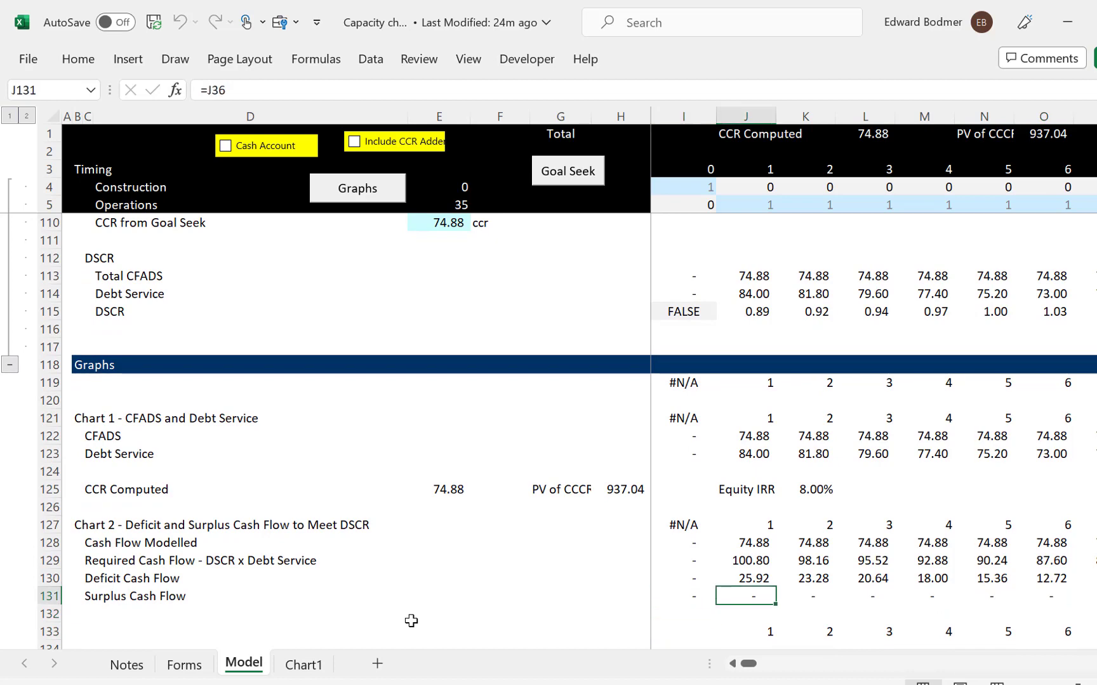
key(Right)
key(Right)
key(Right)
key(Right)
key(Right)
key(Right)
key(Right)
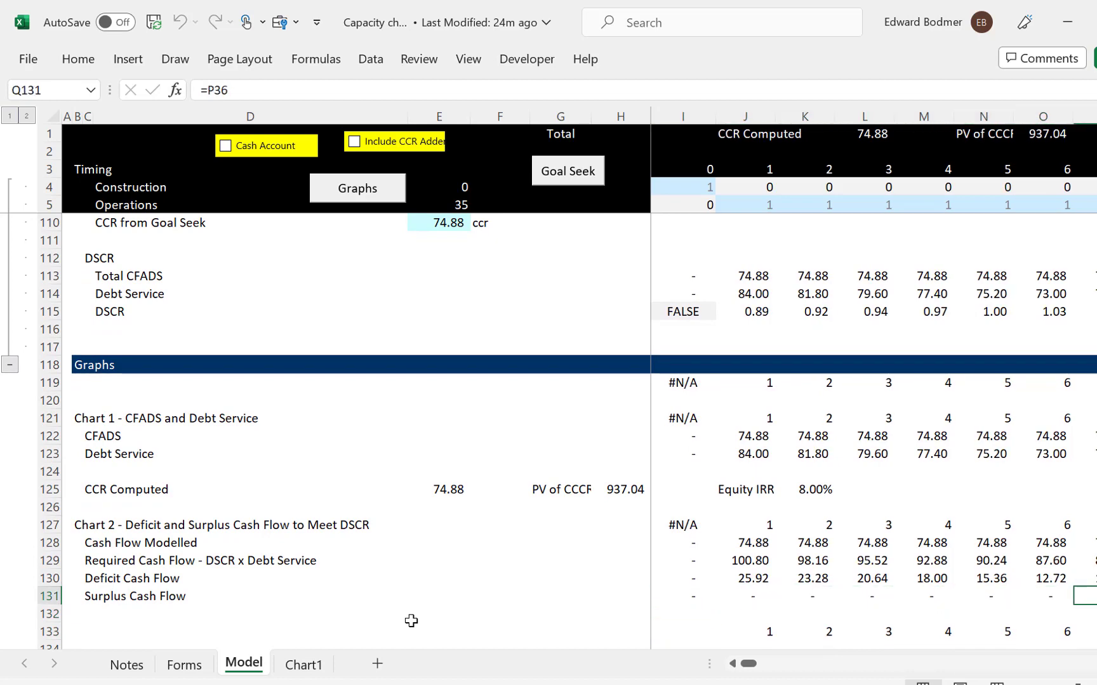
key(Right)
key(Right)
key(Right)
key(Right)
key(Right)
key(Right)
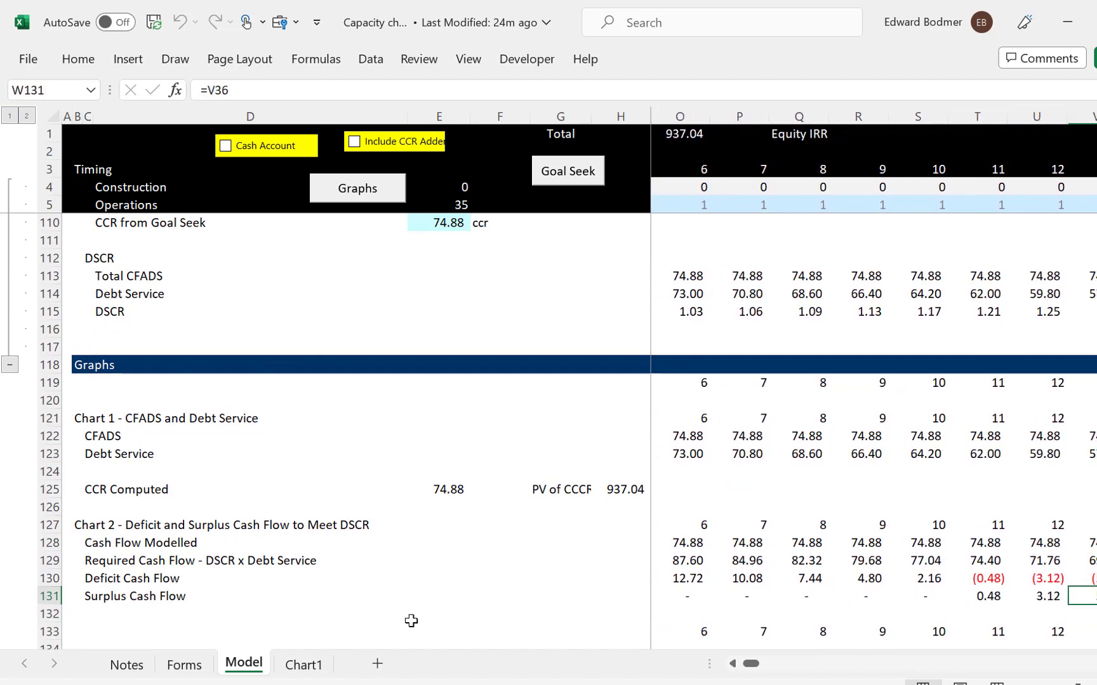
key(Right)
key(Right)
key(Right)
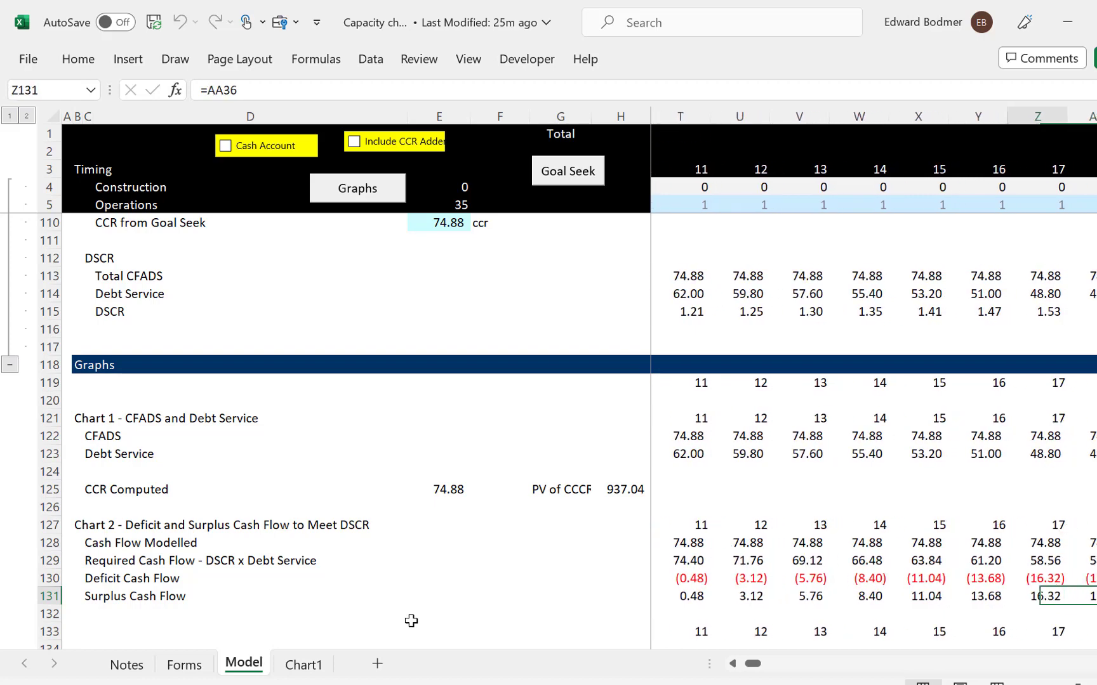
Relink the Deficit Cash Flow cell I130 to the 3. Deficit CFADS to Meet Debt Service line with =I35
key(Left)
key(Up)
key(ctrl+Left)
key(Left)
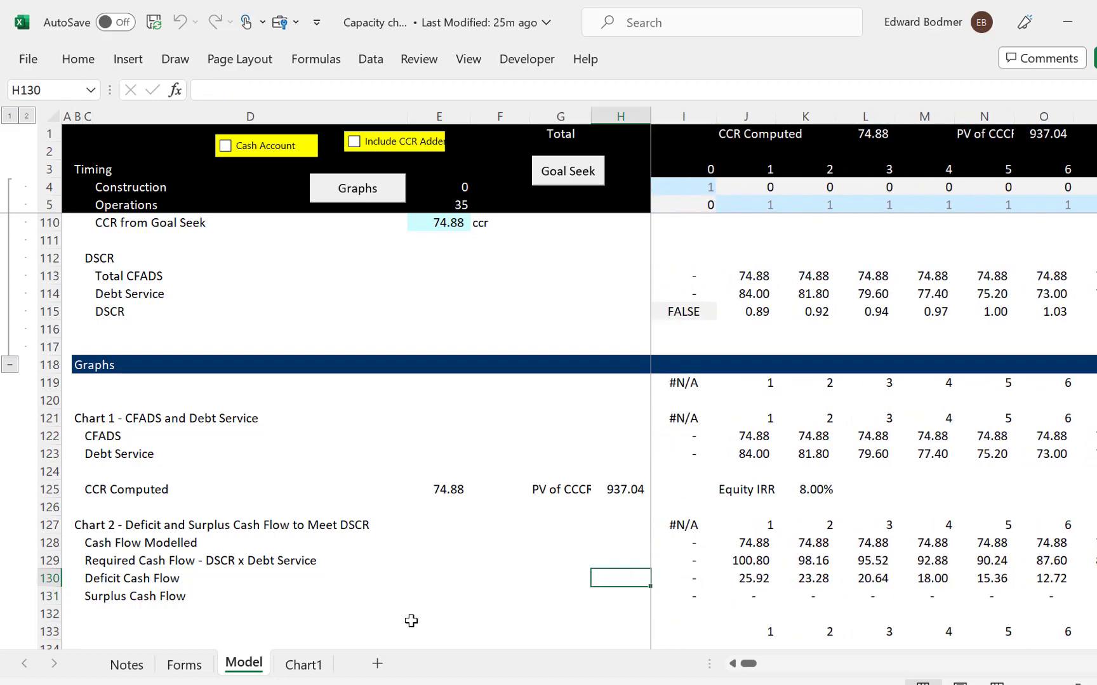
key(Right)
text(=)
key(Page_Up)
key(Page_Up)
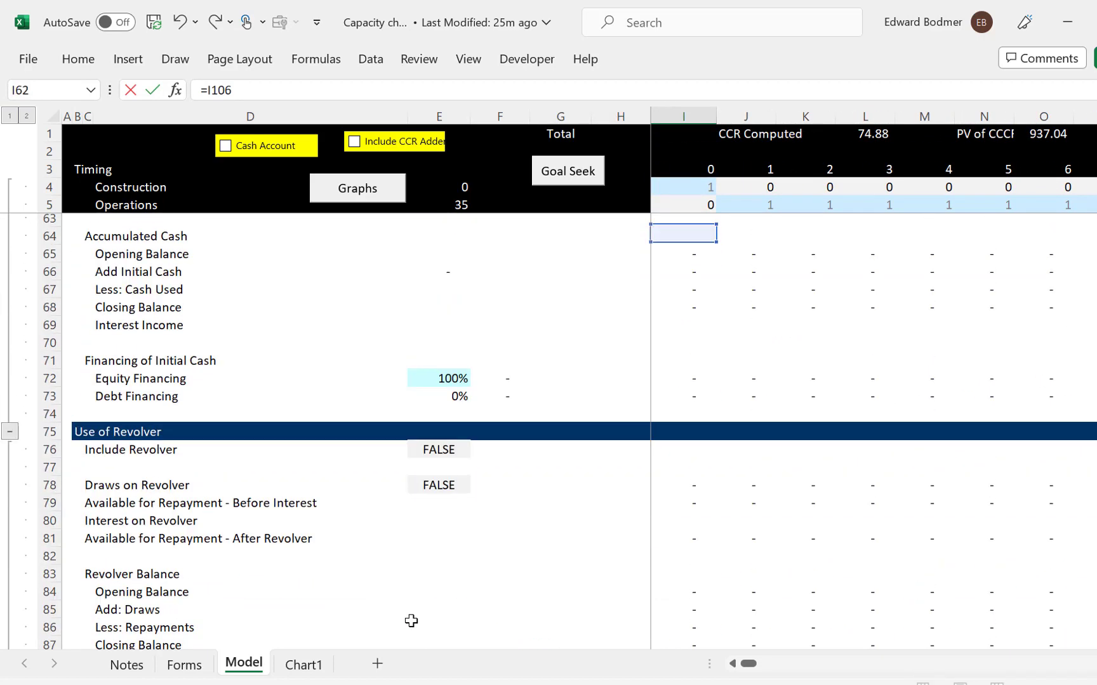
key(Page_Up)
key(Page_Up)
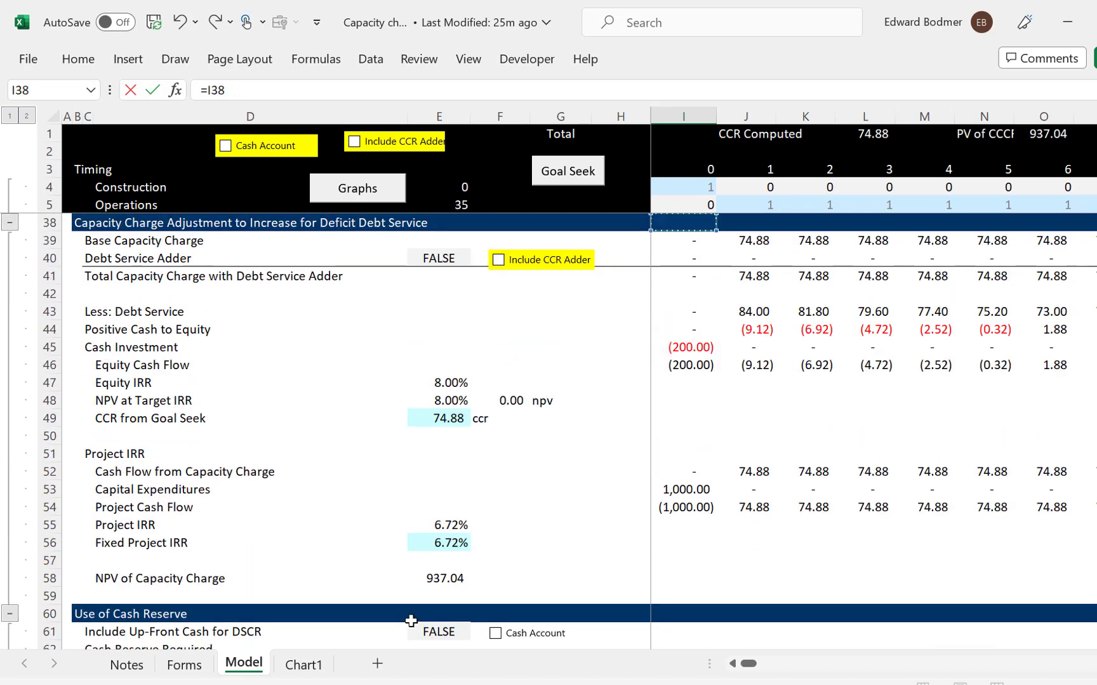
key(Up)
key(Up)
key(Up)
key(Up)
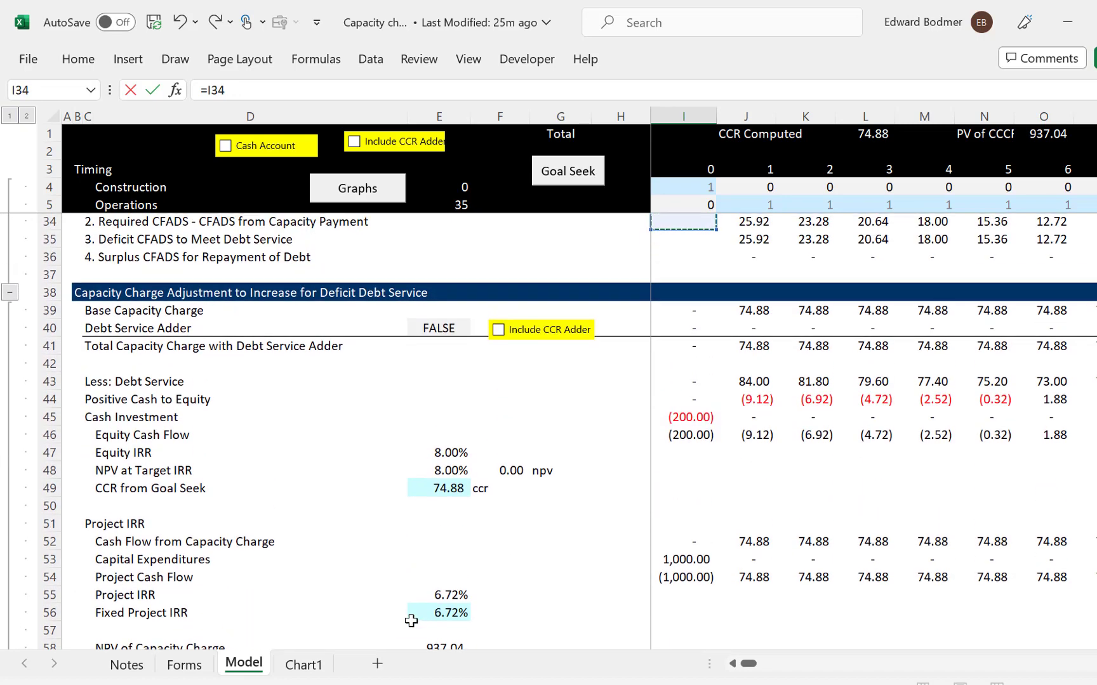
key(Up)
key(Down)
key(Down)
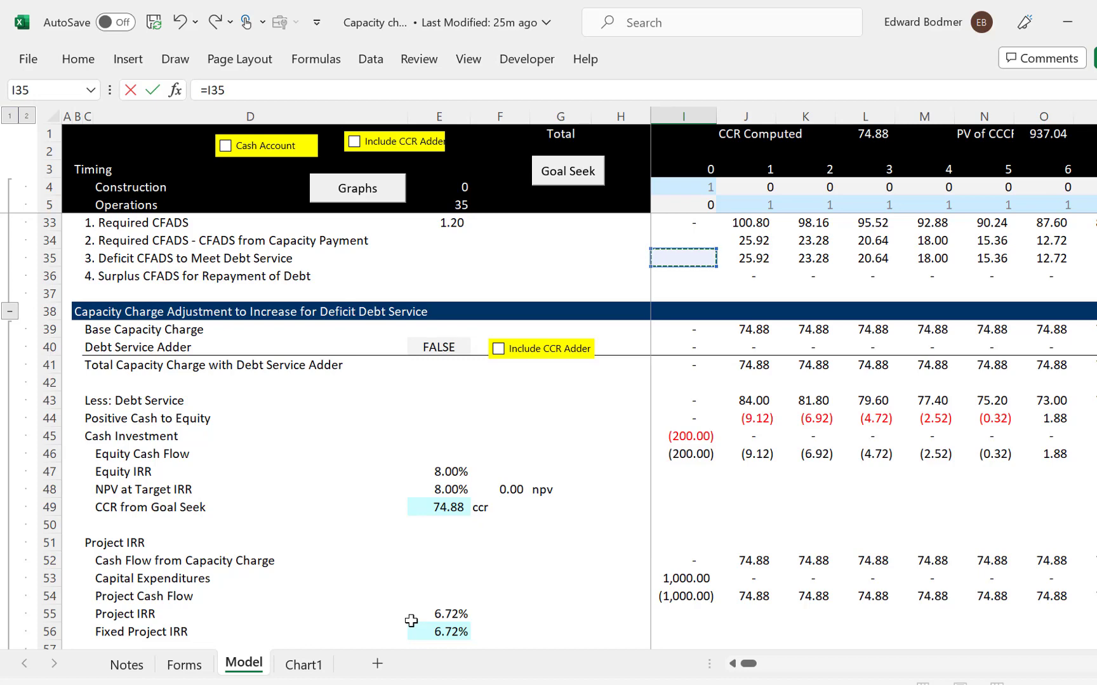
key(Return)
key(Up)
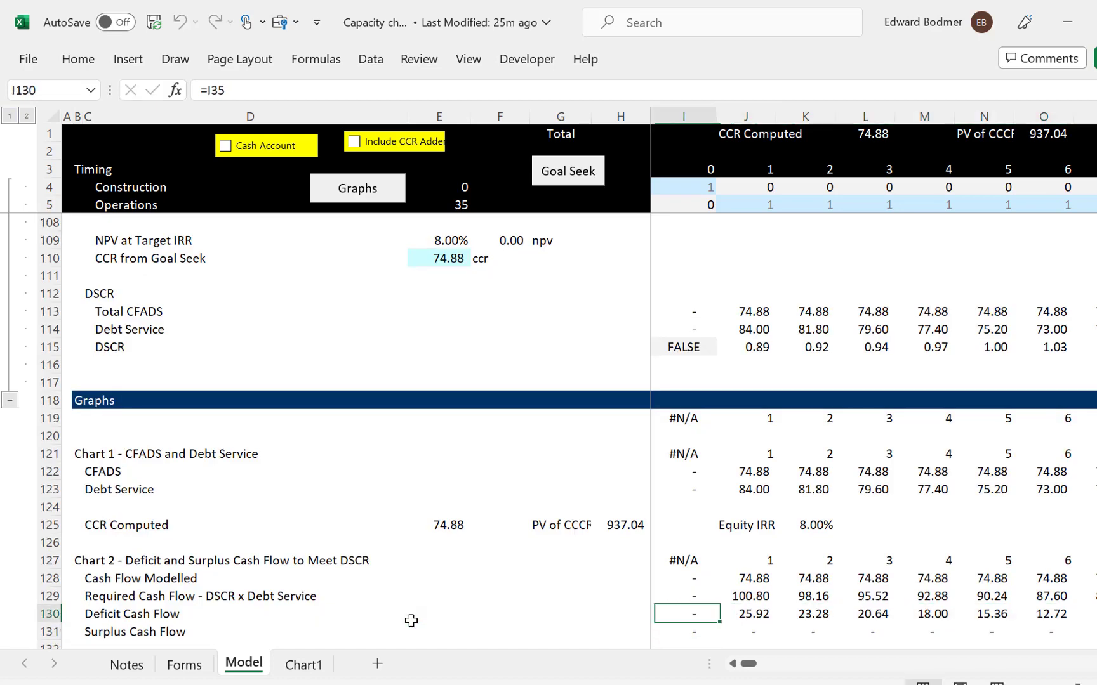
Review the source rows in the Deficit and Surplus CFADS section of the model
key(Page_Up)
key(Page_Up)
key(Page_Up)
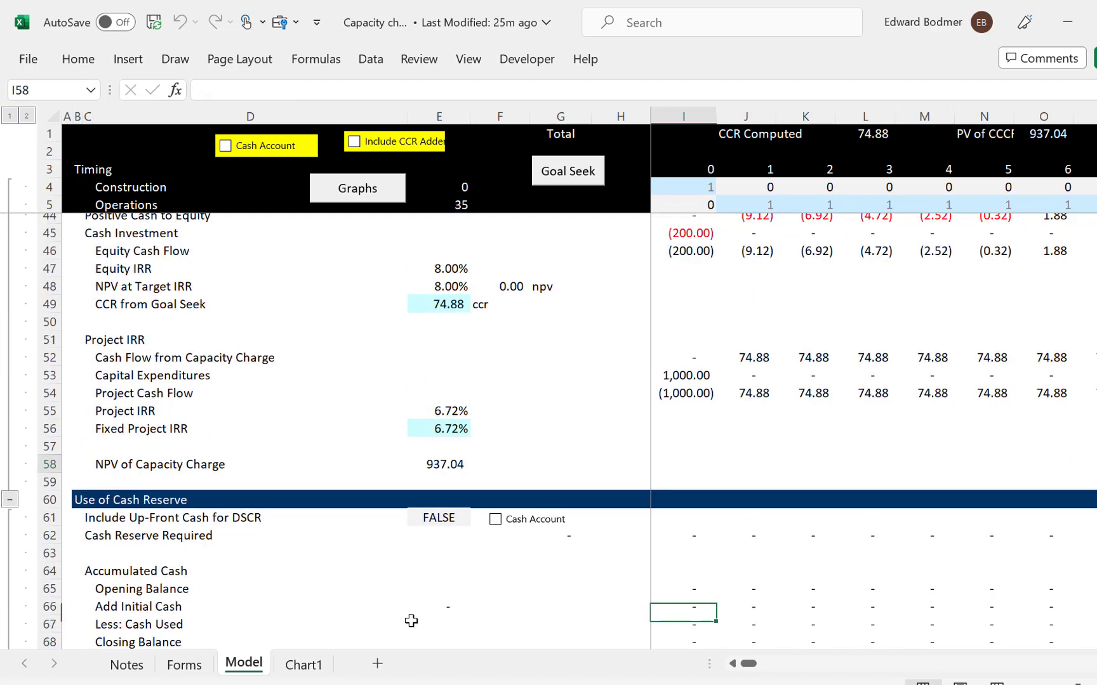
key(Up)
key(Up)
key(Up)
key(Up)
key(Up)
key(Up)
key(Up)
key(Up)
key(Up)
key(Up)
key(Up)
key(Up)
key(Up)
key(Up)
key(Up)
key(Up)
key(Up)
key(Up)
key(Up)
key(Up)
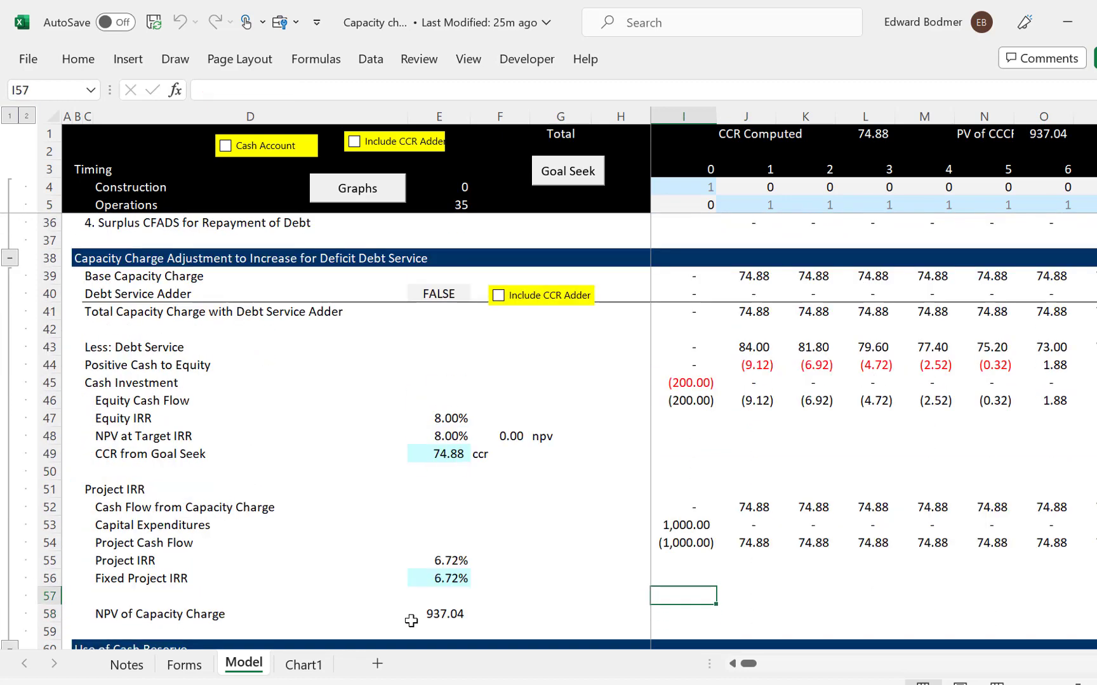
key(Up)
key(Up)
key(Up)
key(Up)
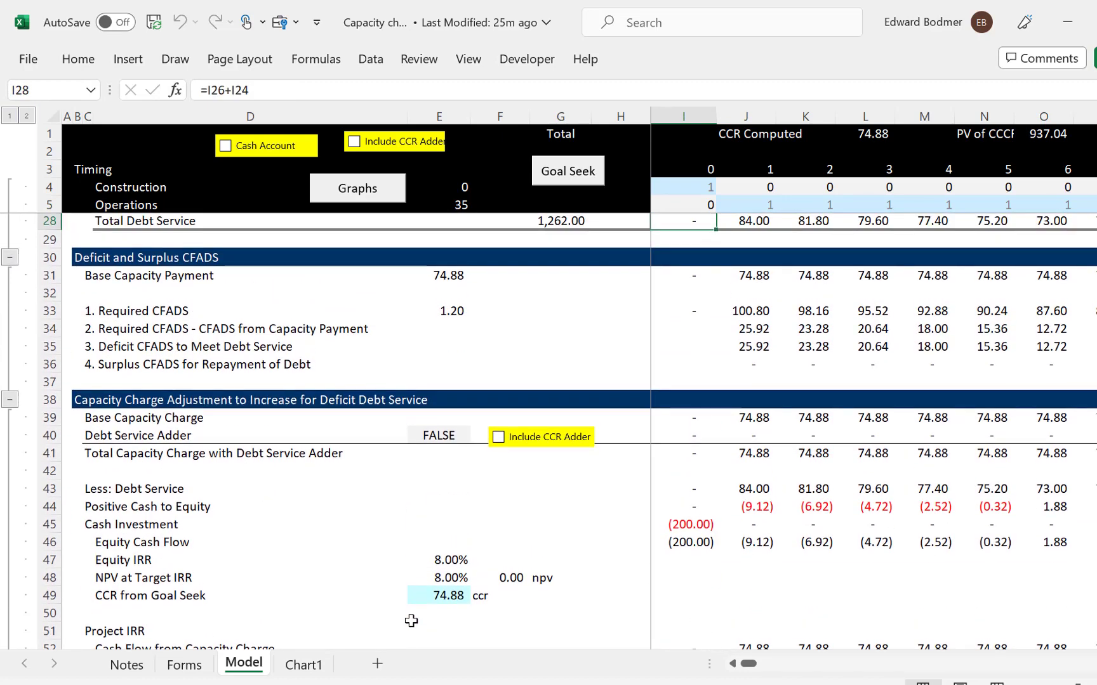
Examine the formulas of the Deficit CFADS and Surplus CFADS lines in cells J35 and J36
key(Down)
key(Down)
key(Down)
key(Down)
key(Down)
key(Down)
key(Down)
key(Right)
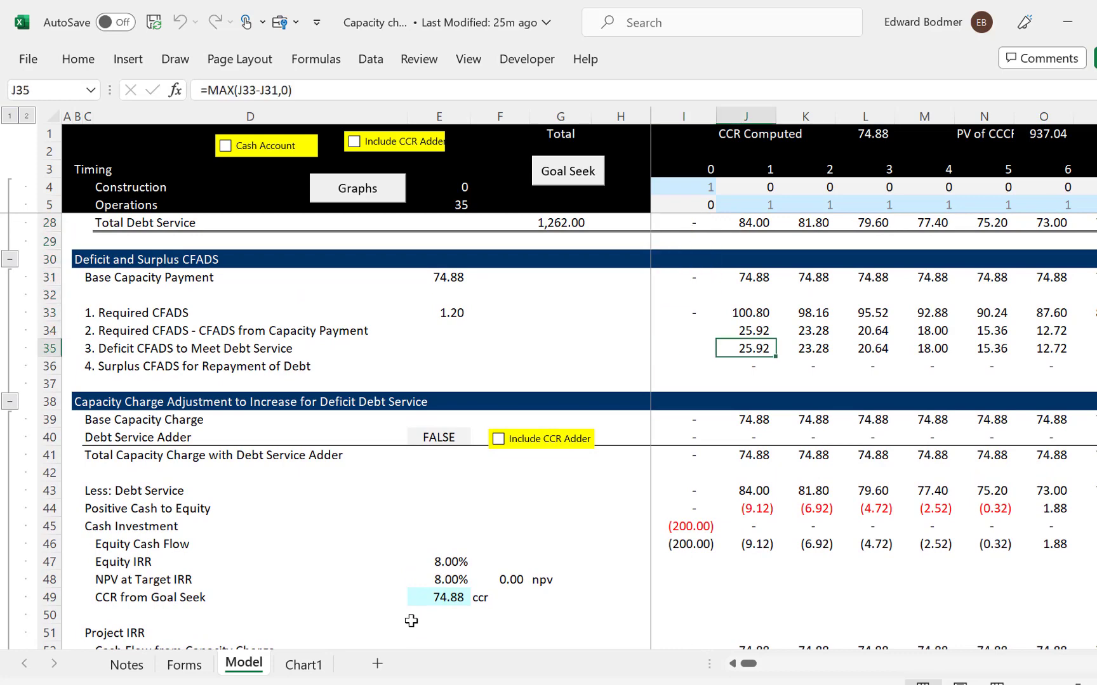
key(Up)
key(Down)
key(F2)
key(Escape)
key(Down)
key(F2)
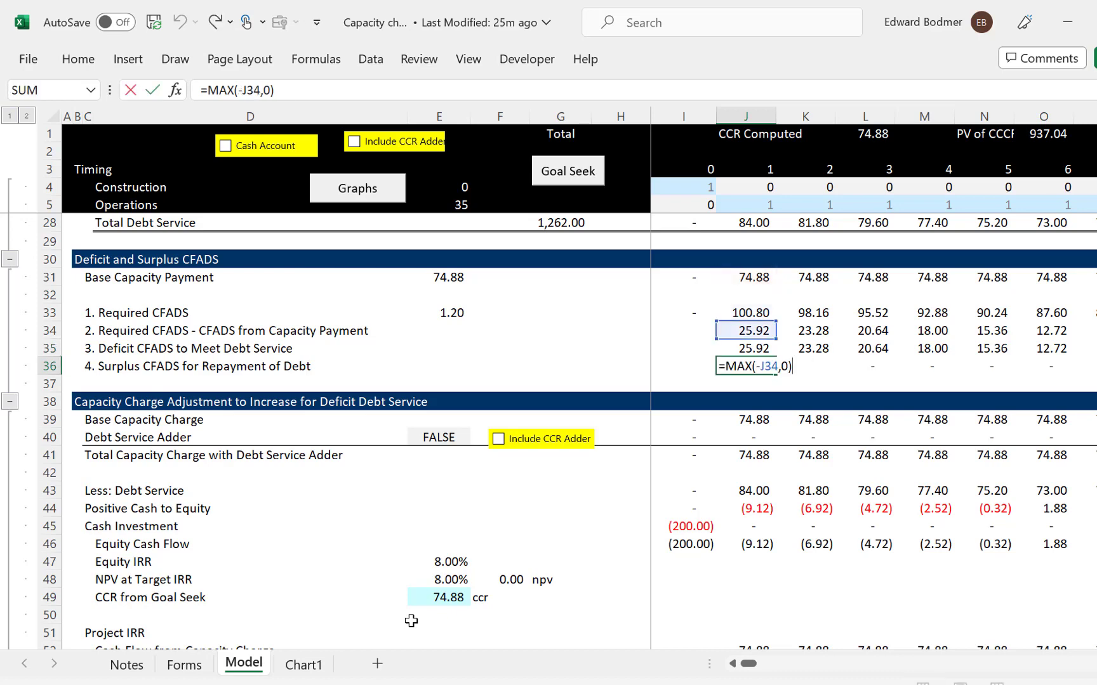
key(Escape)
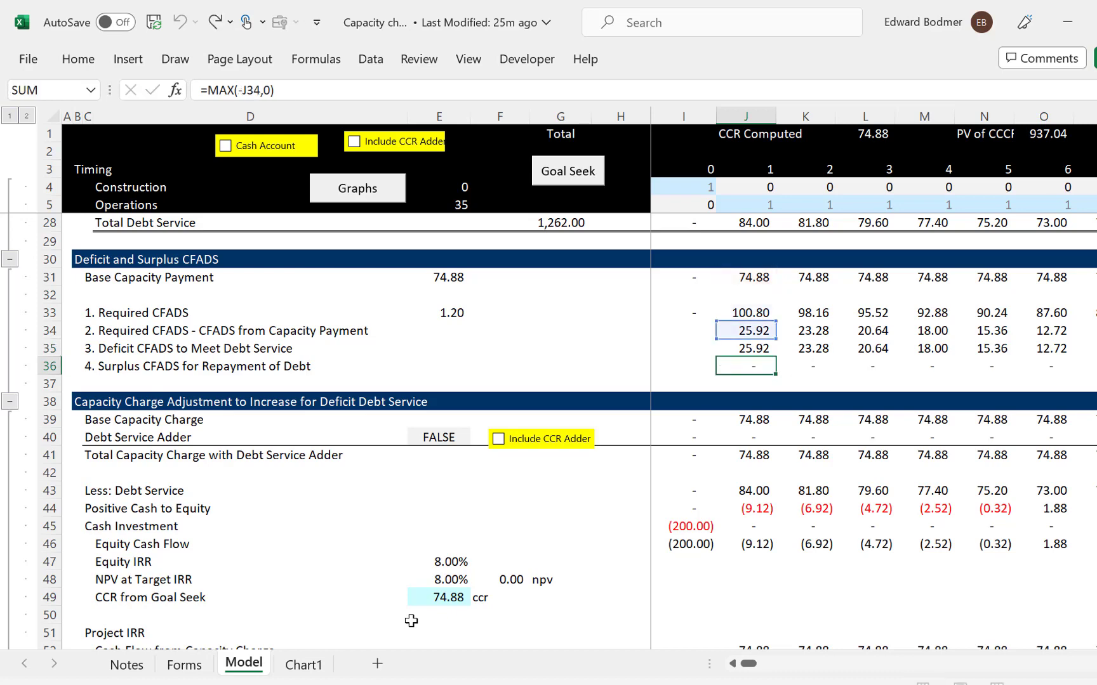
Review the 4. Surplus CFADS for Repayment of Debt row across the operating years
key(Right)
key(Right)
key(Right)
key(Right)
key(Right)
key(Right)
key(Right)
key(Right)
key(Right)
key(Right)
key(Right)
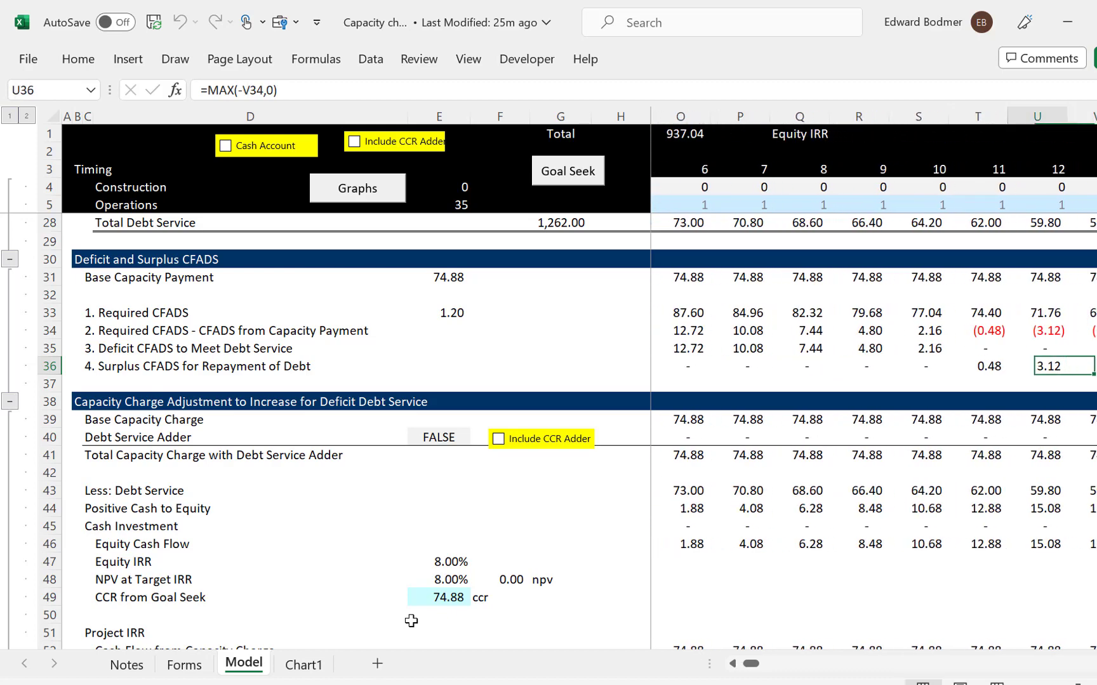
key(Left)
key(Left)
key(Left)
key(Left)
key(Left)
key(Left)
key(Left)
key(Left)
key(Left)
key(Left)
key(Left)
key(Left)
key(Left)
key(Left)
key(Left)
key(Left)
key(Left)
key(Left)
key(Left)
key(Left)
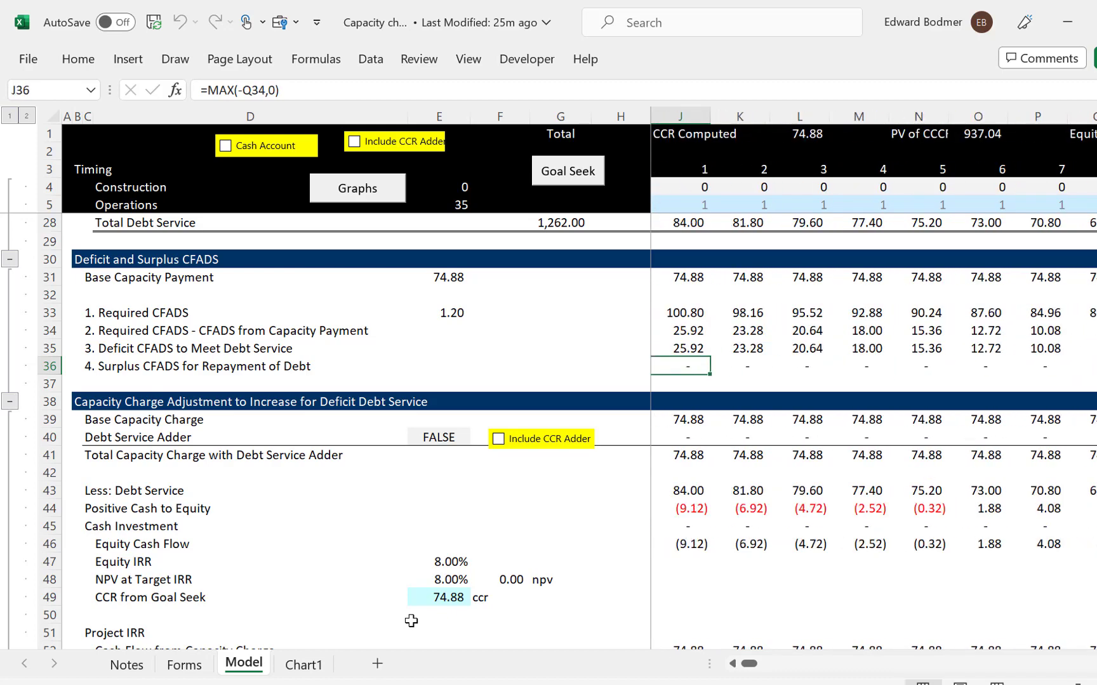
Insert two blank rows at row 133, below the Chart 2 data block in the Graphs section
key(Down)
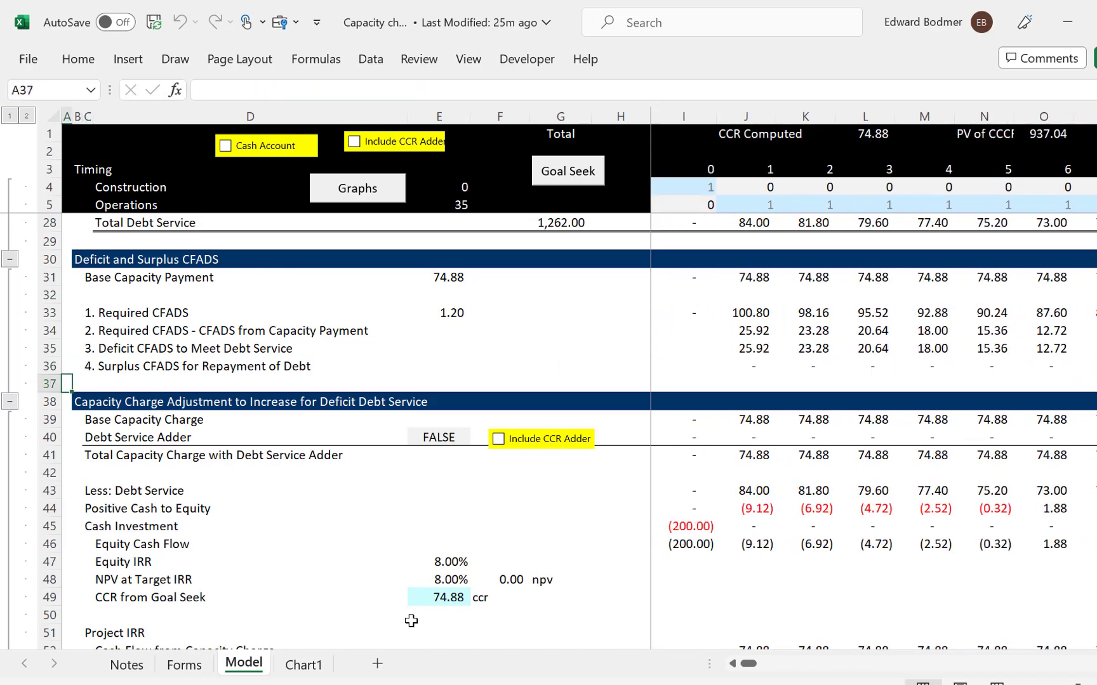
key(Page_Down)
key(Page_Down)
key(Page_Down)
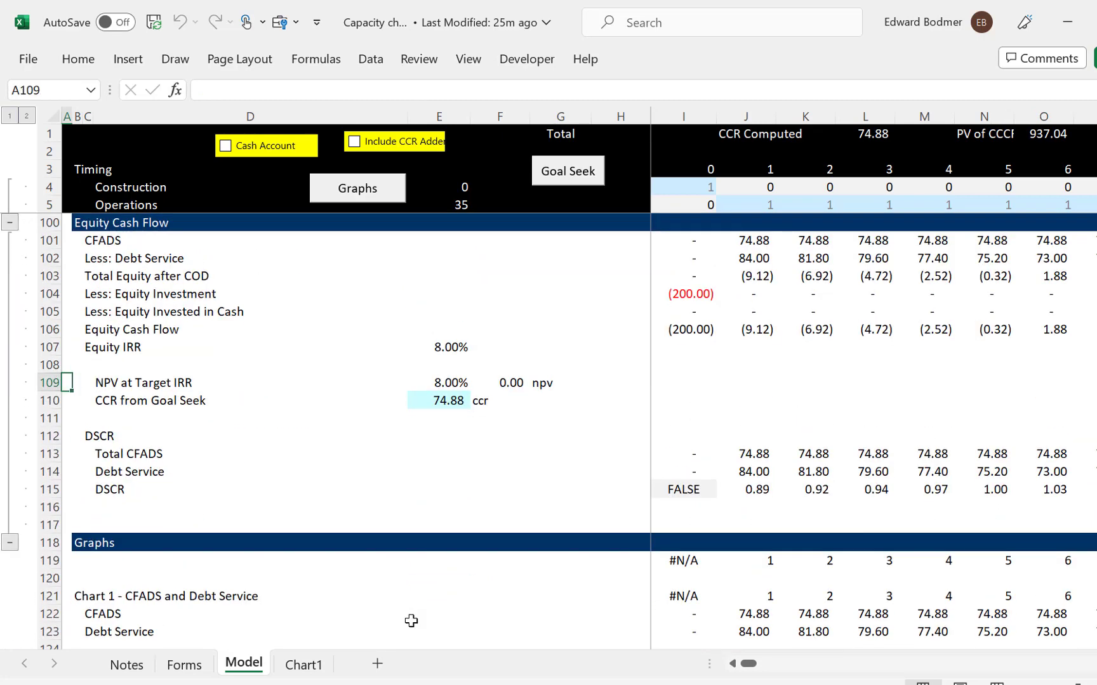
key(Page_Down)
key(shift+space)
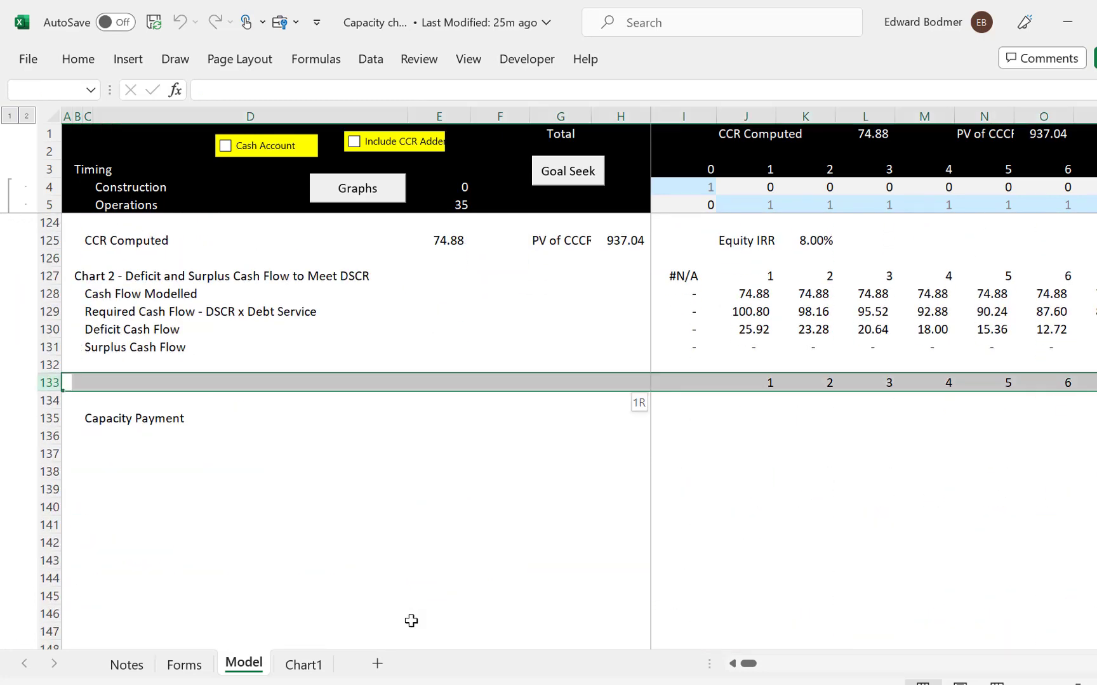
key(ctrl+plus)
key(ctrl+plus)
Label cell C133 "Minimum DSCR" below the Chart 2 data block
key(Right)
key(Right)
key(Right)
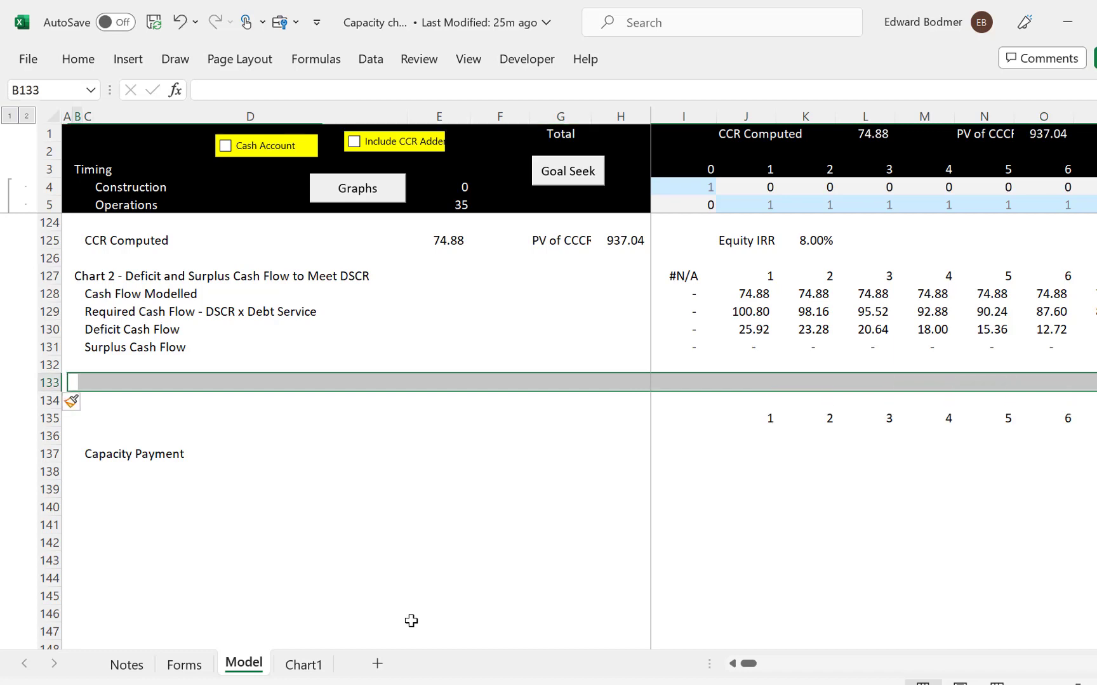
key(Left)
text(M)
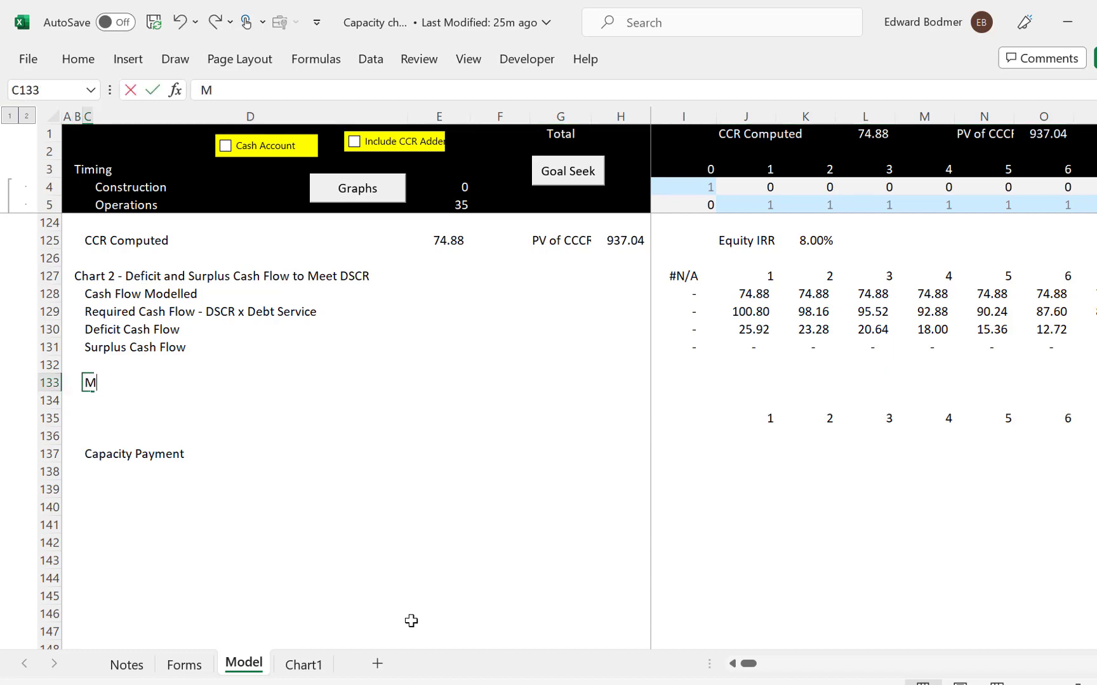
text(inimum D)
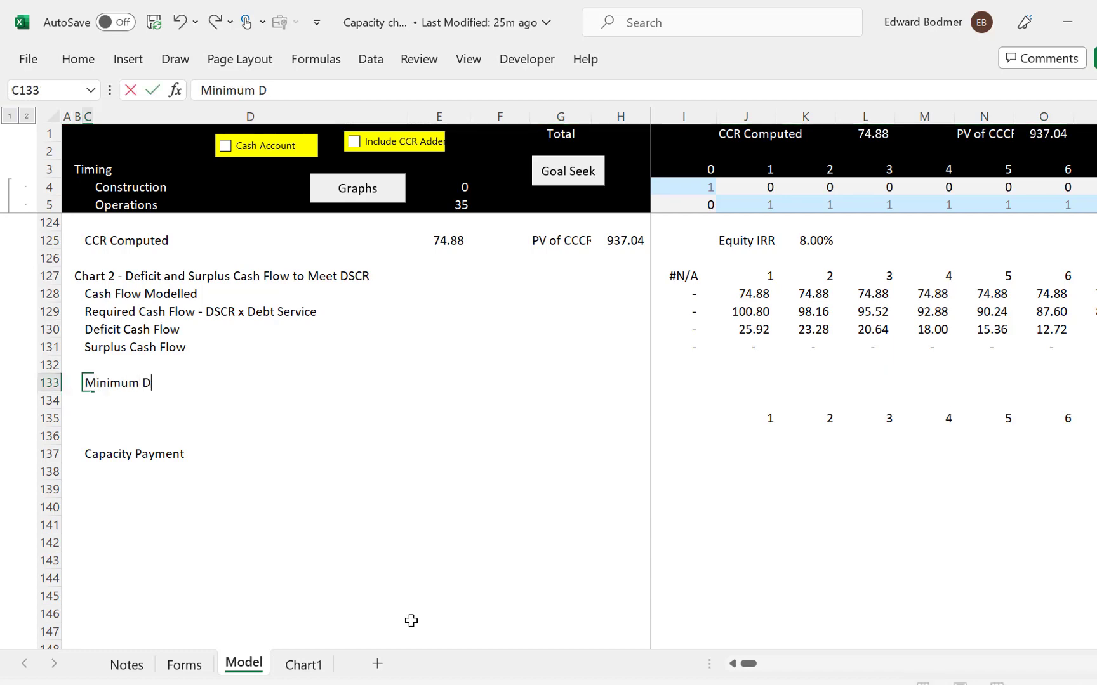
text(SCR)
key(Return)
Link cell E133 to the Minimum DSCR assumption in the Debt Financing section with =E12
key(Up)
key(Right)
key(Right)
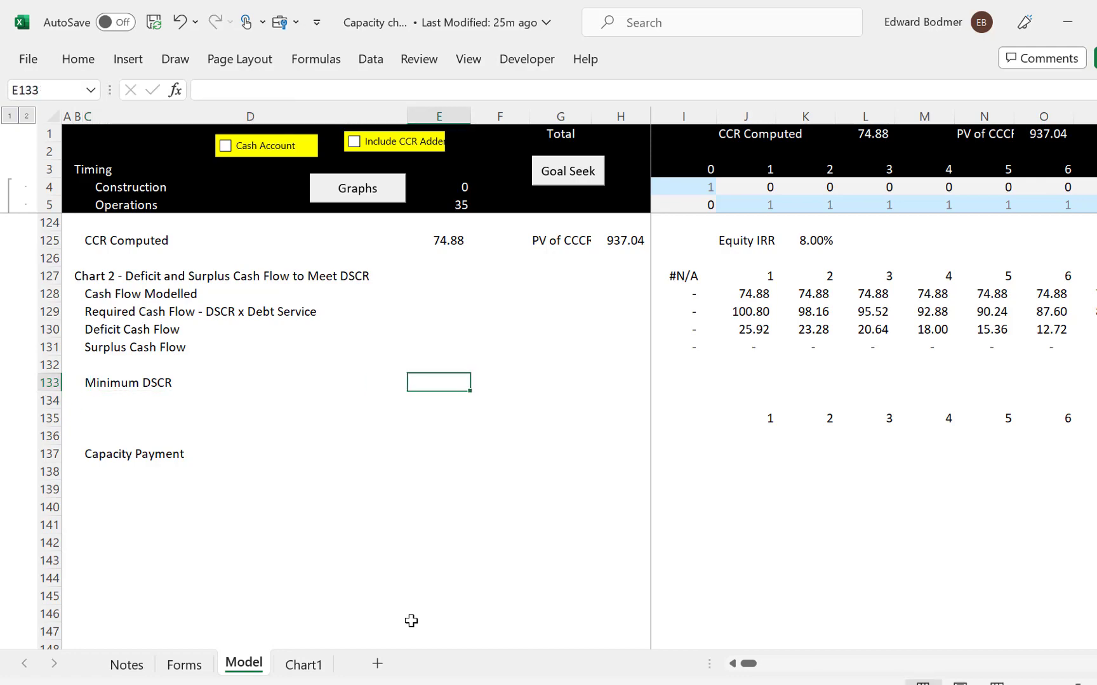
text(=)
key(Up)
key(Up)
key(Up)
key(Up)
key(Up)
key(Up)
key(Up)
key(Up)
key(Up)
key(Up)
key(Up)
key(Up)
key(Up)
key(Up)
key(Up)
key(Up)
key(Up)
key(Up)
key(Up)
key(Up)
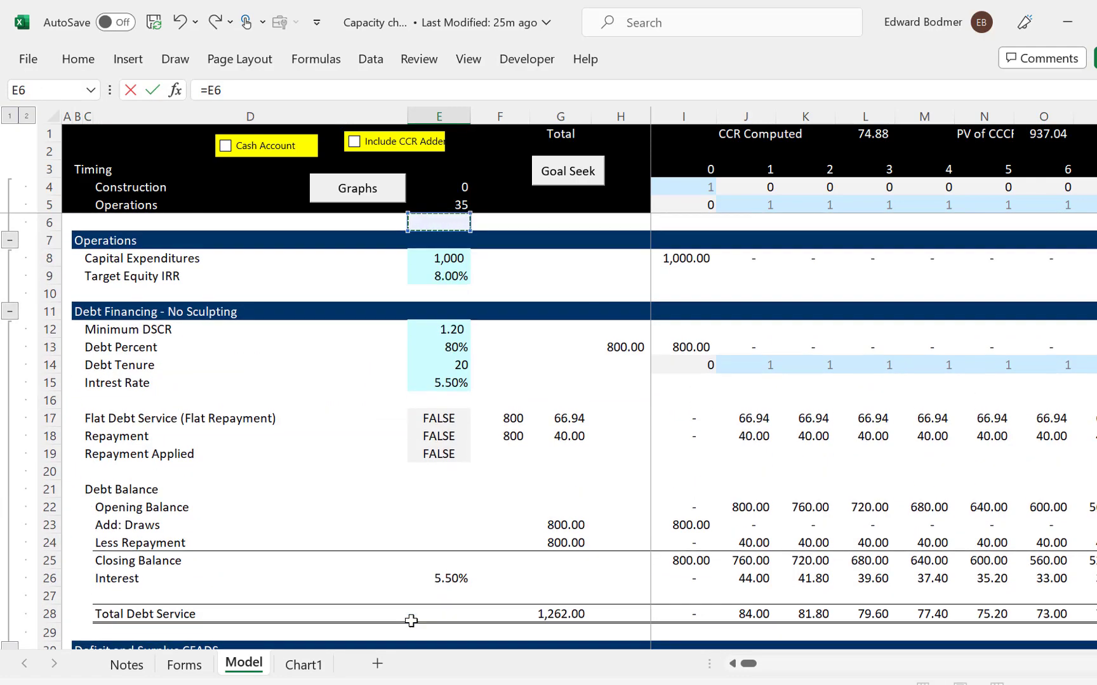
key(Page_Down)
key(Page_Up)
key(Down)
key(Down)
key(Down)
key(Down)
key(Down)
key(Down)
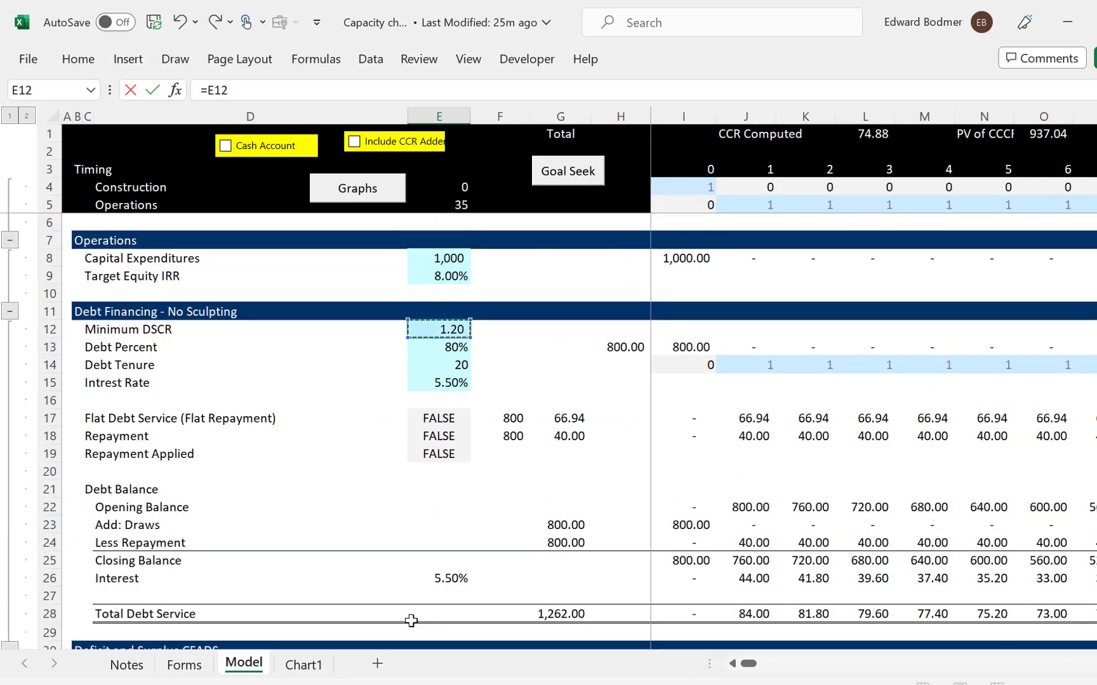
key(Return)
Insert two more blank rows at row 135, below the Minimum DSCR line
key(Up)
key(Up)
key(Down)
key(Down)
key(Down)
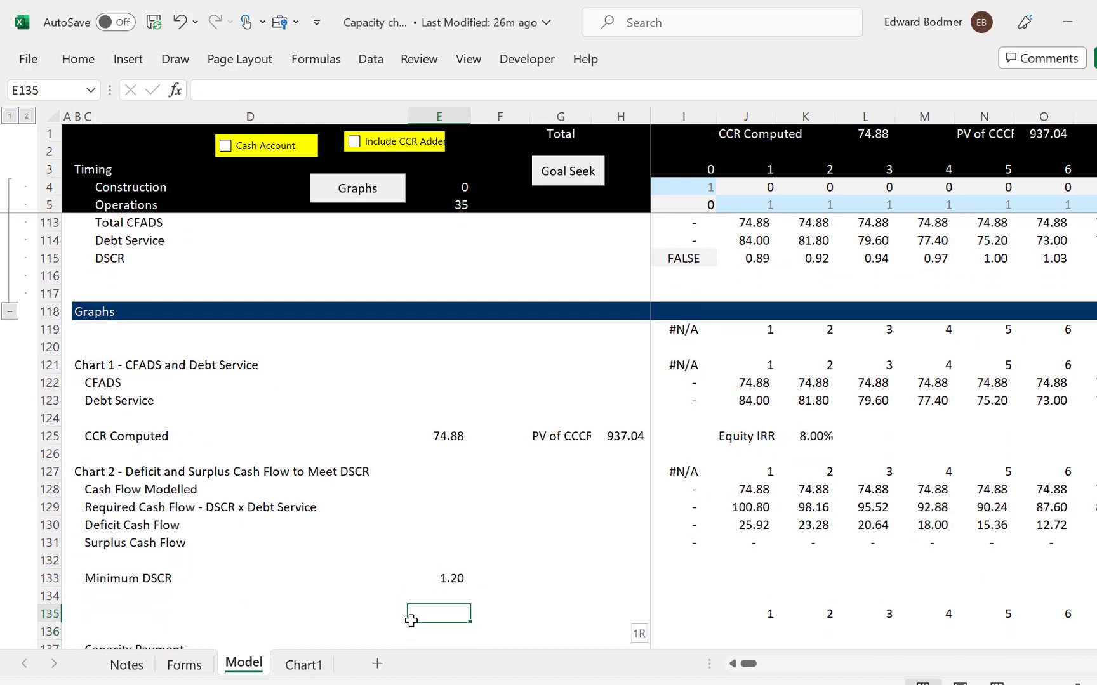
key(shift+space)
key(ctrl+plus)
key(ctrl+plus)
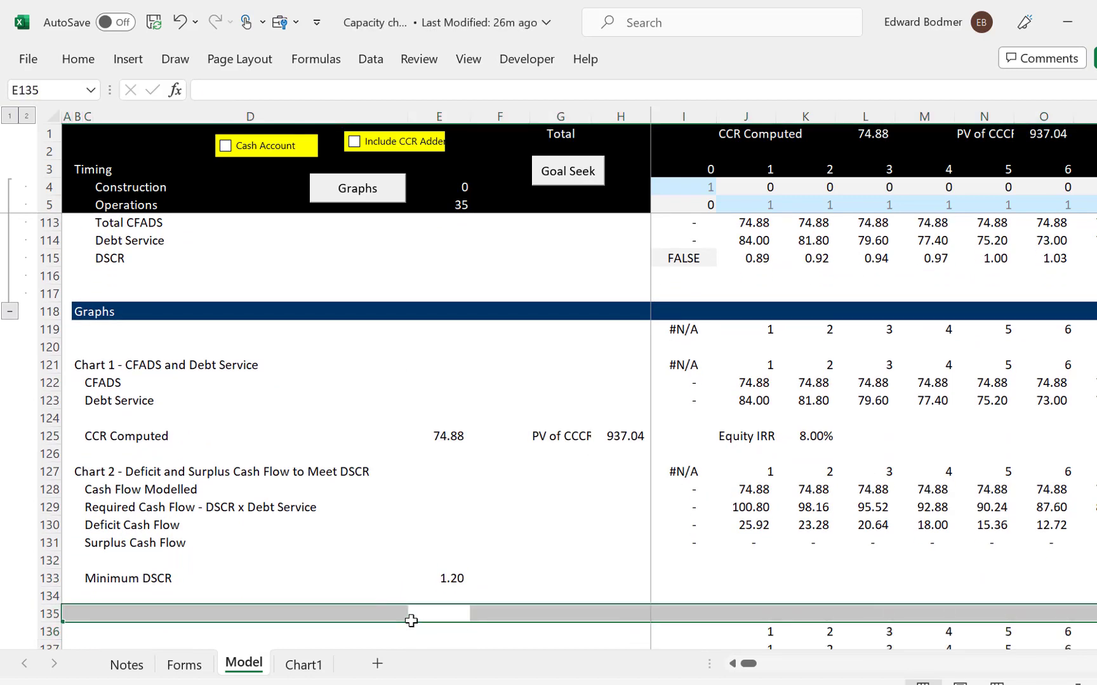
Create a new chart sheet from the Chart 2 block, rows 127 to 131, from column C across the whole timeline
key(Up)
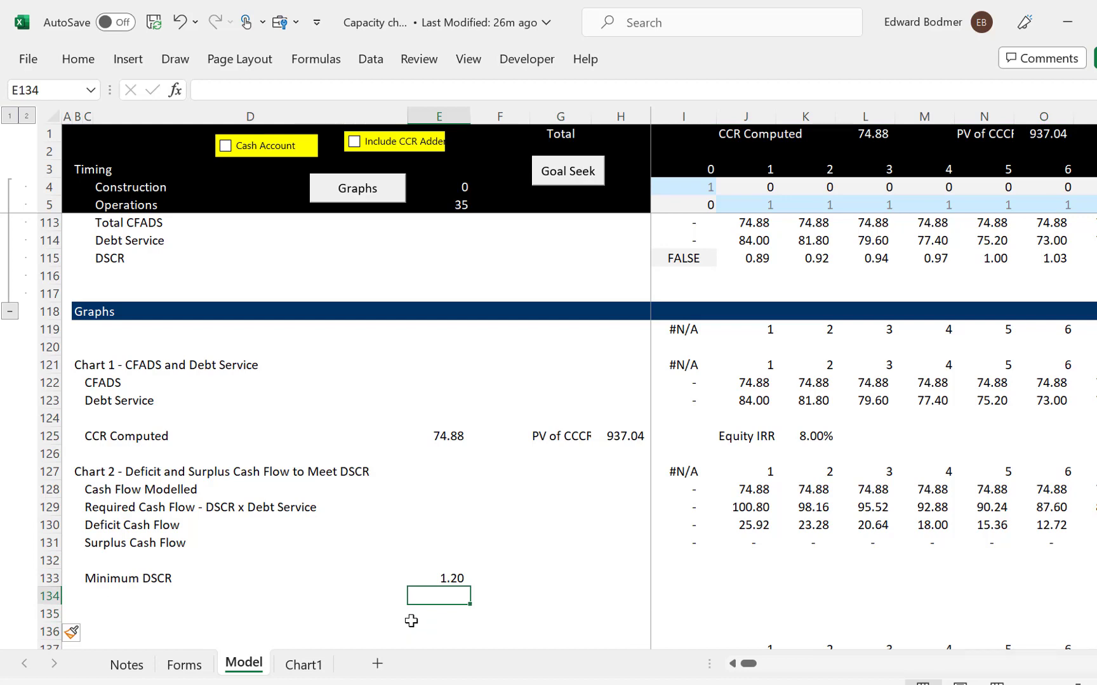
key(Up)
key(Up)
key(Up)
key(Up)
key(Up)
key(Up)
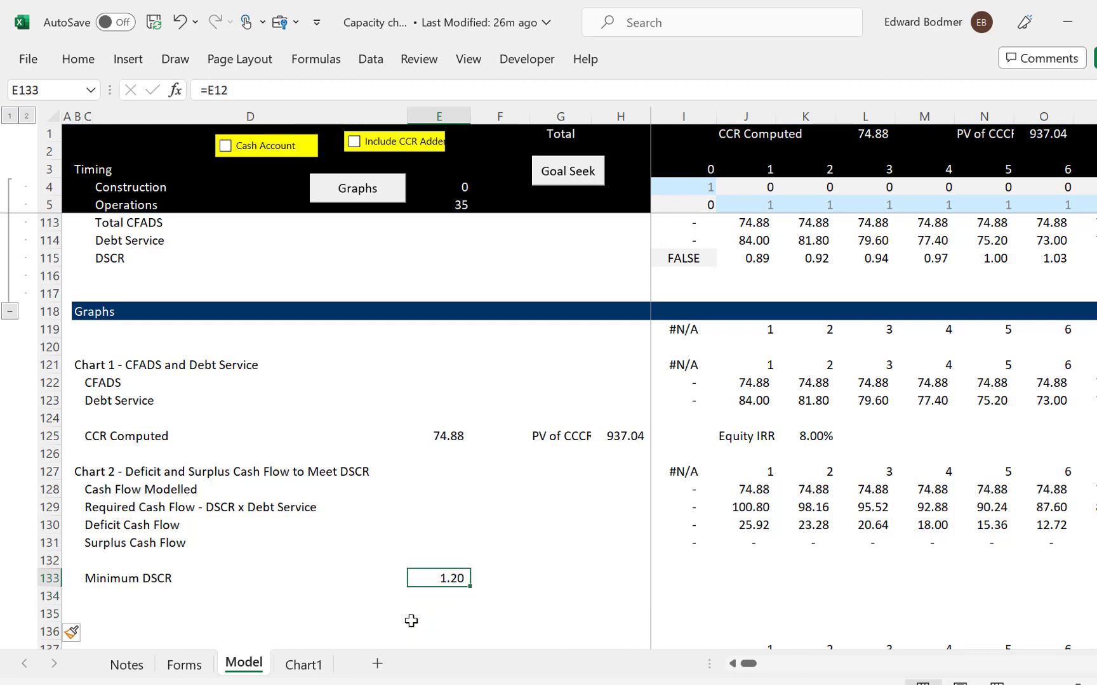
key(Up)
key(Right)
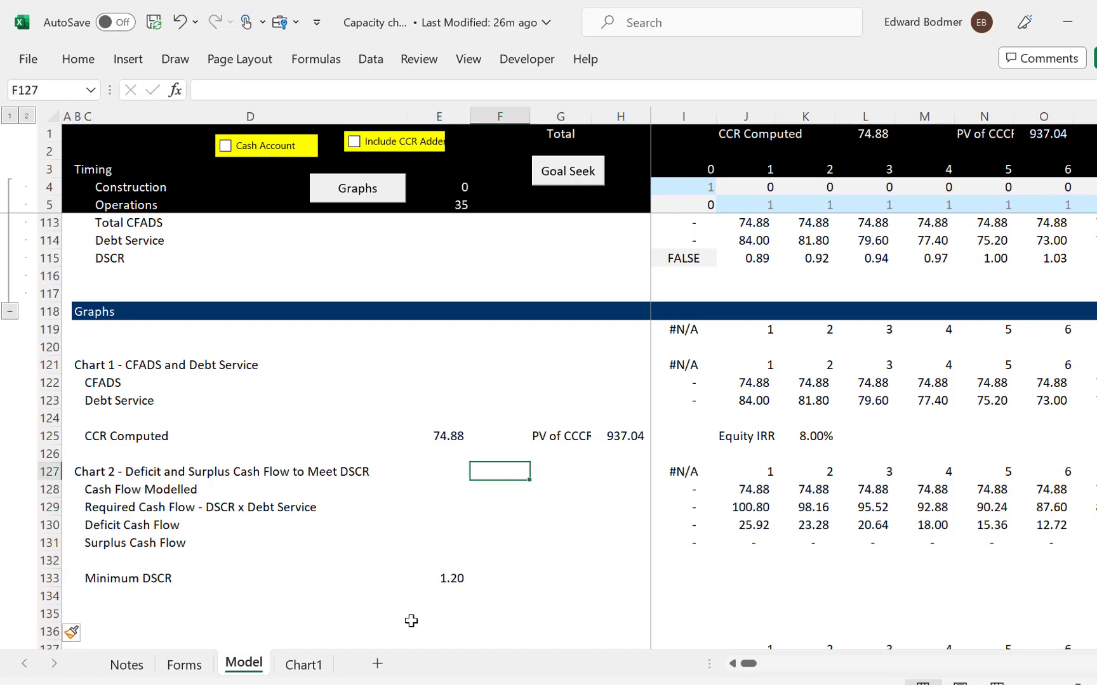
key(Right)
key(Right)
key(Left)
key(Left)
key(Left)
key(Left)
key(Left)
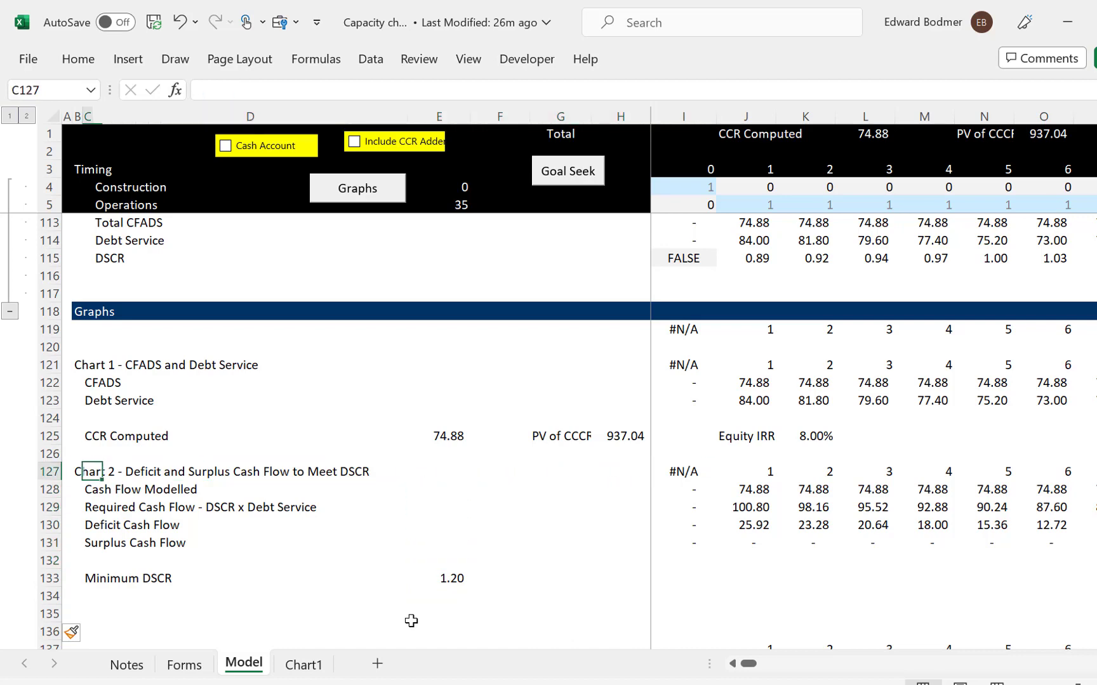
key(shift+Down)
key(shift+Down)
key(shift+Down)
key(shift+Down)
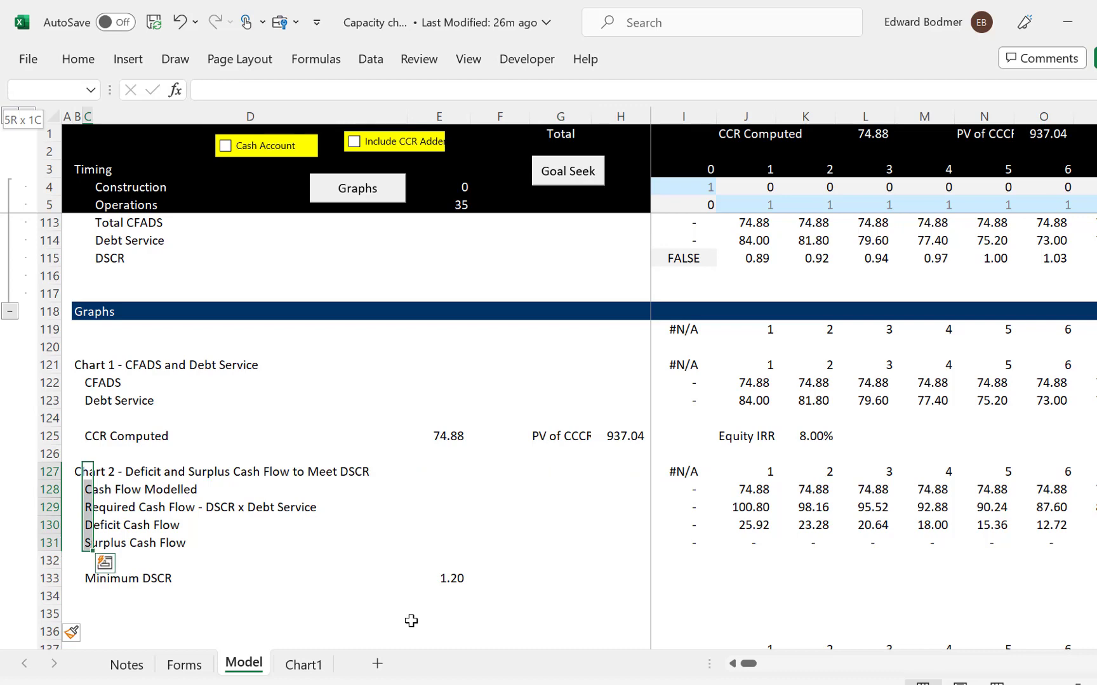
key(ctrl+shift+Right)
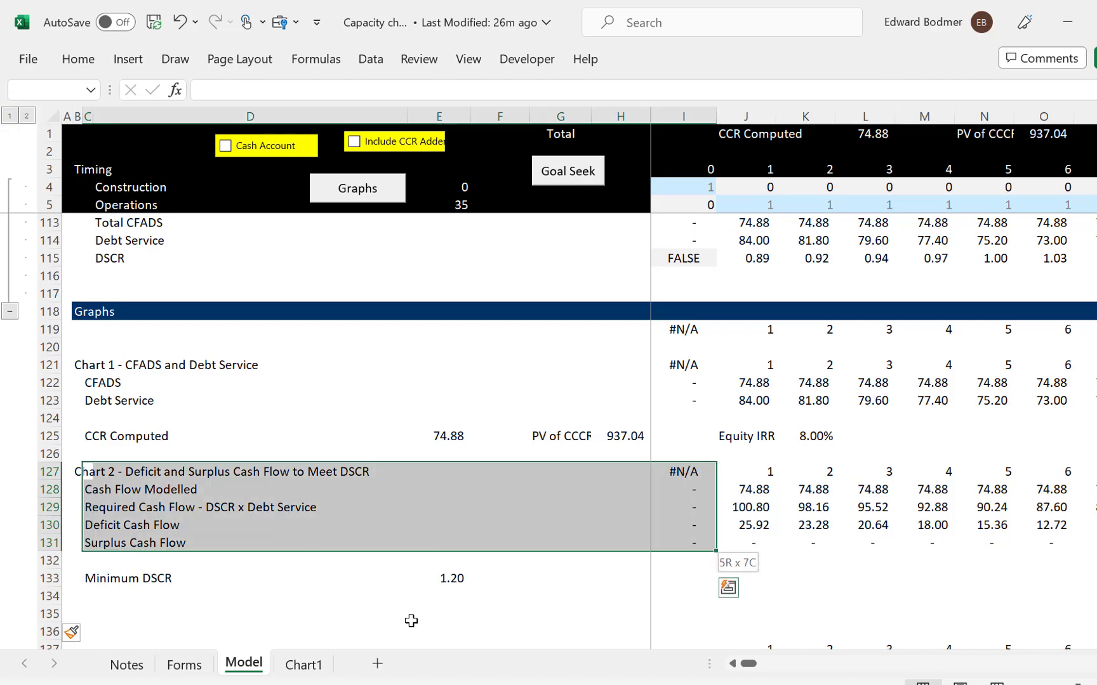
key(ctrl+shift+Right)
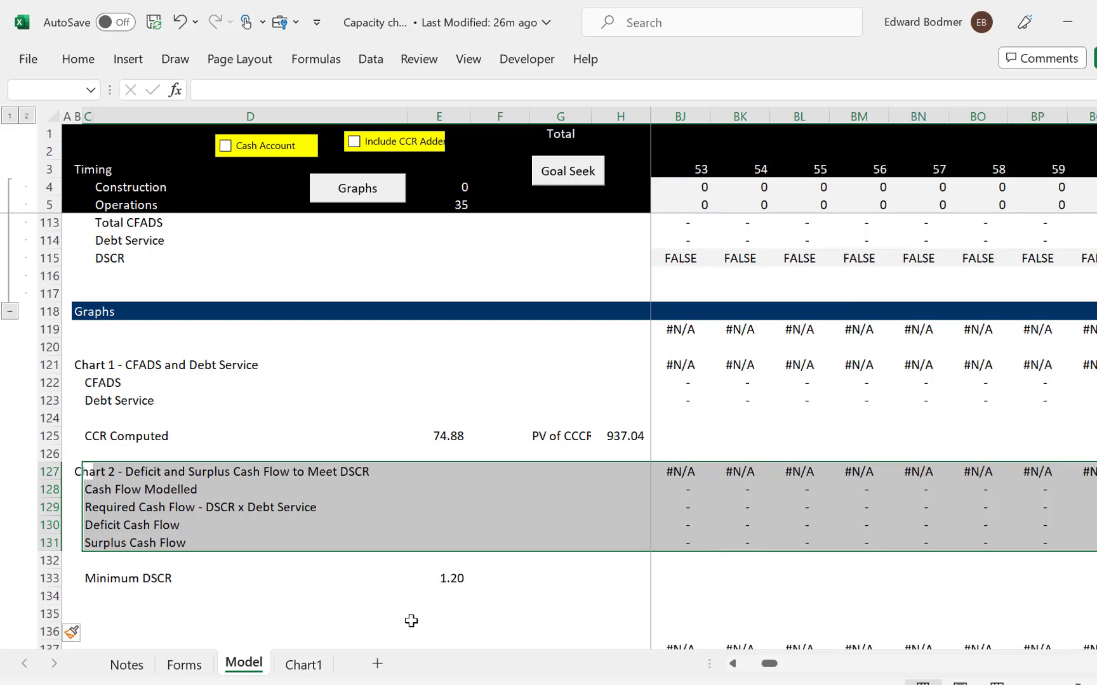
key(F11)
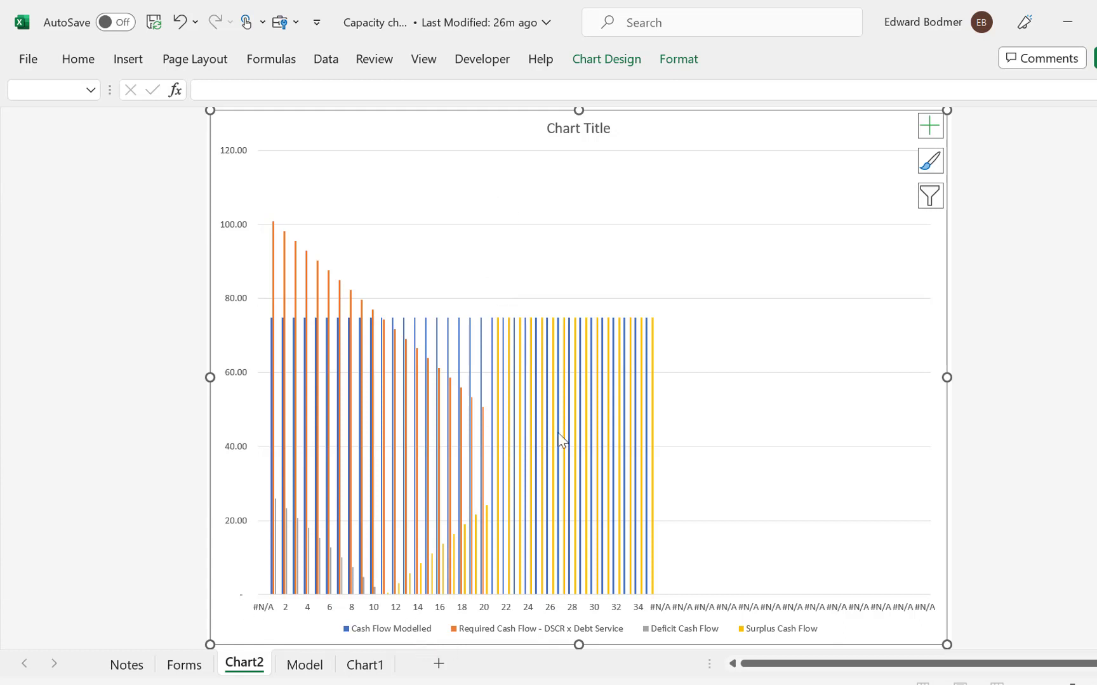
Change the new chart's horizontal axis type to Date axis
right_click(572, 610)
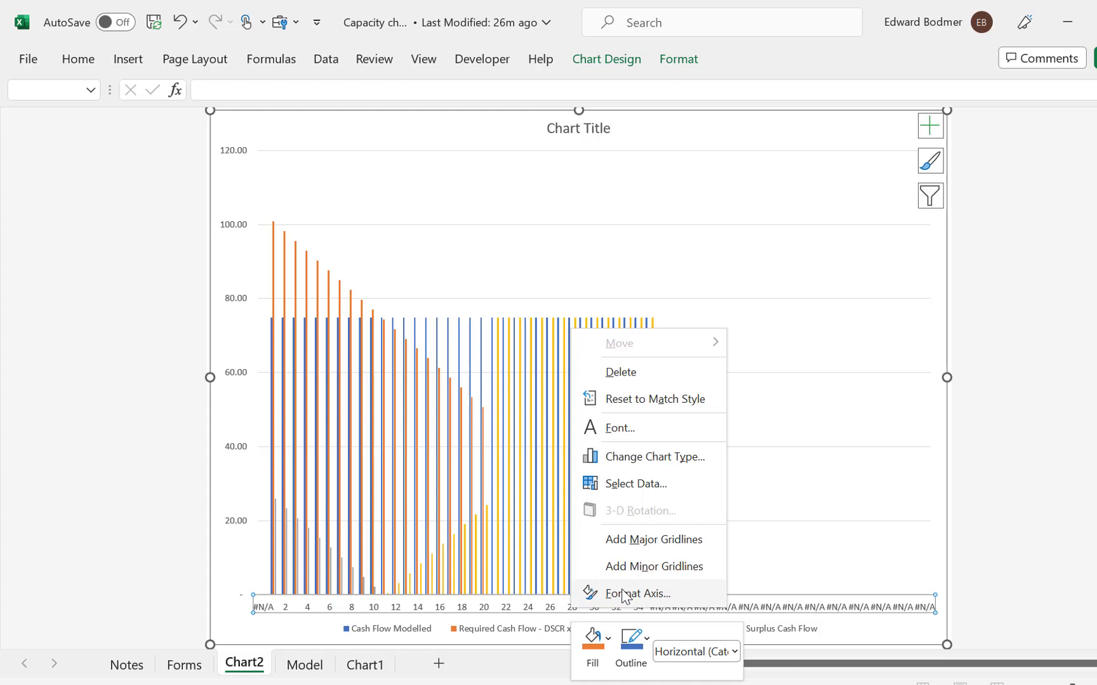
click(623, 594)
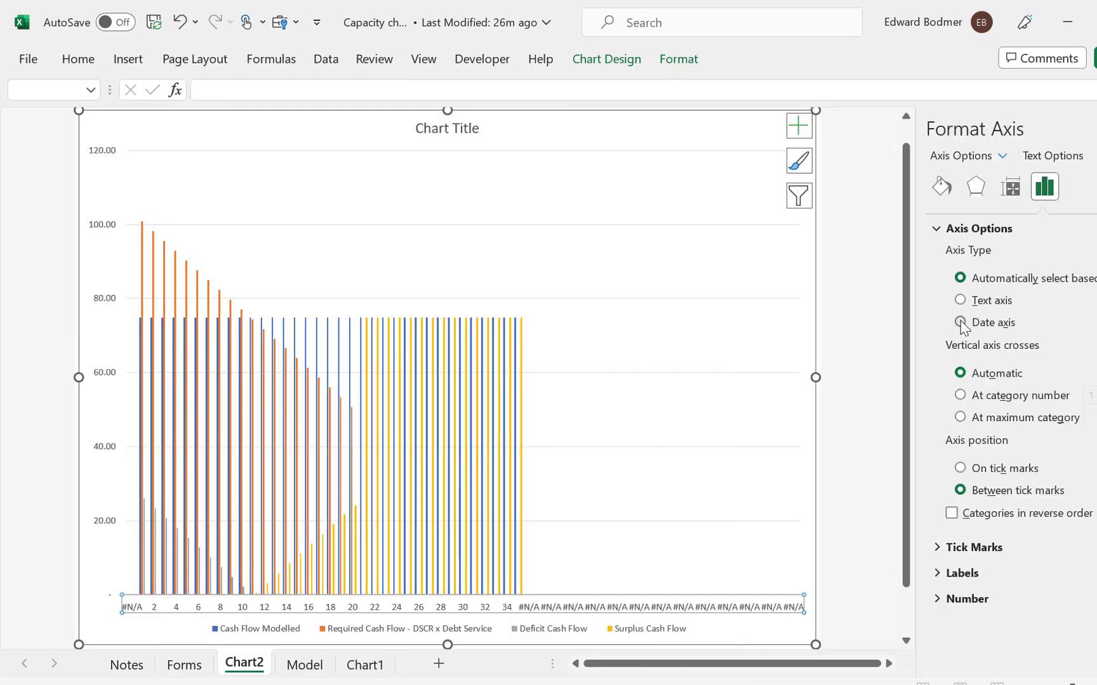
click(960, 321)
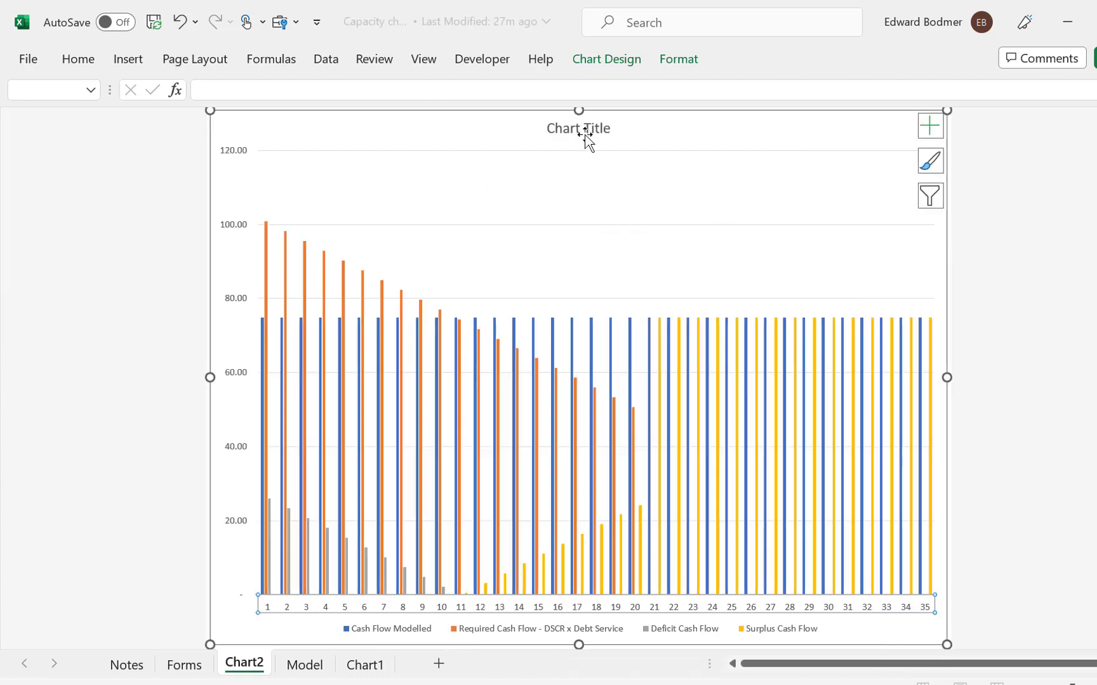
Link the chart title to the Minimum DSCR label and value with =Model!$C$133:$E$133
click(585, 132)
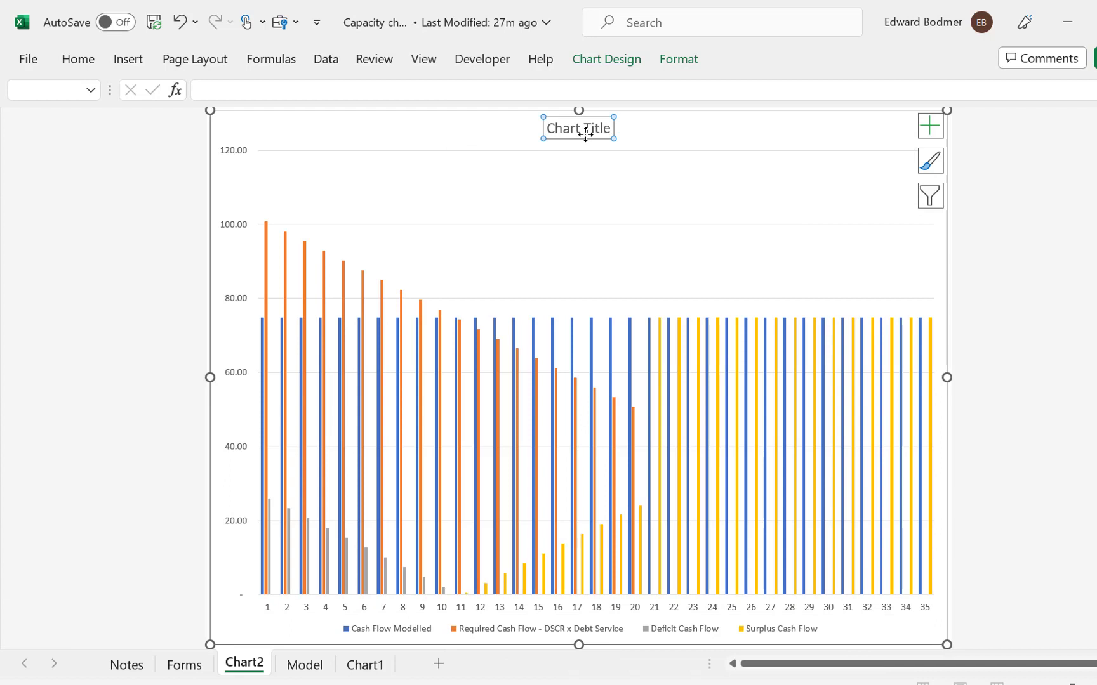
text(=)
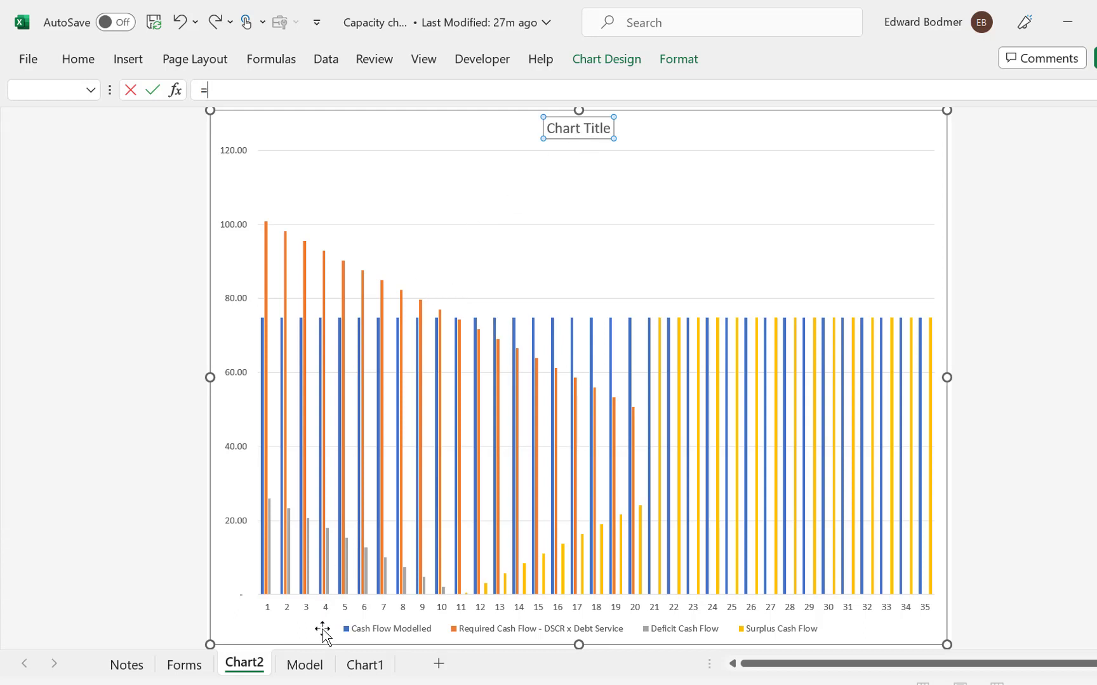
click(301, 665)
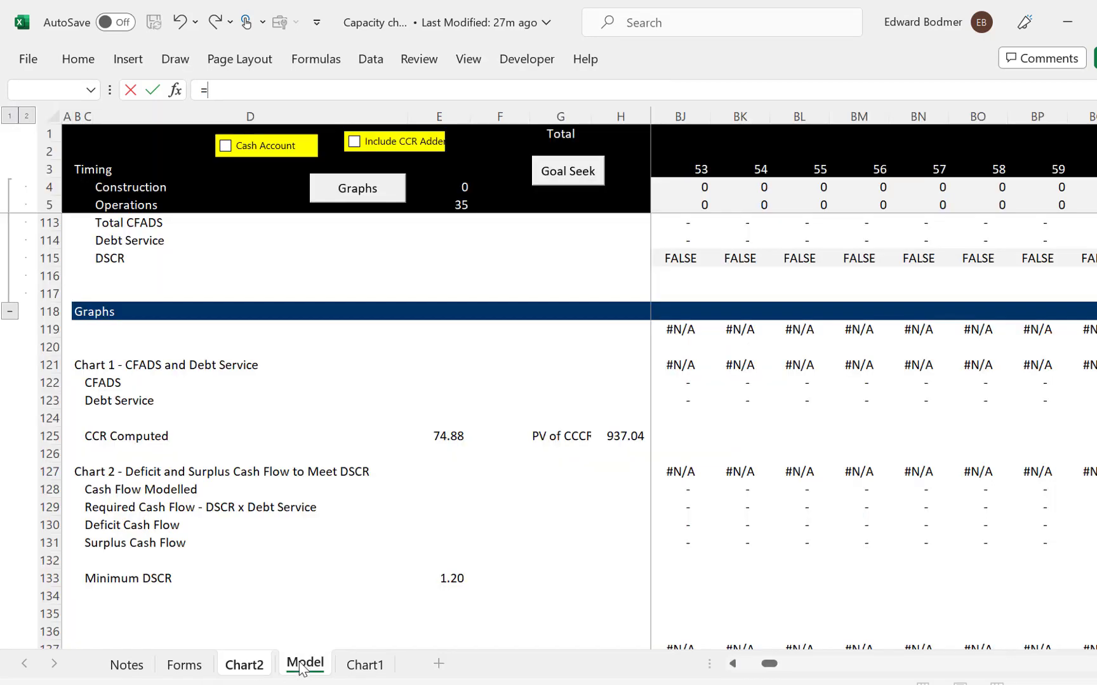
click(95, 579)
drag(89, 578, 434, 572)
key(Return)
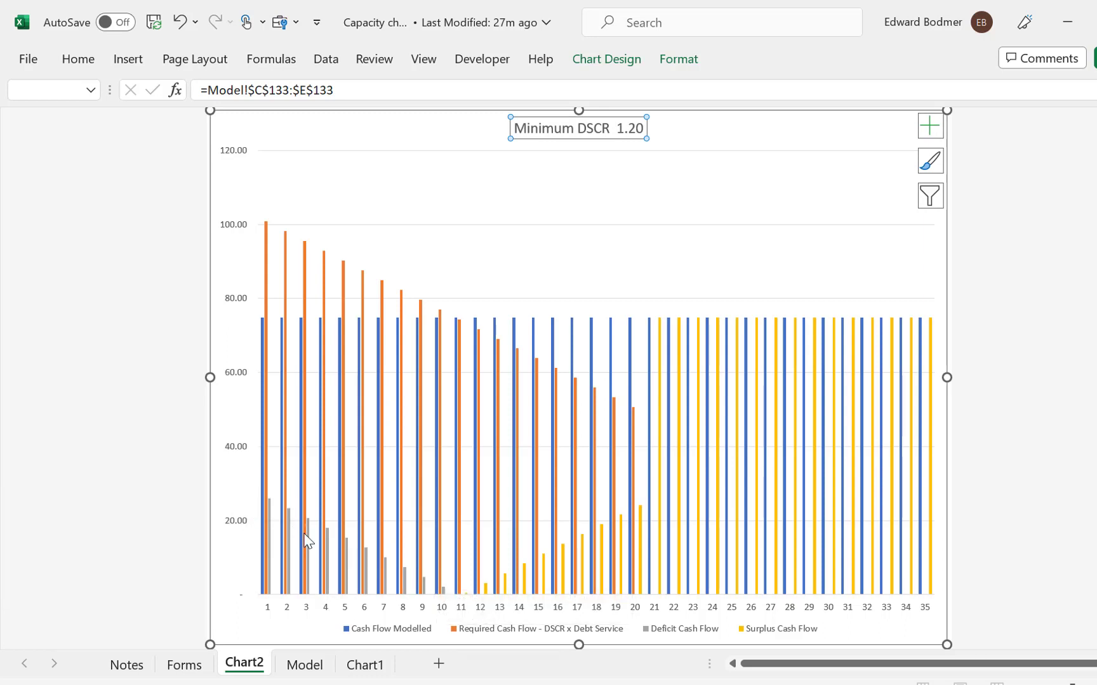
Try to change the chart type from clustered column to Line
mouse_move(417, 582)
right_click(501, 247)
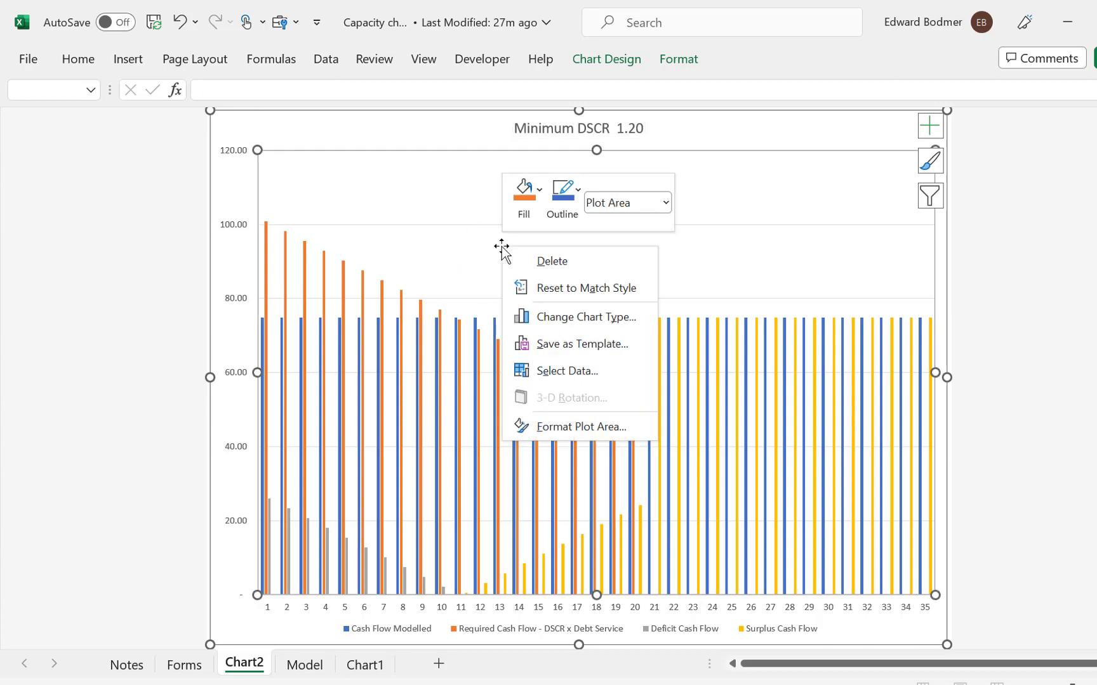
click(576, 325)
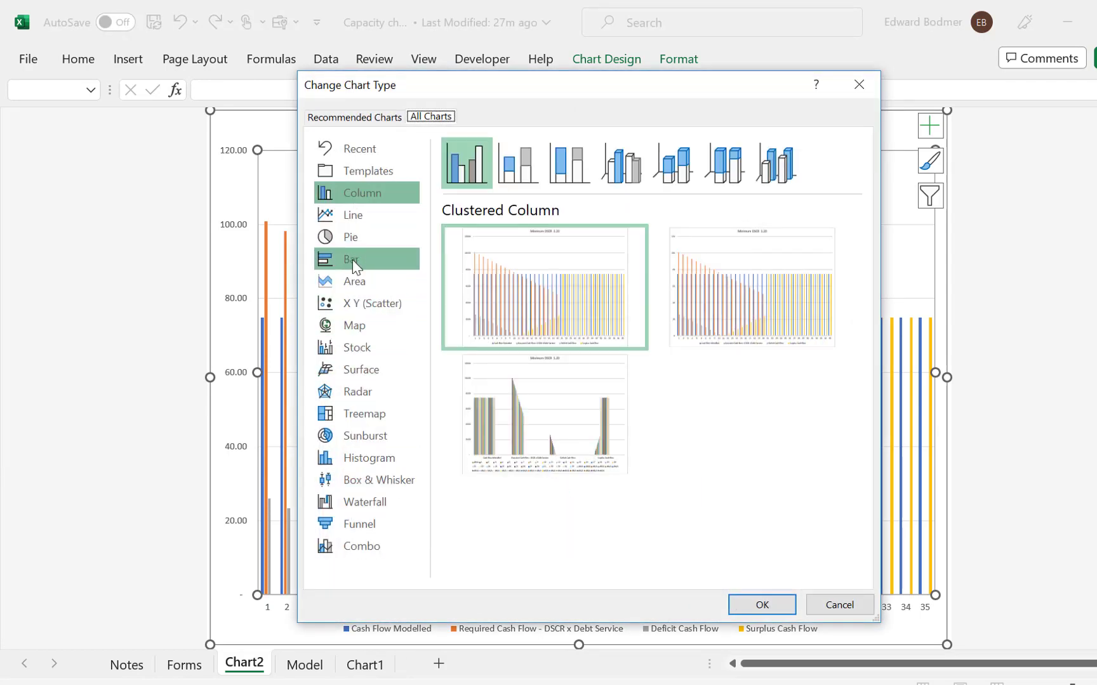
click(364, 216)
click(762, 606)
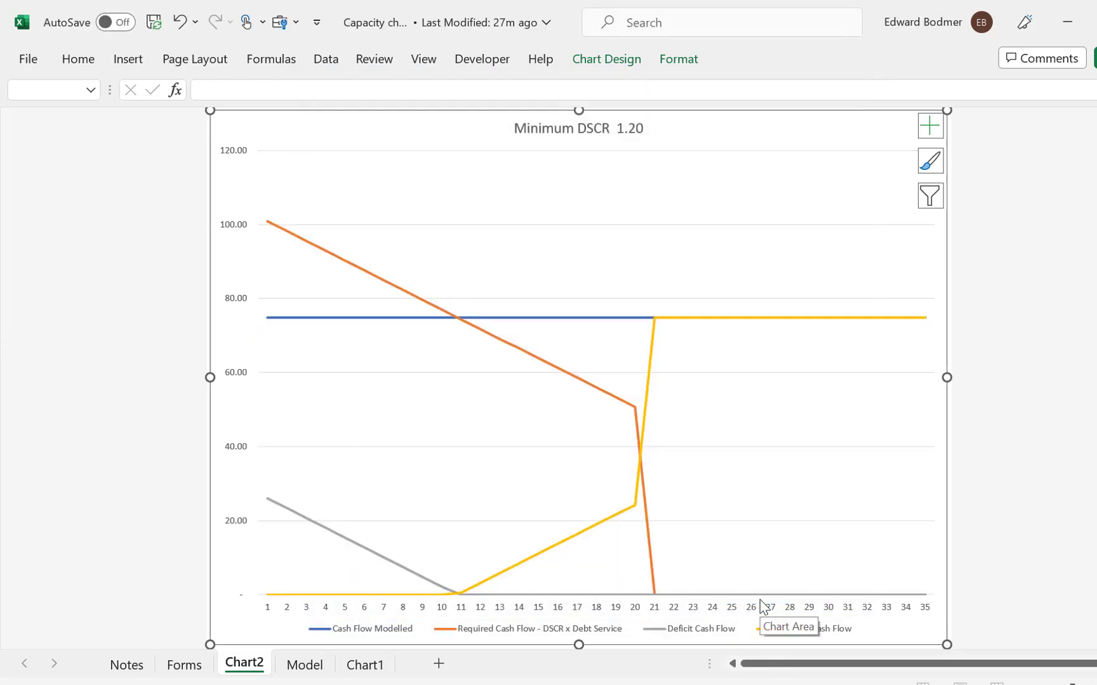
key(ctrl+z)
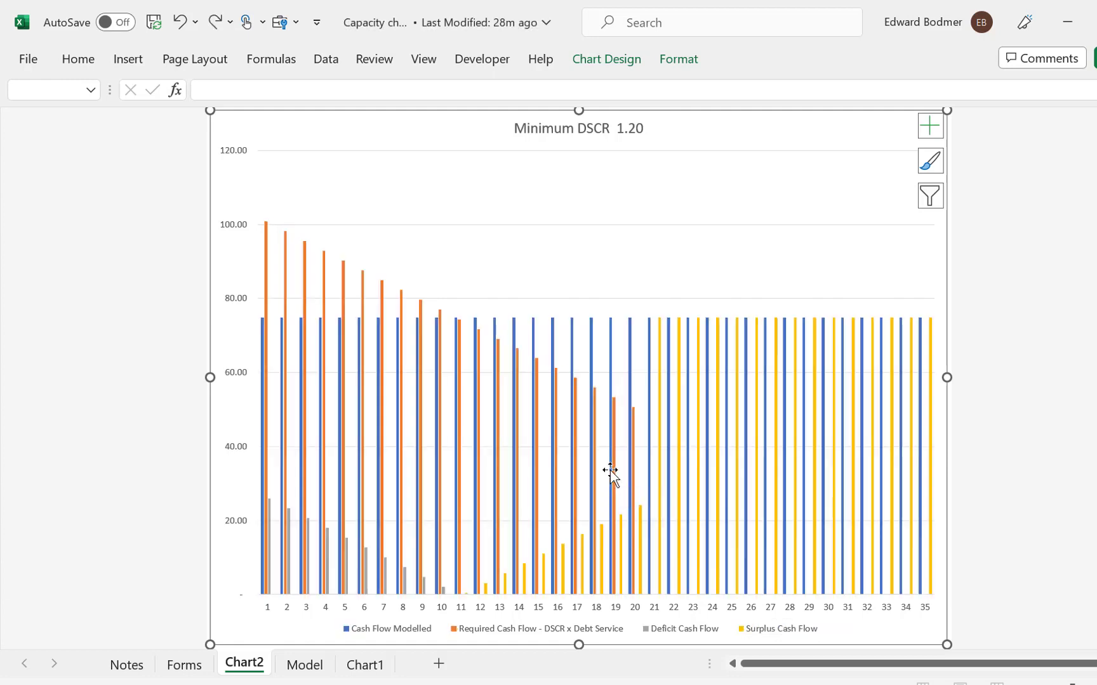
Move the Chart2 sheet behind Chart1 at the end of the workbook's sheet order
click(645, 239)
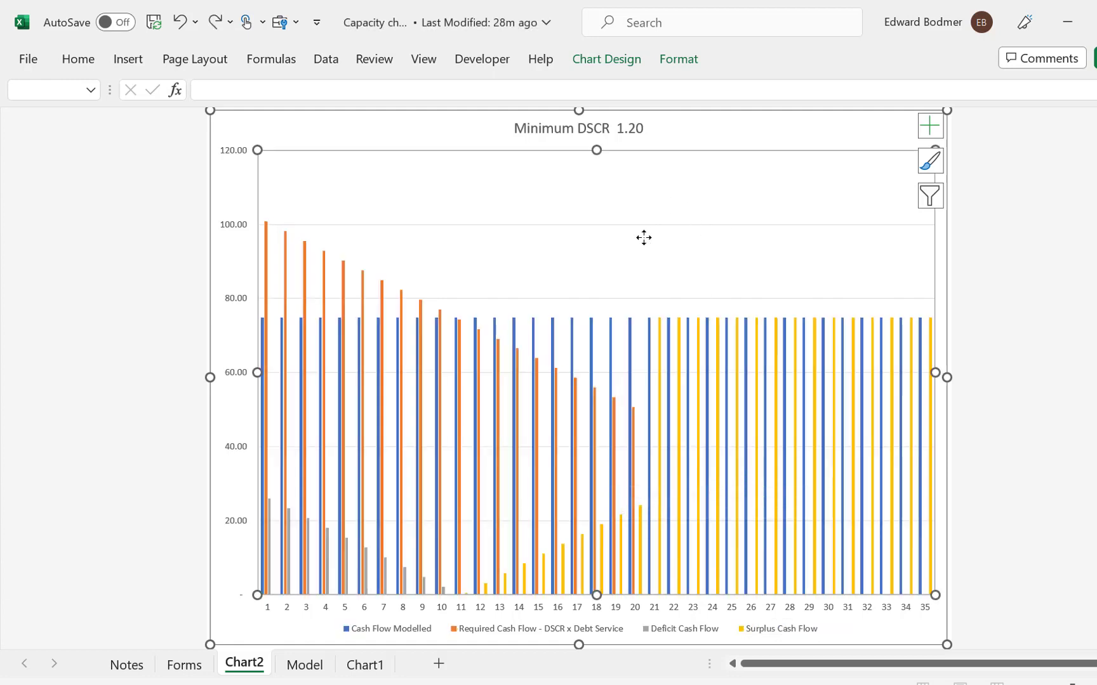
click(73, 441)
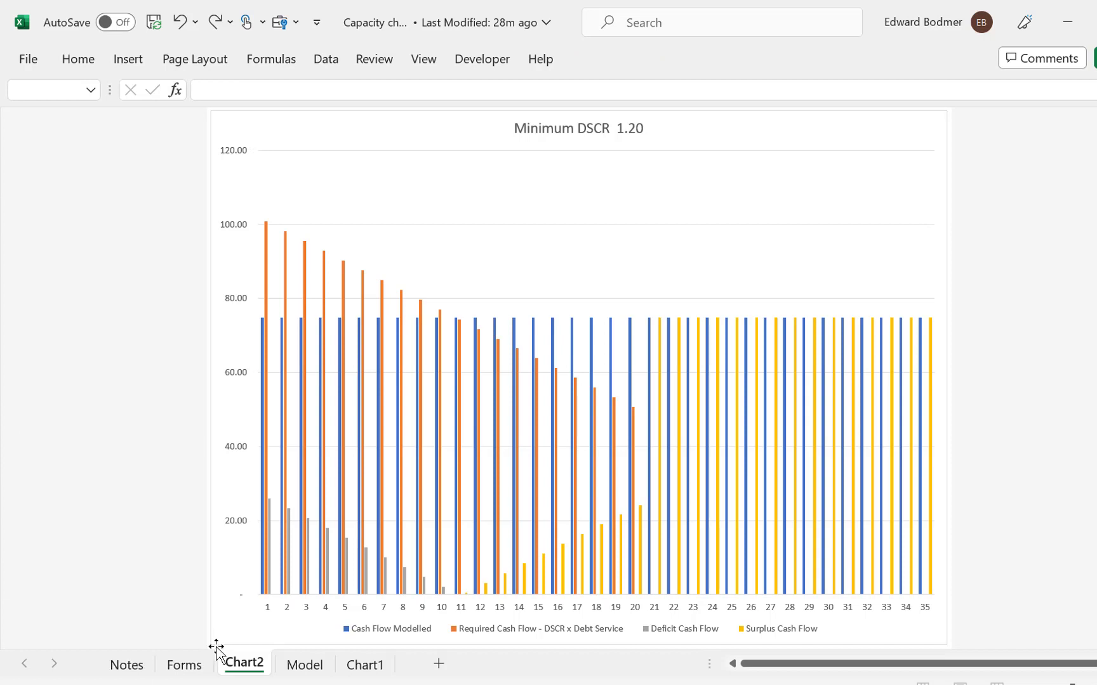
drag(235, 664, 400, 660)
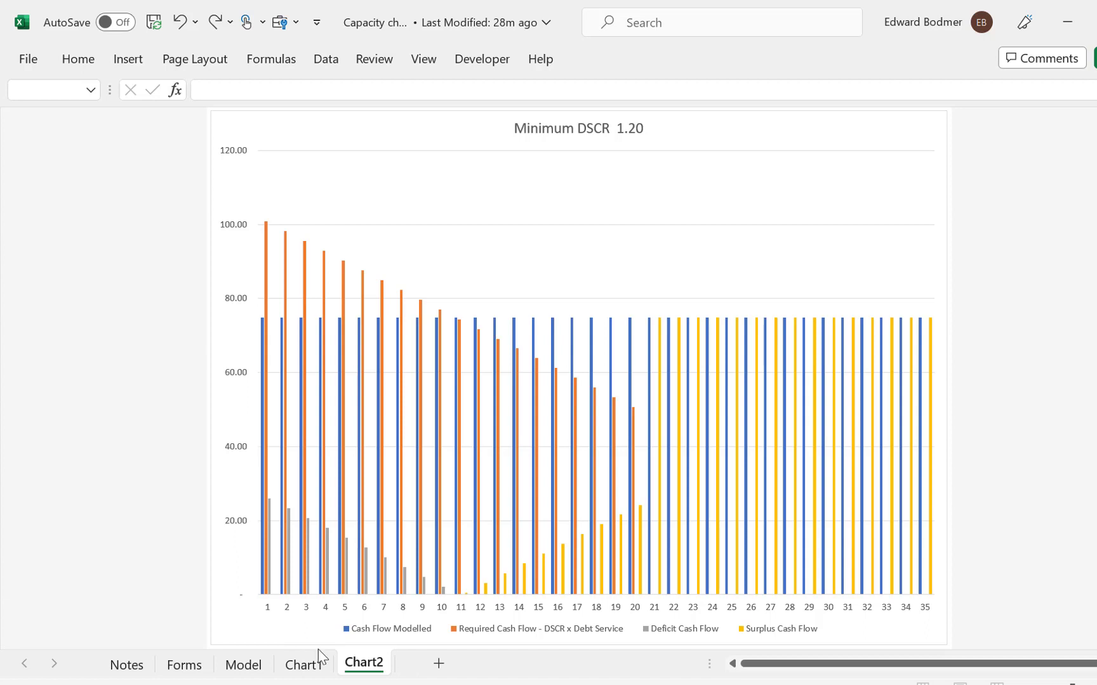
On the Model sheet, open the code of the Button12_Click macro assigned to the Graphs button
click(245, 666)
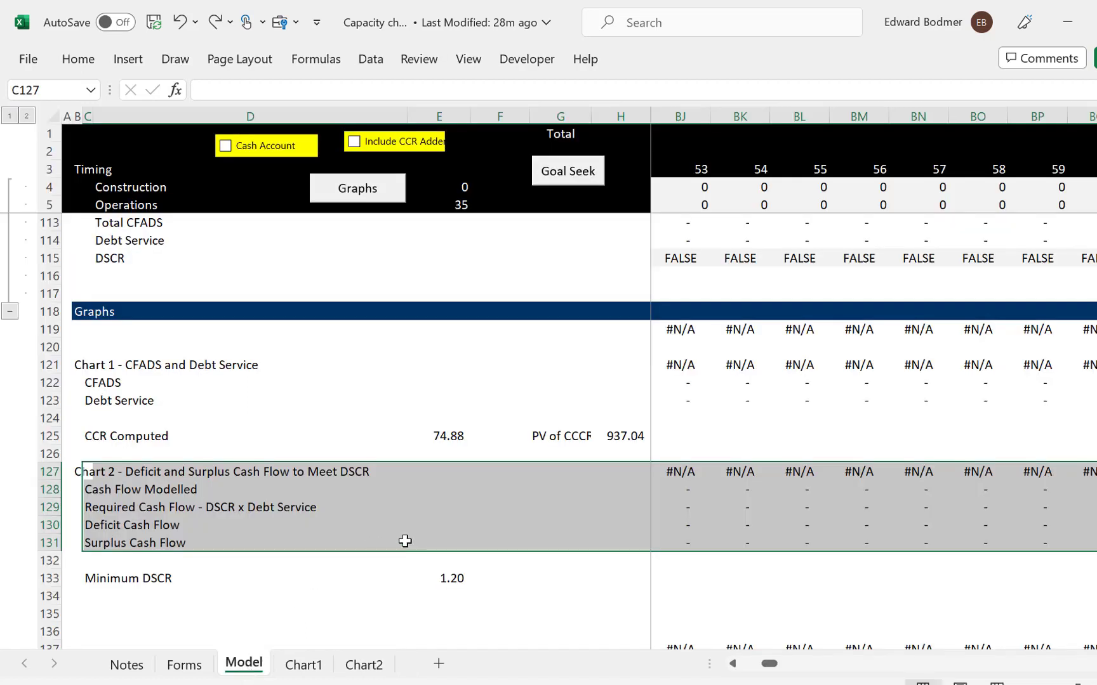
click(405, 541)
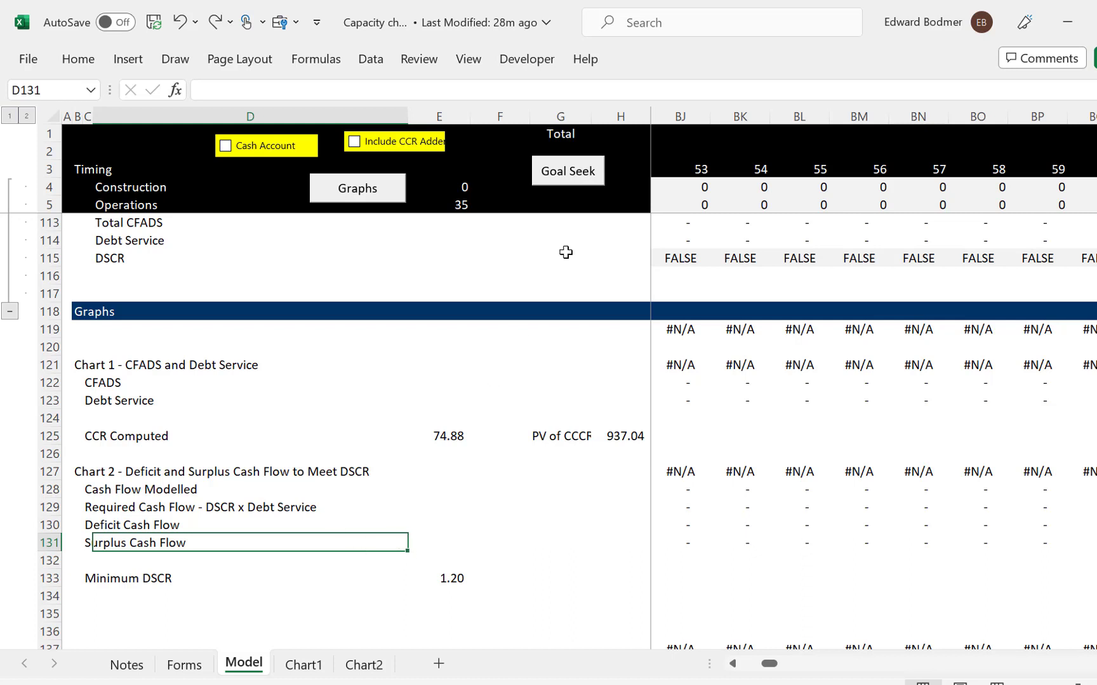
right_click(360, 197)
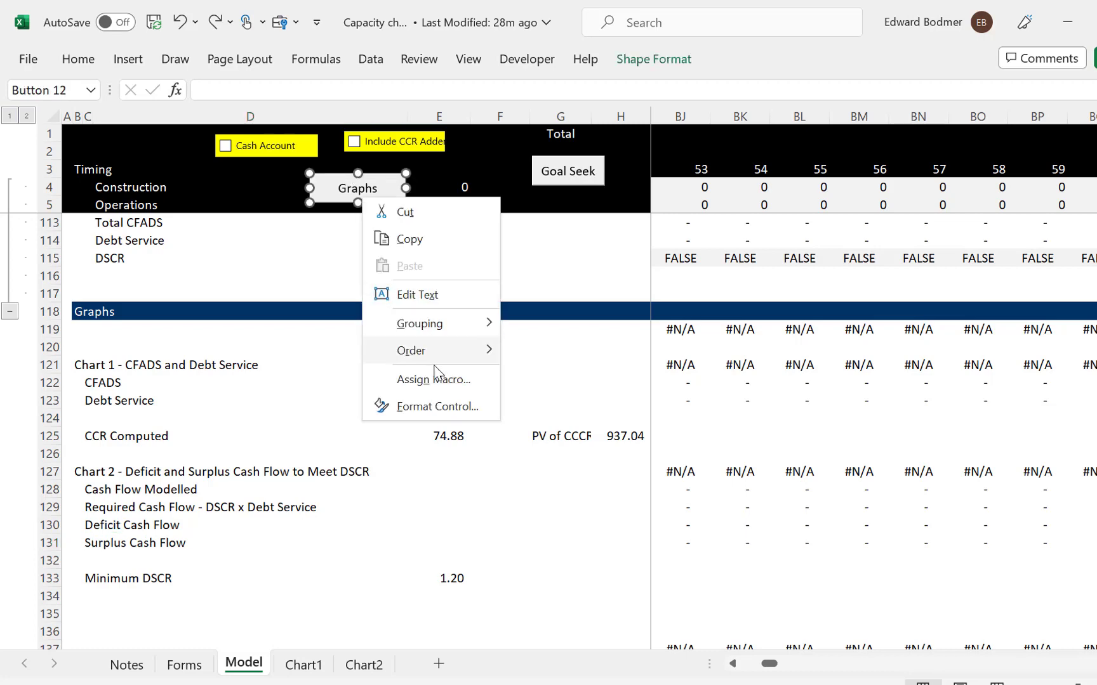
click(440, 385)
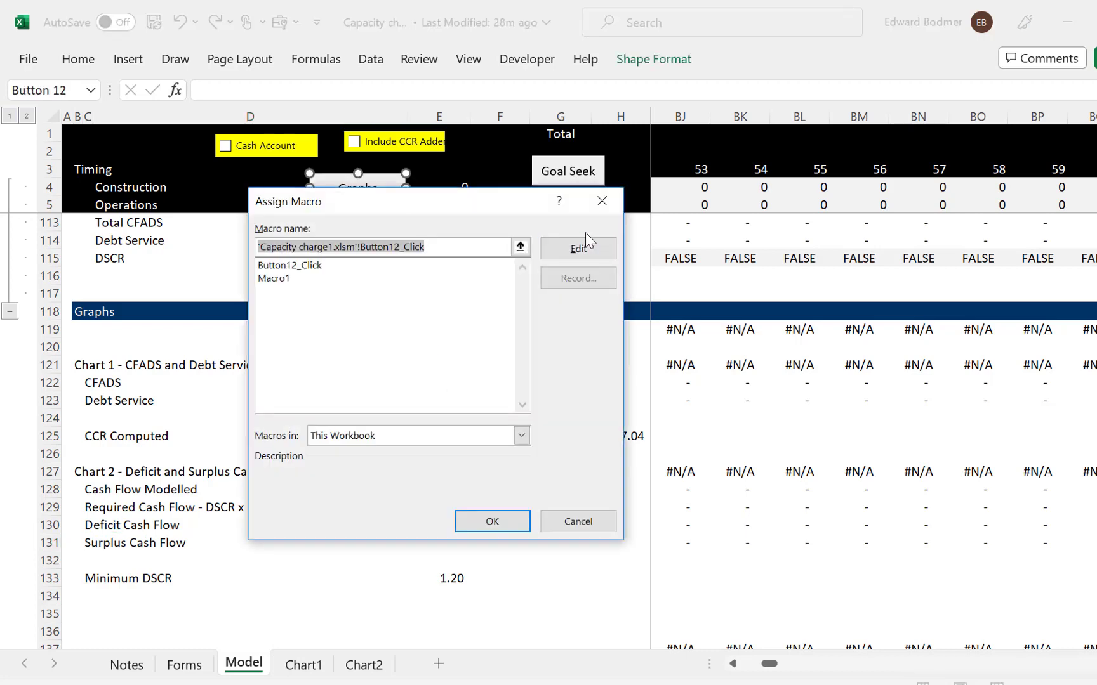
click(585, 244)
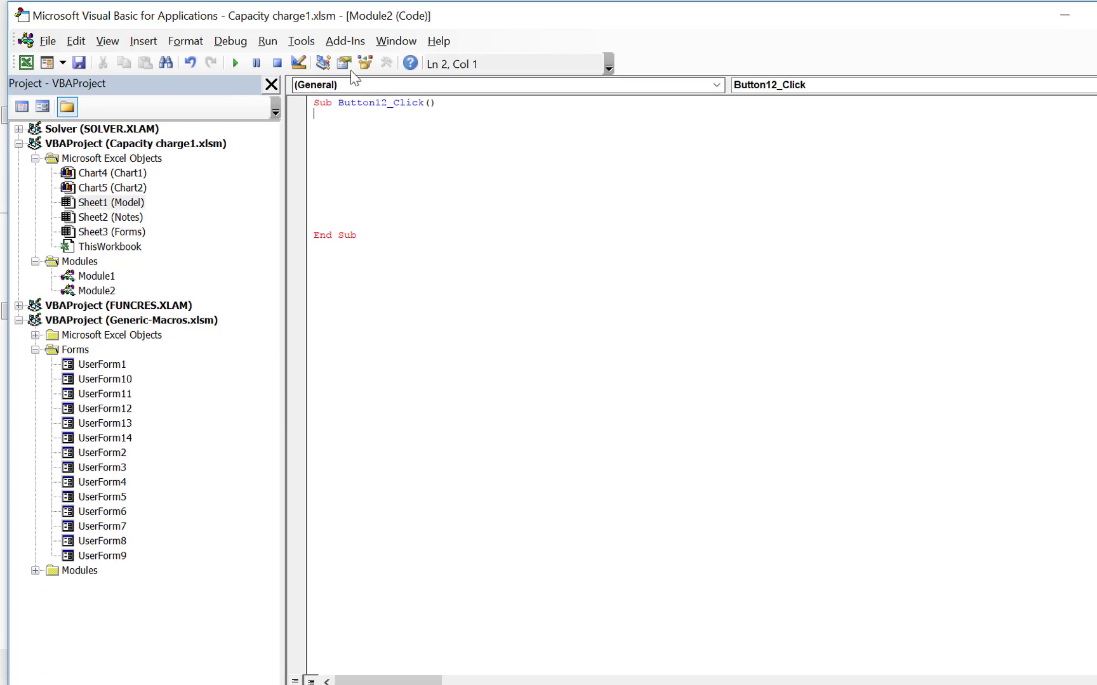
Insert a new UserForm into the Capacity charge1.xlsm project and enlarge it to about 386 wide by 420 high
click(143, 45)
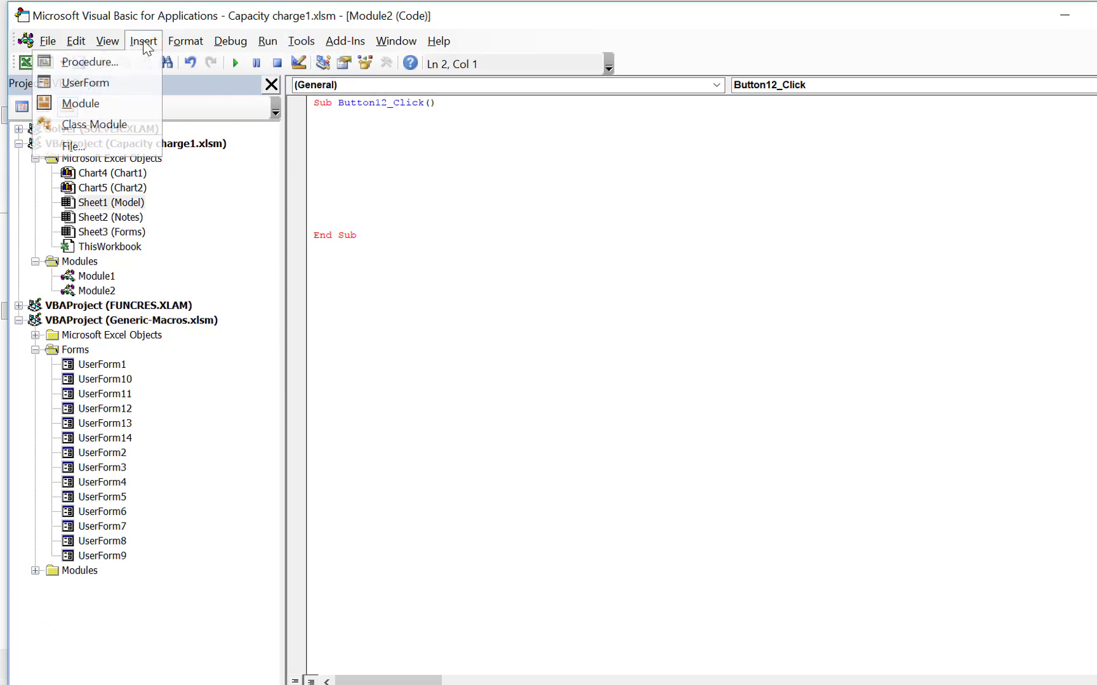
click(106, 84)
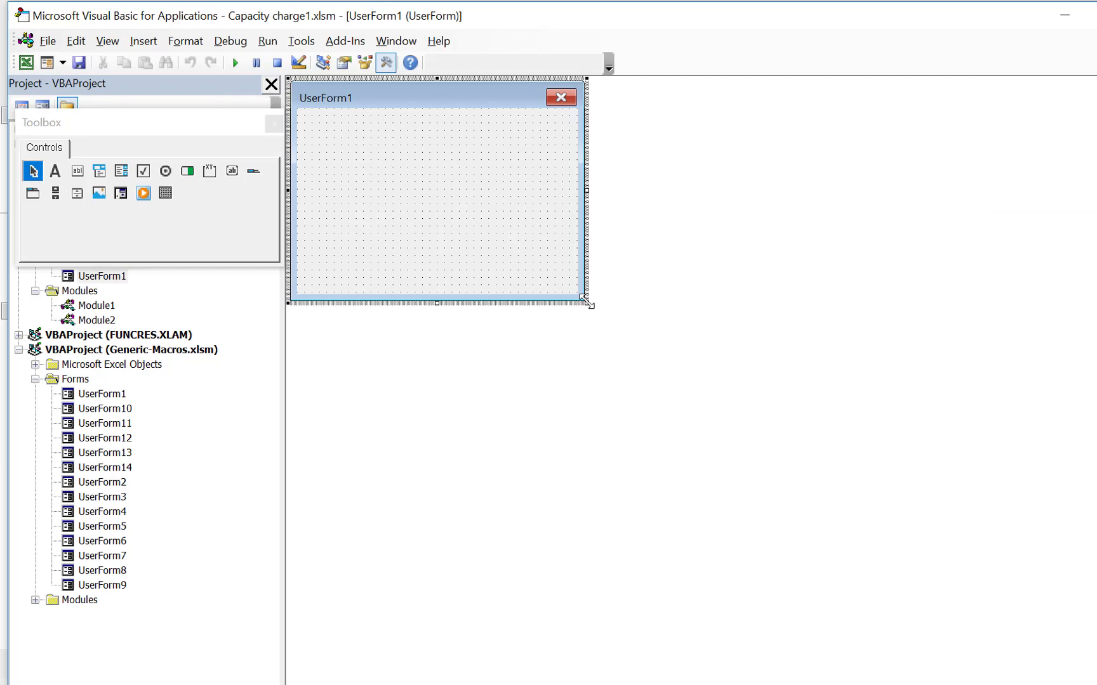
drag(584, 298, 766, 597)
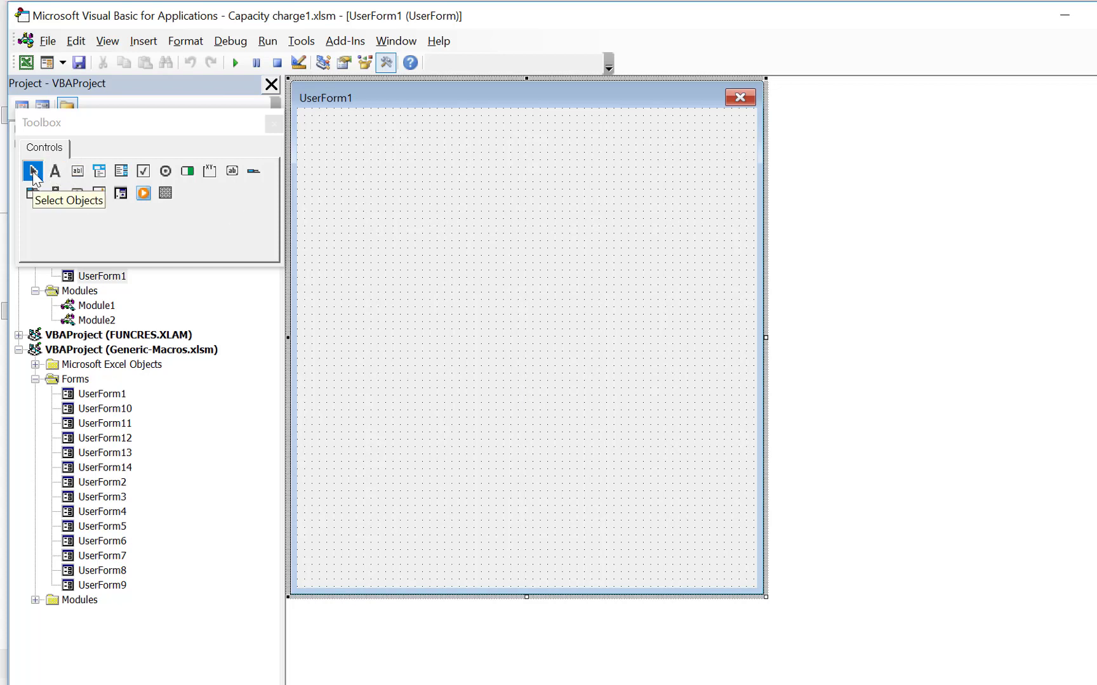
Add a label about 270 wide by 36 high near the form's upper edge with the caption Instagram Graph Presentation
click(55, 170)
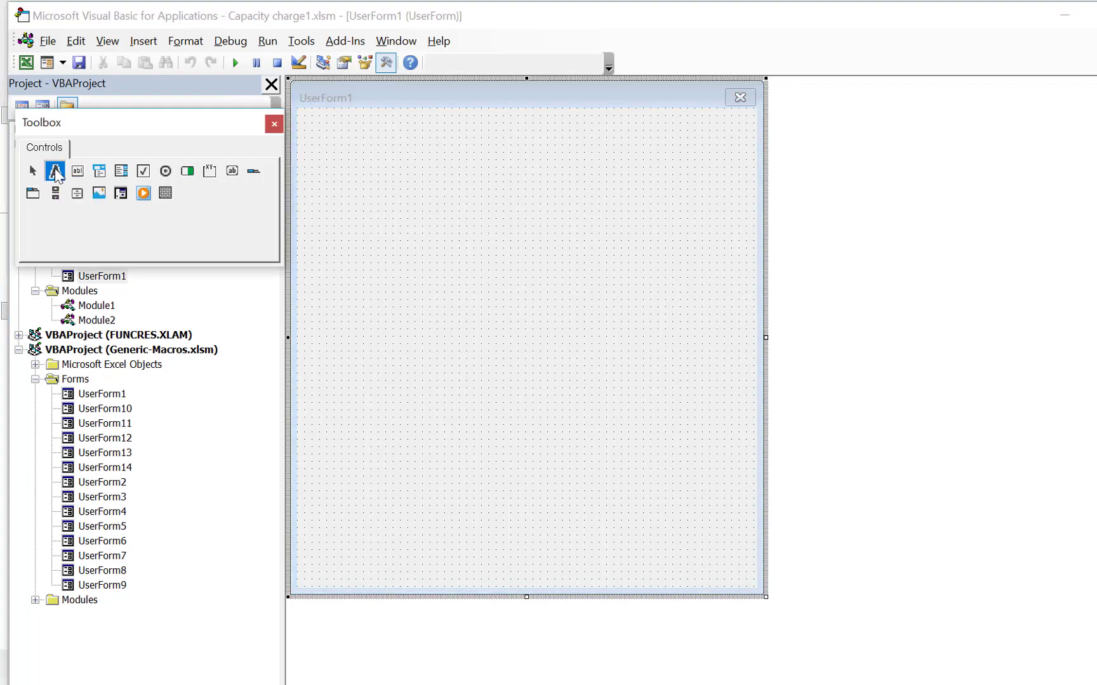
drag(342, 124, 674, 168)
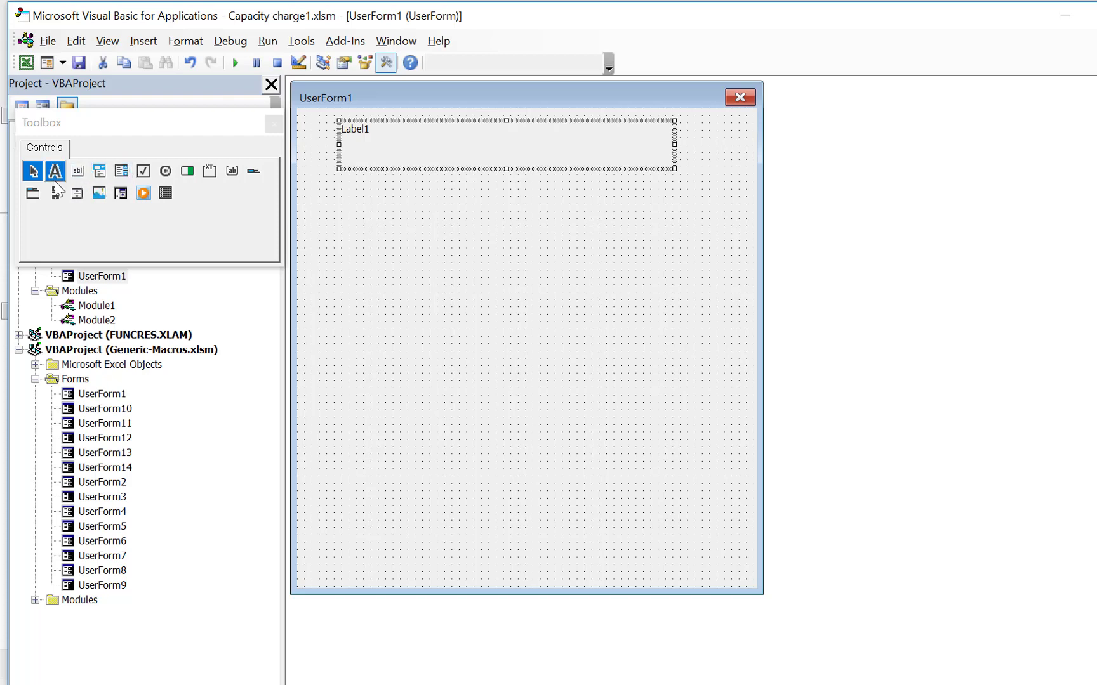
right_click(400, 165)
click(327, 256)
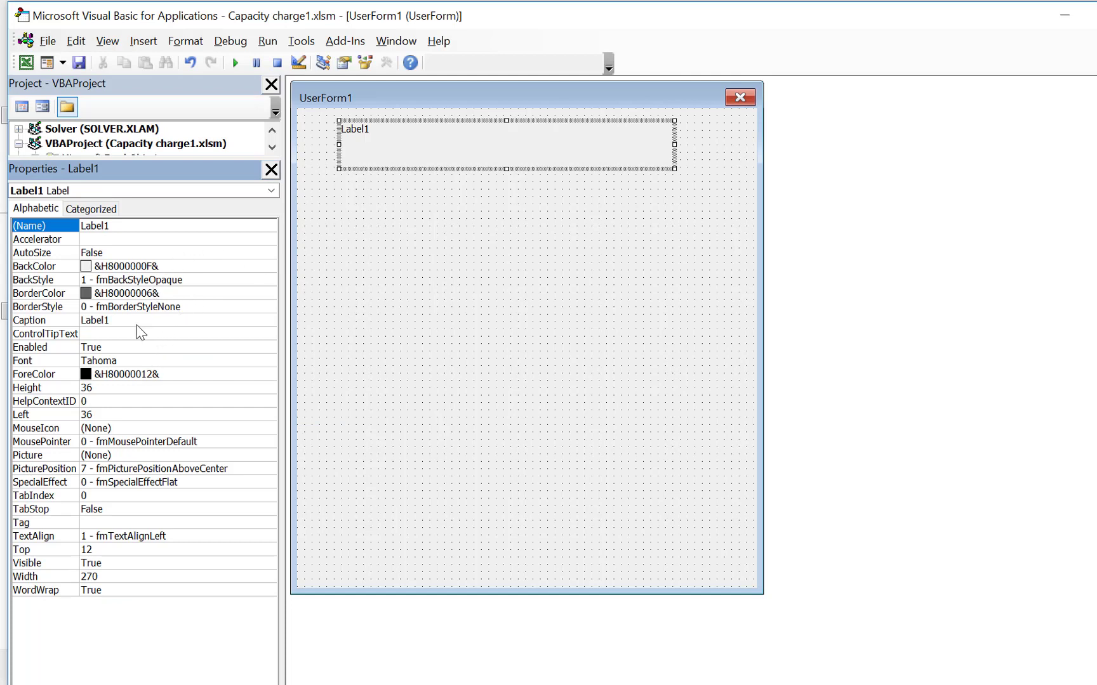
click(135, 322)
click(130, 321)
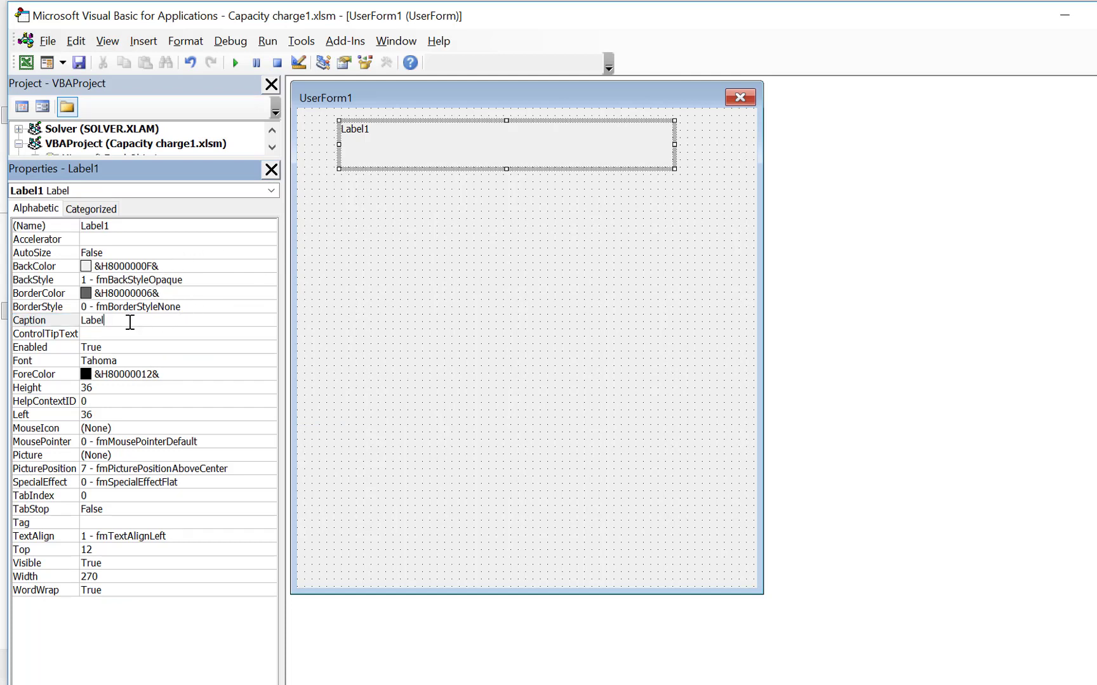
key(BackSpace)
key(BackSpace)
key(BackSpace)
key(BackSpace)
key(BackSpace)
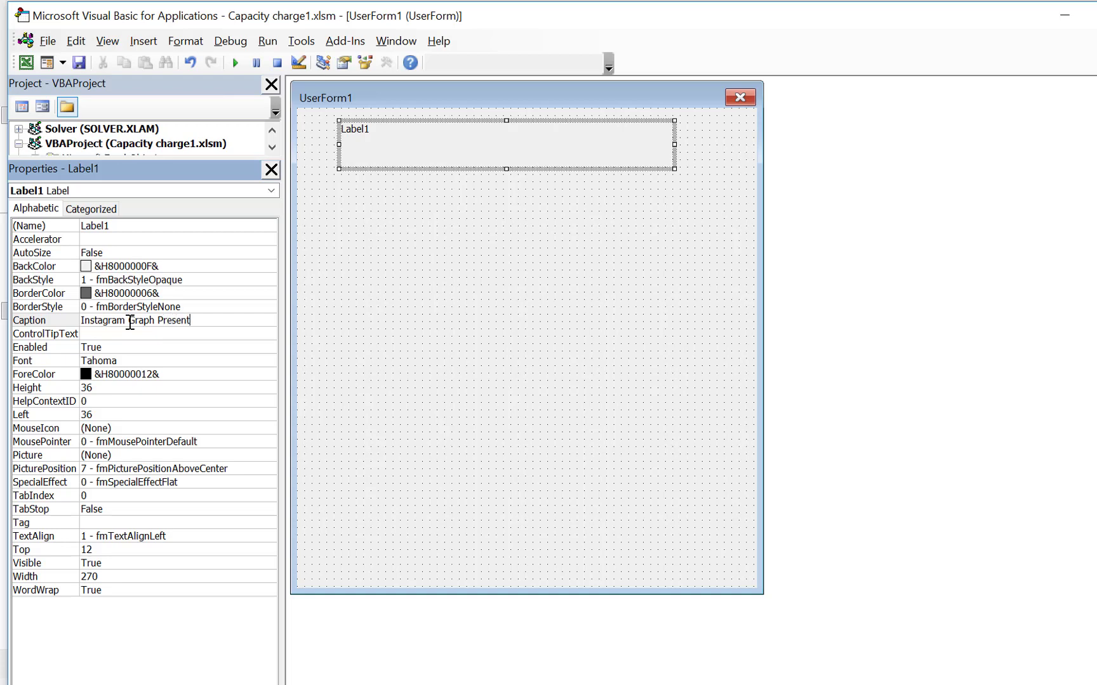
Set the heading label's text alignment to fmTextAlignCenter and its font size to 16
click(128, 536)
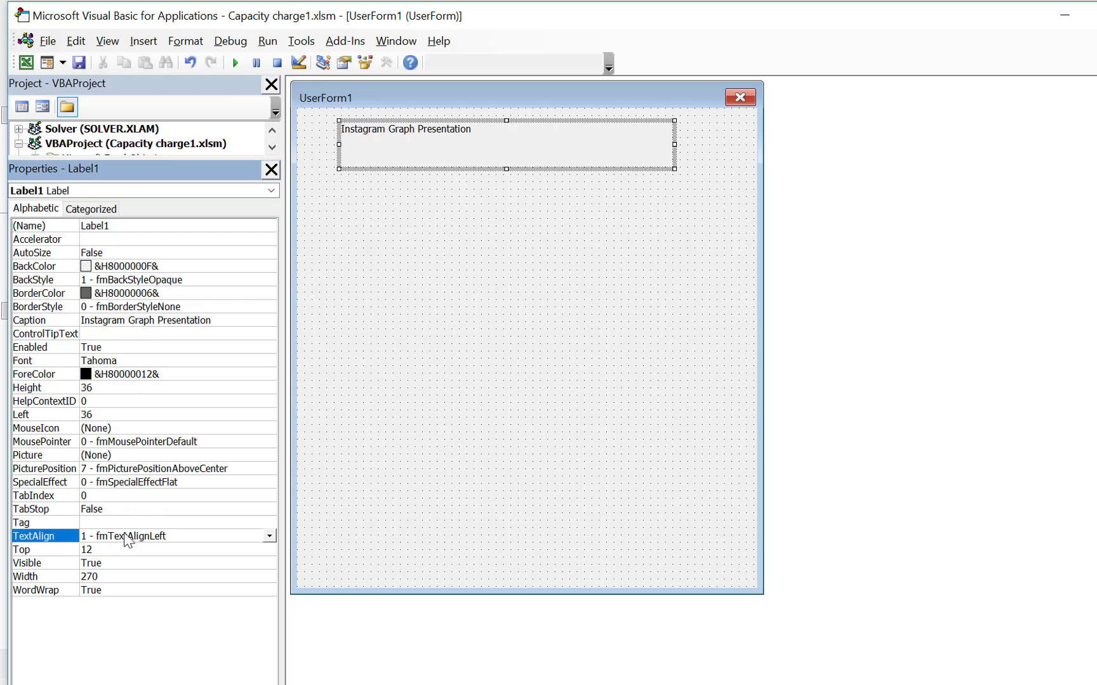
click(269, 536)
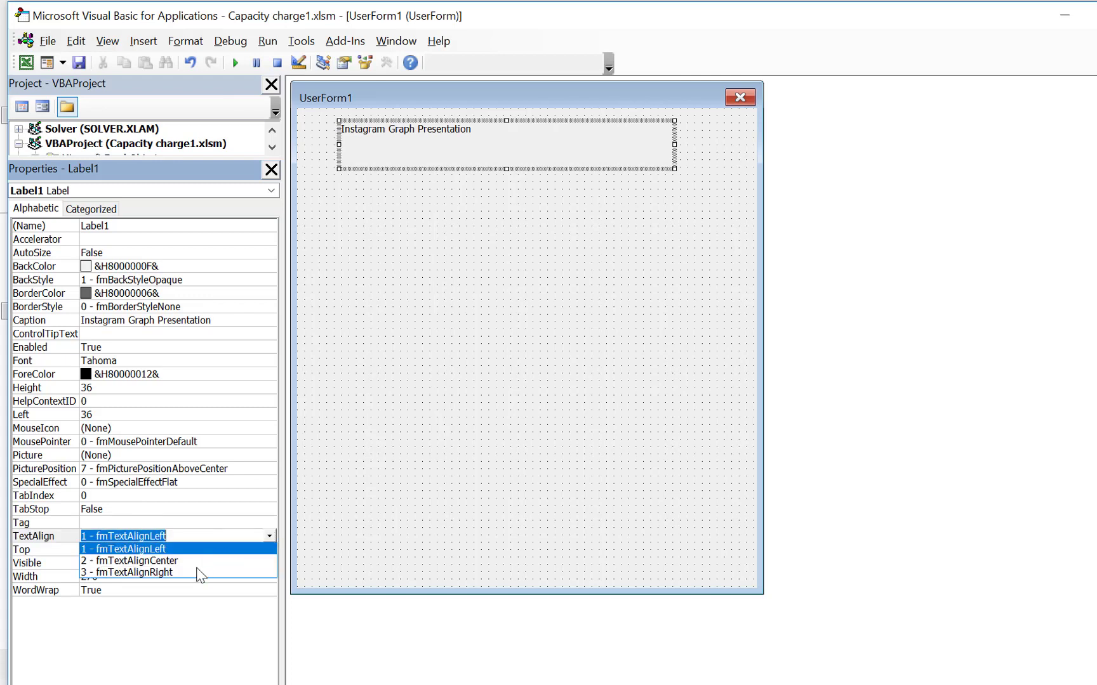
click(174, 557)
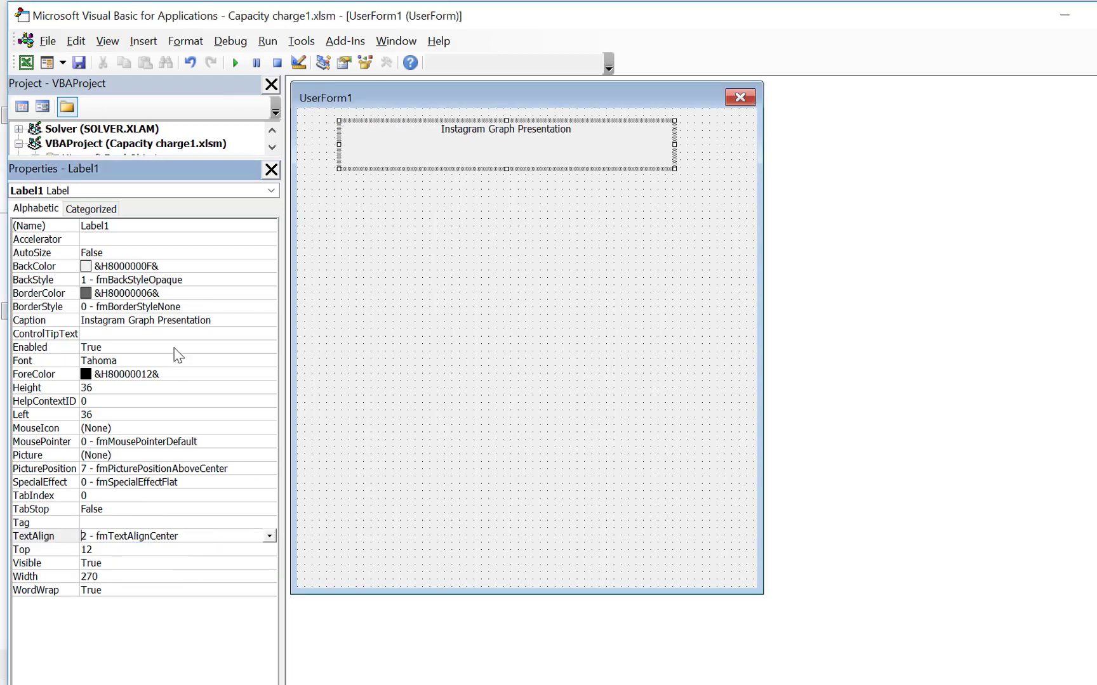
click(110, 361)
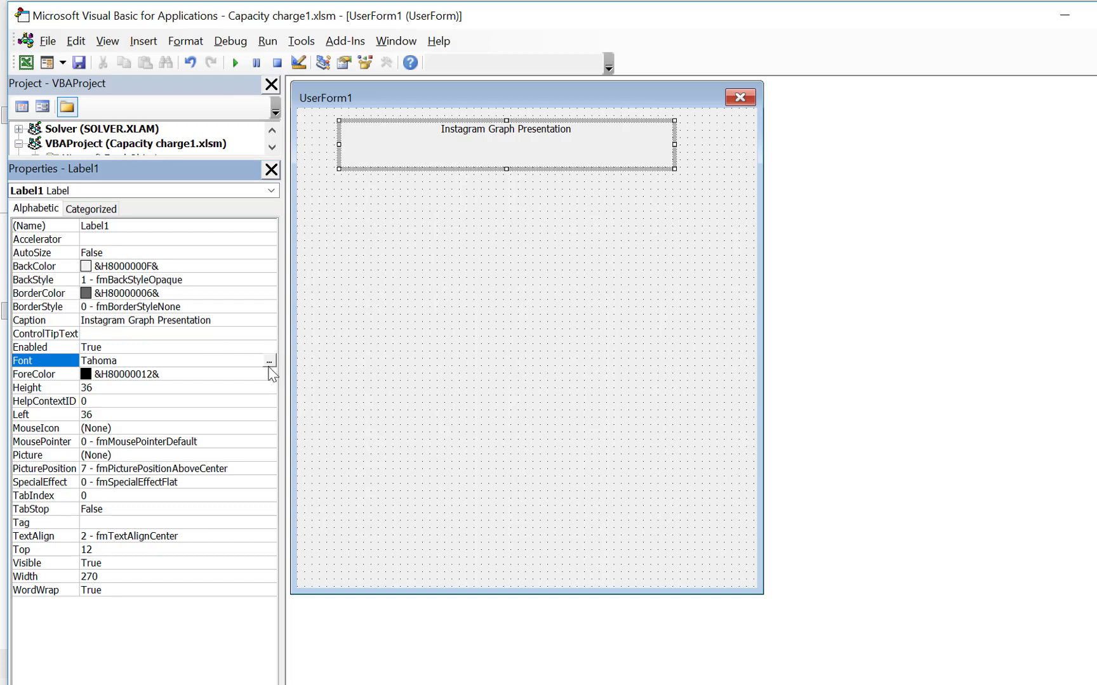
click(269, 362)
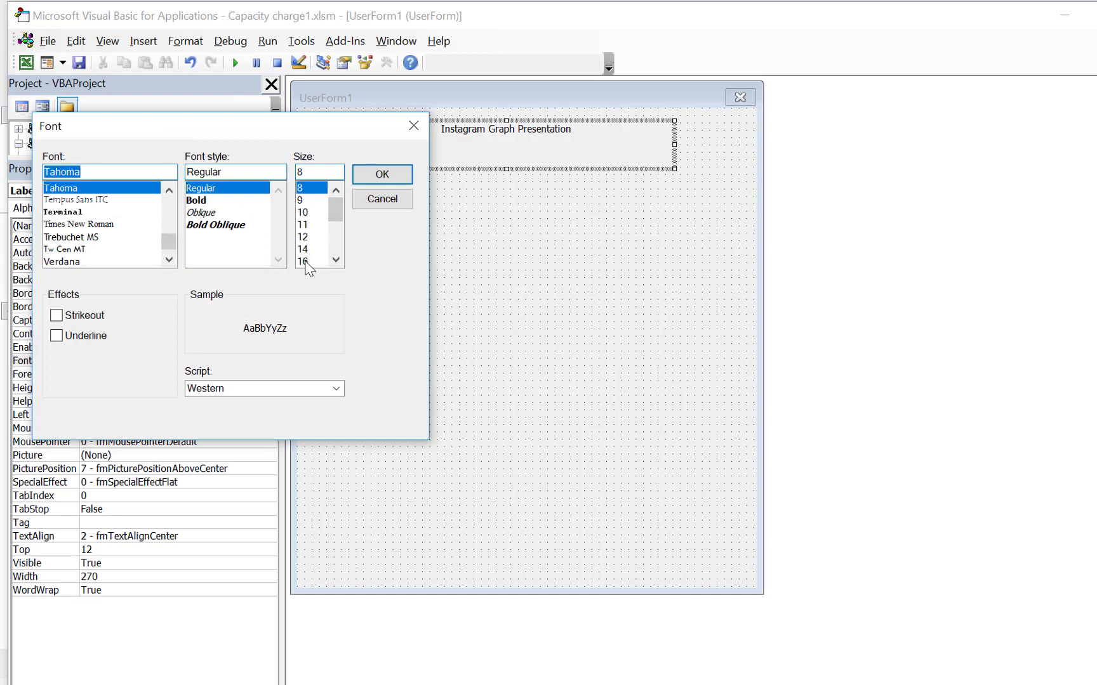
click(310, 262)
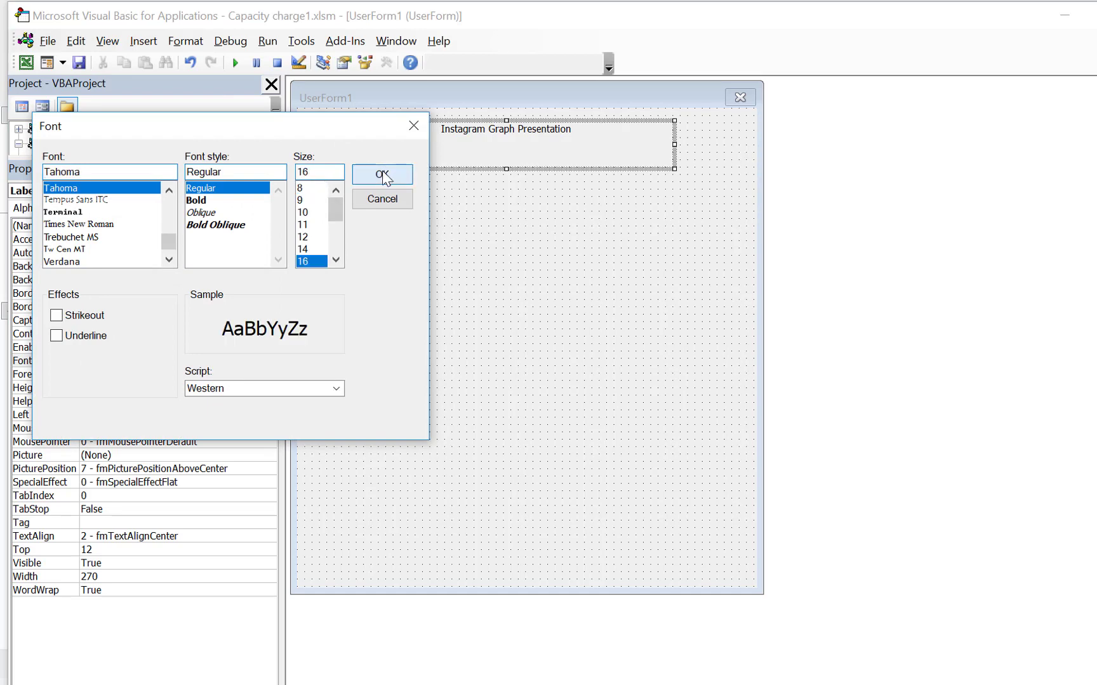
click(384, 172)
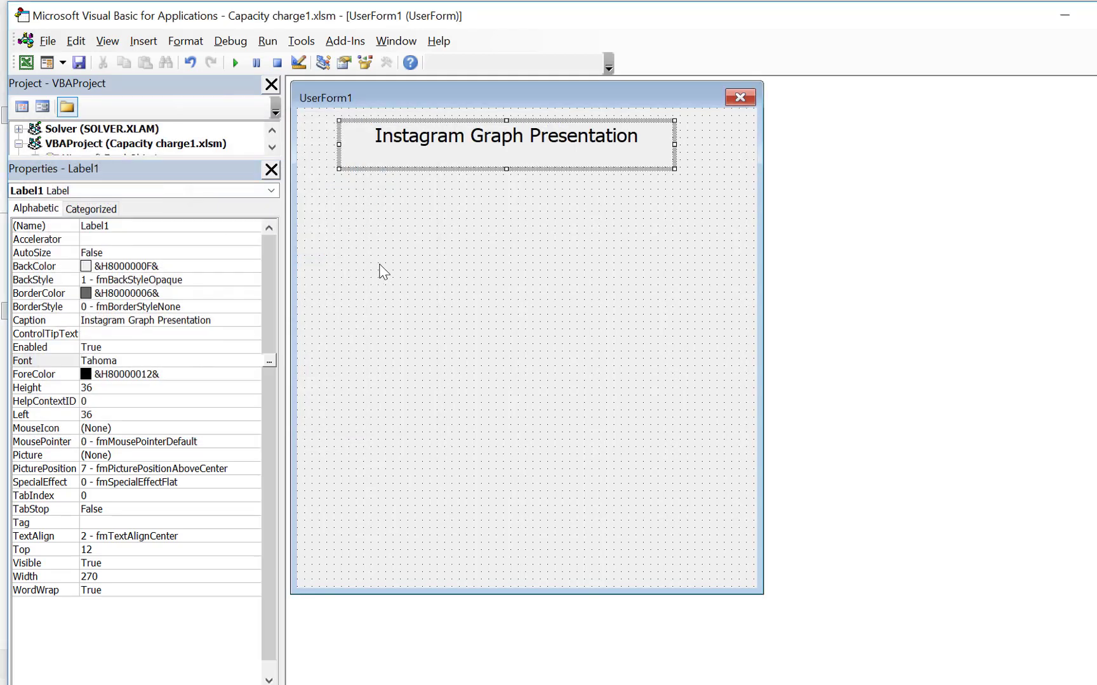
Add a label about 126 by 18 below the heading's left end, captioned CFADS and Debt Service - Chart 1
click(383, 272)
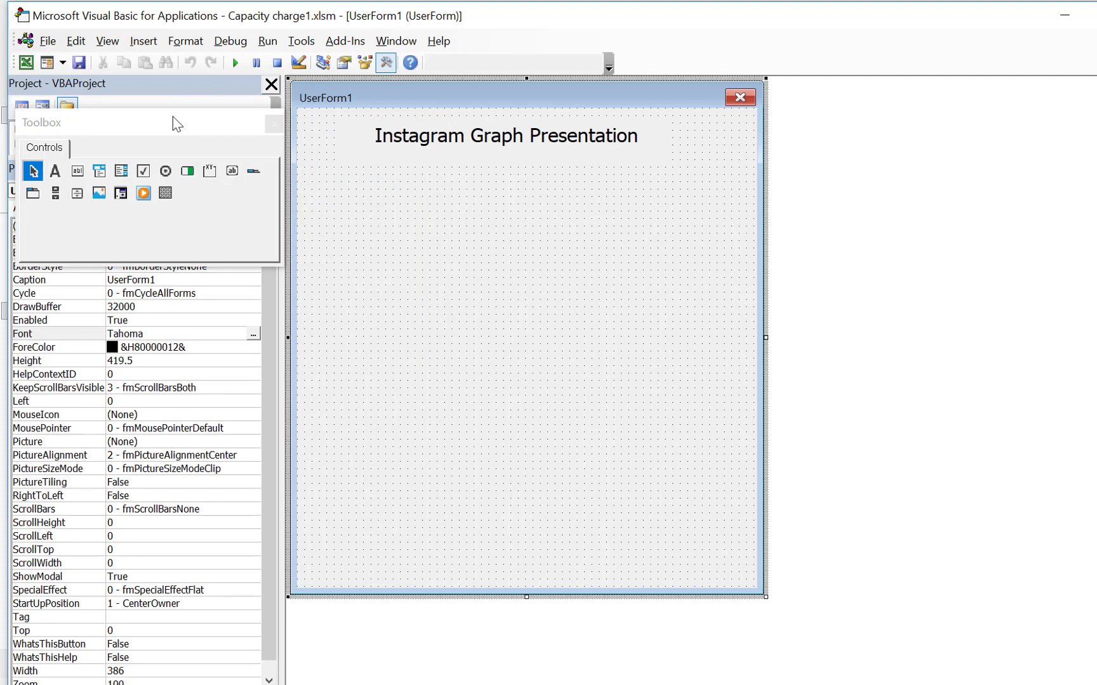
click(56, 171)
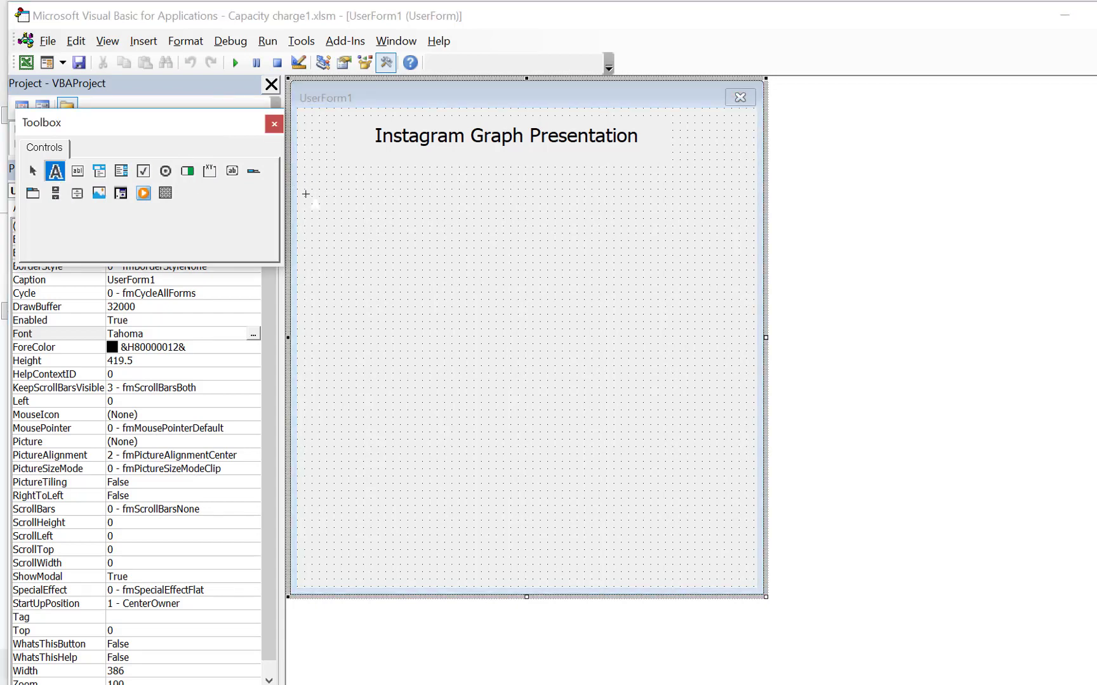
drag(305, 197, 460, 219)
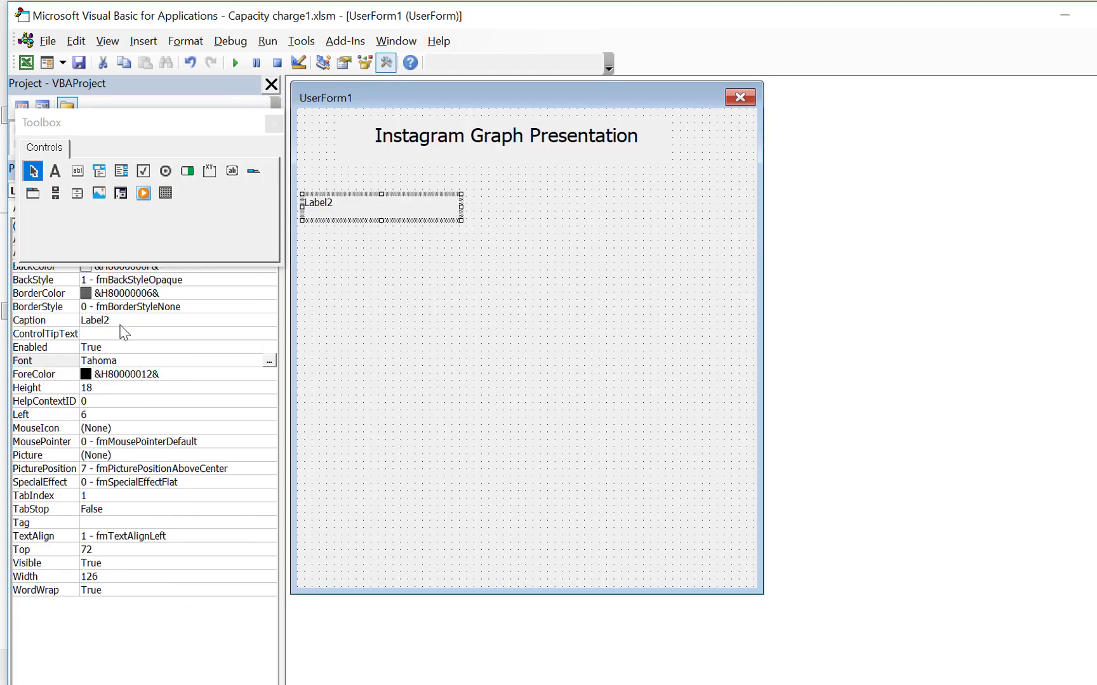
click(122, 325)
key(BackSpace)
key(BackSpace)
key(BackSpace)
key(BackSpace)
key(BackSpace)
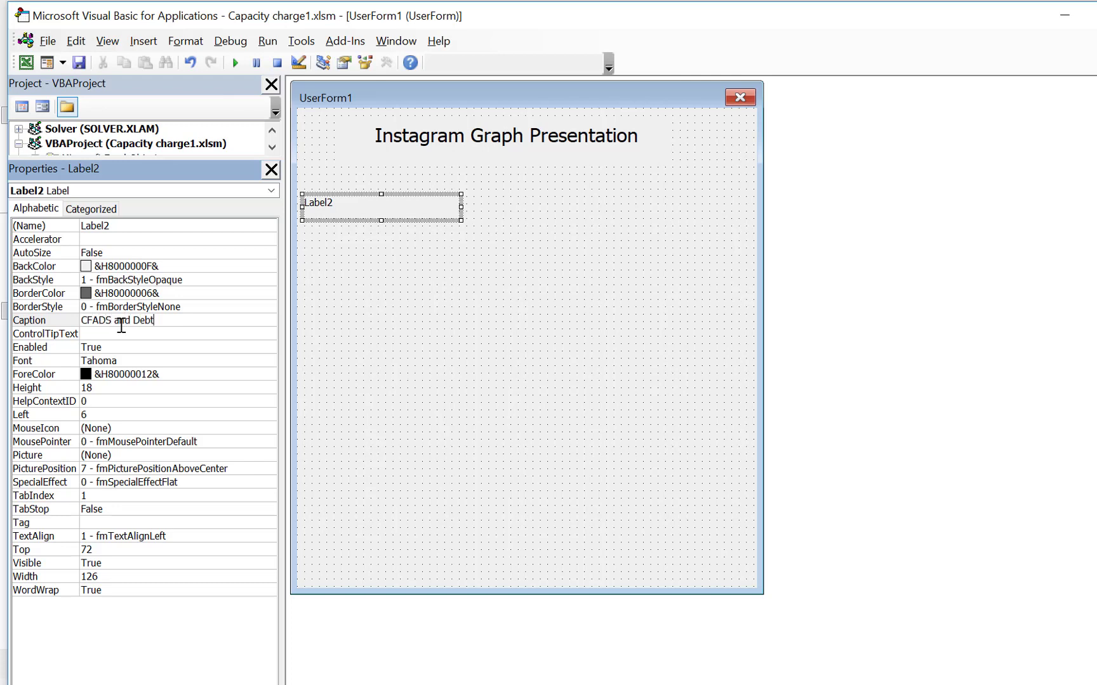
text(vice - Chart 1)
click(380, 272)
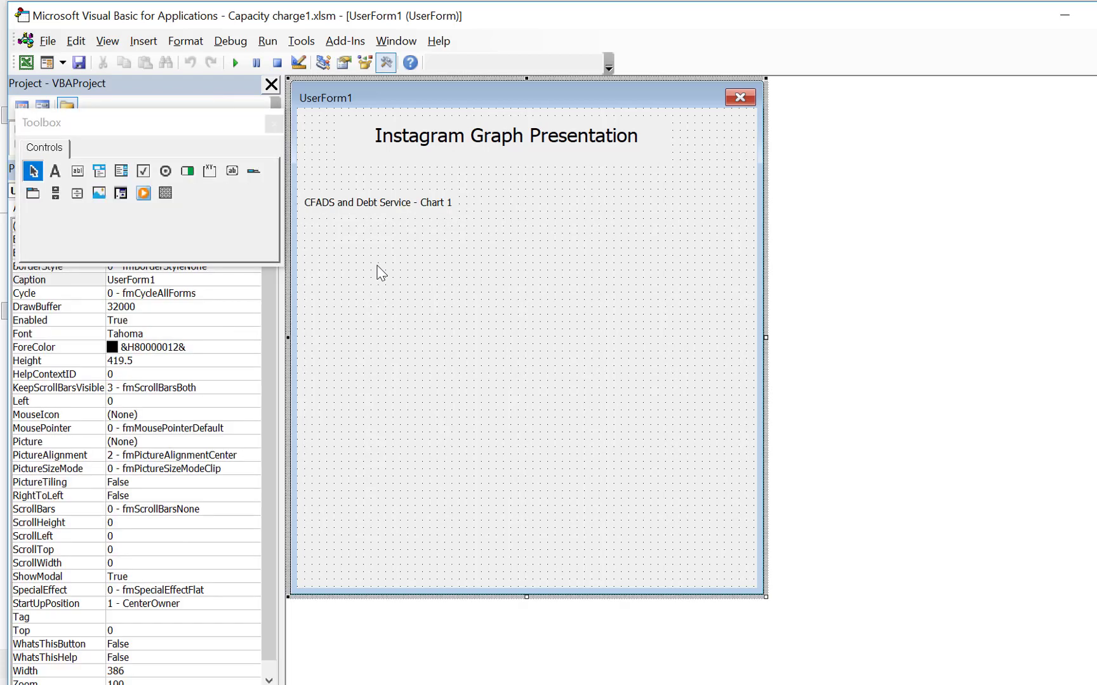
right_click(392, 204)
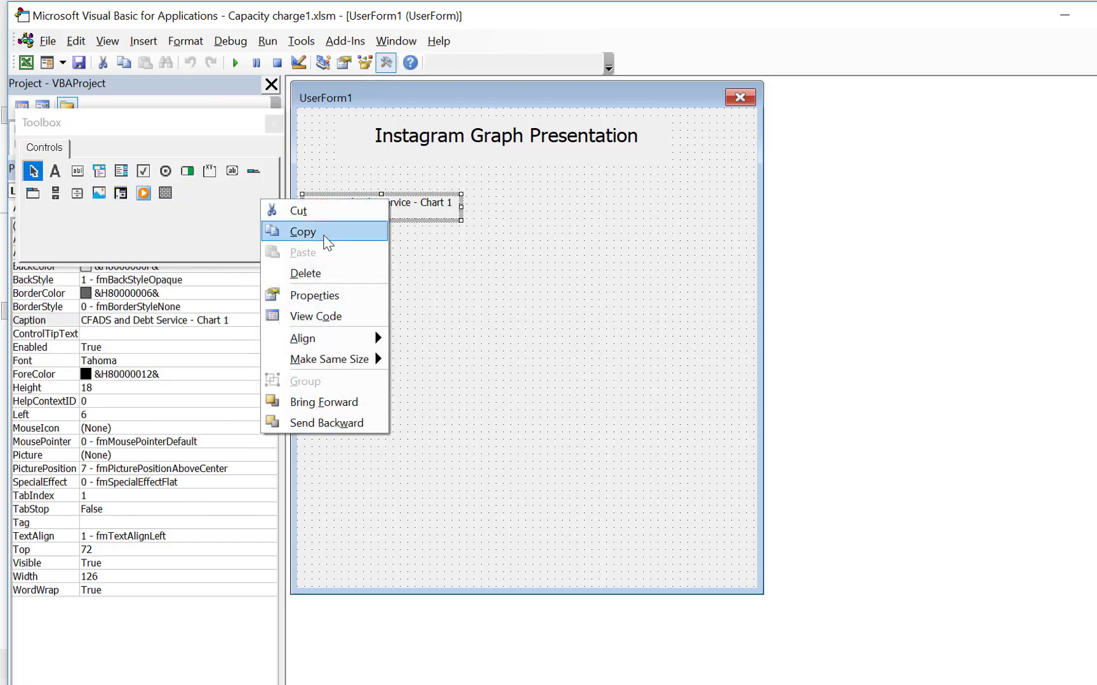
click(500, 206)
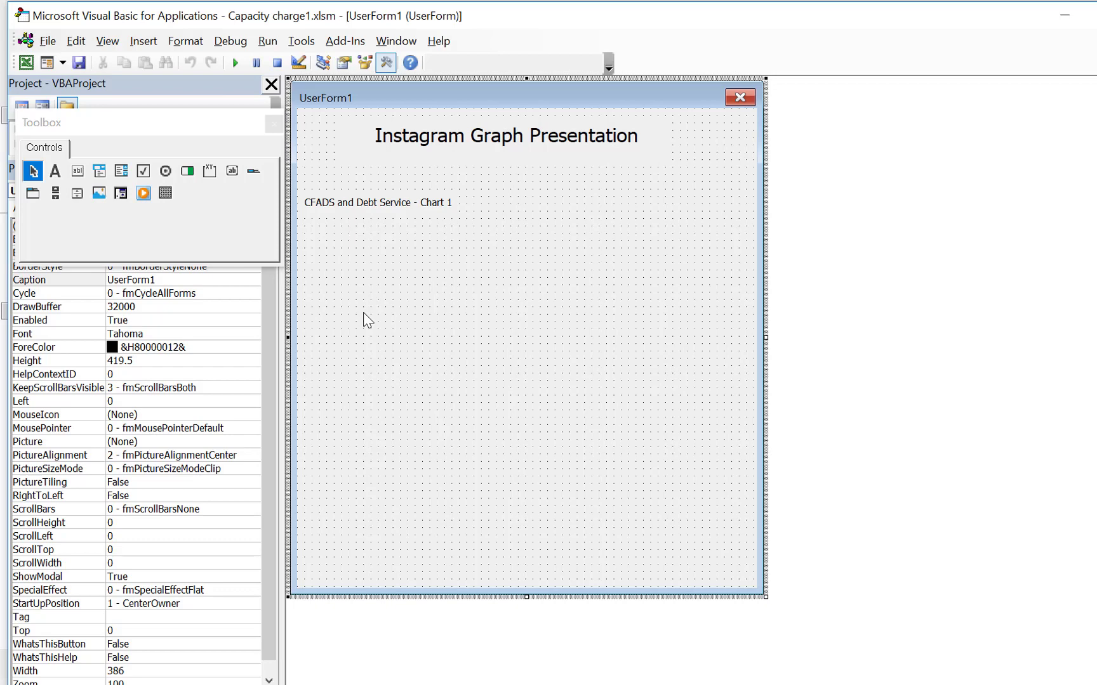
Add a checkbox about 24 by 12 to the right of the Chart 1 label and clear its caption
click(153, 177)
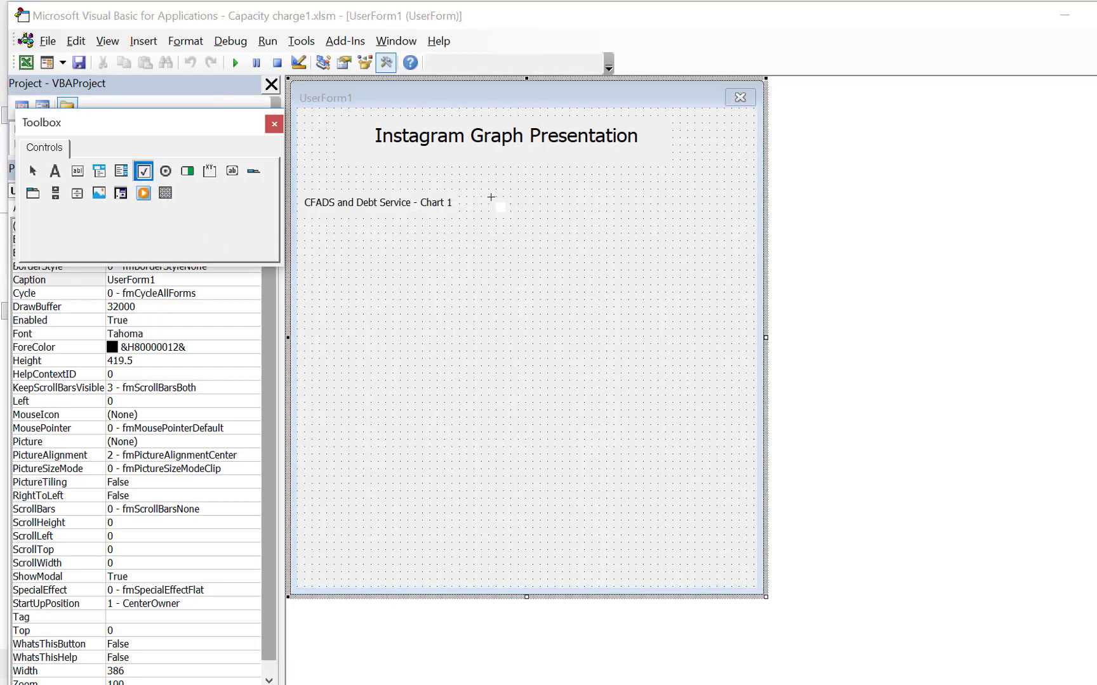
drag(491, 197, 522, 214)
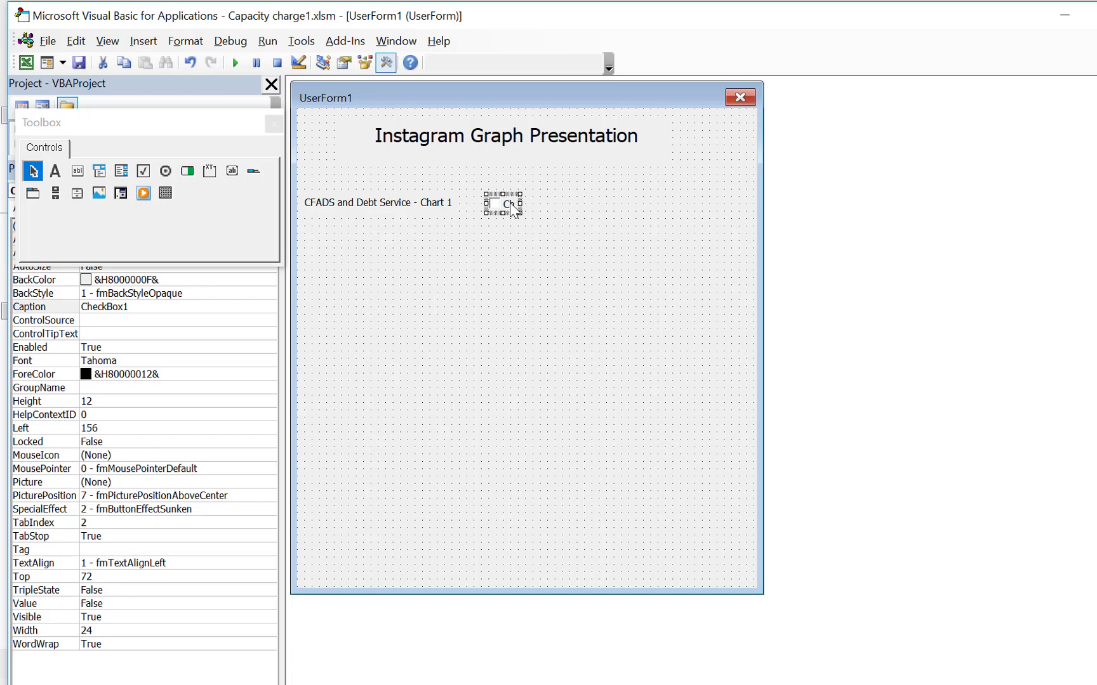
click(157, 310)
key(BackSpace)
key(BackSpace)
key(BackSpace)
key(BackSpace)
key(BackSpace)
key(BackSpace)
key(BackSpace)
key(BackSpace)
key(BackSpace)
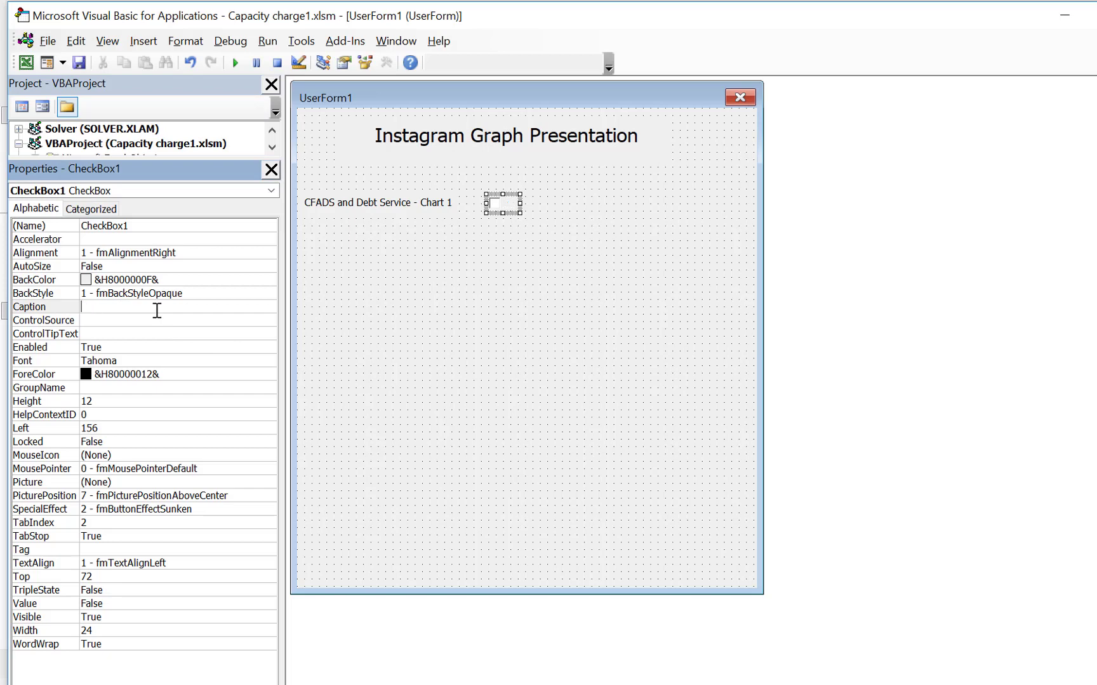
click(472, 287)
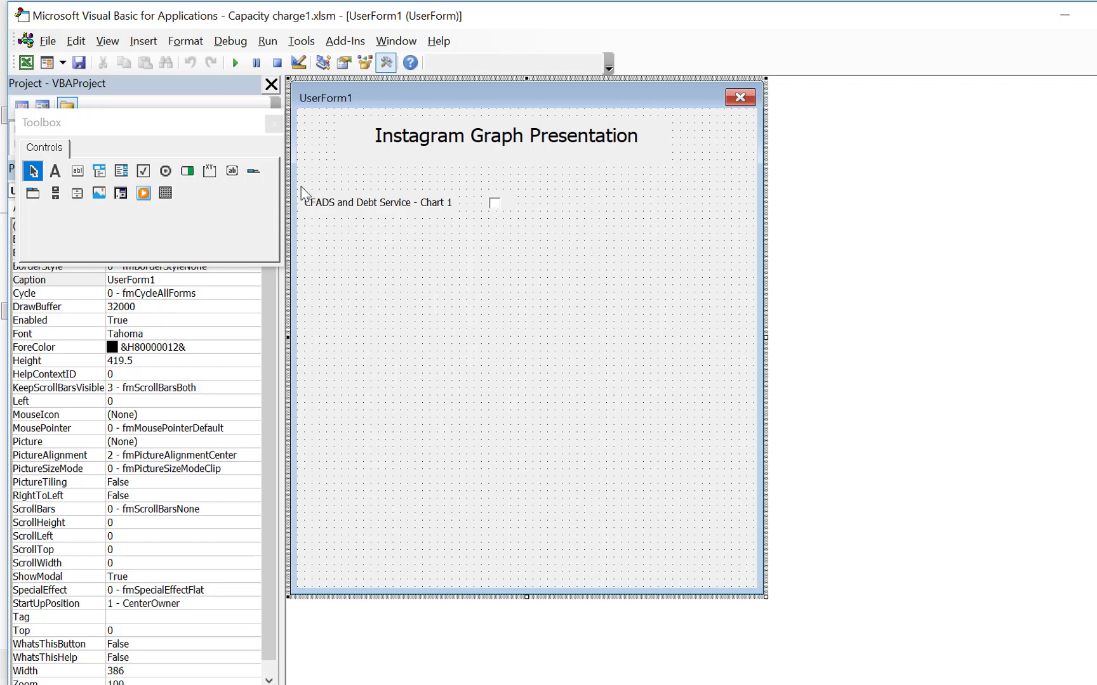
Duplicate the Chart 1 label and its checkbox, and place the copies directly below the originals at a top position of 96
drag(302, 188, 528, 236)
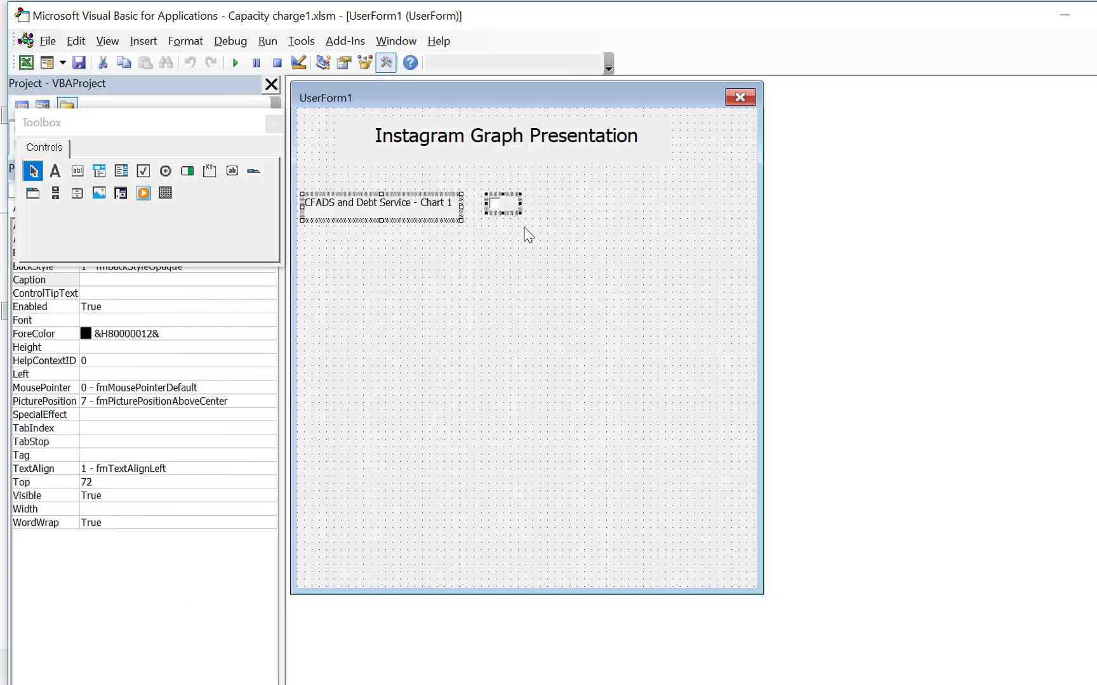
key(ctrl+c)
click(312, 241)
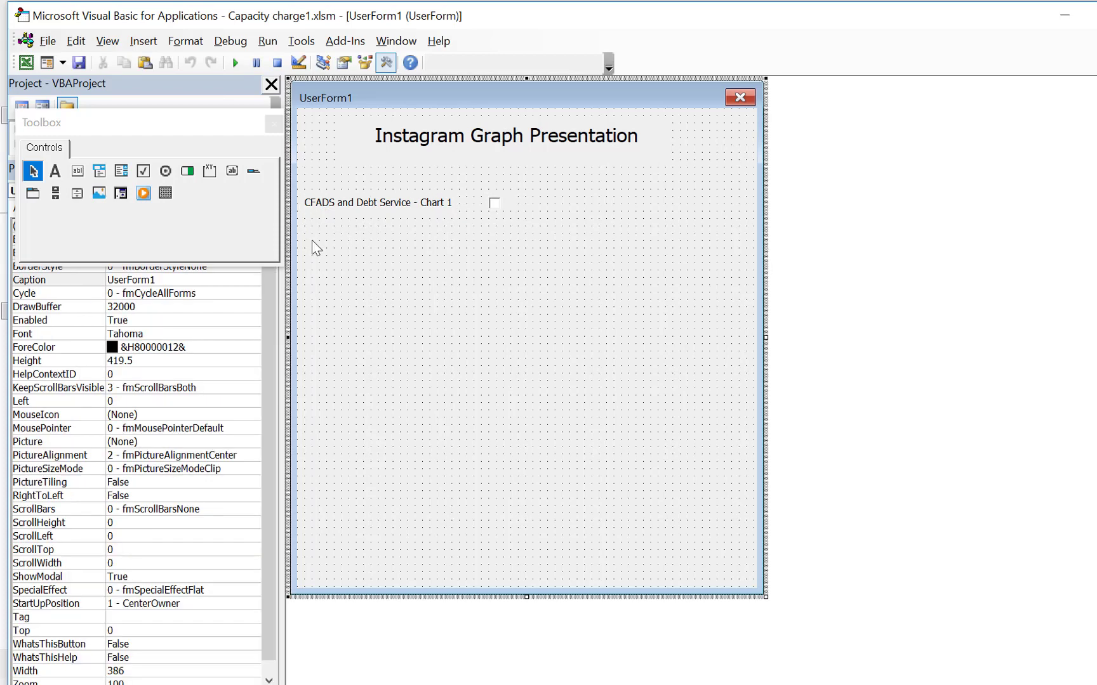
key(ctrl+v)
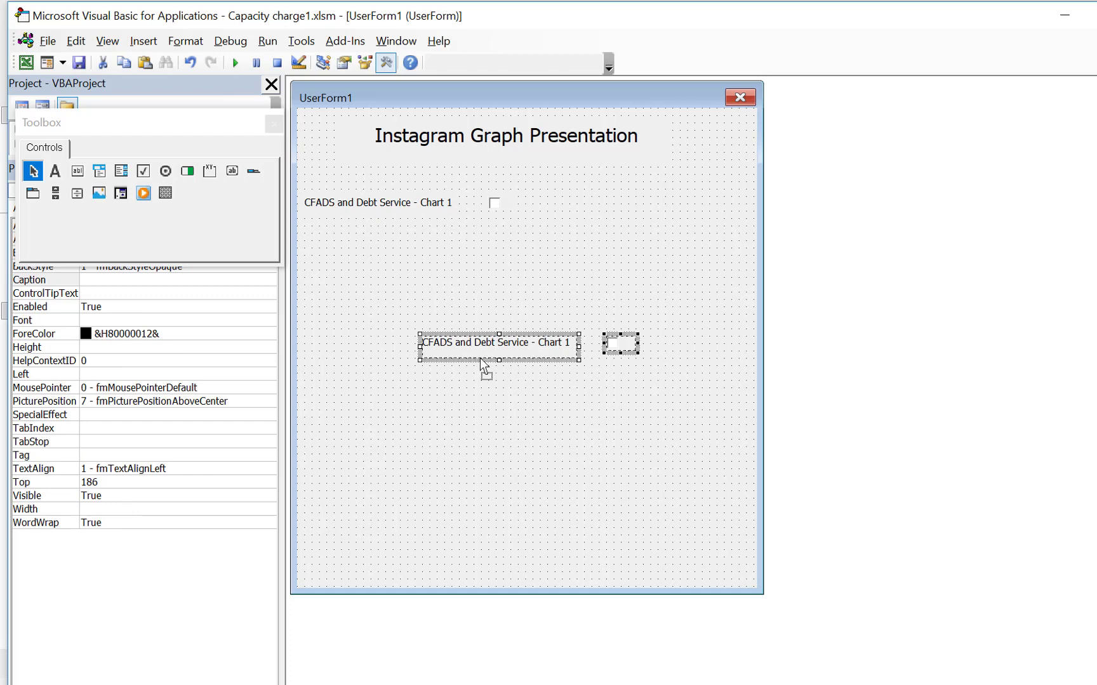
drag(482, 359, 359, 251)
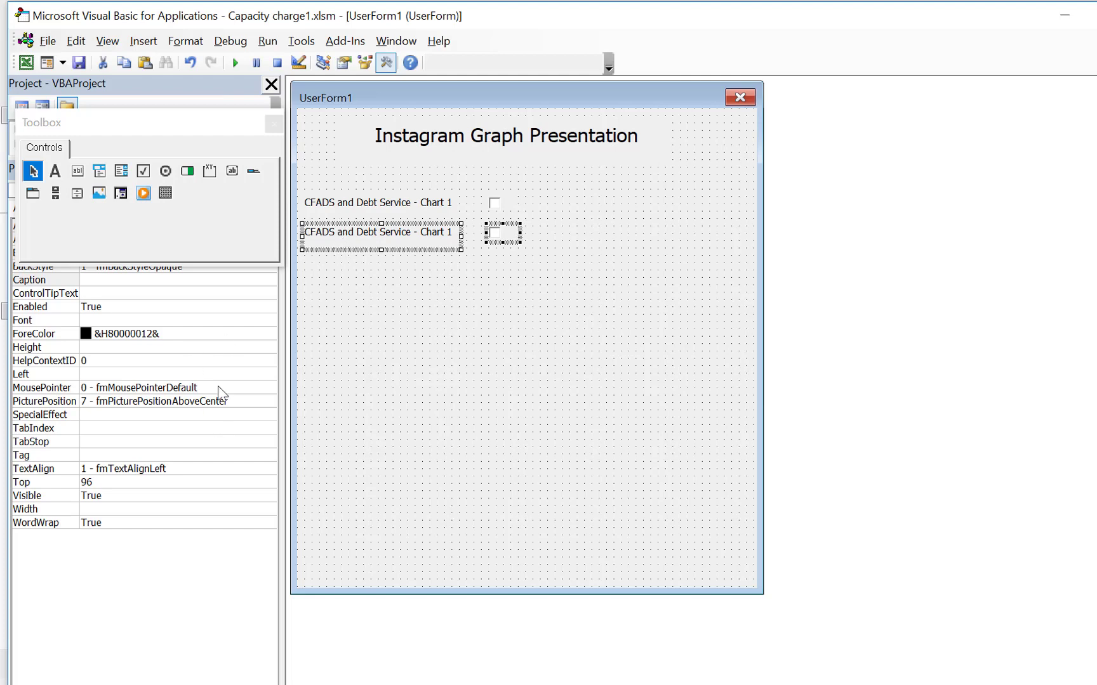
click(207, 343)
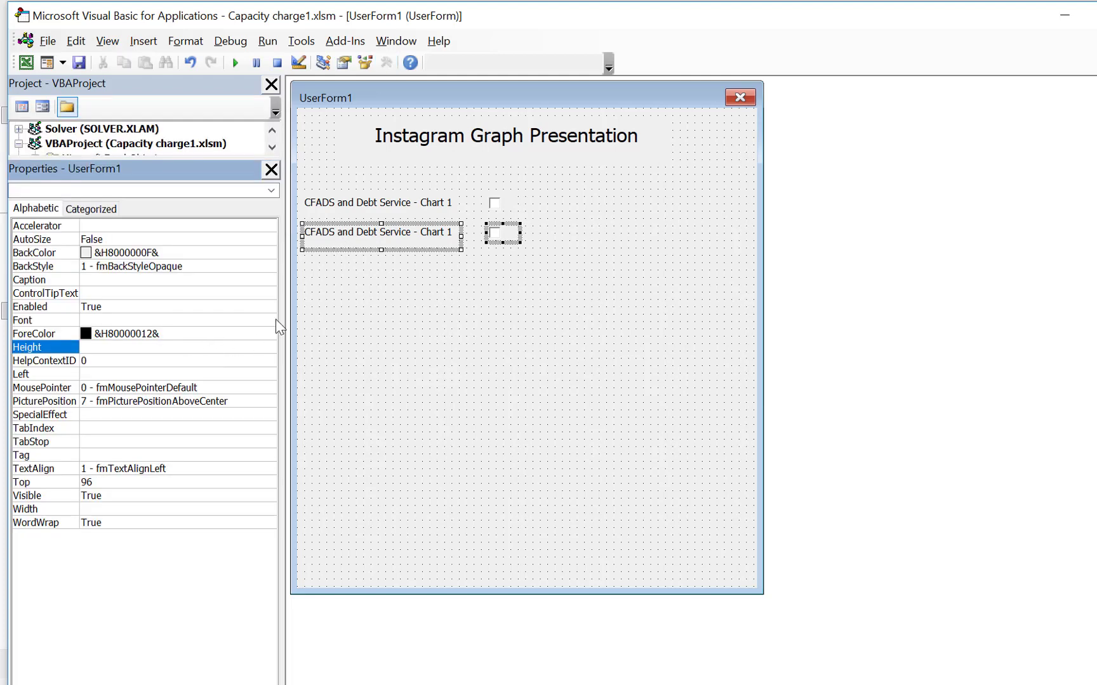
click(451, 319)
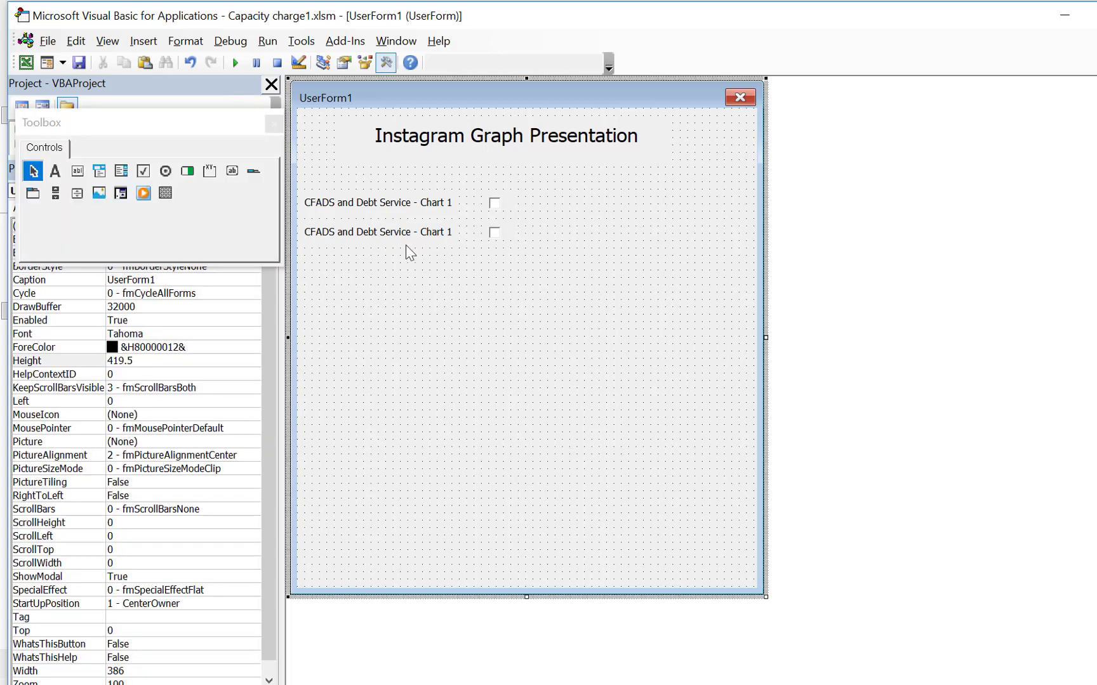
Change the caption of the second row's label to Deficit and Surplus Cash Flow
click(406, 235)
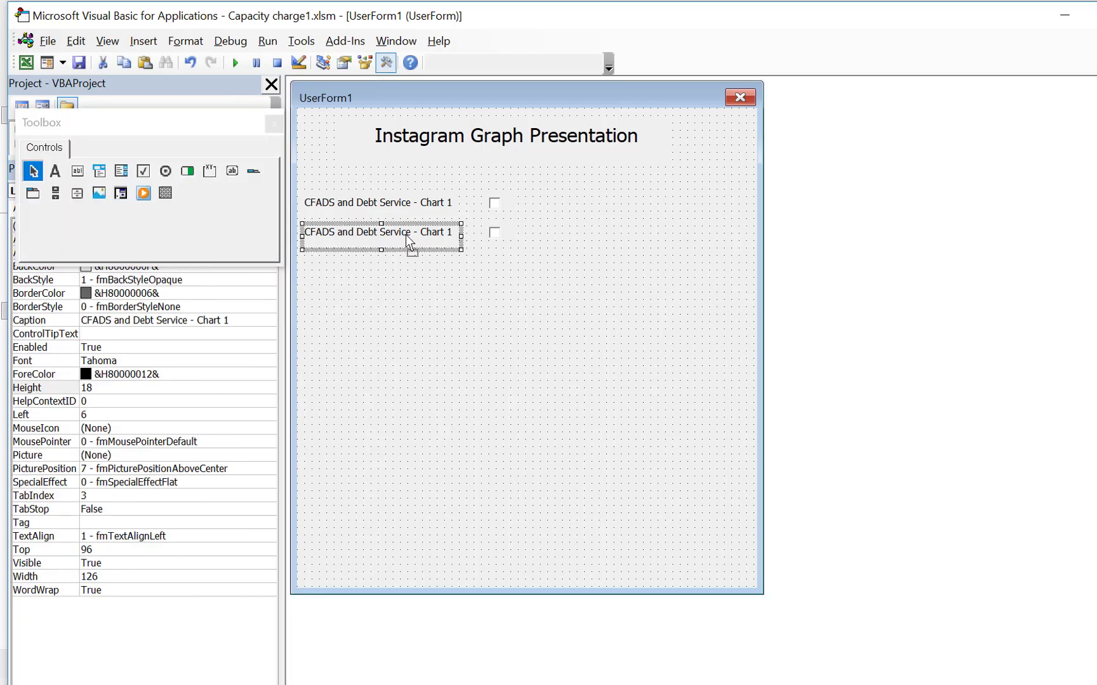
click(243, 322)
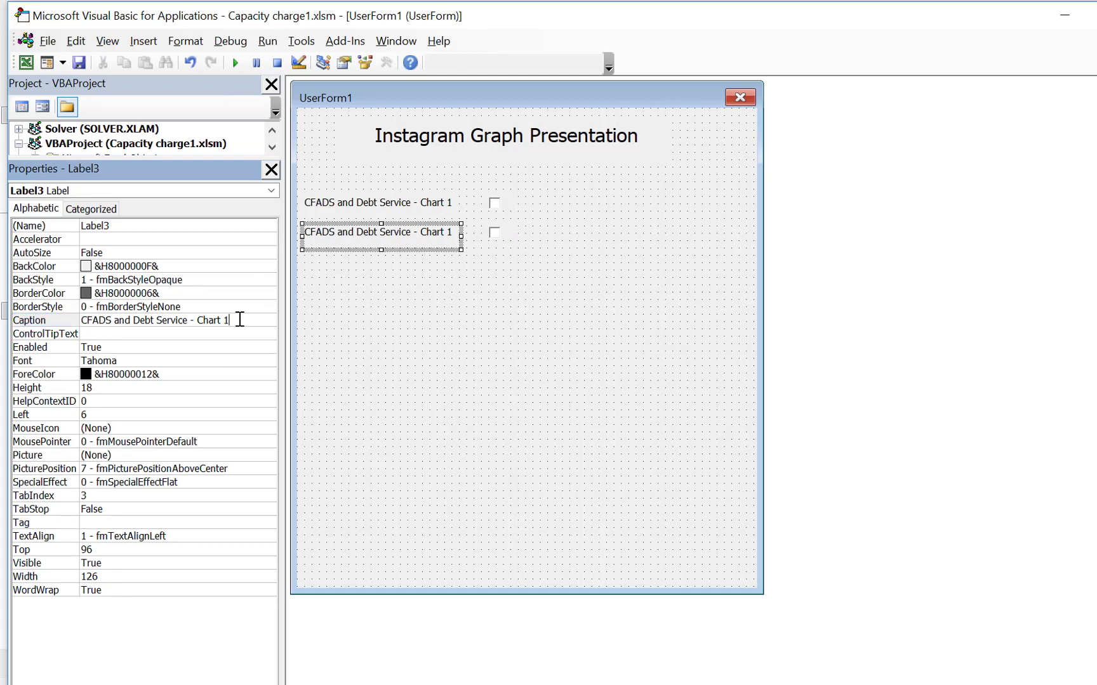
key(BackSpace)
key(BackSpace)
key(BackSpace)
key(BackSpace)
key(BackSpace)
key(BackSpace)
key(BackSpace)
key(BackSpace)
key(BackSpace)
key(BackSpace)
key(BackSpace)
key(BackSpace)
key(BackSpace)
key(BackSpace)
key(BackSpace)
key(BackSpace)
key(BackSpace)
key(BackSpace)
key(BackSpace)
key(BackSpace)
key(BackSpace)
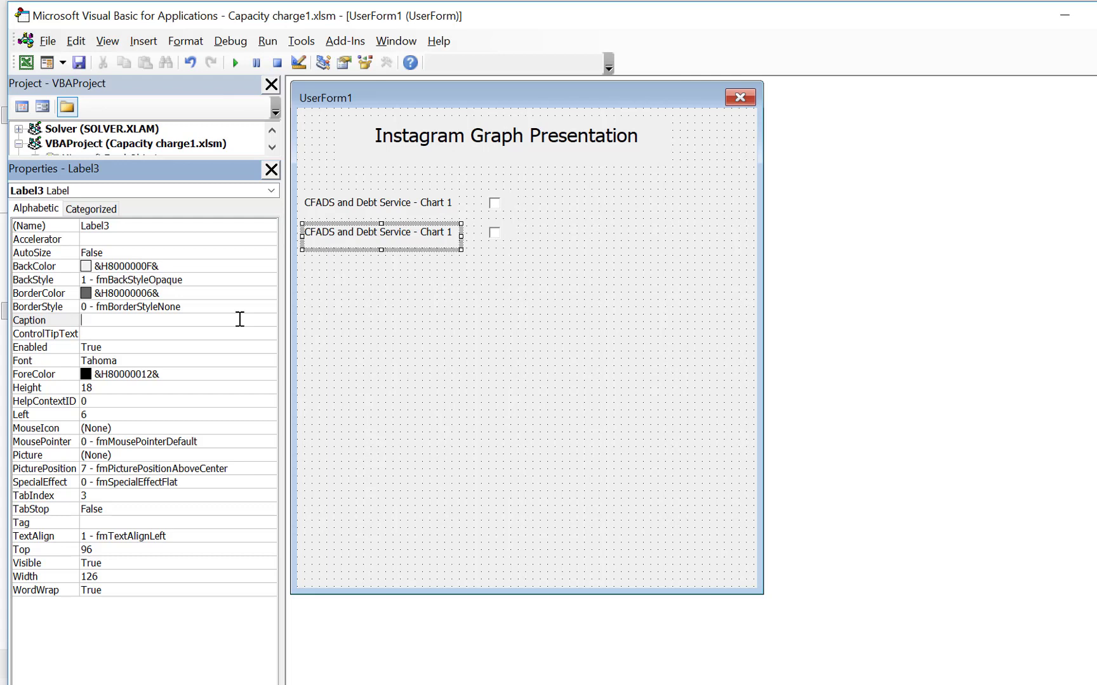
text(Deficit and Surplus Cas)
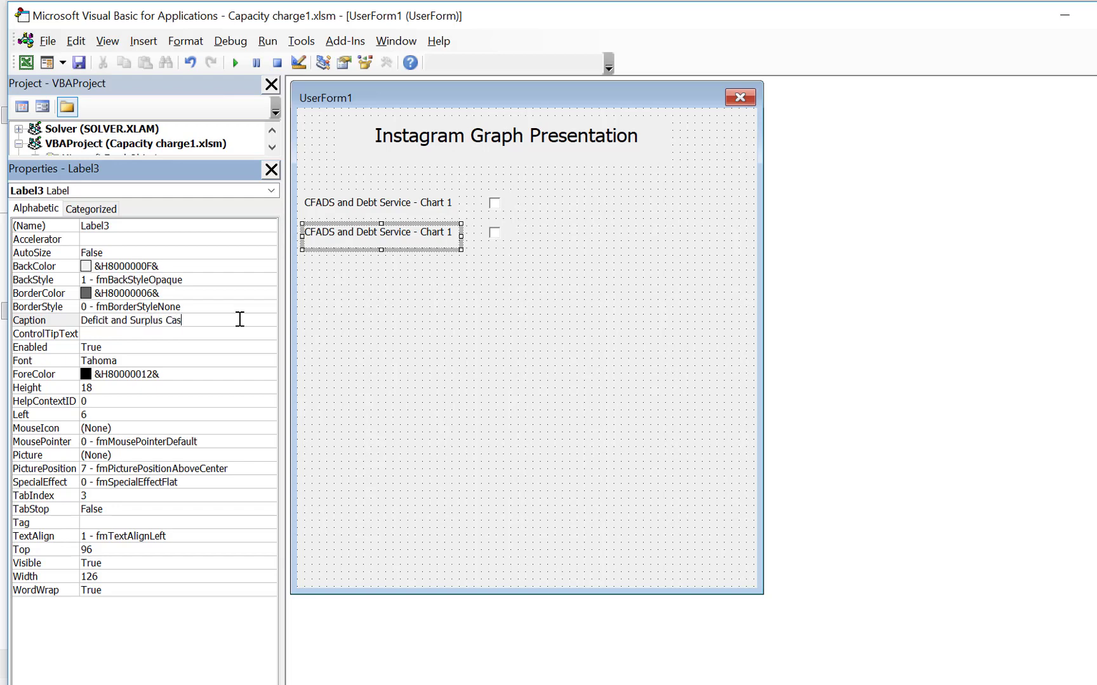
text(h Flow)
click(429, 289)
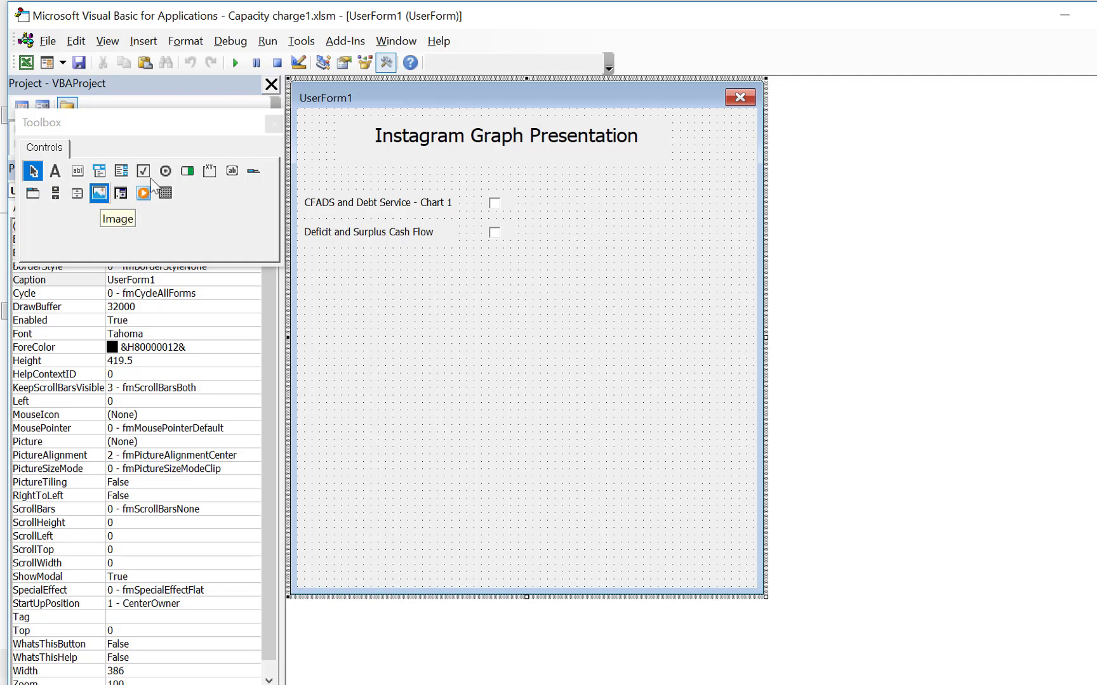
Add a command button about 174 wide by 30 high in the form's lower part, captioned Cycle Through All Graphs
click(235, 172)
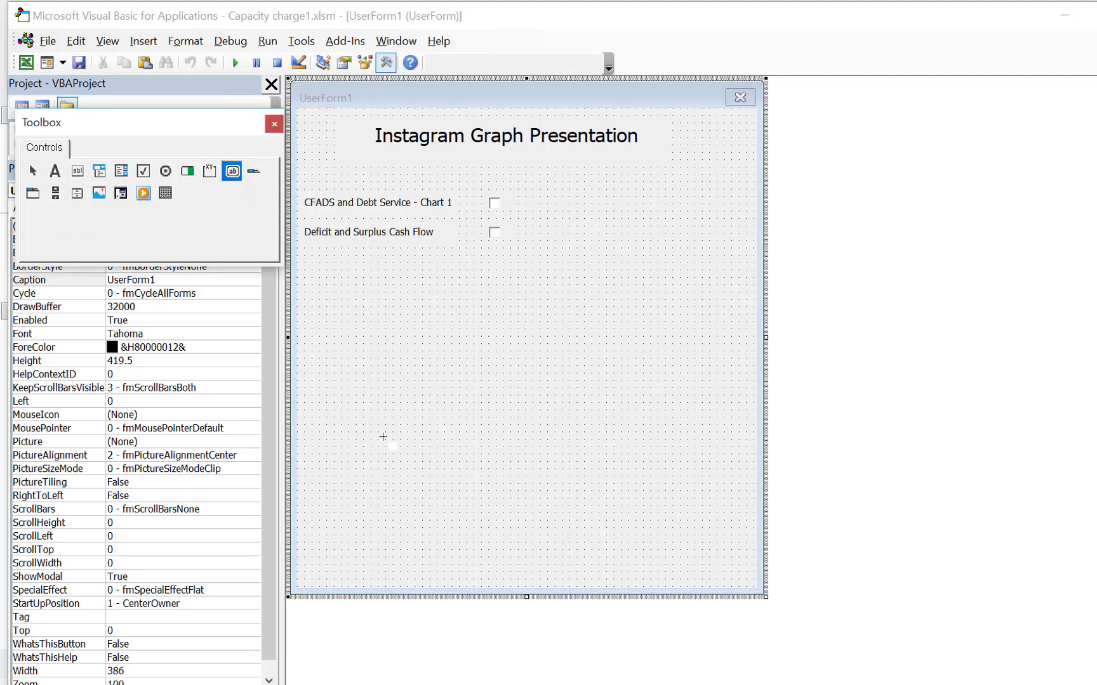
drag(357, 434, 571, 470)
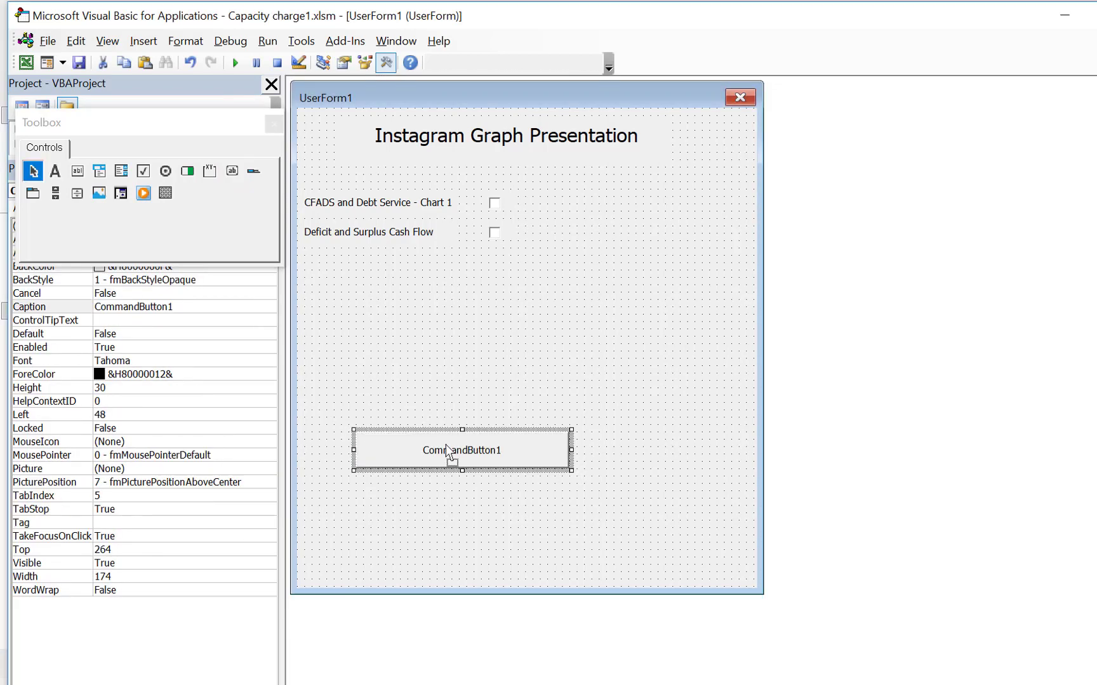
click(182, 310)
key(BackSpace)
key(BackSpace)
key(BackSpace)
key(BackSpace)
key(BackSpace)
key(BackSpace)
key(BackSpace)
key(BackSpace)
key(BackSpace)
key(BackSpace)
key(BackSpace)
key(BackSpace)
key(BackSpace)
key(BackSpace)
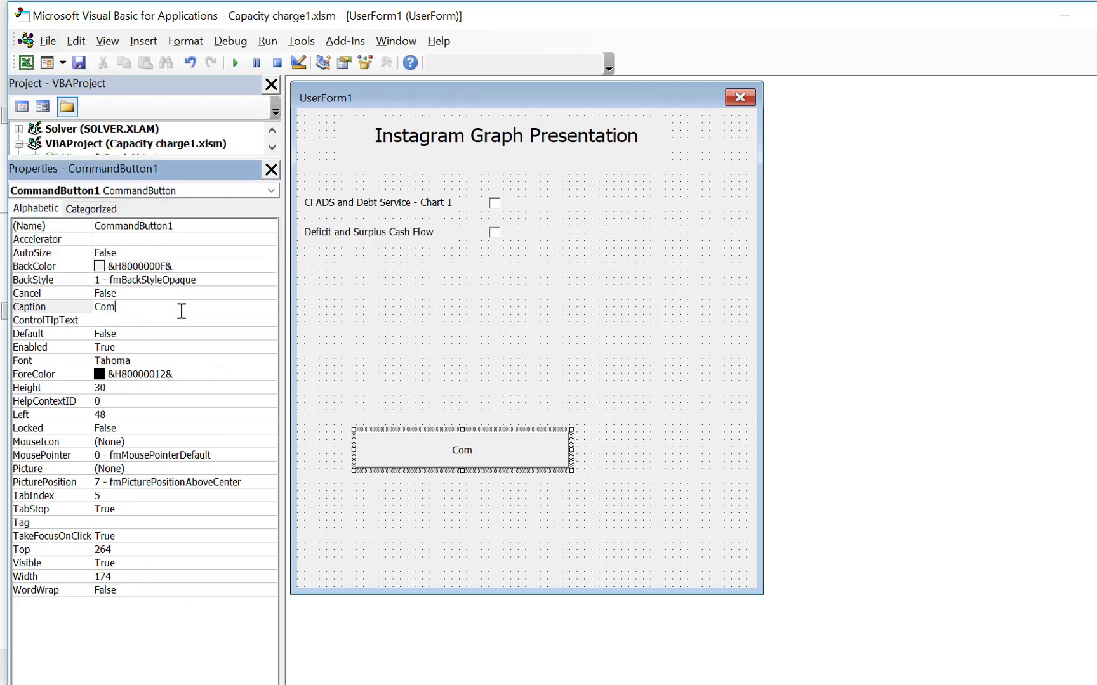
text(Cycle Through All )
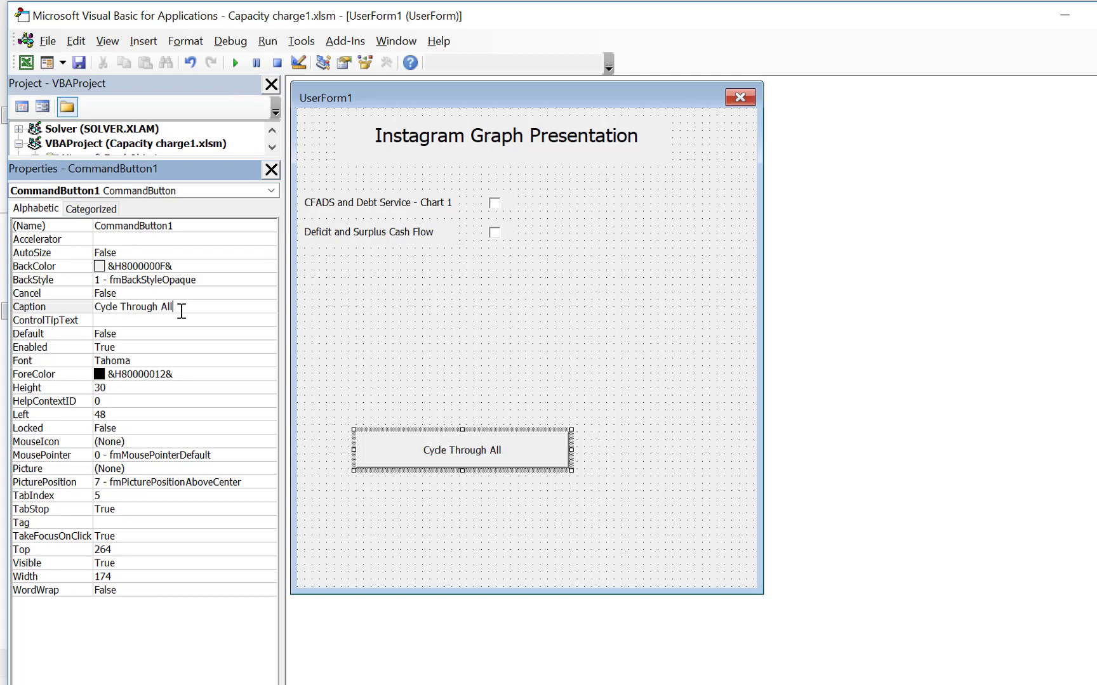
text(Graphs)
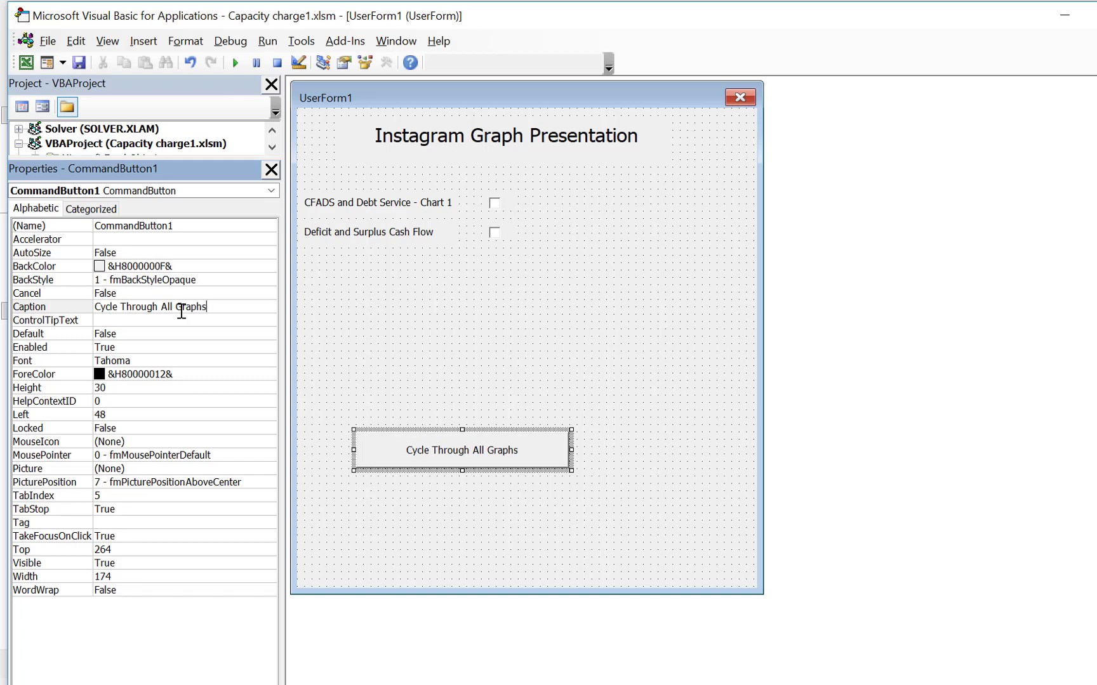
click(417, 353)
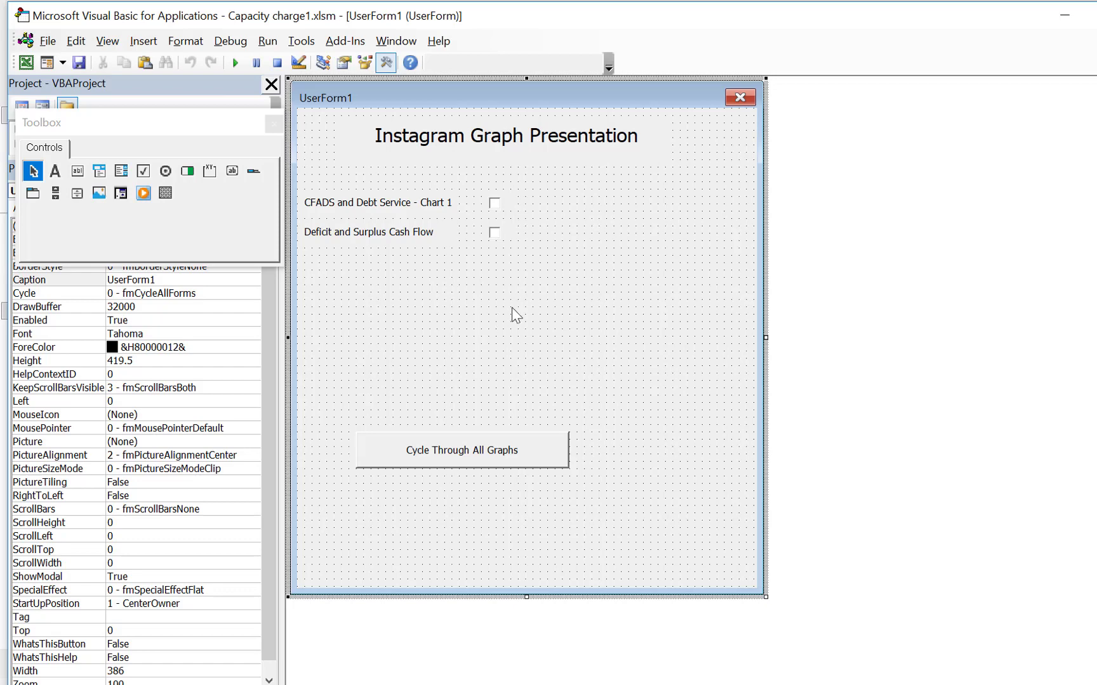
Create the click procedure for the Chart 1 checkbox and enter the line useform1.Hide in it
click(497, 202)
double_click(497, 202)
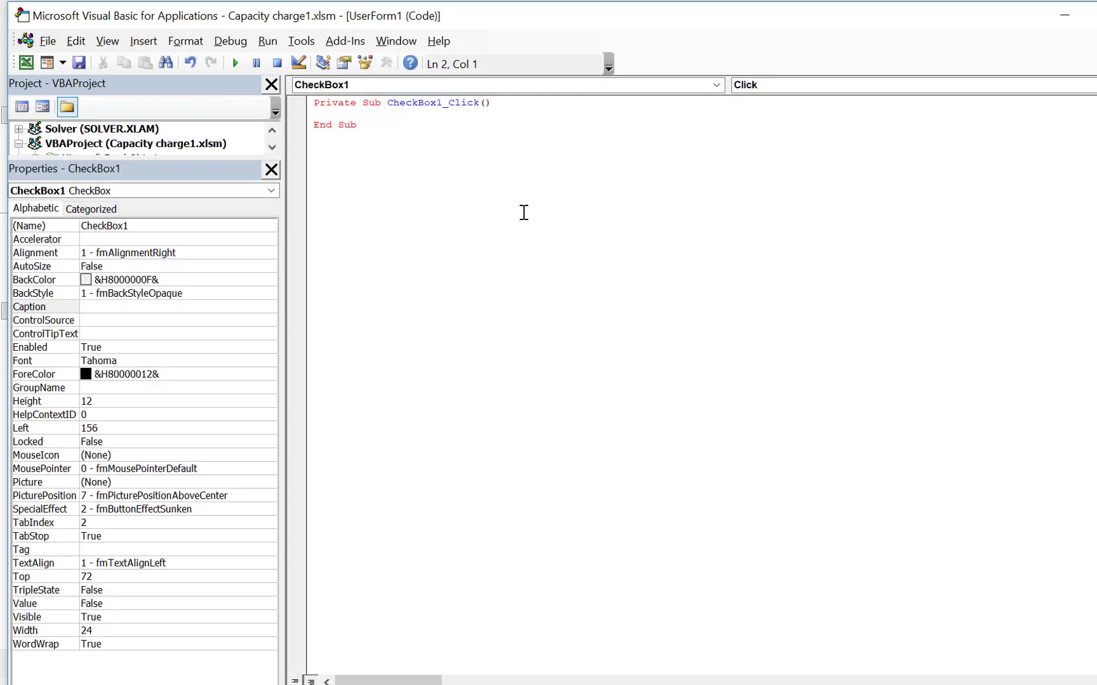
key(Return)
key(Return)
key(Up)
key(Up)
text(useform1.hide)
key(Return)
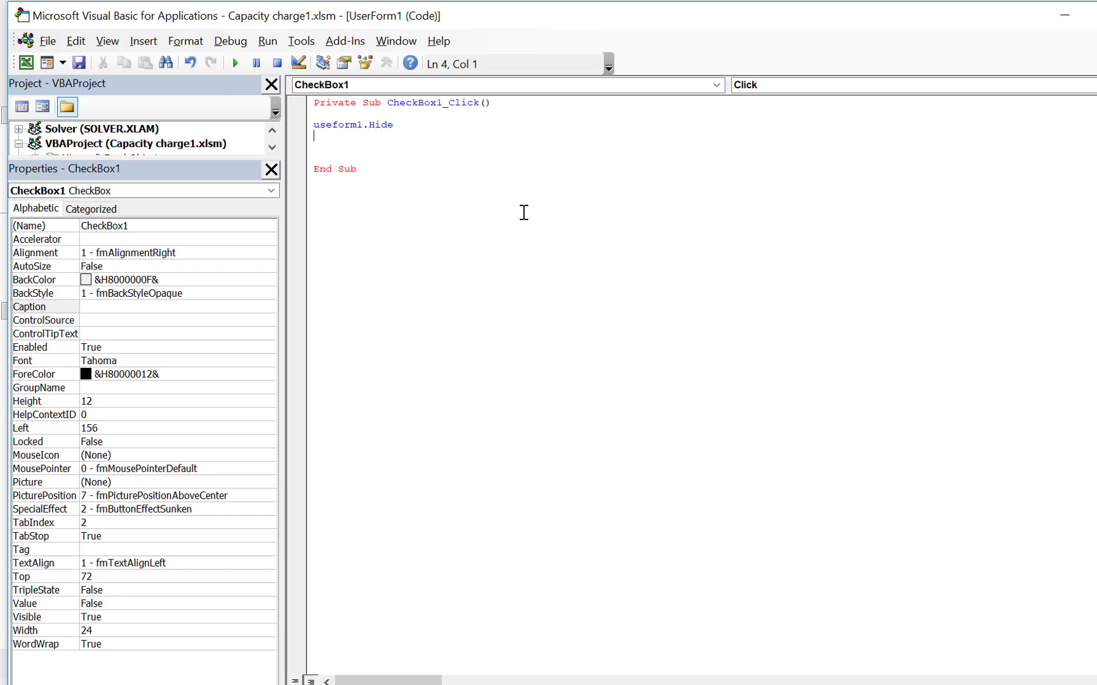
key(Down)
In Module2's Button12_Click procedure, add the line UserForm1.Show
click(387, 50)
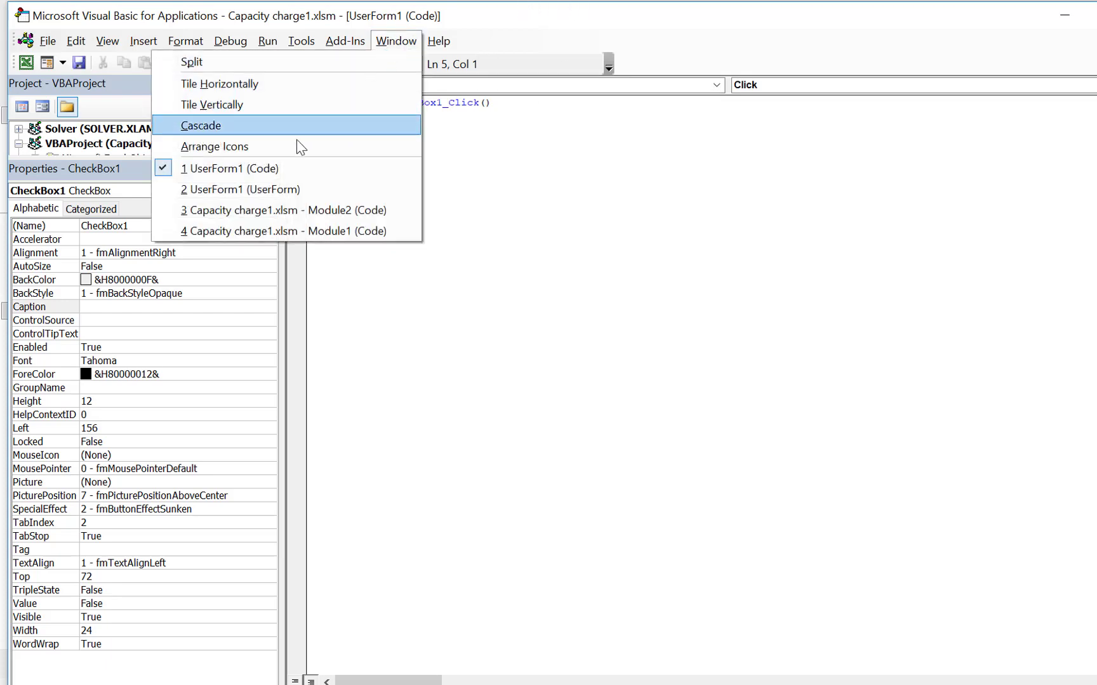
click(290, 212)
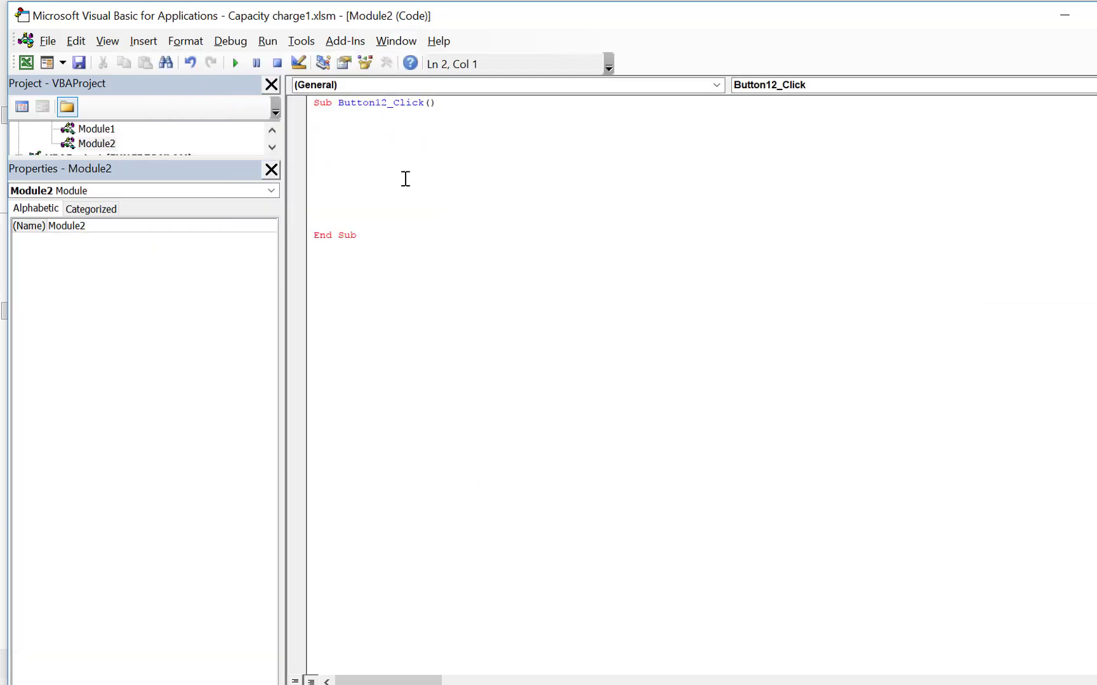
key(Down)
key(Down)
text(userform1.show)
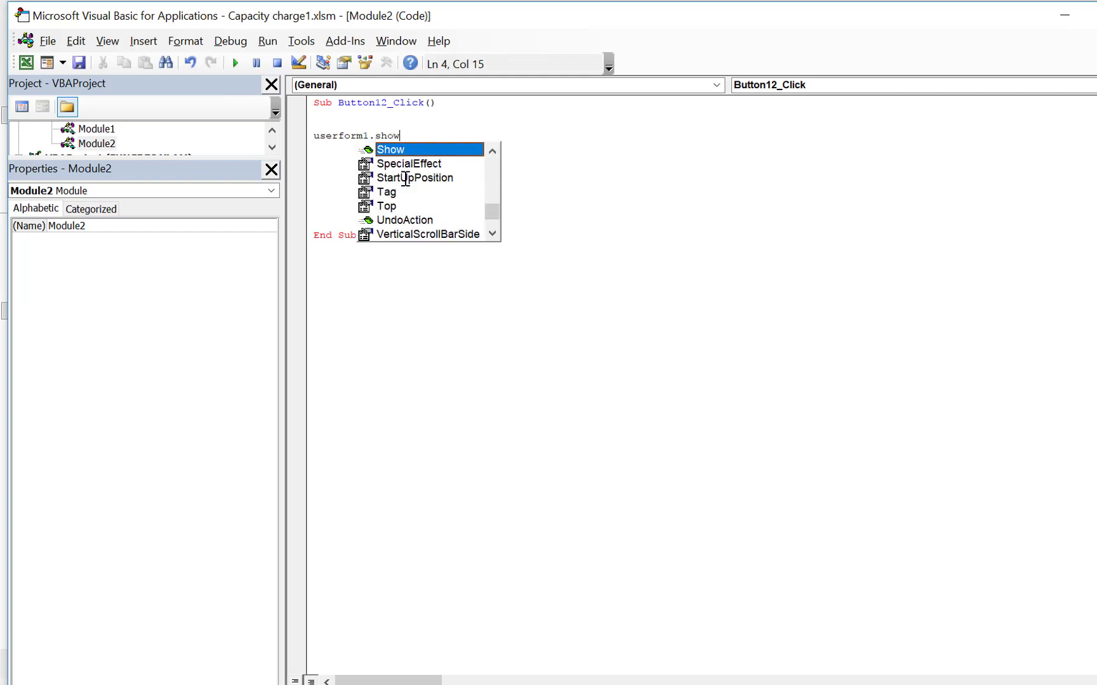
key(Return)
key(Return)
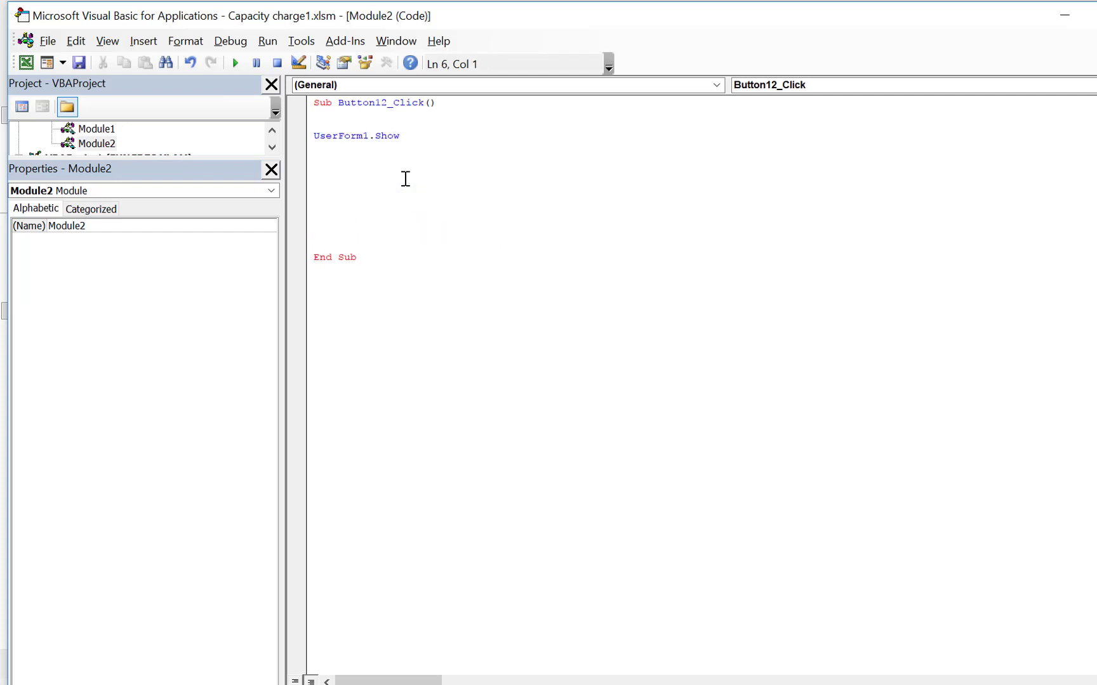
Declare Public chart_number As Integer at the very start of Module2, above the Button12_Click procedure
key(Up)
key(Up)
key(Up)
key(Up)
key(Up)
key(Return)
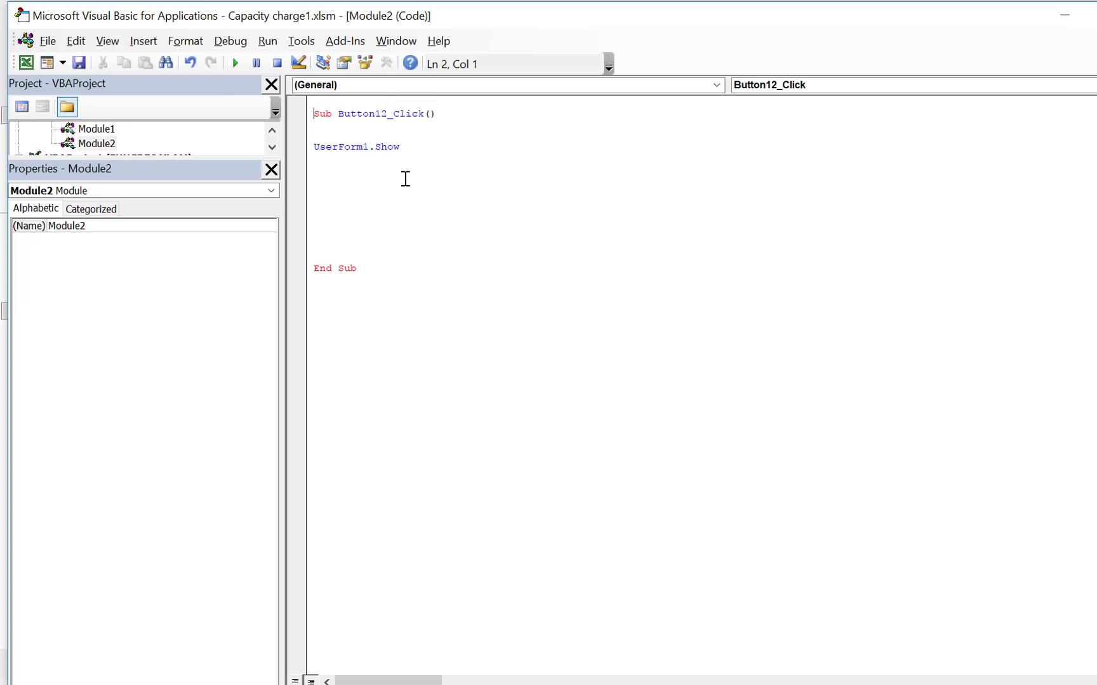
key(Return)
key(Return)
key(Up)
key(Up)
key(Up)
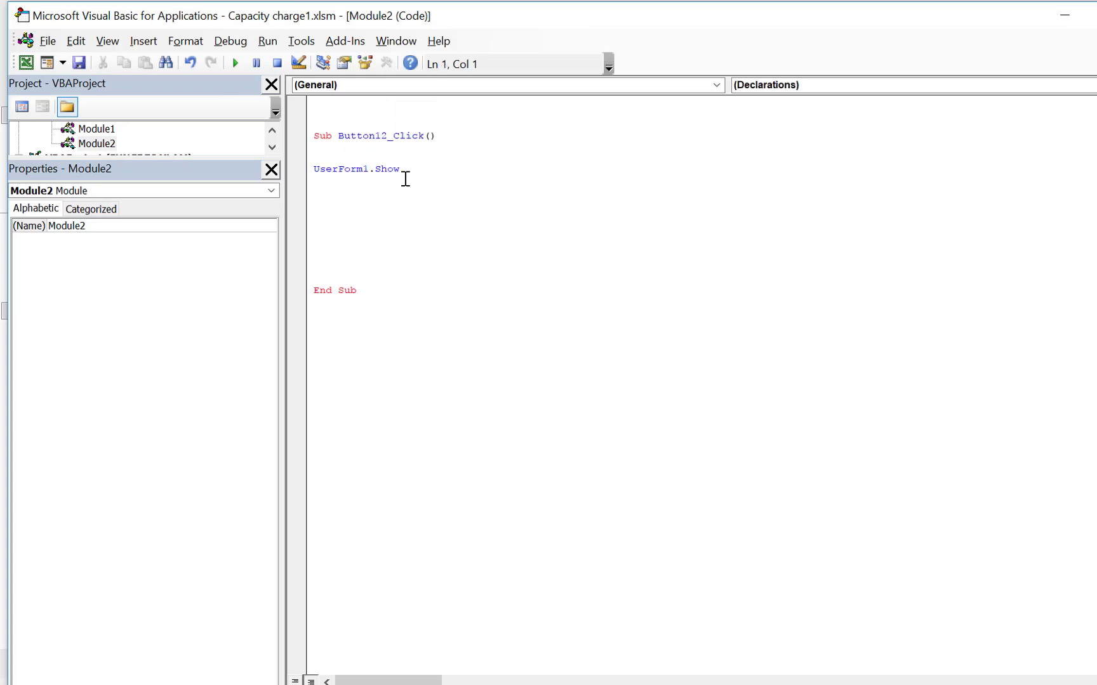
text(public)
text(chart_number)
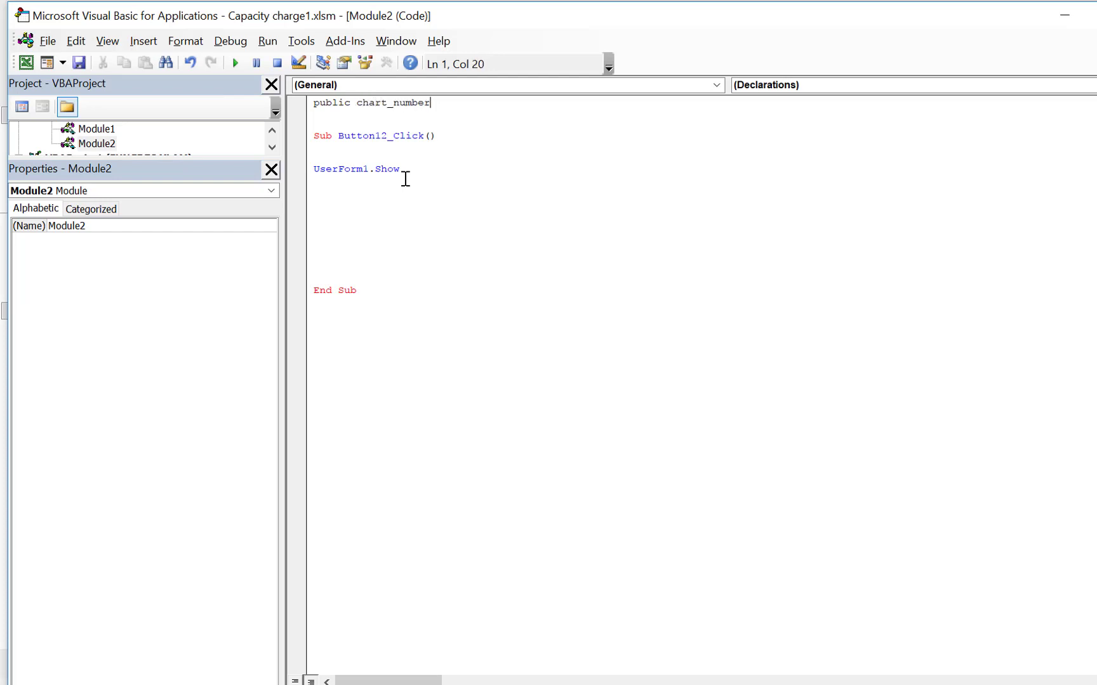
text( as in)
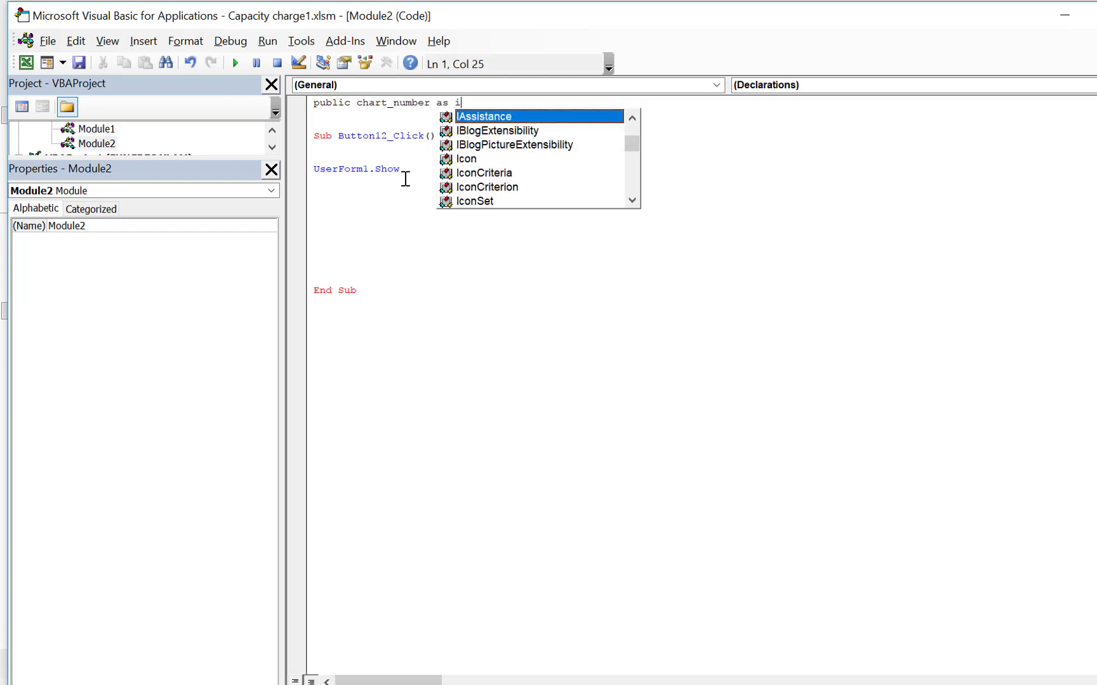
key(Tab)
key(Return)
key(Down)
key(Down)
key(Down)
key(Down)
key(Down)
key(Down)
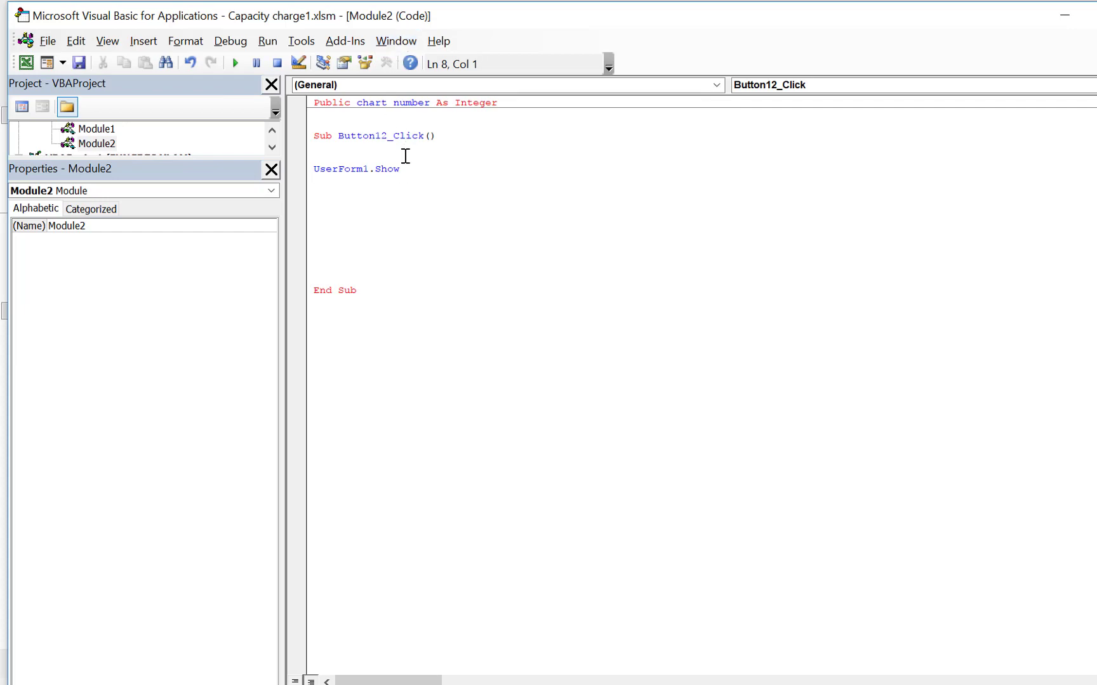
In the form code's CheckBox1_Click procedure, insert chart_number = 1 above the useform1.Hide line
click(399, 43)
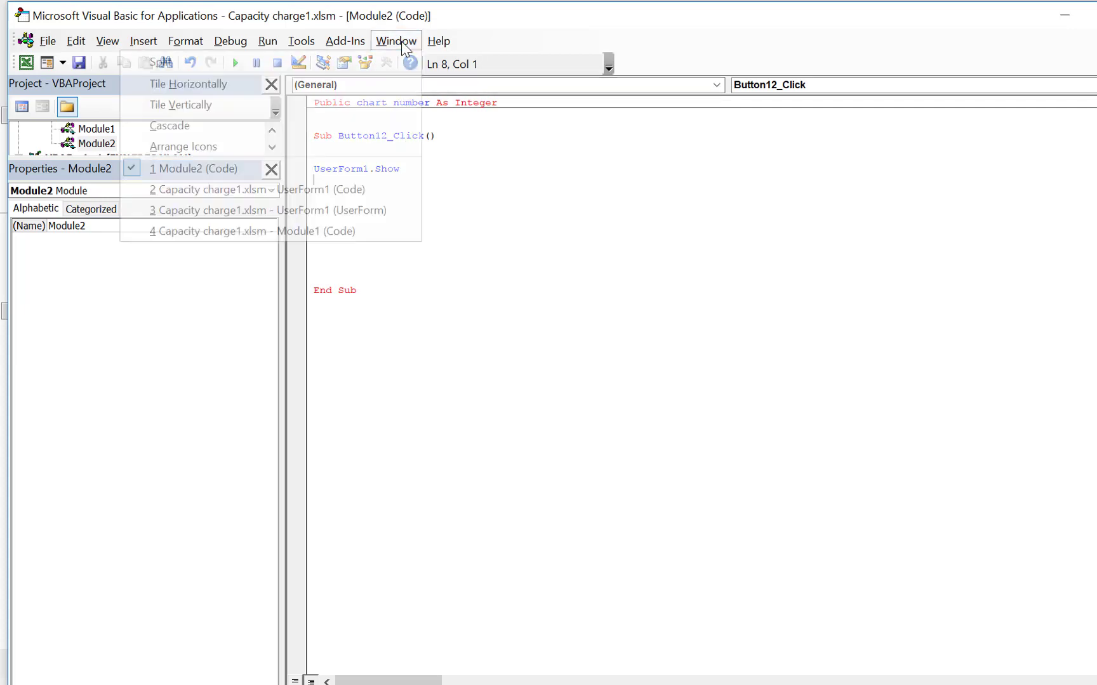
click(309, 190)
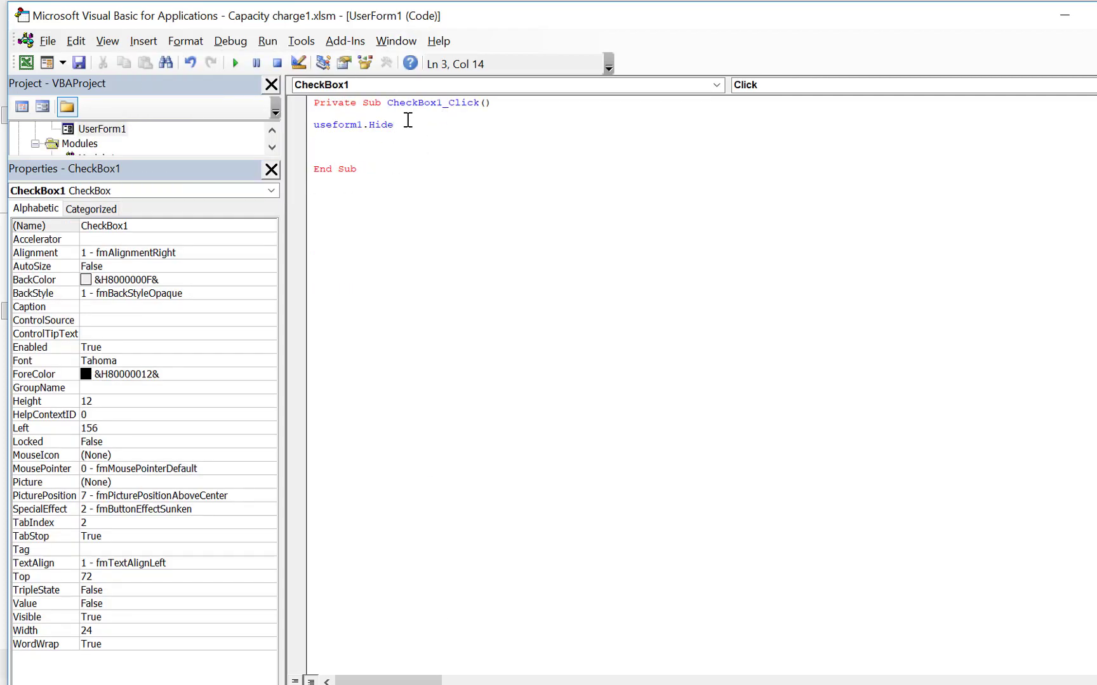
key(Home)
key(Return)
key(Return)
key(Up)
key(Up)
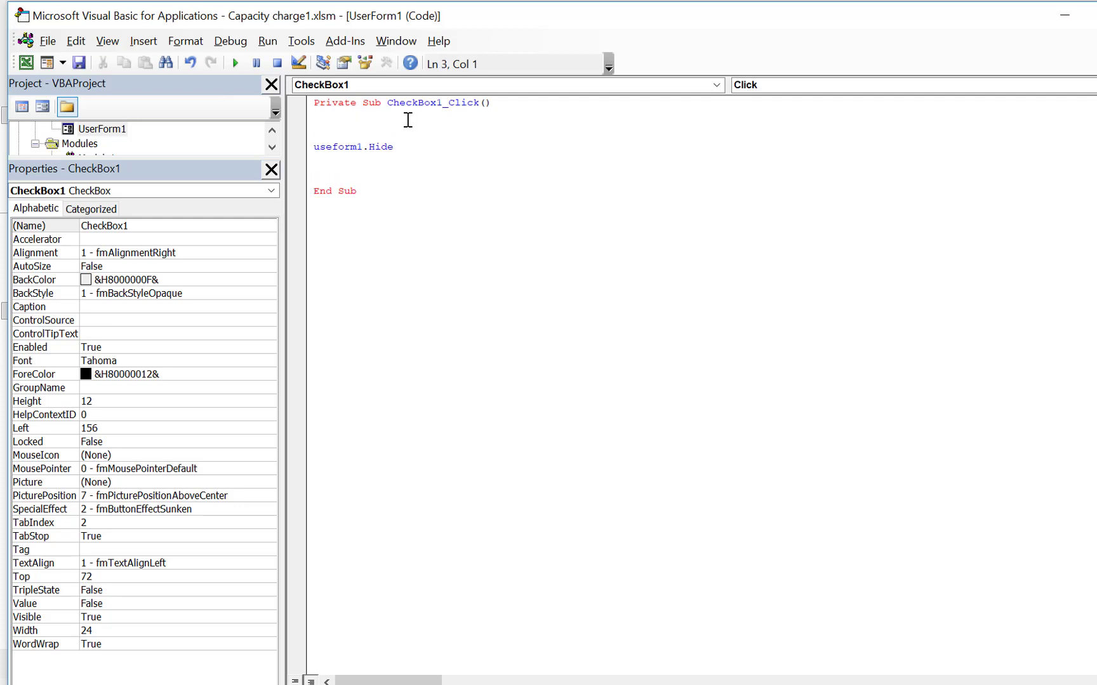
text(chart_number = 1)
key(Down)
In Module2's Button12_Click procedure, start a Select Case chart_number block below UserForm1.Show, with Case 1: running Sheets("Chart 1").Select
click(394, 40)
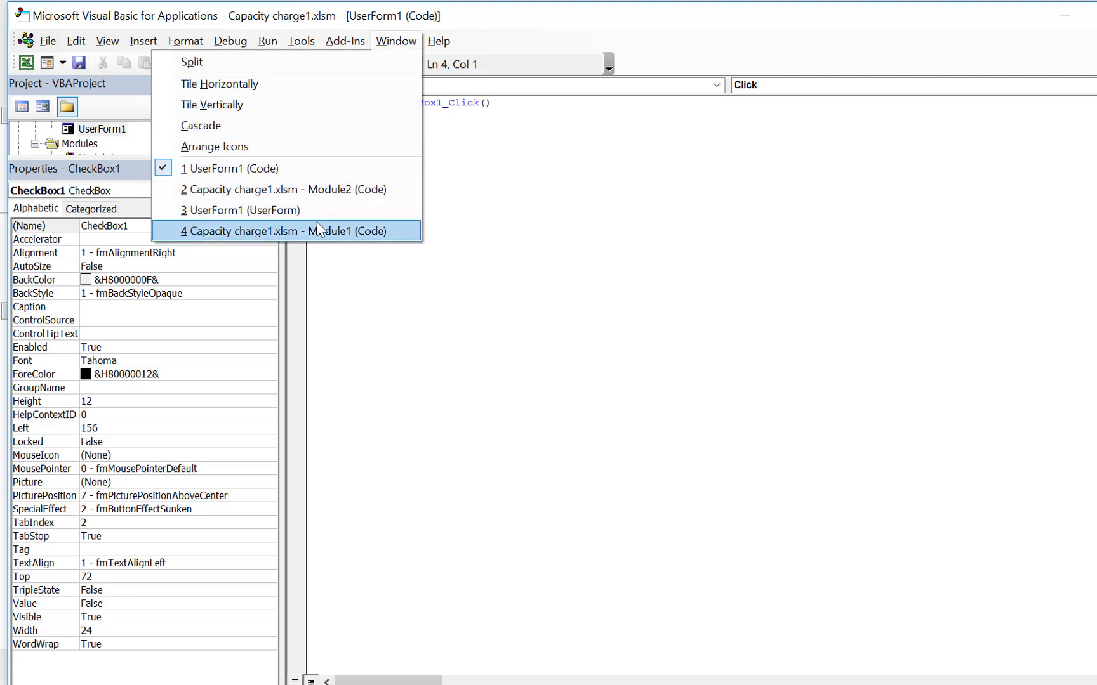
click(349, 191)
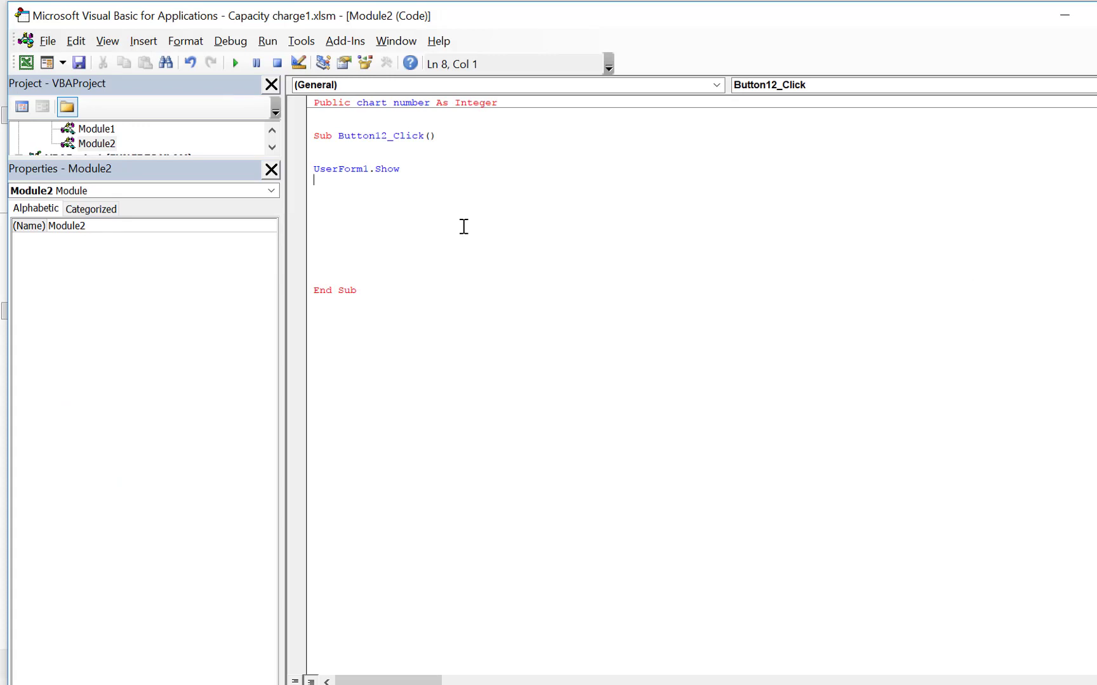
key(Return)
key(Return)
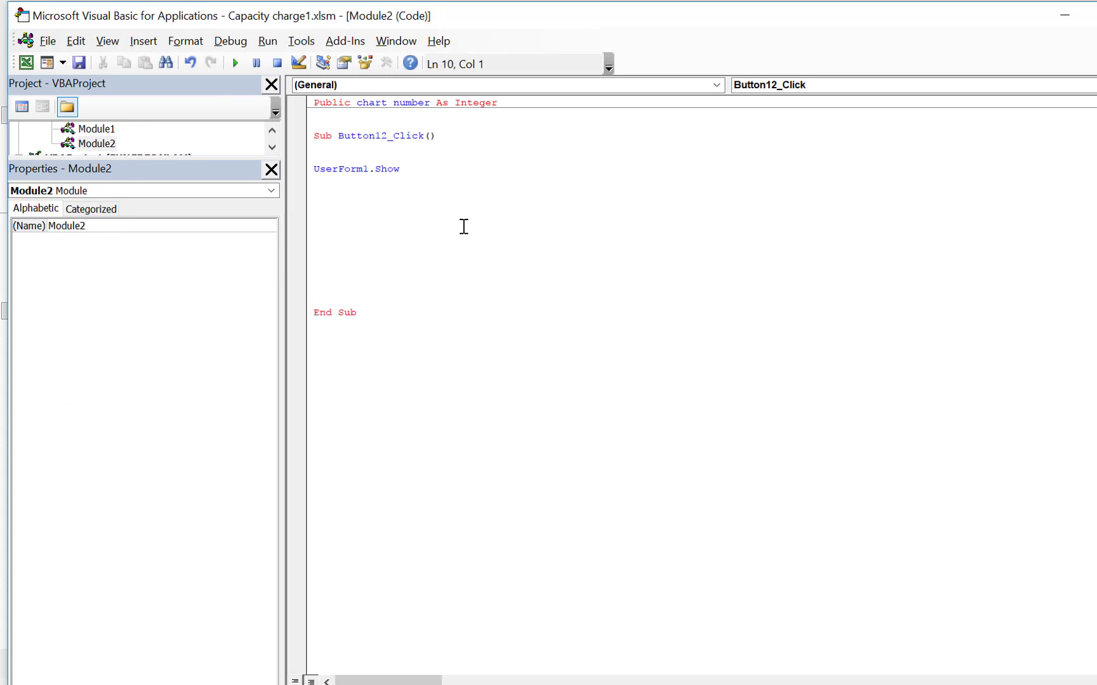
text(select case)
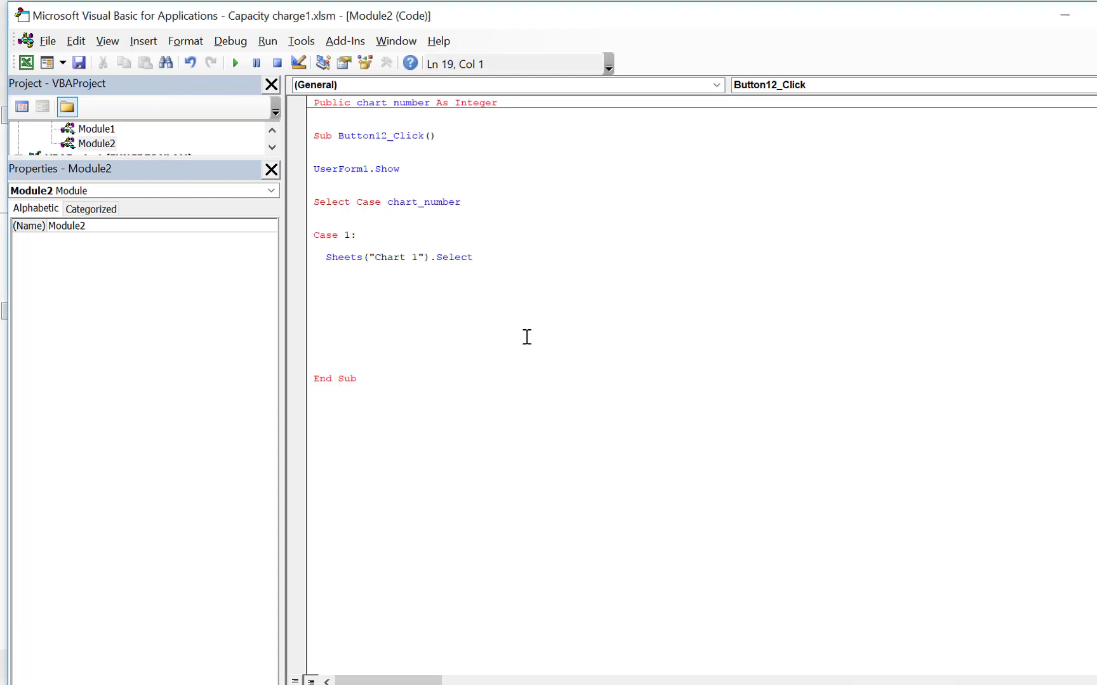
Add a Case 2: line below the Case 1 sheet selection in the Select Case block
key(Up)
key(Up)
key(Up)
key(Up)
key(Up)
key(Up)
key(Up)
key(Up)
click(531, 271)
key(Down)
key(Return)
text(case)
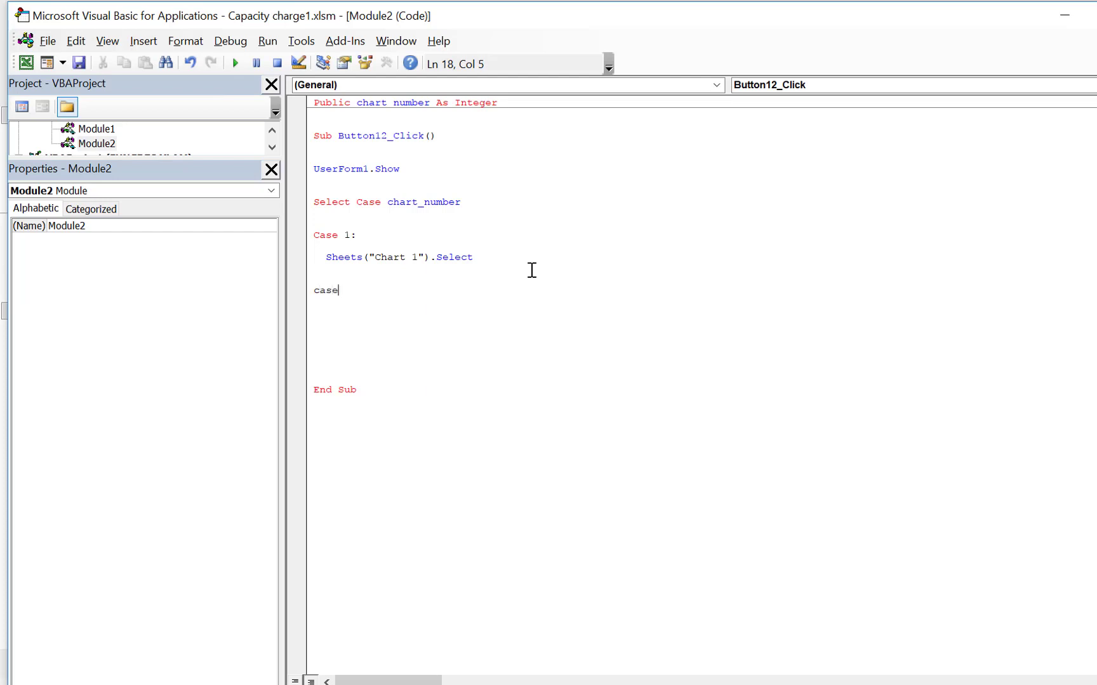
text( 2:)
key(Return)
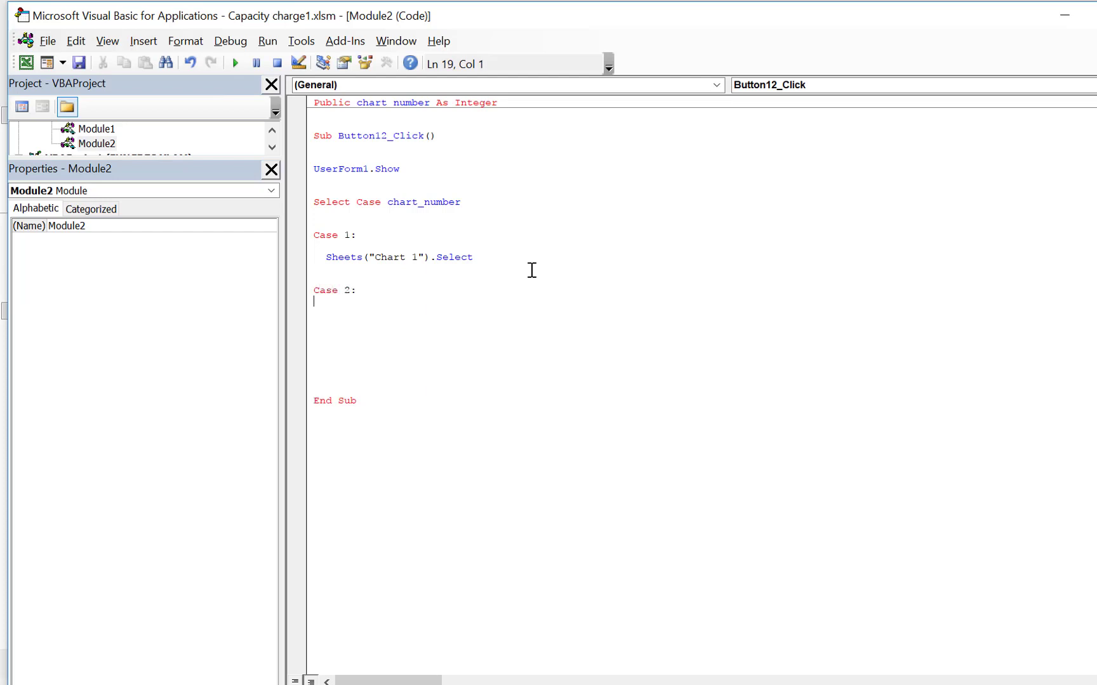
Copy the Sheets("Chart 1").Select line from Case 1 and paste it beneath Case 2
key(Up)
key(Up)
key(Up)
key(Up)
key(Up)
key(Down)
key(Left)
key(shift+Down)
key(ctrl+c)
key(Down)
key(Down)
key(Down)
key(Return)
text(v)
key(BackSpace)
key(ctrl+v)
key(Down)
key(Down)
key(Down)
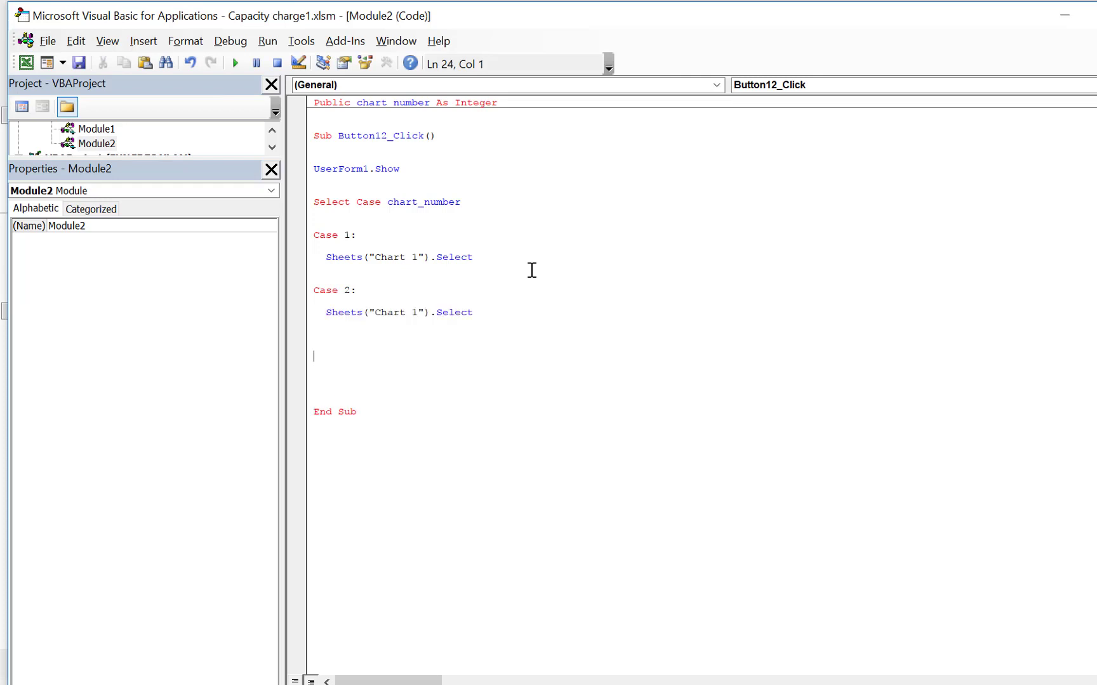
Close the Select Case block with an End Select line above End Sub
key(Return)
key(Return)
text(end s)
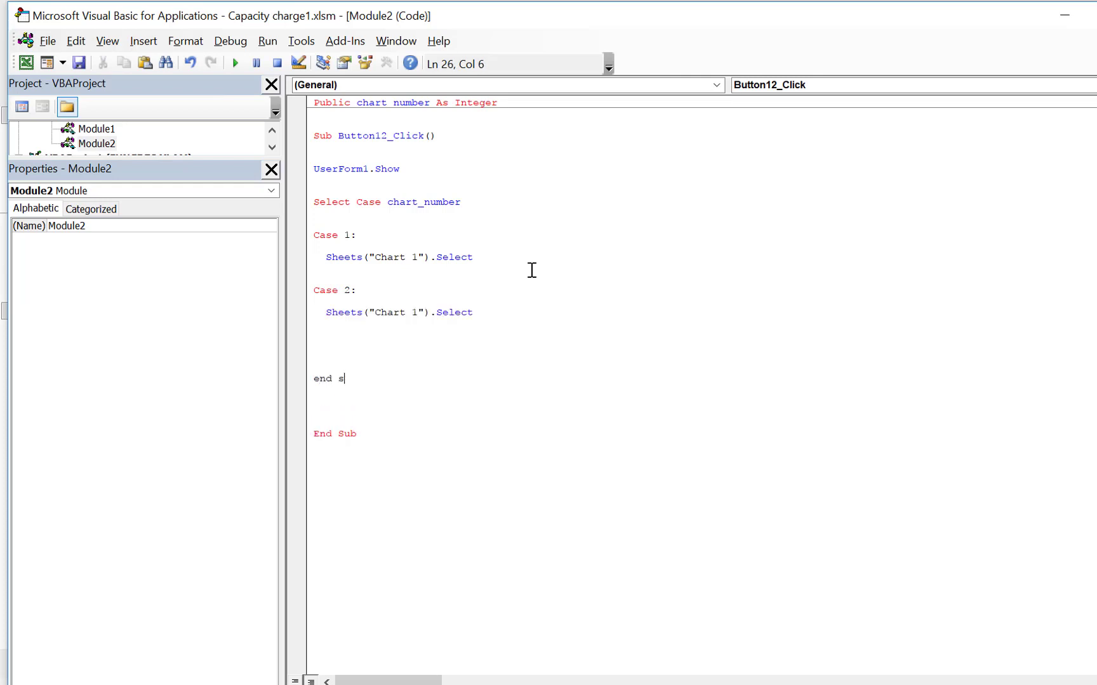
text(elect)
Indent the Case 1 and Case 2 lines by two levels inside the Select Case block
key(Up)
key(Down)
key(Up)
key(Up)
key(Up)
key(Up)
key(Up)
key(Up)
key(Up)
key(Up)
key(Up)
key(Up)
key(Up)
key(Up)
key(Up)
key(shift+Down)
key(shift+Down)
key(shift+Down)
key(shift+Down)
key(shift+Down)
key(shift+Down)
key(shift+Down)
key(shift+Down)
key(shift+Down)
key(Tab)
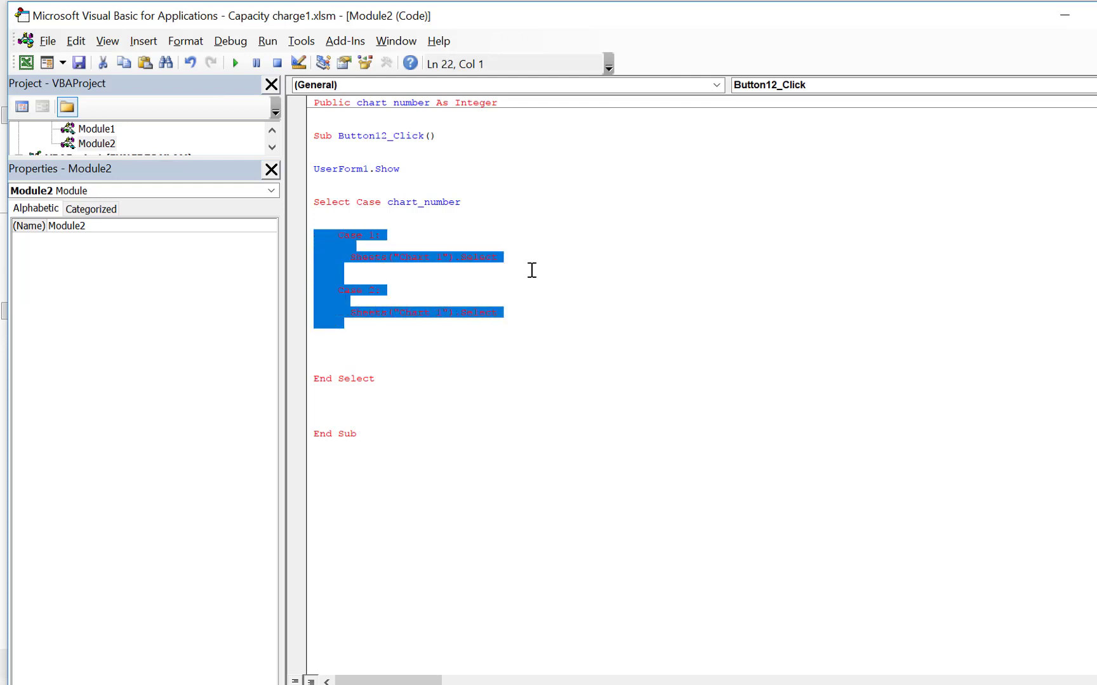
key(Tab)
key(Up)
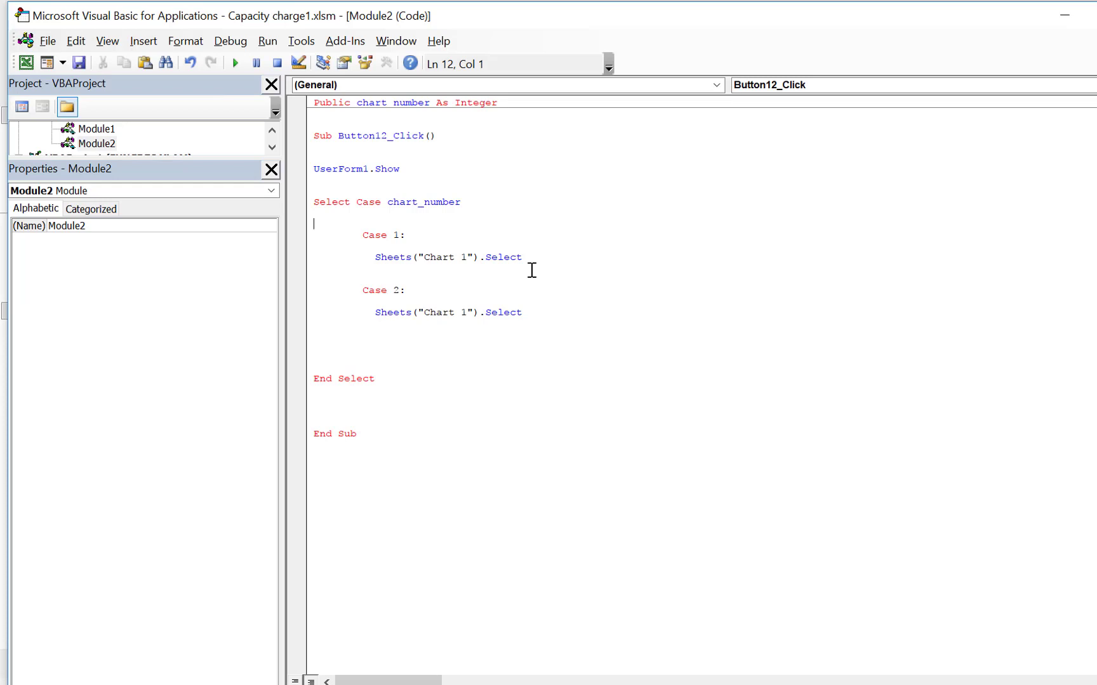
Change the sheet name in the Case 2 statement to "Chart 2"
click(468, 313)
key(BackSpace)
click(769, 237)
On UserForm1, append (Chart 2) to the caption of the Deficit and Surplus Cash Flow label
click(396, 40)
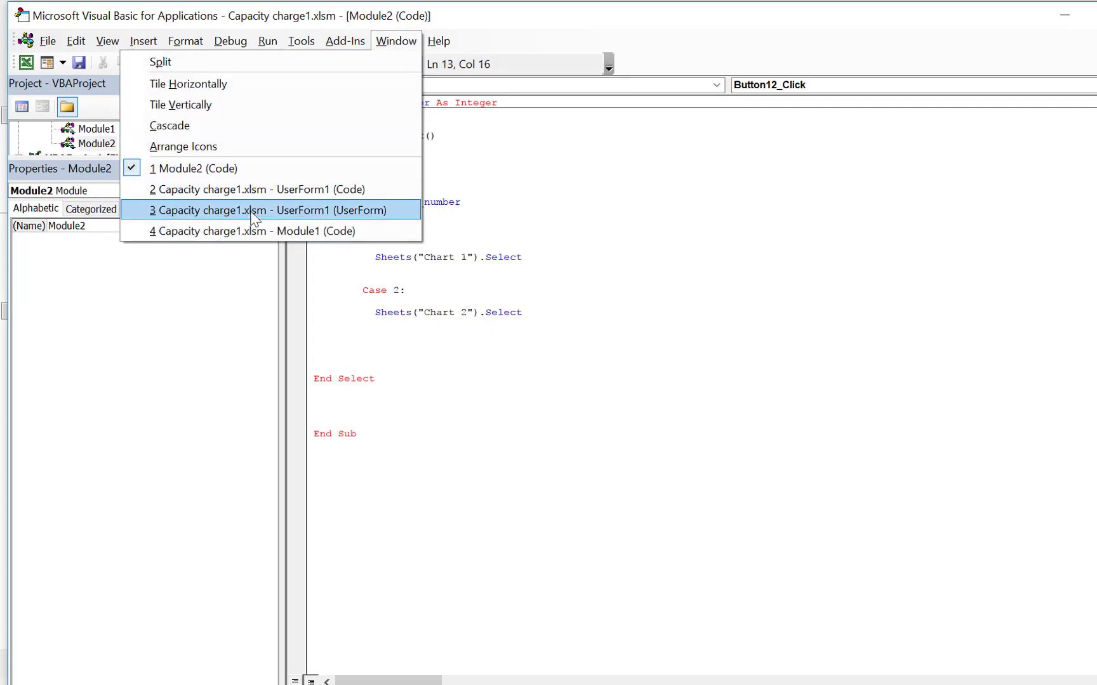
click(264, 224)
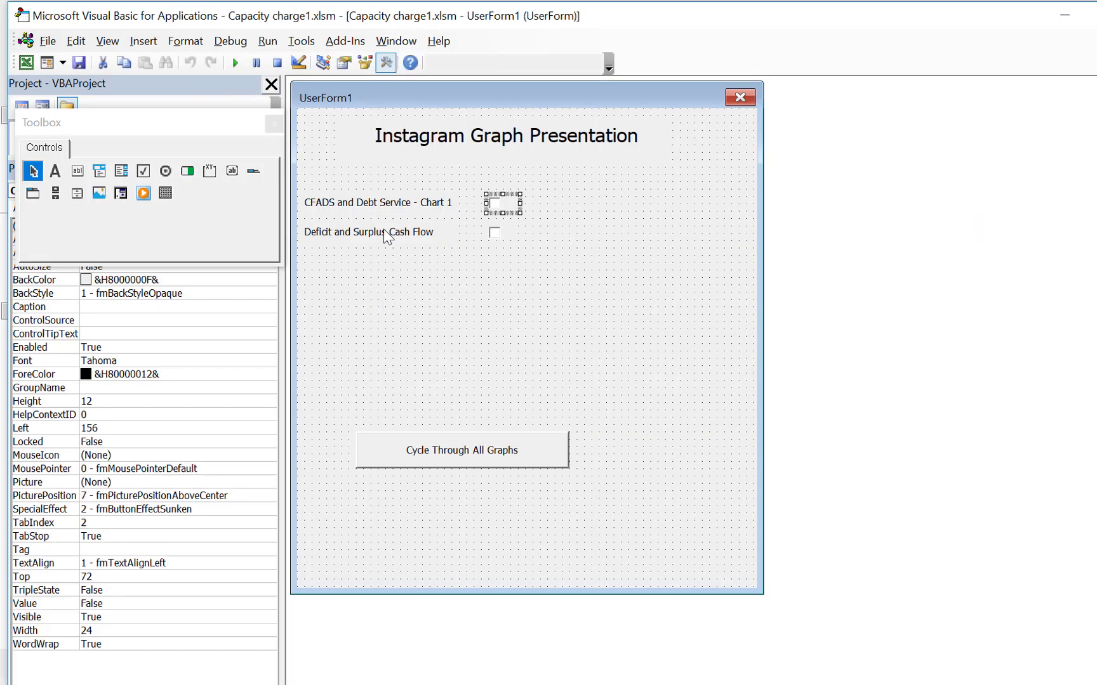
click(480, 261)
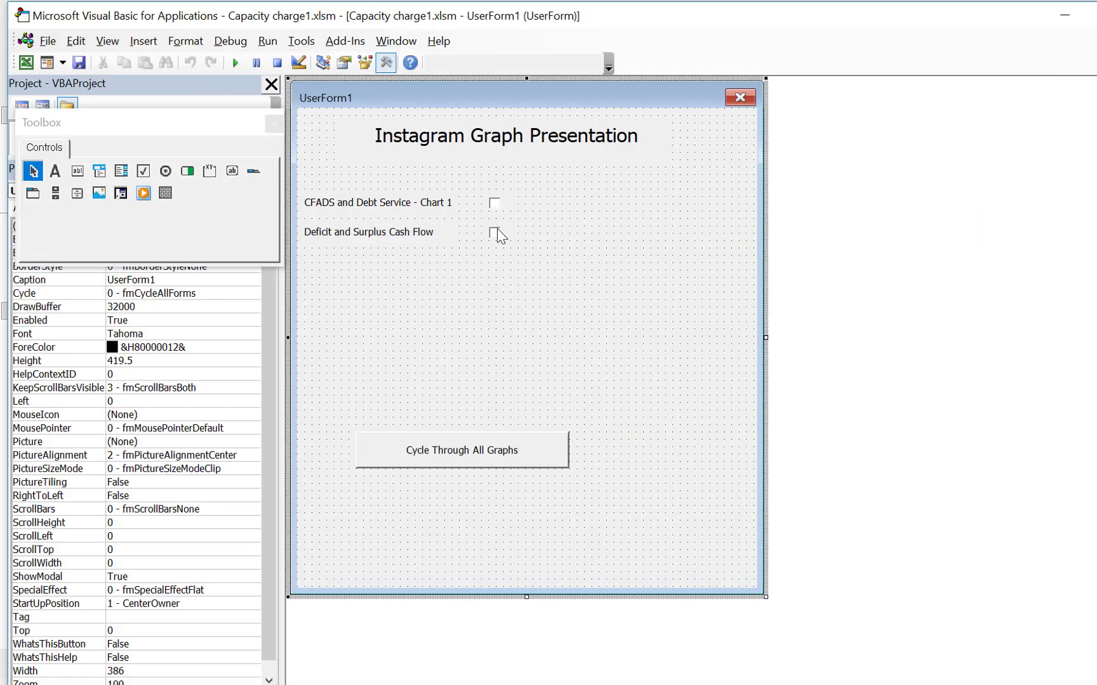
right_click(386, 237)
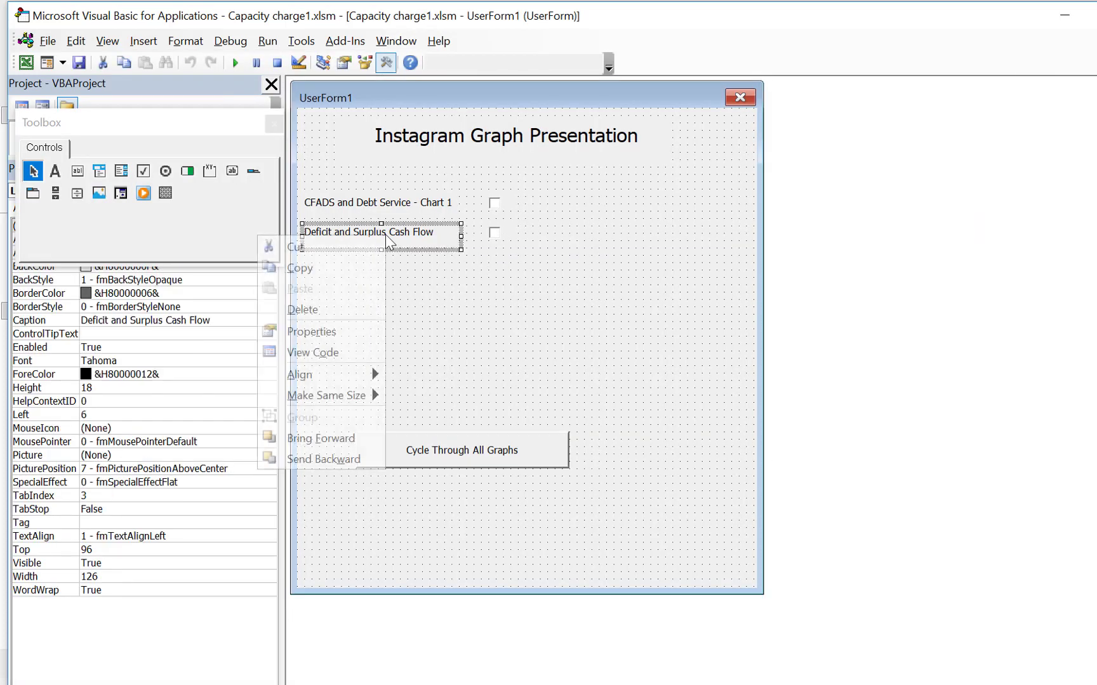
click(200, 321)
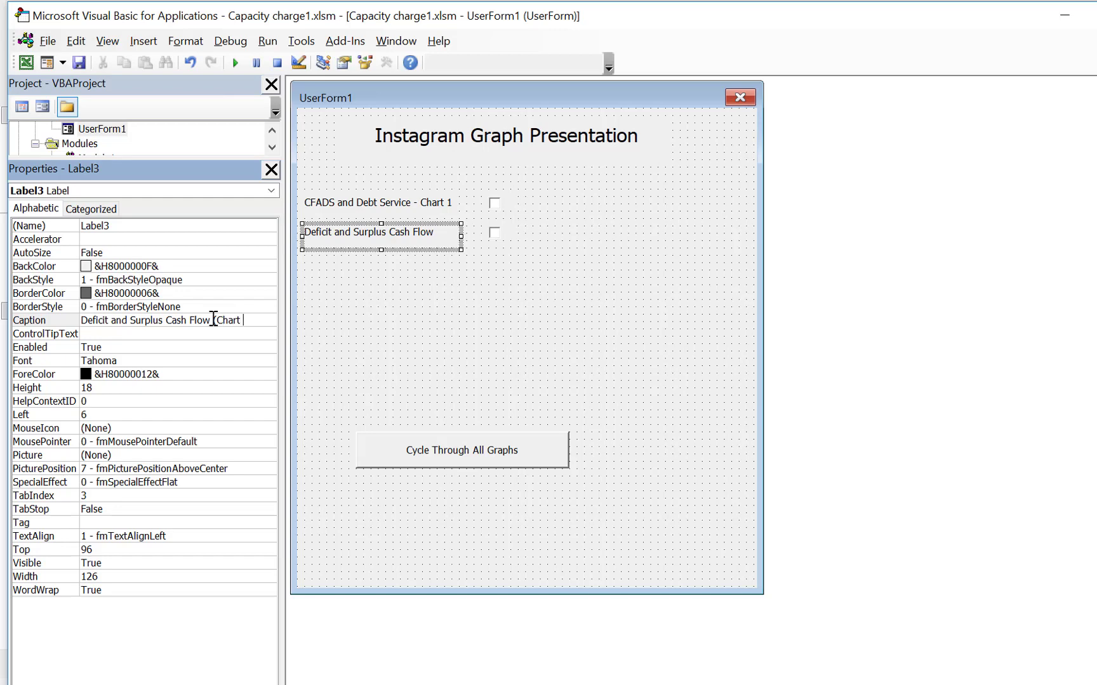
text((Chart 2))
click(441, 314)
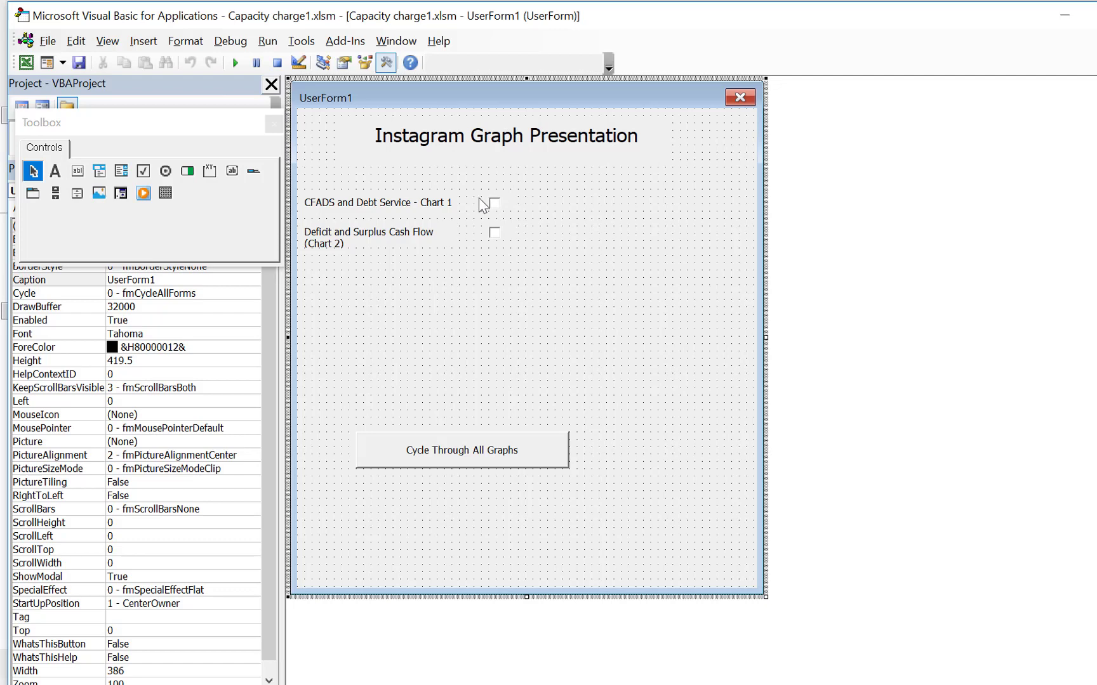
Shift both checkboxes further right on the form and widen the Deficit and Surplus Cash Flow label to fit its caption on one line
drag(476, 189, 553, 274)
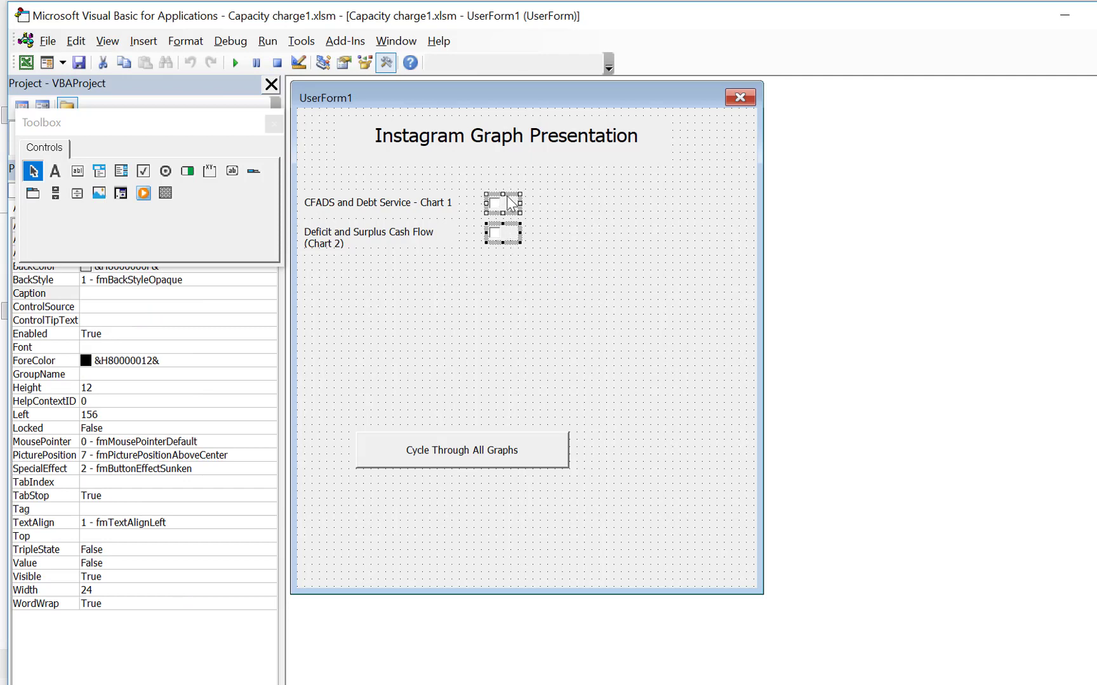
drag(508, 202, 549, 200)
click(398, 236)
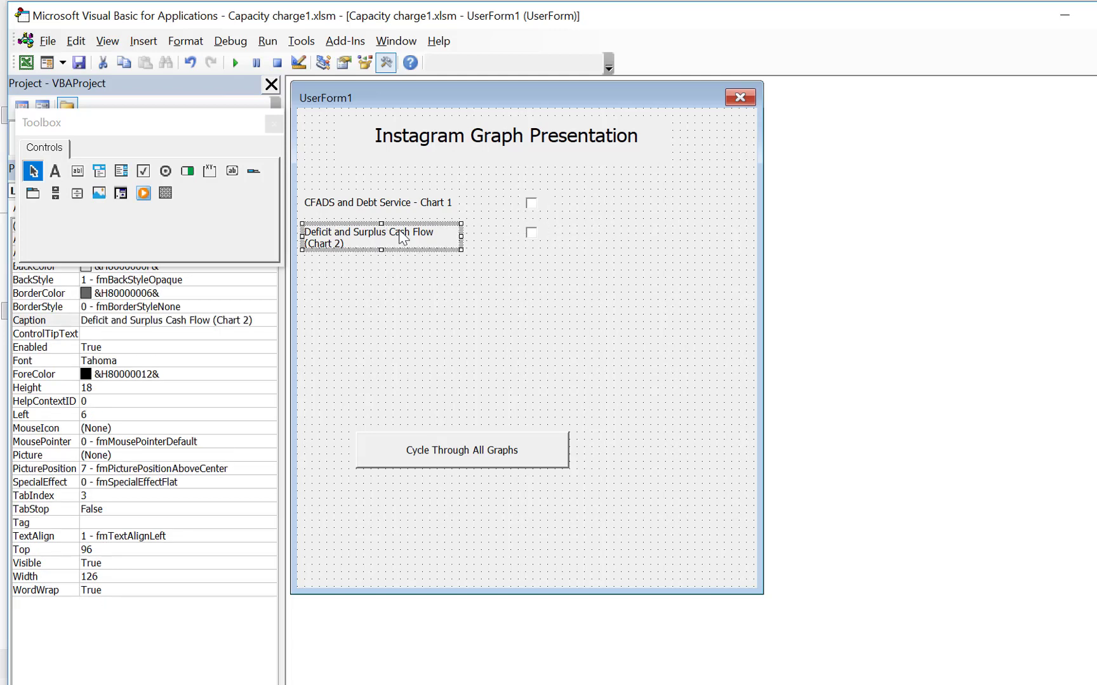
click(468, 258)
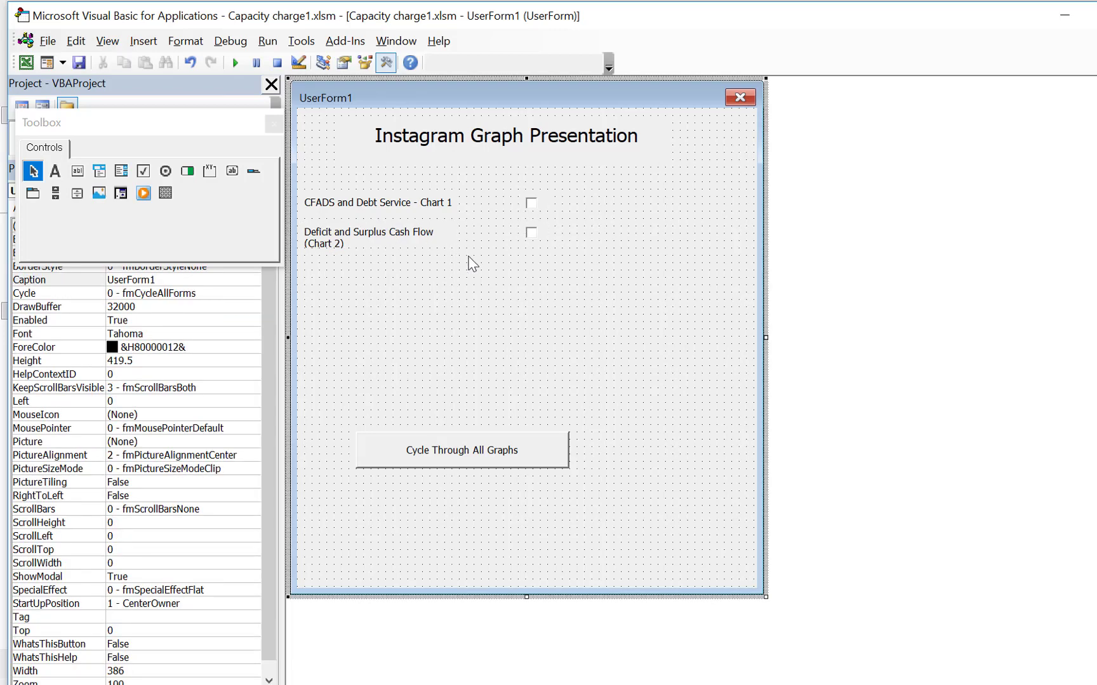
click(443, 242)
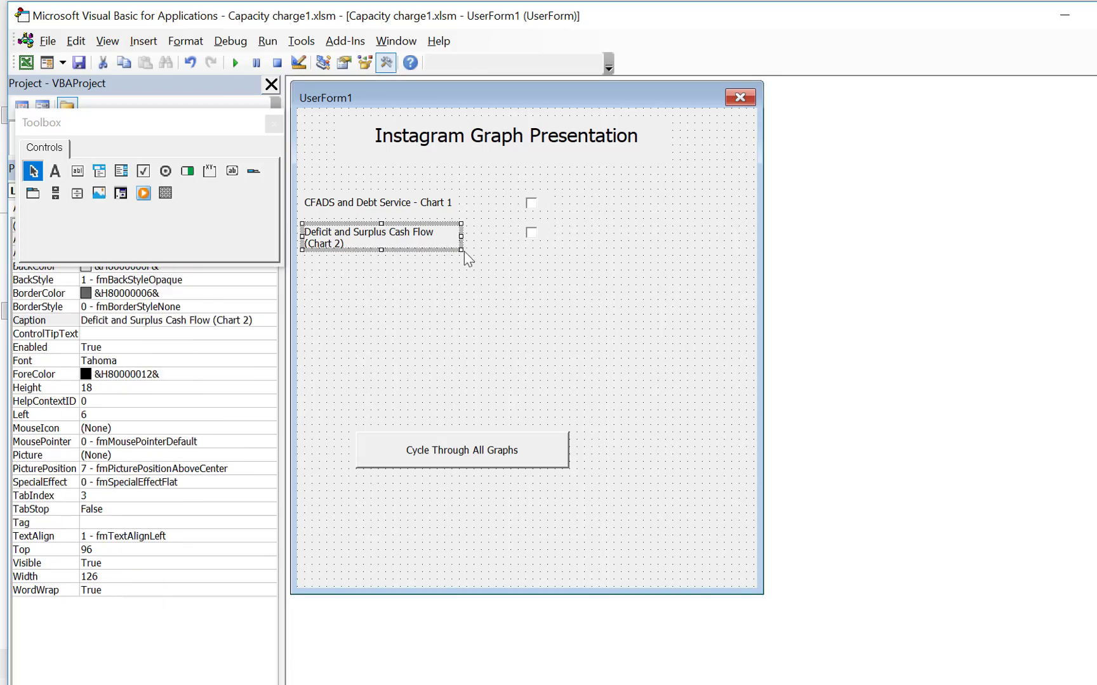
drag(460, 249, 499, 249)
click(470, 323)
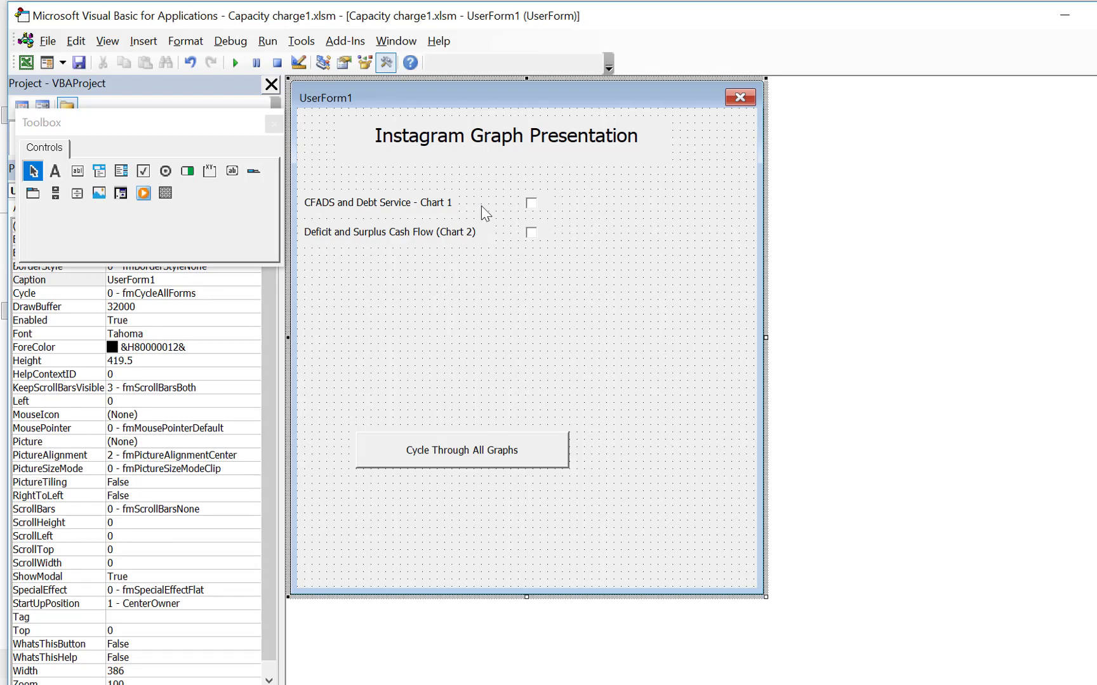
Set the background colour of the Instagram Graph Presentation title label to bright yellow
click(523, 131)
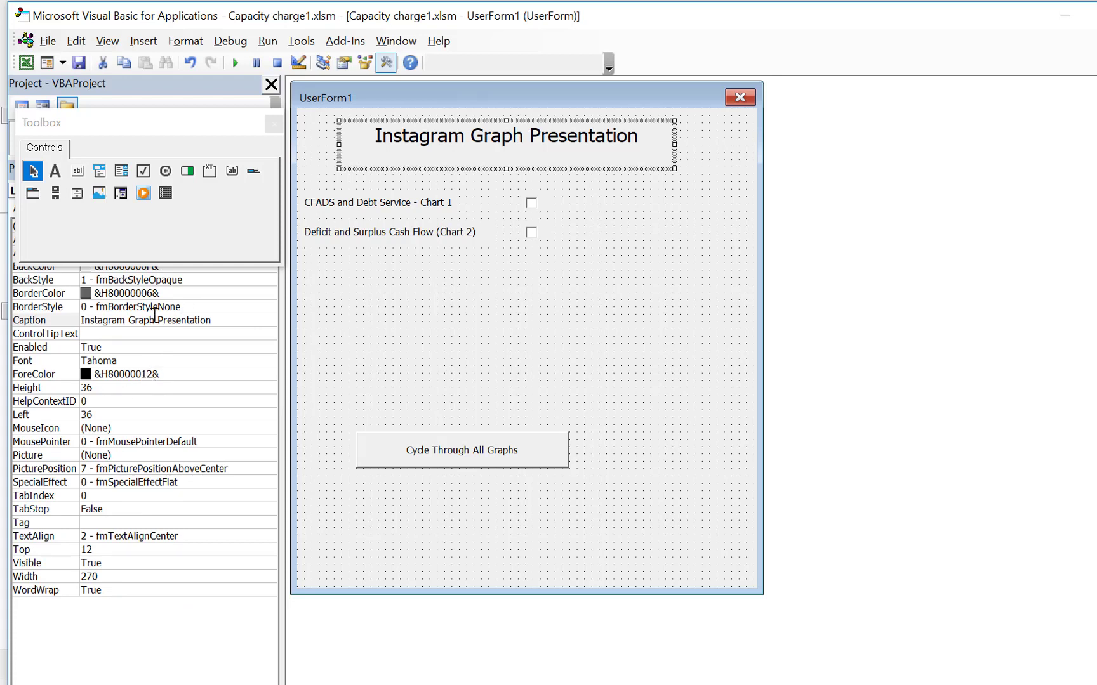
click(268, 124)
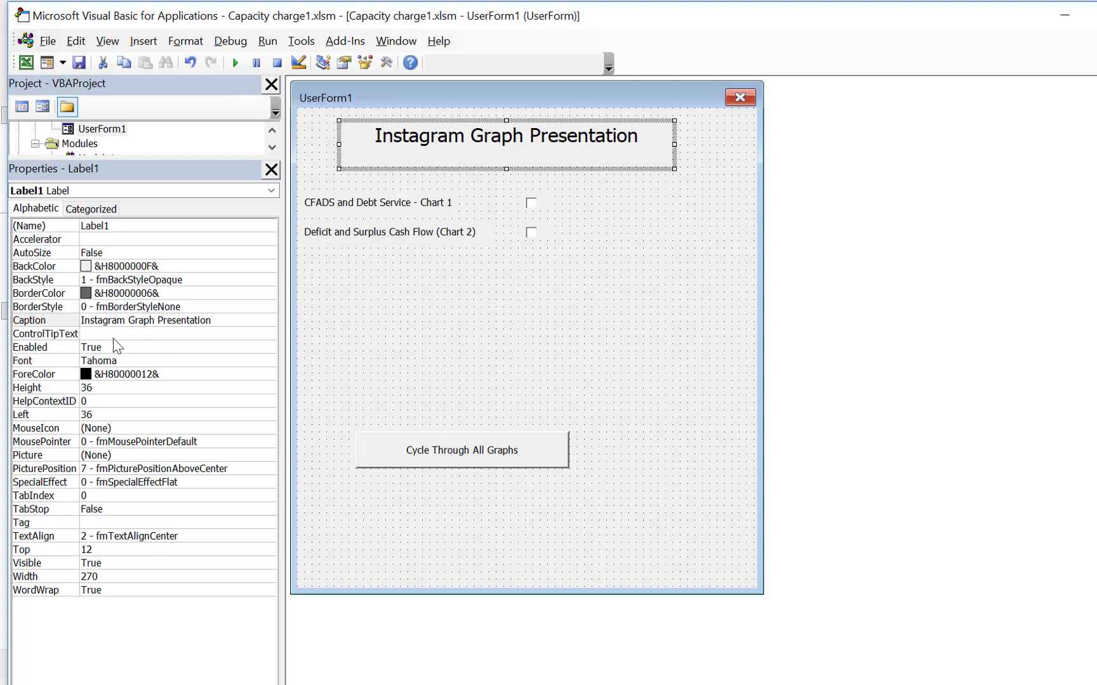
click(155, 265)
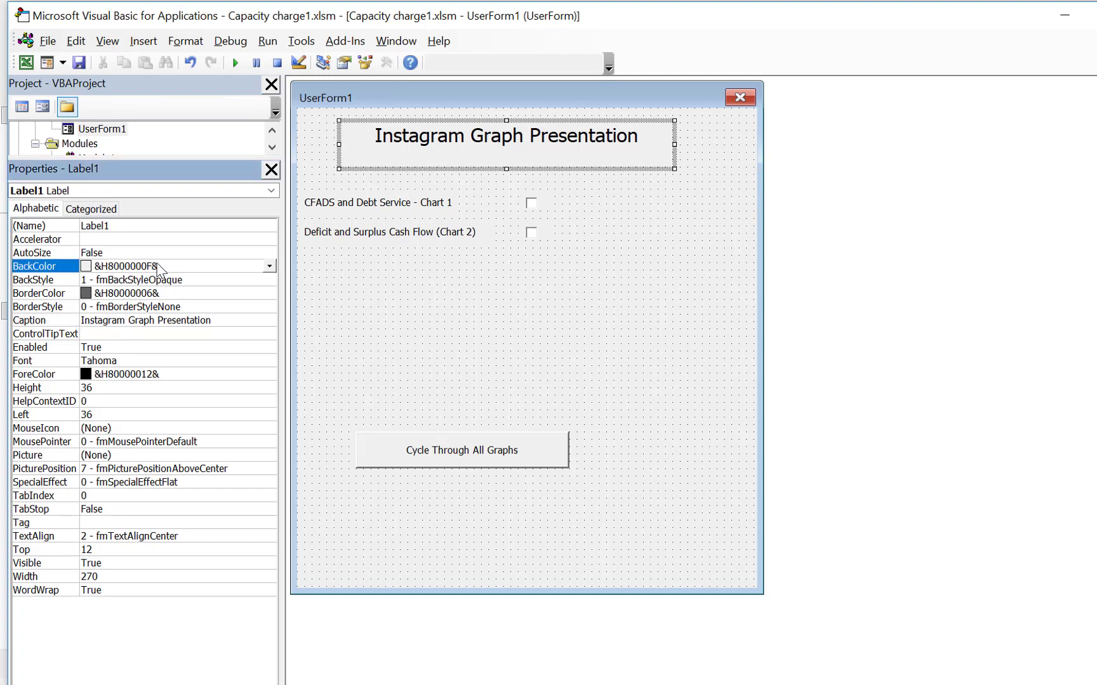
click(272, 267)
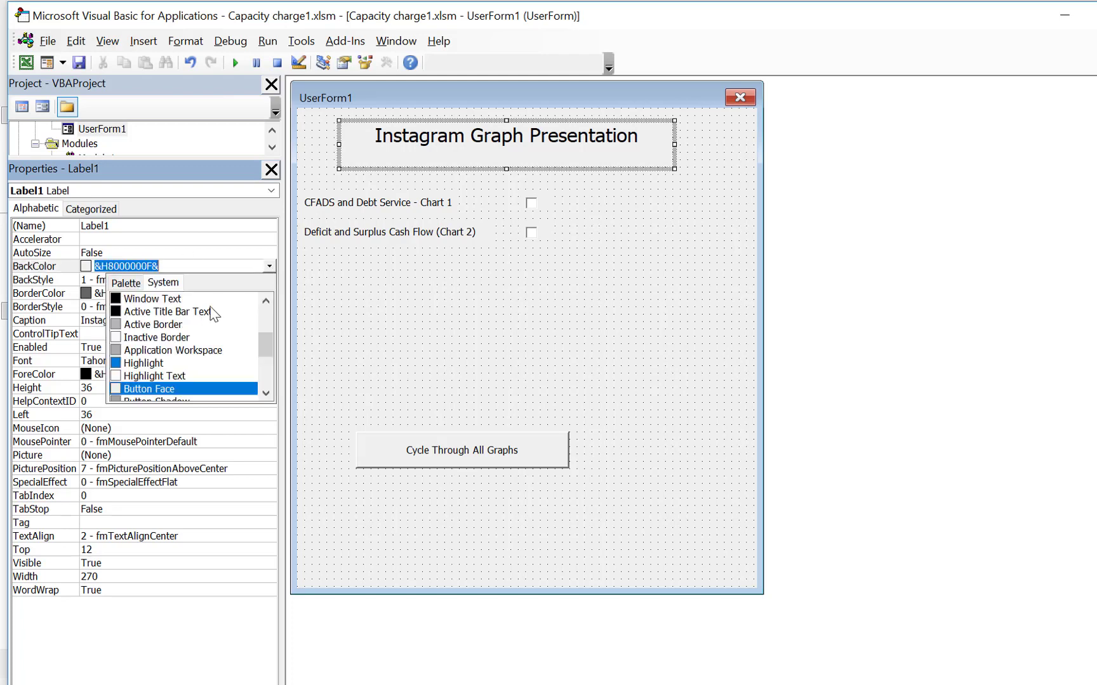
click(130, 283)
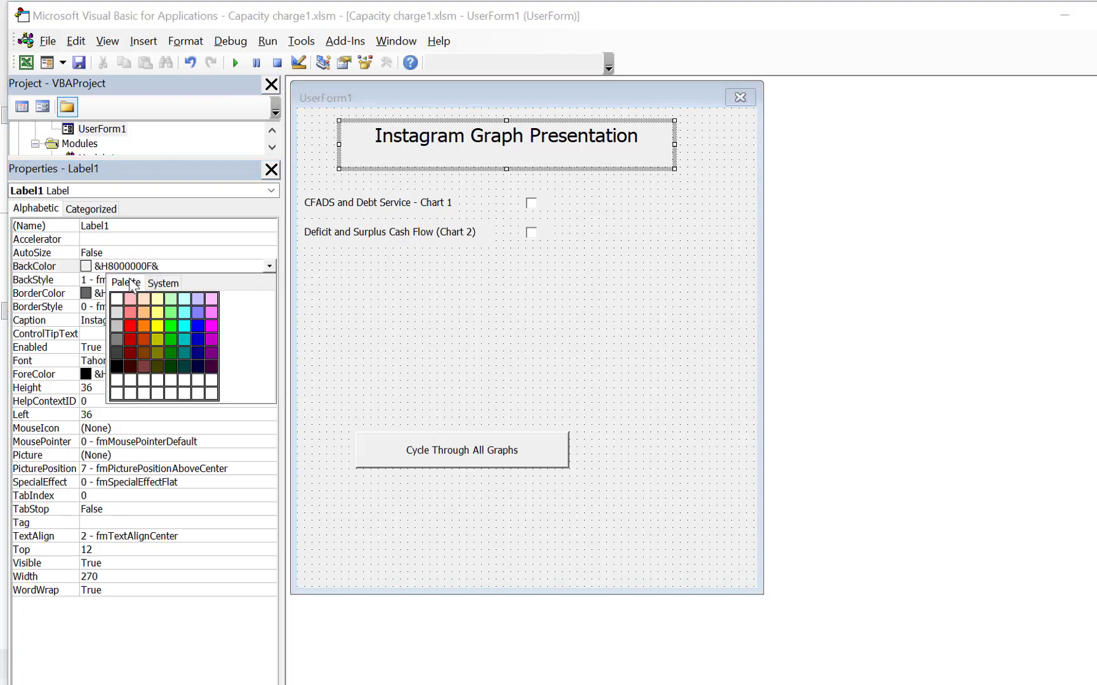
click(156, 327)
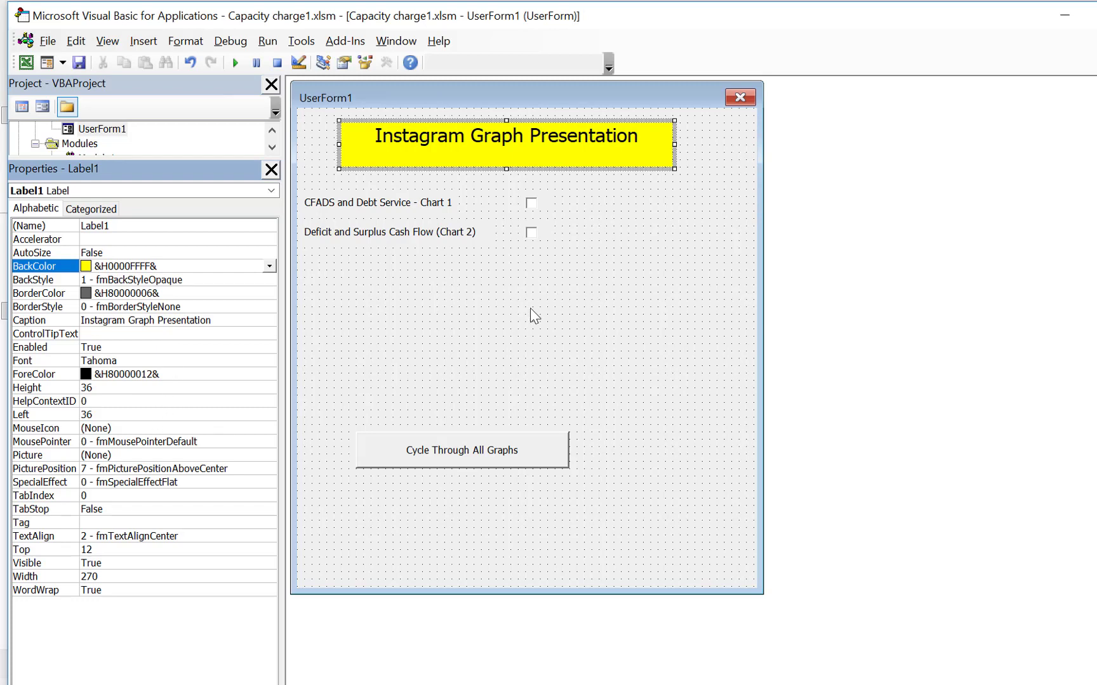
click(467, 378)
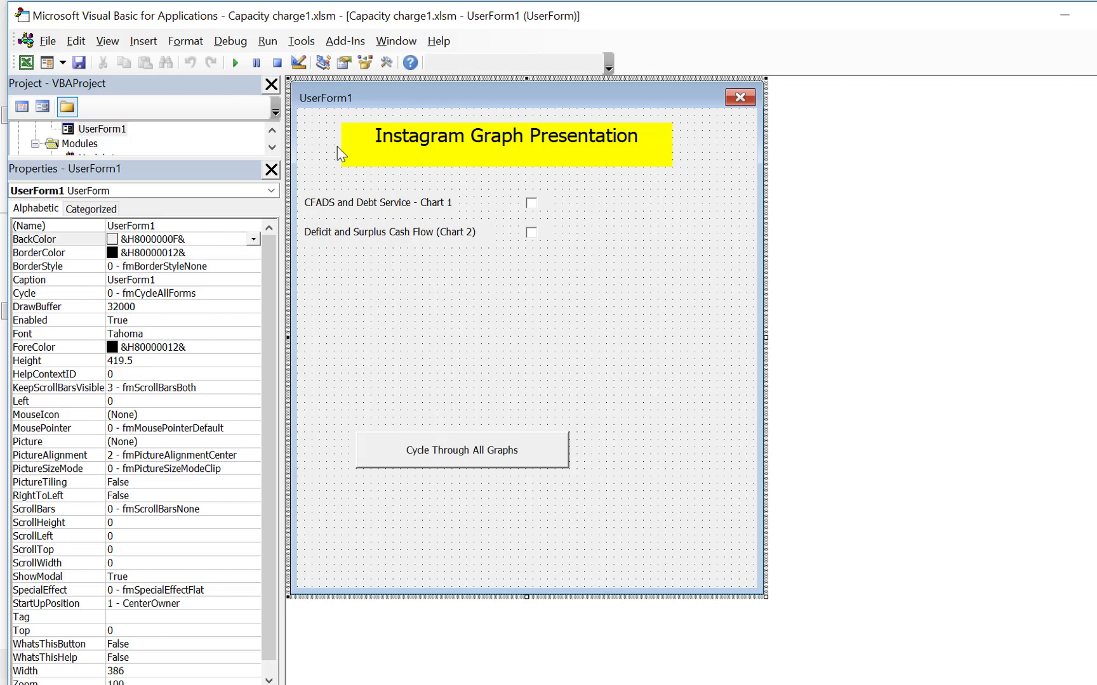
Draw a command button about 174 wide and 30 high on the form, below the Cycle Through All Graphs button
click(107, 41)
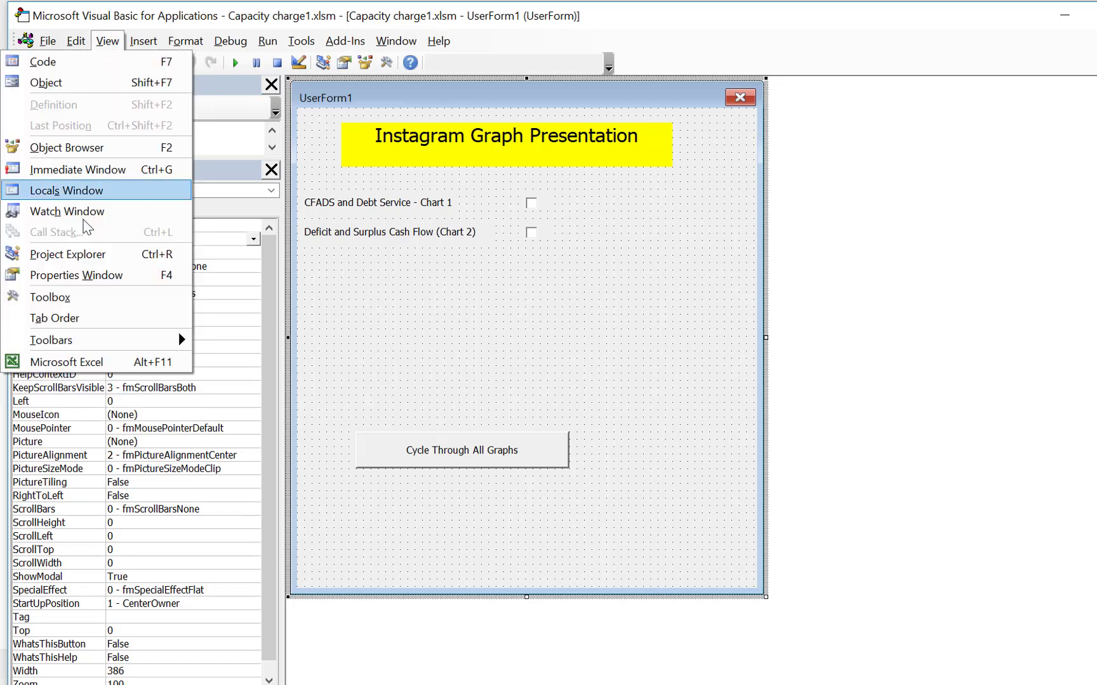
click(81, 298)
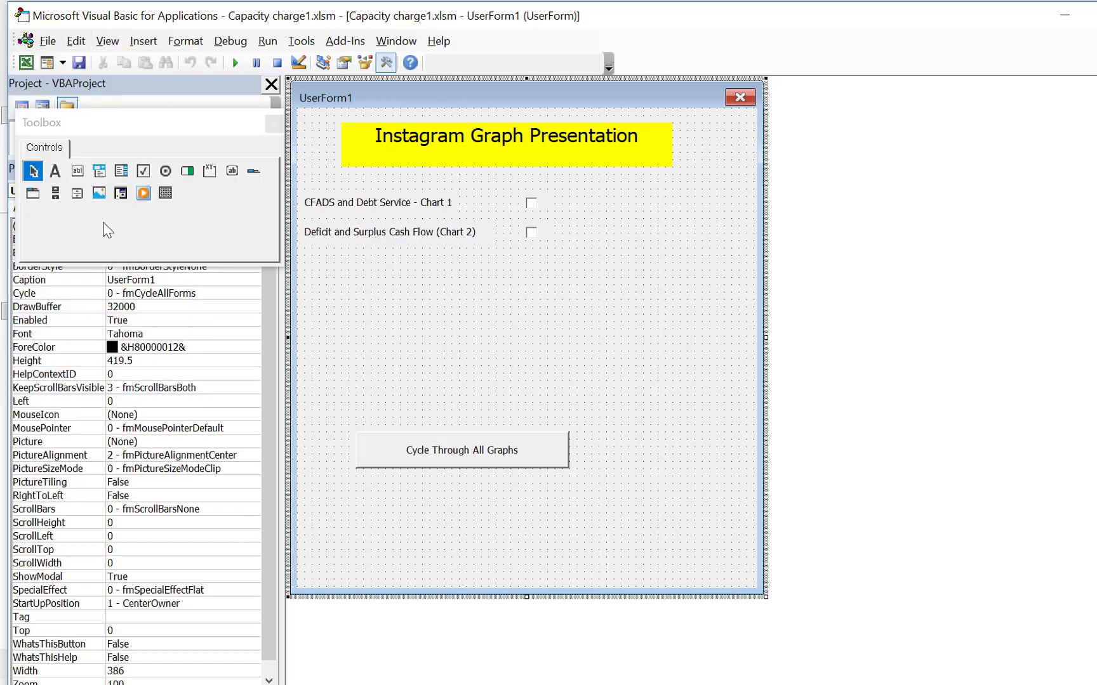
click(234, 177)
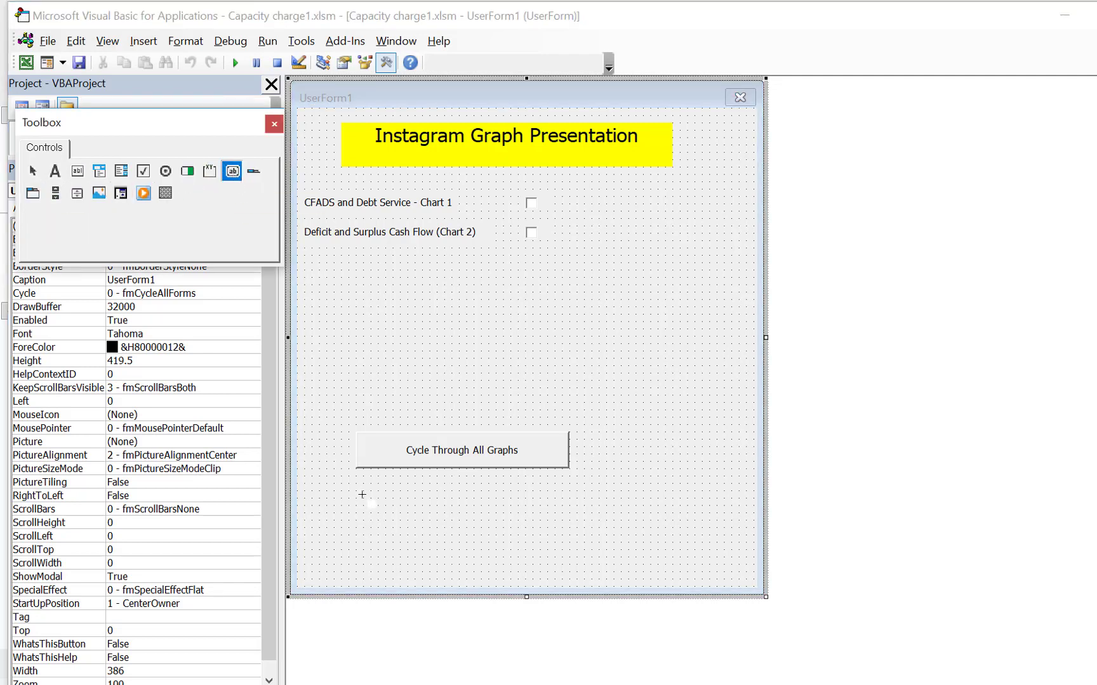
drag(359, 492, 572, 526)
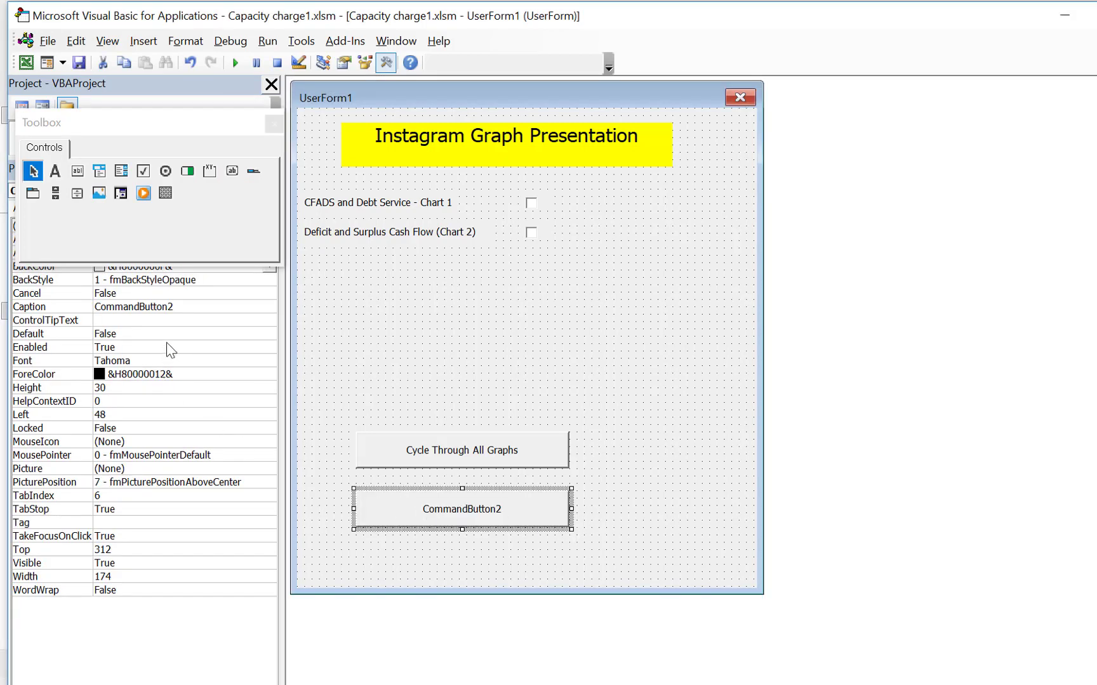
Set the caption of the new command button to Exit
click(196, 297)
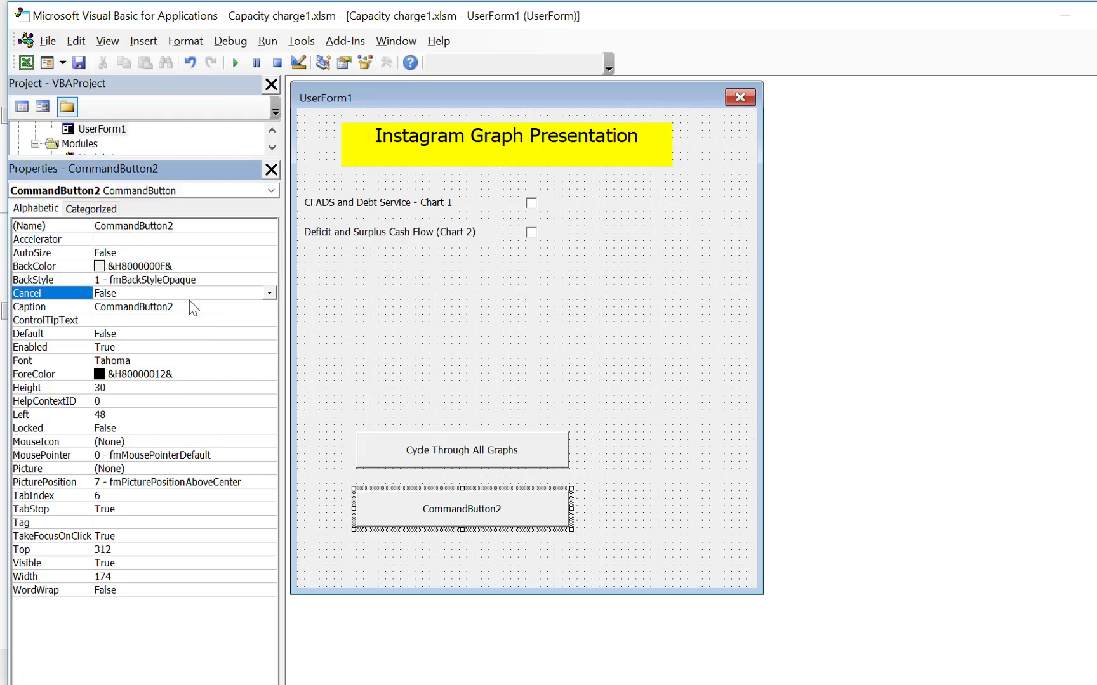
click(193, 309)
click(187, 309)
key(BackSpace)
key(BackSpace)
key(BackSpace)
key(BackSpace)
key(BackSpace)
key(BackSpace)
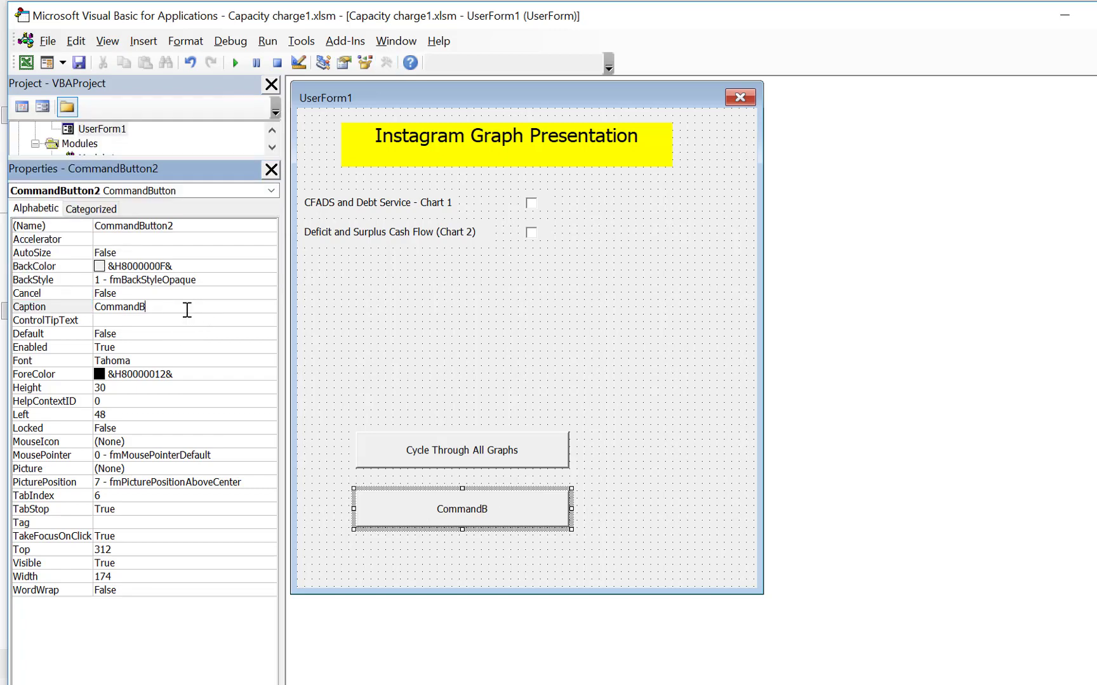
key(BackSpace)
key(BackSpace)
key(BackSpace)
key(BackSpace)
key(BackSpace)
key(BackSpace)
key(BackSpace)
key(BackSpace)
text(Exit)
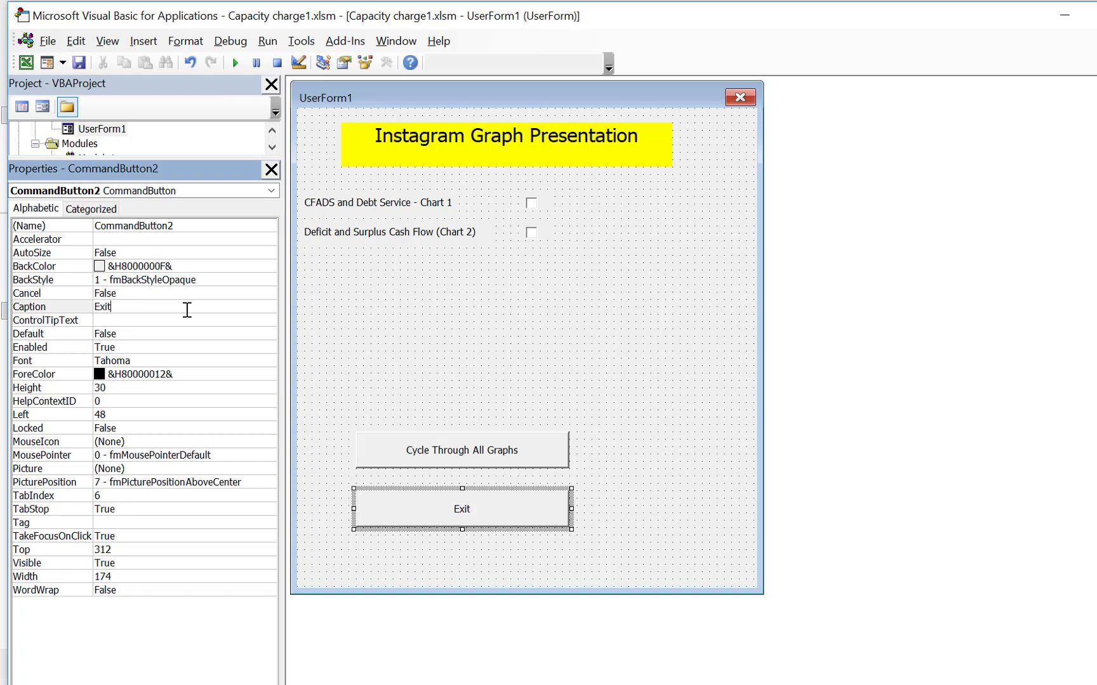
Create the Exit button's click procedure on the form and add an End statement inside it
click(197, 362)
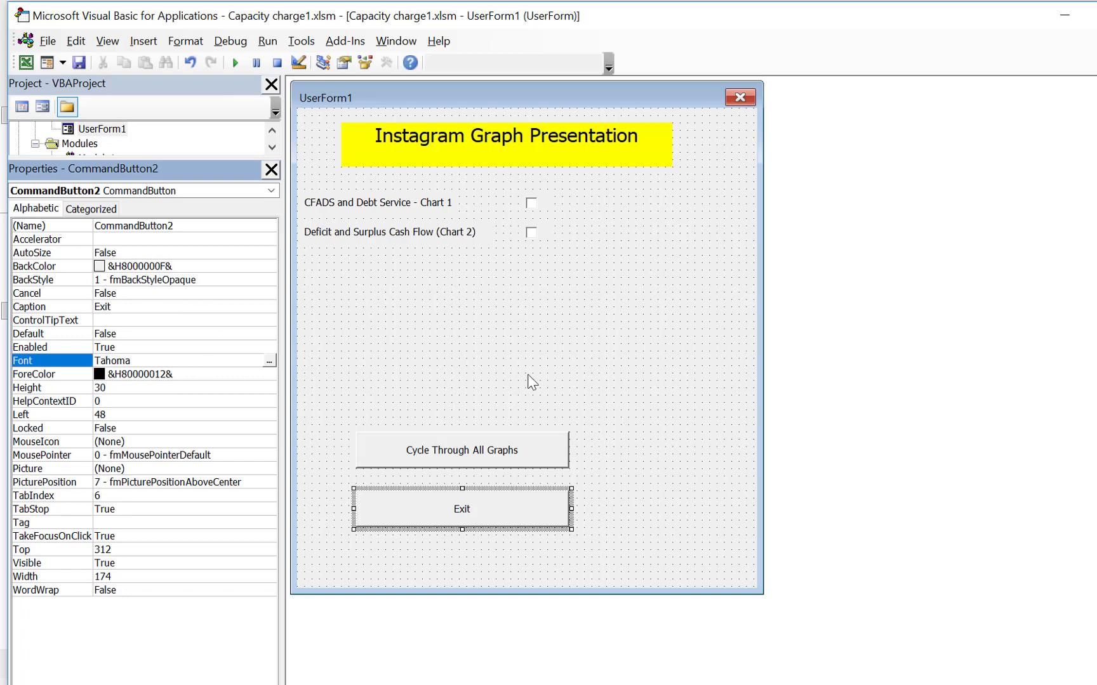
click(717, 427)
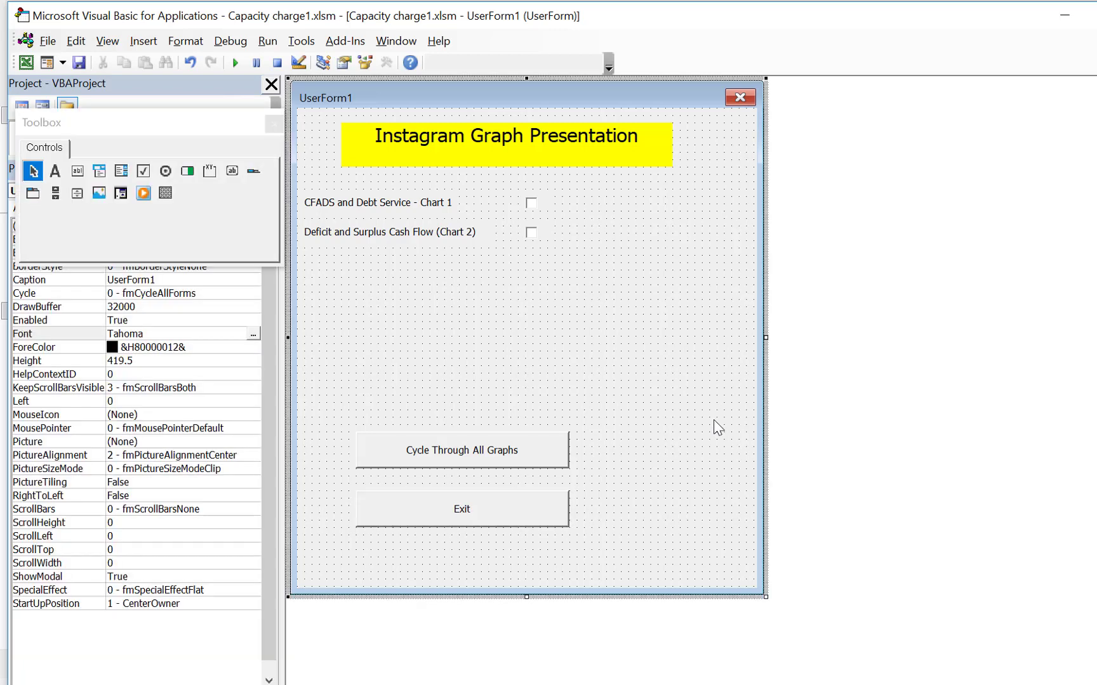
click(443, 519)
double_click(443, 519)
key(Return)
key(Return)
key(Return)
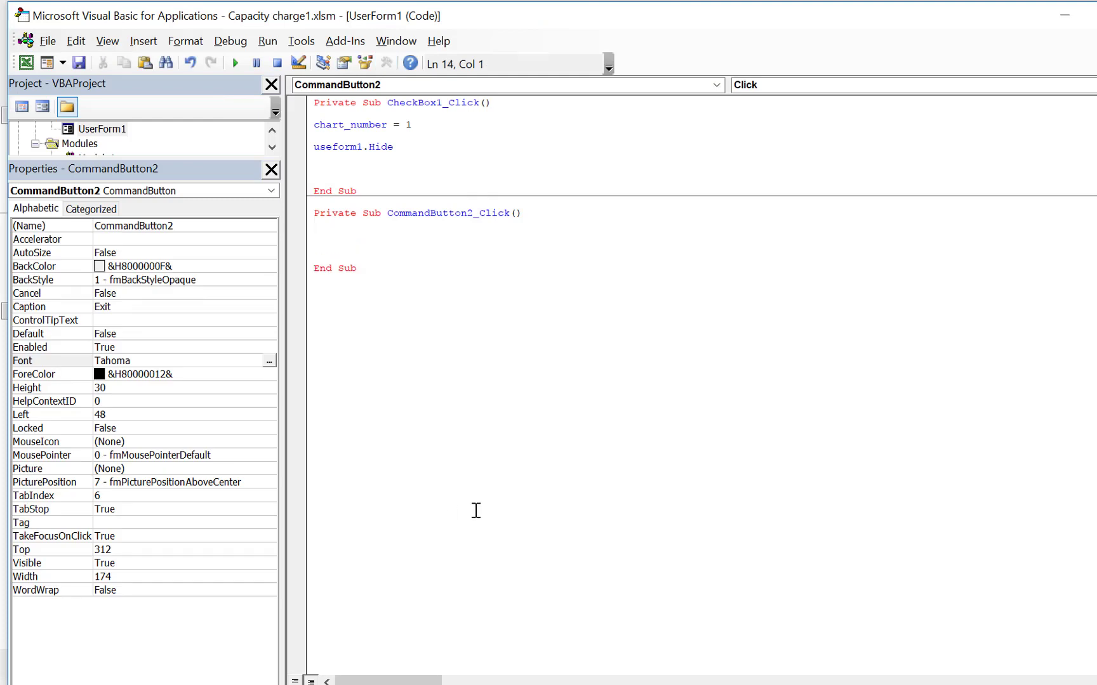
key(Up)
Switch to Excel, test the Graphs button by ticking the CFADS and Debt Service - Chart 1 checkbox, and debug the halted code
key(alt+F11)
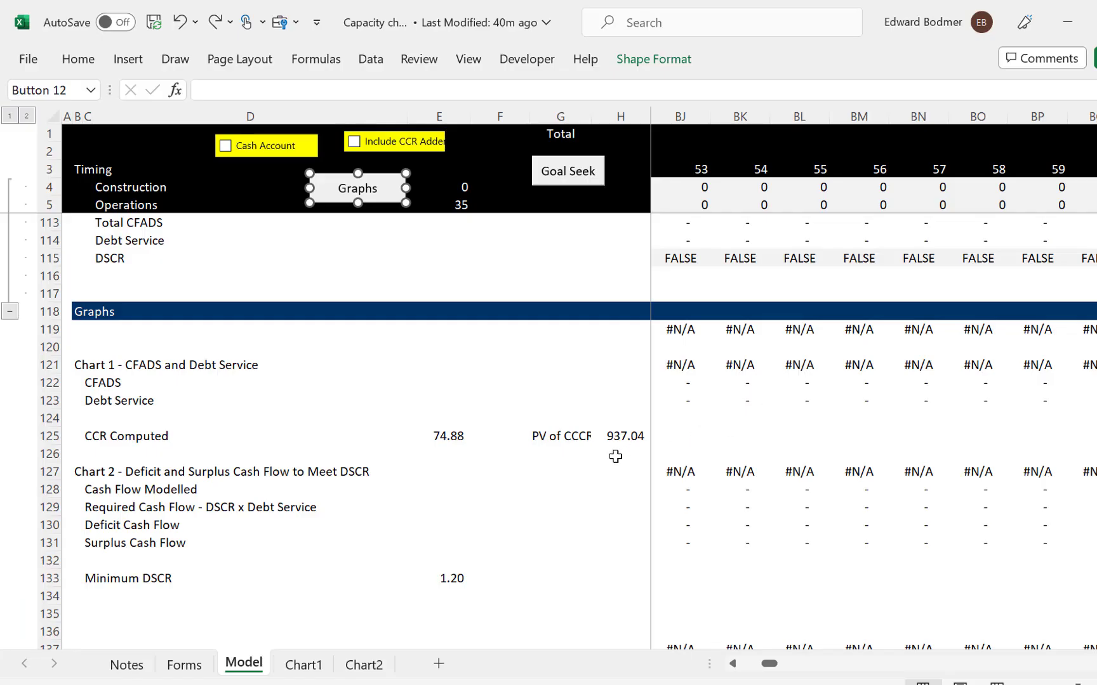
click(572, 500)
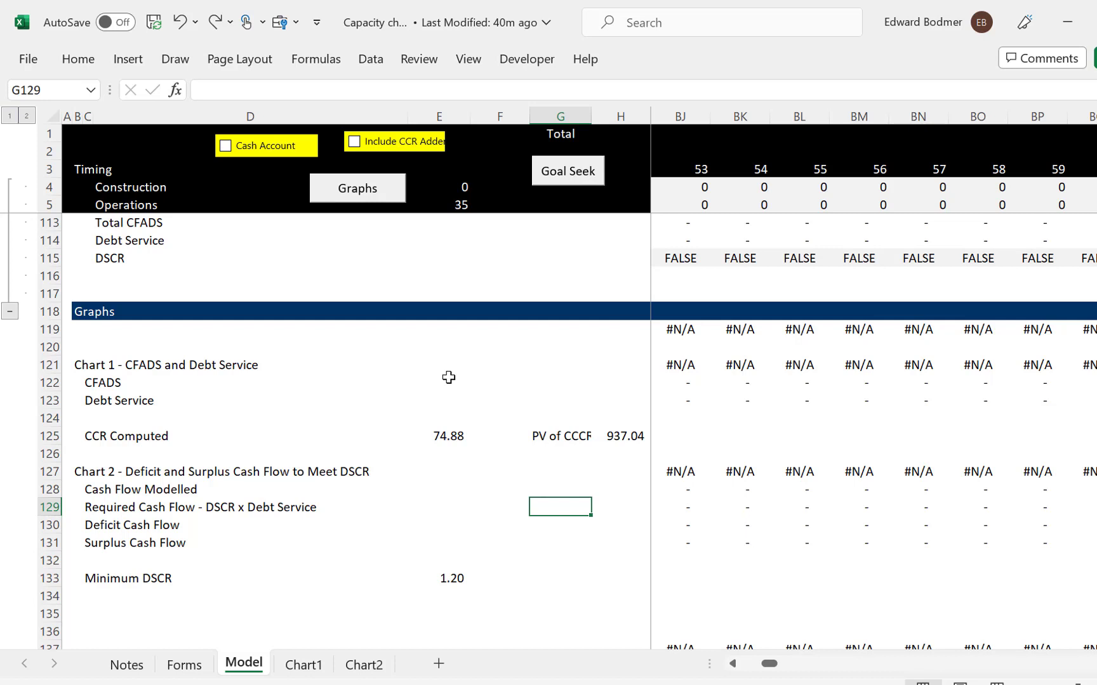
key(ctrl+Page_Down)
click(358, 205)
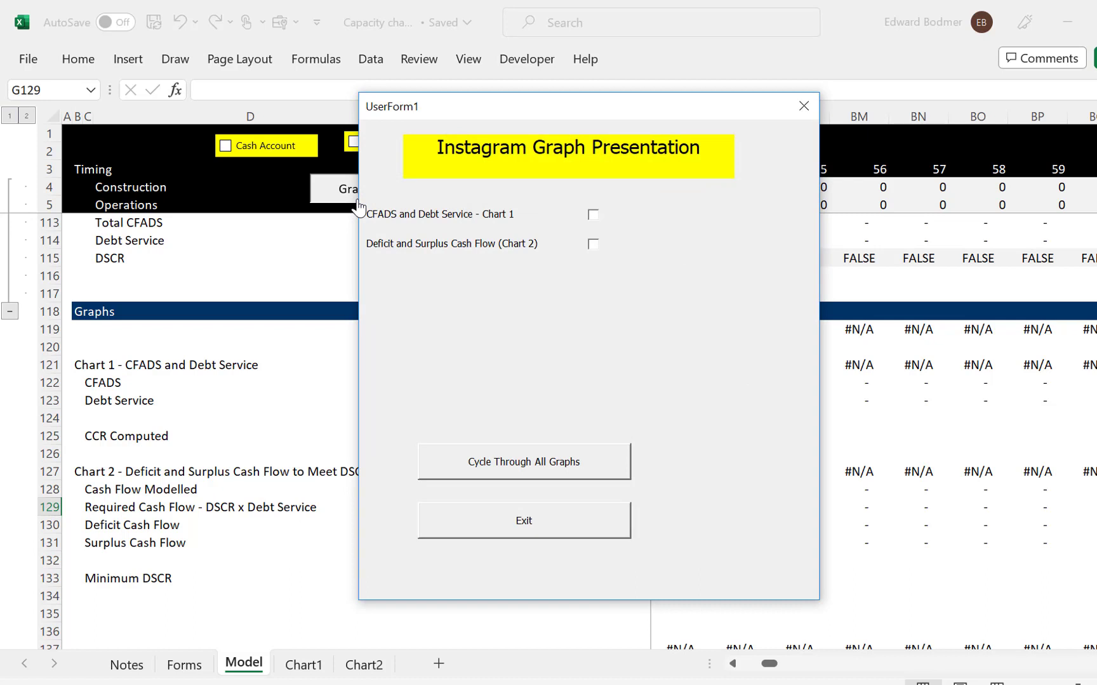
click(593, 215)
key(Return)
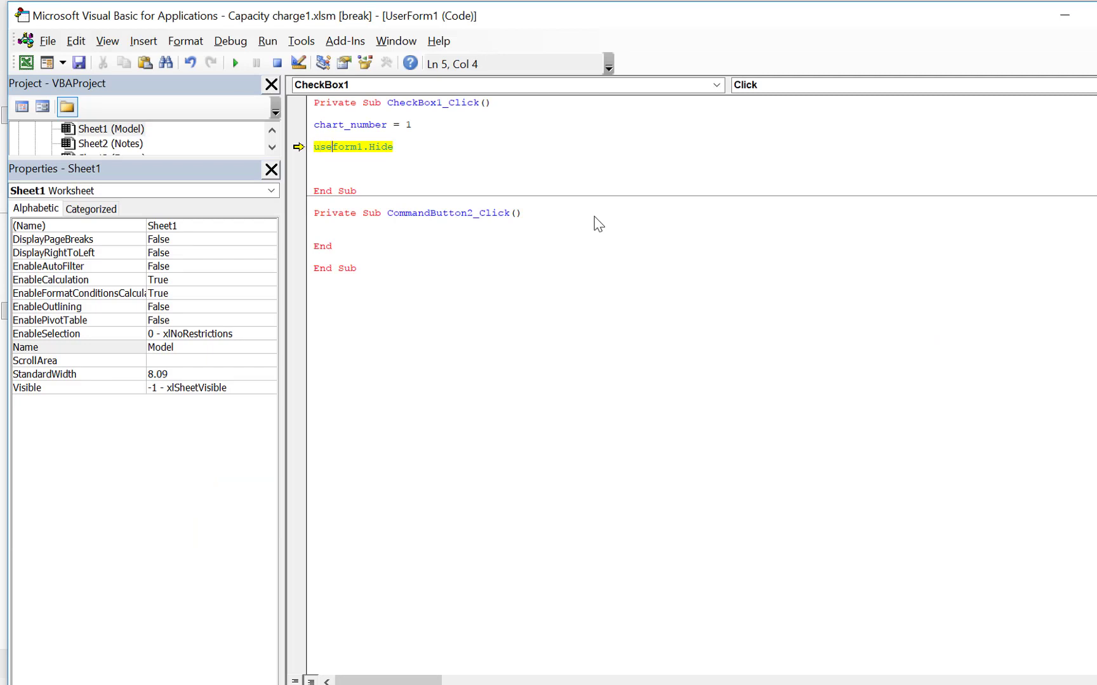
Correct the form name in the CheckBox1_Click procedure so the line reads UserForm1.Hide, and continue running the macro
text(r)
key(Down)
click(234, 63)
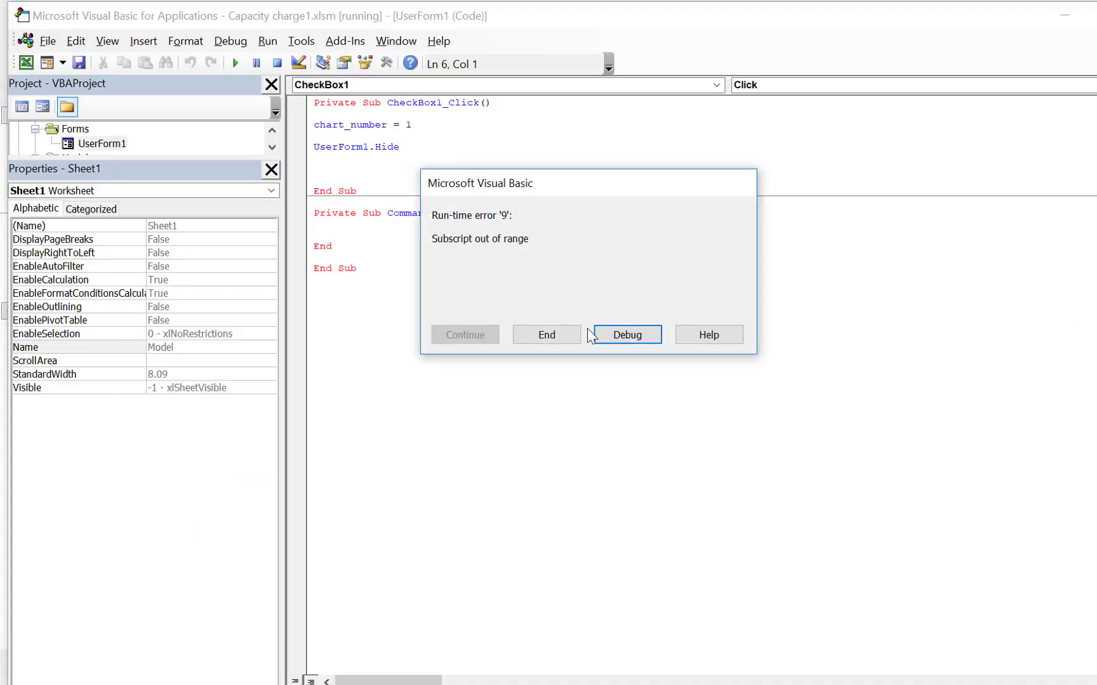
Debug the chart selection code, correct the sheet names to "Chart1" and "Chart2", and resume the macro
click(625, 334)
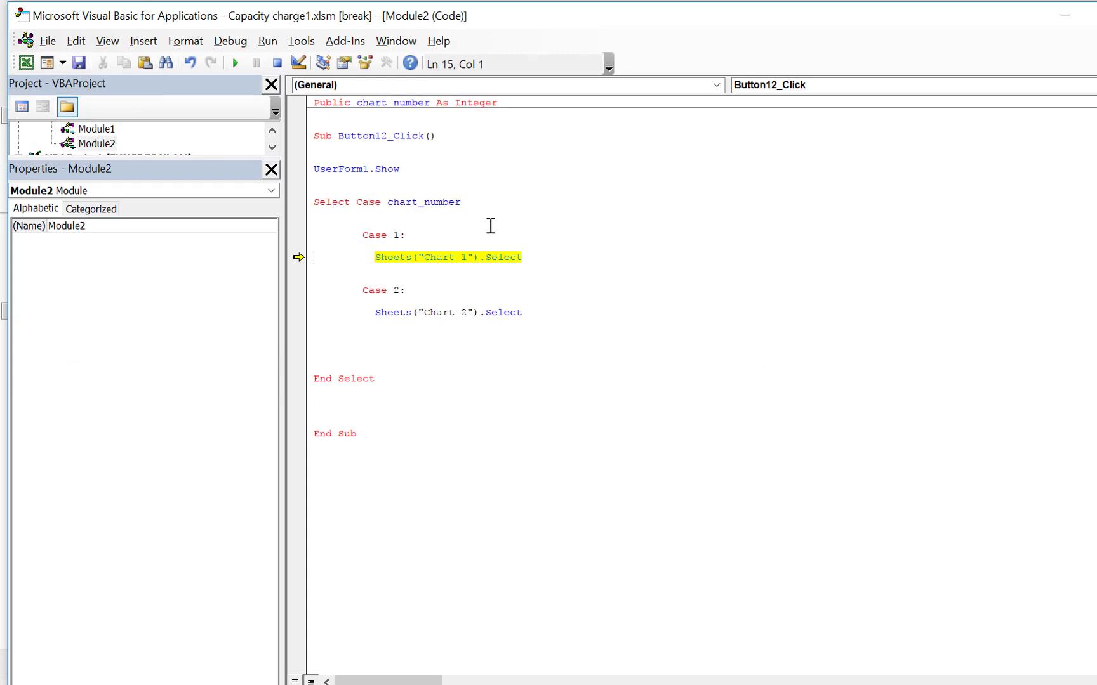
click(459, 257)
key(BackSpace)
key(Down)
key(Down)
key(Down)
key(BackSpace)
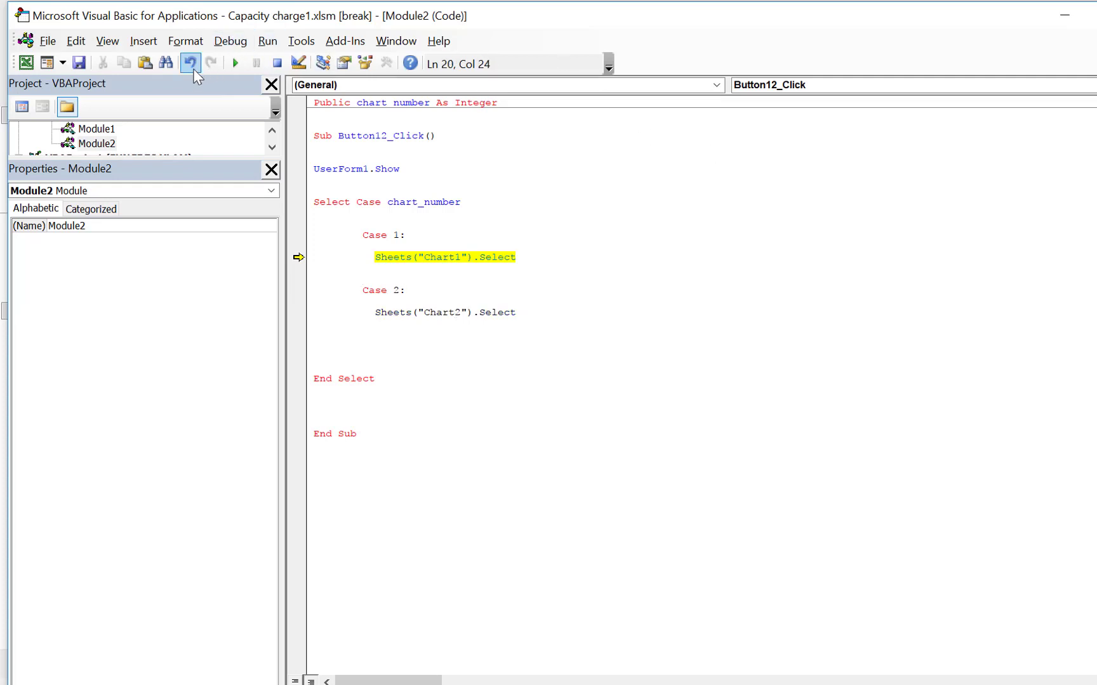
click(233, 63)
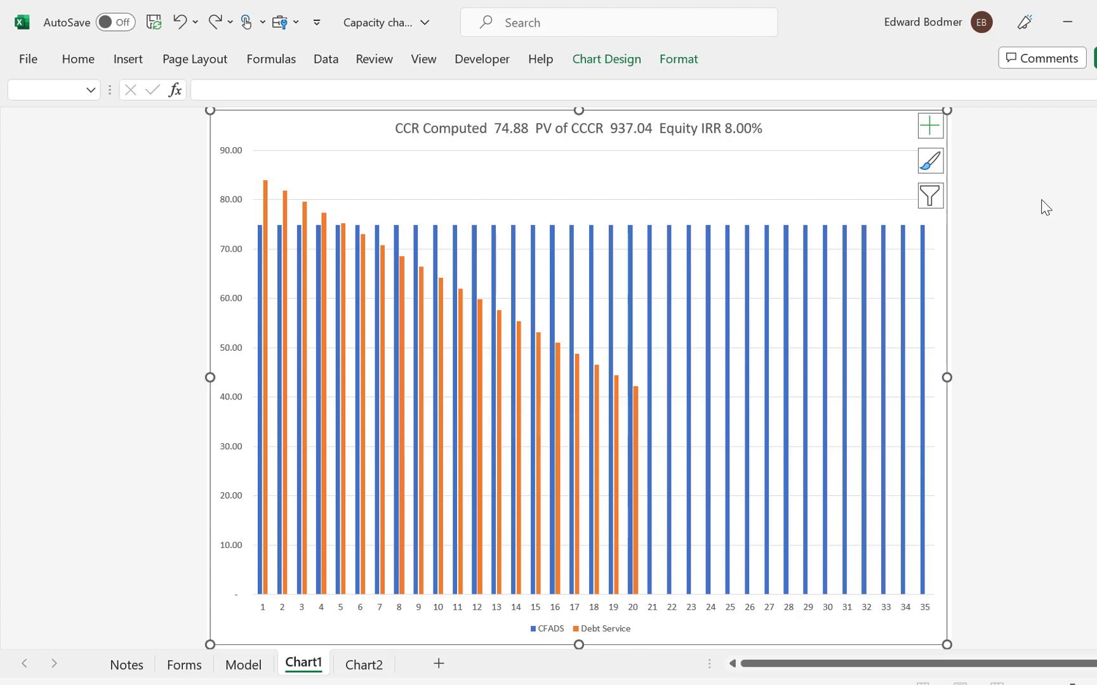
Draw a form control button beside the title on the Chart1 sheet and create a new Button1_Click macro for it
click(1032, 234)
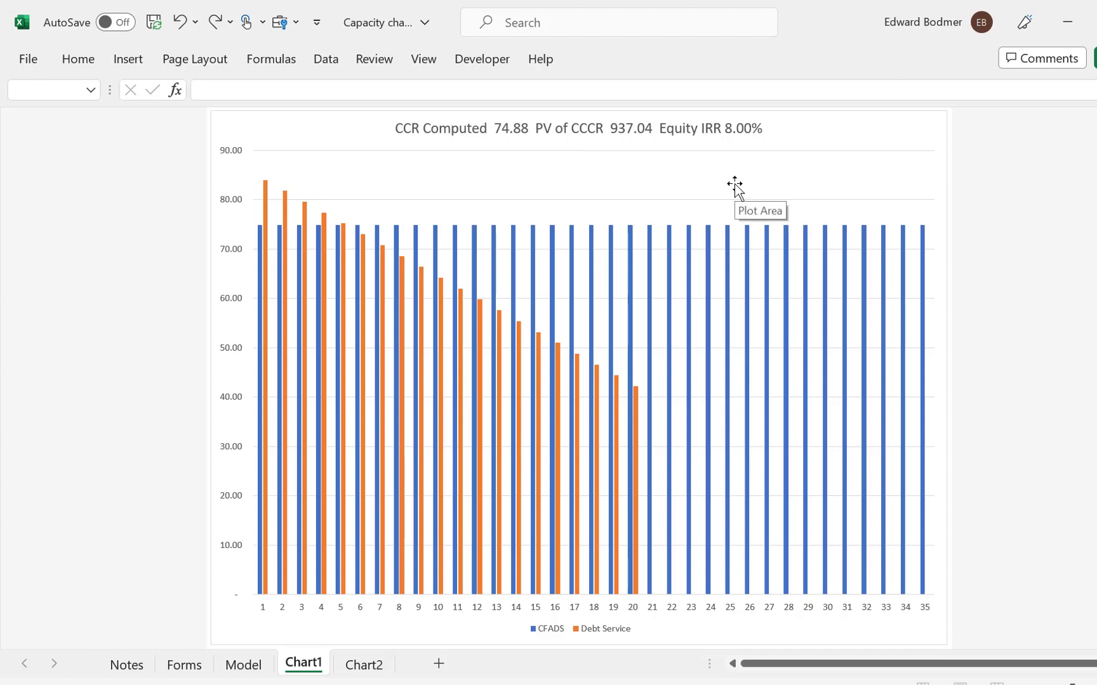
click(473, 67)
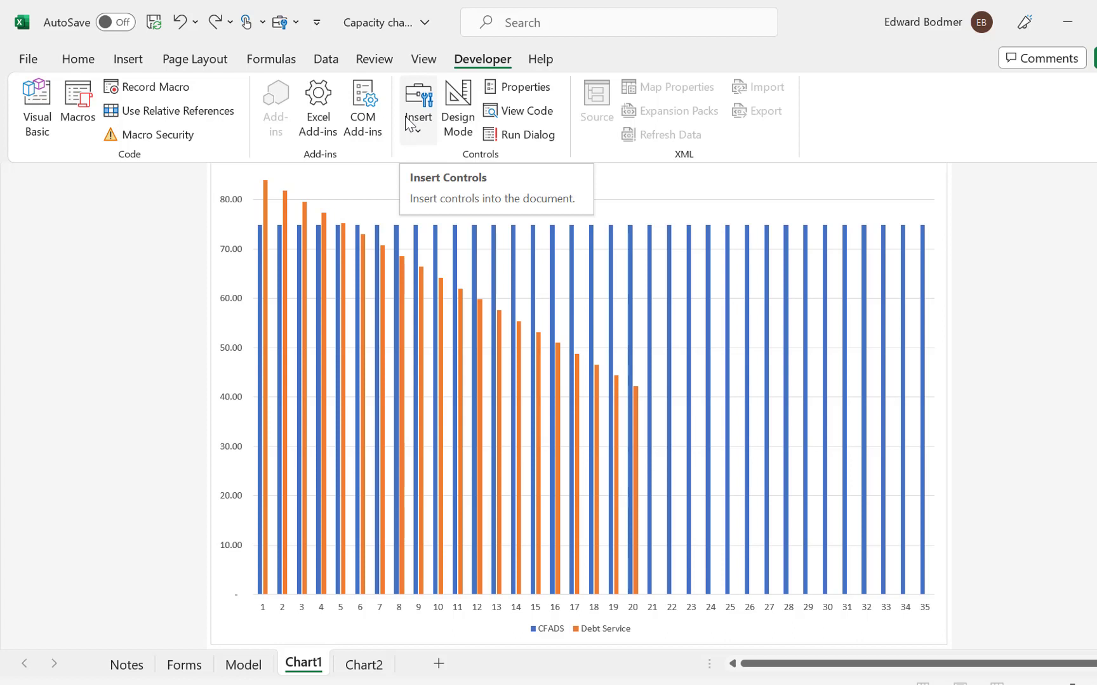
click(405, 117)
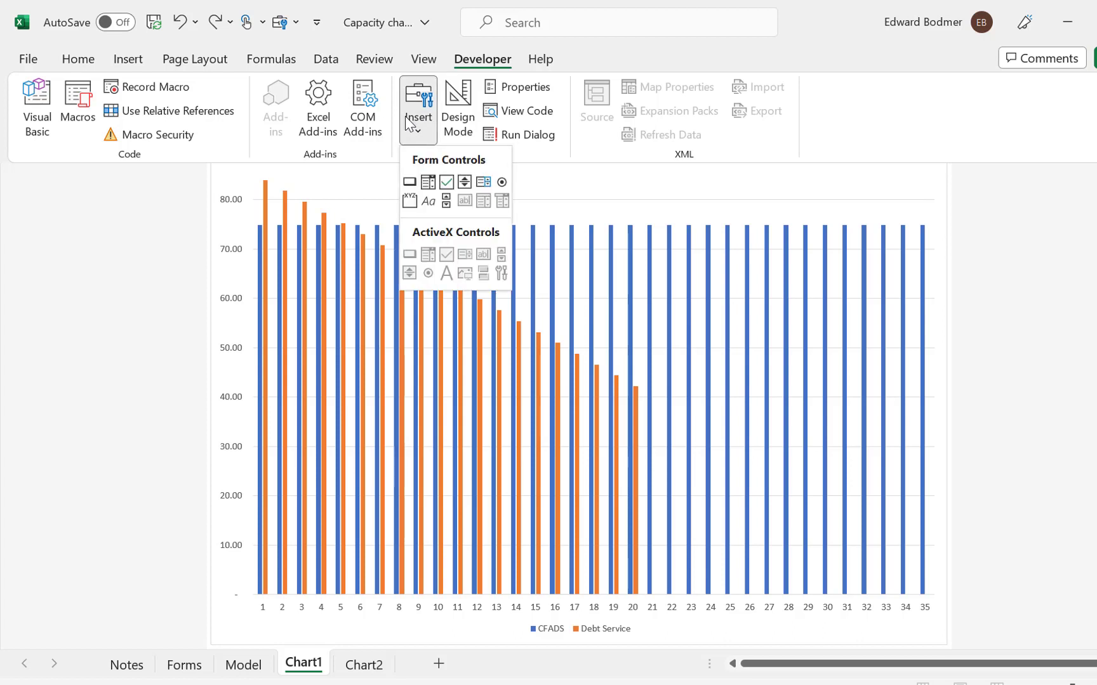
click(406, 184)
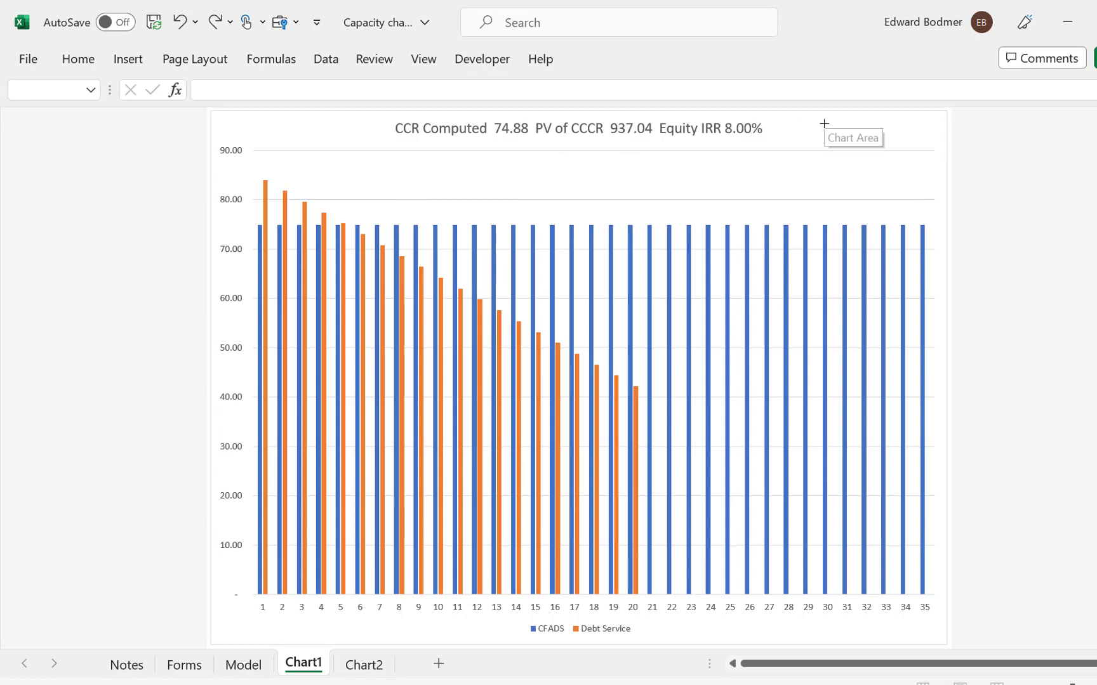
drag(821, 116, 923, 141)
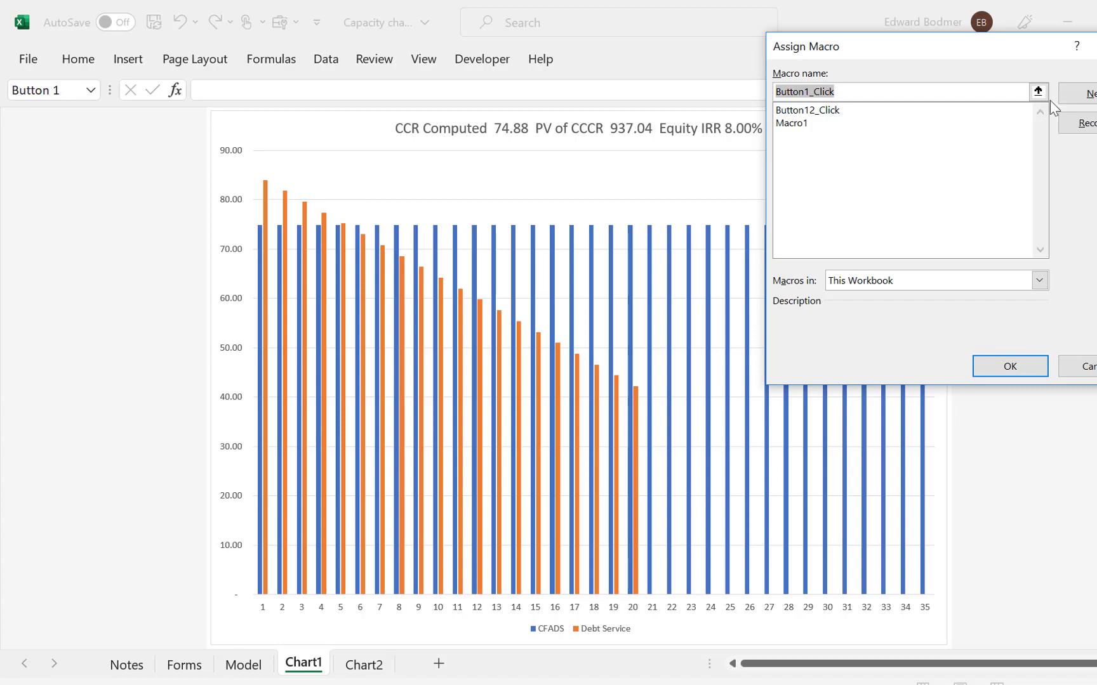
click(1079, 94)
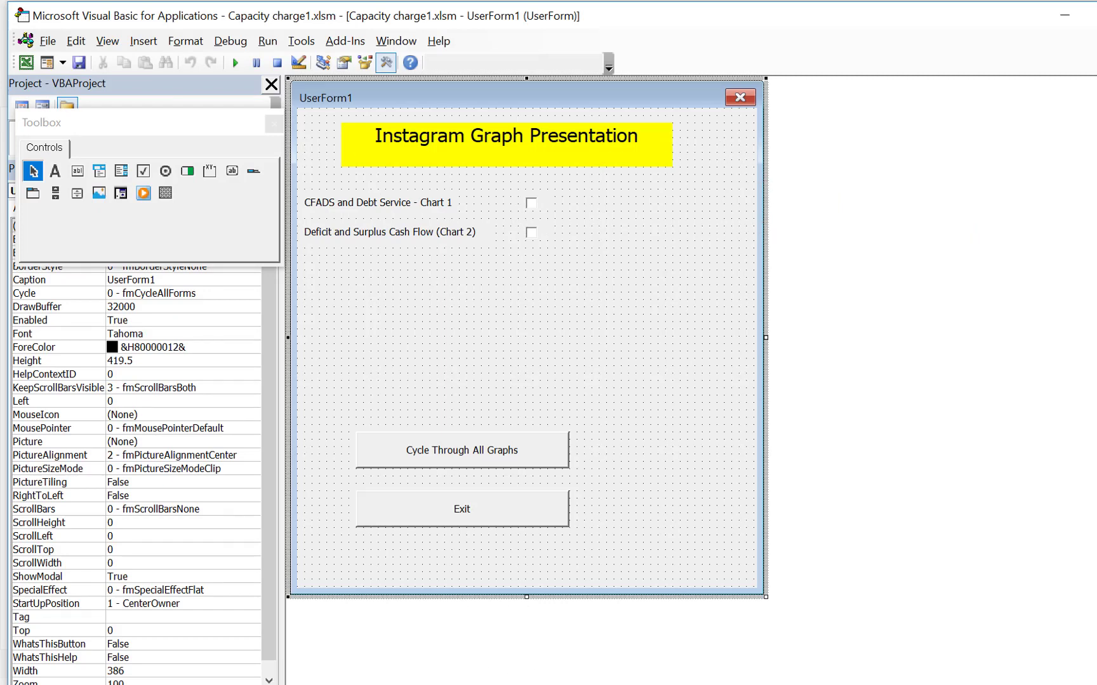
Return to the Chart1 sheet in Excel and assign its button a new macro named GobacktoMenu
click(765, 684)
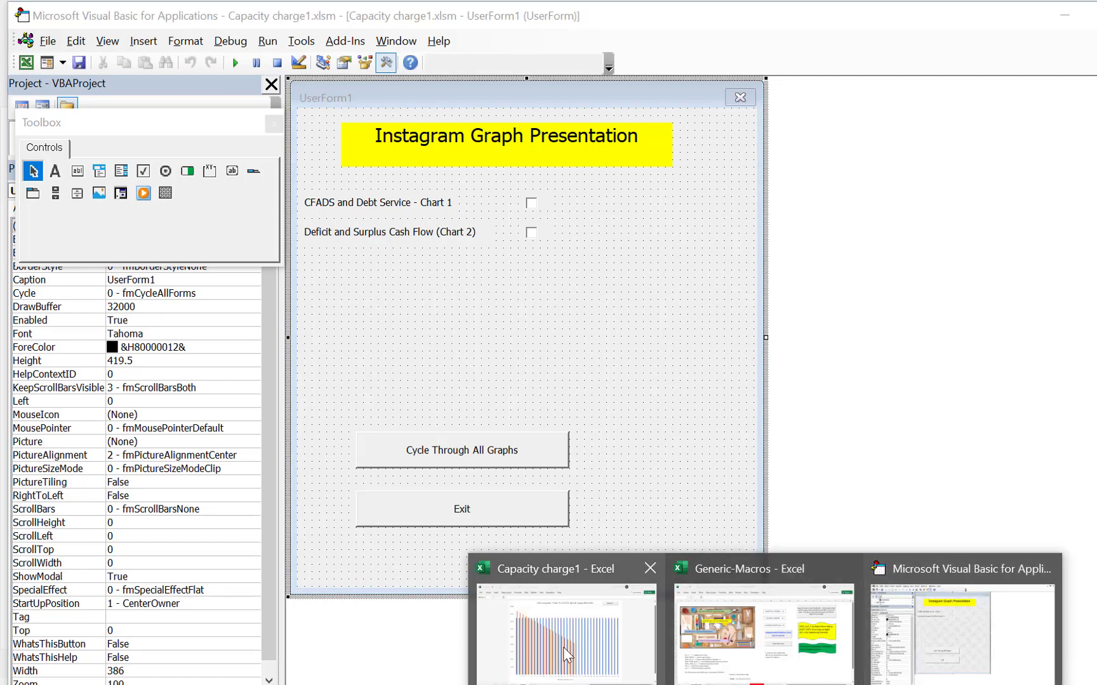
click(567, 654)
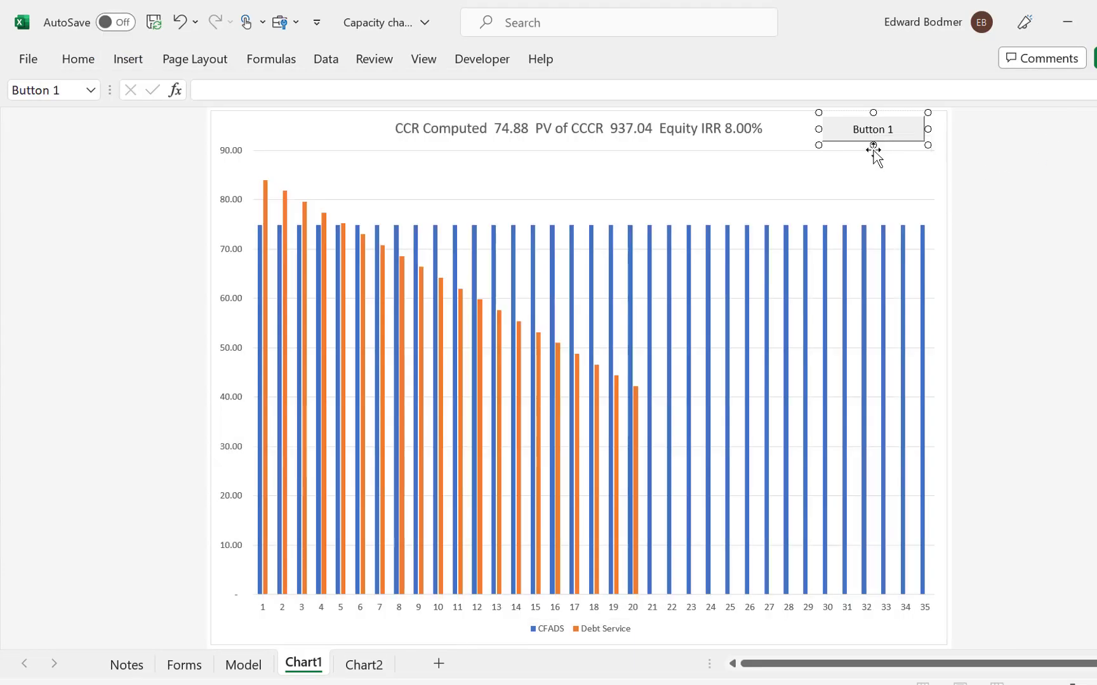
click(873, 153)
right_click(865, 125)
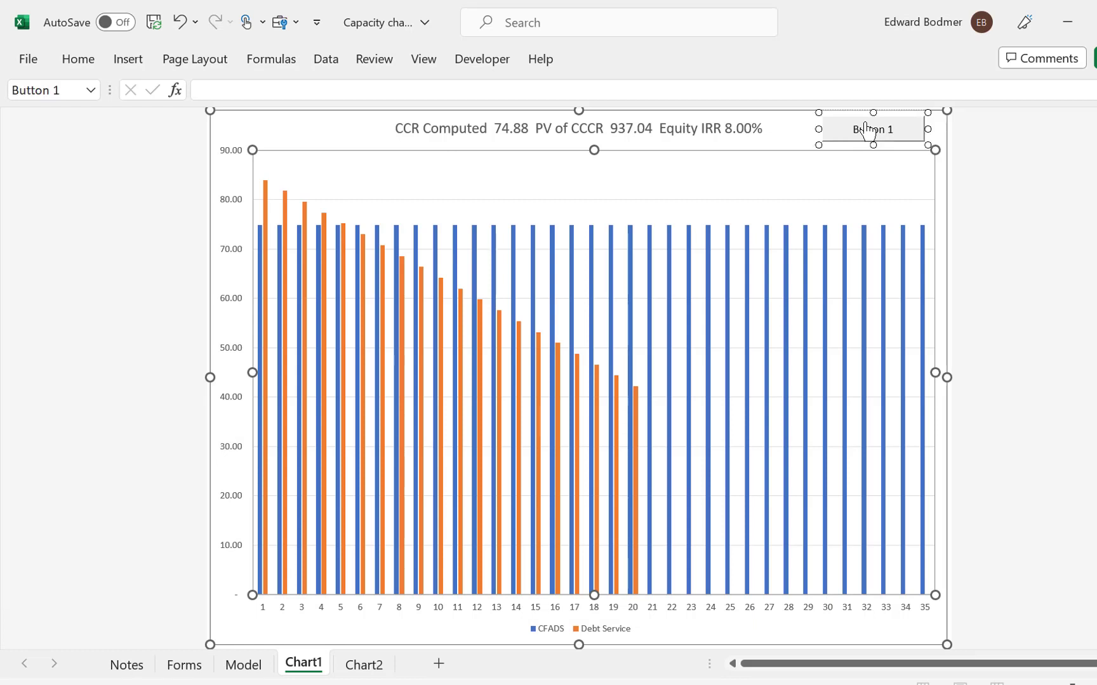
click(904, 340)
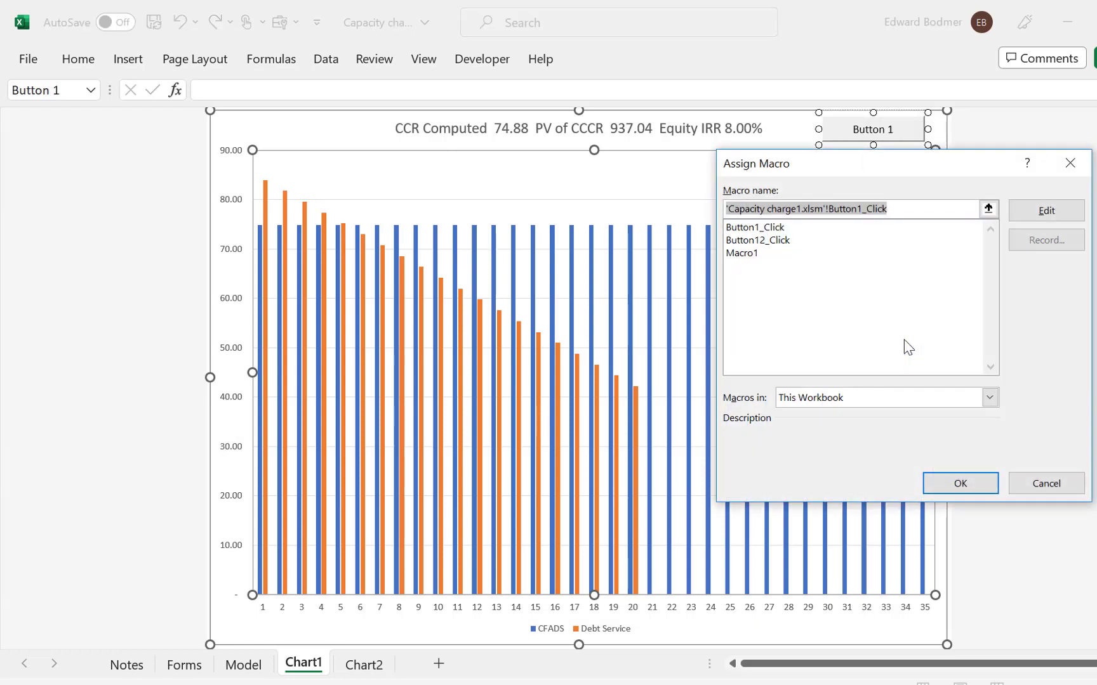
click(772, 243)
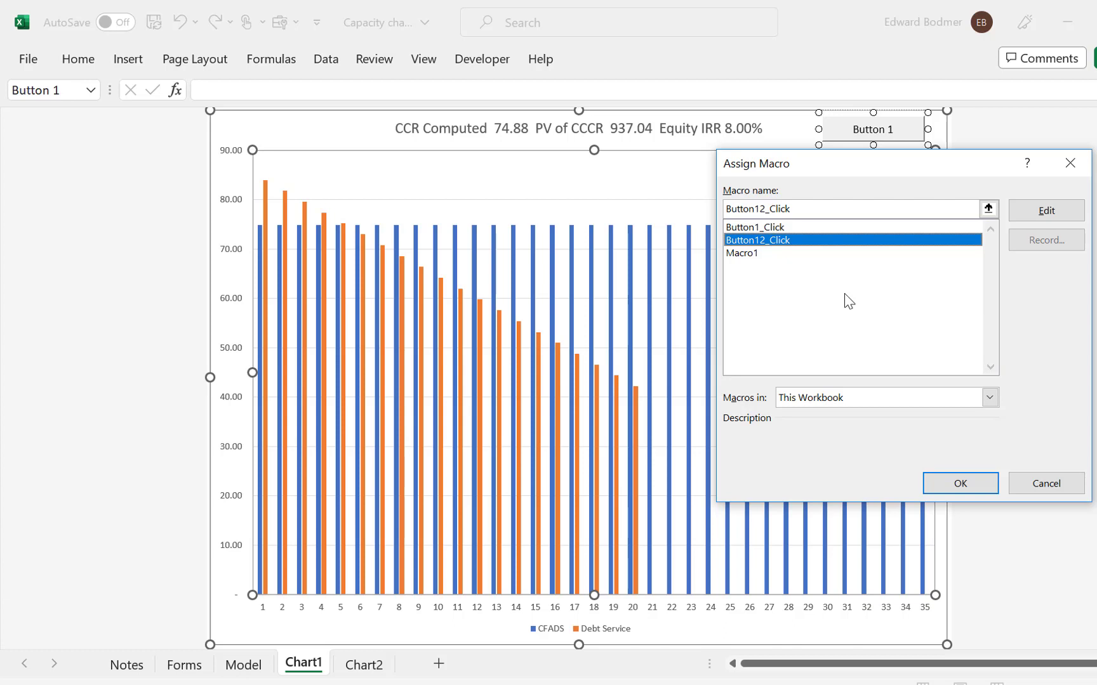
click(849, 213)
key(BackSpace)
key(BackSpace)
key(BackSpace)
key(BackSpace)
key(BackSpace)
key(BackSpace)
key(BackSpace)
key(BackSpace)
key(BackSpace)
key(BackSpace)
key(BackSpace)
key(BackSpace)
key(BackSpace)
key(BackSpace)
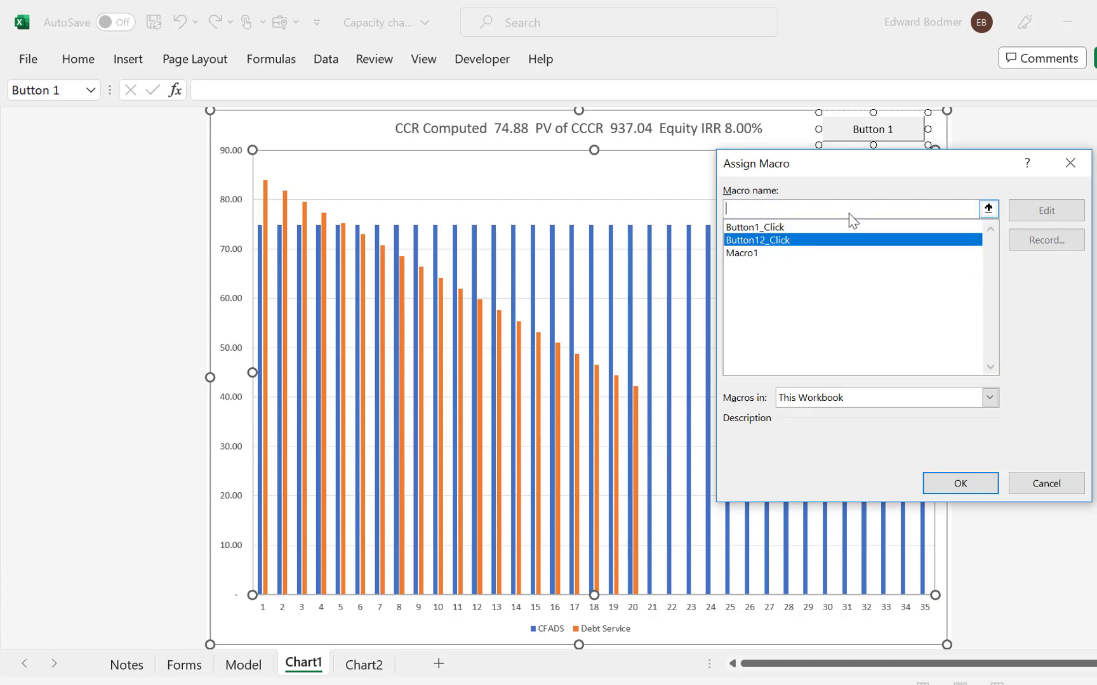
text(C)
key(BackSpace)
text(Gobackt)
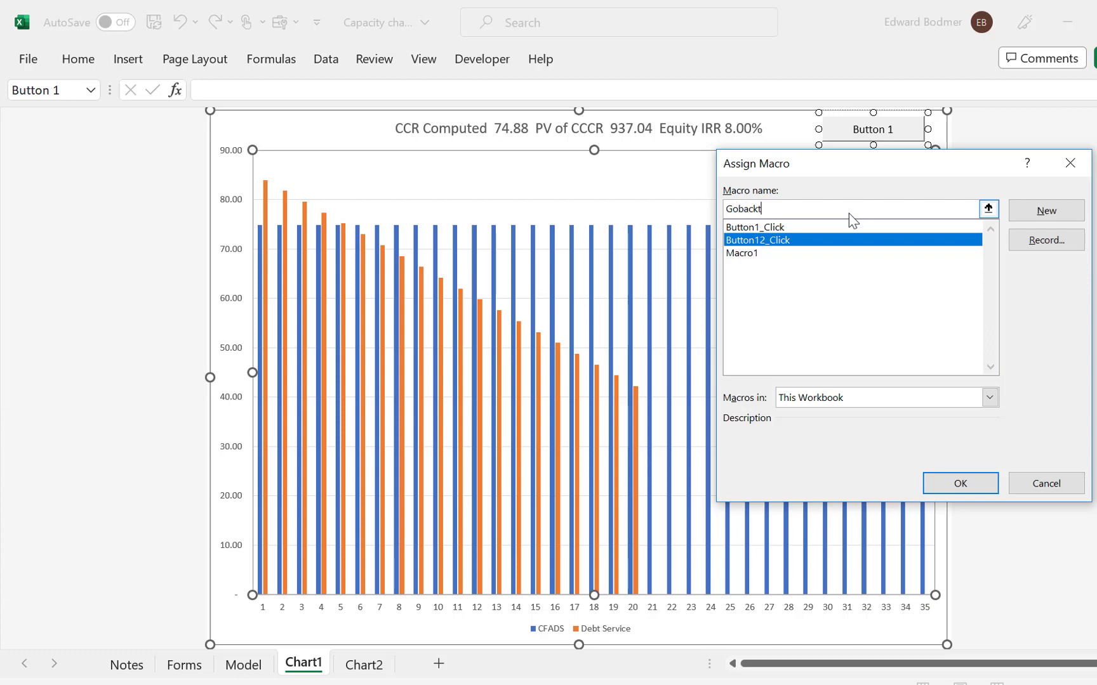
text(oMenu)
click(1046, 211)
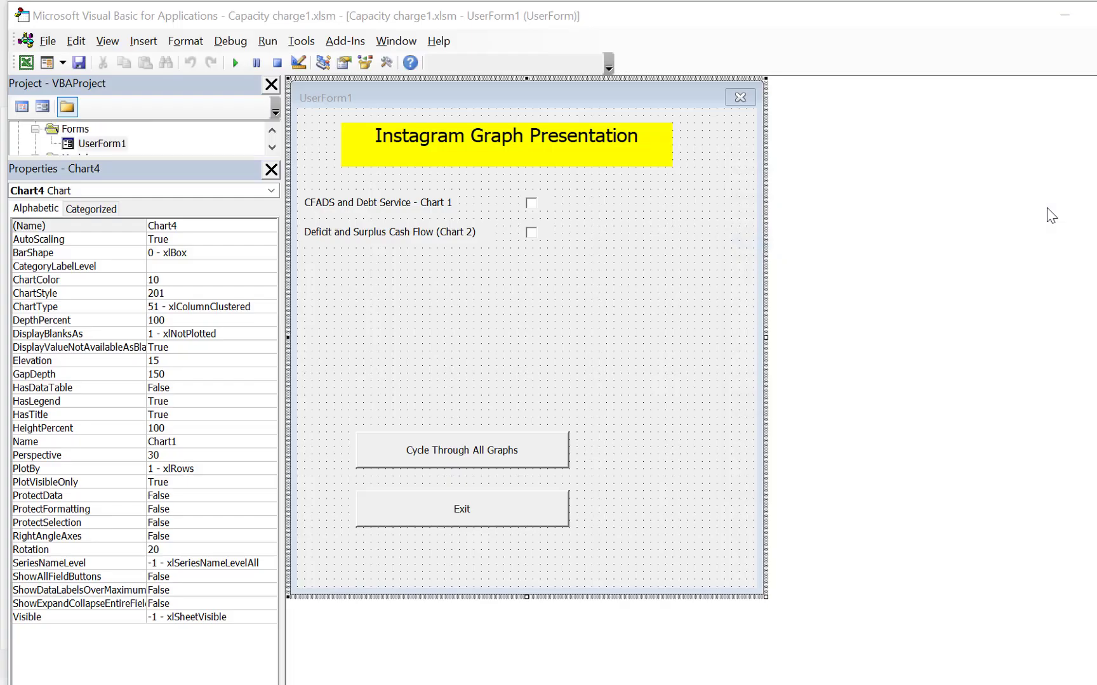
Insert blank lines inside the GobacktoMenu procedure to make room for its code
key(Return)
key(Return)
key(Return)
key(Return)
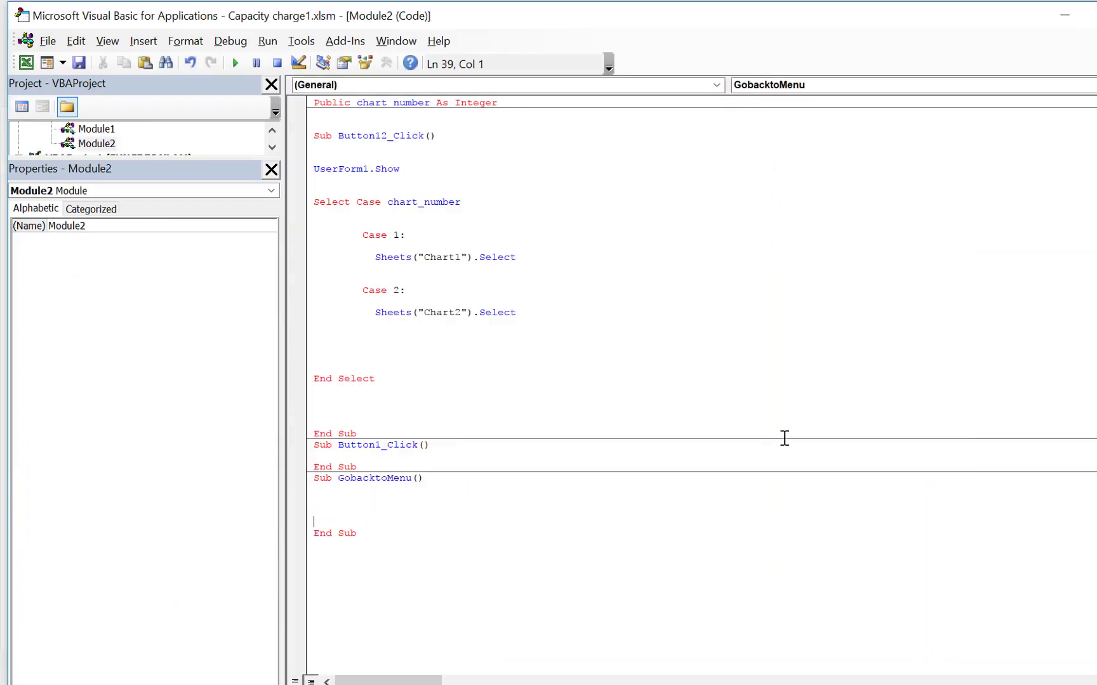
key(Up)
key(Up)
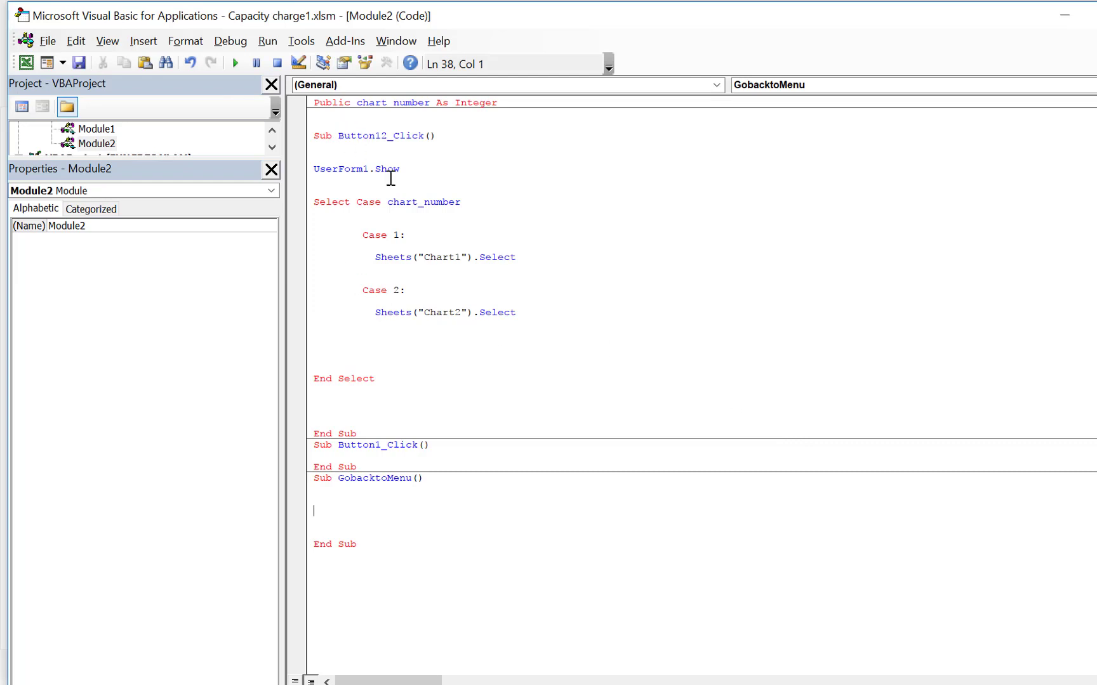
Rename the Button12_Click procedure to chart_menu
click(340, 136)
key(Delete)
key(Delete)
key(Delete)
key(Delete)
key(Delete)
key(Delete)
key(Delete)
key(Delete)
key(Delete)
key(Delete)
key(Delete)
key(Delete)
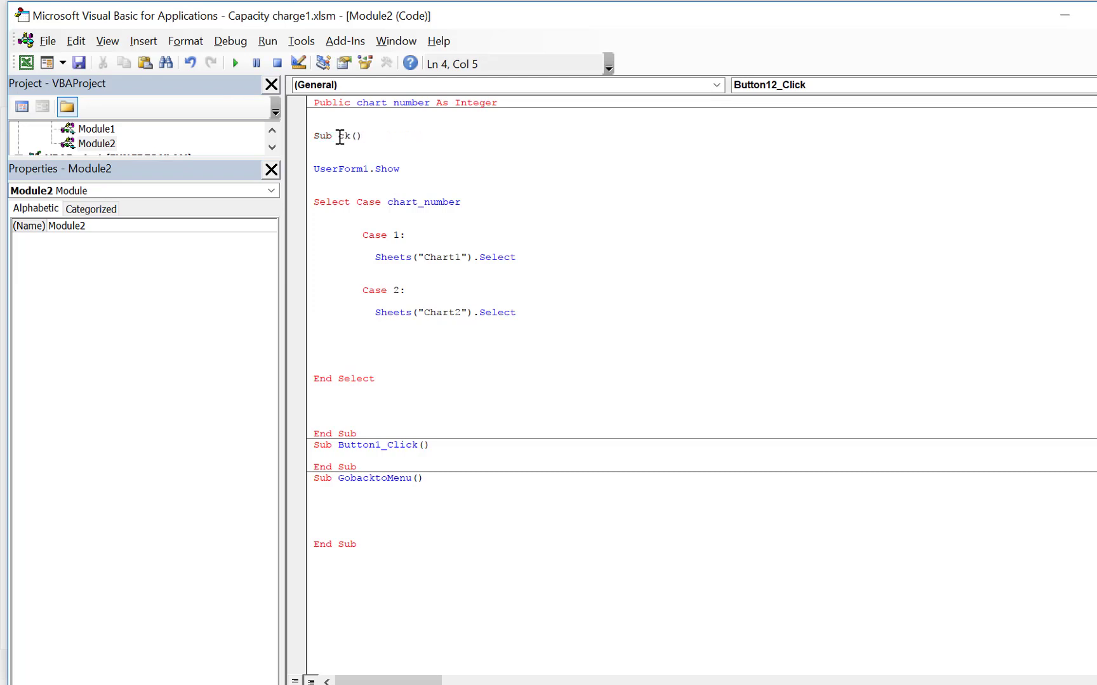
key(Delete)
key(Delete)
text(chart)
text(_n)
text(enu)
click(527, 411)
key(Down)
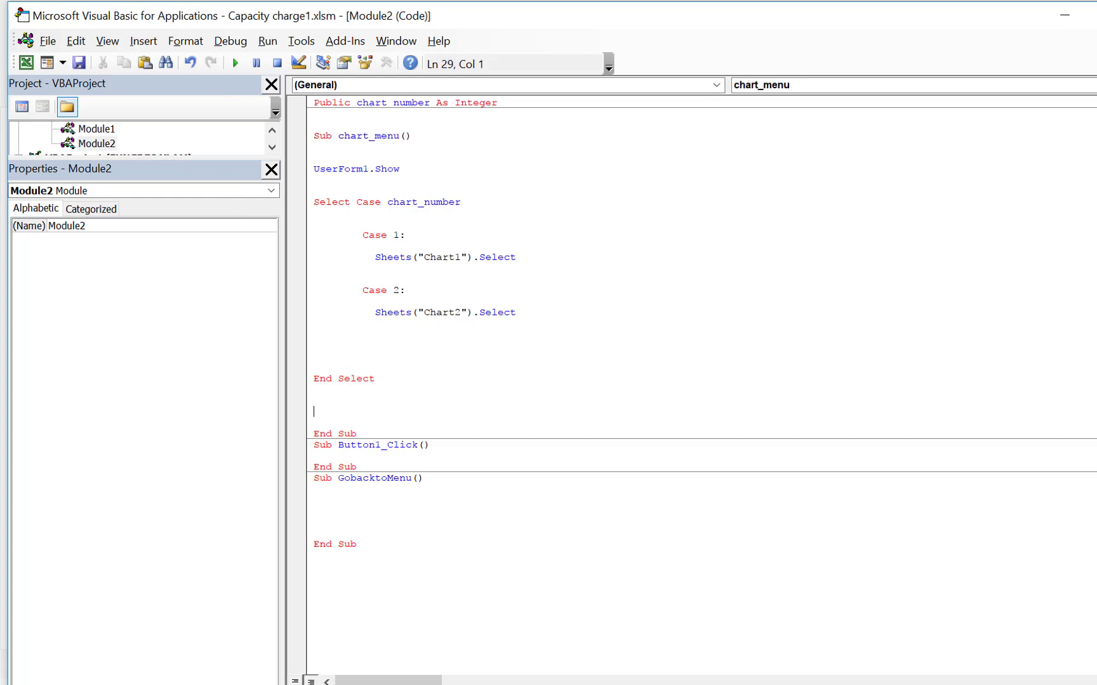
Switch to the workbook's Model sheet in Excel and assign the chart_menu macro to the Graphs button
click(764, 684)
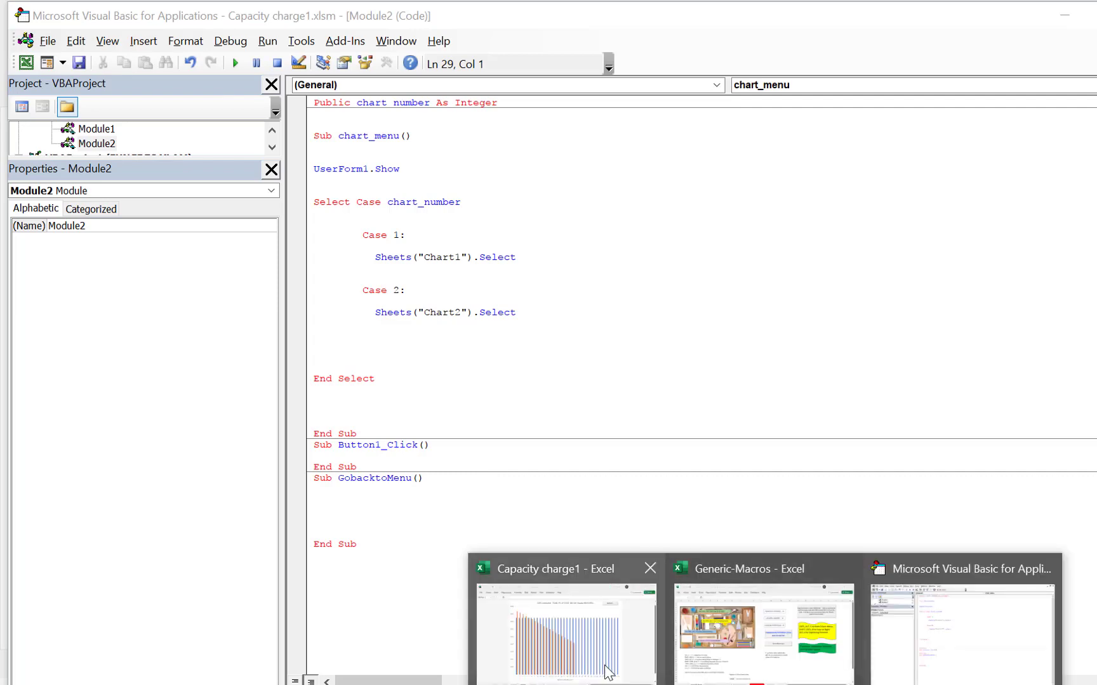
click(597, 673)
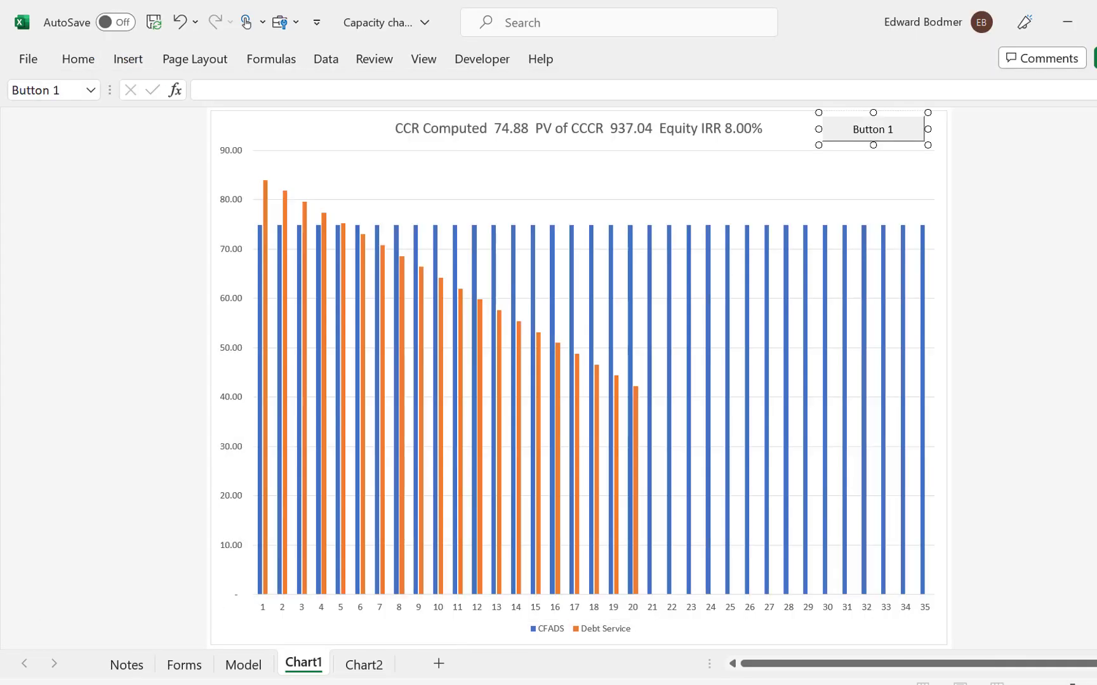
click(244, 665)
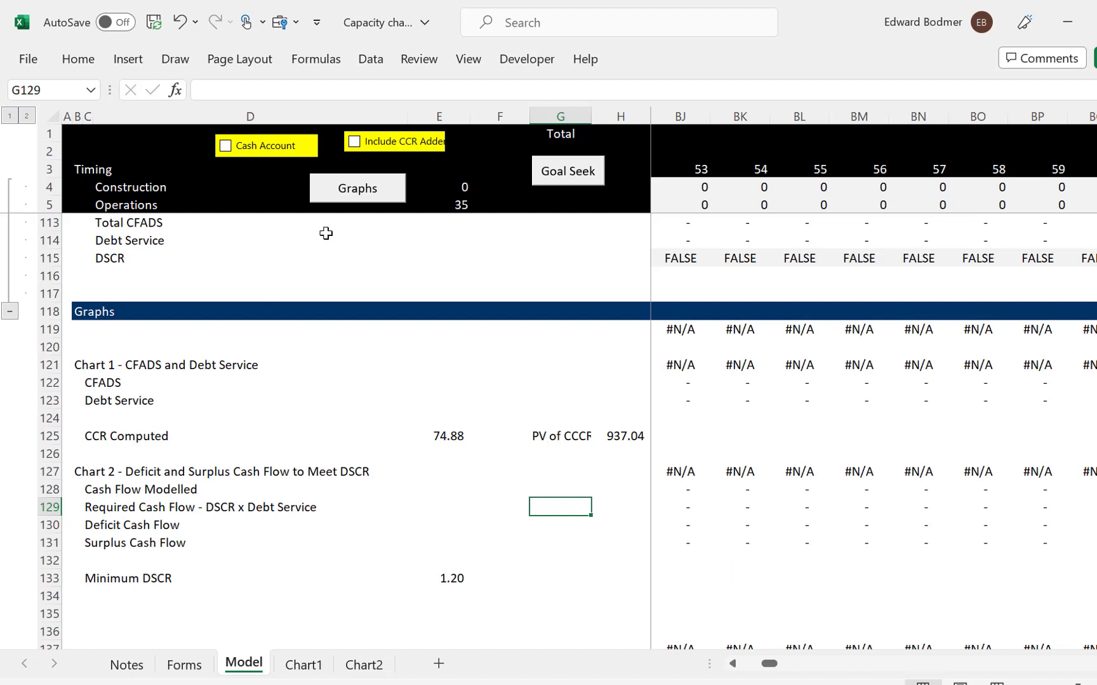
right_click(360, 189)
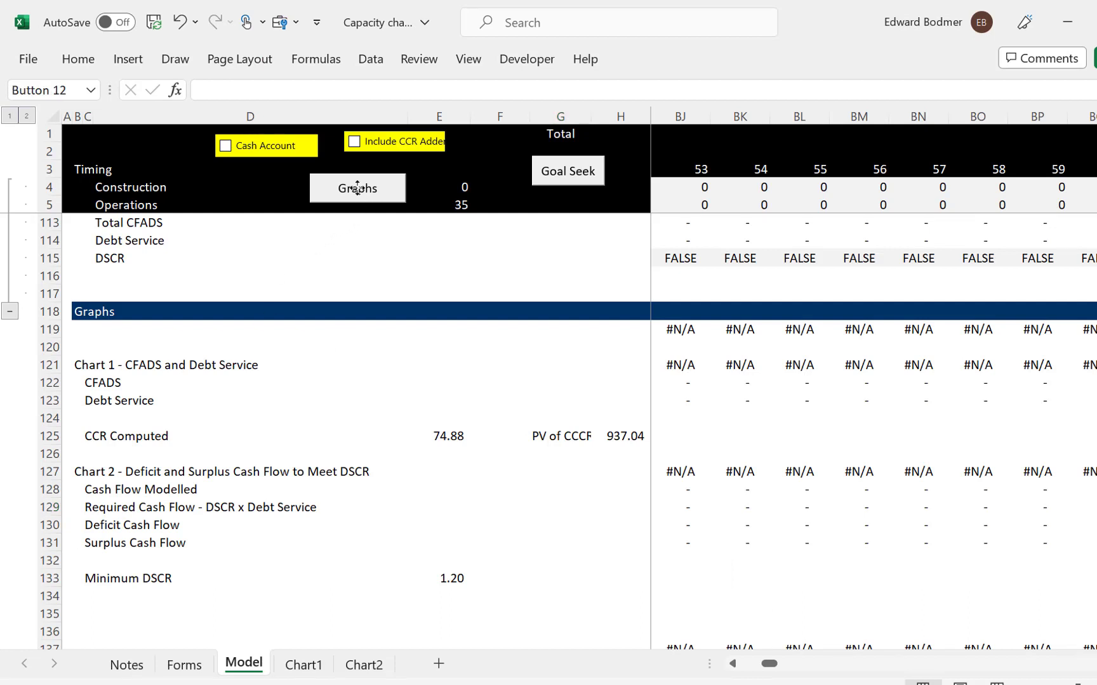
click(424, 374)
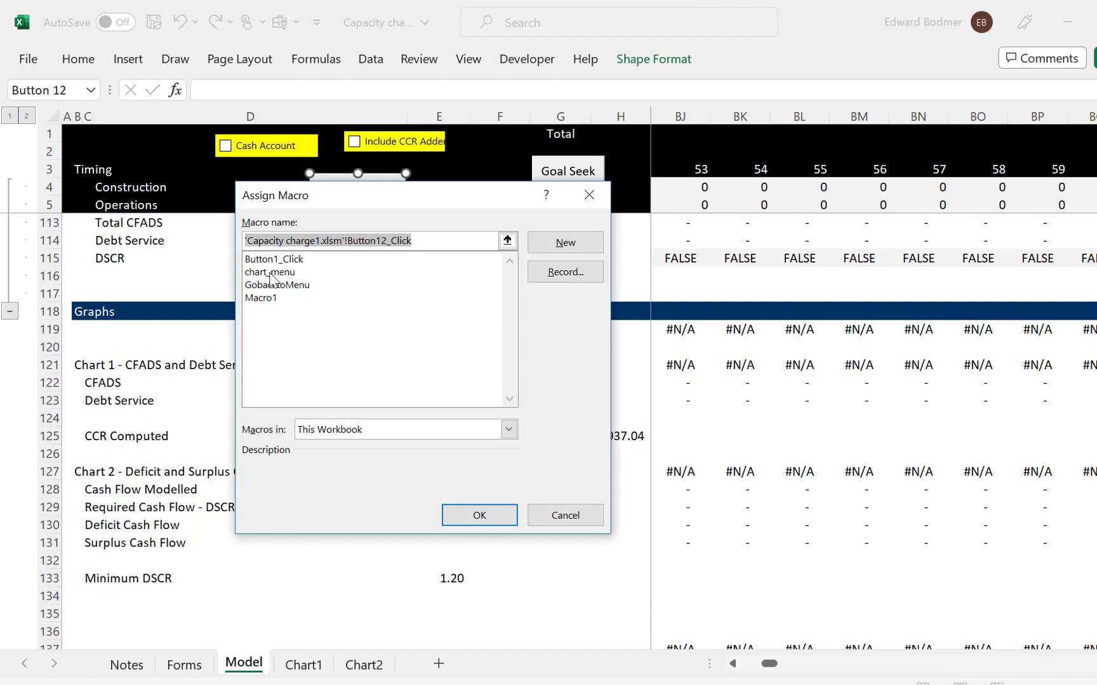
click(270, 272)
click(492, 514)
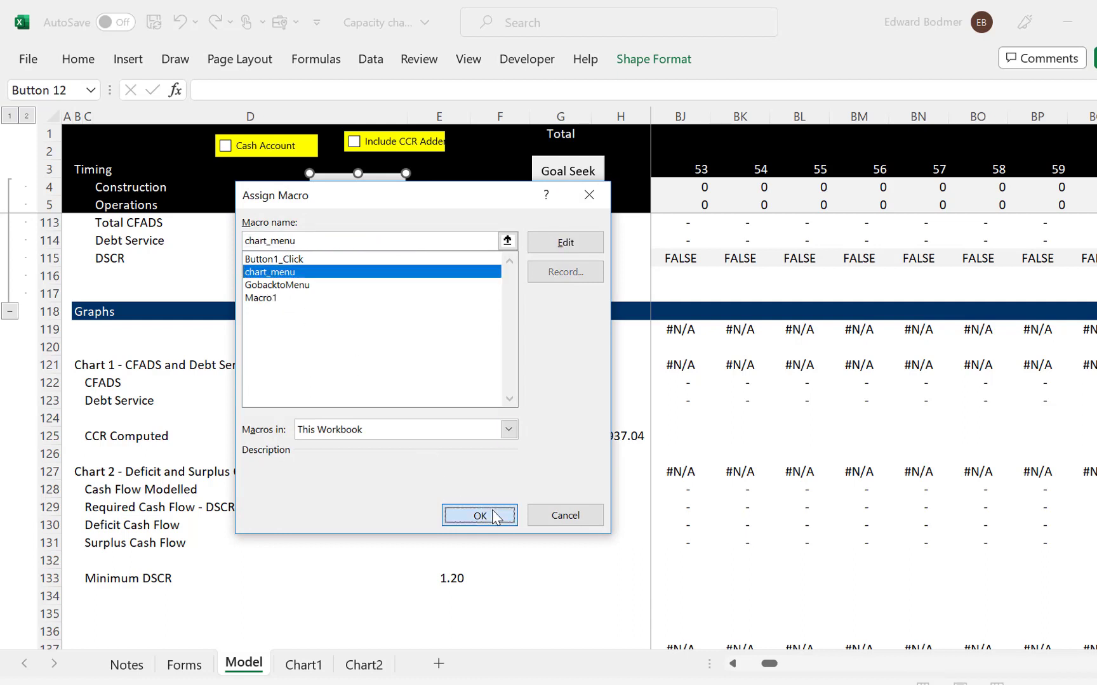
Switch to the Visual Basic editor and add a chart_menu call inside the GobacktoMenu procedure
click(582, 537)
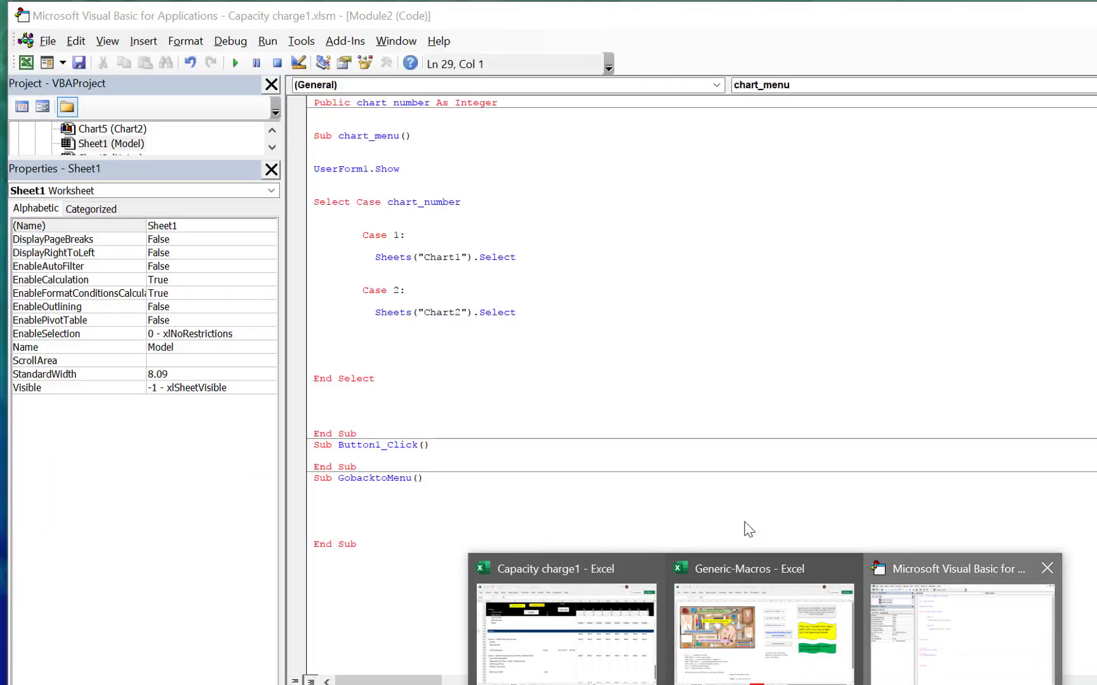
click(950, 651)
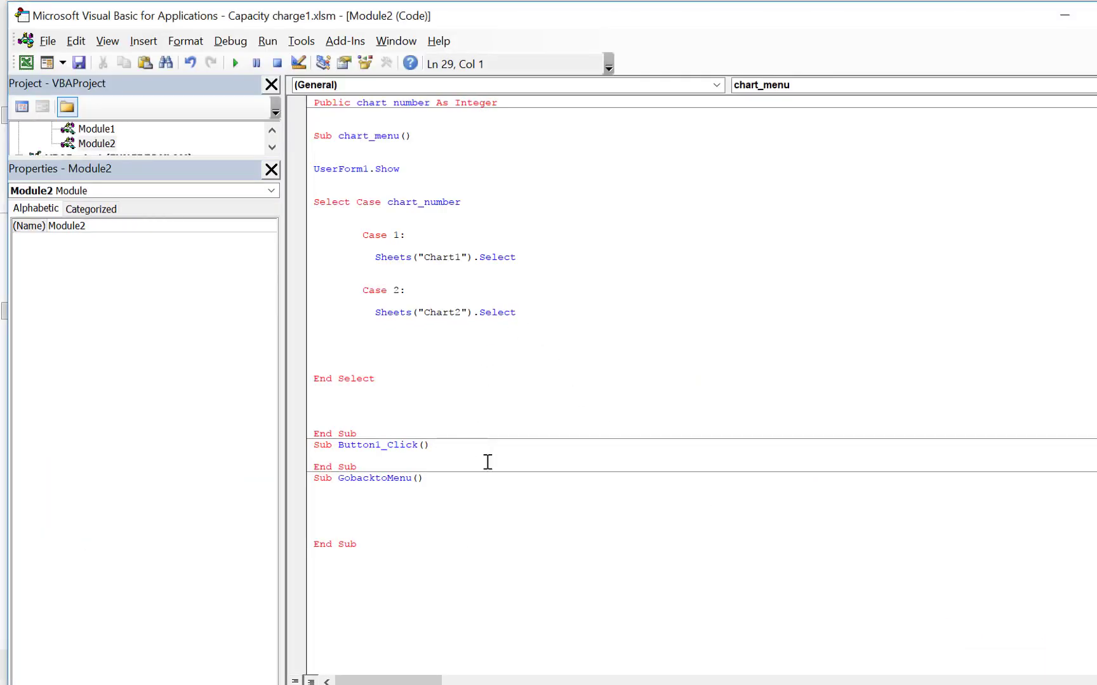
key(Down)
key(Down)
key(Down)
key(Down)
key(Down)
key(Down)
key(Down)
key(Down)
key(Down)
text(ar)
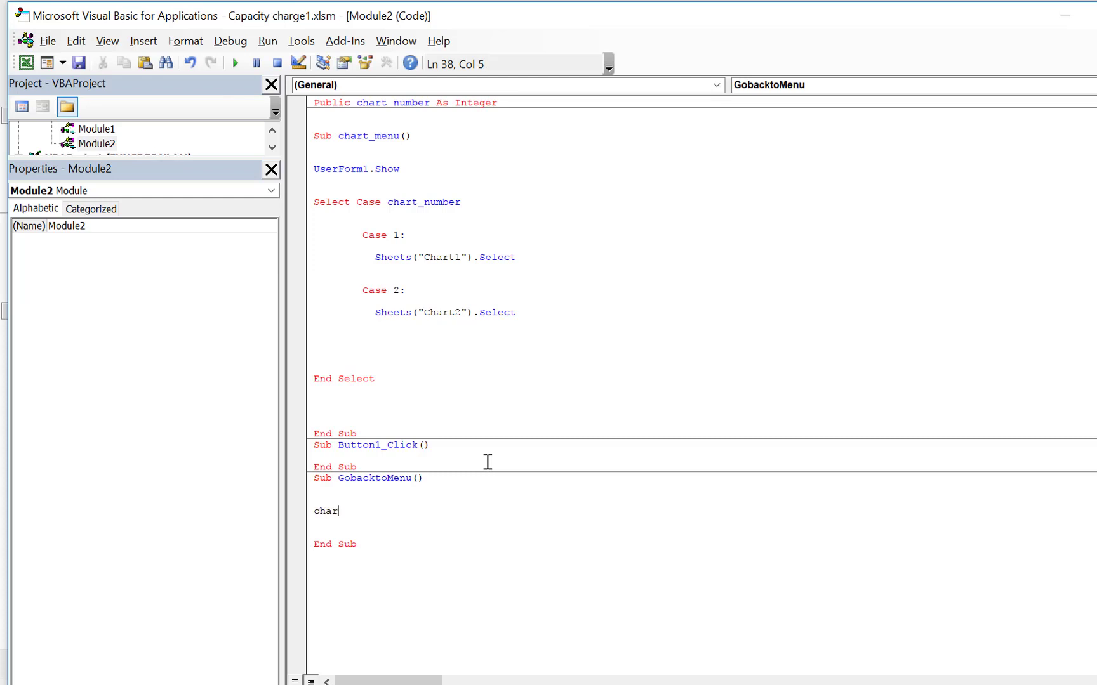
text(t_menu)
key(Down)
key(Down)
key(Down)
Return to the workbook's Chart1 sheet in Excel and relabel its button as Back to Menu
key(alt+F11)
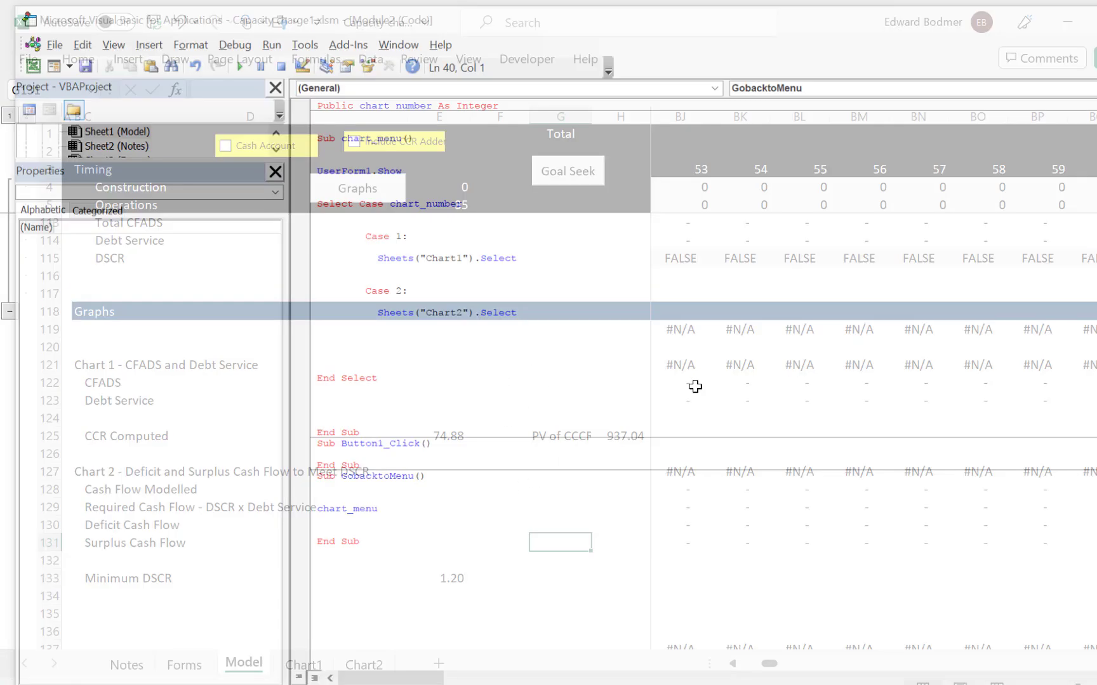
click(587, 511)
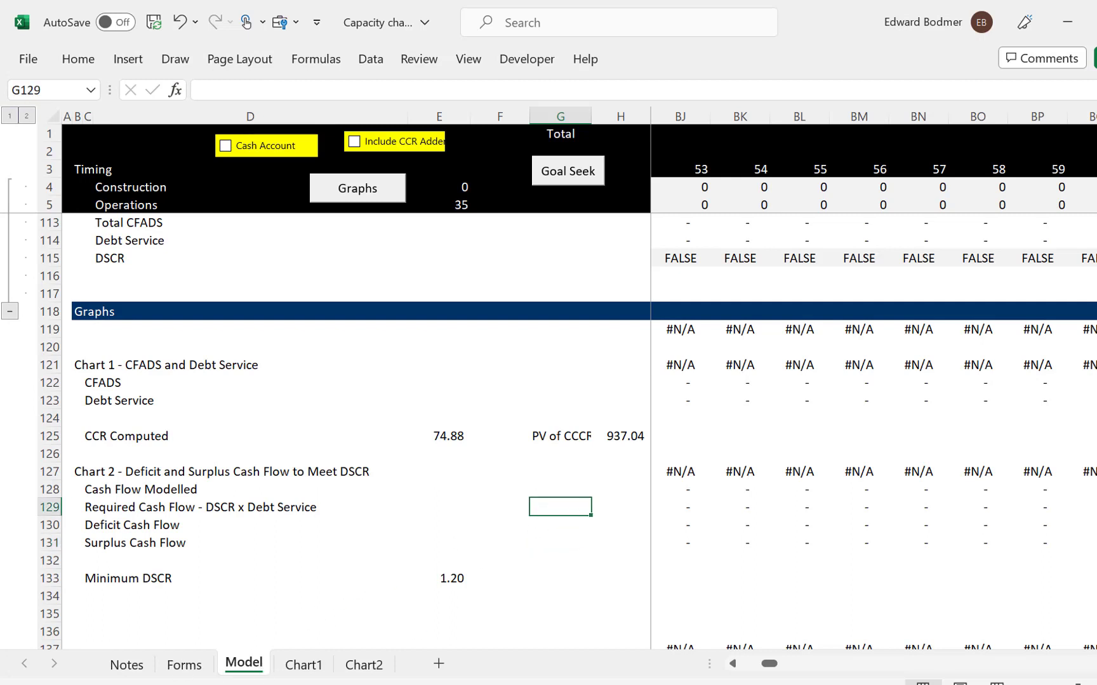
click(304, 665)
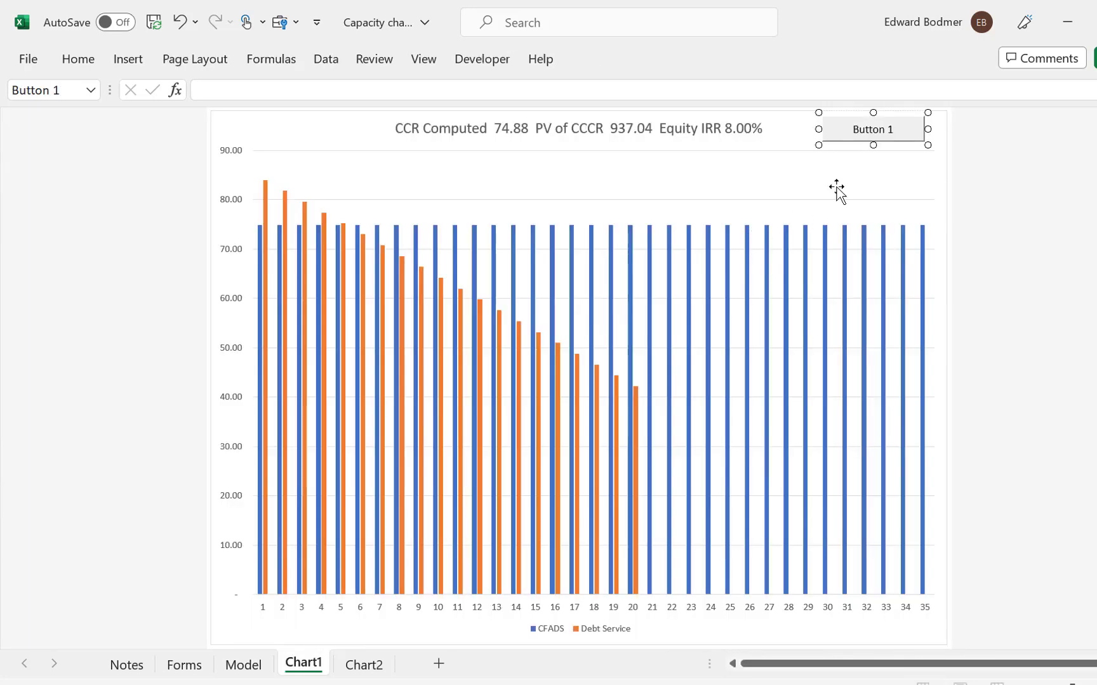
click(855, 127)
key(Delete)
key(Delete)
key(Delete)
key(Delete)
key(Delete)
key(Delete)
key(Delete)
key(Delete)
text(Back to Menu)
click(895, 167)
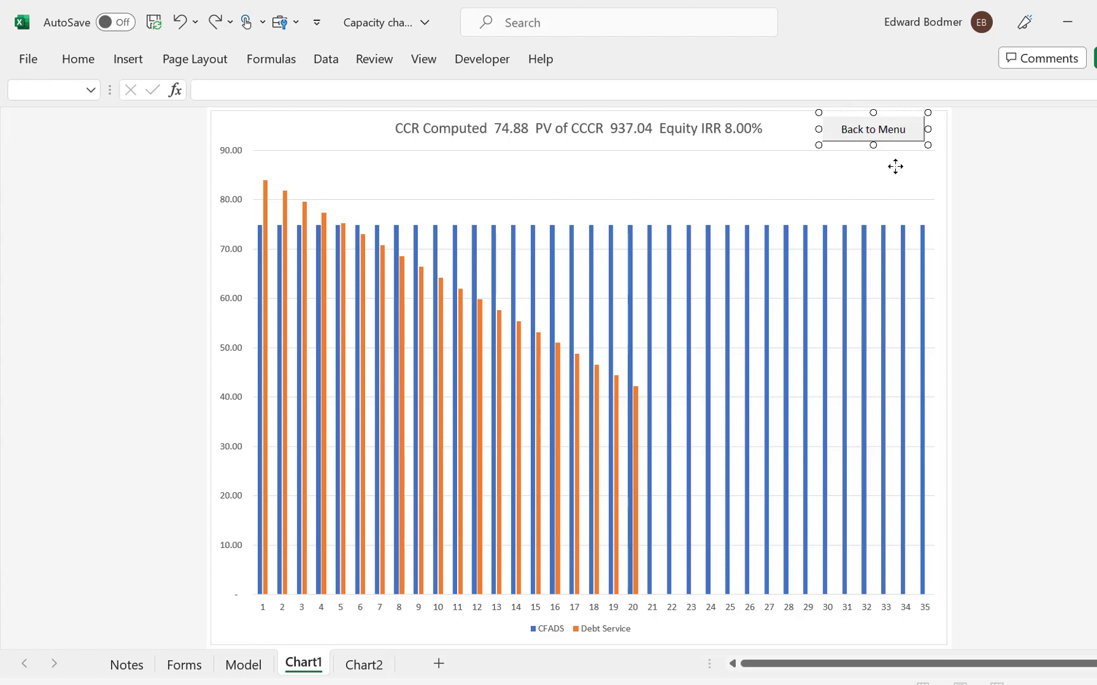
click(769, 213)
ctrl+click(853, 136)
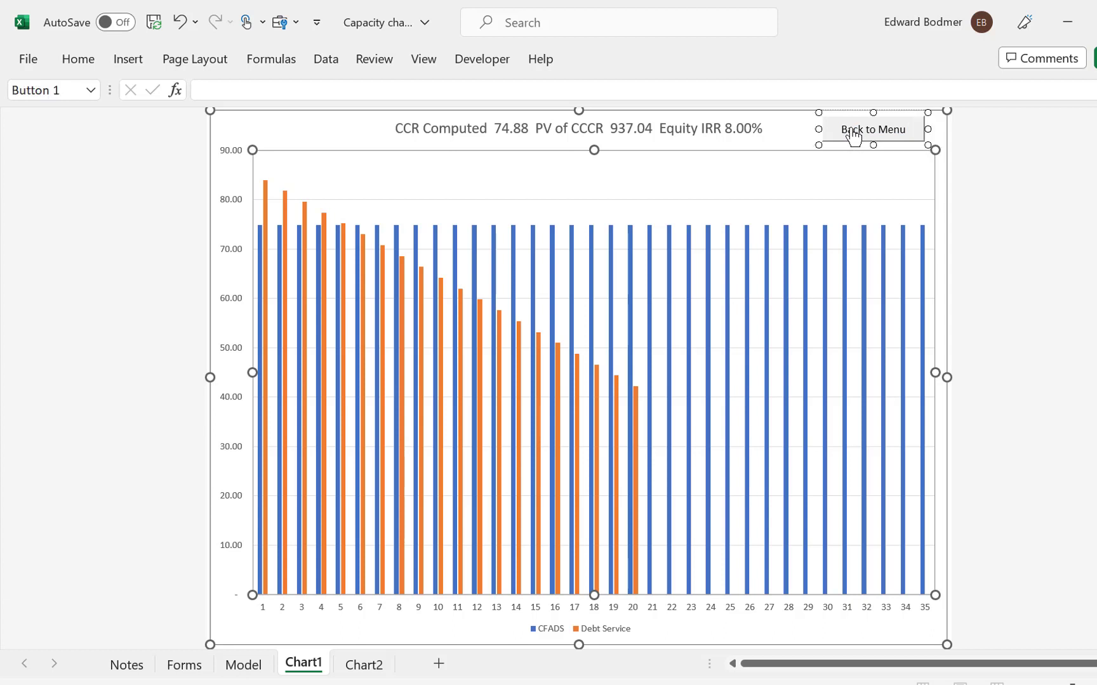
right_click(854, 135)
click(771, 184)
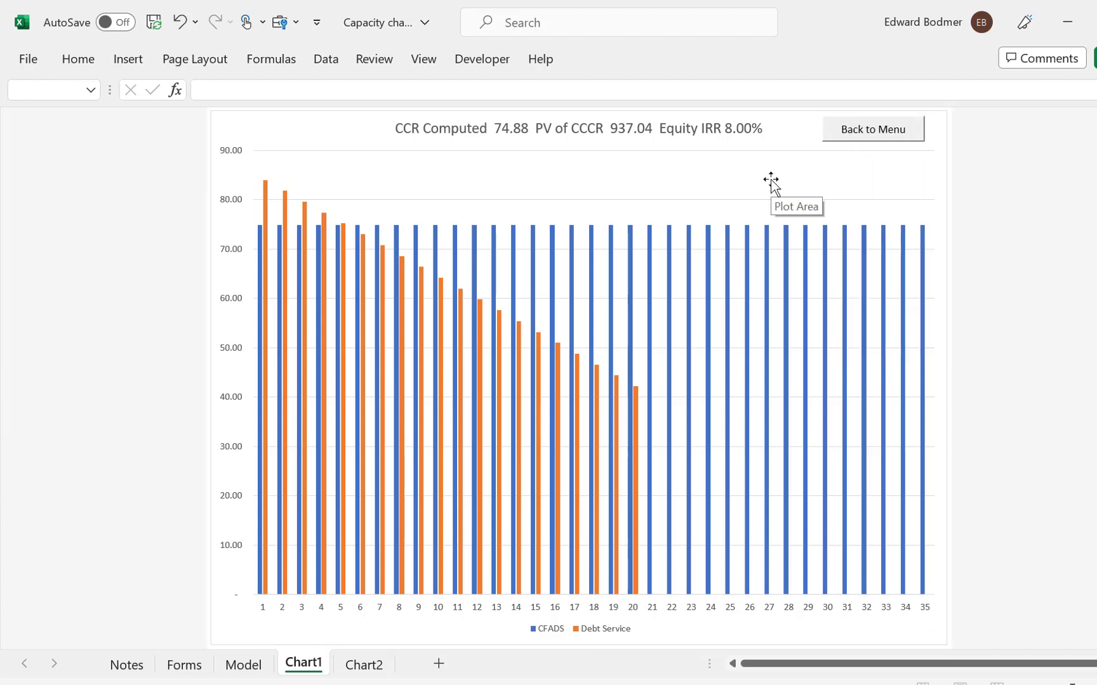
Draw a second form-control button below Back to Menu on Chart1 and create a new macro named gobacktomodel for it
click(467, 59)
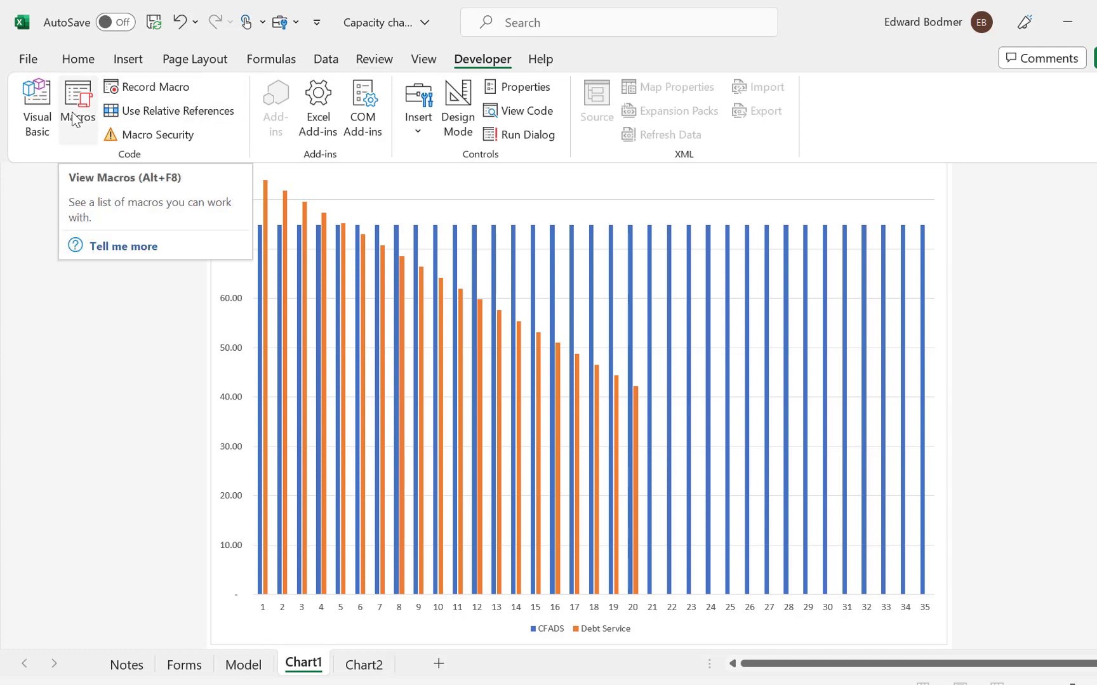
click(422, 120)
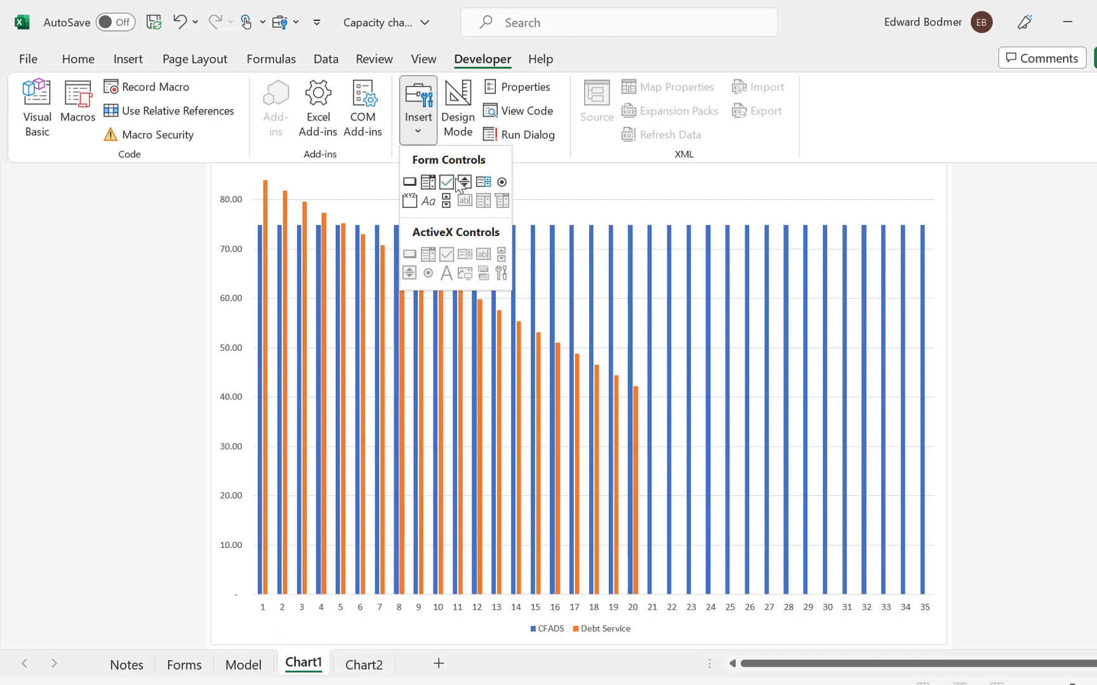
click(409, 182)
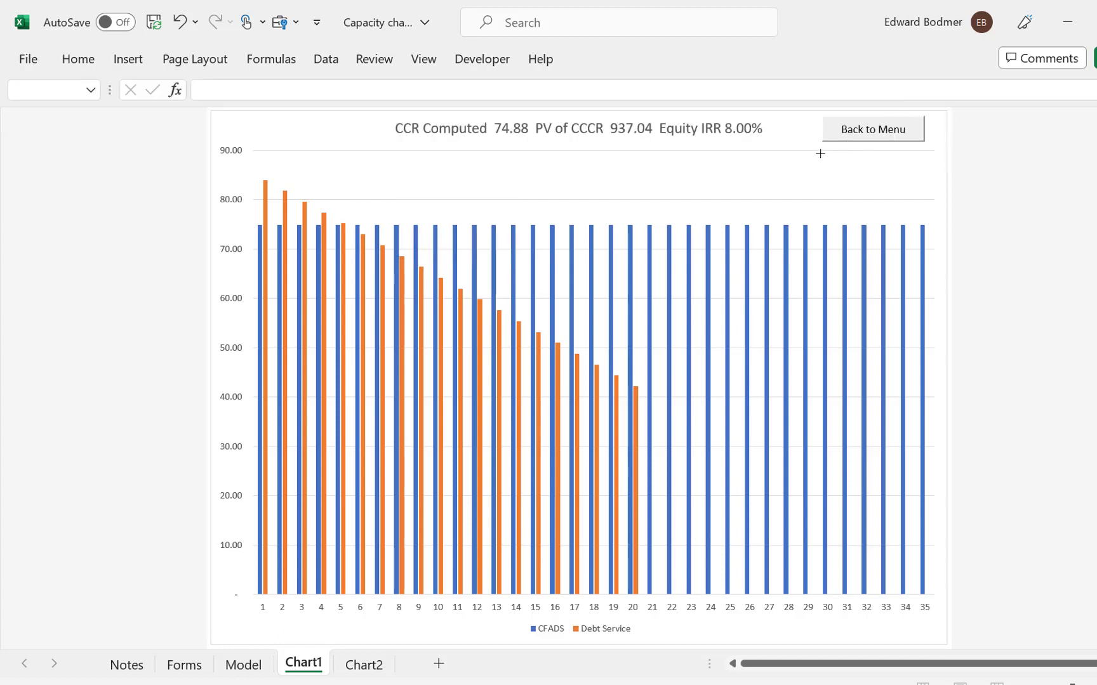
drag(820, 154, 925, 179)
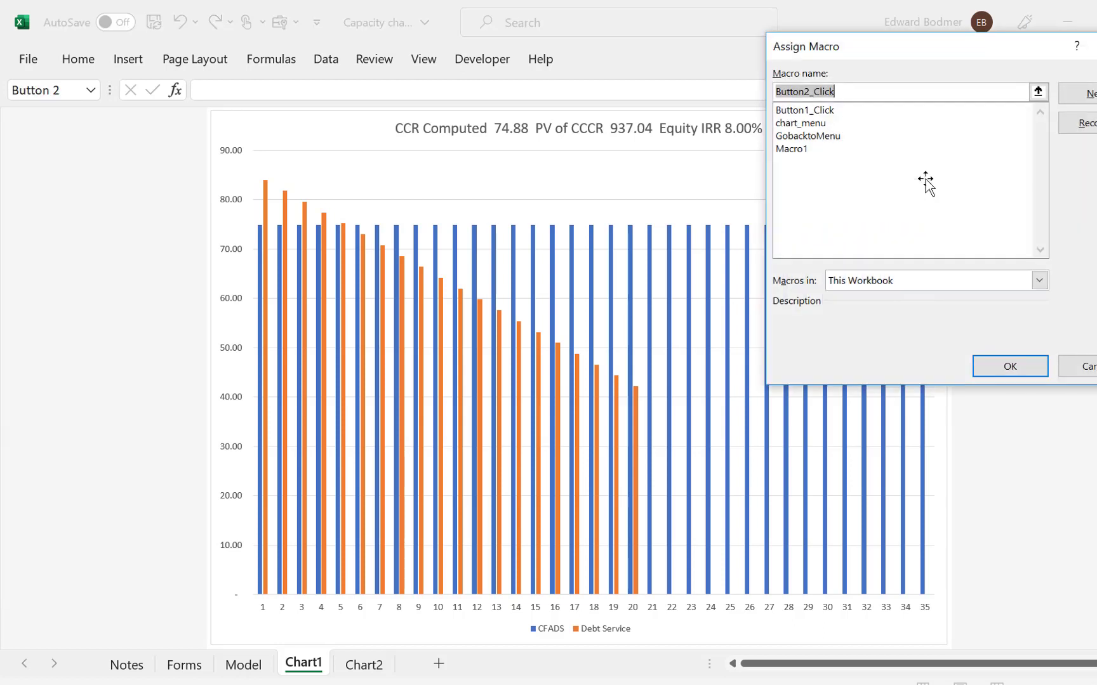
key(BackSpace)
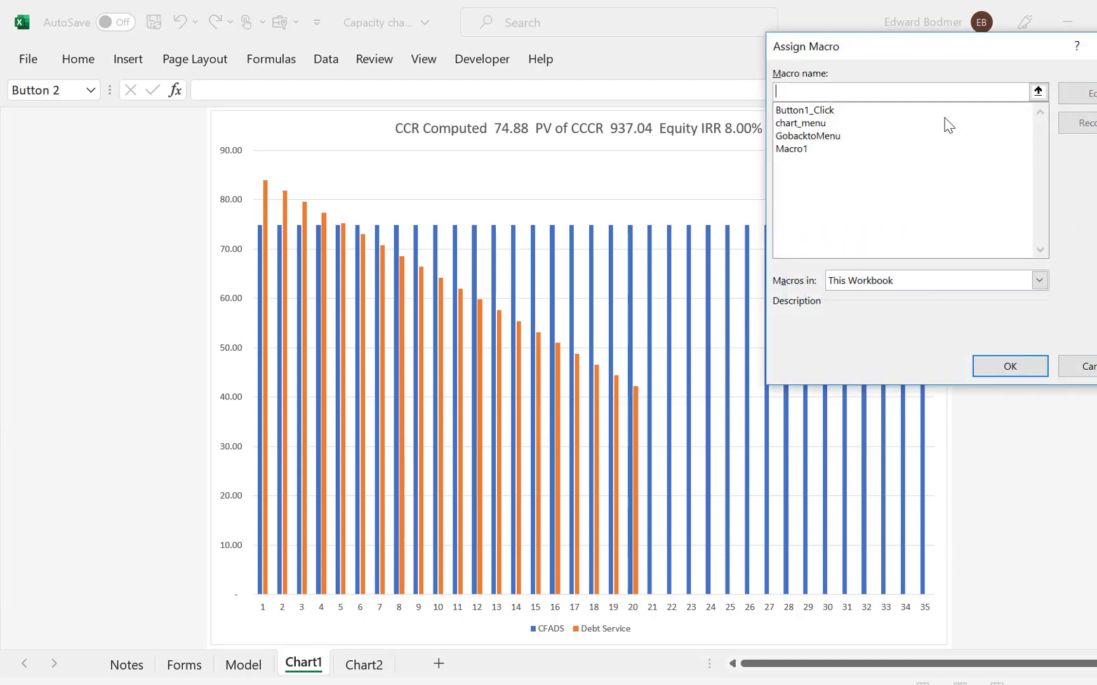
text(gobacktomodel)
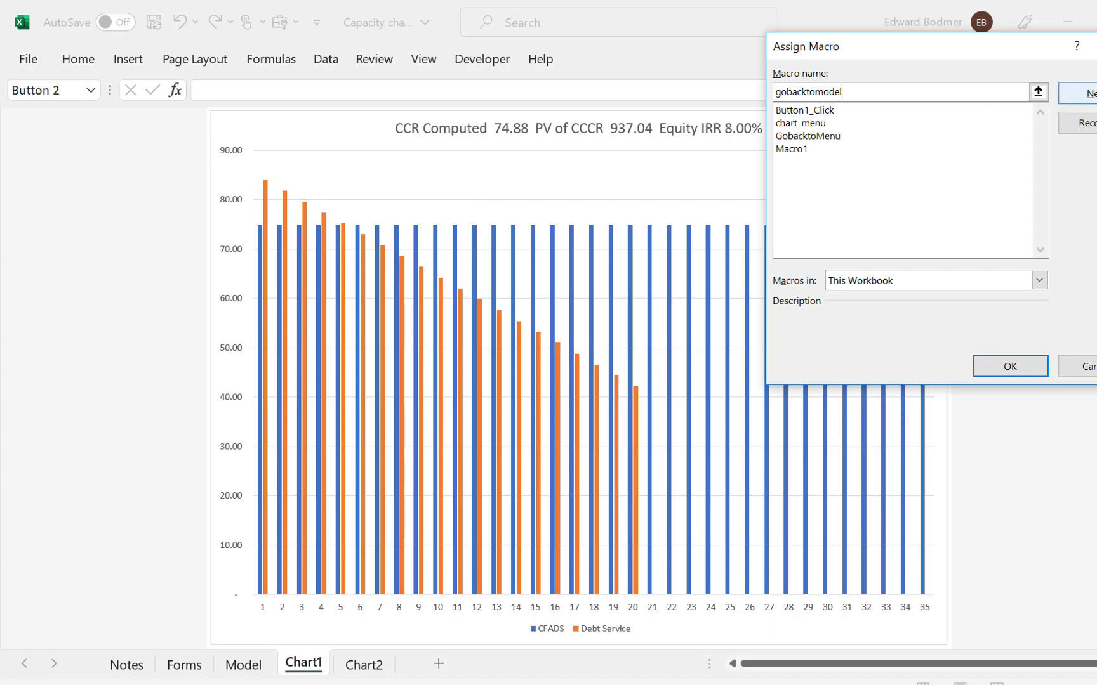
key(Return)
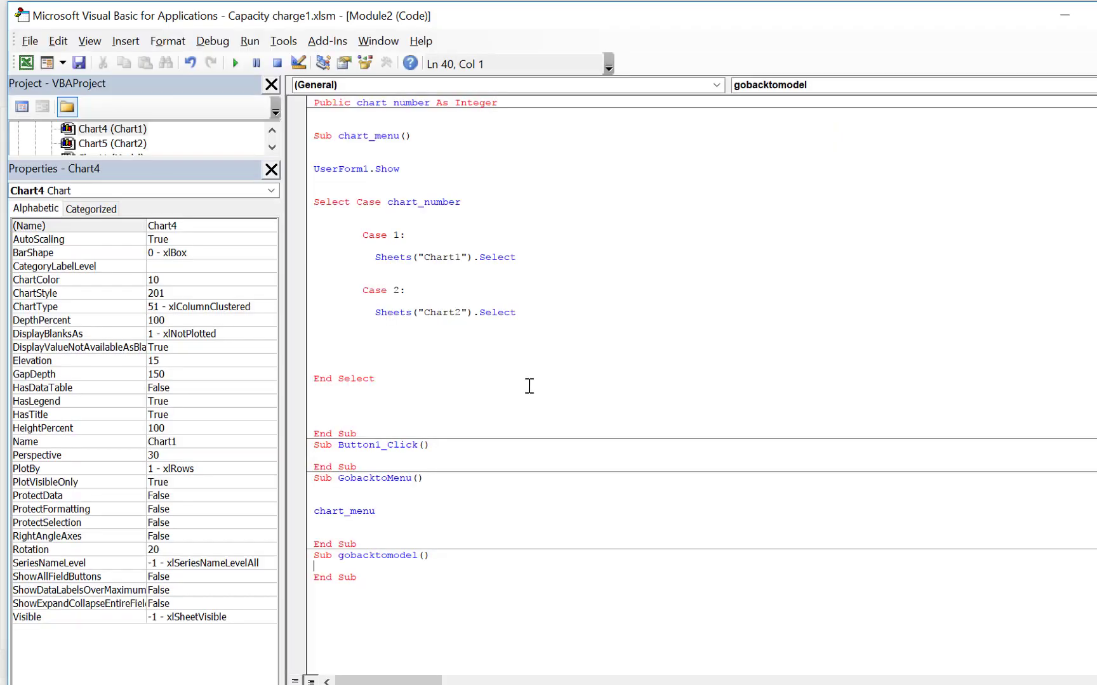
Add the line Sheets("Model").Select to the gobacktomodel procedure
key(Return)
key(Return)
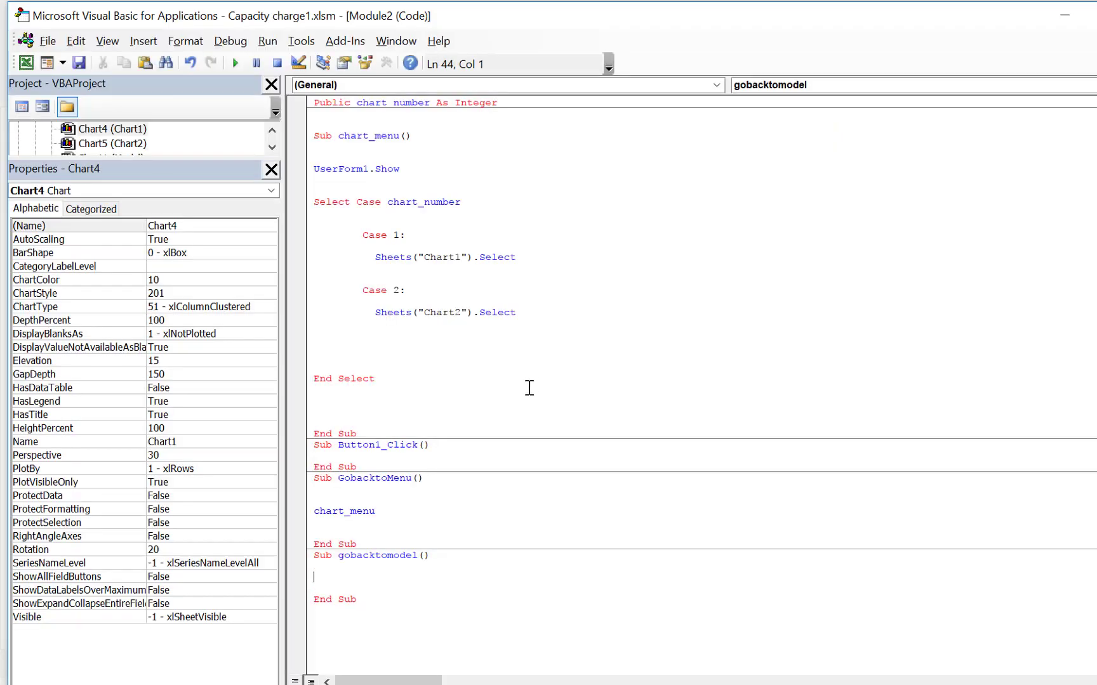
text(sheets()
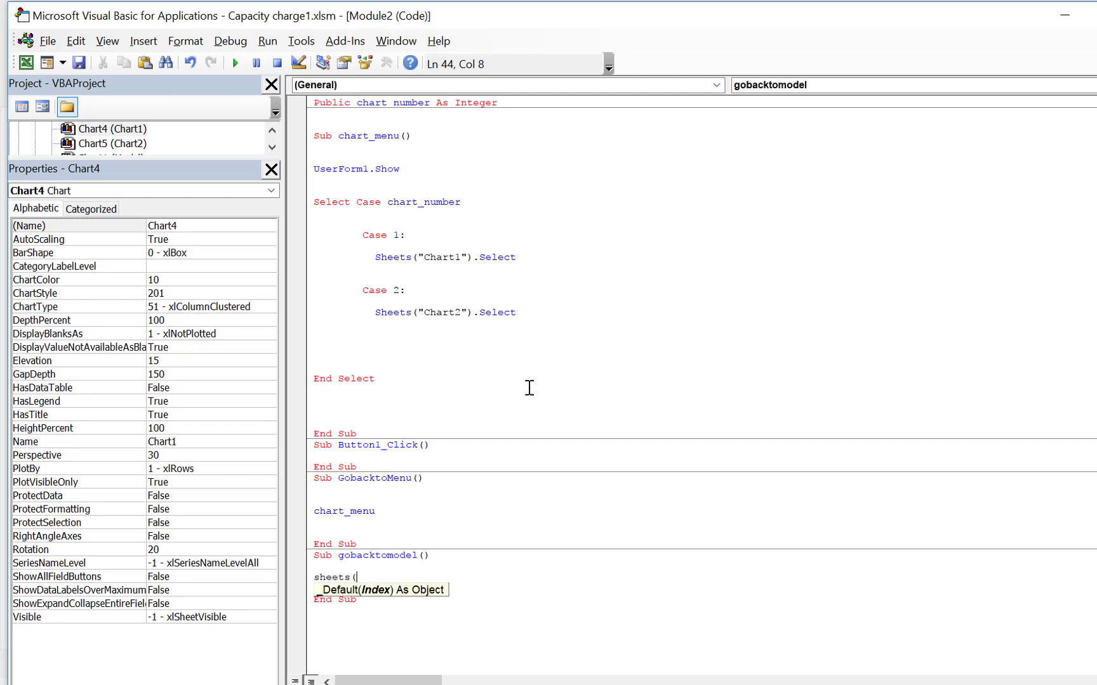
text("Model"))
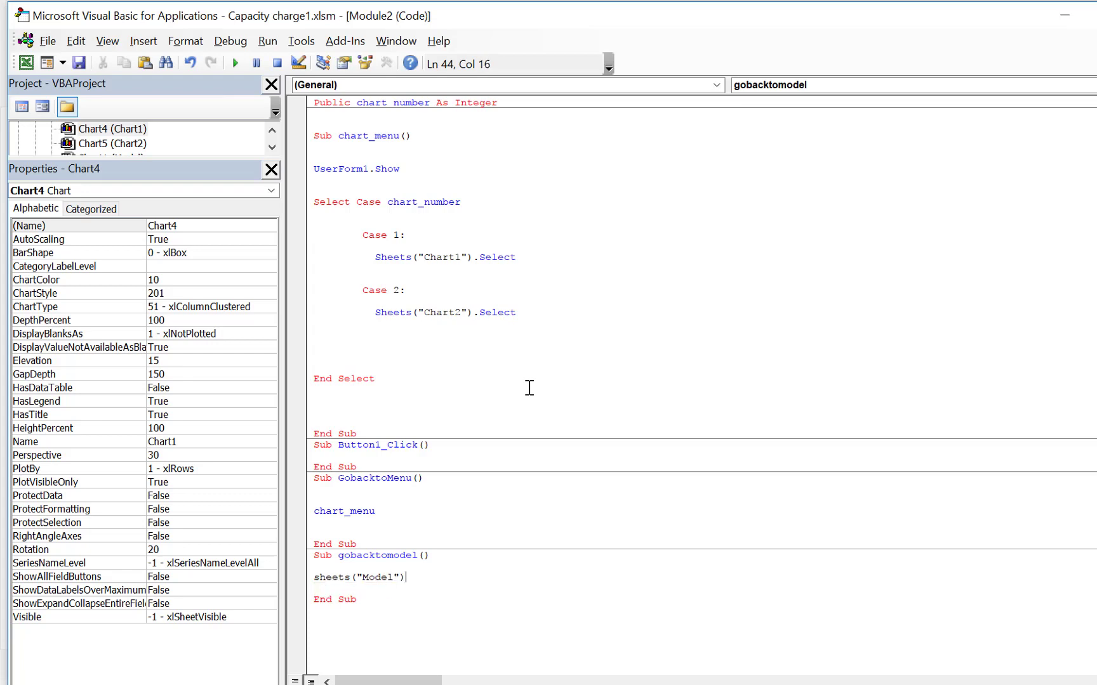
text(.select)
key(Up)
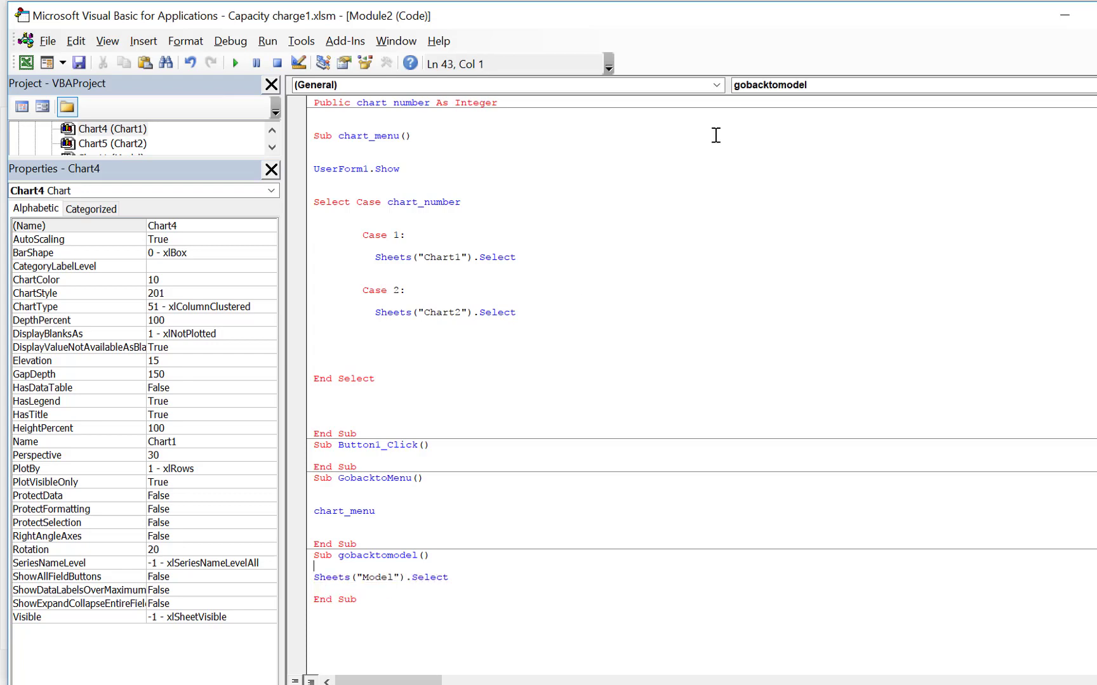
Return to the Chart1 sheet in Excel and relabel the second button as Back to Model
click(1065, 14)
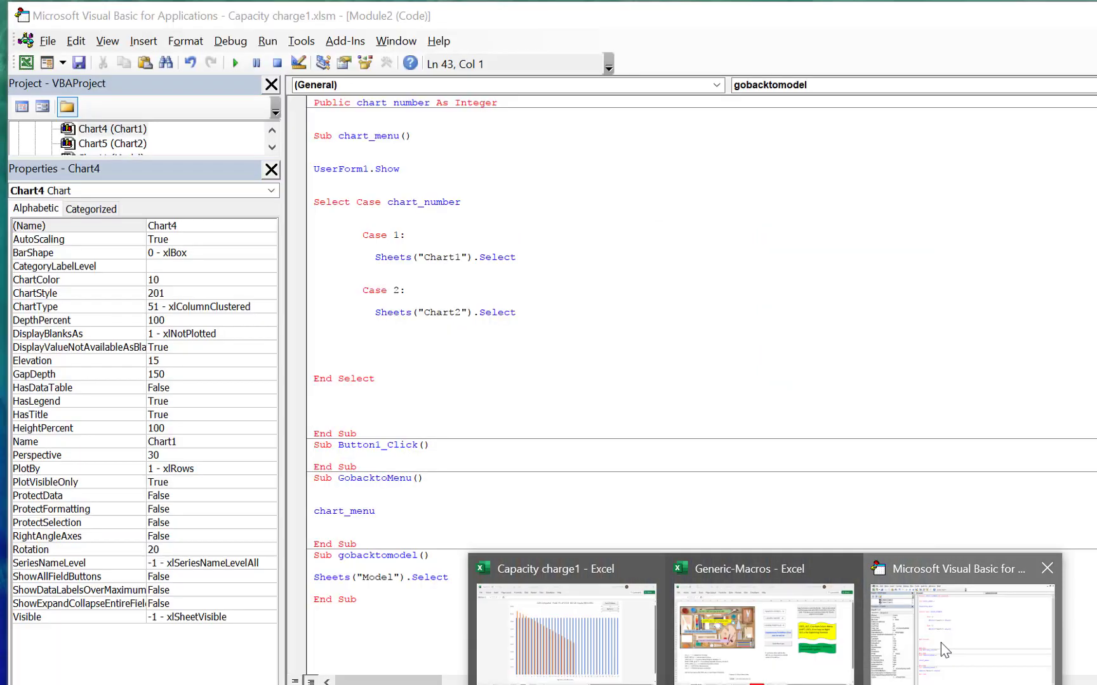
click(940, 643)
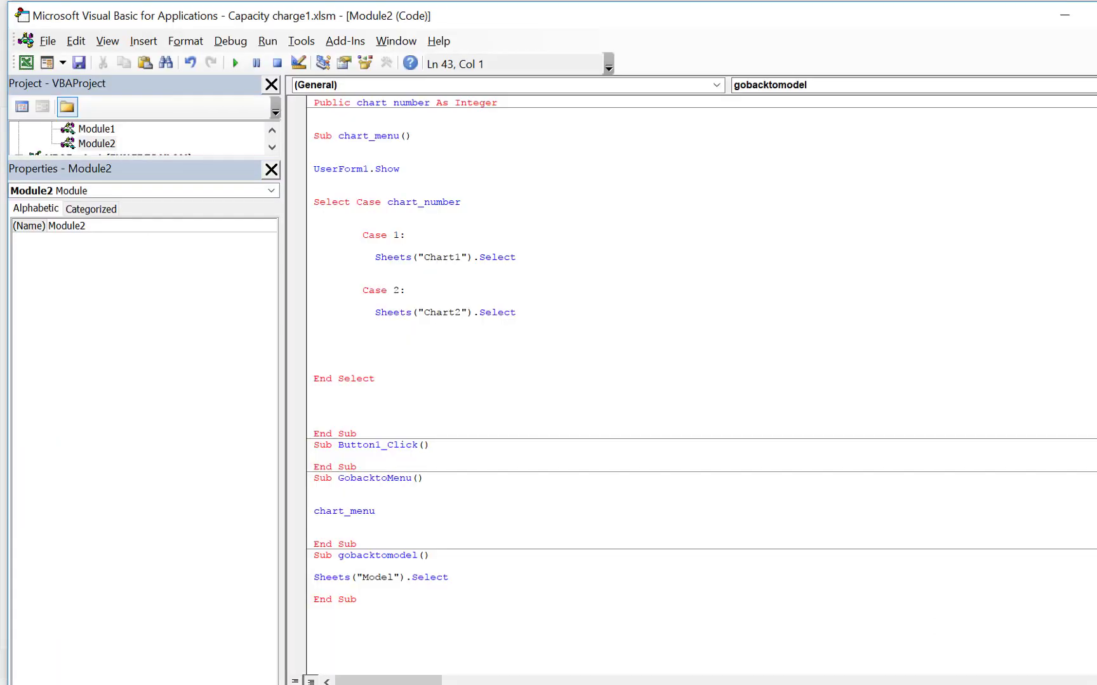
key(alt+F11)
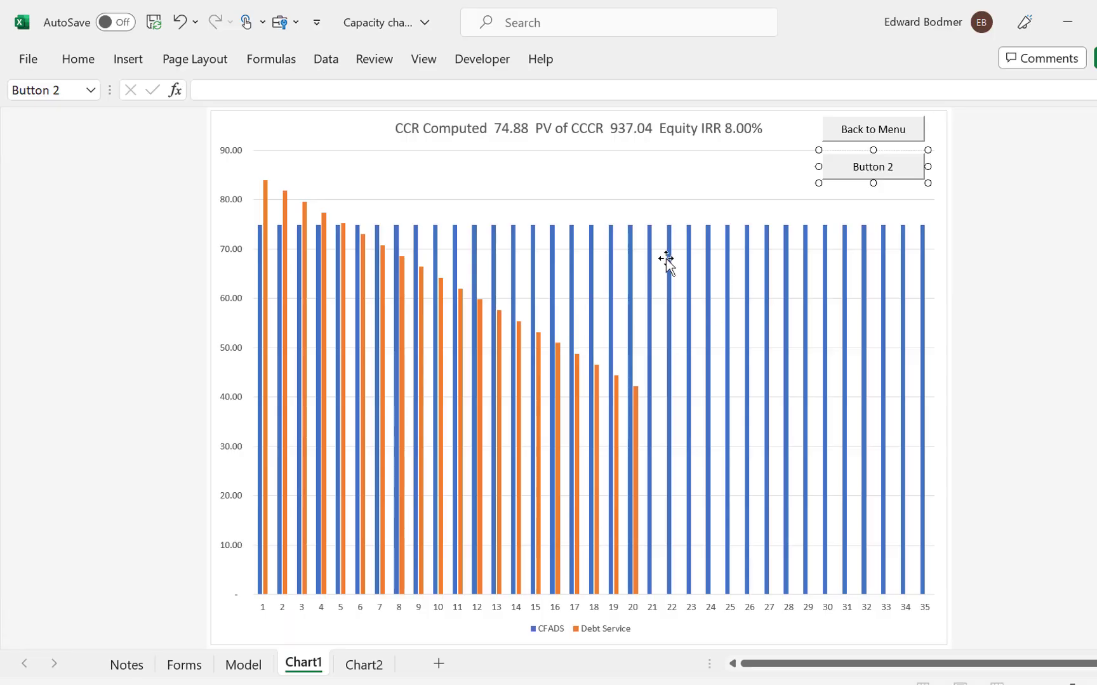
click(864, 170)
key(BackSpace)
key(BackSpace)
key(BackSpace)
key(BackSpace)
key(Delete)
key(Delete)
key(Delete)
text(B)
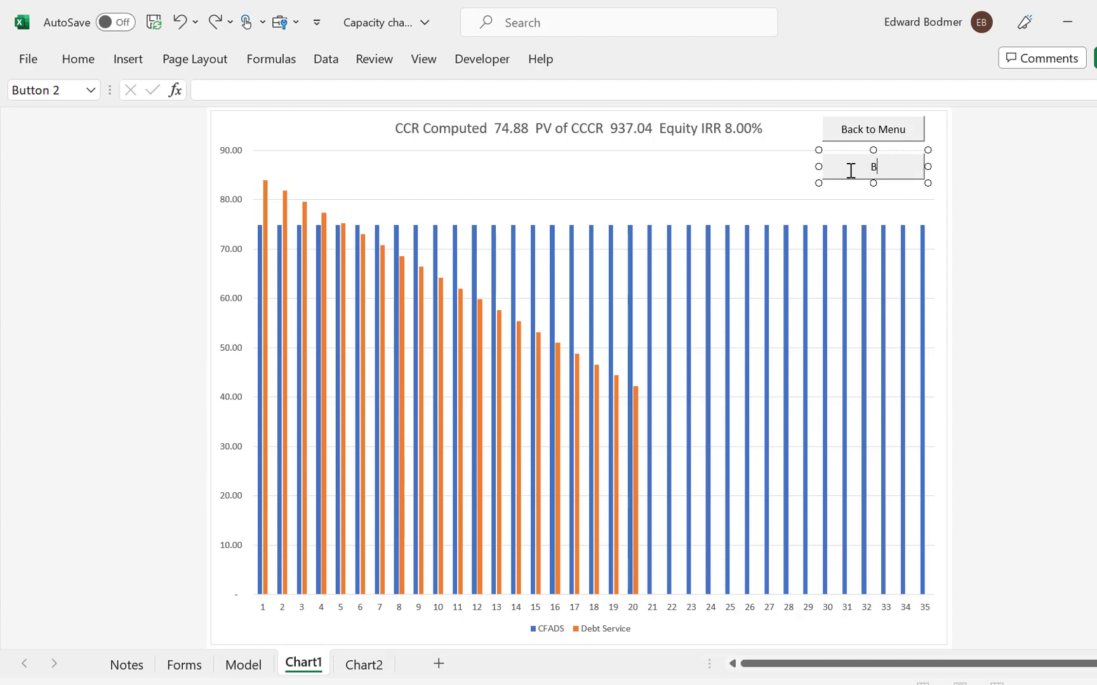
text(ack to Model)
click(356, 166)
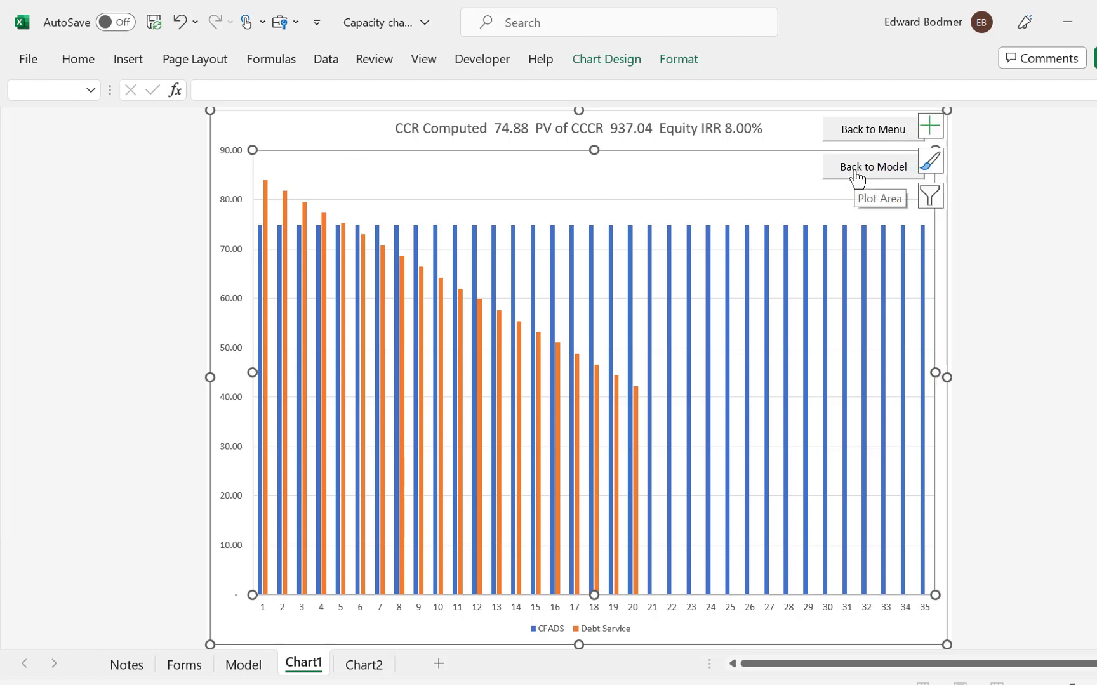
Test the Back to Model button, and open Chart 1 through the Graphs button's form
click(858, 169)
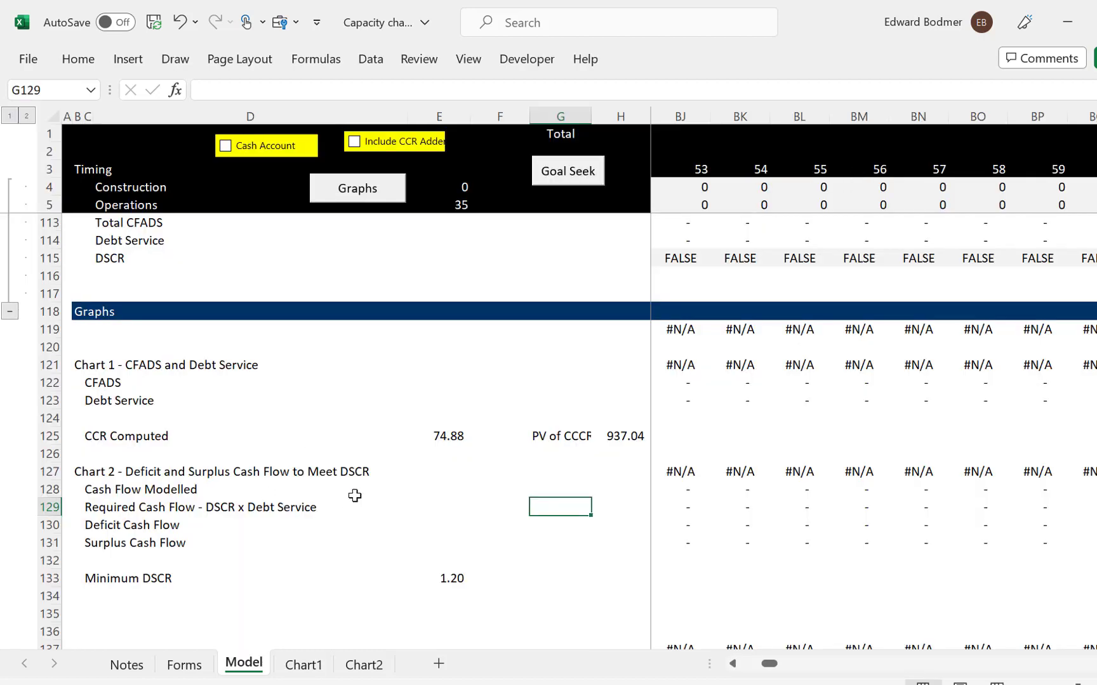
click(466, 541)
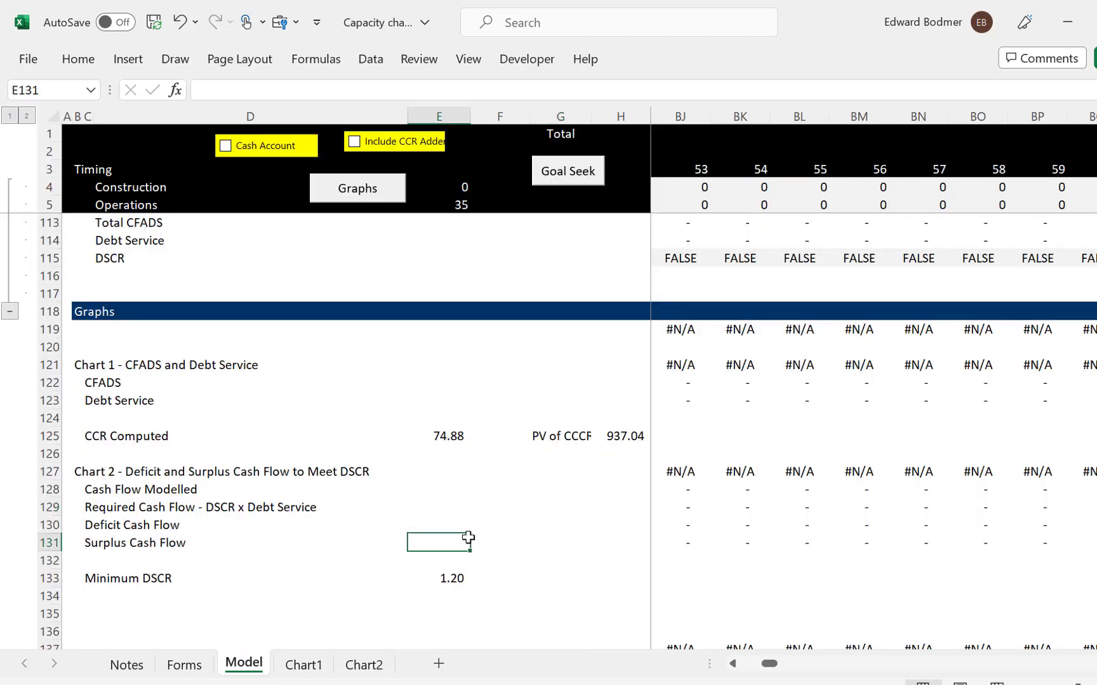
click(353, 190)
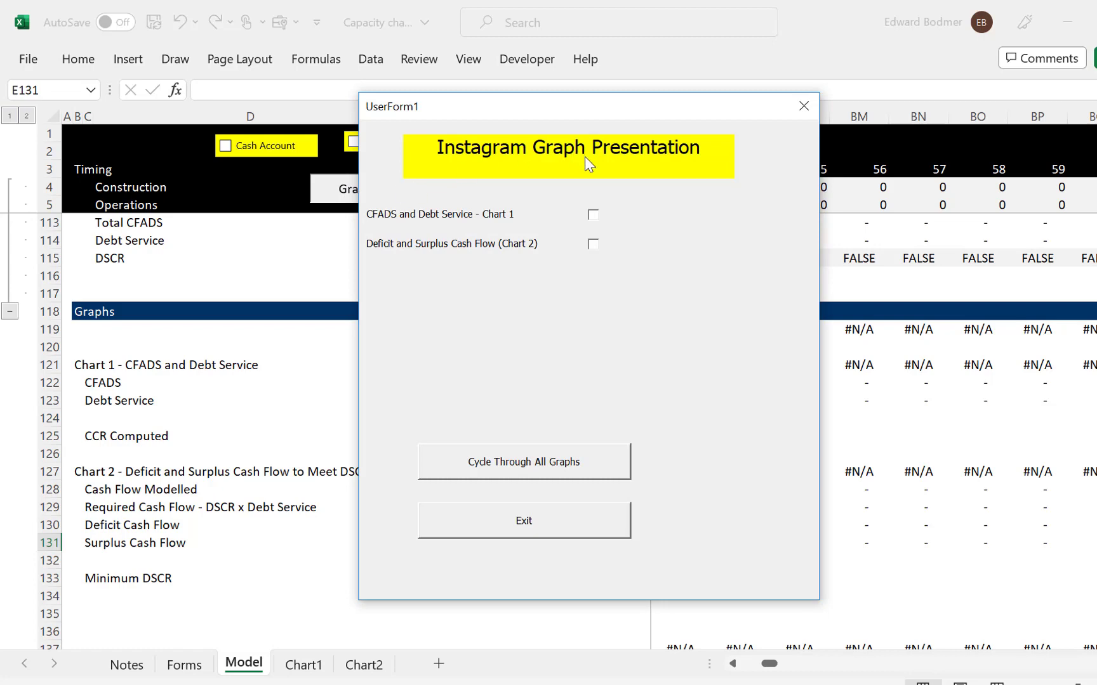
click(588, 217)
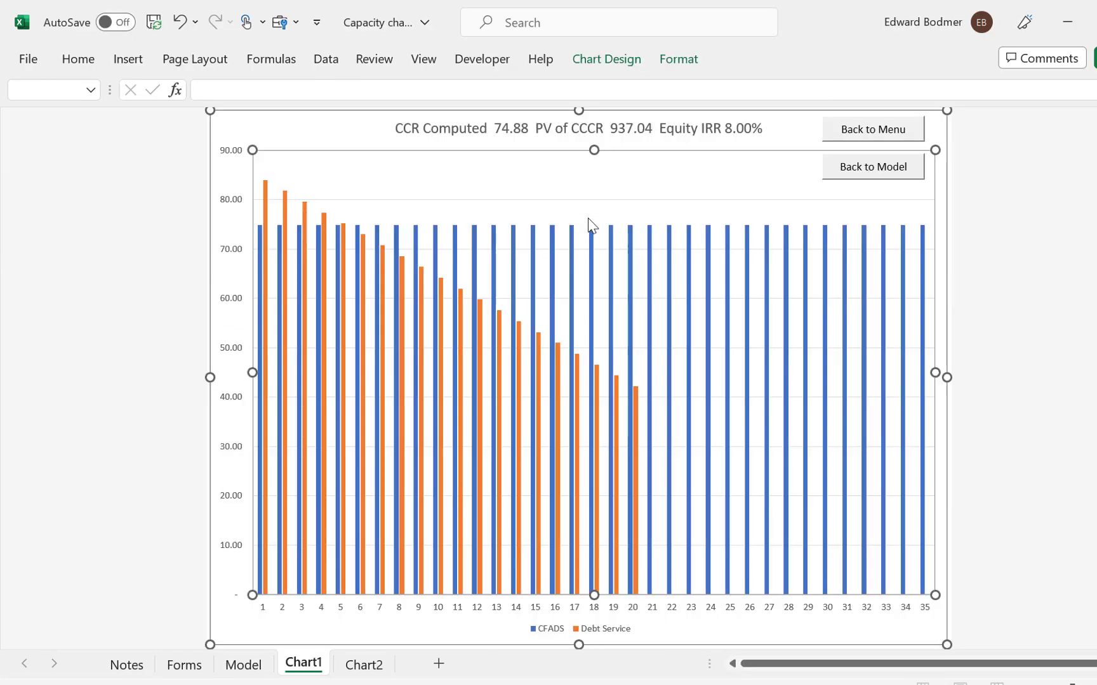
Test Back to Menu by choosing the Deficit and Surplus Cash Flow chart, close the form and go back to the Model sheet
click(875, 130)
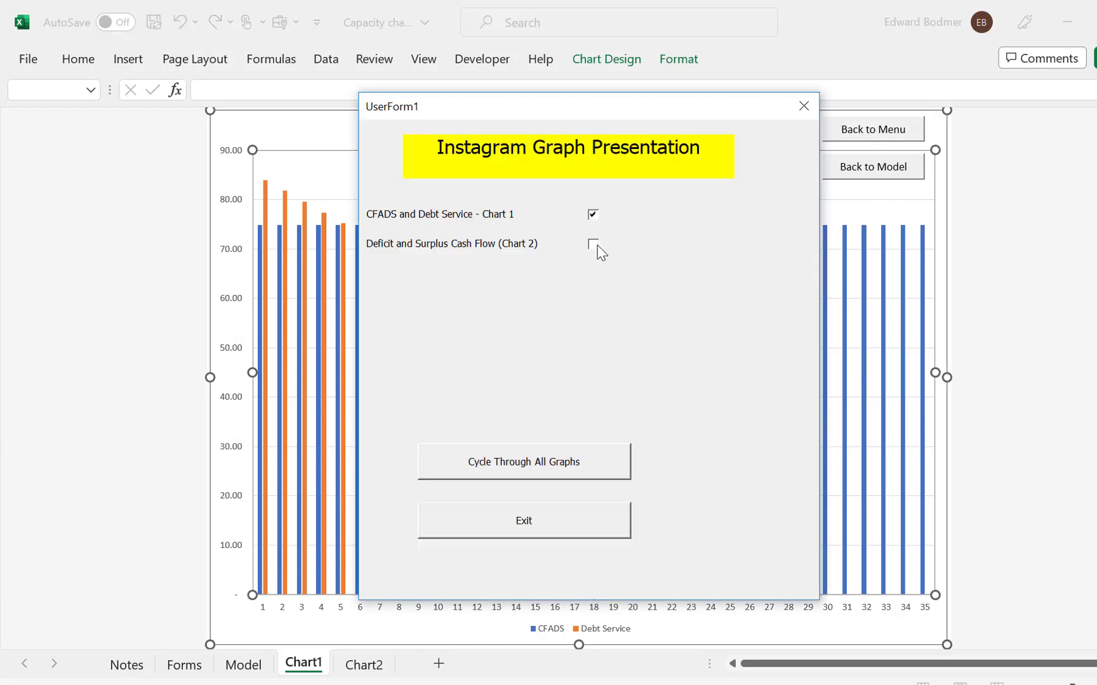
click(596, 246)
click(803, 106)
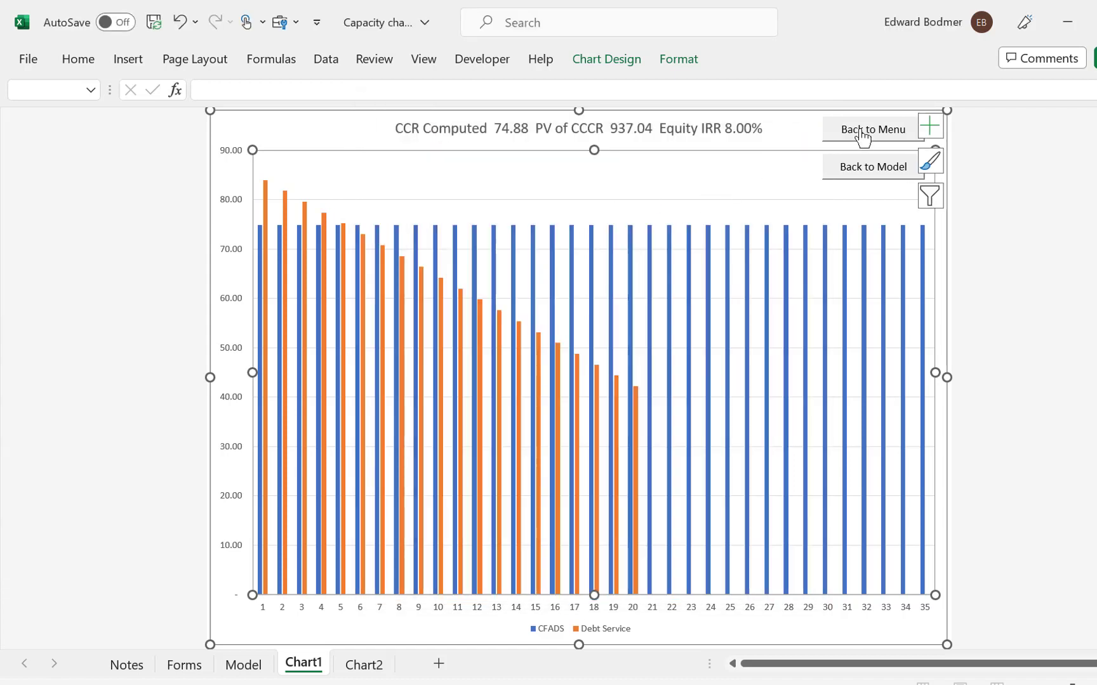
click(870, 167)
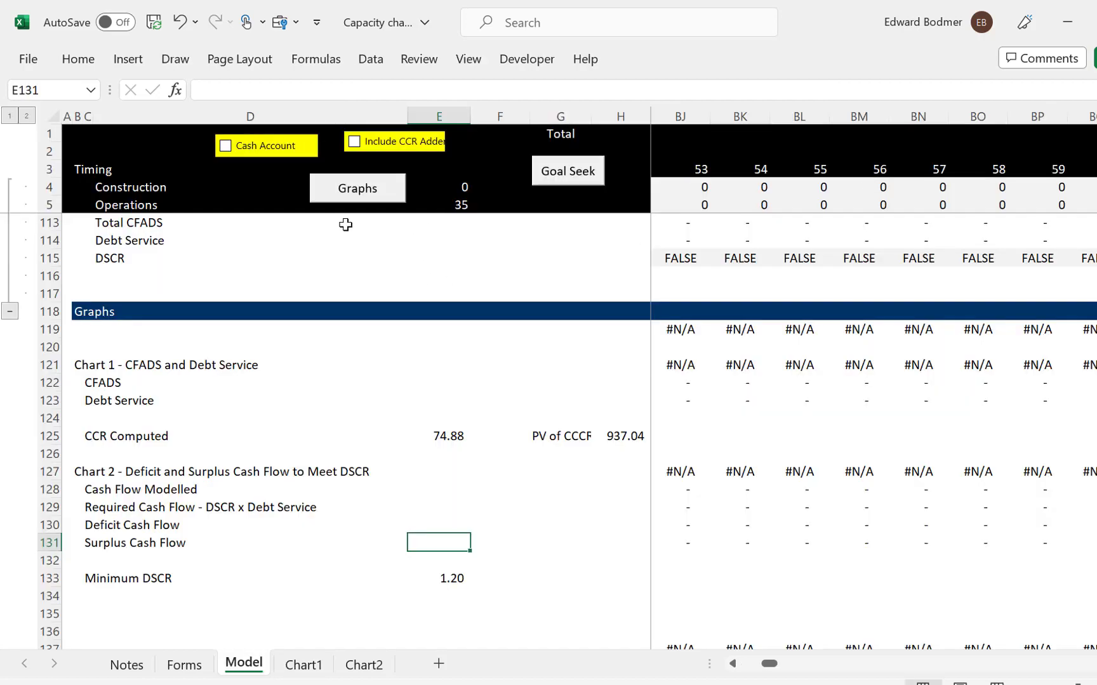
Open the code of the chart_menu macro assigned to the Graphs button for editing
right_click(348, 200)
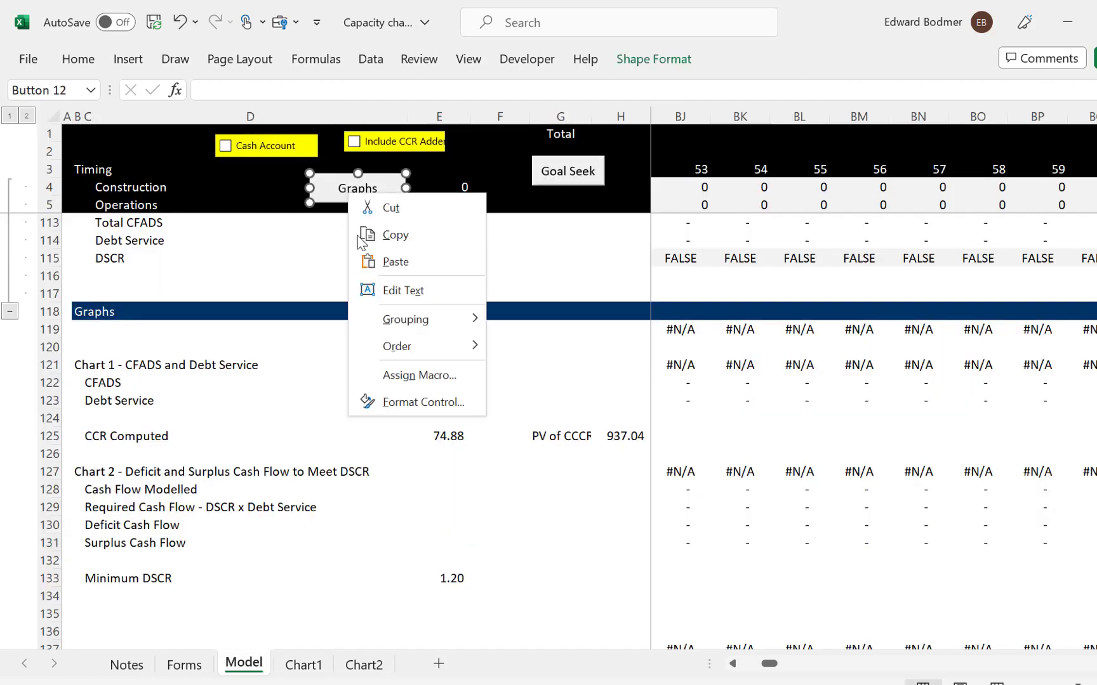
click(395, 377)
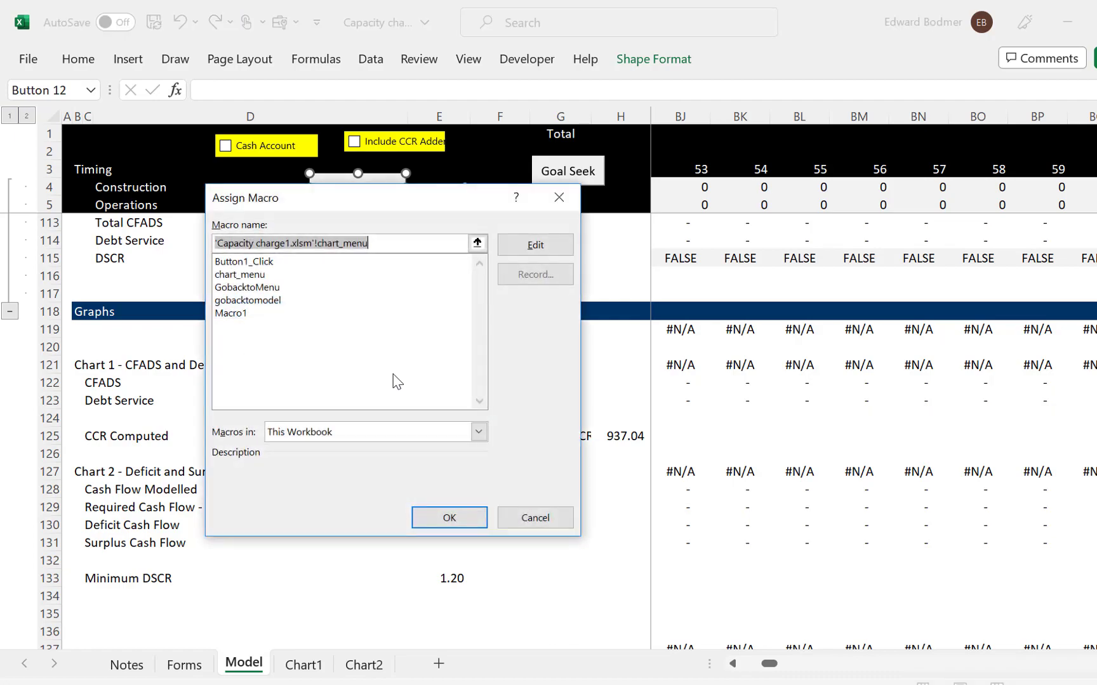
click(530, 246)
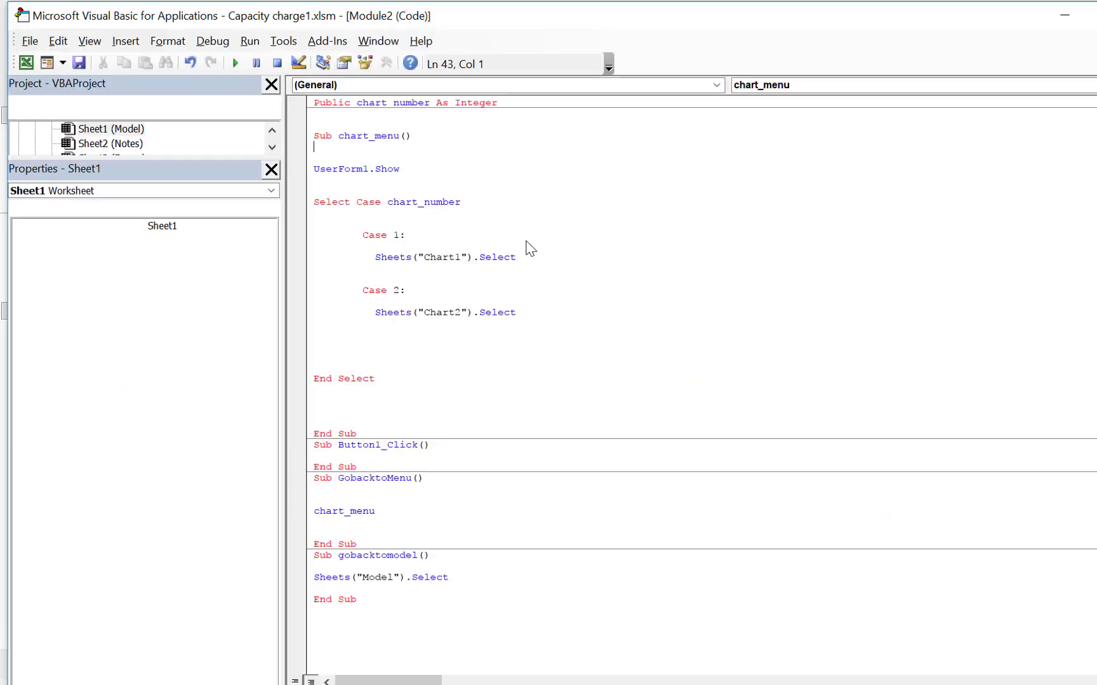
In the chart_menu macro, add the line UserForm1.CheckBox1 = False above UserForm1.Show
key(Up)
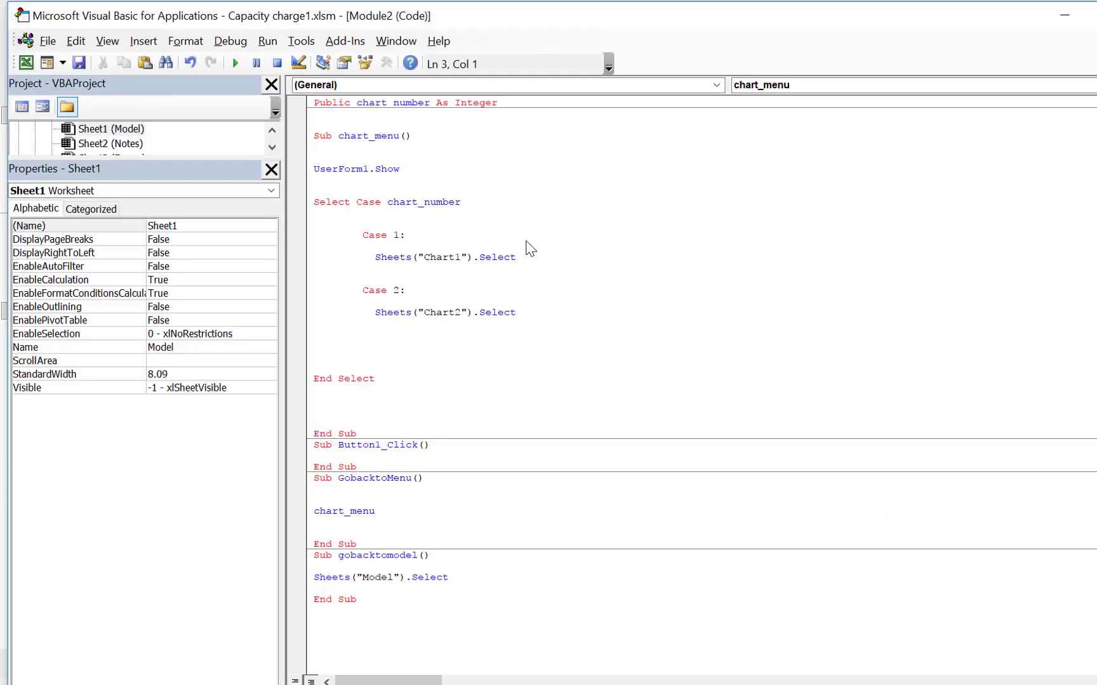
key(Down)
key(Down)
key(Return)
key(Return)
key(Up)
key(Return)
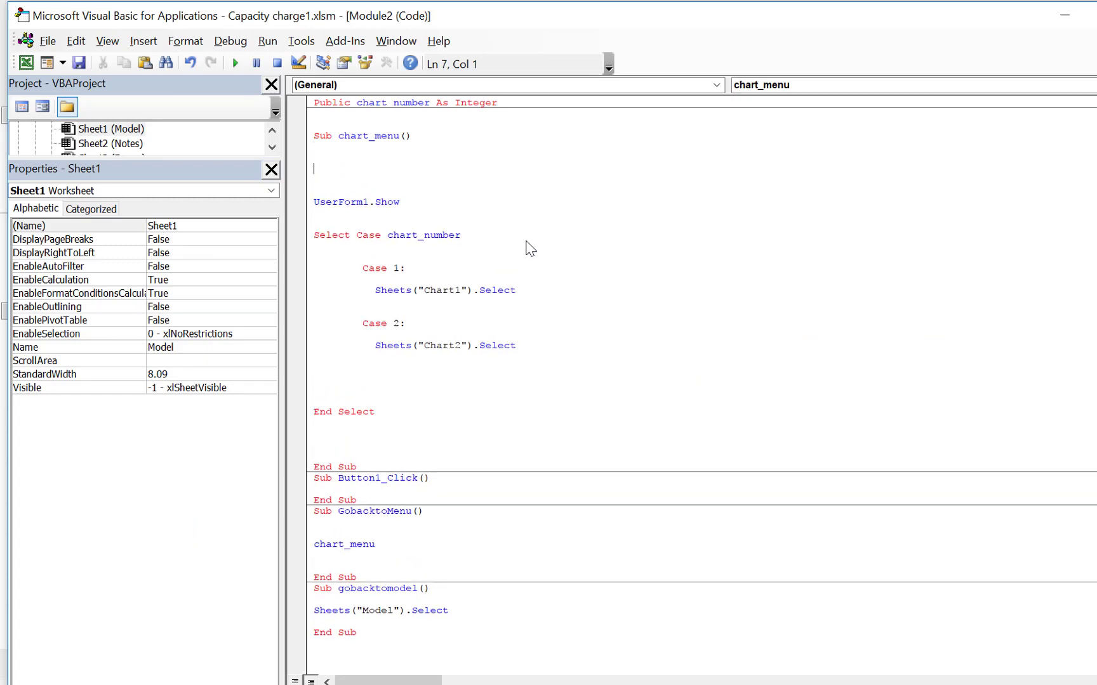
text(userform1.)
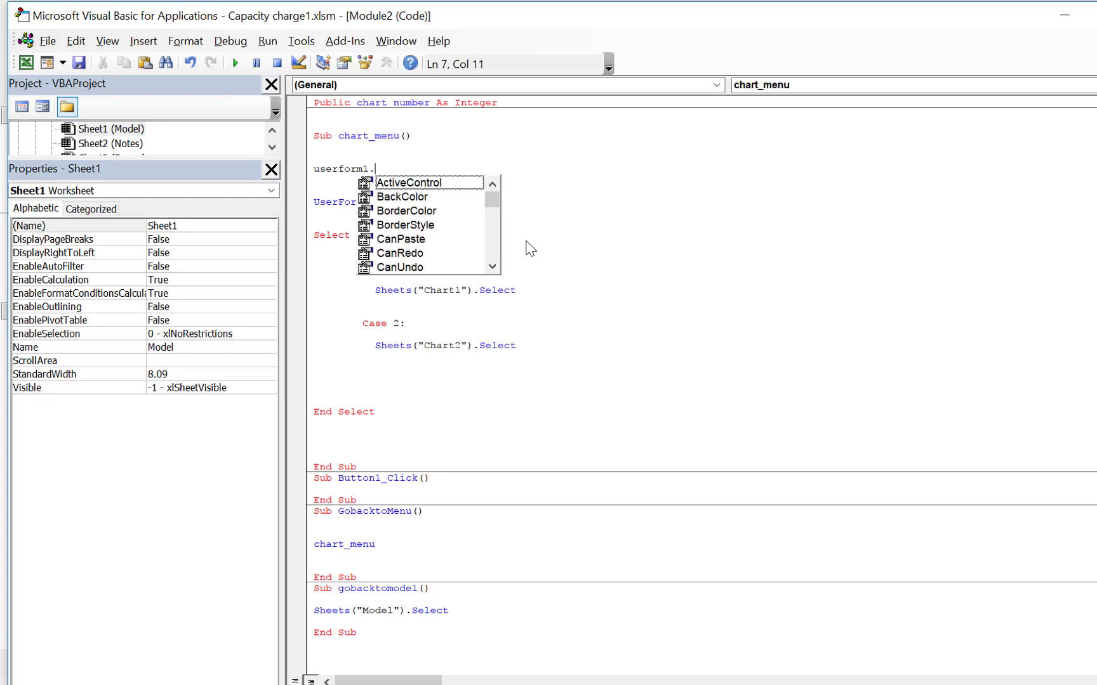
text(c)
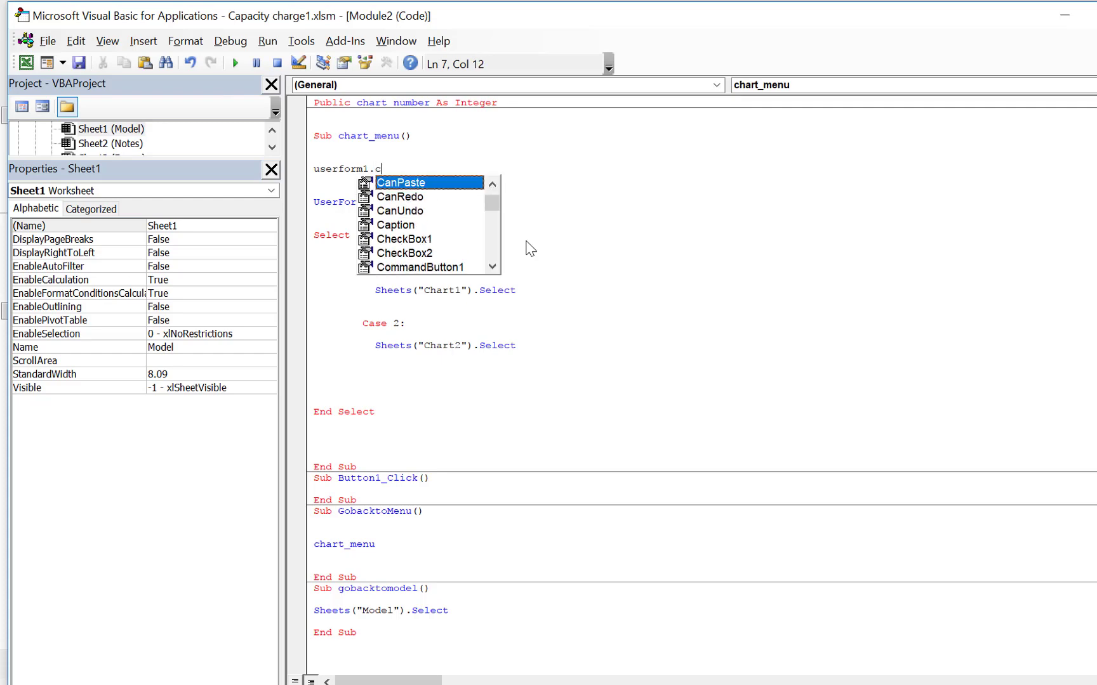
key(Down)
key(Down)
key(Down)
key(Down)
key(Tab)
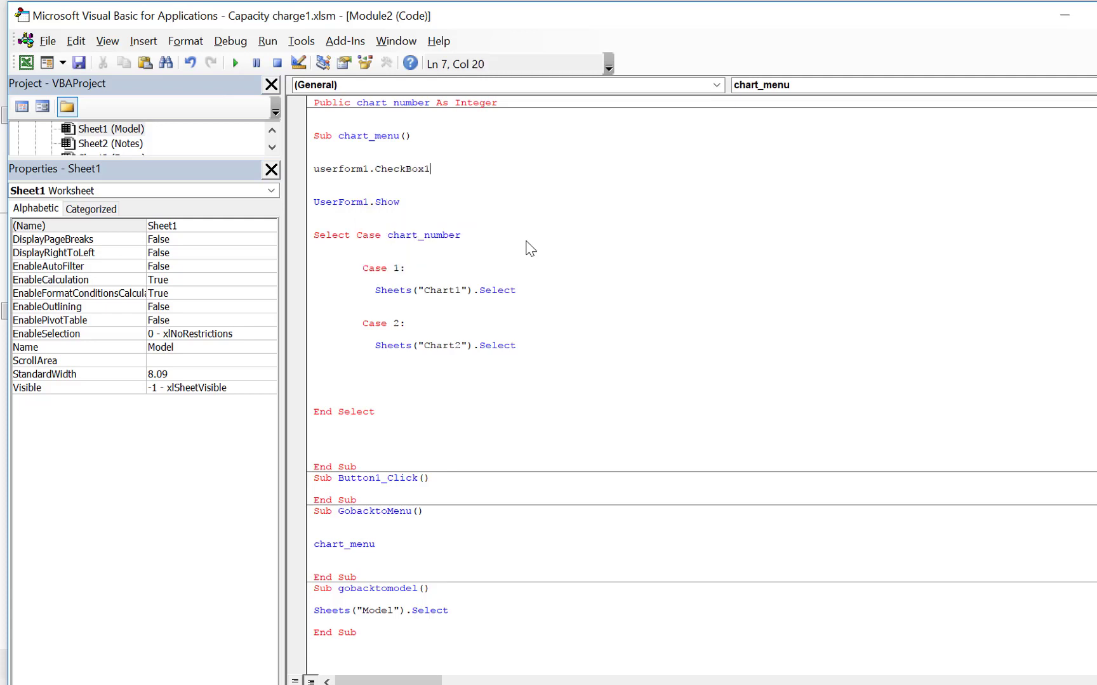
text(= false)
Duplicate the CheckBox1 reset line beneath itself, change the copy to UserForm1.CheckBox2 = False, and remove the extra blank line
key(Up)
key(Down)
key(shift+Down)
key(ctrl+c)
key(ctrl+v)
key(ctrl+v)
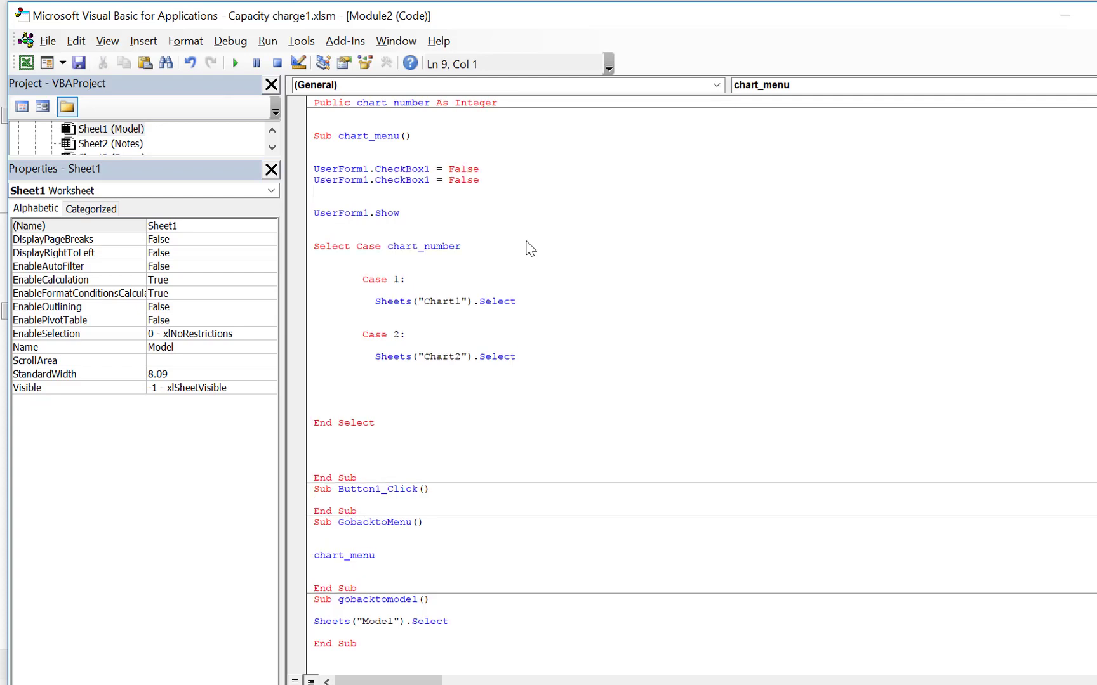
key(Left)
key(Left)
key(Left)
key(BackSpace)
text(2)
key(Down)
key(BackSpace)
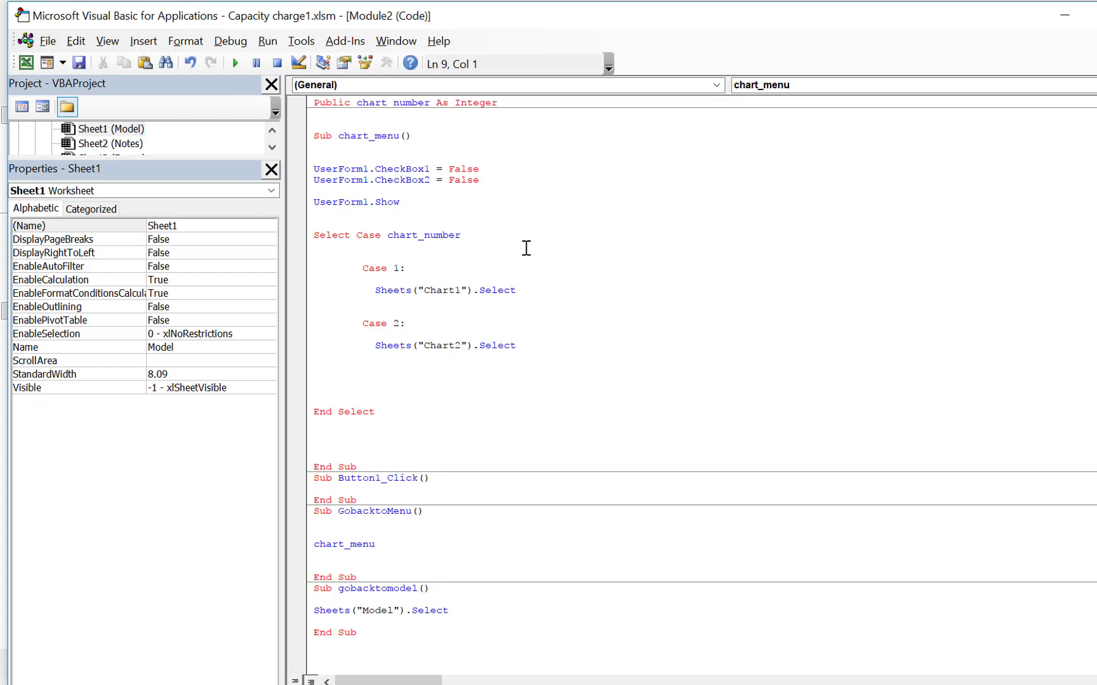
Open the UserForm1 design and create the CheckBox2_Click procedure for the Deficit and Surplus Cash Flow (Chart 2) check box
click(411, 43)
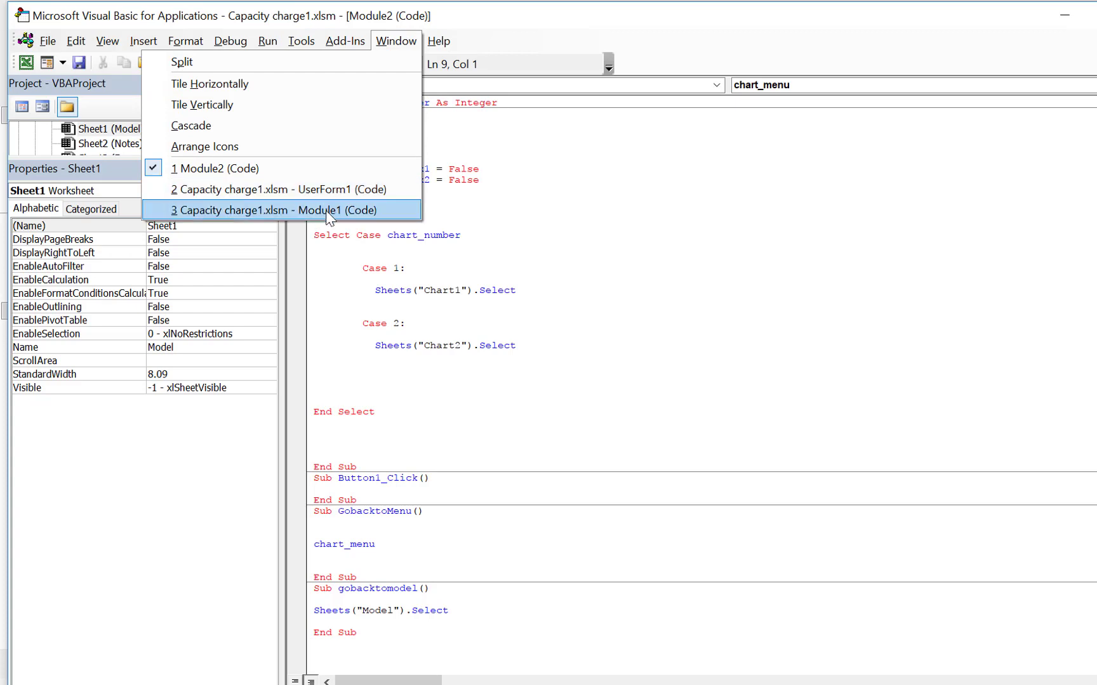
click(320, 189)
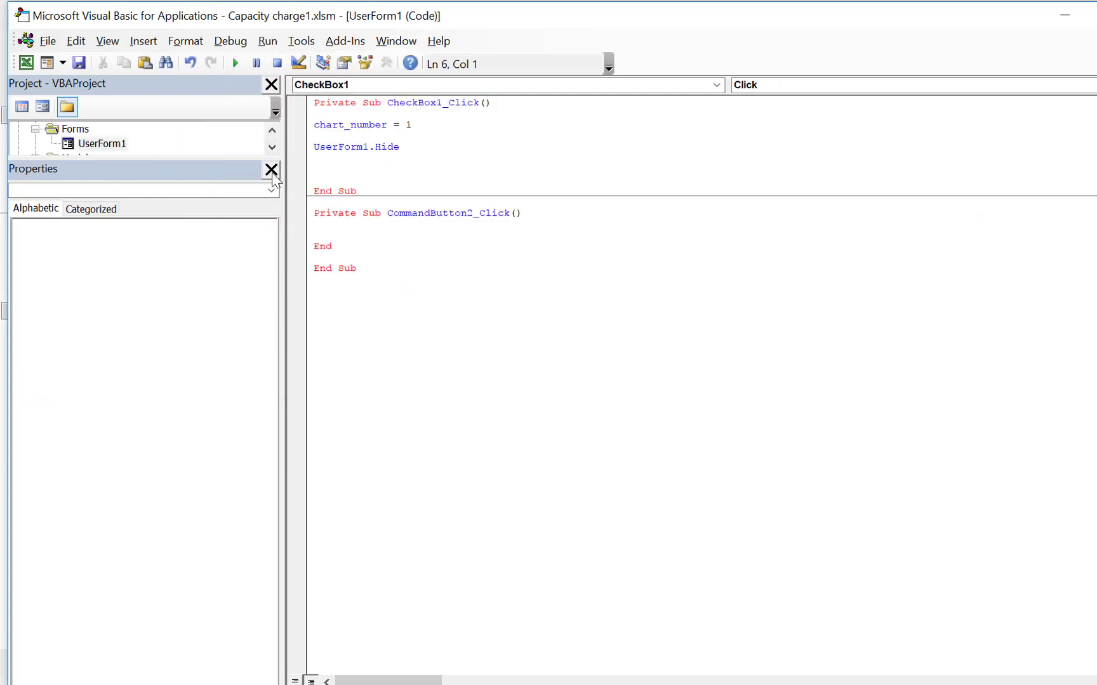
click(271, 169)
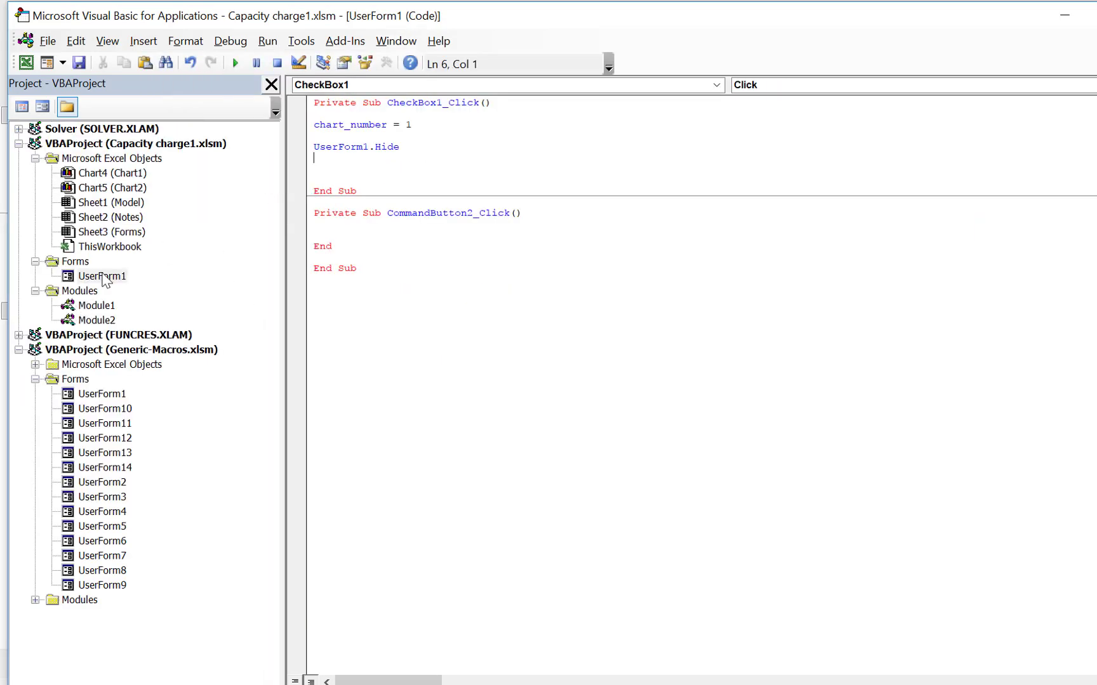
double_click(100, 276)
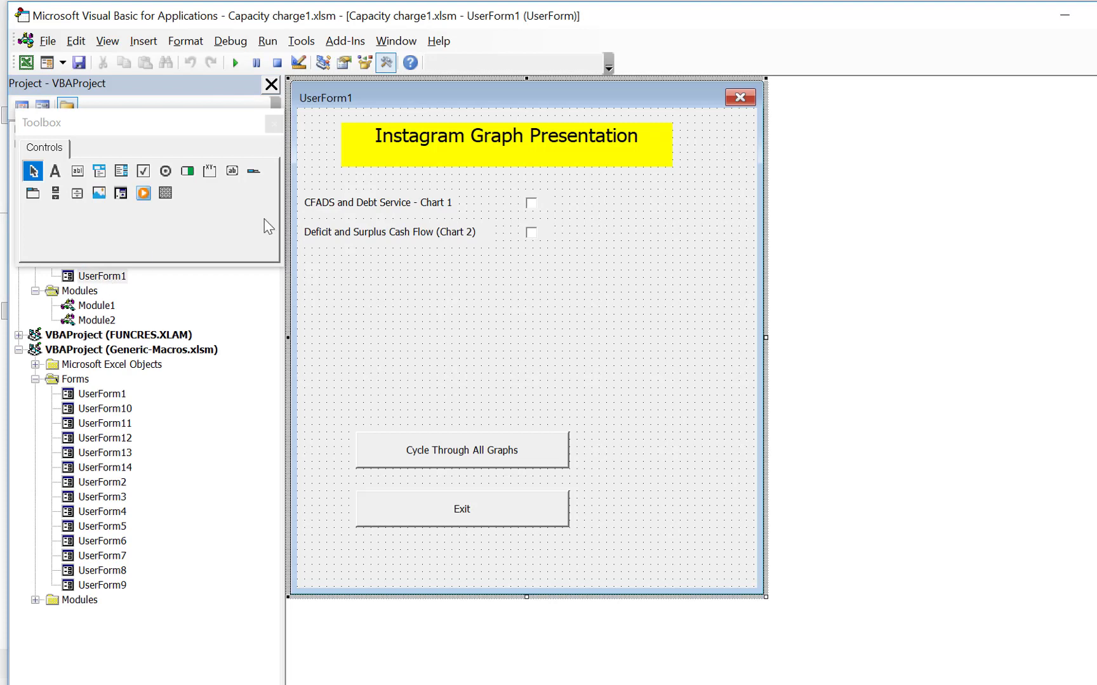
double_click(533, 232)
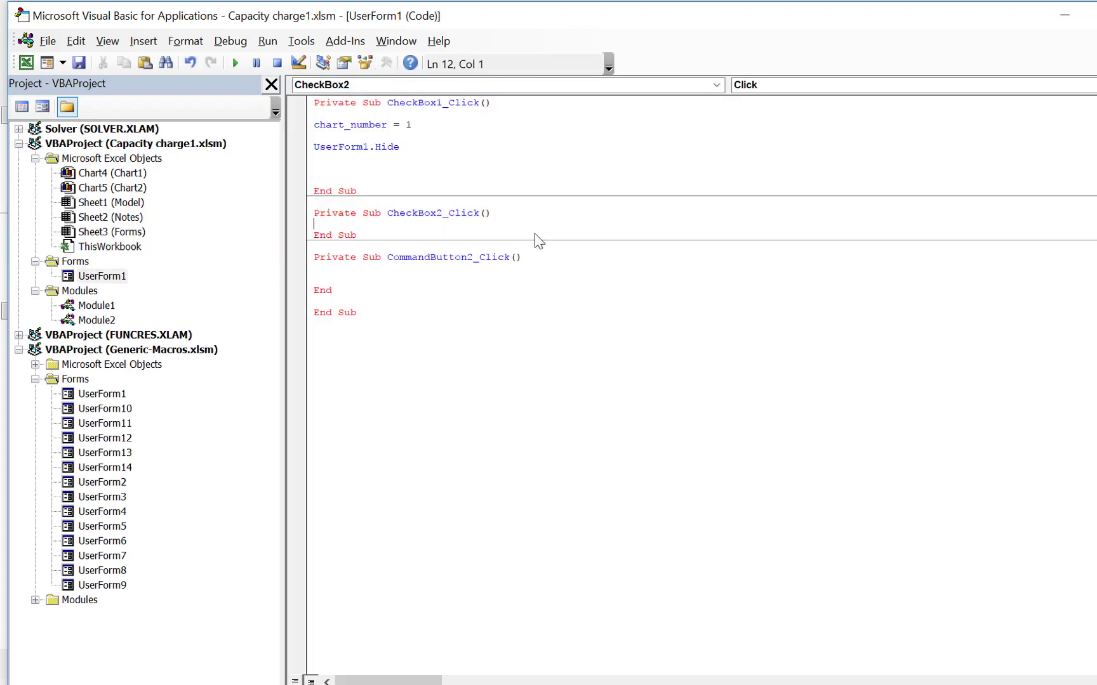
key(Return)
Remove a surplus blank line before End Sub in the CheckBox1_Click procedure
key(Up)
key(Up)
key(Up)
key(Up)
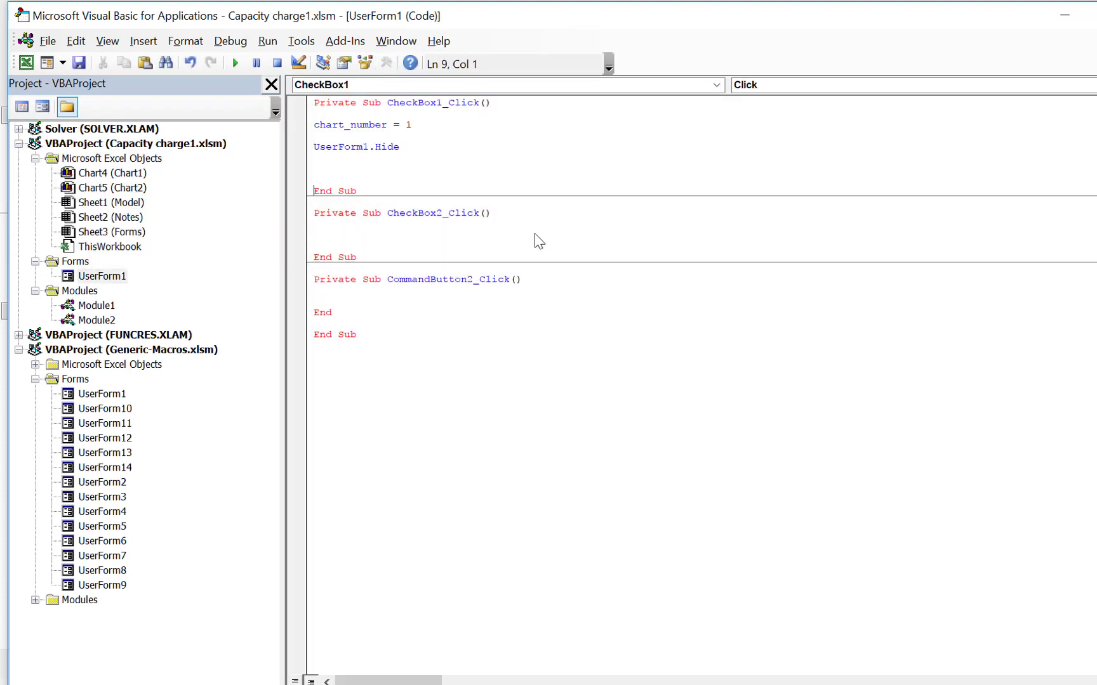
key(Up)
key(BackSpace)
Copy the chart_number and UserForm1.Hide lines from CheckBox1_Click into the CheckBox2_Click procedure
key(Up)
key(Up)
key(Up)
key(Up)
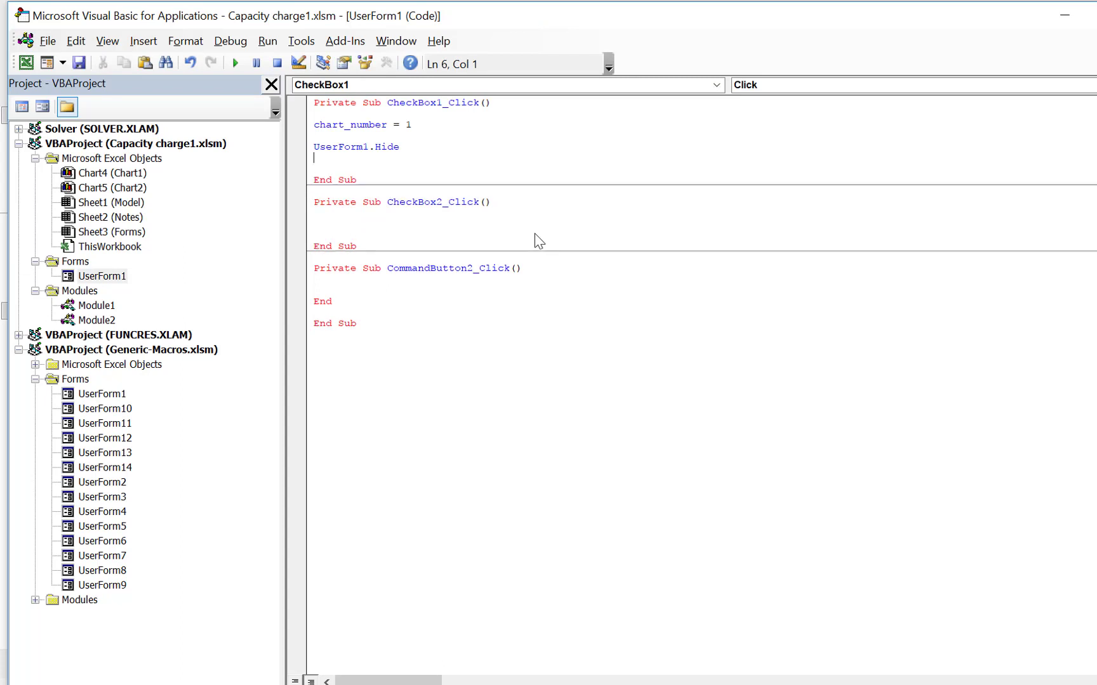
key(shift+Down)
key(shift+Down)
key(shift+Down)
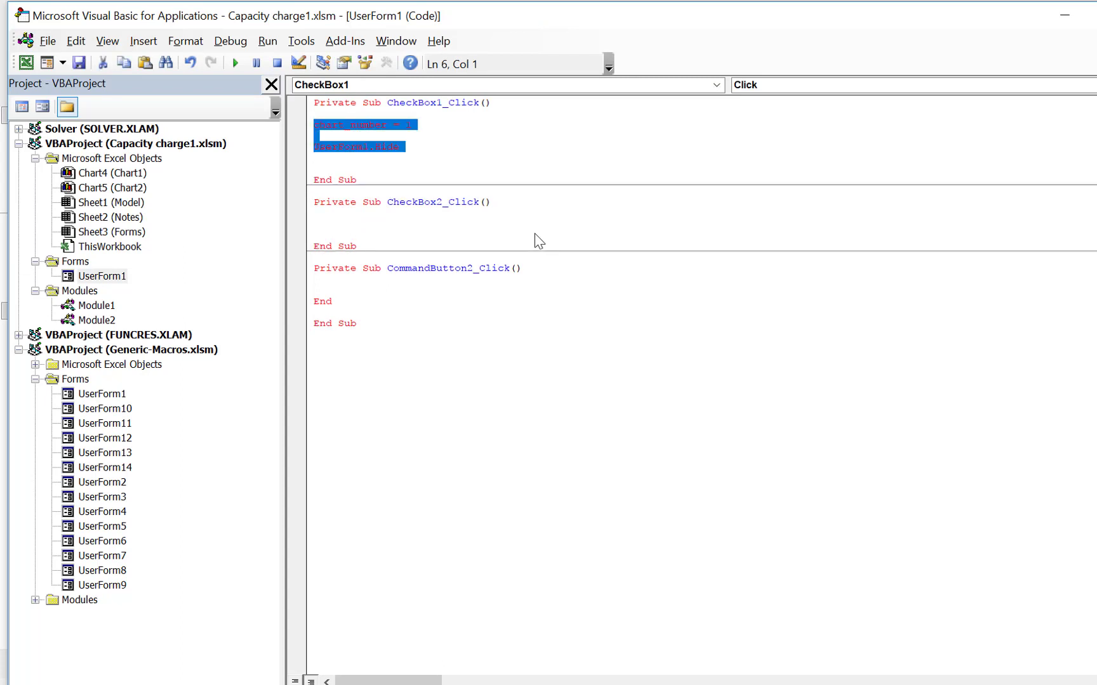
key(Down)
key(Down)
key(Down)
key(Down)
key(Down)
key(Down)
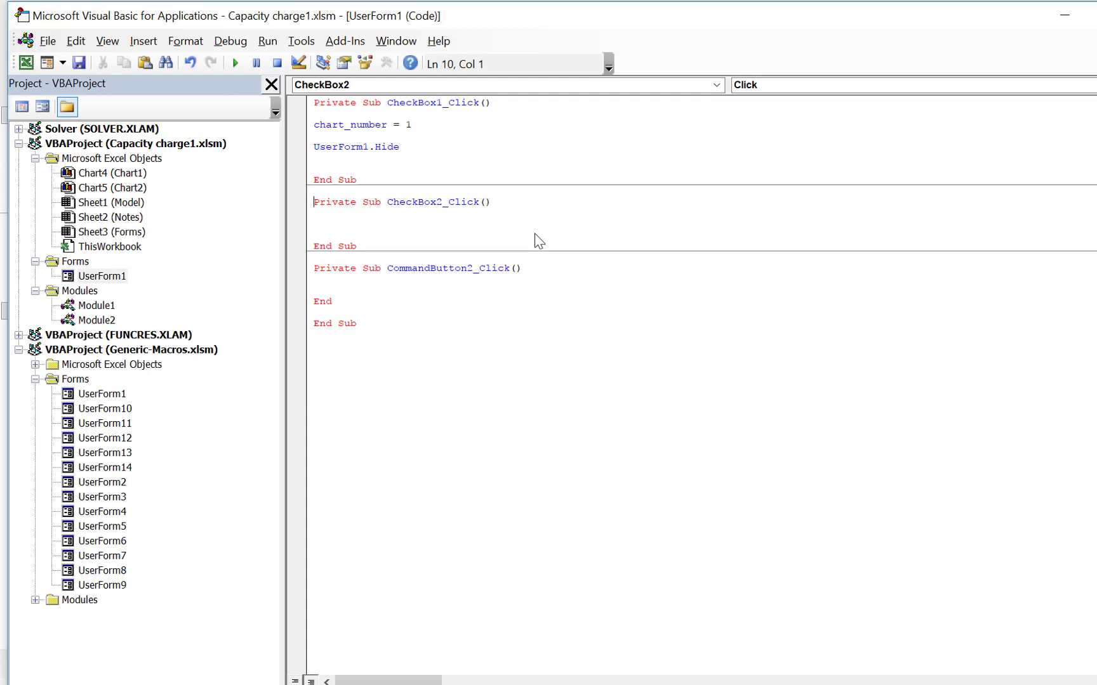
key(ctrl+v)
key(Left)
key(Up)
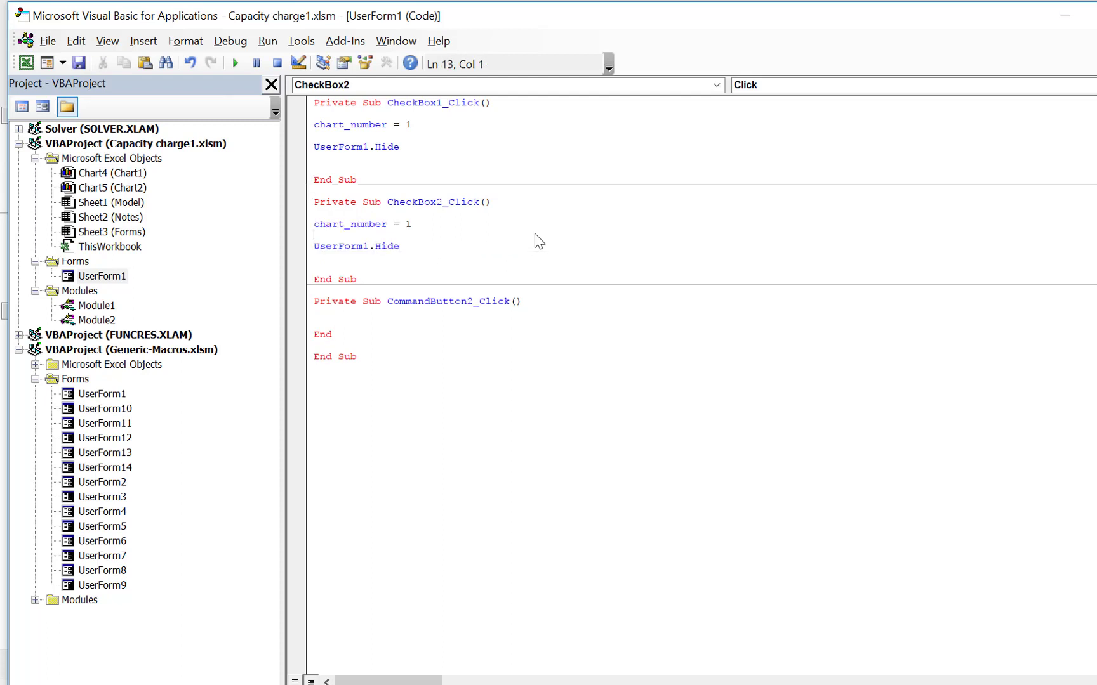
Set chart_number to 2 in the CheckBox2_Click procedure
key(Up)
key(End)
key(BackSpace)
text(2)
key(Up)
Switch to Excel and test the Graphs button by choosing the Deficit and Surplus Cash Flow (Chart 2) option in the form
key(alt+F11)
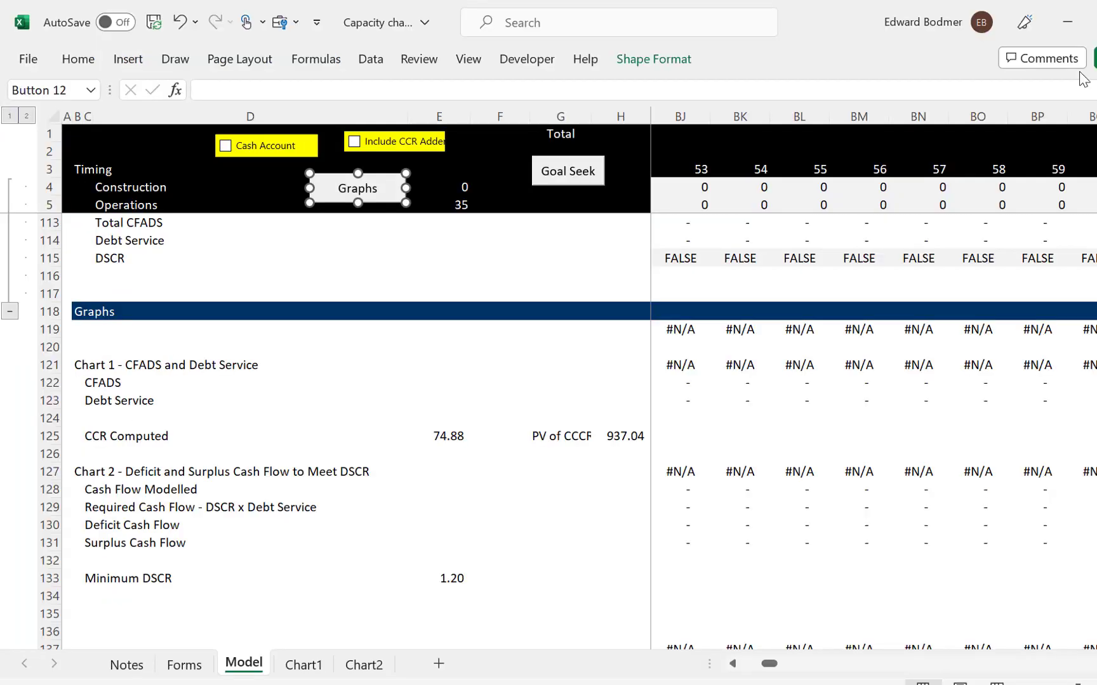
click(527, 521)
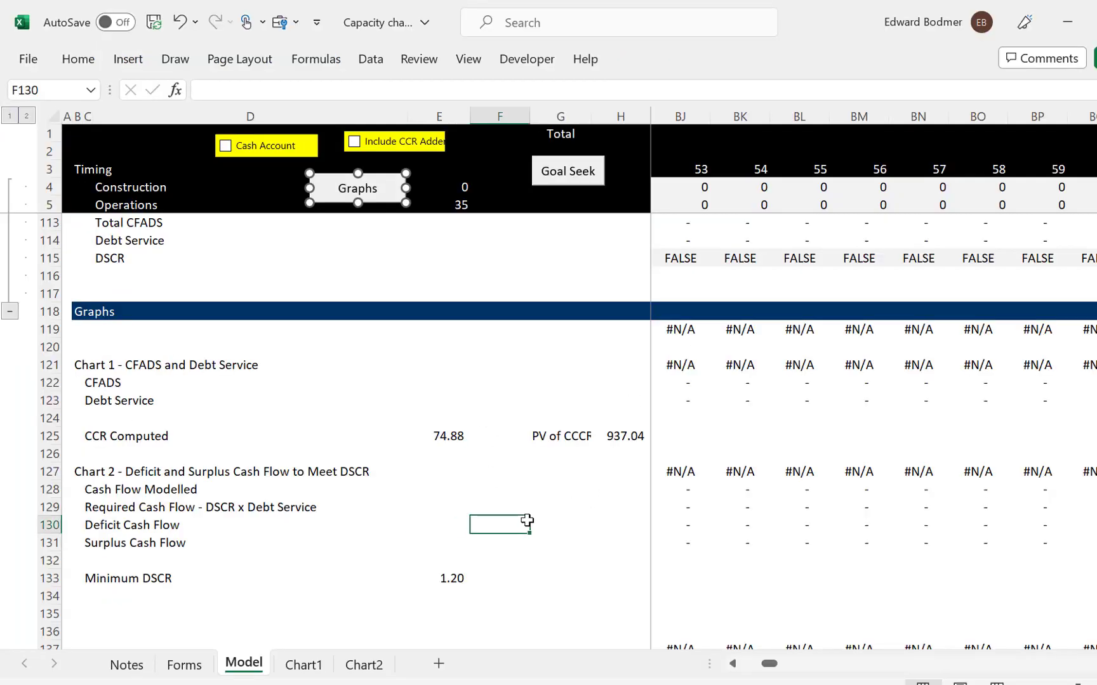
click(398, 253)
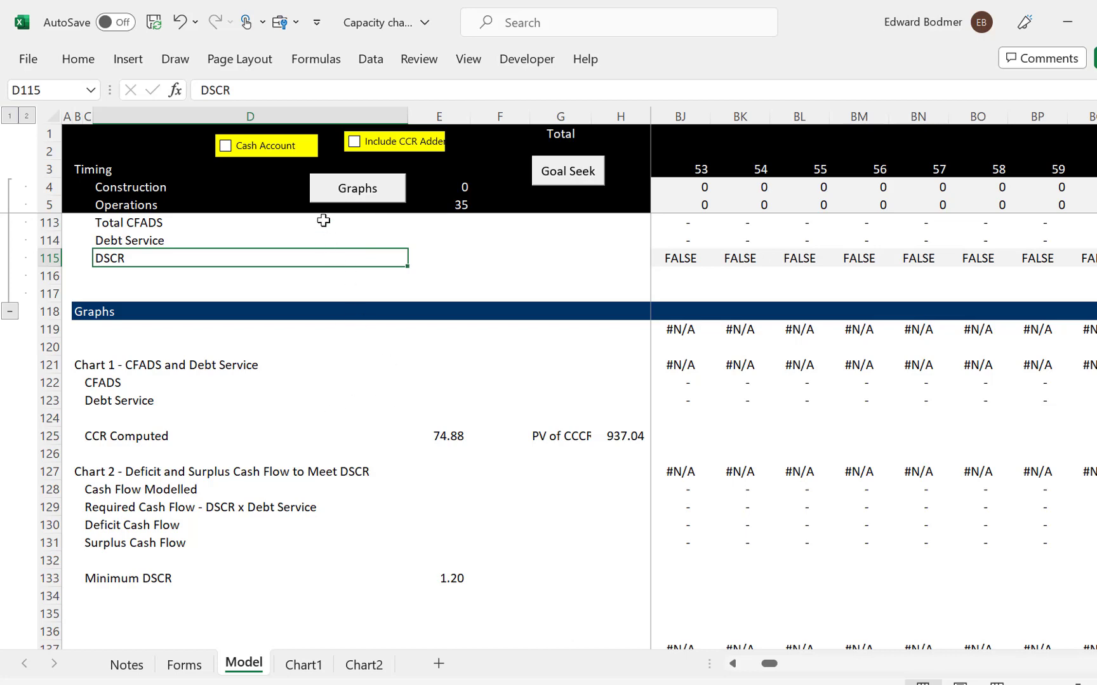
click(364, 195)
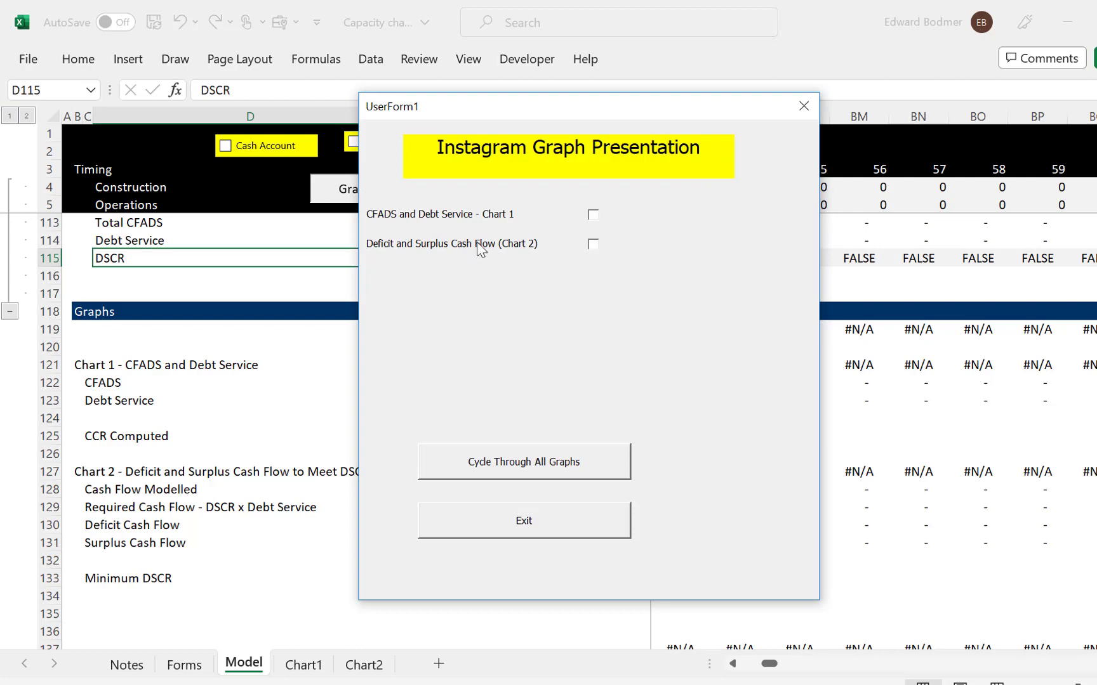
click(592, 247)
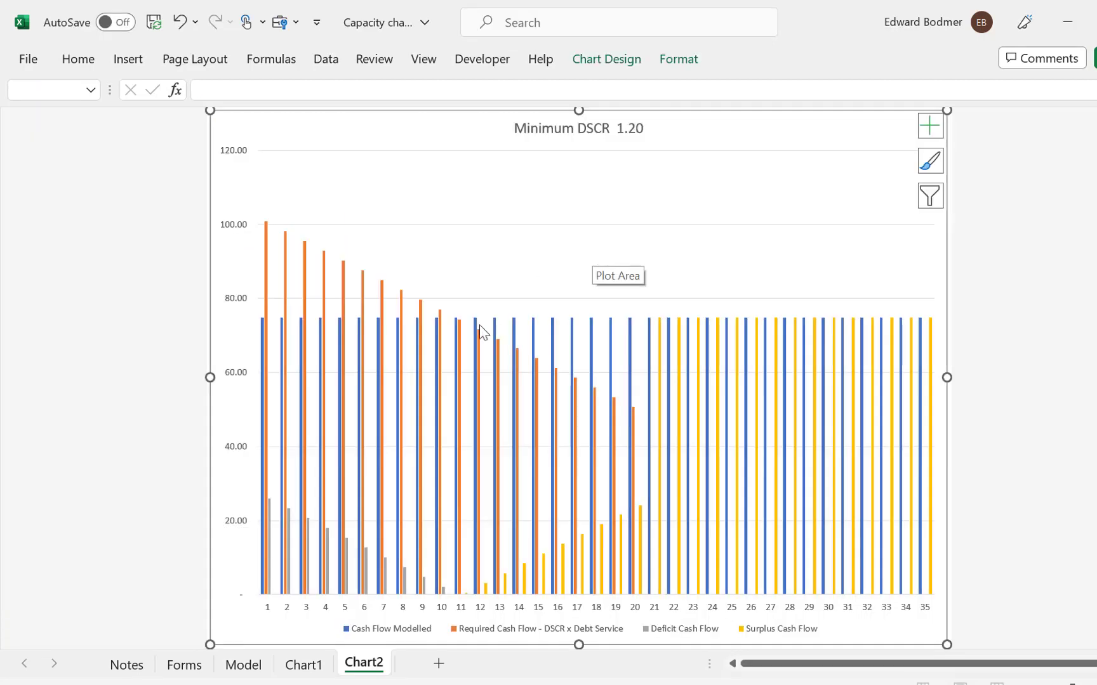
On the Chart1 sheet, test the Back to Menu button by choosing the Deficit and Surplus Cash Flow chart in the form
click(311, 667)
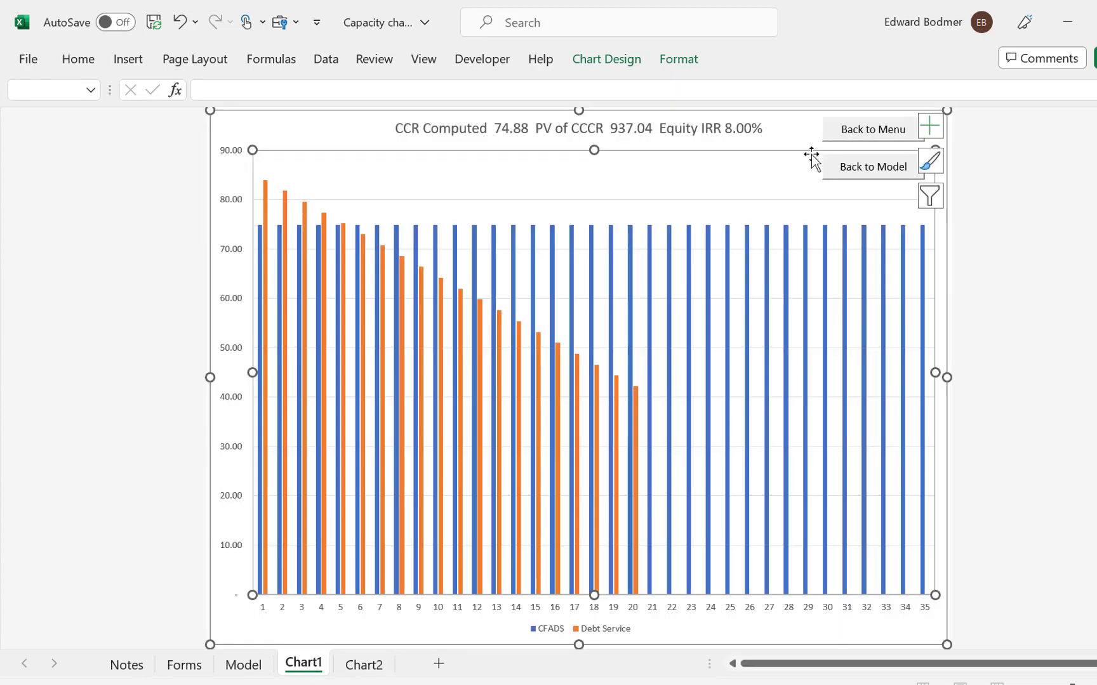
click(878, 139)
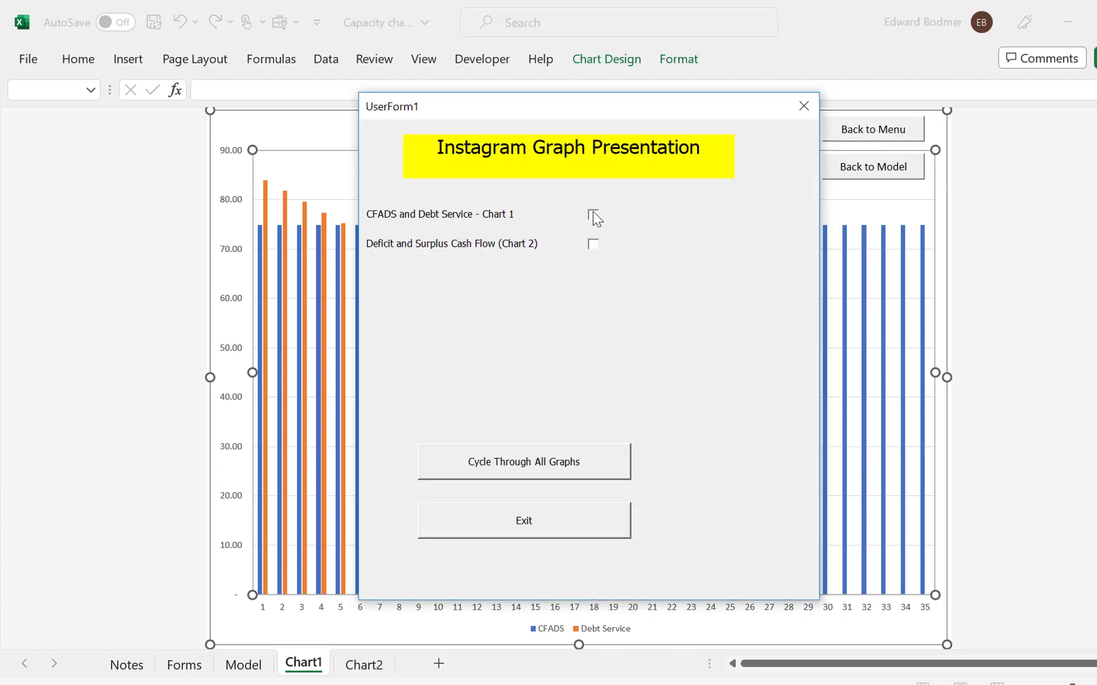
click(593, 244)
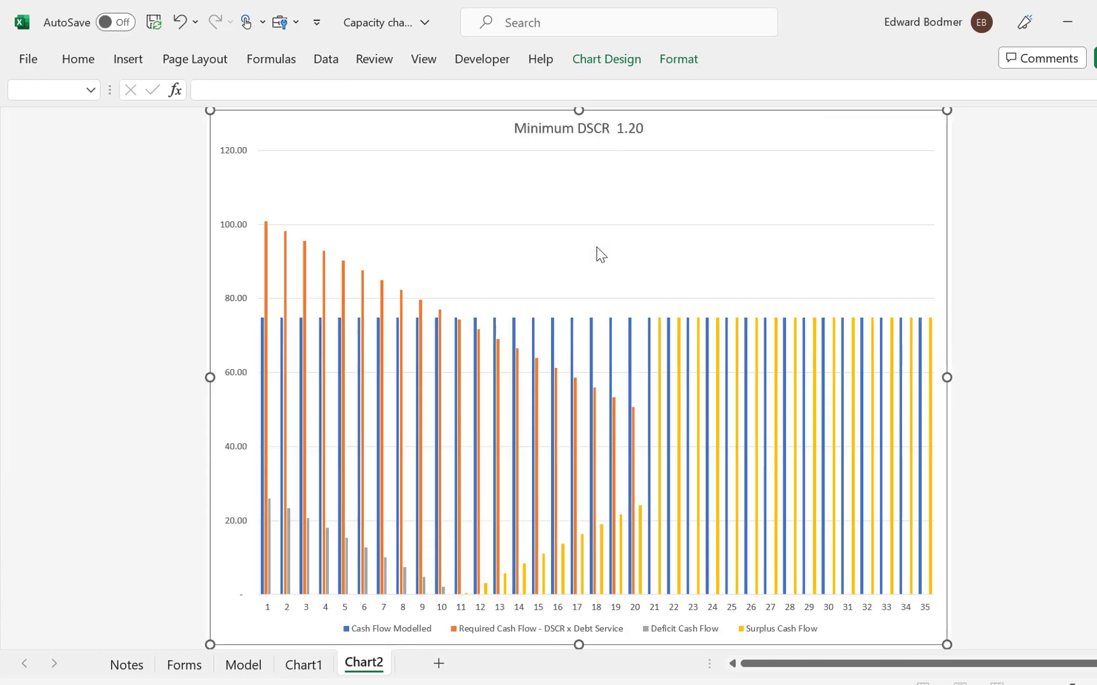
Try to copy the Back to Menu and Back to Model buttons from Chart1 to Chart2, and undo the accidental plot area move
click(304, 664)
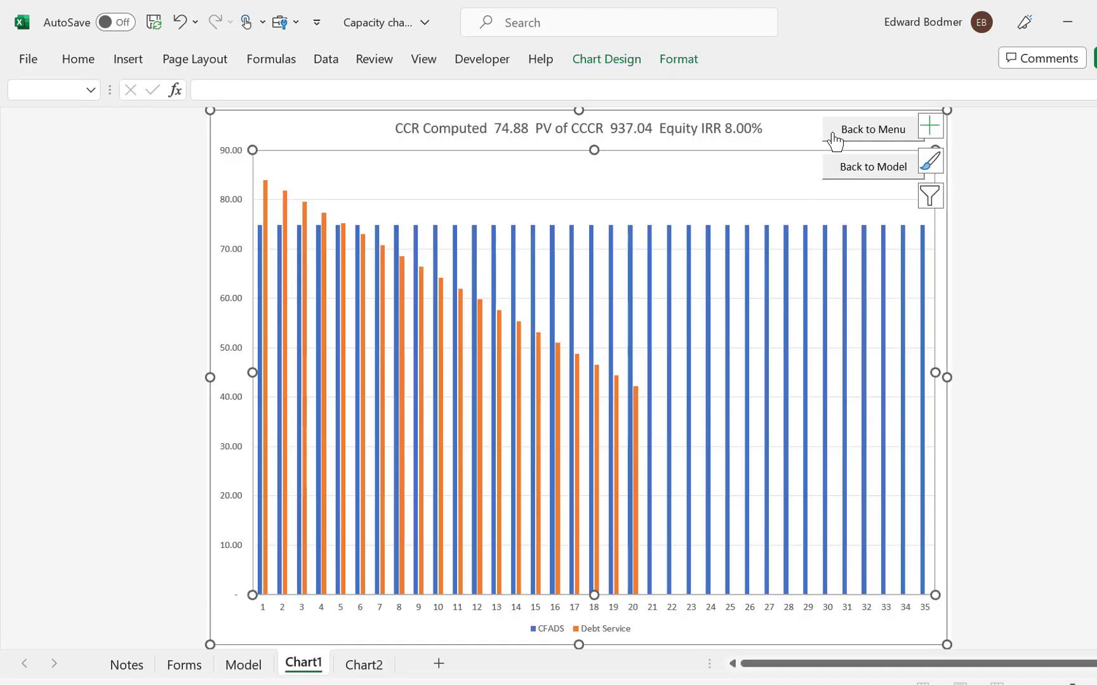
ctrl+click(833, 141)
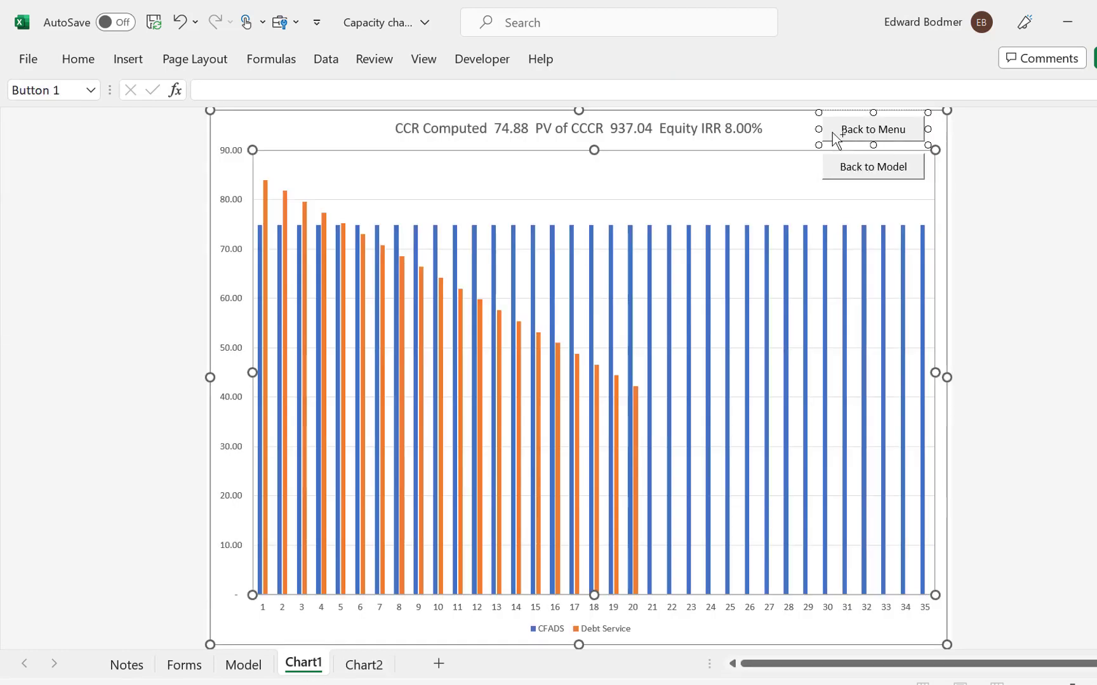
ctrl+click(844, 170)
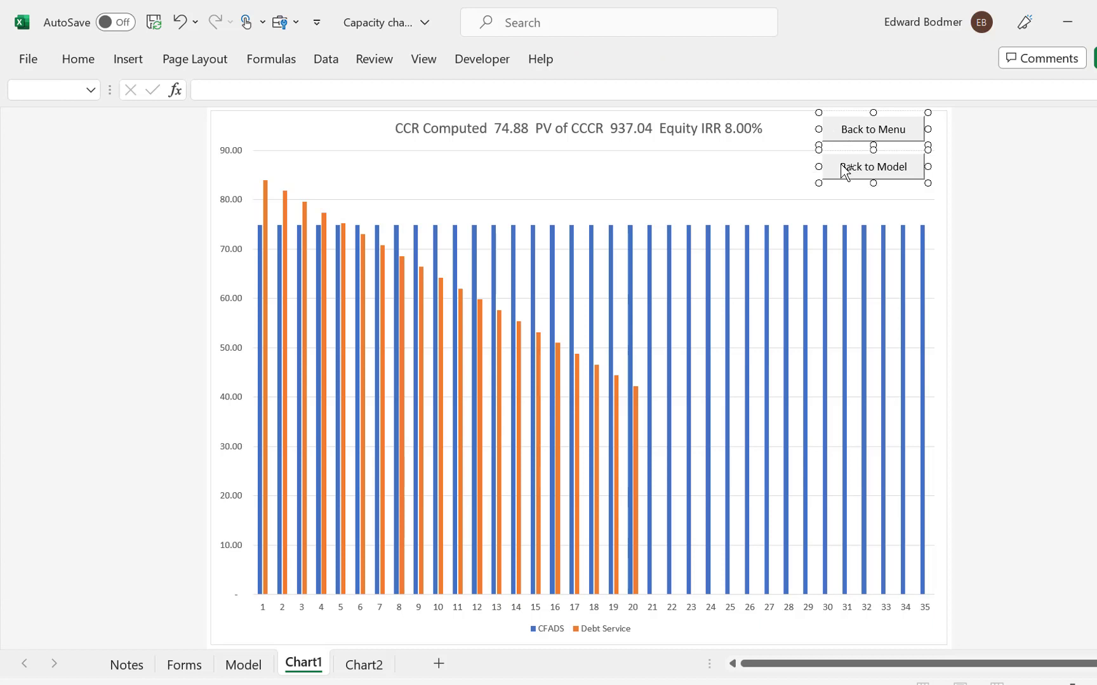
click(364, 664)
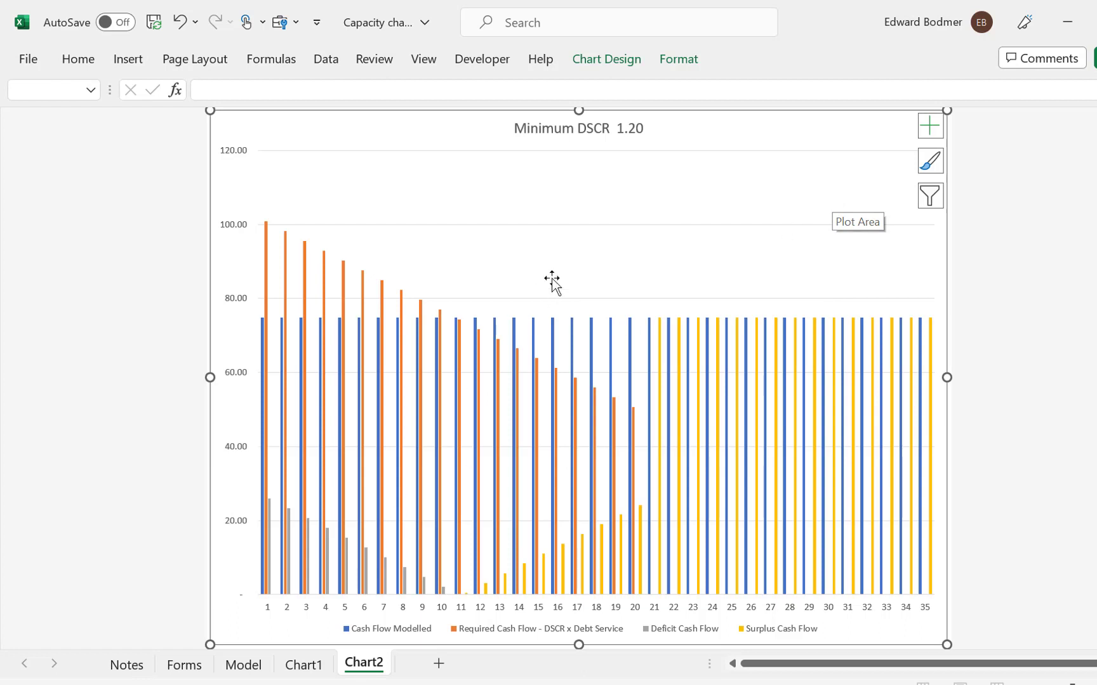
drag(816, 189, 827, 159)
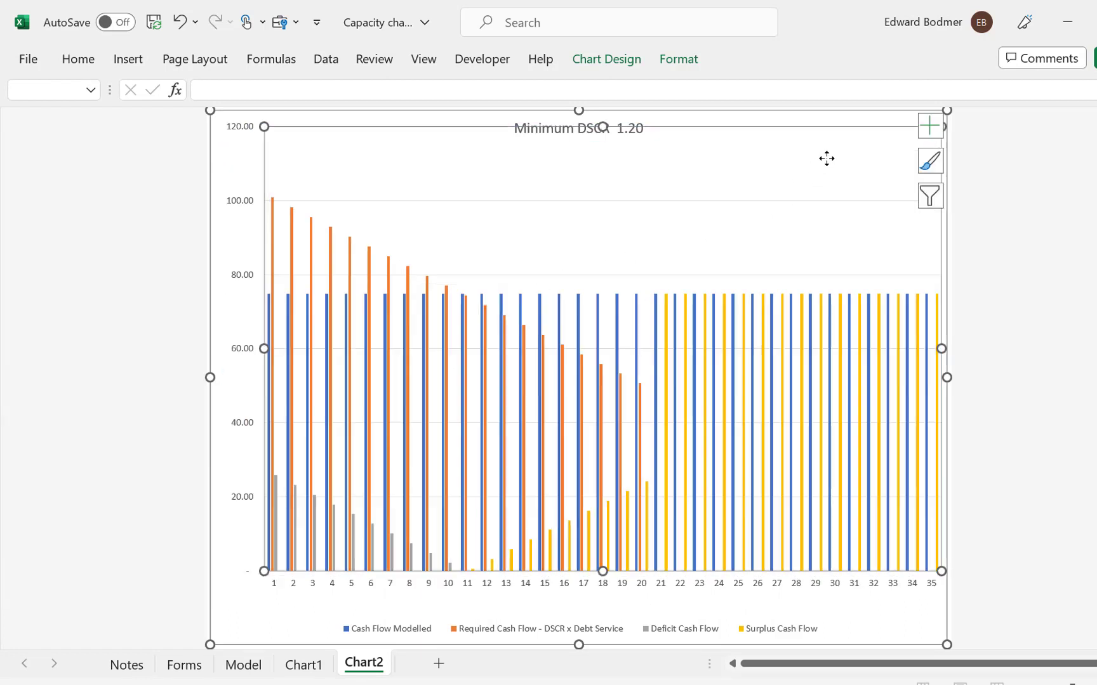
key(ctrl+z)
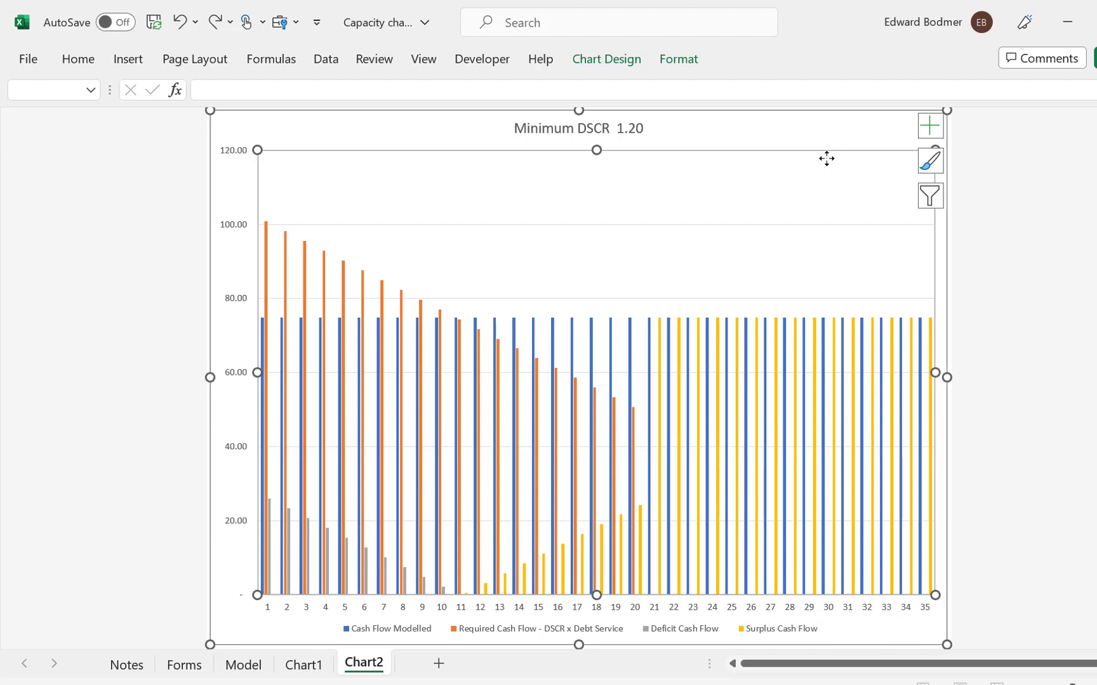
Select the Back to Menu and Back to Model buttons together on the Chart1 sheet to copy them
click(303, 664)
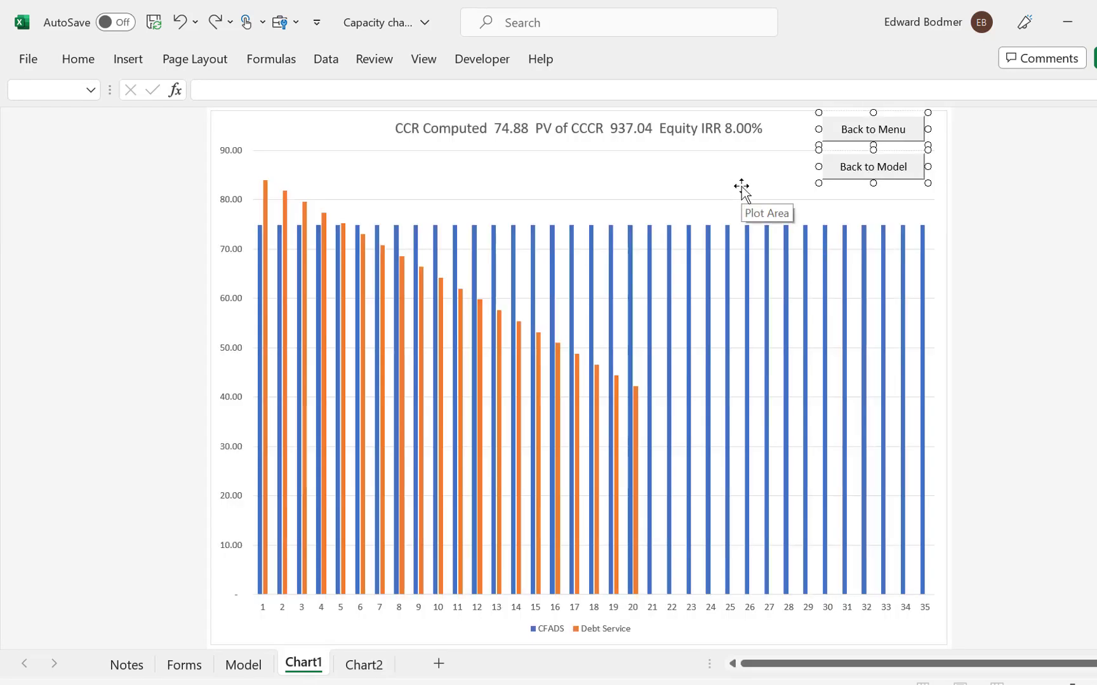
click(741, 186)
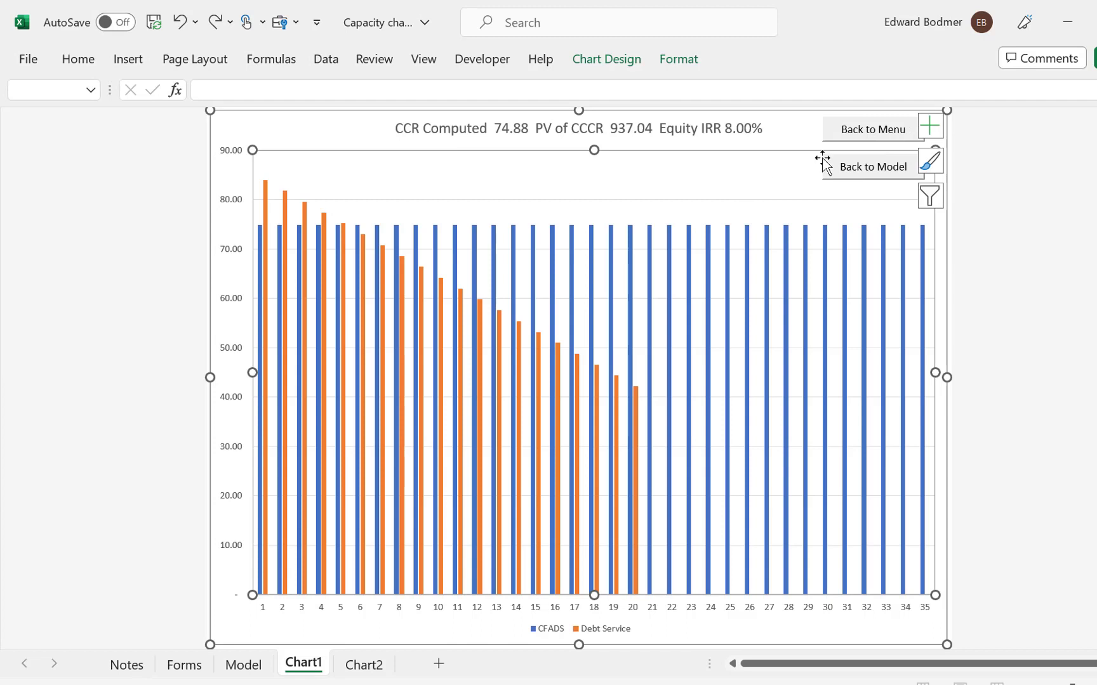
ctrl+click(855, 135)
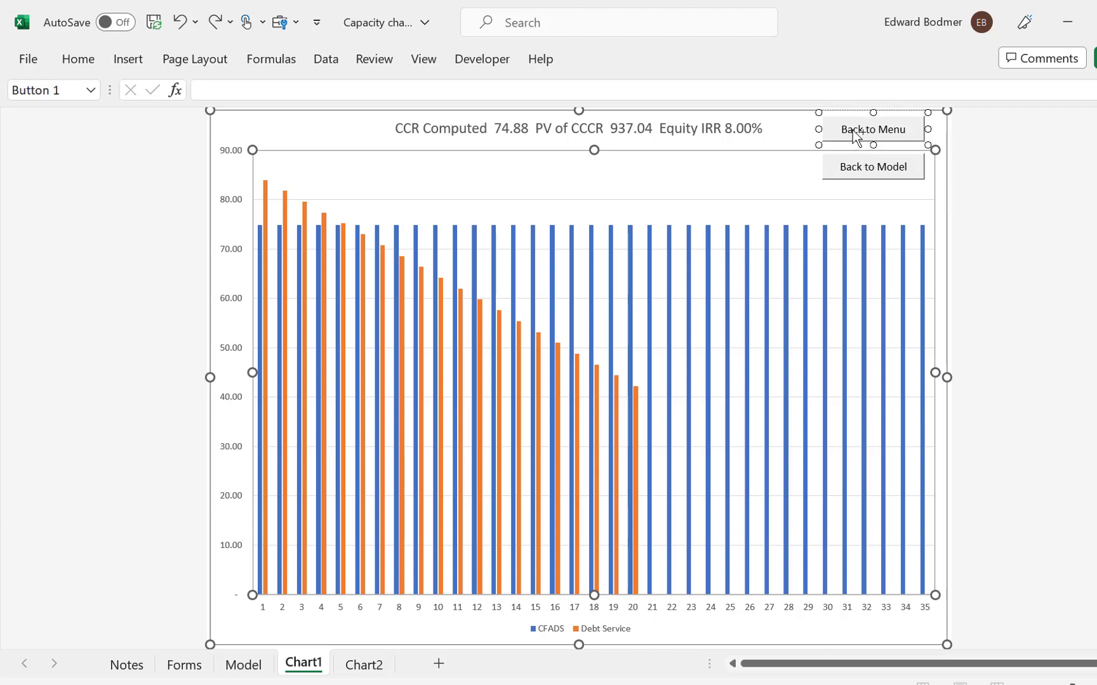
click(841, 185)
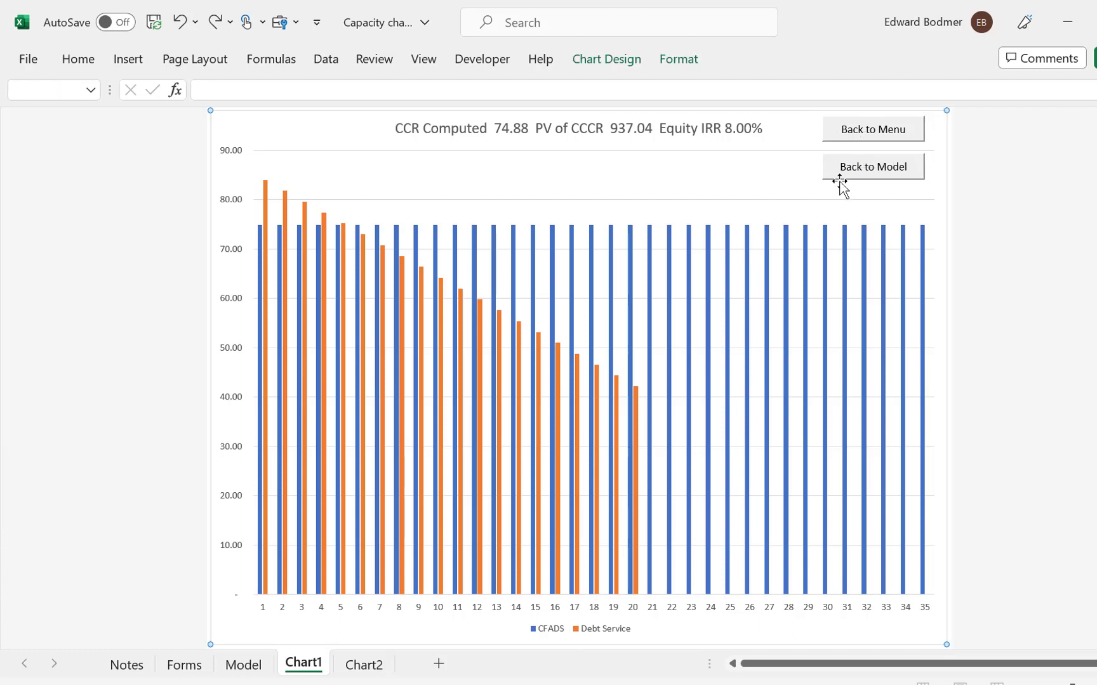
ctrl+click(845, 137)
ctrl+click(835, 174)
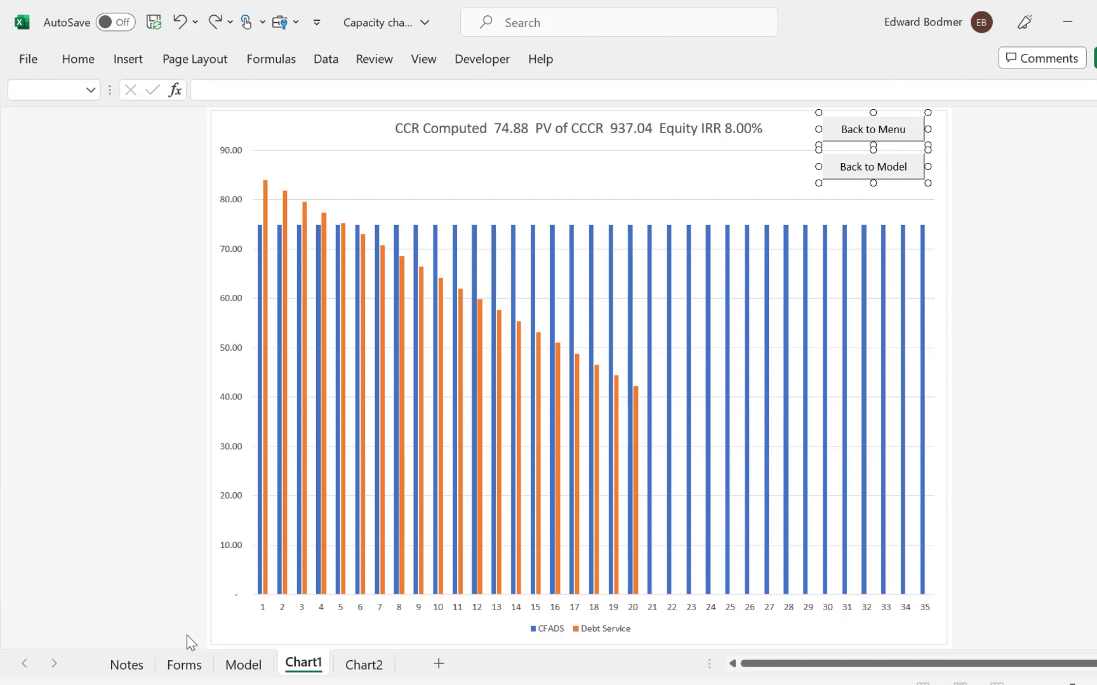
Try to paste the copied buttons on the Notes sheet at M20, undo the pasted text, and try pasting again at M19
click(120, 665)
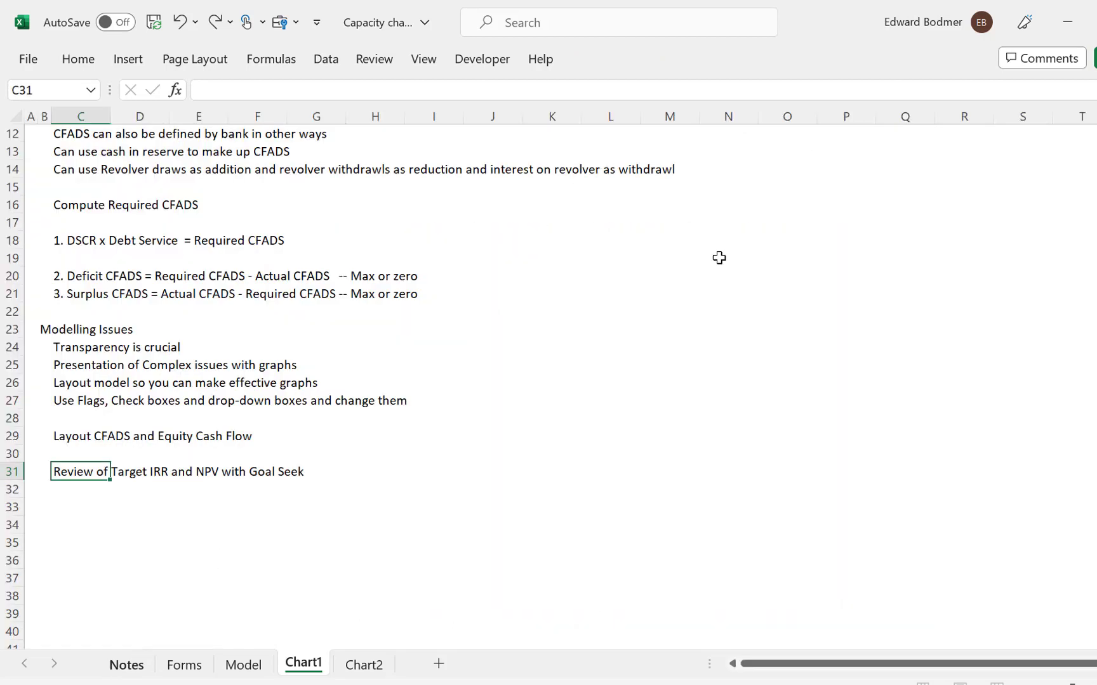
click(652, 276)
text(chart_number = 1  UserForm1.Hide)
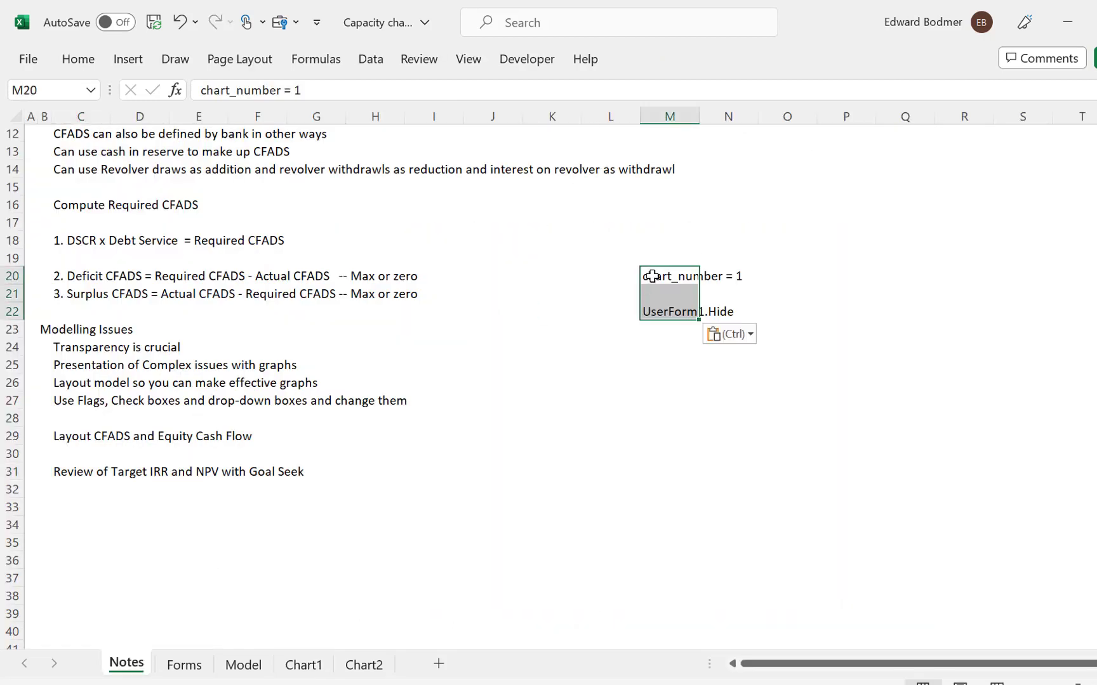
key(ctrl+z)
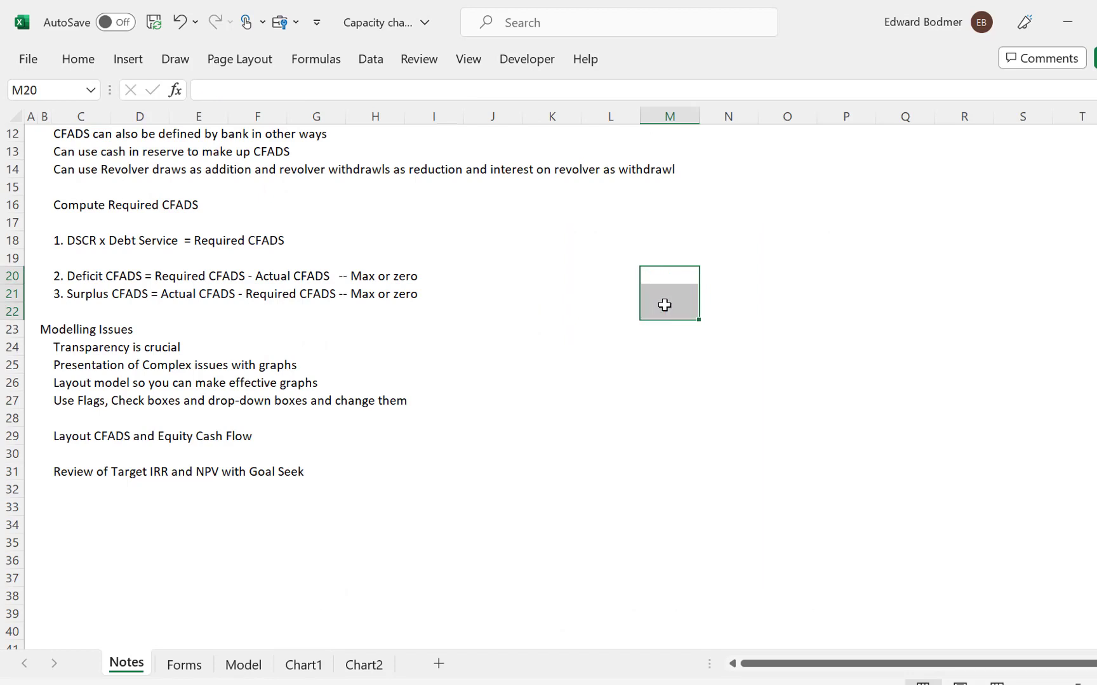
key(Up)
key(ctrl+shift+v)
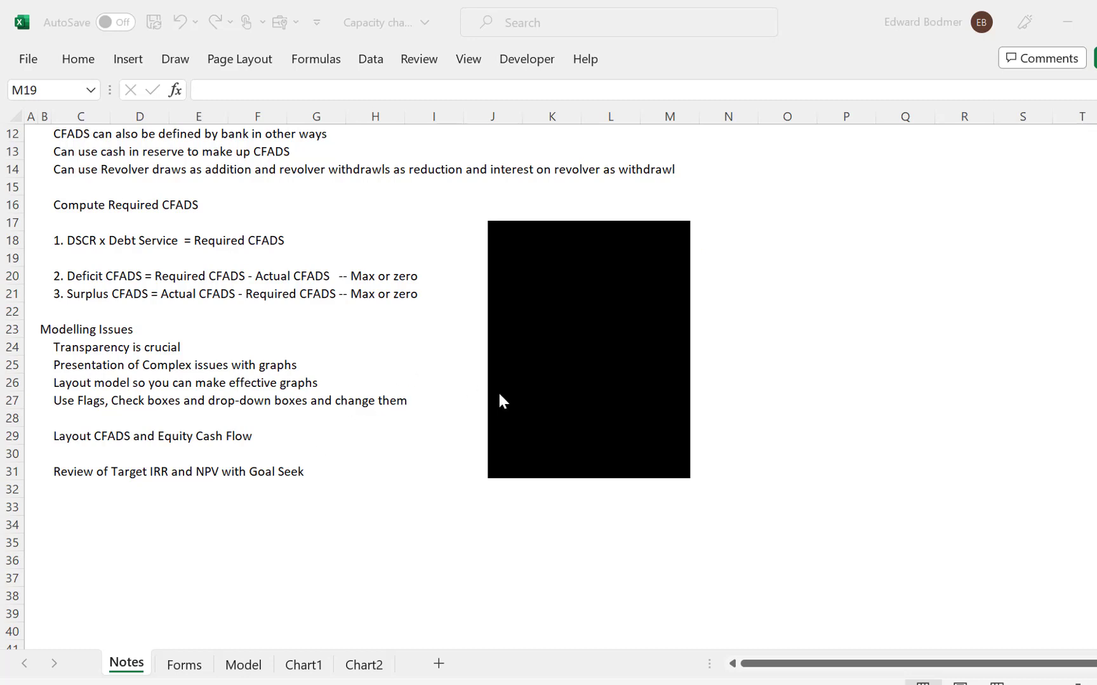
click(609, 442)
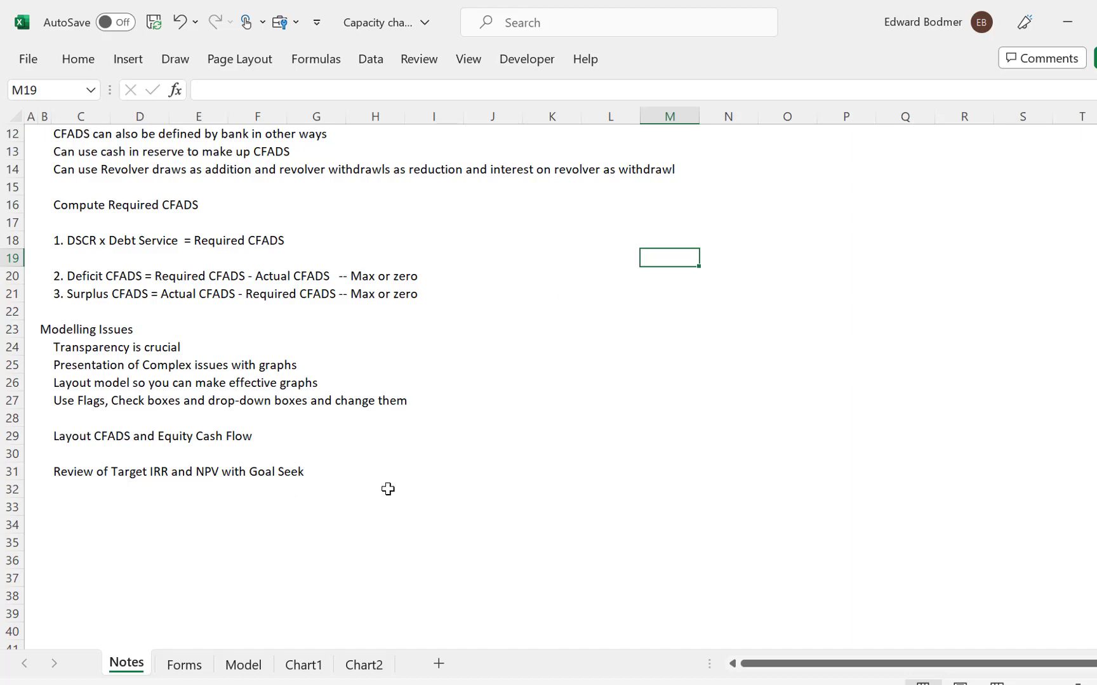
Switch from the Notes sheet to the Model sheet
key(ctrl+Page_Down)
key(ctrl+Page_Down)
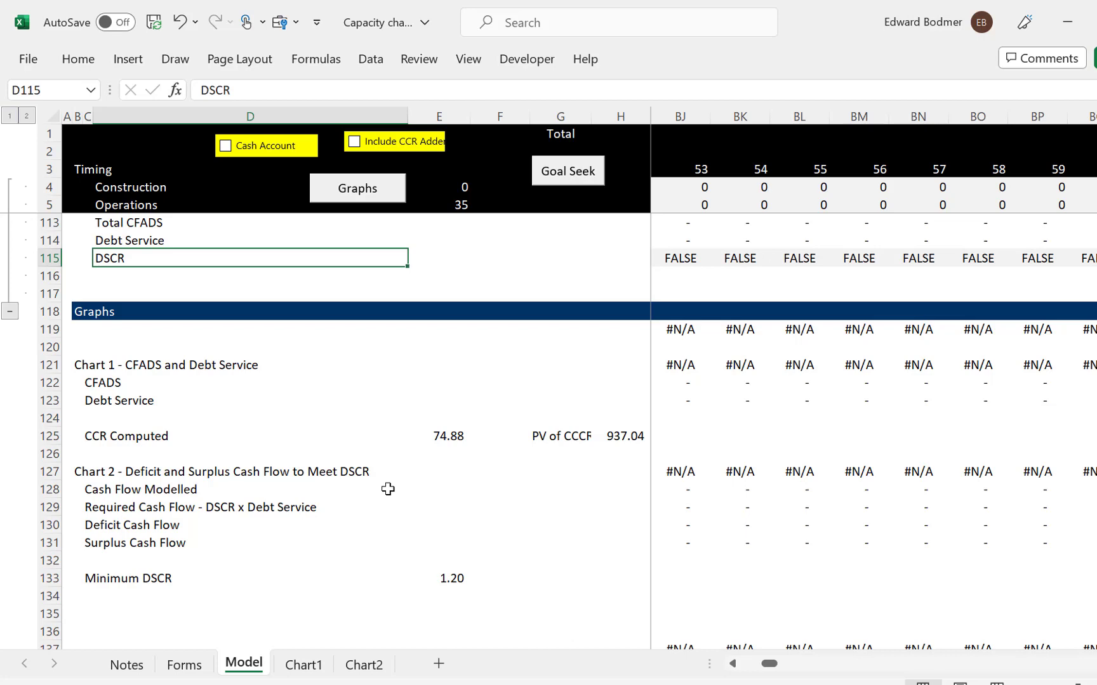
Examine the CFADS and debt service bars on the Chart1 sheet, and return to the Model sheet
key(ctrl+Page_Down)
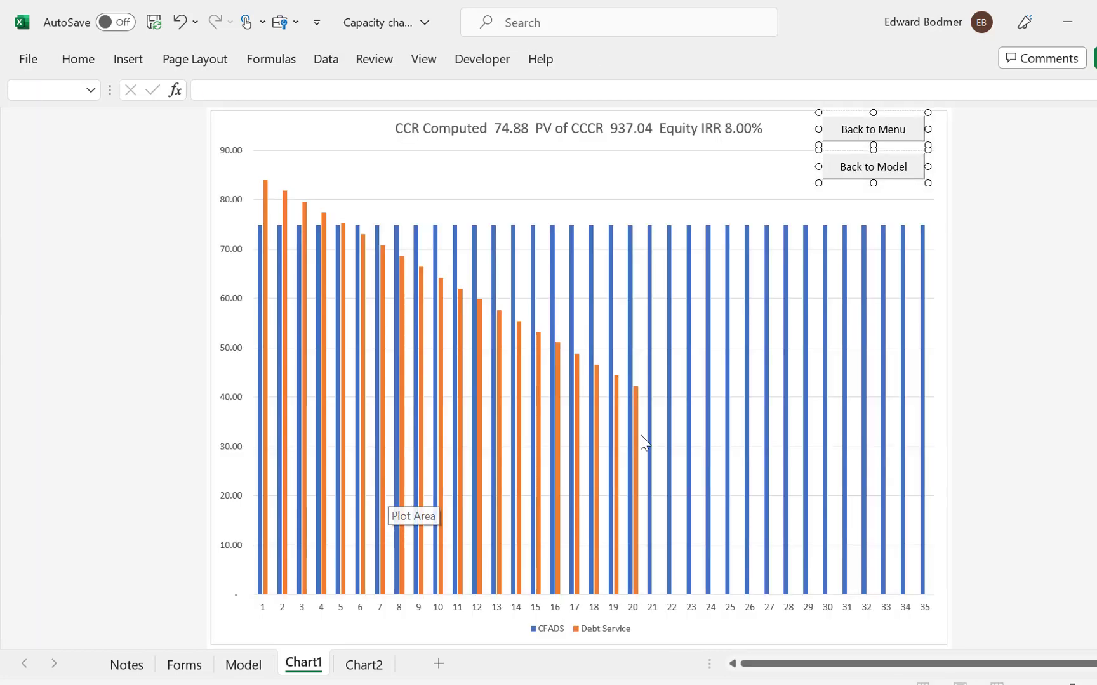
click(724, 366)
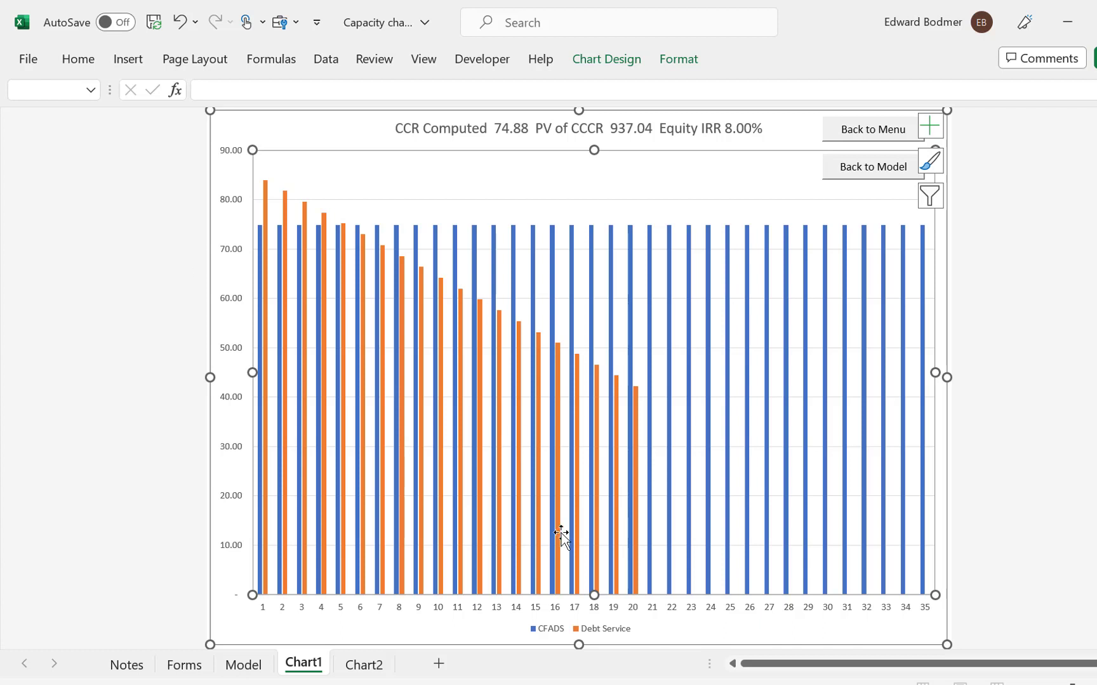
click(145, 329)
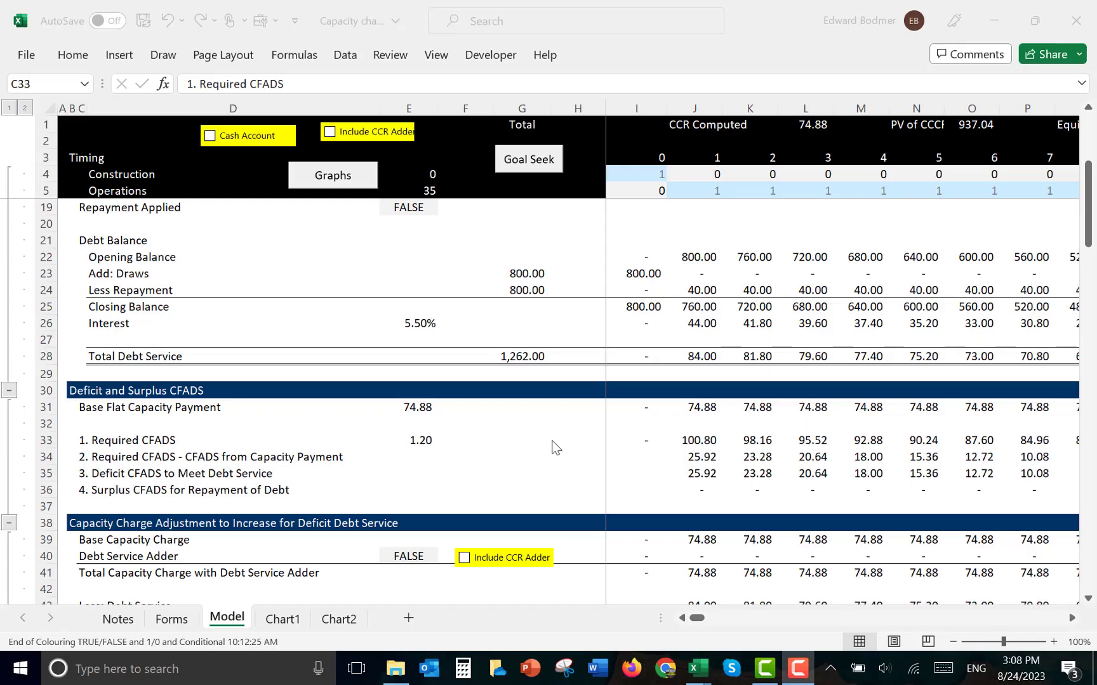
Look through the debt balance, Deficit and Surplus CFADS and Capacity Charge Adjustment sections of the Model sheet
click(465, 469)
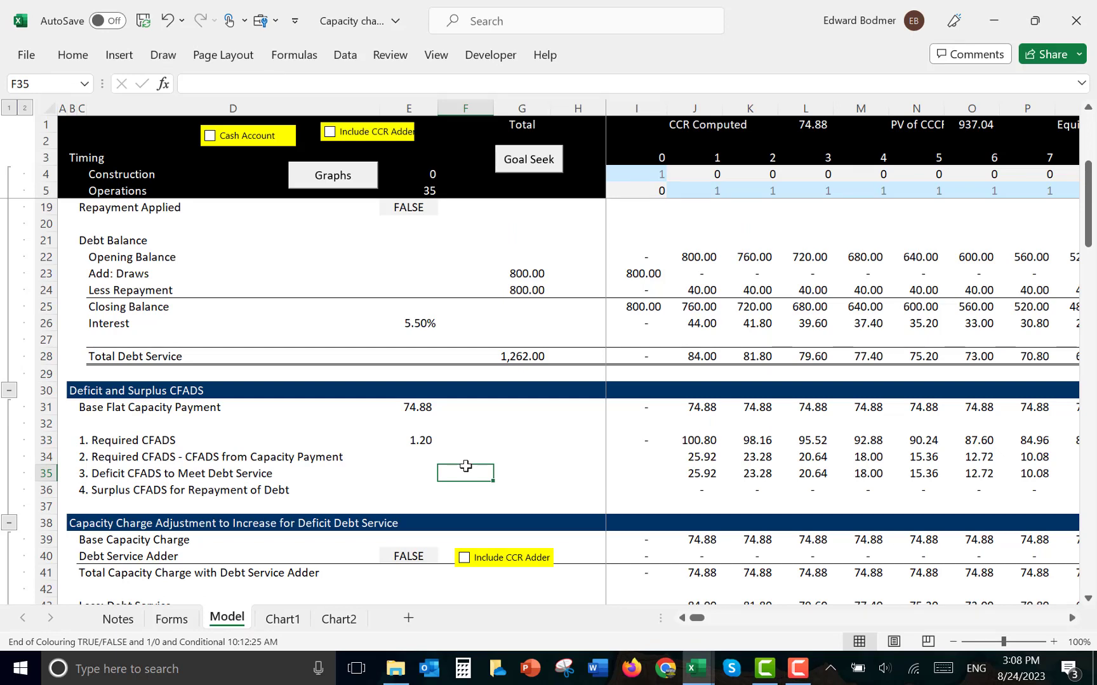
key(Down)
key(Down)
key(Down)
key(Down)
key(Down)
key(Down)
key(Down)
key(Down)
key(Down)
key(Down)
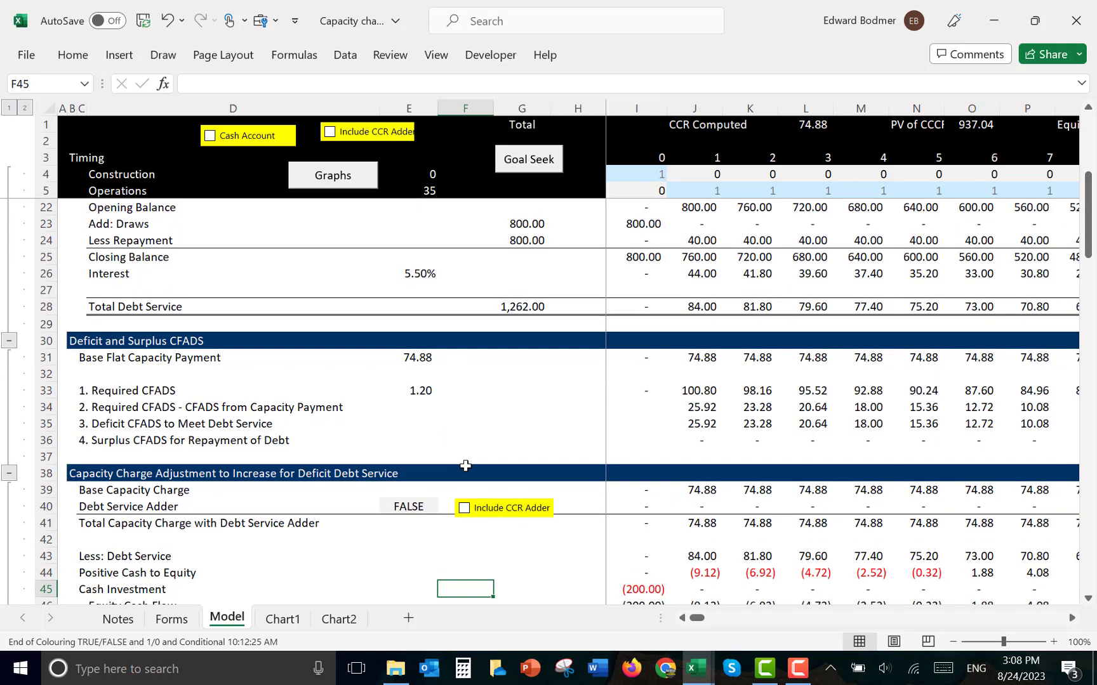
key(Down)
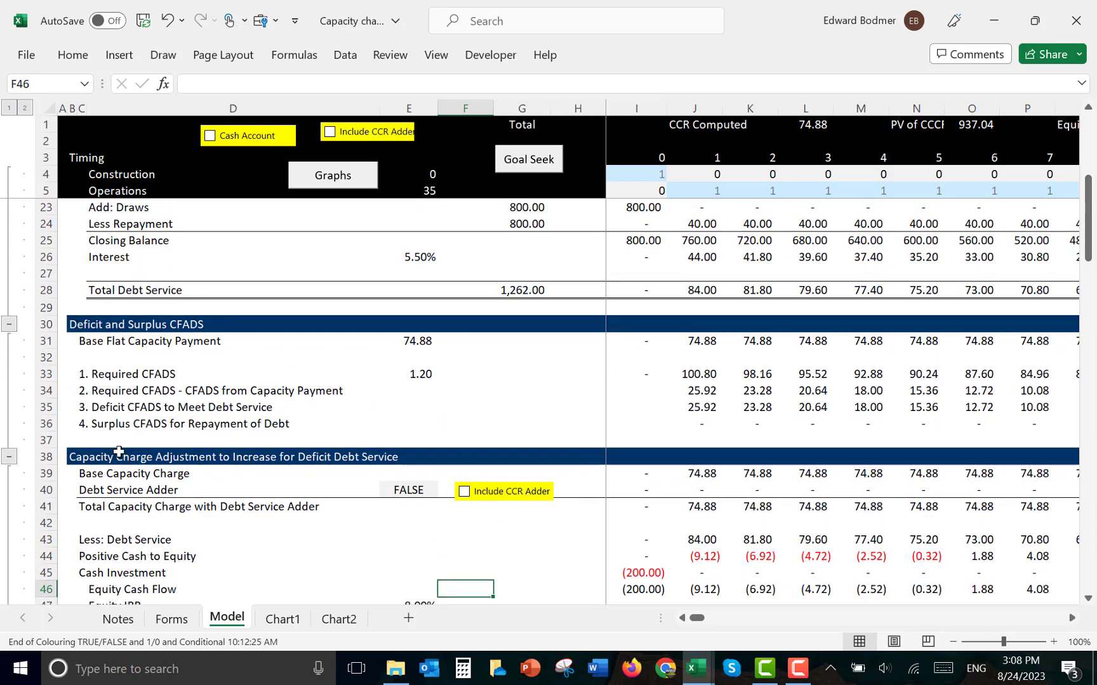
click(118, 452)
key(Up)
key(Up)
key(Up)
key(Up)
key(Up)
key(Up)
key(Up)
key(Up)
key(Up)
key(Up)
key(Up)
key(Up)
key(Up)
key(Up)
key(Up)
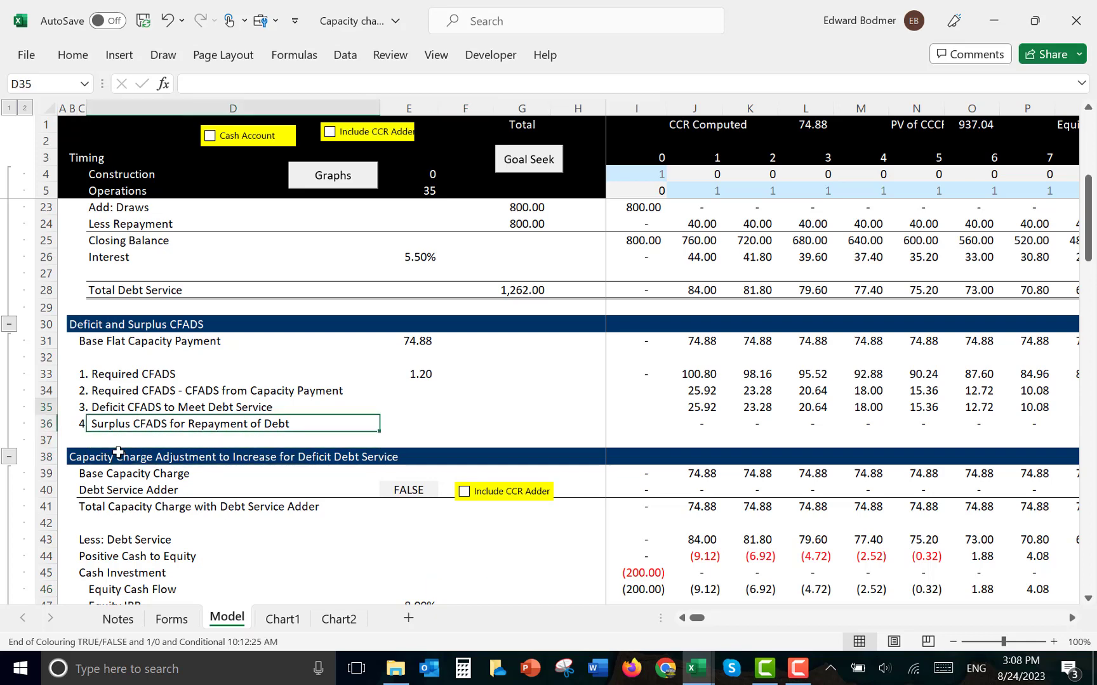
key(Up)
key(Up)
key(Up)
key(Up)
key(Down)
key(Down)
key(Down)
key(Down)
key(Down)
key(Down)
key(Down)
key(Down)
key(Down)
key(Down)
key(Down)
key(Down)
key(Down)
key(Down)
key(Down)
key(Down)
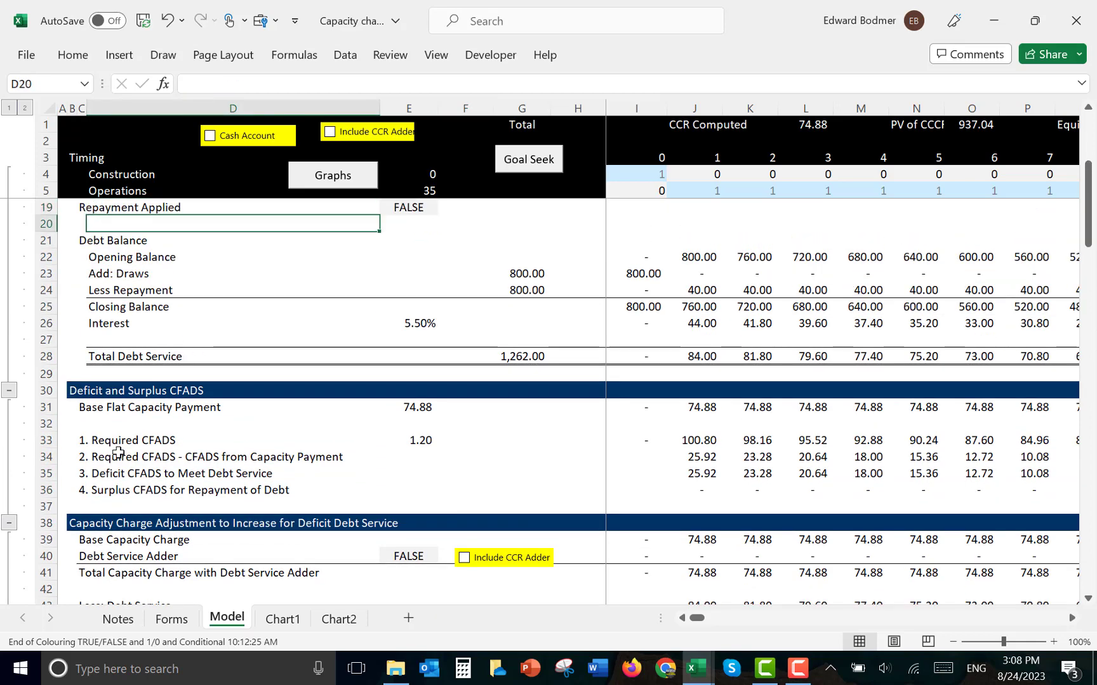
Trace the Base Flat Capacity Payment in E31 to its source cell, the CCR from Goal Seek
key(Up)
key(Up)
key(Up)
key(Up)
key(Right)
key(Right)
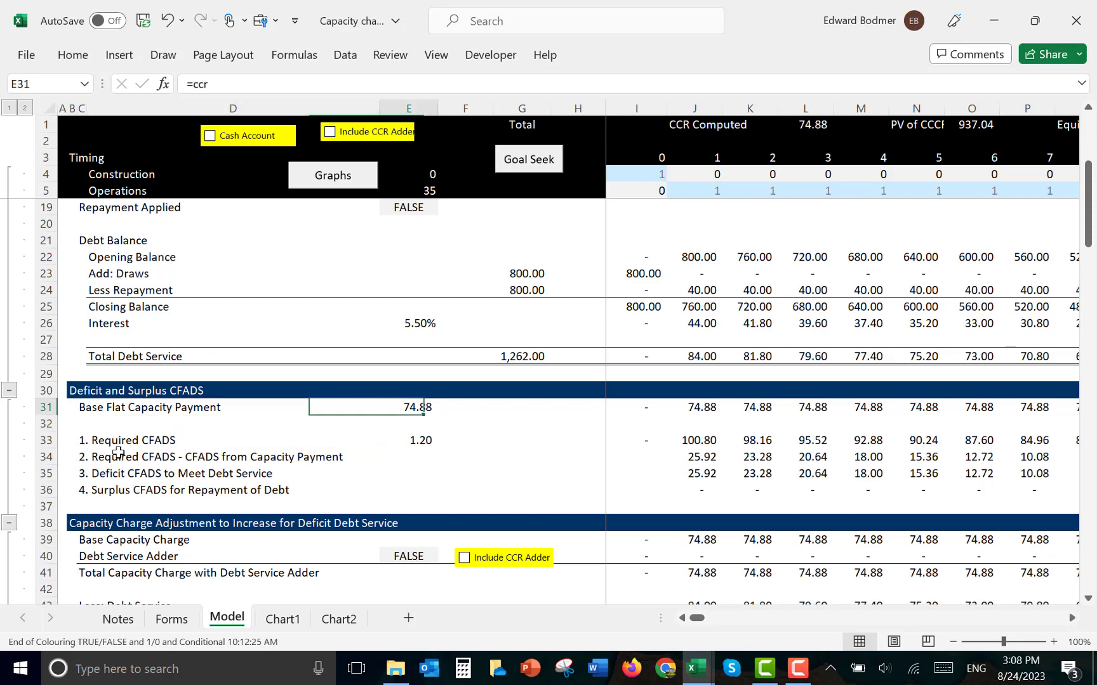
key(Left)
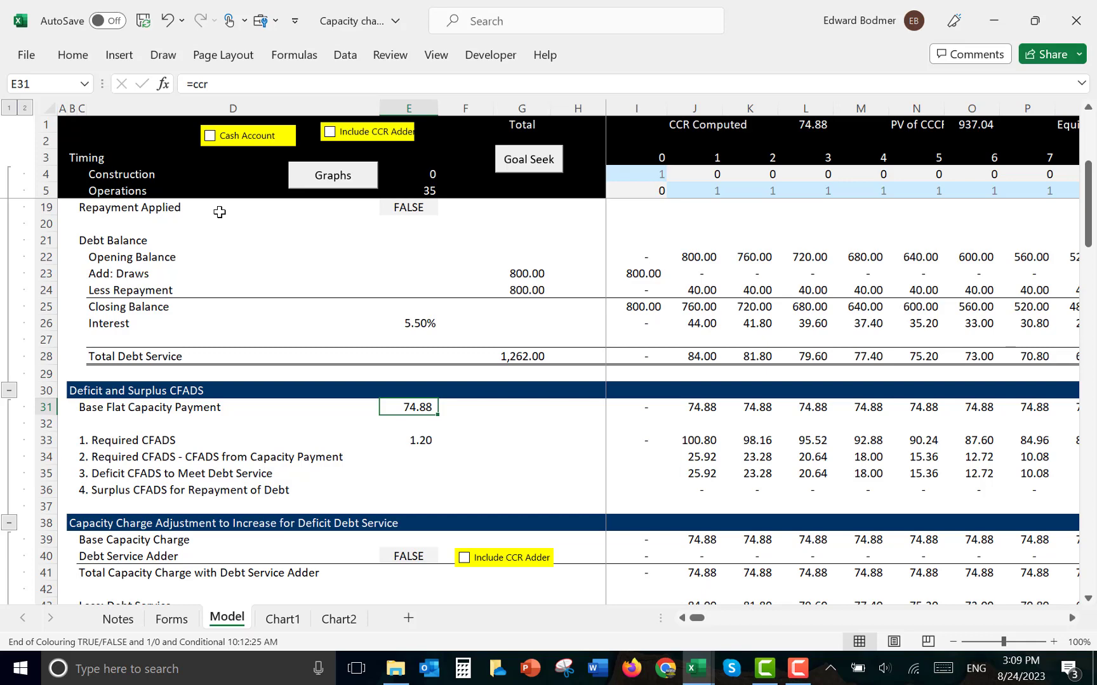
key(ctrl+bracketleft)
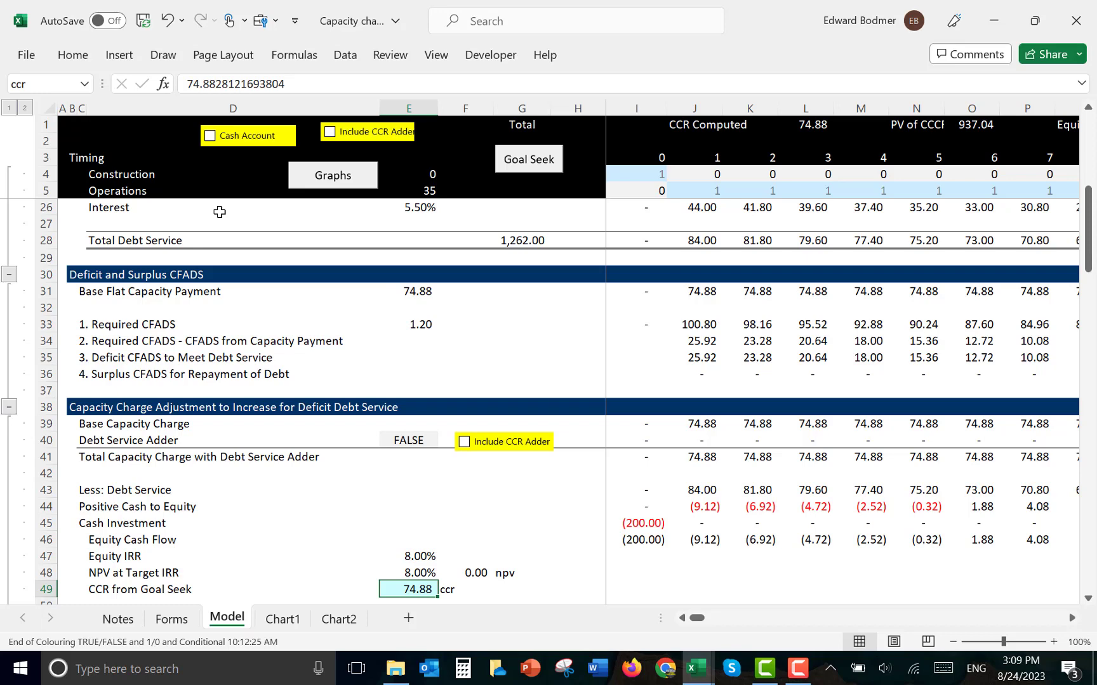
Inspect the contents of the target IRR, Equity IRR and CCR from Goal Seek cells without changing them
key(Up)
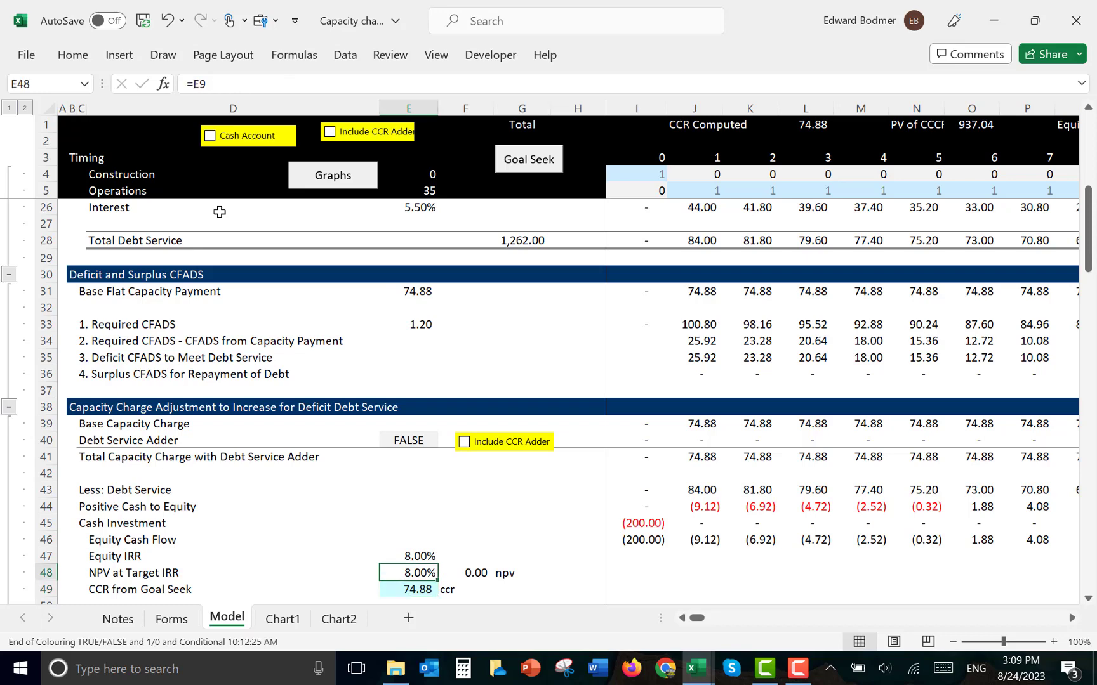
key(F2)
key(Escape)
key(Up)
key(F2)
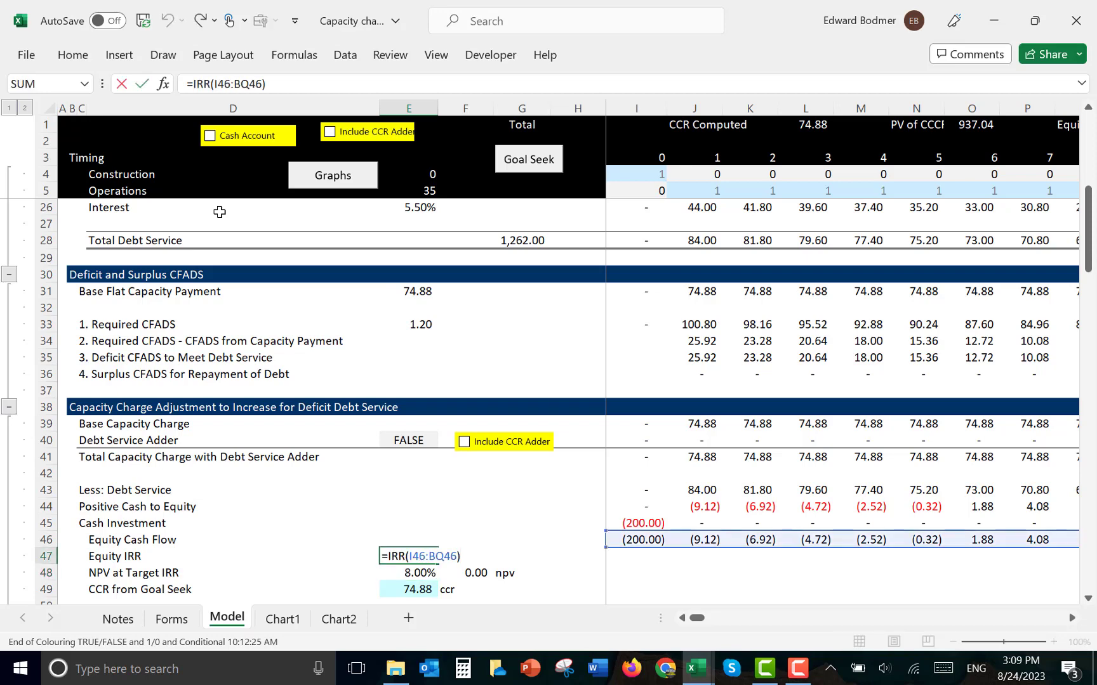
key(Return)
key(Down)
key(F2)
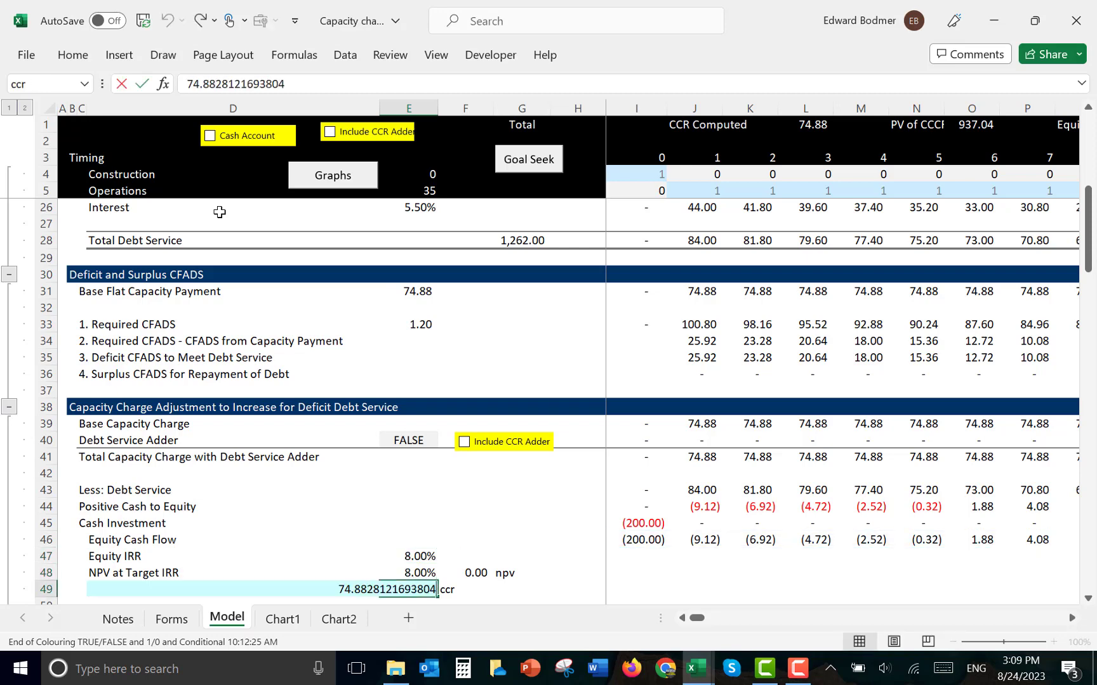
key(Escape)
key(Up)
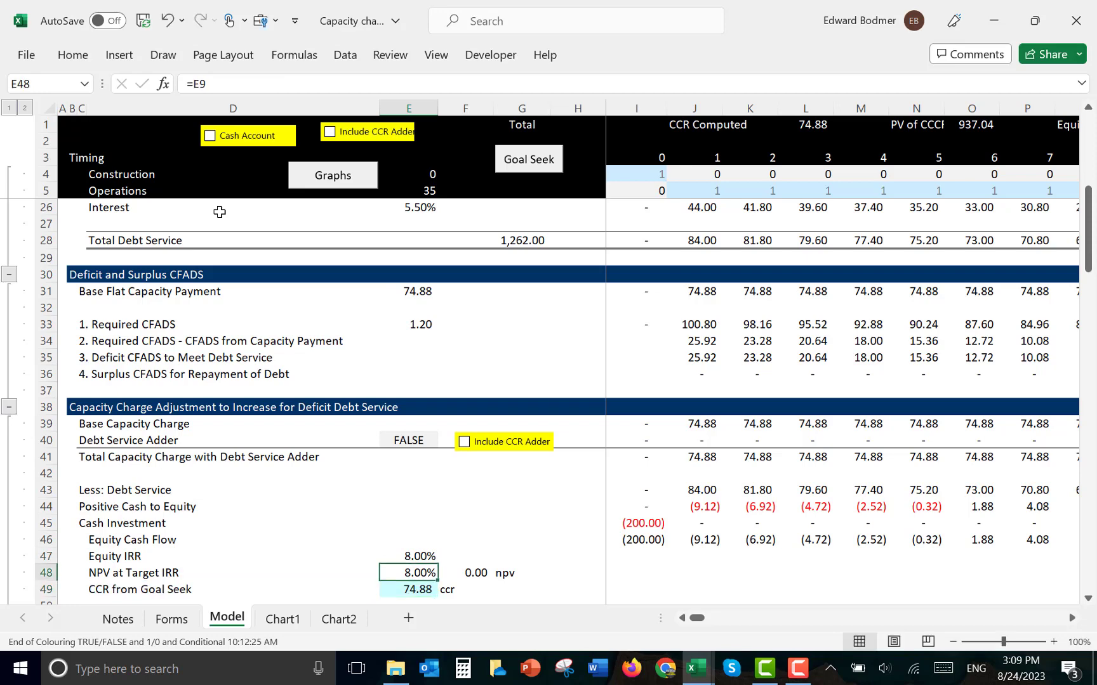
Inspect the NPV formula in F48 next to the target IRR
key(Right)
key(F2)
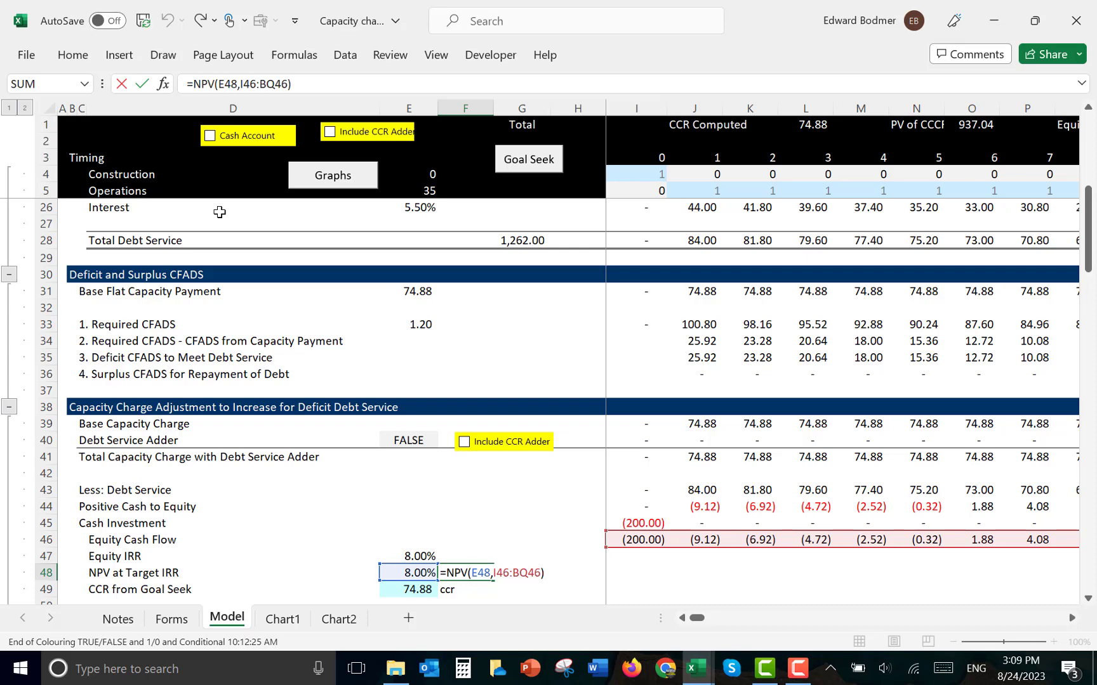
key(Escape)
key(Left)
key(Right)
key(Right)
key(Left)
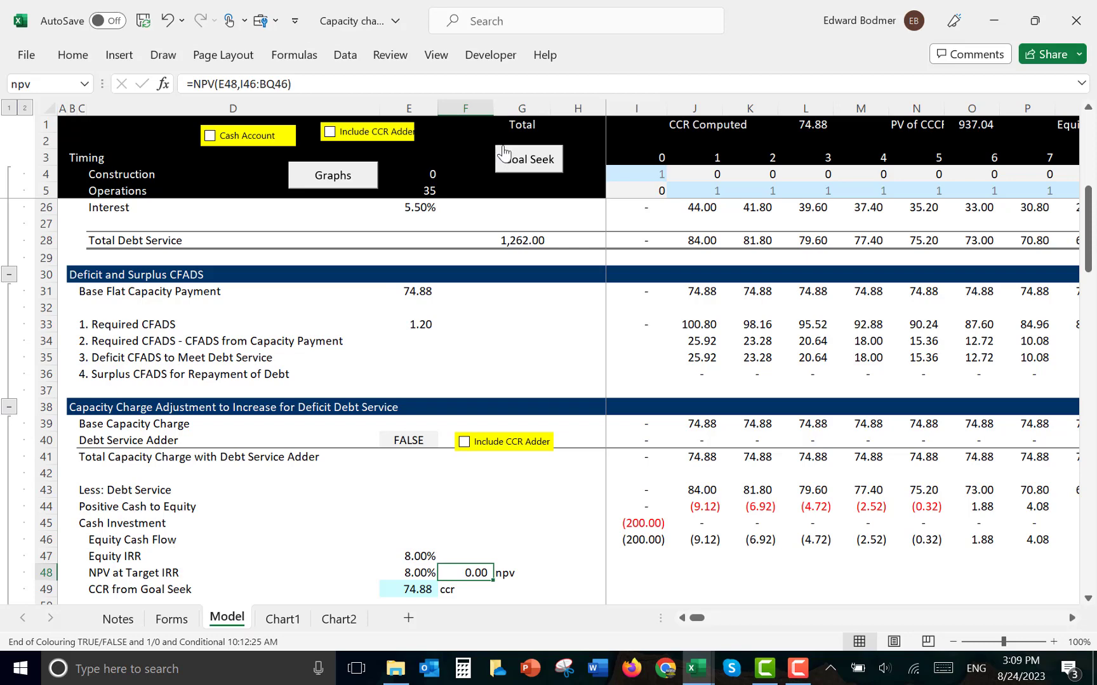
View the VBA code of Macro1 assigned to the Goal Seek button, and return to the worksheet
ctrl+click(502, 145)
right_click(502, 145)
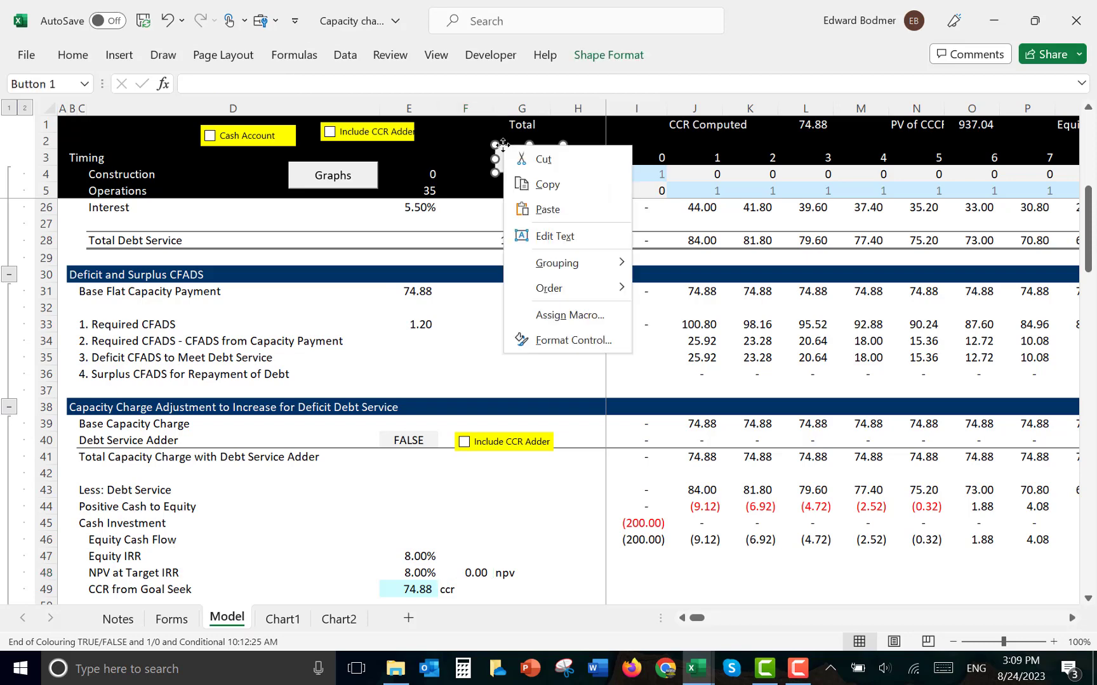
click(569, 315)
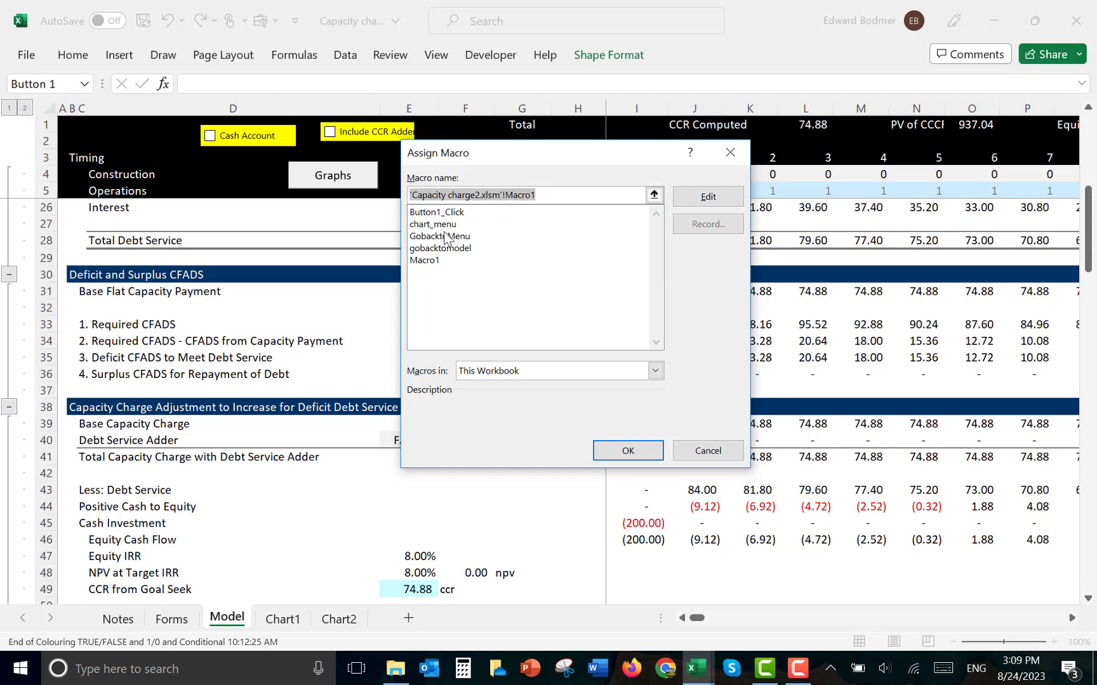
click(435, 261)
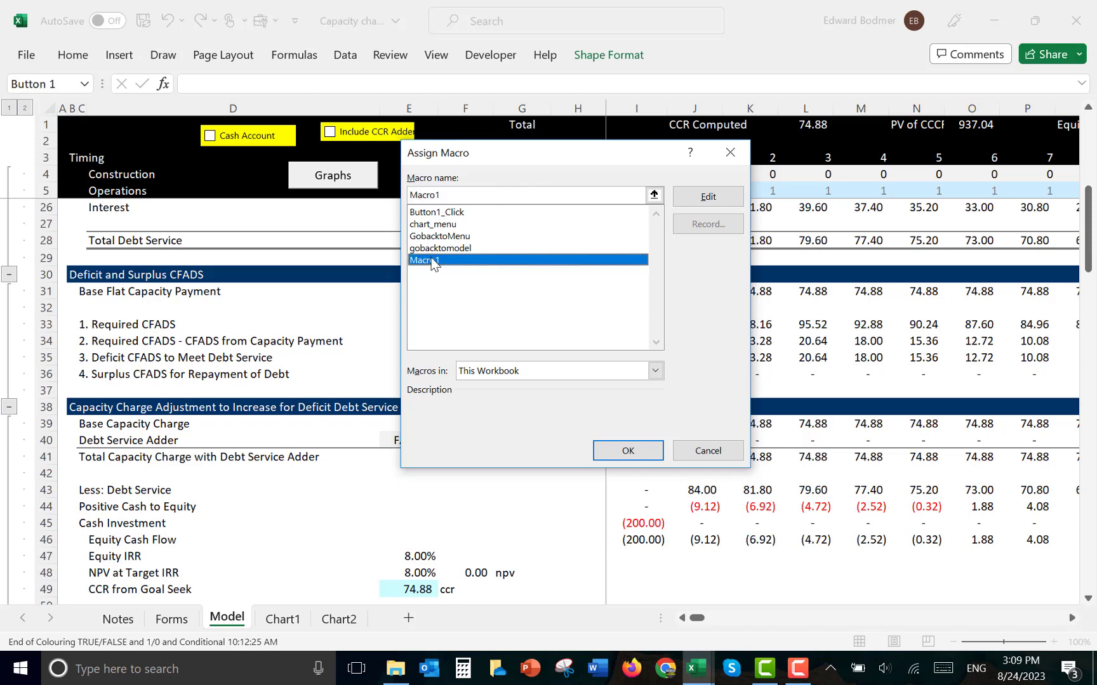
click(702, 198)
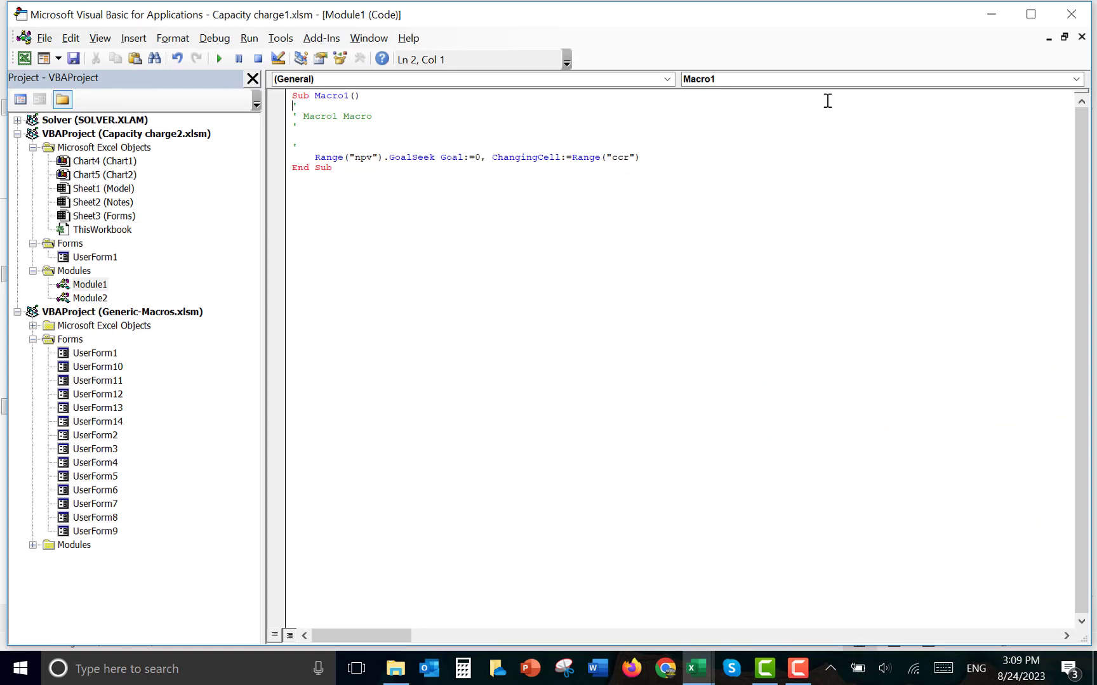
click(997, 20)
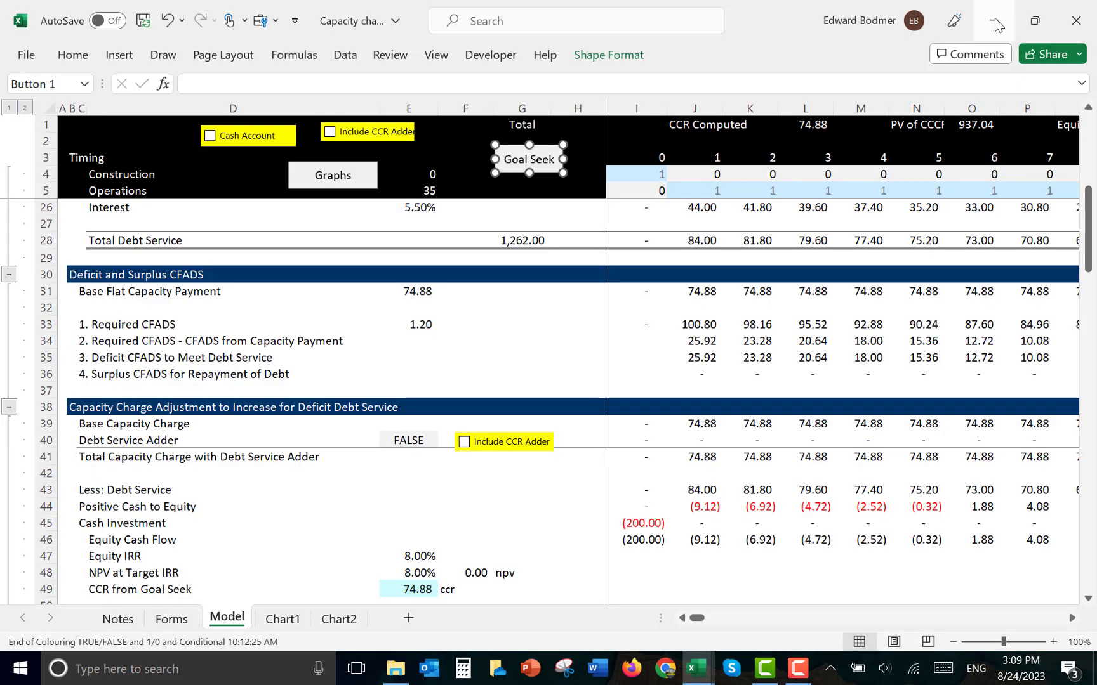
Add the prefix "Option 1: " to the Capacity Charge Adjustment to Increase for Deficit Debt Service heading in B38
click(345, 363)
key(Left)
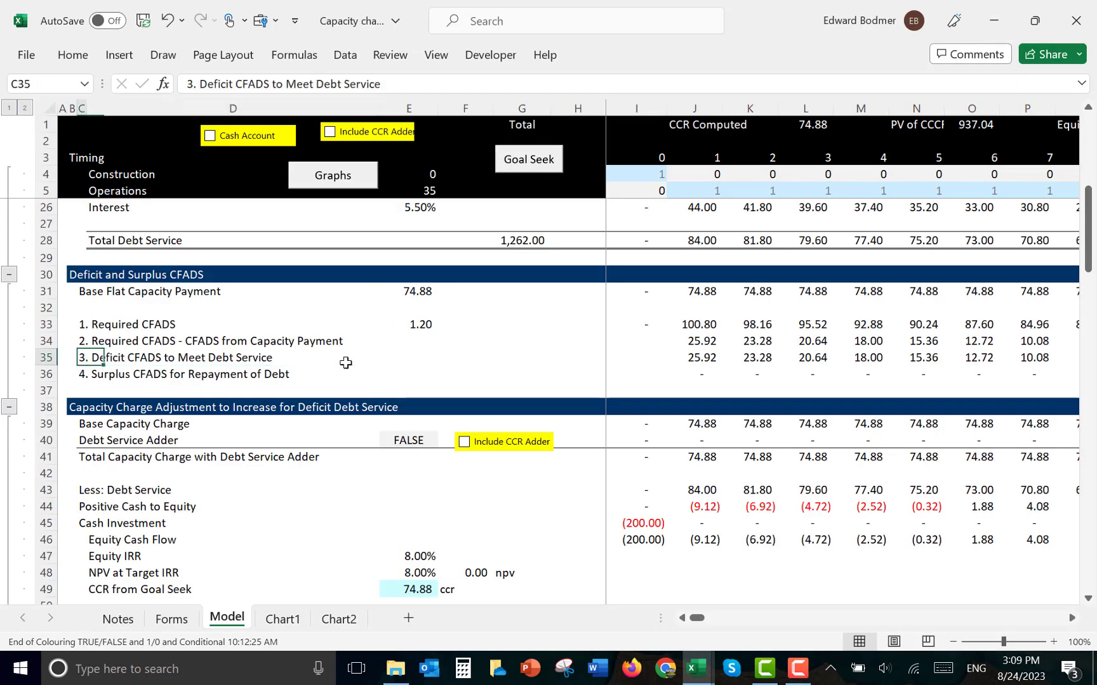
key(Up)
key(Down)
key(Down)
key(Down)
key(Down)
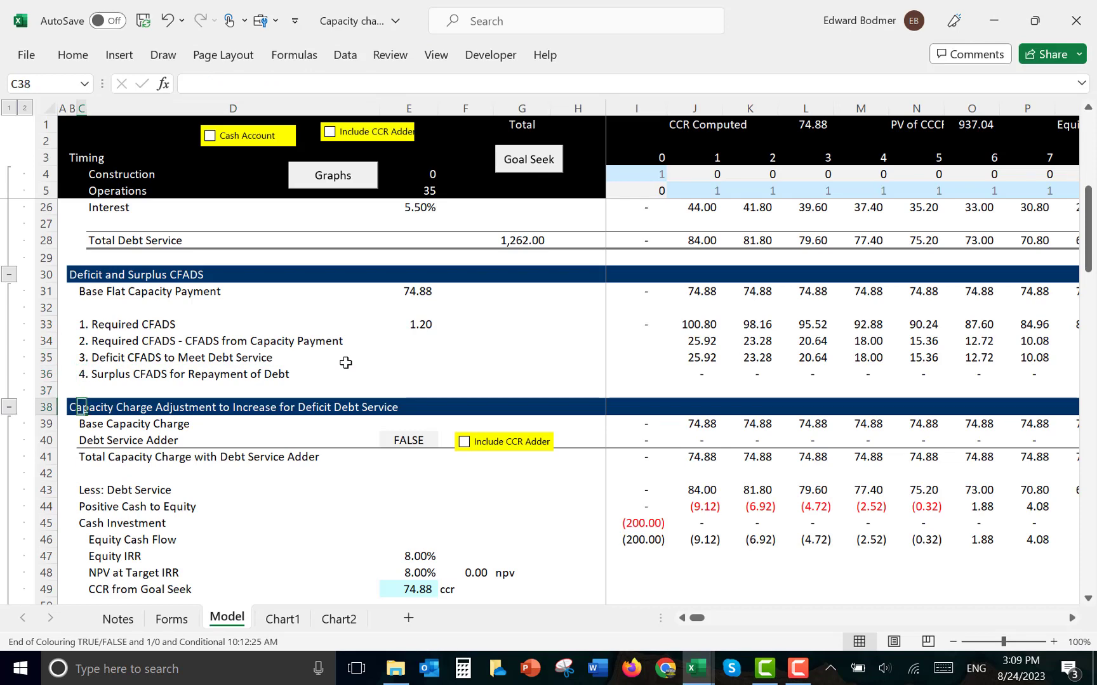
key(Left)
key(F2)
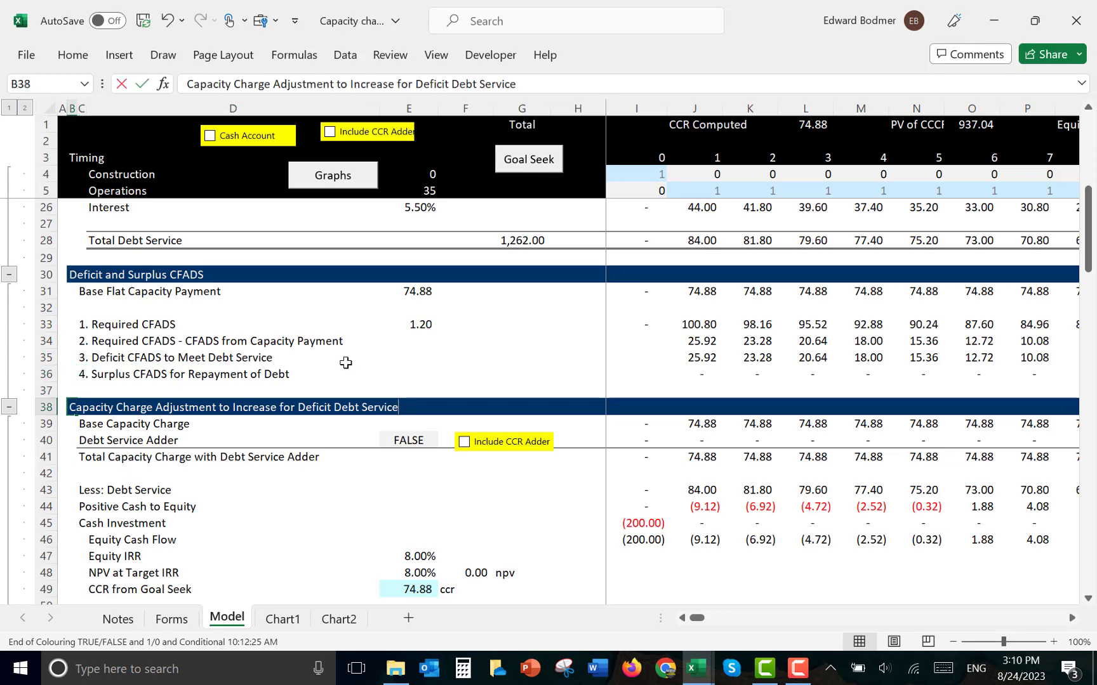
key(Left)
key(Left)
key(Left)
key(Left)
key(Left)
key(Left)
key(Left)
key(Left)
key(Left)
key(Left)
key(Left)
key(Left)
key(Left)
key(Left)
key(Left)
key(Left)
key(Left)
key(Left)
key(Left)
key(Left)
key(ctrl+Left)
key(ctrl+Left)
key(ctrl+Left)
key(ctrl+Left)
key(ctrl+Left)
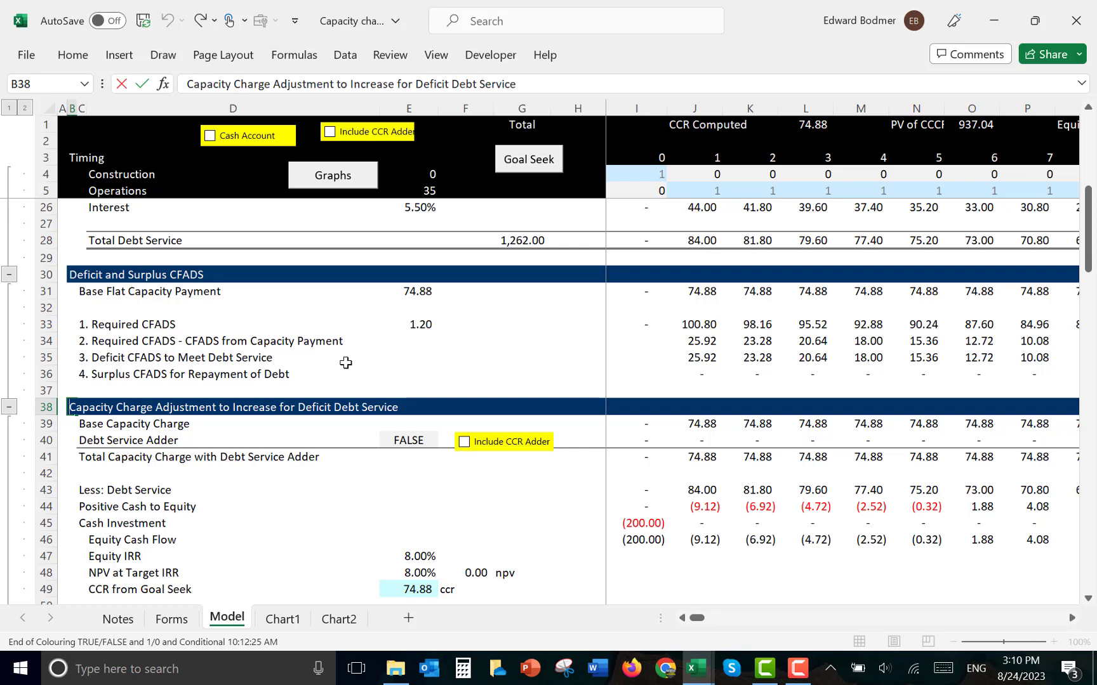
text(Option 1)
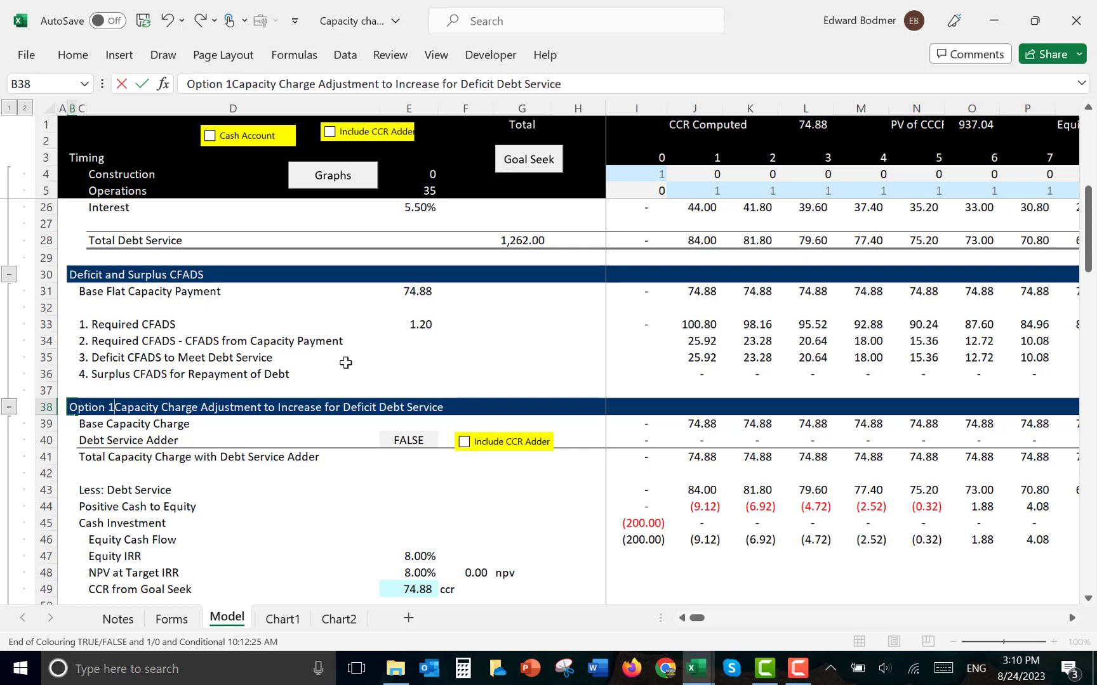
text(:)
key(Return)
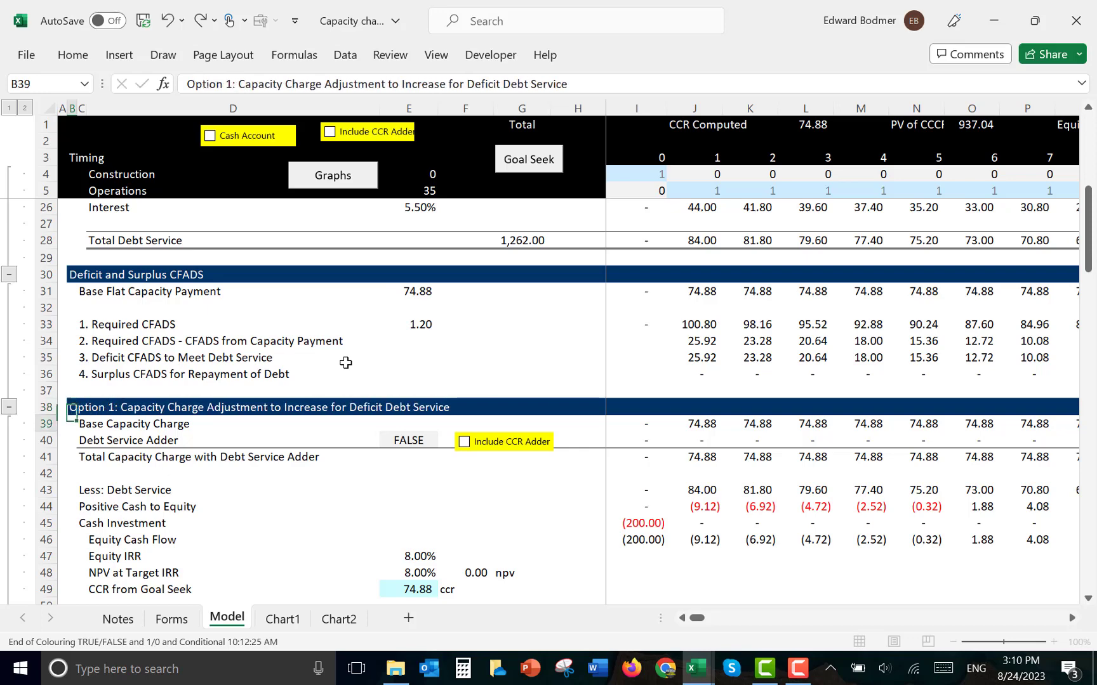
key(Up)
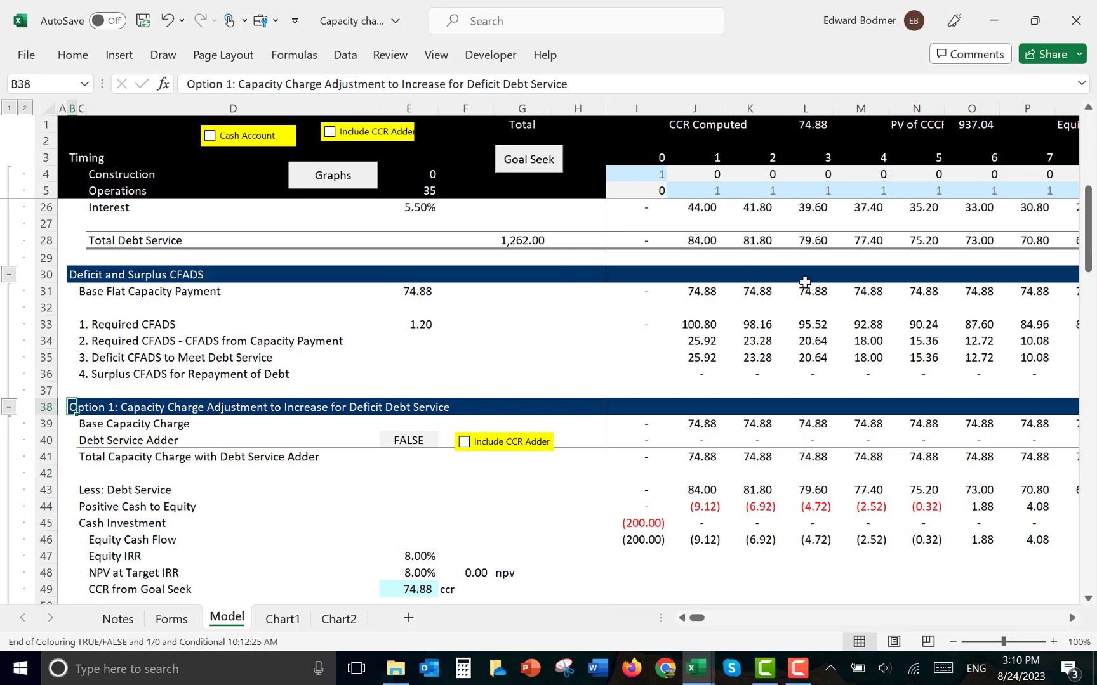
Check the year 1 formulas for the Base Capacity Charge and Debt Service Adder in J39 and J40
click(708, 443)
key(Up)
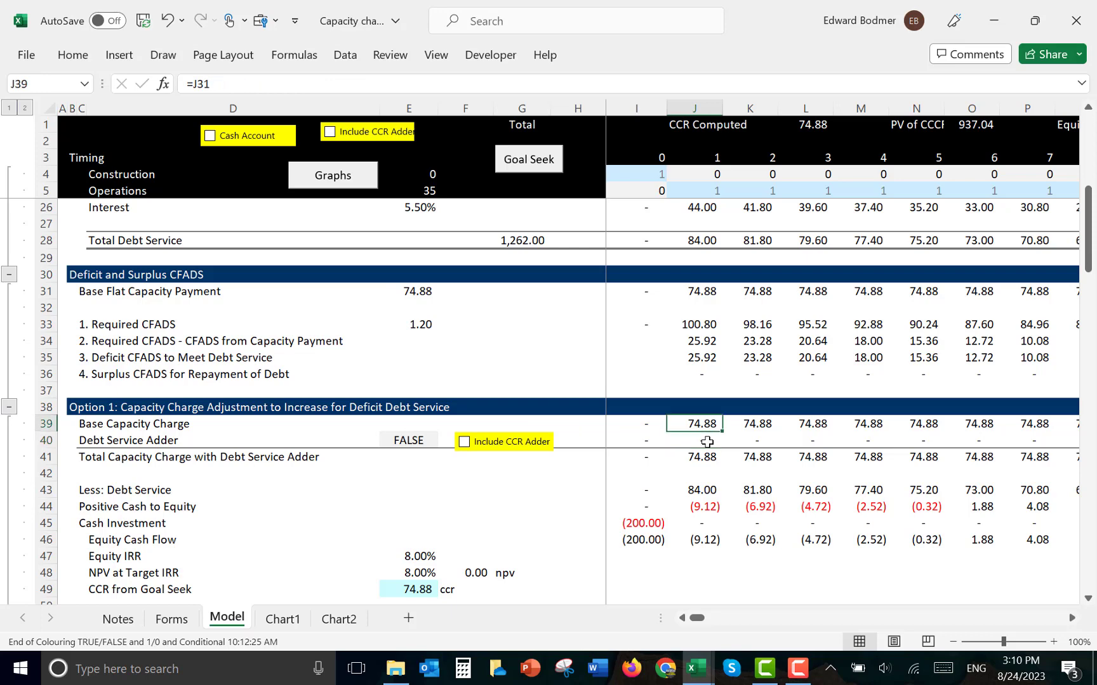
key(Down)
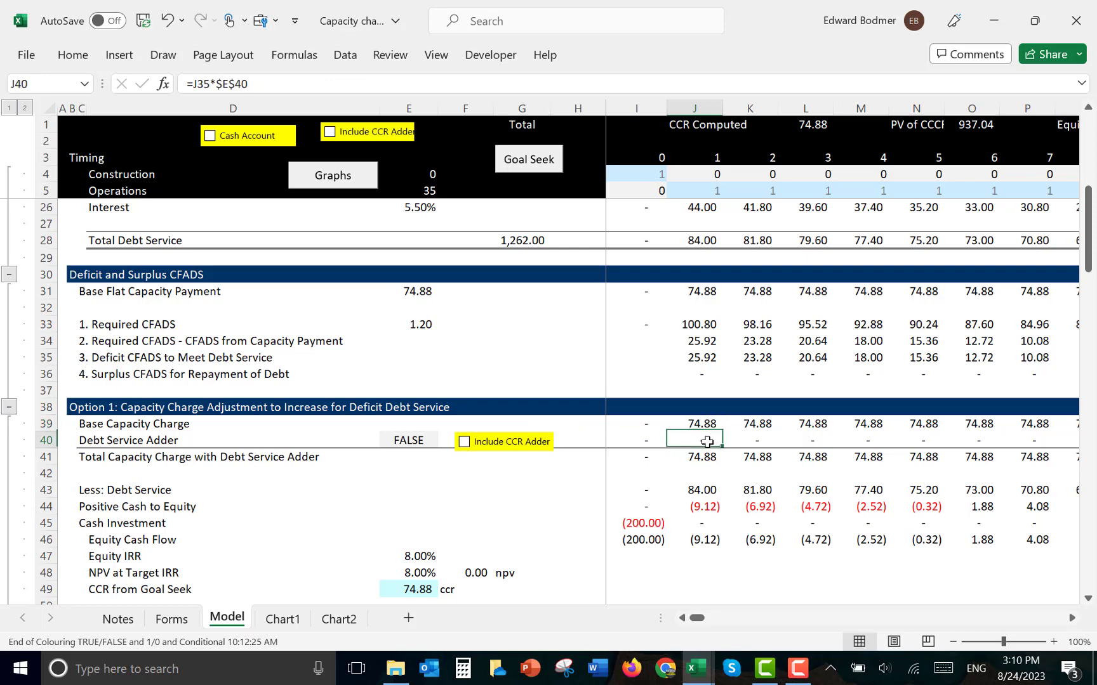
key(Up)
key(Up)
key(Up)
key(Up)
key(Up)
key(Up)
key(Up)
key(Up)
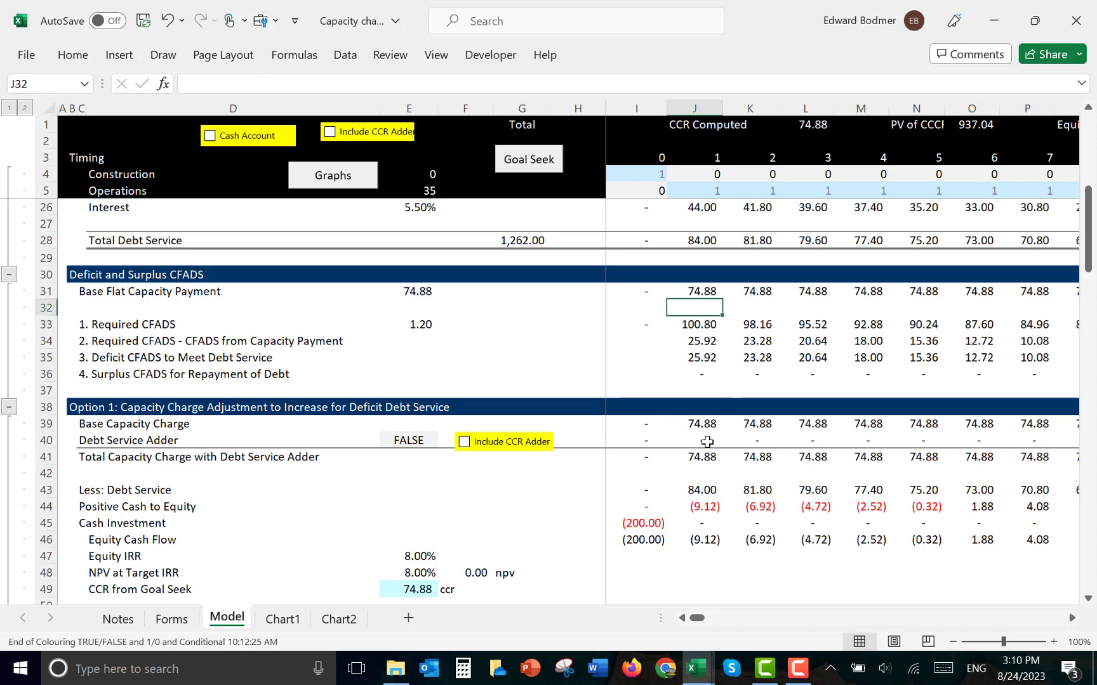
Inspect the year 1 formulas for Required CFADS and its difference from the capacity payment in J33 and J34
key(Up)
key(Down)
key(Down)
key(F2)
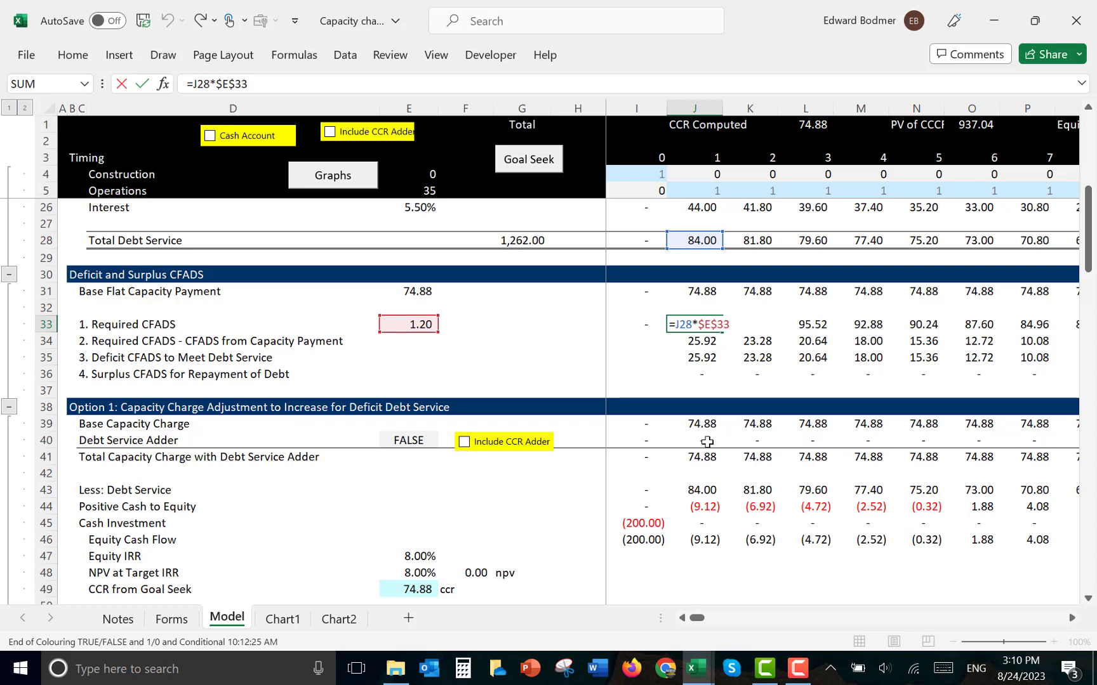
key(Escape)
key(Down)
key(F2)
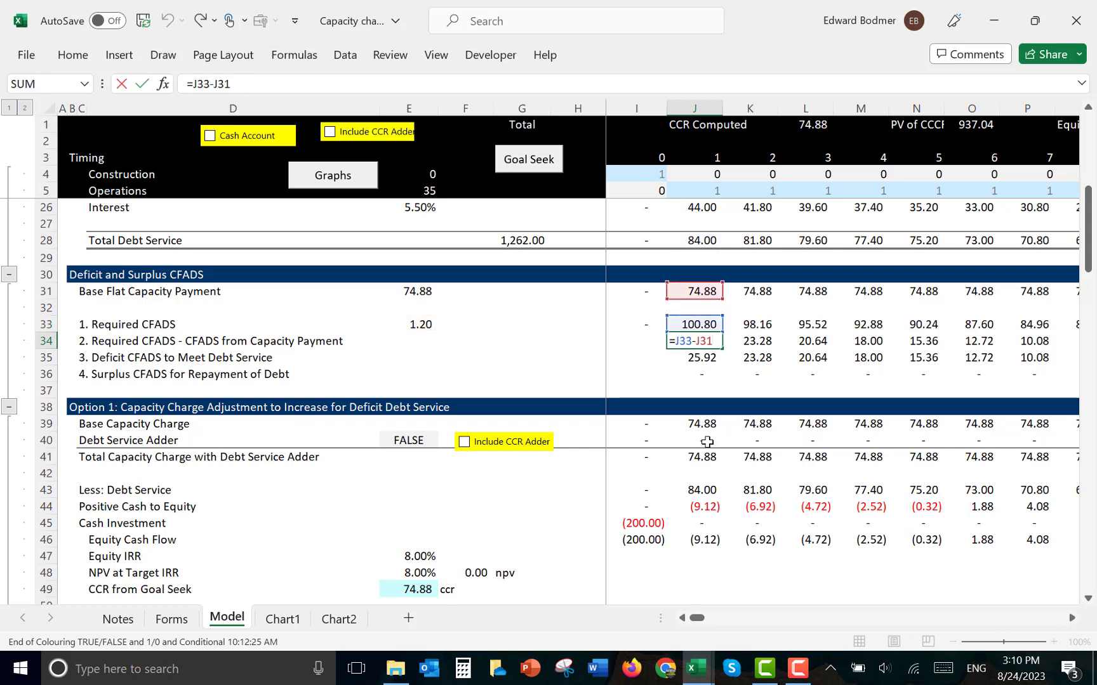
key(Escape)
key(Down)
key(Up)
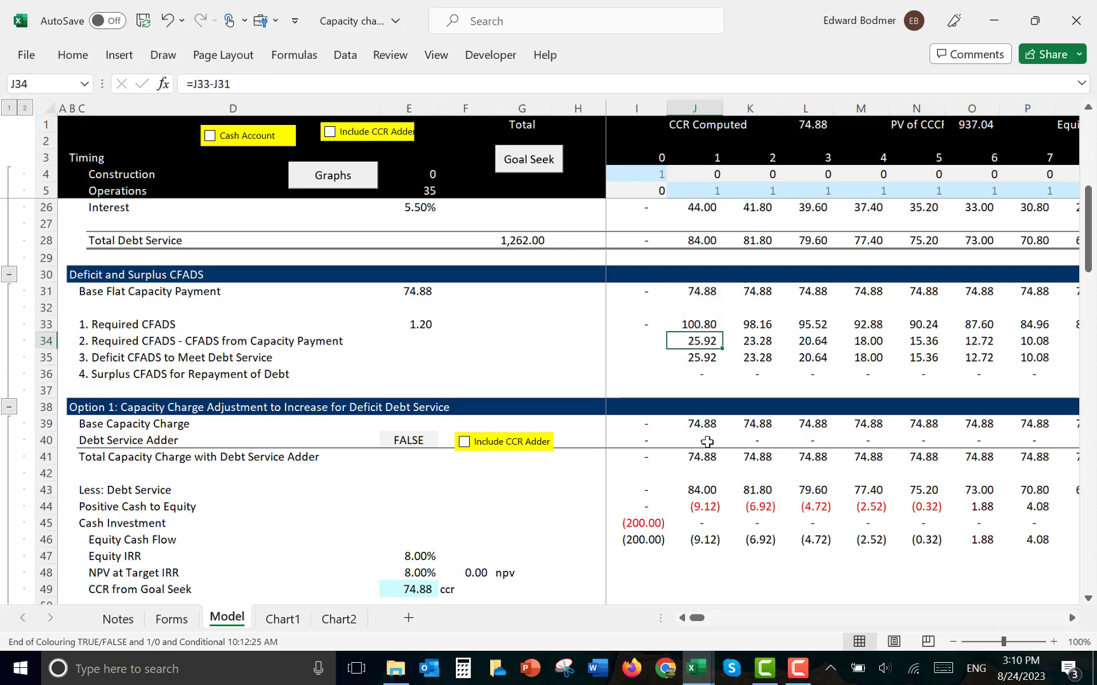
Insert "Difference" before "Required CFADS" in the row 34 label, making it "2. Difference Required CFADS - CFADS from Capacity Payment"
key(F2)
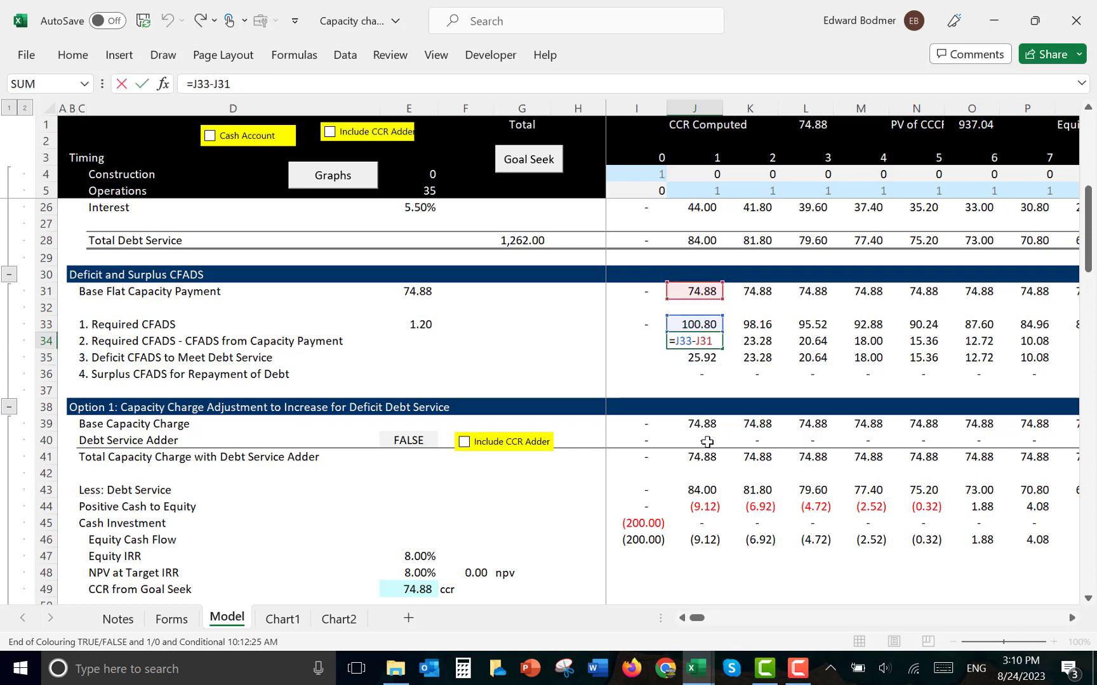
key(Escape)
key(Left)
key(Left)
key(Left)
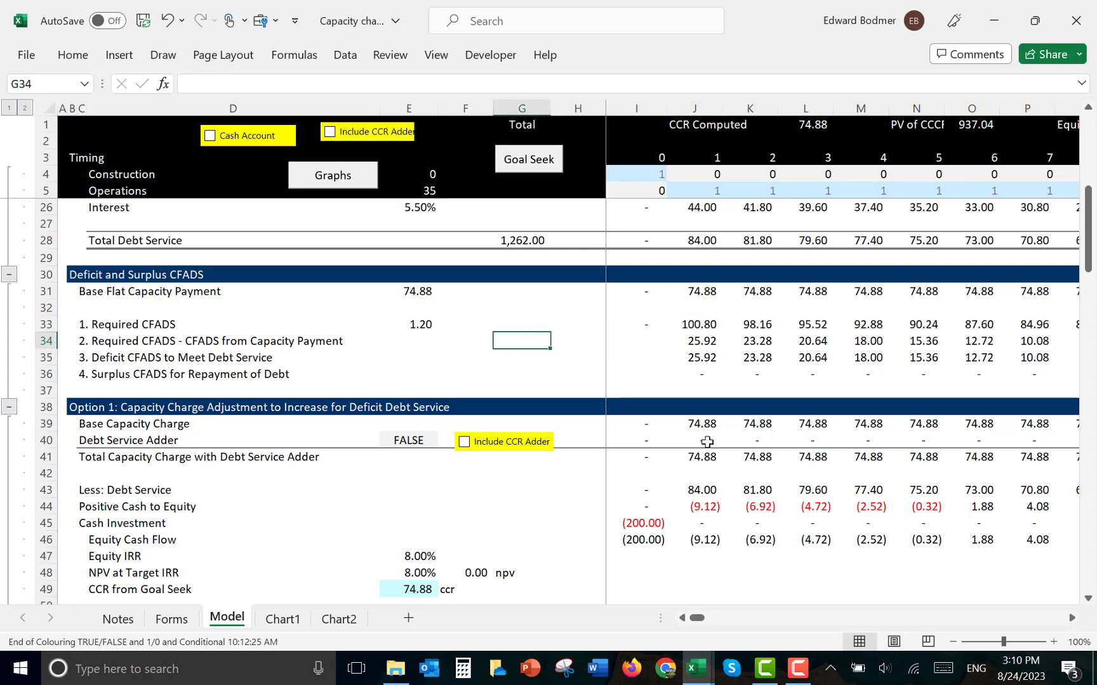
key(Left)
key(Left)
key(Left)
key(Left)
key(Right)
key(Right)
key(Right)
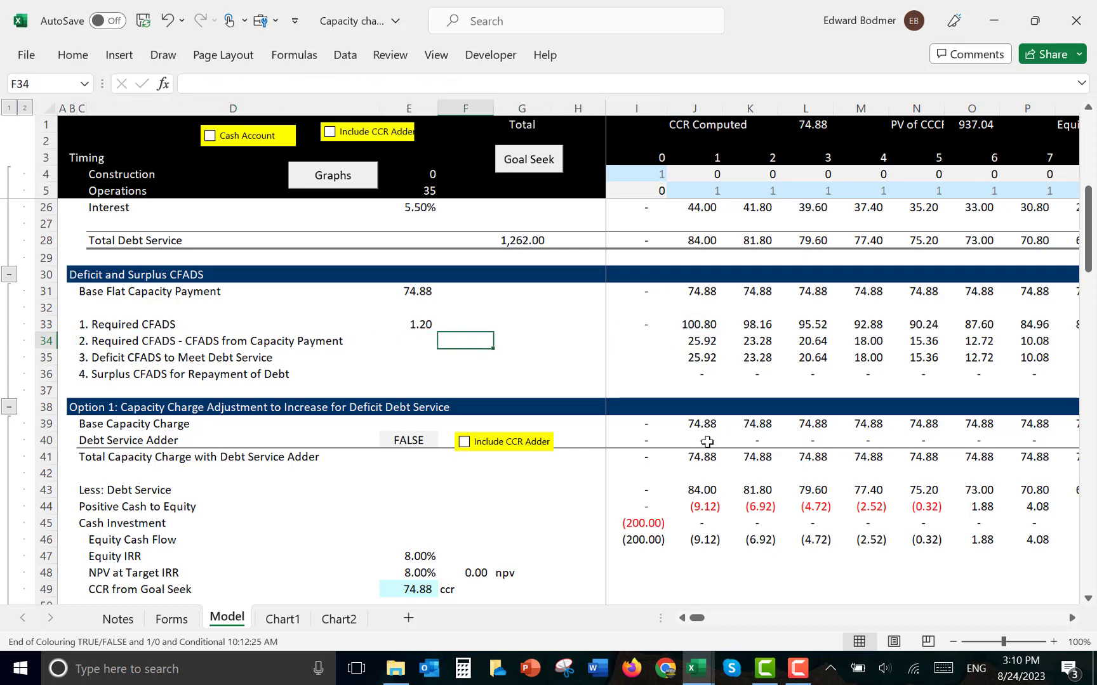
key(Right)
key(Right)
key(Right)
key(Left)
key(Left)
key(Left)
key(Left)
key(Left)
key(Left)
key(Left)
key(Left)
key(Right)
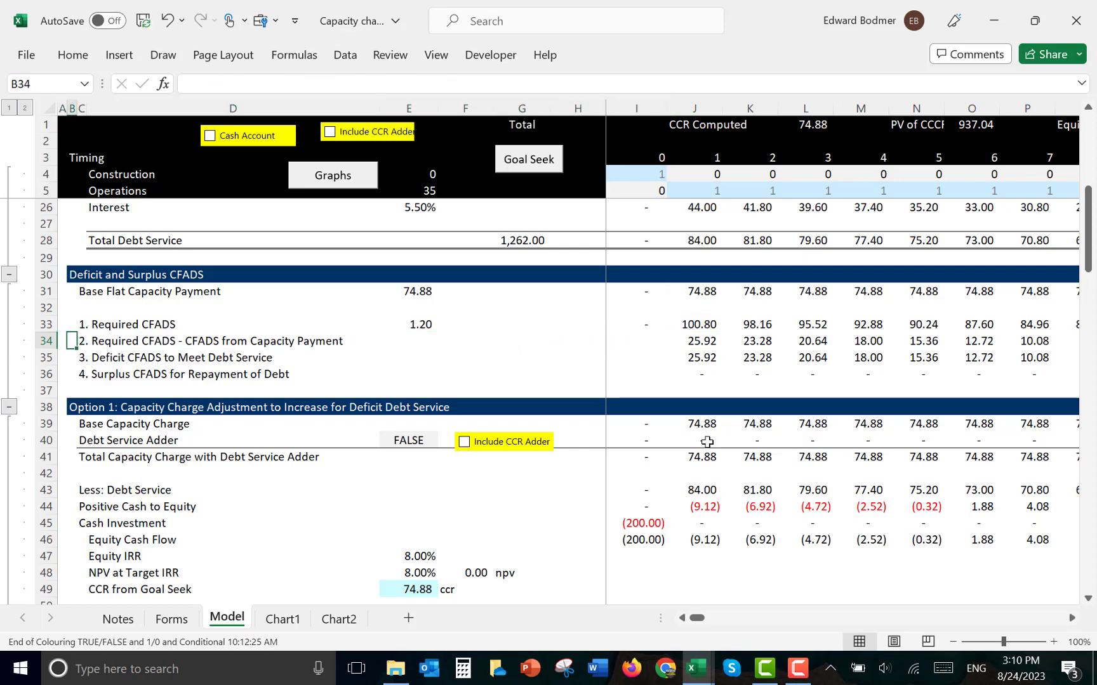
key(Right)
key(F2)
key(Left)
key(Left)
key(Left)
key(Left)
key(Left)
key(Left)
key(Left)
key(Left)
key(Left)
key(Left)
key(Left)
key(Left)
key(Left)
key(Left)
key(Left)
key(Left)
key(Left)
key(Left)
key(Left)
key(Left)
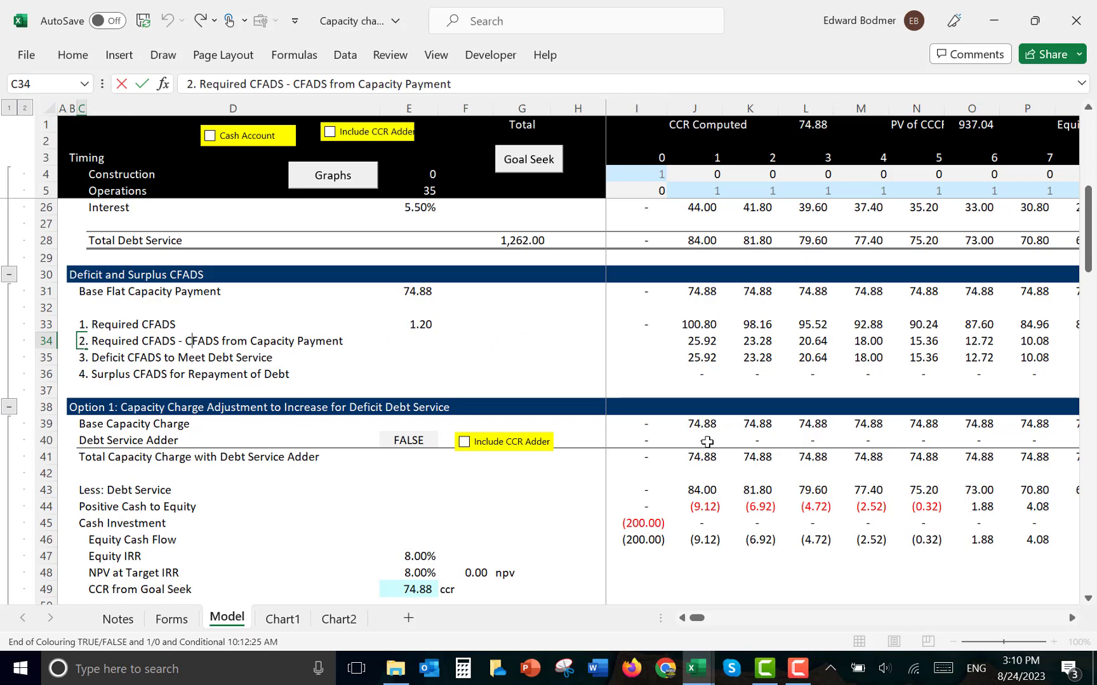
key(Left)
key(Left)
key(Left)
key(Left)
key(Left)
key(Left)
key(Left)
key(Left)
key(Left)
key(Left)
key(Left)
key(Left)
key(Left)
key(Left)
key(Left)
key(Left)
key(Left)
key(Left)
text(Differenc)
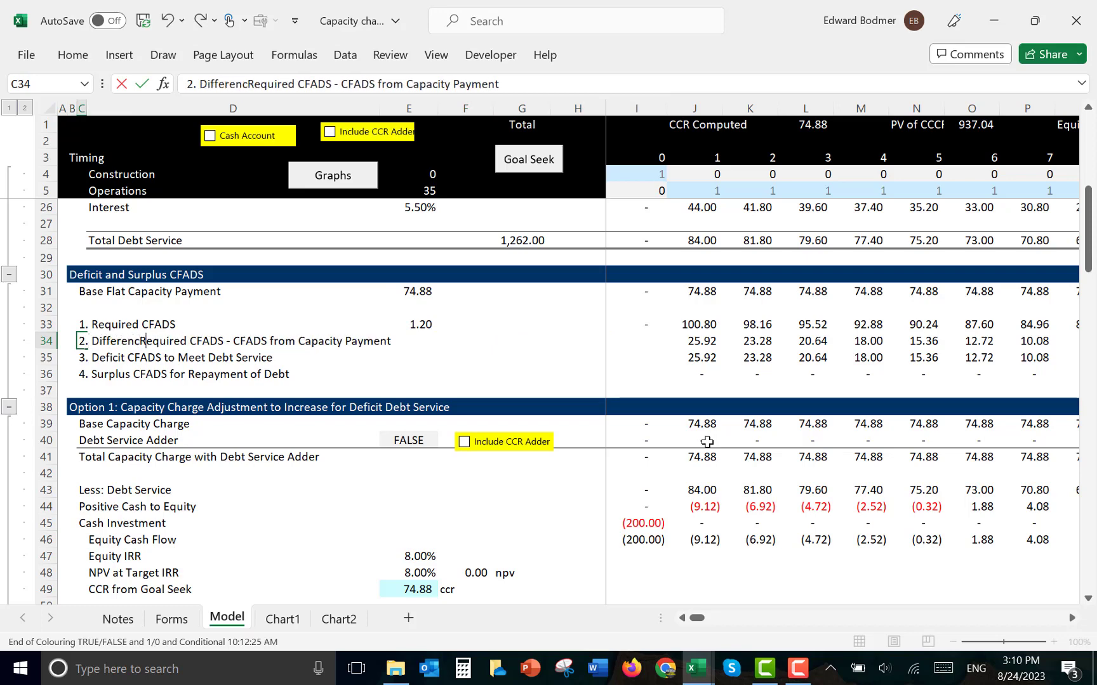
text(e)
key(Return)
Change the year 1 Deficit CFADS to Meet Debt Service formula in J35 to =MAX(J34,0)
key(Right)
key(Right)
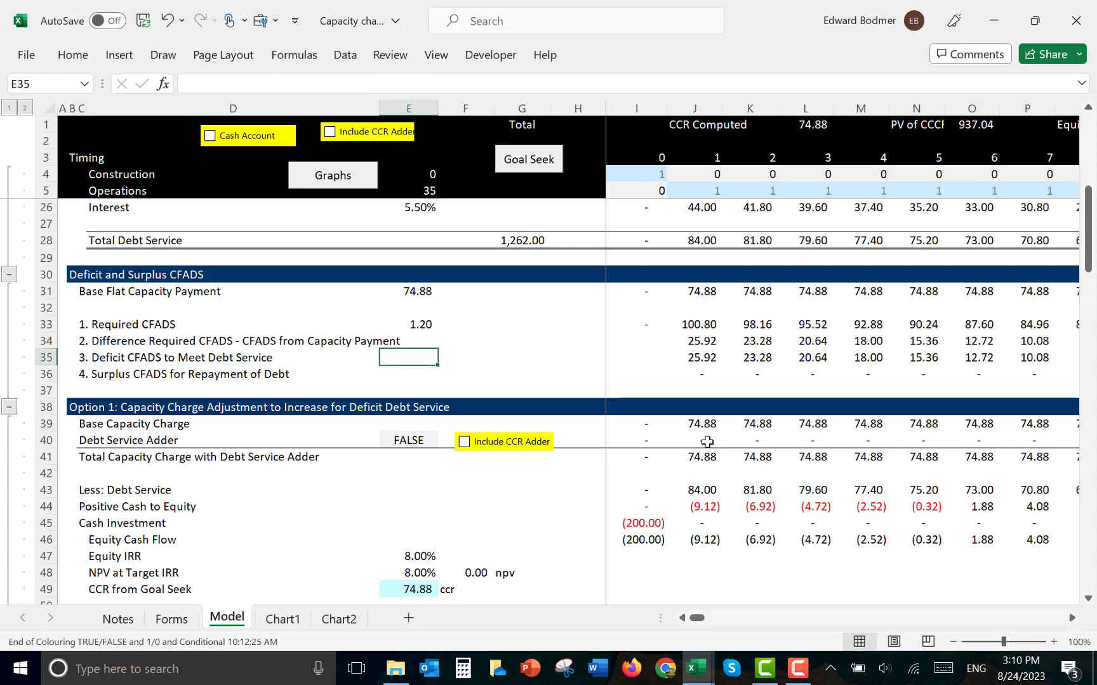
key(Right)
key(Right)
key(Right)
key(Right)
key(Right)
text(=MAX(J33-J31,0))
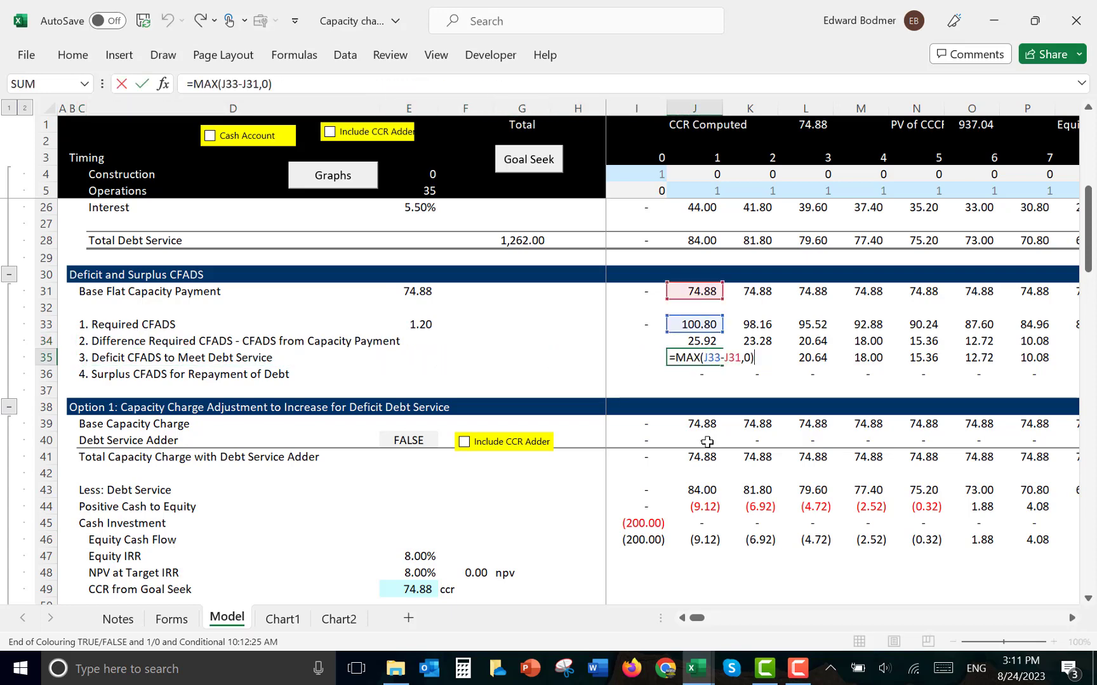
key(ctrl+Return)
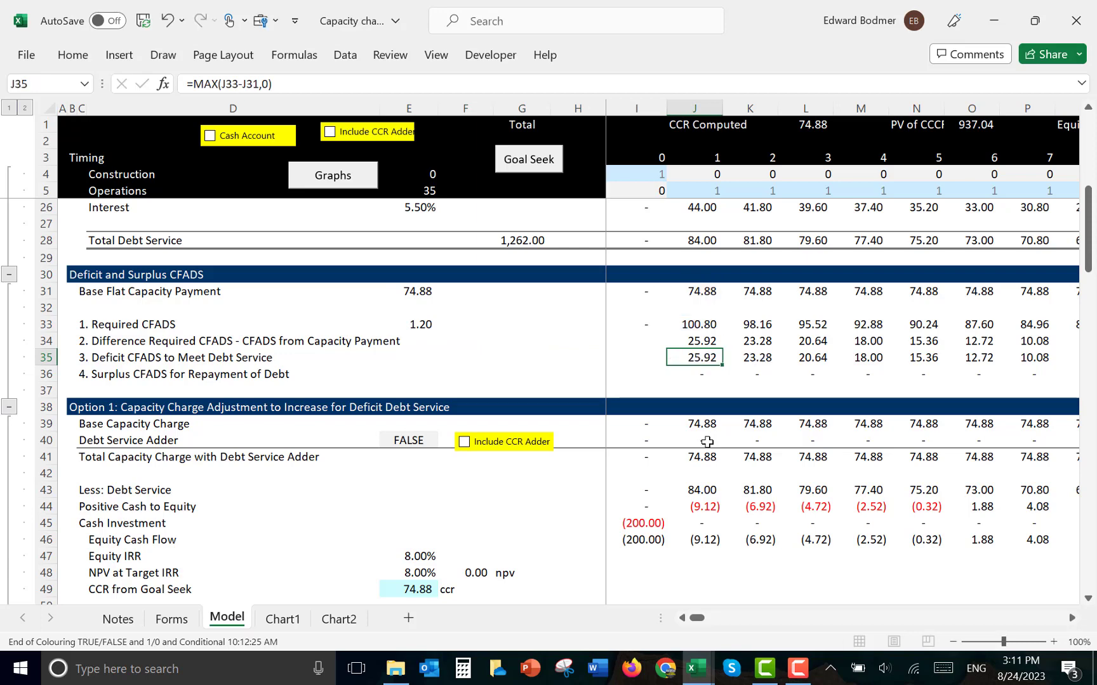
key(F2)
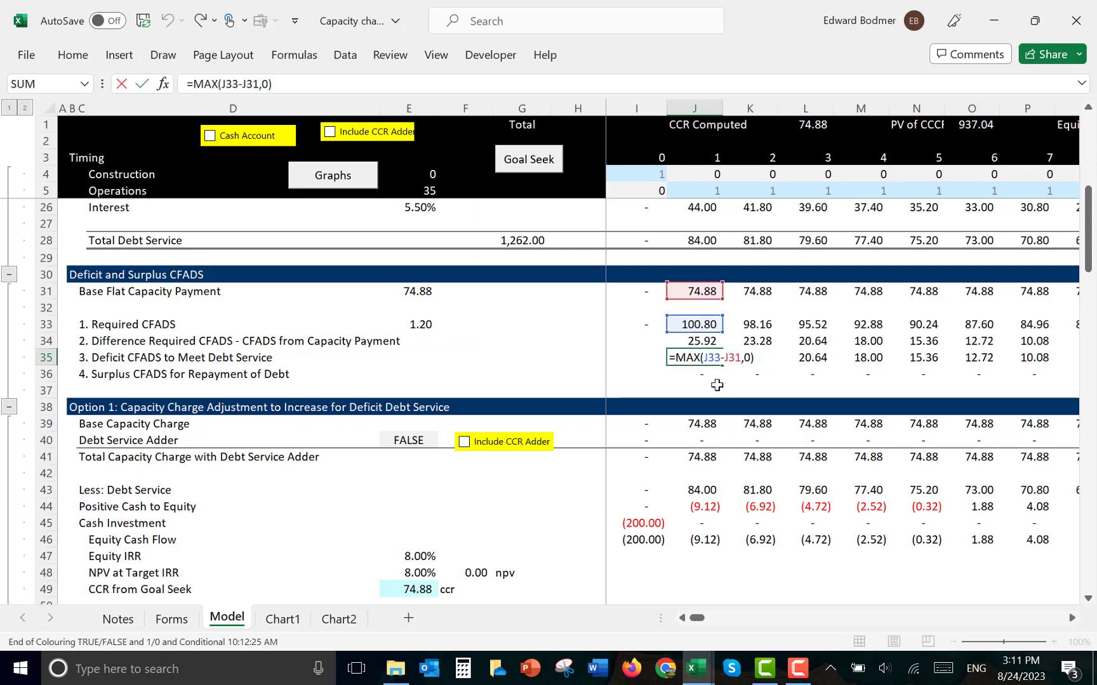
key(Escape)
text(=max()
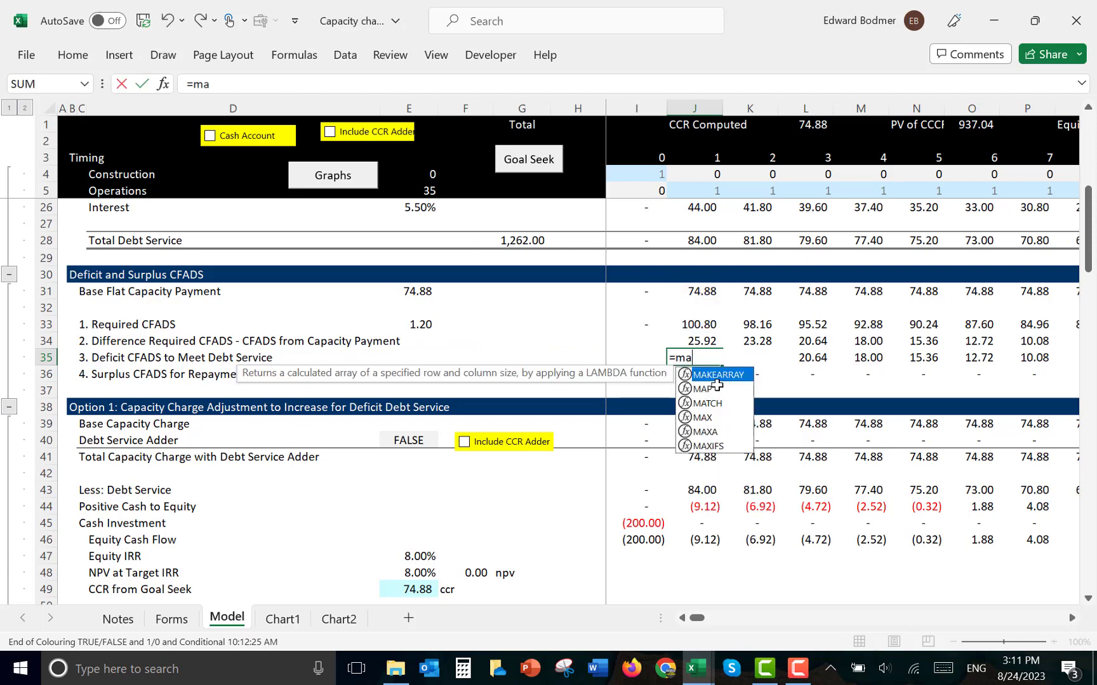
key(Up)
key(Up)
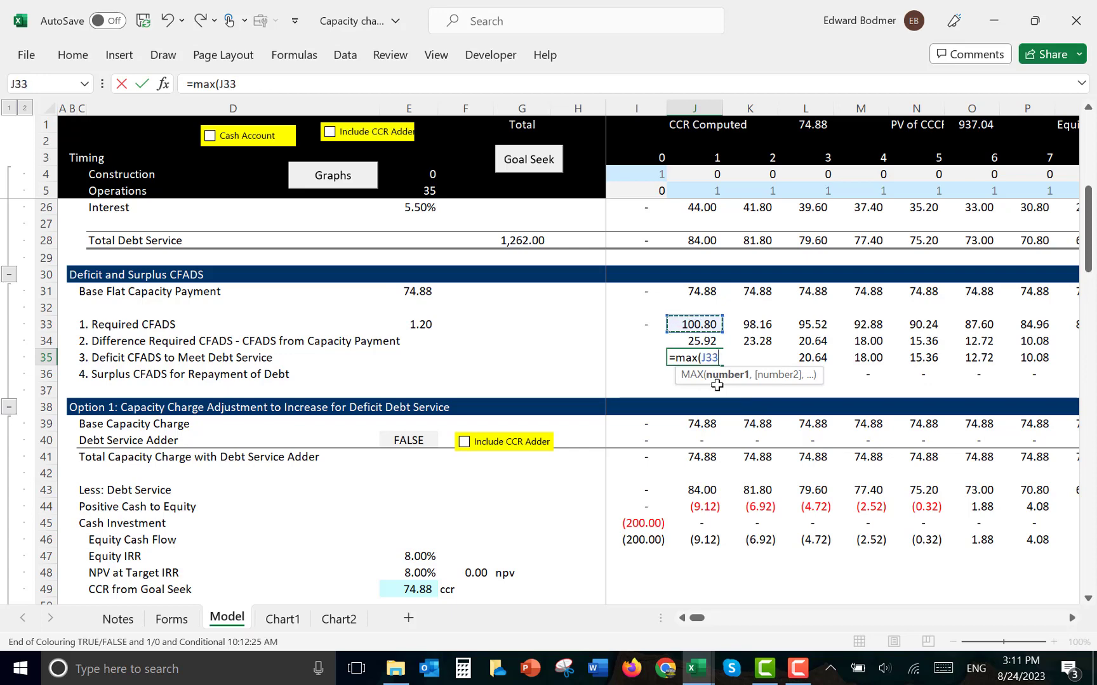
key(Down)
key(Down)
key(Up)
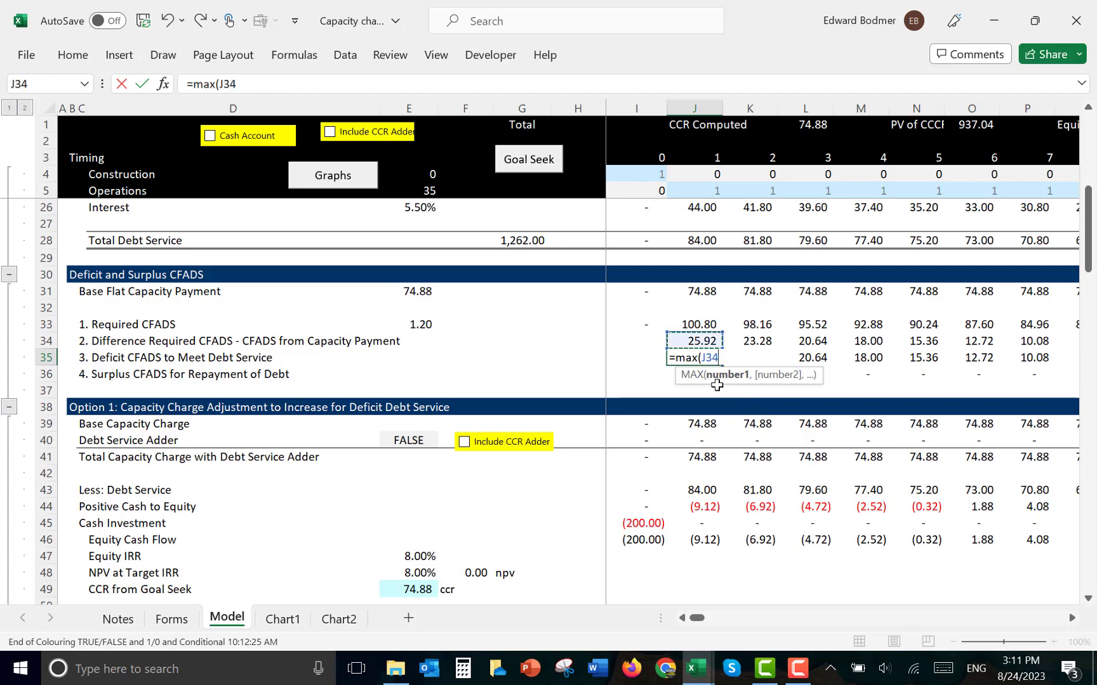
text(,0)
key(Return)
key(Down)
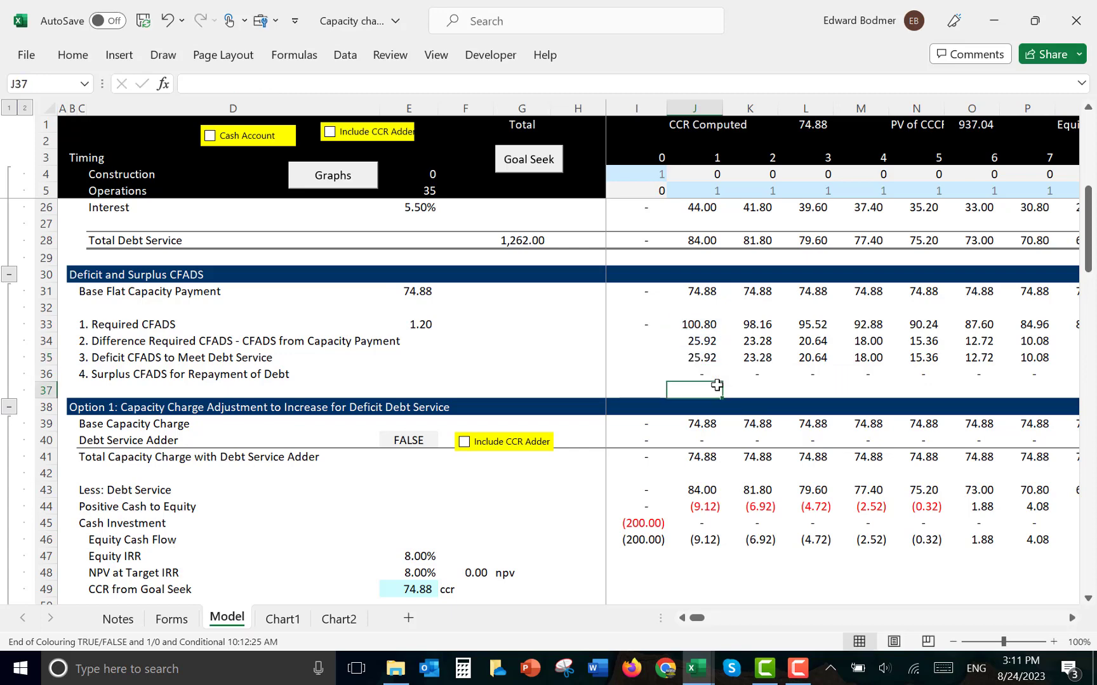
key(Up)
key(Up)
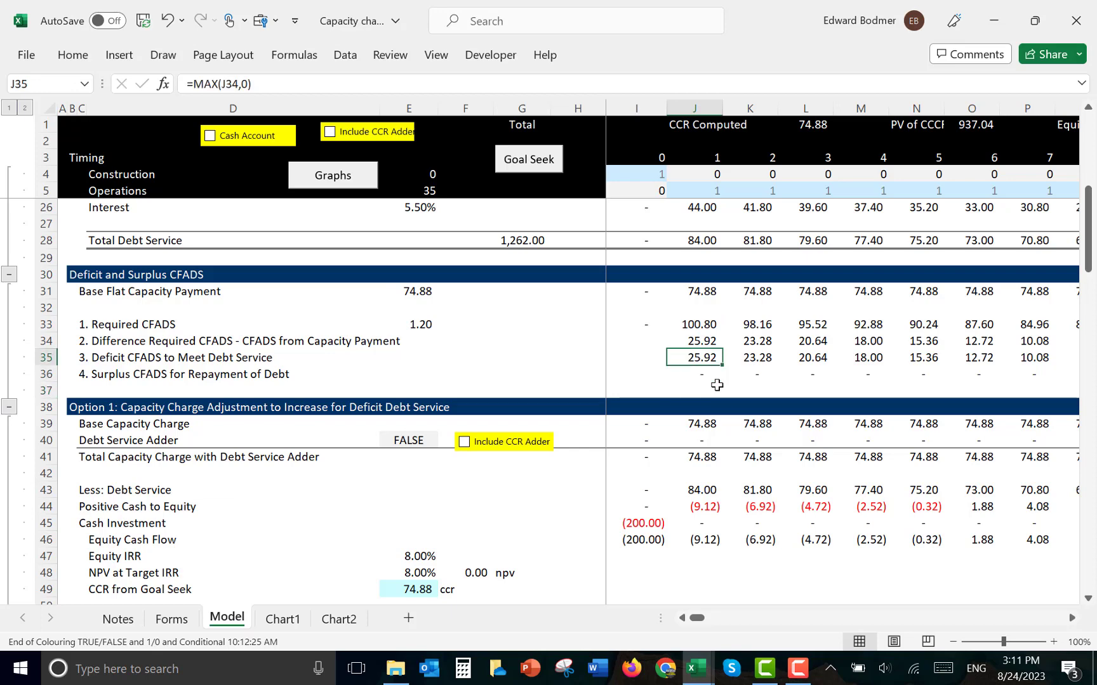
Switch to the generic macros workbook, implement its shortcut macros, and return to the capacity charge workbook
key(ctrl+Tab)
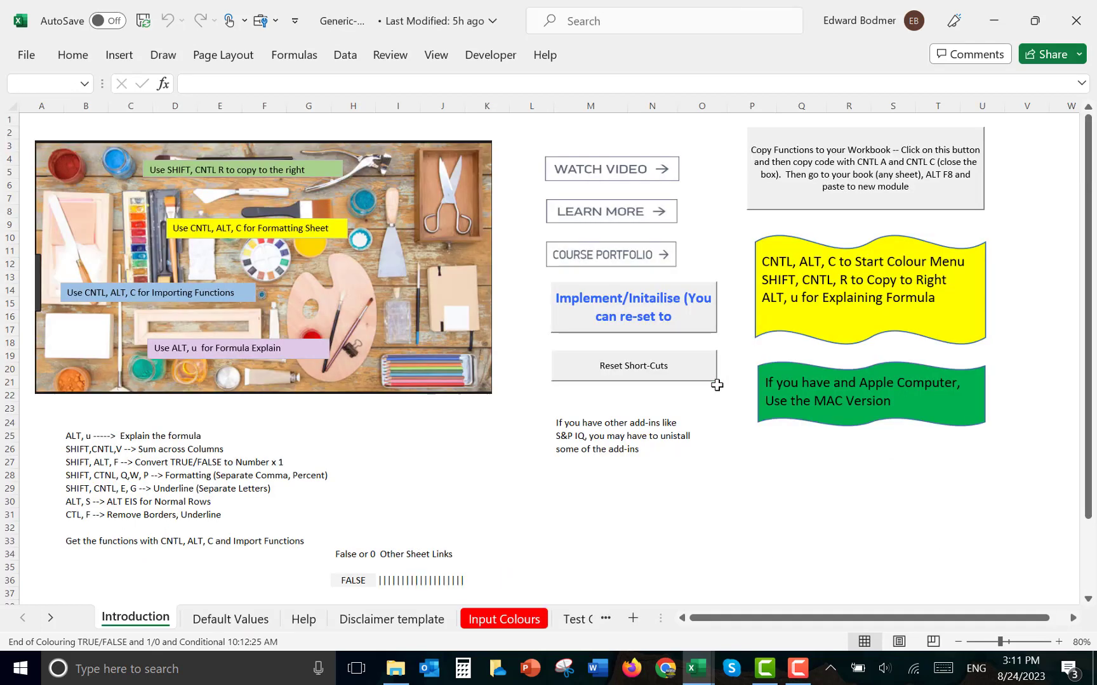
click(656, 312)
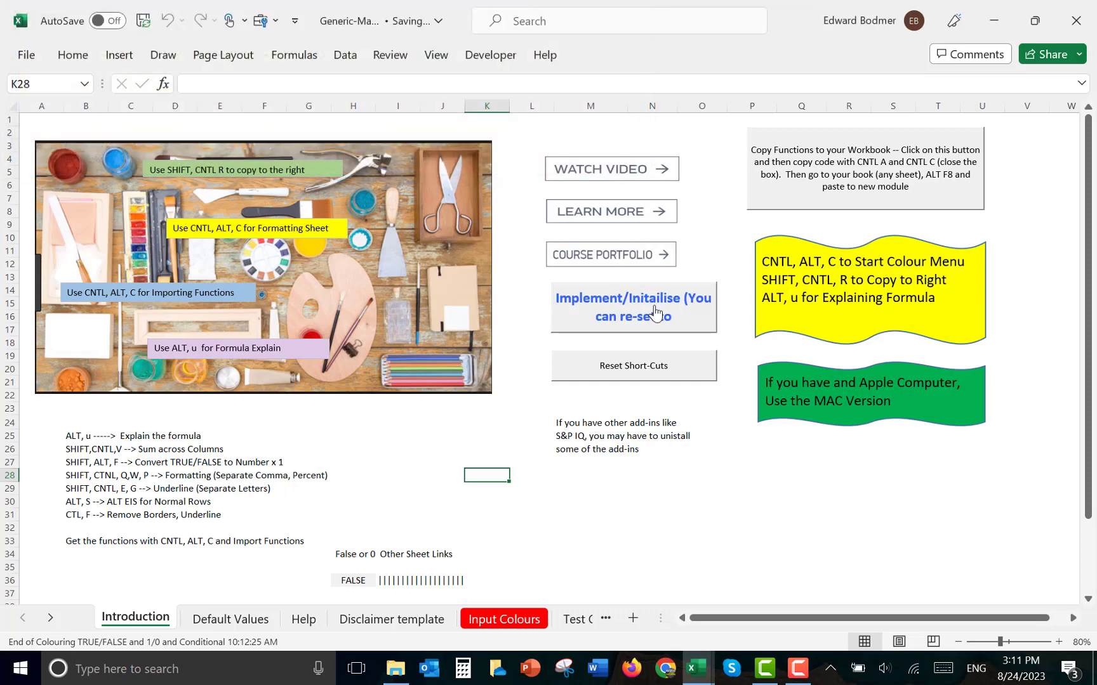
key(ctrl+Tab)
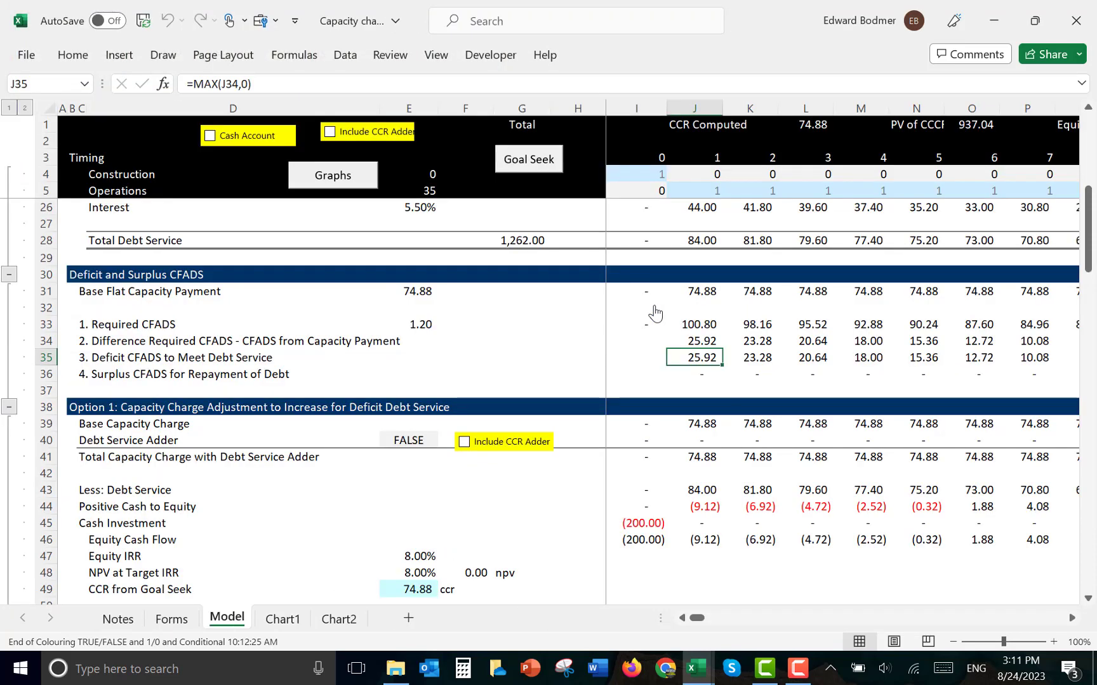
Copy the J35 deficit formula to the right across the remaining years of row 35
key(ctrl+shift+Right)
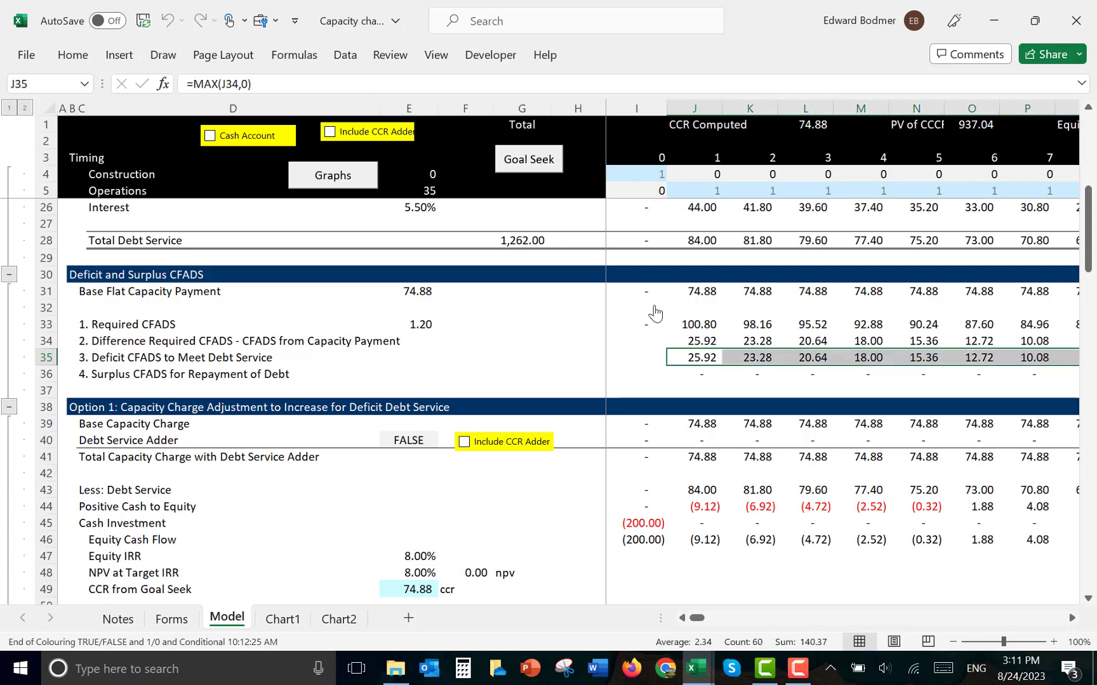
key(Left)
key(Right)
Examine the Surplus CFADS for Repayment of Debt formula in J36 and its values across the years in row 36
key(Down)
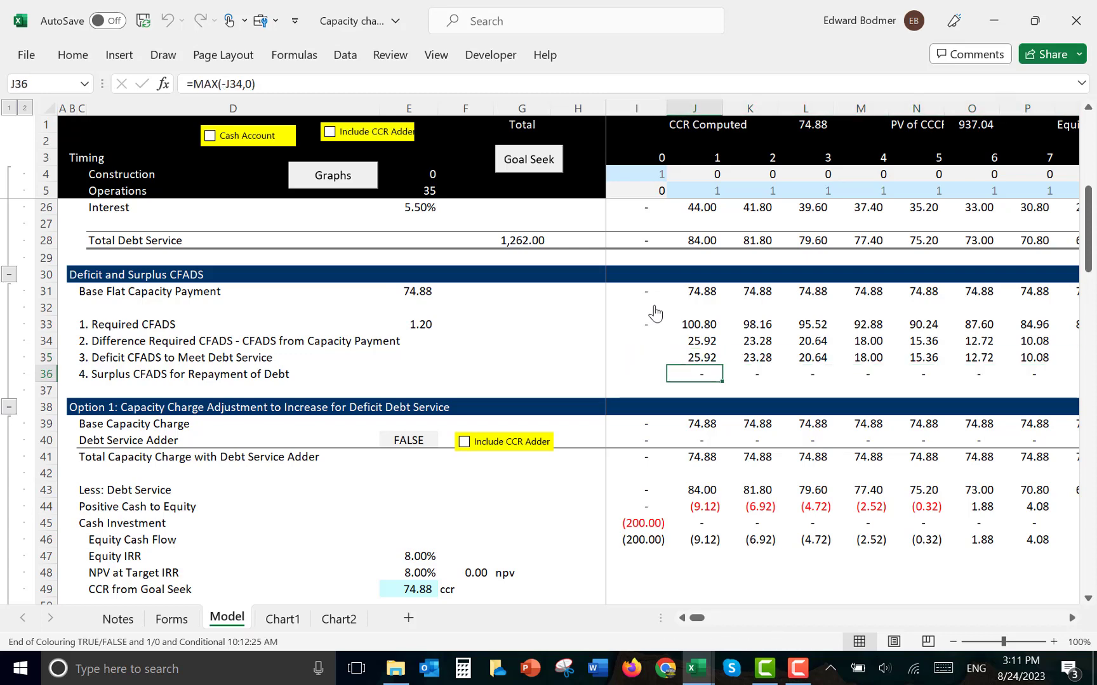
key(F2)
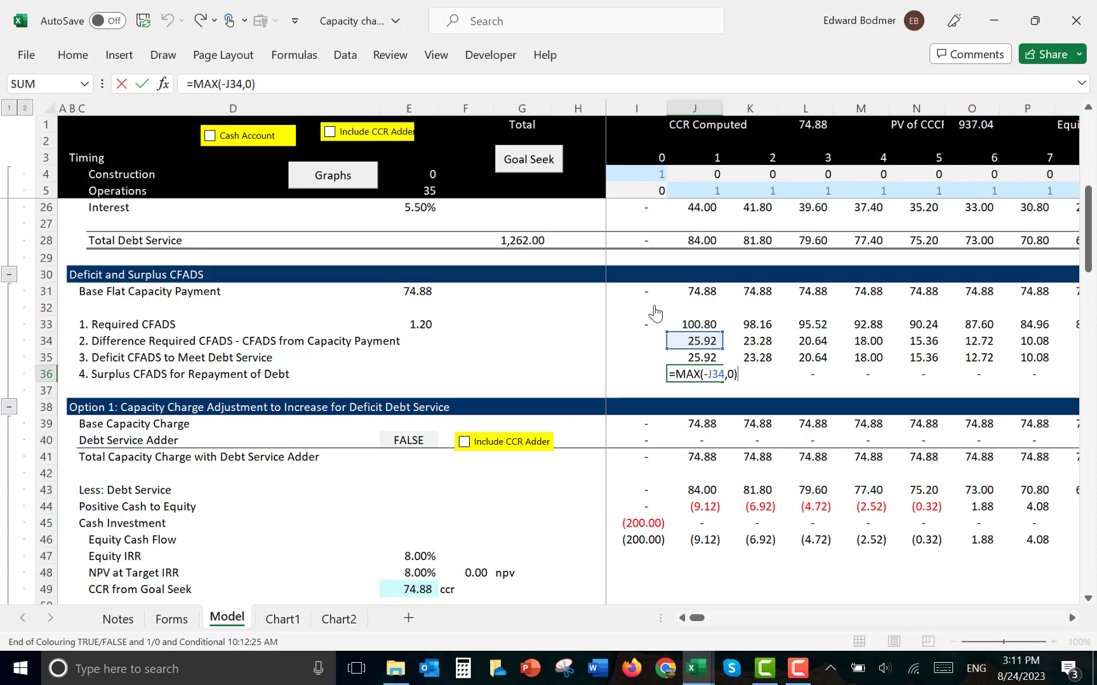
key(Escape)
key(Right)
key(Right)
key(Right)
key(Right)
key(Right)
key(Right)
key(Right)
key(Right)
key(Right)
key(Right)
key(Right)
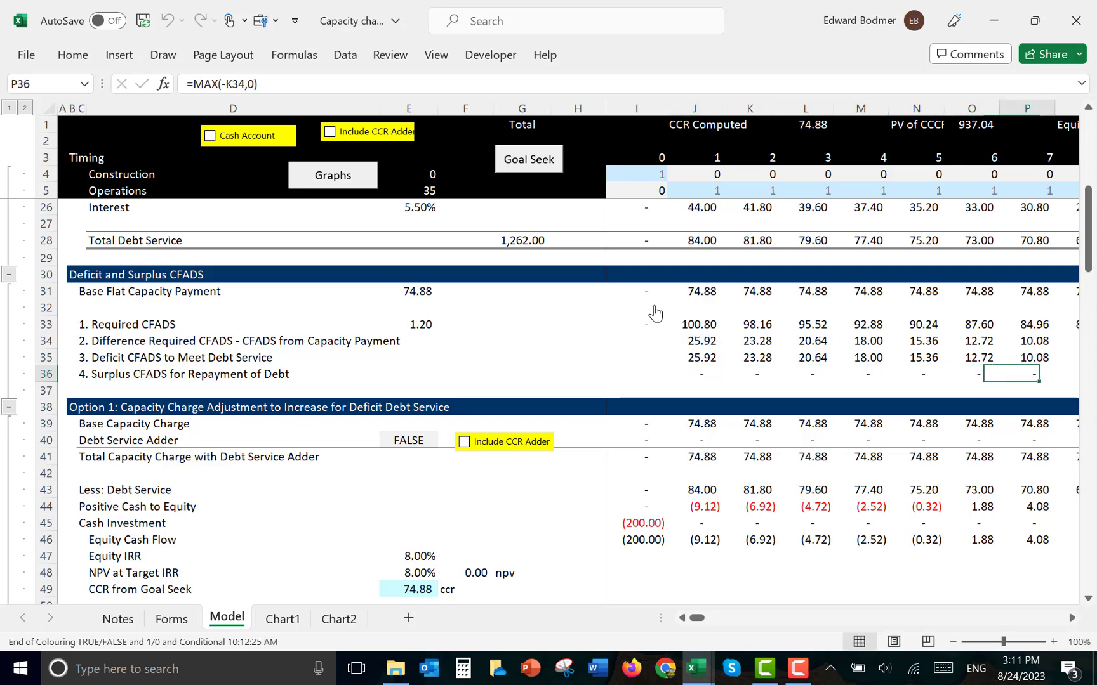
key(Right)
key(Left)
key(Left)
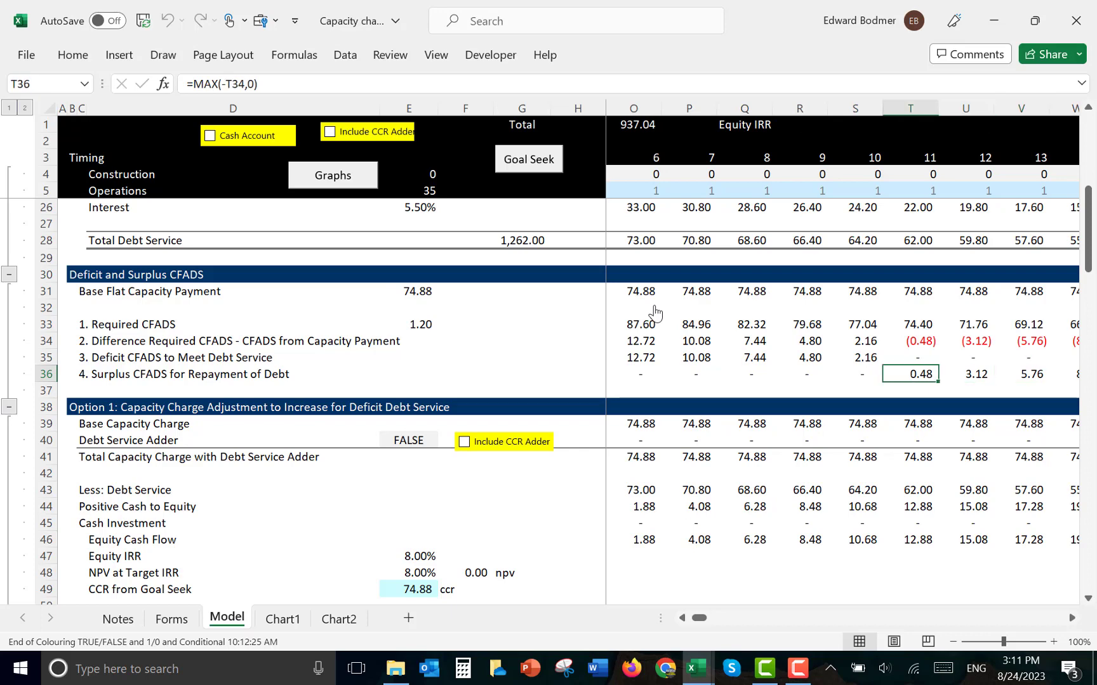
key(Right)
key(Left)
key(Left)
key(Home)
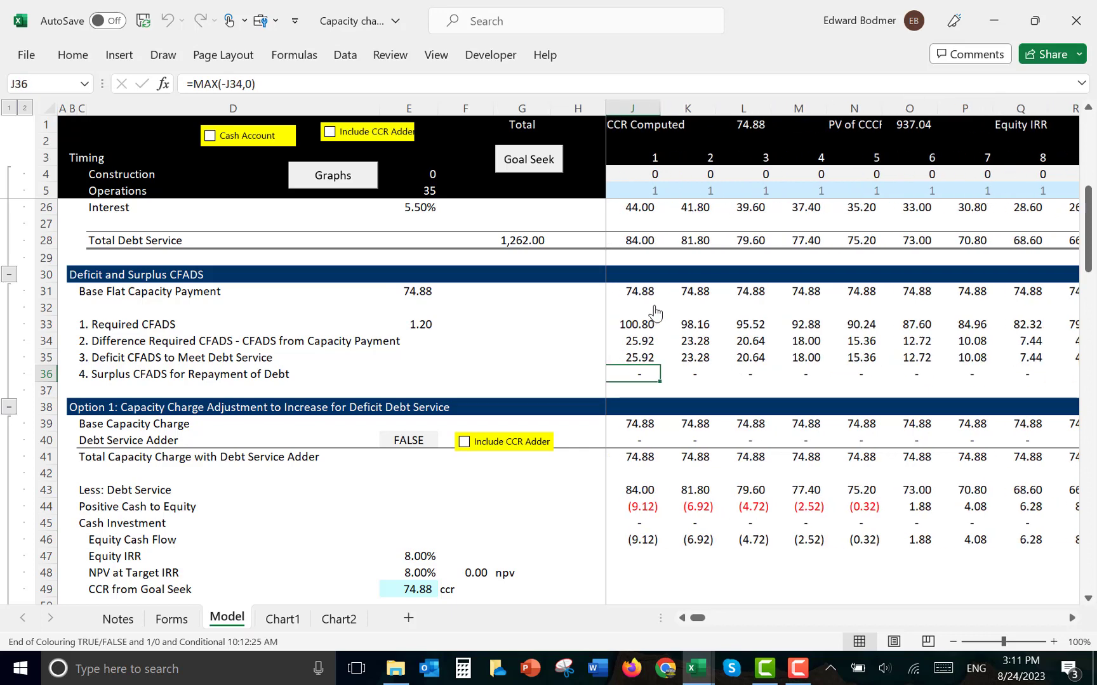
Check how the Debt Service Adder formula in I40 uses the deficit row and the CCR adder switch
key(Home)
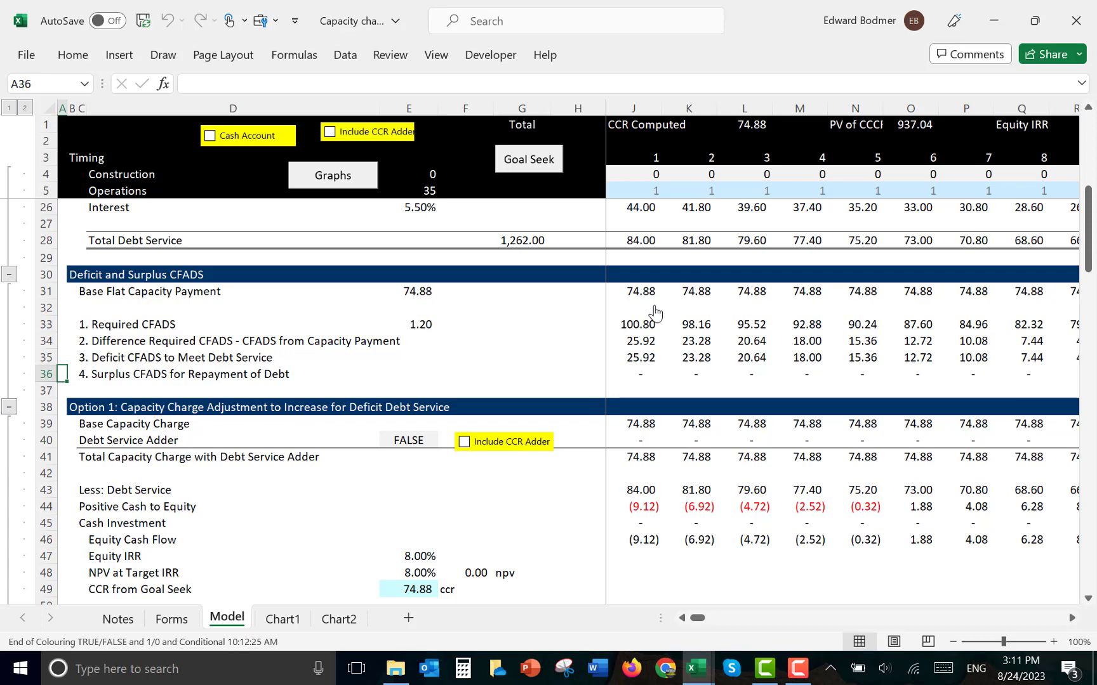
key(Down)
key(Down)
key(Down)
key(Down)
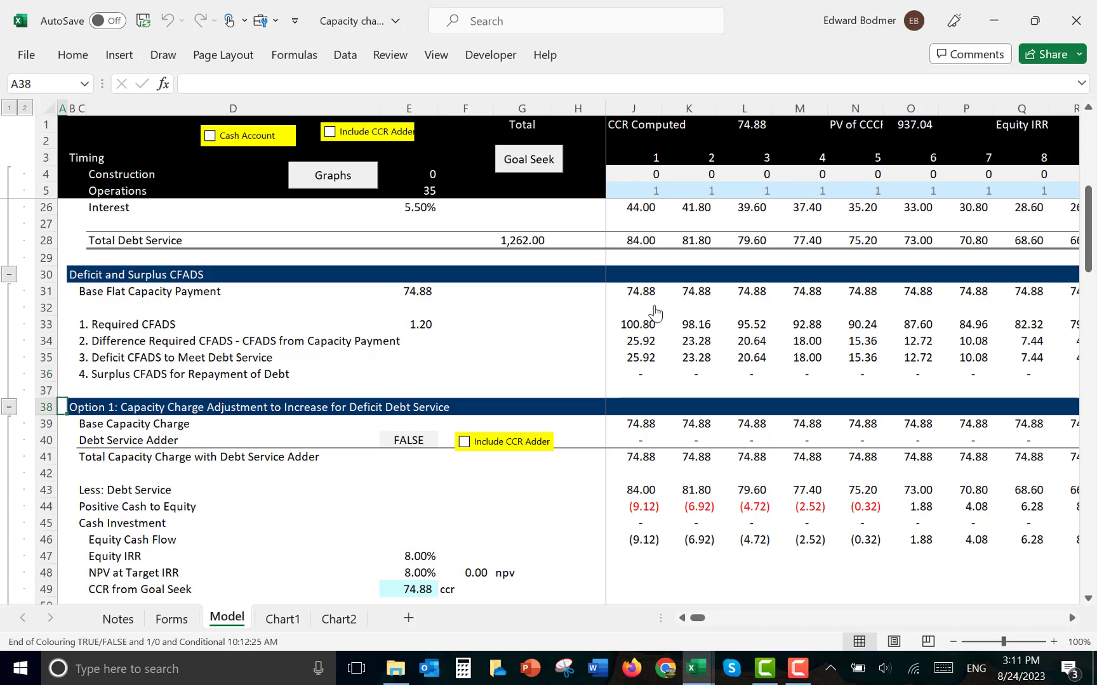
key(Right)
key(Right)
key(Right)
key(Right)
key(Right)
key(Right)
key(Right)
key(Right)
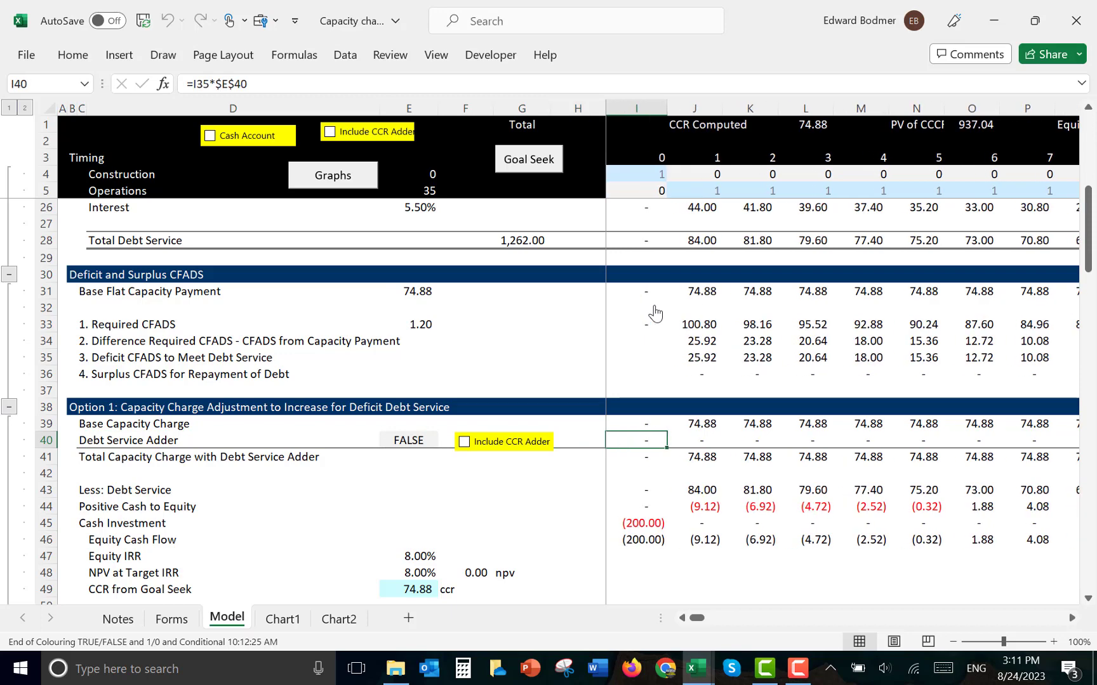
key(F2)
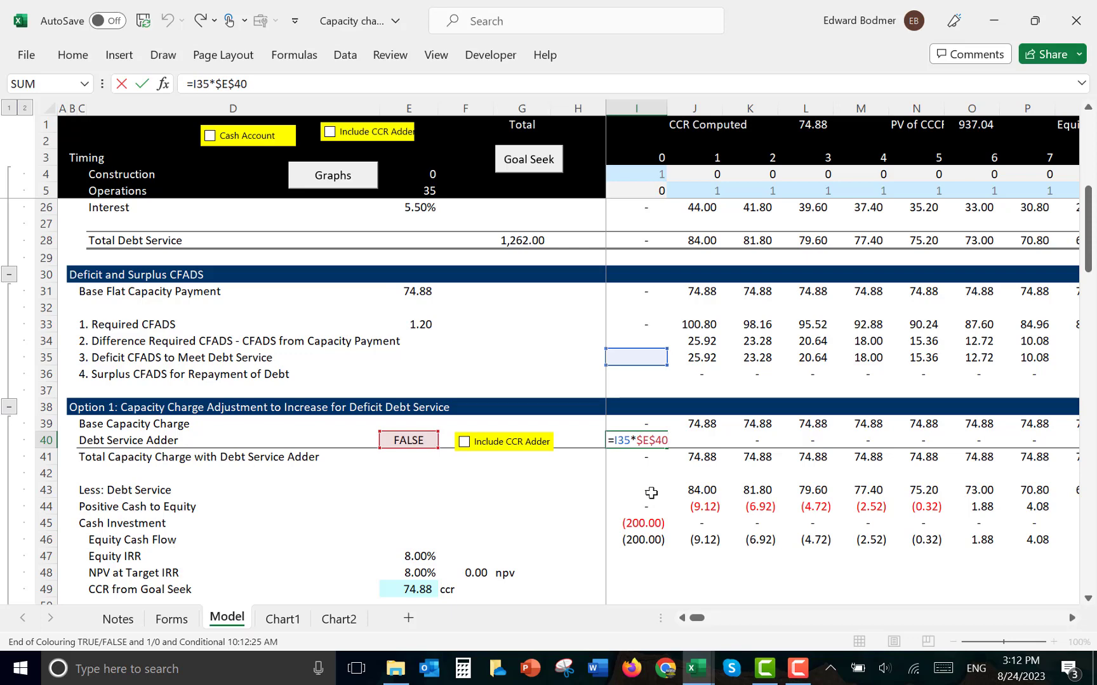
key(Return)
key(Up)
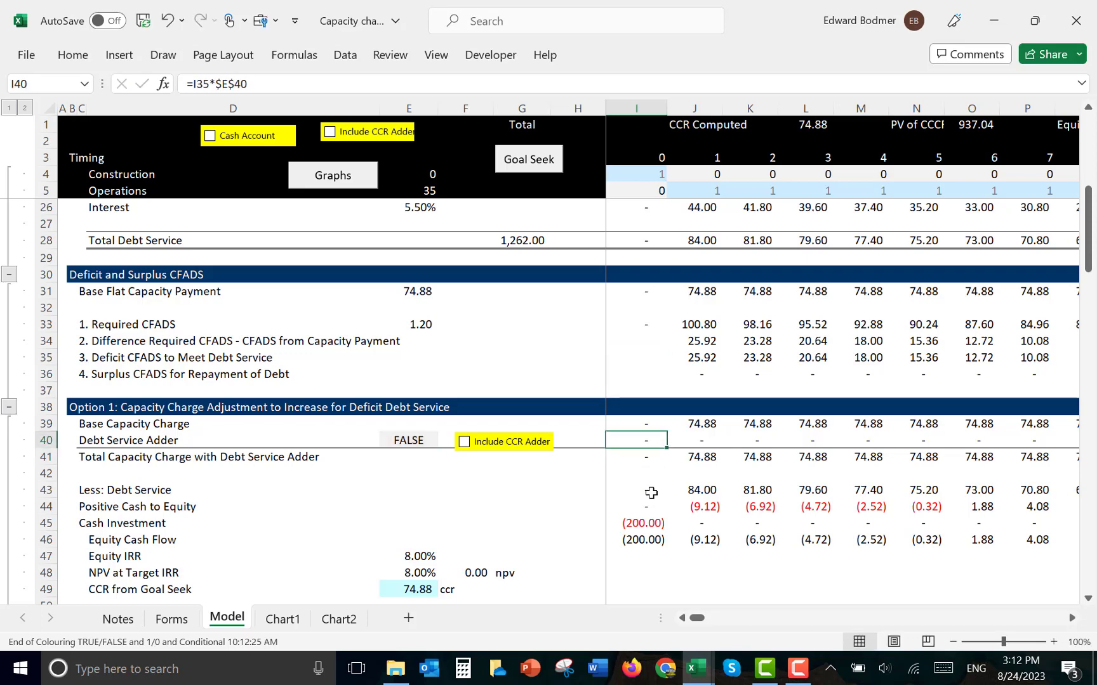
Insert a blank row above Less: Debt Service in the Option 1 section
key(Down)
key(Down)
key(Down)
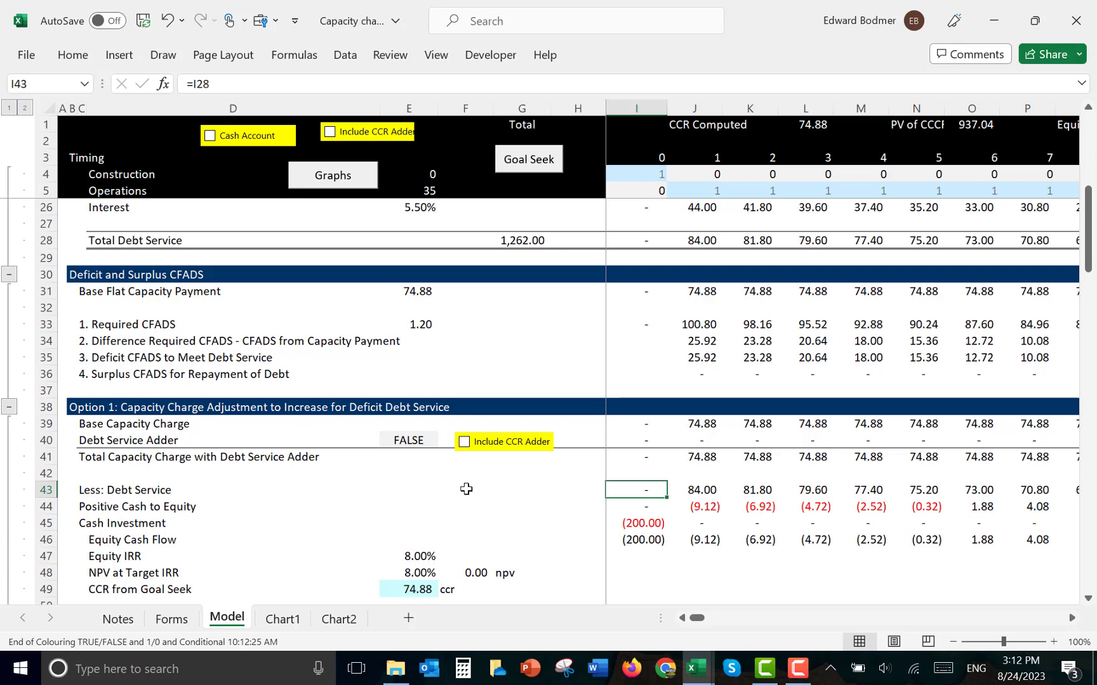
key(Left)
key(Left)
key(Left)
key(Left)
key(Left)
key(Left)
key(Left)
key(Left)
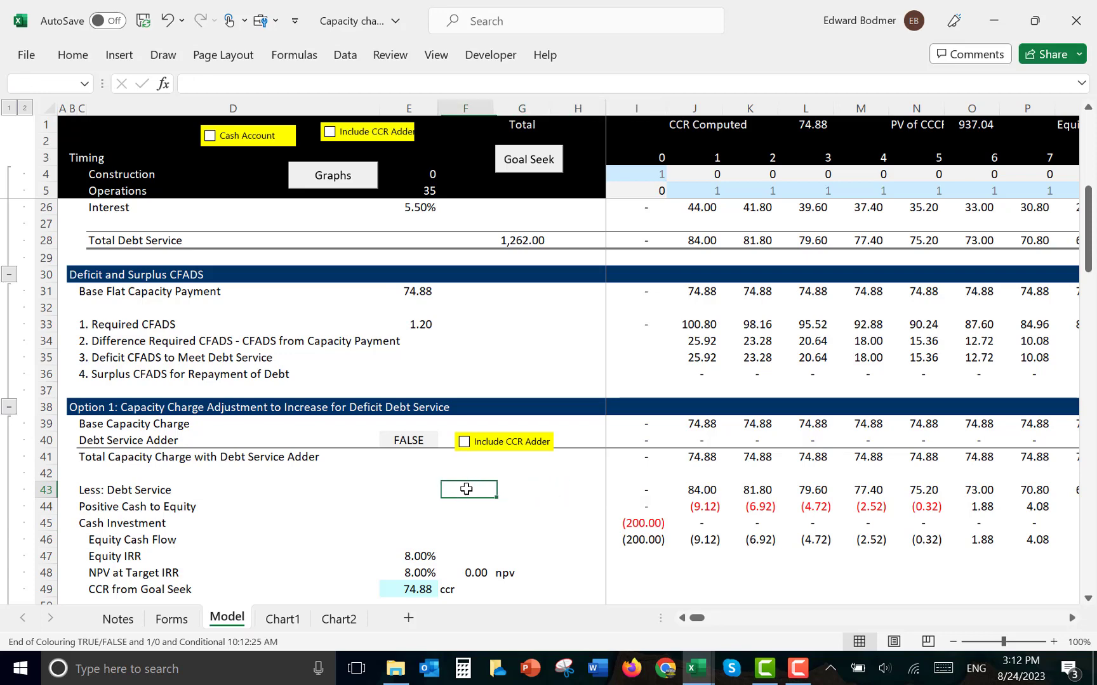
key(shift+space)
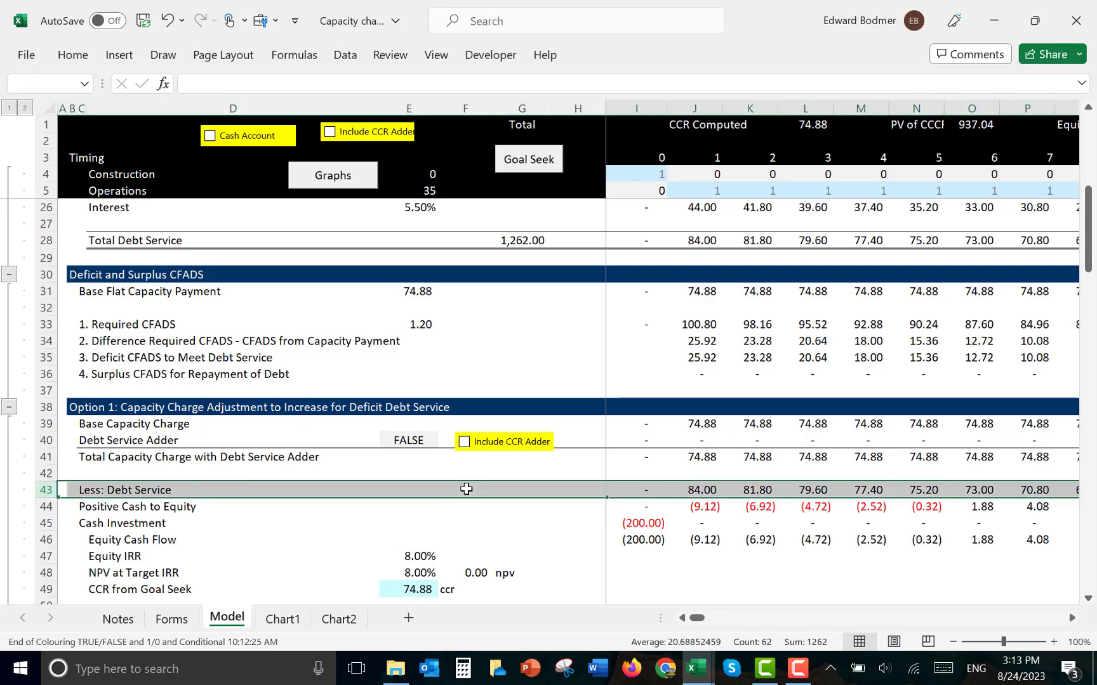
key(ctrl+shift+plus)
Label the blank row 43 in the Option 1 section "Starting Equity Cash Flow"
key(Right)
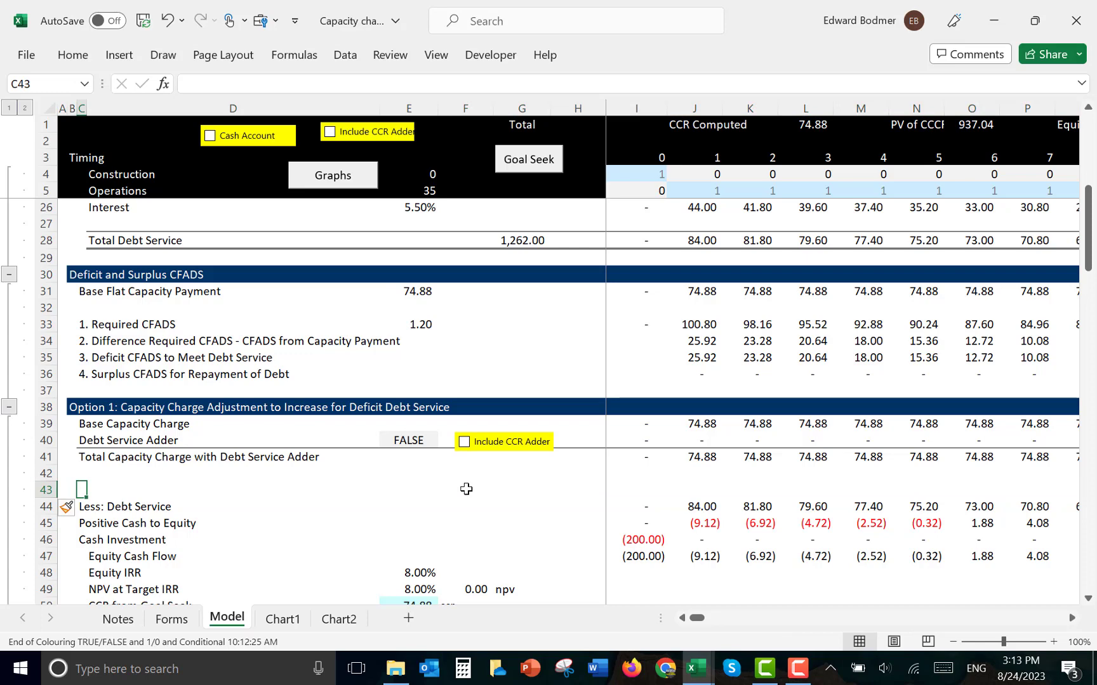
text(Sta)
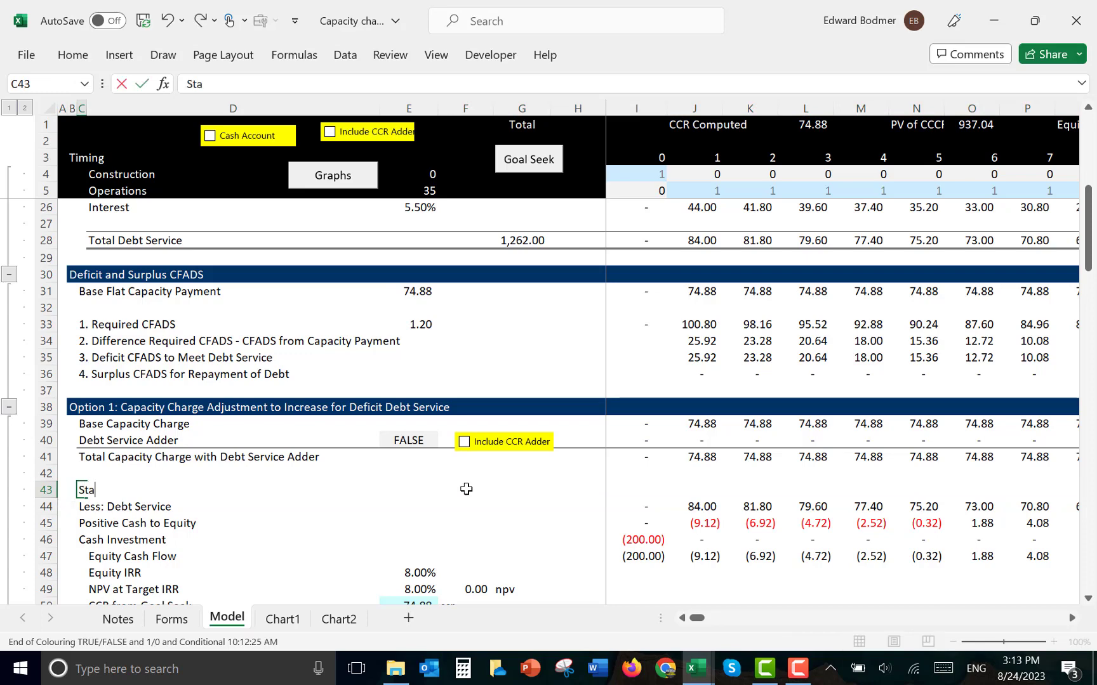
text(rting Equ)
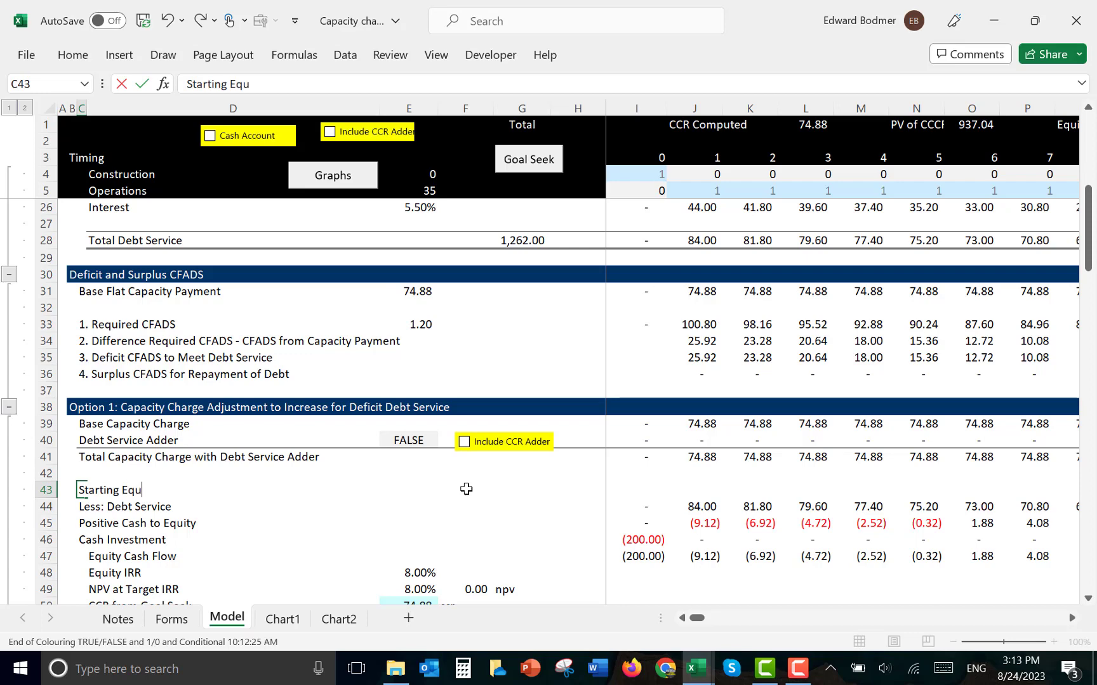
text(ity Cash Fl)
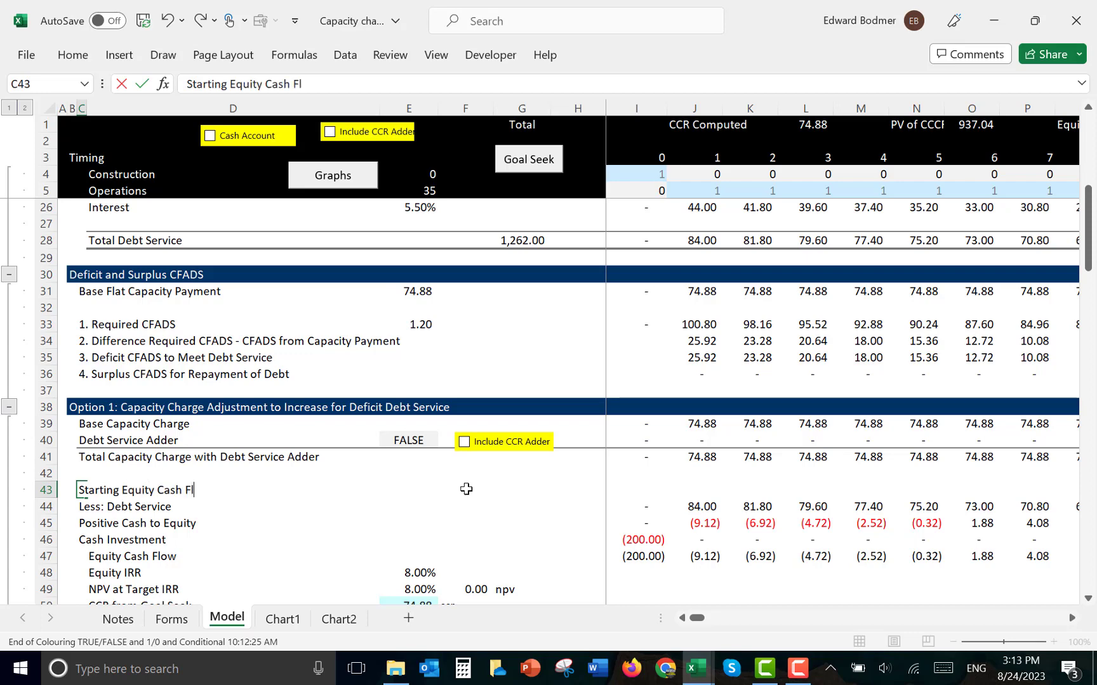
text(ow)
key(Return)
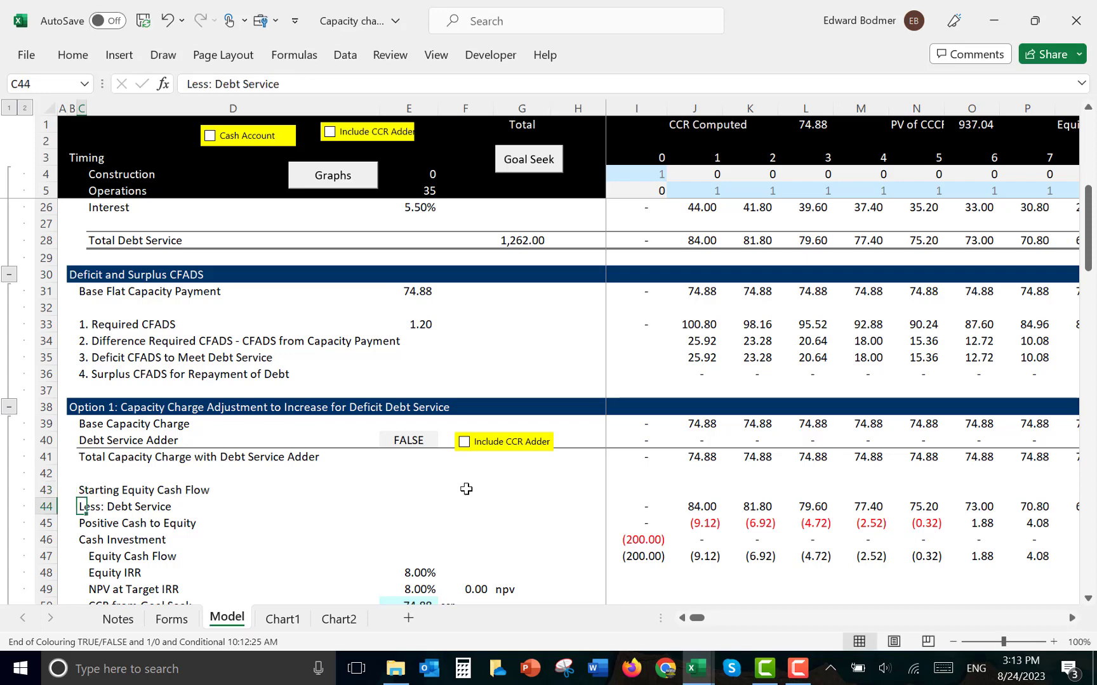
Insert a blank row between the Starting Equity Cash Flow heading and Less: Debt Service
key(shift+space)
key(ctrl+shift+plus)
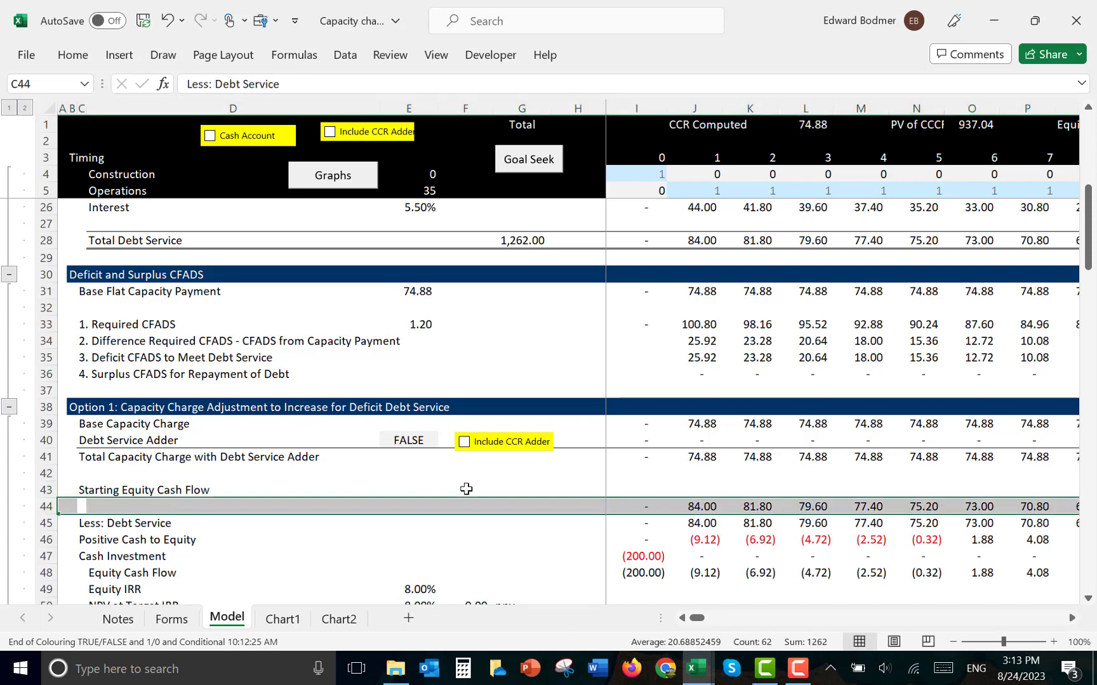
key(Left)
key(Right)
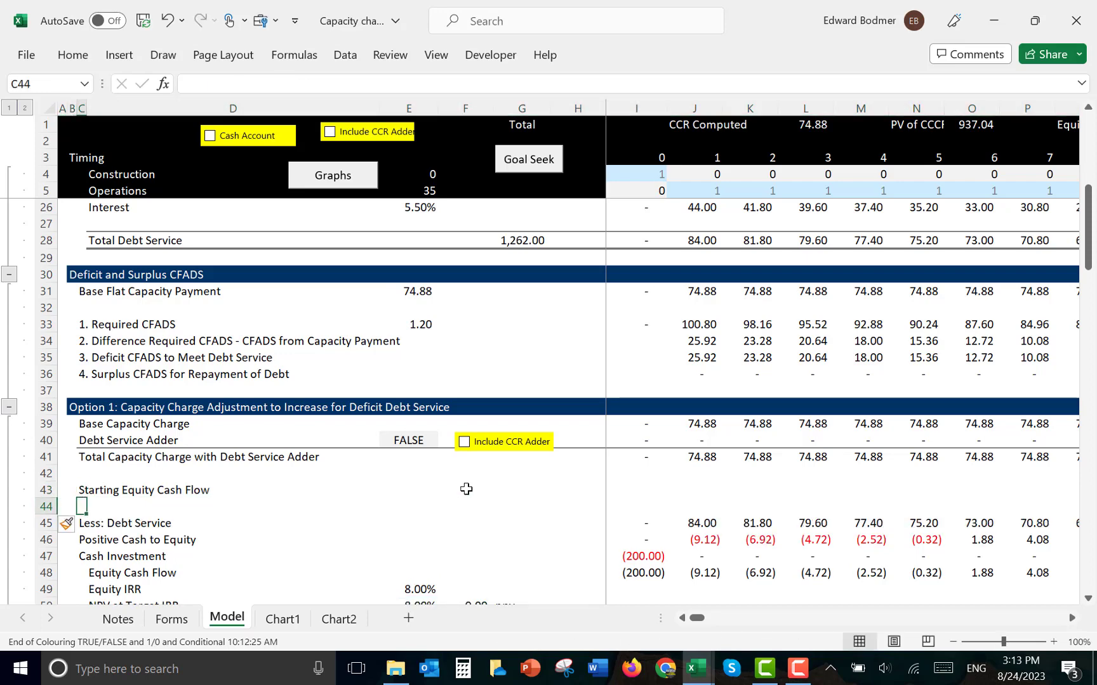
Label the blank row 44 below Starting Equity Cash Flow "Capactiy Payment with Adder"
click(466, 489)
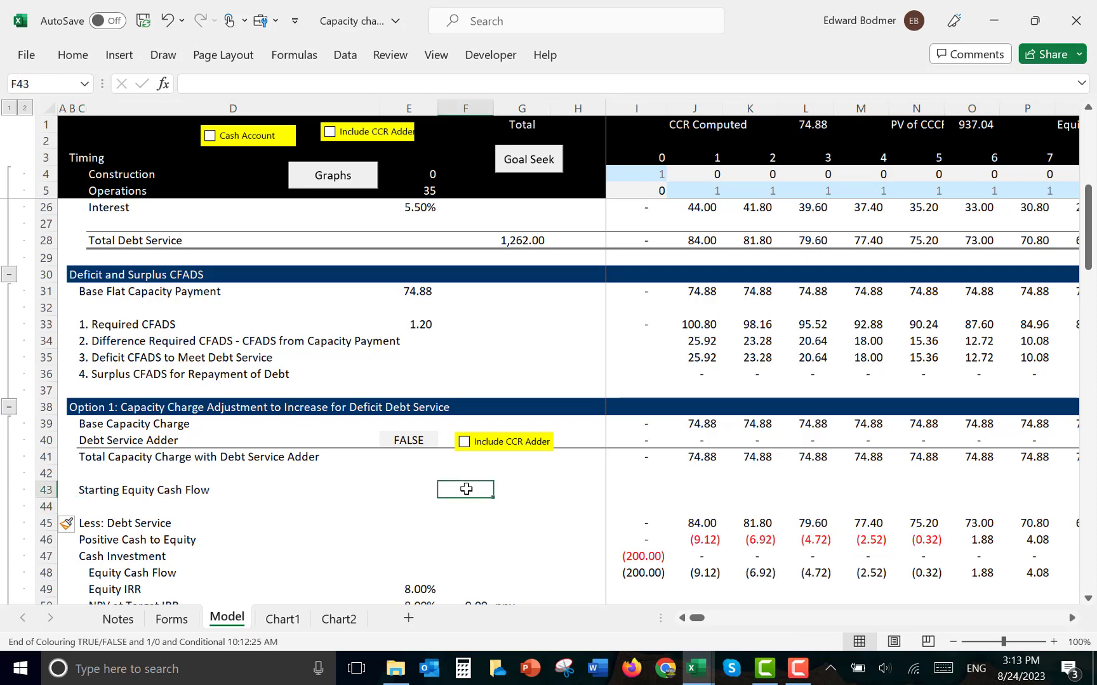
key(Left)
key(Left)
key(Left)
key(Down)
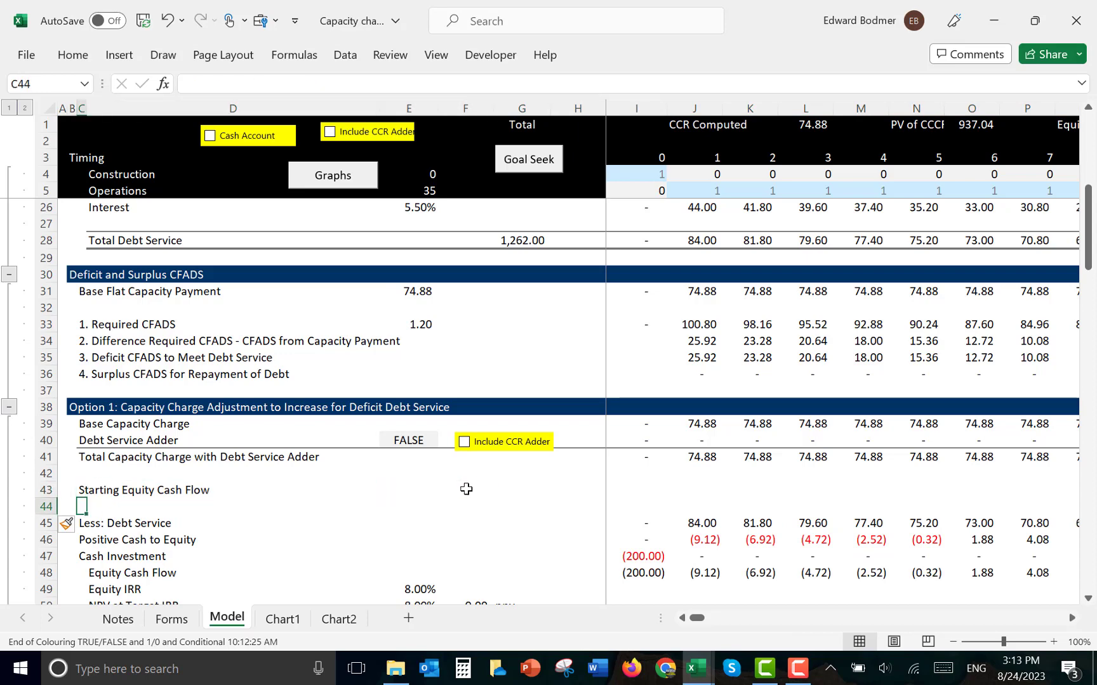
text(Cap)
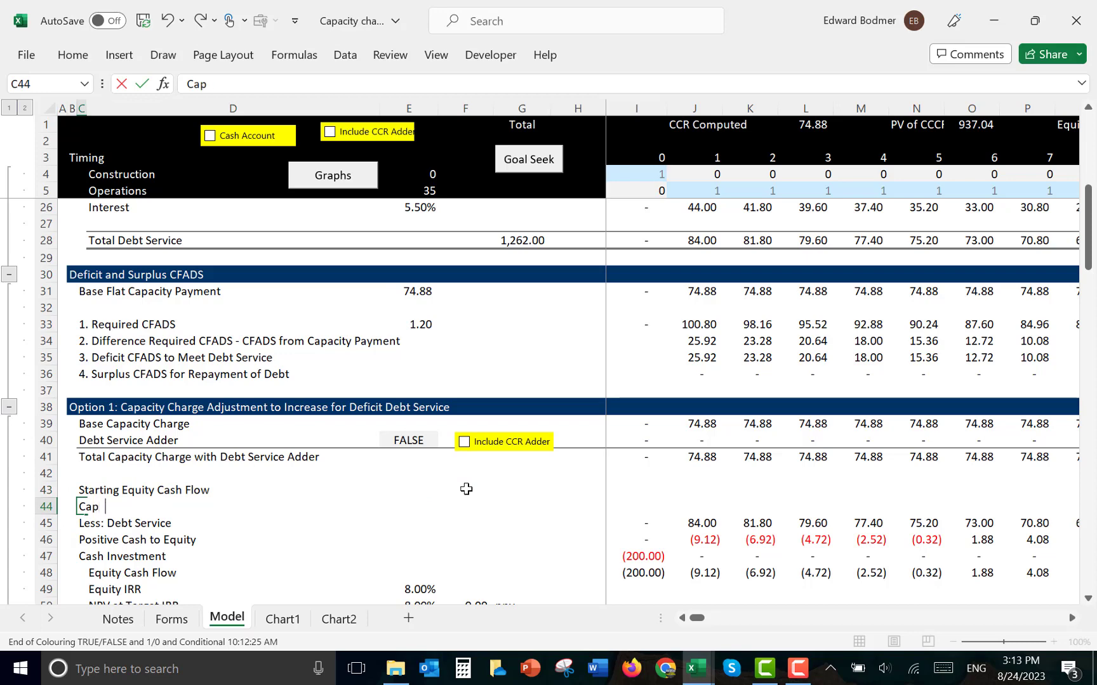
text(actiy PAy)
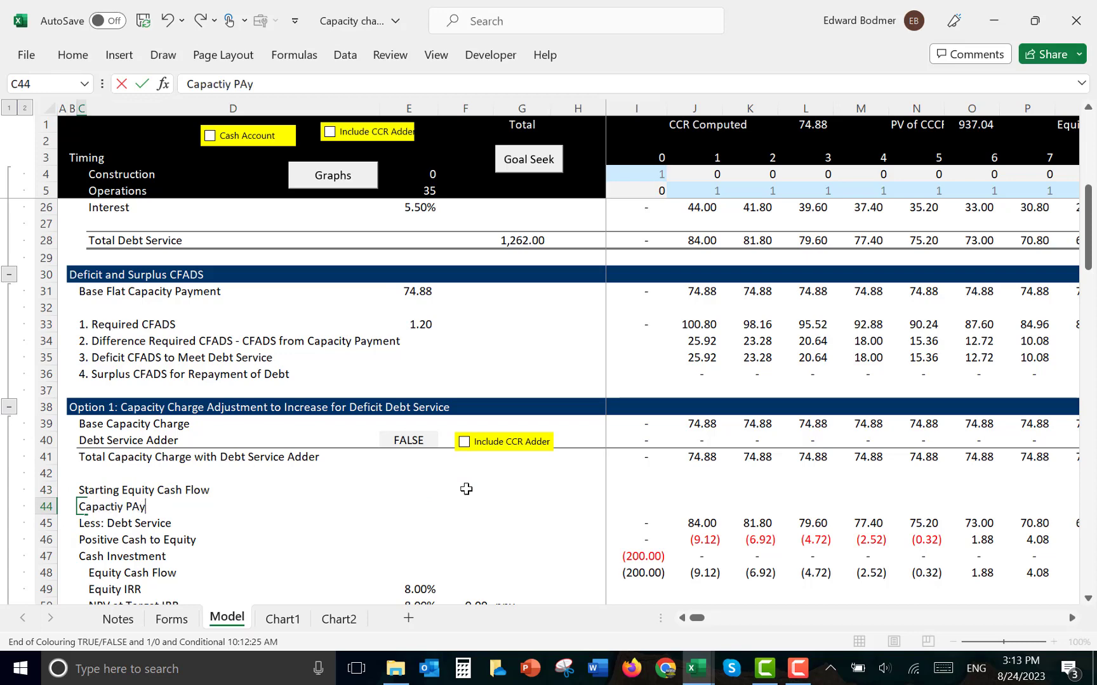
key(BackSpace)
key(BackSpace)
text(Ay)
key(BackSpace)
key(BackSpace)
text(ayment with)
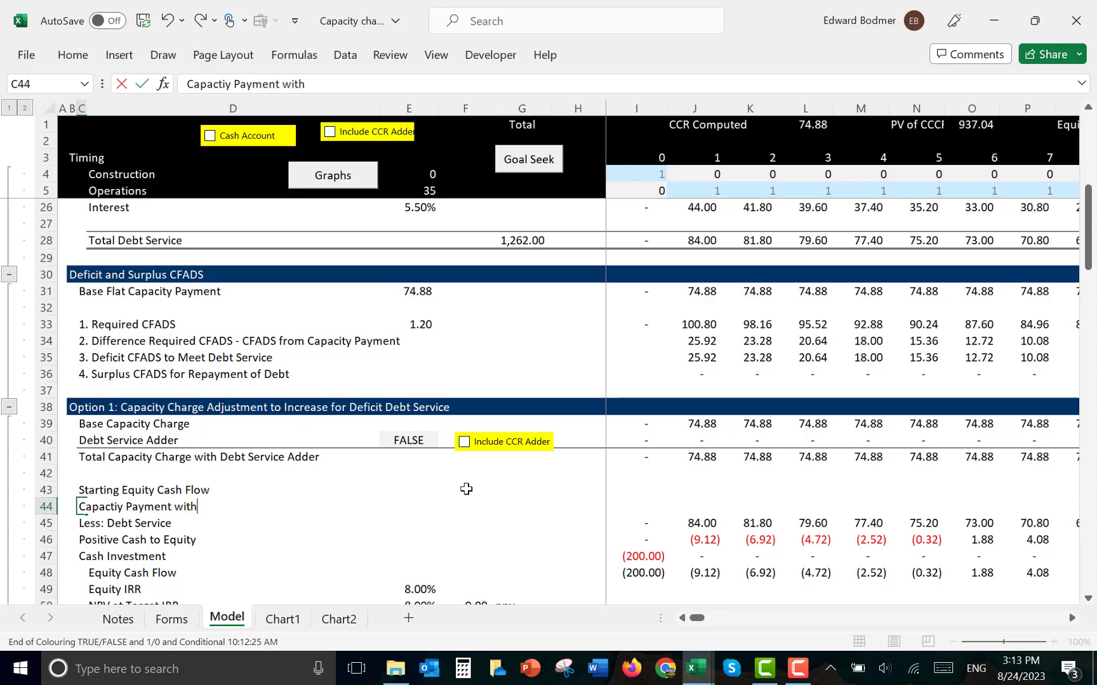
text( Ra)
text(Adder)
key(BackSpace)
key(BackSpace)
text(e)
key(Return)
Link I44 to the Total Capacity Charge with Debt Service Adder using =I41 and copy it across the years of row 44
key(Up)
key(Right)
key(Right)
key(Right)
key(Right)
key(Right)
key(Right)
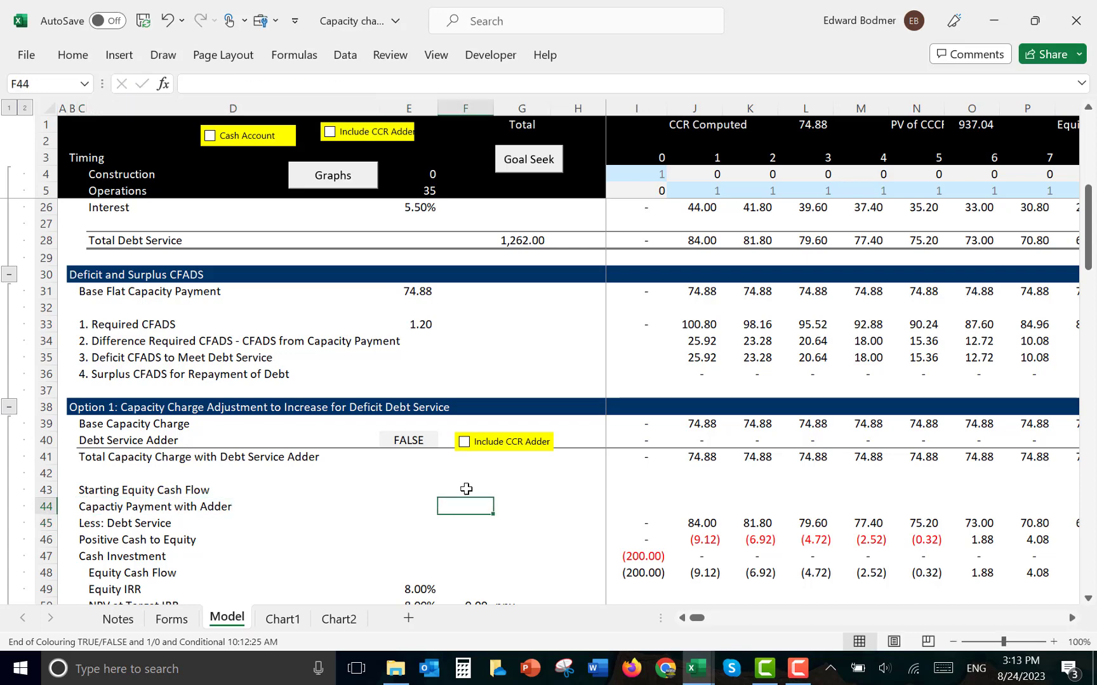
text(-)
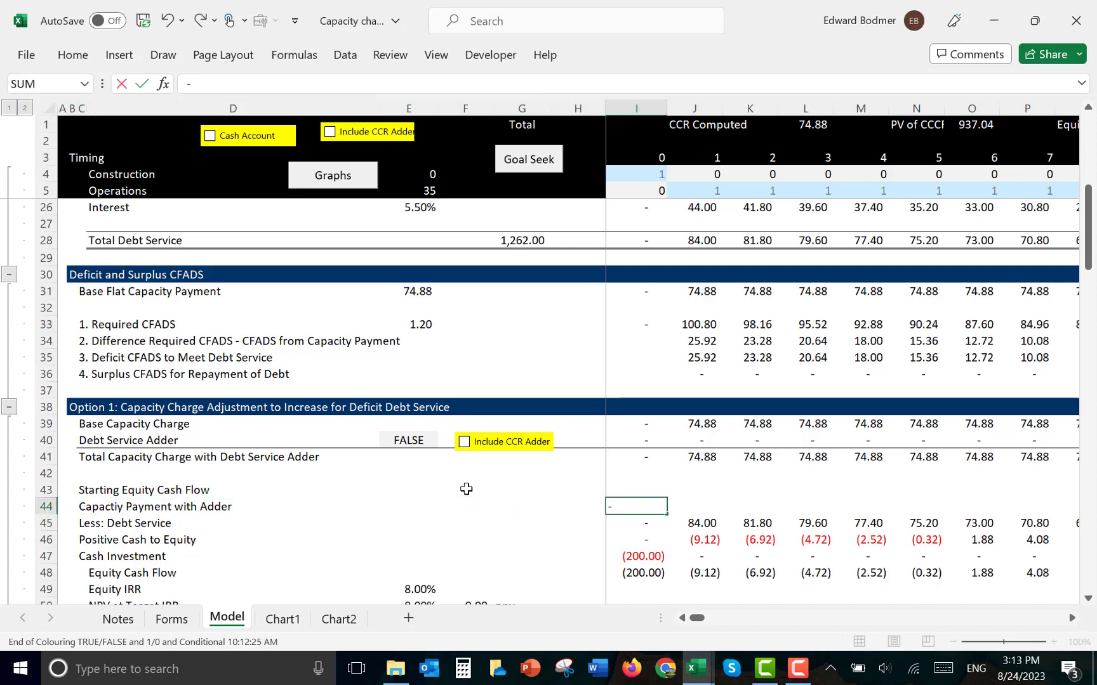
key(BackSpace)
text(=)
key(Up)
key(Up)
key(Up)
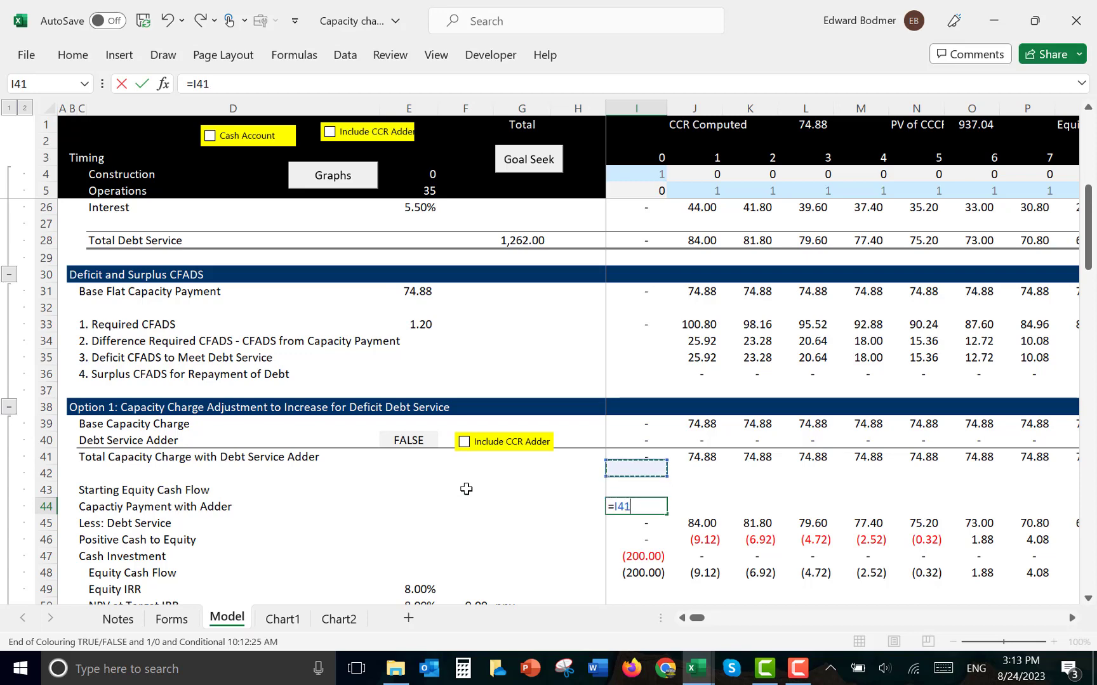
key(ctrl+Return)
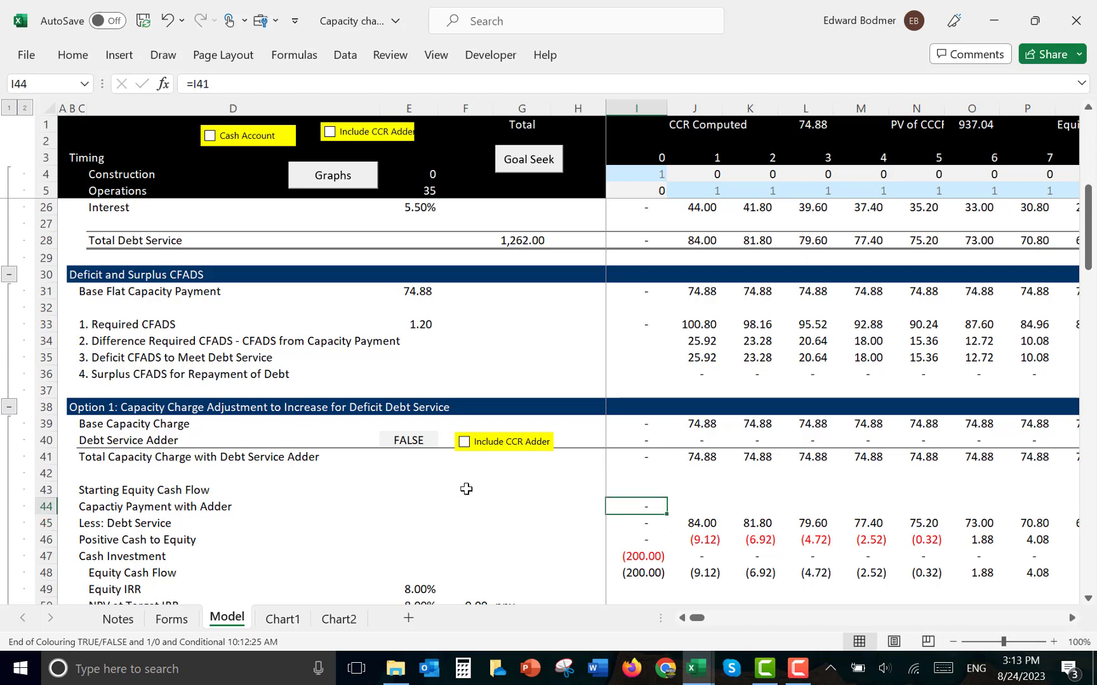
key(ctrl+shift+Right)
key(ctrl+r)
Check the Less: Debt Service formula in J45 and turn on the Include CCR Adder option
click(466, 488)
key(Down)
key(Down)
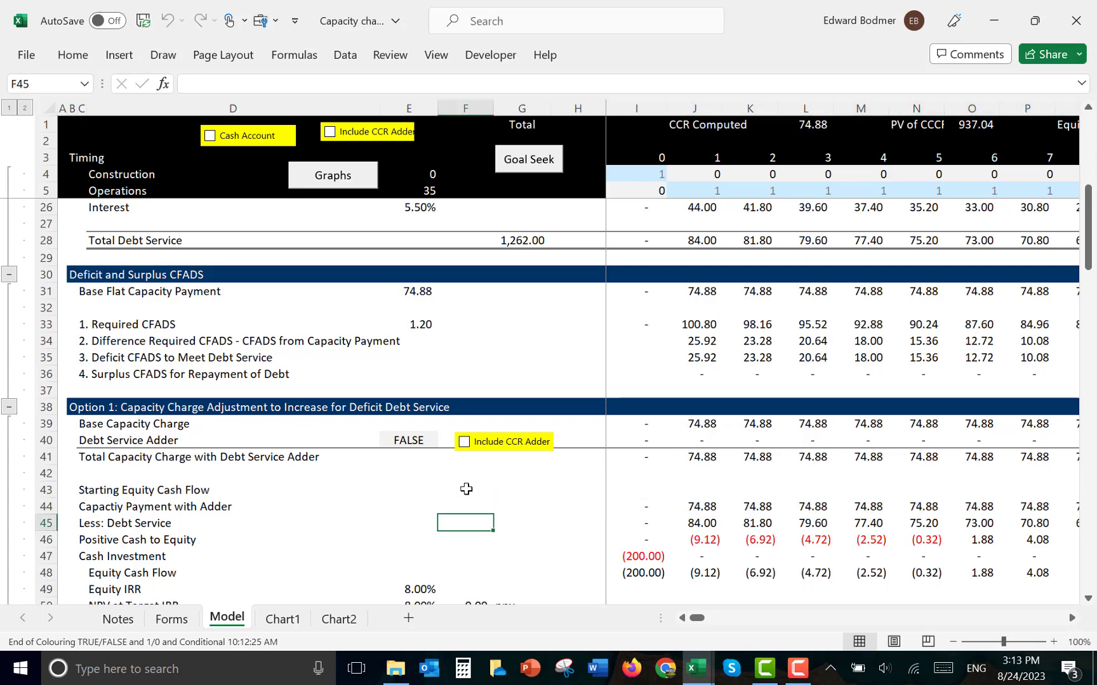
key(Left)
key(Left)
key(Left)
key(Right)
key(Right)
key(Right)
key(Right)
key(Right)
key(Right)
key(Right)
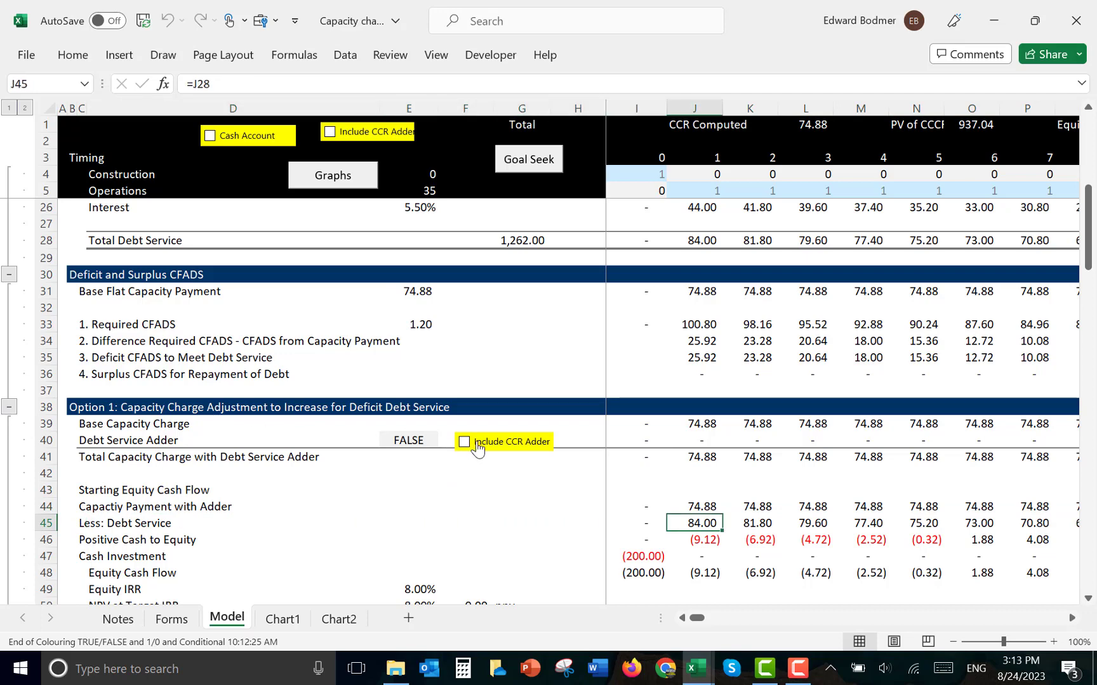
click(476, 444)
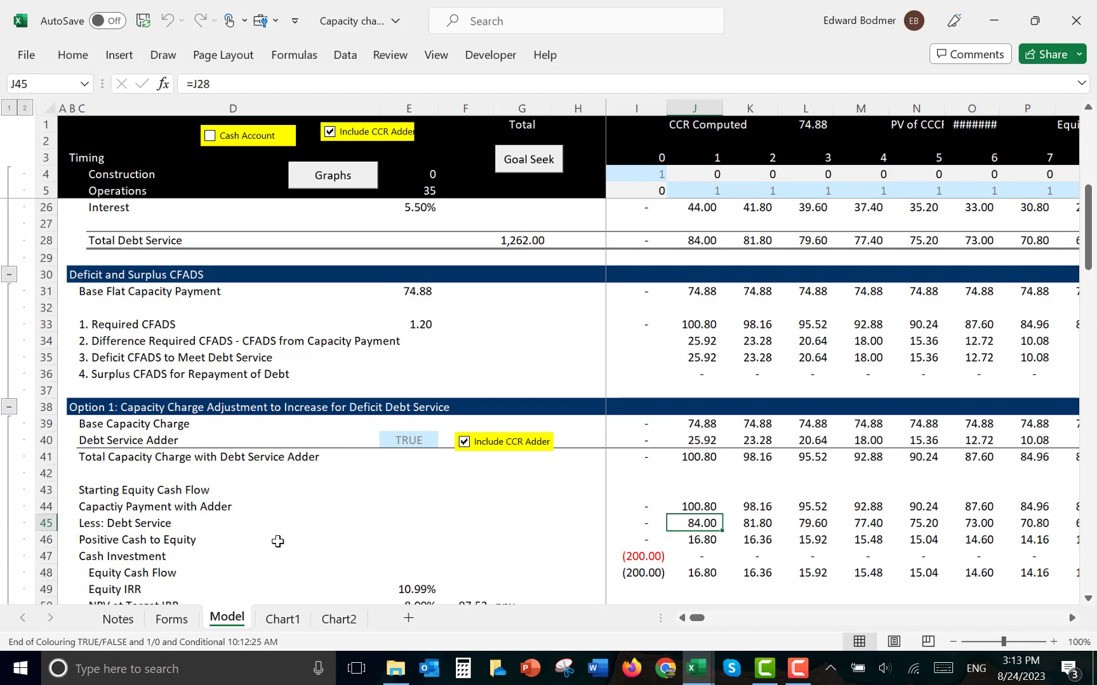
Replace the Positive Cash to Equity label in row 46 with "Dividends"
click(278, 541)
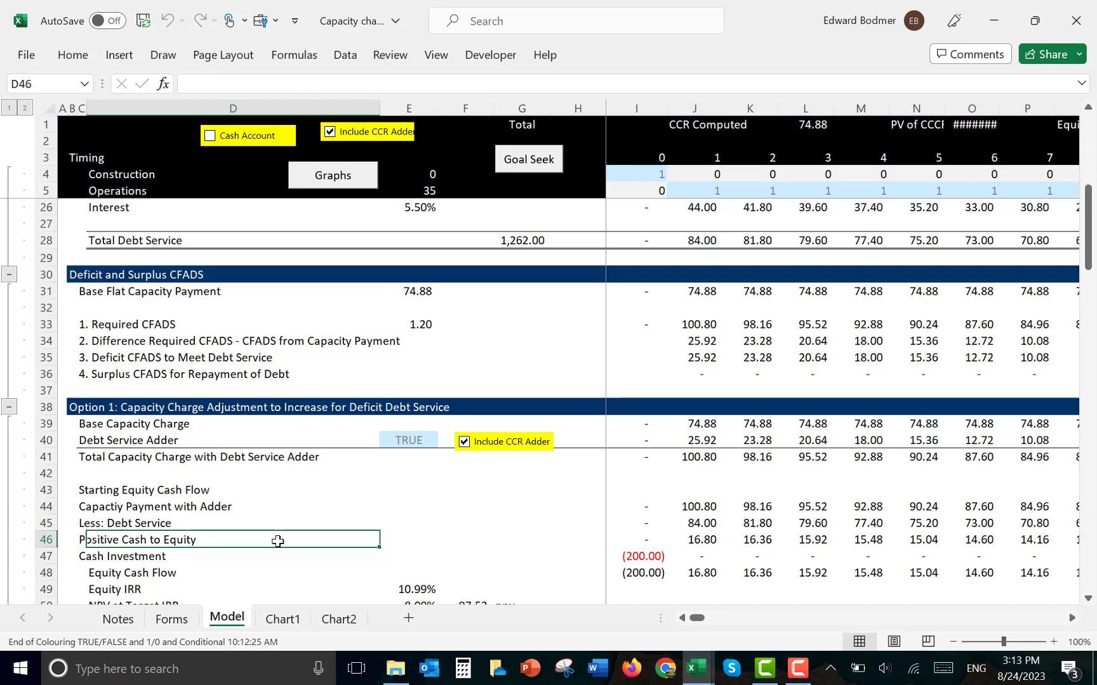
key(Left)
key(BackSpace)
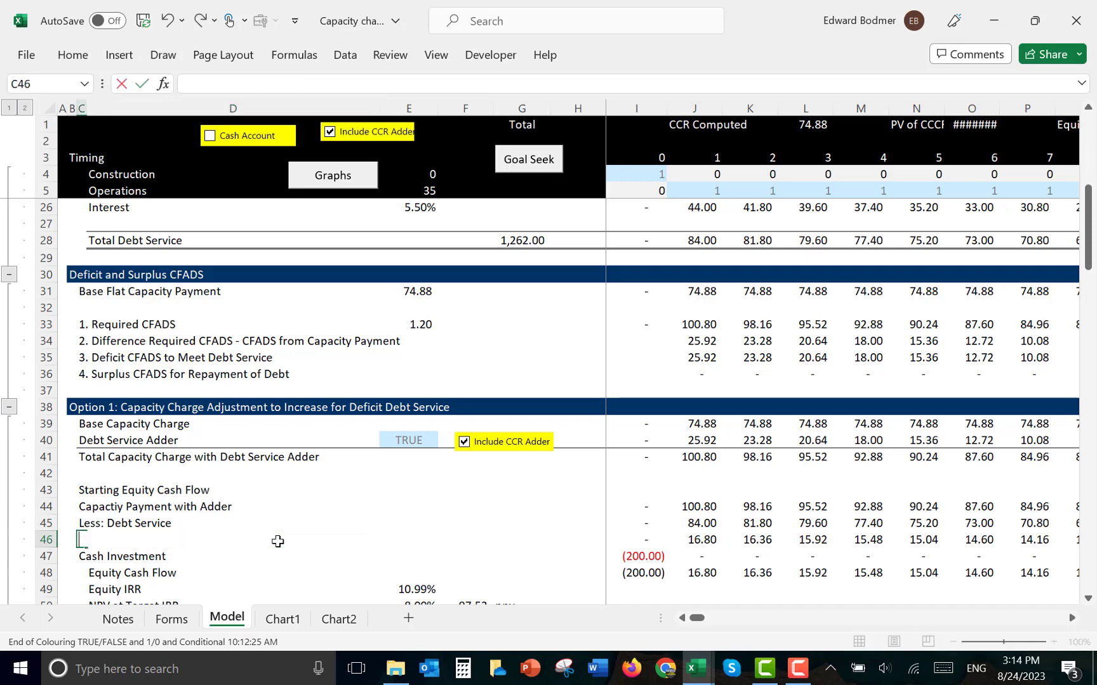
text(Dividends)
key(Return)
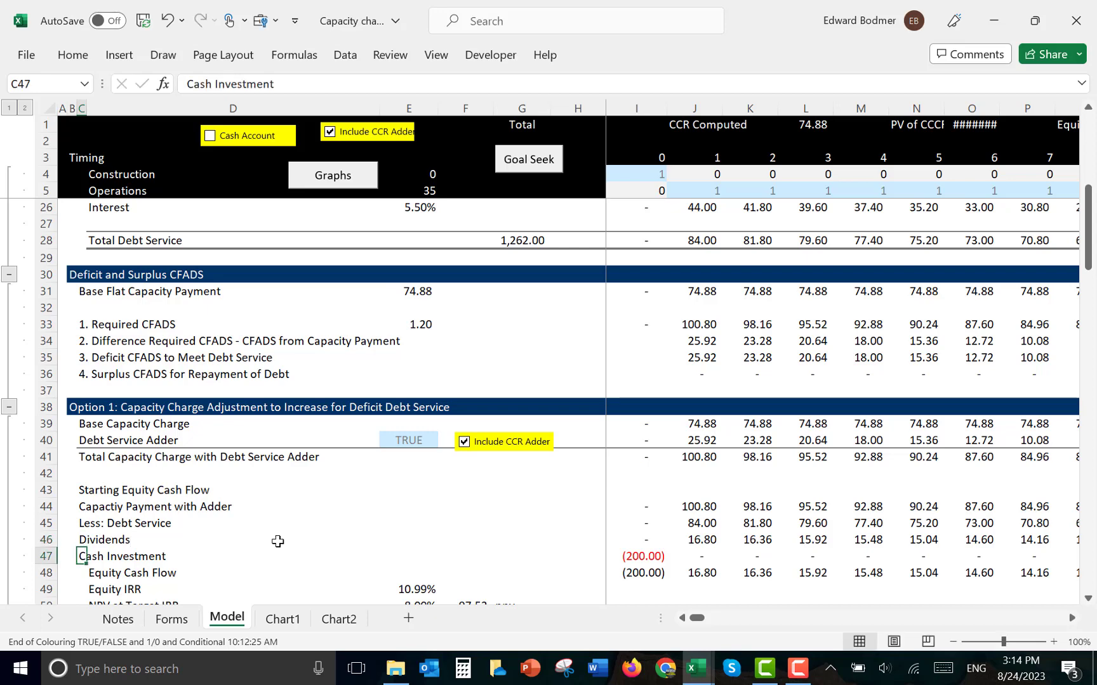
Rename the Cash Investment label in row 47 to "Equity Investment"
key(Right)
key(Right)
key(Right)
key(Right)
key(Right)
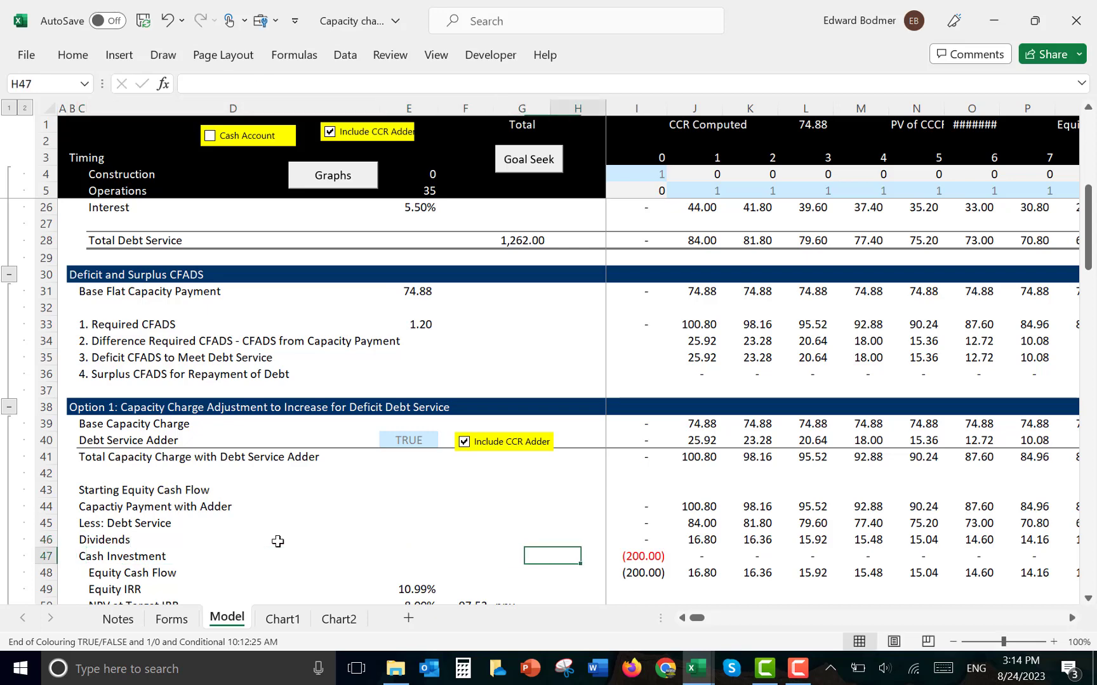
key(Left)
key(Left)
key(Left)
key(Left)
key(Left)
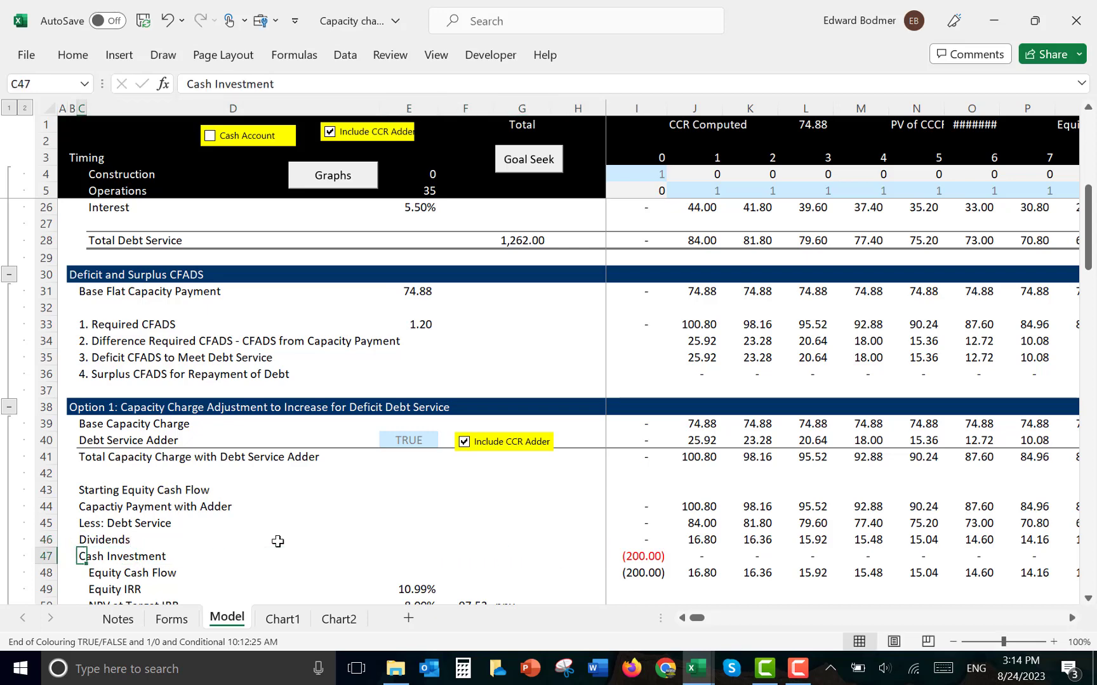
text(Equity )
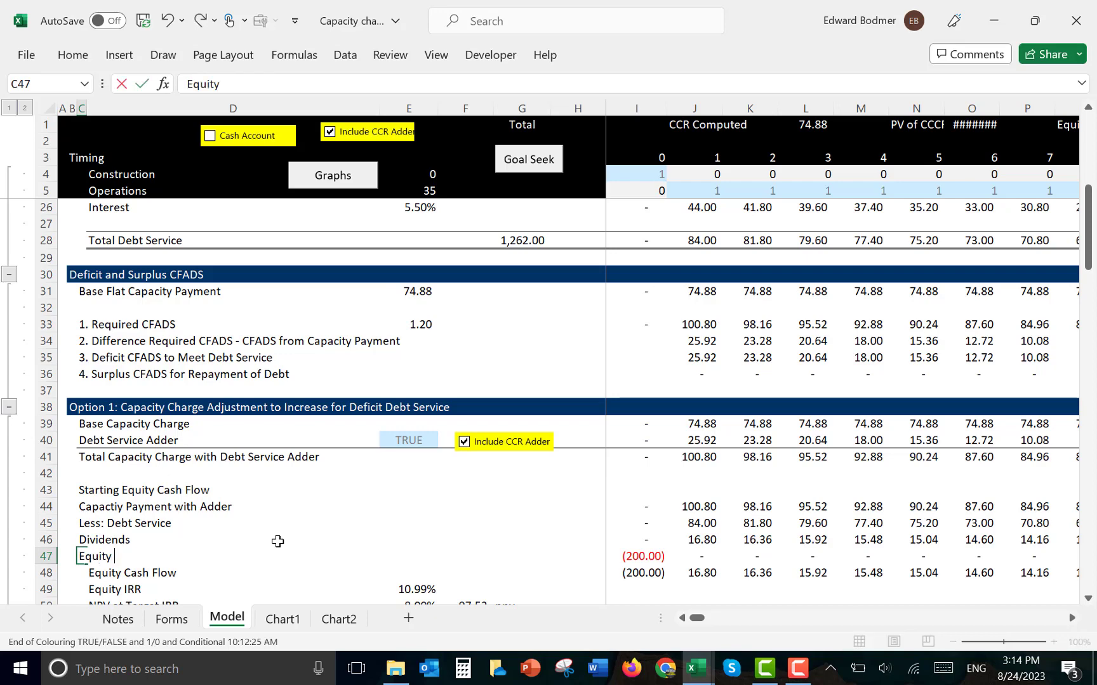
text(Investment)
key(Return)
Insert a blank row between Equity Investment and Equity Cash Flow
key(Up)
key(Down)
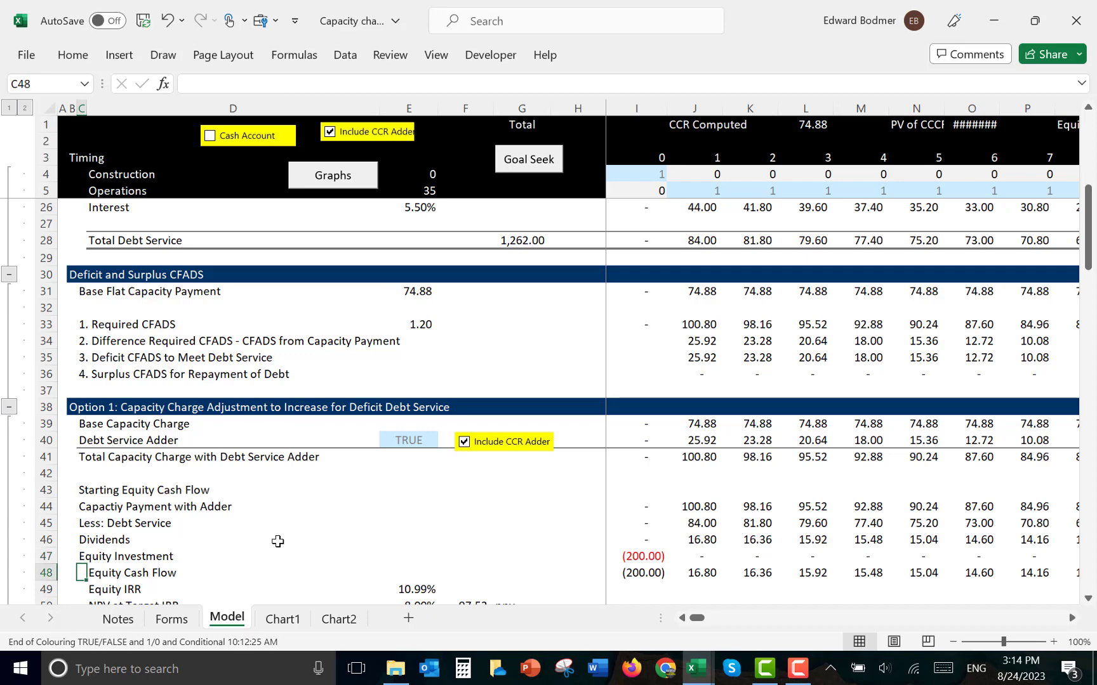
key(shift+space)
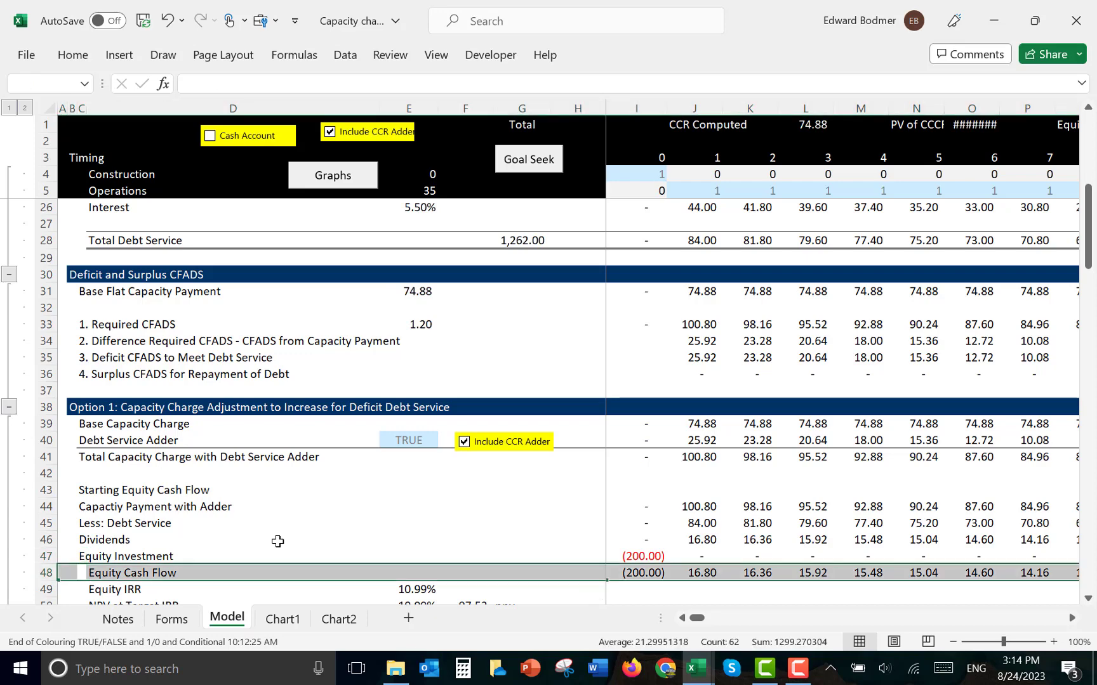
key(ctrl+shift+plus)
Check which cells the Equity Investment formula in I47 refers to
key(Up)
key(Right)
key(Right)
key(Right)
key(Right)
key(Right)
key(Right)
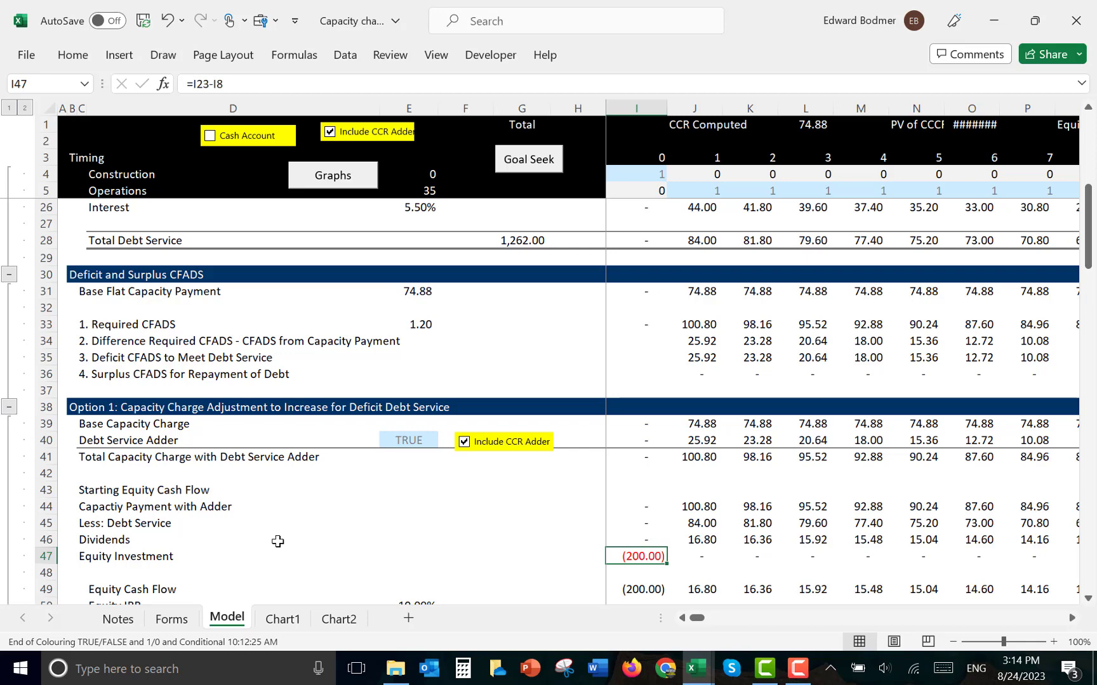
key(F2)
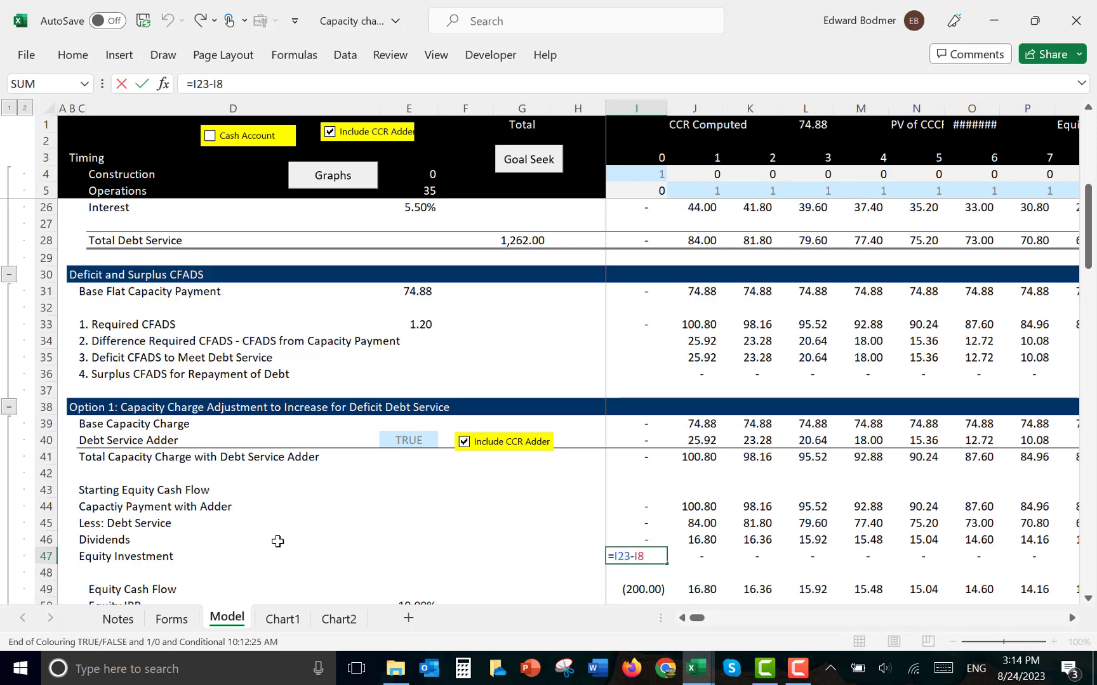
key(Escape)
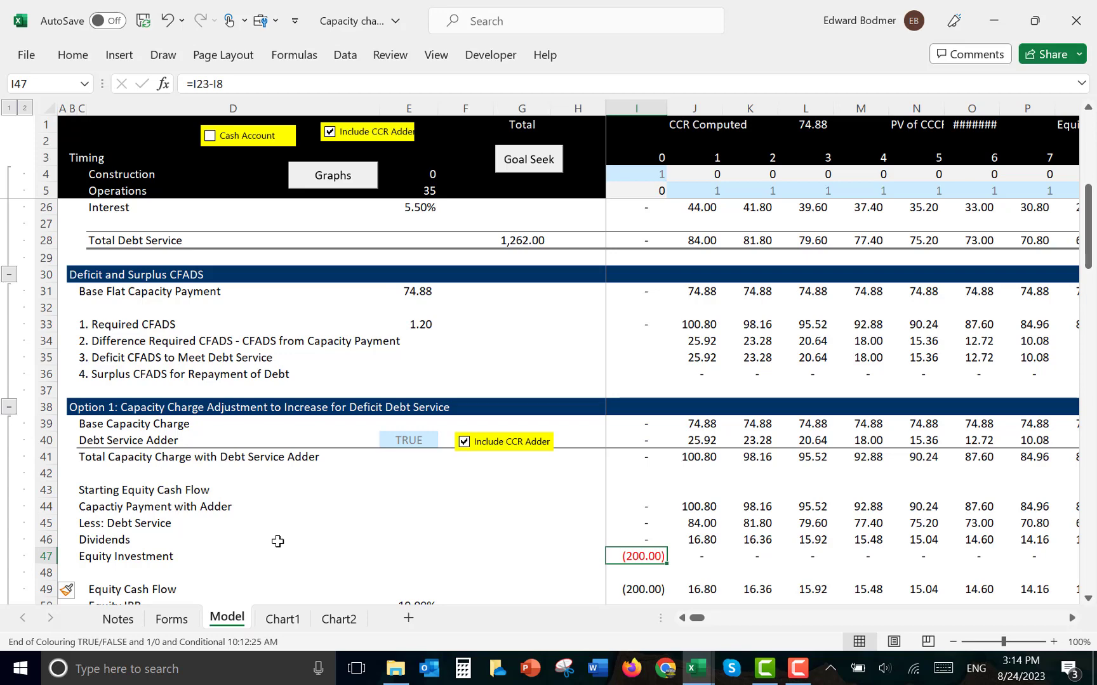
Trace the equity investment inputs back to Capital Expenditures in I8 and the debt draws in row 23, returning to the Option 1 section
key(Page_Up)
key(Up)
key(Up)
key(Up)
key(Up)
key(Up)
key(Up)
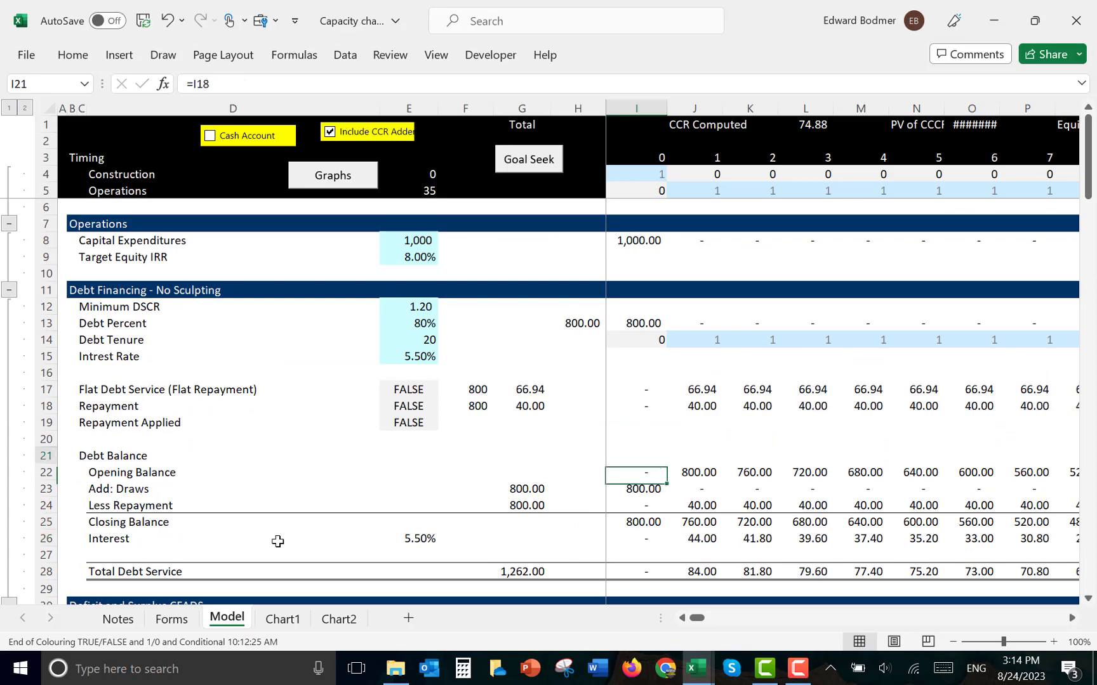
key(Up)
key(Up)
key(Up)
key(Up)
key(Up)
key(Up)
key(Up)
key(Up)
key(Up)
key(Up)
key(Up)
key(Up)
key(Up)
key(Up)
key(Up)
key(Up)
key(Up)
key(Up)
key(Down)
key(Down)
key(Down)
key(Down)
key(Down)
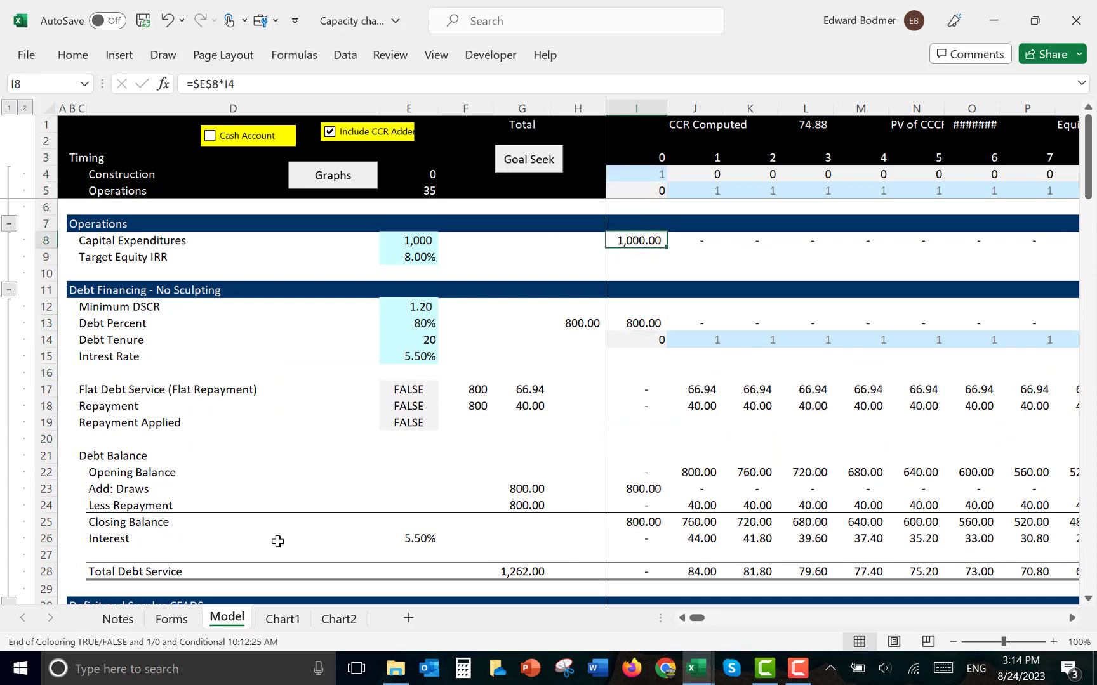
key(Down)
key(Down)
key(Down)
key(Down)
key(Down)
key(Down)
key(Down)
key(Down)
key(Down)
key(Down)
key(Down)
key(Down)
key(Down)
key(Down)
key(Down)
key(Down)
key(Down)
key(Up)
key(Up)
key(Down)
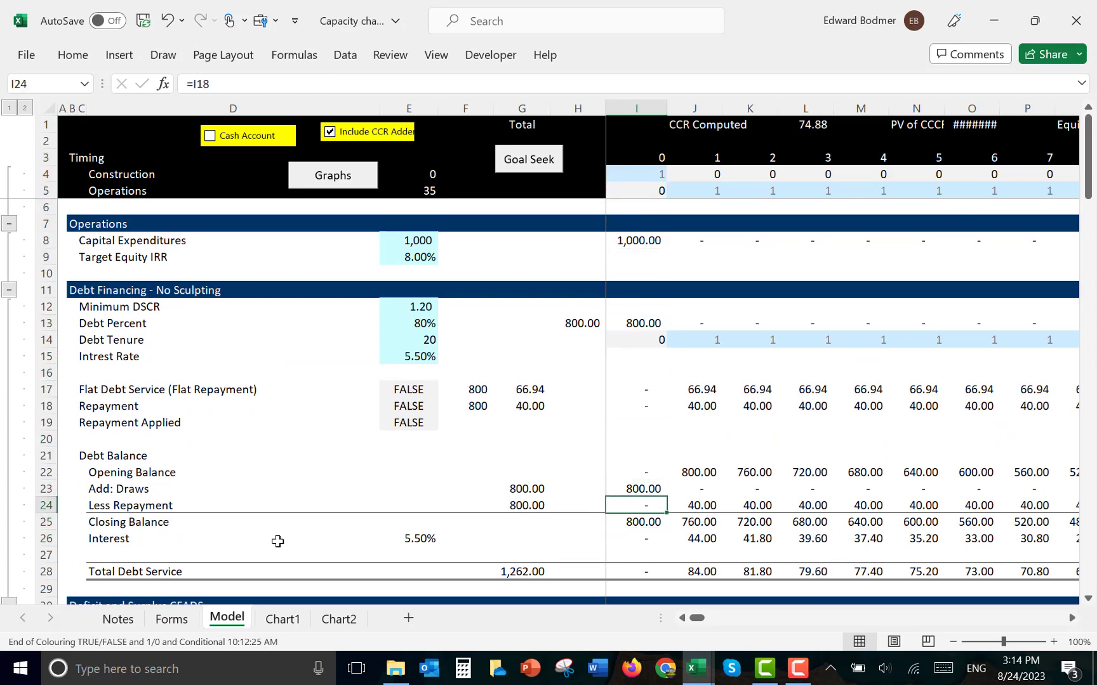
key(Down)
key(Down)
key(Down)
key(Down)
key(Down)
key(Down)
key(Down)
key(Down)
key(Down)
key(Down)
key(Down)
key(Down)
key(Down)
key(Down)
key(Down)
key(Down)
key(Down)
key(Down)
key(Down)
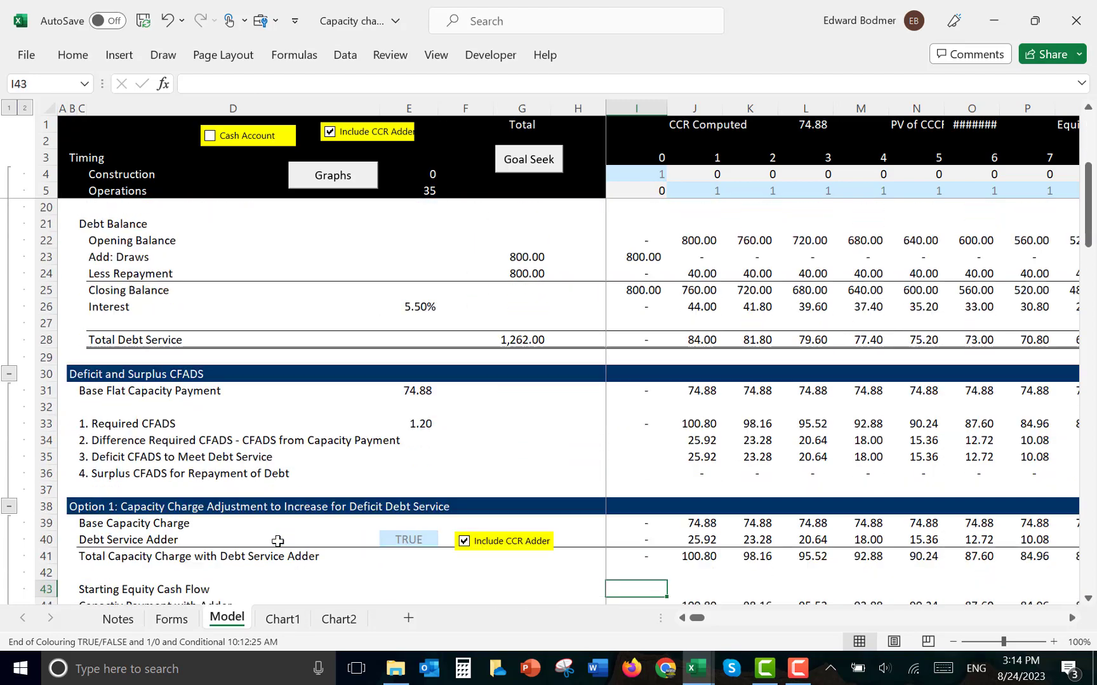
Look over the Option 1 equity cash flow block, from Starting Equity Cash Flow down to CCR from Goal Seek
key(Down)
key(Down)
key(Down)
key(Down)
key(Down)
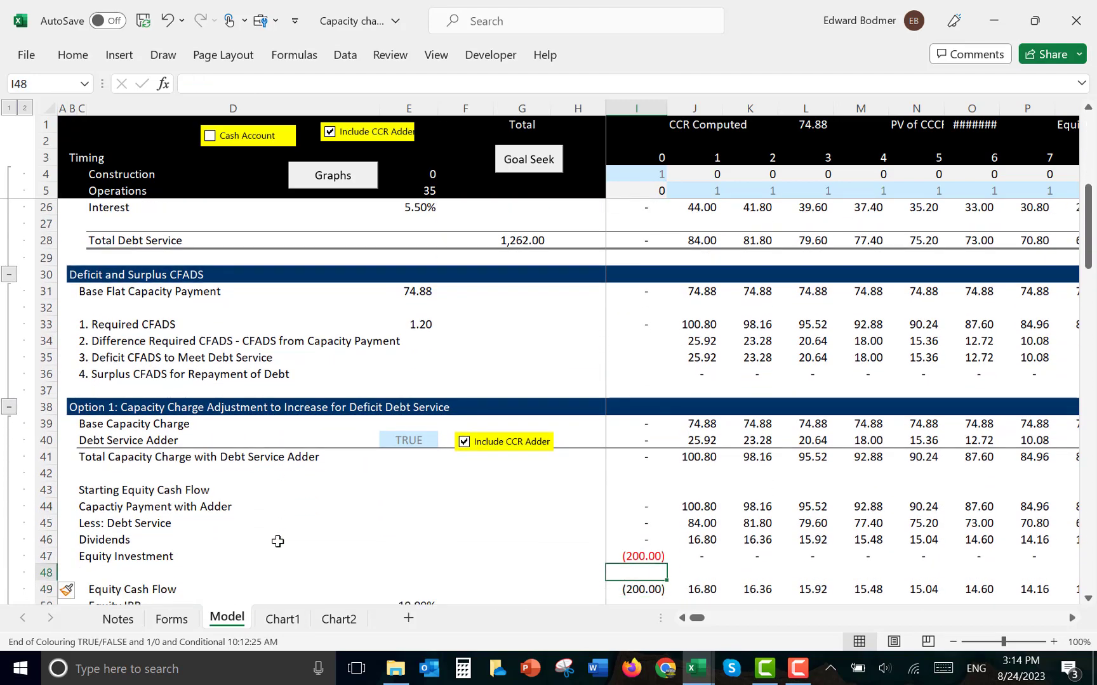
key(Up)
key(Down)
key(Left)
key(Left)
key(Left)
key(Left)
key(Left)
key(Left)
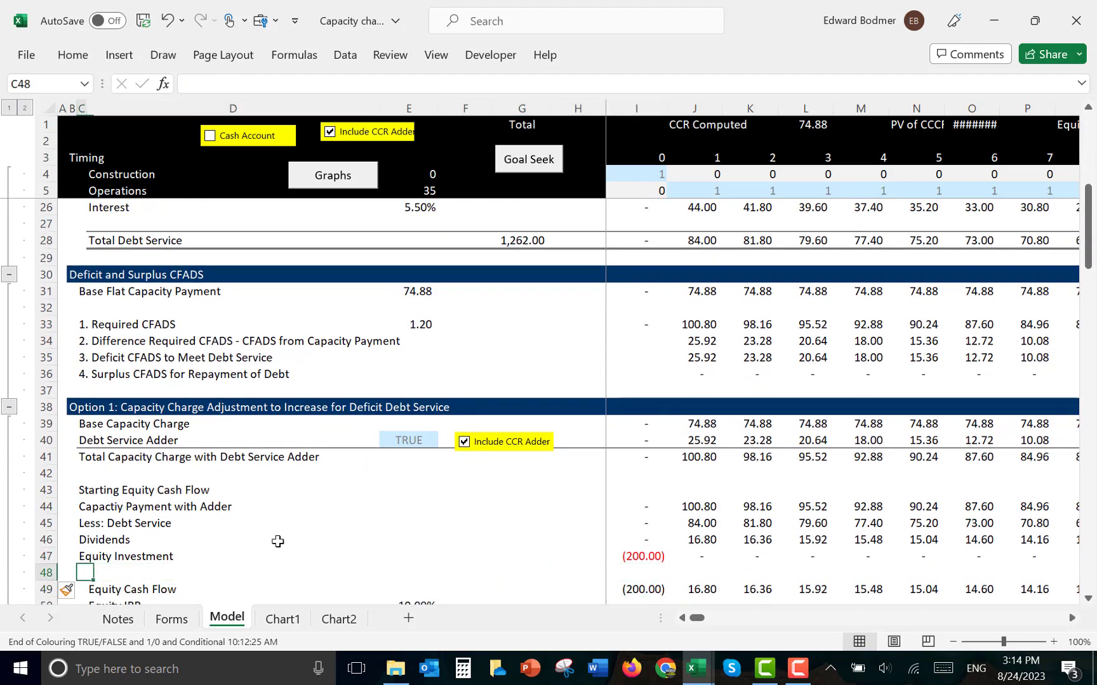
key(Left)
key(Down)
key(Down)
key(Down)
key(Down)
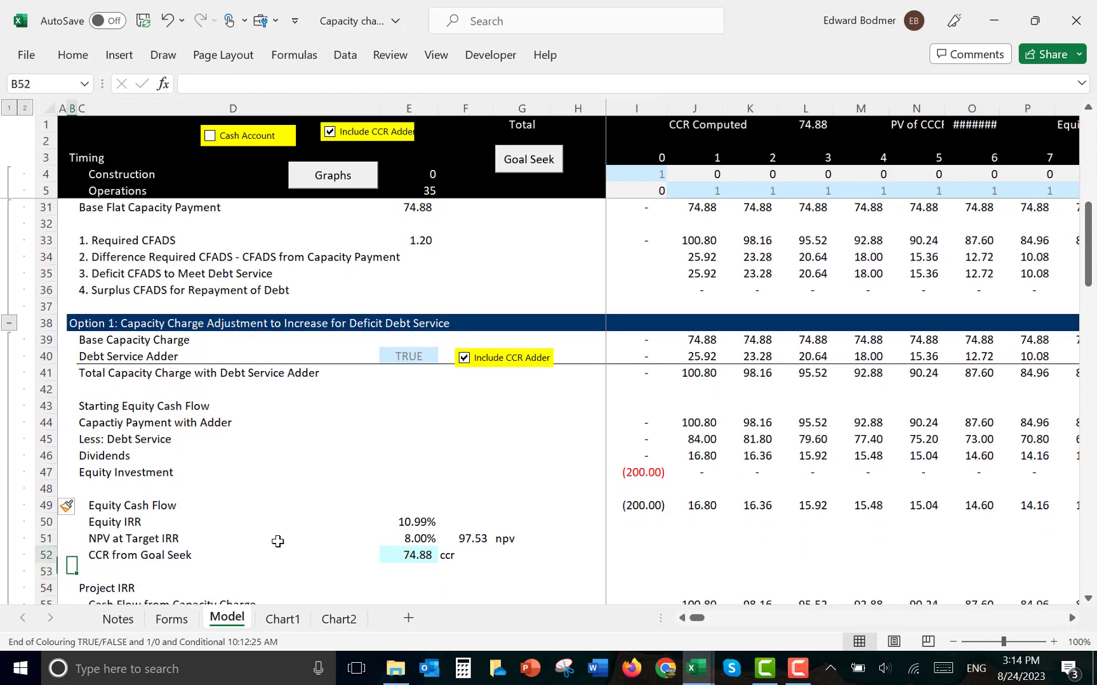
key(Up)
key(Up)
key(Up)
key(Up)
key(Right)
key(Down)
key(Right)
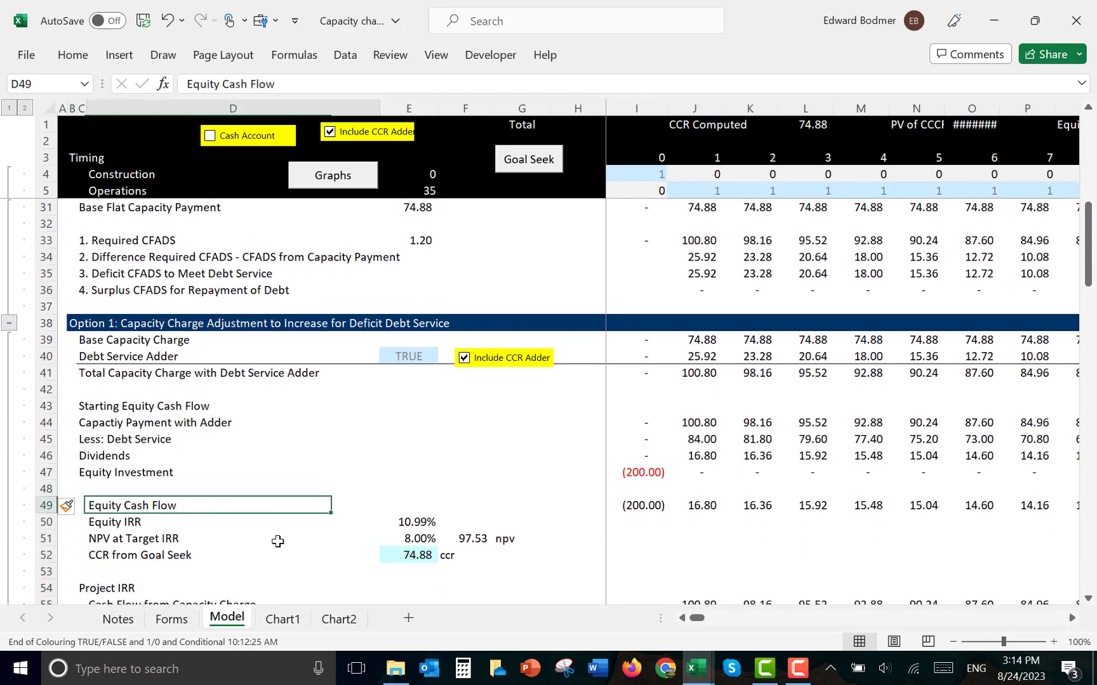
key(shift+Down)
key(shift+Down)
key(shift+Down)
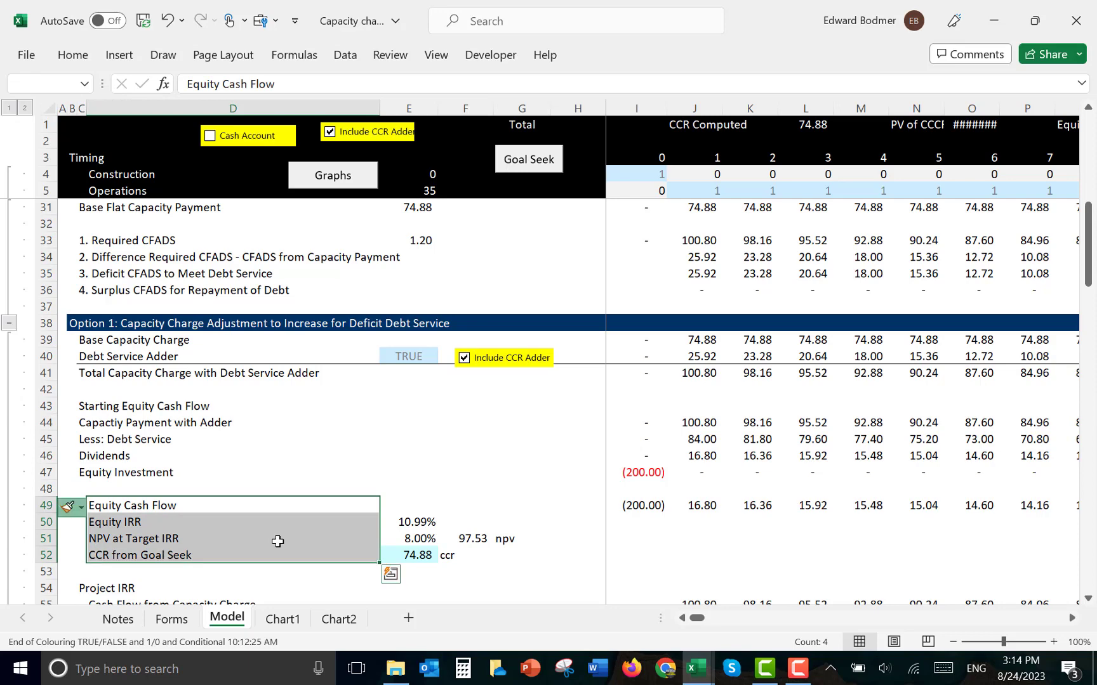
key(ctrl)
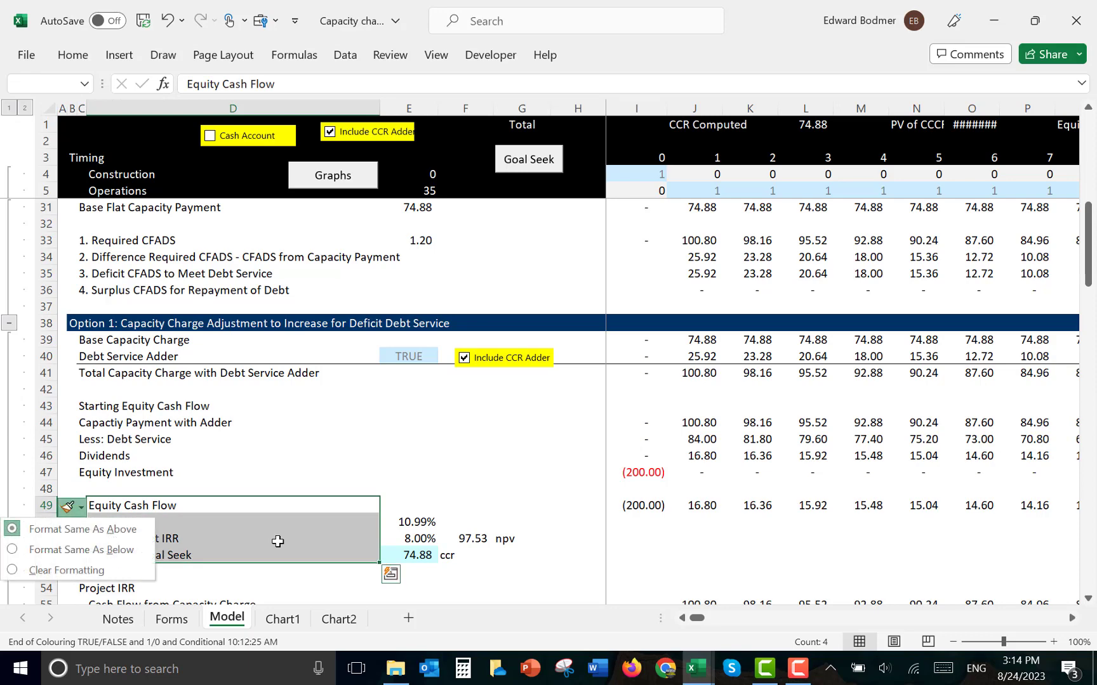
key(Escape)
Select the four labels from Capactiy Payment with Adder to Equity Investment in C44:C47
key(Left)
key(Up)
key(Up)
key(Up)
key(Up)
key(Up)
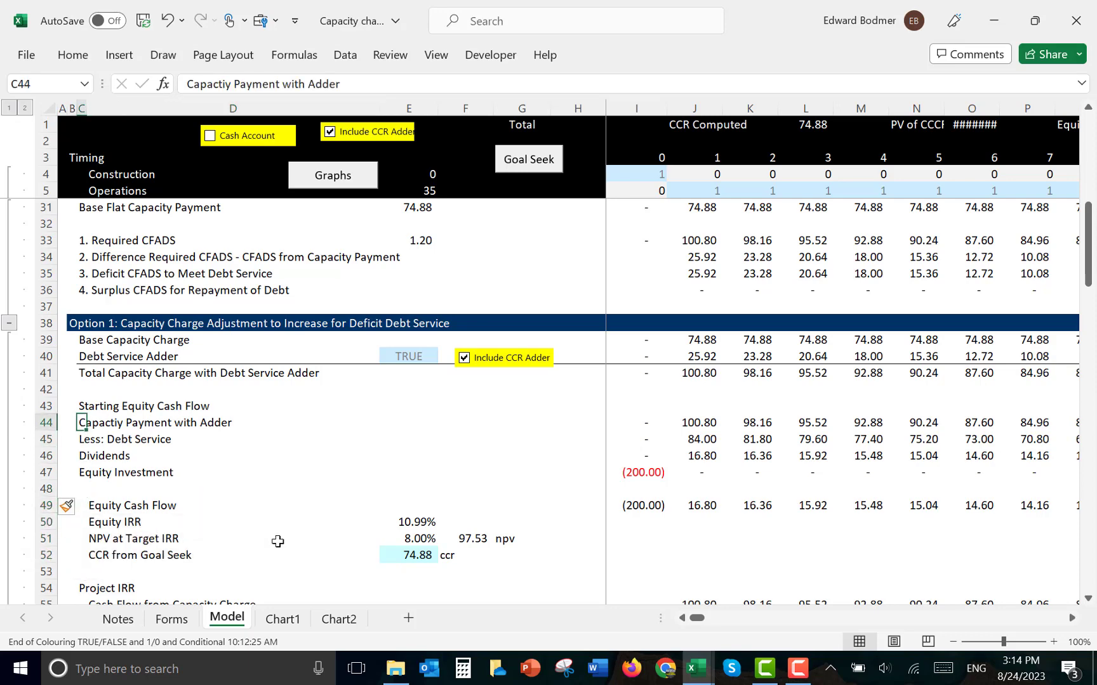
key(Up)
key(shift+Down)
key(shift+Down)
key(shift+Down)
key(shift+Down)
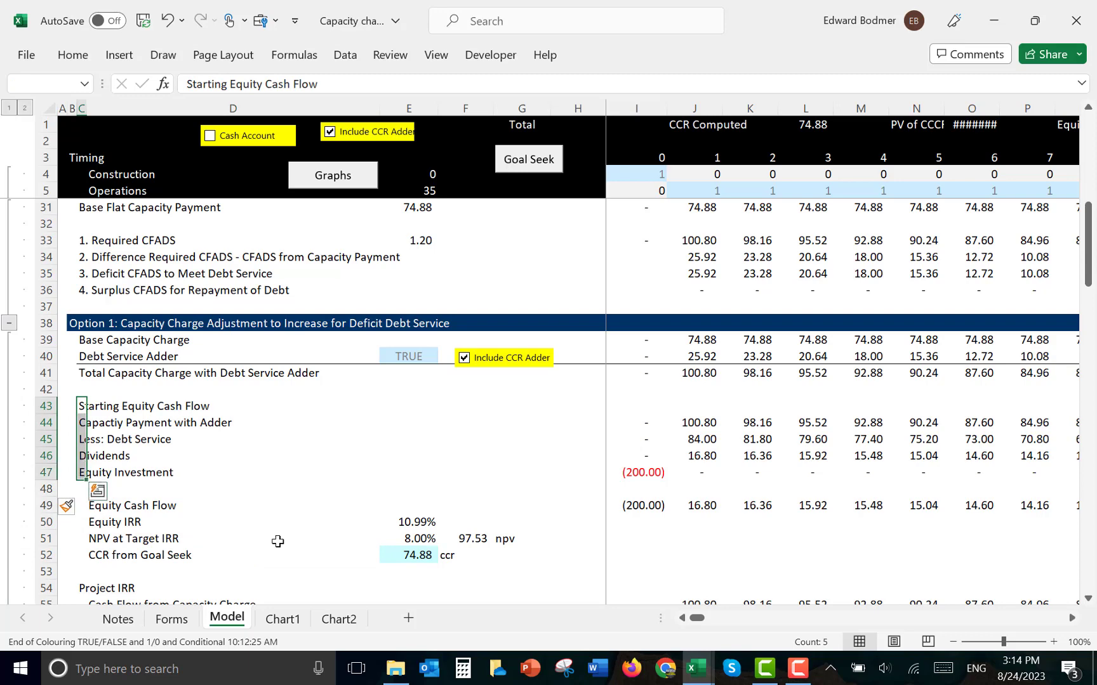
key(Down)
key(shift+Down)
key(shift+Down)
key(shift+Down)
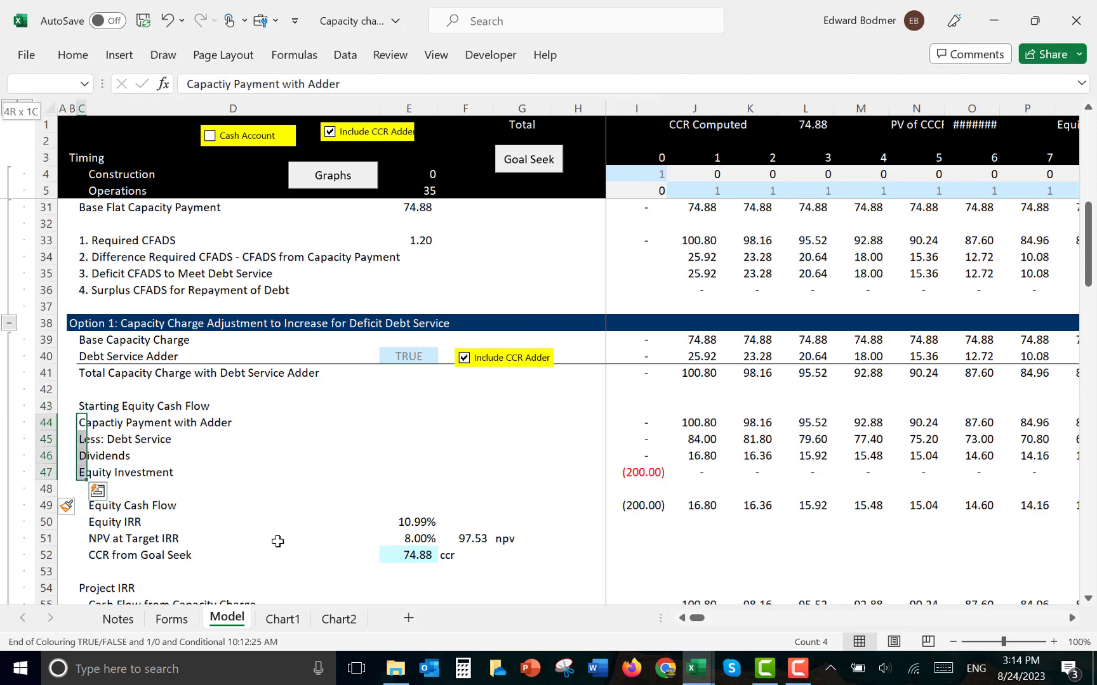
key(F2)
key(Escape)
text(x)
key(Right)
key(Left)
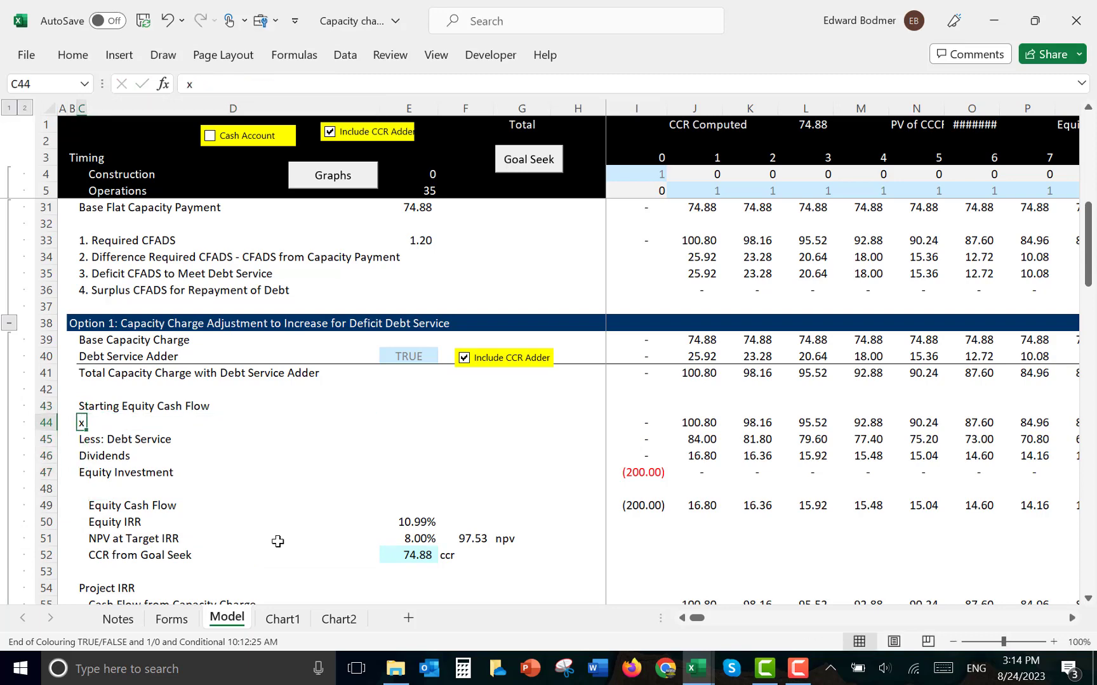
key(ctrl+z)
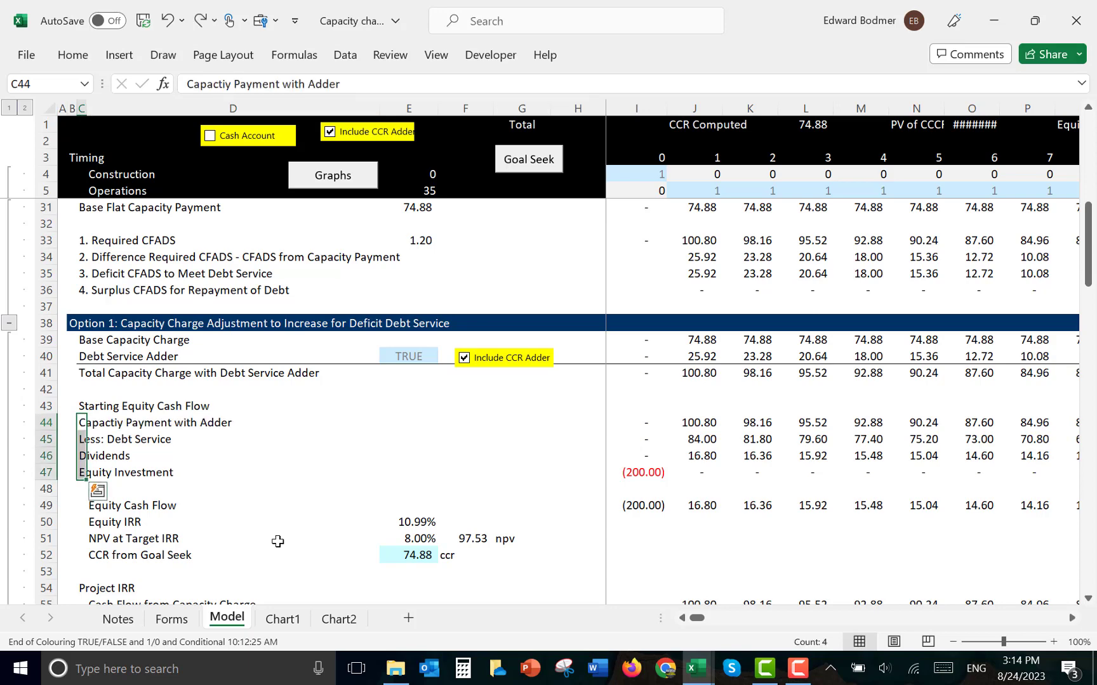
Move the selected labels from C44:C47 into D44:D47 so they sit indented under Starting Equity Cash Flow
key(ctrl+c)
key(Right)
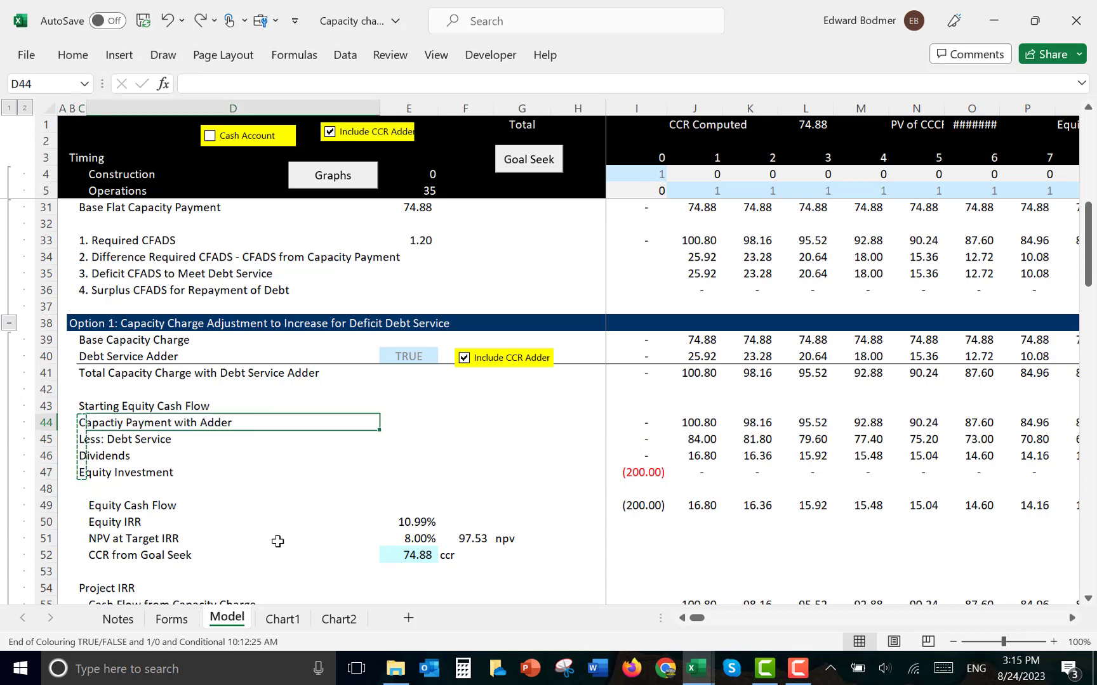
key(ctrl+v)
key(Down)
key(Down)
key(Down)
key(Down)
key(Down)
key(Down)
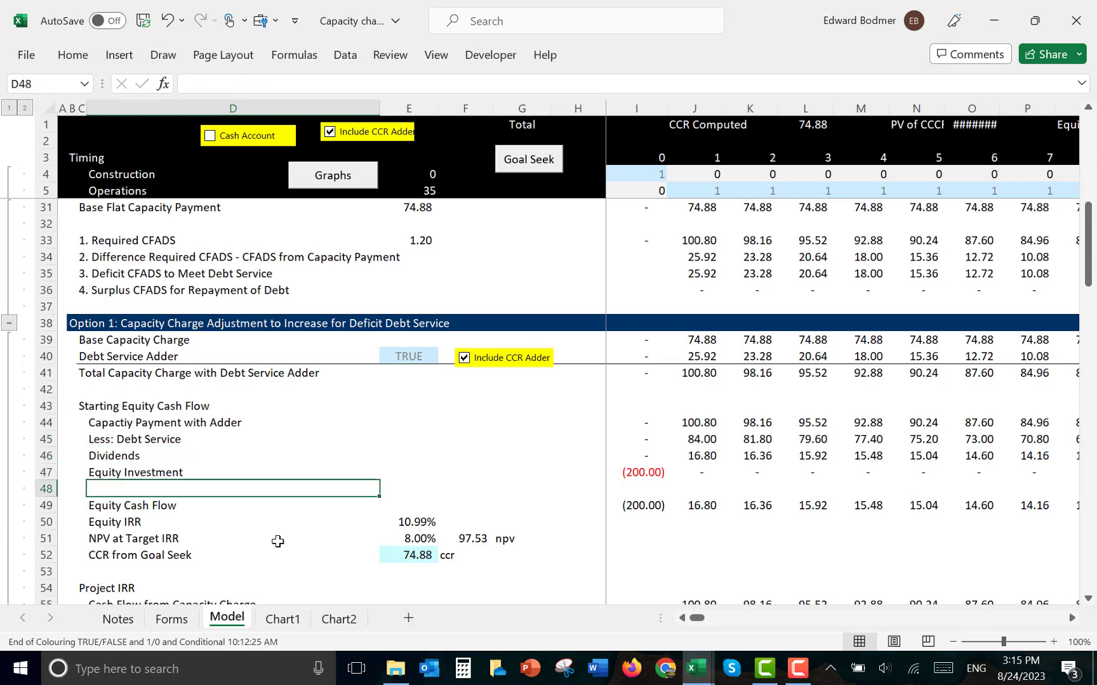
Check the Equity IRR and NPV at Target IRR formulas, and run Goal Seek to solve the capacity charge for the target IRR
key(Right)
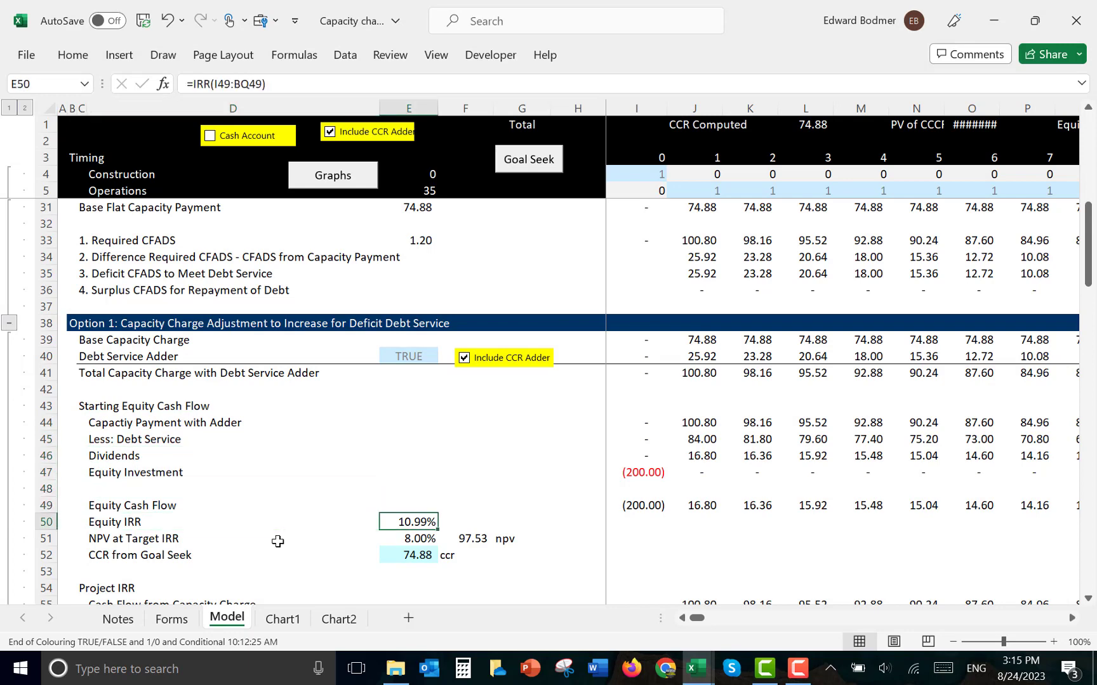
key(Down)
key(Up)
key(Right)
key(Down)
key(Left)
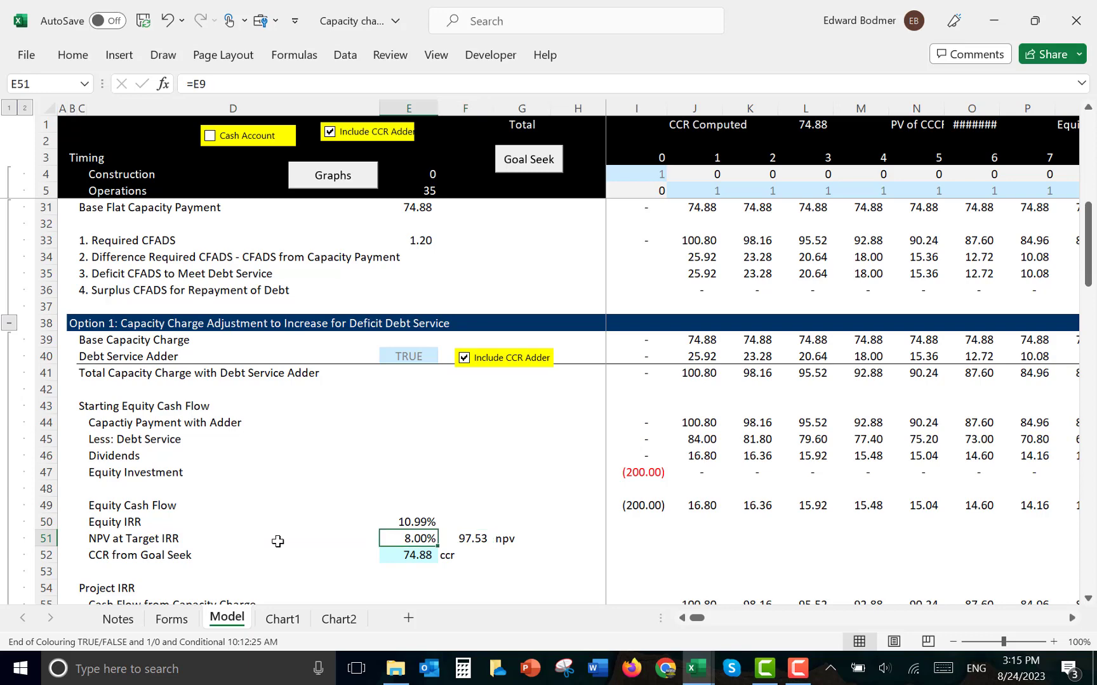
key(Right)
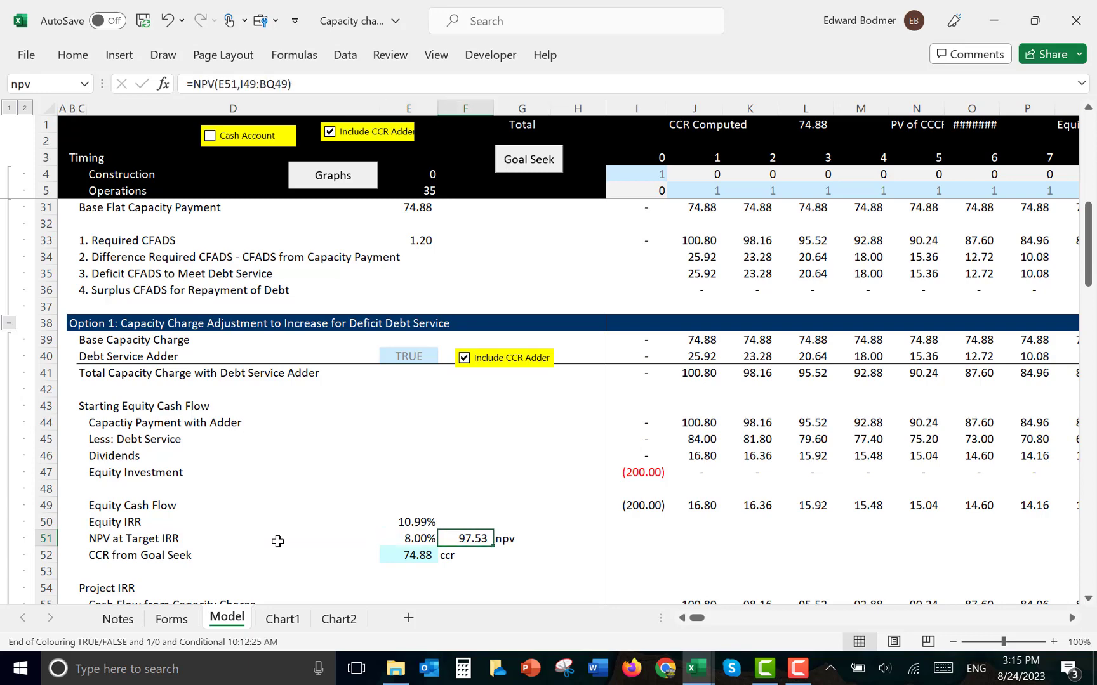
click(519, 164)
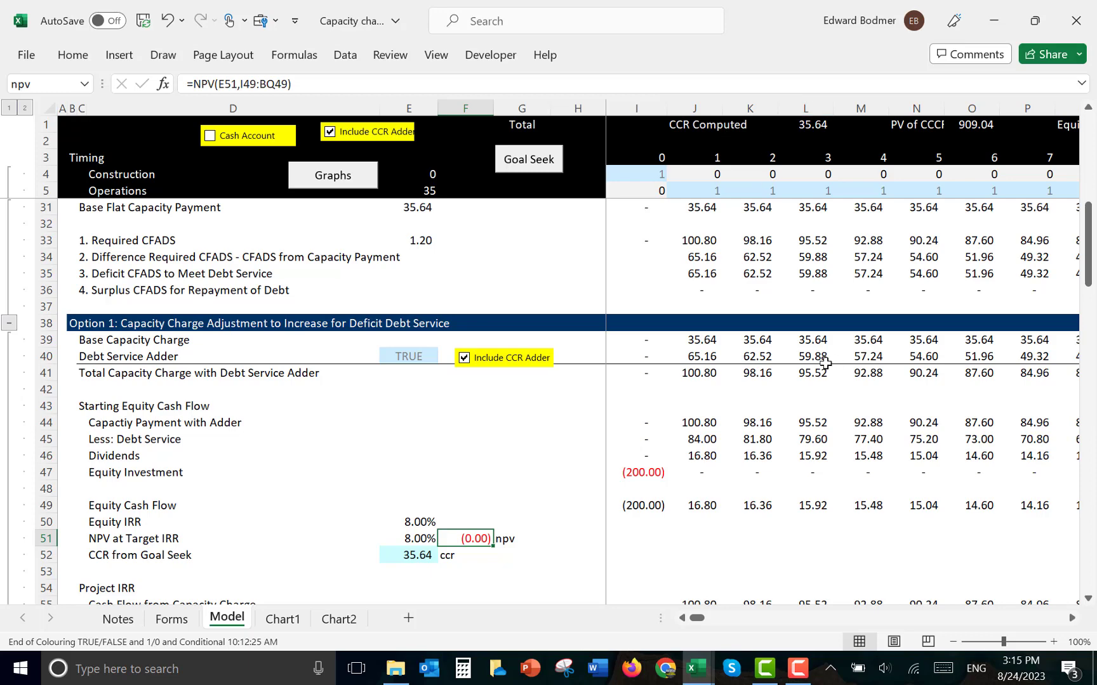
Examine the Base Capacity Charge in row 39 across the operating years, including the years after the debt is repaid
click(690, 342)
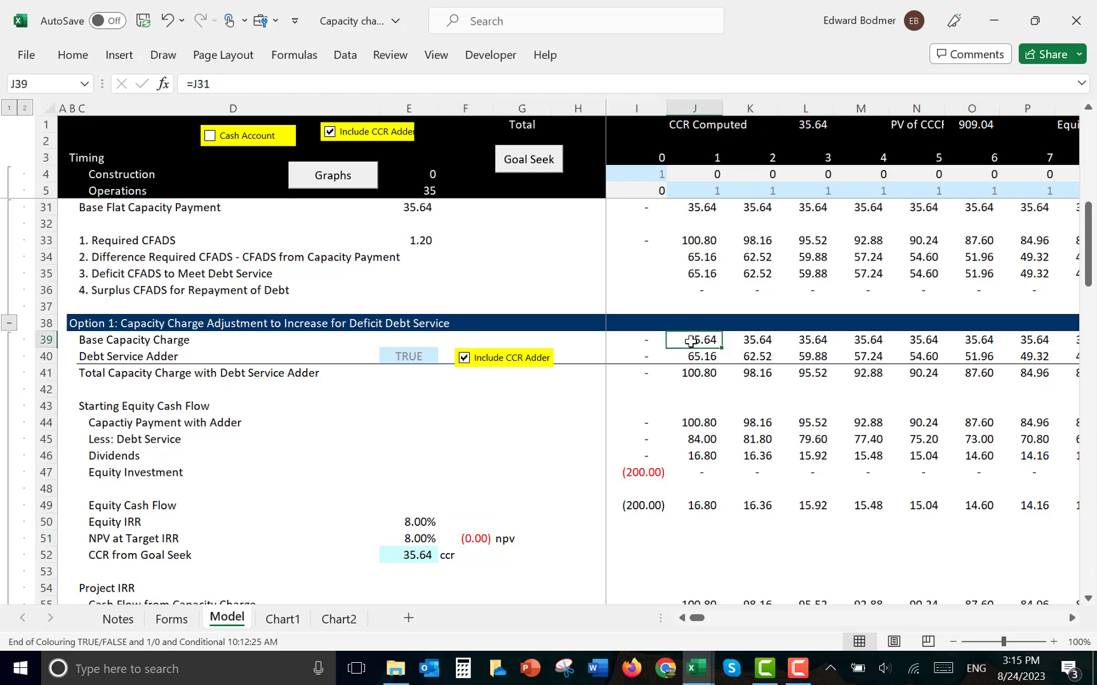
key(Right)
key(Right)
key(Right)
key(Right)
key(Right)
key(Right)
key(Right)
key(Right)
key(Right)
key(Right)
key(Right)
key(Right)
key(Right)
key(Right)
key(Right)
key(Right)
key(Right)
key(Right)
key(Right)
key(Right)
key(Right)
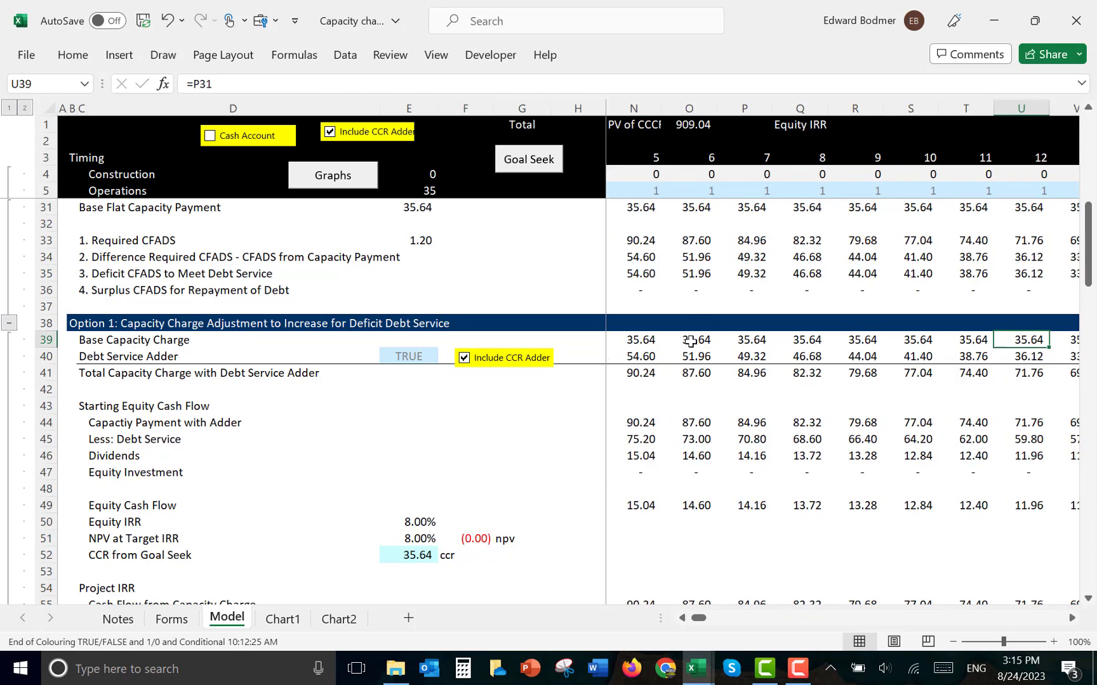
key(Right)
key(Left)
key(Left)
key(Left)
key(Left)
key(Left)
key(Left)
key(Left)
key(Left)
key(Left)
key(Left)
key(Left)
key(Left)
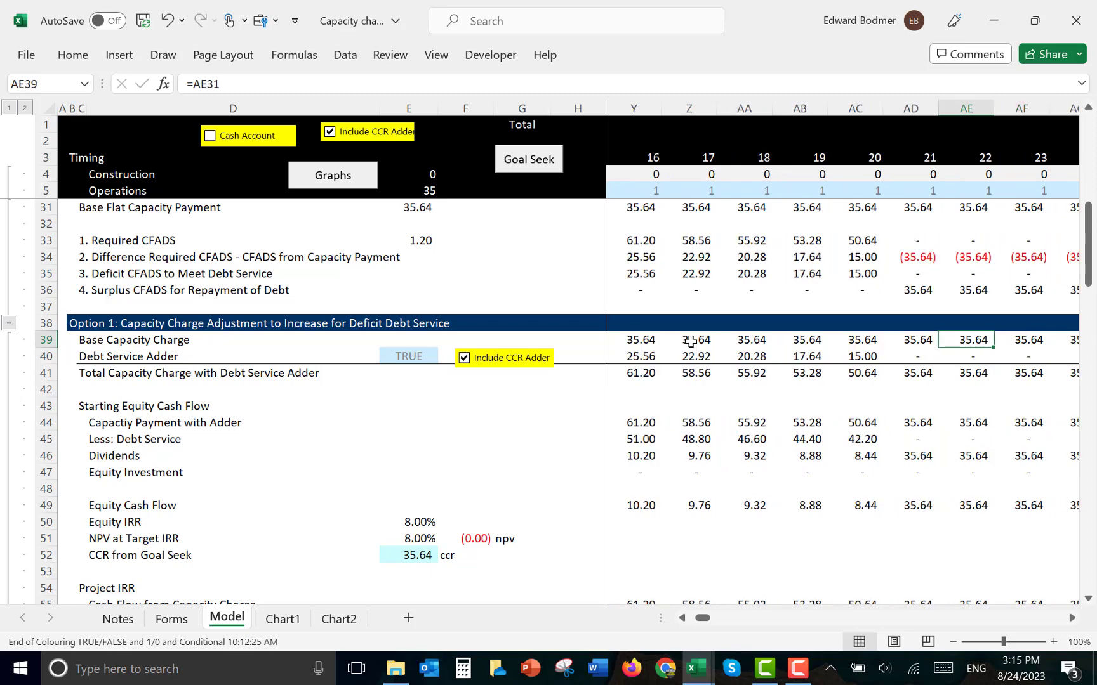
key(Left)
key(Left)
key(Left)
Examine the Debt Service Adder in row 40 back to the first operating year
key(Down)
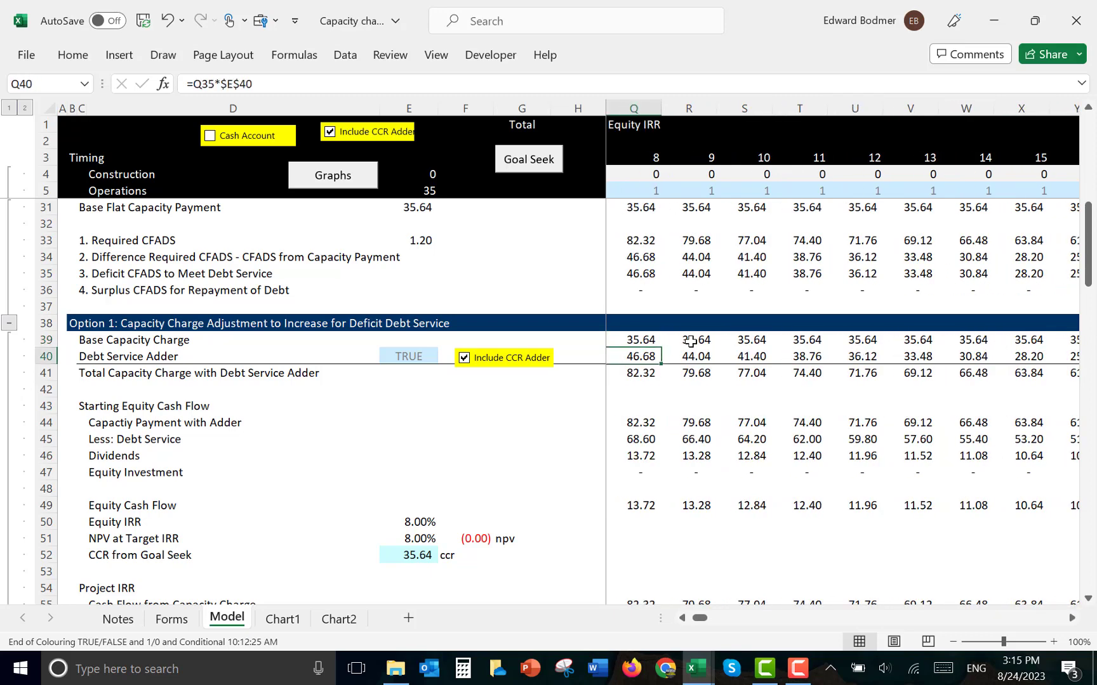
key(Left)
key(Left)
key(Left)
key(Left)
key(Left)
key(Left)
key(Left)
key(Left)
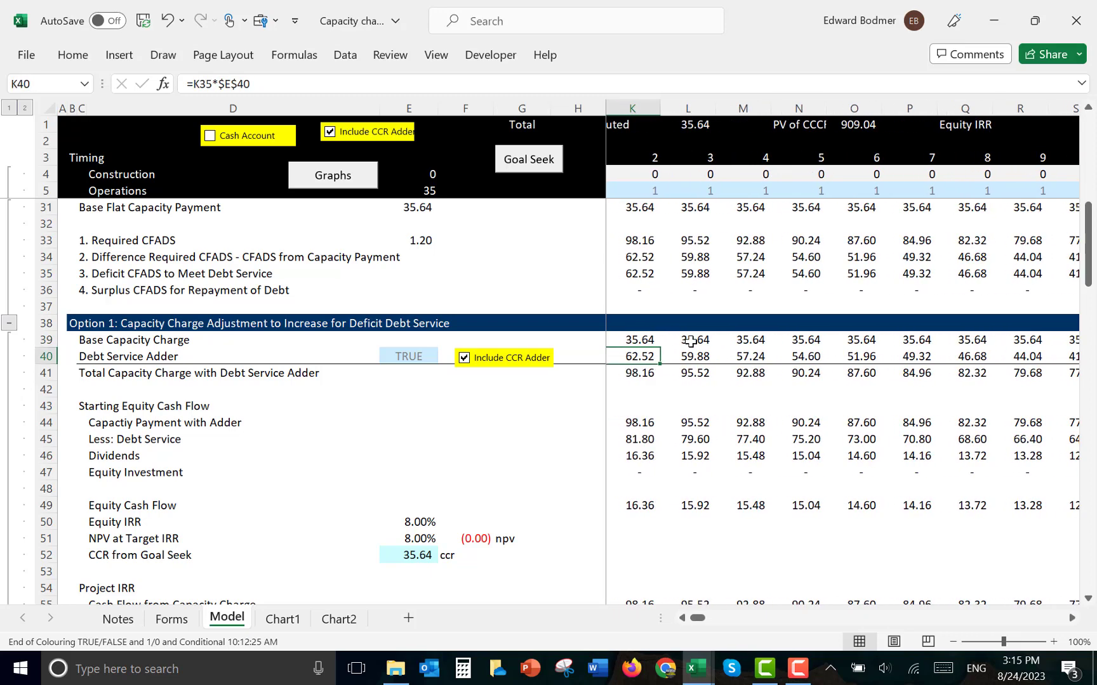
key(Right)
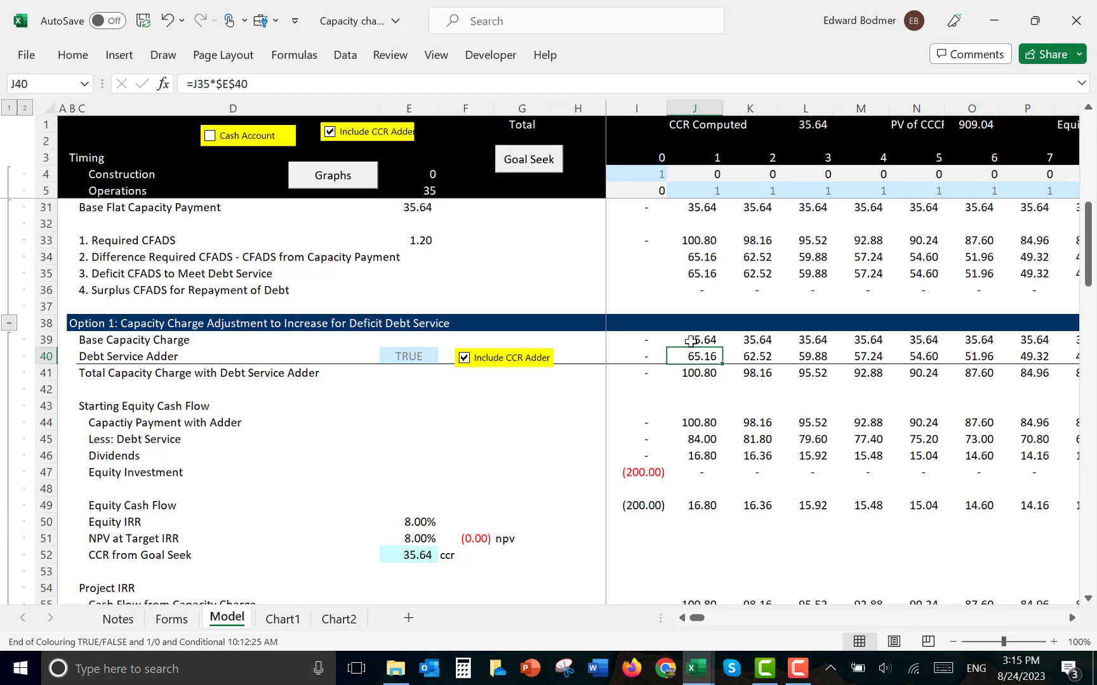
Examine the Total Capacity Charge with Debt Service Adder in row 41 across the operating years, including the years after debt repayment
key(Down)
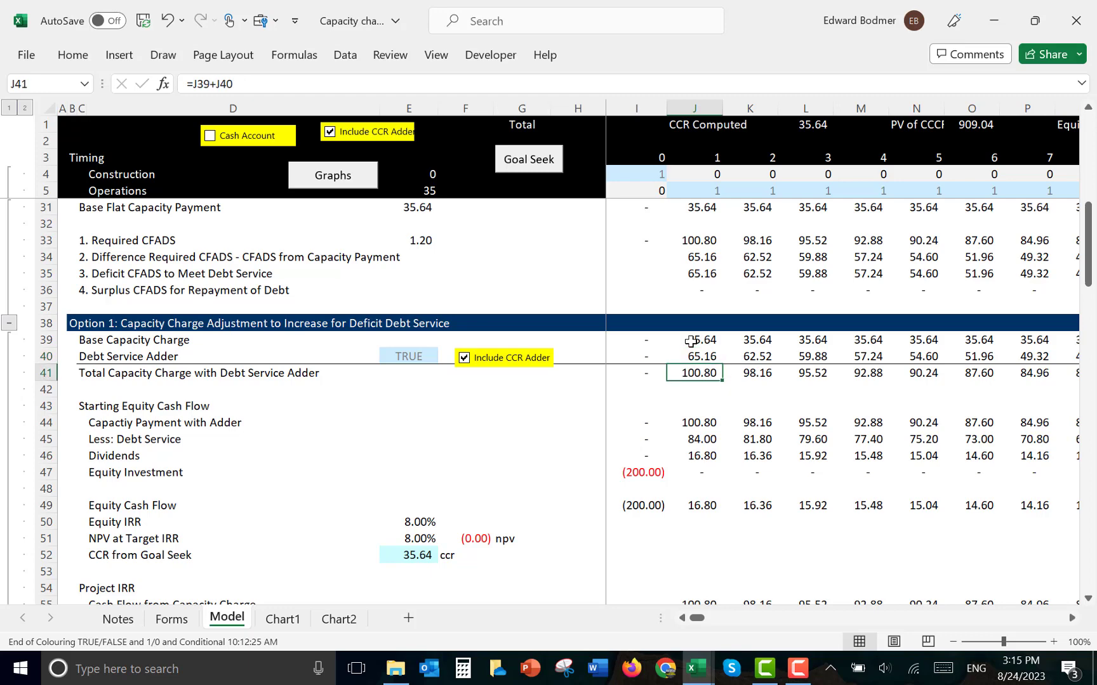
key(Right)
key(Right)
key(Right)
key(Right)
key(Right)
key(Right)
key(Right)
key(Right)
key(Right)
key(Right)
key(Right)
key(Right)
key(Right)
key(Right)
key(Right)
key(Right)
key(Right)
key(Right)
key(Right)
key(Right)
key(Right)
key(Right)
key(Right)
key(Right)
key(Right)
key(Right)
key(Right)
key(Right)
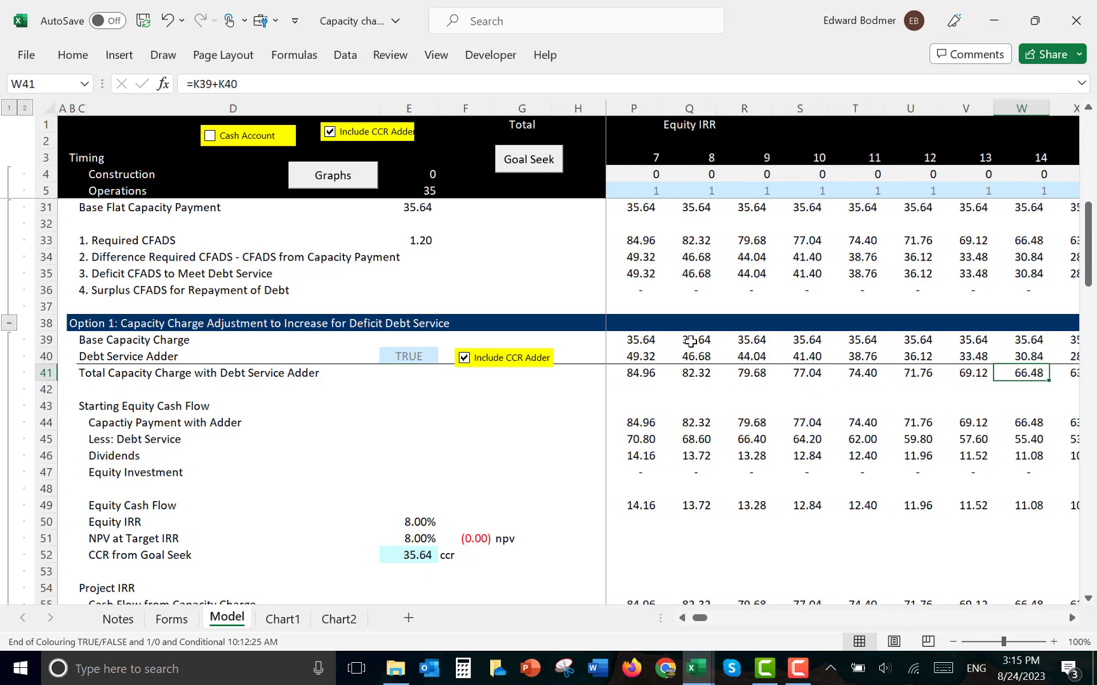
key(Left)
key(Left)
key(Left)
key(Left)
key(Left)
key(Left)
key(Left)
key(Left)
key(Left)
key(Left)
key(Left)
key(Left)
key(Left)
key(Left)
key(Left)
key(Left)
key(Left)
key(Left)
key(Left)
key(Left)
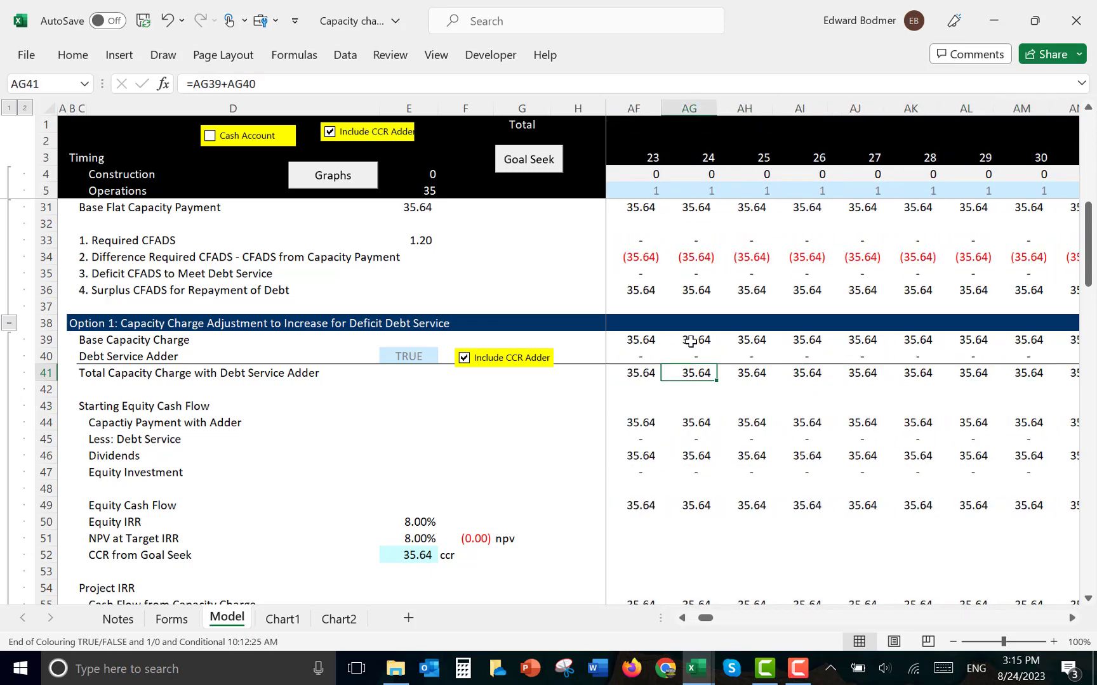
key(Right)
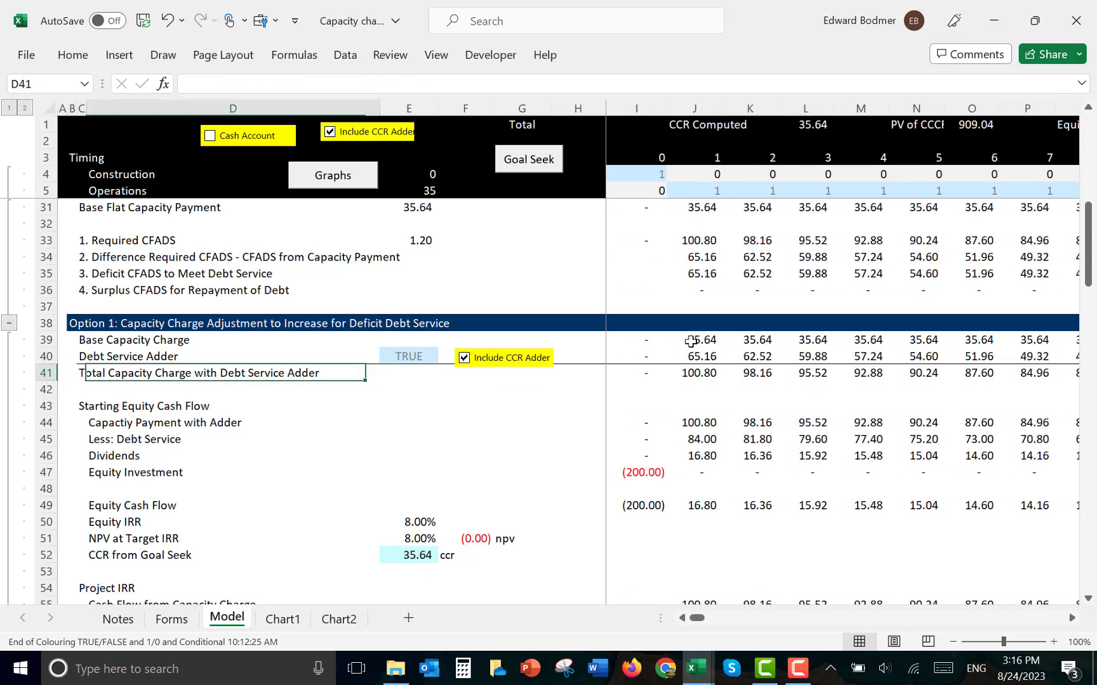
key(Down)
key(Down)
key(Down)
key(Down)
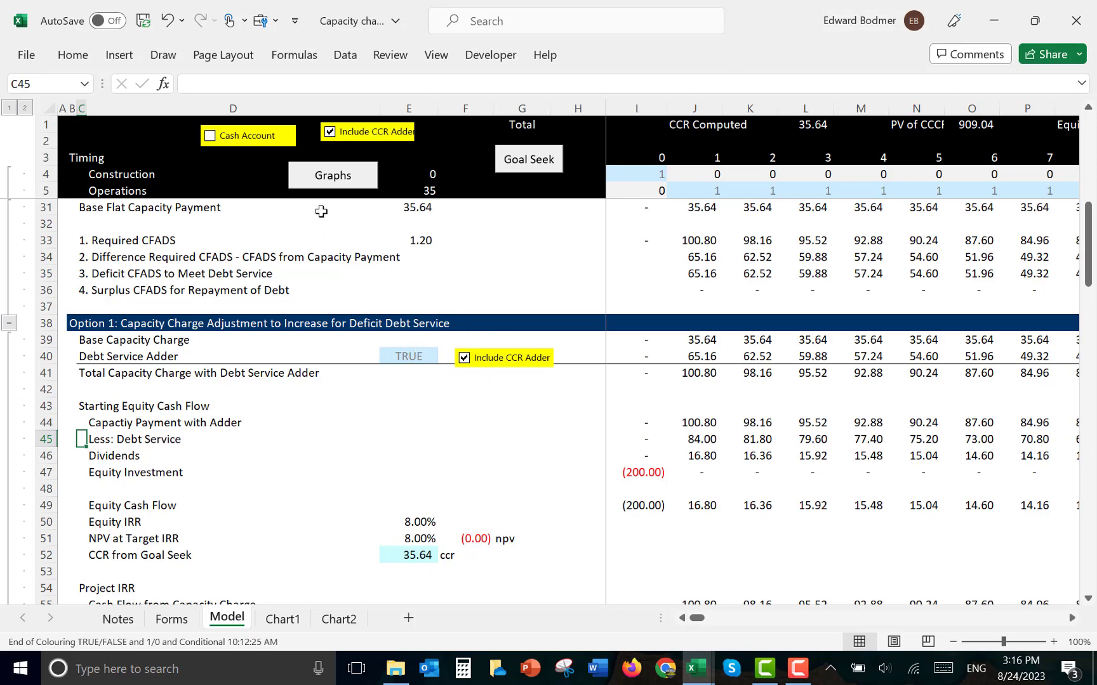
Remove the Cash Account check box and both Include CCR Adder check boxes from the Model sheet
right_click(261, 137)
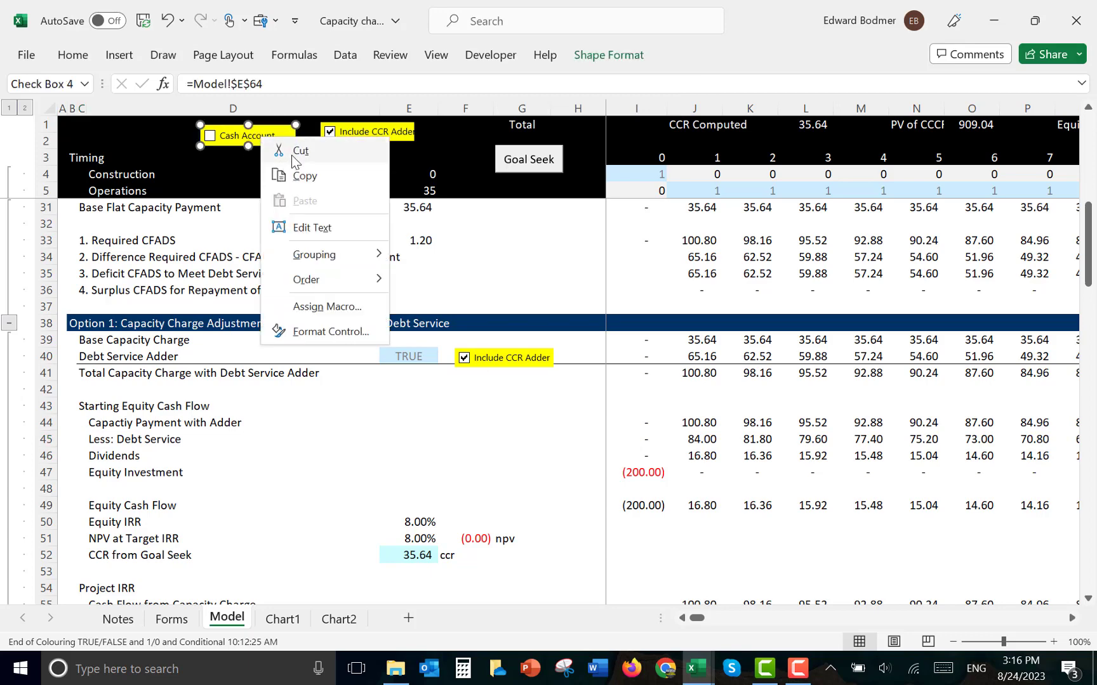
click(297, 151)
right_click(345, 136)
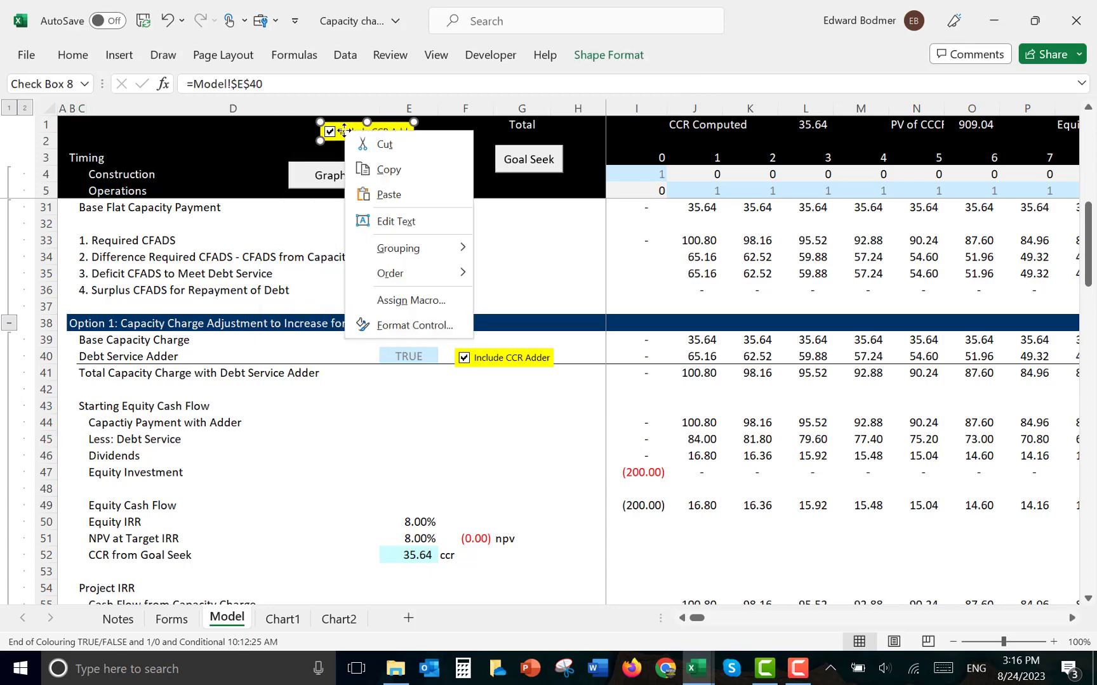
key(Escape)
key(Delete)
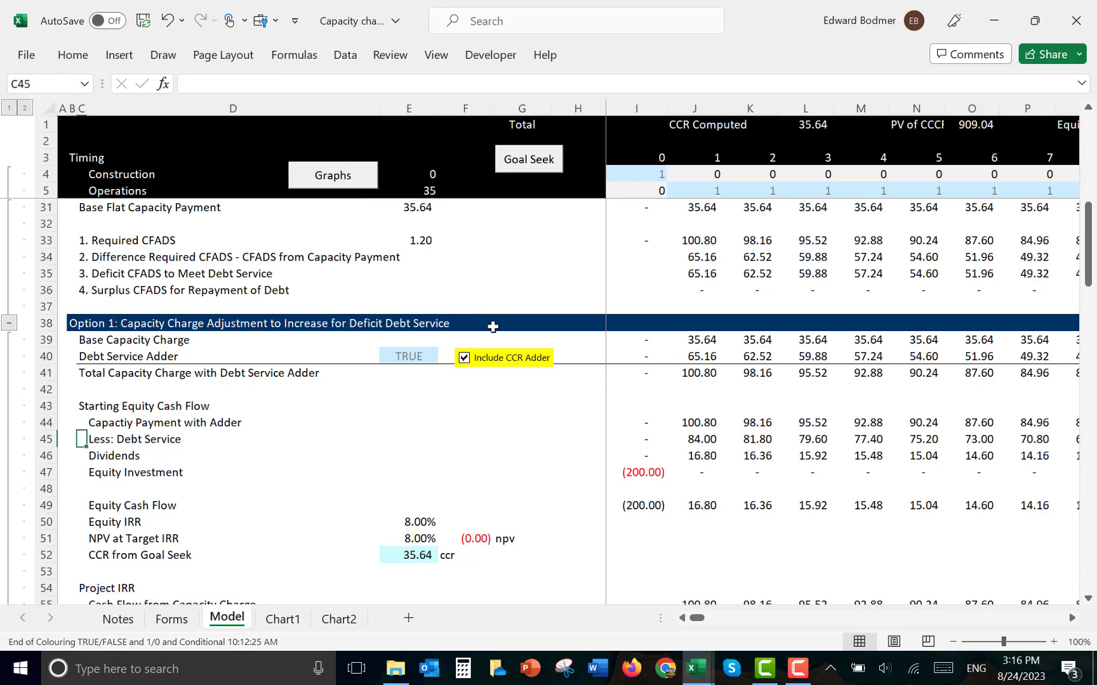
right_click(489, 357)
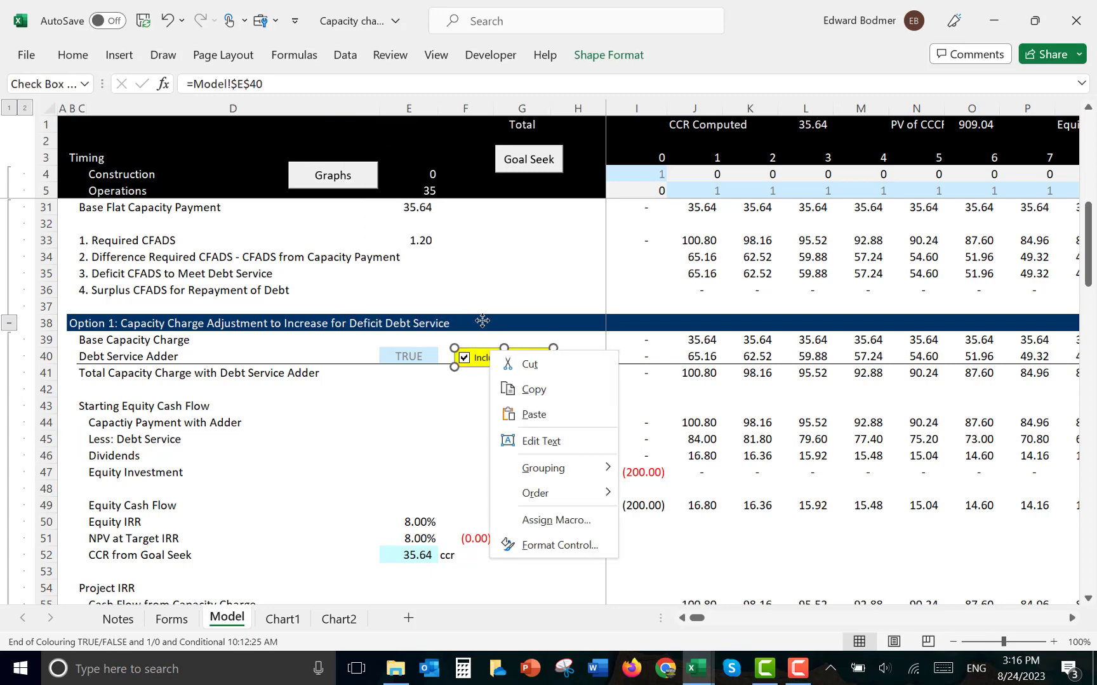
click(515, 366)
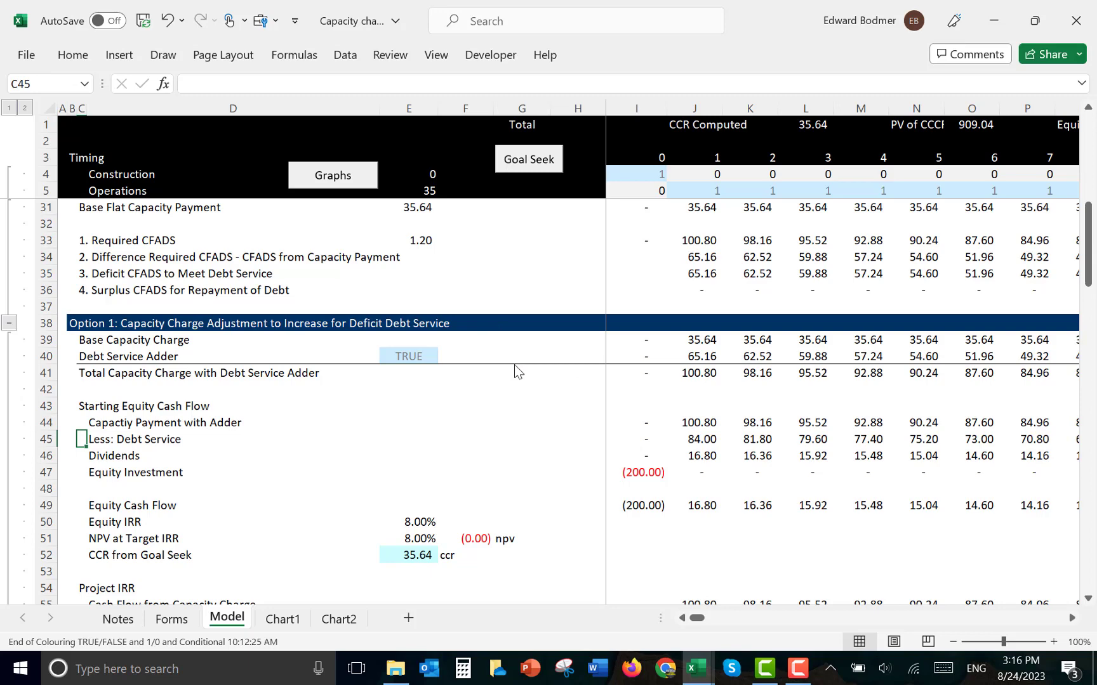
Review the four numbered case options listed in C5:D8 of the Forms sheet
key(ctrl+Page_Up)
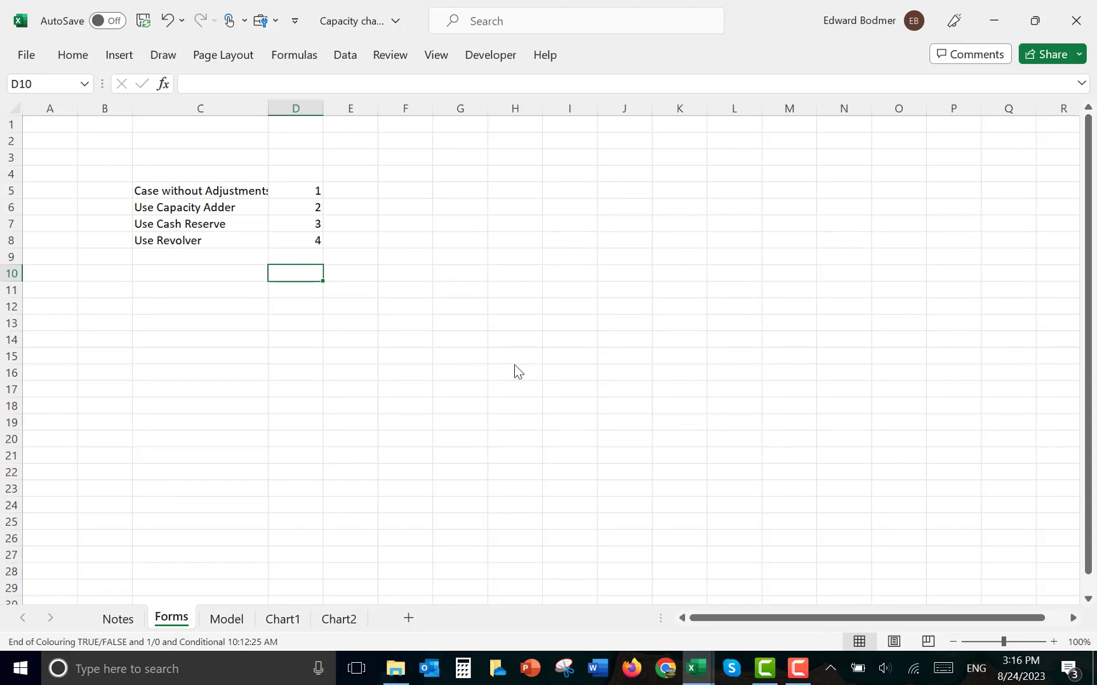
click(176, 193)
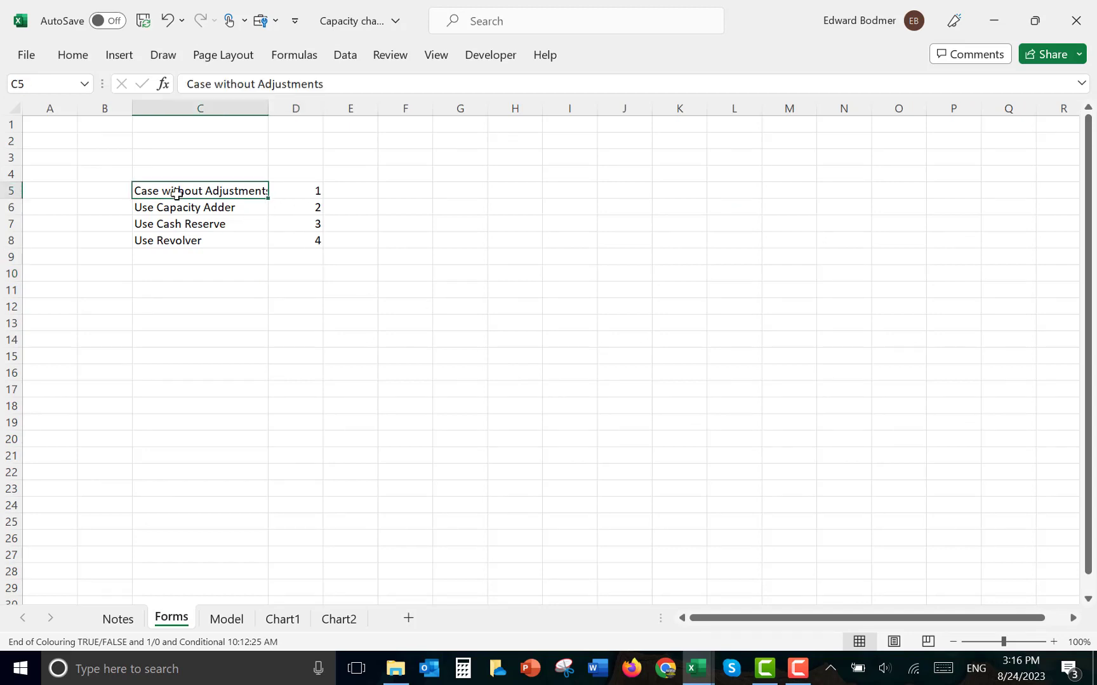
key(Left)
key(Right)
key(Down)
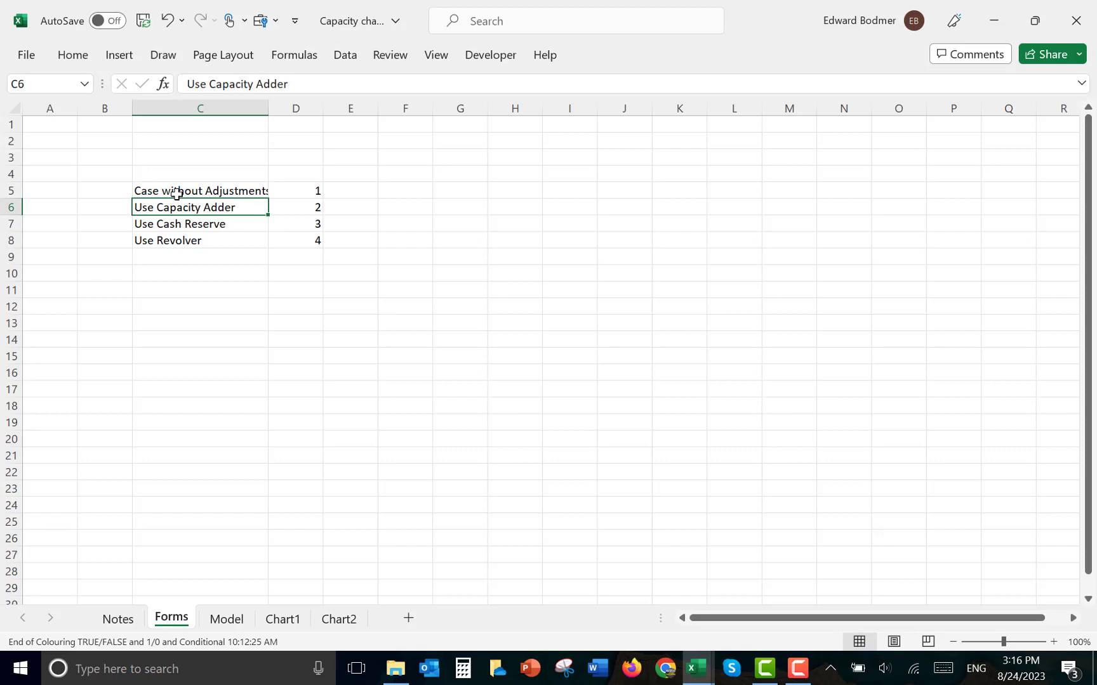
key(Down)
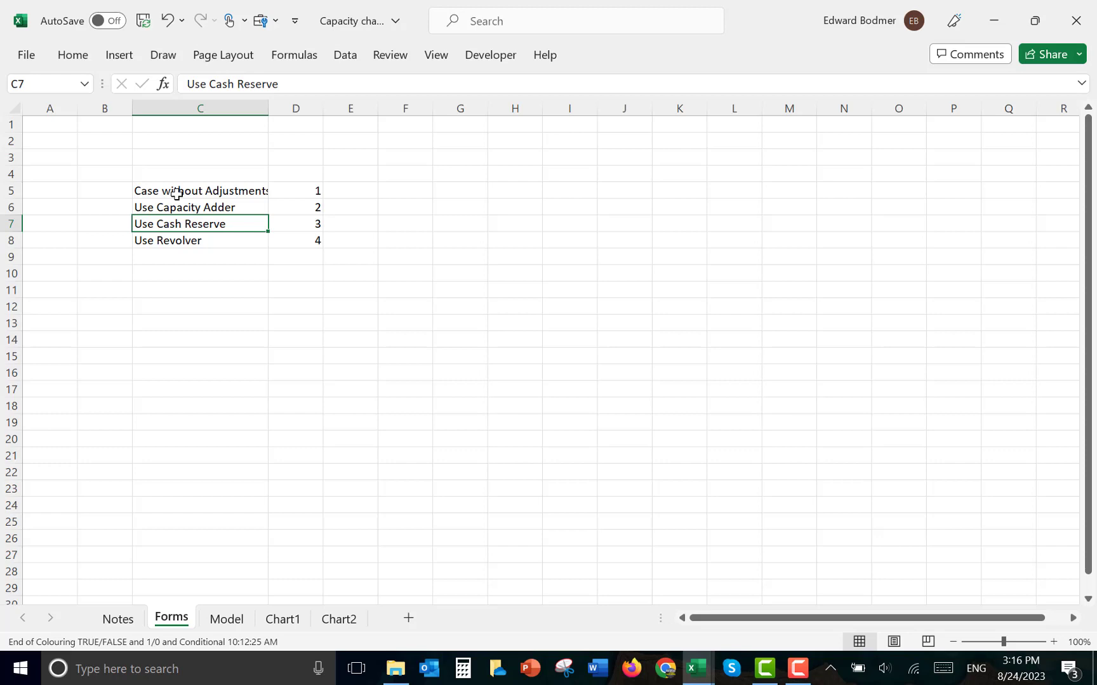
key(Down)
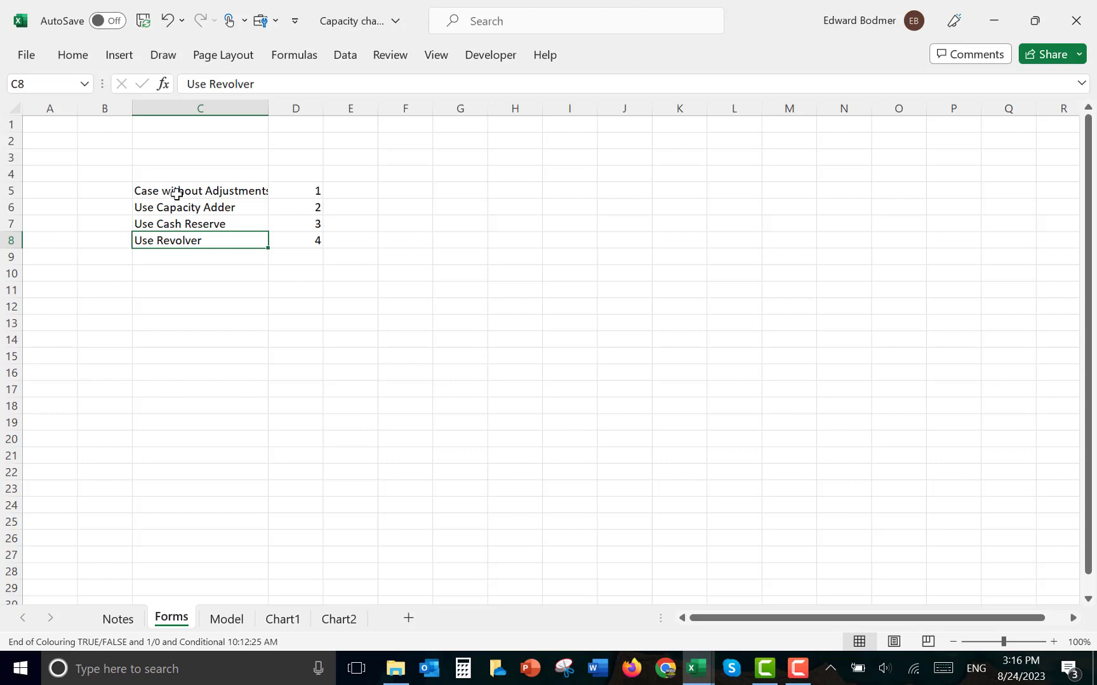
key(Right)
key(Right)
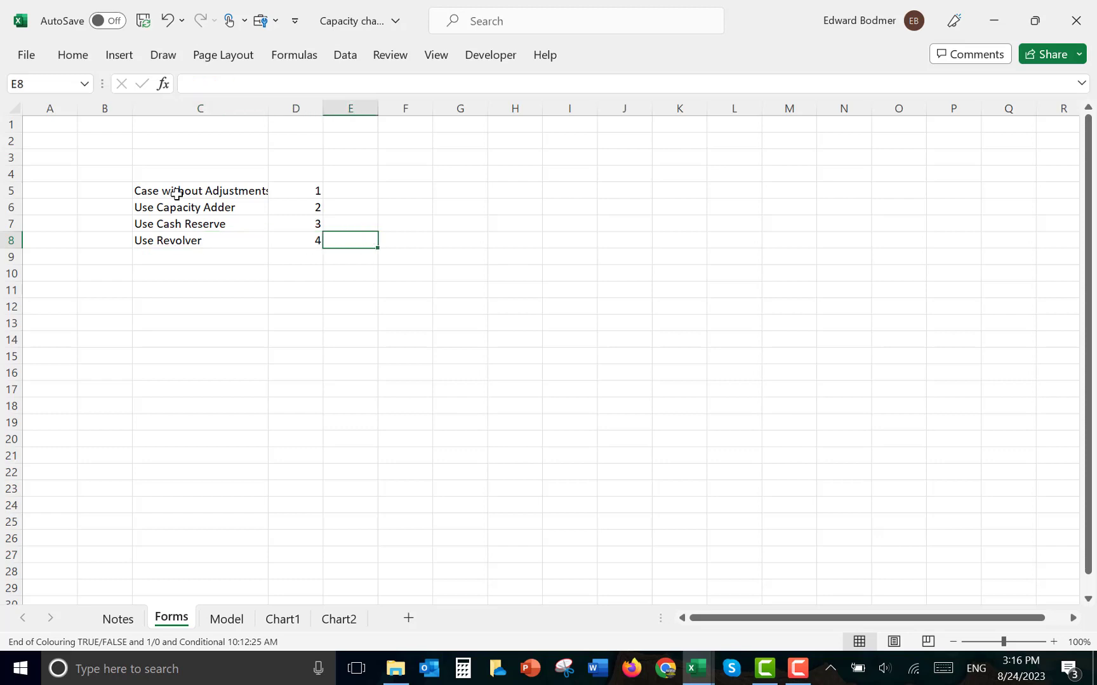
Enter 2 as the selected case number in D10 of the Forms sheet, below the case list
key(Down)
key(Down)
key(Down)
key(Left)
key(Up)
key(Left)
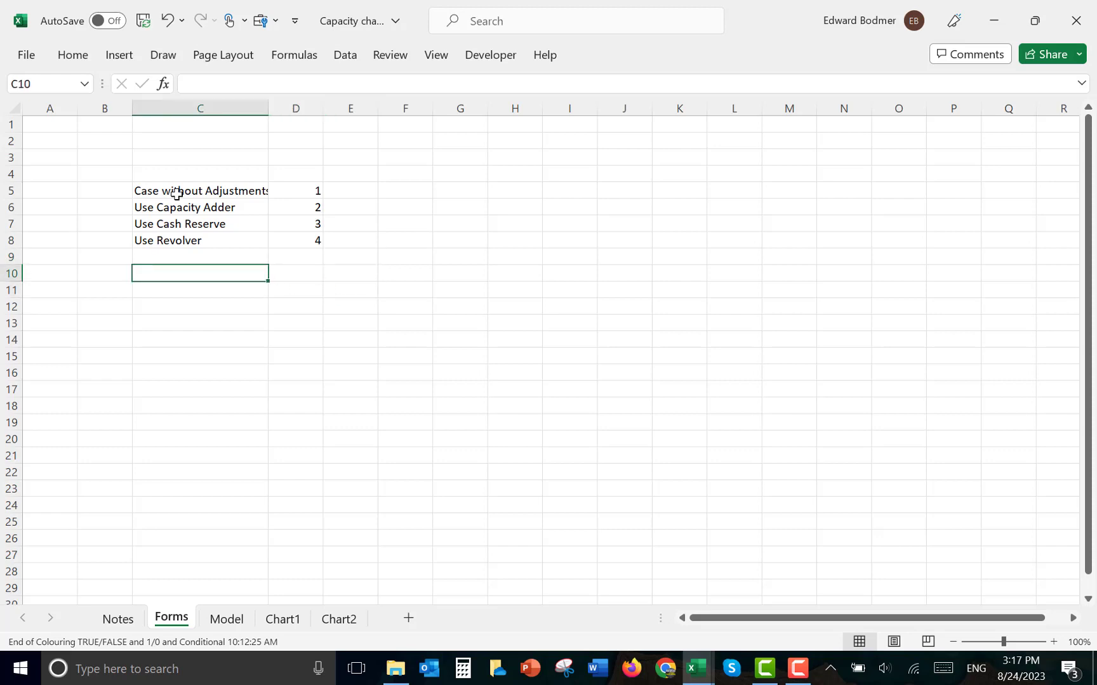
key(Right)
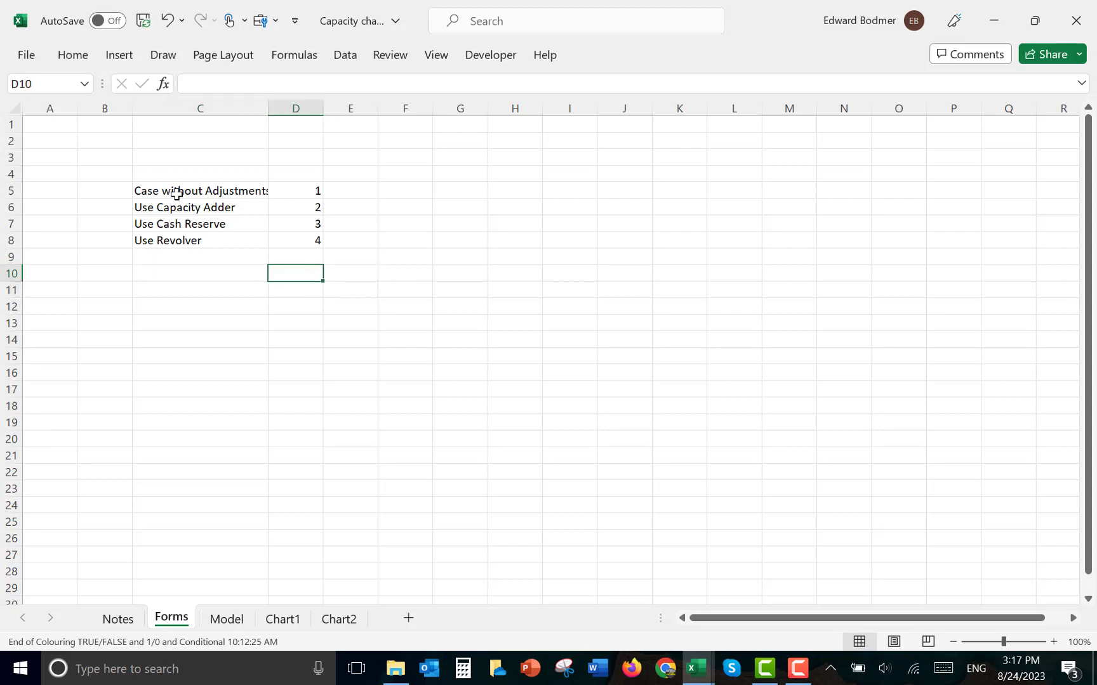
text(2)
key(Return)
key(Up)
Enter the formula =INDEX(C5:C8,D10) in C10 to return the name of the selected case
key(Left)
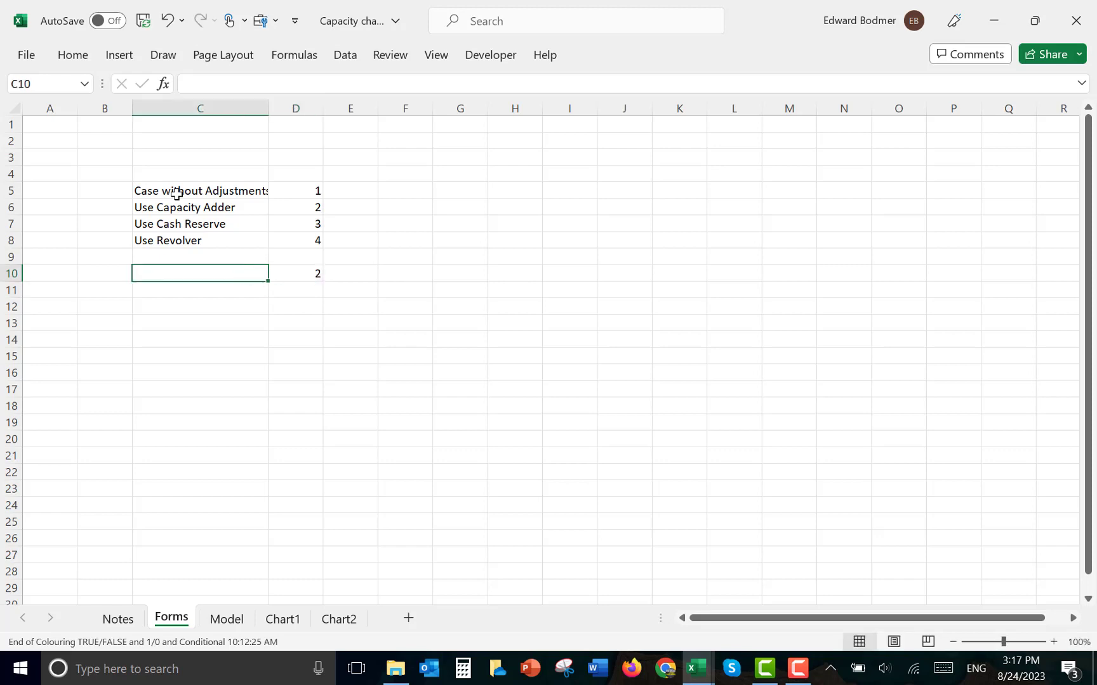
text(=inde)
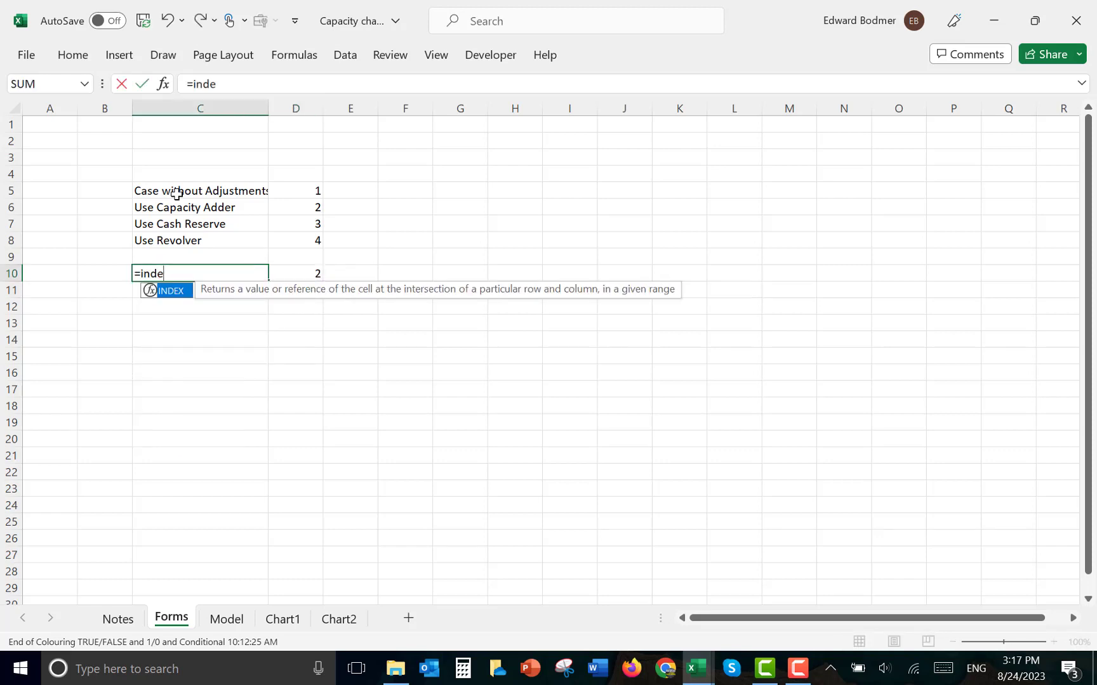
key(Tab)
key(Up)
key(Up)
key(Up)
key(Up)
key(Up)
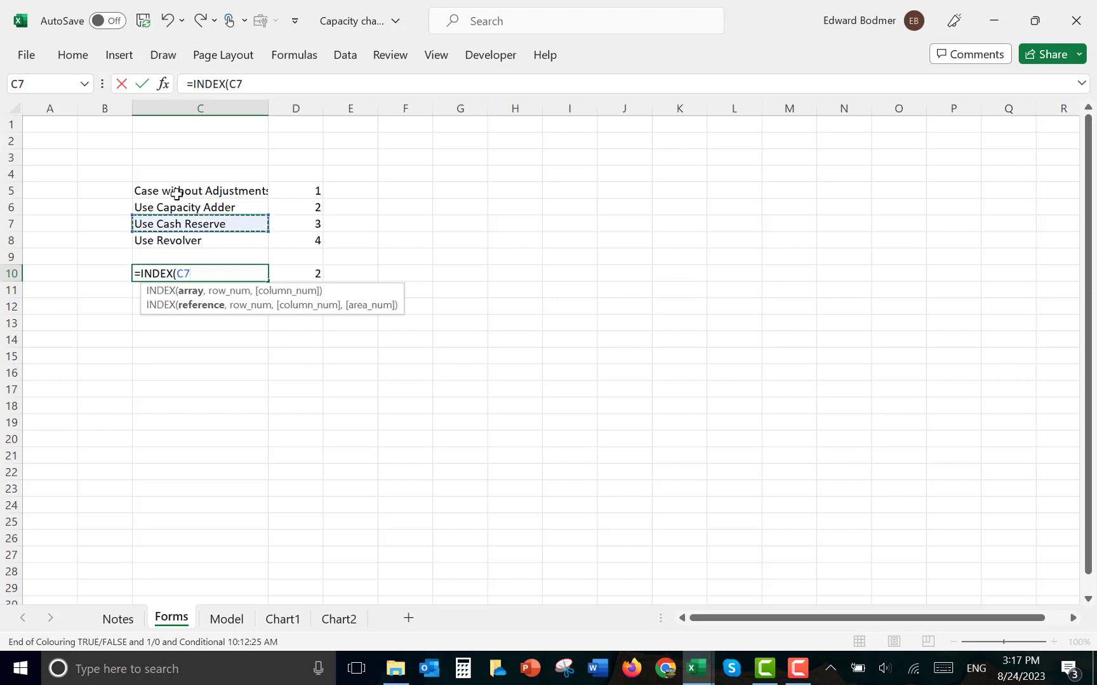
key(shift+Down)
key(shift+Down)
key(shift+Down)
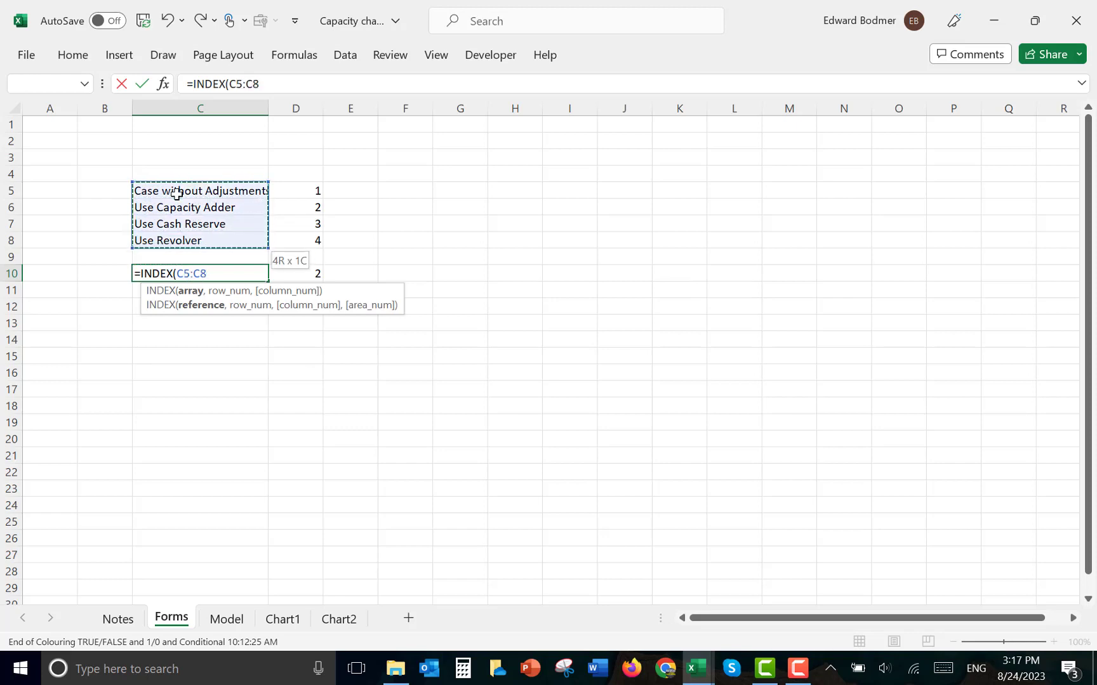
text(,)
key(Right)
key(Return)
key(Up)
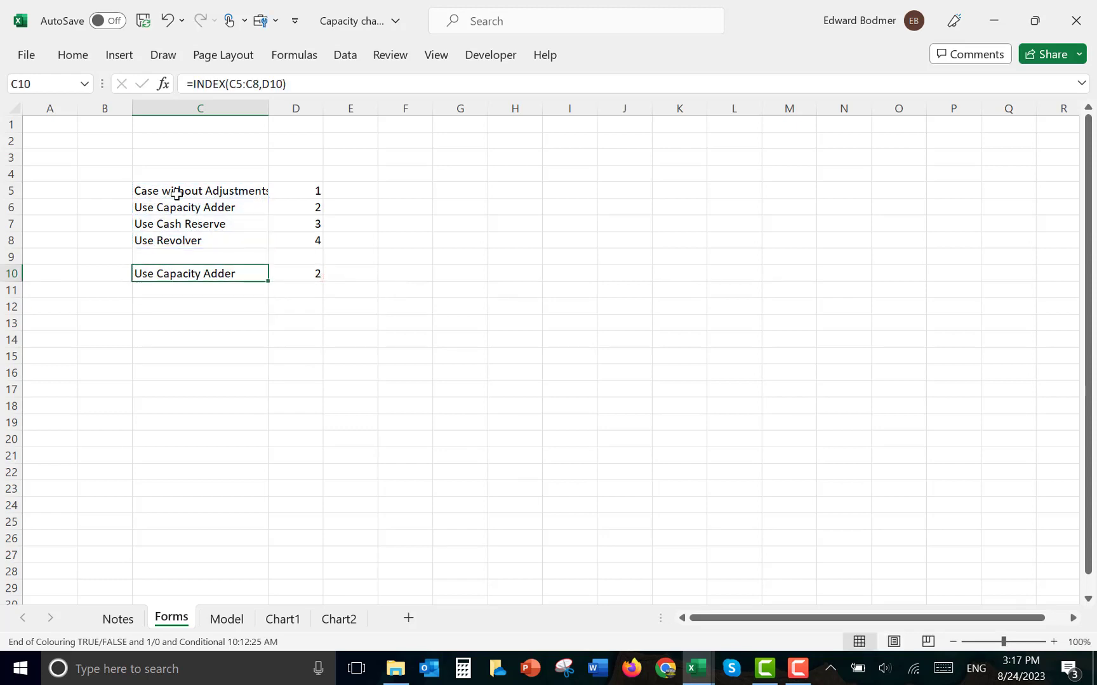
Insert a combo box form control beside the case list, spanning roughly columns E to G at row 5
click(499, 55)
click(389, 111)
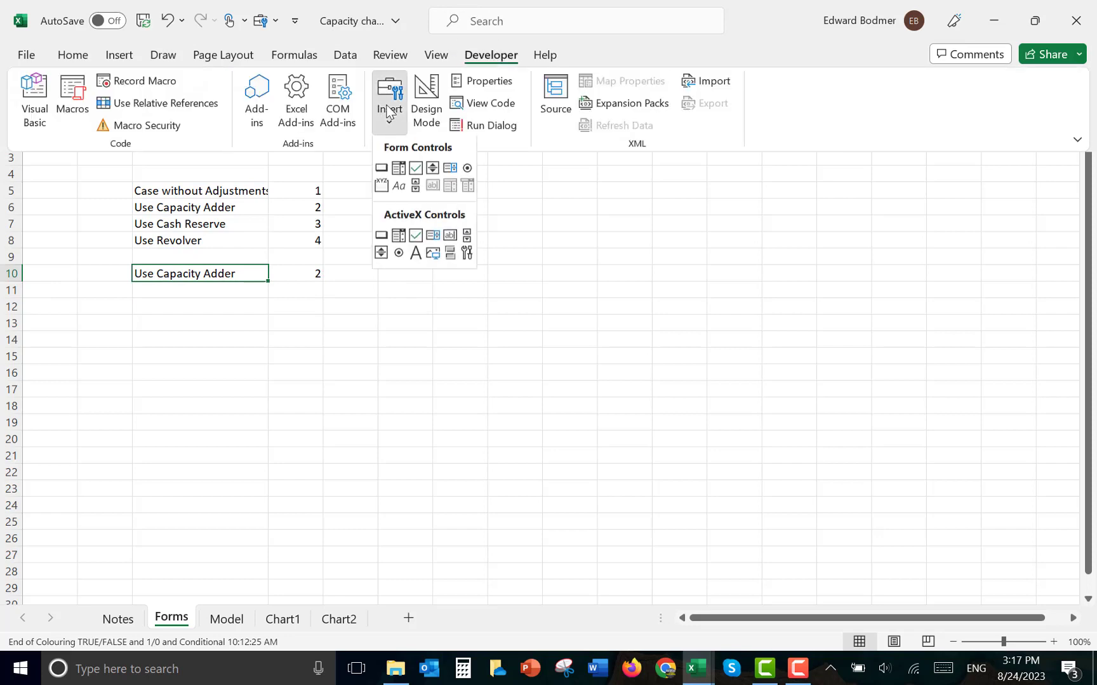
click(398, 169)
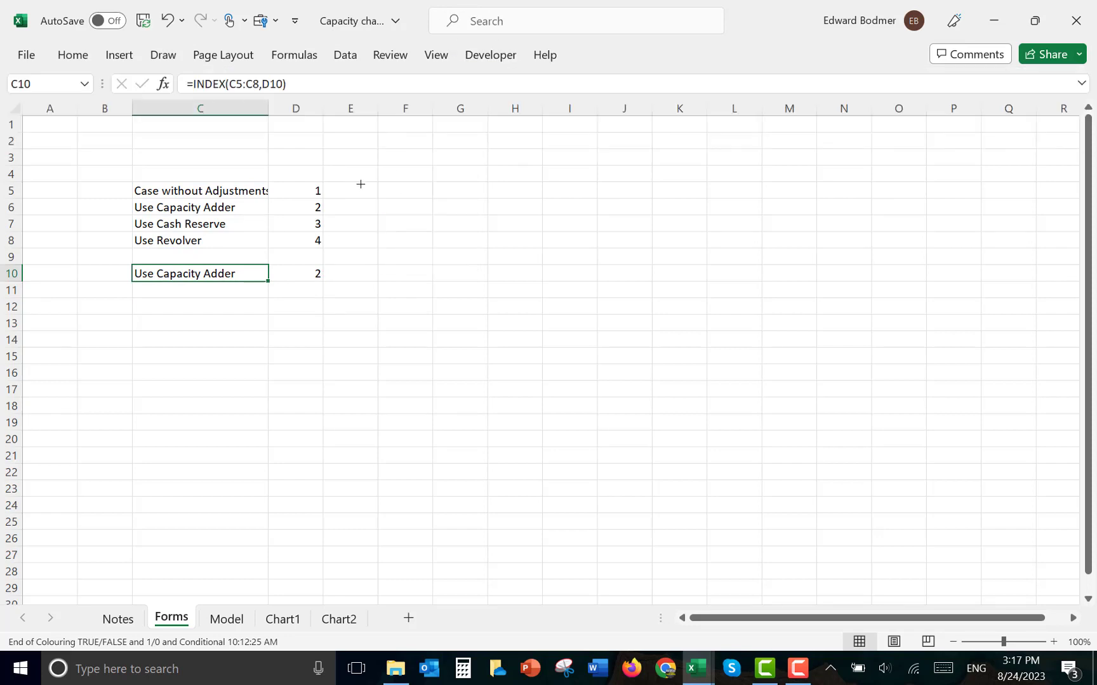
mouse_move(360, 185)
mouse_down()
mouse_move(512, 191)
mouse_move(489, 196)
mouse_up()
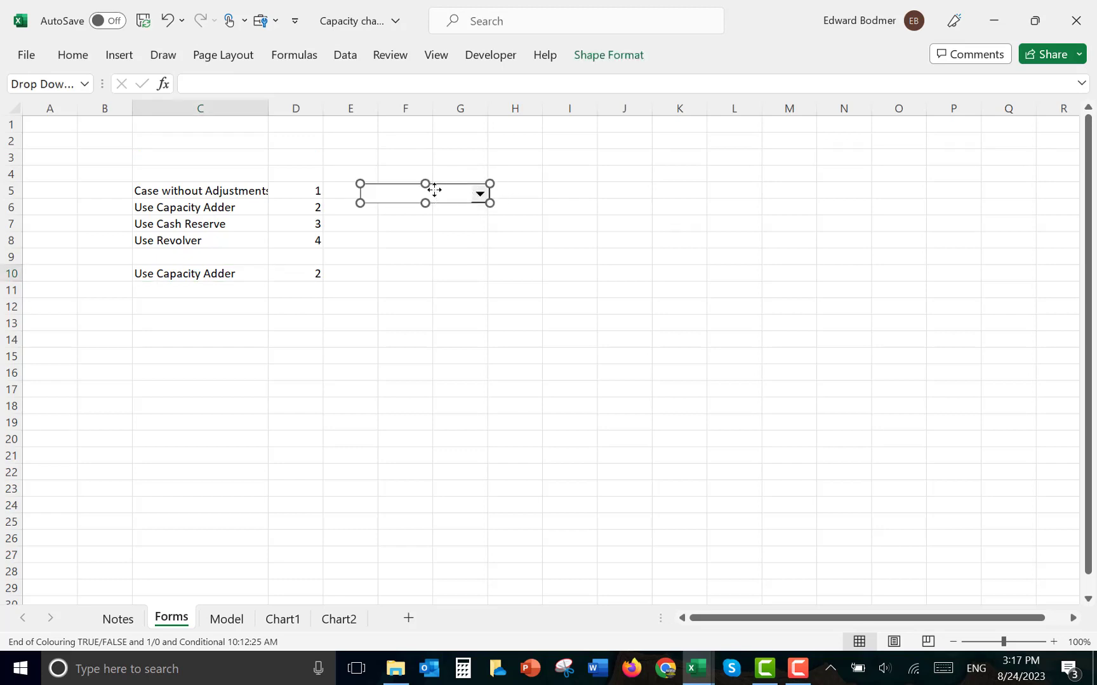
Set the combo box's input range to the case names in Forms!$C$5:$C$8
right_click(434, 189)
click(485, 361)
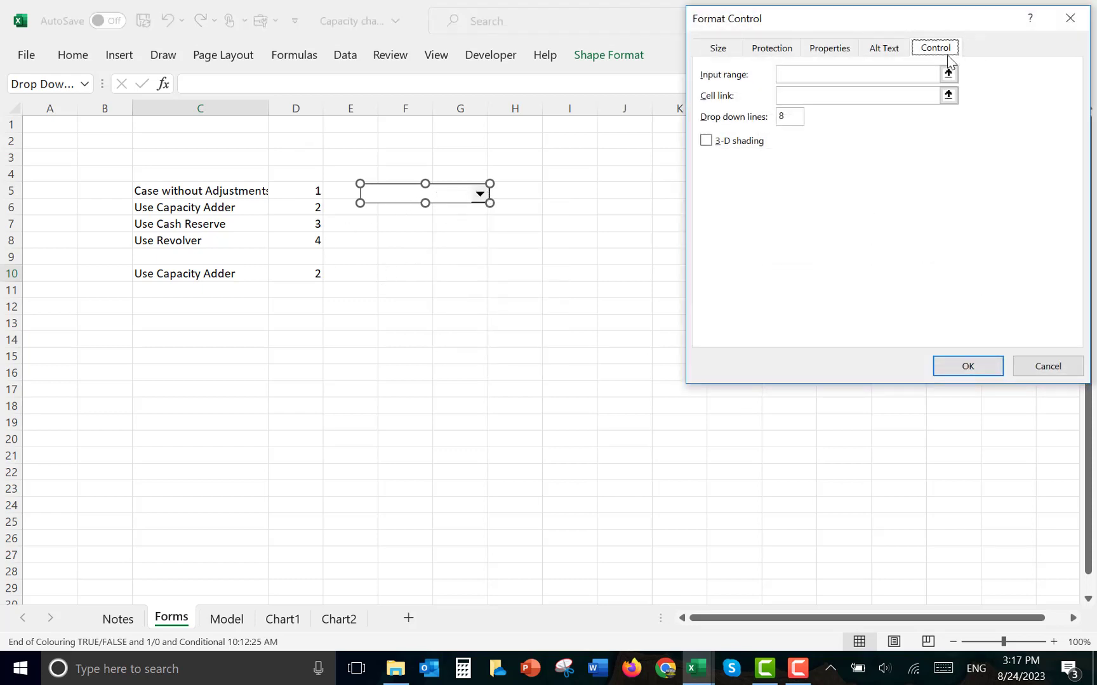
click(948, 74)
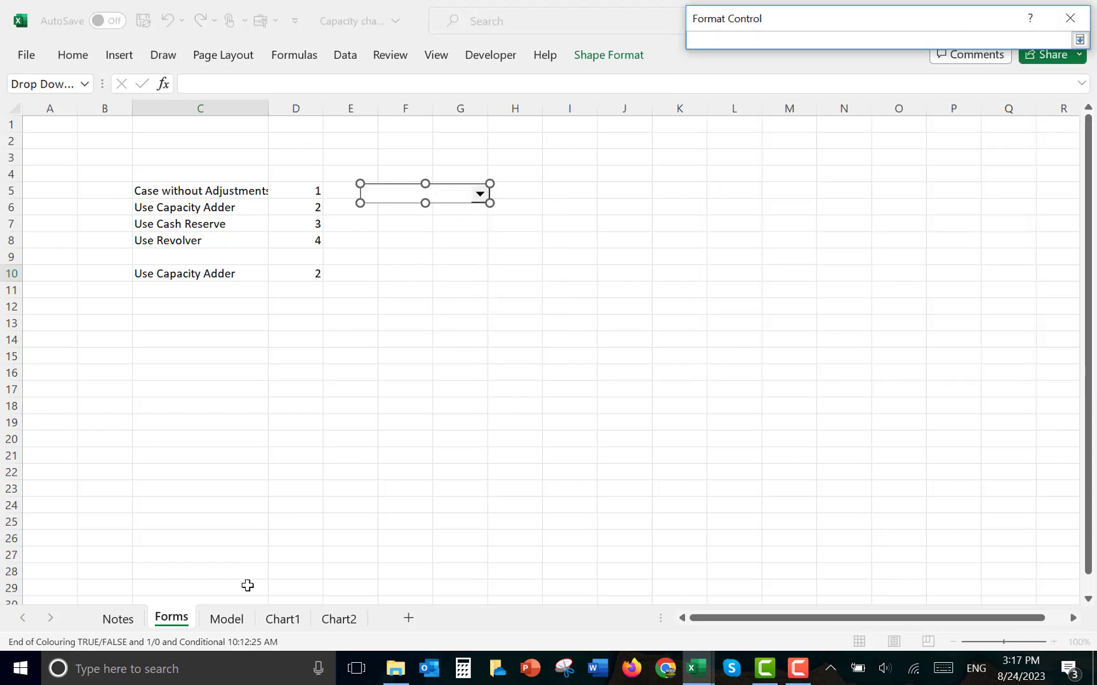
click(226, 619)
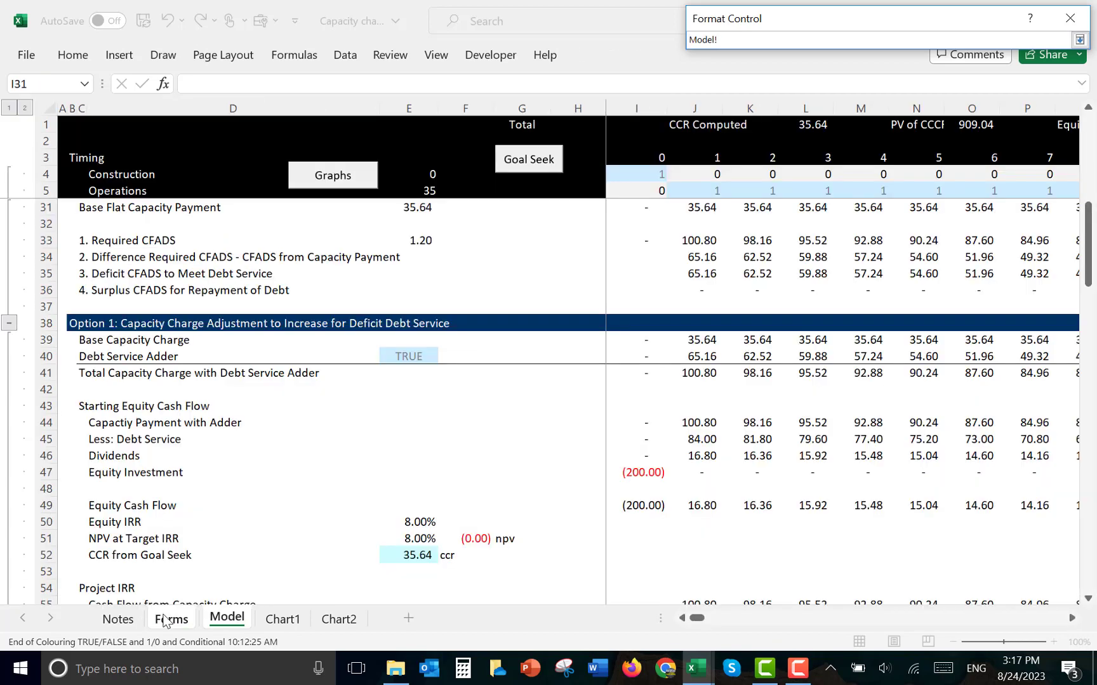
click(166, 619)
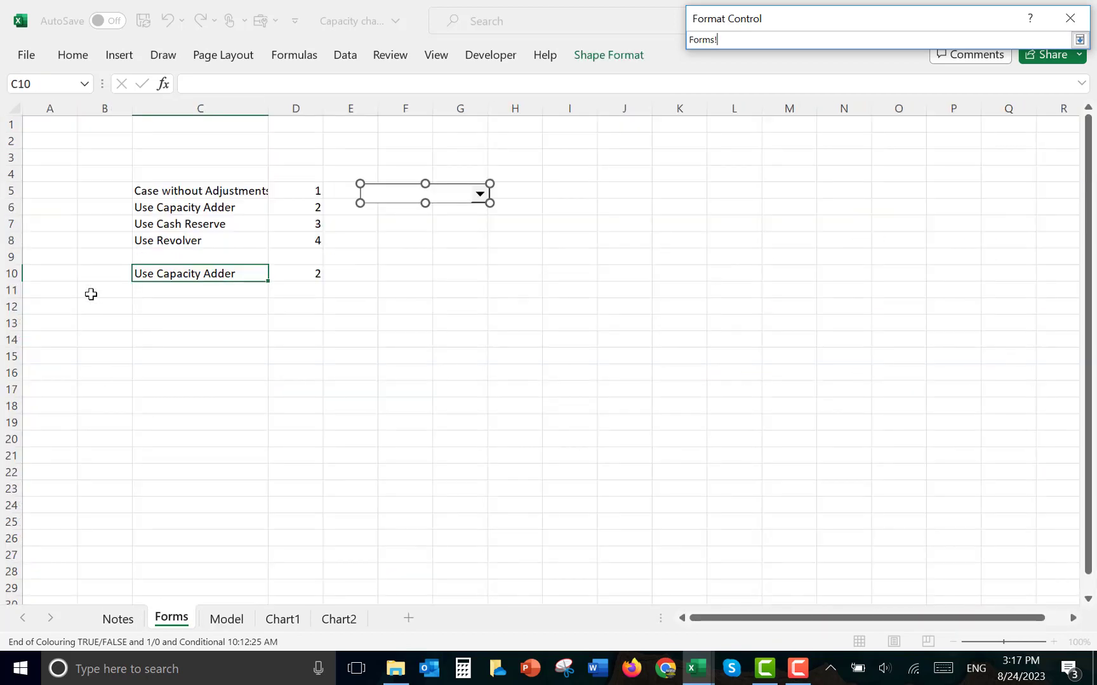
click(152, 181)
drag(151, 188, 137, 241)
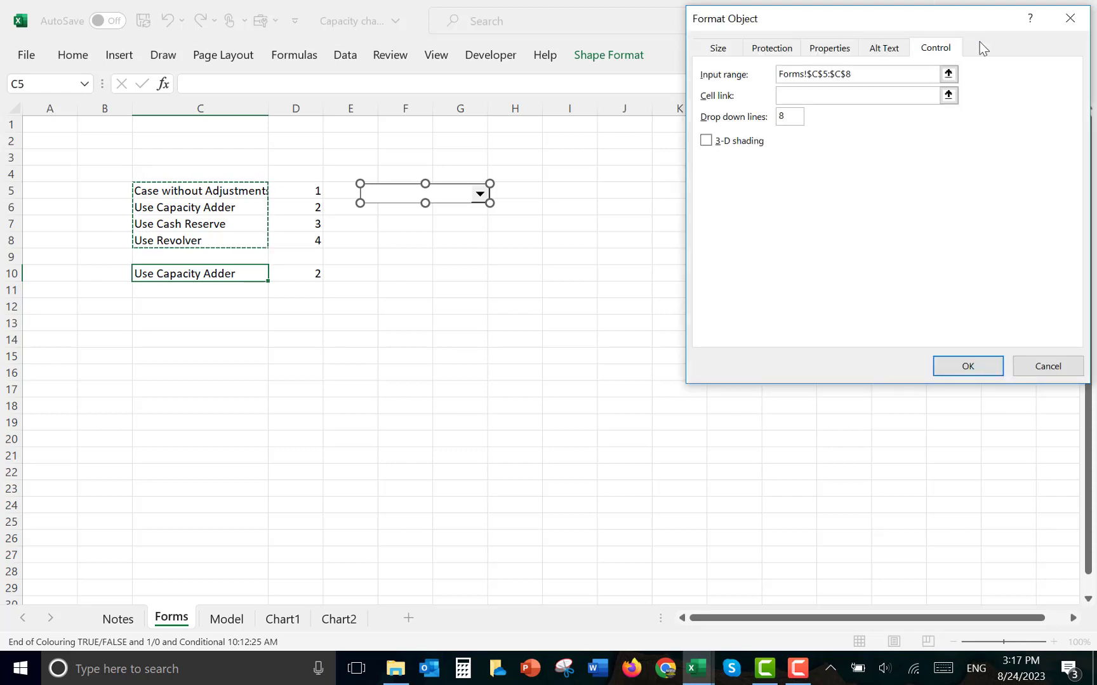
Link the combo box to cell Forms!$D$10 and apply the control settings
click(948, 95)
click(227, 619)
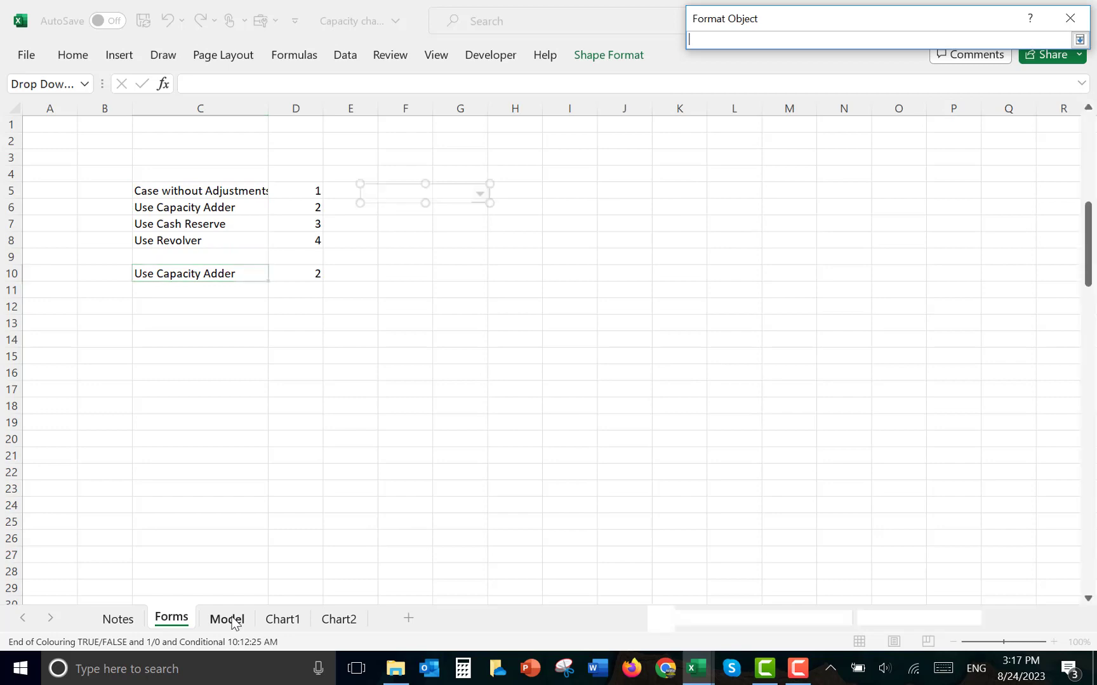
click(189, 620)
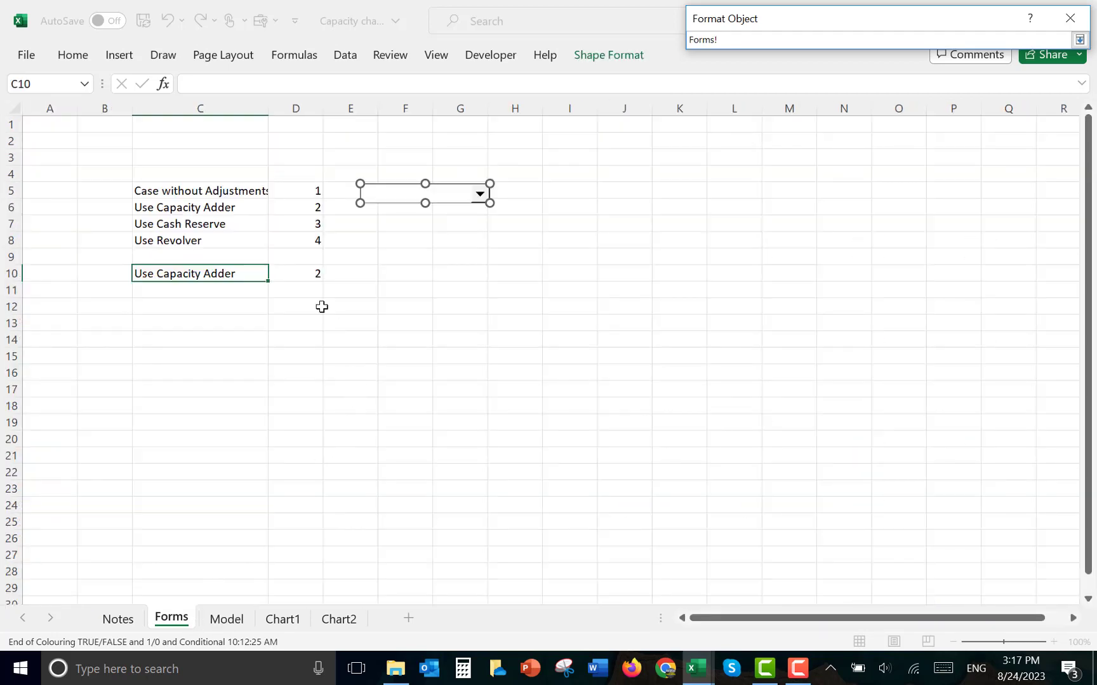
click(319, 272)
key(Return)
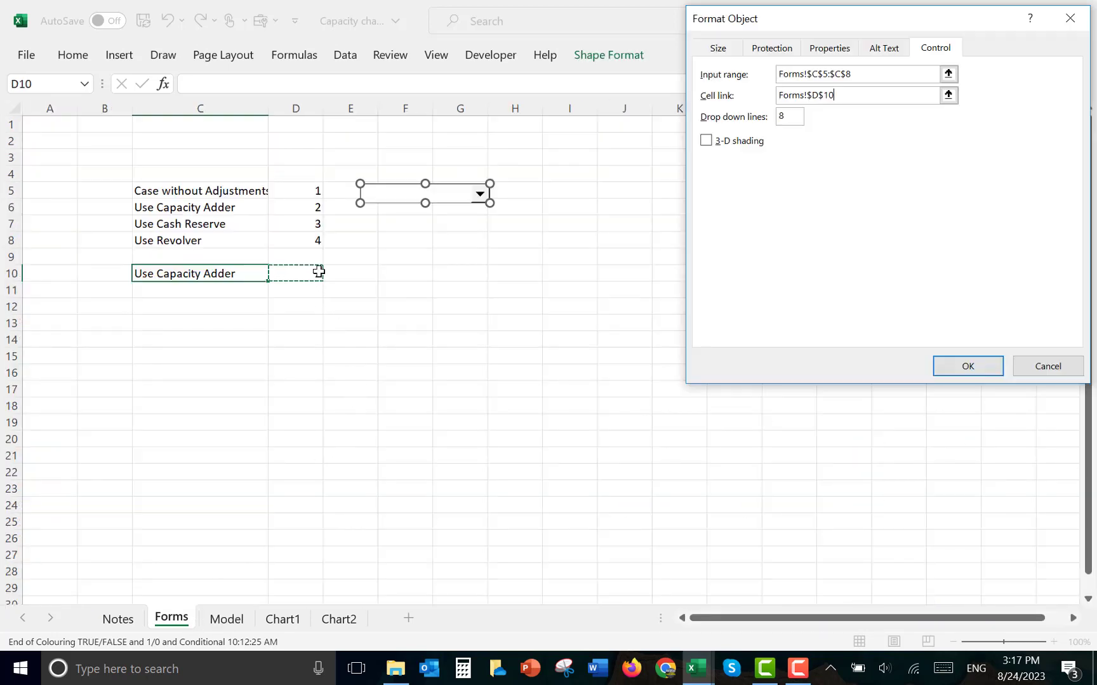
click(946, 366)
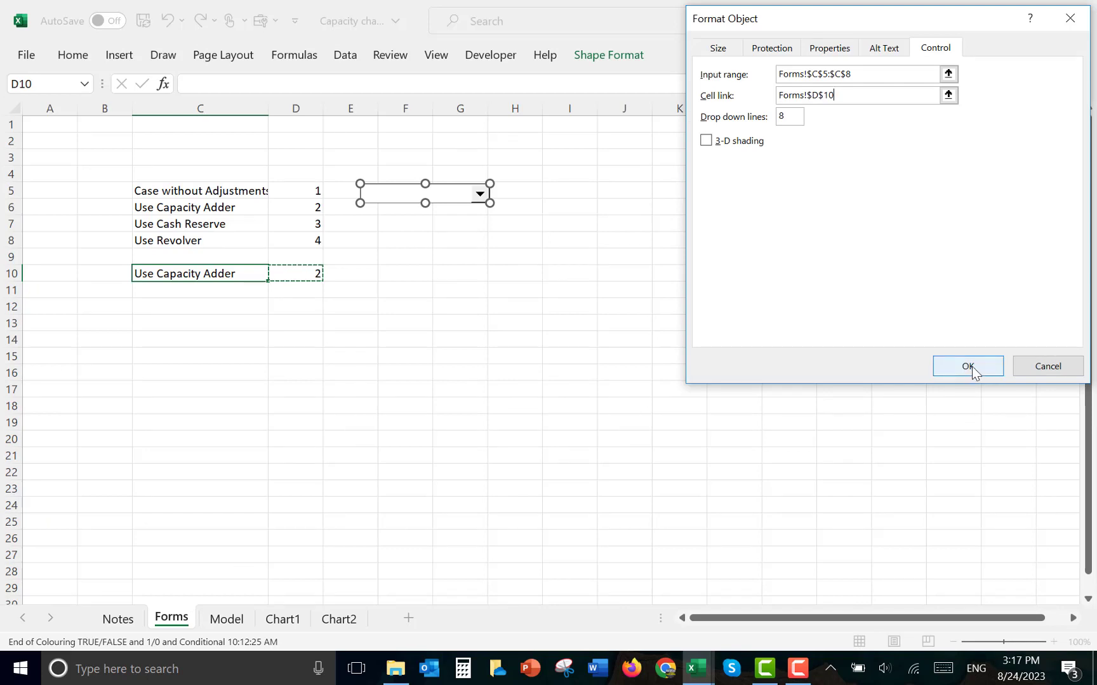
Test the case combo box by choosing Use Cash Reserve, followed by Use Capacity Adder
click(455, 352)
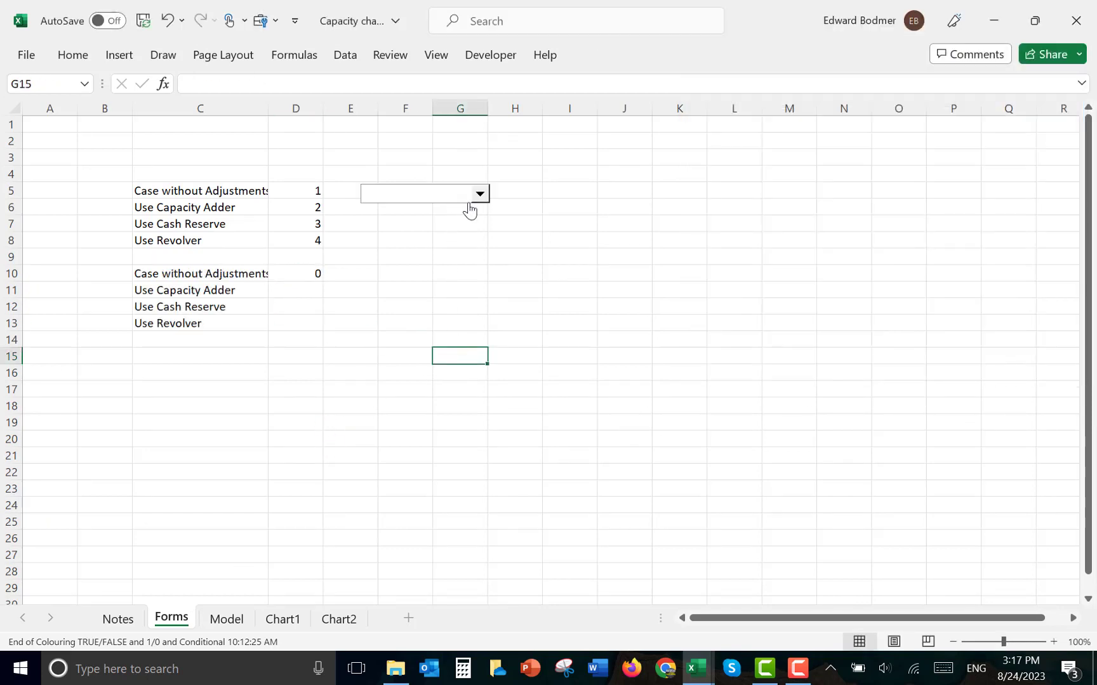
click(478, 195)
click(431, 228)
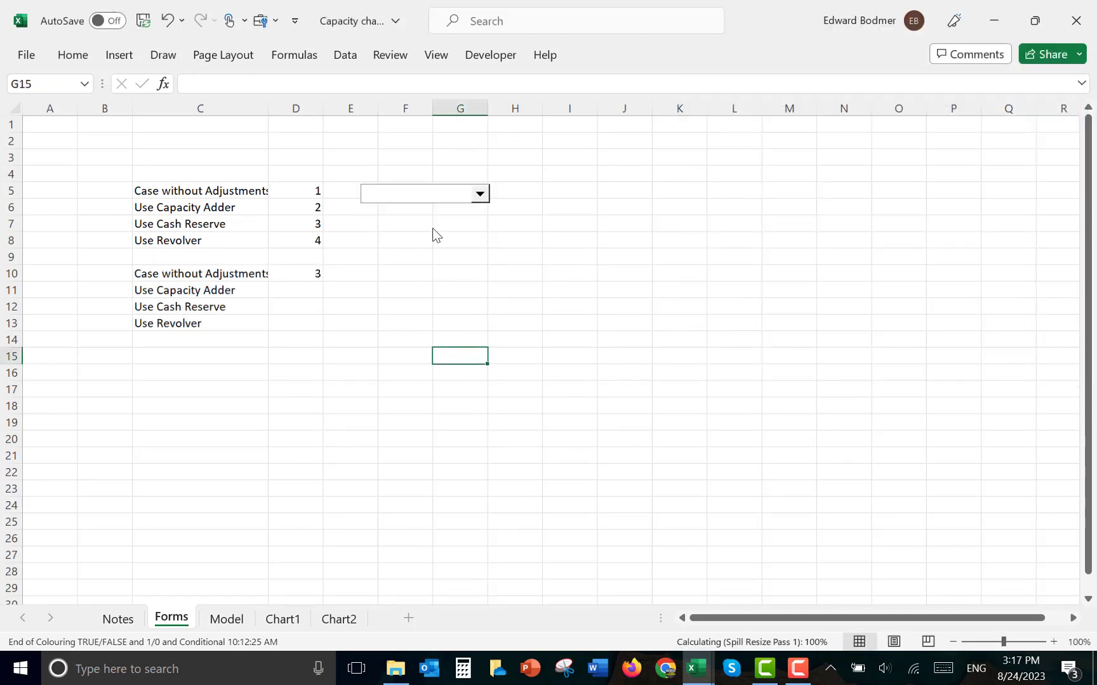
click(478, 196)
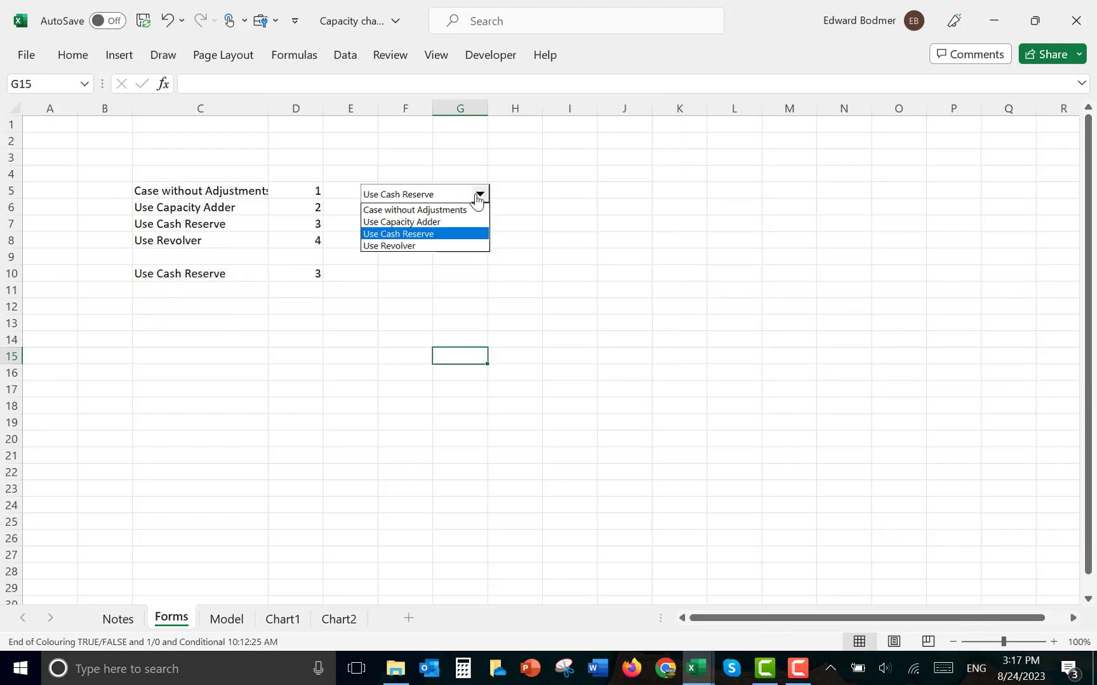
click(432, 222)
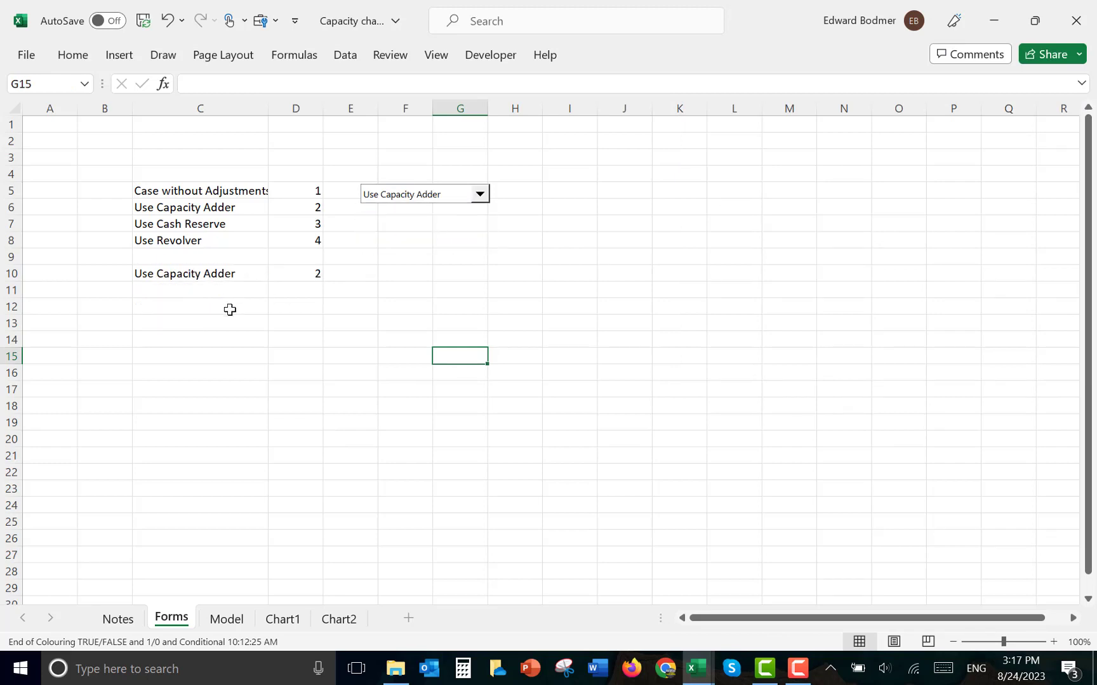
Enter the label "Flag for" in cell C12
click(215, 308)
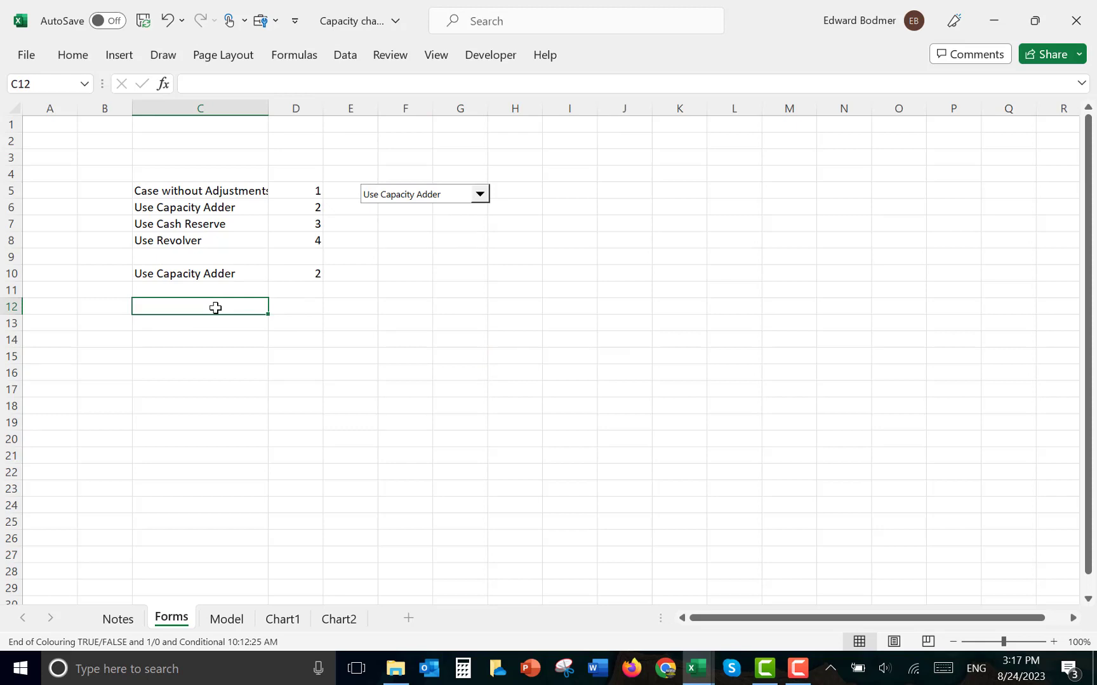
text(Fla)
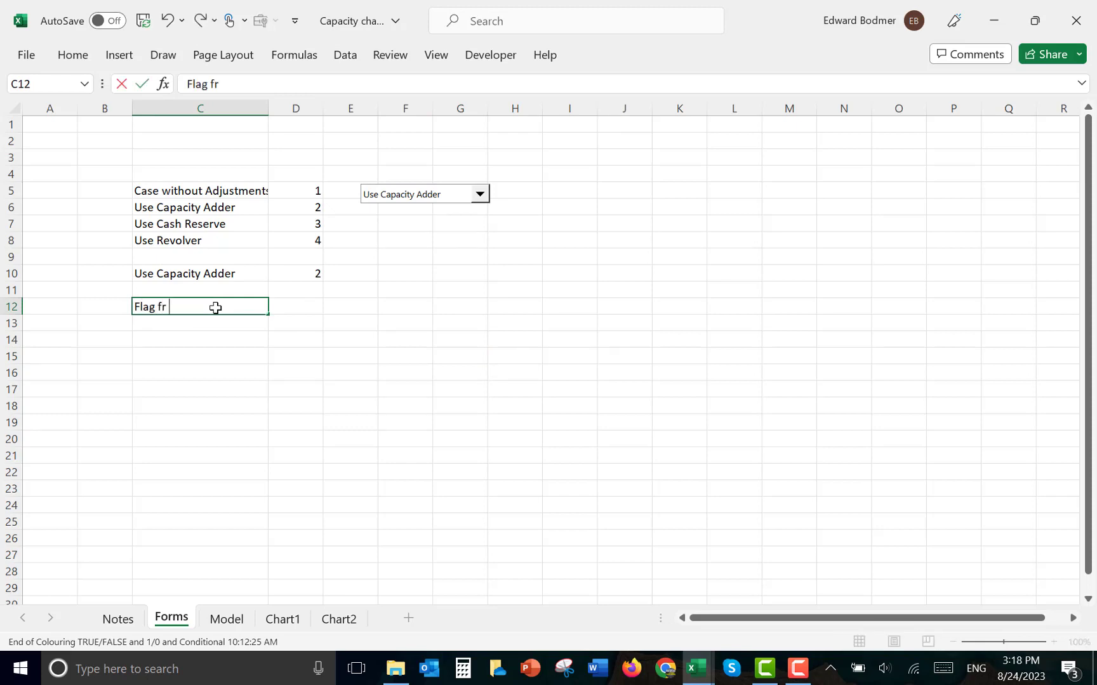
text(g f)
key(BackSpace)
text(o)
key(BackSpace)
key(BackSpace)
text(for)
Move the combo box above the case list, over C2:C3, and clear the label from C12
right_click(387, 197)
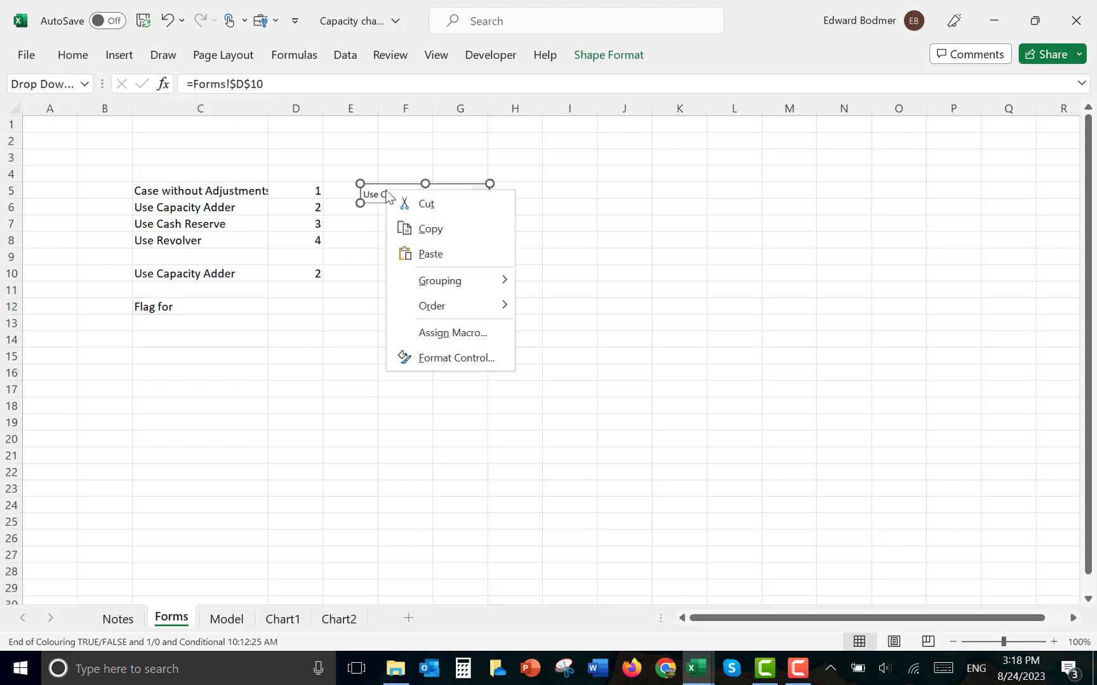
key(Escape)
drag(386, 198, 156, 149)
click(162, 307)
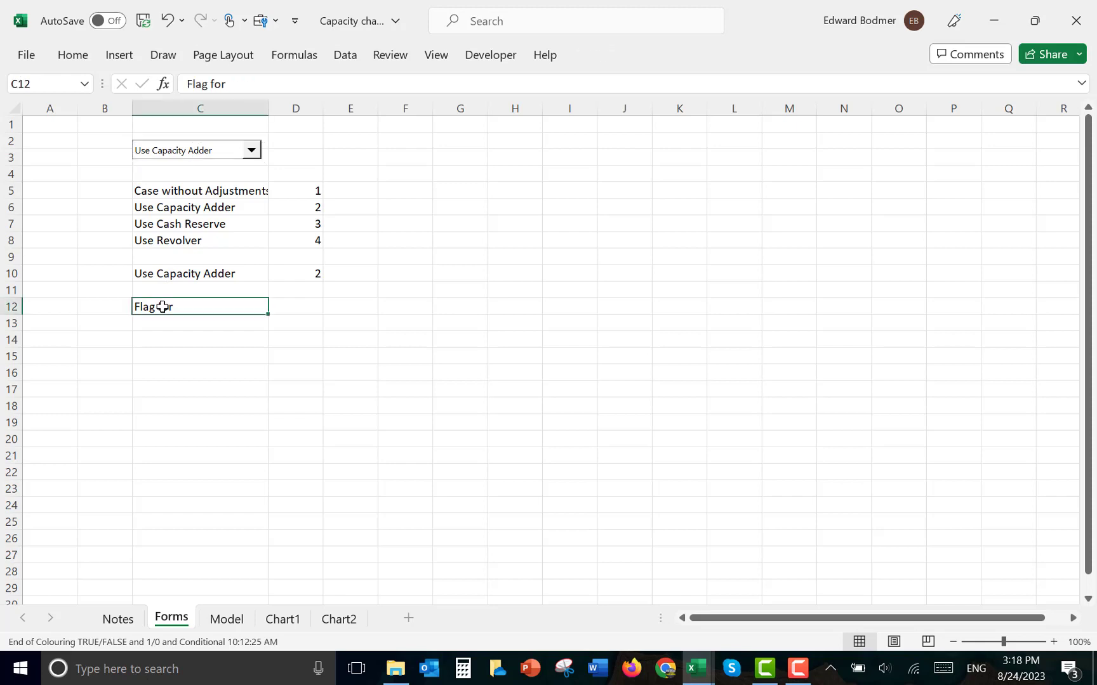
key(Delete)
Enter the heading "Capacity Adder Flag" in E4, above the column beside the case numbers
key(Up)
key(Up)
key(Up)
key(Up)
key(Up)
key(Up)
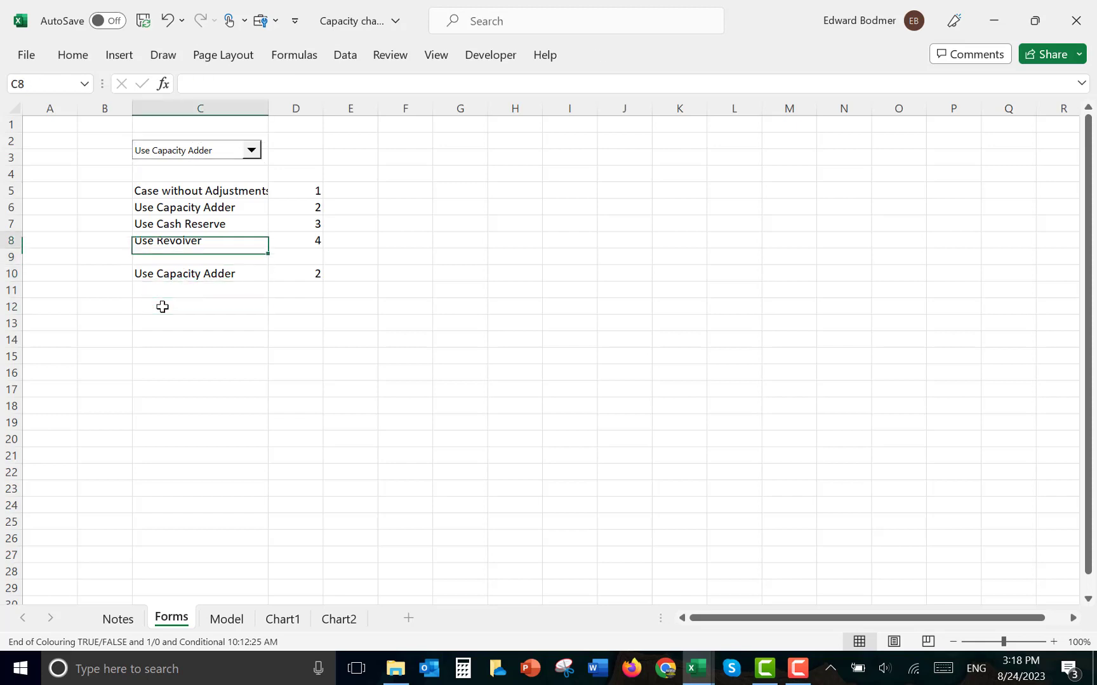
key(Up)
key(Up)
key(Up)
key(Right)
key(Down)
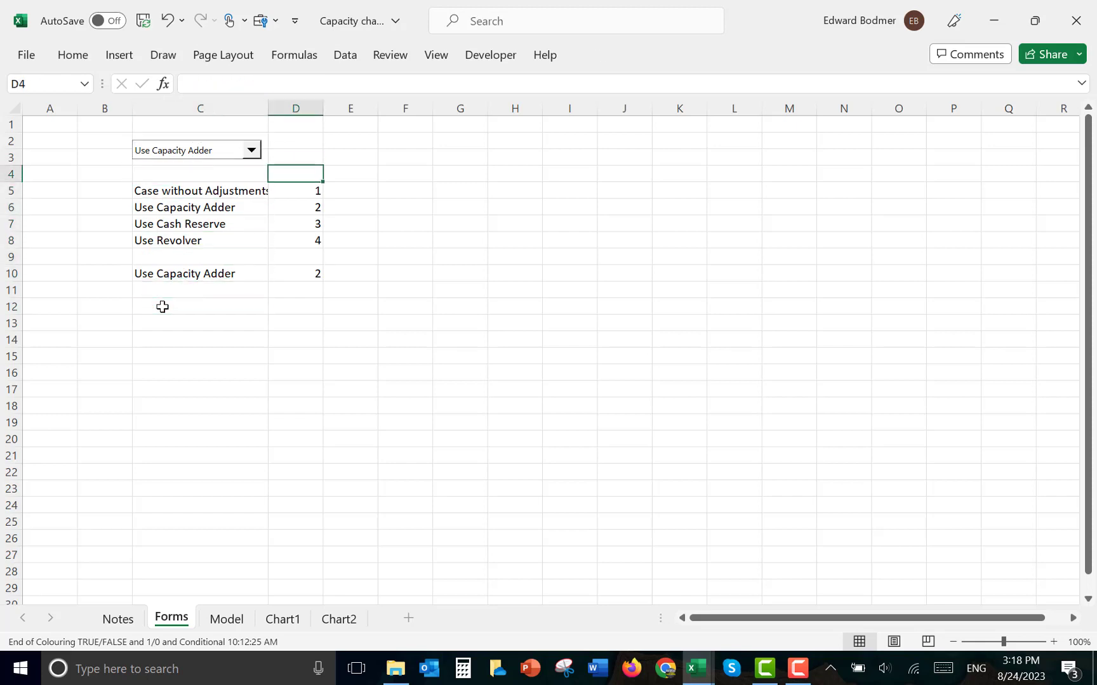
key(Right)
text(Fla)
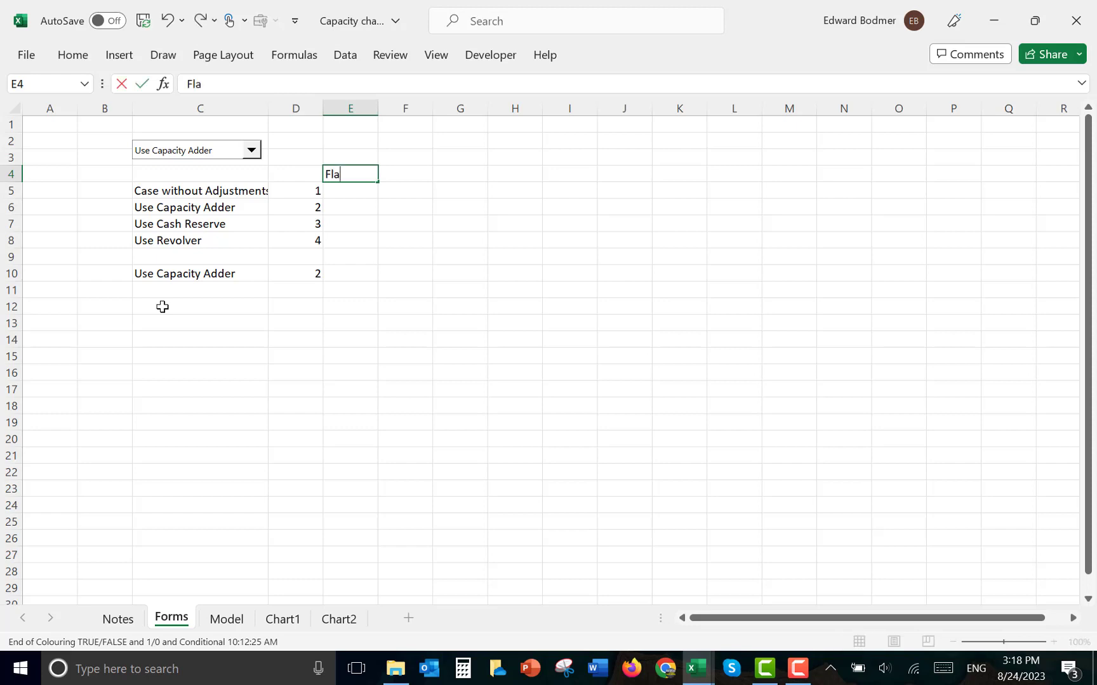
text(g fo)
key(BackSpace)
key(BackSpace)
key(BackSpace)
text(Capacity Adde)
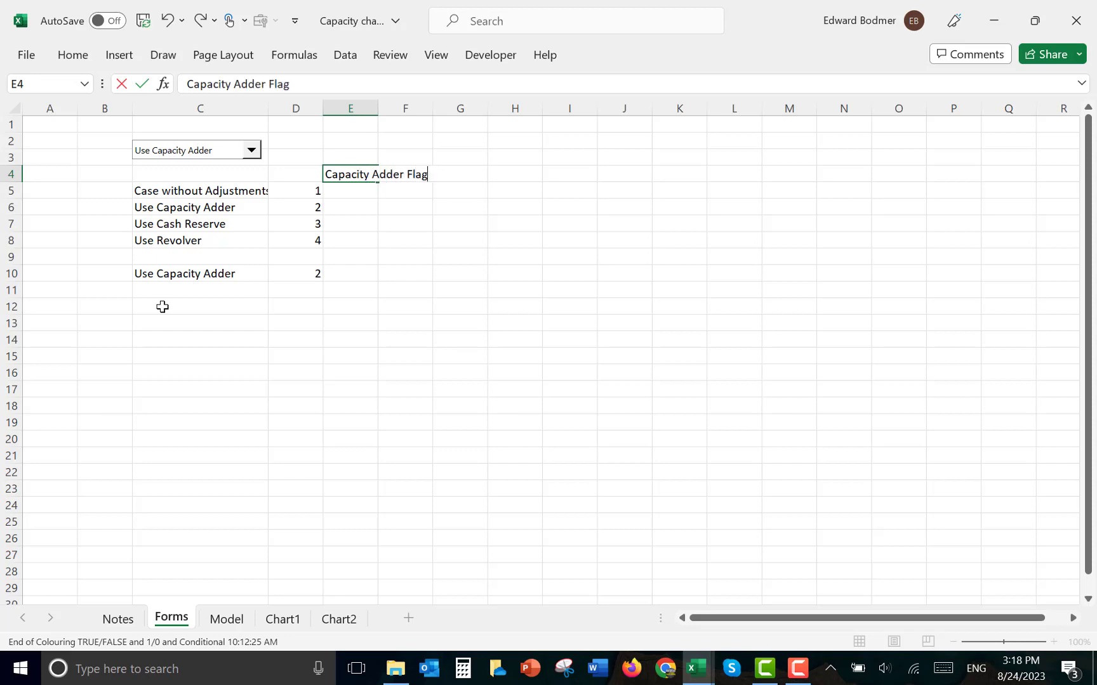
key(Return)
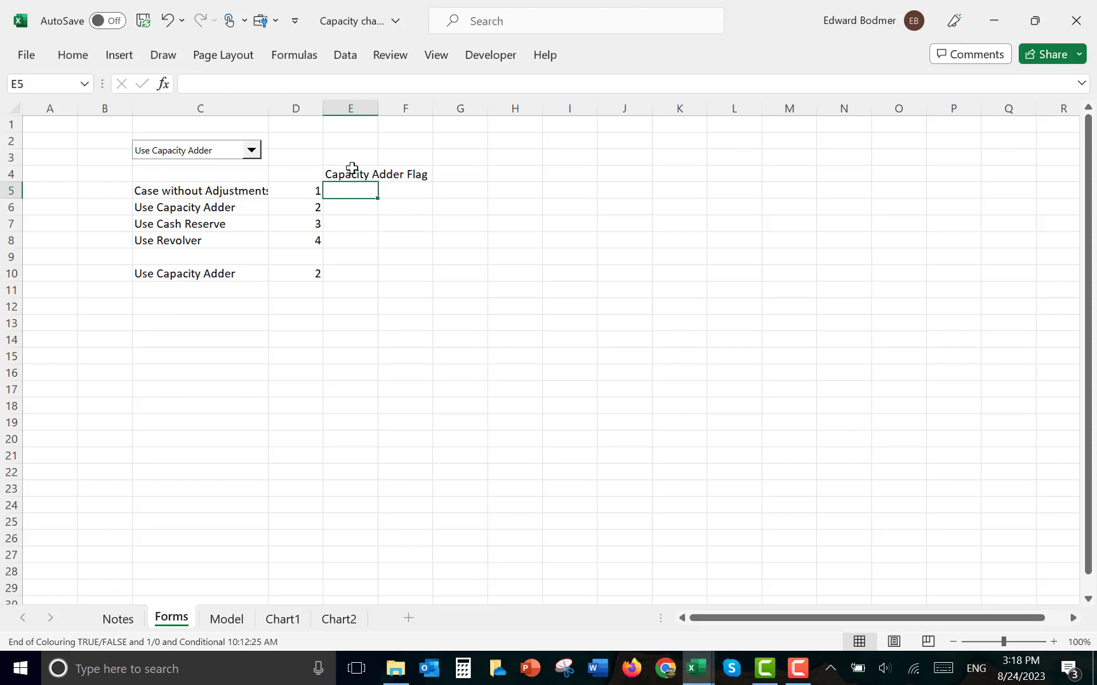
Wrap the text of the heading in E4 and centre it horizontally
click(352, 169)
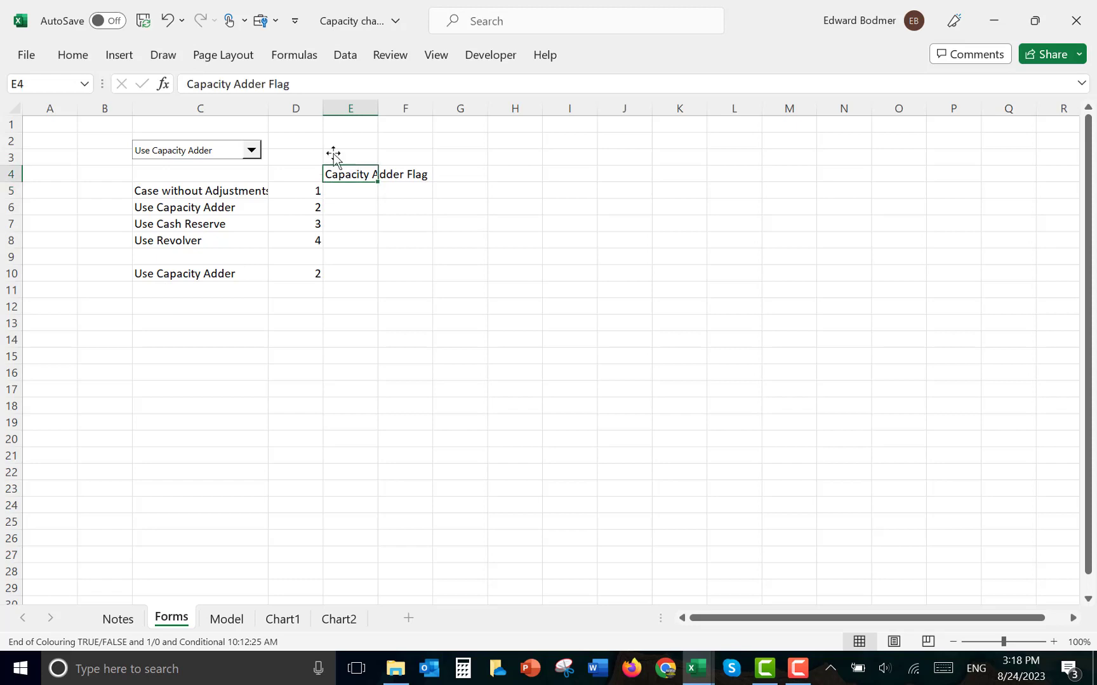
click(70, 56)
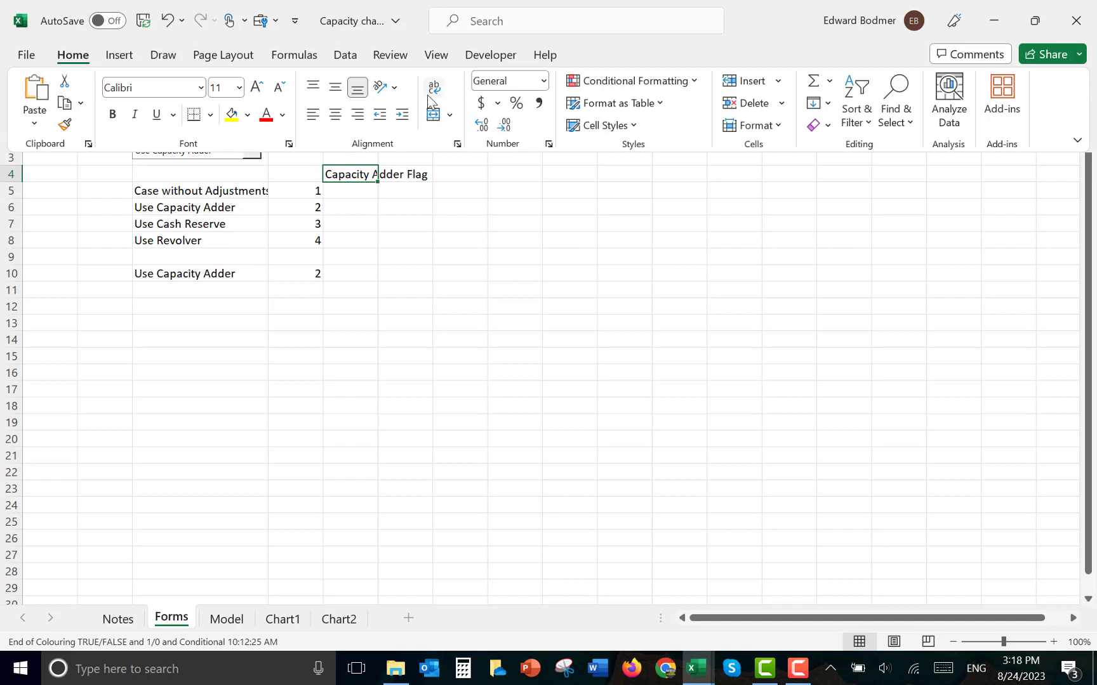
click(432, 88)
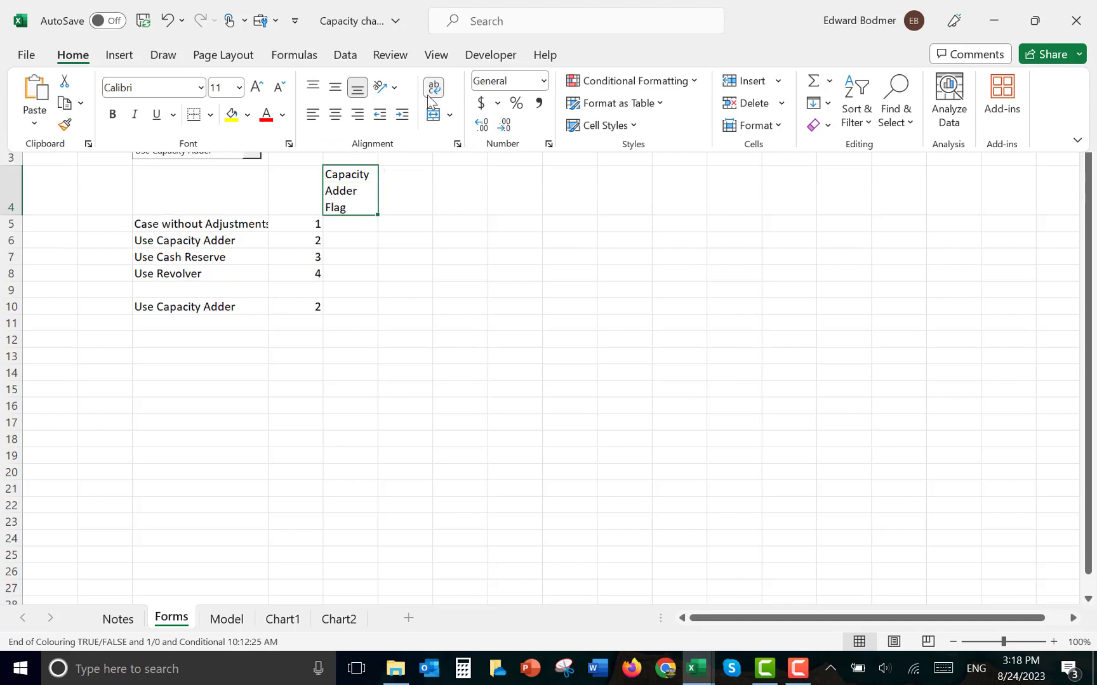
click(358, 234)
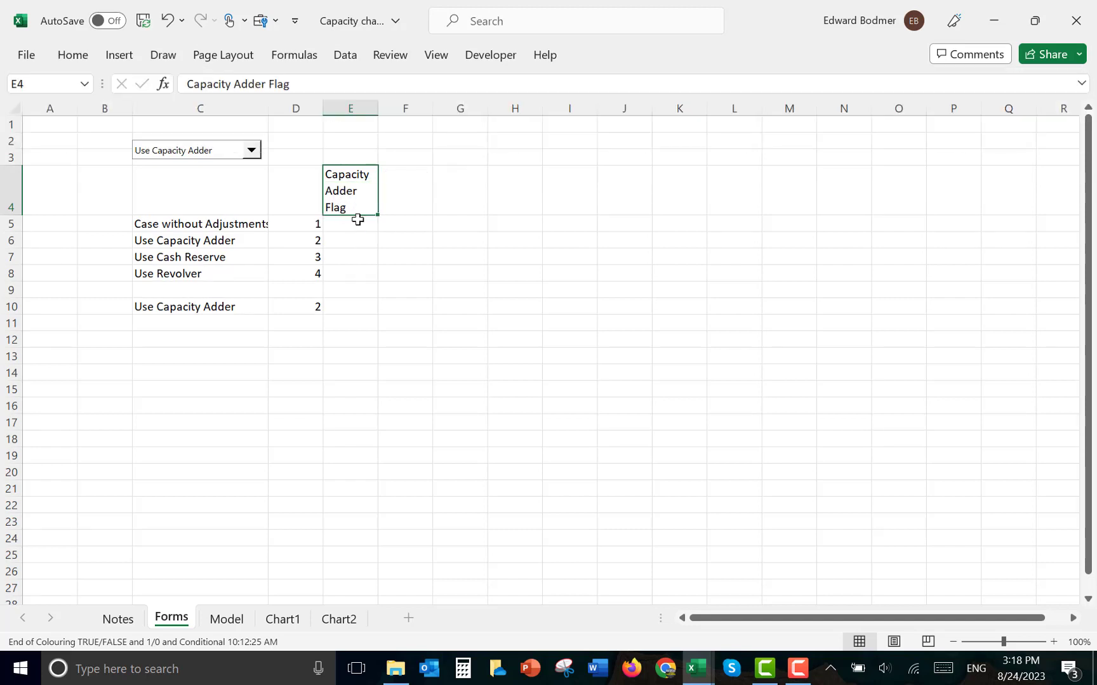
click(73, 55)
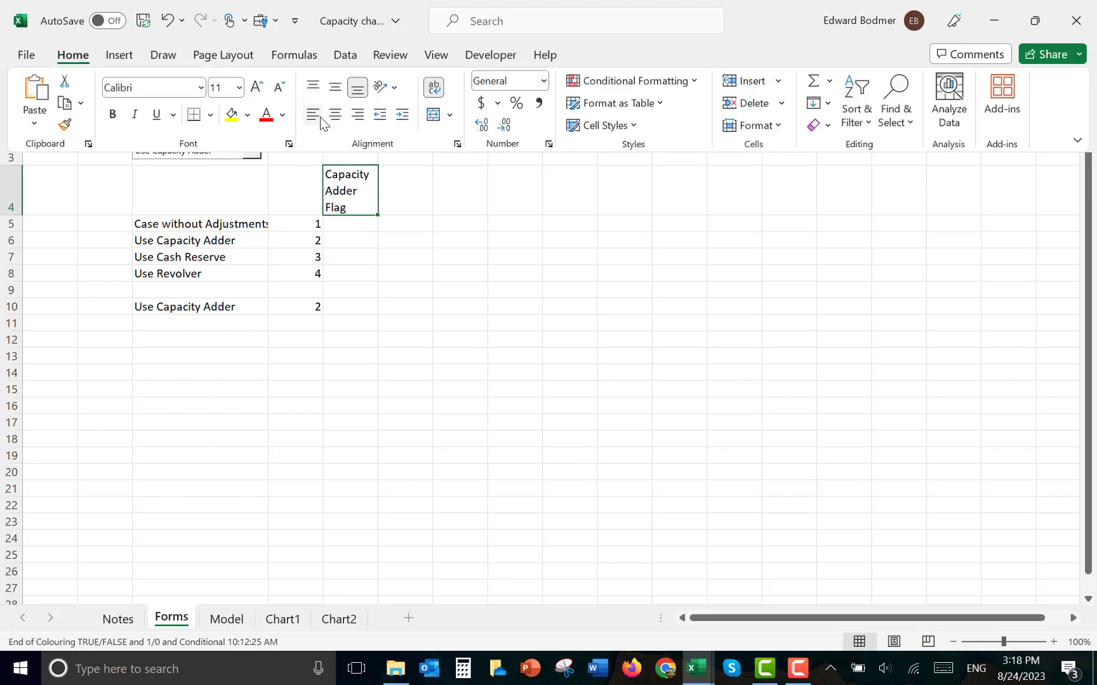
click(331, 116)
click(404, 242)
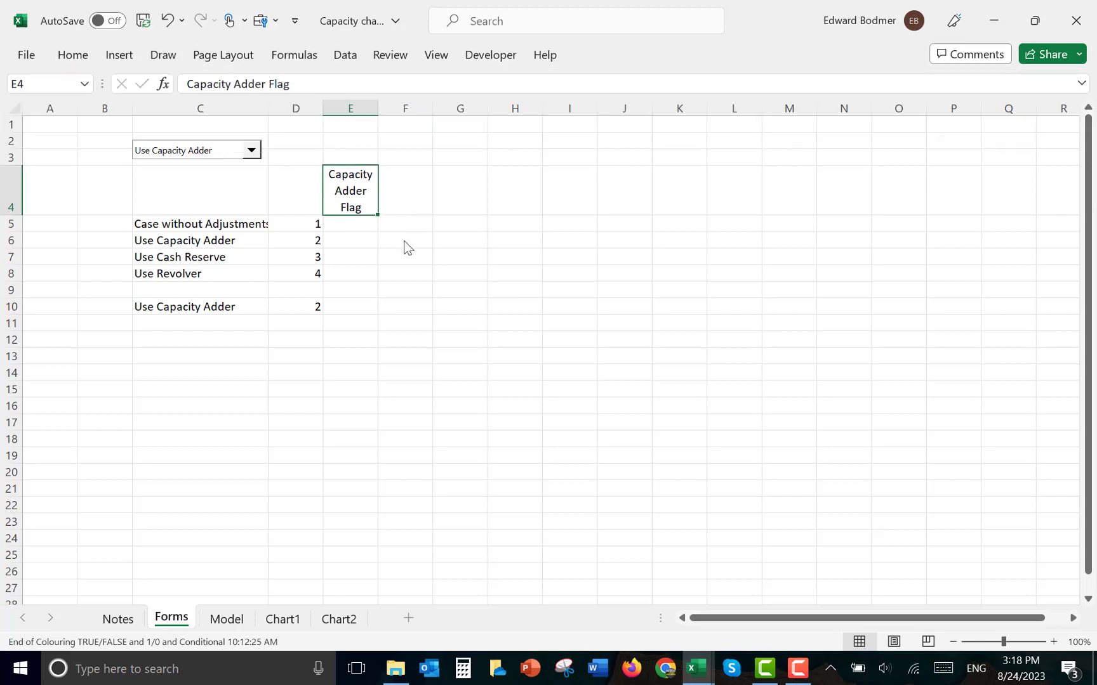
Widen column E slightly and fit row 4 so the heading takes two lines
drag(377, 110, 392, 115)
key(F2)
key(Return)
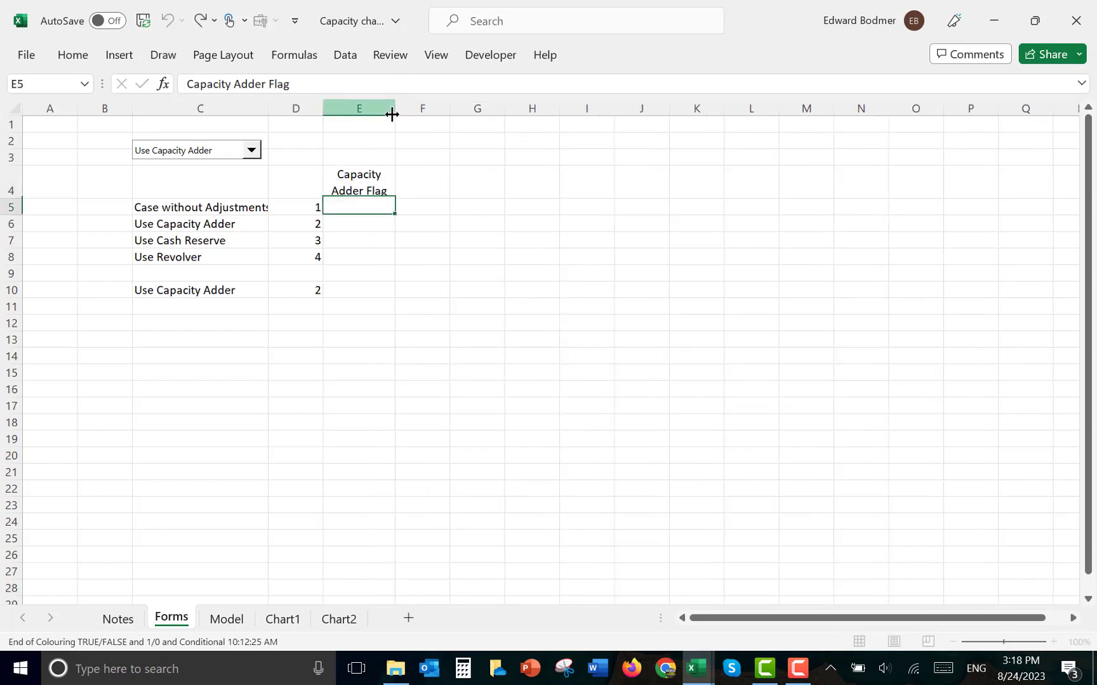
key(Left)
key(Right)
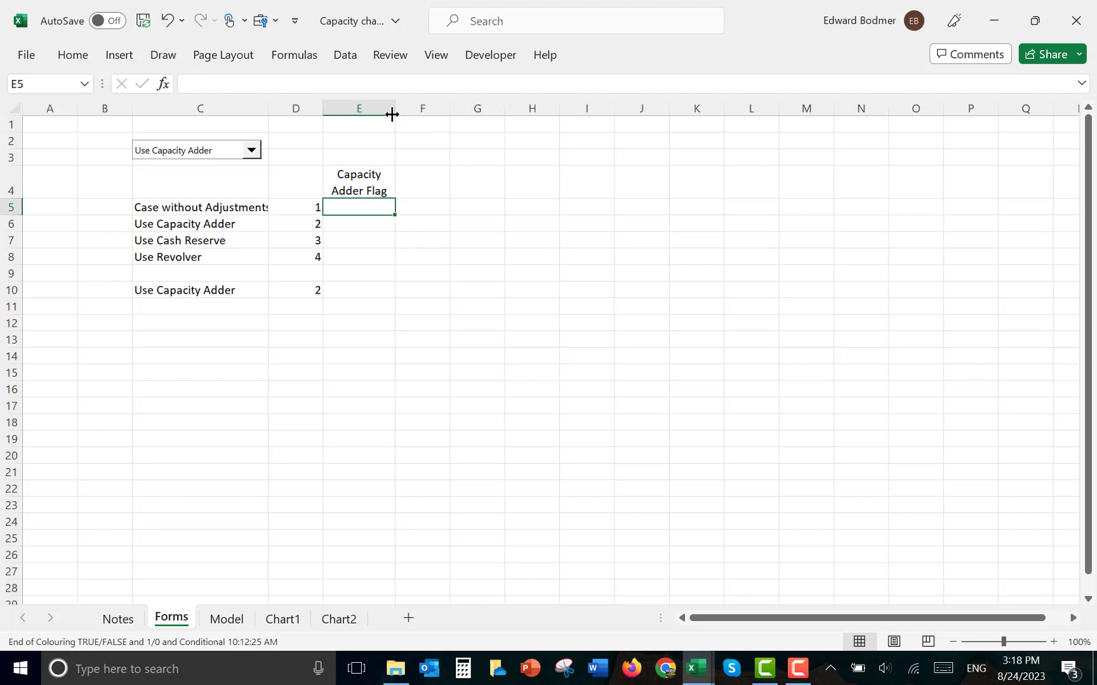
Enter the formula =$D$10=D6 in E6 to flag whether the capacity adder case is selected
key(Down)
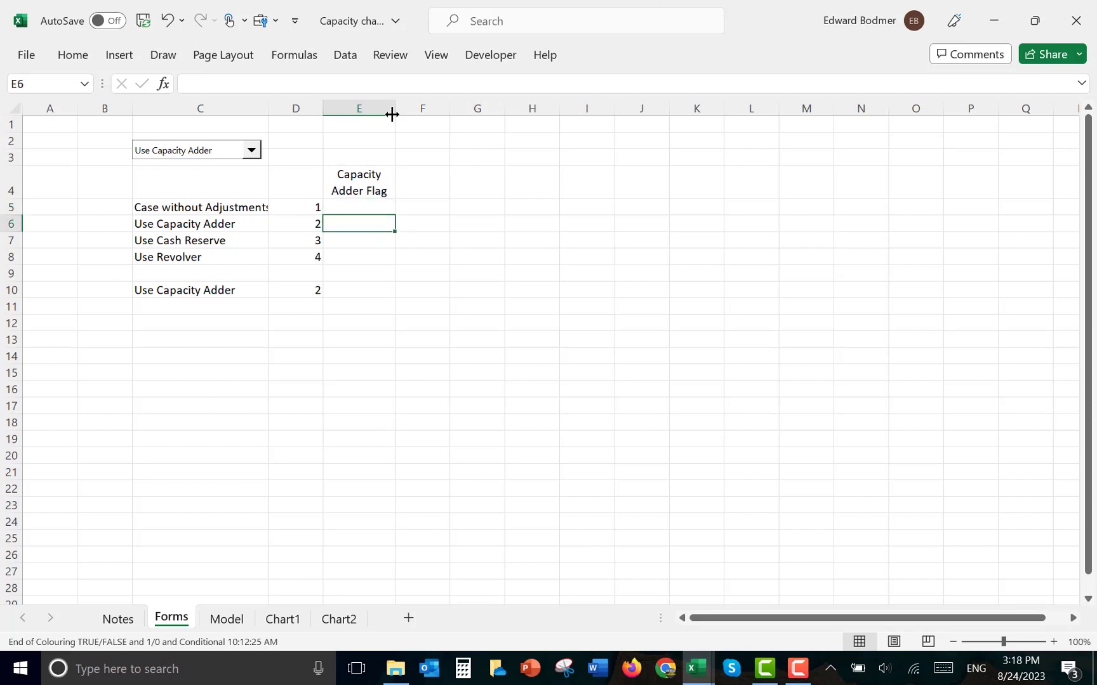
text(=)
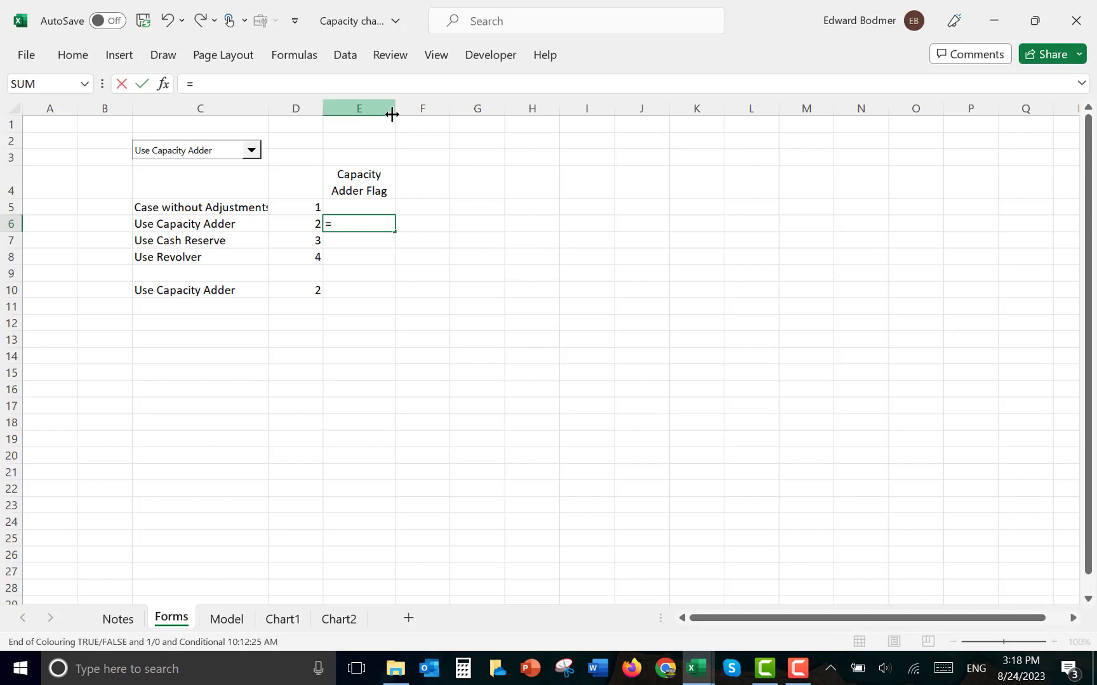
key(Down)
key(Down)
key(Down)
key(Down)
key(Left)
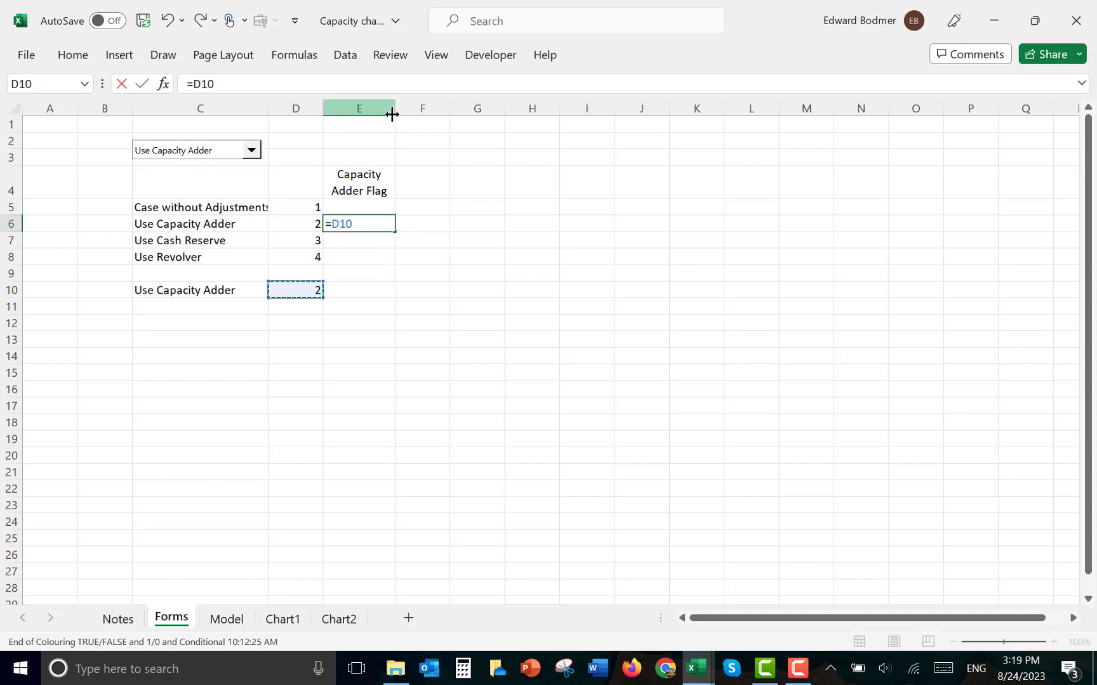
key(F4)
text(=)
key(Up)
key(Up)
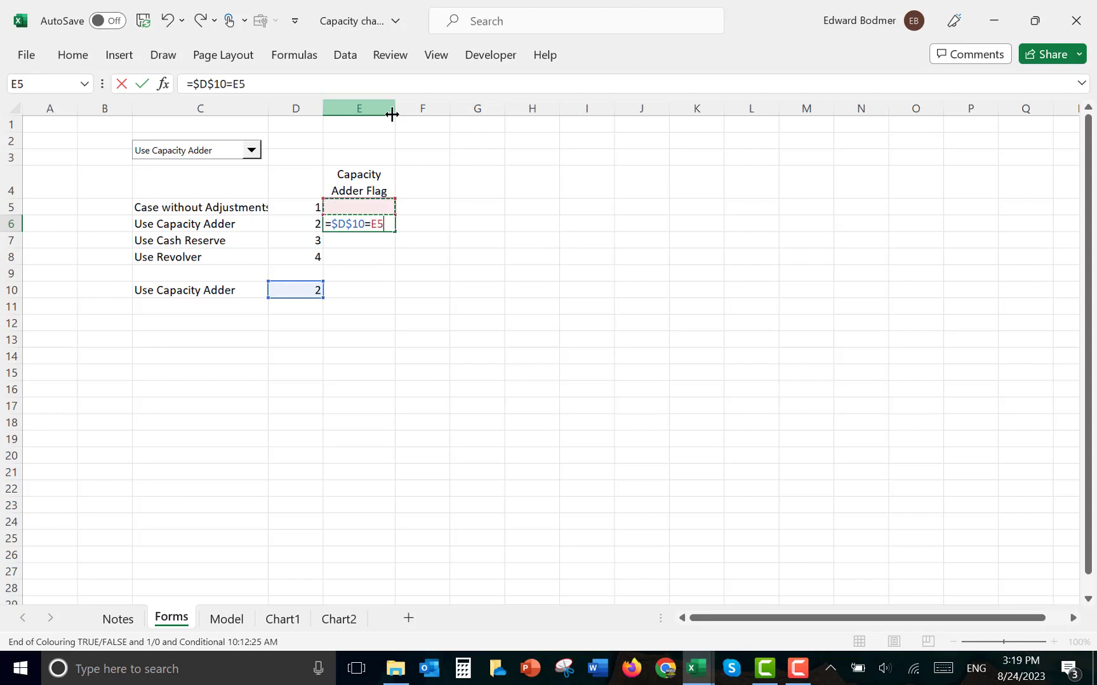
key(Down)
key(Down)
key(Left)
key(Return)
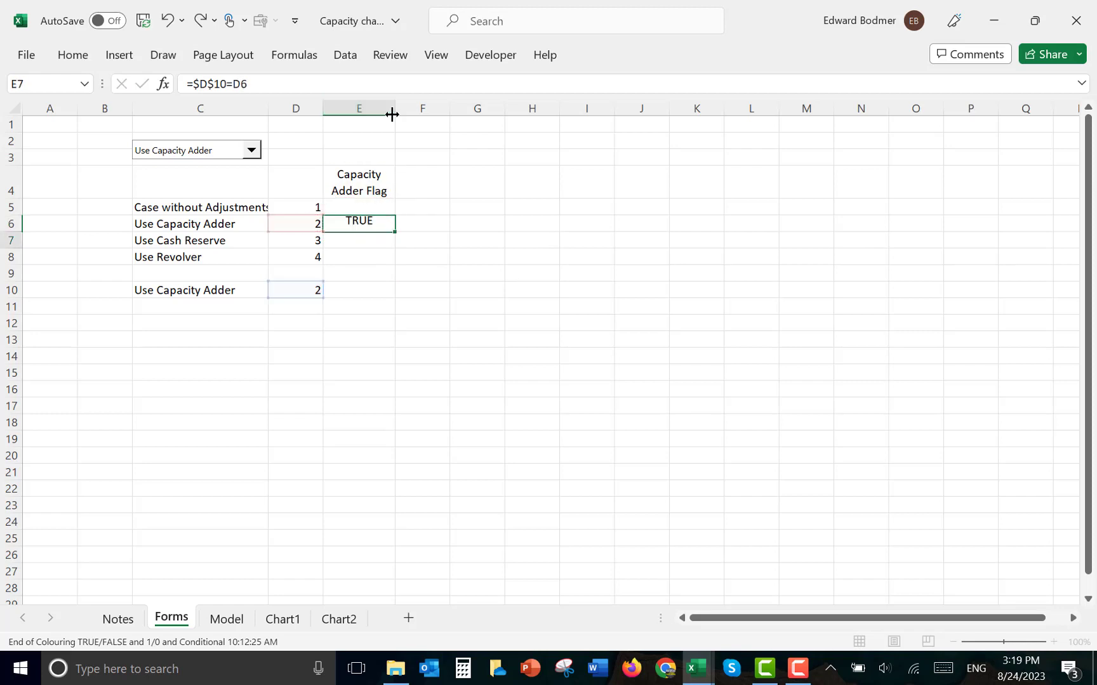
Copy the flag formula from E6 to the remaining cases in E7:E8 and E5
key(Up)
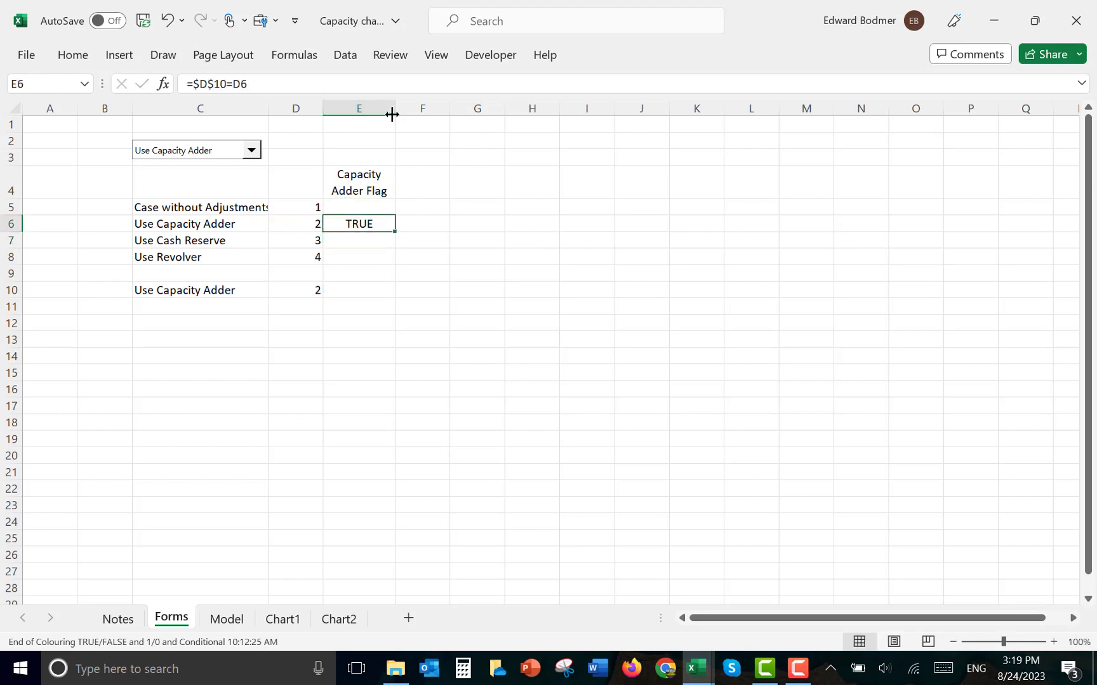
key(shift+Down)
key(shift+Down)
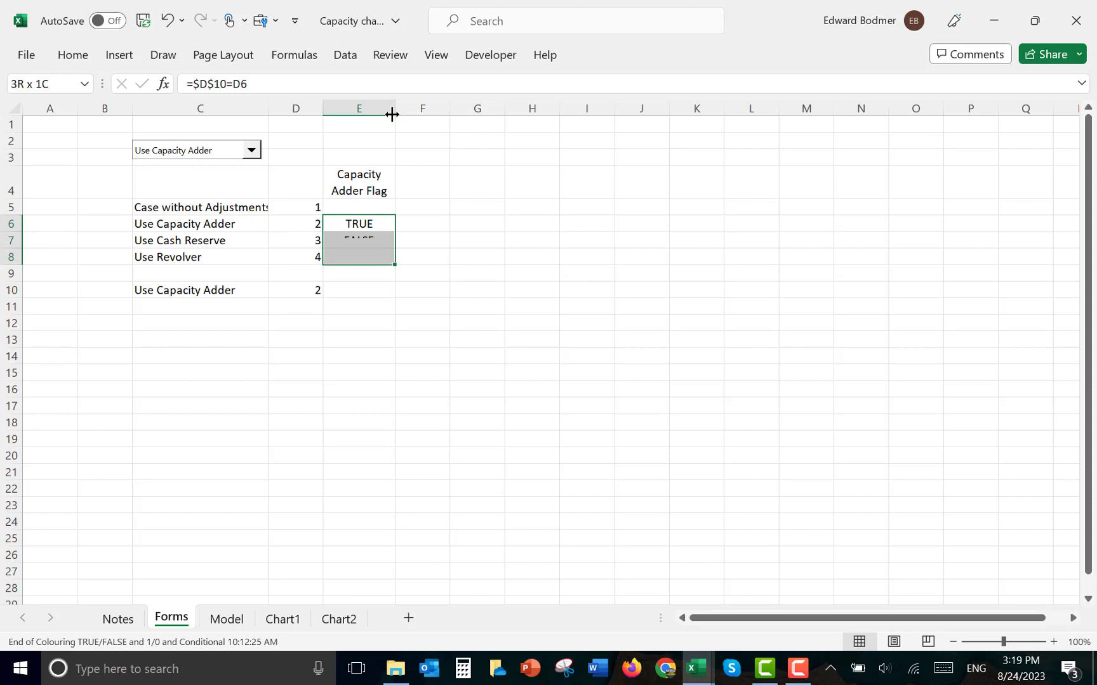
key(Up)
key(Down)
key(Down)
key(ctrl+c)
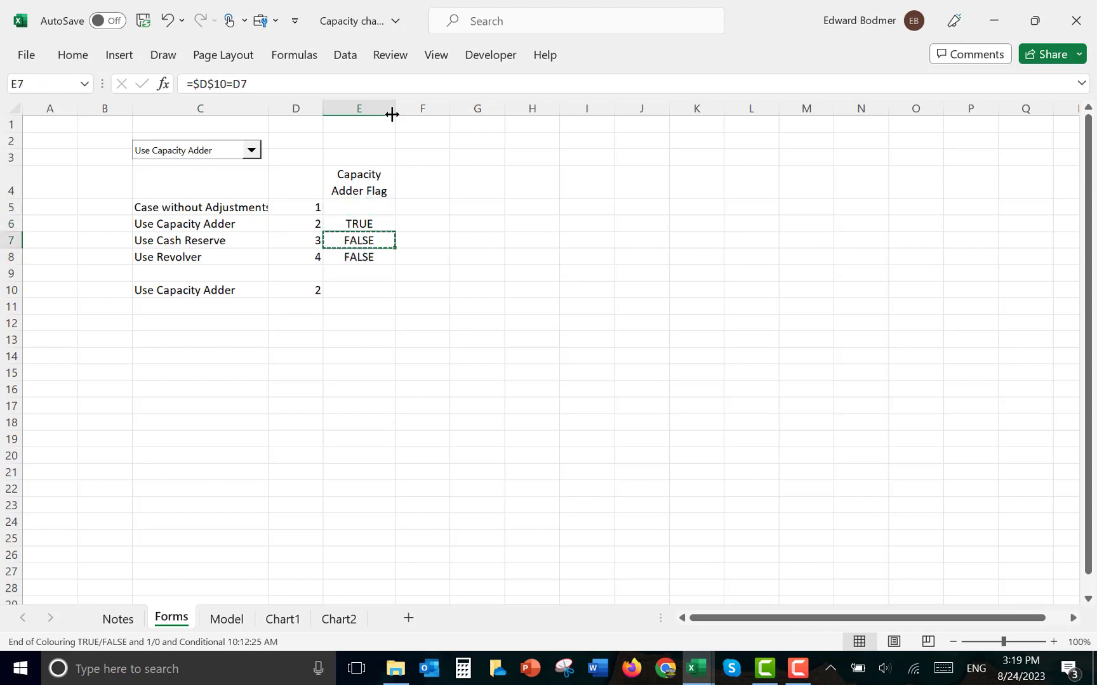
key(Up)
key(Up)
key(ctrl+v)
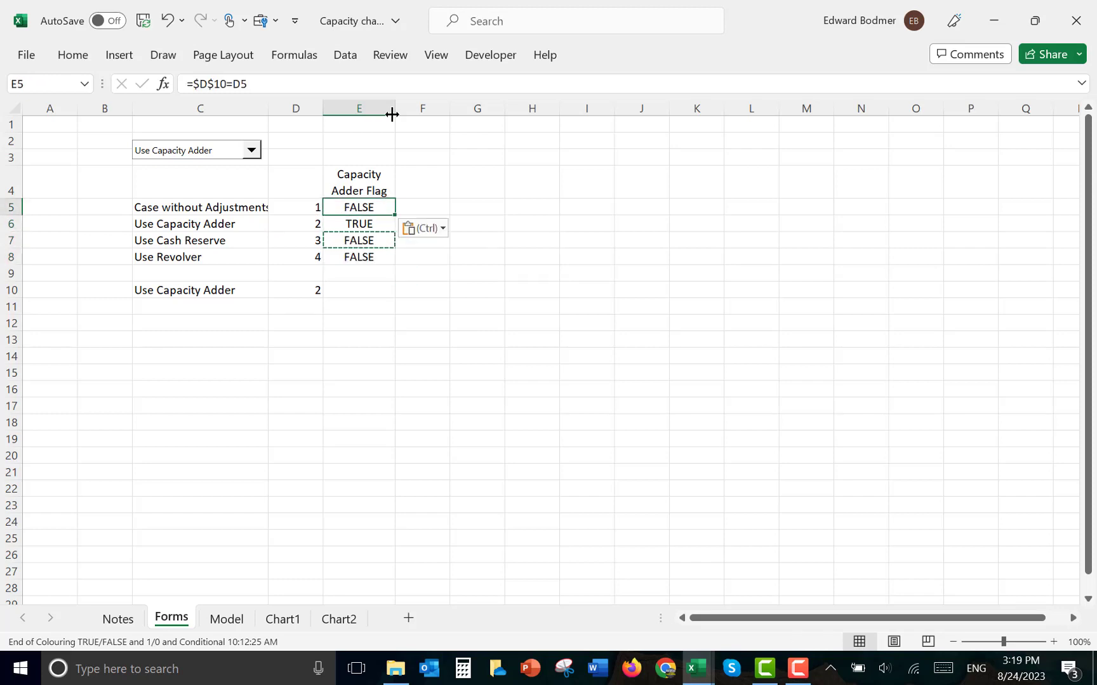
key(Escape)
Enter the formula =INDEX(E5:E8,$D$10) in E10 to return the capacity adder flag for the selected case
key(Left)
key(Right)
key(Down)
key(Down)
key(Down)
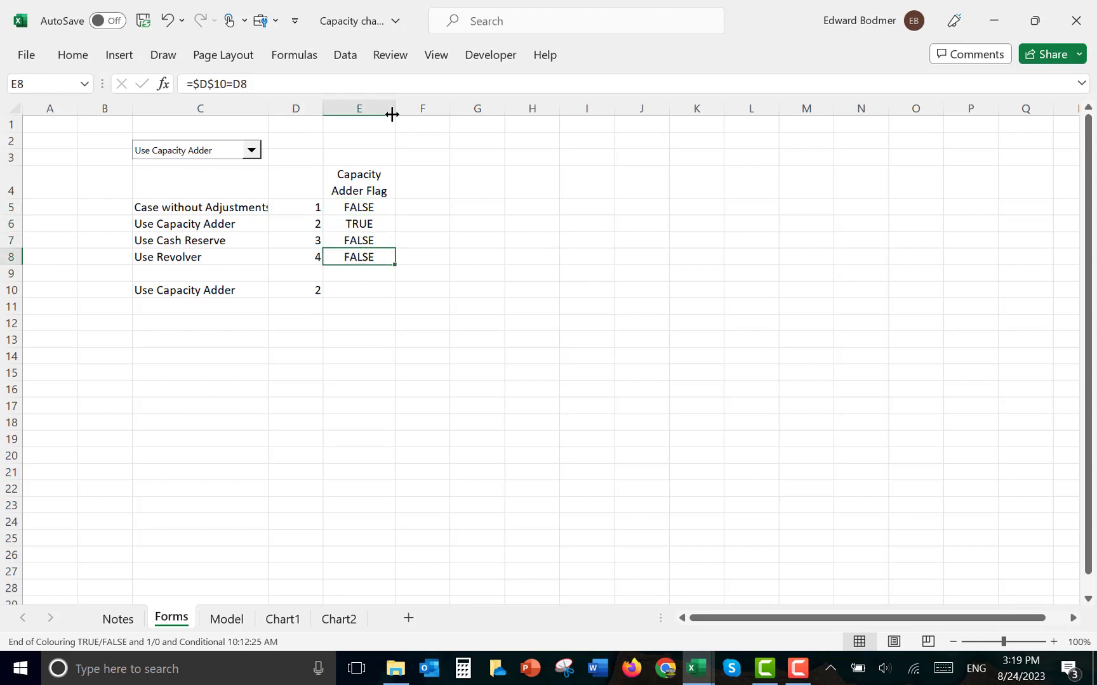
key(Down)
key(Down)
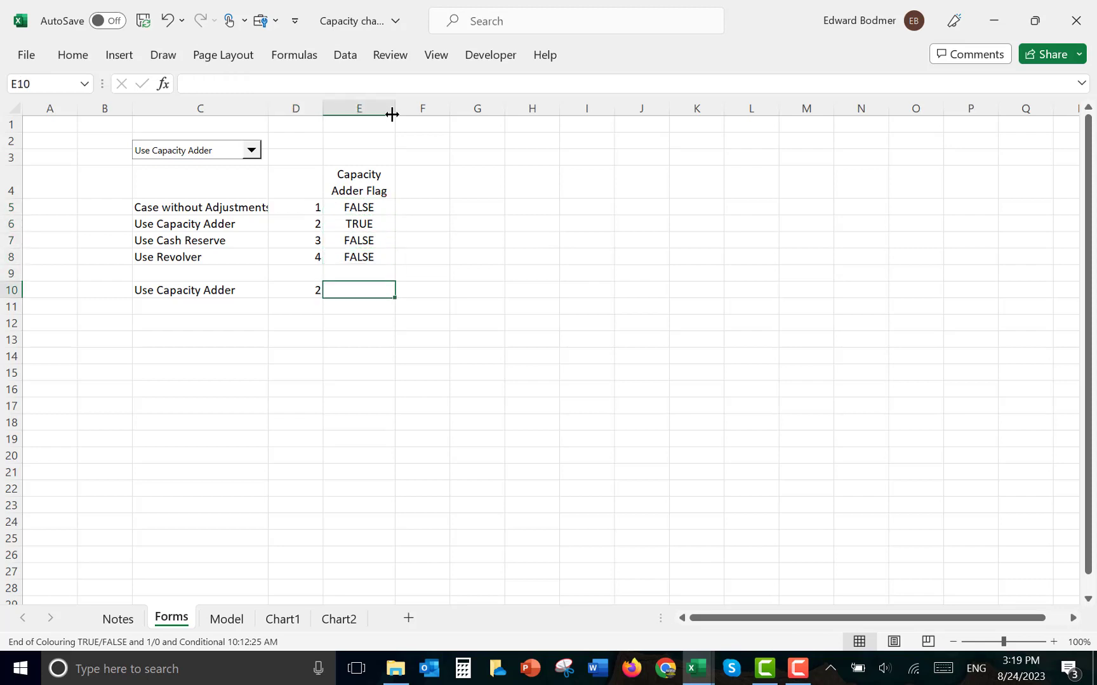
text(=INDEX()
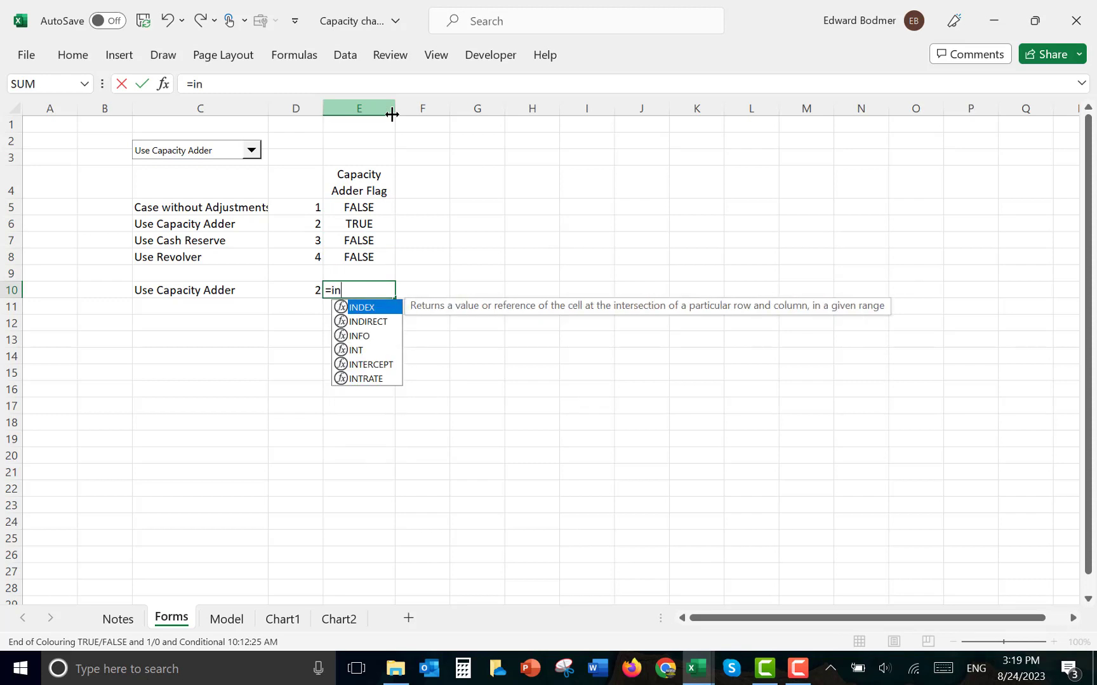
key(Up)
key(Up)
key(Up)
key(Up)
key(Up)
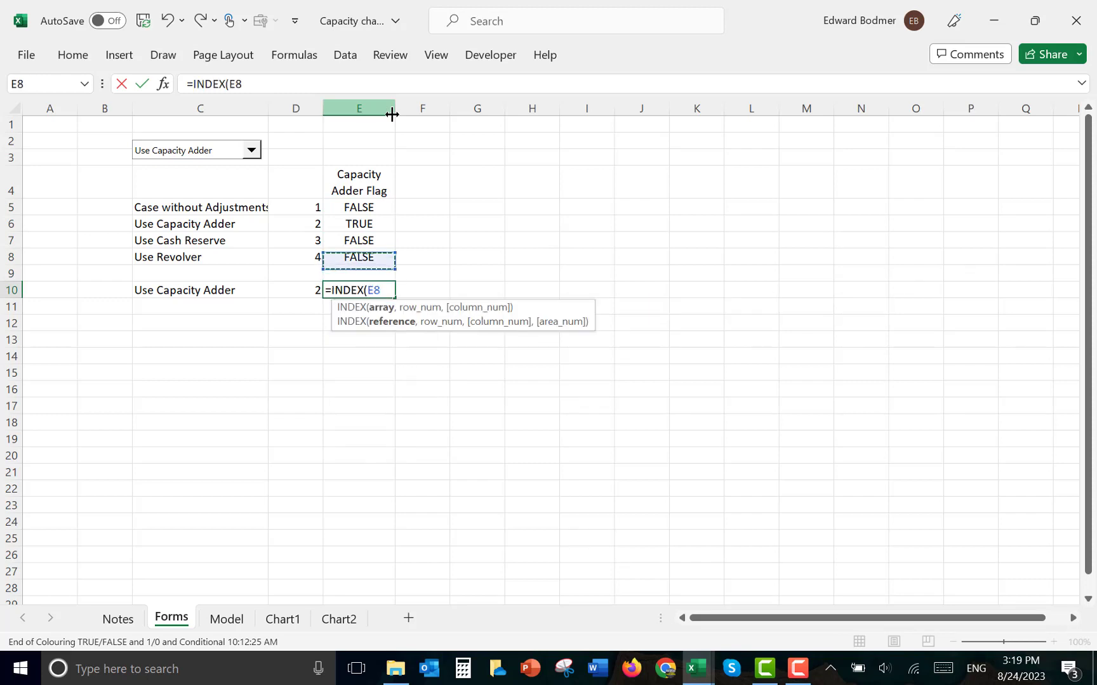
key(shift+Down)
key(shift+Down)
key(shift+Down)
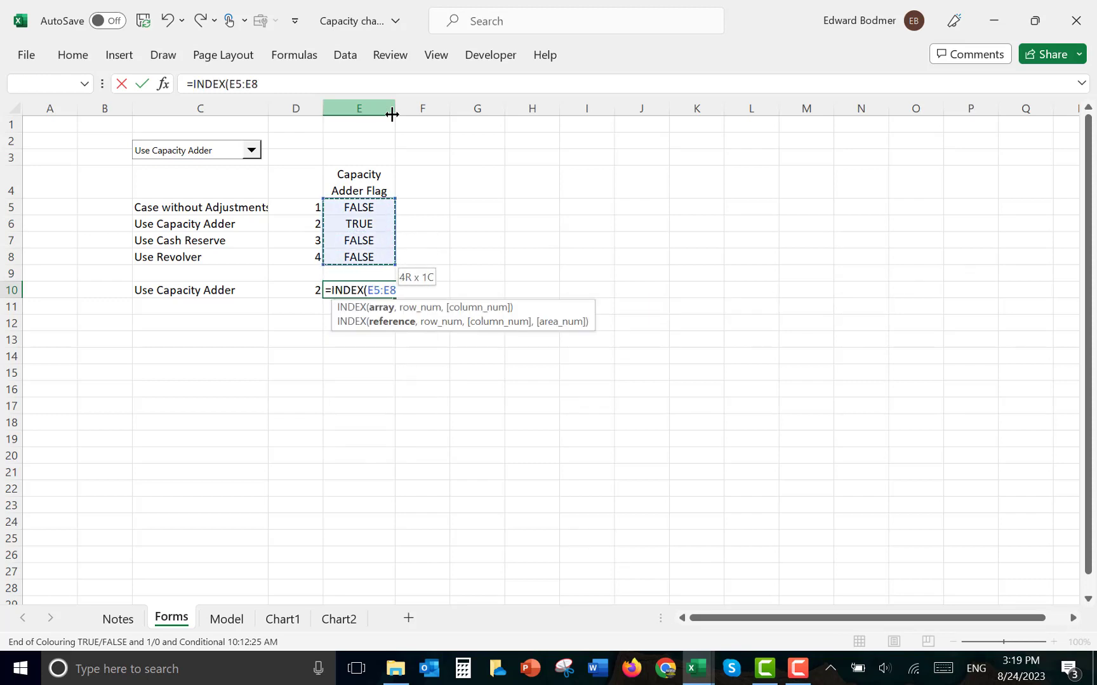
text(,)
key(Left)
key(F4)
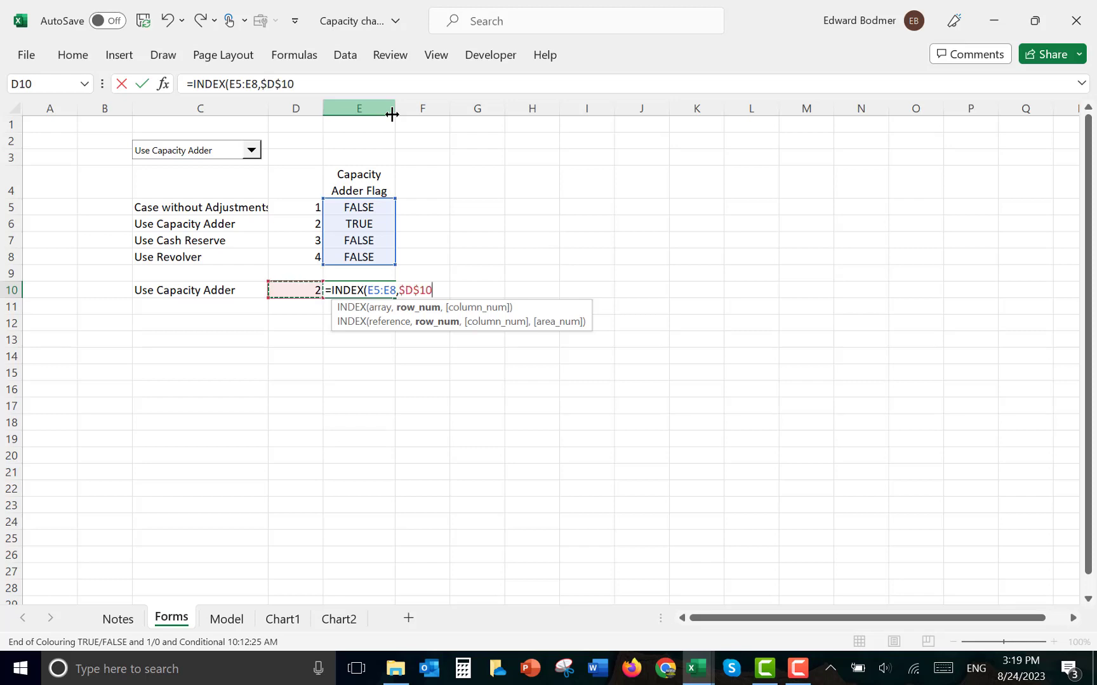
text())
key(Return)
key(Up)
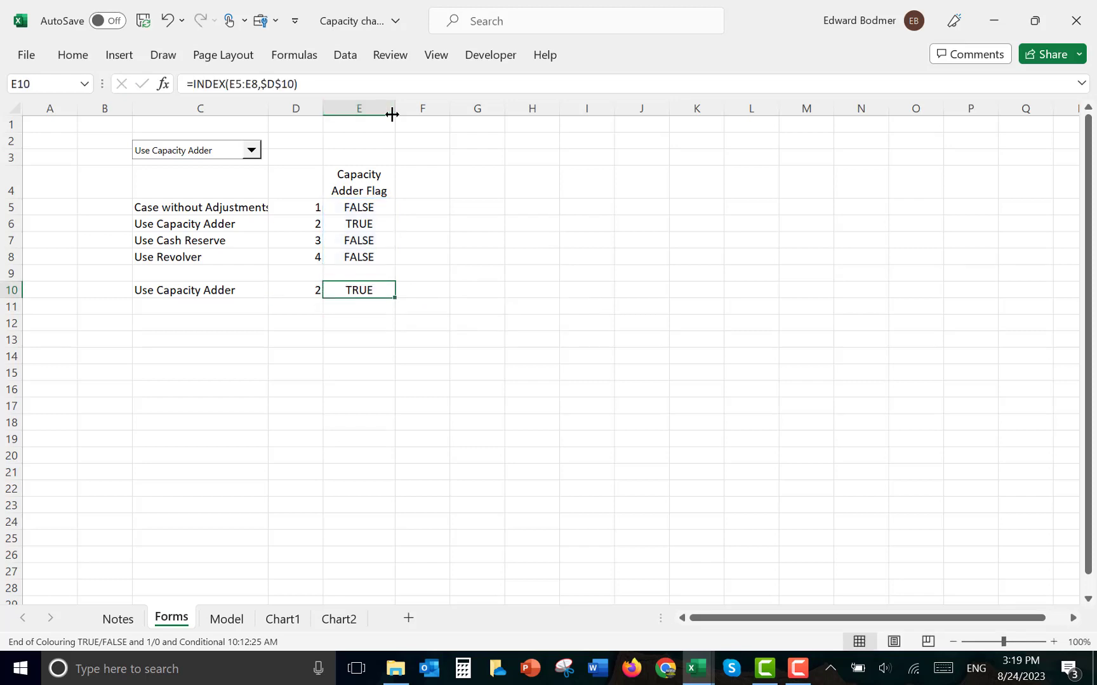
Link the Debt Service Adder switch in E40 of the Model sheet to the flag in E10 of the Forms sheet
key(ctrl+Page_Down)
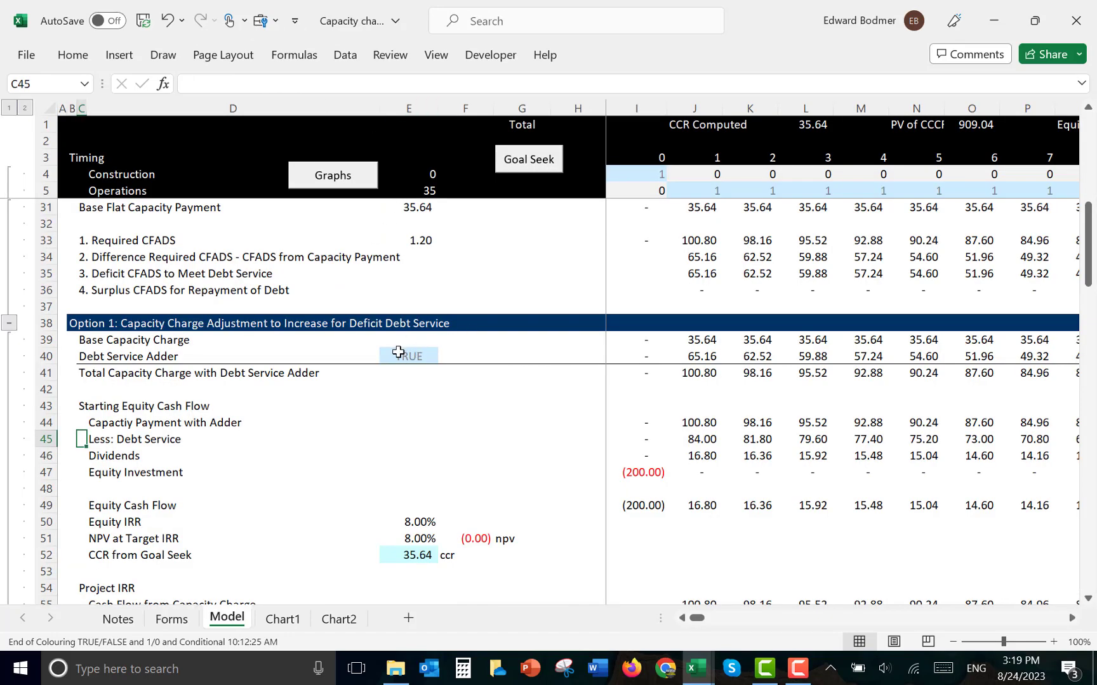
click(400, 354)
text(=)
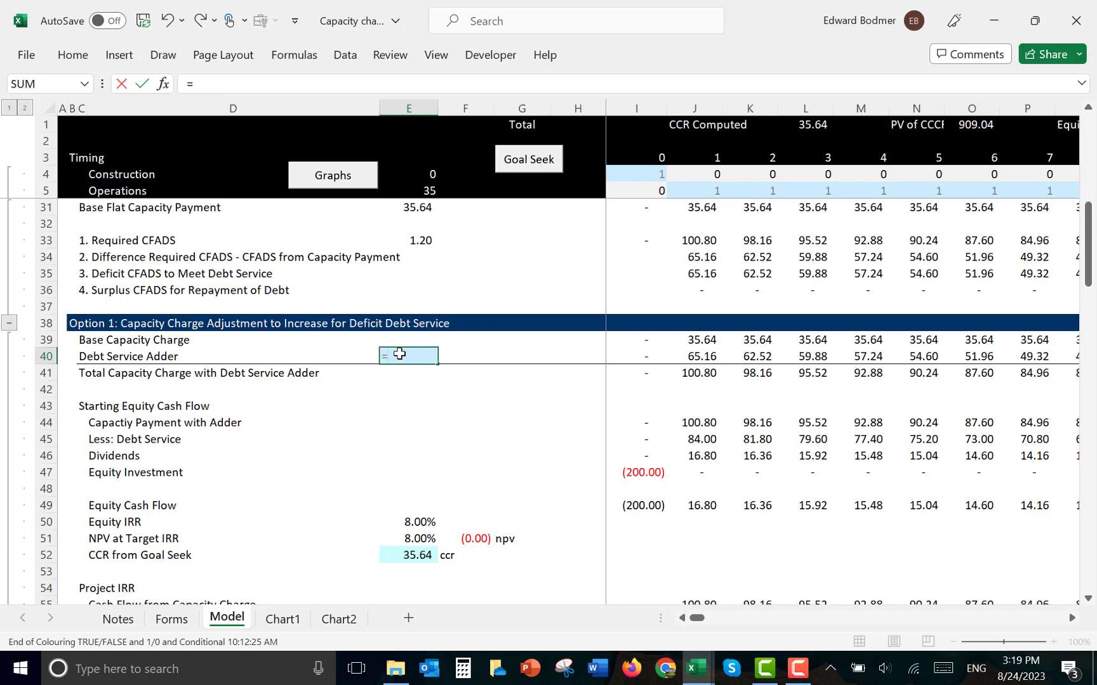
key(ctrl+Page_Up)
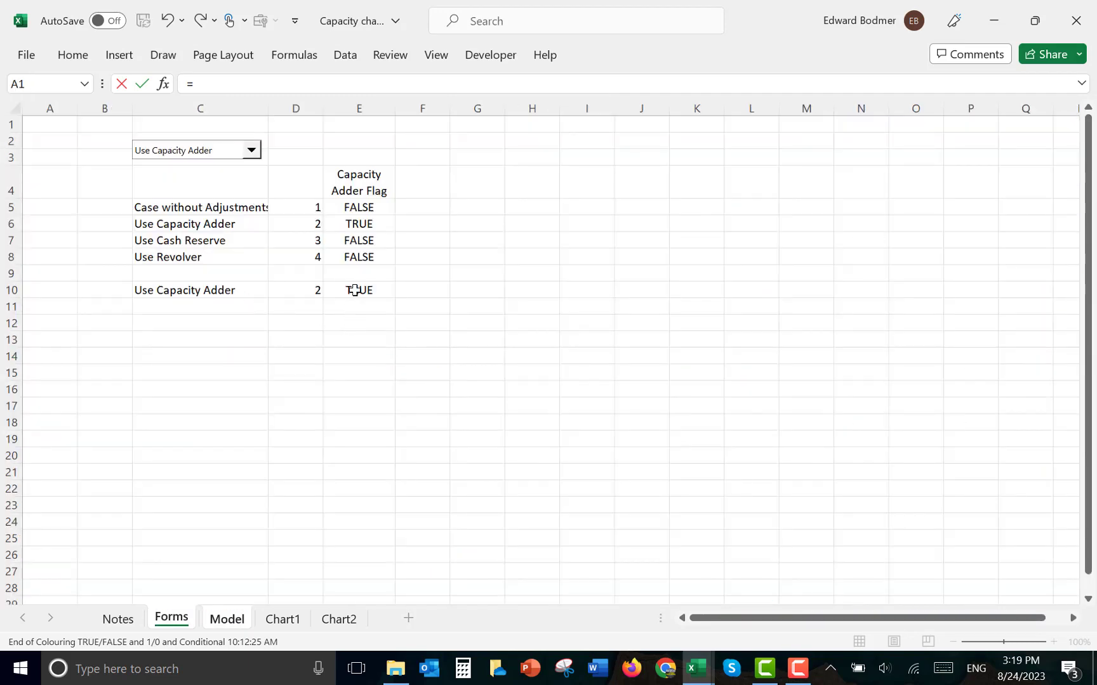
click(357, 289)
key(Return)
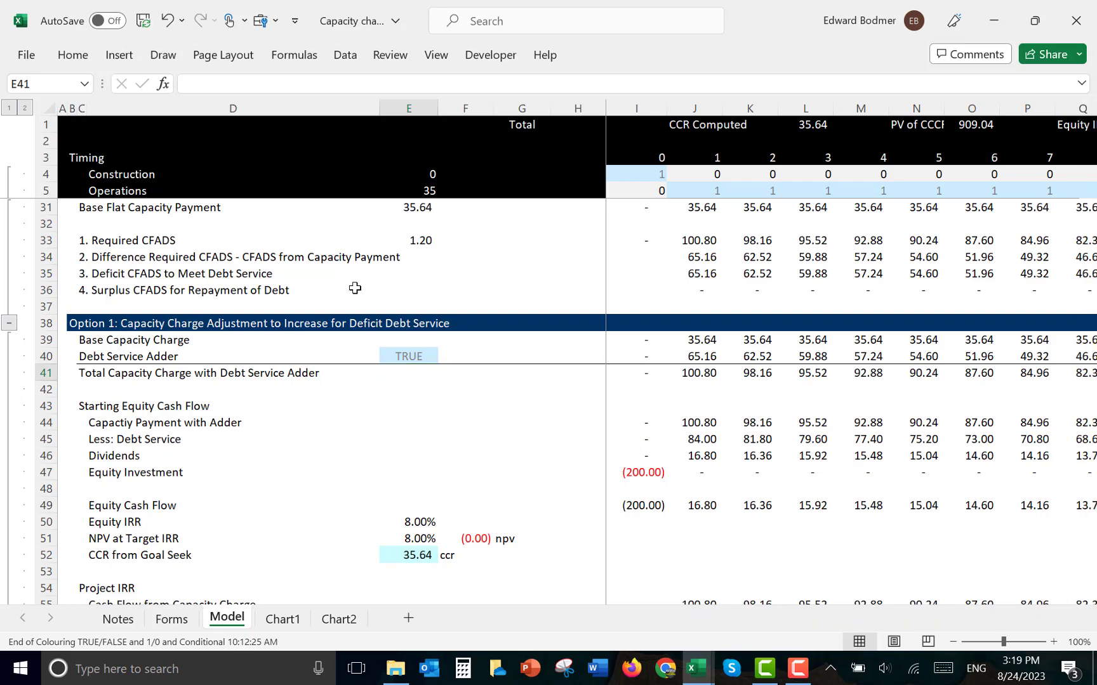
Copy the case combo box from the Forms sheet into the Model sheet's black header, above the Timing rows
key(ctrl+Page_Up)
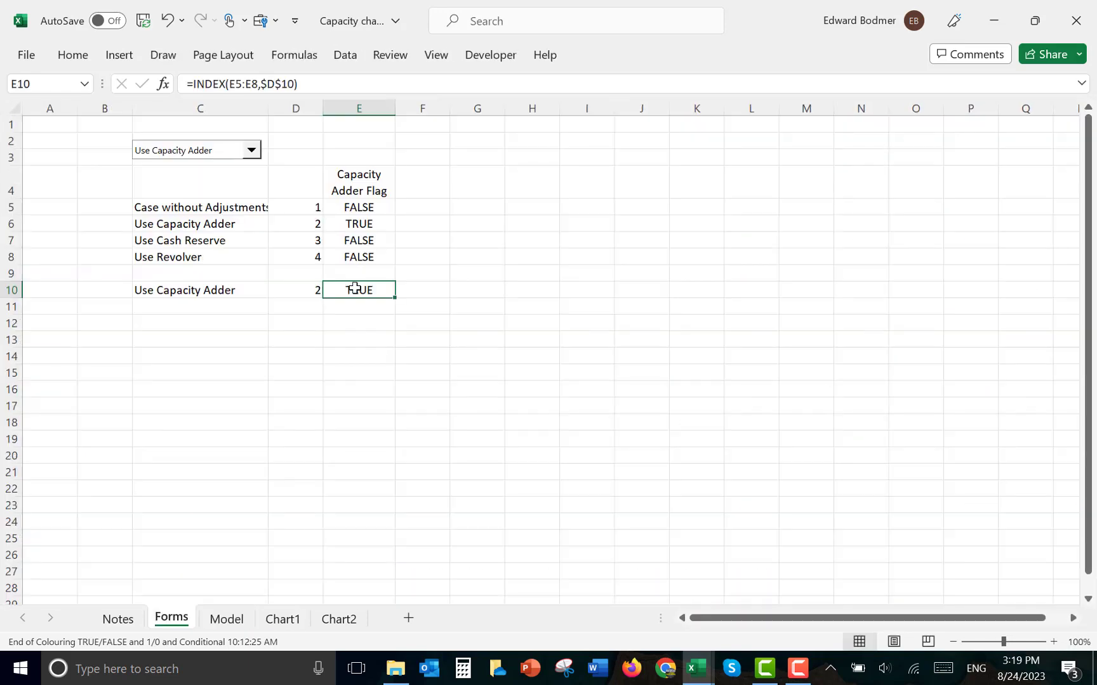
right_click(161, 164)
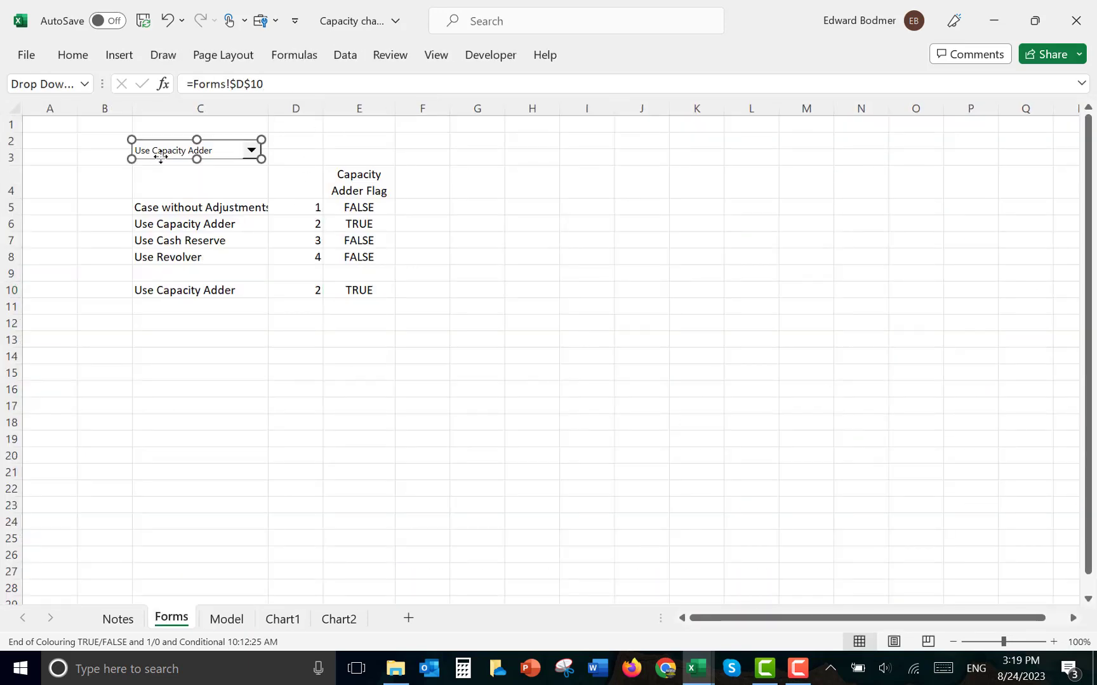
click(197, 202)
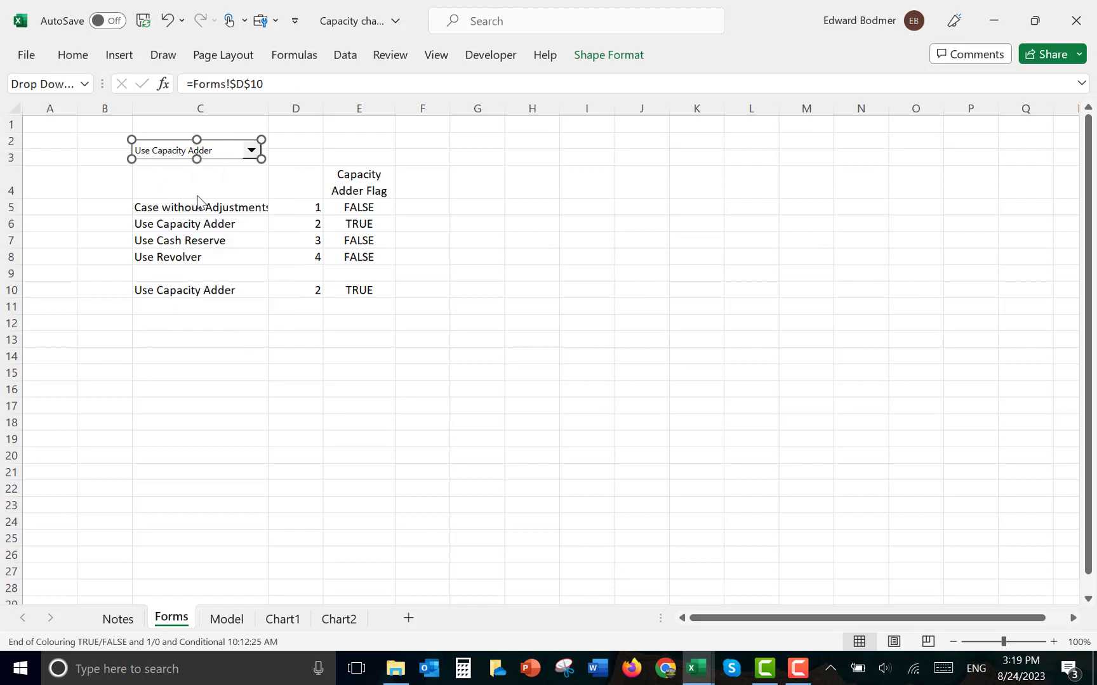
key(ctrl+Page_Up)
key(ctrl+Page_Down)
key(ctrl+Page_Down)
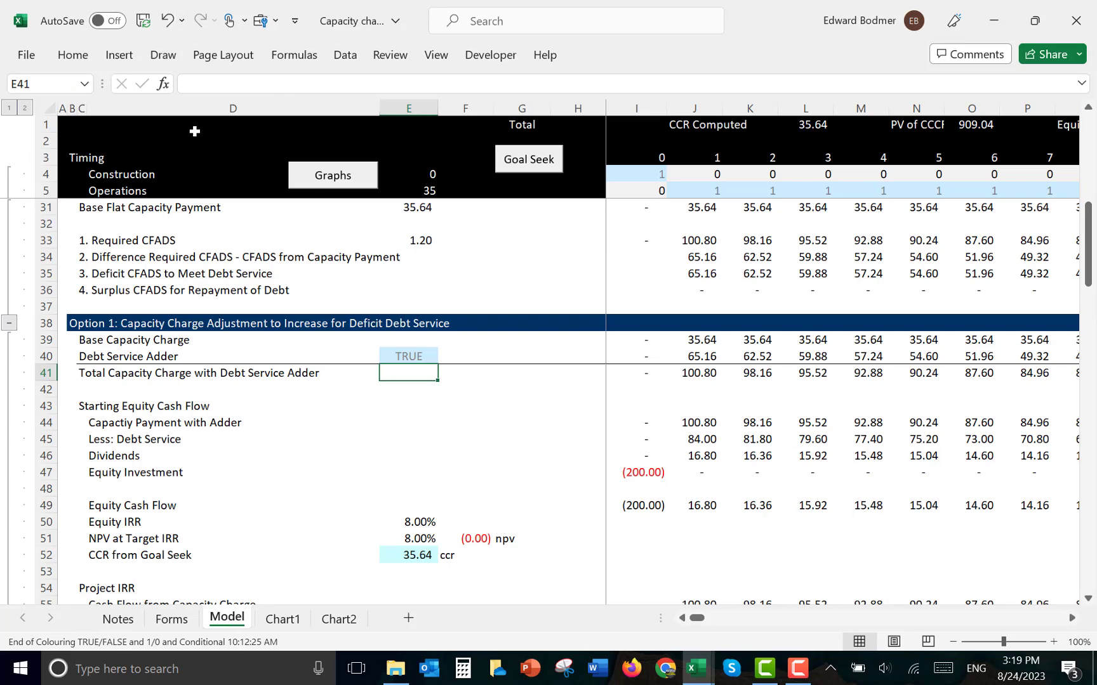
click(189, 135)
key(ctrl+v)
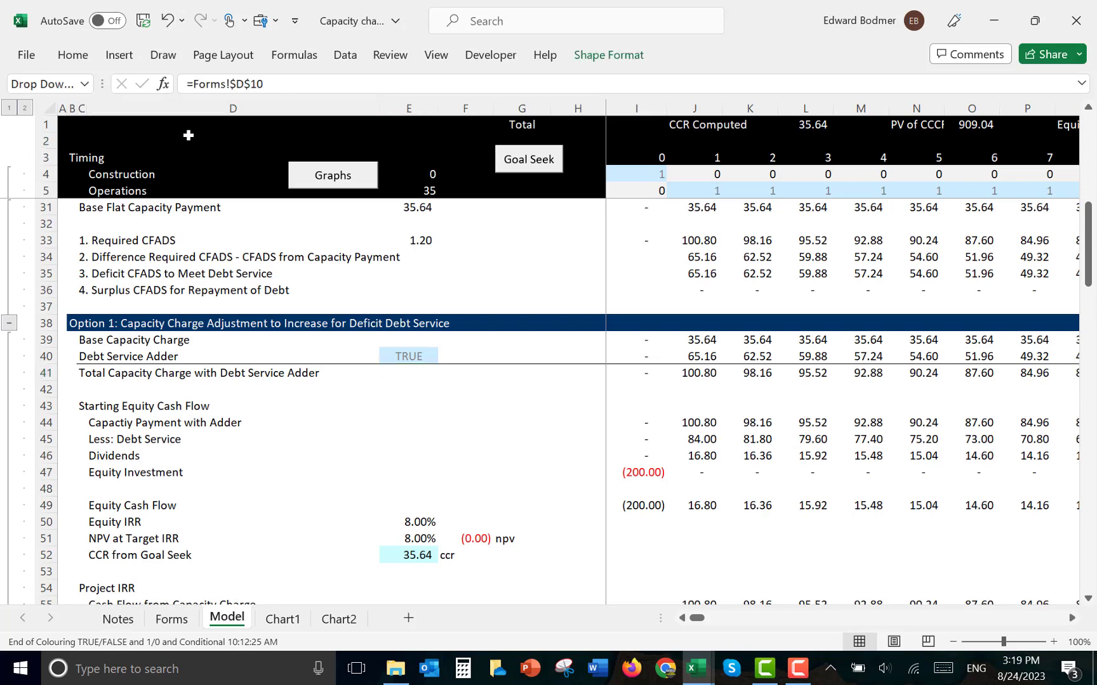
drag(215, 150, 233, 137)
click(262, 245)
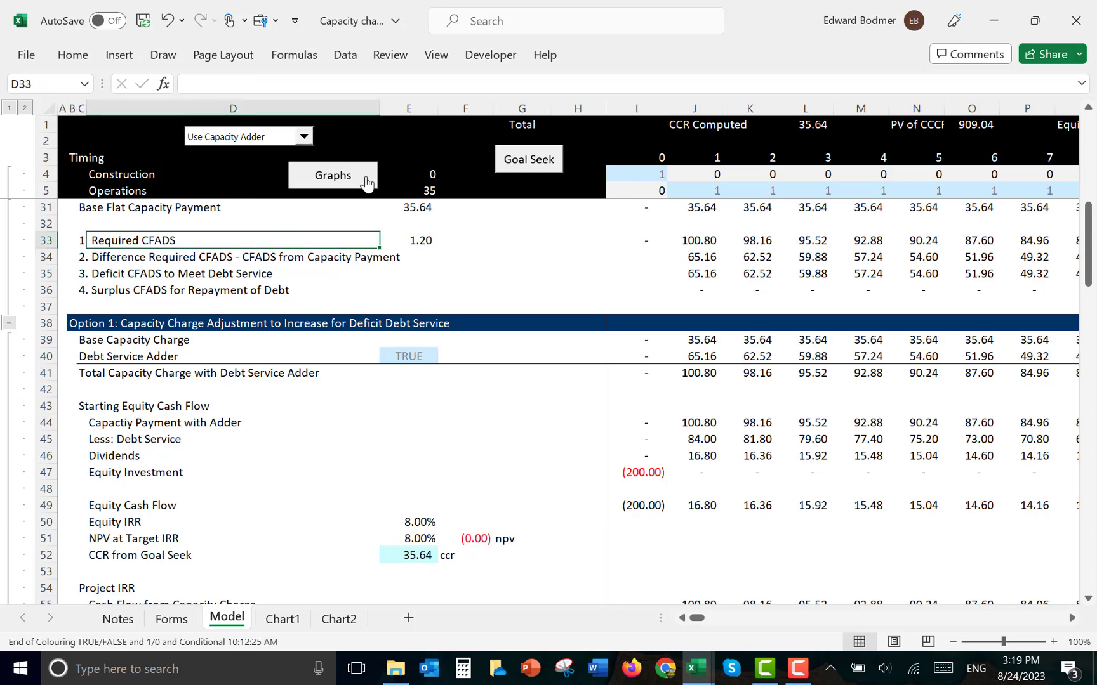
click(400, 424)
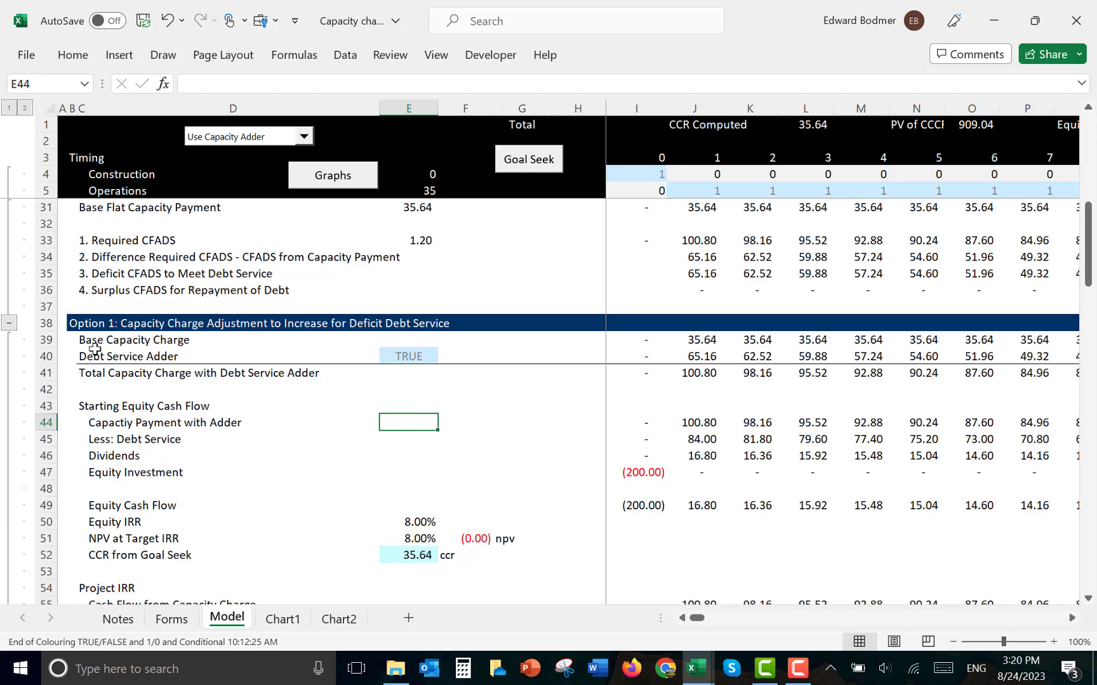
click(128, 387)
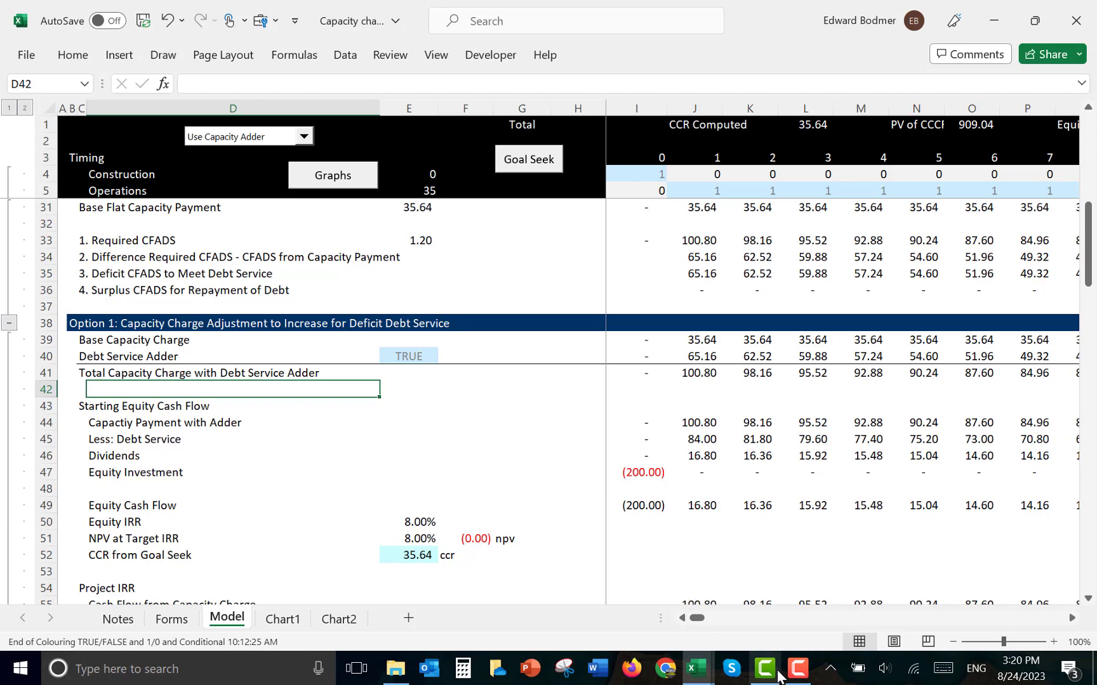
click(795, 679)
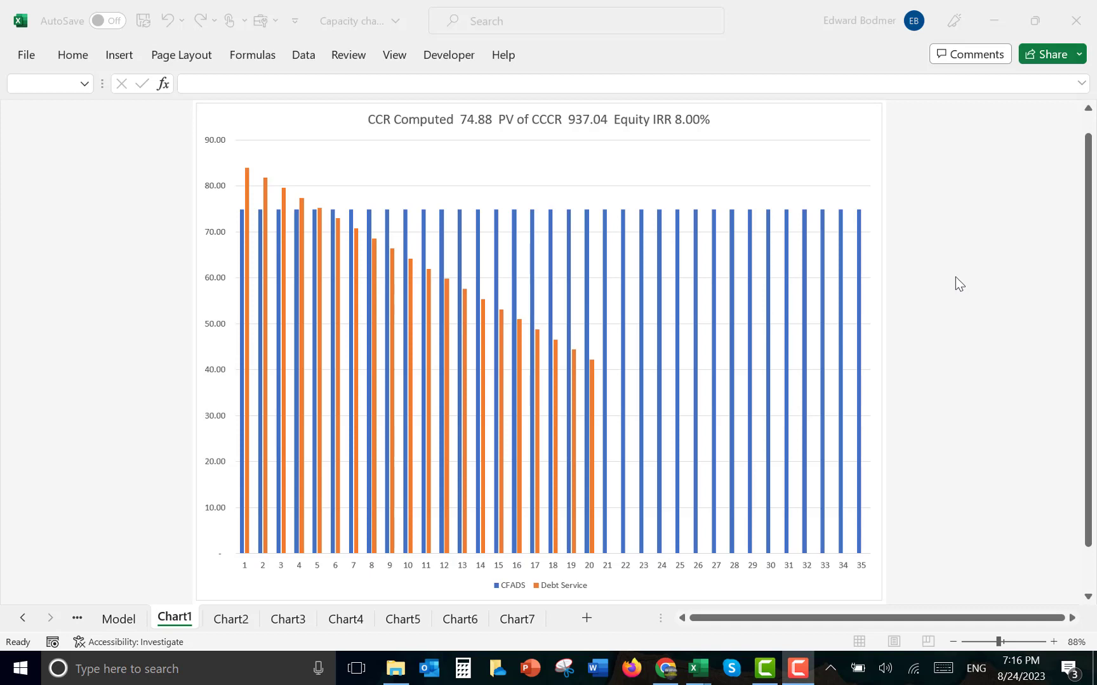
Go to the Model sheet's Graphs section and examine the data rows for Chart 1, CFADS and Debt Service
click(94, 538)
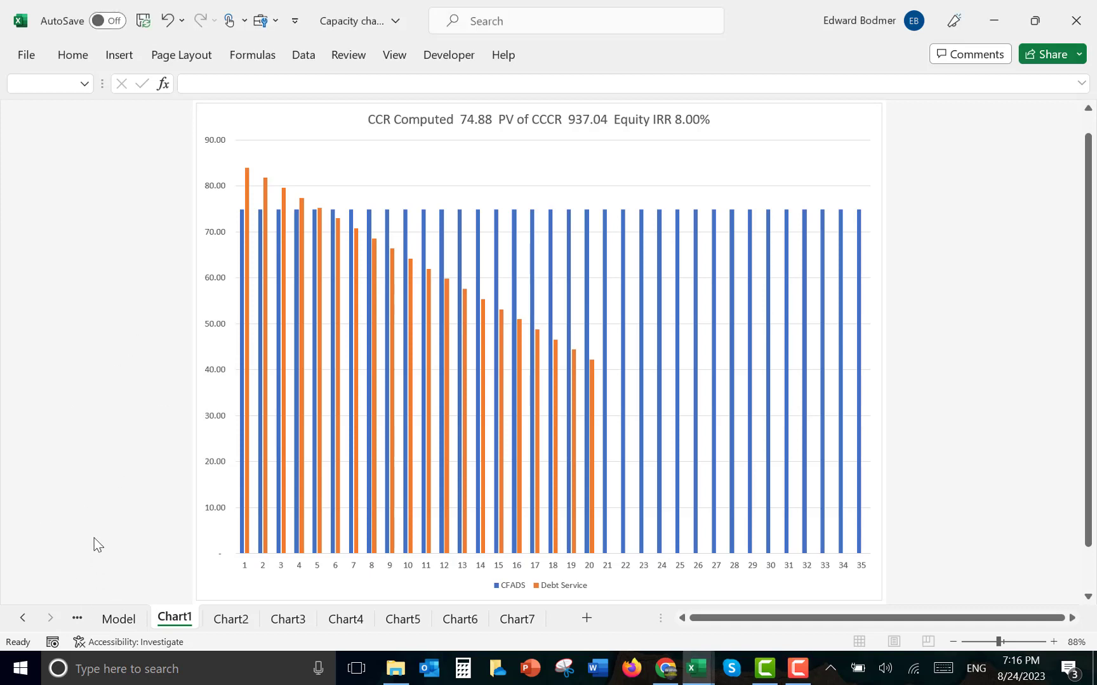
key(ctrl+Page_Up)
scroll(95, 544, down, 5)
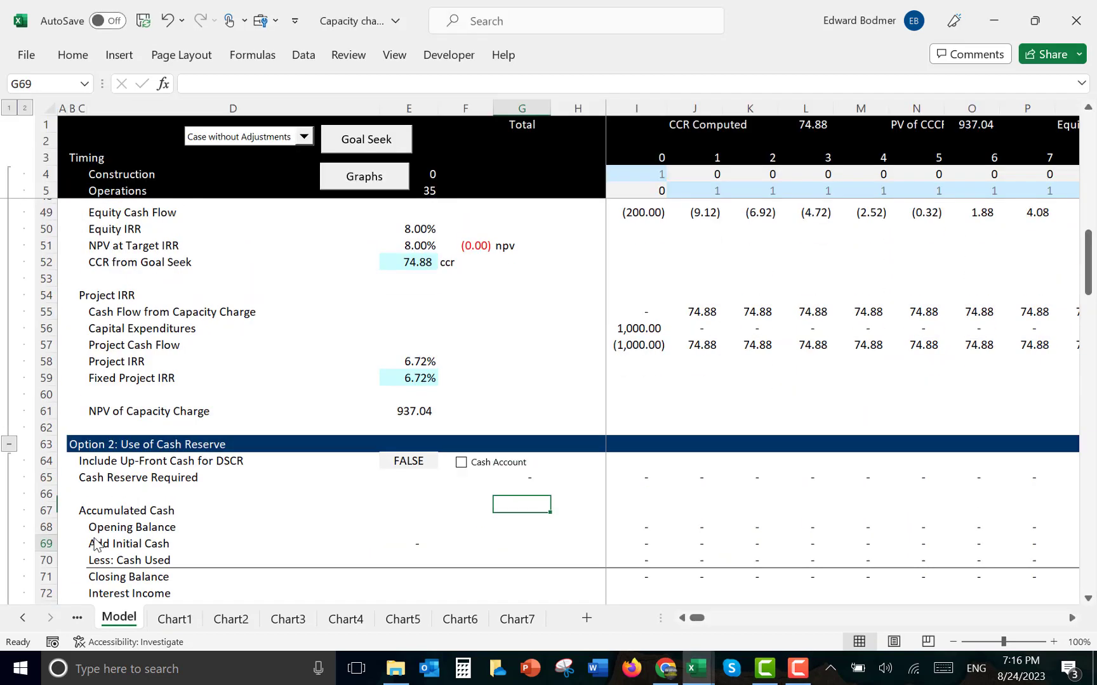
key(Page_Down)
key(Page_Down)
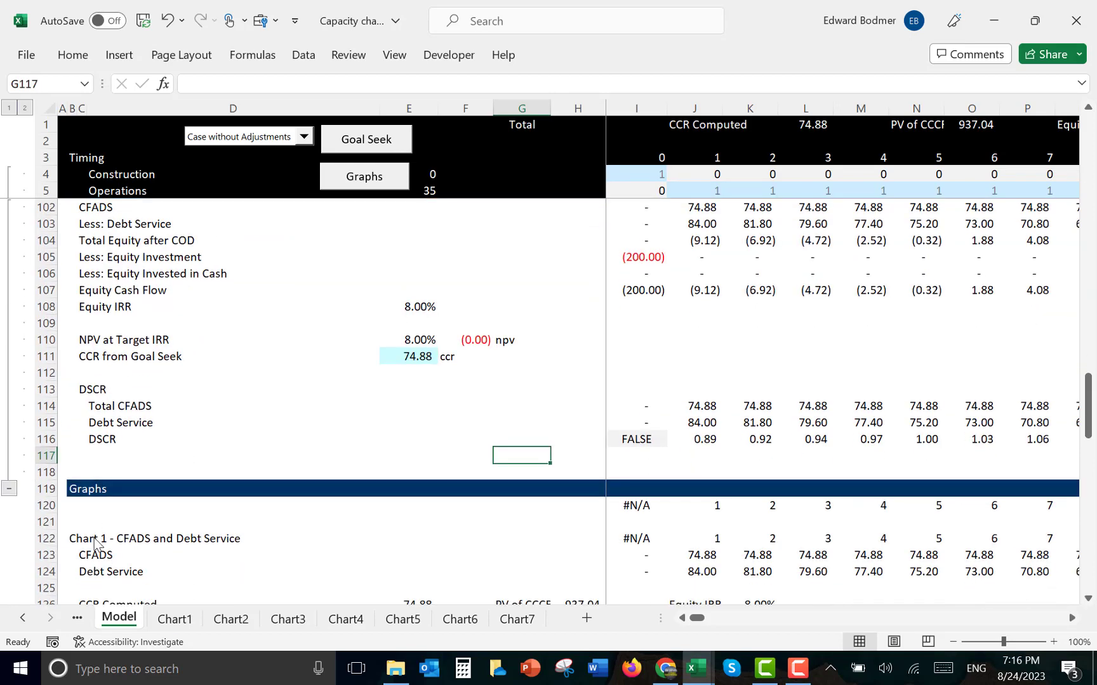
key(Down)
key(Down)
key(Down)
key(Down)
key(Down)
key(Down)
key(Down)
key(Down)
key(Down)
key(Down)
key(Down)
key(Down)
key(Down)
key(Down)
key(Down)
key(Down)
key(Down)
key(Down)
key(Down)
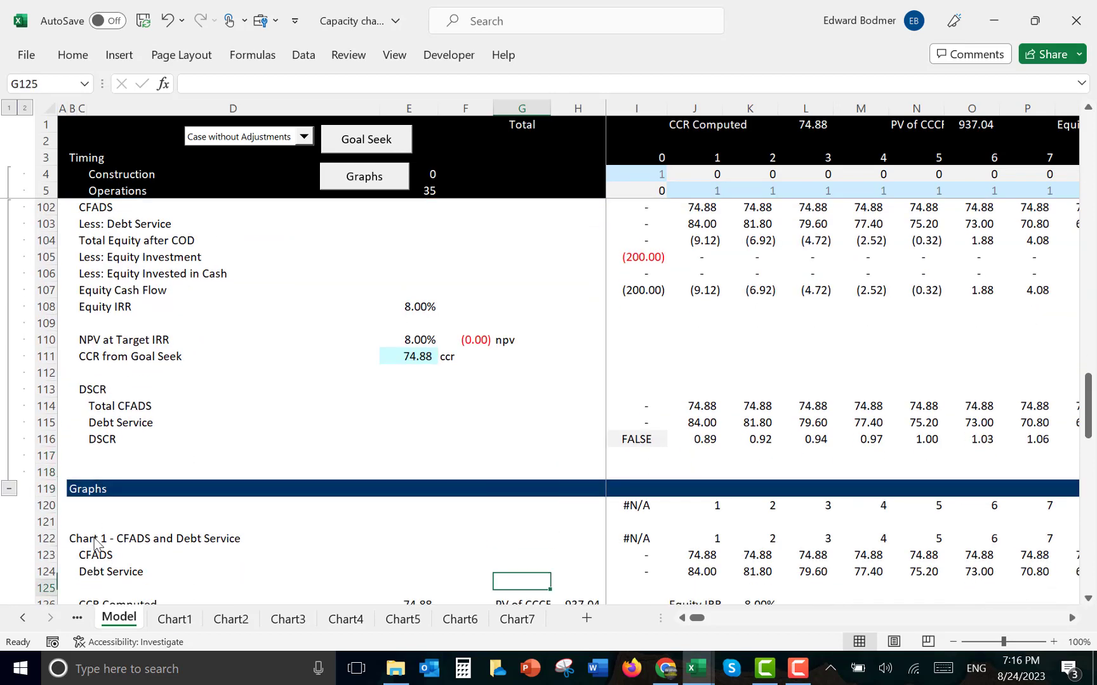
key(Up)
key(Up)
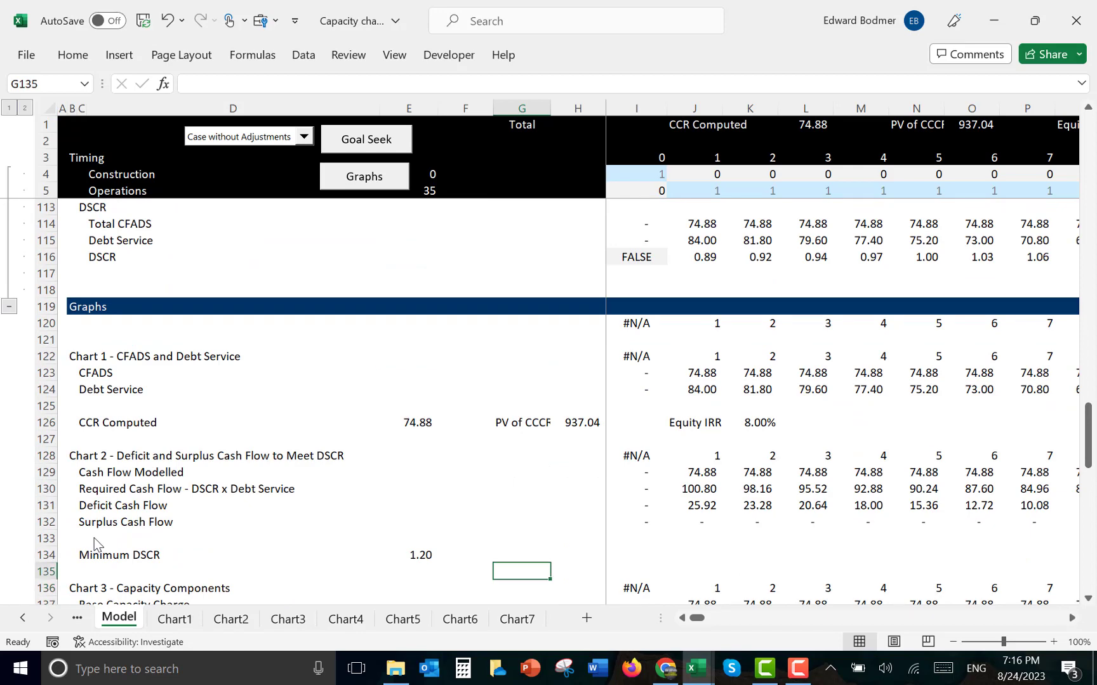
Examine the chart data for deficit and surplus cash flow and the Chart 3 capacity components, including the Capacity Adder formula in J138
key(Down)
key(Down)
key(Down)
key(Down)
key(Down)
key(Down)
key(Down)
key(Down)
key(Down)
key(Down)
key(Down)
key(Down)
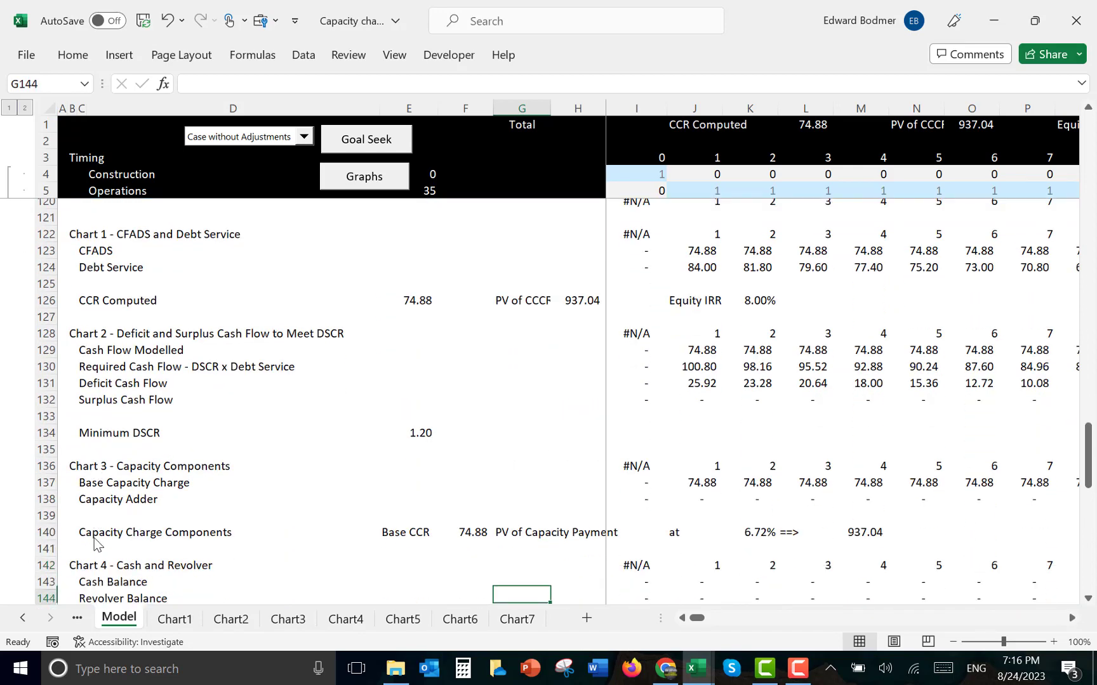
key(Up)
key(Up)
key(Up)
key(Up)
key(Up)
key(Up)
key(Up)
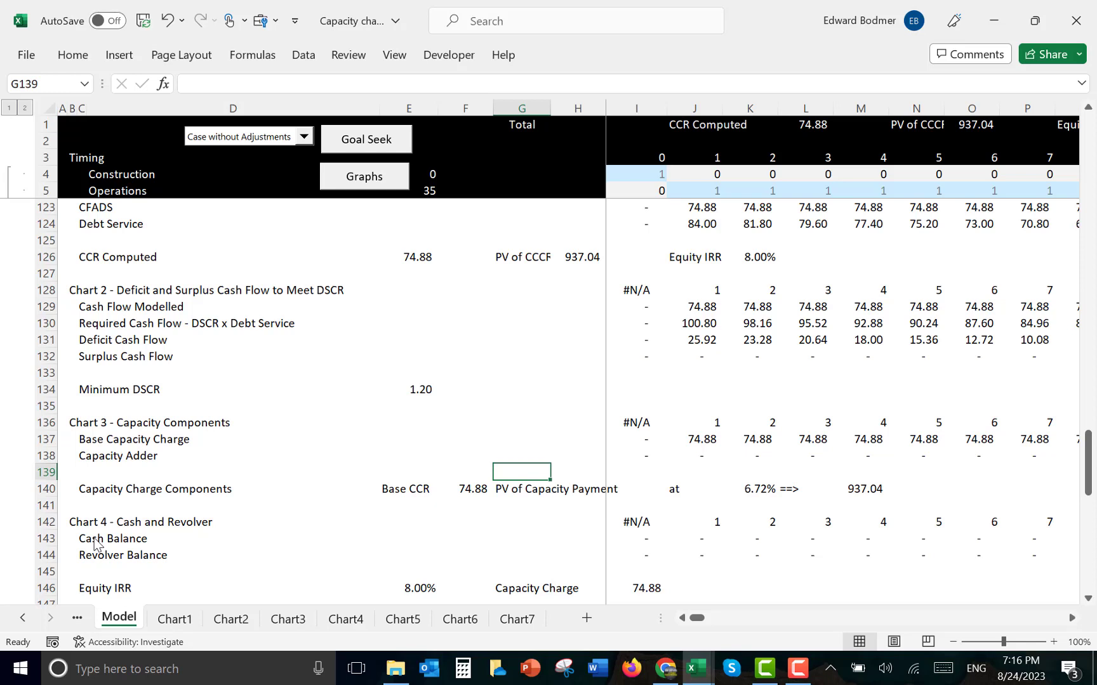
key(Up)
key(Up)
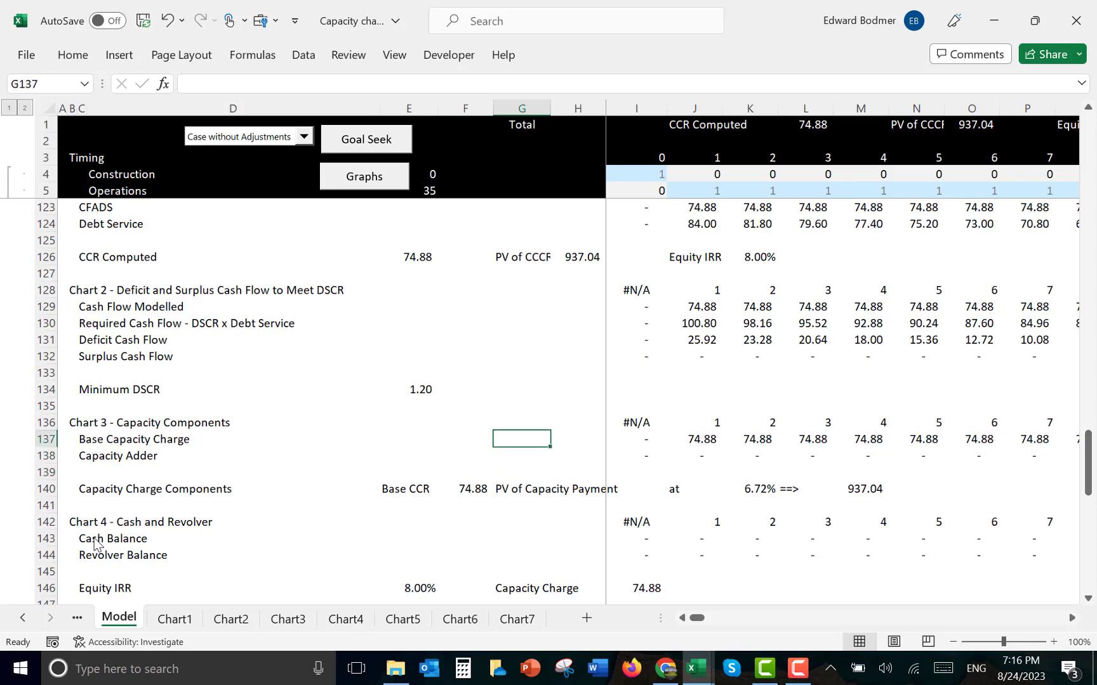
key(Down)
key(Right)
key(Right)
key(Right)
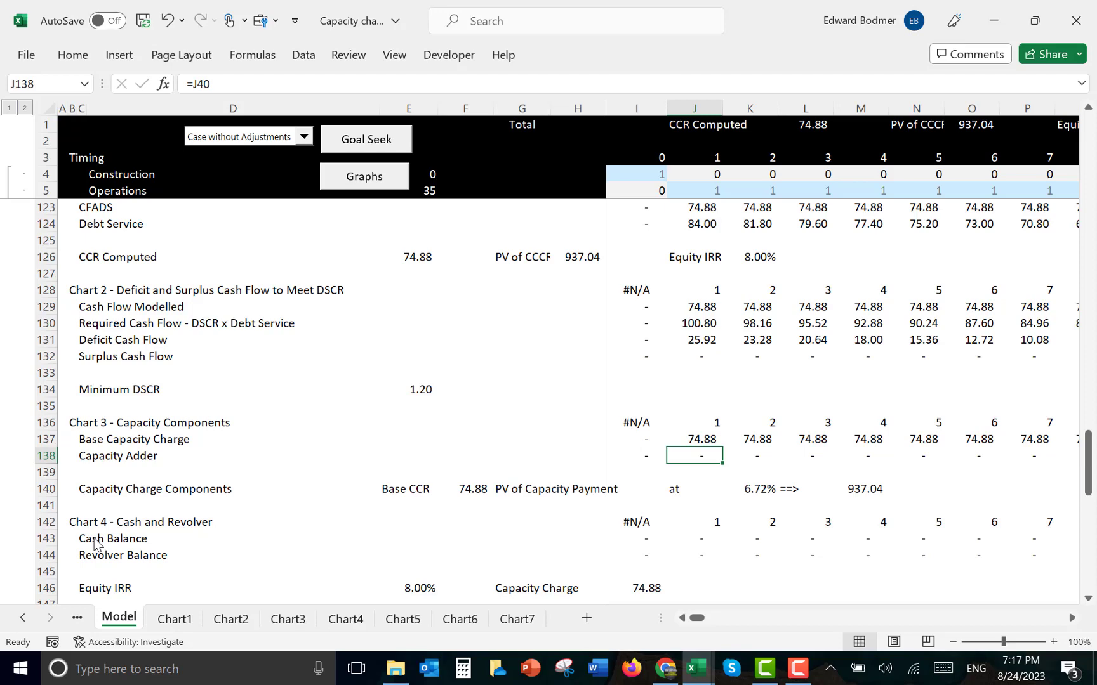
Examine the Chart 4 cash and revolver data, including the Cash Balance formula in J143
key(Down)
key(Down)
key(Down)
key(Down)
key(Down)
key(Down)
key(Down)
key(Down)
key(Down)
key(Down)
key(Down)
key(Down)
key(Down)
key(Down)
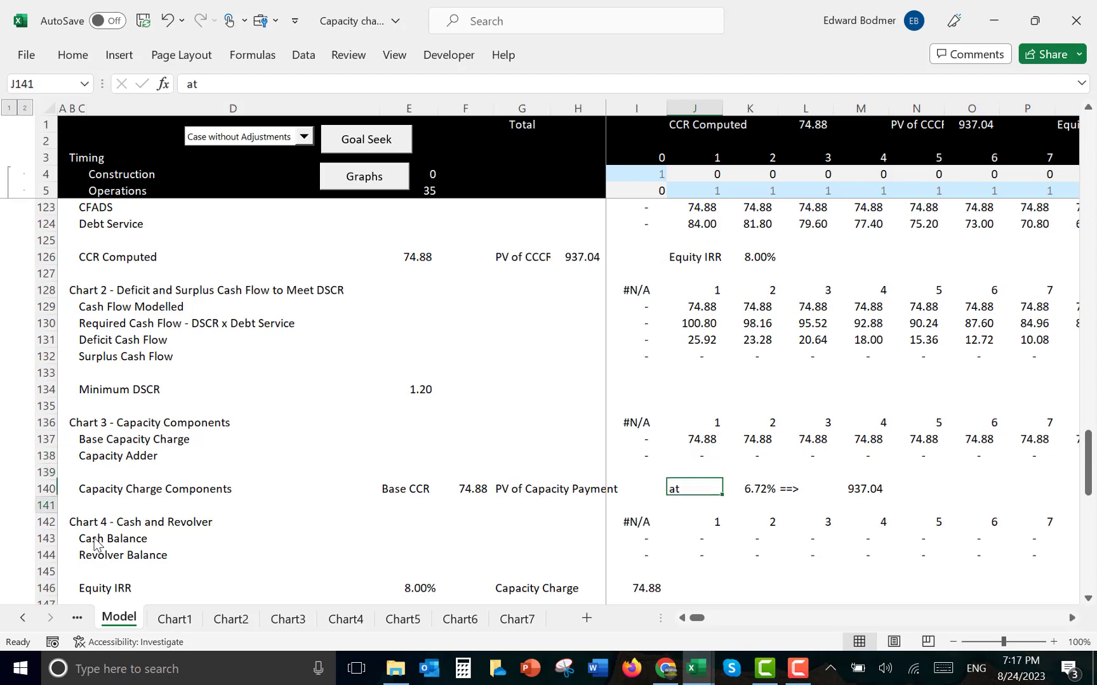
key(Up)
key(Up)
key(Up)
key(Up)
key(Up)
key(Up)
key(Up)
key(Up)
key(Up)
key(Up)
key(Up)
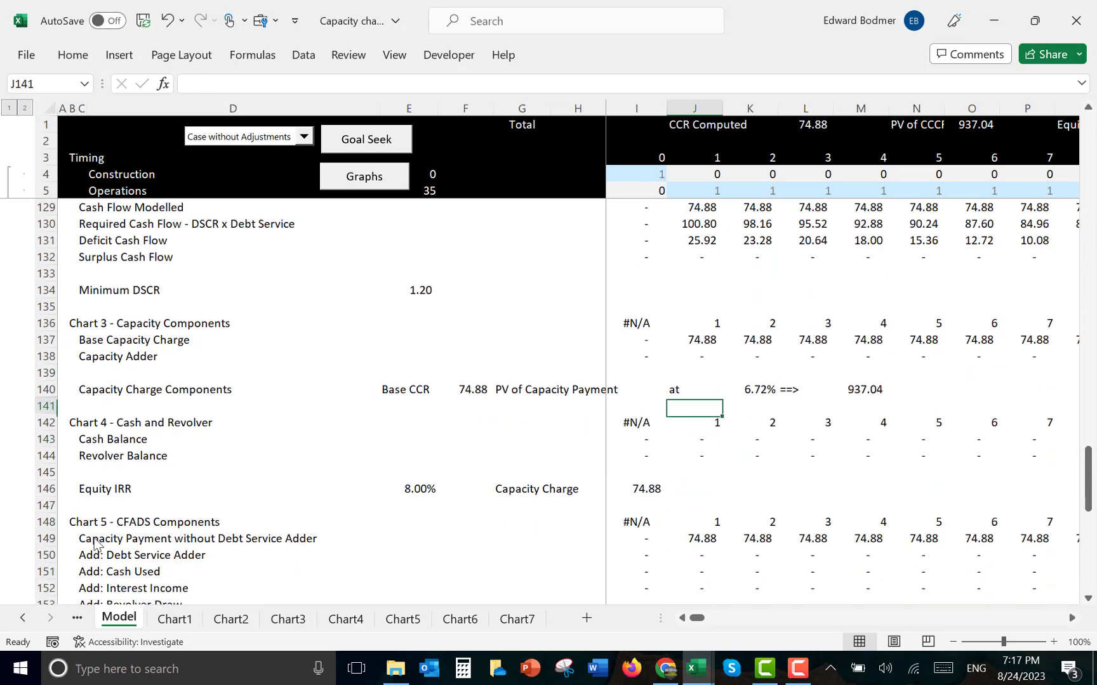
key(Down)
key(Down)
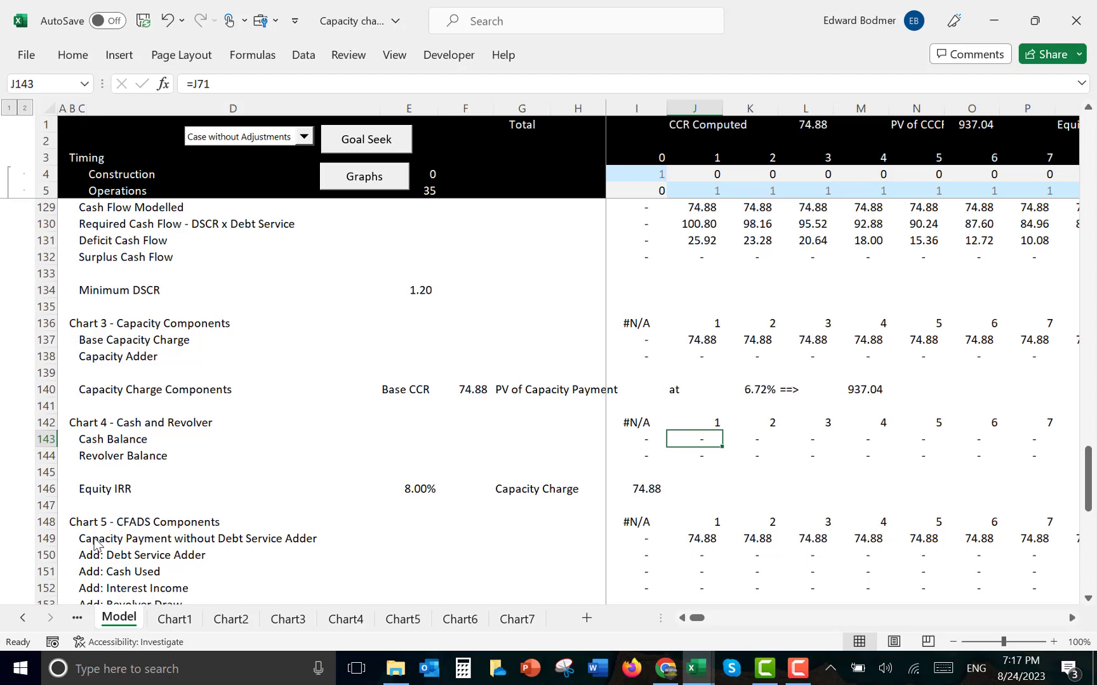
Review the Chart 5 CFADS component rows, from the capacity payment without the adder to Total CFADS
key(Down)
key(Down)
key(Down)
key(Down)
key(Down)
key(Down)
key(Down)
key(Down)
key(Down)
key(Down)
key(Down)
key(Down)
key(Down)
key(Down)
key(Down)
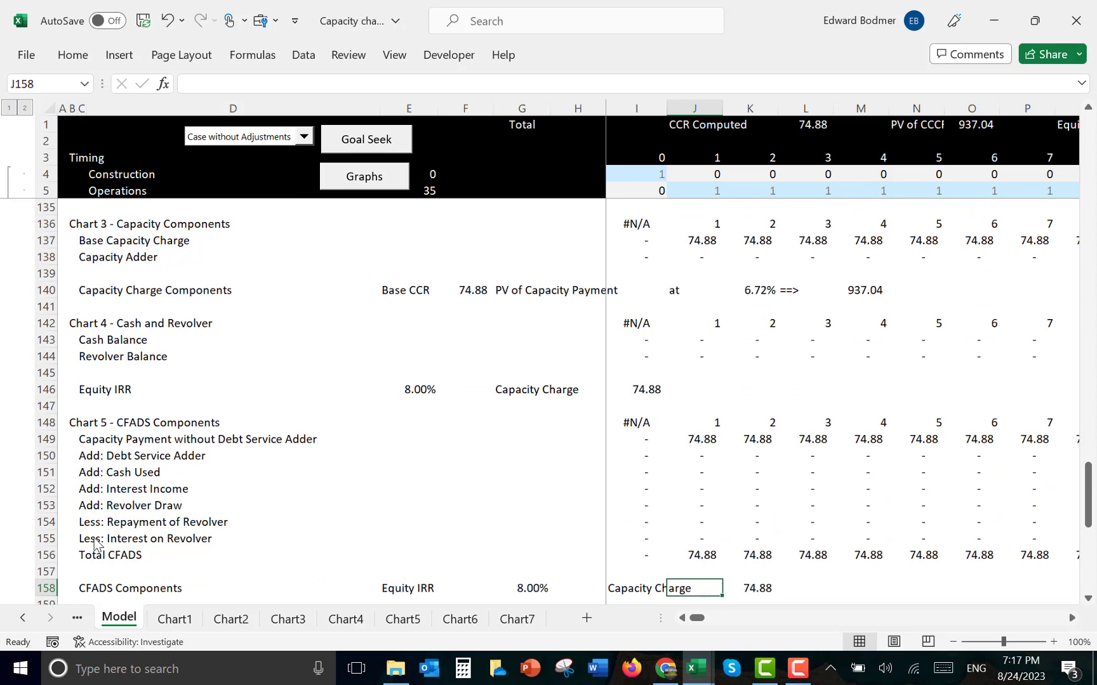
Review the Chart 6 equity cash flow component rows, from CFADS to Equity Cash Flow
key(Down)
key(Down)
key(Down)
key(Down)
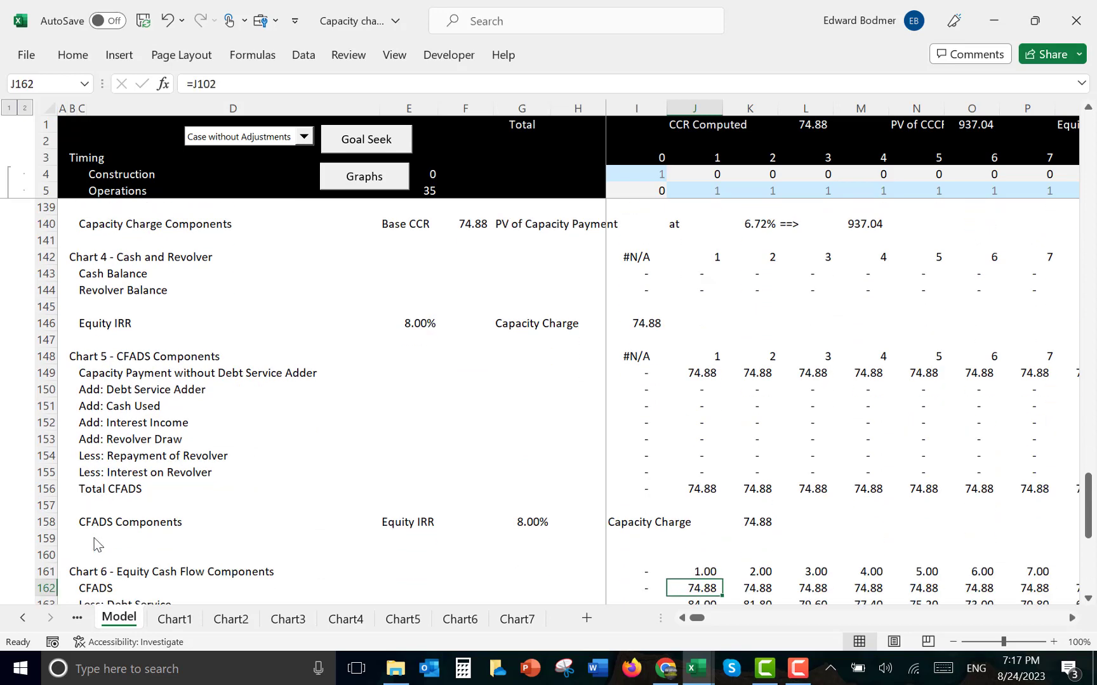
key(Down)
key(Down)
key(Down)
key(Down)
key(Down)
key(Down)
key(Down)
key(Down)
key(Down)
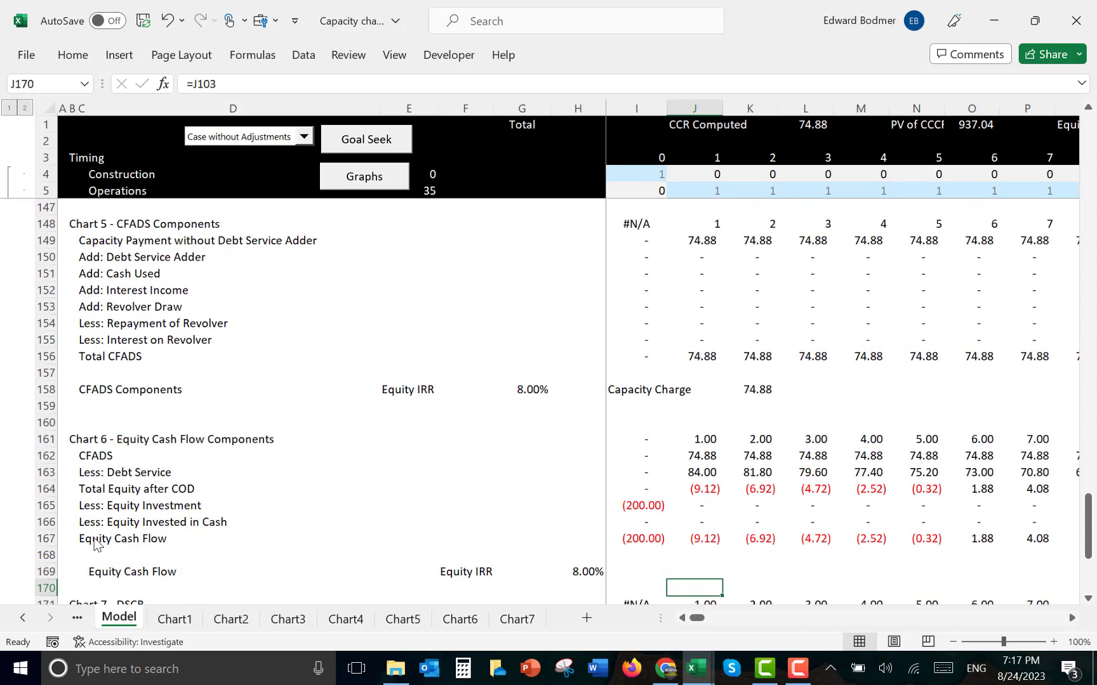
Review the Chart 7 DSCR data row beneath the equity cash flow components
key(Down)
key(Down)
key(Down)
key(Down)
key(Down)
key(Down)
key(Down)
key(Down)
key(Down)
key(Down)
key(Down)
key(Down)
key(Down)
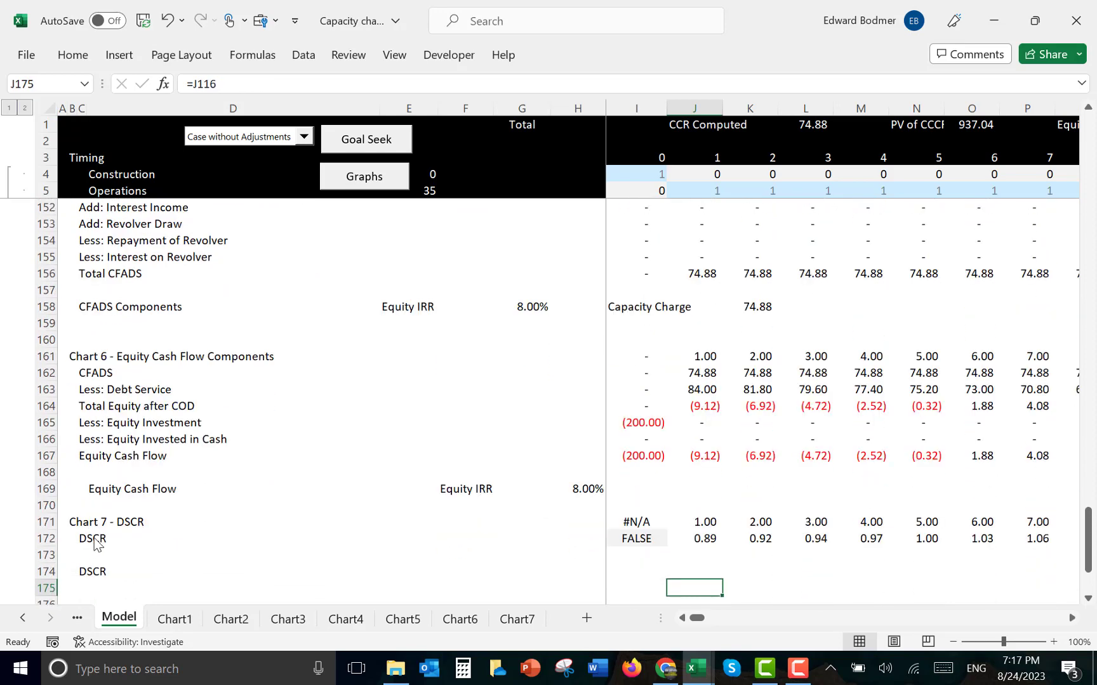
Look back through the chart data blocks from Chart 7 up to the Chart 1 CFADS and Debt Service rows
key(Up)
key(Up)
key(Up)
key(Up)
key(Up)
key(Up)
key(Up)
key(Up)
key(Up)
key(Up)
key(Up)
key(Up)
key(Up)
key(Up)
key(Up)
key(Up)
key(Up)
key(Up)
key(Up)
key(Up)
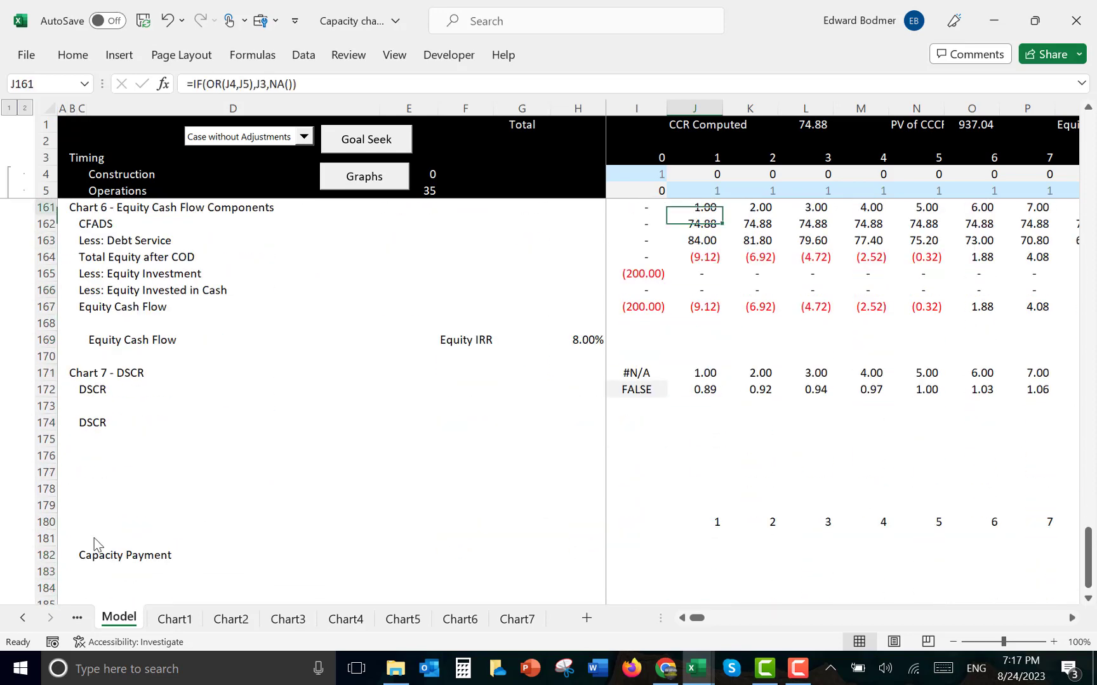
key(Up)
key(Up)
key(Up)
key(Up)
key(Up)
key(Up)
key(Up)
key(Up)
key(Up)
key(Up)
key(Up)
key(Up)
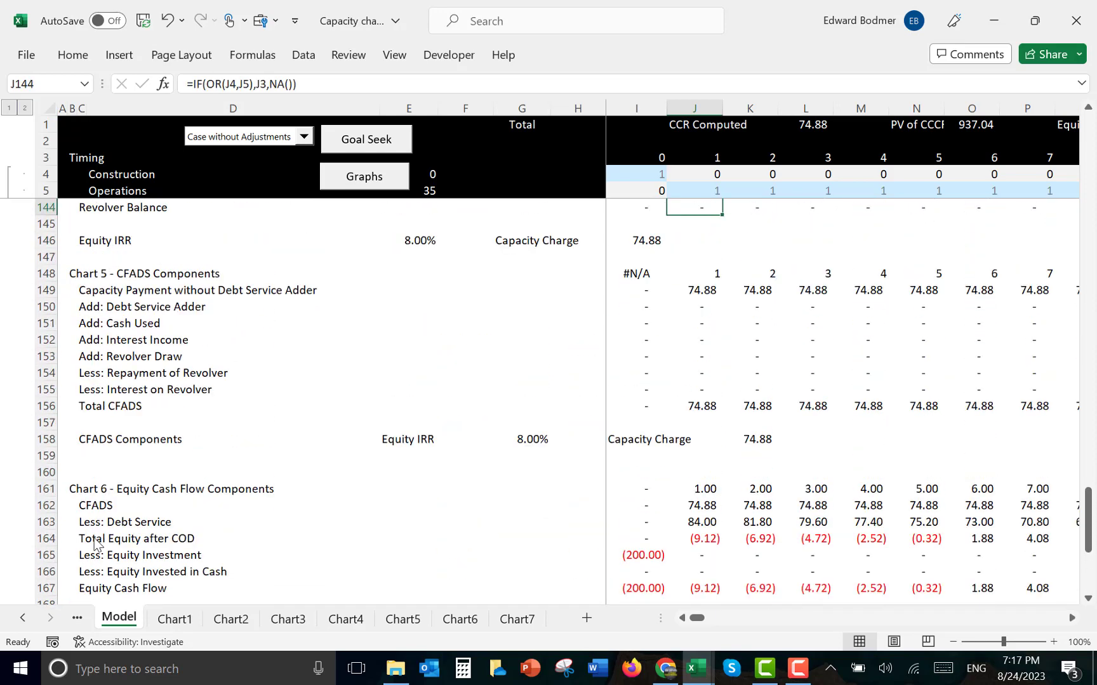
key(Up)
key(Up)
key(Up)
key(Up)
key(Up)
key(Up)
key(Up)
key(Up)
key(Up)
key(Up)
key(Up)
key(Up)
key(Up)
key(Up)
key(Up)
key(Up)
key(Up)
key(Up)
key(Up)
key(Up)
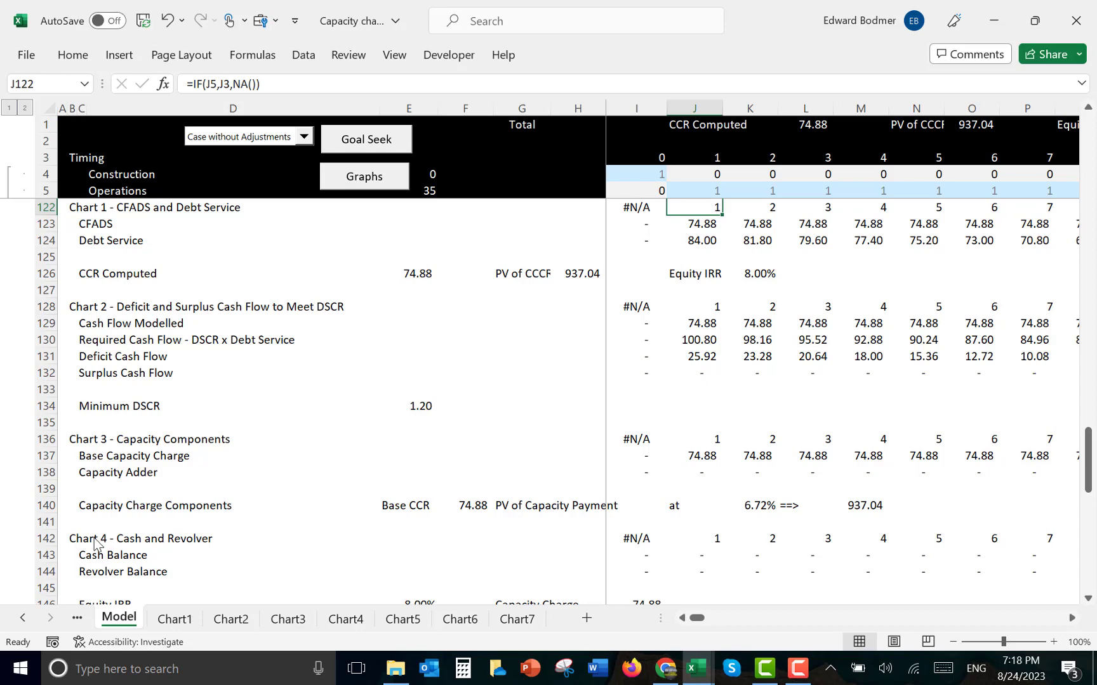
Copy the lower case combo box and the Back to Menu, Back to Model and Goal Seek buttons from the Forms sheet
key(ctrl+Page_Up)
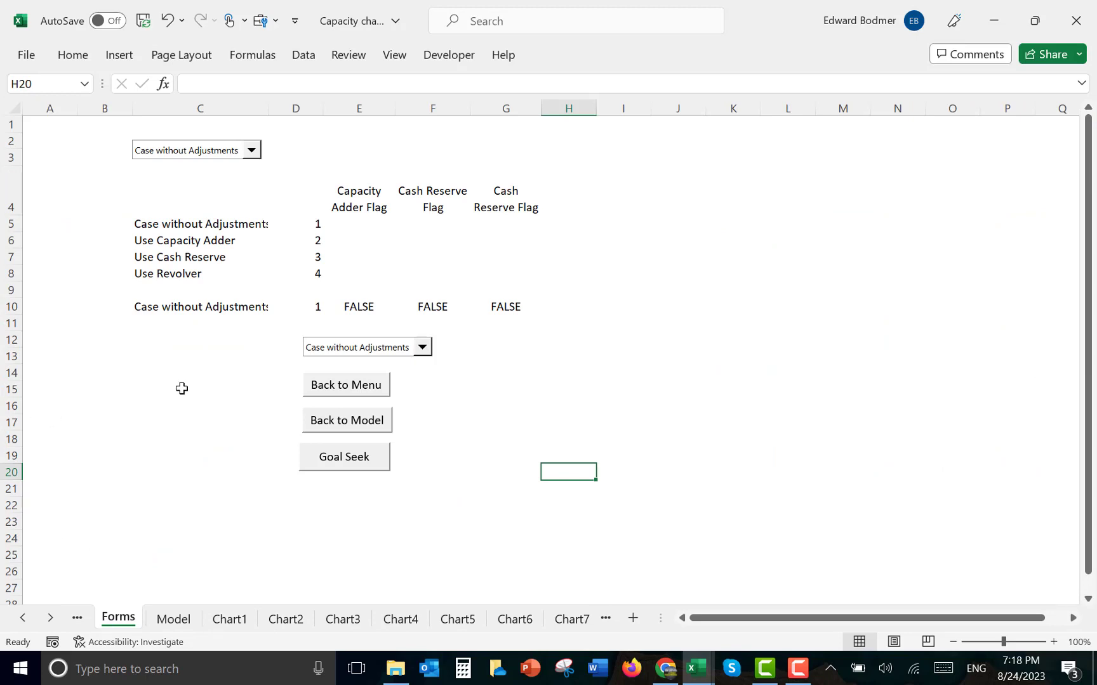
ctrl+click(350, 348)
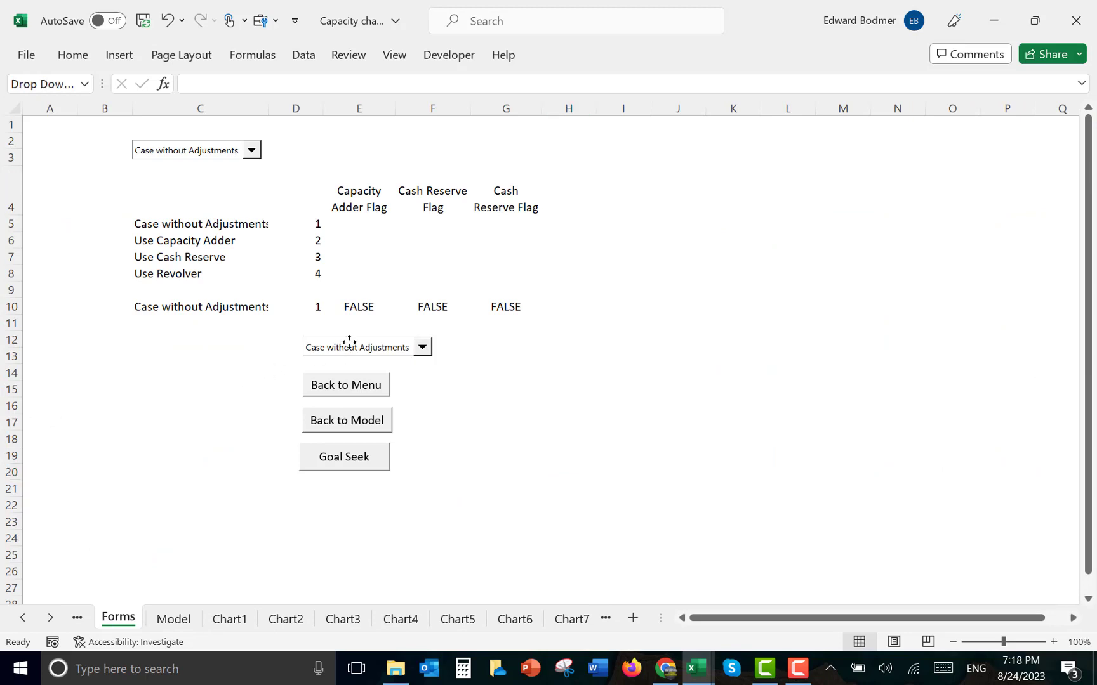
ctrl+click(335, 379)
ctrl+click(323, 420)
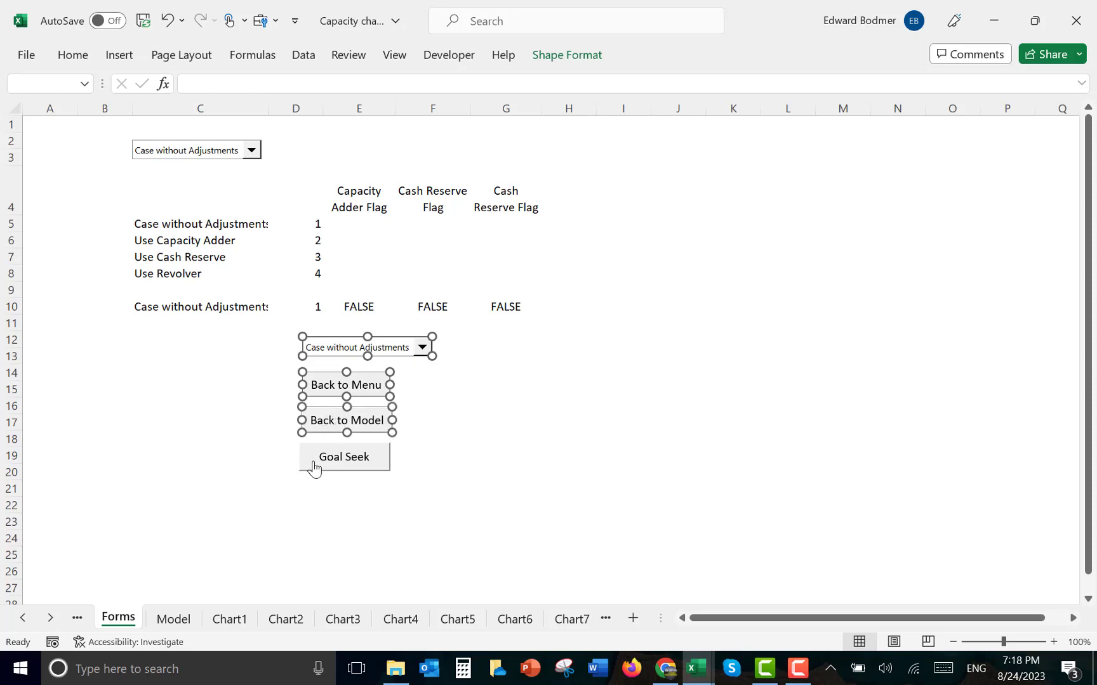
ctrl+click(313, 463)
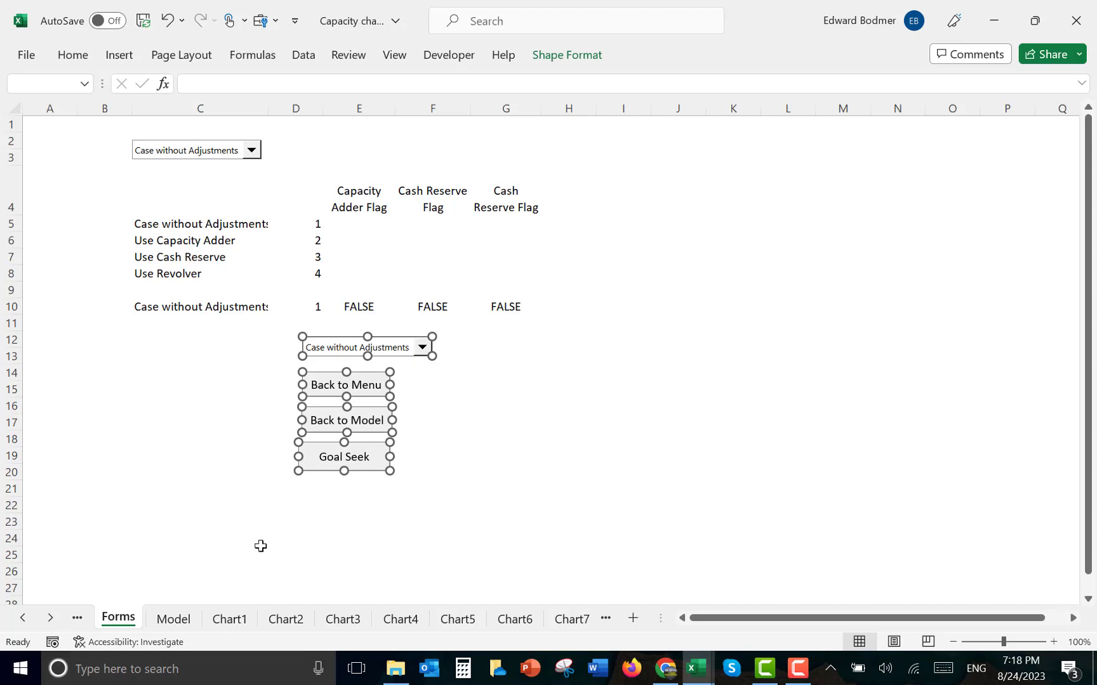
Paste the copied combo box and three buttons onto the chart in Chart1
click(218, 627)
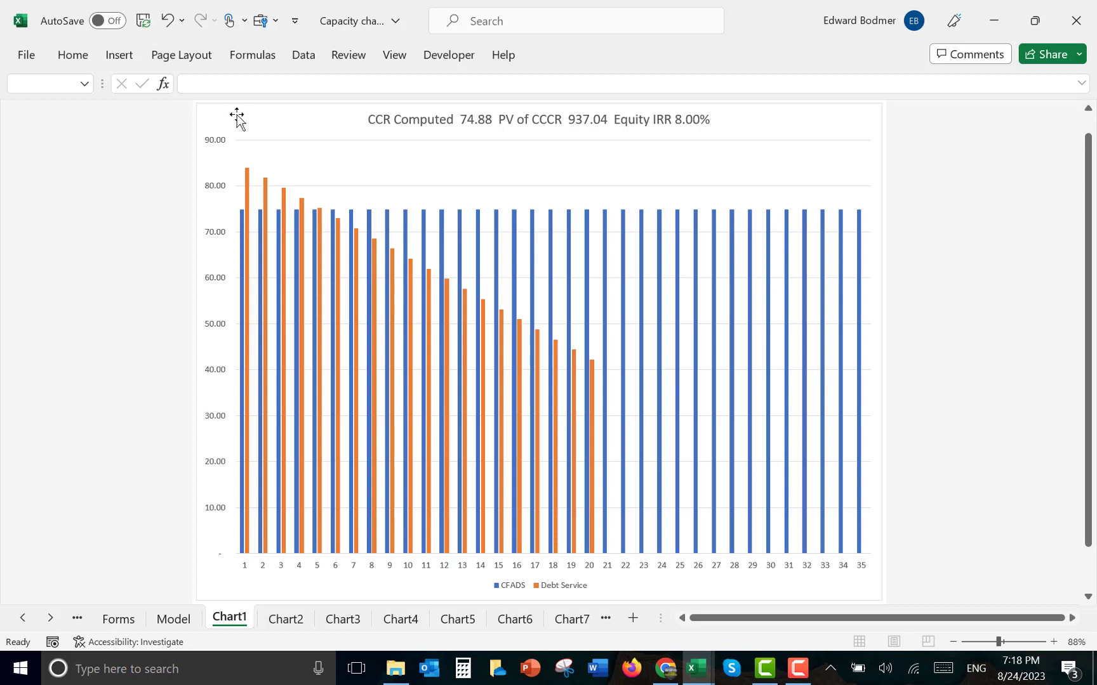
click(237, 114)
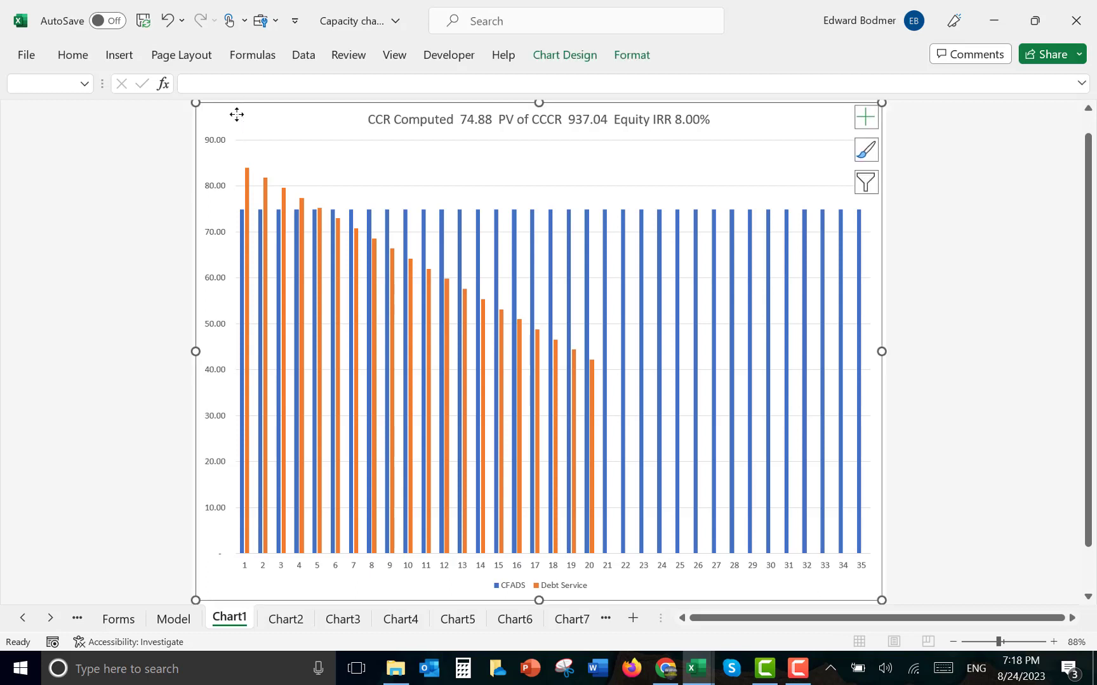
text(v)
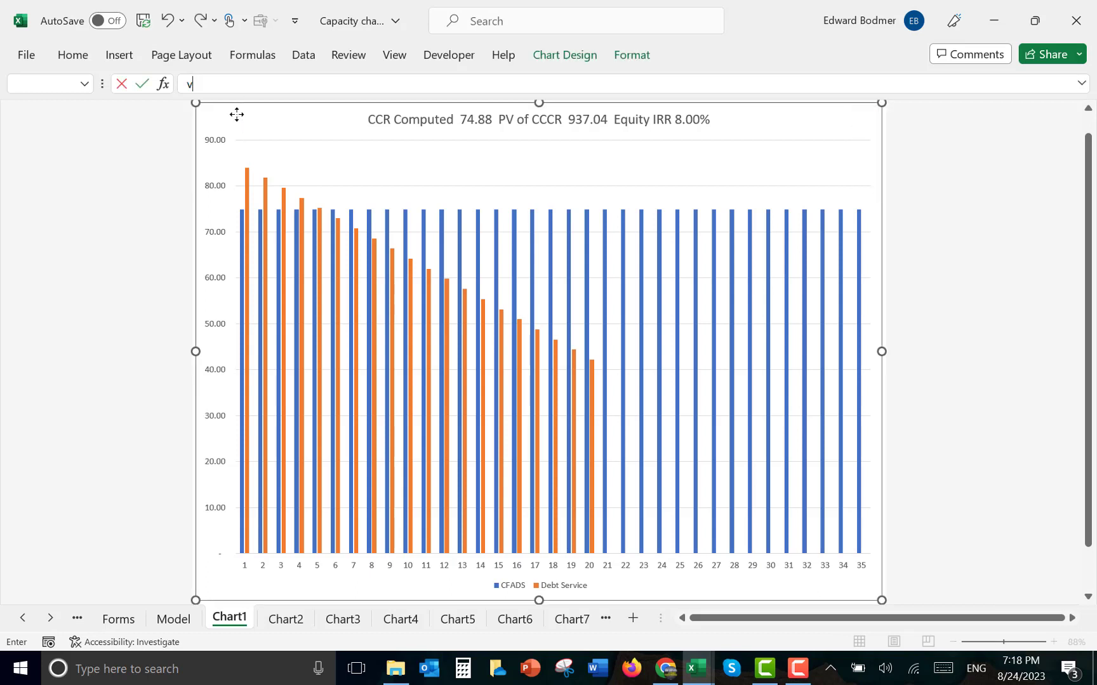
key(Escape)
click(216, 114)
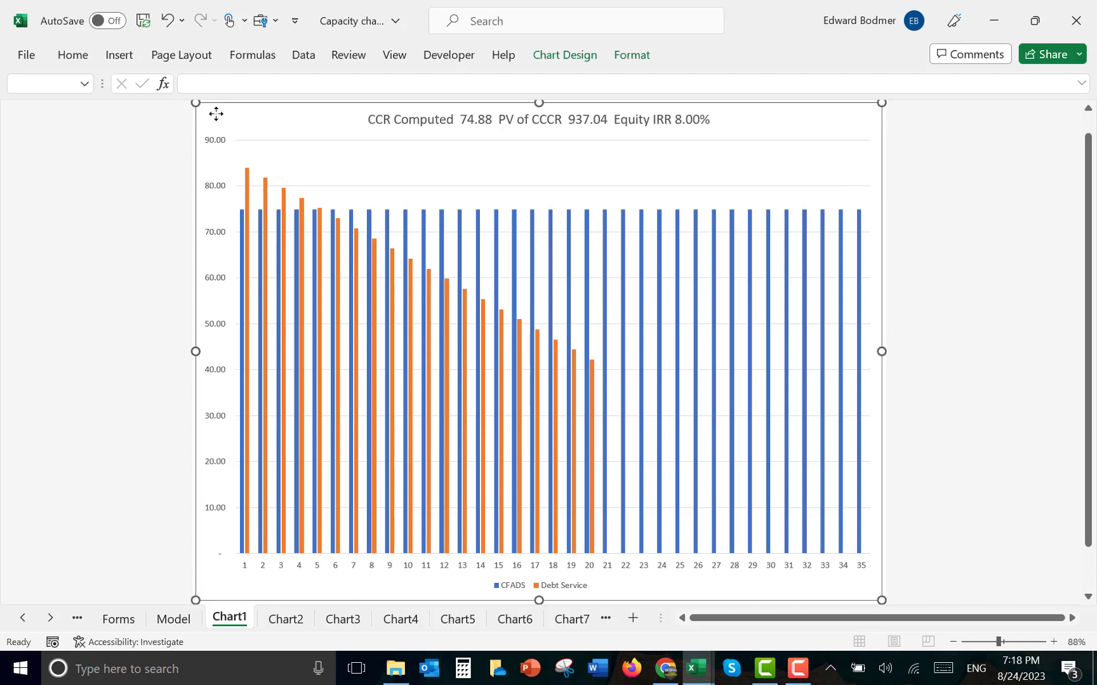
key(ctrl+v)
click(357, 163)
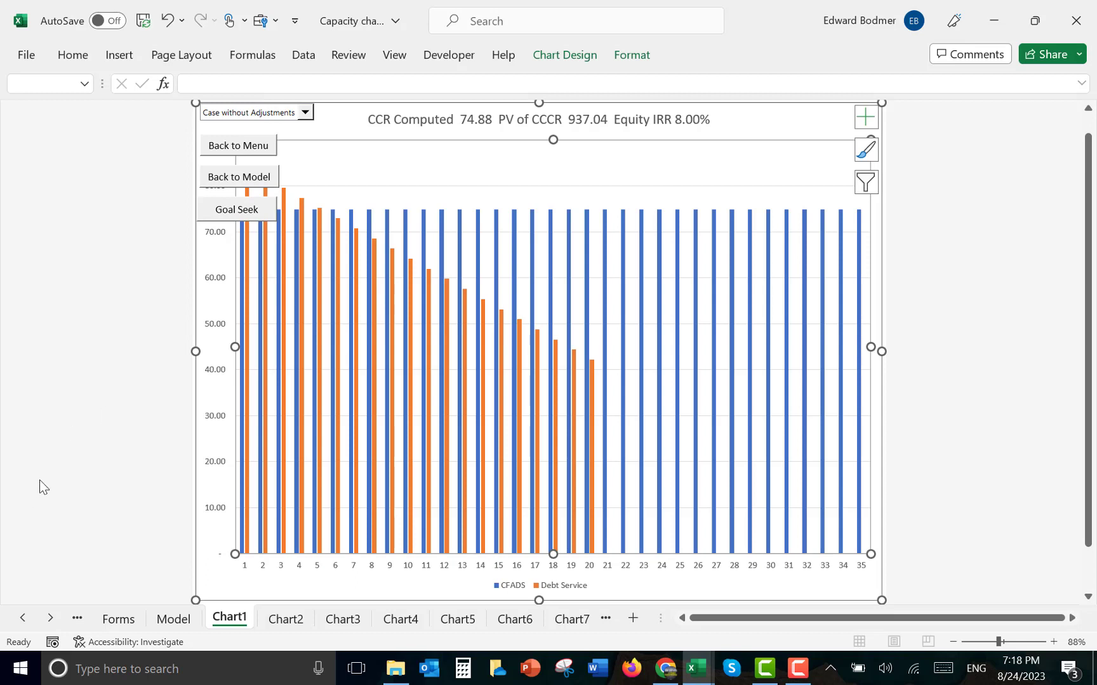
Paste the same combo box and buttons onto the Minimum DSCR chart in Chart2
click(284, 620)
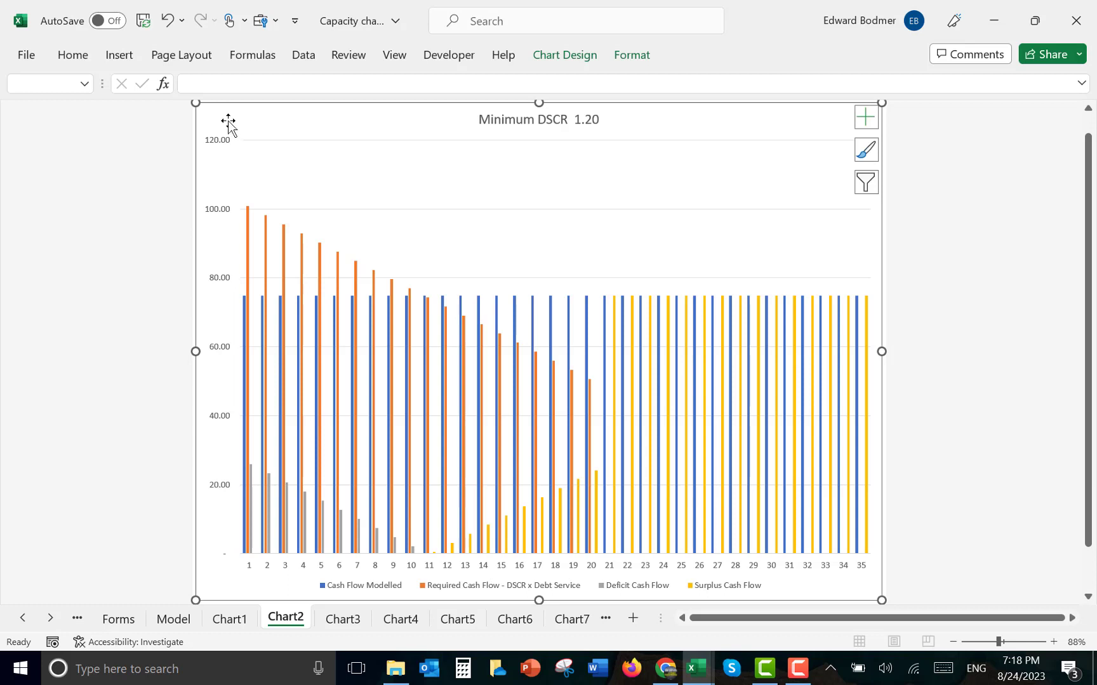
click(294, 157)
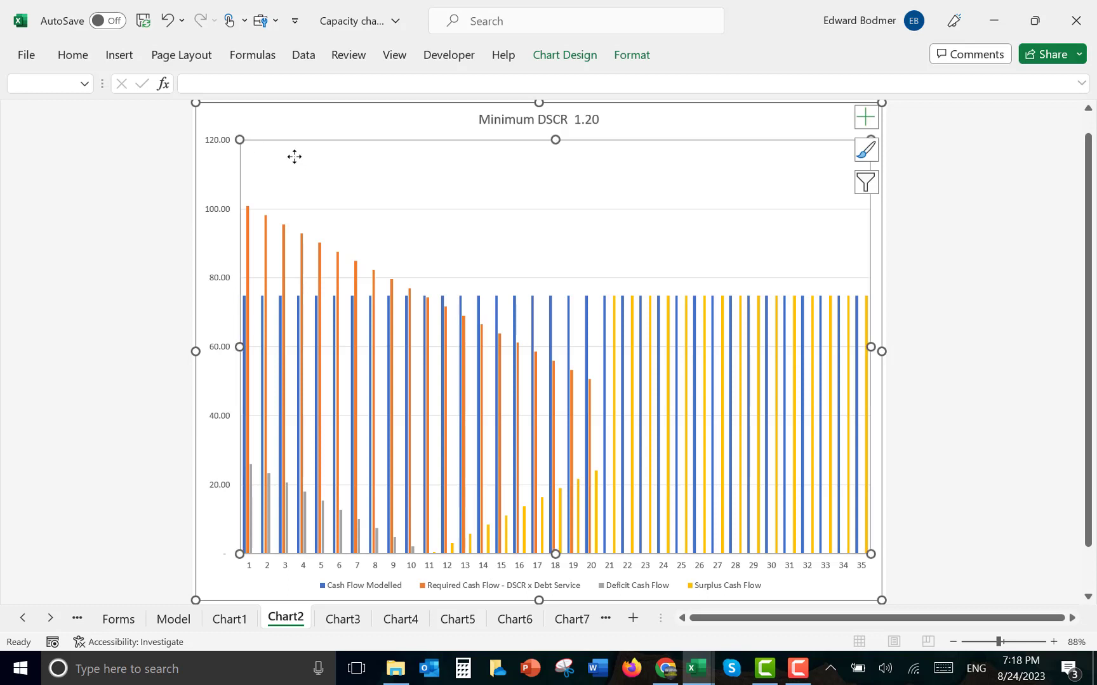
click(231, 121)
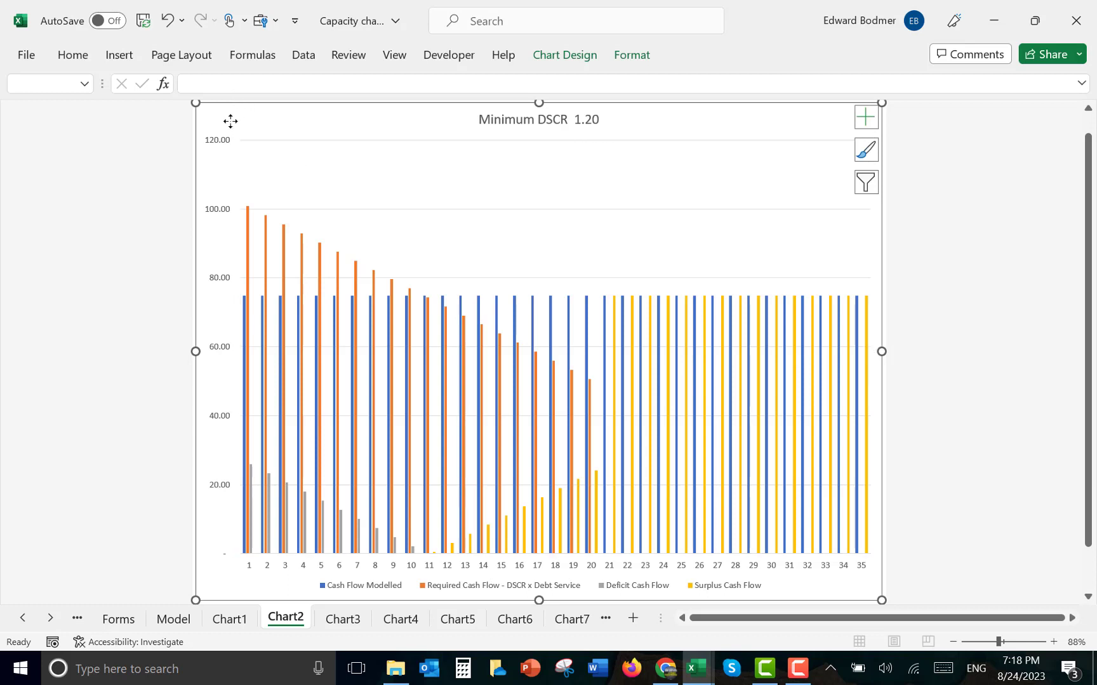
key(ctrl+v)
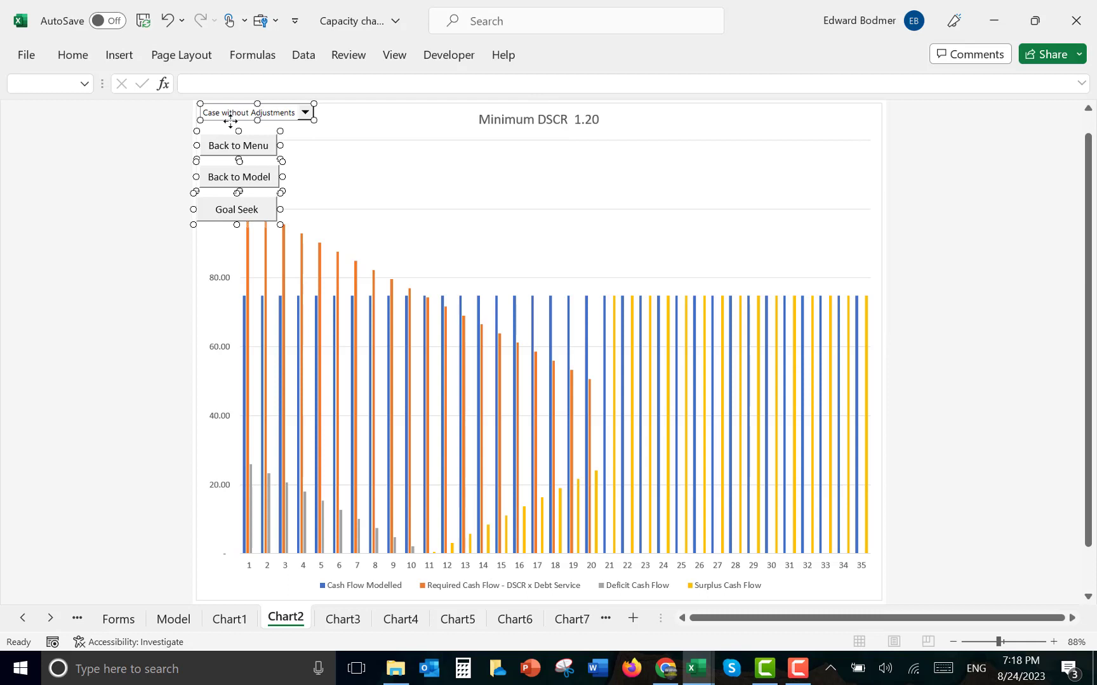
click(411, 167)
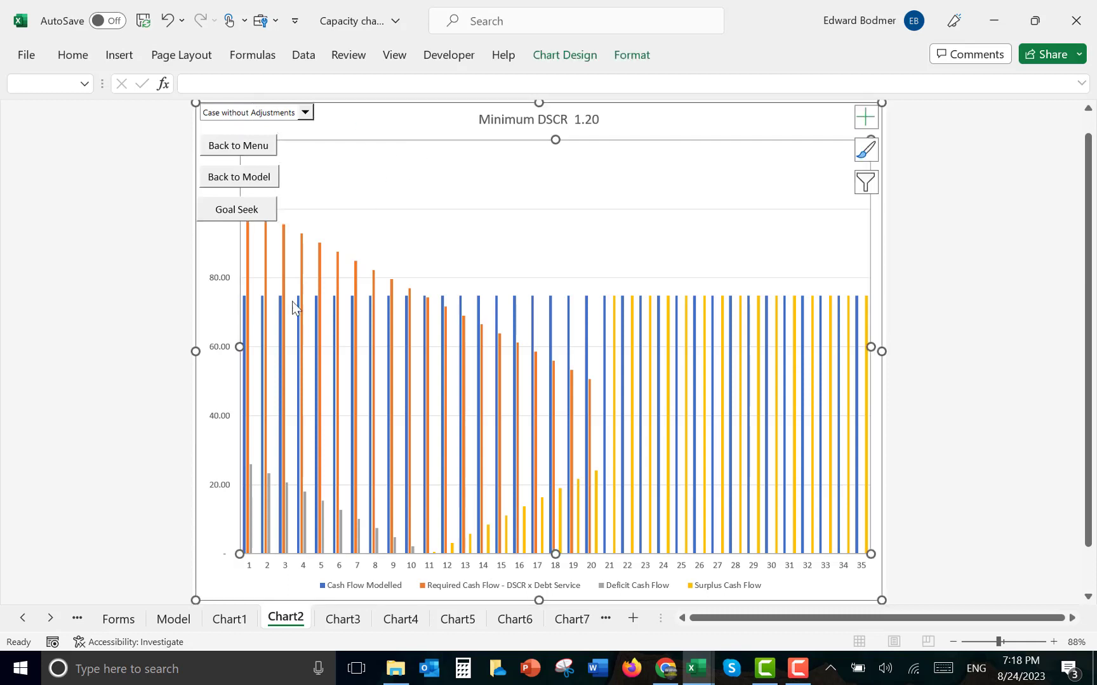
Paste the combo box and buttons onto the Capacity Charge Components chart in Chart3
click(339, 625)
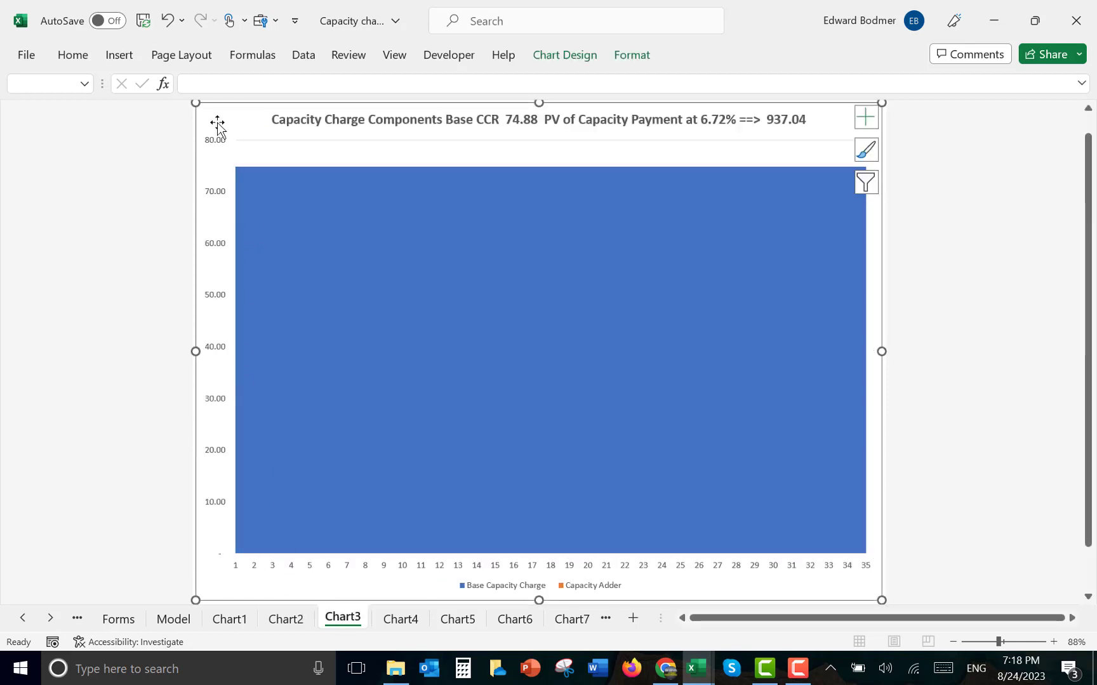
text(v)
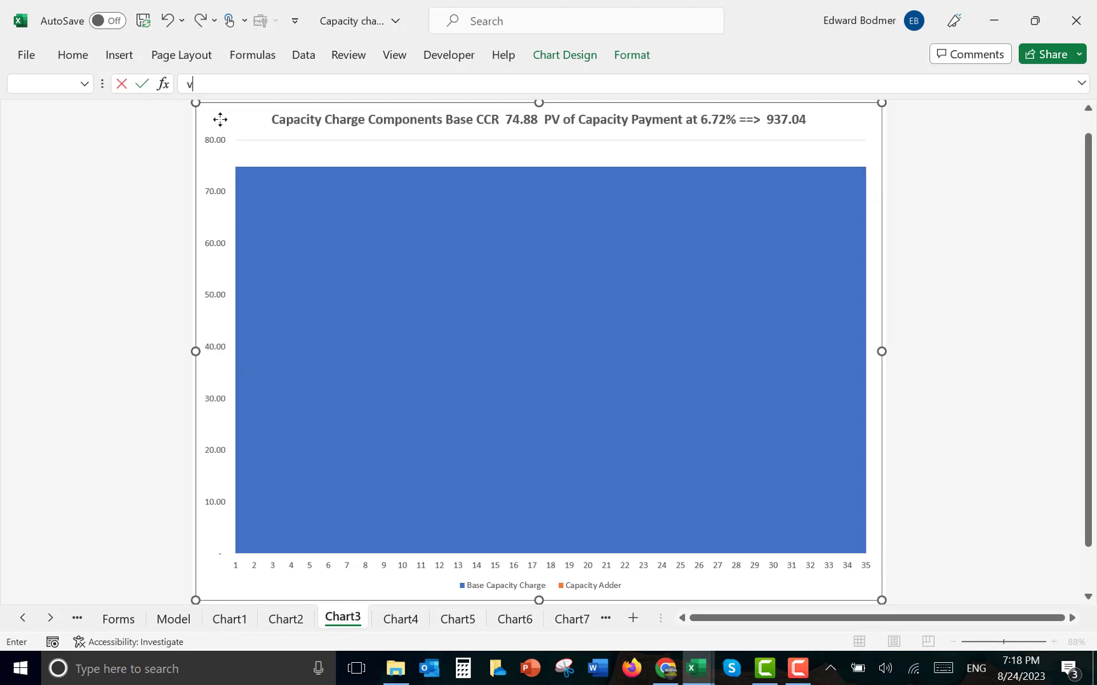
key(Escape)
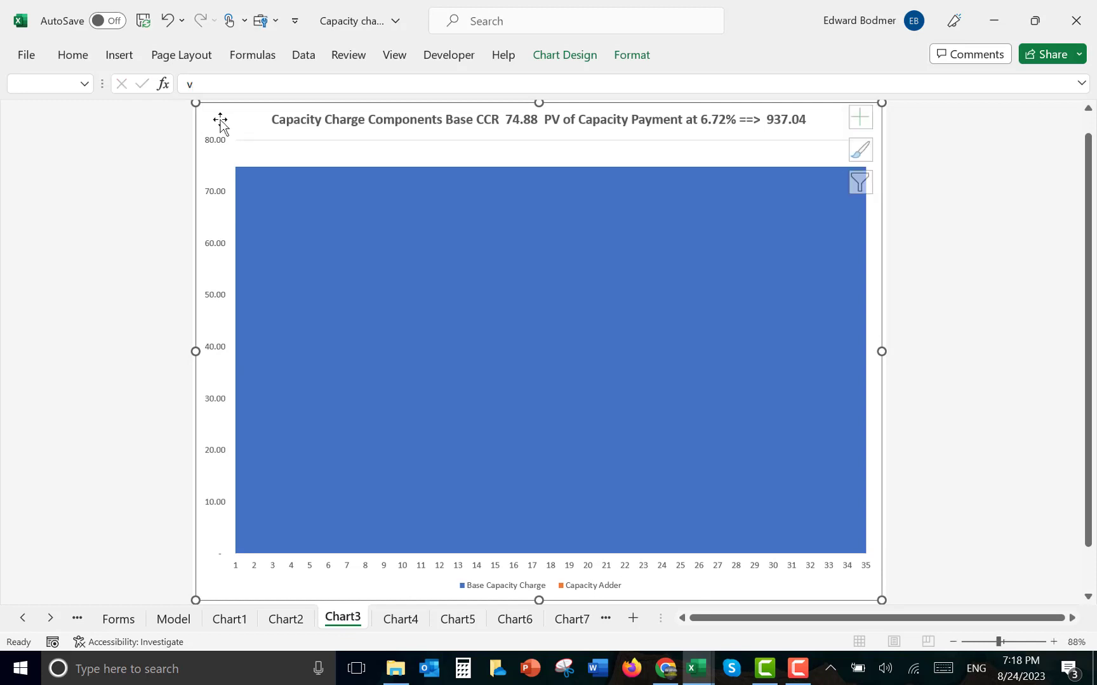
key(Escape)
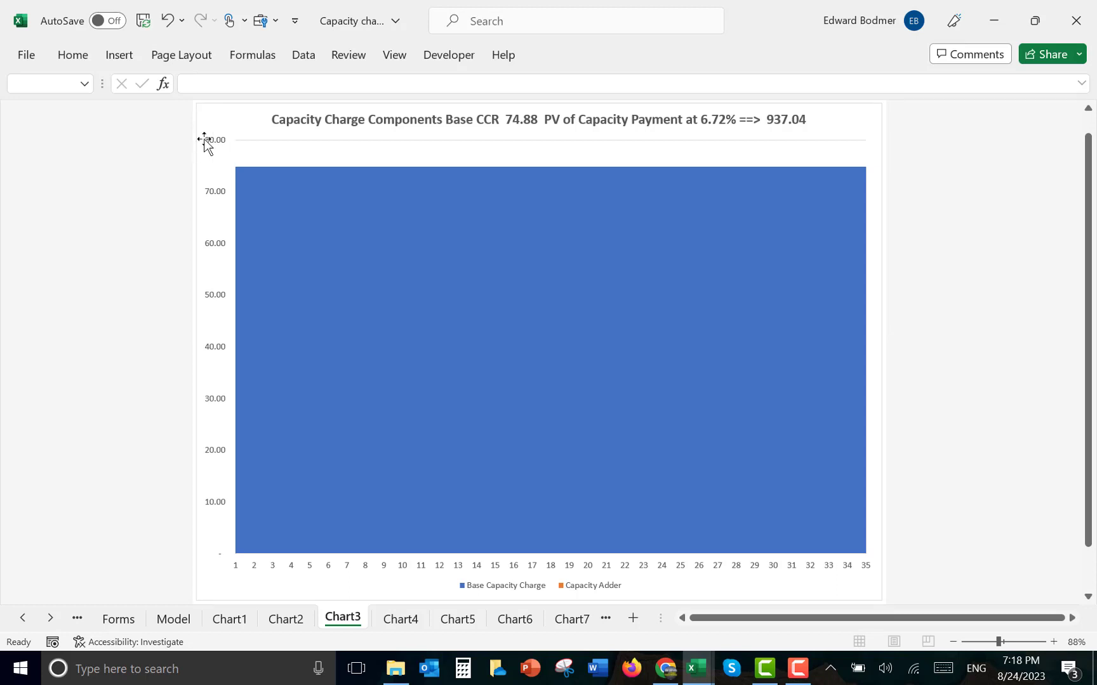
click(227, 126)
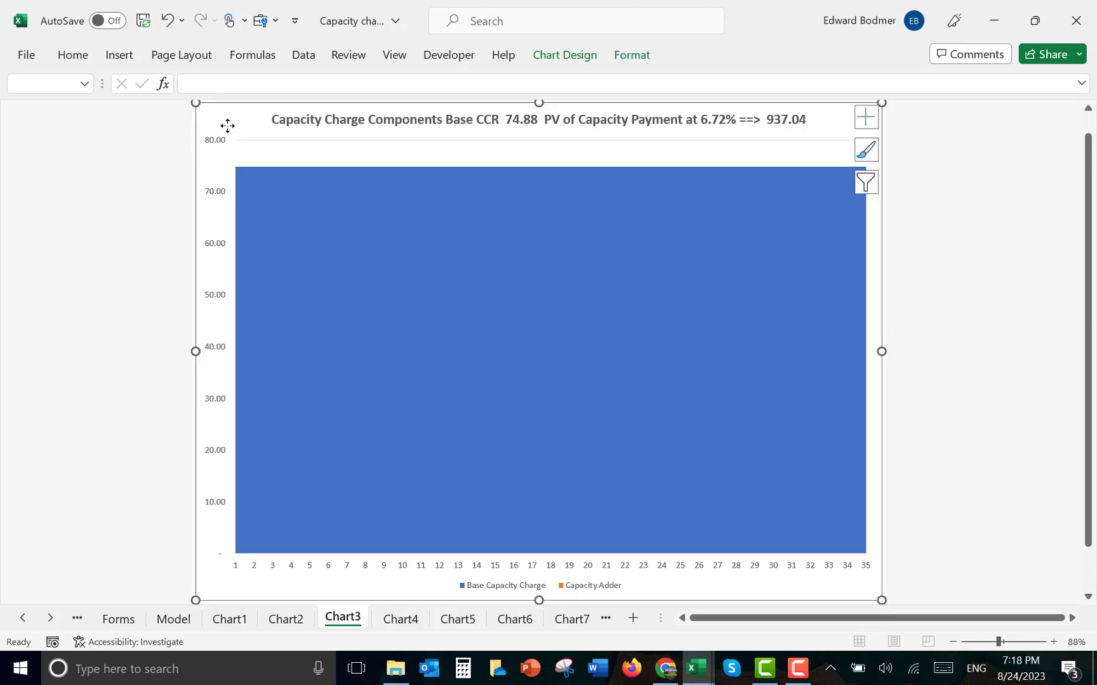
key(ctrl+v)
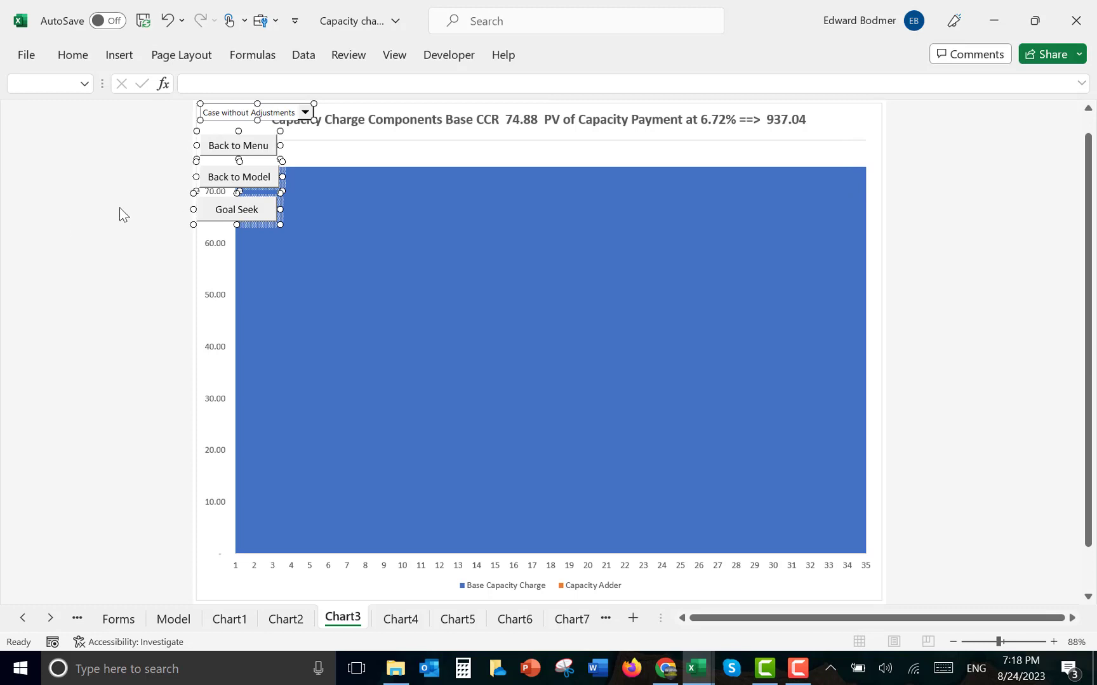
click(337, 146)
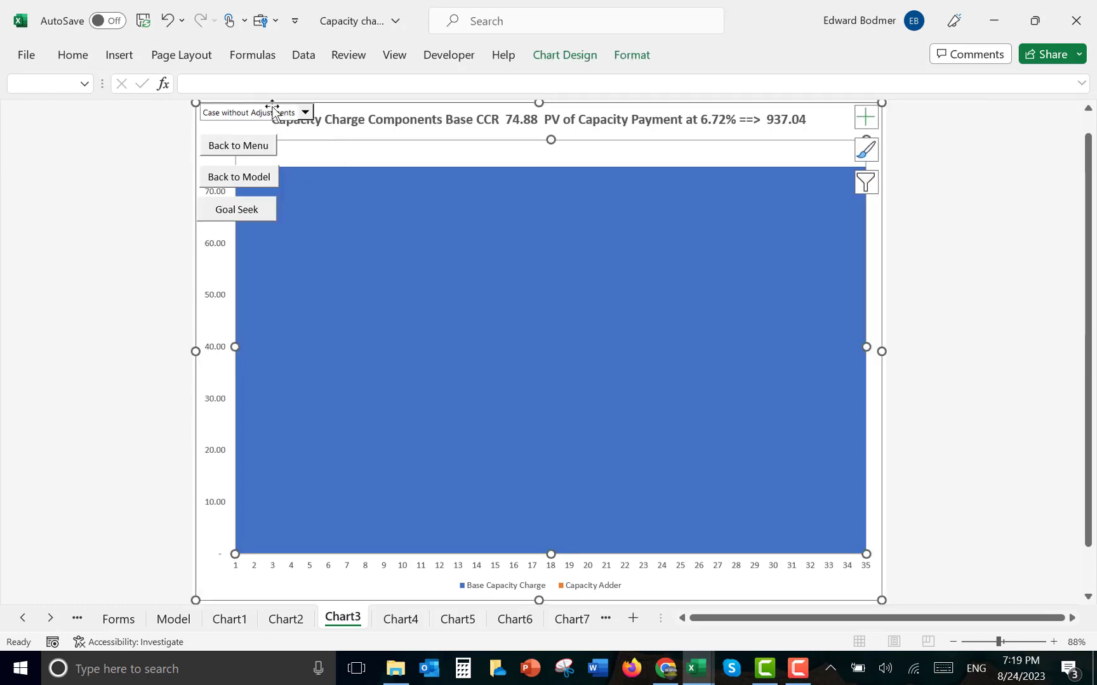
Move the Chart3 combo box below the chart title, beside the Back to Menu button, and deselect it
right_click(272, 106)
click(272, 104)
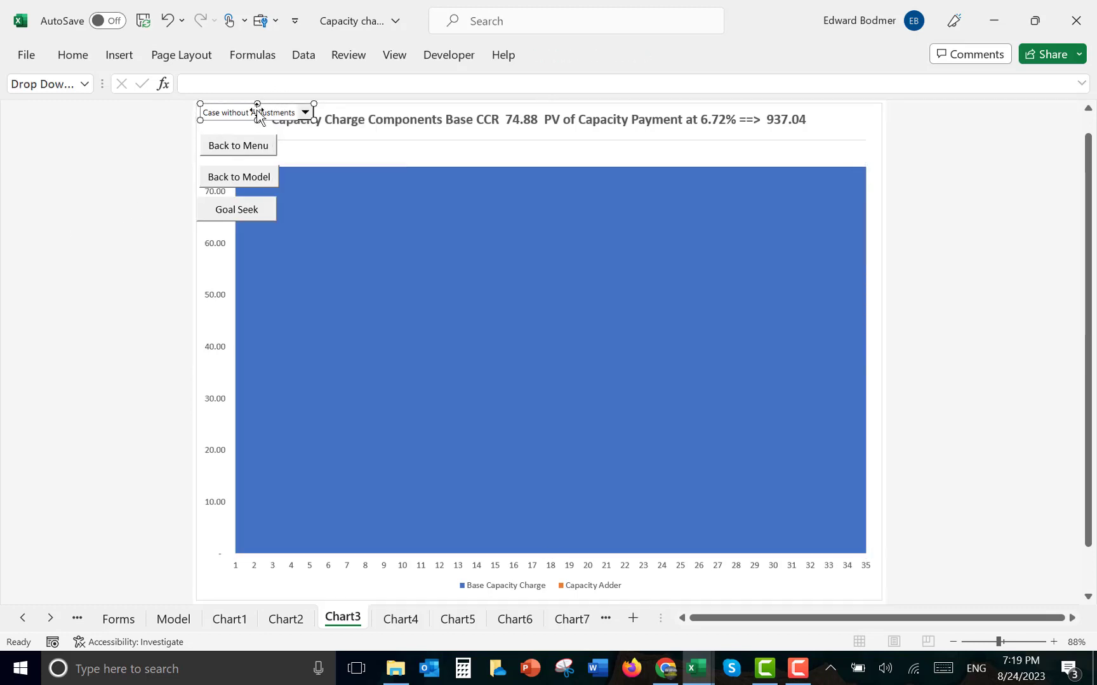
drag(272, 106, 360, 137)
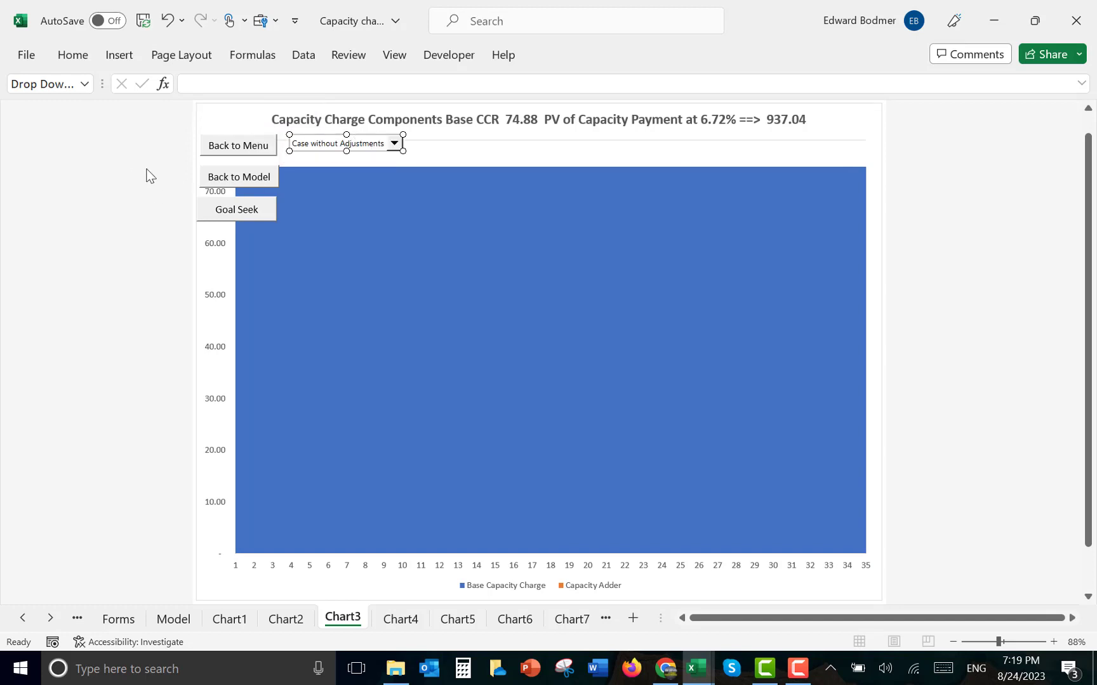
click(216, 113)
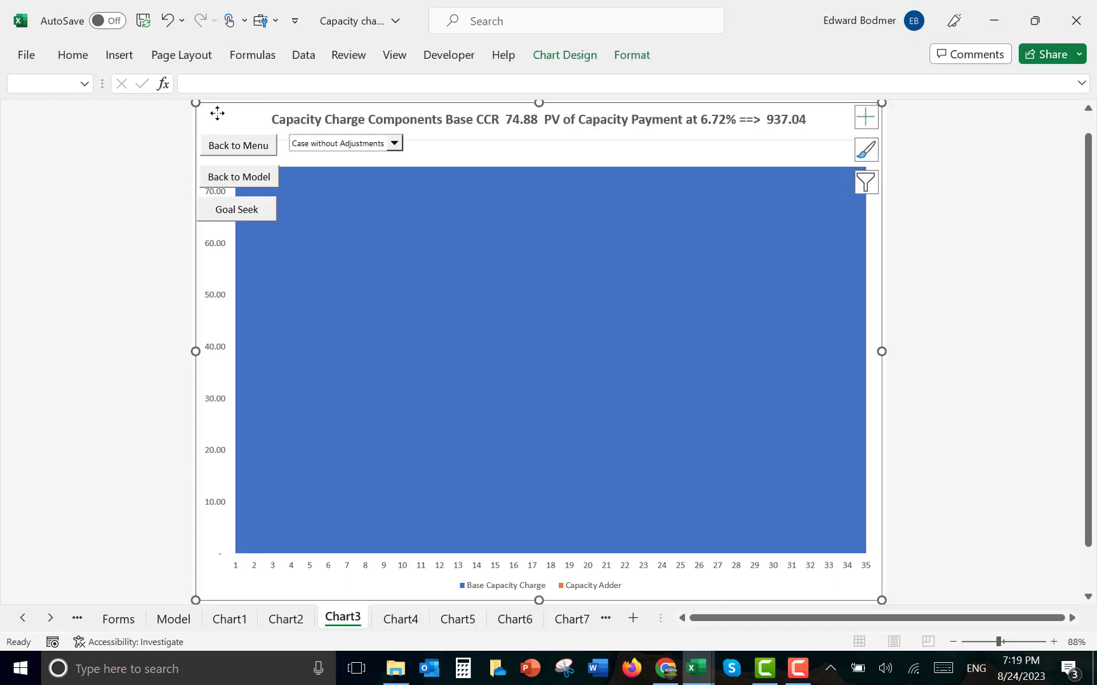
click(116, 196)
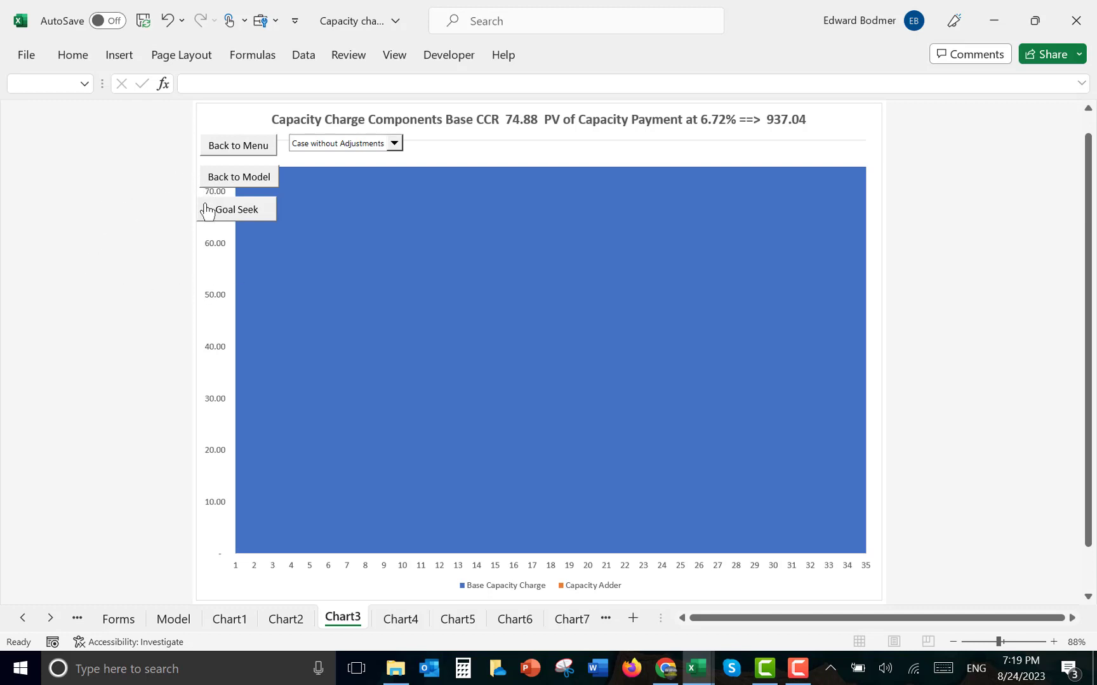
Test the Back to Menu buttons by going to Chart 1 and back to Chart 3 through the graph presentation form
click(240, 149)
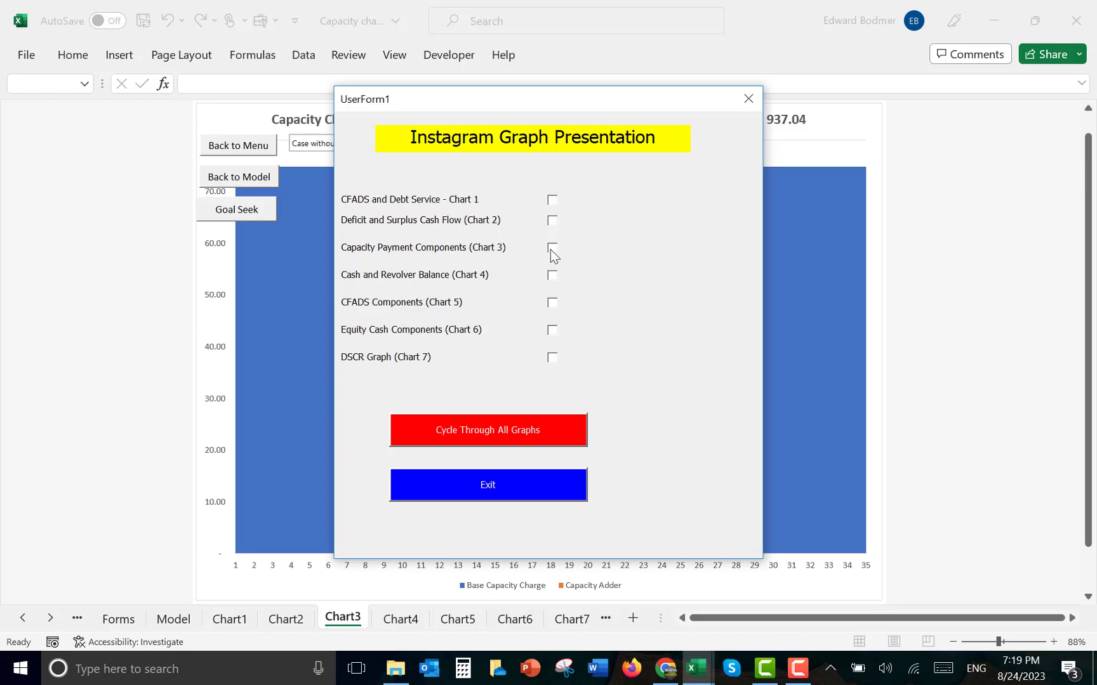
click(555, 207)
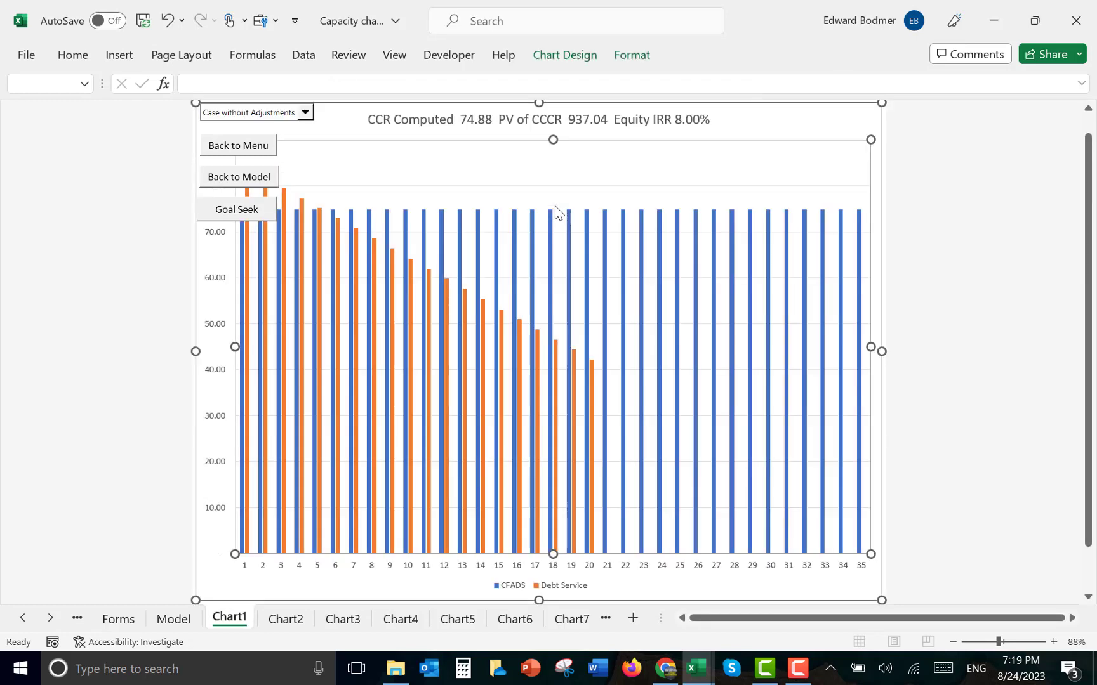
click(248, 144)
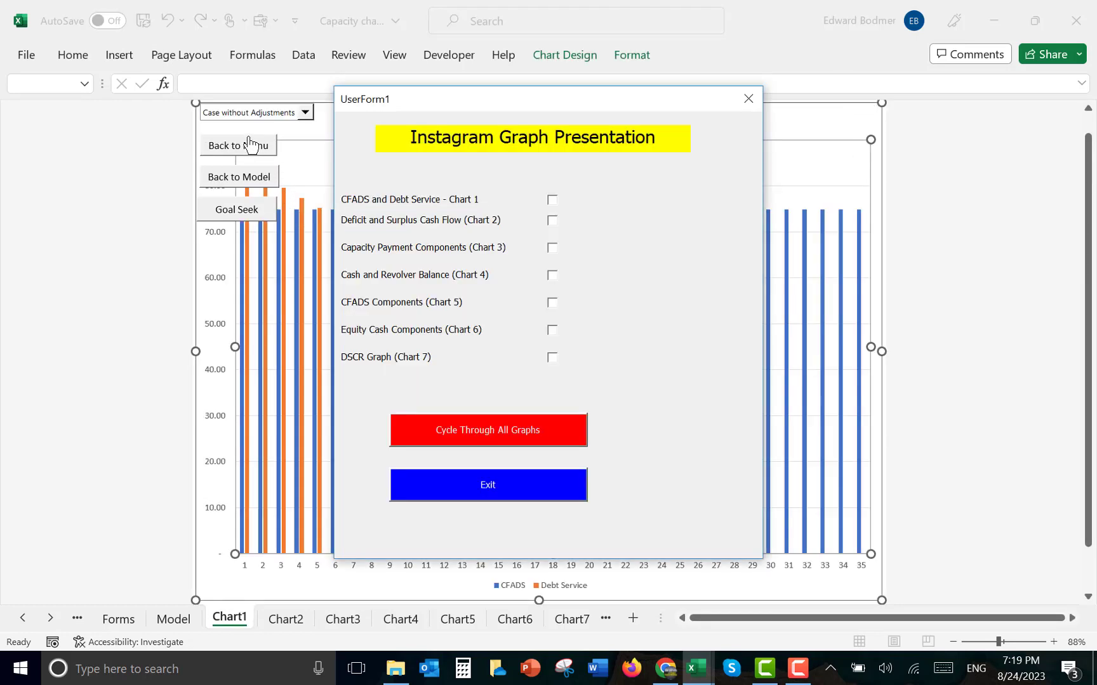
click(552, 248)
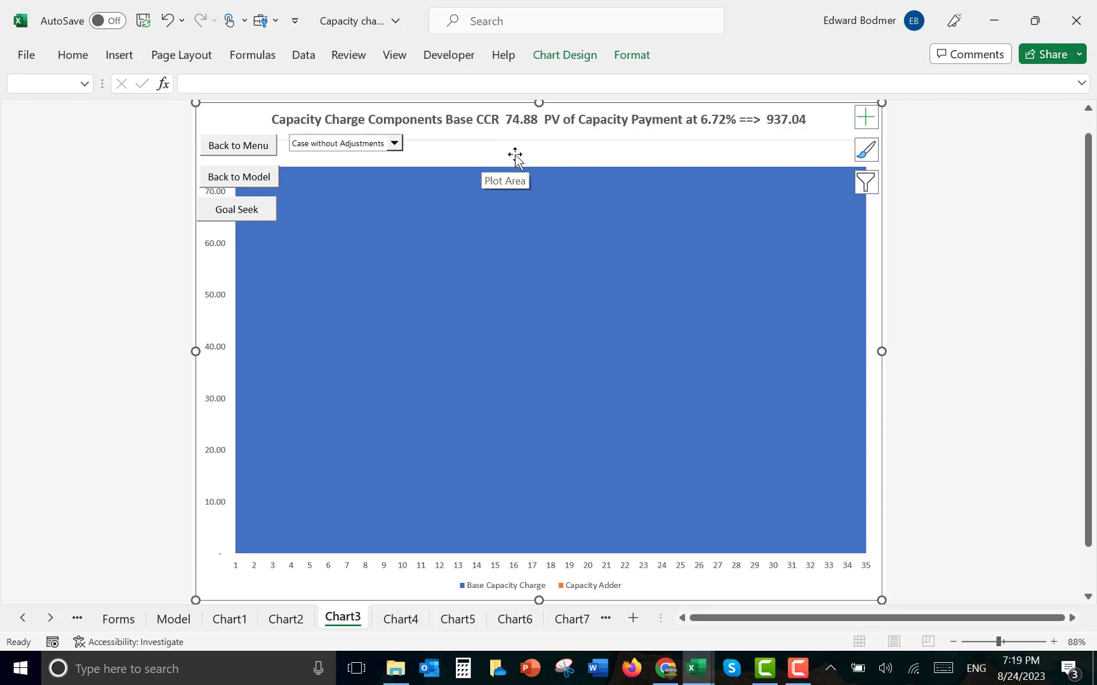
Run goal seek on Chart3 for the case without adjustments, and again after switching the case to Use Capacity Adder
click(263, 211)
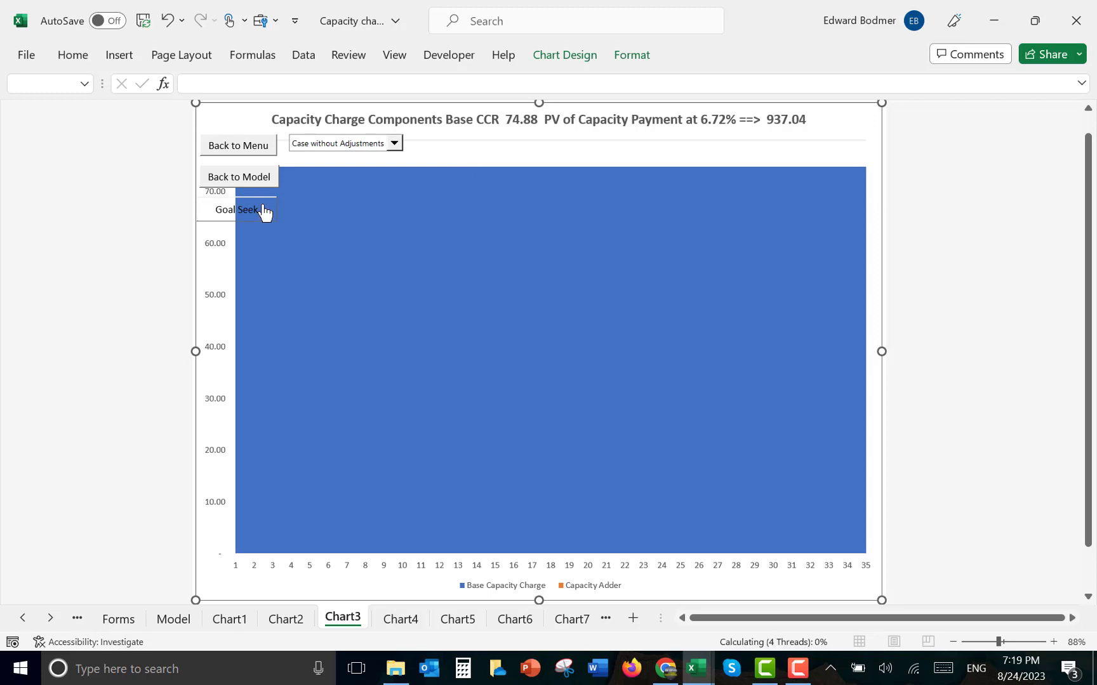
click(394, 143)
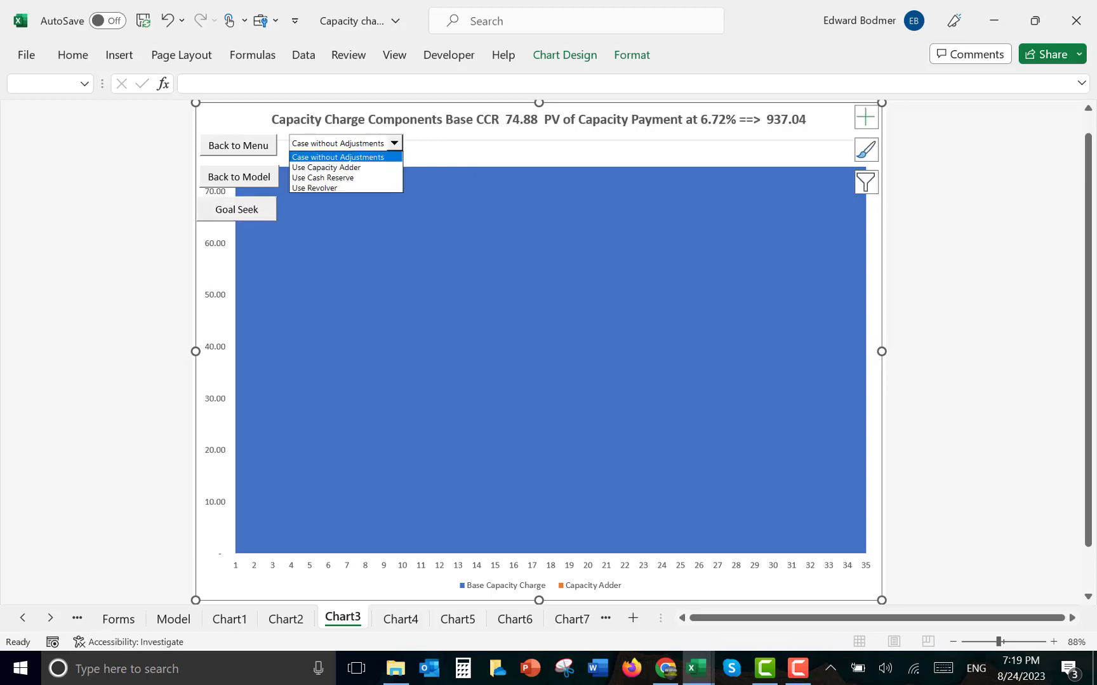
click(326, 168)
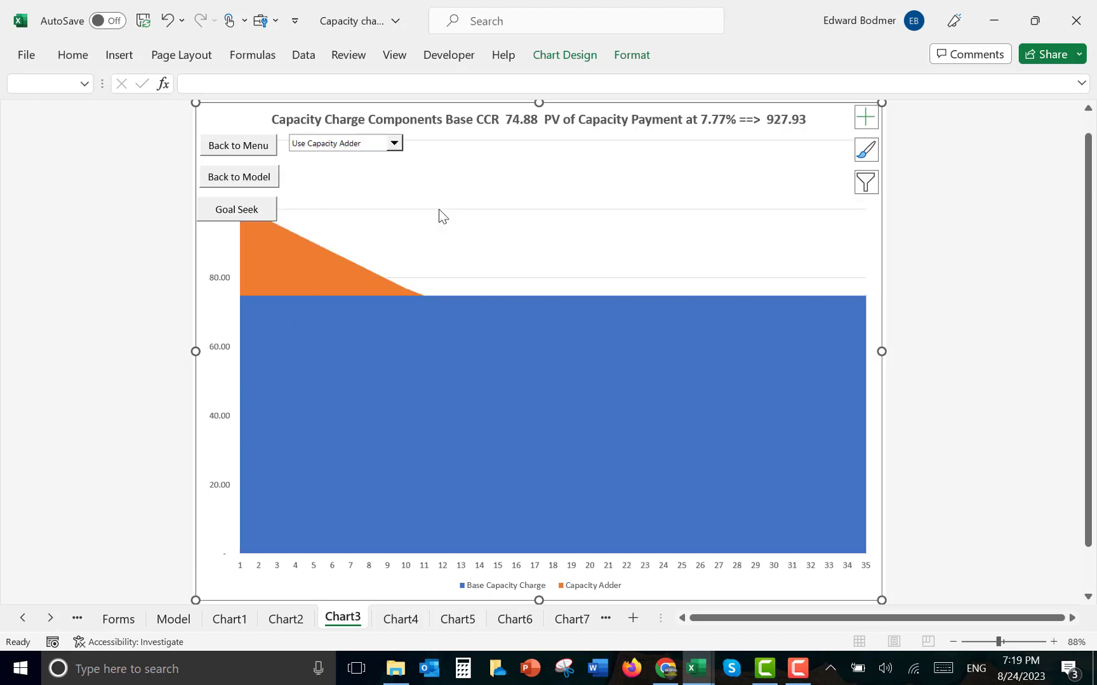
click(259, 216)
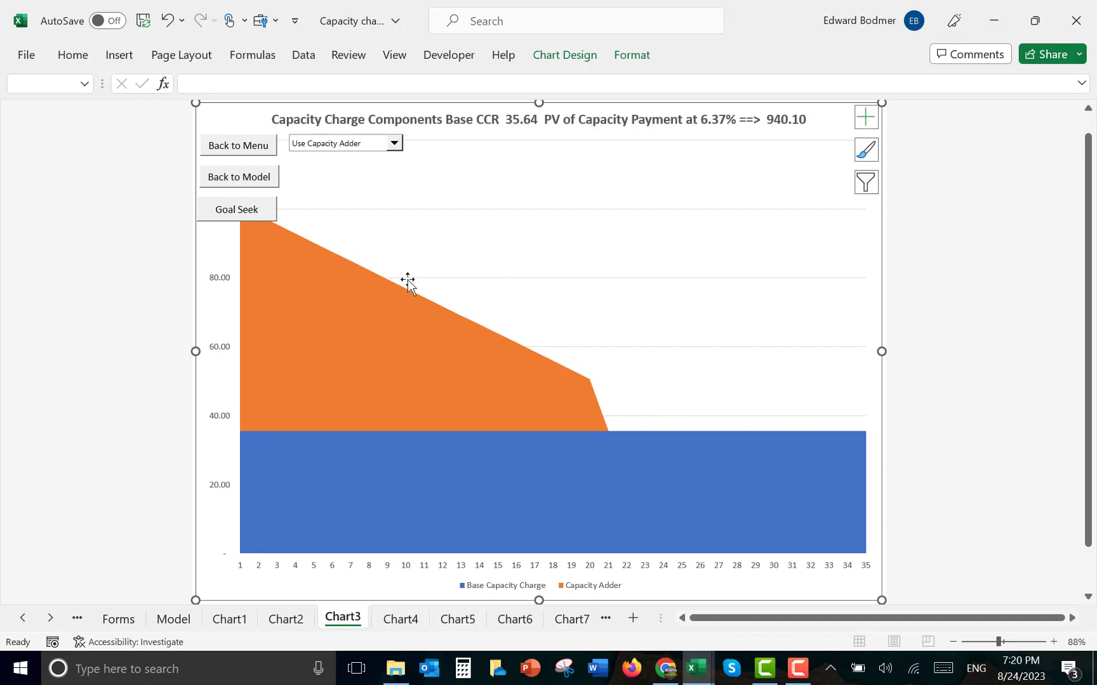
Move the Goal Seek button to the upper-right corner of the Chart3 plot area and deselect it
ctrl+click(240, 219)
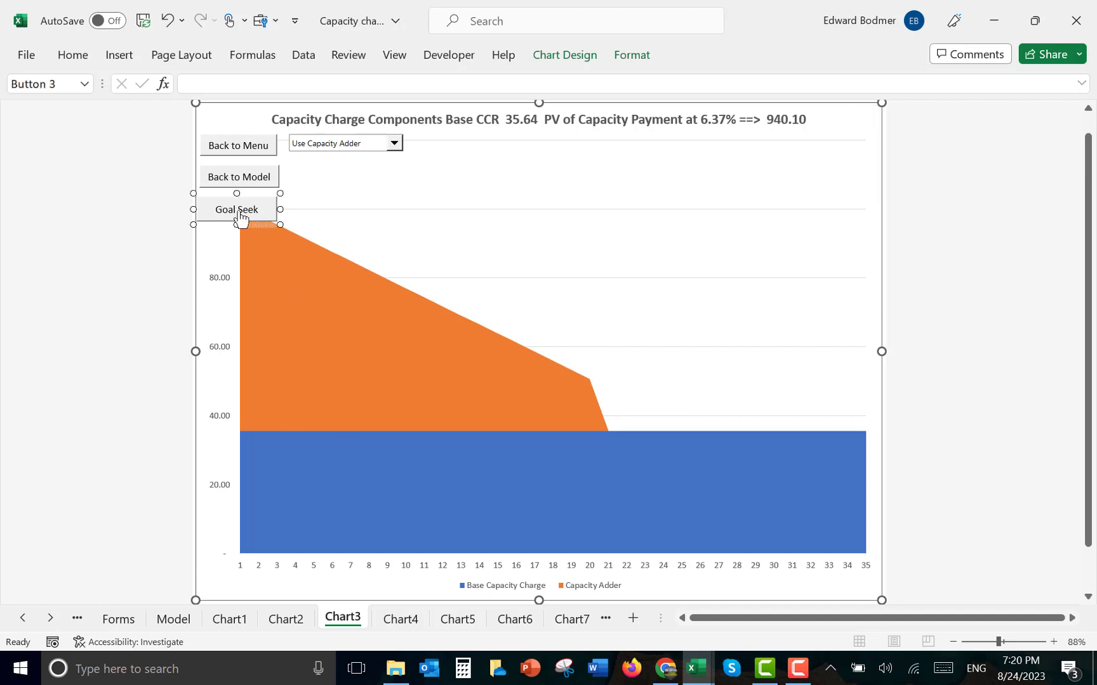
drag(228, 222, 788, 172)
click(742, 218)
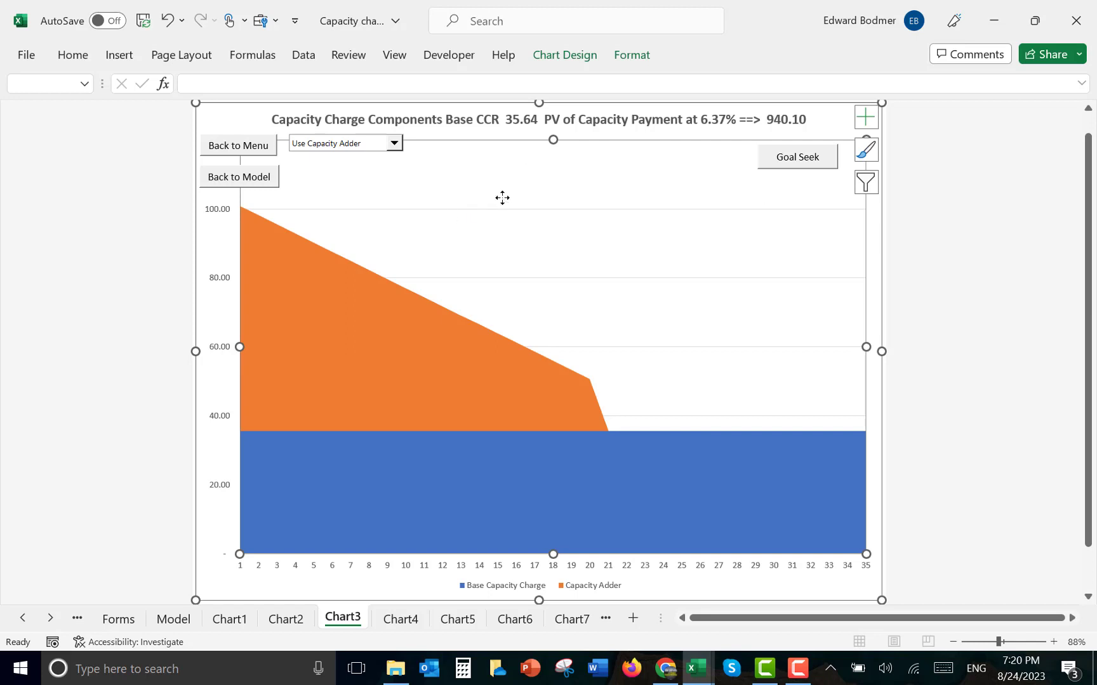
click(217, 107)
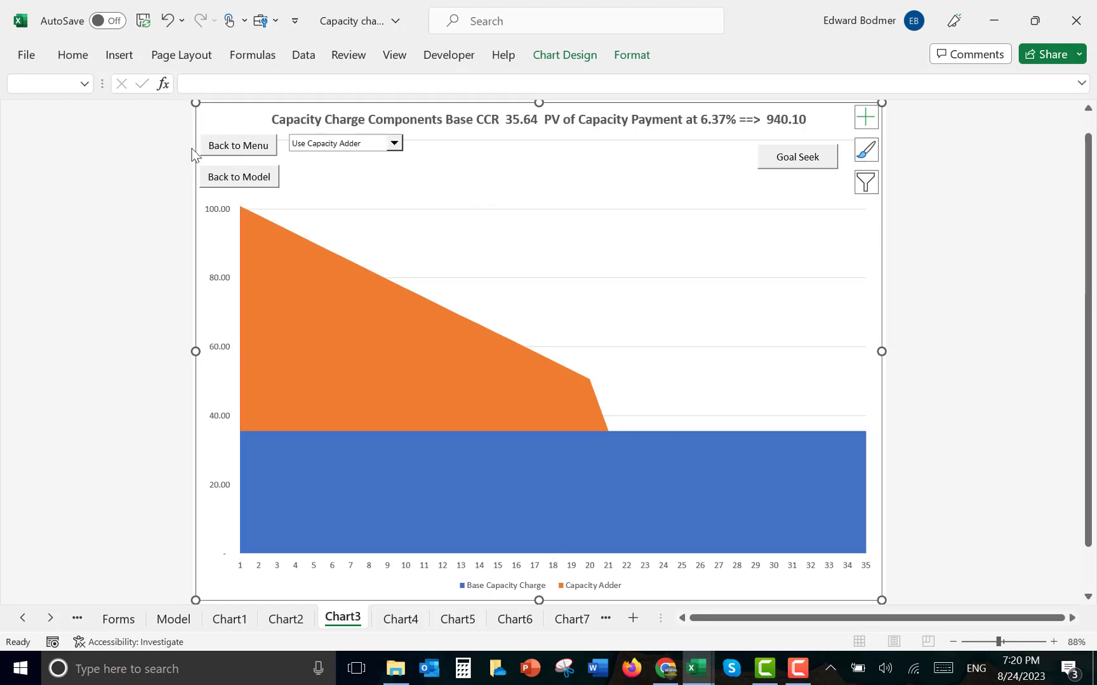
click(384, 210)
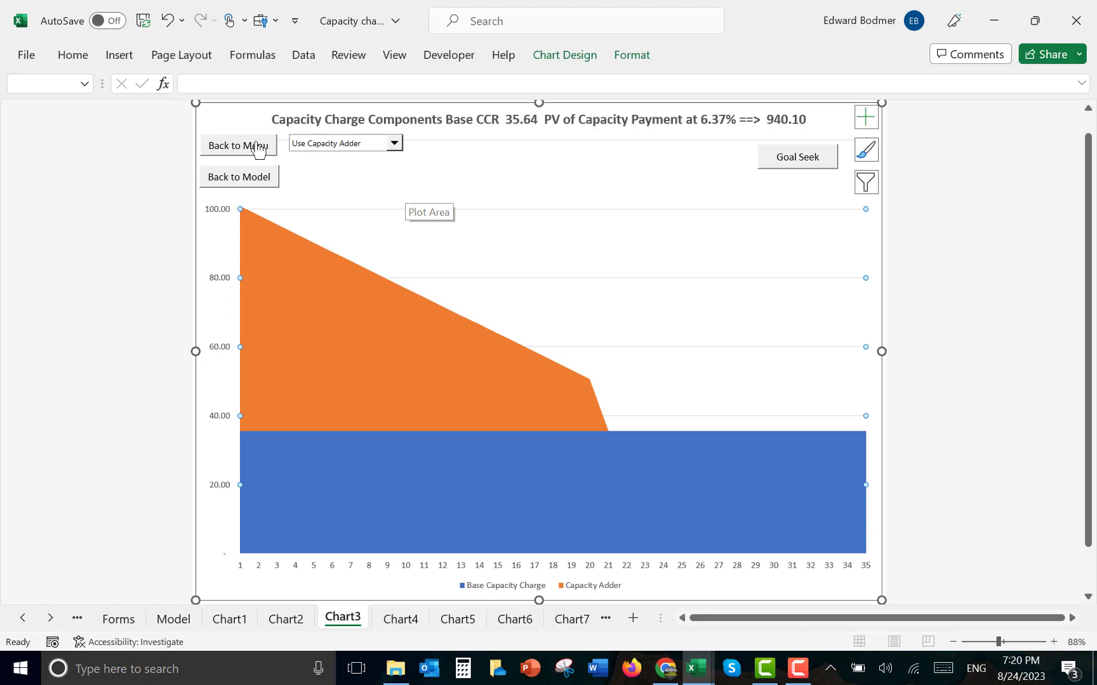
Compare cases on Chart3 by running goal seek for Case without Adjustments and again for Use Capacity Adder
click(394, 142)
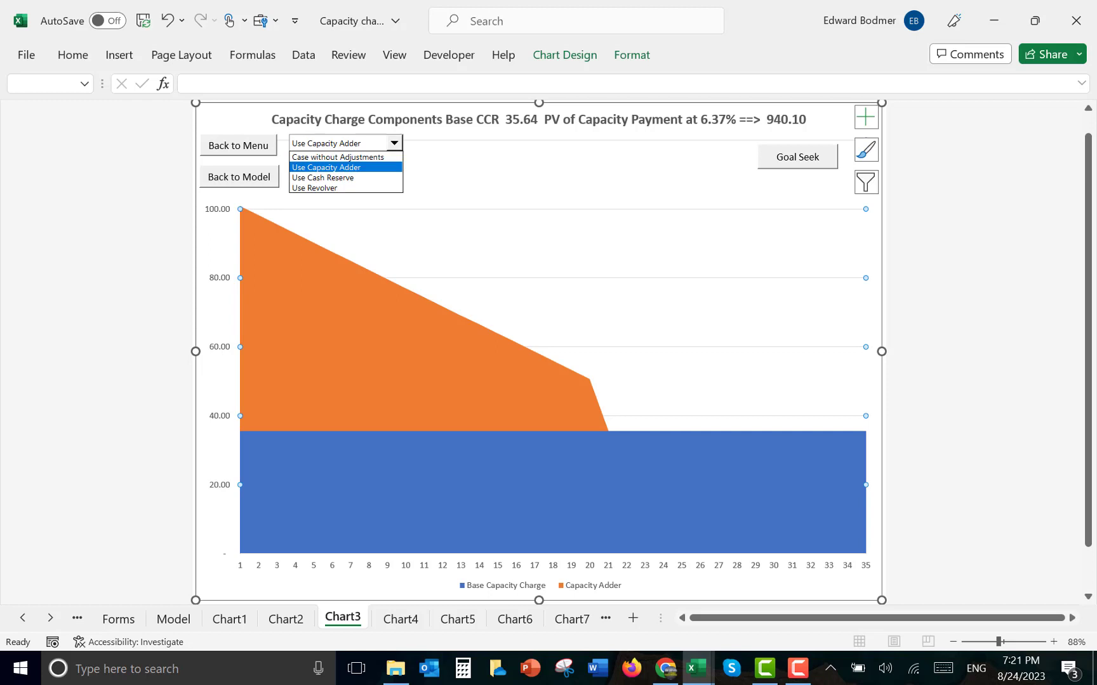
click(349, 158)
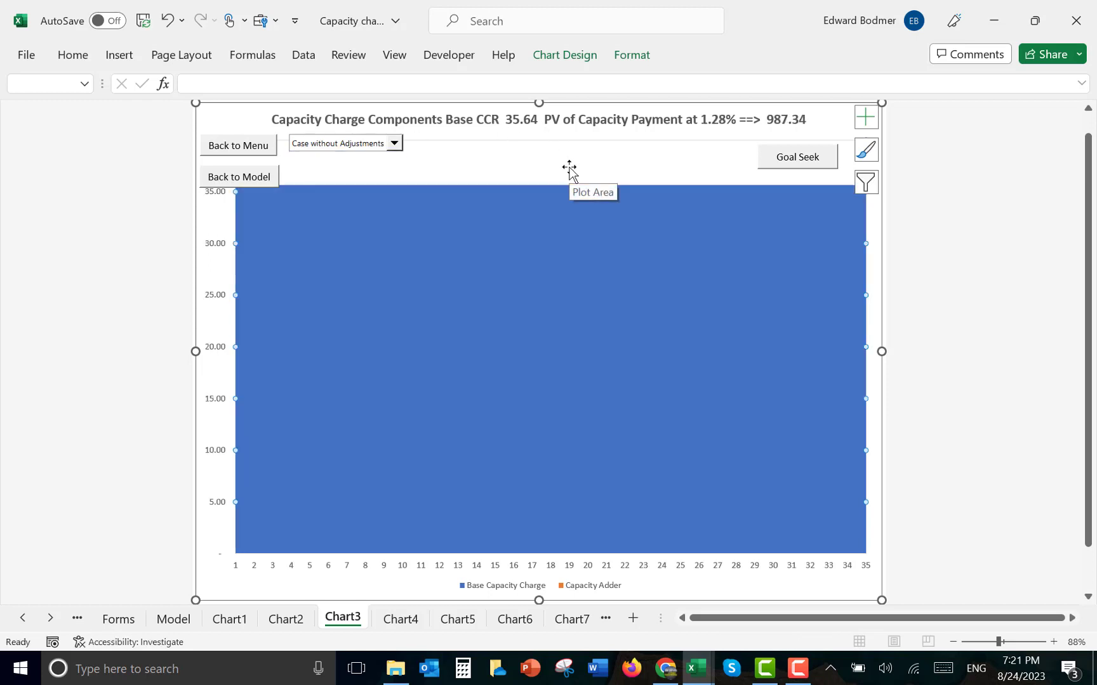
click(786, 169)
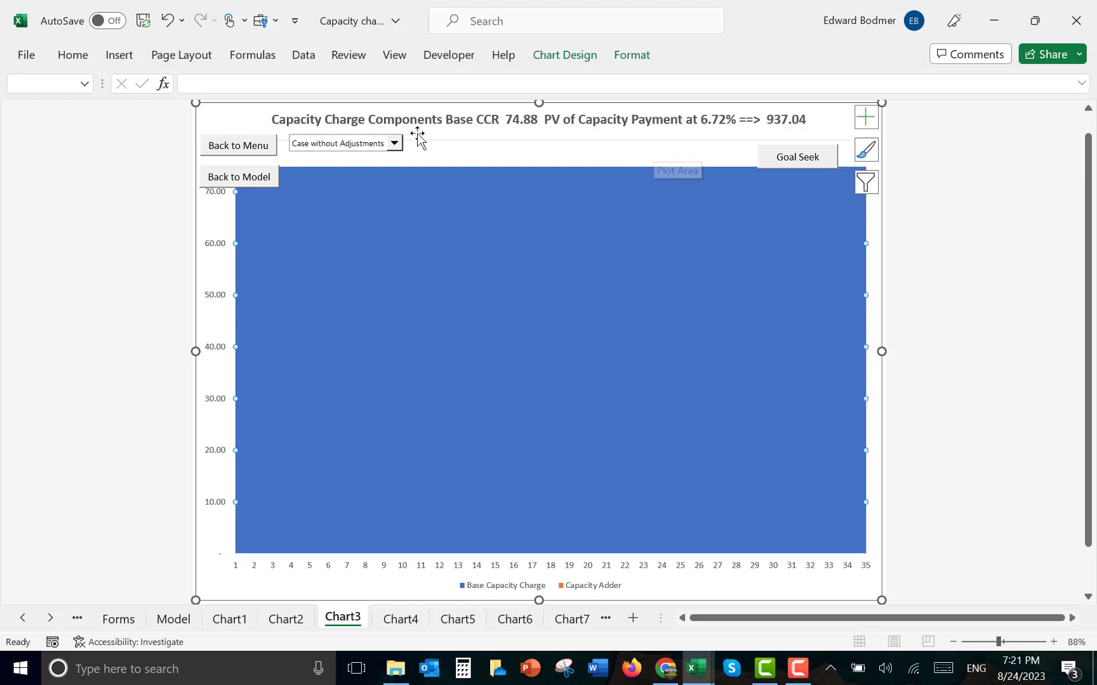
click(394, 143)
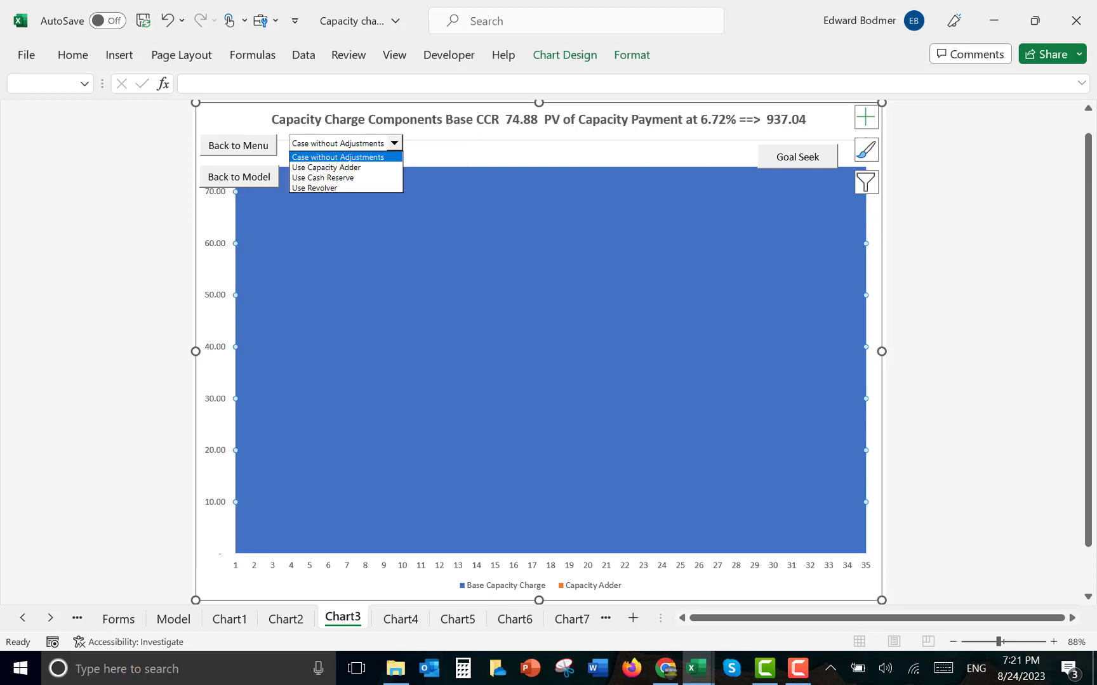
click(325, 167)
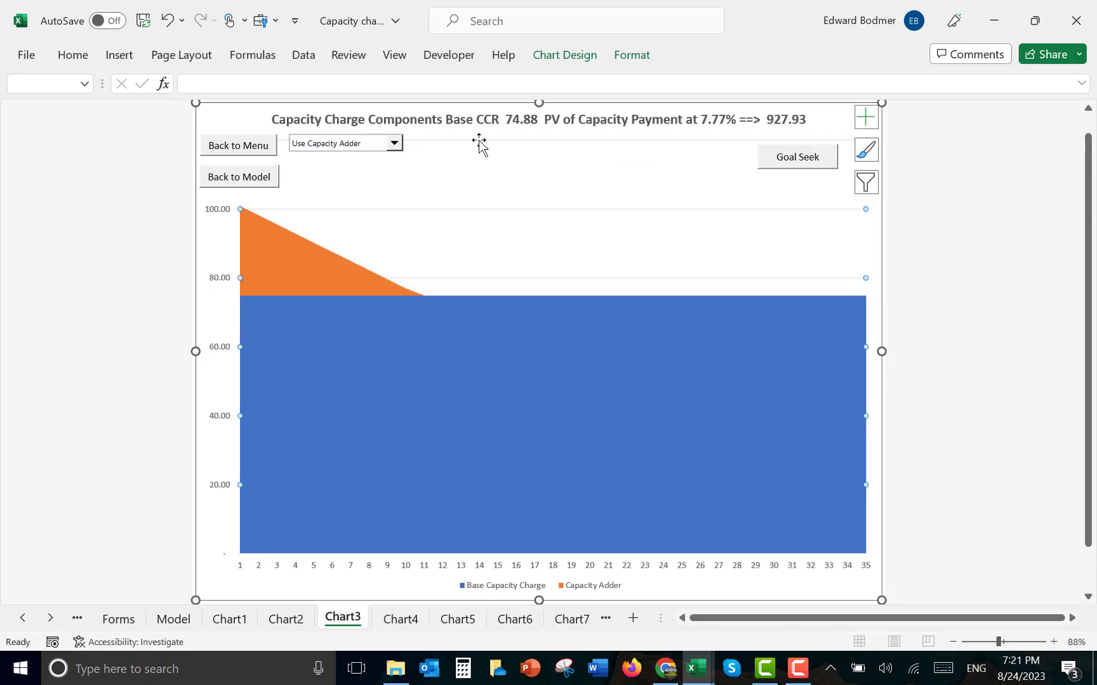
click(781, 158)
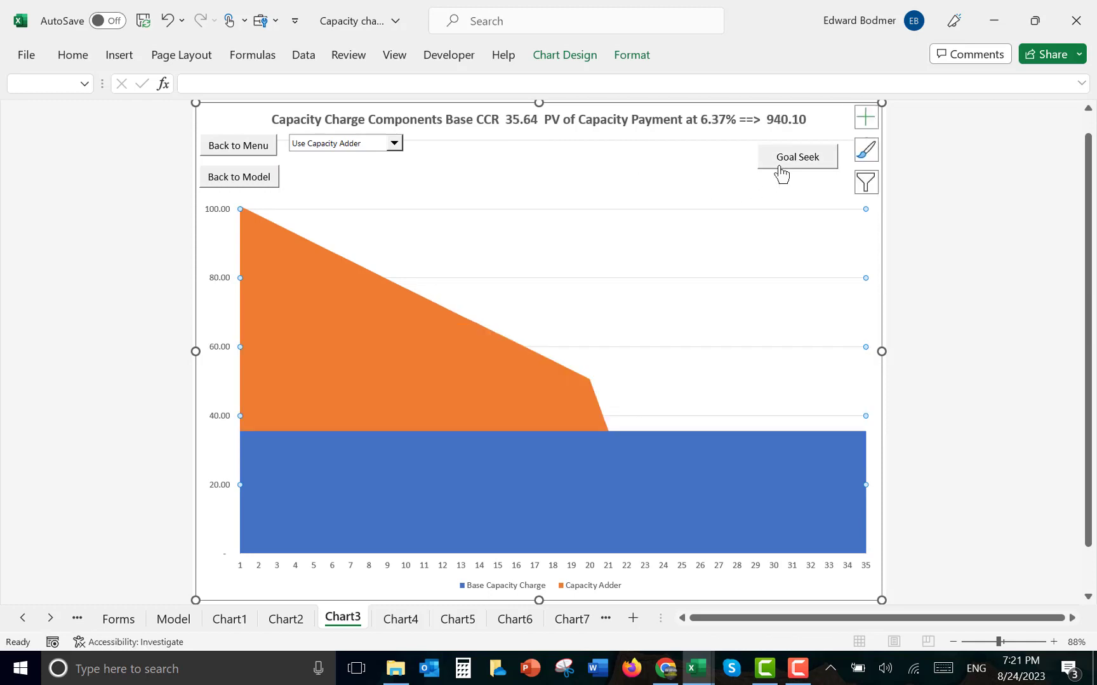
click(556, 193)
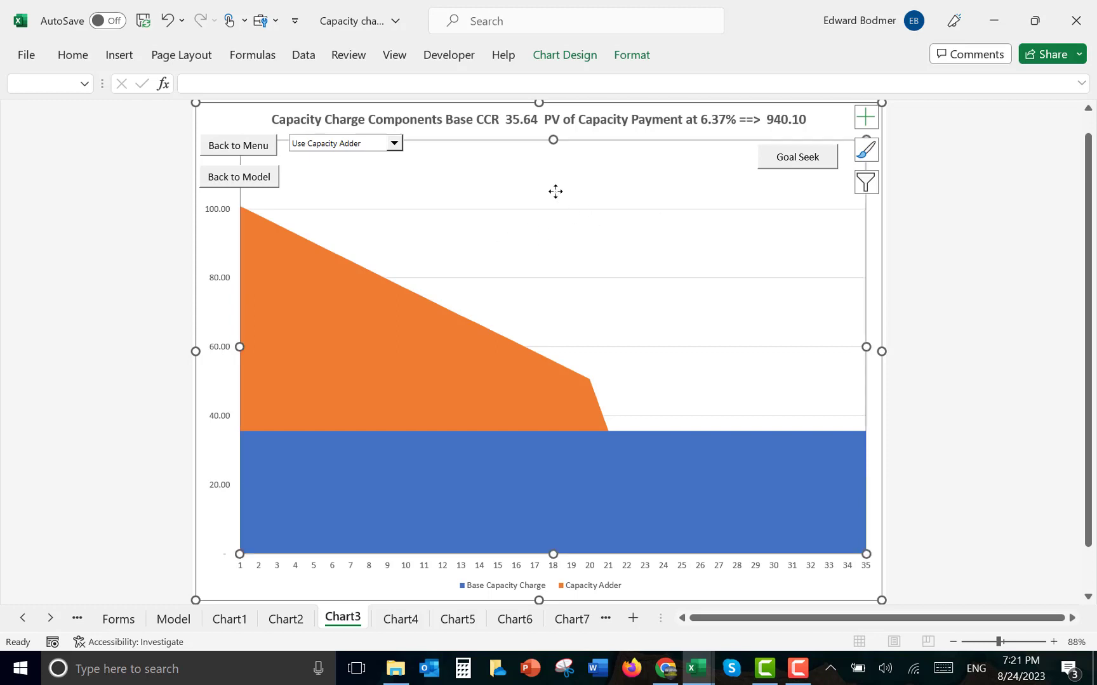
Open Equity Cash Components (Chart 6) from the graph presentation form and go back to the Forms sheet
click(254, 151)
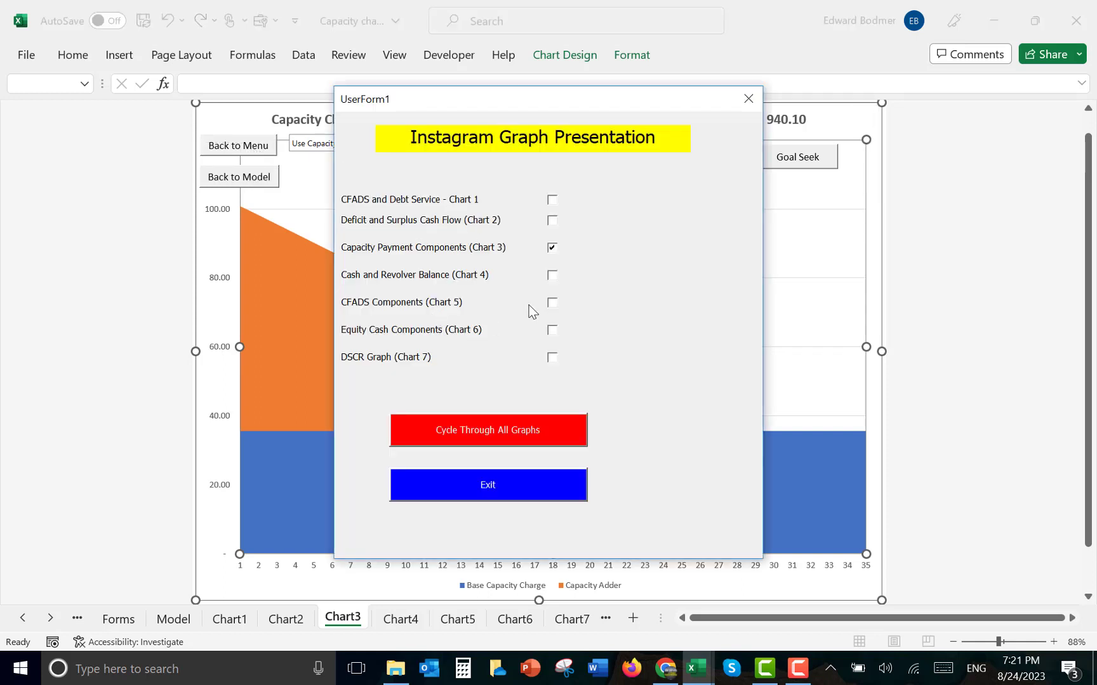
click(552, 333)
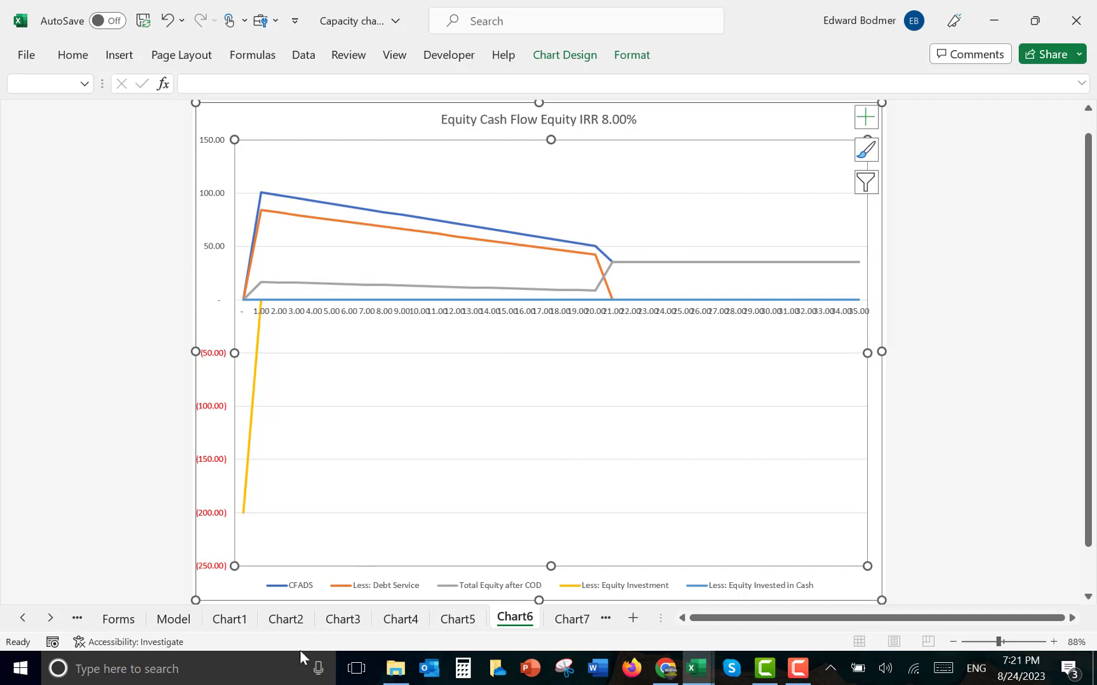
click(116, 620)
click(223, 428)
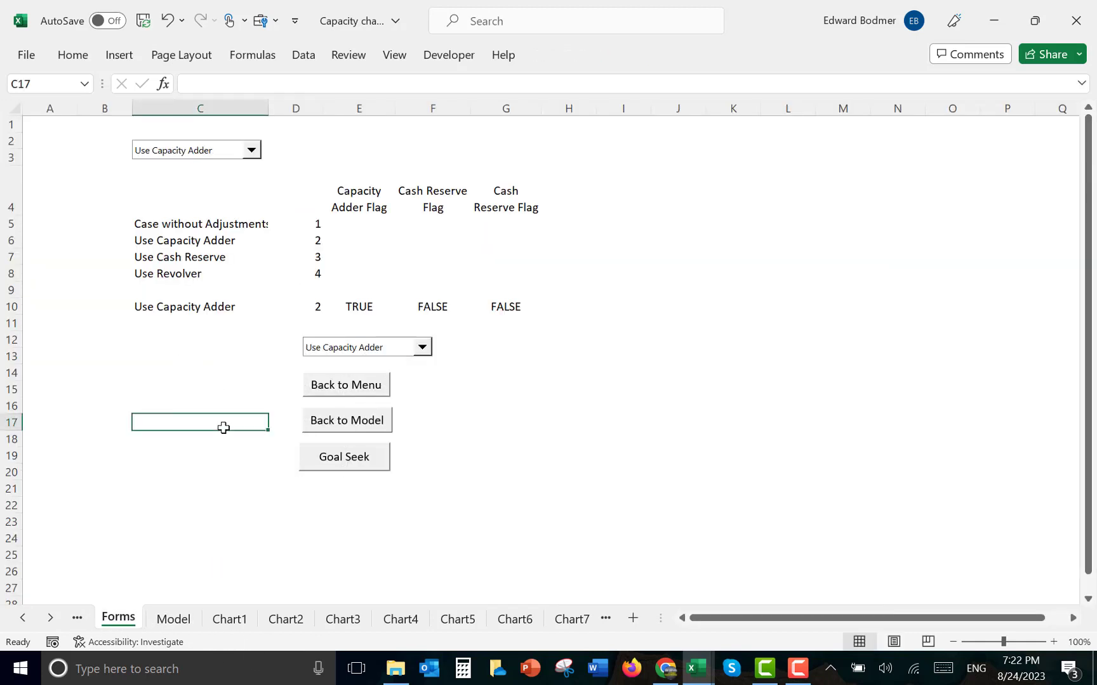
Copy the lower combo box and the Back to Menu, Back to Model and Goal Seek buttons from Forms onto Chart6
ctrl+click(344, 348)
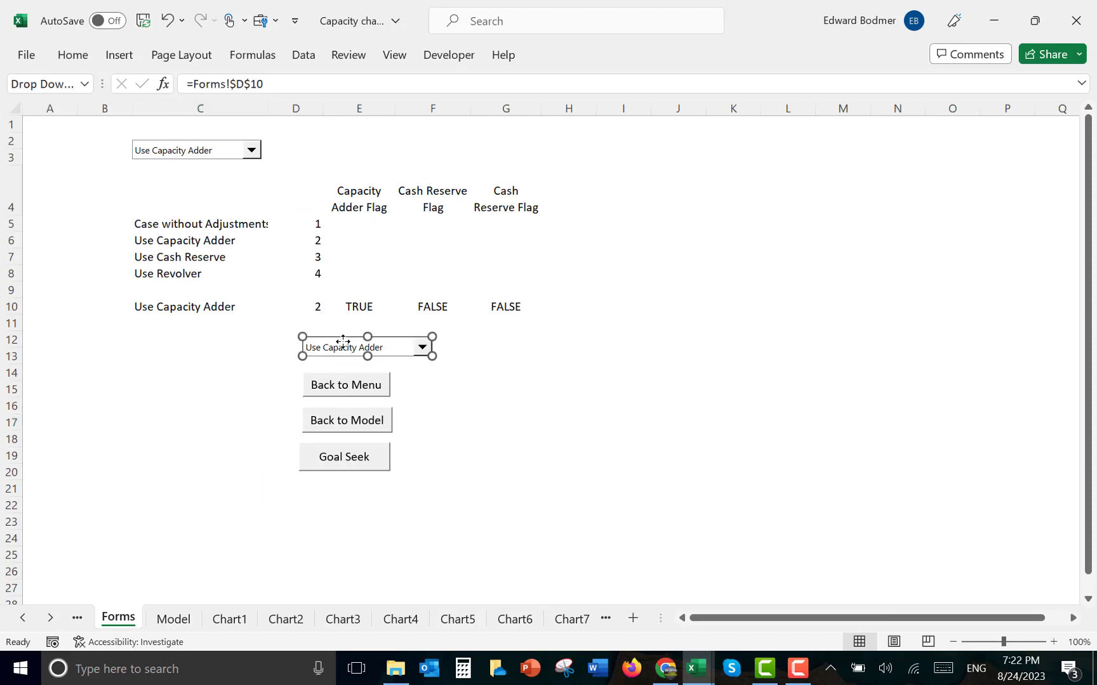
ctrl+click(334, 382)
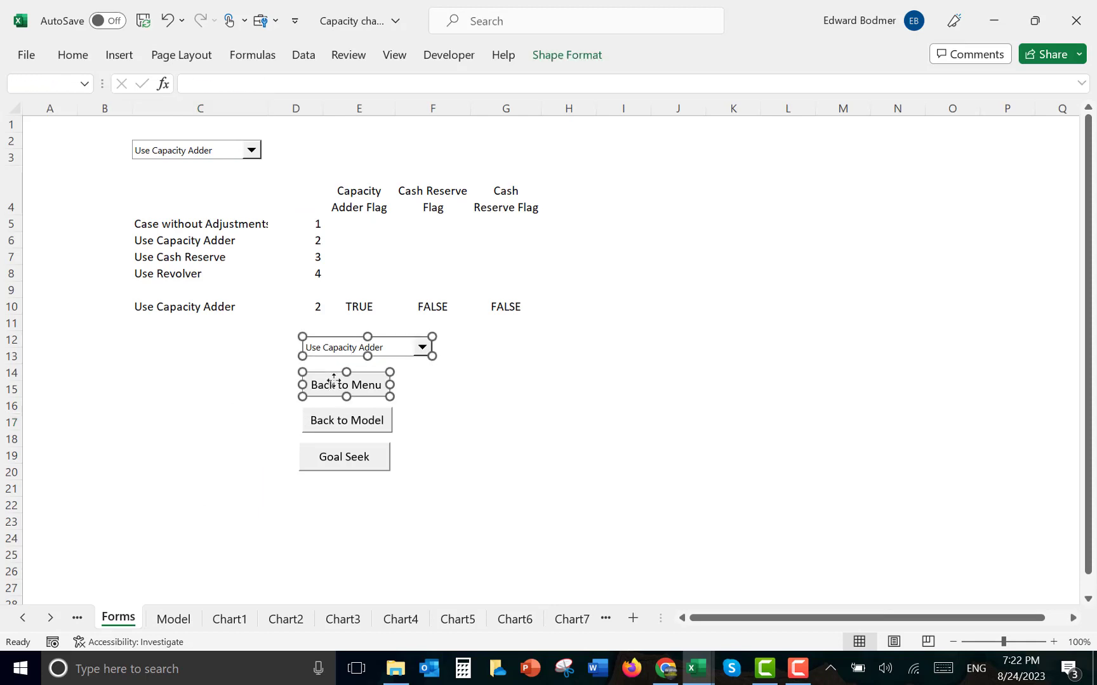
ctrl+click(321, 421)
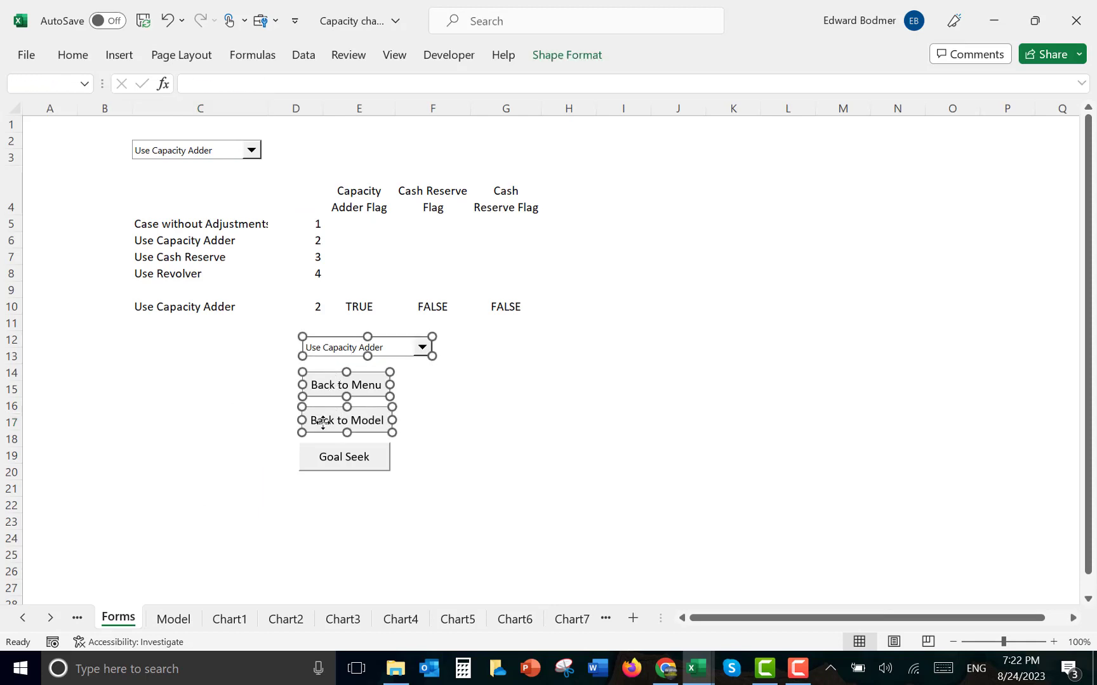
ctrl+click(325, 448)
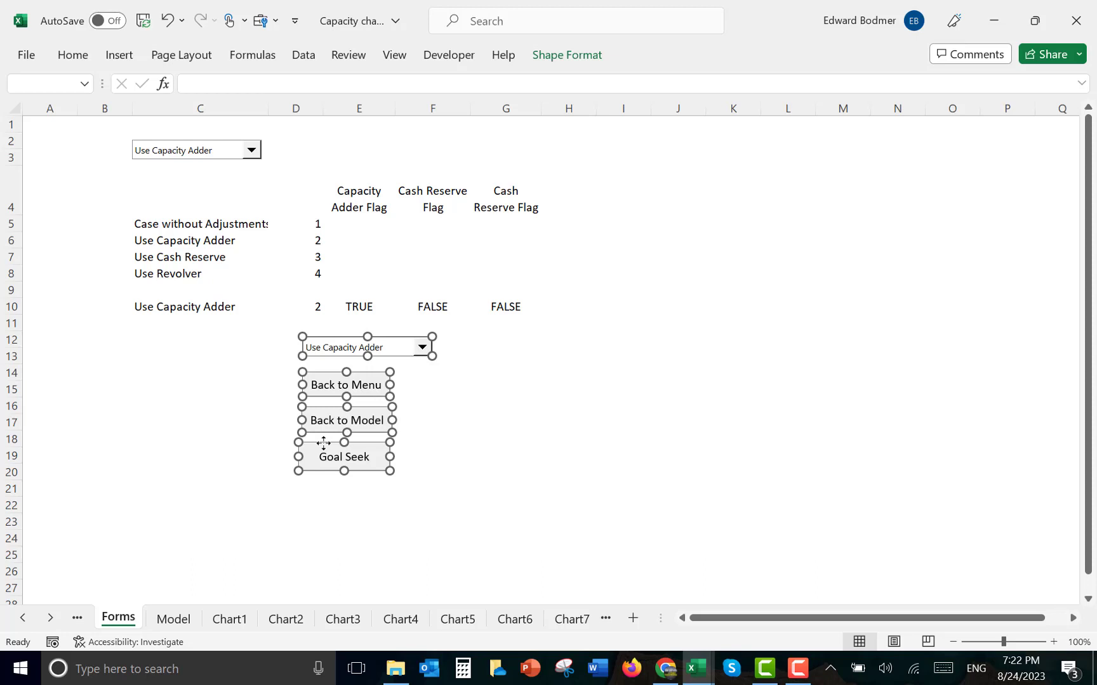
click(526, 620)
click(356, 287)
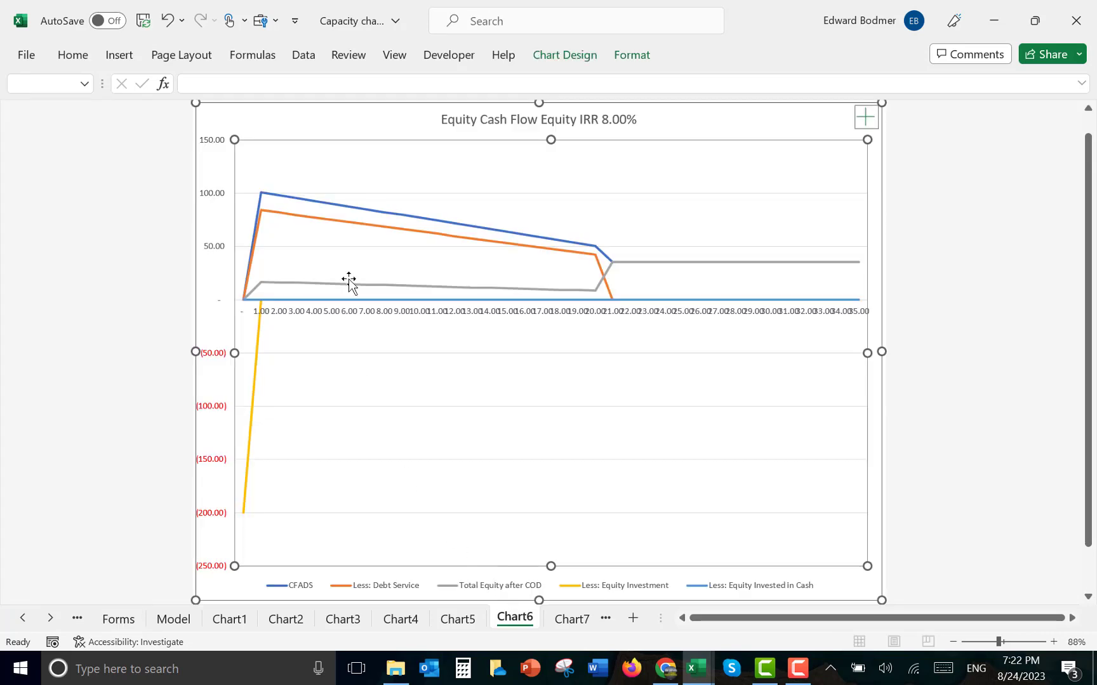
click(243, 119)
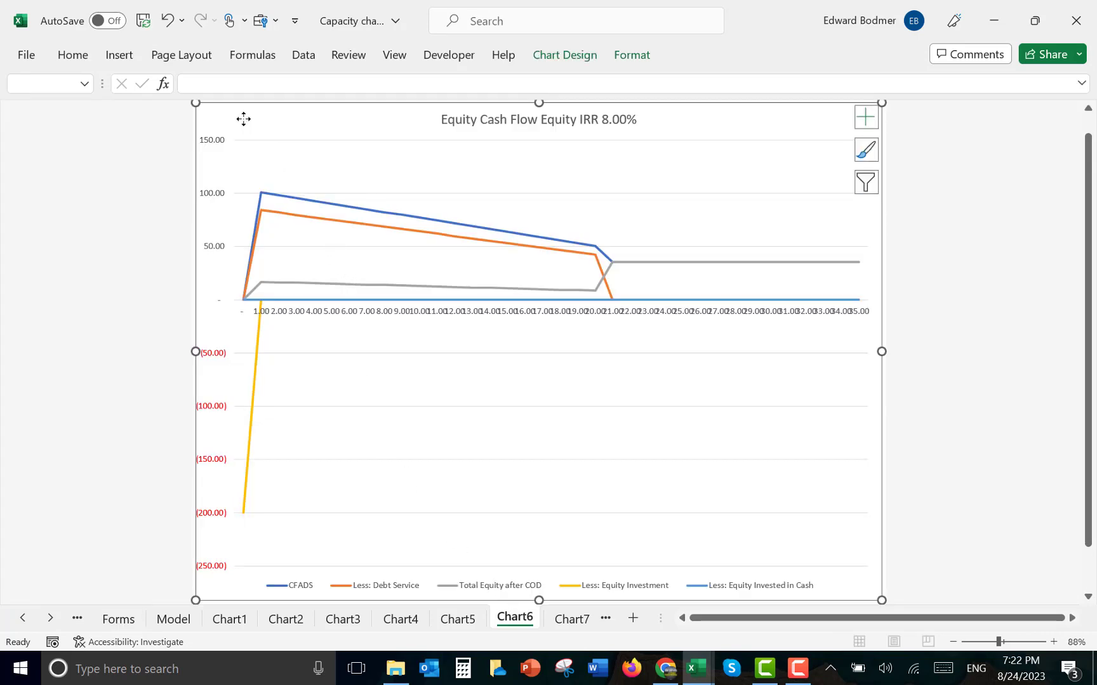
key(ctrl+v)
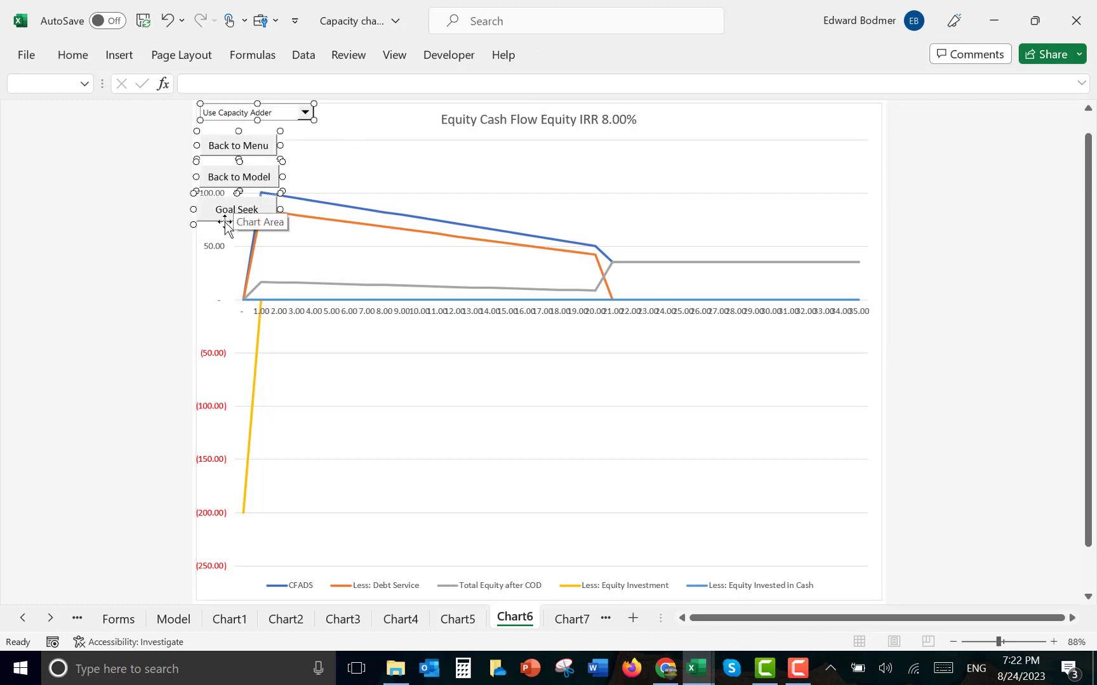
Try moving all the pasted controls together to the upper right of Chart6, and undo the move
drag(690, 184, 712, 173)
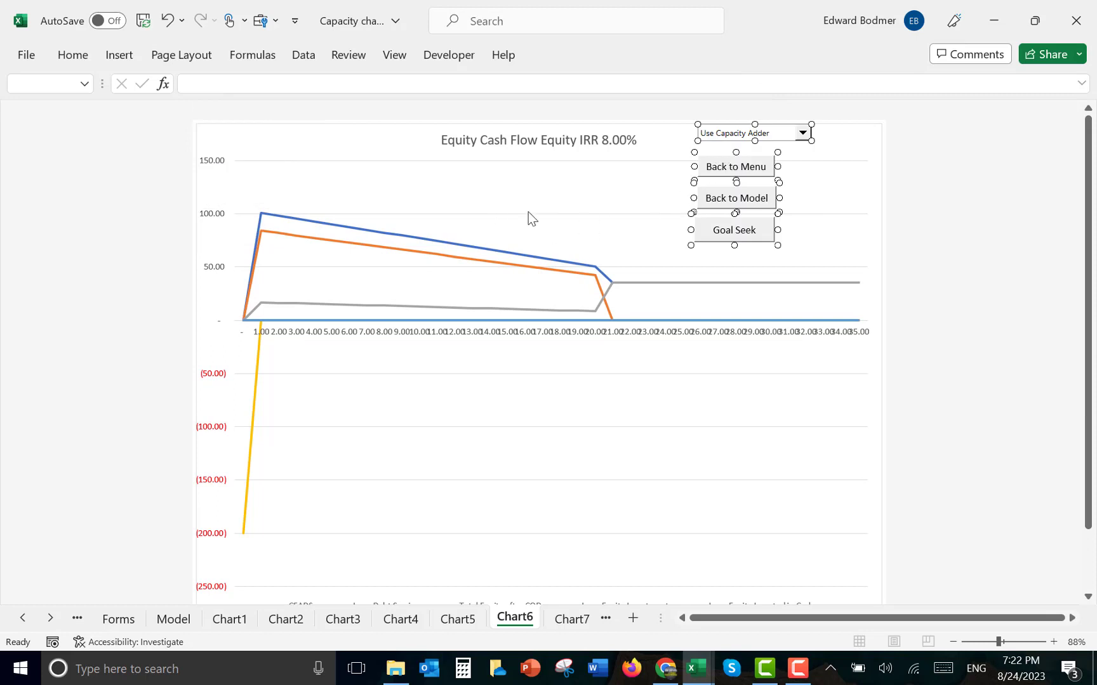
key(ctrl+z)
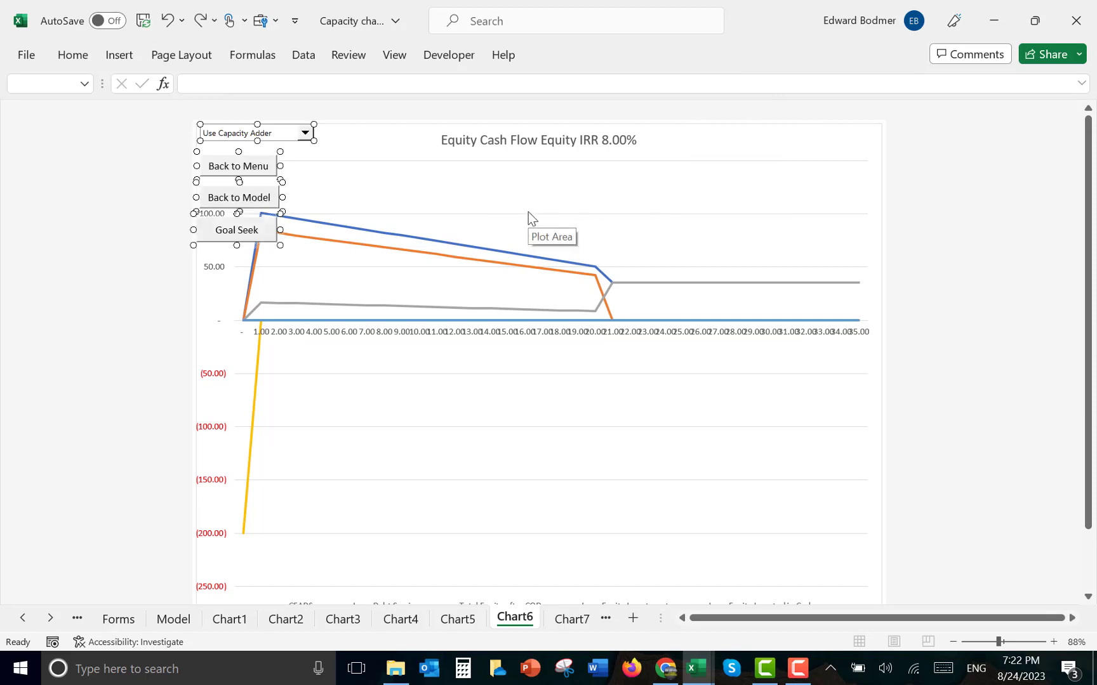
Move only the Goal Seek button to the right of the Chart6 title and deselect it
click(426, 186)
right_click(226, 239)
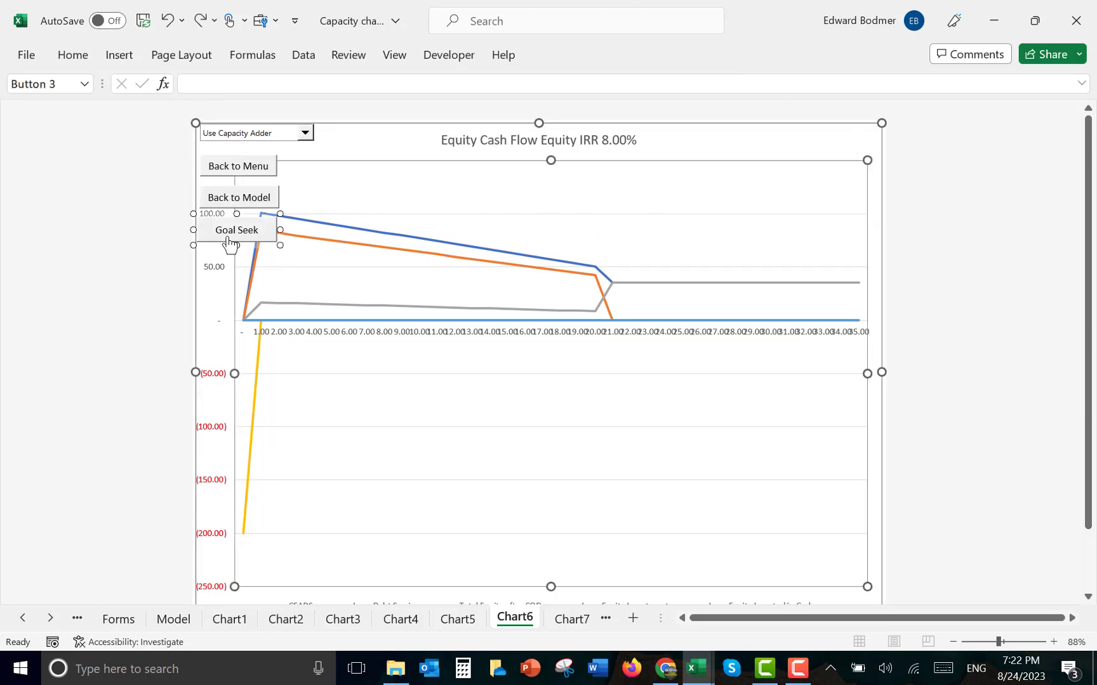
key(Escape)
click(230, 236)
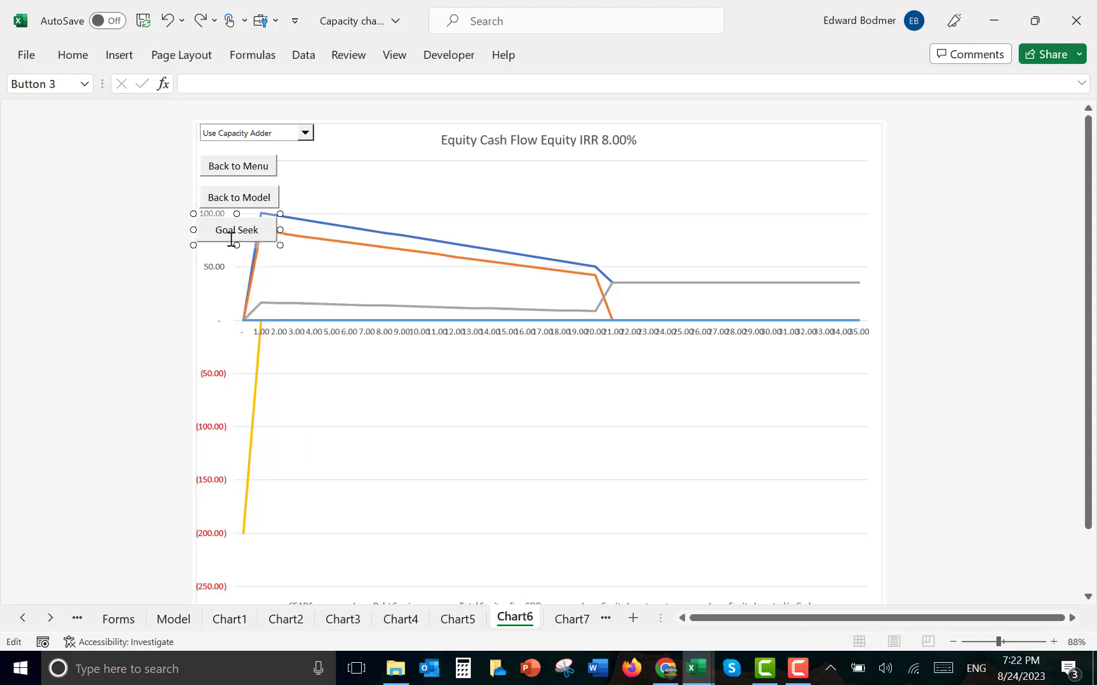
click(460, 181)
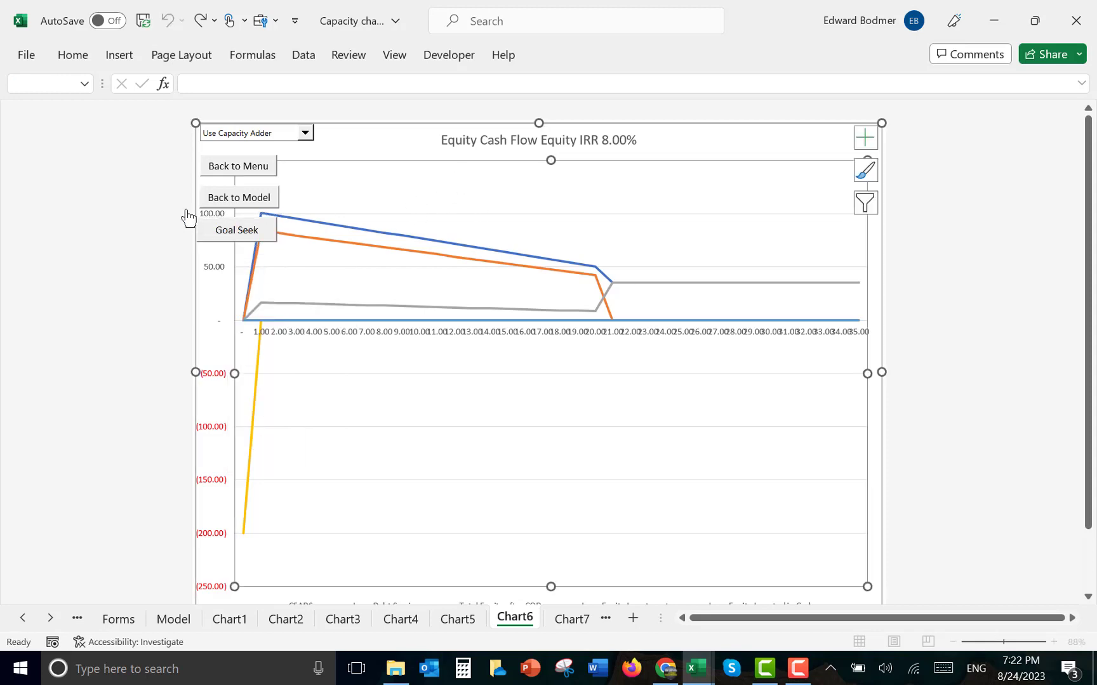
click(252, 243)
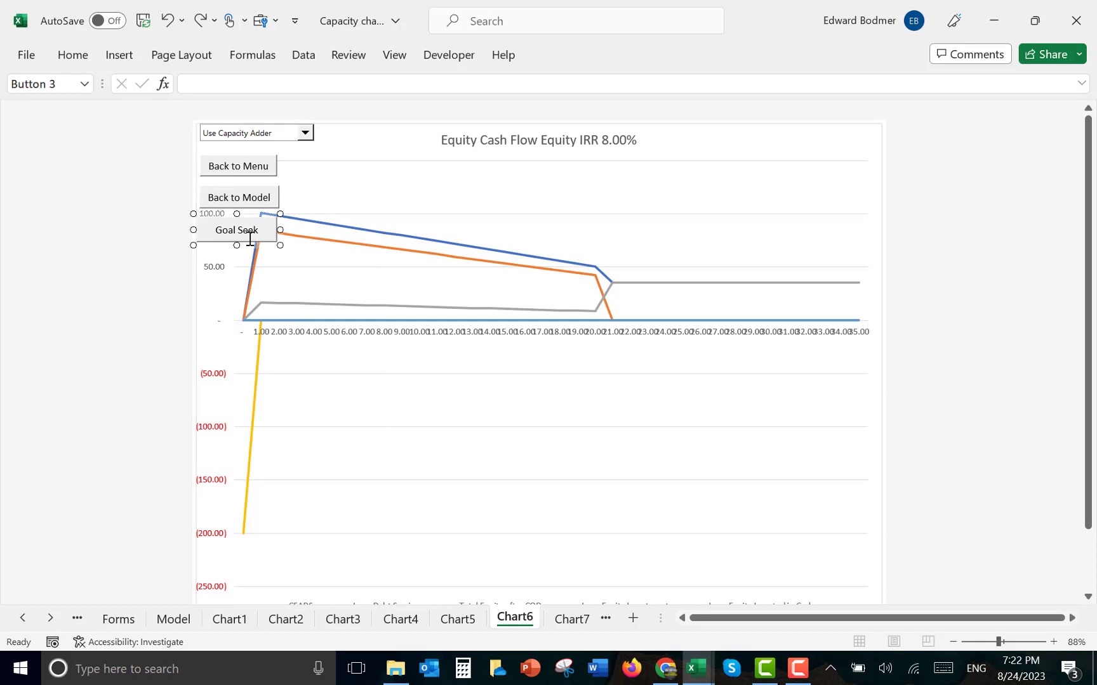
drag(247, 242, 828, 152)
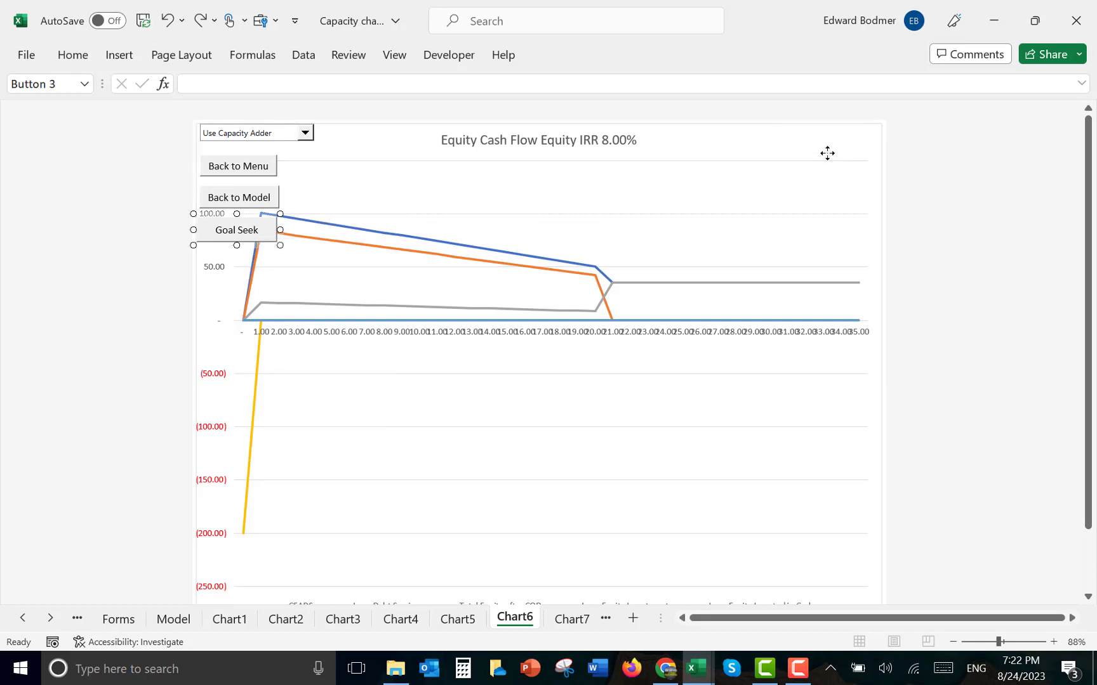
click(722, 229)
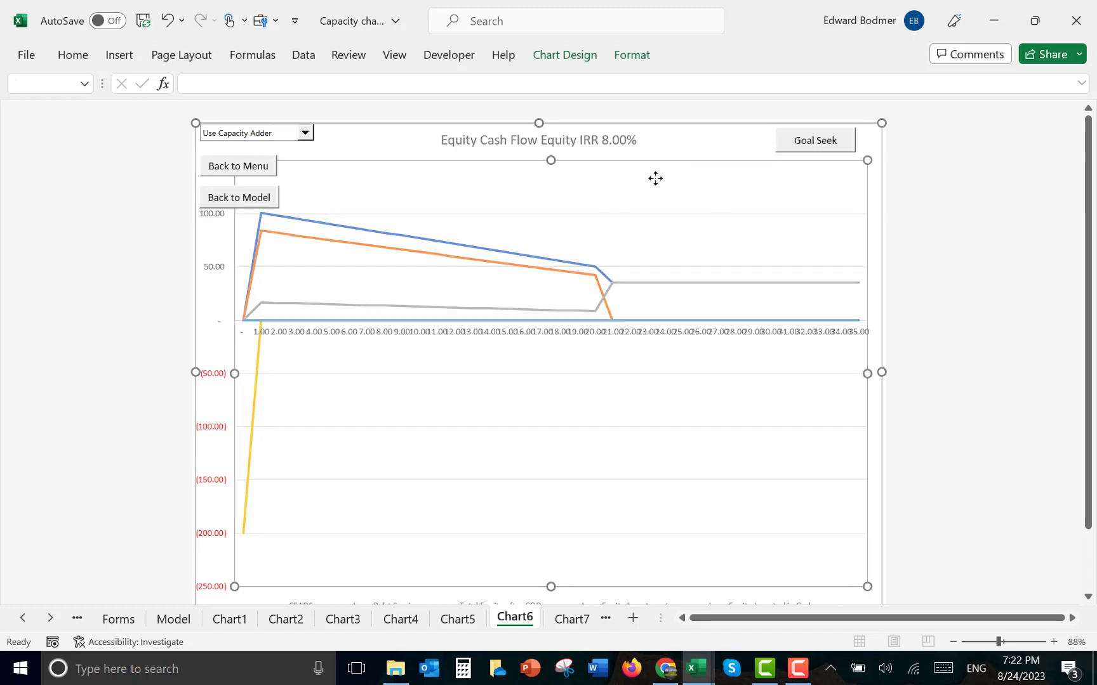
Go back through the chart sheets from Chart6 to the Model sheet
key(ctrl+Page_Up)
key(ctrl+Page_Up)
key(ctrl+Page_Up)
key(ctrl+Page_Up)
key(ctrl+Page_Up)
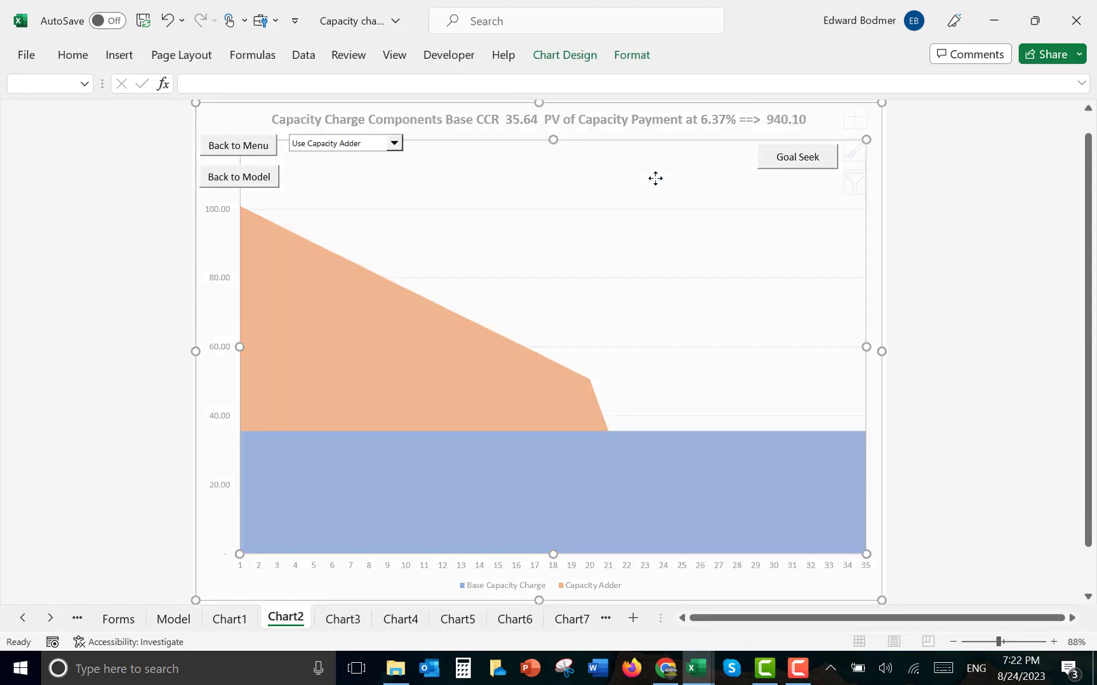
key(ctrl+Page_Up)
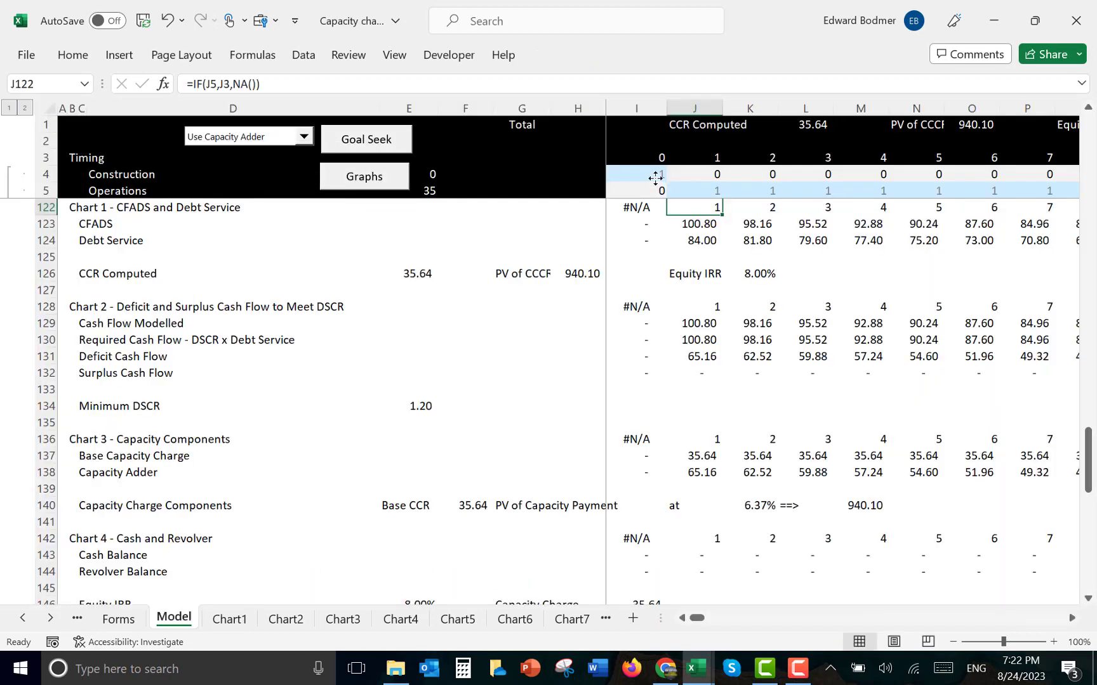
Look through the Model sheet's equity cash flow and chart data blocks down to Chart 7 - DSCR
key(Page_Down)
key(Page_Up)
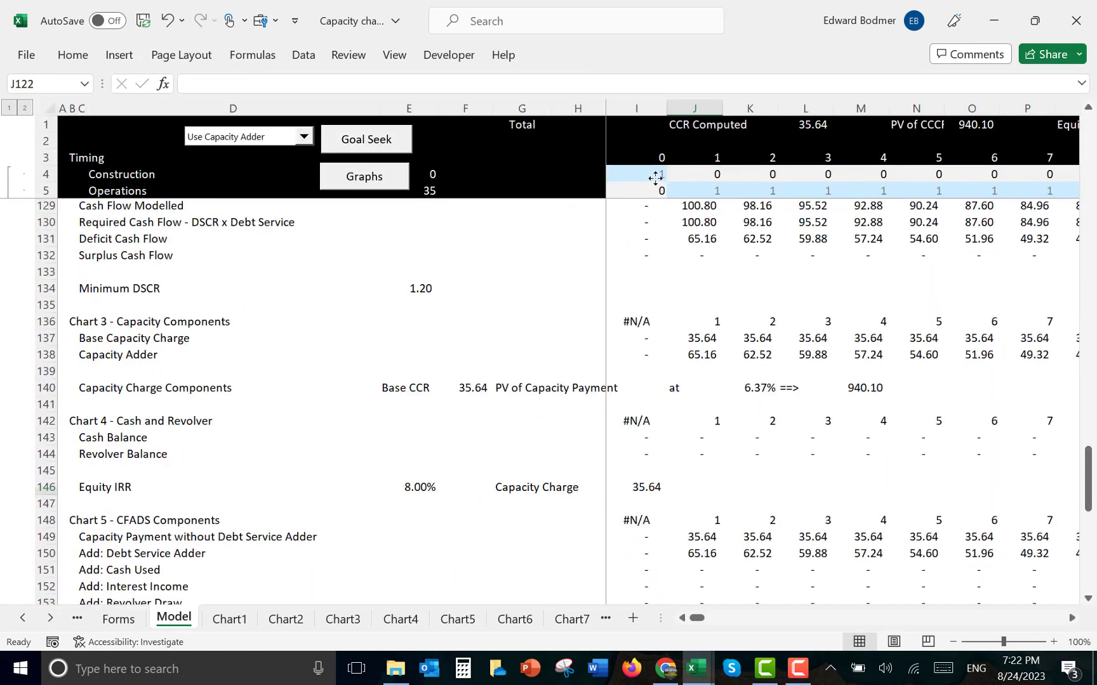
key(Page_Up)
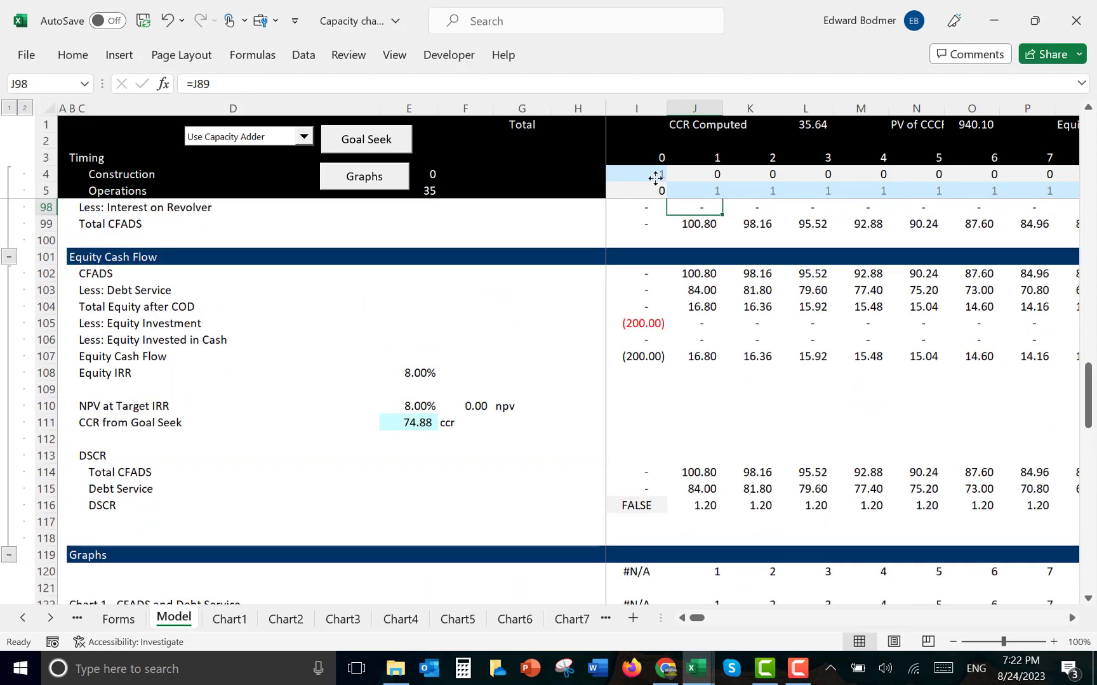
key(Page_Down)
key(Page_Down)
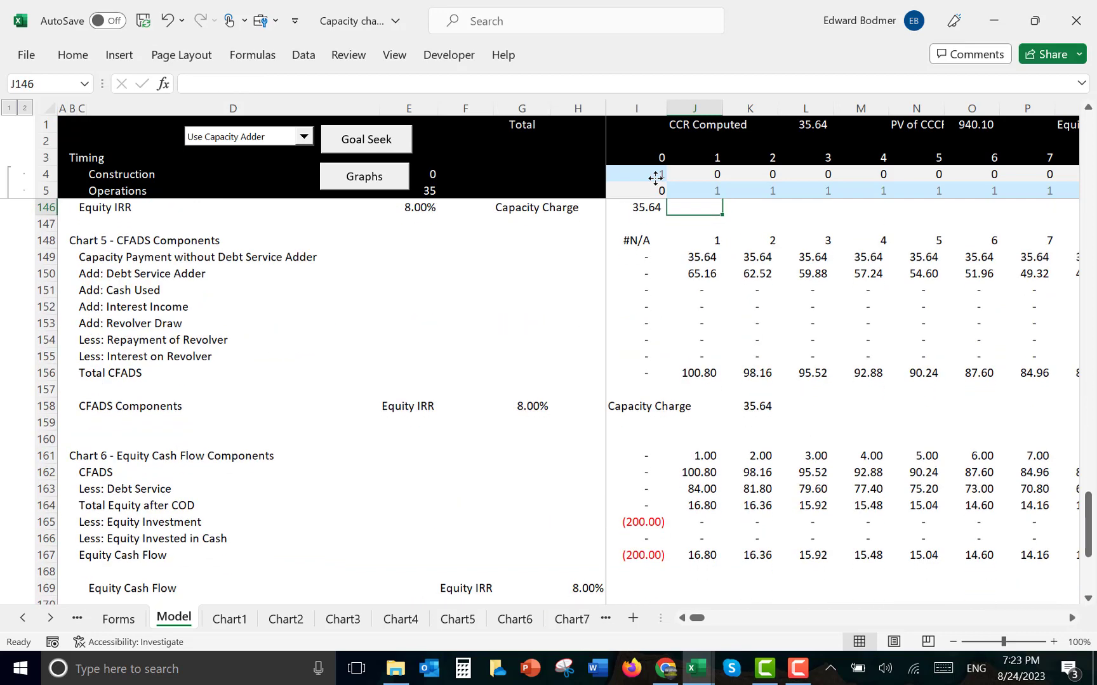
key(Up)
key(Up)
key(Down)
key(Down)
key(Down)
key(Down)
key(Down)
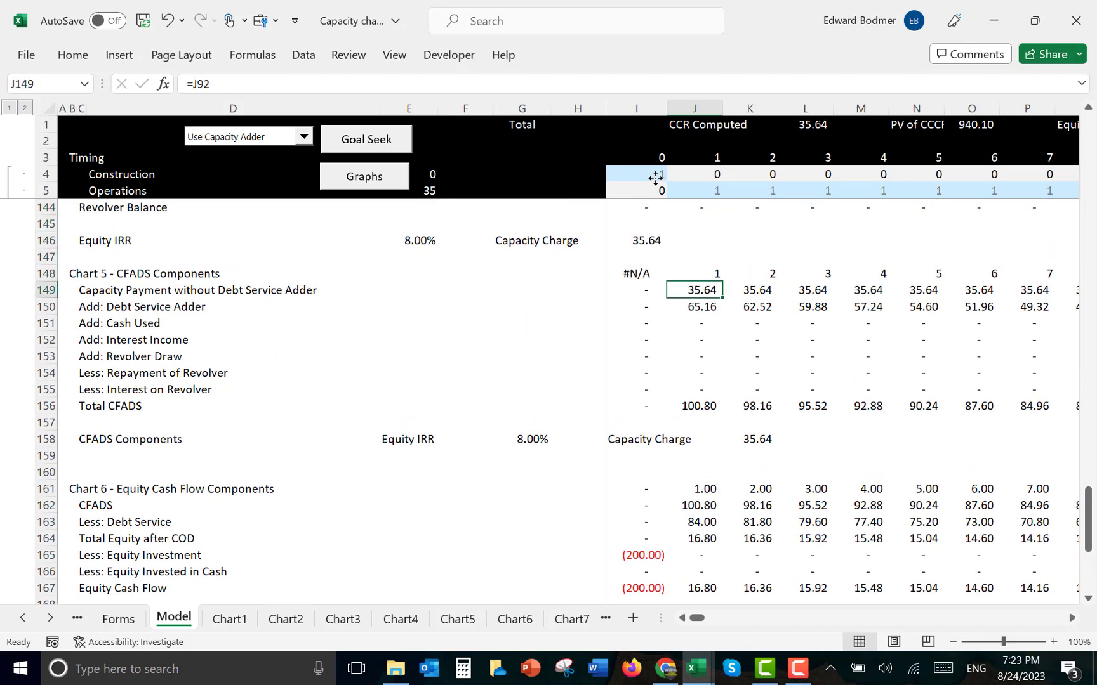
key(Down)
key(Down)
key(Down)
key(Down)
key(Down)
key(Down)
key(Down)
key(Down)
key(Down)
key(Down)
key(Down)
key(Down)
key(Down)
key(Down)
key(Down)
key(Down)
key(Down)
key(Down)
key(Down)
key(Down)
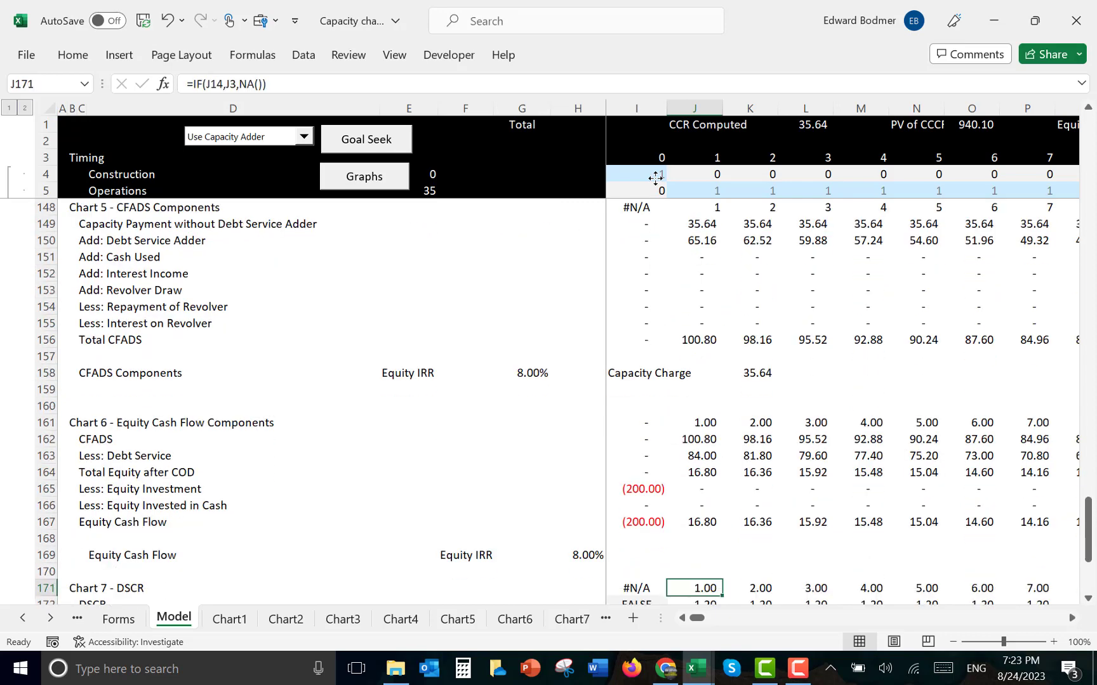
Change the CFADS formula in I162 of the Chart 6 block to =-I102 and fill it across the row
key(Up)
key(Up)
key(Up)
key(Up)
key(Up)
key(Up)
key(Up)
key(Left)
key(Up)
key(Up)
key(Down)
key(Left)
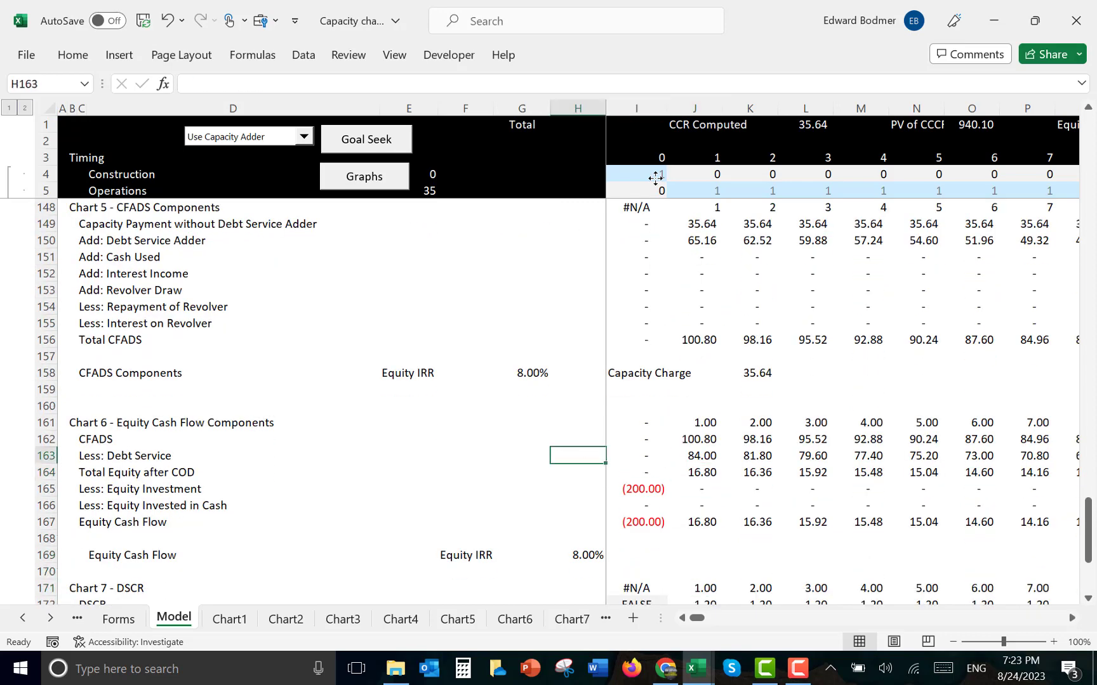
key(Up)
key(Right)
key(F2)
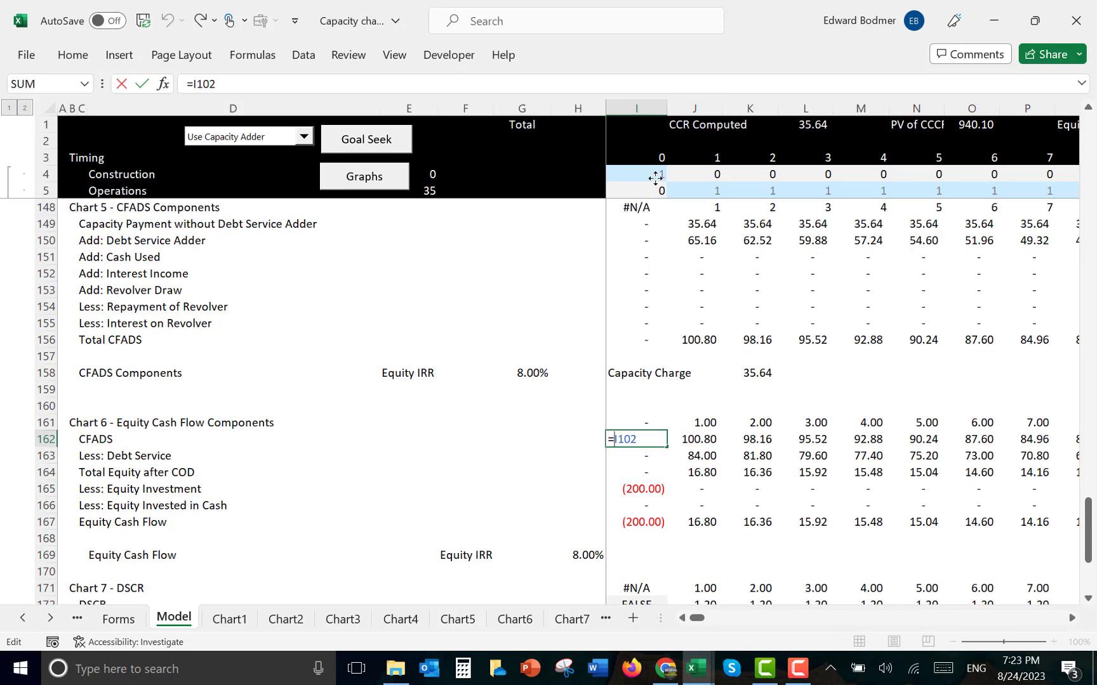
text(-)
key(Return)
key(Up)
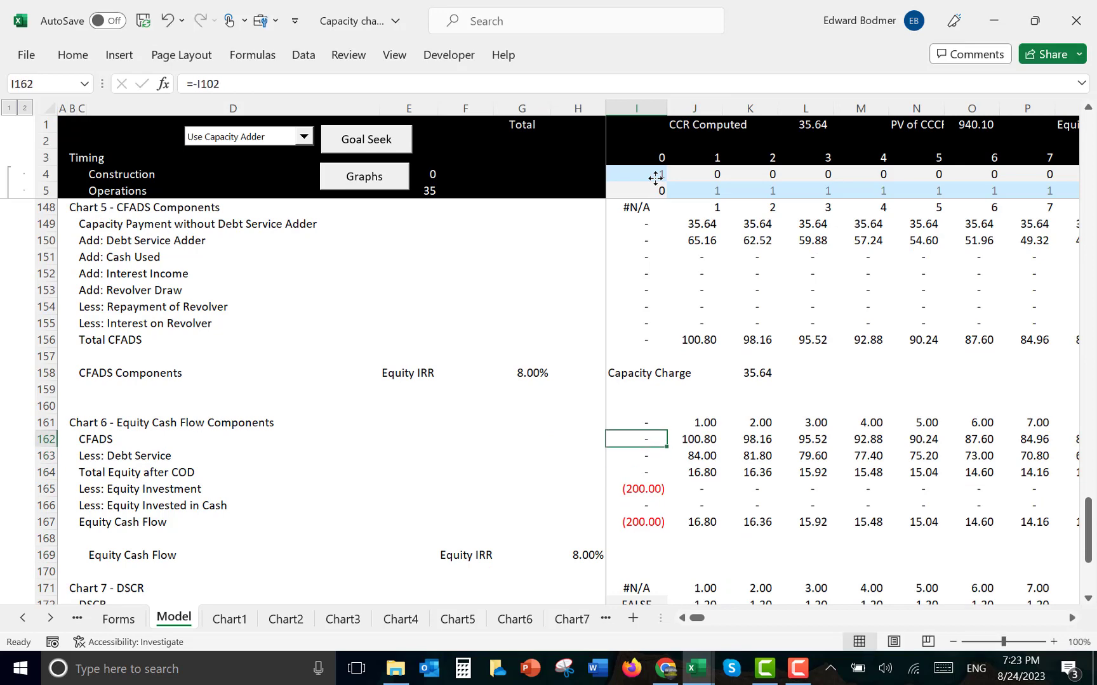
key(ctrl+shift+Right)
key(ctrl+r)
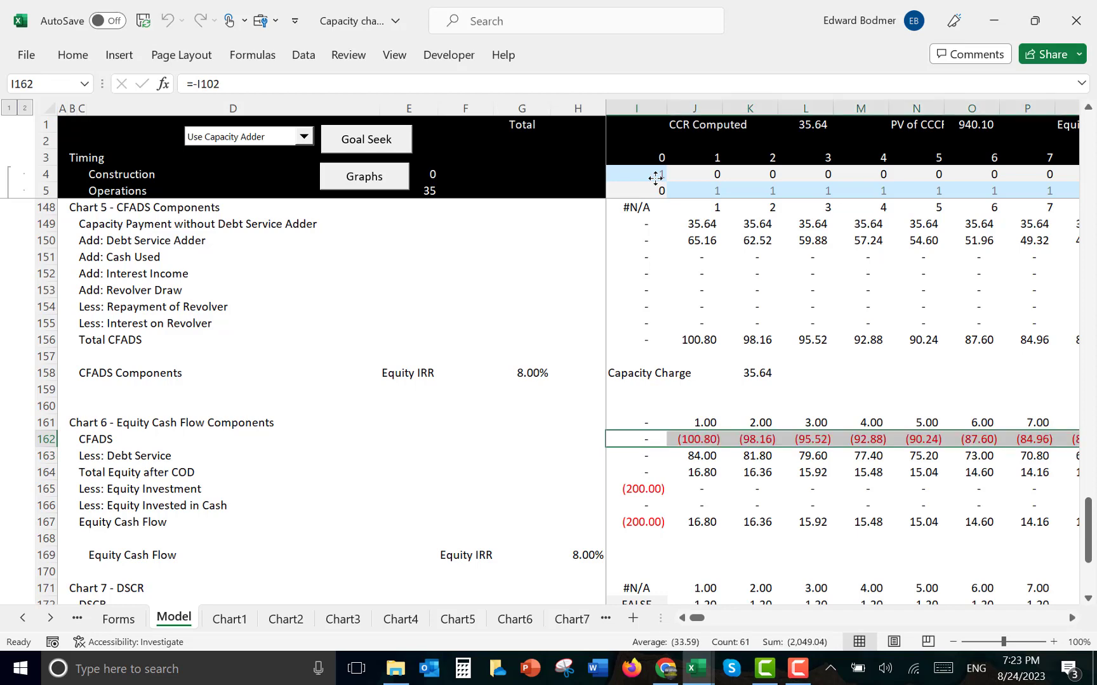
Restore the Chart 6 CFADS formula in I162 to =I102 and fill it across the row
key(Down)
key(Left)
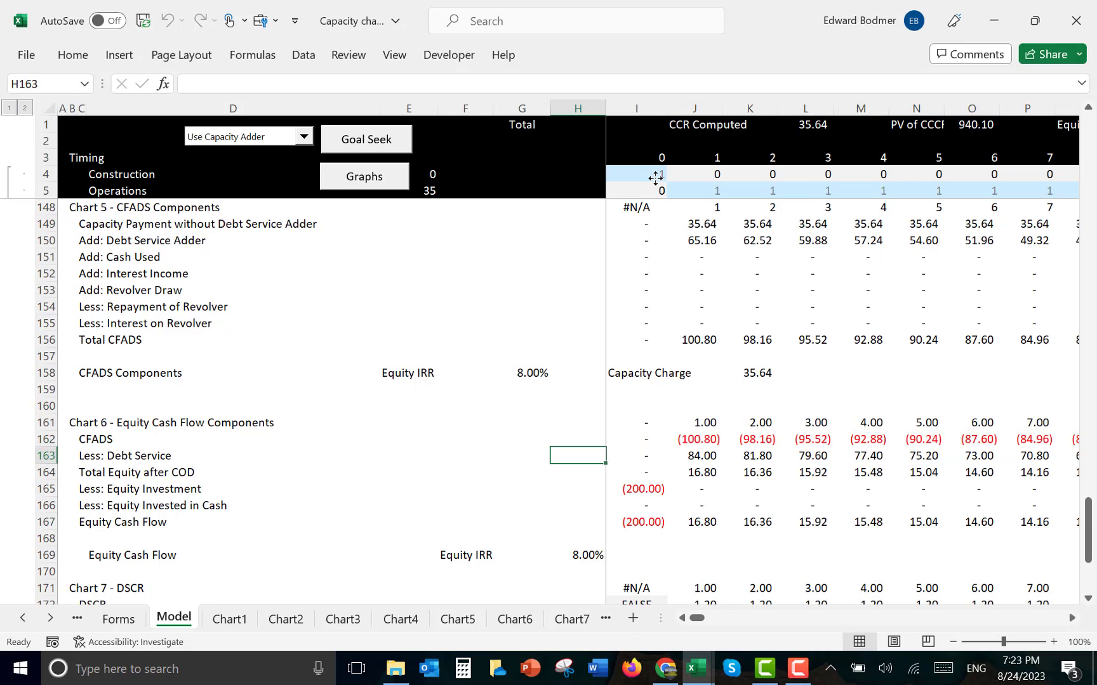
key(Up)
key(Left)
key(Up)
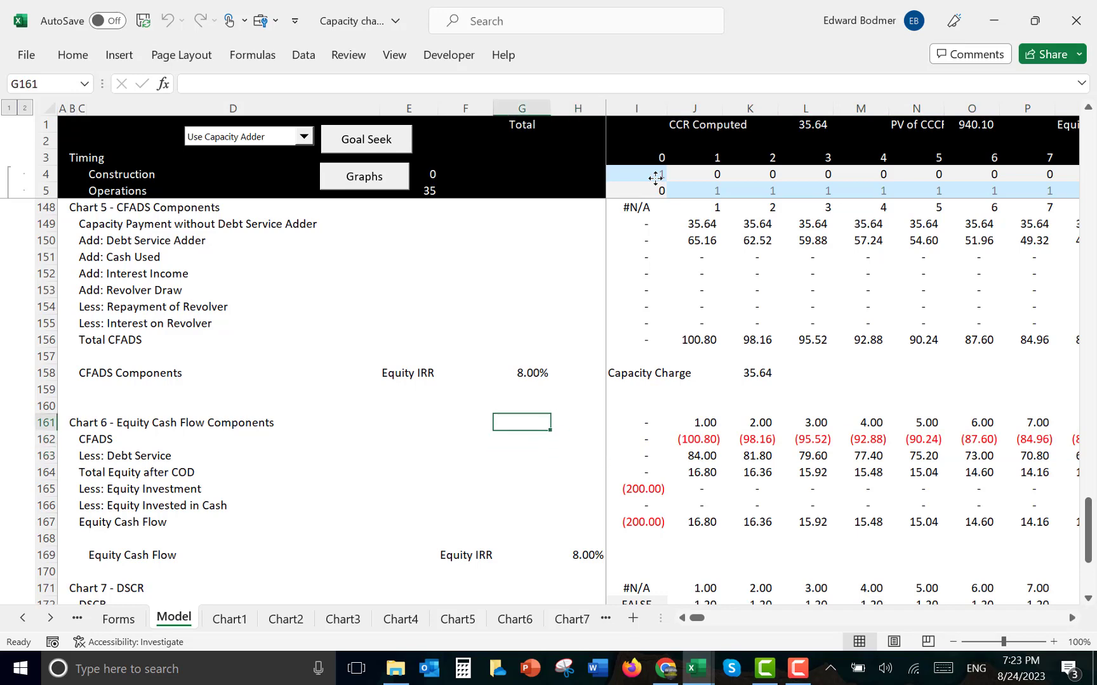
key(Right)
key(Right)
key(Right)
key(Down)
key(Left)
key(Left)
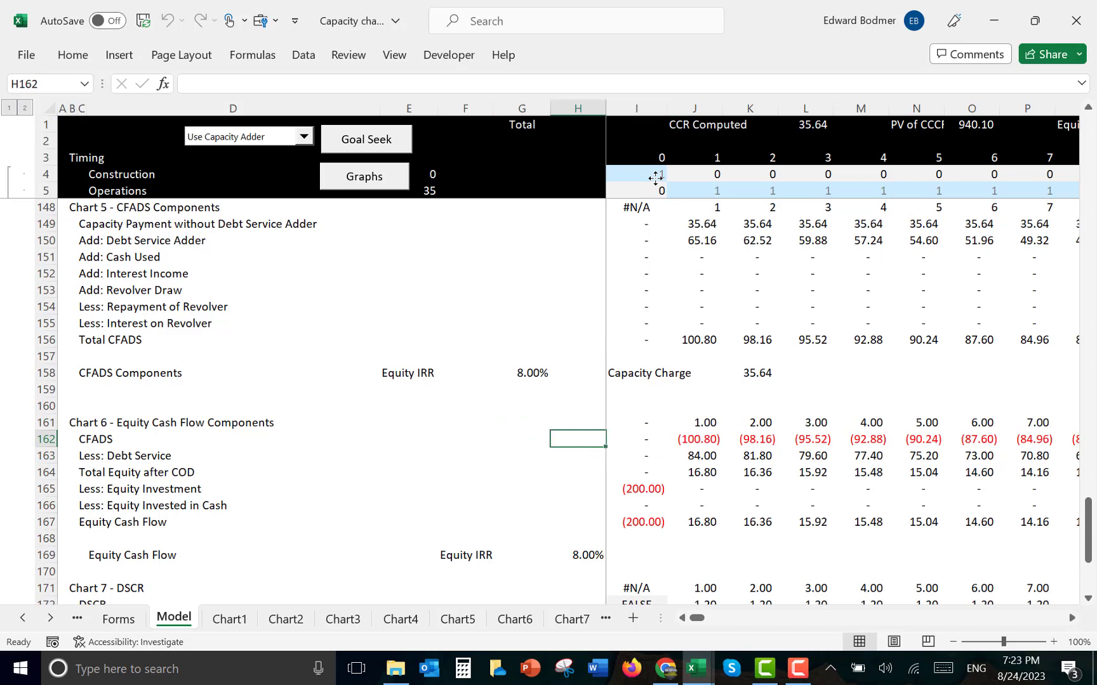
key(ctrl+Left)
key(ctrl+Left)
key(Right)
key(Right)
key(Right)
key(Right)
key(Right)
key(Right)
key(Right)
key(Right)
text(=-I102)
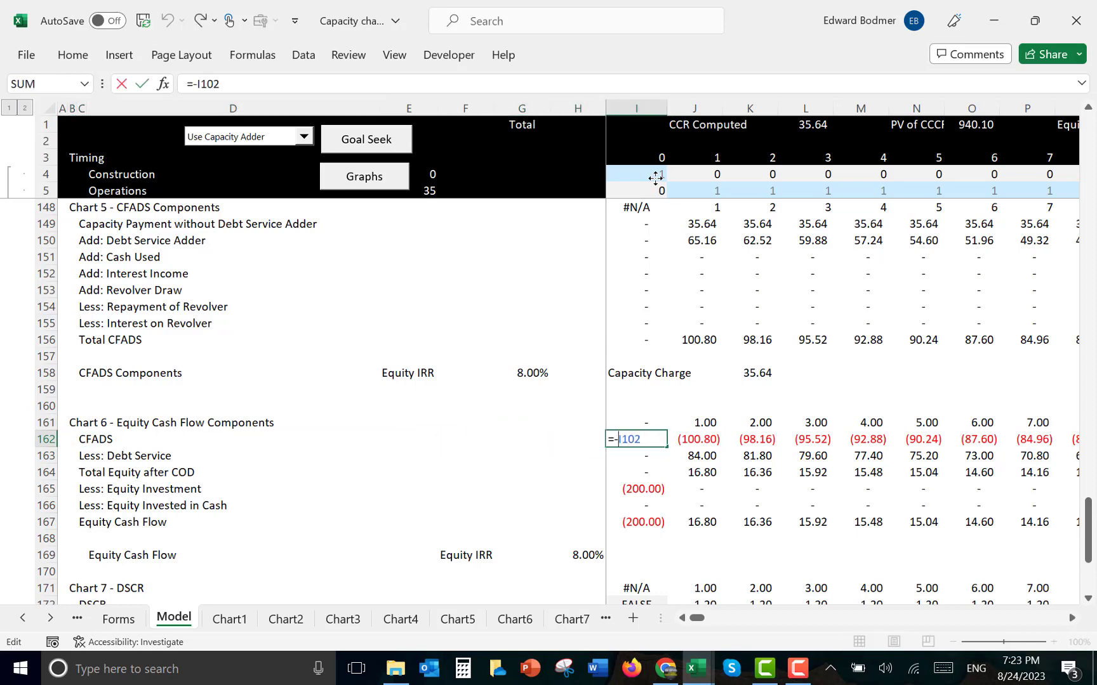
key(BackSpace)
key(Return)
key(Up)
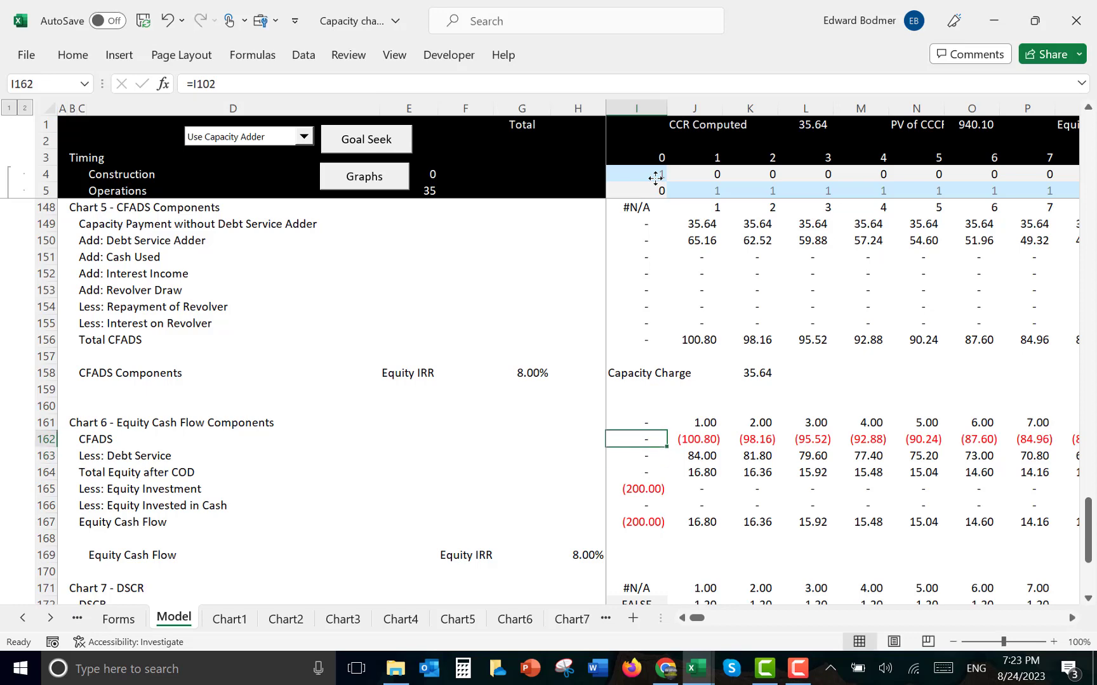
key(ctrl+shift+Right)
key(ctrl+r)
Change the Less: Debt Service formula in I163 of the Chart 6 block to =-I103 and fill it across the row
key(Down)
key(F2)
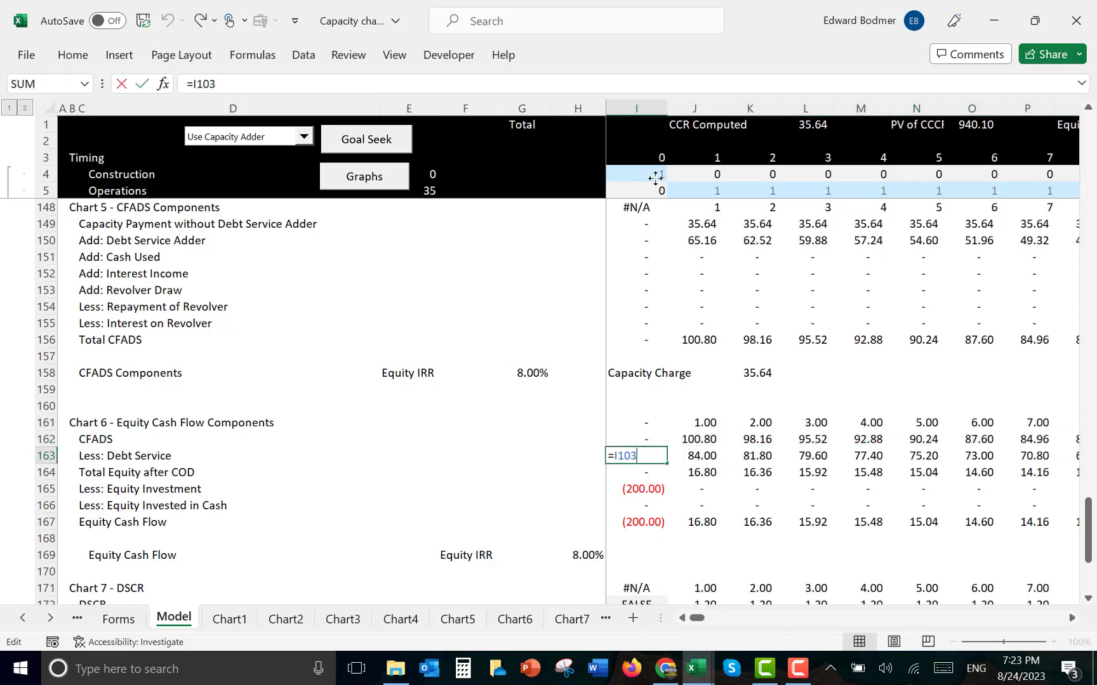
key(Left)
key(Left)
text(-)
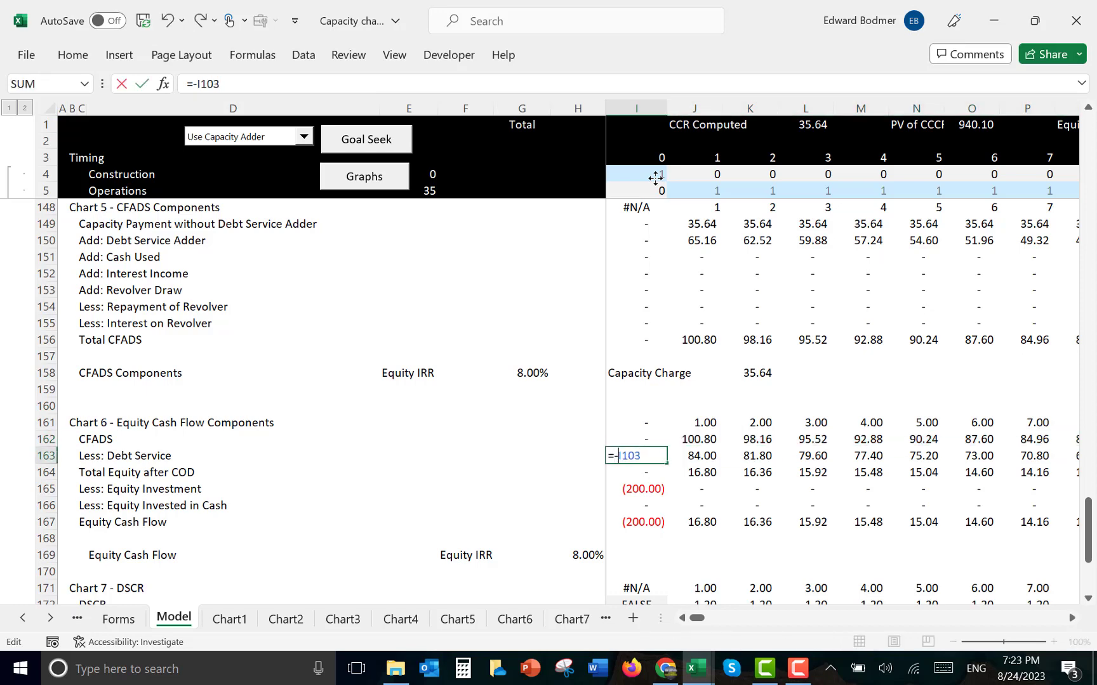
key(Return)
key(Up)
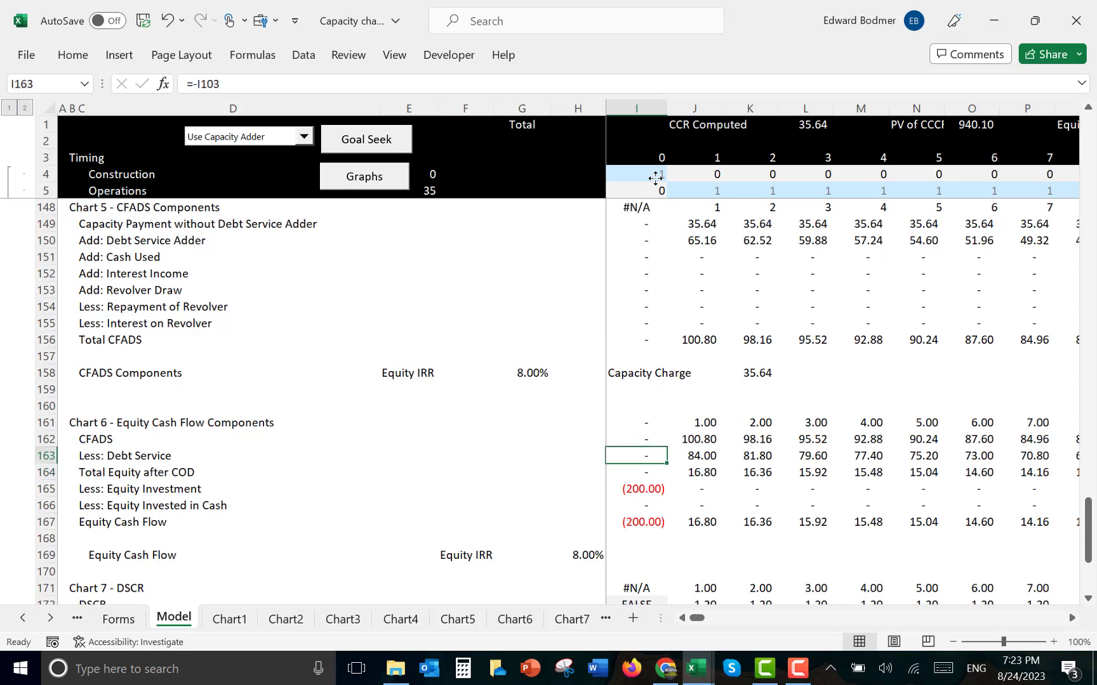
key(ctrl+shift+Right)
key(ctrl+r)
key(Down)
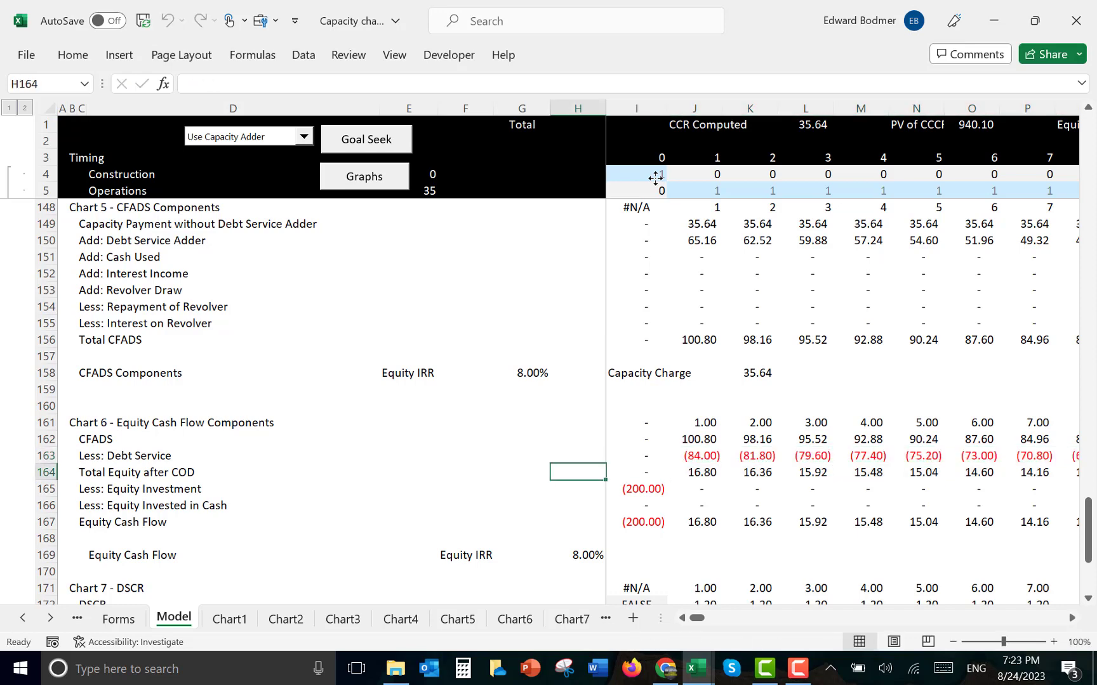
Try deleting the Total Equity after COD row from the Chart 6 block, undo the deletion and deselect the row
key(Left)
key(Left)
key(Left)
key(Left)
key(Left)
key(Left)
key(Left)
key(Left)
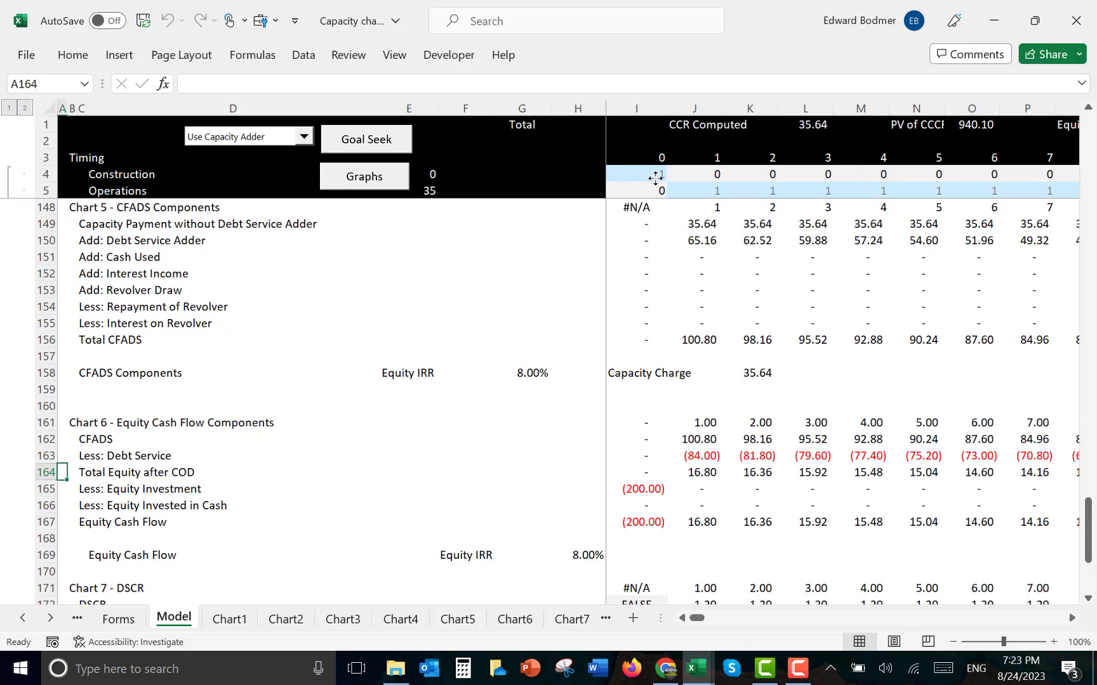
key(Right)
key(Right)
key(Right)
key(Right)
key(Right)
key(Right)
key(Right)
key(Right)
key(Left)
key(Left)
key(Left)
key(Left)
key(Left)
key(Left)
key(Left)
key(Left)
shift+click(655, 179)
key(Left)
key(Down)
key(Up)
key(shift+space)
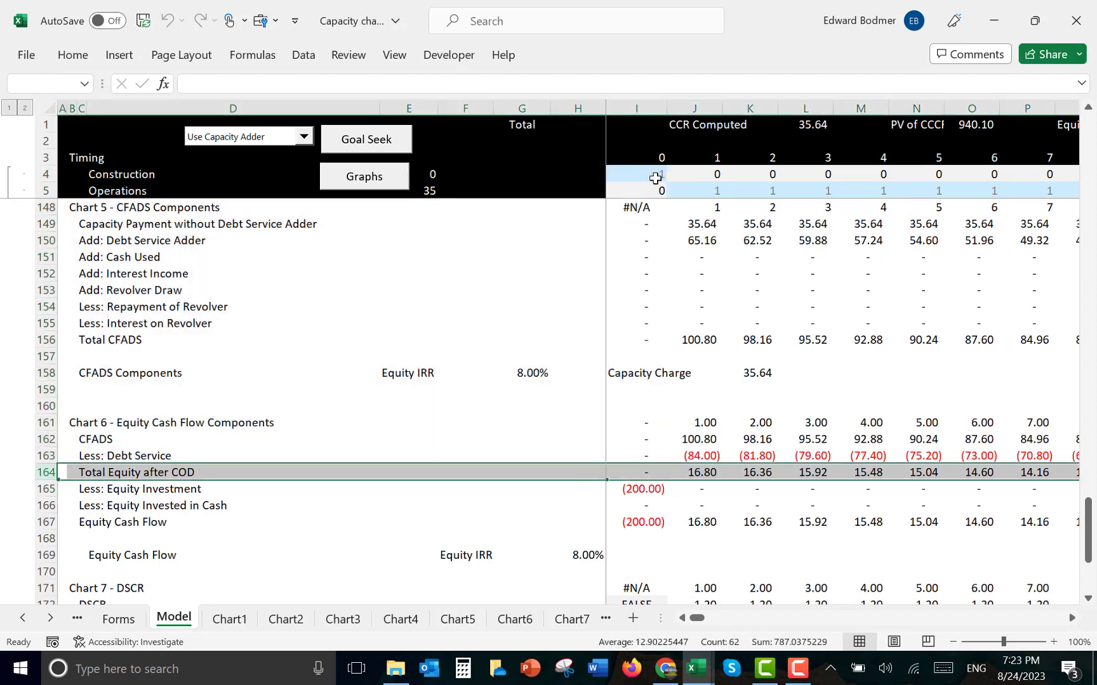
key(ctrl+minus)
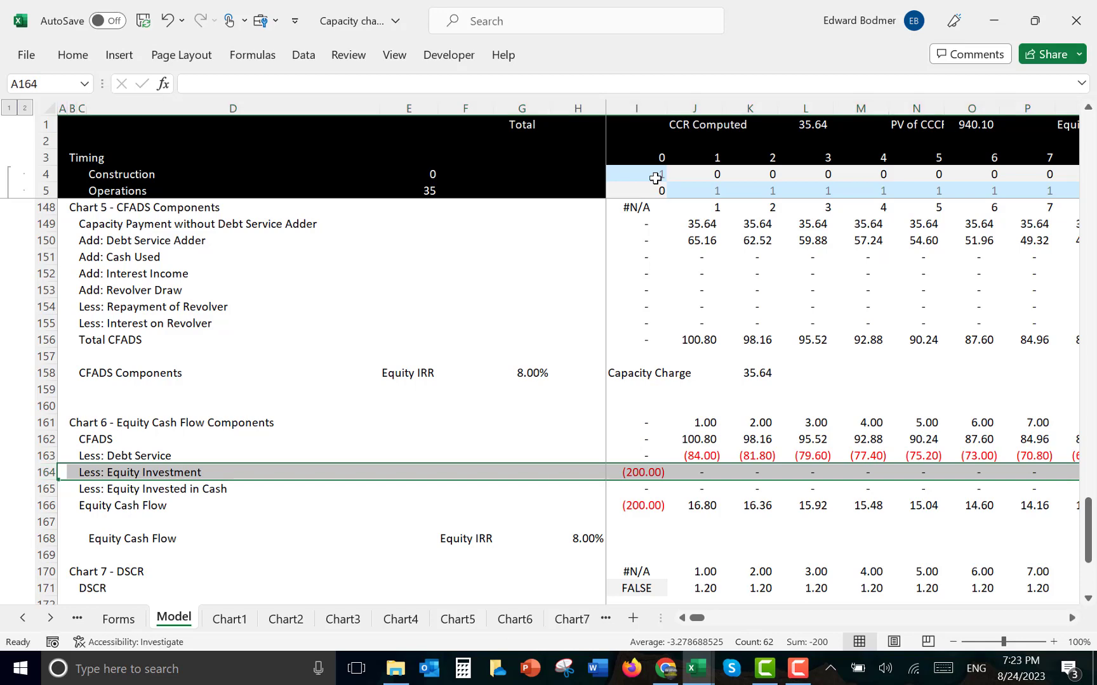
key(ctrl+z)
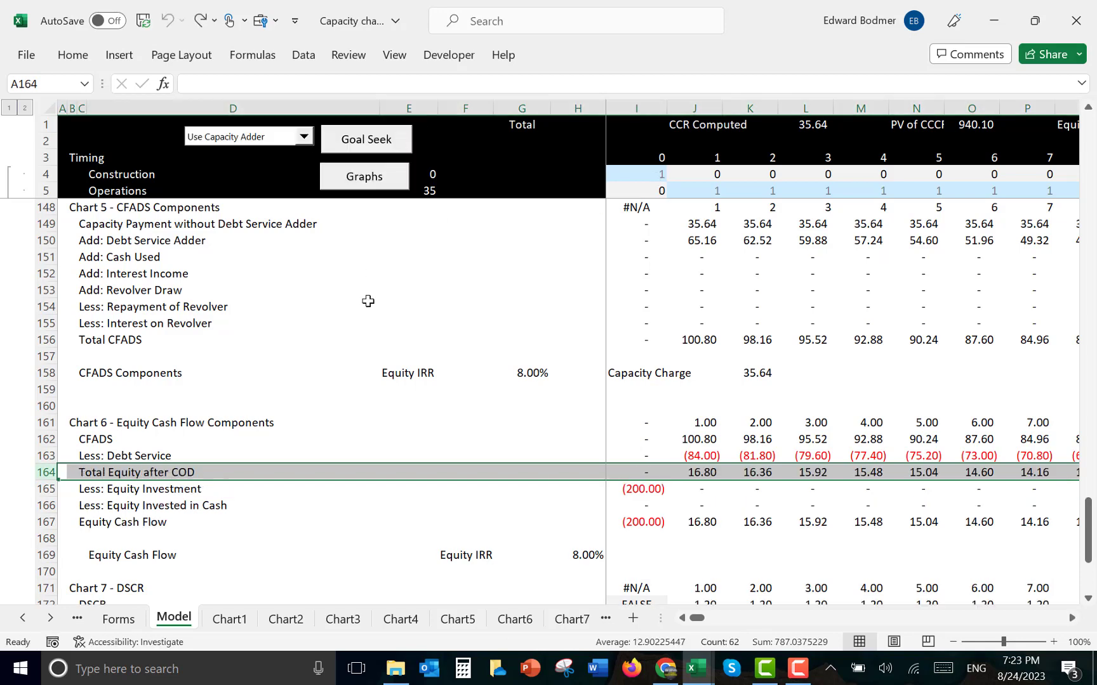
click(368, 303)
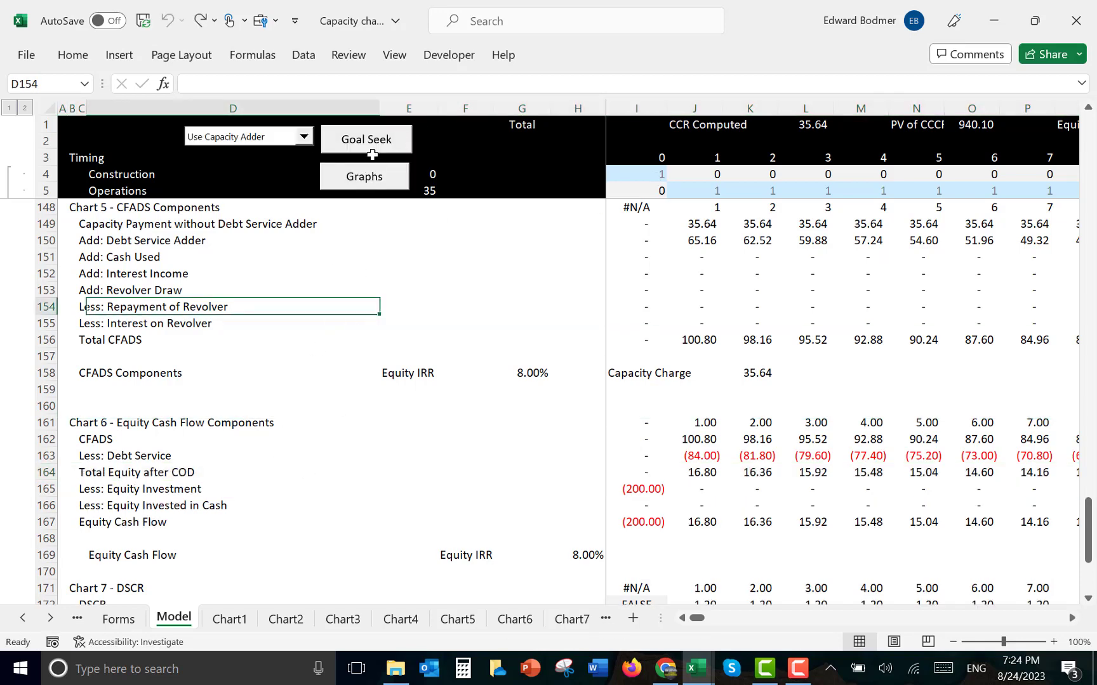
Go from the Model sheet to the graph menu form and display Equity Cash Components (Chart 6)
click(368, 182)
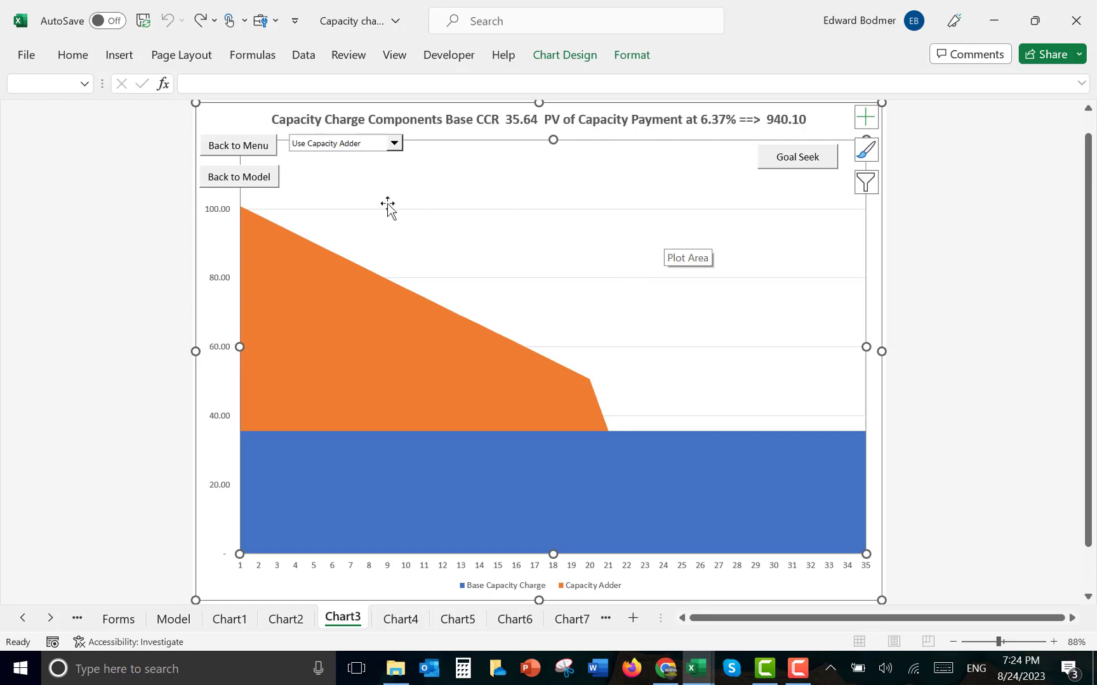
click(261, 157)
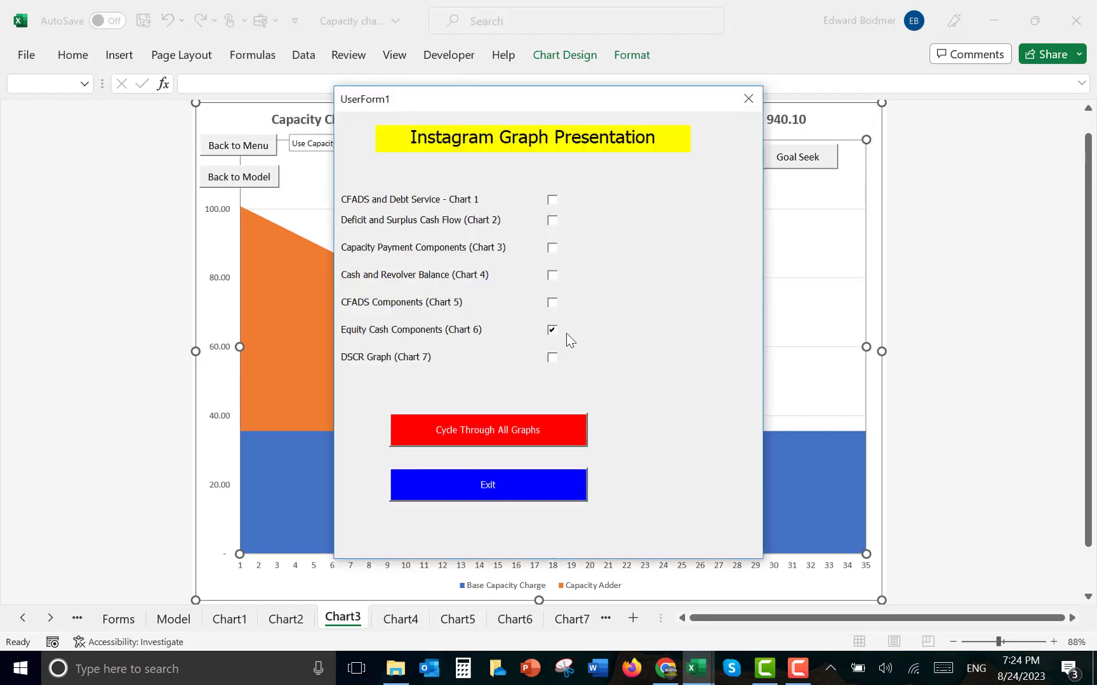
click(552, 331)
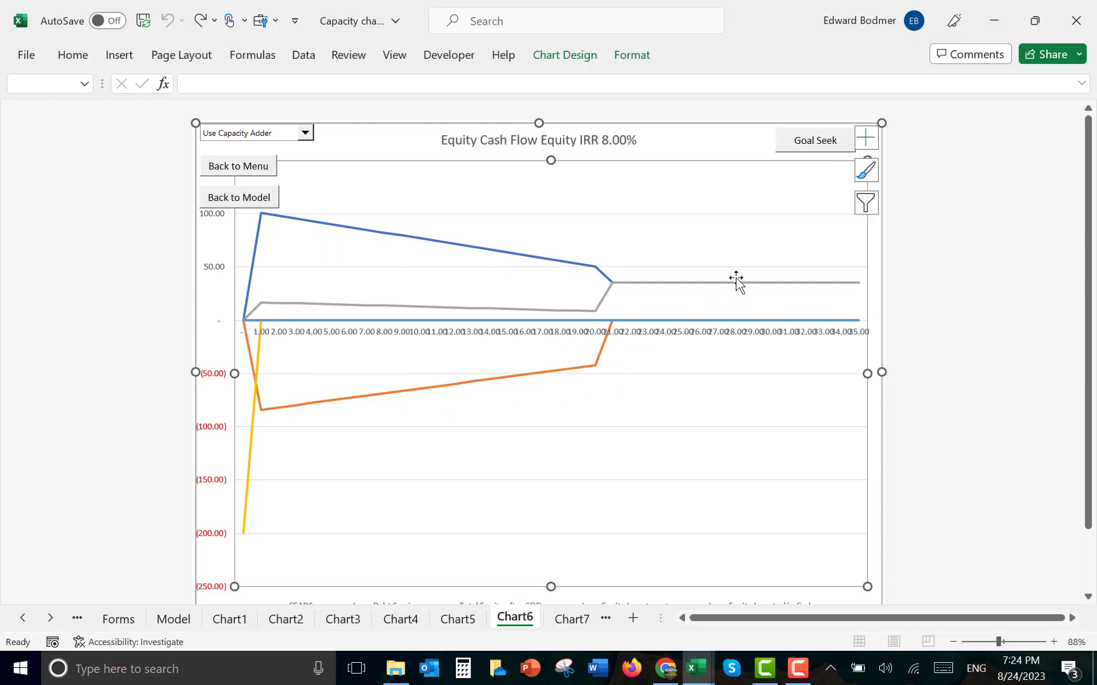
Open the data source settings of the Chart6 equity cash flow chart
right_click(475, 311)
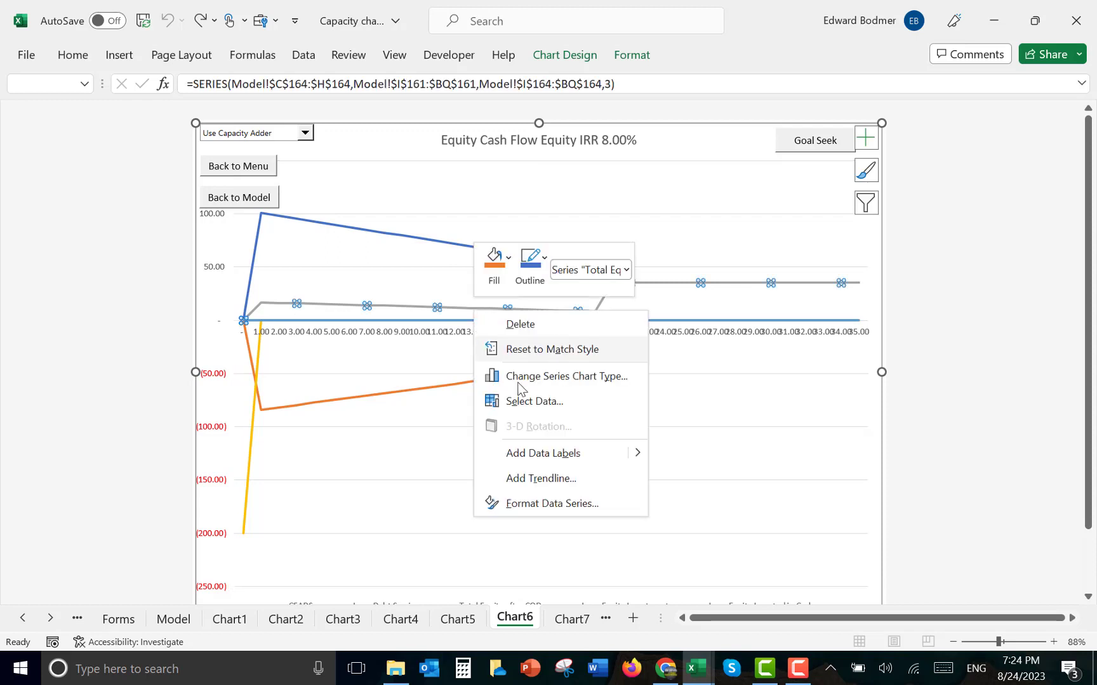
click(558, 390)
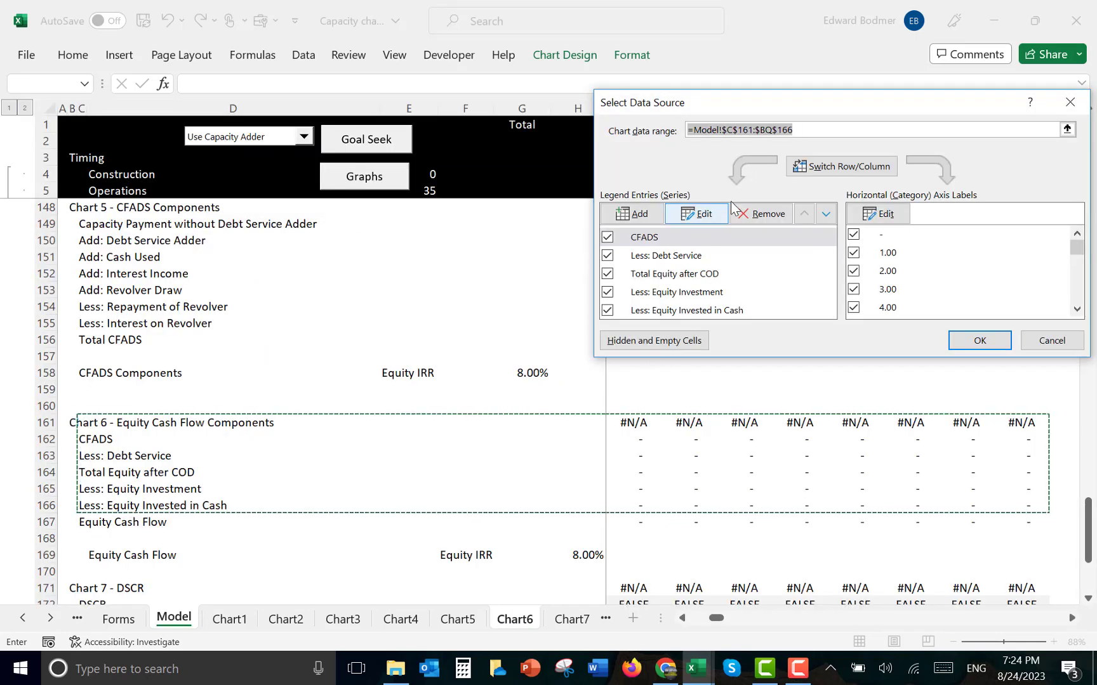
Close the data source dialog and change the Total Equity after COD series in Chart6 to a clustered column
click(1068, 105)
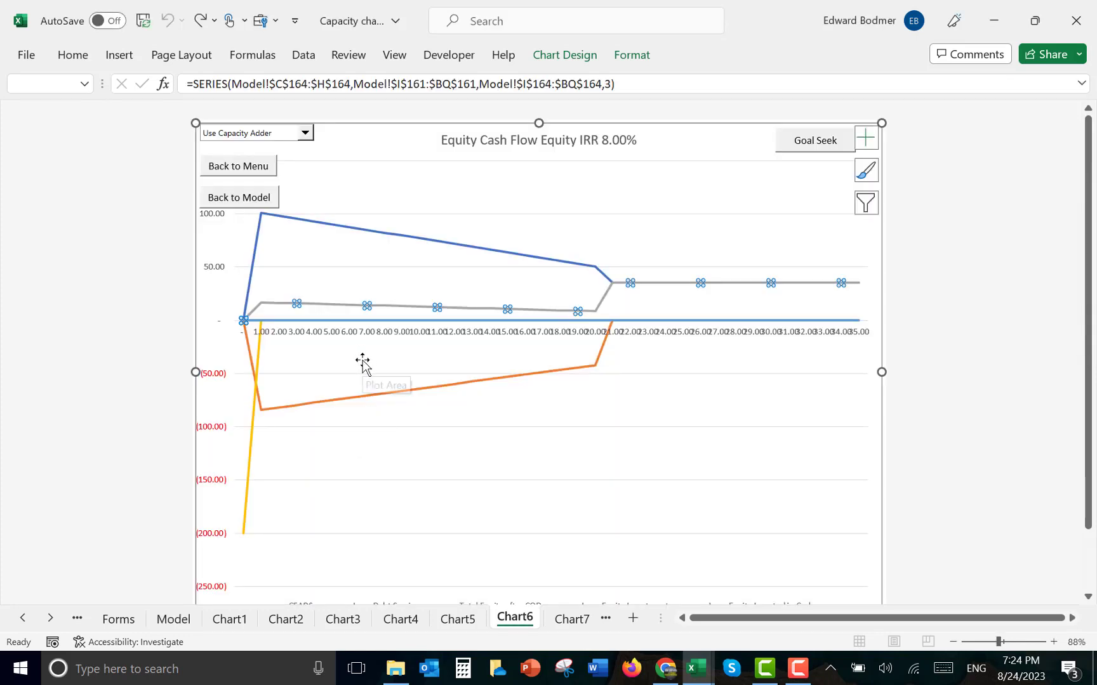
right_click(354, 304)
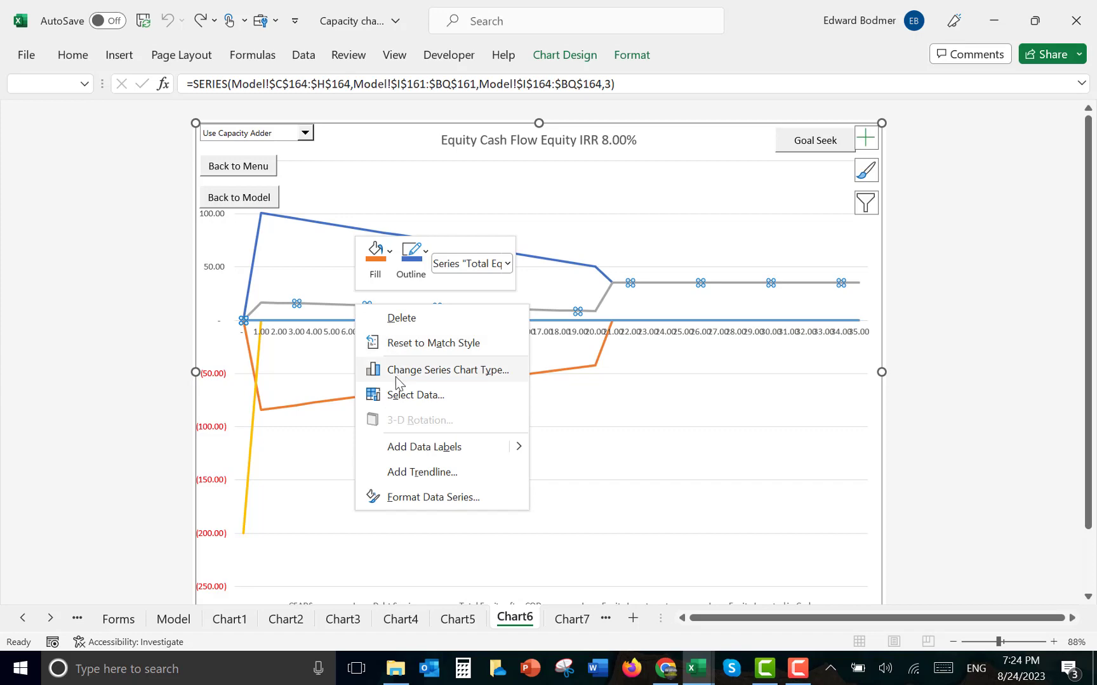
click(395, 377)
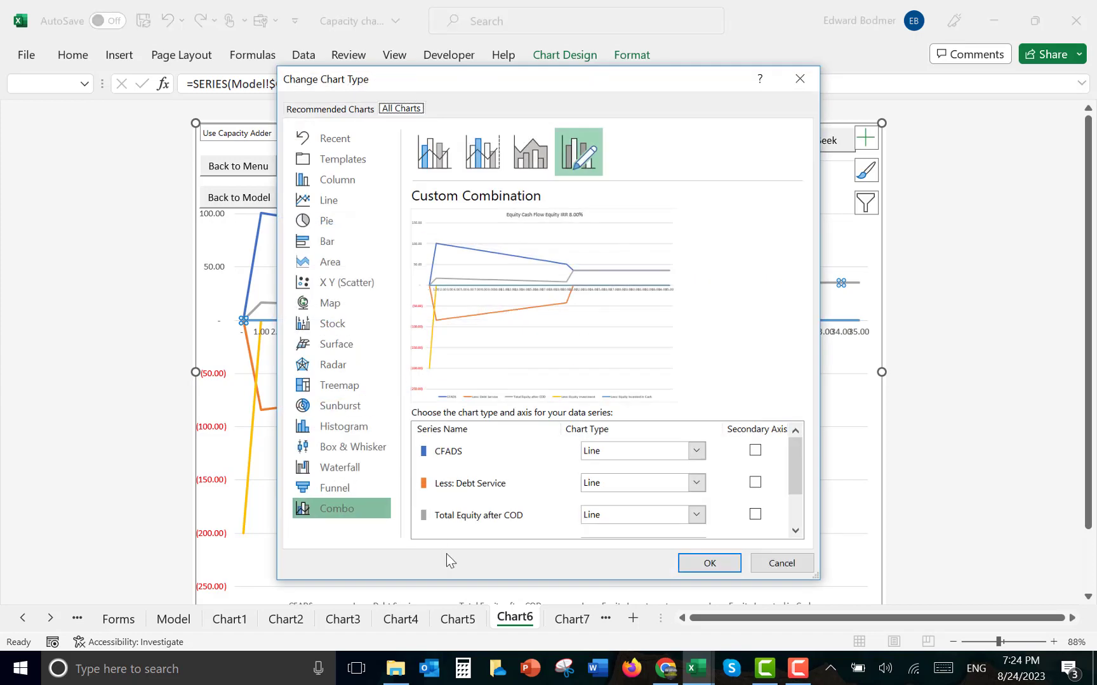
click(696, 517)
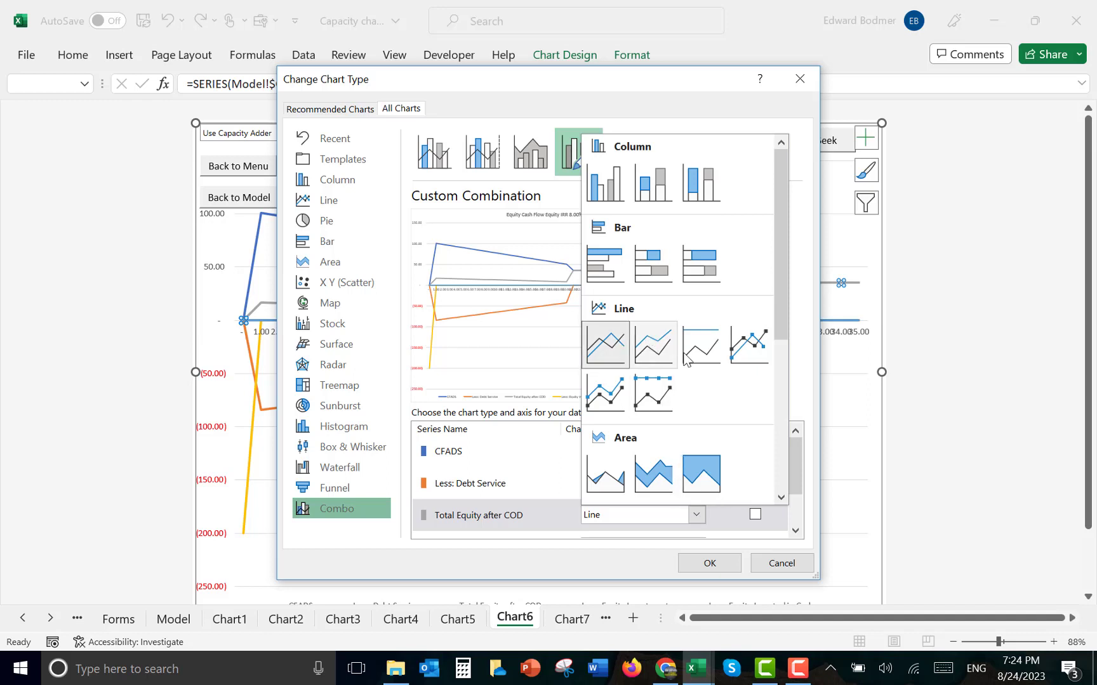
click(604, 183)
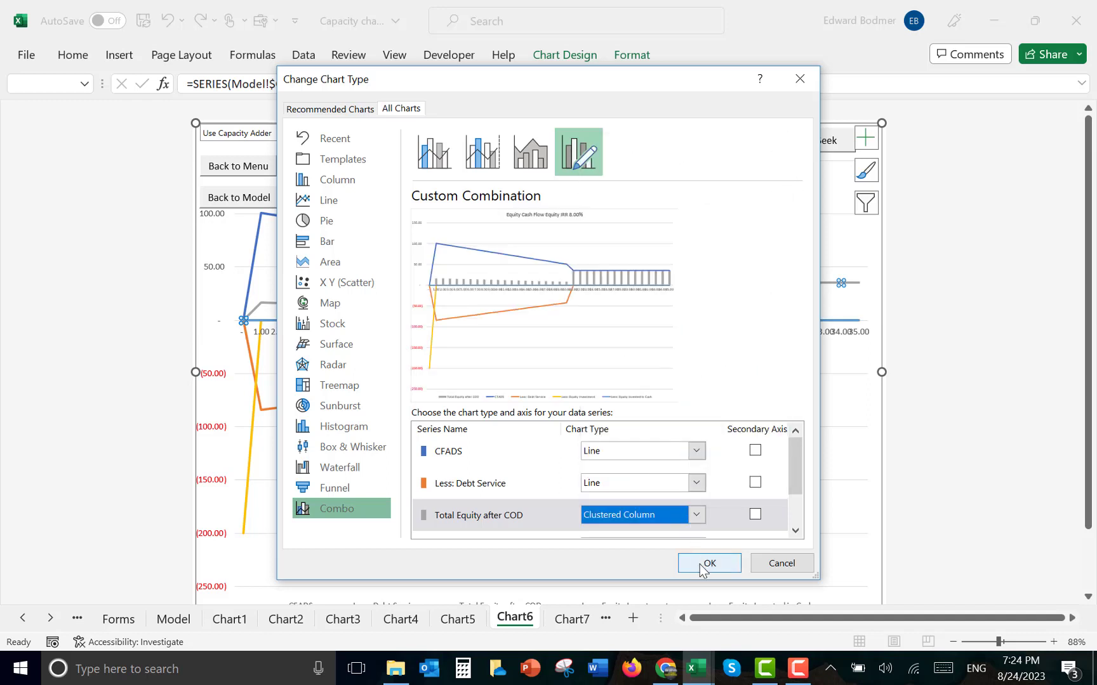
click(702, 566)
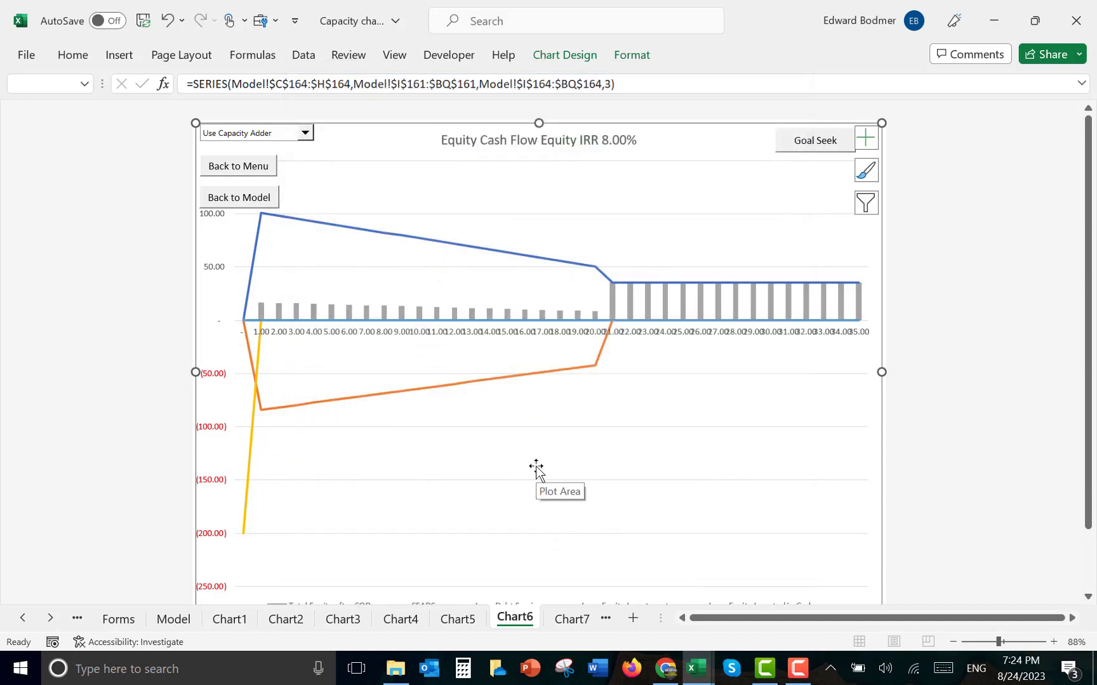
Set the Chart6 scenario to Case without Adjustments, run the goal seek, and zoom out to show the whole chart
click(306, 132)
click(248, 147)
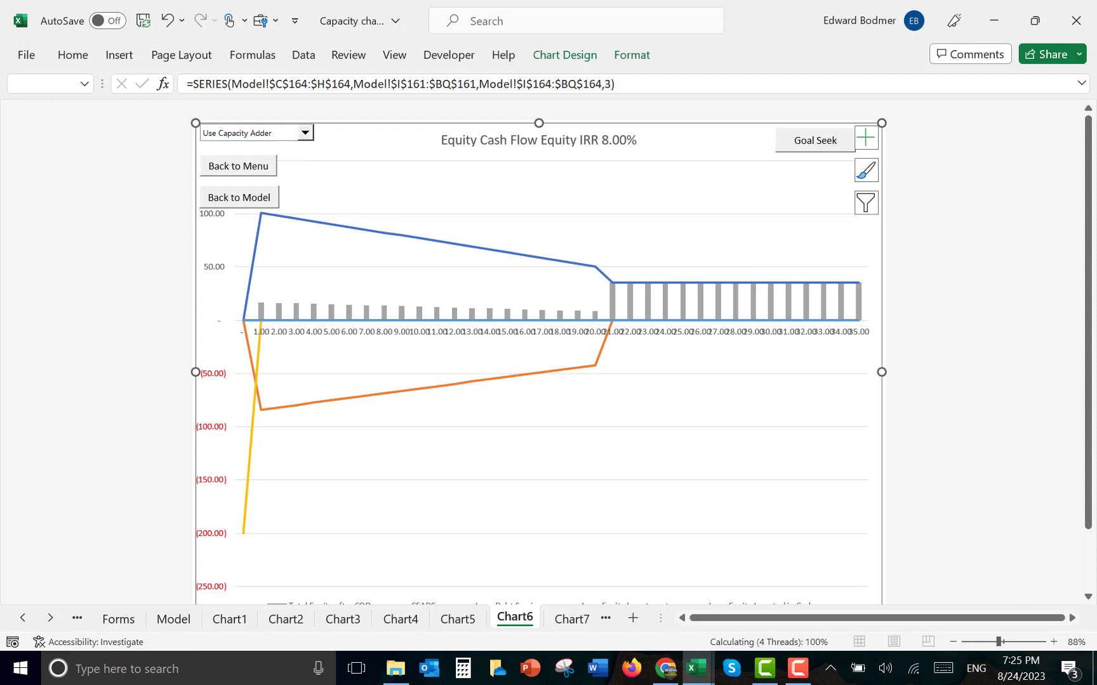
click(808, 146)
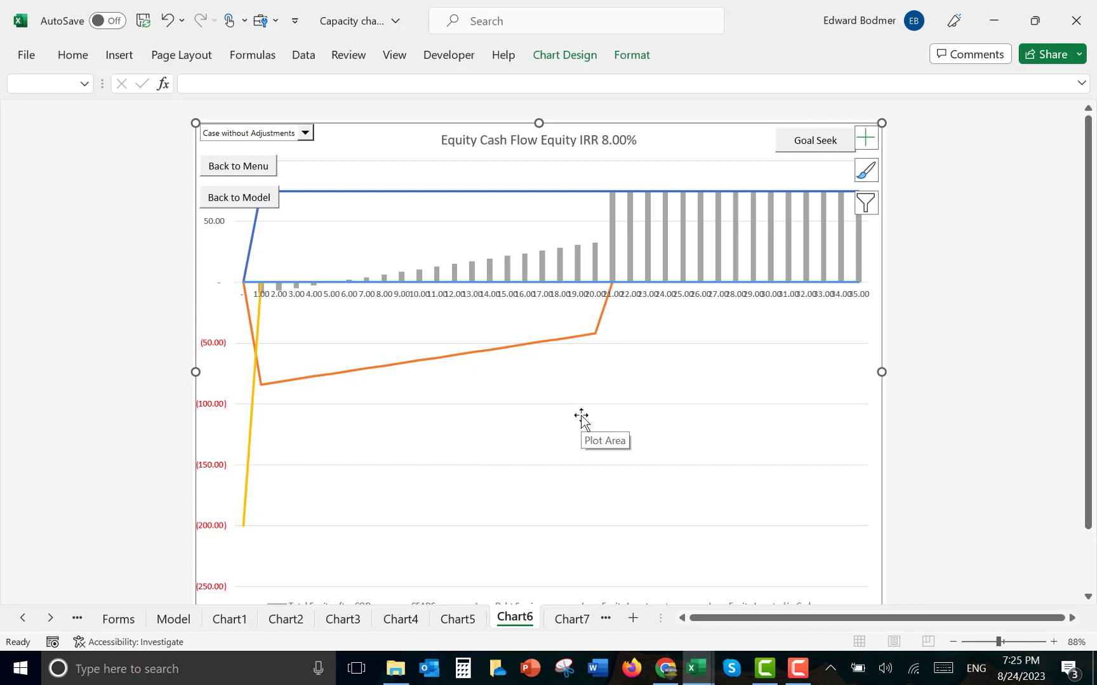
click(305, 132)
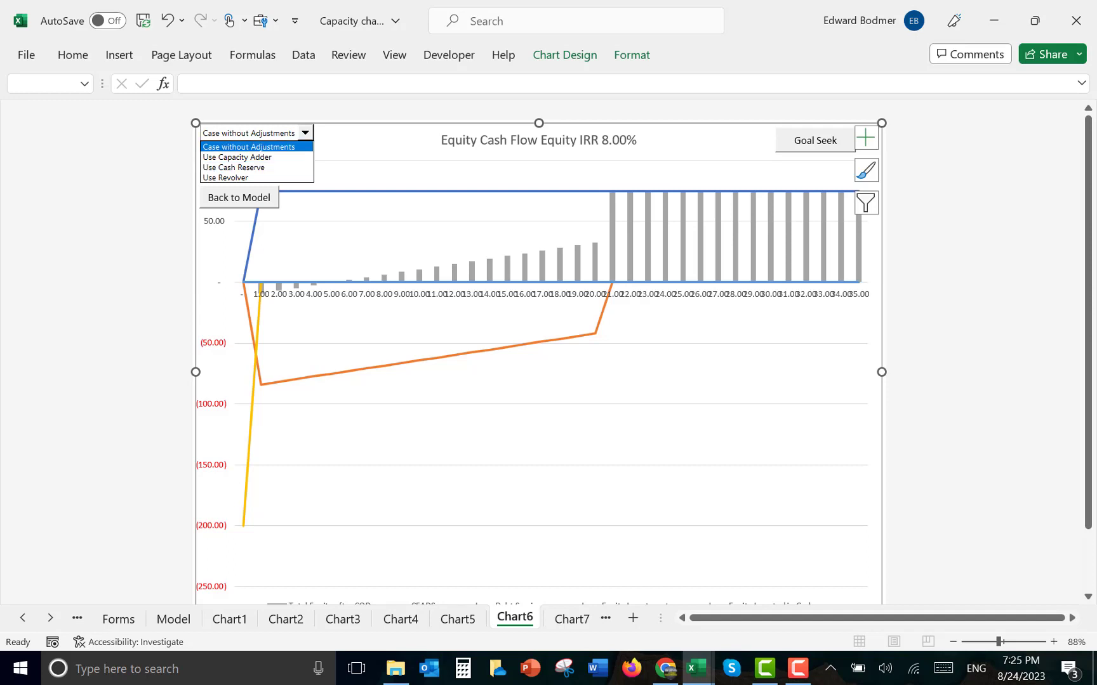
click(249, 147)
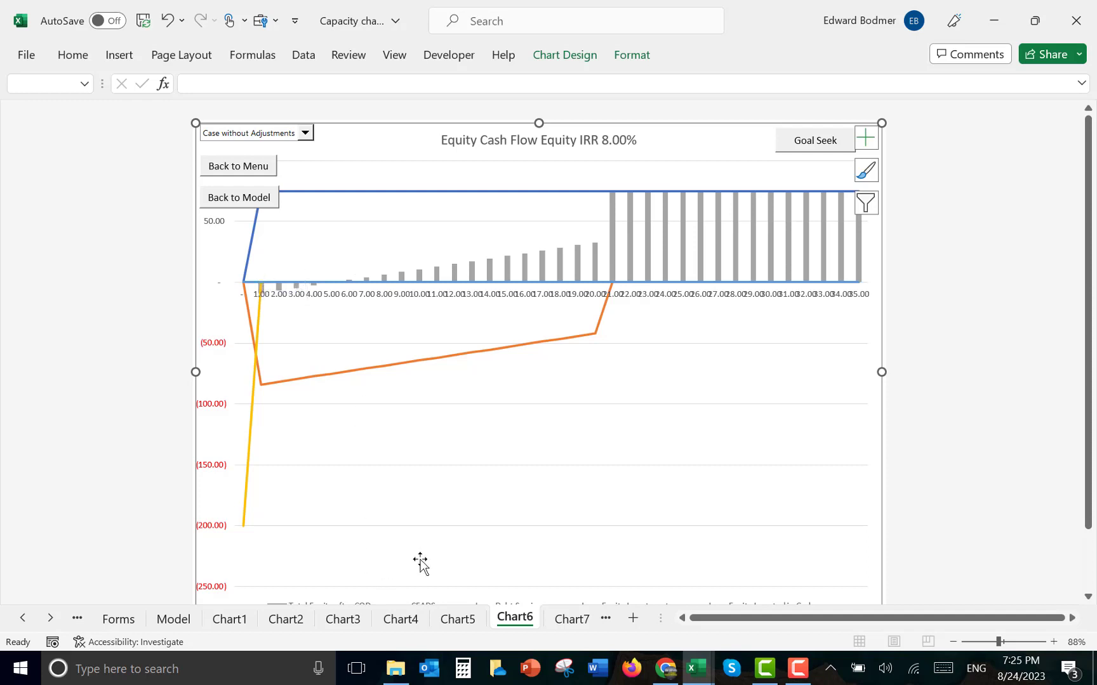
click(951, 642)
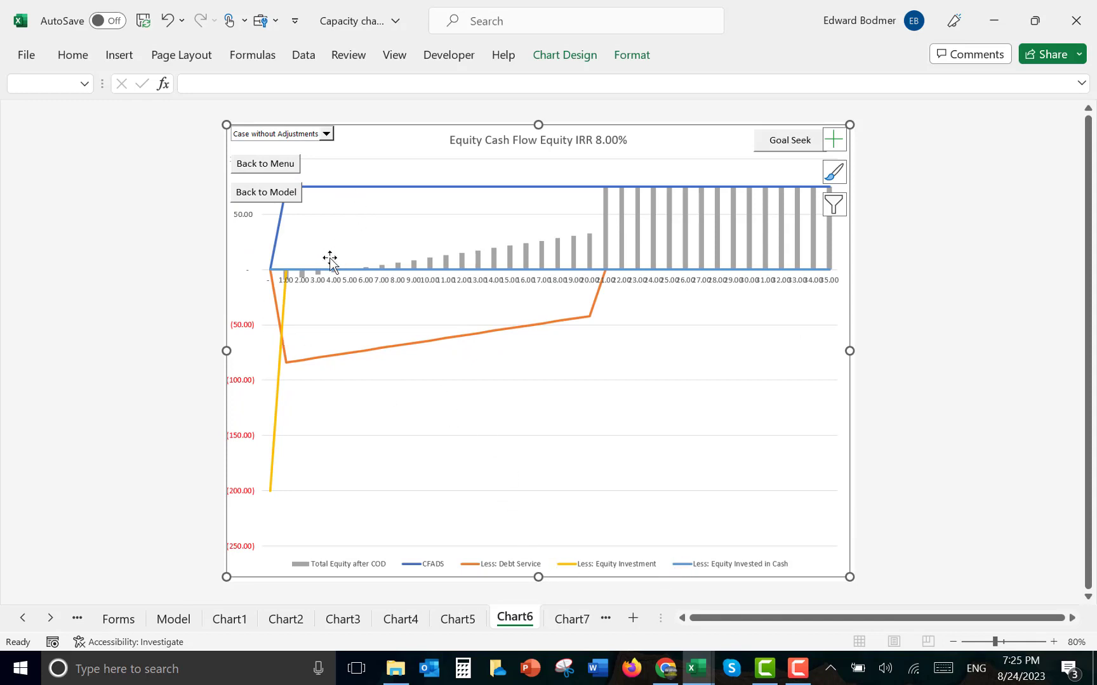
click(523, 396)
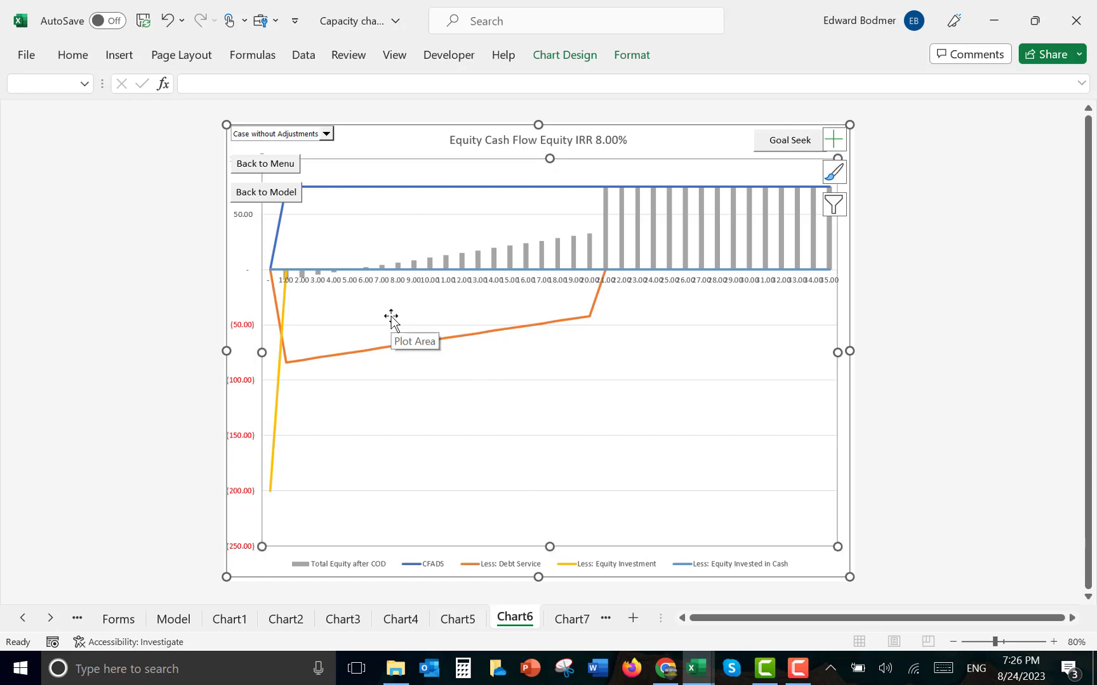
Go back to the Model sheet and examine the Option 3 revolver and Option 2 cash reserve sections
click(258, 204)
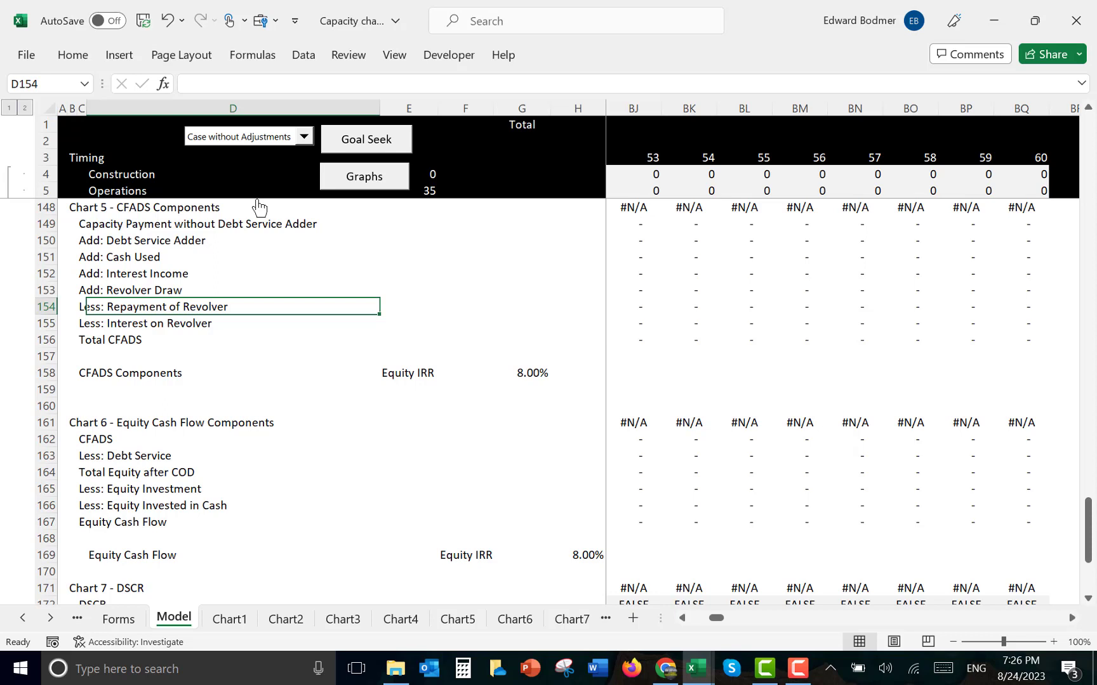
key(Left)
key(Left)
key(Left)
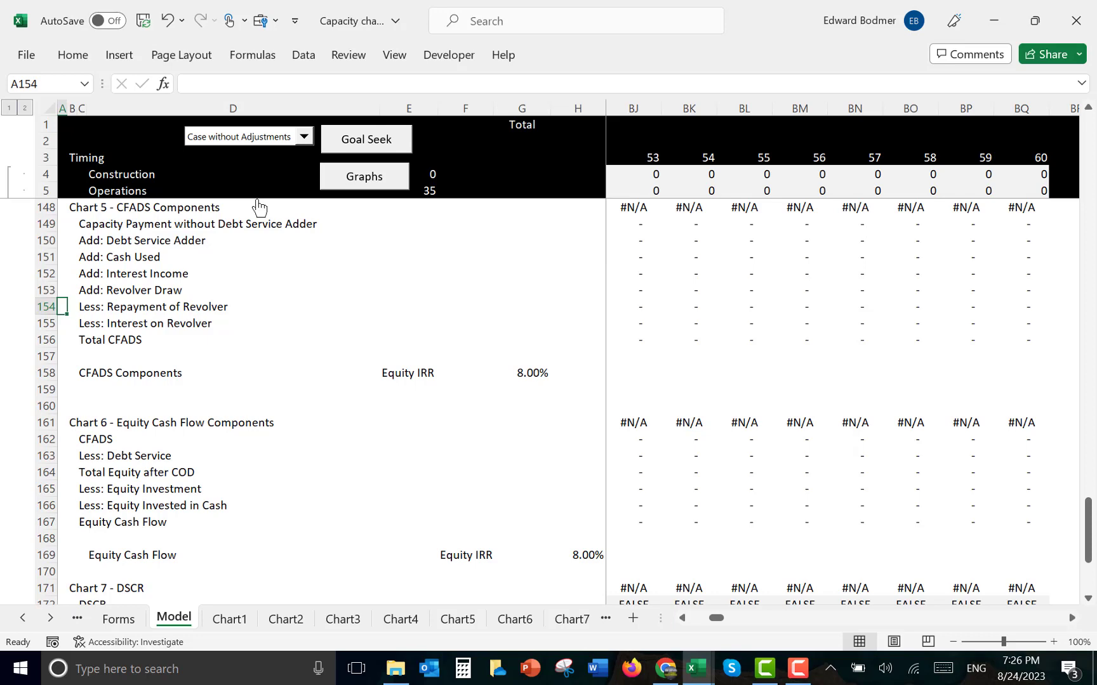
key(Page_Up)
key(Page_Up)
key(Page_Up)
key(Page_Up)
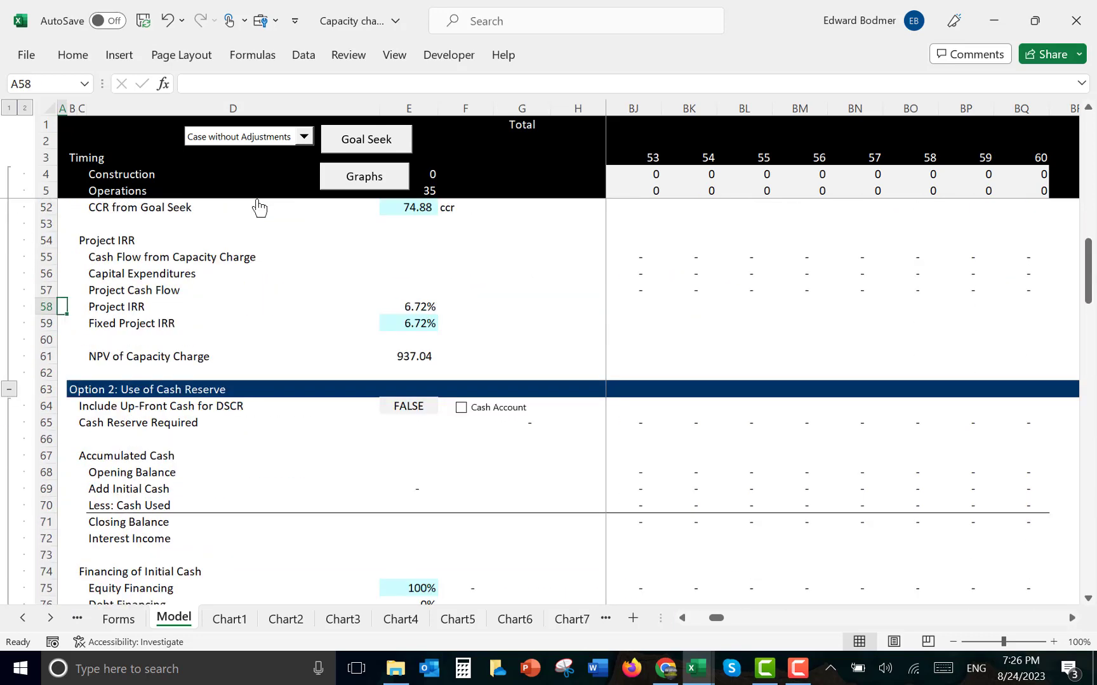
key(Page_Down)
key(Up)
key(Up)
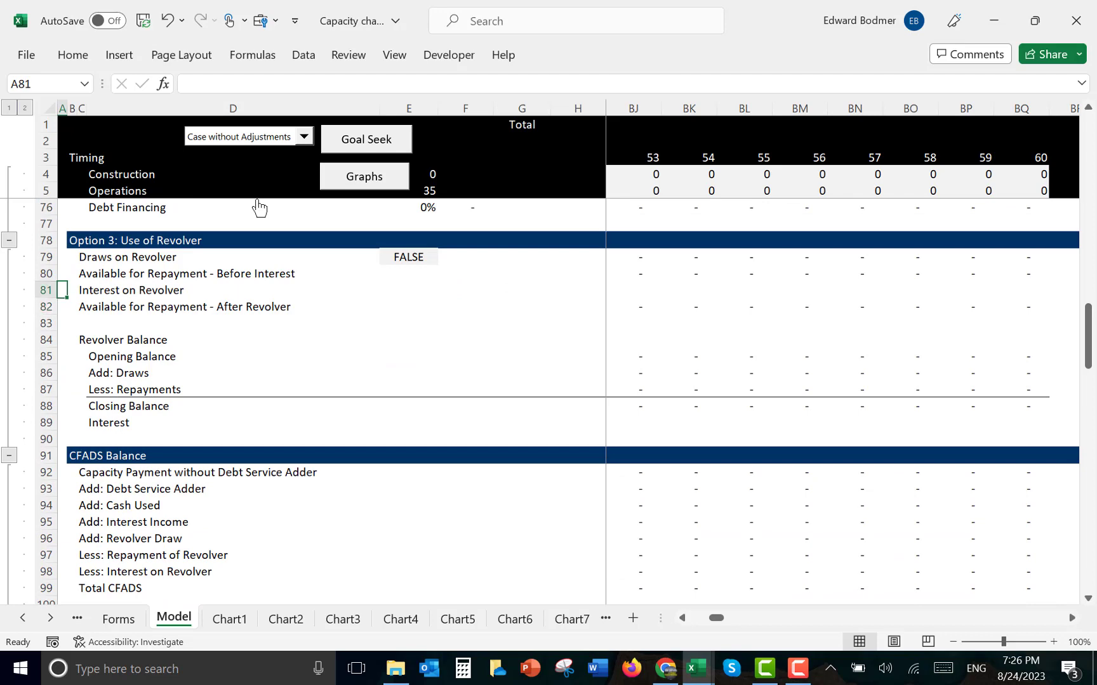
key(Up)
key(Up)
key(Up)
key(Up)
key(Up)
key(Up)
key(Up)
key(Up)
key(Up)
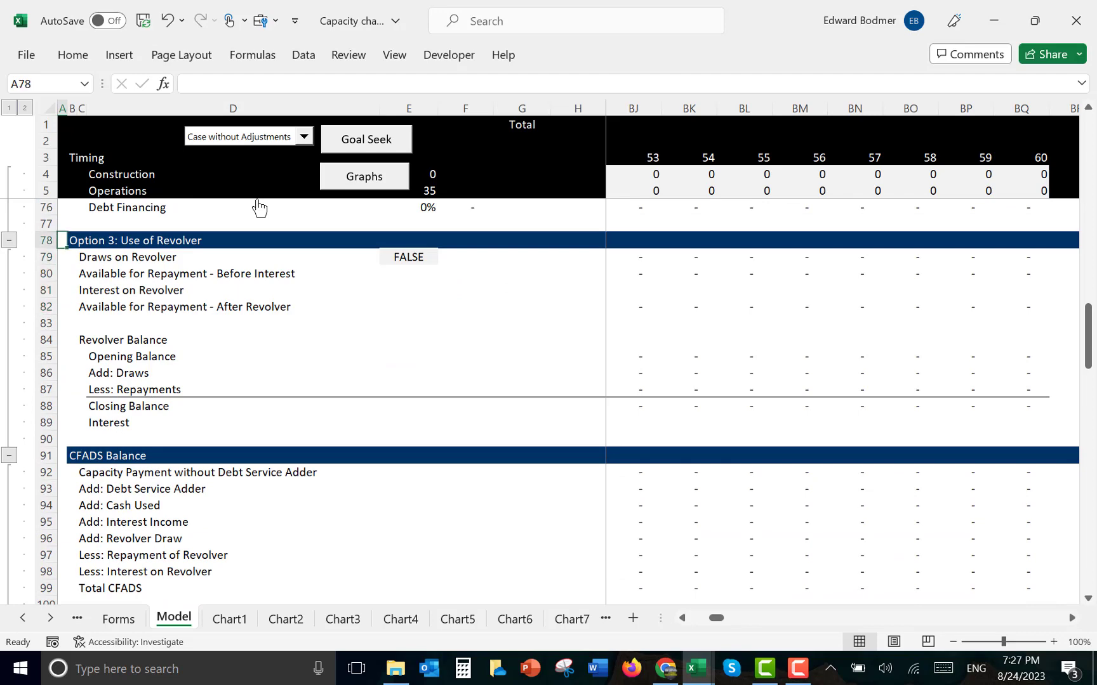
key(Up)
key(Up)
key(Up)
key(Up)
key(Up)
key(Up)
key(Up)
key(Up)
key(Up)
key(Up)
key(Up)
key(Up)
key(Up)
key(Up)
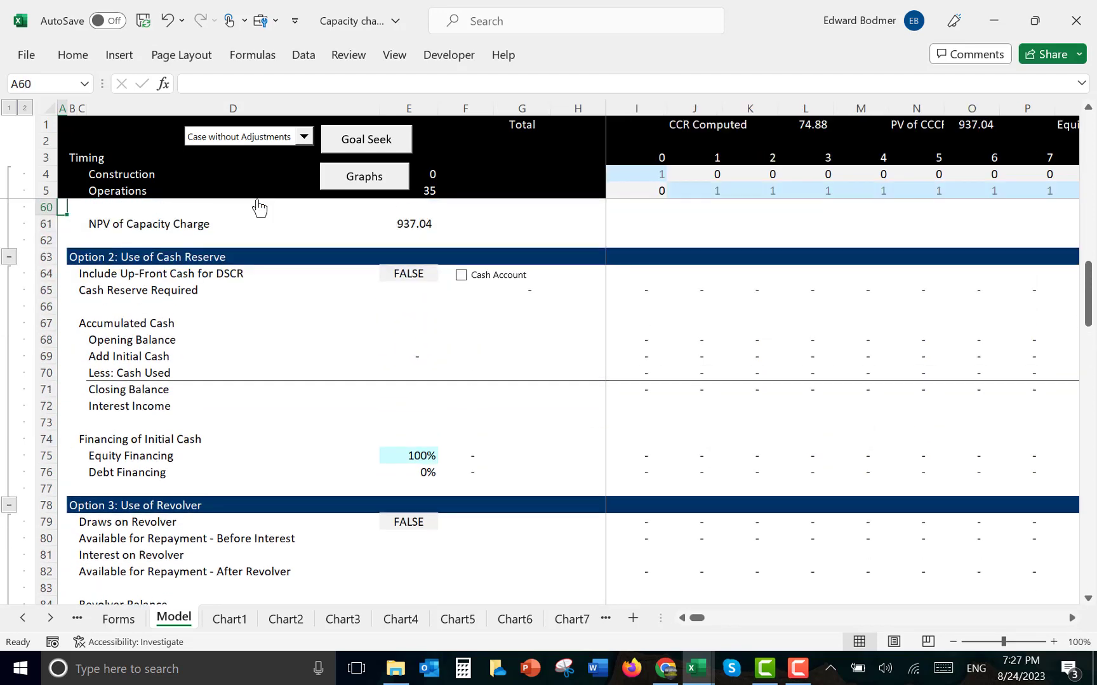
key(Down)
key(Down)
key(Down)
key(Down)
key(Down)
key(Down)
key(Down)
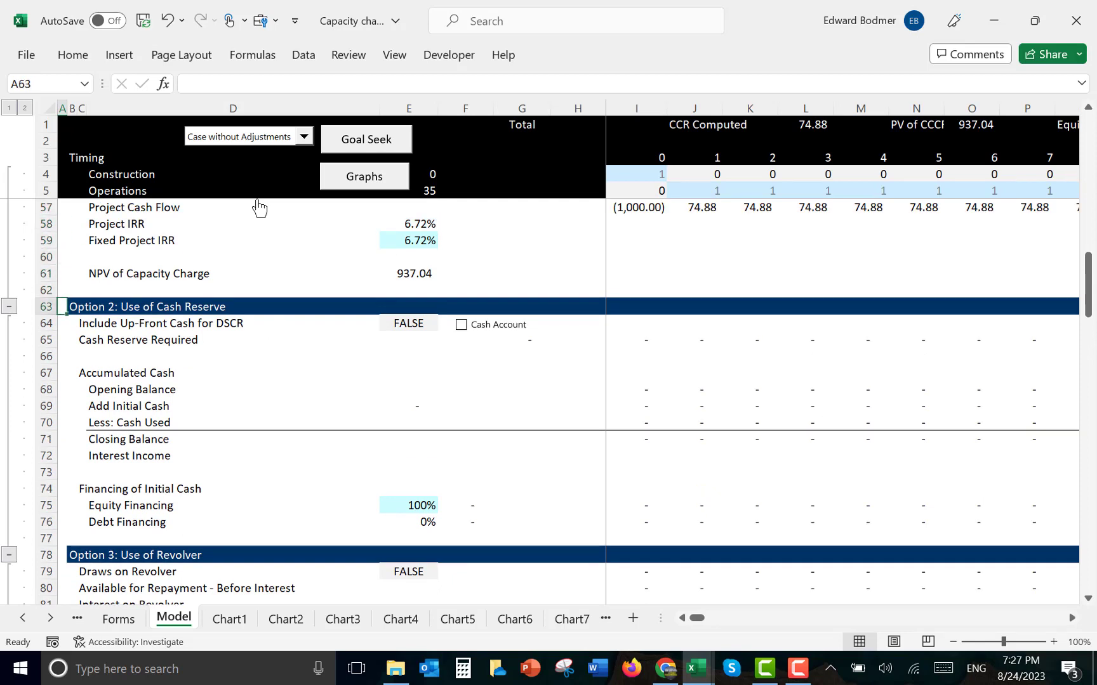
Set the scenario selector on the Forms sheet to Use Cash Reserve
key(ctrl+Page_Up)
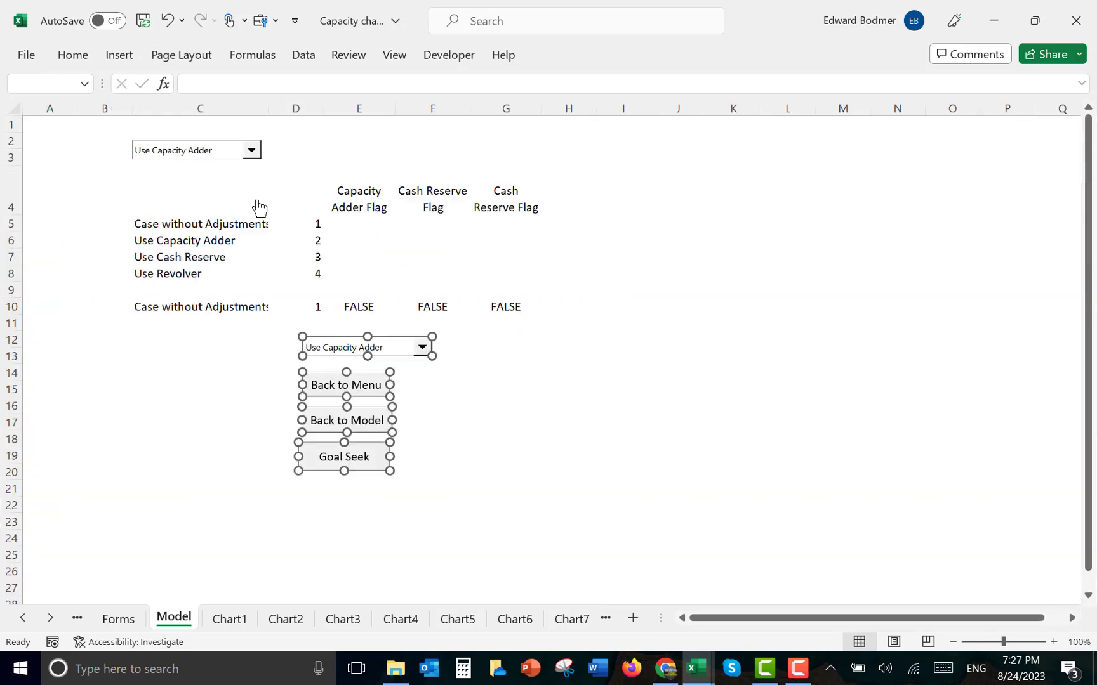
click(481, 421)
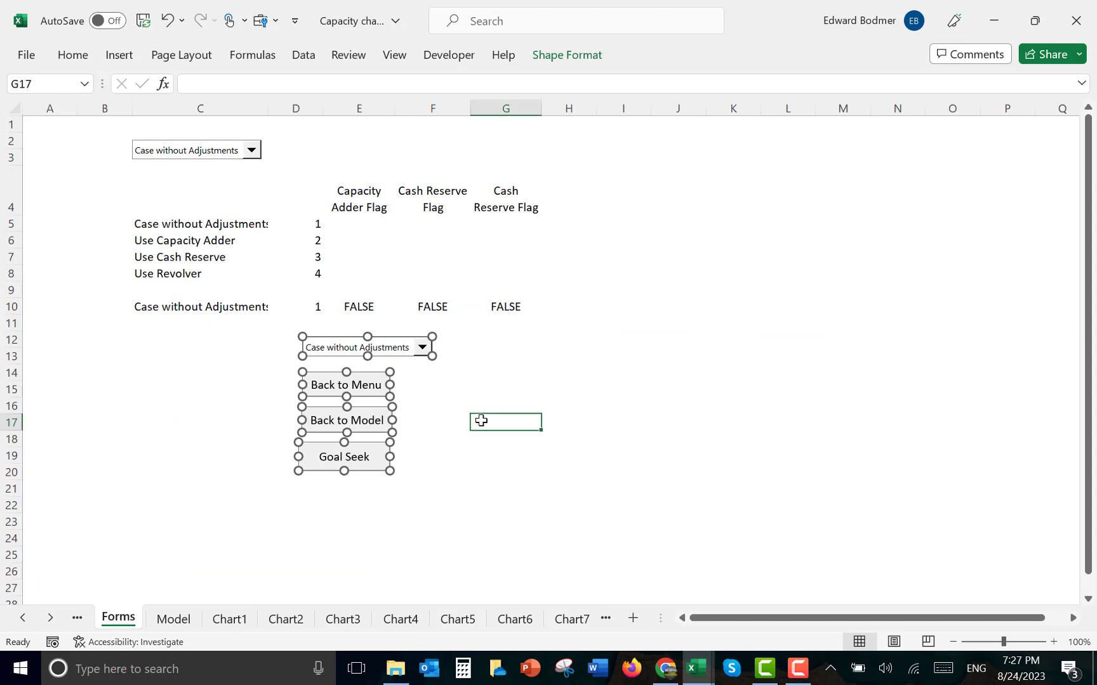
click(251, 154)
key(Down)
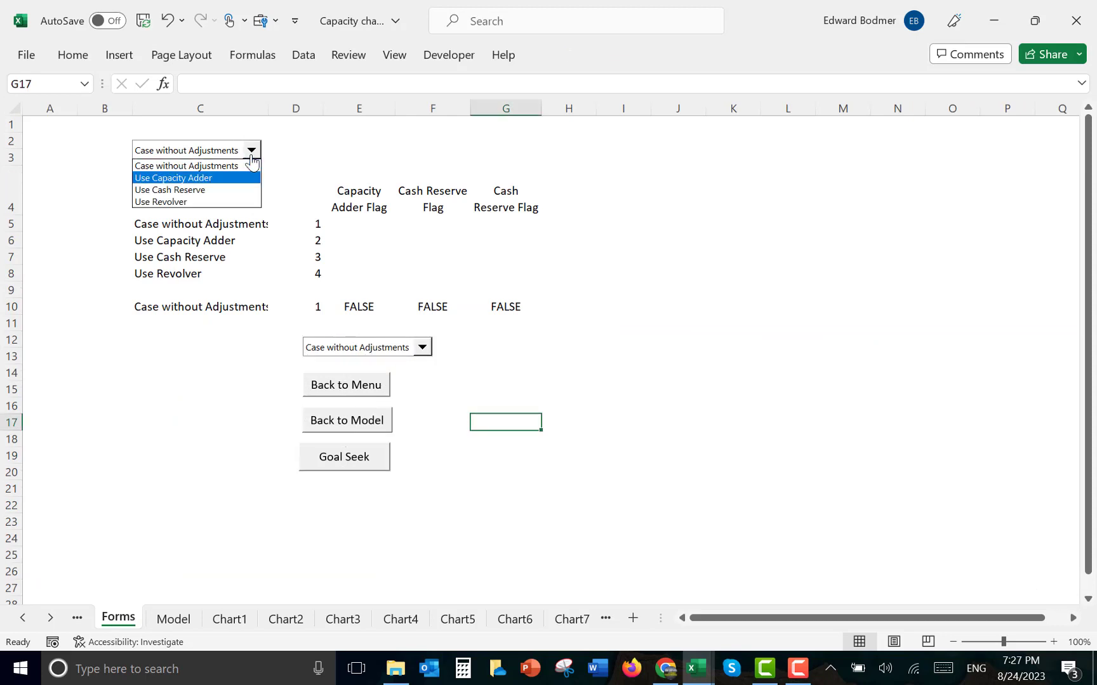
key(Down)
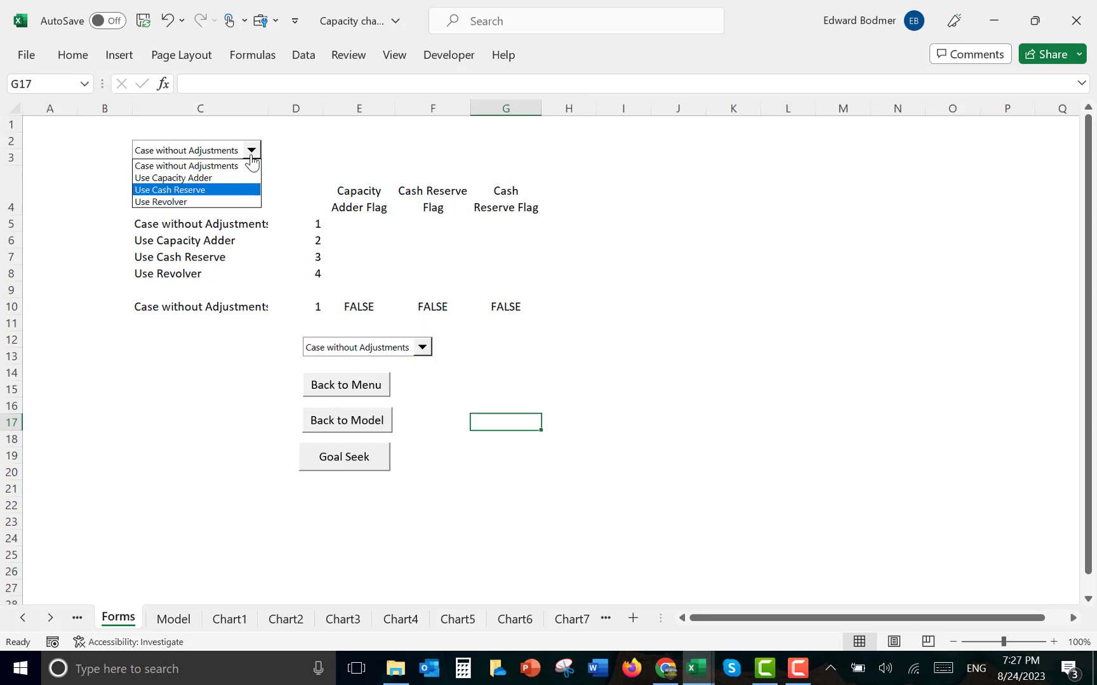
key(Return)
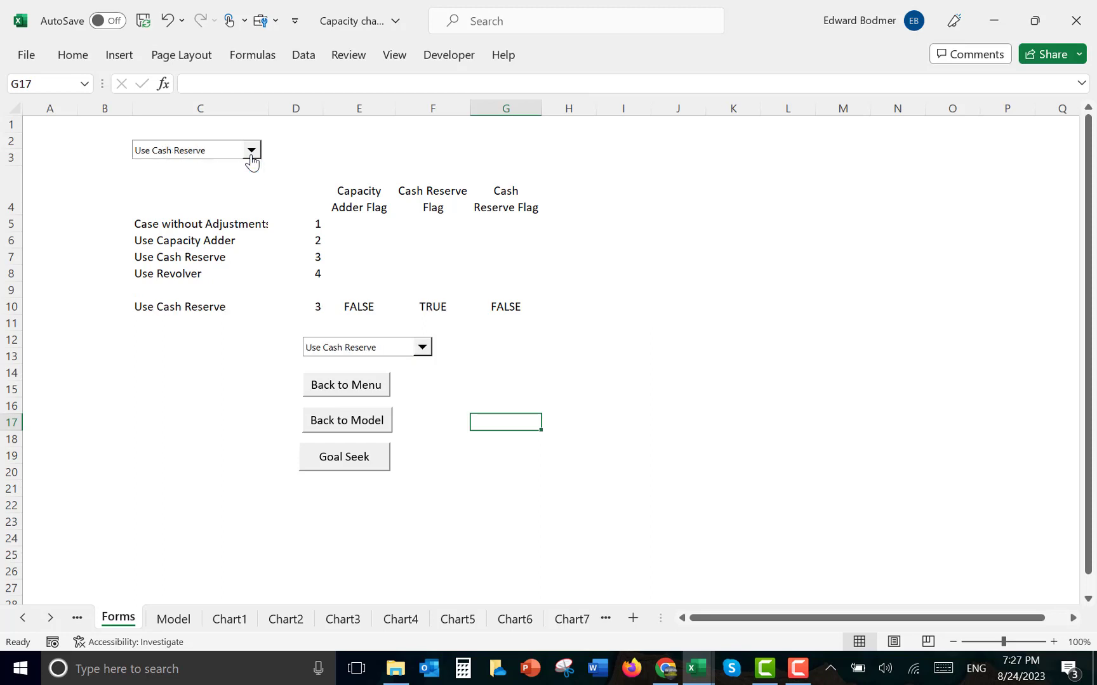
Inspect the formulas behind the three scenario flags in cells E10, F10 and G10
click(359, 306)
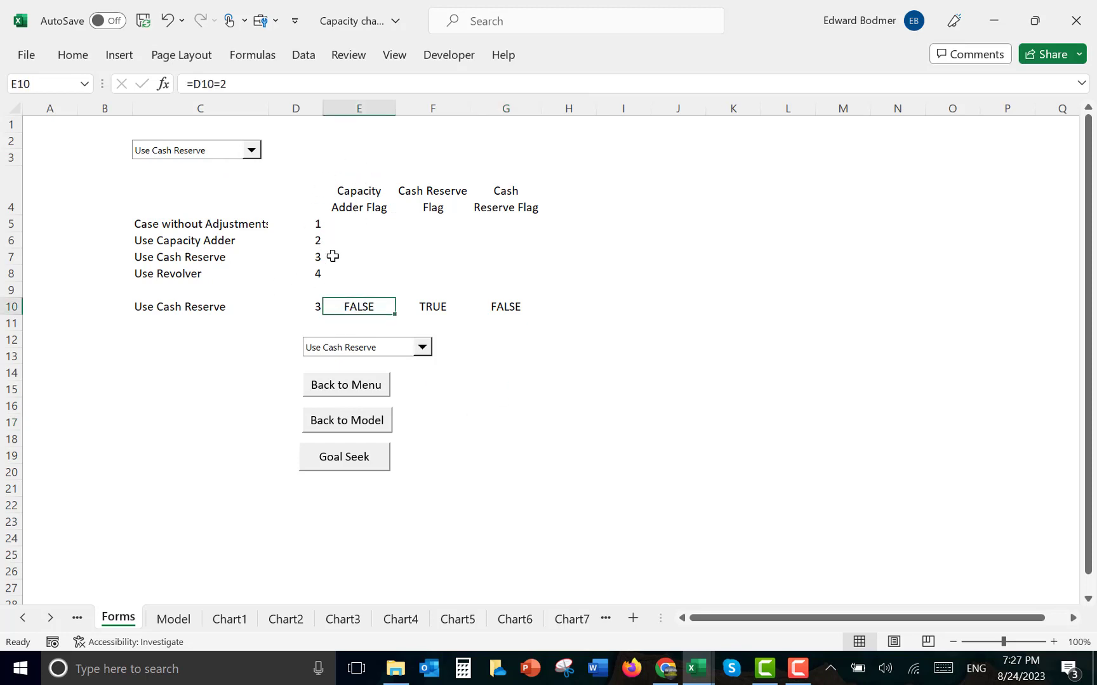
click(440, 317)
key(Up)
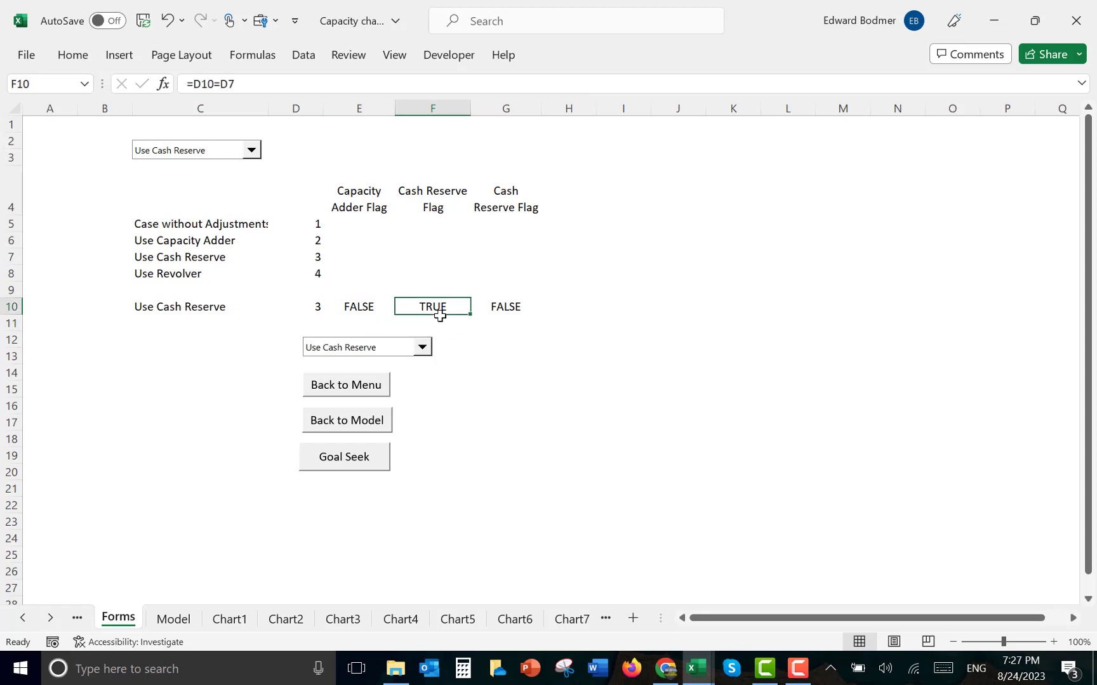
key(F2)
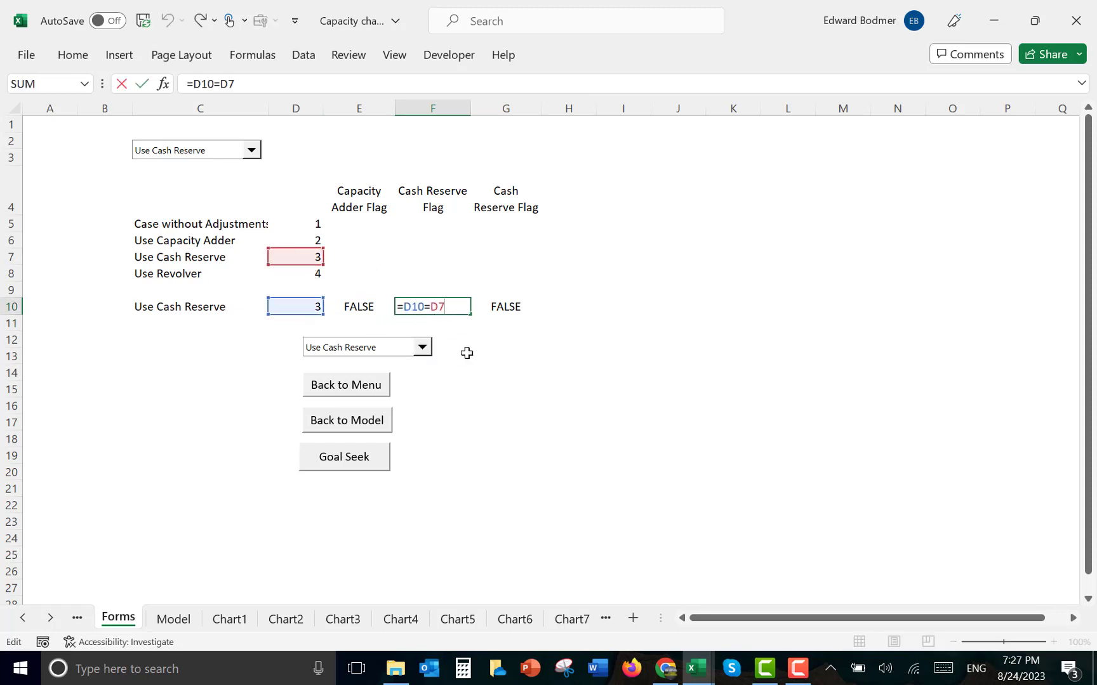
key(ctrl+Return)
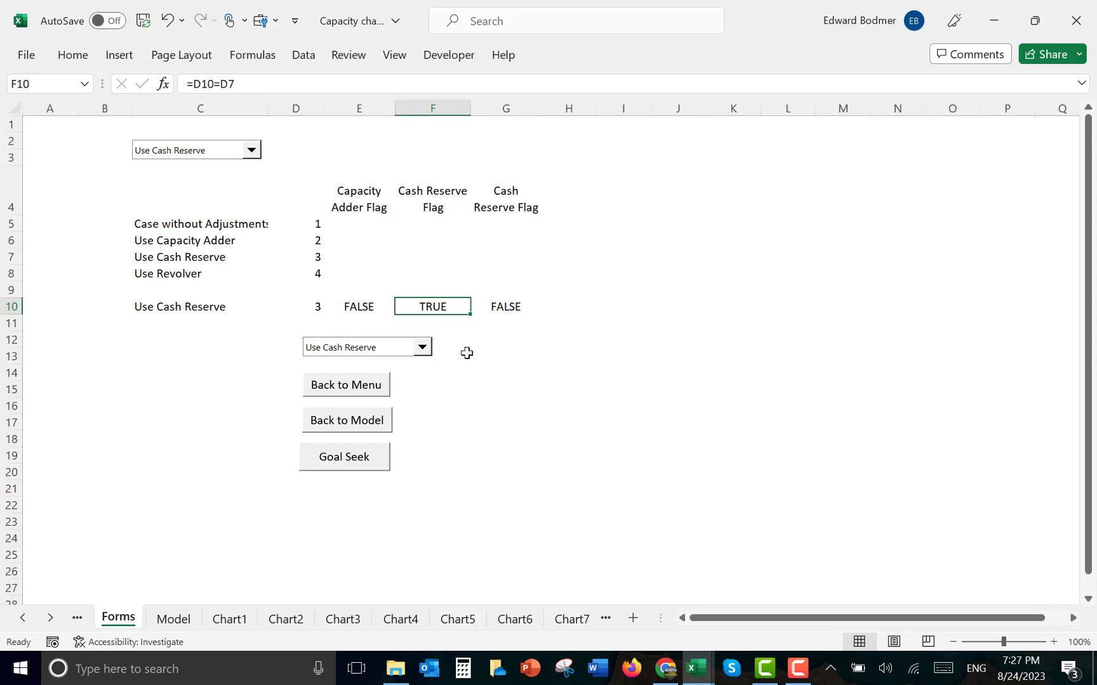
key(Right)
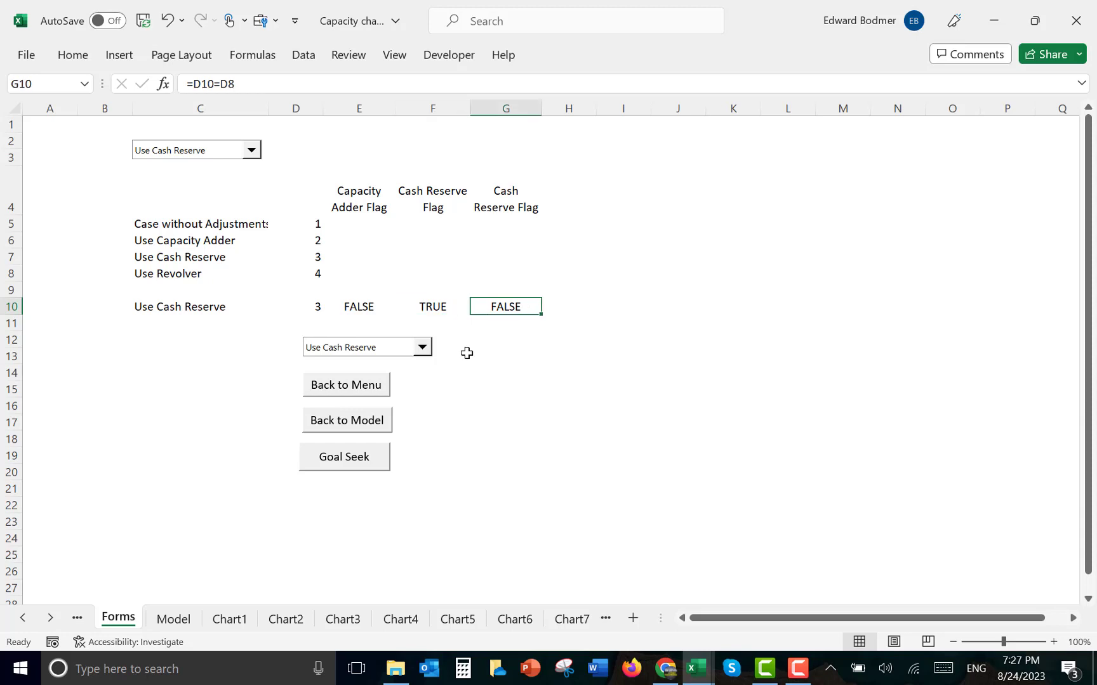
Change the header in cell G4 to "Revolving Credit Flag" and return to the Model sheet
key(Up)
key(Up)
key(Up)
key(Up)
key(Up)
key(Up)
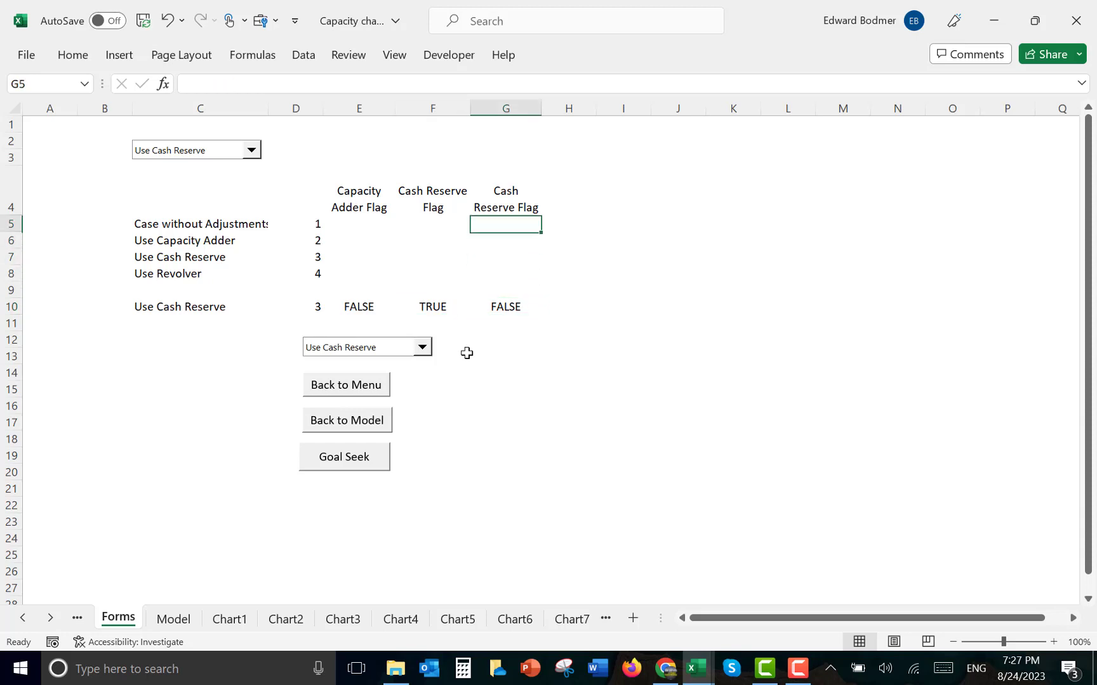
key(F2)
key(Left)
key(Left)
key(Left)
key(Left)
key(Left)
key(Left)
key(Left)
key(Left)
key(Left)
key(Left)
key(Left)
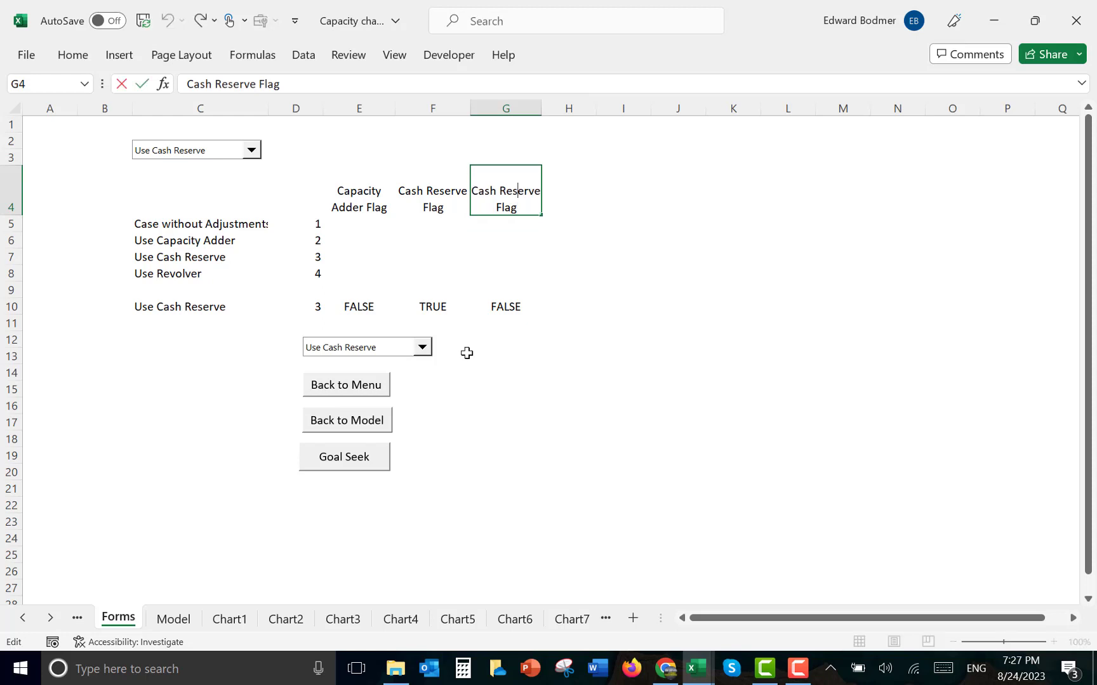
key(Left)
key(Left)
key(Left)
key(Left)
key(Delete)
key(Delete)
key(Delete)
key(Delete)
key(Delete)
key(Delete)
key(Delete)
key(Delete)
key(Delete)
key(Delete)
key(Delete)
key(Delete)
key(Delete)
key(Delete)
key(Delete)
key(Delete)
key(Delete)
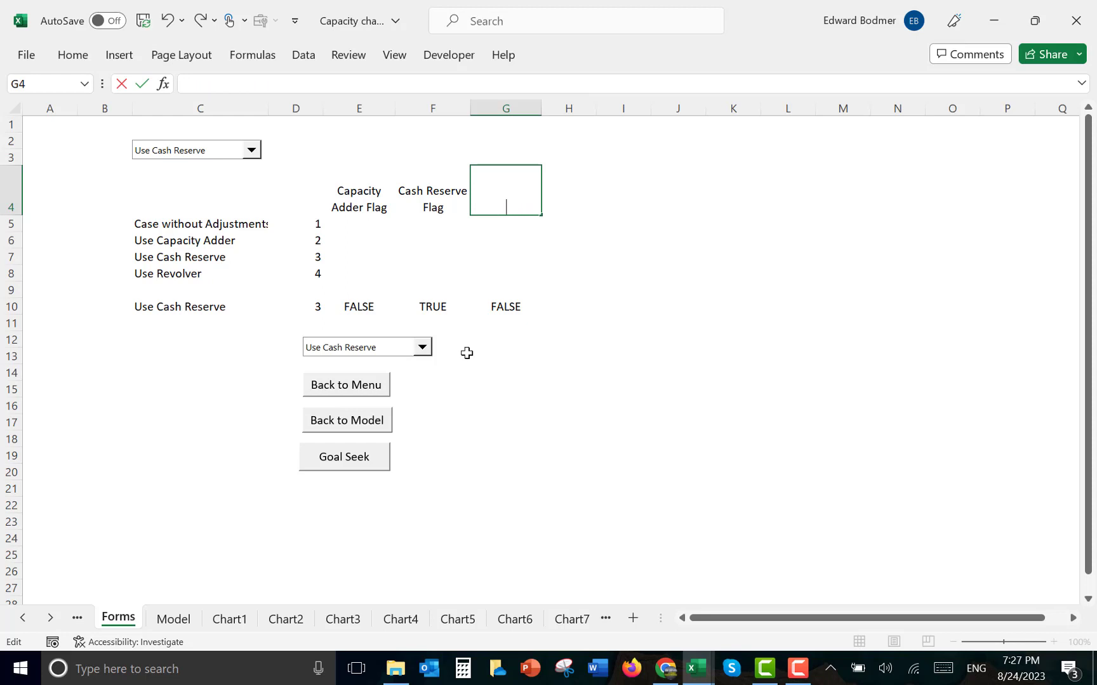
text(Revolving Cred)
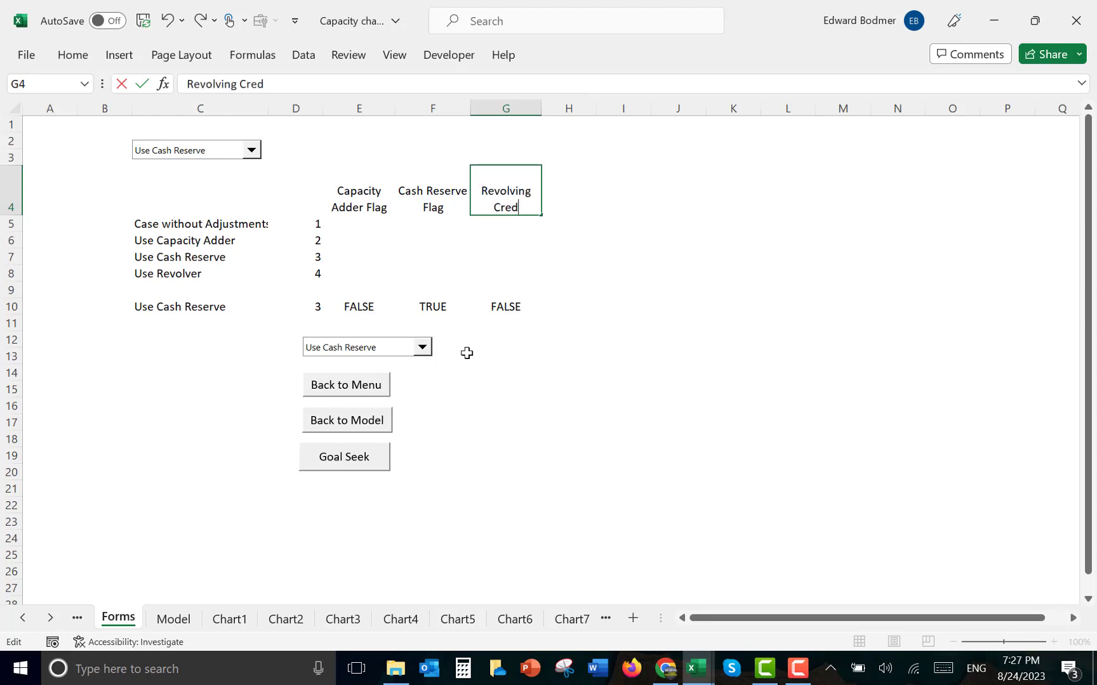
text(it Flag)
key(Return)
click(519, 400)
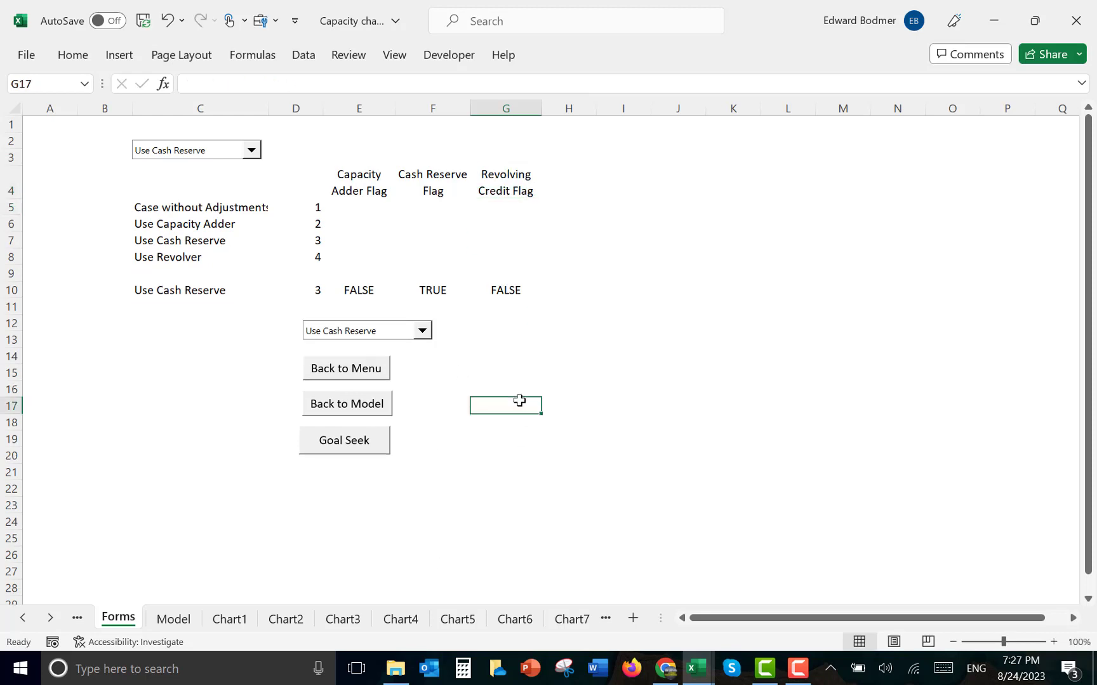
key(ctrl+Page_Down)
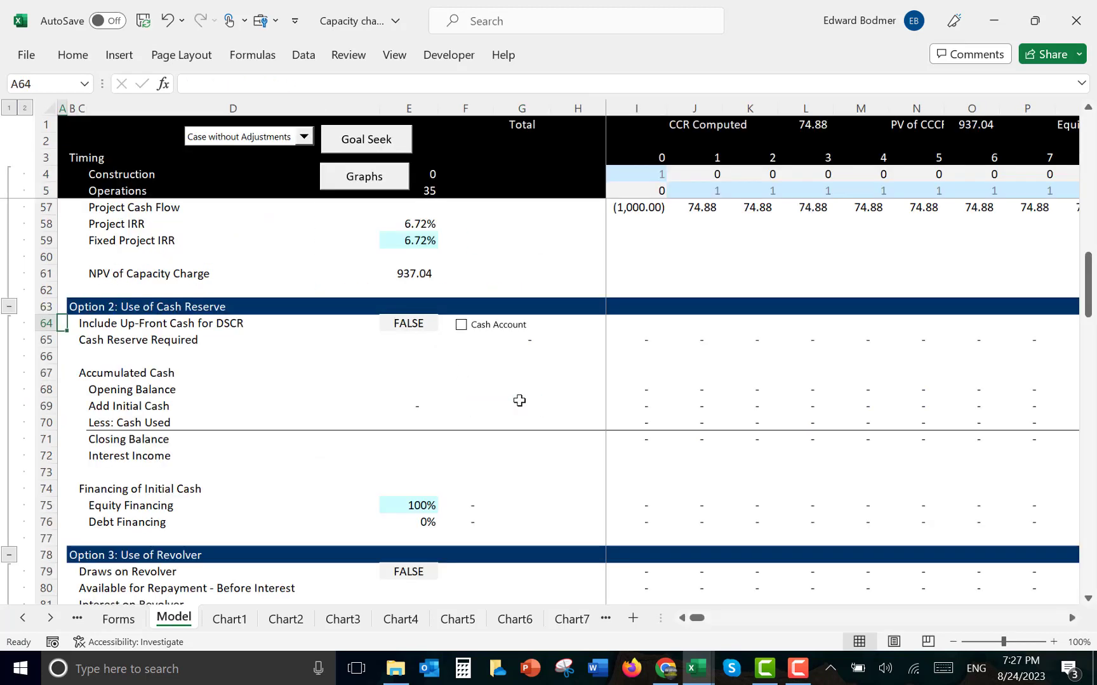
Link the Include Up-Front Cash for DSCR switch in E64 to the Cash Reserve Flag with the formula =Forms!F10
click(397, 371)
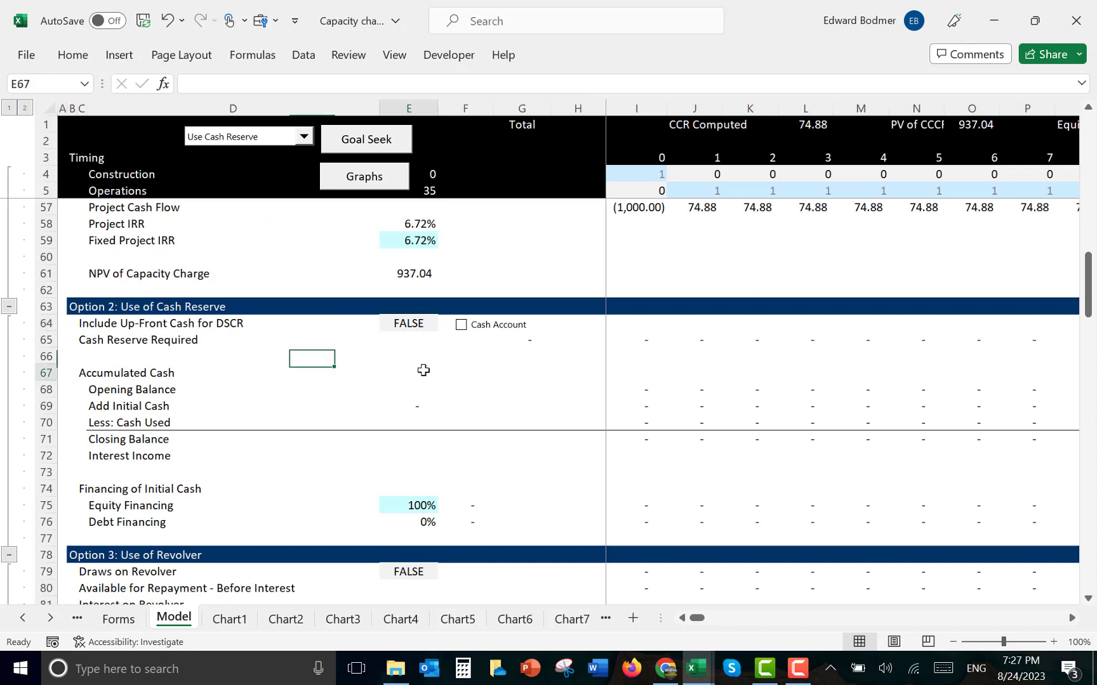
key(Up)
key(Up)
key(Up)
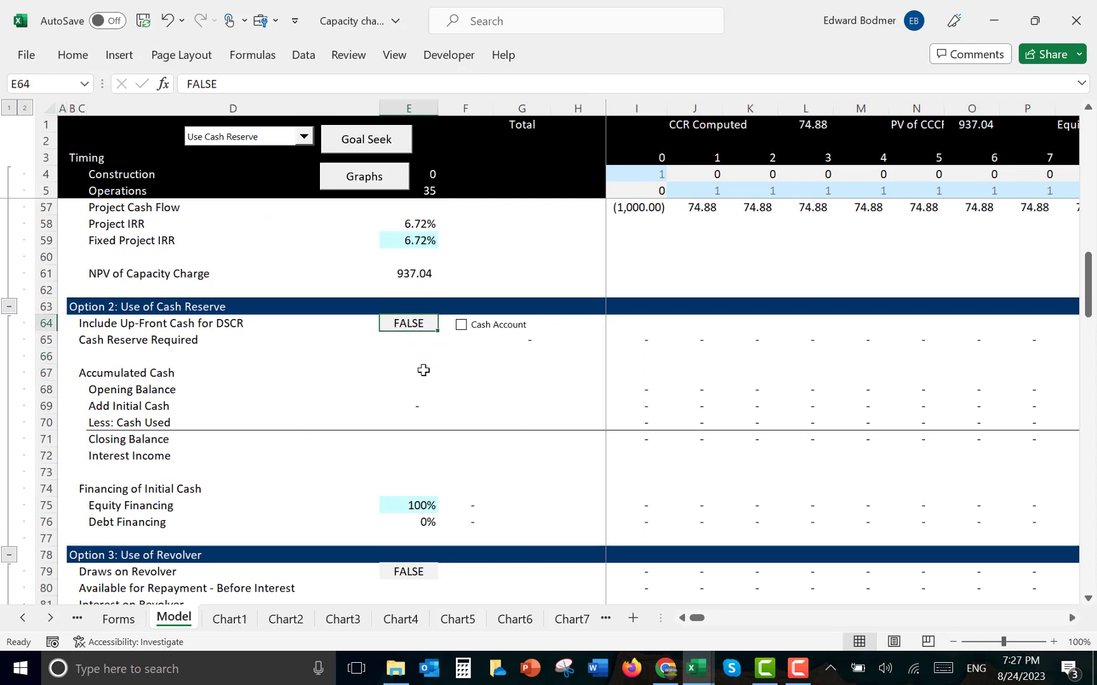
text(=)
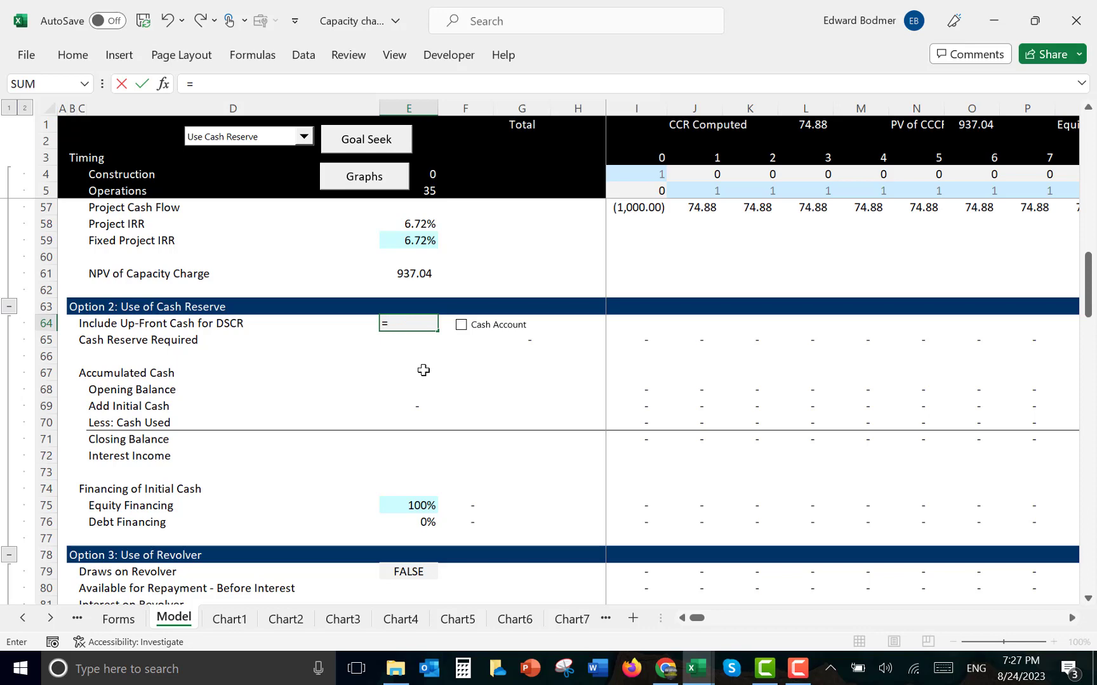
key(Escape)
text(=)
key(Escape)
text(=)
click(118, 619)
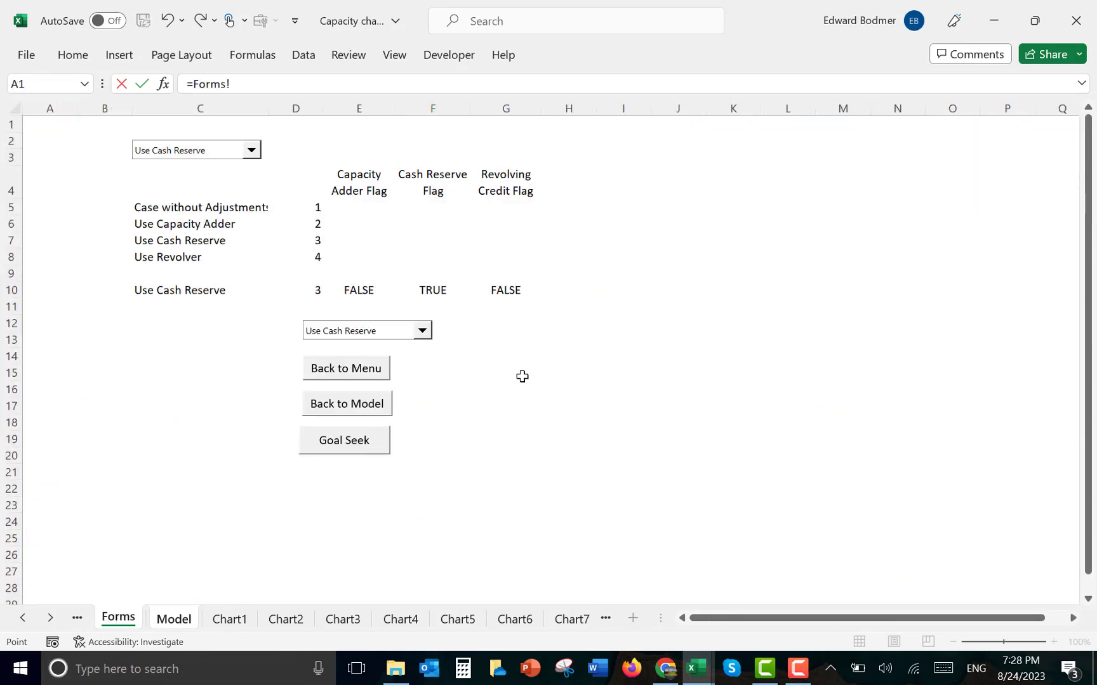
click(431, 291)
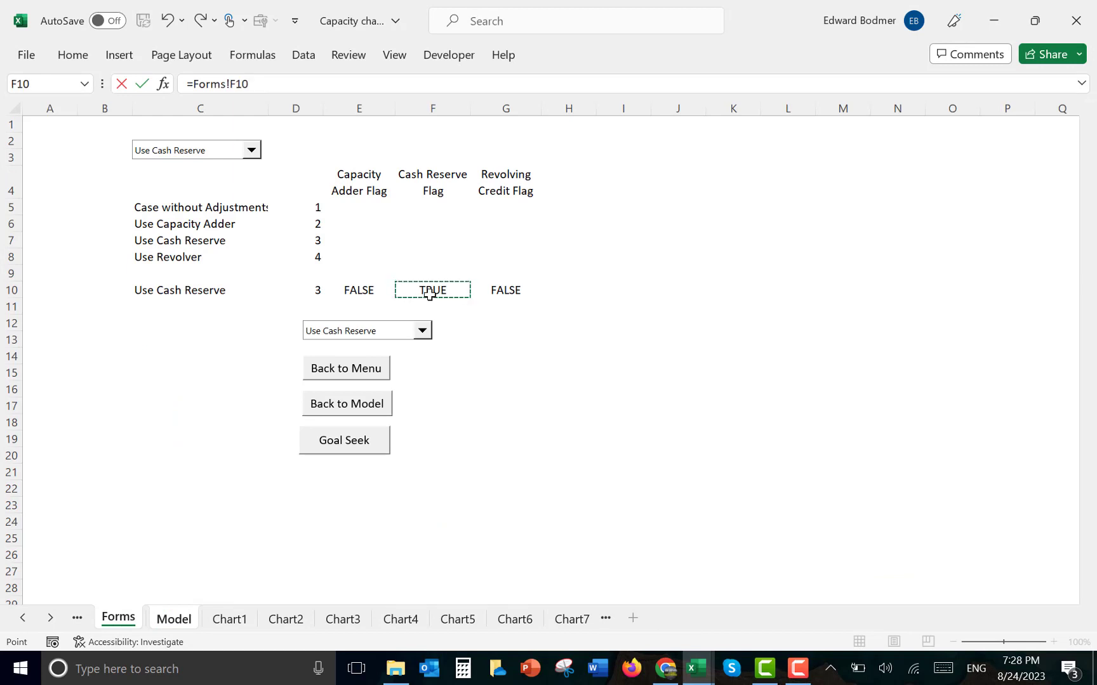
key(Return)
key(Up)
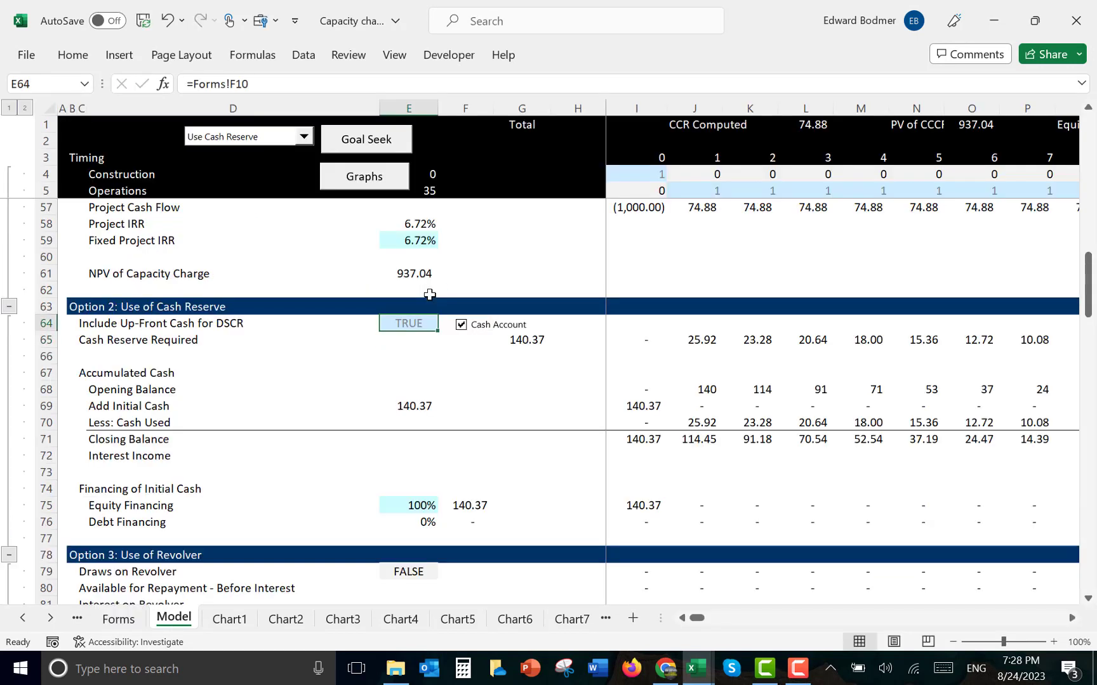
Delete the Cash Account check box beside the Include Up-Front Cash for DSCR switch
key(Right)
key(Right)
key(Left)
key(Left)
key(Right)
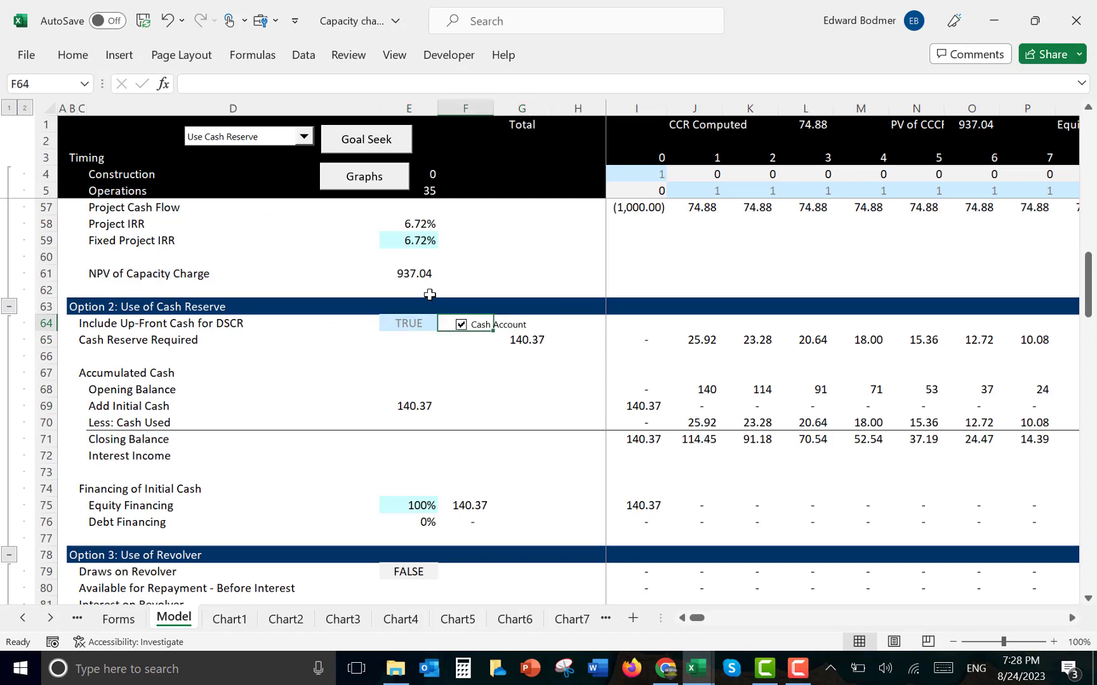
right_click(478, 329)
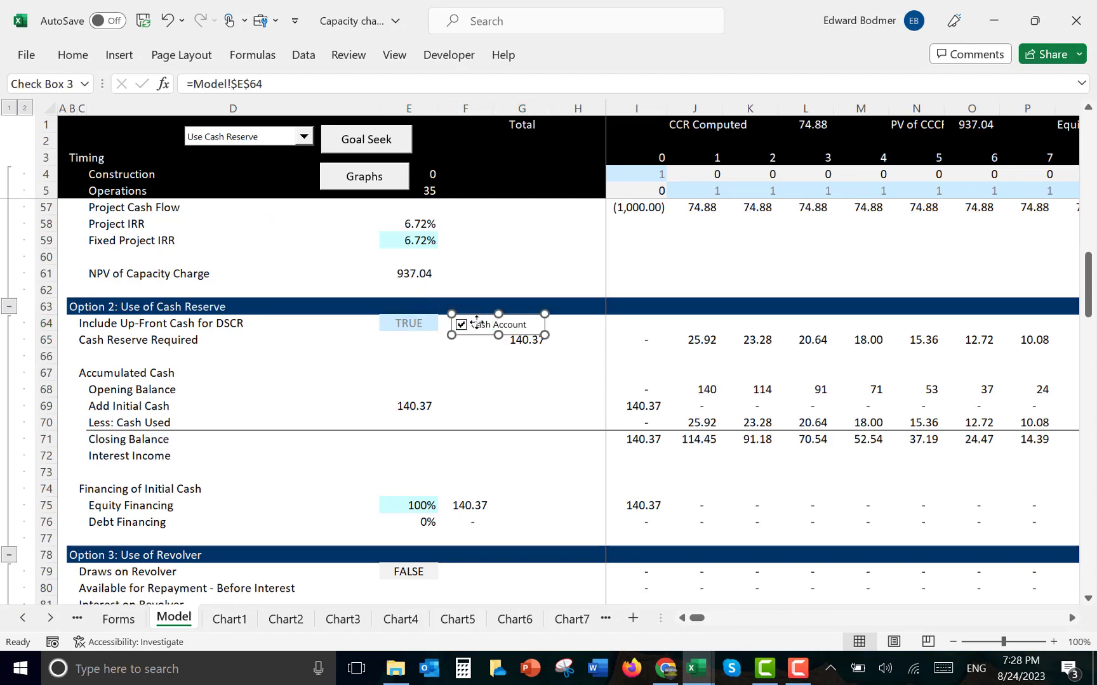
key(Escape)
key(Delete)
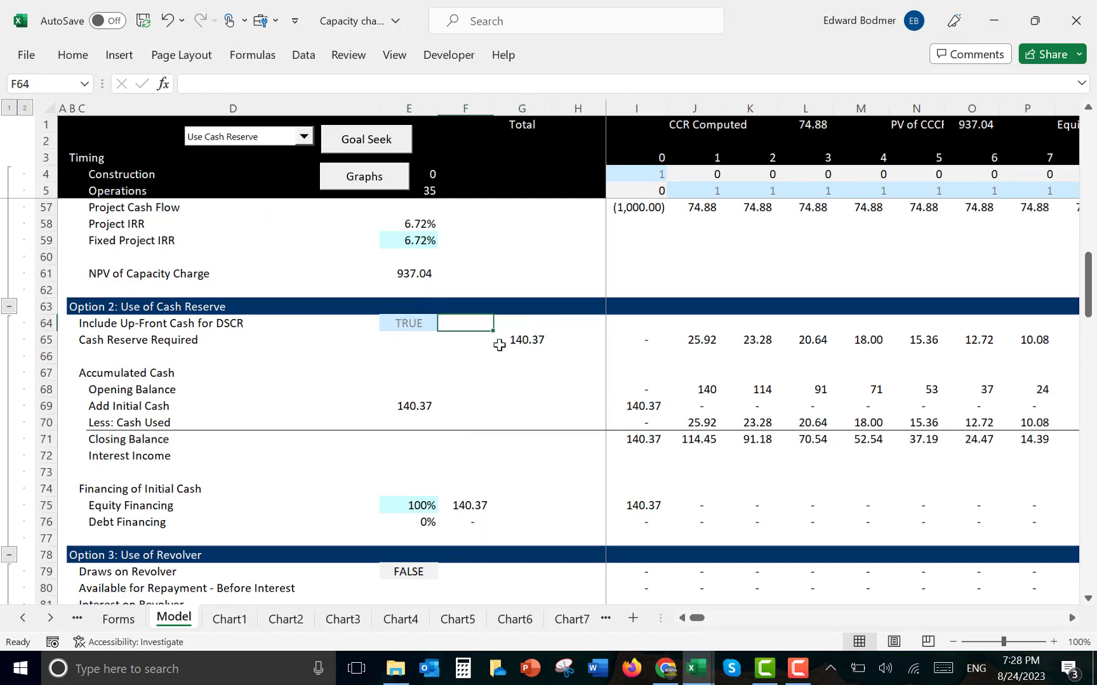
Inspect the first operating year's formula in the Cash Reserve Required row, cell J65
click(564, 369)
click(564, 363)
key(Up)
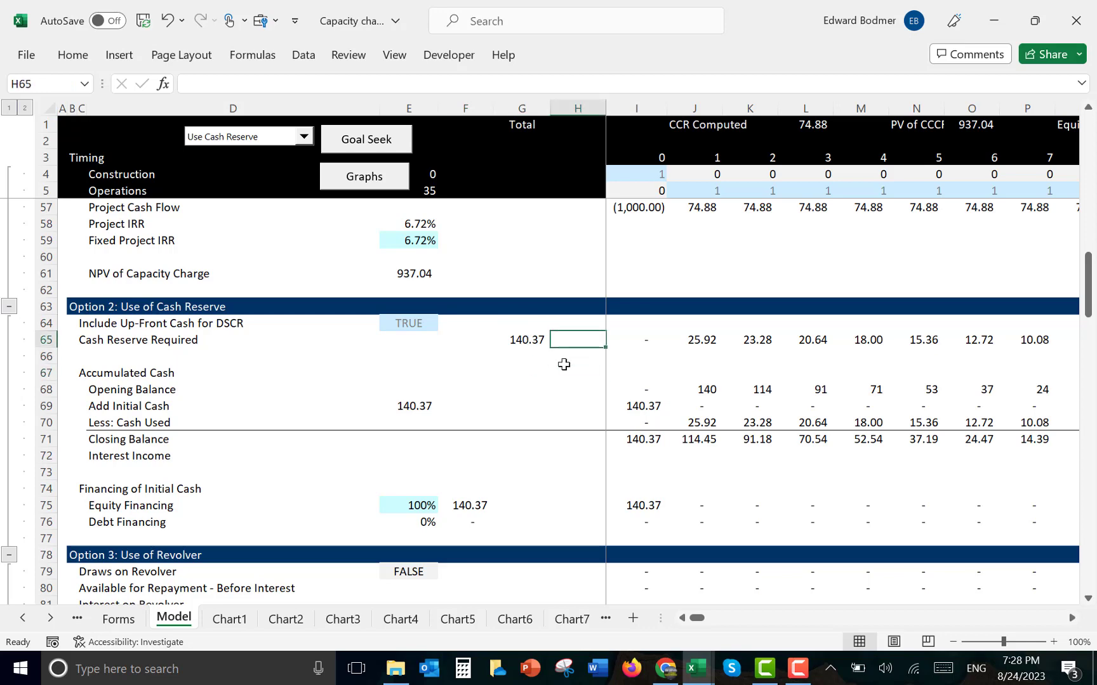
key(Right)
key(Right)
key(Left)
key(Right)
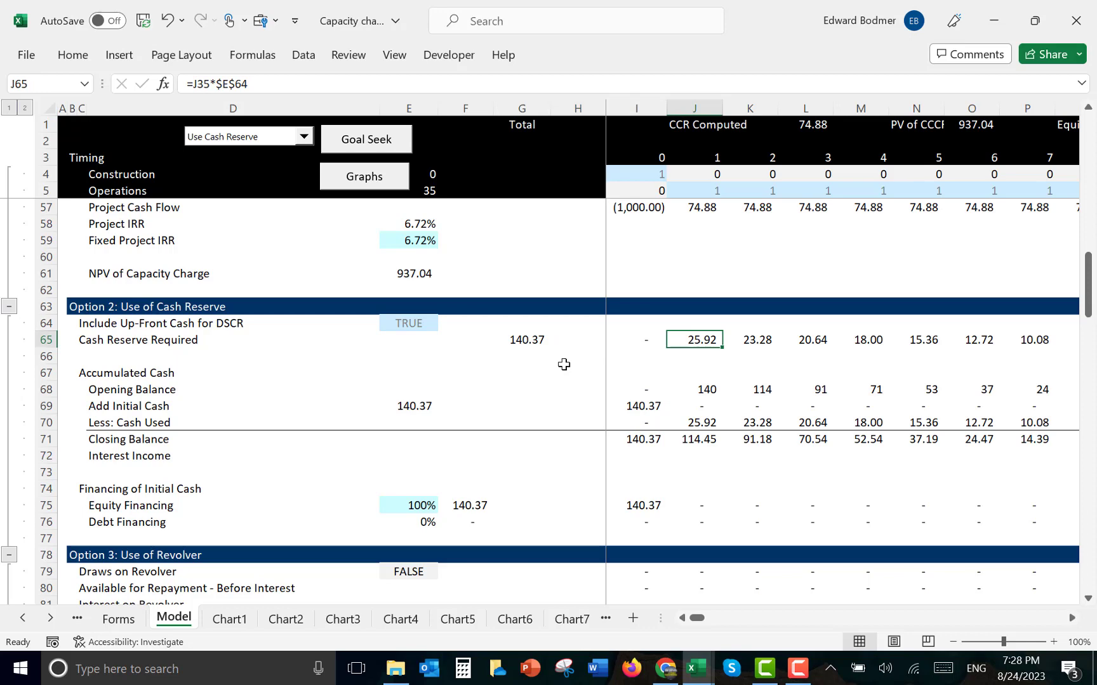
key(Up)
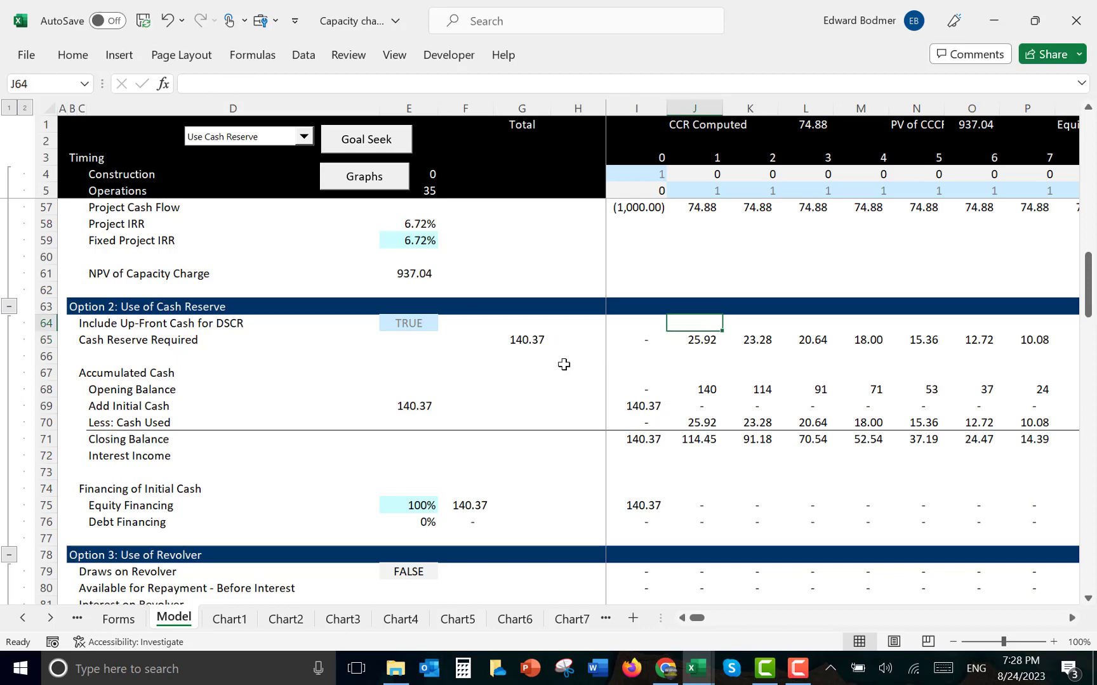
Trace the cash reserve back to the Deficit and Surplus CFADS section and examine the year 1 formulas in J33, J34 and J35
key(ctrl+Up)
key(ctrl+Up)
key(ctrl+Up)
key(Up)
key(Up)
key(Up)
key(Up)
key(Up)
key(Up)
key(Up)
key(Up)
key(Up)
key(Up)
key(Up)
key(Up)
key(Up)
key(Up)
key(Up)
key(Up)
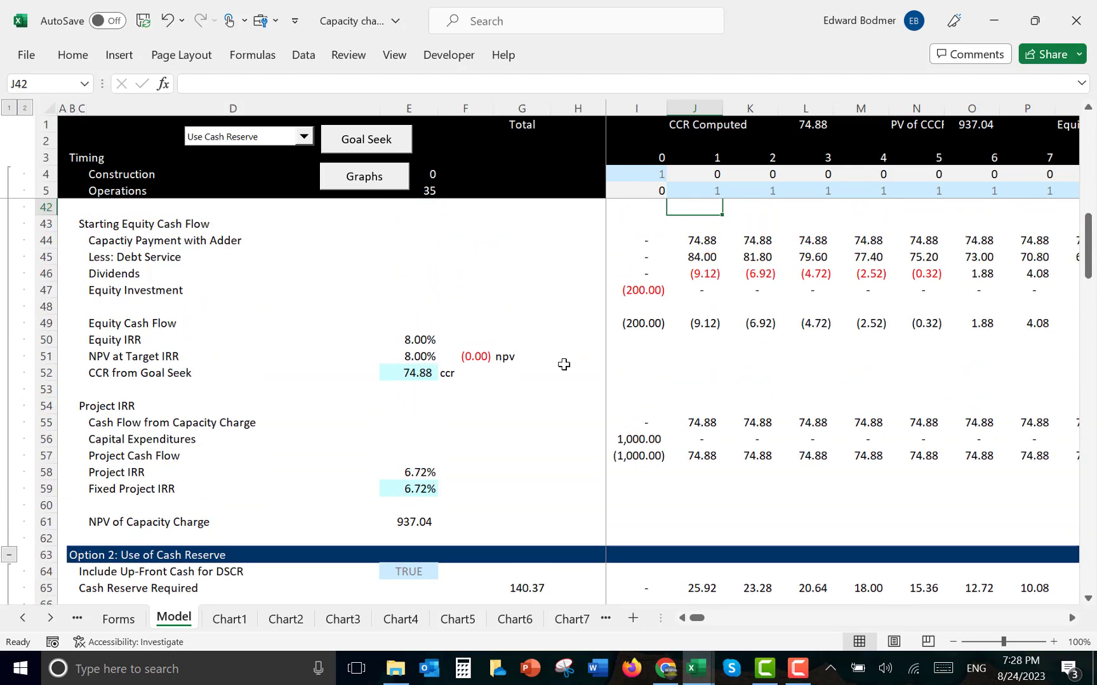
key(Down)
key(Down)
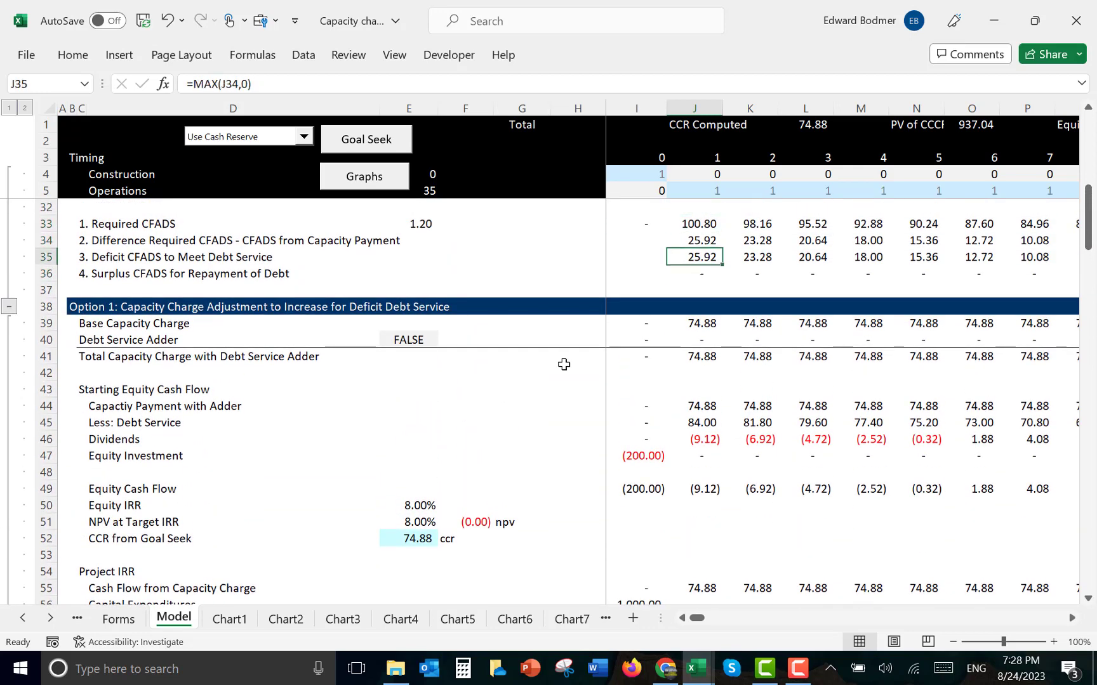
key(Up)
key(Up)
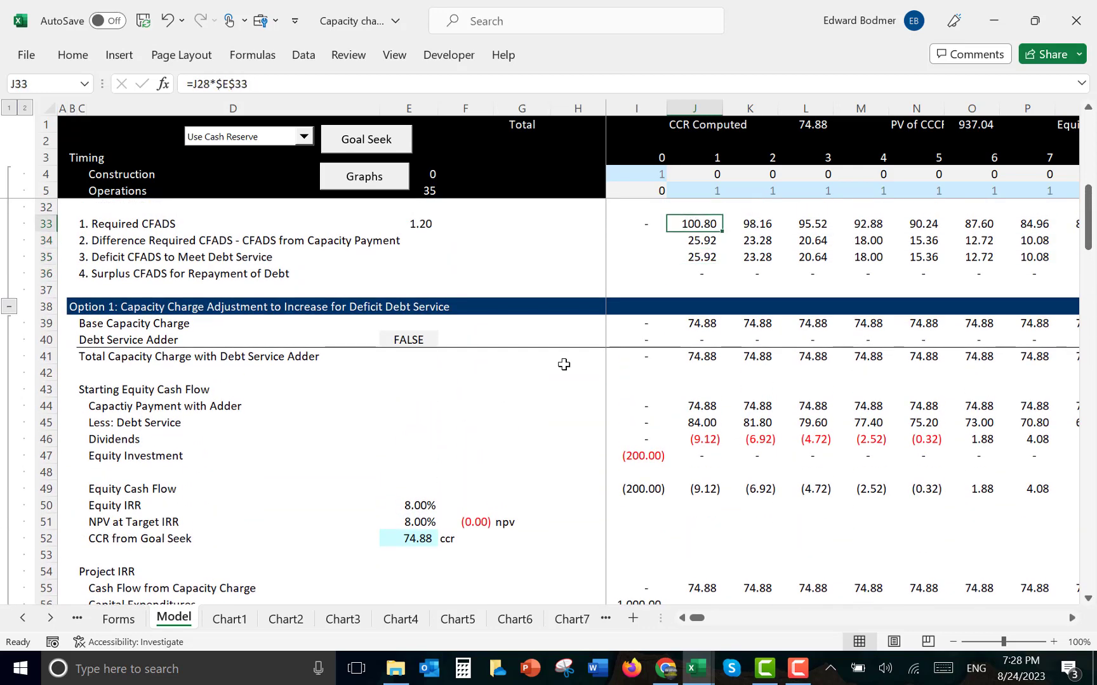
key(Down)
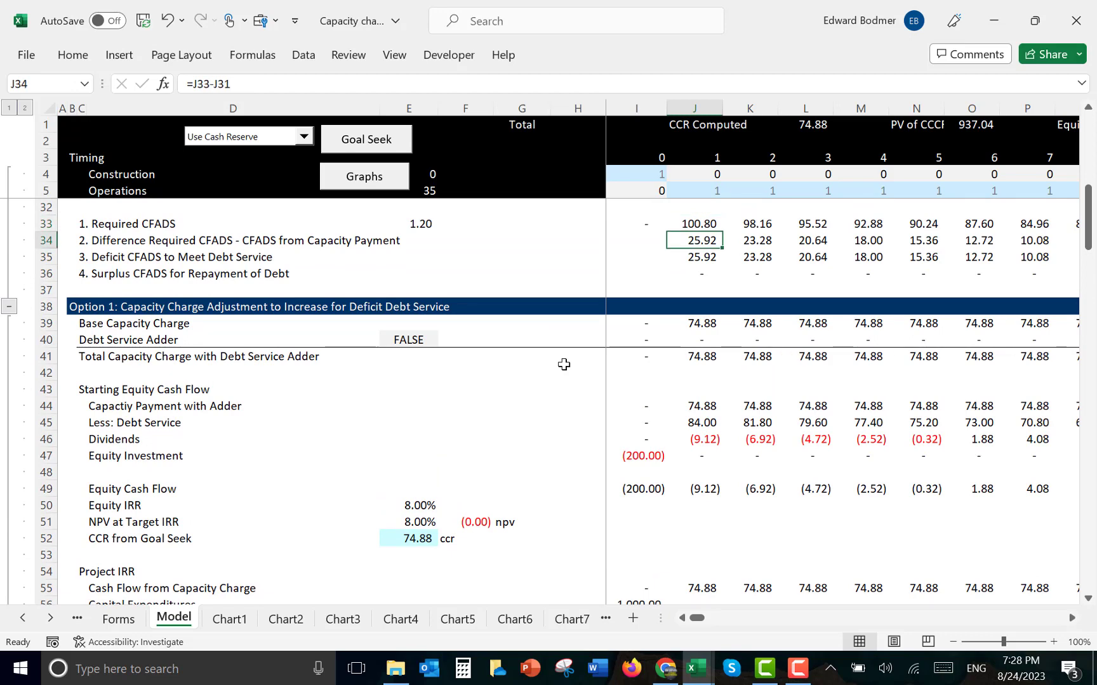
key(Up)
key(Up)
key(Up)
key(Up)
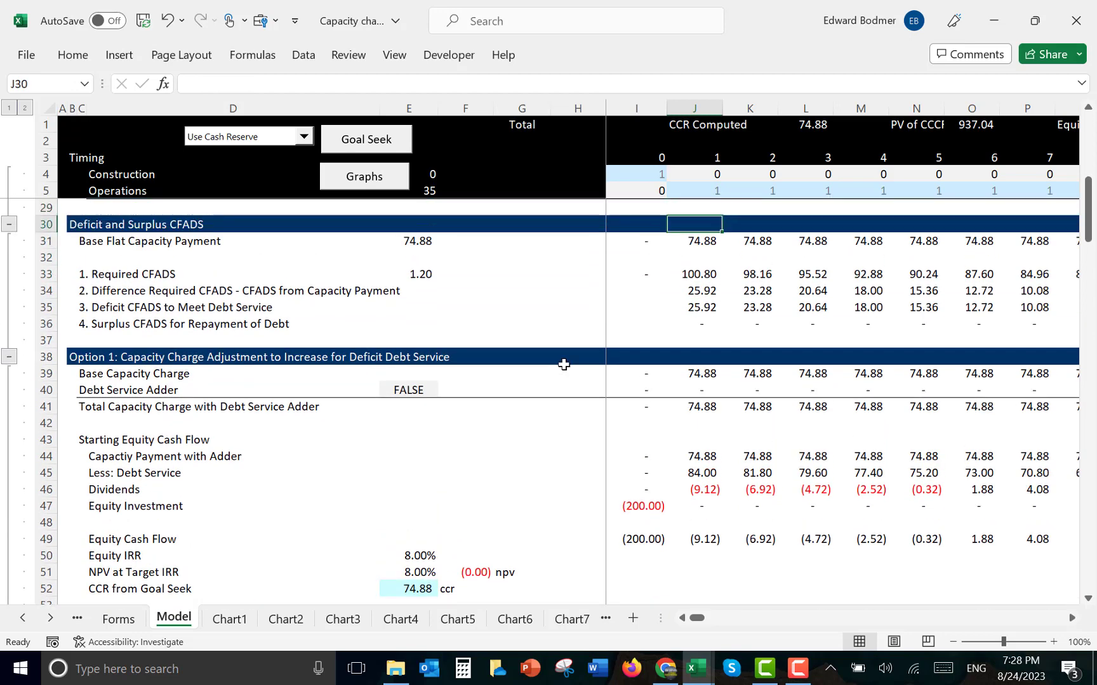
key(Down)
key(Down)
key(Down)
key(Up)
key(Up)
key(Down)
key(Up)
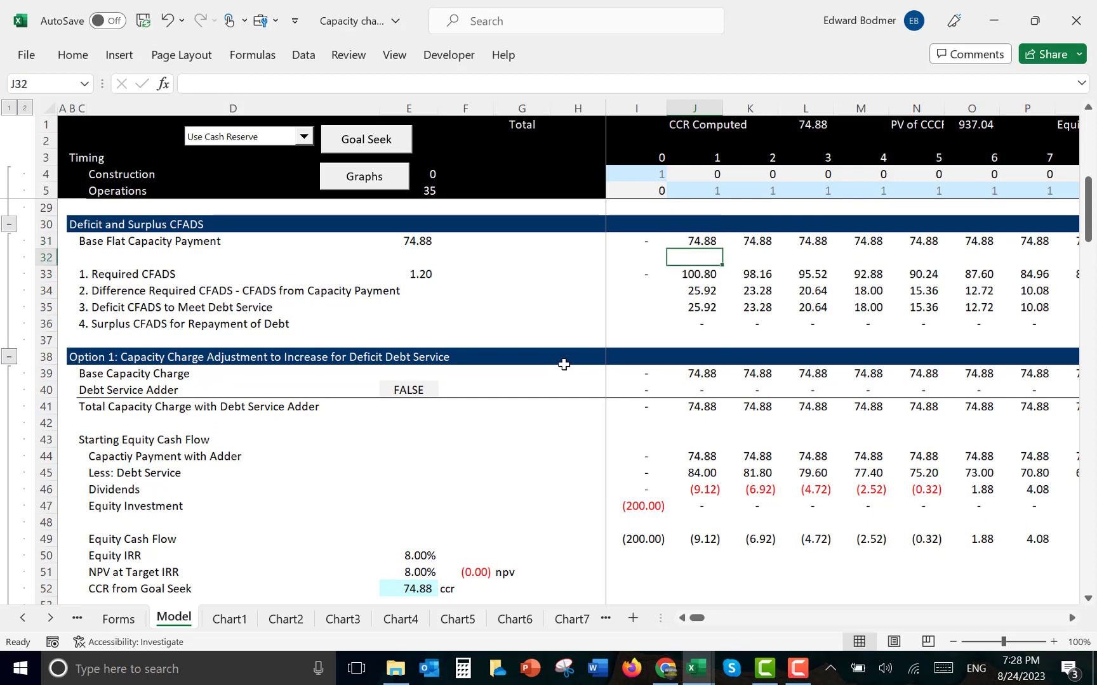
key(Down)
key(Down)
key(Down)
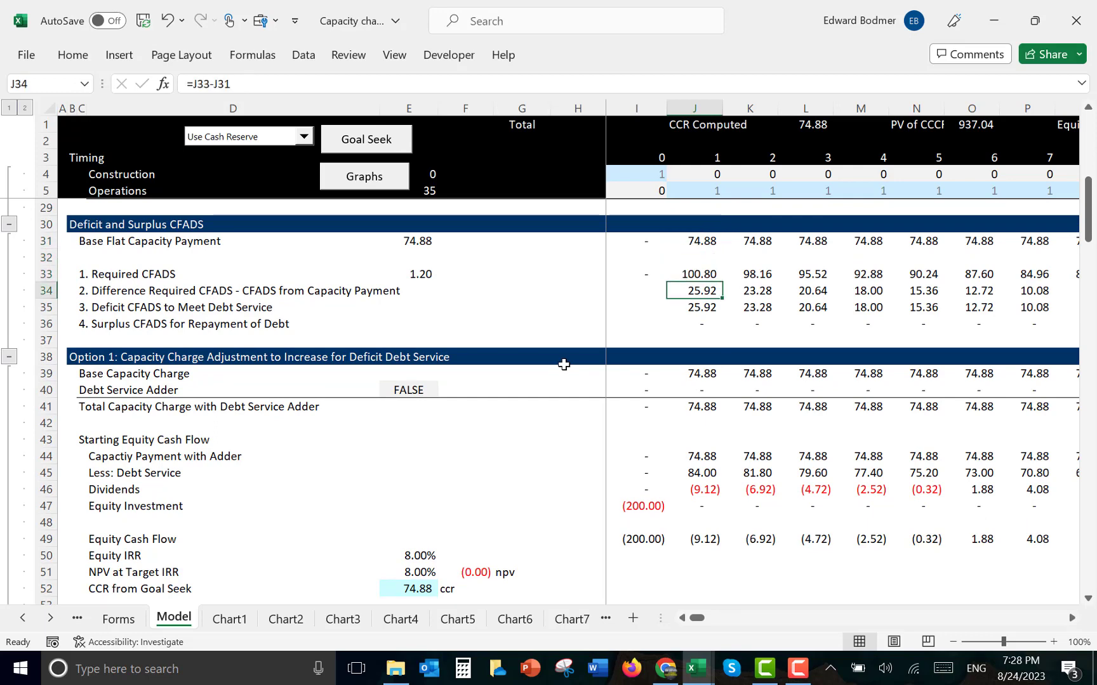
key(Down)
key(Up)
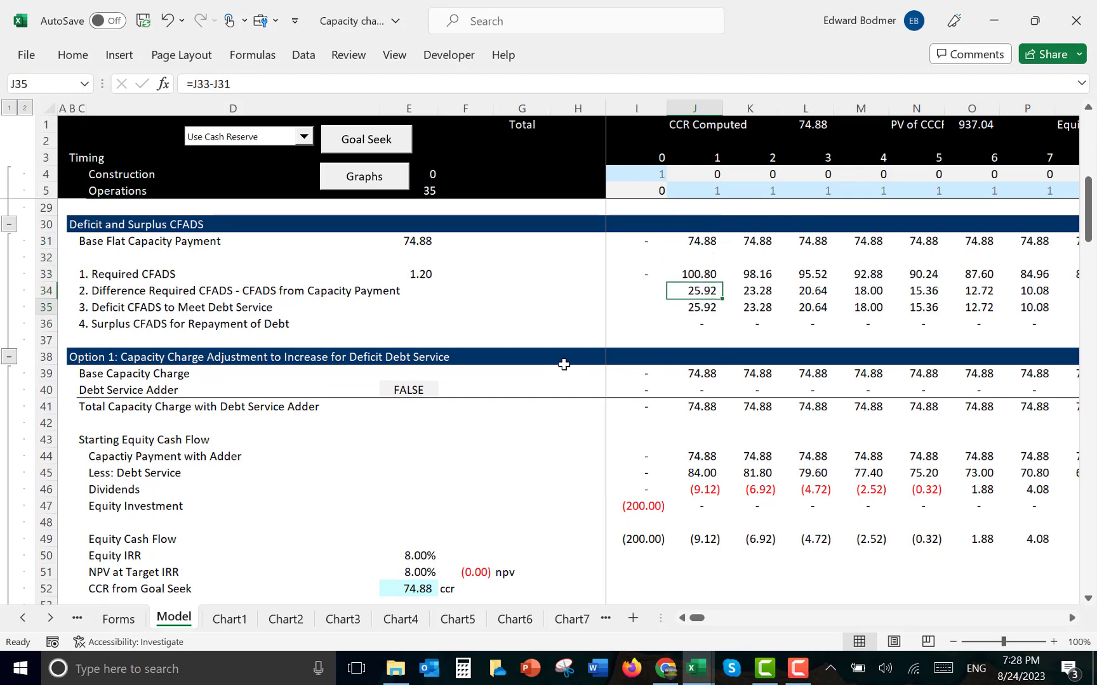
key(Down)
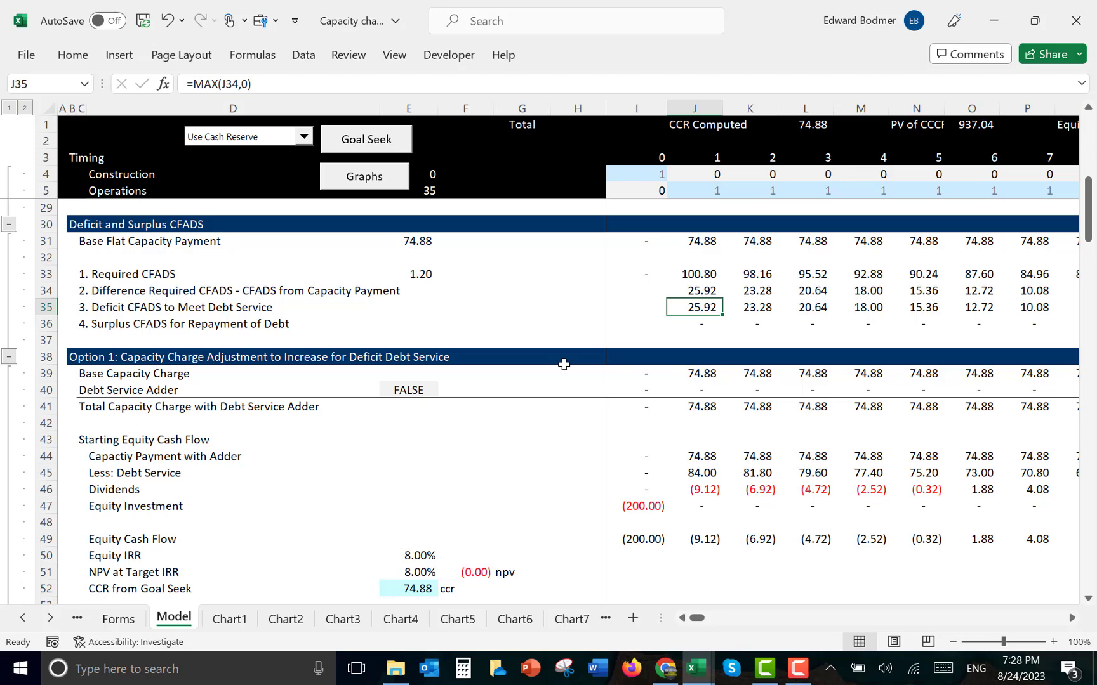
Examine the Deficit CFADS to Meet Debt Service row across the operating years
key(Right)
key(Right)
key(Right)
key(Right)
key(Right)
key(Right)
key(Right)
key(Right)
key(Right)
key(Right)
key(Right)
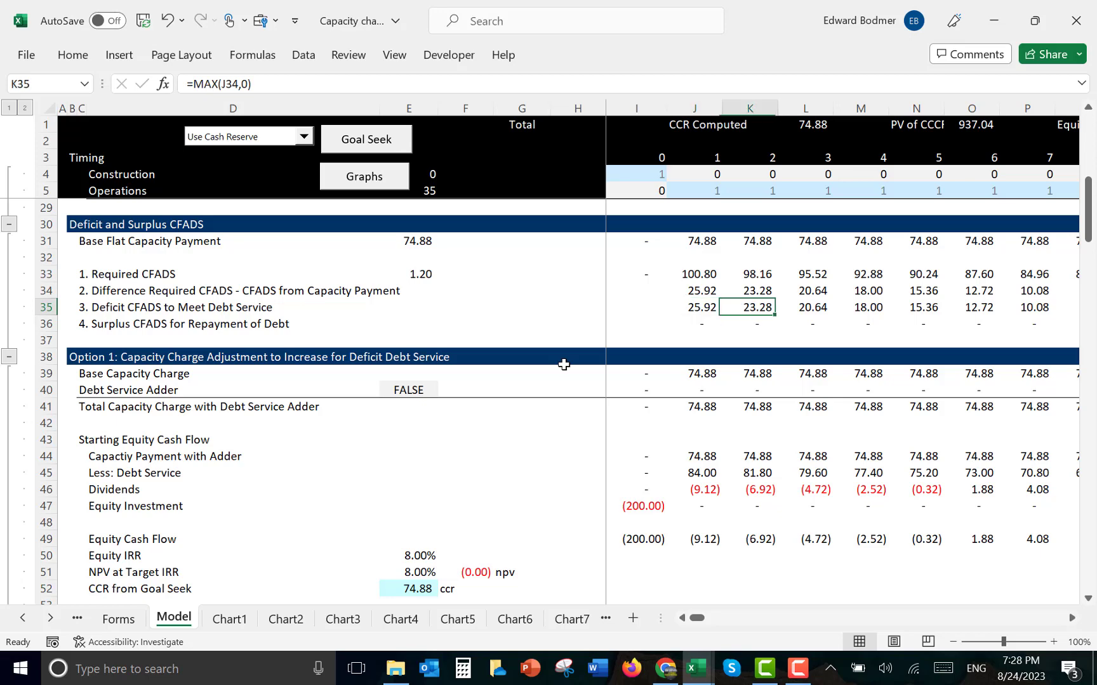
key(Left)
key(Left)
key(Left)
key(Left)
key(Left)
key(Left)
key(Left)
key(Left)
key(Left)
key(Left)
key(Left)
key(Left)
key(Left)
key(Left)
key(Left)
key(Left)
key(Left)
key(Left)
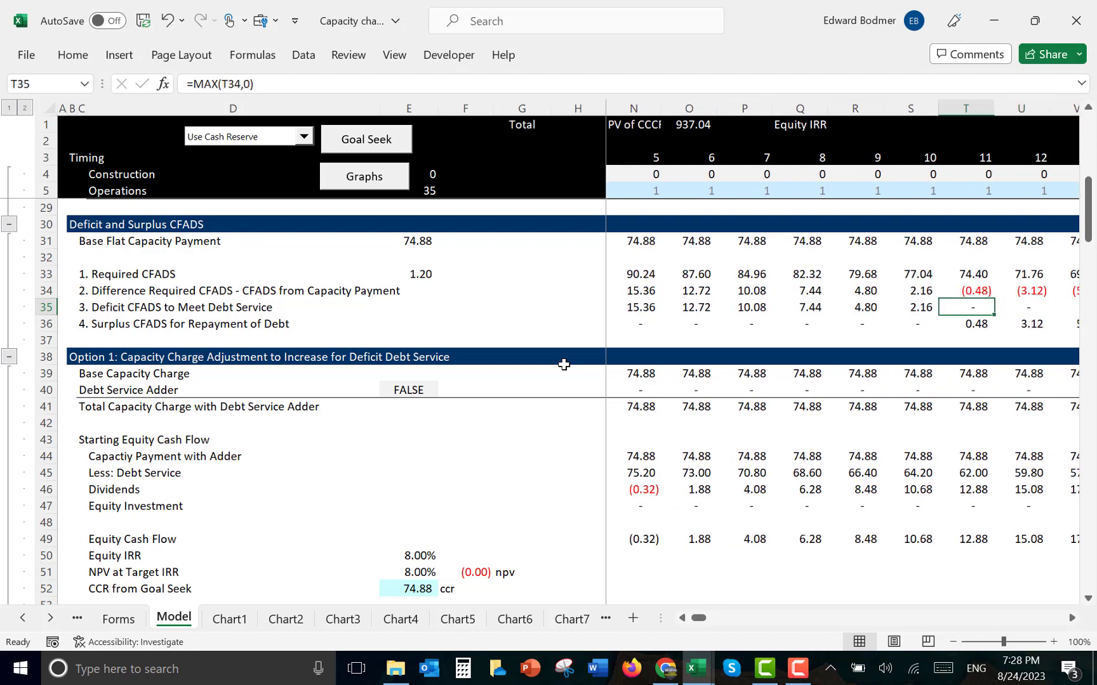
key(Left)
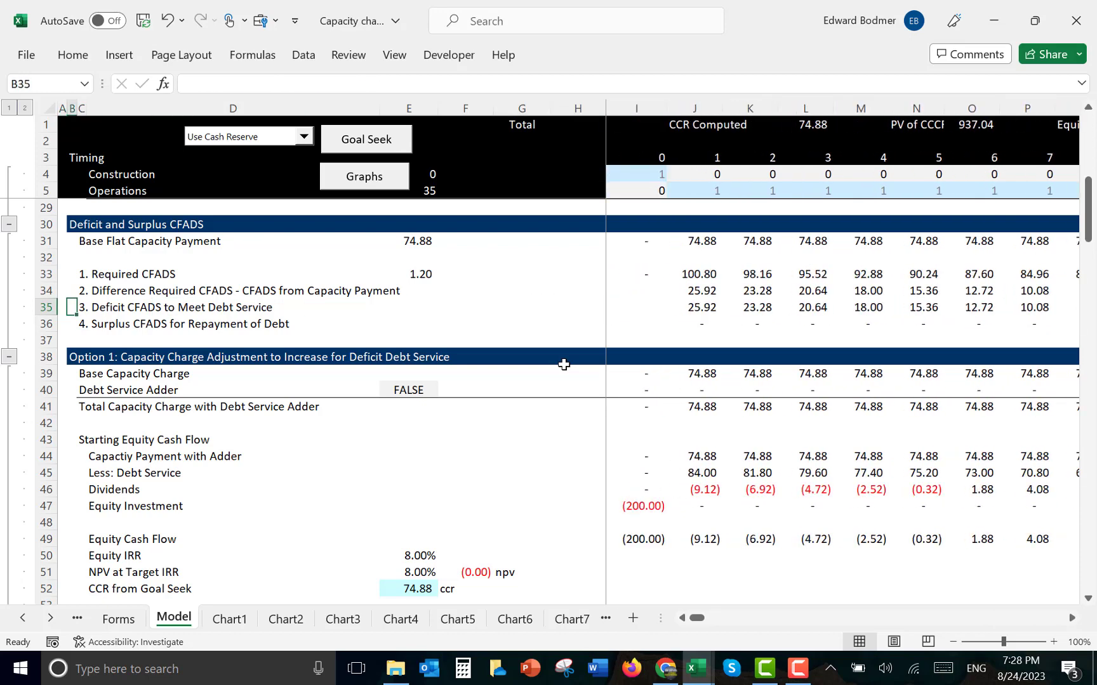
Return to the Option 2 section and examine the Accumulated Cash rows, including the Interest Income line
key(Down)
key(Down)
key(Down)
key(Down)
key(Down)
key(Down)
key(Down)
key(Down)
key(Down)
key(Down)
key(Down)
key(Down)
key(Down)
key(Down)
key(Down)
key(Down)
key(Down)
key(Down)
key(Down)
key(Down)
key(Down)
key(Down)
key(Down)
key(Down)
key(Down)
key(Down)
key(Down)
key(Down)
key(Down)
key(Down)
key(Down)
key(Down)
key(Down)
key(Down)
key(Down)
key(Down)
key(Down)
key(Down)
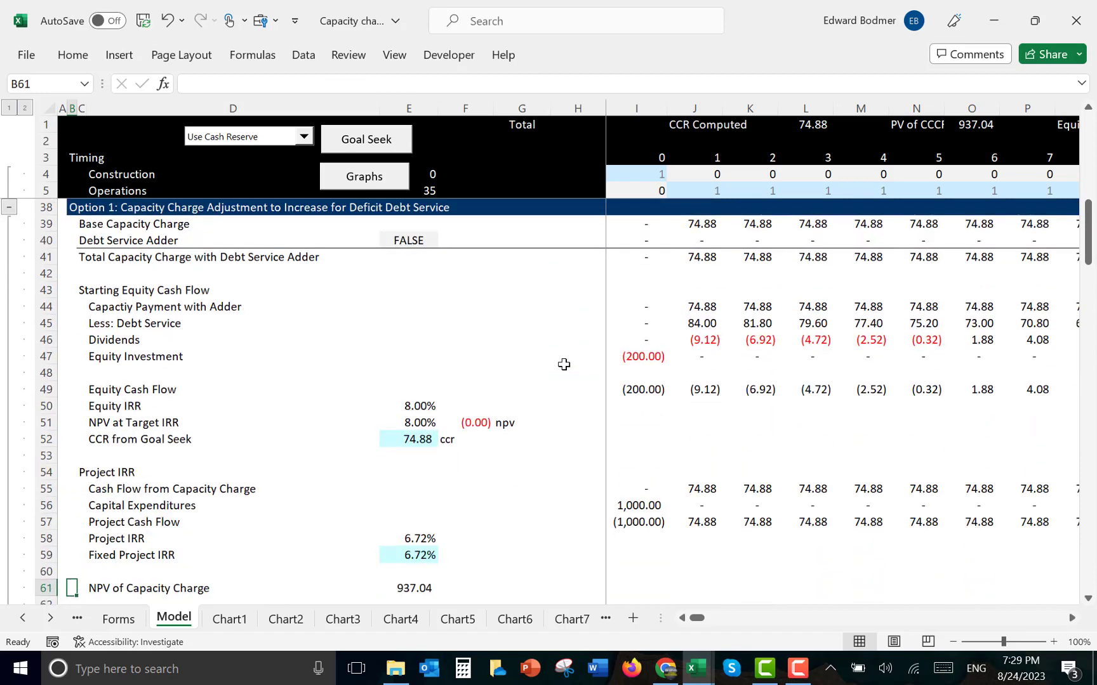
key(Down)
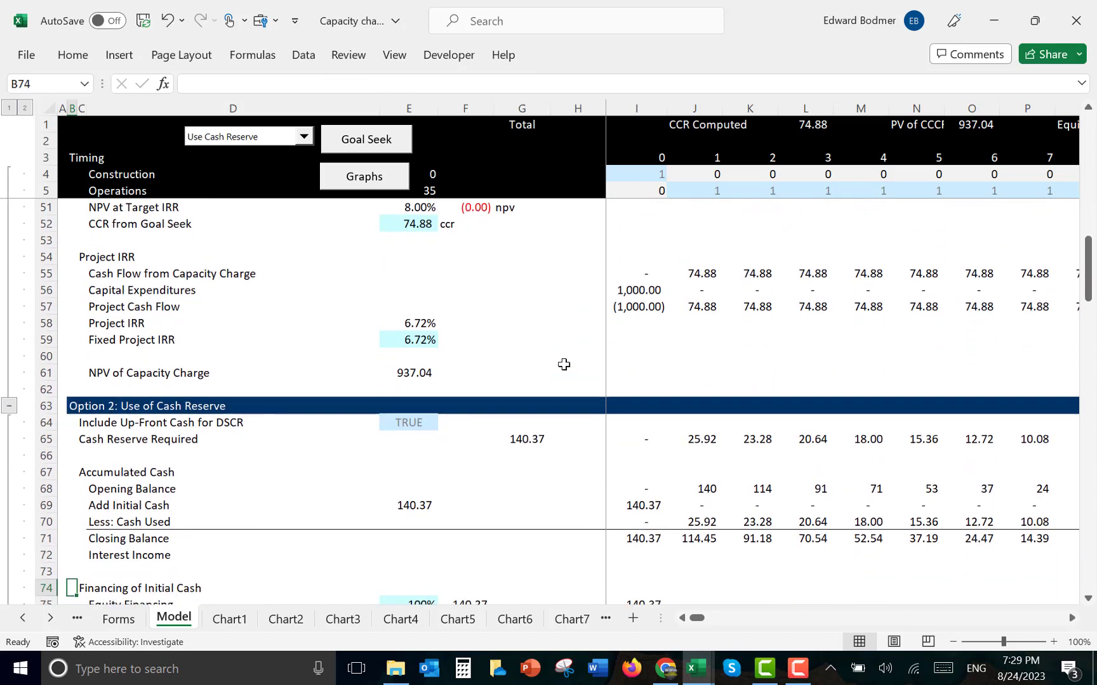
key(Up)
key(Up)
key(Right)
key(Right)
key(Right)
key(Right)
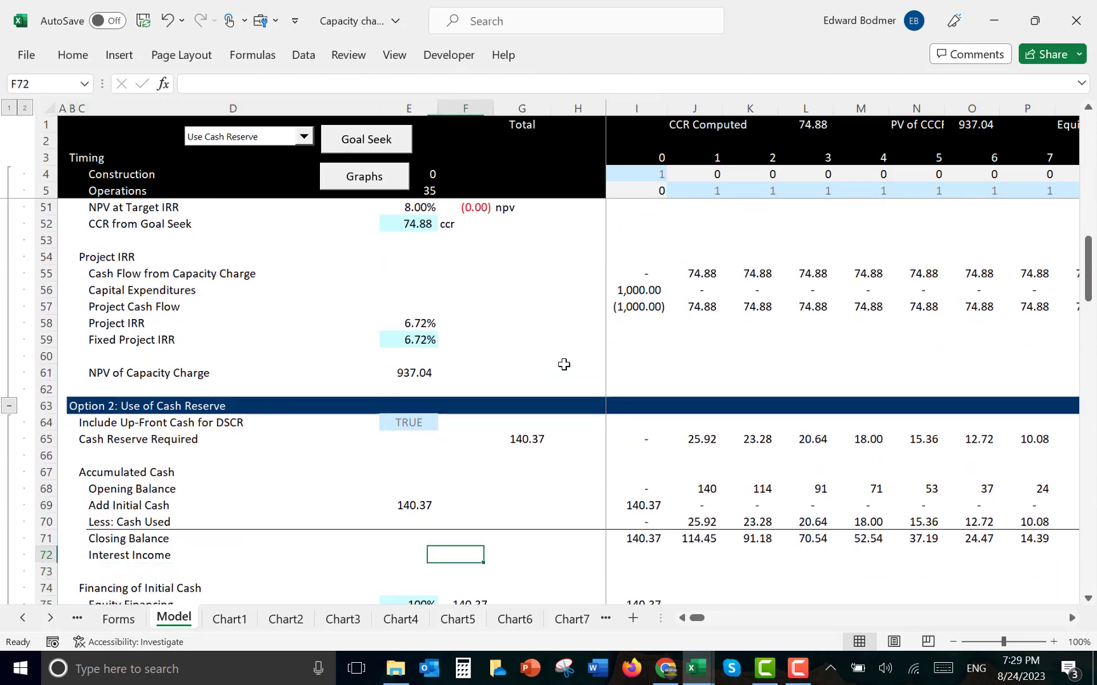
key(Left)
key(Left)
key(Left)
key(Right)
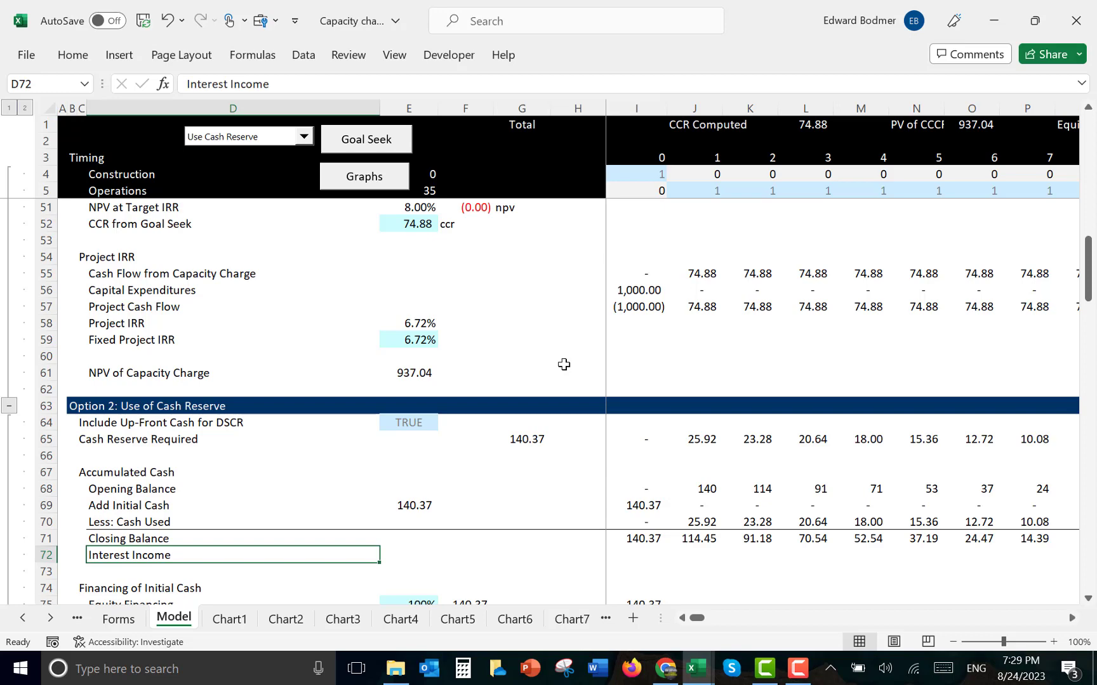
key(Up)
key(Up)
key(Up)
key(Up)
key(Up)
key(Up)
key(Up)
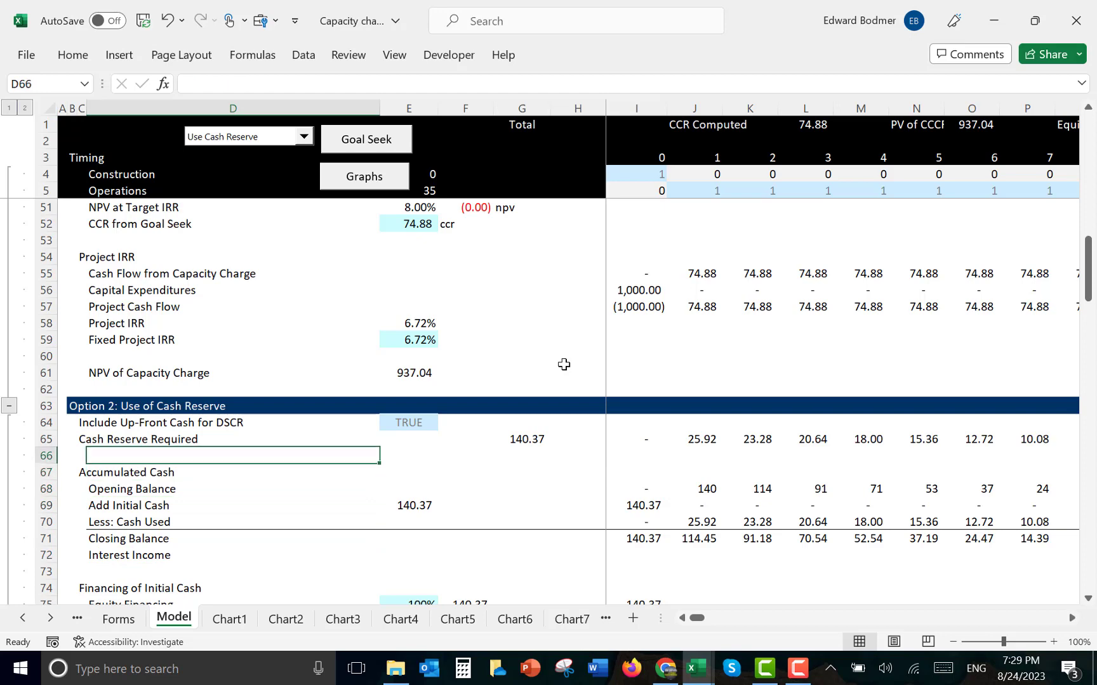
Inspect the year 1 Cash Reserve Required formula in J65 and the Opening Balance formula in J68
key(Right)
key(Right)
key(Right)
key(Right)
key(Right)
key(Right)
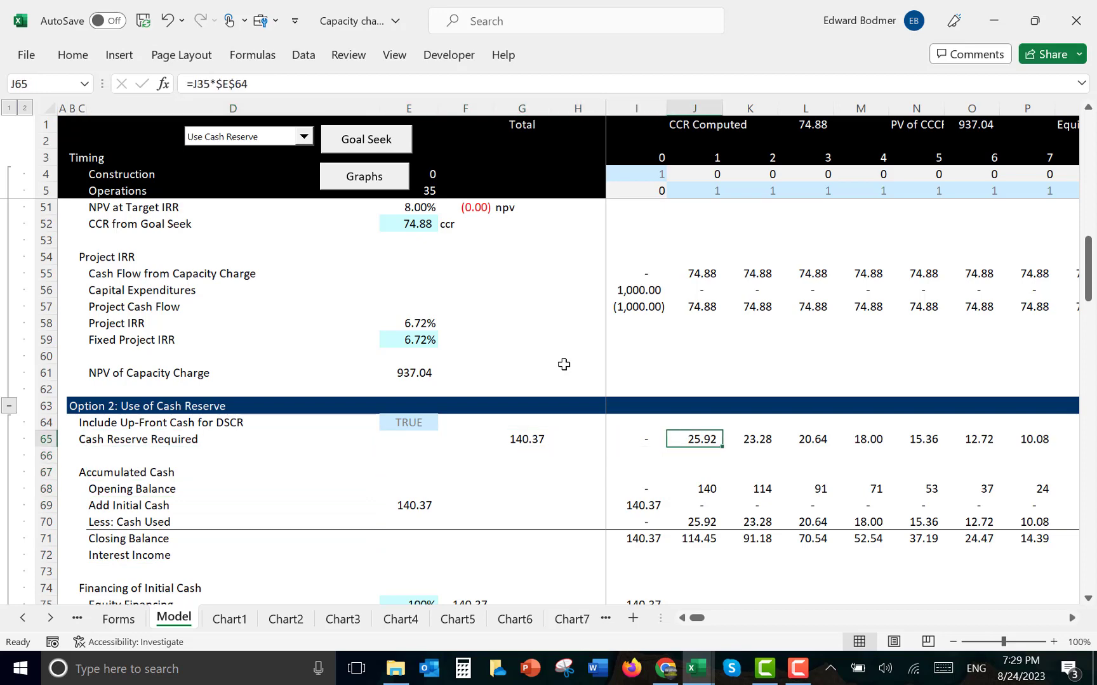
key(F2)
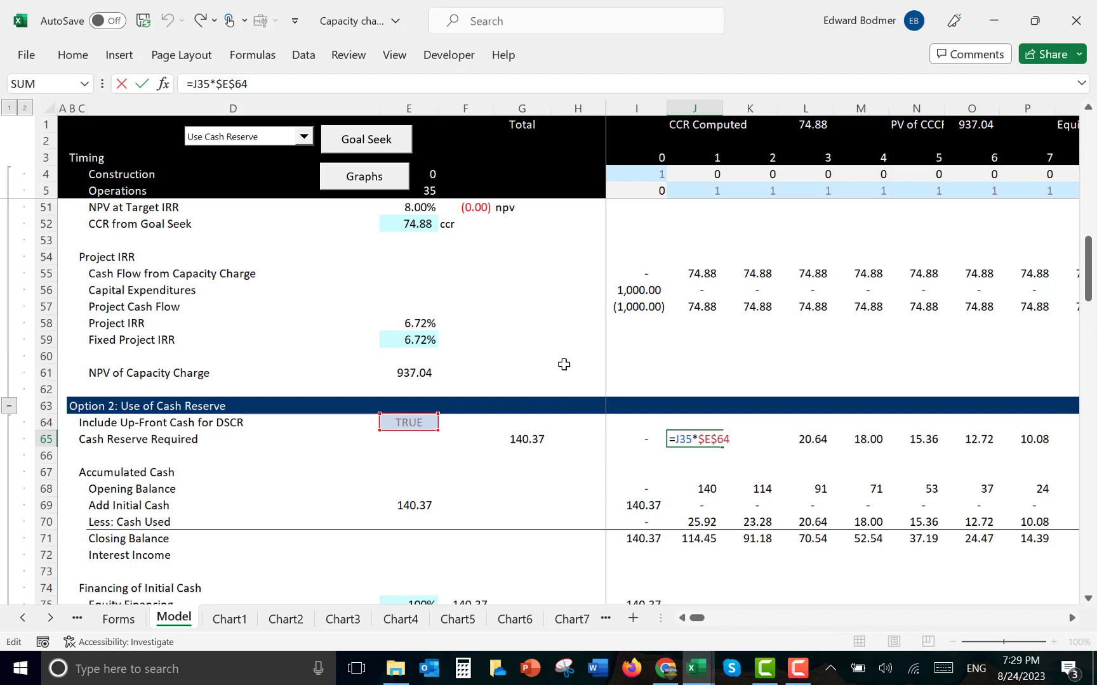
key(Escape)
key(Left)
key(Right)
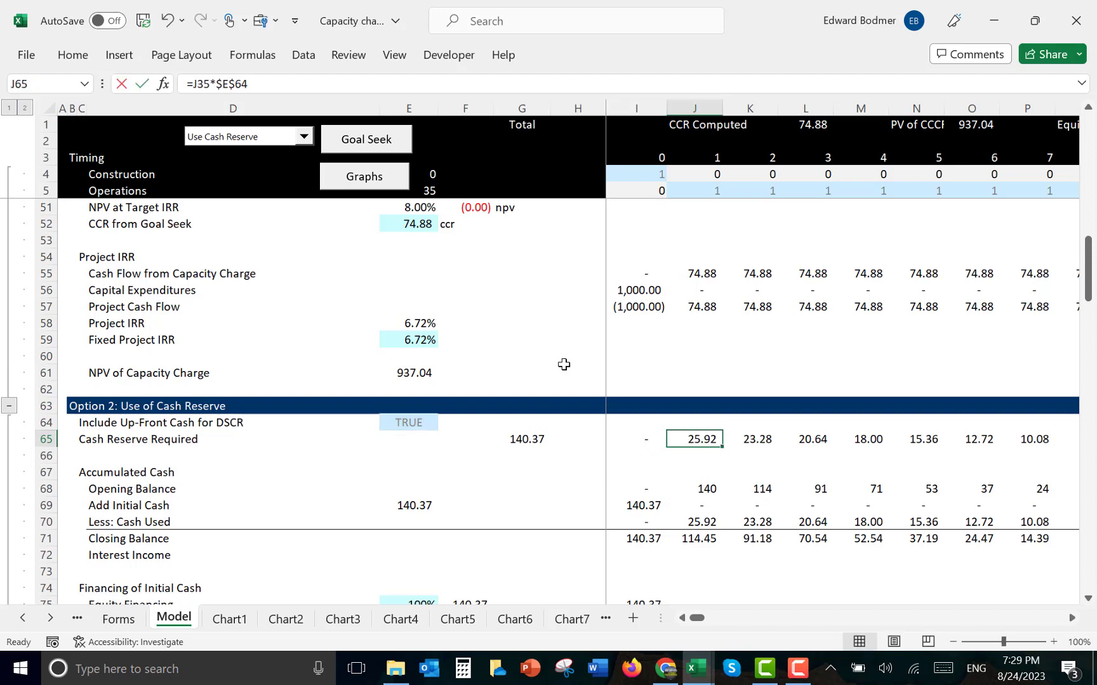
key(F2)
key(Escape)
key(Down)
key(Down)
key(Down)
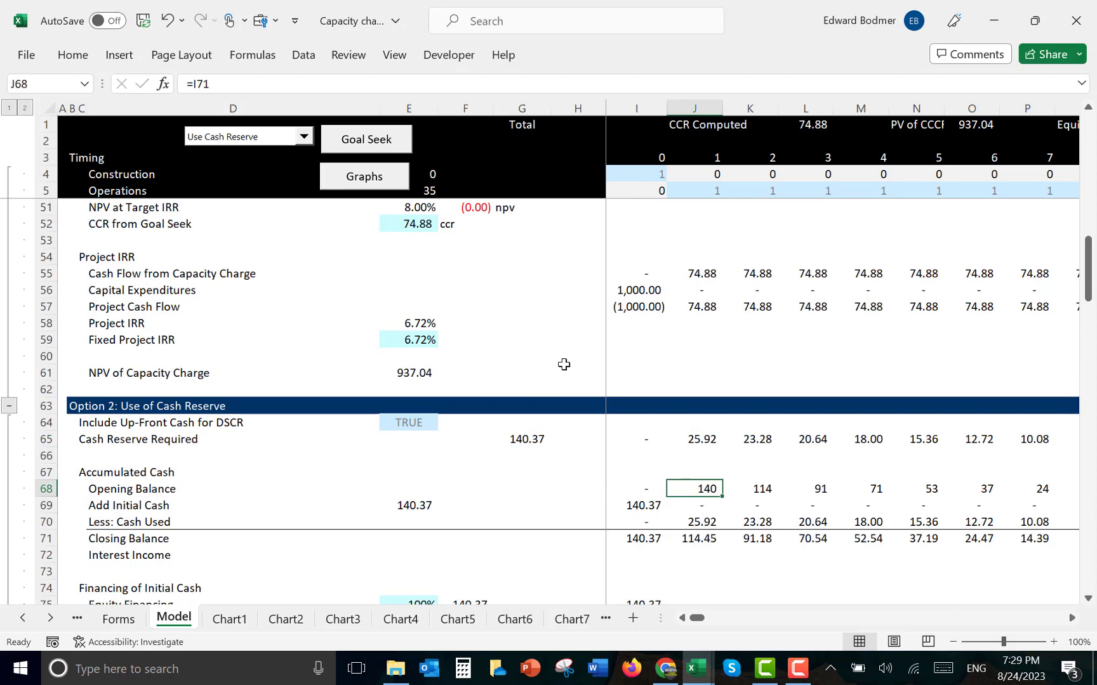
Inspect the total formula of the Cash Reserve Required row in cell G65
key(Up)
key(Up)
key(Left)
key(Left)
key(Up)
key(Left)
key(F2)
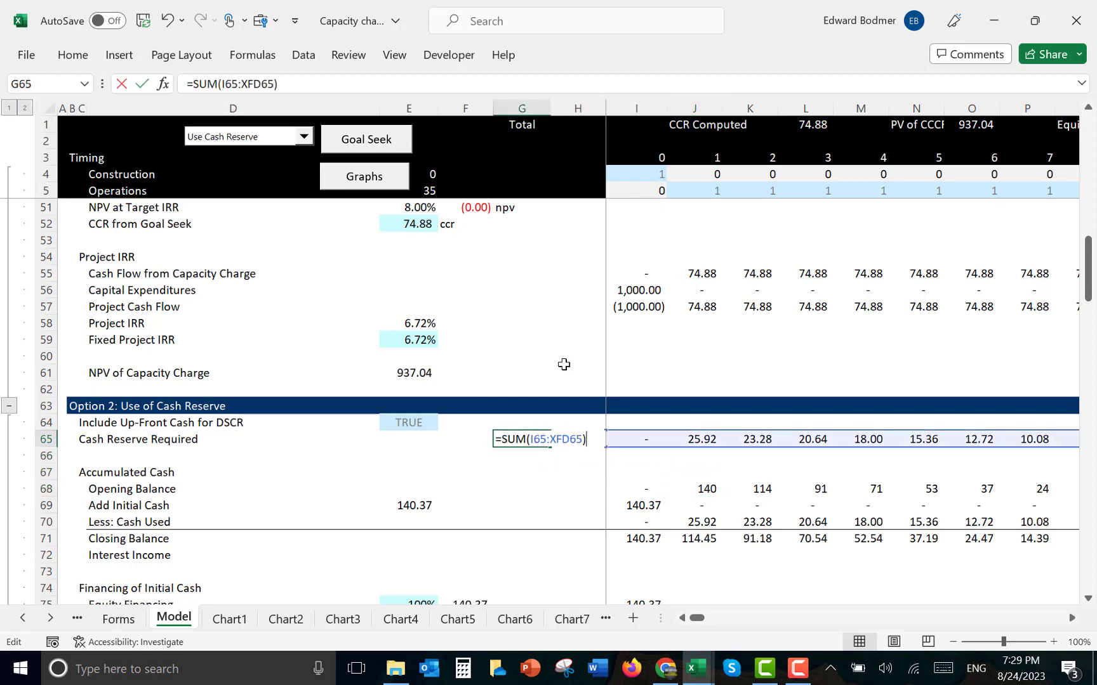
key(Escape)
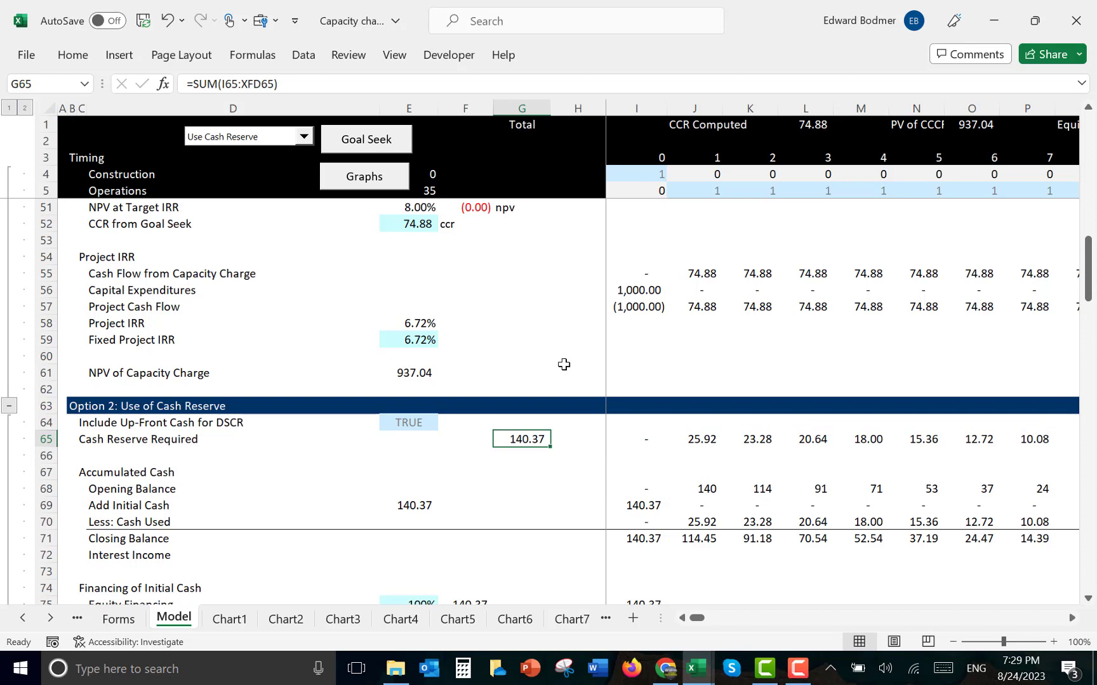
Inspect the Add Initial Cash formula in E69 to trace its link to the total cash reserve
key(Down)
key(Down)
key(Down)
key(Down)
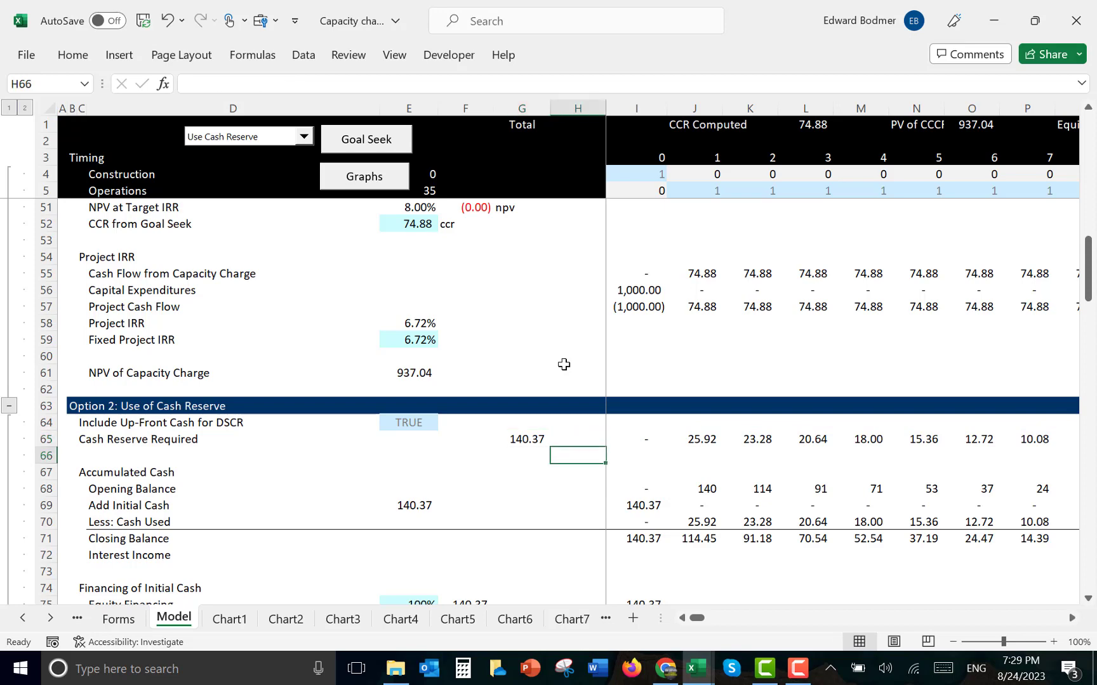
key(Left)
key(Left)
key(Left)
key(Left)
key(Left)
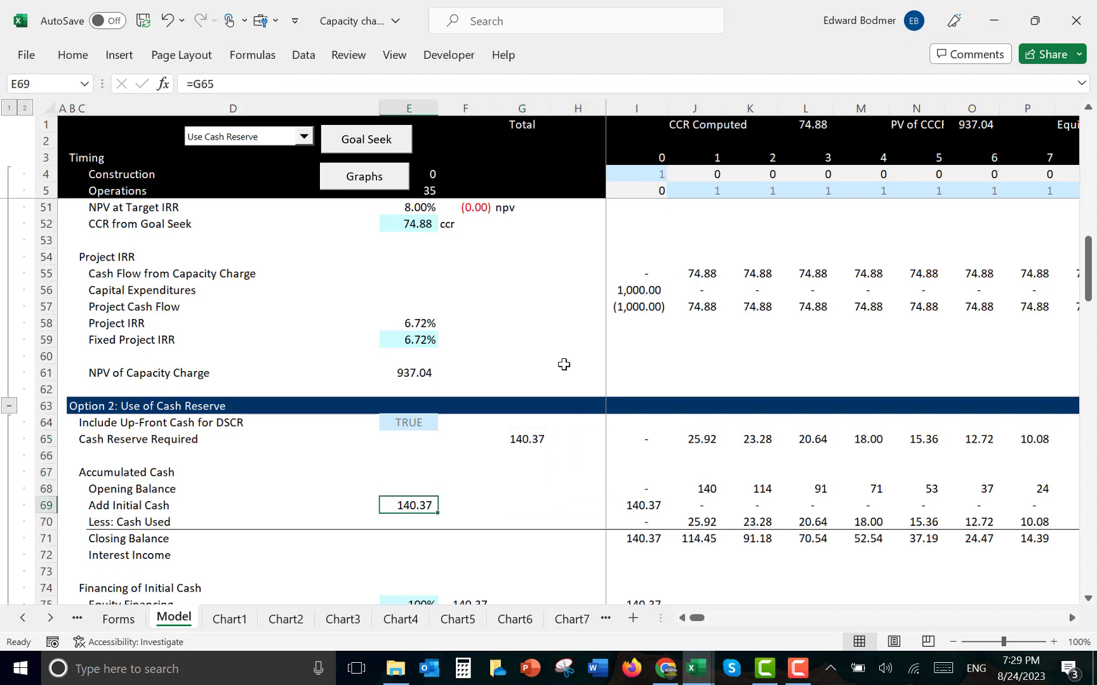
key(Up)
key(Right)
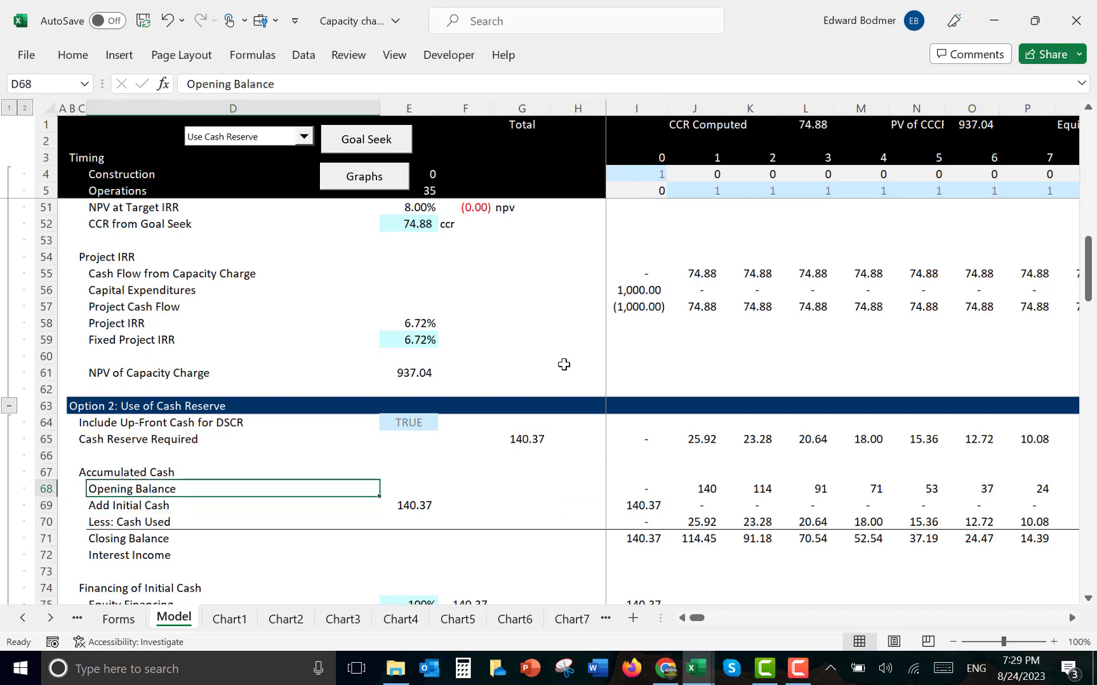
key(Right)
key(Right)
key(Right)
key(Right)
key(Down)
key(Left)
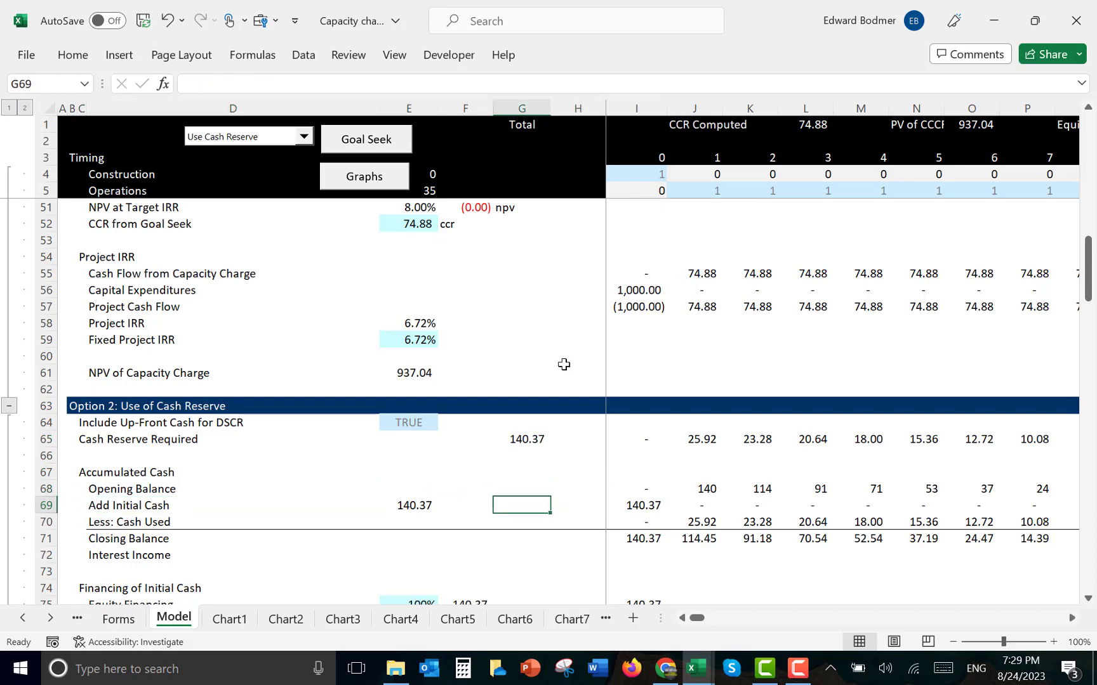
key(Left)
key(Left)
key(F2)
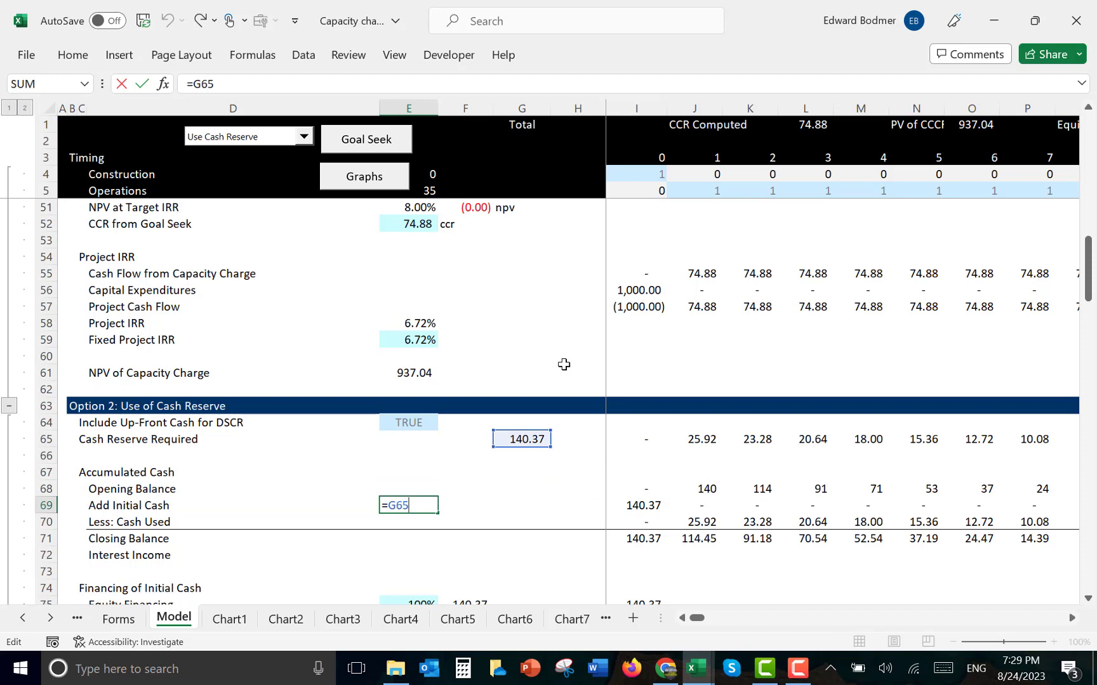
key(ctrl+Return)
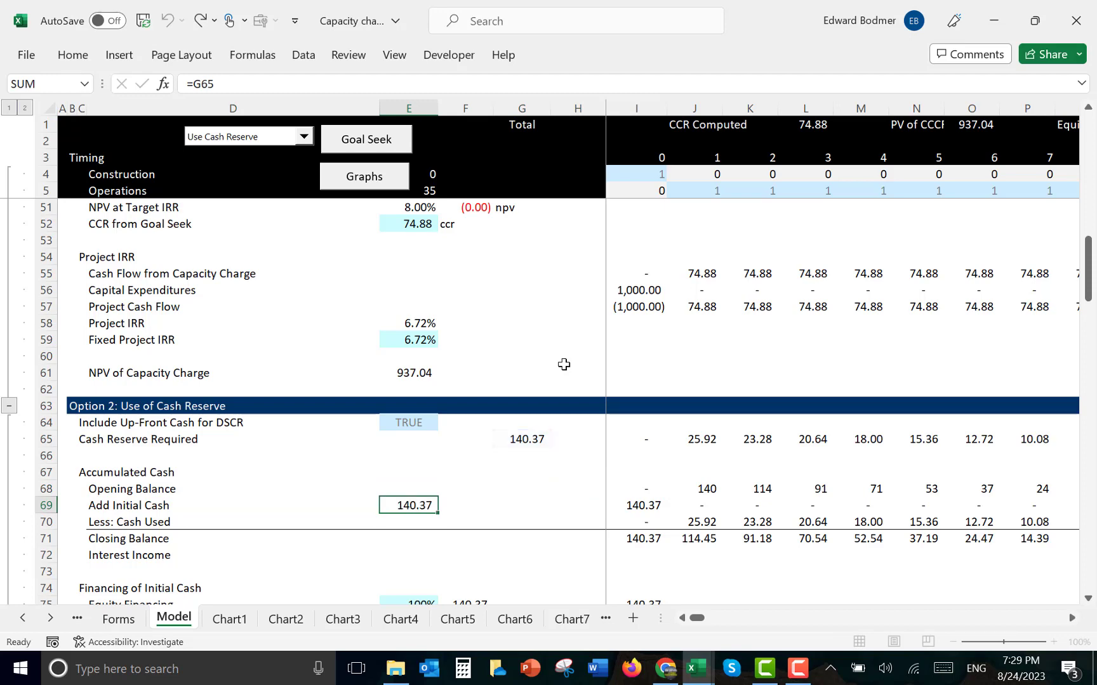
Inspect the construction period formulas for Add Initial Cash in I69 and Less: Cash Used in I70
key(Right)
key(Right)
key(Right)
key(Right)
key(F2)
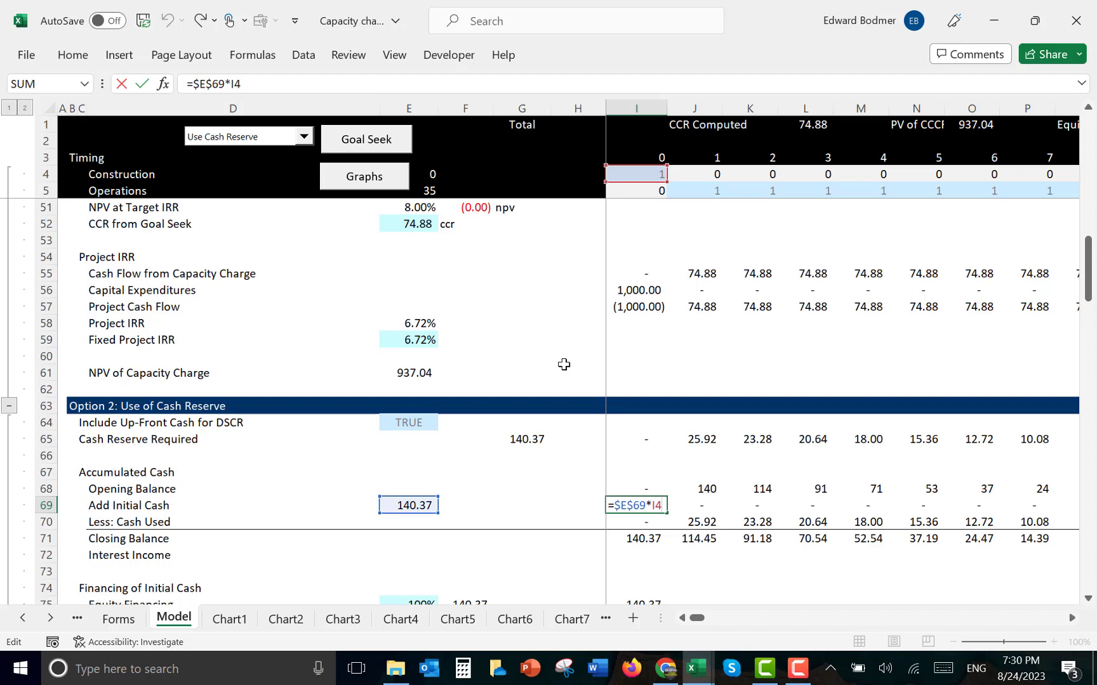
key(Return)
key(F2)
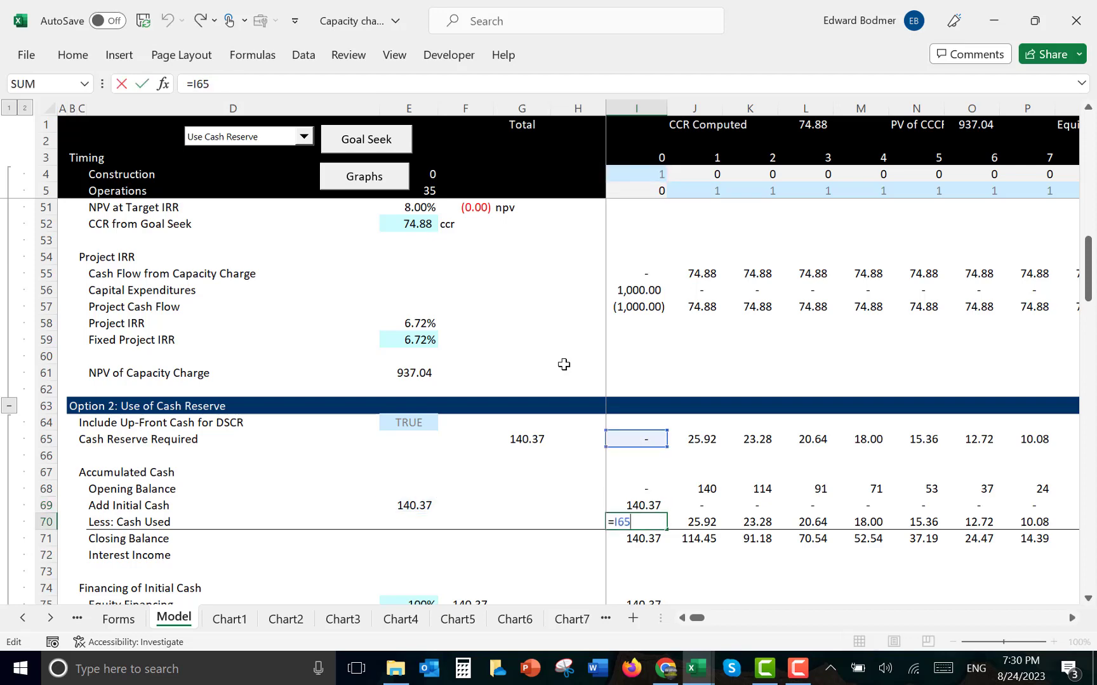
key(Escape)
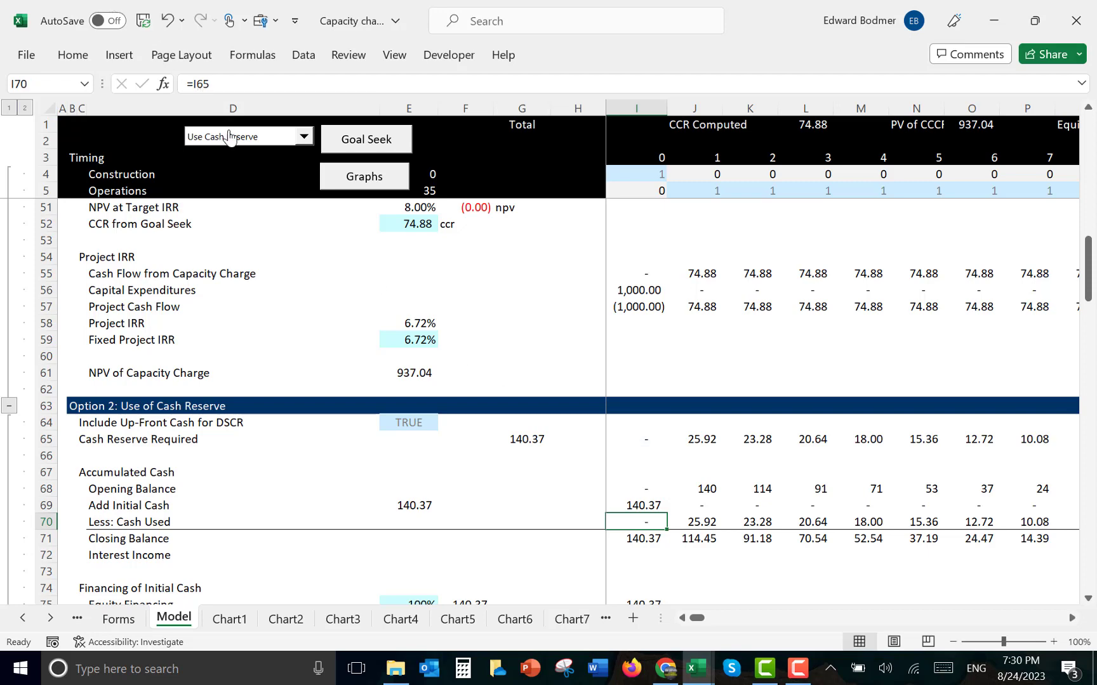
Test the reserve section by switching the scenario to Case without Adjustments and back to Use Cash Reserve
click(230, 137)
key(Up)
key(Up)
key(Return)
click(230, 136)
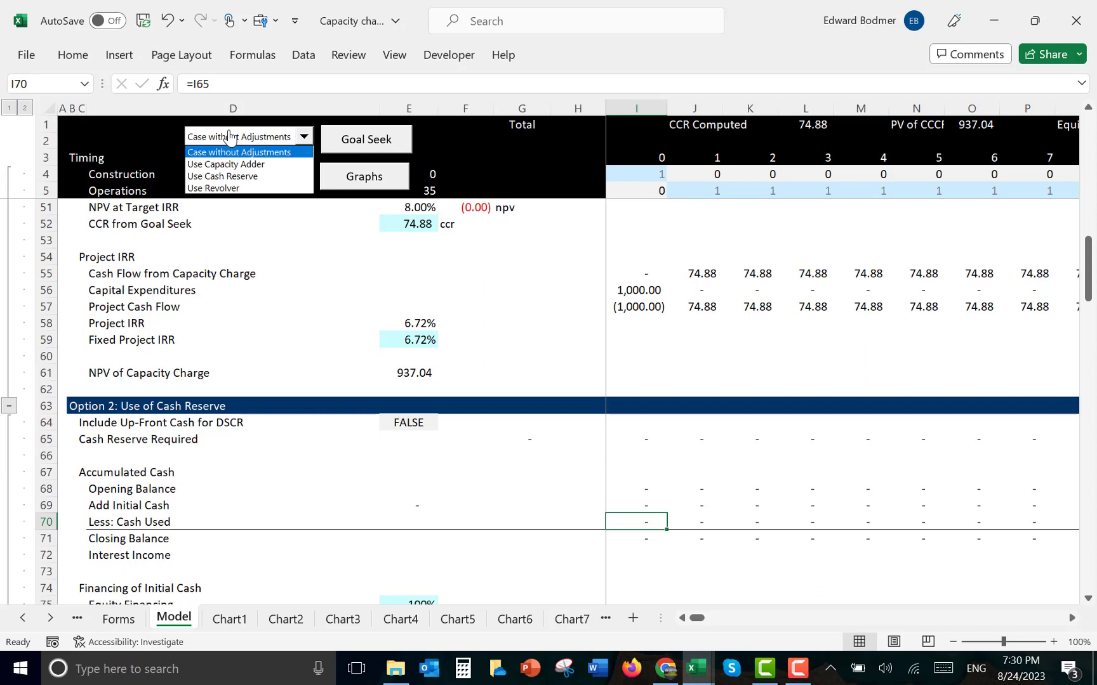
key(Down)
key(Down)
key(Return)
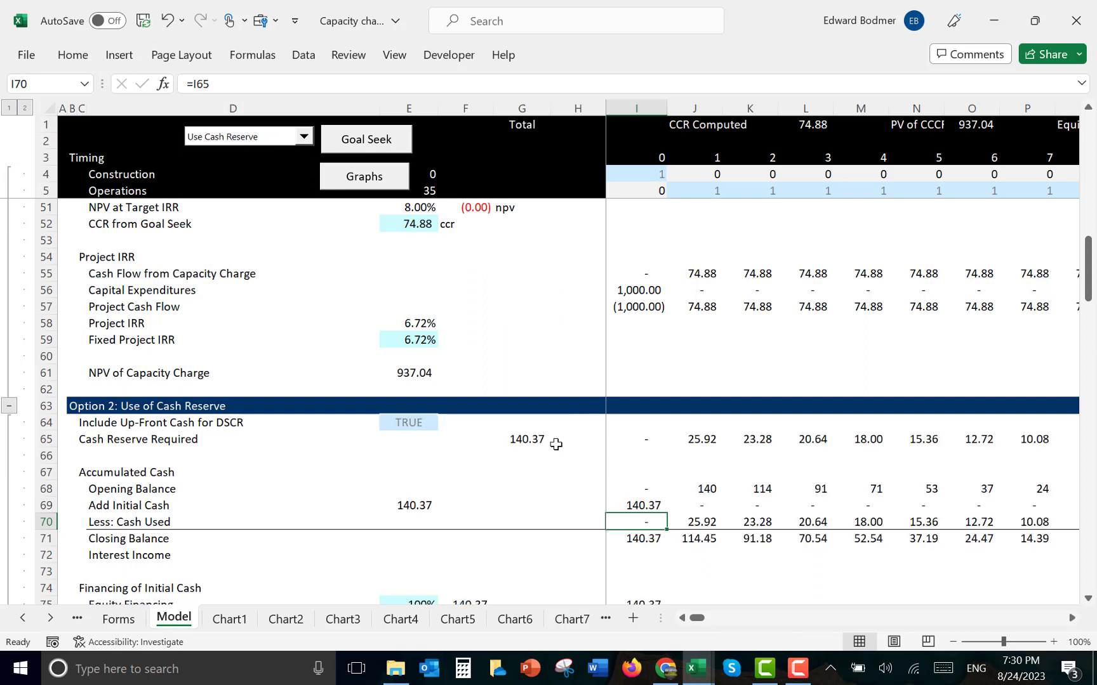
Examine the Closing Balance formula in I71 and the Interest Income cell beneath it
key(Down)
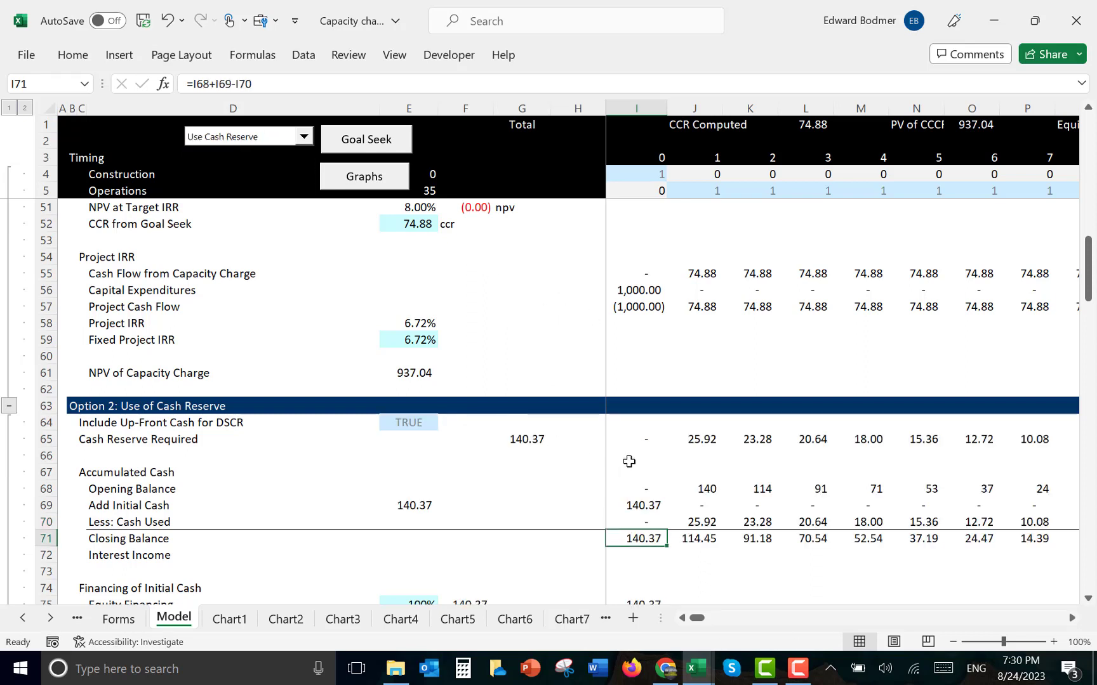
key(Down)
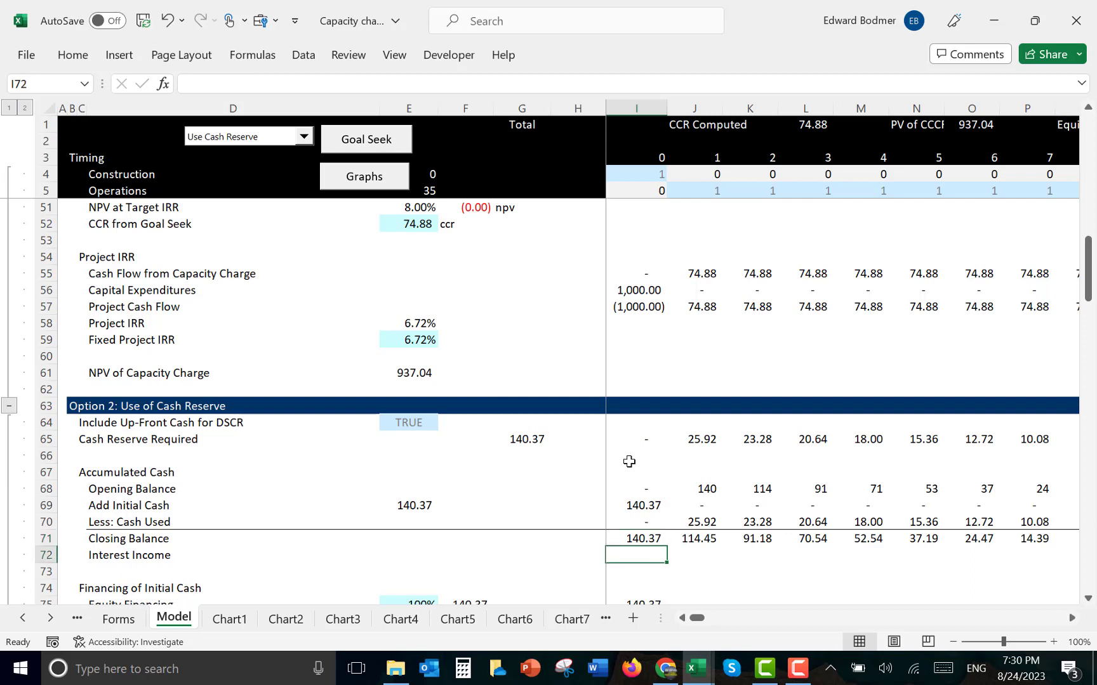
key(Up)
key(Up)
key(Down)
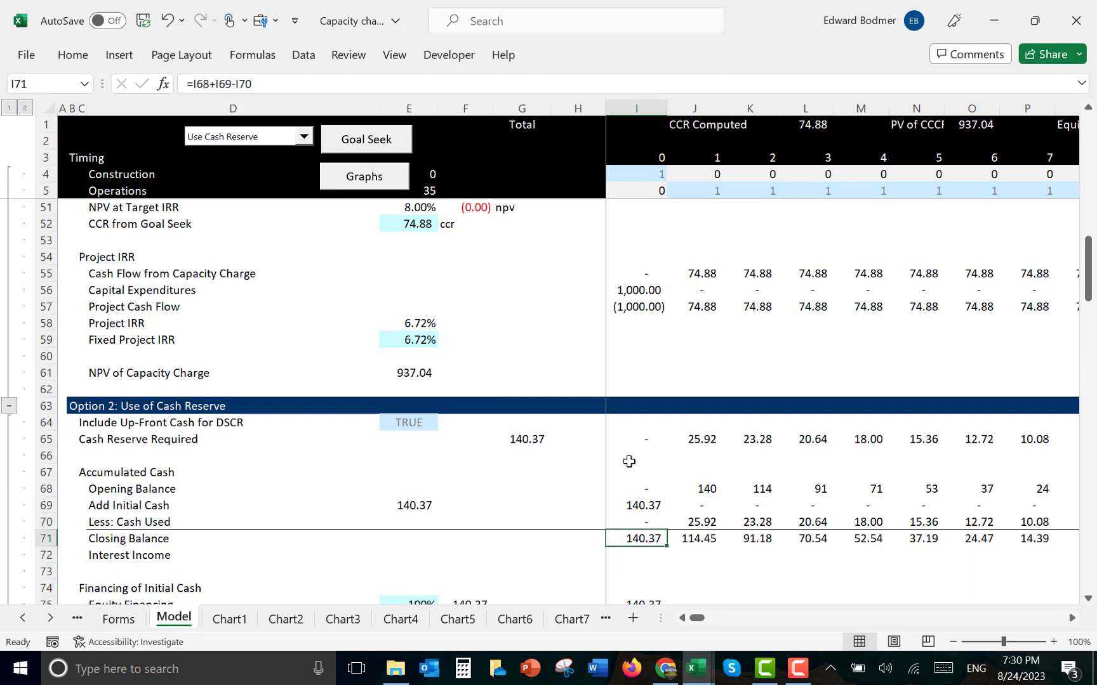
Examine the Closing Balance row across the operating years through year 14 and return to the early years
key(Left)
key(Right)
key(Right)
key(Right)
key(Right)
key(Right)
key(Right)
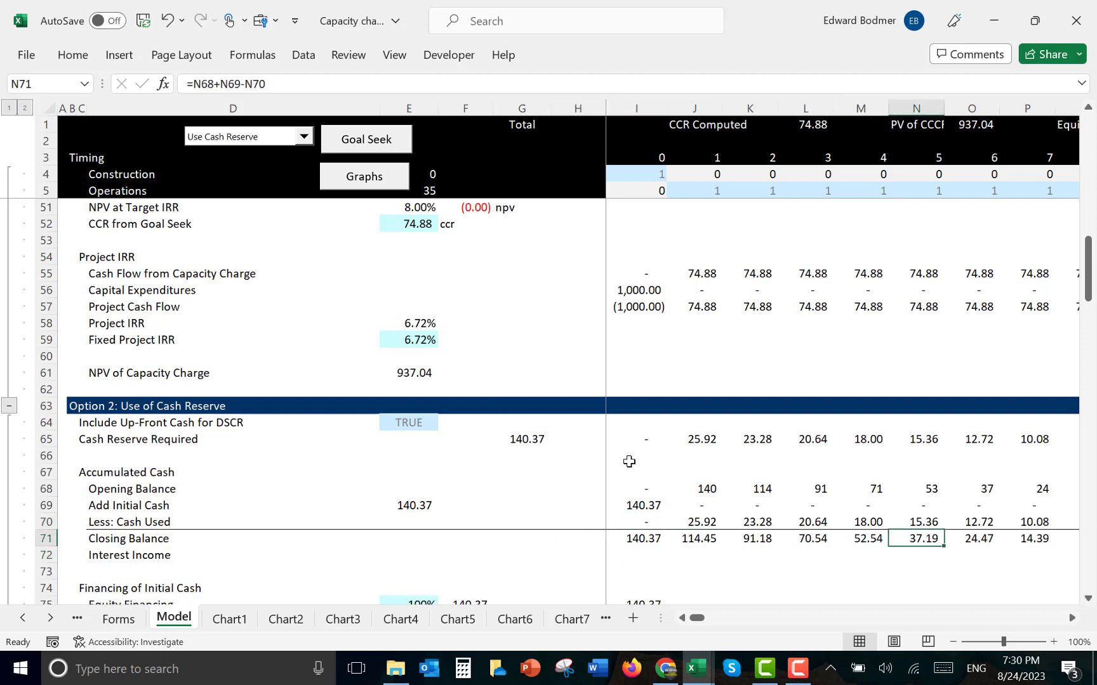
key(Right)
key(Right)
key(Right)
key(Right)
key(Right)
key(Right)
key(Right)
key(Right)
key(Right)
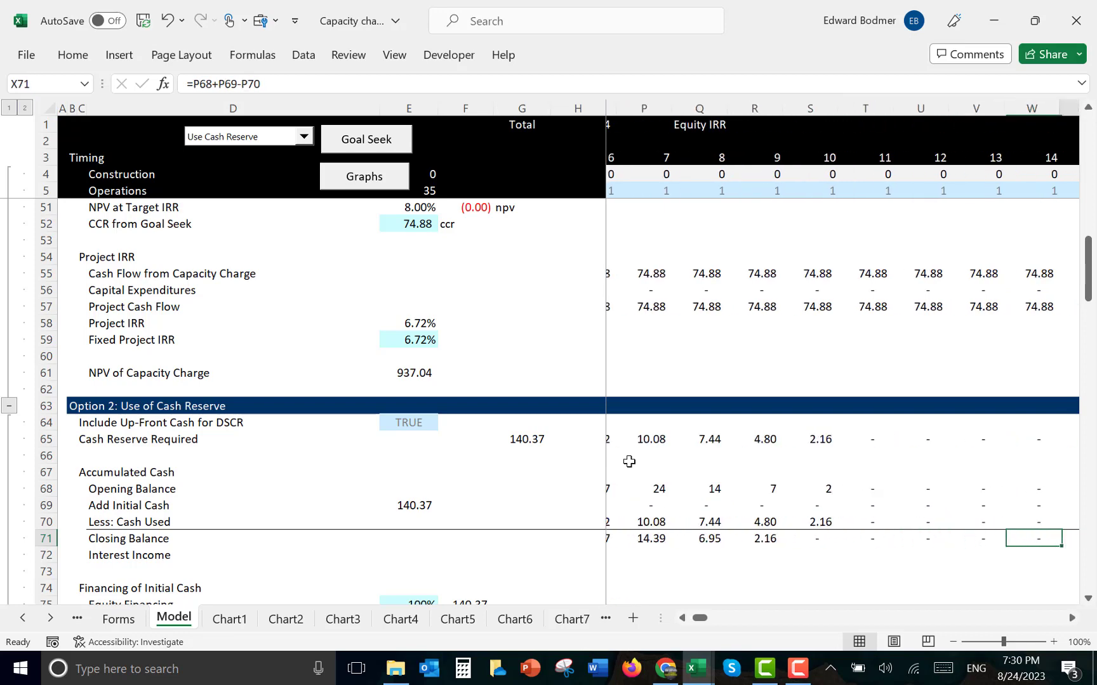
key(Left)
key(Left)
key(Left)
key(Left)
key(Left)
key(Left)
key(Left)
key(Left)
key(Left)
key(Left)
key(Left)
key(Left)
key(Left)
key(Left)
key(Left)
key(Left)
key(Left)
key(Left)
key(Left)
key(Left)
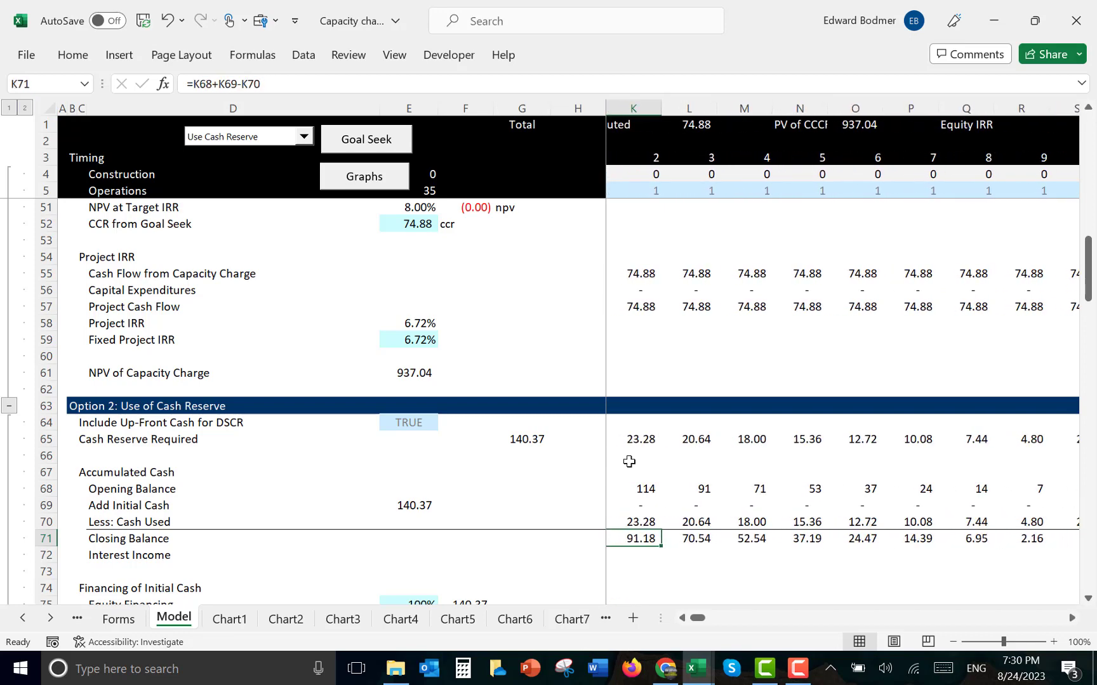
key(Left)
Examine the Financing of Initial Cash section and the Equity Financing amount formula in F75
key(Down)
key(Down)
key(Down)
key(Down)
key(Down)
key(Down)
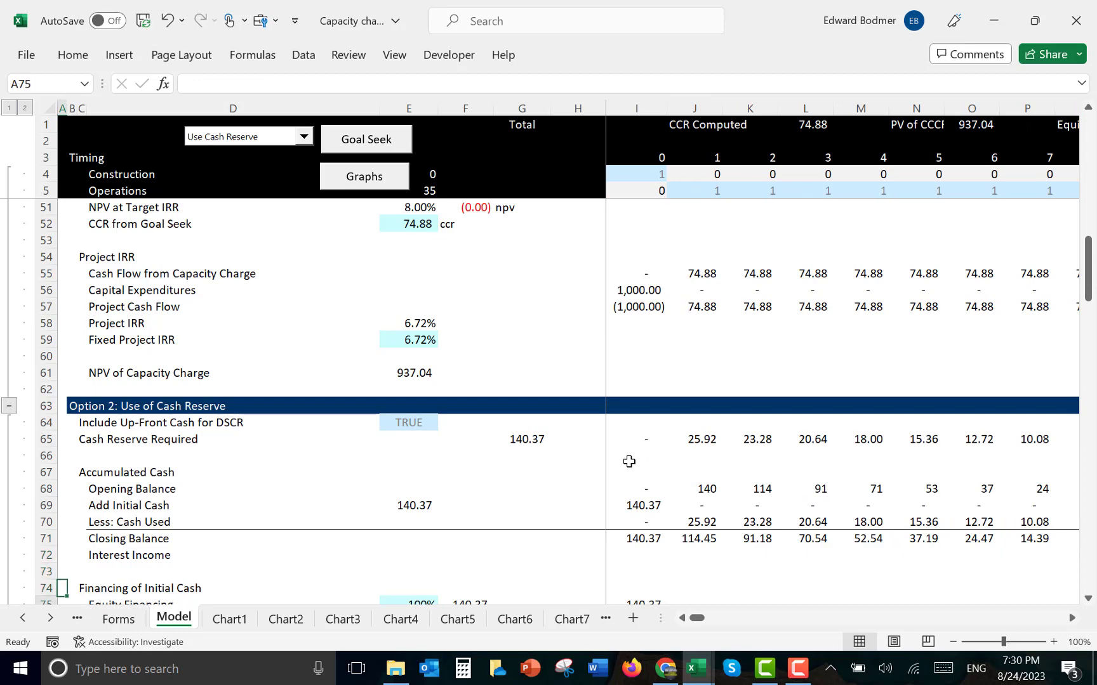
key(Down)
key(Down)
key(Up)
key(Up)
key(Up)
key(Up)
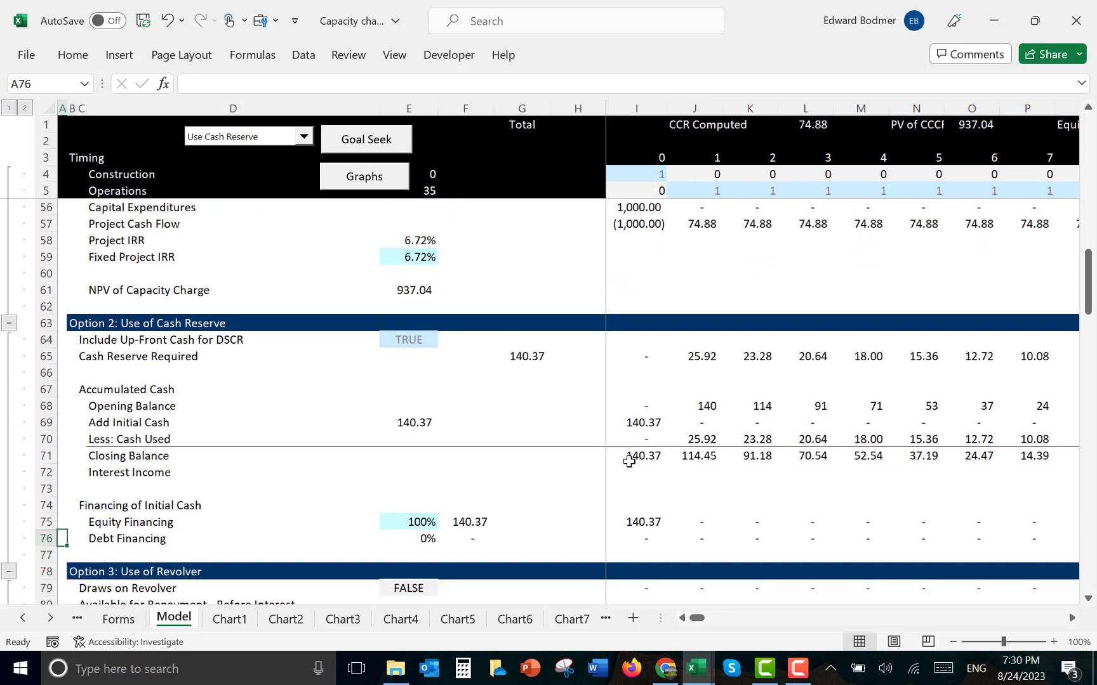
key(Right)
key(Right)
key(Right)
key(Right)
key(Right)
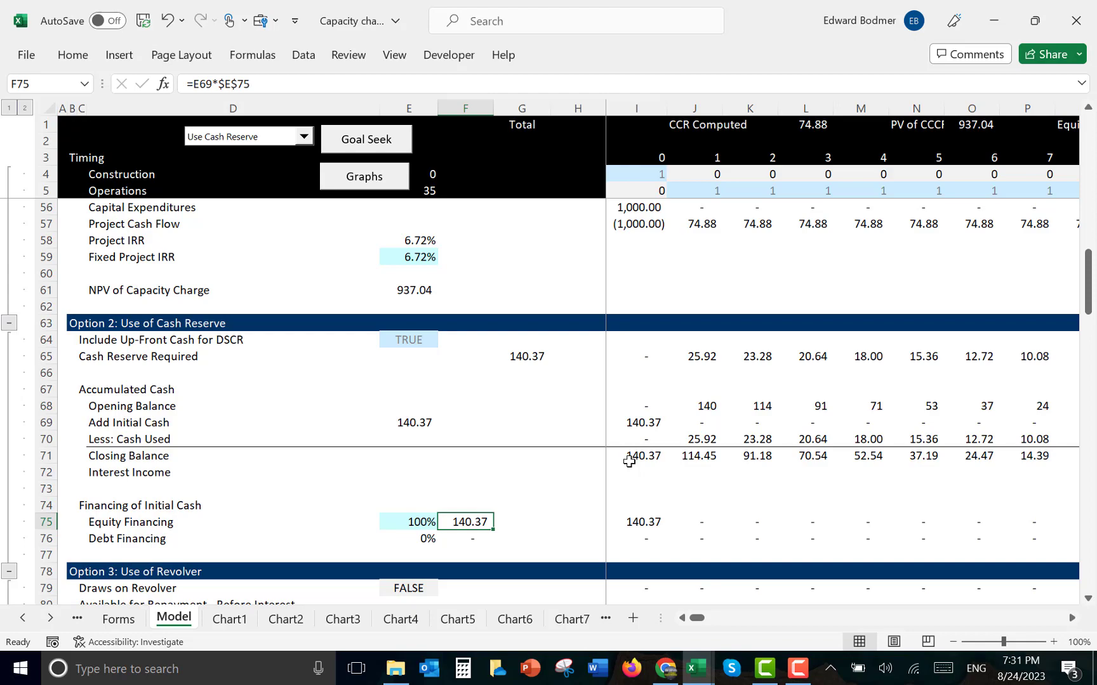
Compare the Option 1 equity cash flow and NPV rows with the Debt Financing share in E76
key(Page_Up)
key(Page_Up)
key(Page_Down)
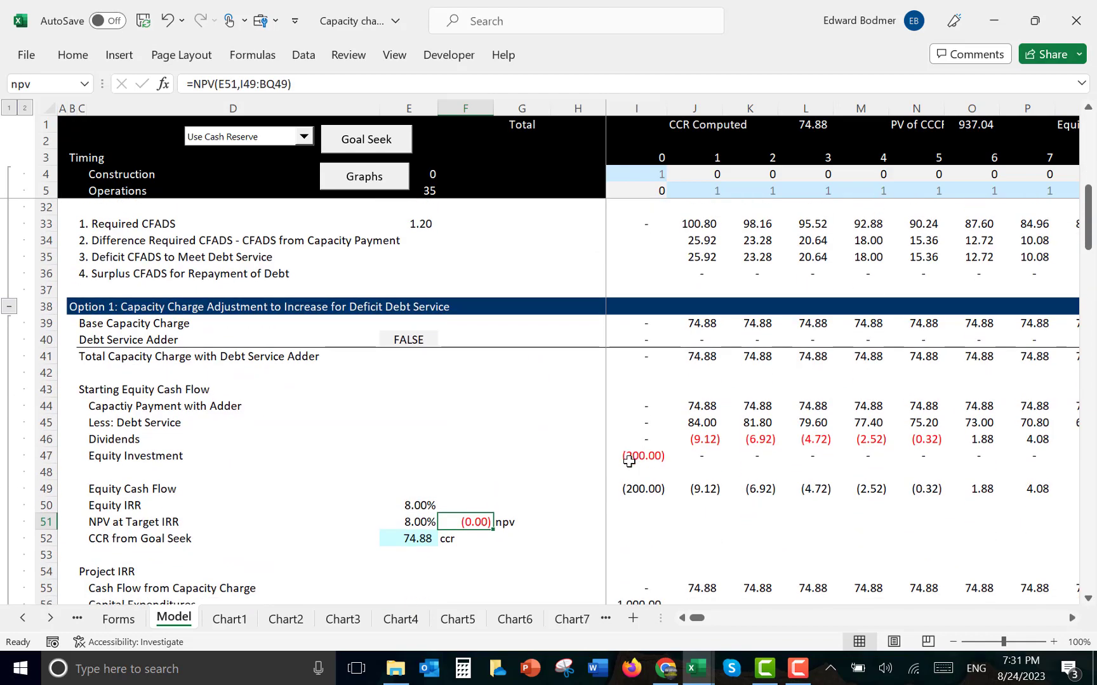
key(Left)
key(Down)
key(Page_Down)
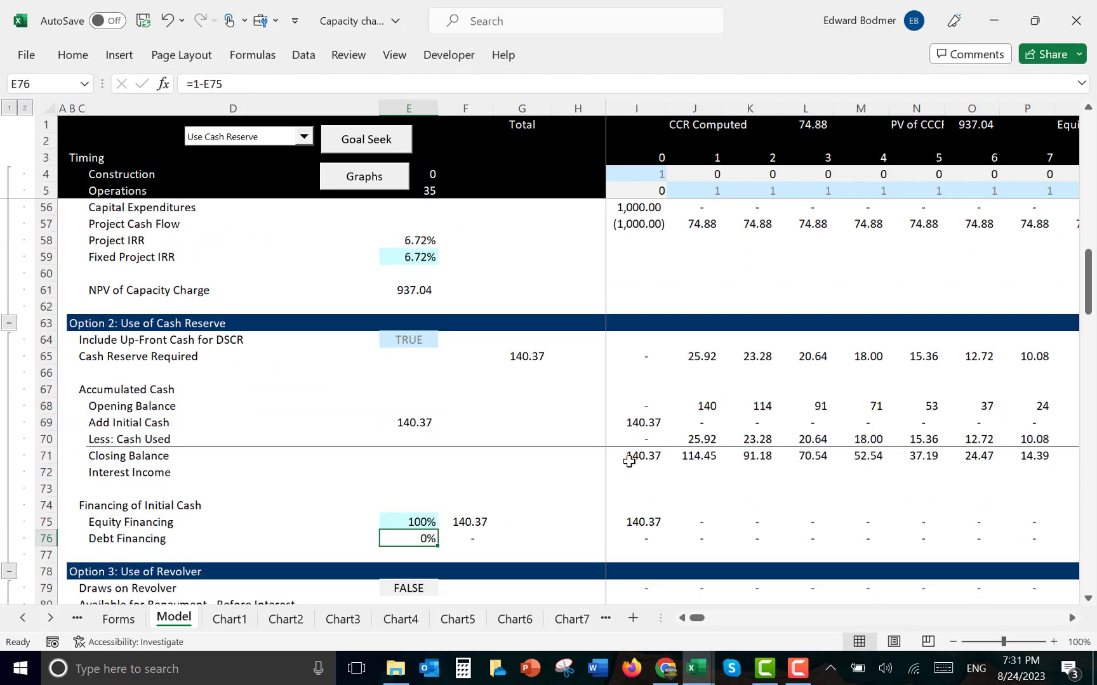
key(Up)
key(Up)
key(Page_Up)
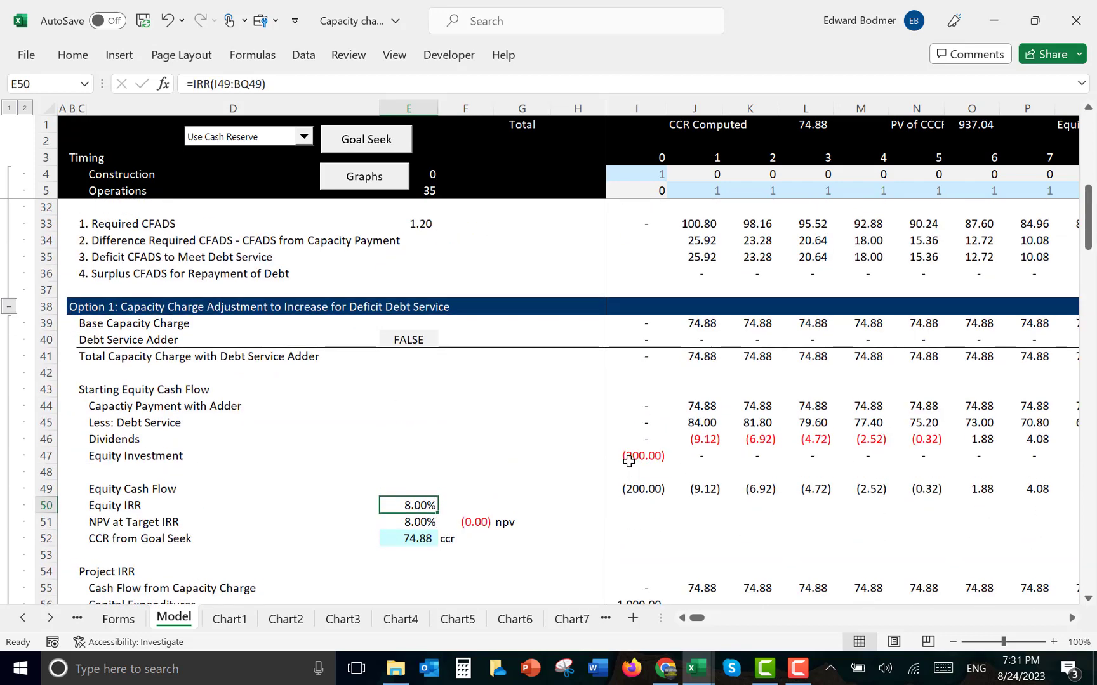
Examine the CFADS Balance and Equity Cash Flow sections, including the equity invested in cash, and return to Option 1
key(Page_Down)
key(Page_Down)
key(Page_Down)
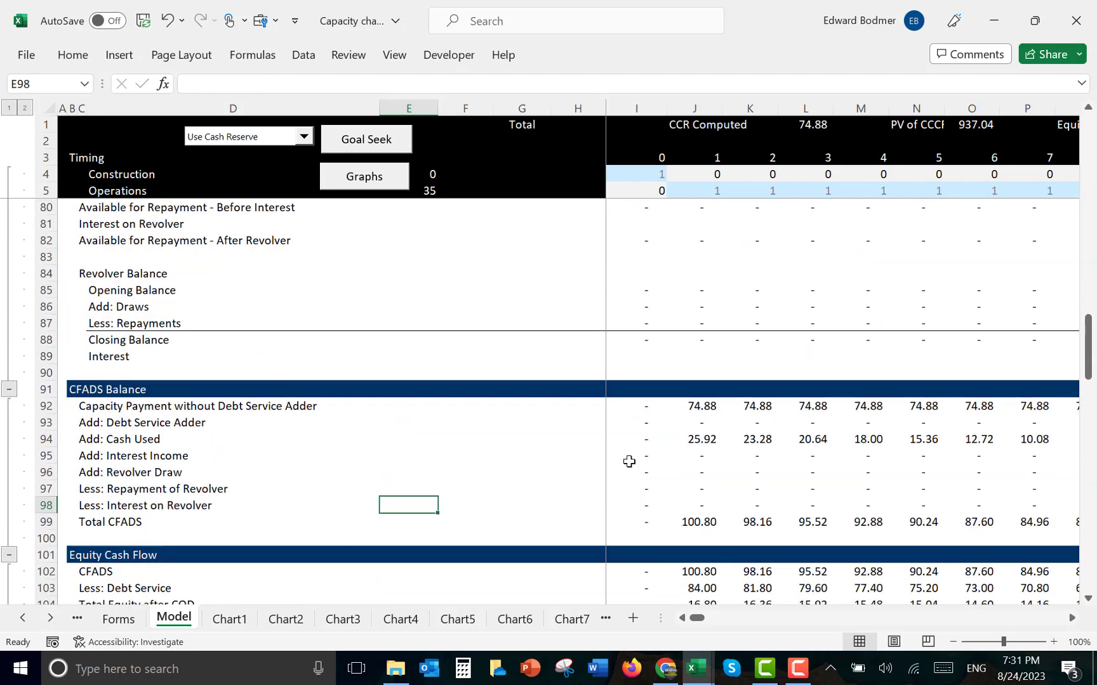
key(Page_Up)
key(Page_Up)
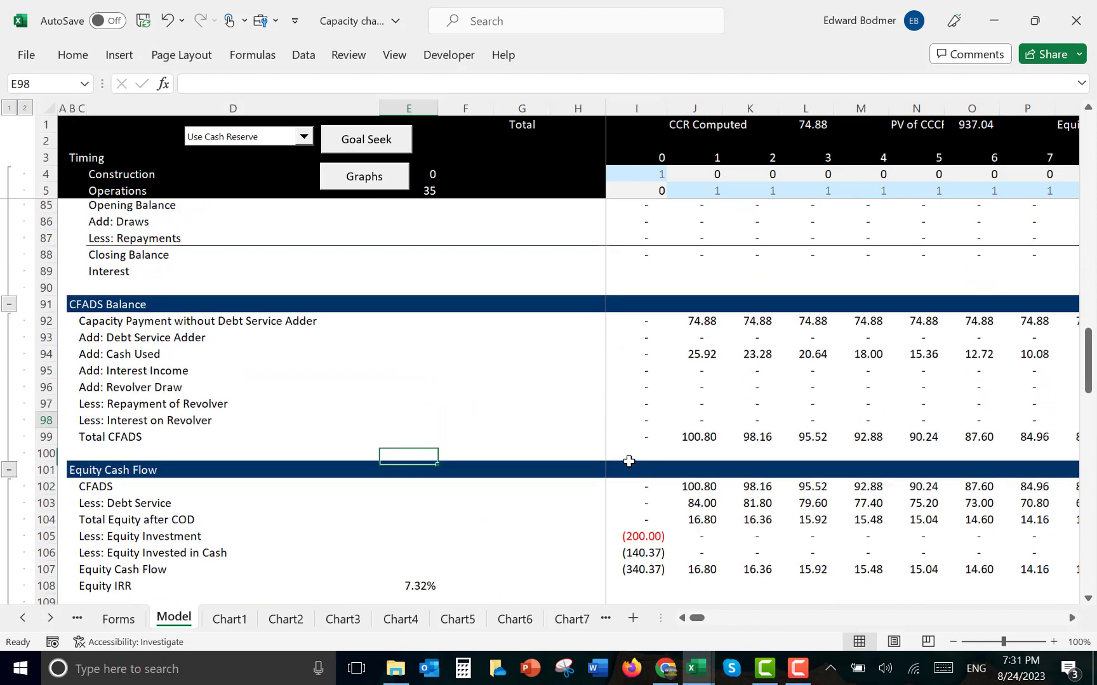
key(Page_Up)
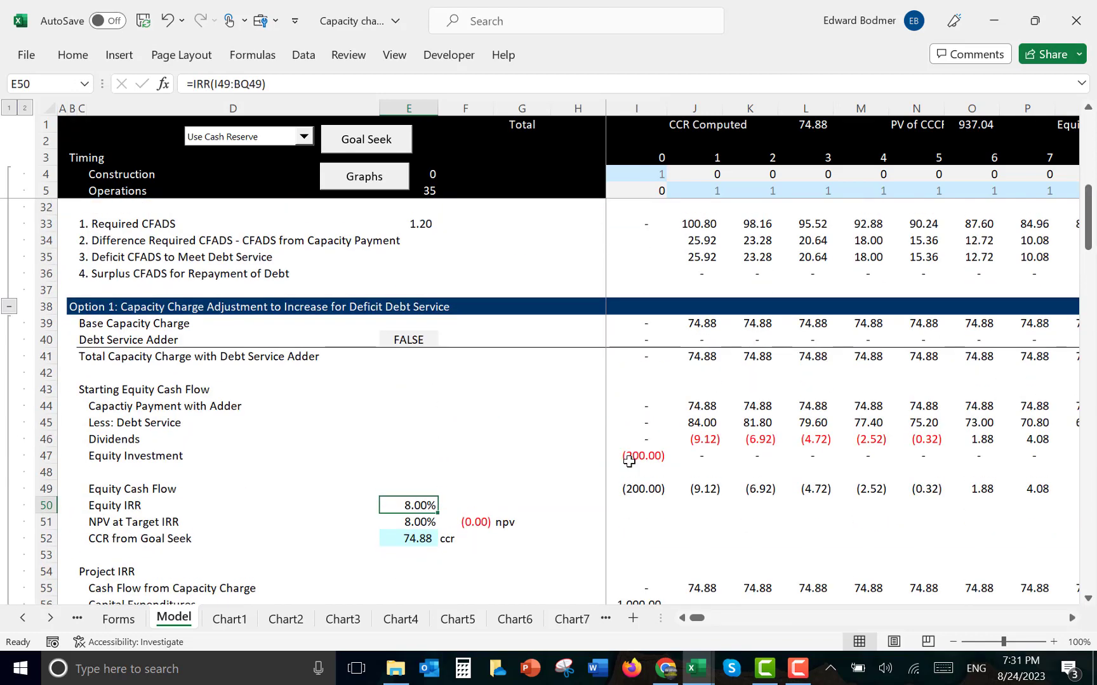
Examine the Debt Financing - No Sculpting inputs and the Debt Balance section
key(Page_Up)
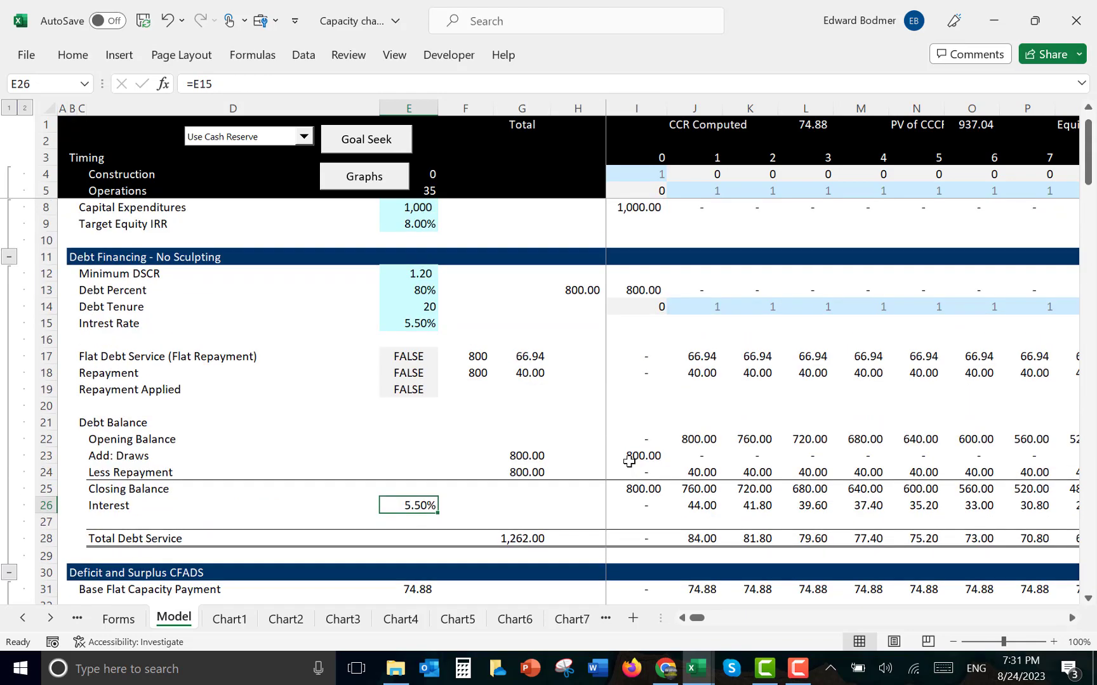
key(Up)
key(Up)
key(Up)
key(Up)
key(Up)
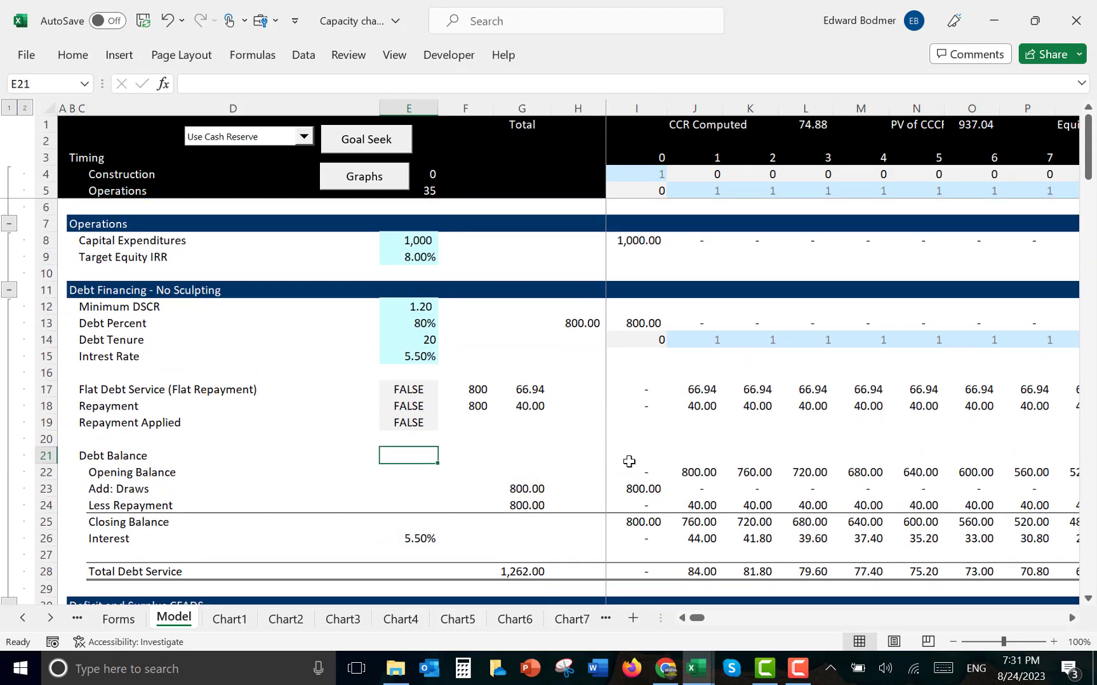
Examine the Equity Cash Flow section, with its equity IRR and NPV at target IRR, and the DSCR rows beneath it
key(Page_Down)
key(Page_Down)
key(Page_Down)
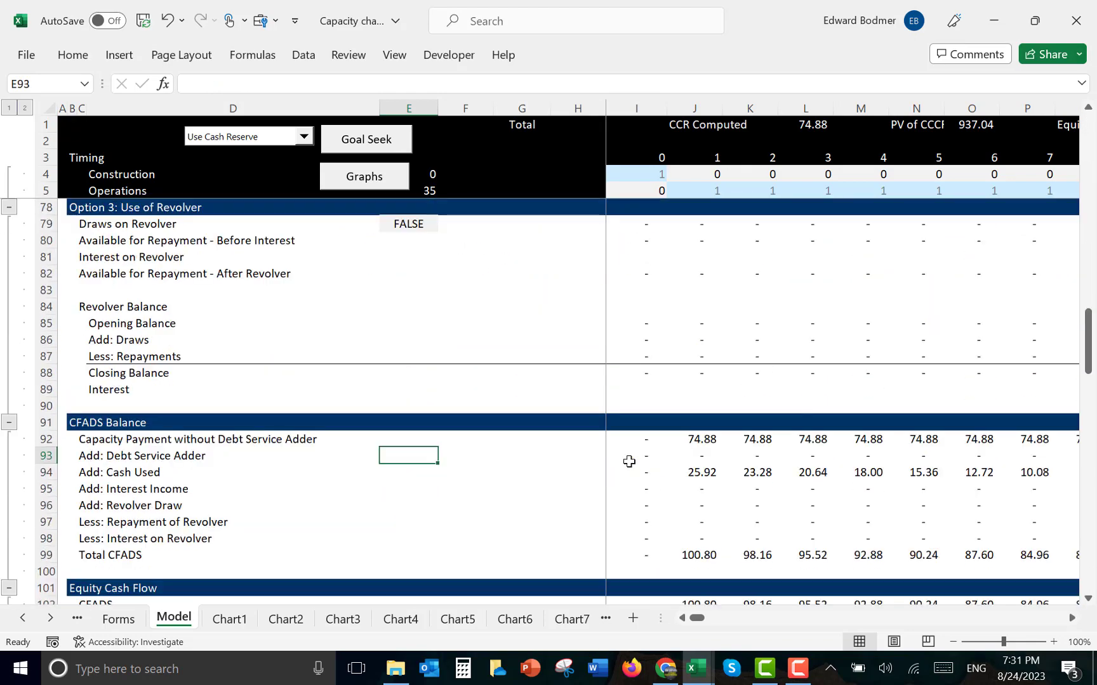
key(Page_Down)
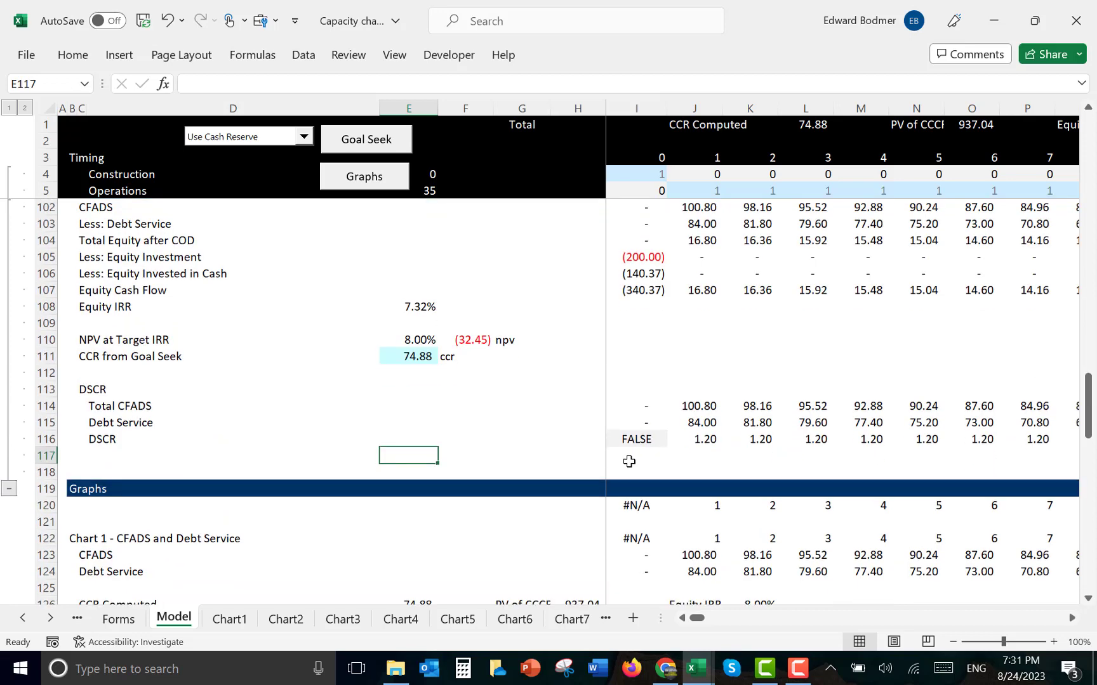
key(Up)
key(Up)
key(Up)
key(Up)
key(Up)
key(Up)
key(Up)
key(Up)
key(Up)
key(Up)
key(Up)
key(Up)
key(Up)
key(Up)
key(Up)
key(Up)
key(Up)
key(Up)
key(Up)
key(Up)
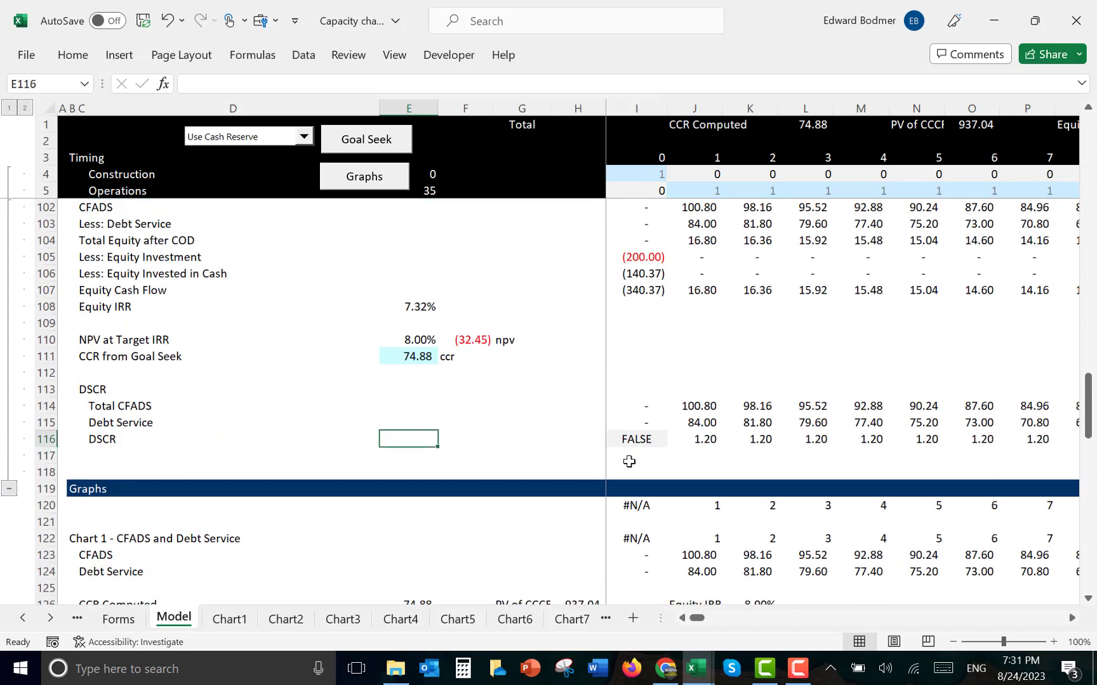
key(Up)
key(Up)
key(Up)
key(Up)
key(Up)
key(Up)
key(Up)
key(Up)
key(Up)
key(Up)
key(Up)
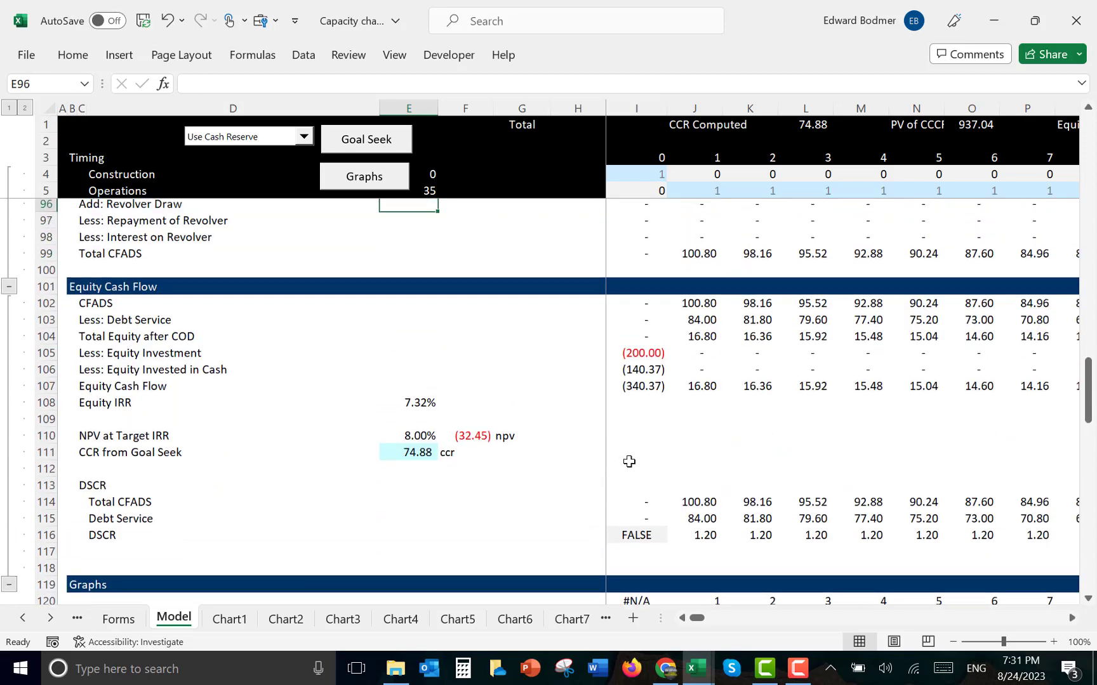
Review the Option 3 revolver rows and return to the Accumulated Cash and Financing of Initial Cash rows
key(Up)
key(Up)
key(Up)
key(Up)
key(Up)
key(Up)
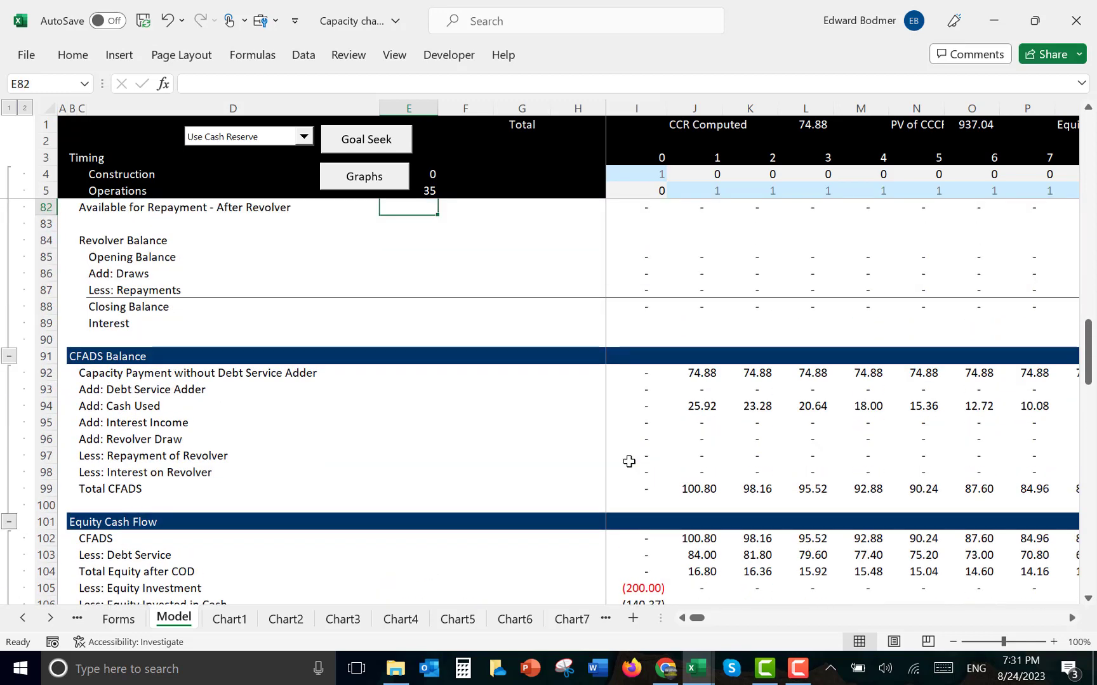
key(Up)
key(Up)
key(Up)
key(Up)
key(Up)
key(Up)
key(Up)
key(Up)
key(Up)
key(Up)
key(Up)
key(Up)
key(Up)
key(Up)
key(Up)
key(Up)
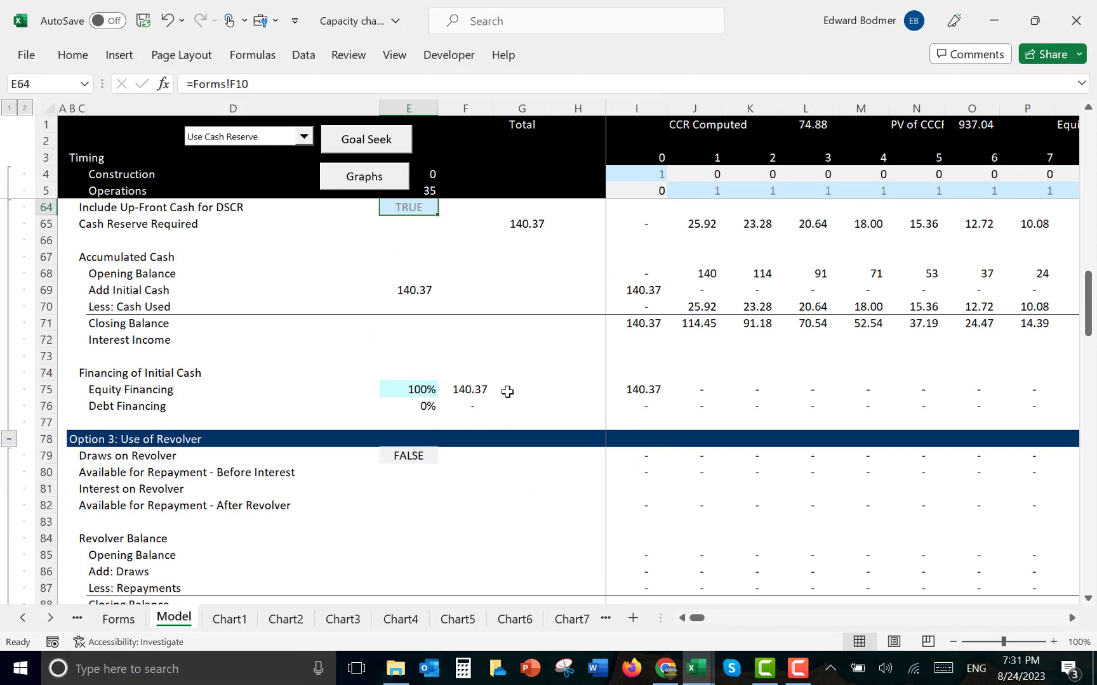
click(529, 404)
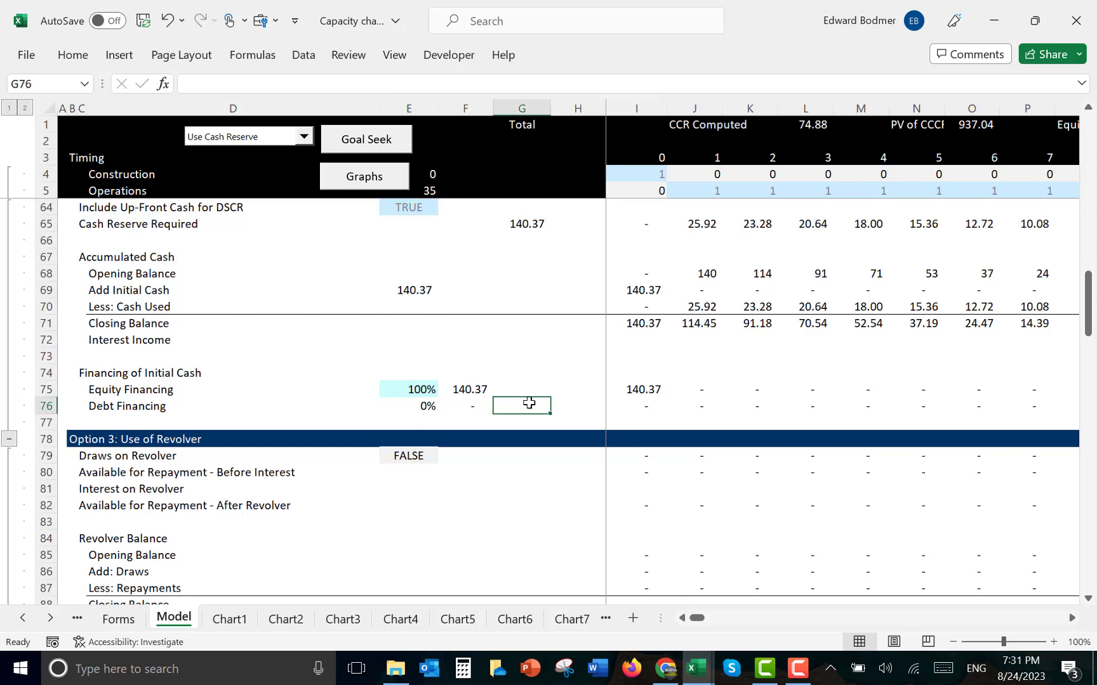
Inspect the first-year Capacity Payment without Debt Service Adder formula in J92 of the CFADS Balance section
key(Down)
key(Down)
key(Down)
key(Down)
key(Down)
key(Down)
key(Down)
key(Down)
key(Down)
key(Down)
key(Down)
key(Down)
key(Down)
key(Down)
key(Down)
key(Down)
key(Down)
key(Down)
key(Down)
key(Down)
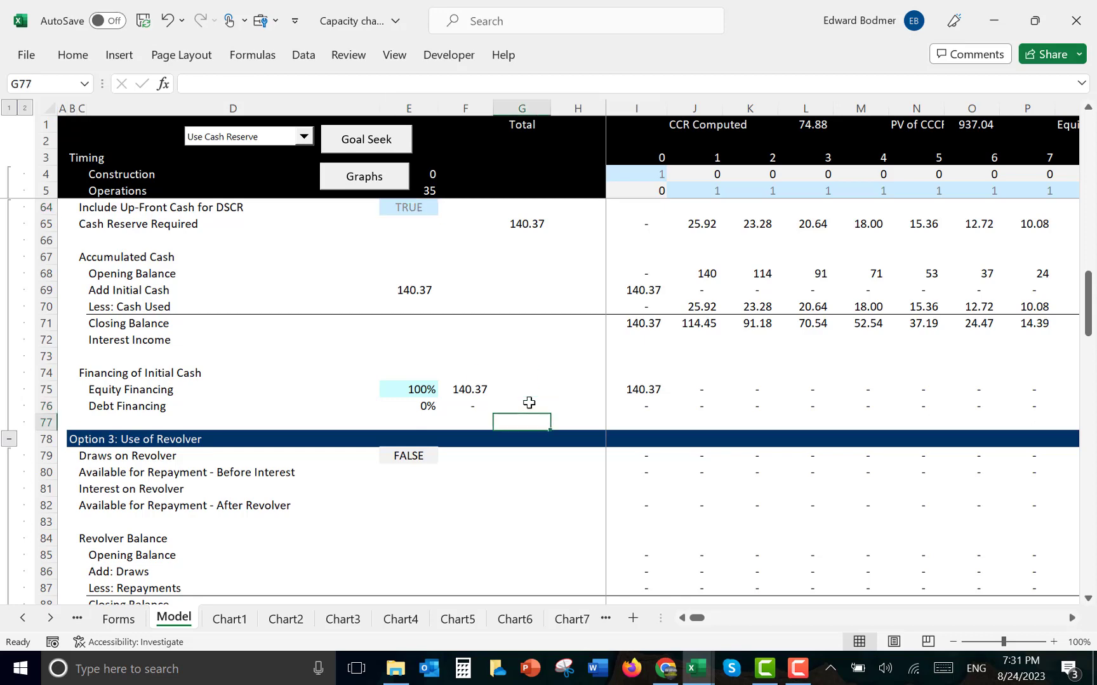
key(Down)
key(Down)
key(Down)
key(Down)
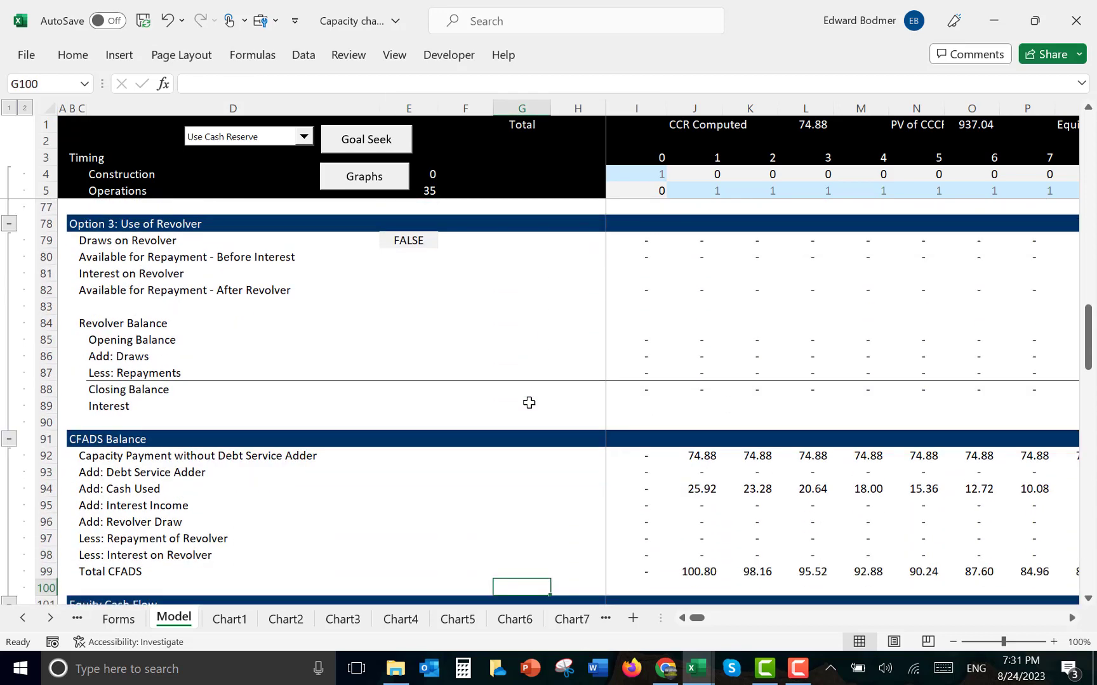
key(Up)
key(Up)
key(Up)
key(Up)
key(Up)
key(Up)
key(Up)
key(Up)
key(Up)
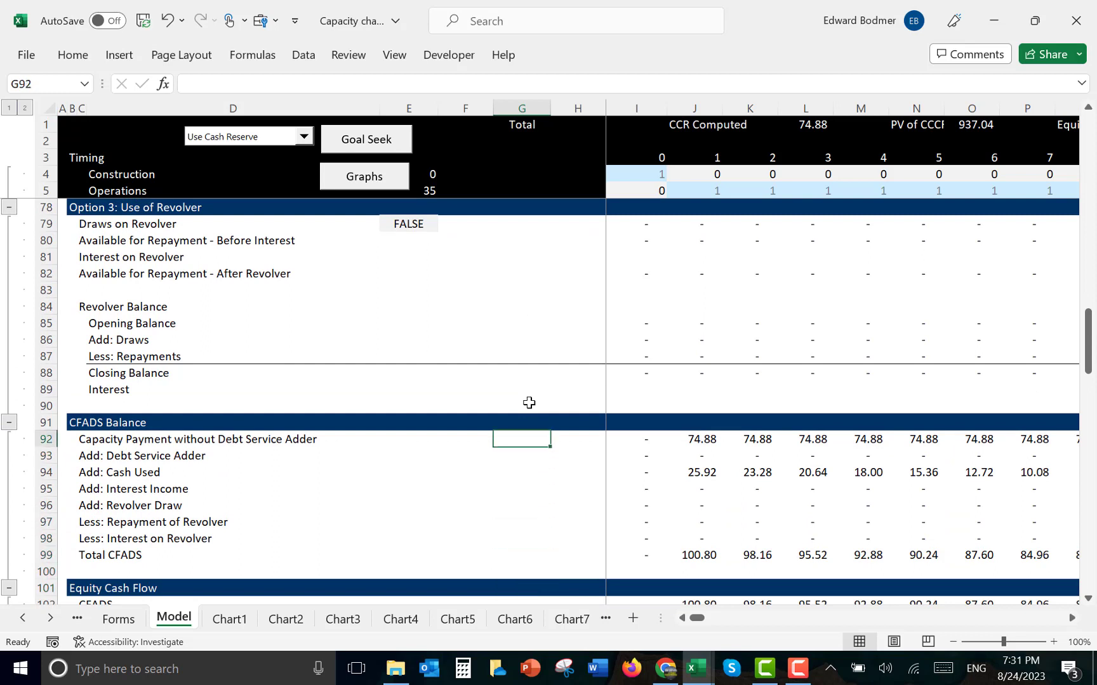
key(Right)
key(Right)
key(Right)
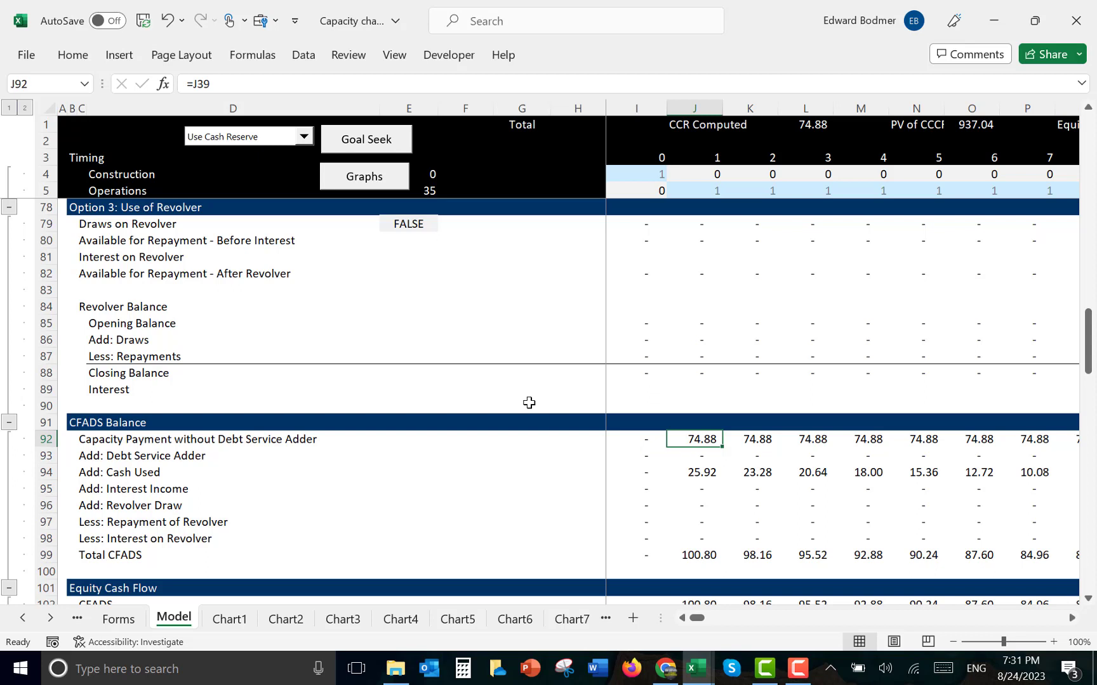
Check the first-year CFADS Balance formulas from the Debt Service Adder in J93 down to Total CFADS in J99
key(Left)
key(Down)
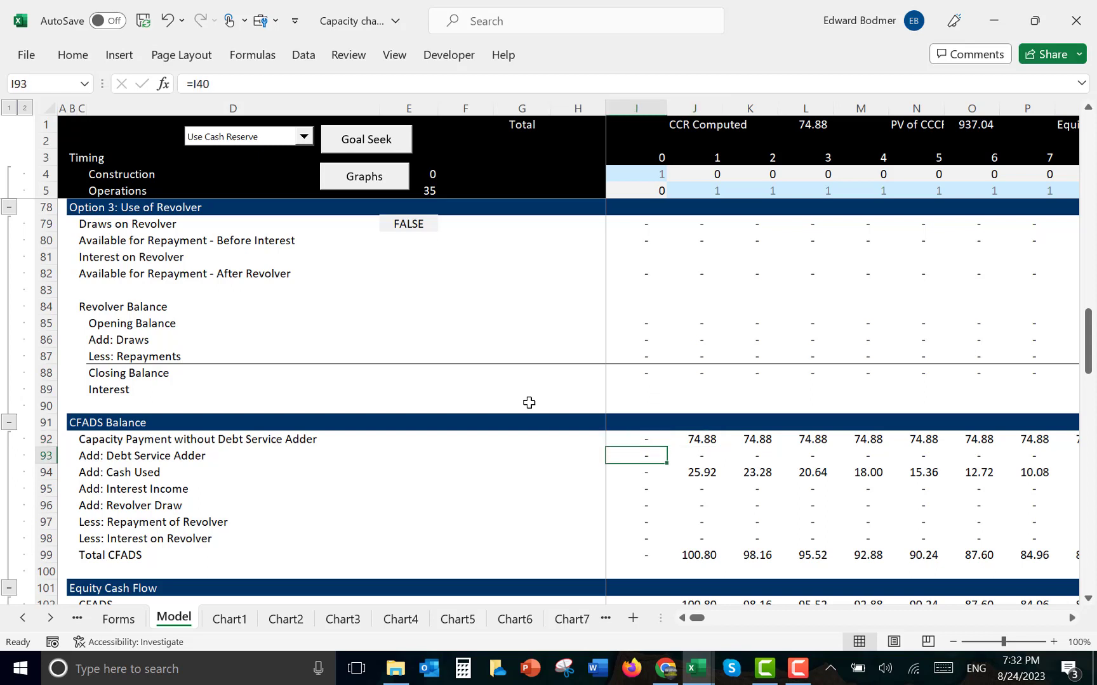
key(Right)
key(Left)
key(Right)
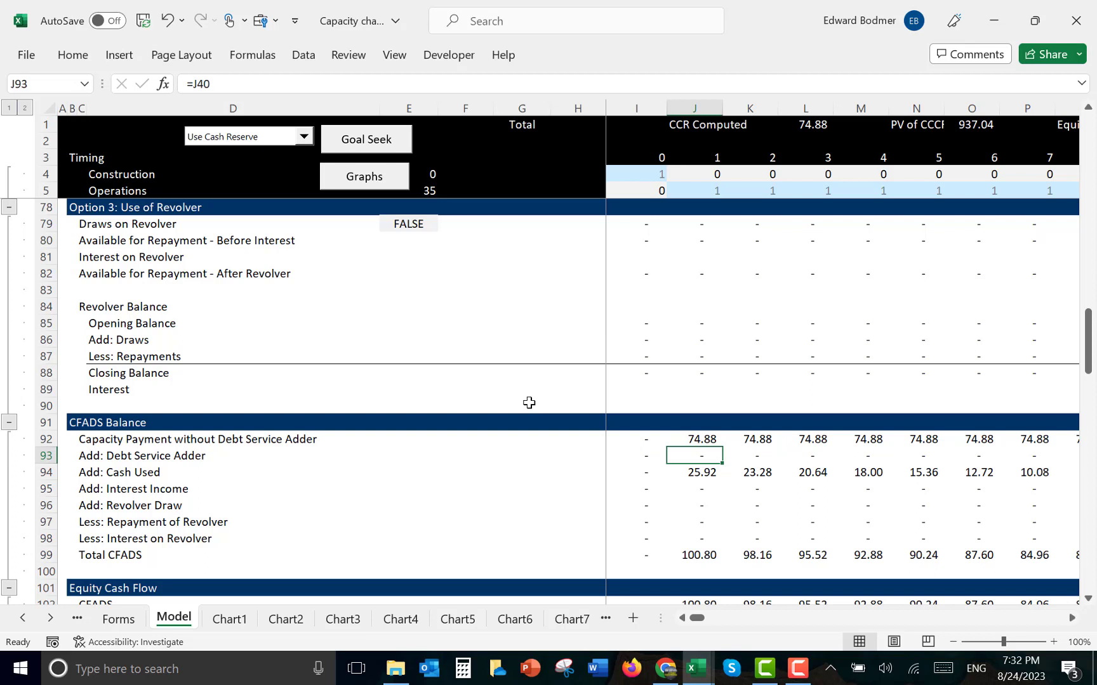
key(Down)
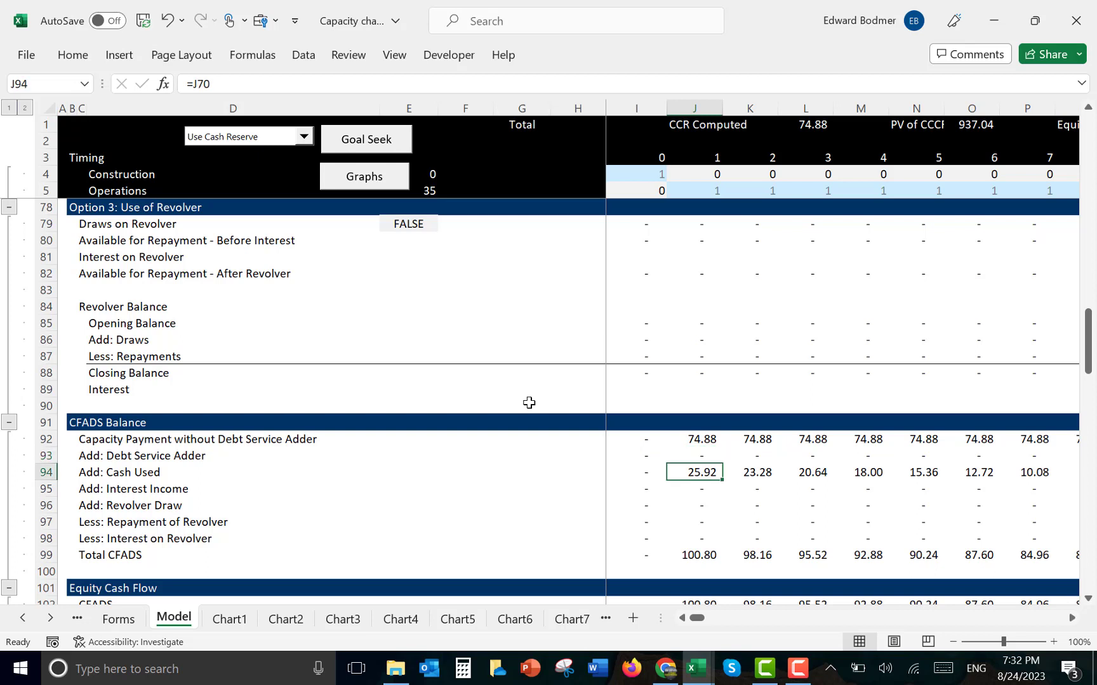
key(Down)
key(Down)
key(Down)
key(Down)
key(Down)
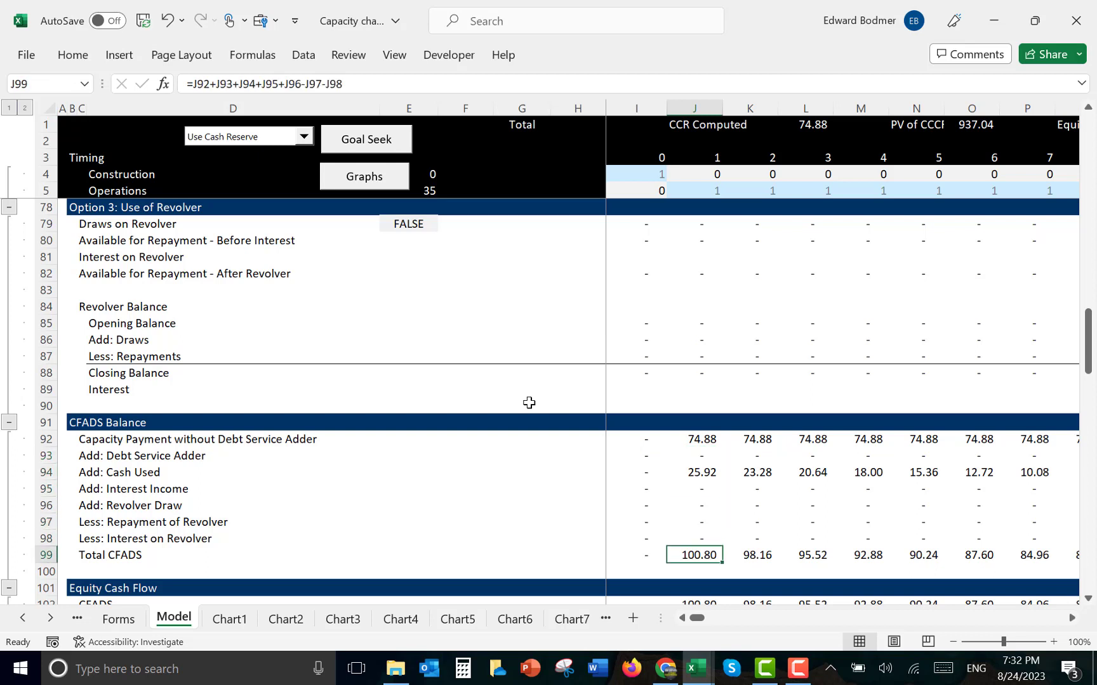
Apply a top and double bottom border to the Total CFADS row from its label through column BQ
key(Left)
key(Left)
key(Left)
key(Left)
key(Left)
key(Left)
key(Left)
key(ctrl+shift+Right)
key(ctrl+shift+Right)
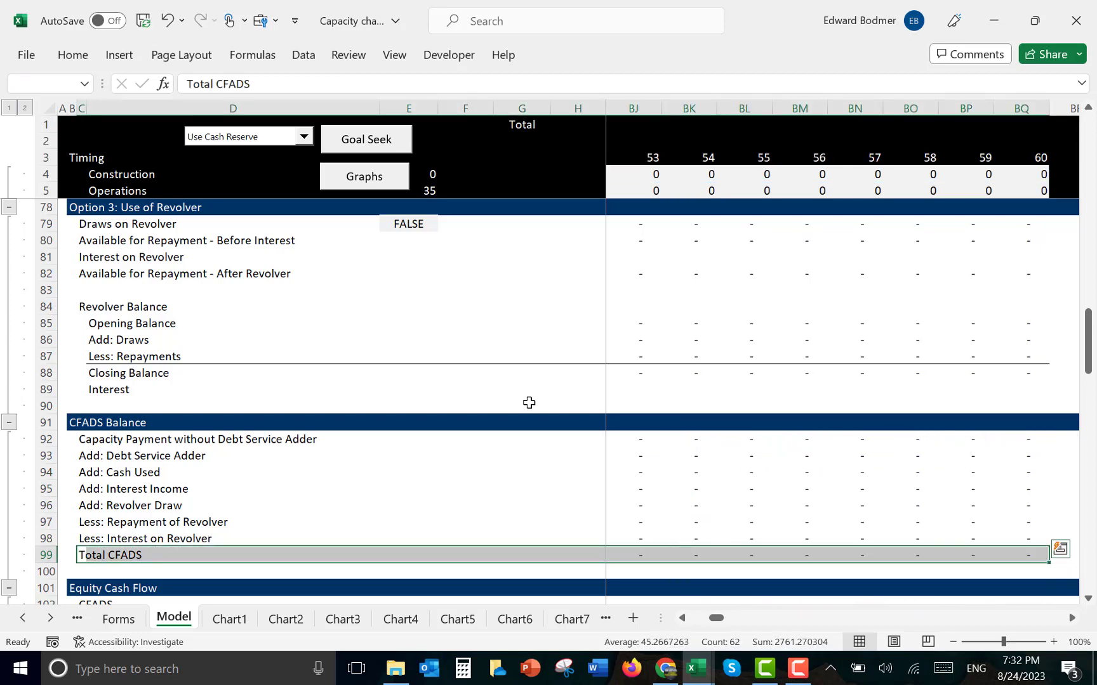
key(Right)
key(Right)
key(Right)
key(Right)
key(Right)
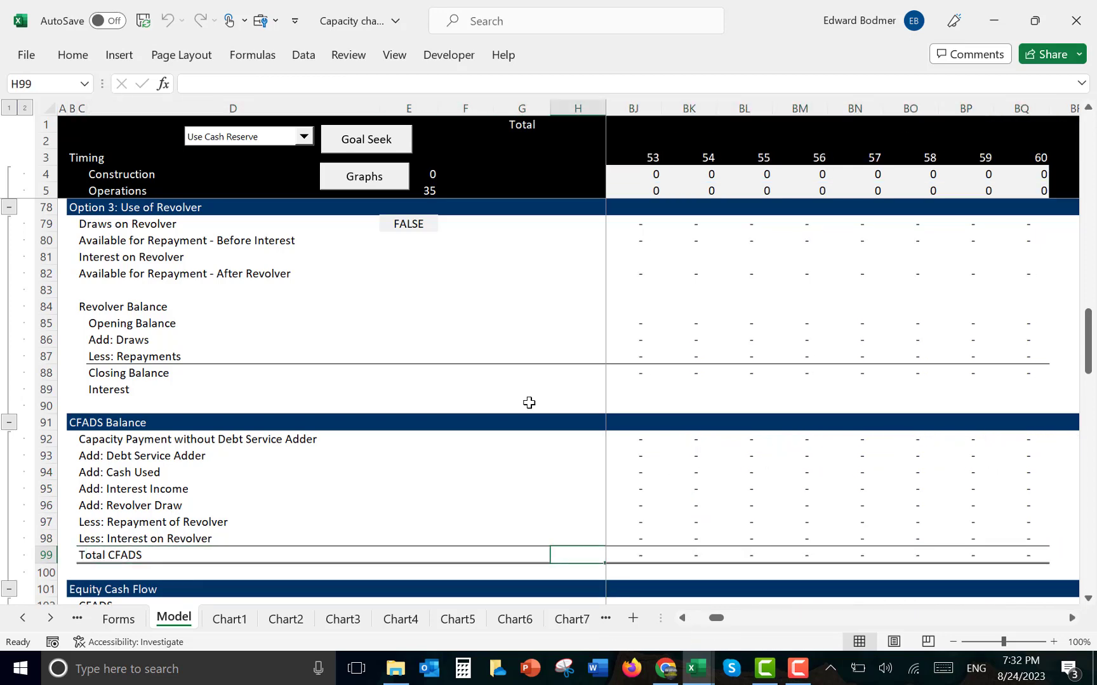
key(Right)
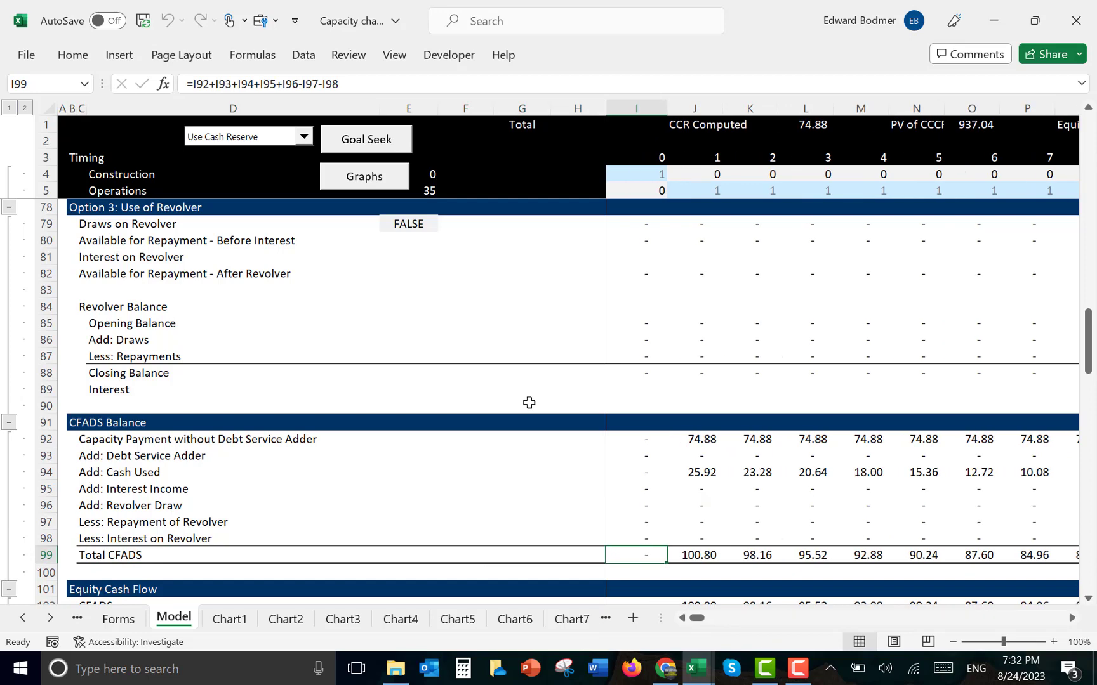
Examine the Equity Cash Flow rows, including the equity invested in cash, and the first-year DSCR formula in J116
key(Down)
key(Down)
key(Down)
key(Down)
key(Down)
key(Down)
key(Down)
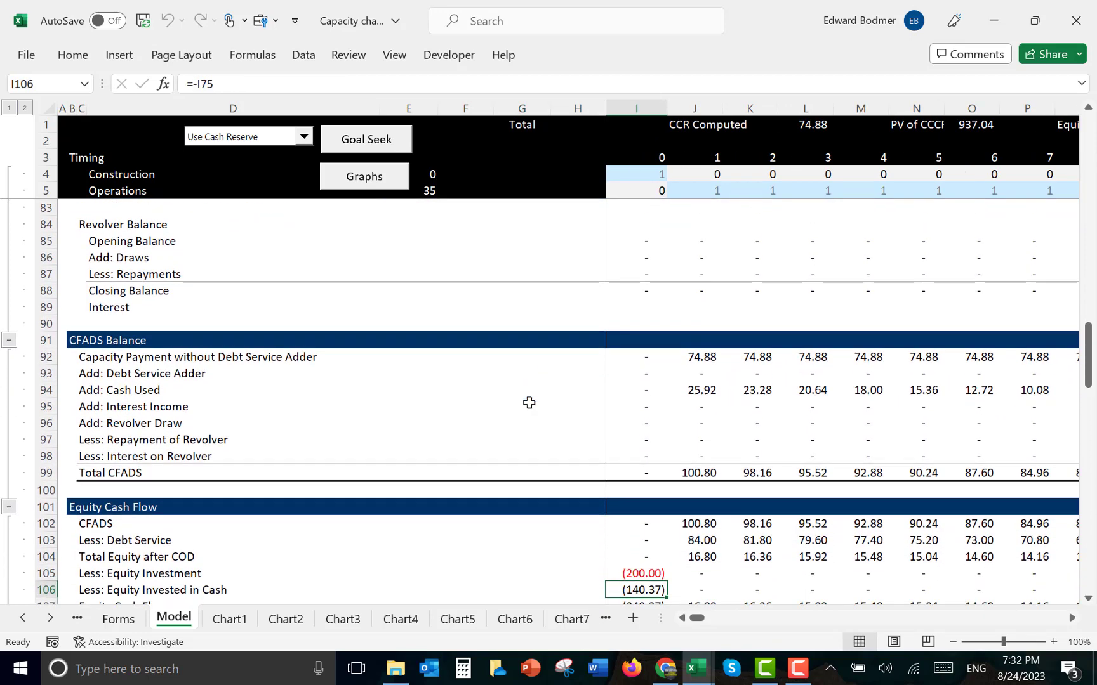
key(Down)
key(Down)
key(Down)
key(Down)
key(Down)
key(Down)
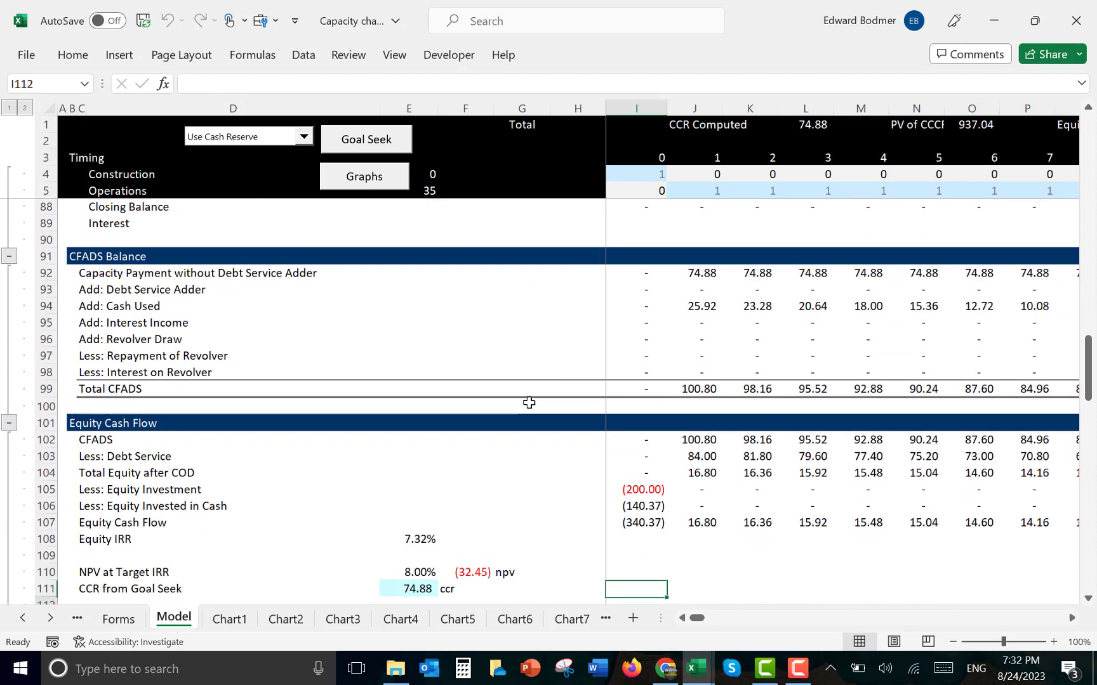
key(Down)
key(Down)
key(Down)
key(Down)
key(Down)
key(Down)
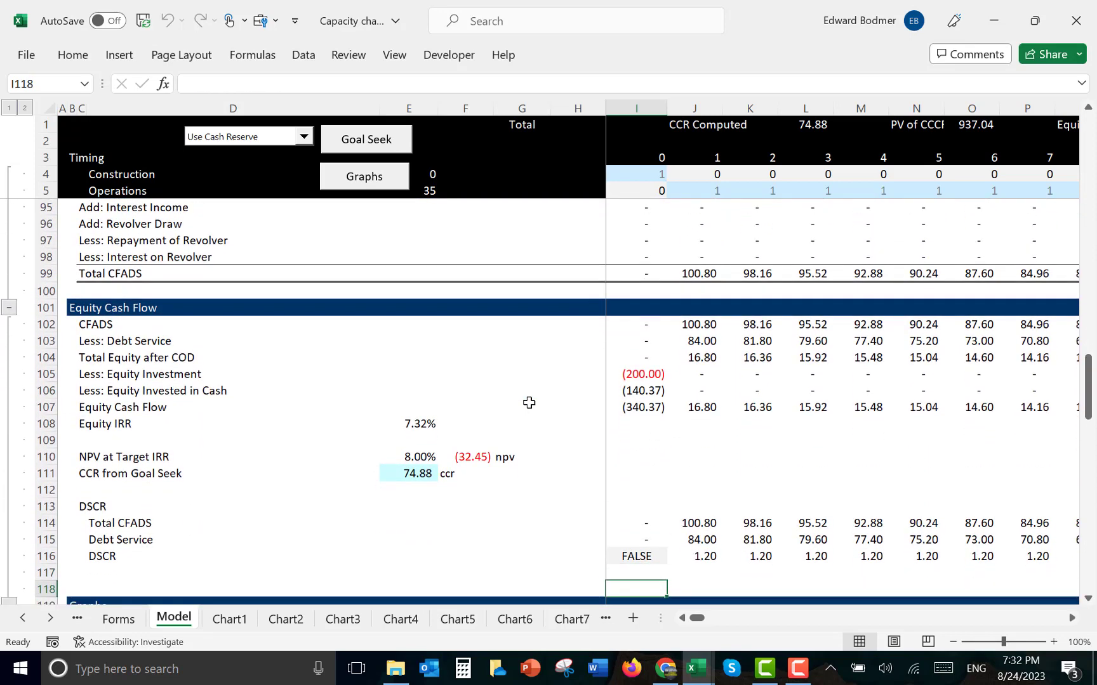
key(Up)
key(Up)
key(Right)
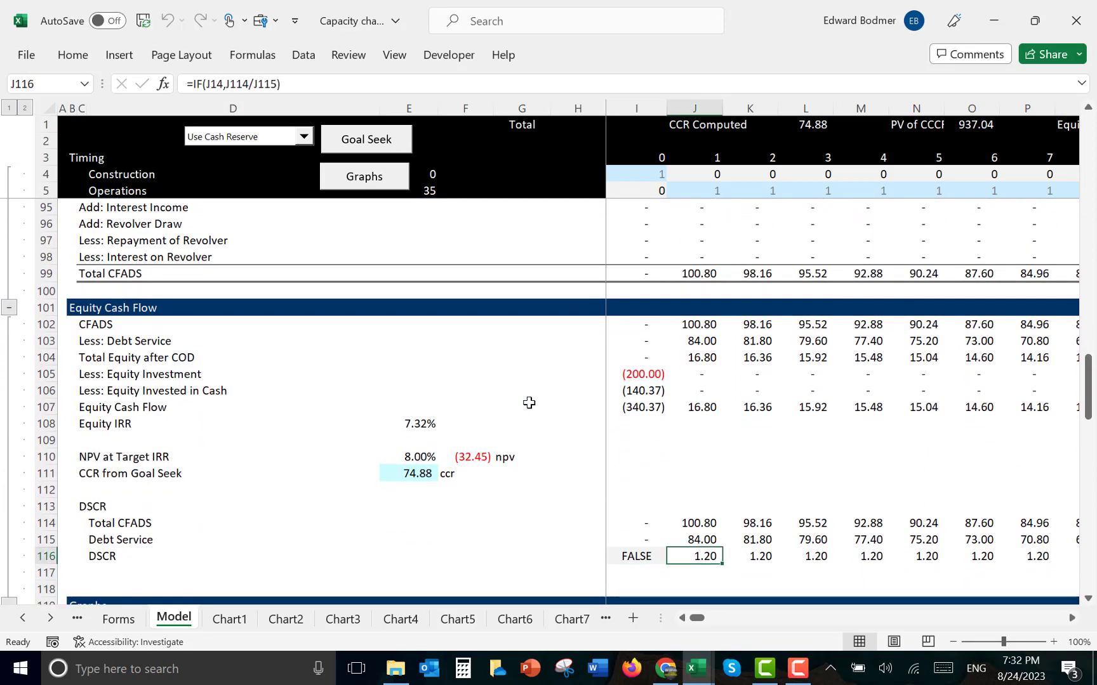
Review the first-year column from the DSCR row back up to the Interest Income and Revolver Draw rows of Total CFADS
key(Up)
key(Up)
key(Up)
key(Up)
key(Up)
key(Up)
key(Up)
key(Up)
key(Up)
key(Up)
key(Up)
key(Up)
key(Up)
key(Up)
key(Up)
key(Up)
key(Up)
key(Up)
key(Up)
key(Up)
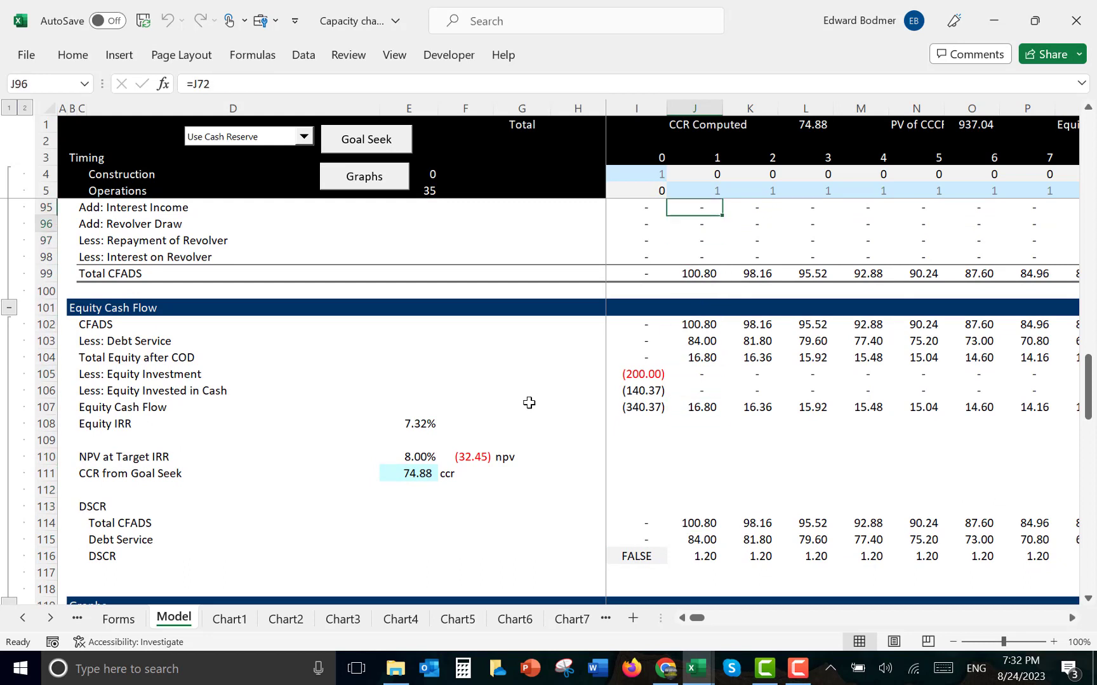
Inspect the construction-period Equity Cash Flow in I107 and the Equity IRR formula in E108
key(Down)
key(Down)
key(Down)
key(Down)
key(Down)
key(Down)
key(Down)
key(Down)
key(Down)
key(Down)
key(Down)
key(Left)
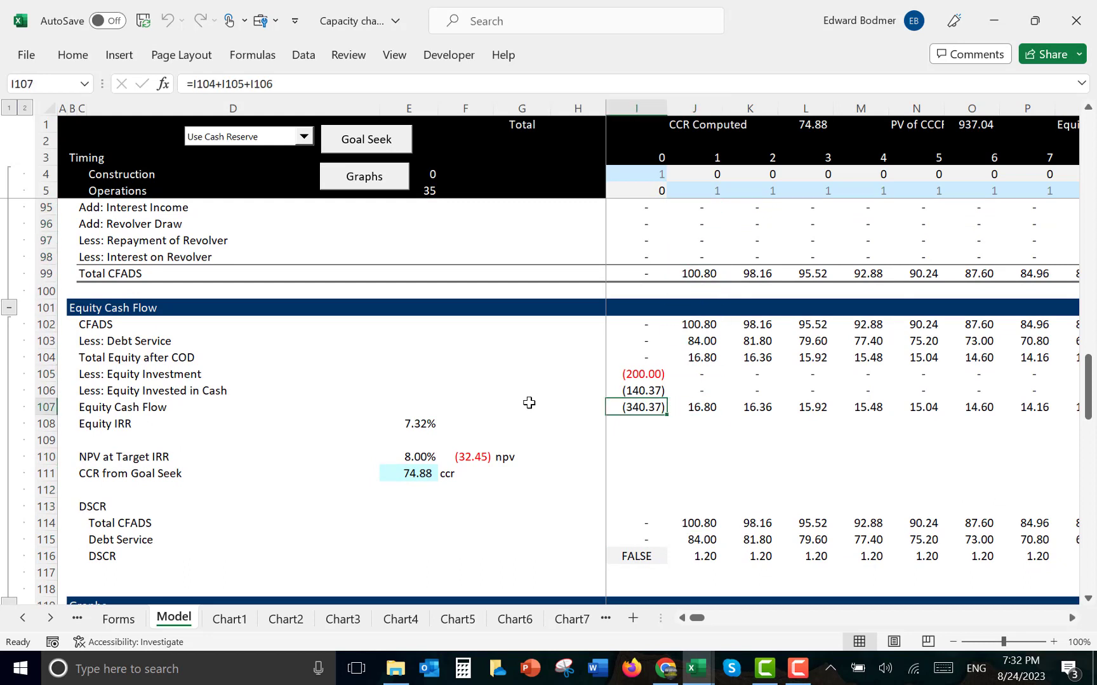
key(Left)
key(Left)
key(Left)
key(Left)
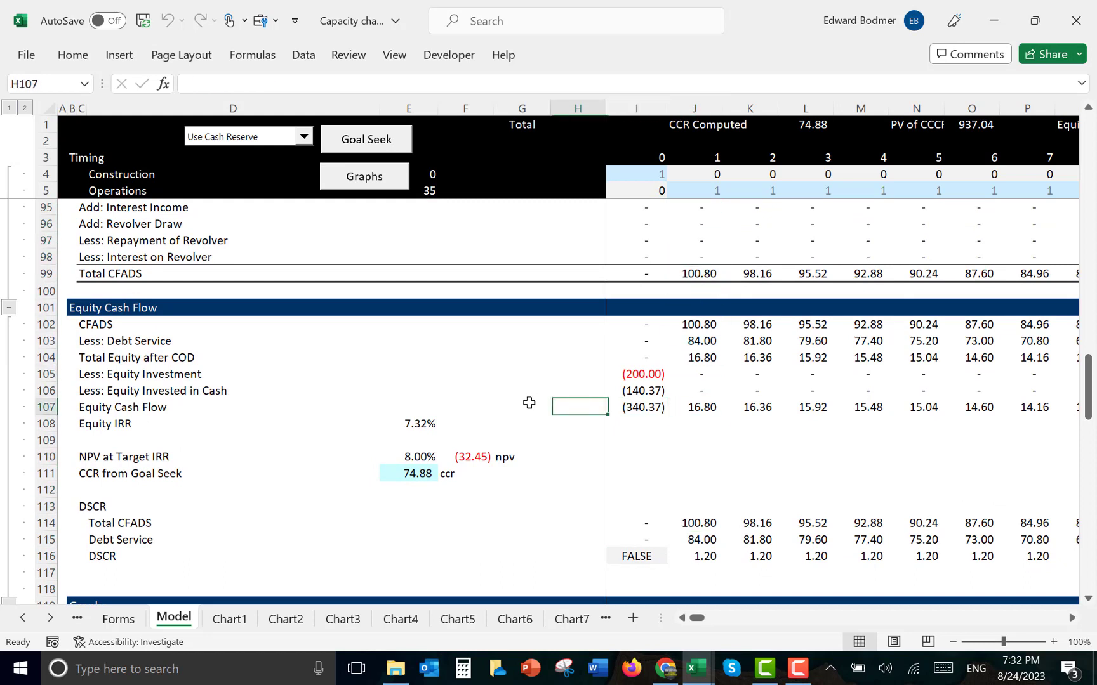
key(Down)
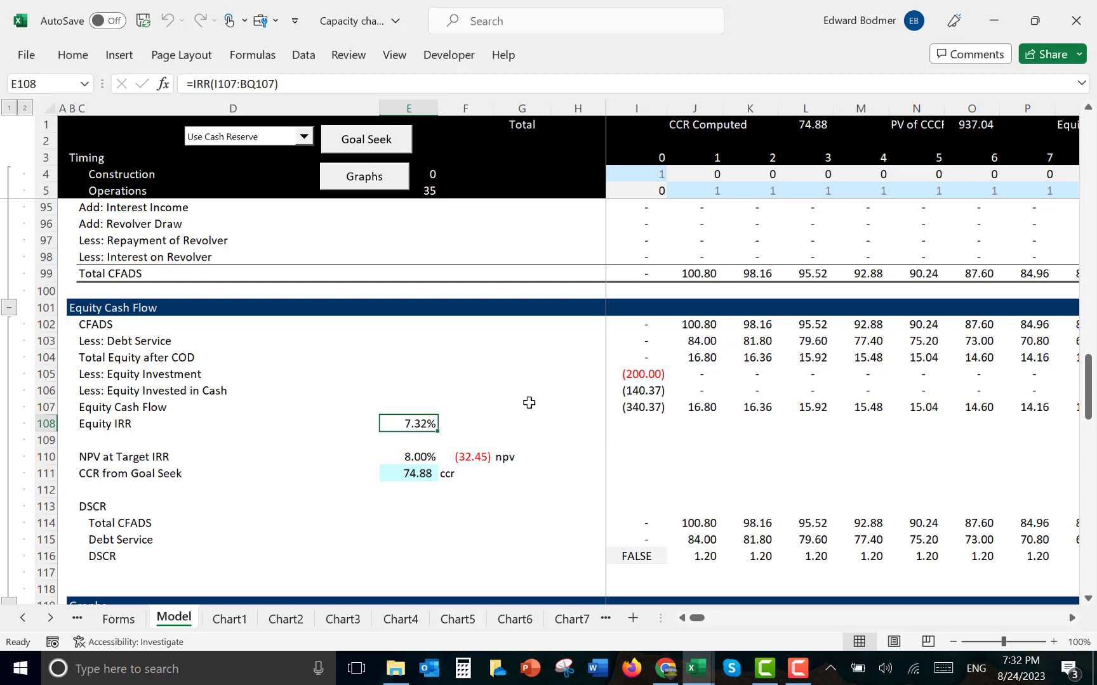
Trace the precedents of the Equity Cash Flow formulas in I107 and J107
key(Up)
key(Up)
key(Up)
key(Right)
key(Right)
key(Right)
key(Right)
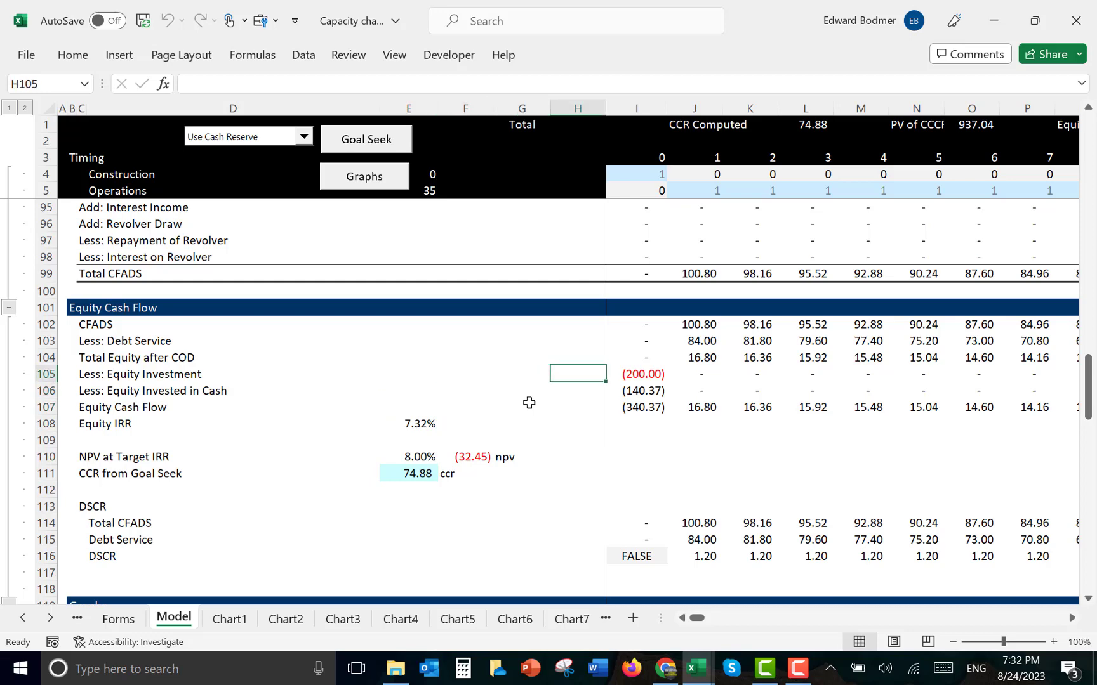
key(Down)
key(Down)
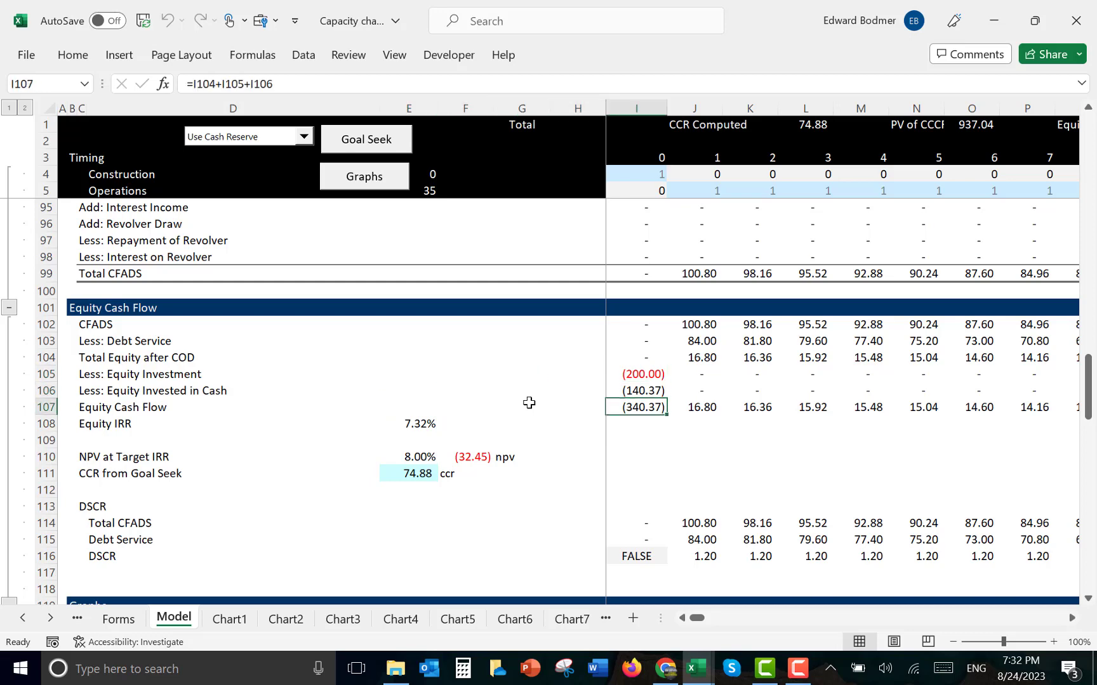
key(F2)
key(Escape)
key(Right)
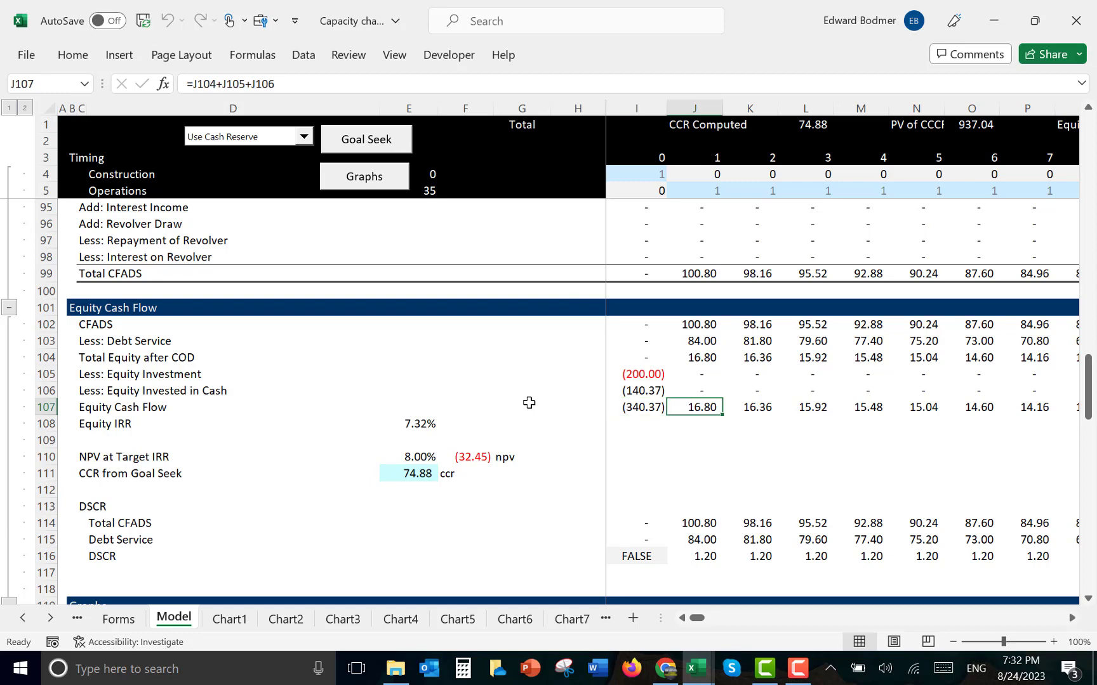
key(F2)
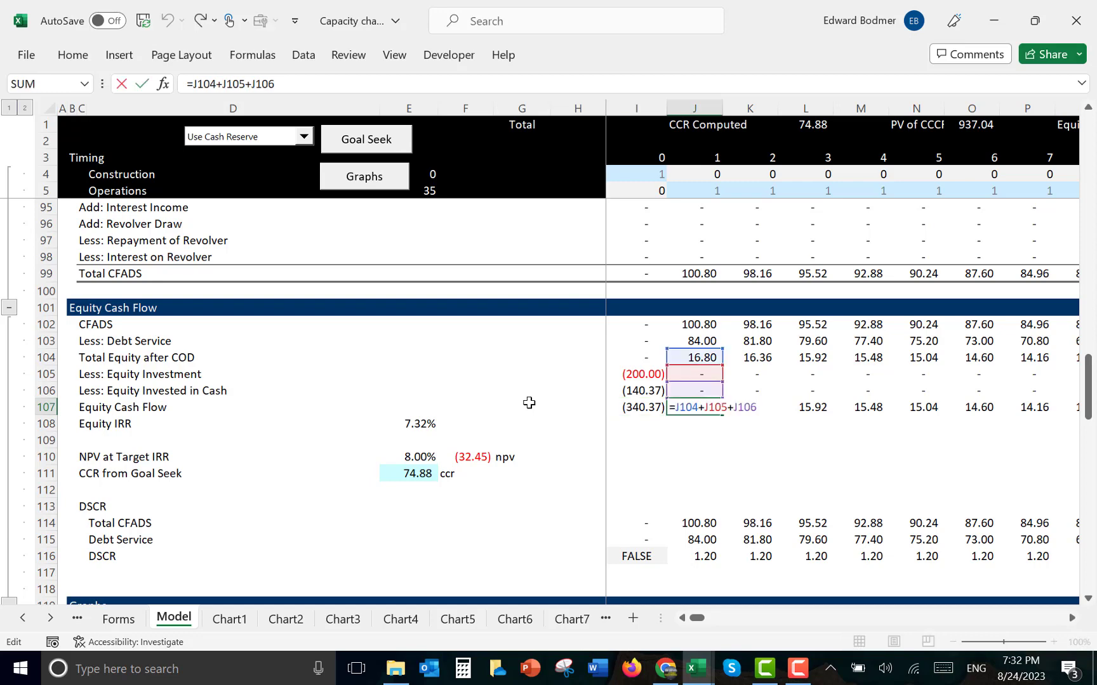
Check the first-year Equity Investment link in J105 and trace the Total Equity after COD formula in J104
key(Up)
key(Up)
key(Up)
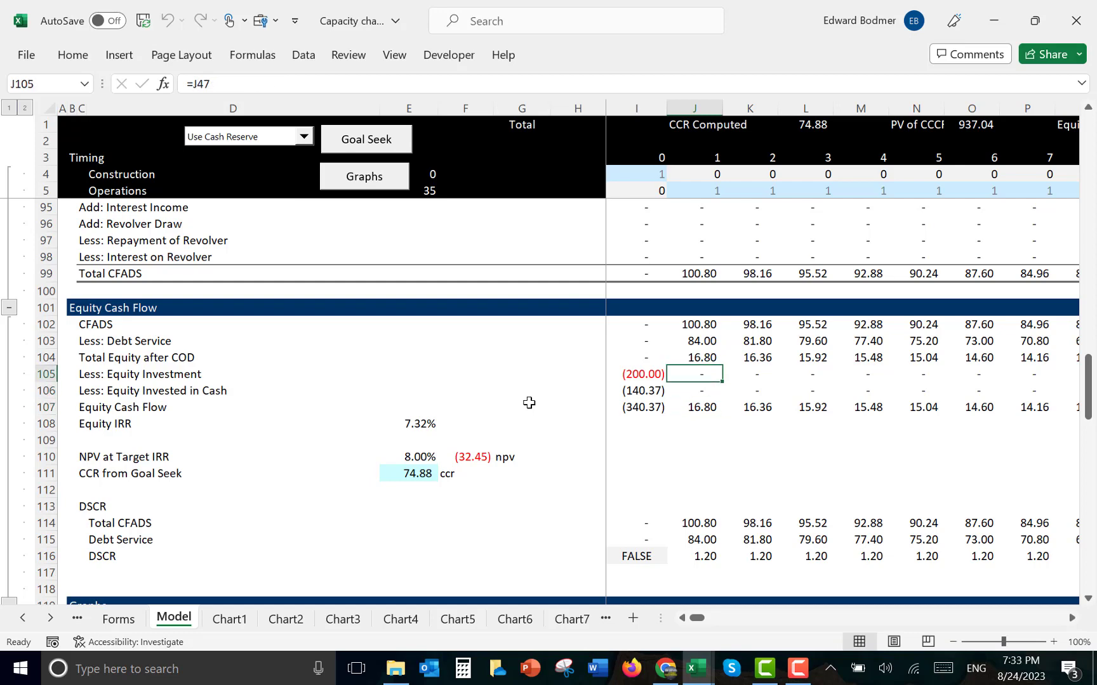
key(Left)
key(Right)
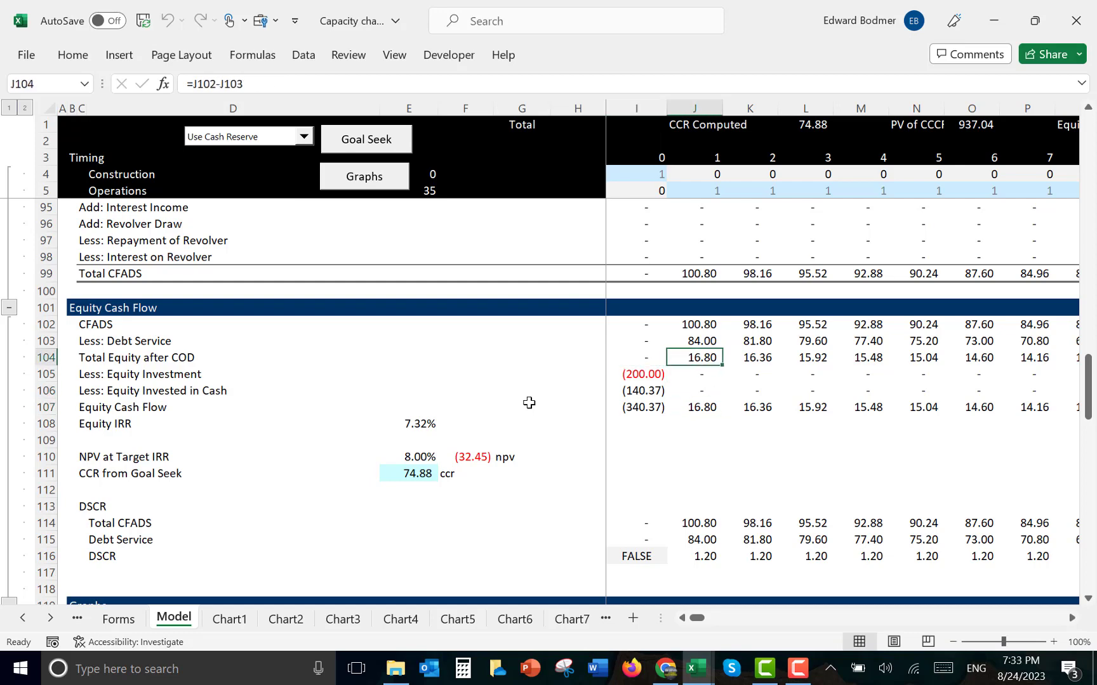
key(F2)
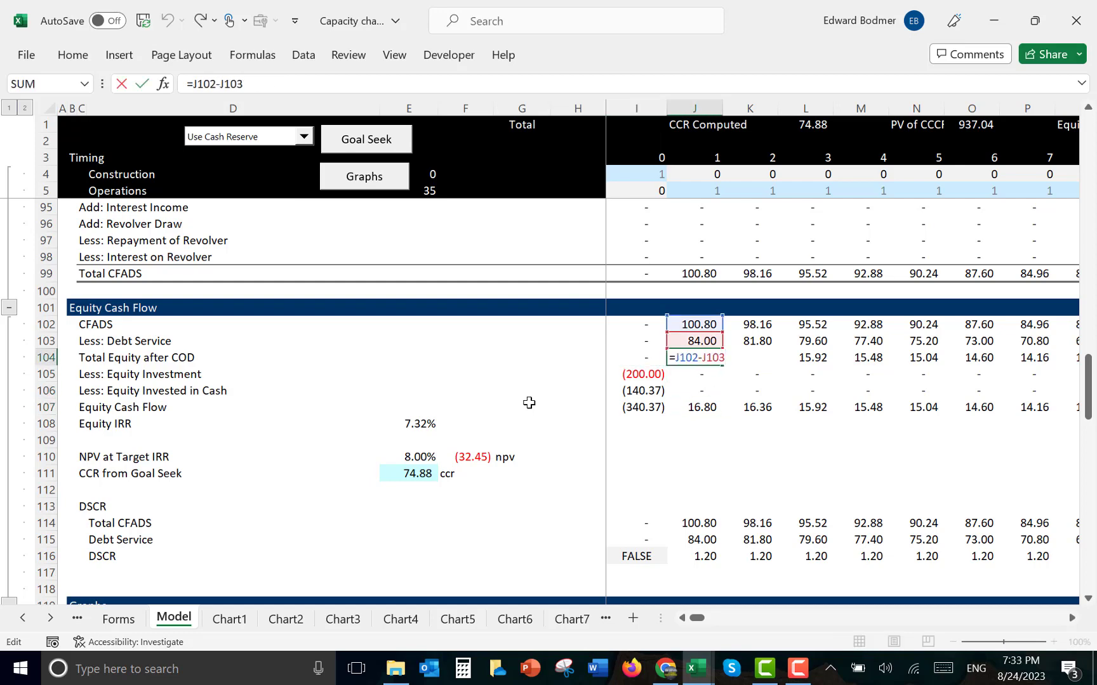
key(Escape)
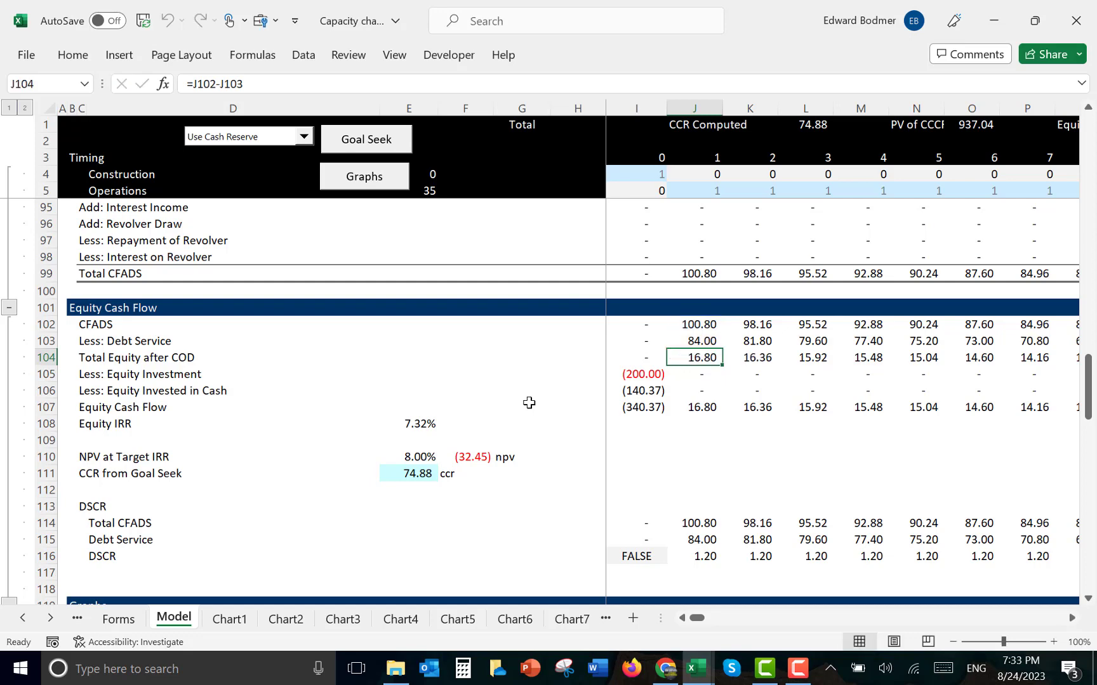
Scan the Total Equity after COD row across the operating years, past the end of debt service and back
key(Right)
key(Right)
key(Right)
key(Right)
key(Right)
key(Right)
key(Right)
key(Right)
key(Right)
key(Right)
key(Right)
key(Right)
key(Right)
key(Right)
key(Right)
key(Right)
key(Right)
key(Right)
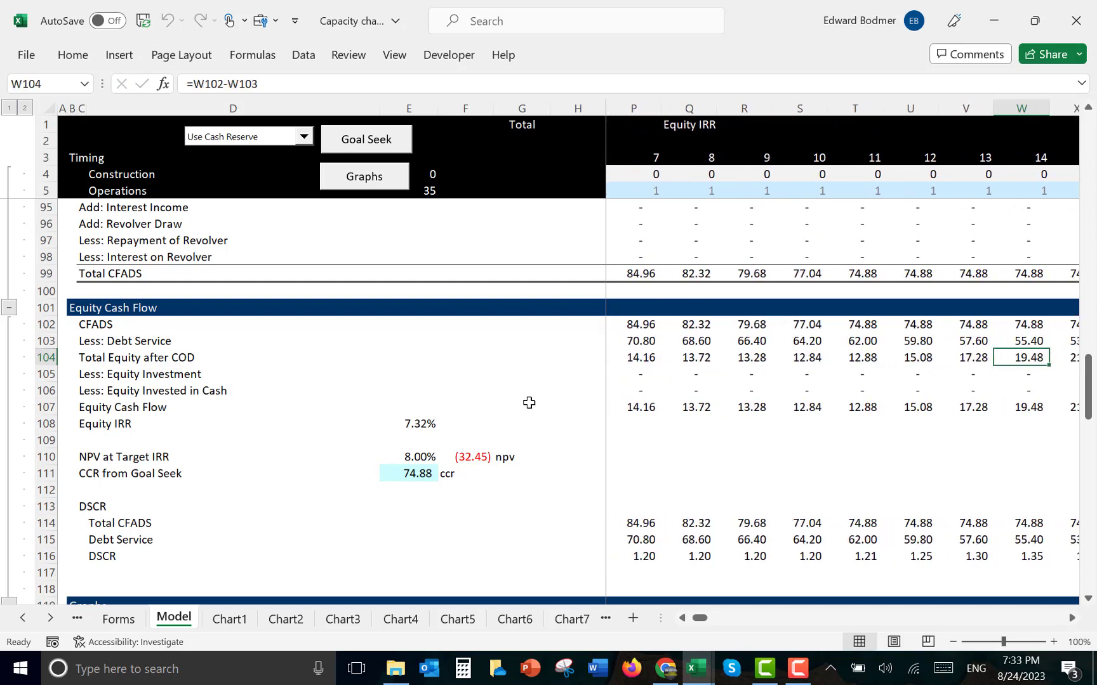
key(Right)
key(Right)
key(Right)
key(Right)
key(Right)
key(Right)
key(Right)
key(Left)
key(Left)
key(Left)
key(Left)
key(Left)
key(Left)
key(Left)
key(Left)
key(Left)
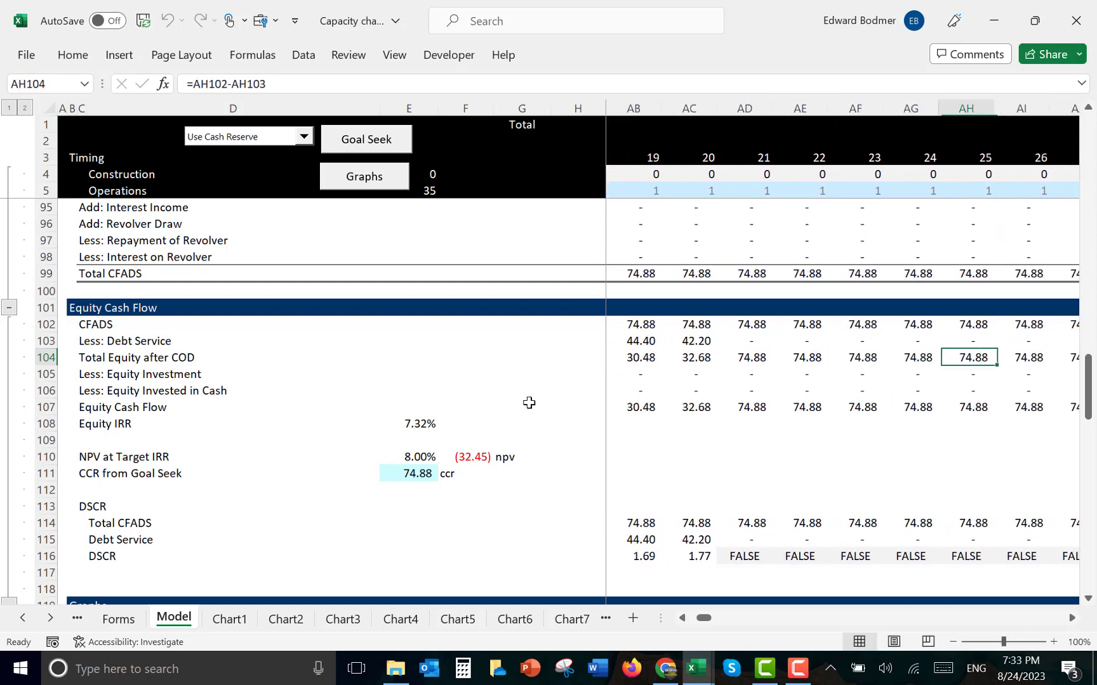
key(Left)
key(Left)
key(Left)
key(Left)
key(Left)
key(Left)
key(Left)
key(Left)
key(Left)
key(Left)
key(Left)
key(Left)
key(Left)
key(Left)
key(Left)
key(Left)
key(Left)
key(Left)
key(Left)
key(Left)
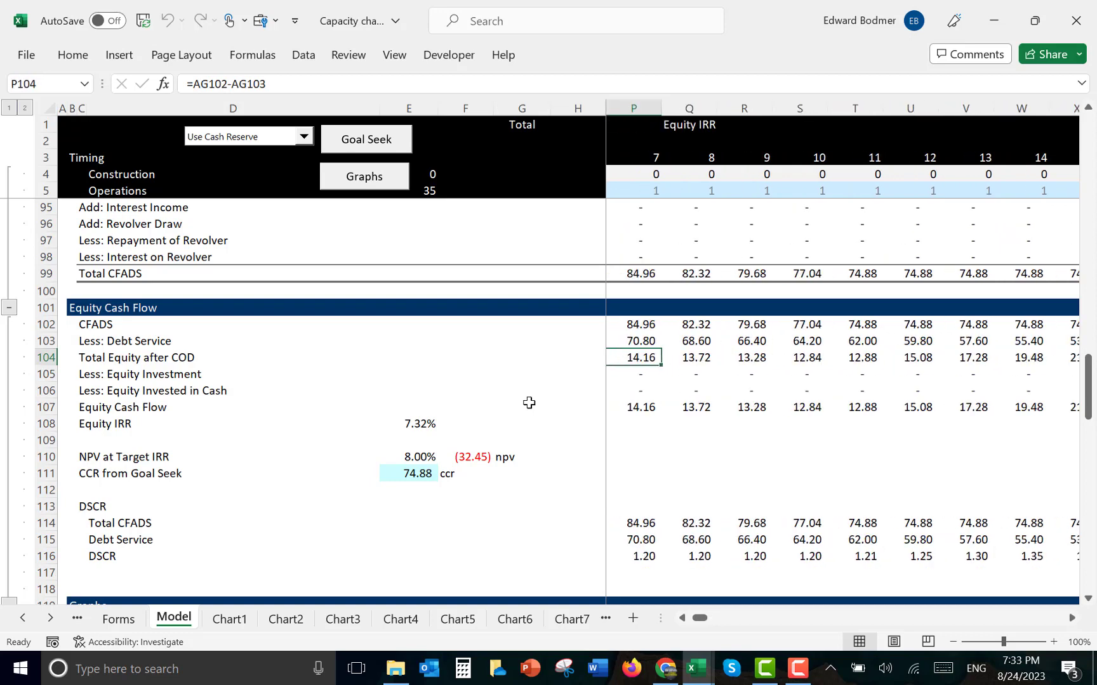
key(Right)
key(Right)
key(Right)
key(Right)
key(Right)
key(Right)
key(Right)
key(Right)
key(Right)
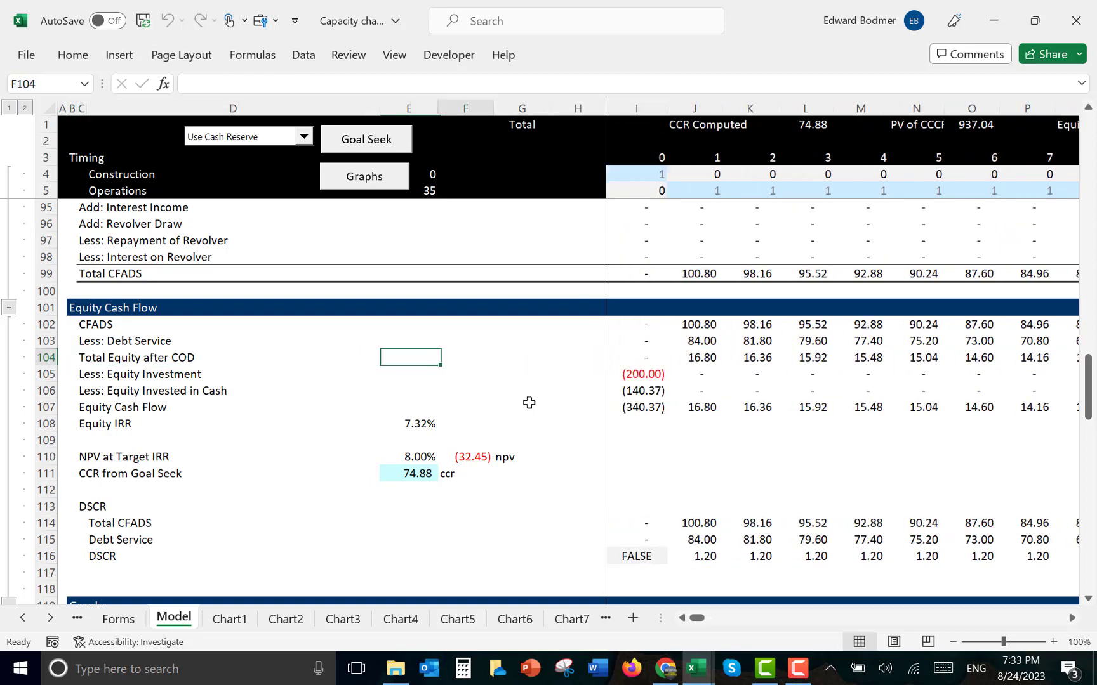
Check the range used by the Equity IRR formula in E108 against the Equity Cash Flow row
key(Down)
key(Down)
key(Down)
key(Left)
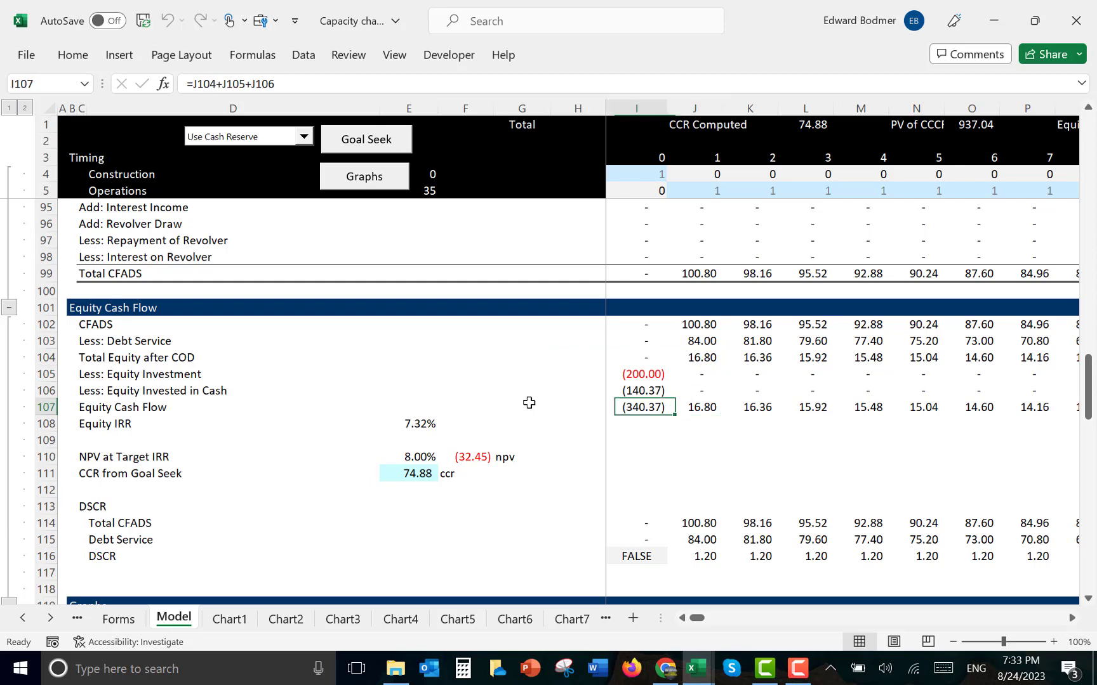
key(Right)
key(Left)
key(Left)
key(Left)
key(Left)
key(Left)
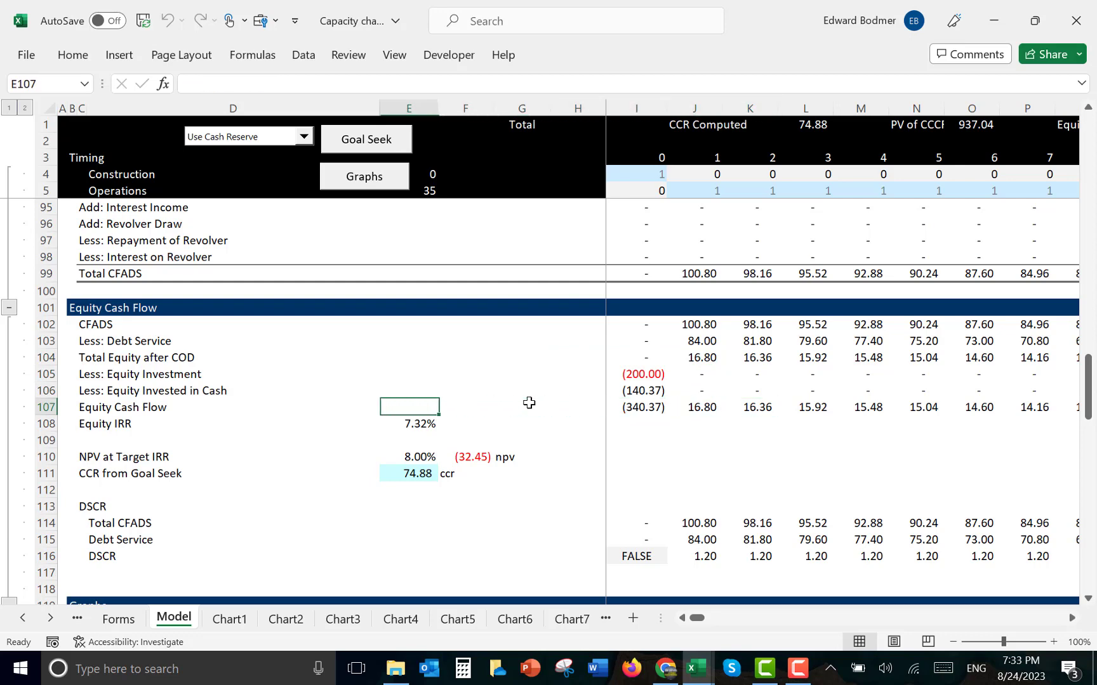
key(Down)
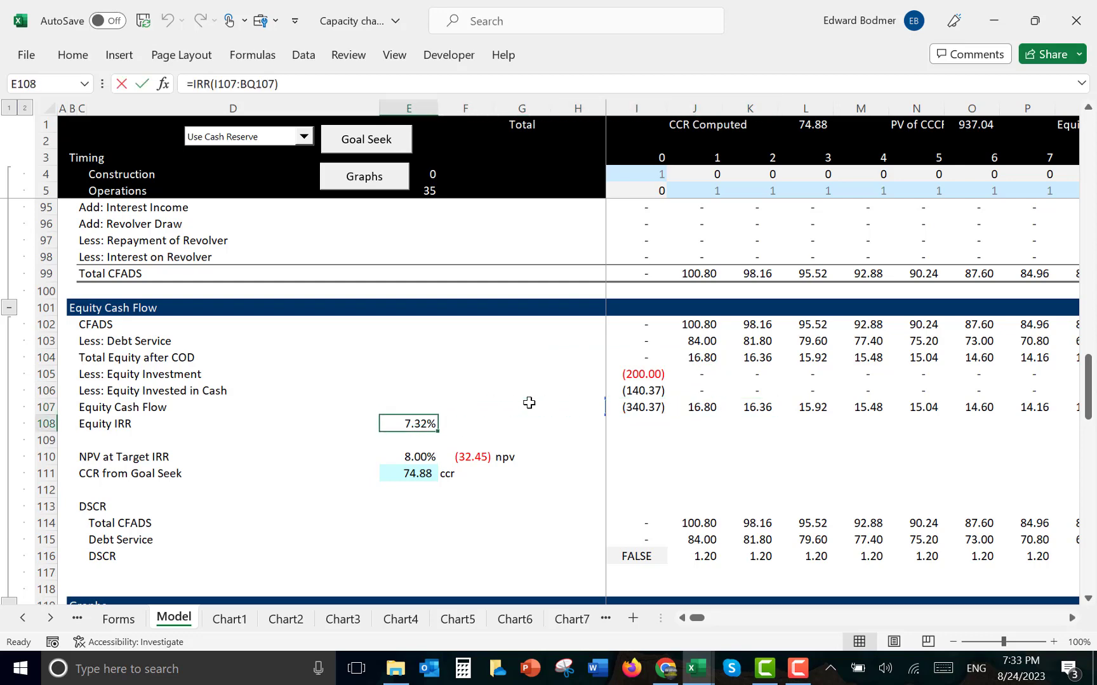
key(Escape)
Open the graph selection form and display the Cash and Revolver Balance graph (Chart 4)
click(533, 511)
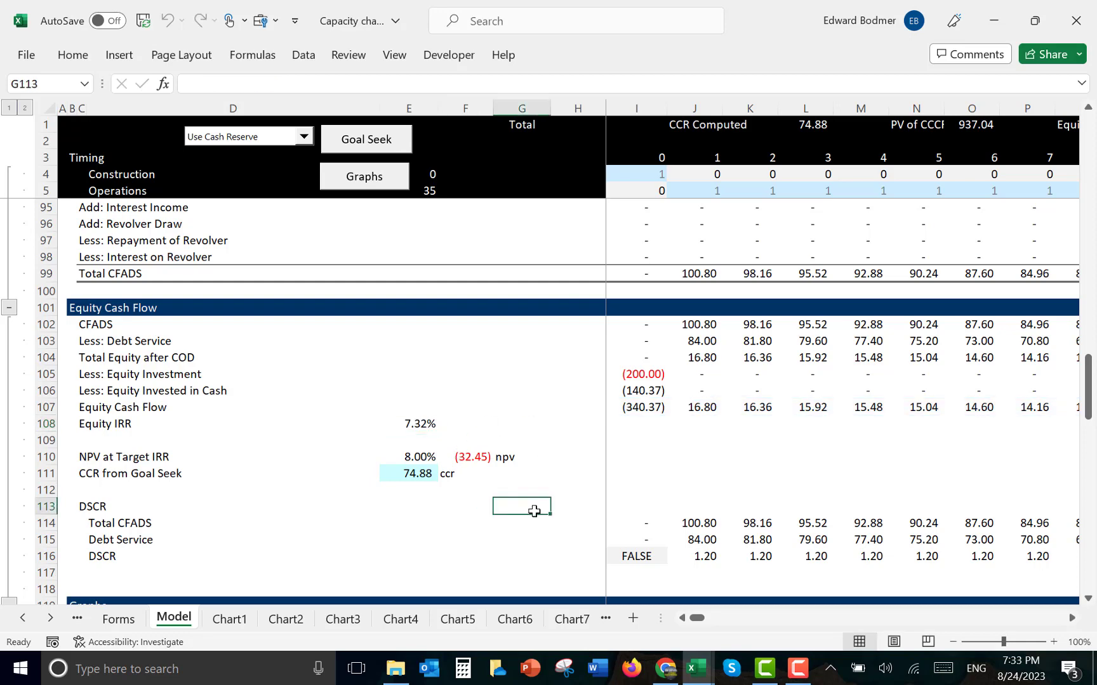
click(365, 179)
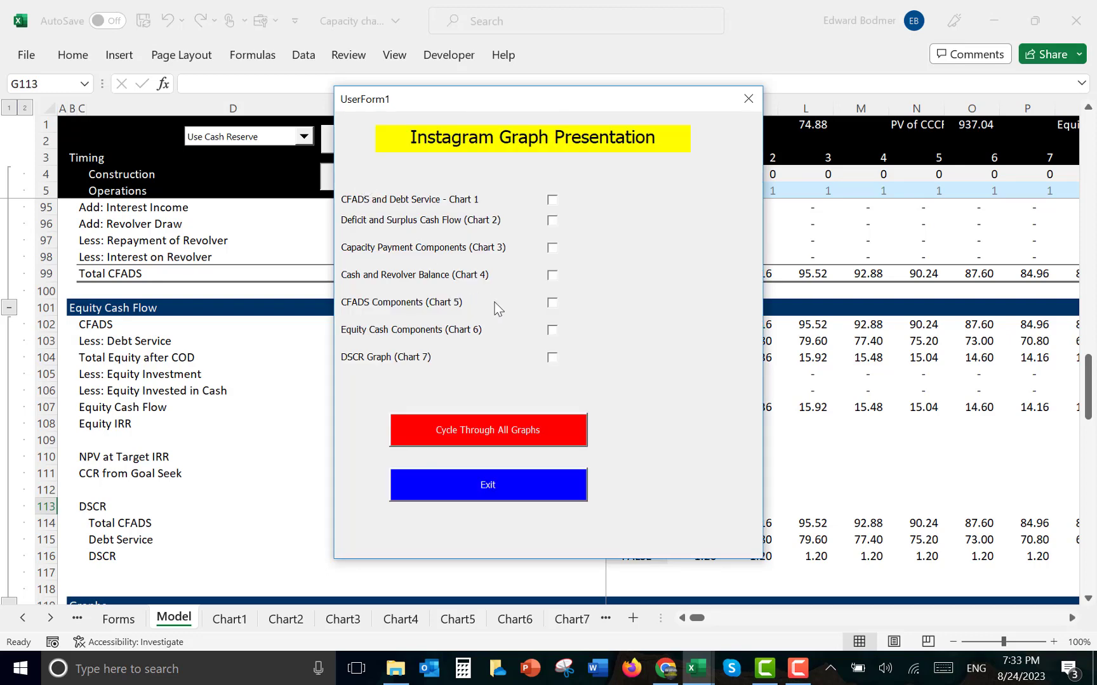
click(552, 276)
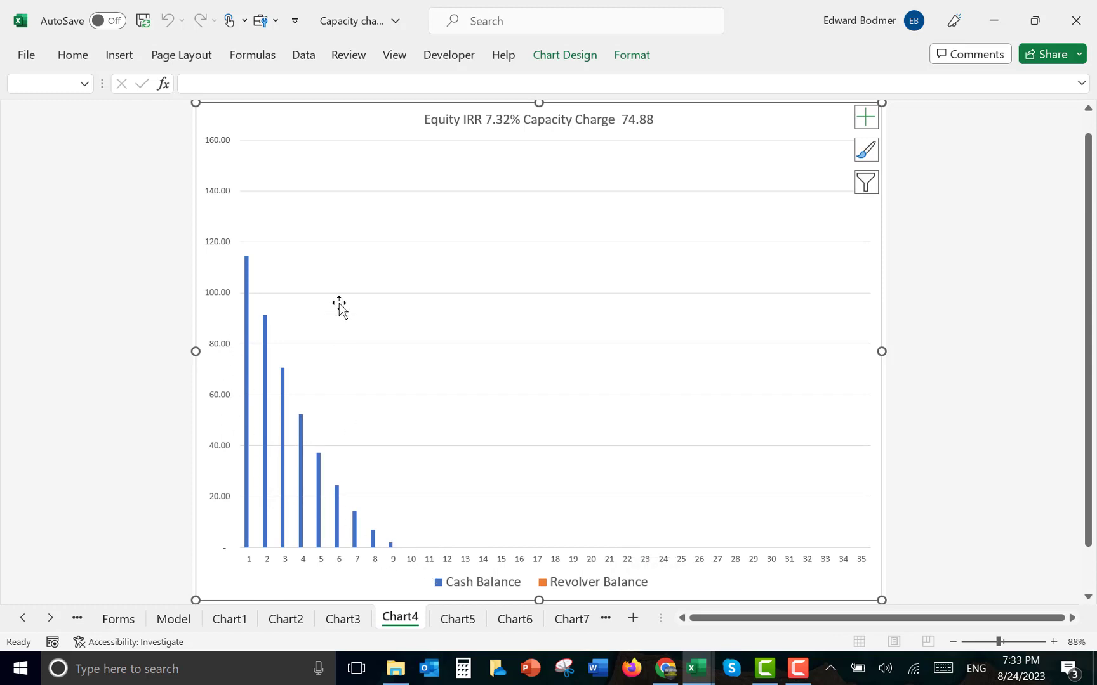
Go back through the chart sheets from Chart4 past Chart1 to the Model sheet
key(Escape)
key(ctrl+Page_Up)
key(ctrl+Page_Up)
key(ctrl+Page_Up)
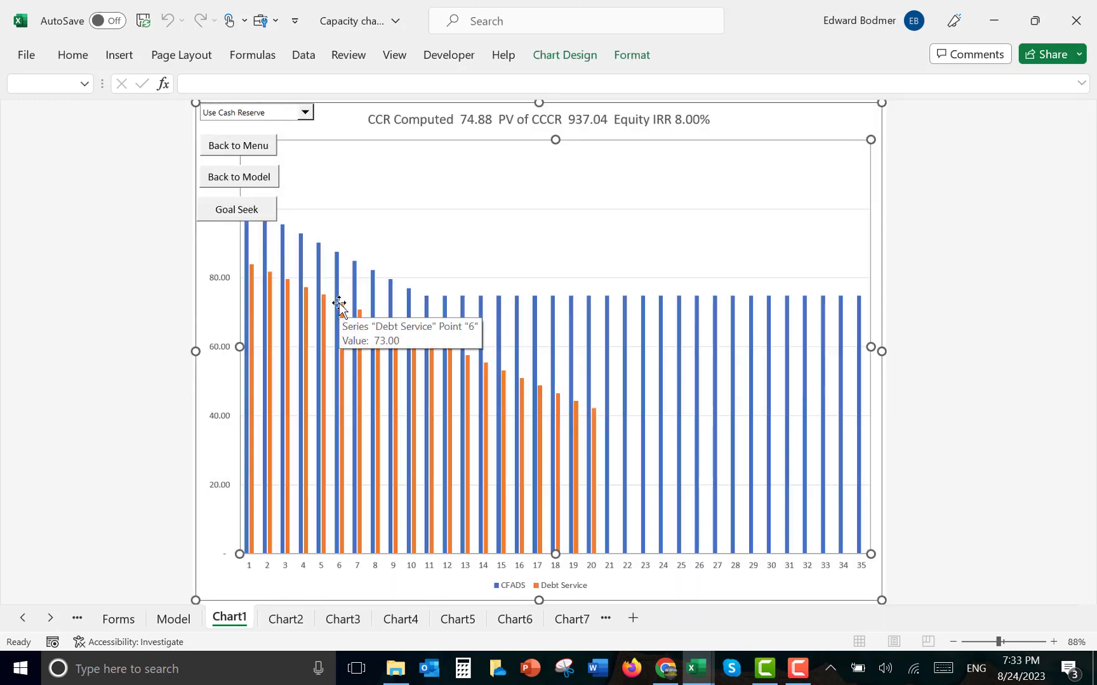
key(ctrl+Page_Up)
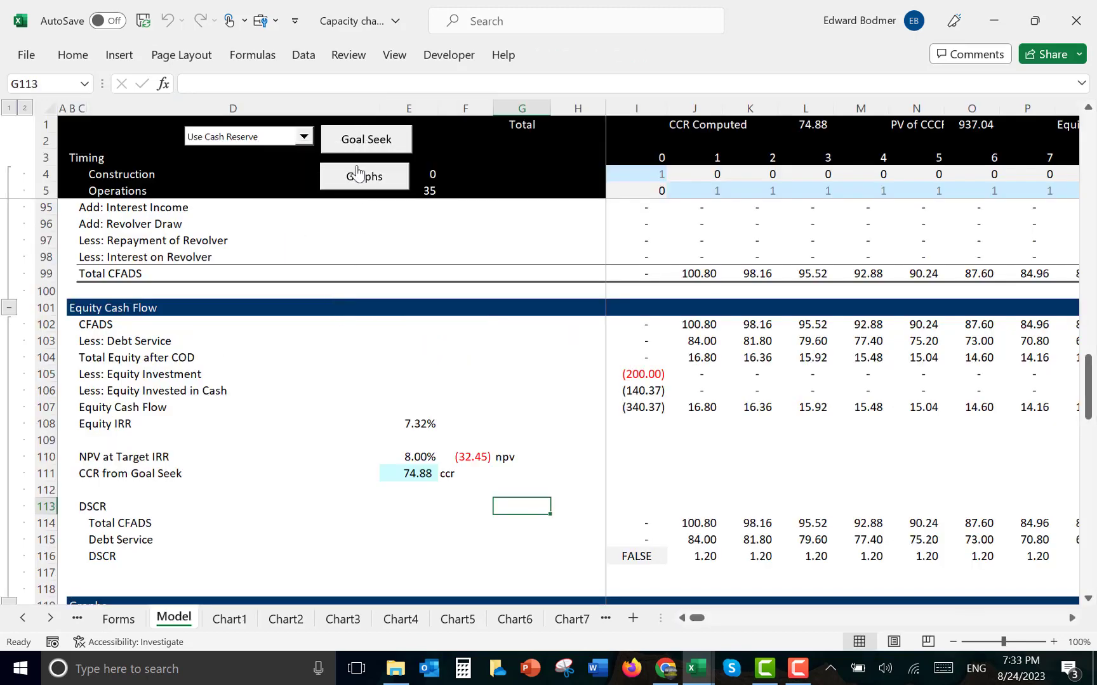
Open the chart_menu macro assigned to the Graphs button for editing in the VBA editor
right_click(355, 174)
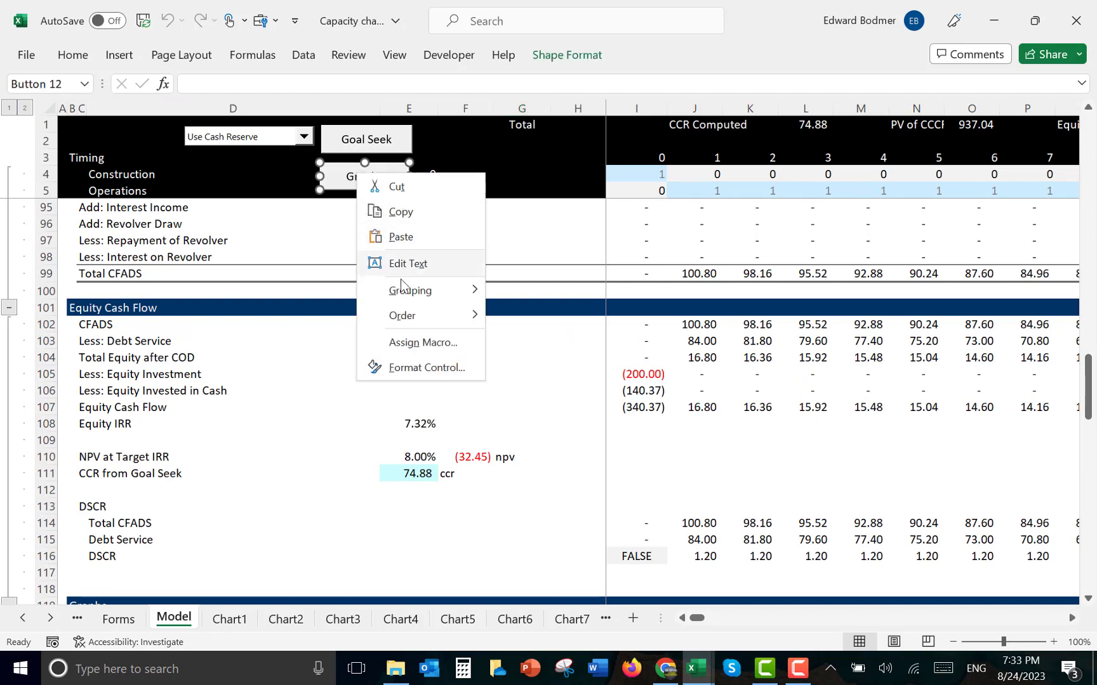
click(407, 350)
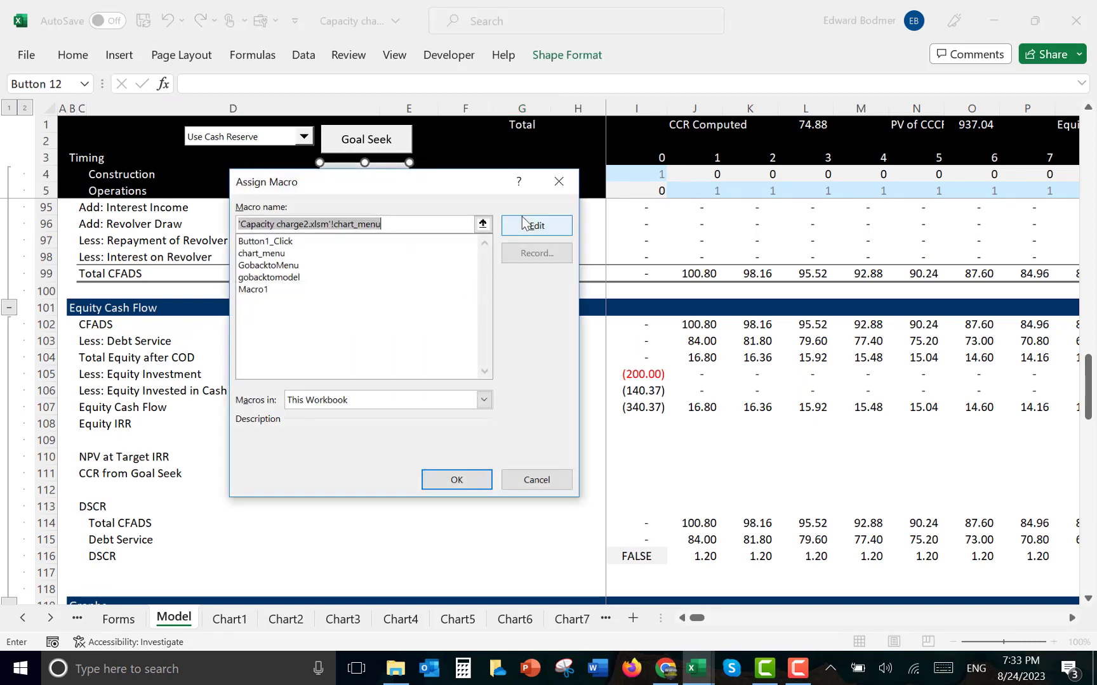
click(525, 225)
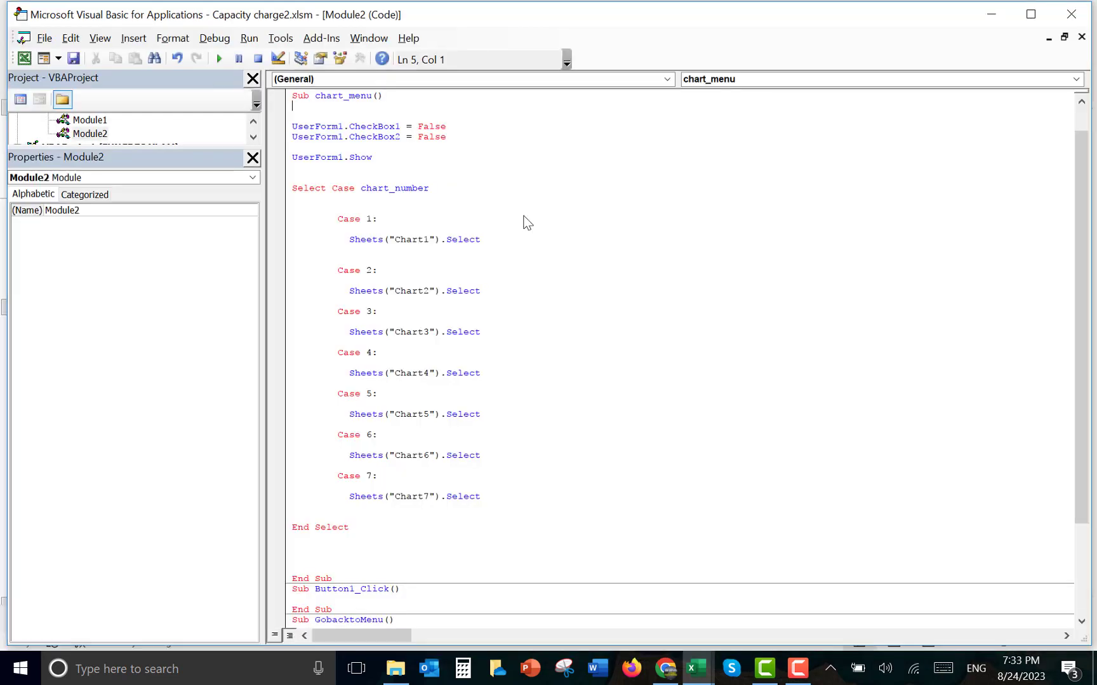
Insert seven blank lines between the CheckBox2 reset and UserForm1.Show in the chart_menu macro
key(Return)
key(Return)
key(Return)
key(Return)
key(Return)
key(Return)
key(Return)
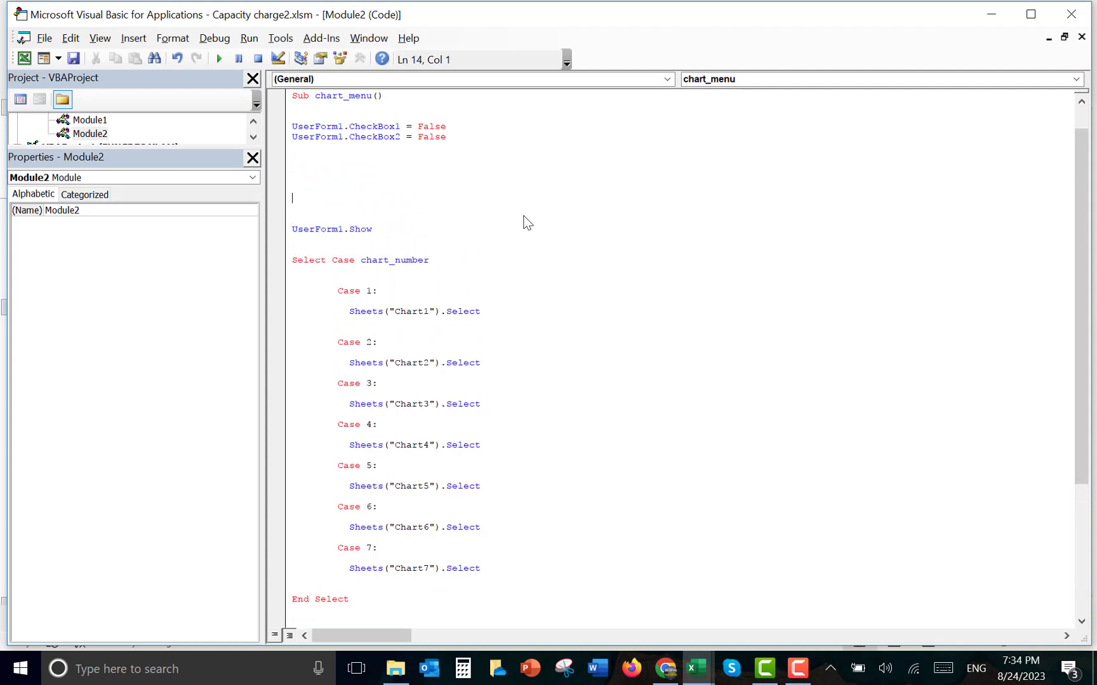
Copy the UserForm1.CheckBox2 = False line and paste six copies directly below it in the chart_menu macro
key(Up)
key(Up)
key(Up)
key(Up)
key(shift+Down)
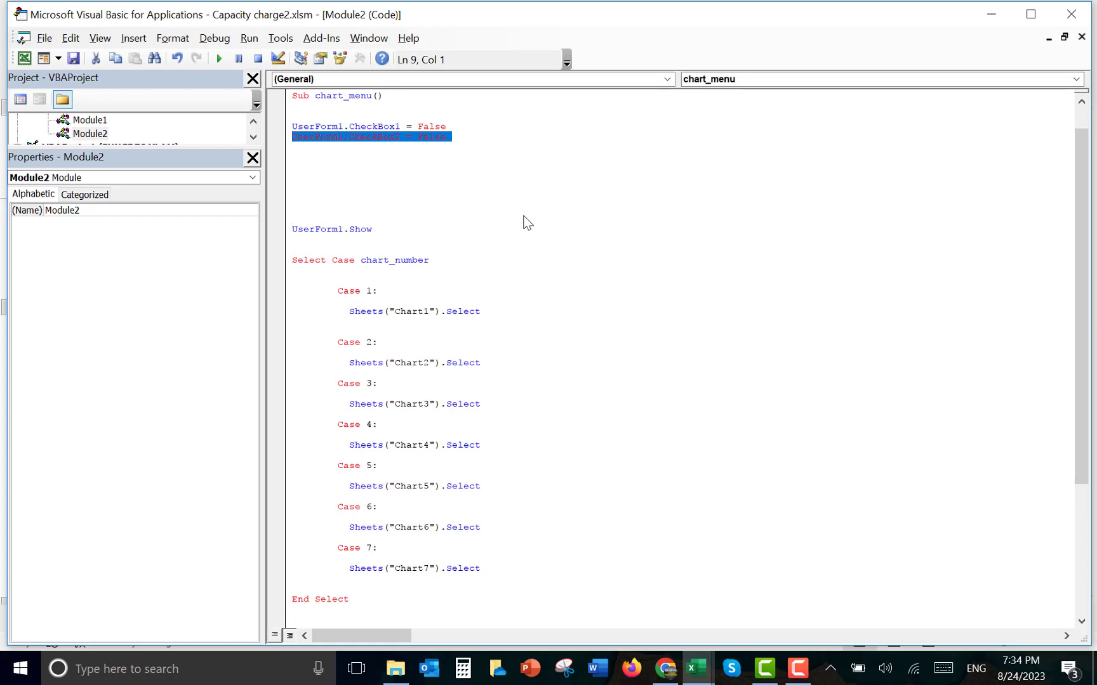
key(ctrl+c)
key(ctrl+v)
key(ctrl+v)
key(Down)
key(ctrl+v)
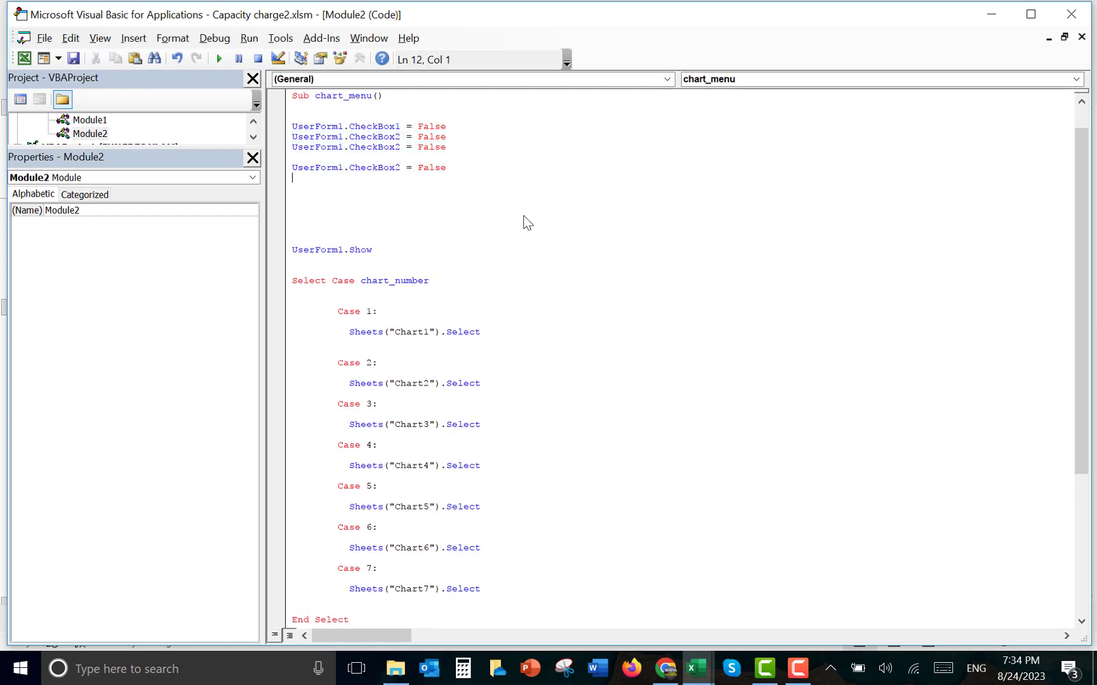
key(BackSpace)
key(Down)
key(Down)
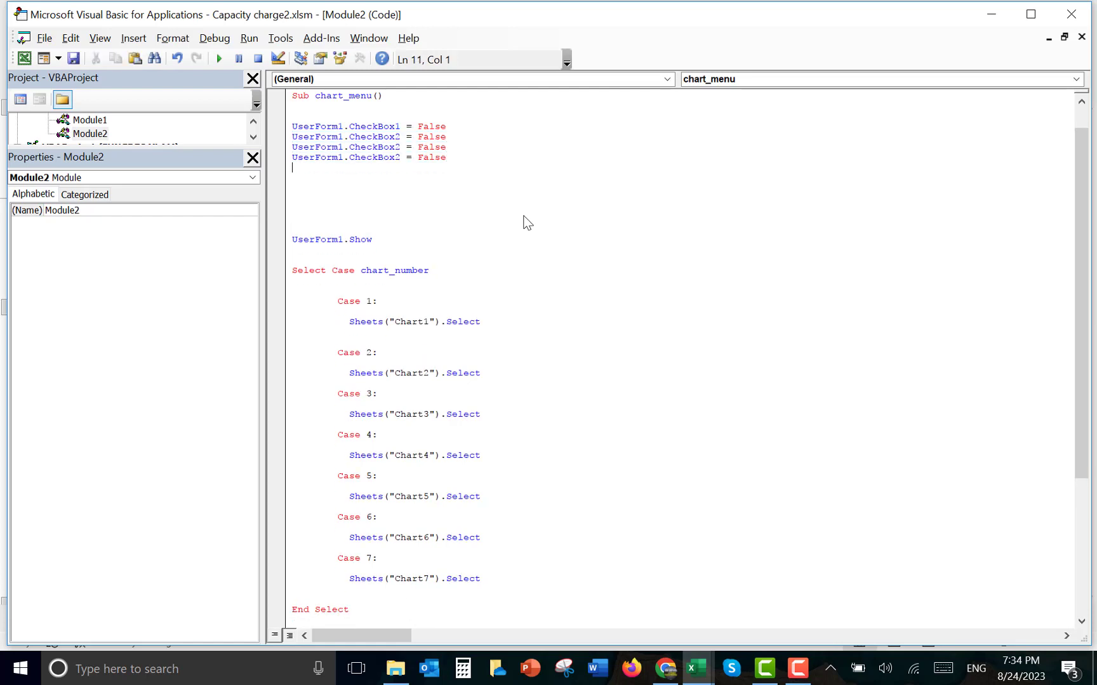
key(ctrl+v)
key(ctrl+v)
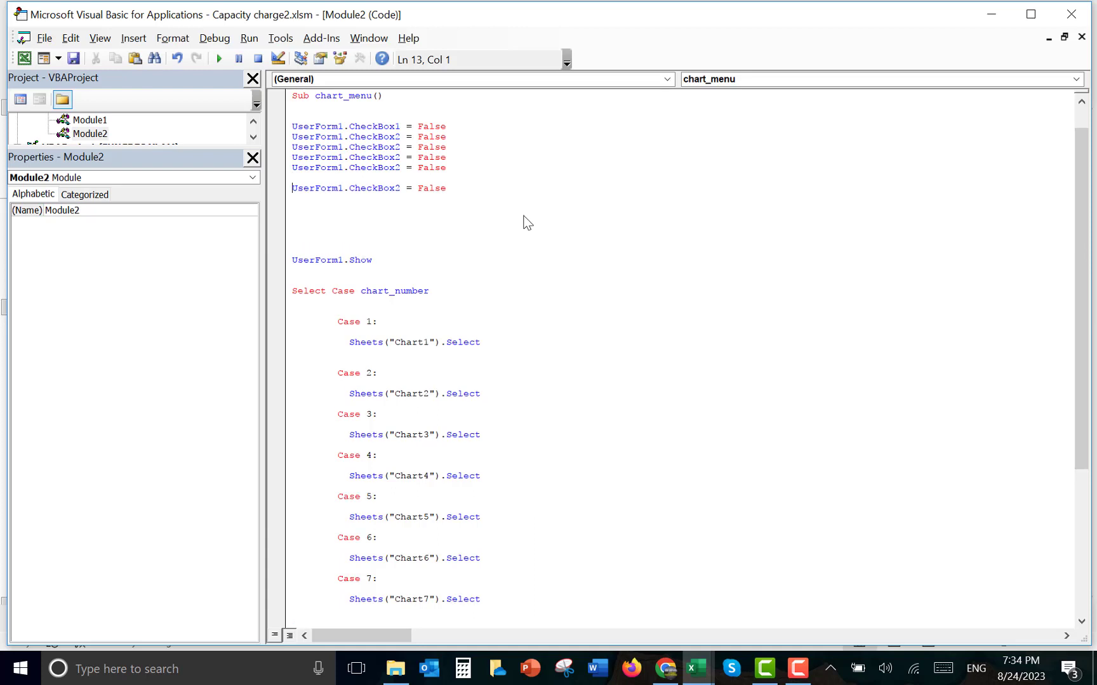
key(BackSpace)
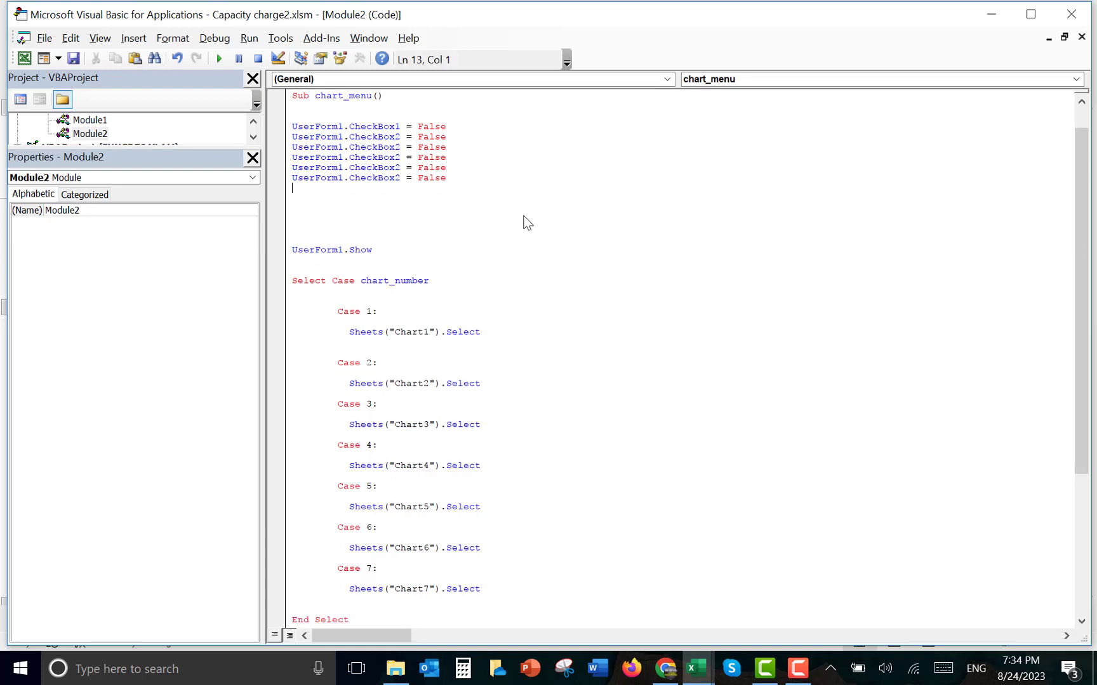
key(ctrl+v)
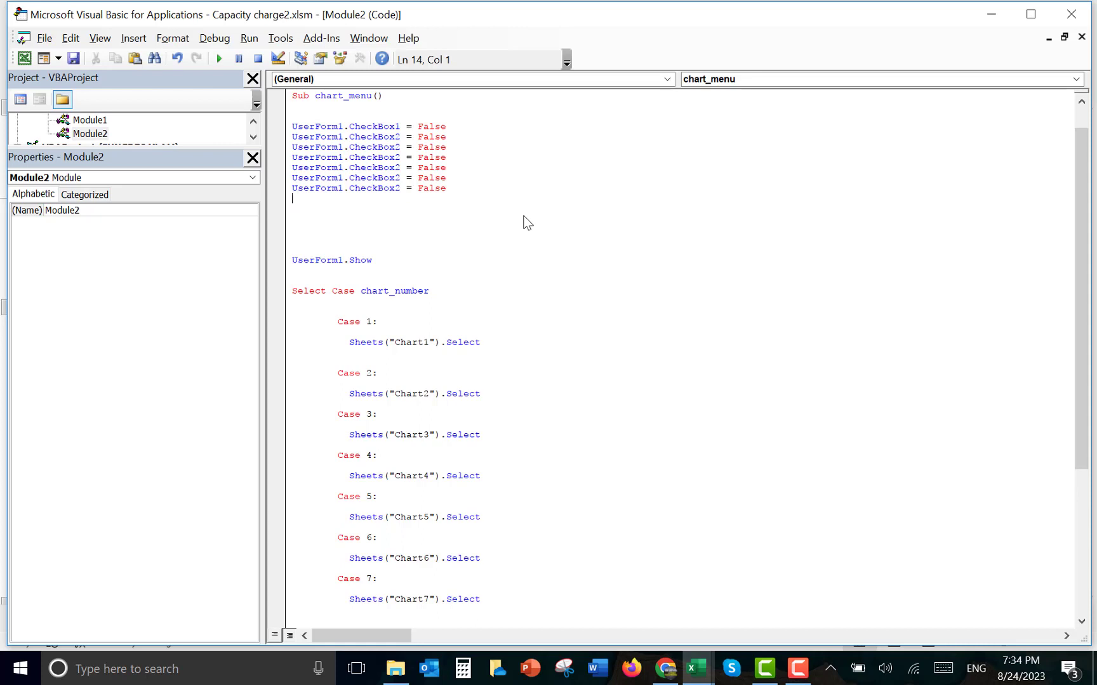
key(ctrl+v)
Renumber five of the duplicated reset lines as CheckBox3, CheckBox4, CheckBox5, CheckBox6 and CheckBox7
key(Up)
key(Up)
key(Up)
key(Up)
key(Up)
key(Up)
key(Up)
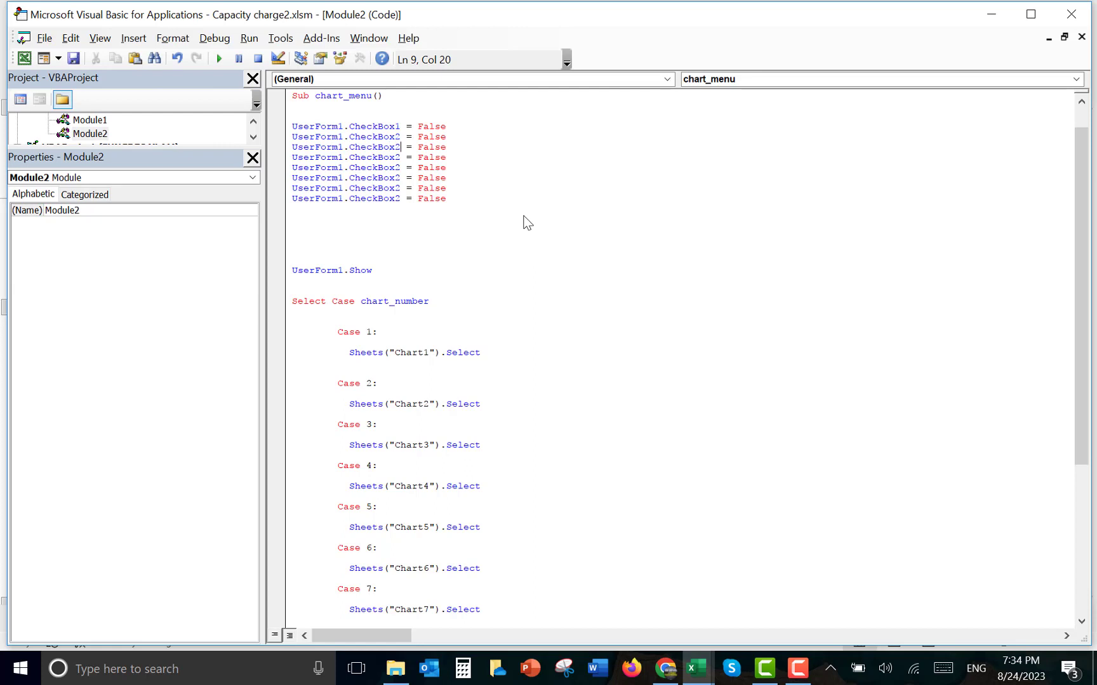
key(BackSpace)
text(3)
key(Down)
key(BackSpace)
text(4)
key(BackSpace)
text(5)
key(Down)
key(BackSpace)
text(6)
key(BackSpace)
text(7)
Delete the surplus CheckBox2 reset line and the extra blank lines before UserForm1.Show
key(shift+Down)
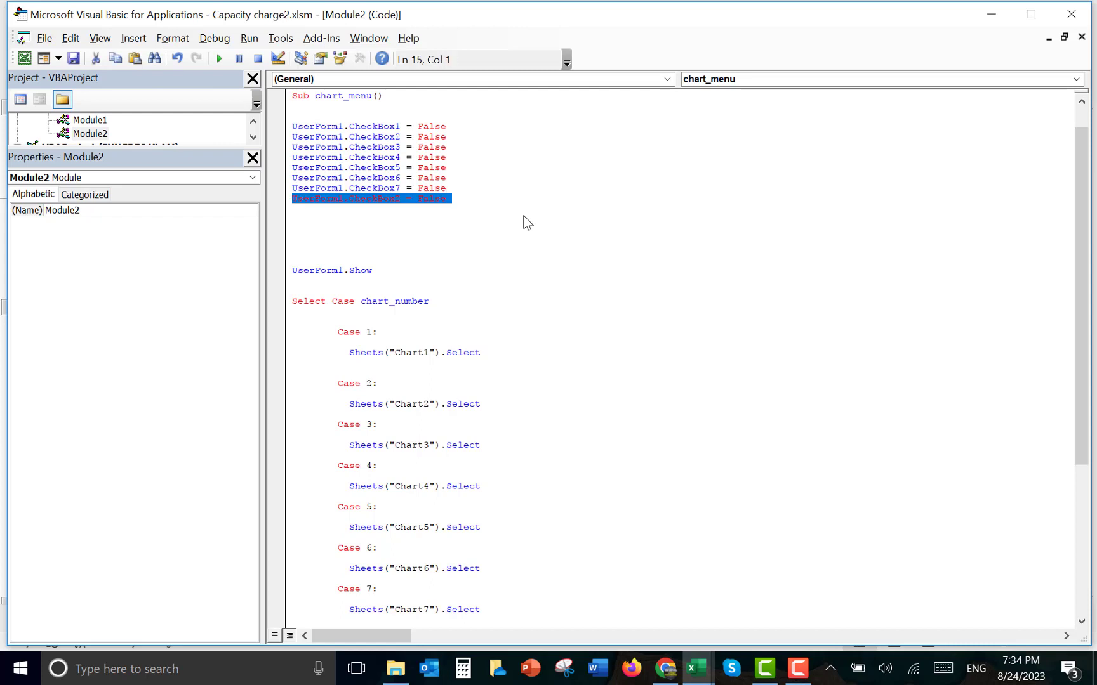
key(Delete)
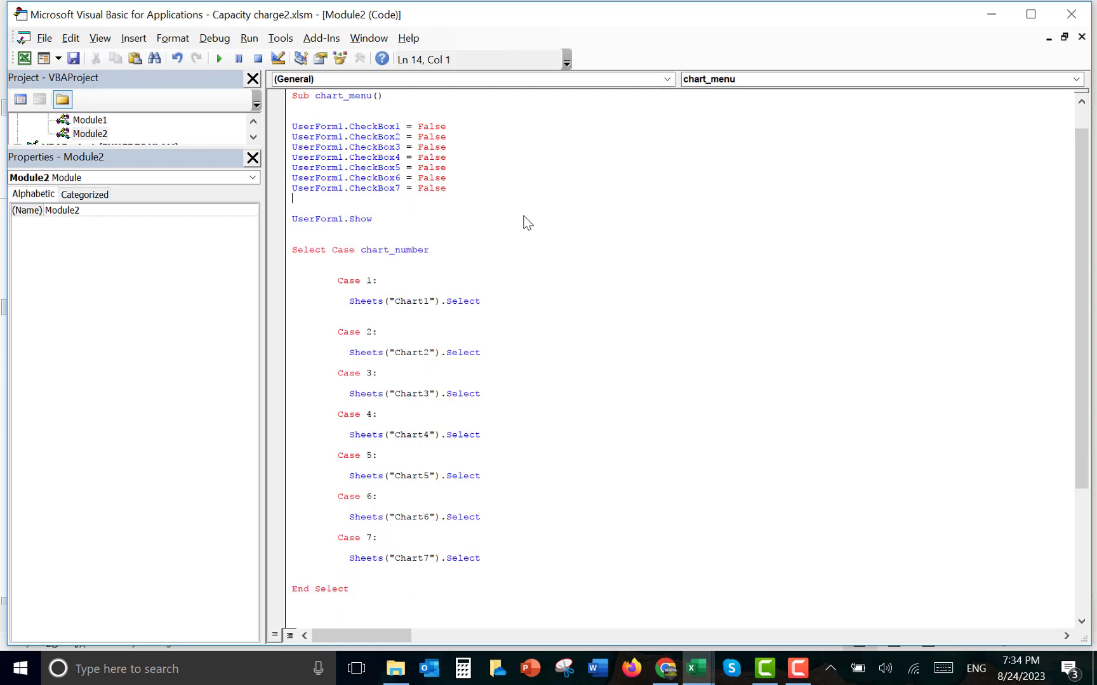
key(Down)
key(Down)
Review the UserForm1 code and form layout, and open the click procedure of the Cash and Revolver Balance (Chart 4) checkbox
click(367, 39)
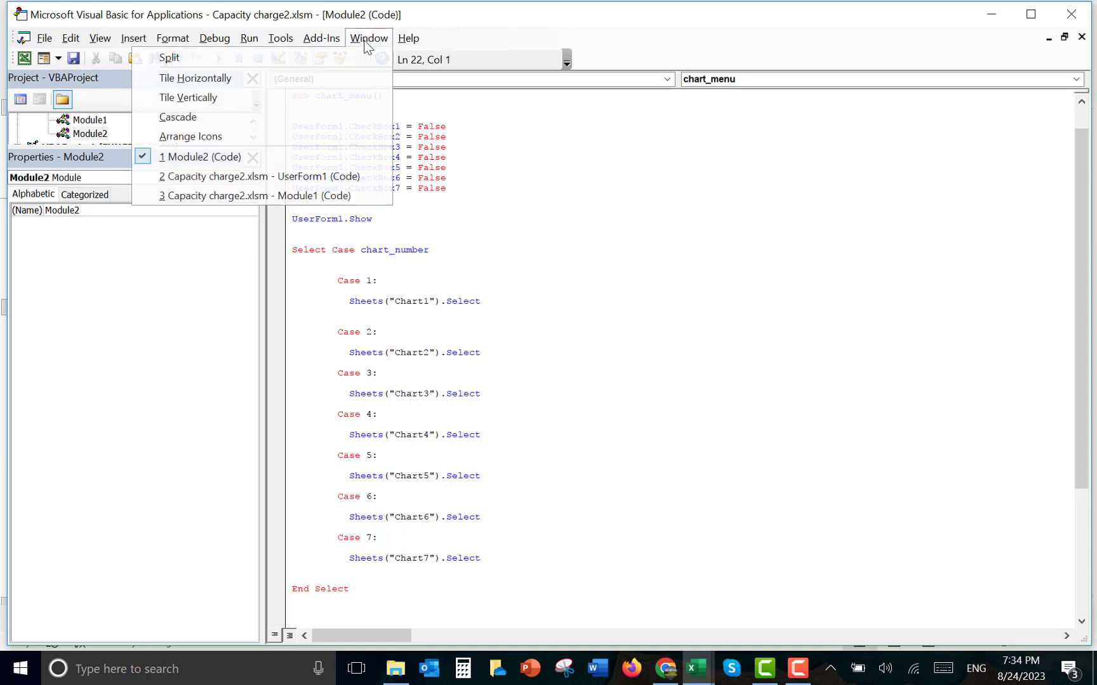
click(312, 184)
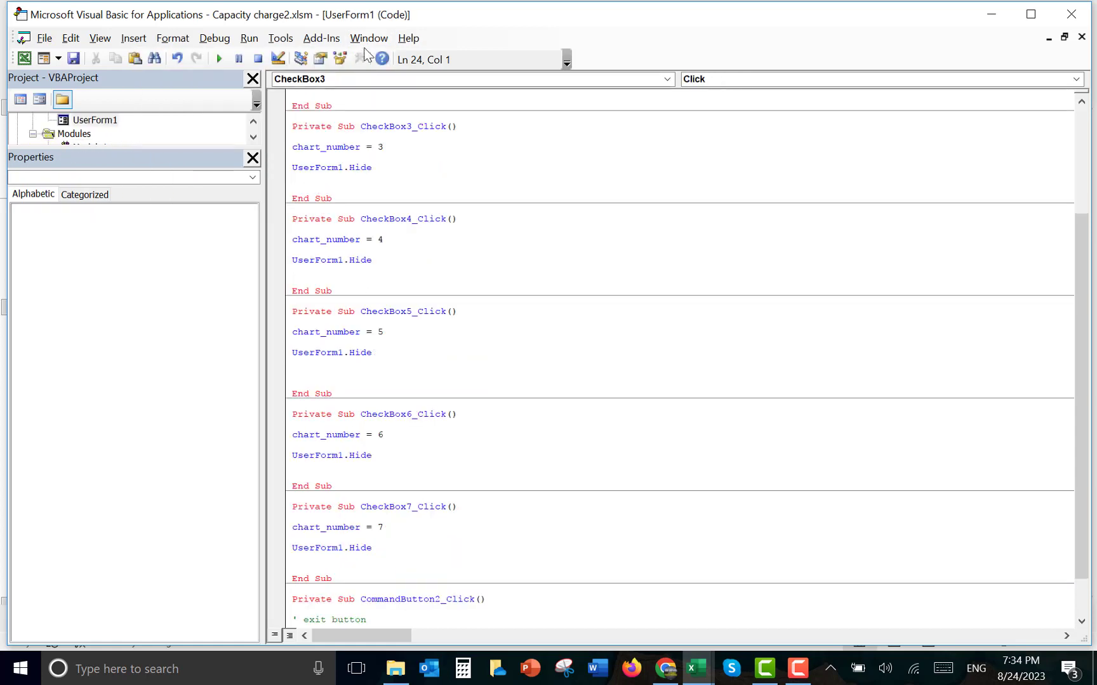
click(369, 39)
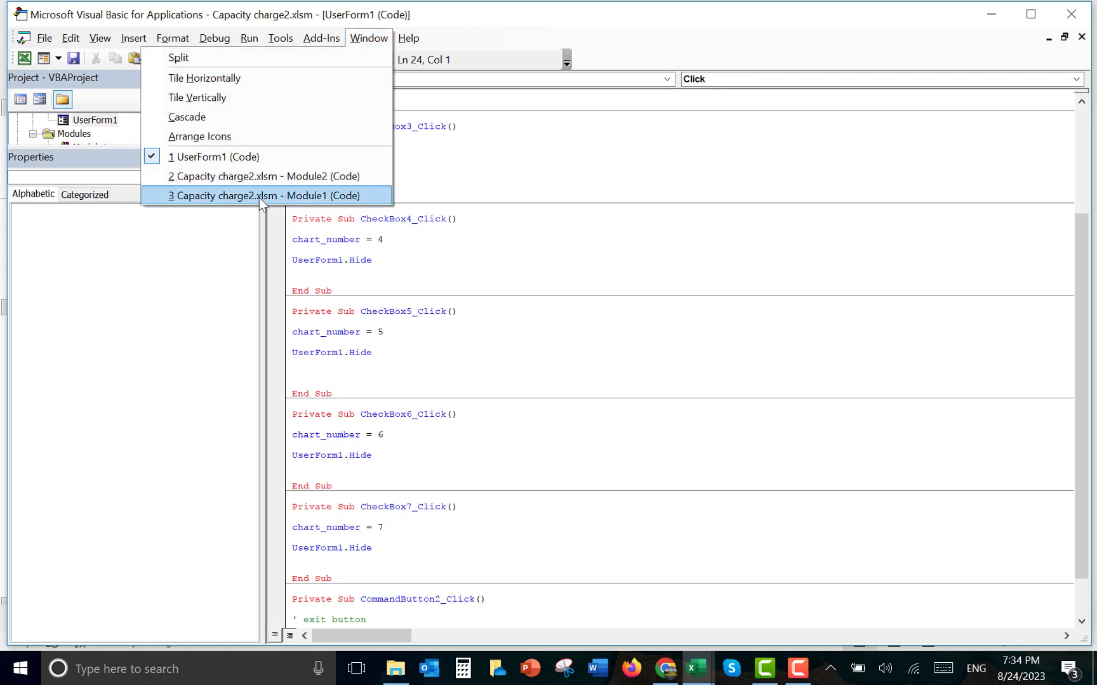
click(515, 164)
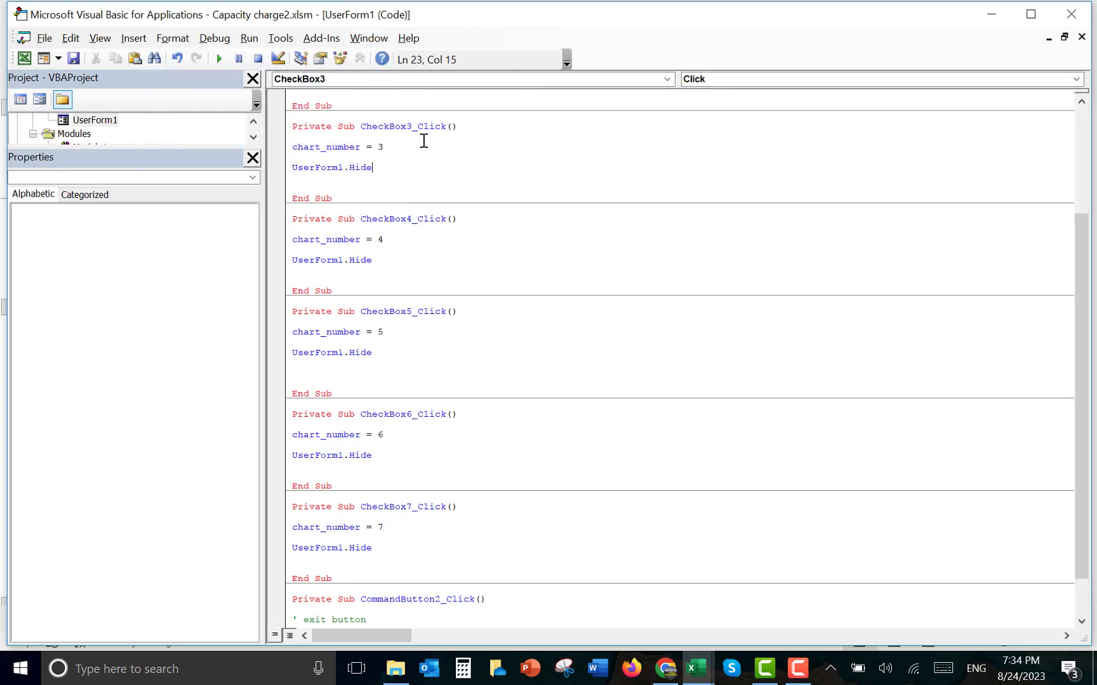
click(252, 159)
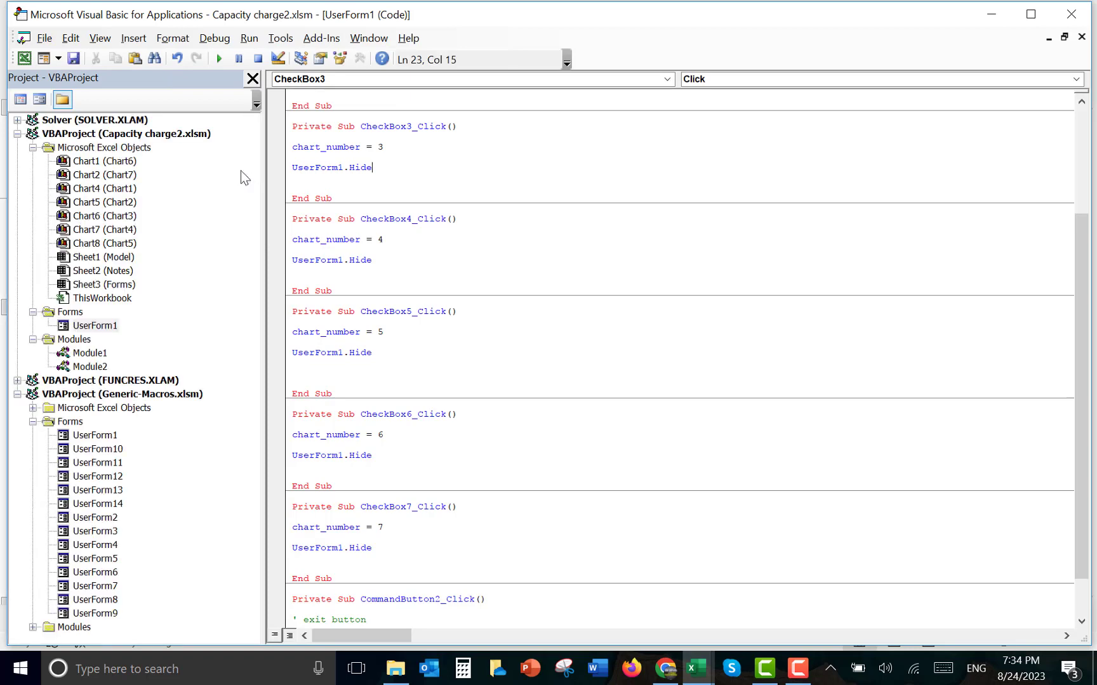
double_click(92, 326)
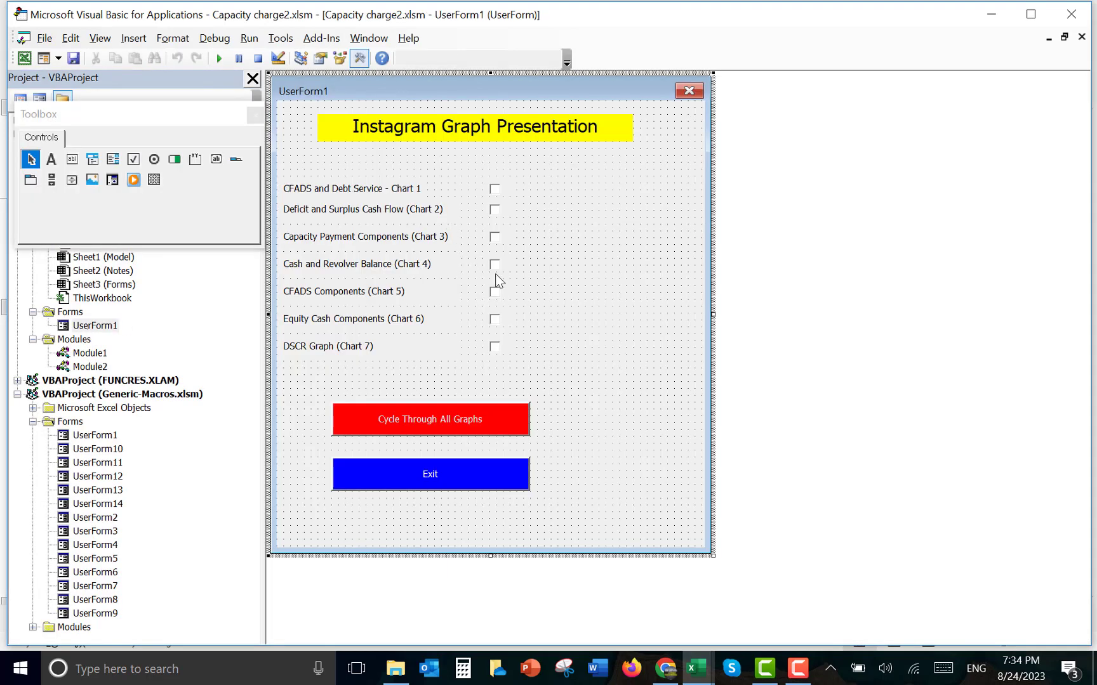
double_click(495, 271)
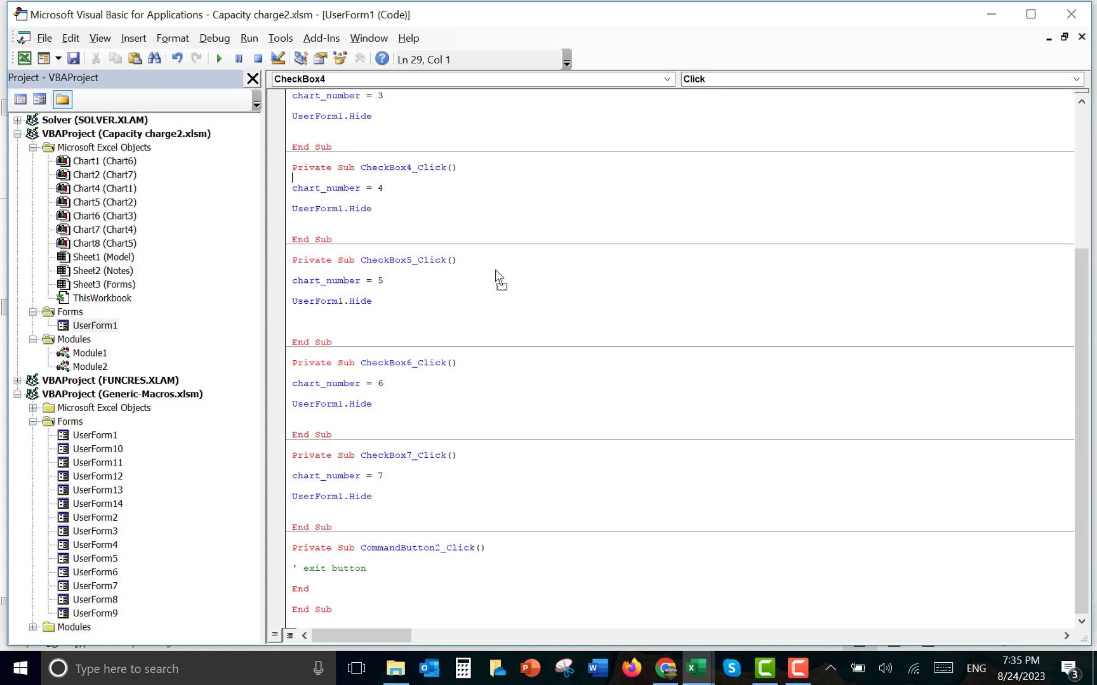
Close the VBA editor and test the graph selection form from the Model sheet, checking its checkboxes before exiting it
click(1072, 18)
click(507, 505)
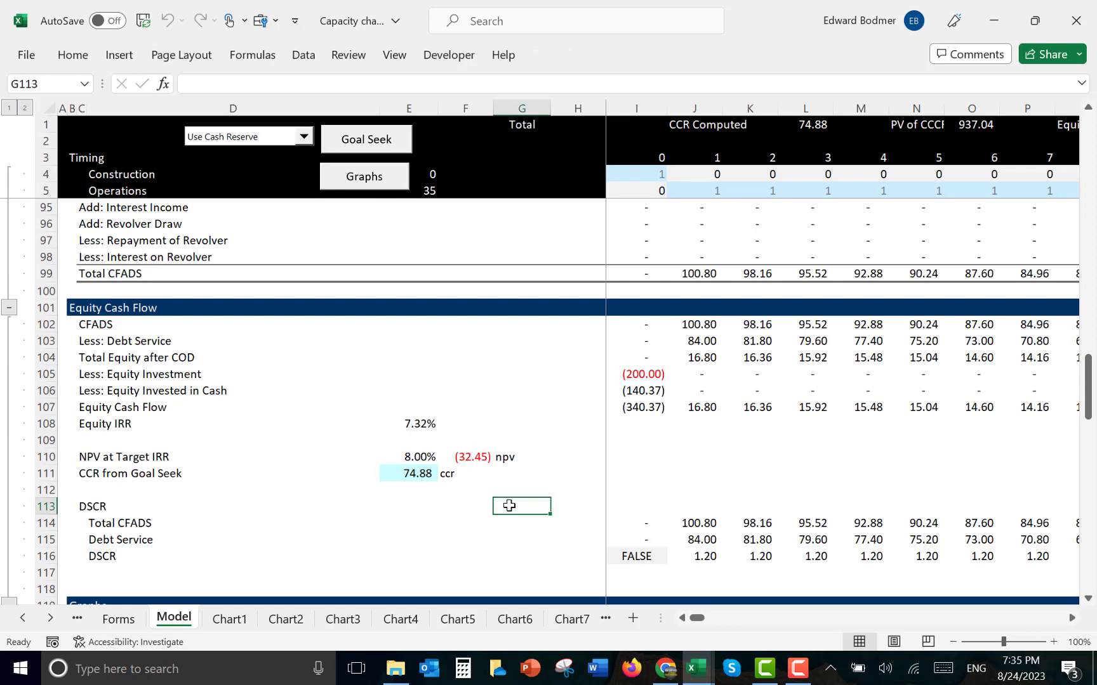
click(360, 188)
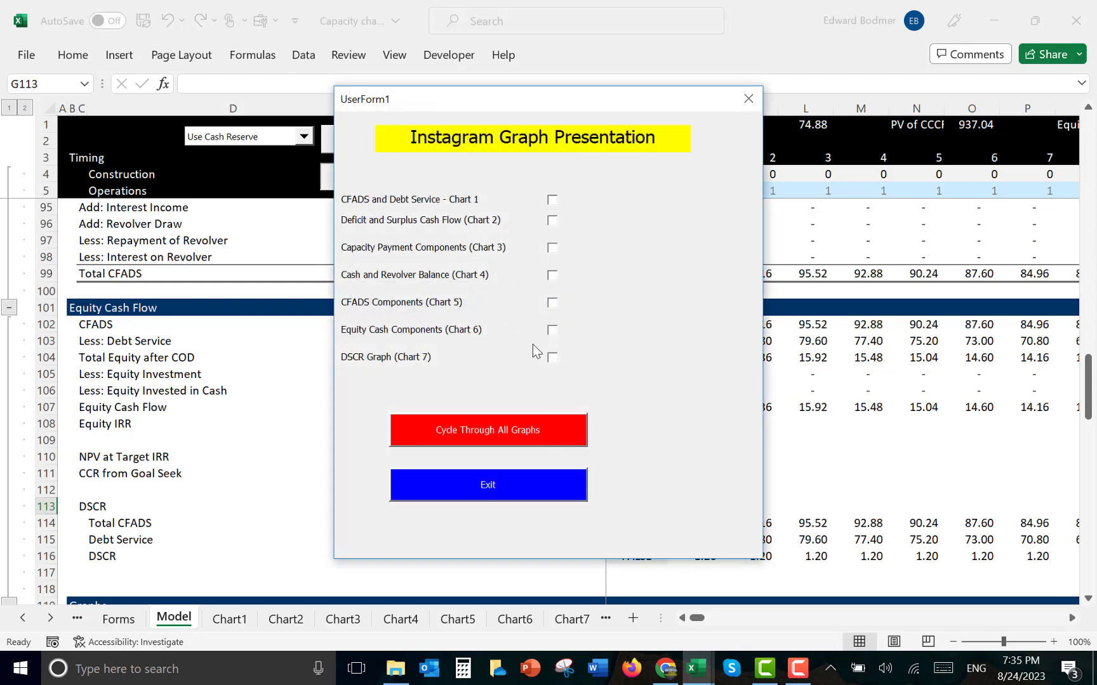
click(496, 491)
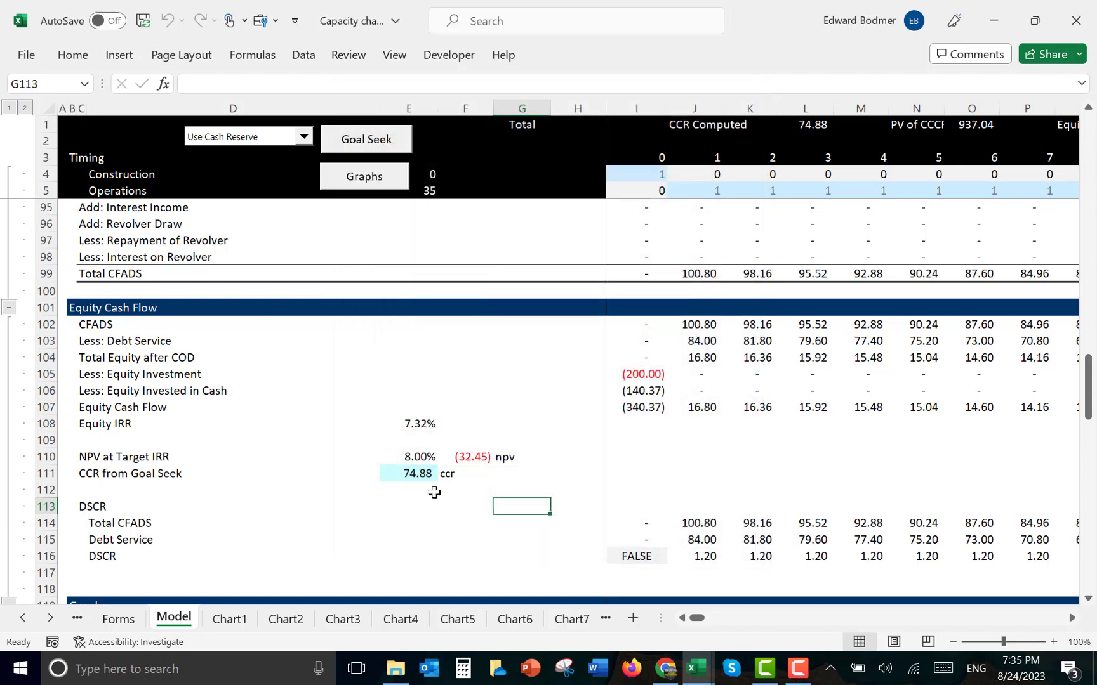
click(434, 493)
Copy the lower scenario drop-down and the Back to Menu, Back to Model and Goal Seek buttons together on the Forms sheet
key(ctrl+Page_Up)
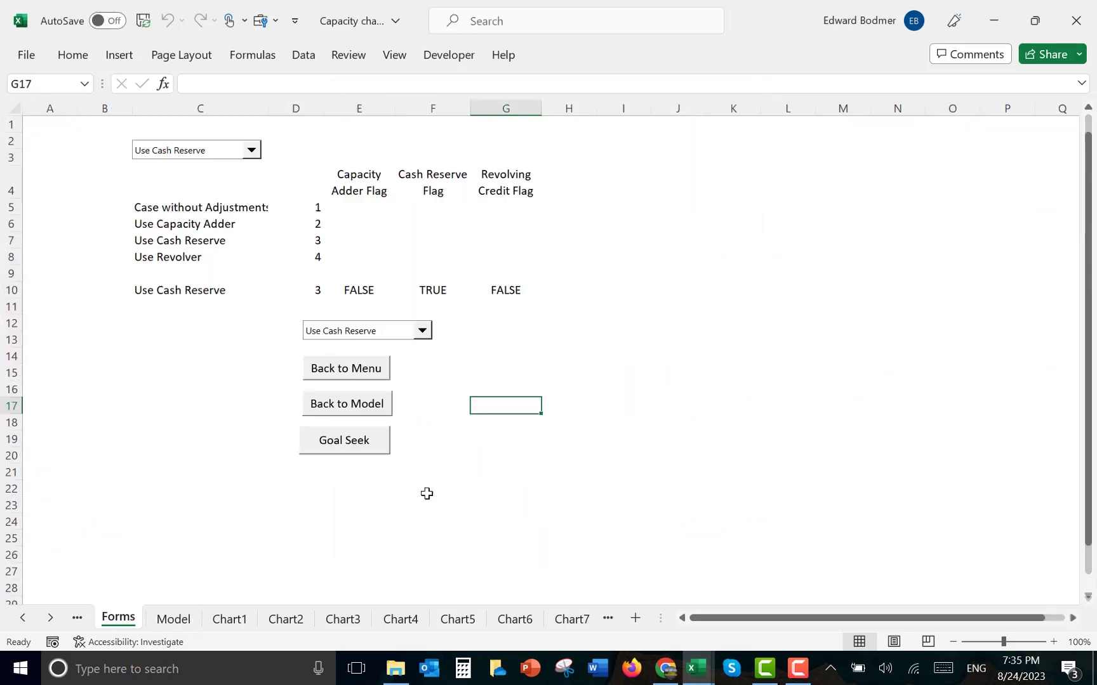
ctrl+click(353, 329)
ctrl+click(339, 373)
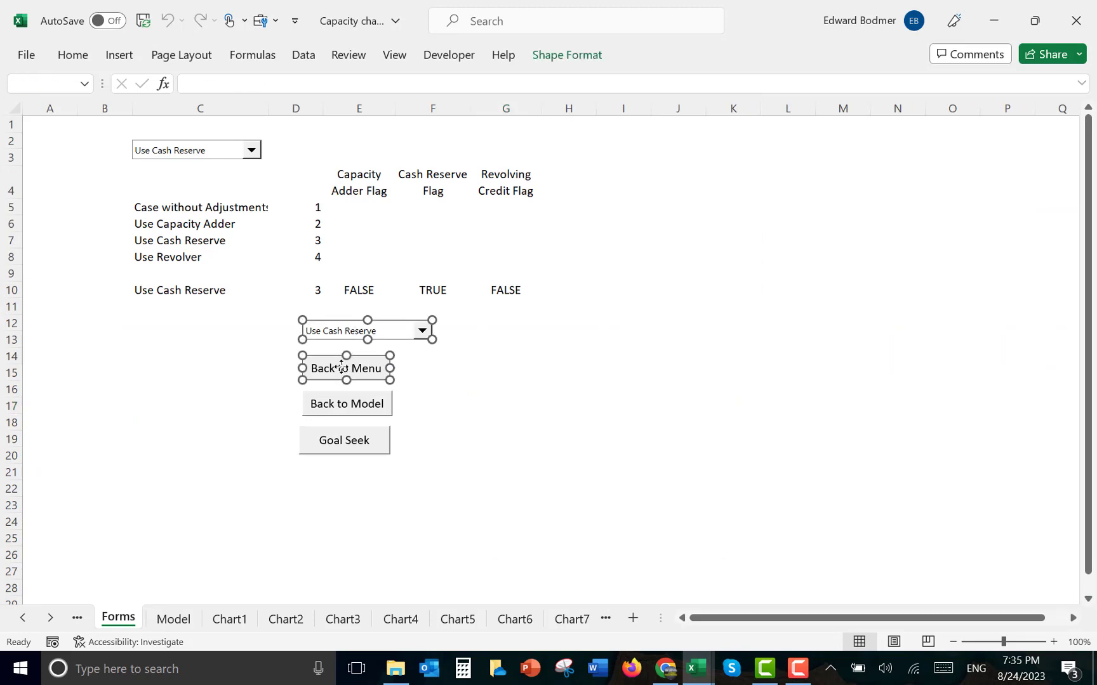
ctrl+click(340, 404)
ctrl+click(335, 441)
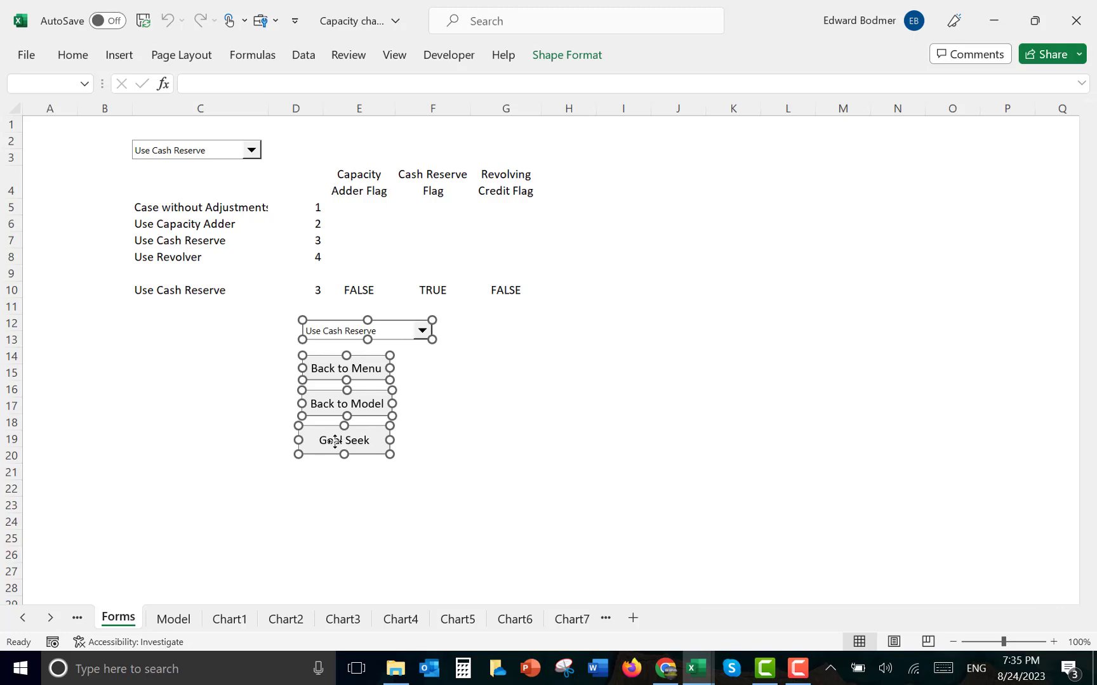
Paste the copied drop-down and three buttons onto the Chart4 sheet
key(ctrl+Page_Down)
key(ctrl+Page_Down)
key(ctrl+Page_Down)
key(ctrl+Page_Down)
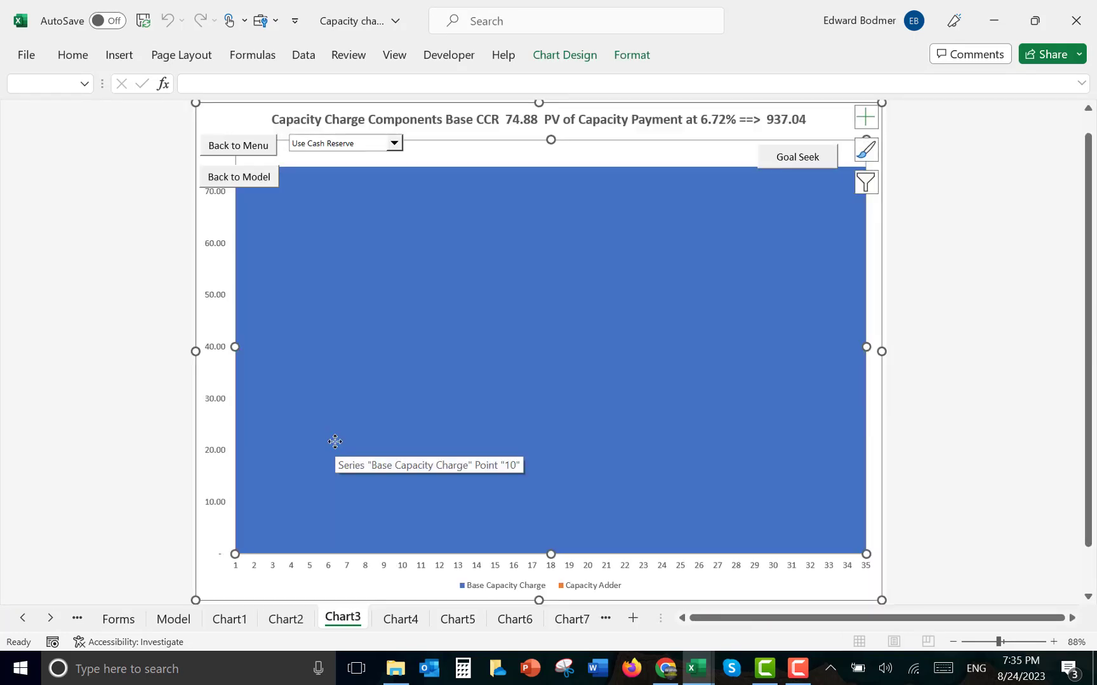
key(ctrl+Page_Down)
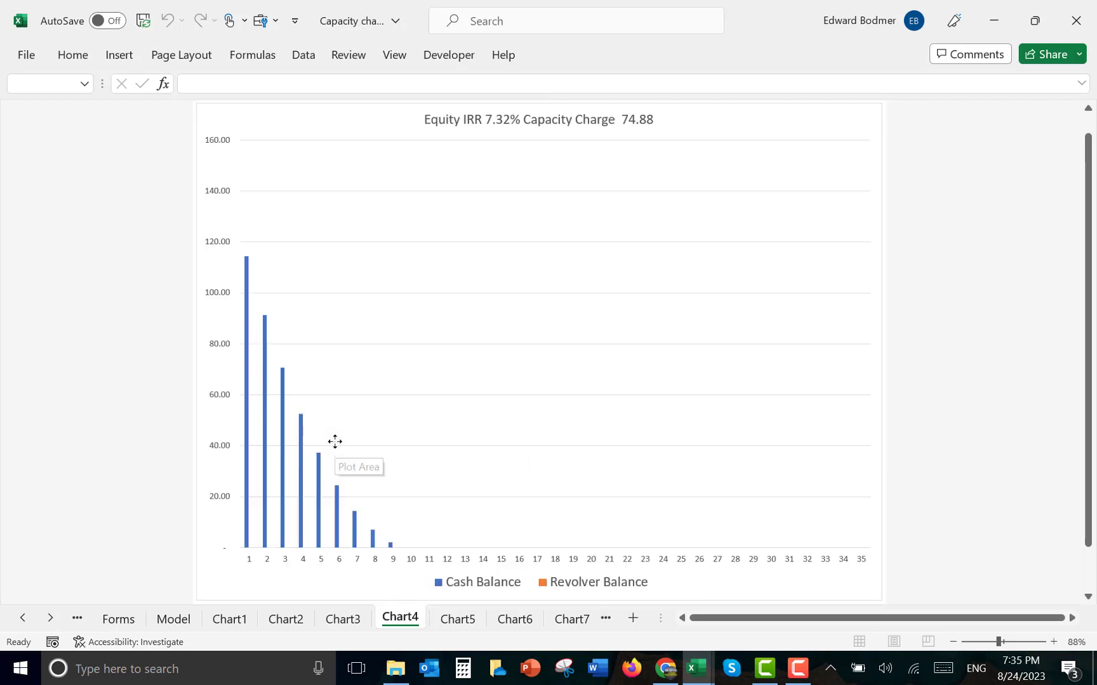
click(211, 110)
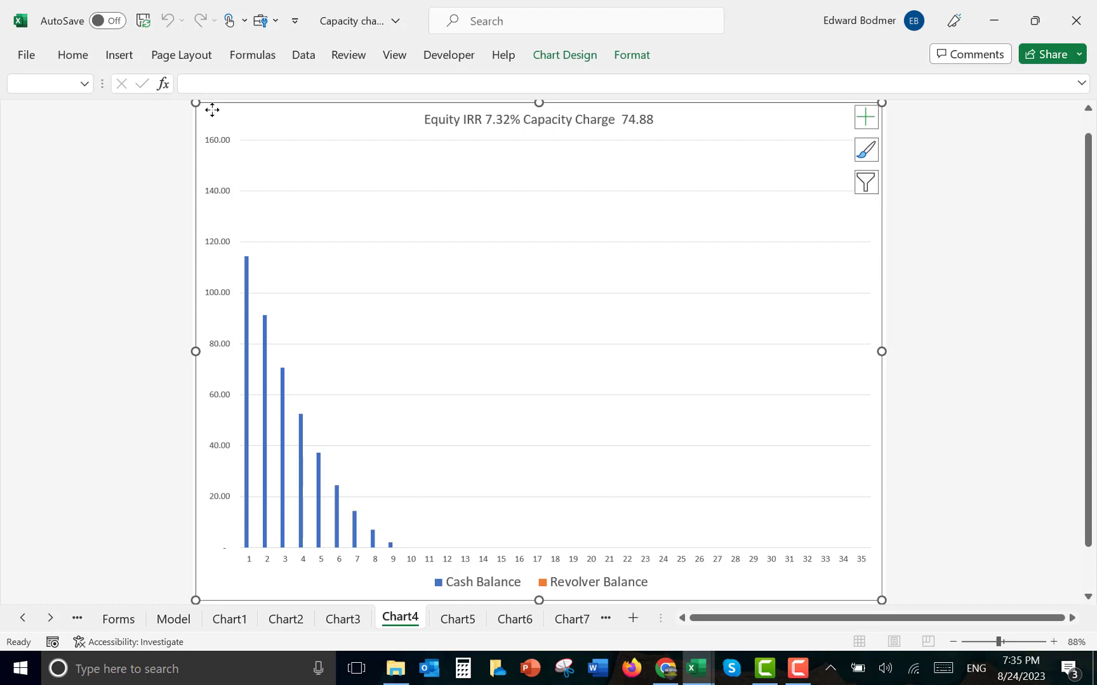
key(ctrl+v)
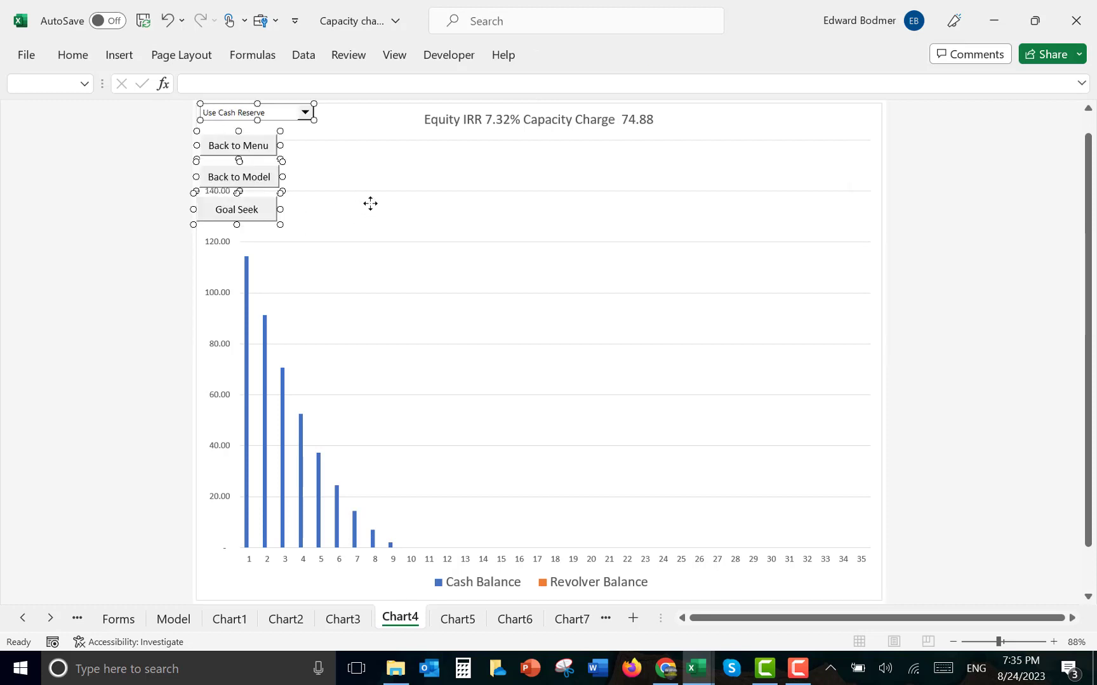
Move only the Goal Seek button to the upper-right corner of Chart4, beside the chart title, and deselect the chart
click(370, 204)
ctrl+click(263, 210)
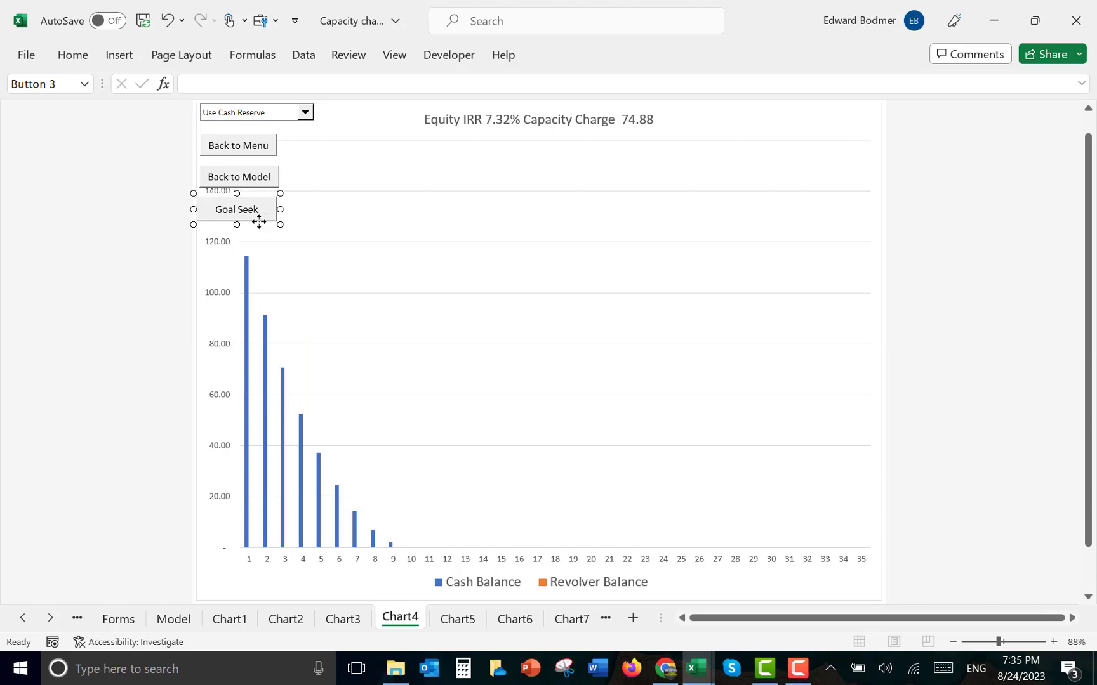
drag(259, 222, 839, 134)
click(763, 225)
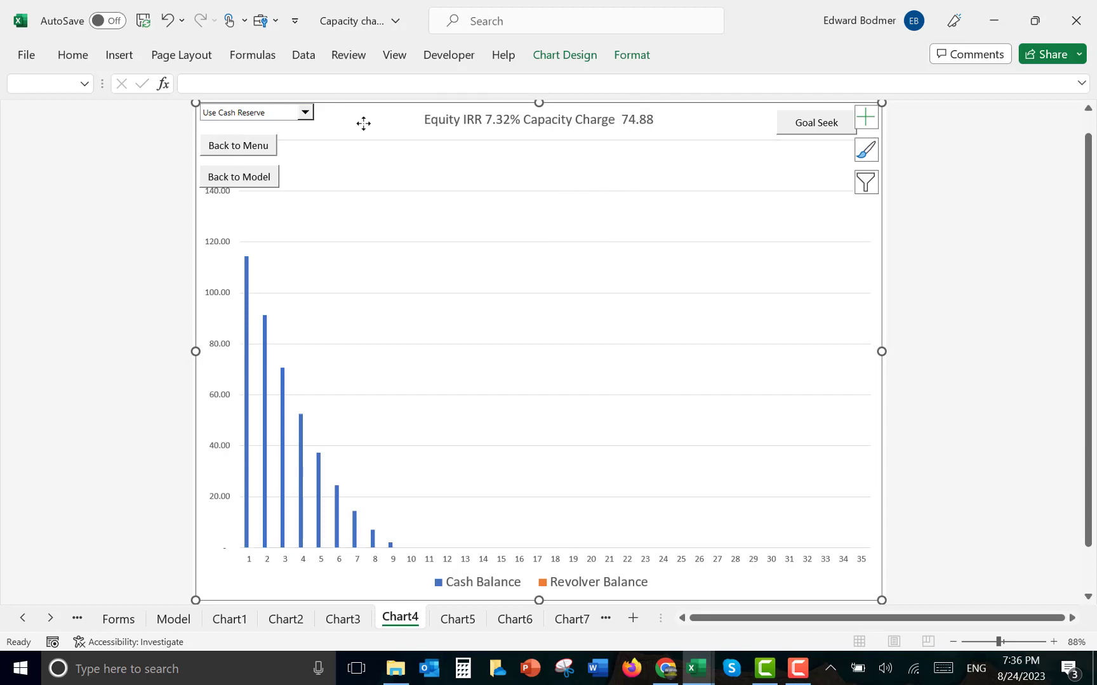
key(Escape)
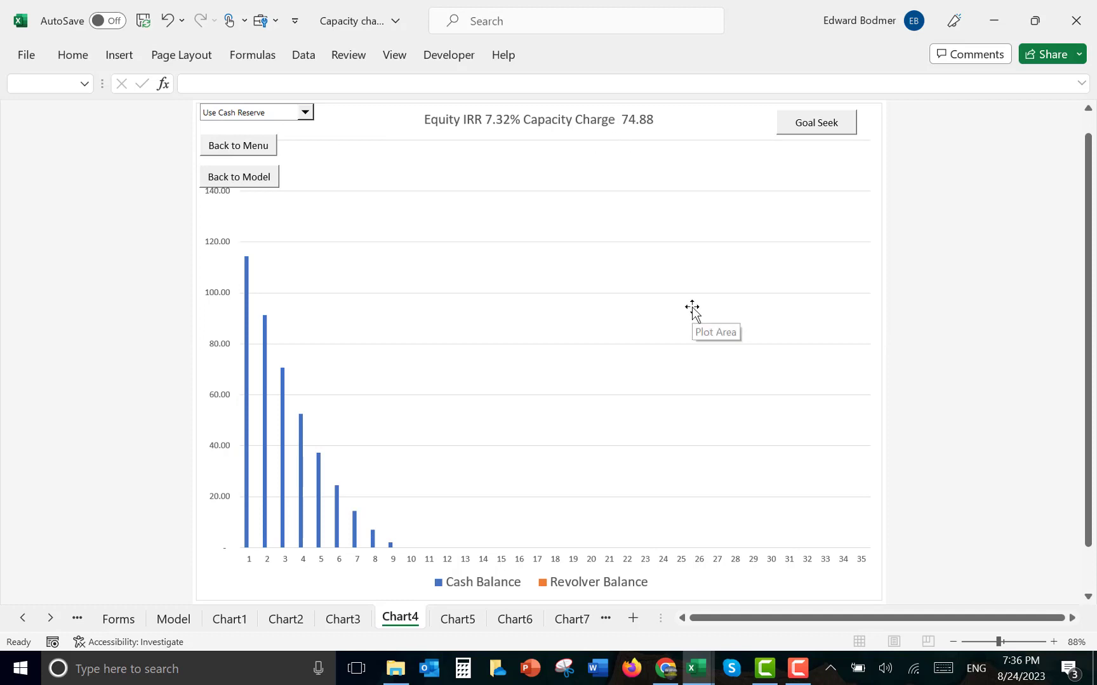
Try the Goal Seek button on Chart4 and return to the NPV at Target IRR formula on the Model sheet
click(824, 135)
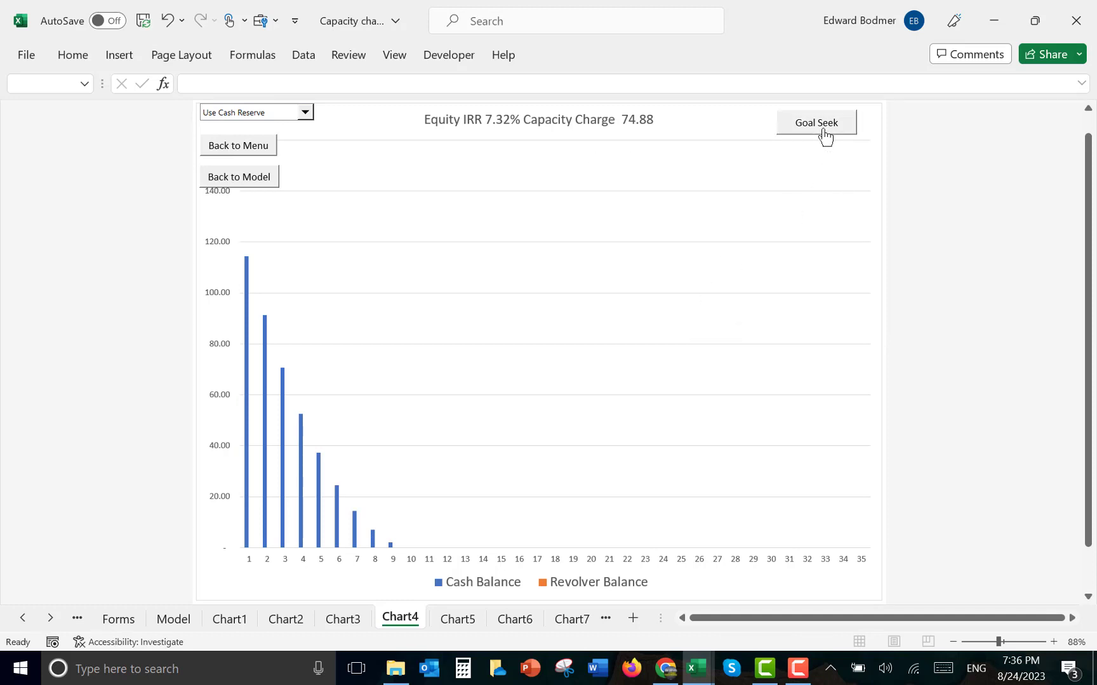
click(674, 256)
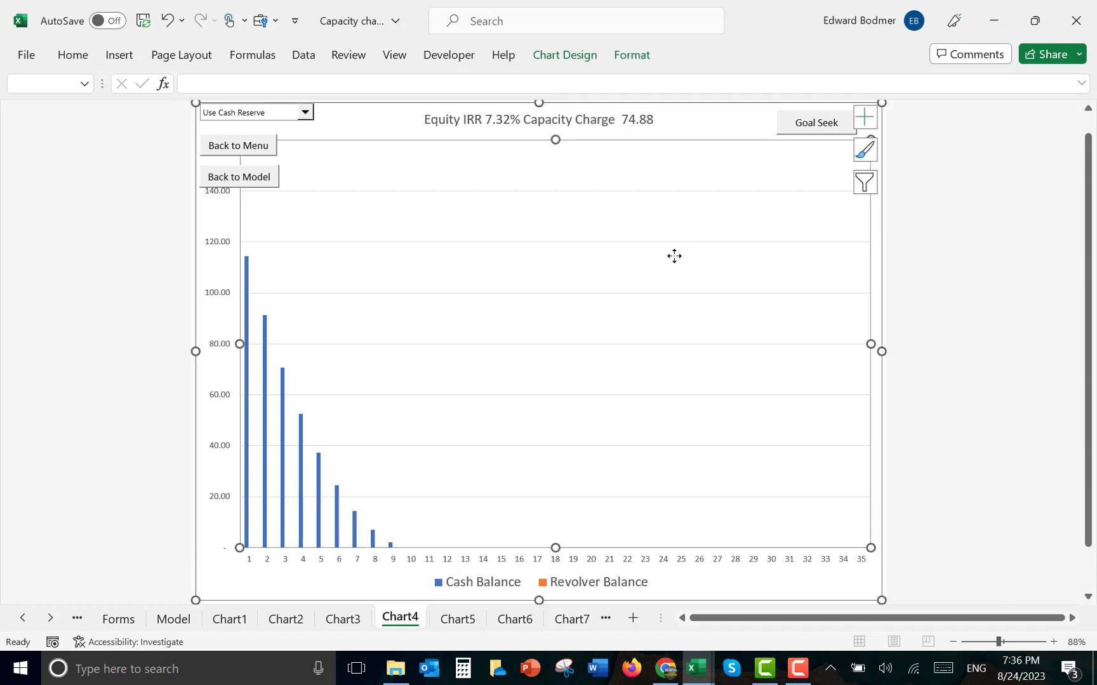
click(361, 130)
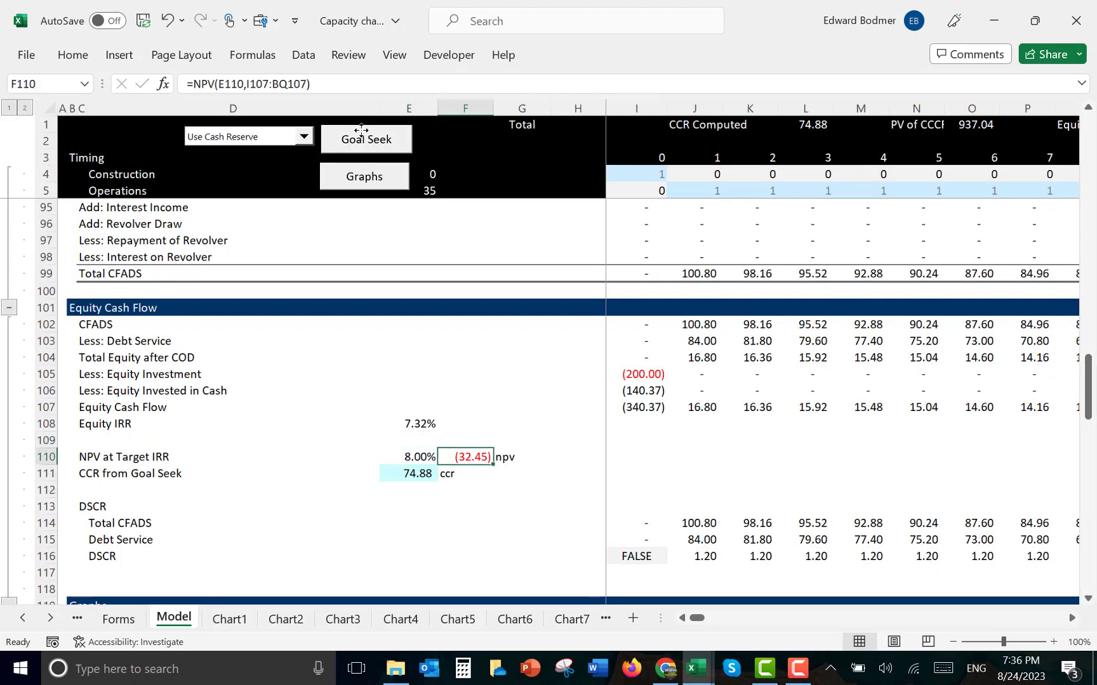
Create the name npv for the NPV at Target IRR cell F110 from its right-column label, replacing the existing definition
key(shift+Right)
key(Left)
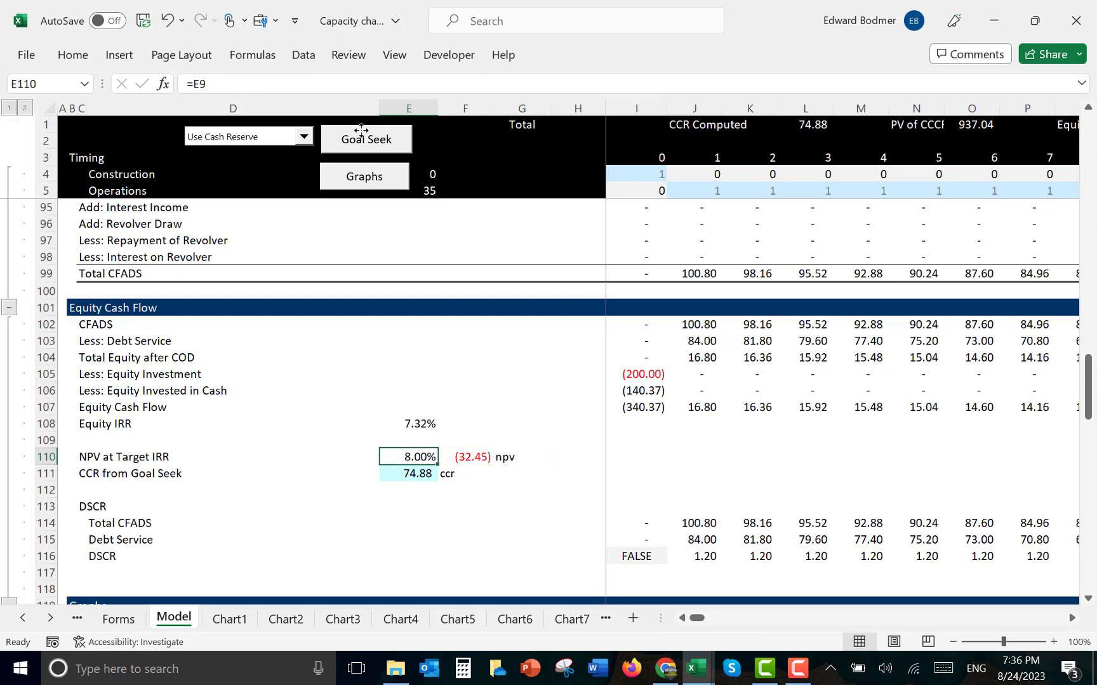
key(Right)
key(shift+Right)
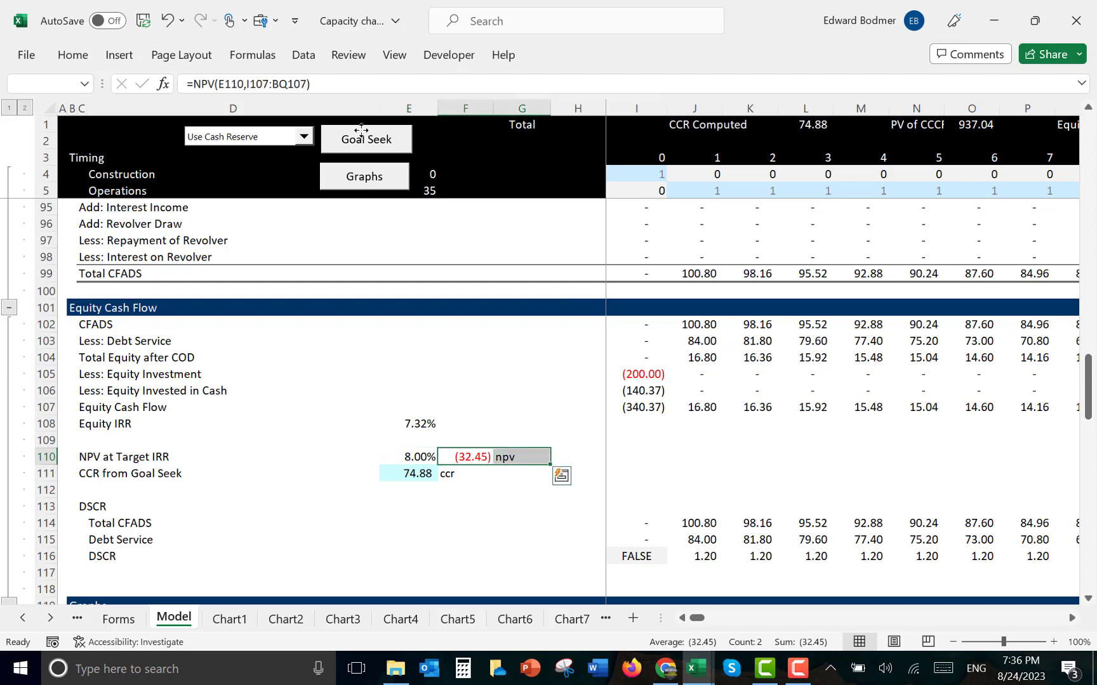
key(ctrl+shift+F3)
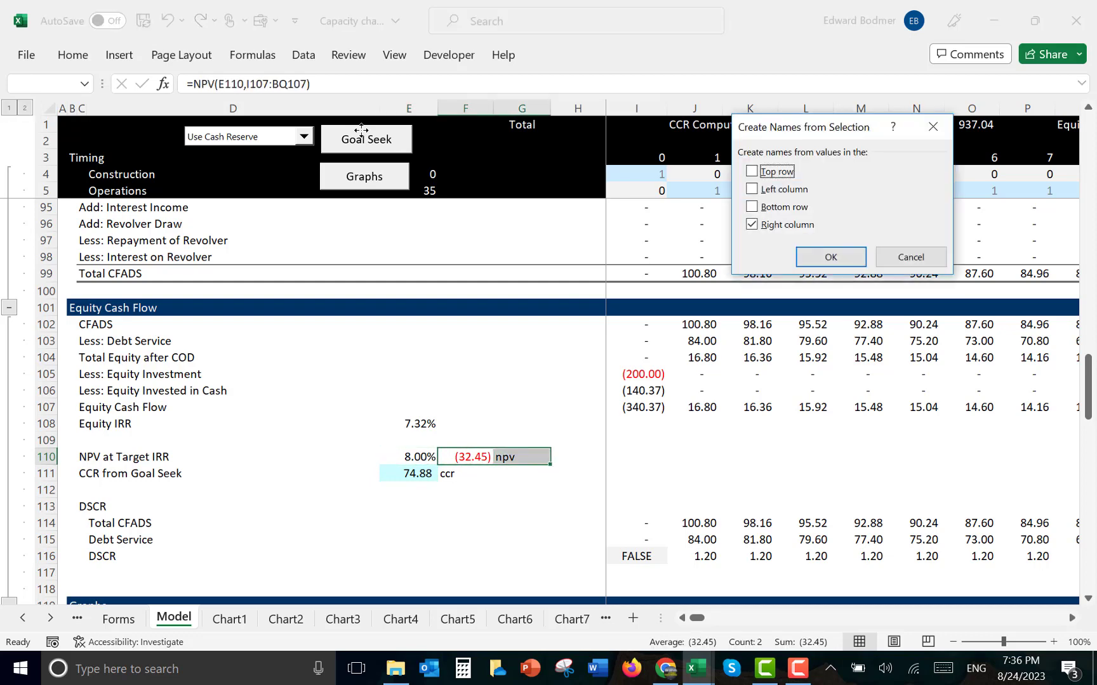
key(Return)
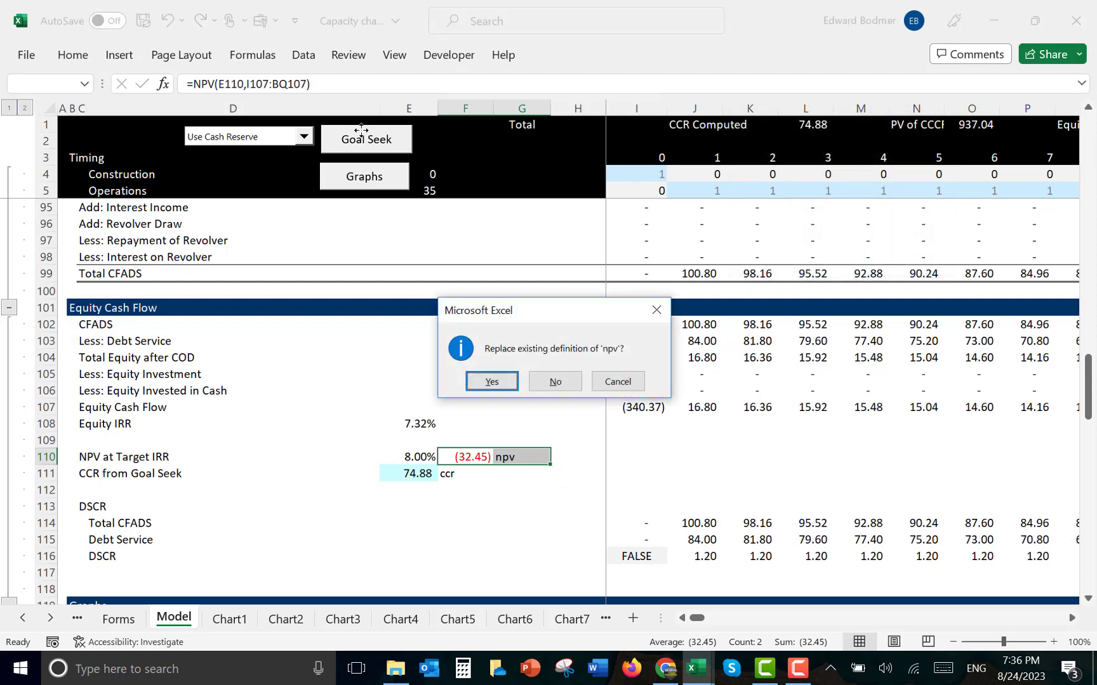
key(Return)
Create the name ccr for the CCR from Goal Seek cell E111 from its right-column label, replacing the existing definition
key(Left)
key(Down)
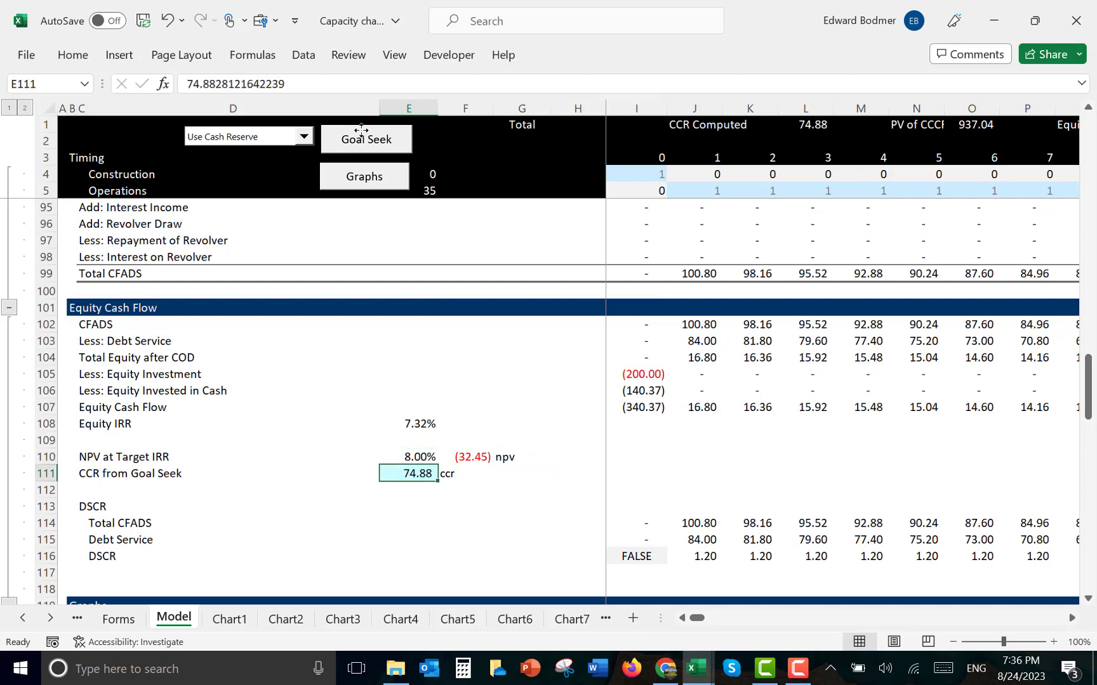
key(shift+Right)
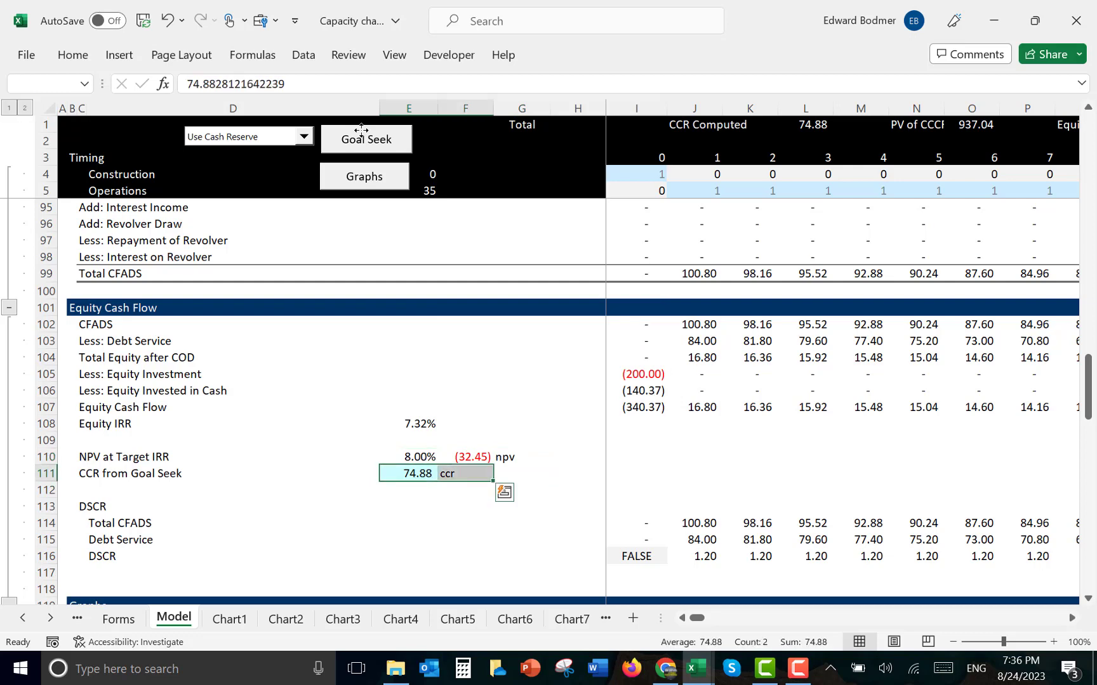
key(ctrl+shift+F4)
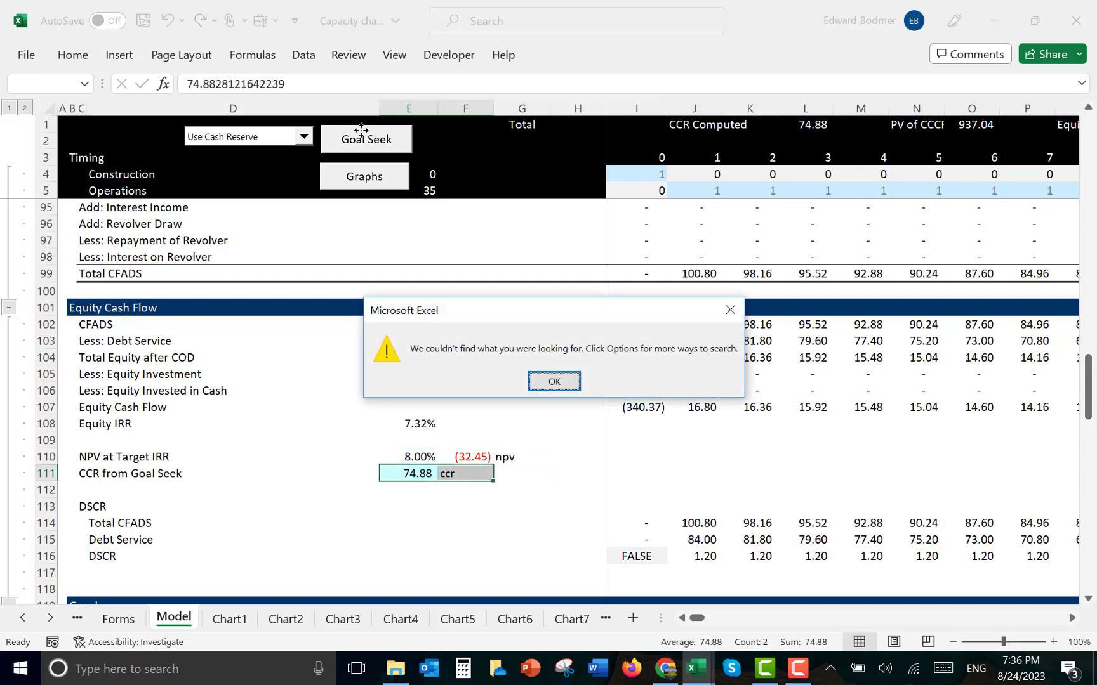
key(Return)
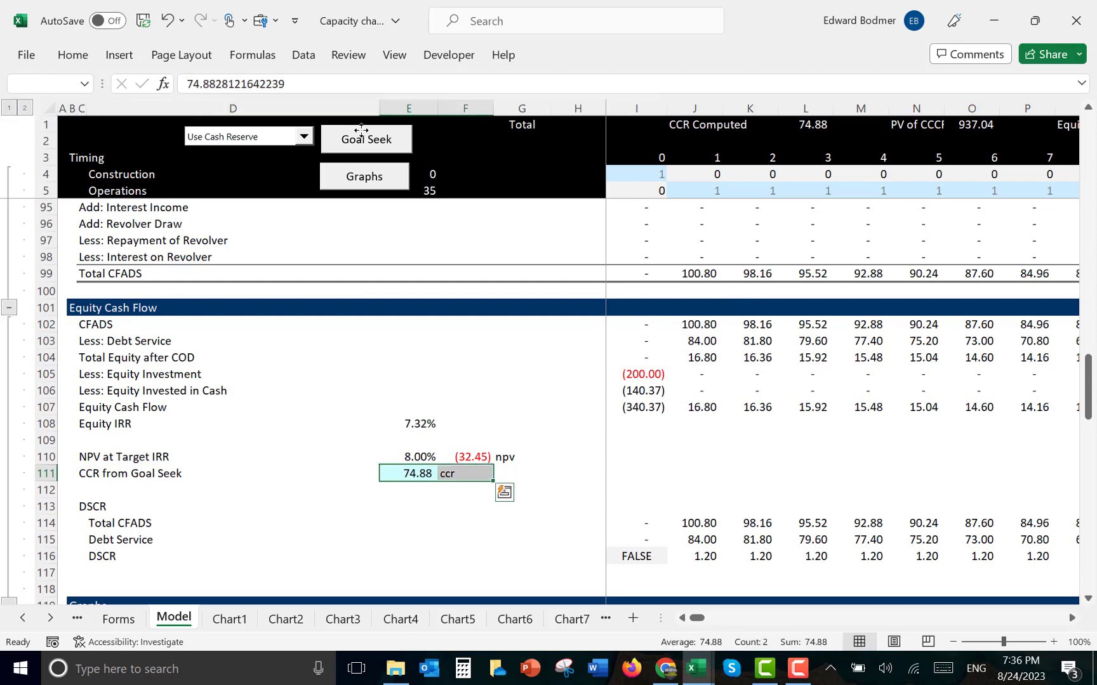
key(ctrl+shift+F3)
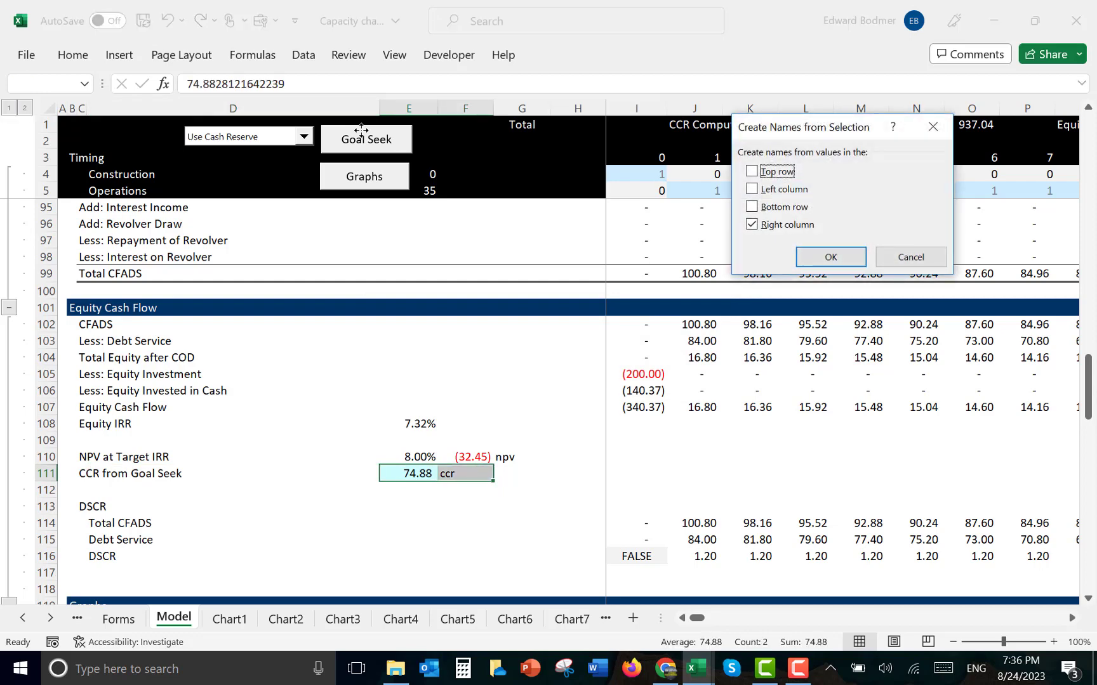
key(Return)
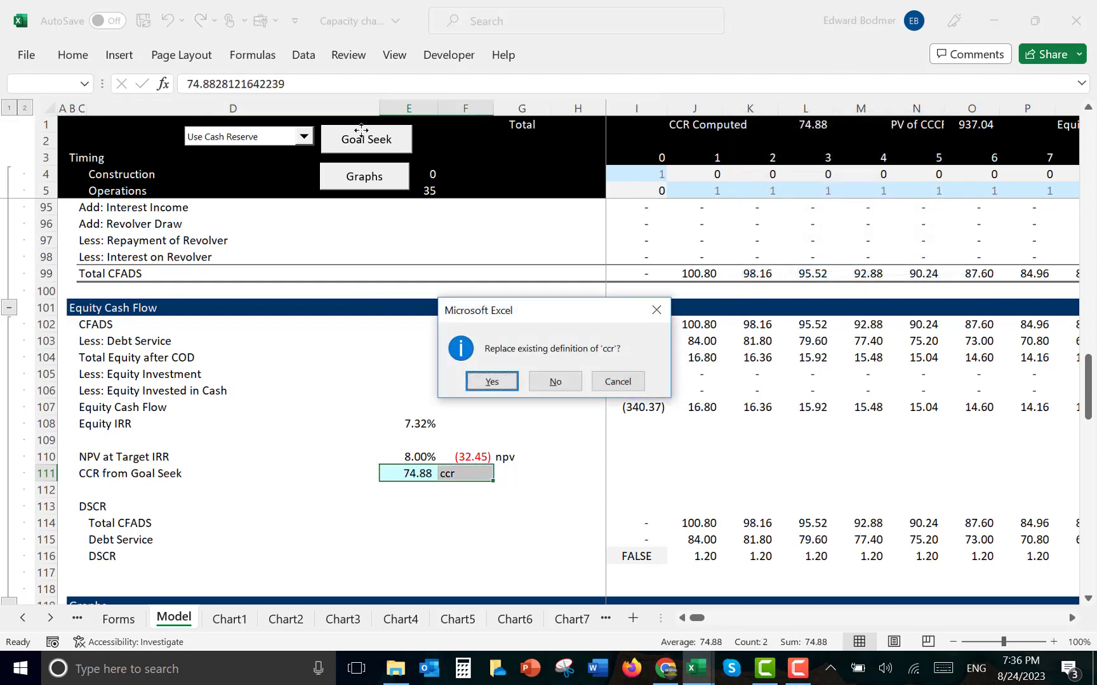
key(Return)
Trace back through the option sections to examine the Base Flat Capacity Payment formula under Deficit and Surplus CFADS
key(Up)
key(Page_Up)
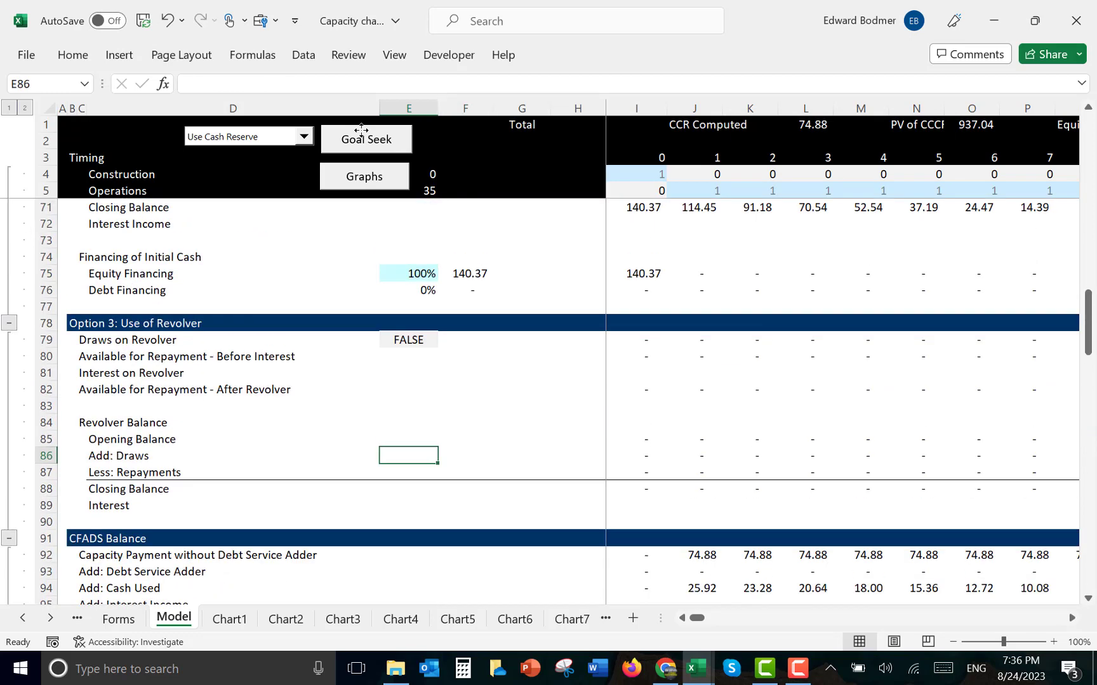
key(Page_Up)
key(Up)
key(Up)
key(Down)
key(Down)
key(Down)
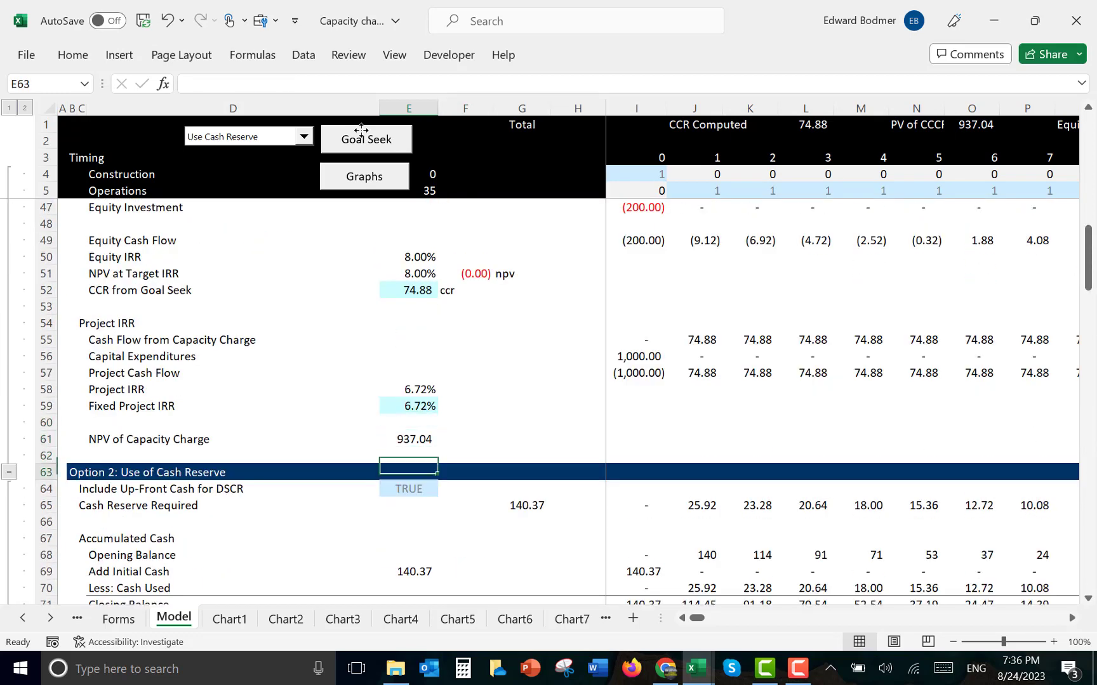
key(Down)
key(Up)
key(Up)
key(Up)
key(Up)
key(Up)
key(Up)
key(Up)
key(Up)
key(Up)
key(Up)
key(Up)
key(Up)
key(Up)
key(Up)
key(Up)
key(Up)
key(Up)
key(Up)
key(Up)
key(Up)
key(Up)
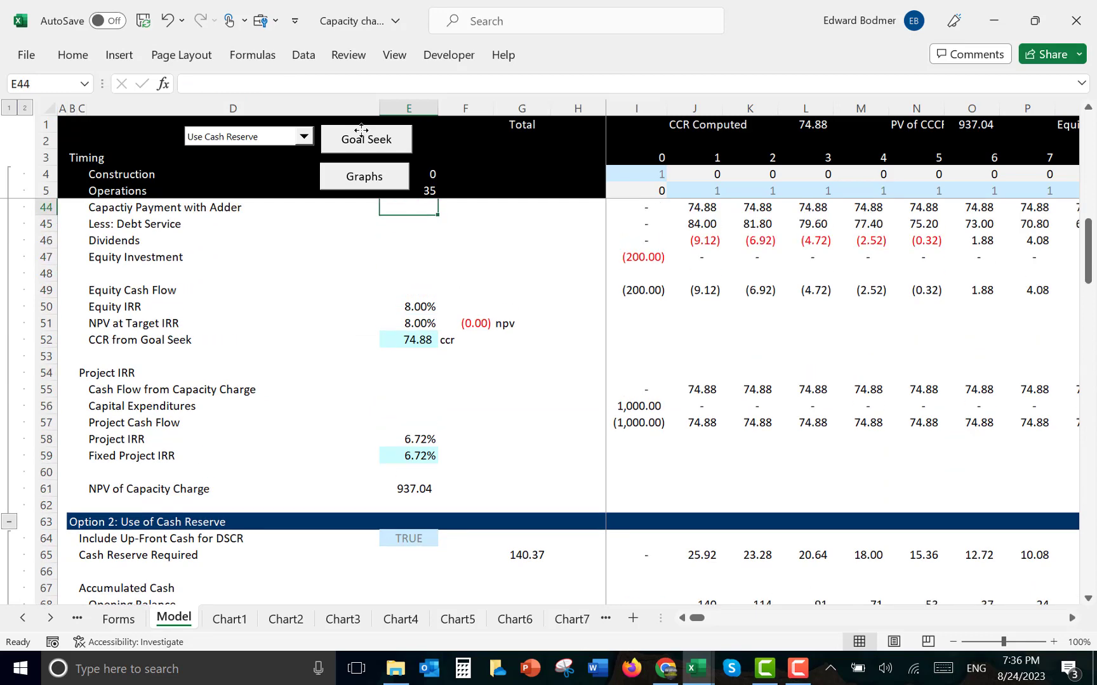
key(Up)
key(Up)
key(Up)
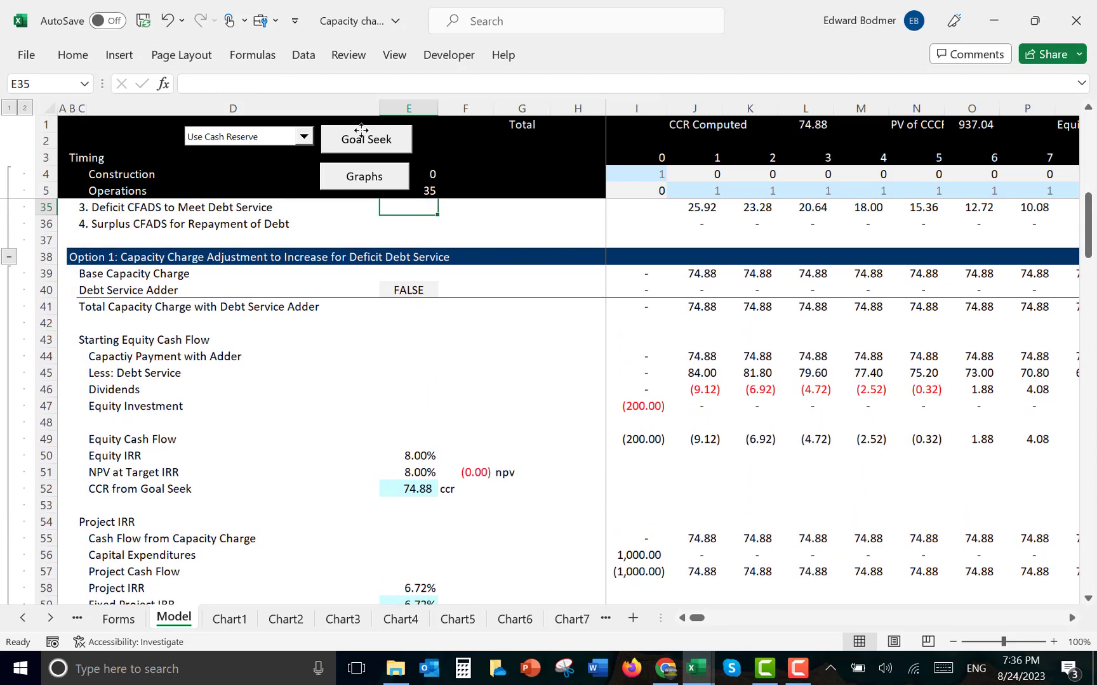
key(Up)
key(Up)
key(Up)
key(Up)
key(Up)
key(Up)
key(Up)
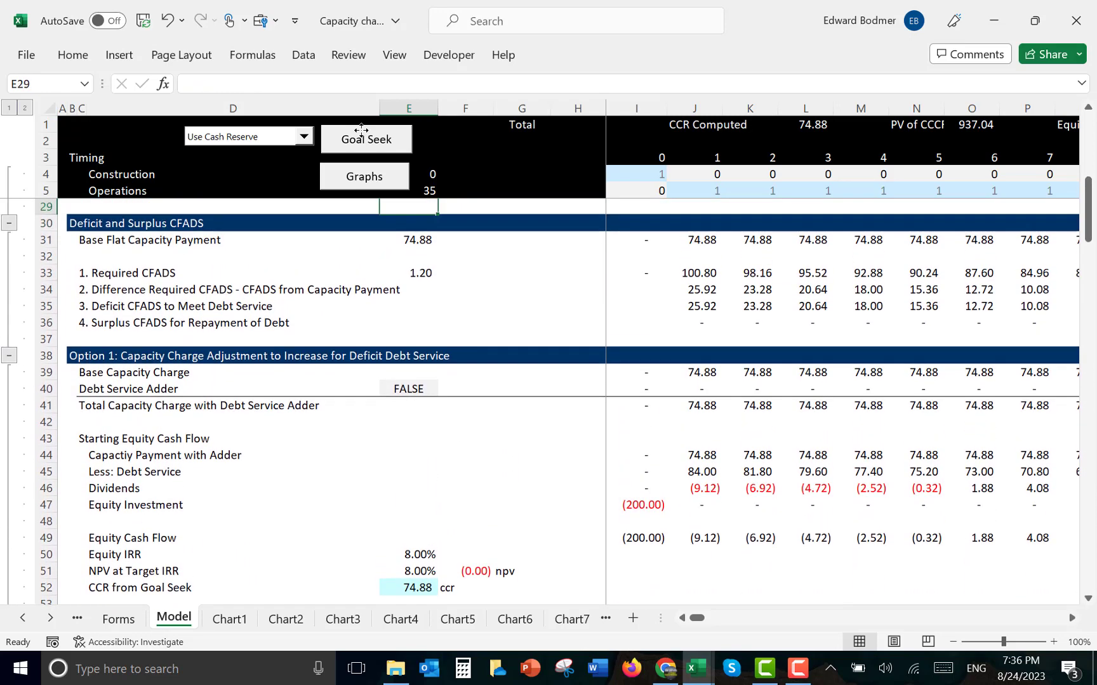
key(Down)
key(Down)
key(Down)
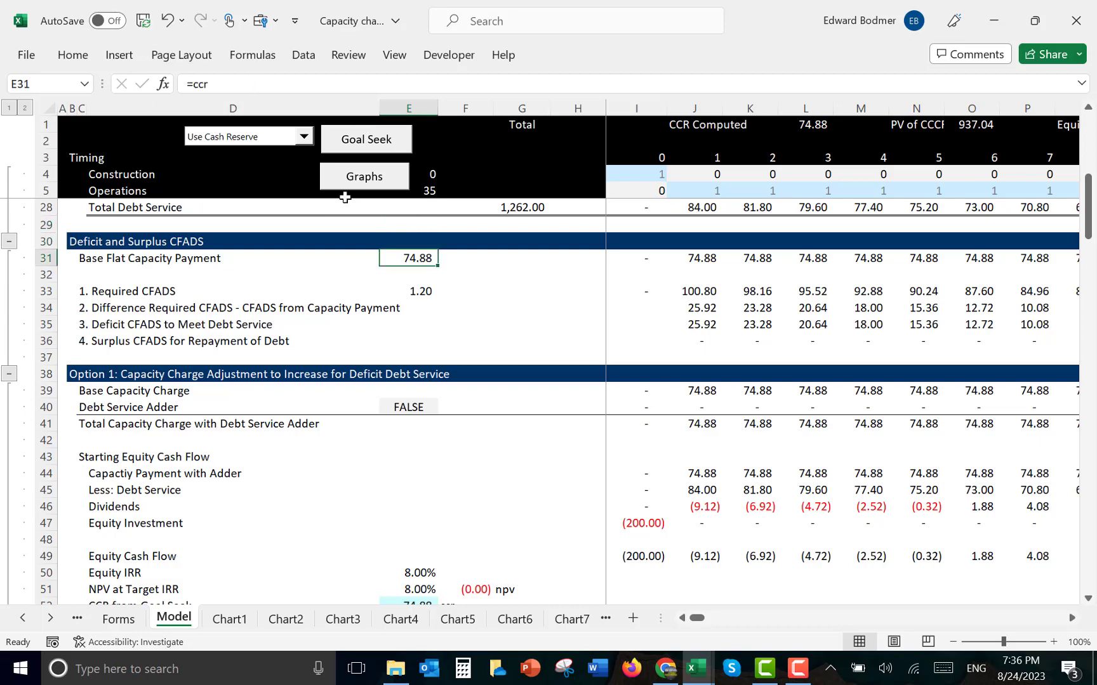
Try the Goal Seek button on the Model sheet with the cash reserve case and inspect the Base Flat Capacity Payment cell
click(358, 144)
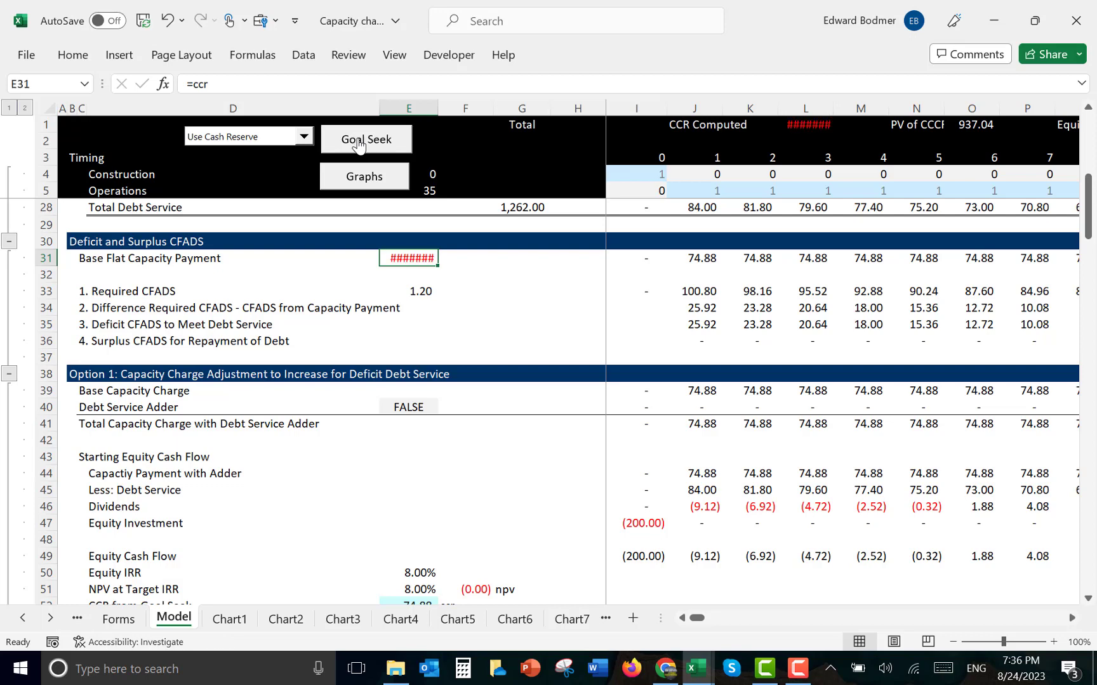
click(396, 289)
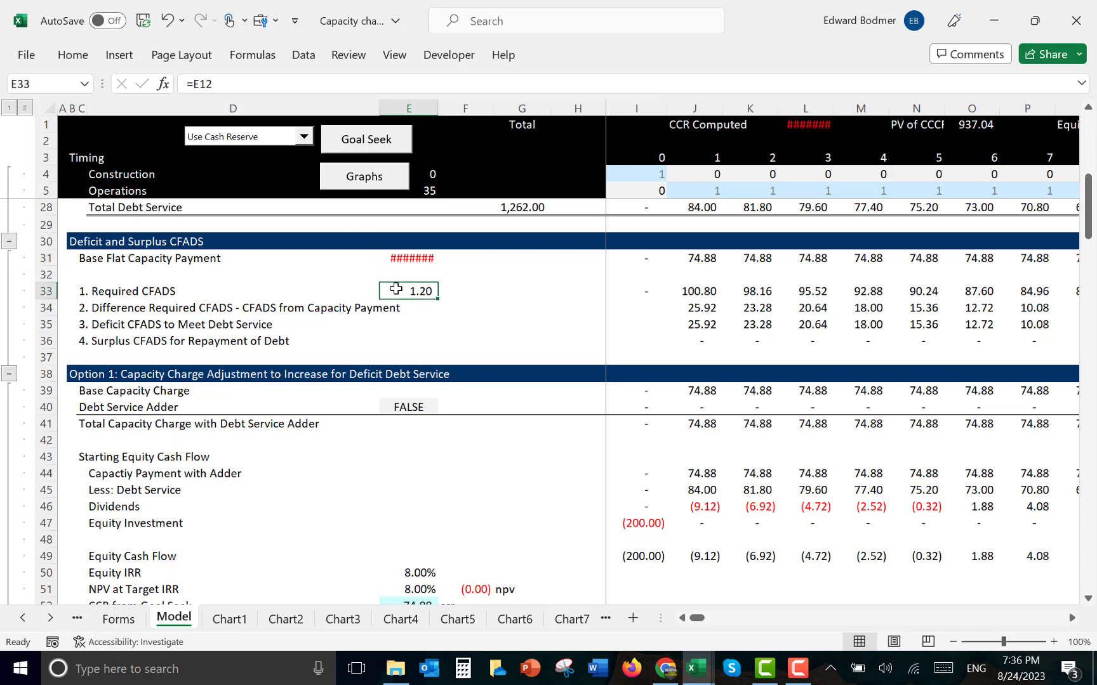
key(Up)
key(Up)
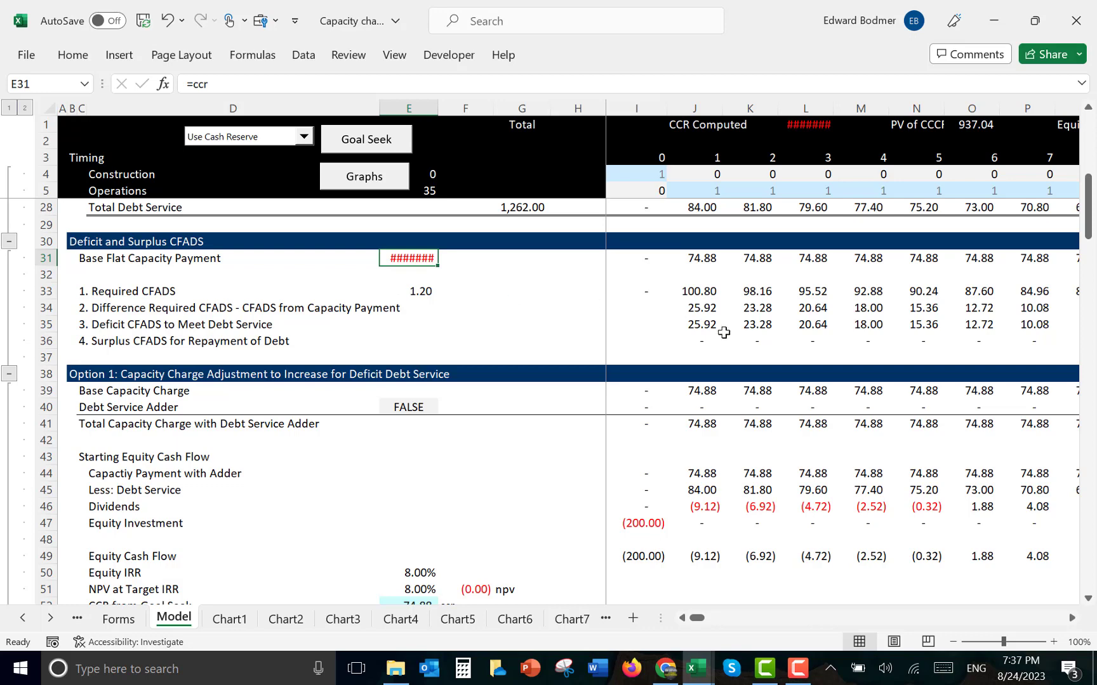
click(800, 669)
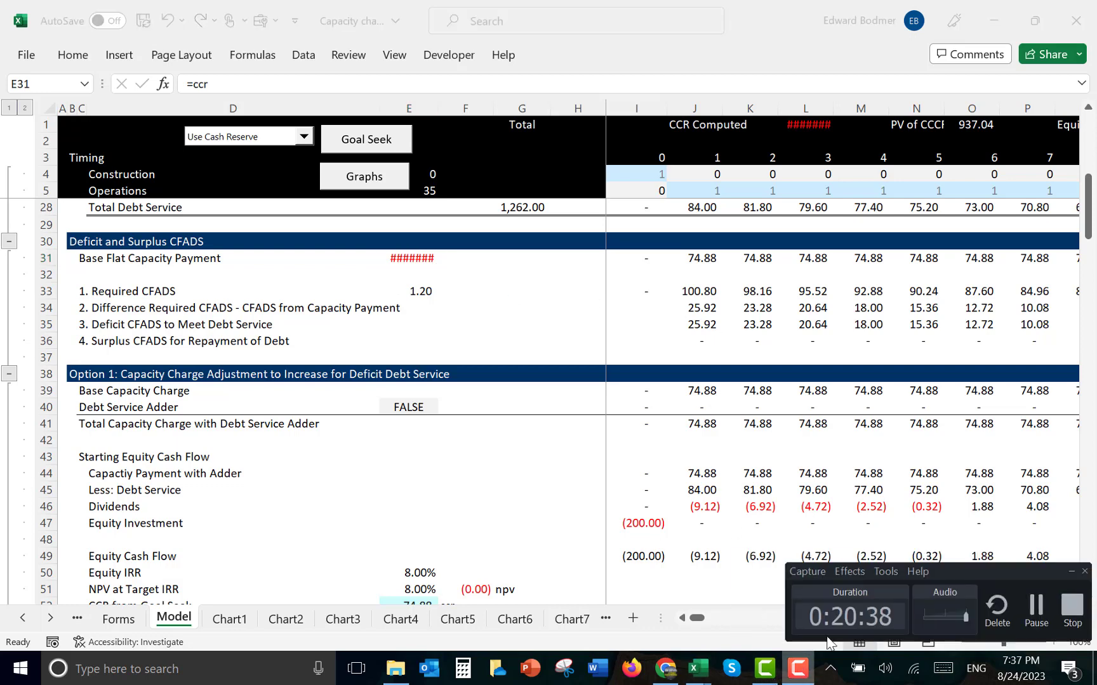
click(1035, 614)
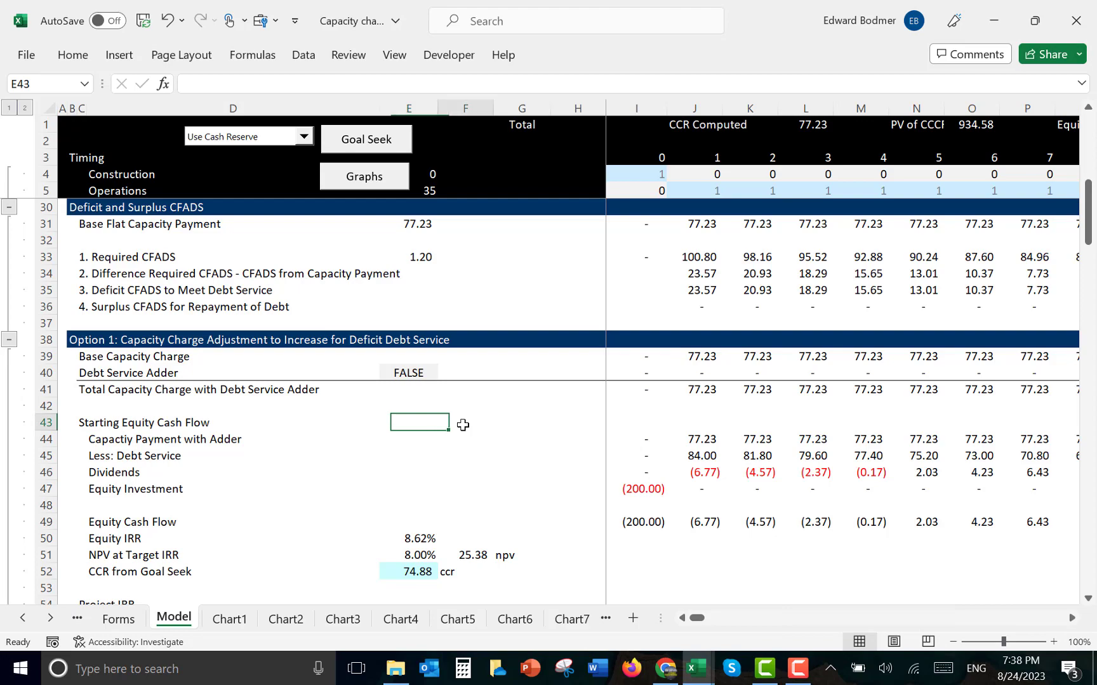
Inspect the formula in the first period of the Base Flat Capacity Payment row without changing it
click(463, 424)
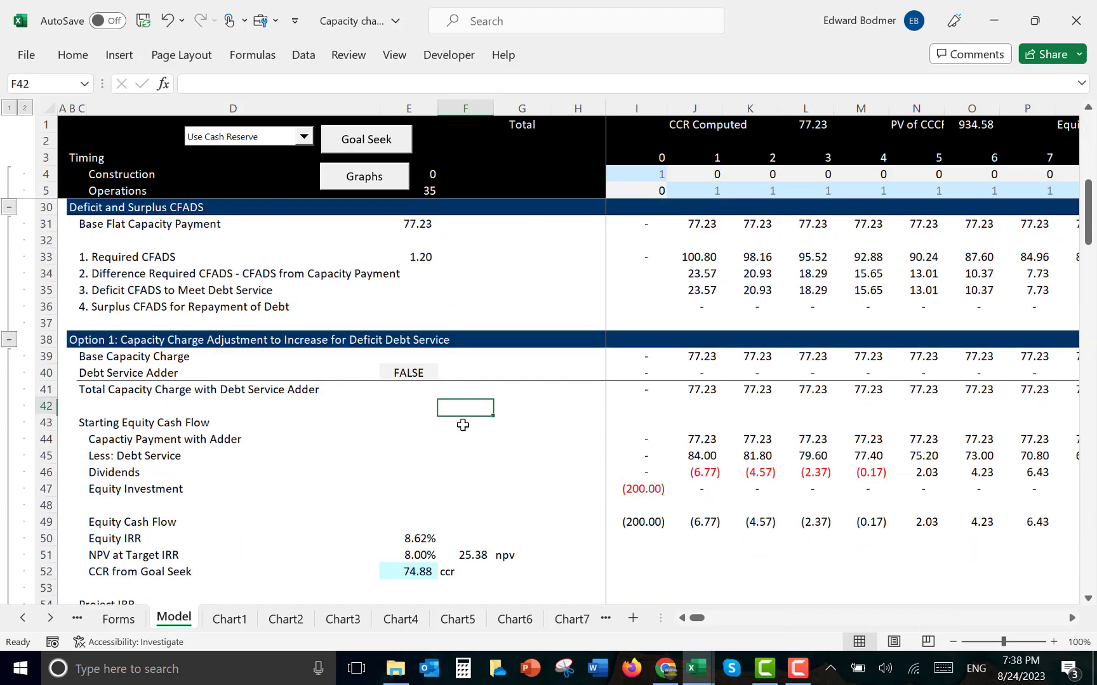
key(Up)
key(Up)
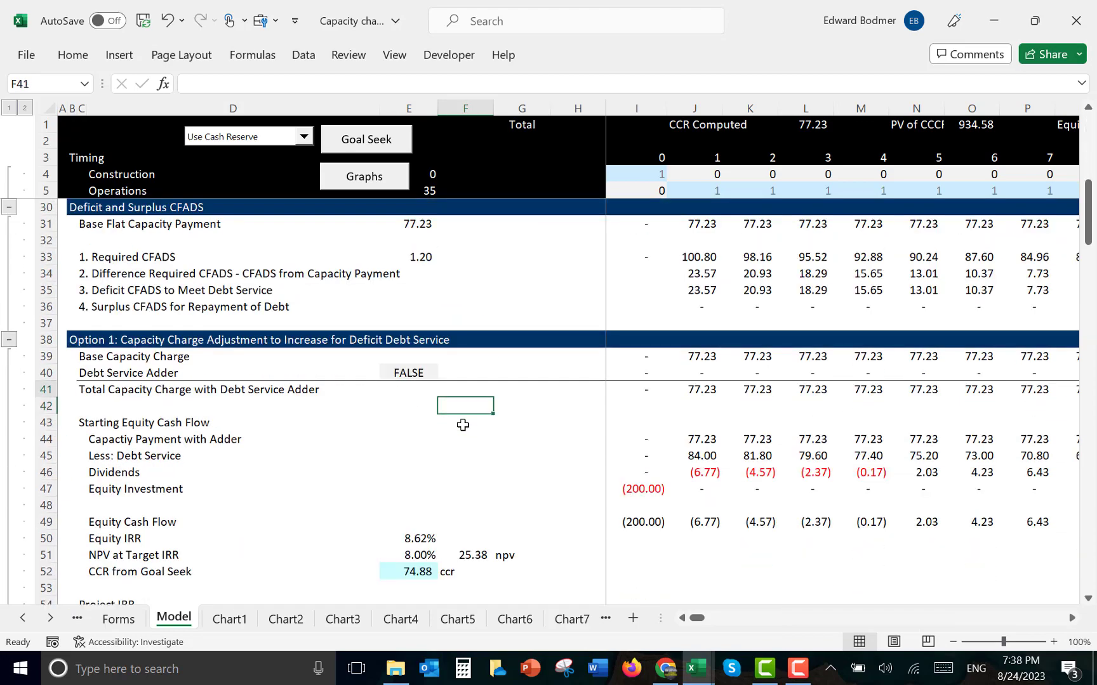
key(Up)
key(Up)
key(Up)
key(Up)
key(Up)
key(Up)
key(Up)
key(Up)
key(Up)
key(Up)
key(Up)
key(Up)
key(Up)
key(Down)
key(Down)
key(Down)
key(Right)
key(Right)
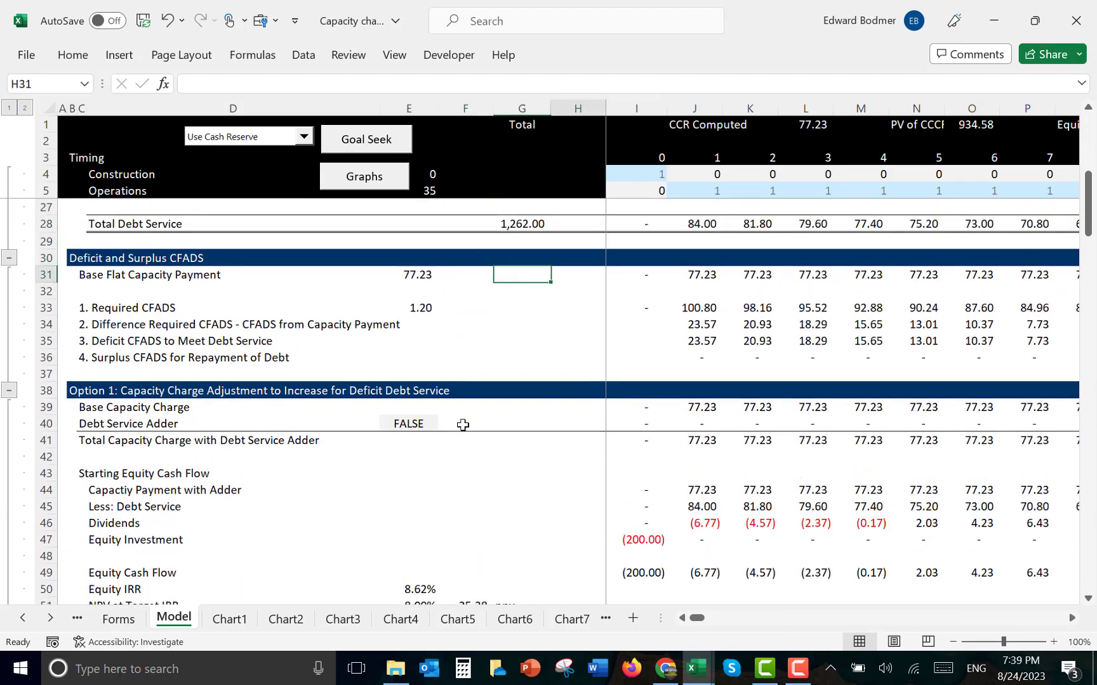
key(Right)
key(F2)
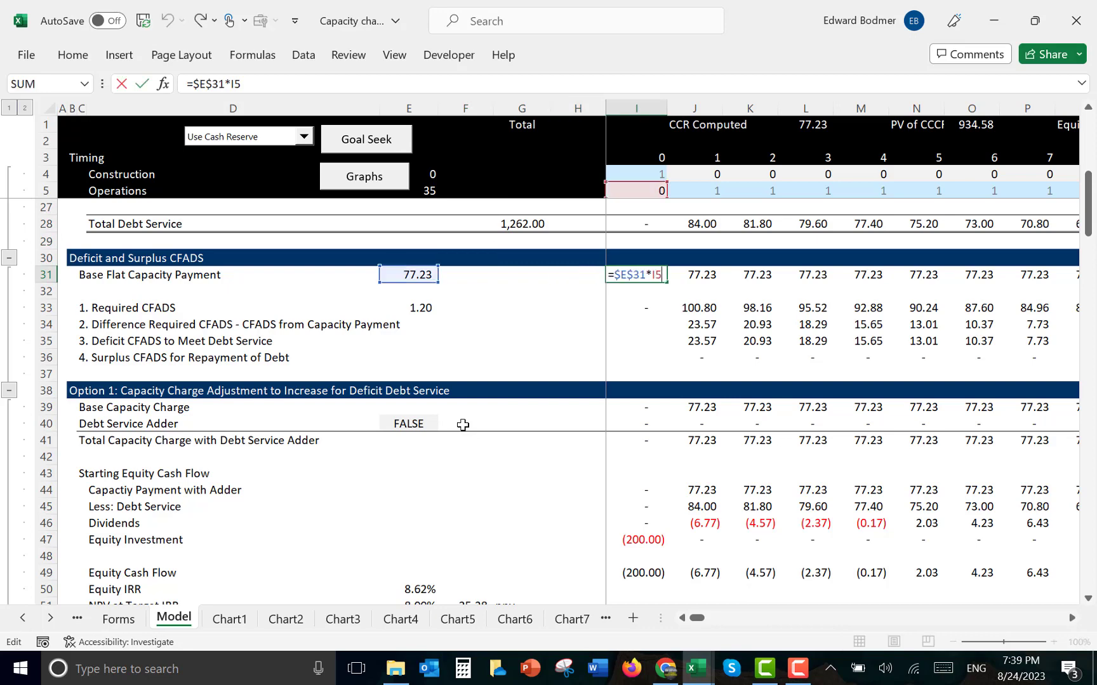
key(Escape)
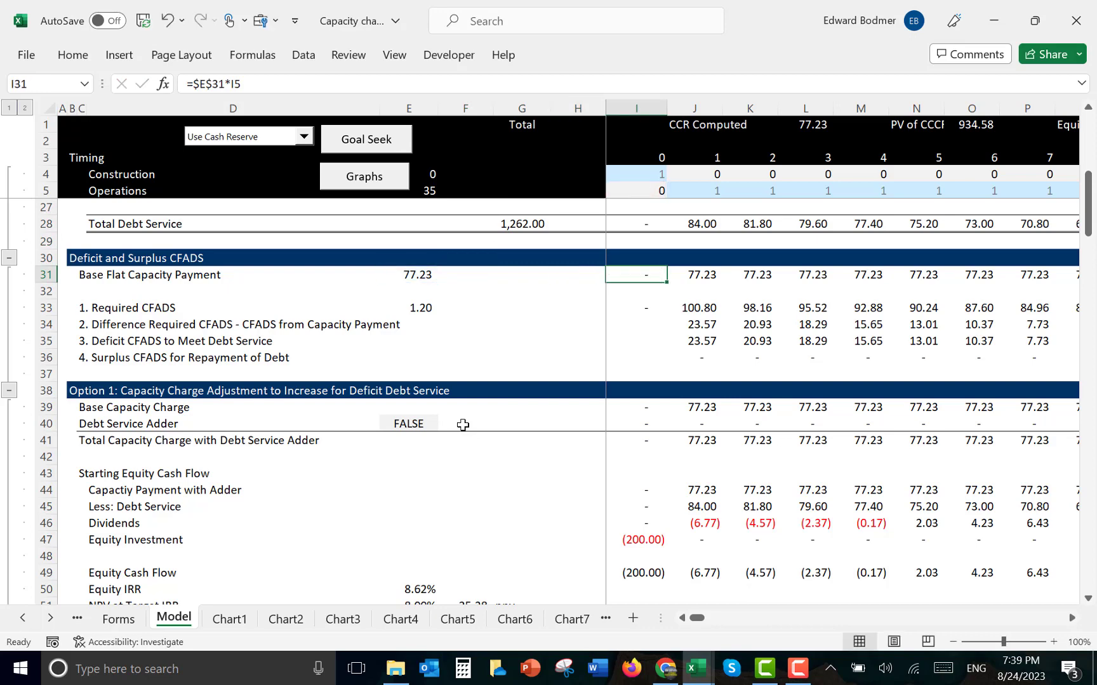
Switch the scenario to Case without Adjustments and check the Equity IRR in the Equity Cash Flow section
key(Page_Down)
key(Page_Down)
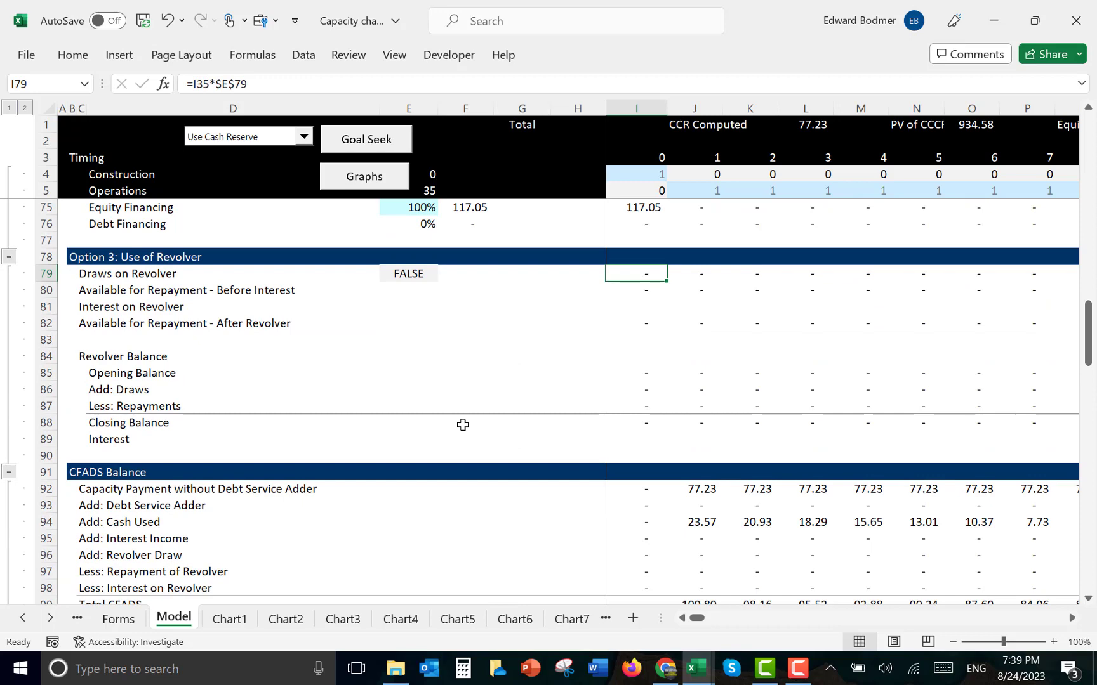
key(Page_Down)
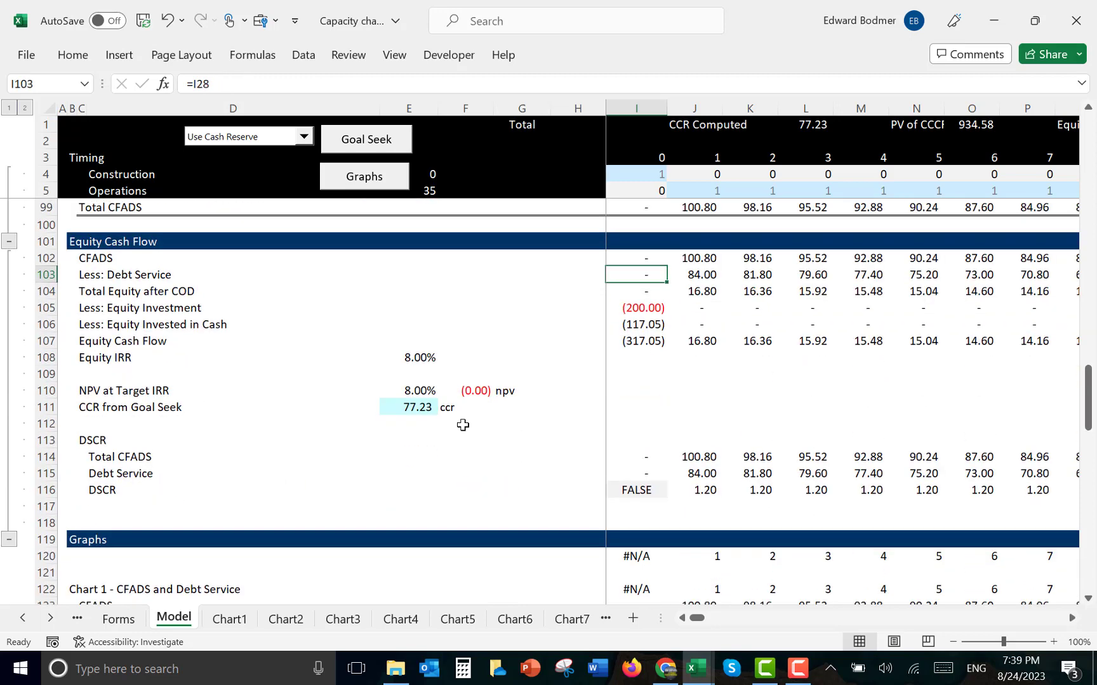
click(247, 143)
click(248, 151)
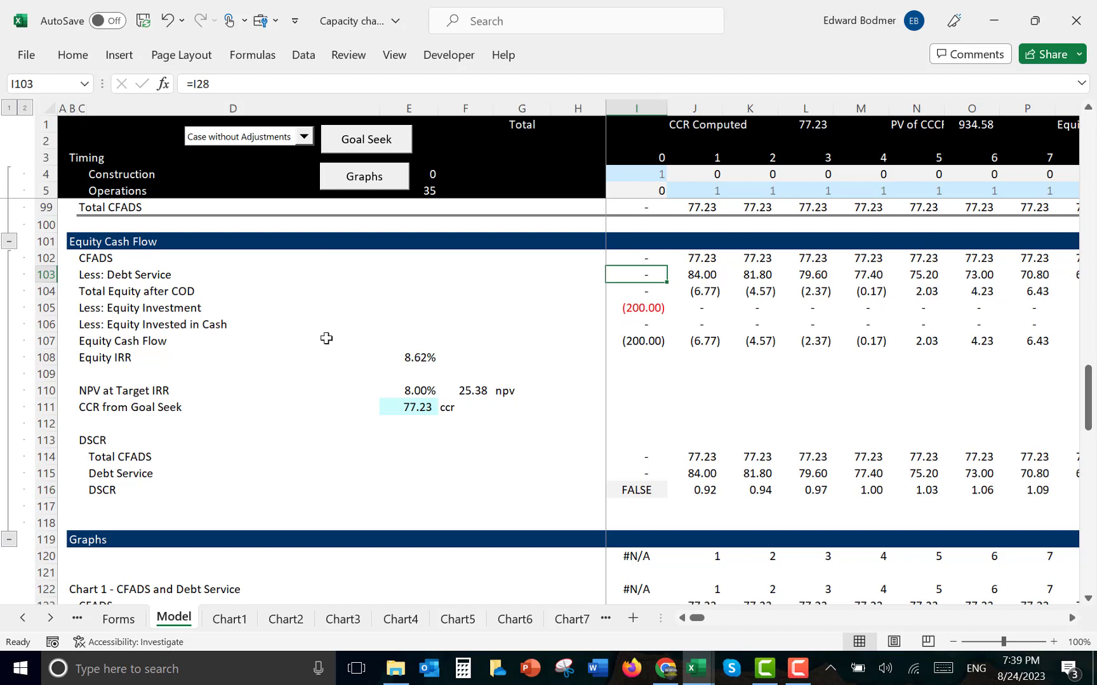
click(380, 435)
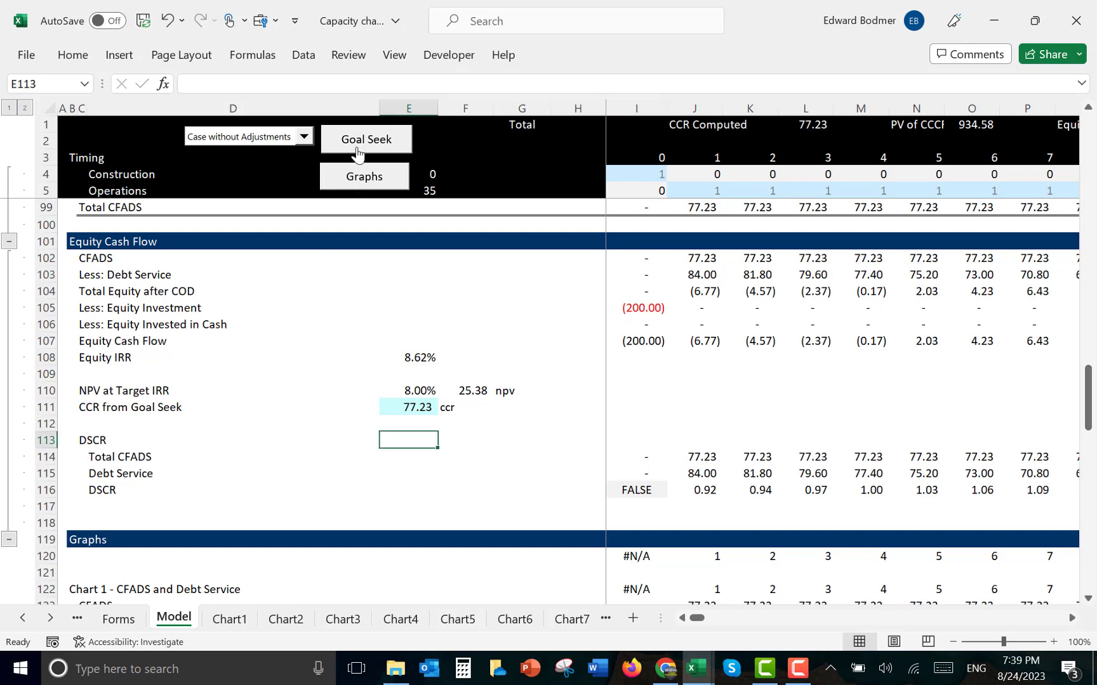
click(413, 357)
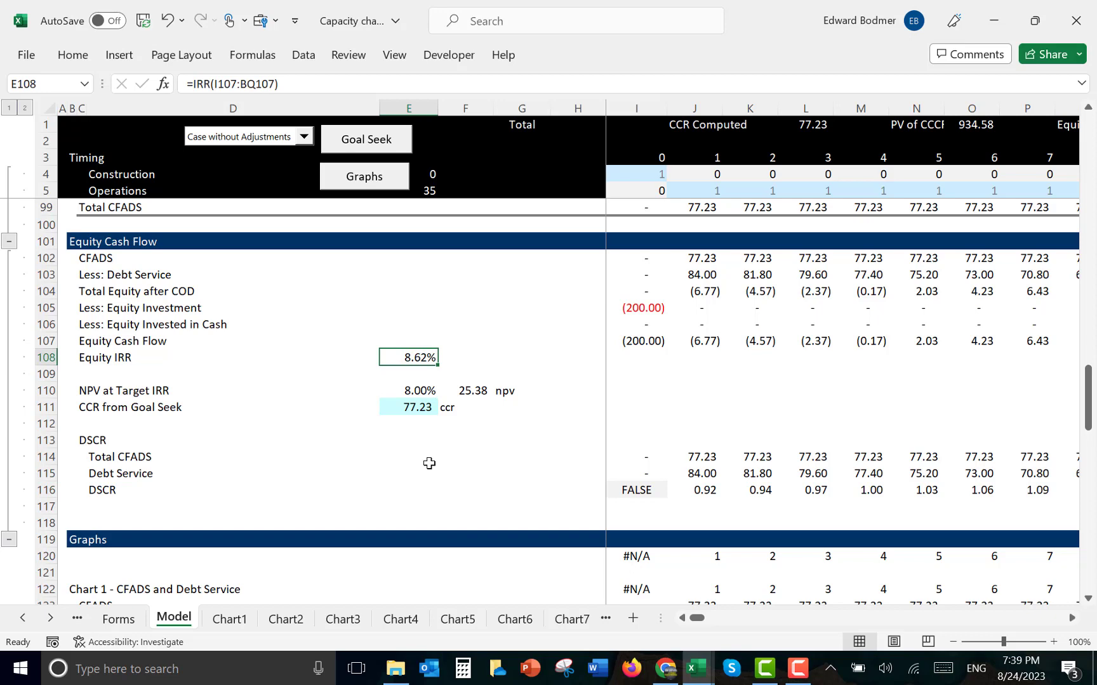
Switch the scenario to Use Cash Reserve and back to Case without Adjustments to compare the Equity IRR
click(293, 144)
key(Down)
key(Down)
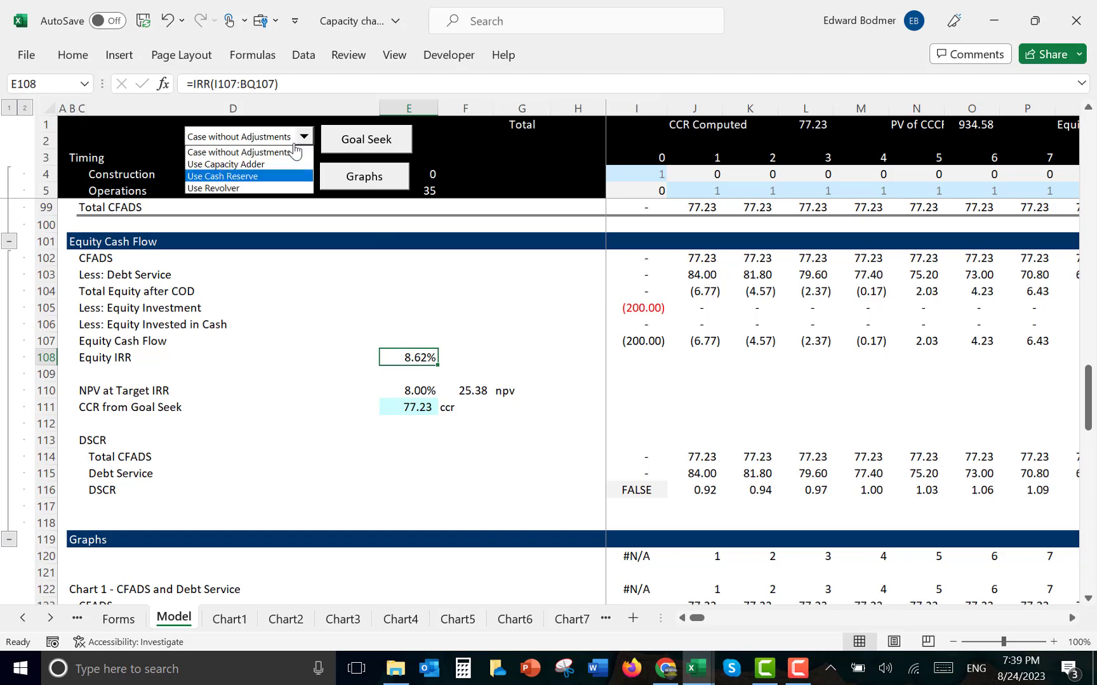
key(Return)
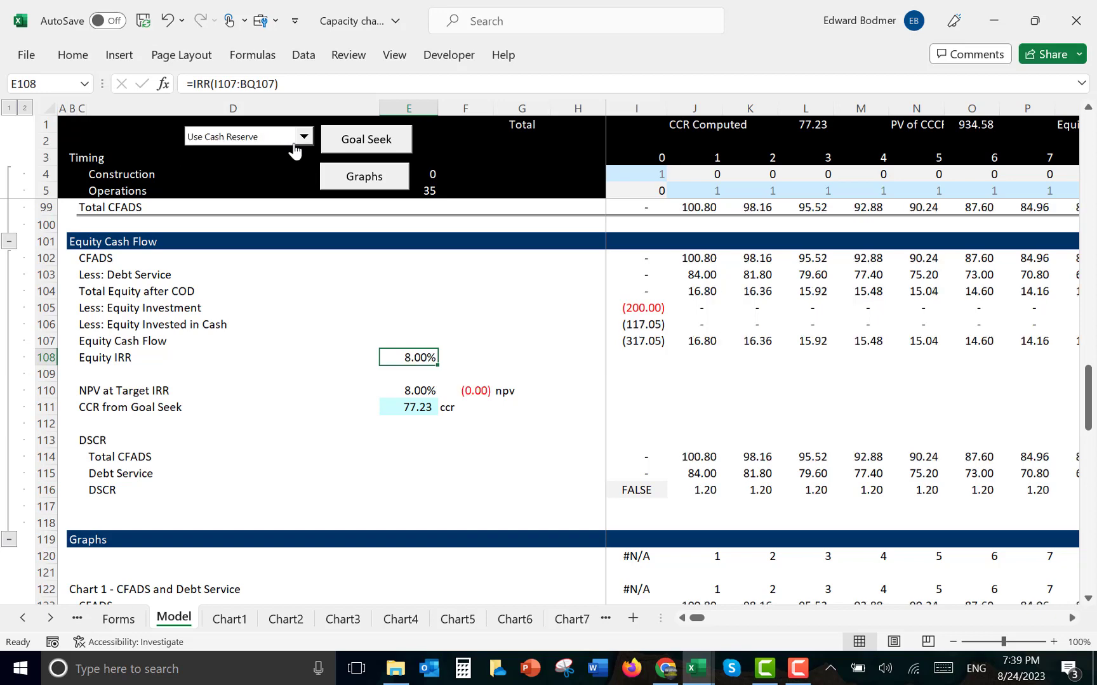
click(295, 145)
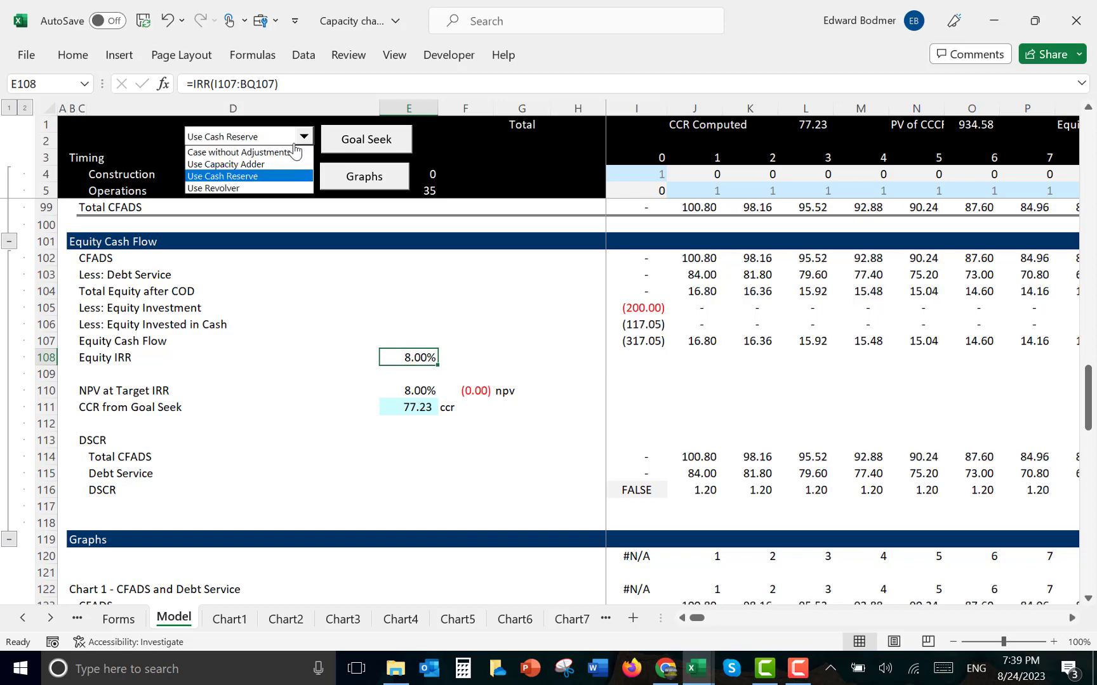
key(Up)
key(Up)
key(Return)
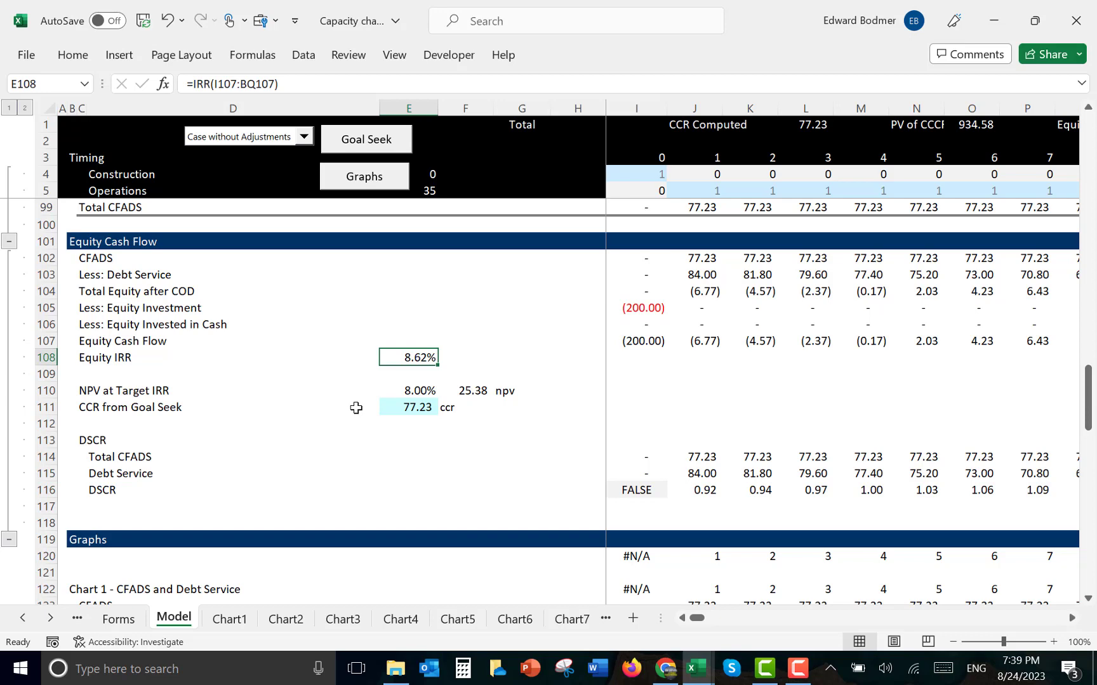
Switch the Model sheet scenario from Case without Adjustments to Use Cash Reserve
click(274, 138)
key(Down)
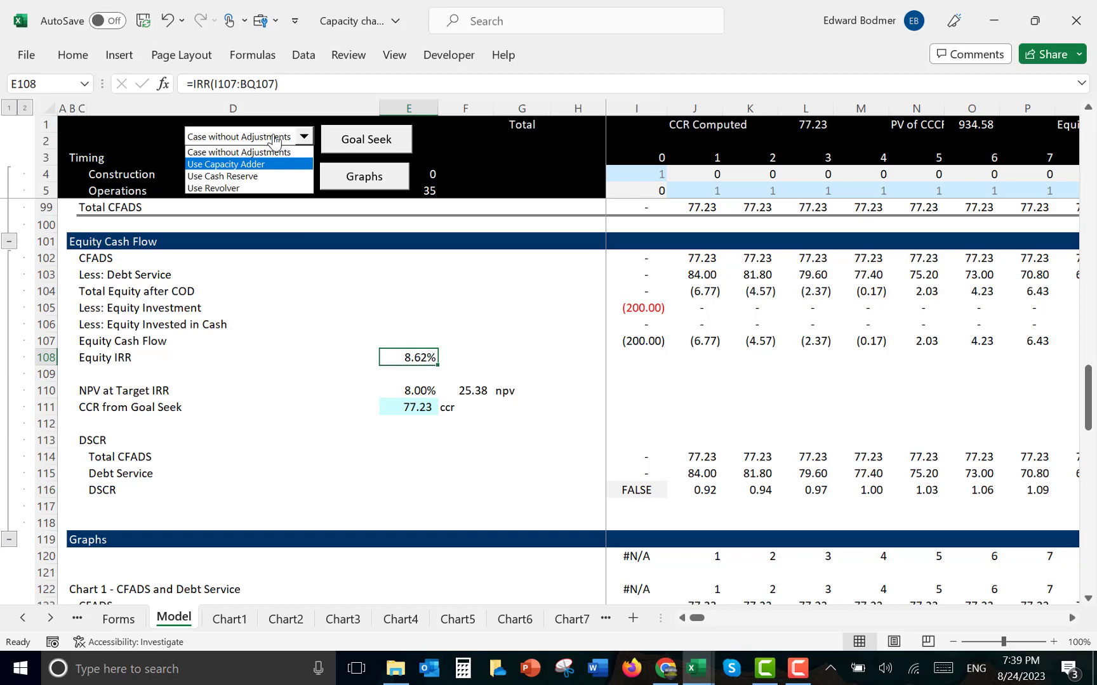
key(Down)
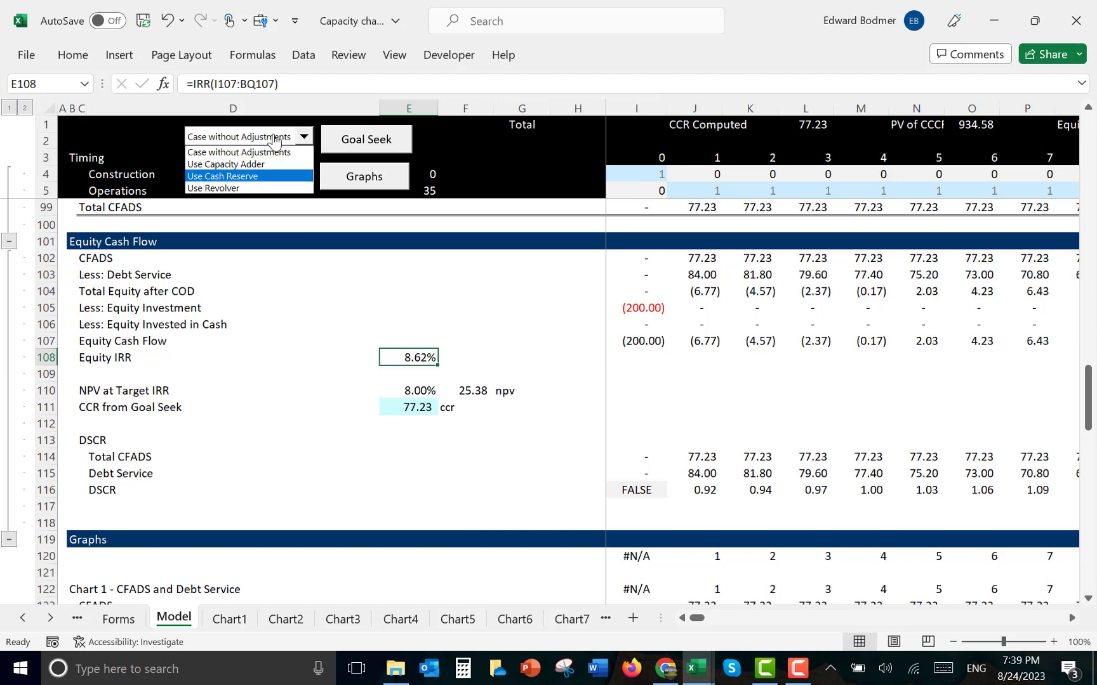
key(Up)
key(Up)
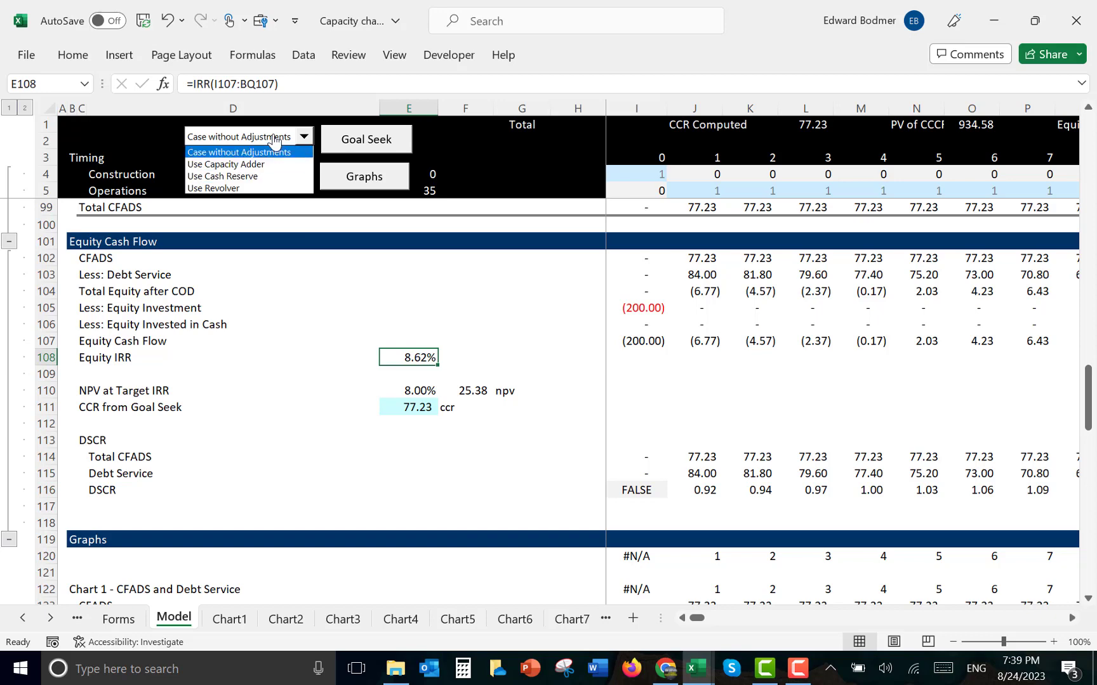
key(Down)
key(Down)
key(Return)
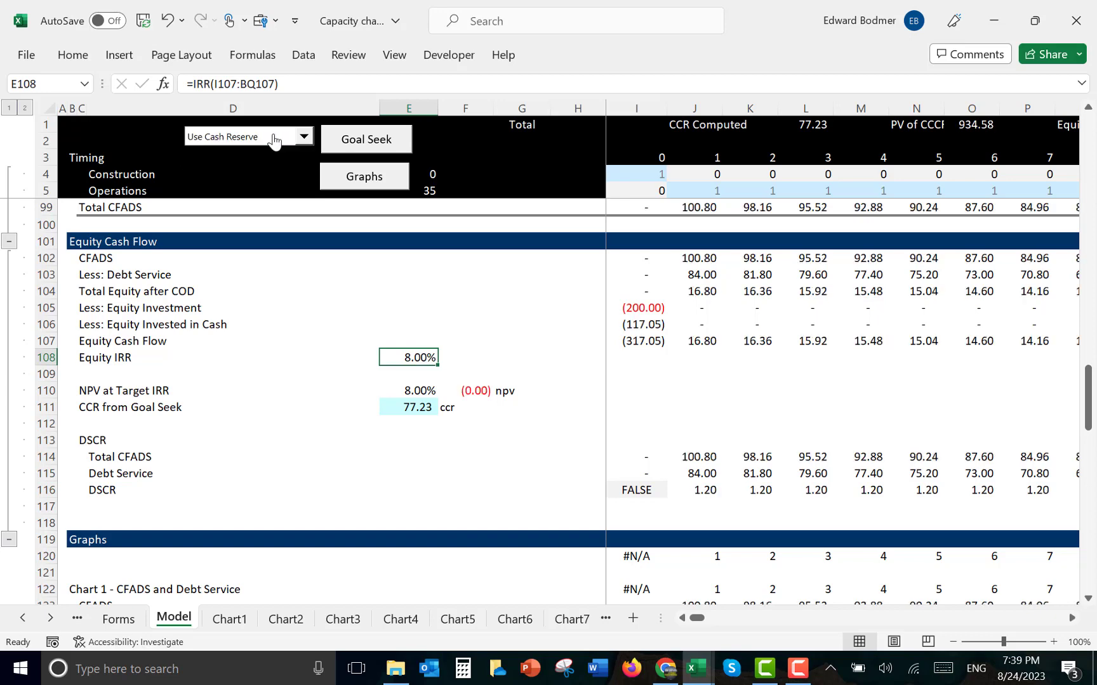
Set the Minimum DSCR to 1.4 in the debt financing inputs and check the Equity IRR in the Equity Cash Flow section
key(Page_Up)
key(Page_Up)
key(Page_Up)
key(Page_Up)
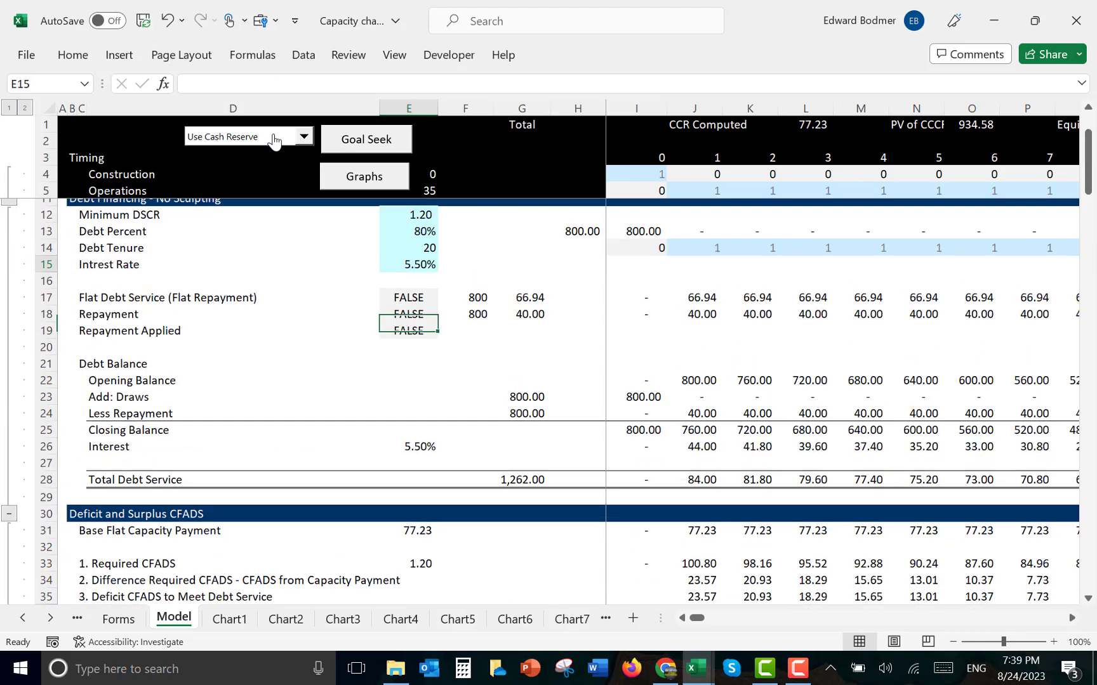
key(Up)
key(Up)
key(Up)
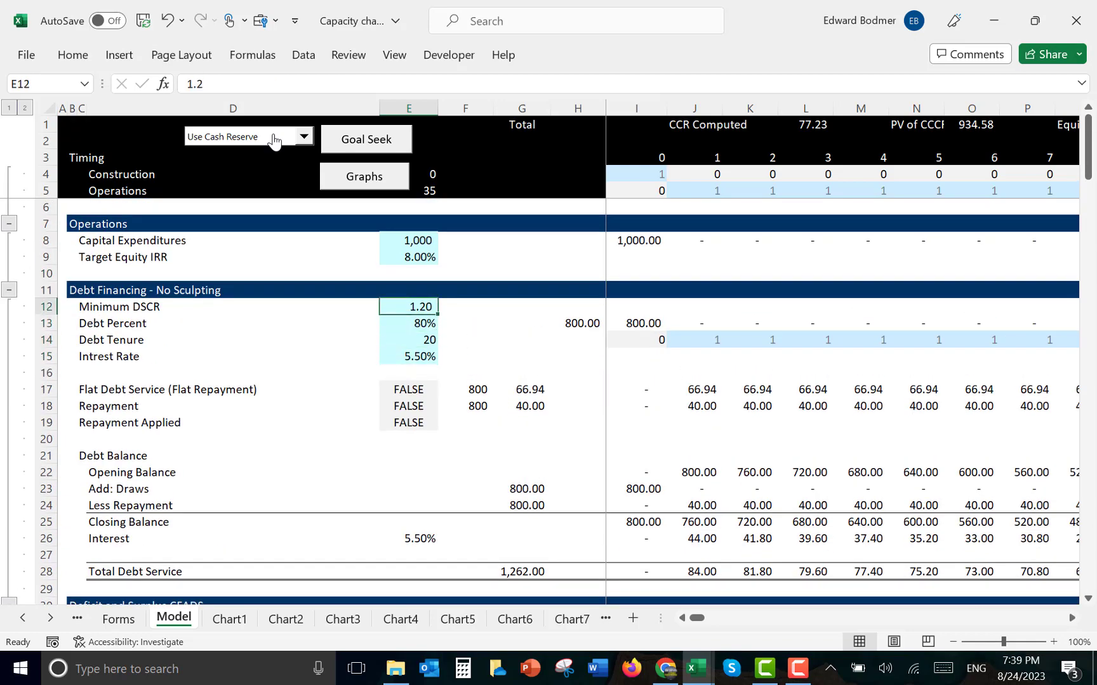
text(1)
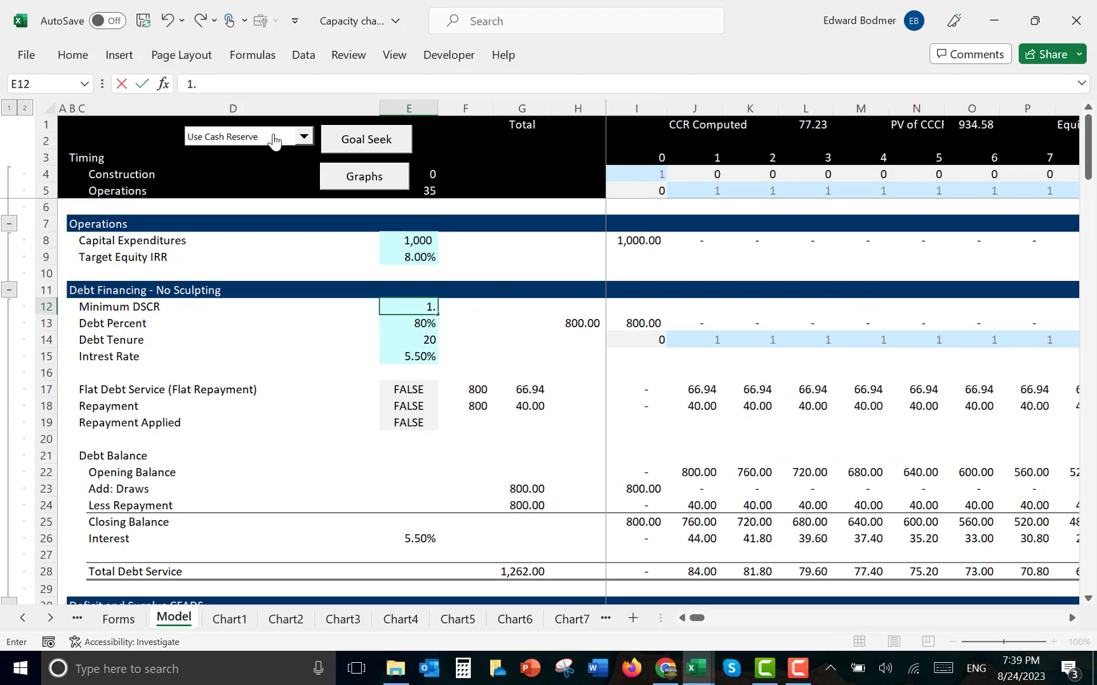
text(.4)
key(Return)
key(Page_Down)
key(Page_Down)
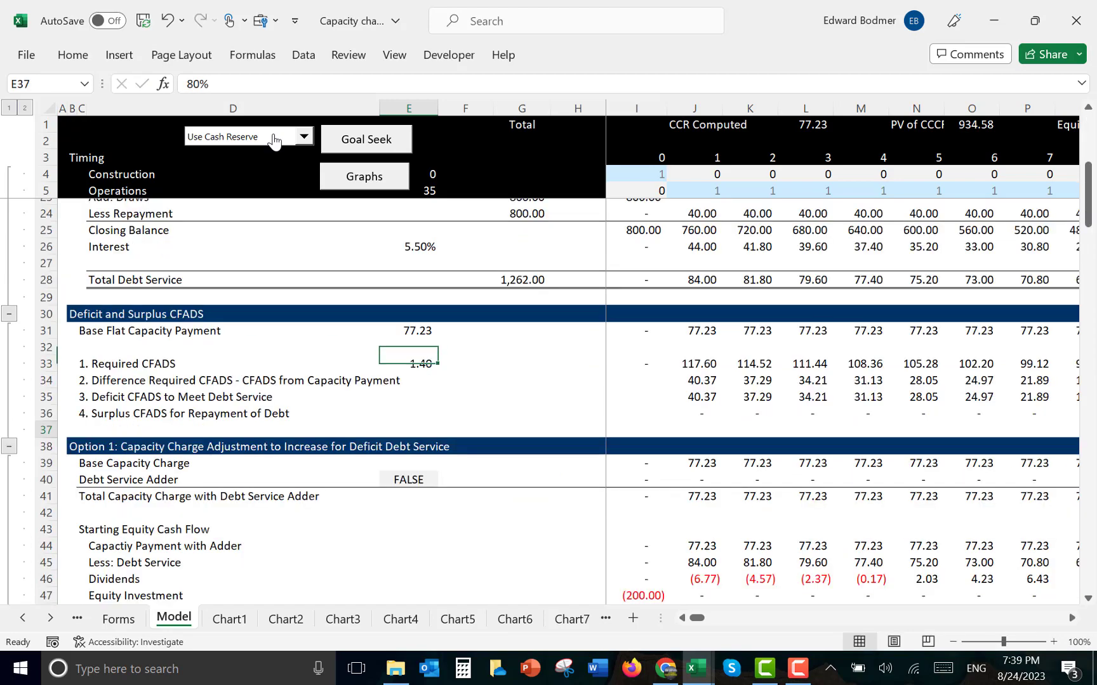
key(Page_Down)
key(Page_Down)
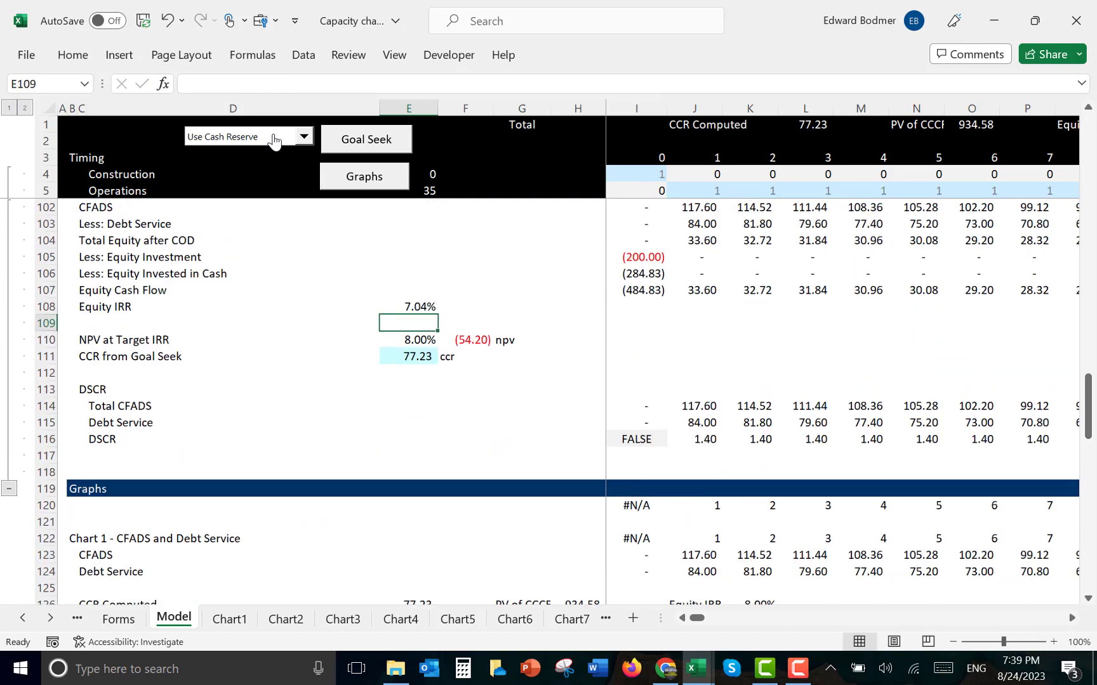
Select the Case without Adjustments scenario on the Model sheet and run Goal Seek to reach the target Equity IRR
click(274, 140)
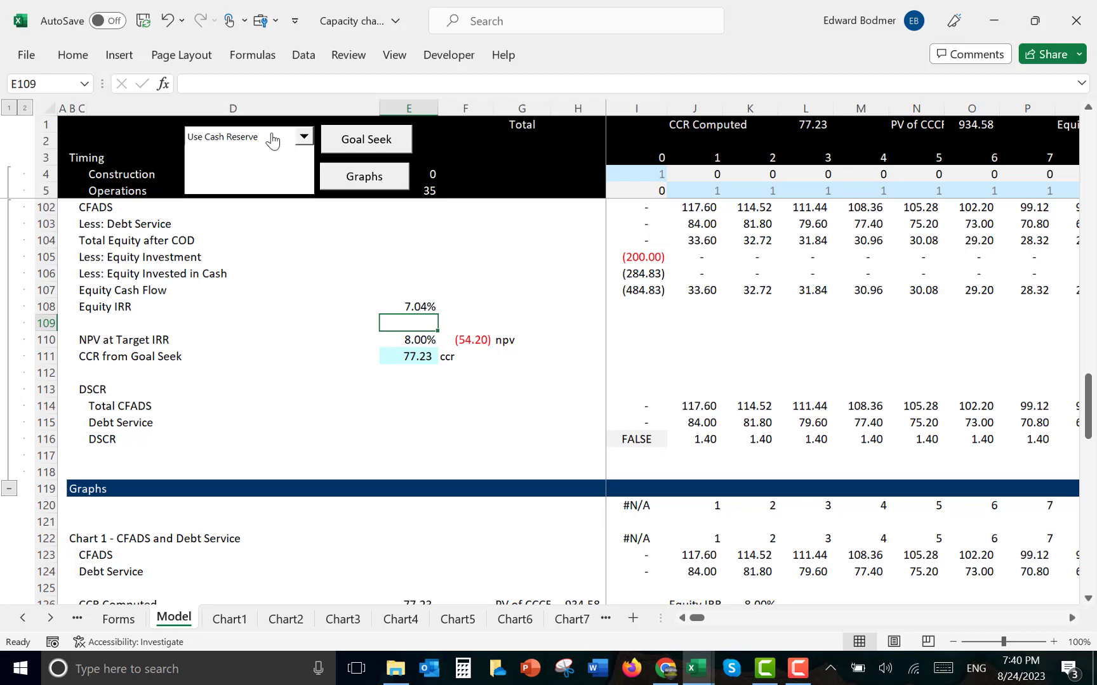
key(Up)
key(Up)
key(Return)
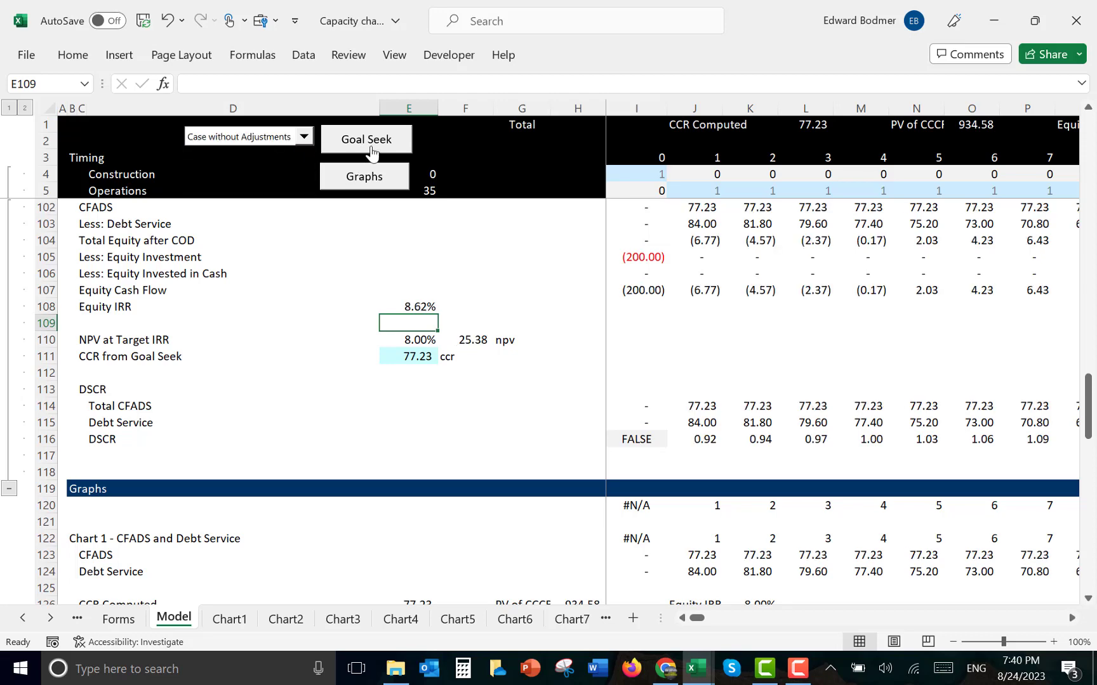
click(371, 152)
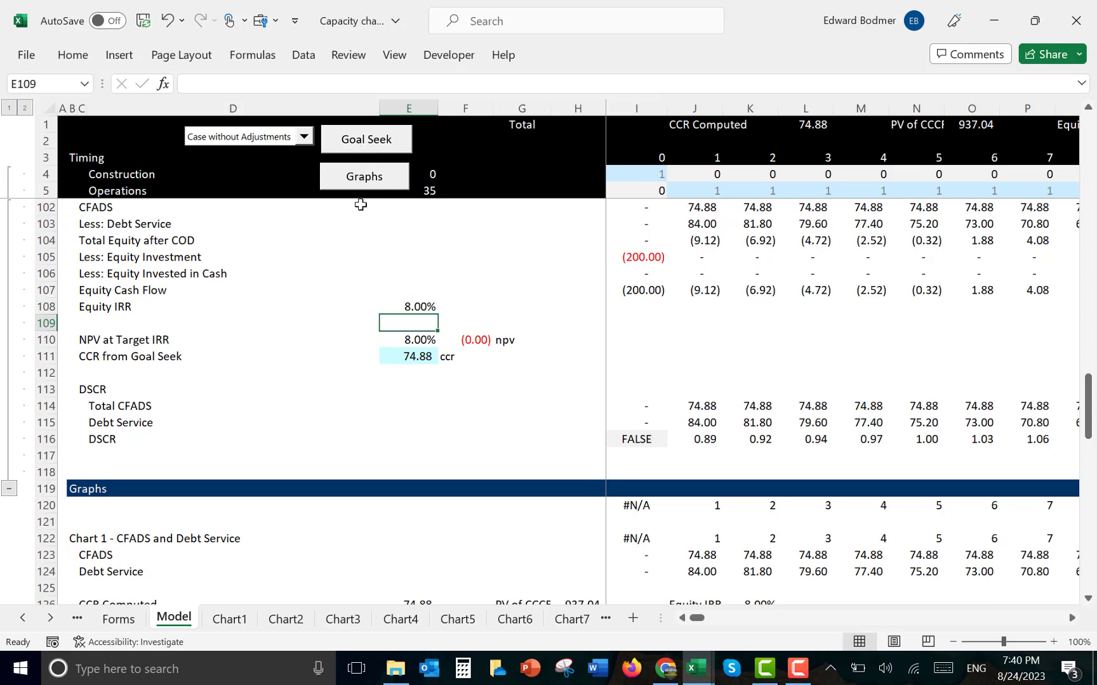
Open the CFADS and Debt Service chart from the graph menu and move its Goal Seek button to the chart's upper-right corner
click(365, 178)
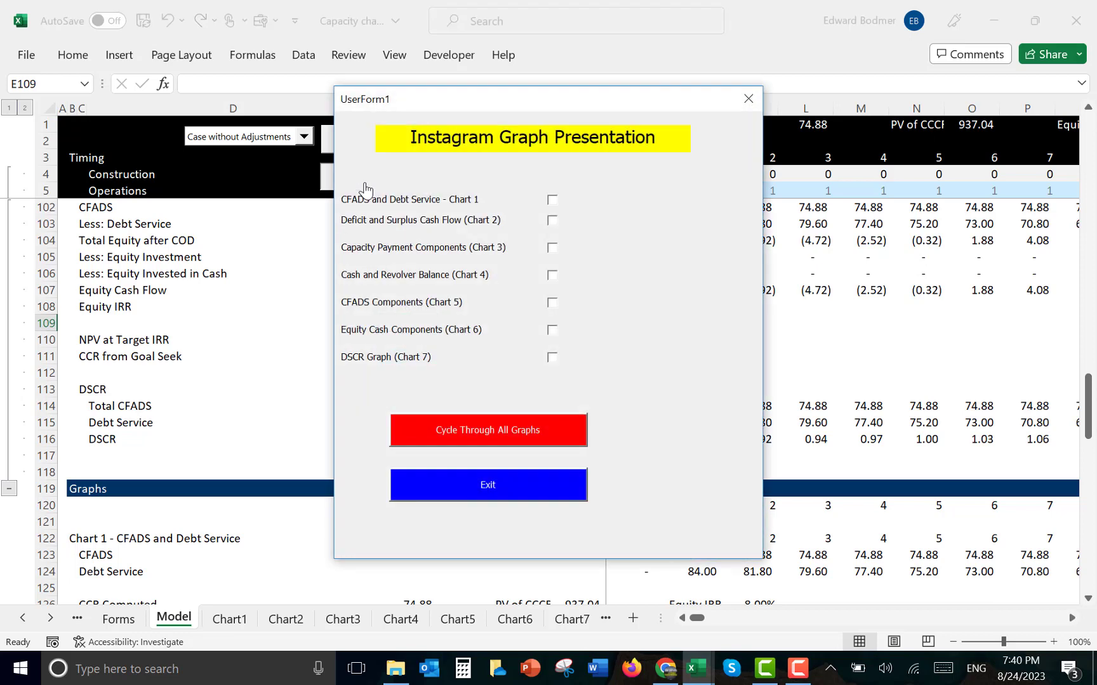
click(552, 201)
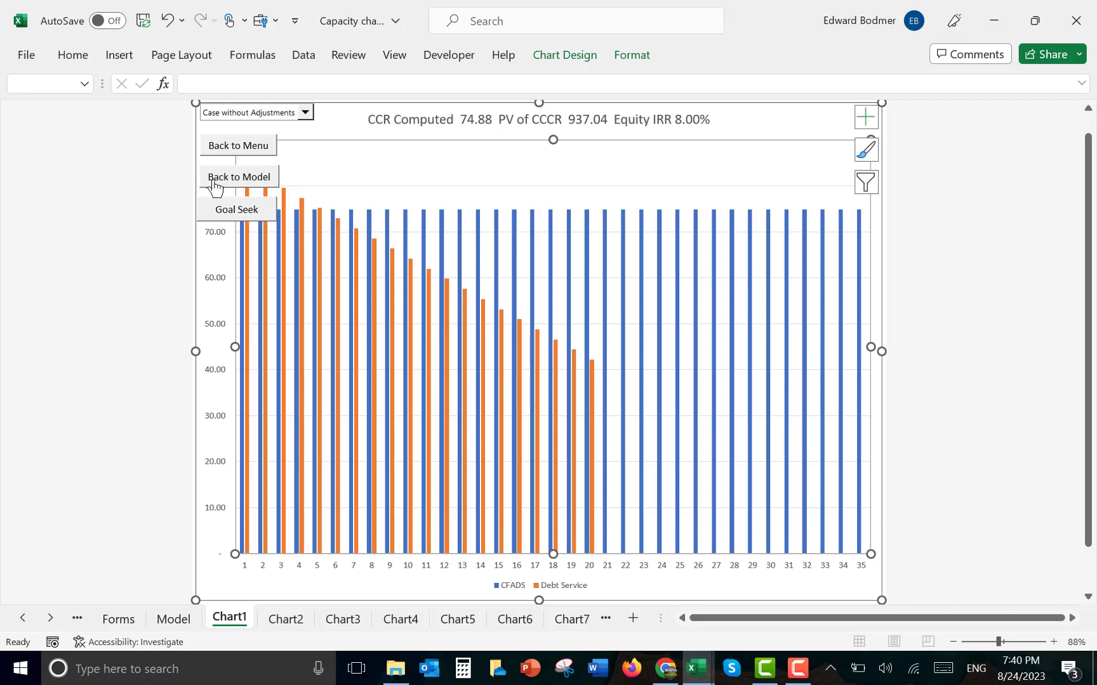
right_click(218, 215)
key(Escape)
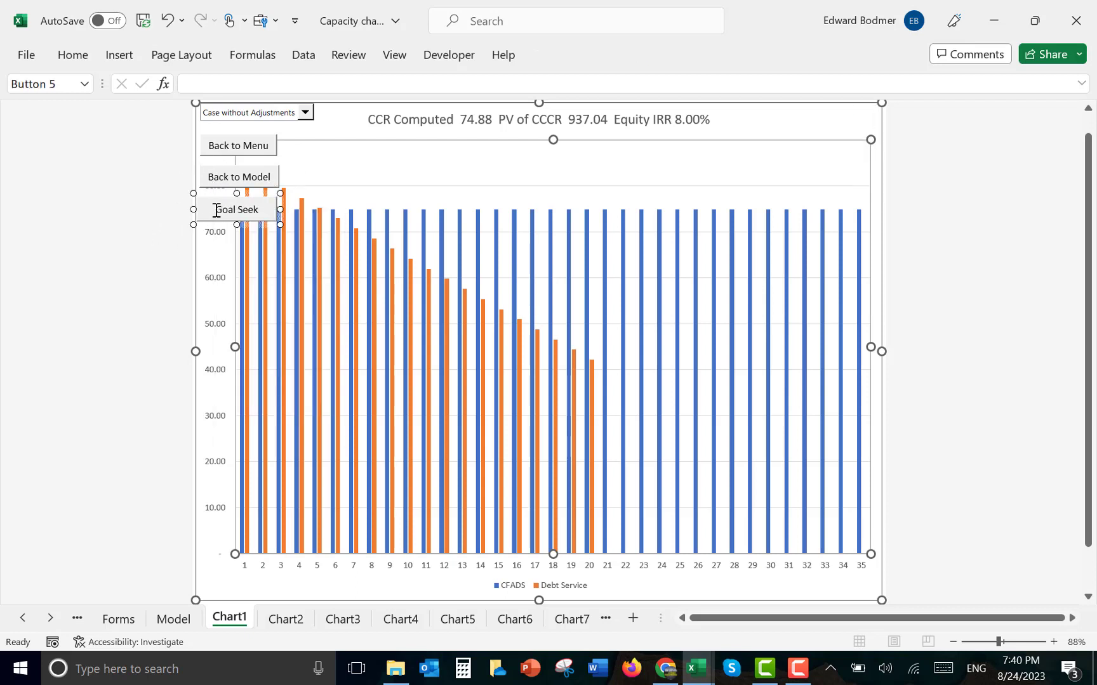
drag(218, 222, 802, 129)
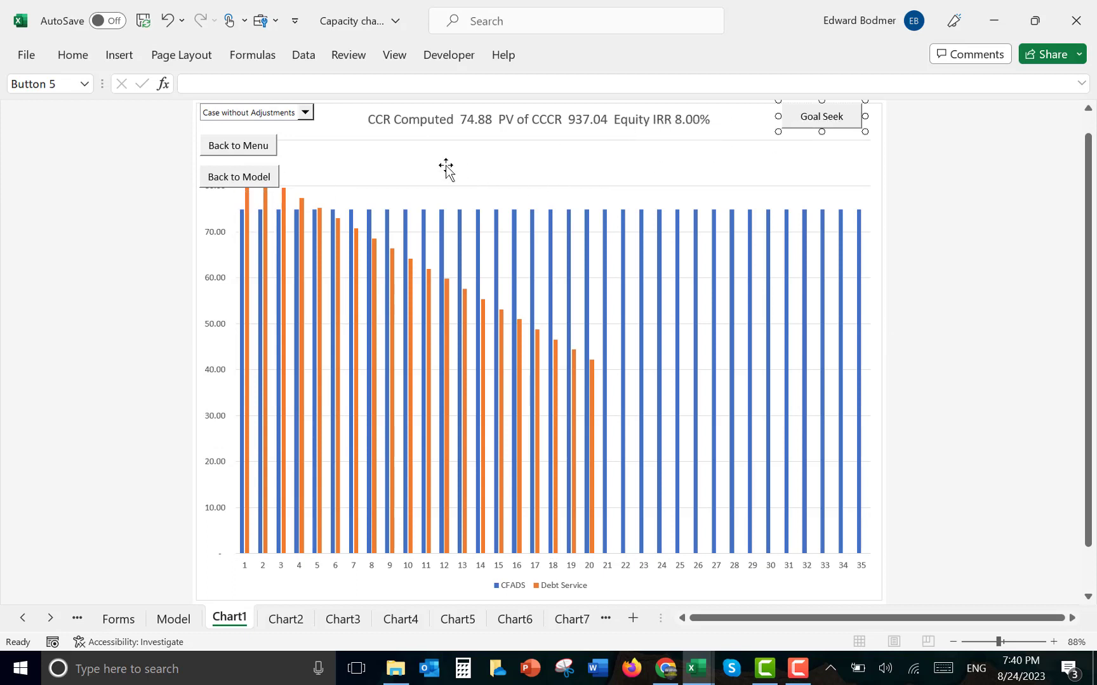
Move the Back to Model button below Goal Seek on Chart1 and place the Back to Menu button beside it
ctrl+click(240, 184)
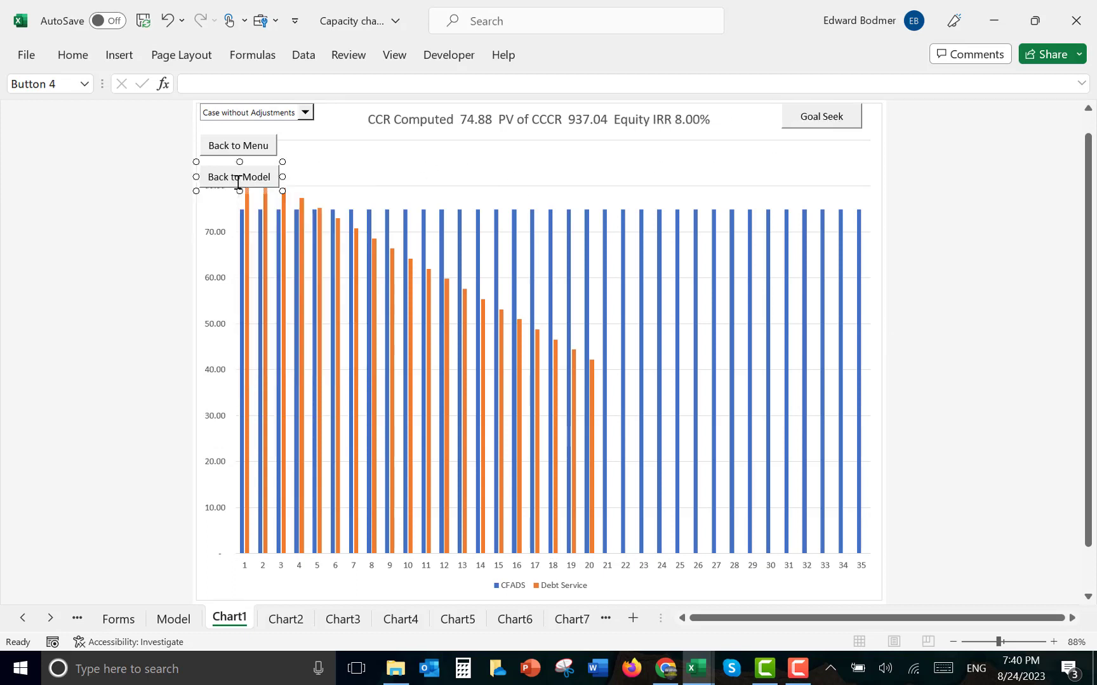
drag(249, 184, 809, 161)
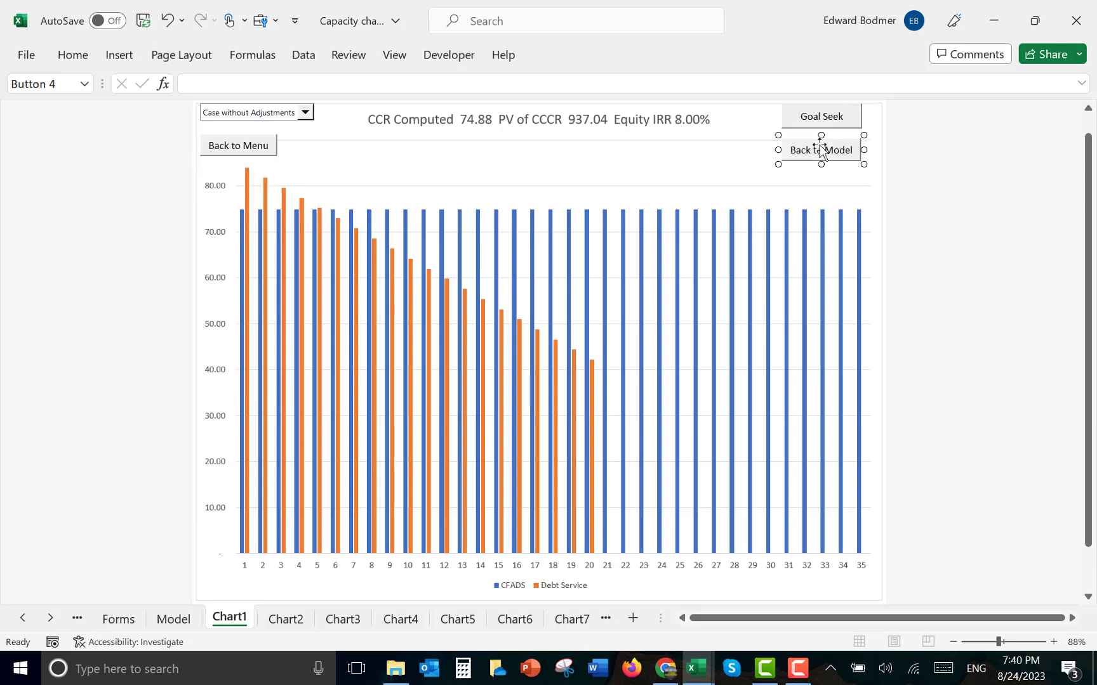
ctrl+click(234, 151)
drag(240, 156, 731, 159)
click(586, 170)
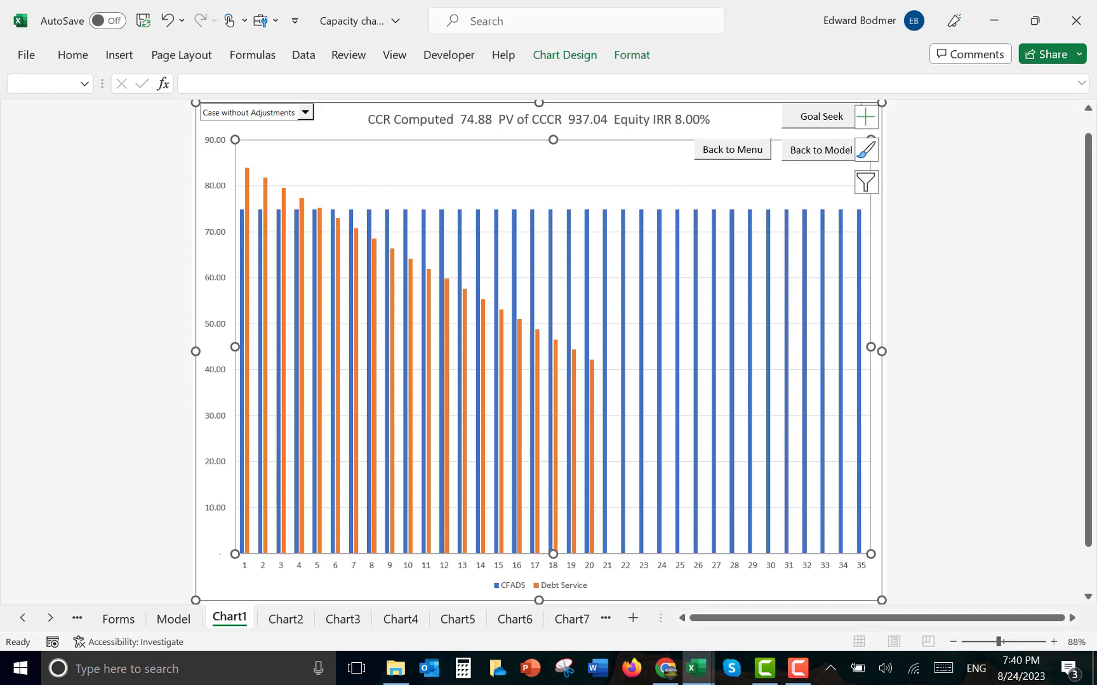
Switch Chart1 to Use Cash Reserve and back to Case without Adjustments to compare CFADS with debt service
click(303, 115)
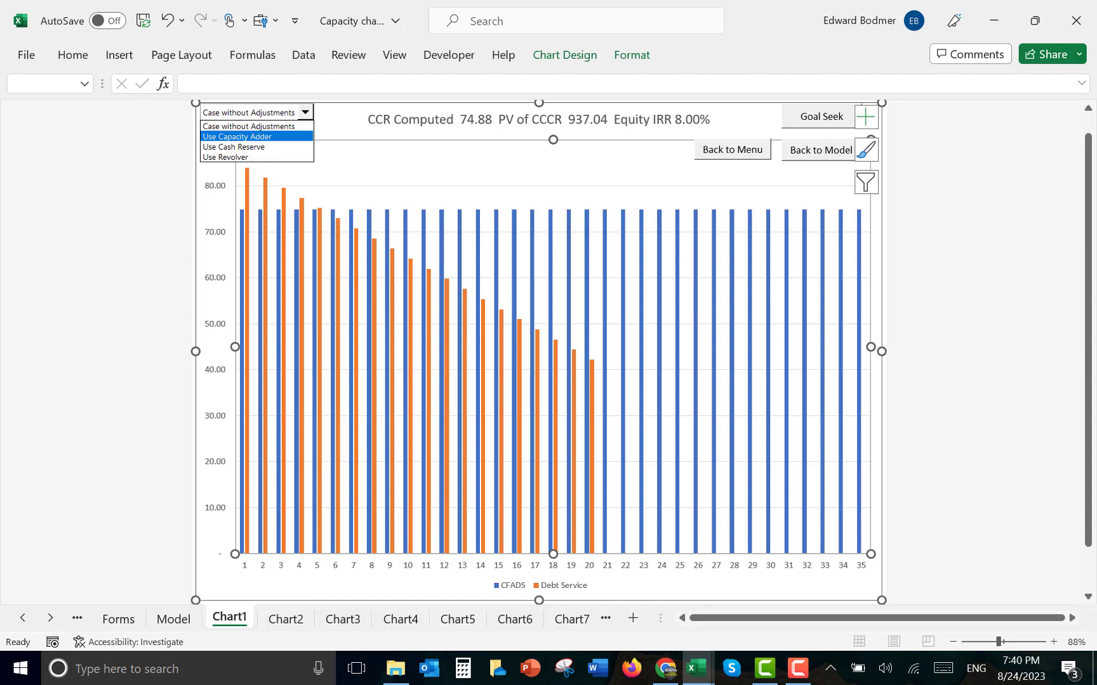
click(254, 147)
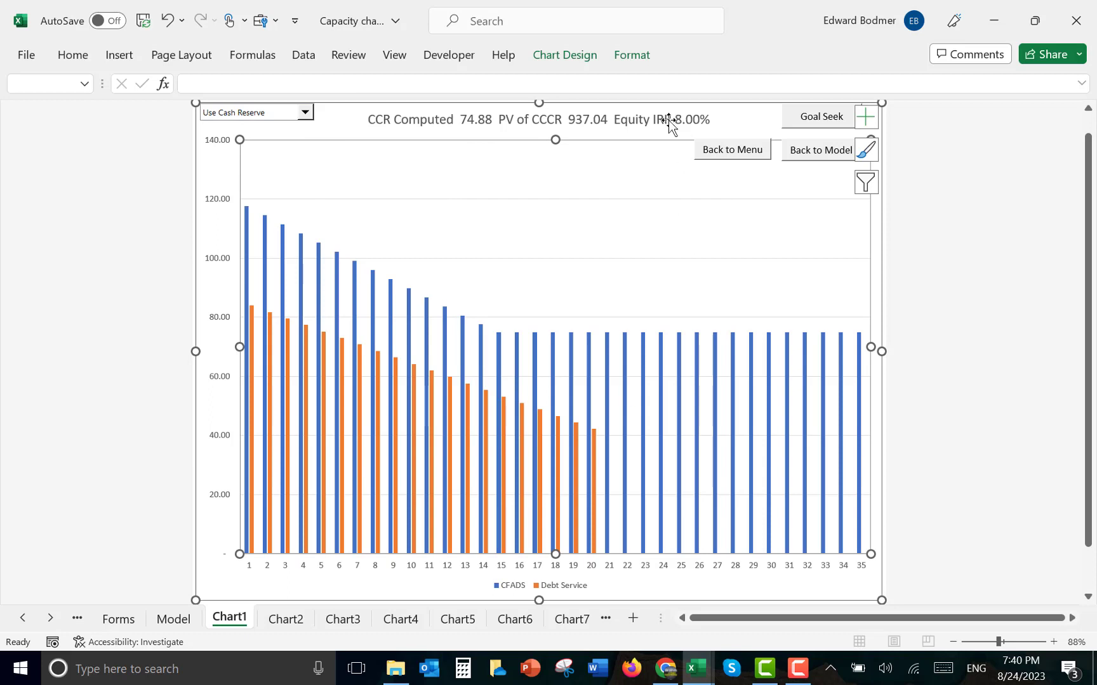
click(305, 112)
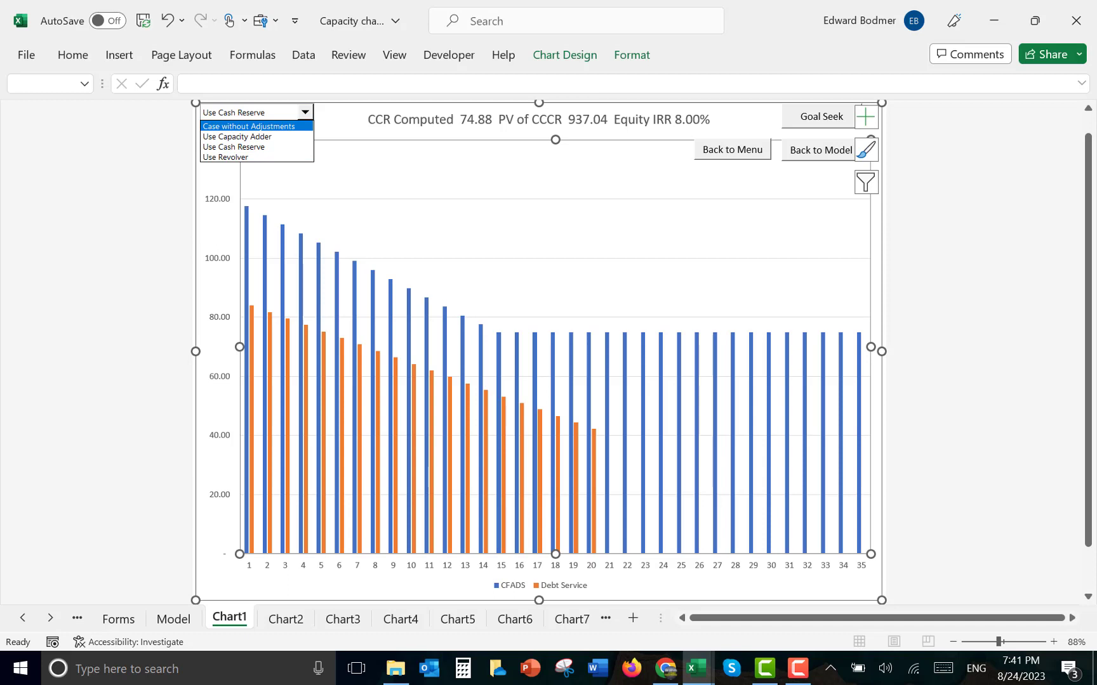
click(249, 126)
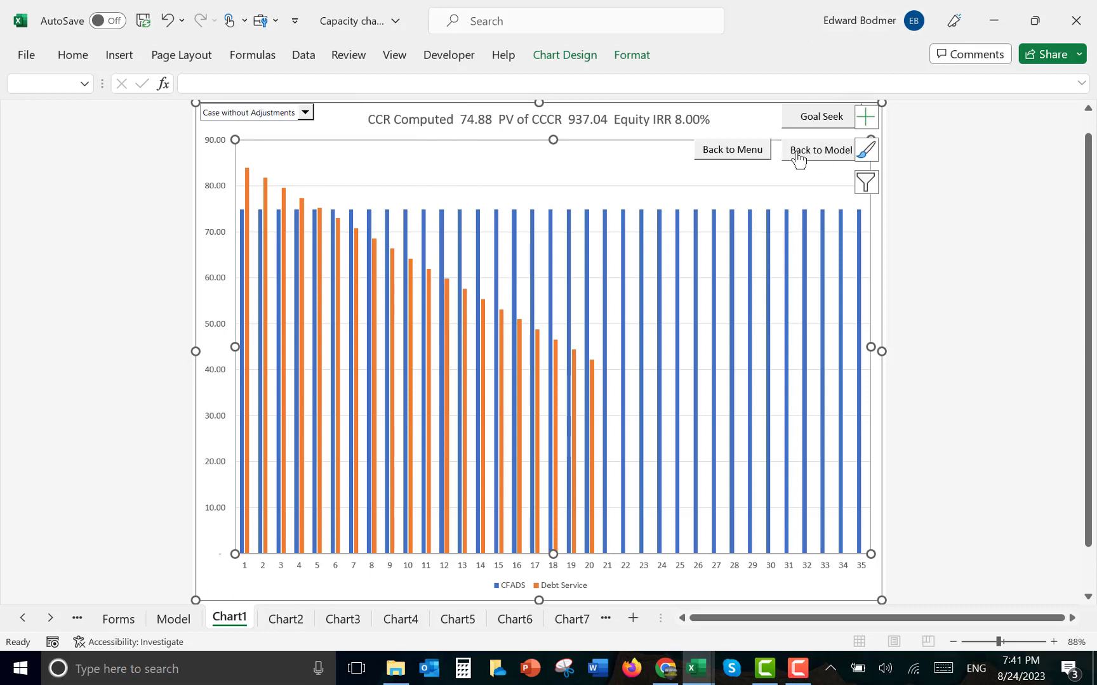
Open the Cash and Revolver Balance chart from the graph menu and run Goal Seek for the Use Cash Reserve scenario
click(730, 154)
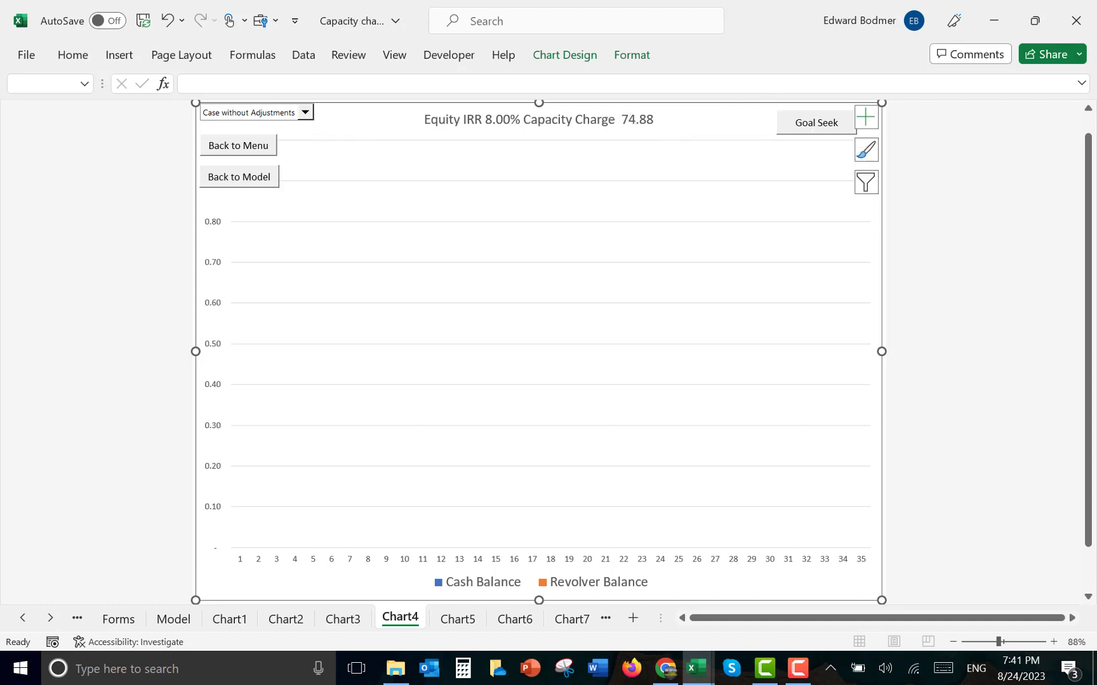
click(305, 112)
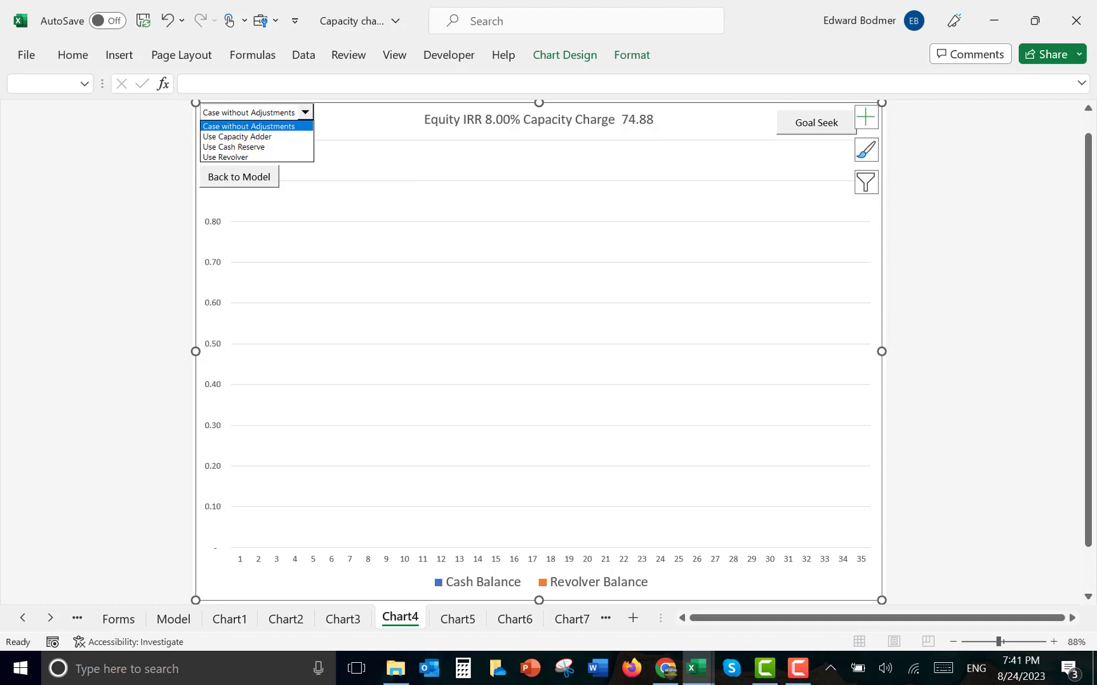
click(253, 148)
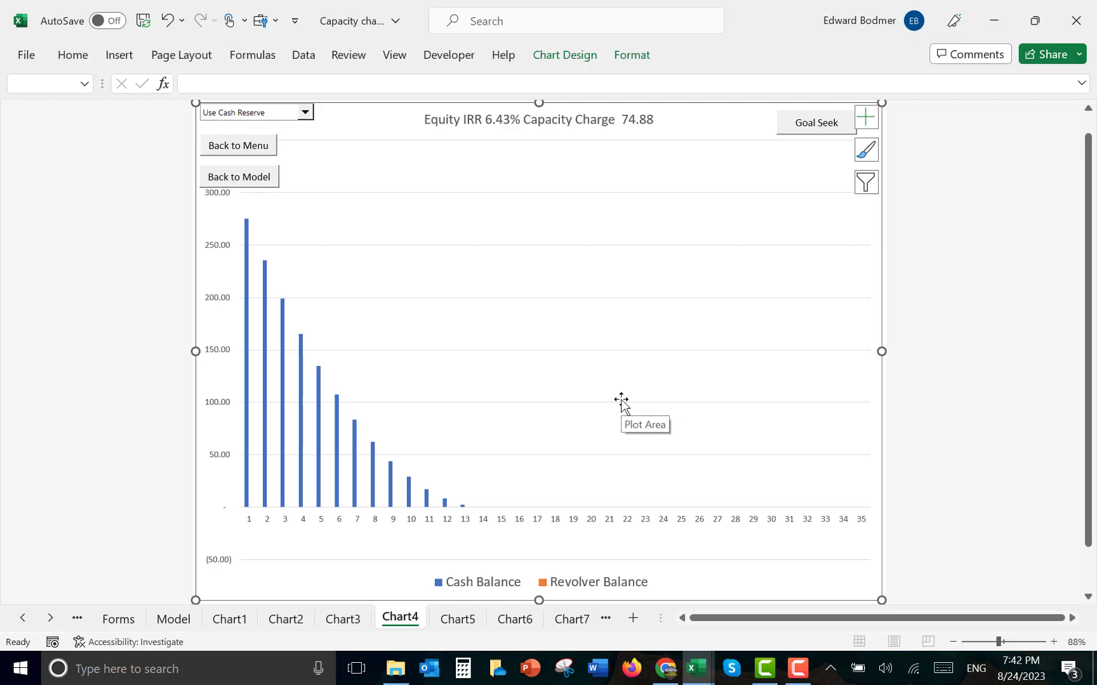
click(804, 127)
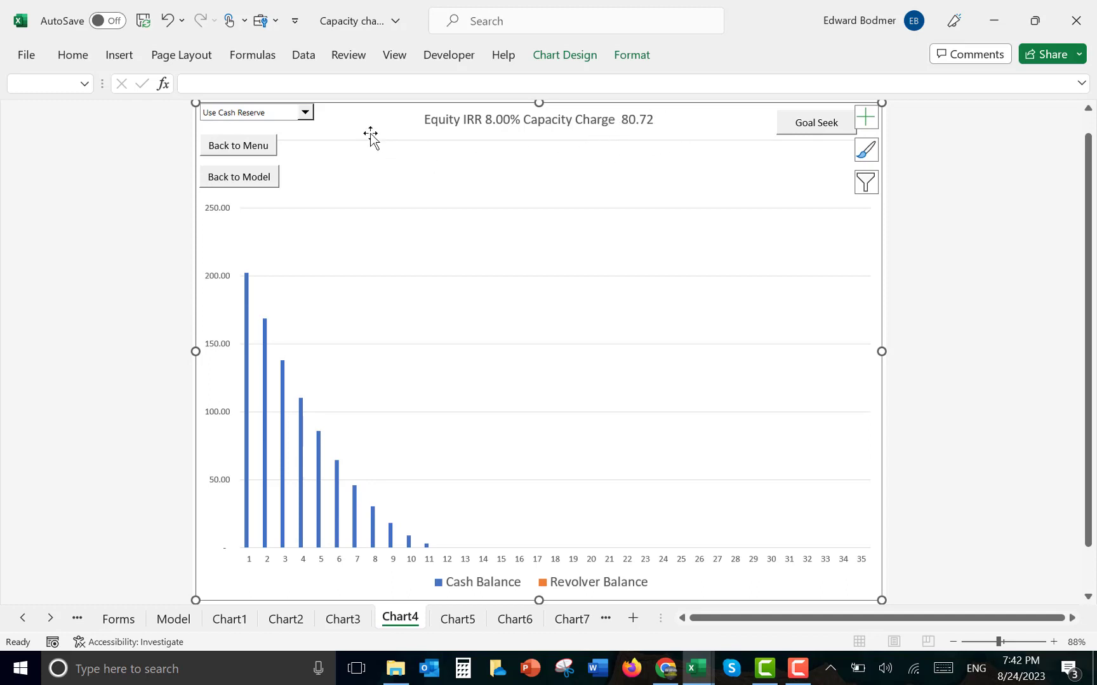
Run Goal Seek on Chart4 for Case without Adjustments and again for Use Cash Reserve to compare the capacity charges
click(304, 113)
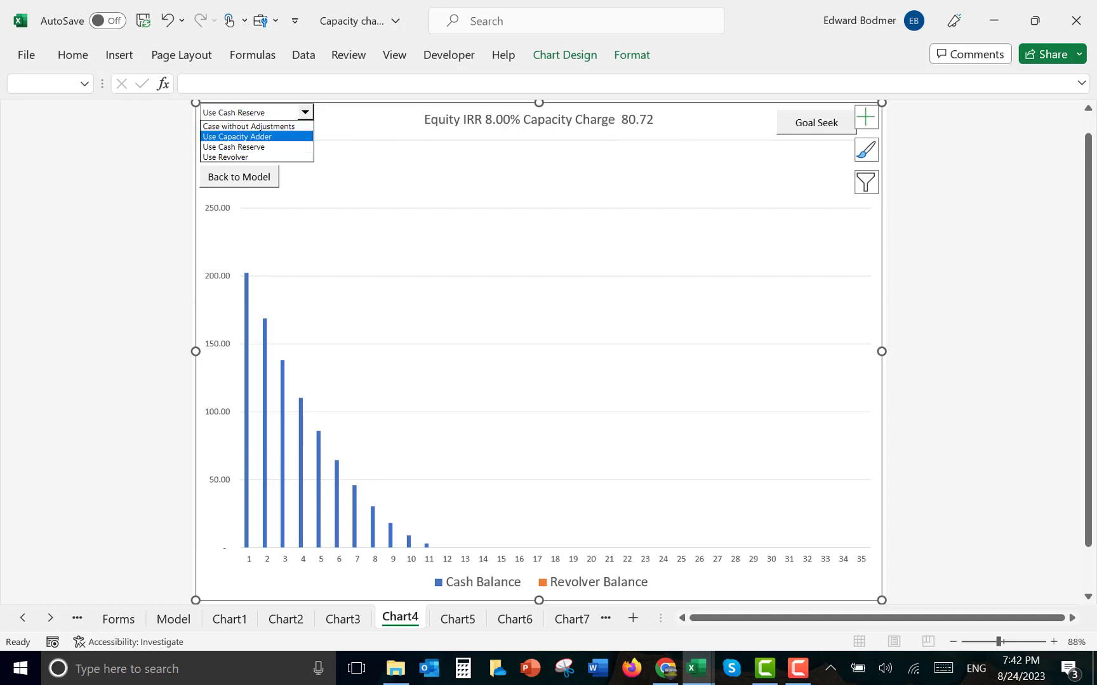
click(249, 126)
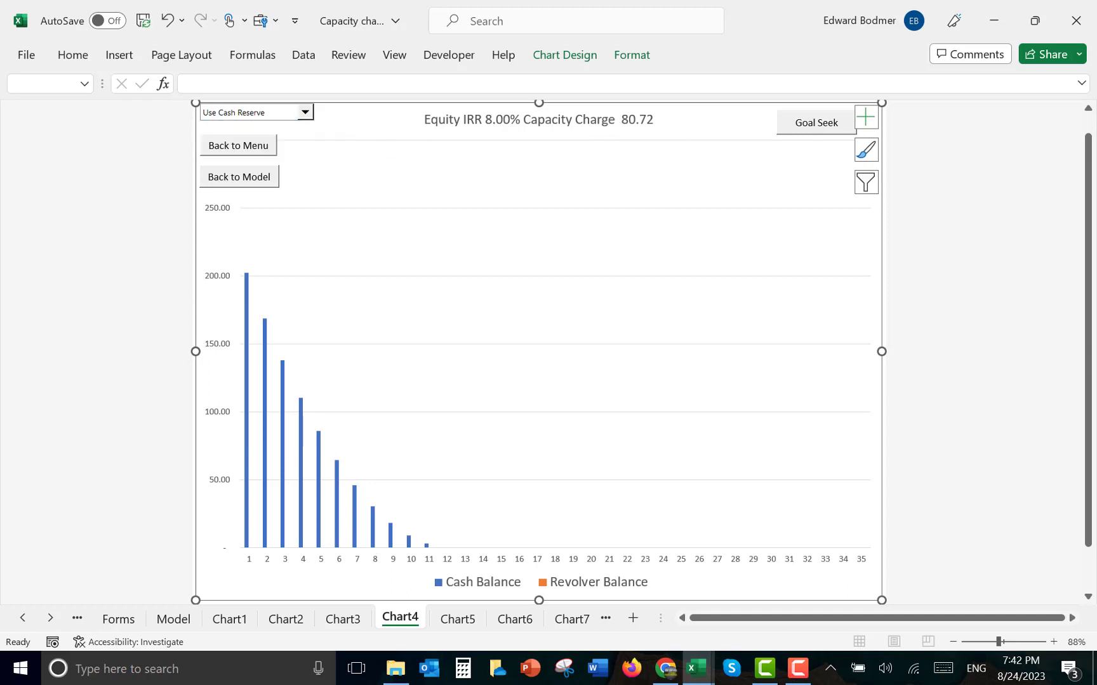
click(817, 135)
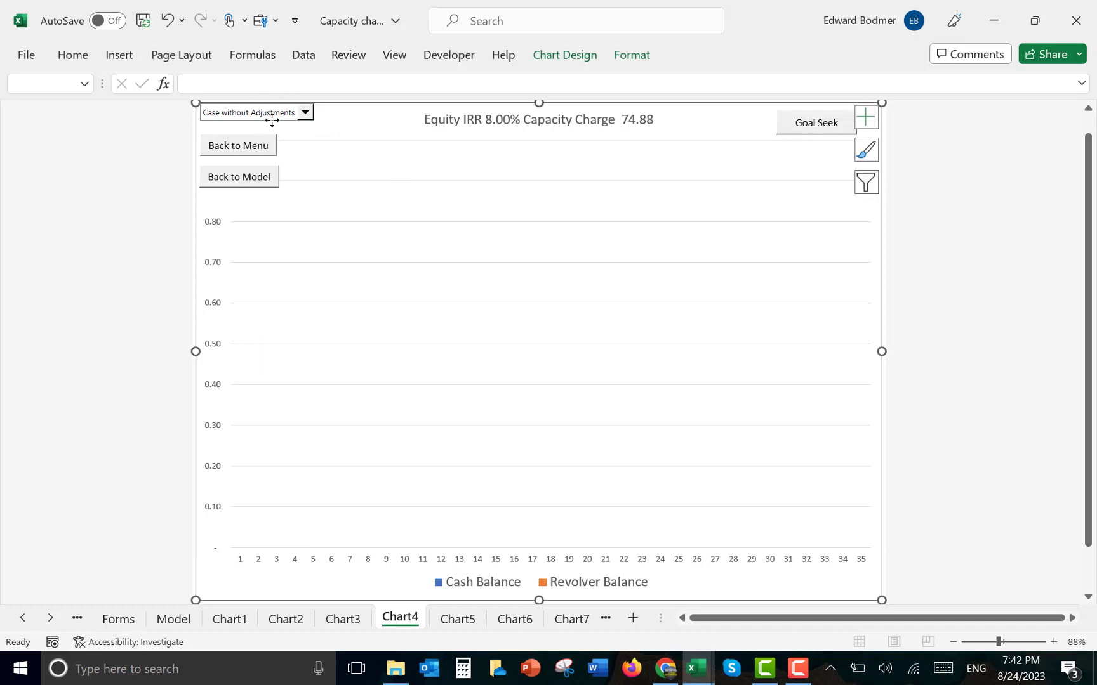
click(305, 112)
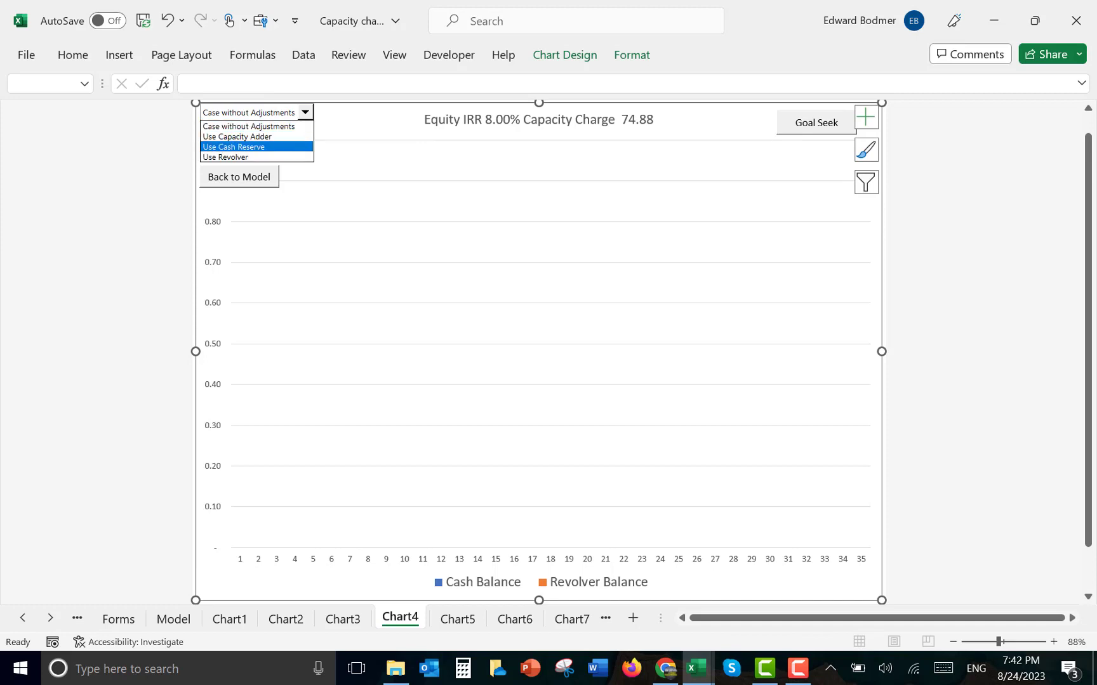
click(254, 146)
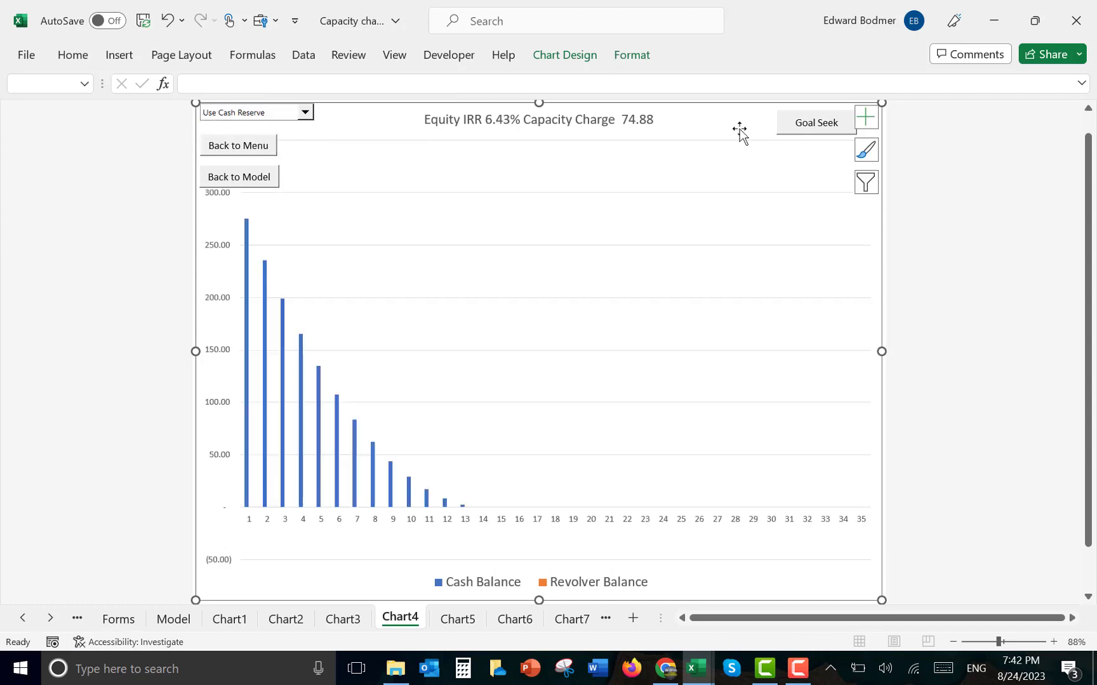
click(813, 124)
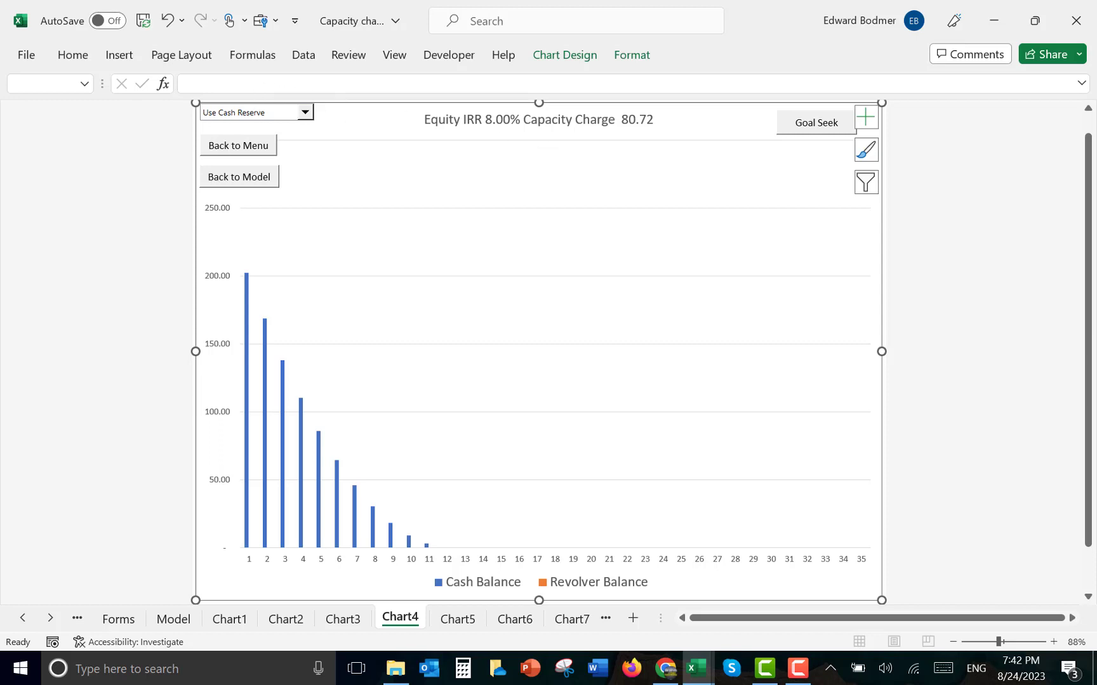
Run Goal Seek on Chart4 for Case without Adjustments, then switch to Use Cash Reserve without solving again to compare the Equity IRR
click(305, 112)
click(241, 126)
click(830, 130)
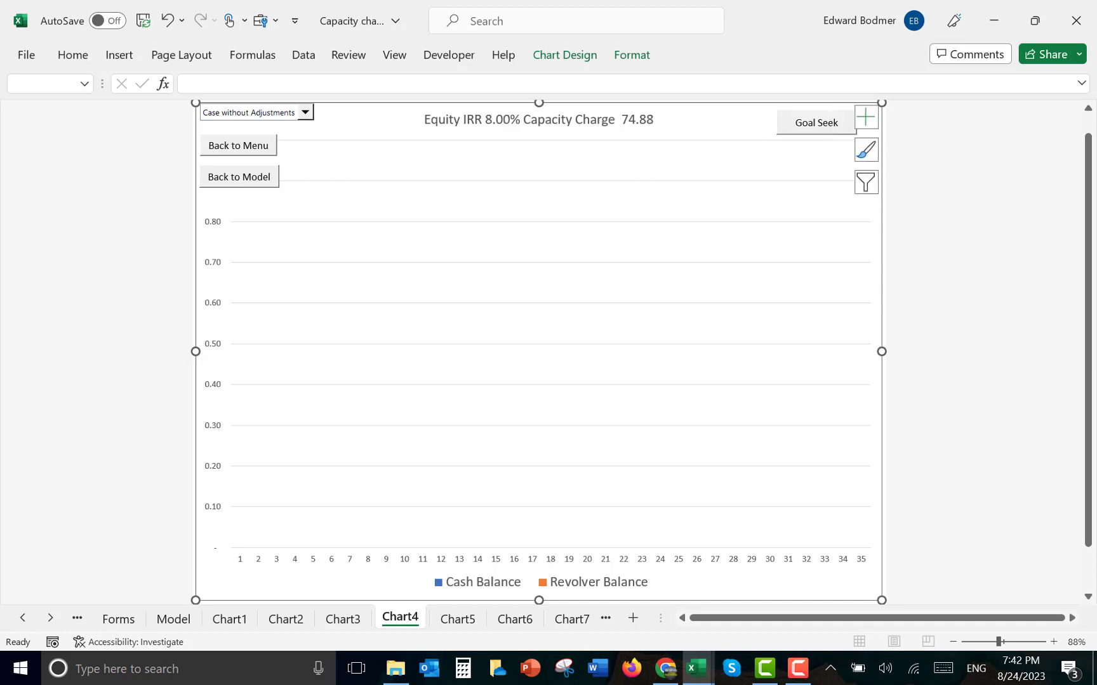
click(304, 112)
click(235, 147)
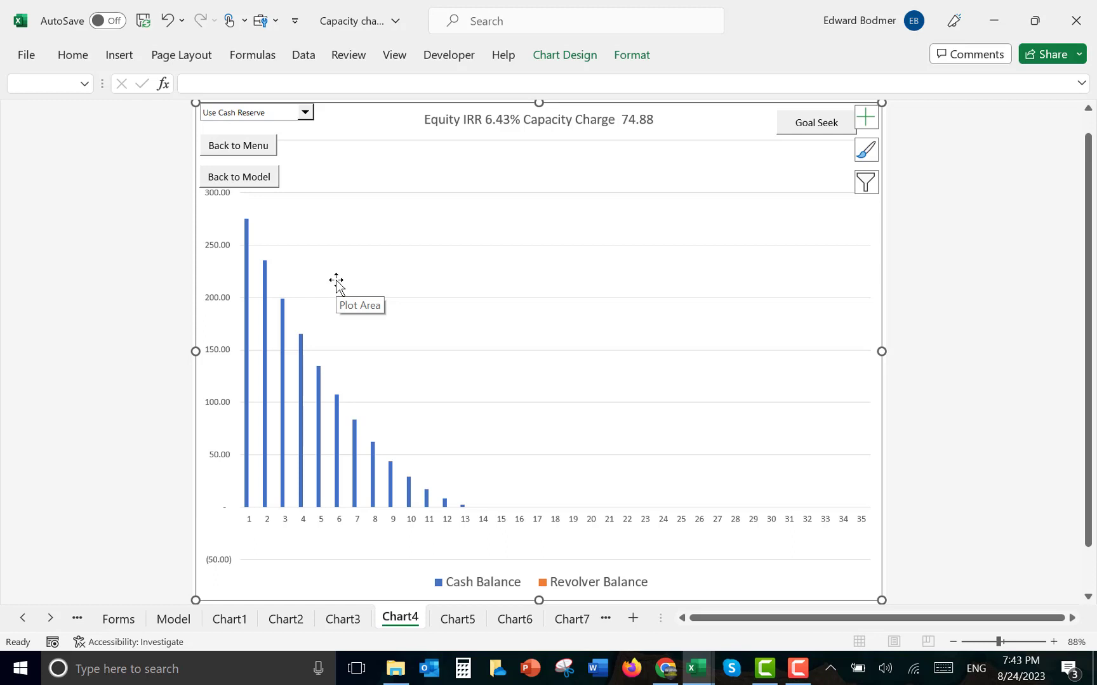
Move the Back to Model button on Chart4 to just below the Goal Seek button
right_click(232, 177)
key(Escape)
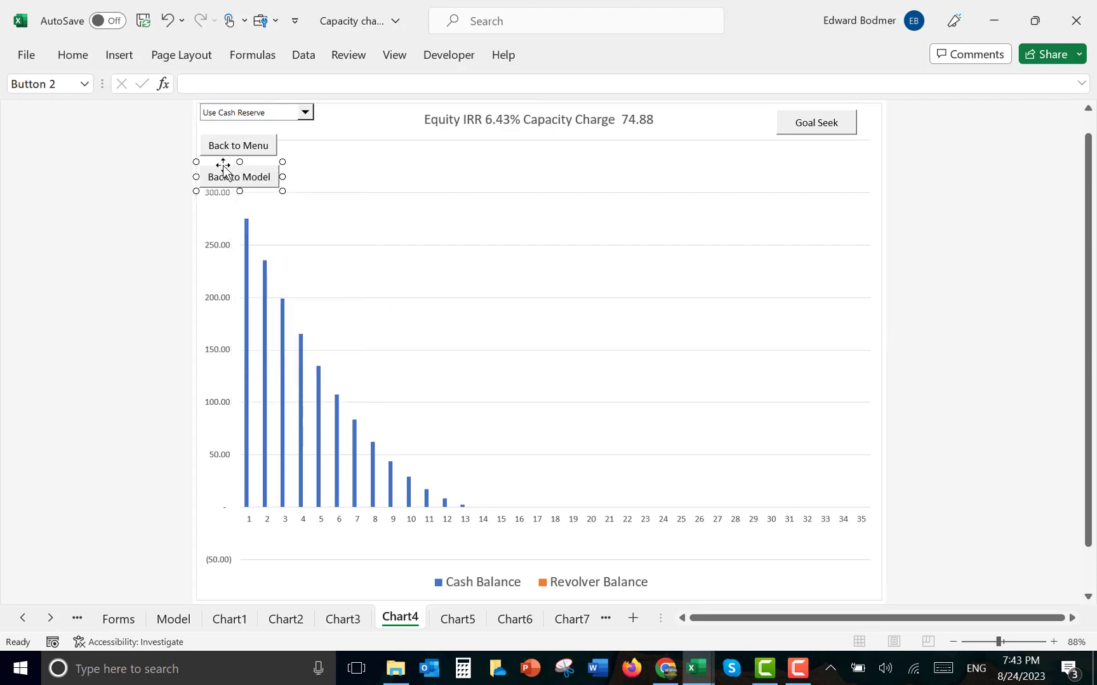
drag(222, 165, 800, 150)
click(745, 213)
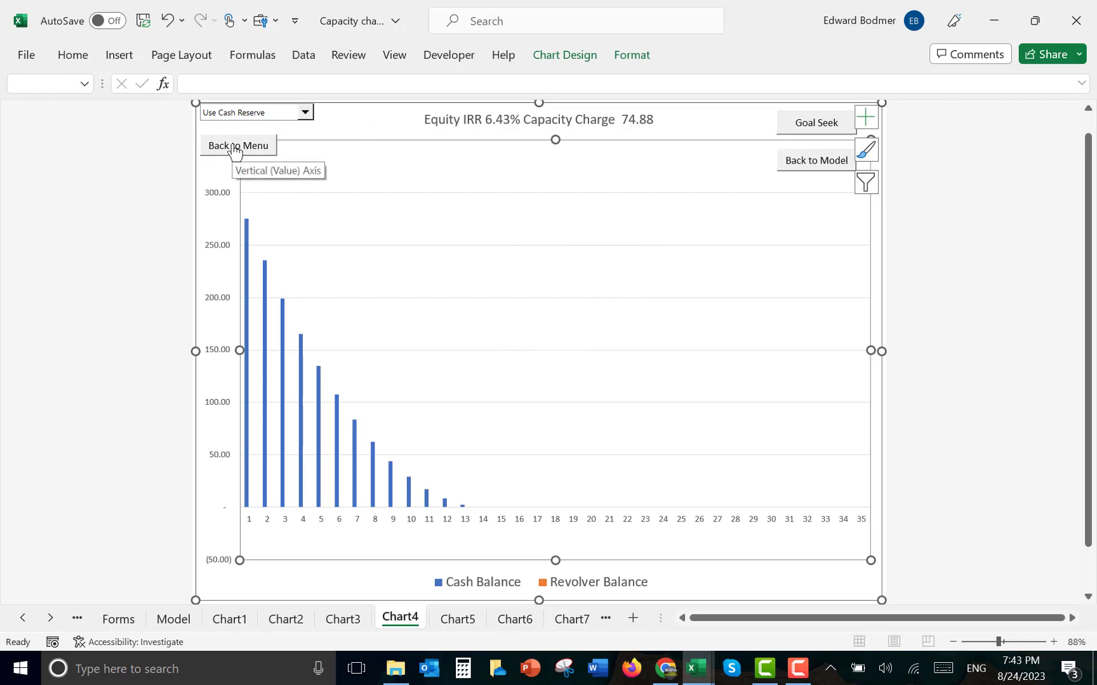
Return from Chart4 to the model and review the CFADS Balance and Equity Cash Flow sections
click(801, 162)
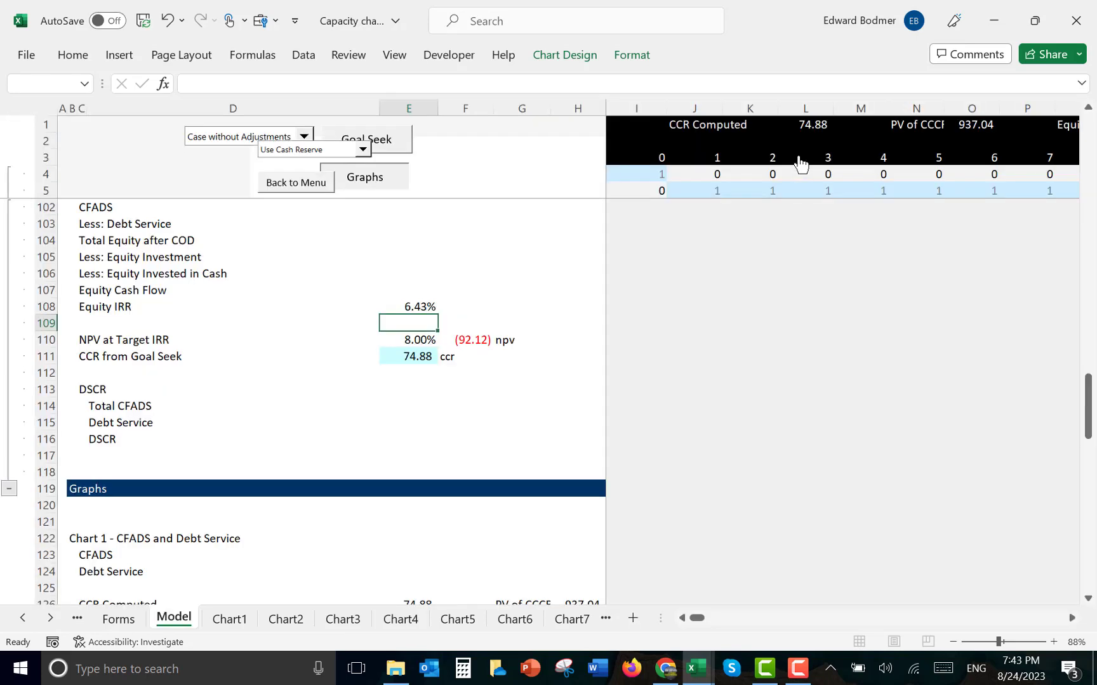
click(549, 268)
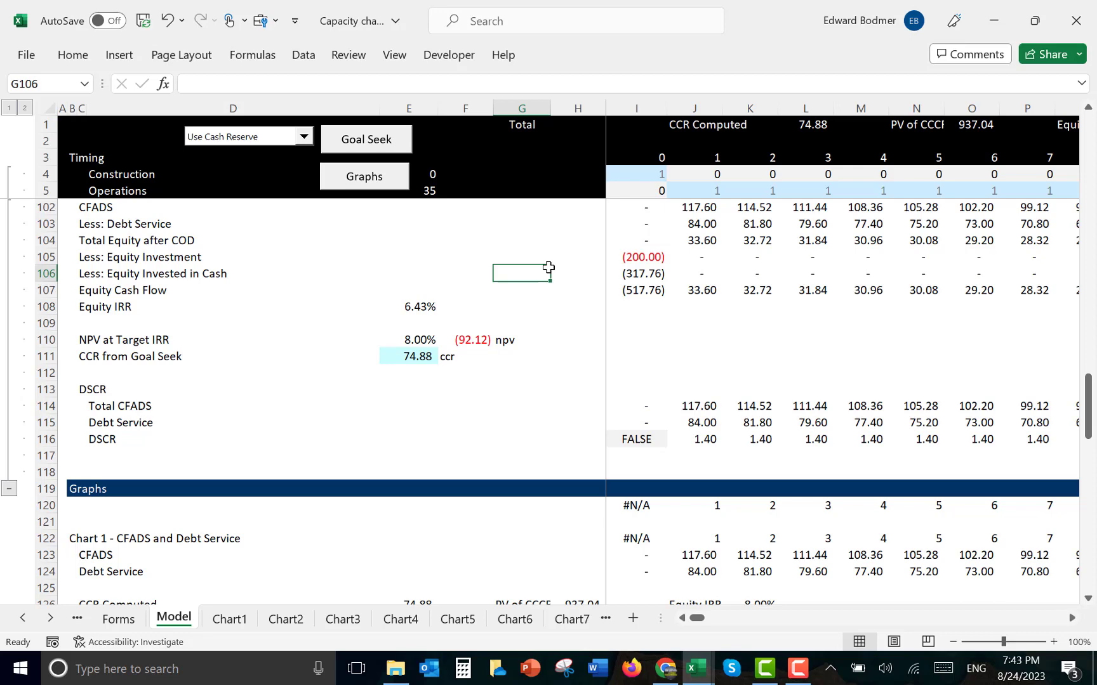
key(Page_Up)
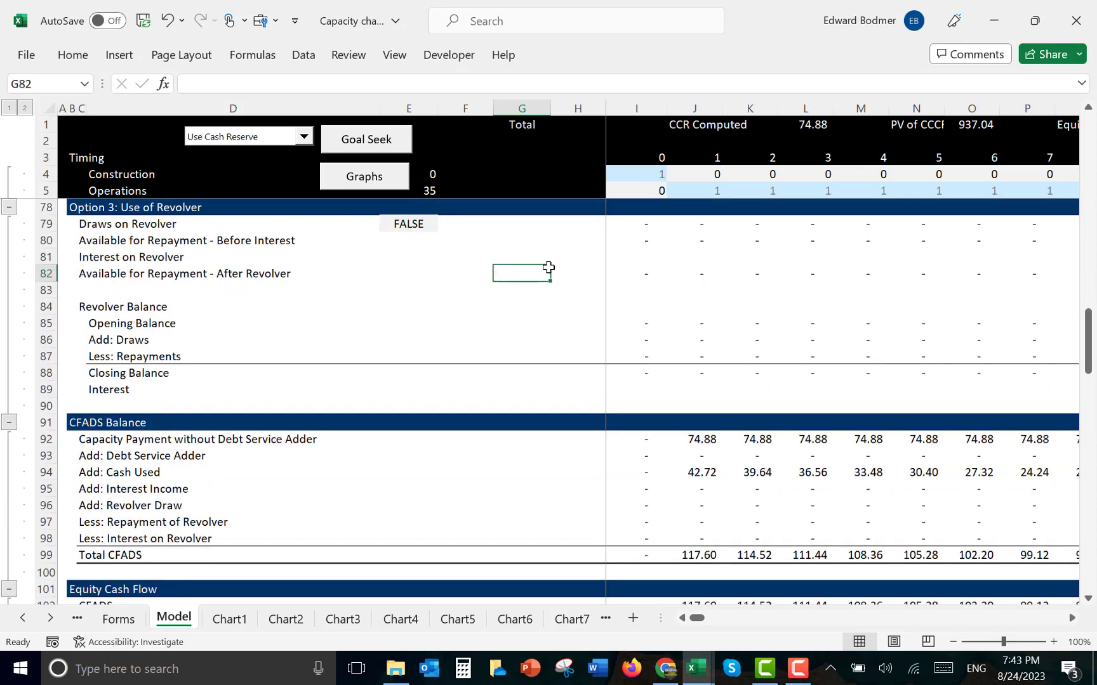
key(Down)
key(Down)
key(Down)
key(Down)
key(Down)
key(Down)
key(Down)
key(Down)
key(Down)
key(Down)
key(Down)
key(Down)
key(Down)
key(Down)
key(Down)
key(Down)
key(Down)
key(Down)
key(Down)
key(Down)
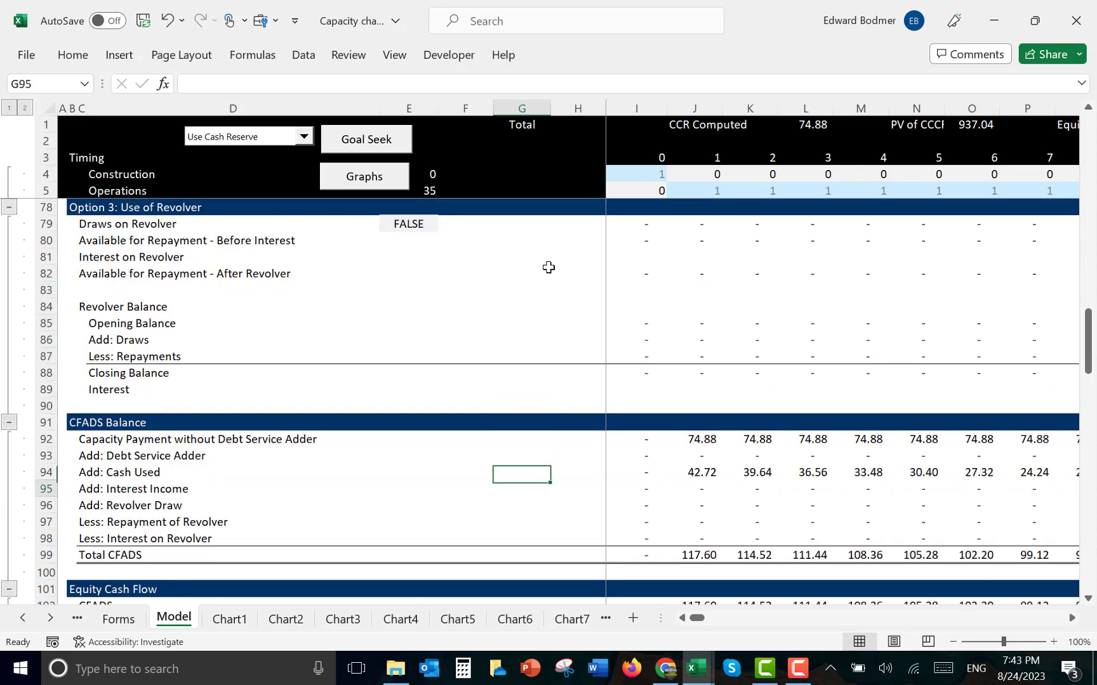
key(Down)
key(Down)
key(Down)
key(Down)
key(Down)
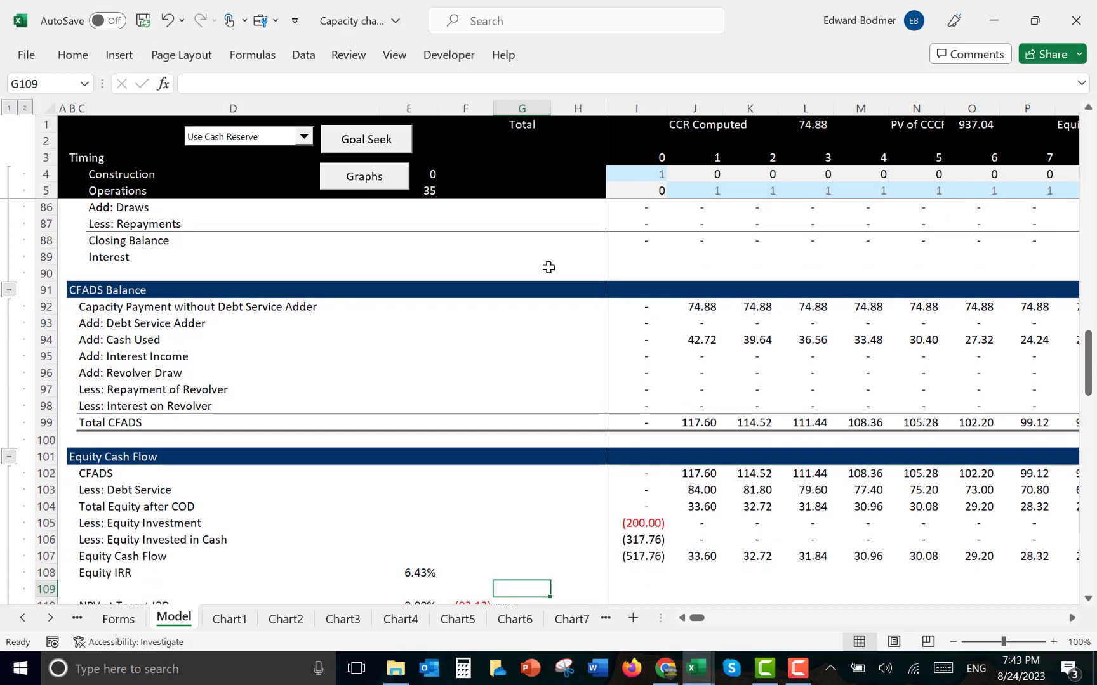
Go back up to Option 3: Use of Revolver and check the Draws on Revolver switch in E79
key(Up)
key(Up)
key(Up)
key(Up)
key(Up)
key(Up)
key(Up)
key(Up)
key(Up)
key(Up)
key(Up)
key(Up)
key(Up)
key(Up)
key(Up)
key(Up)
key(Up)
key(Up)
key(Up)
key(Up)
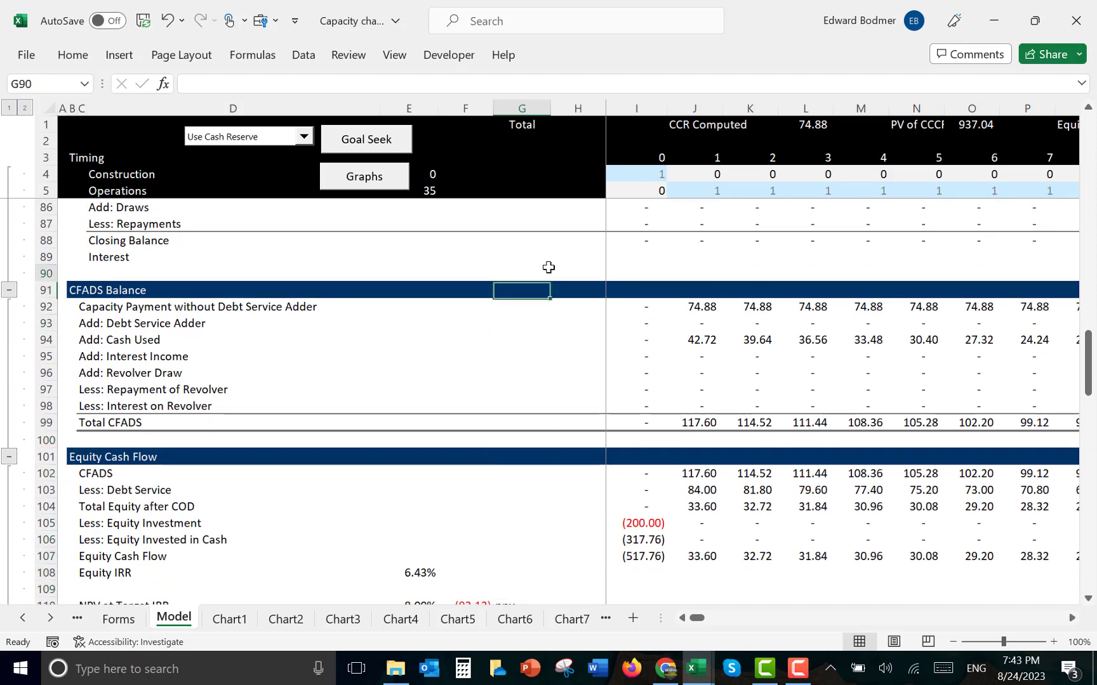
key(Up)
key(Up)
key(Up)
key(Up)
key(Up)
key(Up)
key(Up)
key(Up)
key(Down)
key(Down)
key(Down)
key(Down)
key(Down)
key(Down)
key(Down)
key(Down)
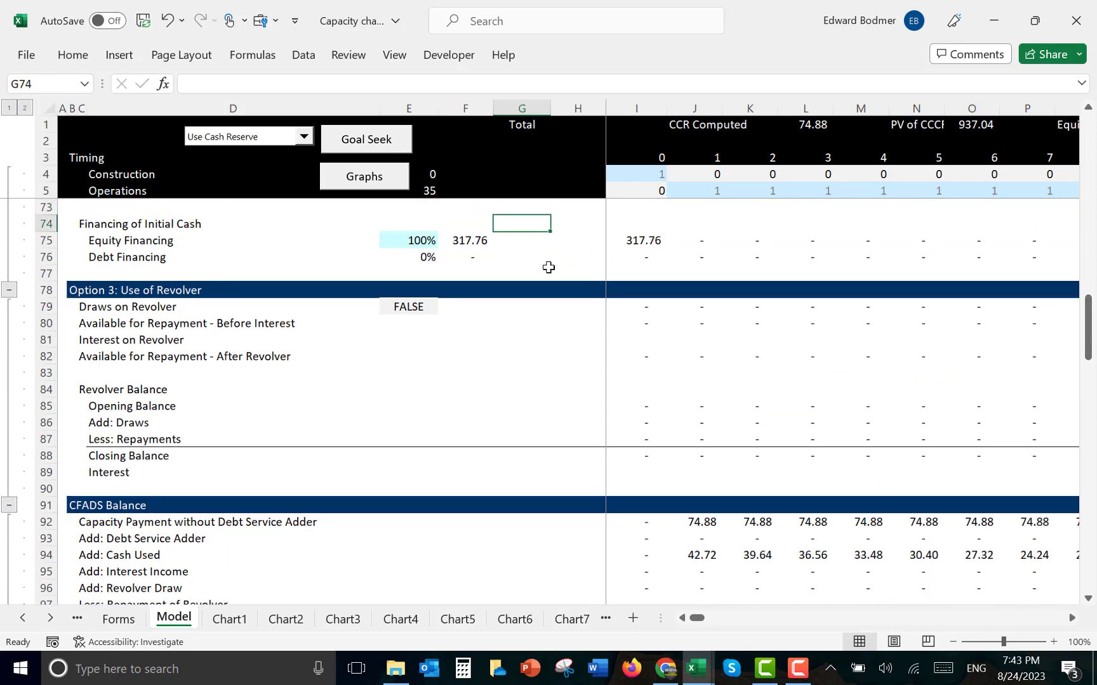
key(Up)
key(Up)
key(Left)
key(Left)
key(Left)
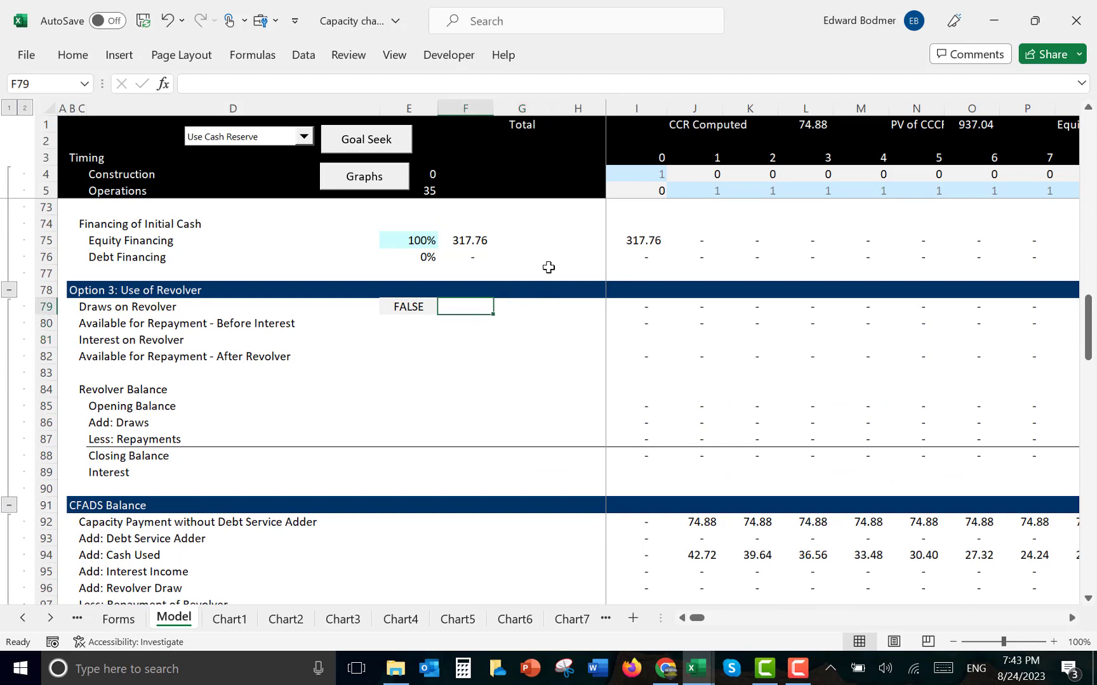
key(Right)
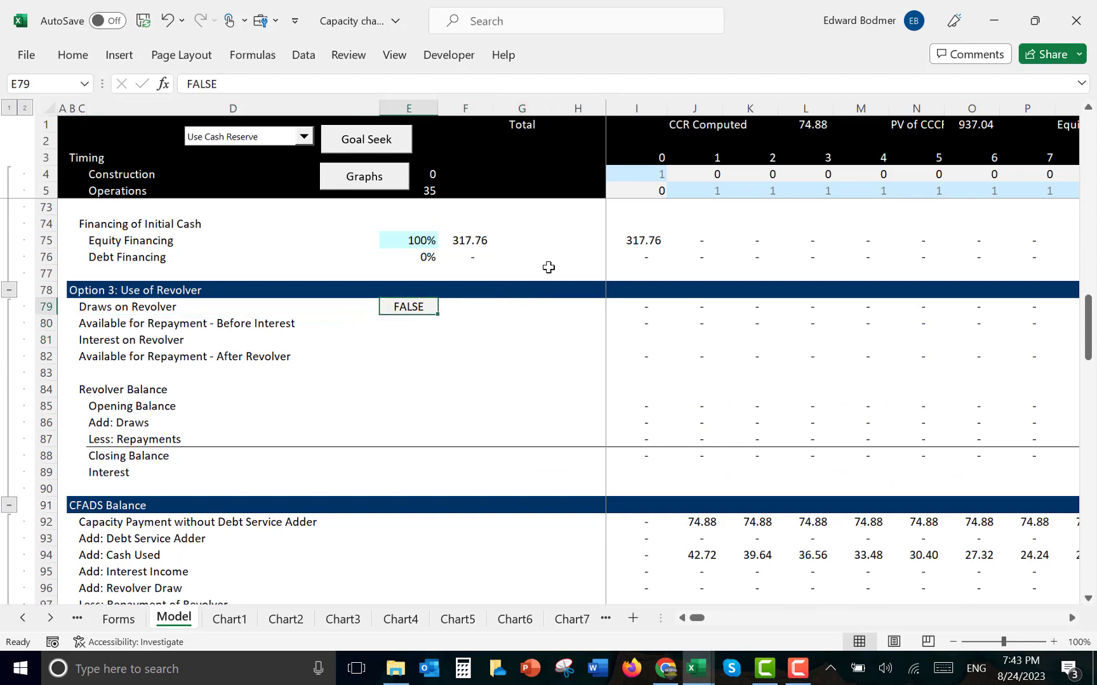
Compare the Option 2: Use of Cash Reserve section, including its up-front cash switch, with the revolver section below it
key(Up)
key(Up)
key(Up)
key(Up)
key(Up)
key(Up)
key(Up)
key(Up)
key(Up)
key(Up)
key(Up)
key(Up)
key(Up)
key(Up)
key(Up)
key(Up)
key(Up)
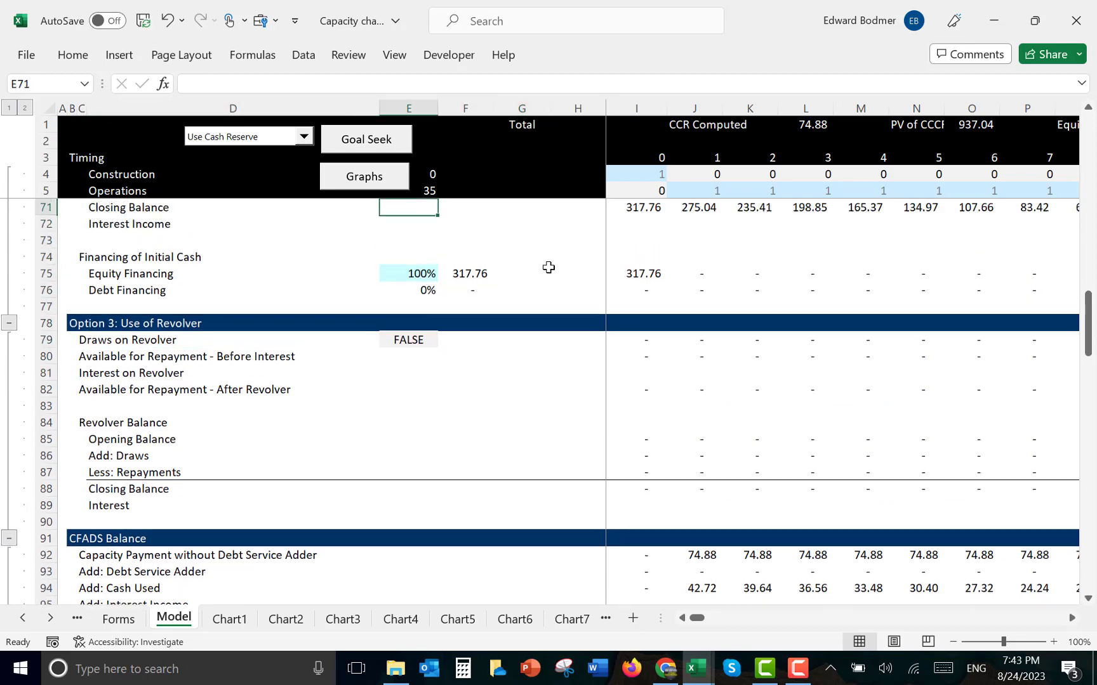
key(Up)
key(Up)
key(Up)
key(Up)
key(Down)
key(Down)
key(Down)
key(Down)
key(Down)
key(Down)
key(Down)
key(Down)
key(Down)
key(Down)
key(Down)
key(Down)
key(Down)
key(Down)
key(Down)
key(Down)
key(Down)
key(Down)
key(Down)
key(Down)
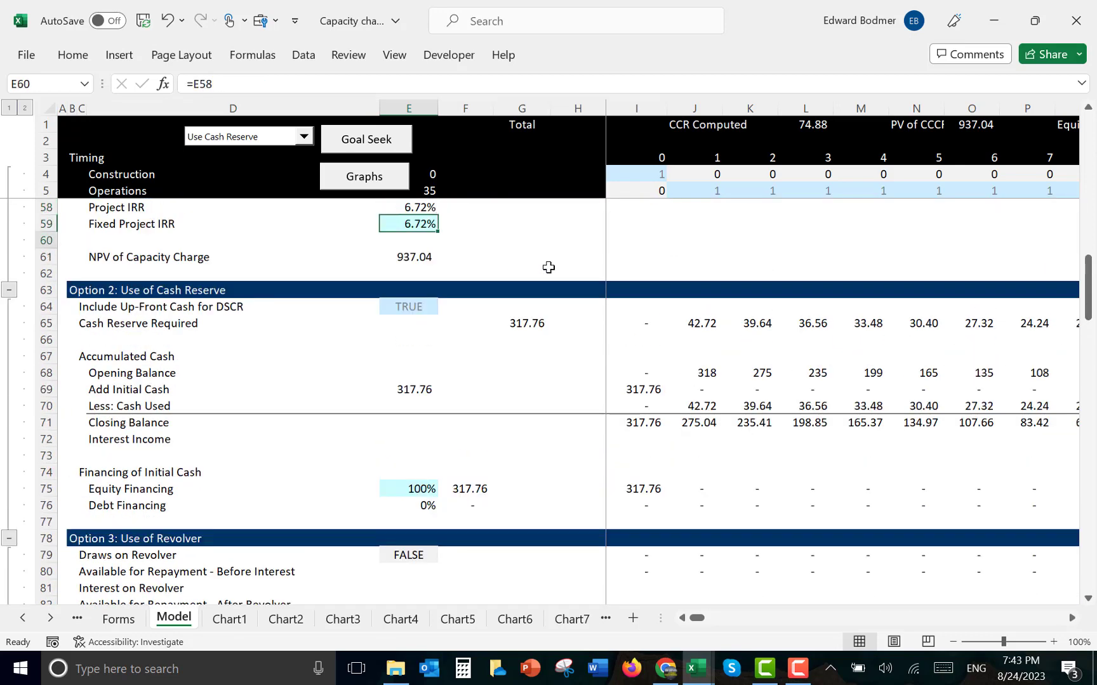
key(Down)
key(Down)
key(Down)
key(Down)
key(Down)
key(Down)
key(Down)
key(Up)
key(Up)
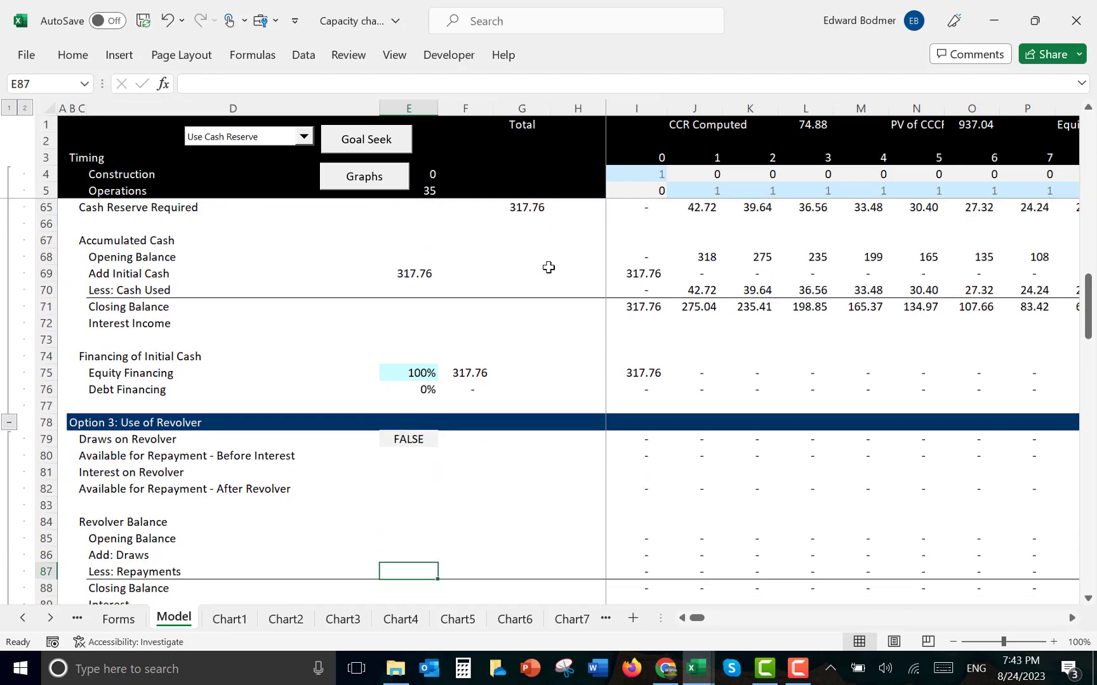
Examine the Use Revolver row and the scenario flag columns on the Forms sheet
key(ctrl+Page_Up)
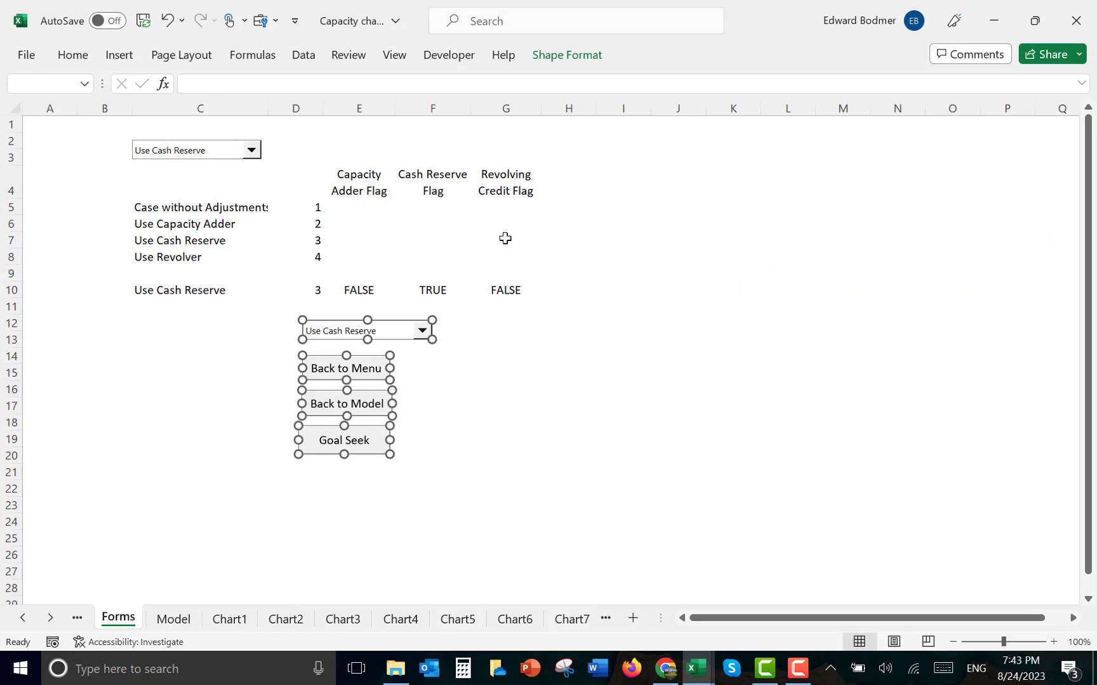
click(515, 431)
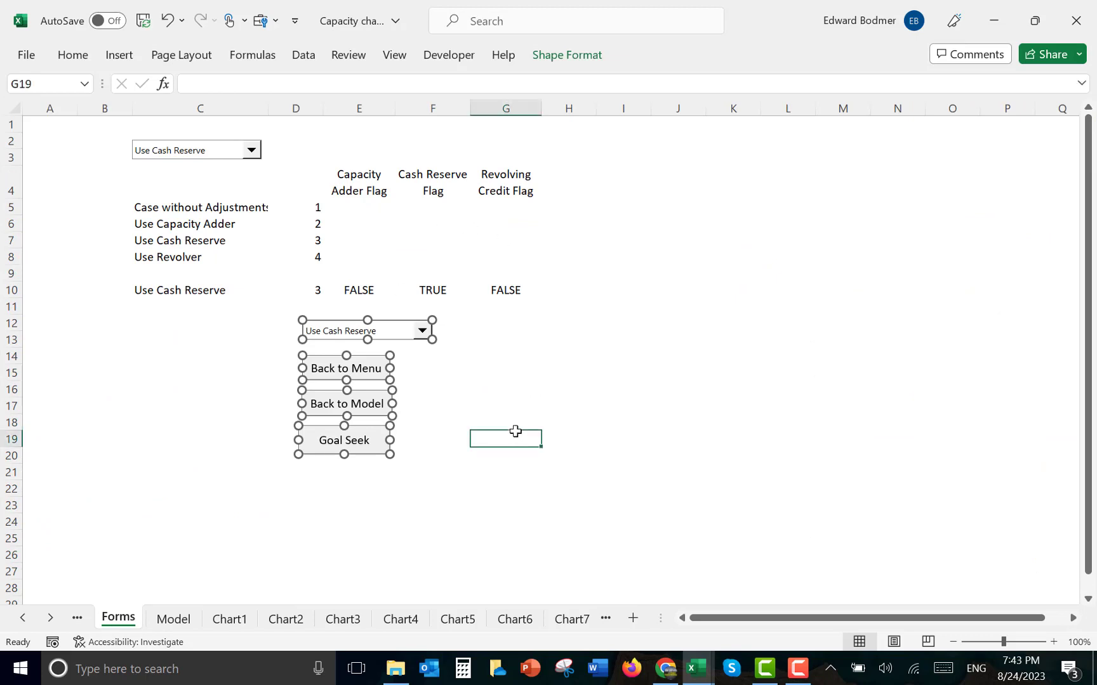
click(197, 265)
key(Right)
key(Right)
key(Left)
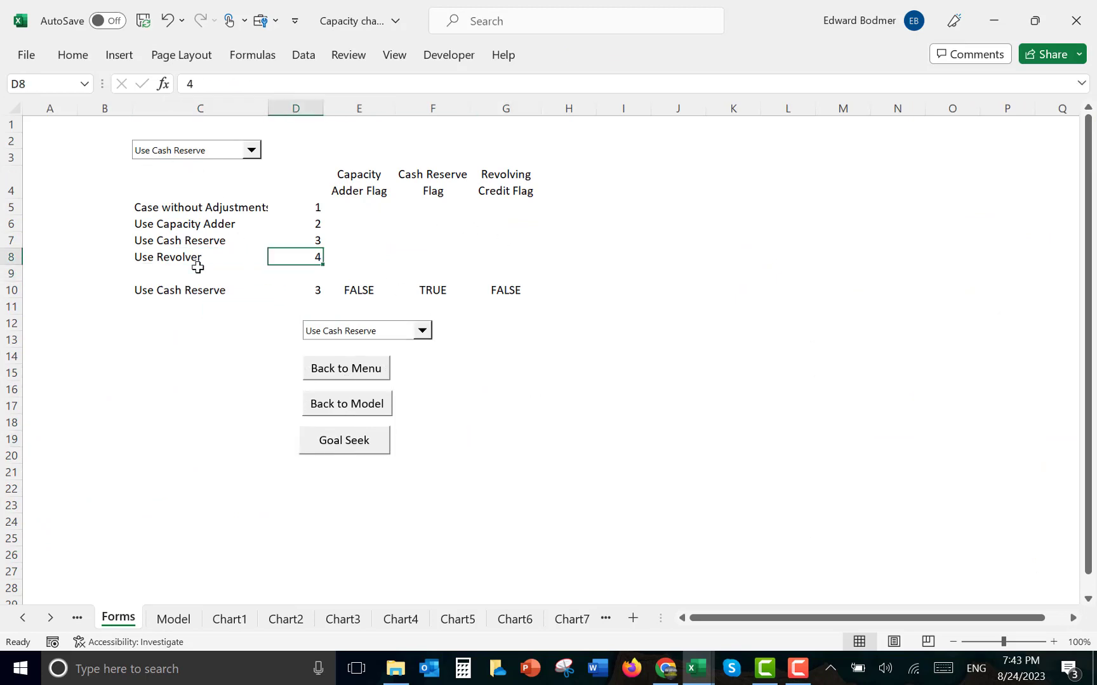
key(Right)
key(Right)
key(Right)
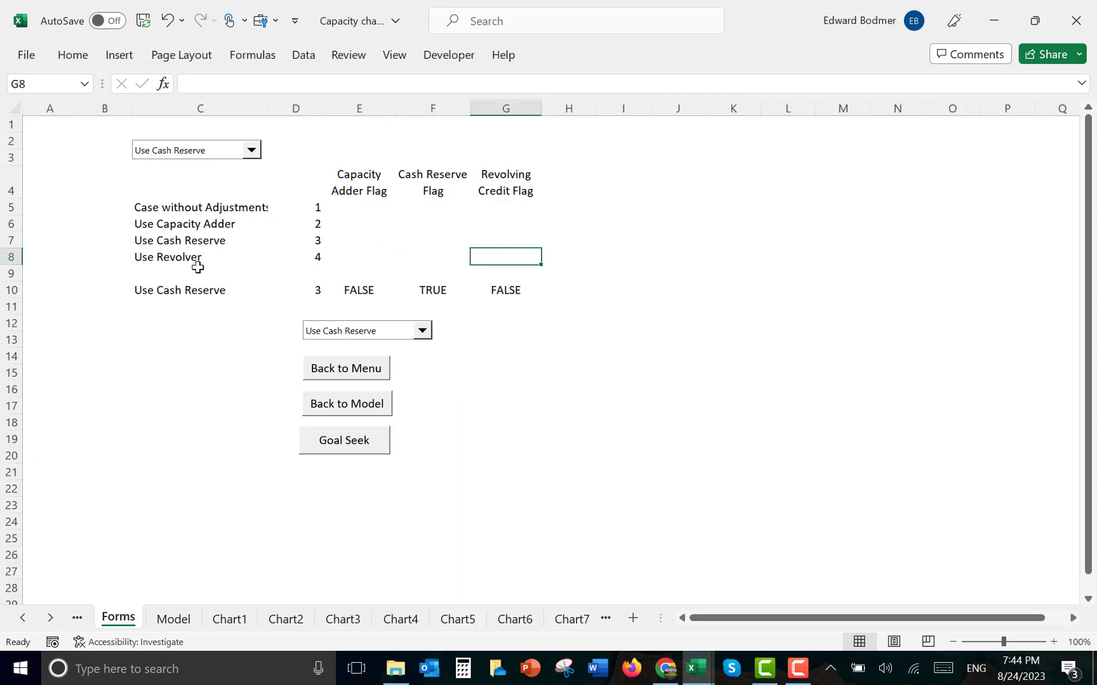
key(Left)
key(Left)
key(Left)
key(Right)
key(Right)
key(Right)
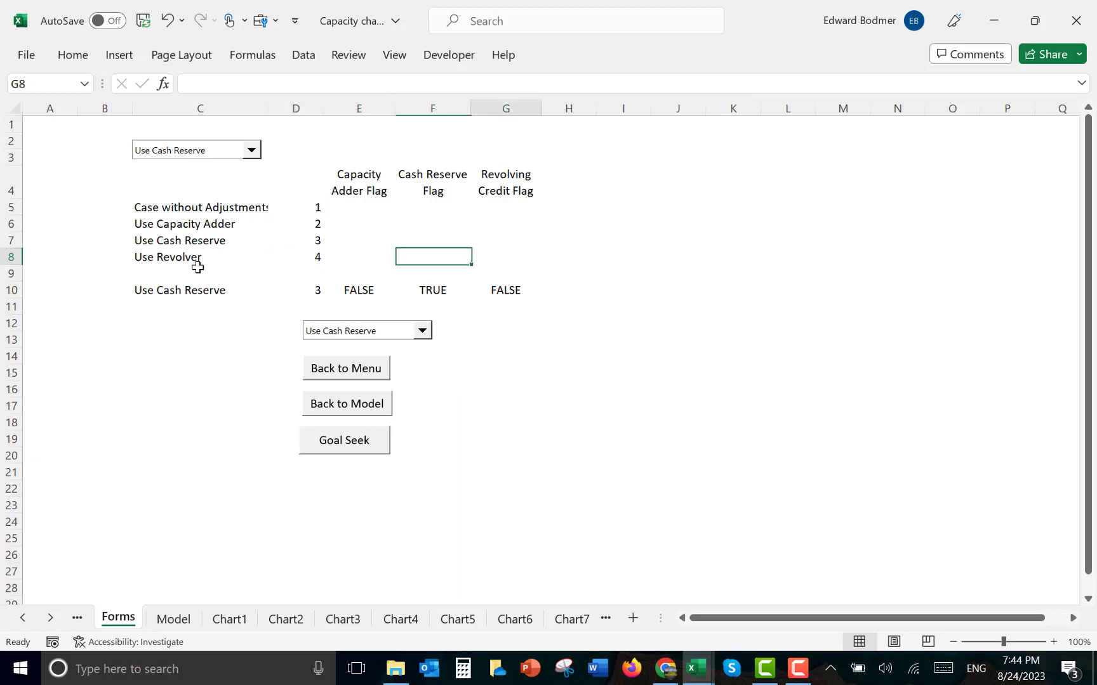
Set the scenario on the Forms sheet to Use Revolver
click(158, 153)
key(Down)
key(Return)
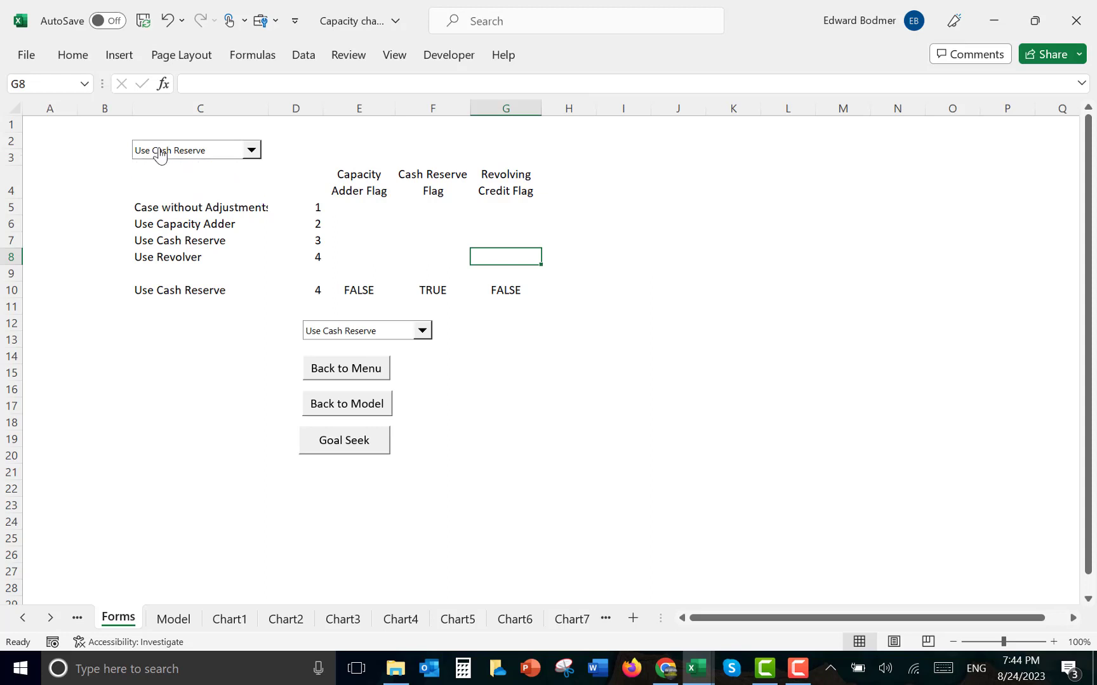
key(ctrl+Page_Up)
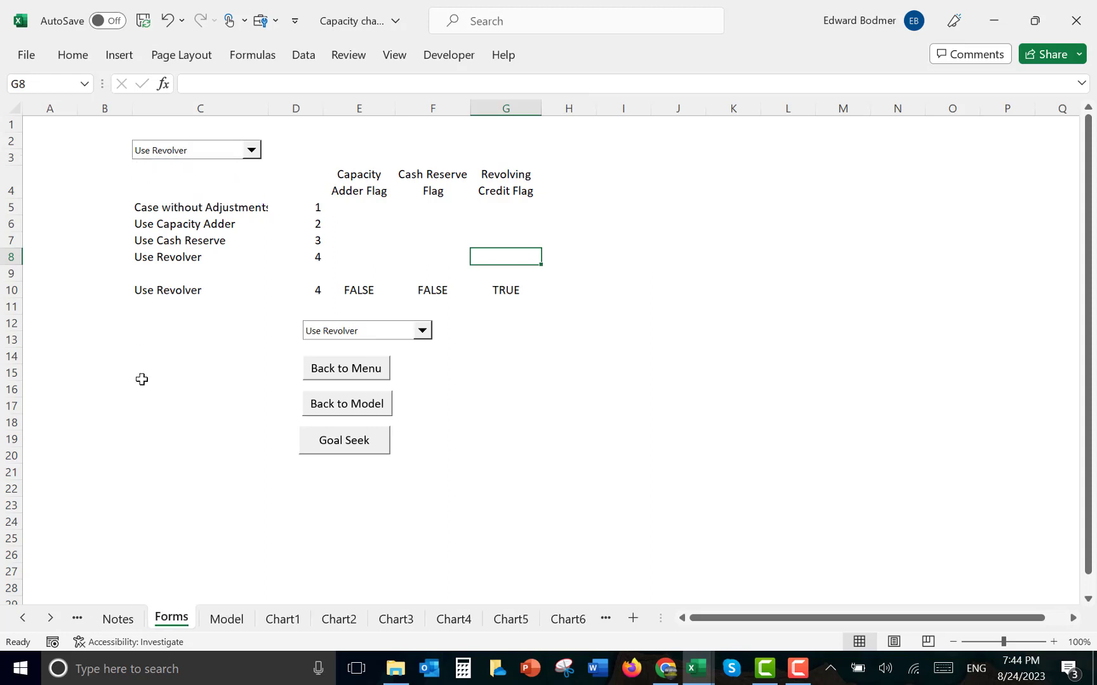
Link the Draws on Revolver switch in Model cell E79 to the Revolving Credit Flag with =Forms!G10
key(ctrl+Page_Down)
key(ctrl+Page_Down)
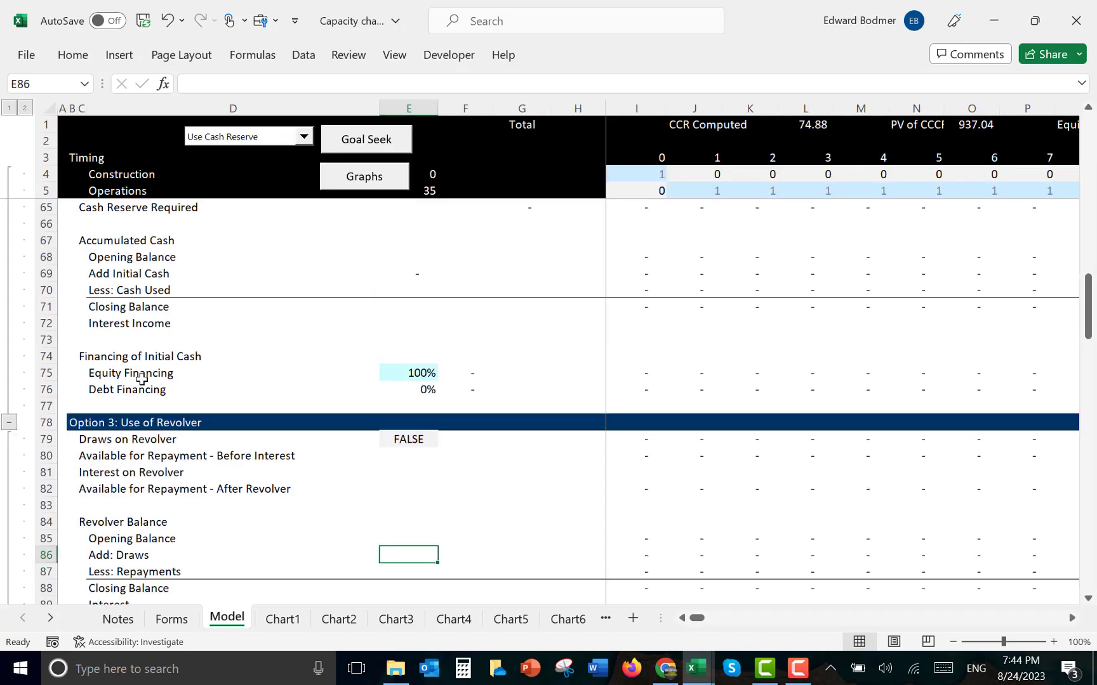
key(Up)
key(Up)
key(Up)
key(Up)
key(Up)
key(Up)
key(Up)
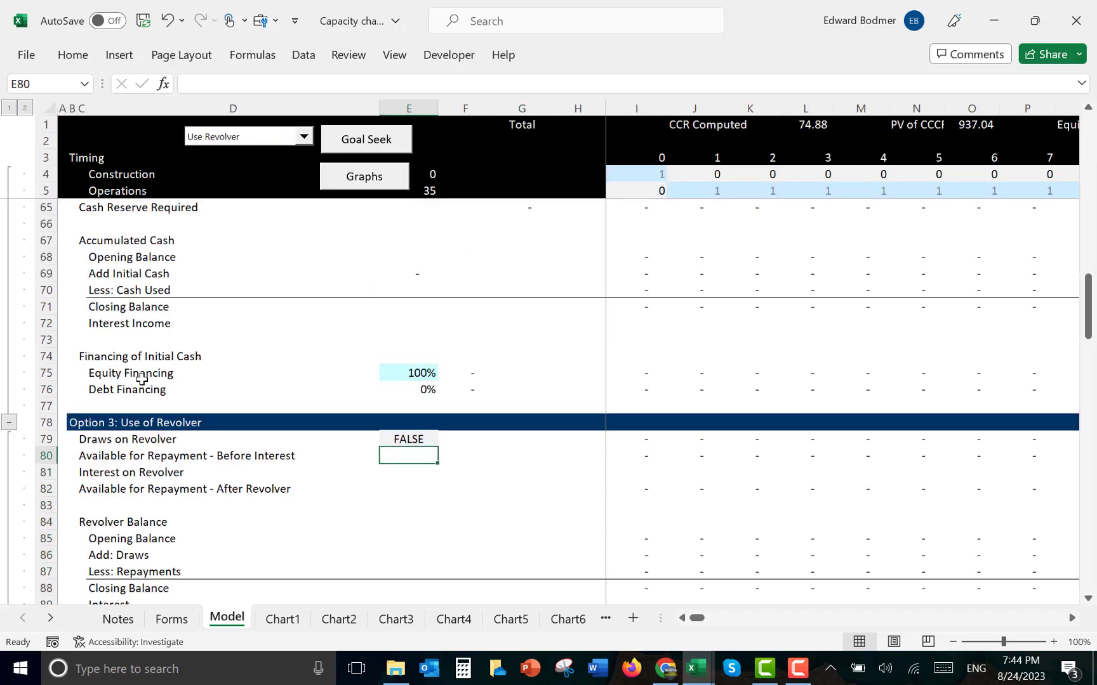
text(=)
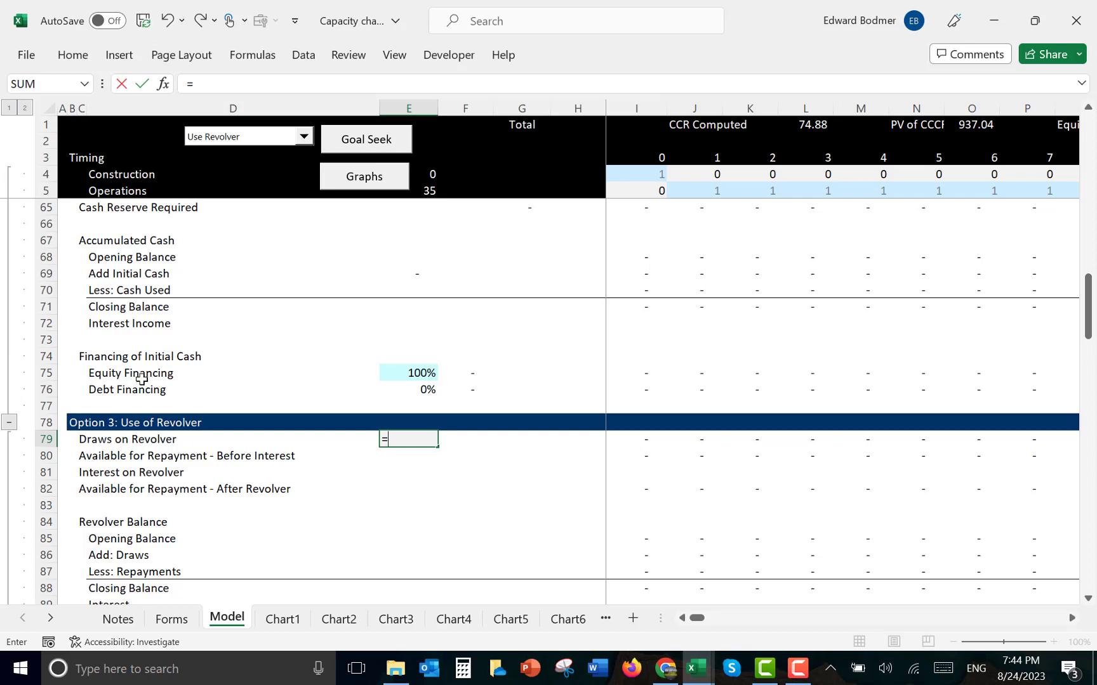
key(ctrl+Page_Up)
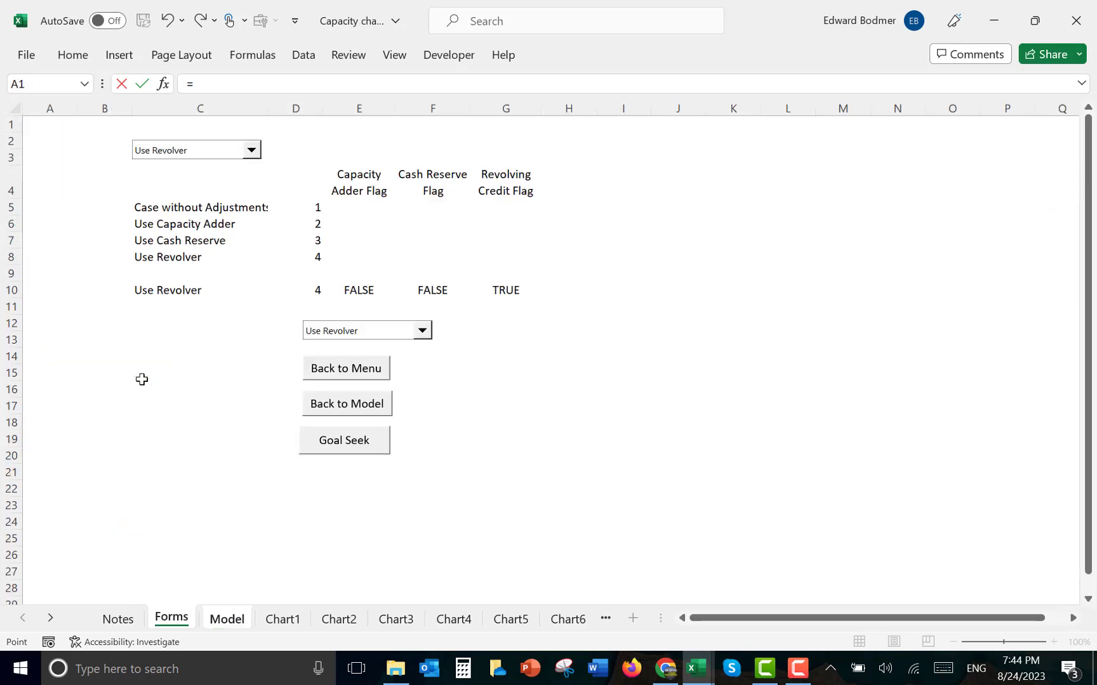
click(513, 290)
key(Return)
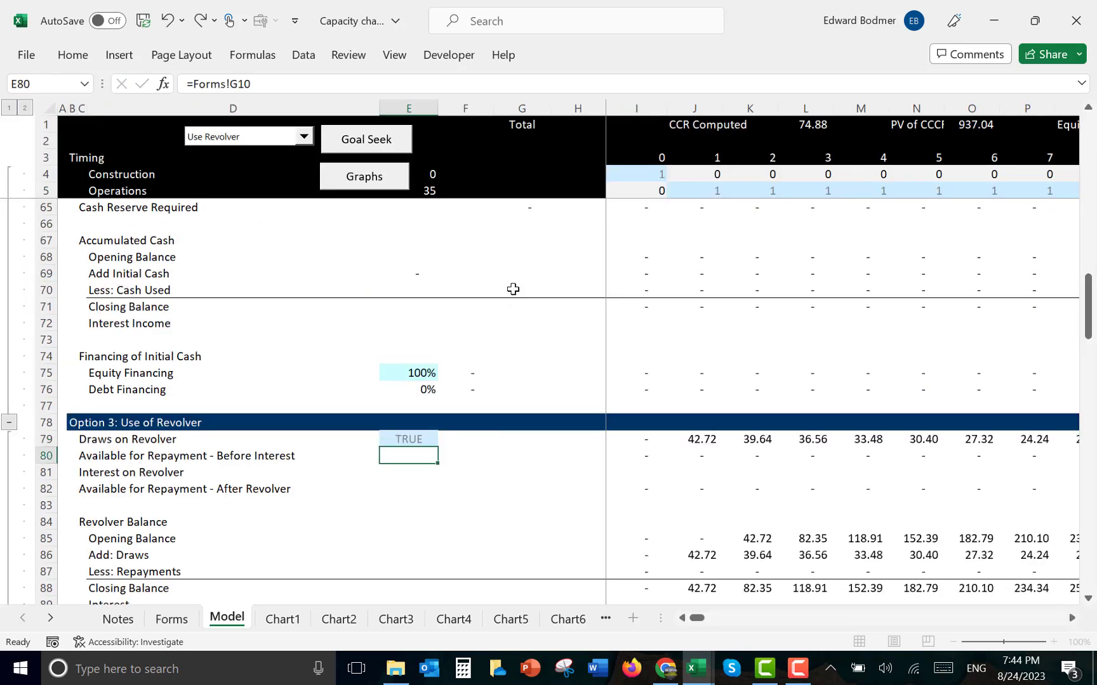
Inspect the year 1 Draws on Revolver formula in Model cell J79
key(Up)
key(Right)
key(Right)
key(Right)
key(Right)
key(Right)
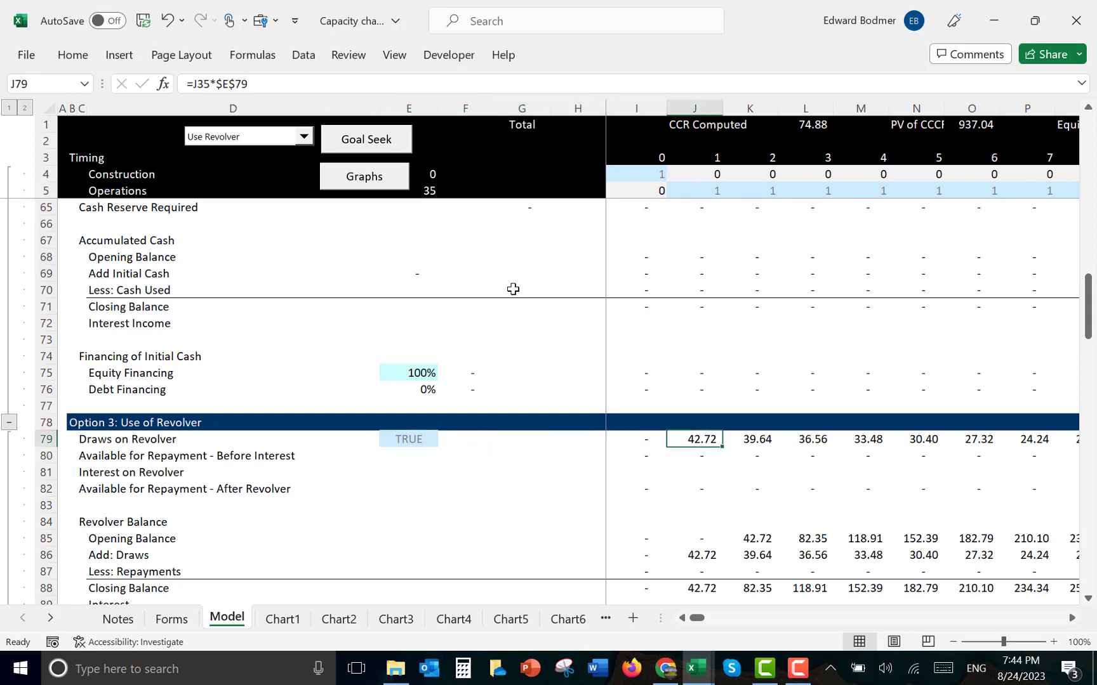
key(F2)
key(Escape)
Review column J from the revolver draws up through the cash reserve section to the Project Cash Flow row
key(Up)
key(Up)
key(Up)
key(Up)
key(Up)
key(Up)
key(Up)
key(Up)
key(Up)
key(Up)
key(Up)
key(Up)
key(Up)
key(Up)
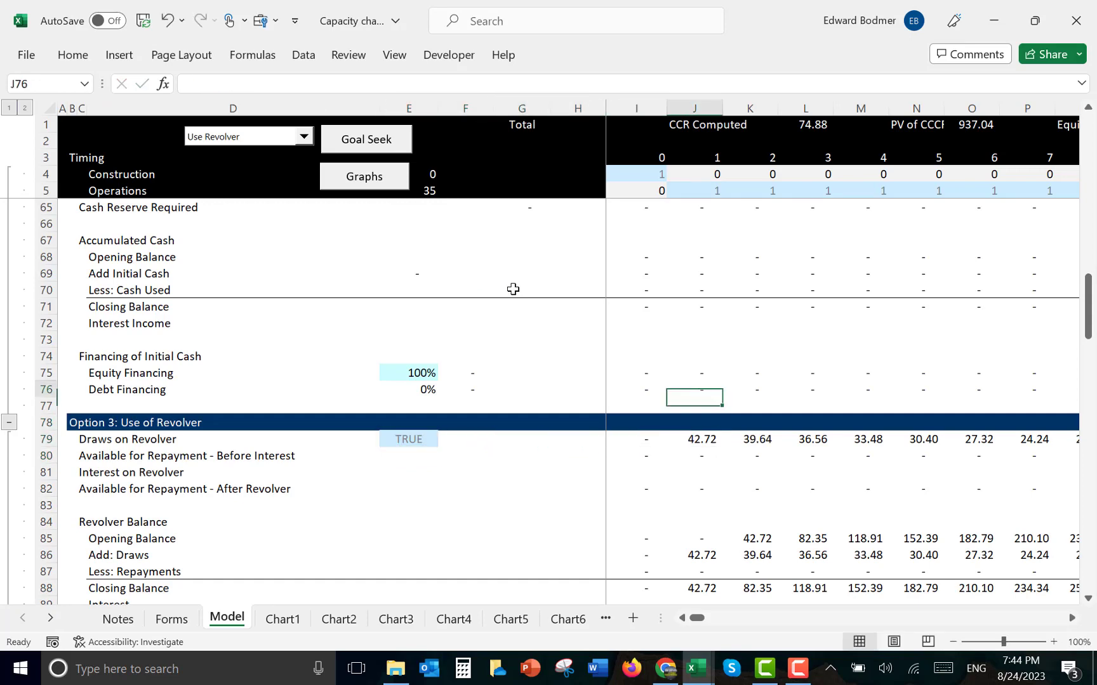
key(Up)
key(Up)
key(Up)
key(Up)
key(Up)
key(Up)
key(Up)
key(Up)
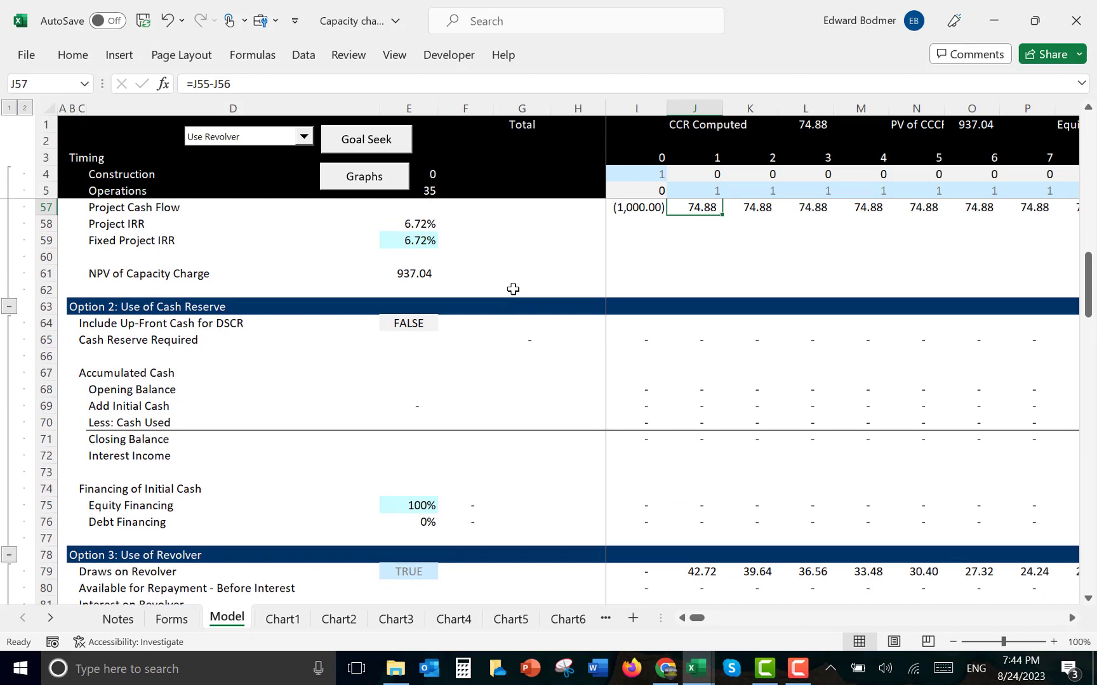
key(Down)
key(Down)
key(Down)
key(Down)
key(Down)
key(Down)
key(Down)
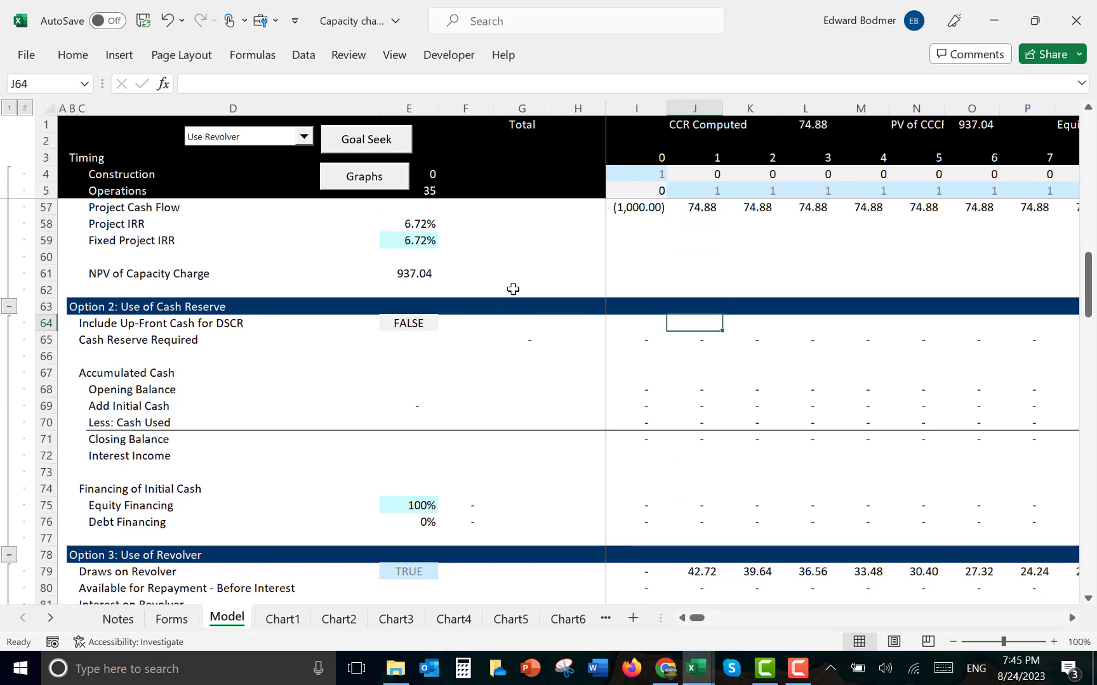
Examine the year 1 cash reserve rows down to the revolver's opening balance, ending at the Draws on Revolver row
key(Down)
key(Down)
key(Down)
key(Down)
key(Down)
key(Down)
key(Down)
key(Down)
key(Down)
key(Down)
key(Down)
key(Down)
key(Down)
key(Down)
key(Down)
key(Down)
key(Down)
key(Down)
key(Down)
key(Down)
key(Down)
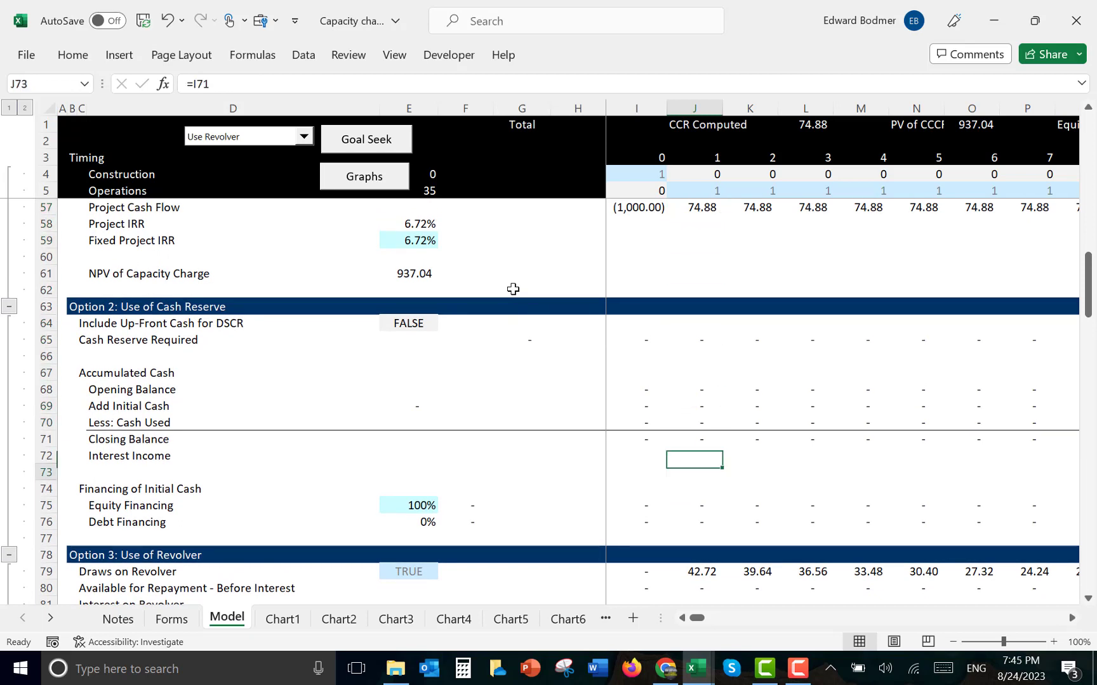
key(Up)
key(Up)
key(Up)
key(Up)
key(Up)
key(Up)
key(Up)
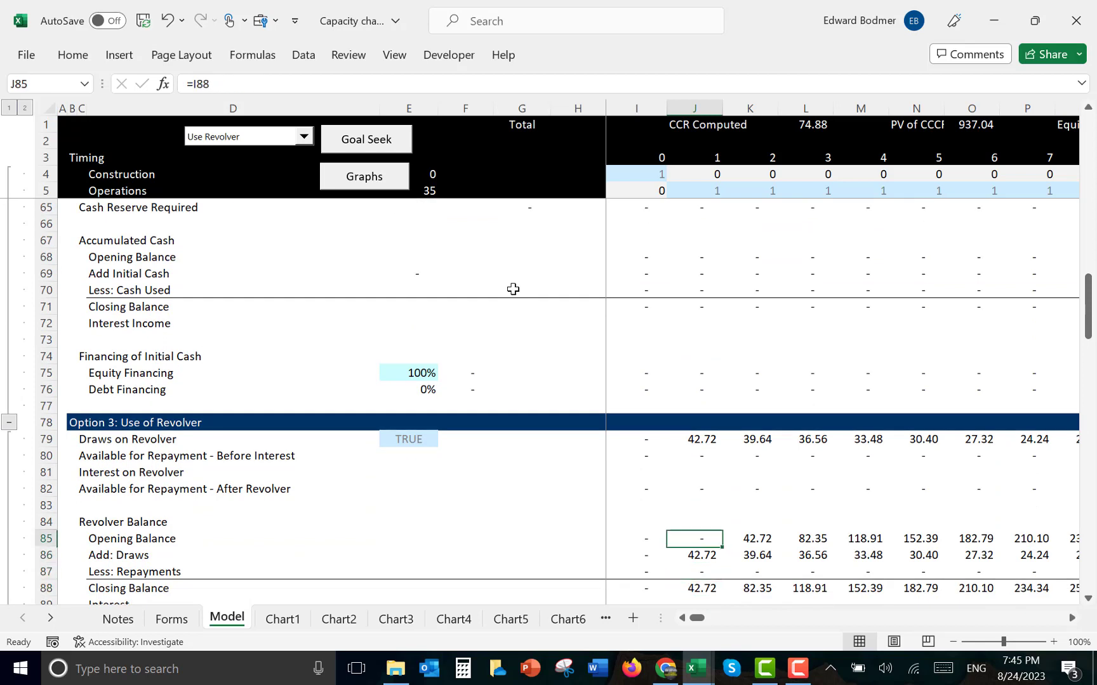
key(Up)
key(Up)
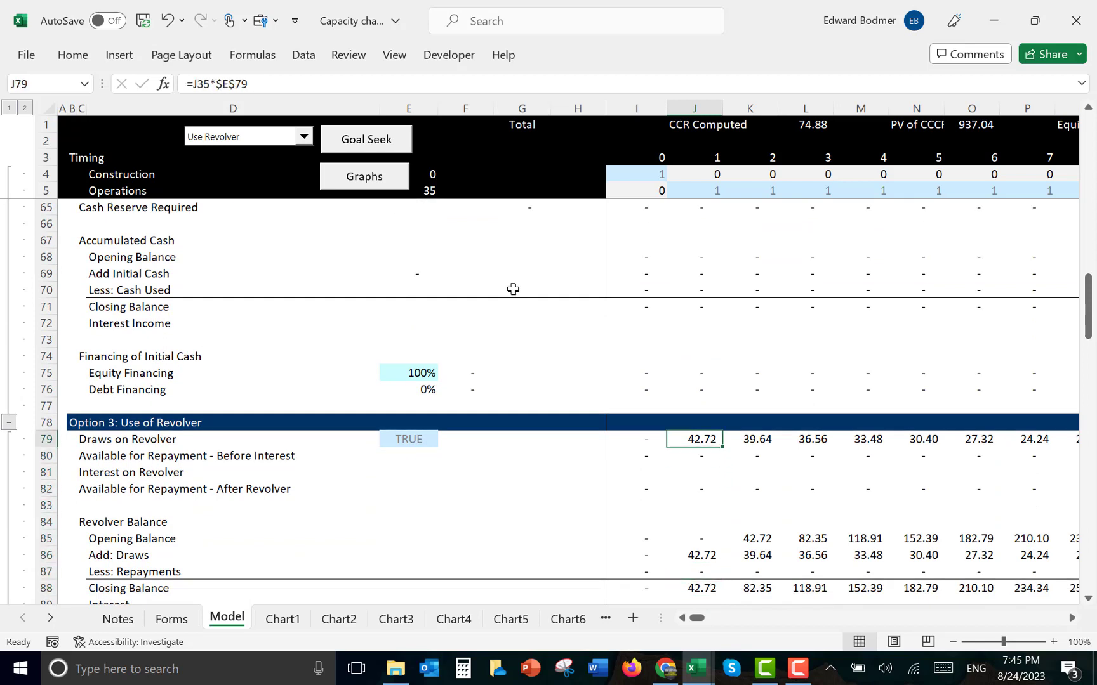
Trace the Draws on Revolver row across the operating years from year 1 to year 16
key(Right)
key(Right)
key(Right)
key(Right)
key(Right)
key(Right)
key(Right)
key(Right)
key(Right)
key(Right)
key(Right)
key(Right)
key(Right)
key(Right)
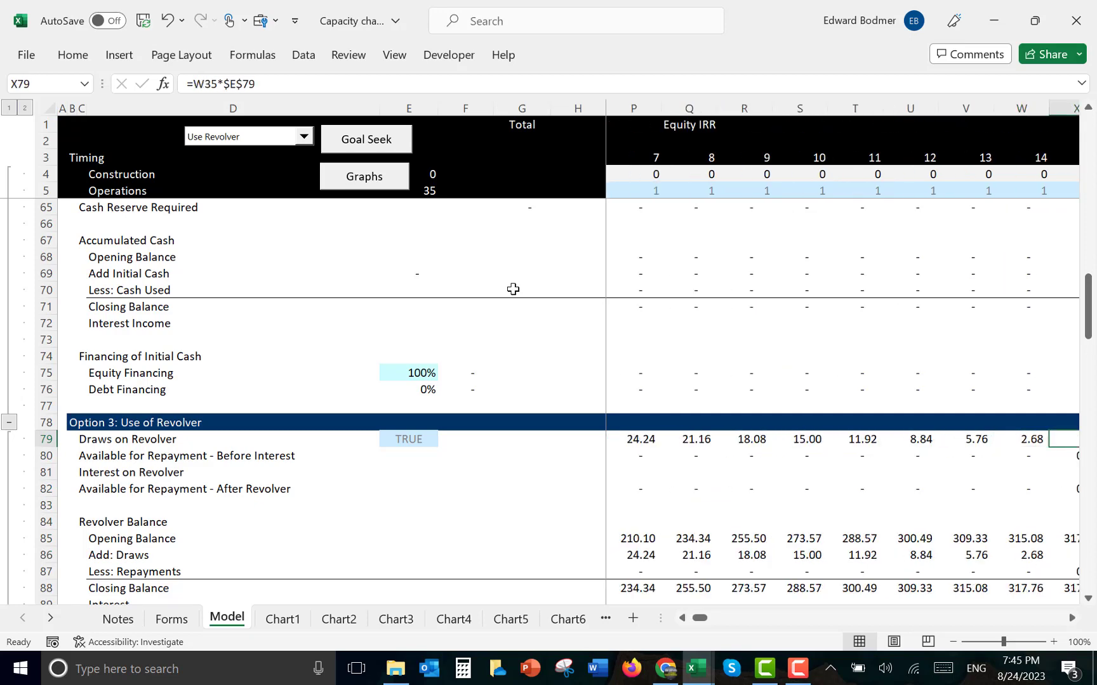
key(Right)
Examine the amounts available for revolver repayment, before interest and after revolver, from year 16 through year 27
key(Down)
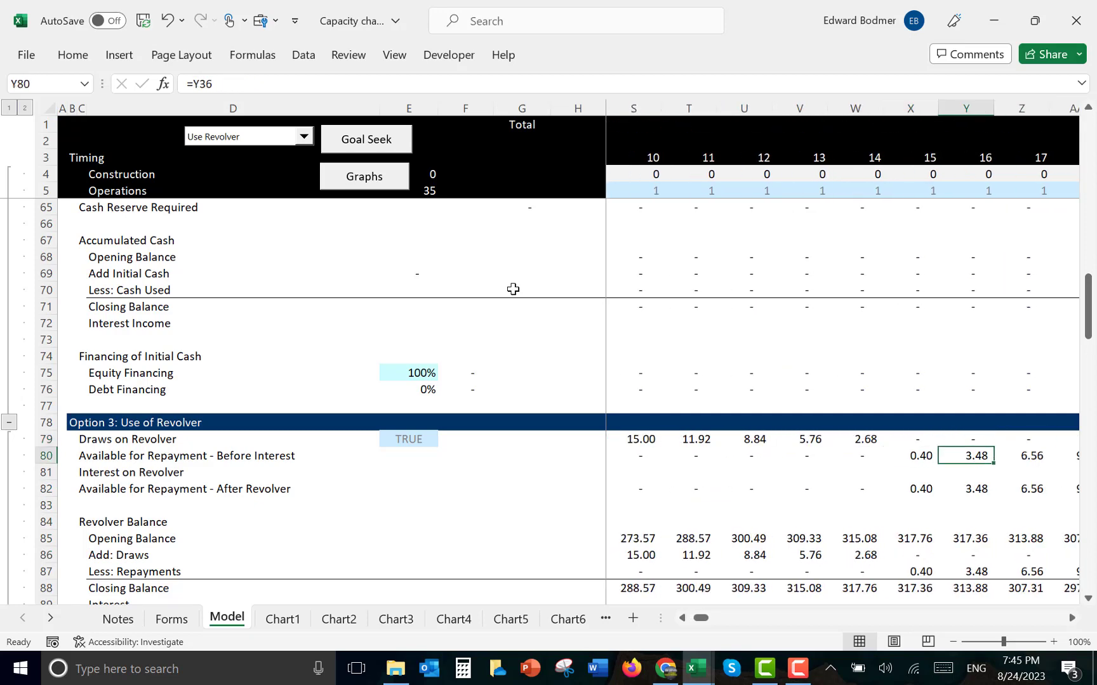
key(Right)
key(Right)
key(Right)
key(Right)
key(Right)
key(Right)
key(Right)
key(Right)
key(Right)
key(Right)
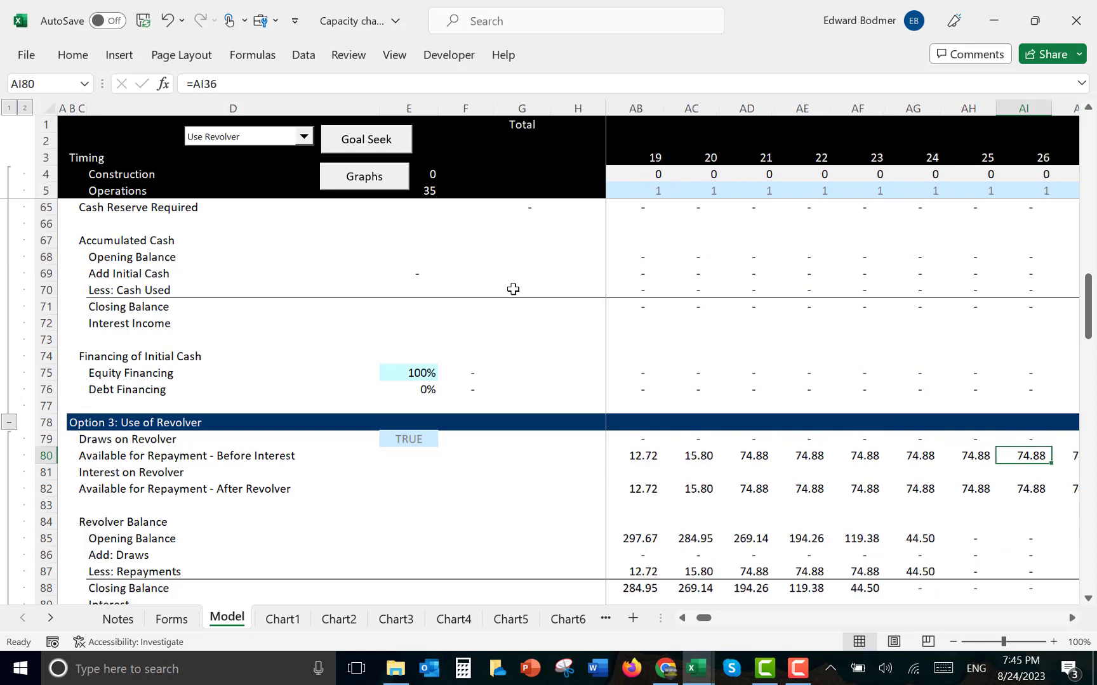
key(Right)
key(Left)
key(Left)
key(Left)
key(Down)
key(Down)
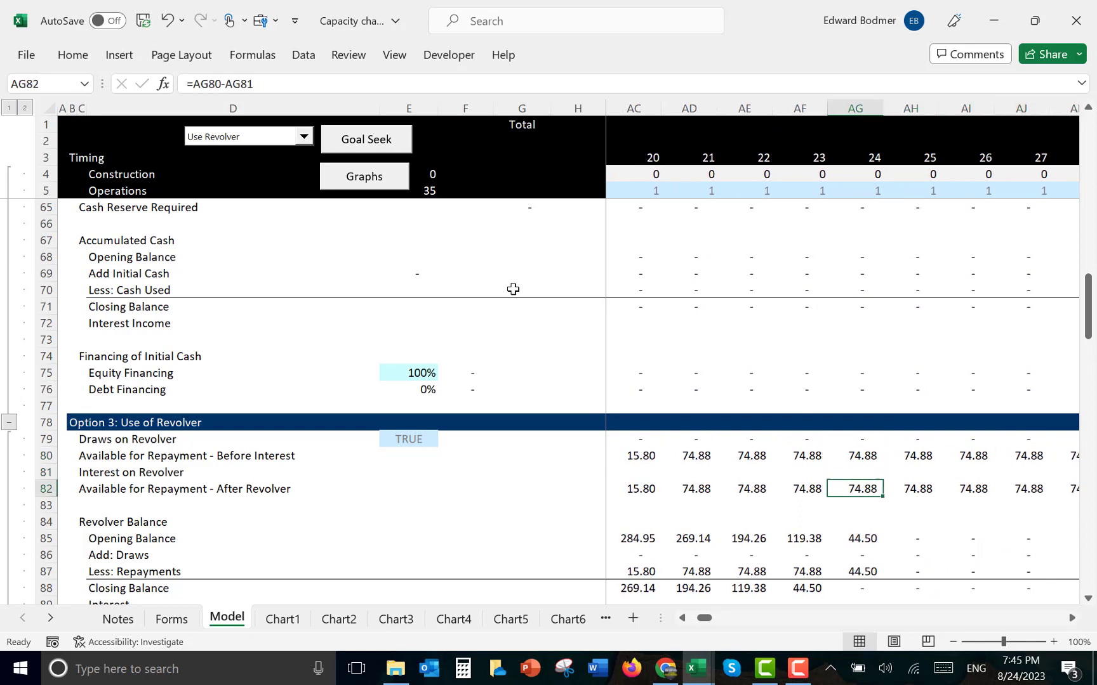
Compare the Revolver Balance section's opening balances and repayments across the middle years, ending at the year 24 opening balance
key(Down)
key(Down)
key(Left)
key(Left)
key(Left)
key(Left)
key(Left)
key(Left)
key(Left)
key(Left)
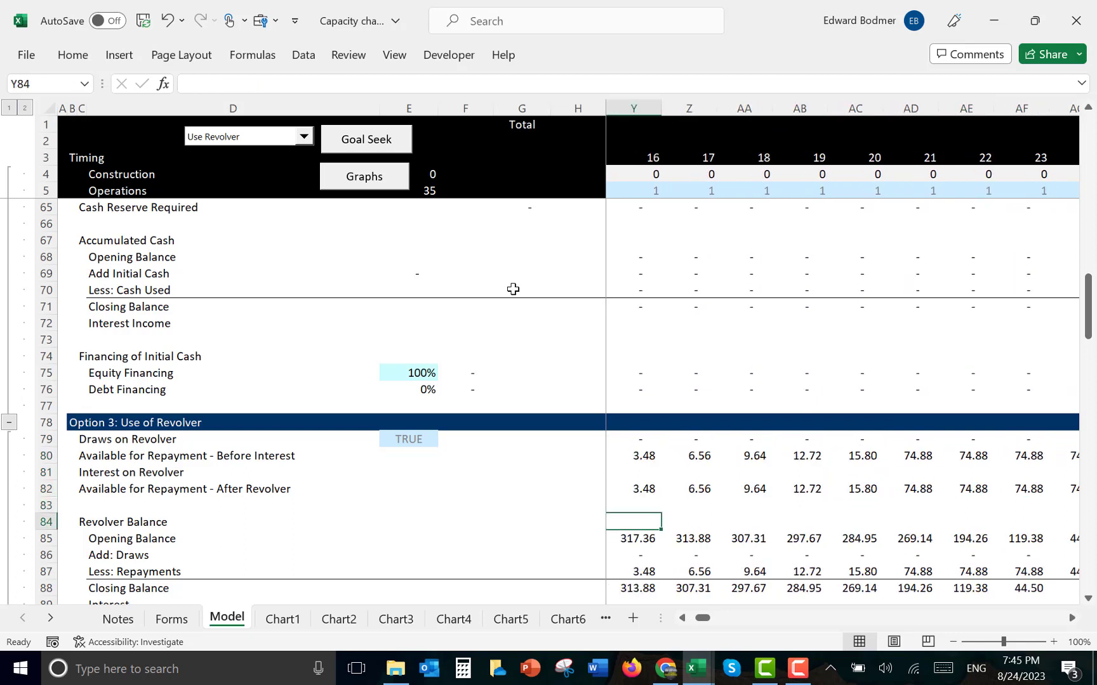
key(Left)
key(Left)
key(Left)
key(Left)
key(Right)
key(Right)
key(Right)
key(Right)
key(Right)
key(Right)
key(Right)
key(Right)
key(Right)
key(Right)
key(Right)
key(Right)
key(Right)
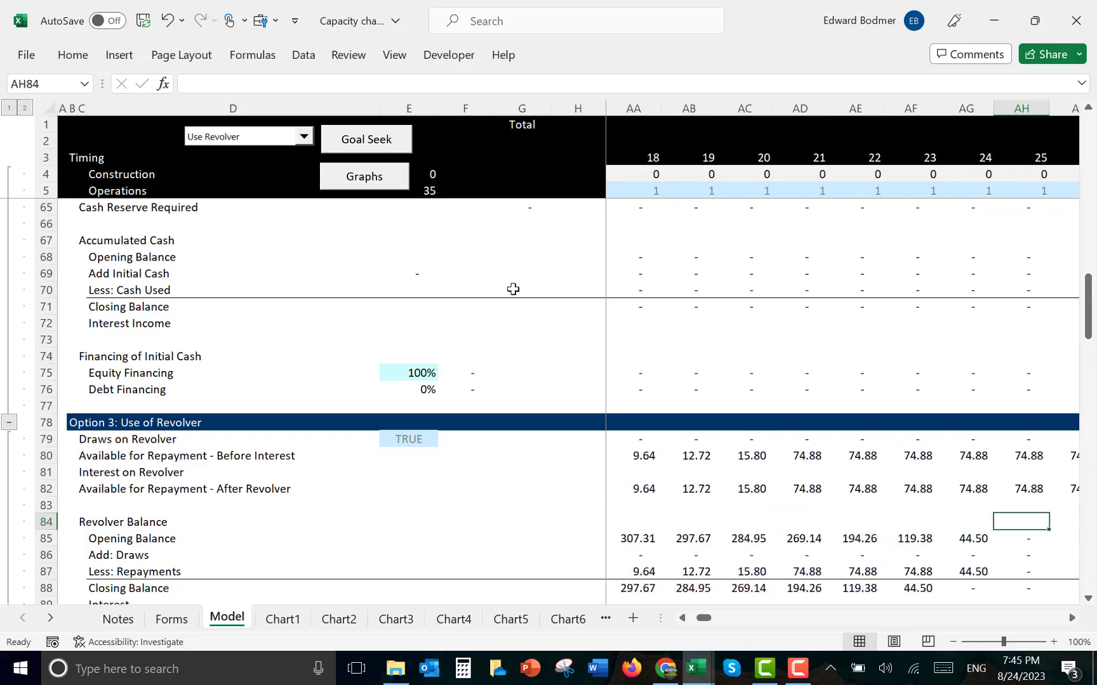
key(Right)
key(Left)
key(Down)
key(Left)
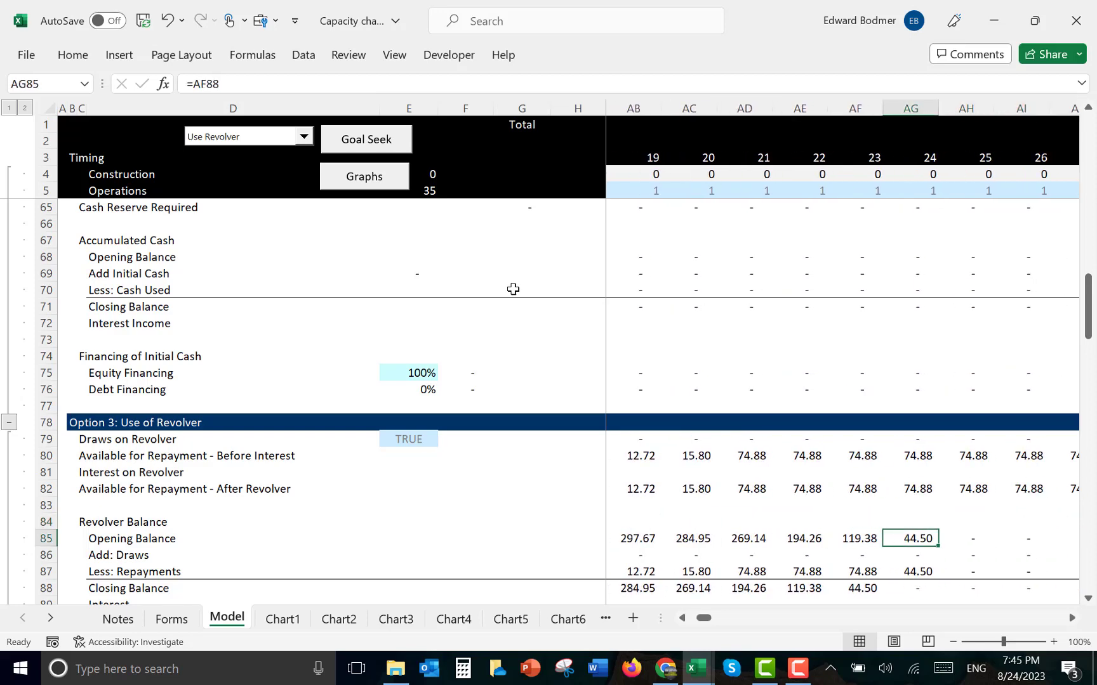
Trace the revolver's Opening Balance row from year 24 back to year 10
key(Left)
key(Left)
key(Left)
key(Left)
key(Left)
key(Left)
key(Left)
key(Left)
key(Left)
key(Left)
key(Left)
key(Left)
key(Left)
key(Left)
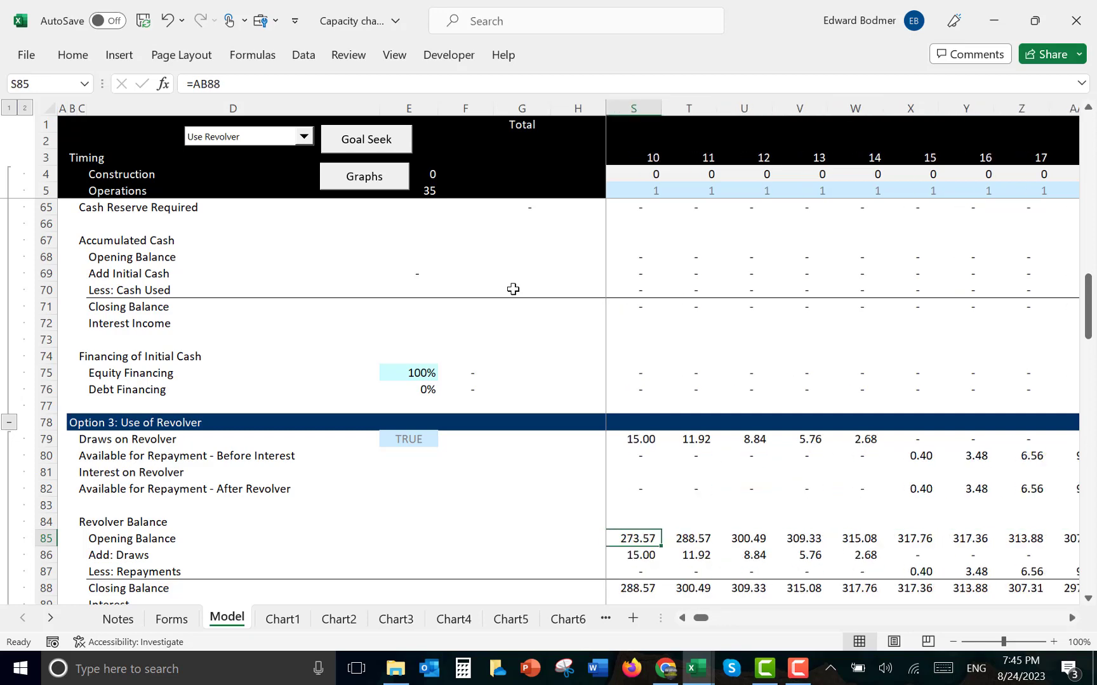
Follow the revolver's Opening Balance row from year 10 back to the start of the row
key(Left)
key(Left)
key(Left)
key(Left)
key(Left)
key(Left)
key(Left)
key(Left)
key(Left)
key(Left)
key(Left)
key(Left)
key(Left)
key(Left)
key(Left)
key(Left)
key(Left)
key(Left)
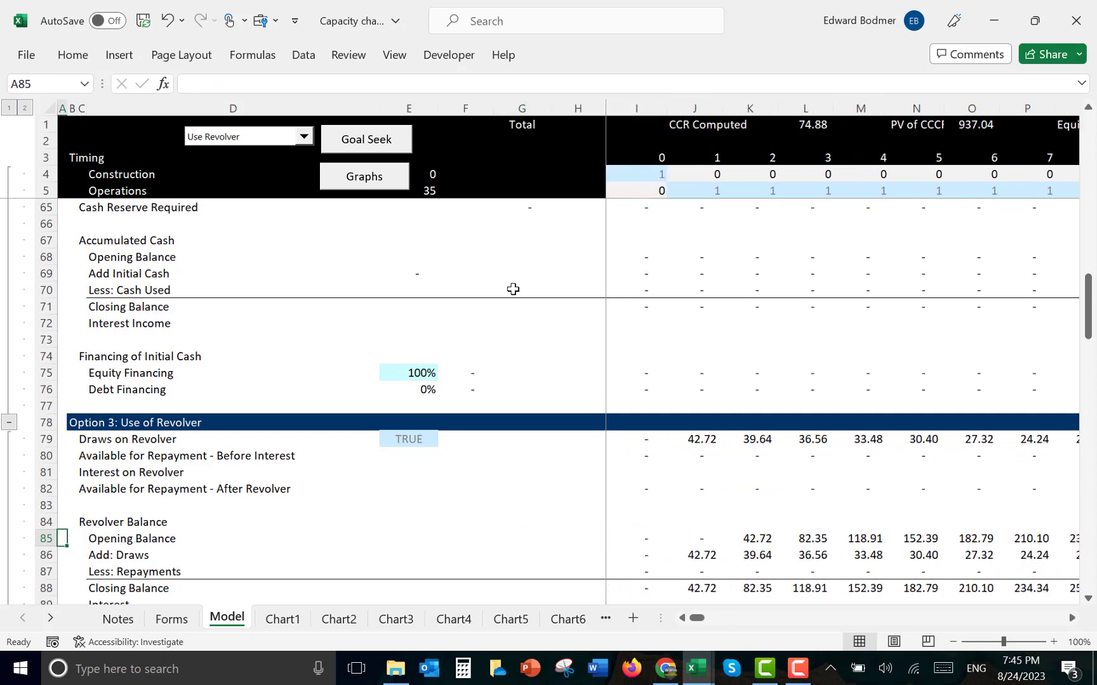
Examine the Less: Repayments row of the Revolver Balance section across the early operating years
key(Down)
key(Down)
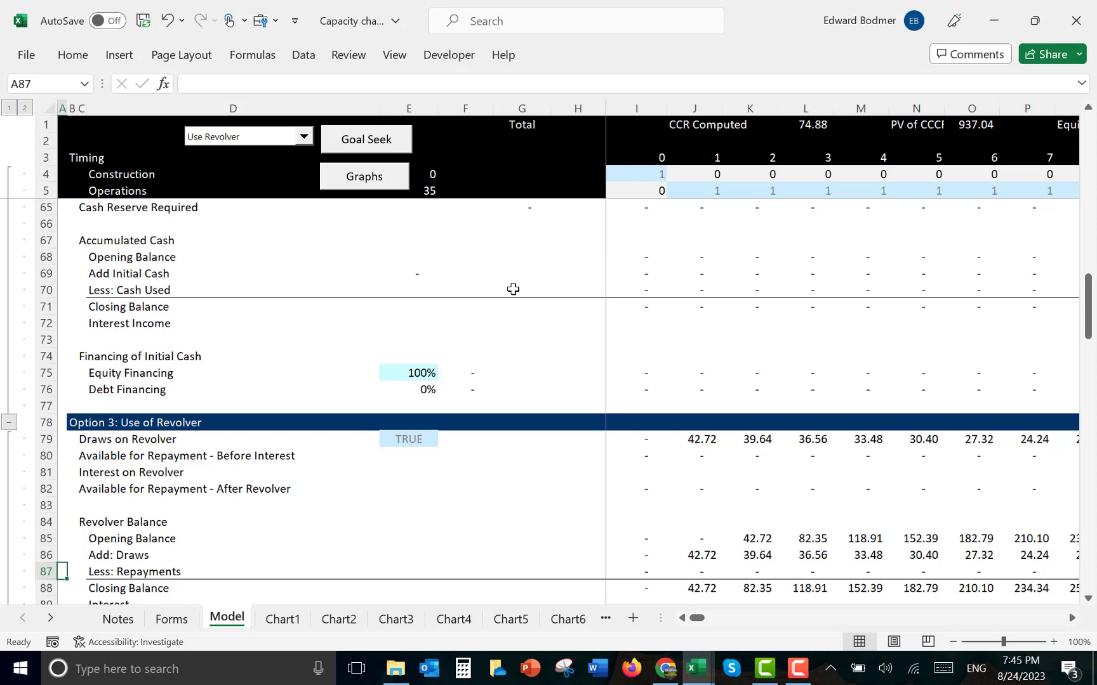
key(Right)
key(Right)
key(Right)
key(Right)
key(Right)
key(Right)
key(Right)
key(Right)
key(Right)
key(Right)
key(Right)
key(Right)
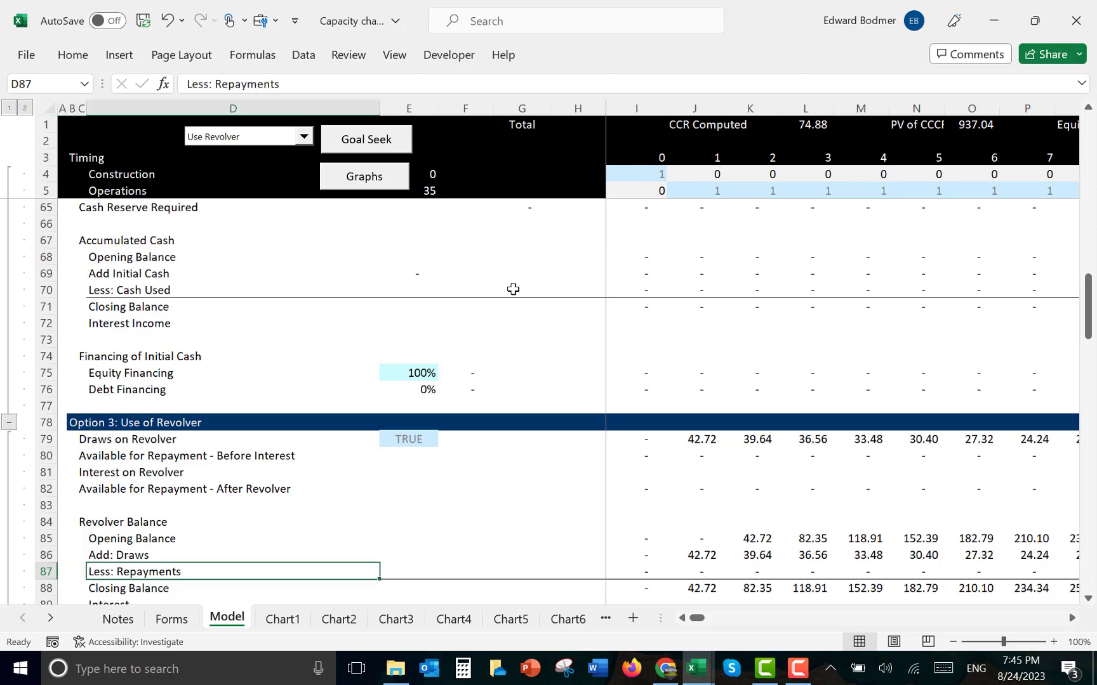
Review the year 1 Revolver Balance column from the opening balance down past the interest row
key(Up)
key(Up)
key(Left)
key(Left)
key(Left)
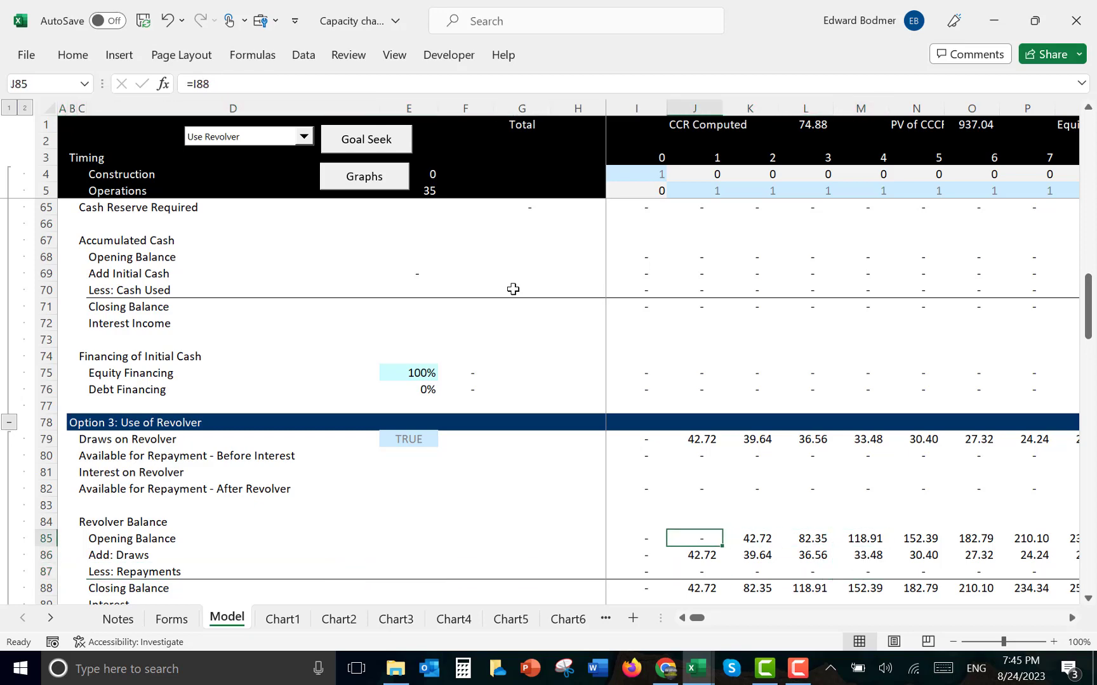
key(Down)
key(Down)
key(Down)
key(Down)
key(Down)
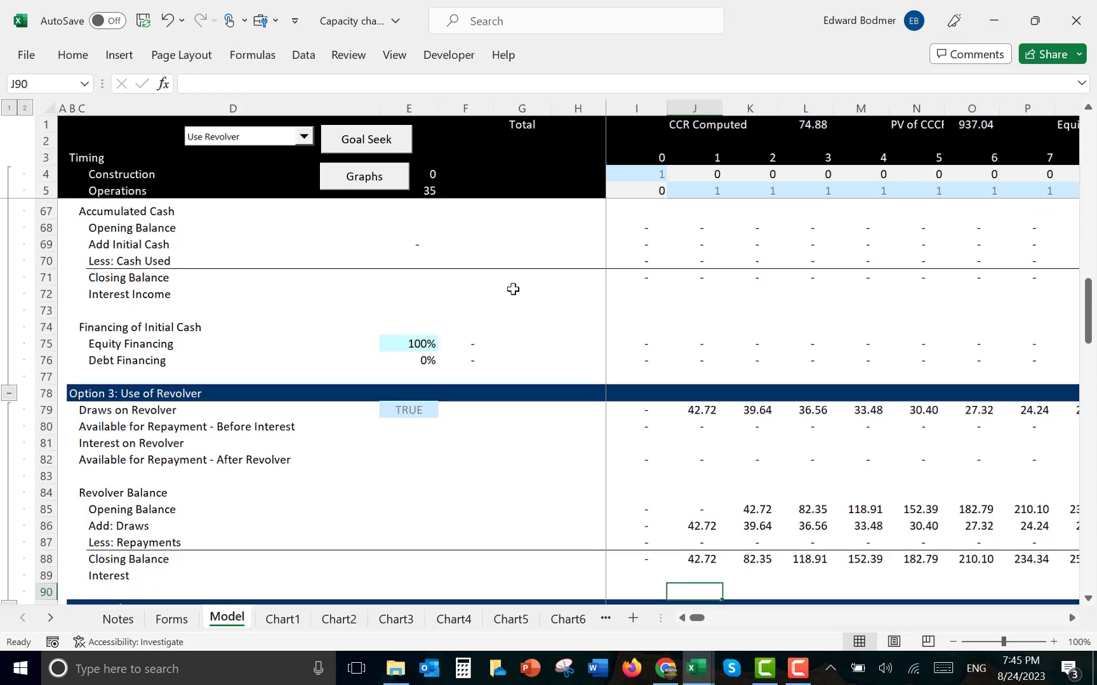
Inspect the Revolver Balance formulas for draws in years 0 and 1 and for repayments in year 0
key(Up)
key(Up)
key(Up)
key(Left)
key(Up)
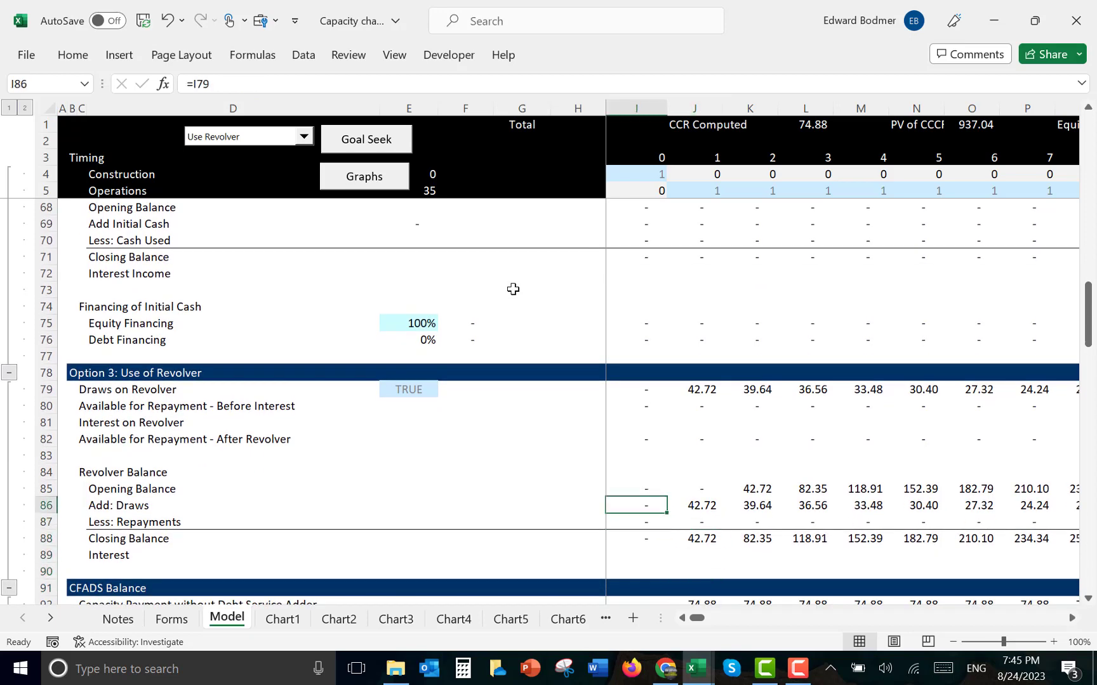
key(F2)
key(Escape)
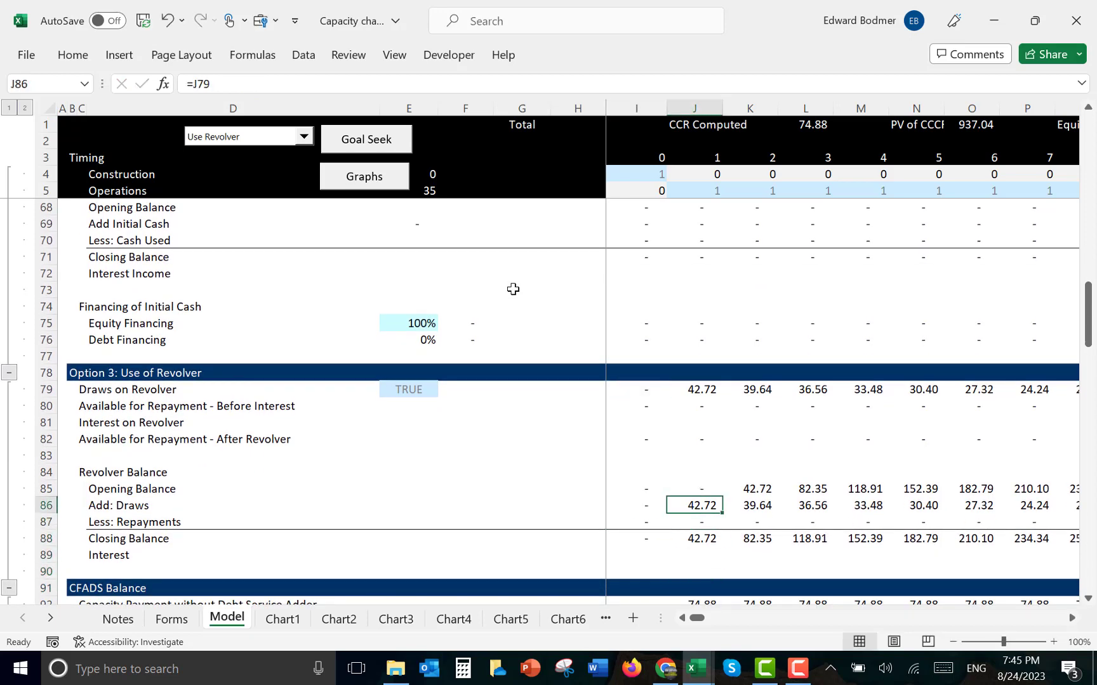
key(F2)
key(Return)
key(Left)
key(Right)
key(F2)
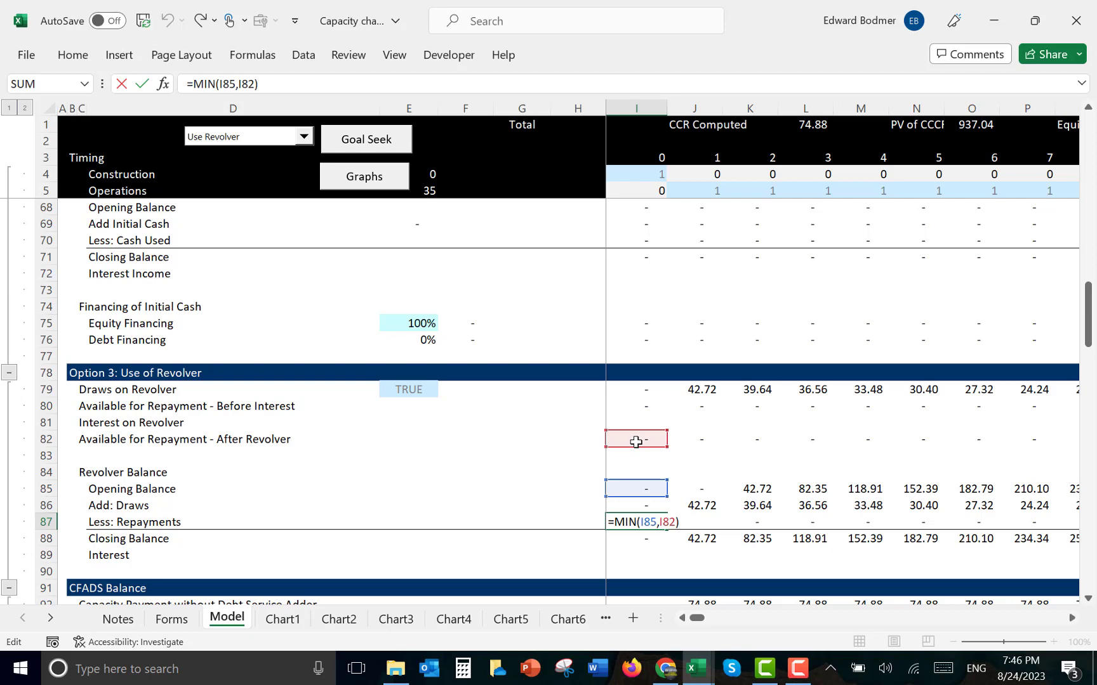
key(Return)
Trace the Available for Repayment - After Revolver row from year 0 through year 20
key(Up)
key(Up)
key(Up)
key(Up)
key(Up)
key(Up)
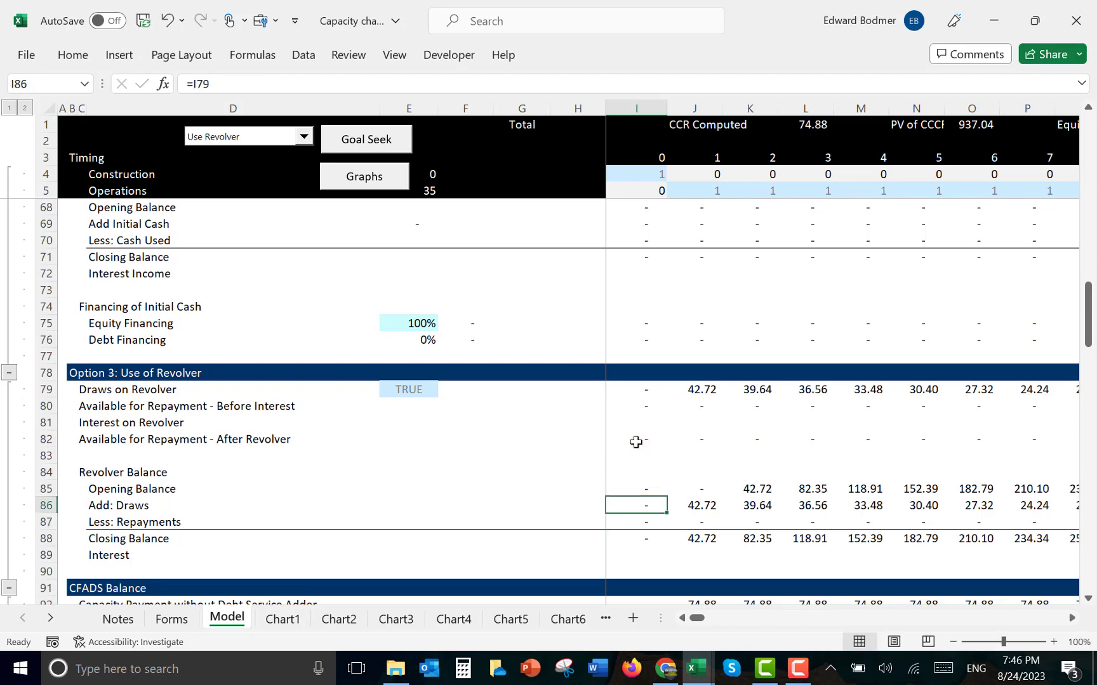
key(Right)
key(Right)
key(Right)
key(Right)
key(Right)
key(Right)
key(Right)
key(Right)
key(Right)
key(Right)
key(Right)
key(Right)
key(Right)
key(Right)
key(Right)
key(Right)
key(Right)
key(Right)
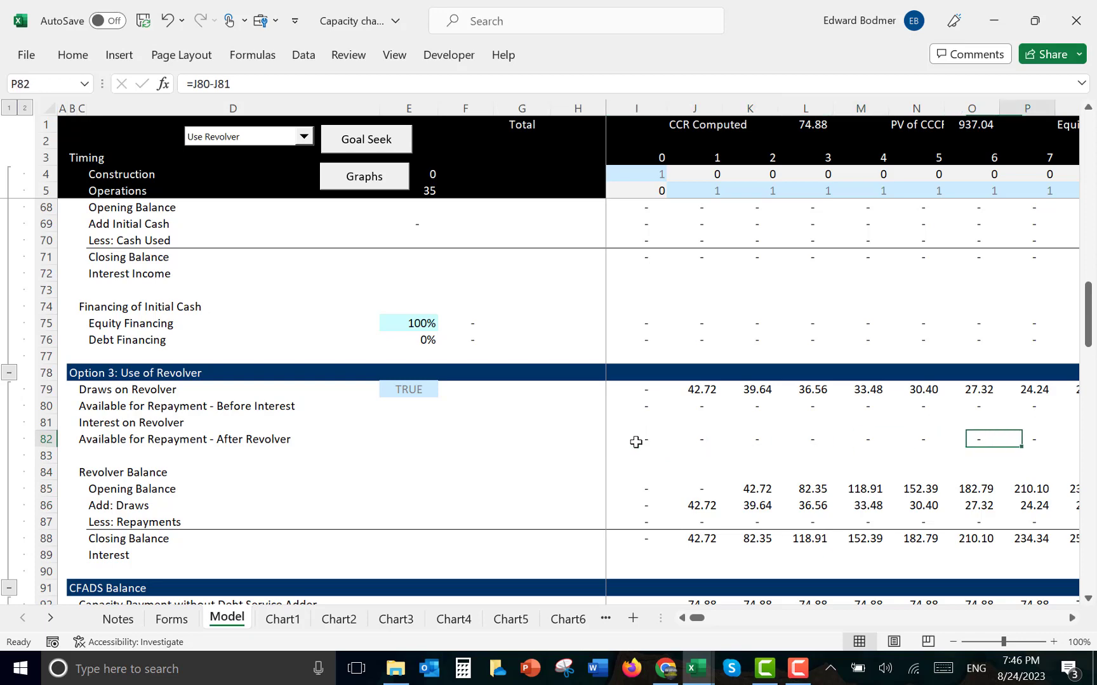
key(Right)
key(Right)
key(Right)
key(Left)
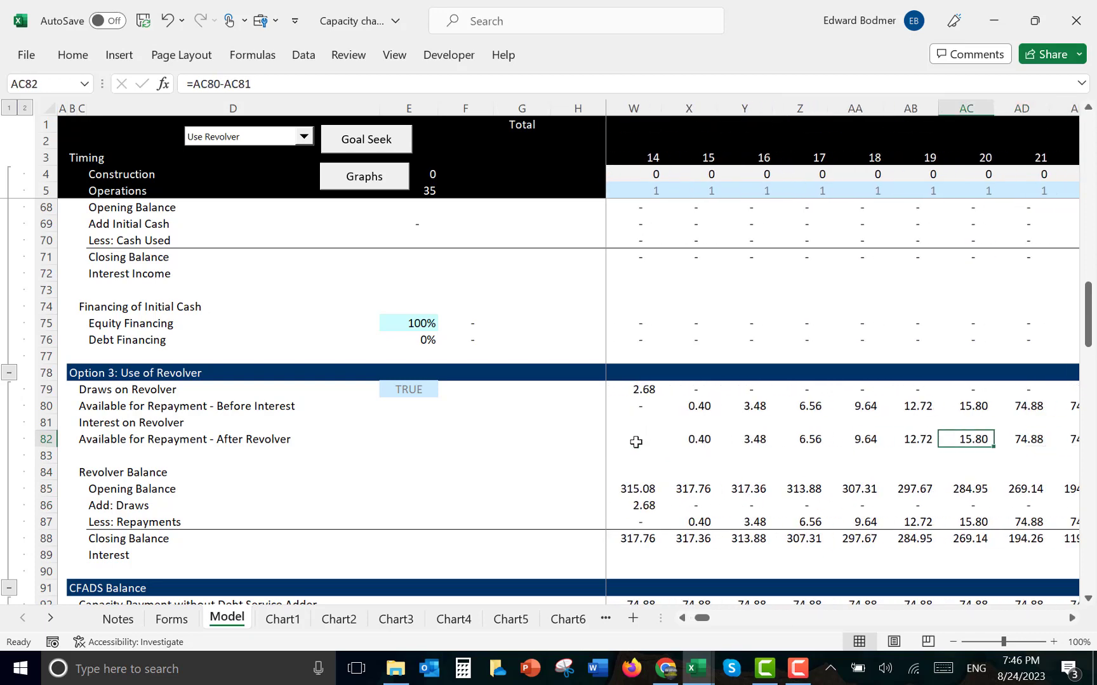
Return from year 20 to the year 0 cell of the Interest on Revolver row
key(Left)
key(Left)
key(Left)
key(Left)
key(Left)
key(Left)
key(Up)
key(Left)
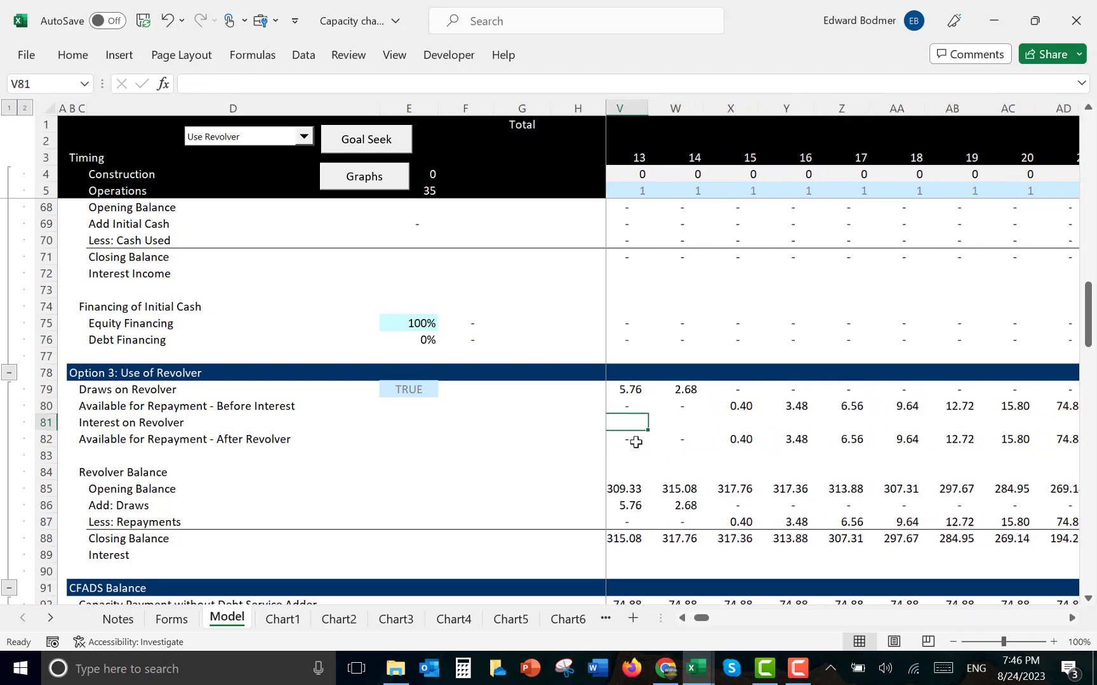
key(ctrl+Left)
key(Right)
key(Right)
key(Right)
key(Right)
key(Right)
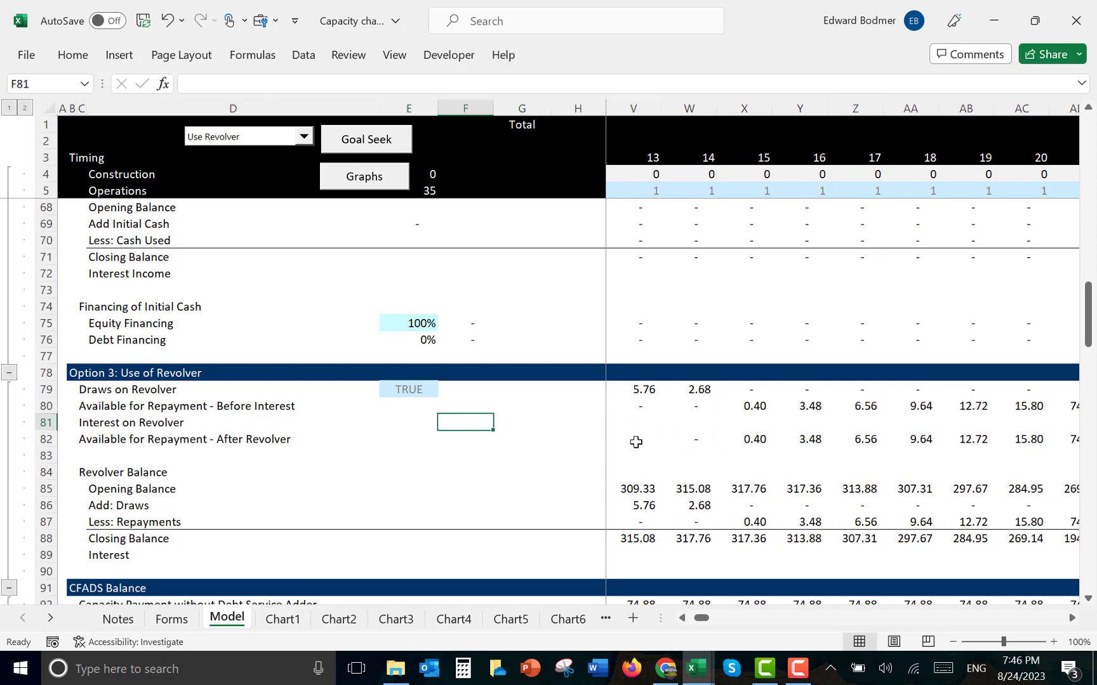
key(Right)
key(Right)
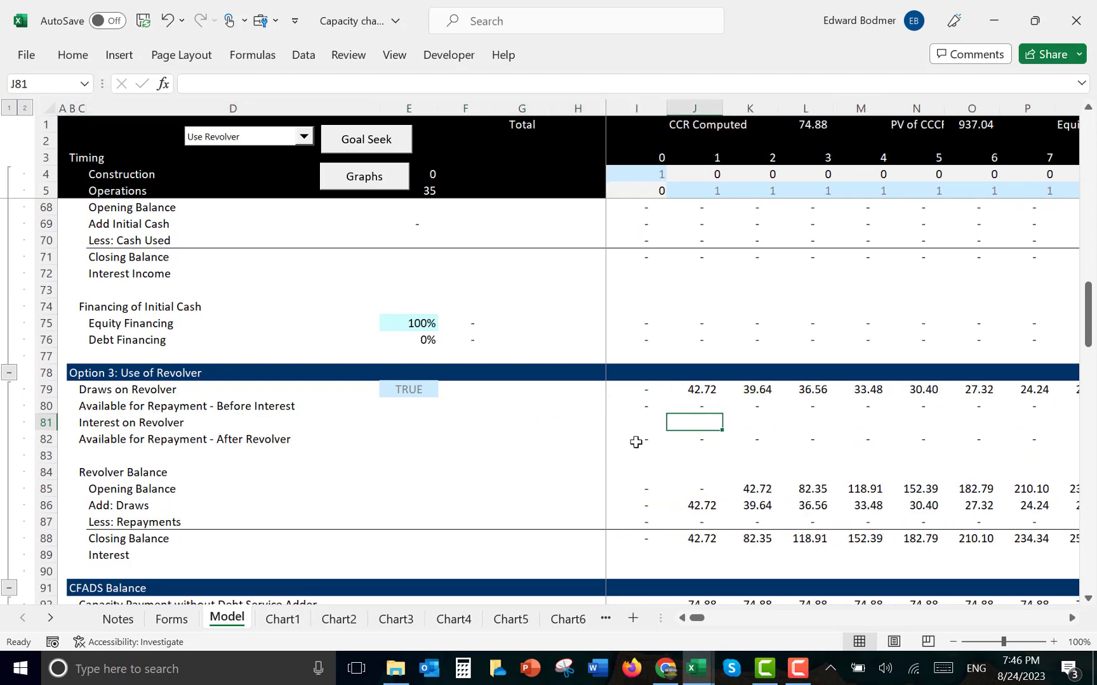
key(Left)
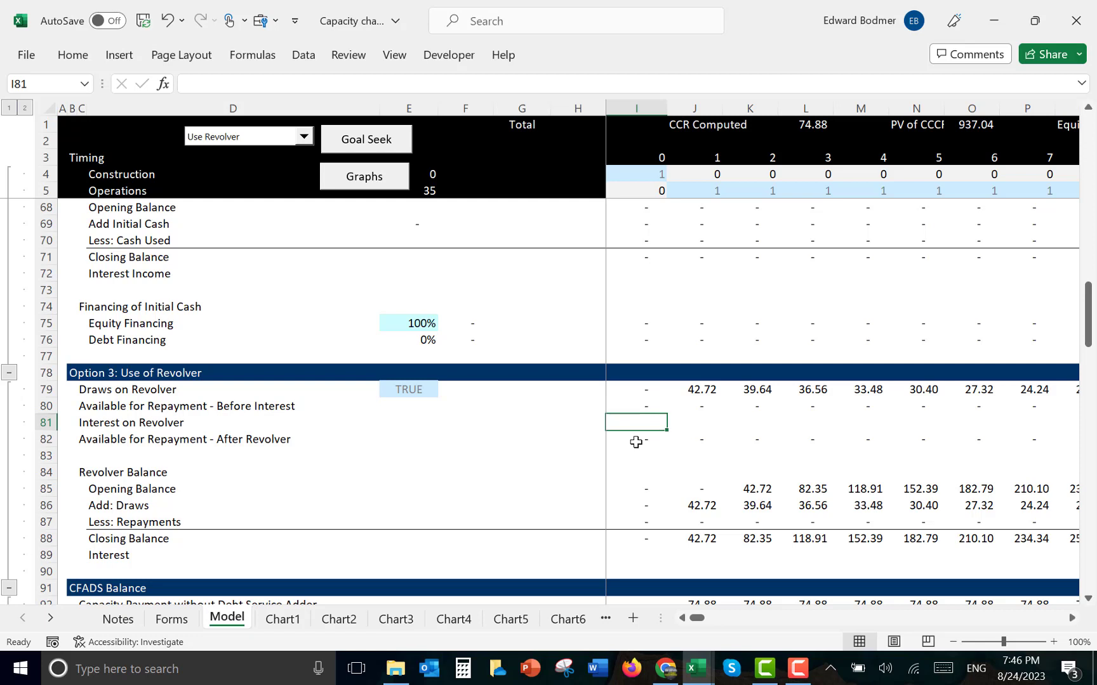
Trace the revolver's Closing Balance row from year 0 through year 27
key(Down)
key(Down)
key(Down)
key(Down)
key(Down)
key(Down)
key(Down)
key(Down)
key(Down)
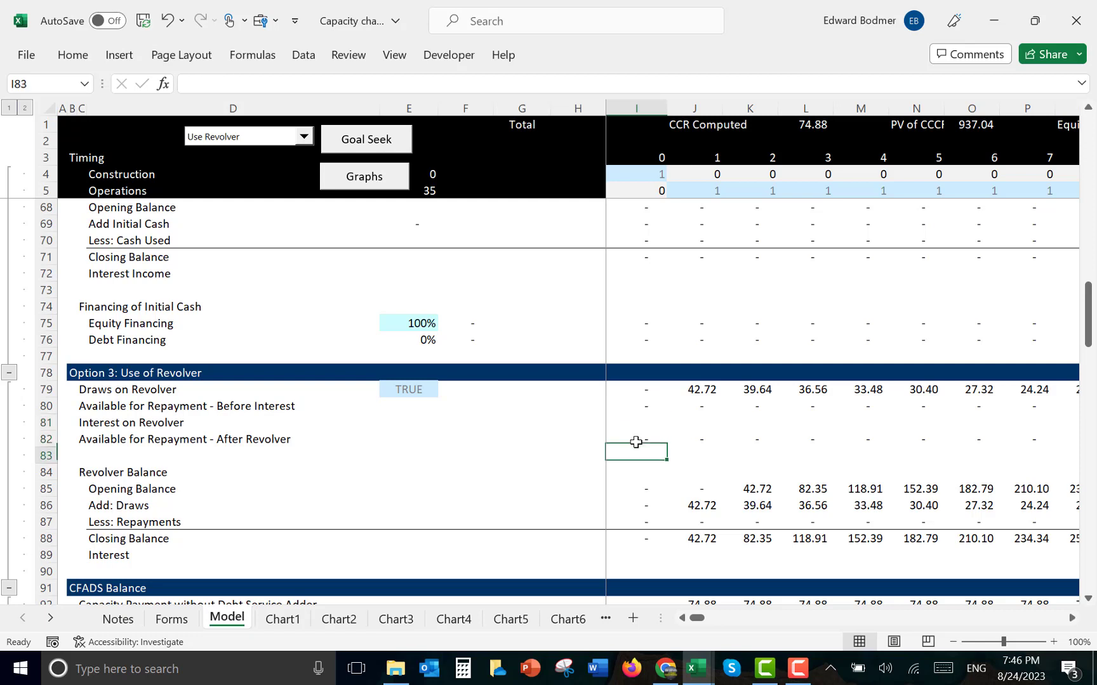
key(Up)
key(Up)
key(Right)
key(Right)
key(Right)
key(Right)
key(Right)
key(Right)
key(Right)
key(Right)
key(Right)
key(Right)
key(Right)
key(Right)
key(Right)
key(Right)
key(Right)
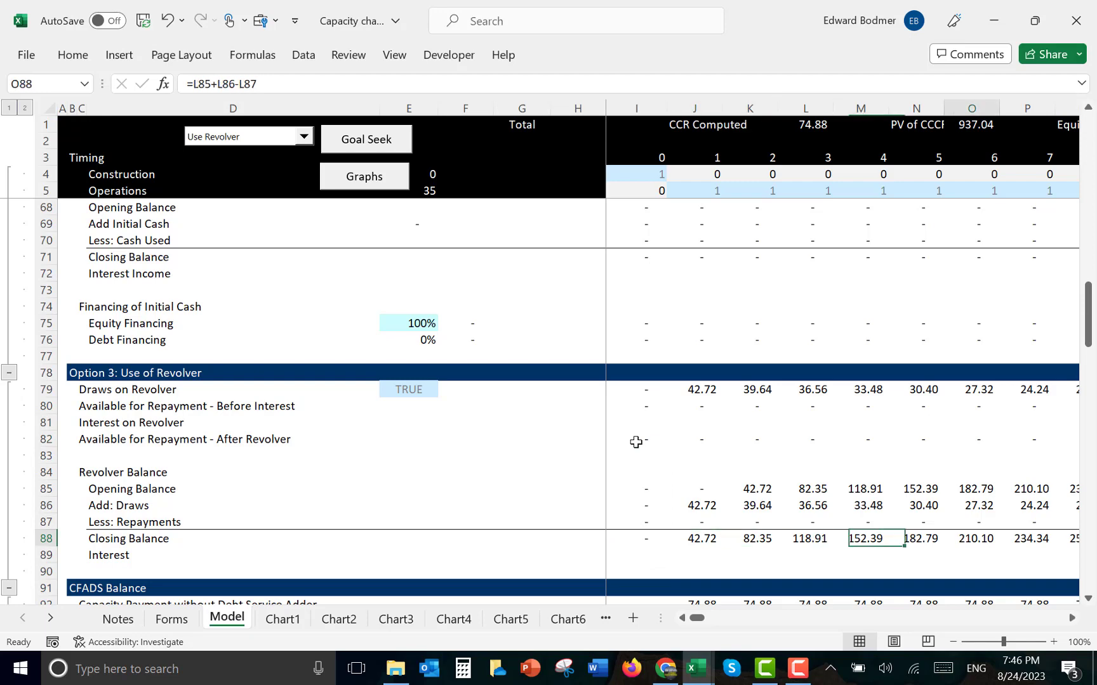
key(Right)
key(Right)
key(Right)
key(Right)
key(Right)
key(Right)
key(Right)
key(Right)
key(Right)
key(Right)
key(Right)
key(Right)
key(Right)
key(Right)
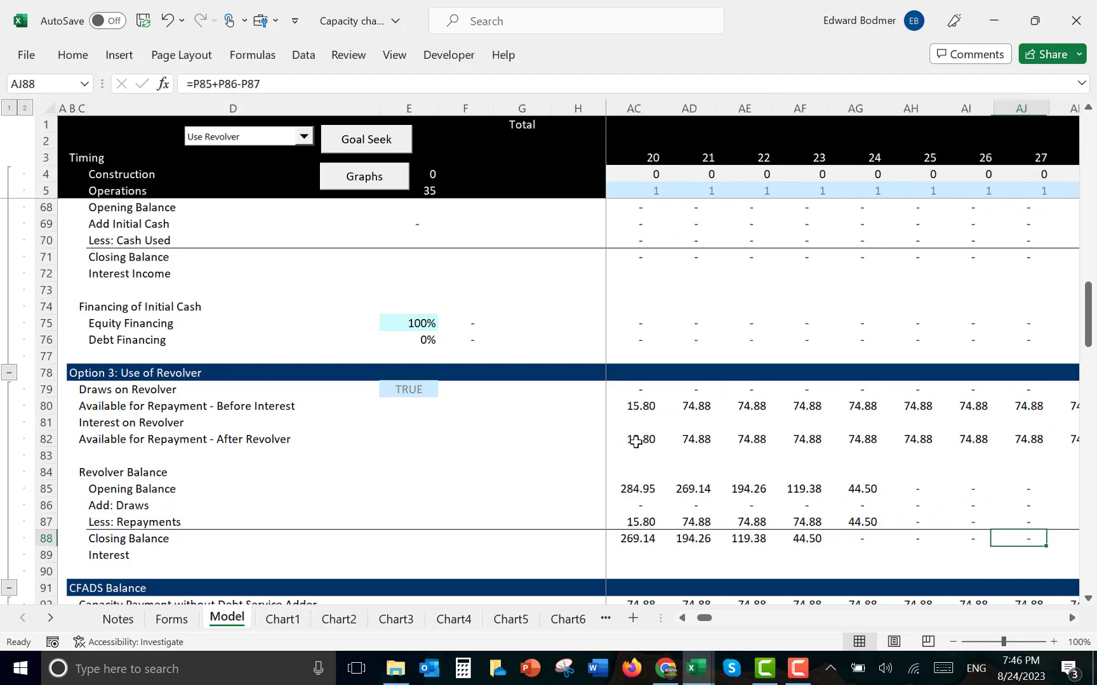
Review the CFADS Balance section from the capacity payment through the revolver items to Total CFADS in the early years
key(ctrl+Left)
key(ctrl+Left)
key(ctrl+Left)
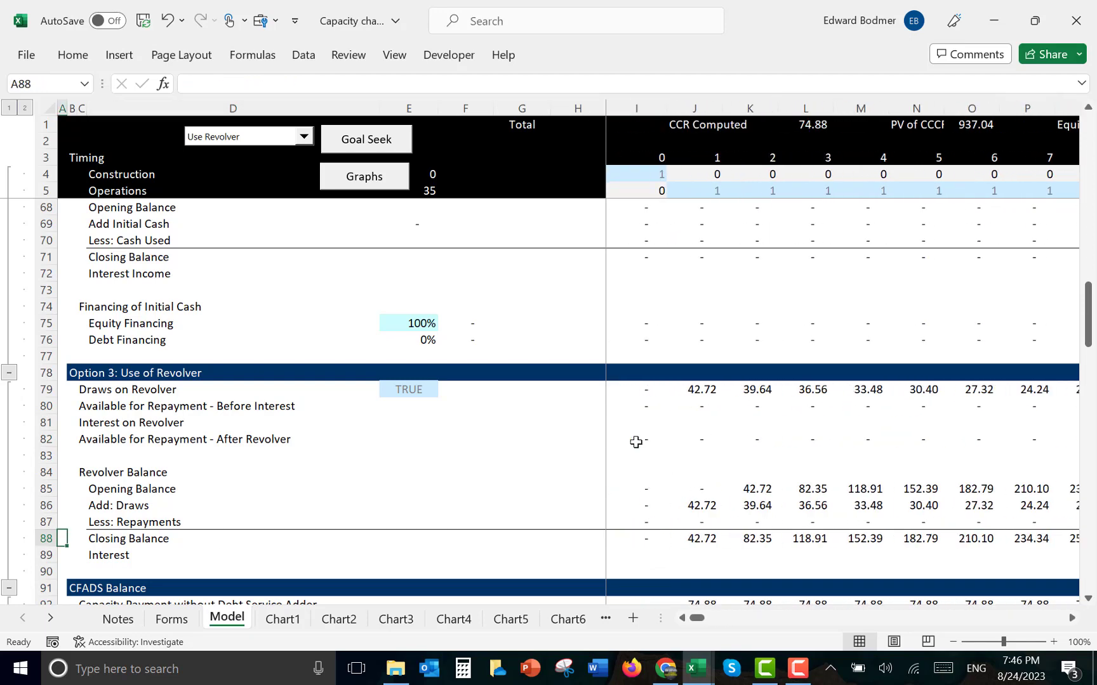
key(Down)
key(Down)
key(Down)
key(Down)
key(Down)
key(Down)
key(Down)
key(Down)
key(Down)
key(Down)
key(Down)
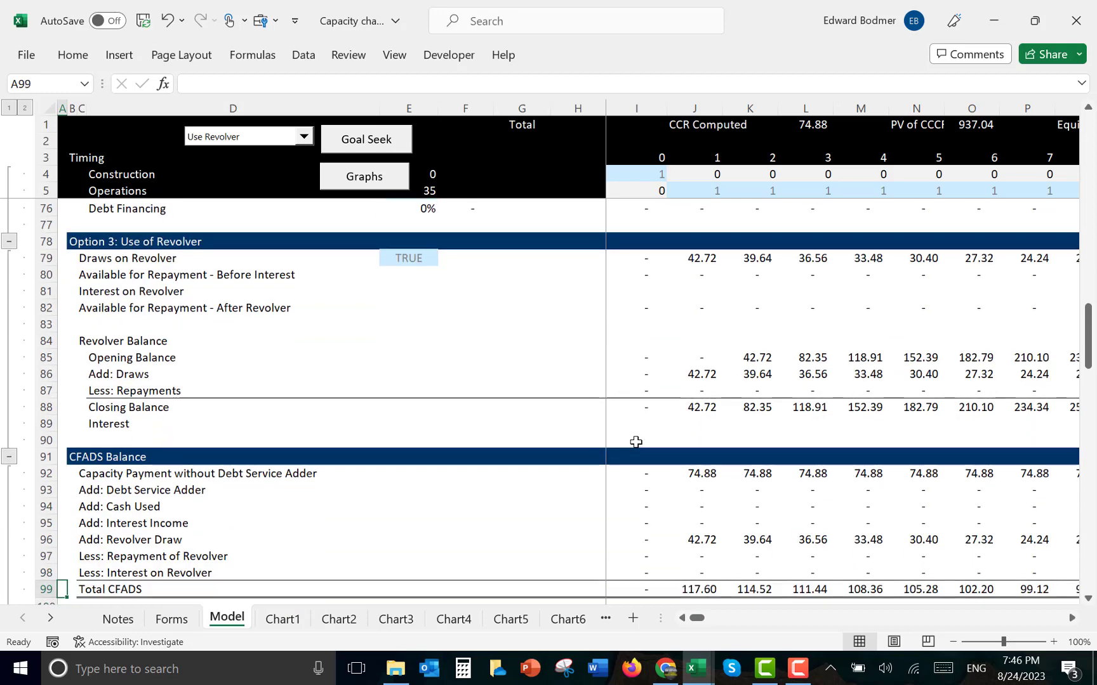
Trace the Add: Revolver Draw row in the CFADS Balance section from year 0 through year 18
key(Up)
key(Up)
key(Up)
key(Right)
key(Right)
key(Right)
key(Right)
key(Right)
key(Right)
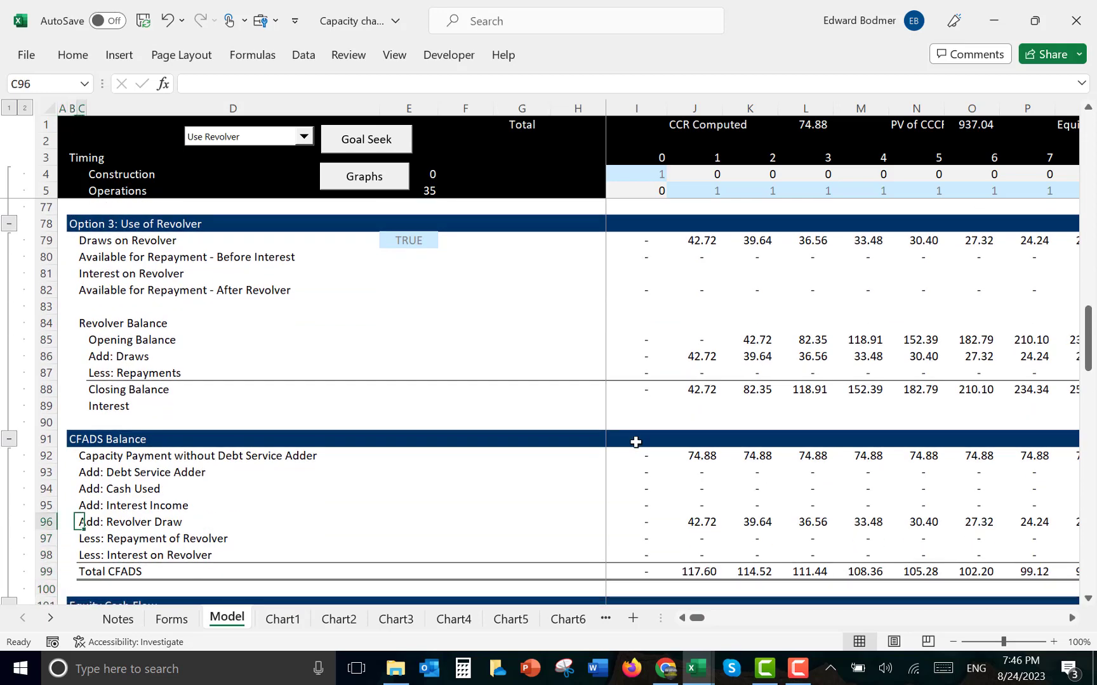
key(Right)
key(Right)
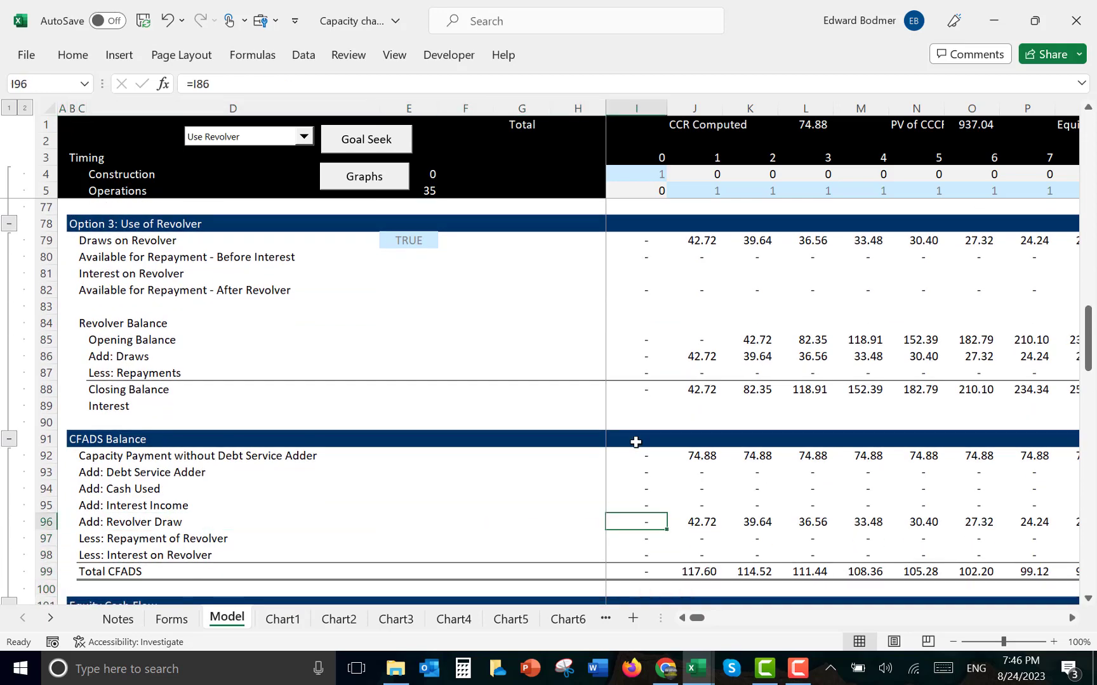
key(Right)
key(Right)
key(Right)
key(Right)
key(Right)
key(Right)
key(Right)
key(Right)
key(Right)
key(Right)
key(Right)
key(Right)
key(Right)
key(Right)
key(Right)
key(Right)
key(Right)
key(Right)
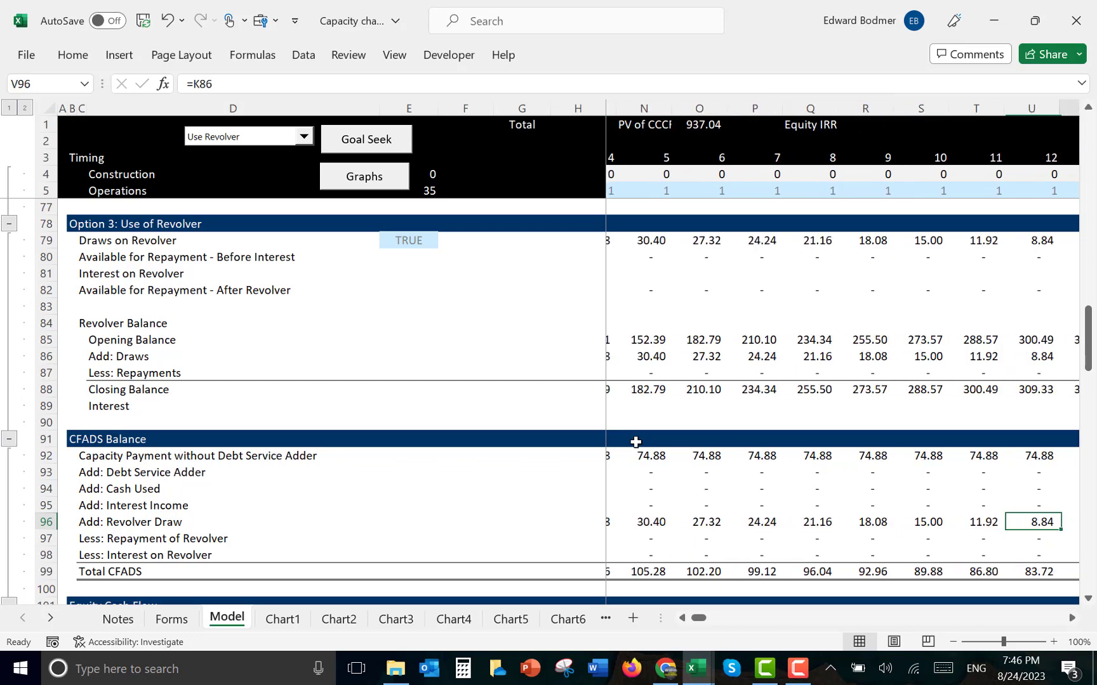
Trace the Less: Repayment of Revolver row in the CFADS Balance section from year 15 through year 27
key(Left)
key(Down)
key(Left)
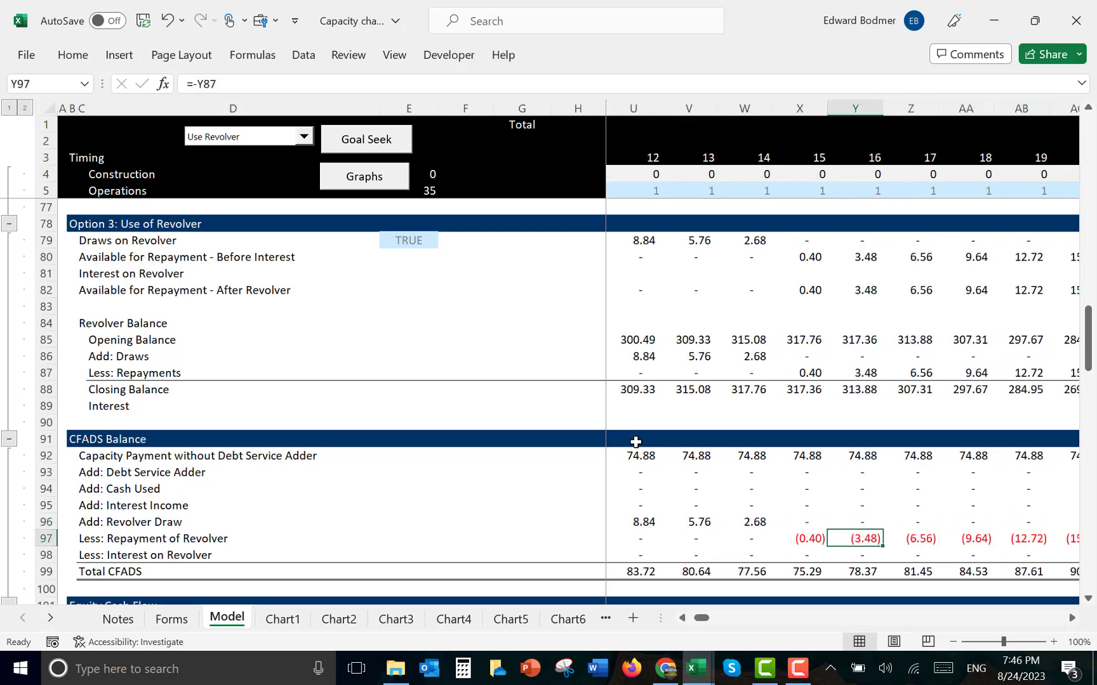
key(Left)
key(Right)
key(Right)
key(Right)
key(Right)
key(Right)
key(Right)
key(Right)
key(Right)
key(Right)
key(Right)
key(Right)
key(Right)
key(Right)
key(Right)
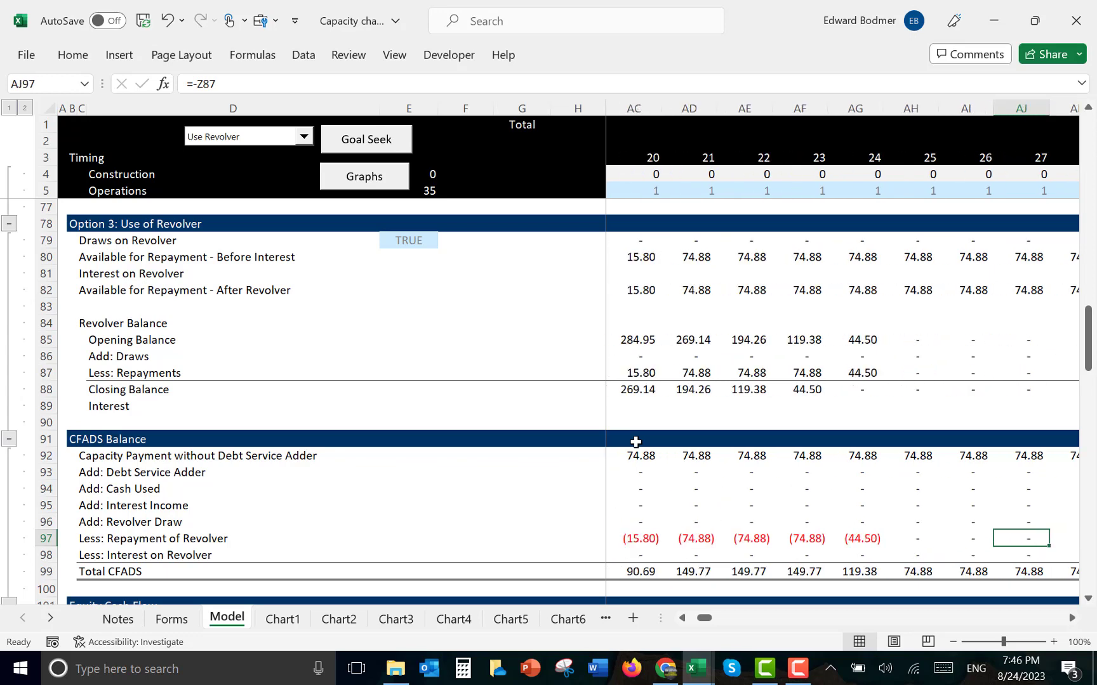
Inspect the year 0 formula in the Less: Repayments row of the Revolver Balance without changing it
key(Home)
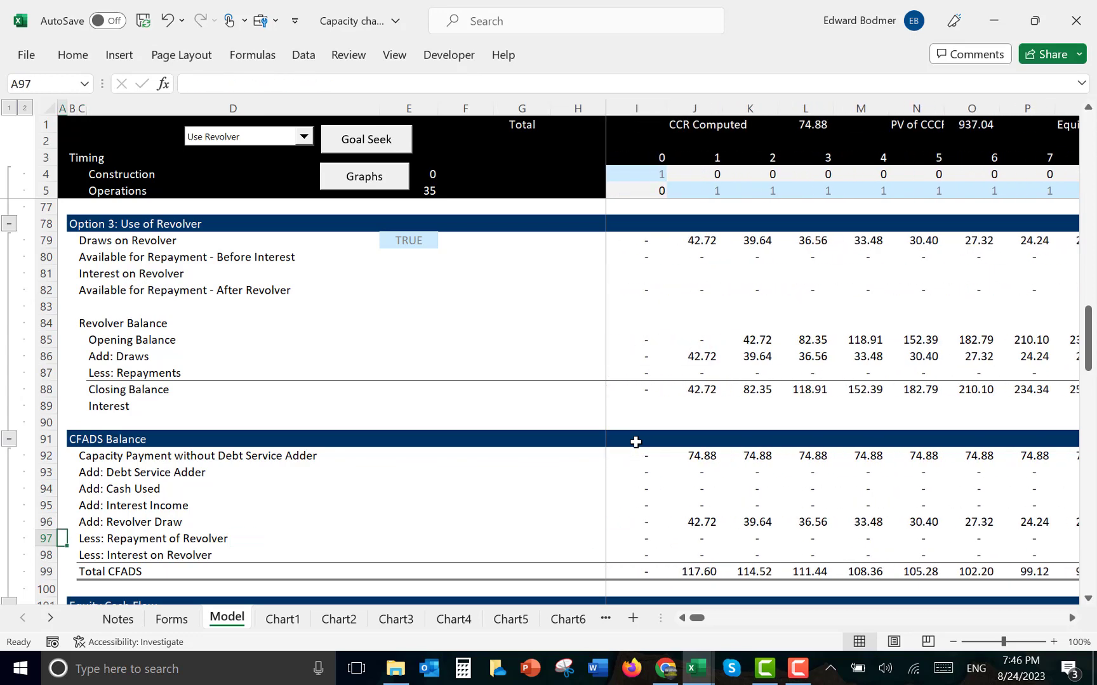
key(Up)
key(Up)
key(Up)
key(Up)
key(Up)
key(Up)
key(Up)
key(Up)
key(Up)
key(Up)
key(Up)
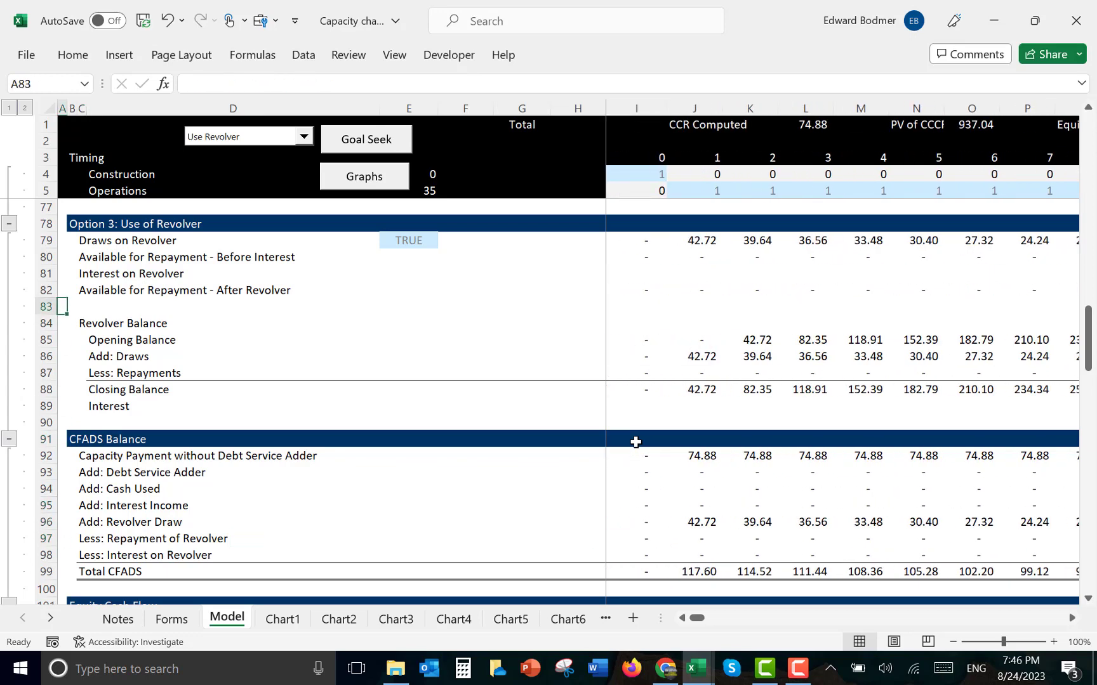
key(Down)
key(Right)
key(Right)
key(Right)
key(Right)
key(Right)
key(Right)
key(Right)
key(Right)
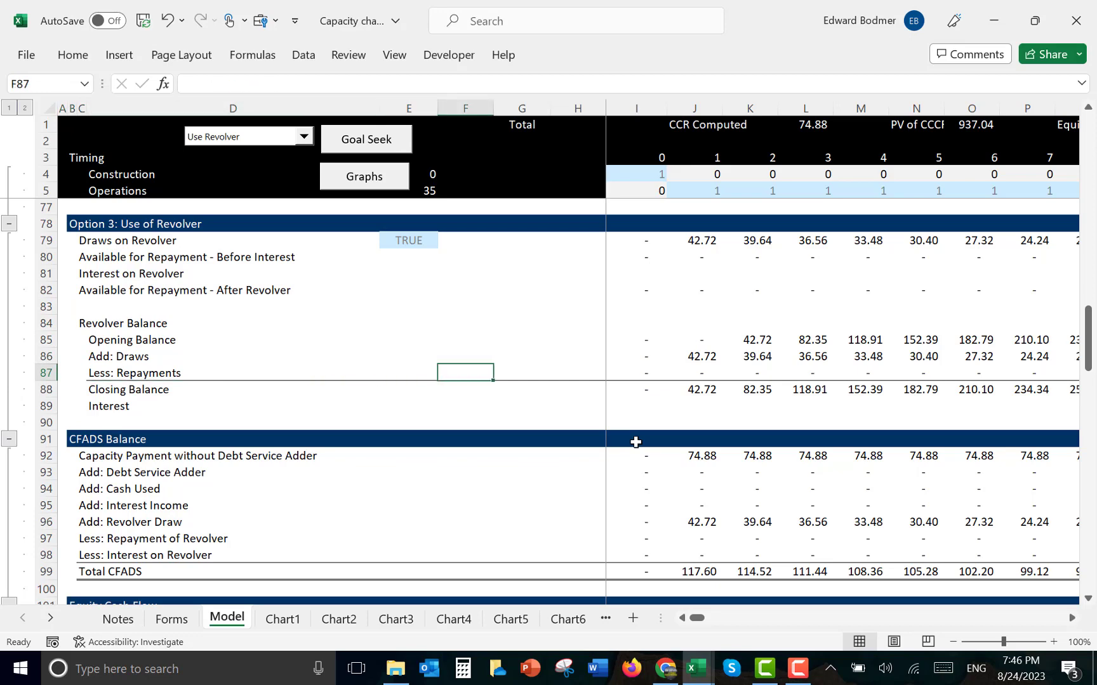
key(F2)
key(Return)
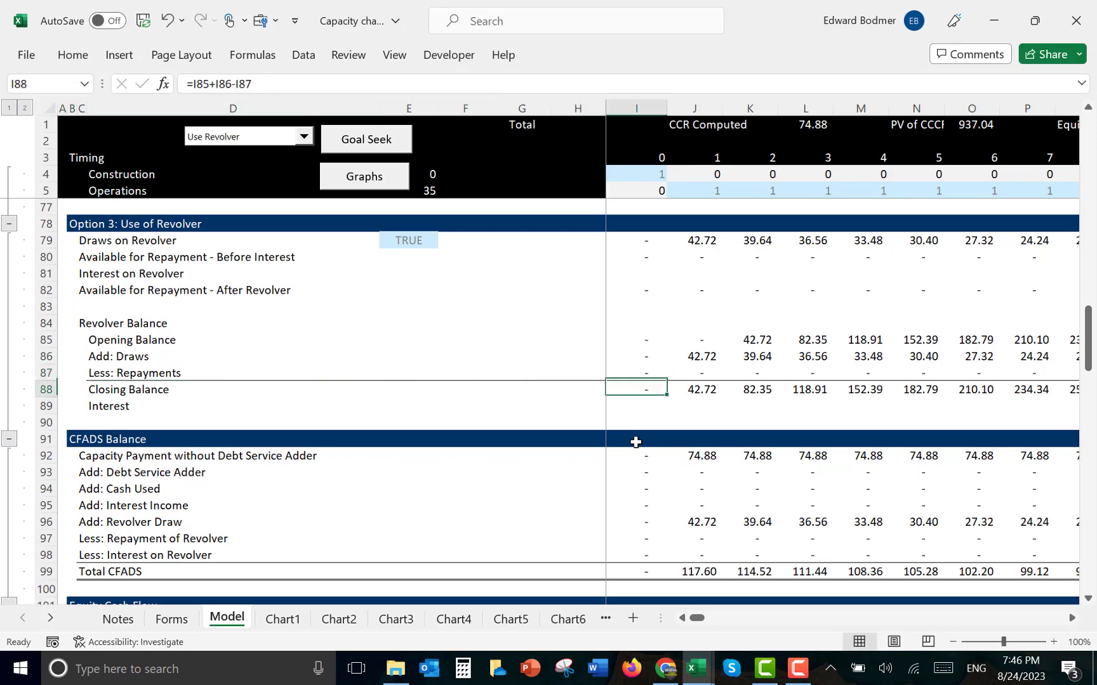
Review the CFADS Balance and Equity Cash Flow sections down to the goal-seek CCR row
key(Down)
key(Down)
key(Down)
key(Down)
key(Down)
key(Down)
key(Down)
key(Down)
key(Down)
key(Down)
key(Down)
key(Down)
key(Down)
key(Down)
key(Down)
key(Down)
key(Down)
key(Down)
key(Down)
key(Down)
key(Down)
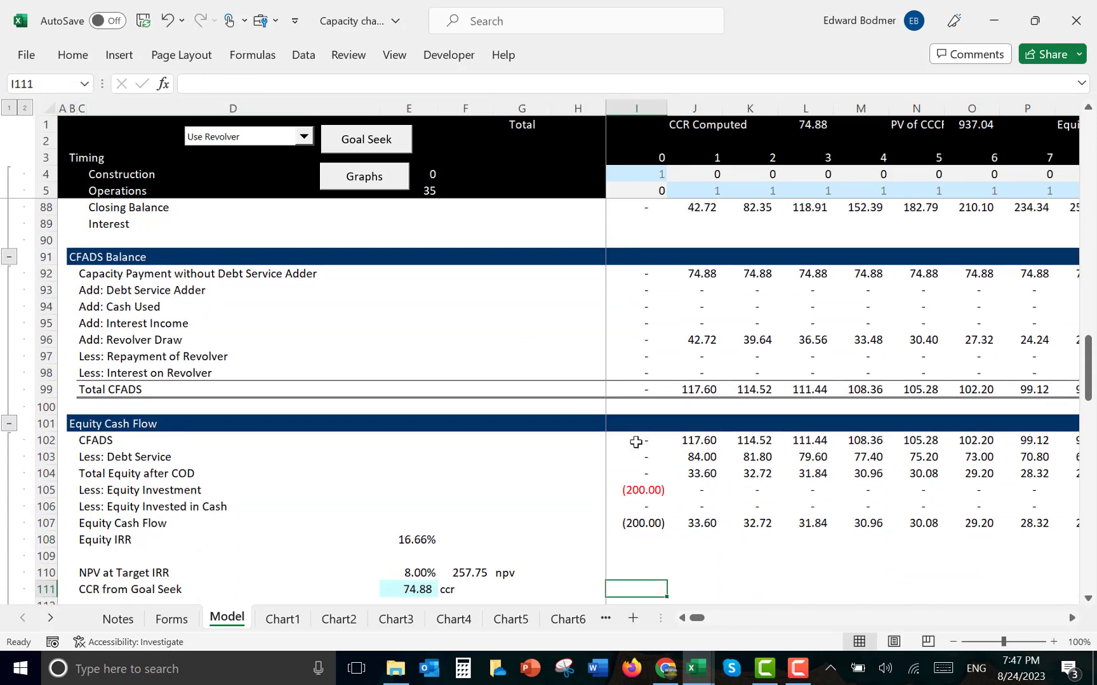
key(Up)
key(Up)
key(Up)
key(Up)
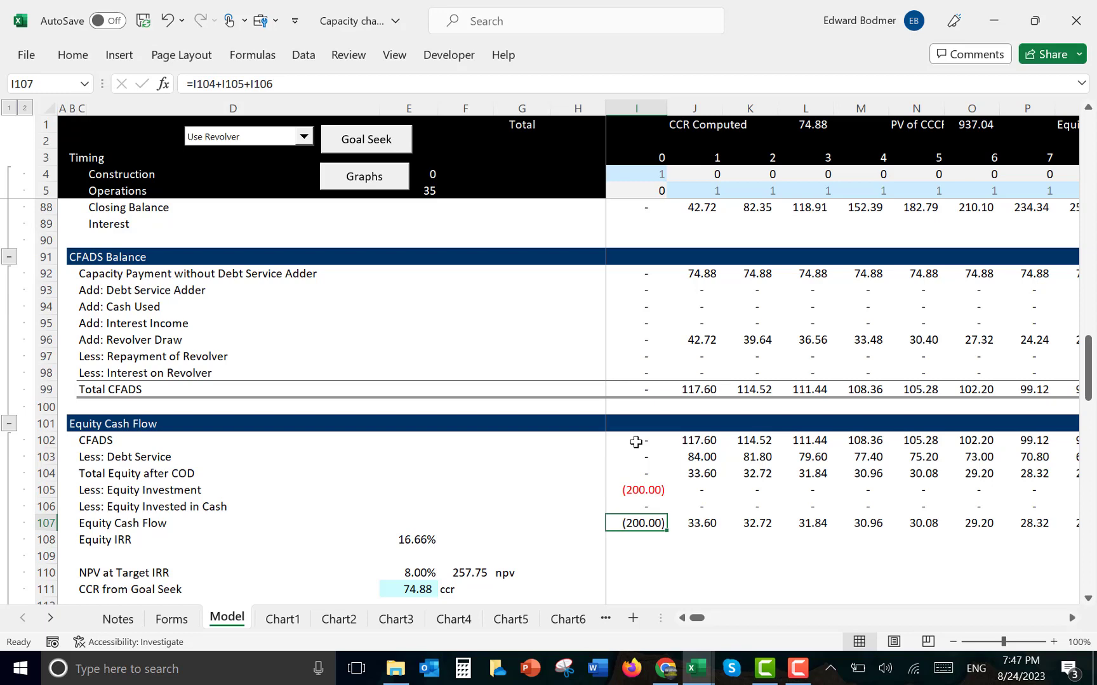
Examine the Total CFADS row across the operating years and inspect the cell references in its year 15 formula
key(Up)
key(Up)
key(Up)
key(Up)
key(Up)
key(Up)
key(Up)
key(Up)
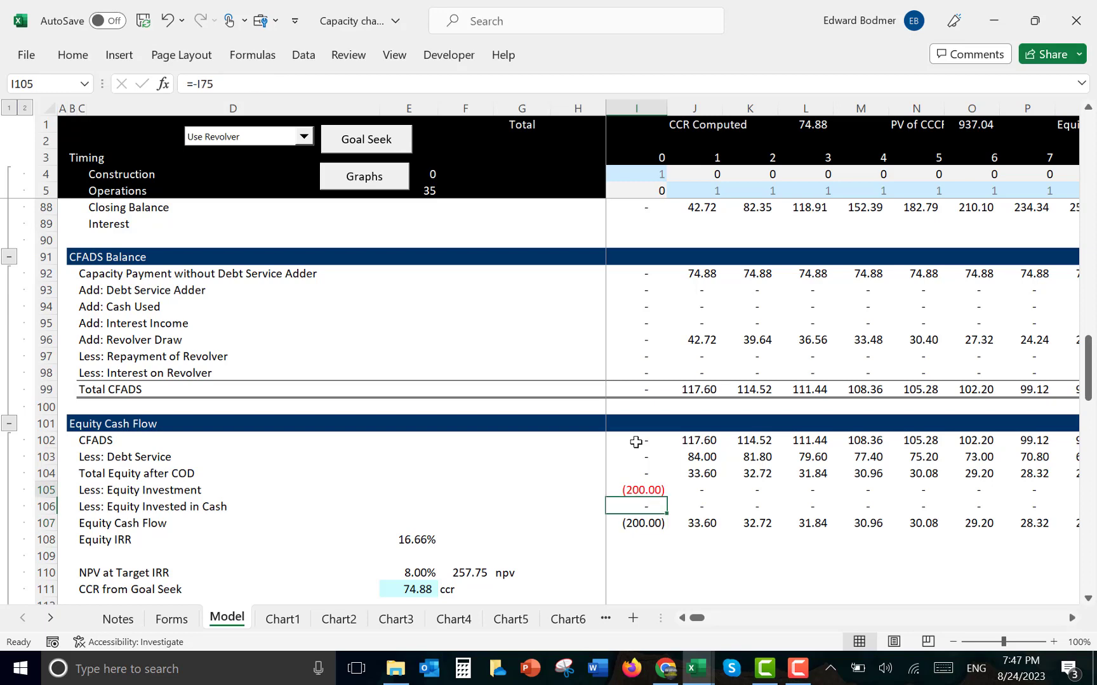
key(Right)
key(Right)
key(Right)
key(Right)
key(Right)
key(Right)
key(Right)
key(Right)
key(Right)
key(Right)
key(Right)
key(Right)
key(Right)
key(Right)
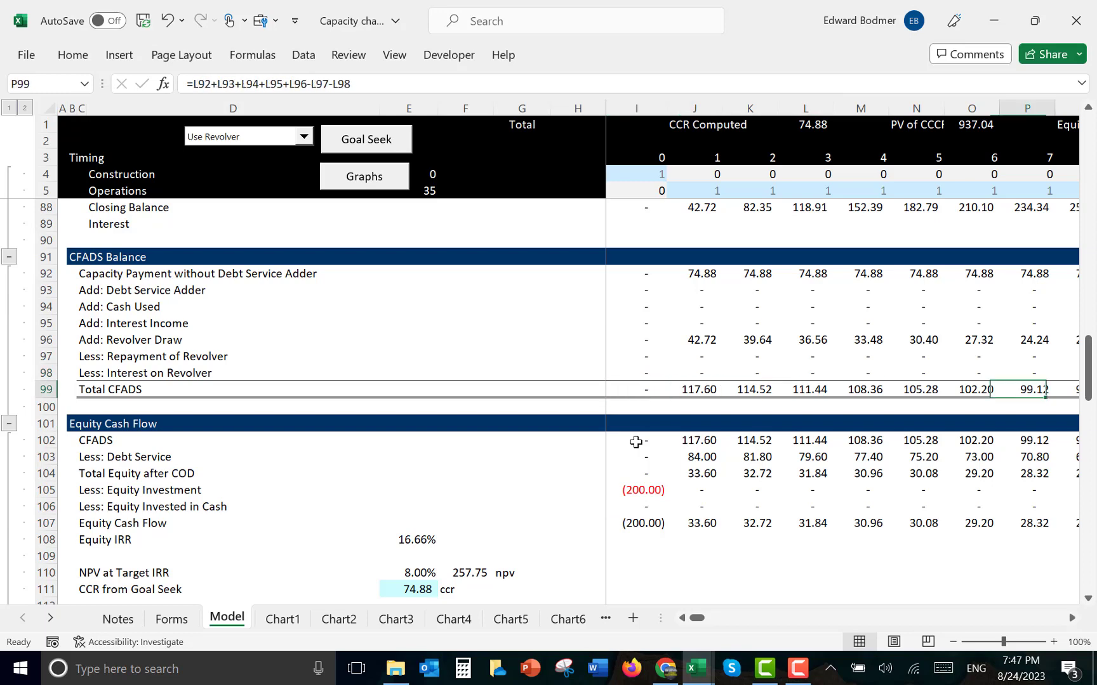
key(Right)
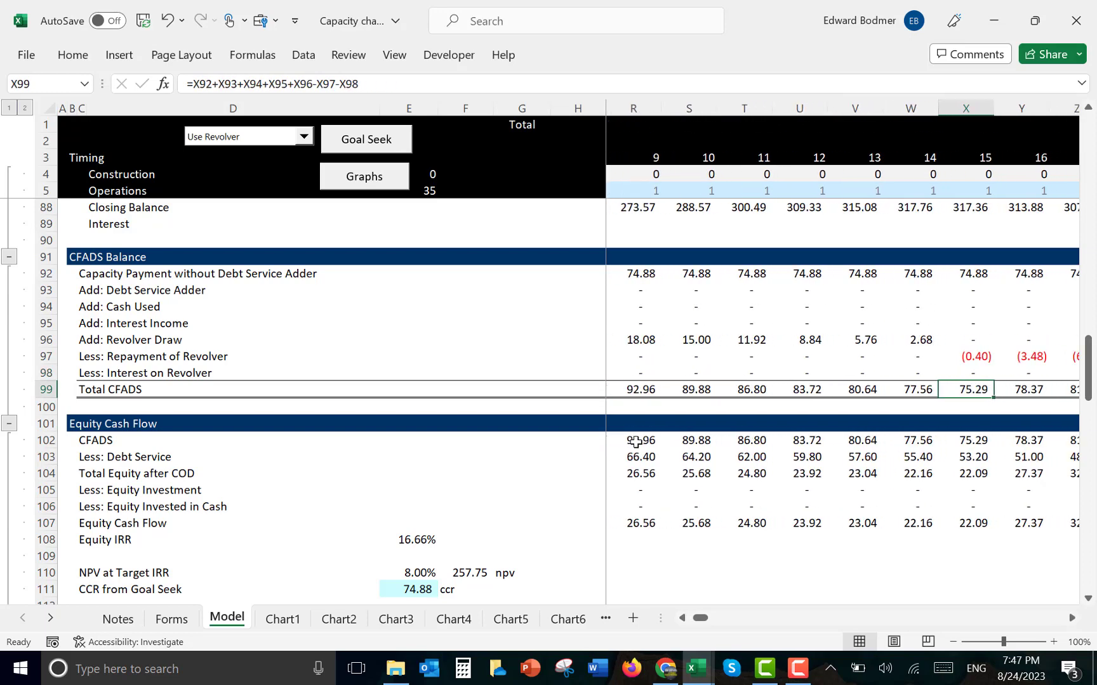
key(F2)
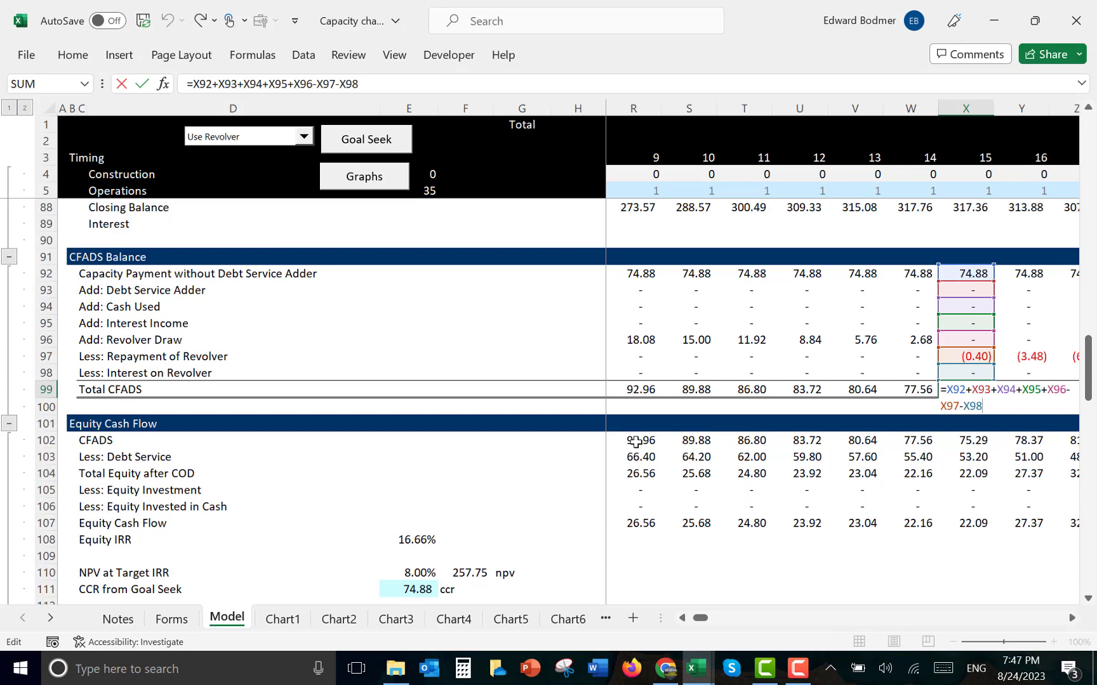
key(Escape)
Change the year 0 Total CFADS formula to =I92+I93+I94+I95+I96+I97-I98 and copy it across the row
key(Left)
key(ctrl+Left)
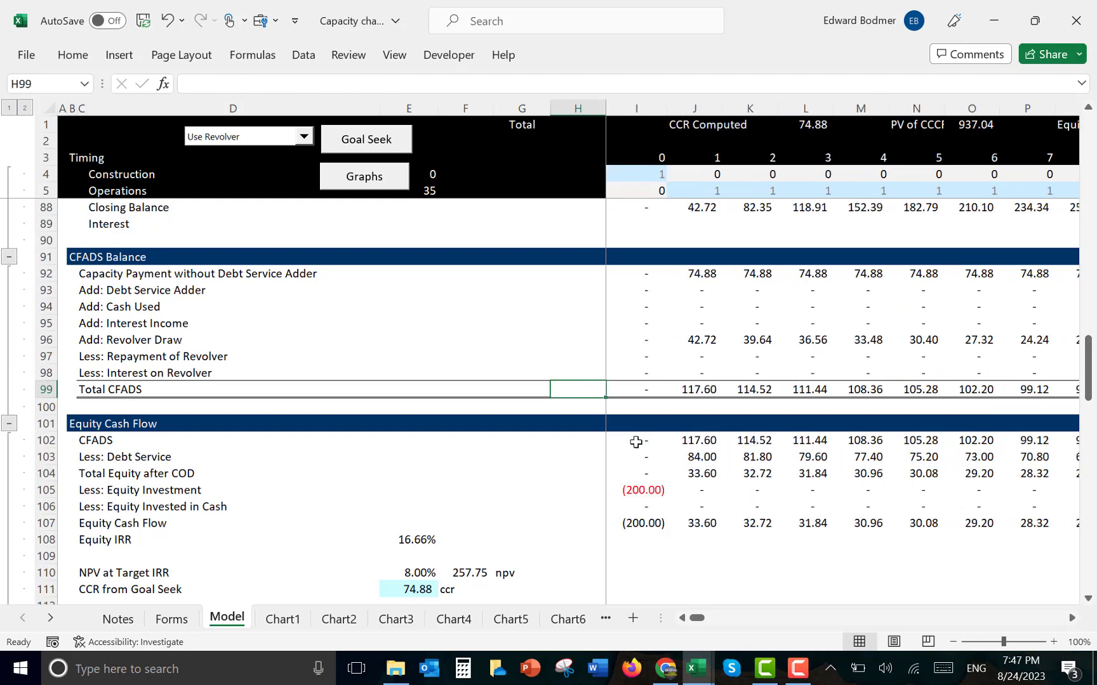
key(F2)
key(Left)
key(Left)
key(Left)
key(Left)
key(Left)
key(Left)
key(Left)
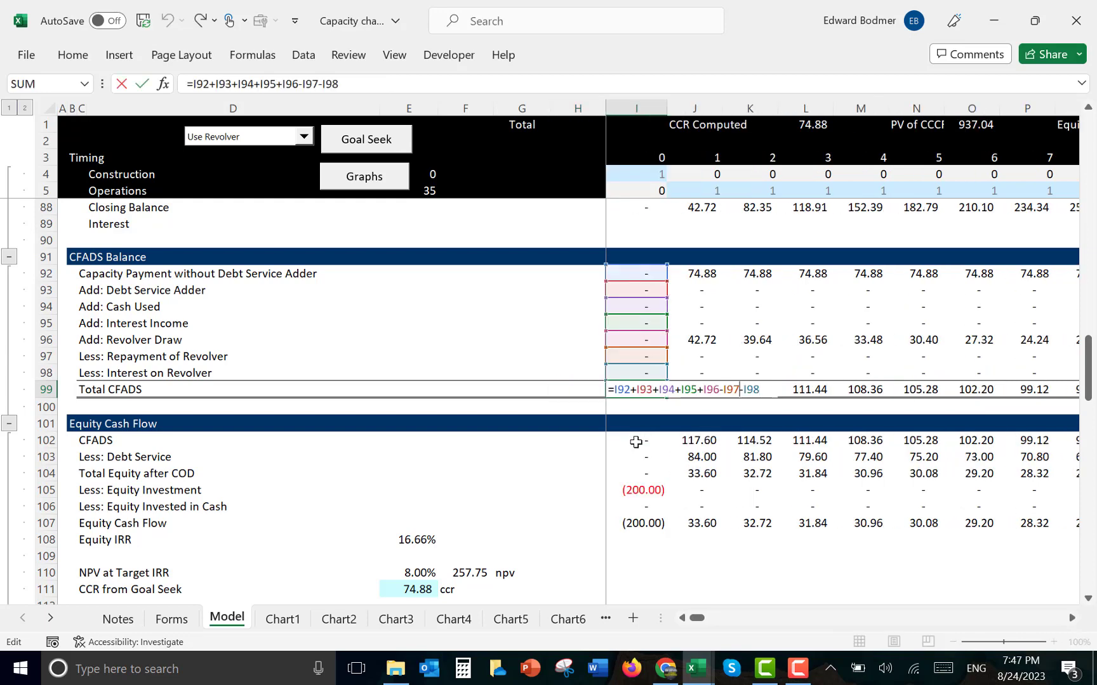
key(BackSpace)
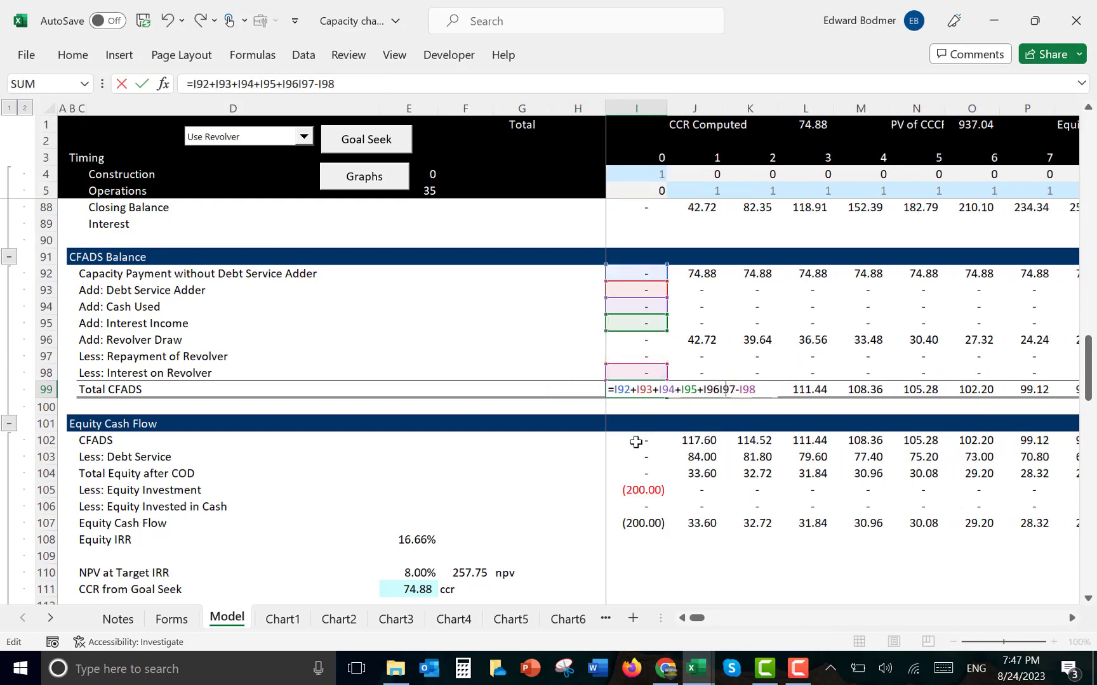
text(+)
key(Return)
key(Up)
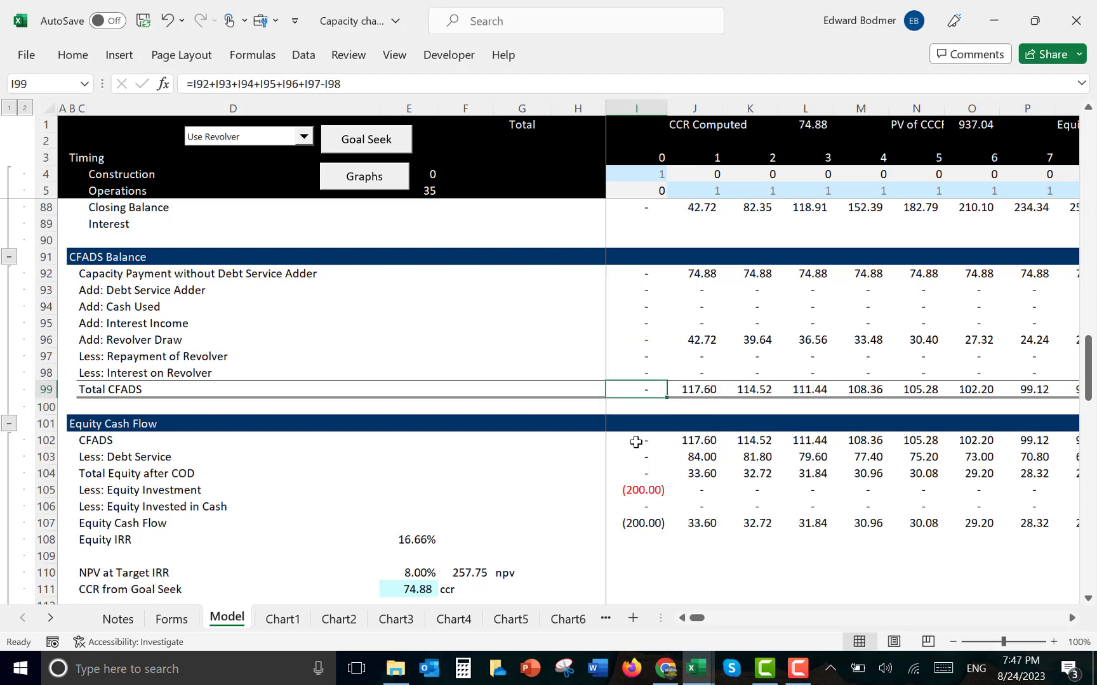
key(ctrl+shift+r)
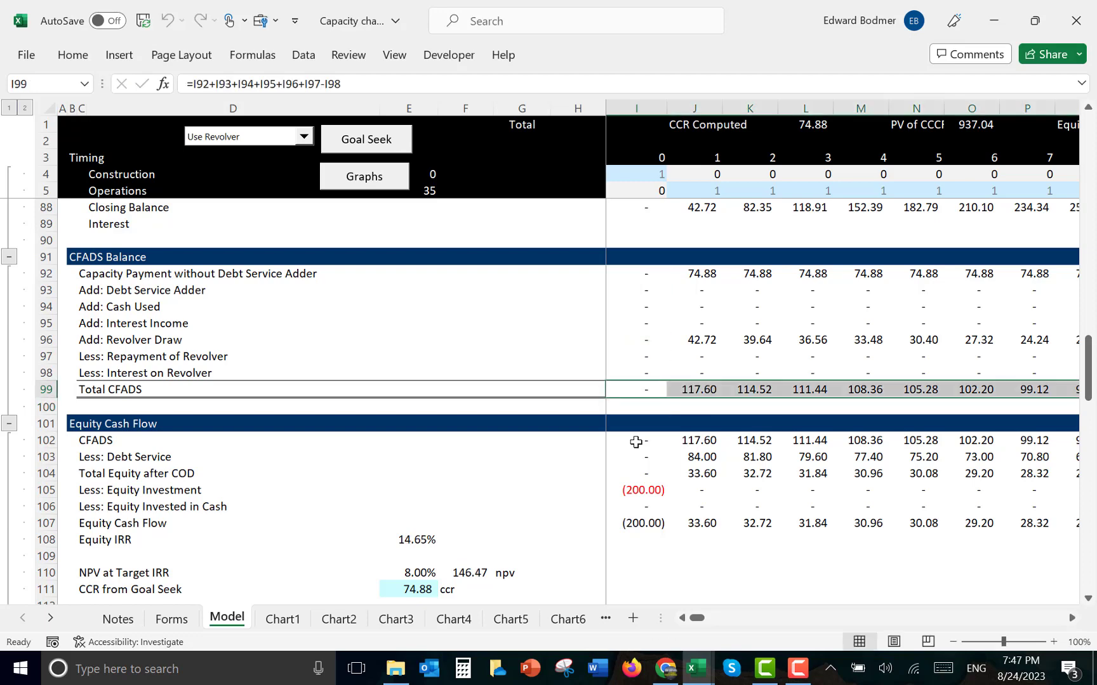
Check the year 0 formulas of the Equity Cash Flow rows and the Repayment of Revolver row
key(Left)
key(Down)
key(Down)
key(Down)
key(Down)
key(Down)
key(Down)
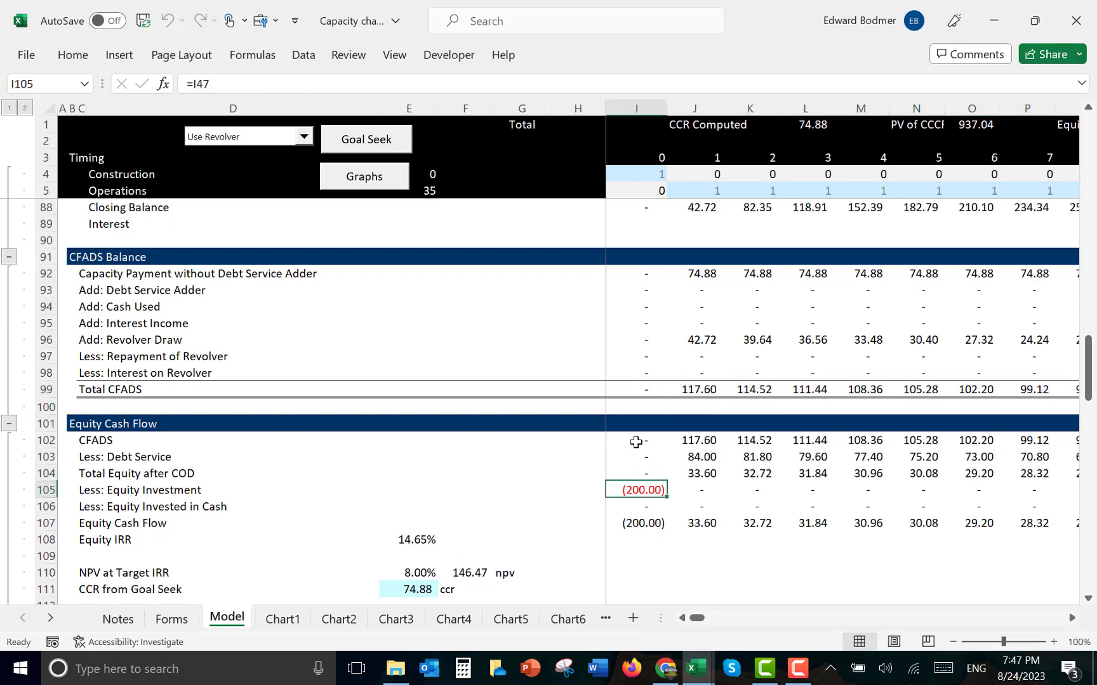
key(Left)
key(Up)
key(Up)
key(Up)
key(Up)
key(Up)
key(Up)
key(Up)
key(Up)
key(Up)
key(Right)
key(Down)
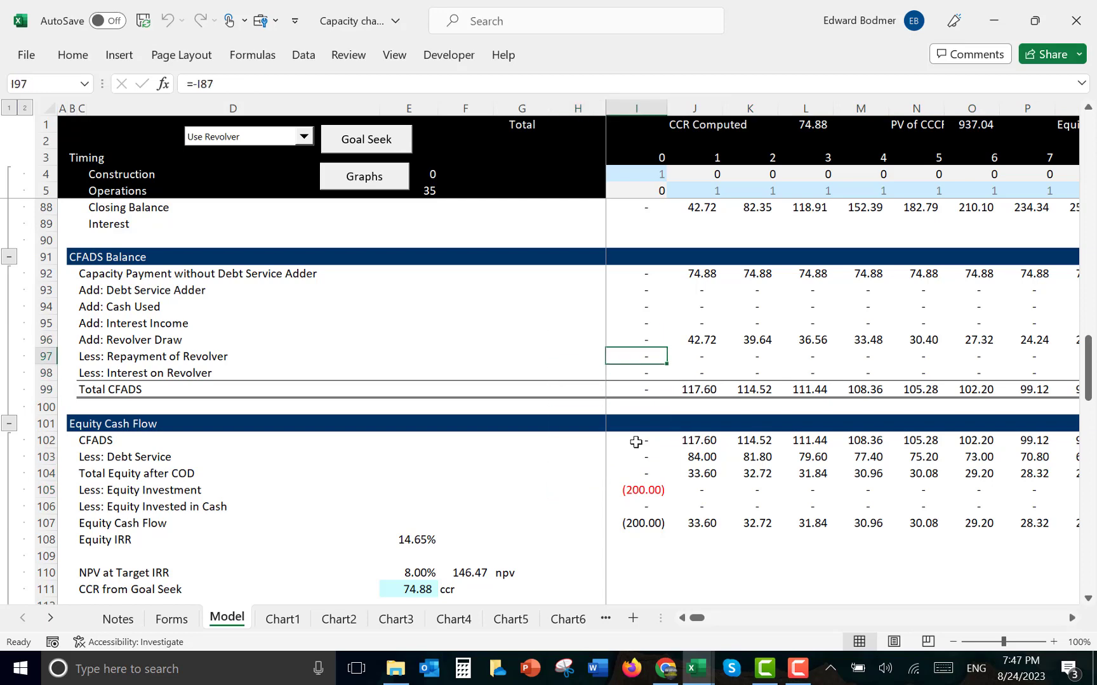
Examine the Repayment of Revolver row and the corrected Total CFADS across the years around the end of the debt
key(Right)
key(Right)
key(Left)
key(Right)
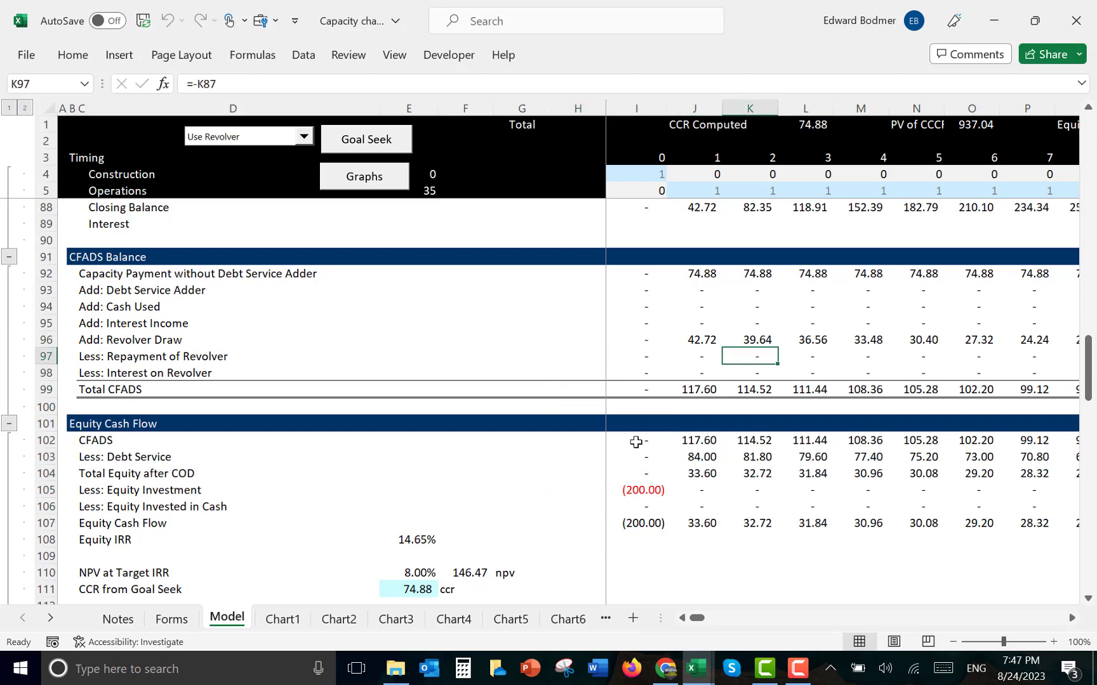
key(Right)
key(Right)
key(Right)
key(Right)
key(Right)
key(Right)
key(Right)
key(Right)
key(Right)
key(Right)
key(Right)
key(Right)
key(Right)
key(Right)
key(Right)
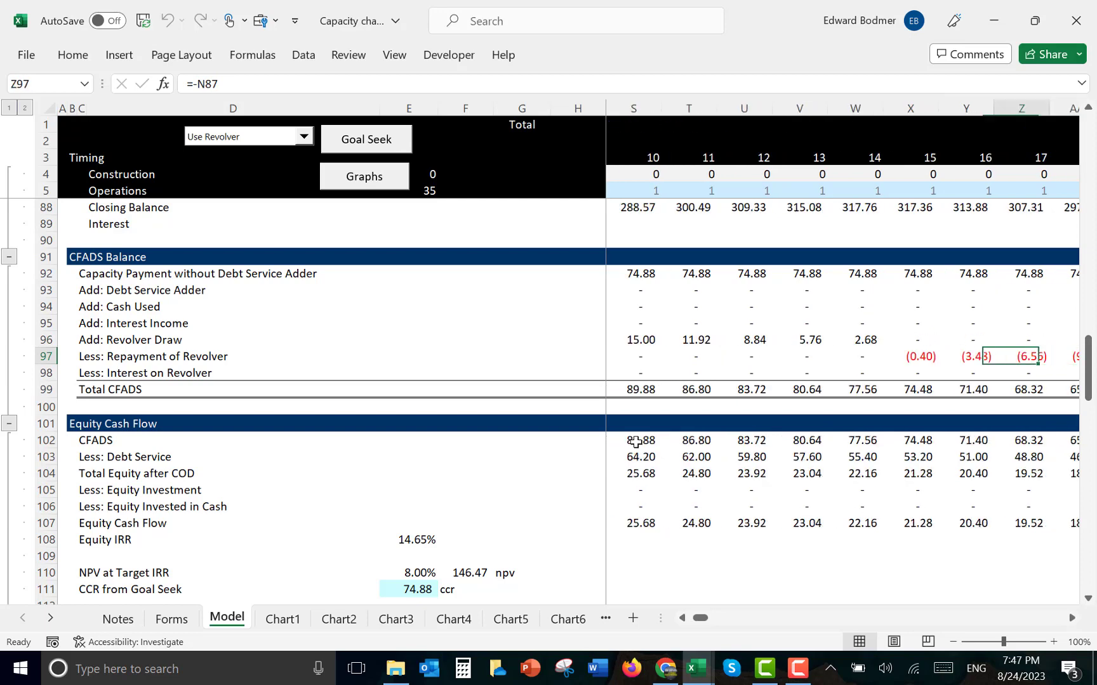
key(Right)
key(Right)
key(Right)
key(Right)
key(Left)
key(Left)
key(Left)
key(Left)
key(Left)
key(Left)
key(Left)
key(Left)
key(Left)
key(Left)
key(Left)
key(Left)
key(Left)
key(Left)
key(Left)
key(Left)
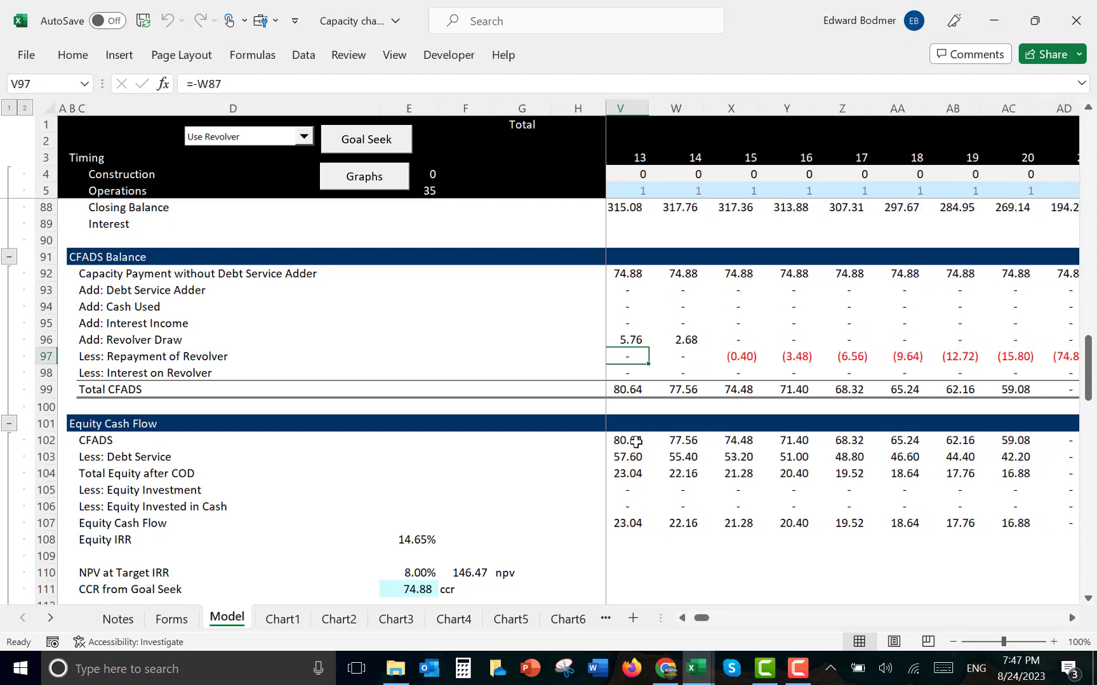
key(Left)
key(Left)
key(Left)
key(Left)
key(Left)
key(Left)
key(Left)
key(Left)
key(Left)
key(Left)
key(Left)
key(Left)
key(Left)
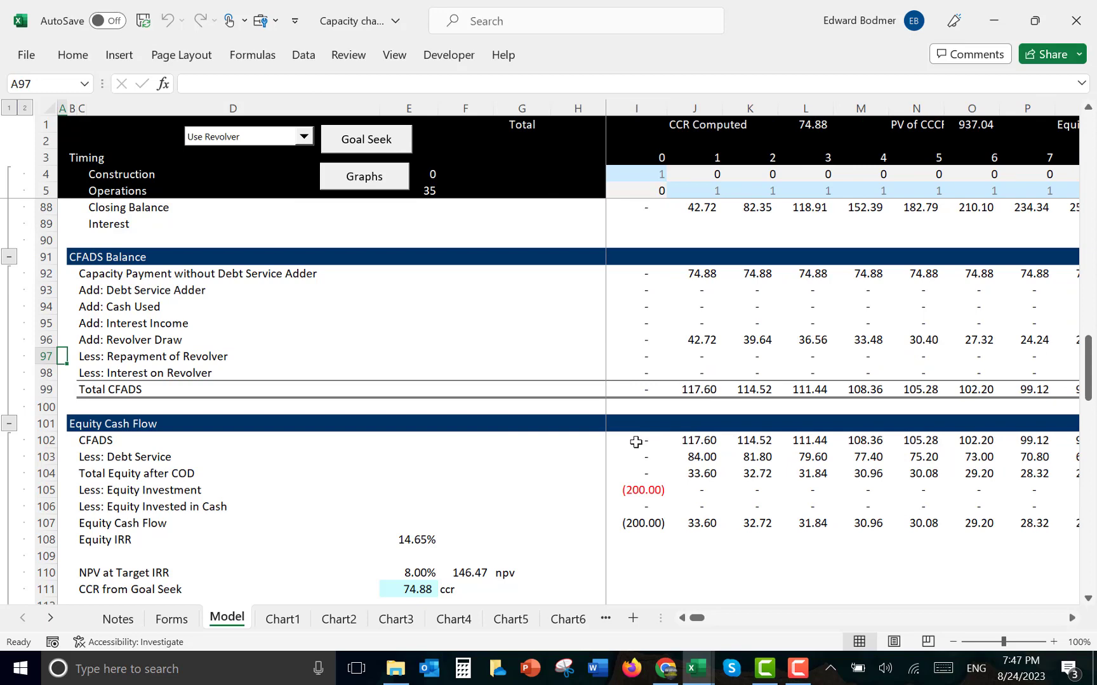
Review the Equity Cash Flow results and the DSCR rows beneath them
key(Down)
key(Down)
key(Down)
key(Down)
key(Down)
key(Down)
key(Down)
key(Down)
key(Down)
key(Down)
key(Down)
key(Down)
key(Down)
key(Down)
key(Down)
key(Down)
key(Down)
key(Down)
key(Down)
key(Down)
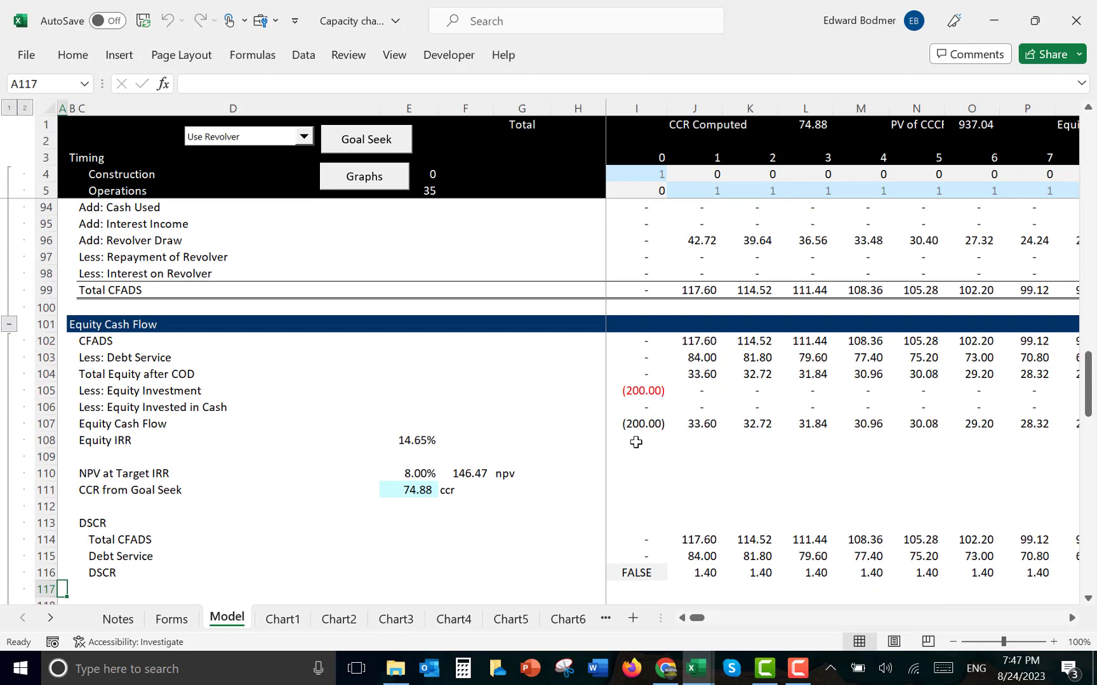
Review the CFADS Balance and Equity Cash Flow sections of the model with the revolver option active
key(Up)
key(Up)
key(Up)
key(Up)
key(Up)
key(Up)
key(Up)
key(Up)
key(Up)
key(Up)
key(Up)
key(Up)
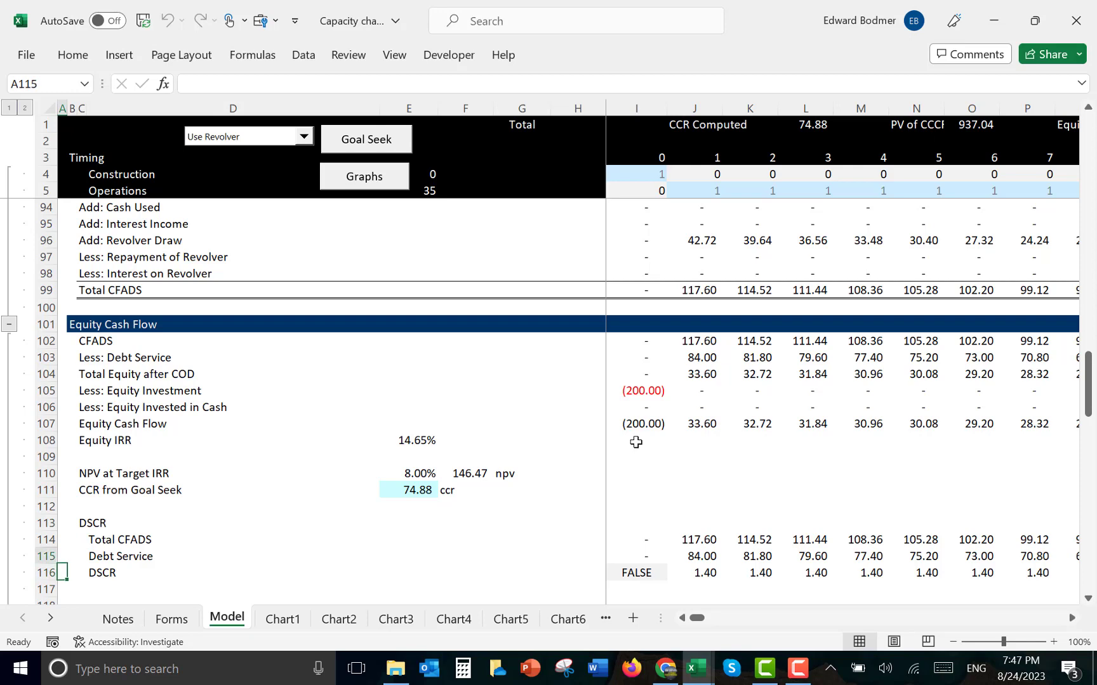
key(Up)
key(Right)
key(Up)
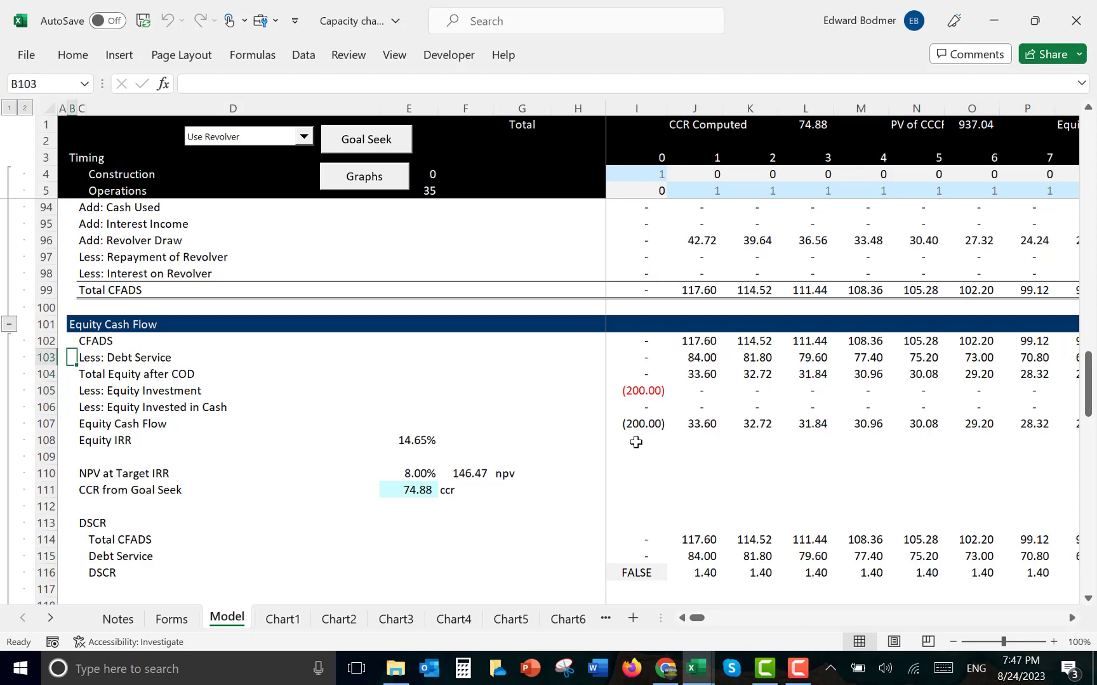
key(Right)
key(Up)
key(Up)
key(Up)
key(Up)
key(Up)
key(Up)
key(Up)
key(Up)
key(Up)
key(Up)
key(Up)
key(Up)
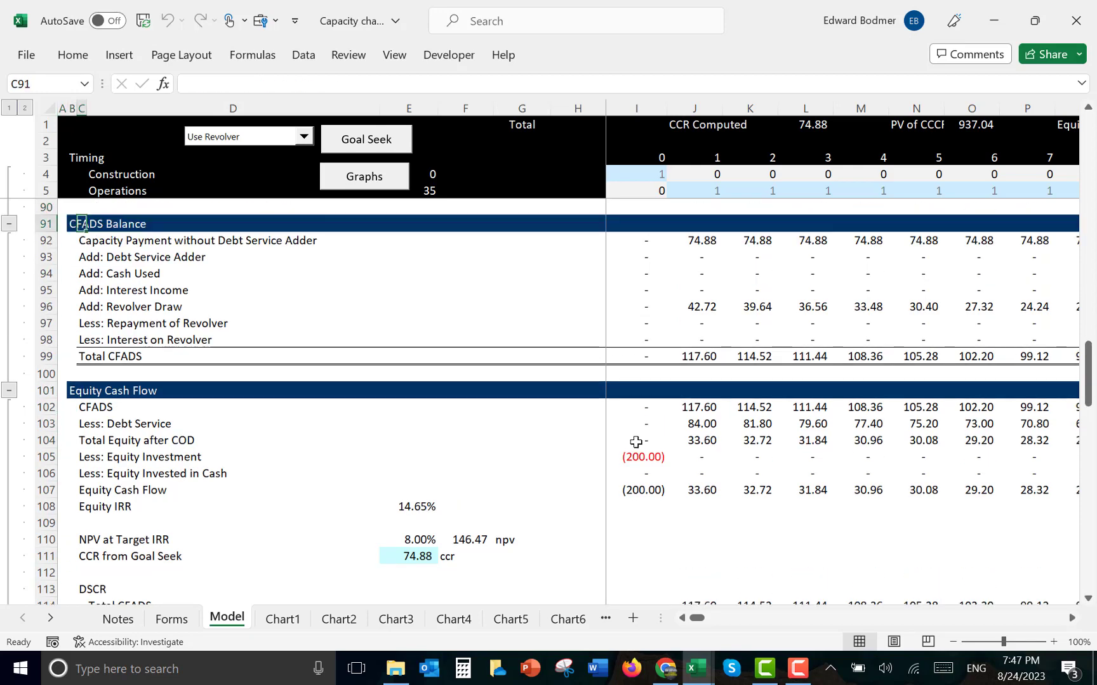
key(Down)
key(Down)
key(Down)
key(Down)
key(Down)
key(Down)
key(Down)
key(Down)
key(Down)
key(Down)
key(Down)
key(Down)
key(Down)
key(Down)
key(Down)
key(Down)
key(Down)
key(Up)
key(Up)
key(Up)
key(Up)
key(Up)
key(Up)
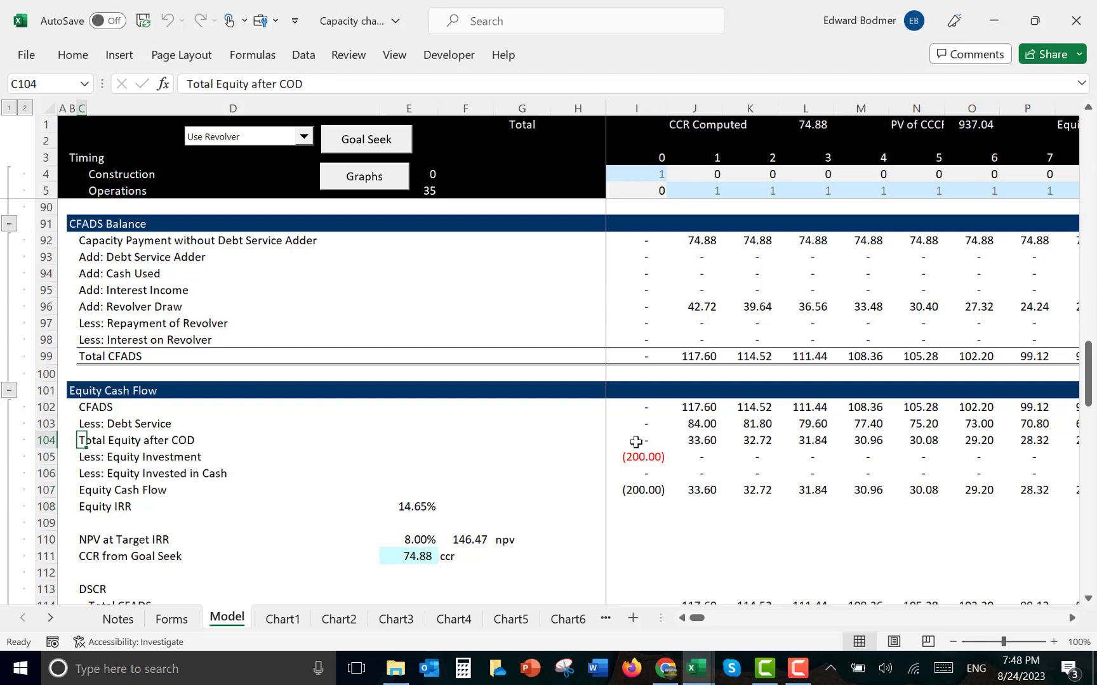
key(Right)
key(Right)
key(Right)
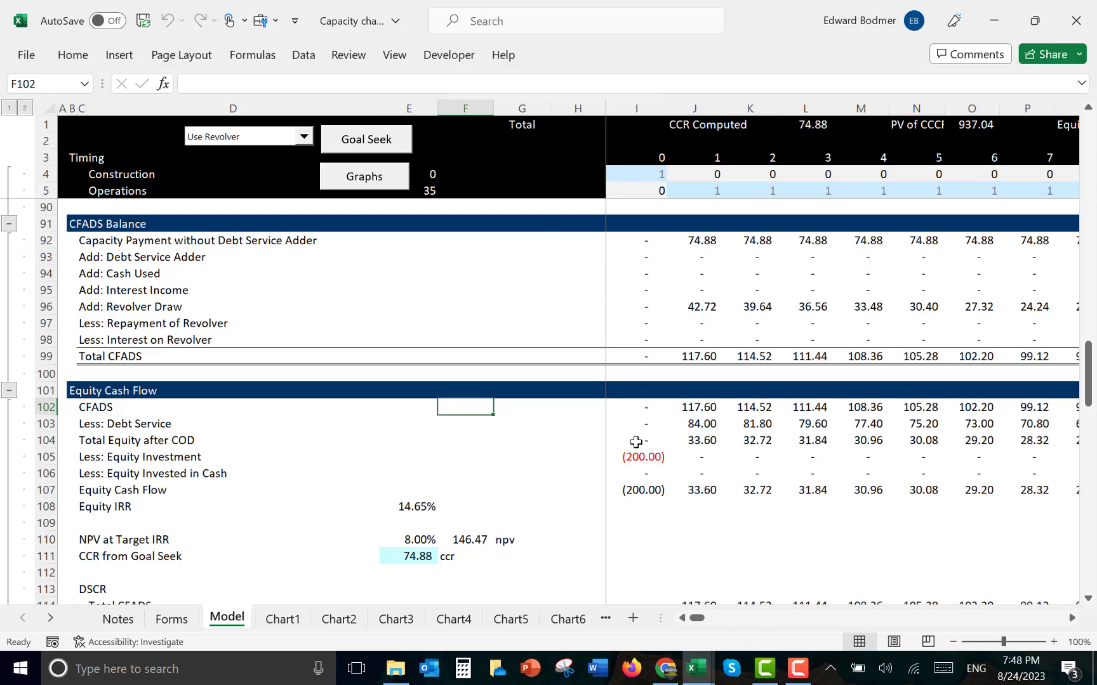
Move the Goal Seek button on Chart2 to the upper right corner of the chart, beside the Minimum DSCR title
key(ctrl+Page_Down)
click(636, 442)
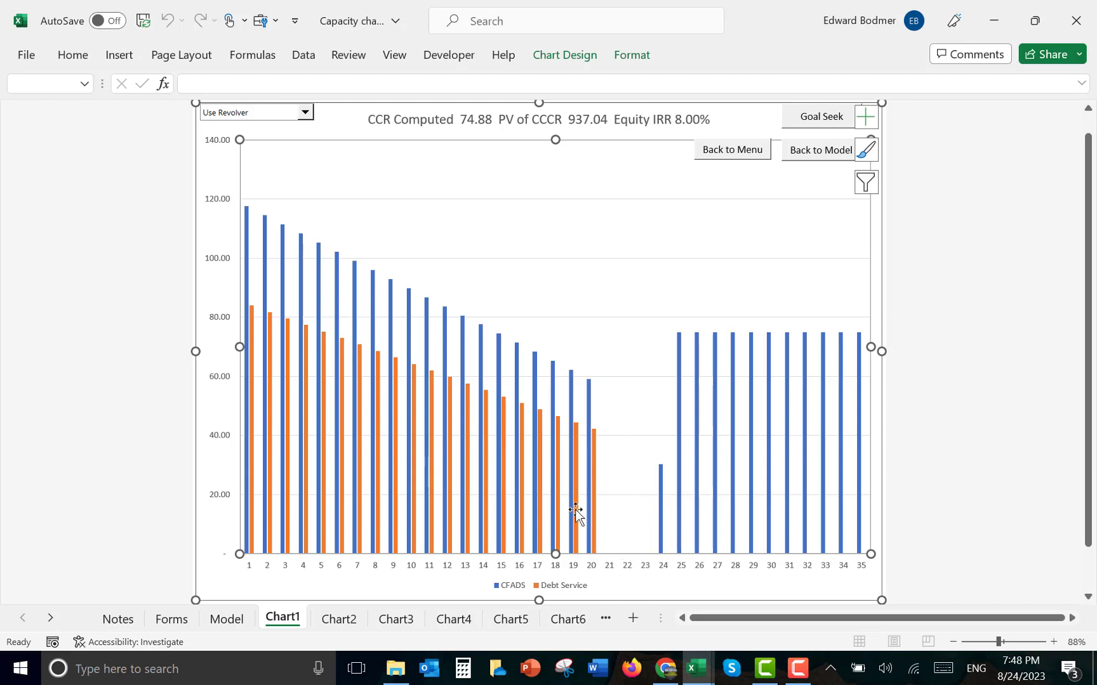
key(ctrl+Page_Down)
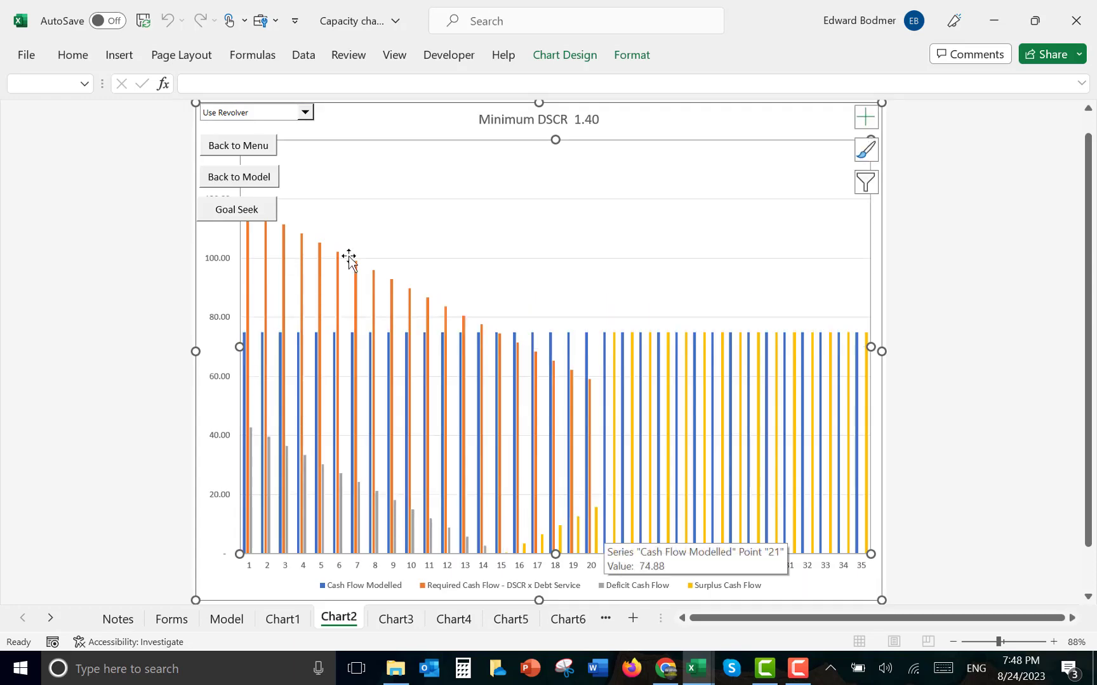
ctrl+click(233, 218)
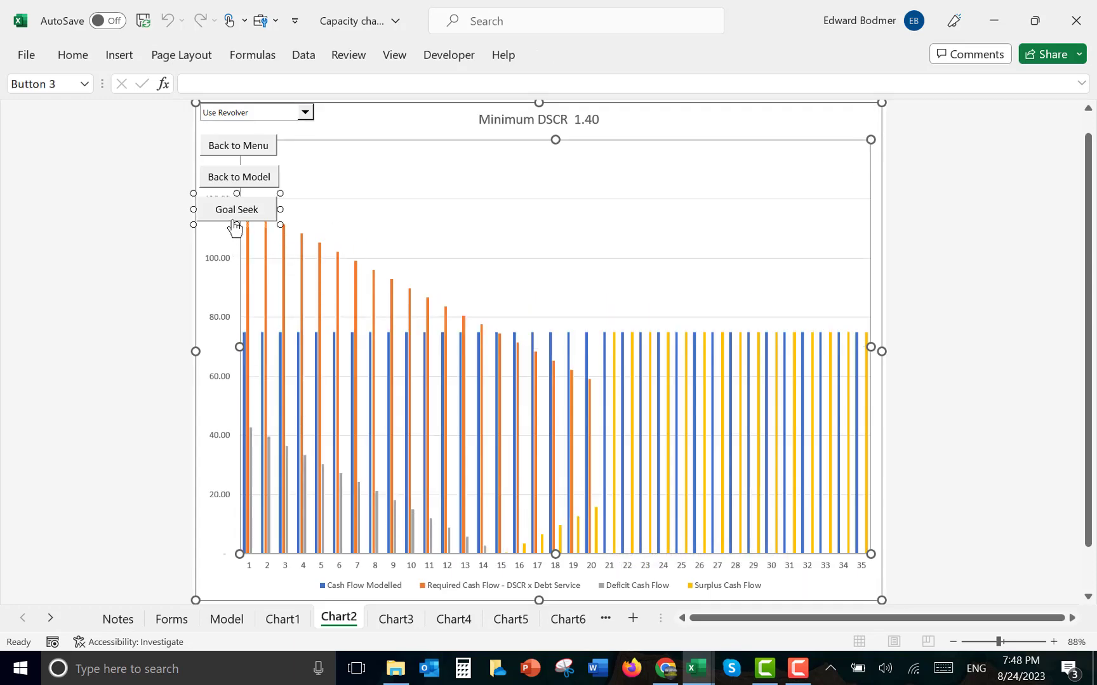
drag(224, 224, 817, 121)
click(680, 237)
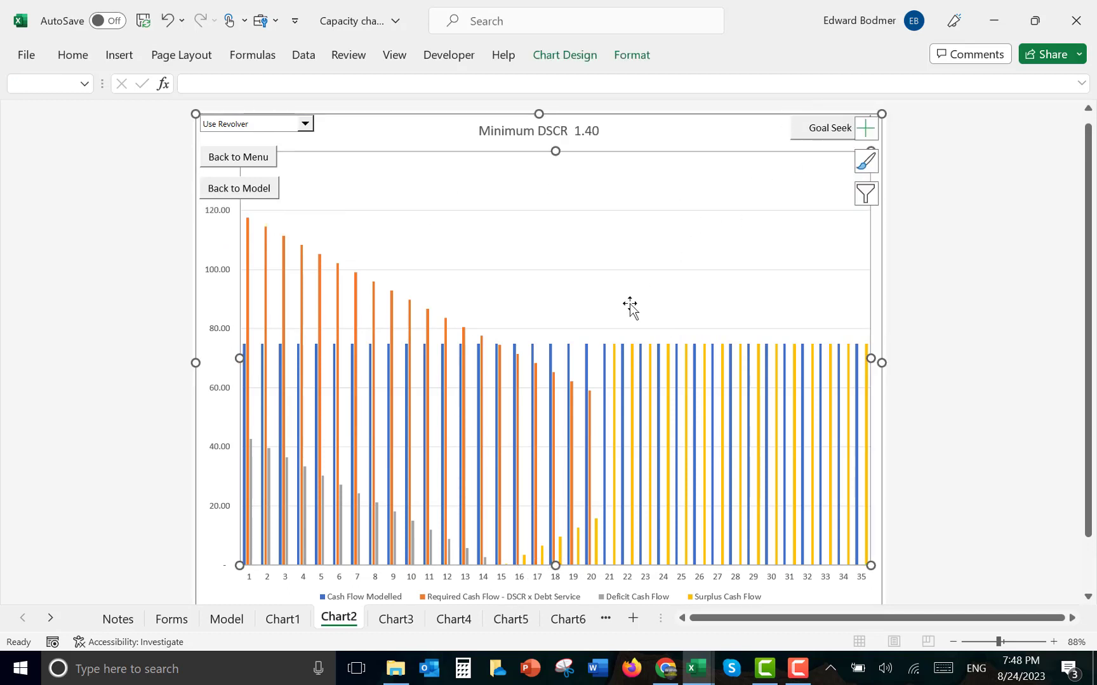
click(585, 269)
key(Delete)
Compare the capacity charge components on Chart3 for Case without Adjustments, Use Capacity Adder, Use Cash Reserve and Use Revolver
key(ctrl+Page_Down)
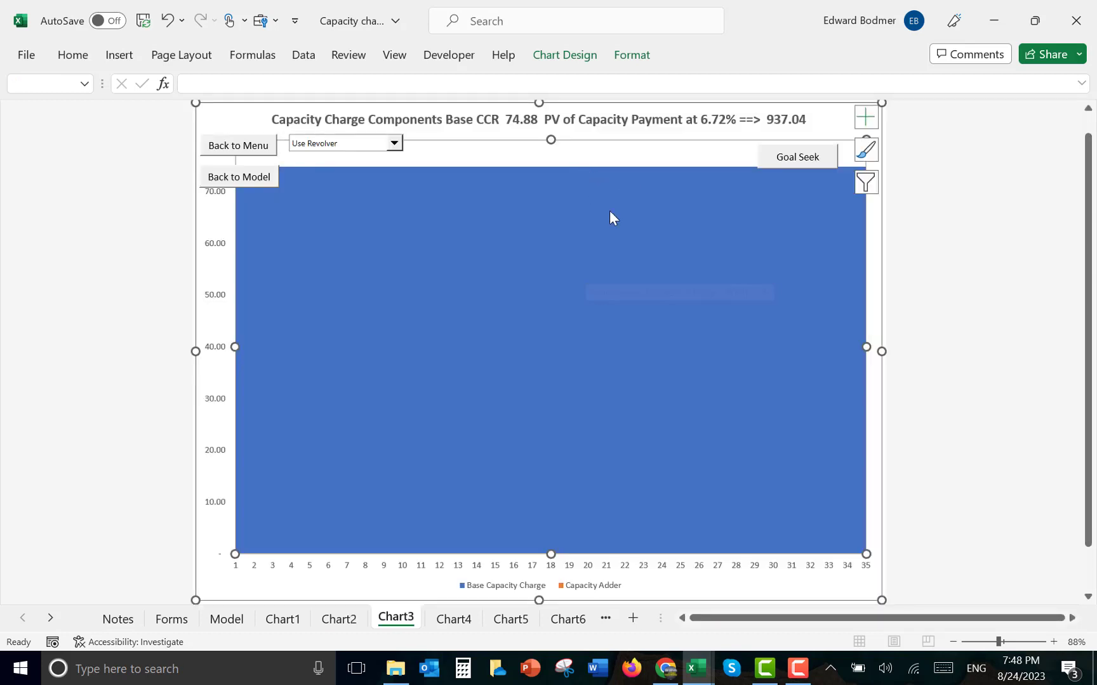
click(394, 142)
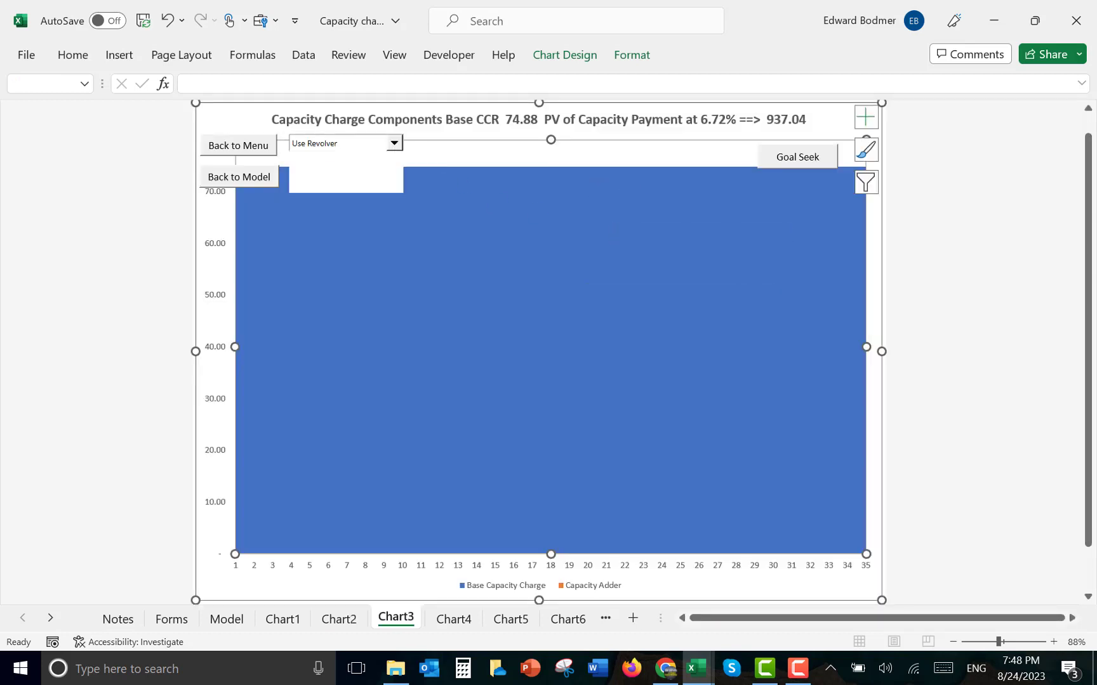
key(Return)
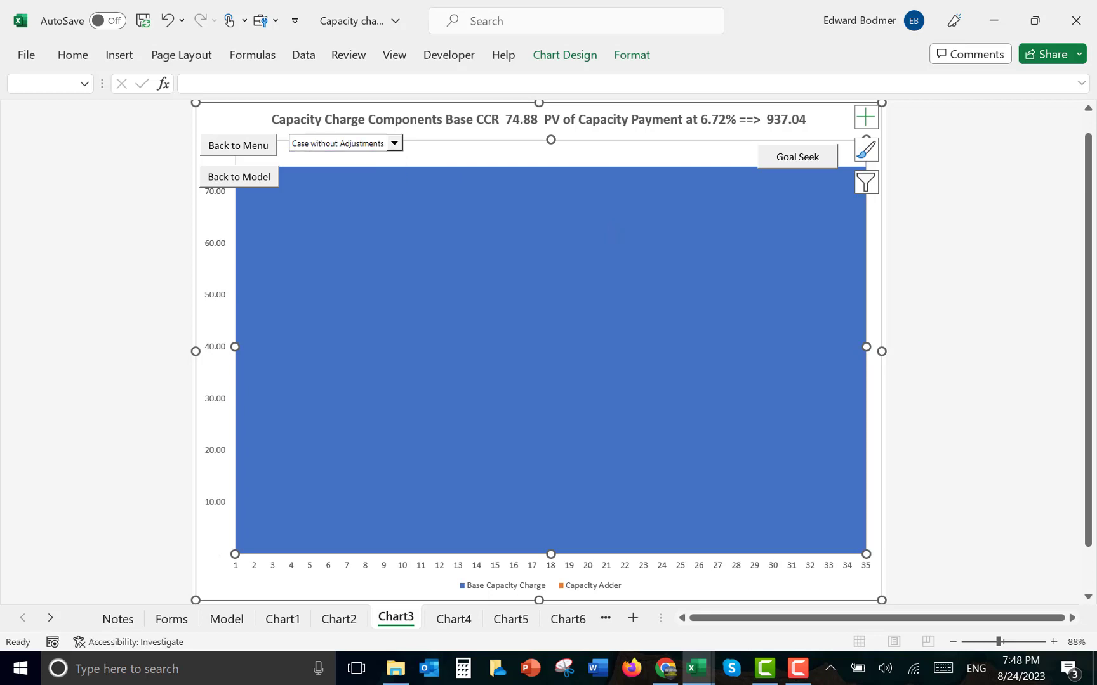
click(394, 143)
click(338, 167)
click(394, 143)
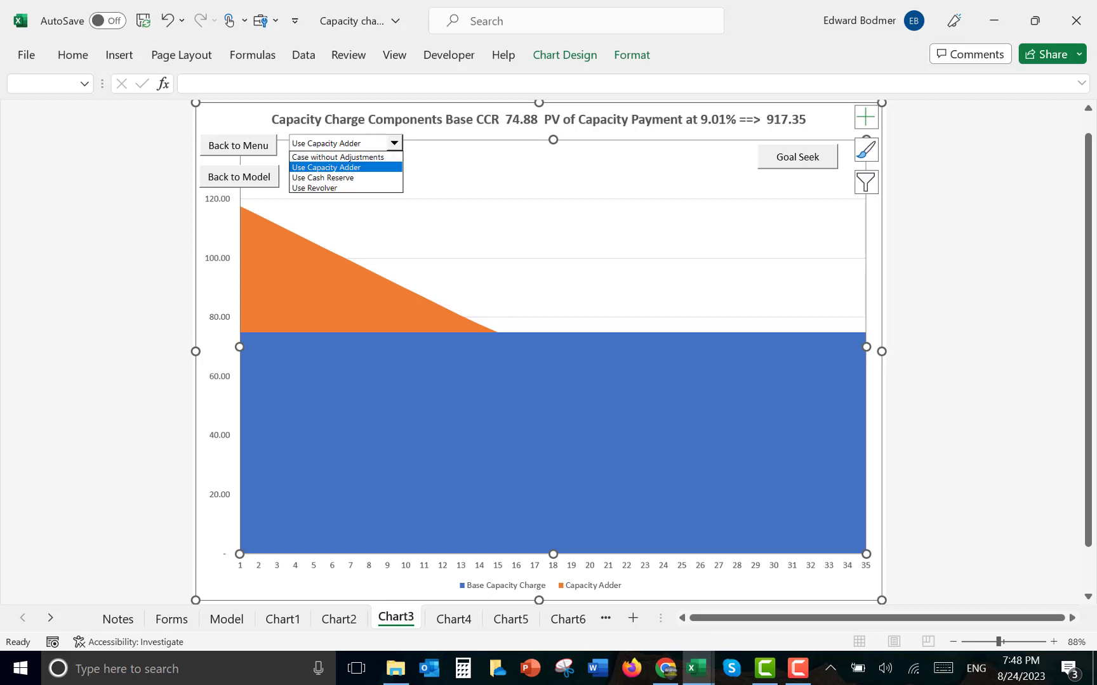
click(339, 178)
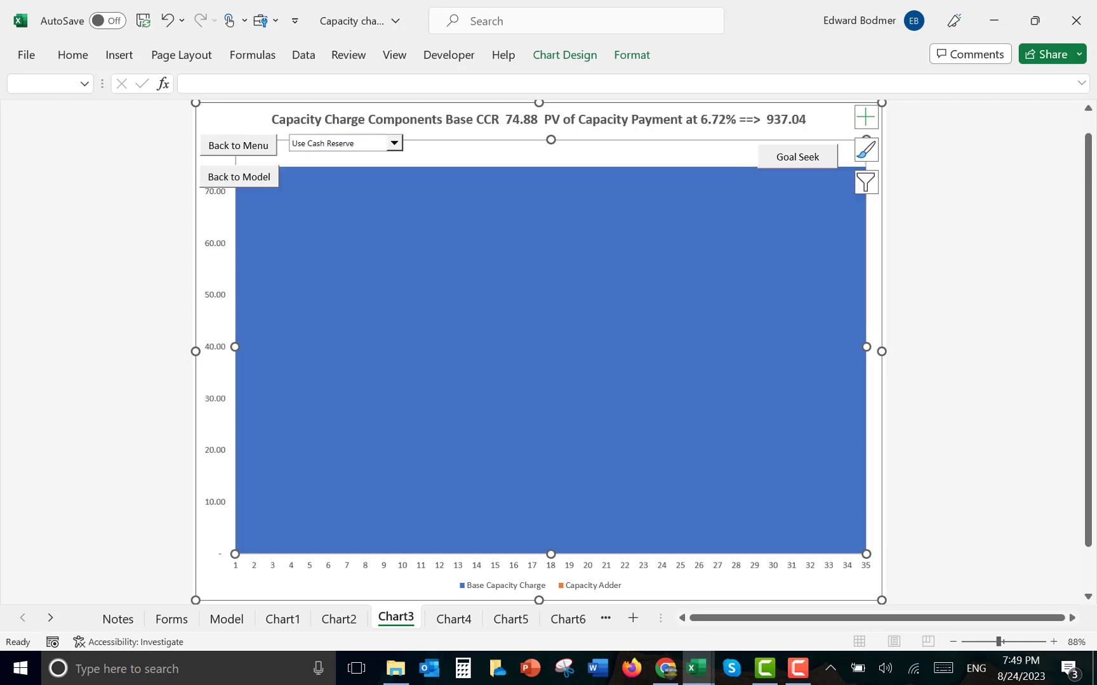
click(394, 143)
click(336, 190)
Compare the cash and revolver balances on Chart4 by switching to Use Cash Reserve and back to Use Revolver
key(ctrl+Page_Down)
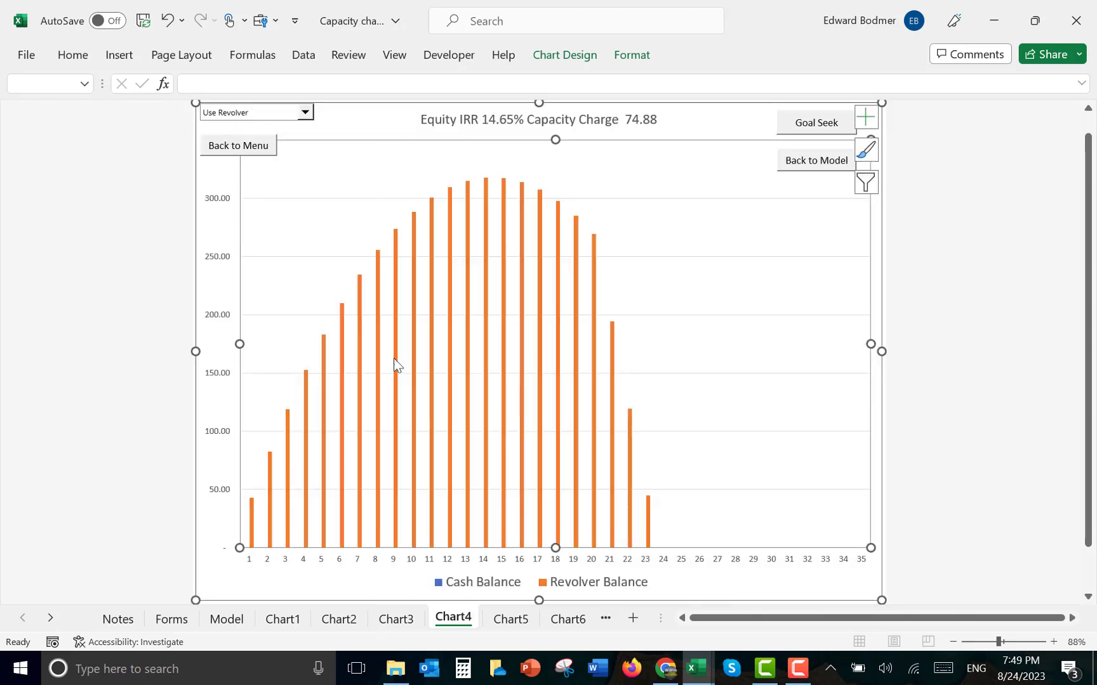
click(306, 120)
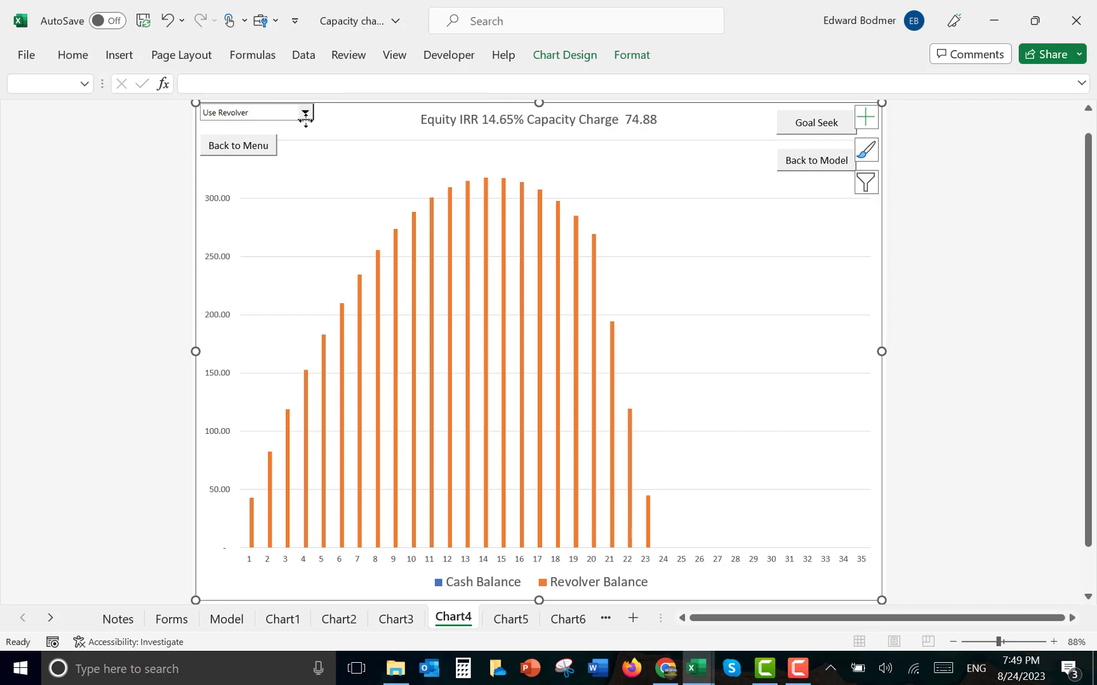
click(305, 113)
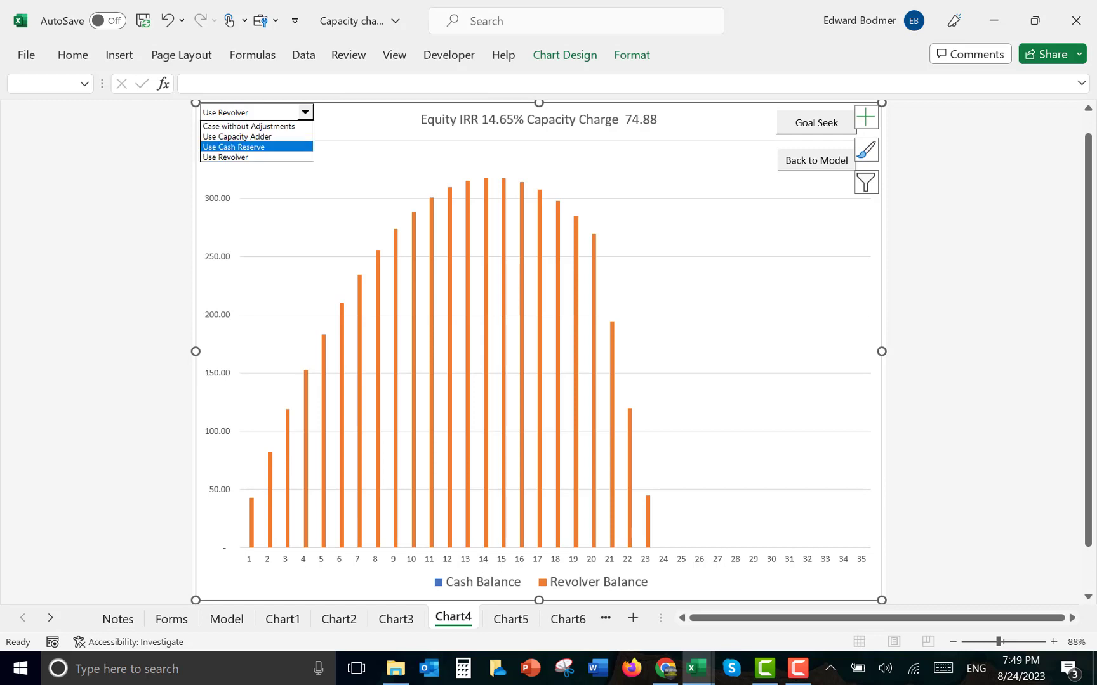
click(254, 147)
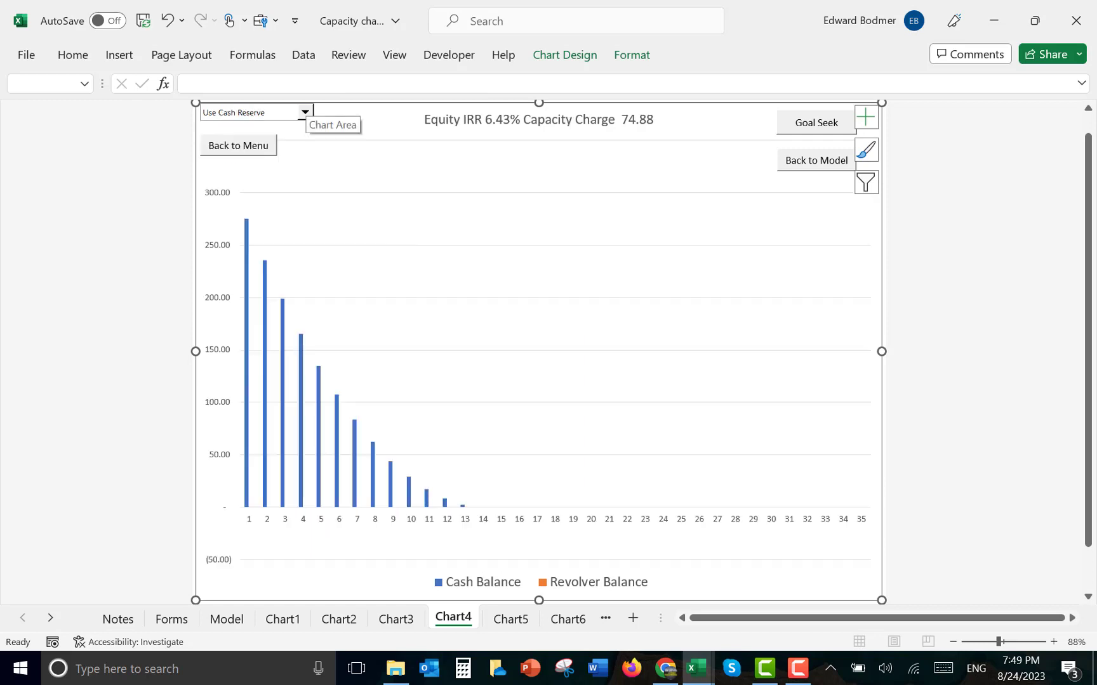
click(305, 113)
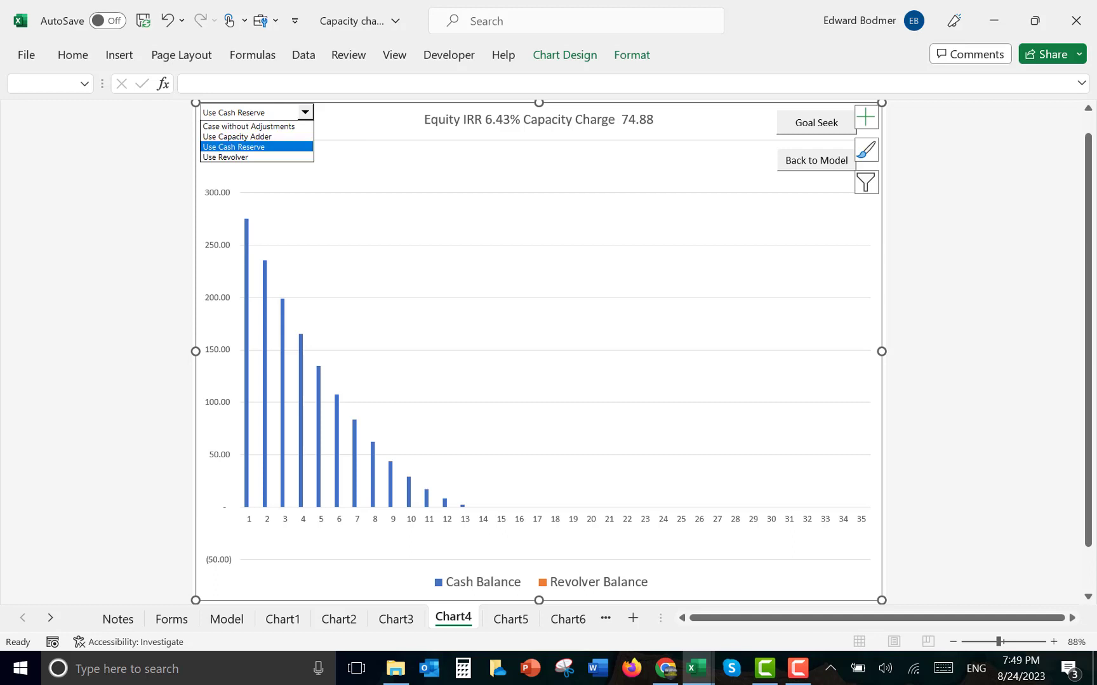
key(Down)
key(Return)
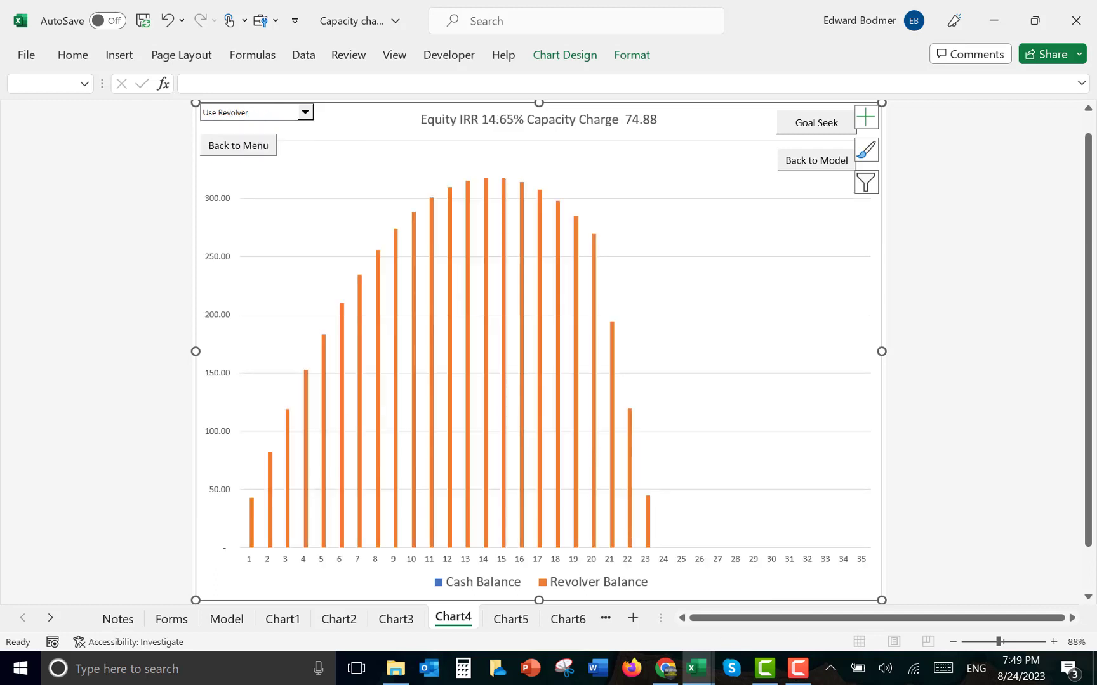
Set the scenario on Chart4 to Use Cash Reserve
click(305, 112)
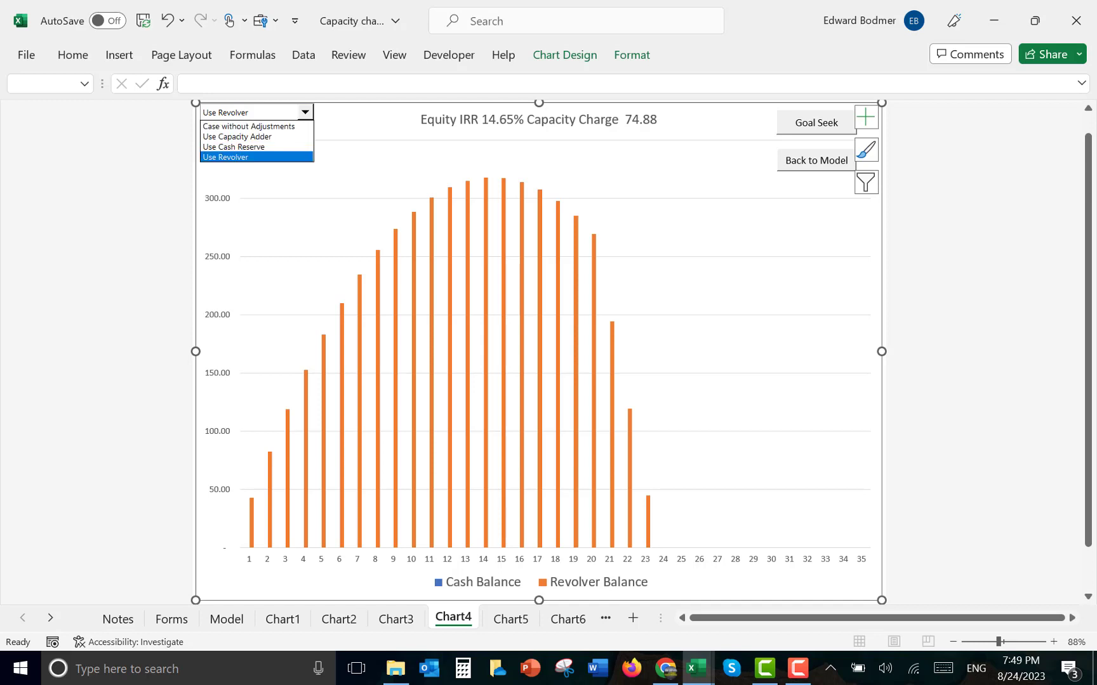
key(Up)
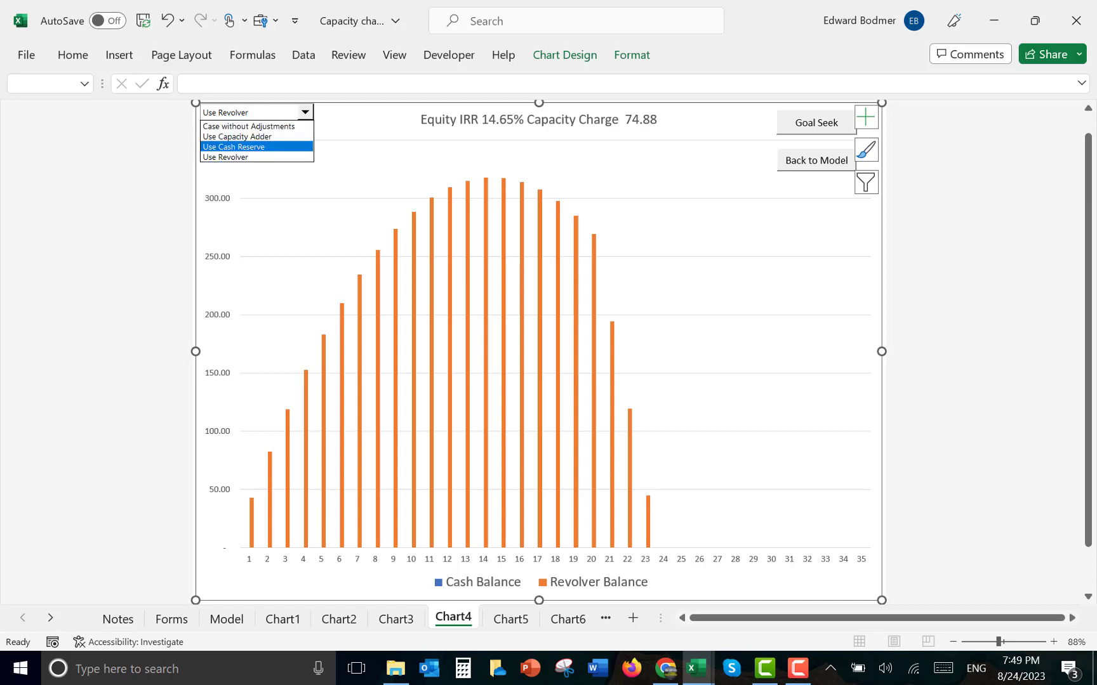
key(Return)
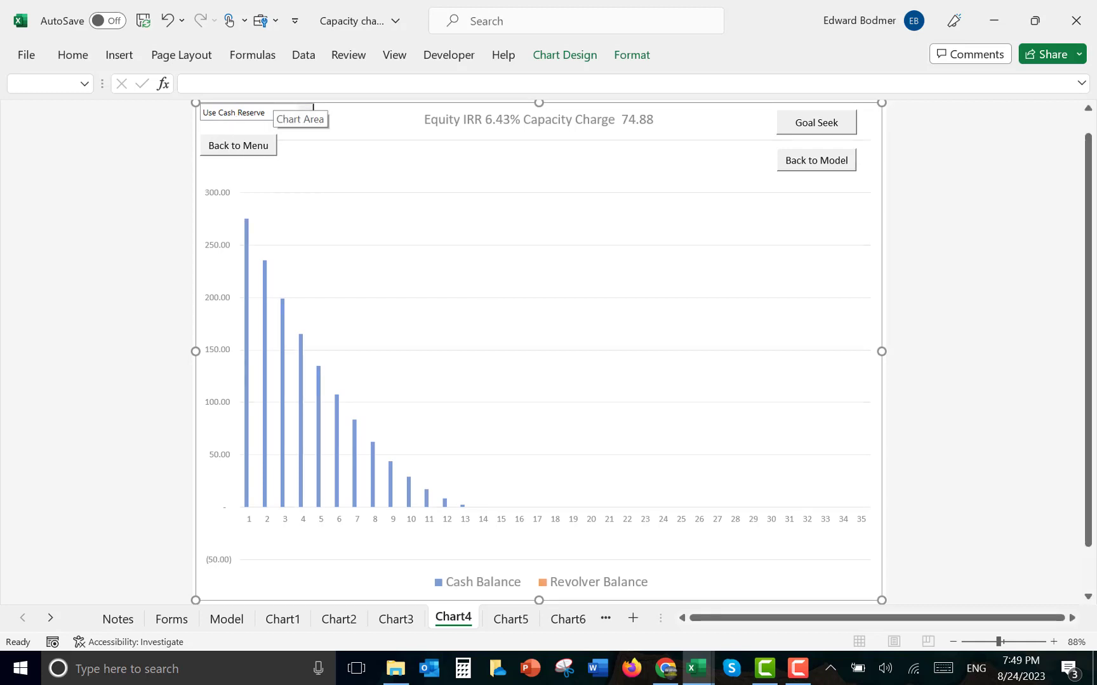
Copy the lower scenario selector and the Back to Menu, Back to Model and Goal Seek buttons from the Forms sheet
key(ctrl+Page_Down)
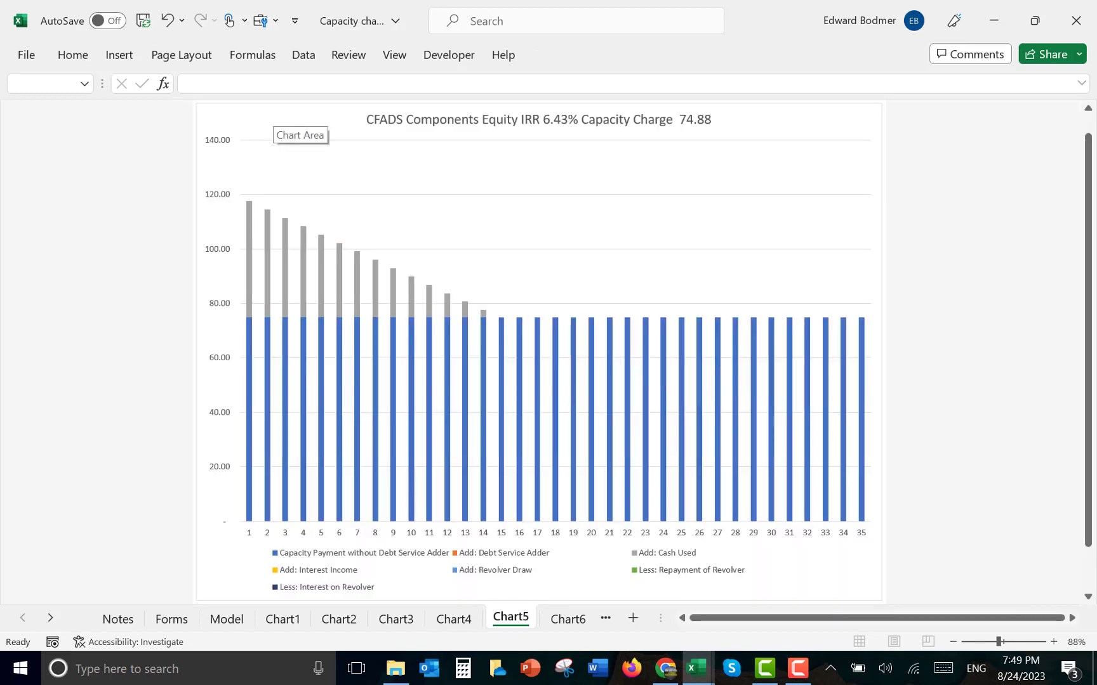
key(ctrl+Page_Up)
key(ctrl+Page_Up)
key(ctrl+Page_Up)
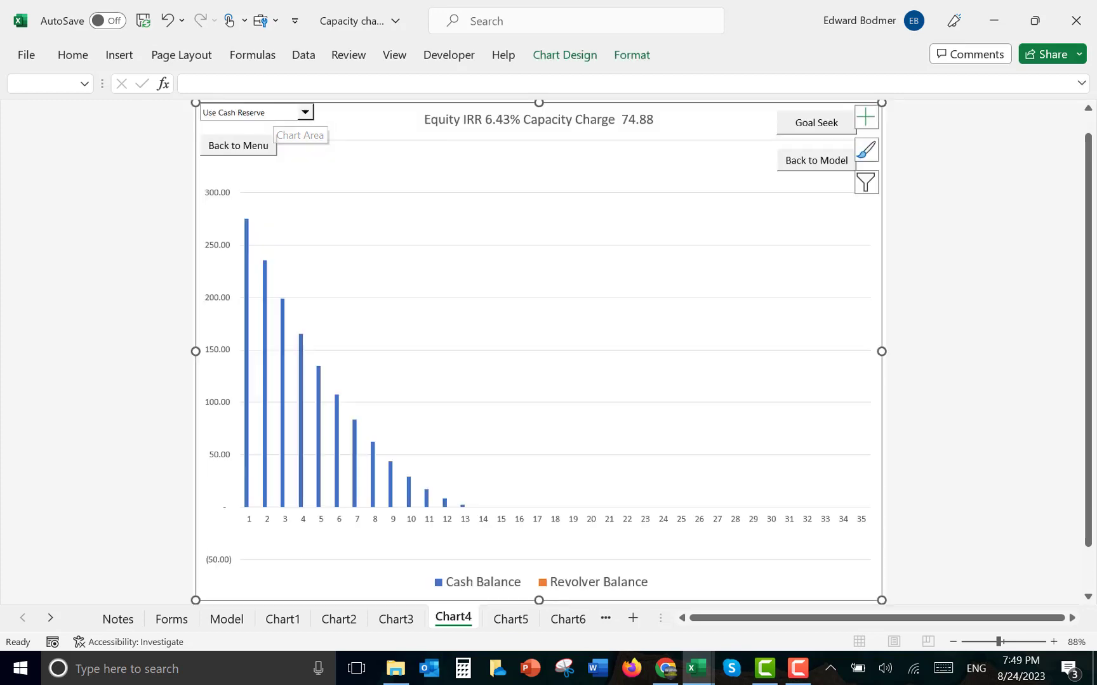
key(ctrl+Page_Up)
key(ctrl+Page_Up)
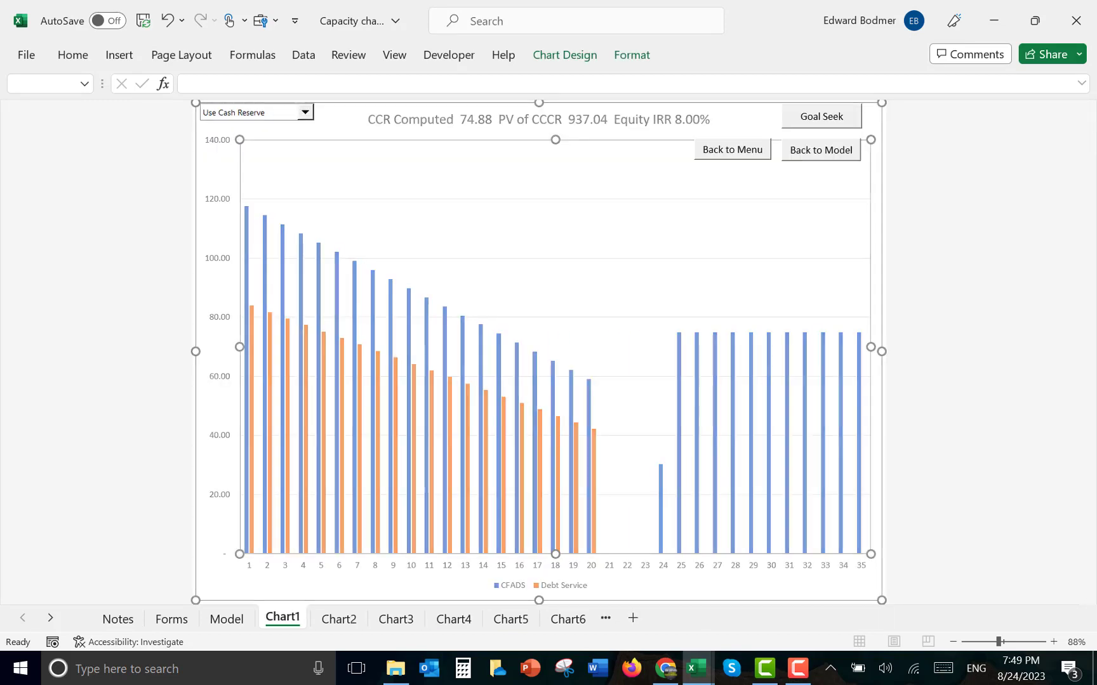
key(ctrl+Page_Up)
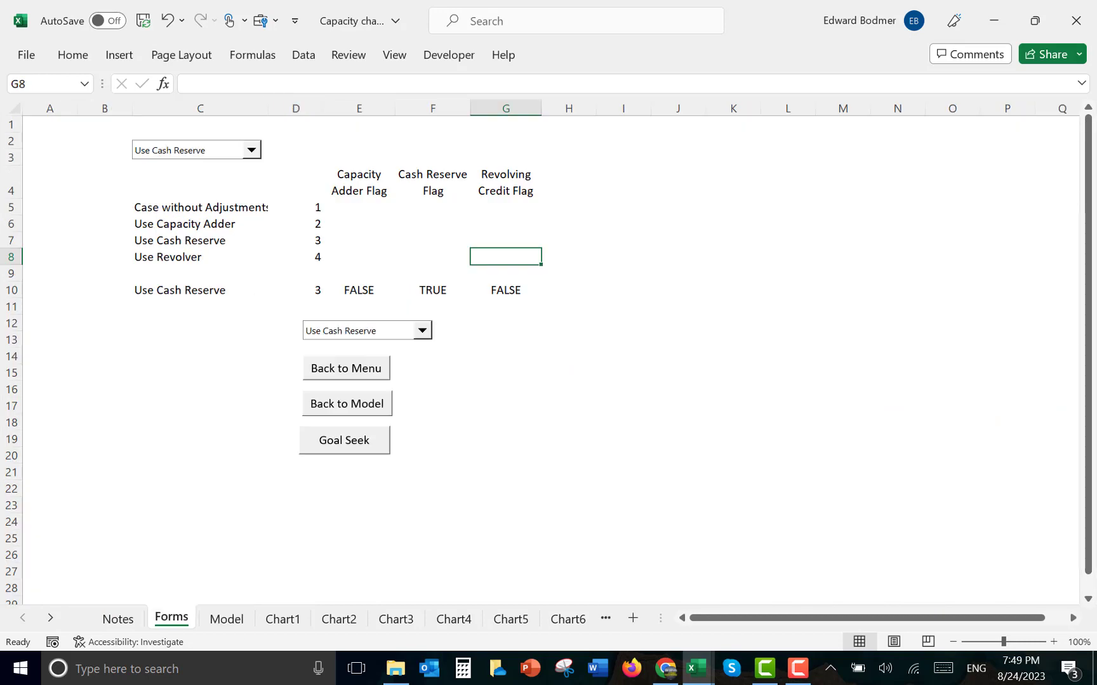
click(463, 409)
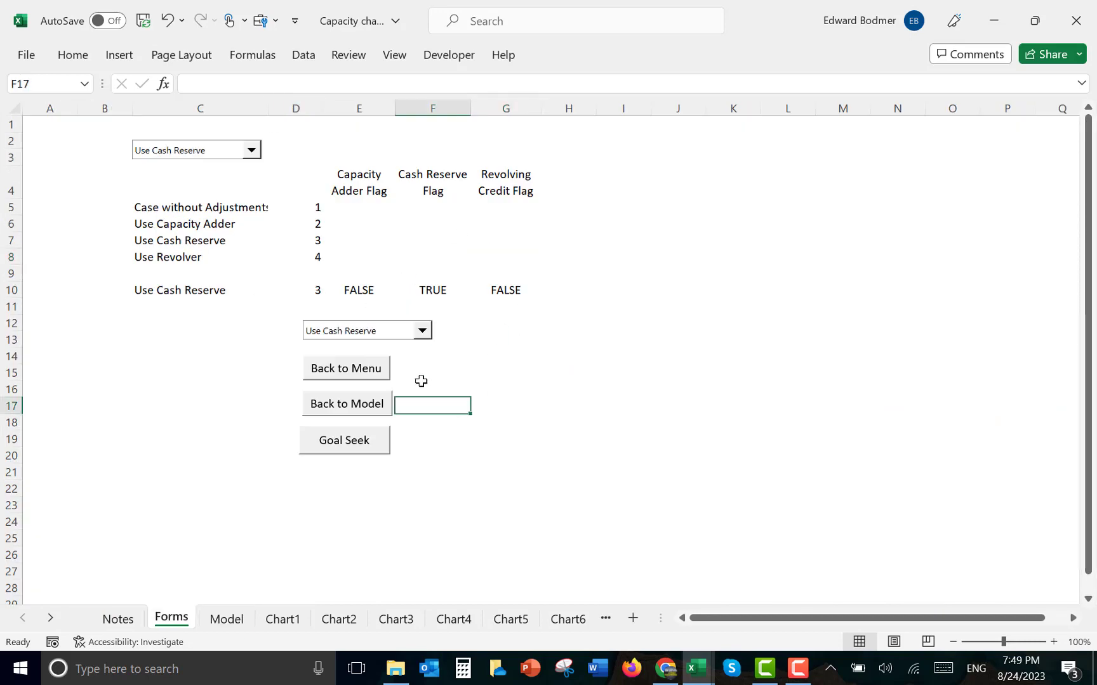
ctrl+click(358, 330)
ctrl+click(352, 368)
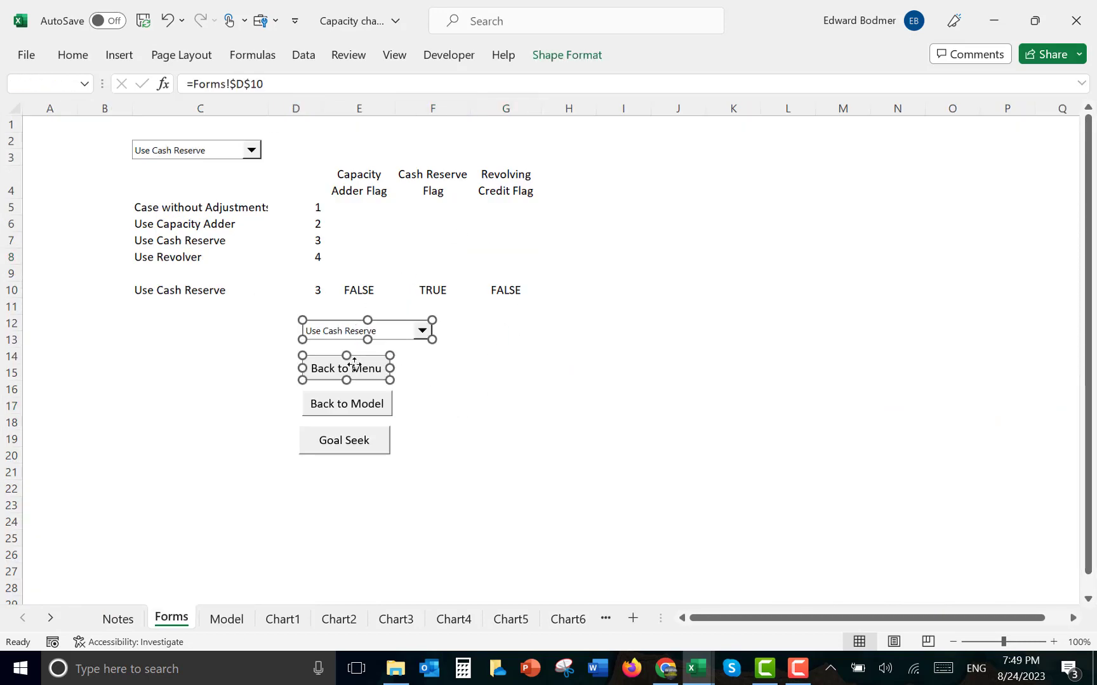
ctrl+click(352, 404)
ctrl+click(349, 446)
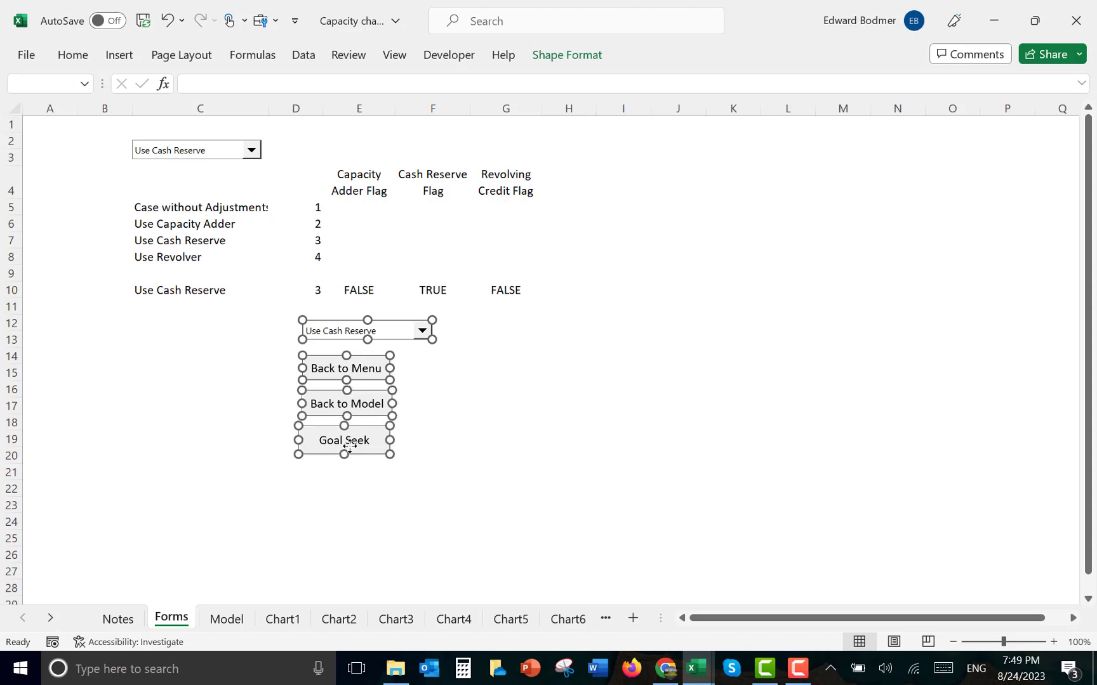
Paste the copied scenario selector and three buttons onto the CFADS Components chart on Chart5
key(ctrl+Page_Down)
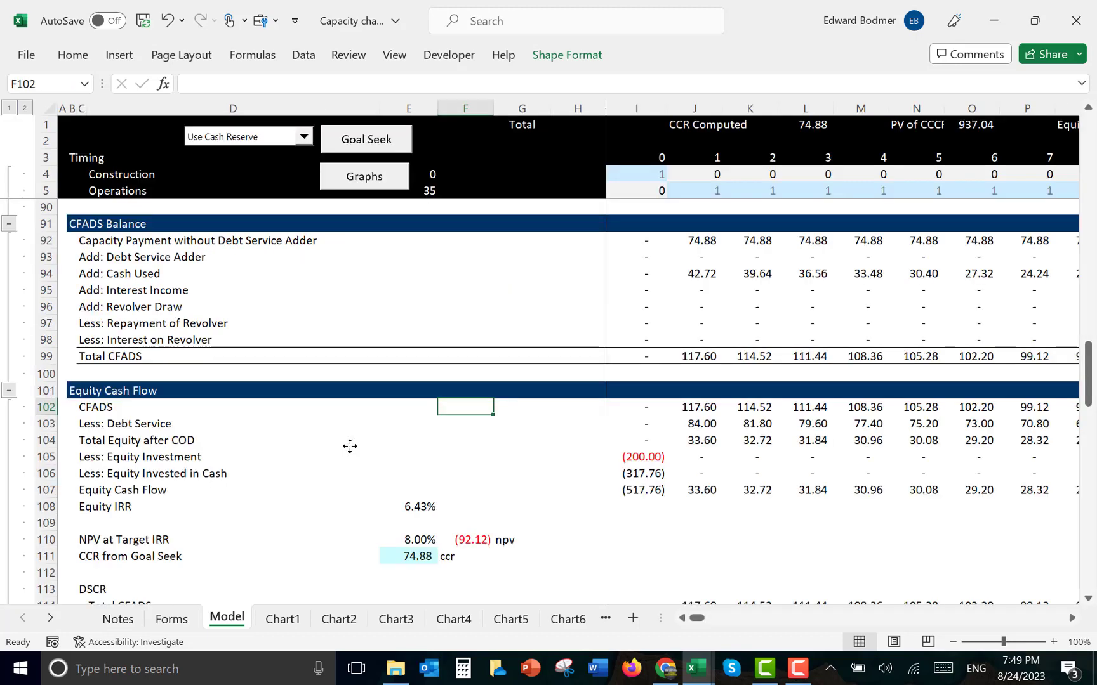
key(ctrl+Page_Down)
key(ctrl+Page_Down)
key(ctrl+Page_Down)
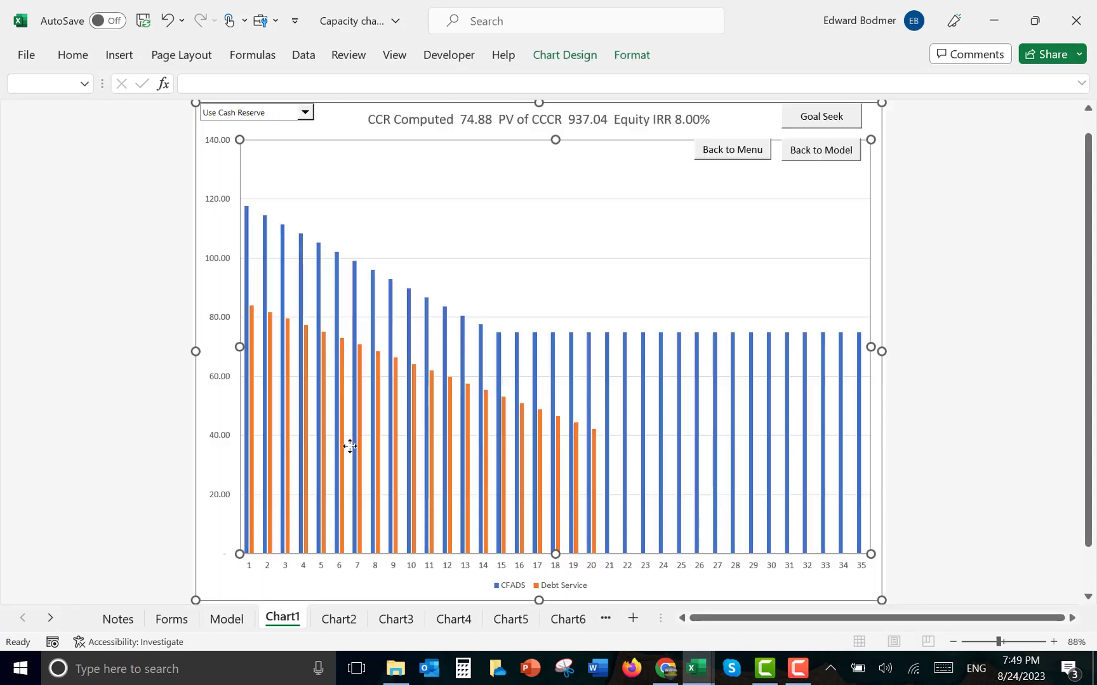
key(ctrl+Page_Down)
key(ctrl+Page_Down)
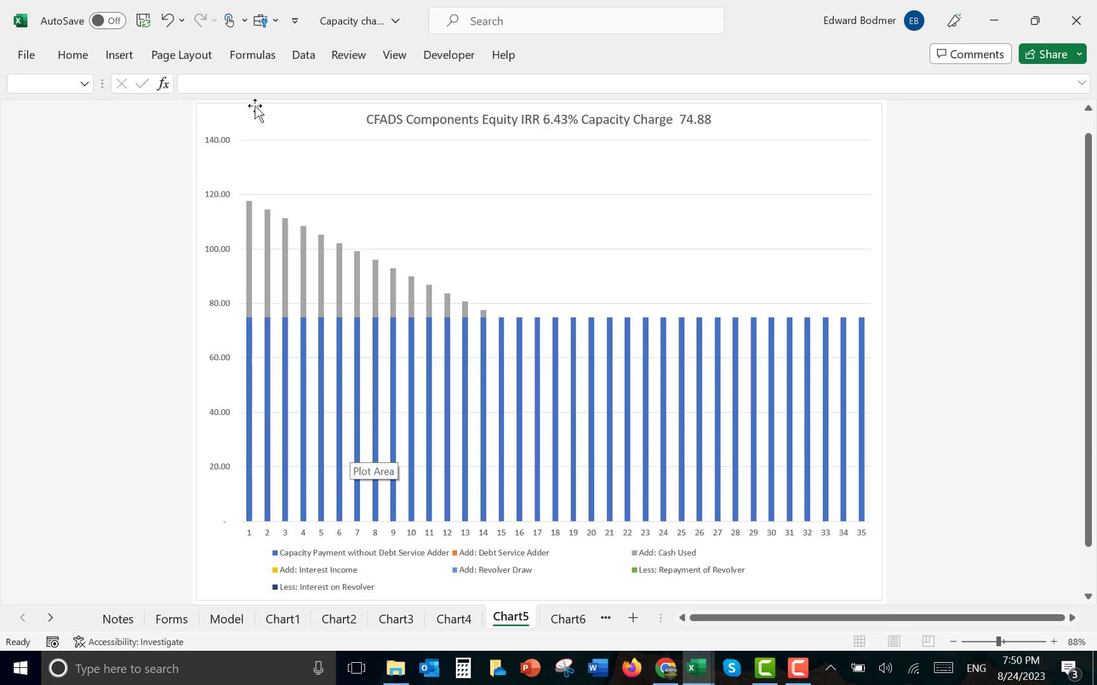
click(227, 118)
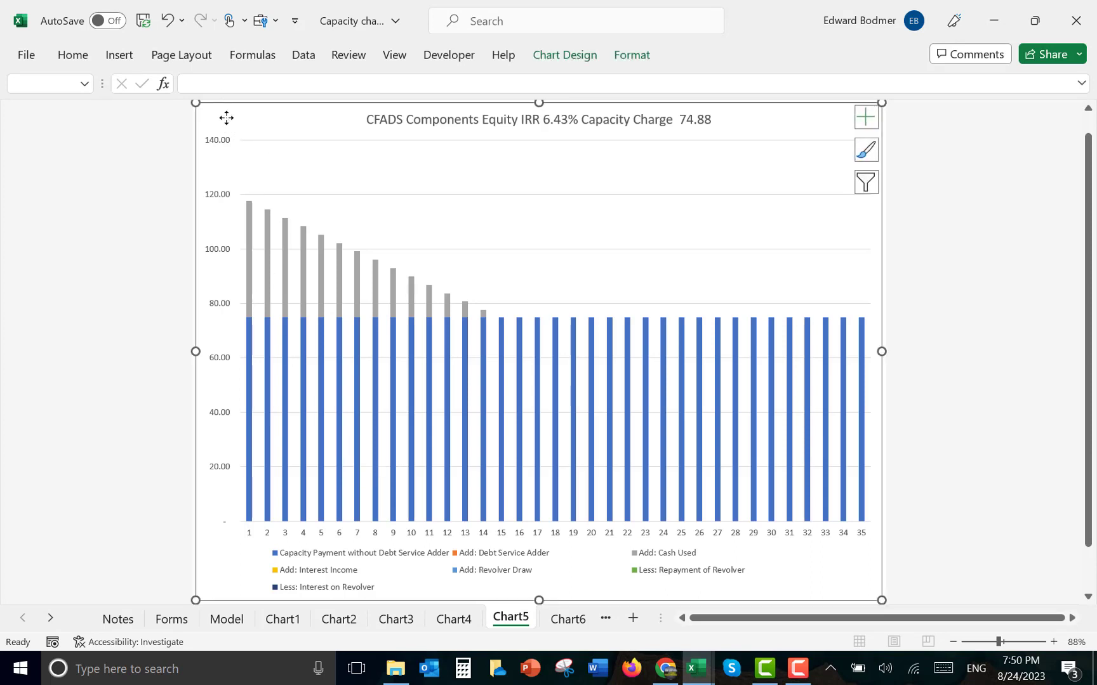
key(ctrl+v)
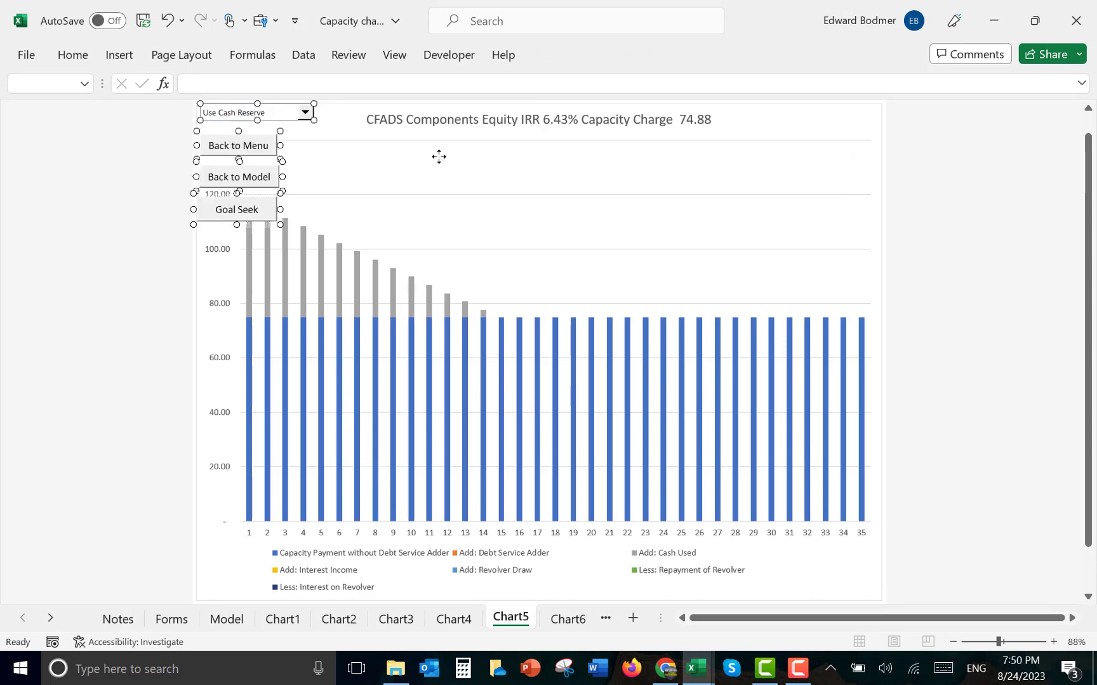
Move the Back to Model and Goal Seek buttons to the upper-right corner of the CFADS Components chart on Chart5
click(439, 156)
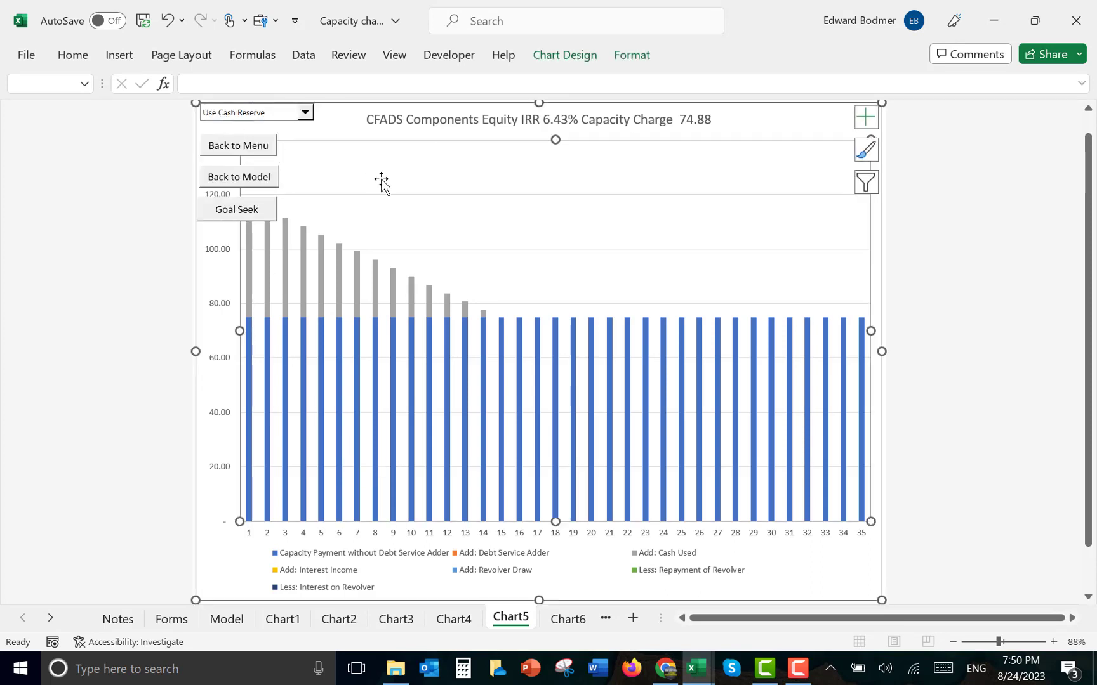
ctrl+click(245, 176)
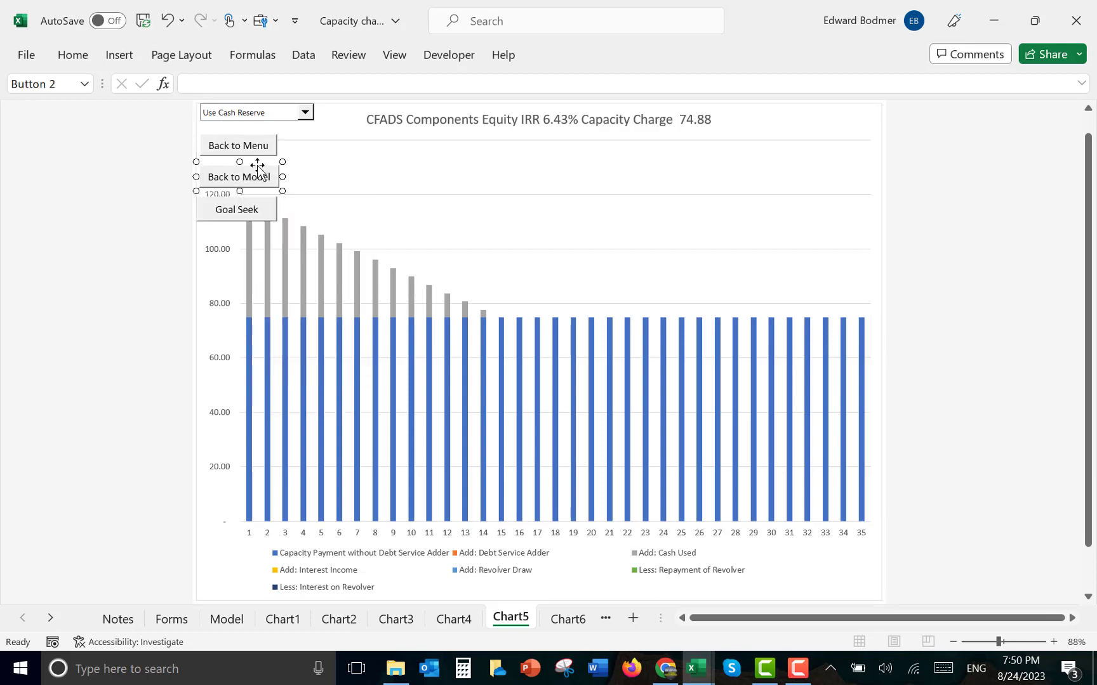
drag(254, 166, 840, 117)
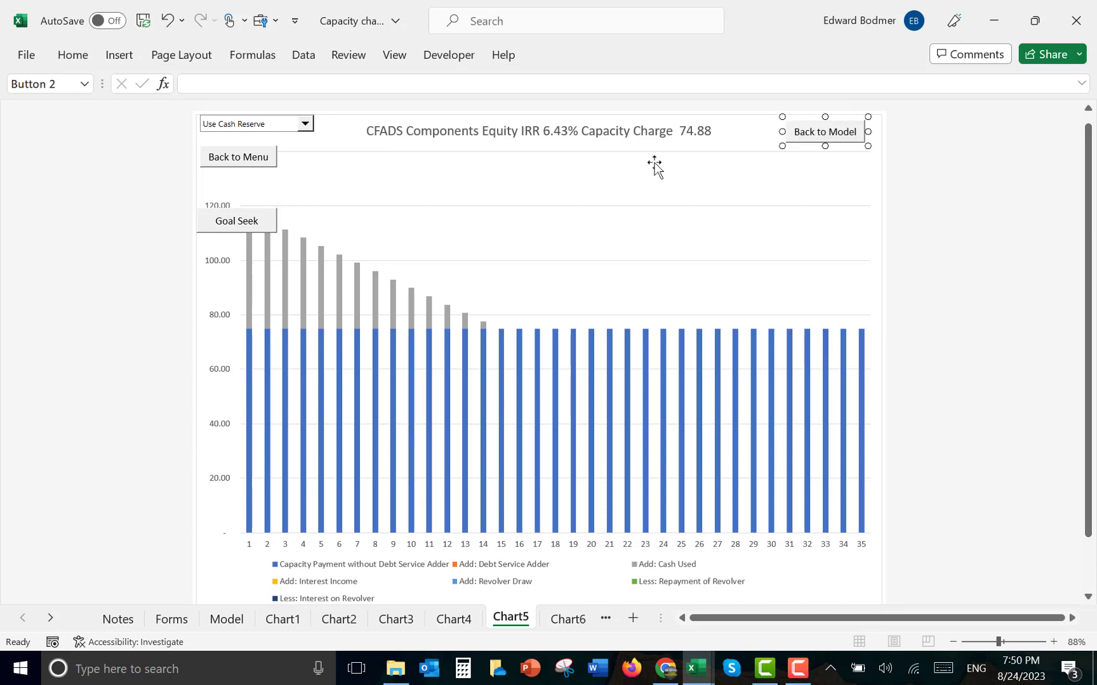
right_click(254, 217)
key(Escape)
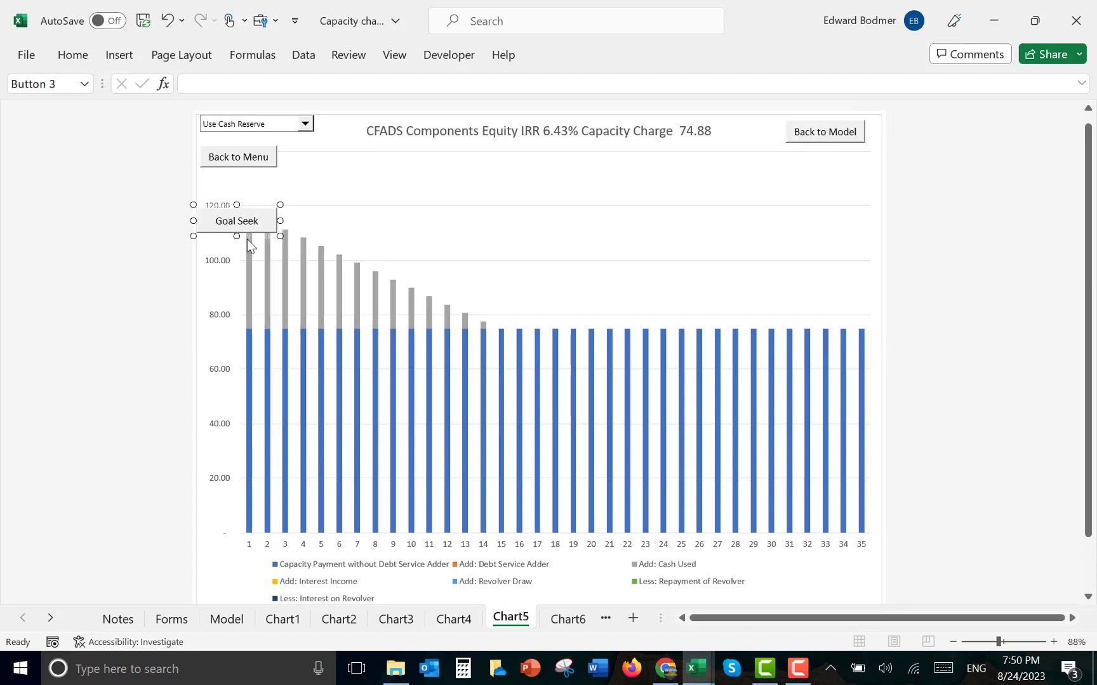
drag(250, 230, 837, 177)
click(761, 241)
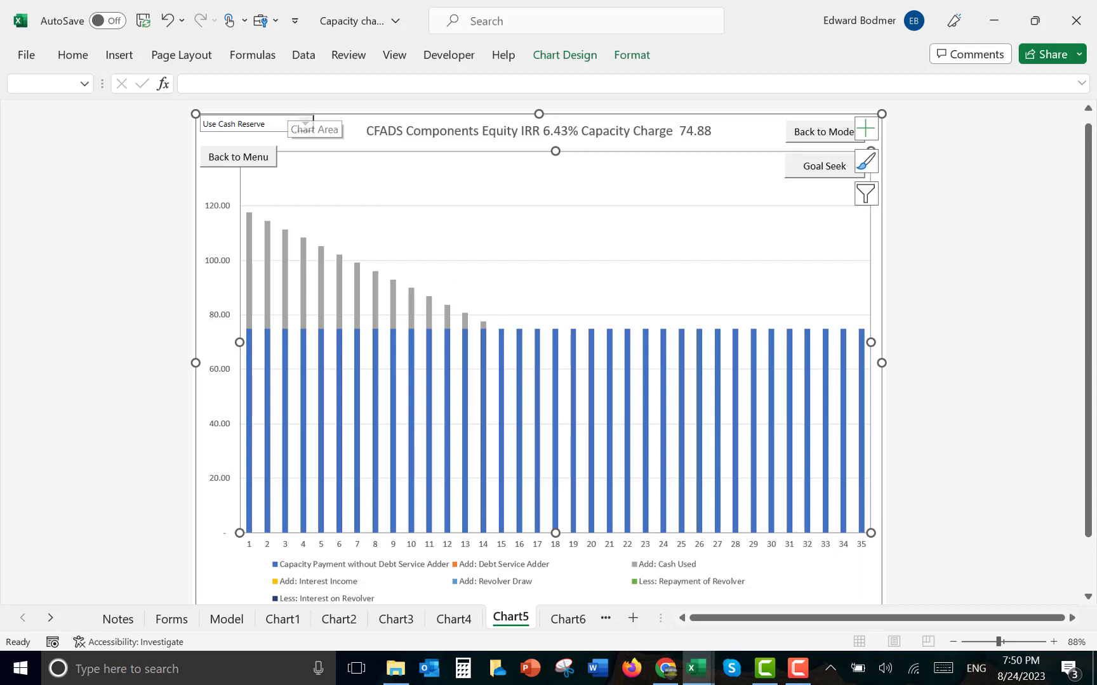
Set the scenario on Chart5 to Use Revolver
click(306, 123)
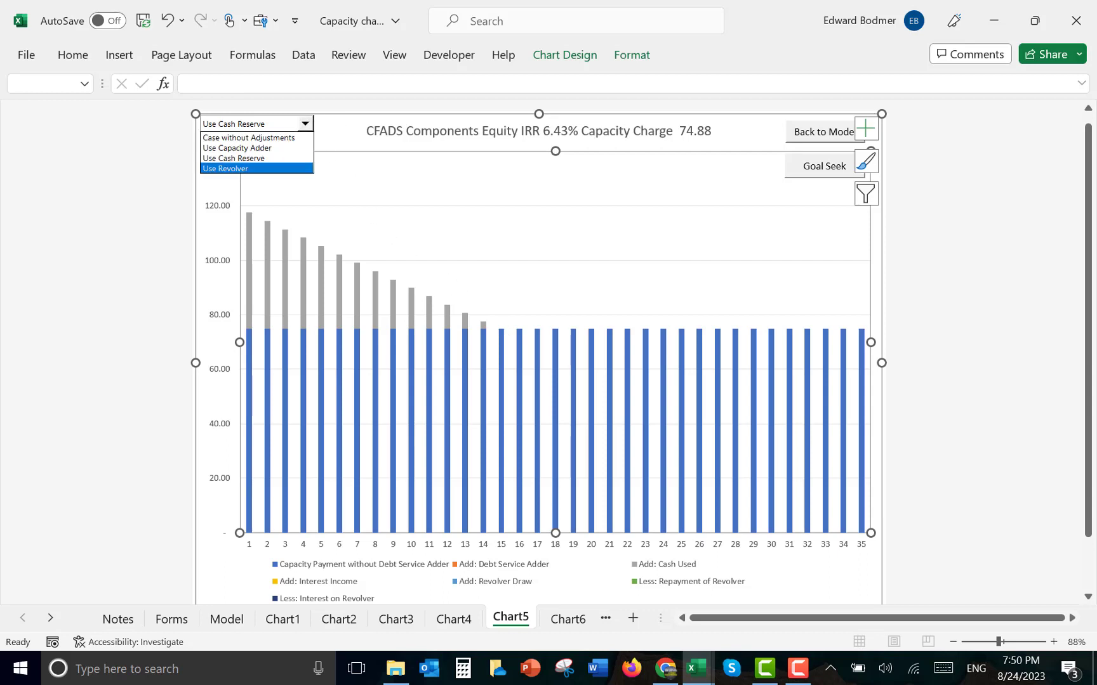
click(226, 169)
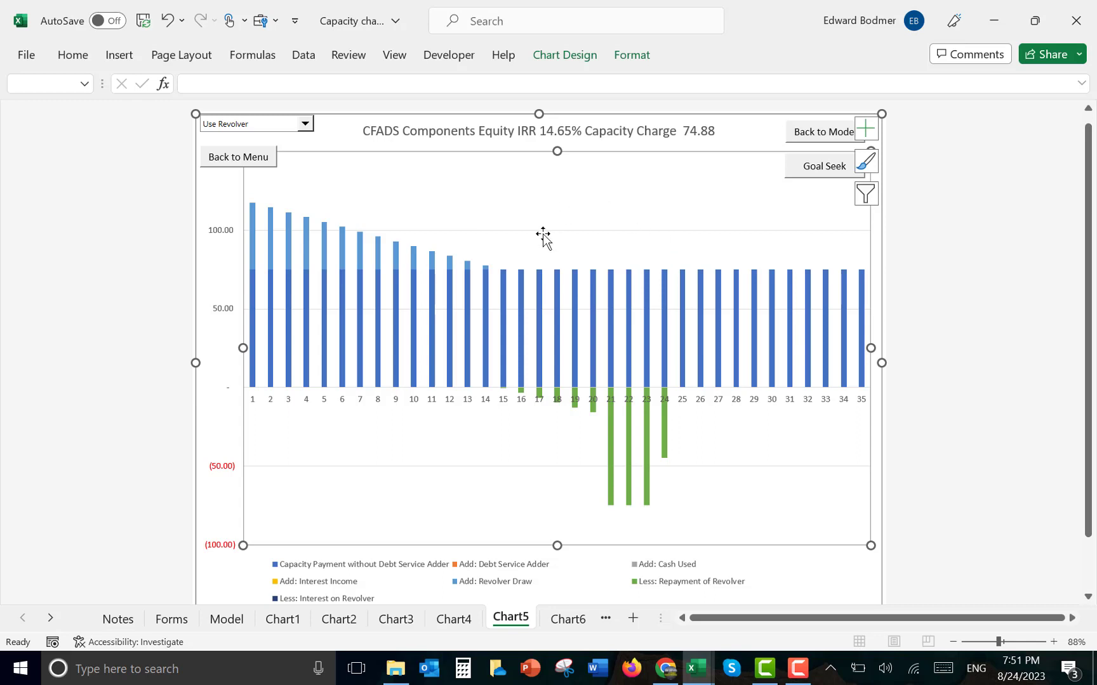
Compare the equity cash flow on Chart6 under Case without Adjustments, Use Capacity Adder and Use Cash Reserve, then return to Use Revolver
key(ctrl+Page_Down)
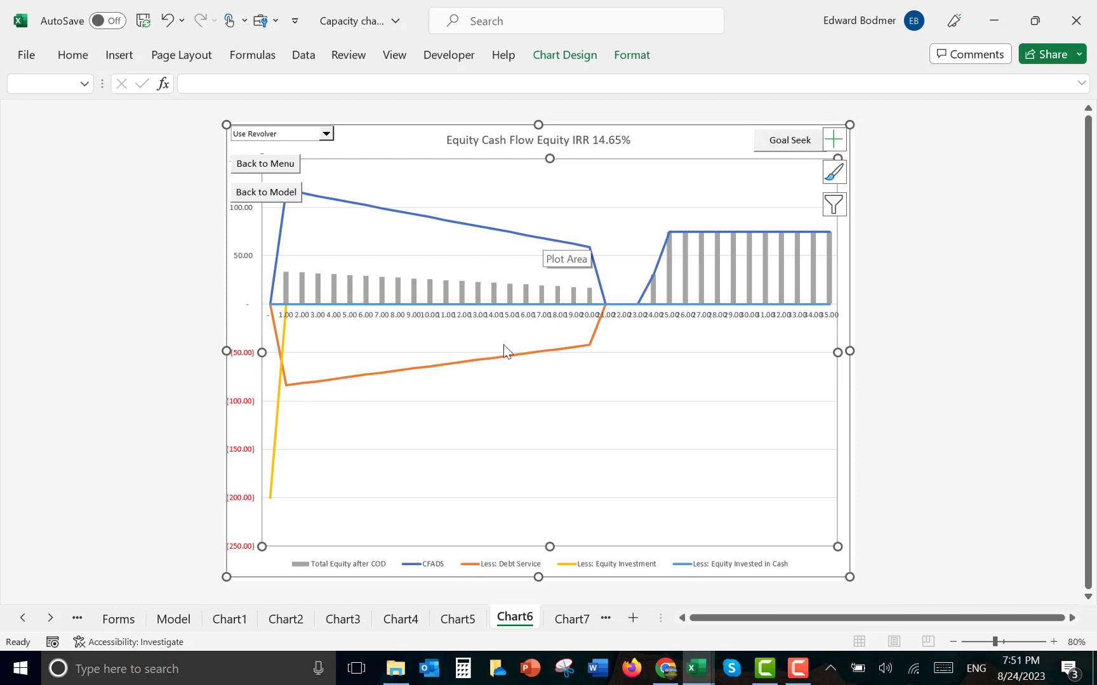
click(528, 401)
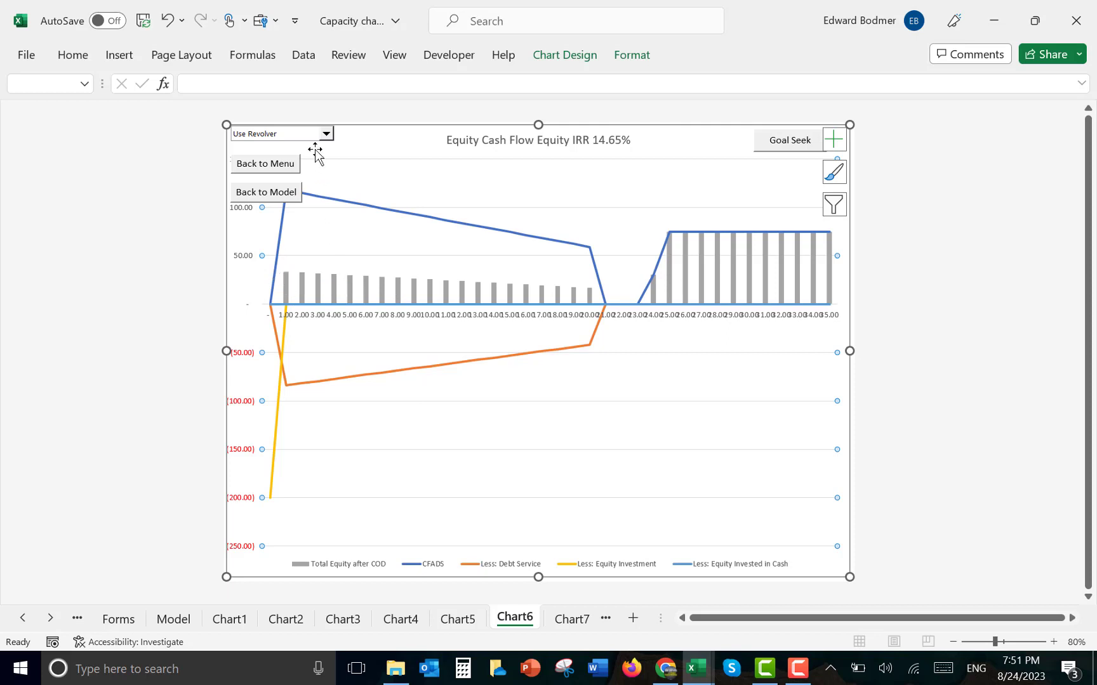
click(326, 134)
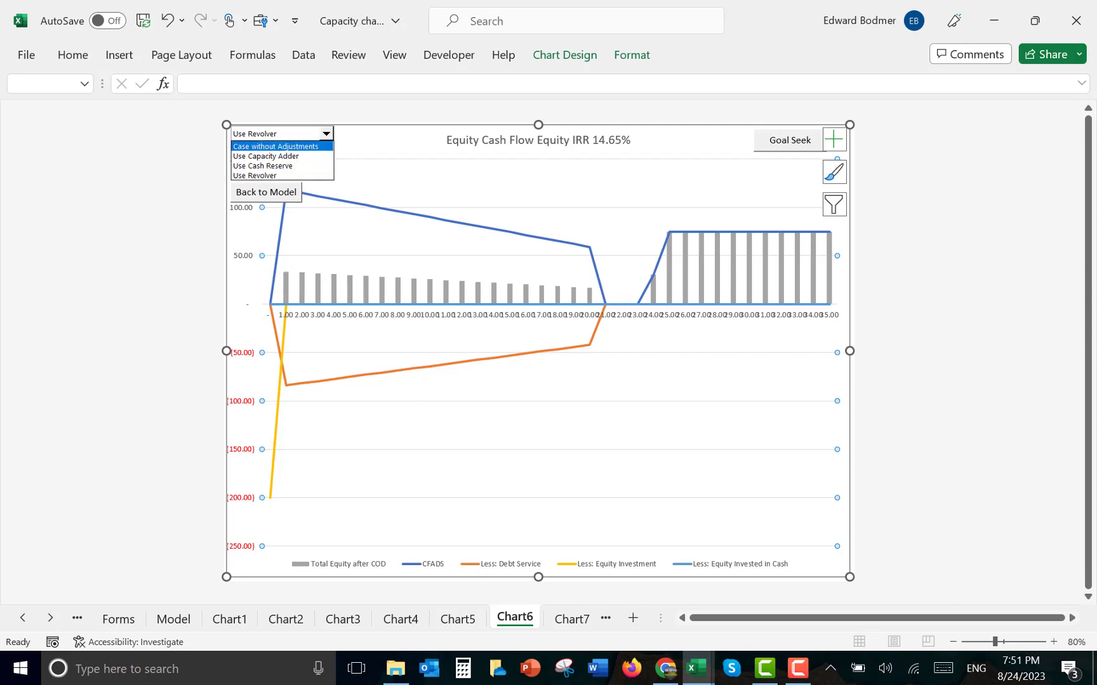
click(286, 146)
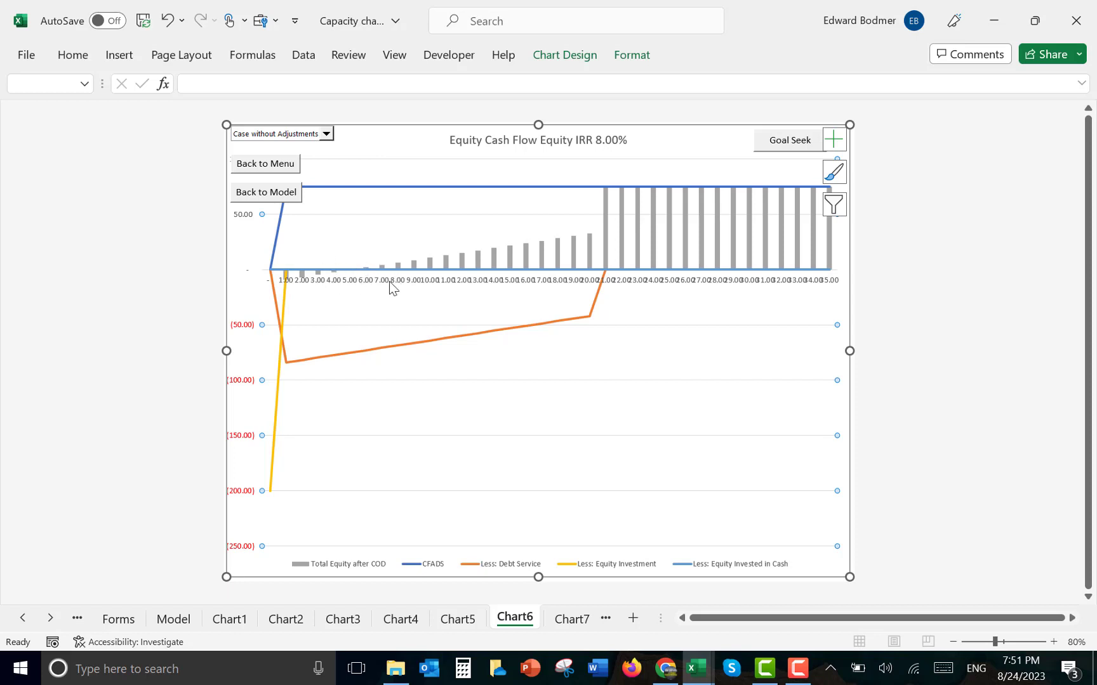
click(327, 134)
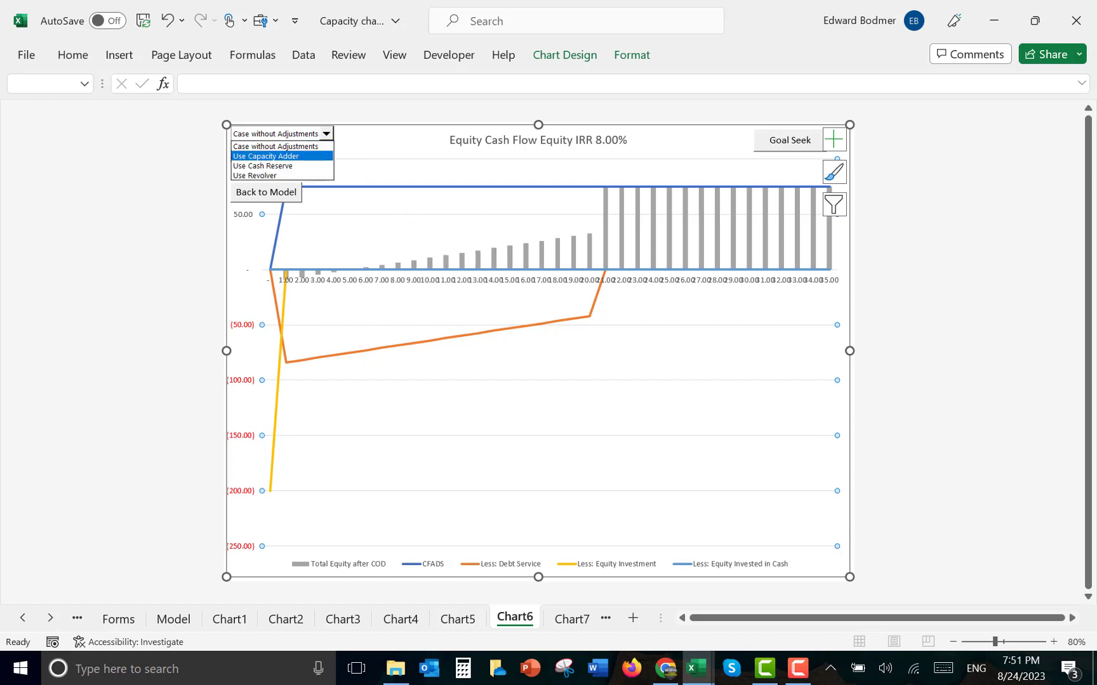
click(283, 156)
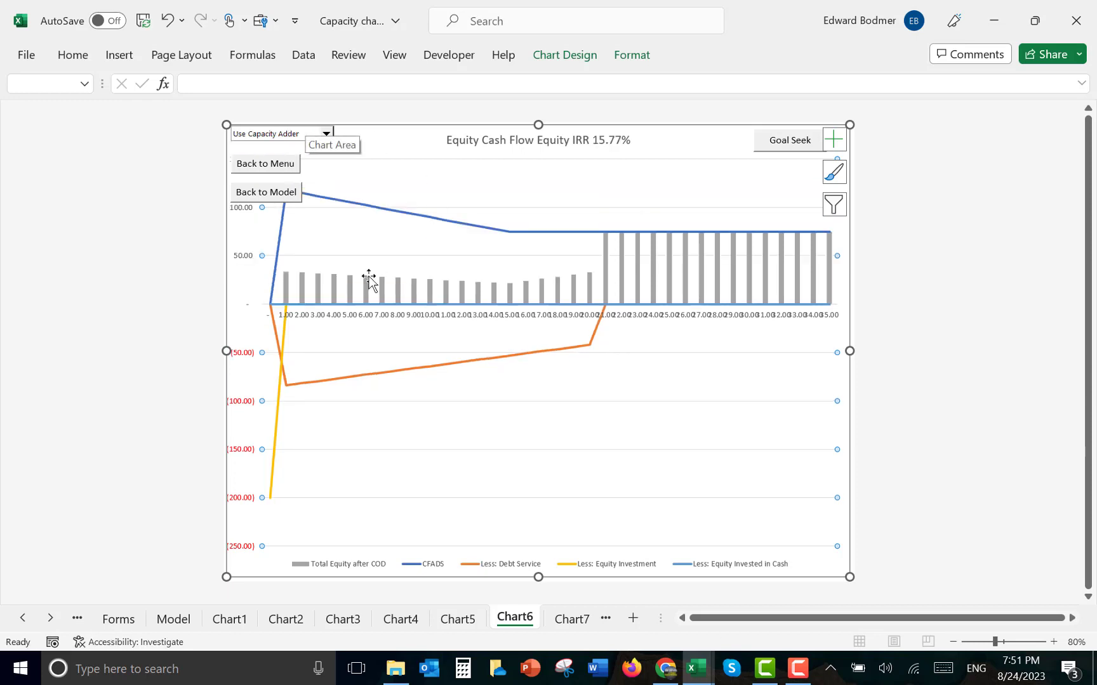
click(326, 134)
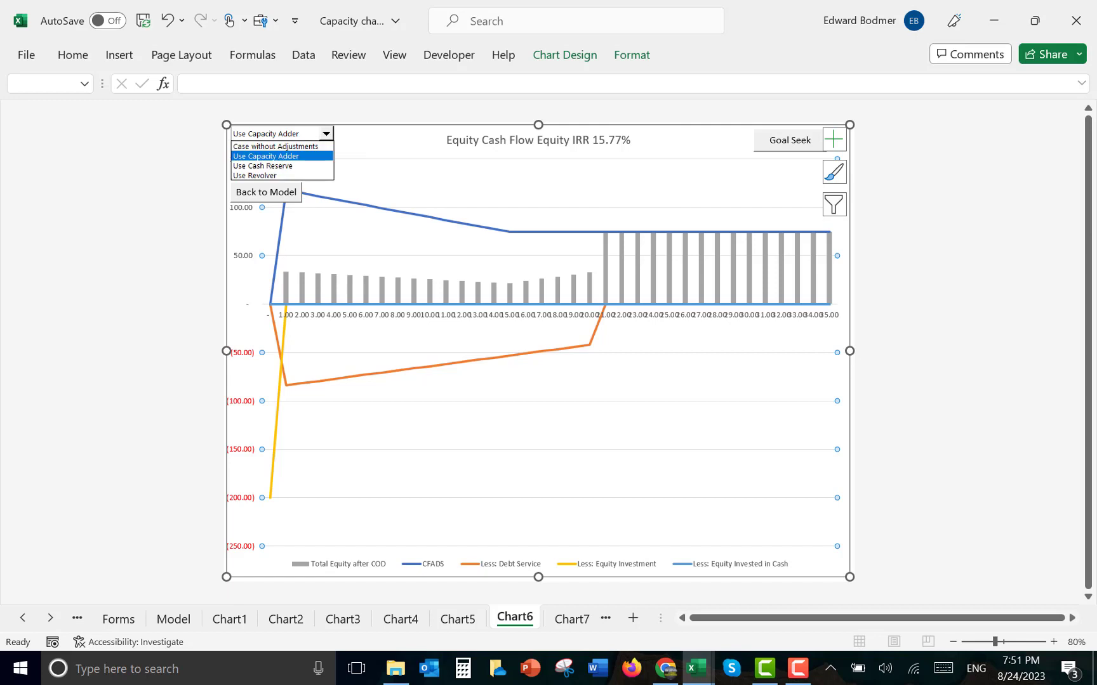
click(282, 167)
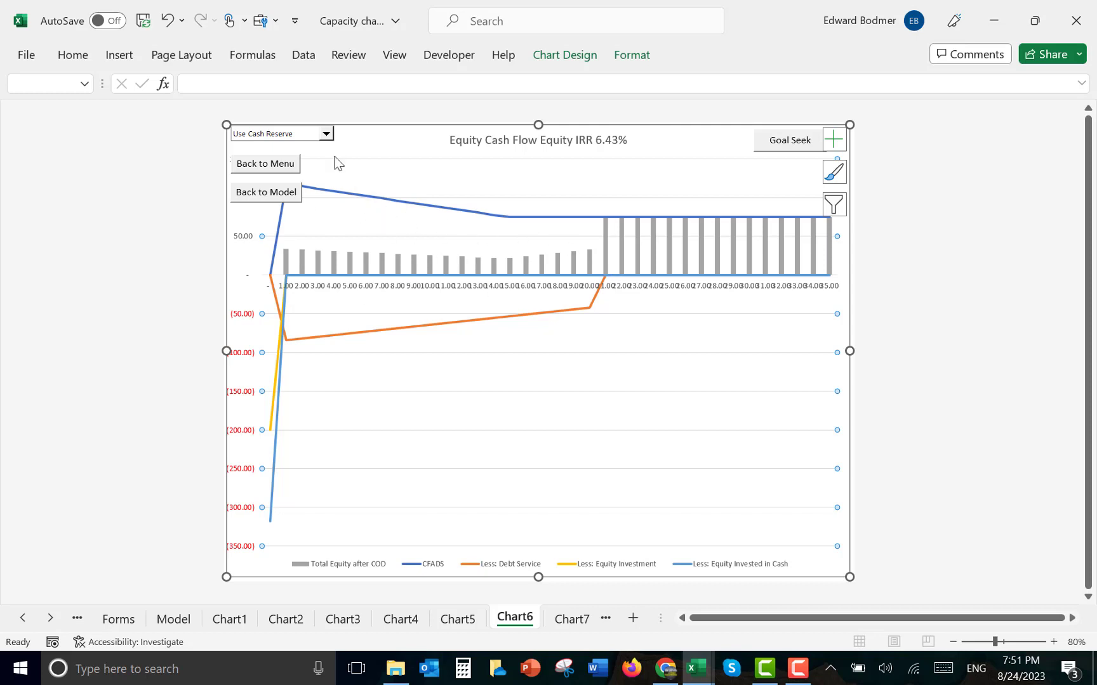
click(326, 133)
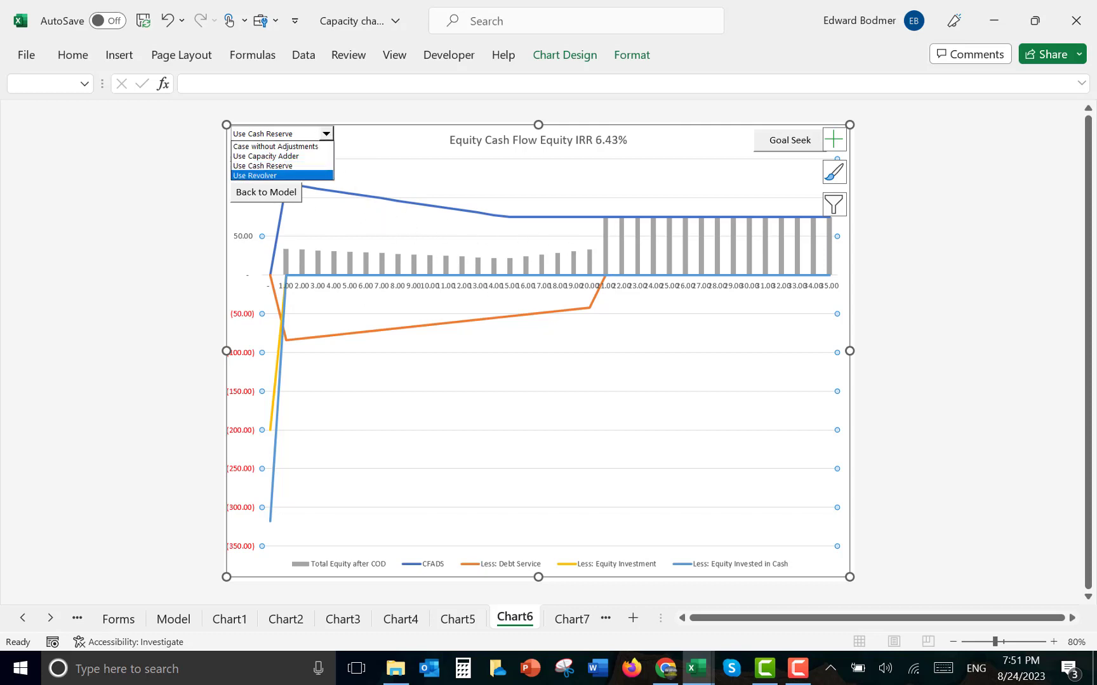
click(266, 175)
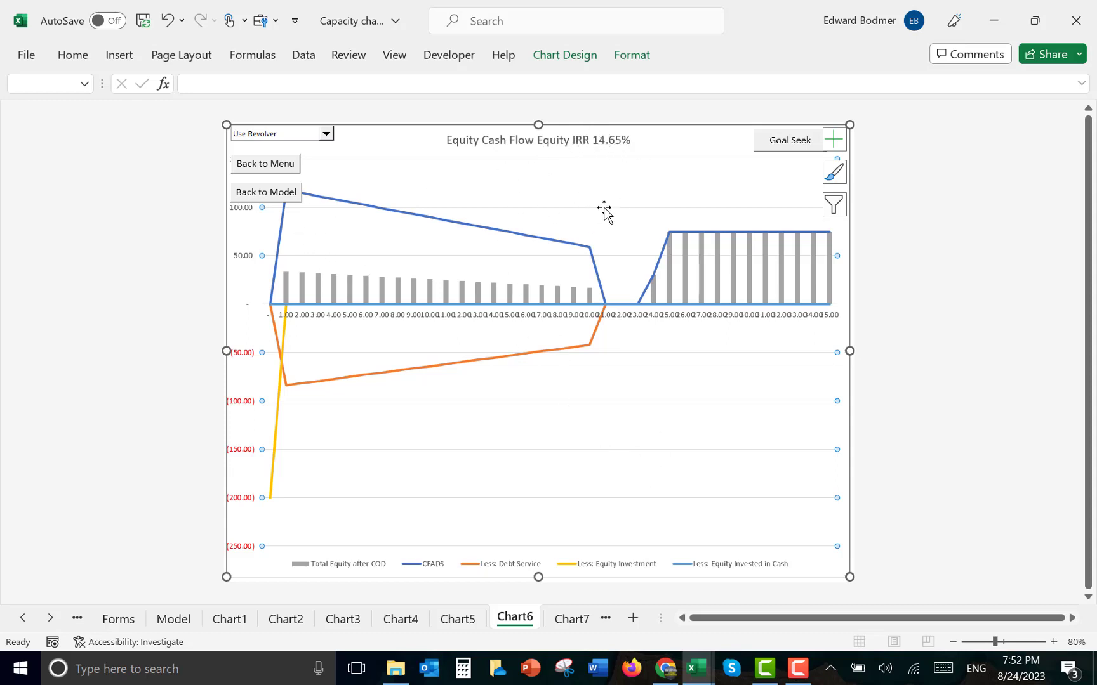
click(773, 152)
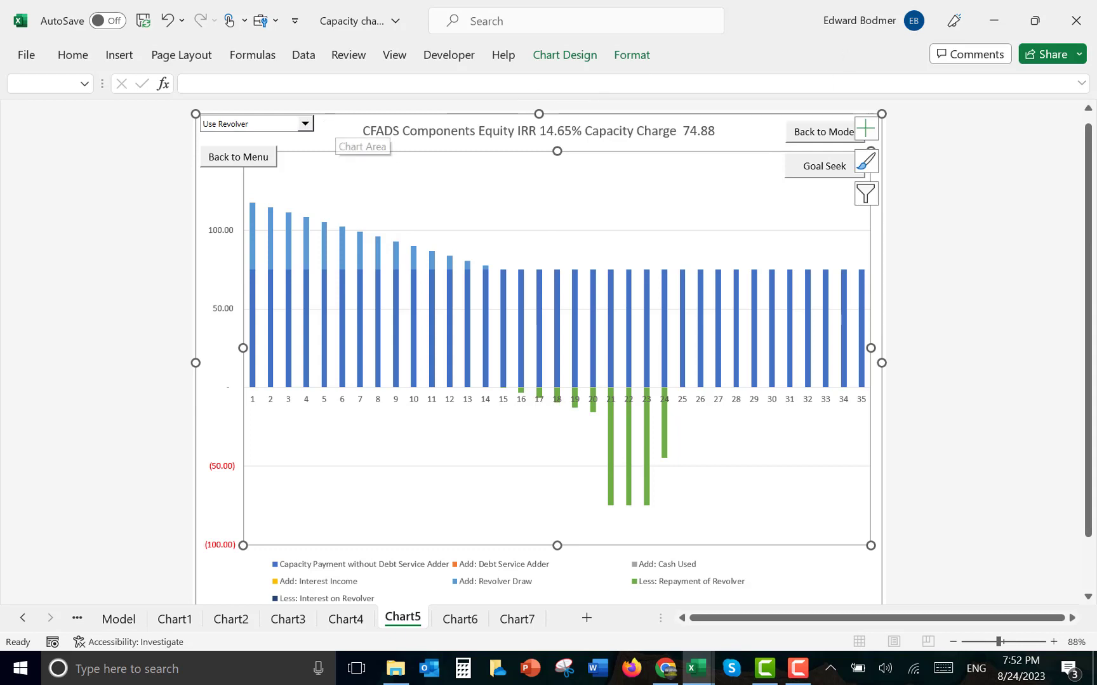
Compare the CFADS components on Chart5 under Case without Adjustments and Use Capacity Adder
click(305, 124)
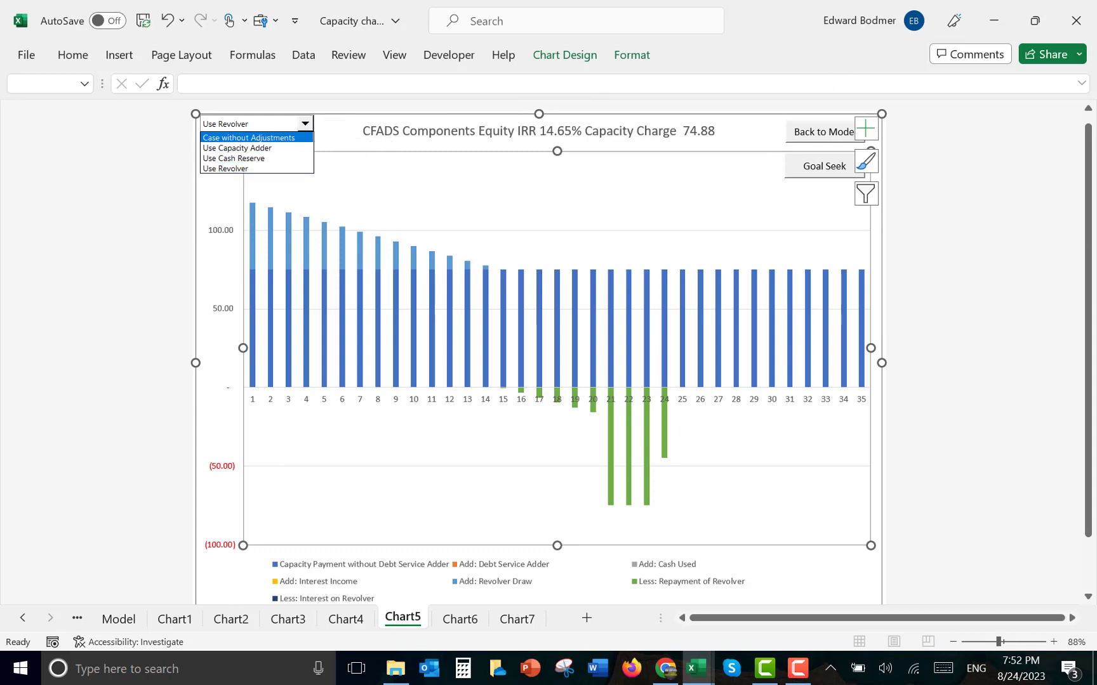
key(Return)
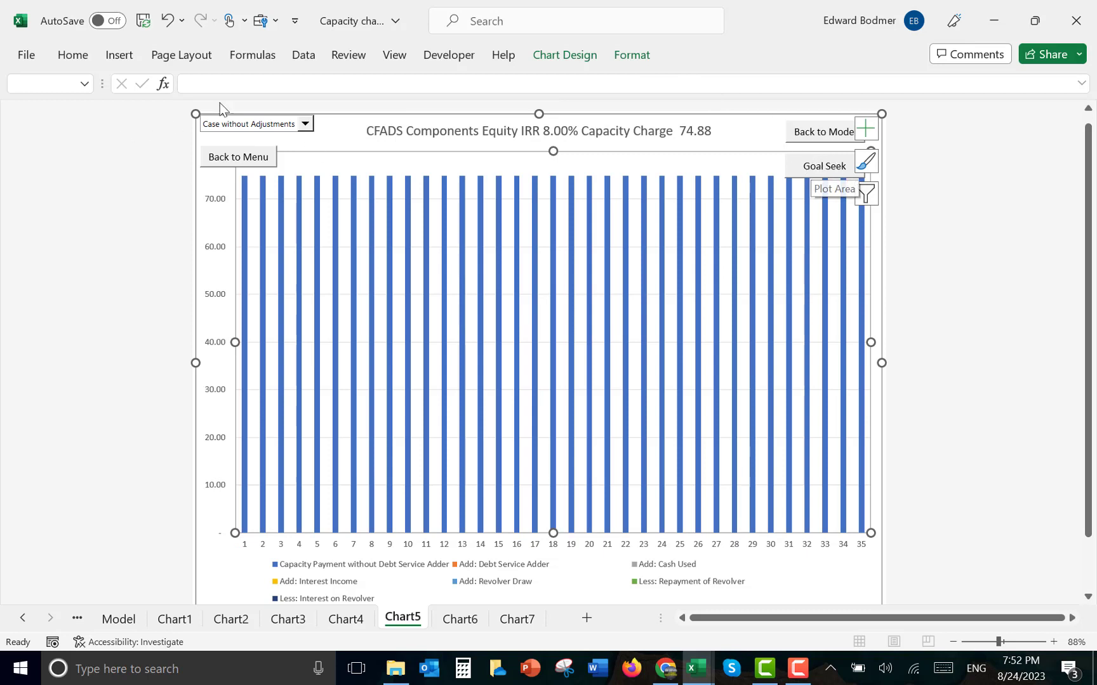
click(306, 124)
key(Down)
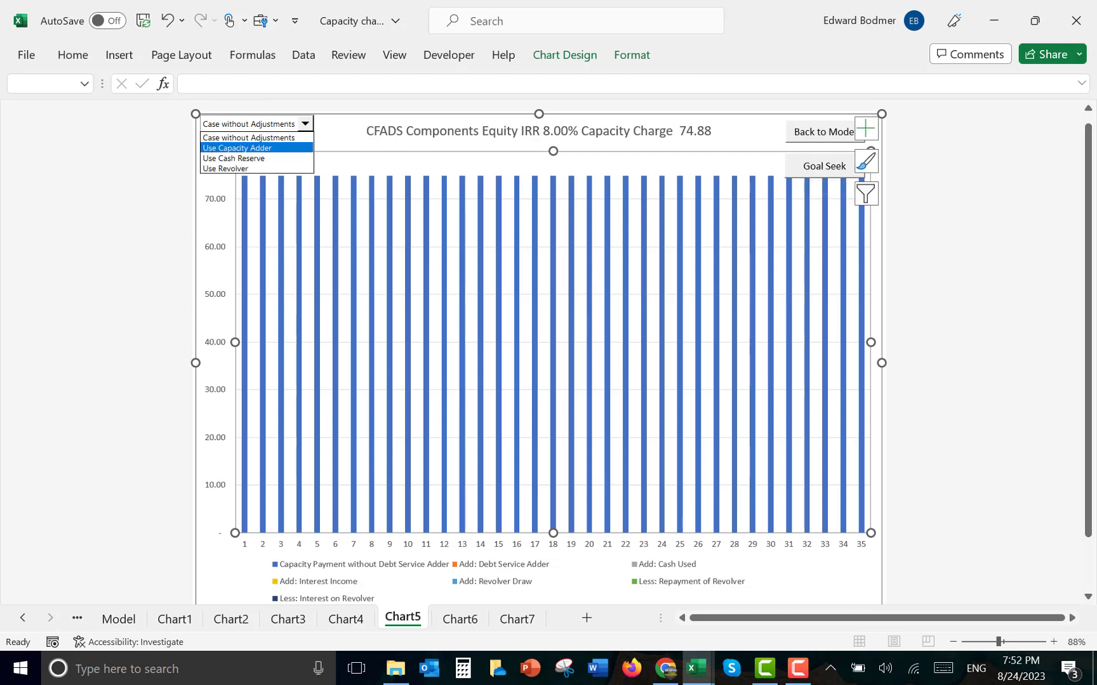
key(Return)
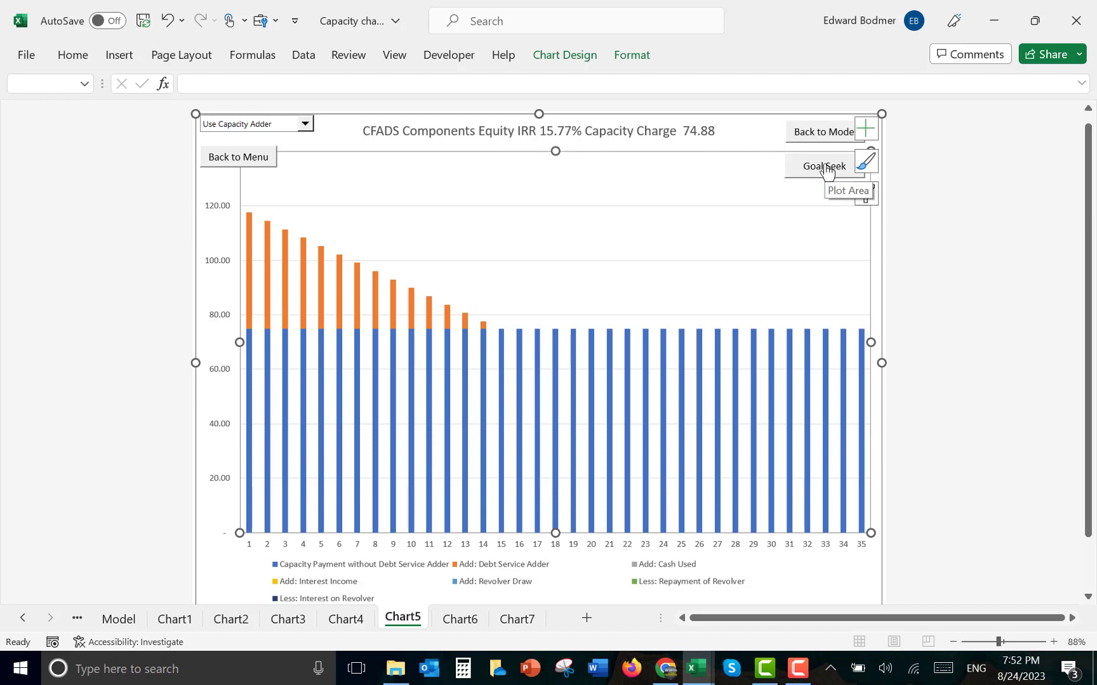
Try running Goal Seek from Chart5 for the Use Capacity Adder case, and switch the scenario to Use Cash Reserve
click(698, 134)
click(725, 195)
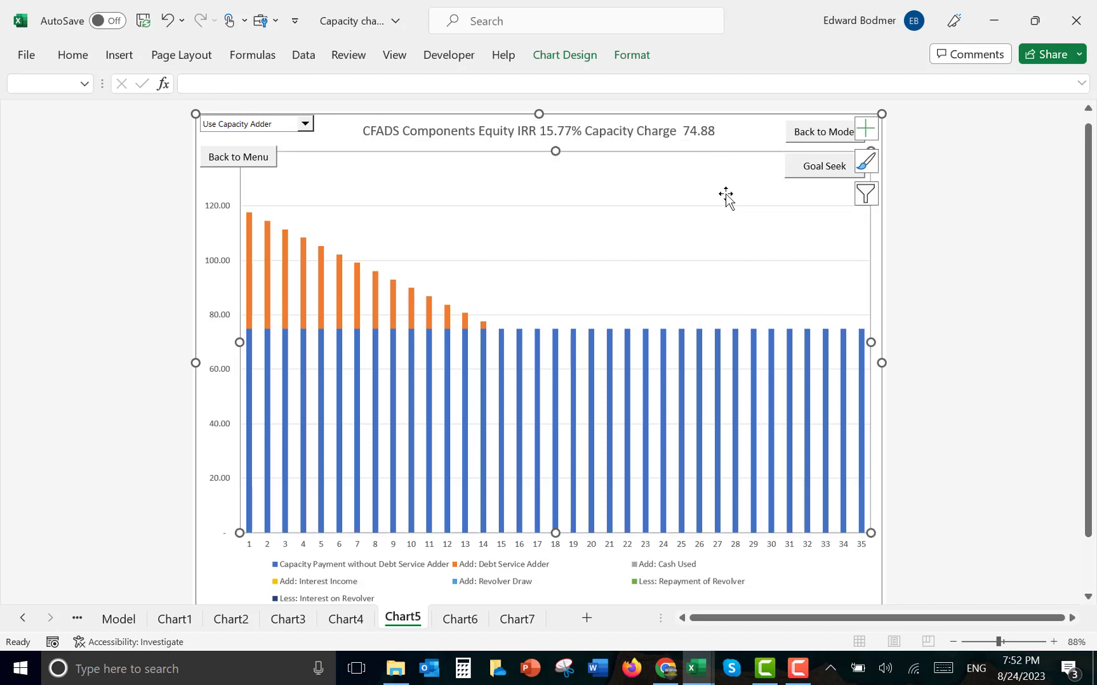
drag(725, 195, 820, 183)
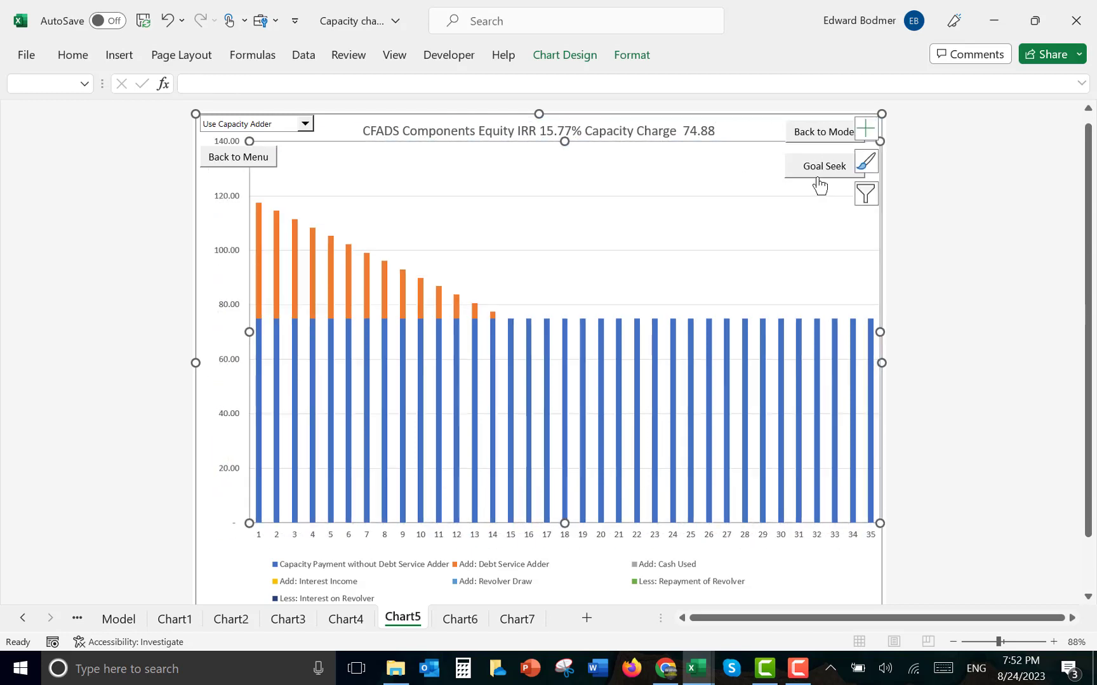
click(817, 176)
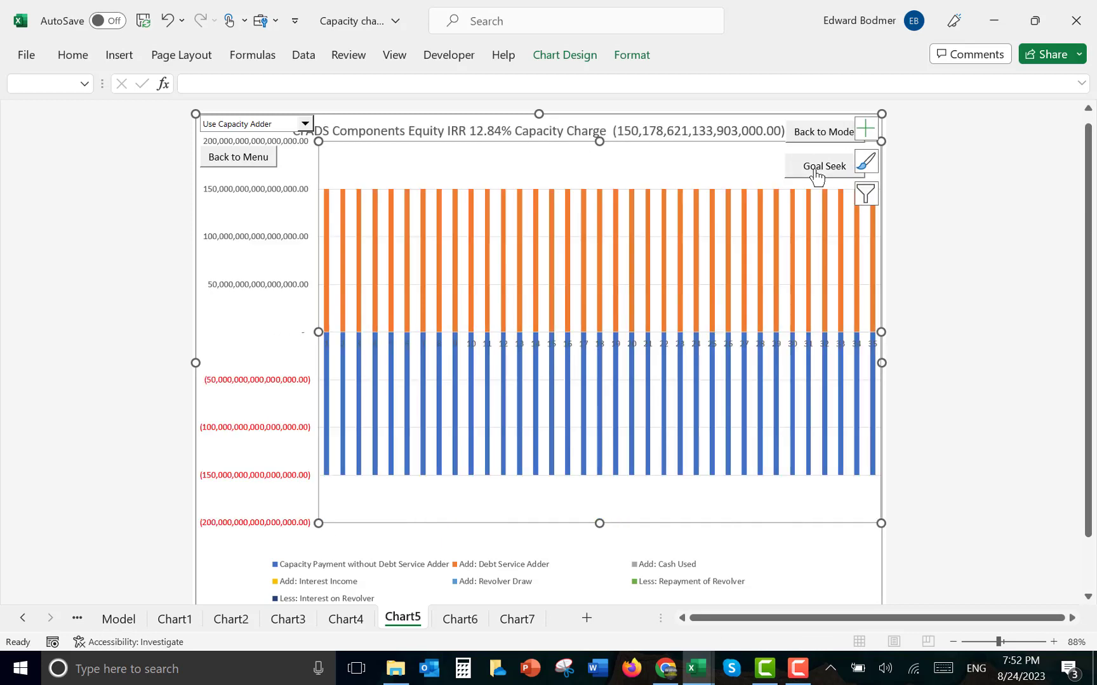
click(305, 124)
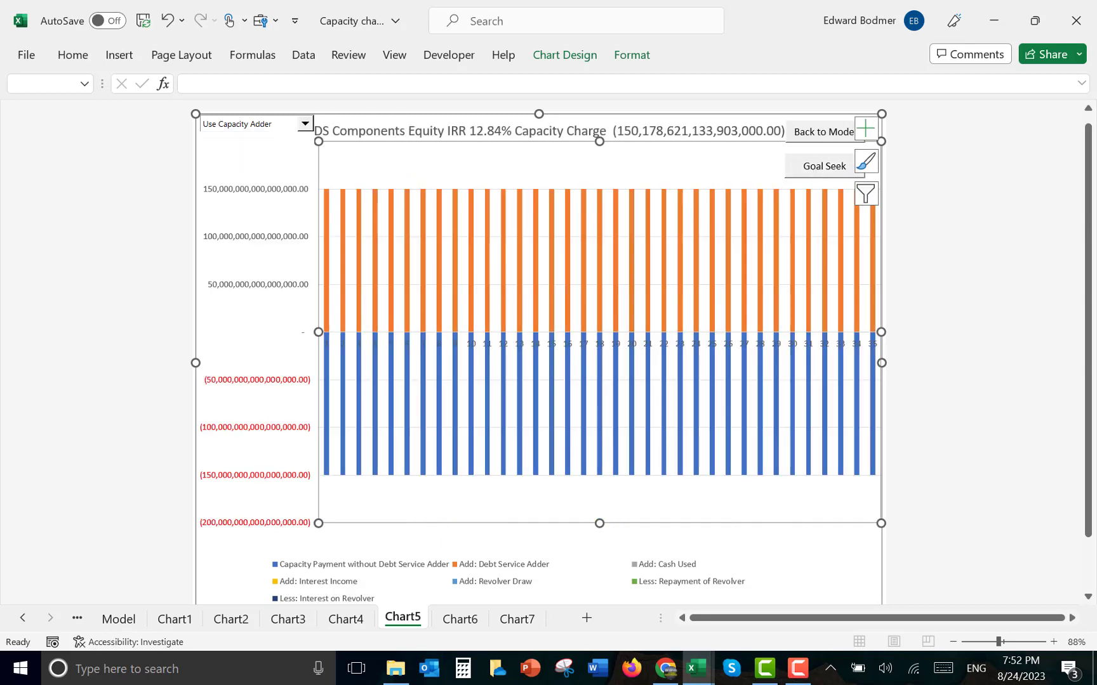
click(234, 159)
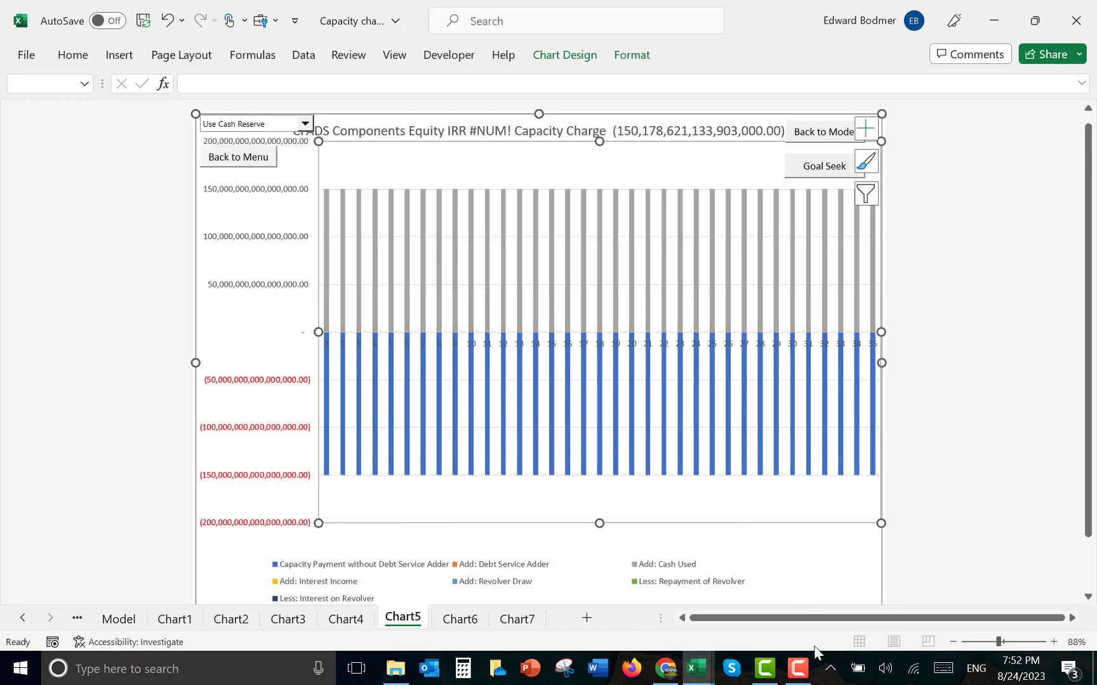
click(795, 676)
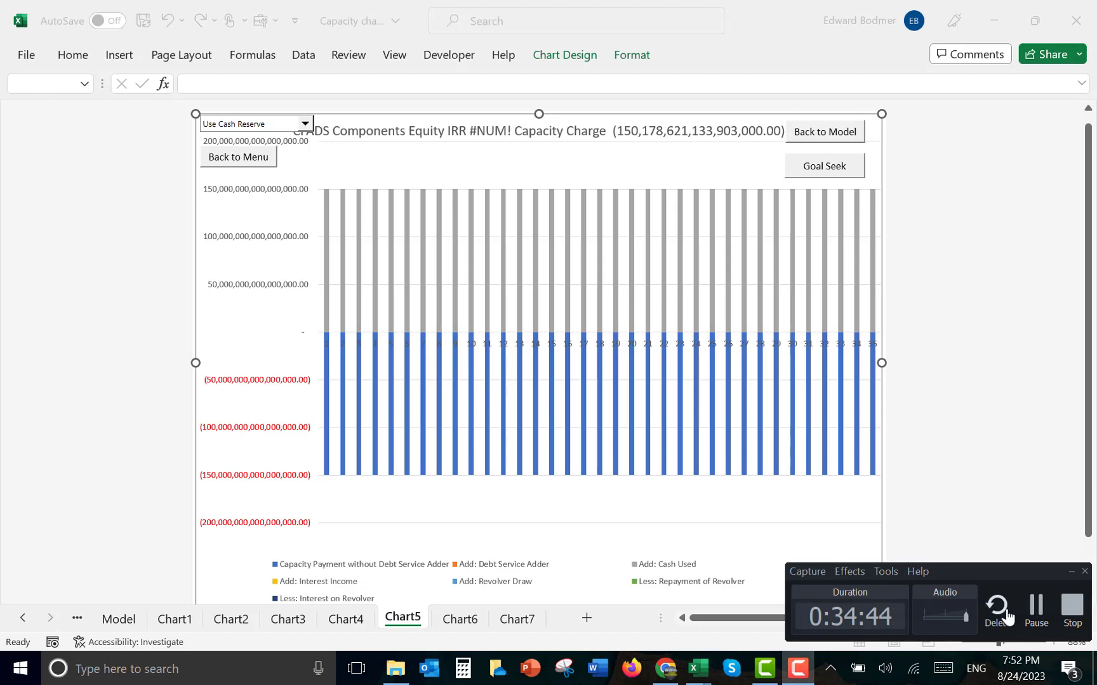
click(1036, 608)
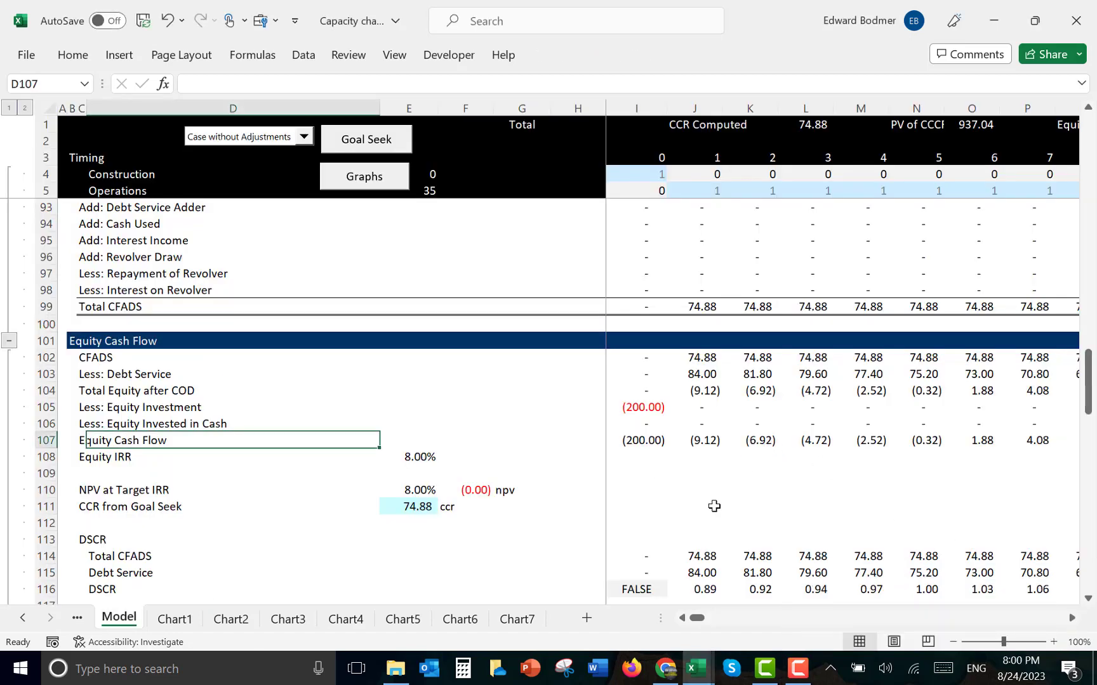
Examine the Model sheet rows from Repayment of Revolver down through the Equity Cash Flow section to Equity IRR
click(687, 502)
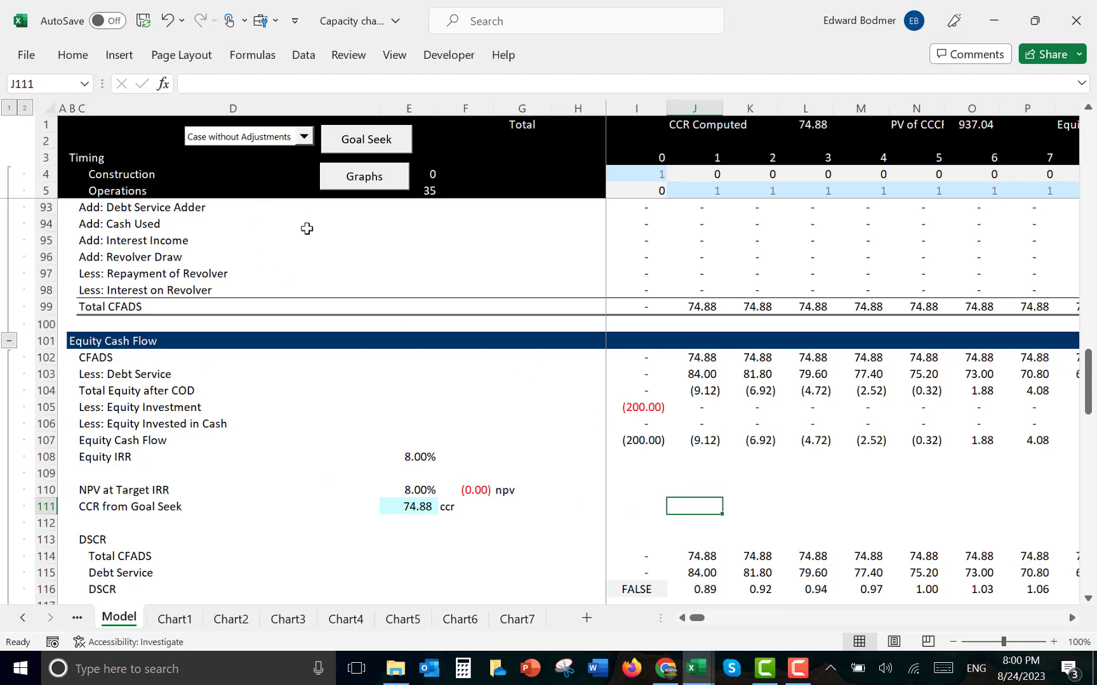
click(310, 267)
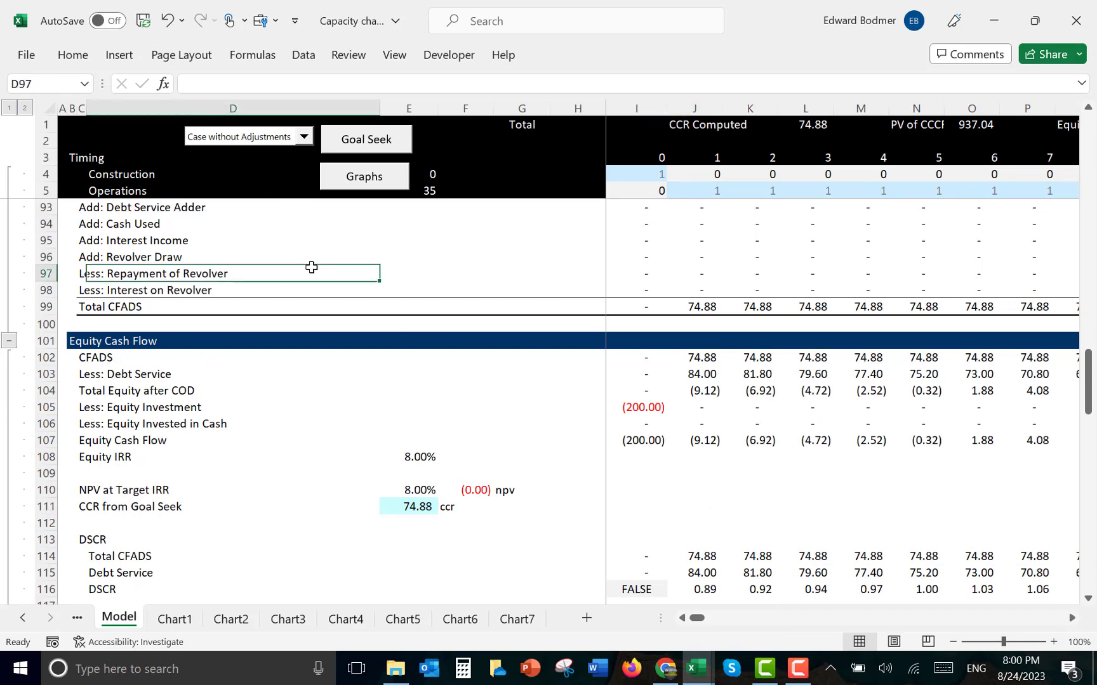
key(Down)
key(Down)
key(Down)
key(Down)
key(Down)
key(Down)
key(Down)
key(Down)
key(Down)
key(Down)
key(Down)
key(Down)
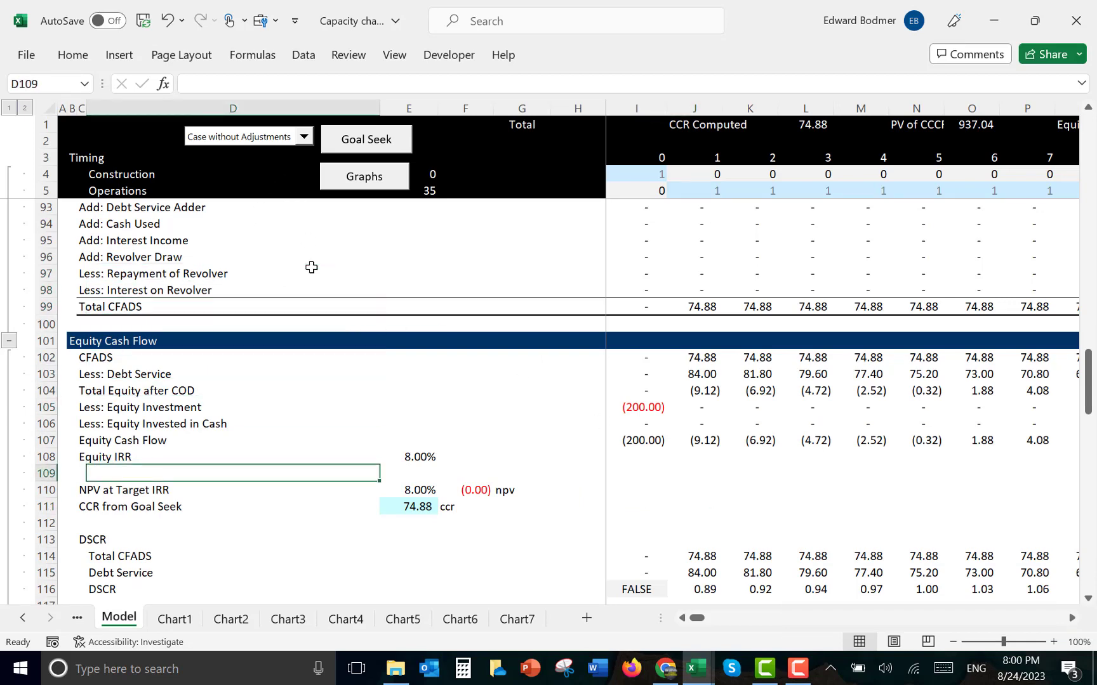
Inspect the Equity IRR row, the target IRR in E110 and the CCR from Goal Seek cell in E111
key(Right)
key(Up)
key(Right)
key(Right)
key(Right)
key(Right)
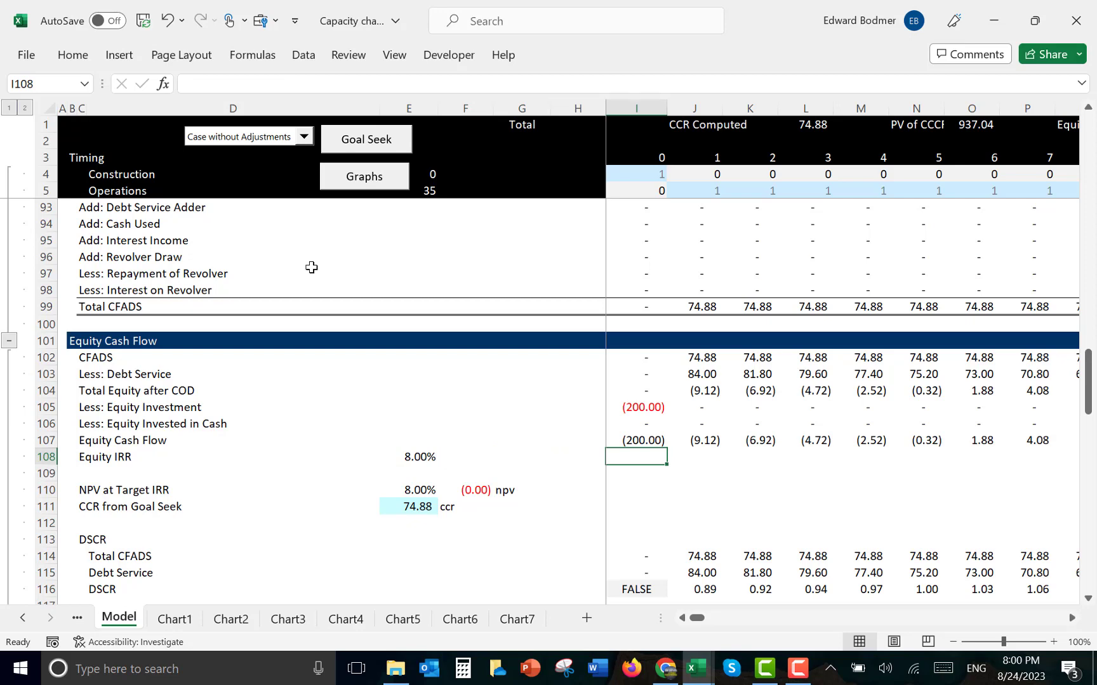
key(Down)
key(Left)
key(Left)
key(Left)
key(Left)
key(Down)
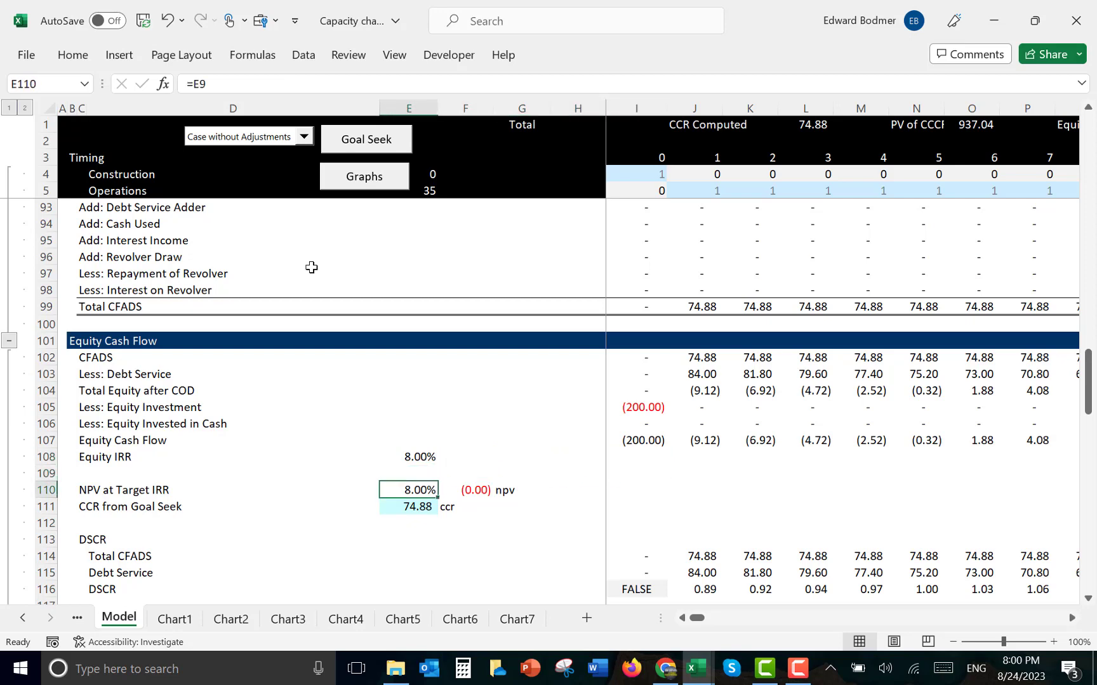
key(Down)
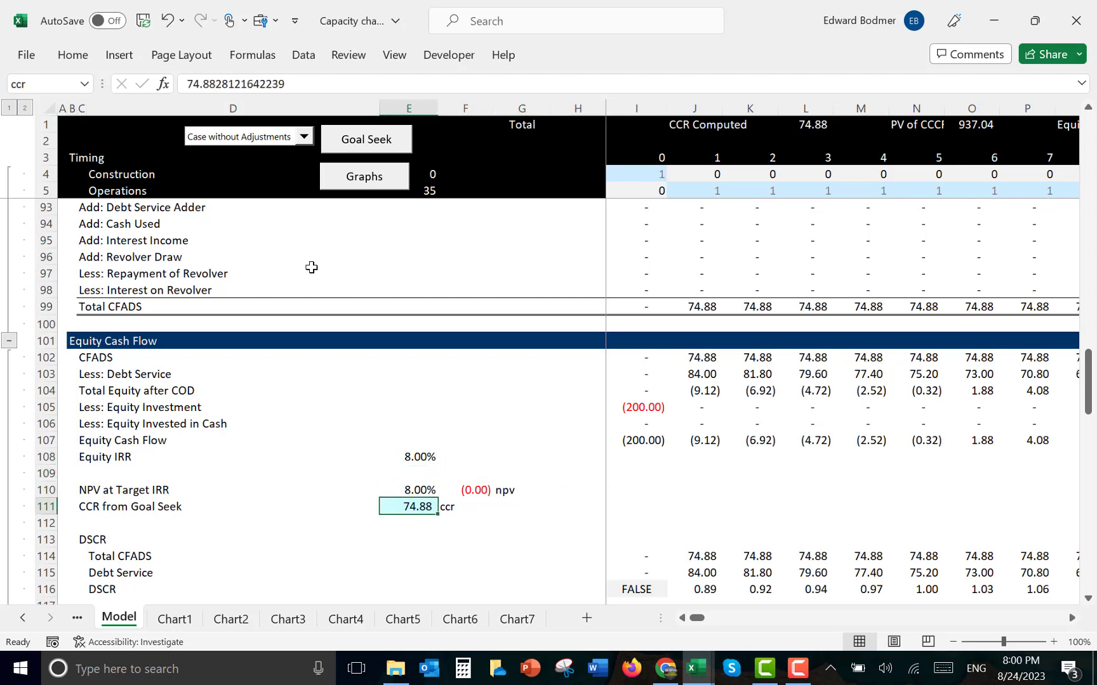
Set the CCR from Goal Seek in cell E111 to 40
text(40)
key(Return)
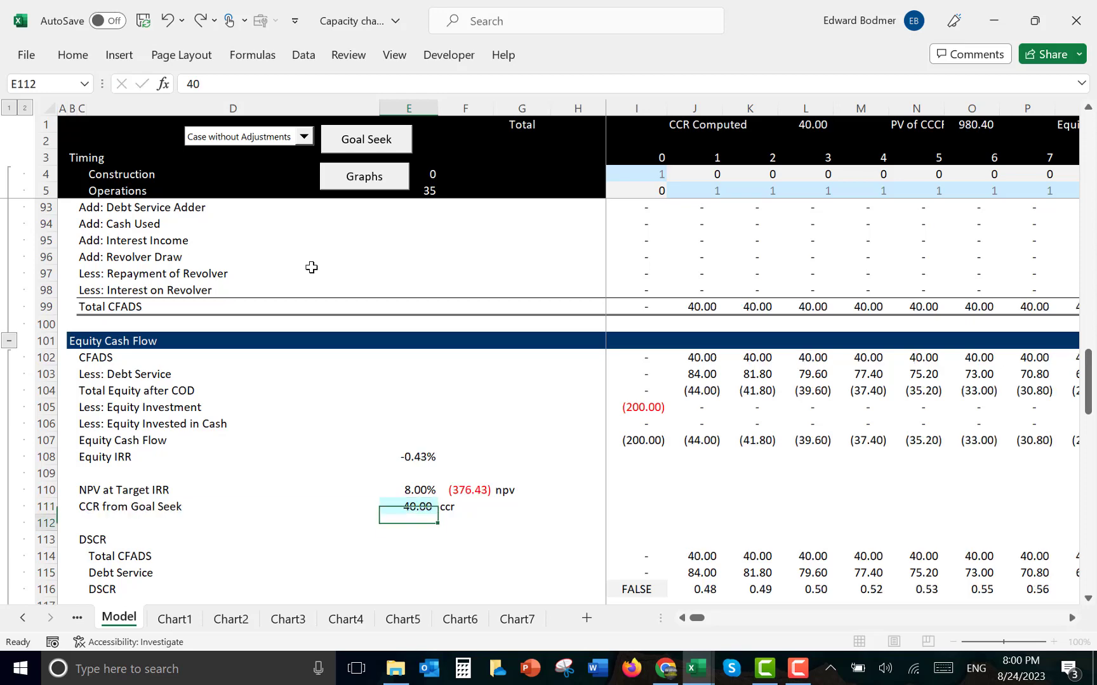
key(Up)
key(Up)
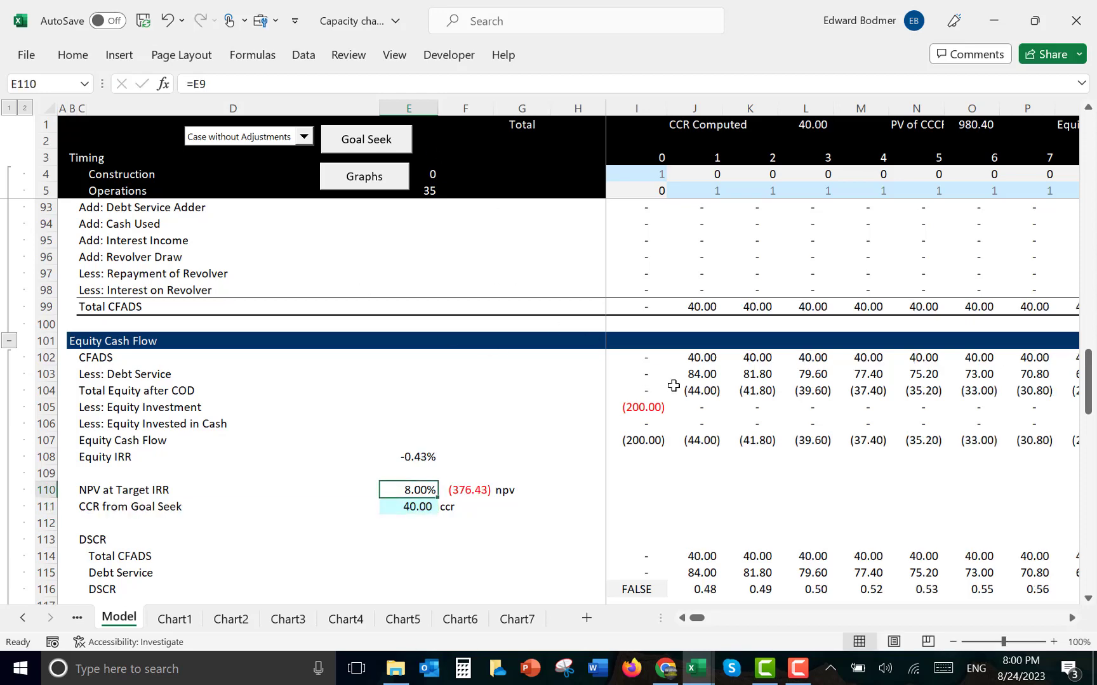
Examine the CFADS Balance section and the year 1 Debt Service Adder cell J93 under Case without Adjustments
click(673, 386)
key(Up)
key(Up)
key(Up)
key(Up)
key(Up)
key(Up)
key(Up)
key(Up)
key(Up)
key(Up)
key(Up)
key(Up)
key(Up)
key(Up)
key(Up)
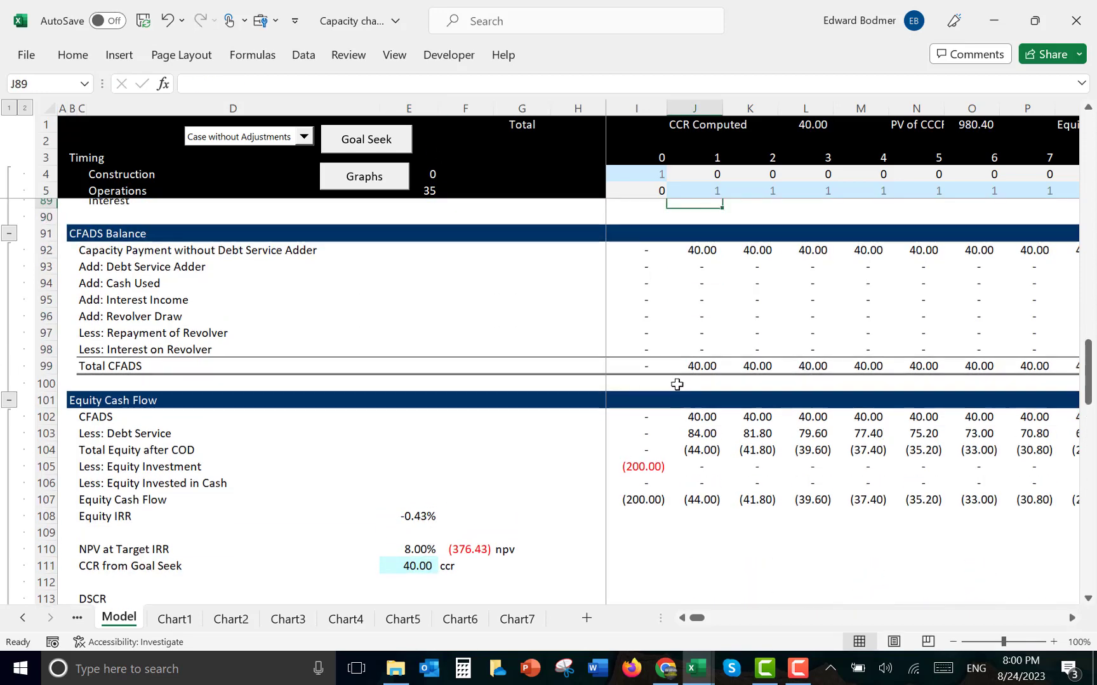
key(Down)
key(Down)
key(Left)
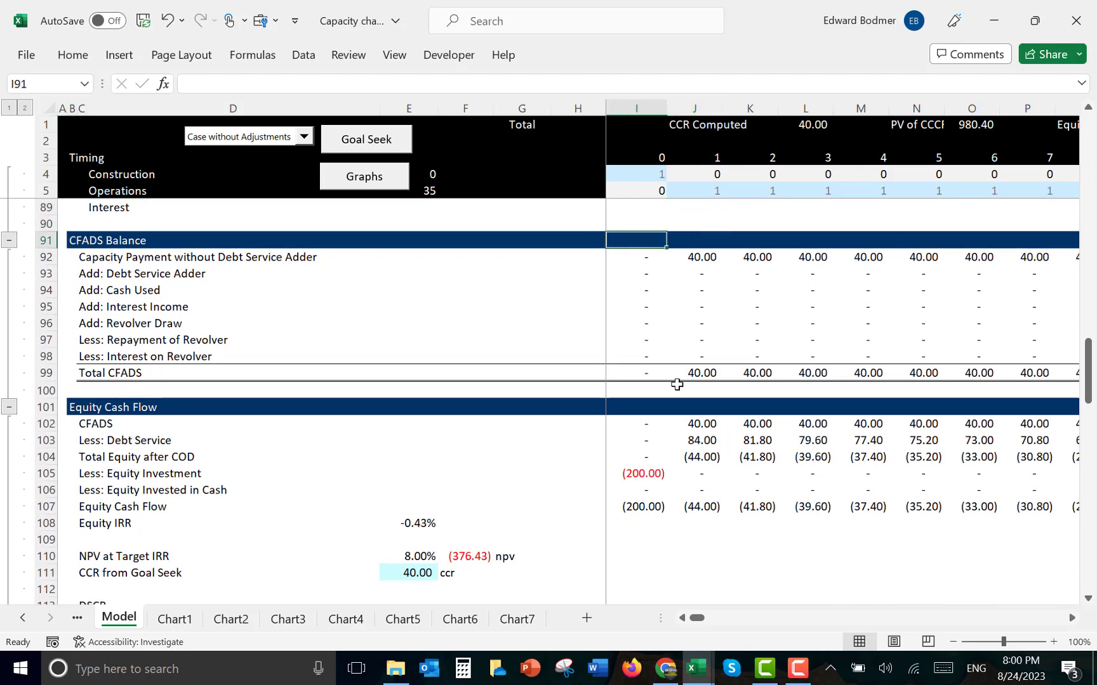
key(Down)
key(Down)
key(Right)
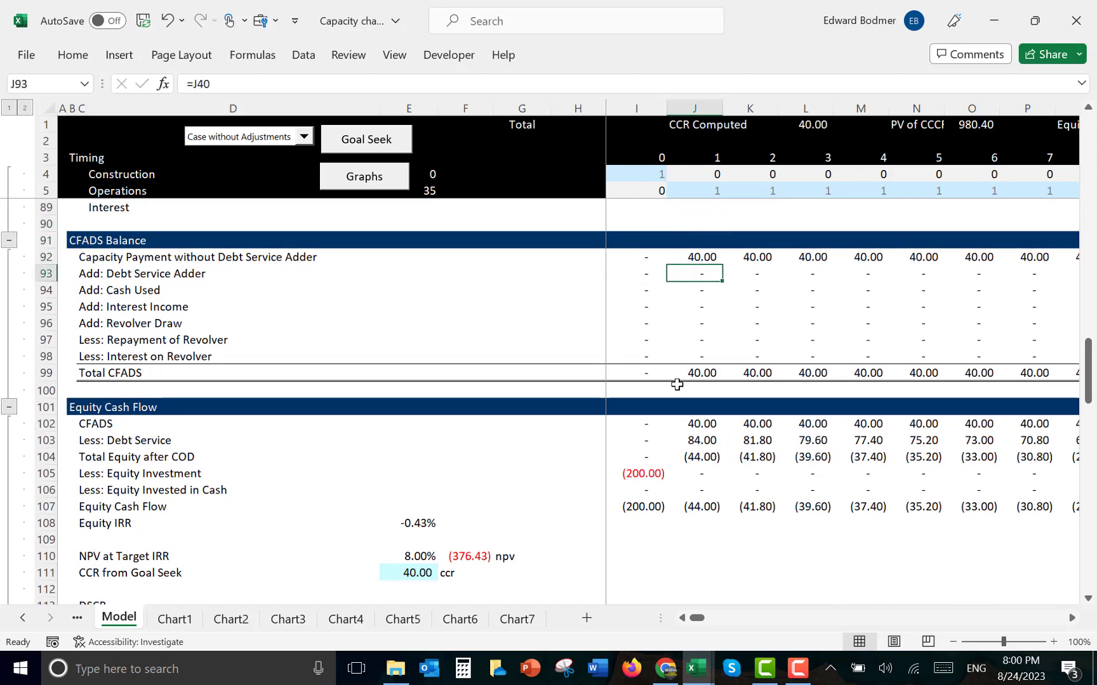
key(Up)
key(Down)
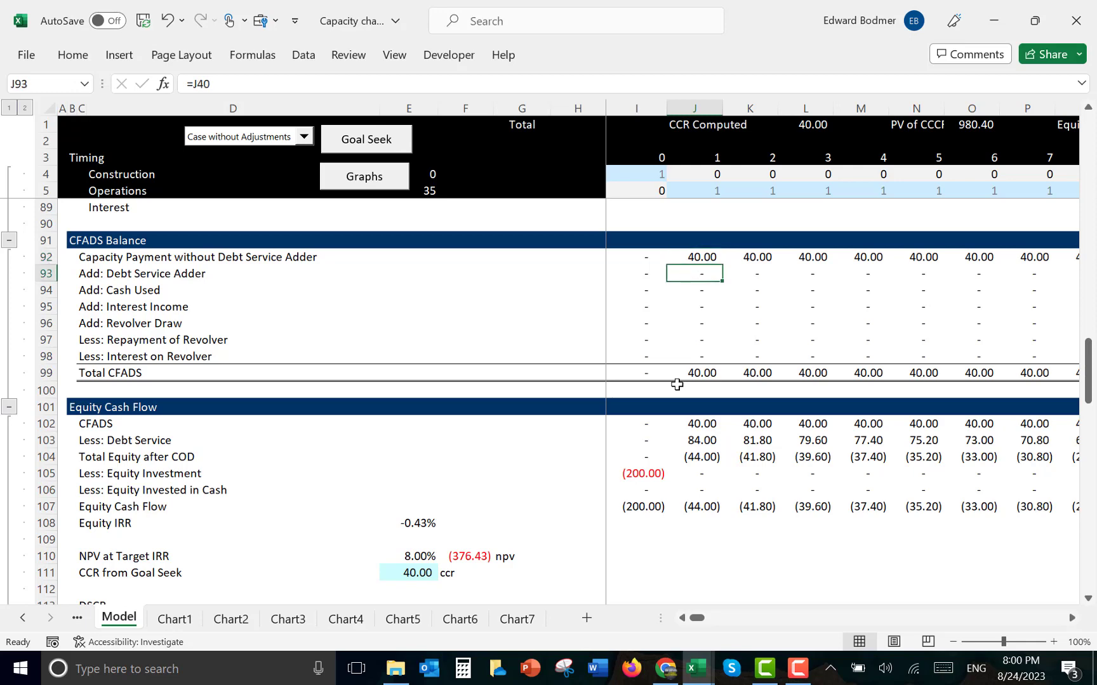
Switch the scenario to Use Revolver and check the year 1 Revolver Draw in J96
click(234, 144)
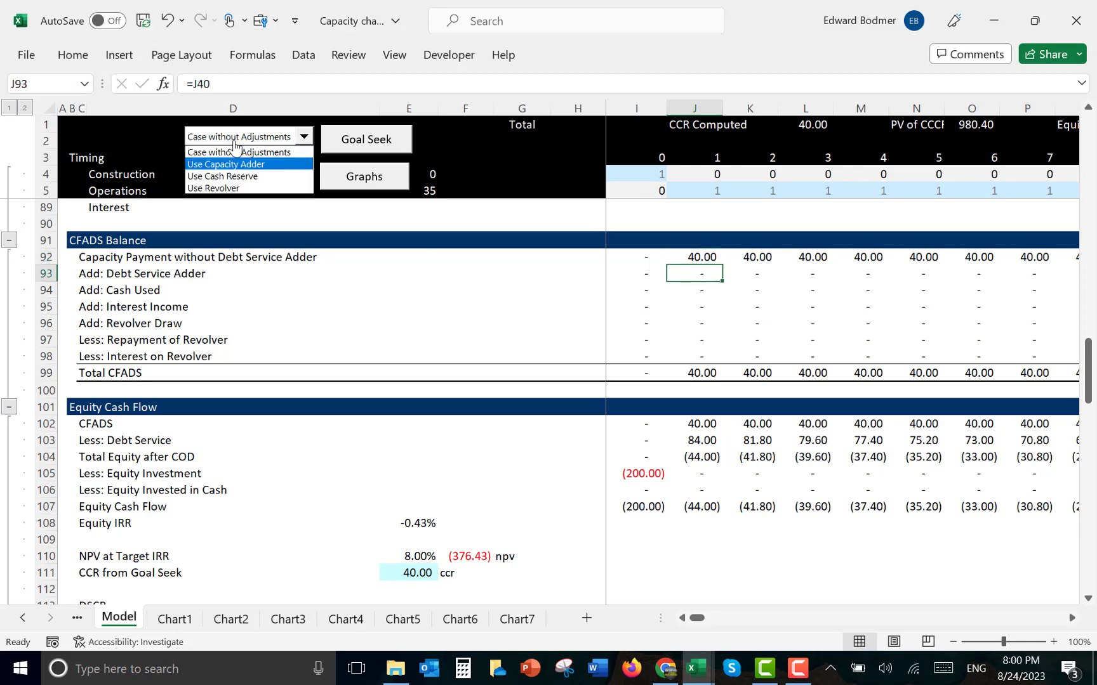
click(235, 144)
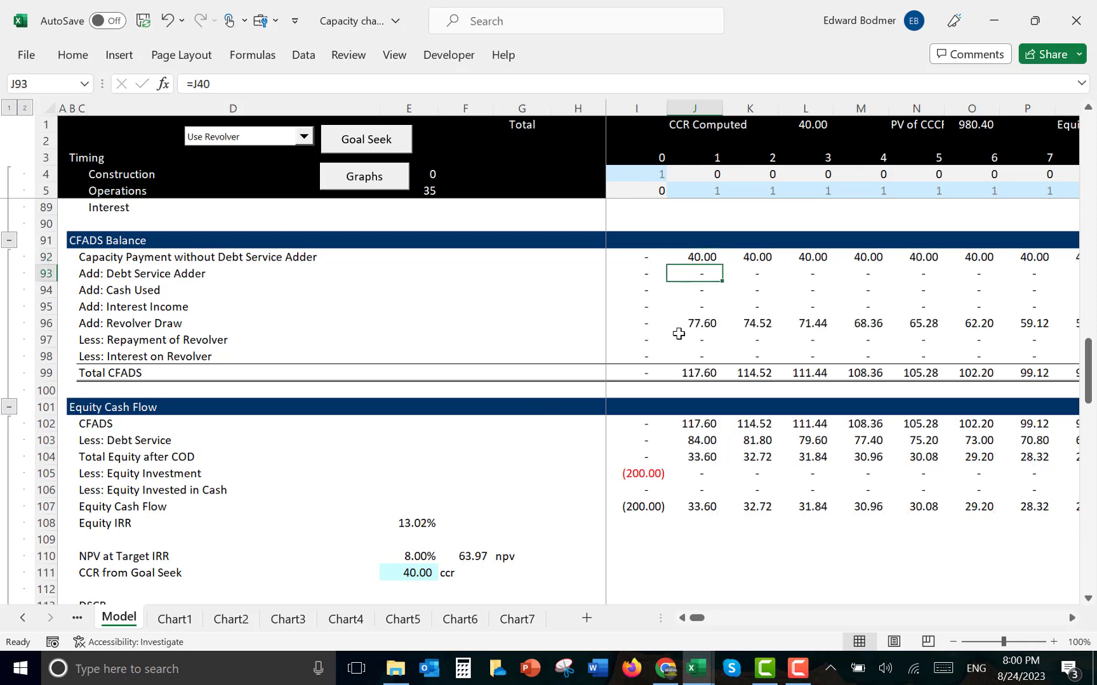
click(678, 329)
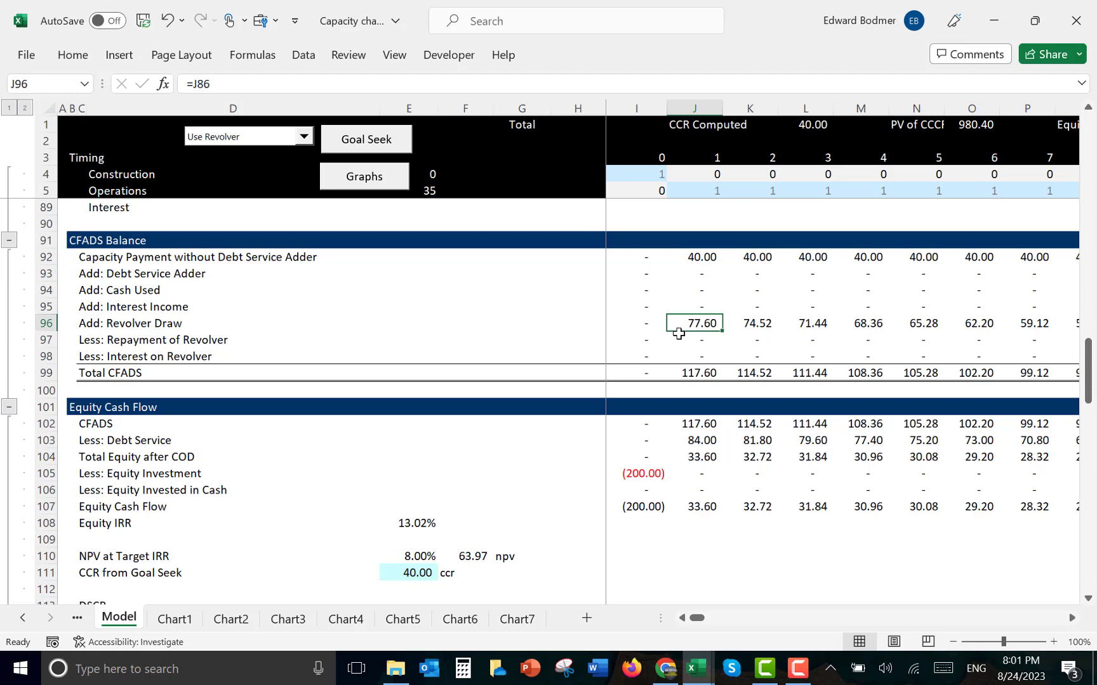
Examine the Total Equity after COD row across all operating years for the Use Revolver case
key(Down)
key(Down)
key(Down)
key(Down)
key(Down)
key(Down)
key(Down)
key(Down)
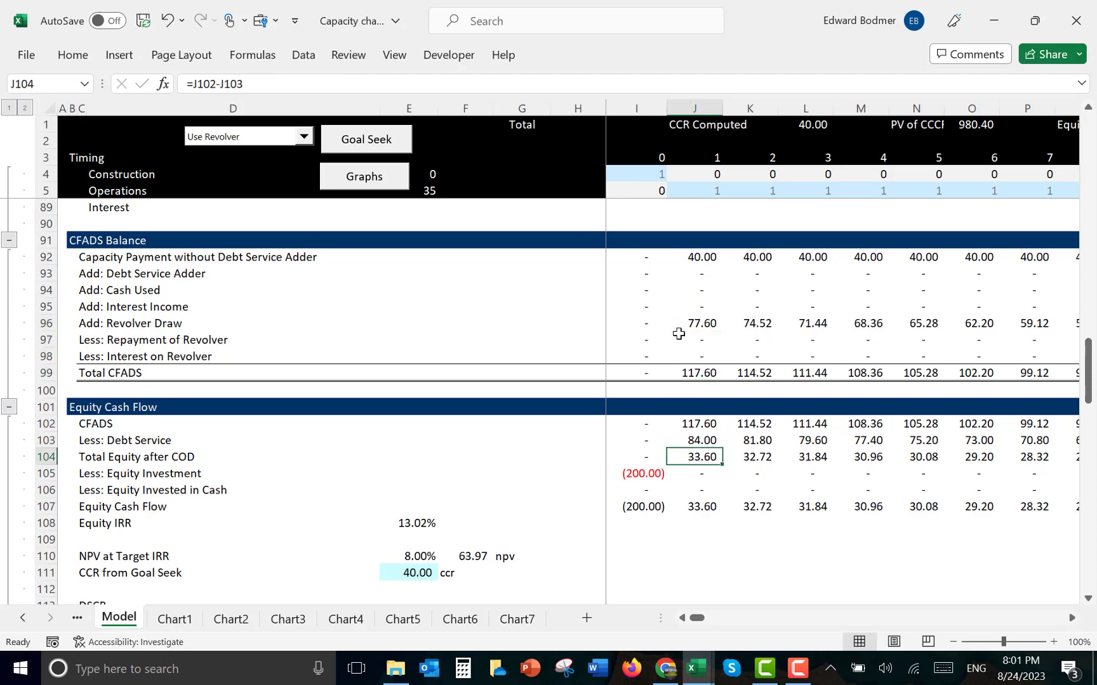
key(Left)
key(Right)
key(Right)
key(Right)
key(Right)
key(Right)
key(Right)
key(Right)
key(Right)
key(Right)
key(Right)
key(Right)
key(Right)
key(Right)
key(Right)
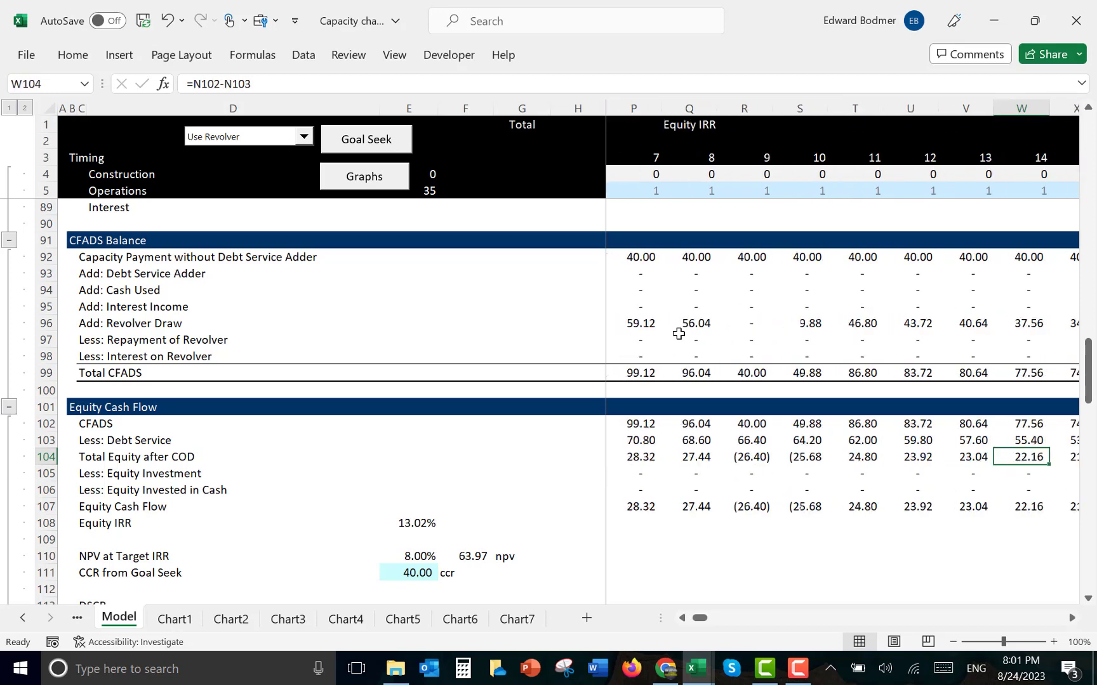
key(Right)
key(Right)
key(Right)
key(Right)
key(Right)
key(Right)
key(Right)
key(Right)
key(Right)
key(Right)
key(Right)
key(Right)
key(Right)
key(Right)
key(Right)
key(Right)
key(Right)
key(Right)
key(Right)
key(Right)
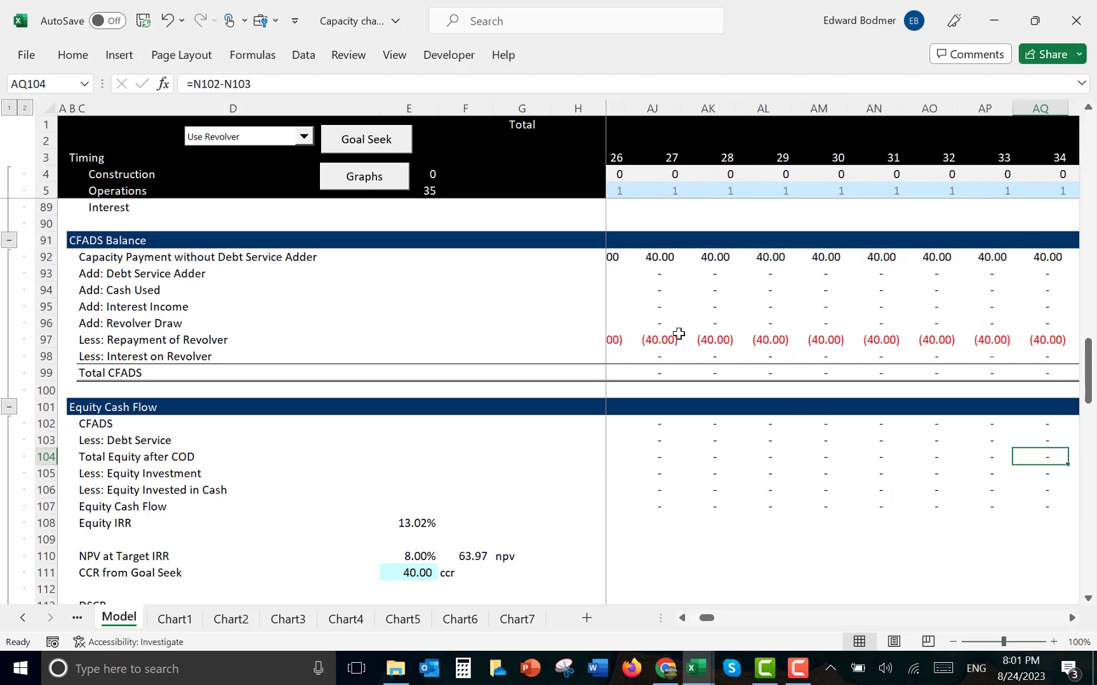
key(Right)
key(Right)
key(ctrl+Left)
key(Left)
key(Left)
key(Left)
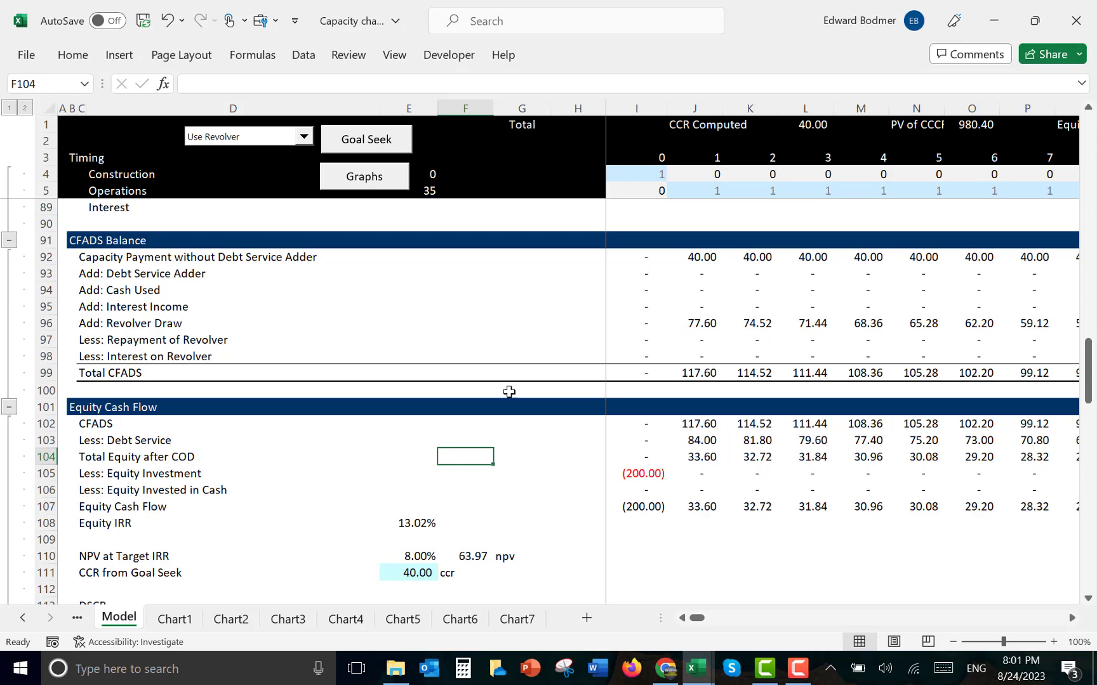
Inspect the Equity IRR formula in E108 and the equity cash flow rows above it
click(404, 526)
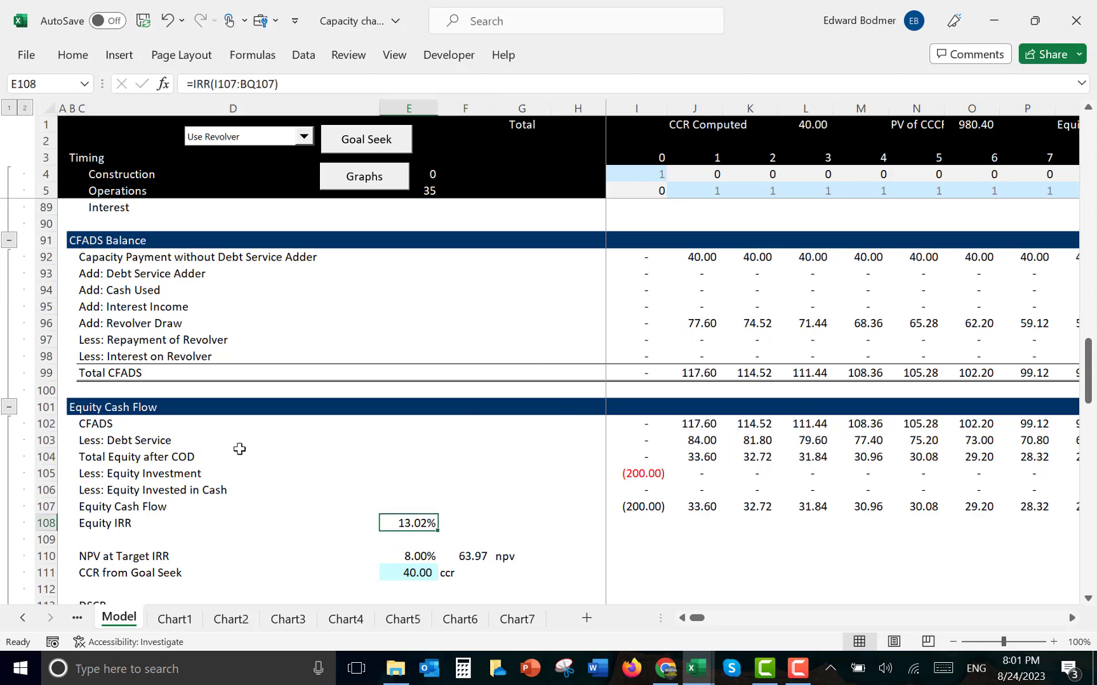
click(267, 450)
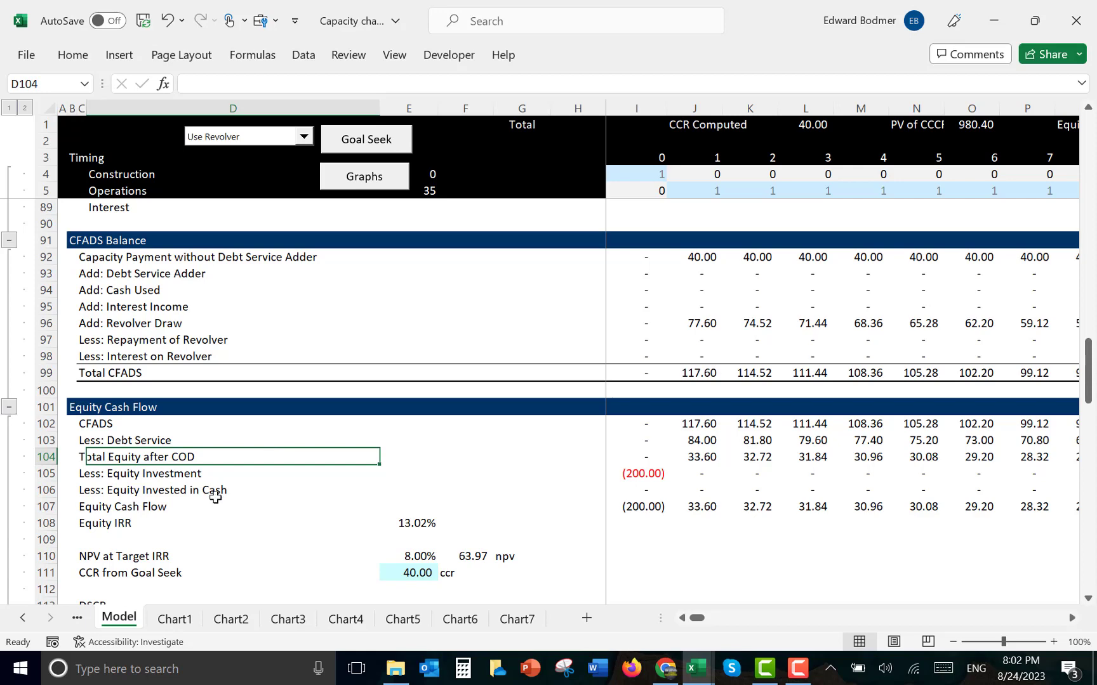
click(344, 506)
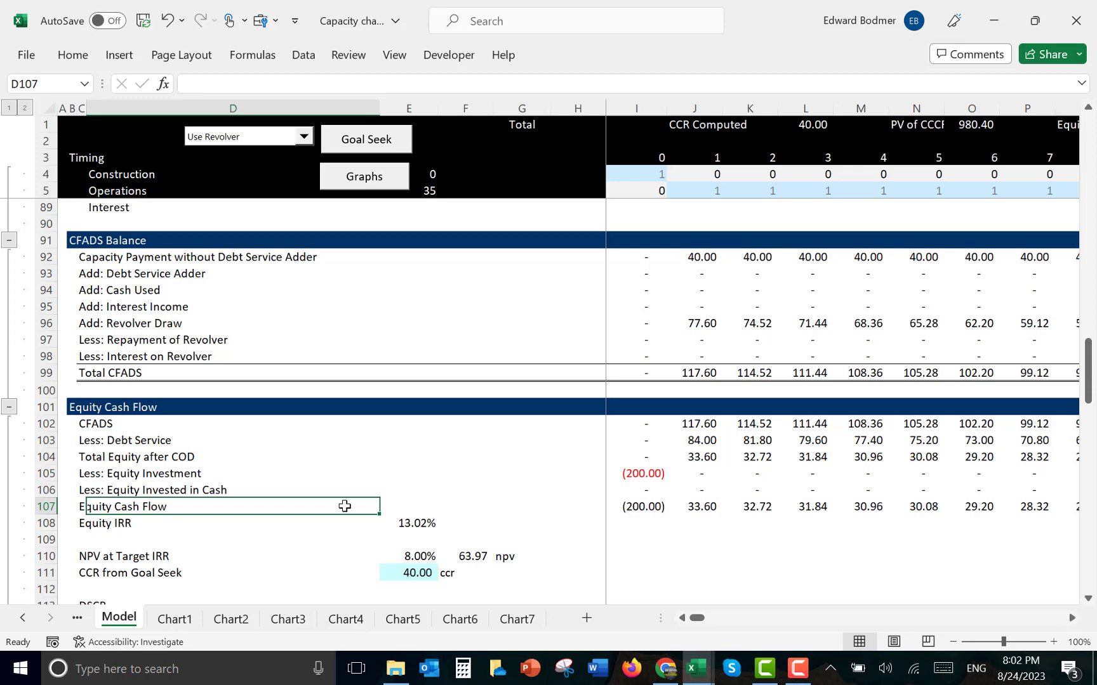
click(426, 455)
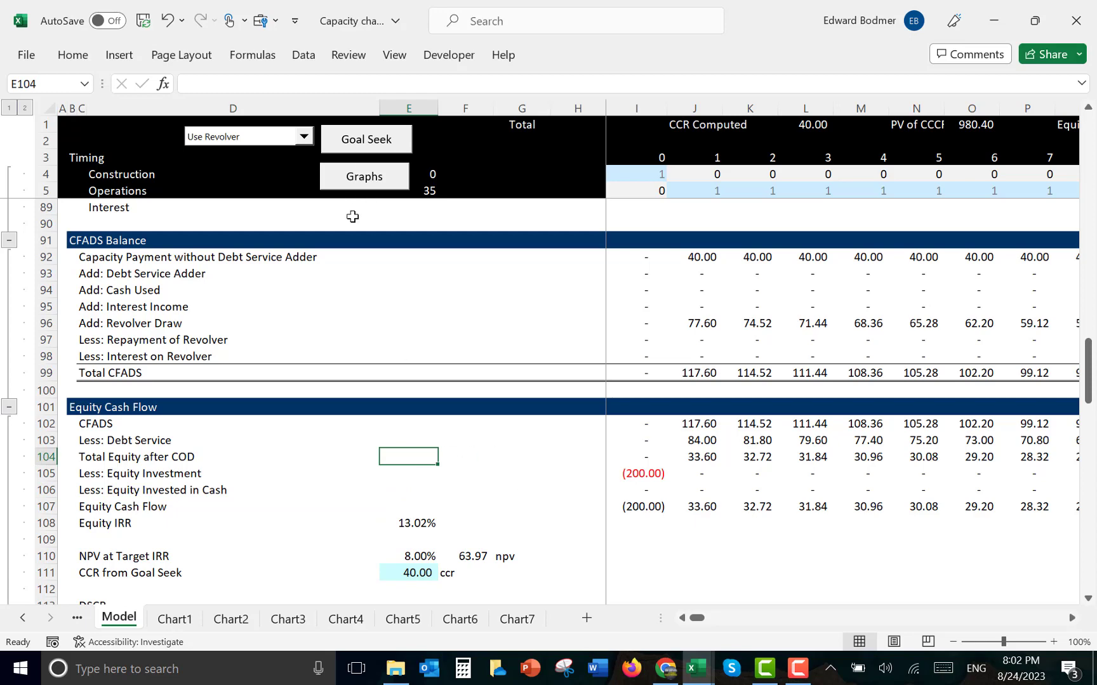
Try Cycle Through All Graphs in the Instagram Graph Presentation form, and exit the form
click(342, 181)
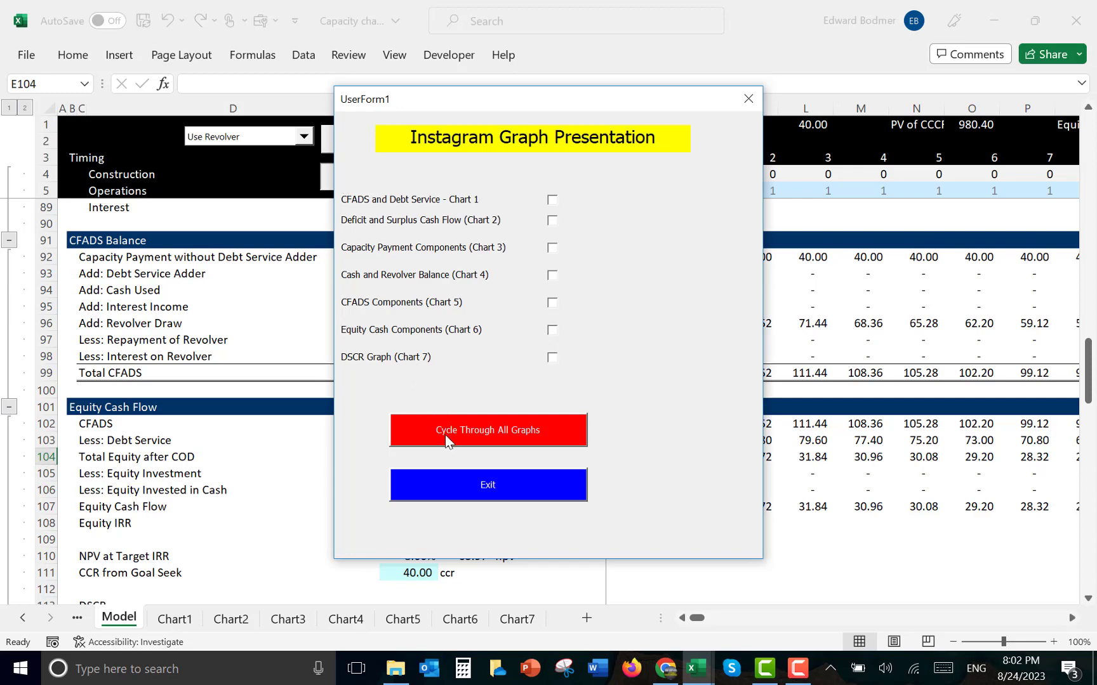
click(444, 434)
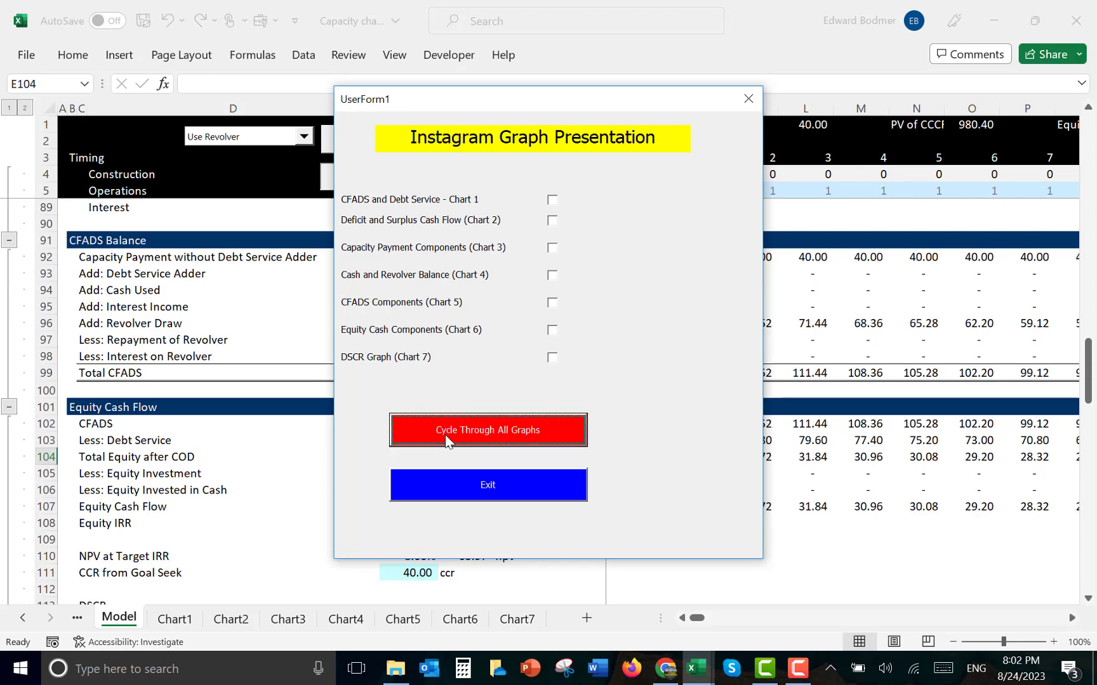
click(462, 496)
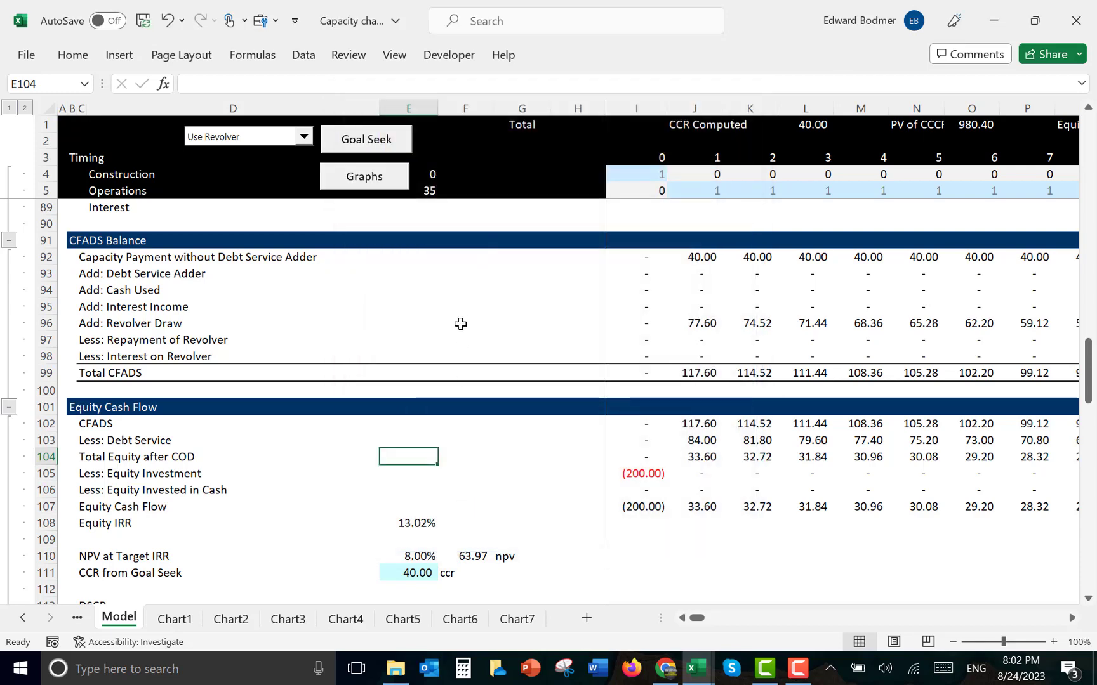
click(460, 324)
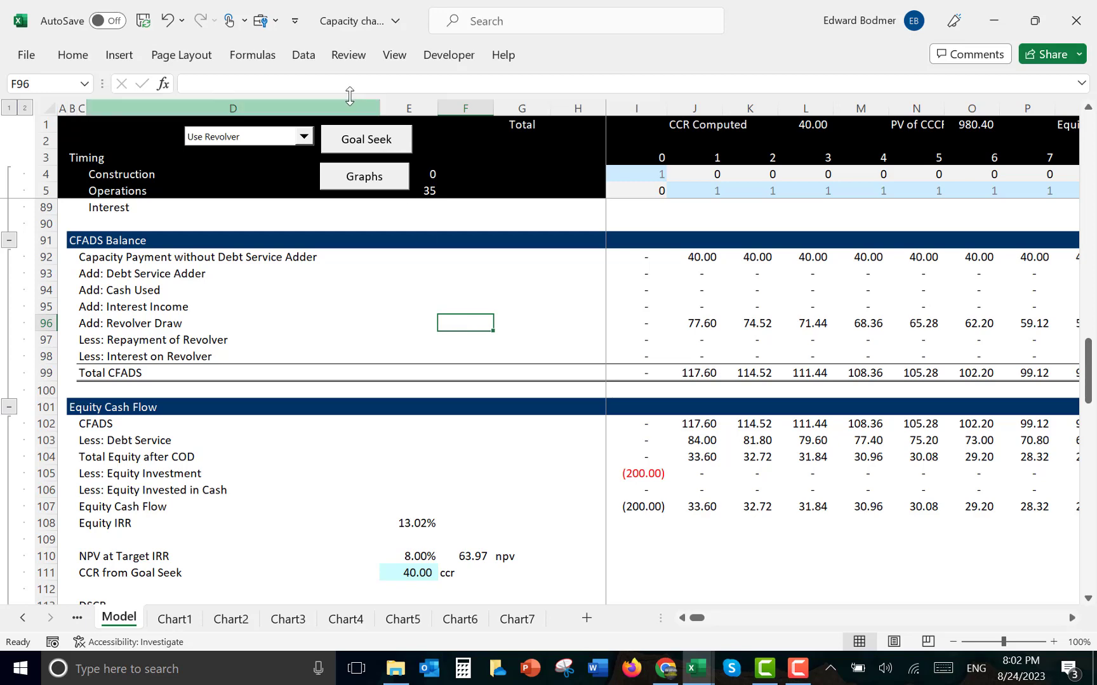
ctrl+click(354, 180)
right_click(354, 180)
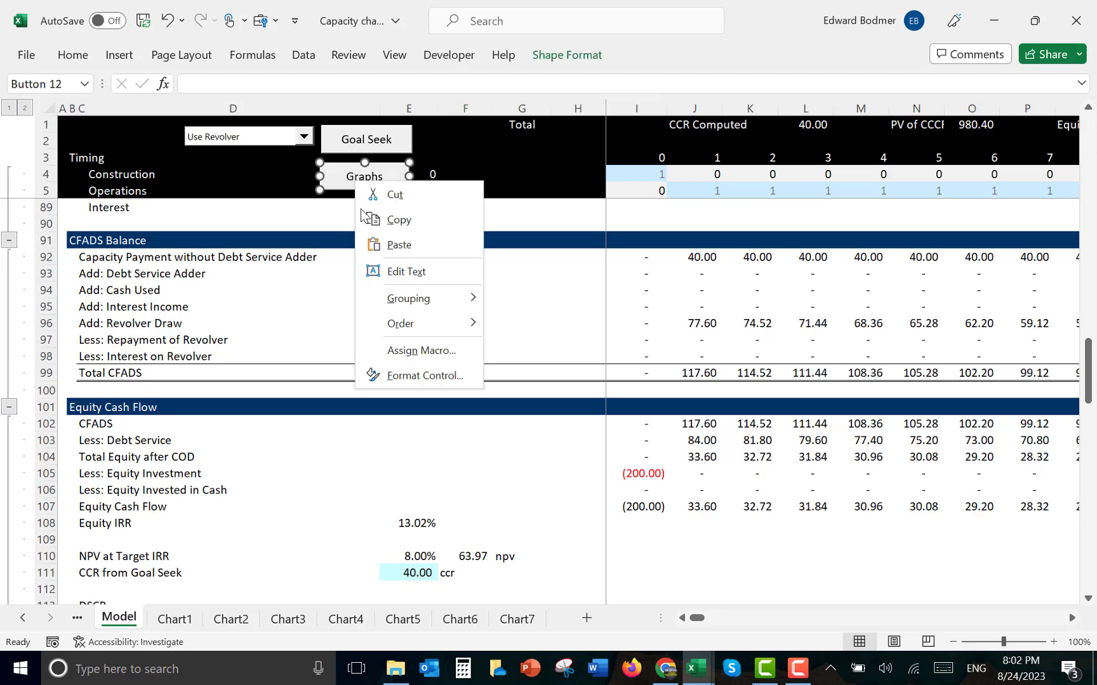
click(394, 344)
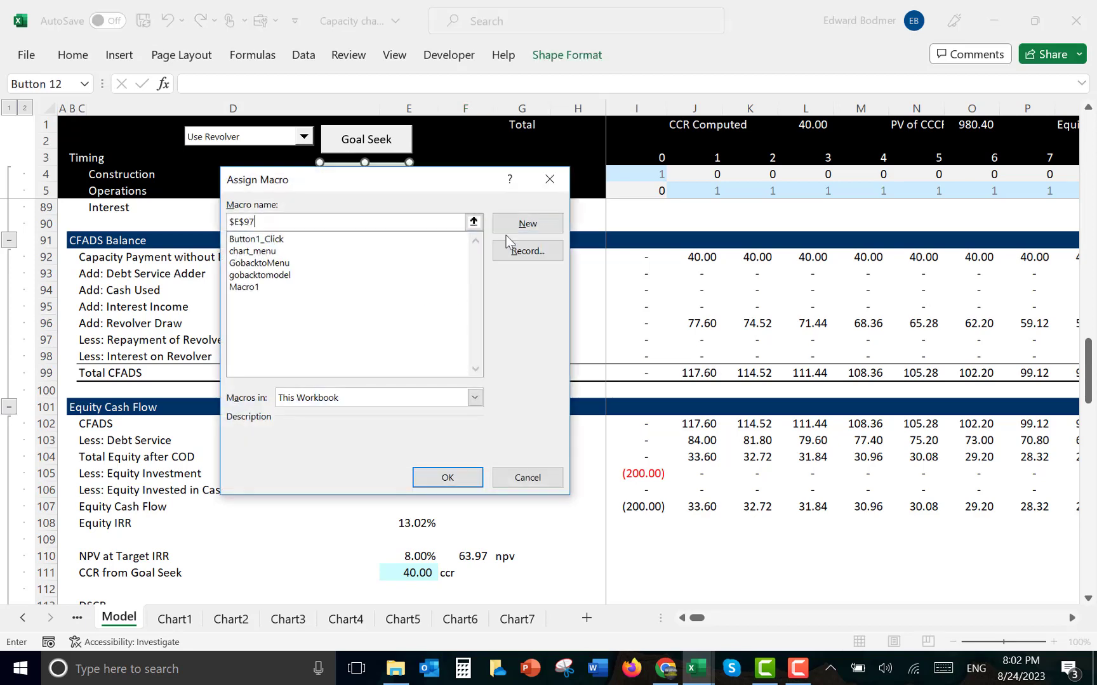
click(555, 184)
key(Escape)
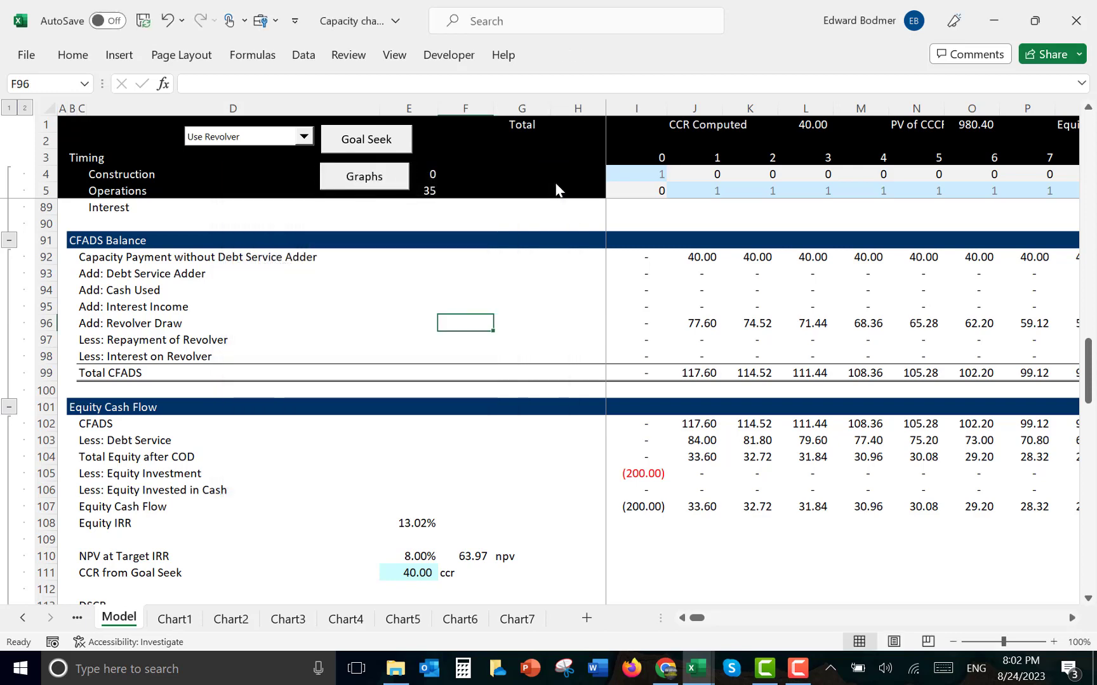
Open the macro code behind the Graphs button in the Visual Basic editor
right_click(377, 185)
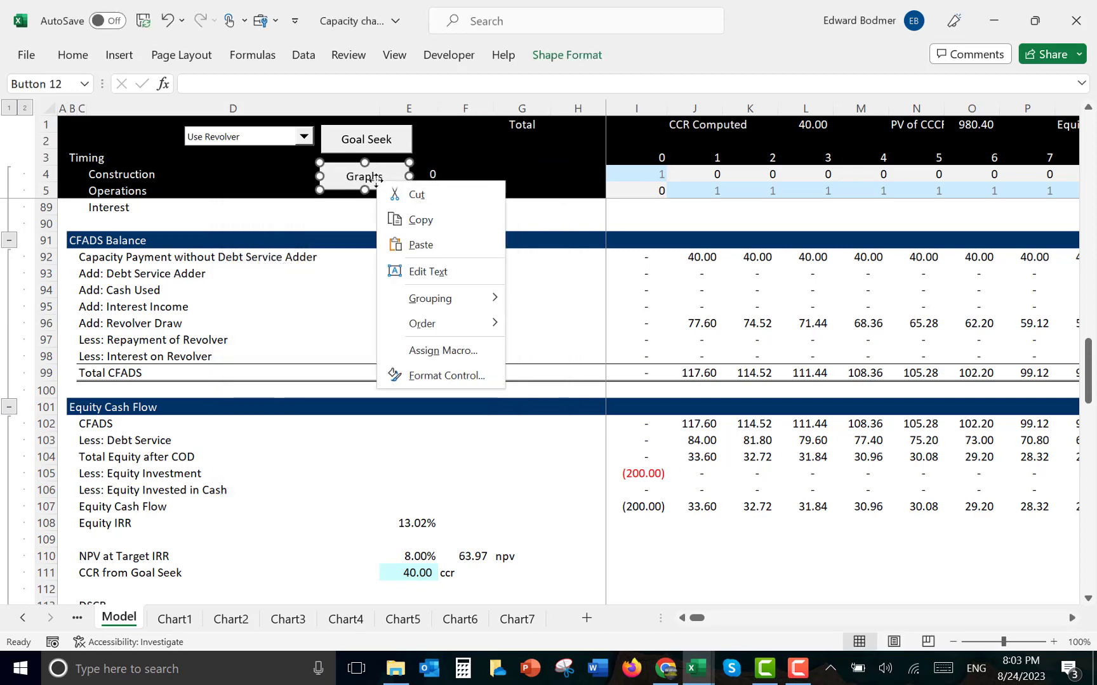
click(435, 353)
click(551, 235)
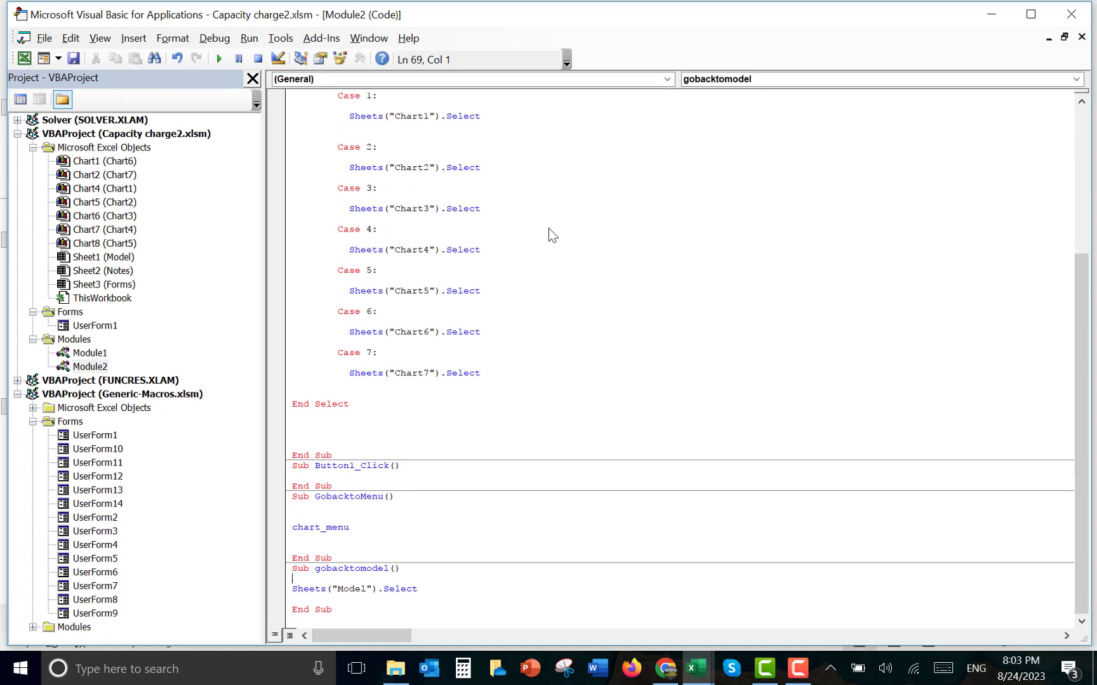
Insert a block of blank lines in Module2 between the end of chart_menu and the Button1_Click procedure
key(Up)
key(Up)
key(Up)
key(Up)
key(Up)
key(Up)
key(Return)
key(Return)
key(Return)
key(Return)
key(Return)
key(Return)
key(Return)
key(Return)
key(Return)
key(Return)
key(Return)
key(Return)
key(Return)
key(Return)
key(Return)
key(Return)
key(Return)
key(Return)
key(Return)
key(Return)
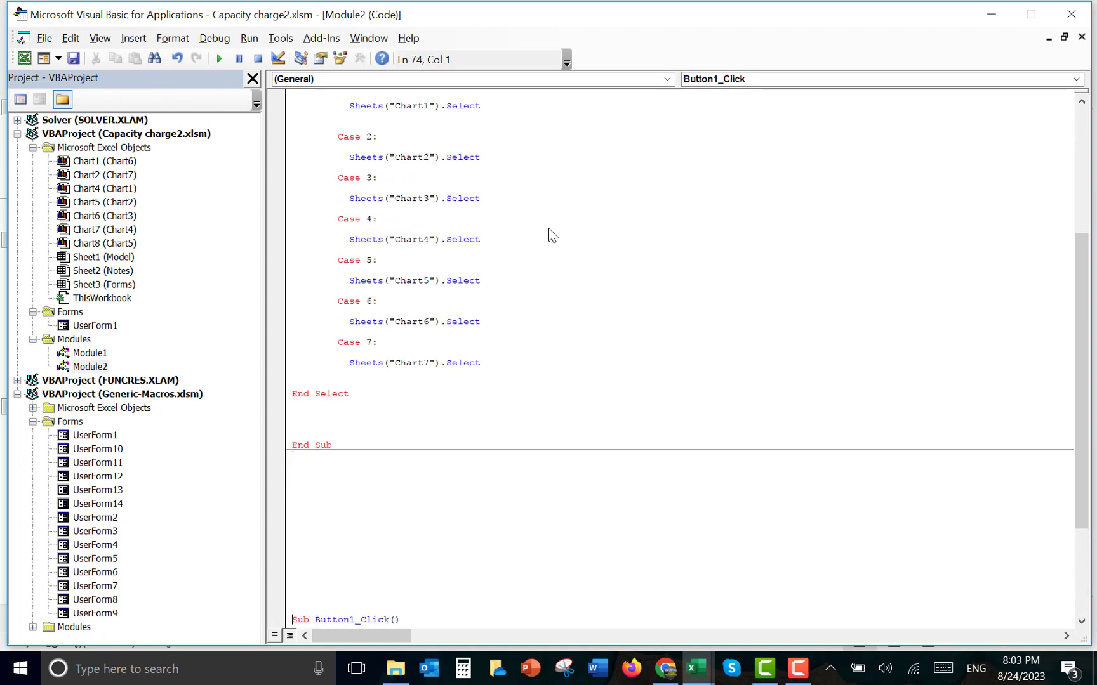
Review the chart_menu procedure's checkbox resets, UserForm1 call and Select Case branches that select Chart1 to Chart7
key(Up)
key(Up)
key(Up)
key(Up)
key(Up)
key(Up)
key(Up)
key(Up)
key(Up)
key(Up)
key(Up)
key(Up)
key(Up)
key(Up)
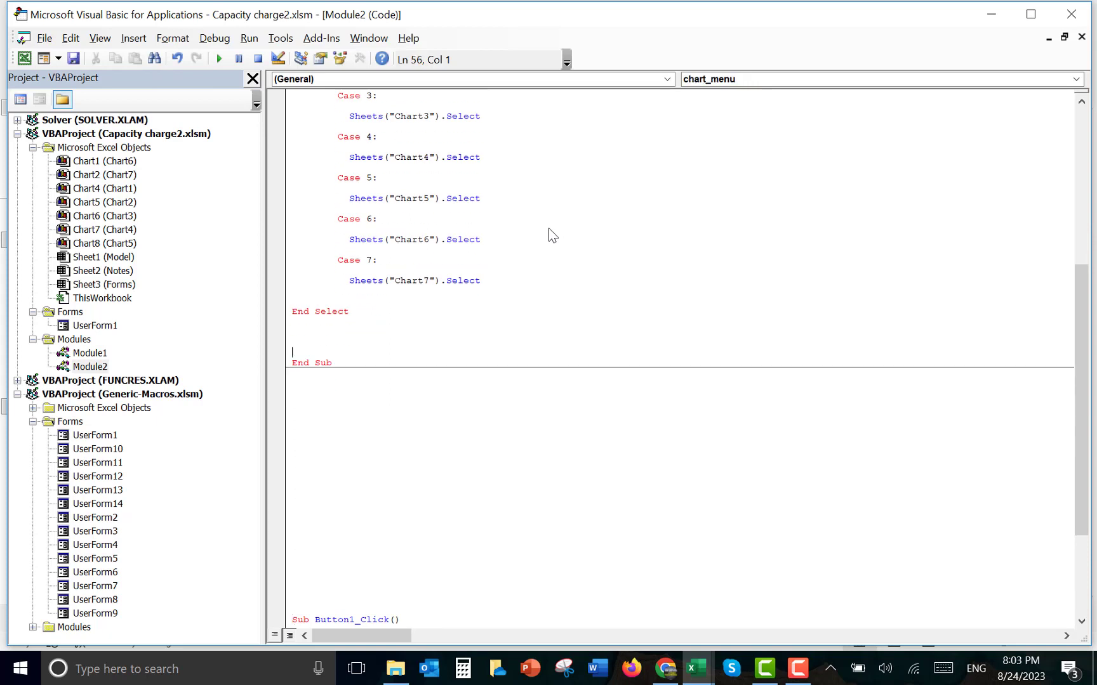
key(Up)
key(Up)
key(Up)
key(Up)
key(Up)
key(Up)
key(Up)
key(Up)
key(Up)
key(Up)
key(Up)
key(Up)
key(Up)
key(Up)
key(Up)
key(Up)
key(Up)
key(Up)
key(Up)
key(Up)
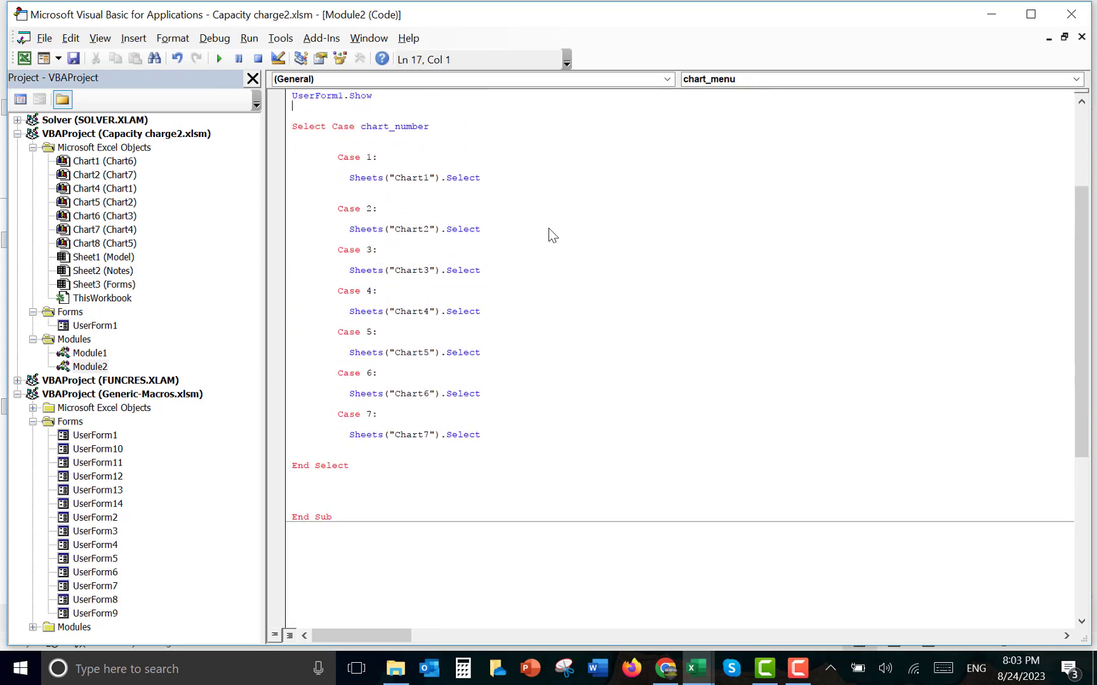
key(Down)
key(Down)
key(Down)
key(Down)
key(Down)
key(Down)
key(Down)
key(Down)
key(Down)
key(Down)
key(Down)
key(Down)
key(Down)
key(Down)
key(Down)
key(Up)
key(Up)
key(Up)
key(Up)
key(Up)
key(Up)
key(Up)
key(Up)
key(Up)
key(Up)
key(Up)
key(Up)
key(Up)
key(Up)
key(Up)
key(Up)
key(Up)
key(Up)
key(Up)
key(Up)
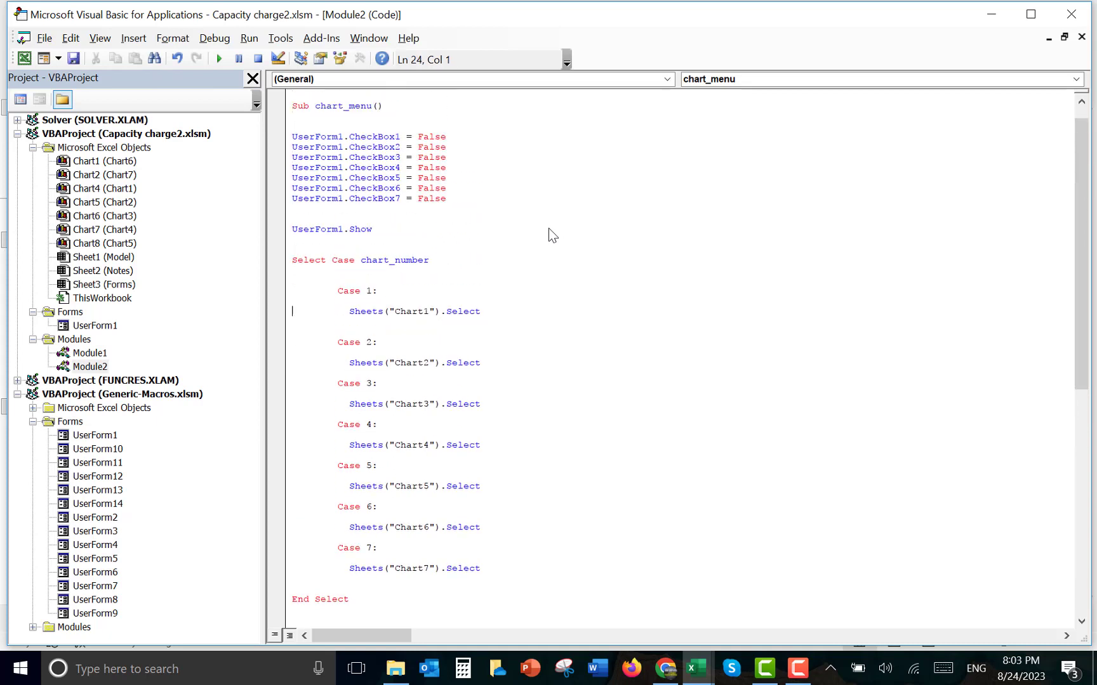
Create a new procedure named cycle below the end of chart_menu, with a block of blank lines in its body
key(Down)
key(Down)
key(Down)
key(Down)
key(Down)
key(Down)
key(Down)
key(Down)
key(Down)
key(Down)
key(Down)
key(Down)
key(Down)
key(Down)
key(Down)
key(Down)
key(Down)
key(Down)
key(Down)
key(Down)
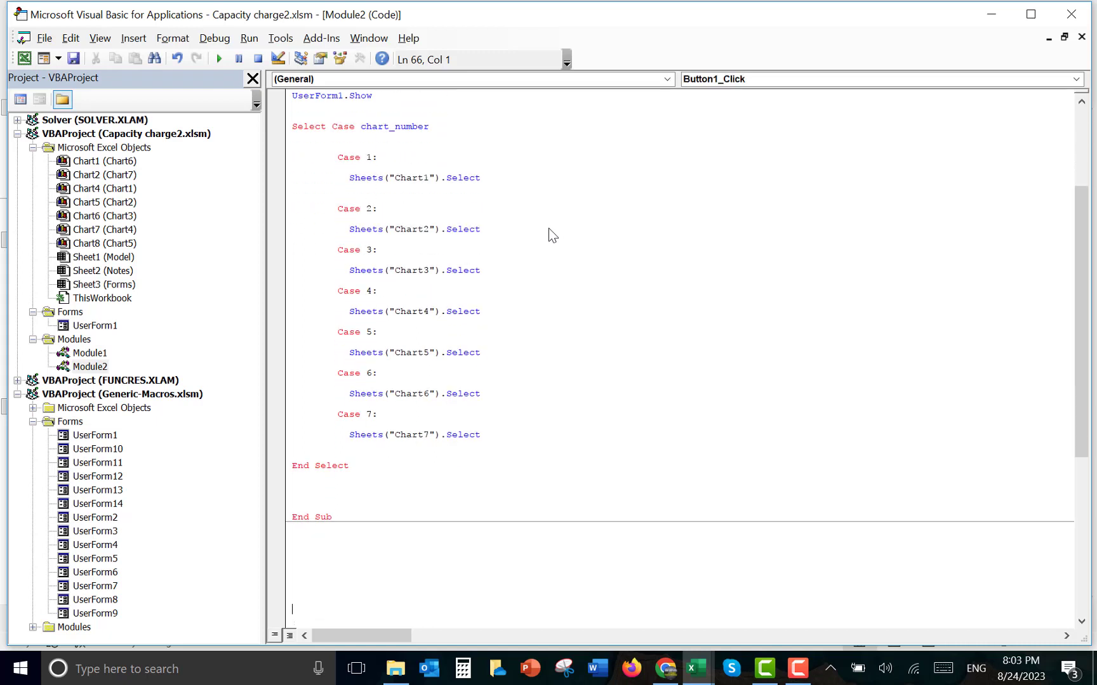
text(sub cycle)
key(Return)
key(Return)
key(Return)
key(Return)
key(Return)
key(Return)
key(Return)
key(Return)
key(Return)
key(Return)
key(Return)
key(Return)
key(Return)
key(Return)
key(Return)
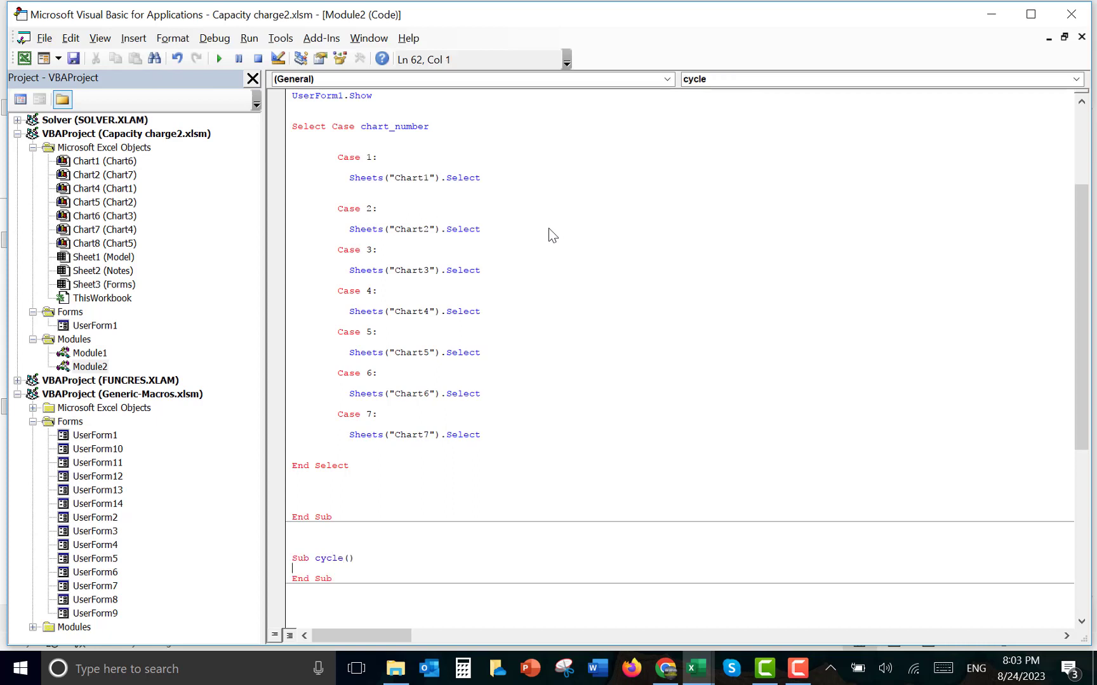
key(Return)
key(Return)
key(Return)
key(Return)
key(Return)
key(Return)
key(Return)
key(Return)
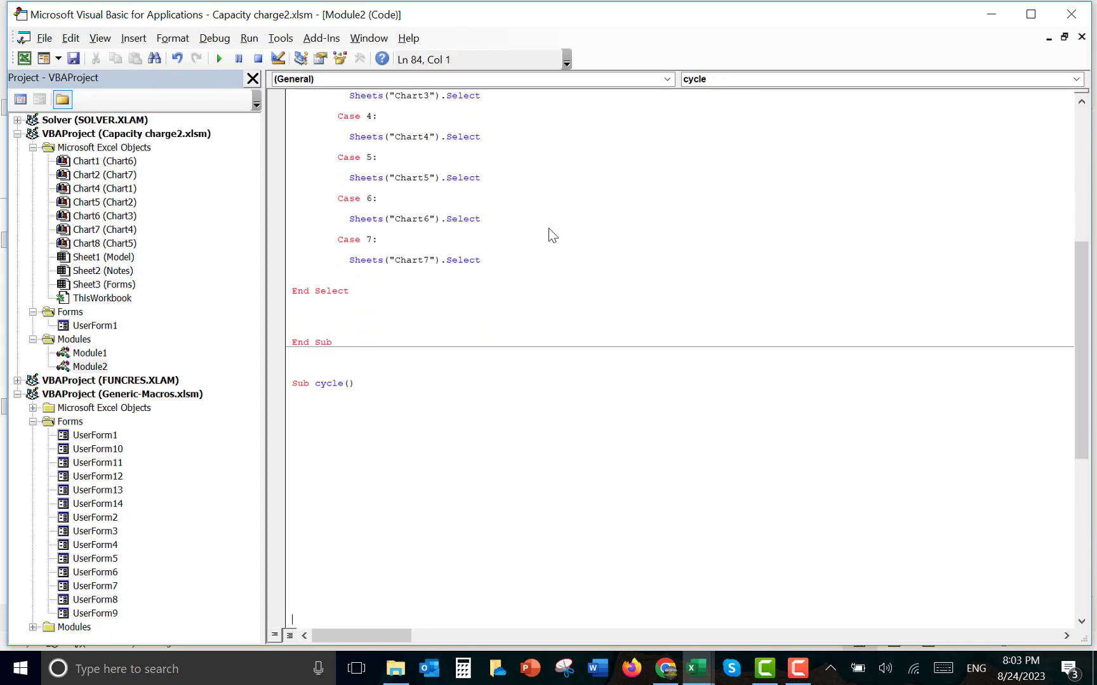
Start a For loop in the cycle procedure that runs chart_num from 1 to 7
key(Up)
key(Up)
key(Up)
key(Up)
key(Up)
key(Up)
key(Up)
key(Up)
key(Up)
key(Up)
key(Up)
key(Up)
key(Up)
key(Up)
key(Up)
key(Up)
key(Up)
key(Up)
key(Up)
text(for chart_num = 1 o)
key(BackSpace)
text(to 7)
Leave a block of blank lines below the For line and close the loop with Next chart_num
key(Return)
key(Return)
key(Return)
key(Return)
key(Return)
key(Return)
key(Return)
key(Return)
key(Return)
key(Return)
key(Return)
key(Return)
text(next chart_)
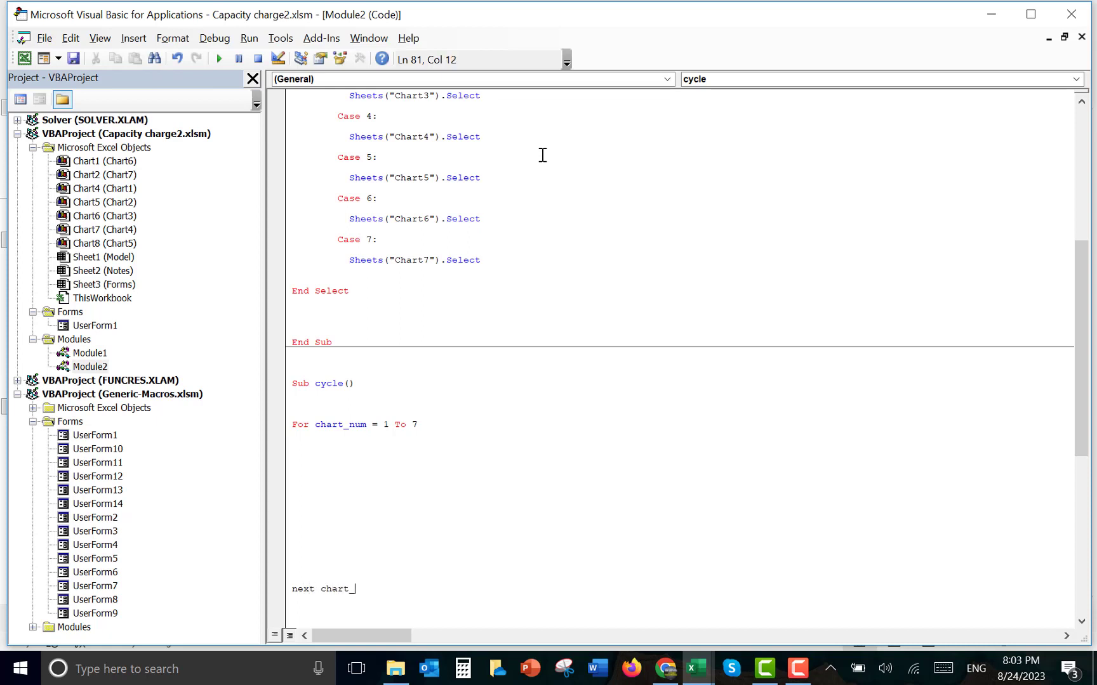
text(num)
Review the Select Case structure in the chart_menu procedure and return to the Next chart_num line in cycle
key(Up)
key(Up)
key(Up)
key(Up)
key(Up)
key(Up)
key(Up)
key(Up)
key(Up)
key(Up)
key(Up)
key(Up)
key(Up)
key(Up)
key(Up)
key(Up)
key(Up)
key(Up)
key(Up)
key(Up)
key(Up)
key(Up)
key(Up)
key(Up)
key(Up)
key(Up)
key(Up)
key(Up)
key(Up)
key(Up)
key(Up)
key(Up)
key(Up)
key(Up)
key(Up)
key(Down)
key(Down)
key(Down)
key(Down)
key(Down)
key(Down)
key(Down)
key(Down)
key(Down)
key(Down)
key(Down)
key(Down)
key(Down)
key(Down)
key(Down)
key(Down)
key(Down)
key(Down)
key(Down)
key(Down)
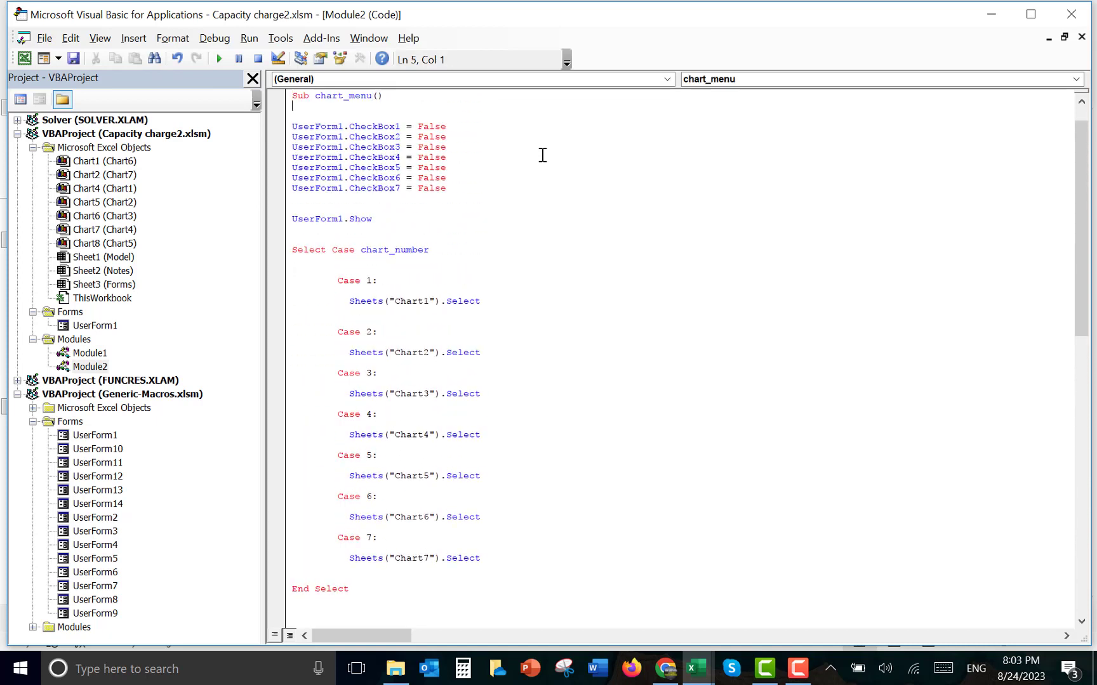
key(Down)
key(Down)
key(Down)
key(Down)
key(Down)
key(Down)
key(Down)
key(Down)
key(Down)
key(Down)
key(Down)
key(Down)
key(Down)
key(Down)
key(Down)
key(Down)
key(Down)
key(Down)
key(Down)
key(Down)
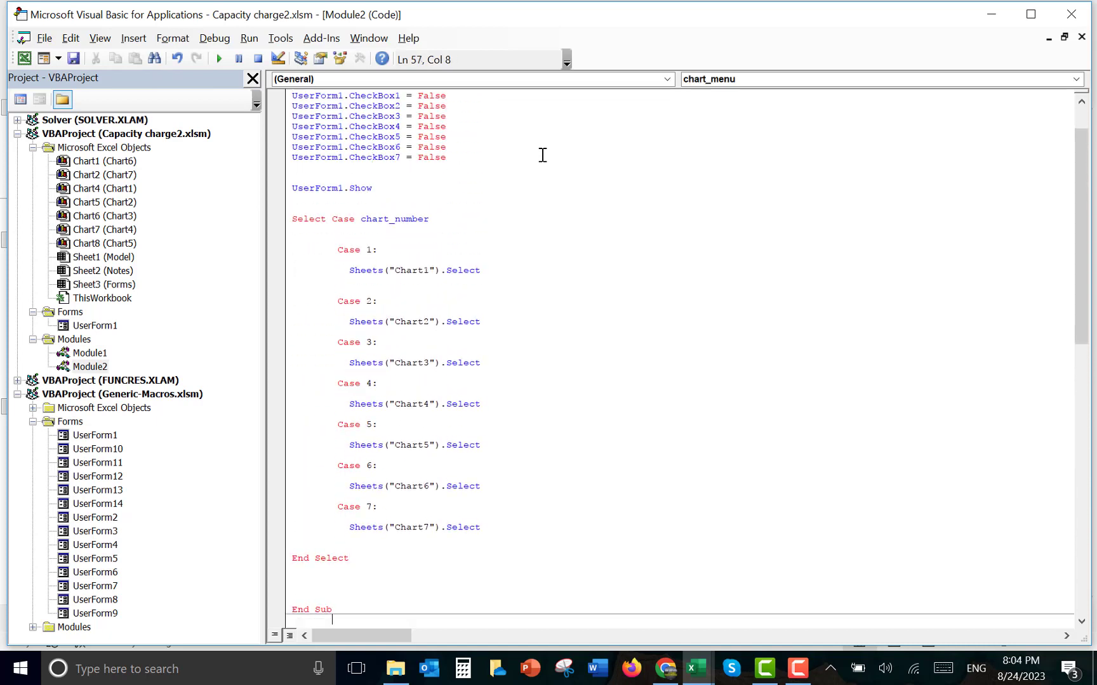
key(Return)
key(Return)
key(Return)
text(Next chart_num)
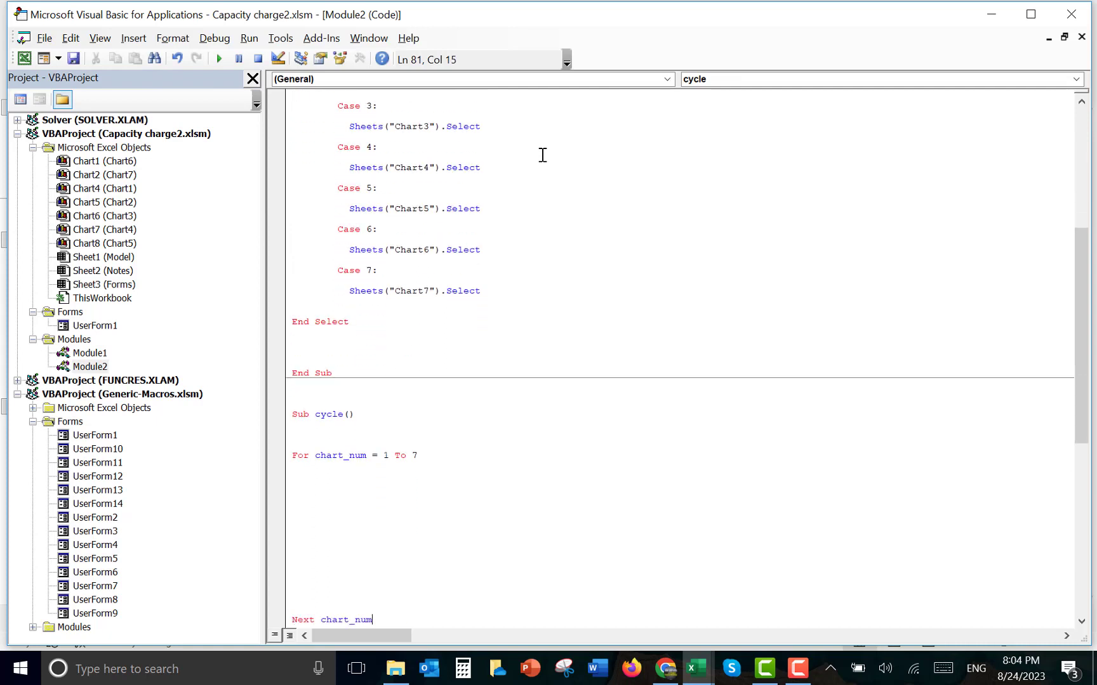
Add the line Select Case char_num inside the loop, just below the For statement
key(Up)
key(Up)
key(Up)
key(Up)
key(Up)
key(Up)
key(Up)
key(Up)
key(Up)
key(Up)
key(Up)
key(Up)
key(Up)
text(select case char_num)
key(Return)
Close the Select Case block in the cycle procedure with an End Select line above Next chart_num
key(Down)
key(Down)
key(Down)
key(Down)
key(Down)
key(Down)
key(Down)
key(Down)
key(Down)
key(Down)
key(Down)
key(Down)
key(Down)
key(Down)
key(Down)
key(Down)
key(Down)
key(Down)
key(Down)
key(Down)
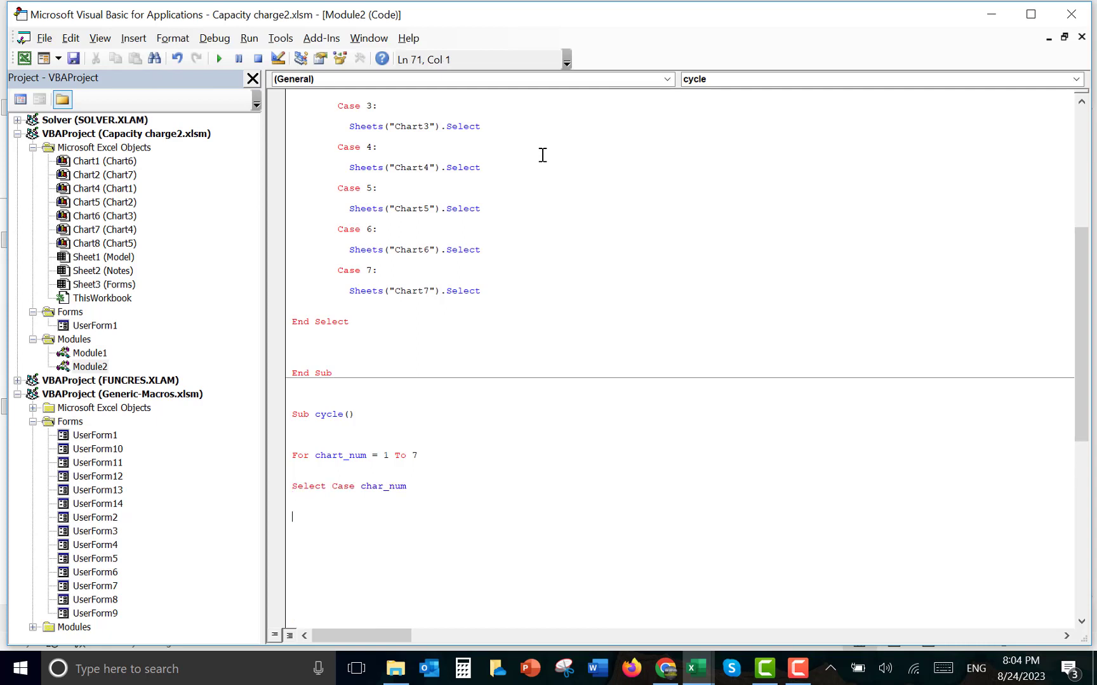
key(Up)
key(Up)
key(Up)
key(Up)
key(Up)
key(Up)
key(Up)
key(Up)
key(Up)
key(Up)
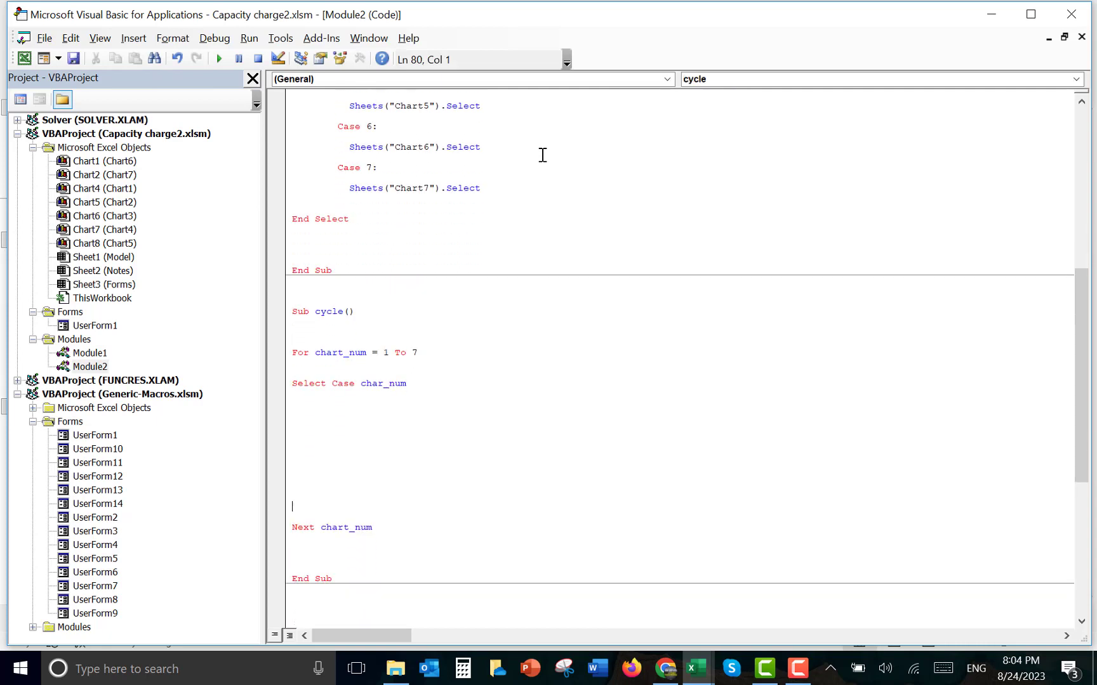
key(Up)
text(end select)
Add a Case 1: line directly below Select Case char_num, leaving room for its statements
key(Up)
key(Up)
key(Up)
key(Up)
key(Up)
key(Up)
key(Up)
text(case 1:)
key(Return)
key(Return)
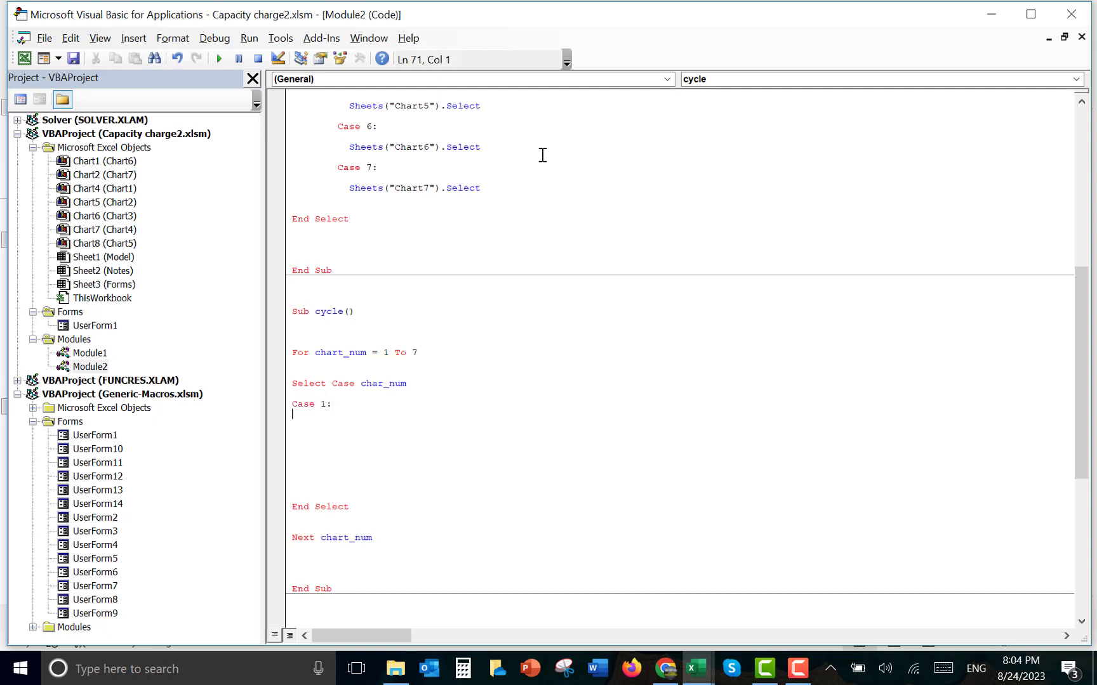
Copy the Sheets("Chart1").Select line from Case 1 of the chart_menu procedure
key(Up)
key(Up)
key(Up)
key(Up)
key(Up)
key(Up)
key(Up)
key(Up)
key(Up)
key(Up)
key(Up)
key(Up)
key(Up)
key(Up)
key(Up)
key(Up)
key(Up)
key(Up)
key(Up)
key(Up)
key(Up)
key(Up)
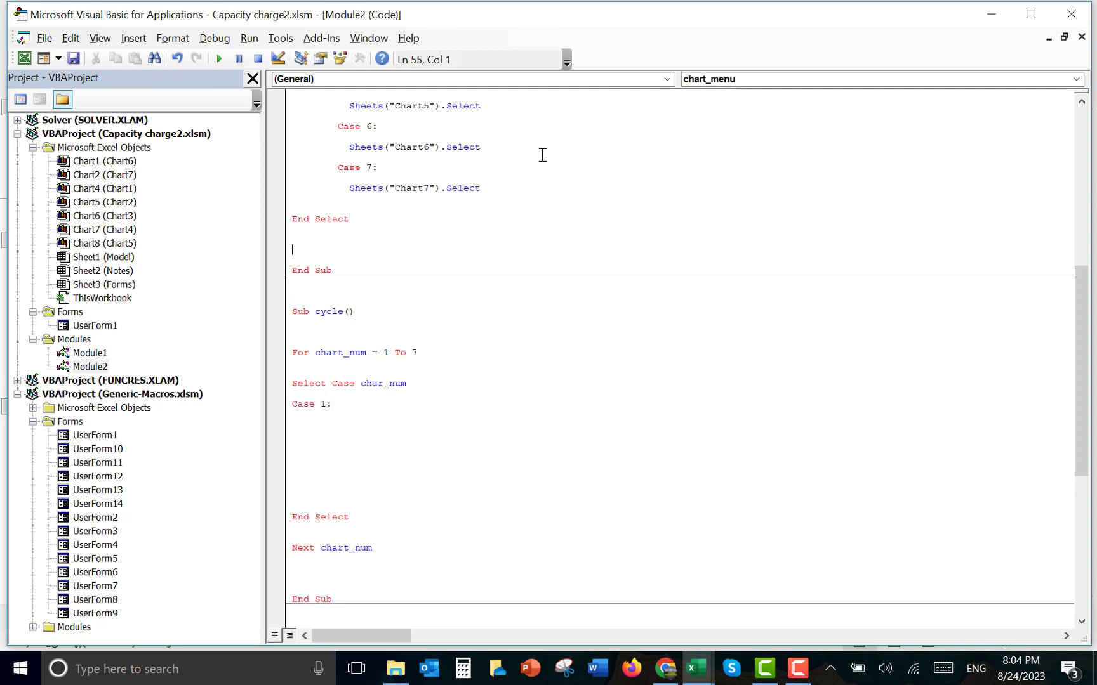
key(Up)
key(Up)
key(Up)
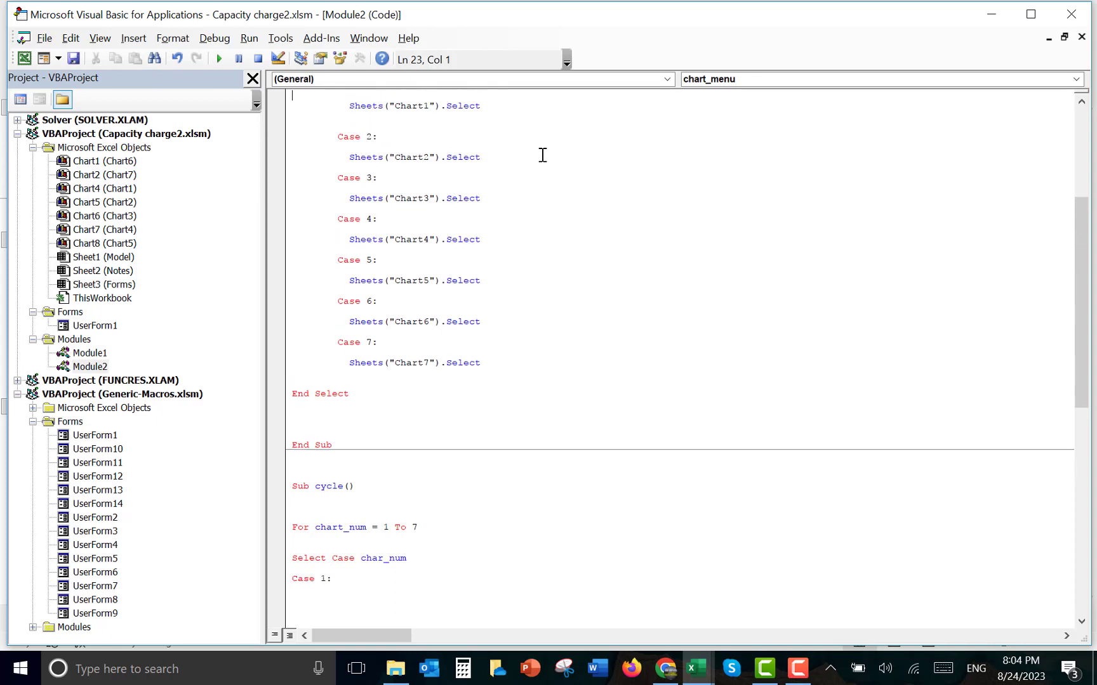
key(Down)
key(shift+Down)
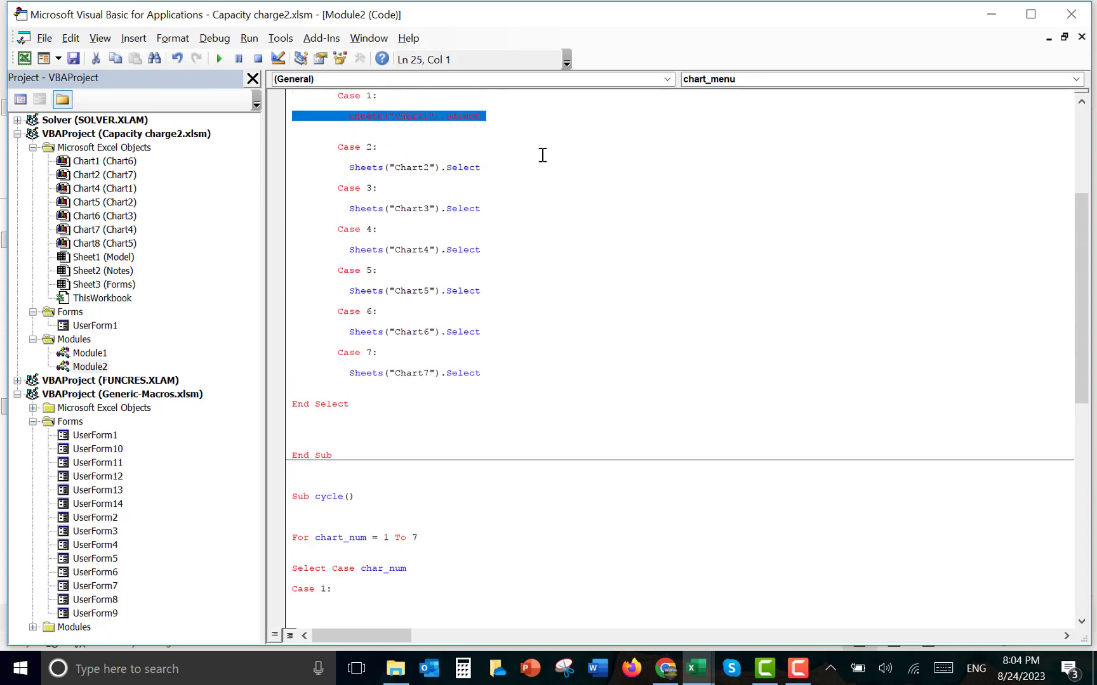
key(ctrl+c)
Paste the copied Sheets("Chart1").Select line beneath Case 1: in the cycle procedure
key(Down)
key(Down)
key(Down)
key(Down)
key(Down)
key(Down)
key(Down)
key(Down)
key(Down)
key(Down)
key(Down)
key(Down)
key(Down)
key(Down)
key(Down)
key(Down)
key(Down)
key(Down)
key(Down)
key(Down)
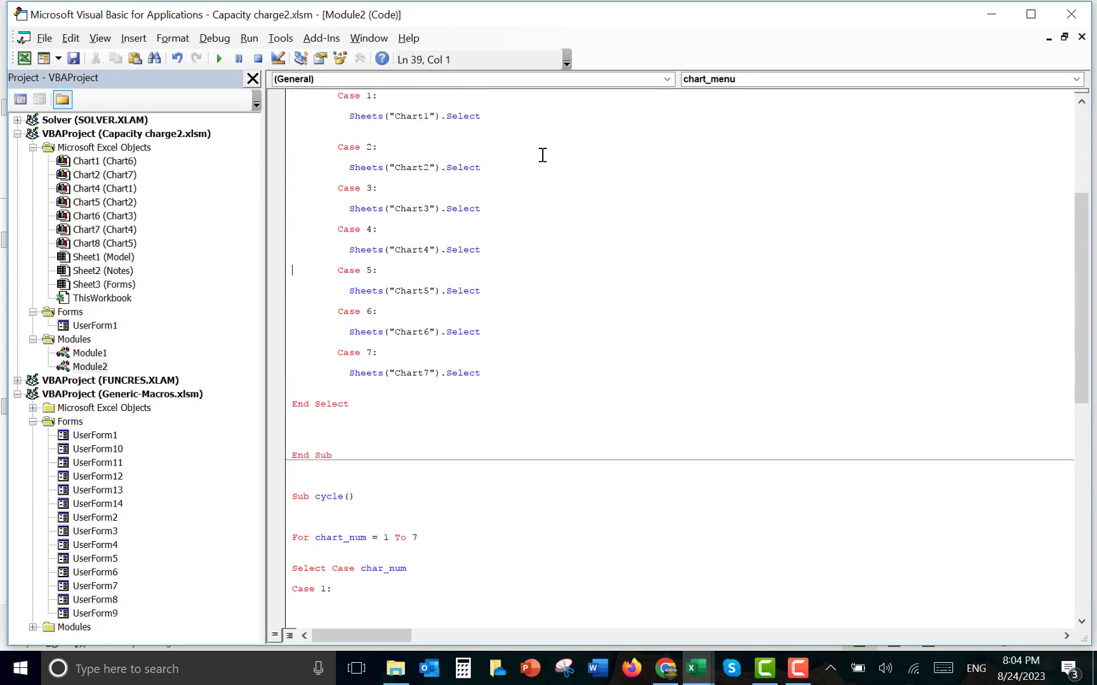
key(Down)
key(Down)
key(Down)
key(Down)
key(Down)
key(Down)
key(Down)
key(Down)
key(Down)
key(Down)
key(Down)
key(Down)
key(Down)
key(Down)
key(Down)
key(Down)
key(Down)
key(Down)
key(Down)
key(Down)
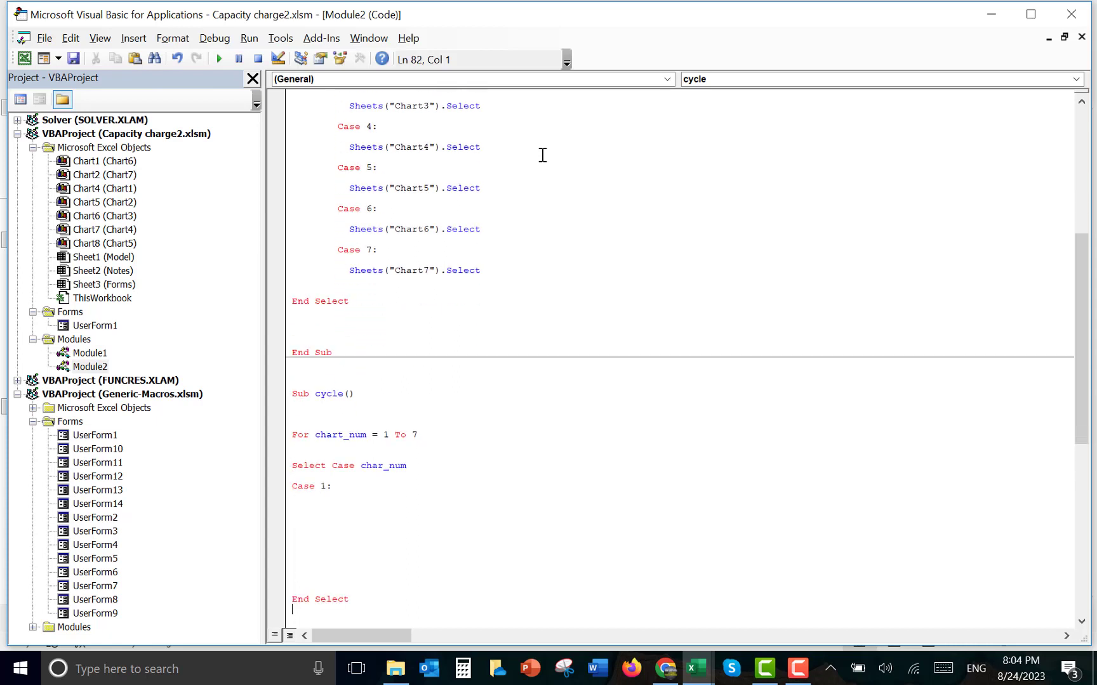
key(Up)
key(Up)
key(Up)
key(Up)
key(Up)
key(Up)
key(Up)
key(Up)
key(Up)
key(Up)
key(ctrl+v)
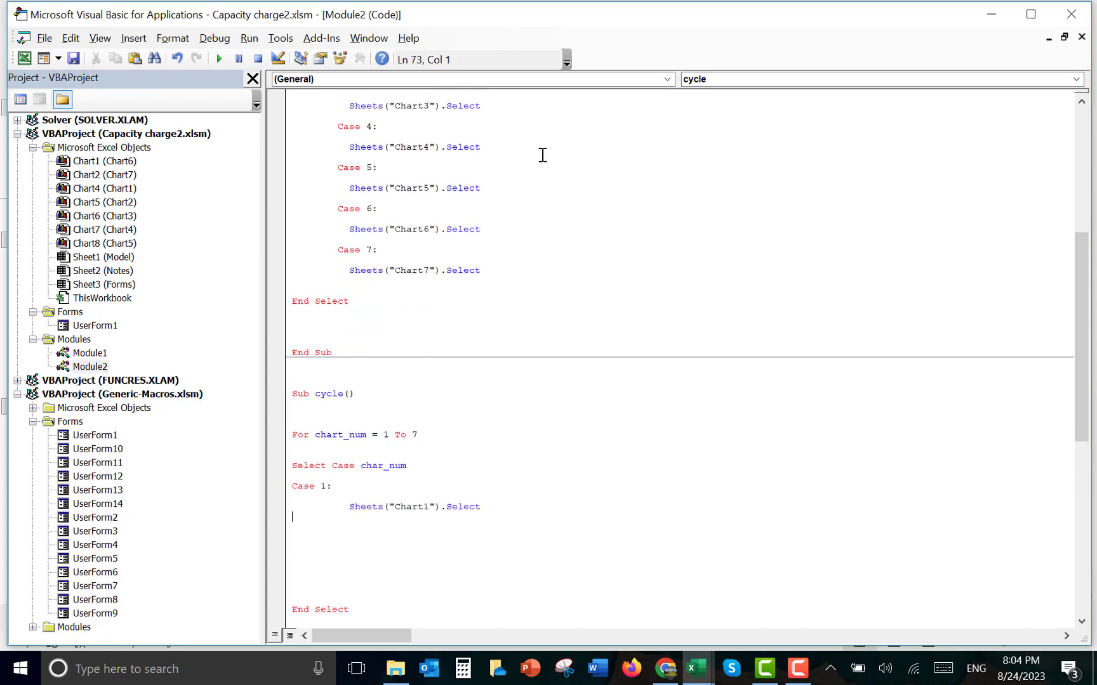
Indent the Case 1: line inside the cycle procedure's Select Case block
key(Up)
key(Up)
key(Up)
key(Tab)
Add the statement MsgBox (" Press button to contine") below the Sheets("Chart1").Select line in Case 1 of the cycle procedure
key(Down)
key(Down)
key(Down)
key(Down)
key(BackSpace)
key(Return)
key(Tab)
key(Tab)
key(Tab)
key(BackSpace)
key(BackSpace)
key(BackSpace)
key(BackSpace)
text(msgbox )
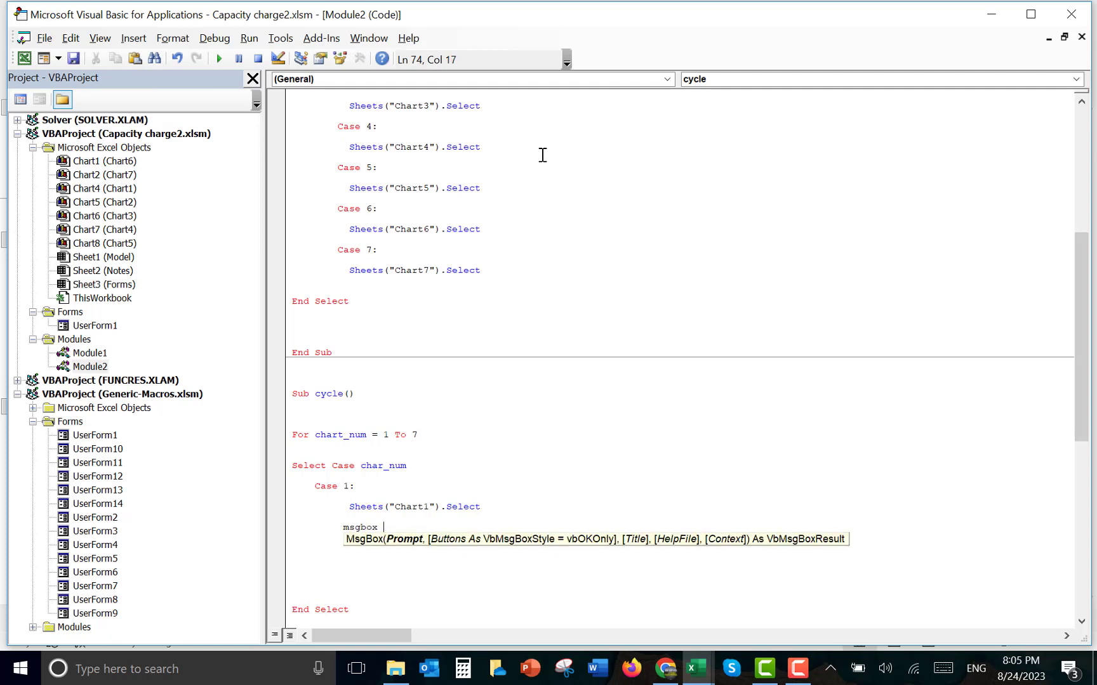
text((")
text(p)
key(BackSpace)
text(Press button to contine)
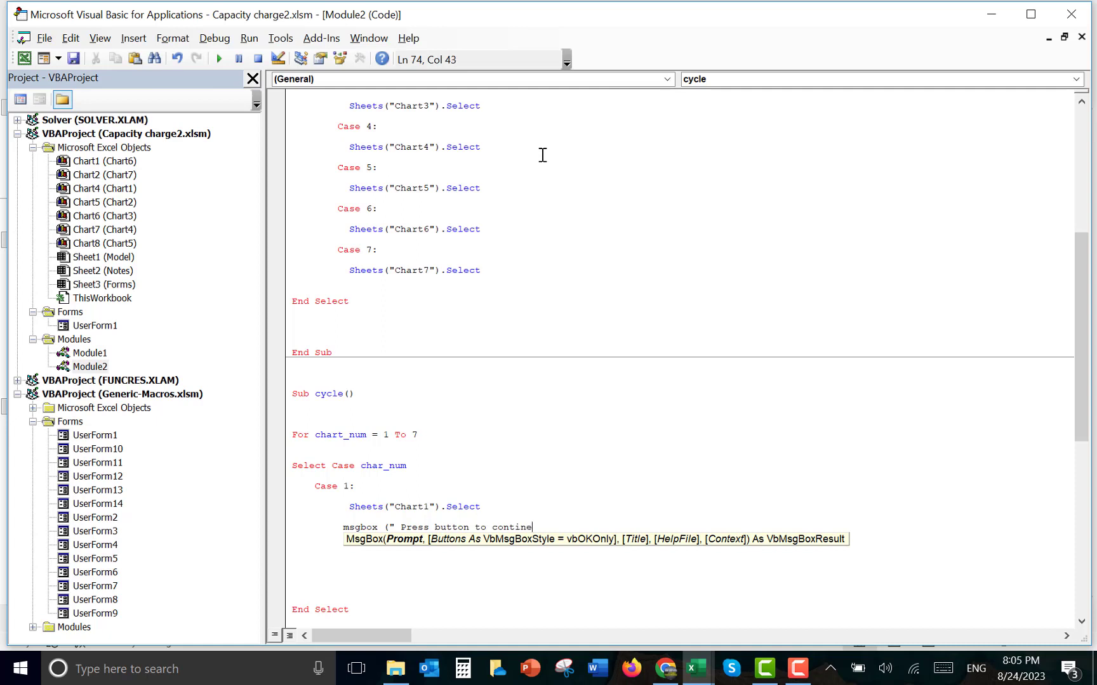
text(")
key(Return)
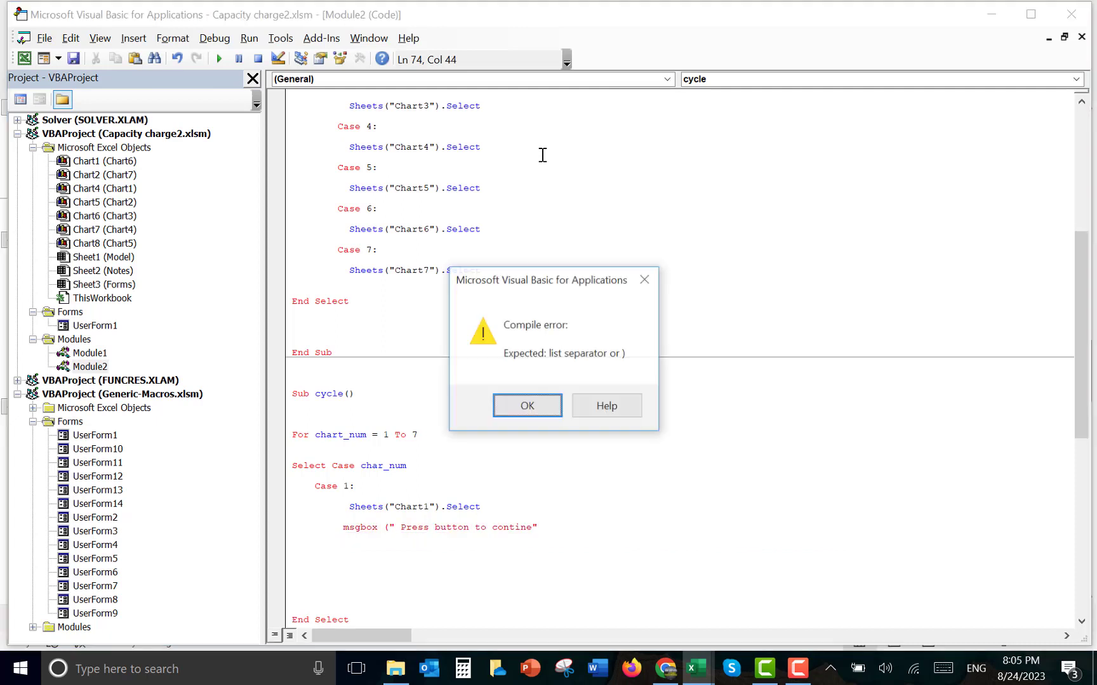
key(Return)
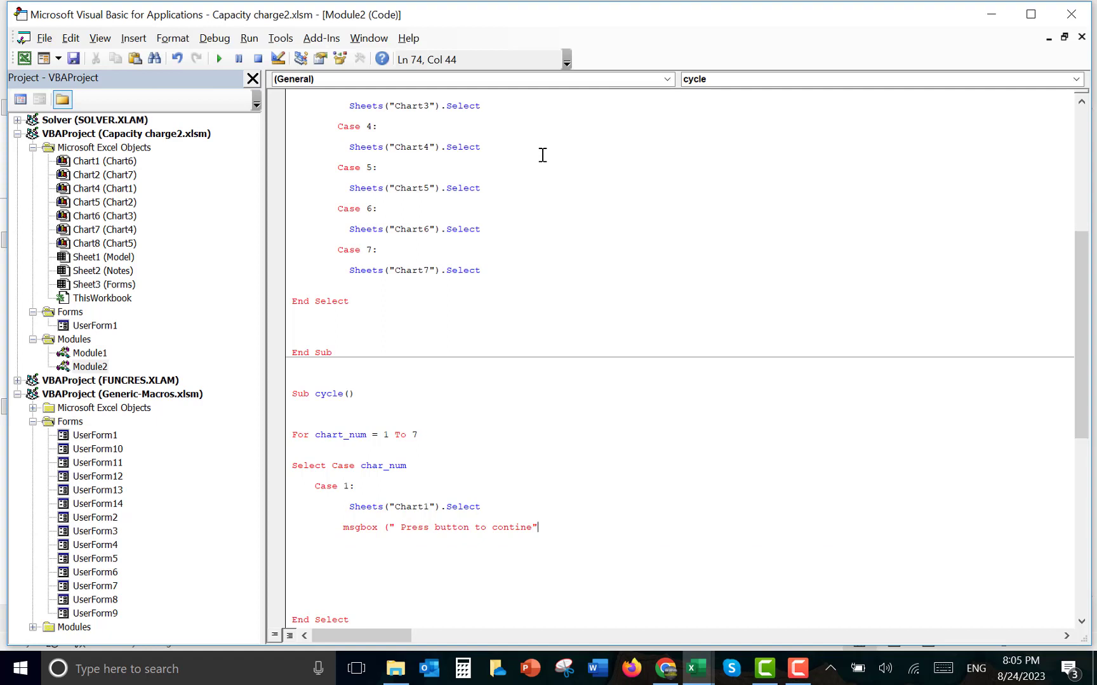
text())
key(Return)
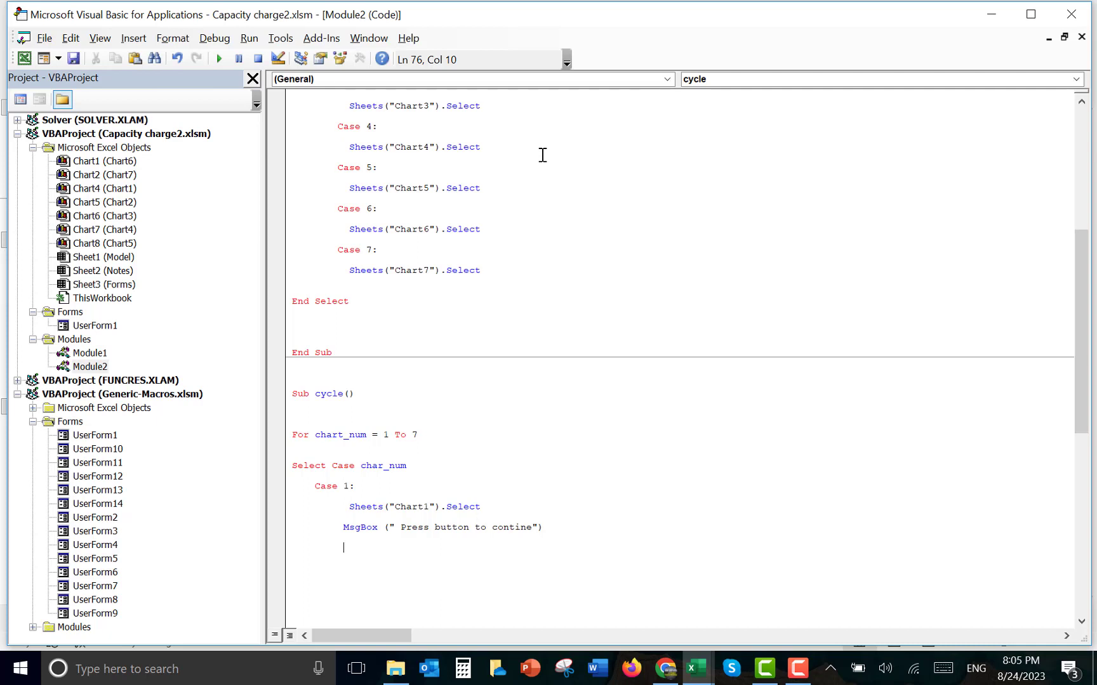
click(798, 672)
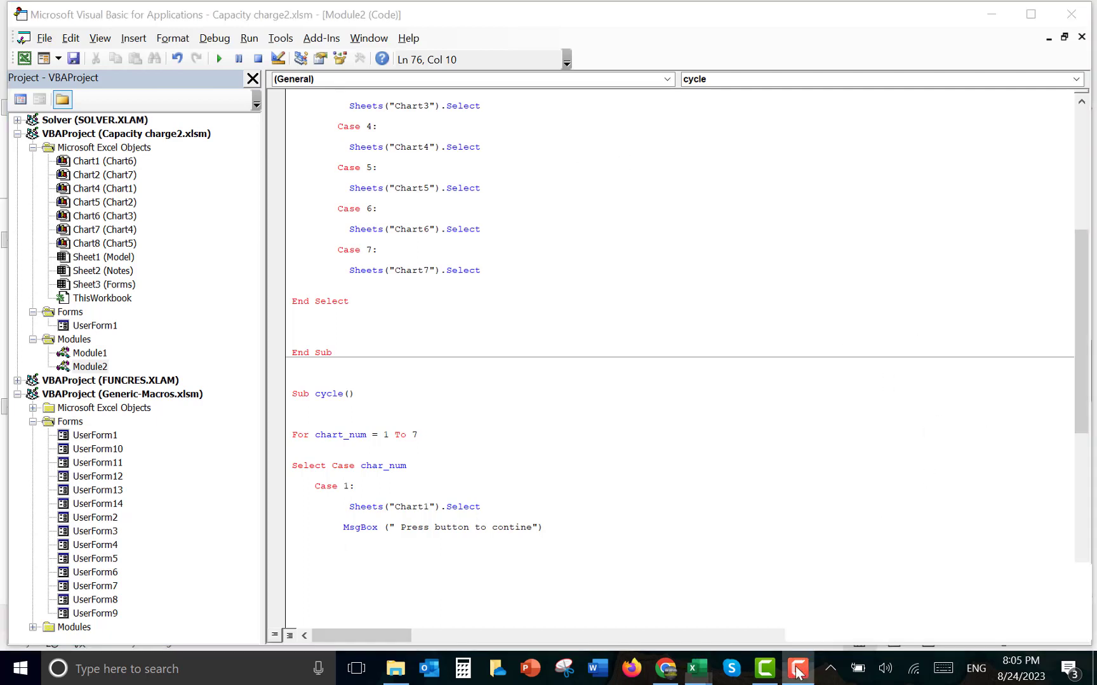
click(517, 556)
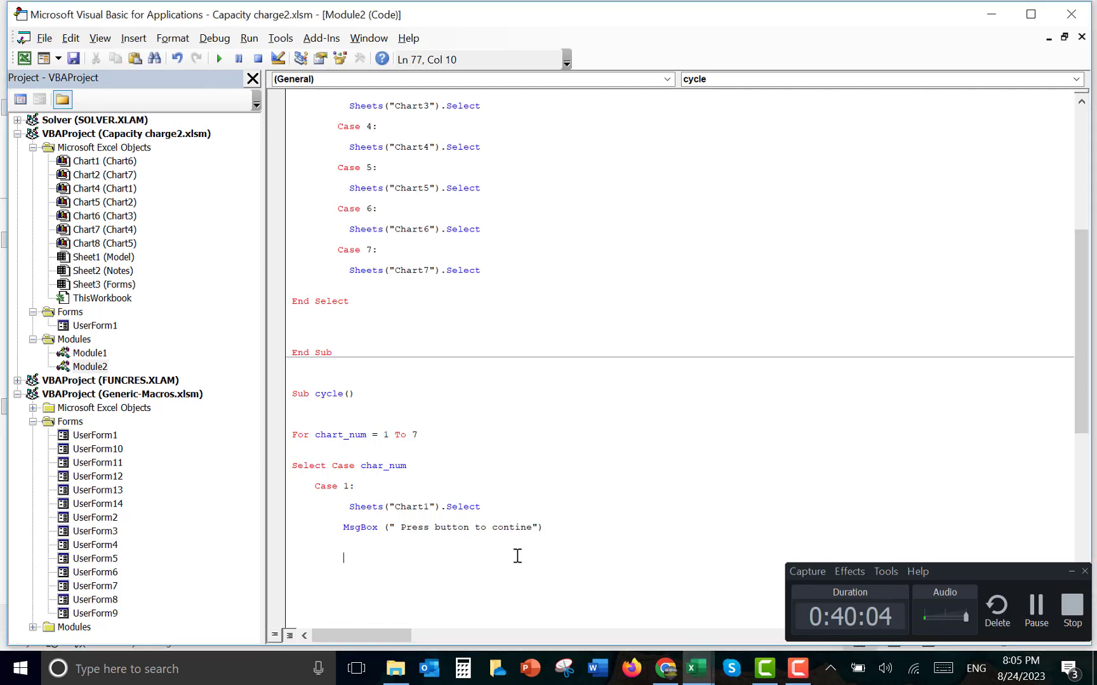
click(1069, 573)
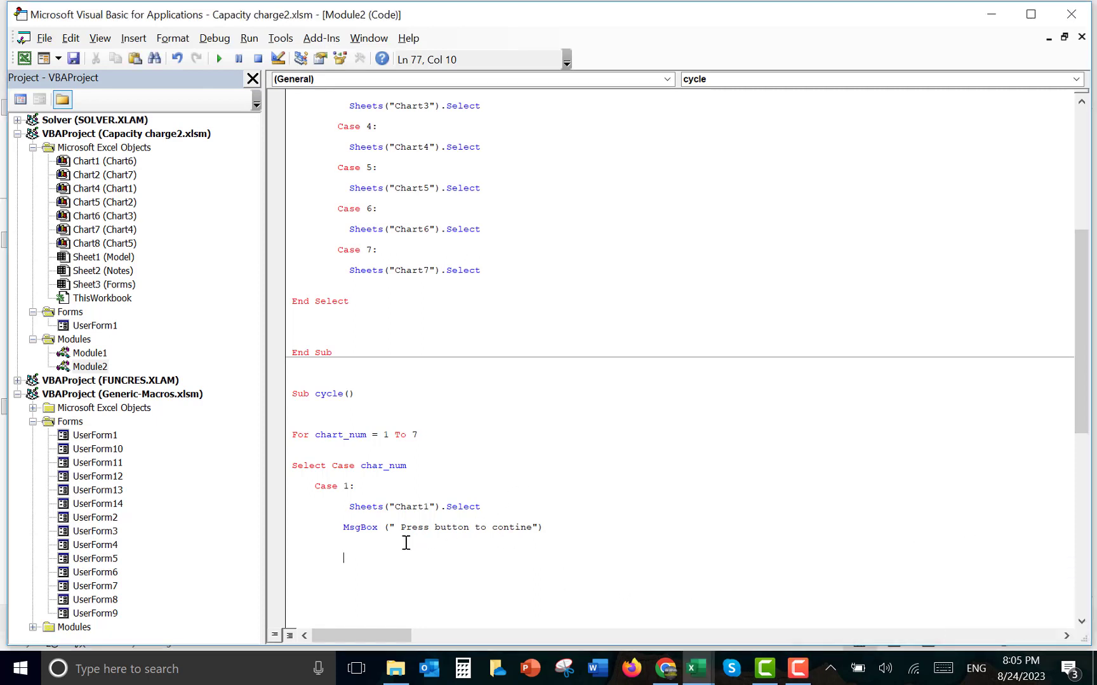
Align the MsgBox line with the Sheets("Chart1").Select line and add a Case 2: line beneath it, indented like Case 1:
click(406, 543)
key(Up)
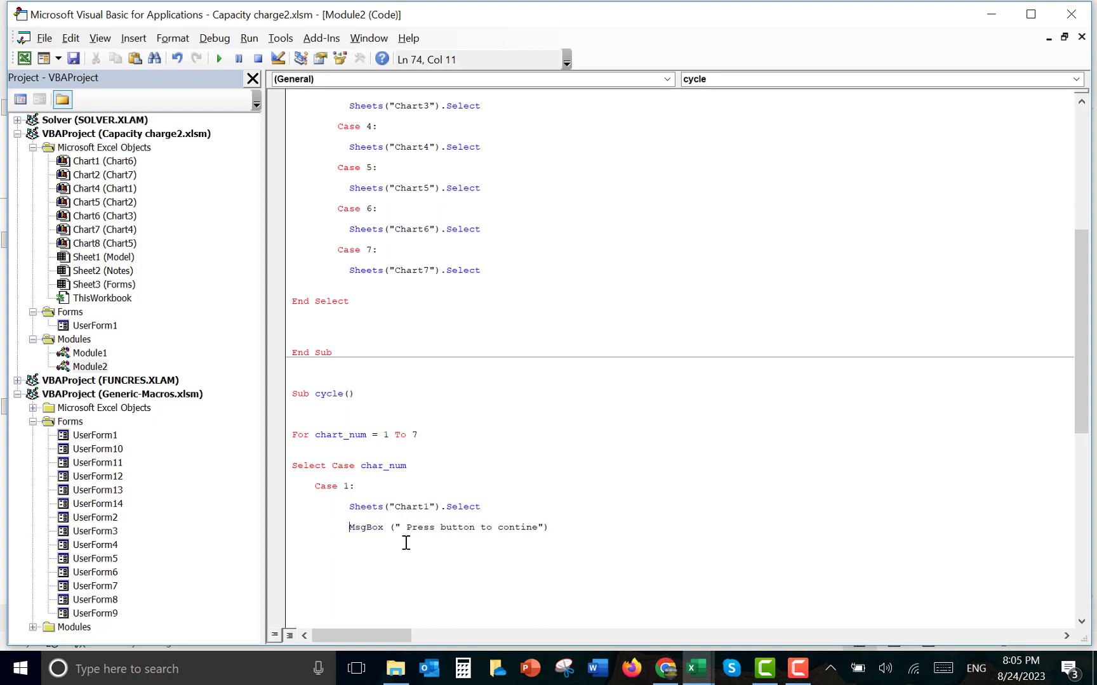
key(Down)
key(Down)
key(BackSpace)
key(BackSpace)
key(BackSpace)
key(BackSpace)
key(BackSpace)
text(case 2:)
Copy the Sheets("Chart1").Select and MsgBox lines from Case 1 and paste them beneath Case 2:
key(Up)
key(Up)
key(Up)
key(Up)
key(Up)
key(shift+Down)
key(shift+Down)
key(shift+Down)
key(shift+Down)
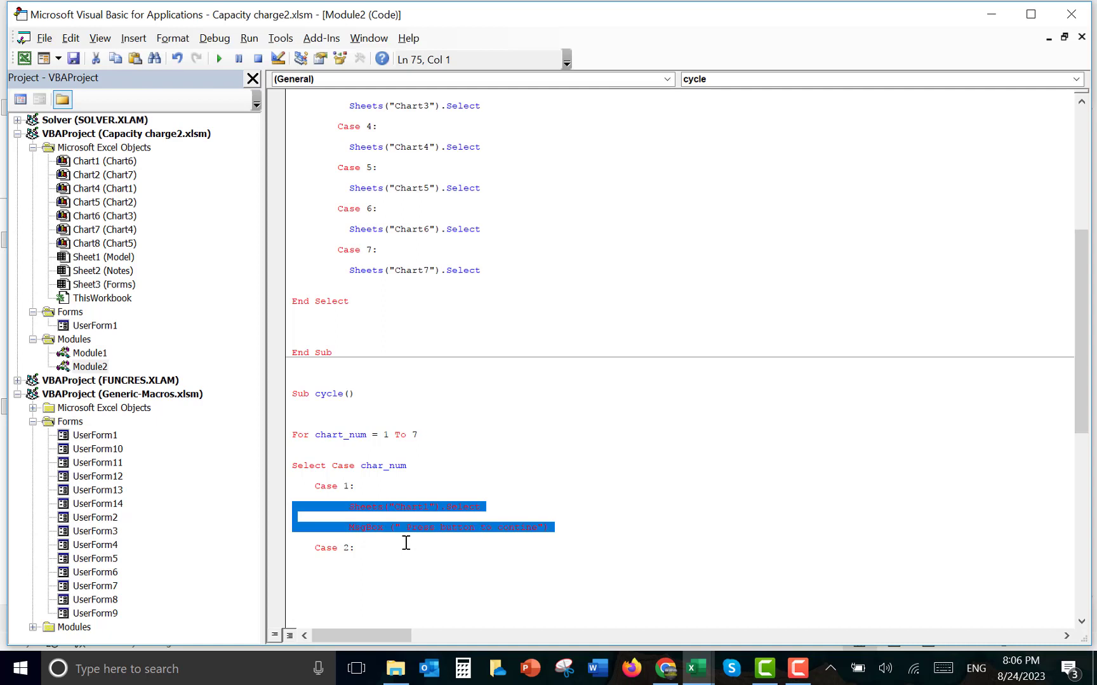
key(ctrl+c)
key(Down)
key(Down)
key(Down)
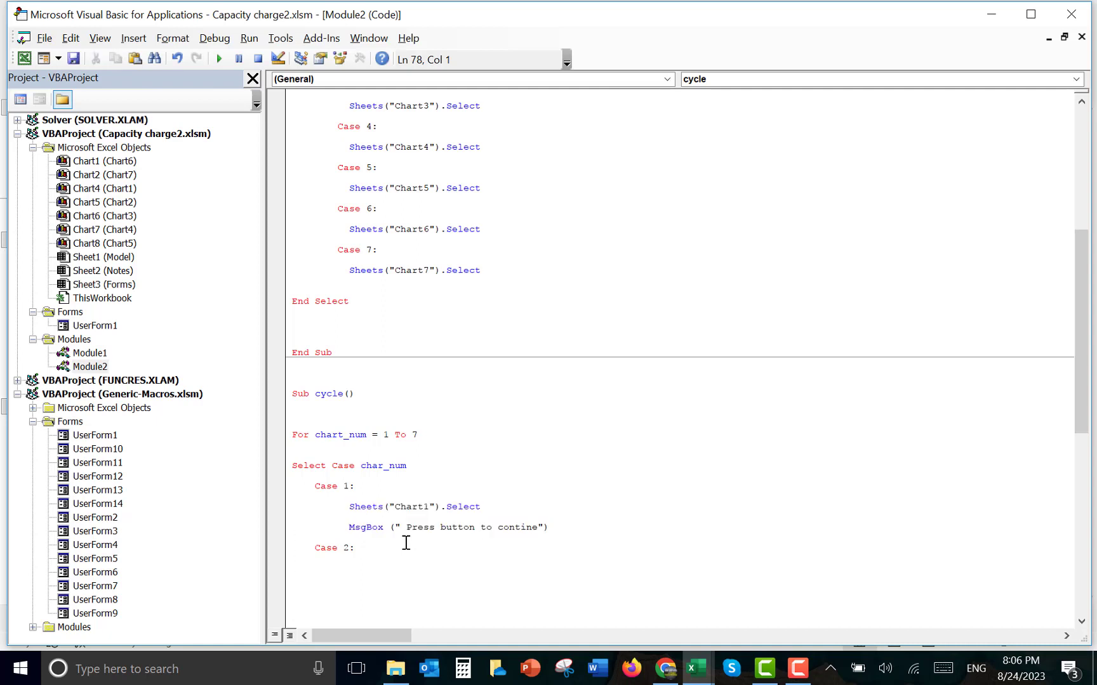
key(ctrl+v)
Duplicate the whole Case 2 block, with its Select and MsgBox lines, directly below itself
scroll(406, 543, down, 4)
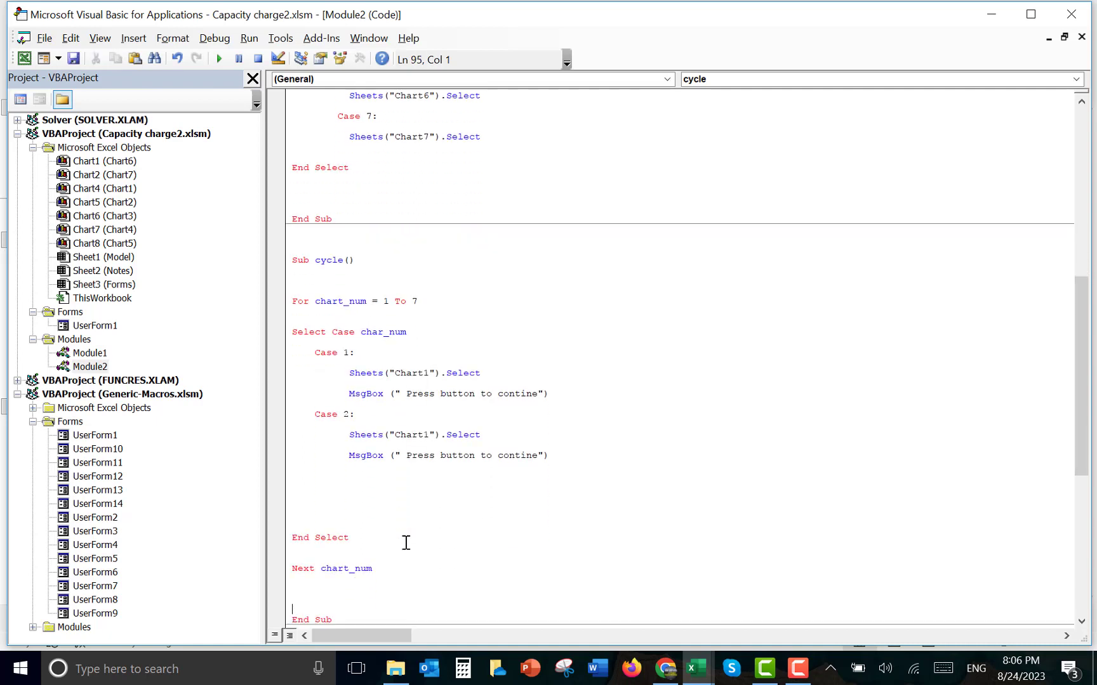
key(Up)
key(Up)
key(Up)
key(Up)
key(Up)
key(Up)
key(shift+Down)
key(shift+Down)
key(shift+Down)
key(shift+Down)
key(shift+Down)
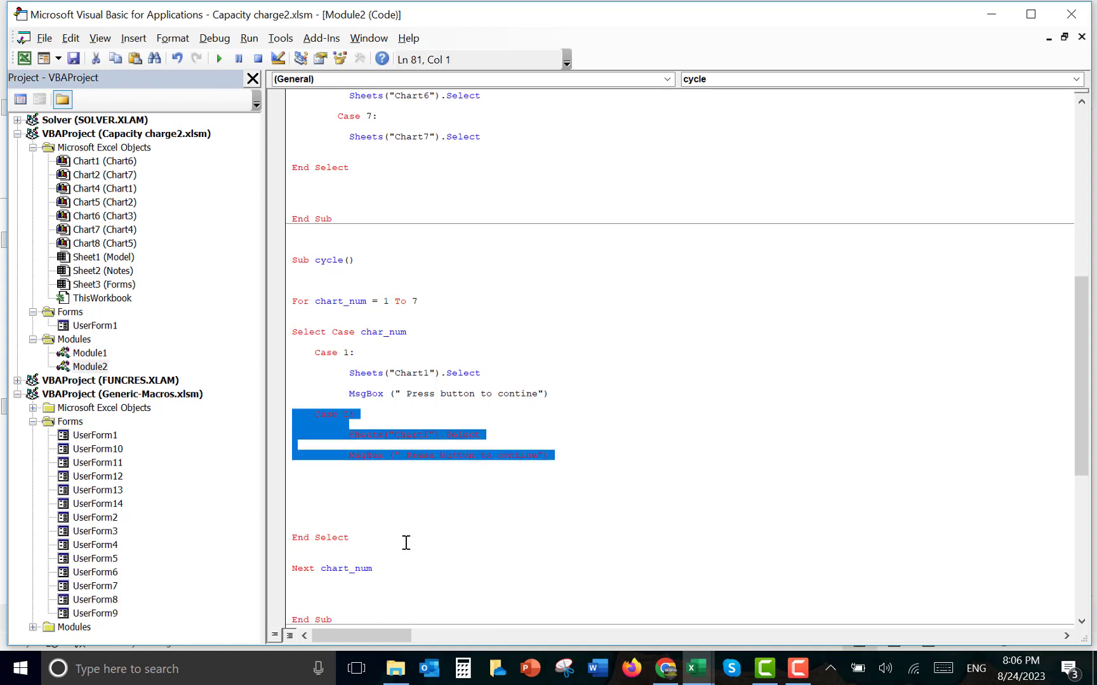
text(c)
key(Return)
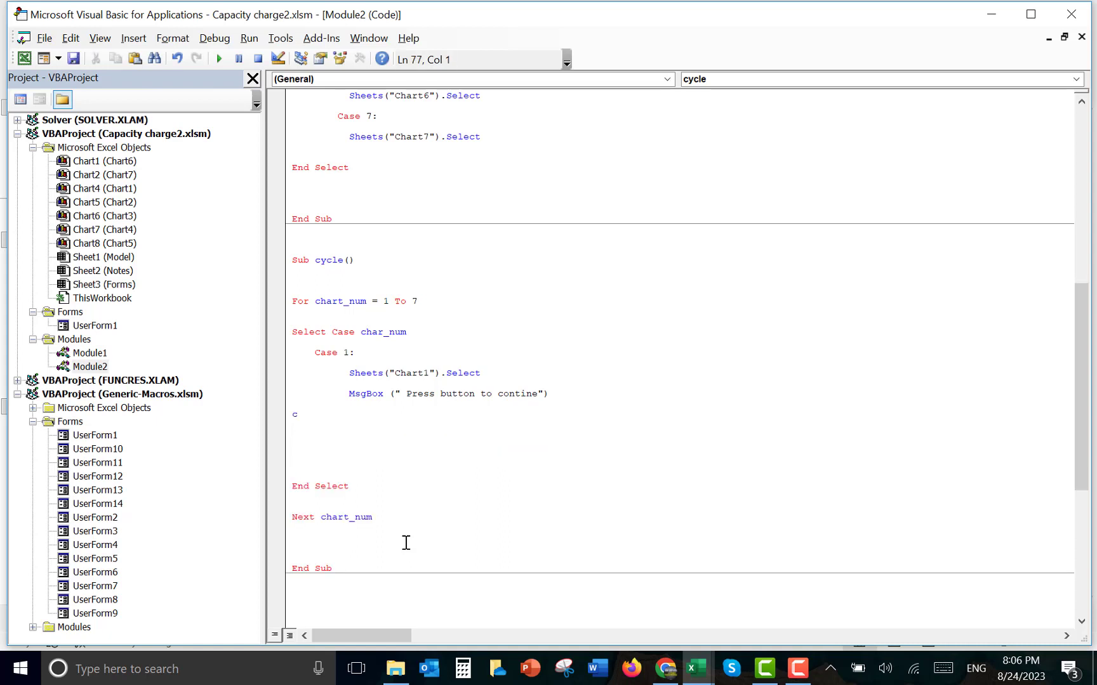
key(ctrl+z)
key(Right)
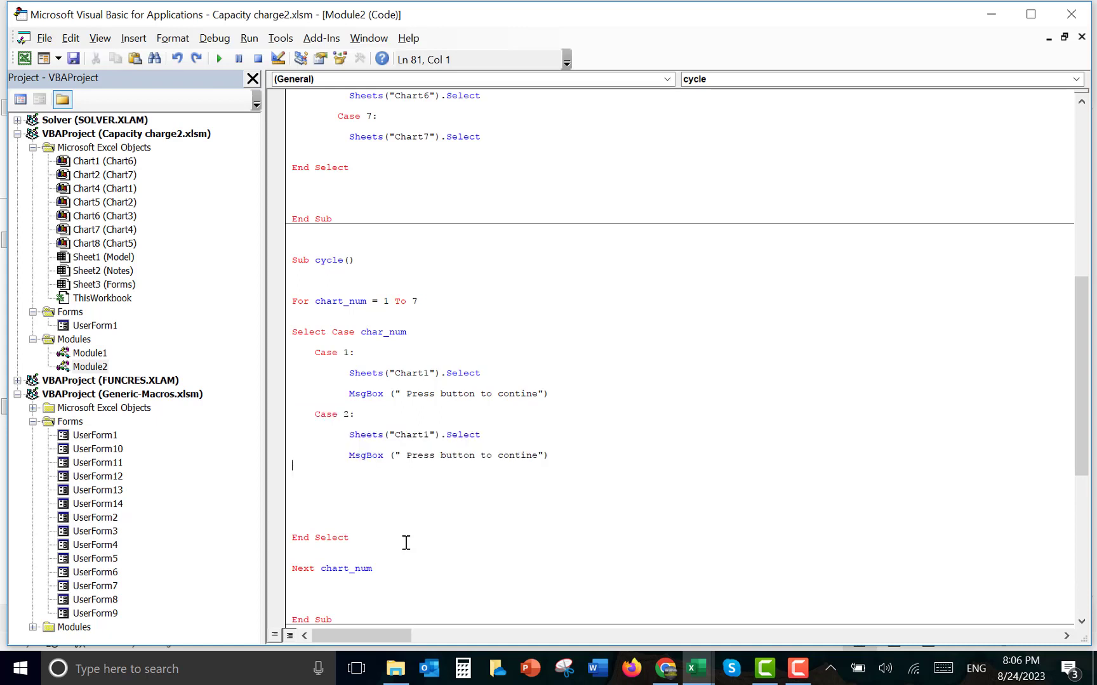
key(ctrl+v)
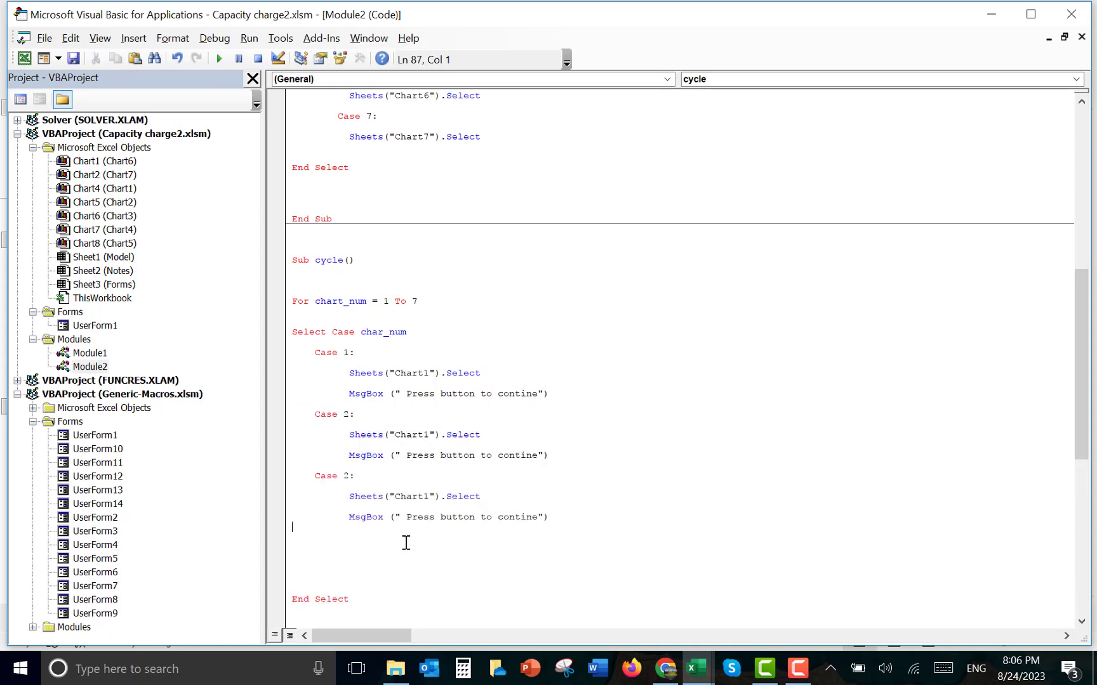
Paste four more copies of the Case 2 block below the existing ones in the cycle procedure
key(Return)
key(ctrl+v)
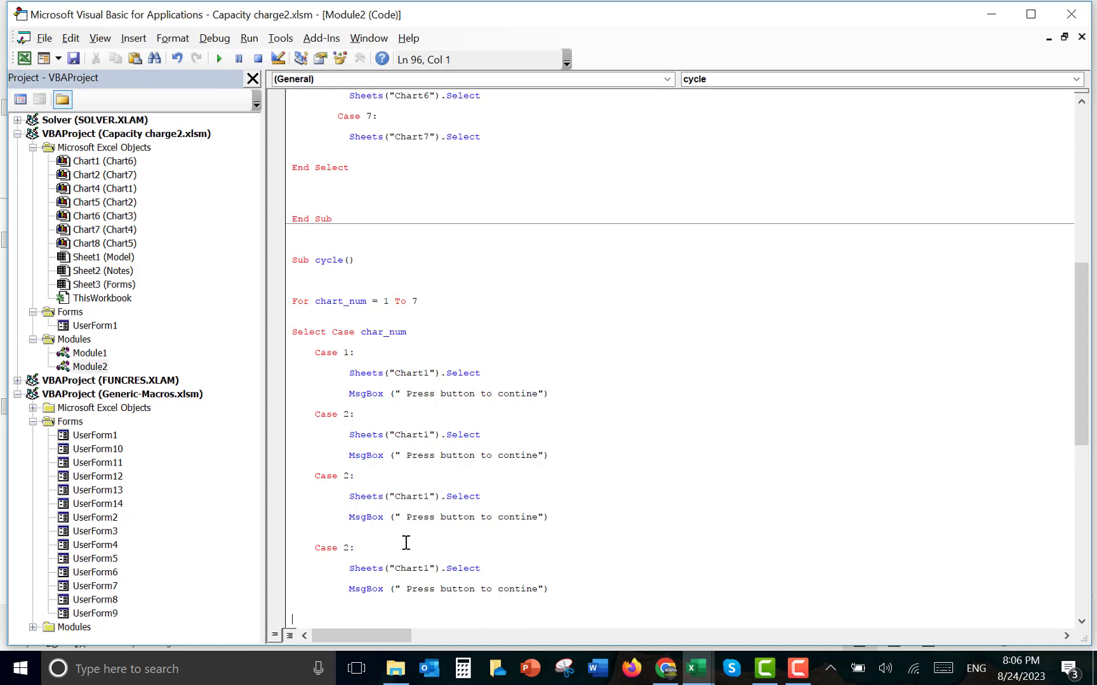
key(Return)
key(ctrl+v)
key(Return)
key(Return)
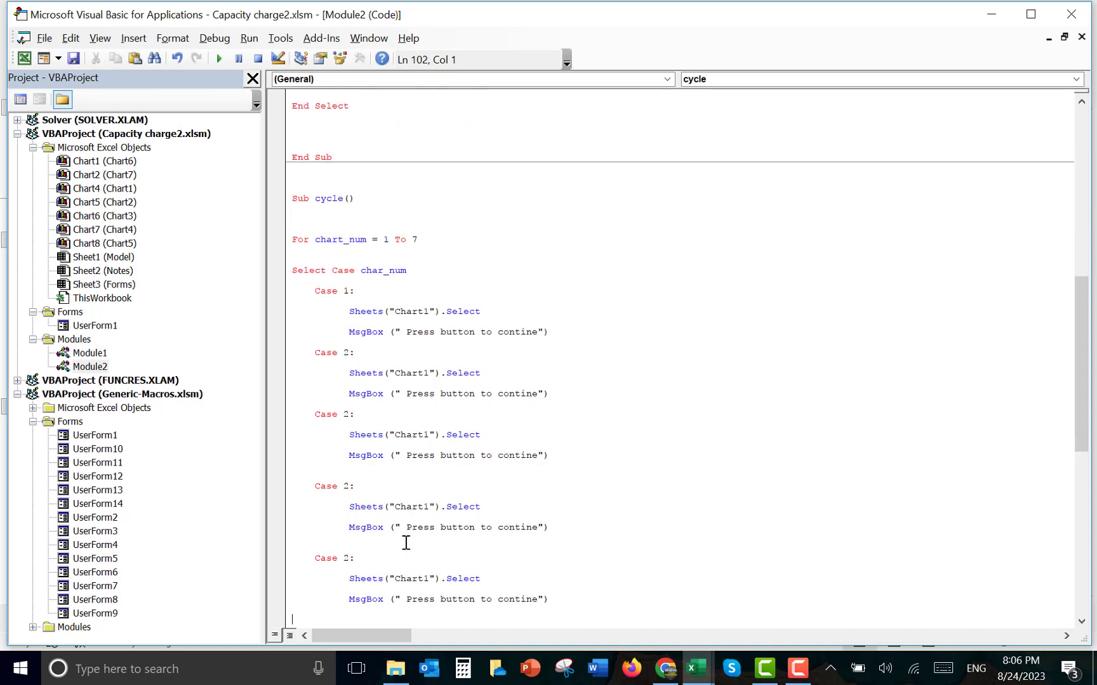
key(ctrl+v)
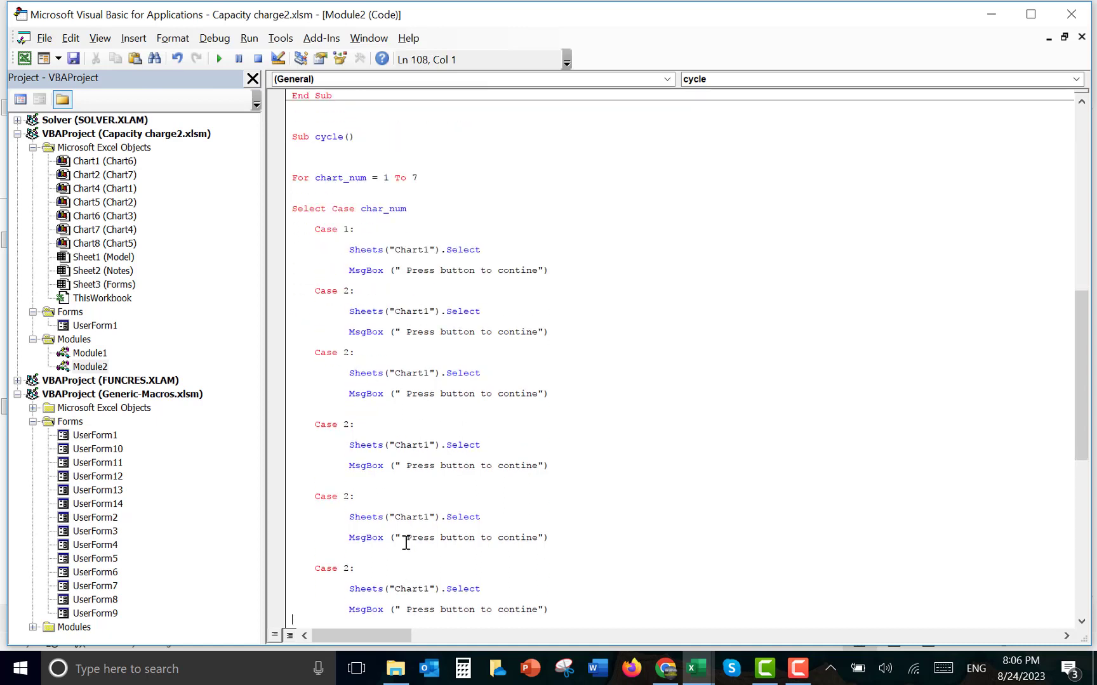
key(Return)
key(ctrl+v)
Renumber the first two duplicated Case 2: labels in the cycle procedure as Case 3: and Case 4:
key(Up)
key(Up)
key(Up)
key(Up)
key(Up)
key(Up)
key(Up)
key(Up)
key(Up)
key(Up)
key(Up)
key(Up)
key(Up)
key(Up)
key(Up)
key(Up)
key(Up)
key(Up)
key(Up)
key(Up)
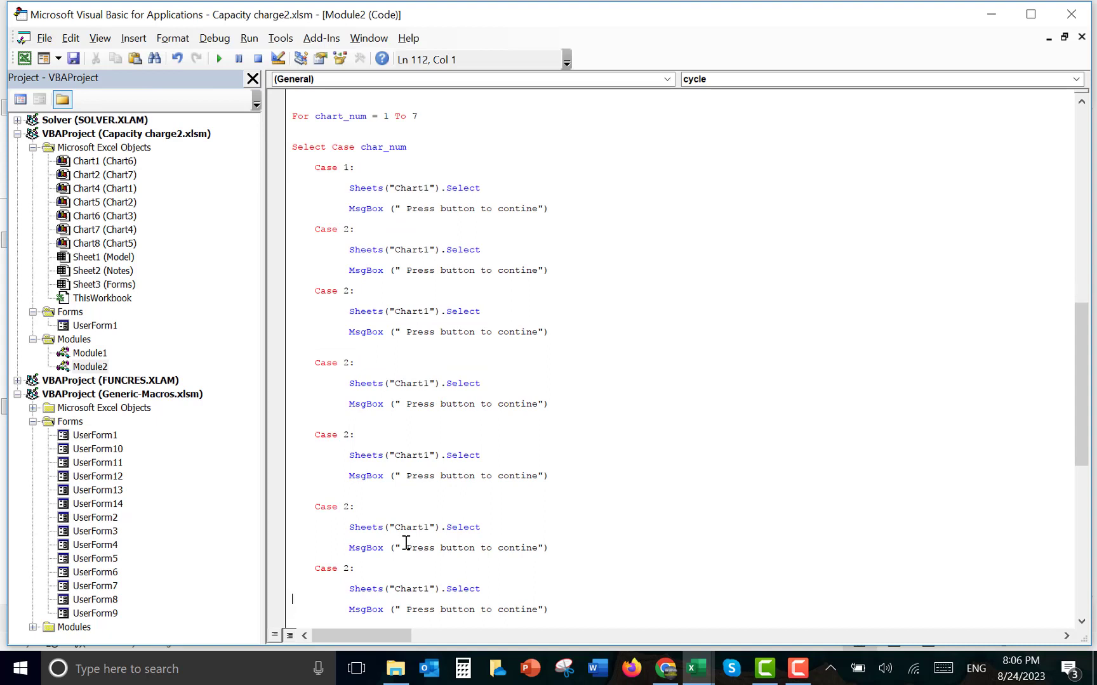
key(Up)
key(Up)
key(Right)
key(Right)
key(Right)
key(Right)
key(Right)
key(Right)
key(Right)
key(Right)
key(Right)
key(Right)
key(Left)
key(BackSpace)
text(3)
key(Down)
key(Down)
key(Down)
key(Down)
key(Down)
key(Down)
key(Down)
key(Delete)
text(4)
Renumber the remaining three duplicated Case 2: labels as Case 5:, Case 6: and Case 7:
key(Down)
key(Down)
key(Down)
key(Down)
key(Down)
key(Down)
key(Down)
key(BackSpace)
text(5)
key(Down)
key(Down)
key(Down)
key(Down)
key(Down)
key(Down)
key(Down)
key(BackSpace)
text(6)
key(Down)
key(Right)
key(Down)
key(Down)
key(Down)
key(Down)
key(Down)
key(BackSpace)
text(7)
key(Down)
key(Down)
key(Down)
key(Down)
key(Down)
key(Down)
key(Down)
key(Down)
key(Down)
key(Down)
key(Down)
key(Down)
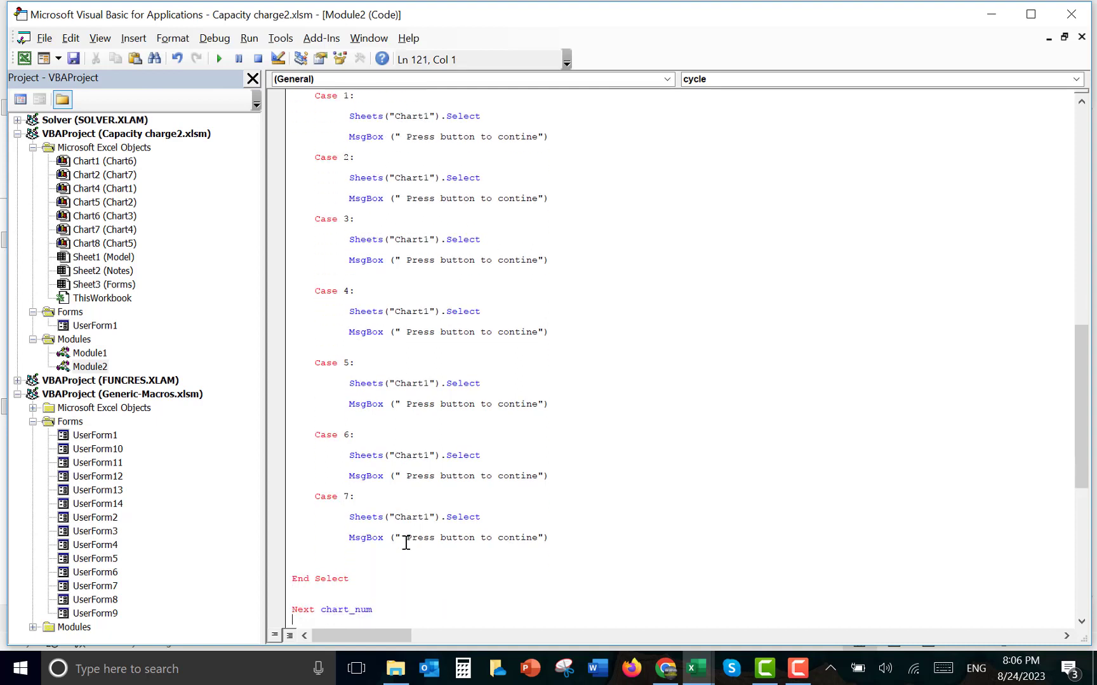
Change the sheet names in the Select lines of Cases 2, 3 and 4 to Chart2, Chart3 and Chart4
key(Up)
key(Up)
click(423, 189)
key(Up)
click(431, 177)
key(Delete)
text(2)
key(Down)
key(Down)
key(Down)
key(Down)
key(Down)
key(Down)
key(BackSpace)
text(3)
key(Down)
key(Down)
key(Down)
key(Down)
key(BackSpace)
text(4)
Change the sheet names in the Select lines of Cases 5, 6 and 7 to Chart5, Chart6 and Chart7
key(Down)
key(Down)
key(Down)
key(Down)
key(Down)
key(Down)
key(Down)
key(BackSpace)
text(5)
key(Down)
key(Down)
key(Down)
key(Down)
key(Down)
key(Down)
key(Down)
key(Down)
key(Up)
key(BackSpace)
text(5)
key(BackSpace)
text(6)
key(Down)
key(Down)
key(Down)
key(Down)
key(Down)
key(Down)
key(BackSpace)
text(7)
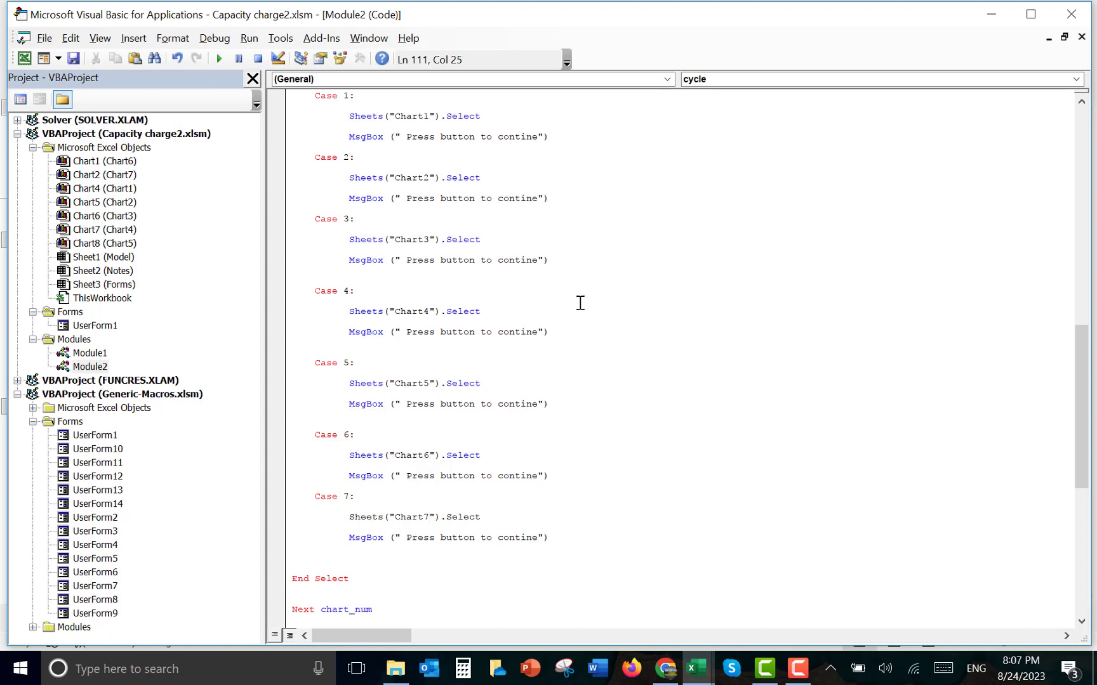
click(667, 405)
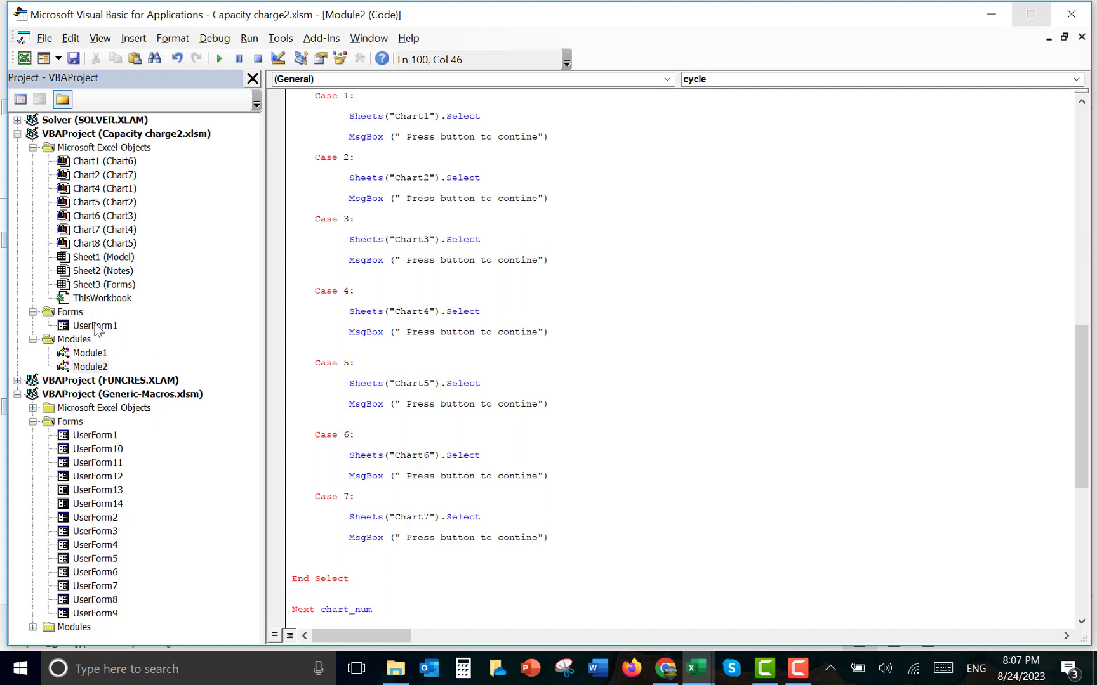
Review the cycle procedure's cases from Case 3 back up to its For loop and Sub line
click(571, 257)
key(Up)
key(Up)
key(Up)
key(Up)
key(Up)
key(Up)
key(Up)
key(Up)
key(Up)
key(Up)
key(Up)
key(Up)
key(Up)
key(Up)
key(Up)
key(Up)
key(Up)
key(Up)
key(Up)
key(Up)
key(Up)
key(Up)
key(Up)
key(Up)
key(Up)
key(Up)
key(Up)
key(Up)
key(Up)
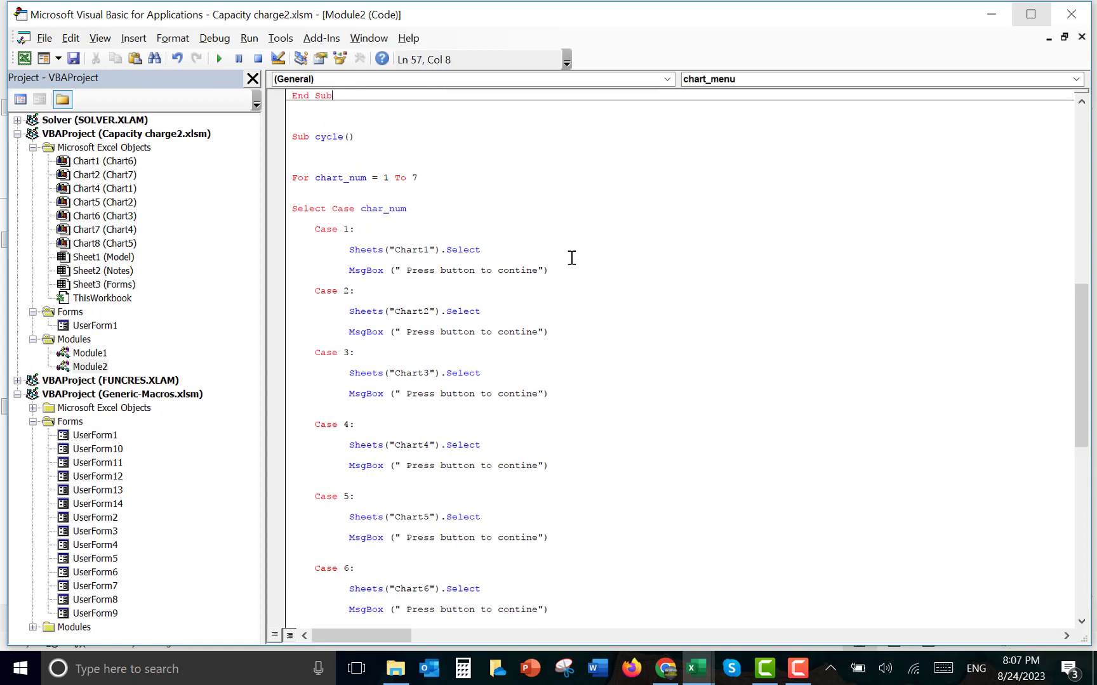
Open the click procedure of UserForm1's Cycle Through All Graphs button and insert blank lines in its body
double_click(97, 325)
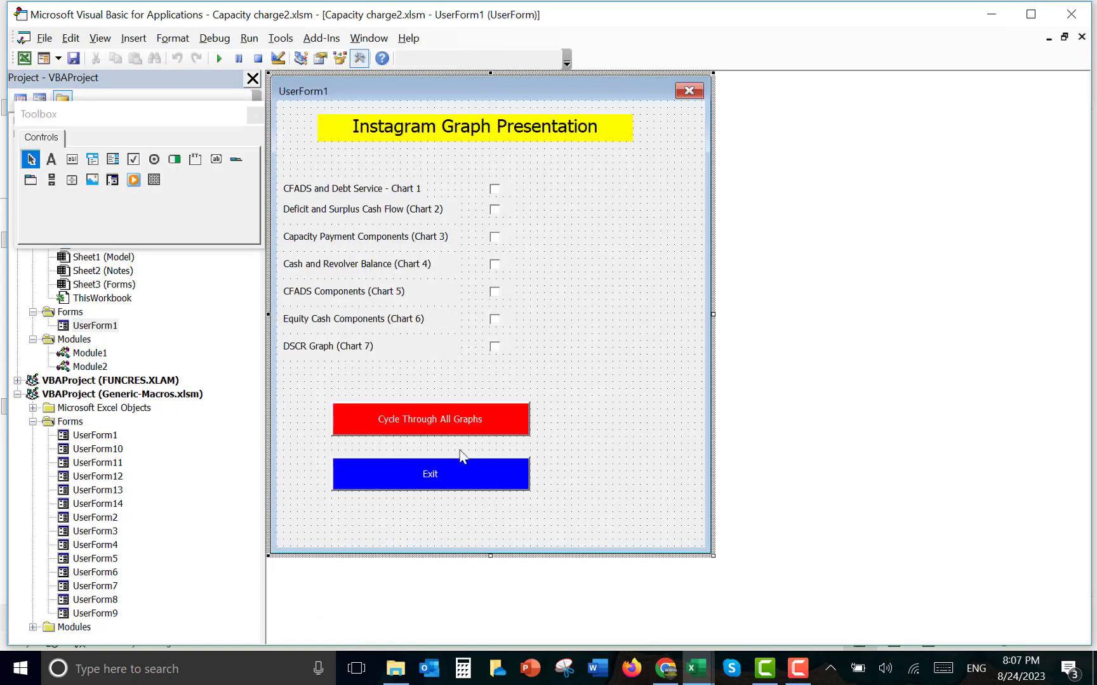
double_click(469, 422)
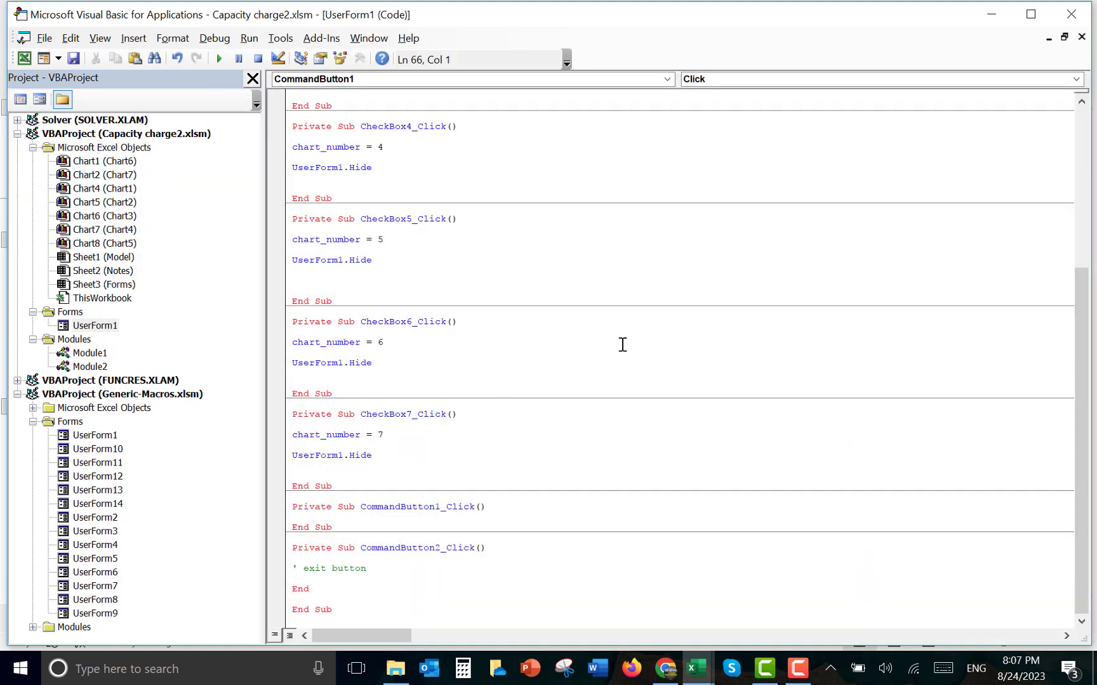
key(Return)
key(Return)
key(Return)
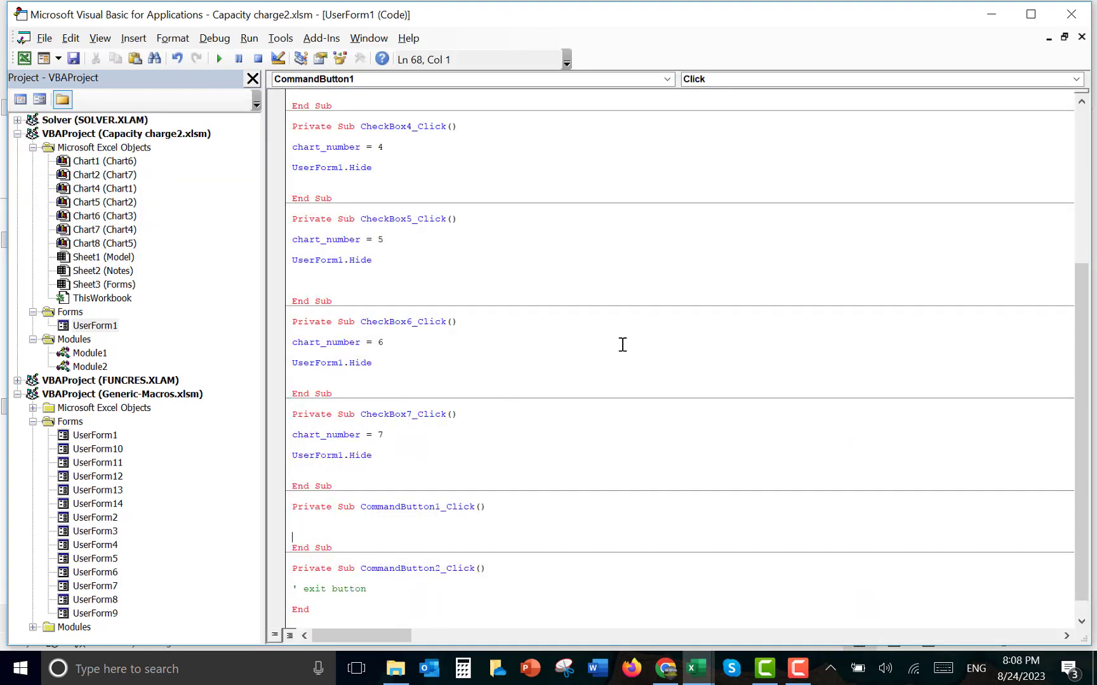
key(Up)
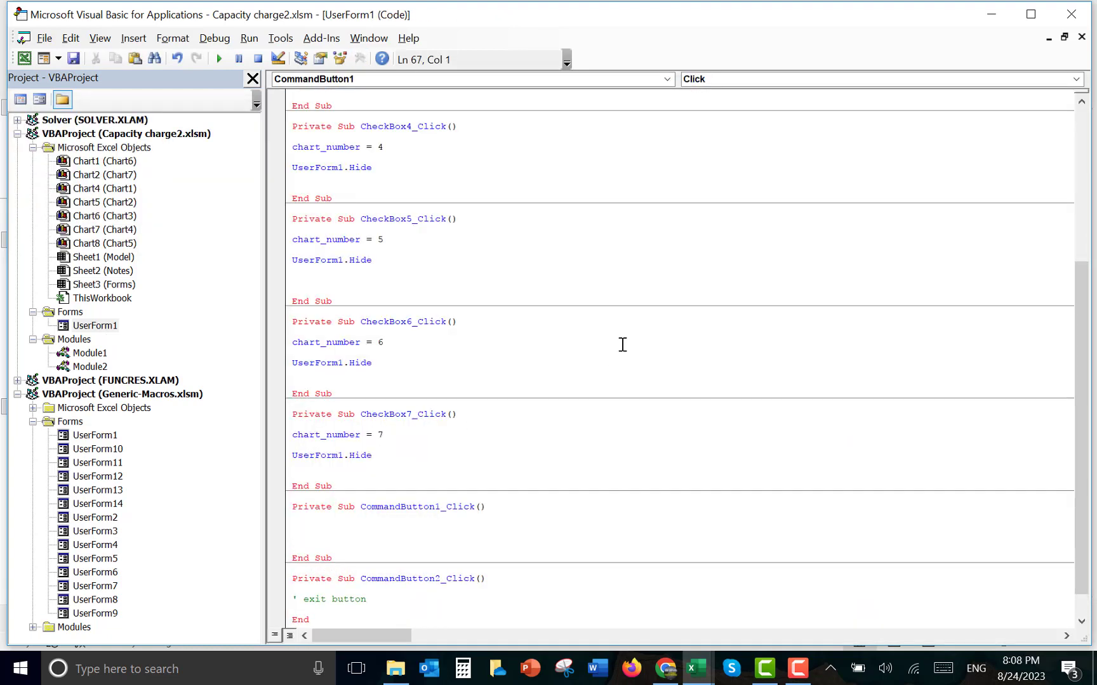
Copy the UserForm1.Hide line from CheckBox7_Click into CommandButton1_Click and add a call to cycle below it
key(Up)
key(Up)
key(Up)
key(Up)
key(Up)
key(Up)
key(Up)
key(shift+Down)
key(ctrl+c)
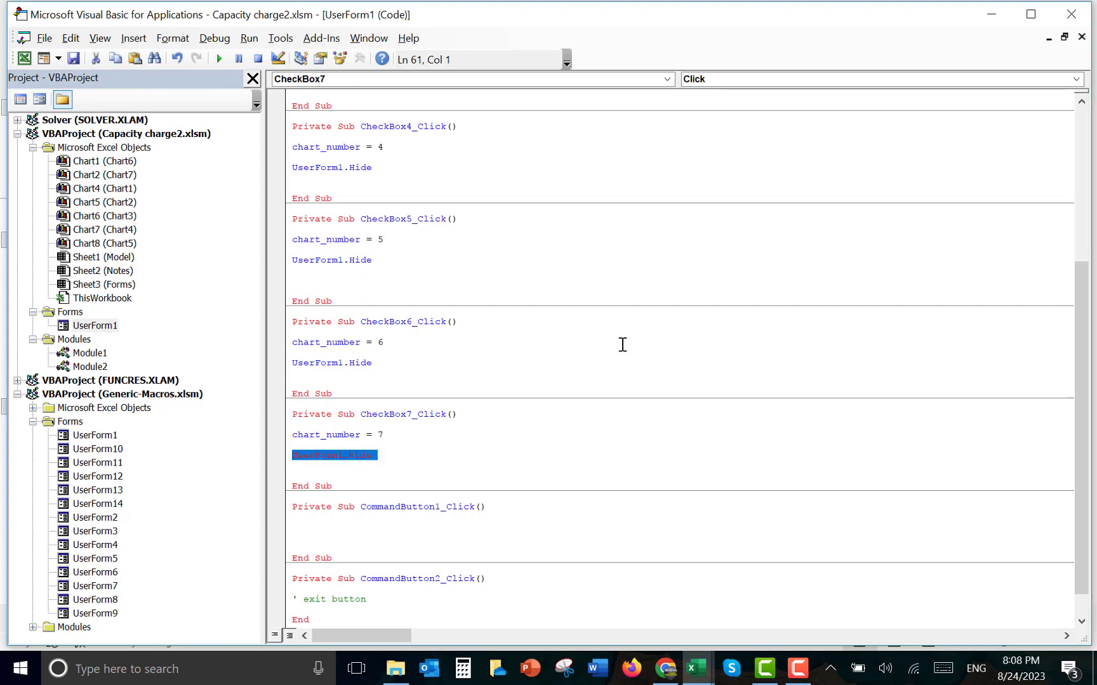
key(Down)
key(Down)
key(Down)
key(Down)
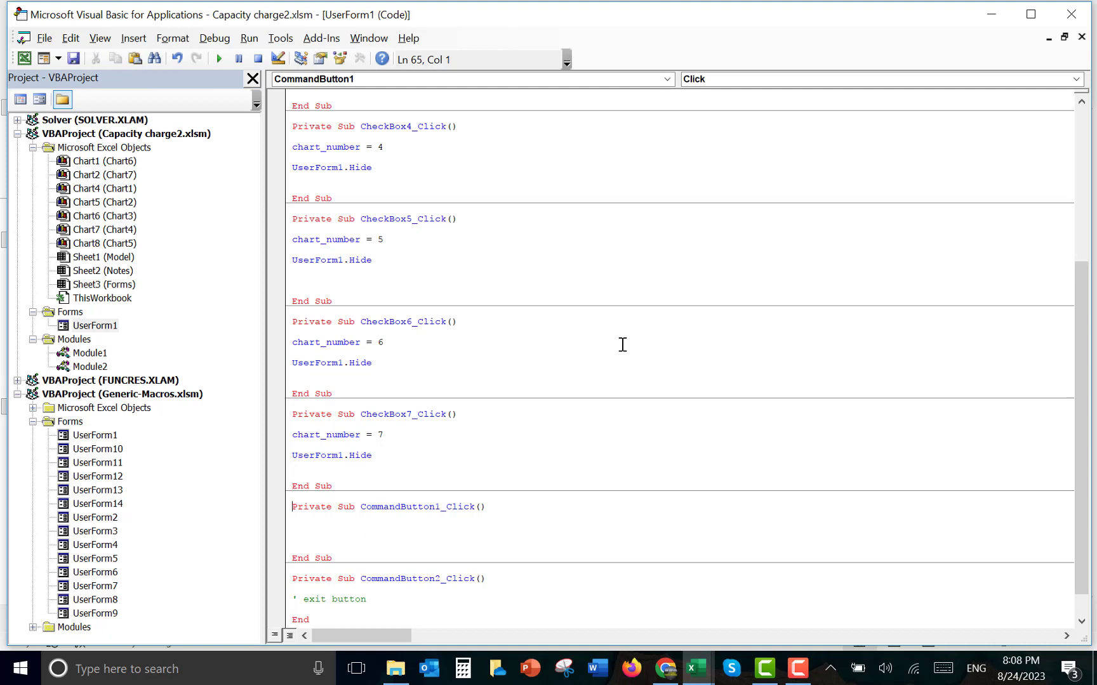
key(ctrl+v)
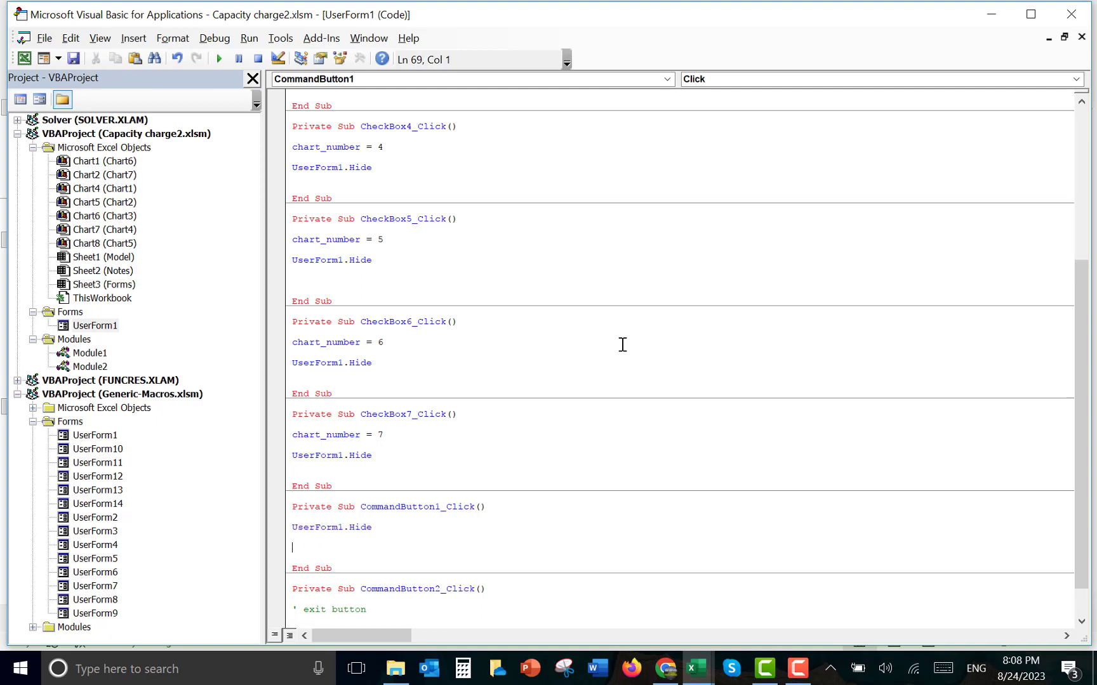
text(cycle)
key(Down)
Test Cycle Through All Graphs from the Model sheet's Graphs form and open Module2's code to check the cycle procedure
click(1070, 15)
click(534, 409)
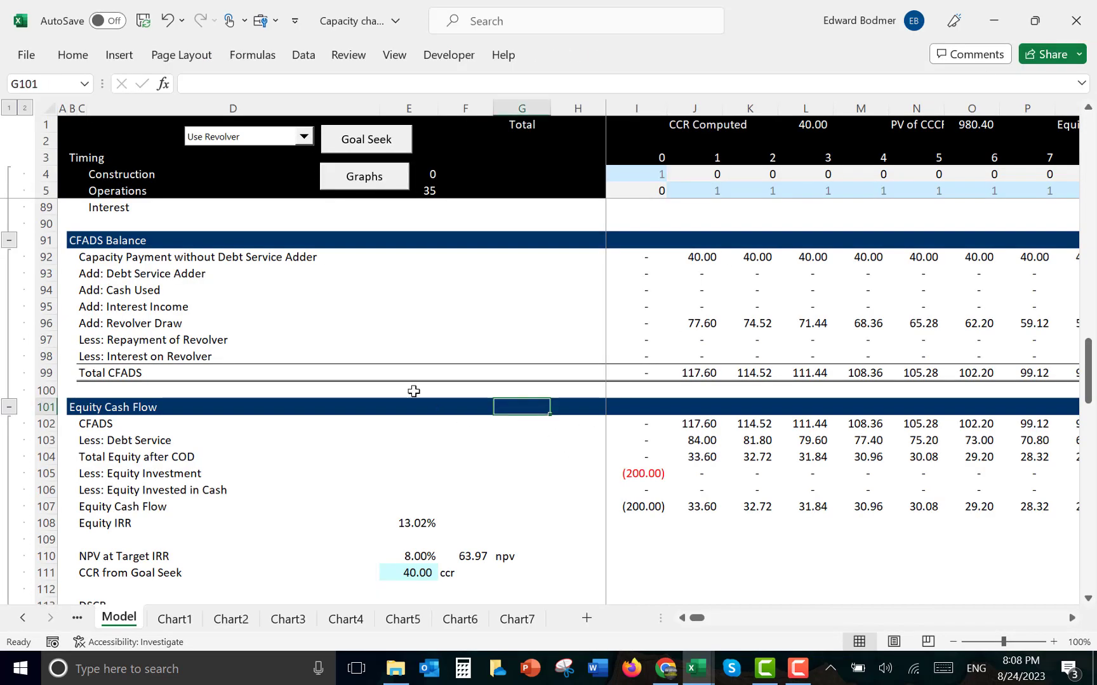
click(371, 185)
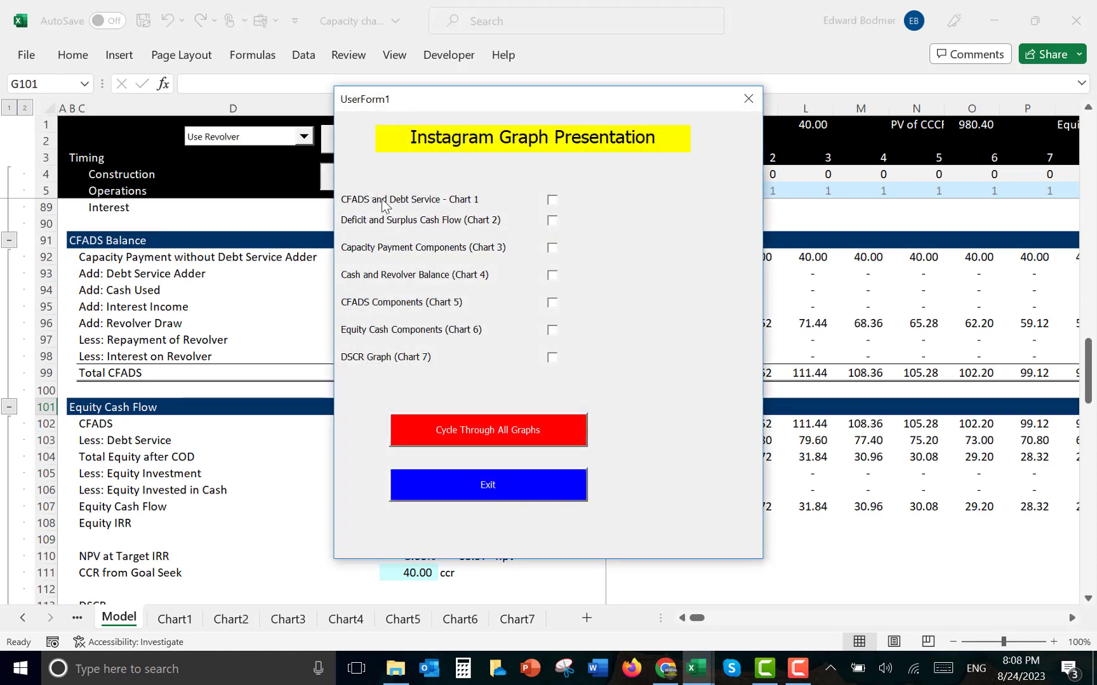
click(467, 438)
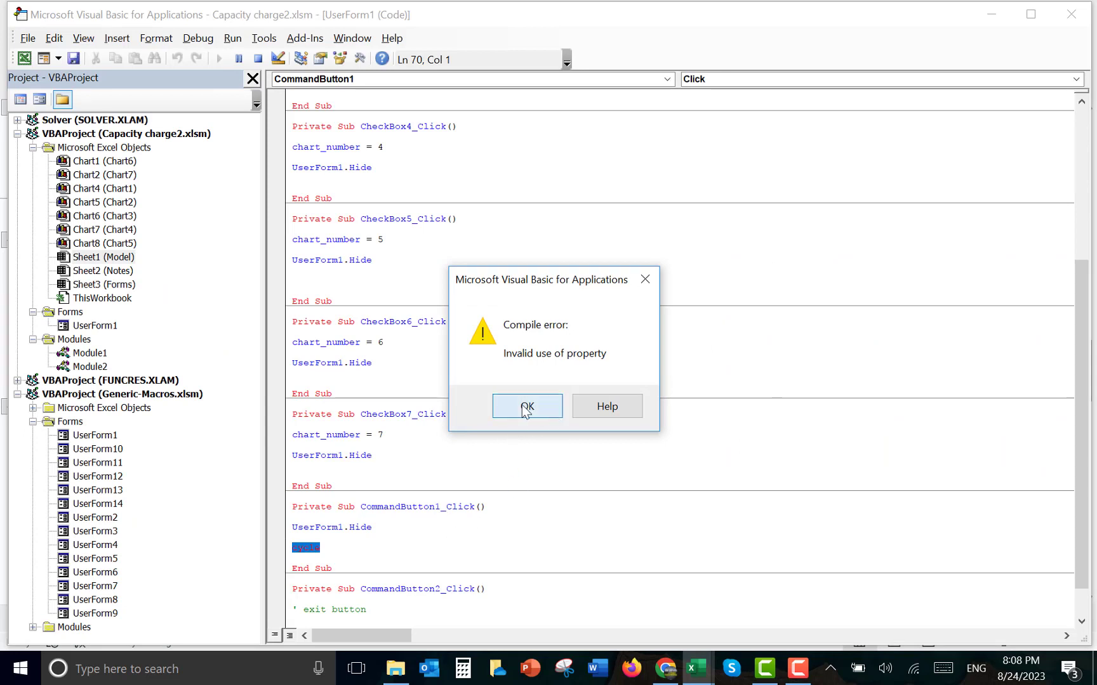
click(526, 409)
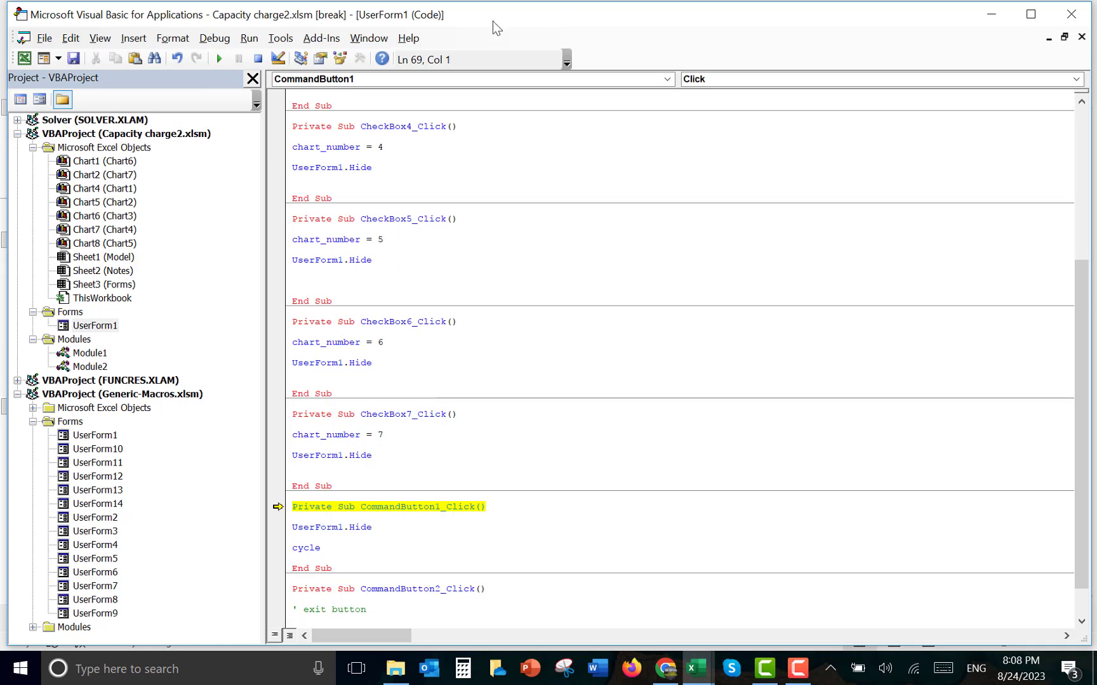
double_click(91, 367)
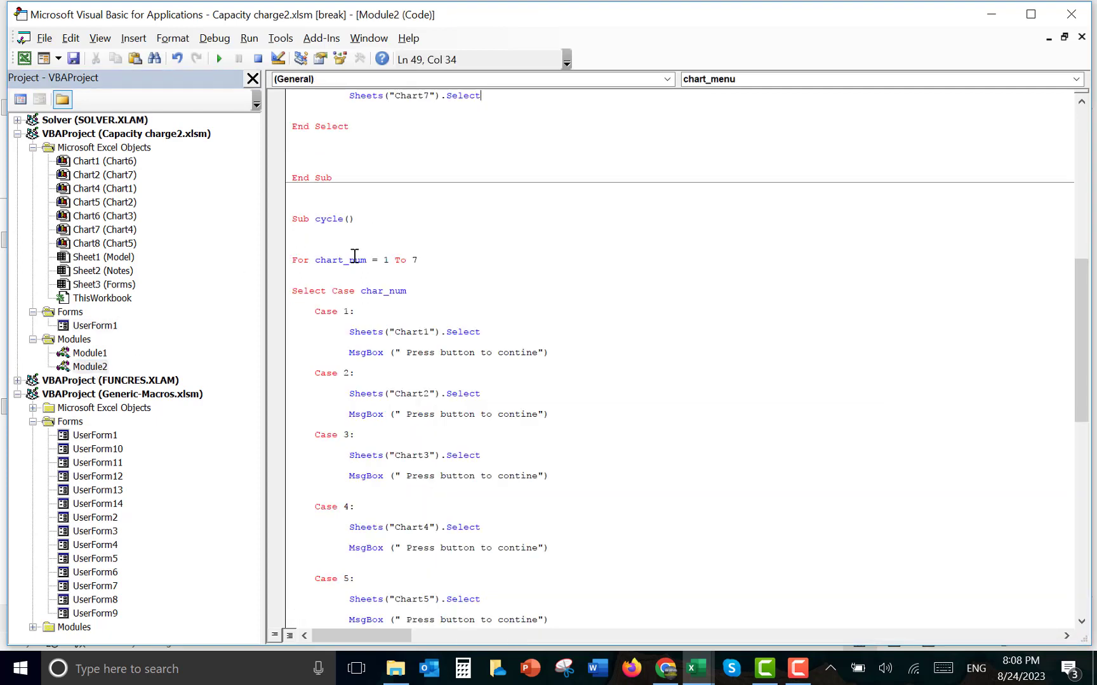
click(797, 670)
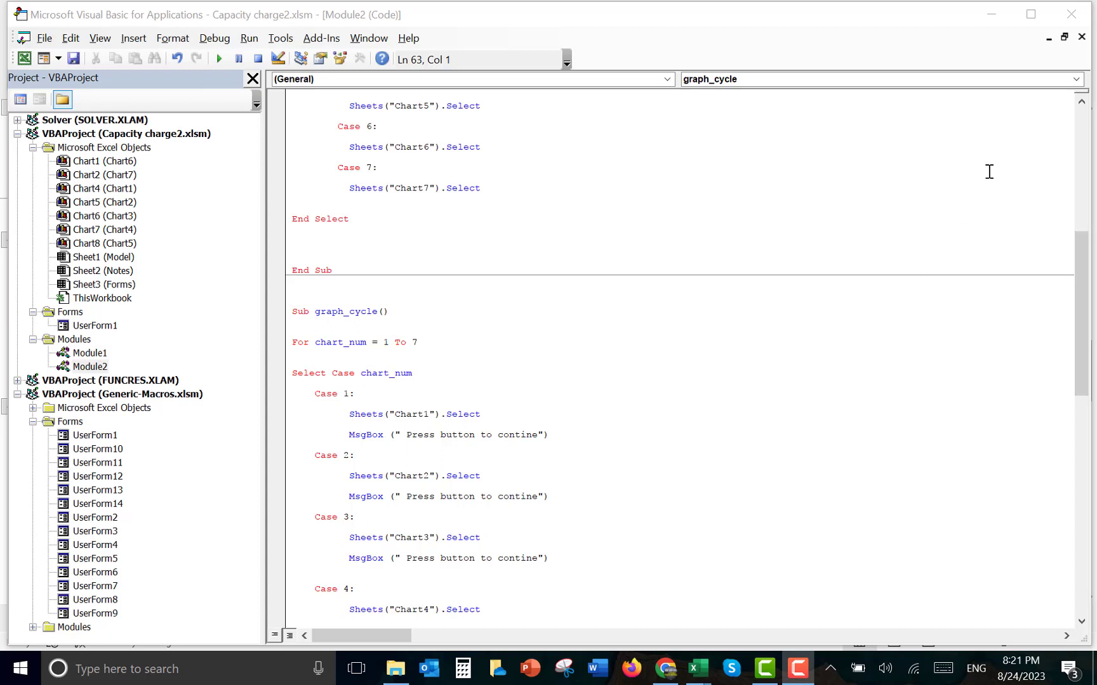
Deselect the Graphs button on the Model sheet, open its form and start Cycle Through All Graphs
click(982, 15)
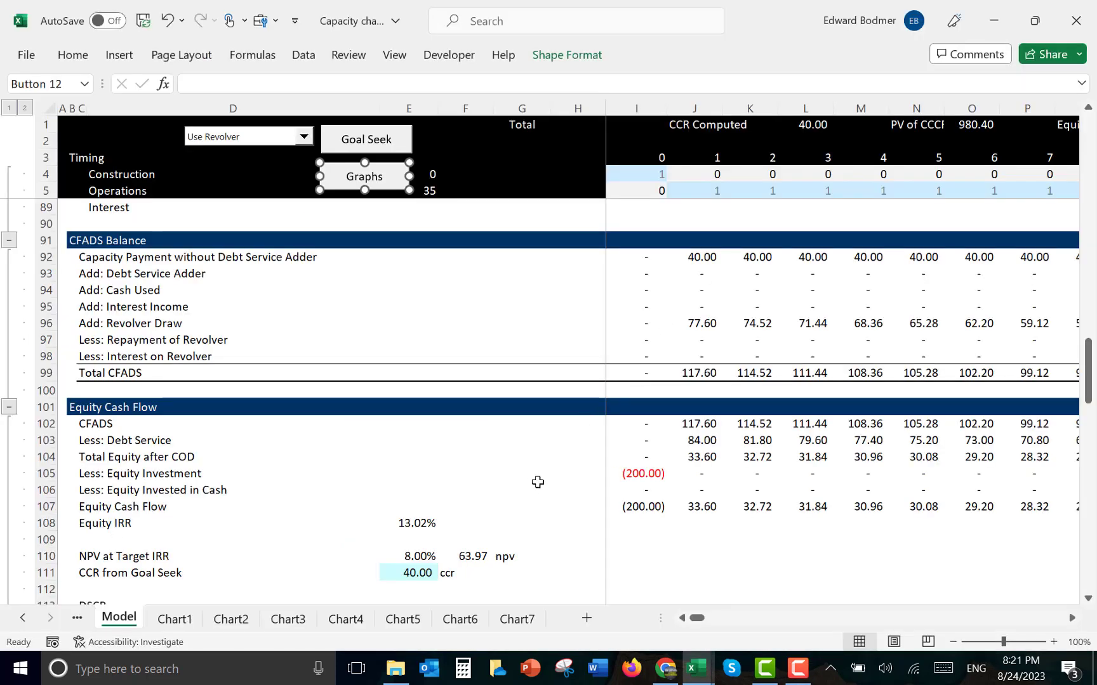
click(538, 482)
click(371, 189)
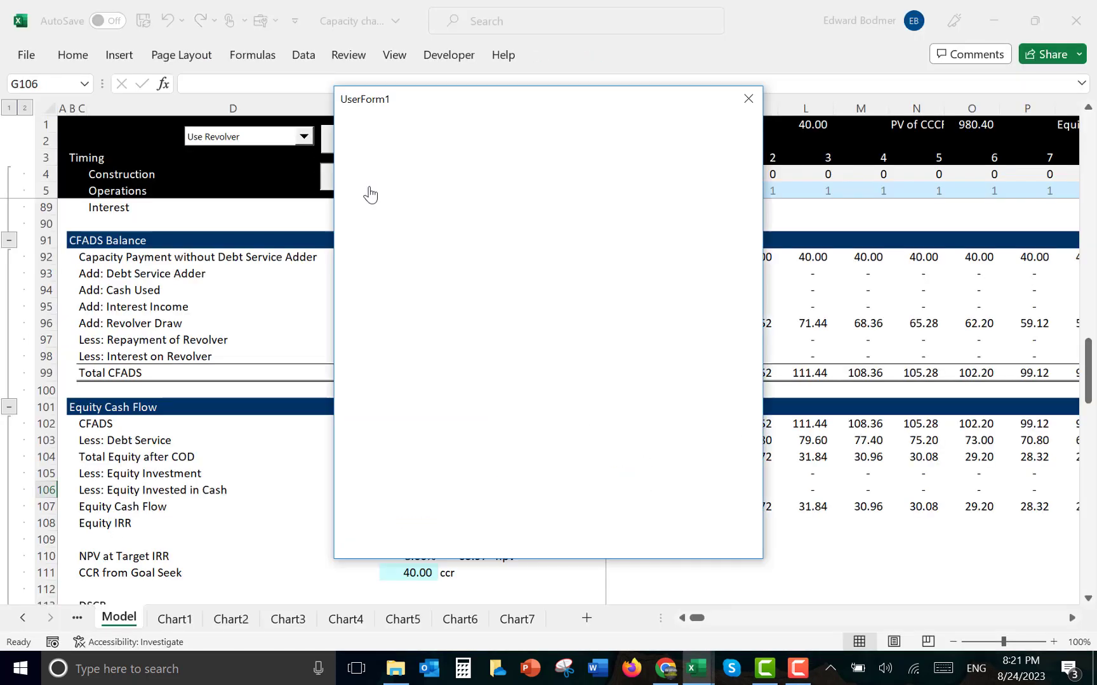
click(501, 428)
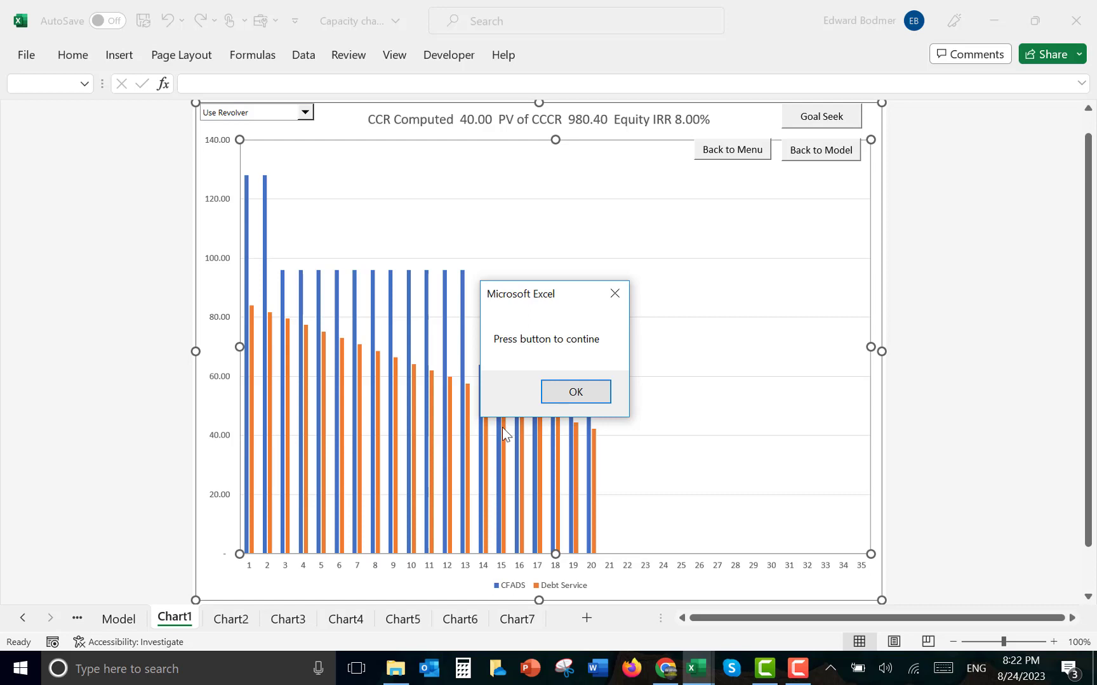
Step through the message boxes to cycle the charts from Chart1 to Chart7
key(Return)
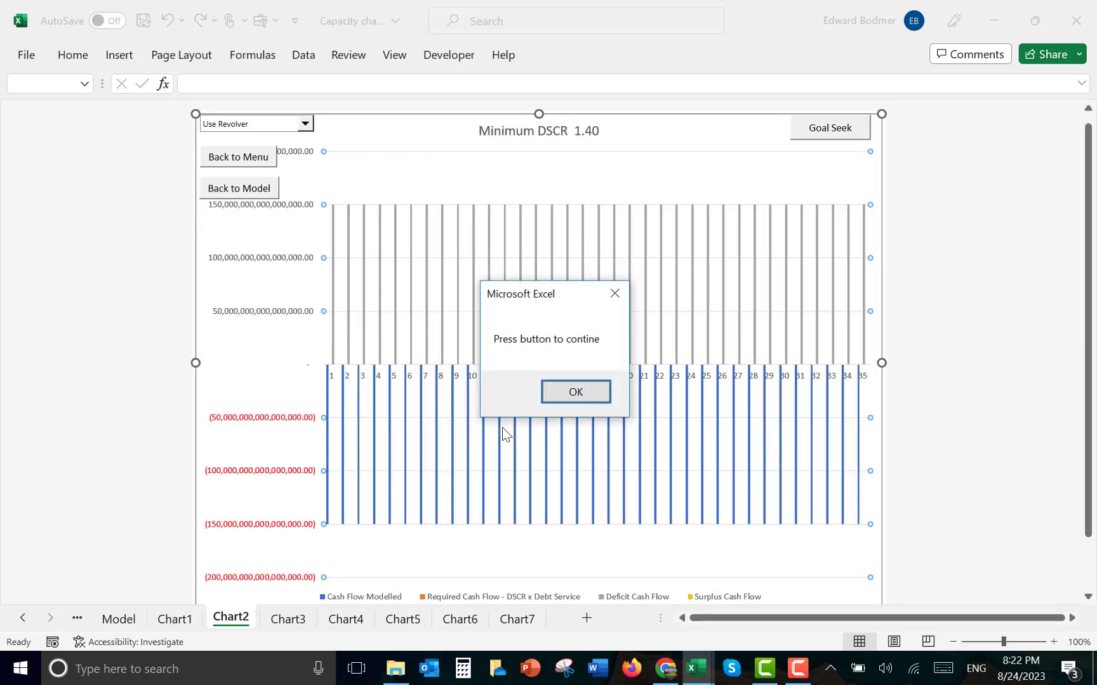
key(Return)
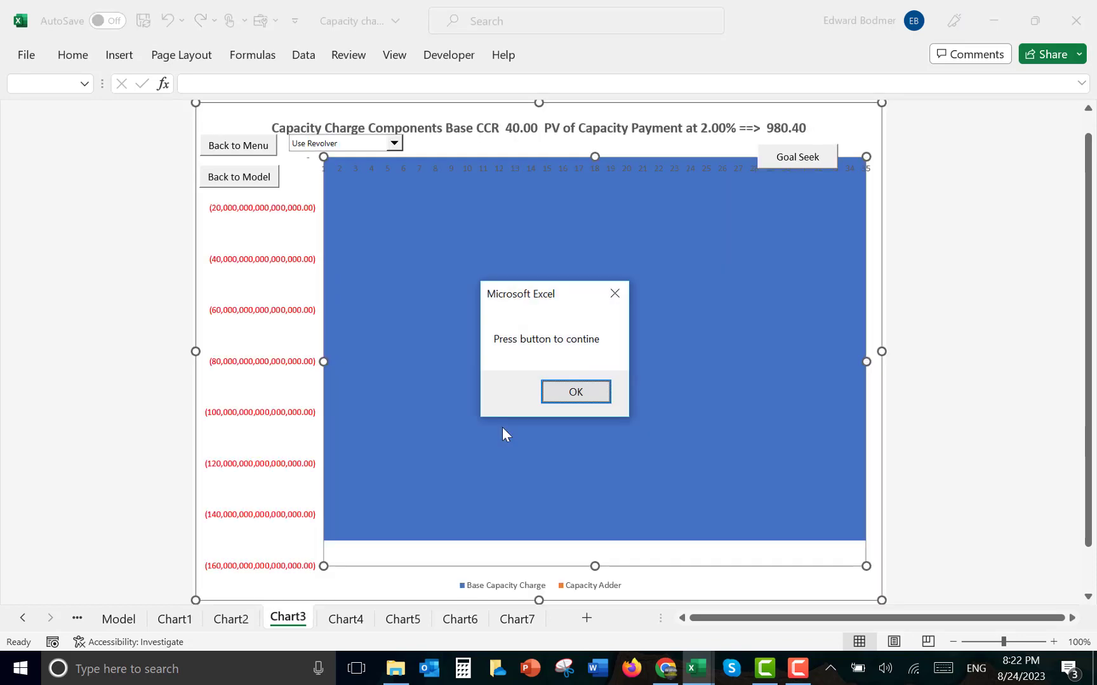
key(Return)
key(Return)
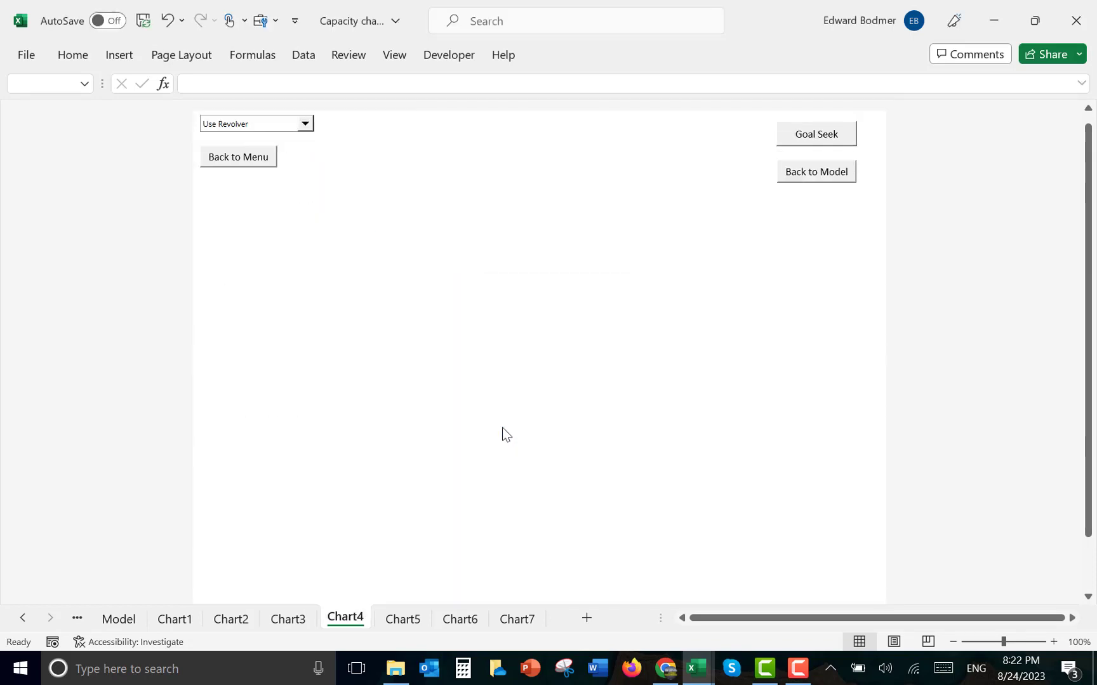
key(Return)
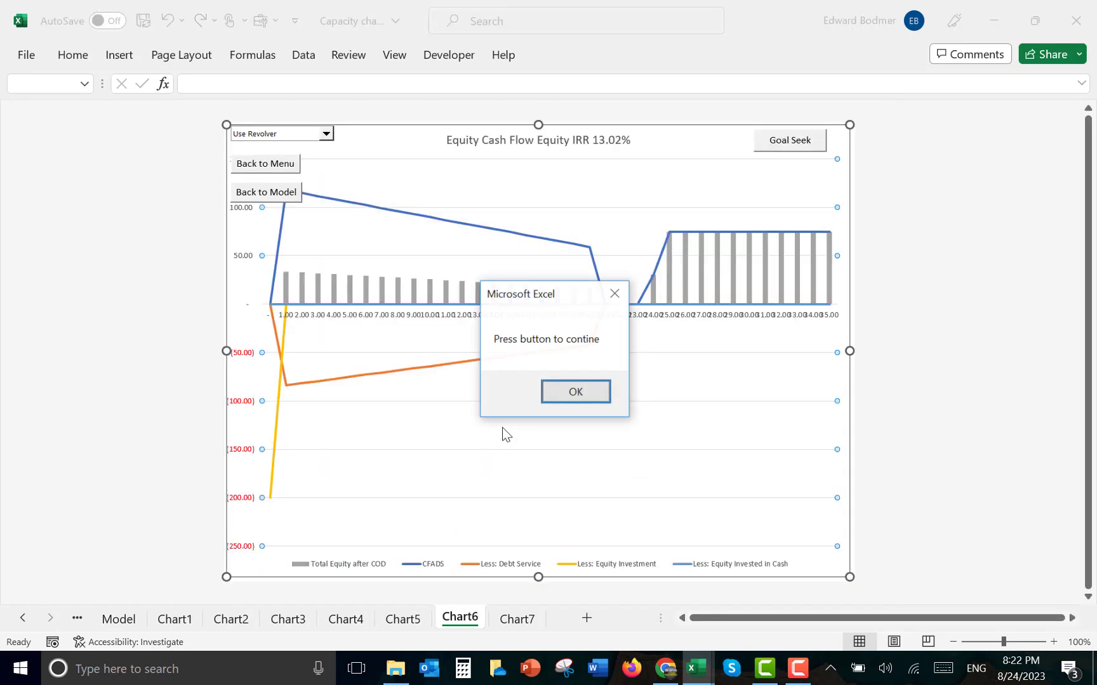
key(Return)
key(Return)
key(Return)
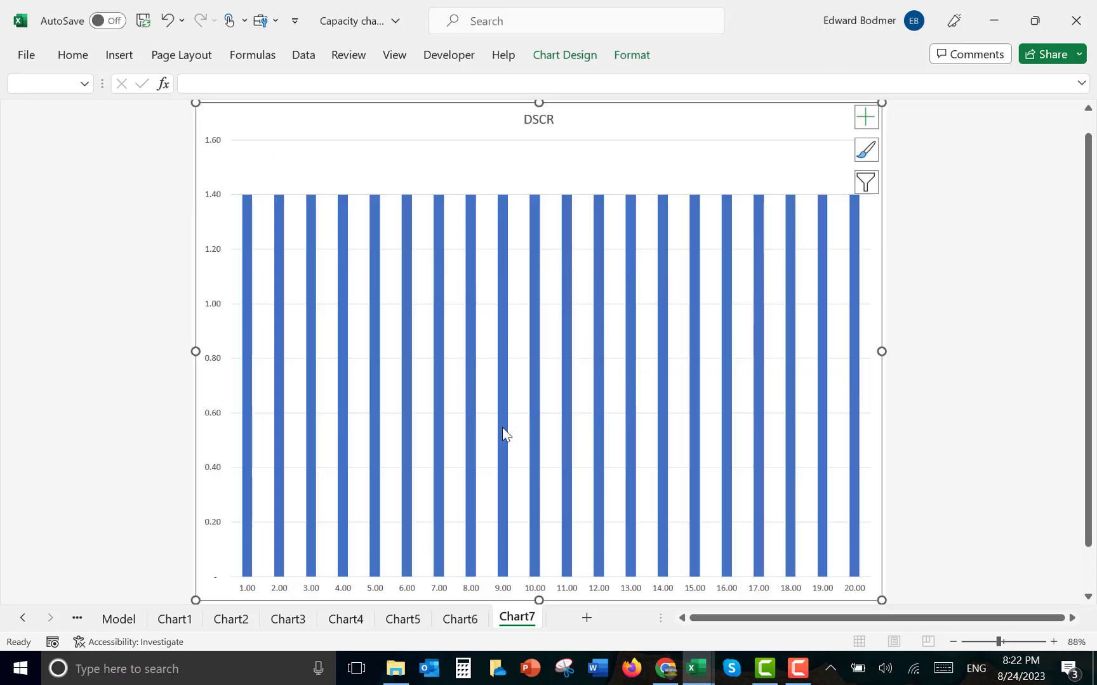
click(797, 672)
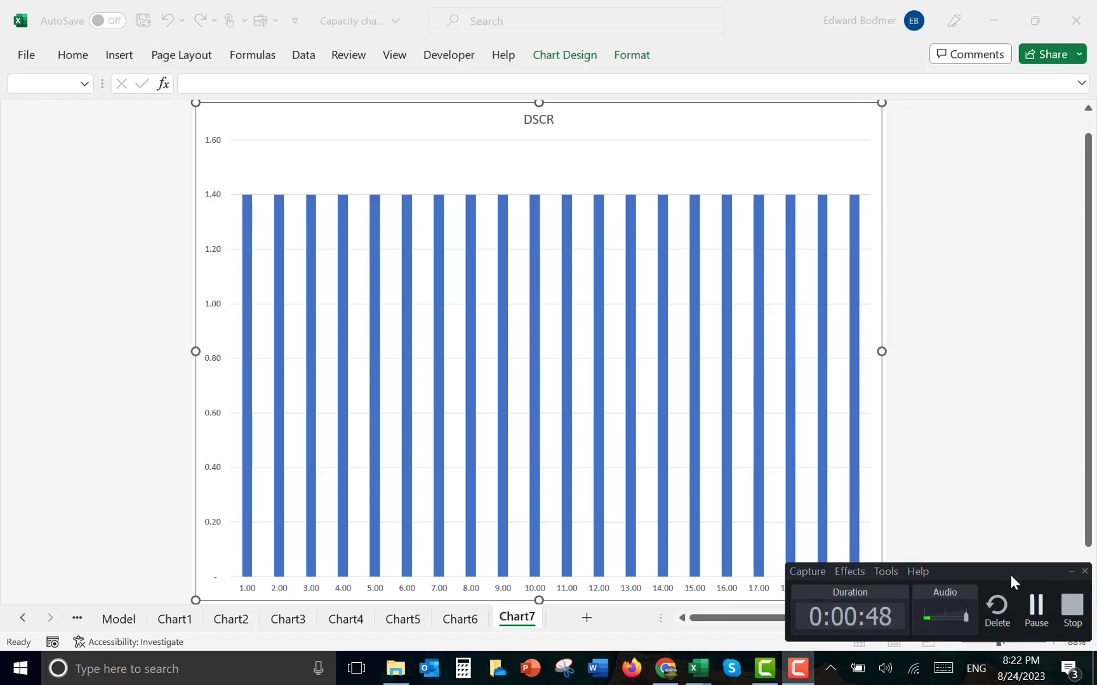
click(1035, 610)
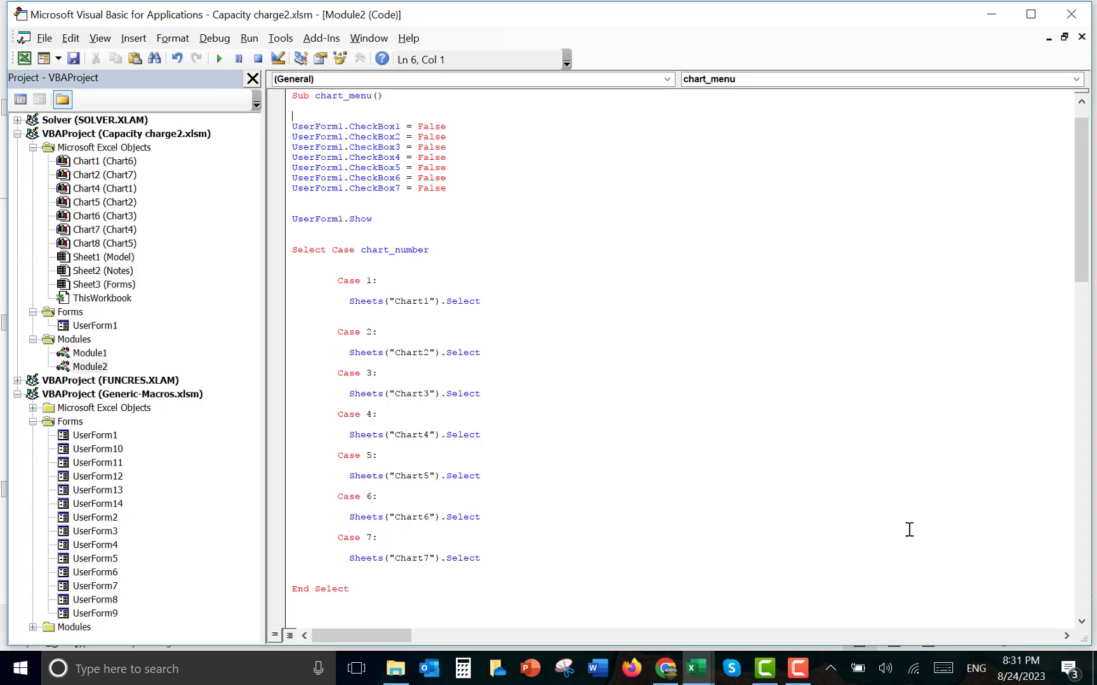
Review Module2's code from the start of chart_menu down to the Select Case line of graph_cycle
key(Down)
key(Down)
key(Down)
key(Down)
key(Down)
key(Down)
key(Down)
key(Down)
key(Down)
key(Down)
key(Down)
key(Down)
key(Down)
key(Down)
key(Down)
key(Down)
key(Down)
key(Down)
key(Down)
key(Down)
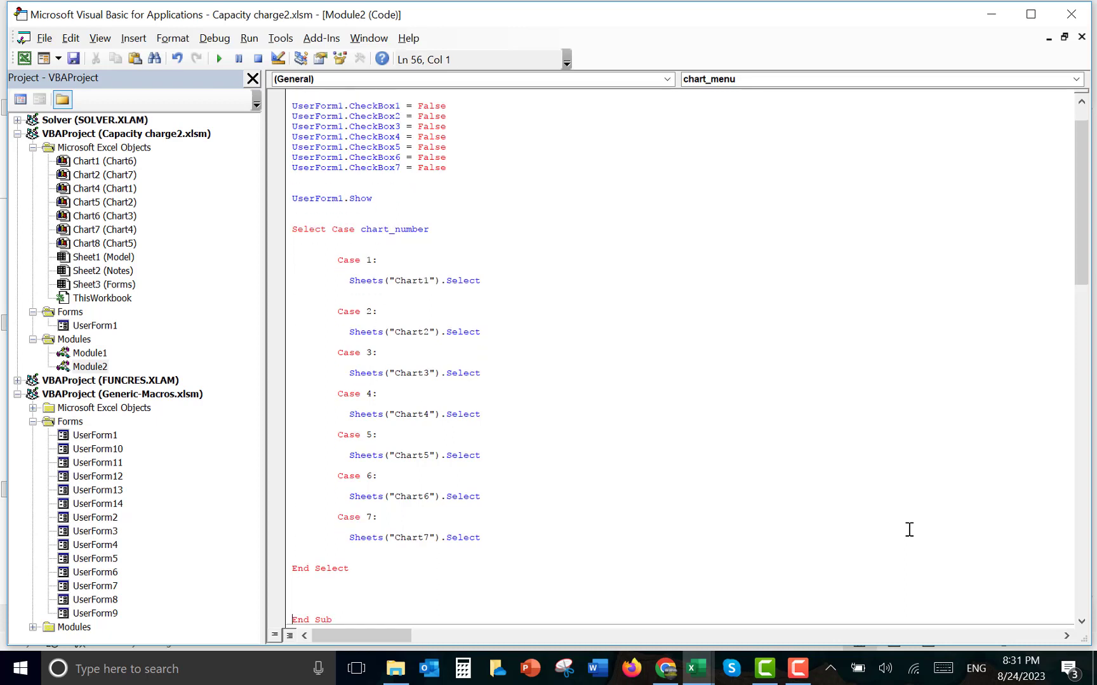
key(Down)
key(Down)
key(Down)
key(Down)
key(Down)
key(Down)
key(Down)
key(Down)
key(Down)
key(Down)
key(Down)
key(Down)
key(Down)
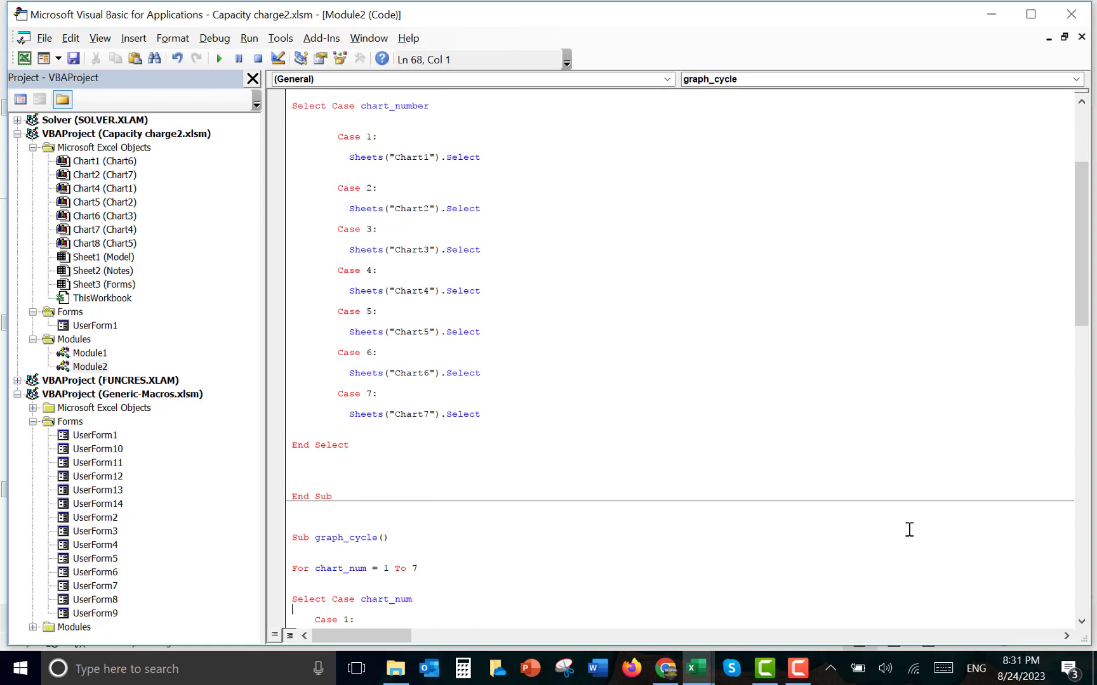
key(Up)
key(Up)
key(Up)
key(Up)
key(Up)
key(Up)
key(Up)
key(Up)
key(Up)
key(Up)
key(Up)
key(Up)
key(Up)
key(Up)
text(chart)
key(BackSpace)
key(BackSpace)
key(BackSpace)
key(BackSpace)
key(BackSpace)
key(BackSpace)
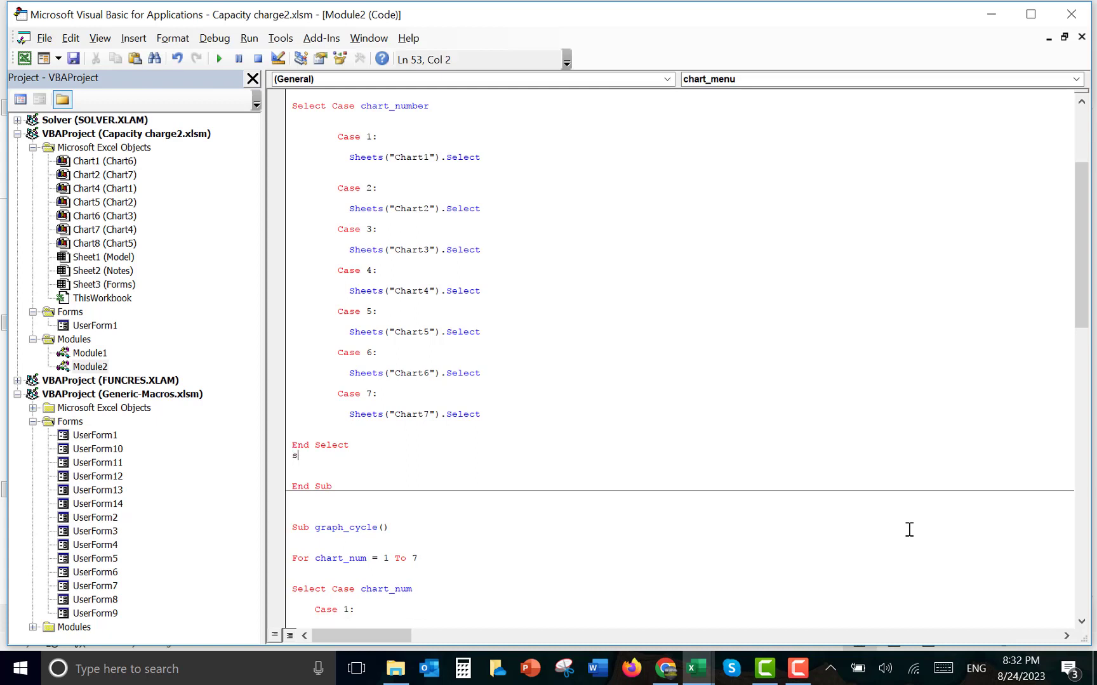
Look back through the chart_menu procedure up to the Public chart_number declaration
key(Up)
key(Up)
key(Up)
key(Up)
key(Up)
key(Up)
key(Up)
key(Up)
key(Up)
key(Up)
key(Up)
key(Up)
key(Up)
key(Up)
key(Up)
key(Up)
key(Up)
key(Up)
key(Up)
key(Up)
key(Up)
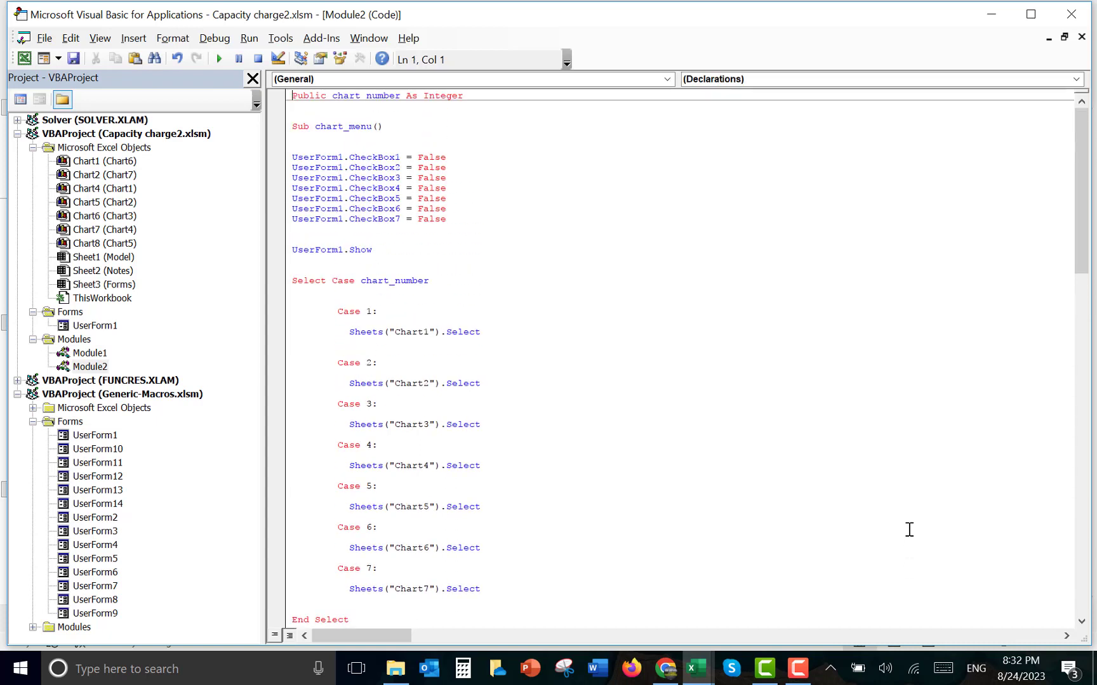
Review Module2's code from the chart_number declaration down through the cases of the graph_cycle procedure
key(Down)
key(Down)
key(Down)
key(Down)
key(Down)
key(Down)
key(Down)
key(Down)
key(Down)
key(Down)
key(Down)
key(Down)
key(Down)
key(Down)
key(Down)
key(Down)
key(Down)
key(Down)
key(Down)
key(Down)
key(Down)
key(Down)
key(Down)
key(Down)
key(Down)
key(Down)
key(Down)
key(Down)
key(Down)
key(Down)
key(Down)
key(Down)
key(Down)
key(Down)
key(Down)
key(Down)
key(Down)
key(Down)
key(Down)
key(Down)
key(Down)
key(Down)
key(Down)
key(Down)
key(Down)
Insert a blank line between the Sub graph_cycle() line and the For chart_num loop
key(Up)
key(Up)
key(Up)
key(Up)
key(Up)
key(Up)
key(Up)
key(Up)
key(Up)
key(Up)
key(Up)
key(Up)
key(Up)
key(Up)
key(Up)
key(Up)
key(Up)
key(Up)
key(Up)
key(Up)
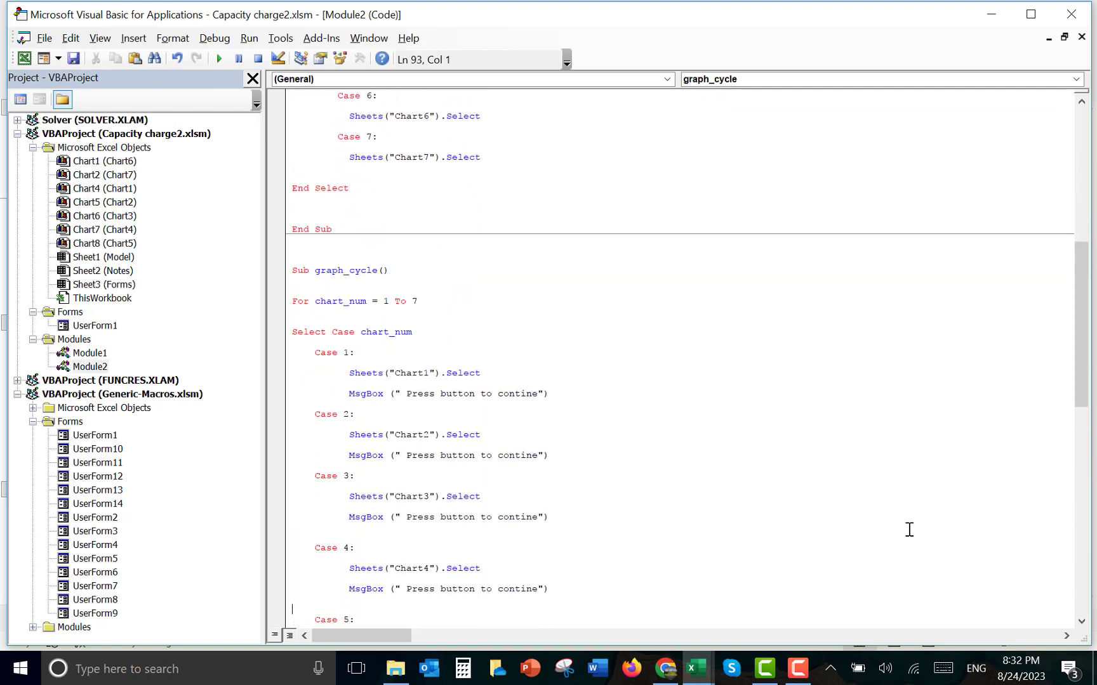
key(Up)
key(Up)
key(Up)
key(Up)
key(Down)
key(Return)
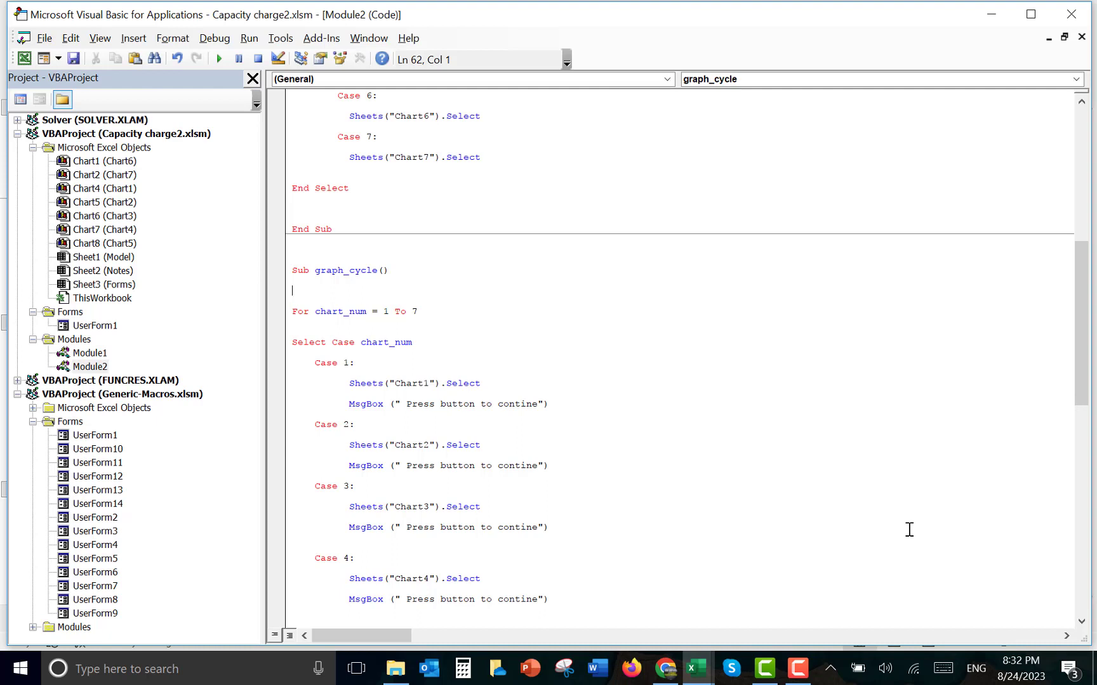
Add the statement Sheets("Model").Select after Next chart_num in the graph_cycle procedure
key(Down)
key(Down)
key(Down)
key(Down)
key(Down)
key(Down)
key(Down)
key(Down)
key(Down)
key(Down)
key(Down)
key(Down)
key(Down)
key(Down)
key(Down)
key(Down)
key(Down)
key(Down)
key(Down)
key(Down)
key(Down)
key(Down)
key(Down)
key(Down)
key(Down)
key(Down)
key(Down)
key(Down)
key(Down)
key(Down)
key(Down)
key(Down)
key(Down)
key(Down)
key(Down)
key(Down)
key(Down)
key(Down)
key(Down)
key(Down)
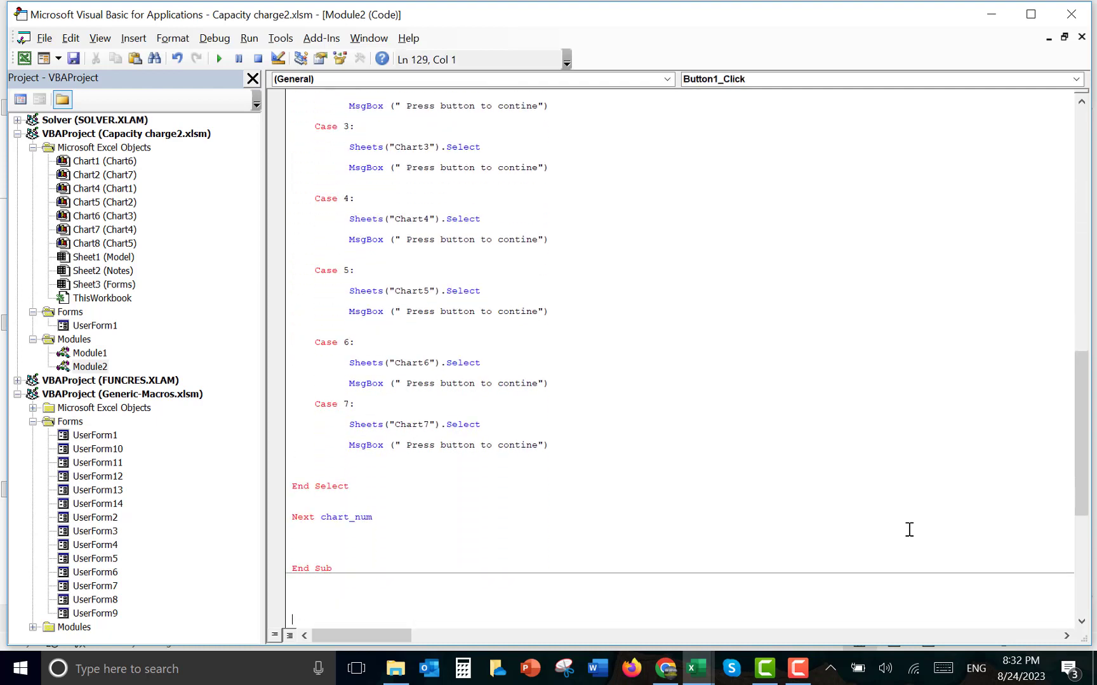
key(Up)
key(Up)
key(Up)
key(Up)
key(Up)
key(Up)
key(Up)
text(sheets(")
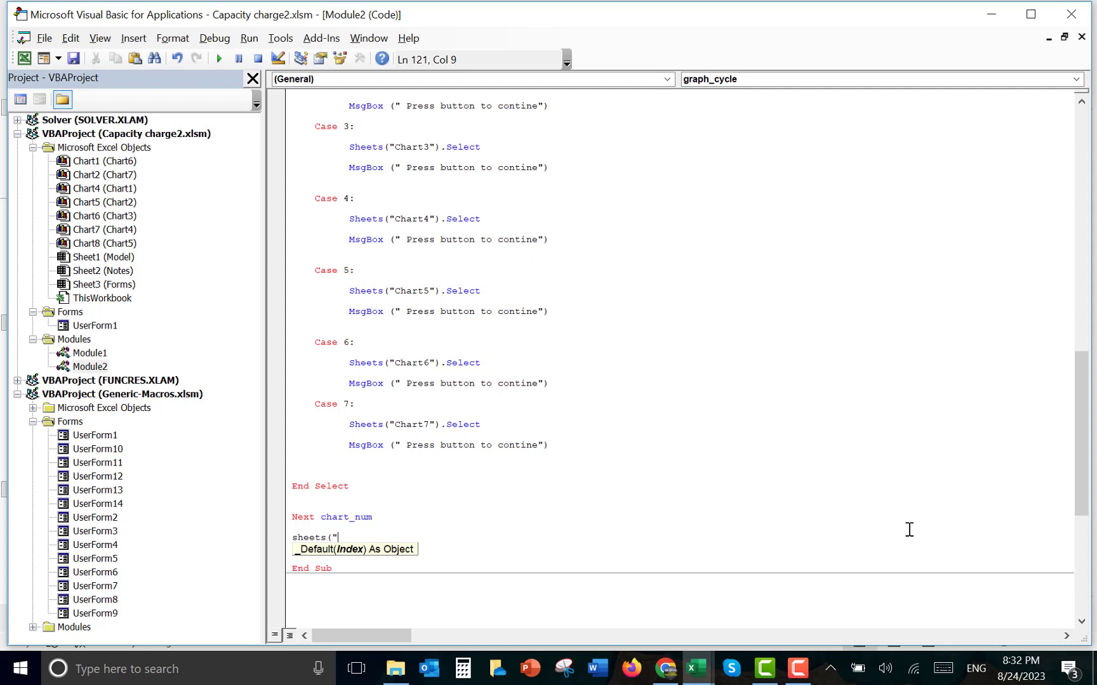
text(Model"))
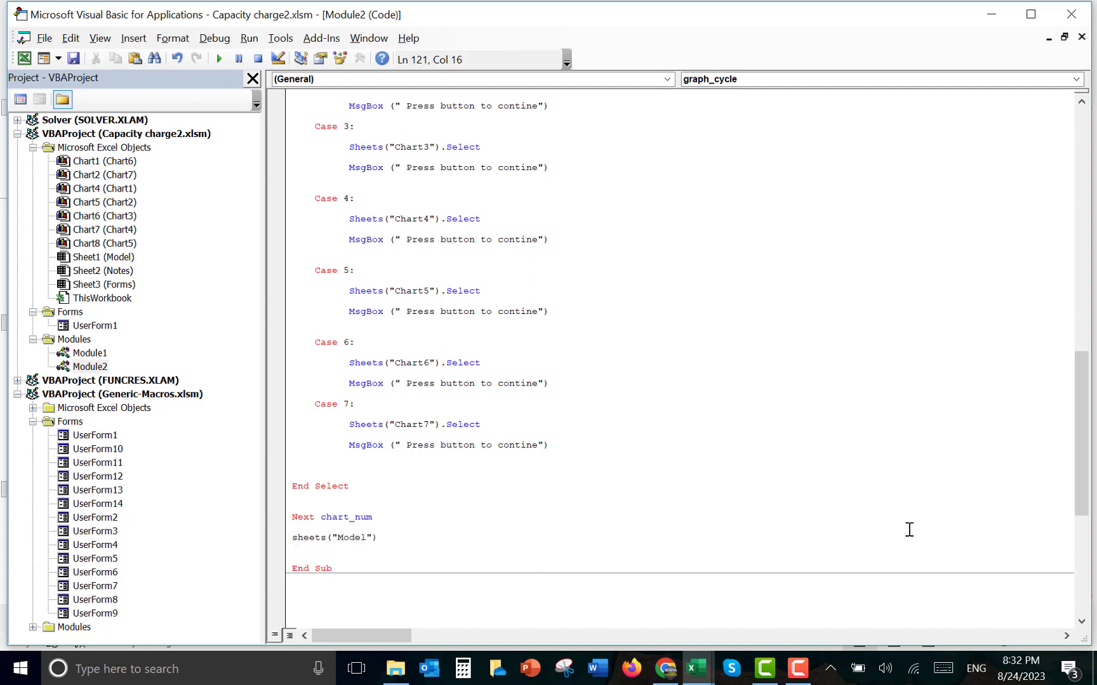
text(.selec)
text(t)
key(Up)
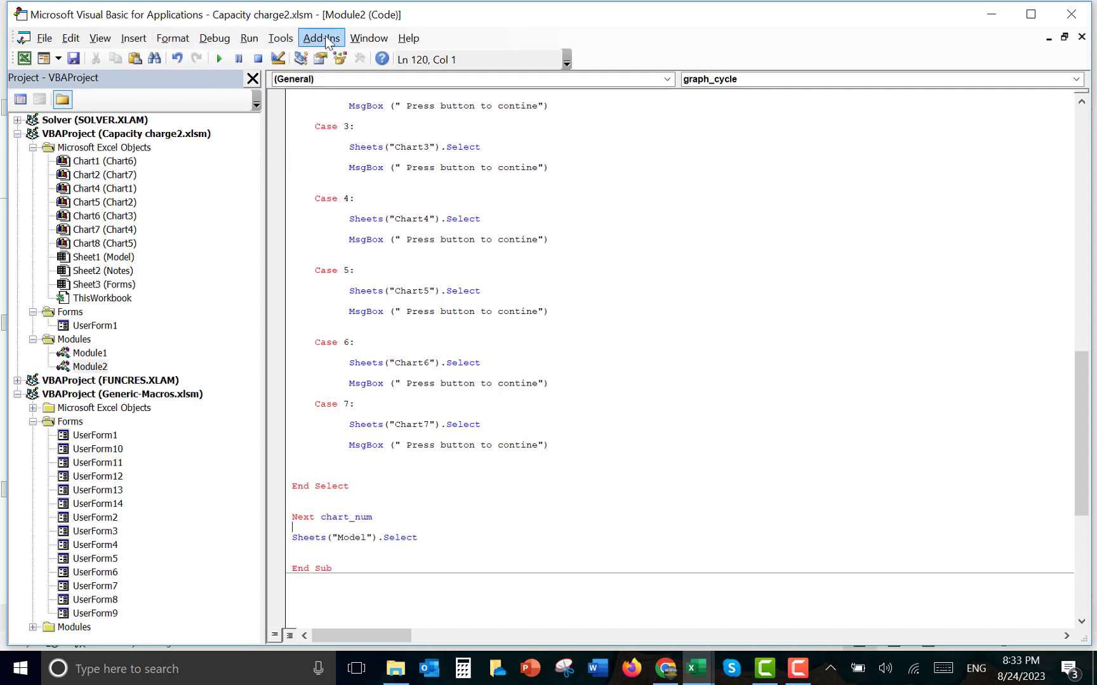
Insert a new UserForm in the Capacity charge2.xlsm project and resize it to about 141 wide by 317 high
click(133, 38)
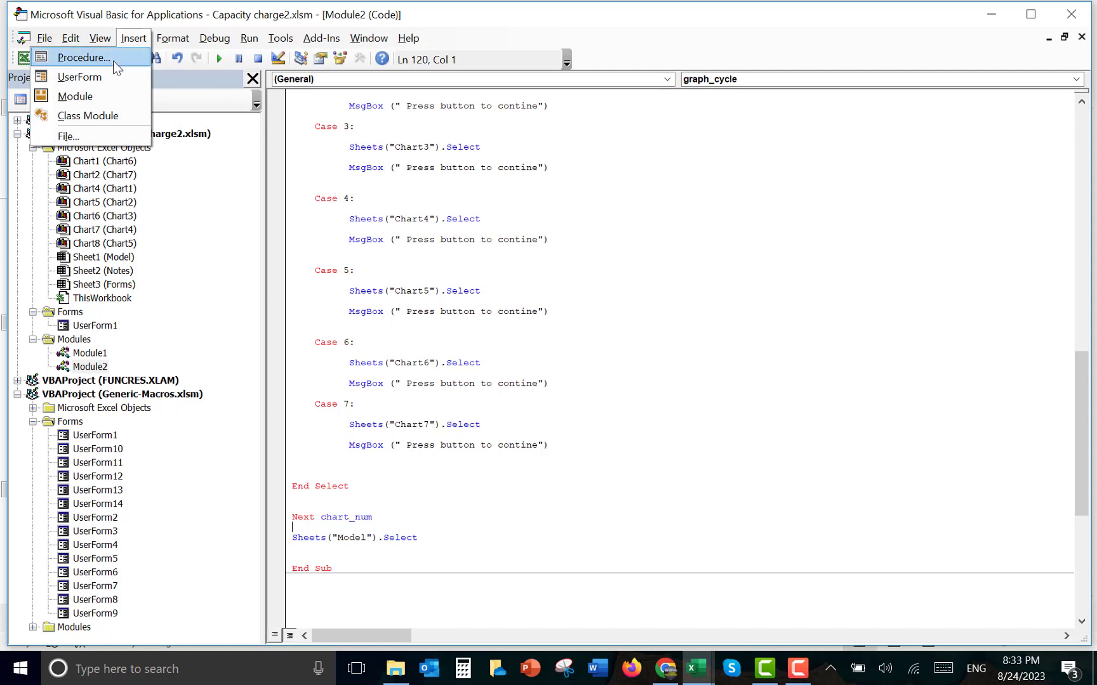
click(108, 83)
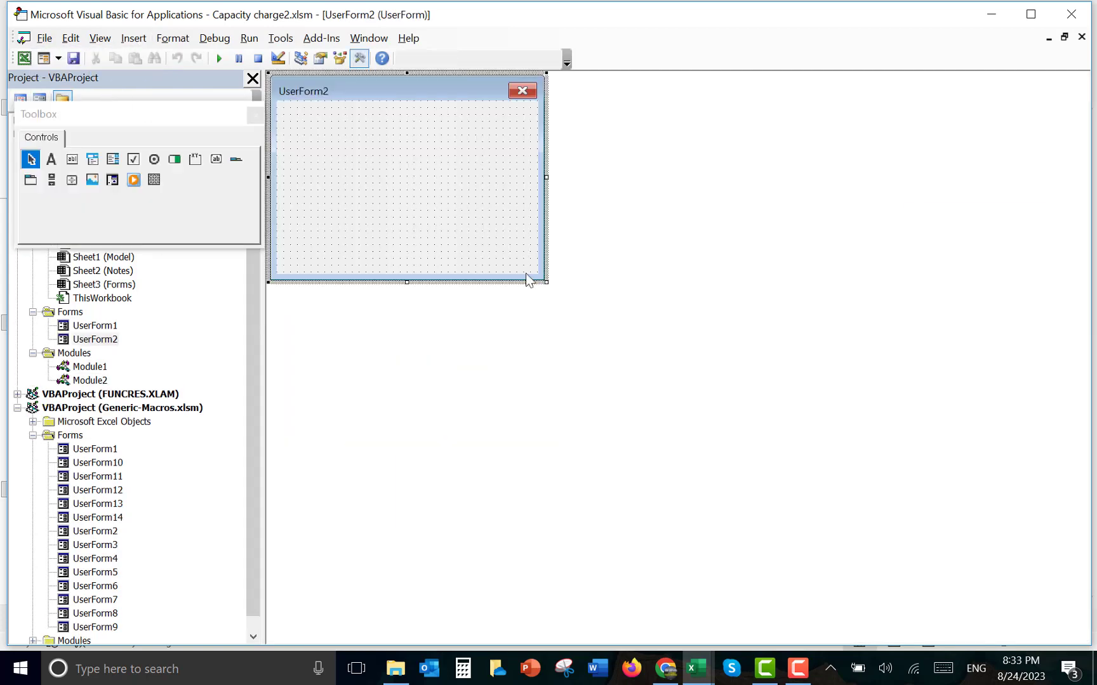
drag(545, 280, 433, 441)
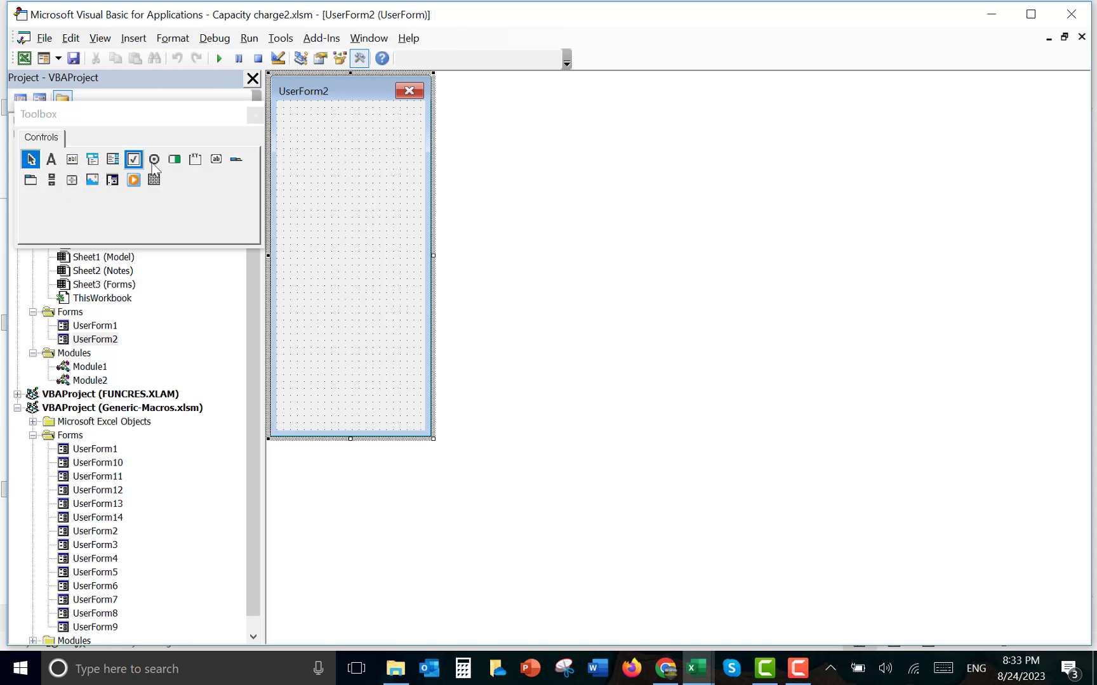
Draw a command button about 114 by 36 in the upper part of UserForm2 and caption it "Continue to Nest Sheet"
click(215, 159)
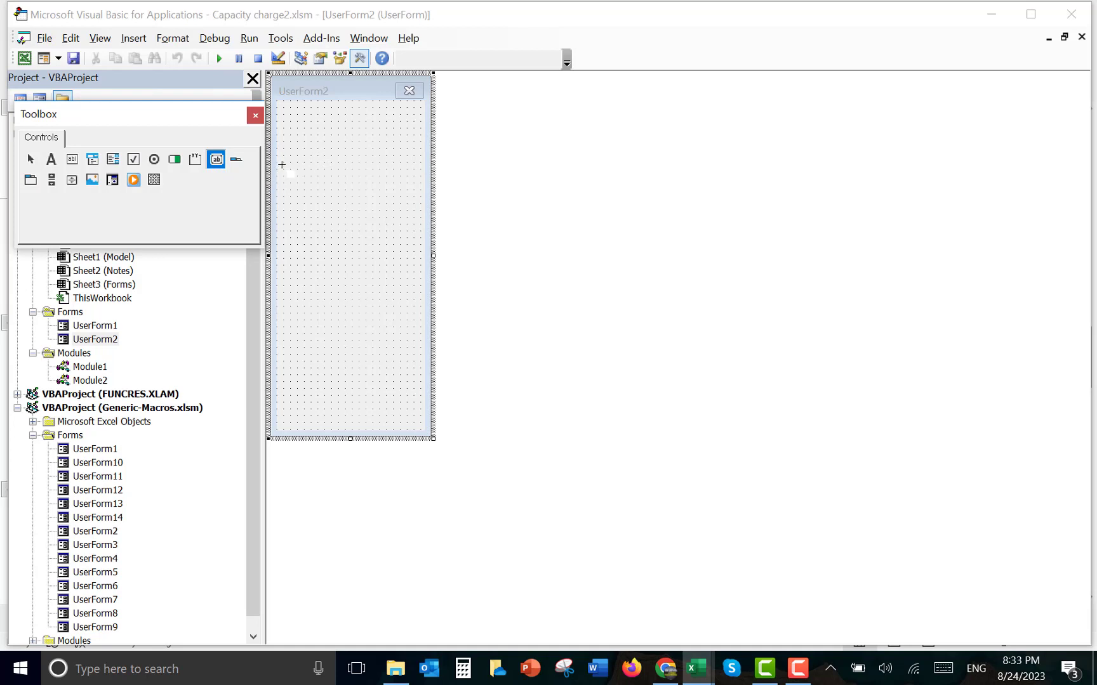
drag(284, 164, 417, 204)
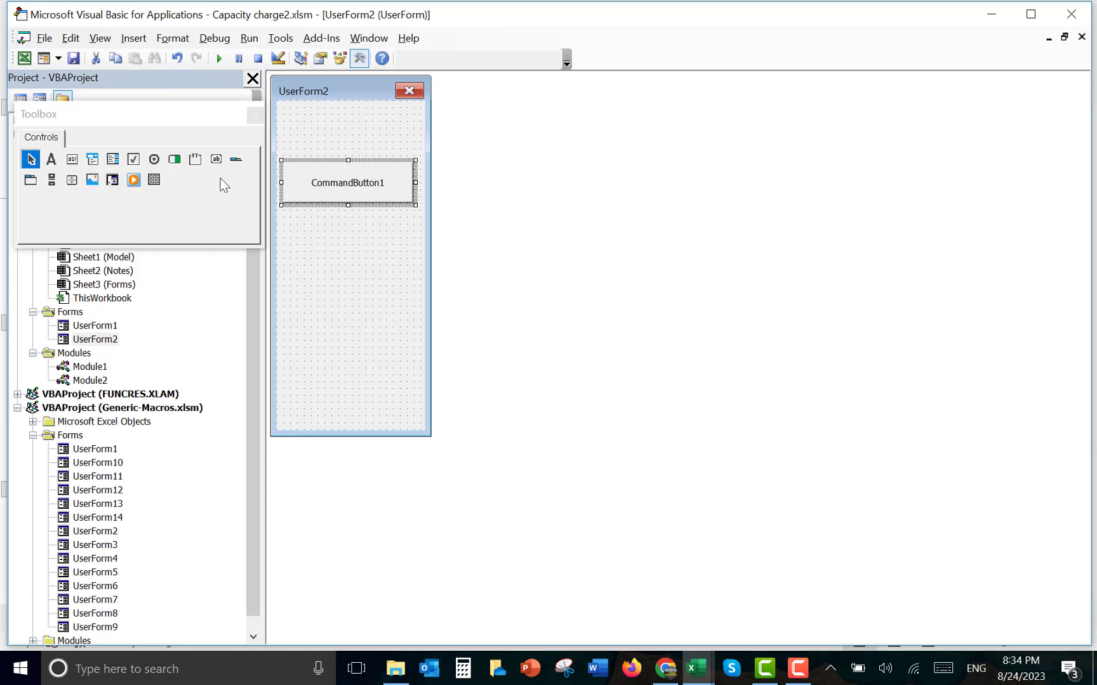
right_click(297, 177)
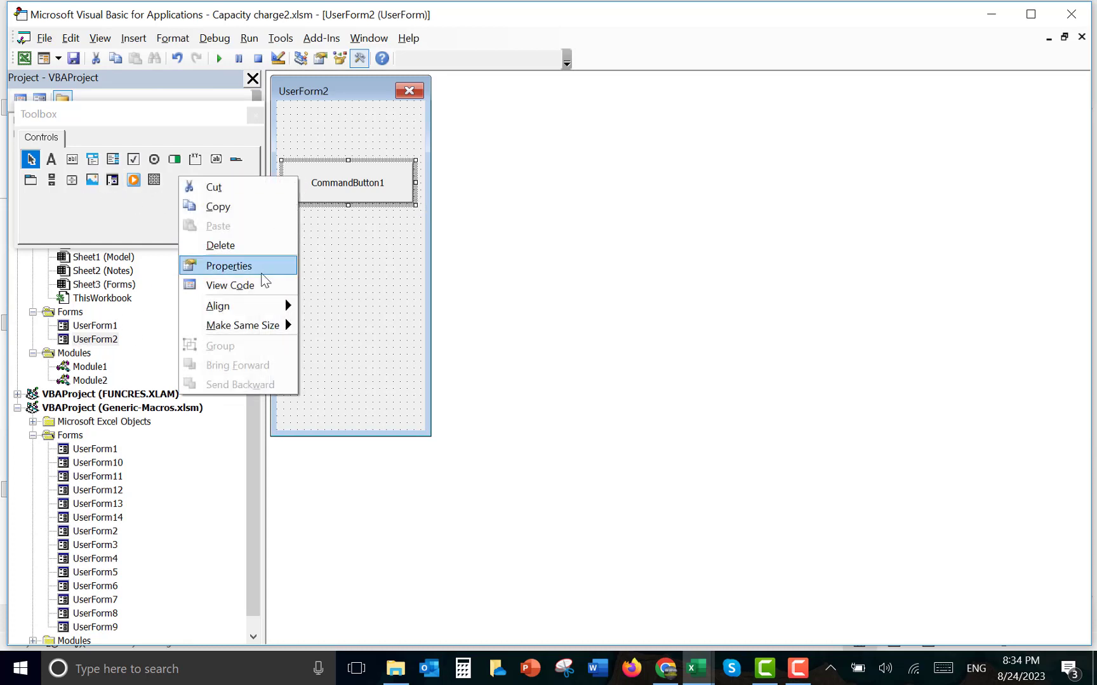
click(261, 272)
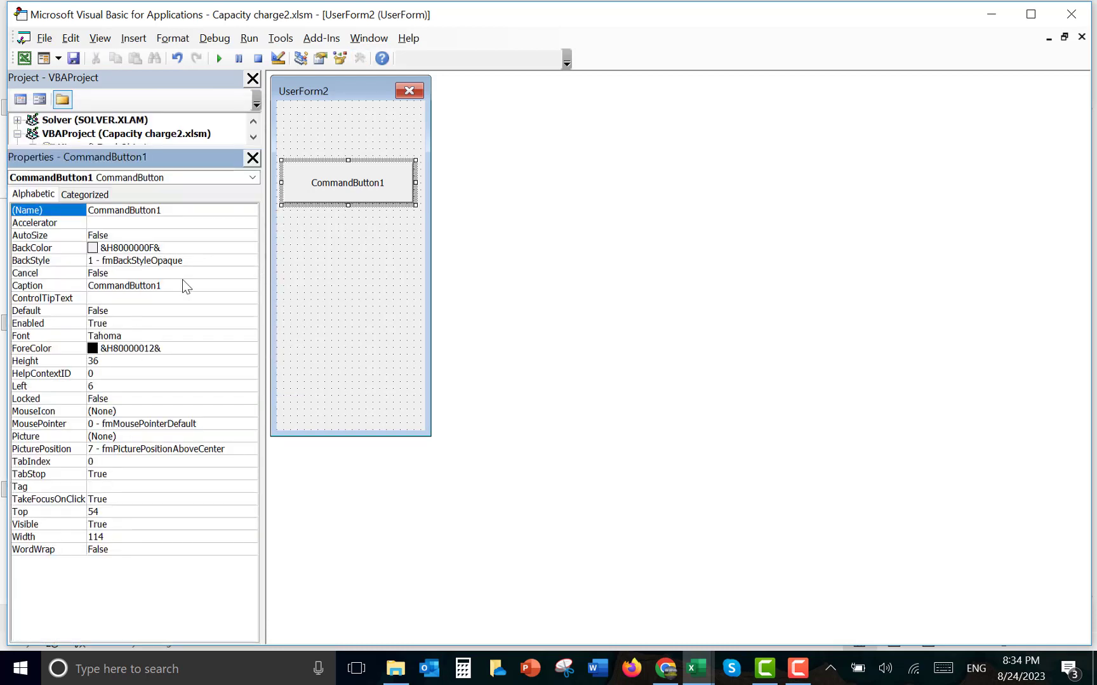
click(182, 280)
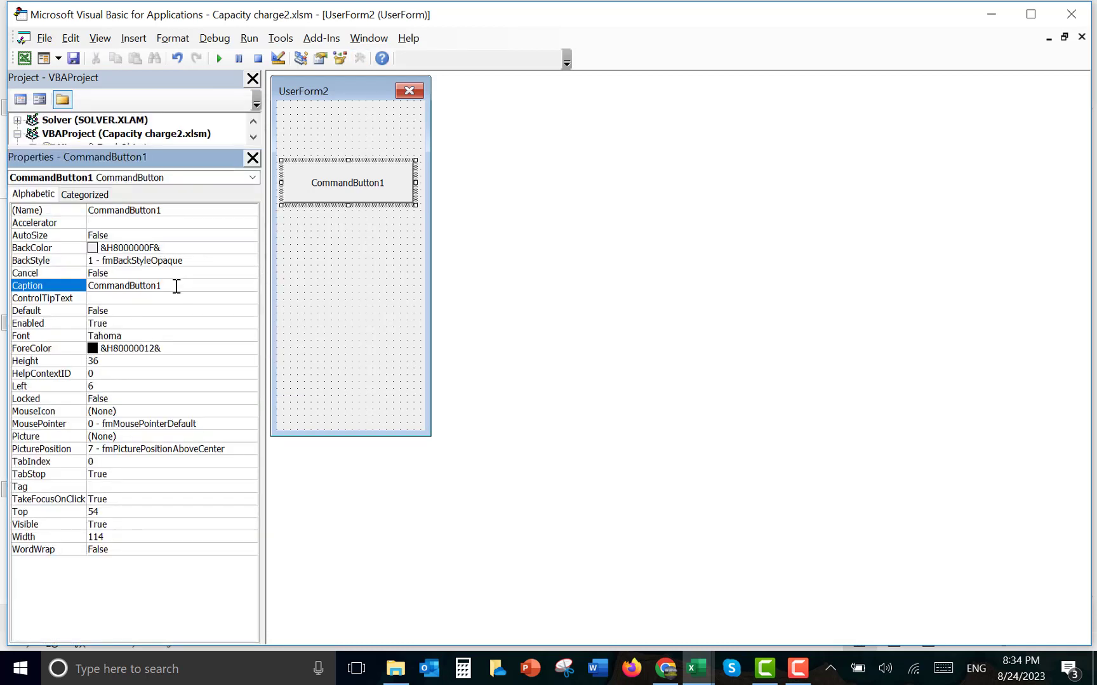
click(177, 286)
key(BackSpace)
key(BackSpace)
key(BackSpace)
key(BackSpace)
key(BackSpace)
key(BackSpace)
key(BackSpace)
key(BackSpace)
key(BackSpace)
key(BackSpace)
key(BackSpace)
key(BackSpace)
key(BackSpace)
key(BackSpace)
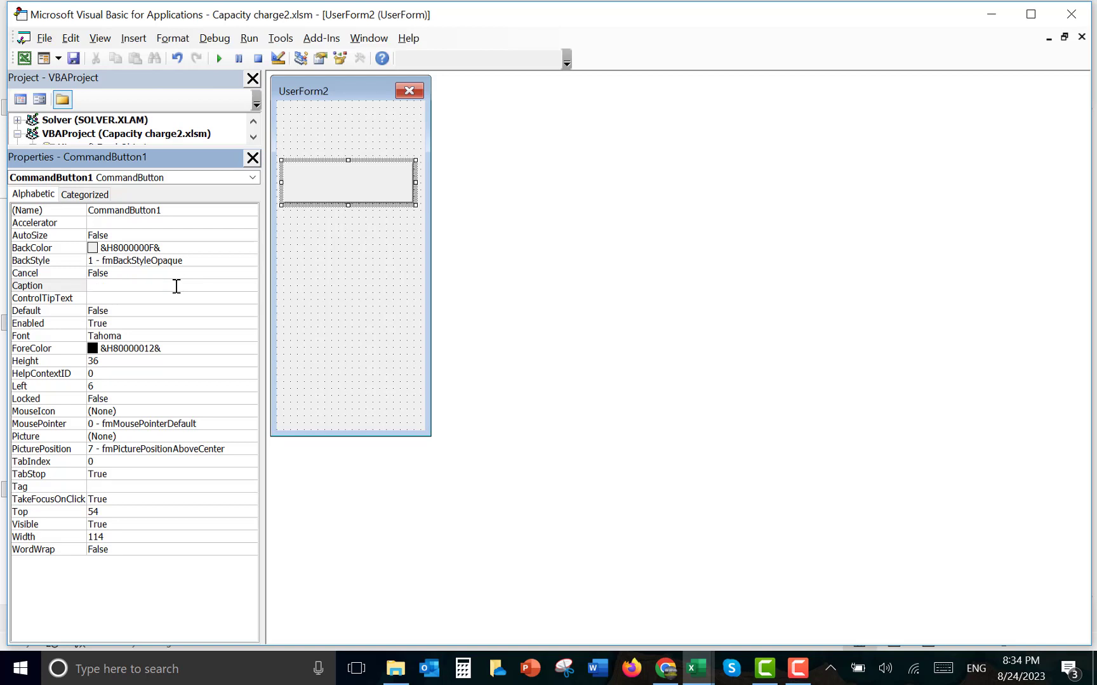
text(Cont)
key(BackSpace)
text(u t)
key(BackSpace)
key(BackSpace)
text(e to Nes)
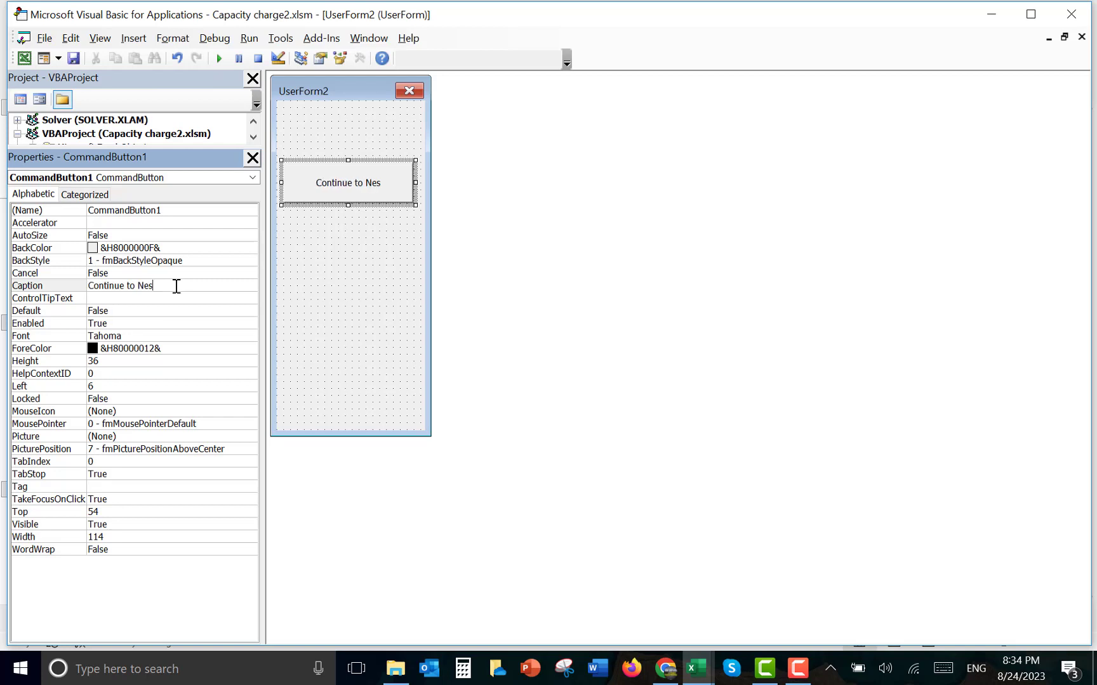
text(t Sheet)
click(346, 243)
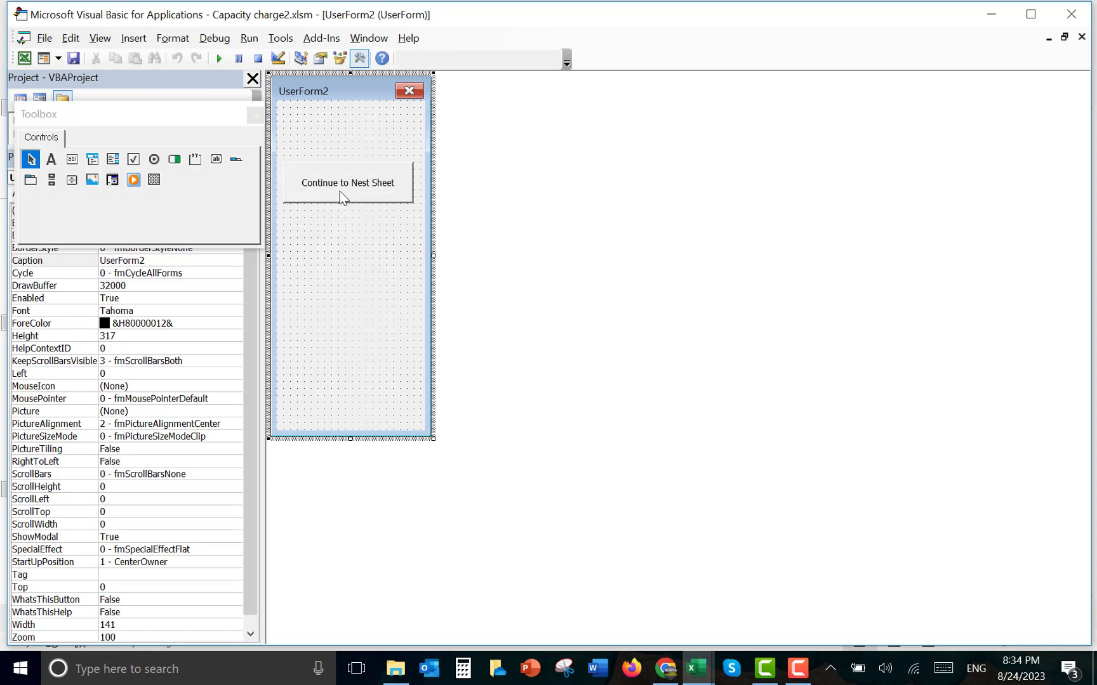
Add the statement UserForm2.Hide to the Click procedure of the "Continue to Nest Sheet" button
double_click(340, 191)
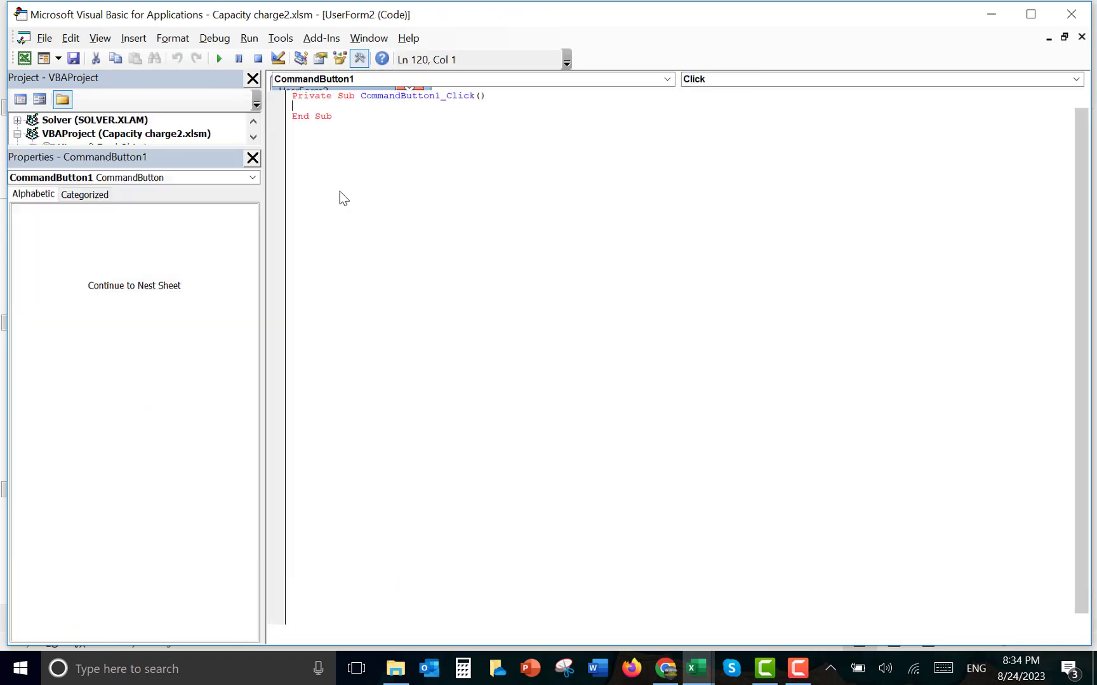
key(Return)
key(Return)
key(Return)
key(Up)
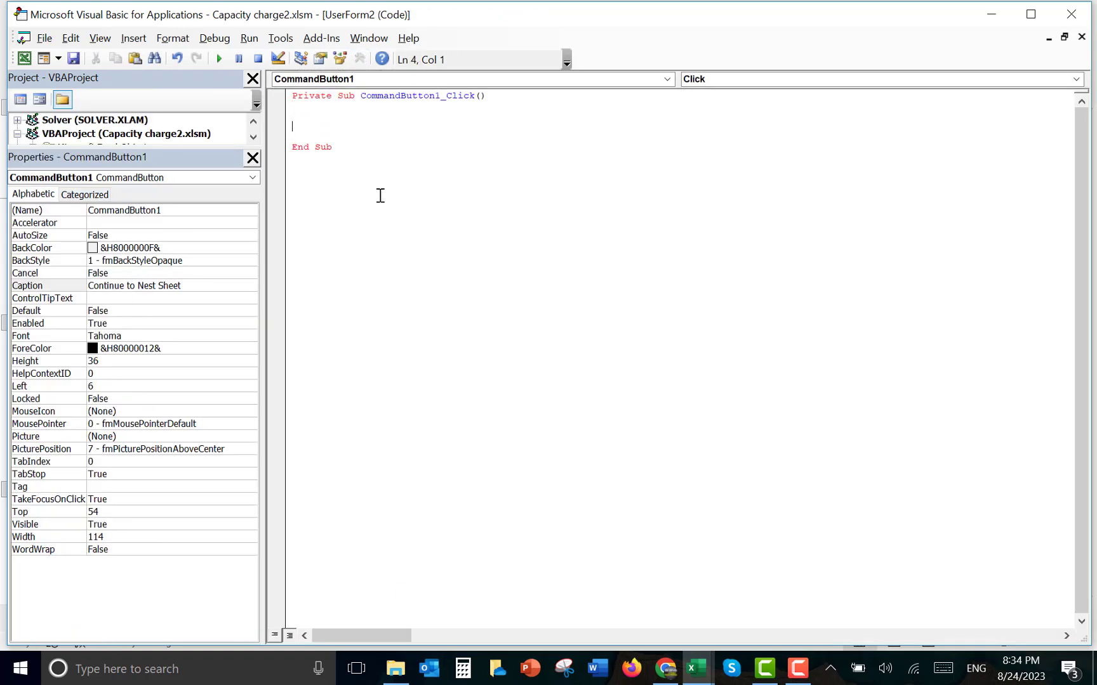
text(userform2.)
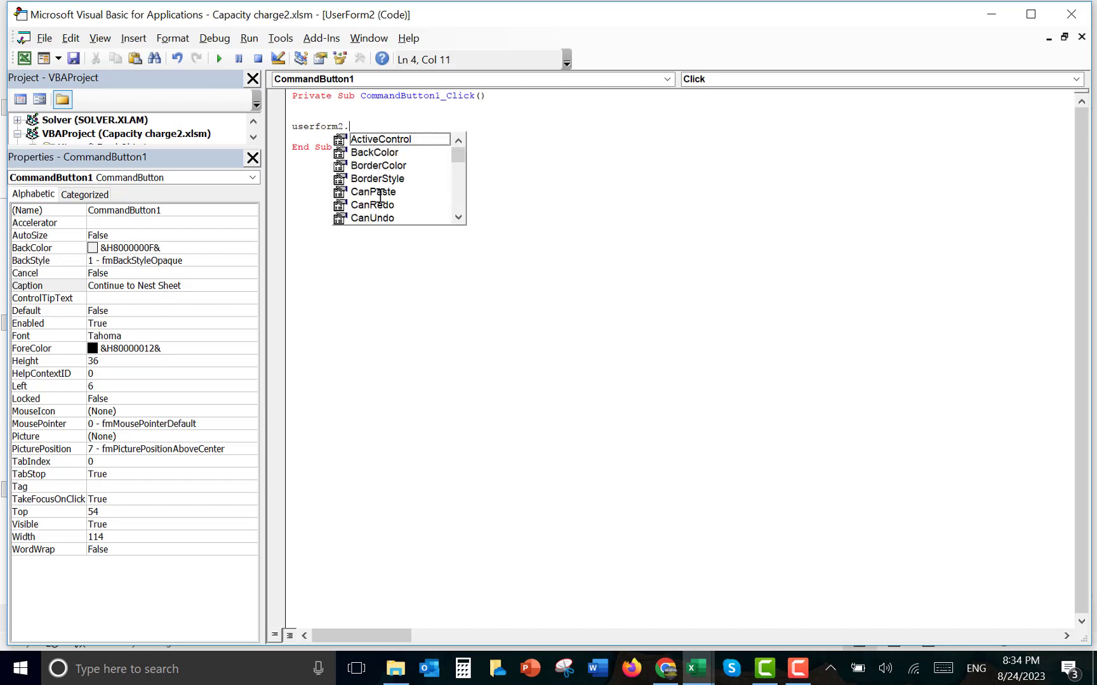
text(hi)
key(Return)
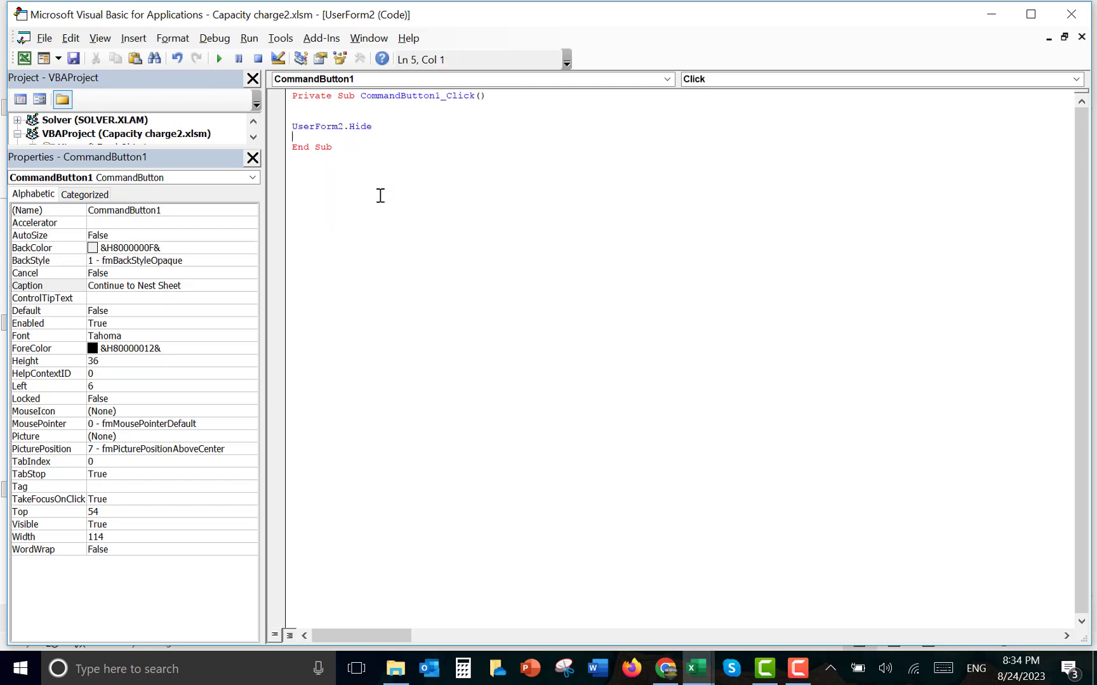
key(Return)
Reopen the UserForm2 design in Capacity charge2.xlsm and paste a copy of the command button just below the "Continue to Nest Sheet" button
click(253, 158)
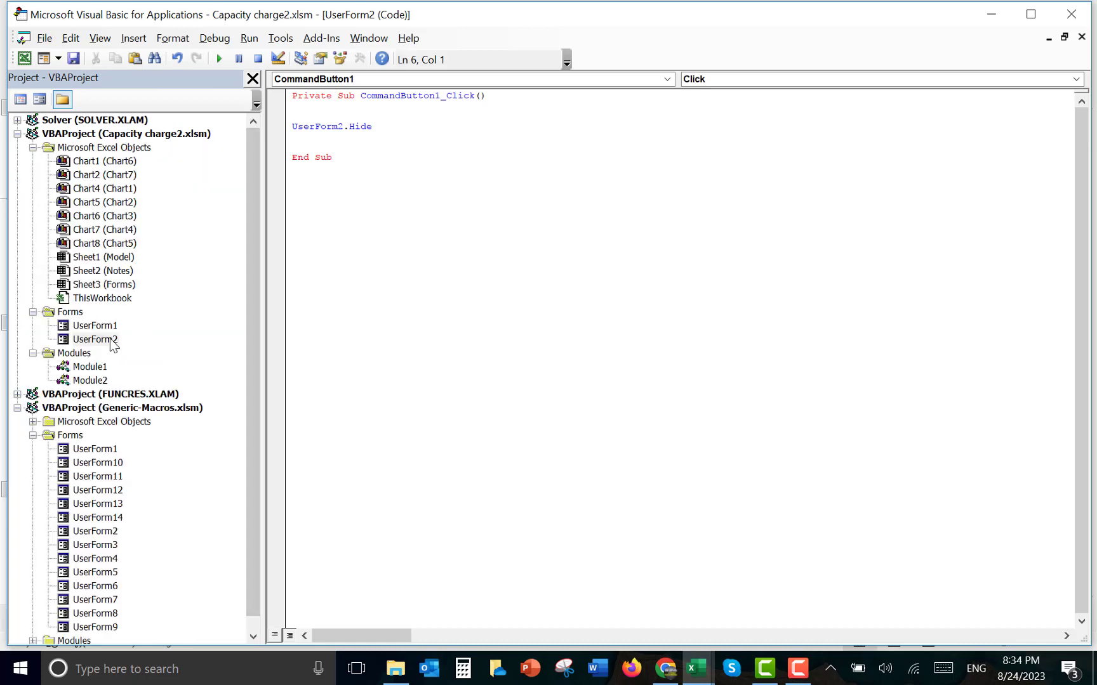
double_click(106, 340)
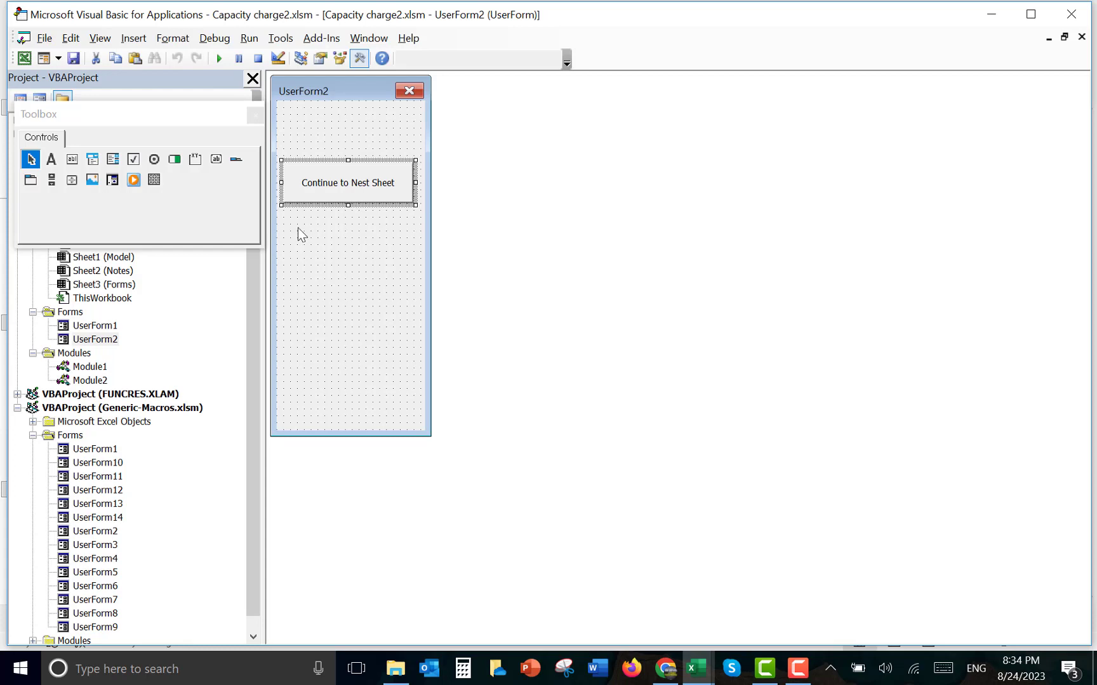
click(298, 242)
key(ctrl+v)
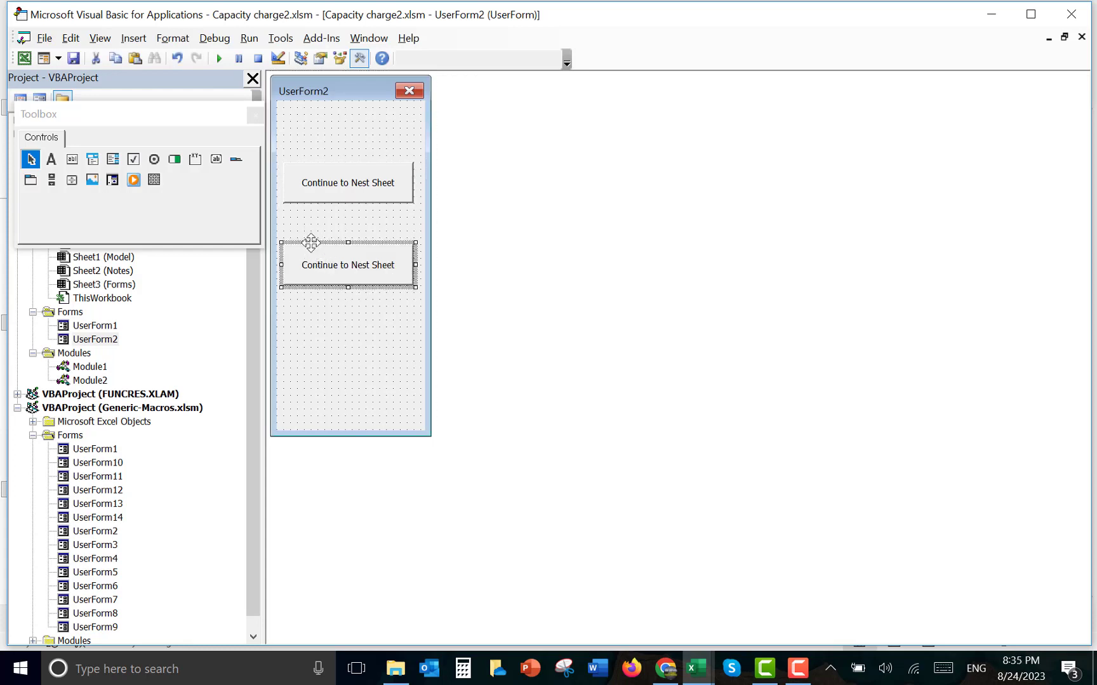
drag(311, 241, 313, 229)
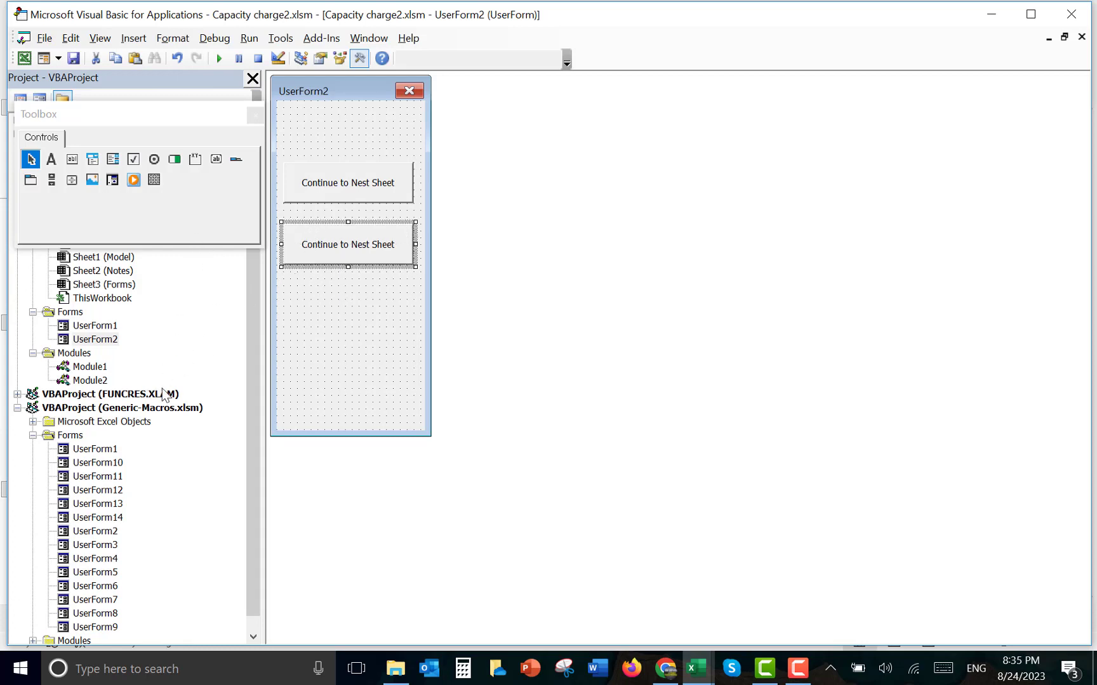
Change the caption of the second command button on UserForm2 to "Stop on this Graph"
right_click(345, 245)
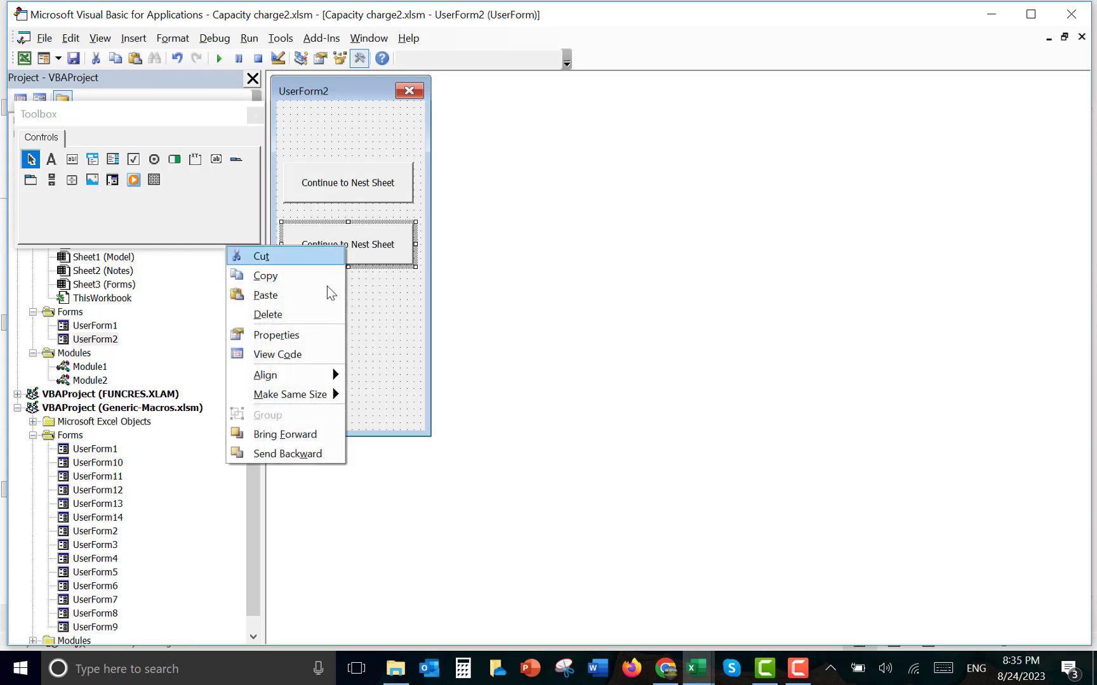
click(318, 333)
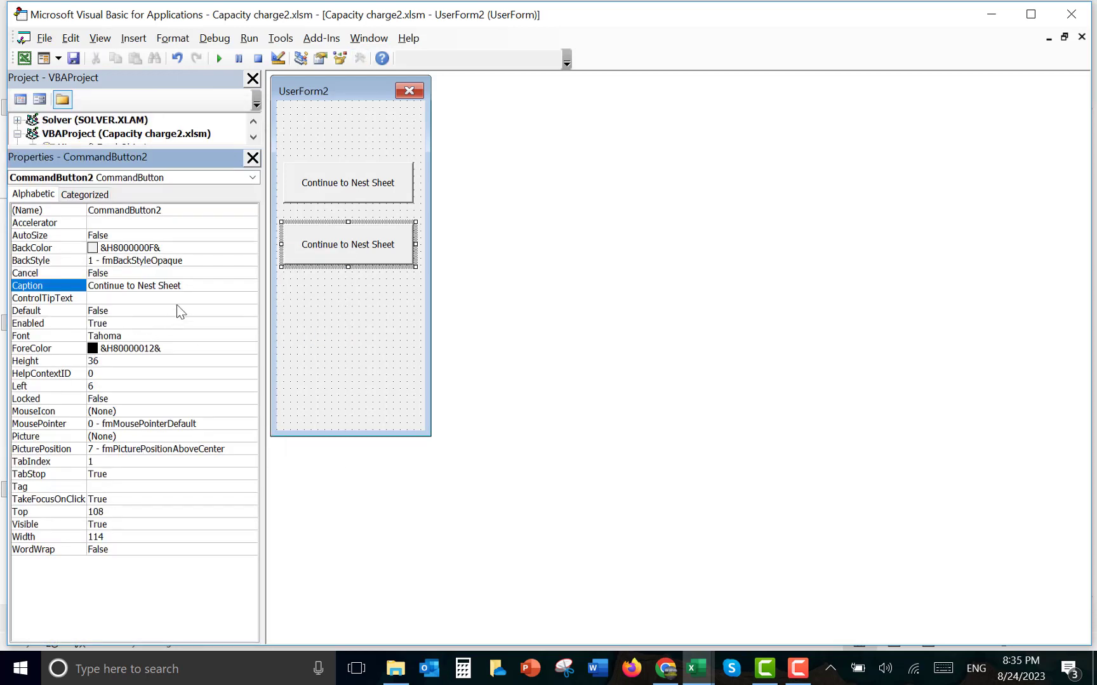
click(186, 285)
key(BackSpace)
key(BackSpace)
key(BackSpace)
key(BackSpace)
key(BackSpace)
key(BackSpace)
key(BackSpace)
key(BackSpace)
key(BackSpace)
key(BackSpace)
key(BackSpace)
key(BackSpace)
key(BackSpace)
key(BackSpace)
key(BackSpace)
key(BackSpace)
key(BackSpace)
key(BackSpace)
key(BackSpace)
key(BackSpace)
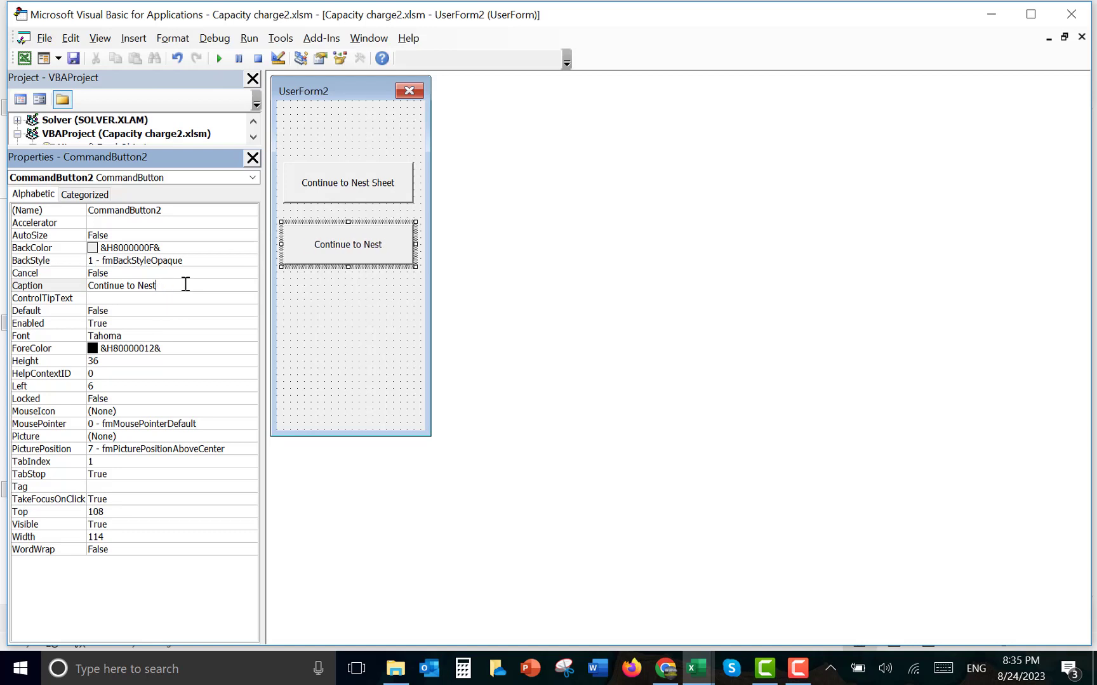
text(S)
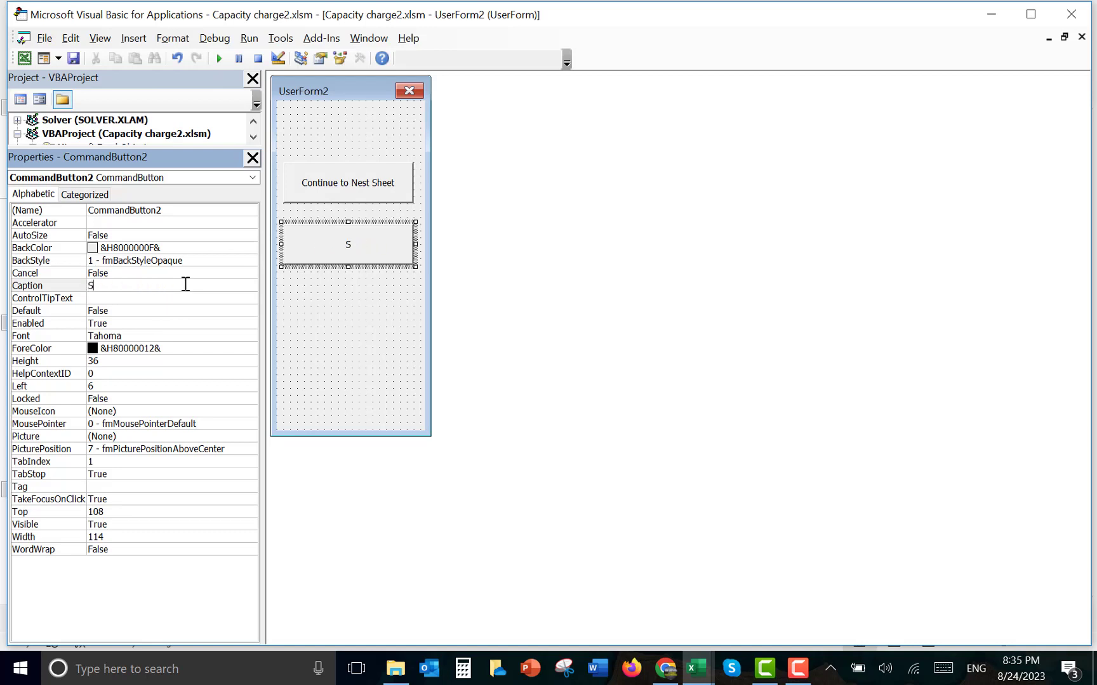
text(top on this Graph)
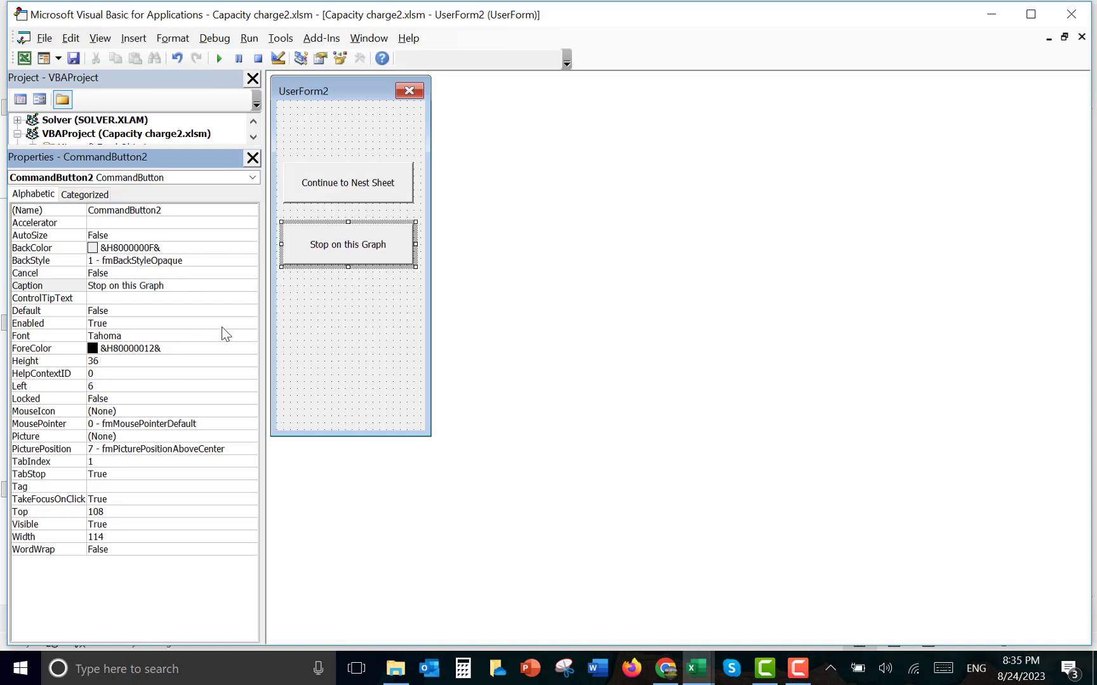
Duplicate the "Stop on this Graph" button and place the copy directly below it, at about 162 from the form's top
click(331, 321)
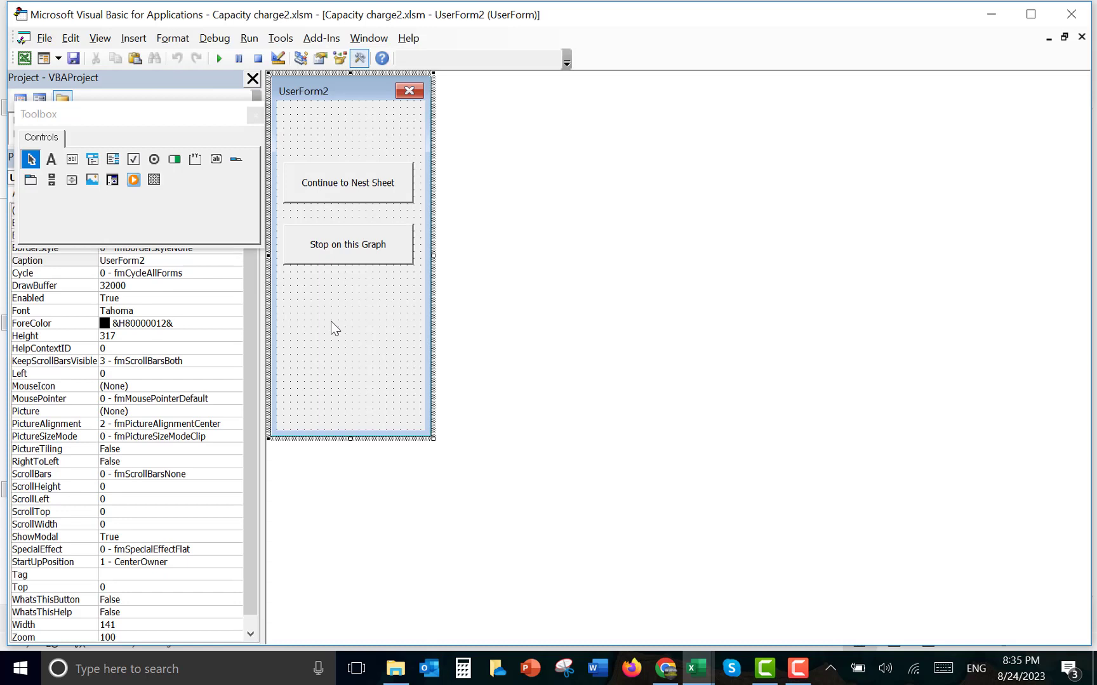
right_click(344, 258)
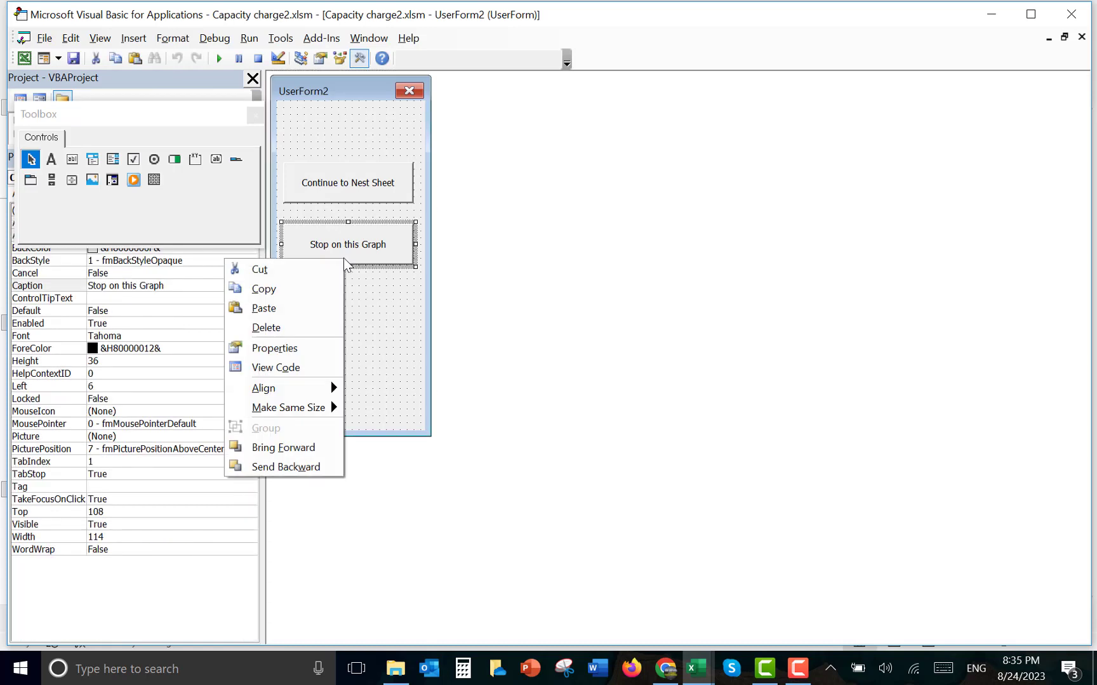
click(285, 287)
click(285, 287)
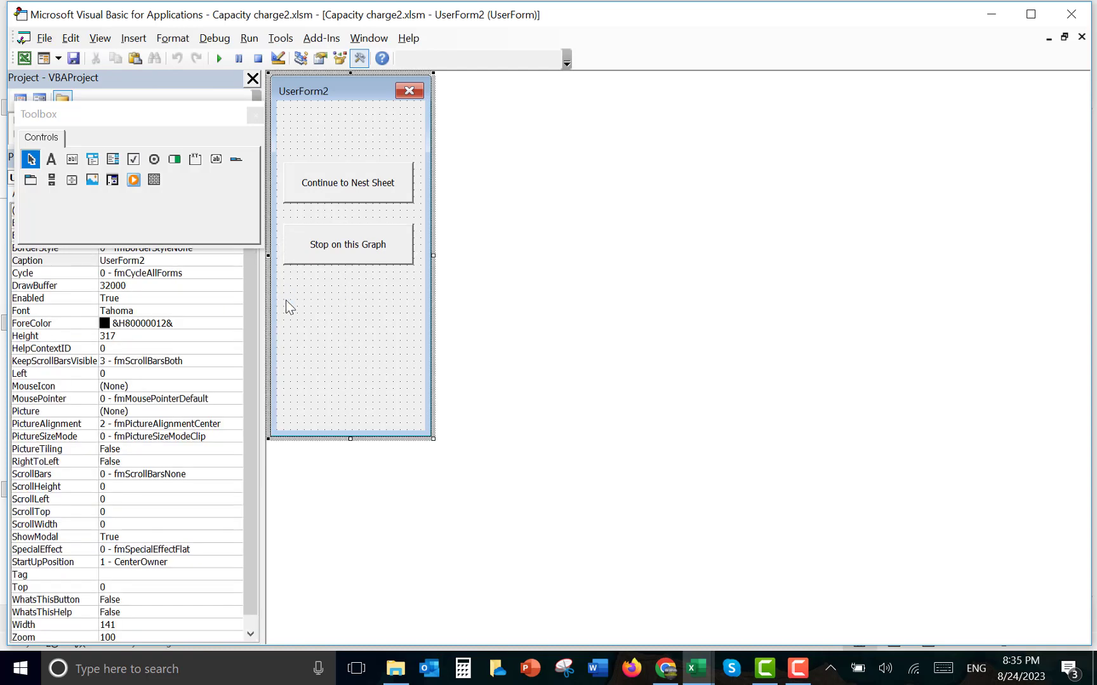
key(ctrl+v)
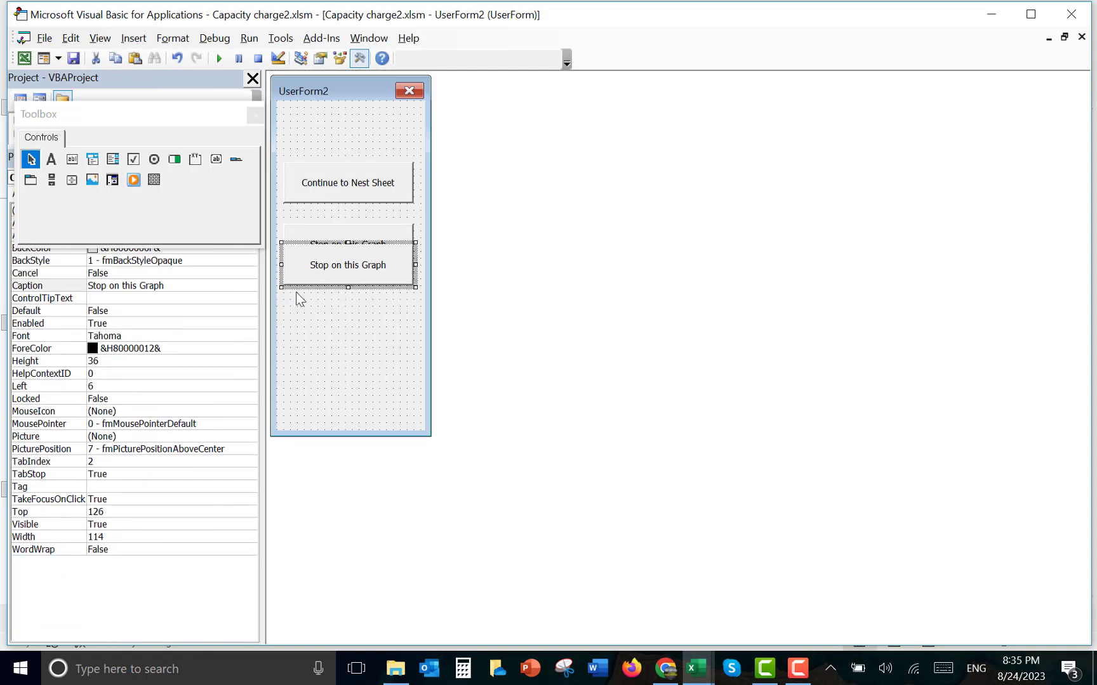
drag(303, 330, 303, 331)
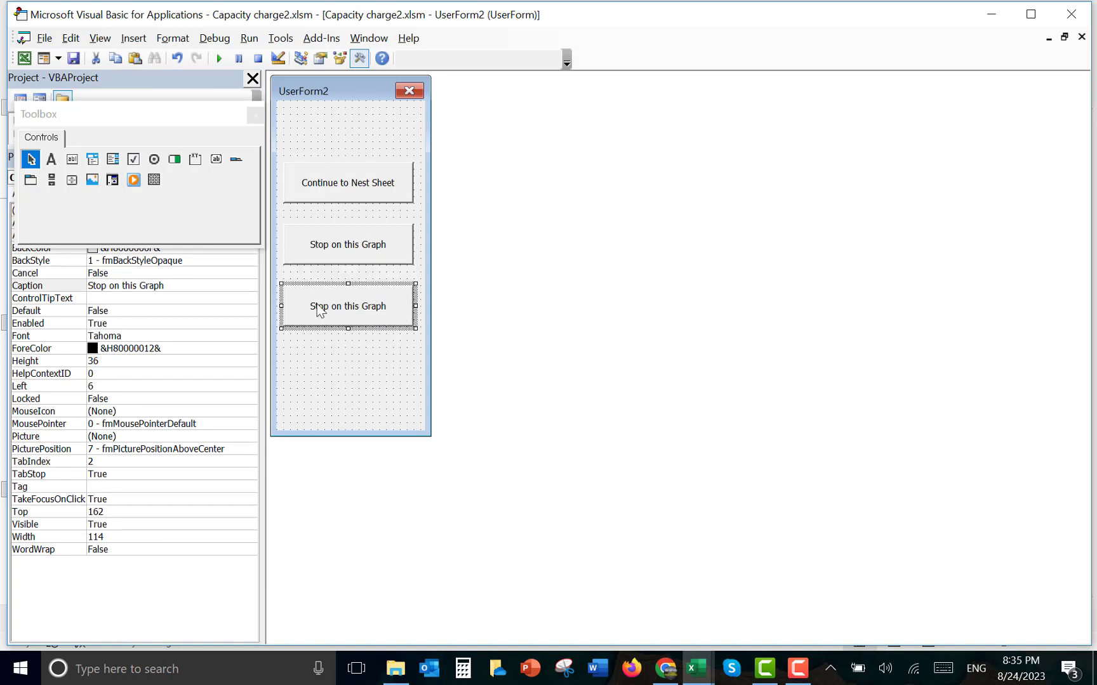
Change the caption of the third command button on UserForm2 to "Go Back to Prior Graph"
click(186, 289)
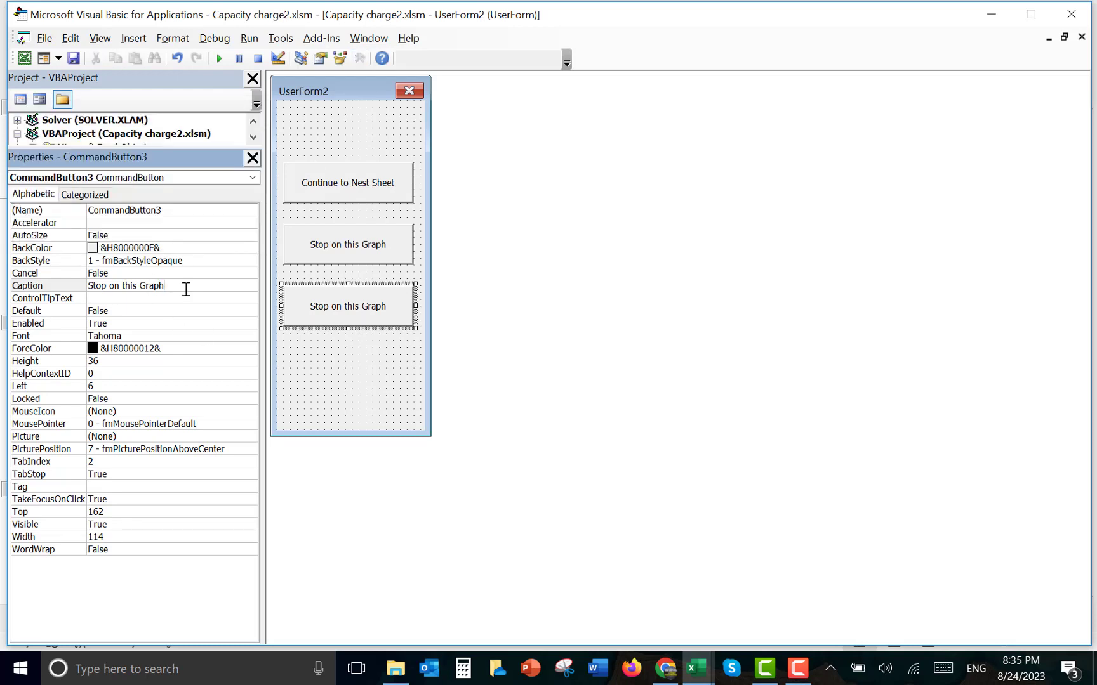
key(BackSpace)
key(BackSpace)
key(BackSpace)
key(BackSpace)
key(BackSpace)
key(BackSpace)
key(BackSpace)
key(BackSpace)
key(BackSpace)
key(BackSpace)
key(BackSpace)
key(BackSpace)
key(BackSpace)
key(BackSpace)
key(BackSpace)
key(BackSpace)
key(BackSpace)
key(BackSpace)
text(G)
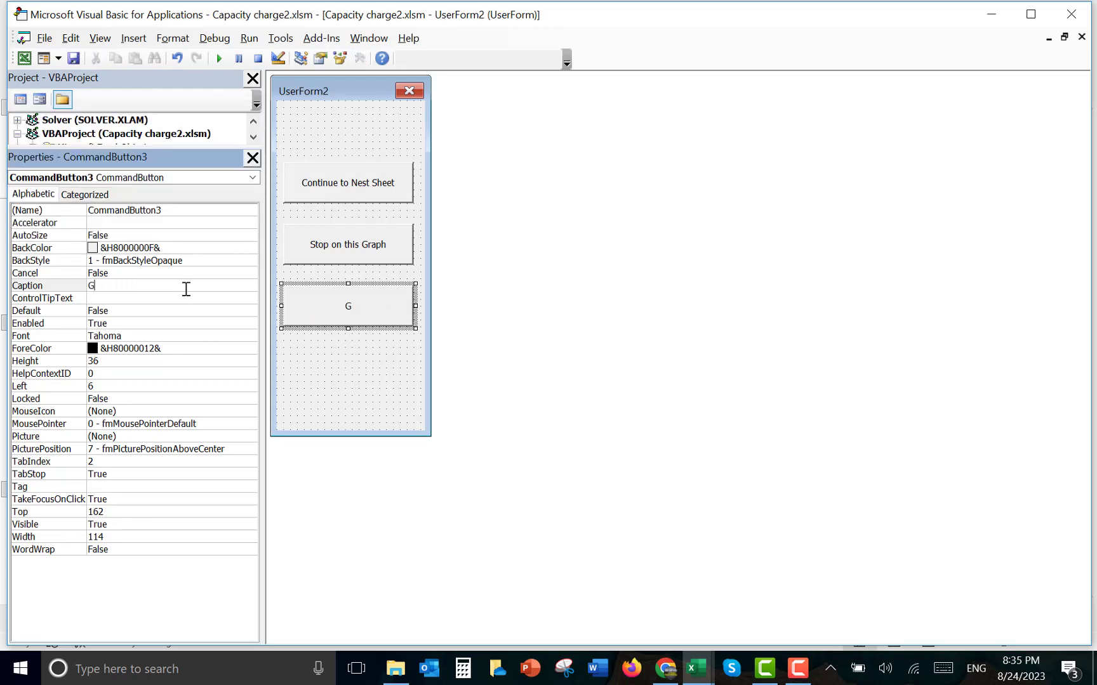
text(o Back to Prior)
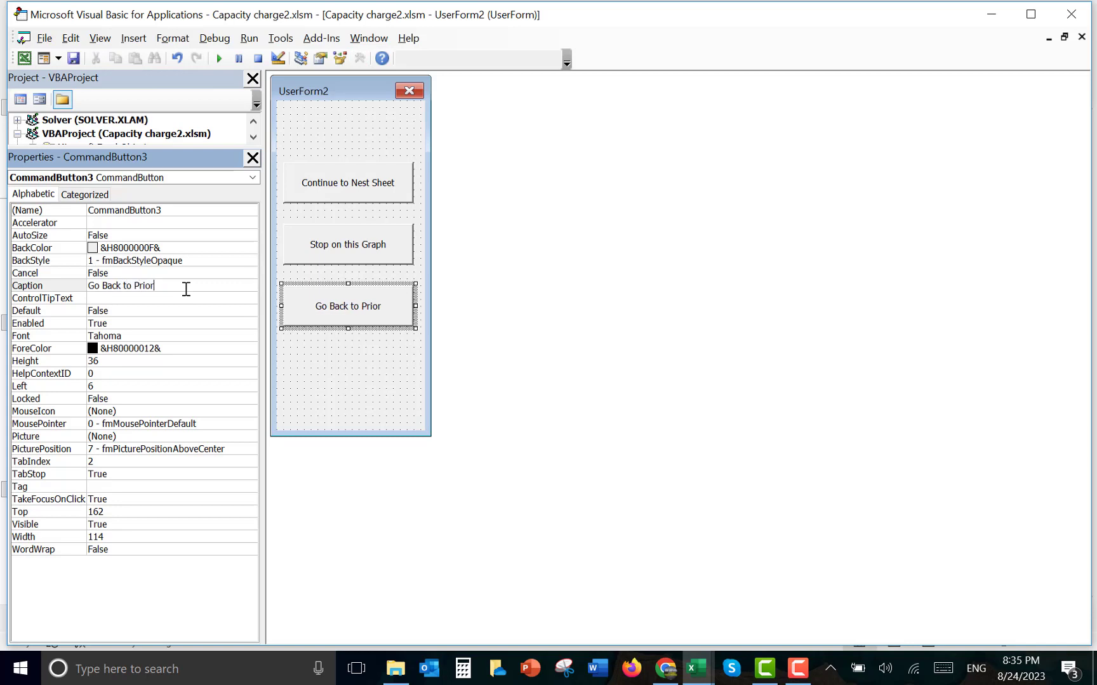
text( Graph)
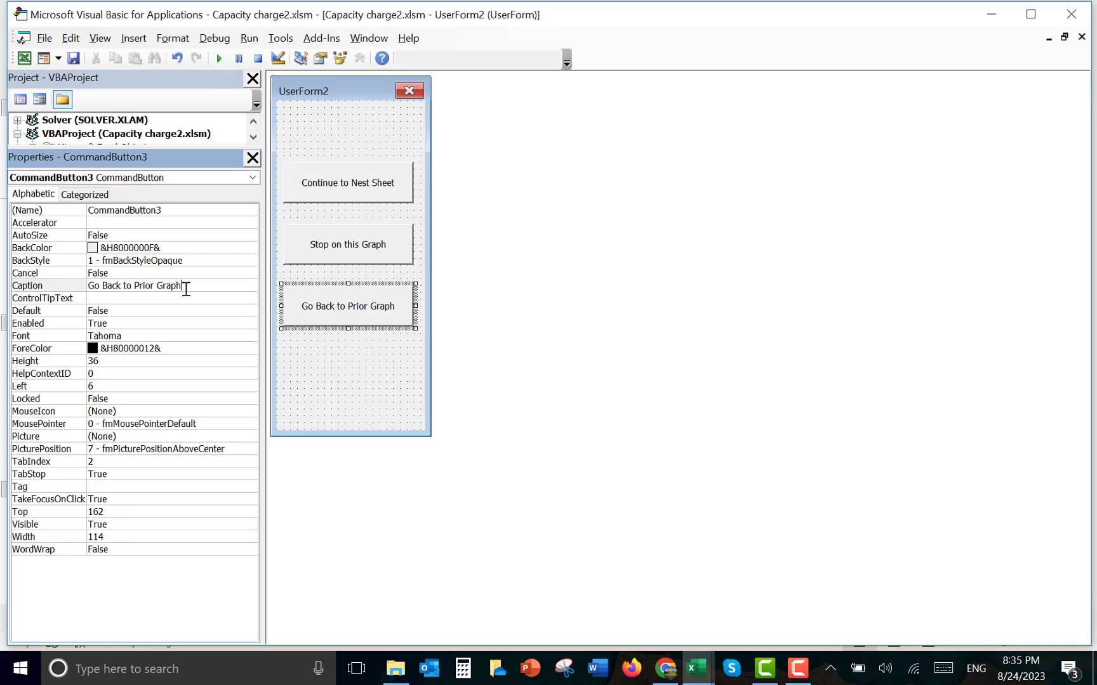
Draw a label about 108 by 24 above the three buttons on UserForm2 and set its font size to 14
click(344, 121)
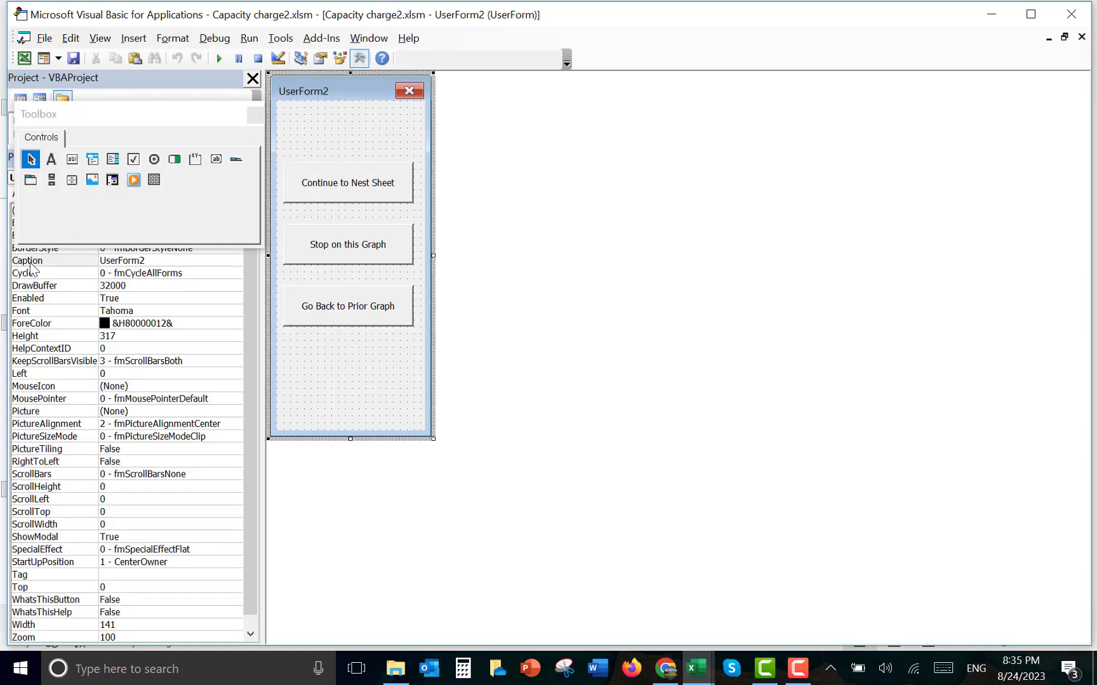
click(52, 165)
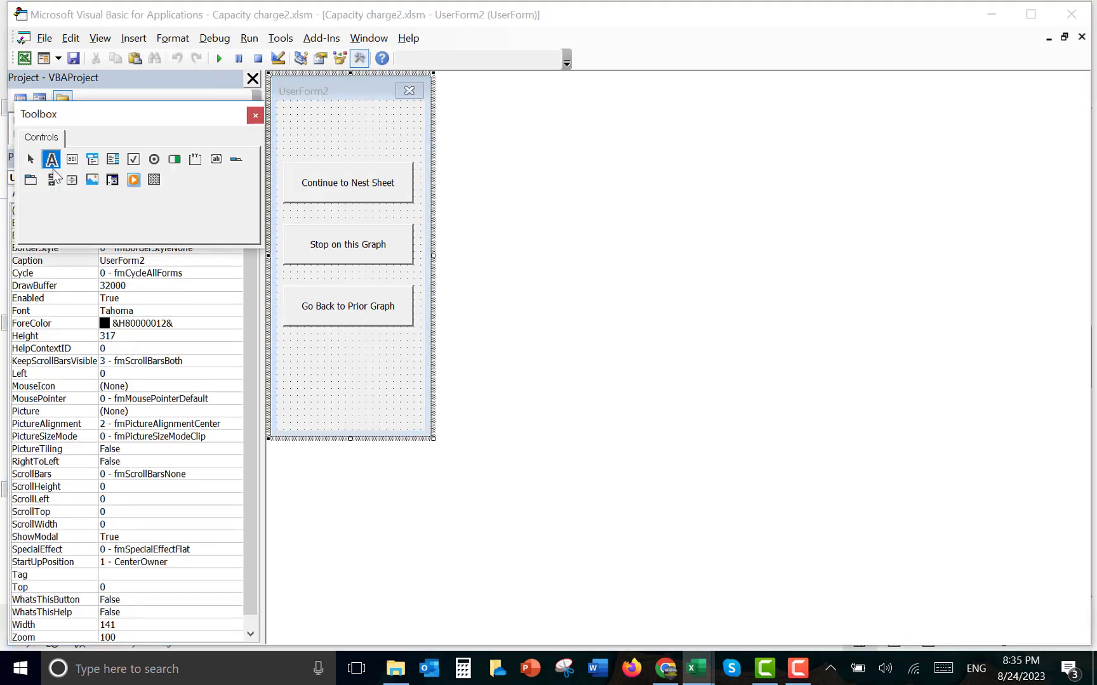
drag(286, 117, 410, 144)
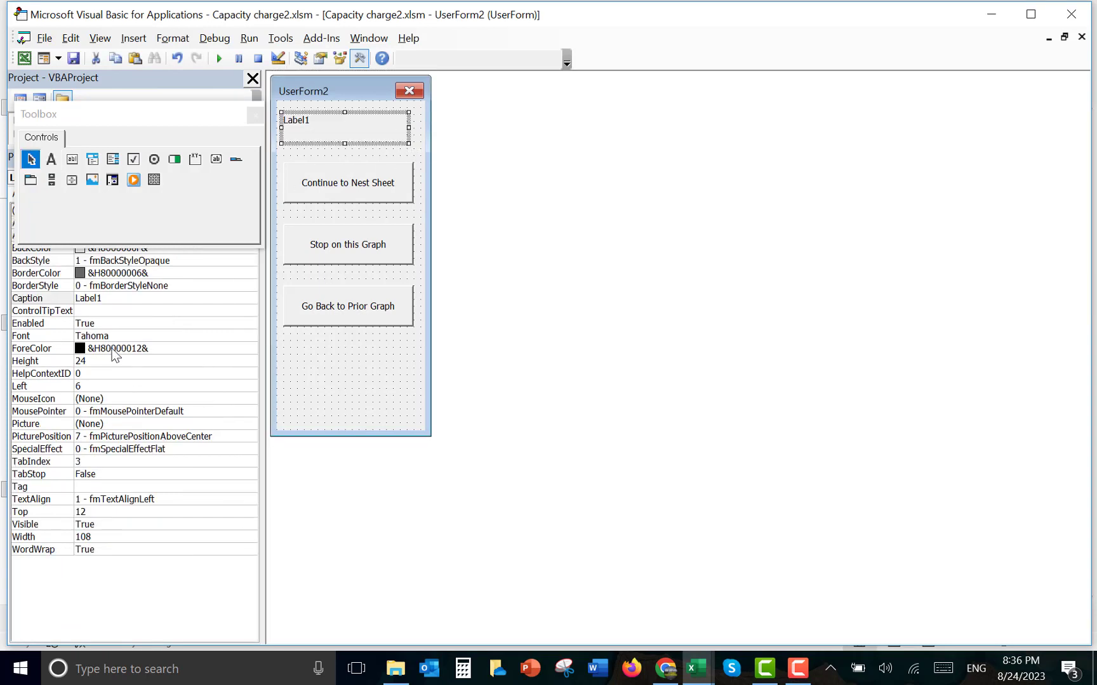
click(105, 337)
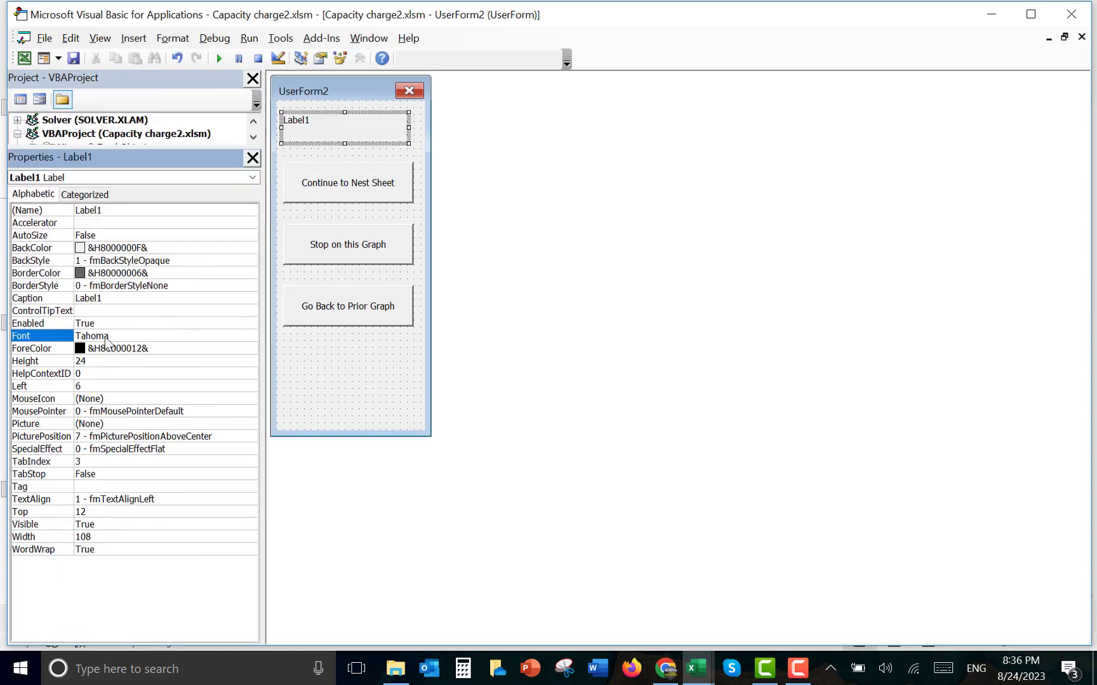
click(251, 336)
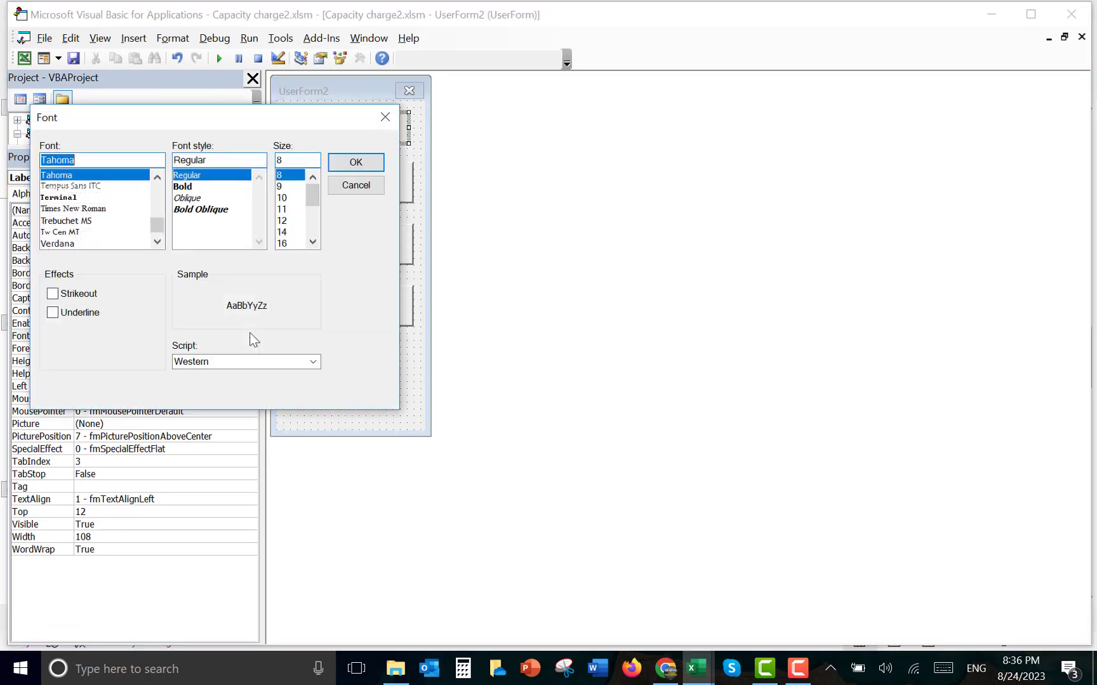
click(282, 233)
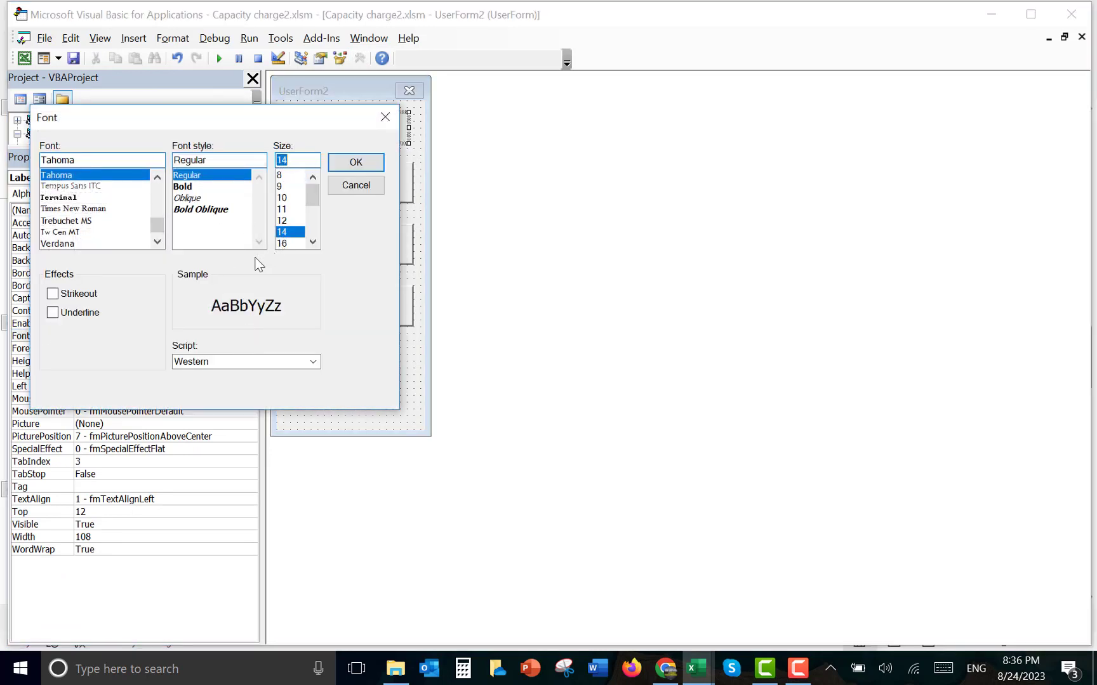
click(356, 163)
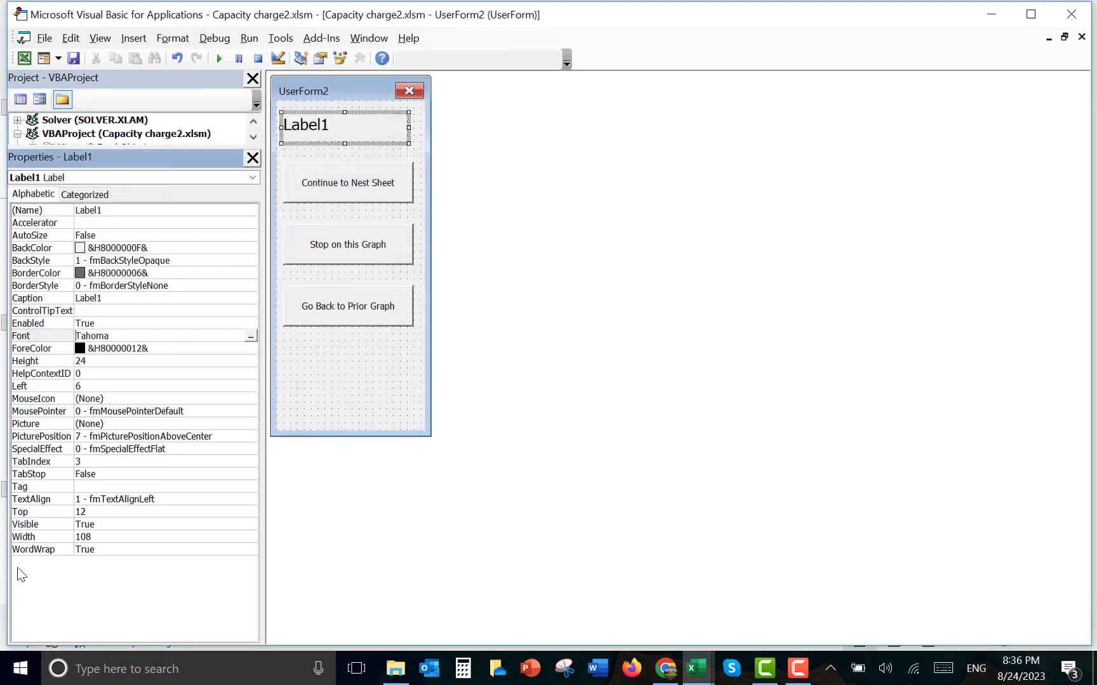
click(120, 500)
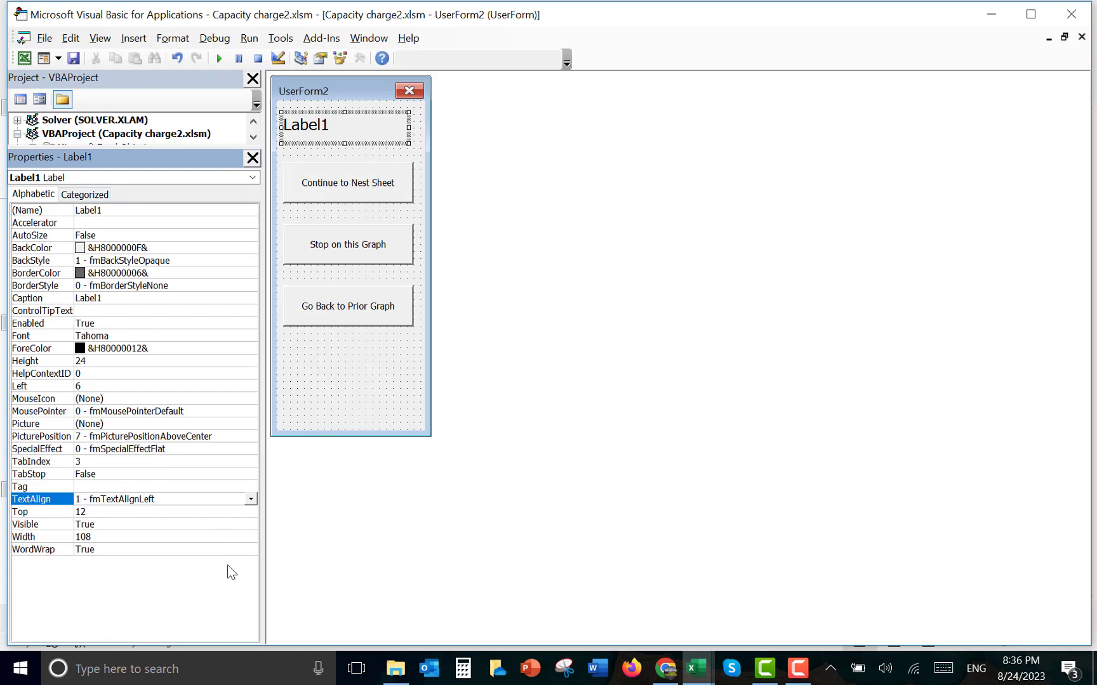
click(380, 519)
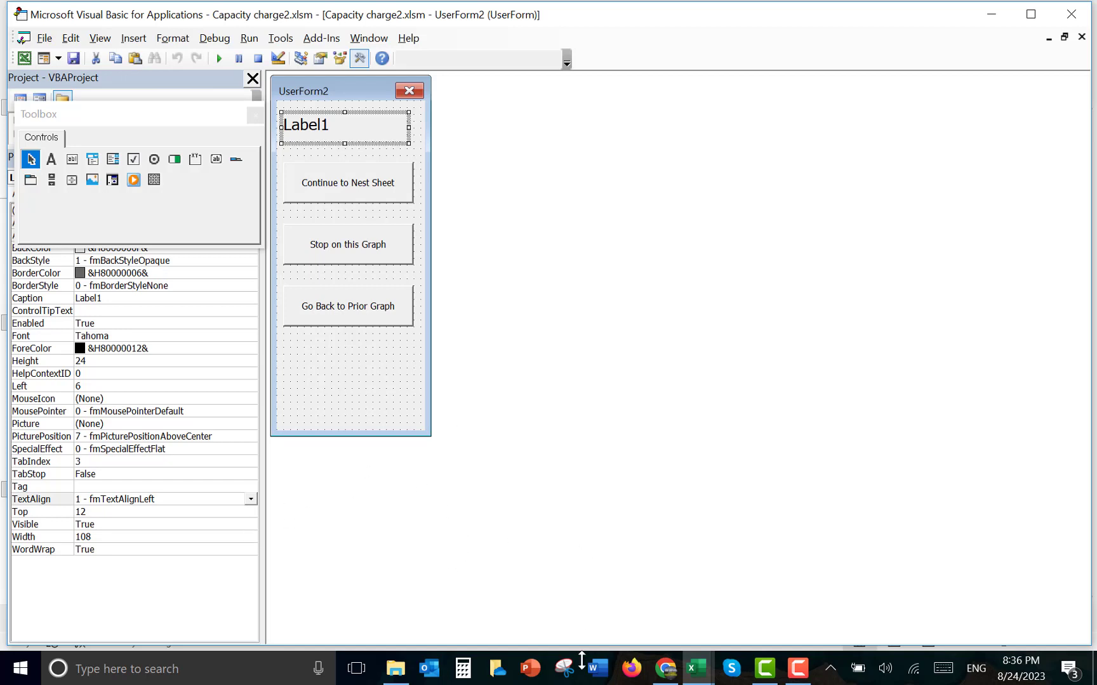
Switch to the Capacity charge2 workbook in Excel and exit the Instagram Graph Presentation form
click(696, 671)
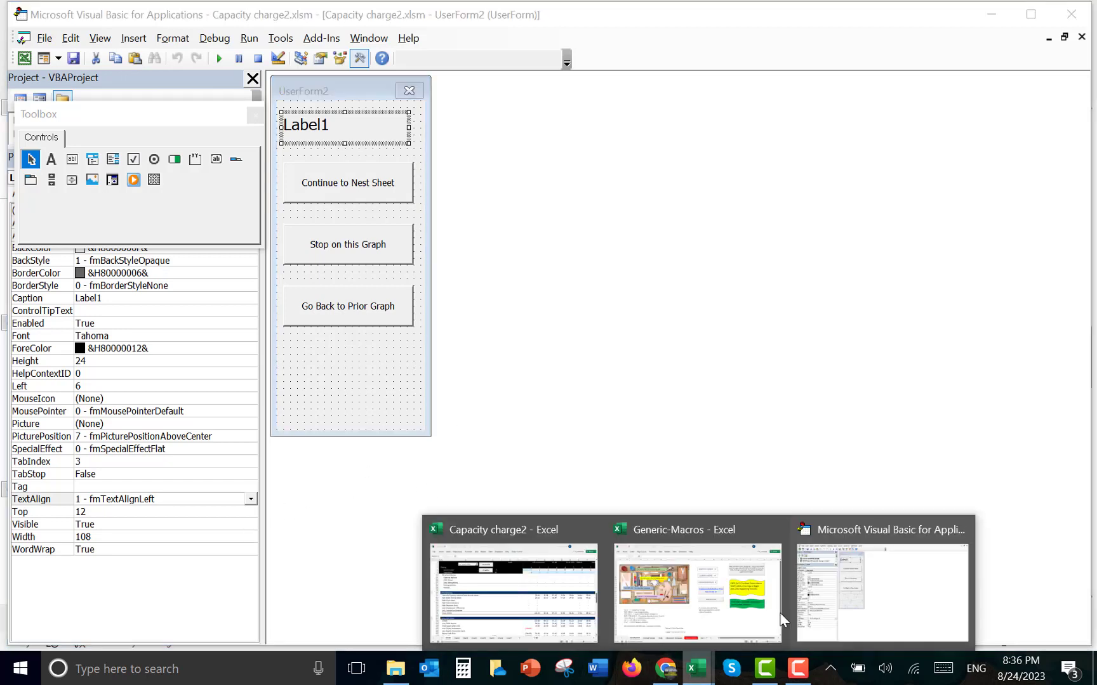
click(545, 619)
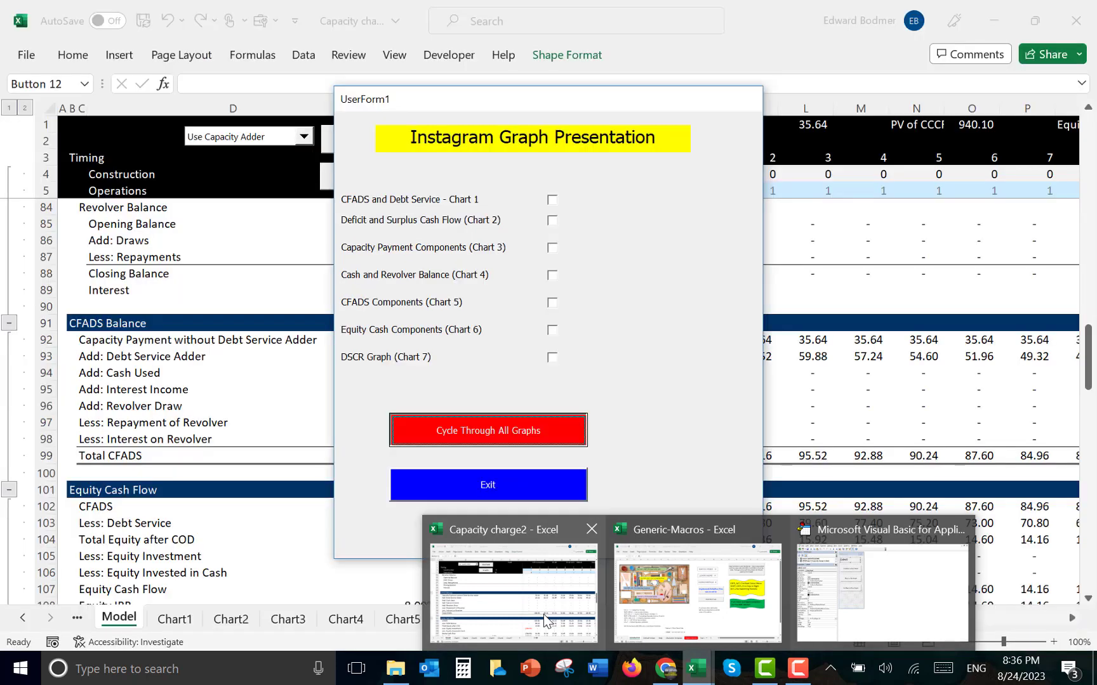
click(488, 484)
click(460, 390)
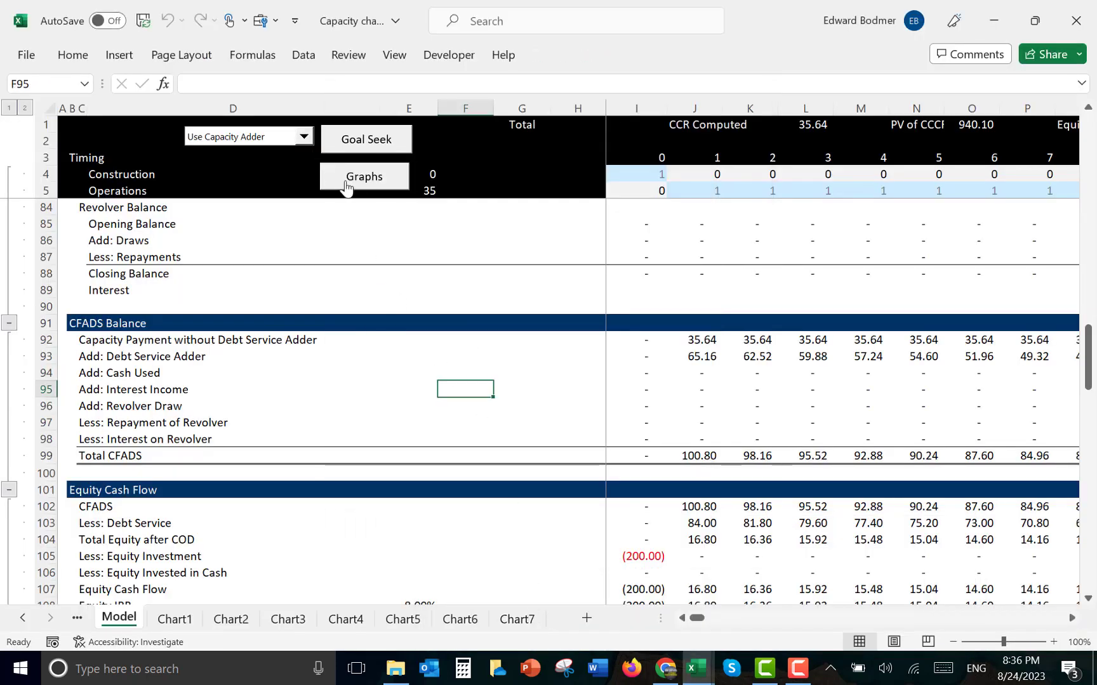
Open the chart_menu macro assigned to the Graphs button for editing in the Visual Basic editor
right_click(346, 185)
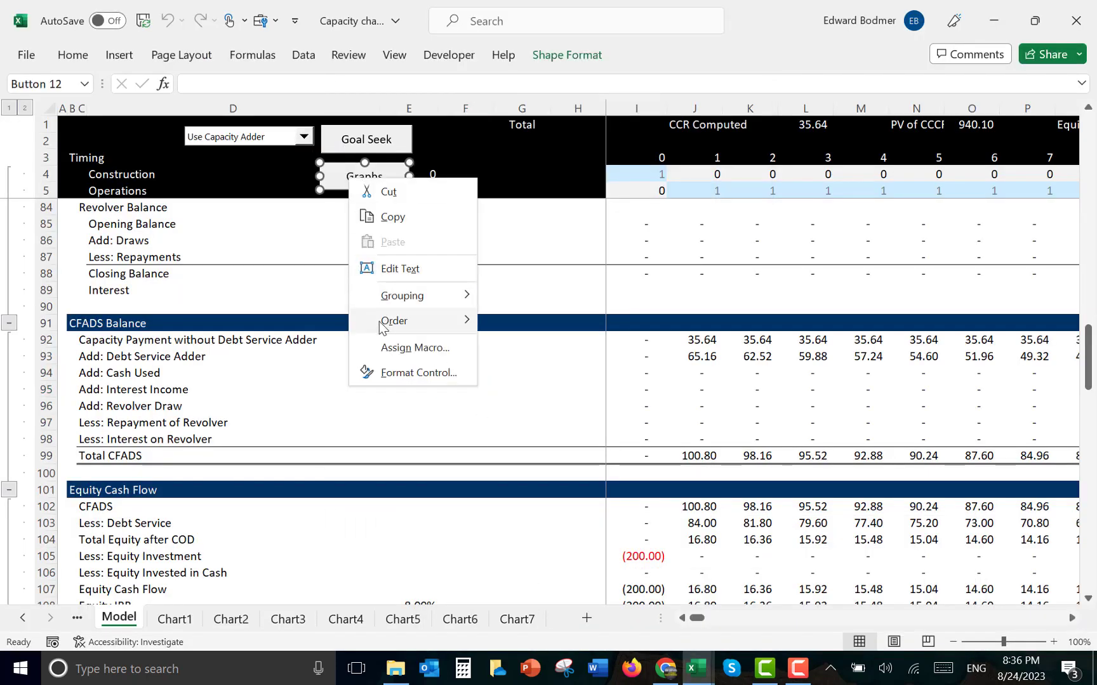
click(381, 348)
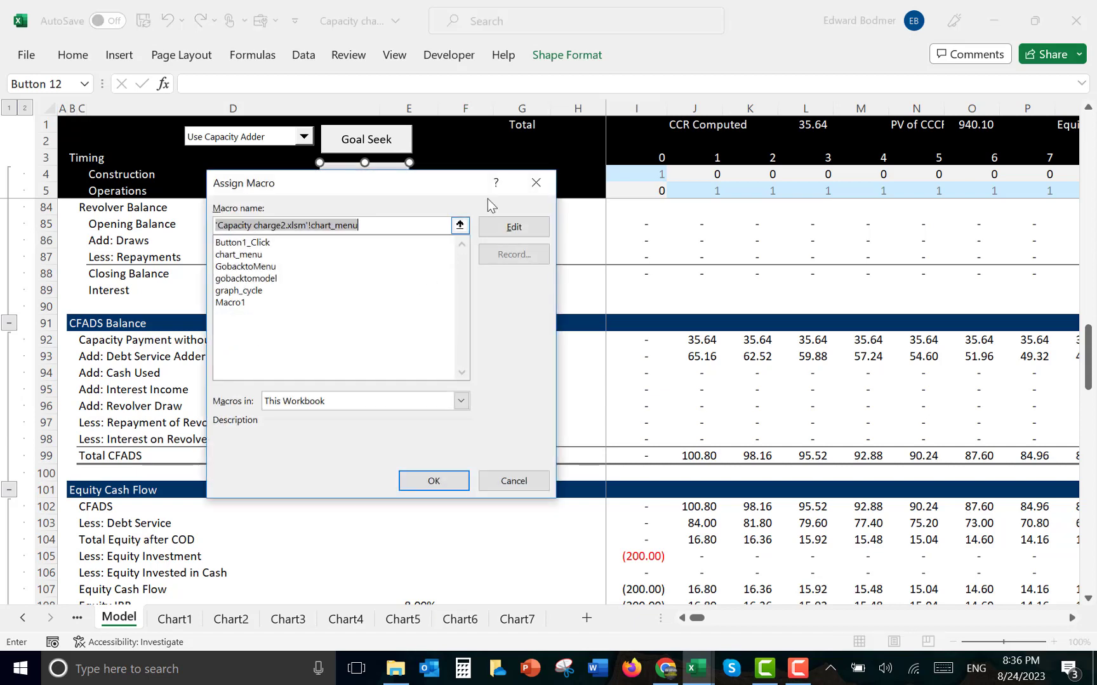
click(499, 227)
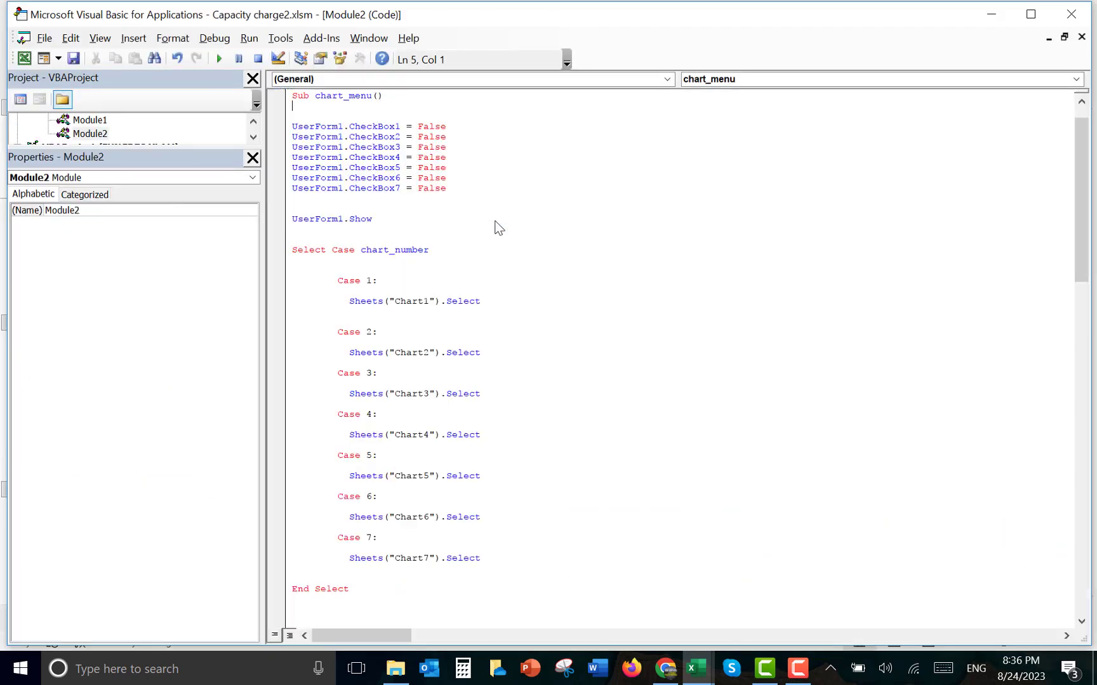
In the graph_cycle macro, replace the MsgBox line under Case 1 with UserForm2.Show
key(Down)
key(Down)
key(Down)
key(Down)
key(Down)
key(Down)
key(Down)
key(Down)
key(Down)
key(Down)
key(Down)
key(Down)
key(Down)
key(Down)
key(Down)
key(Down)
key(Down)
key(Down)
key(Down)
key(Down)
key(Down)
key(Down)
key(Down)
key(Down)
key(Down)
key(Down)
key(Down)
key(Down)
key(Down)
key(Down)
key(Down)
key(Down)
key(Down)
key(Down)
key(Down)
key(Down)
key(Down)
key(Down)
key(Down)
key(Down)
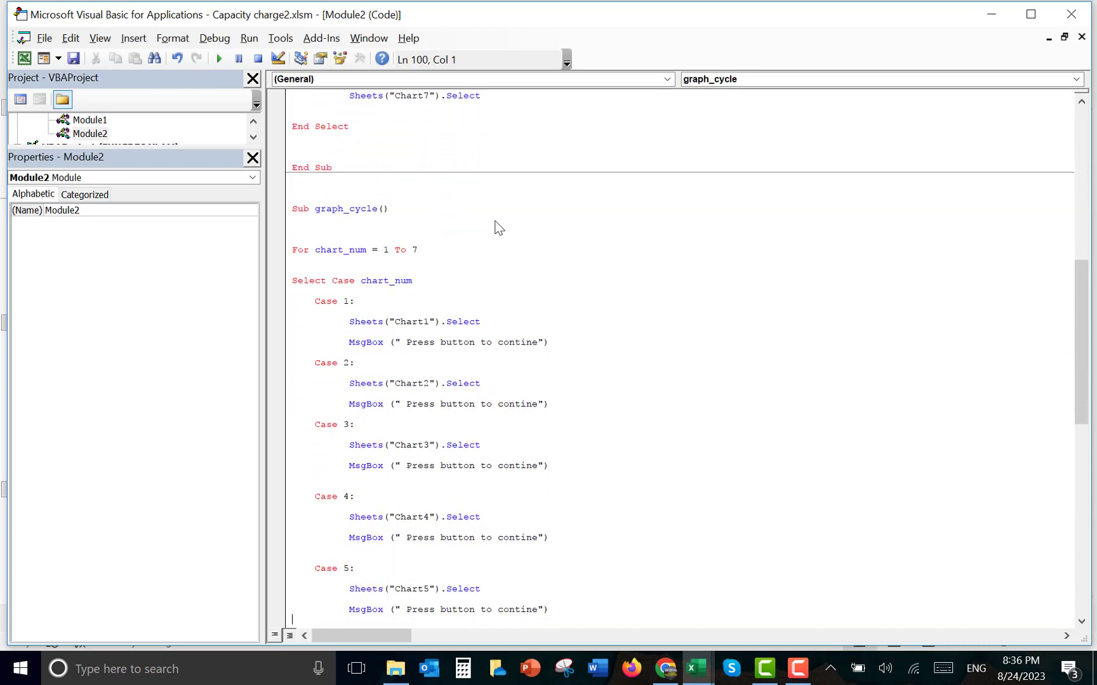
key(Up)
key(Up)
key(Up)
key(Up)
key(Up)
key(Up)
key(Up)
key(Up)
key(Up)
key(Up)
key(Up)
key(Up)
key(Up)
key(Up)
key(Up)
key(Up)
key(Up)
key(Up)
key(Up)
key(Up)
key(shift+Down)
key(Delete)
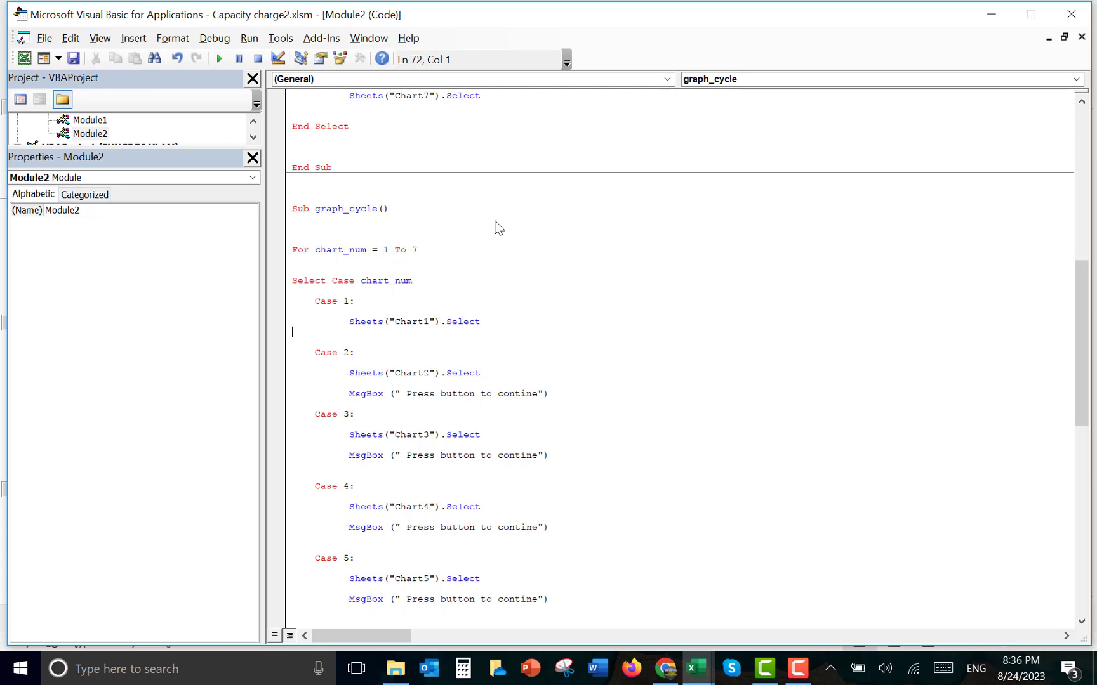
key(Return)
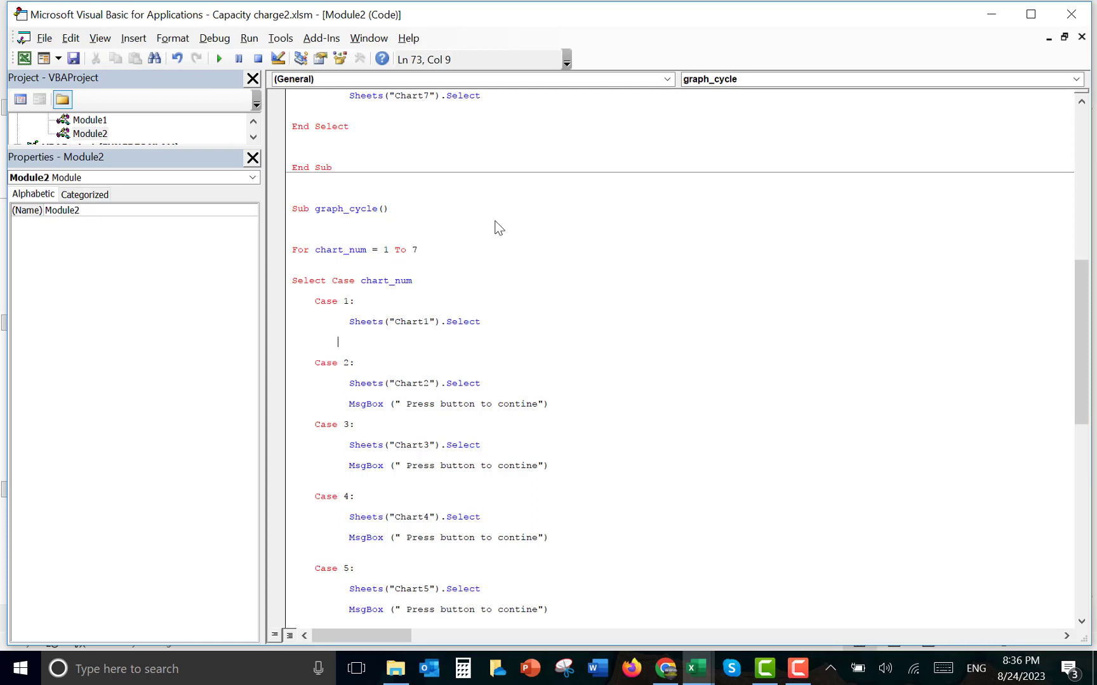
text(userform2.show)
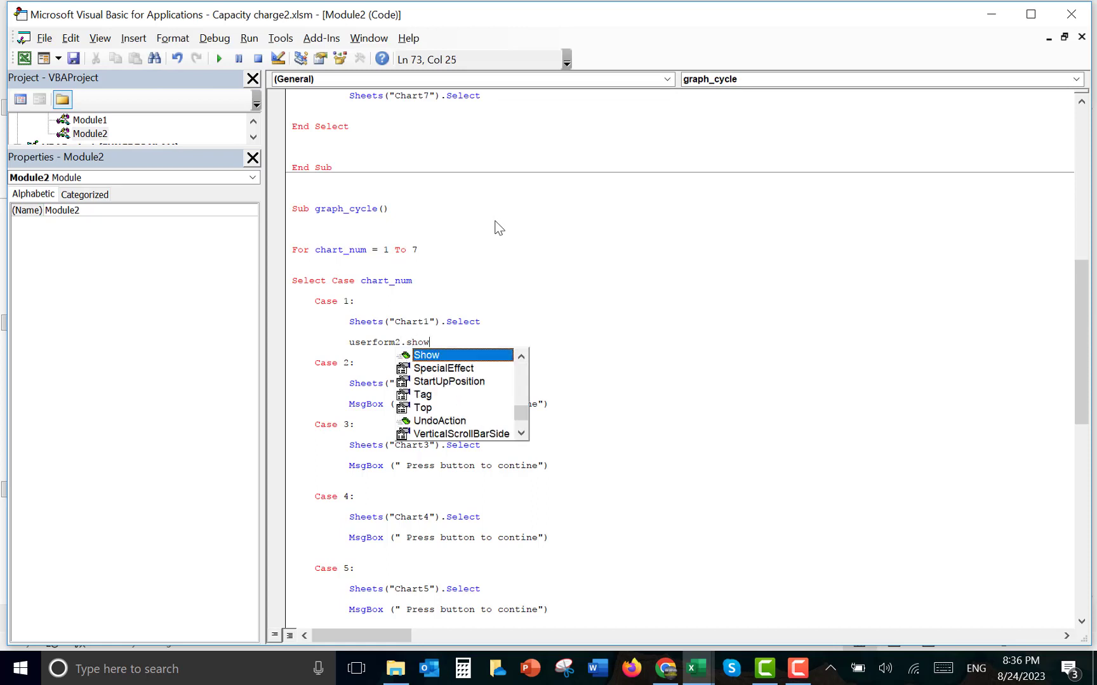
key(Return)
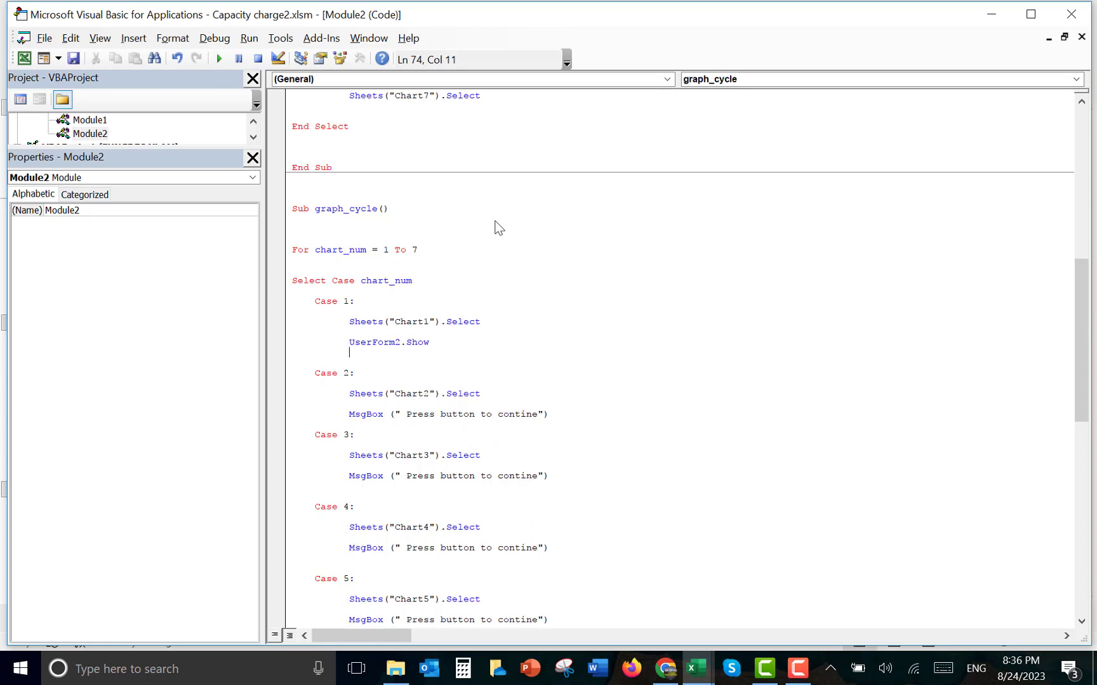
Copy the UserForm2.Show line from Case 1 and insert it below the Chart2 selection line in Case 2
key(Up)
key(shift+Down)
key(ctrl+c)
key(Down)
key(Down)
key(Down)
key(Down)
key(Down)
key(Down)
key(ctrl+v)
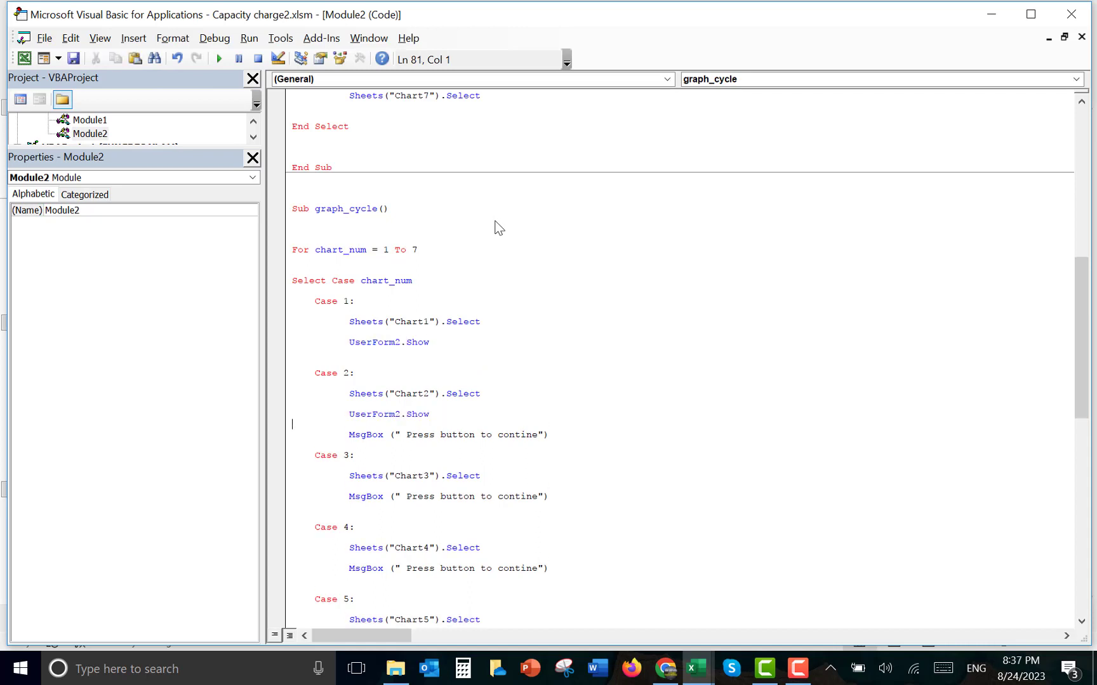
Insert the copied UserForm2.Show line below the Chart3 selection line in Case 3
key(Down)
key(Down)
key(Down)
key(Down)
key(Down)
key(Down)
key(ctrl+v)
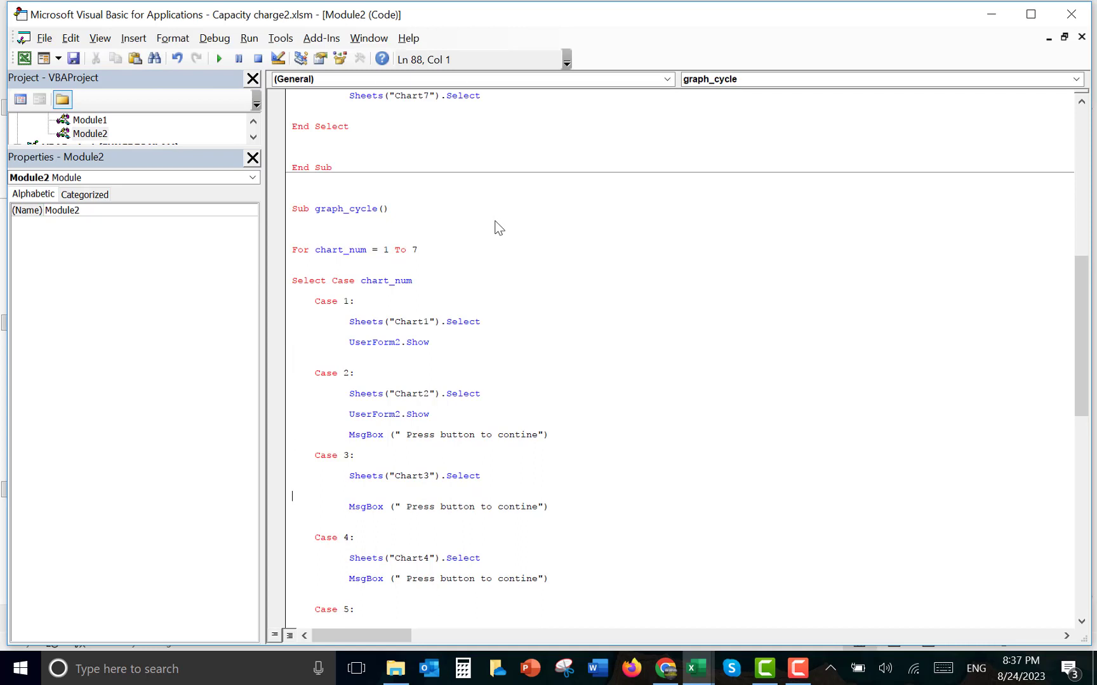
Insert the copied UserForm2.Show line below the Chart4 selection line in Case 4
key(Down)
key(Down)
key(Down)
key(Down)
key(Down)
key(Down)
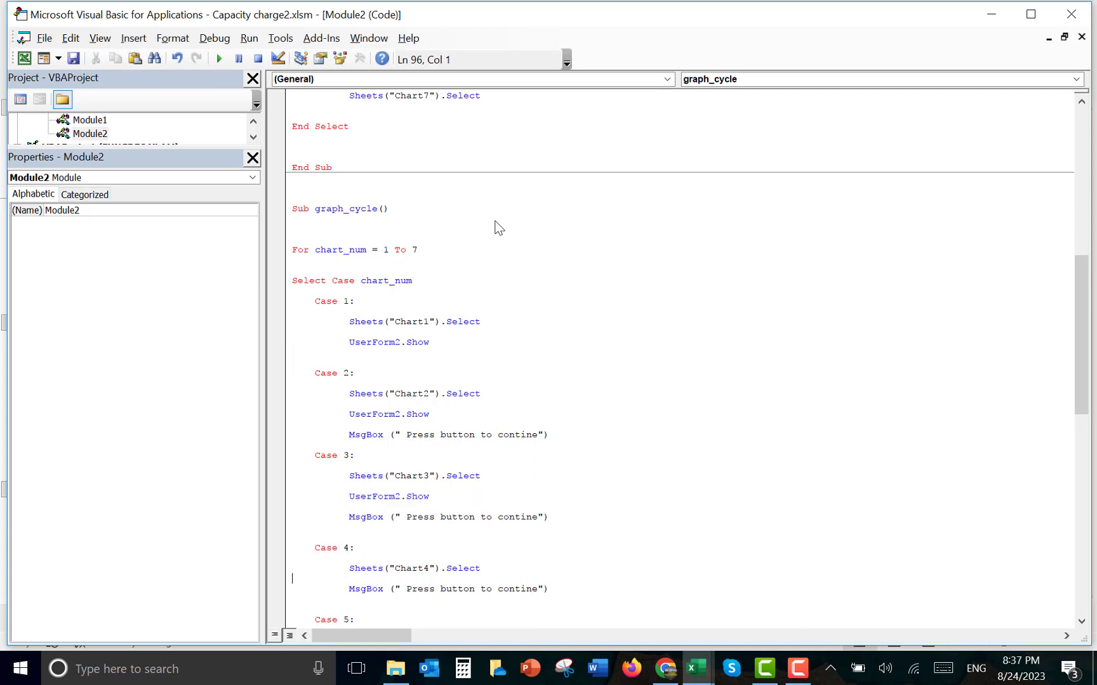
key(ctrl+v)
Insert the copied UserForm2.Show line below the Chart5 selection line in Case 5
key(Down)
key(Down)
key(Down)
key(Down)
key(Down)
key(Down)
key(Down)
key(Down)
key(Down)
key(Down)
key(Down)
key(Down)
key(Down)
key(Down)
key(Down)
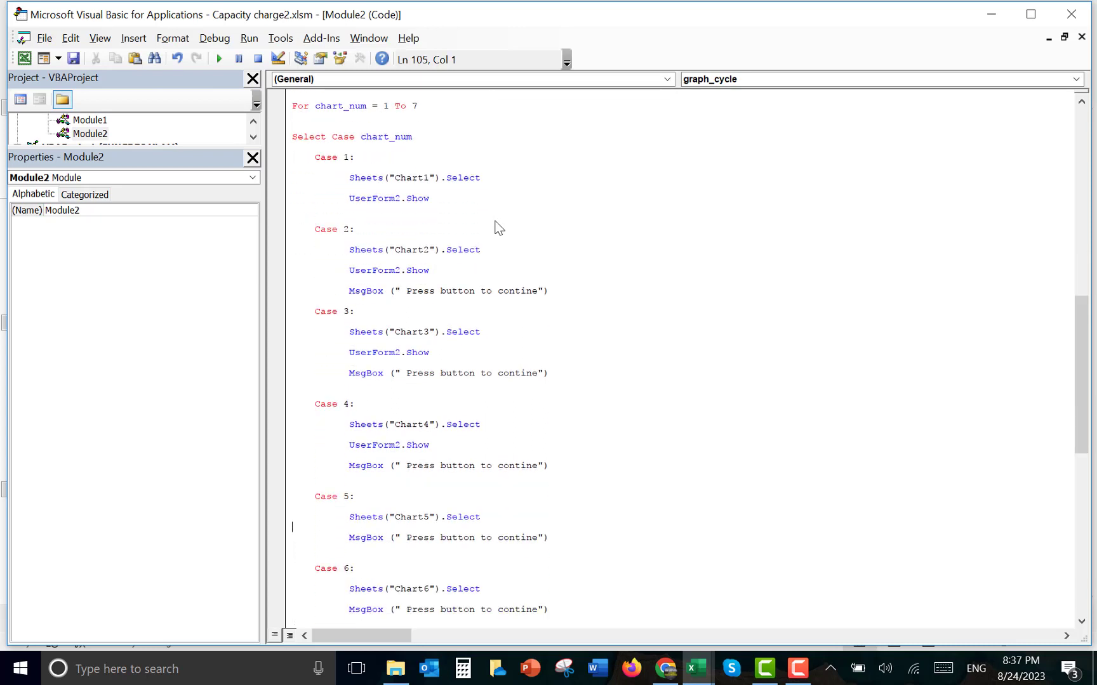
key(ctrl+v)
Insert the copied UserForm2.Show line below the Chart6 selection line in Case 6
key(Down)
key(Down)
key(Down)
key(Down)
key(Down)
key(Down)
key(Down)
key(Down)
key(Down)
key(Down)
key(Down)
key(Down)
key(Down)
key(Down)
key(Down)
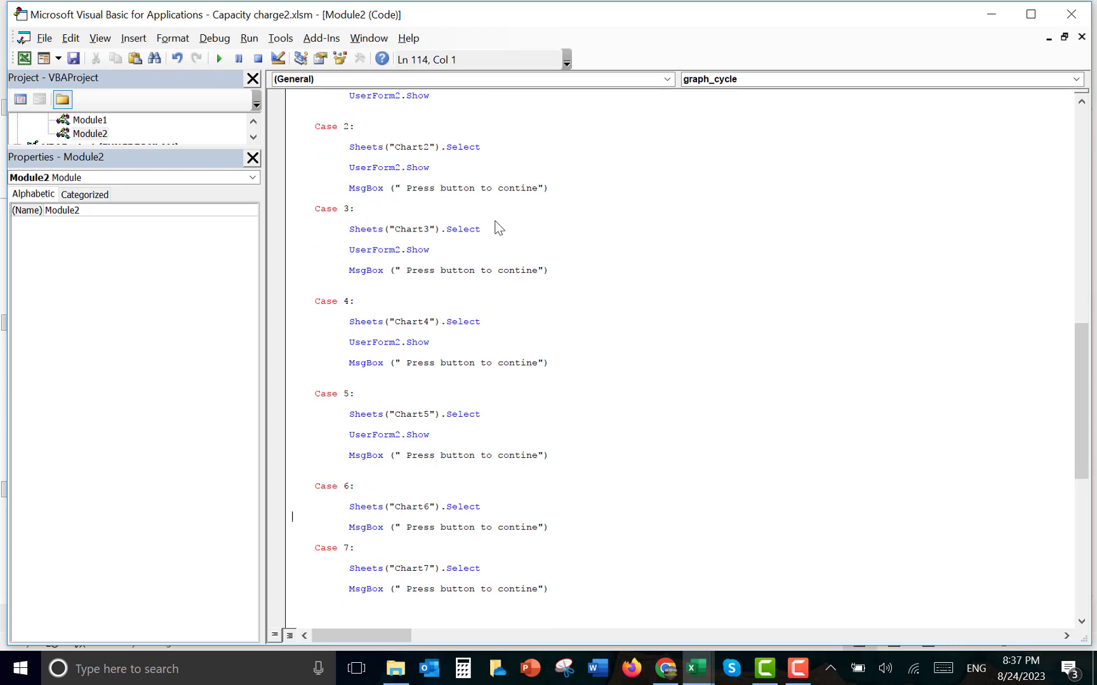
key(ctrl+v)
Insert the copied UserForm2.Show line below the Chart7 selection line in Case 7 and remove the extra blank line
key(Down)
key(Down)
key(Down)
key(Down)
key(Down)
key(Down)
key(Down)
key(Down)
key(Down)
key(Down)
key(Down)
key(Down)
key(Down)
key(Down)
key(Down)
key(Down)
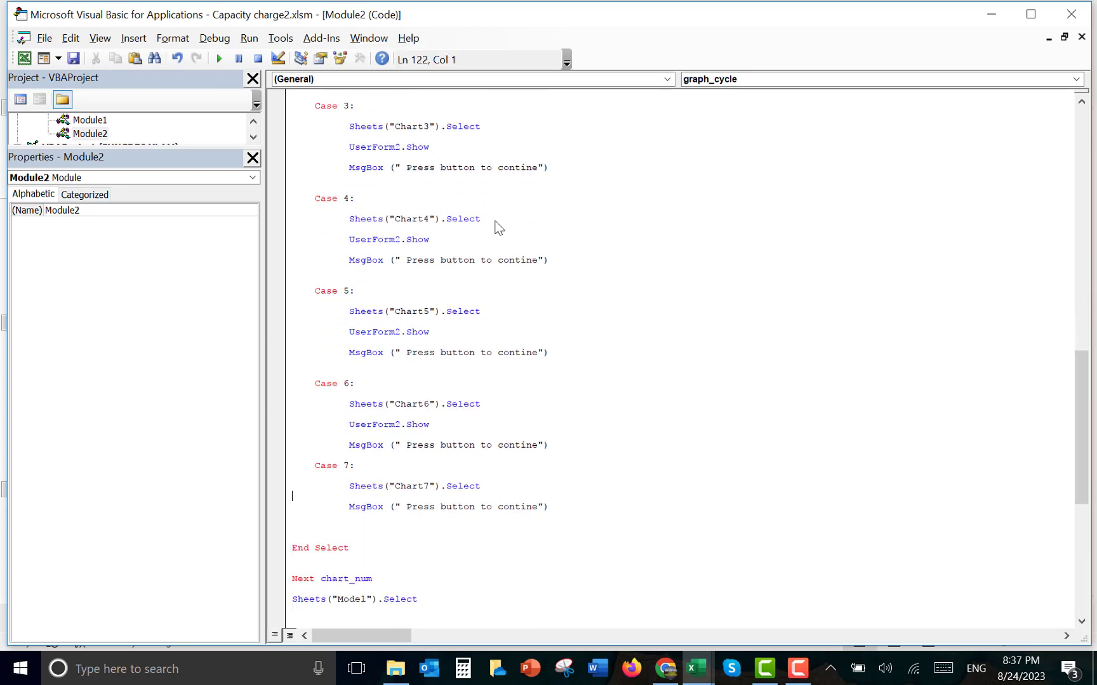
key(ctrl+v)
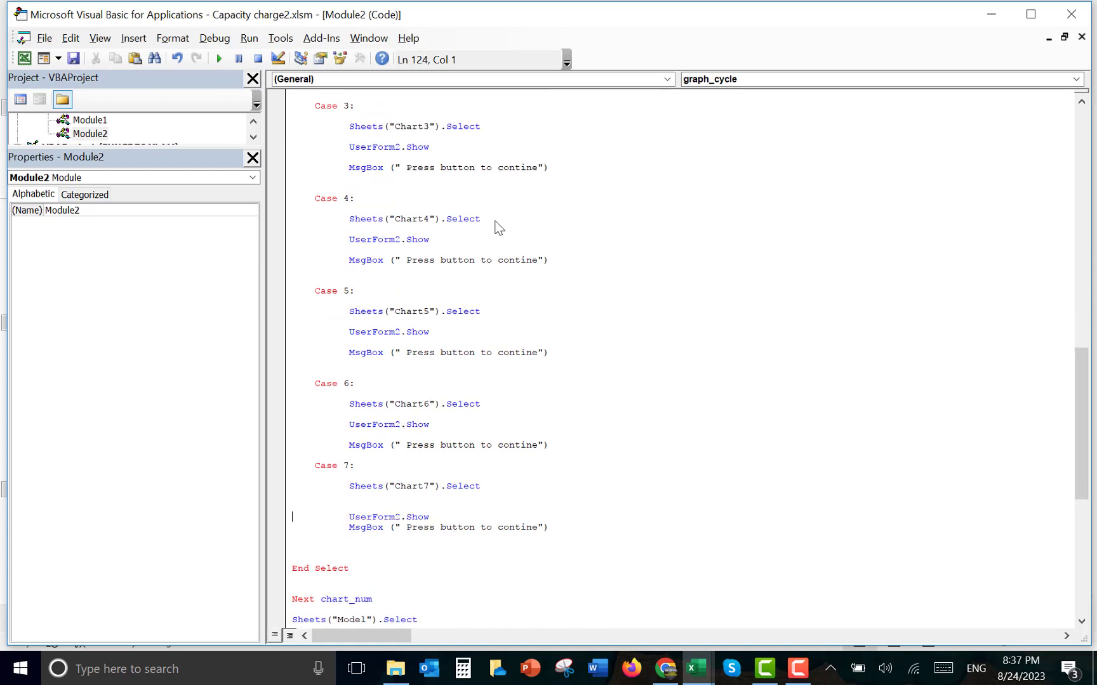
key(BackSpace)
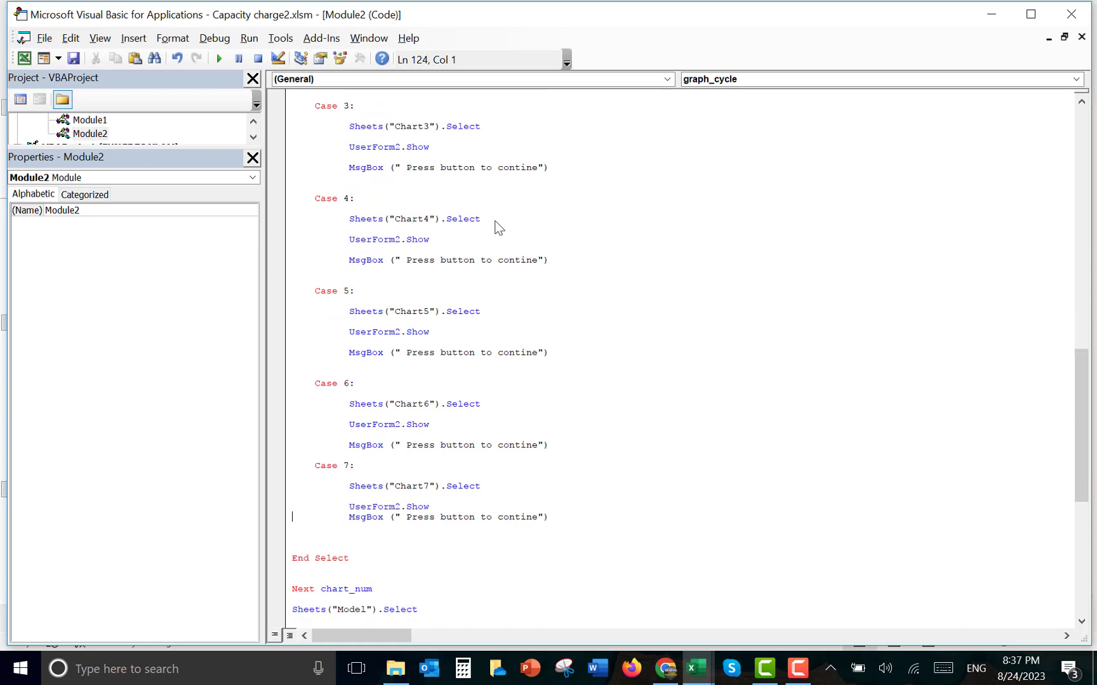
Delete the MsgBox lines under Case 7 and Case 6 of the graph_cycle macro
key(shift+Down)
key(Delete)
key(Up)
key(Up)
key(Up)
key(Up)
key(Up)
key(Up)
key(Up)
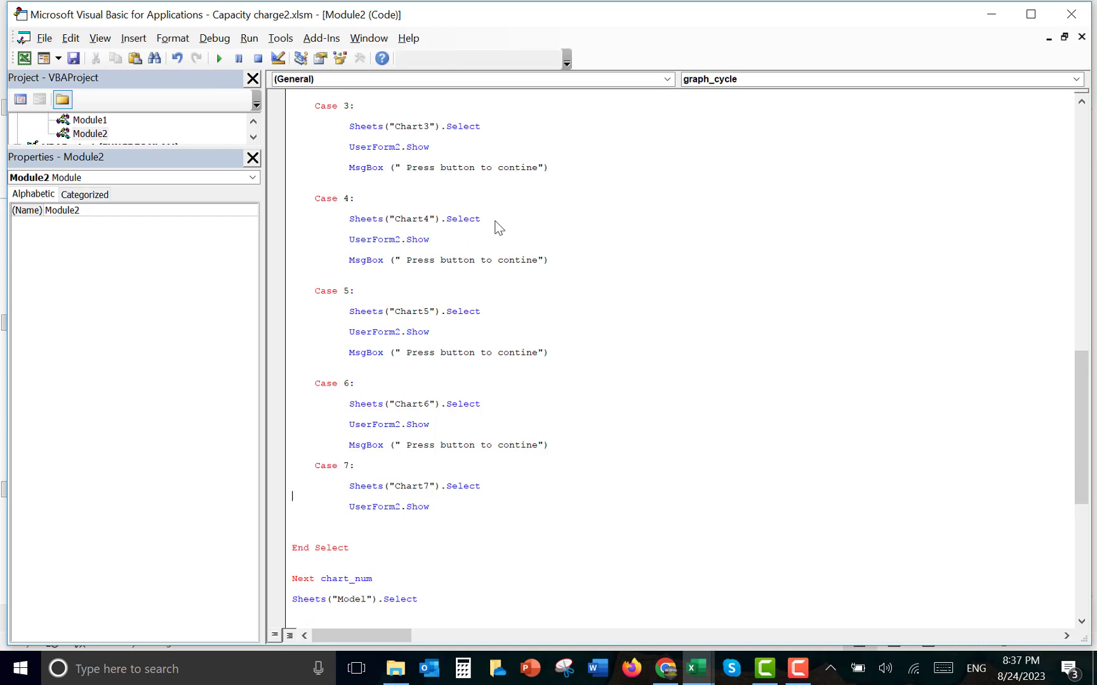
key(shift+Down)
key(Delete)
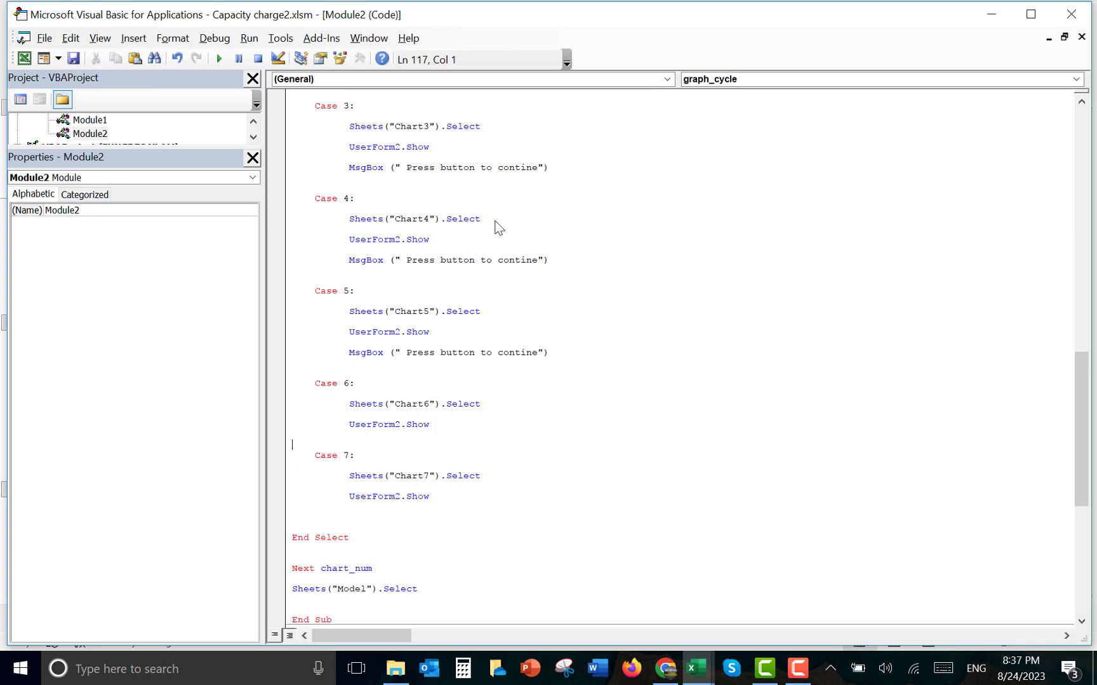
Delete the MsgBox line under Case 5 of the graph_cycle macro
key(Up)
key(Up)
key(Up)
key(Up)
key(Up)
key(Up)
key(Up)
key(Up)
key(Up)
key(Up)
key(Up)
key(Down)
key(shift+Down)
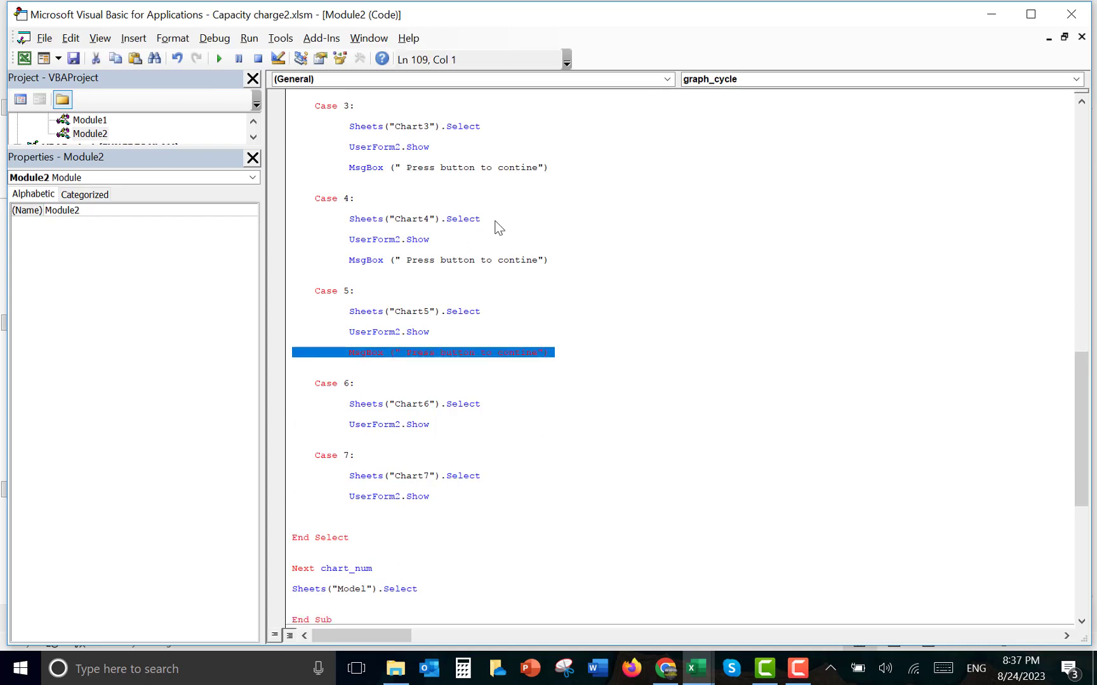
key(Delete)
Delete the MsgBox line under Case 4 of the graph_cycle macro
key(Up)
key(Up)
key(Up)
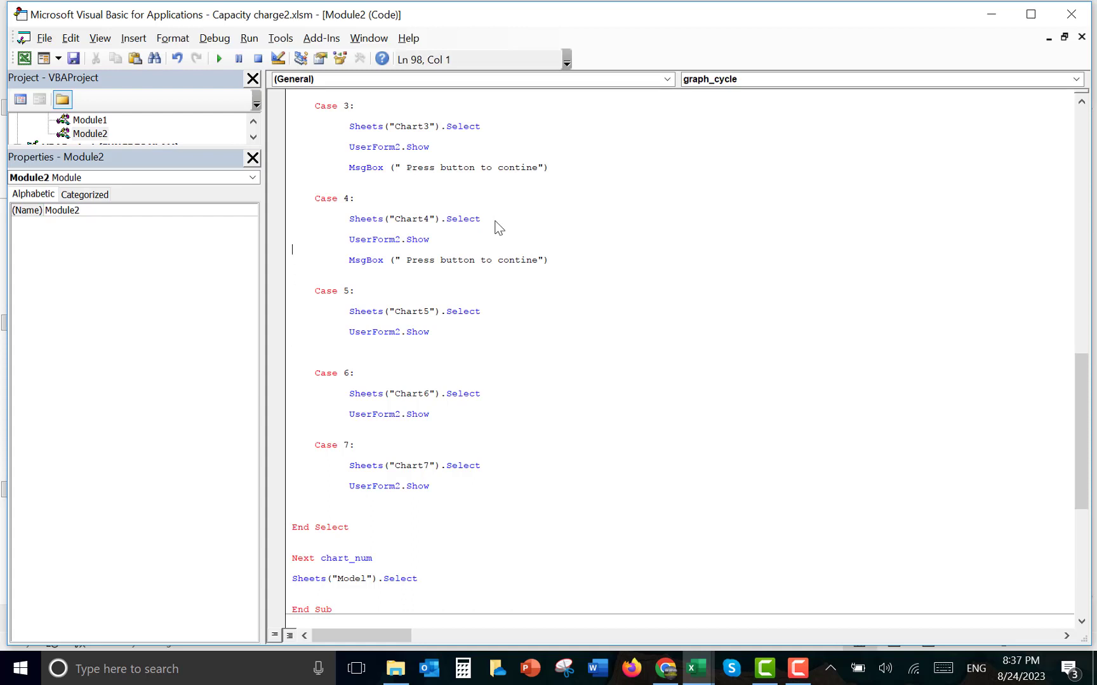
key(shift+Down)
key(Delete)
Delete the MsgBox line under Case 3 and remove the extra blank lines it leaves
key(Up)
key(Up)
key(Up)
key(Up)
key(Up)
key(Up)
key(Up)
key(Up)
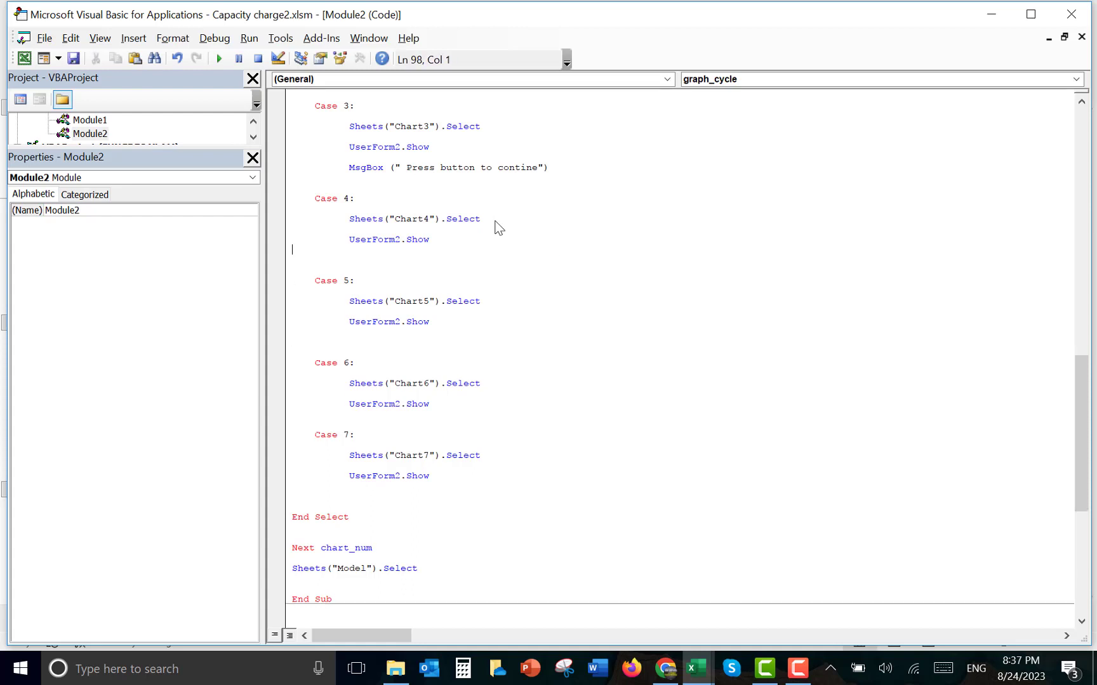
key(Up)
key(Up)
key(Up)
key(shift+Down)
key(shift+Down)
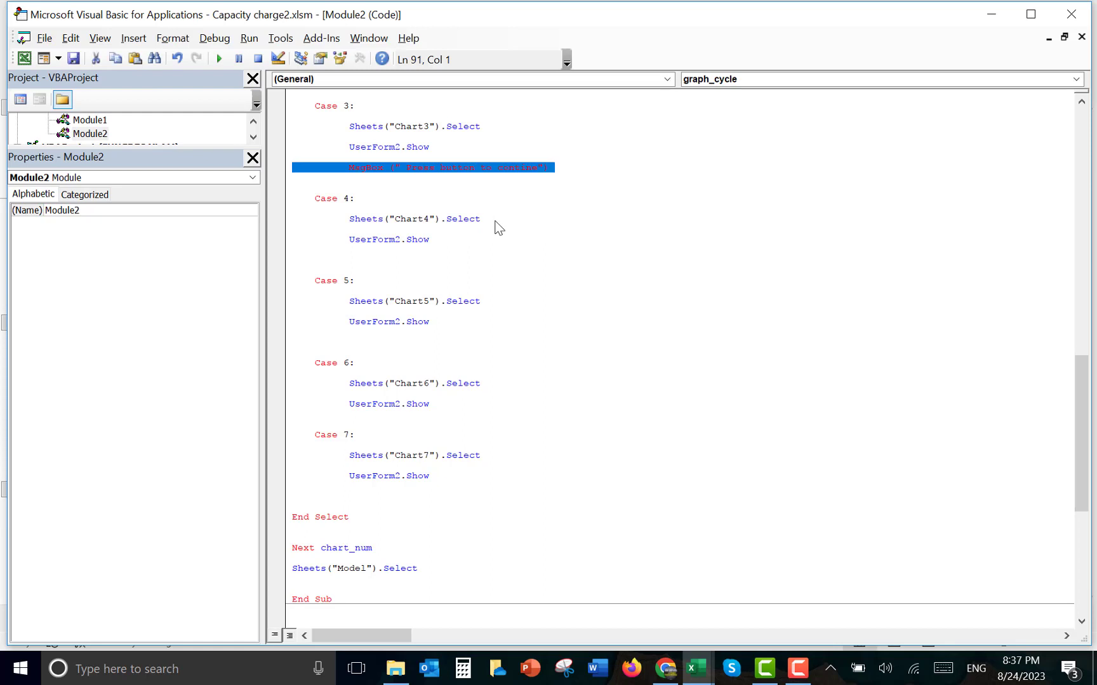
key(Delete)
key(BackSpace)
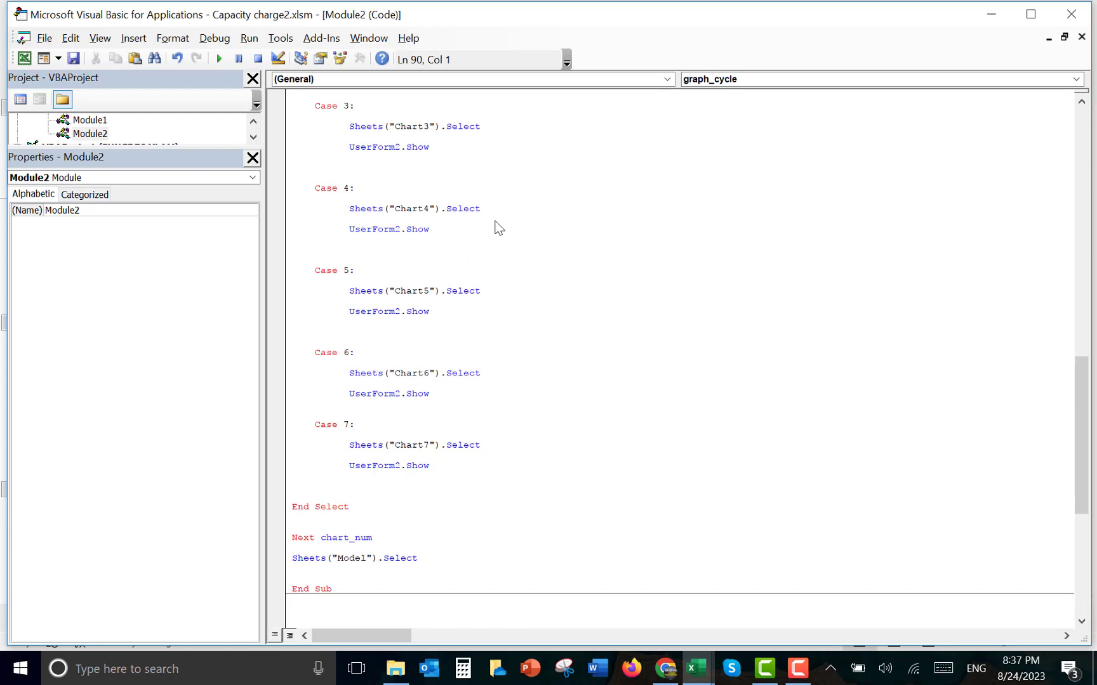
key(BackSpace)
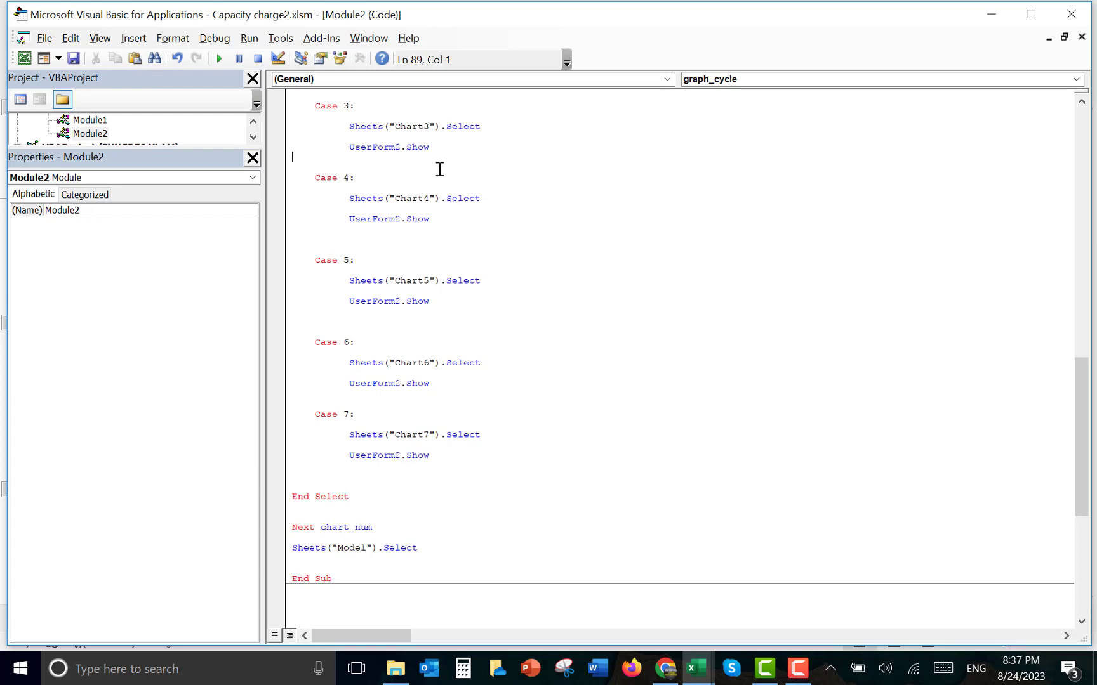
Close the Properties window and open the click code of UserForm2's Continue to Nest Sheet button
click(252, 157)
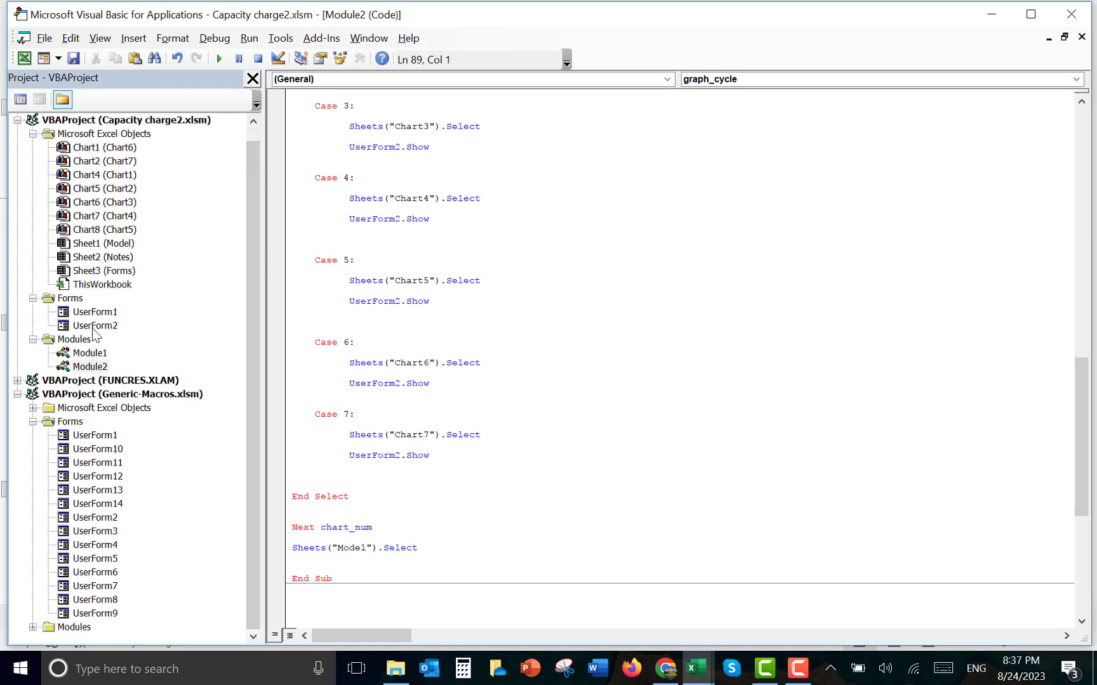
double_click(95, 325)
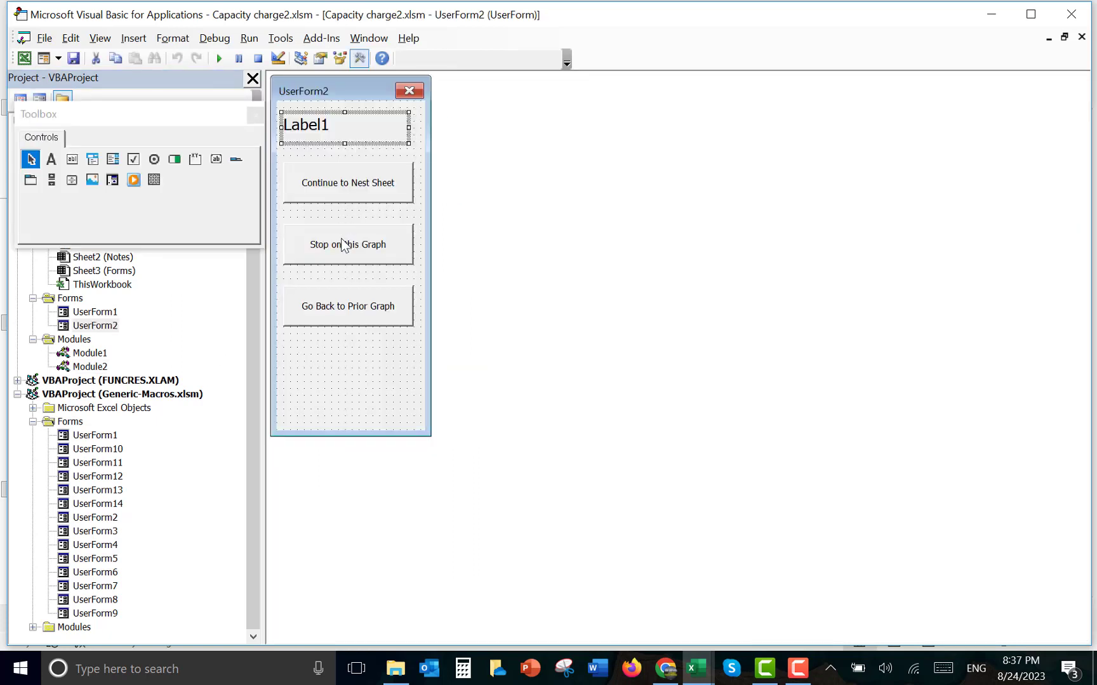
double_click(351, 175)
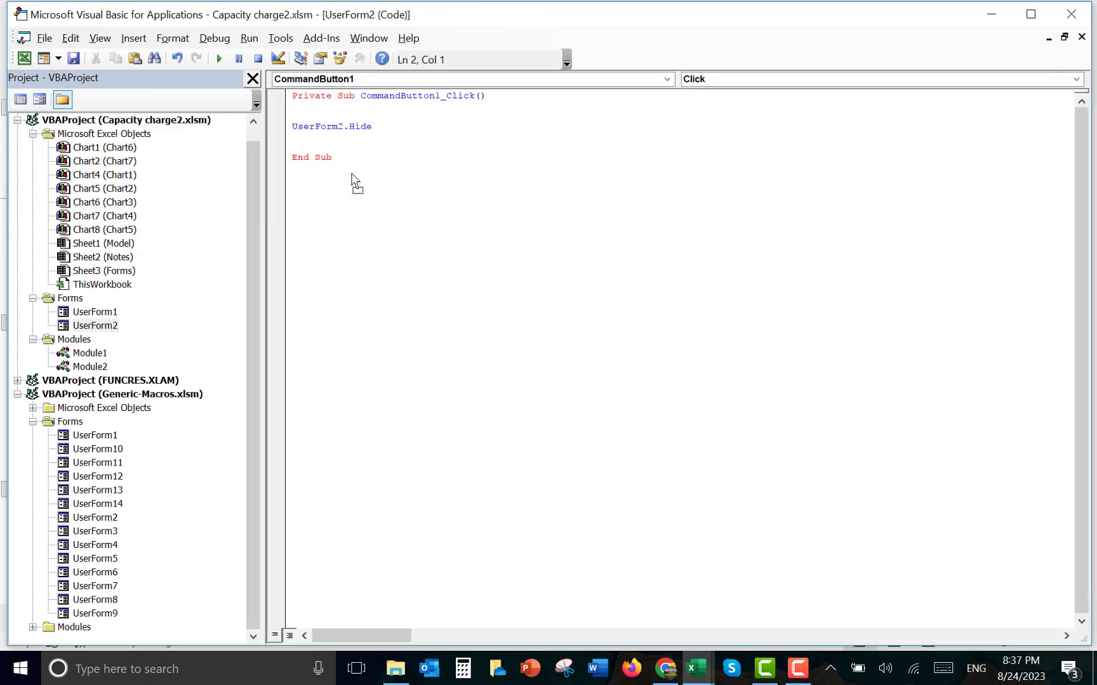
Create the click procedure for UserForm2's Stop on this Graph button and add an End statement to it
click(96, 327)
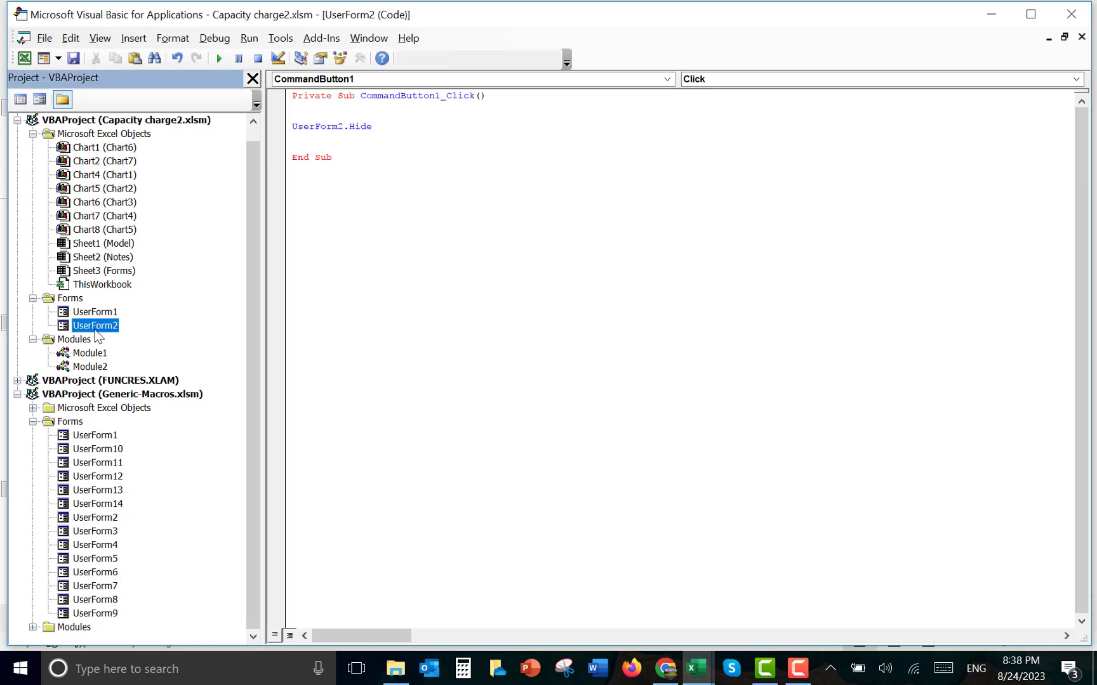
double_click(95, 326)
double_click(335, 245)
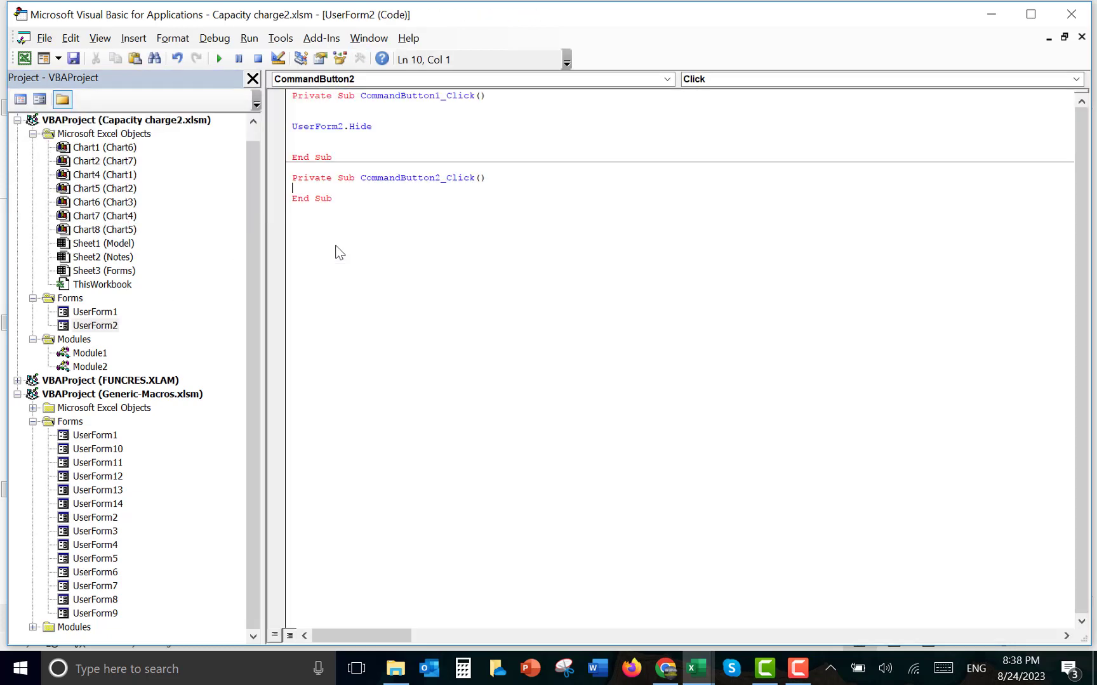
key(Return)
text(end)
key(Return)
Copy the UserForm2.Hide line from CommandButton1_Click and insert it above End in CommandButton2_Click
key(Up)
key(Up)
key(Up)
key(Up)
key(Up)
key(Up)
key(Up)
key(Up)
key(Home)
key(shift+Down)
key(ctrl+c)
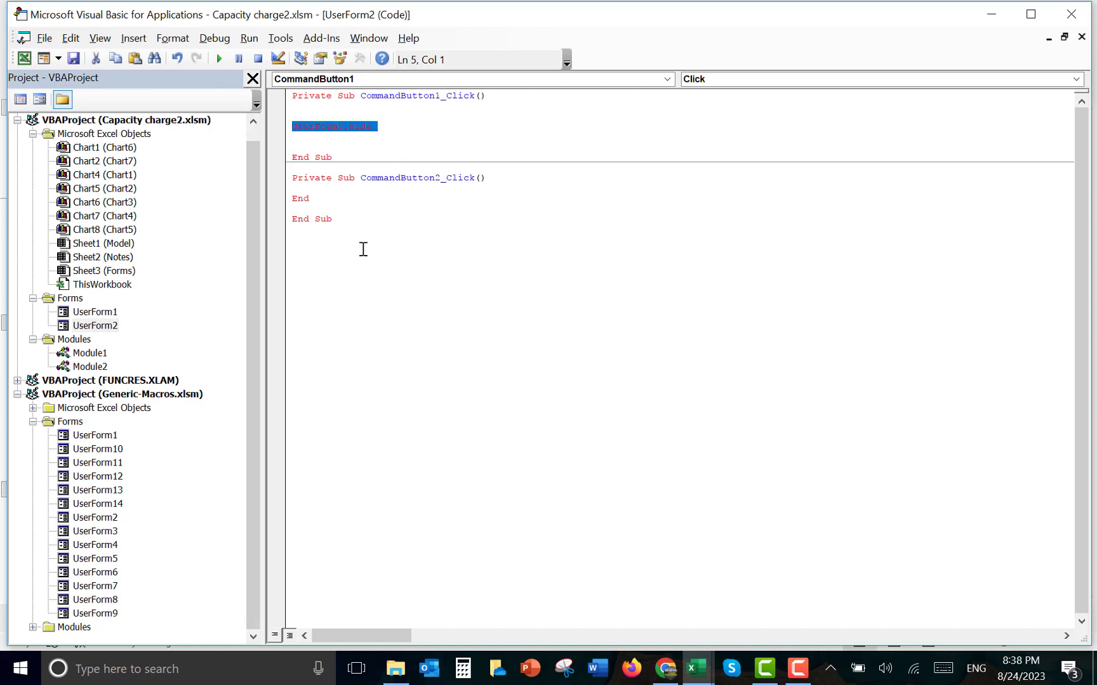
key(Down)
key(Down)
key(Down)
key(Down)
key(Down)
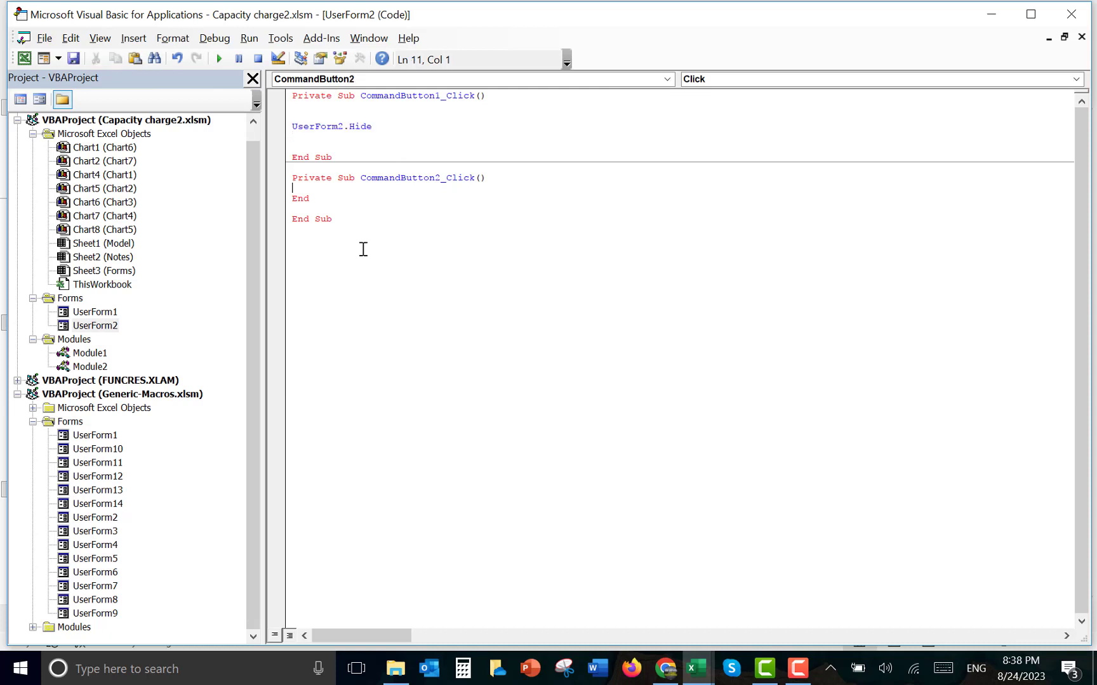
key(Return)
key(ctrl+v)
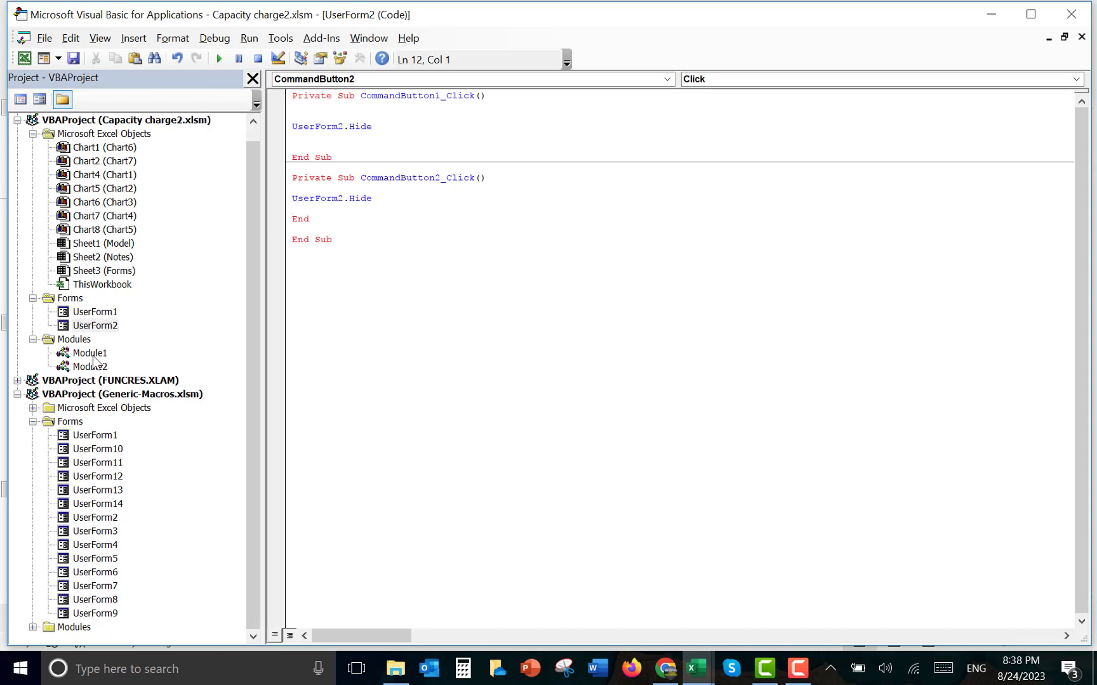
In Module2's graph_cycle macro, add UserForm2.Label1 = " Chart 1" between the Chart1 selection and UserForm2.Show in Case 1
double_click(90, 371)
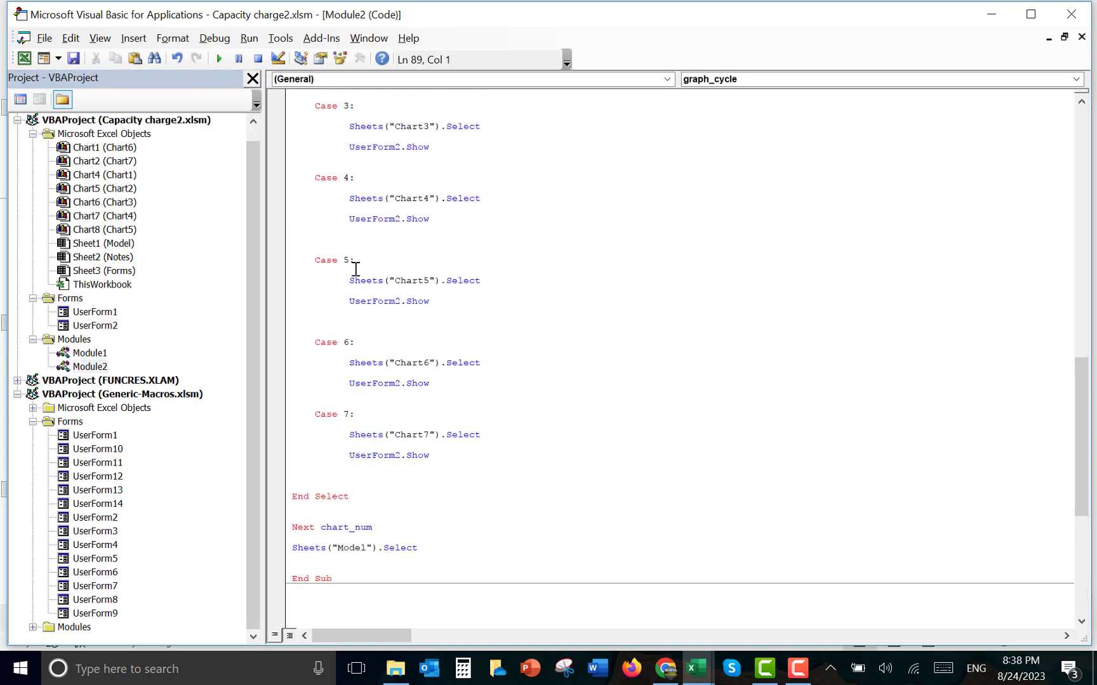
key(Up)
key(Up)
key(Up)
key(Up)
key(Up)
key(Up)
key(Up)
key(Up)
key(Up)
key(Up)
key(Up)
key(Up)
key(Up)
key(Up)
key(Up)
key(Up)
key(Up)
key(Up)
key(Up)
key(Up)
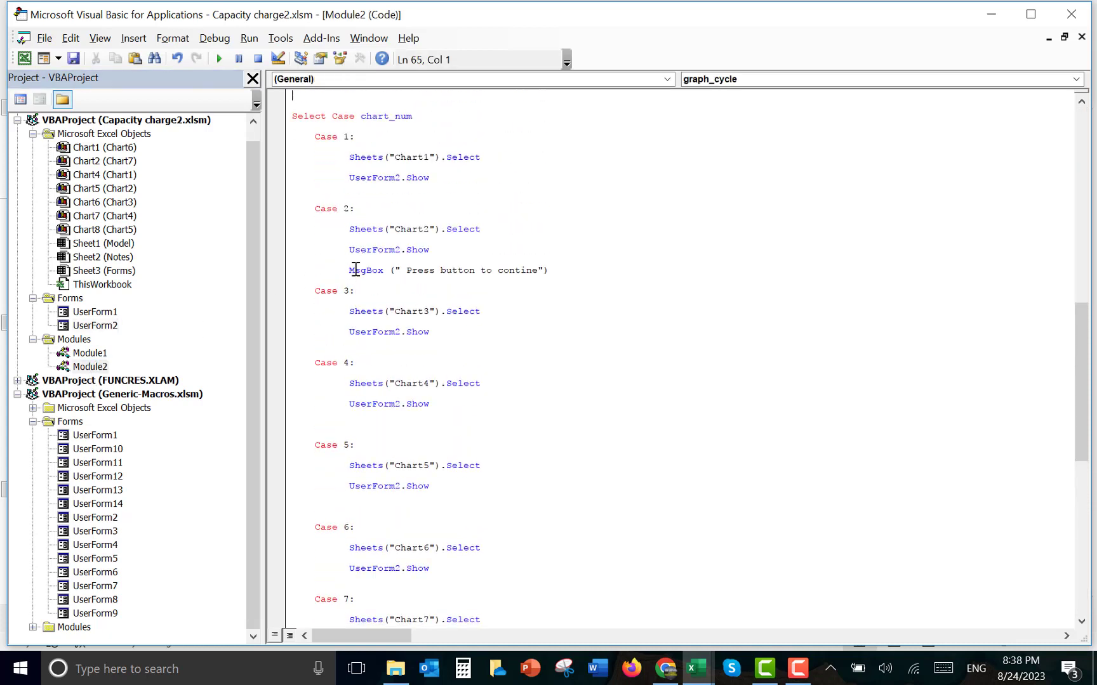
key(Down)
key(Down)
key(Down)
key(Down)
key(Down)
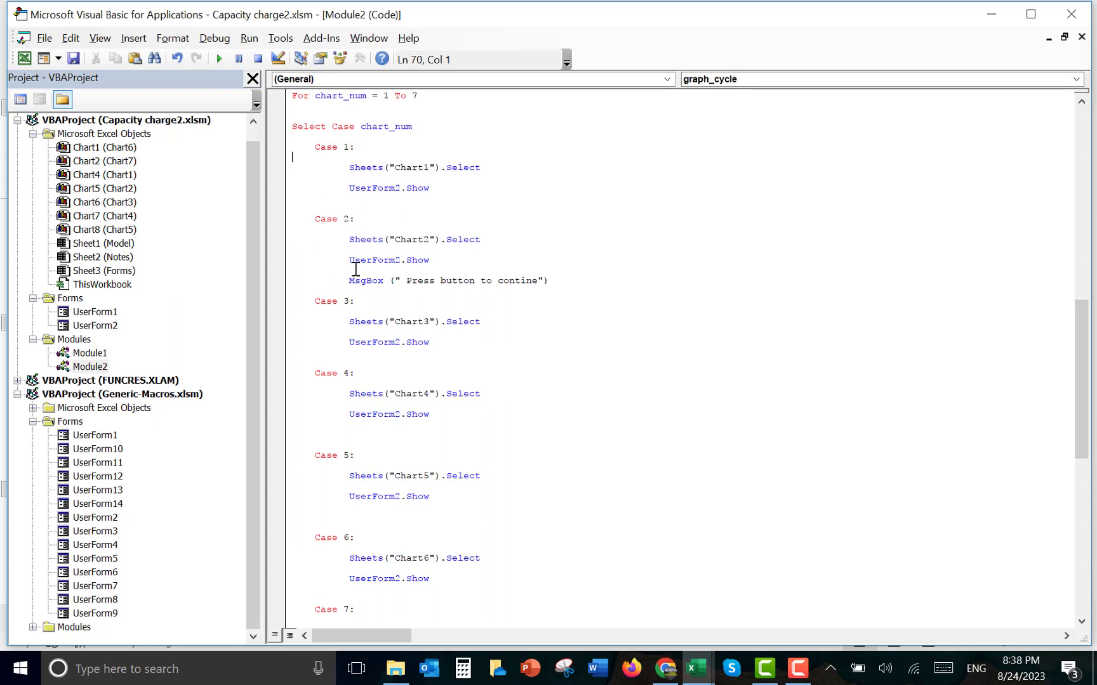
key(Down)
key(Down)
key(Return)
key(Return)
key(Up)
key(Tab)
key(Tab)
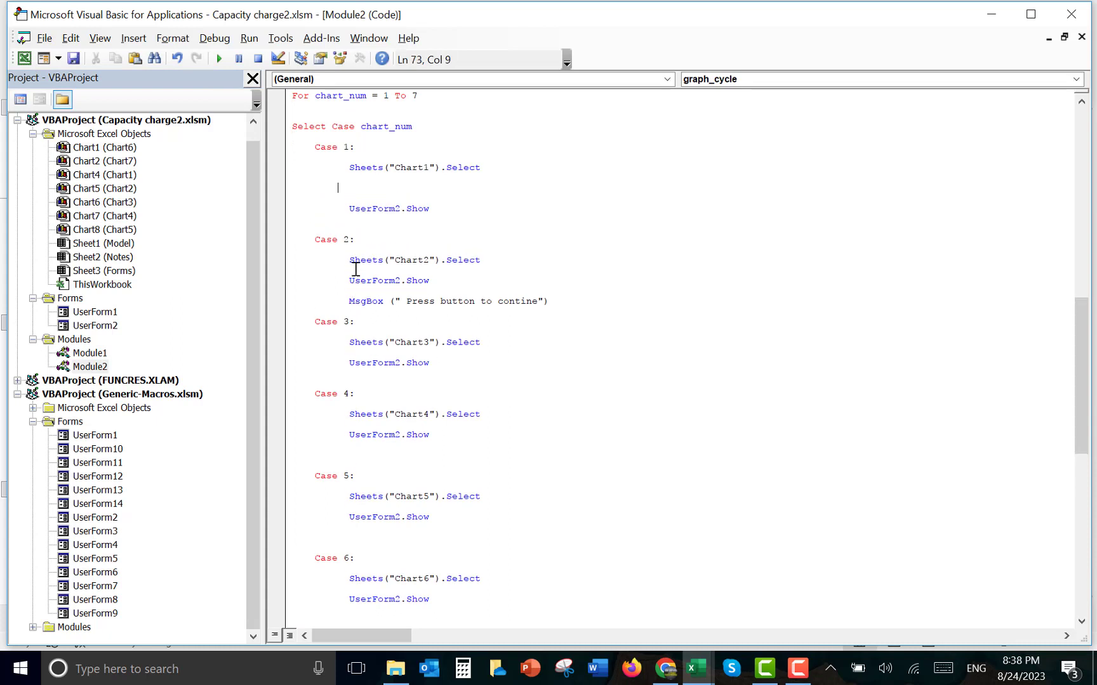
text(userform2.)
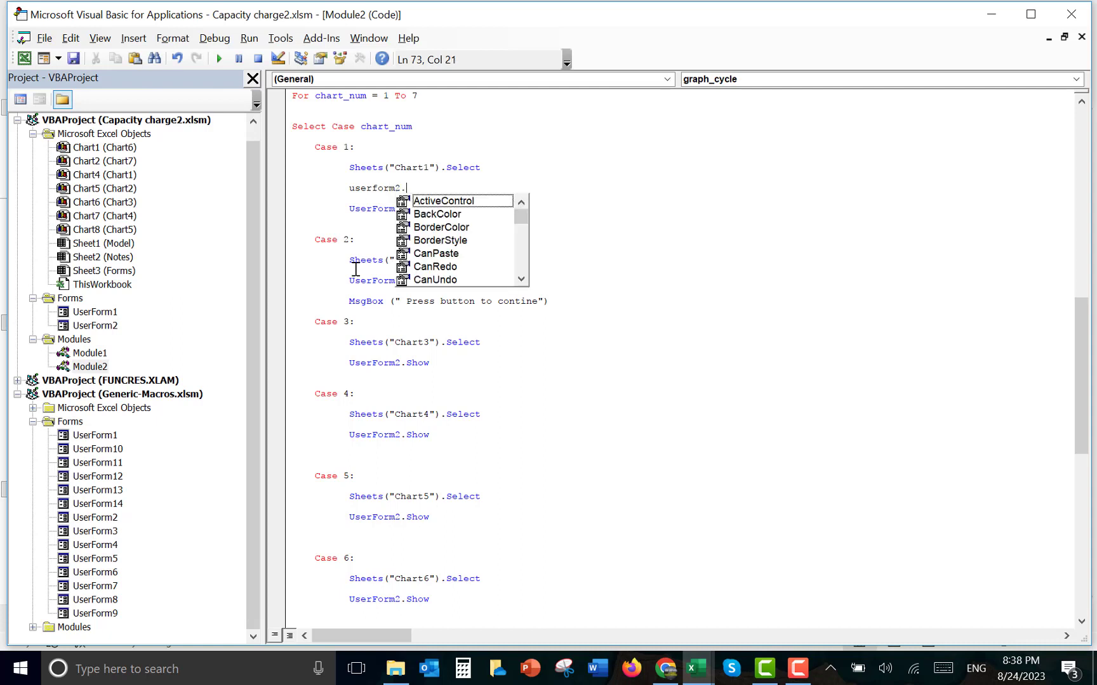
text(l)
text(abel1)
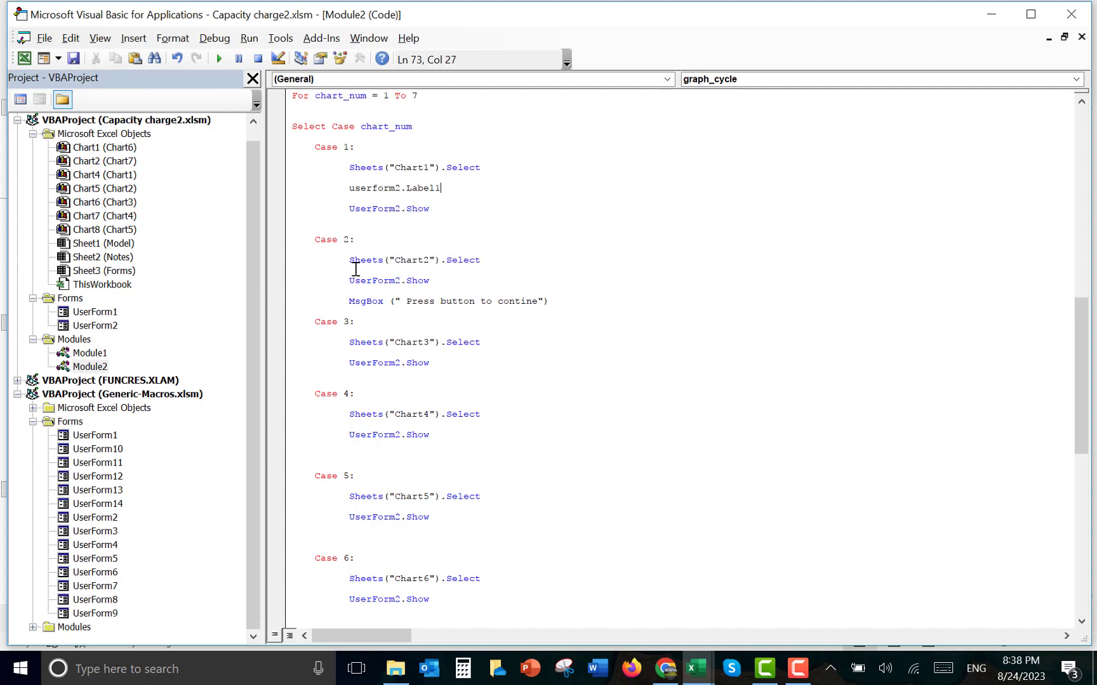
text( = " Chart 1")
Copy the Case 1 label line below UserForm2.Show in Case 2 and change its text to " Chart 2"
key(Up)
key(Down)
key(shift+Down)
key(ctrl+c)
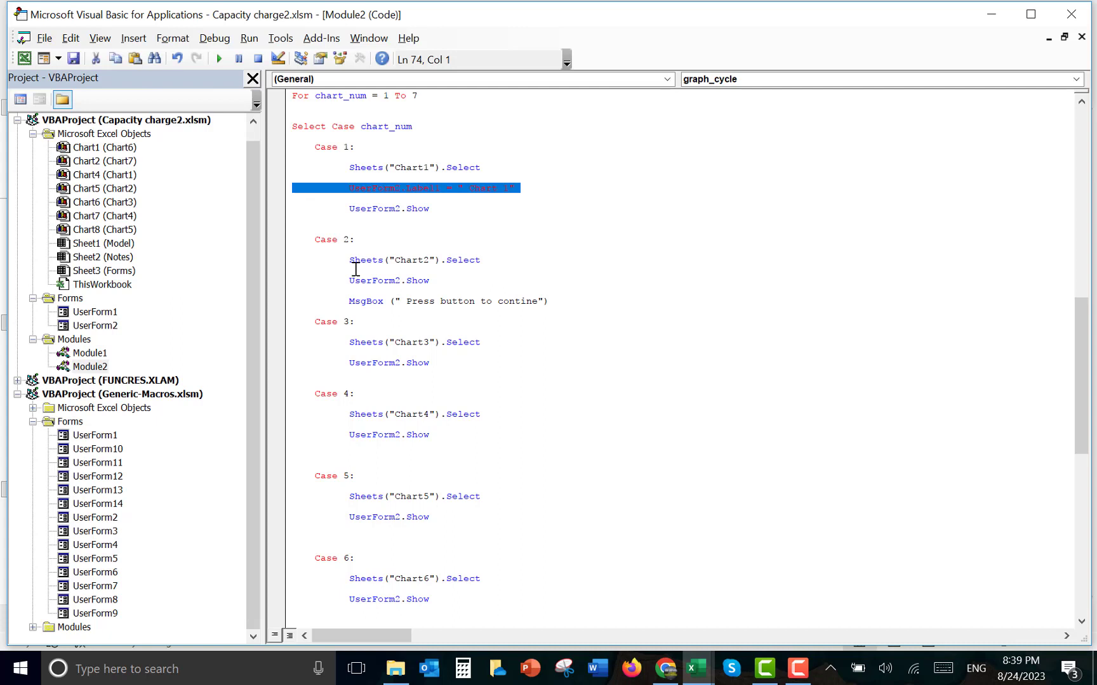
key(Down)
key(Down)
key(Down)
key(Down)
key(Down)
key(Down)
key(Down)
key(Down)
key(Down)
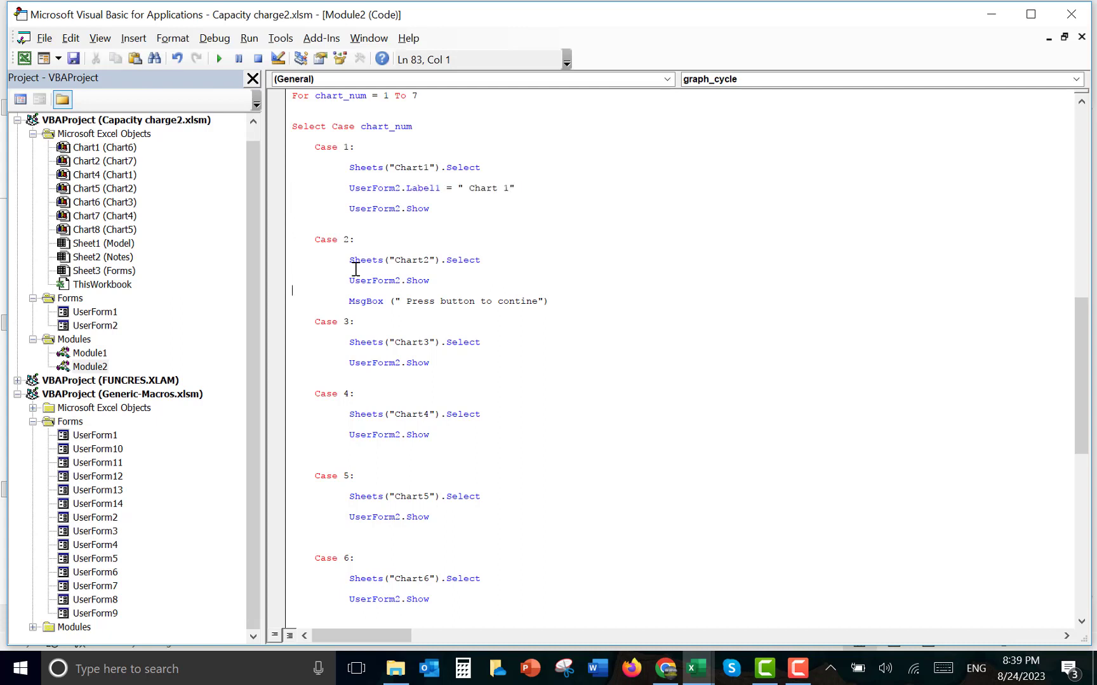
key(Return)
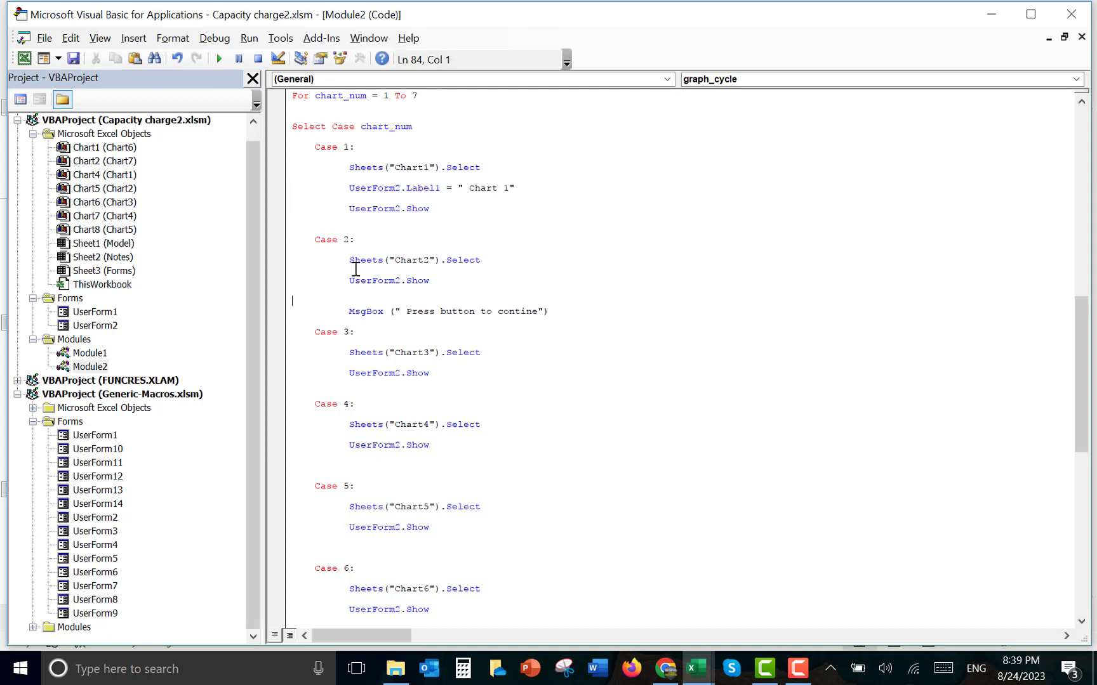
key(ctrl+v)
key(Up)
key(End)
key(Left)
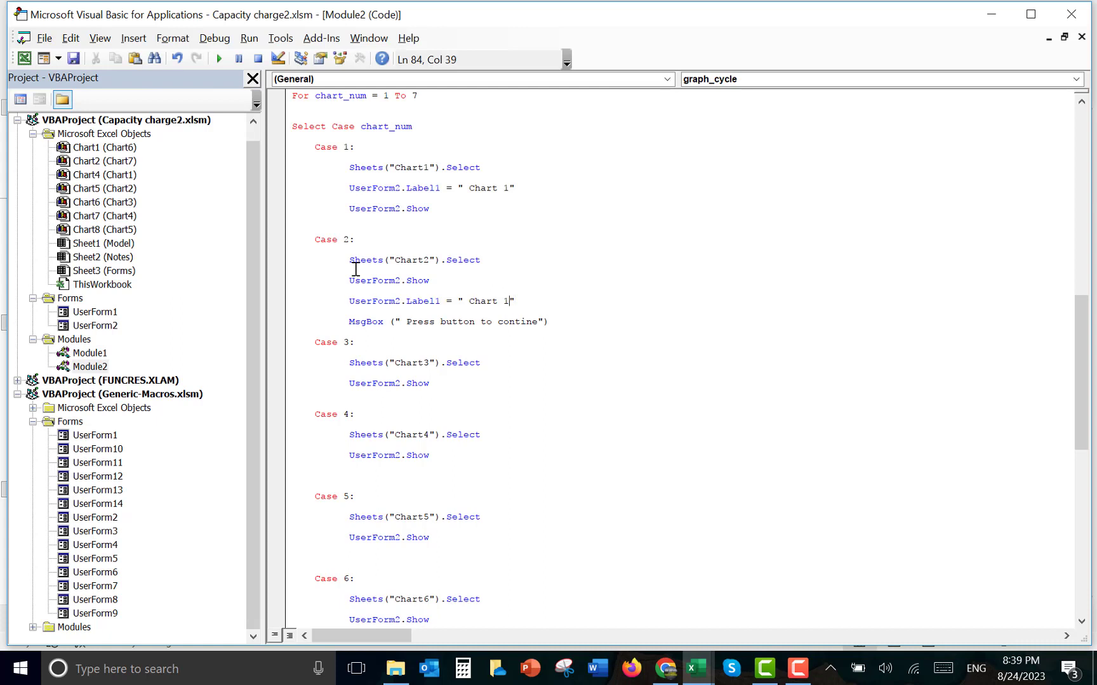
key(BackSpace)
text(2)
Delete the MsgBox line under Case 2 of the graph_cycle macro
key(Down)
key(Down)
key(shift+Down)
key(Delete)
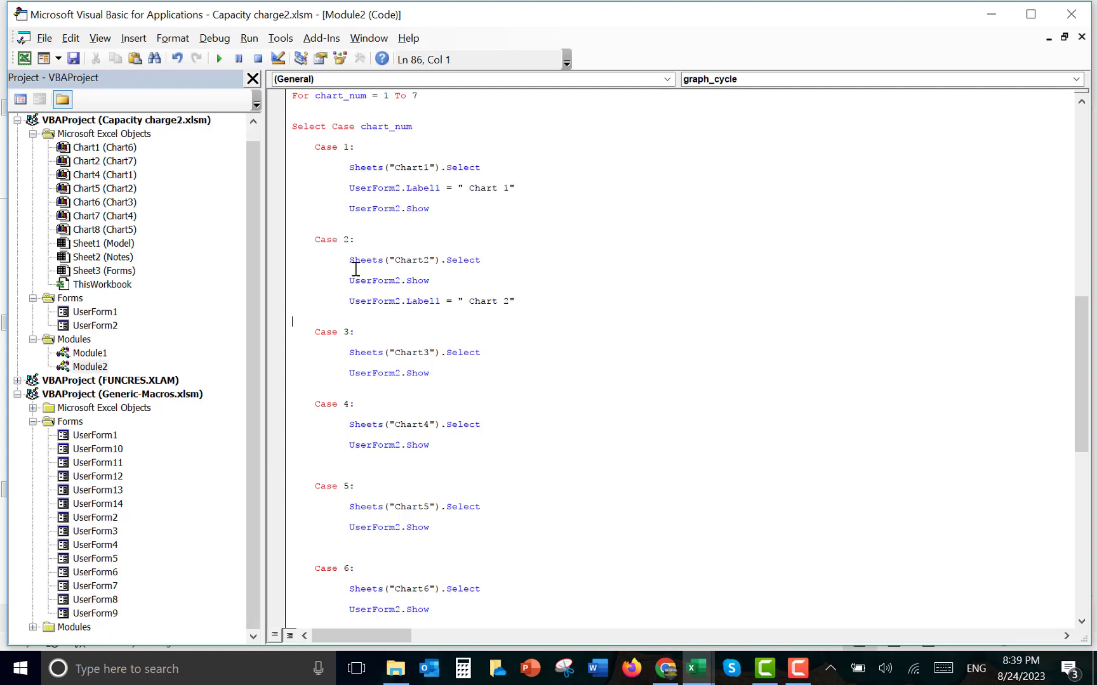
Copy the Case 2 label line below UserForm2.Show in Case 3 and change its text to " Chart 3"
key(Up)
key(Up)
key(shift+Down)
key(ctrl+c)
key(Down)
key(Down)
key(Down)
key(Down)
key(Down)
key(Down)
key(Down)
key(ctrl+v)
key(Left)
key(Left)
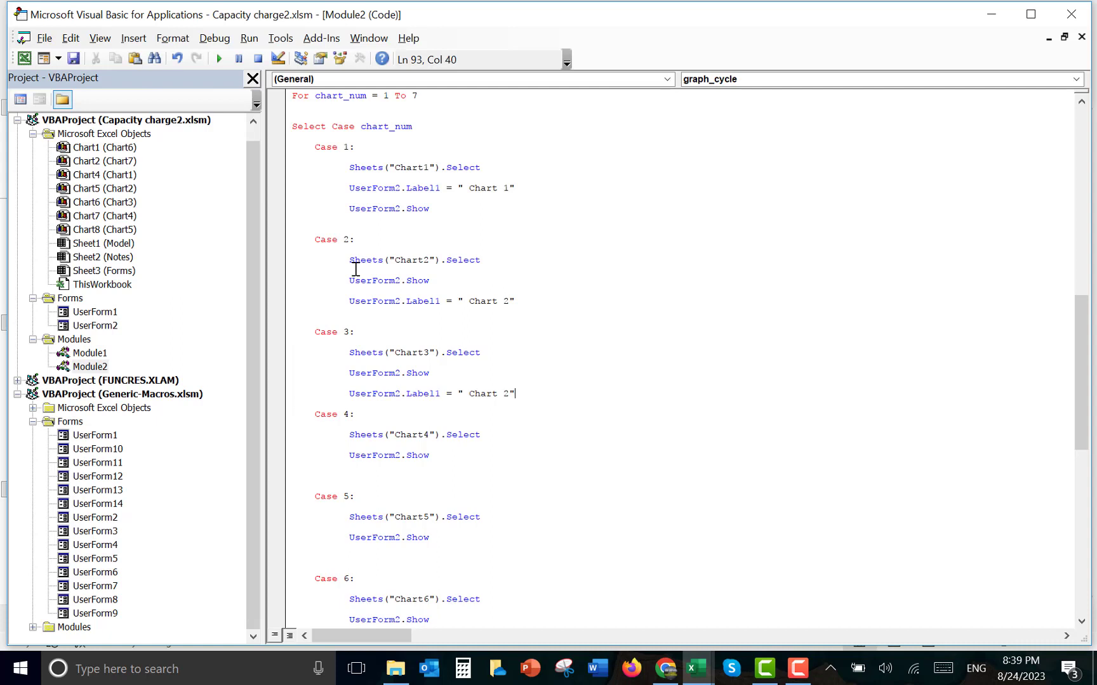
key(BackSpace)
text(3)
Copy the Case 3 label line below UserForm2.Show in Case 4 and change its text to " Chart 4"
key(Up)
key(shift+Down)
key(shift+Down)
key(ctrl+c)
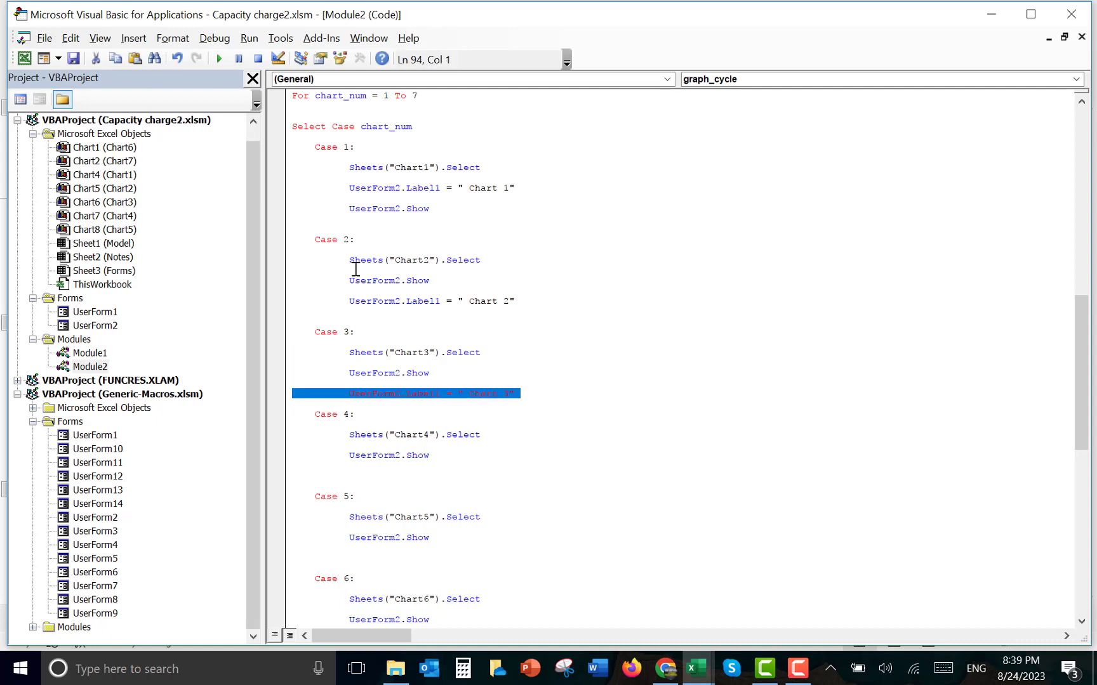
key(Down)
key(Down)
key(Down)
key(Down)
key(Down)
key(Down)
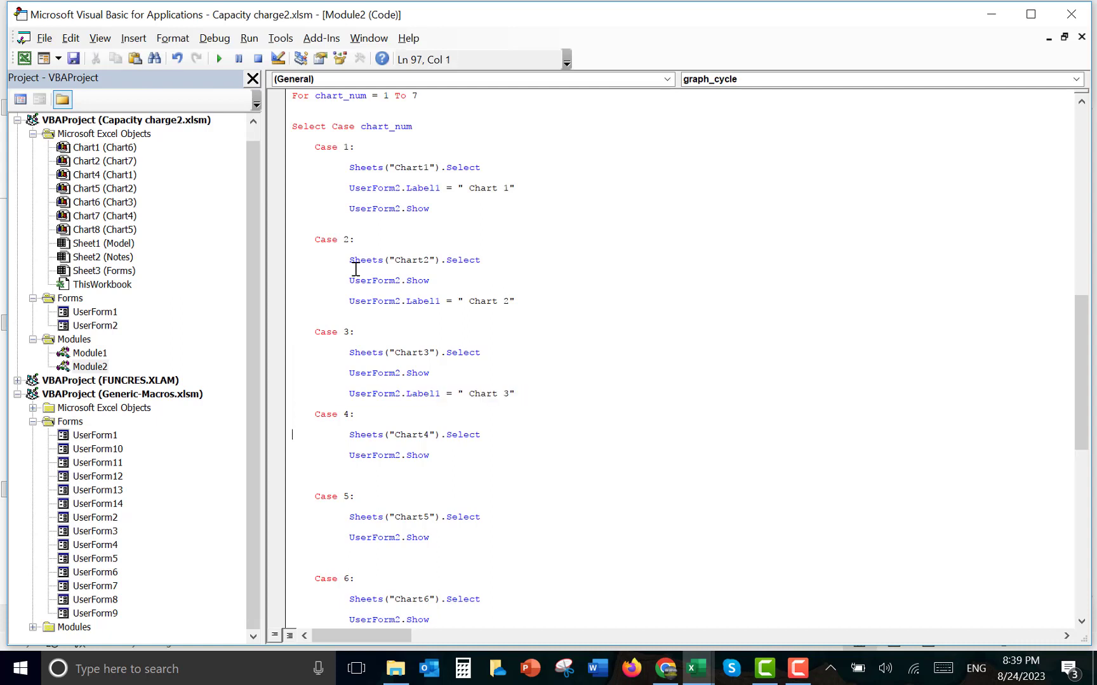
key(ctrl+v)
key(Up)
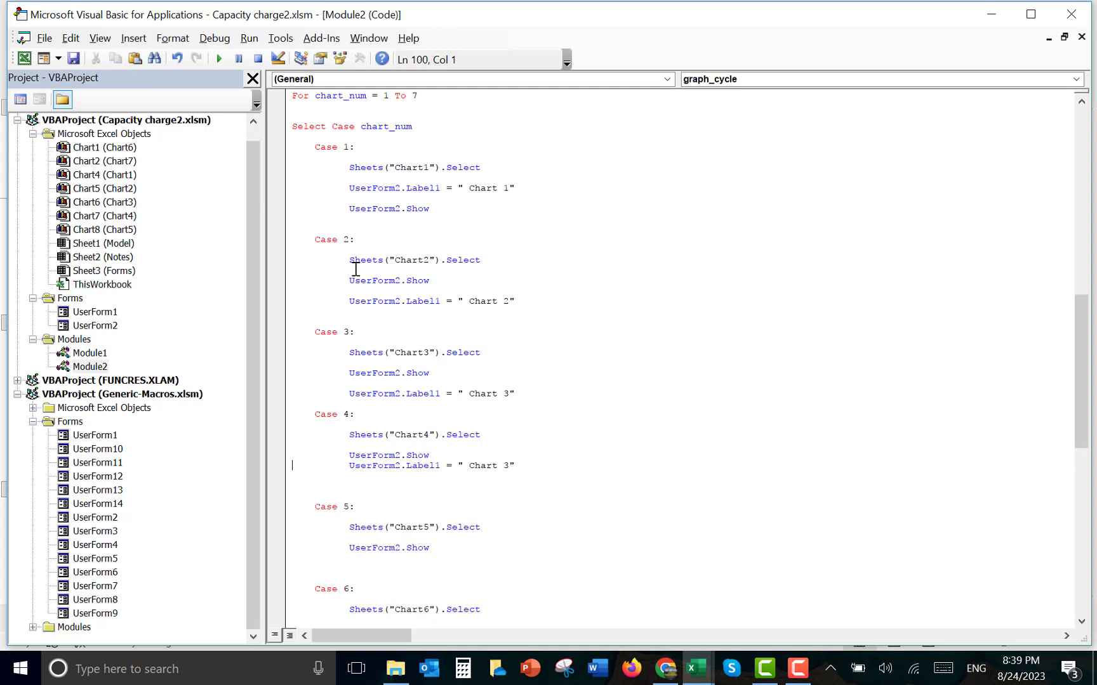
key(Return)
key(Down)
key(Left)
key(Left)
key(BackSpace)
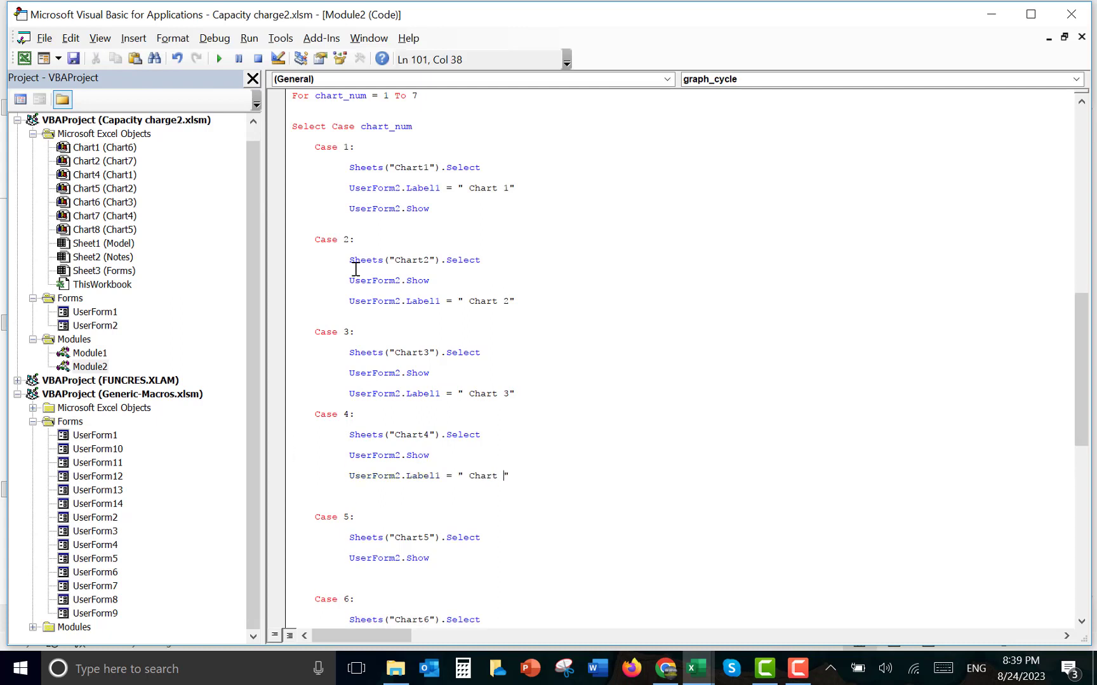
text(4)
Copy the Case 4 label line onto its own line below UserForm2.Show in Case 5
key(Home)
key(shift+Down)
key(ctrl+c)
key(Down)
key(Down)
key(Down)
key(Down)
key(Down)
key(Down)
key(Down)
key(Down)
key(ctrl+v)
key(Up)
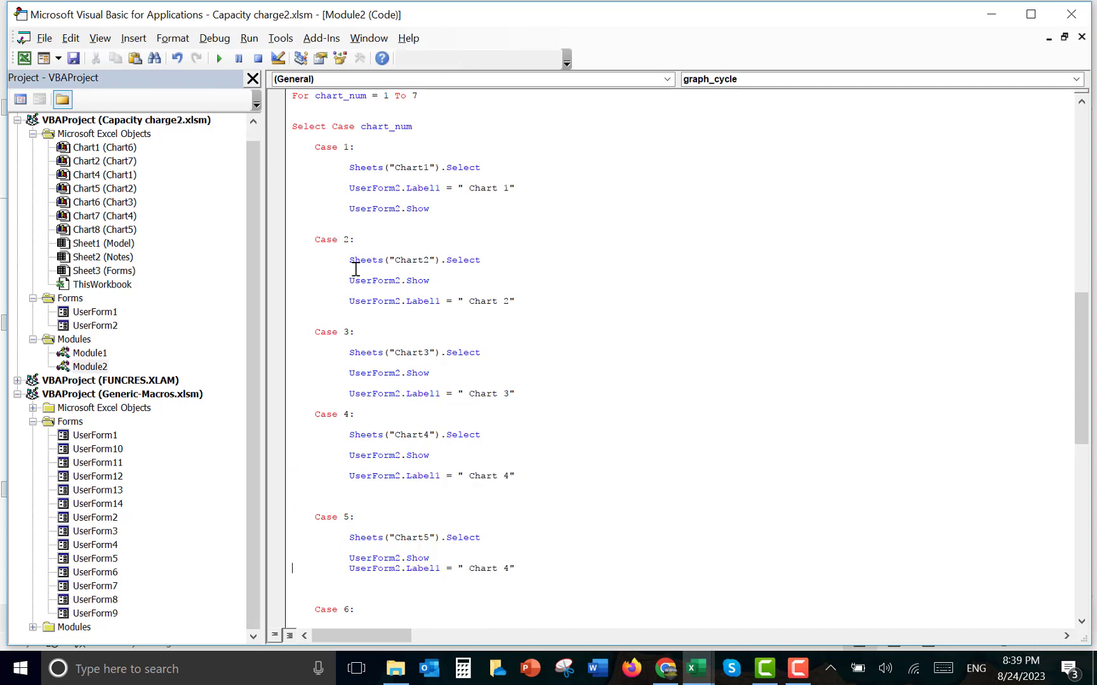
key(Return)
Change the label text in Case 5 of the graph_cycle macro to " Chart 5"
key(Down)
key(Down)
key(Down)
key(Down)
key(Down)
key(Down)
key(Down)
key(Down)
key(Down)
key(Down)
key(Down)
key(Down)
key(Down)
key(Down)
key(Down)
key(Down)
key(Down)
key(Down)
key(Down)
key(Down)
key(Down)
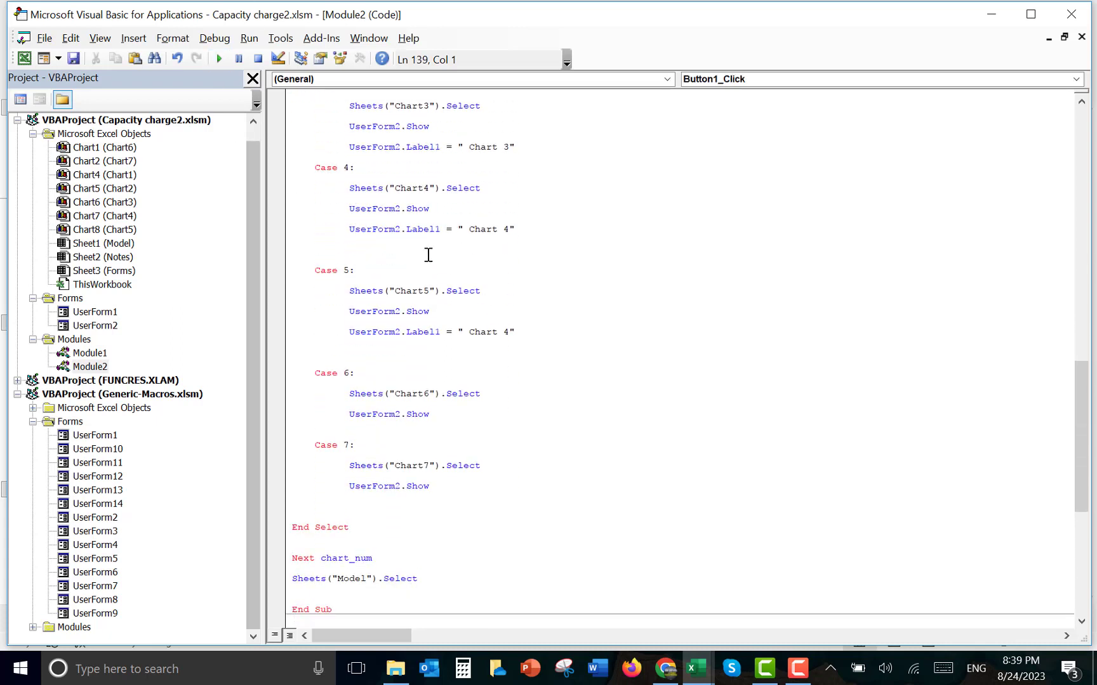
click(511, 332)
key(BackSpace)
text(5)
Copy the Case 5 label line below UserForm2.Show in Case 6 and change its text to " Chart 6"
key(Up)
key(Down)
key(Home)
key(shift+Down)
key(ctrl+c)
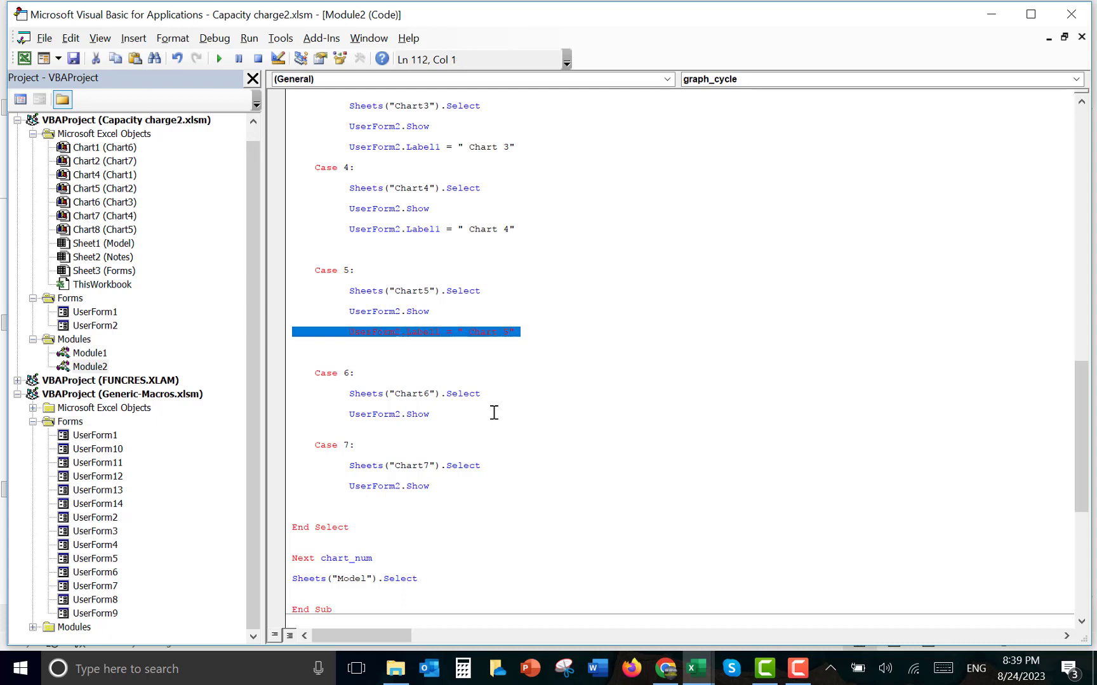
key(Down)
key(Down)
key(Down)
key(Down)
key(Down)
key(Down)
key(Down)
key(Down)
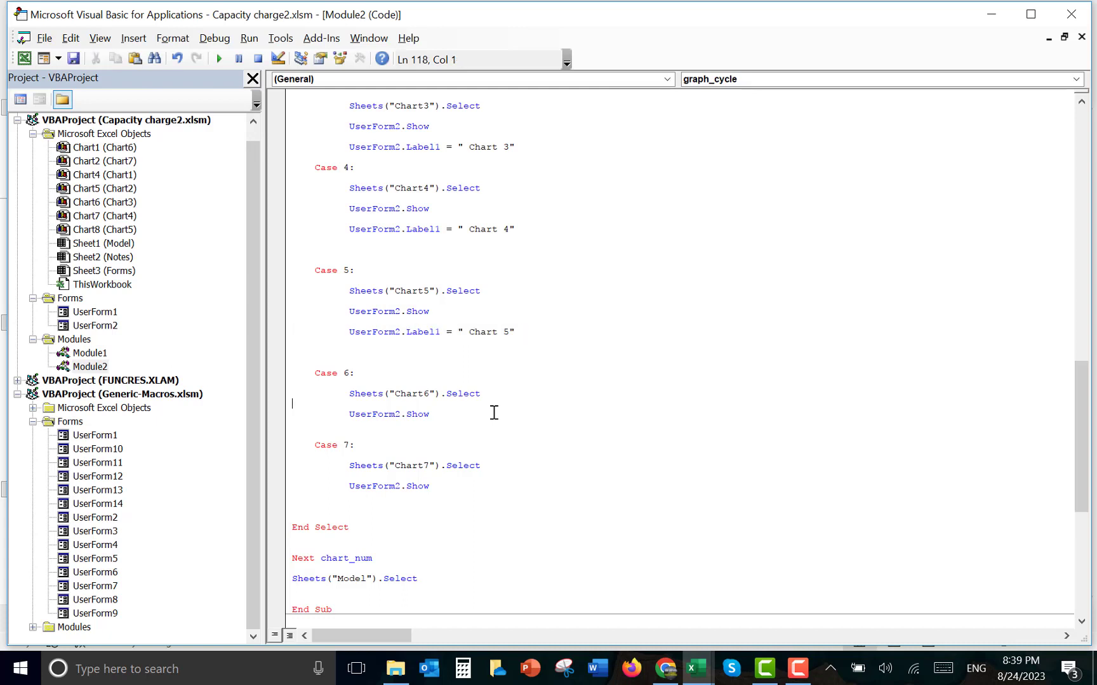
key(ctrl+v)
key(Up)
key(Return)
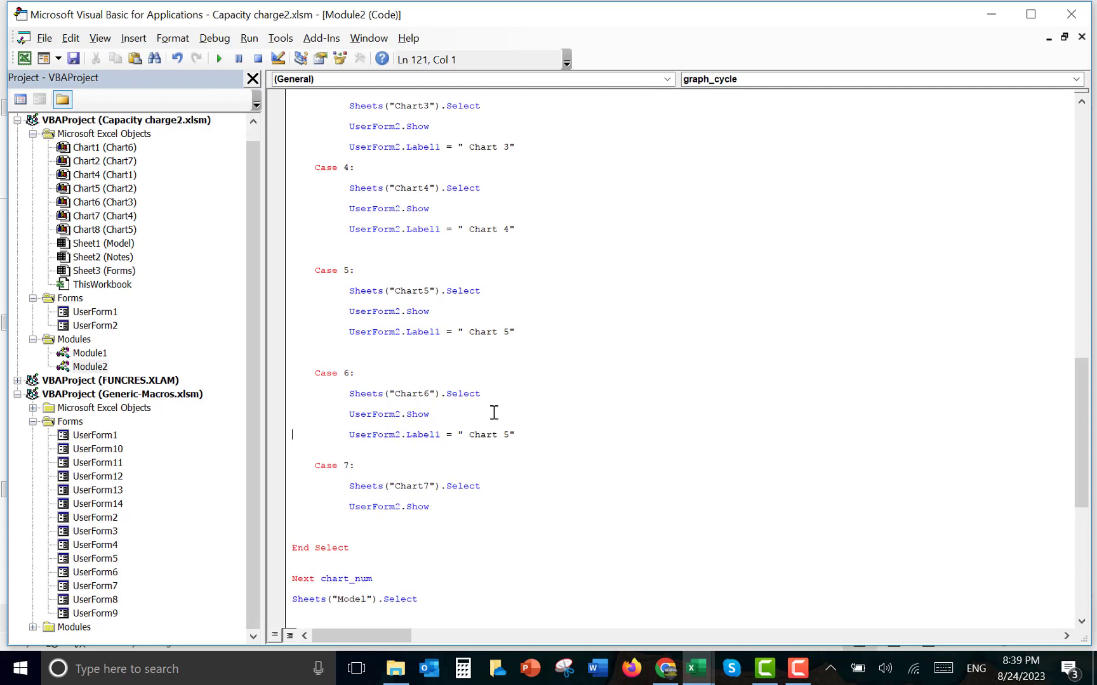
key(End)
key(Left)
key(BackSpace)
text(6)
Copy the Case 6 label line below UserForm2.Show in Case 7 and change its text to " Chart 7"
key(Home)
key(shift+Down)
key(ctrl+c)
key(Down)
key(Down)
key(Down)
key(Down)
key(Down)
key(Down)
key(Down)
key(Down)
key(ctrl+v)
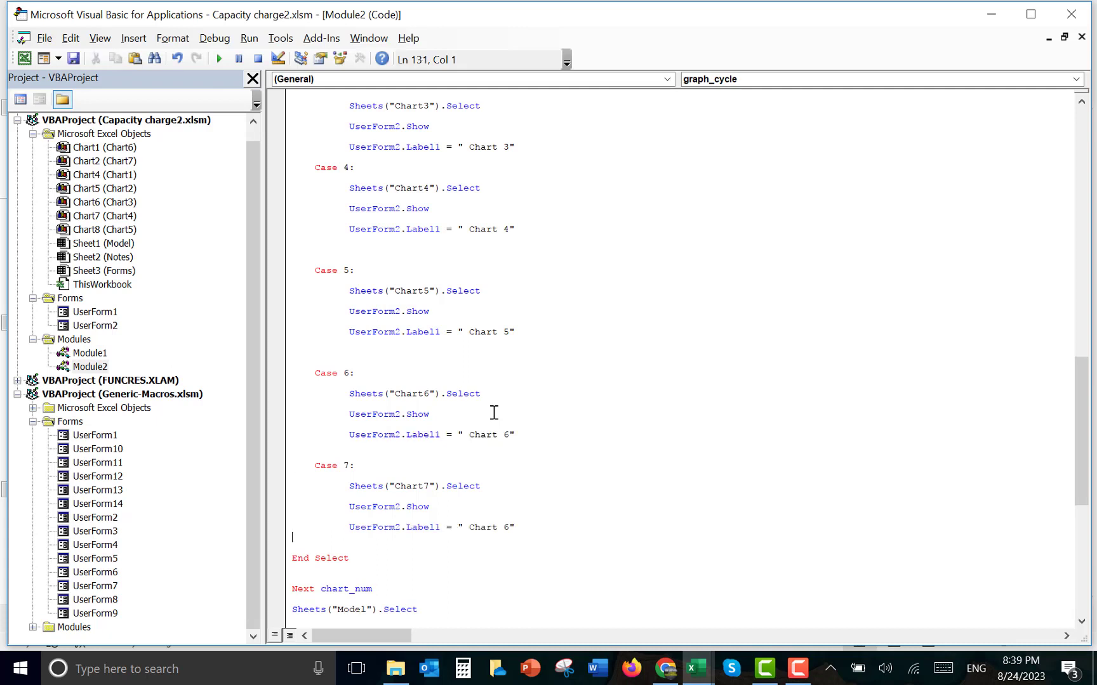
key(Up)
key(End)
key(Left)
key(BackSpace)
text(7)
key(Up)
key(Up)
key(Up)
key(Up)
key(Up)
Open UserForm2 of Capacity charge2.xlsm and set the form's StartUpPosition property to 0 - Manual
double_click(96, 325)
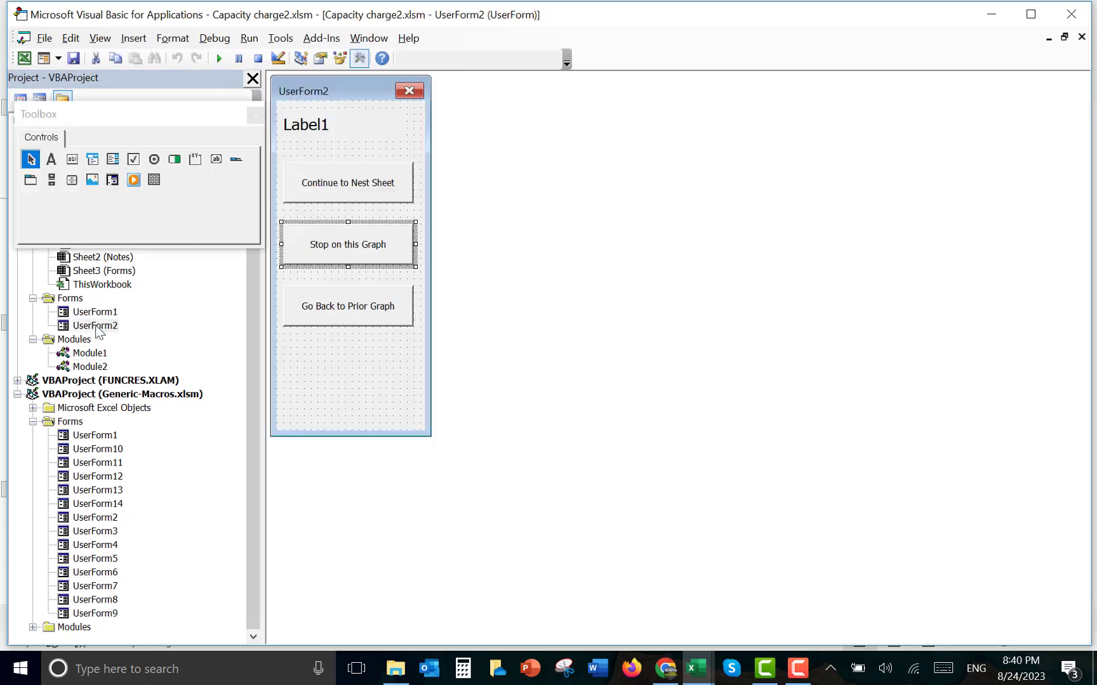
click(340, 391)
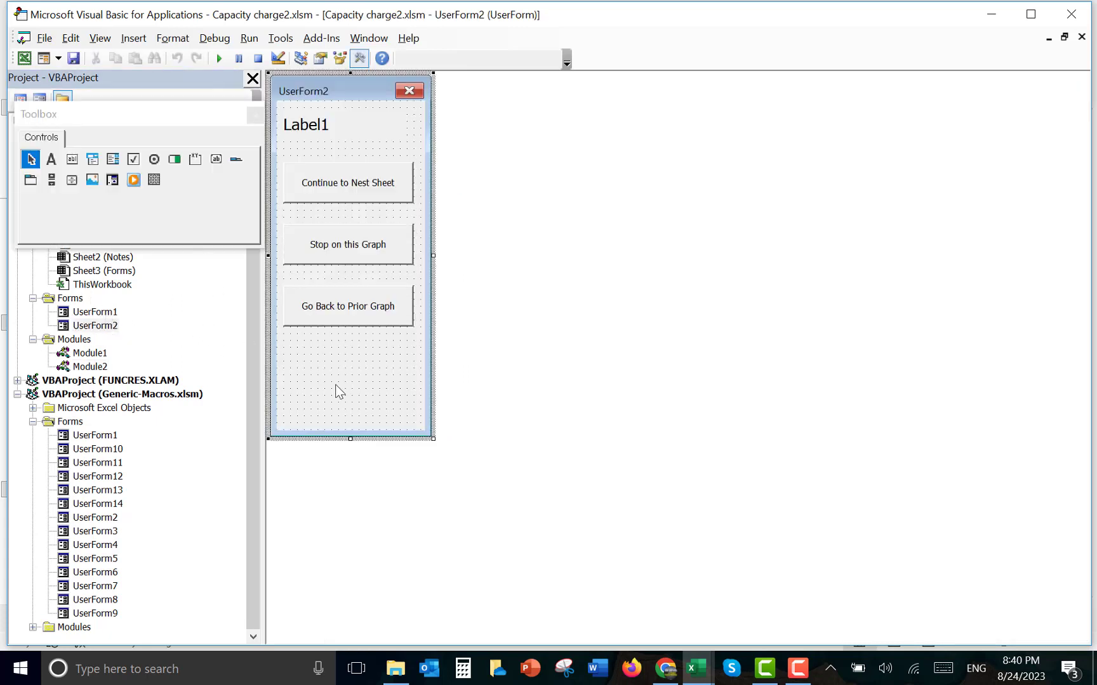
right_click(339, 391)
click(312, 457)
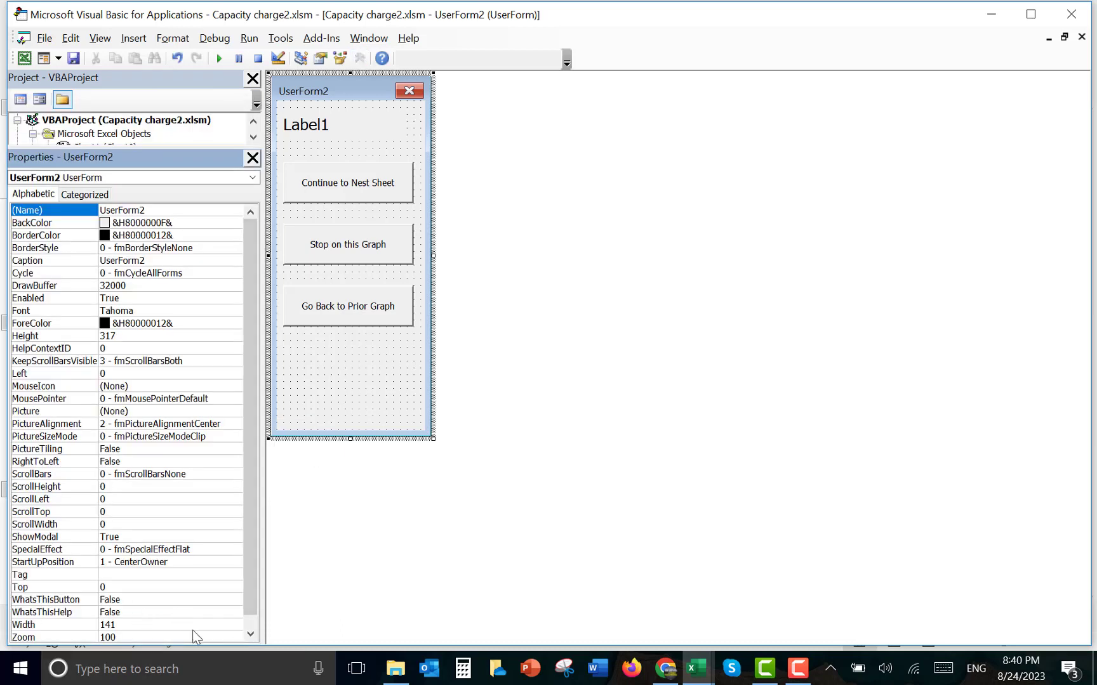
click(176, 561)
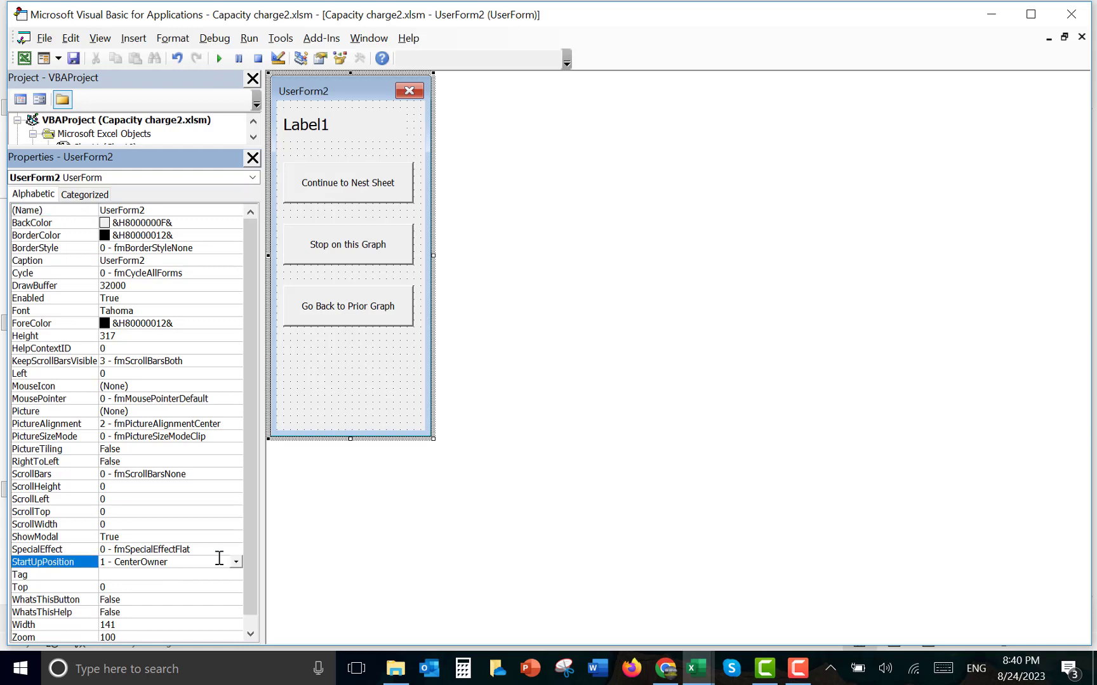
click(236, 562)
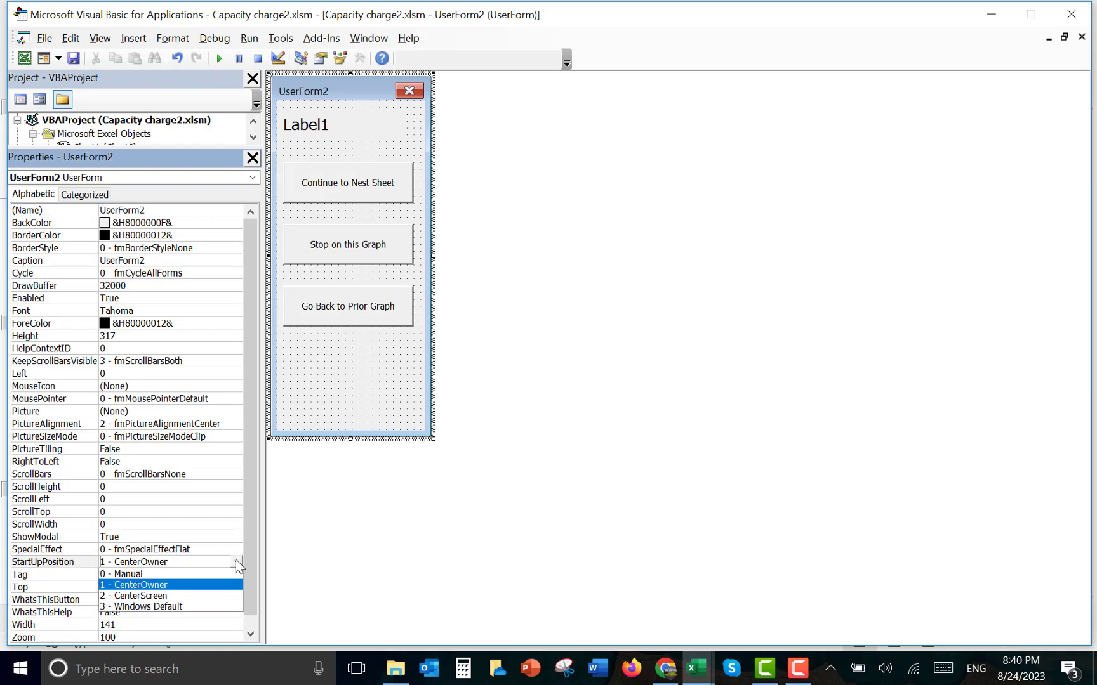
click(185, 573)
click(305, 571)
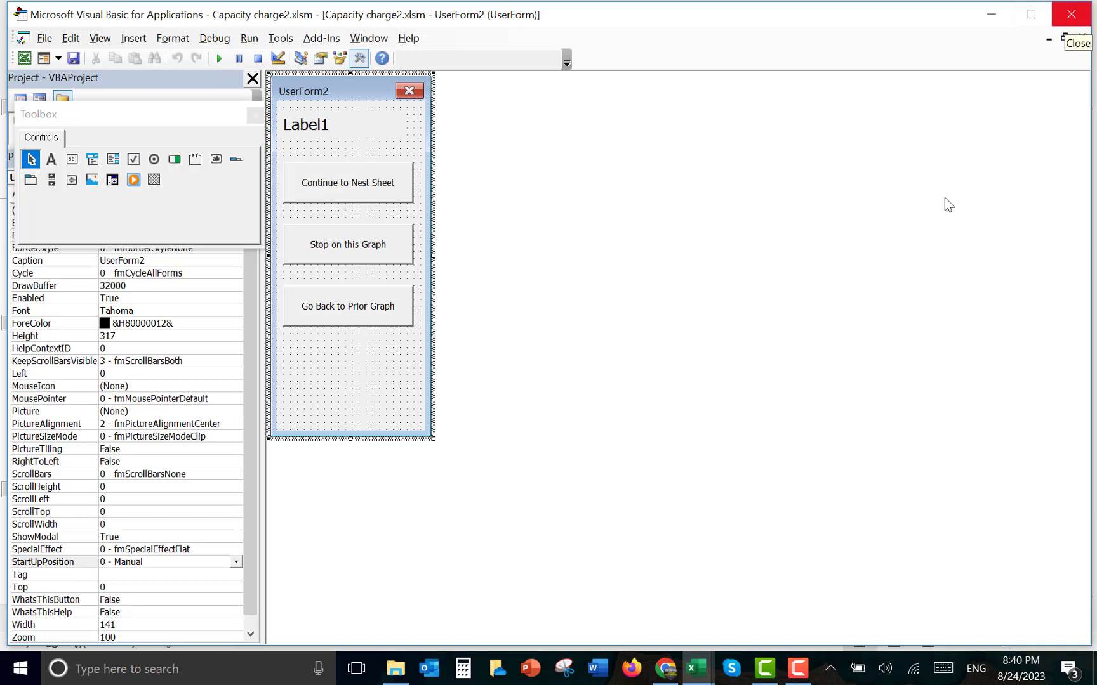
Switch to the Capacity charge2 workbook in Excel, close the open graph menu form and save the workbook
click(704, 674)
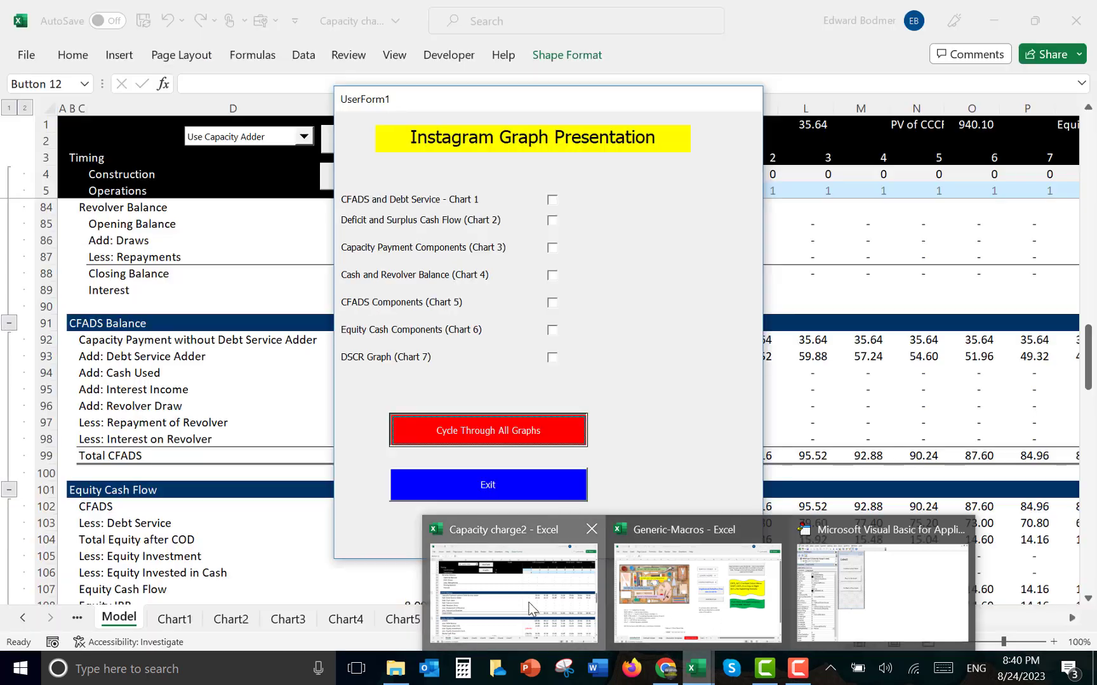
click(595, 529)
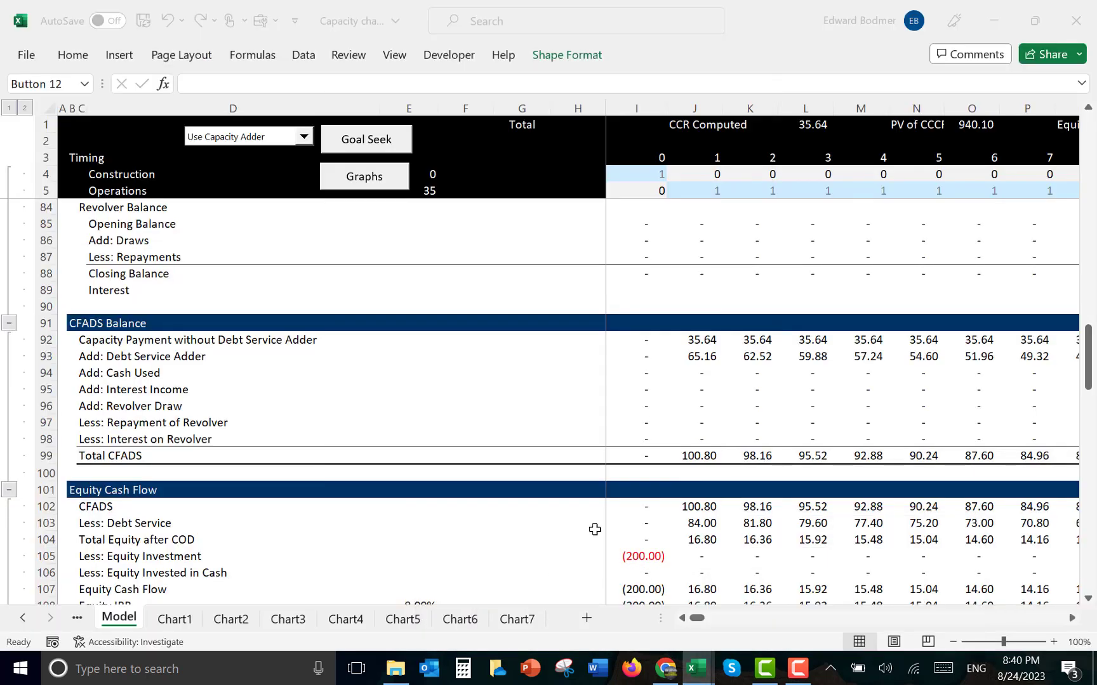
click(662, 494)
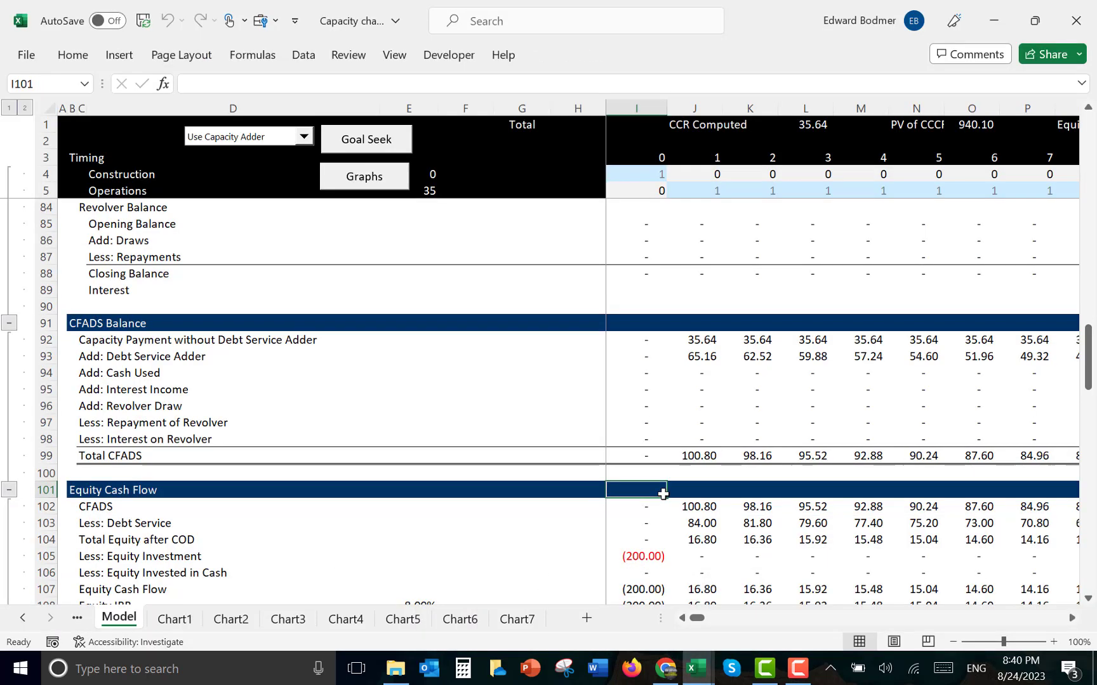
key(ctrl+s)
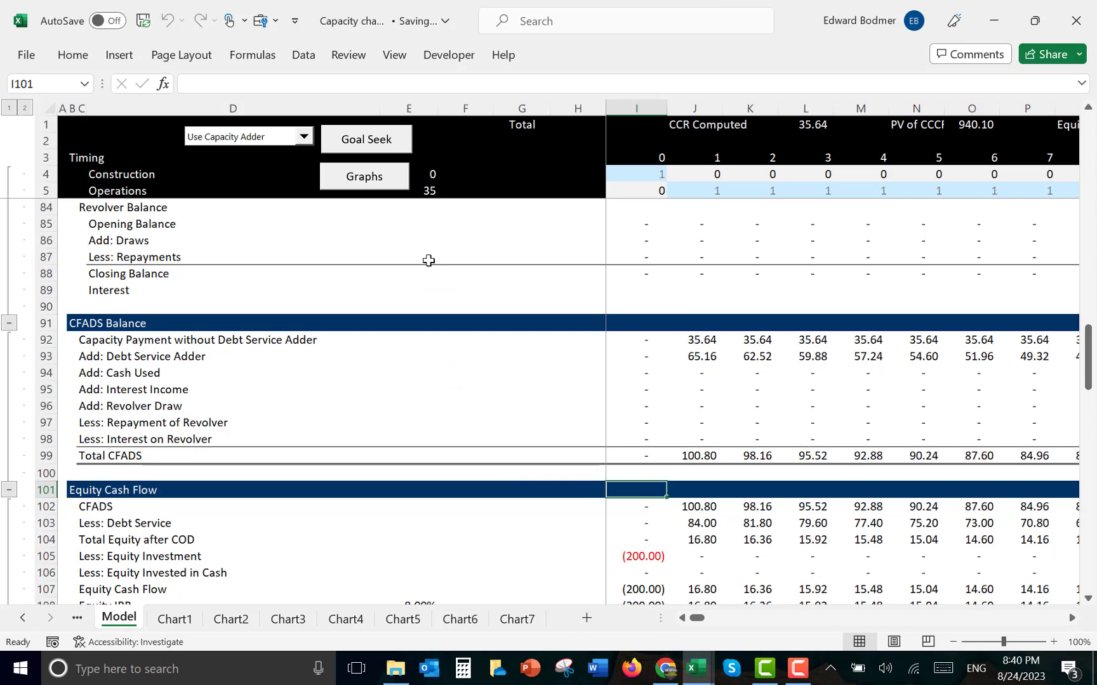
Test the graph menu from the Model sheet by cycling through all seven graphs with the continue option
click(380, 192)
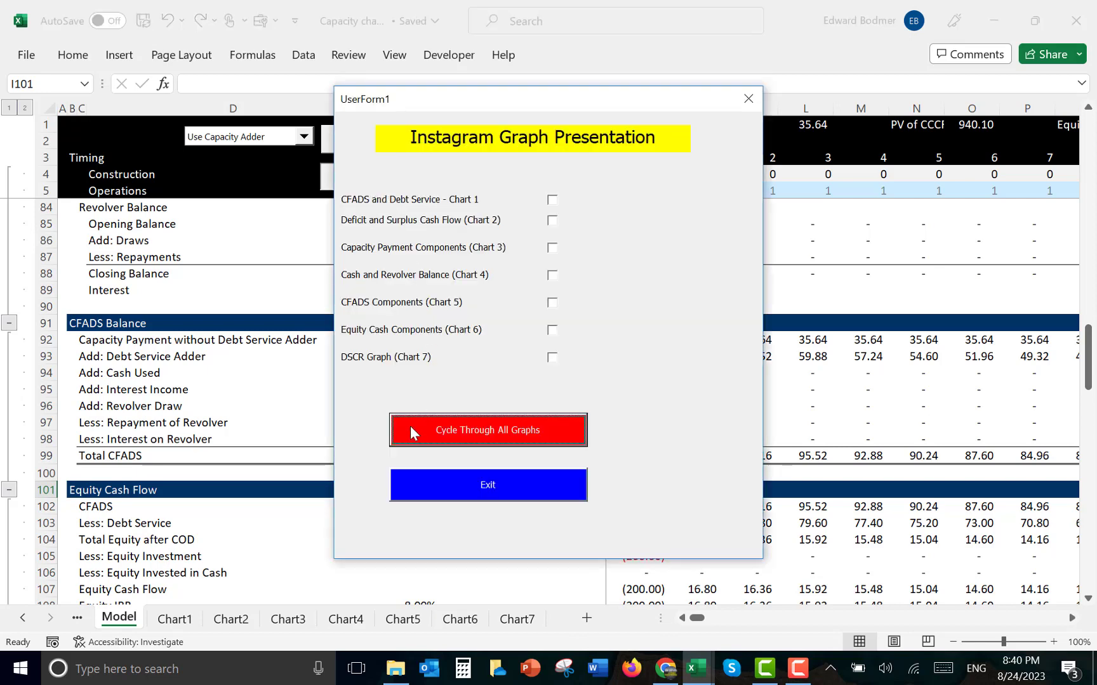
click(441, 432)
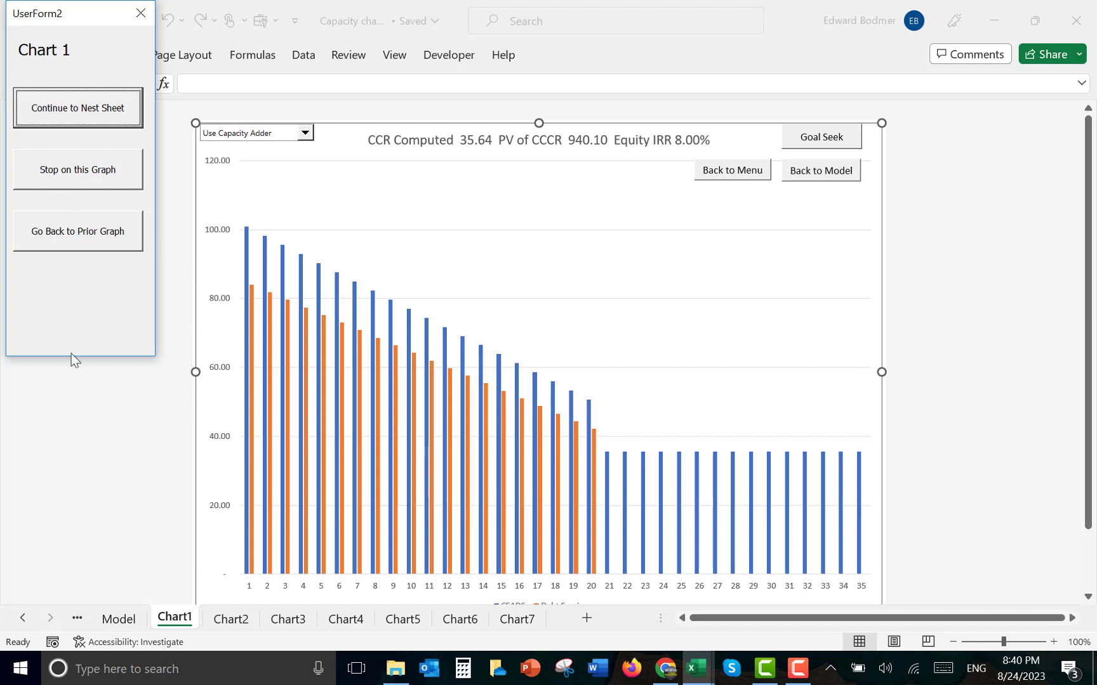
click(90, 110)
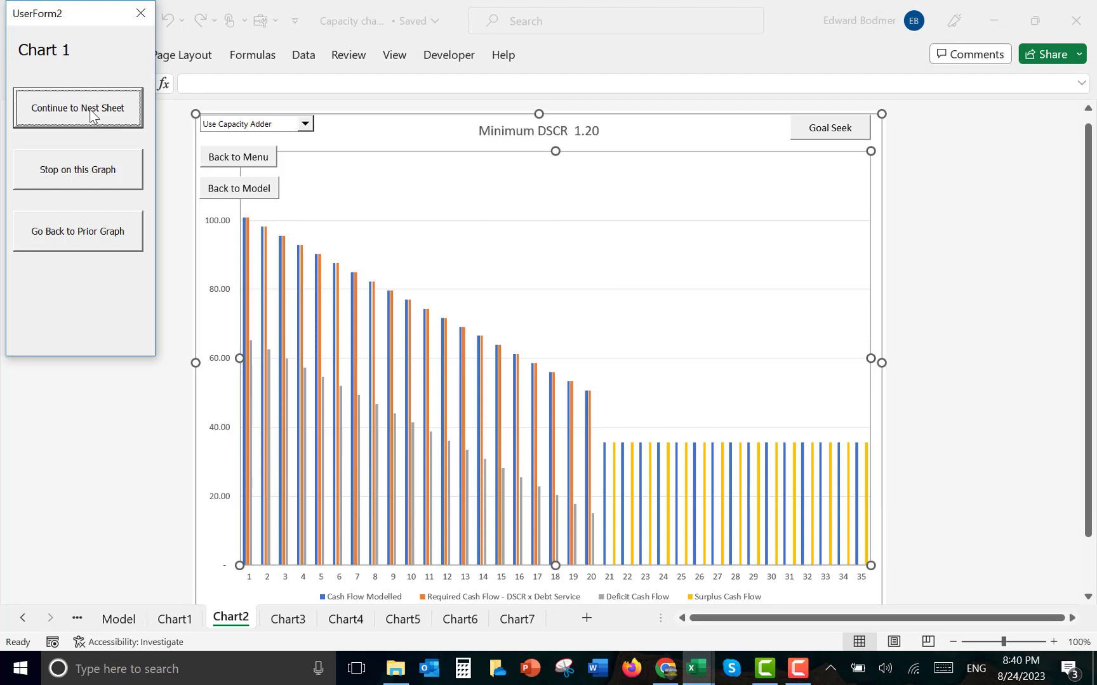
click(92, 113)
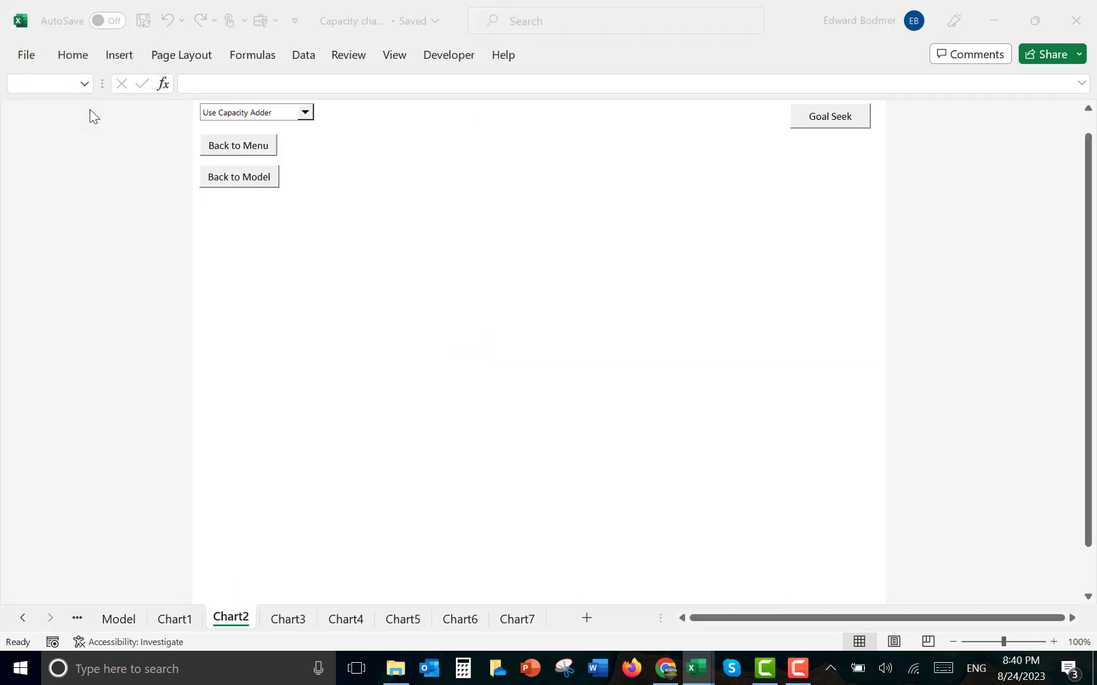
click(92, 113)
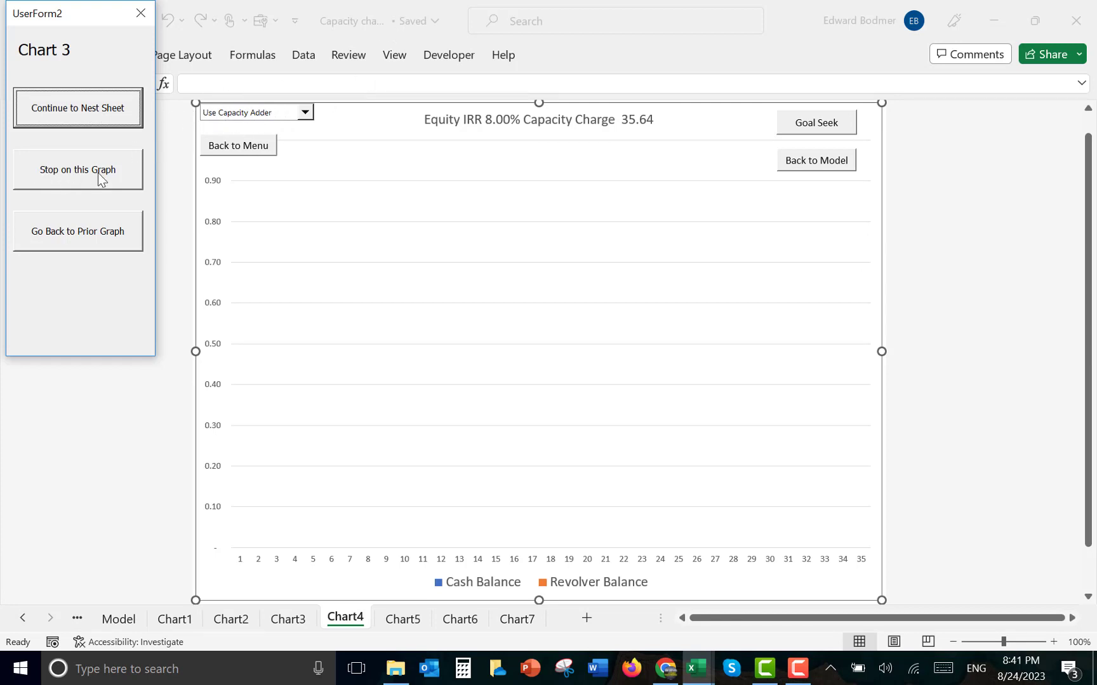
click(85, 111)
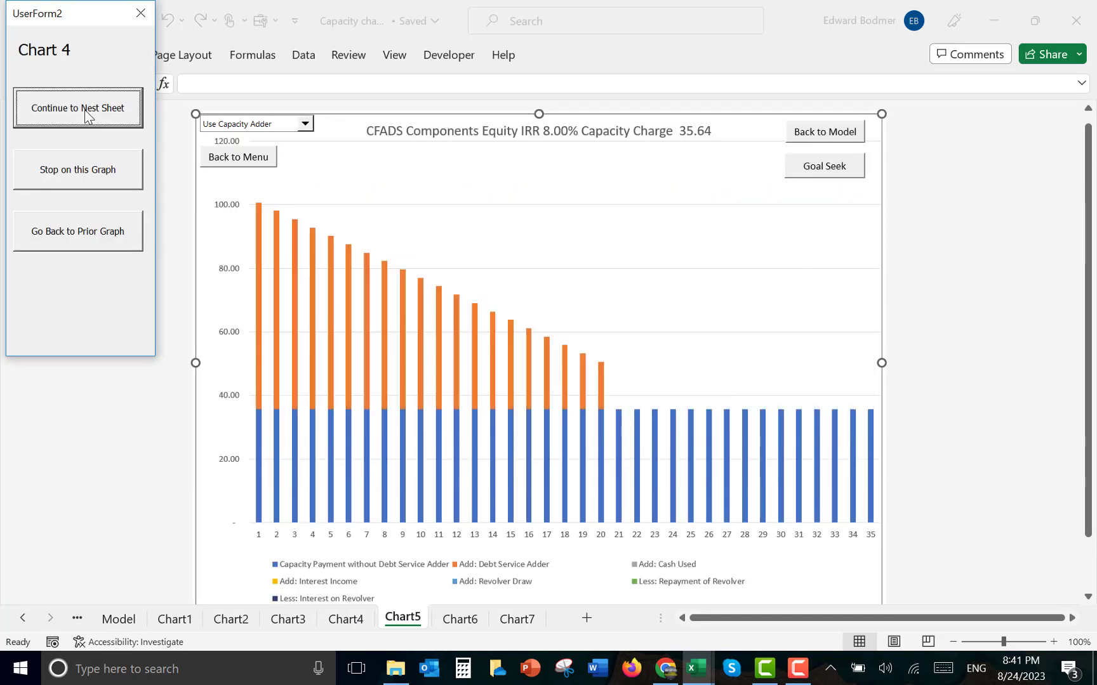
click(86, 112)
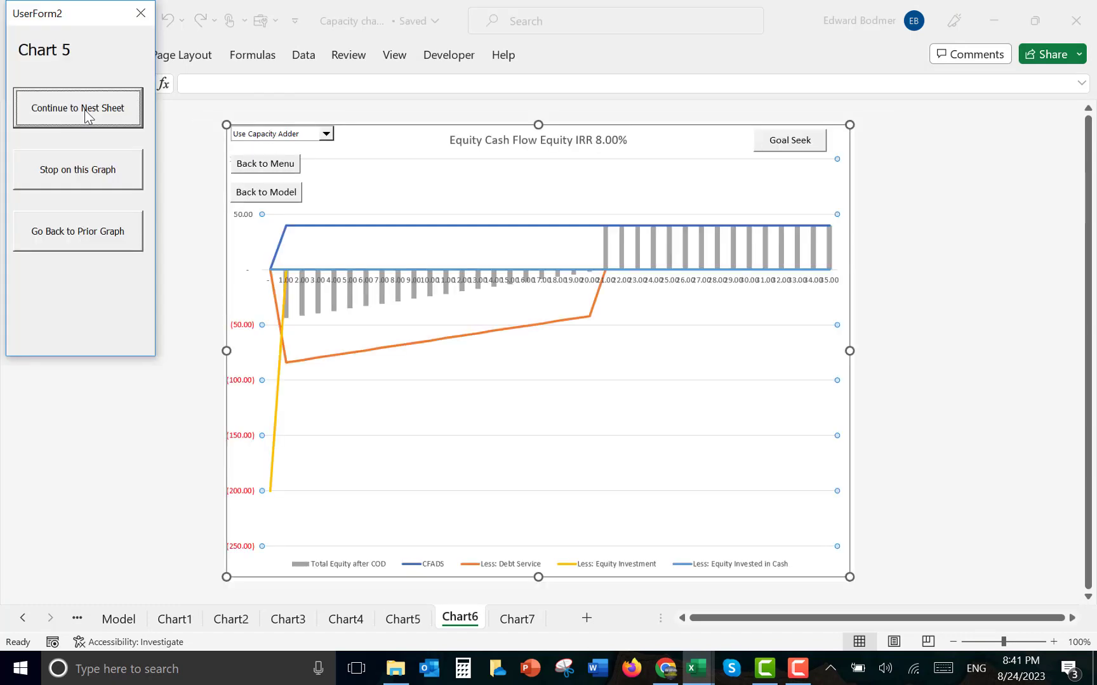
click(86, 112)
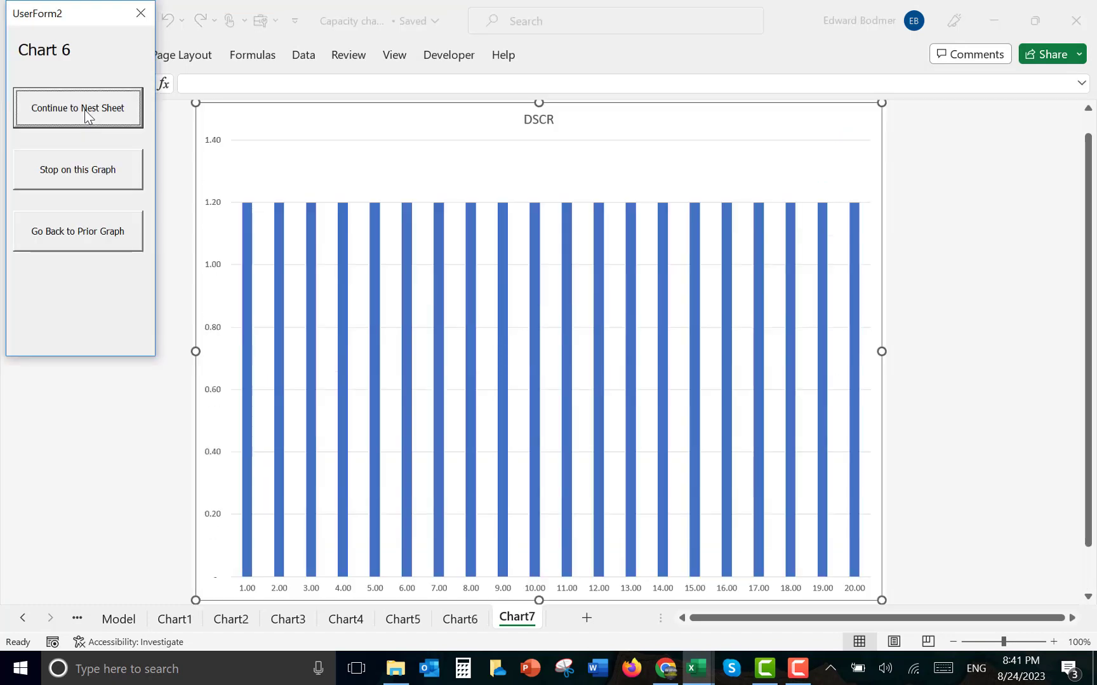
click(86, 113)
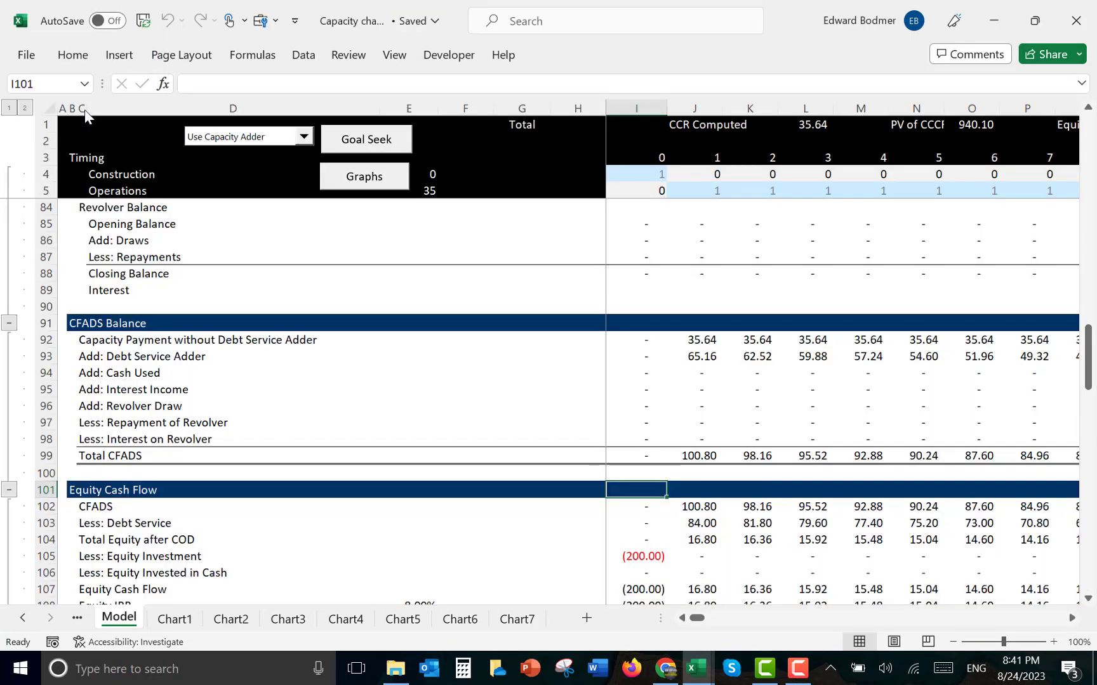
Cycle through the graphs again from the Model sheet, continue to Chart2, stop there and deselect the chart
click(360, 181)
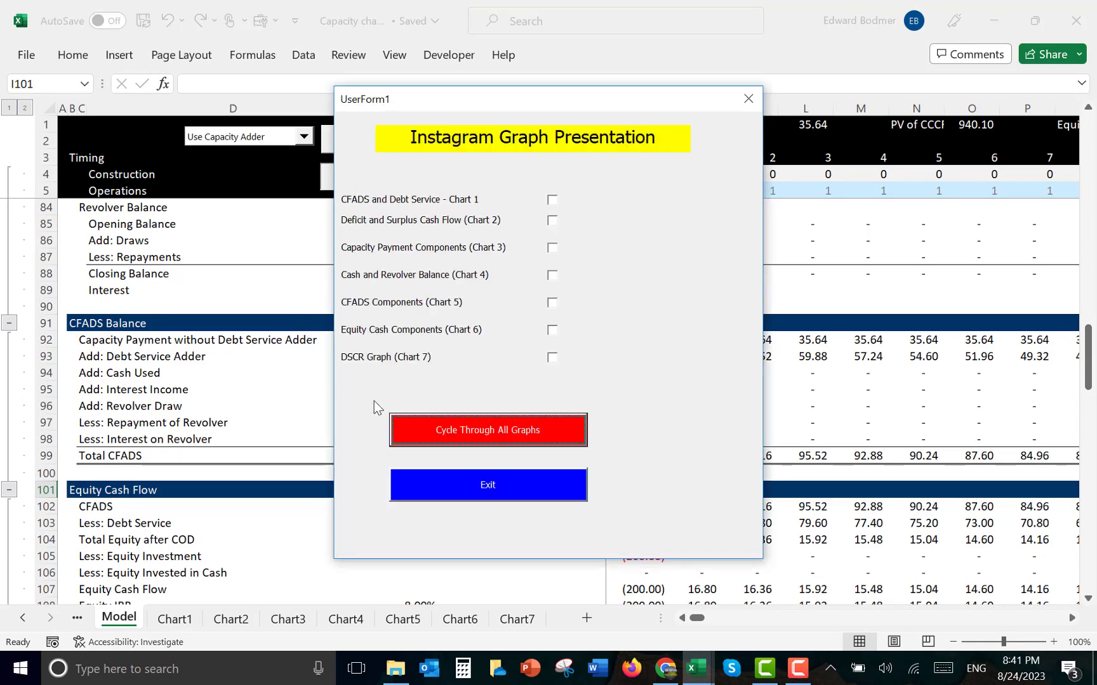
click(447, 431)
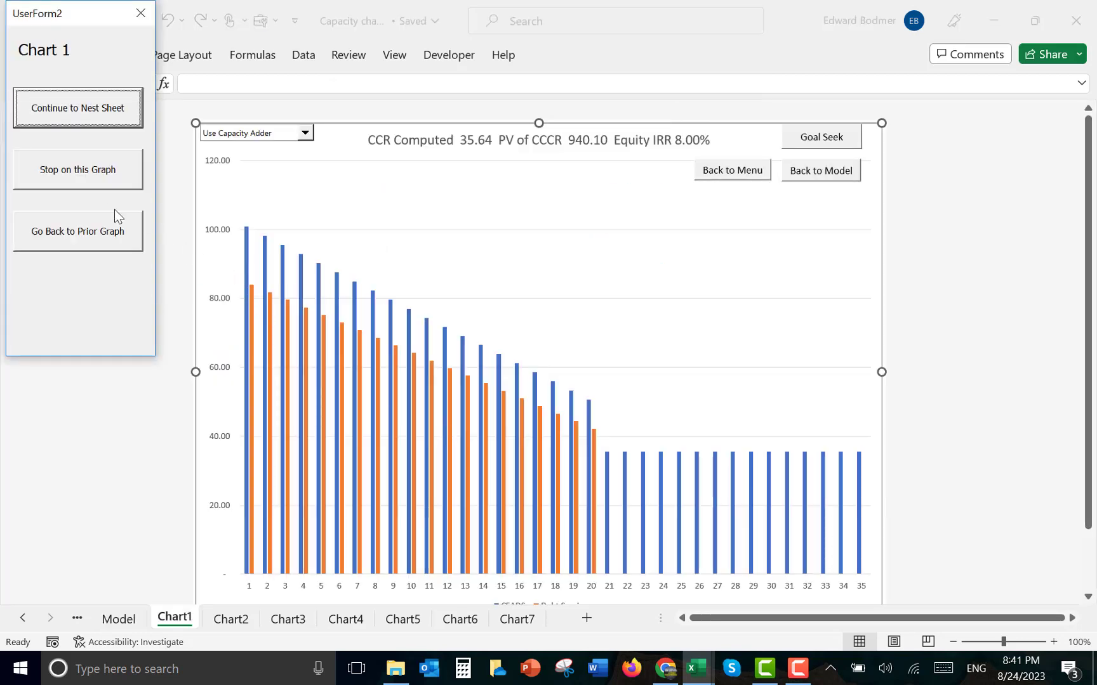
click(82, 111)
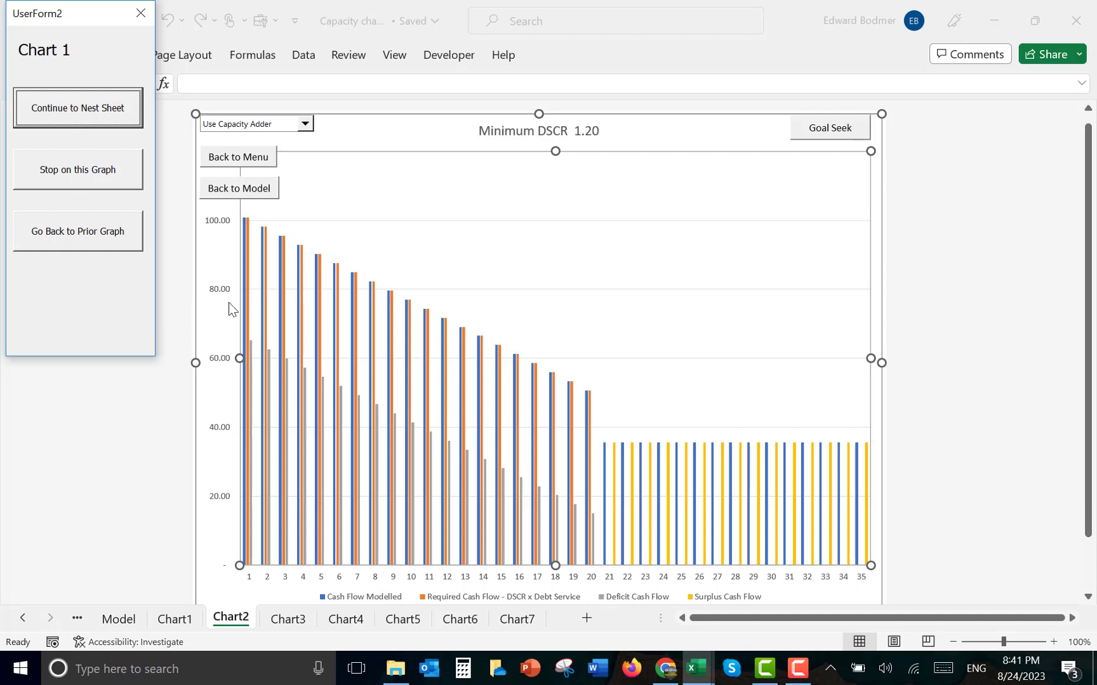
click(69, 181)
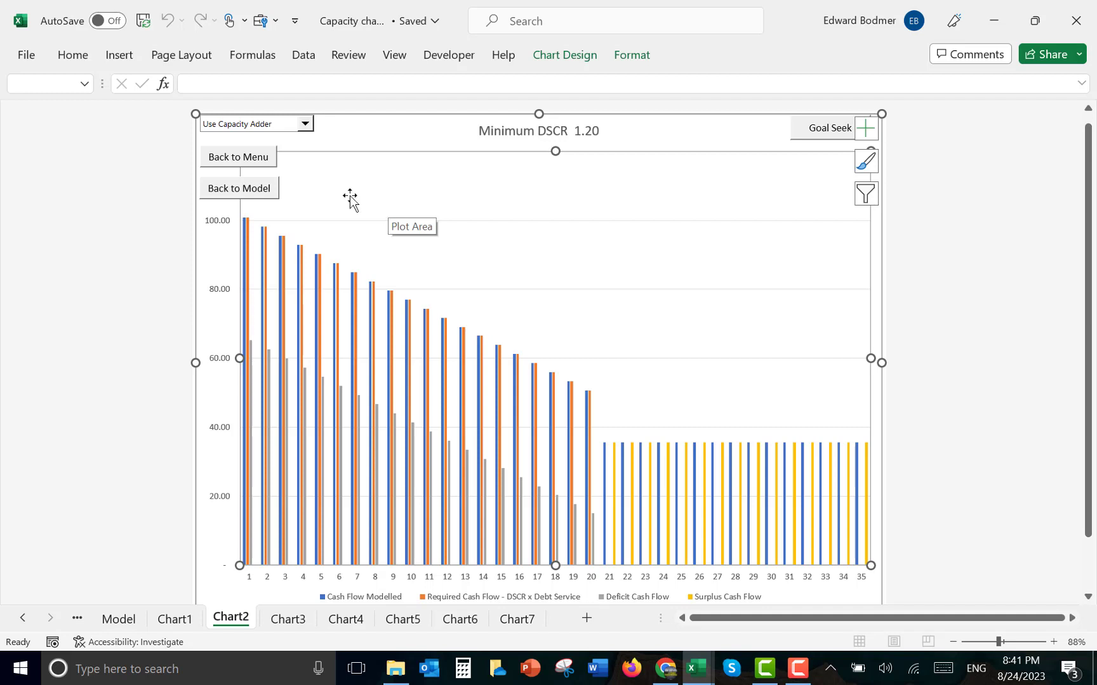
click(368, 140)
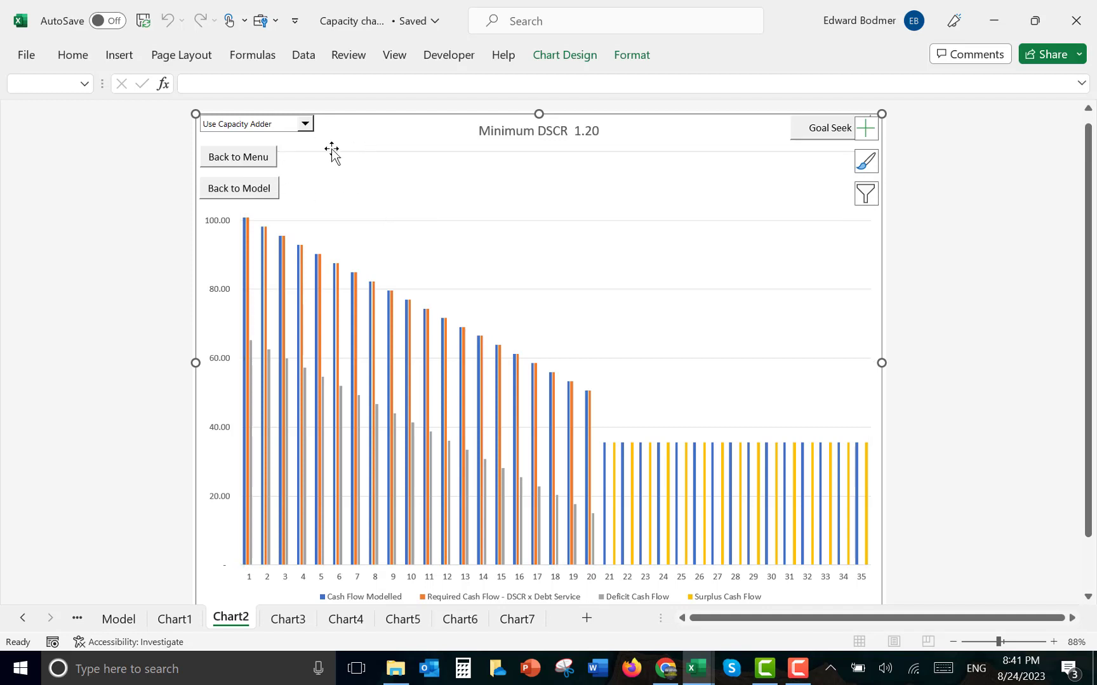
click(153, 268)
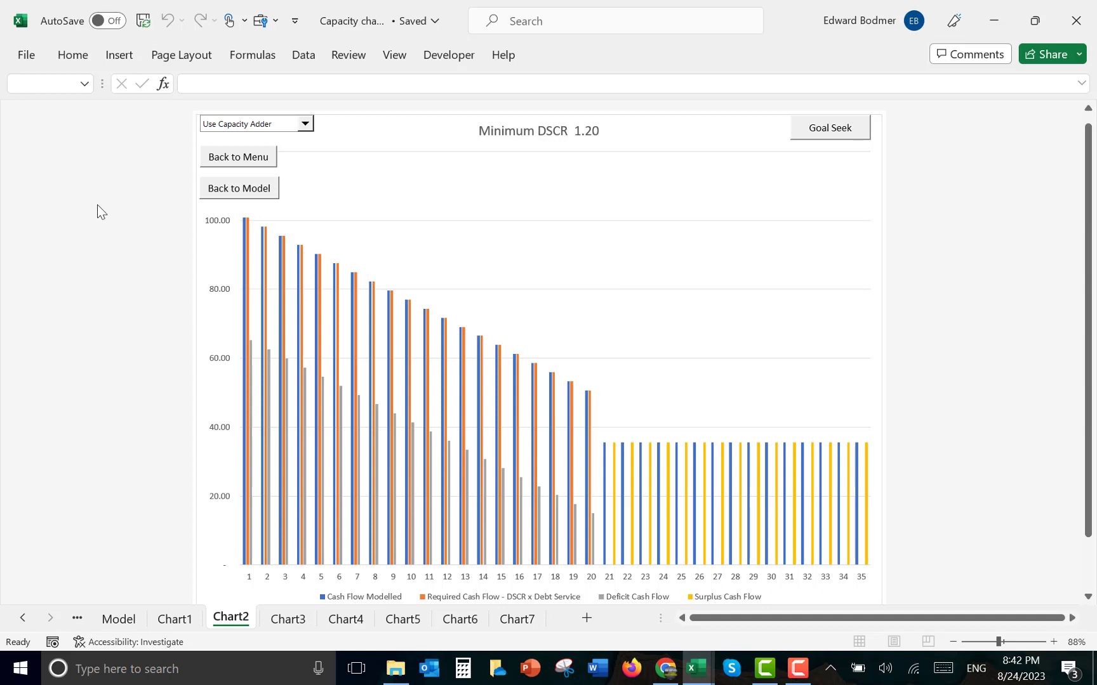
Return to the graph menu from Chart2, restart the cycle, continue to Chart3 and stop on that graph
click(237, 166)
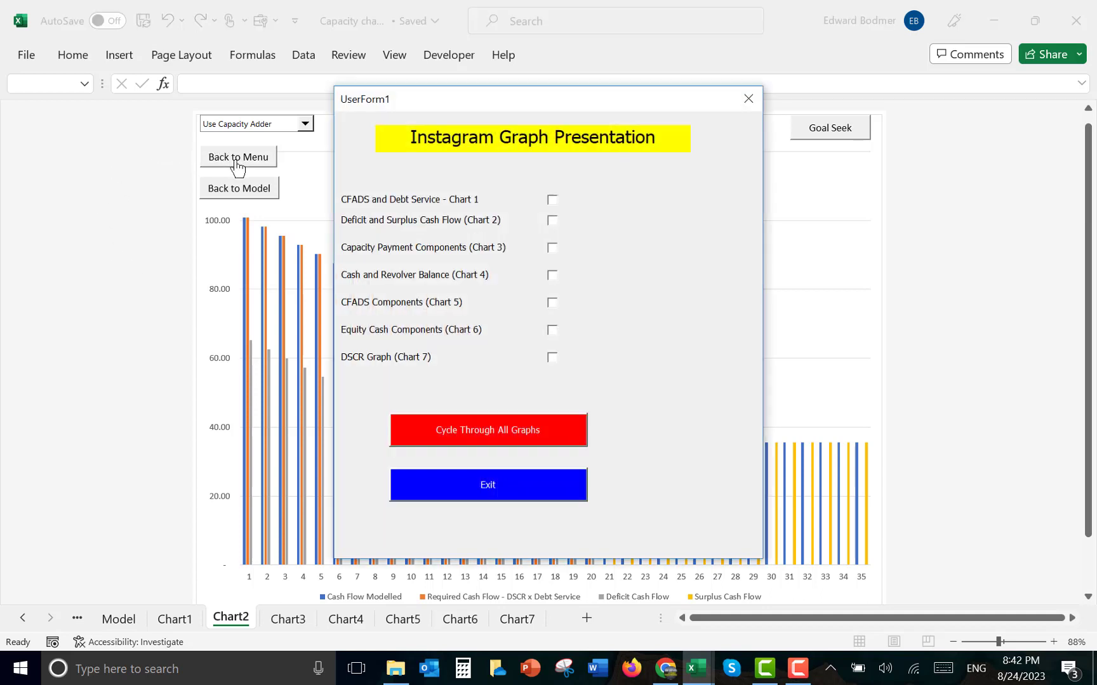
click(416, 430)
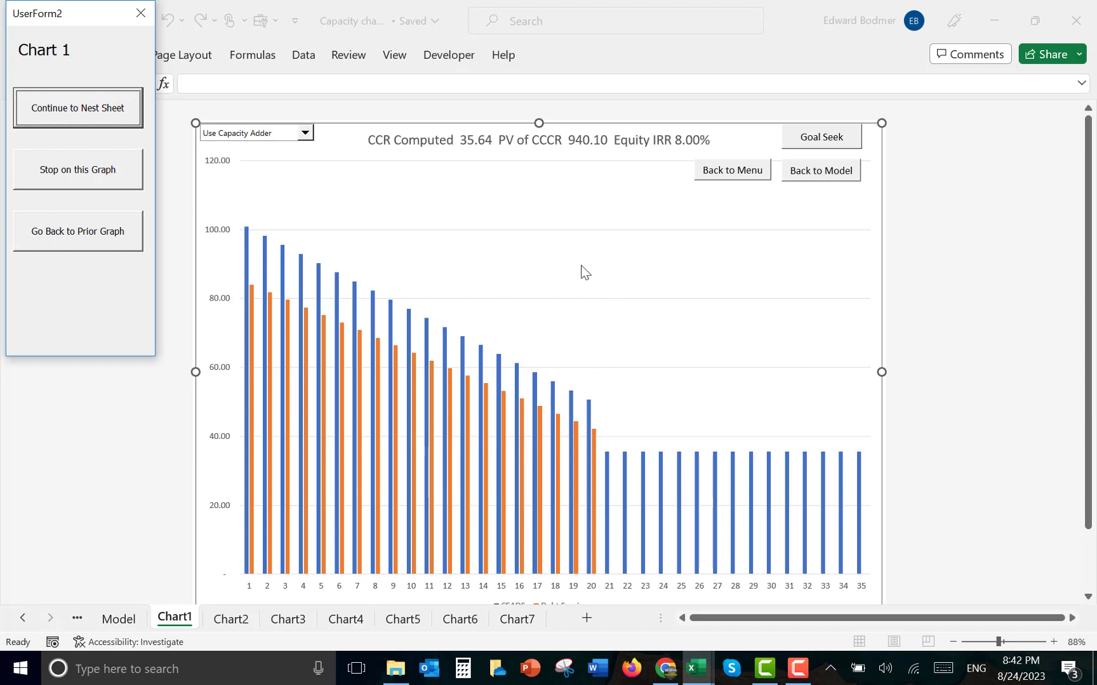
click(99, 105)
click(99, 106)
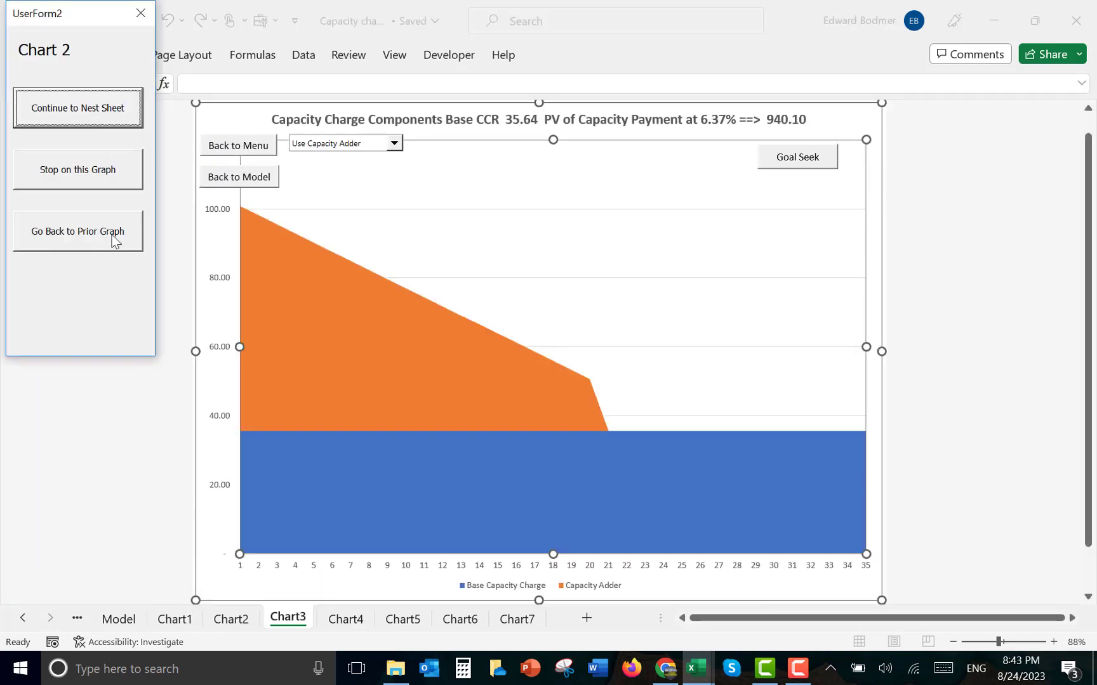
click(117, 176)
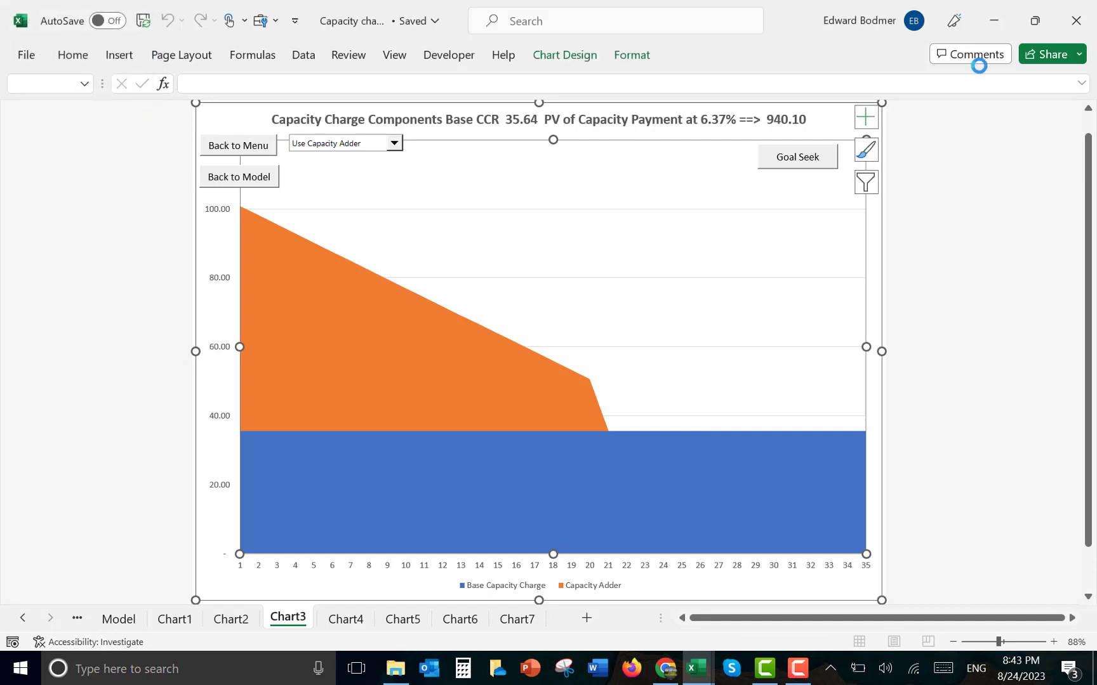
click(799, 667)
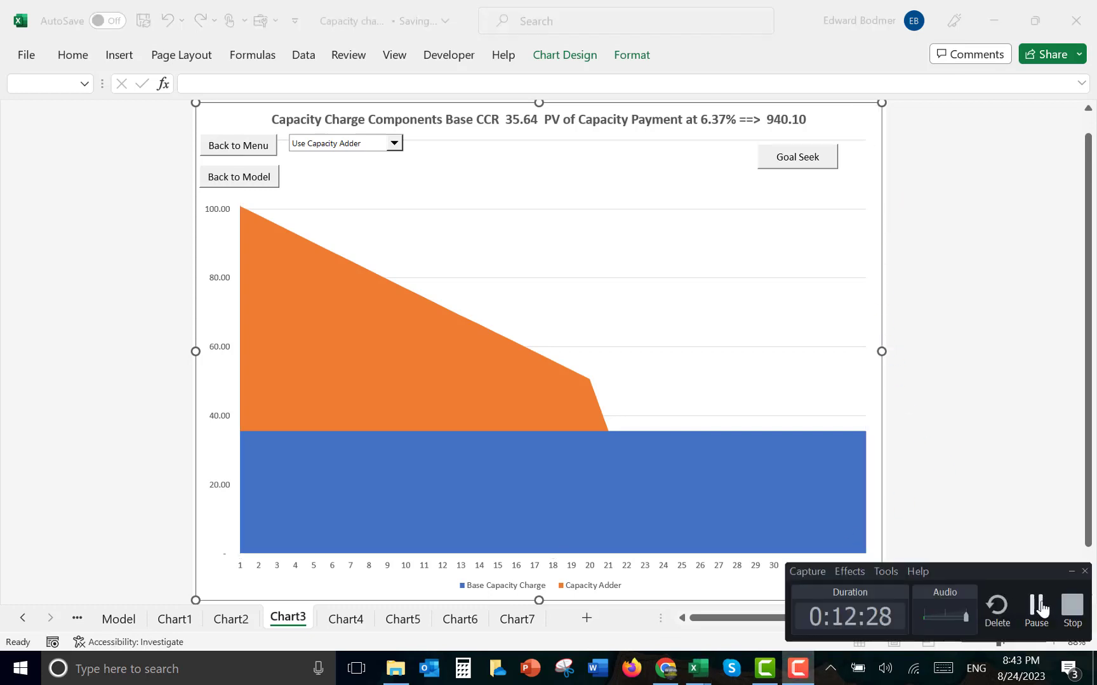